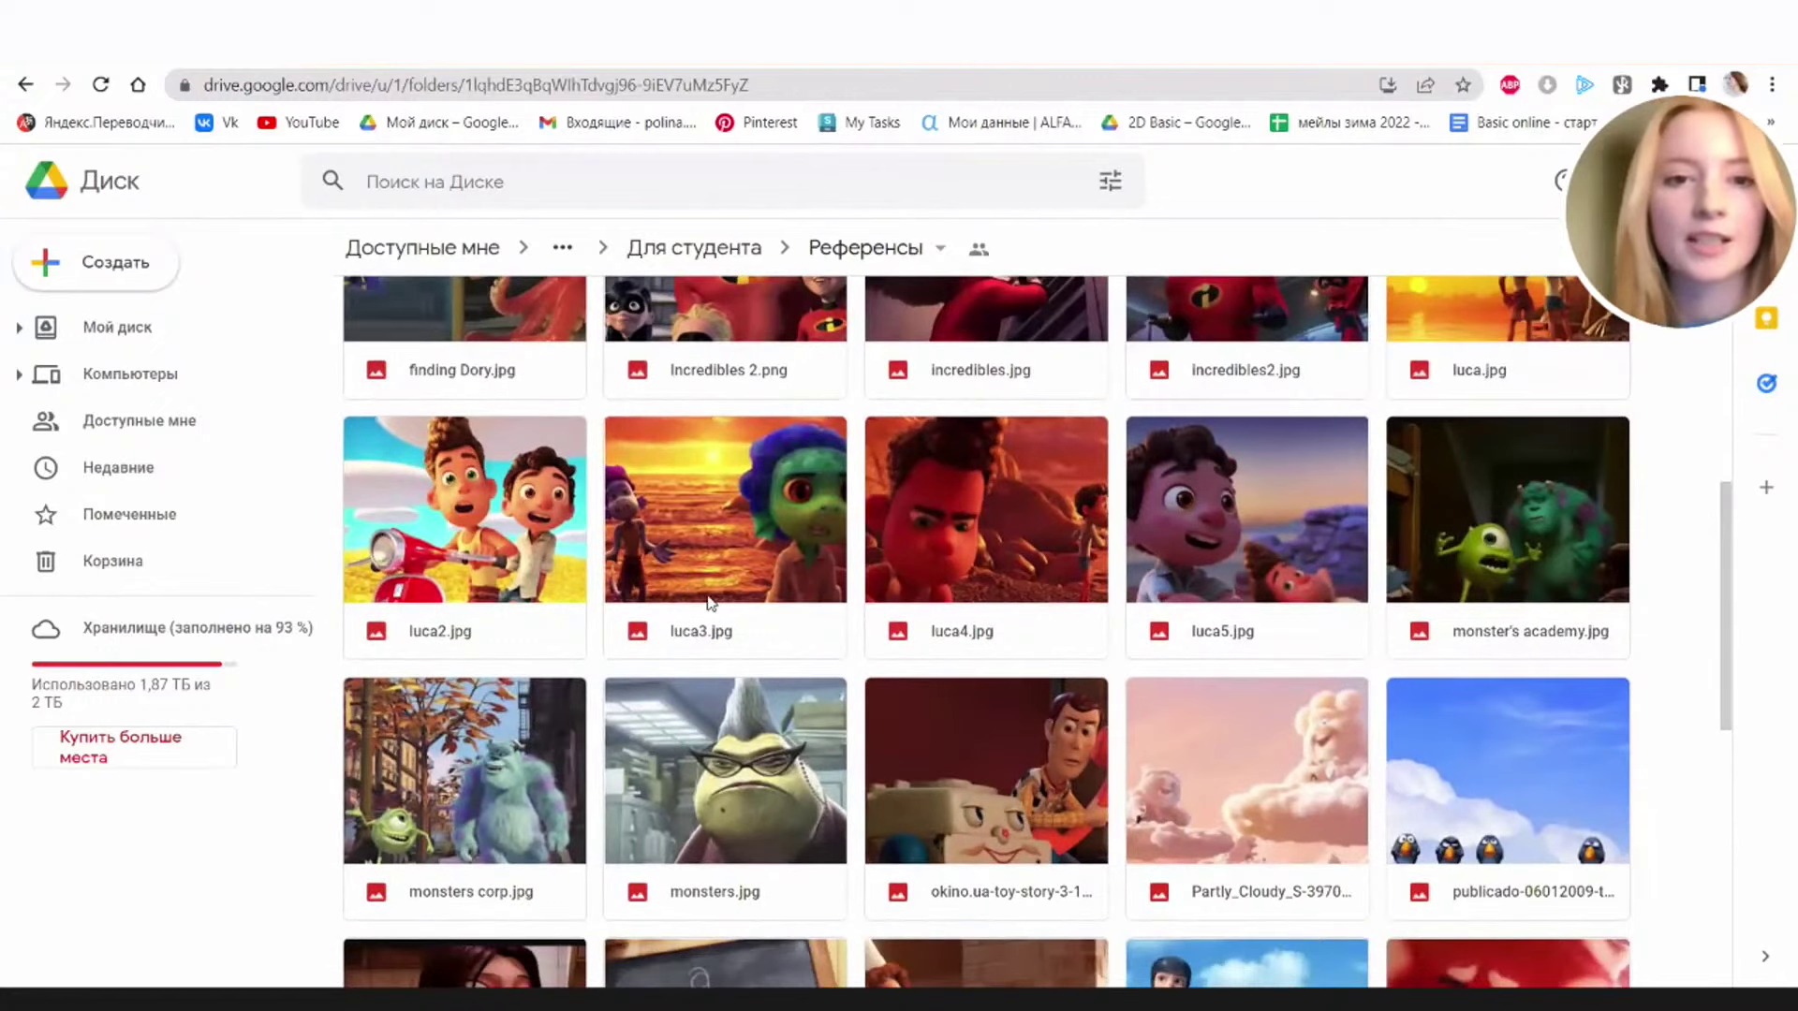
# Browse the animated film stills in the Референсы folder from the middle to the end, returning to its start
pyautogui.scroll(-2, 1034, 706)
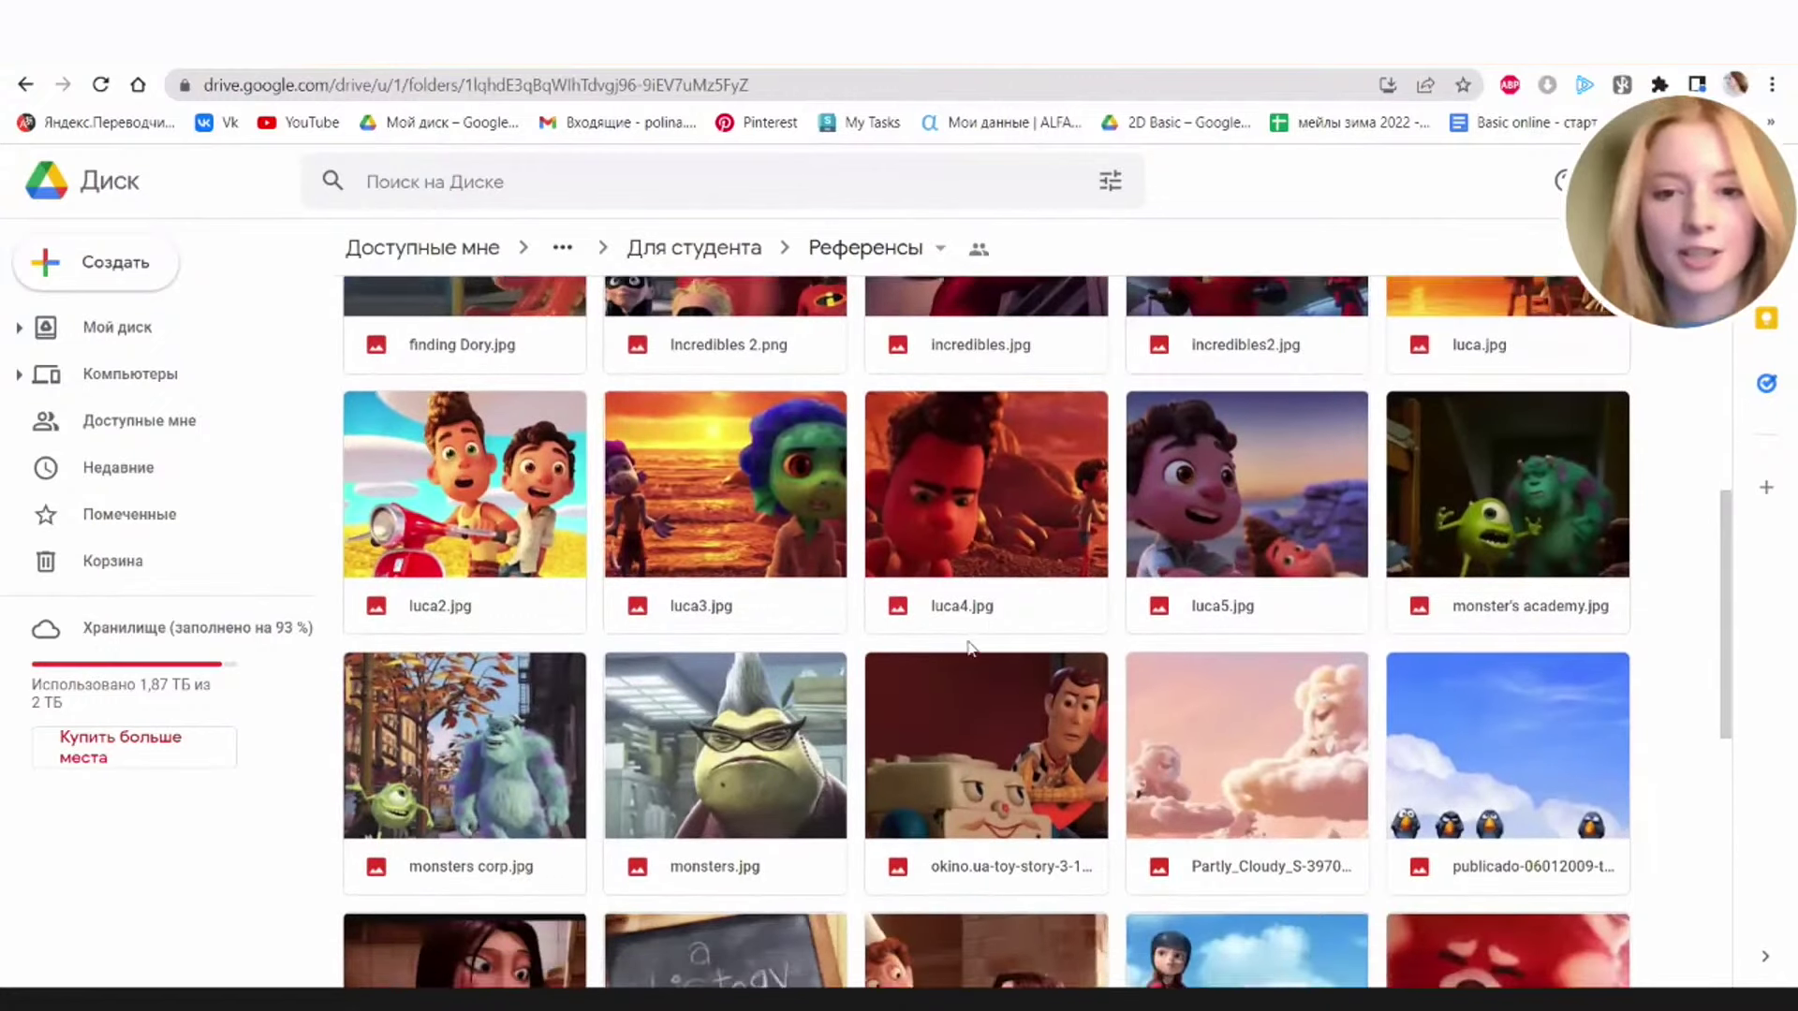
pyautogui.scroll(-1, 991, 709)
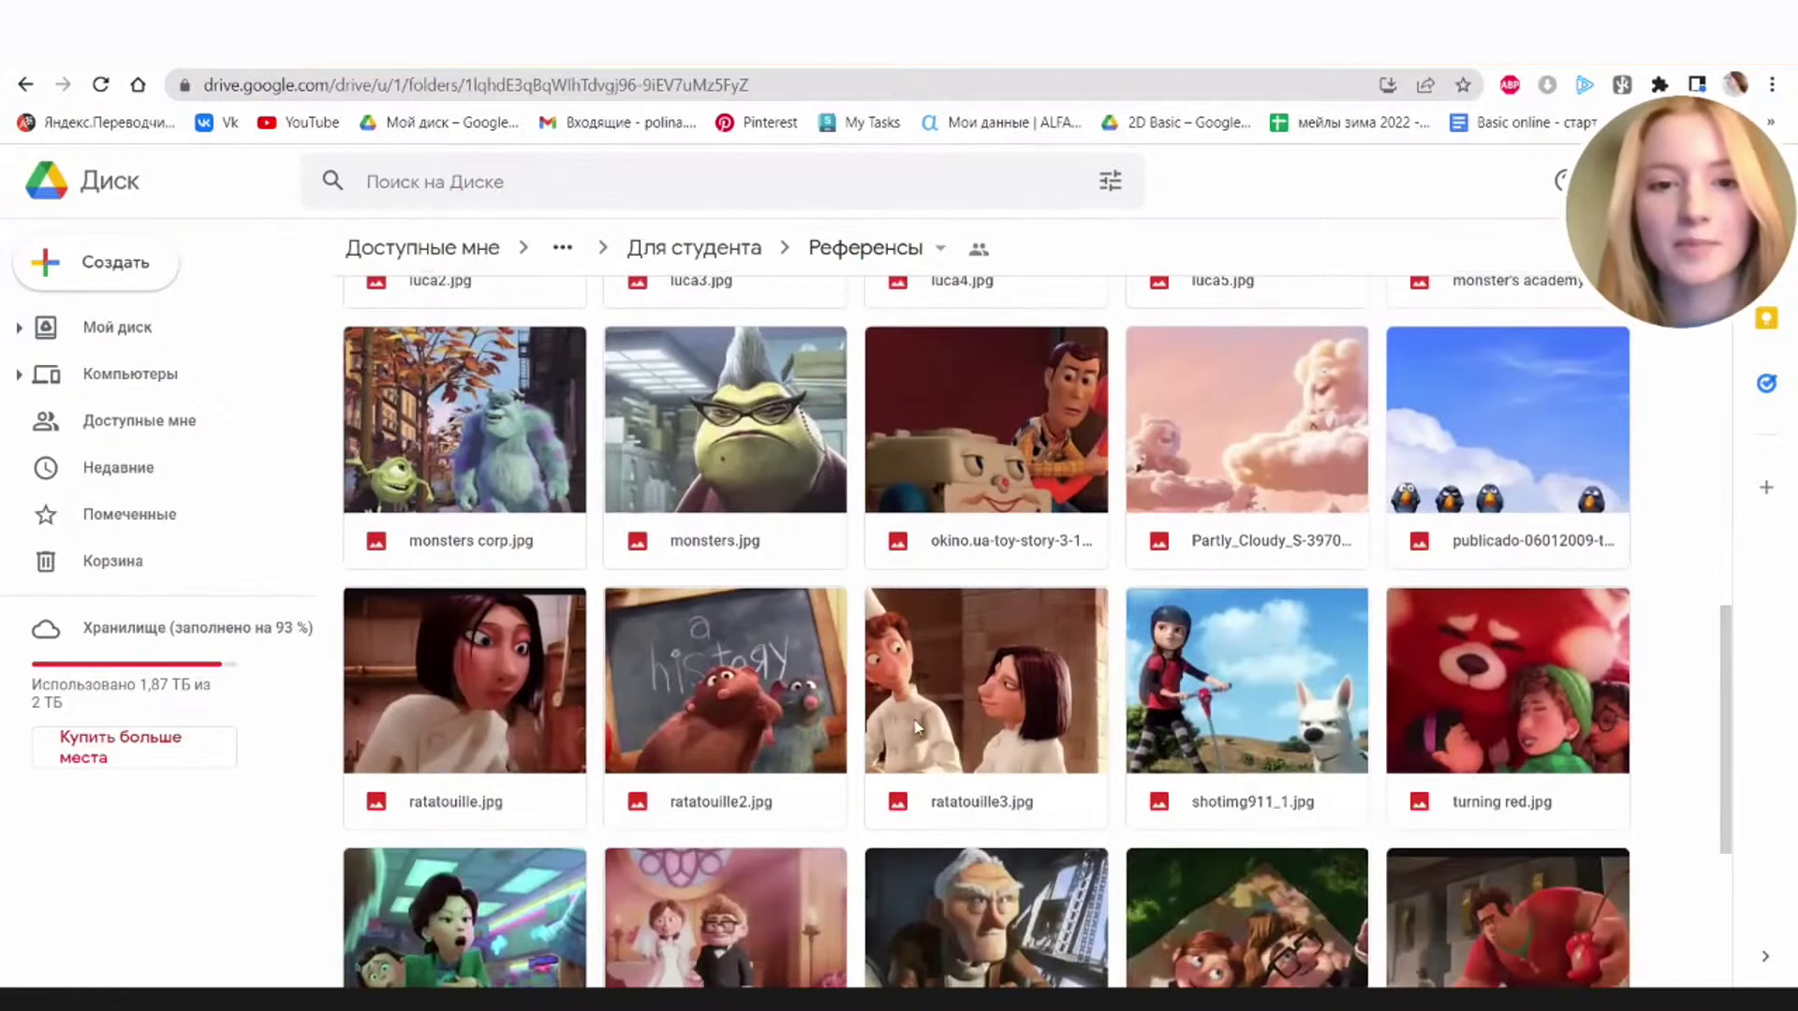
pyautogui.scroll(-3, 1005, 684)
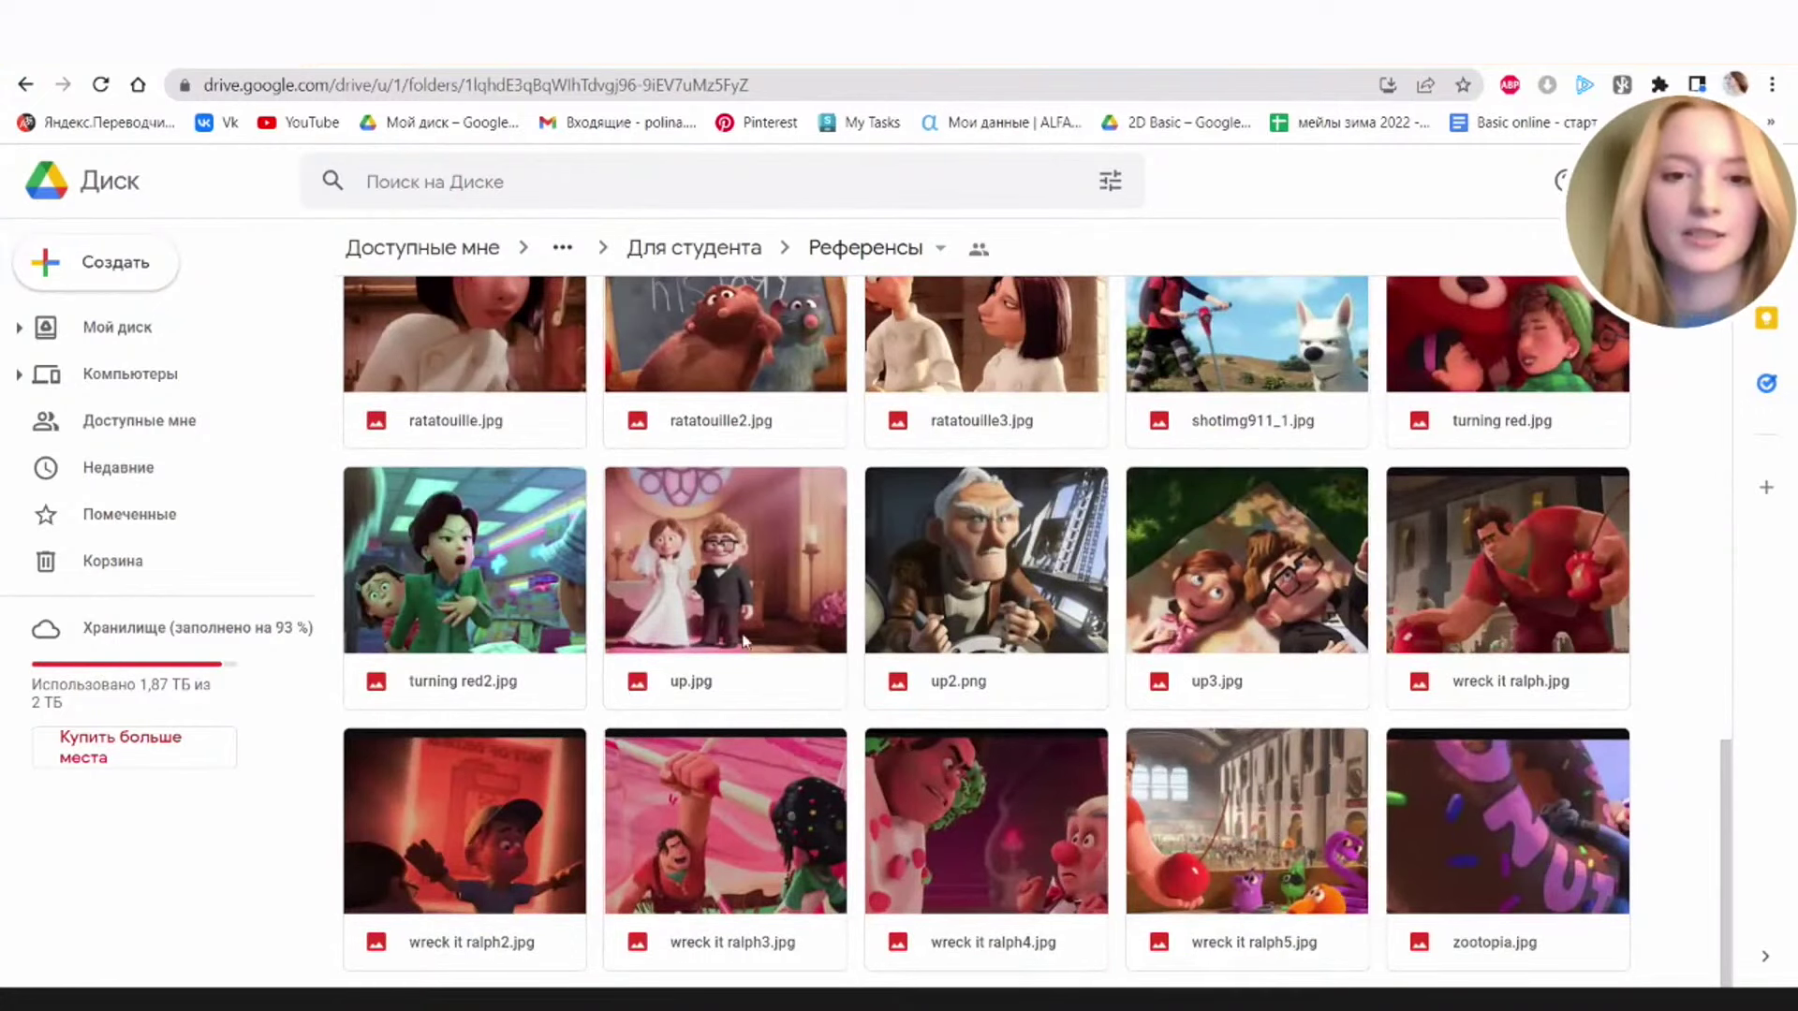
pyautogui.scroll(10, 818, 594)
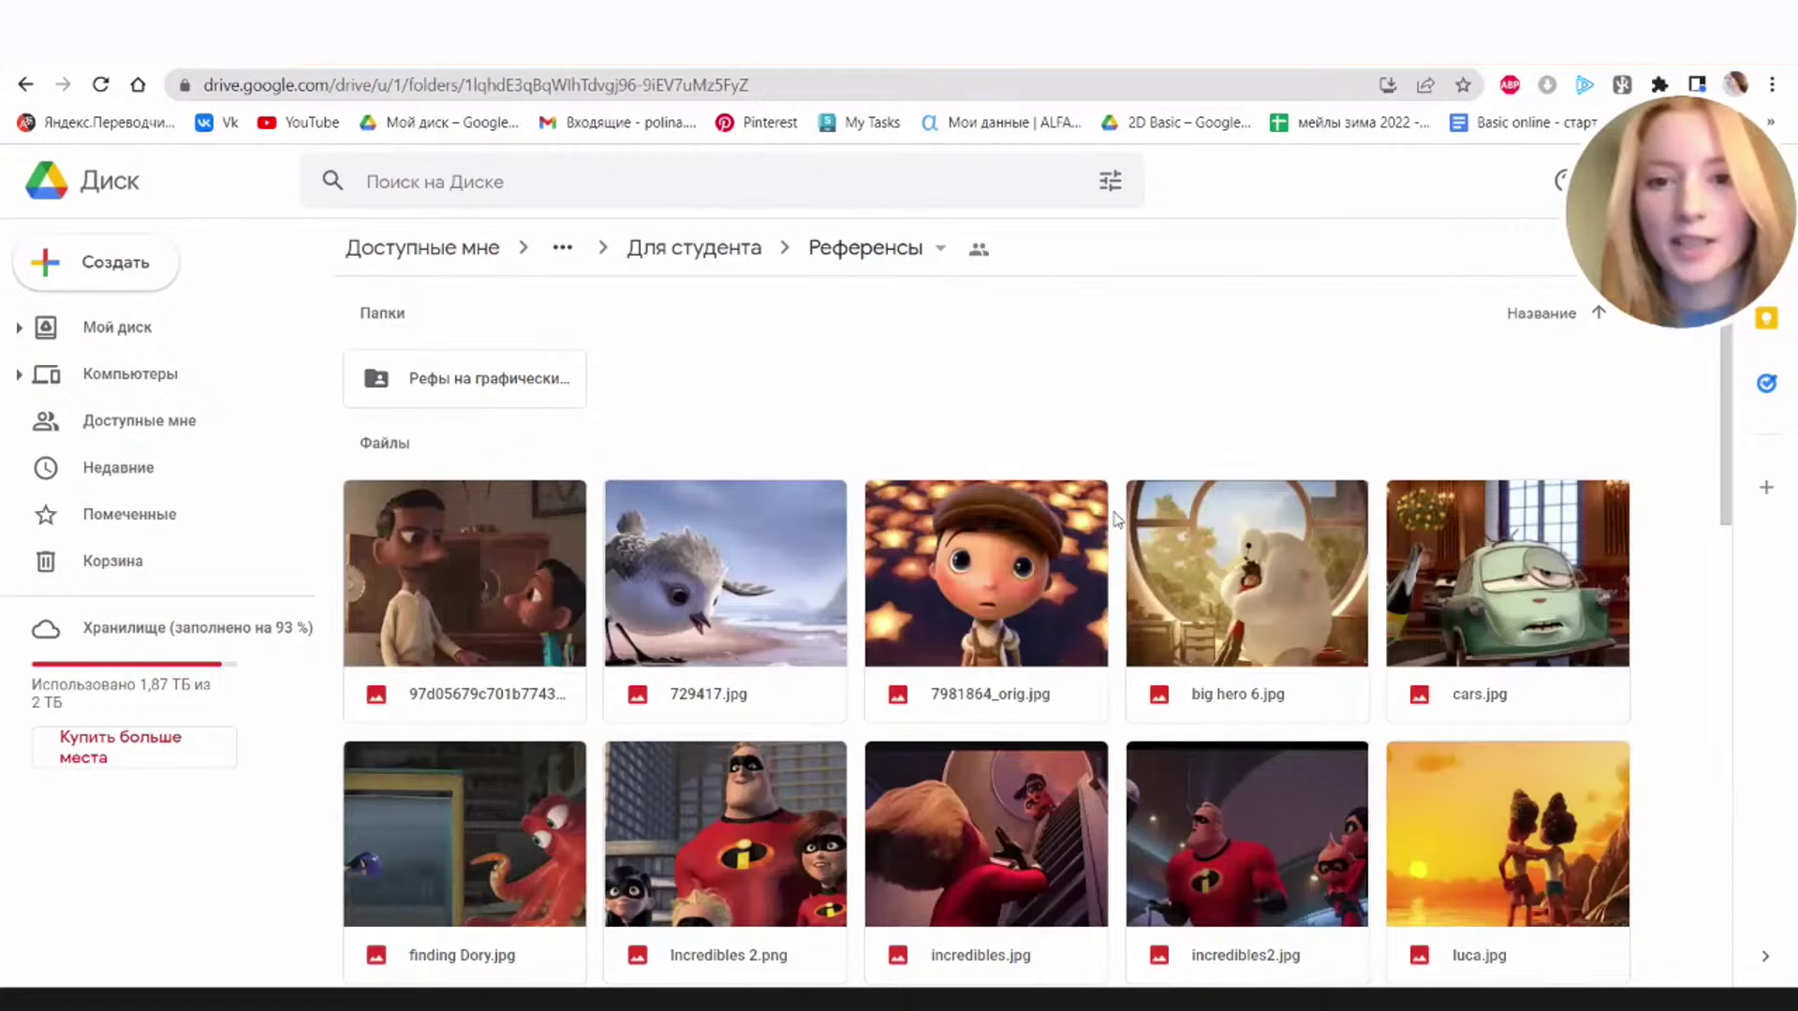
# Open the Рефы на графический приём folder and view the color studies in 10.jpg and 11.jpg
pyautogui.doubleClick(535, 402)
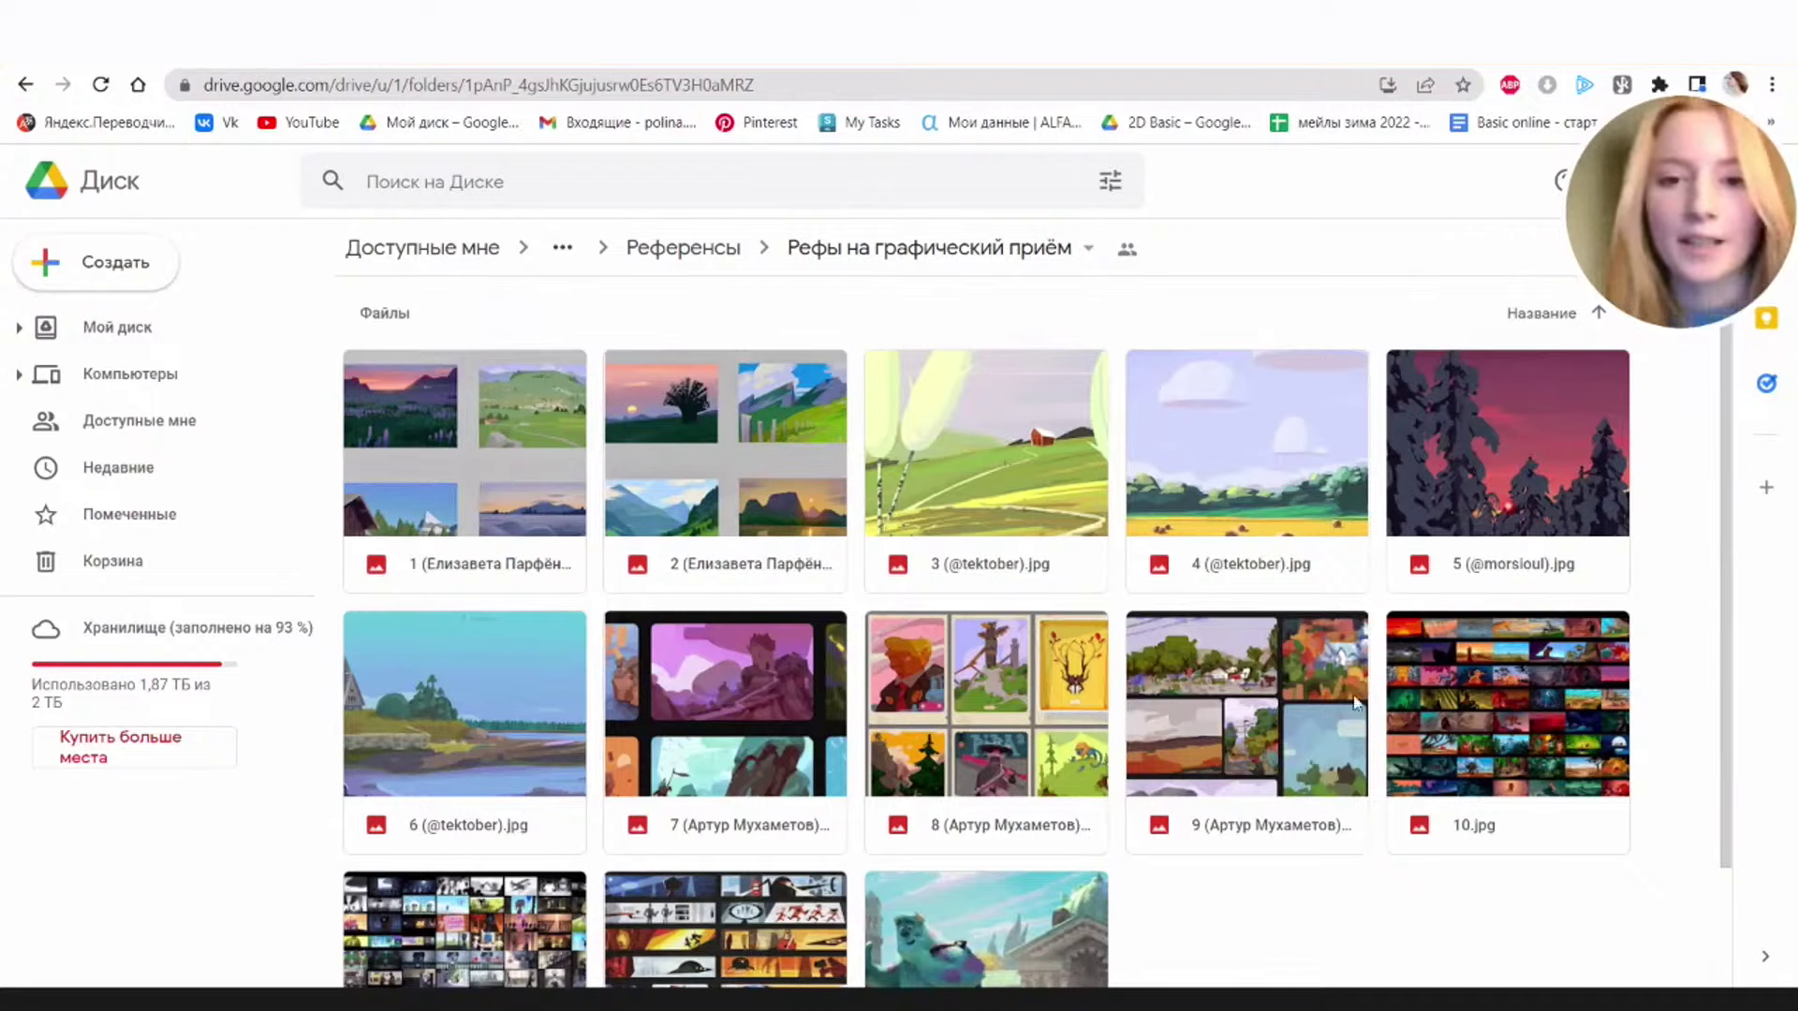
pyautogui.doubleClick(1499, 728)
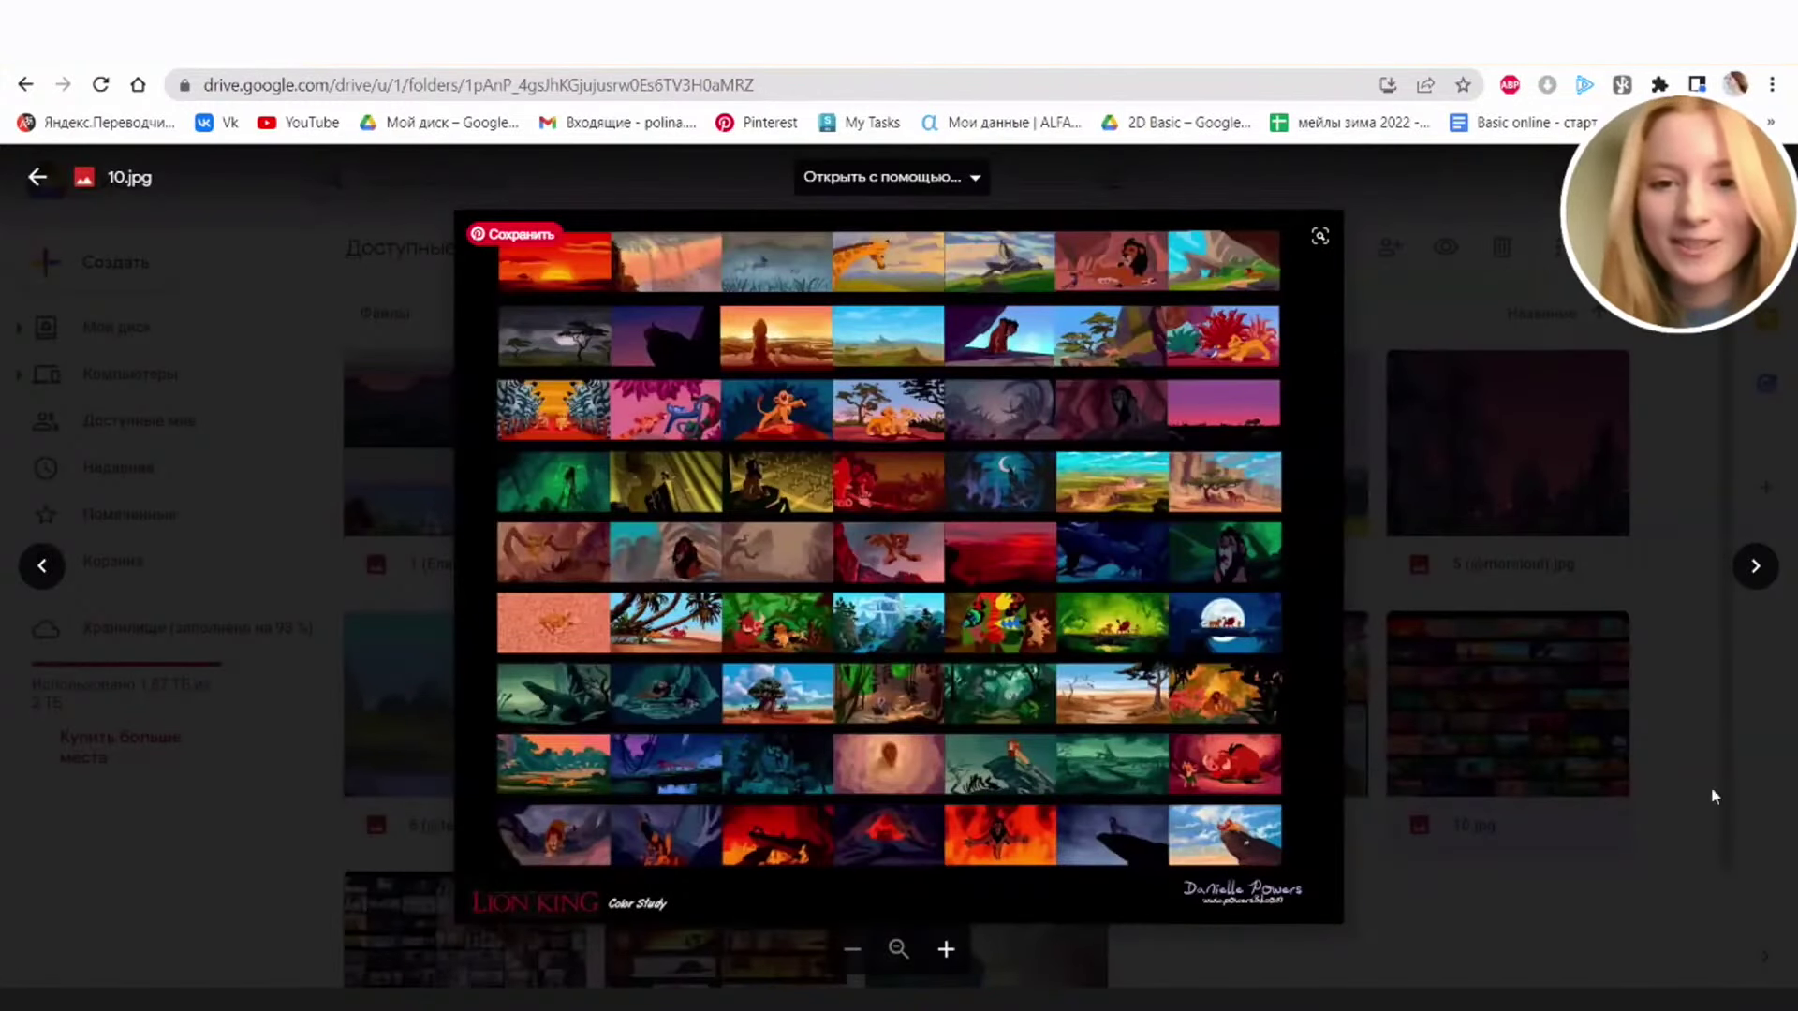
pyautogui.press('Right')
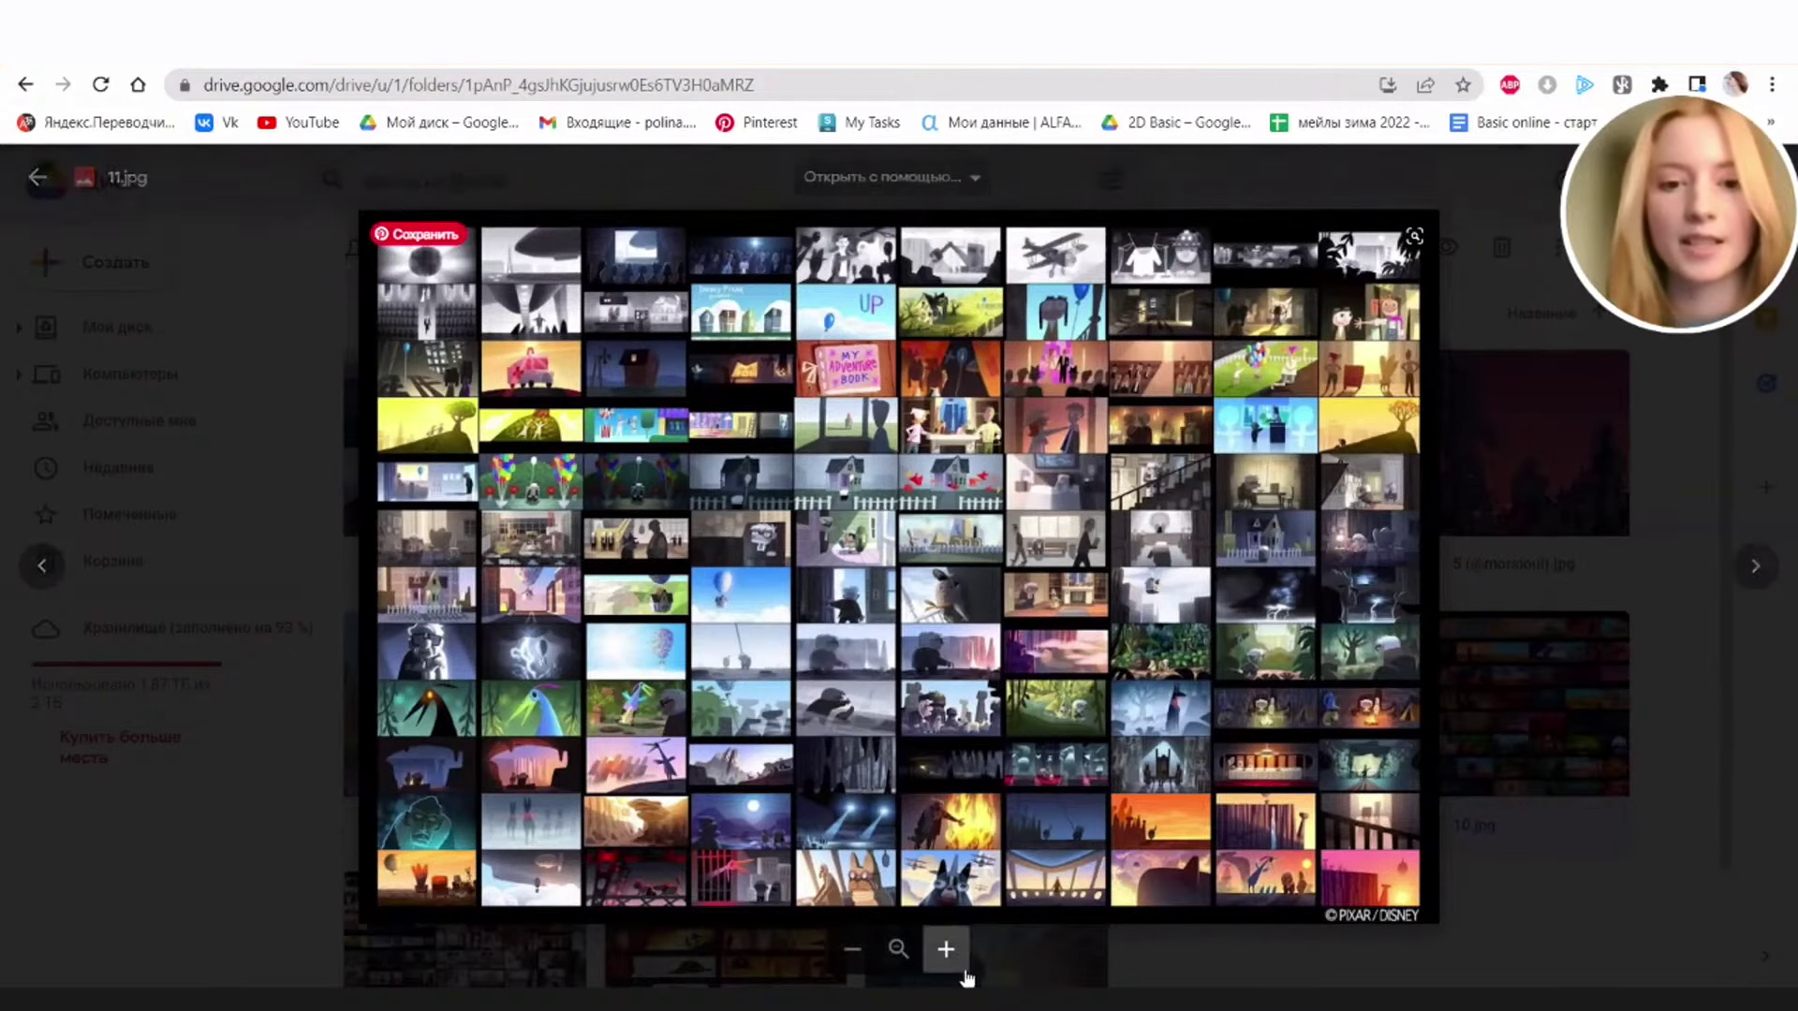
# Examine the frames of the film color script in 11.jpg at several magnifications
pyautogui.click(946, 949)
pyautogui.click(945, 949)
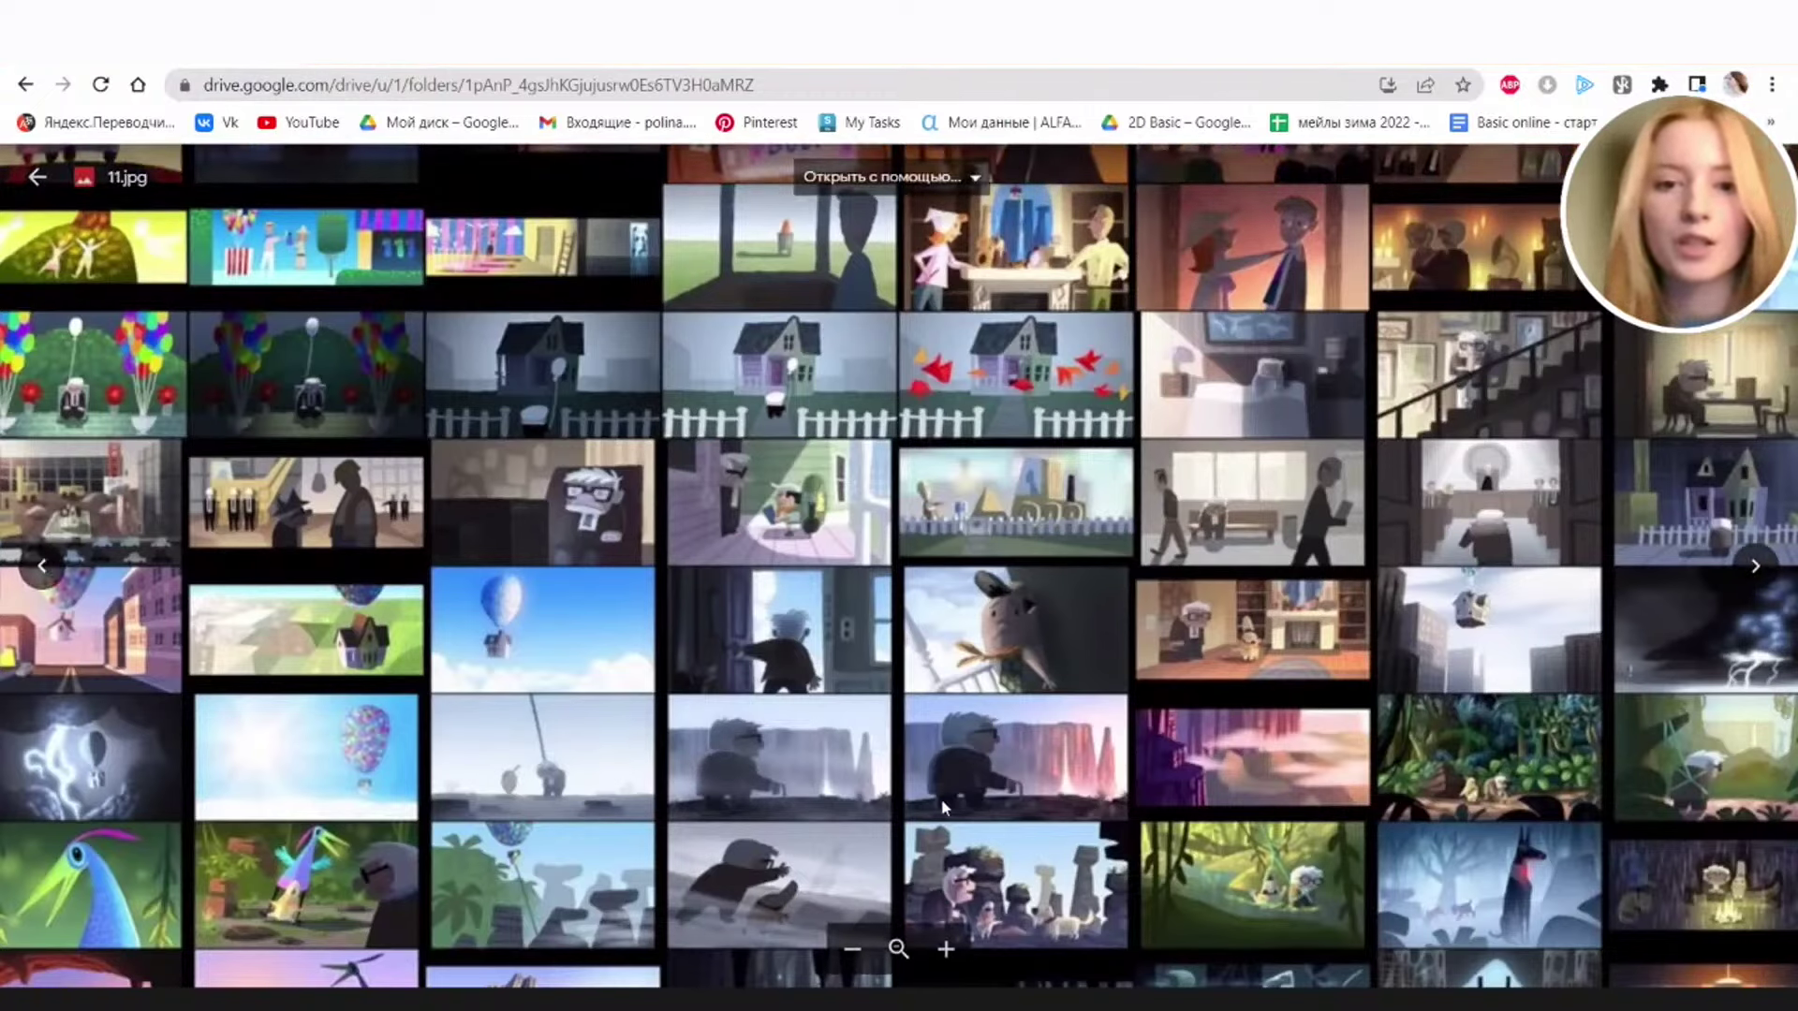
pyautogui.click(841, 964)
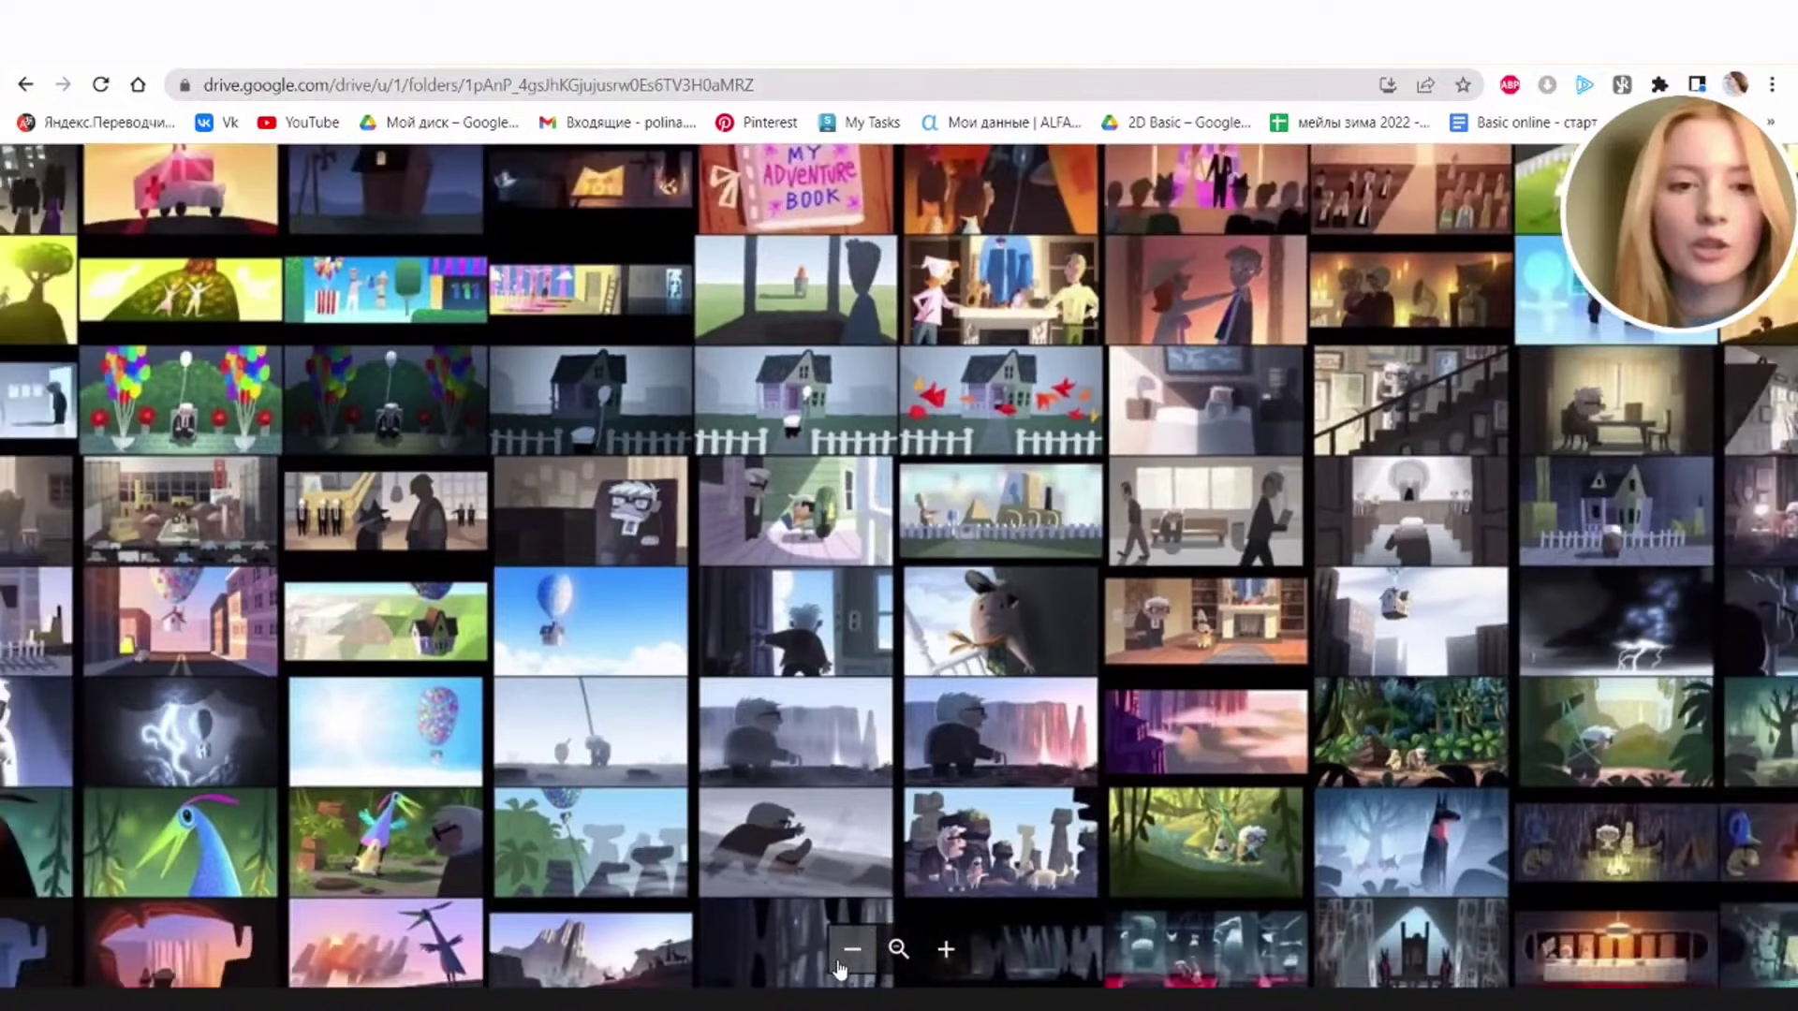
pyautogui.click(841, 964)
pyautogui.click(841, 964)
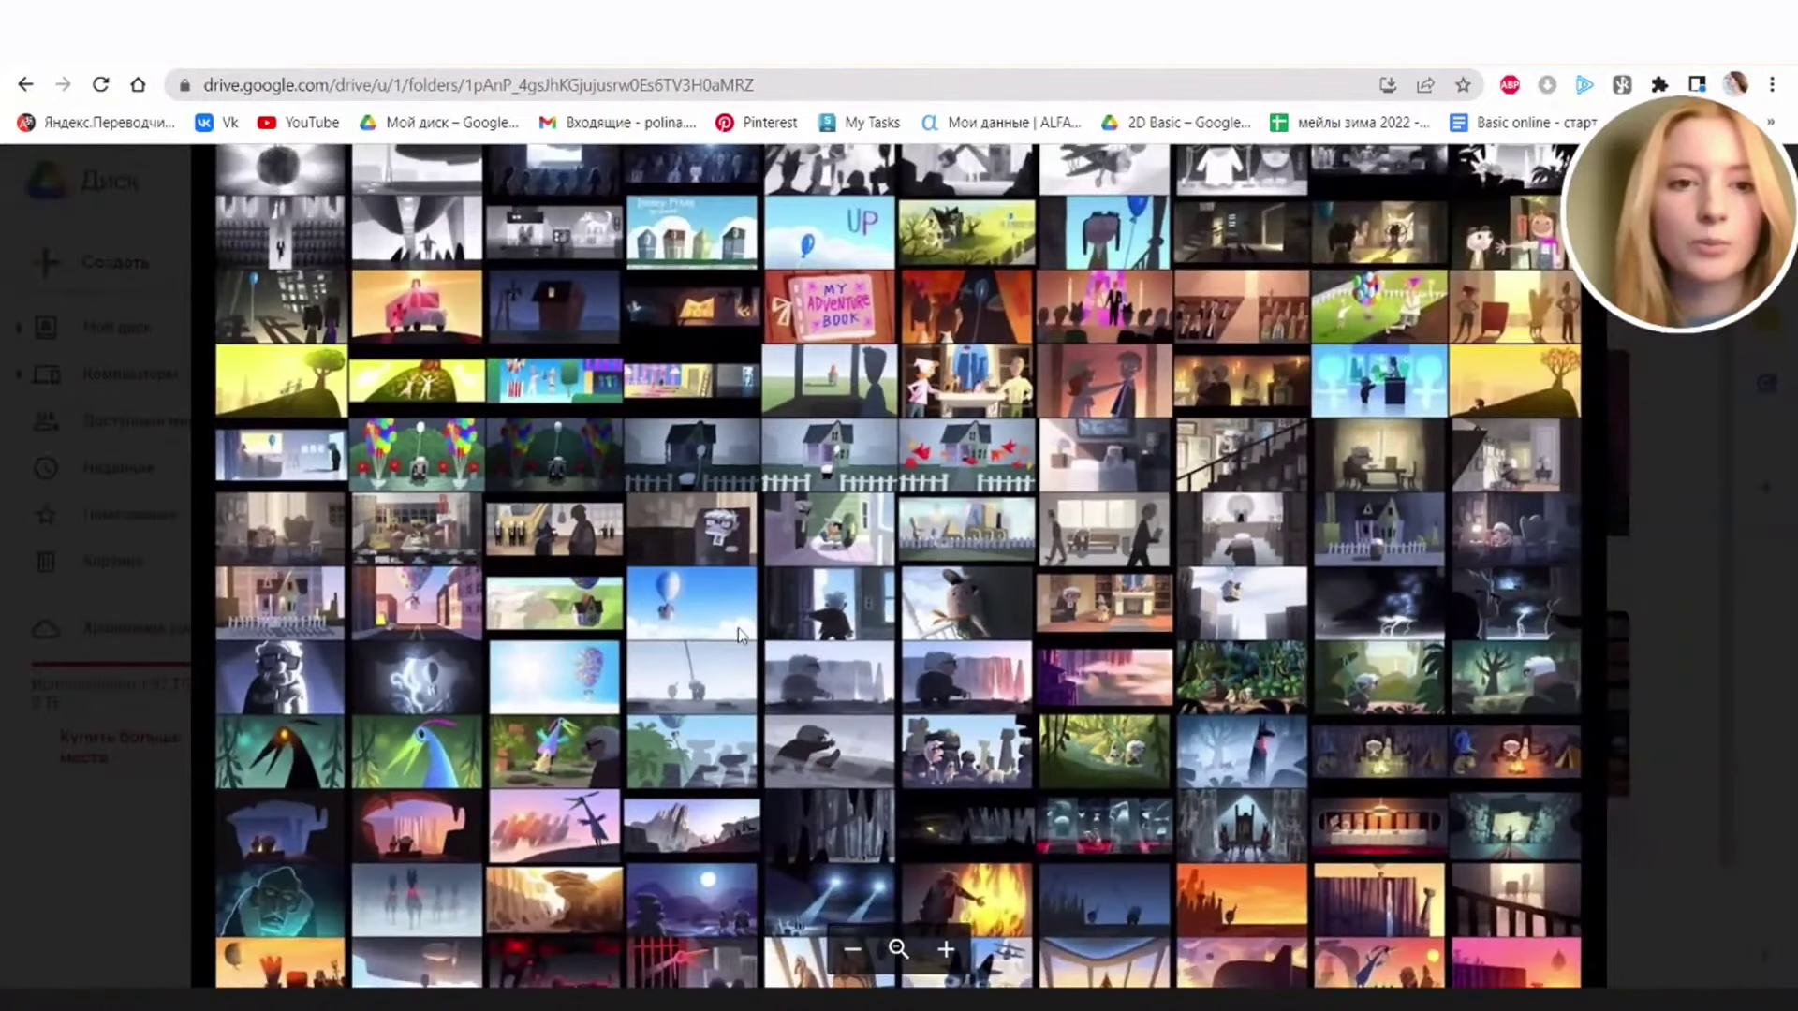
pyautogui.scroll(1, 738, 628)
pyautogui.scroll(-1, 738, 627)
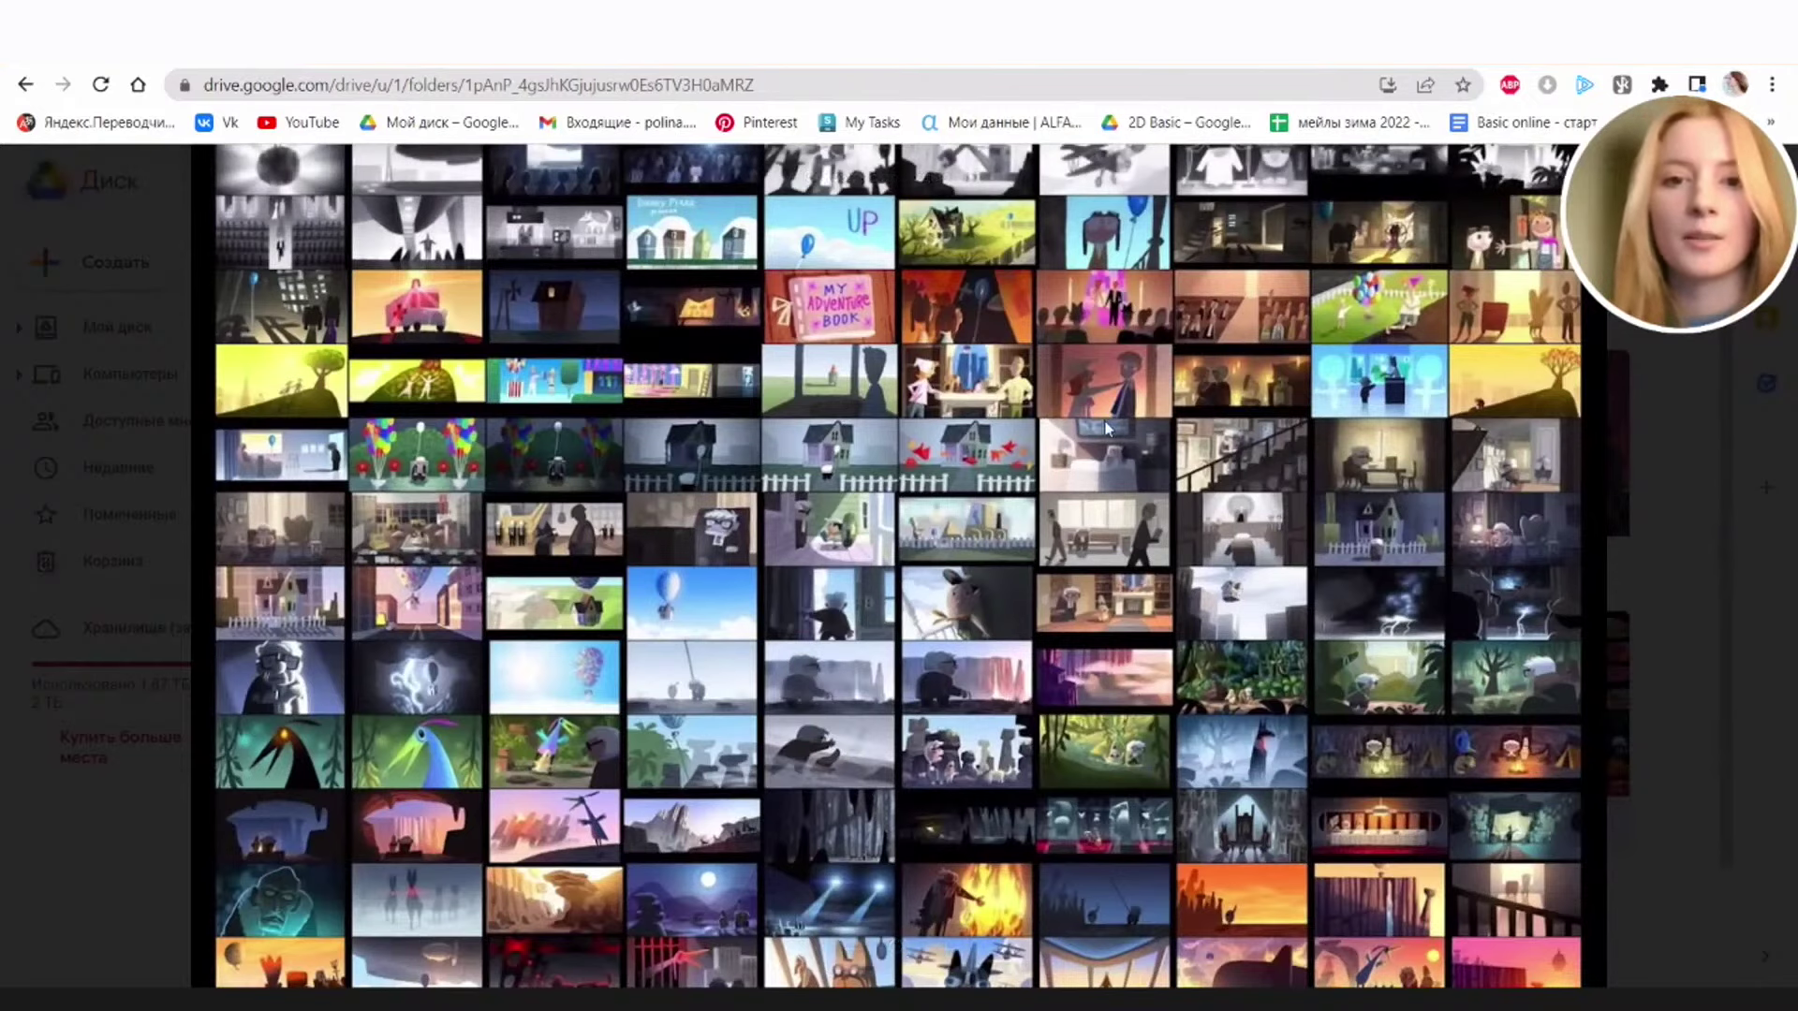
pyautogui.scroll(-3, 1064, 402)
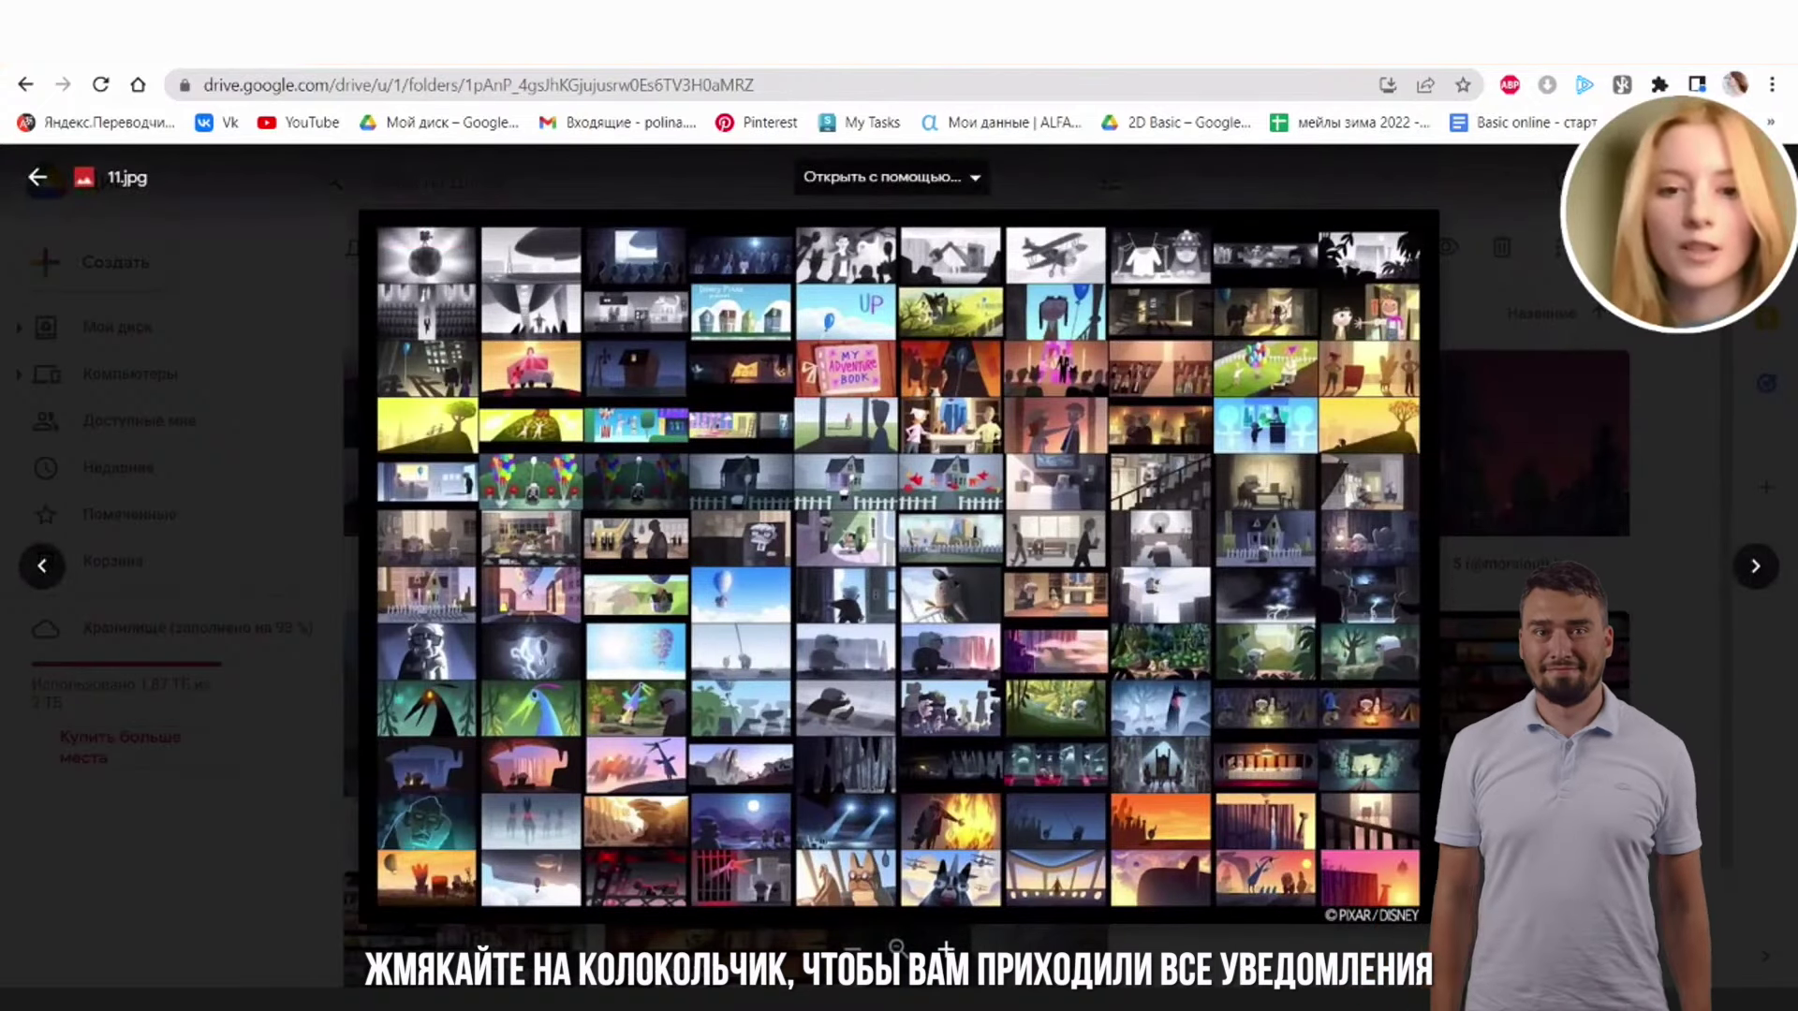
# Close the 11.jpg preview and switch to the Рабочий шаблон.psd document in Photoshop
pyautogui.click(1465, 908)
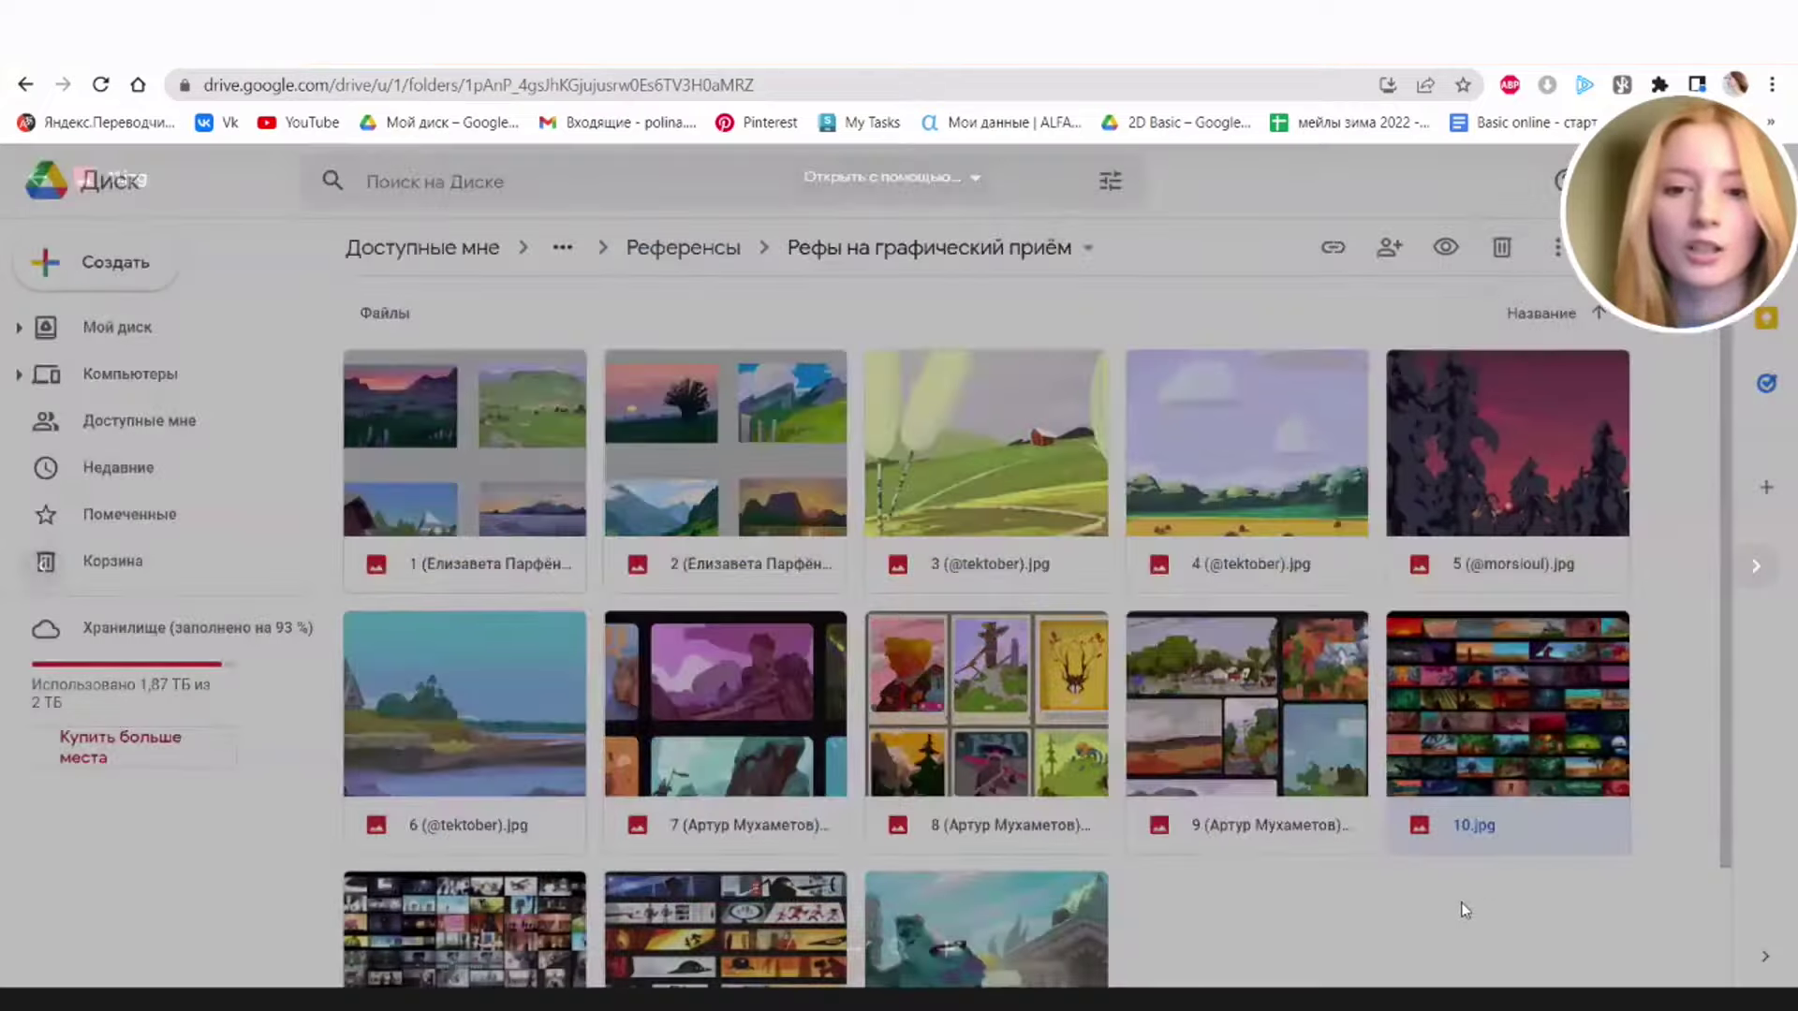
pyautogui.click(1423, 911)
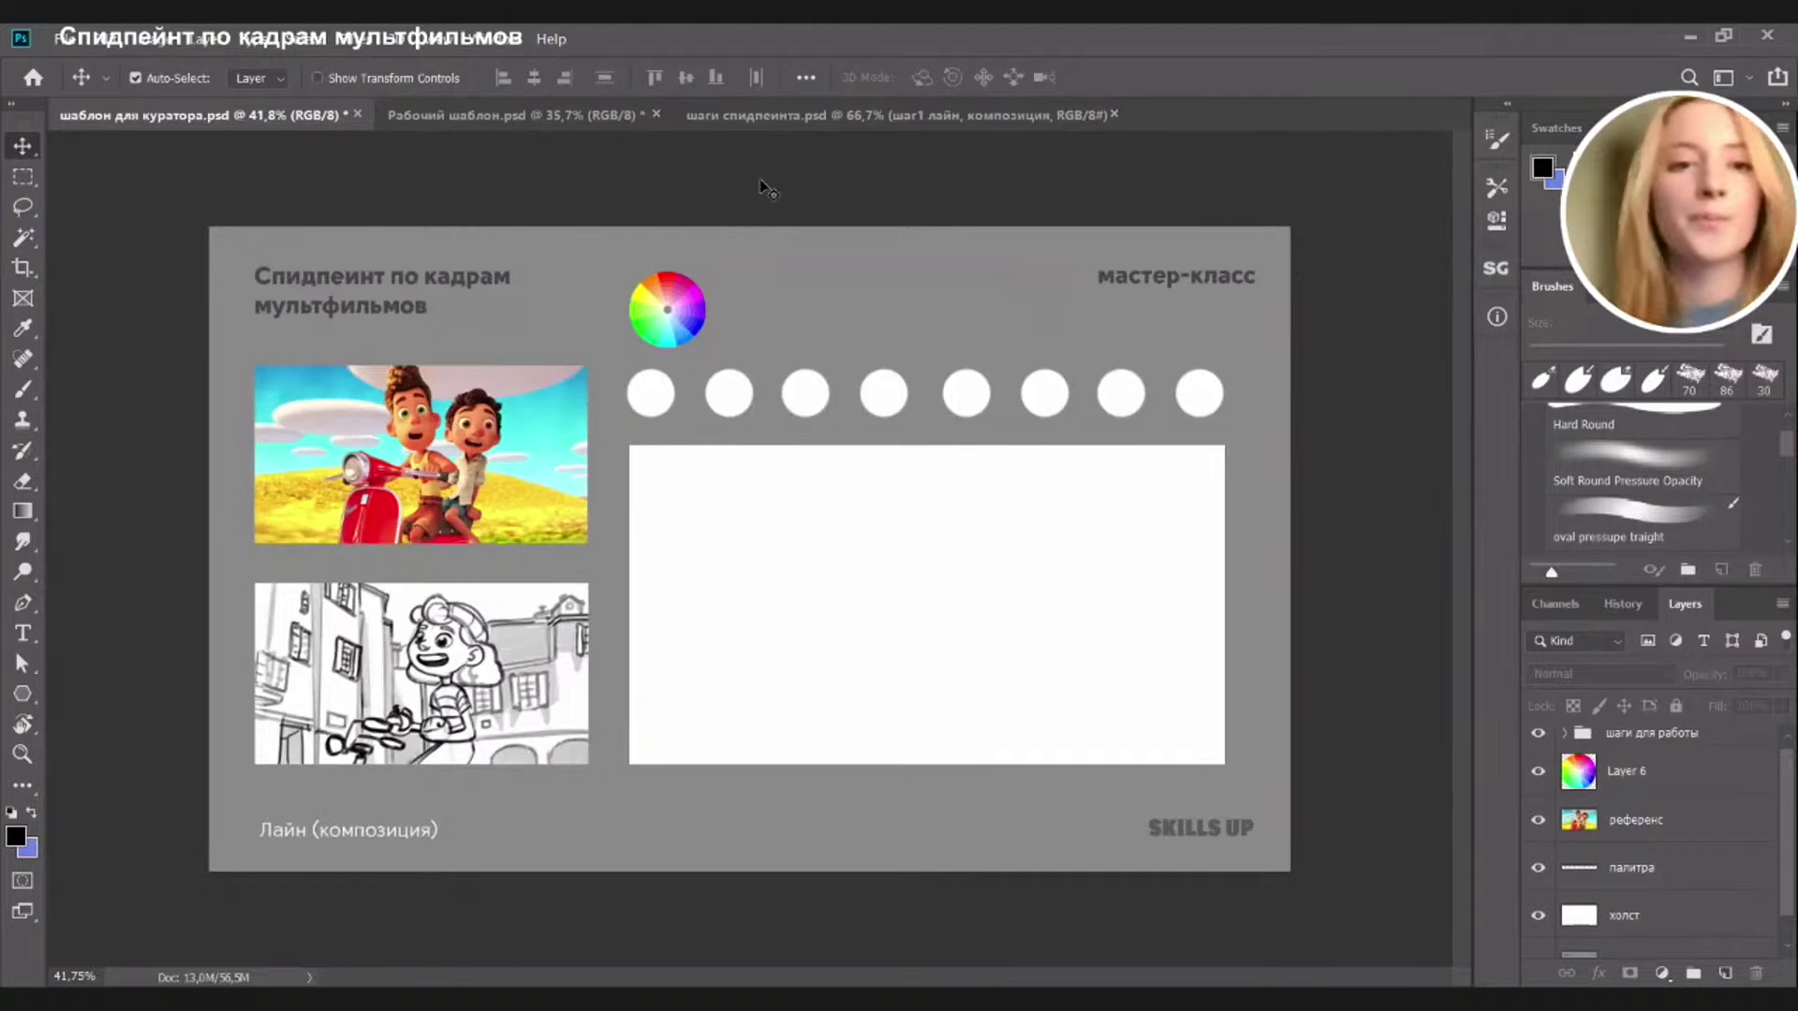
pyautogui.click(530, 116)
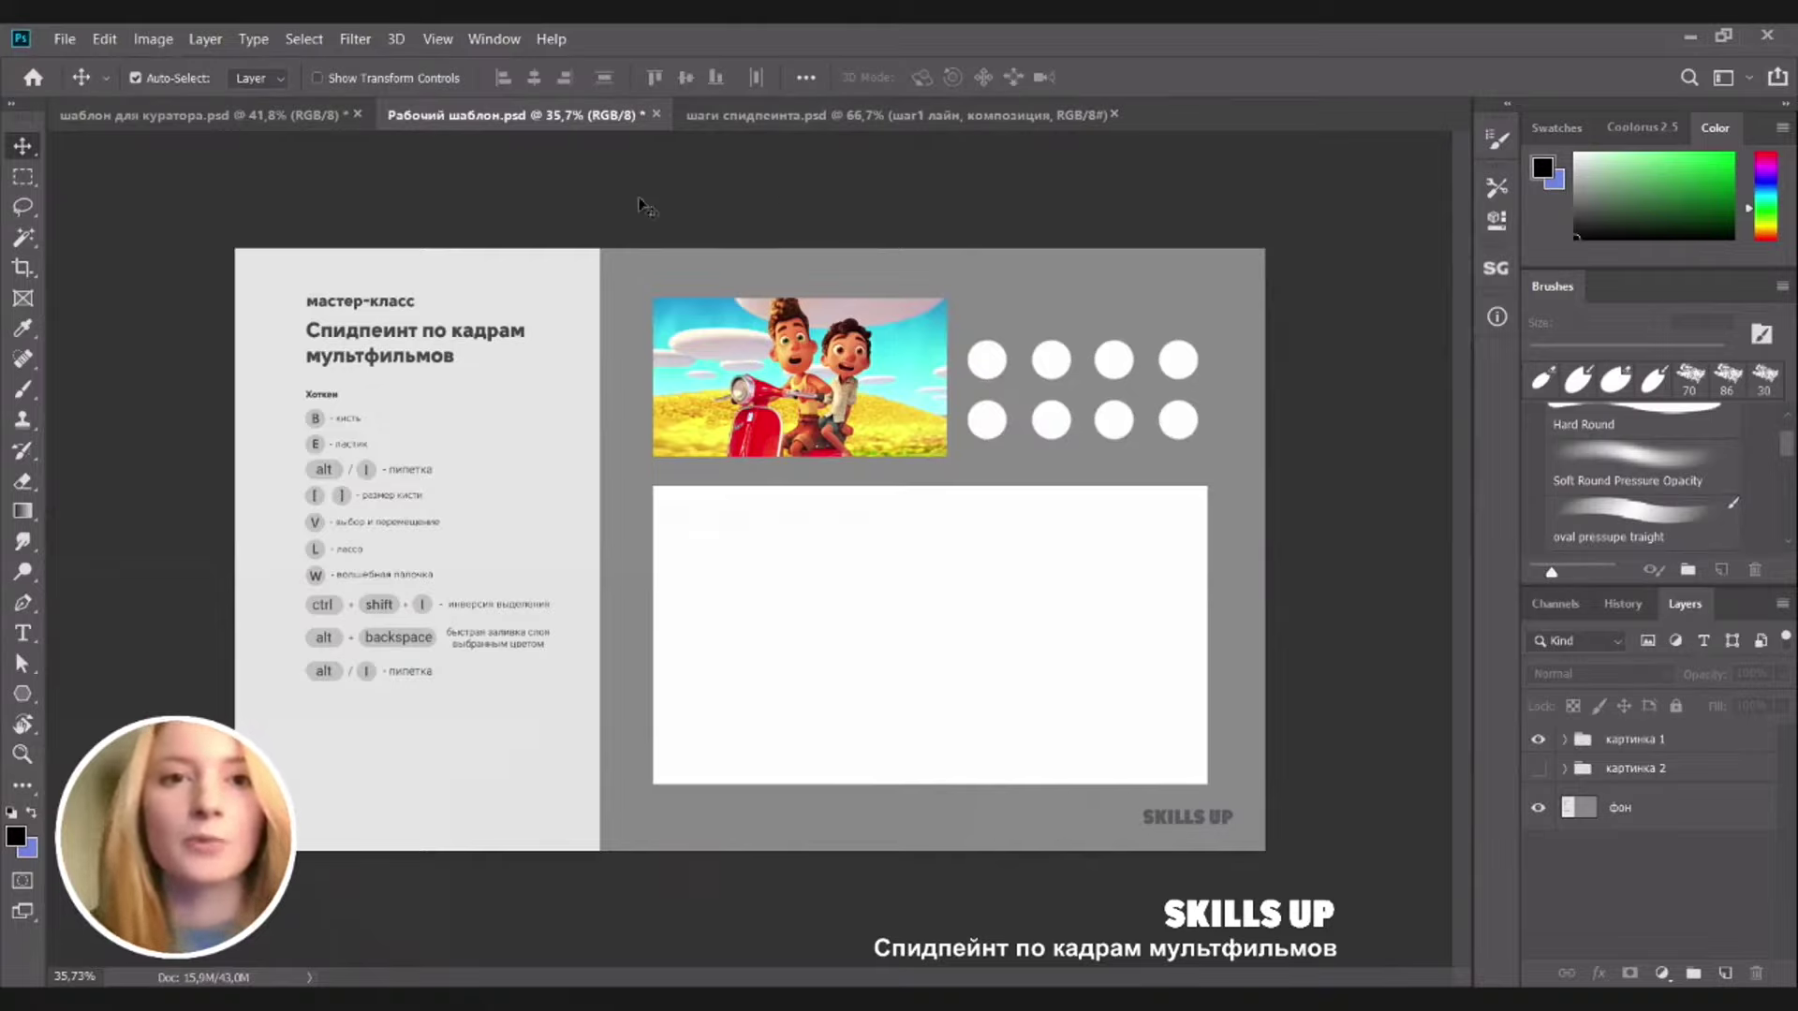
# Go over the hotkey list on the template's light sidebar, trying the Brush, Move, Eraser and Lasso tools
pyautogui.press('b')
pyautogui.press('v')
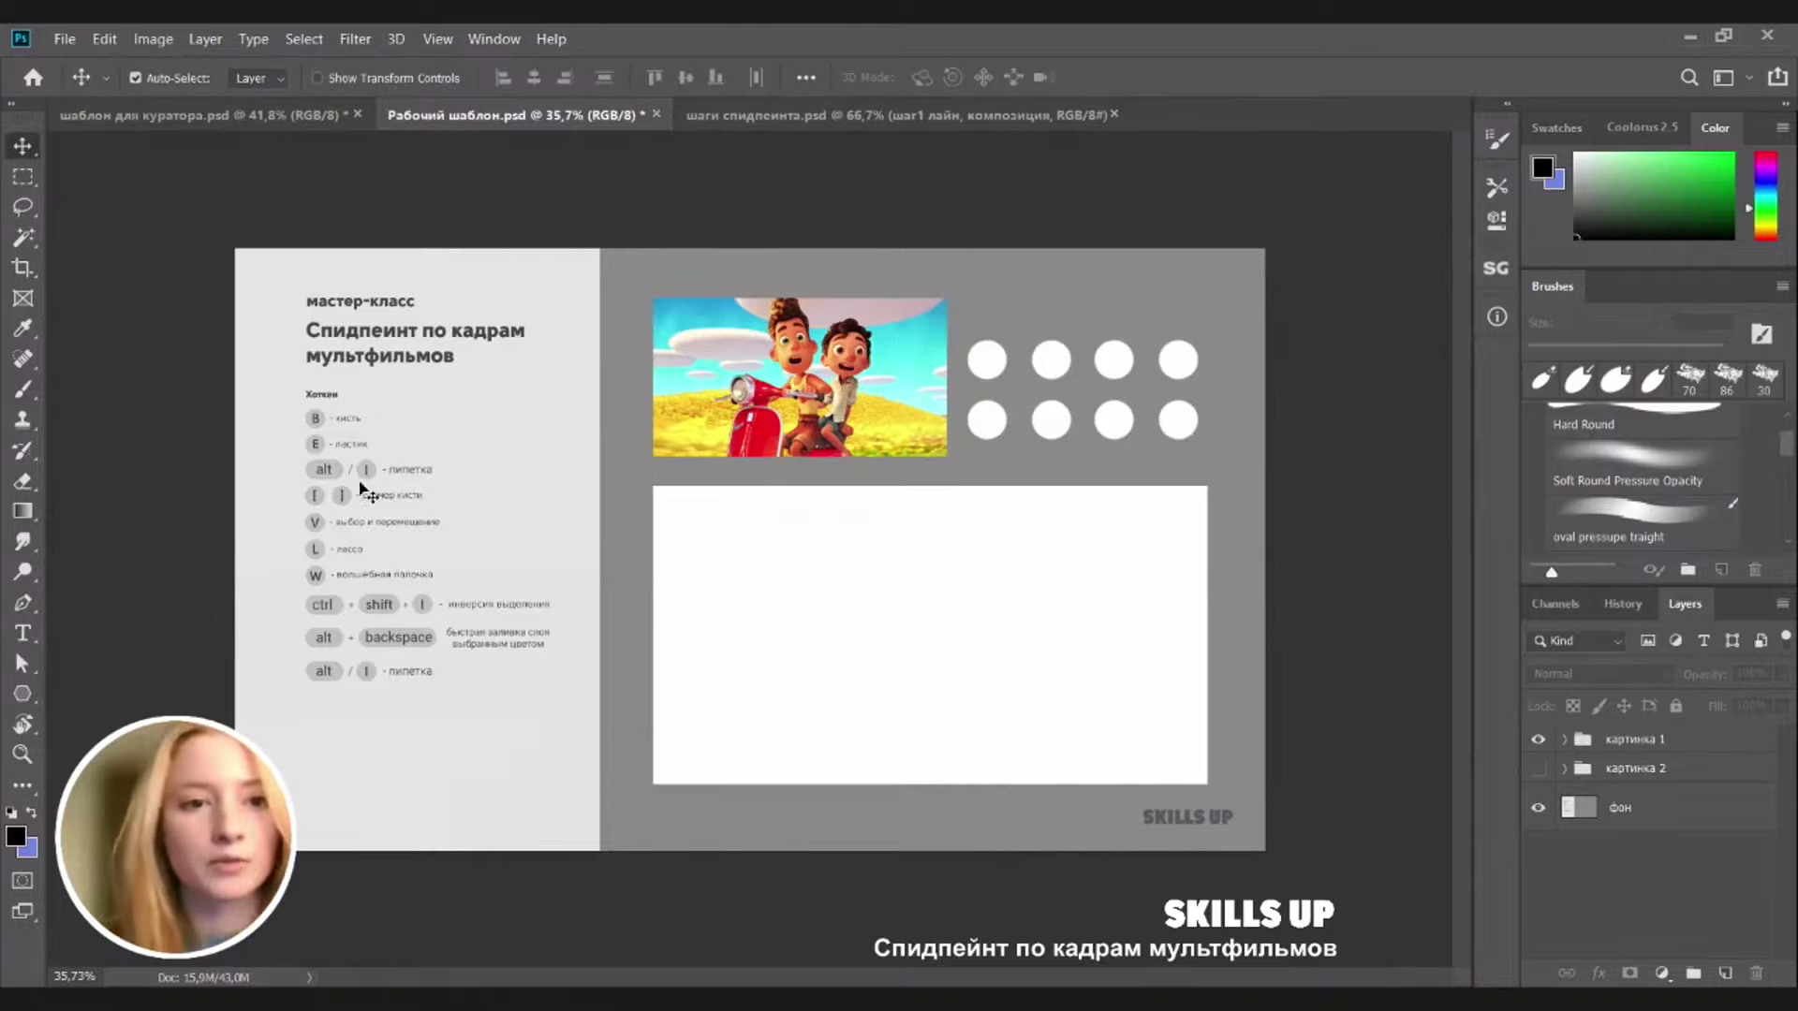
pyautogui.scroll(3, 337, 457)
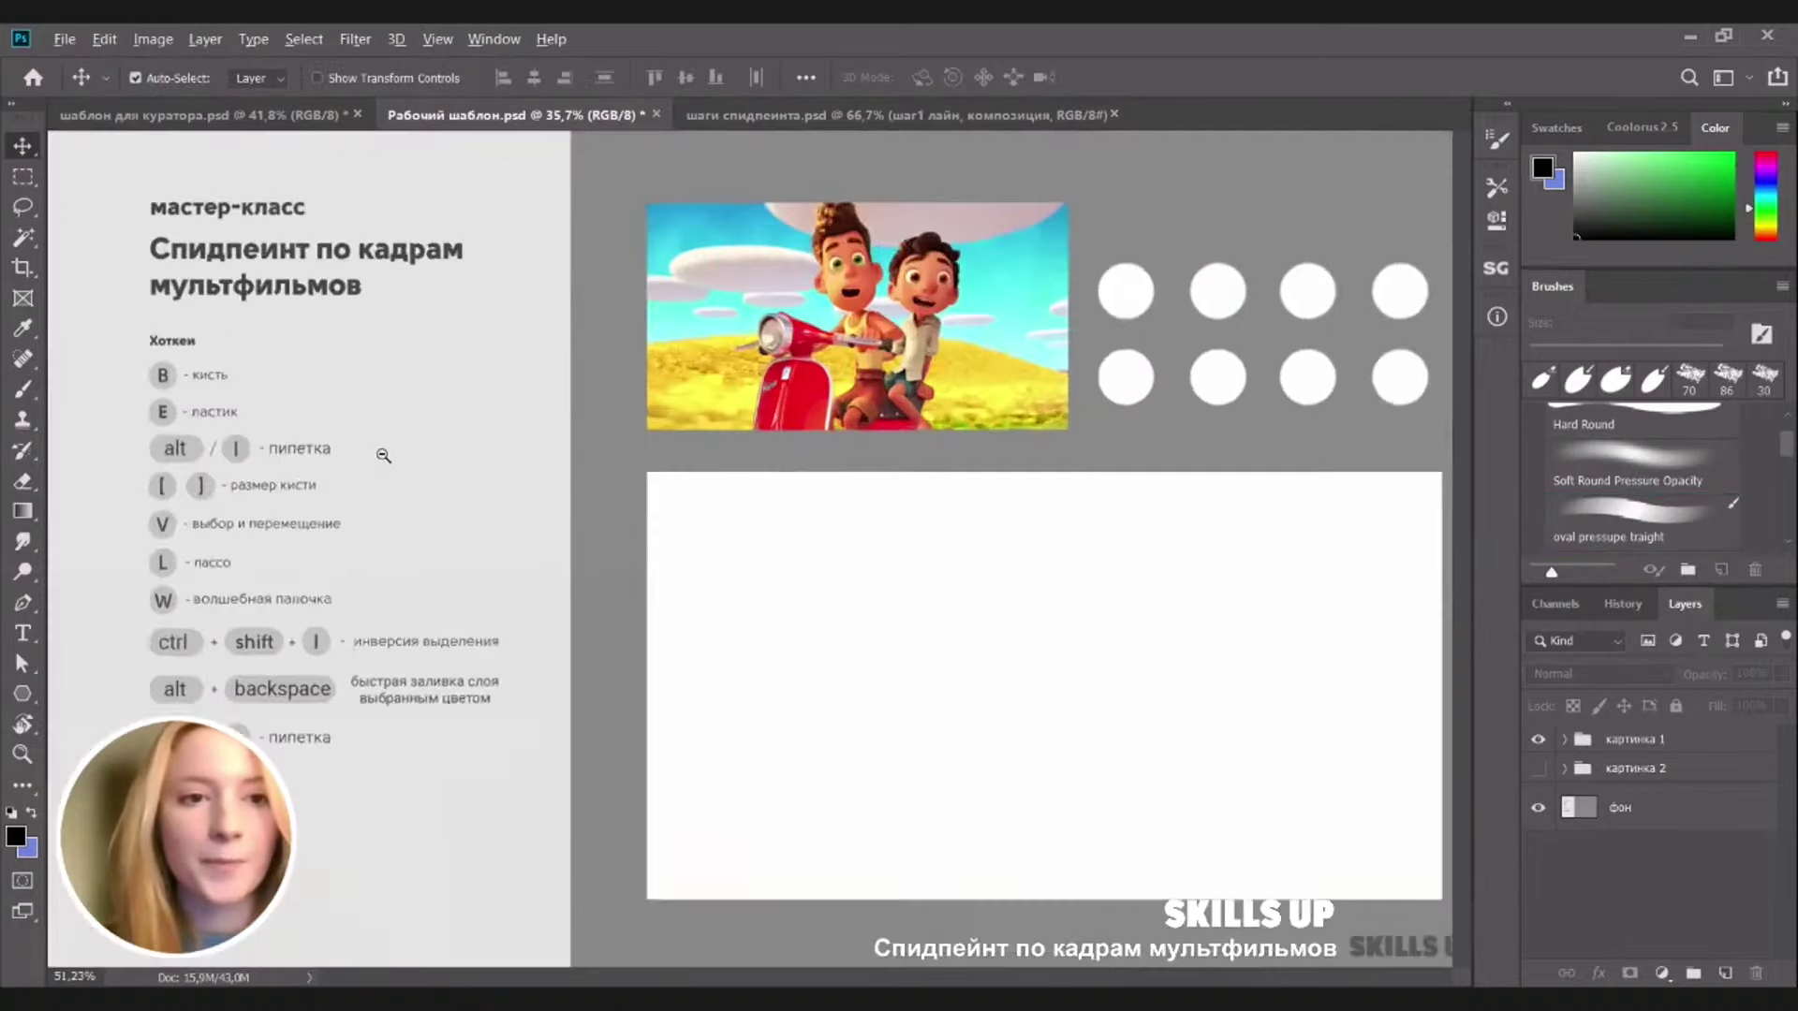
pyautogui.moveTo(411, 579); pyautogui.dragTo(383, 578)
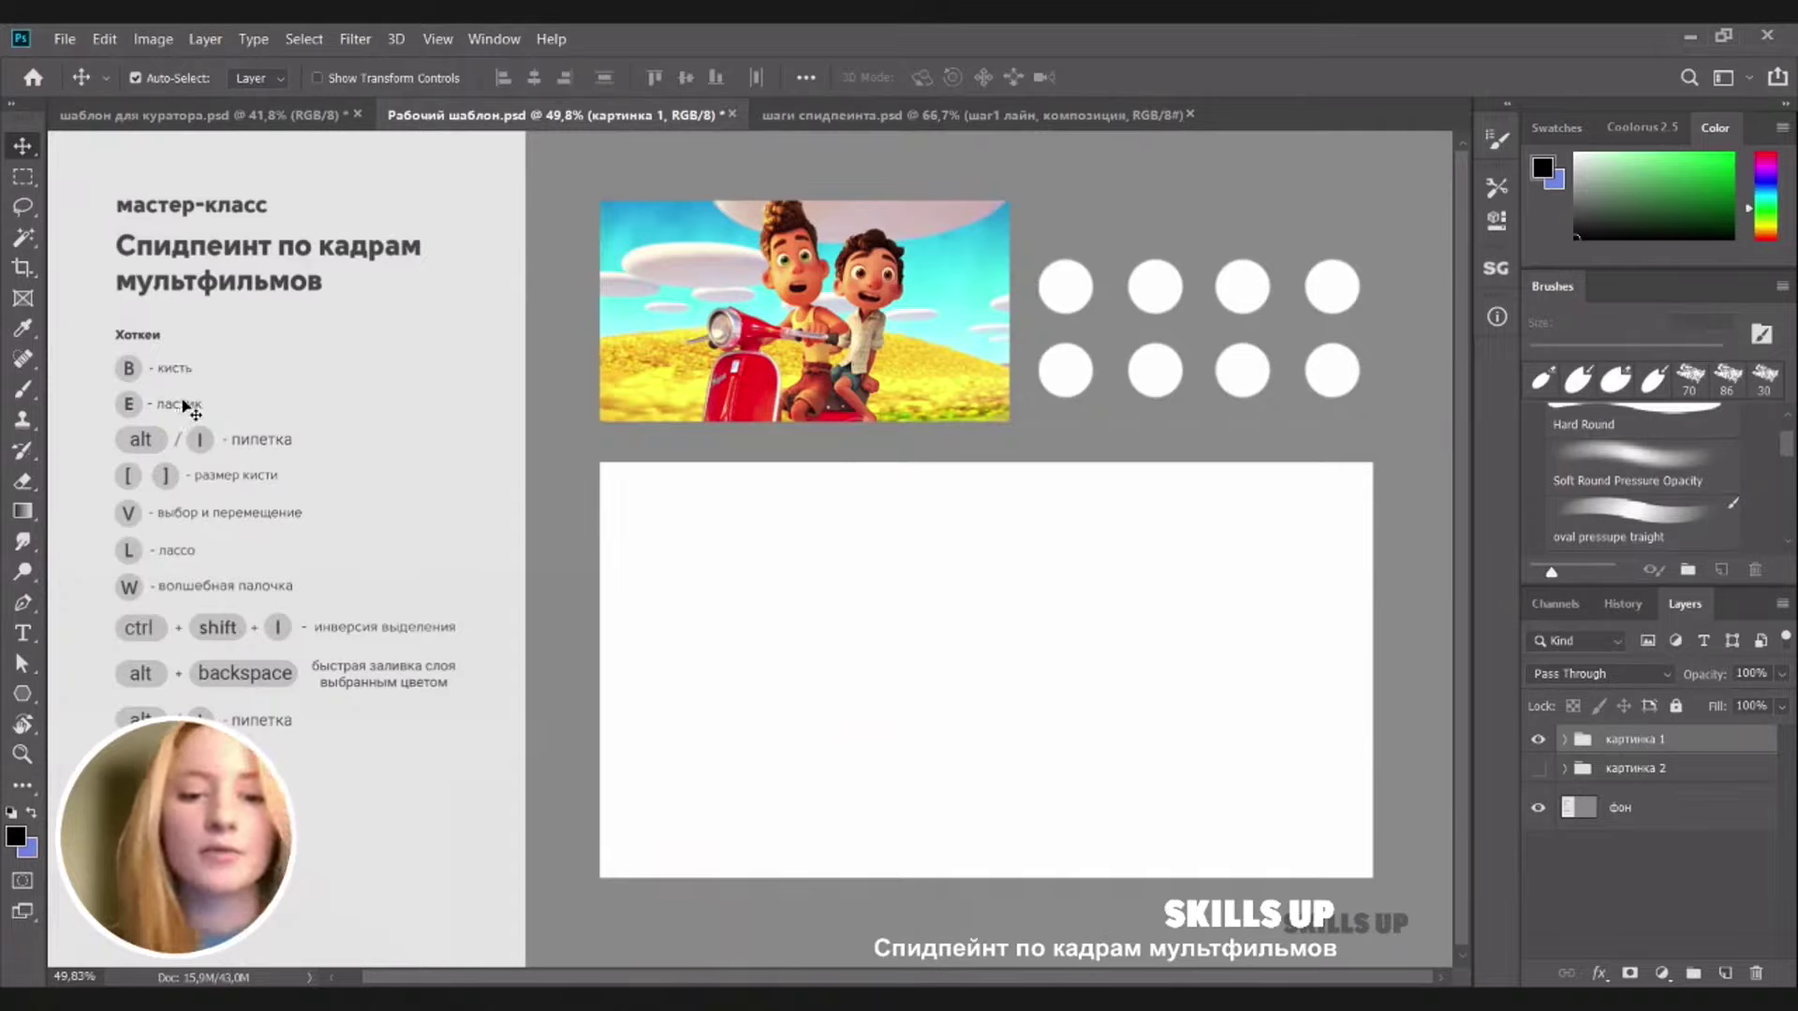
pyautogui.press('b')
pyautogui.press('e')
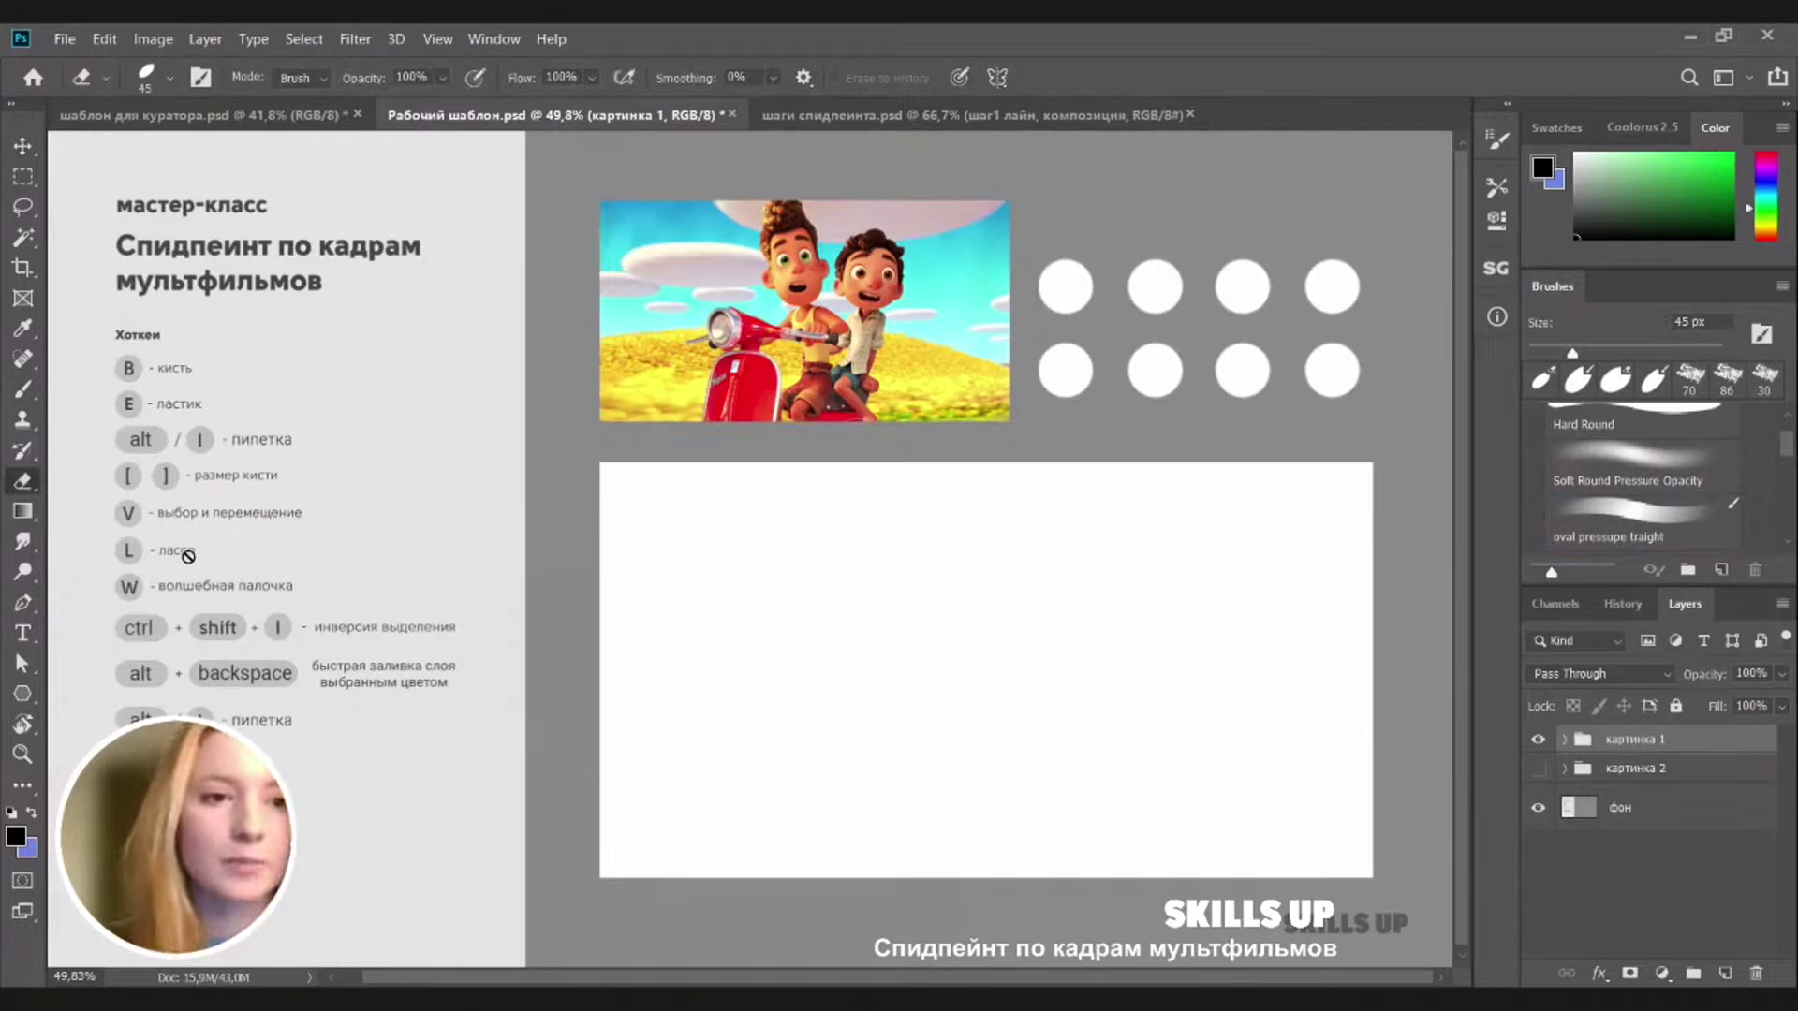
pyautogui.press('l')
# Scribble a small black spiral with the 15 px brush on a new layer over the white canvas
pyautogui.moveTo(426, 438)
pyautogui.mouseDown()
pyautogui.moveTo(392, 573)
pyautogui.moveTo(408, 433)
pyautogui.mouseUp()
pyautogui.click(422, 503)
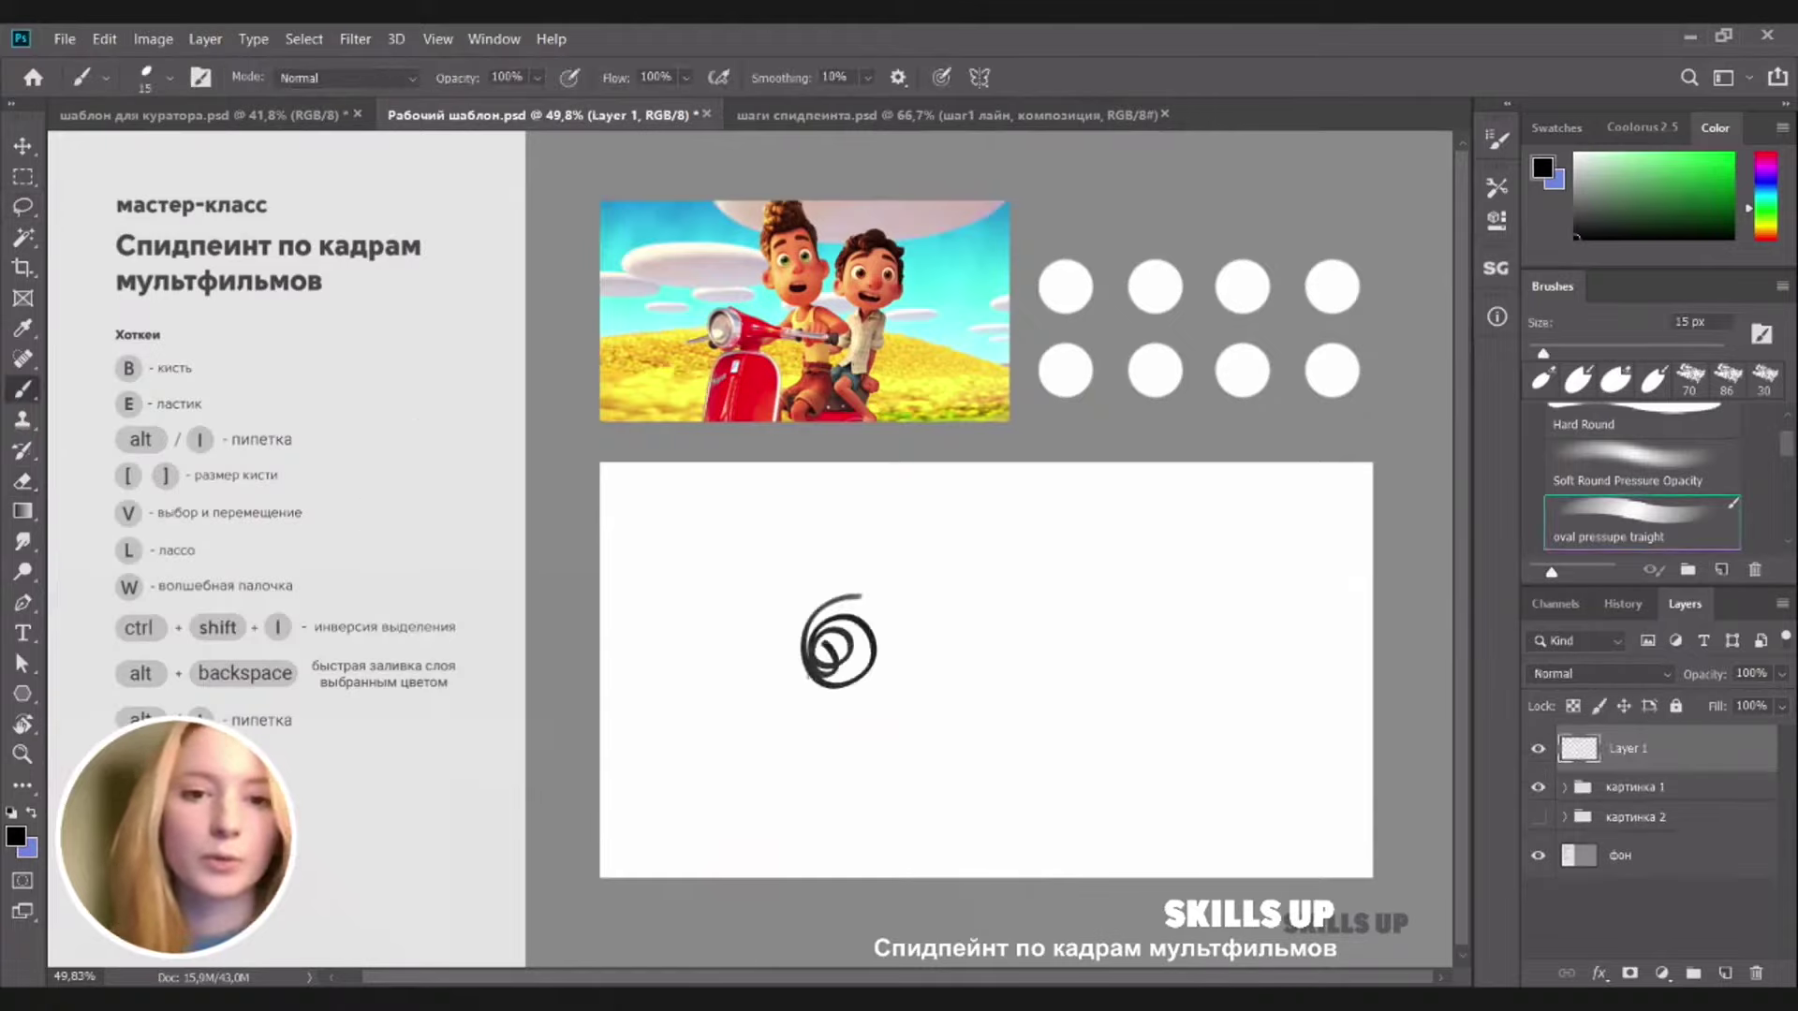
pyautogui.moveTo(820, 653)
pyautogui.mouseDown()
pyautogui.moveTo(830, 676)
pyautogui.moveTo(836, 645)
pyautogui.moveTo(843, 660)
pyautogui.mouseUp()
# Select the white canvas area around the scribble with the Magic Wand and invert the selection
pyautogui.press('w')
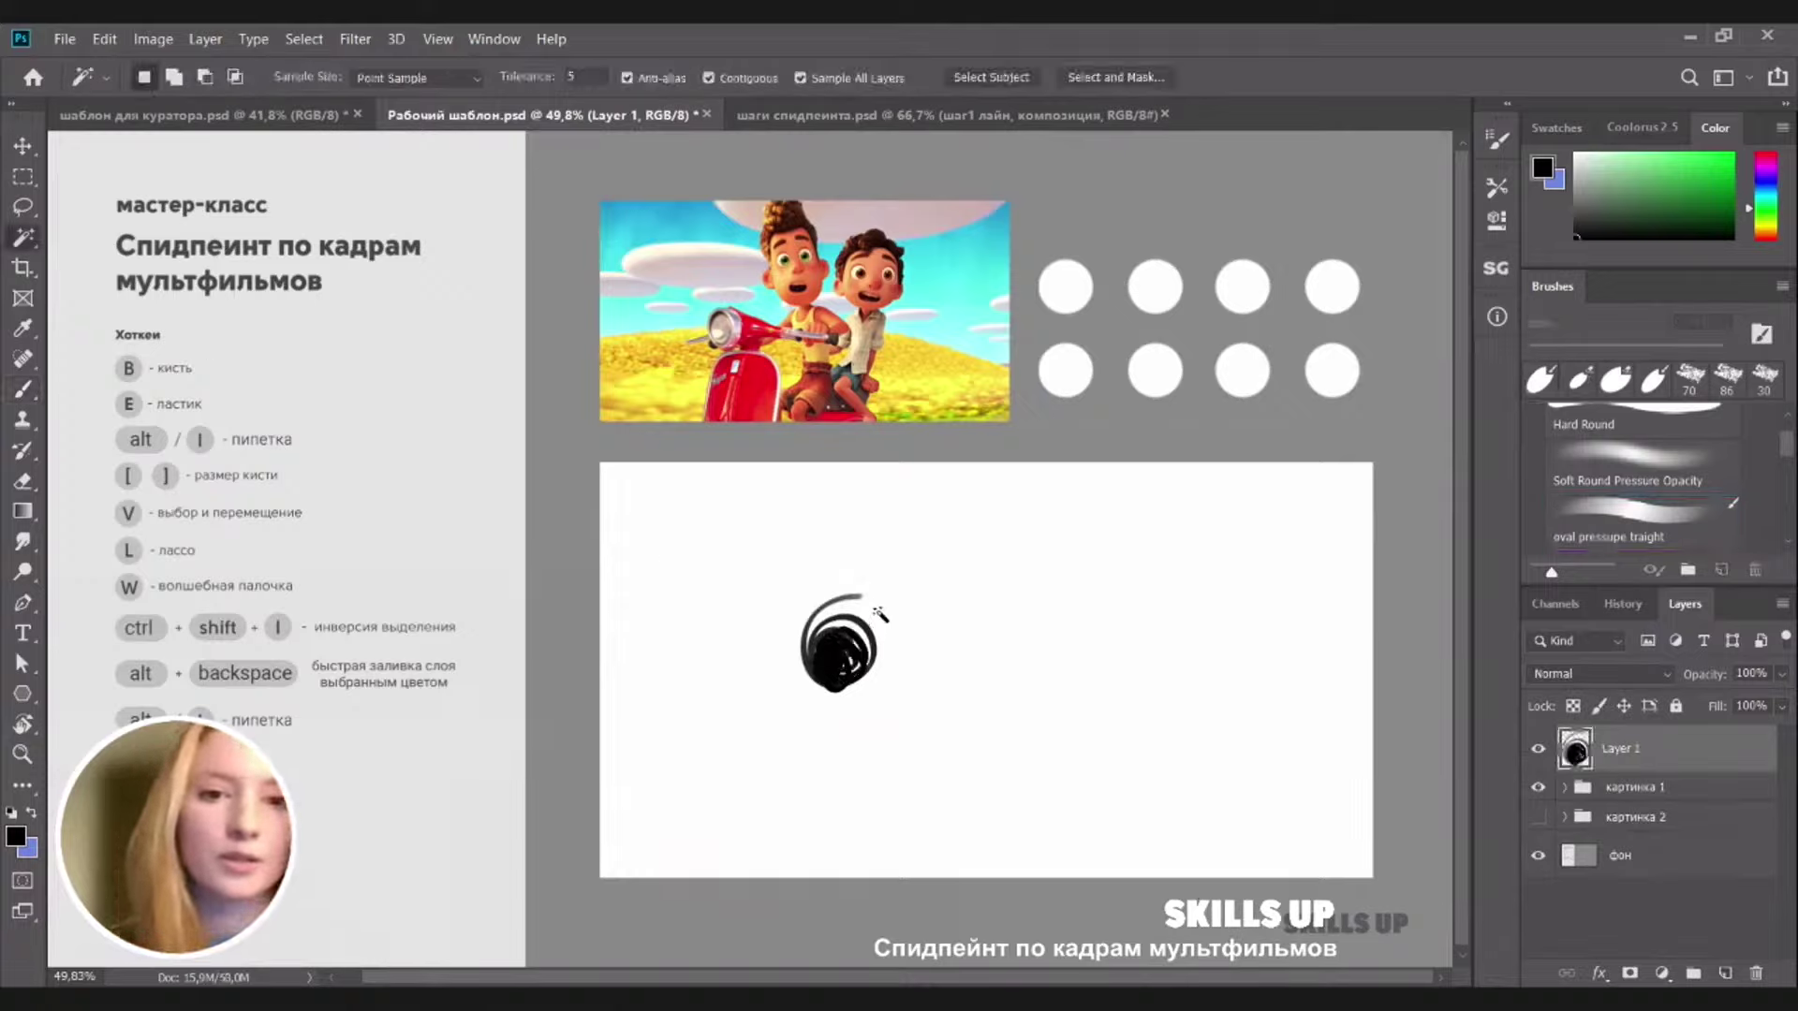
pyautogui.click(874, 620)
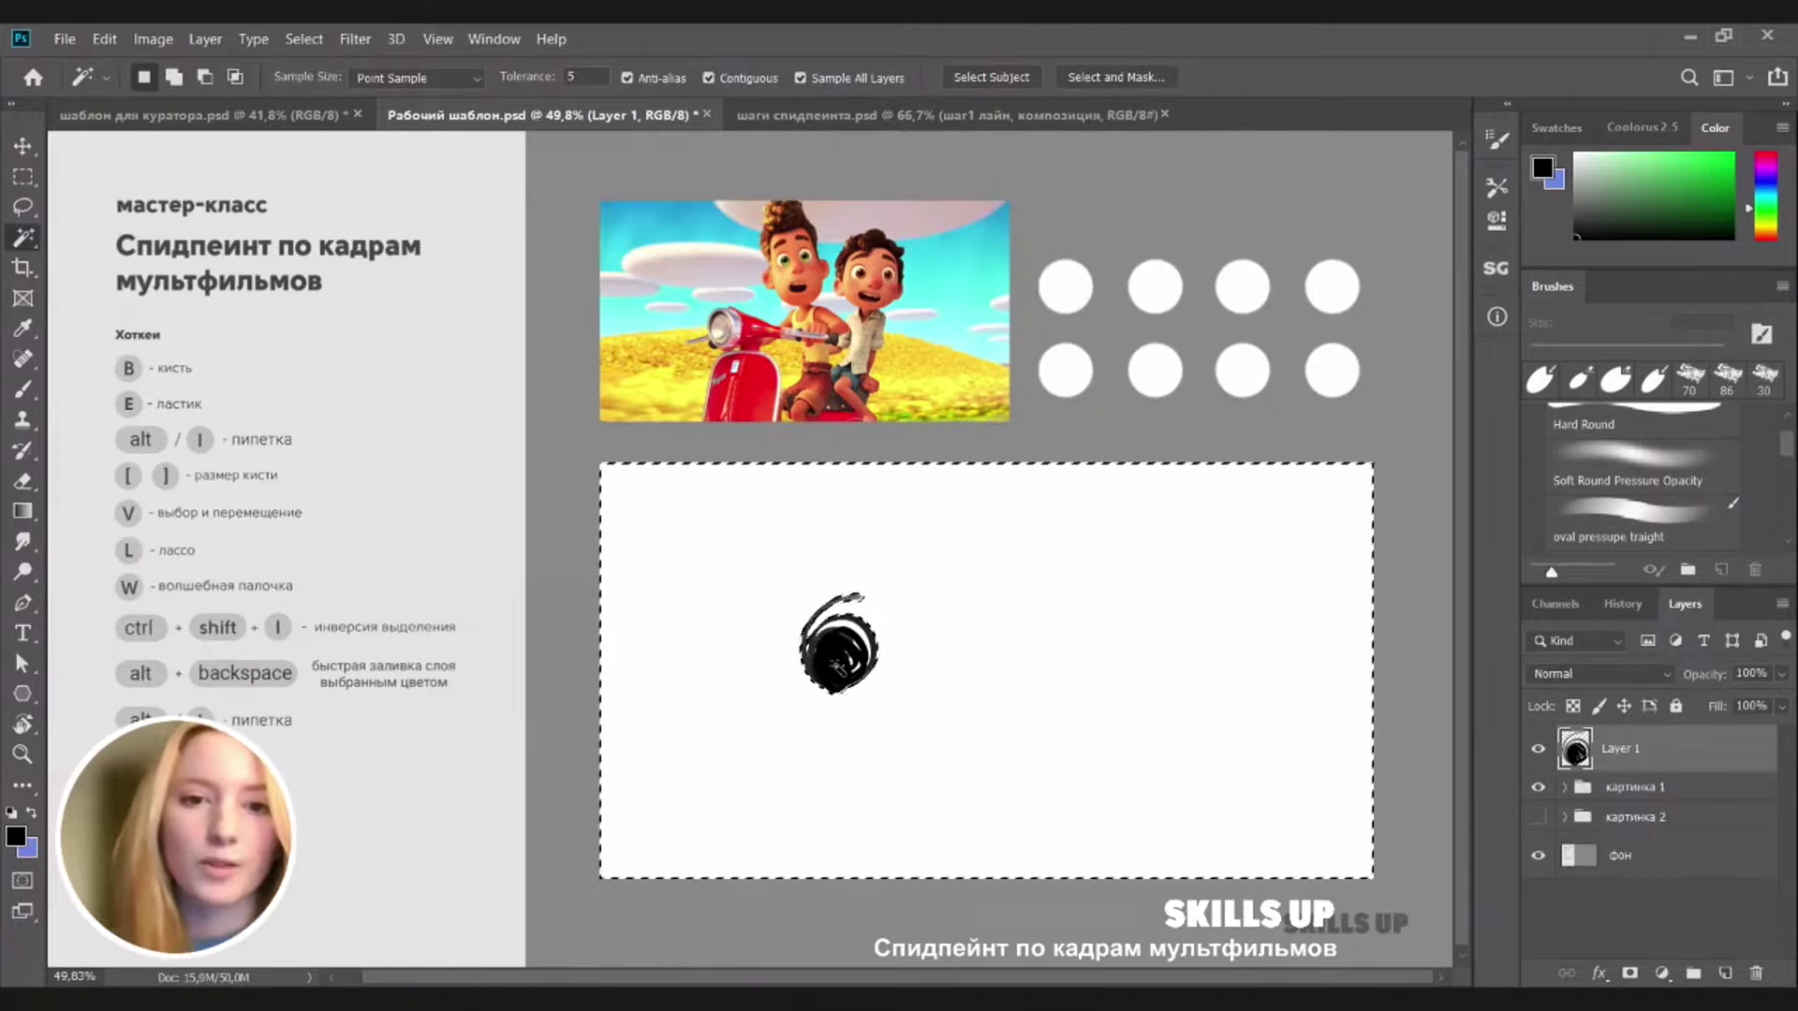
pyautogui.hotkey('ctrl', 'shift', 'i')
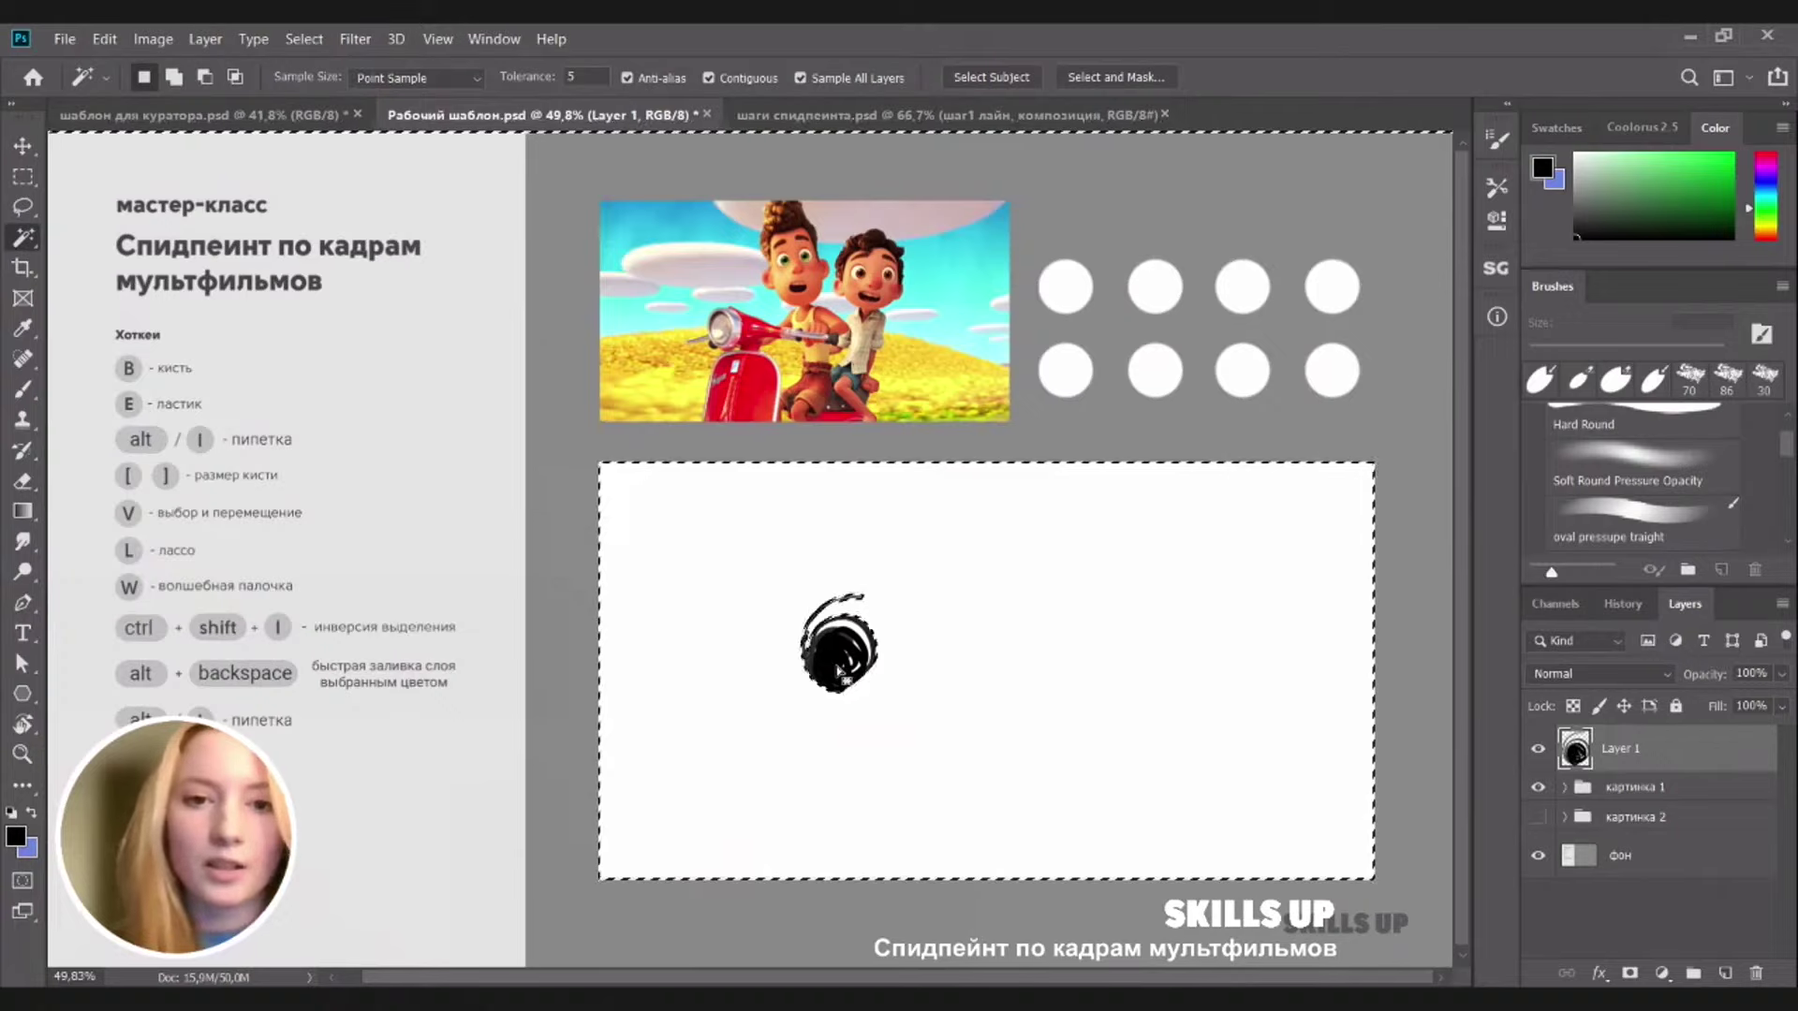
# Test-paint inside the inverted selection on the холст layer, deselect, and undo the test strokes and scribble
pyautogui.press('v')
pyautogui.click(854, 646)
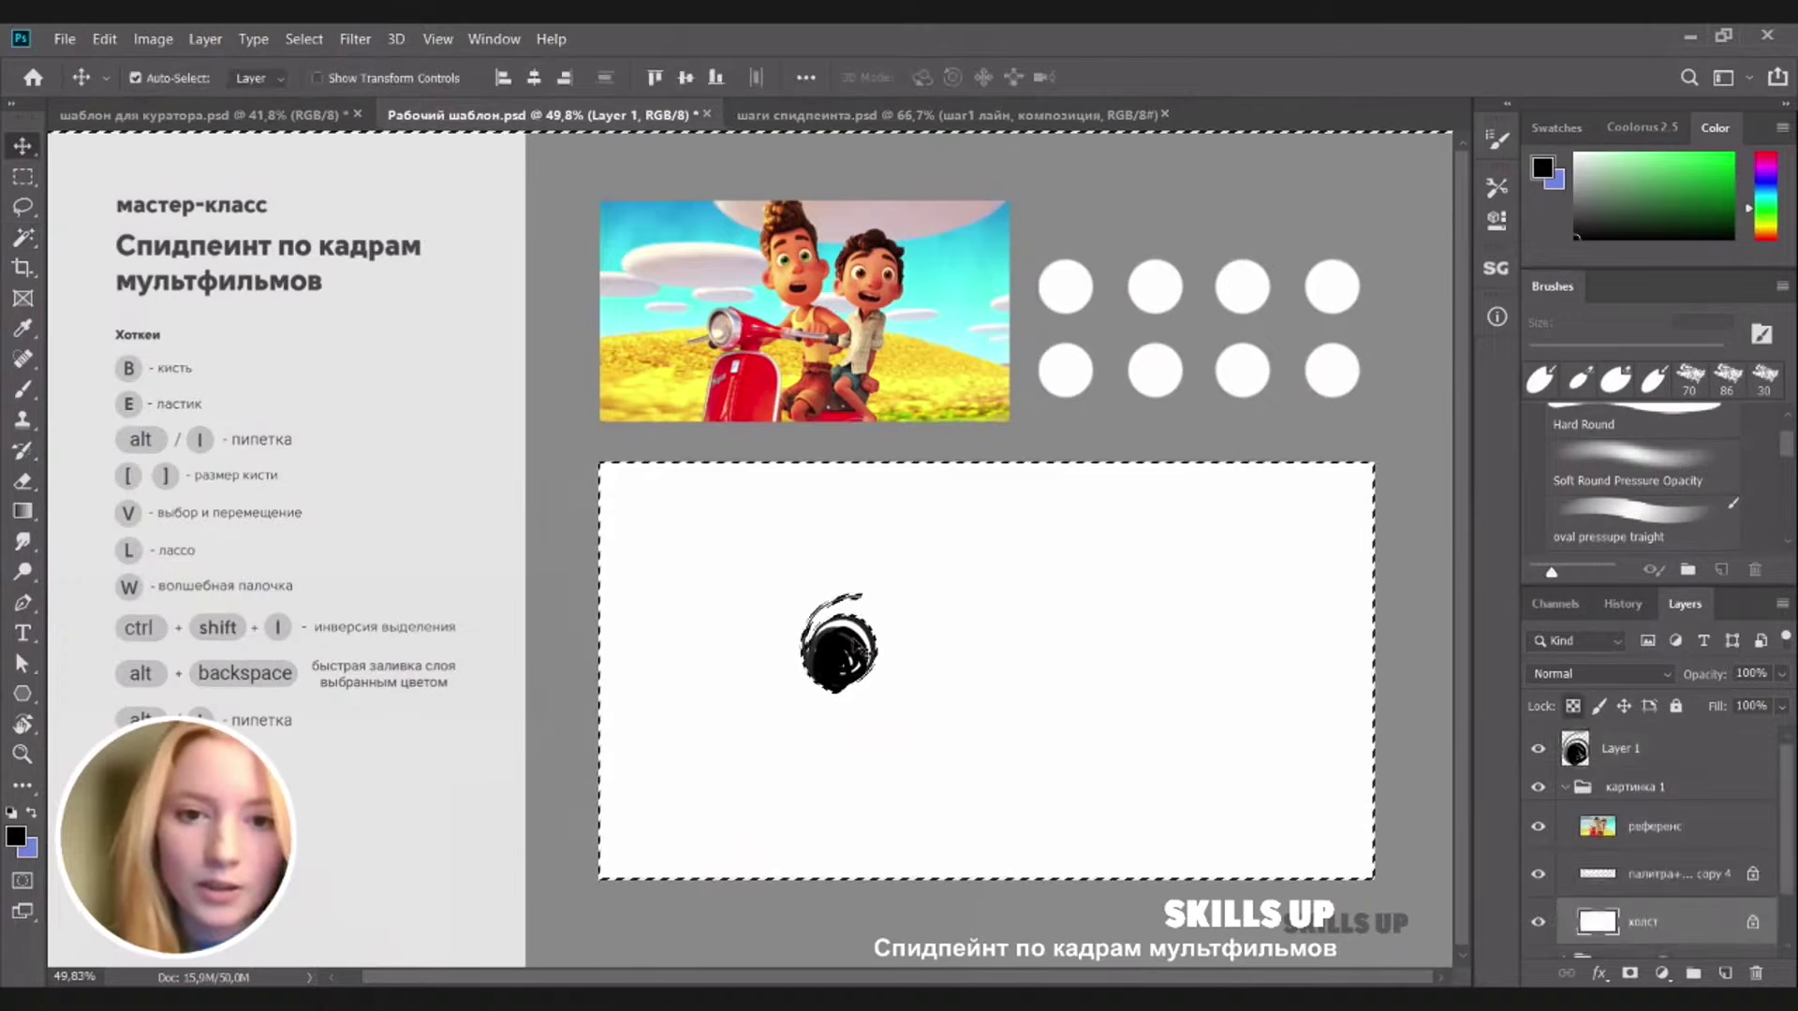
pyautogui.press('b')
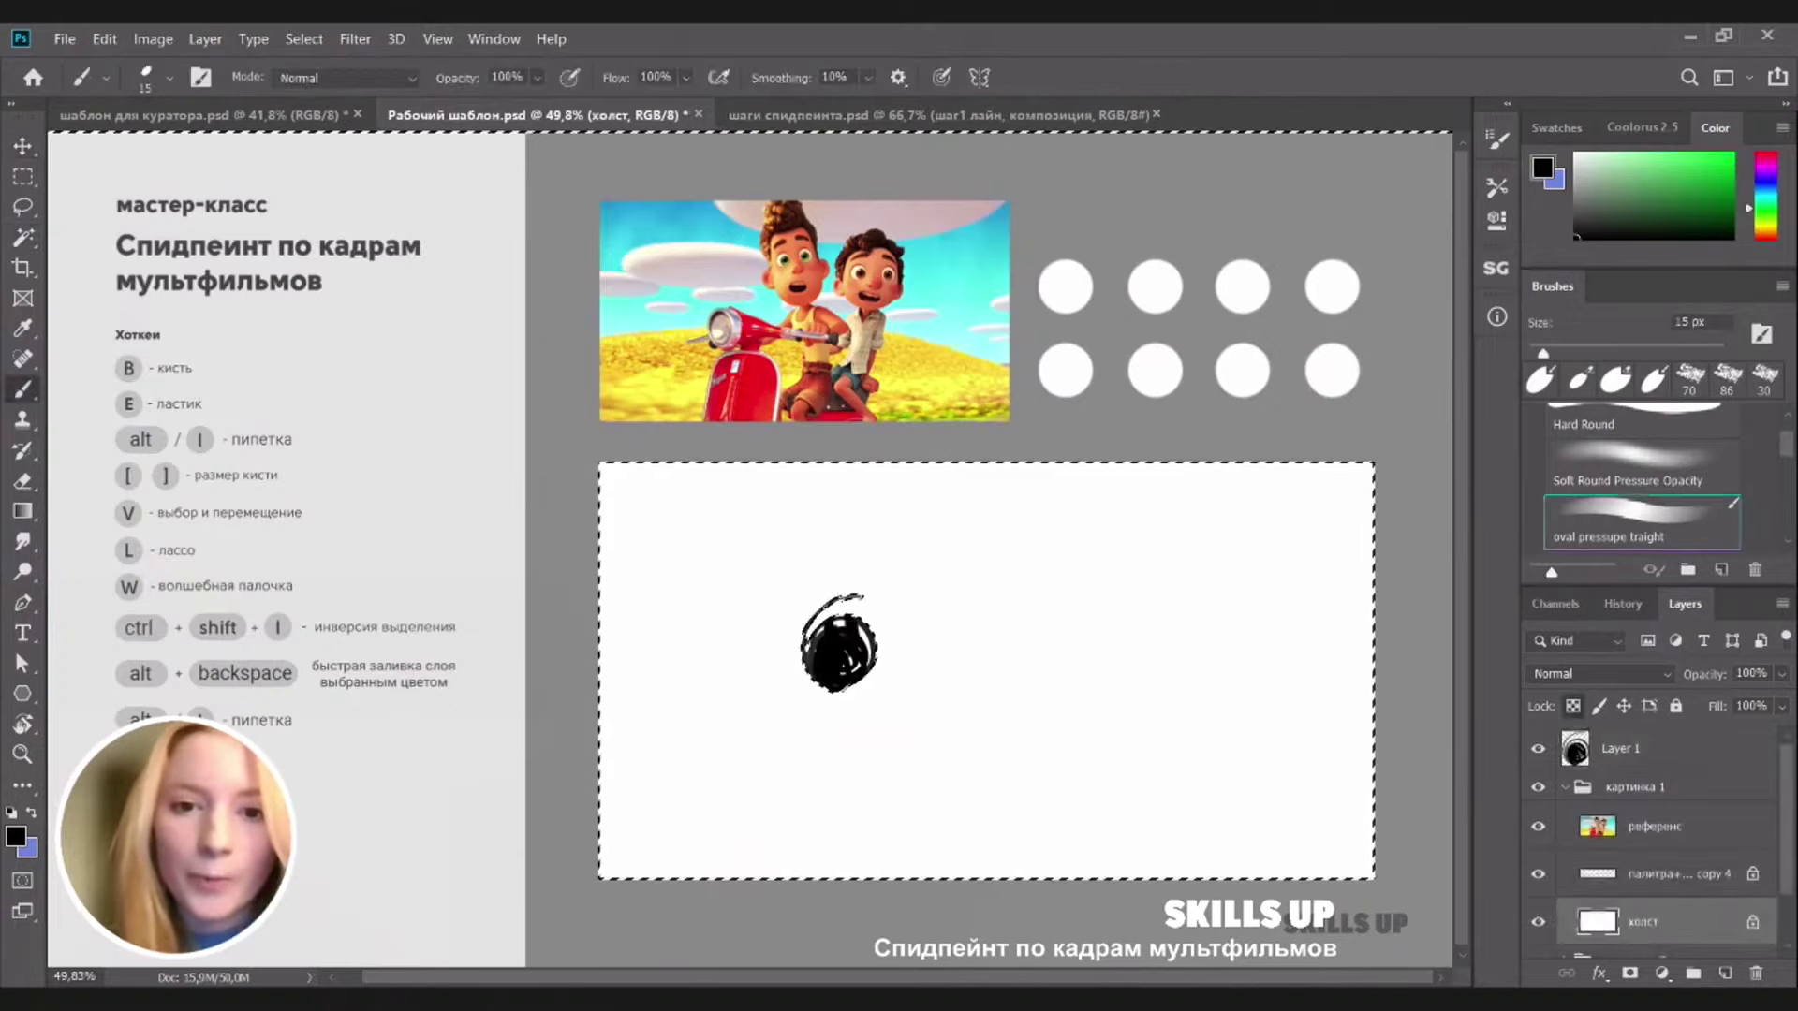
pyautogui.hotkey('ctrl', 'd')
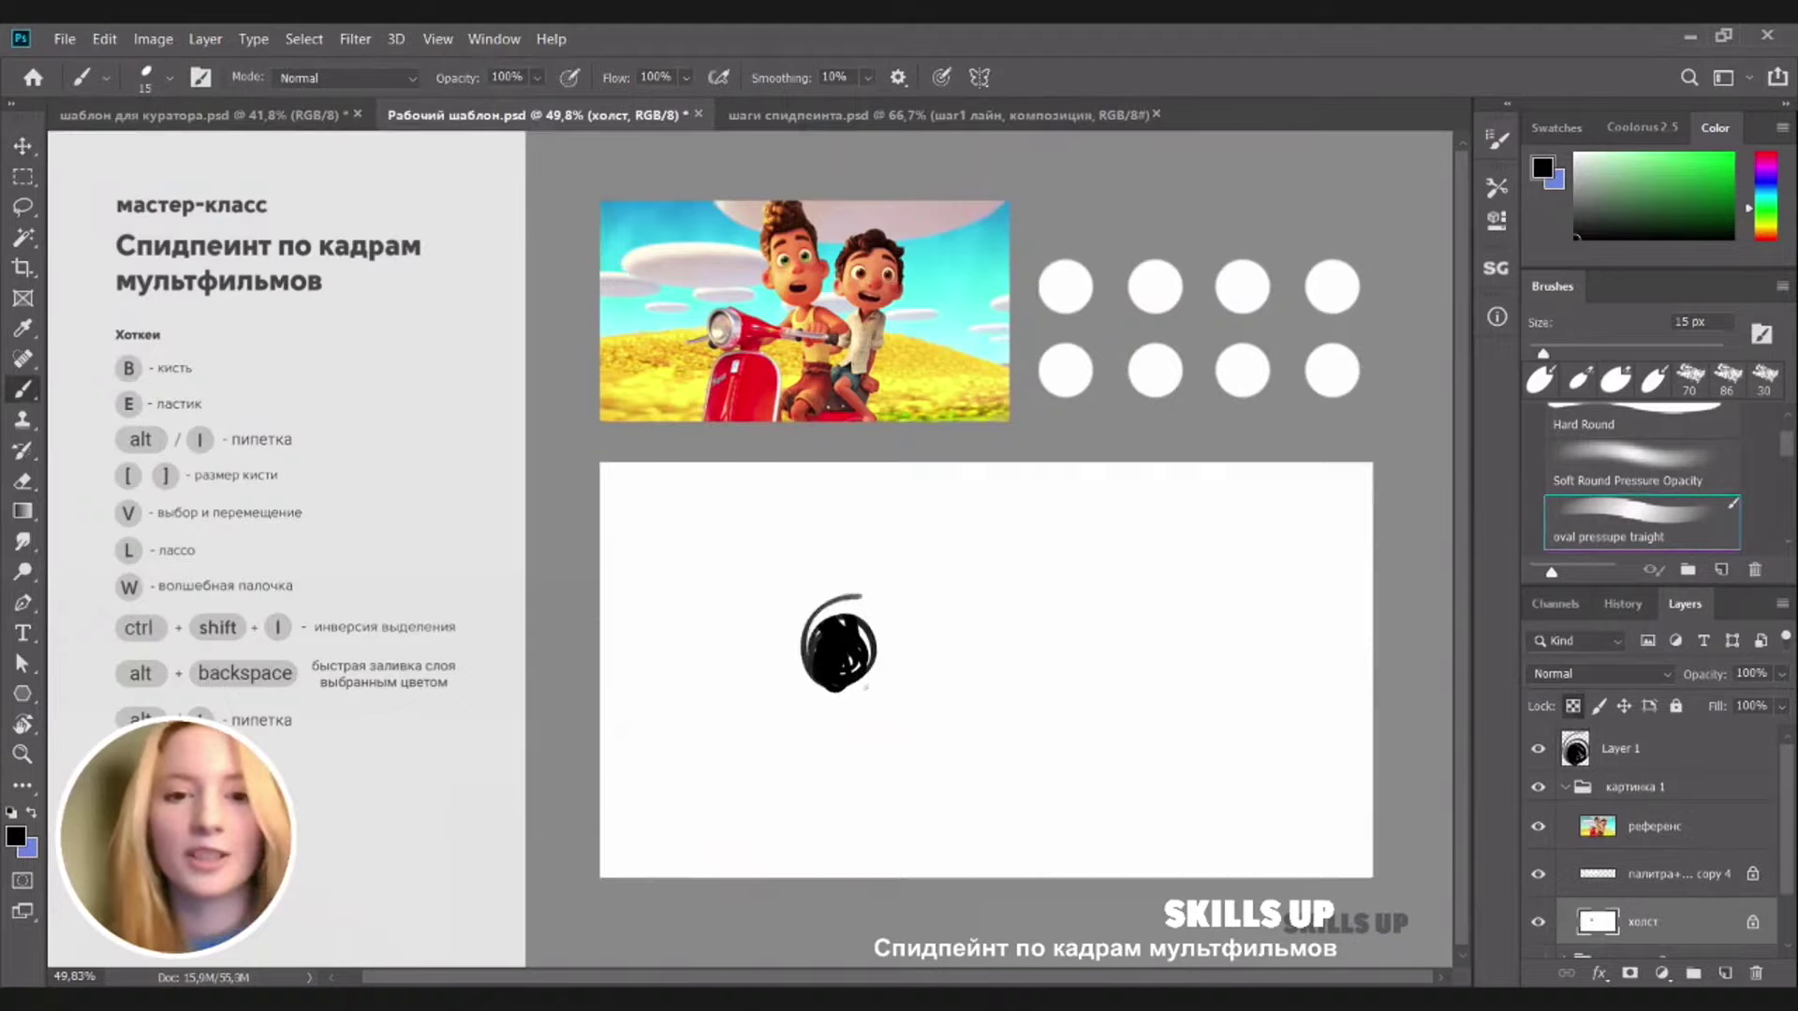
pyautogui.hotkey('ctrl', 'z')
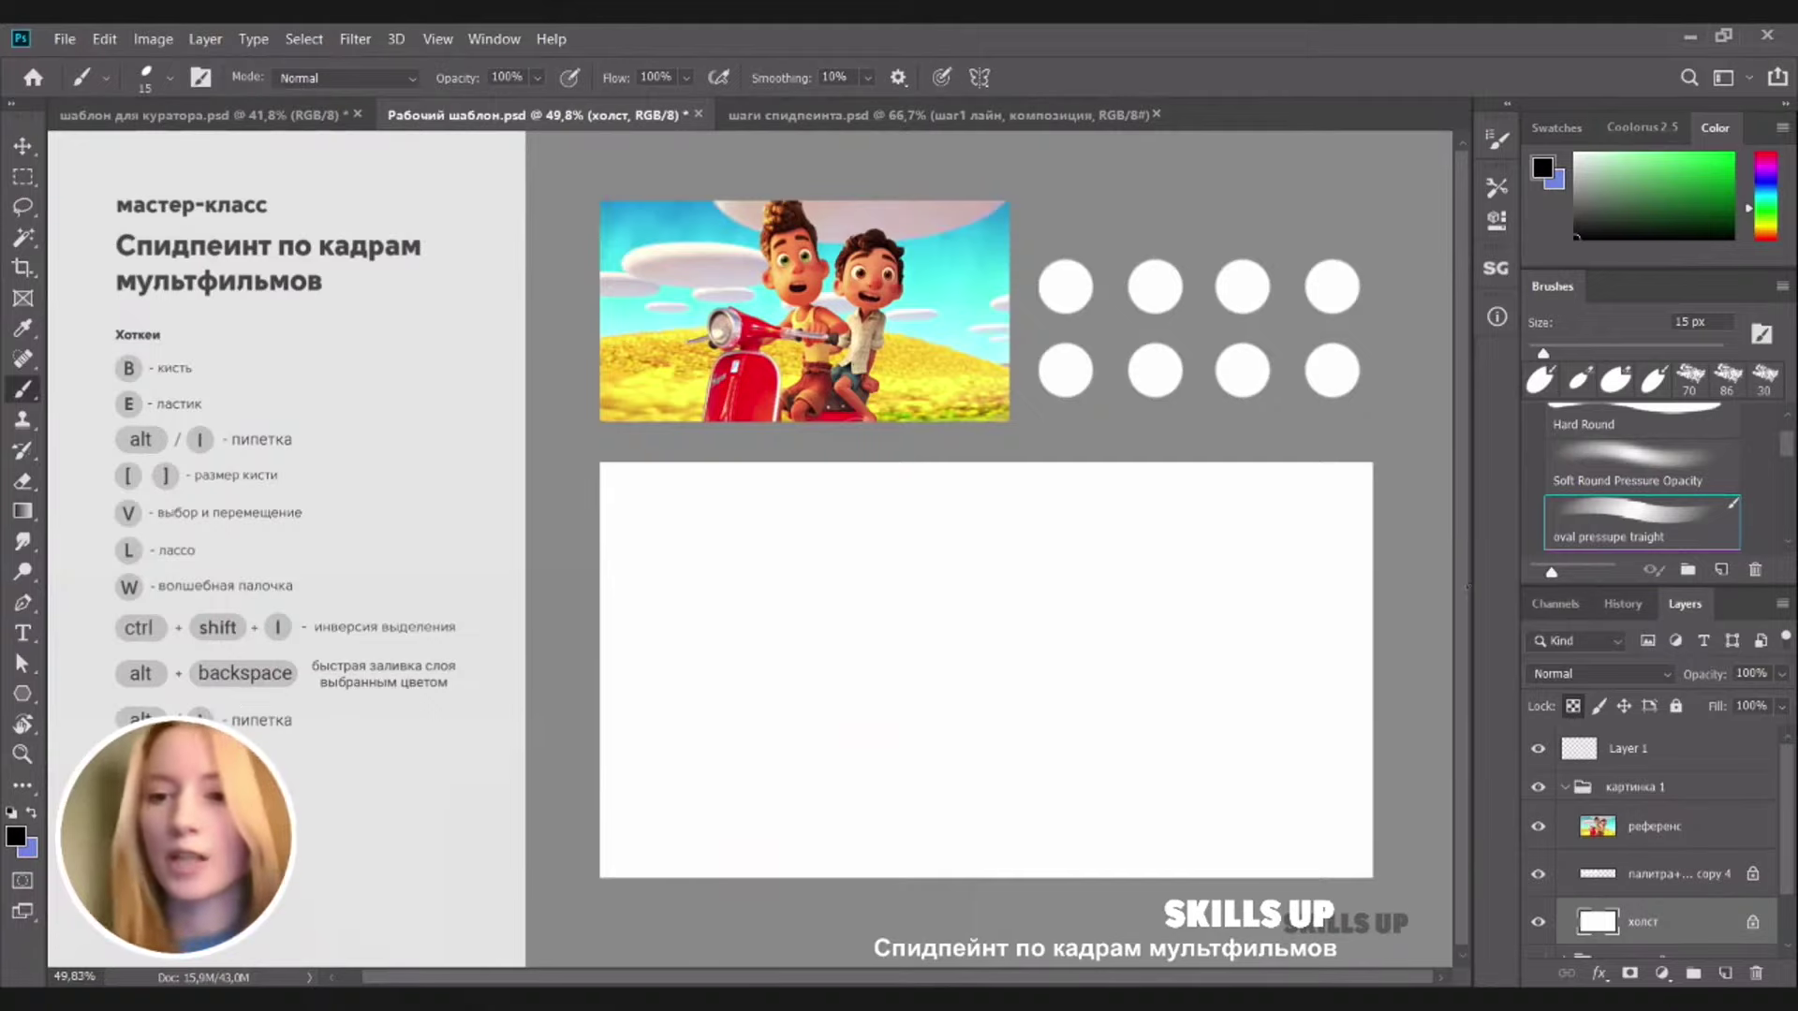
# Collapse the картинка 1 group, preview the картинка 2 group in its place, and show картинка 1 again
pyautogui.click(1563, 789)
pyautogui.moveTo(1105, 590); pyautogui.dragTo(1011, 589)
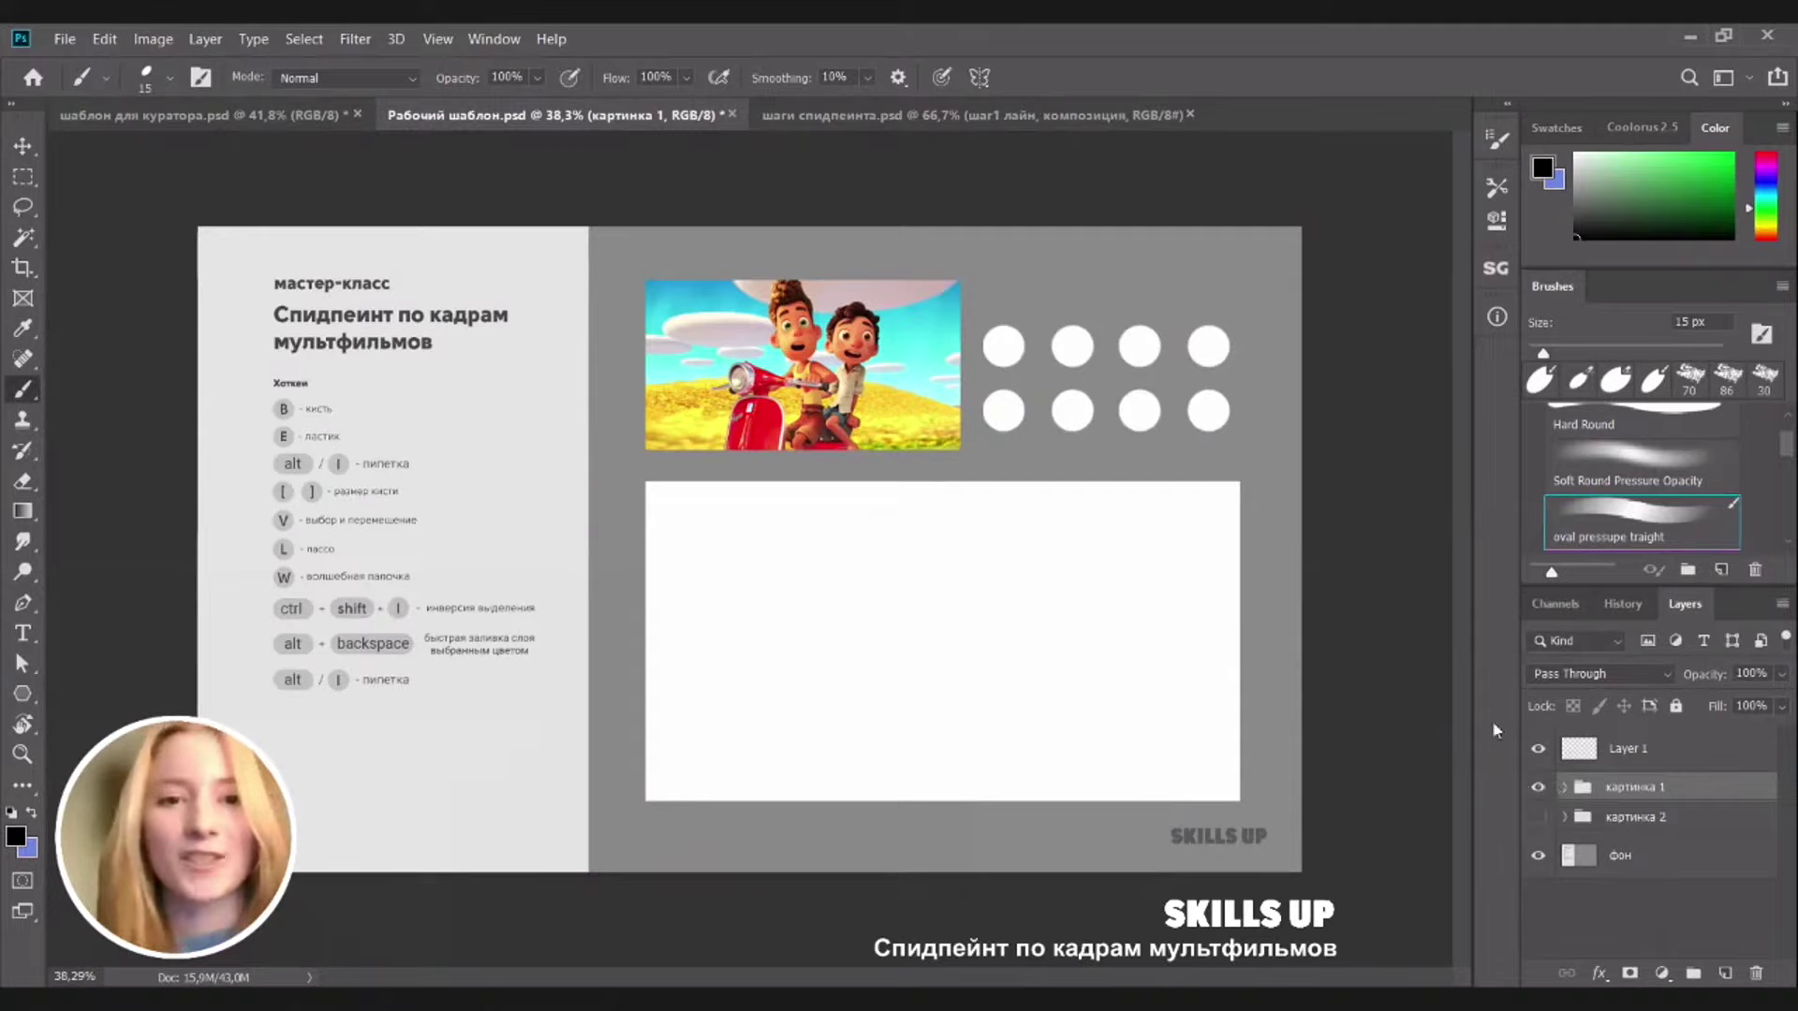
pyautogui.click(1538, 788)
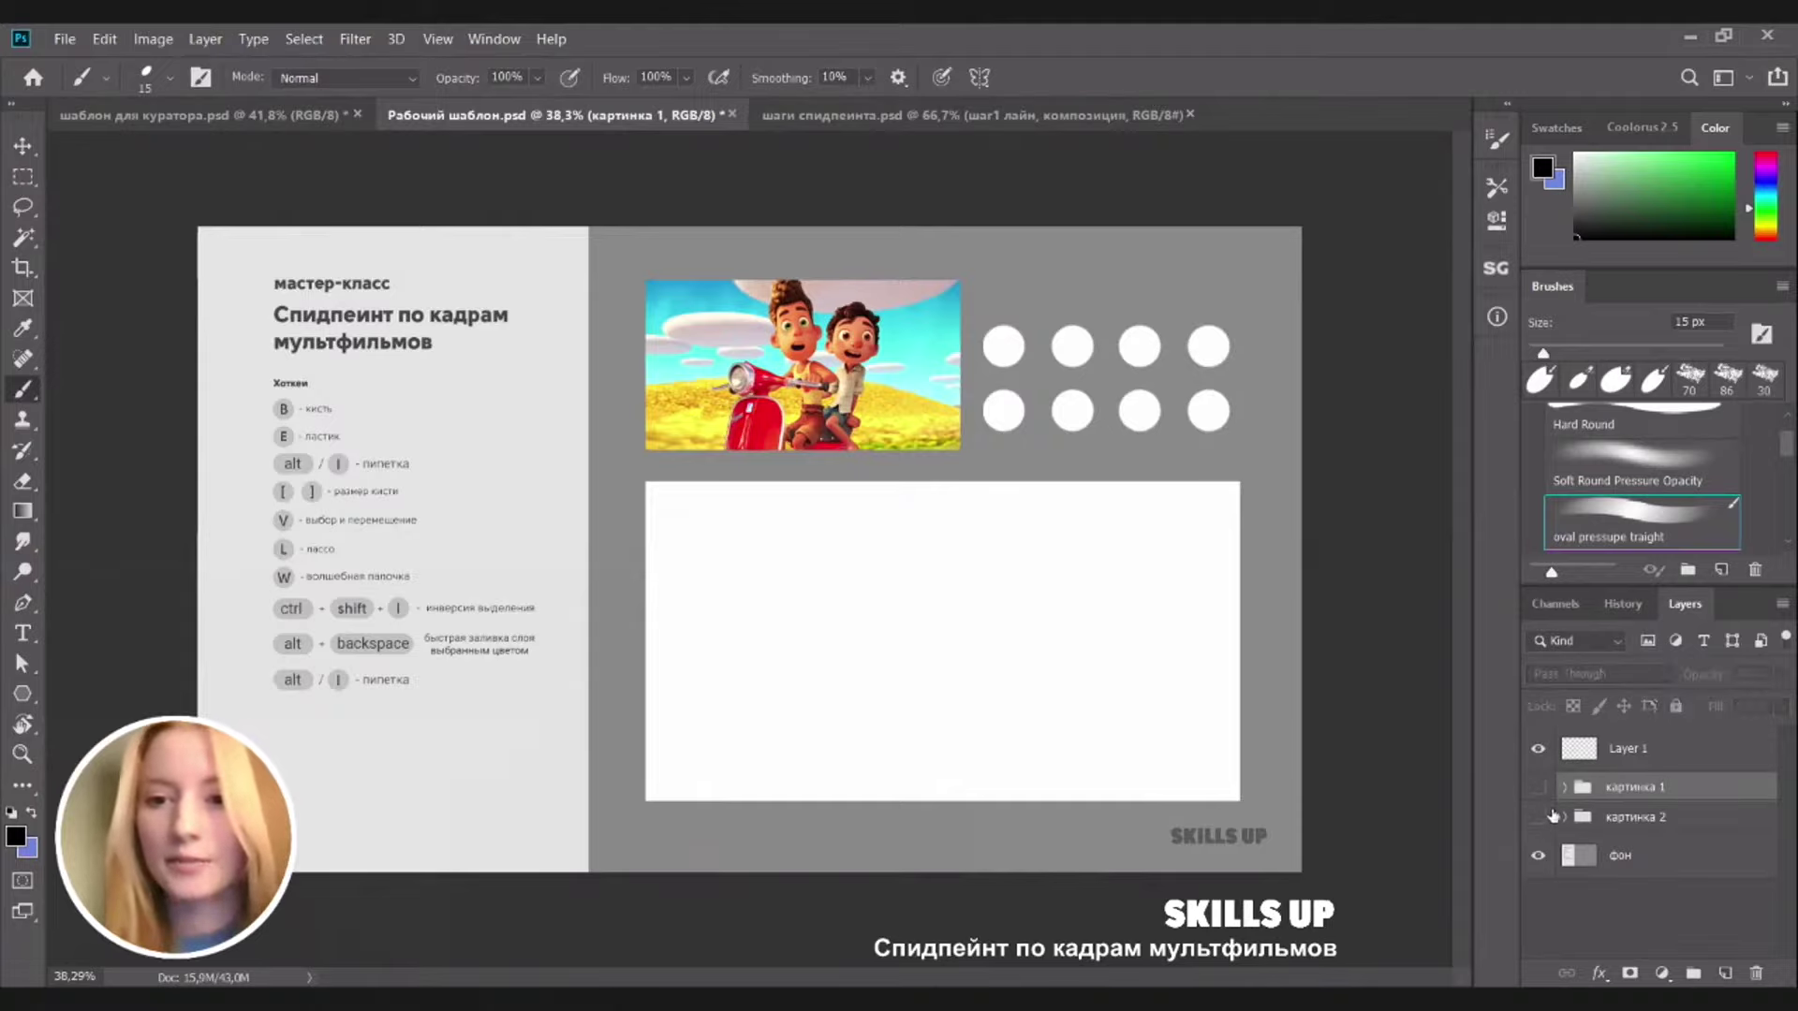
pyautogui.click(1538, 817)
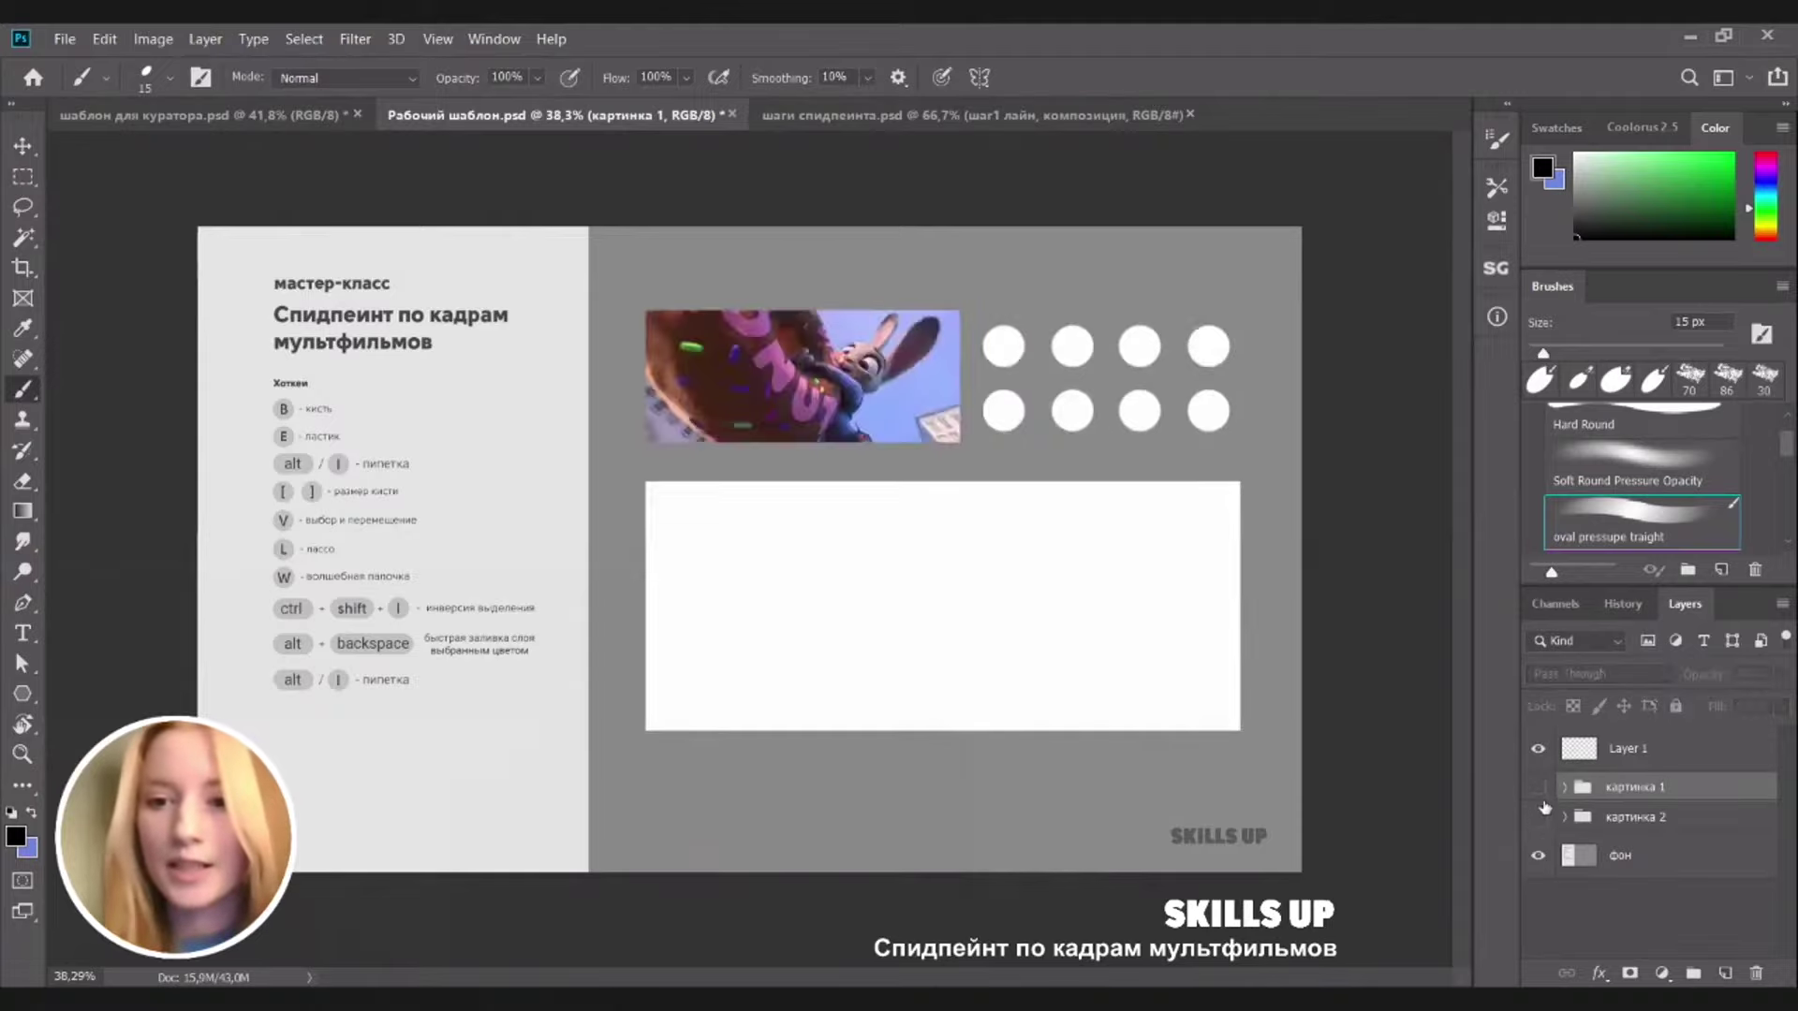
pyautogui.click(1538, 817)
pyautogui.click(1538, 789)
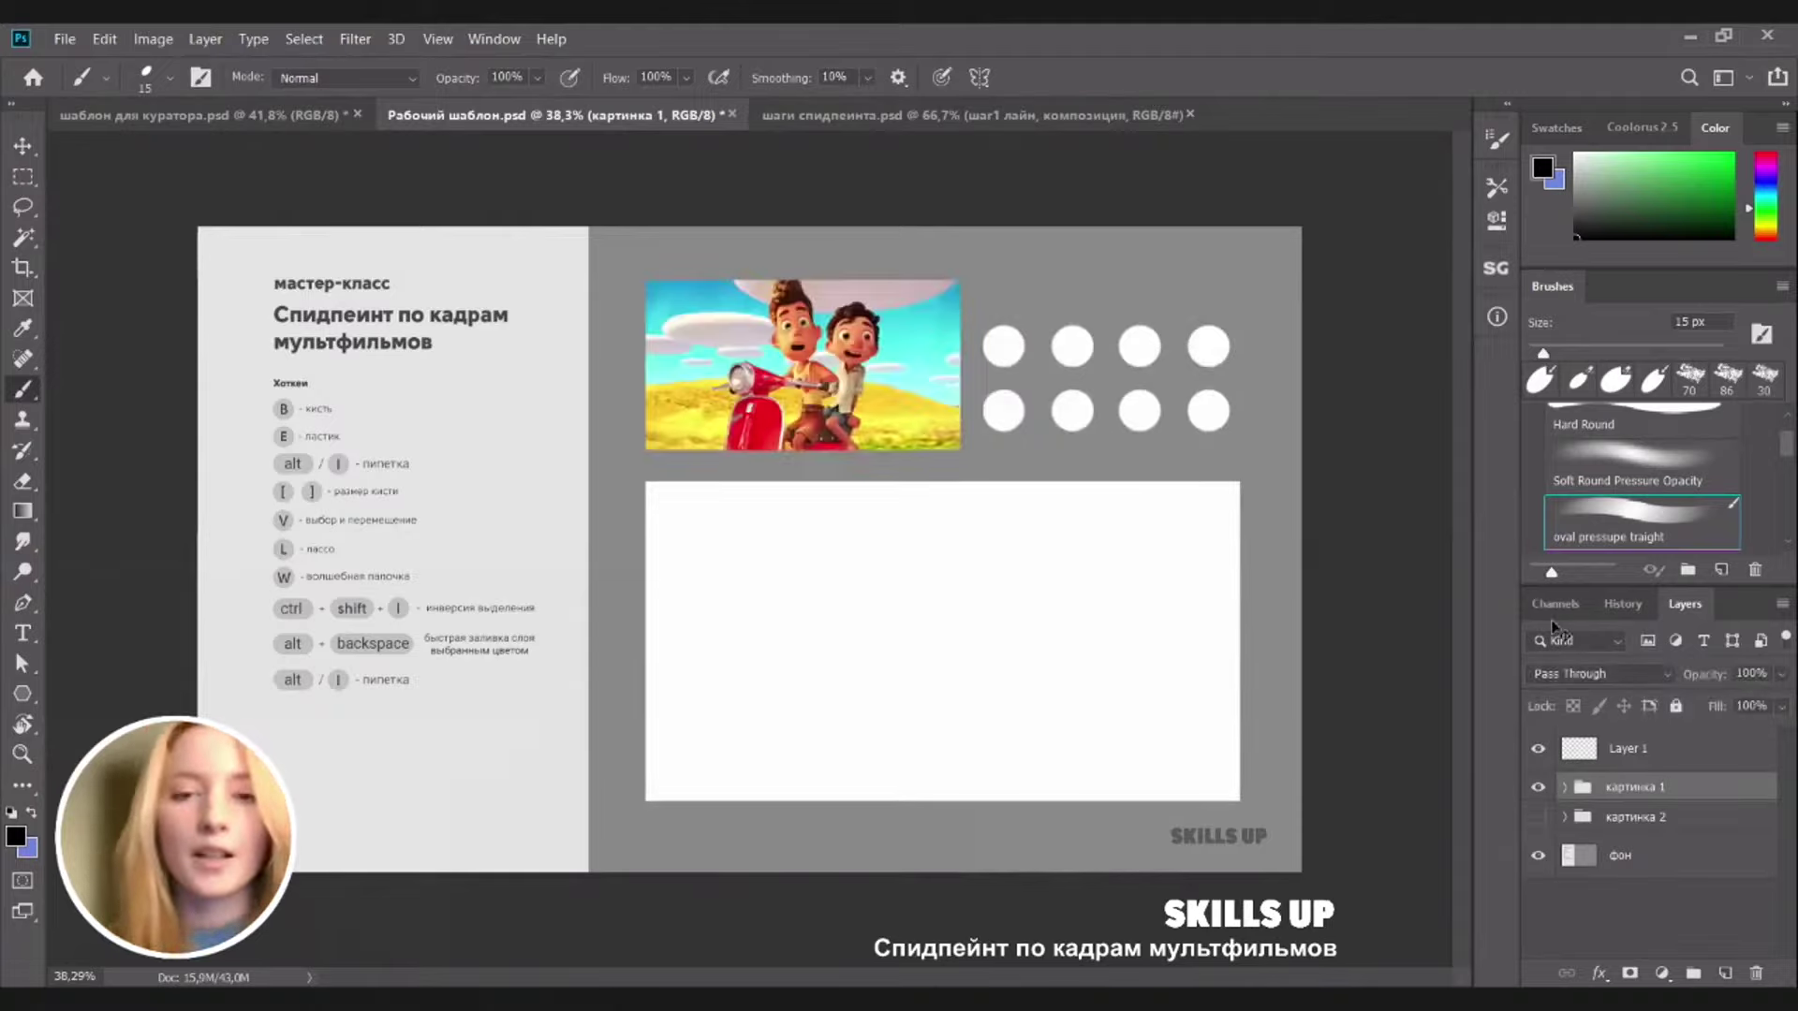
# Select the layer with the white palette circles and set the brush to Hard Round at 17 px
pyautogui.press('v')
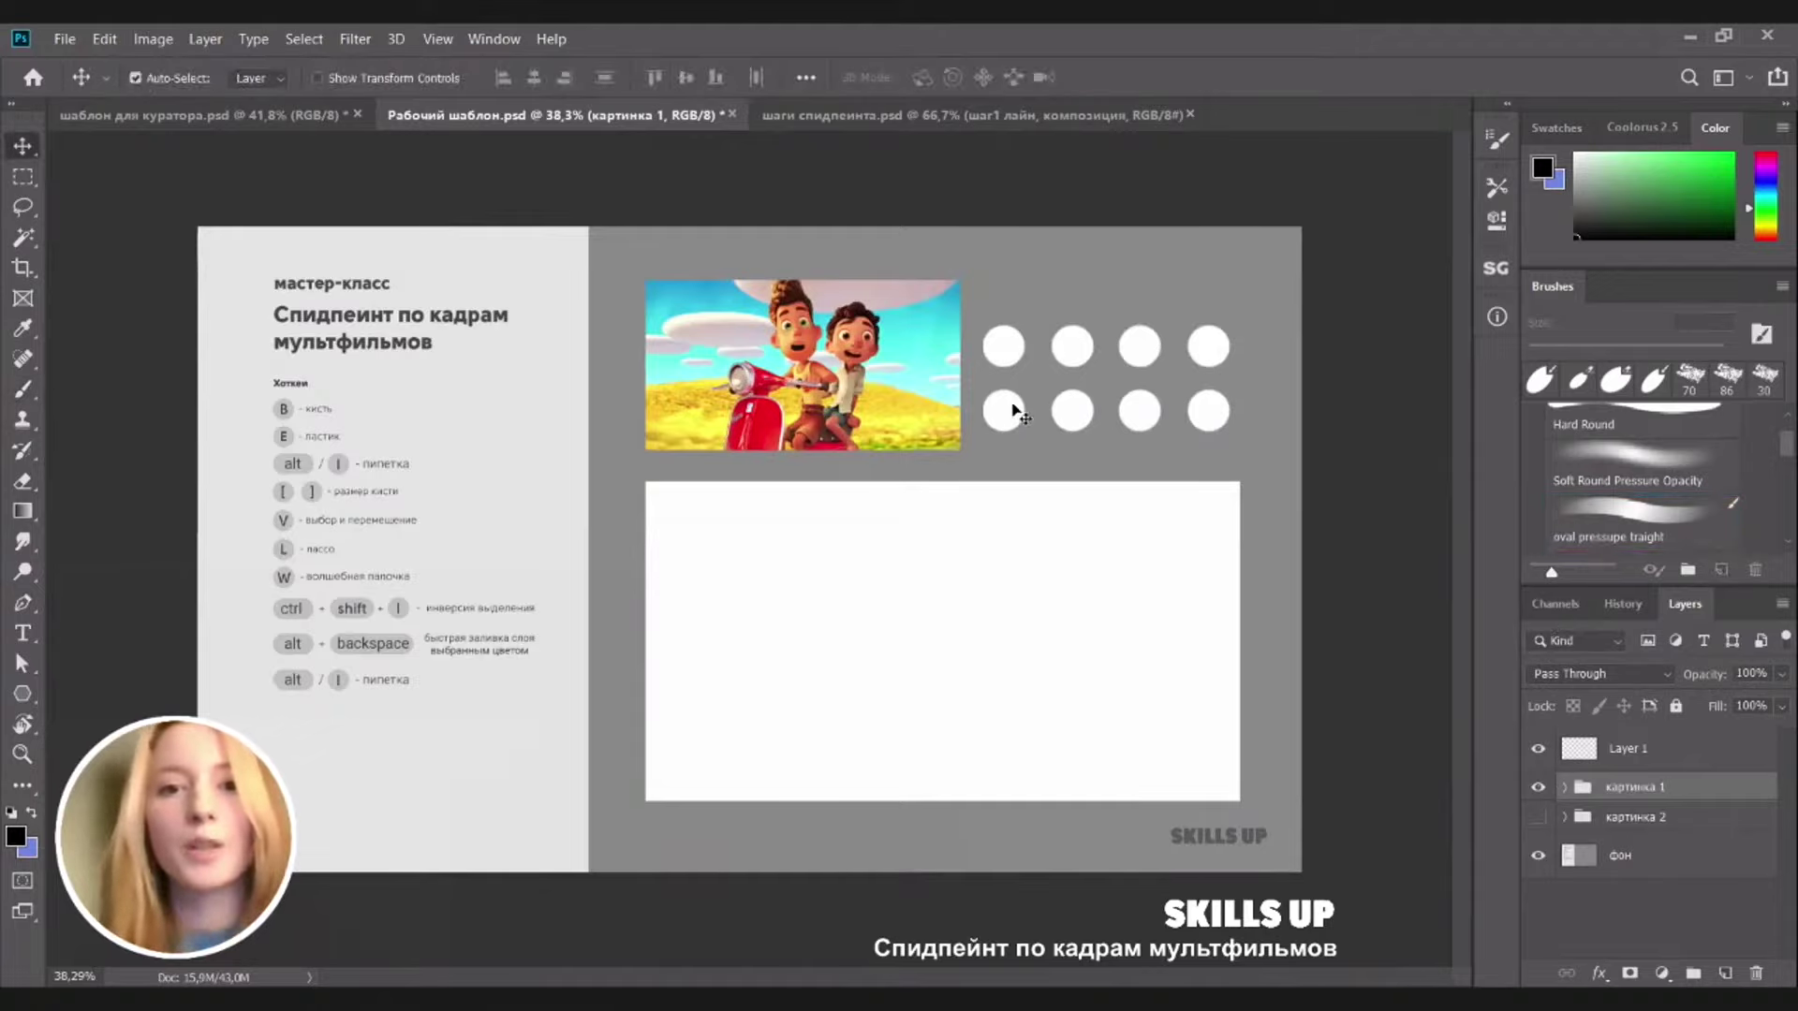
pyautogui.click(1012, 406)
pyautogui.press('b')
pyautogui.scroll(4, 1155, 378)
pyautogui.scroll(-2, 1144, 382)
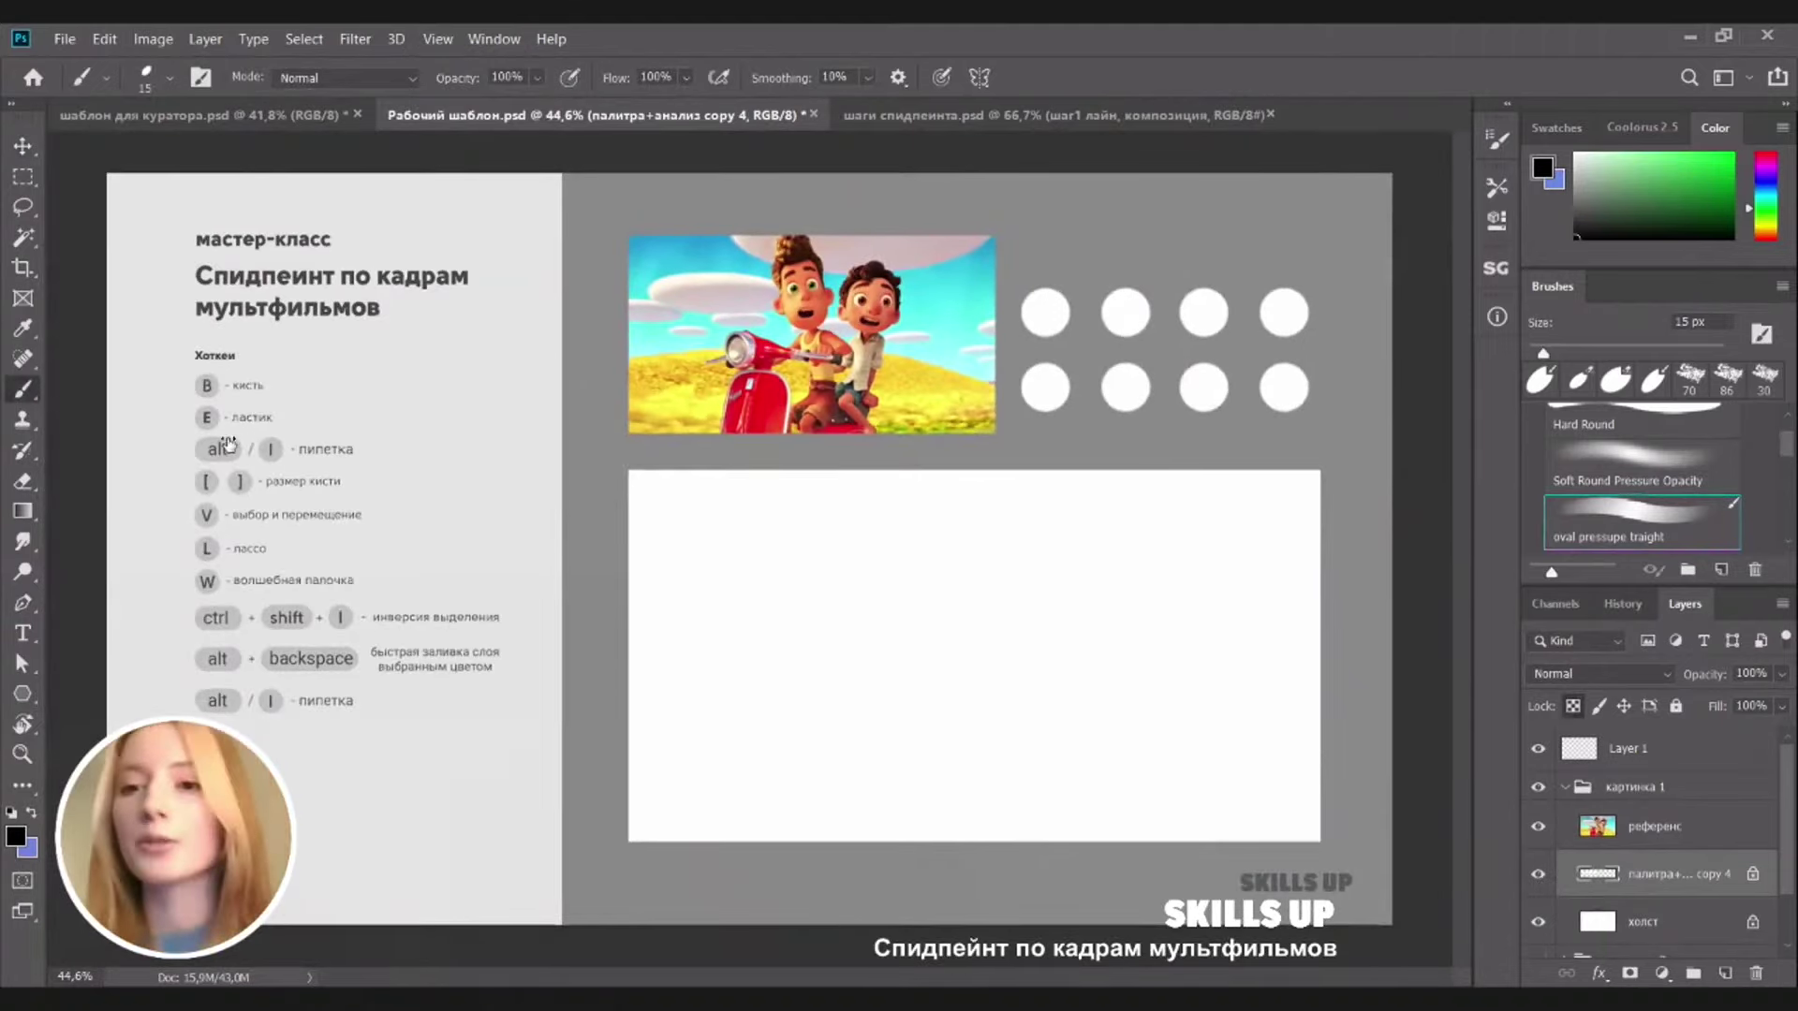
pyautogui.moveTo(1786, 442); pyautogui.dragTo(1788, 423)
pyautogui.click(1582, 460)
pyautogui.moveTo(1542, 353); pyautogui.dragTo(1548, 353)
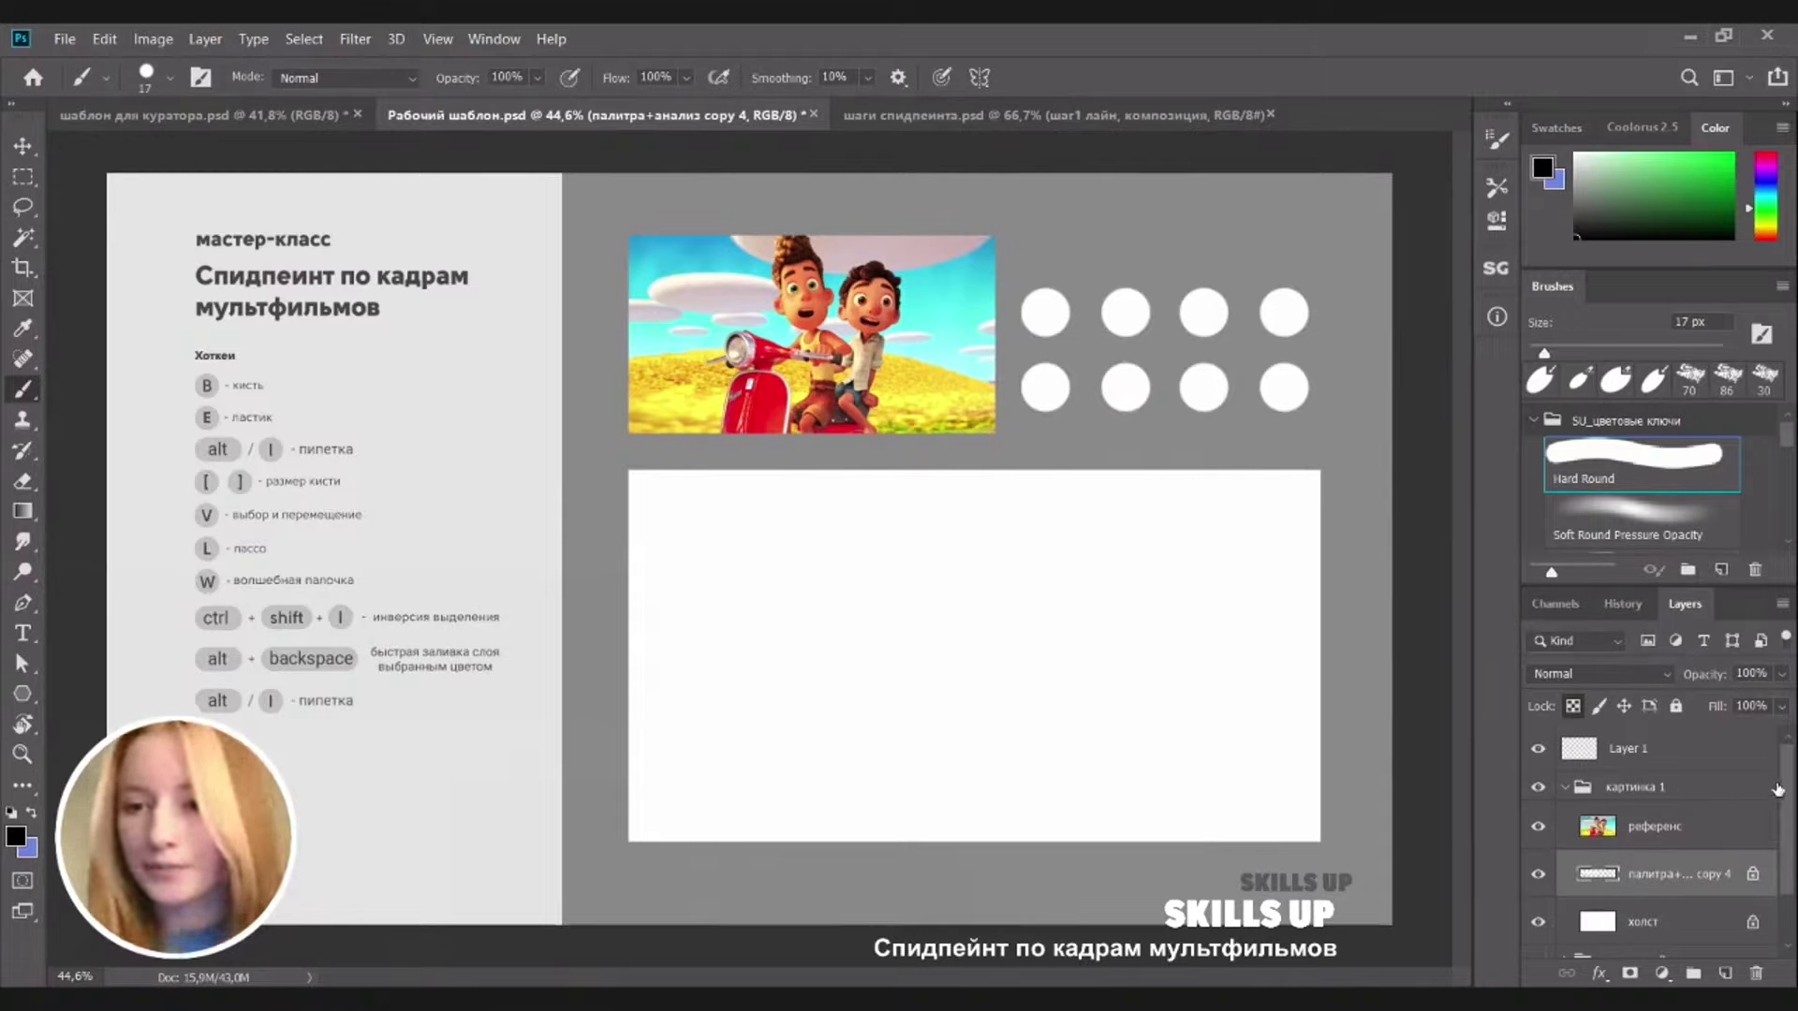
# Delete the empty Layer 1 above the картинка 1 group
pyautogui.click(1652, 763)
pyautogui.press('Delete')
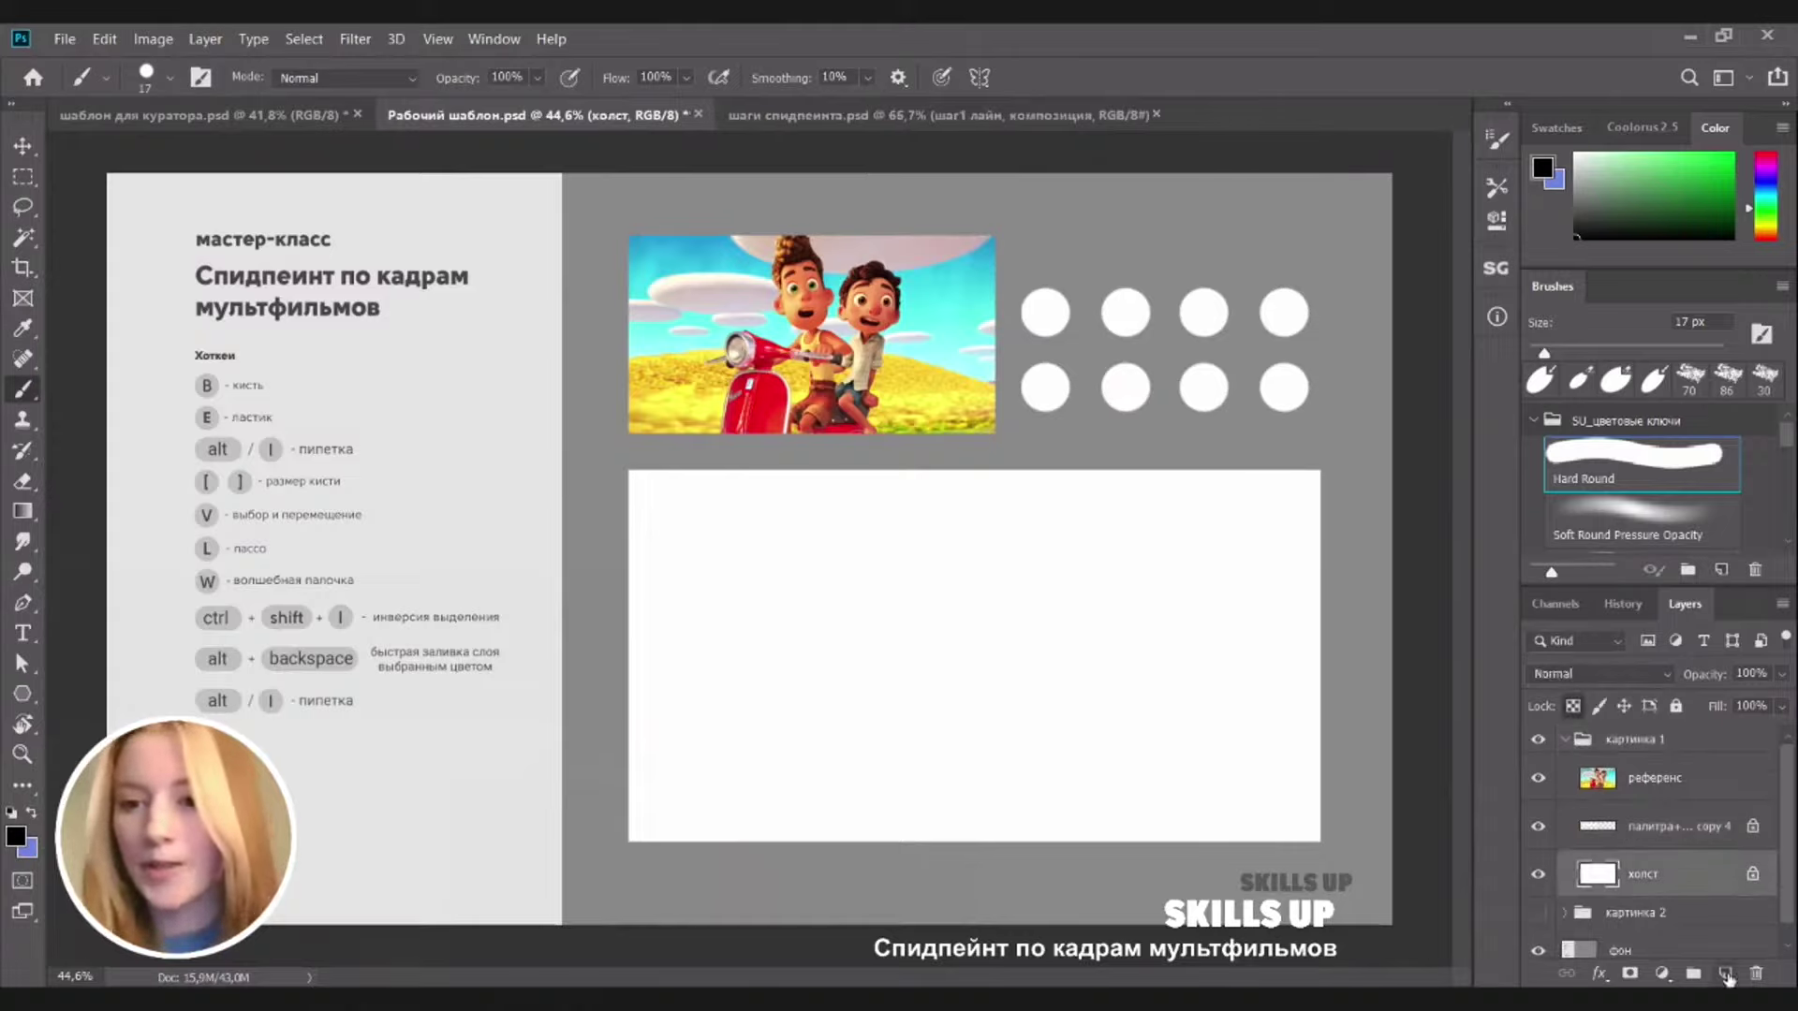
# Add a new layer directly above the холст layer and clip it to холст with a clipping mask
pyautogui.hotkey('ctrl', 'z')
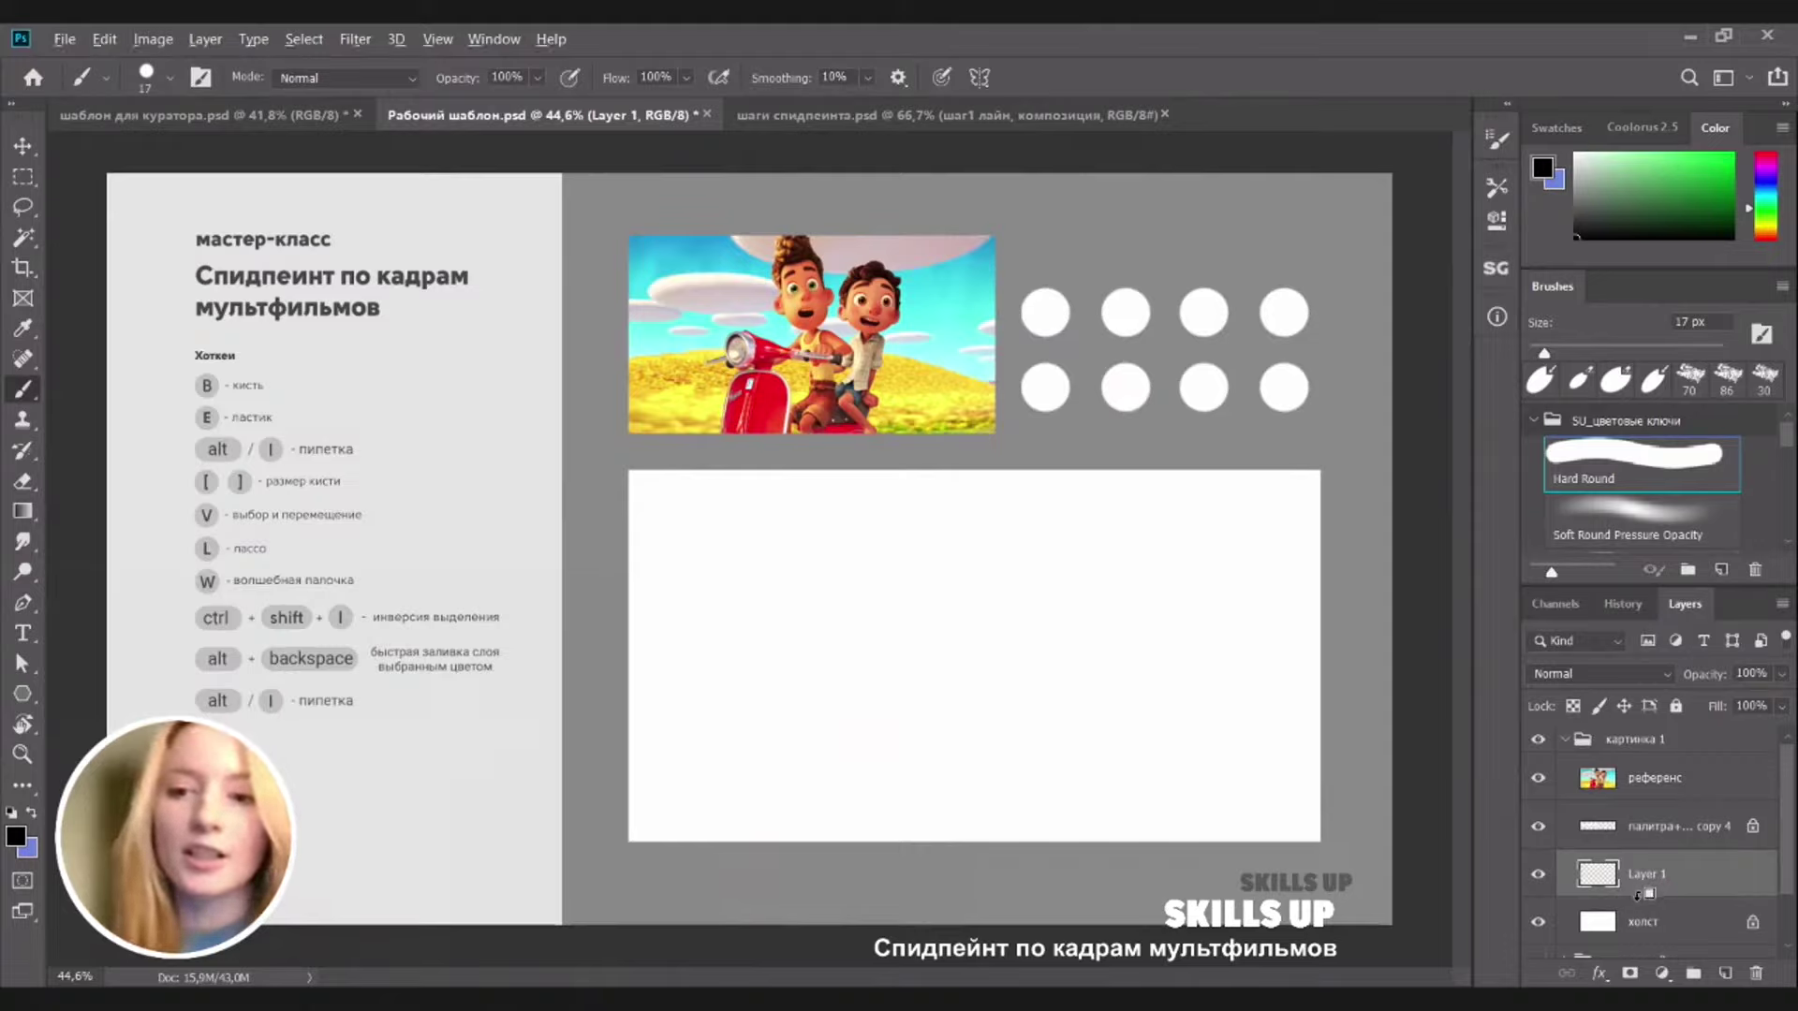
pyautogui.moveTo(1624, 892); pyautogui.dragTo(1637, 898)
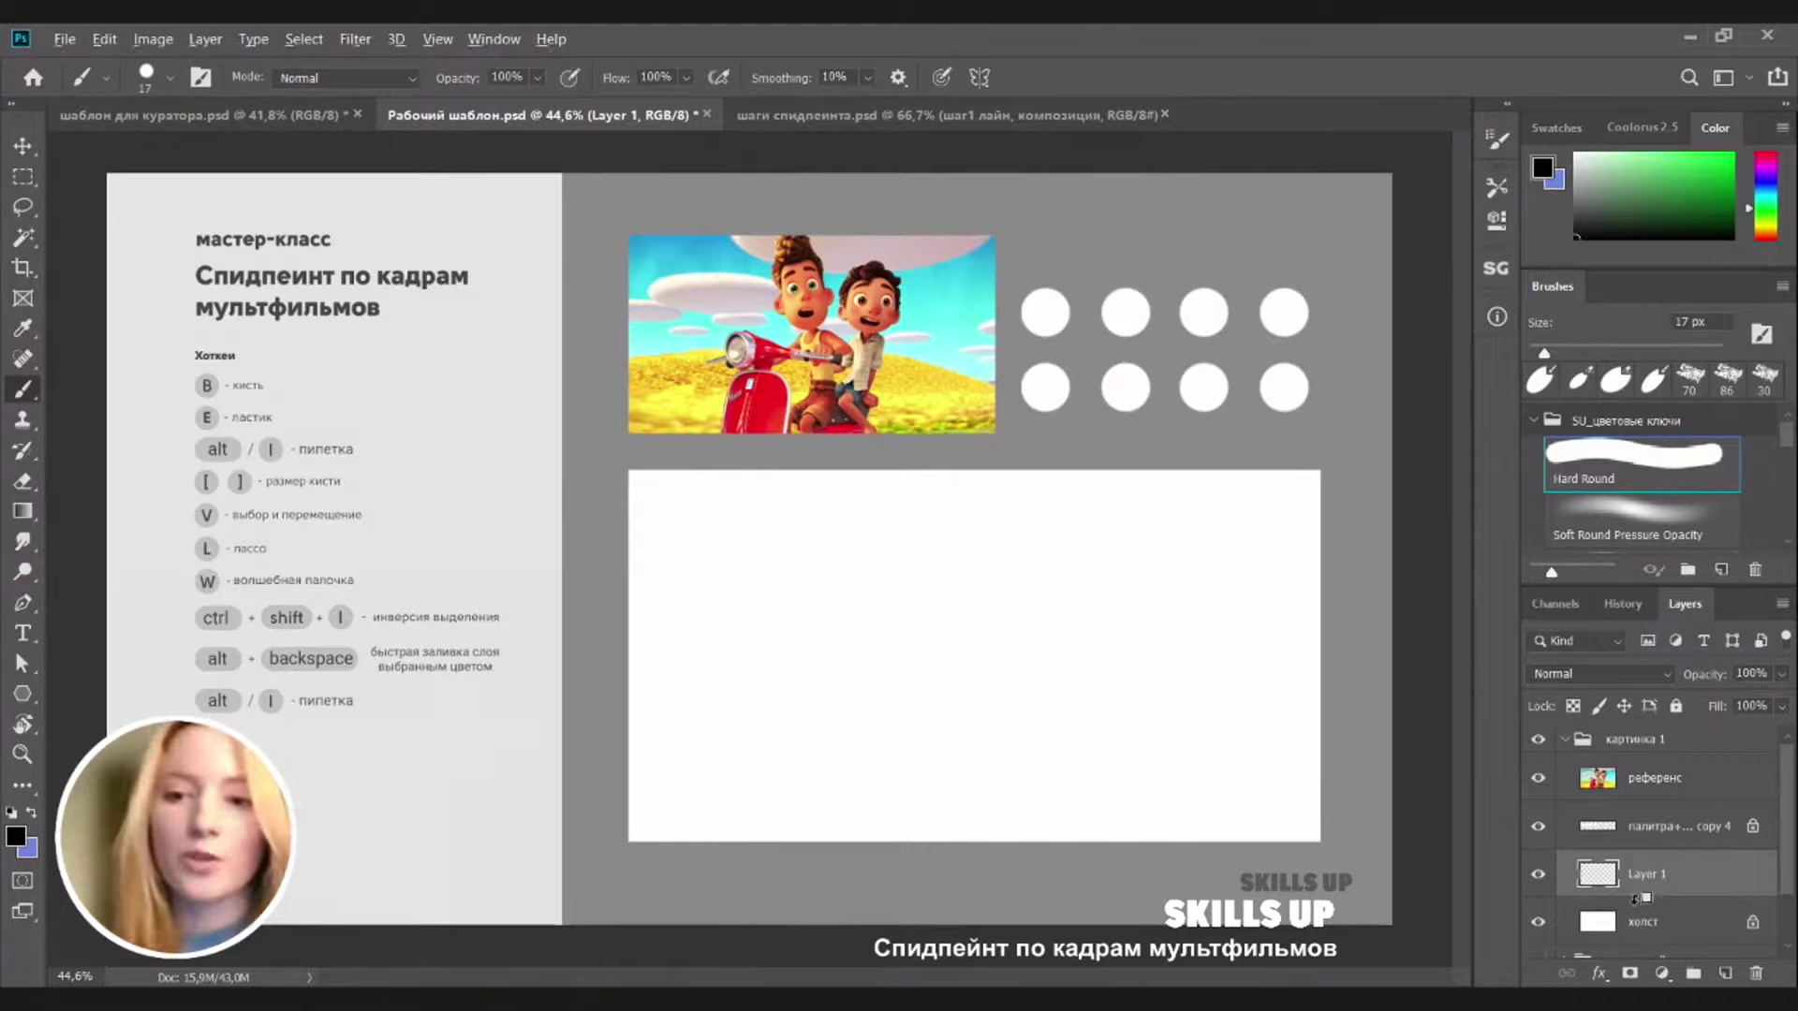
pyautogui.keyDown('alt'); pyautogui.click(1638, 897); pyautogui.keyUp('alt')
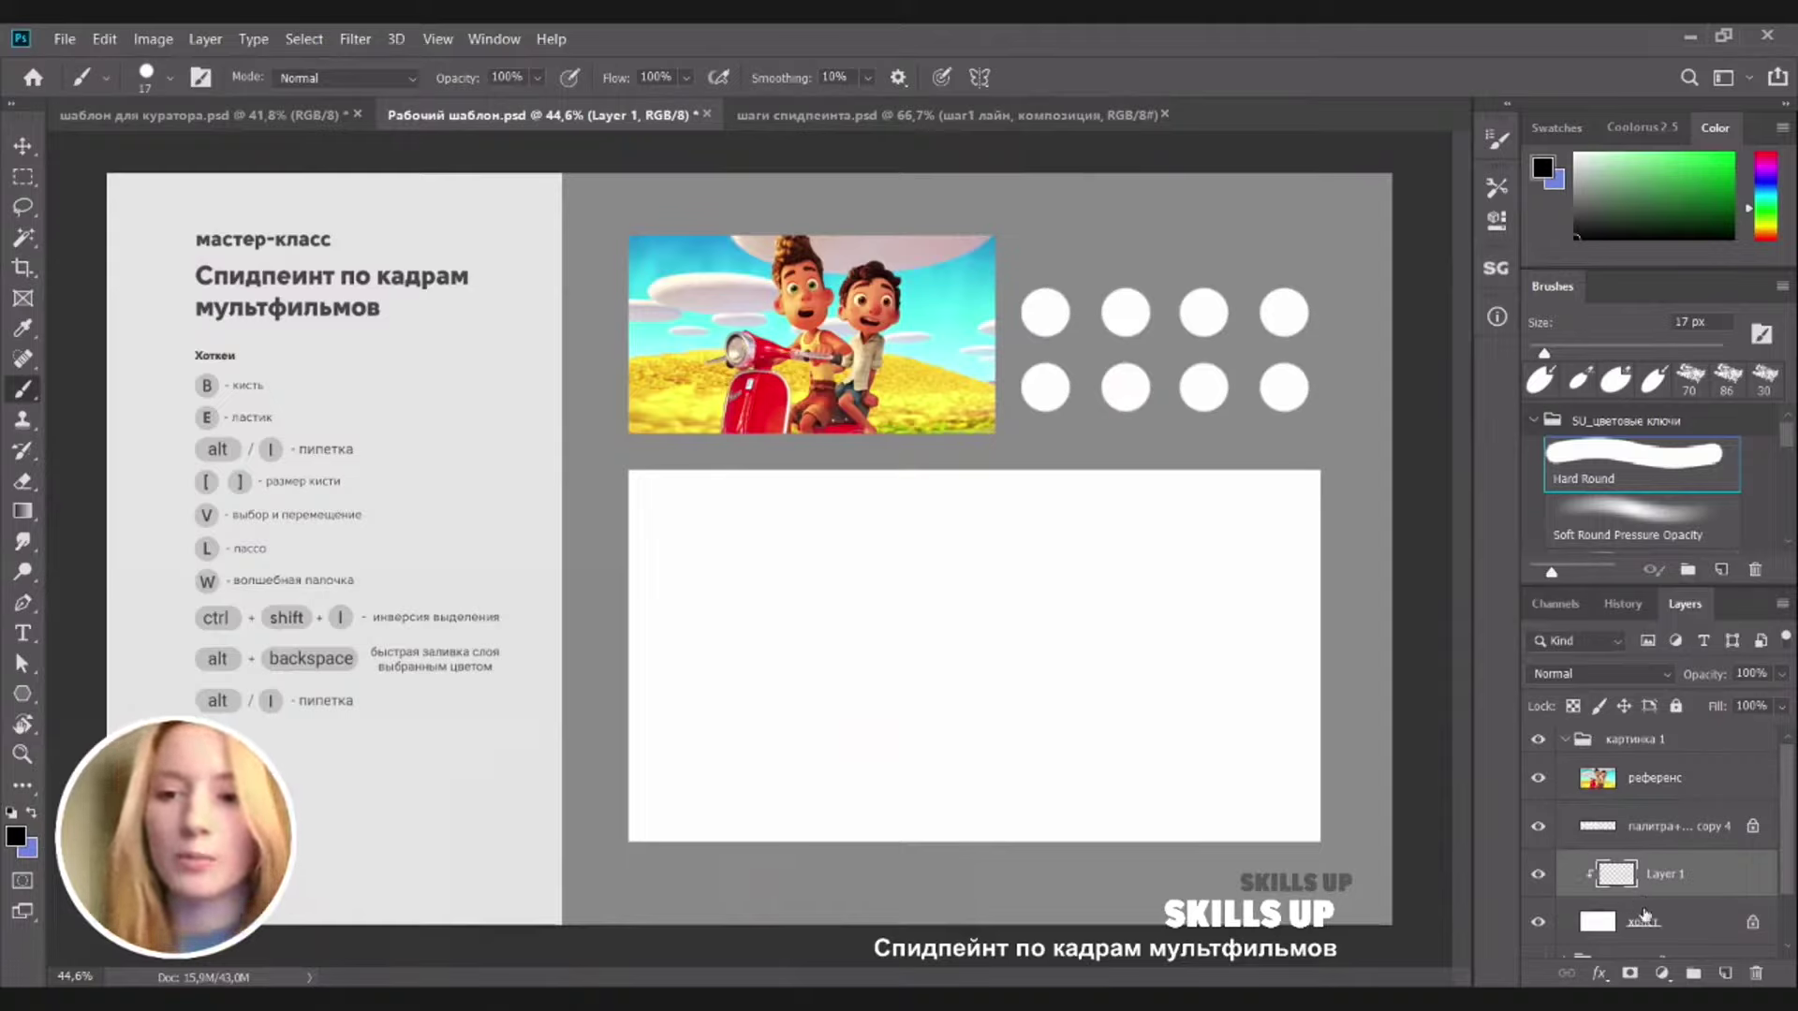
pyautogui.keyDown('alt'); pyautogui.click(1653, 899); pyautogui.keyUp('alt')
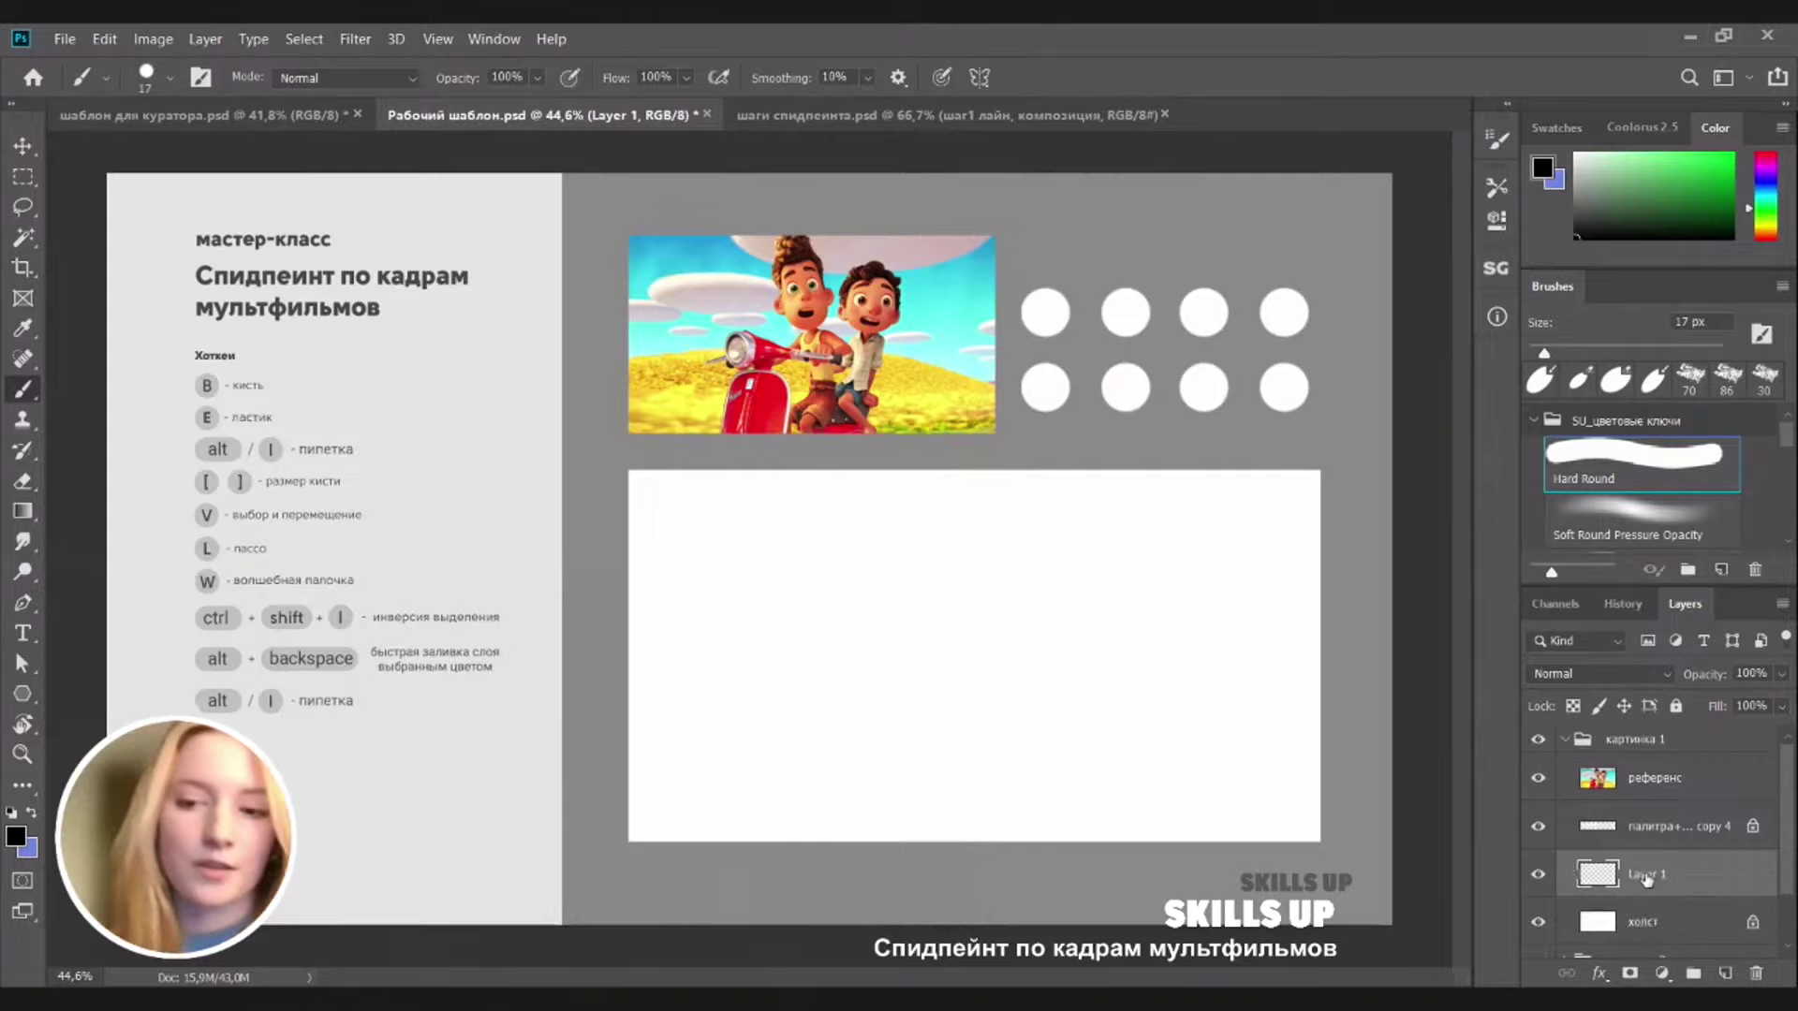
pyautogui.rightClick(1651, 876)
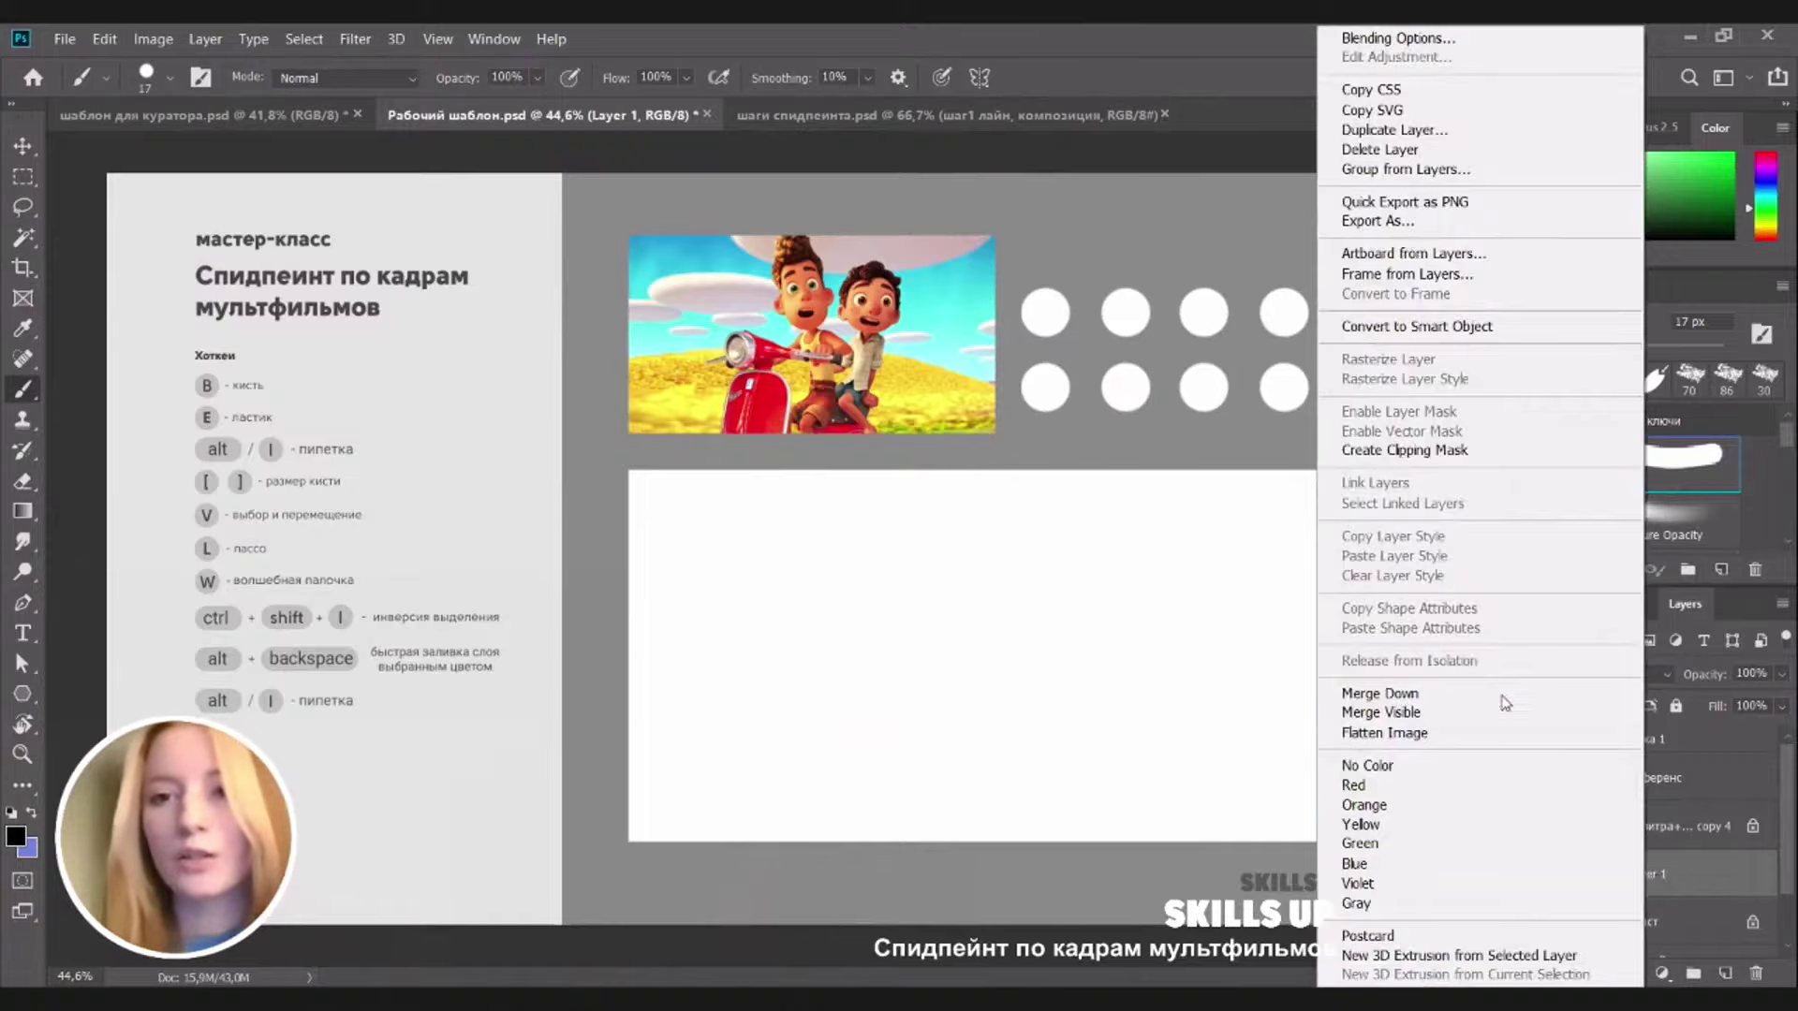
pyautogui.click(1447, 450)
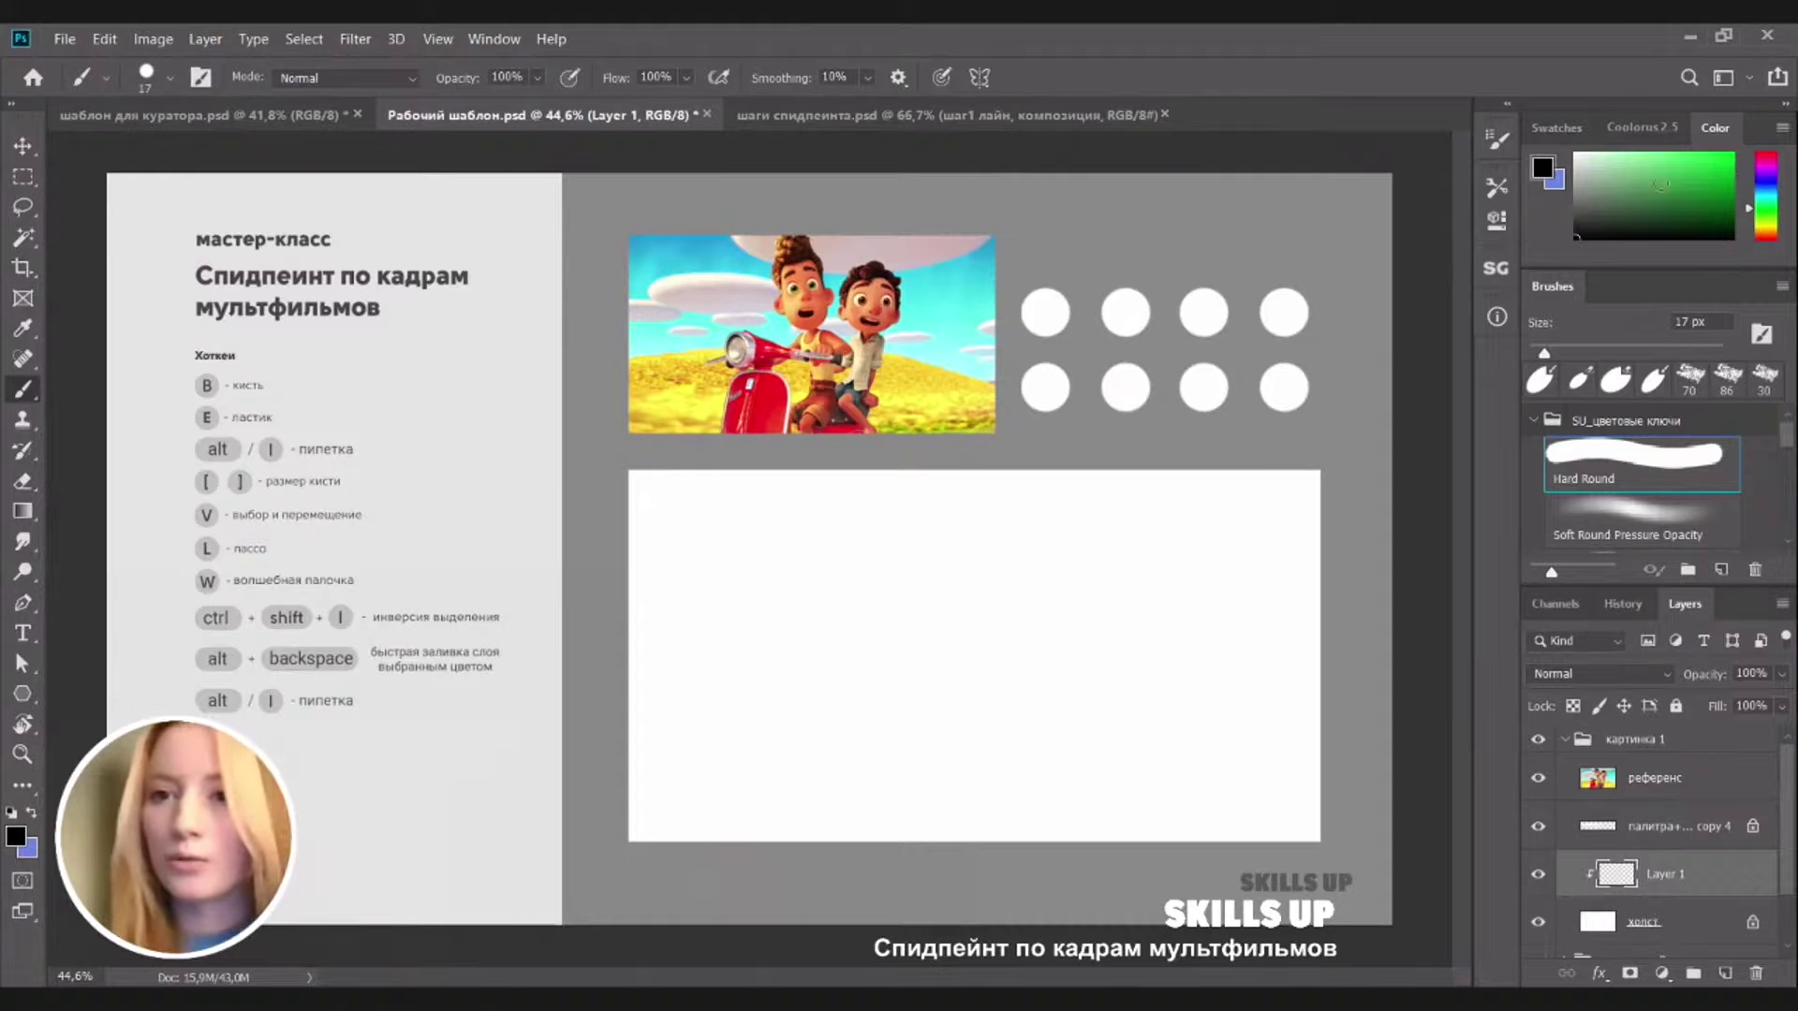
# Test-paint a light green stroke with the 88 px brush over the canvas edge on the clipped layer, and undo it
pyautogui.click(1671, 154)
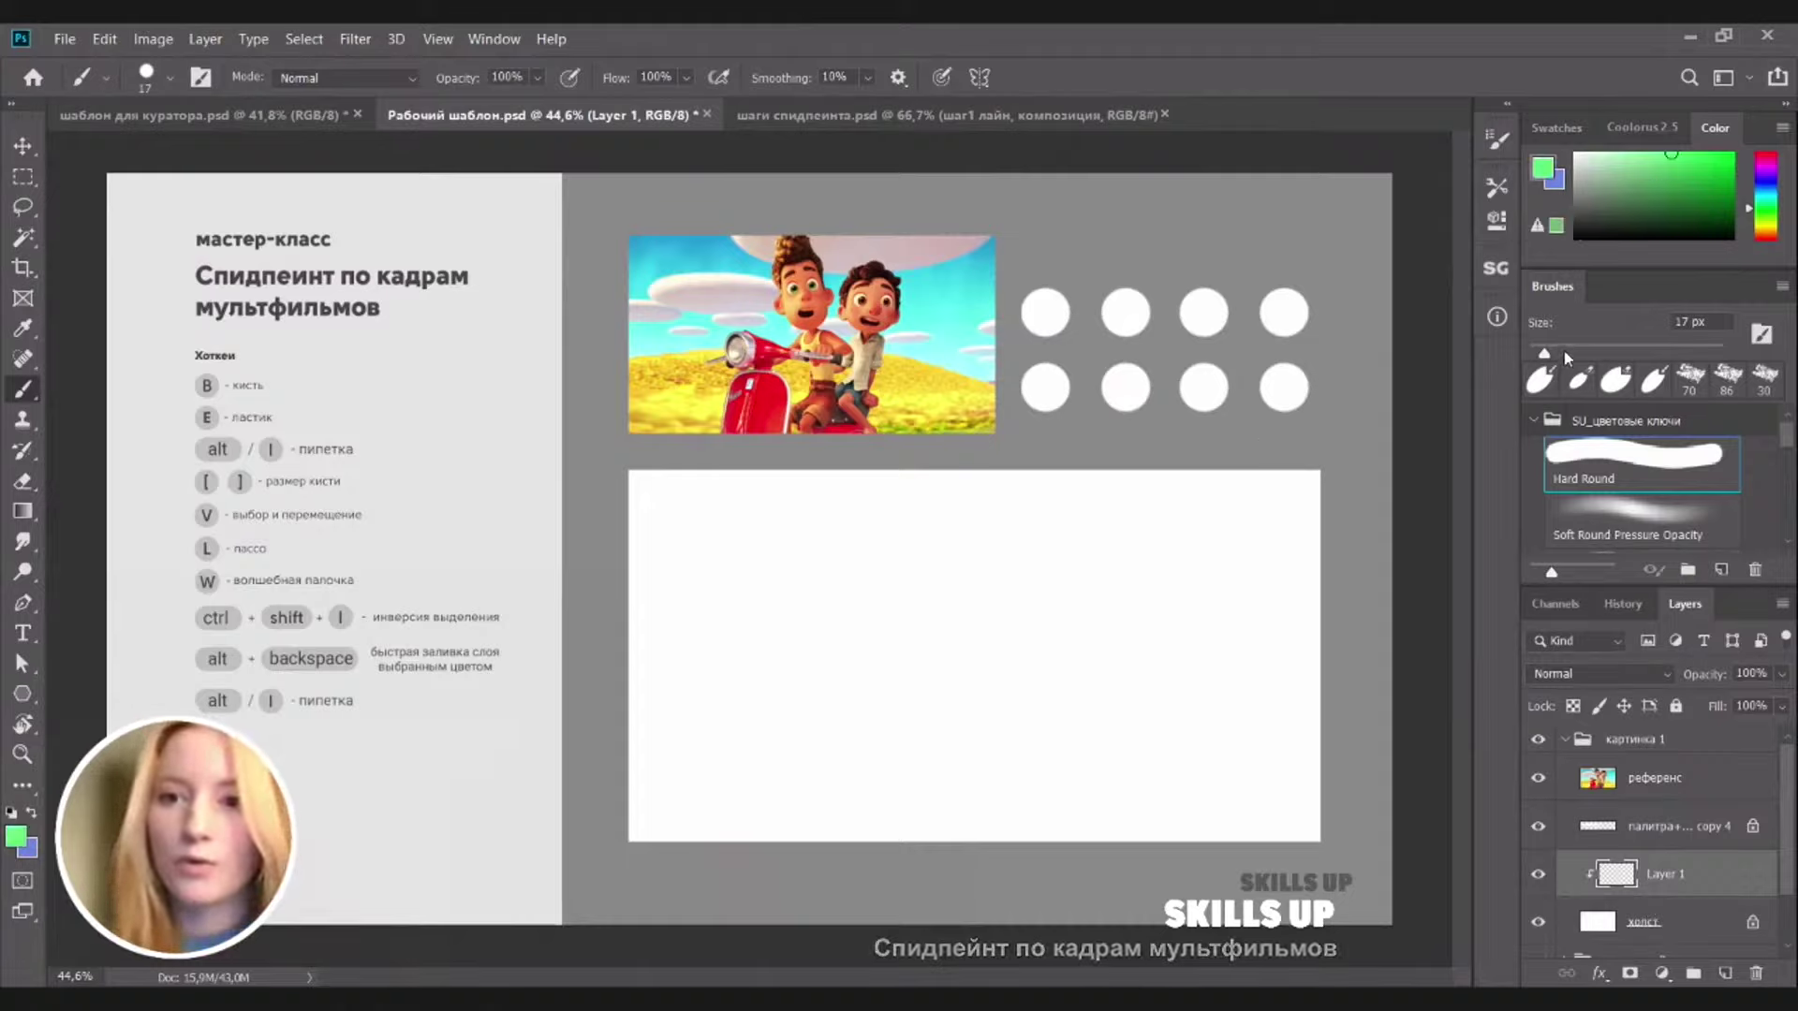
pyautogui.moveTo(1566, 357); pyautogui.dragTo(1614, 355)
pyautogui.moveTo(1101, 483)
pyautogui.mouseDown()
pyautogui.moveTo(1006, 646)
pyautogui.moveTo(1027, 549)
pyautogui.moveTo(1000, 516)
pyautogui.moveTo(965, 636)
pyautogui.moveTo(1083, 518)
pyautogui.moveTo(945, 536)
pyautogui.mouseUp()
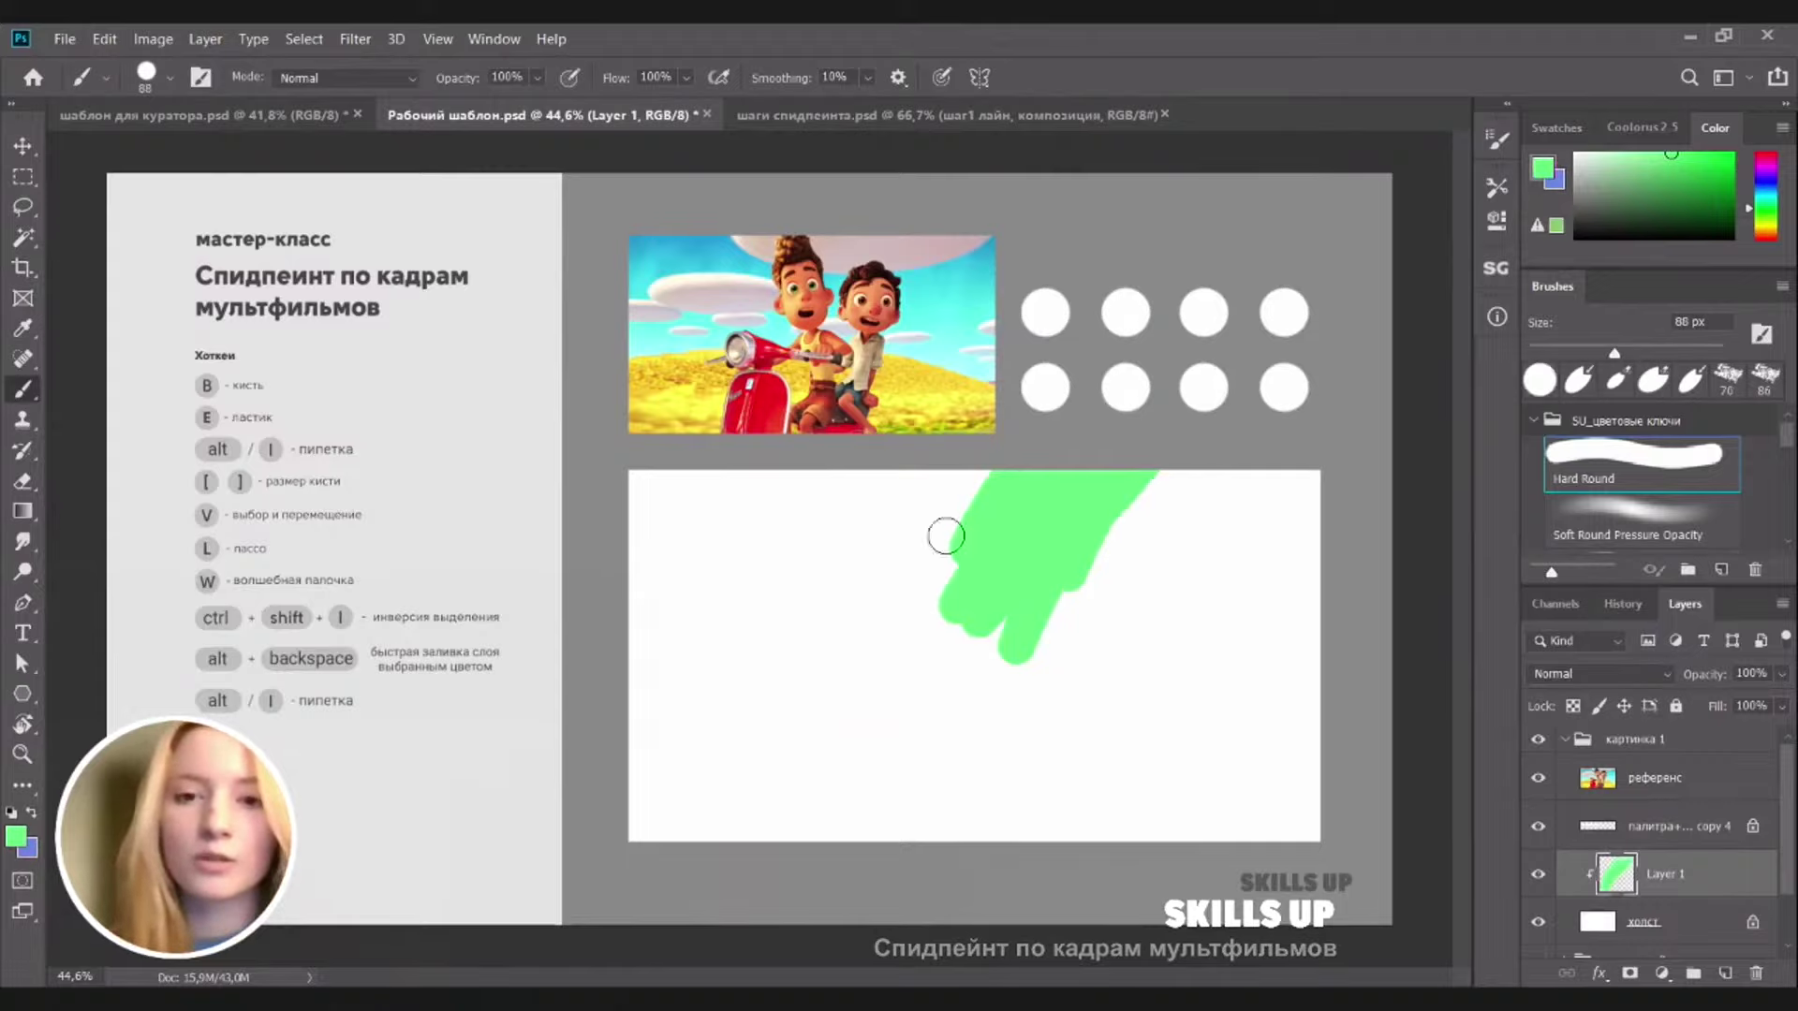
pyautogui.hotkey('ctrl', 'z')
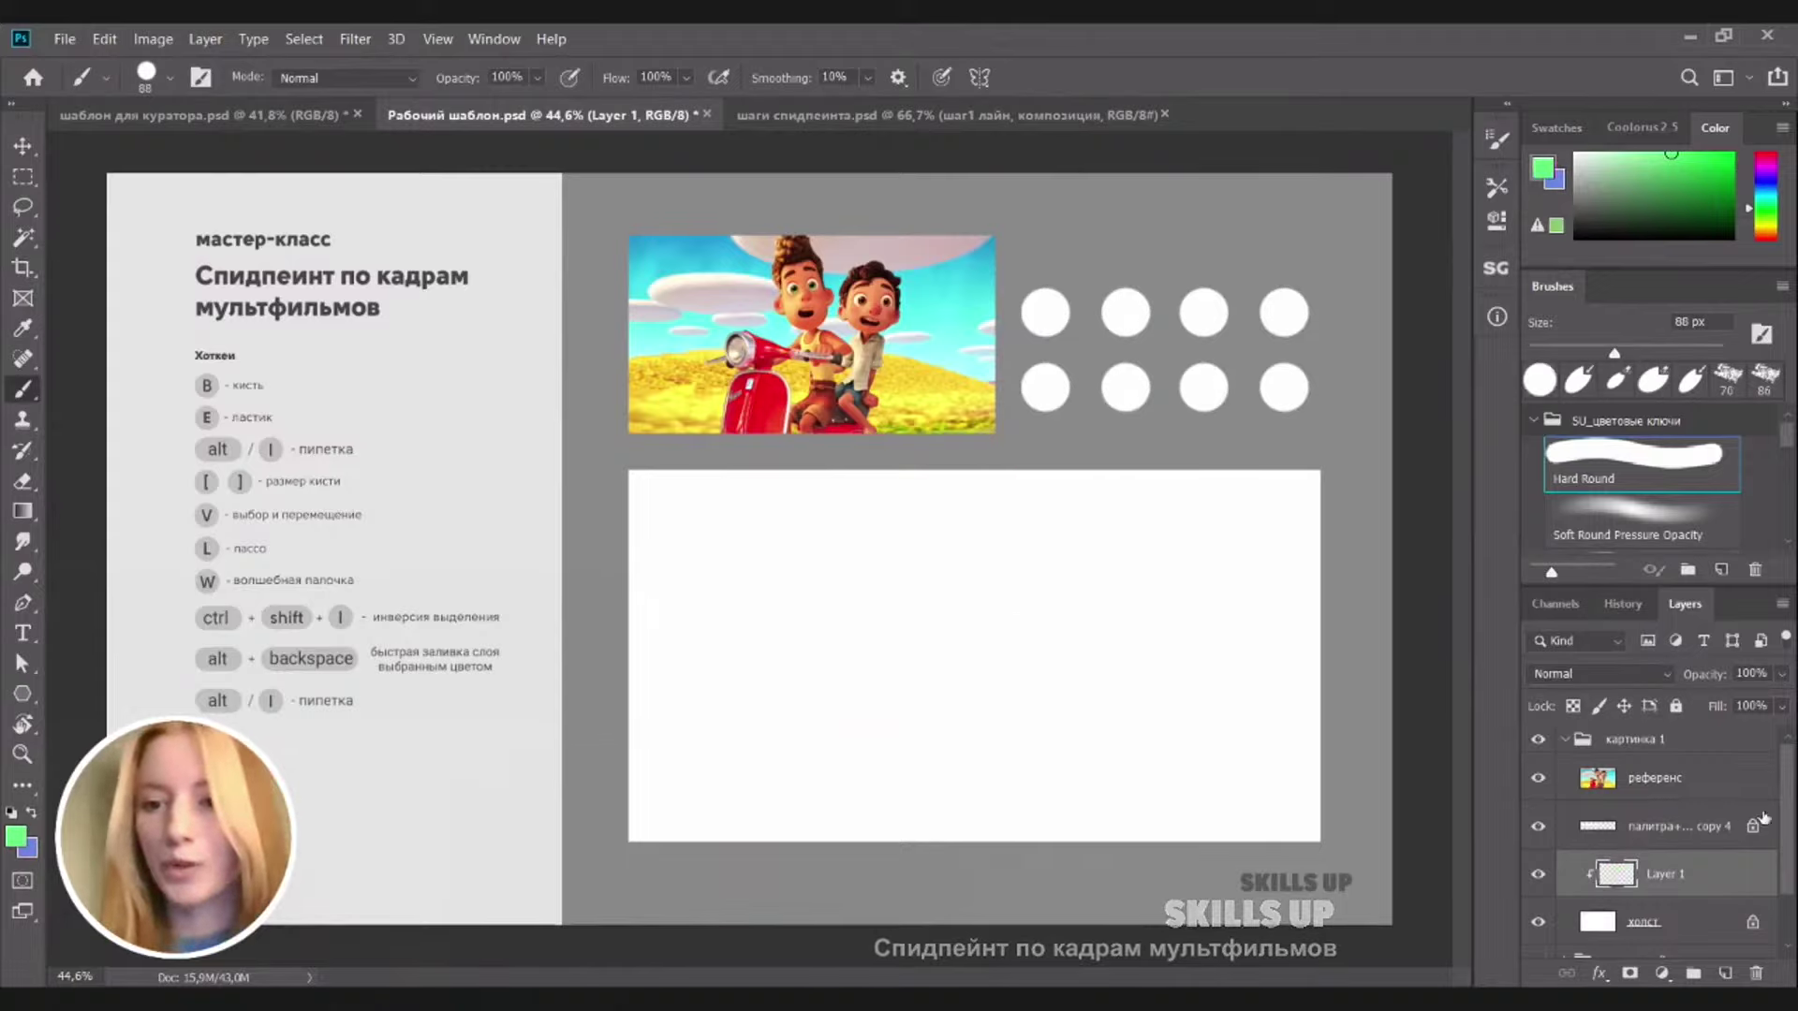
# Collapse the картинка 1 layer group and the SU_цветовые ключи brush folder
pyautogui.click(1564, 739)
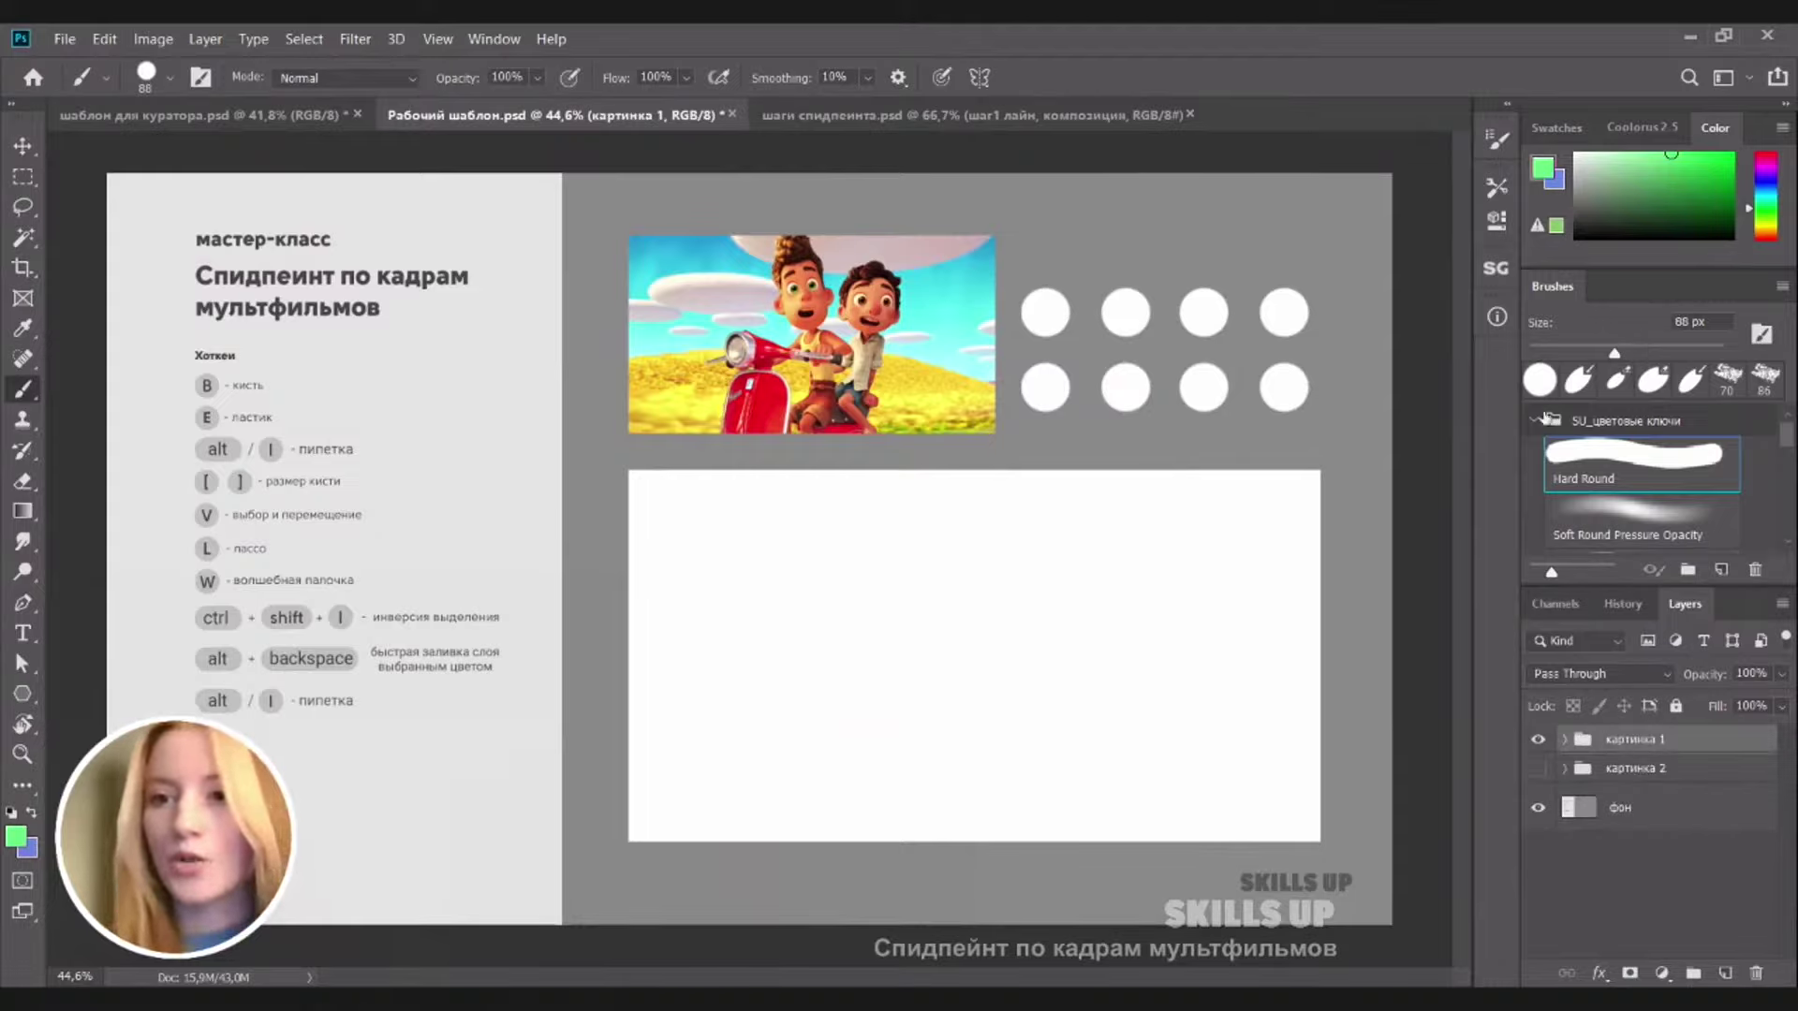
pyautogui.click(1535, 420)
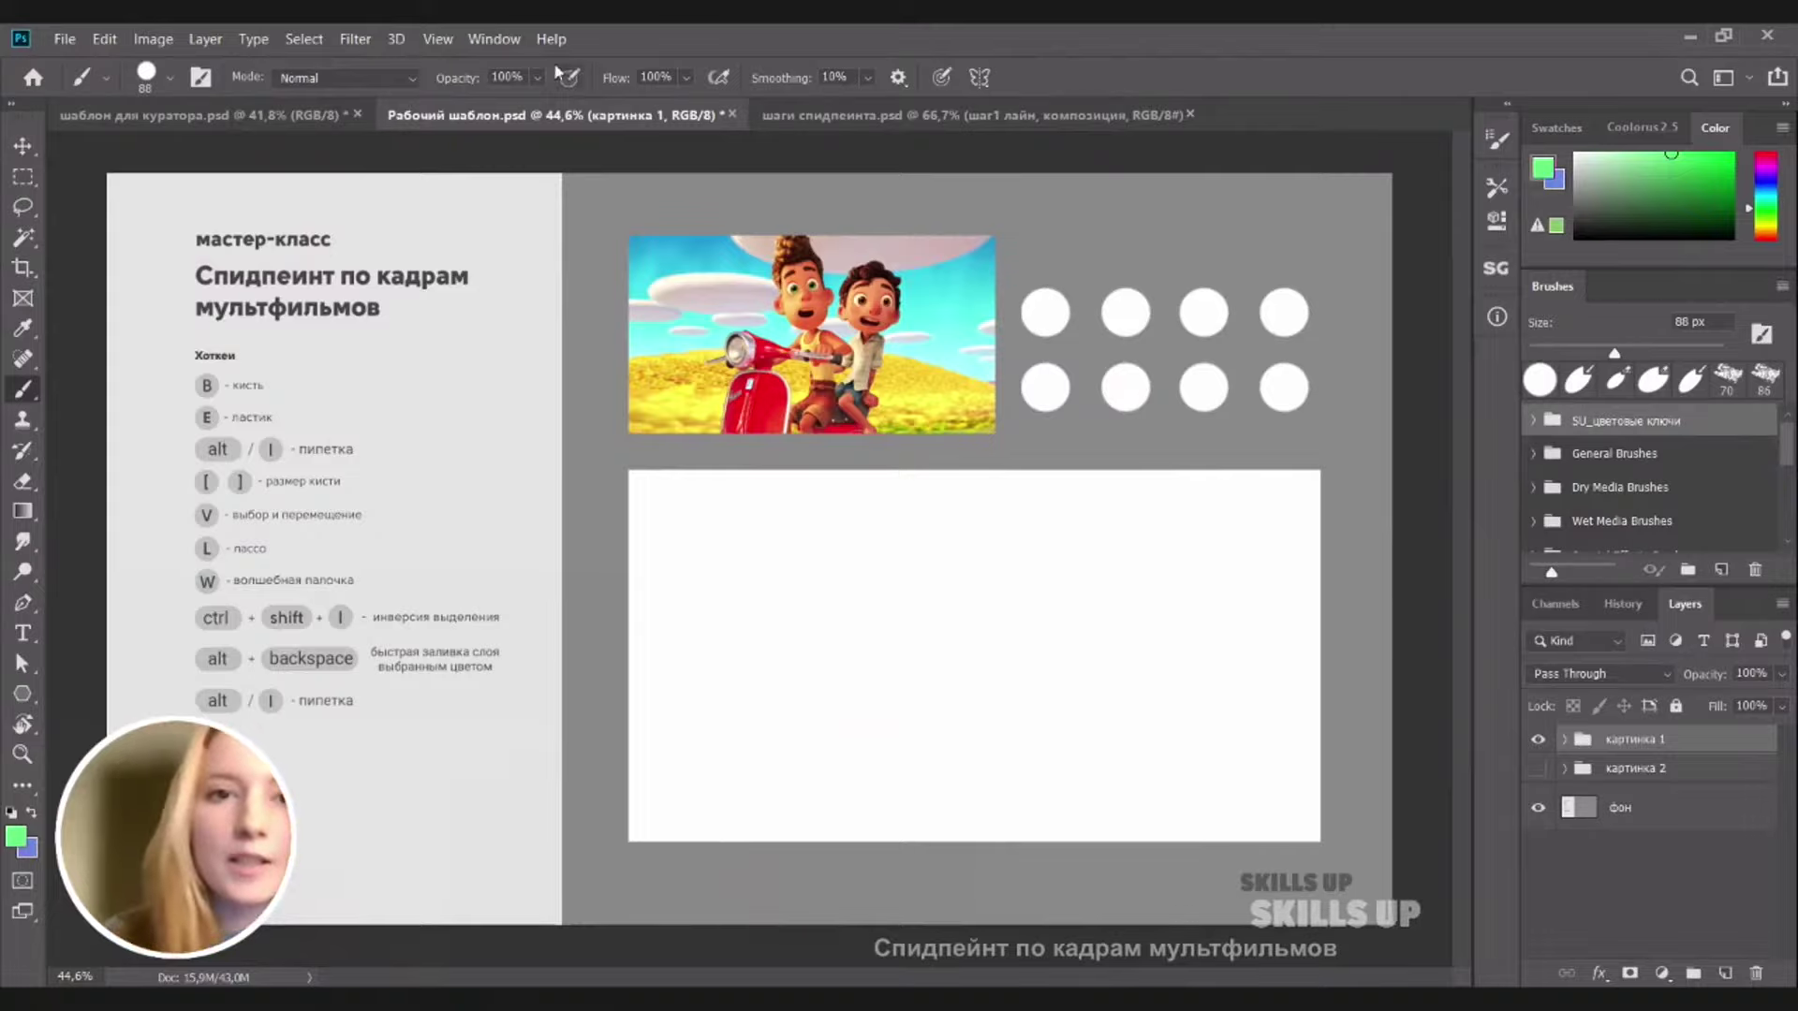
pyautogui.click(494, 38)
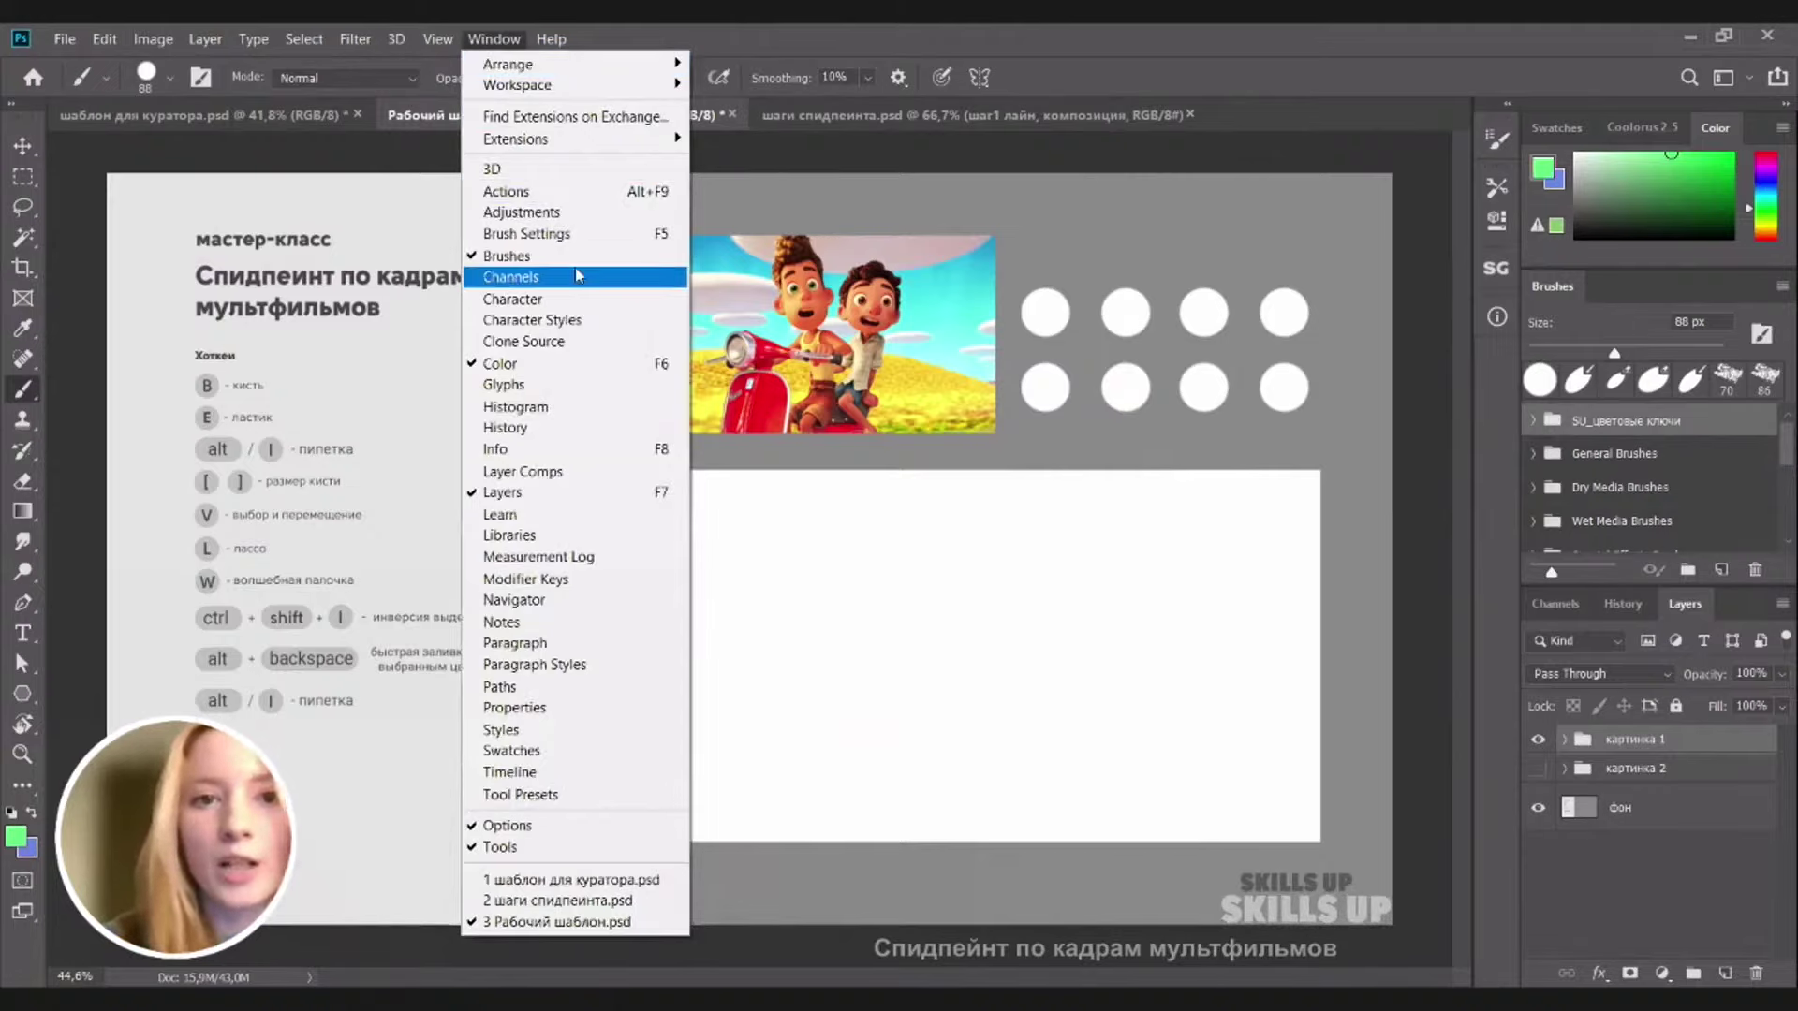
pyautogui.click(1727, 288)
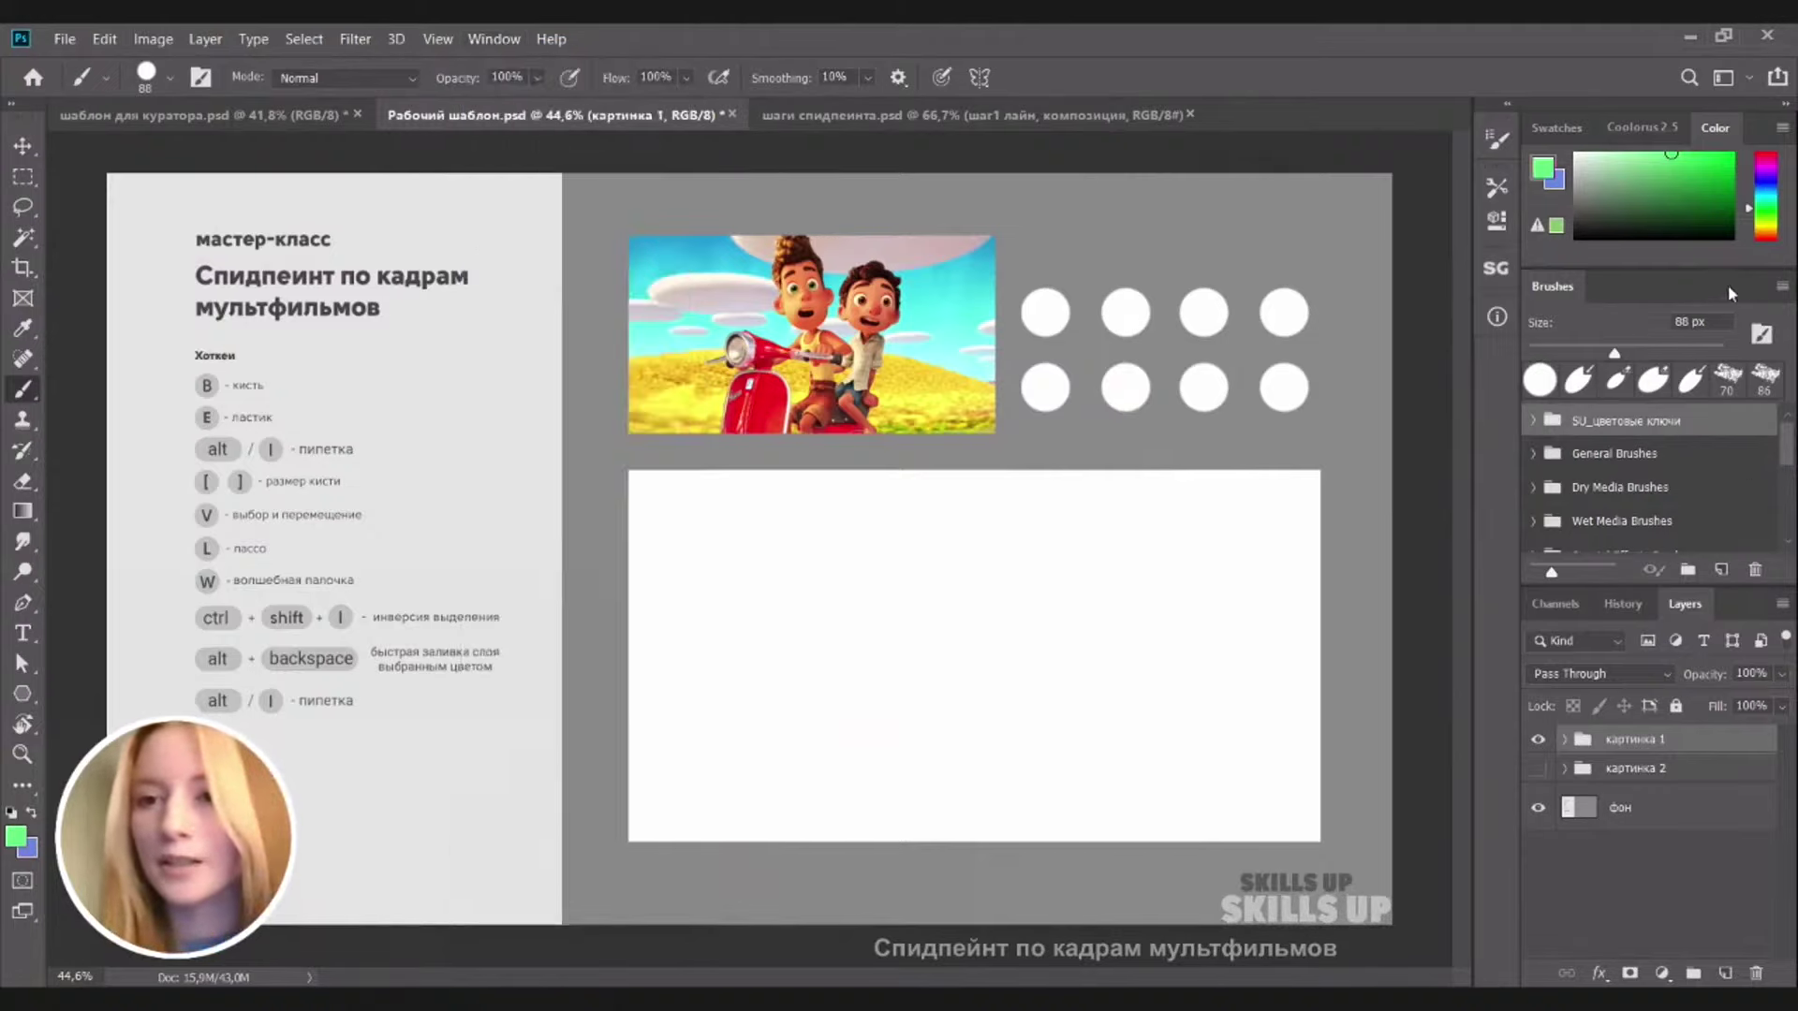
# Start importing brushes, choose SU_цветовые ключи.abr, and cancel the import
pyautogui.click(1783, 289)
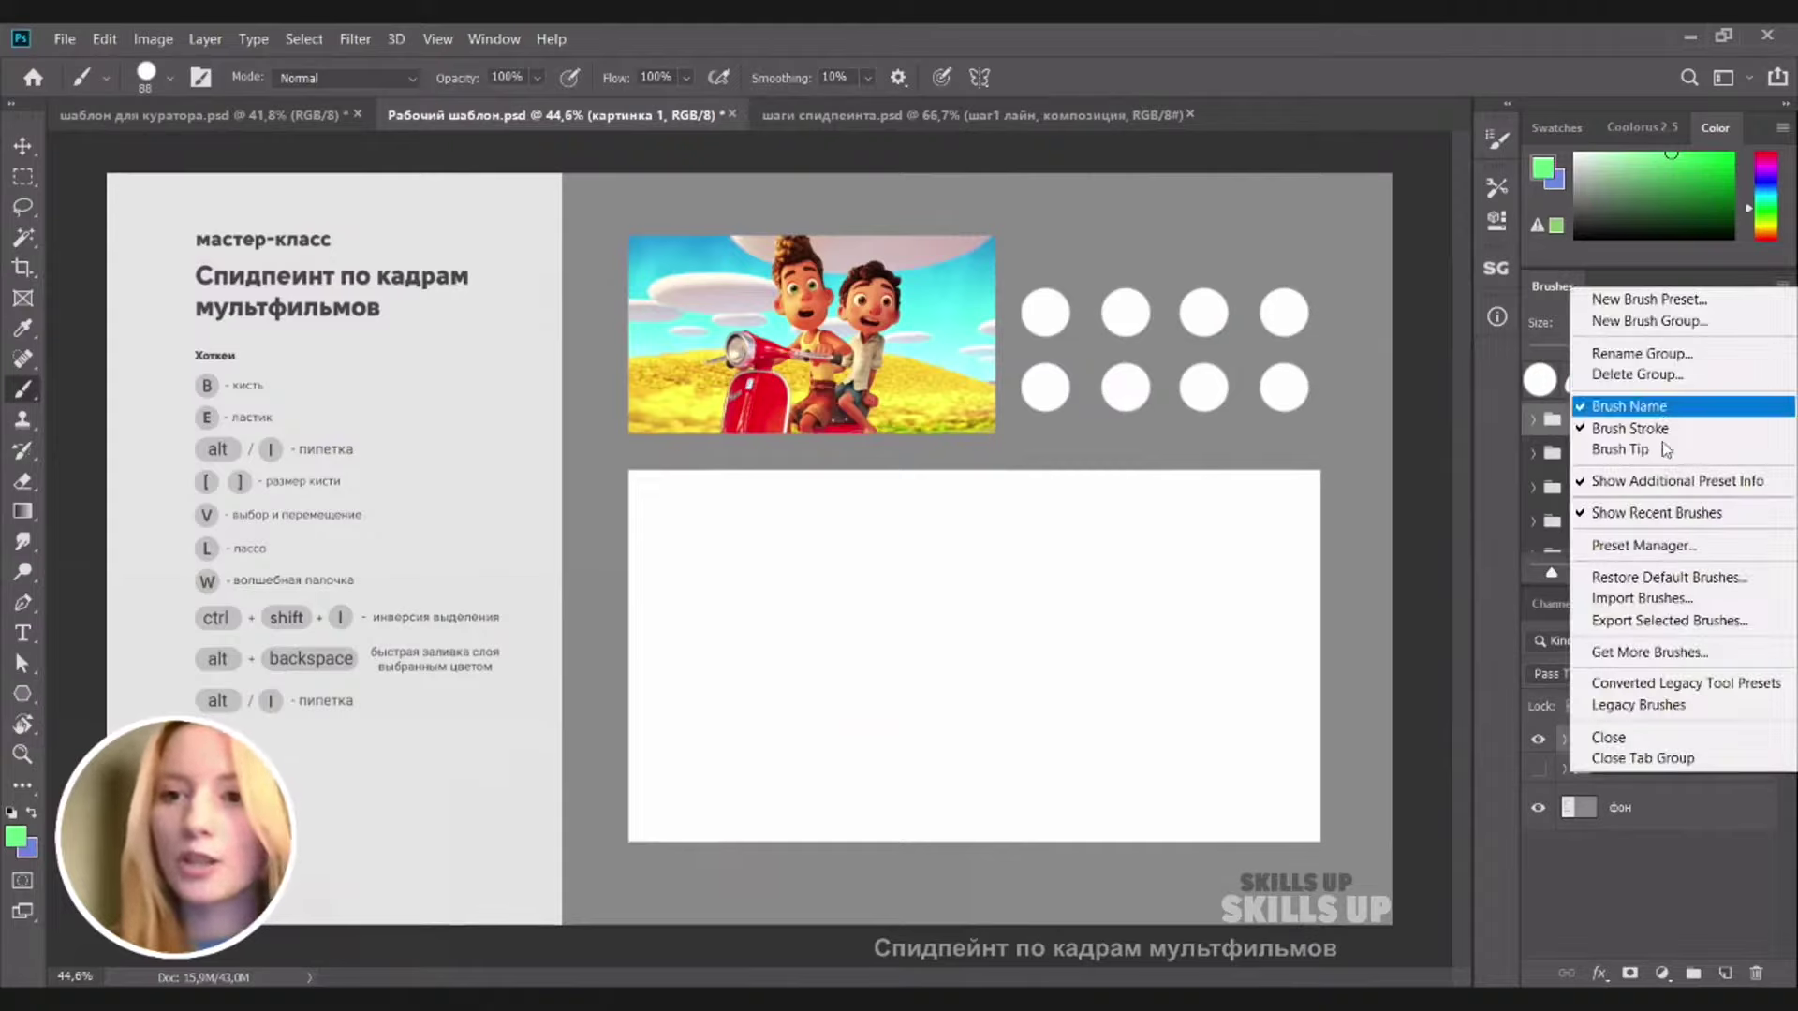
pyautogui.click(1653, 600)
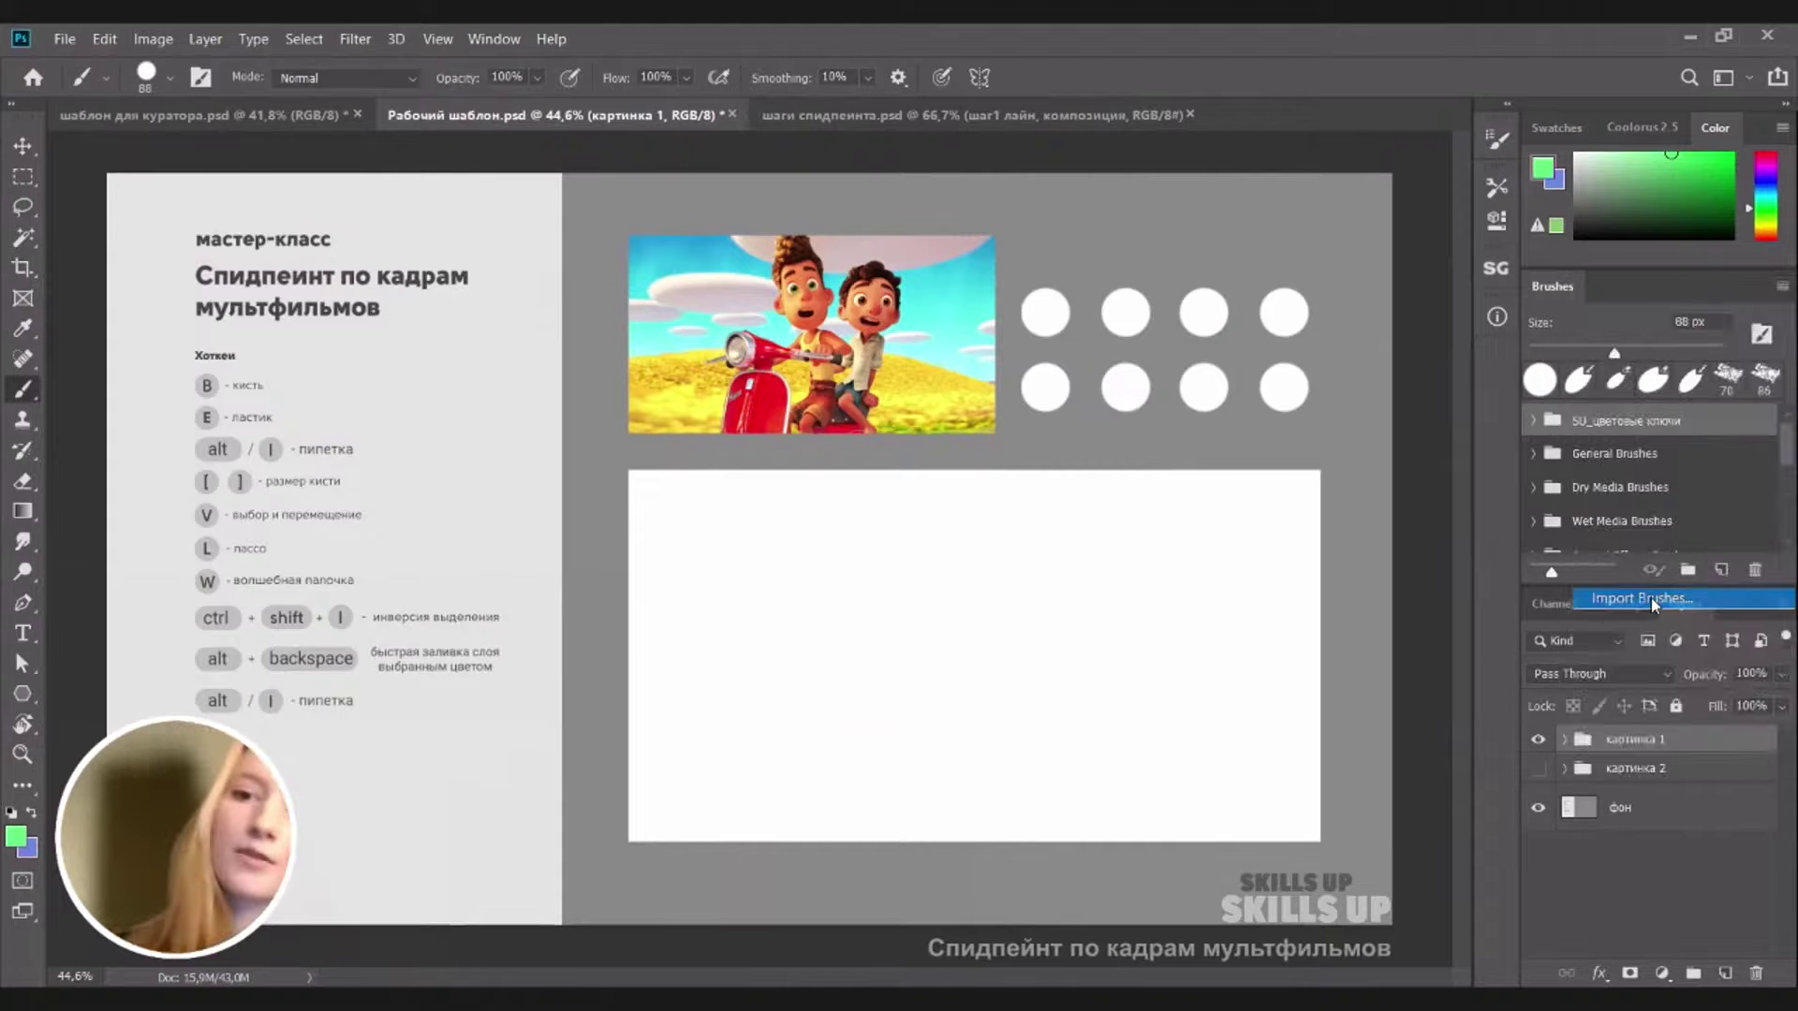
pyautogui.click(559, 264)
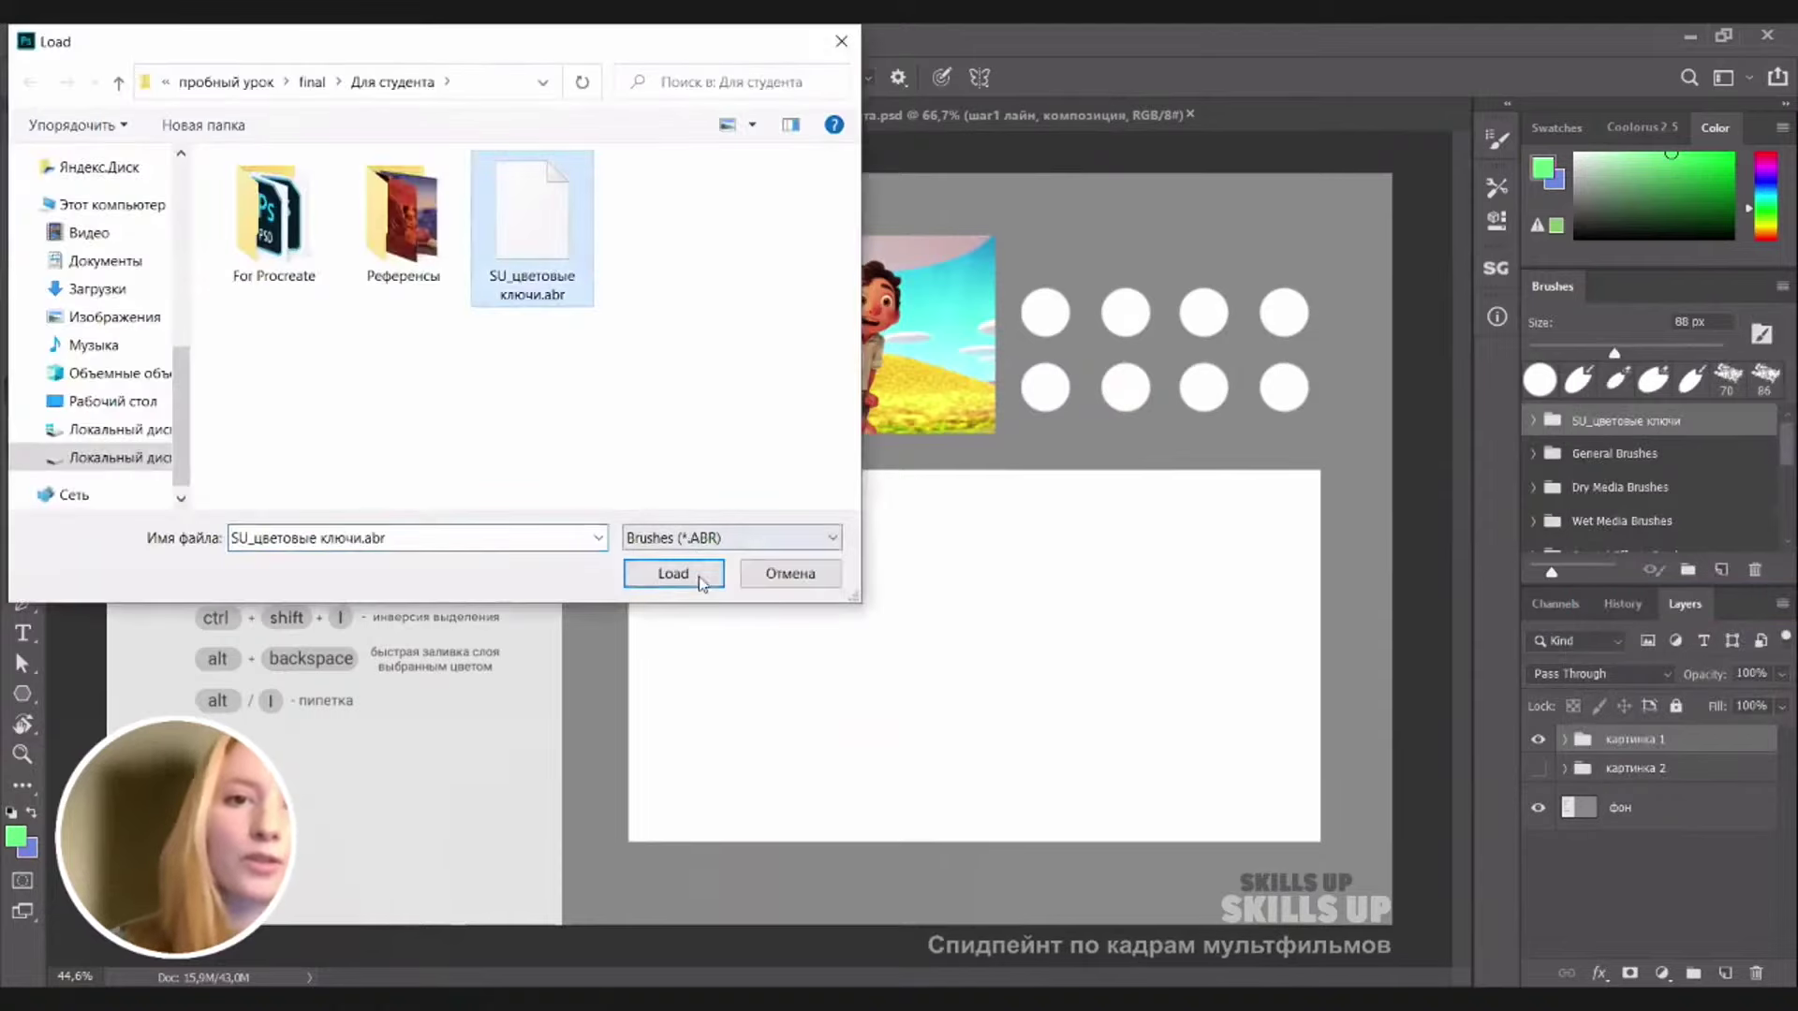
pyautogui.click(782, 573)
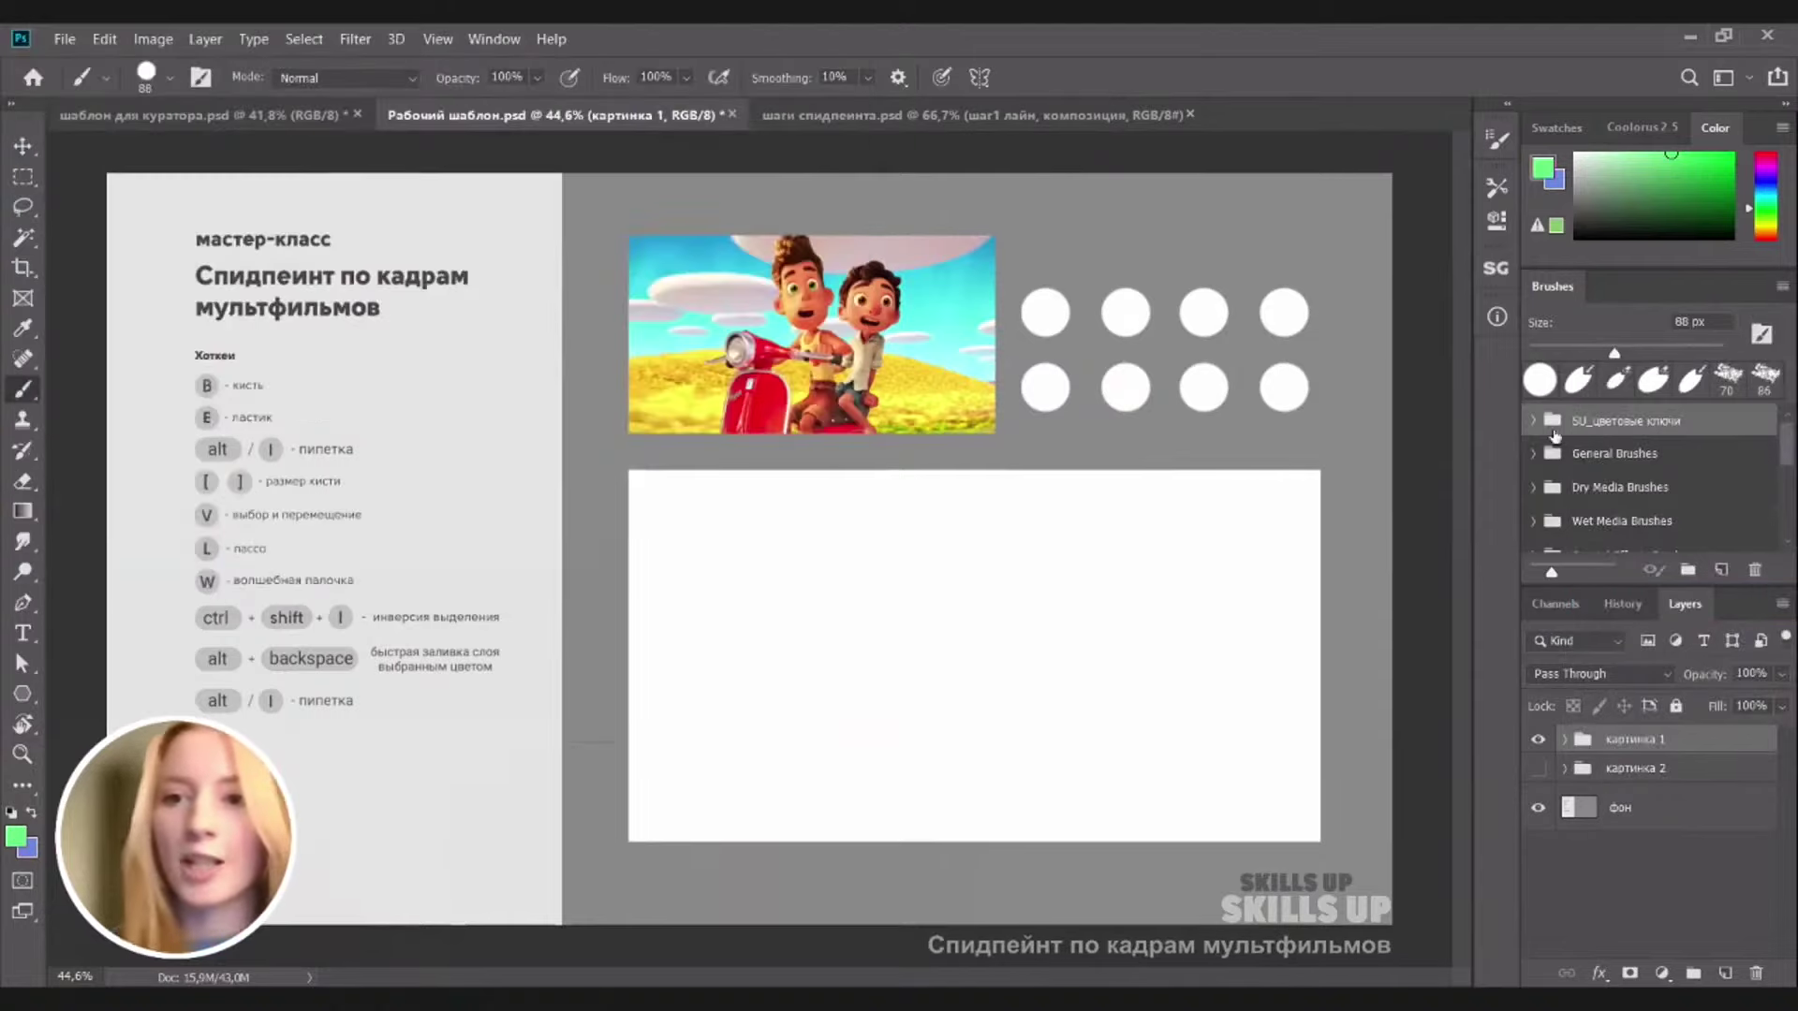
# Expand the SU_цветовые ключи brush folder, enlarge the brush list, and choose the Hard Round brush
pyautogui.click(1533, 422)
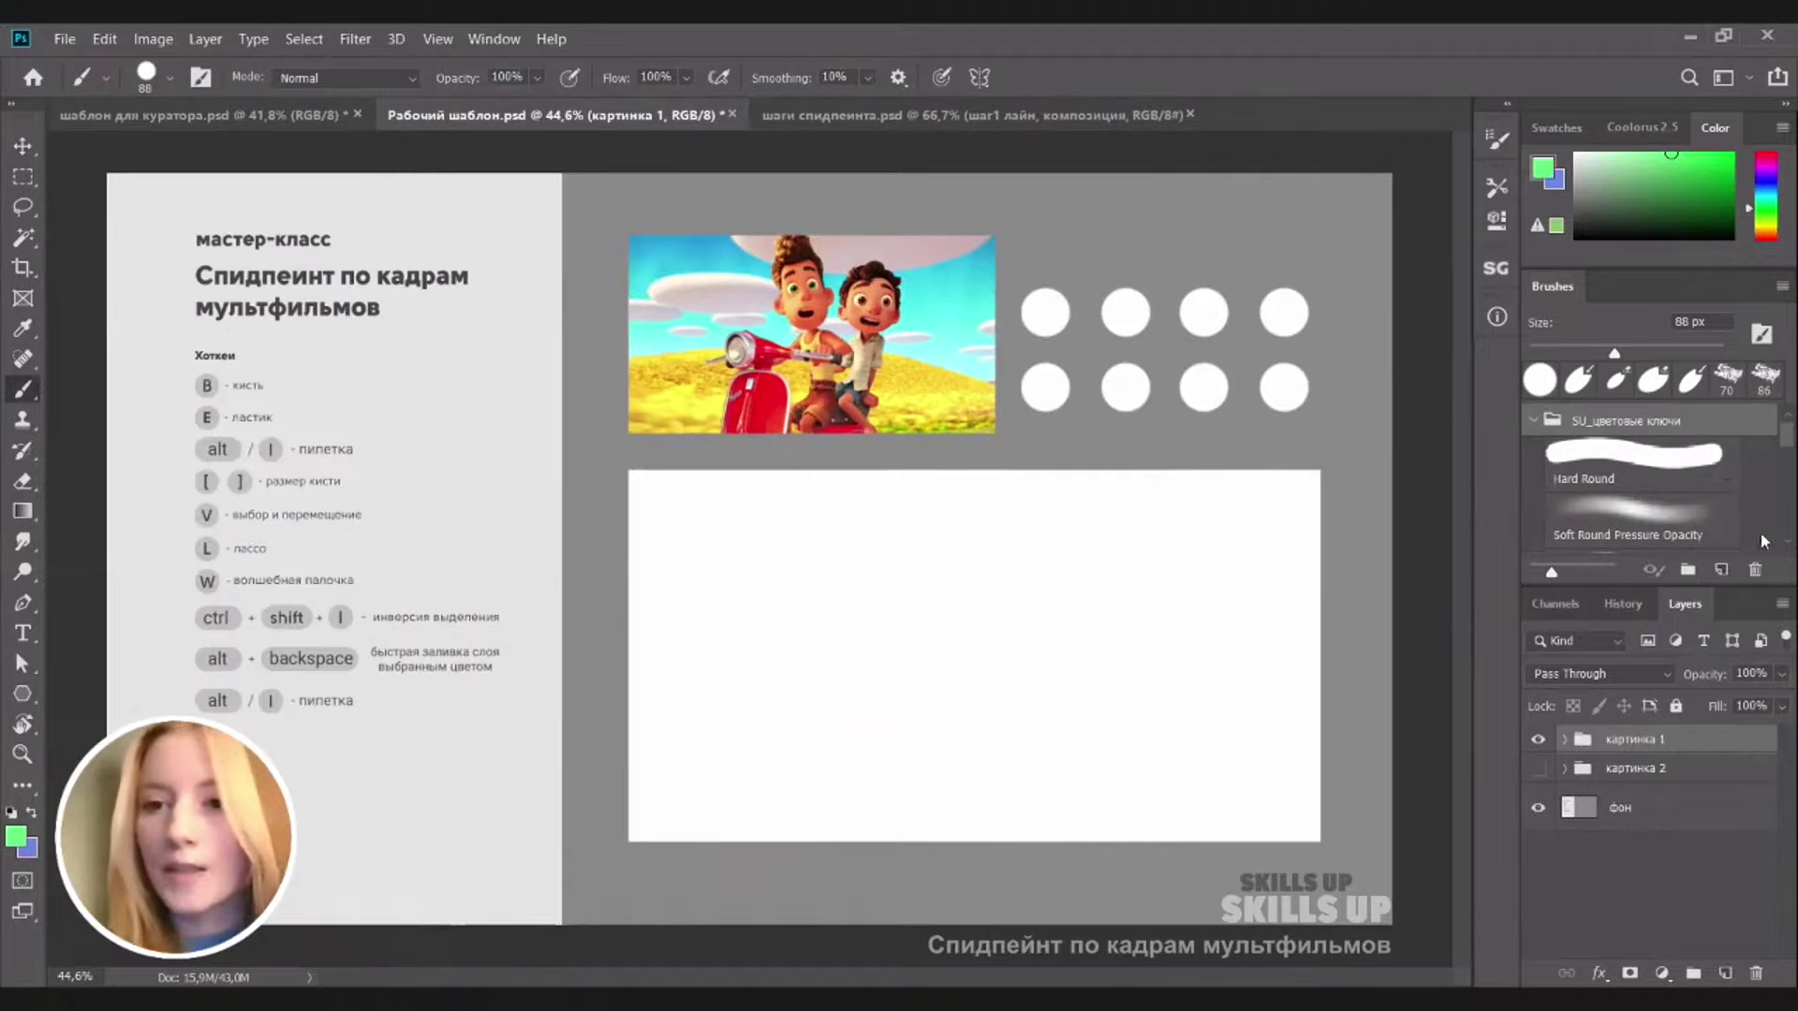
pyautogui.moveTo(1693, 591); pyautogui.dragTo(1700, 643)
pyautogui.moveTo(1788, 448); pyautogui.dragTo(1788, 450)
pyautogui.click(1633, 461)
# Add a new layer above the картинка 1 group and paint a light green Hard Round test stroke on it
pyautogui.click(1140, 674)
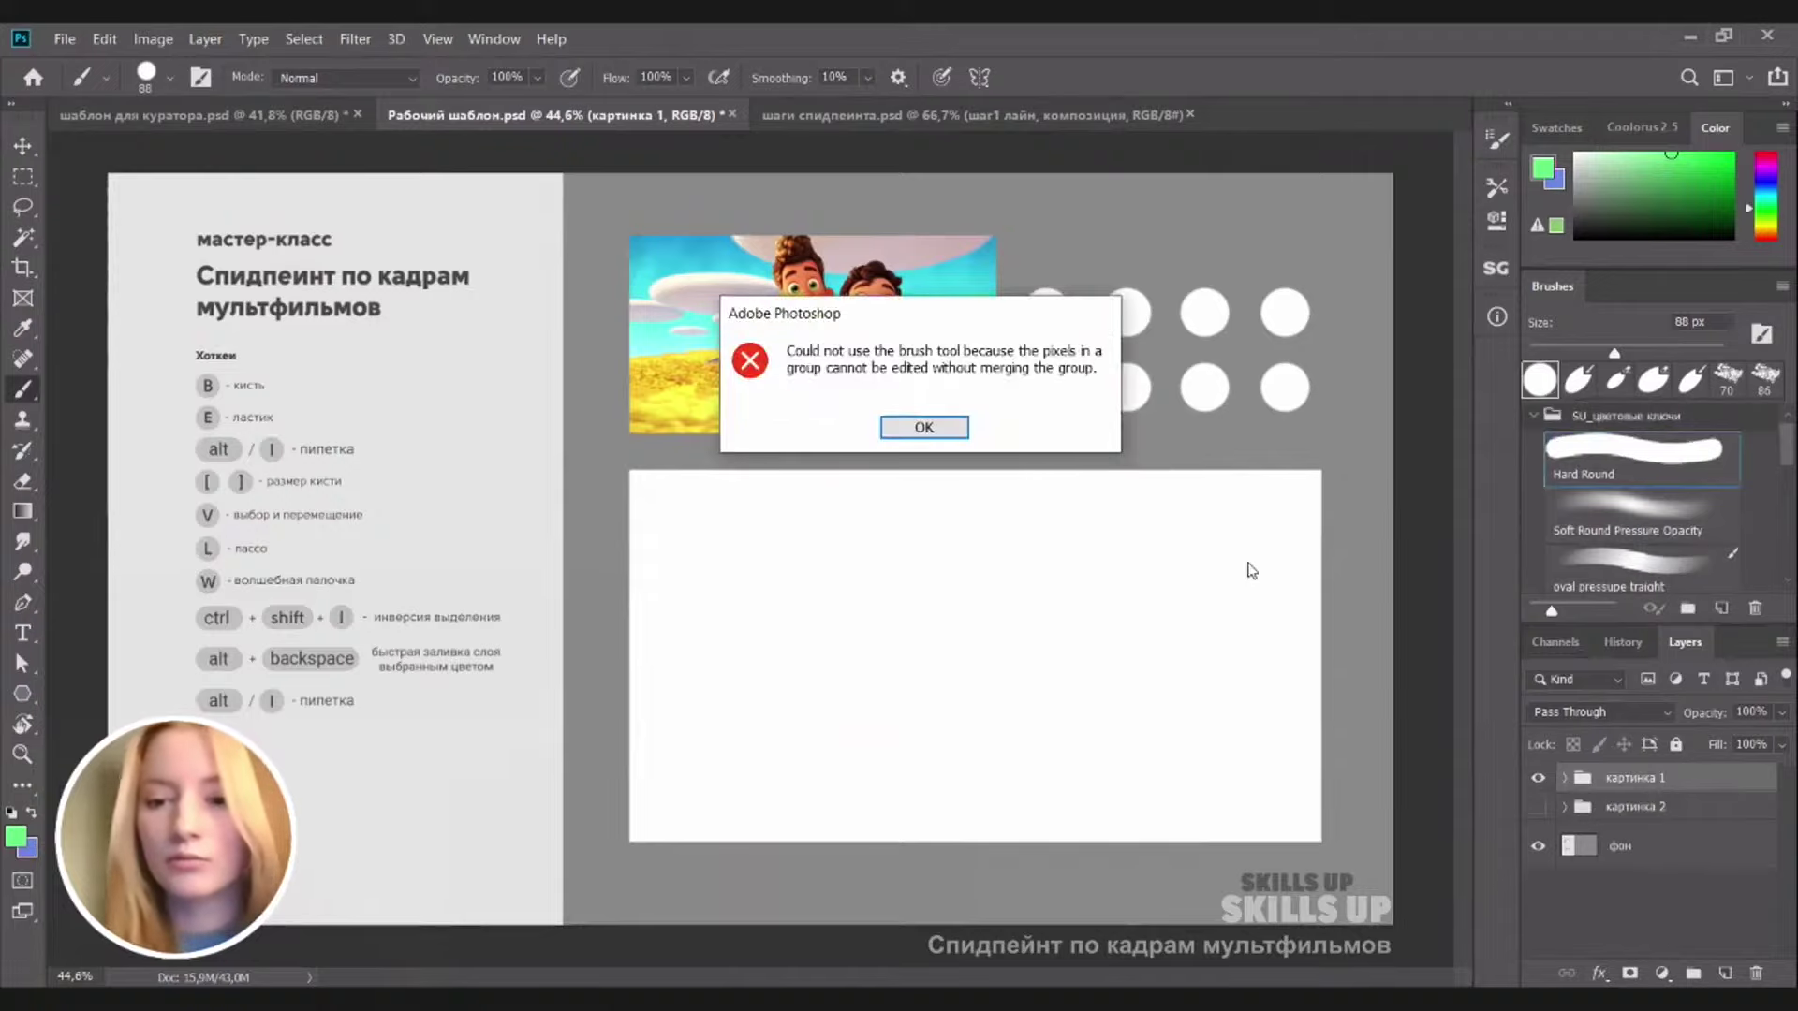
pyautogui.press('Return')
pyautogui.hotkey('ctrl', 'shift', 'alt', 'n')
pyautogui.moveTo(1170, 513); pyautogui.dragTo(1151, 772)
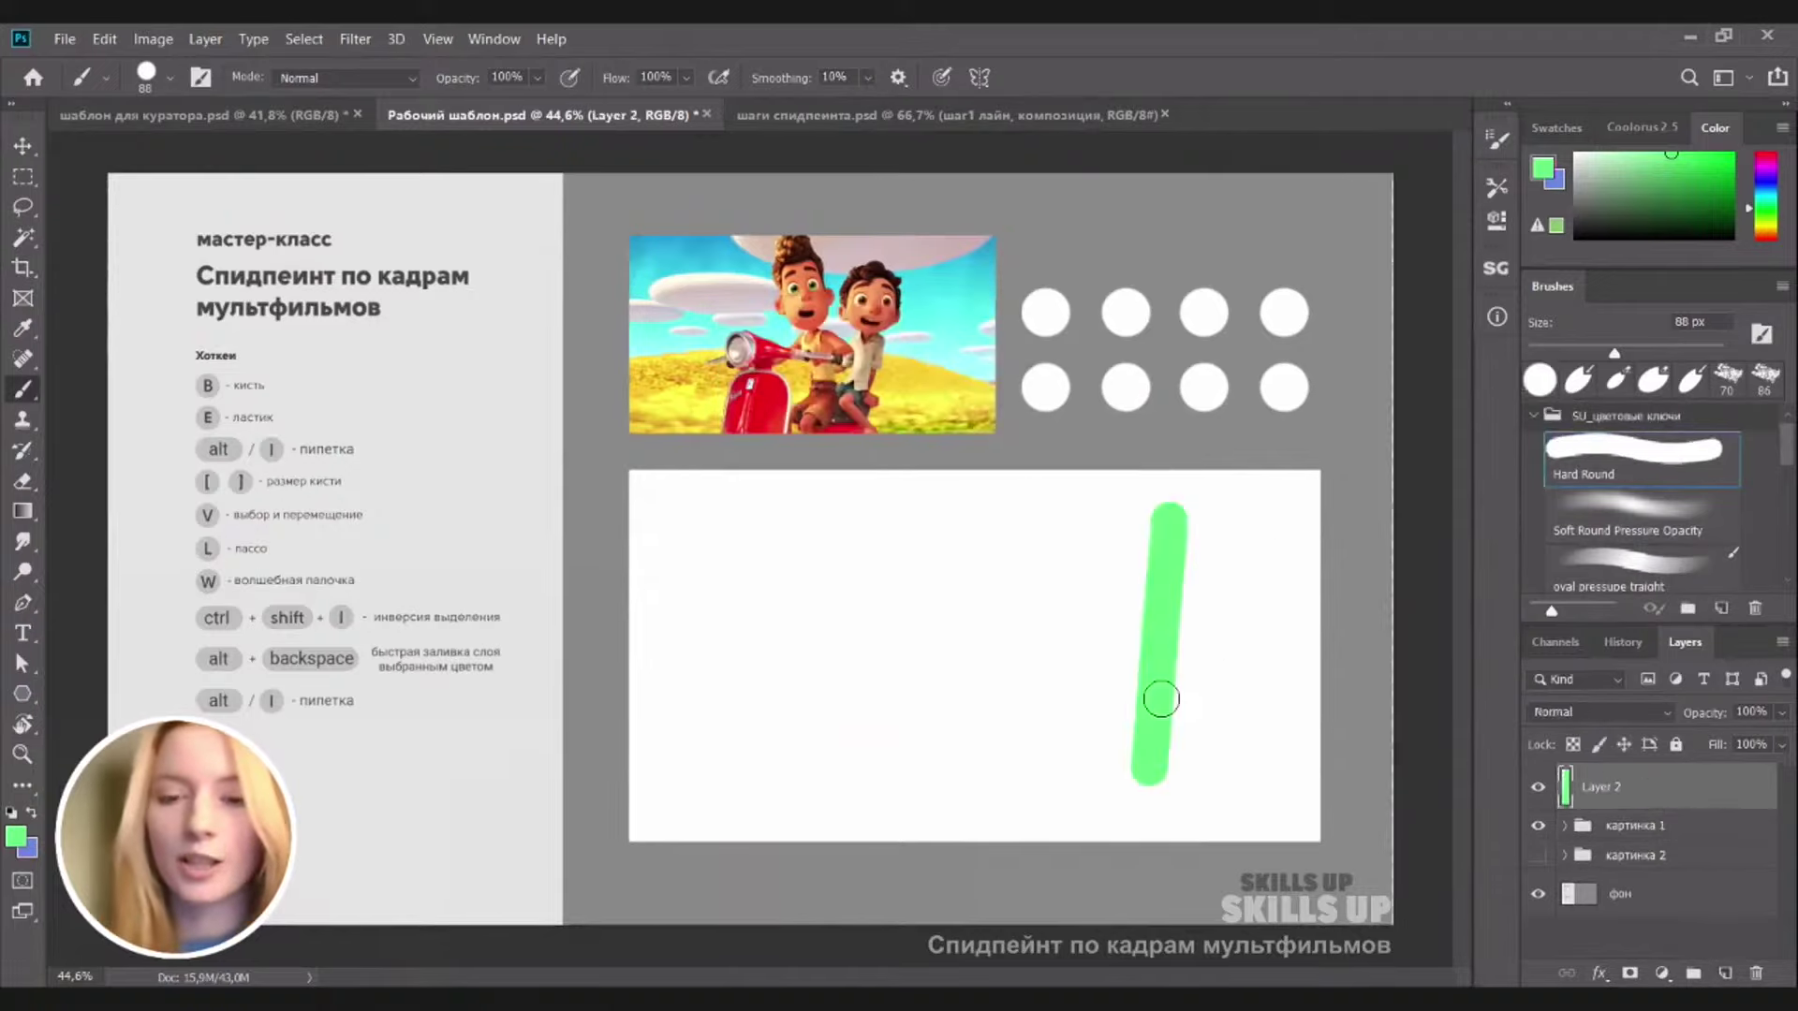
# Test strokes with the Soft Round Pressure Opacity and oval pressupe traight brushes, and undo all test strokes on the layer
pyautogui.click(1676, 506)
pyautogui.moveTo(1077, 505); pyautogui.dragTo(1049, 683)
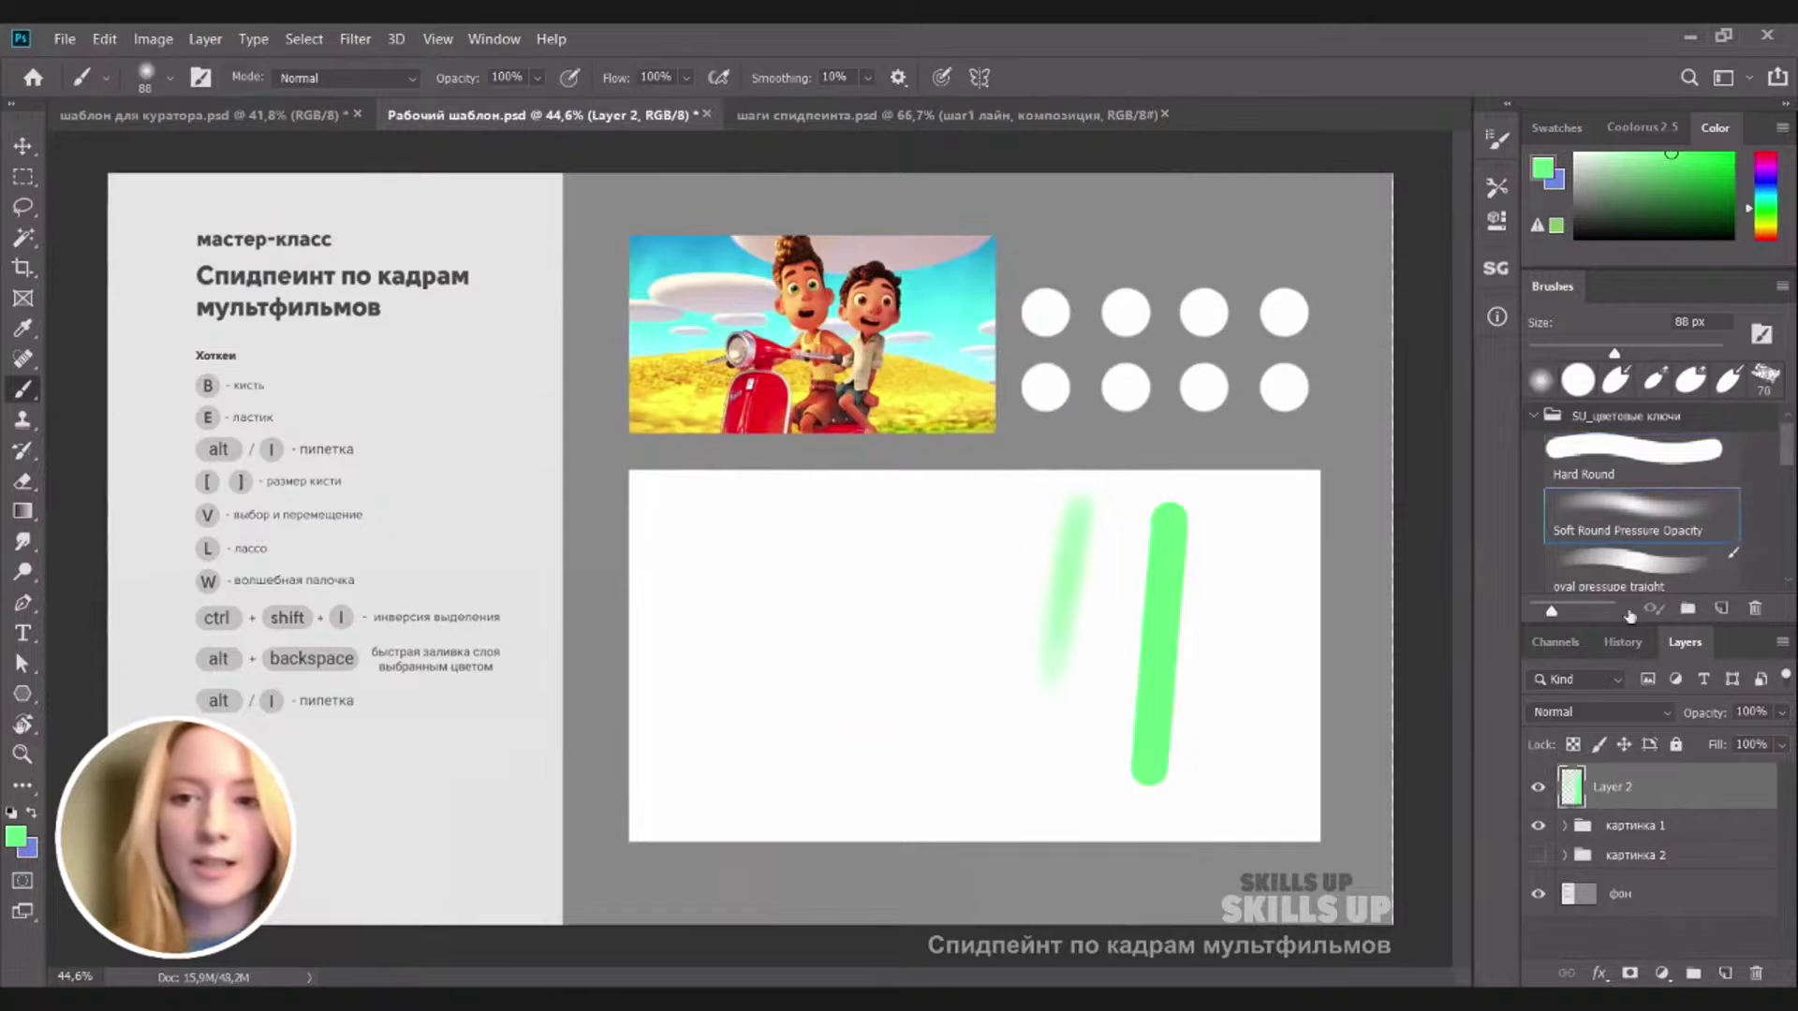
pyautogui.click(1648, 566)
pyautogui.moveTo(1020, 510); pyautogui.dragTo(974, 660)
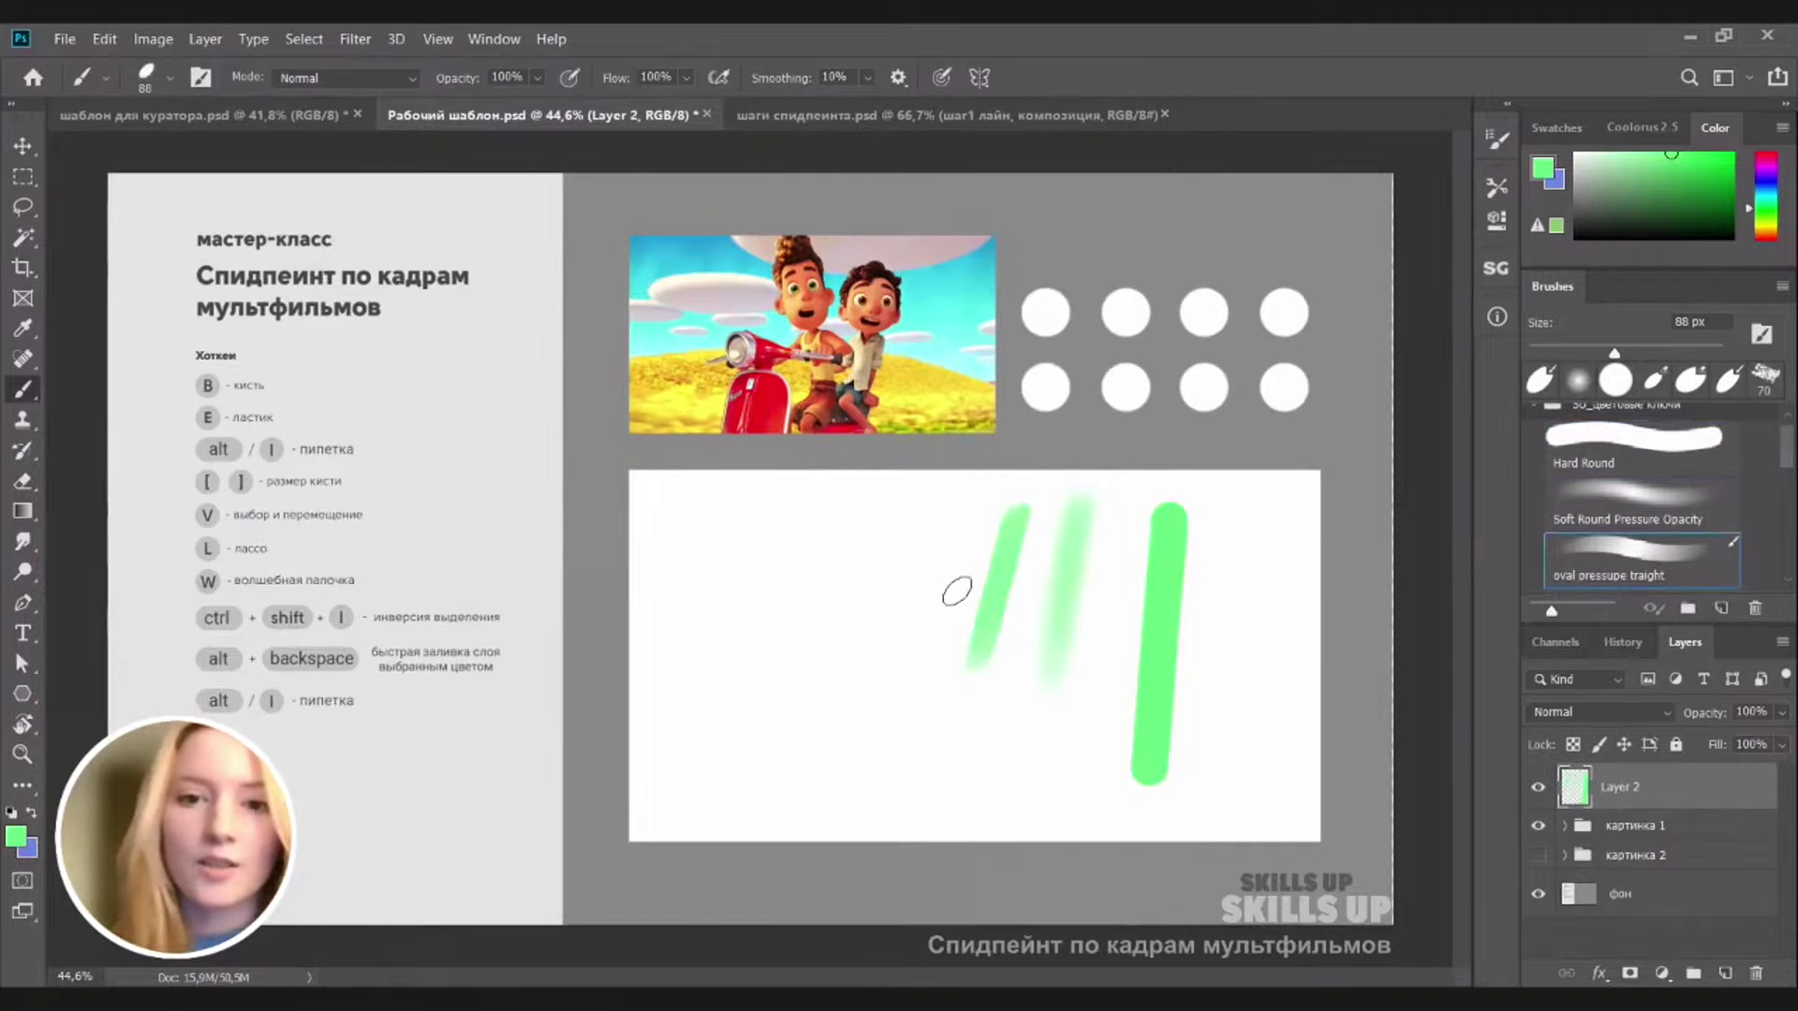
pyautogui.hotkey('ctrl', 'z')
pyautogui.moveTo(968, 532); pyautogui.dragTo(929, 694)
pyautogui.hotkey('ctrl', 'z')
pyautogui.hotkey('ctrl', 'z')
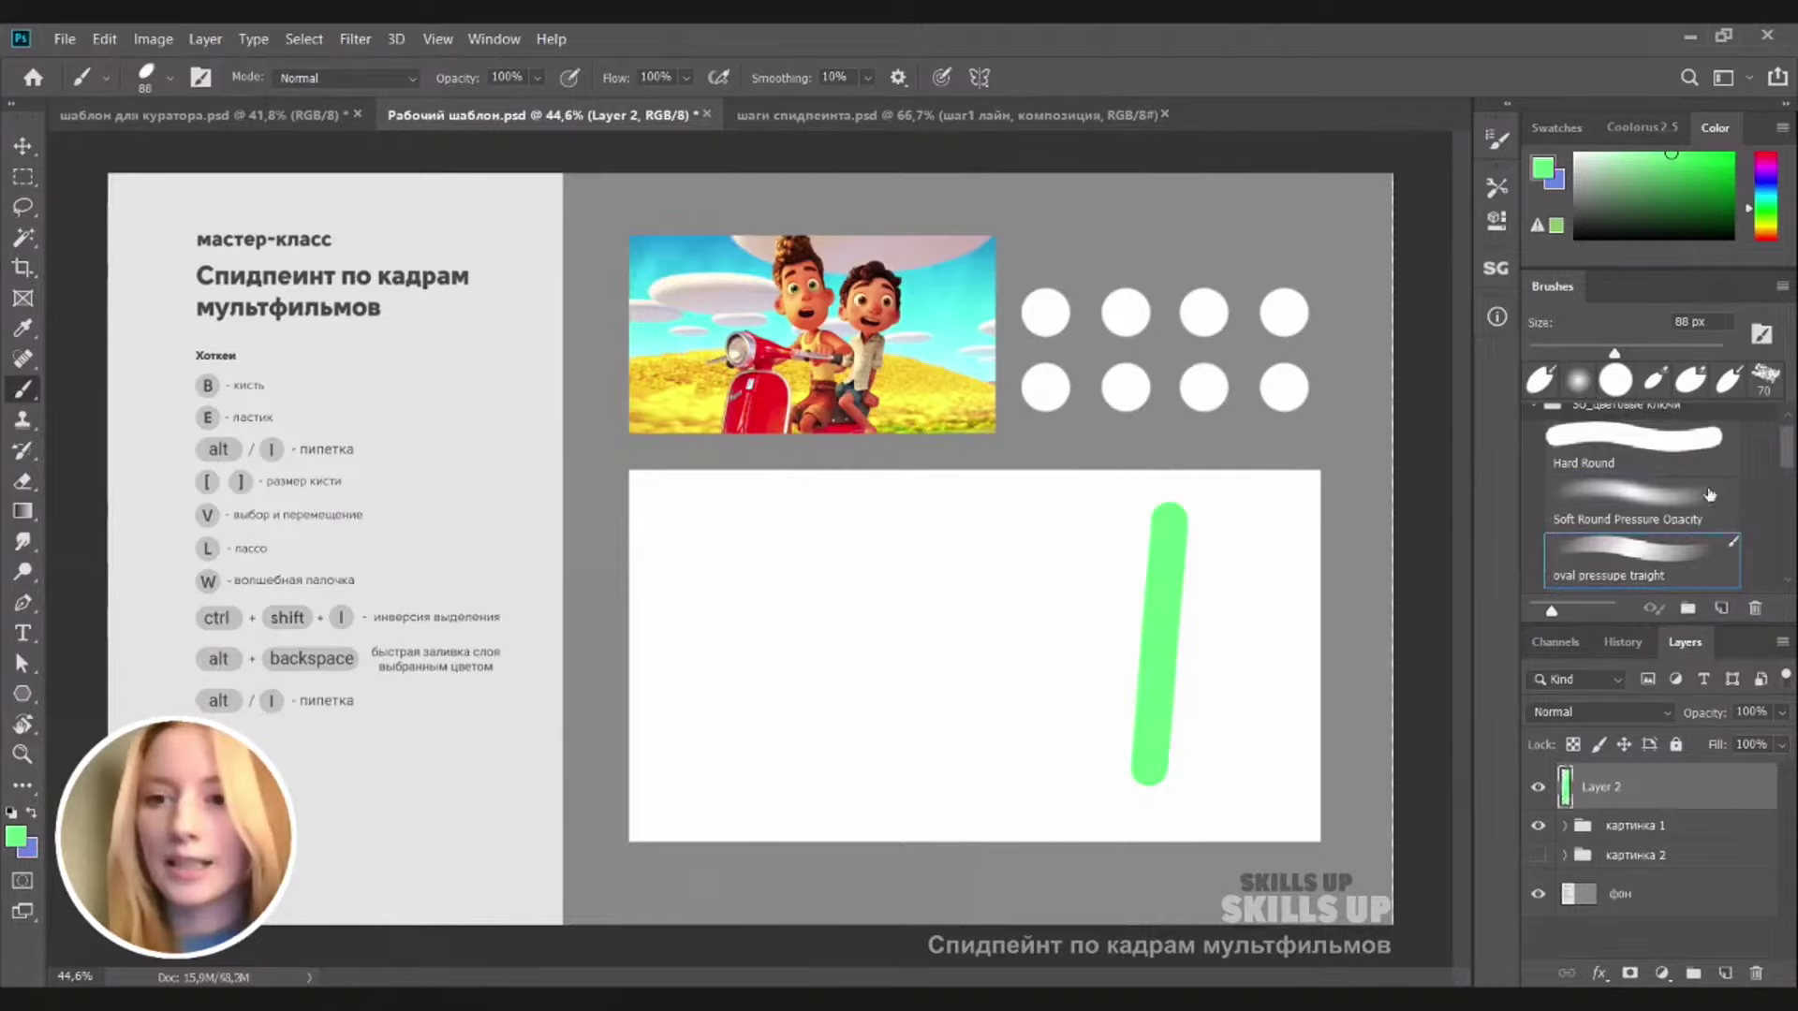
pyautogui.hotkey('ctrl', 'z')
# Test the Drawing Brush at 44 px with green strokes on the new layer, and undo them
pyautogui.moveTo(1786, 457); pyautogui.dragTo(1780, 485)
pyautogui.click(1634, 515)
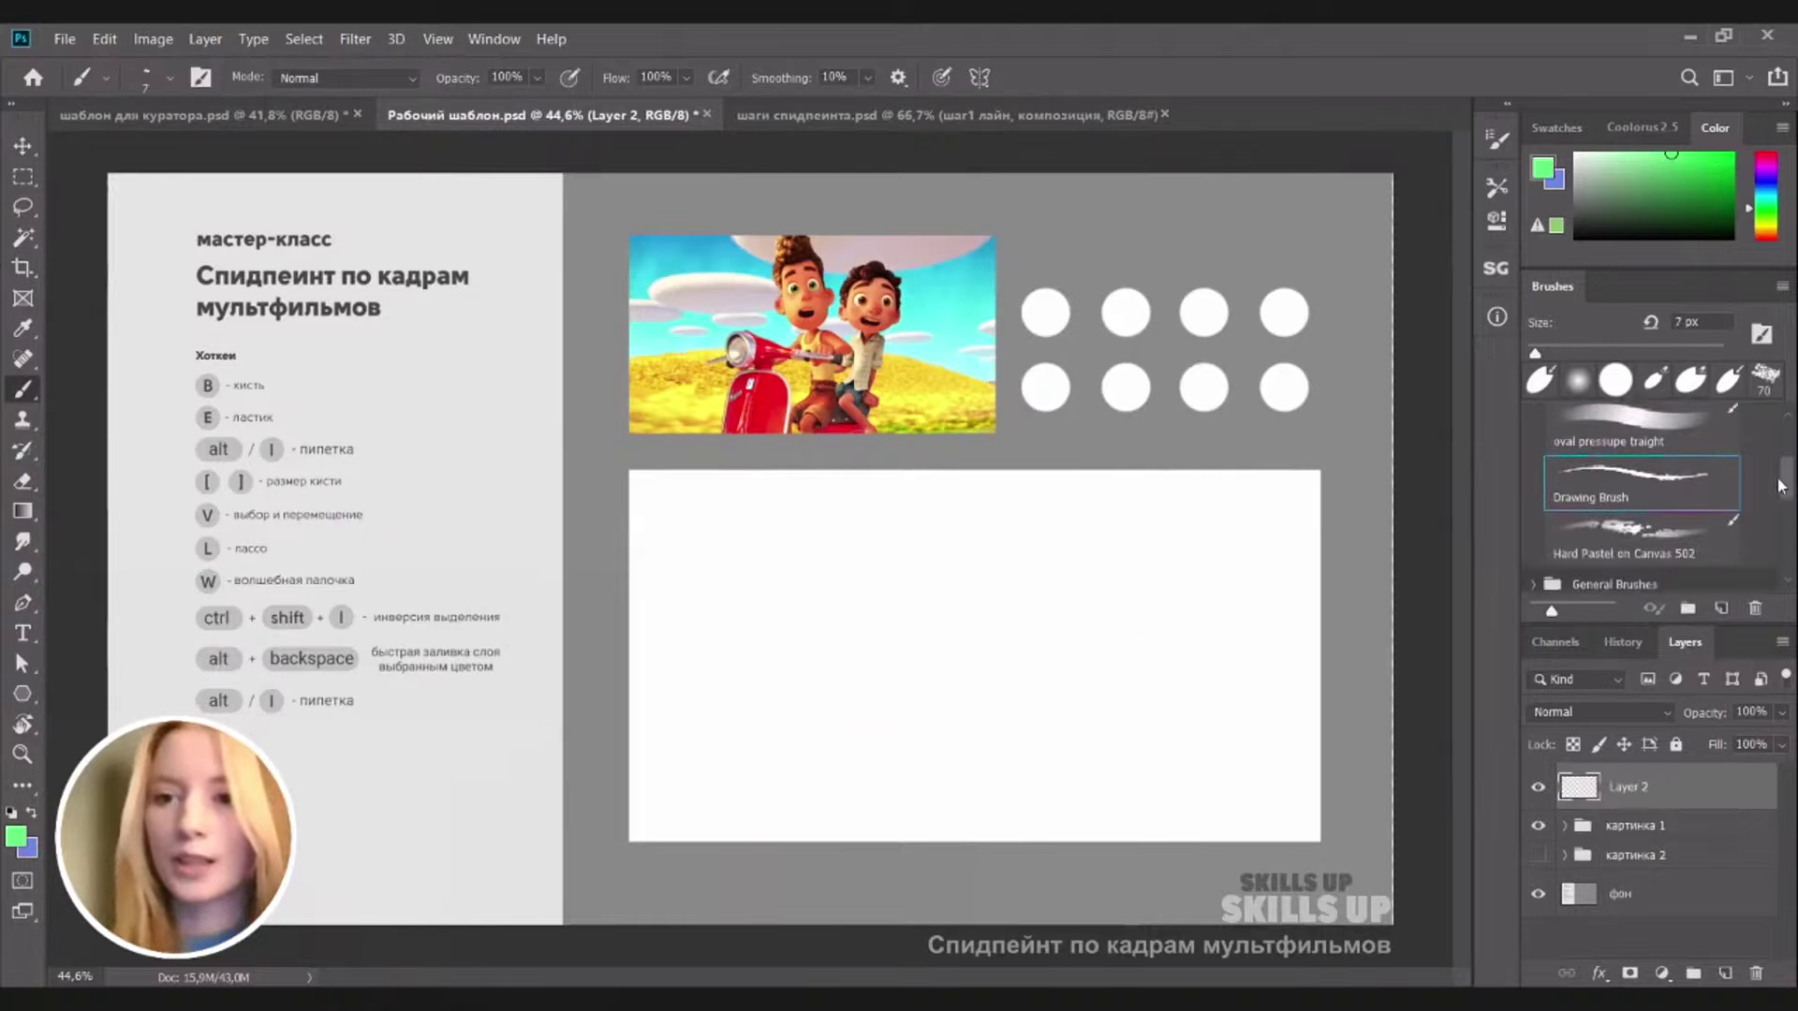
pyautogui.click(1571, 352)
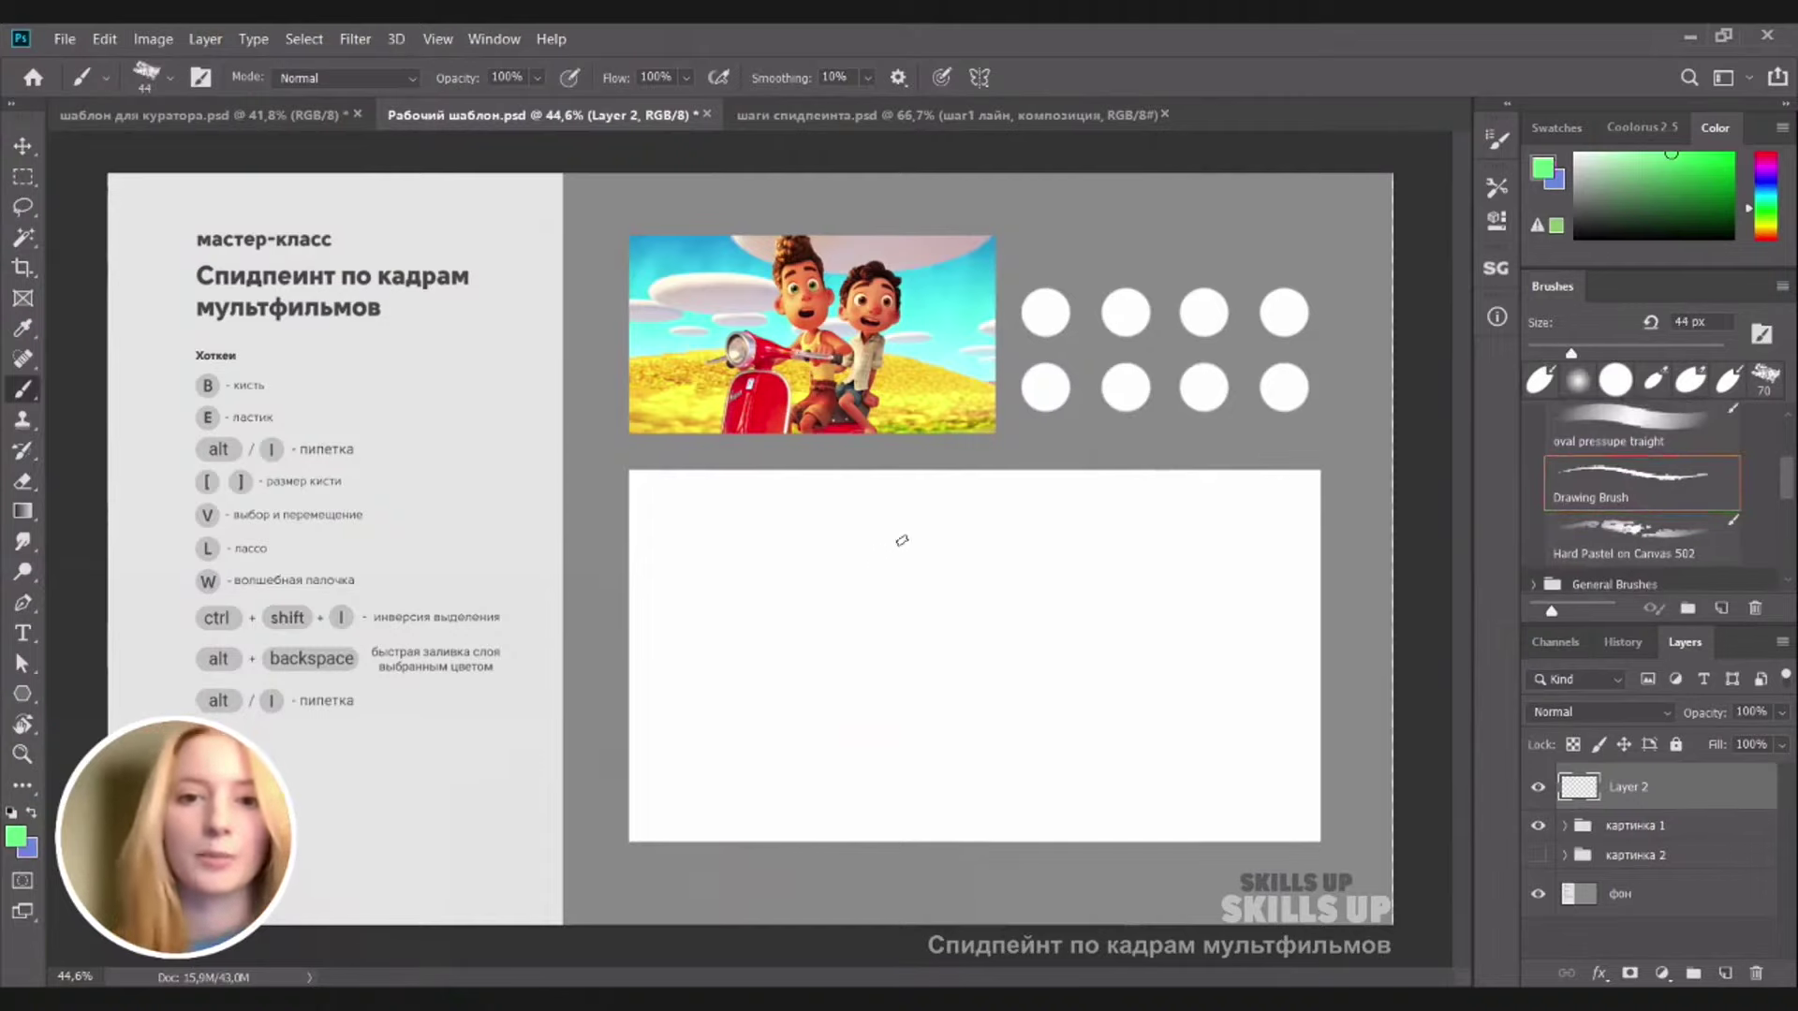
pyautogui.moveTo(880, 691); pyautogui.dragTo(916, 514)
pyautogui.hotkey('ctrl', 'z')
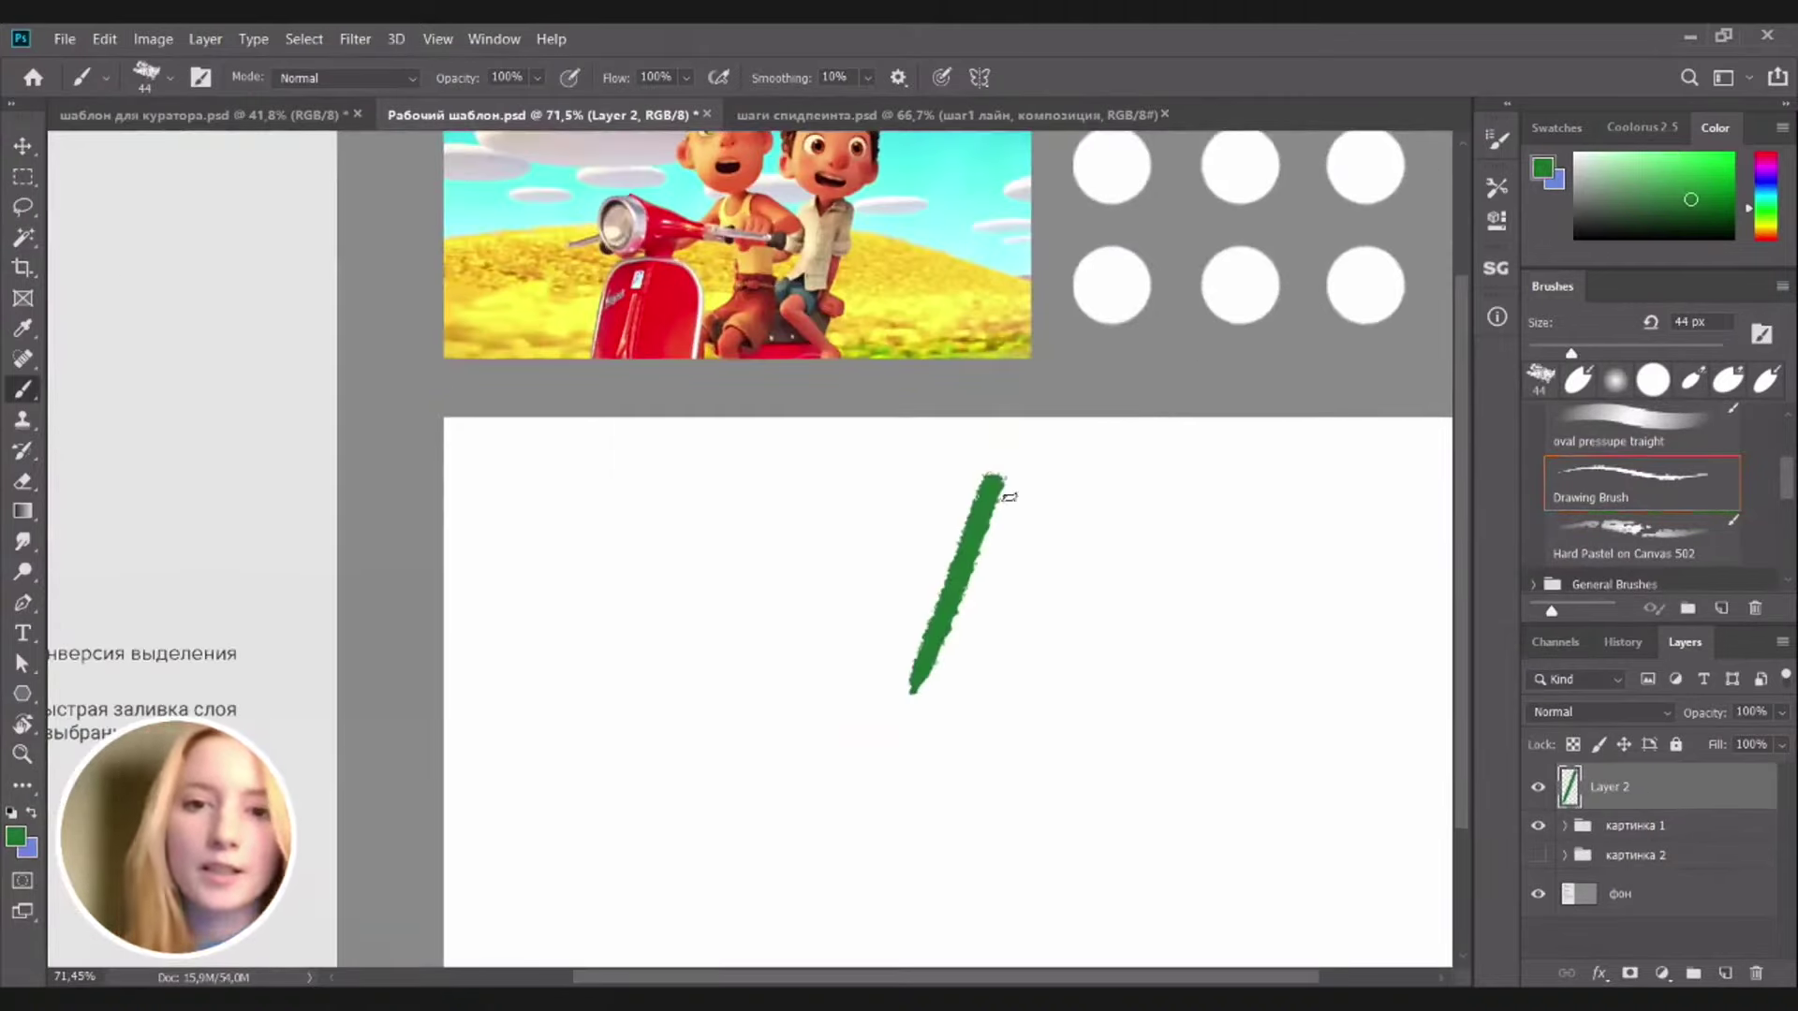
pyautogui.hotkey('ctrl', 'z')
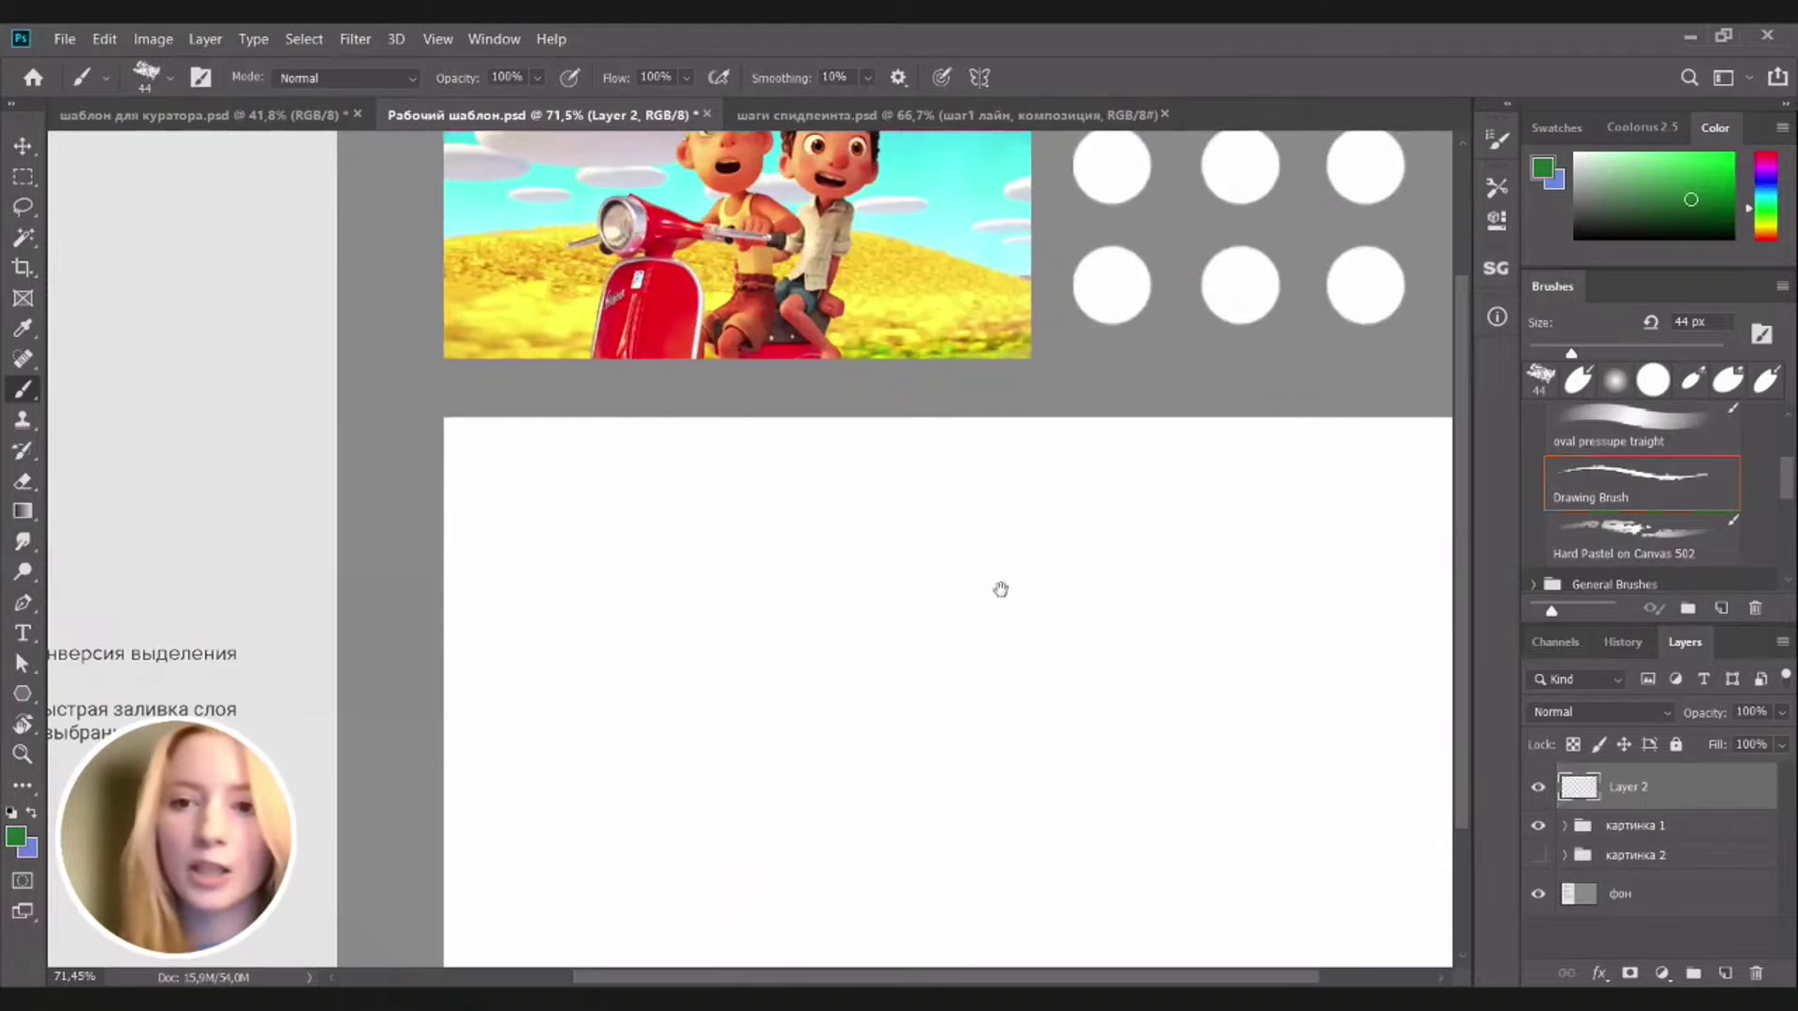
pyautogui.moveTo(1021, 587); pyautogui.dragTo(970, 579)
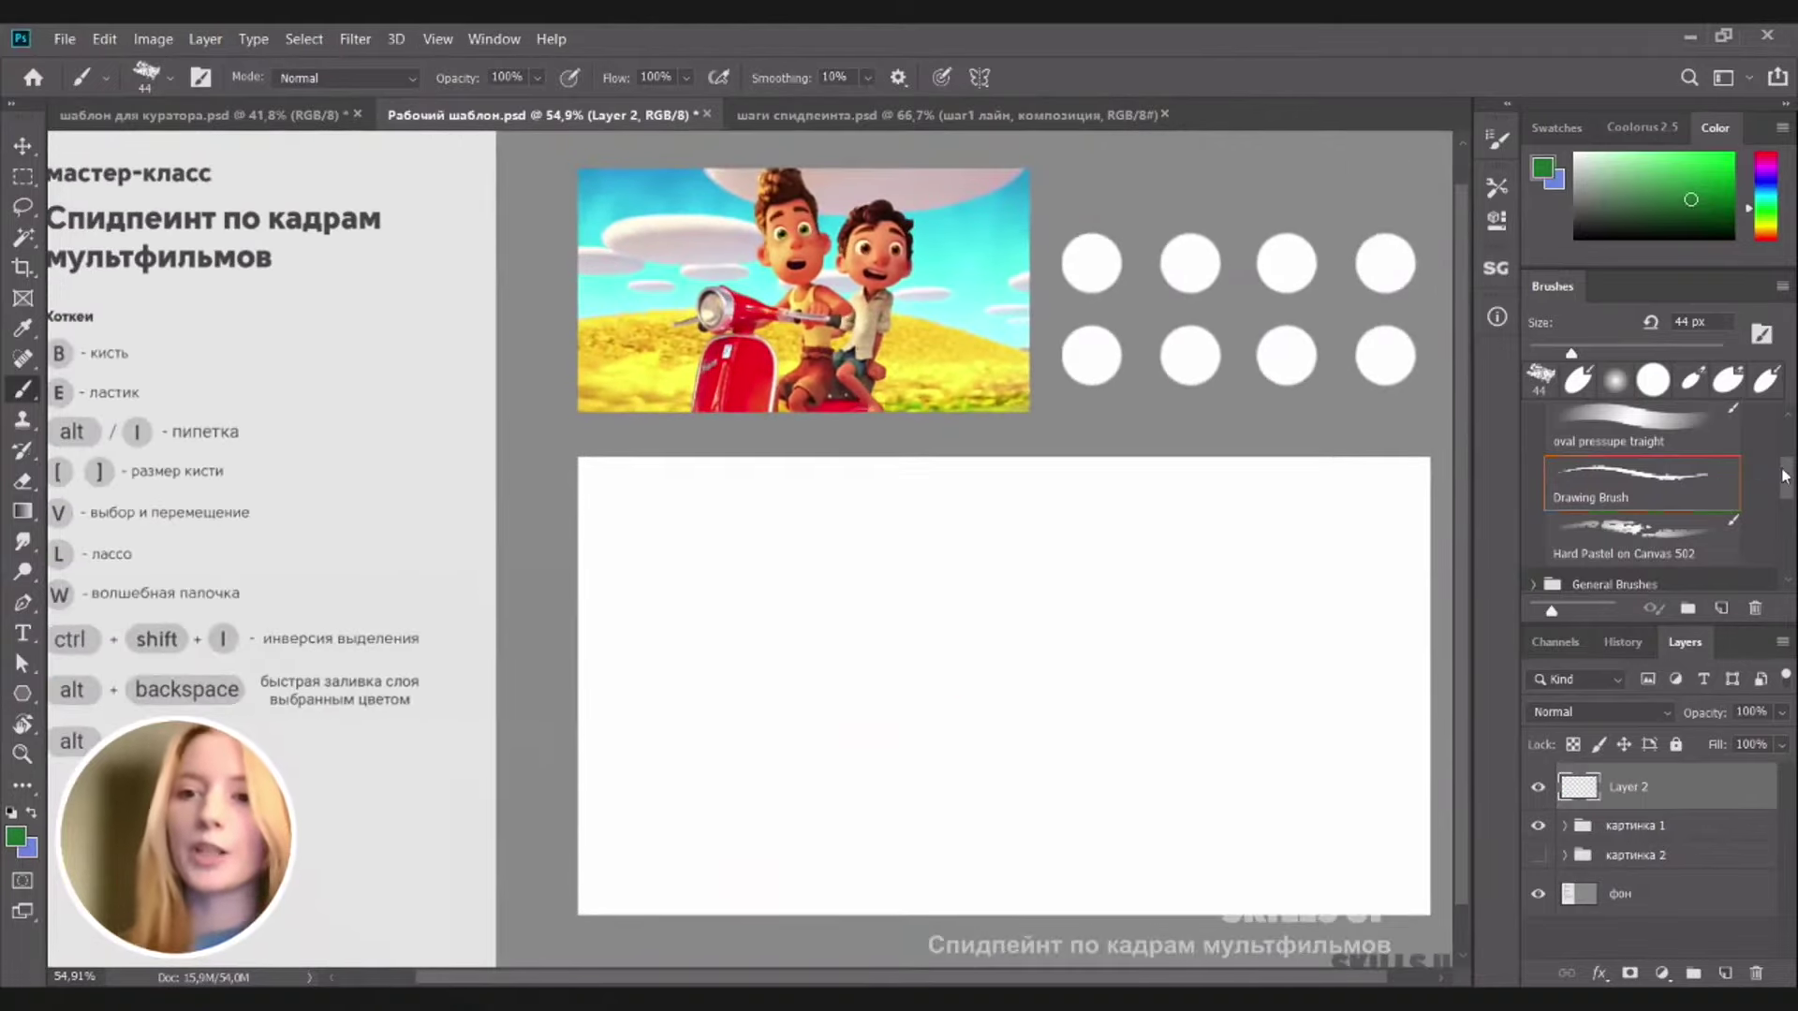
# Test the Hard Pastel on Canvas 502 brush, undo its strokes, and collapse the SU_цветовые ключи brush folder
pyautogui.moveTo(1783, 484); pyautogui.dragTo(1783, 495)
pyautogui.click(1640, 487)
pyautogui.moveTo(1087, 734)
pyautogui.mouseDown()
pyautogui.moveTo(1128, 744)
pyautogui.moveTo(1113, 731)
pyautogui.moveTo(1138, 788)
pyautogui.moveTo(1002, 768)
pyautogui.moveTo(1077, 796)
pyautogui.mouseUp()
pyautogui.hotkey('ctrl', 'z')
pyautogui.hotkey('ctrl', 'z')
pyautogui.hotkey('ctrl', 'z')
pyautogui.hotkey('ctrl', 'z')
pyautogui.hotkey('ctrl', 'z')
pyautogui.scroll(5, 1562, 426)
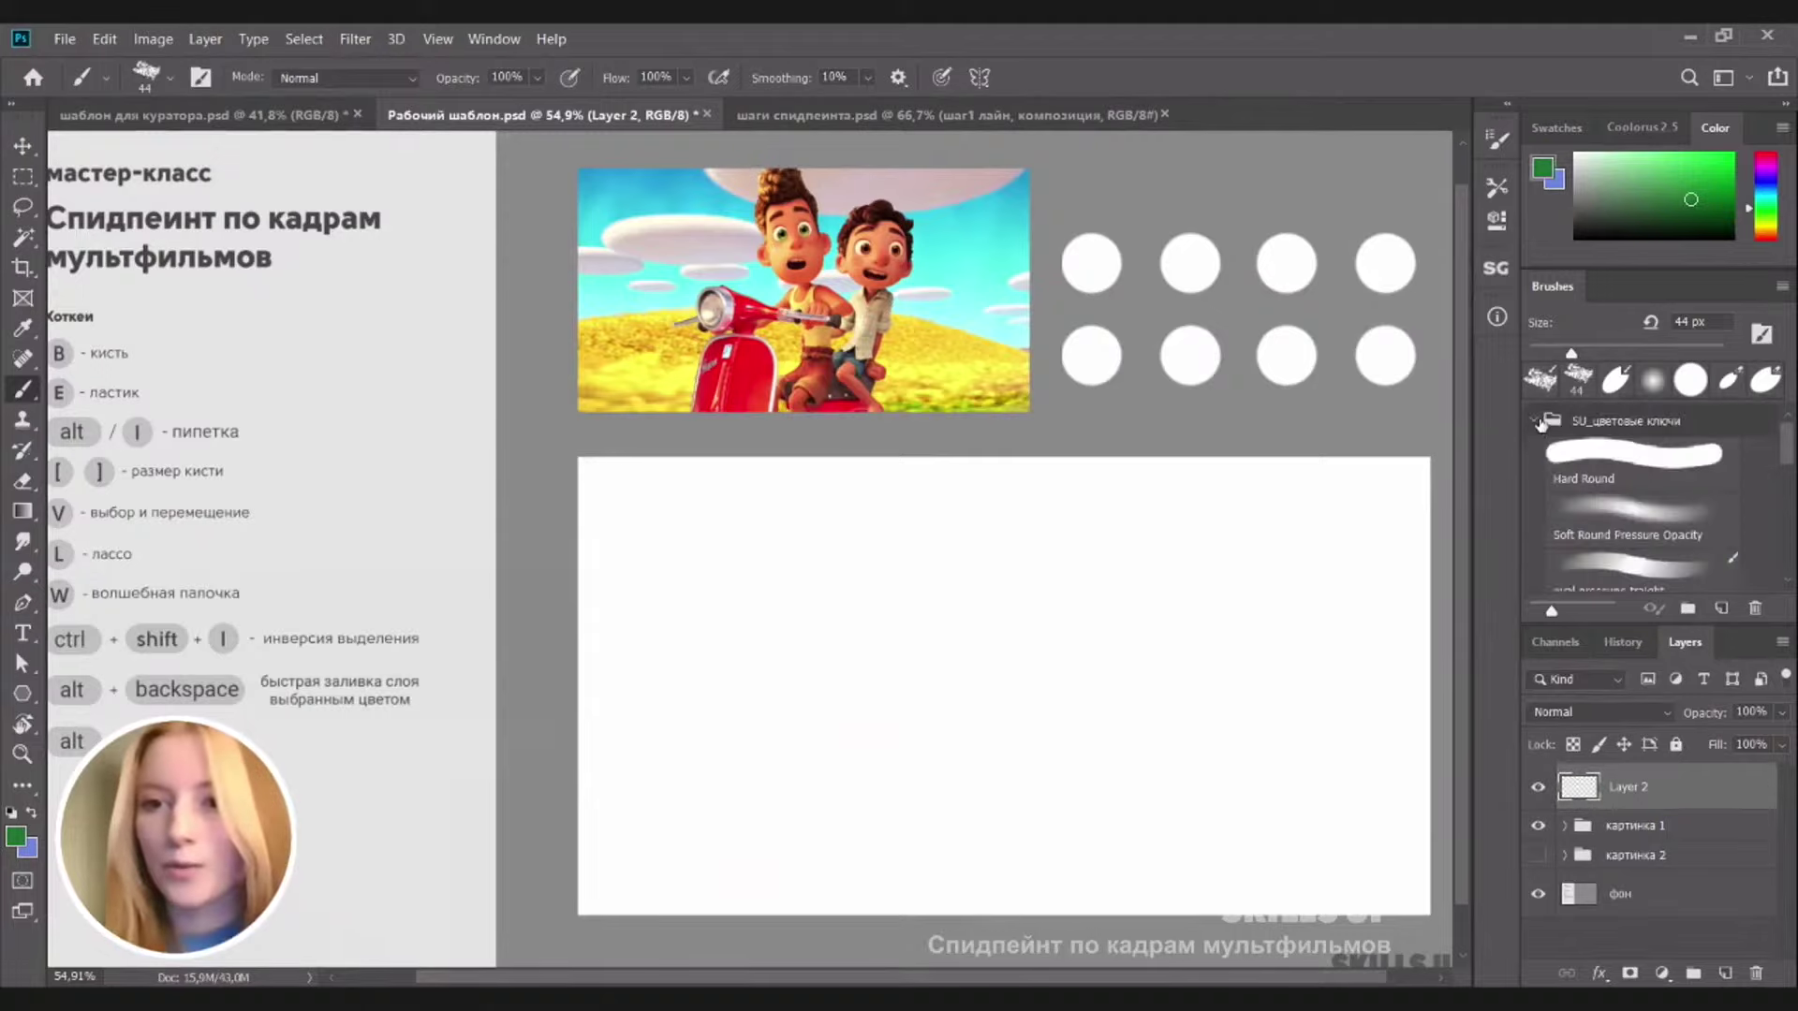
pyautogui.click(1533, 420)
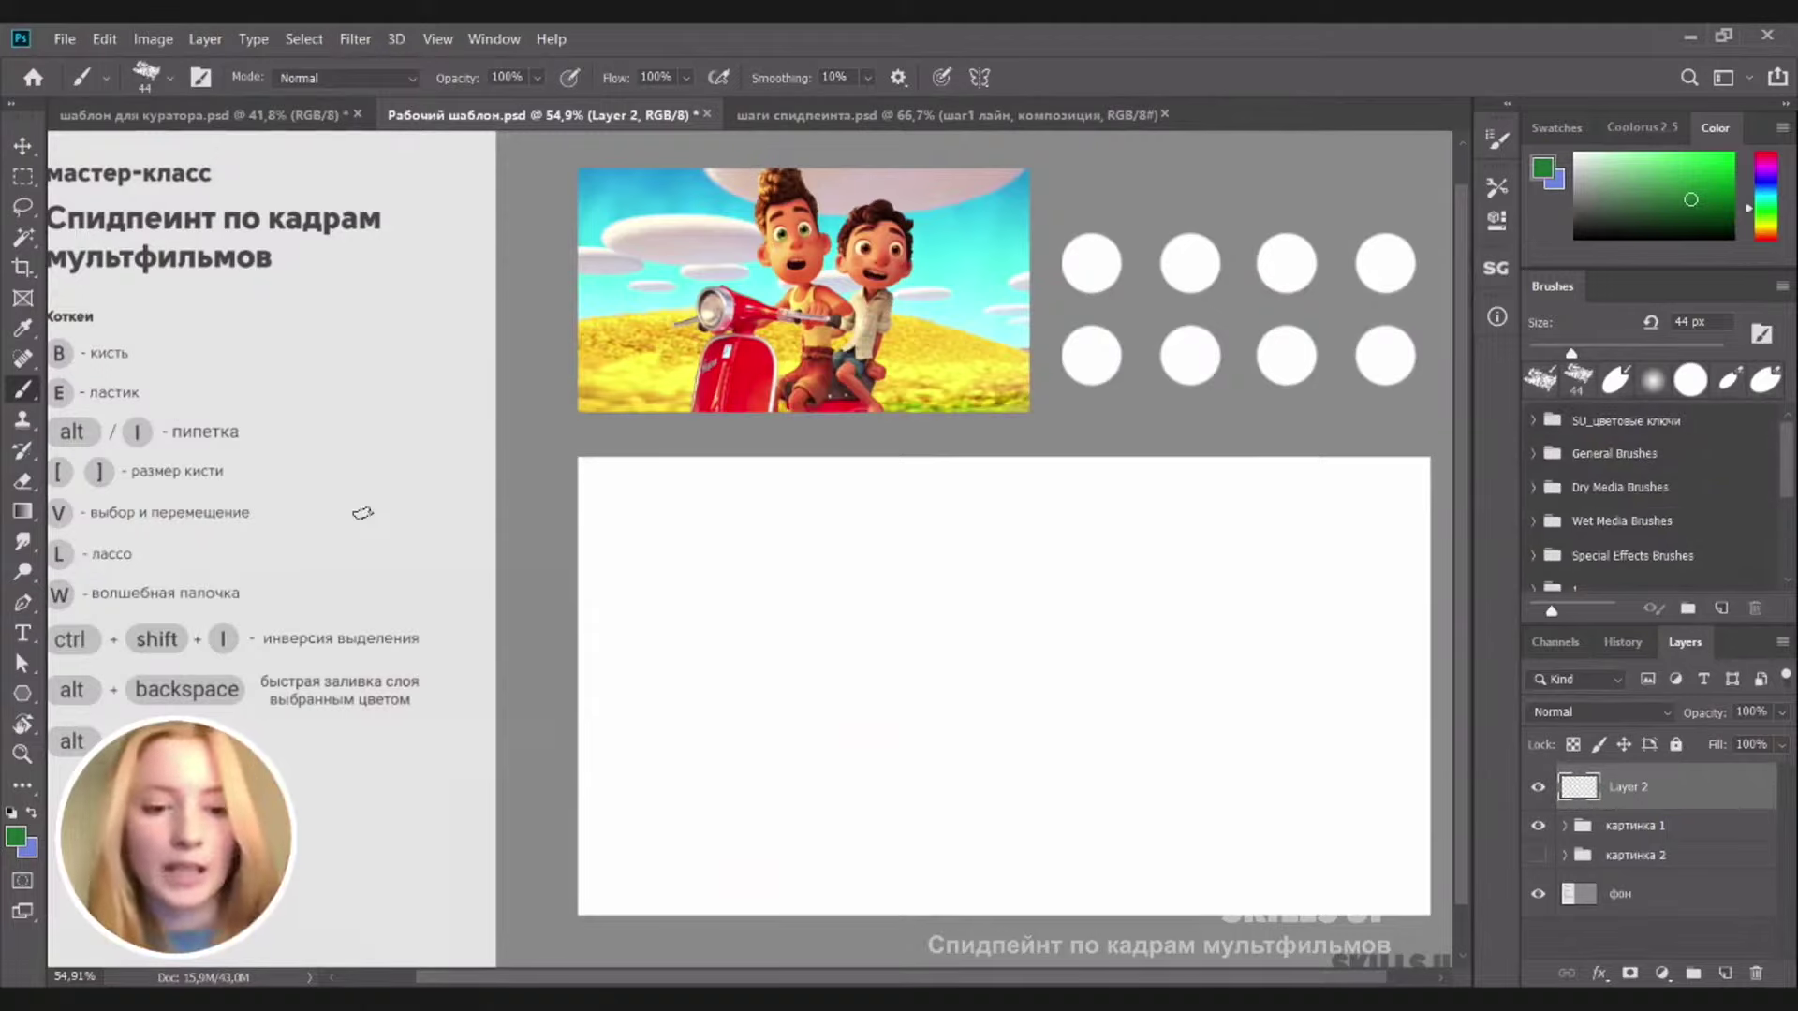
# Switch to the Smudge tool and try to load its tool presets from Палец_Smudge_Nice.tpl
pyautogui.click(22, 548)
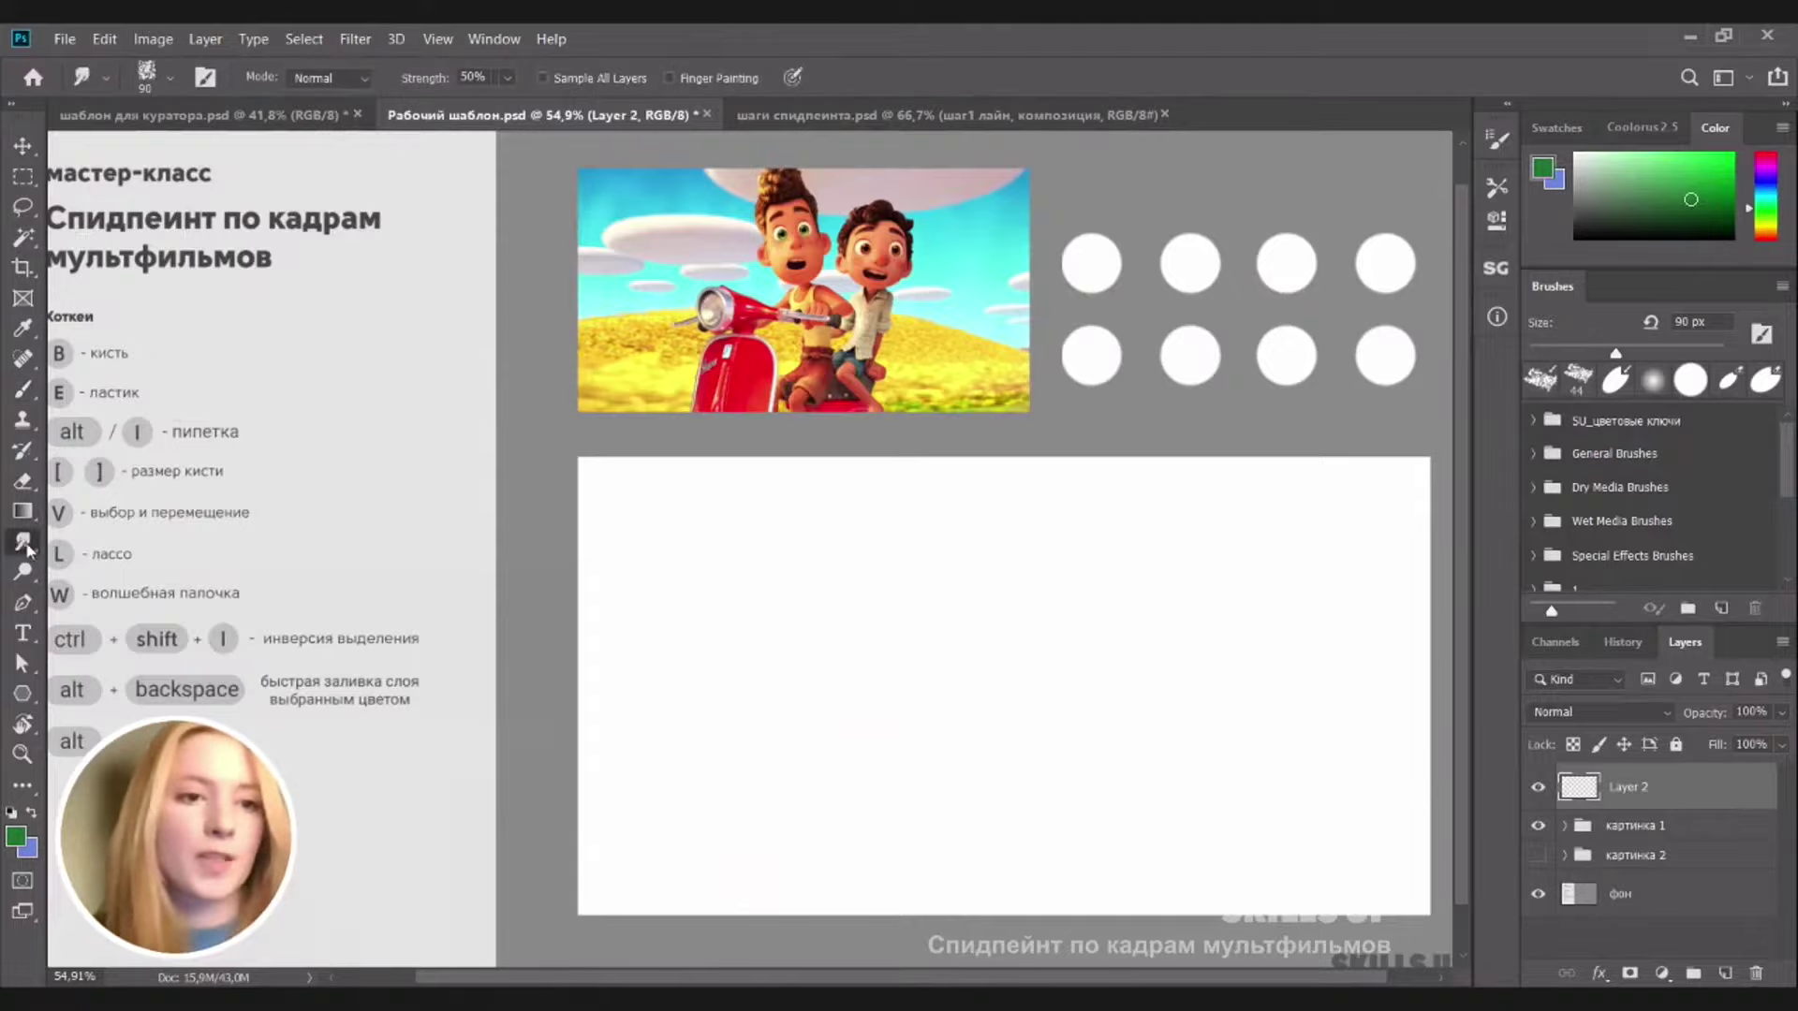
pyautogui.click(106, 78)
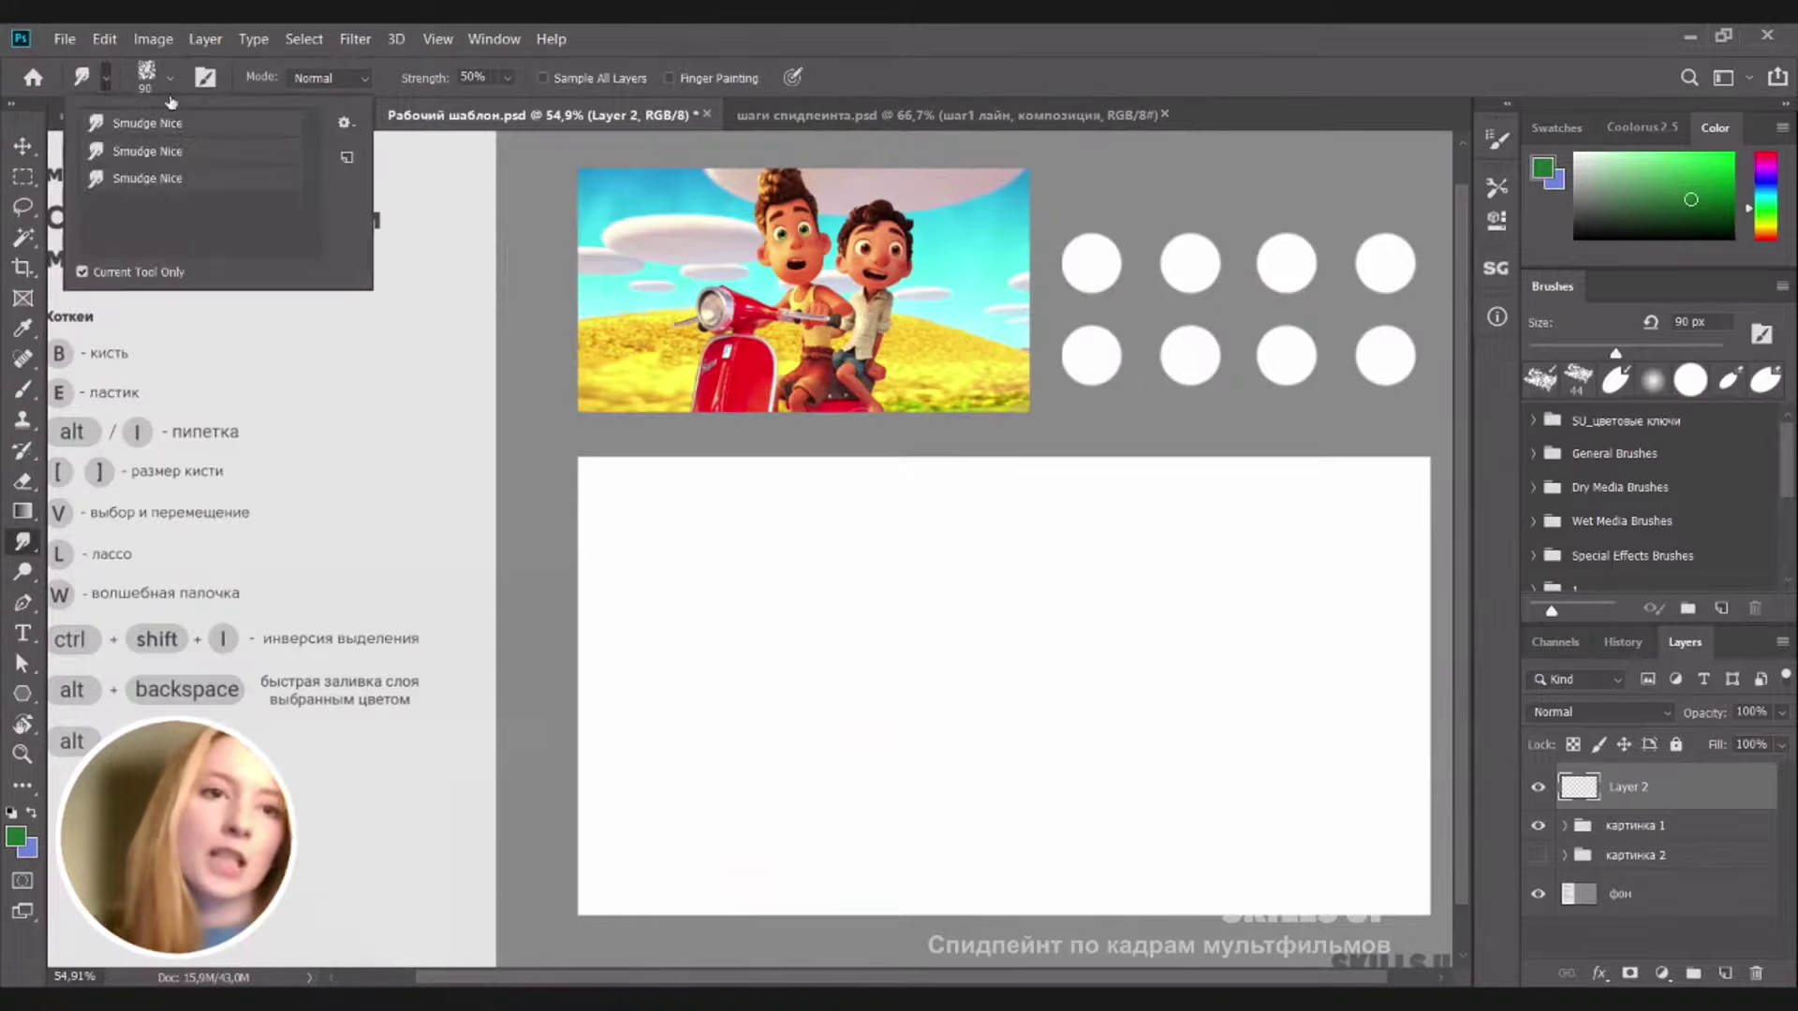
pyautogui.click(345, 124)
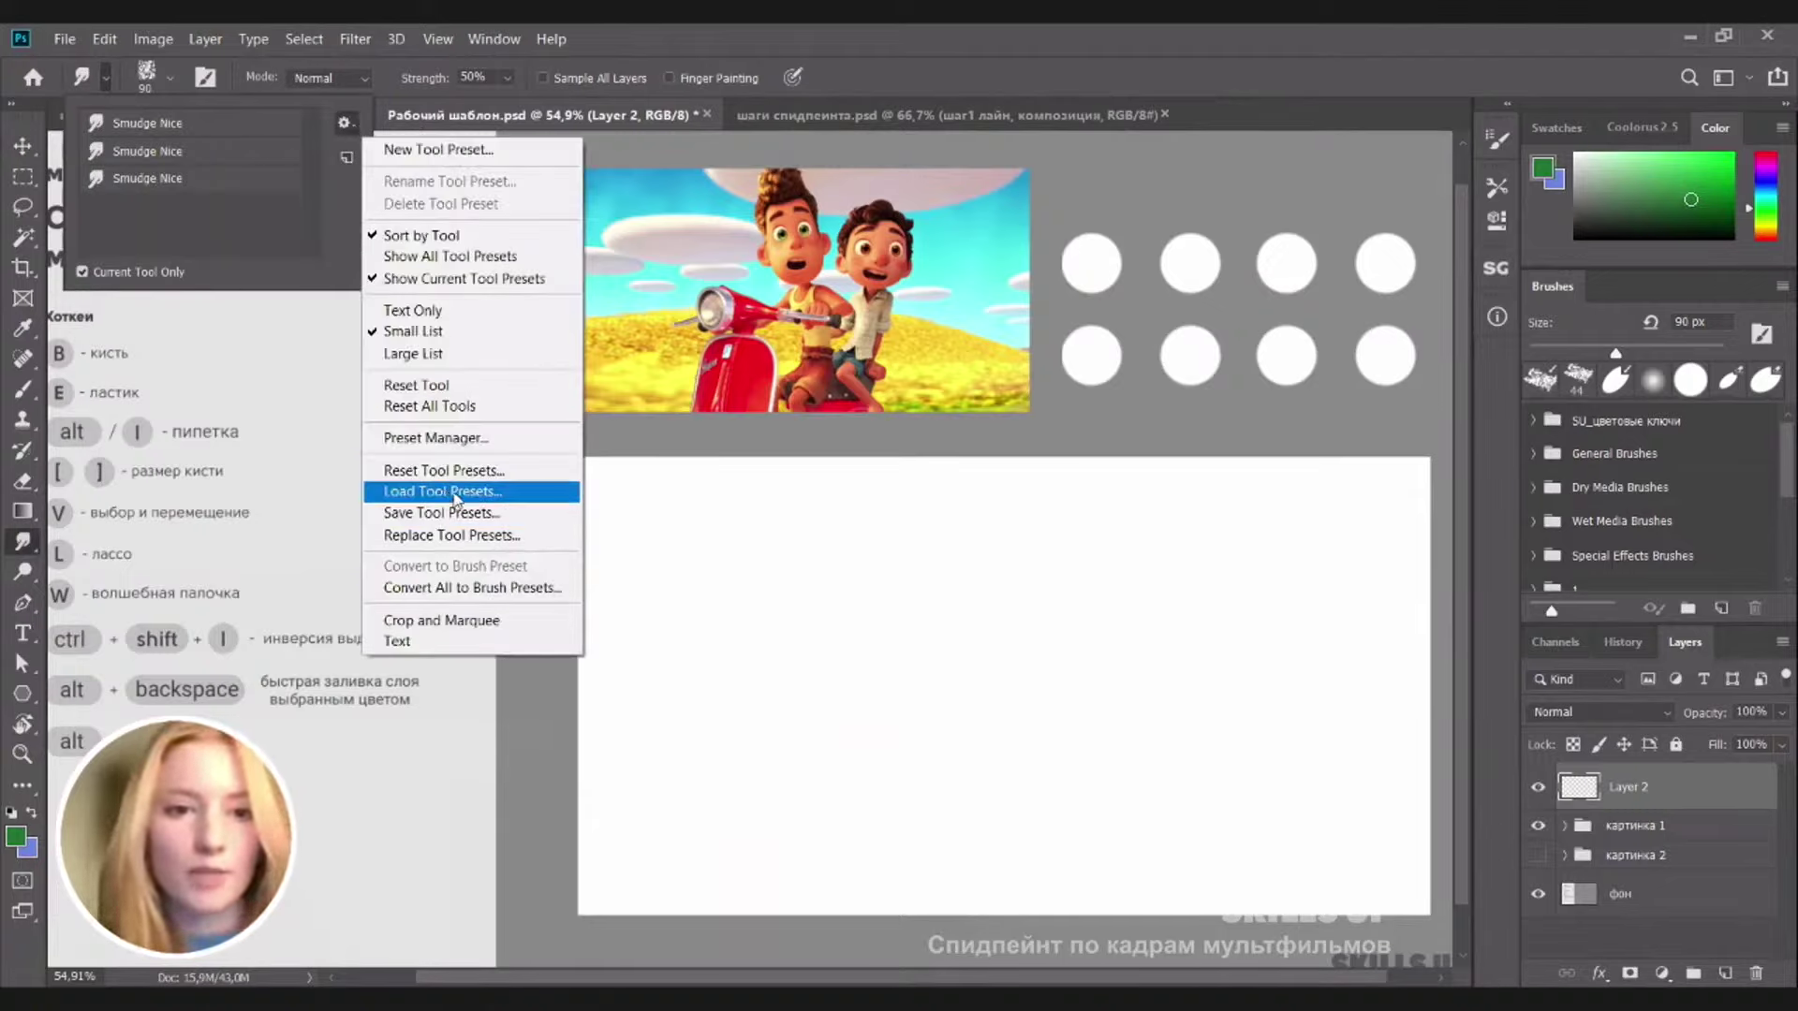
pyautogui.press('Return')
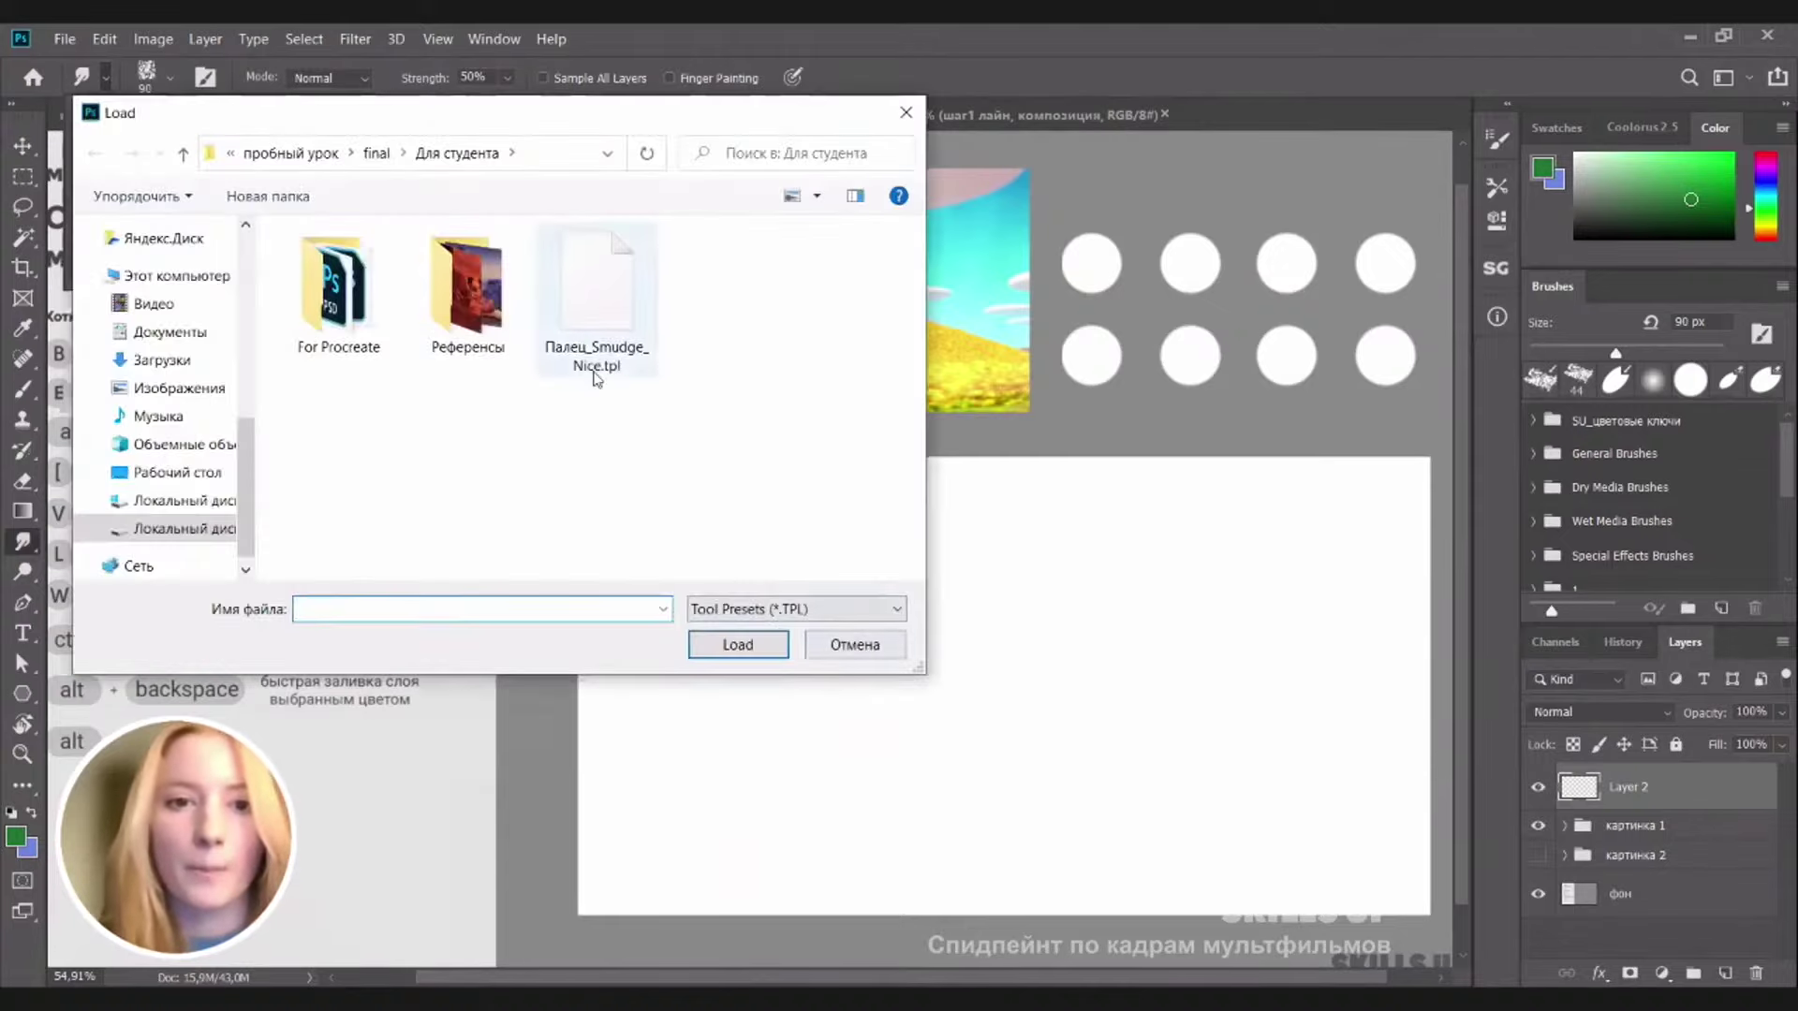
pyautogui.click(580, 313)
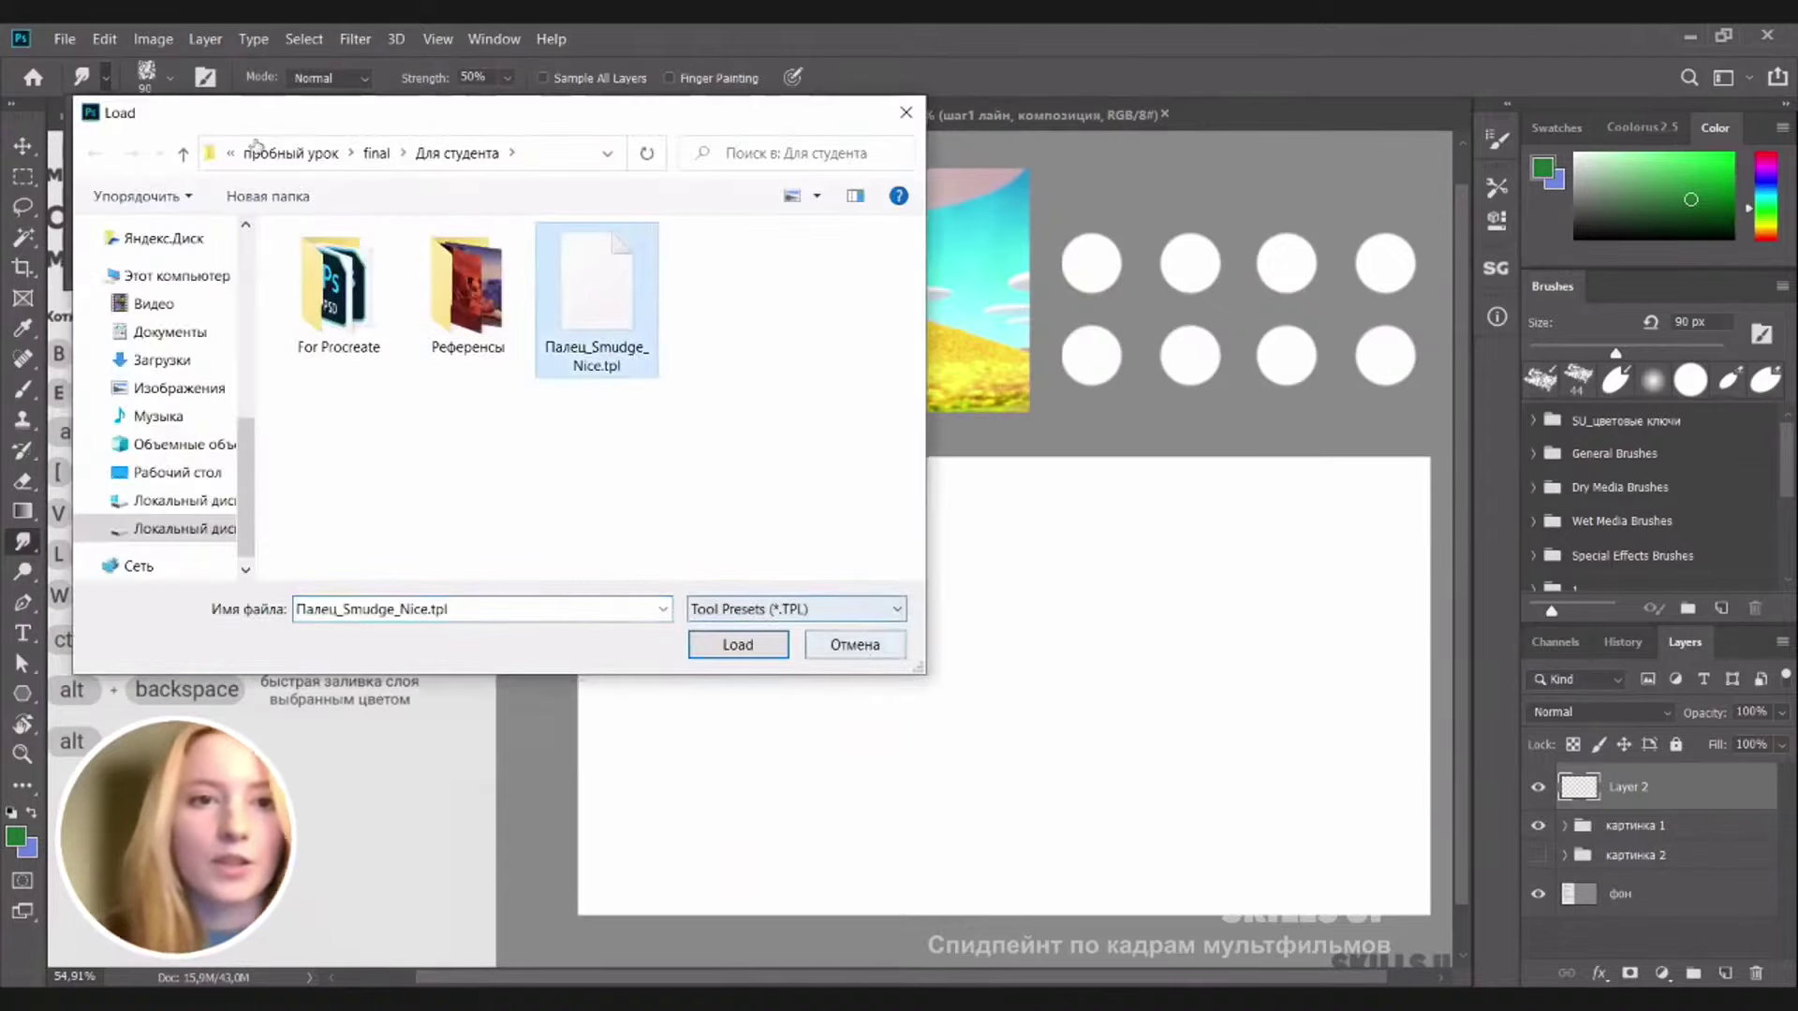
pyautogui.press('Return')
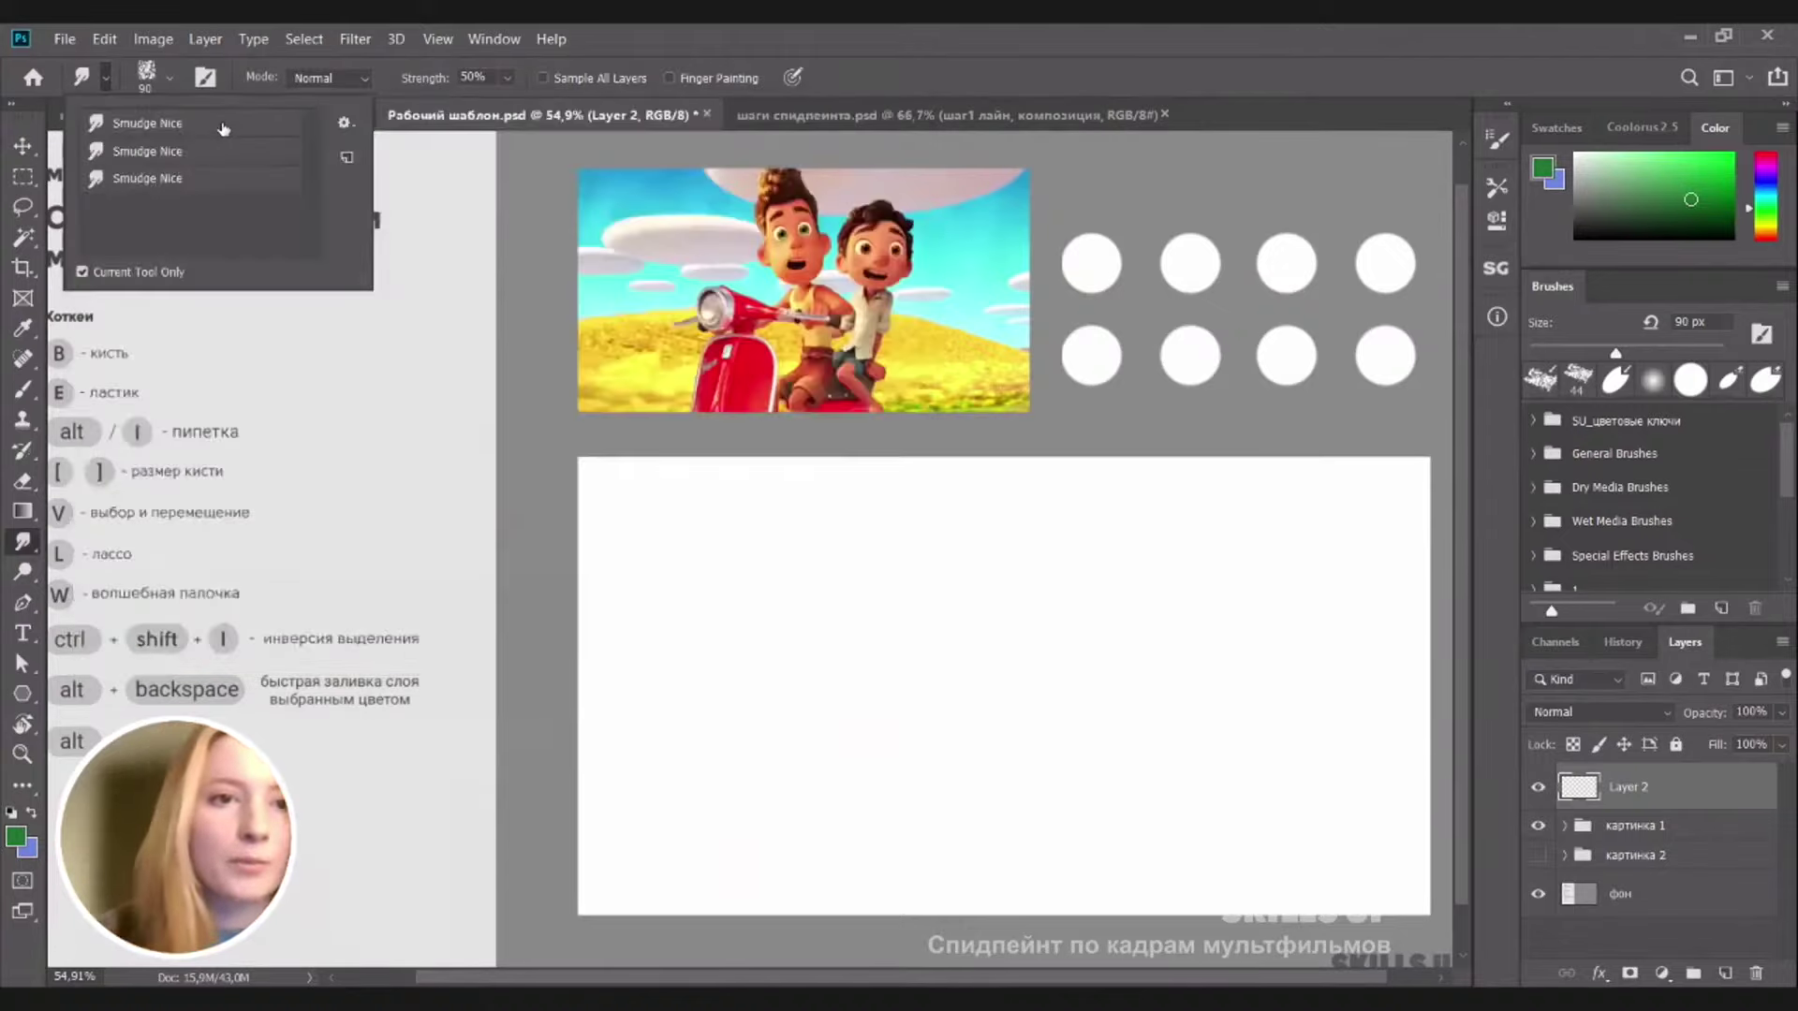
# Paint a thick green diagonal test stroke on Layer 2 and soften its left edge with the Smudge tool at 50% strength
pyautogui.click(1625, 803)
pyautogui.moveTo(1091, 520); pyautogui.dragTo(1037, 754)
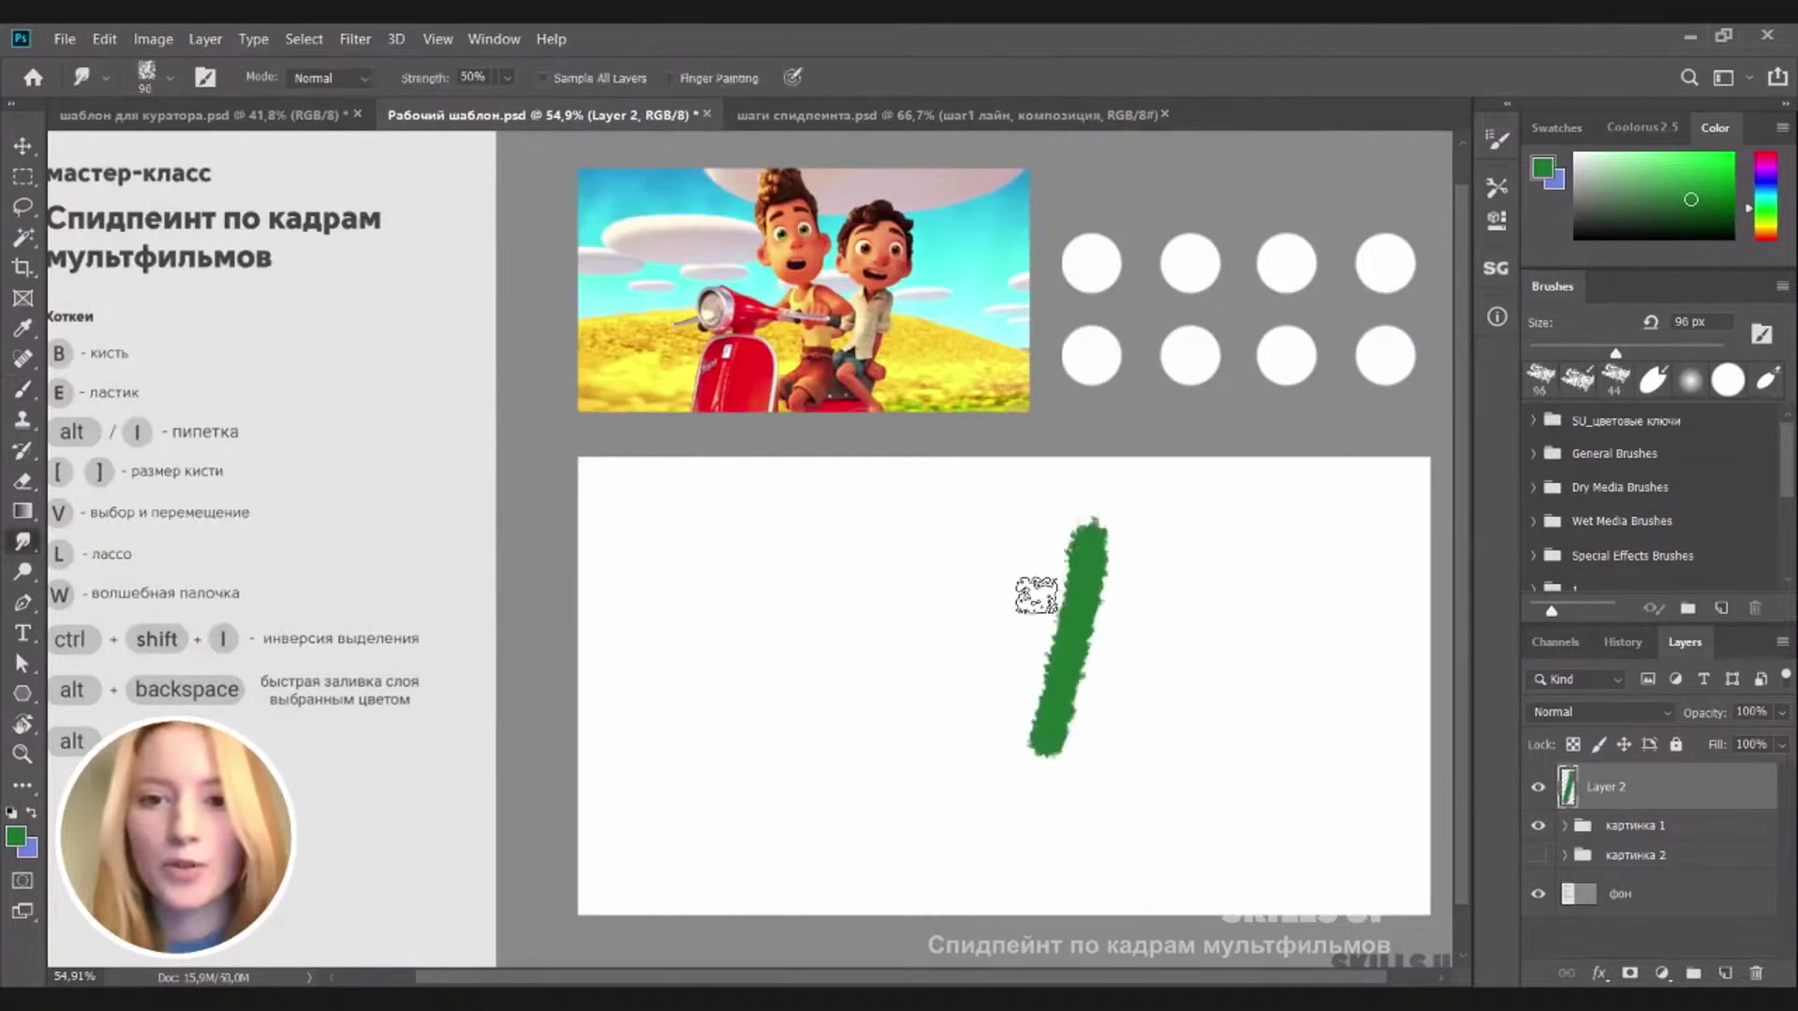
pyautogui.moveTo(1067, 562); pyautogui.dragTo(1020, 702)
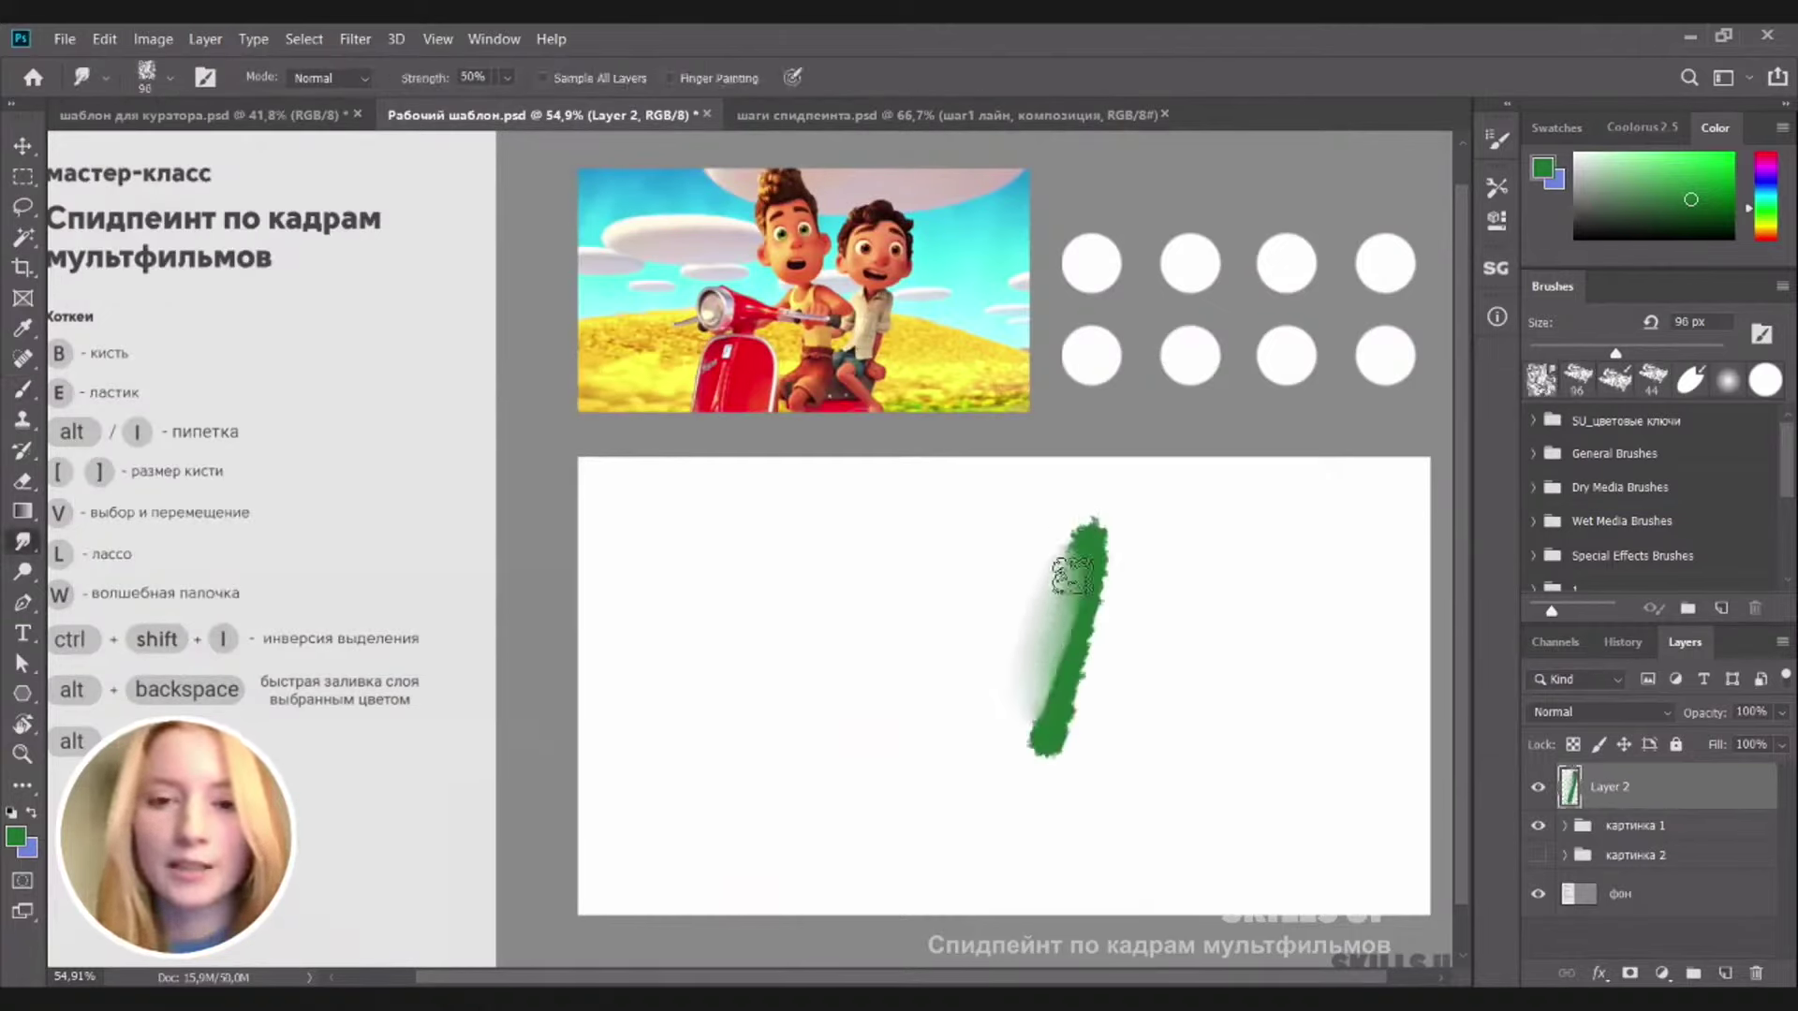
pyautogui.moveTo(1073, 576)
pyautogui.mouseDown()
pyautogui.moveTo(1043, 708)
pyautogui.moveTo(1109, 613)
pyautogui.moveTo(1074, 598)
pyautogui.moveTo(1077, 640)
pyautogui.moveTo(1035, 710)
pyautogui.mouseUp()
pyautogui.moveTo(1067, 615); pyautogui.dragTo(1065, 658)
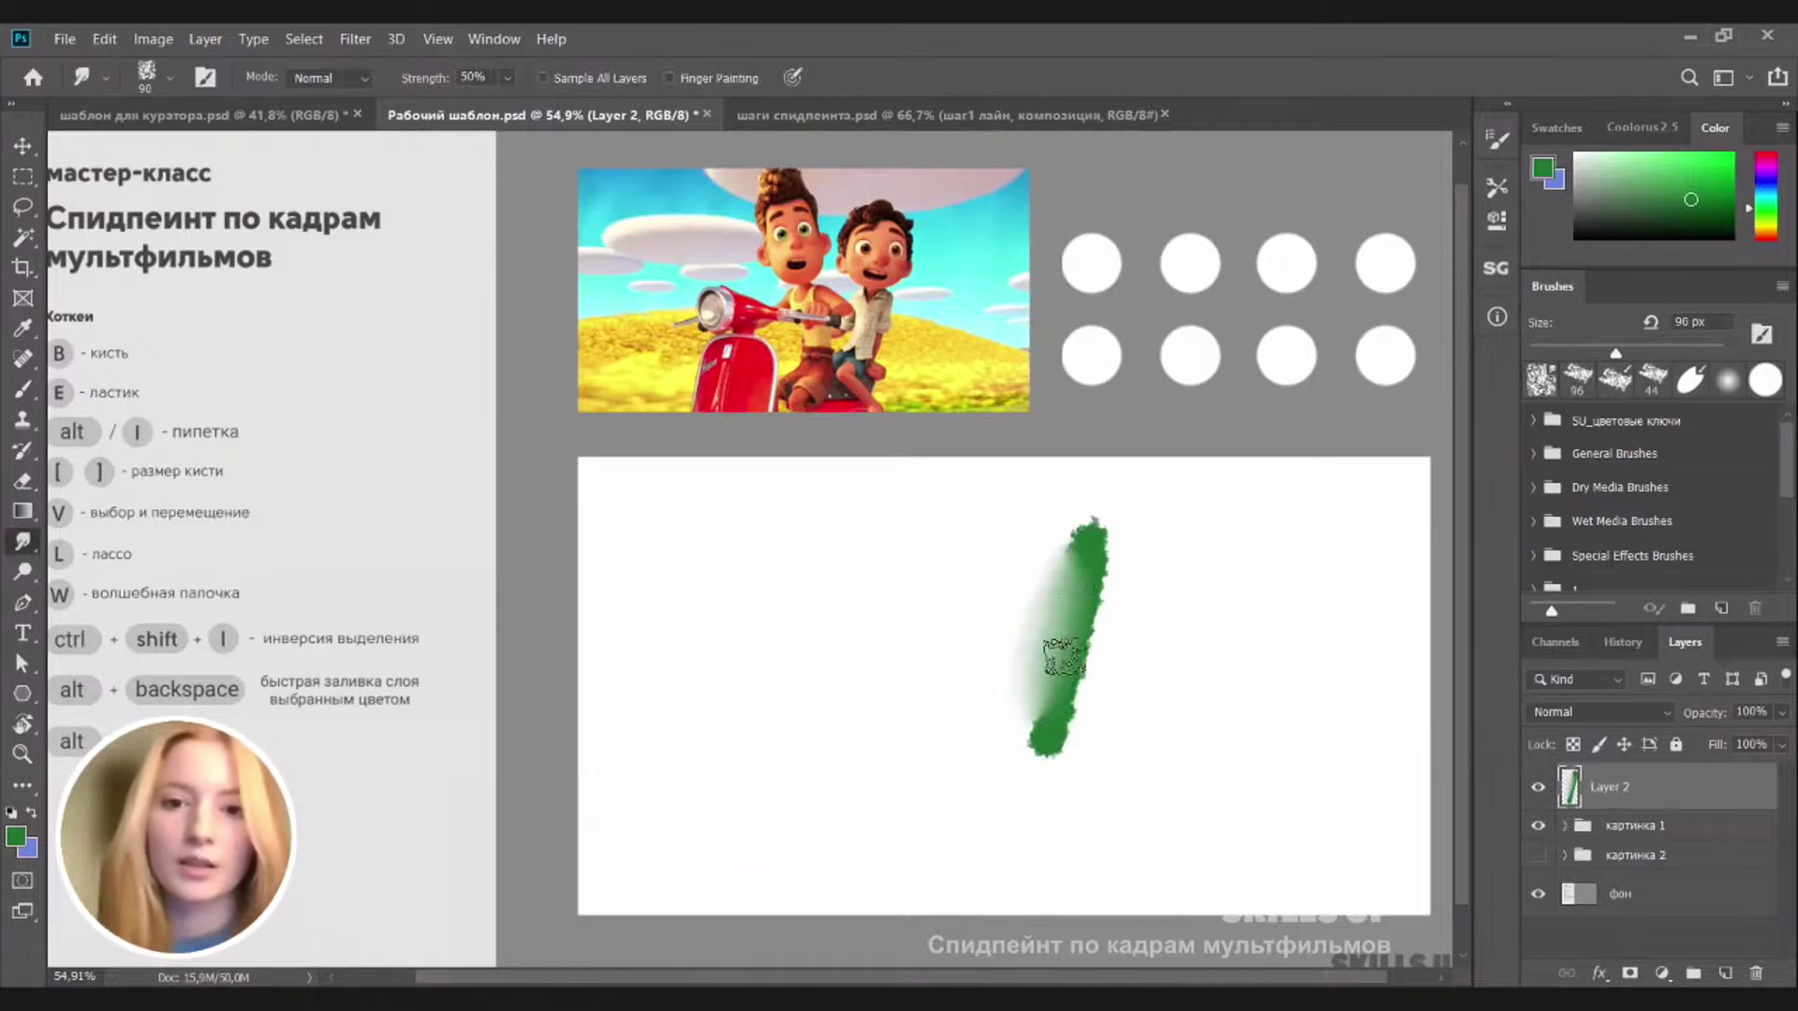
# Test the Soft Round Pressure Opacity brush at 245 px and 94 px over the green stroke, and undo all test strokes
pyautogui.press('b')
pyautogui.click(1536, 424)
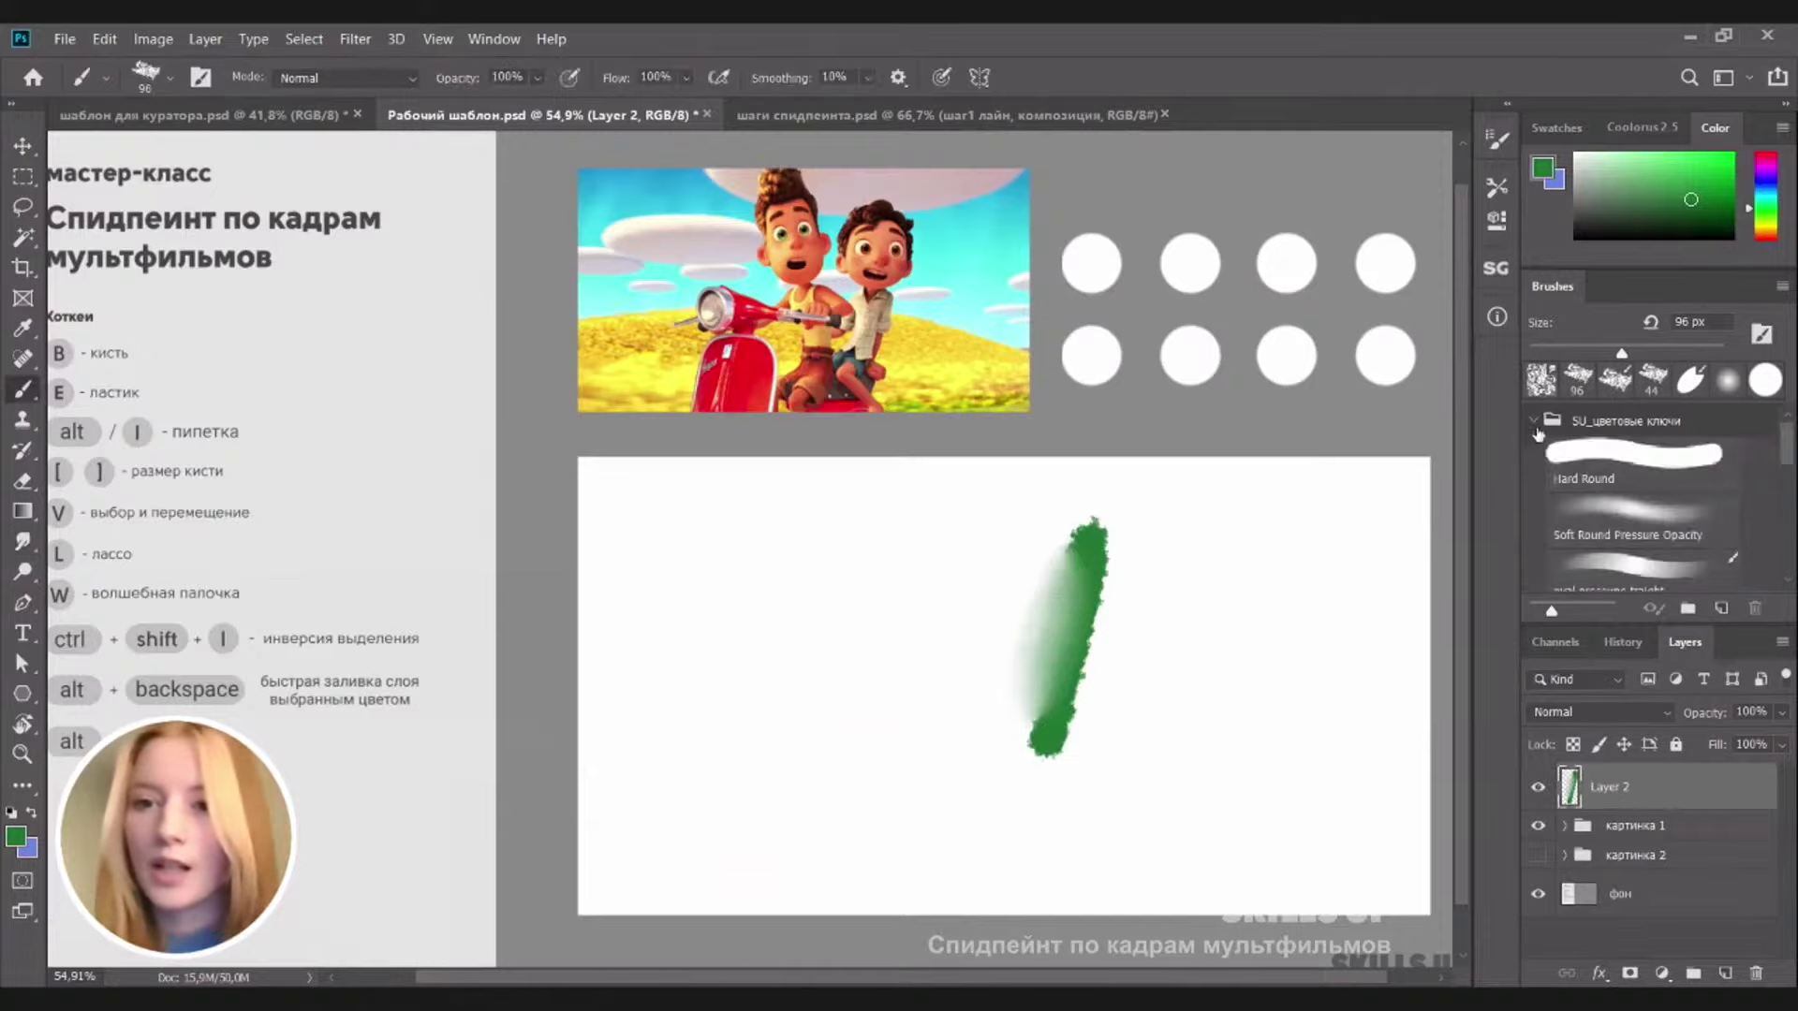
pyautogui.click(1657, 515)
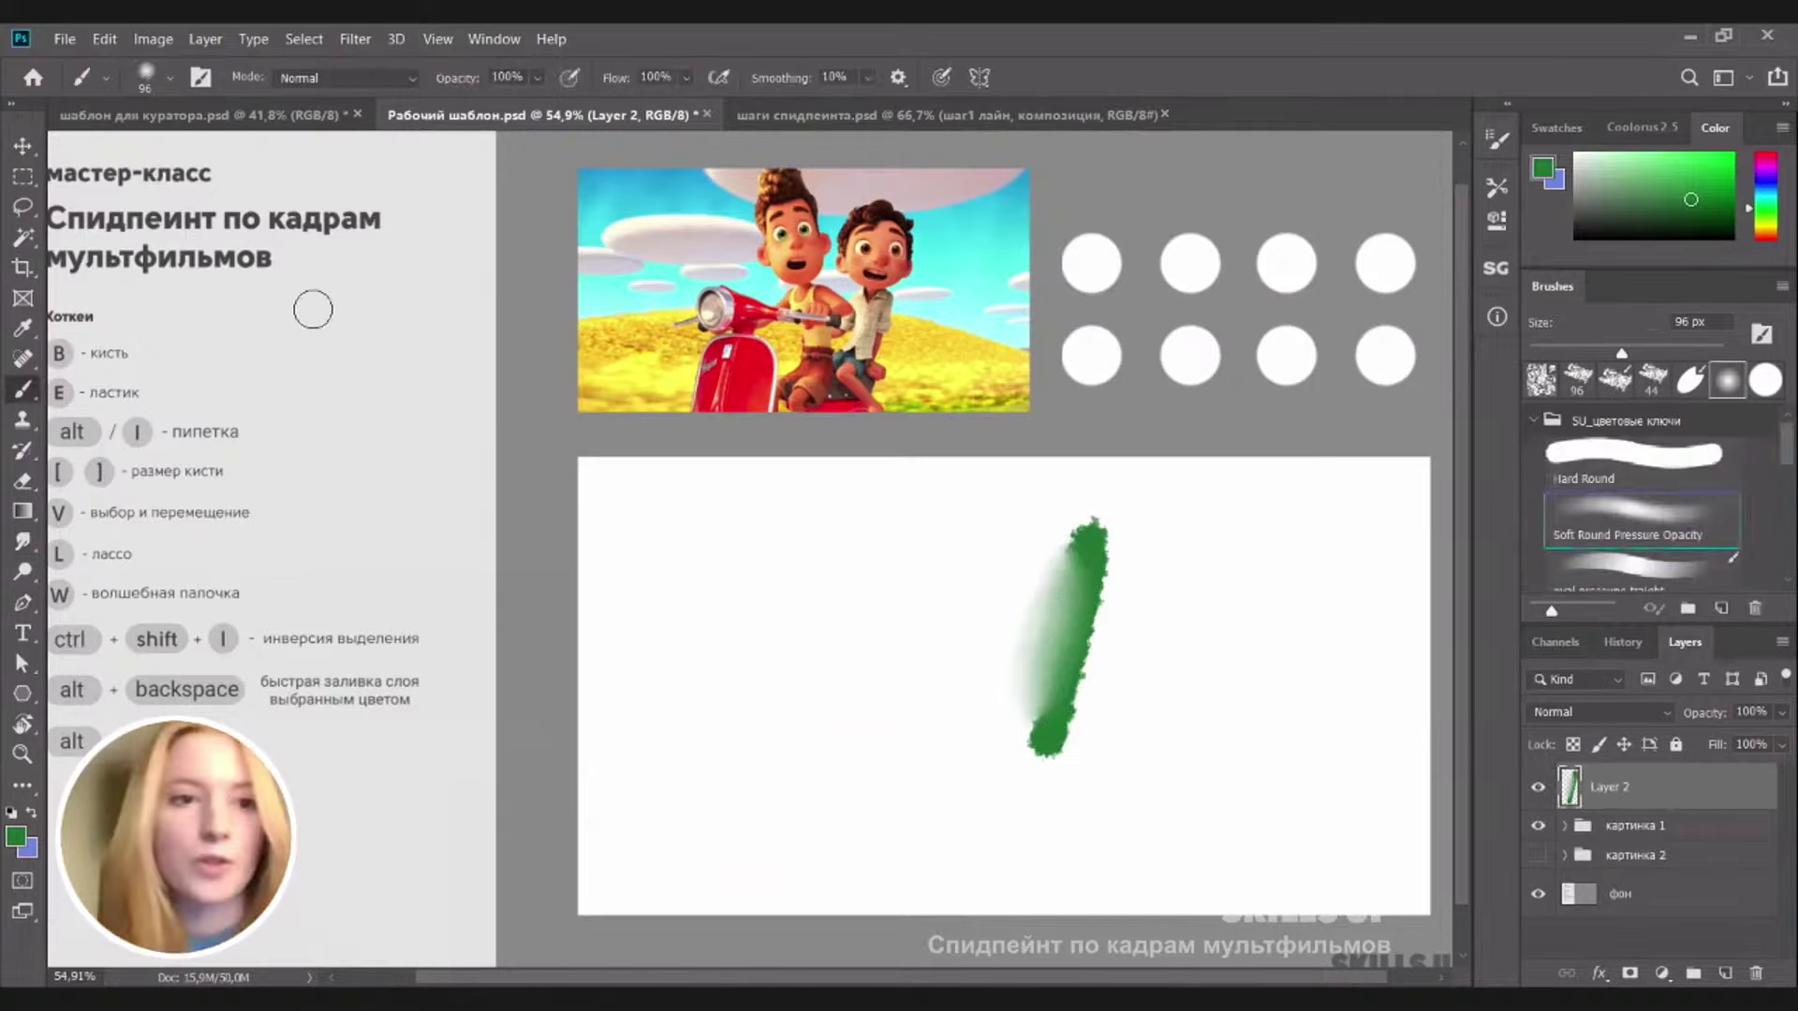
pyautogui.click(1680, 353)
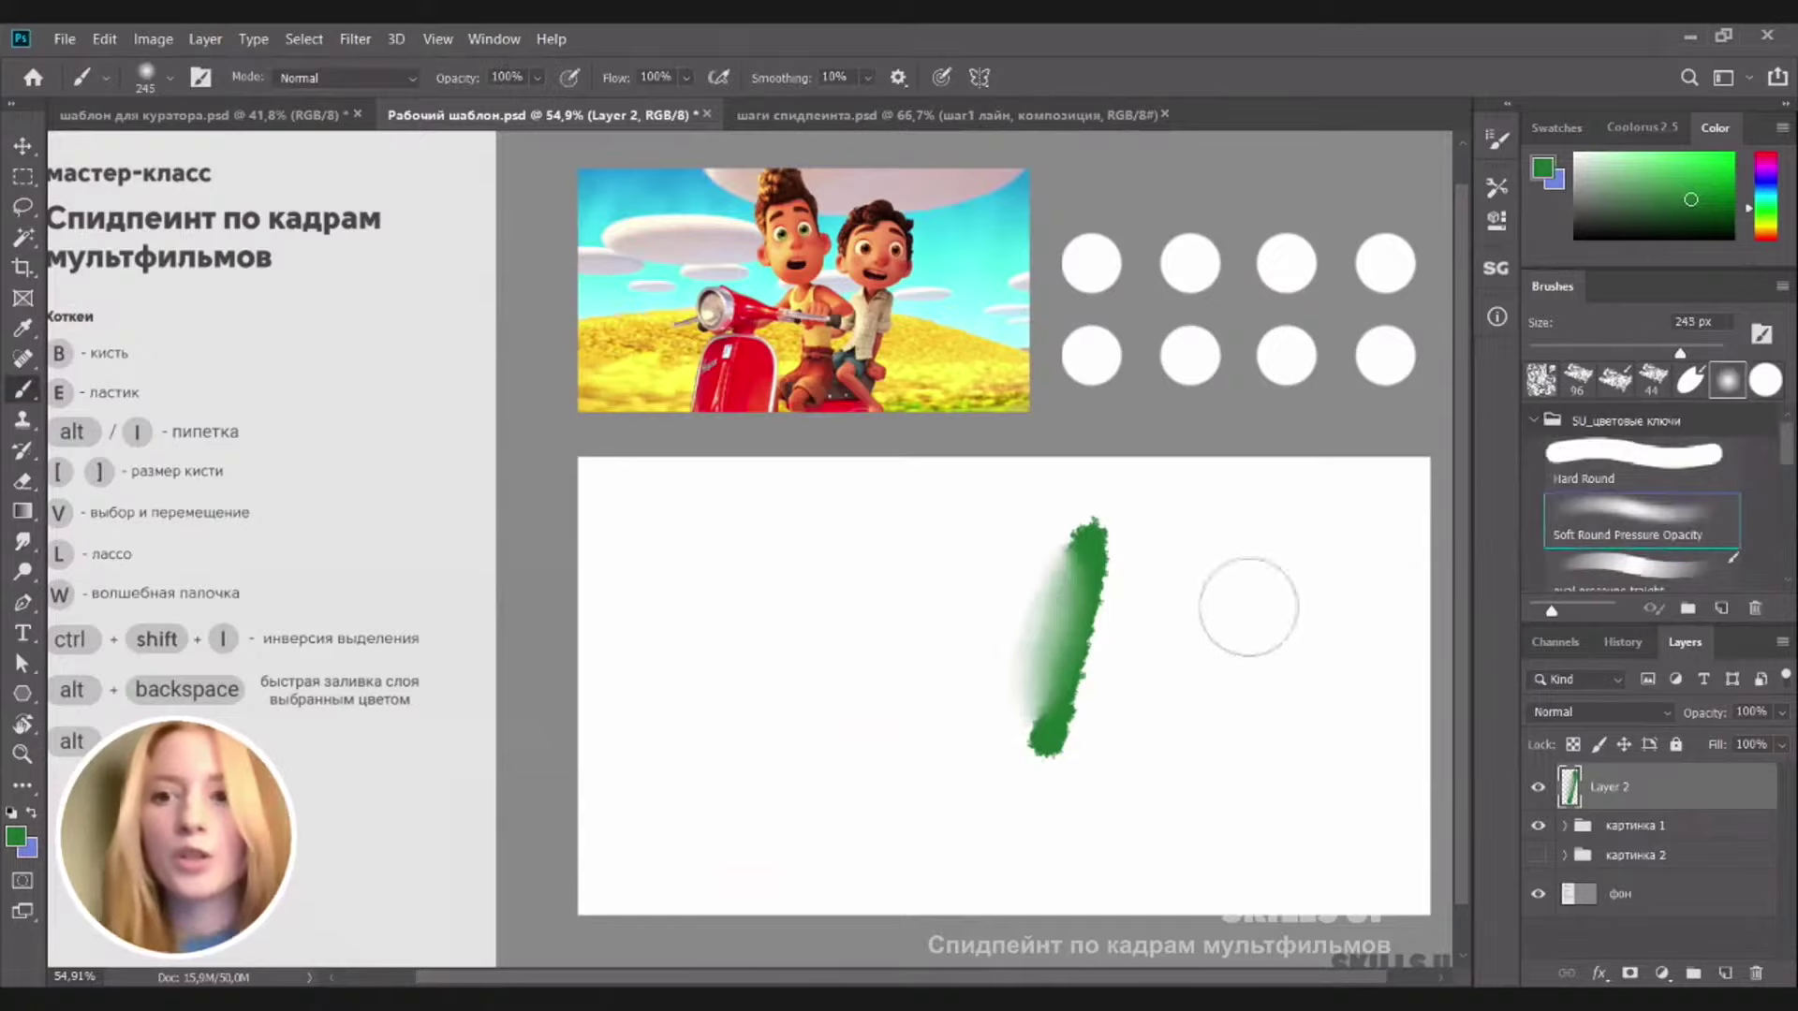
pyautogui.moveTo(1063, 599); pyautogui.dragTo(1071, 674)
pyautogui.hotkey('ctrl', 'z')
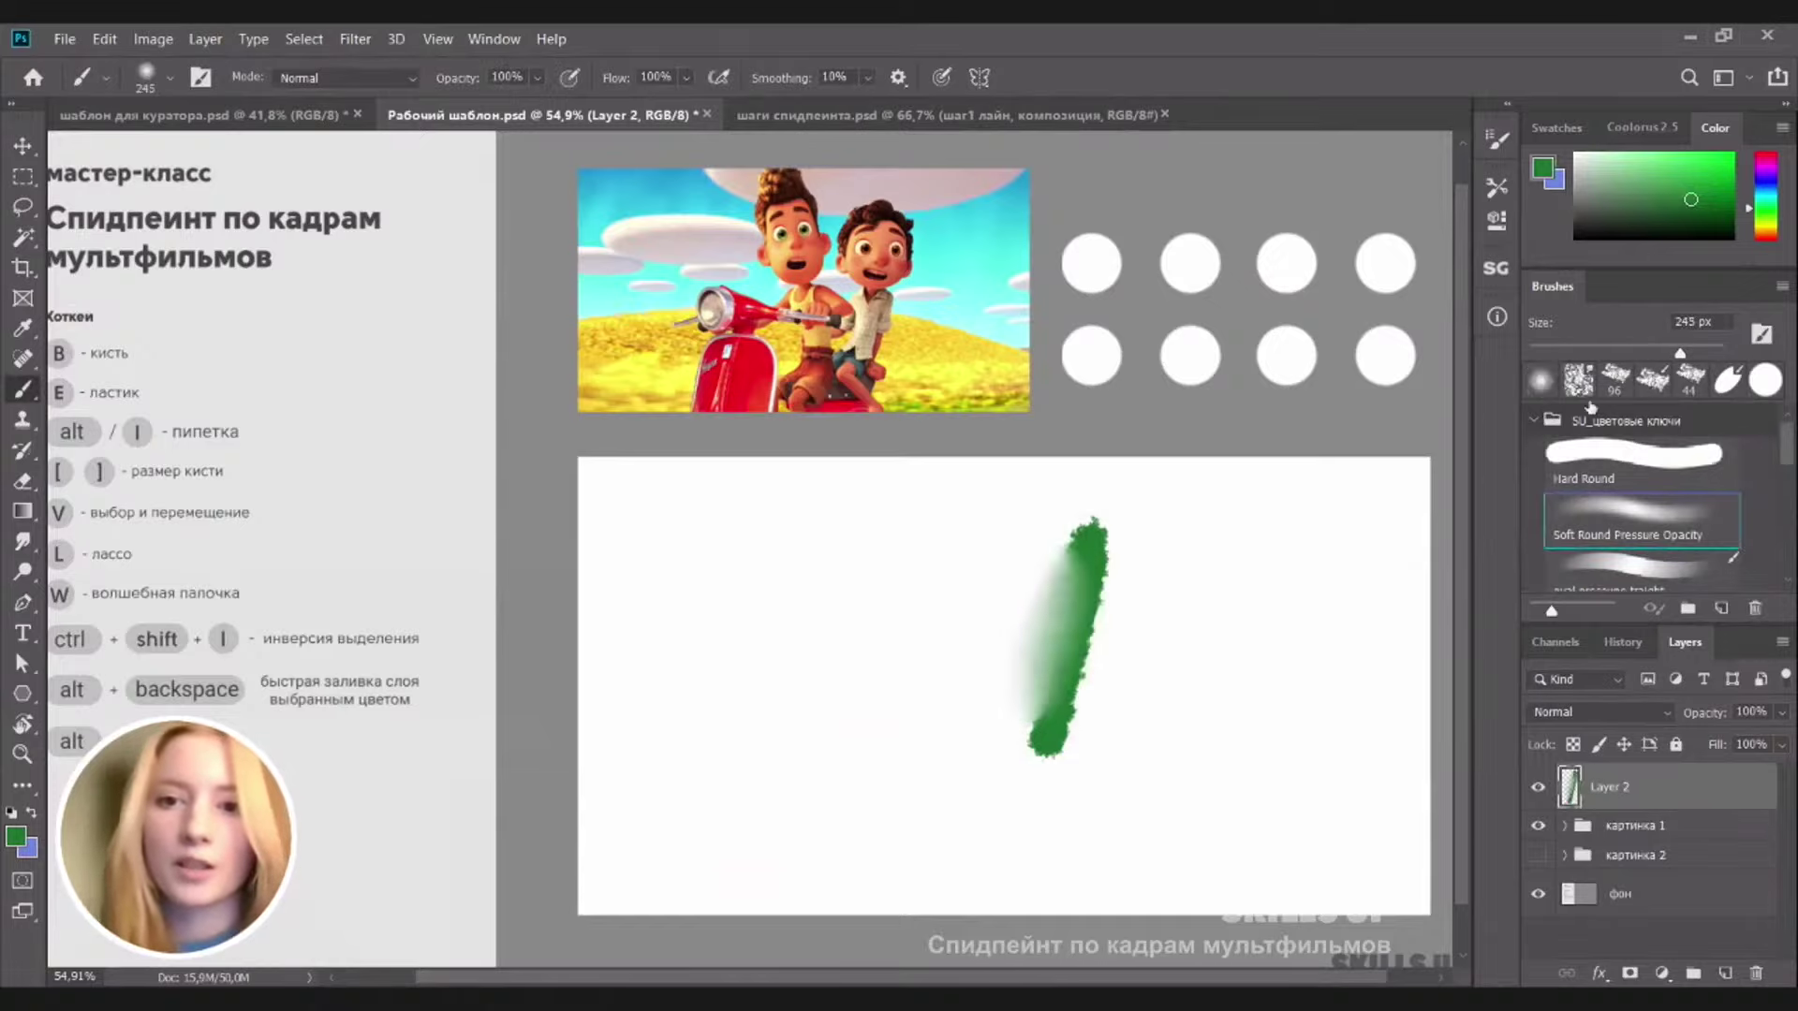
pyautogui.click(1623, 354)
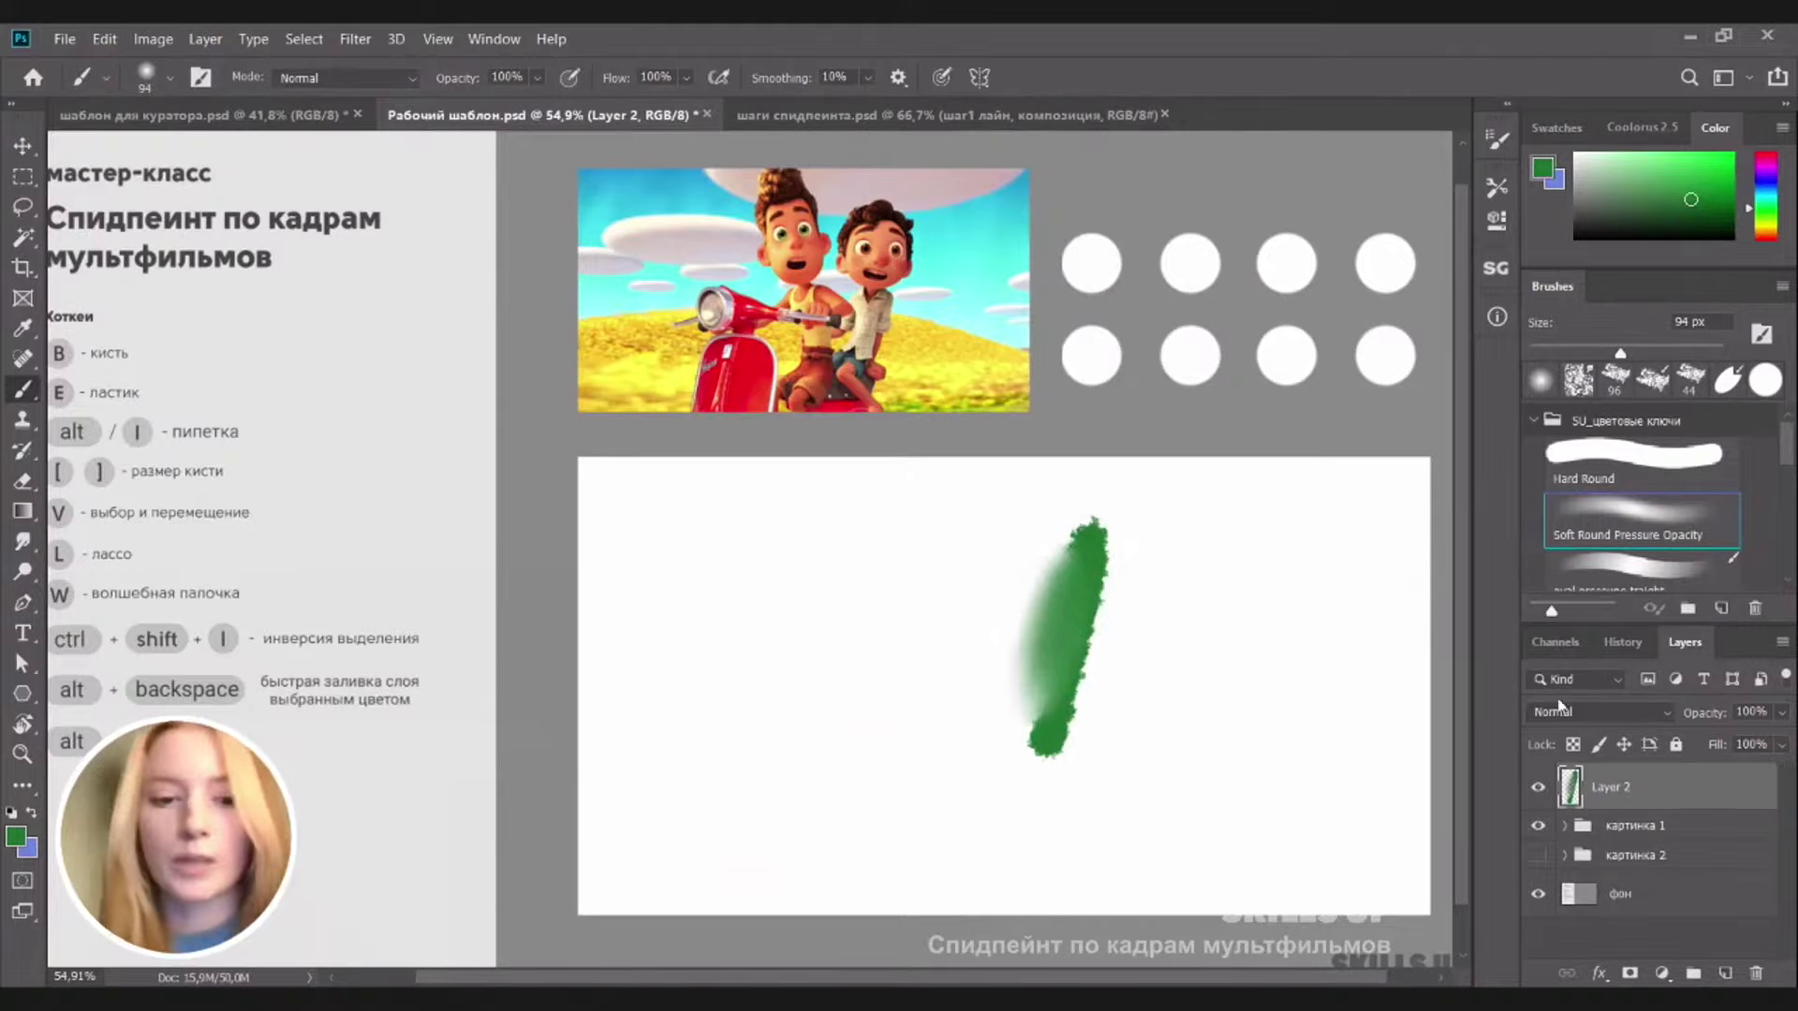
pyautogui.hotkey('ctrl', 'z')
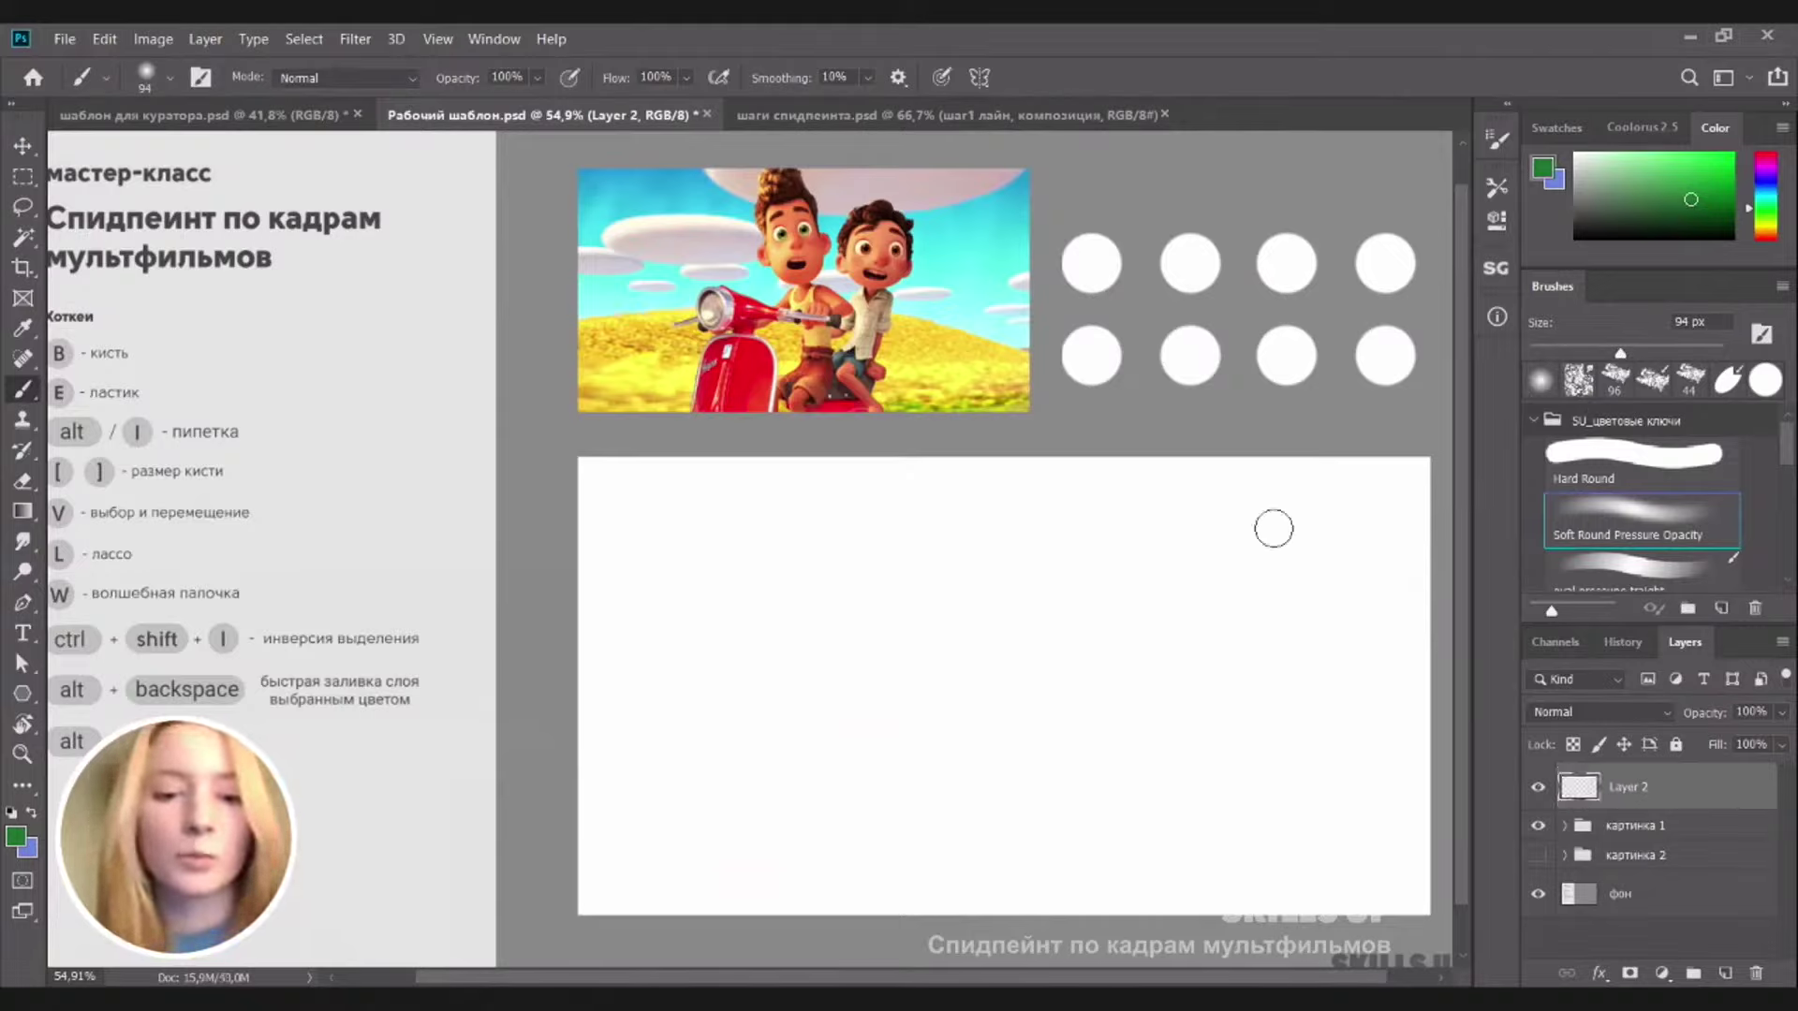
# Switch to шаги спидпеинта.psd and hide the step layers from шаг 5 down to шаг1 to view the reference frame
pyautogui.scroll(-2, 1027, 483)
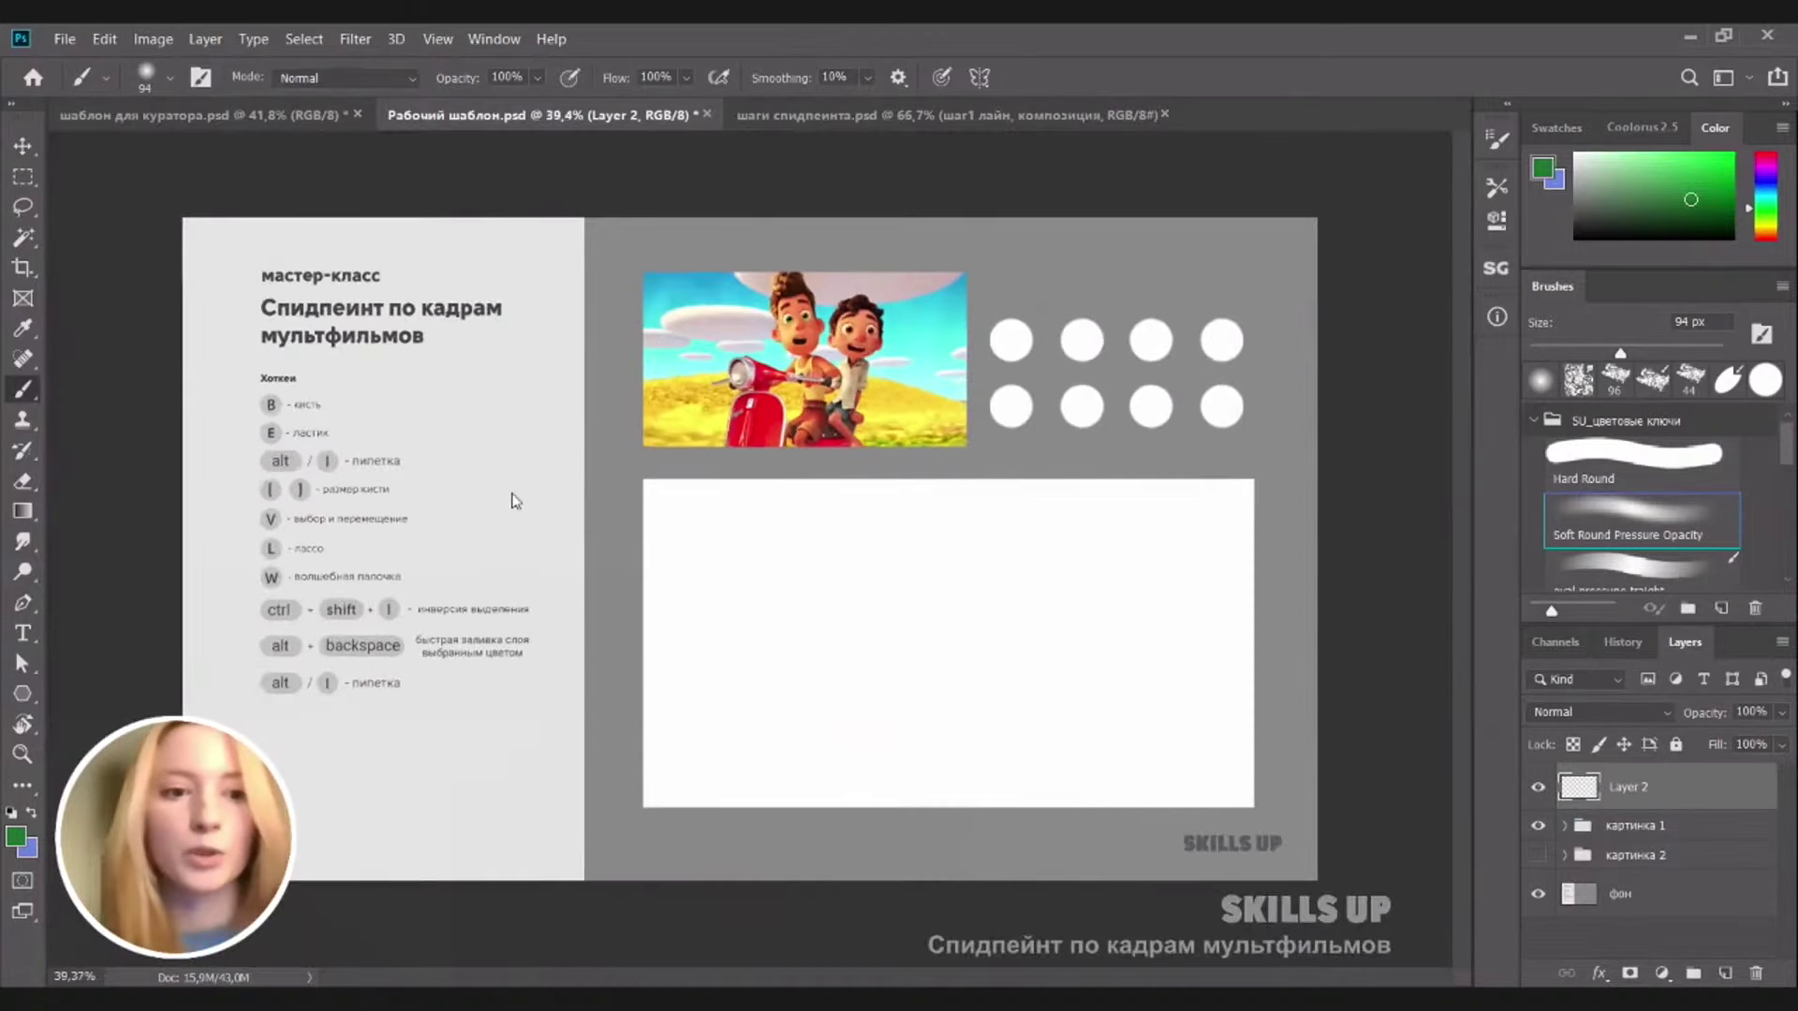
pyautogui.press('v')
pyautogui.click(858, 120)
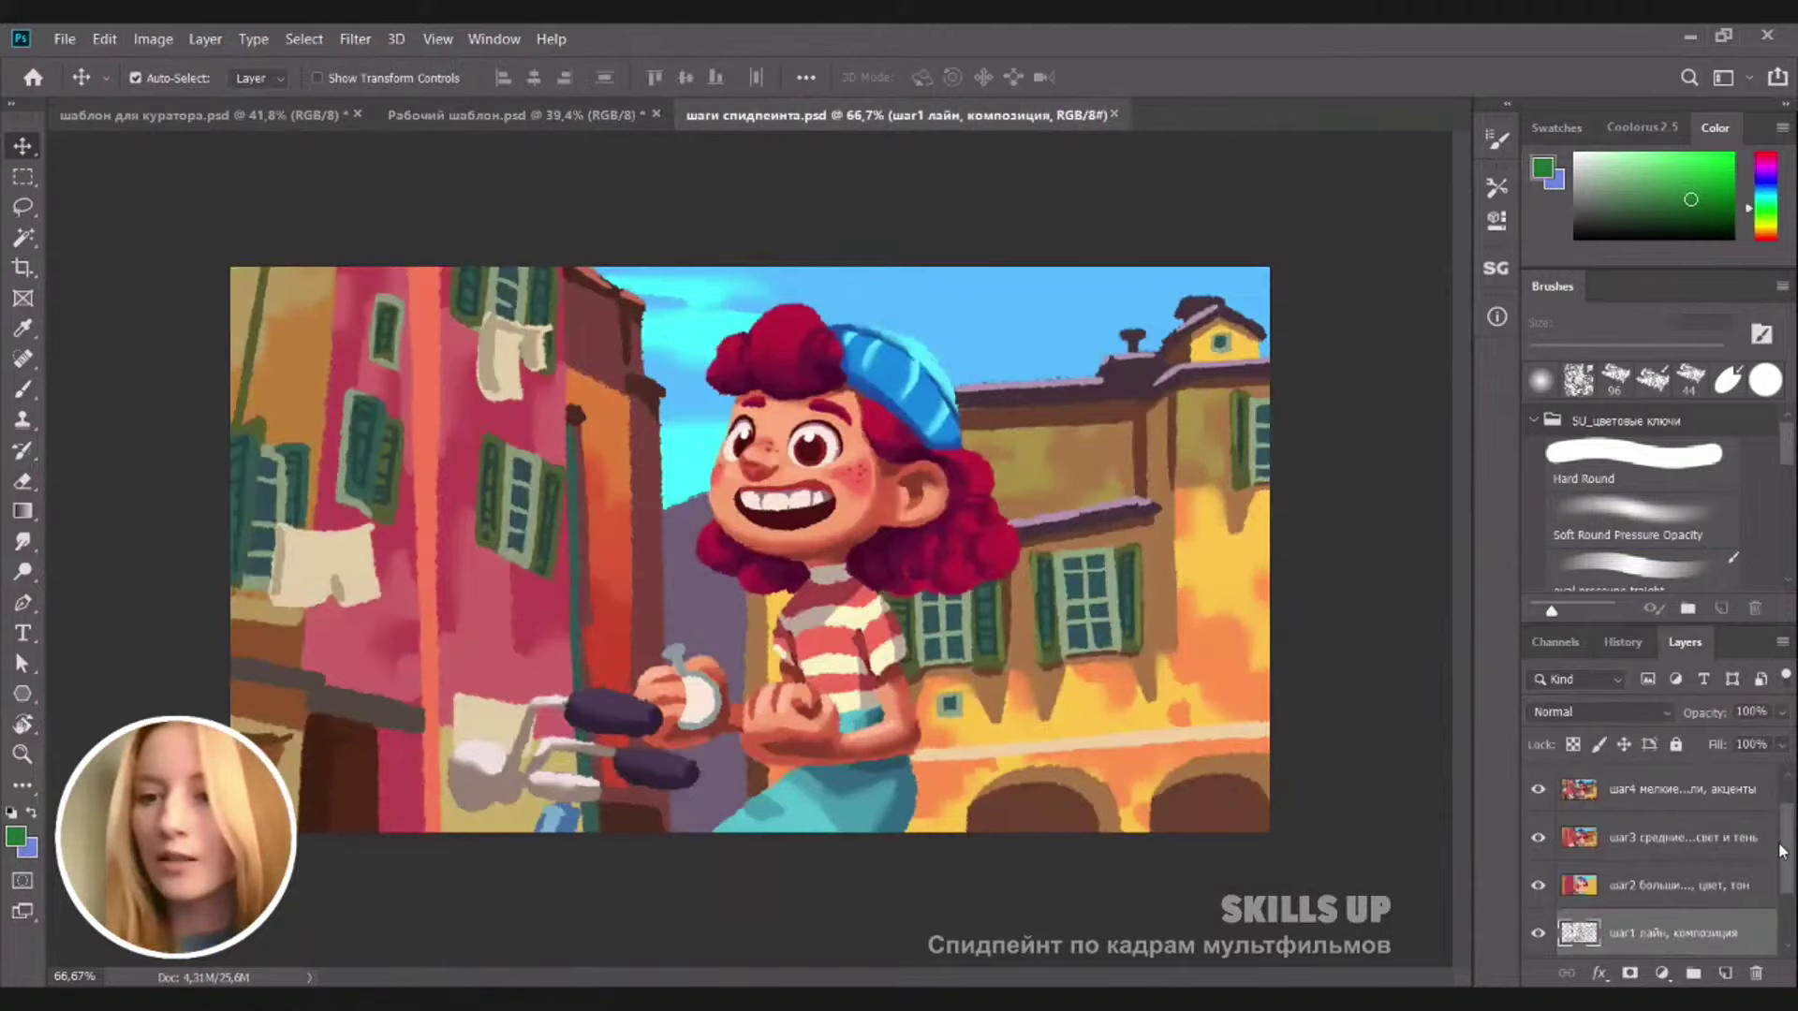
pyautogui.scroll(1, 1755, 859)
pyautogui.click(1537, 787)
pyautogui.click(1537, 835)
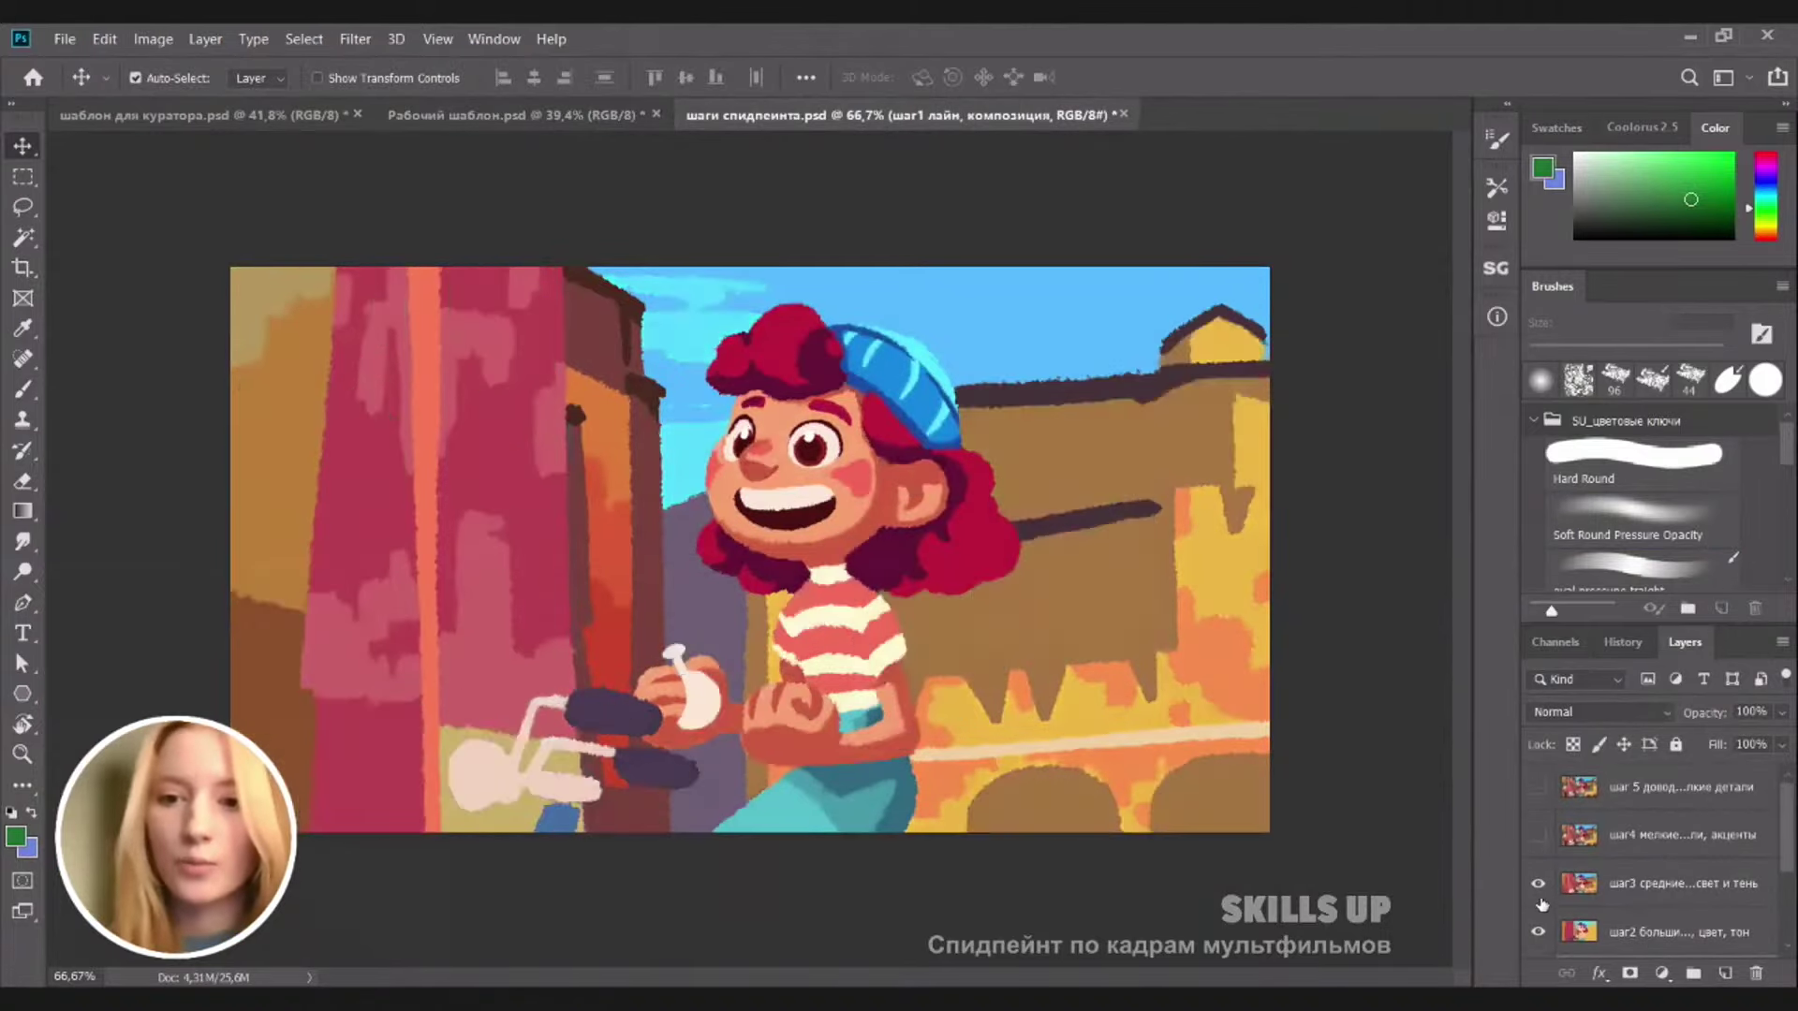
pyautogui.click(1537, 883)
pyautogui.click(1536, 934)
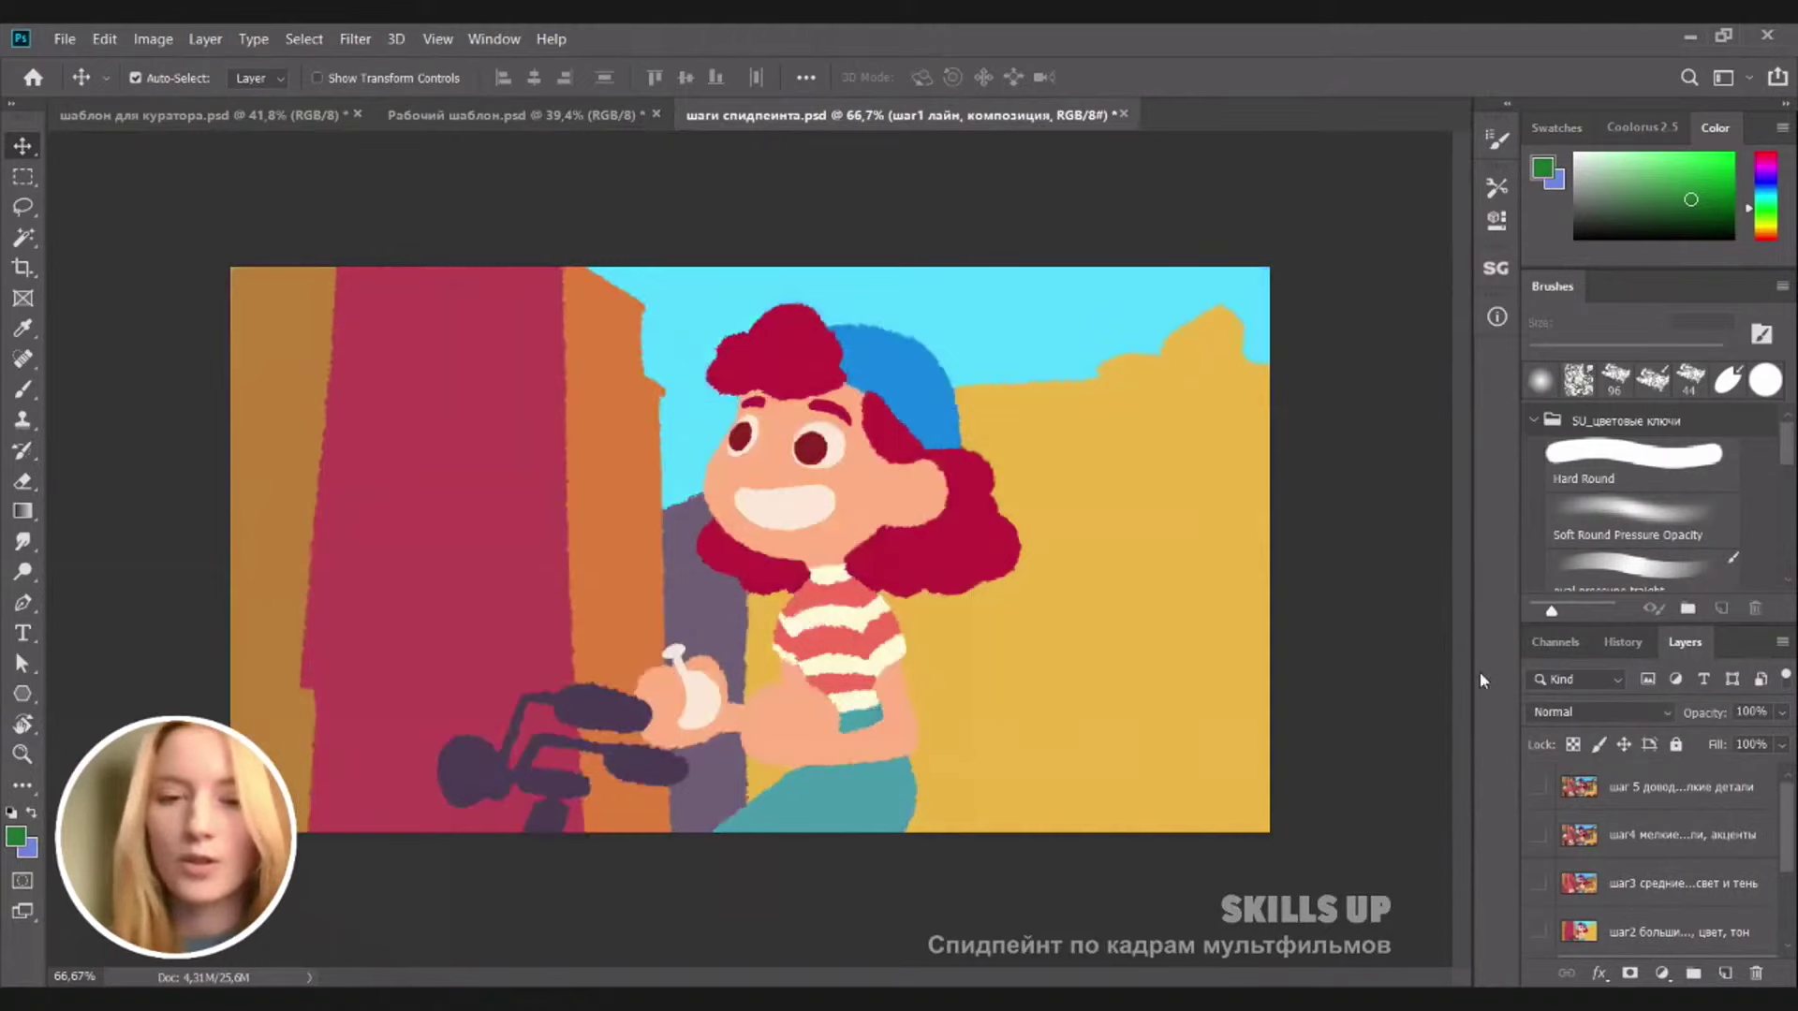
pyautogui.scroll(-3, 1755, 843)
pyautogui.click(1537, 838)
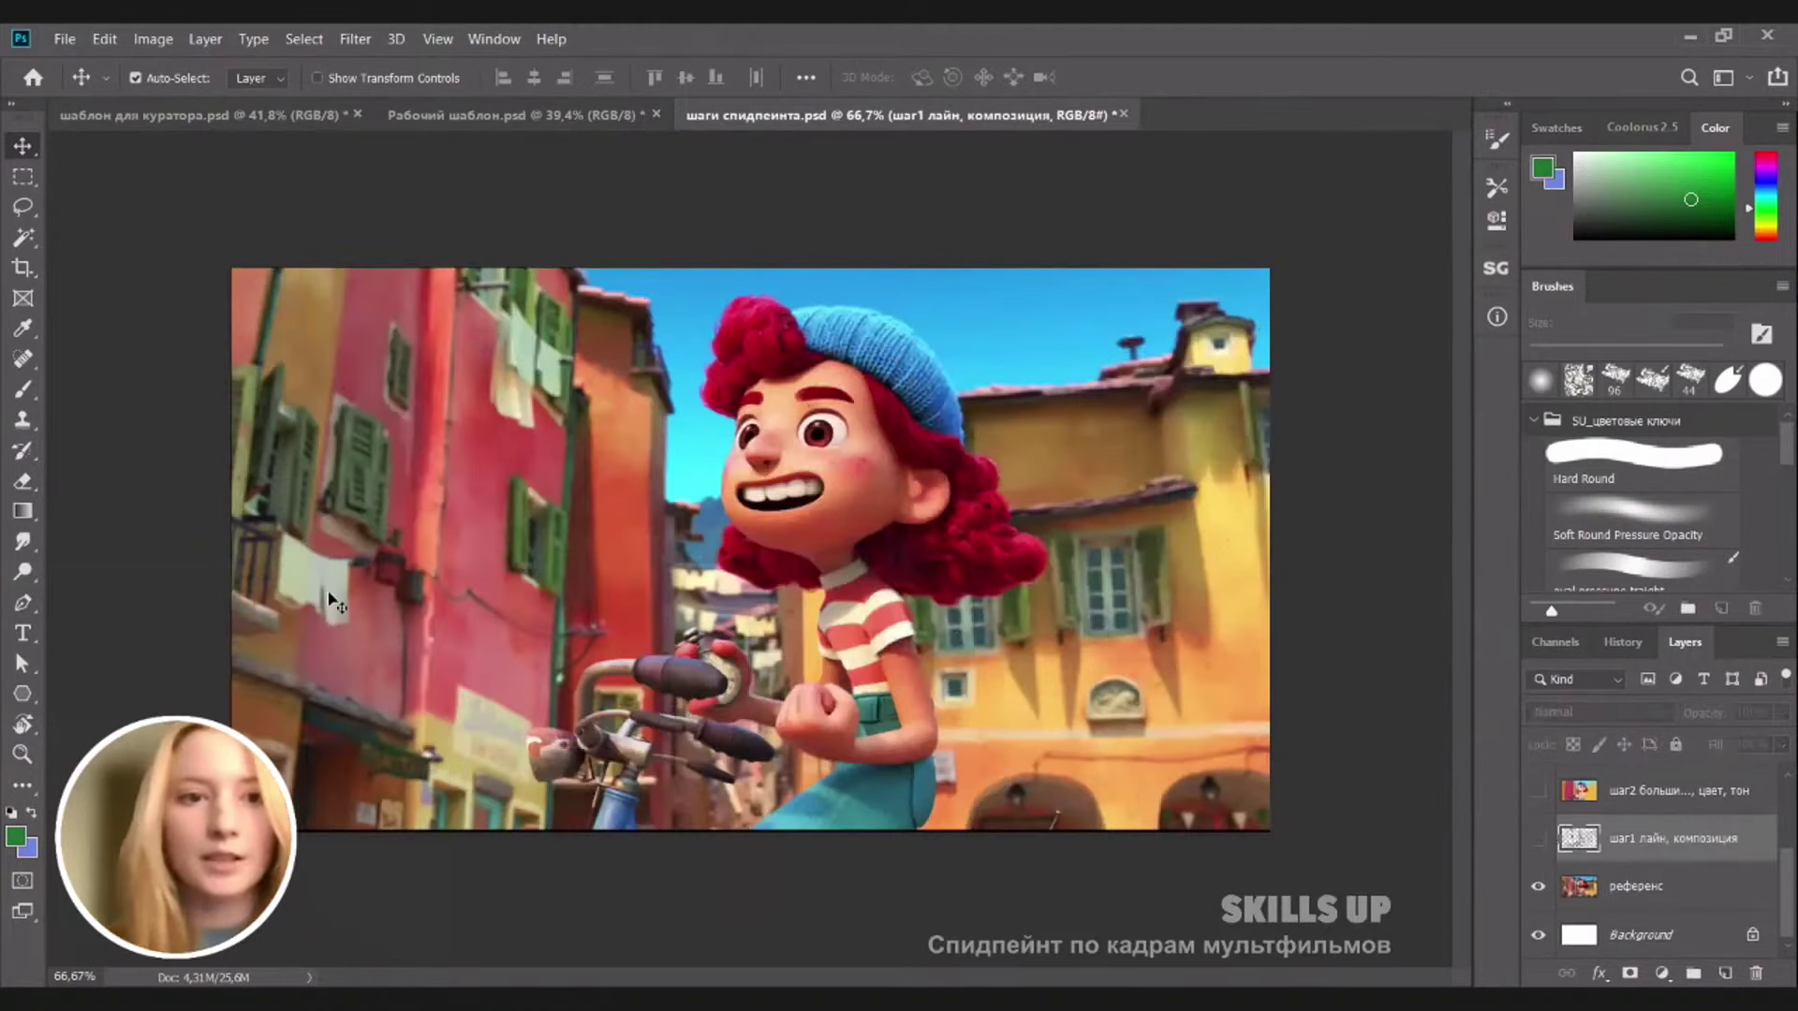
# Hide the референс layer and show the шаг1, шаг2 and шаг3 layers one after another to present the painting stages
pyautogui.click(1318, 408)
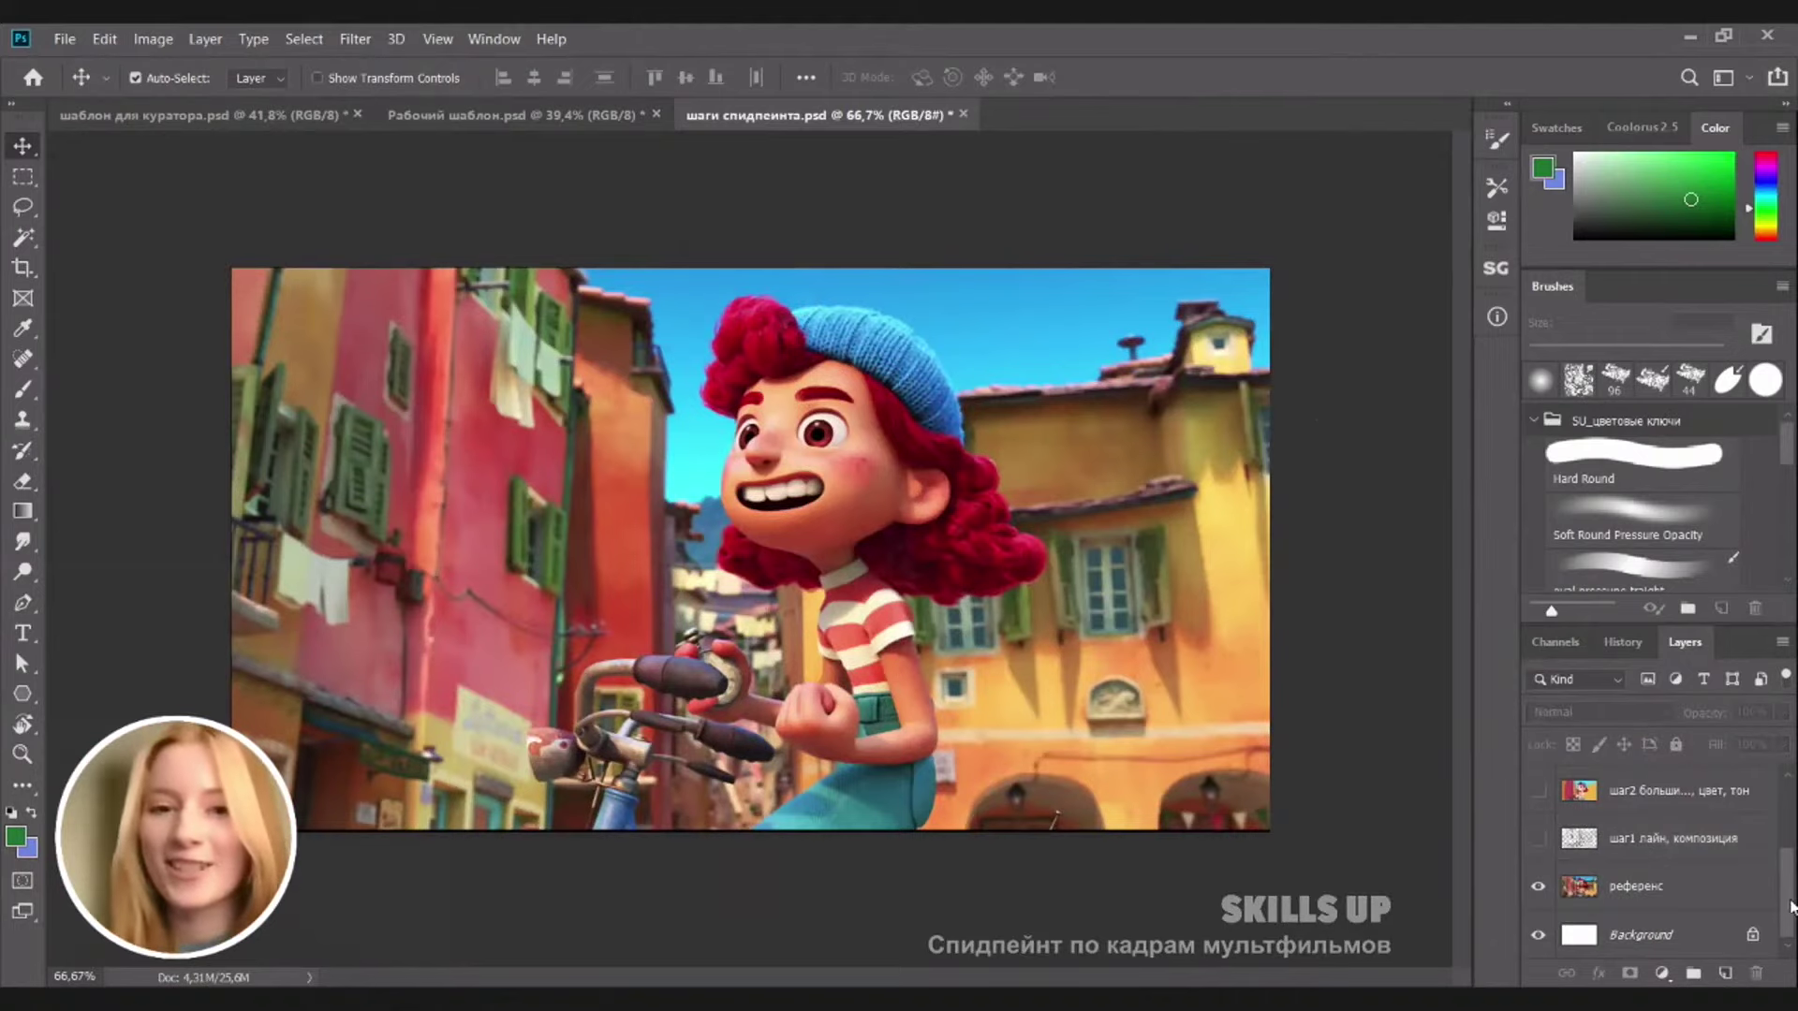
pyautogui.click(1655, 843)
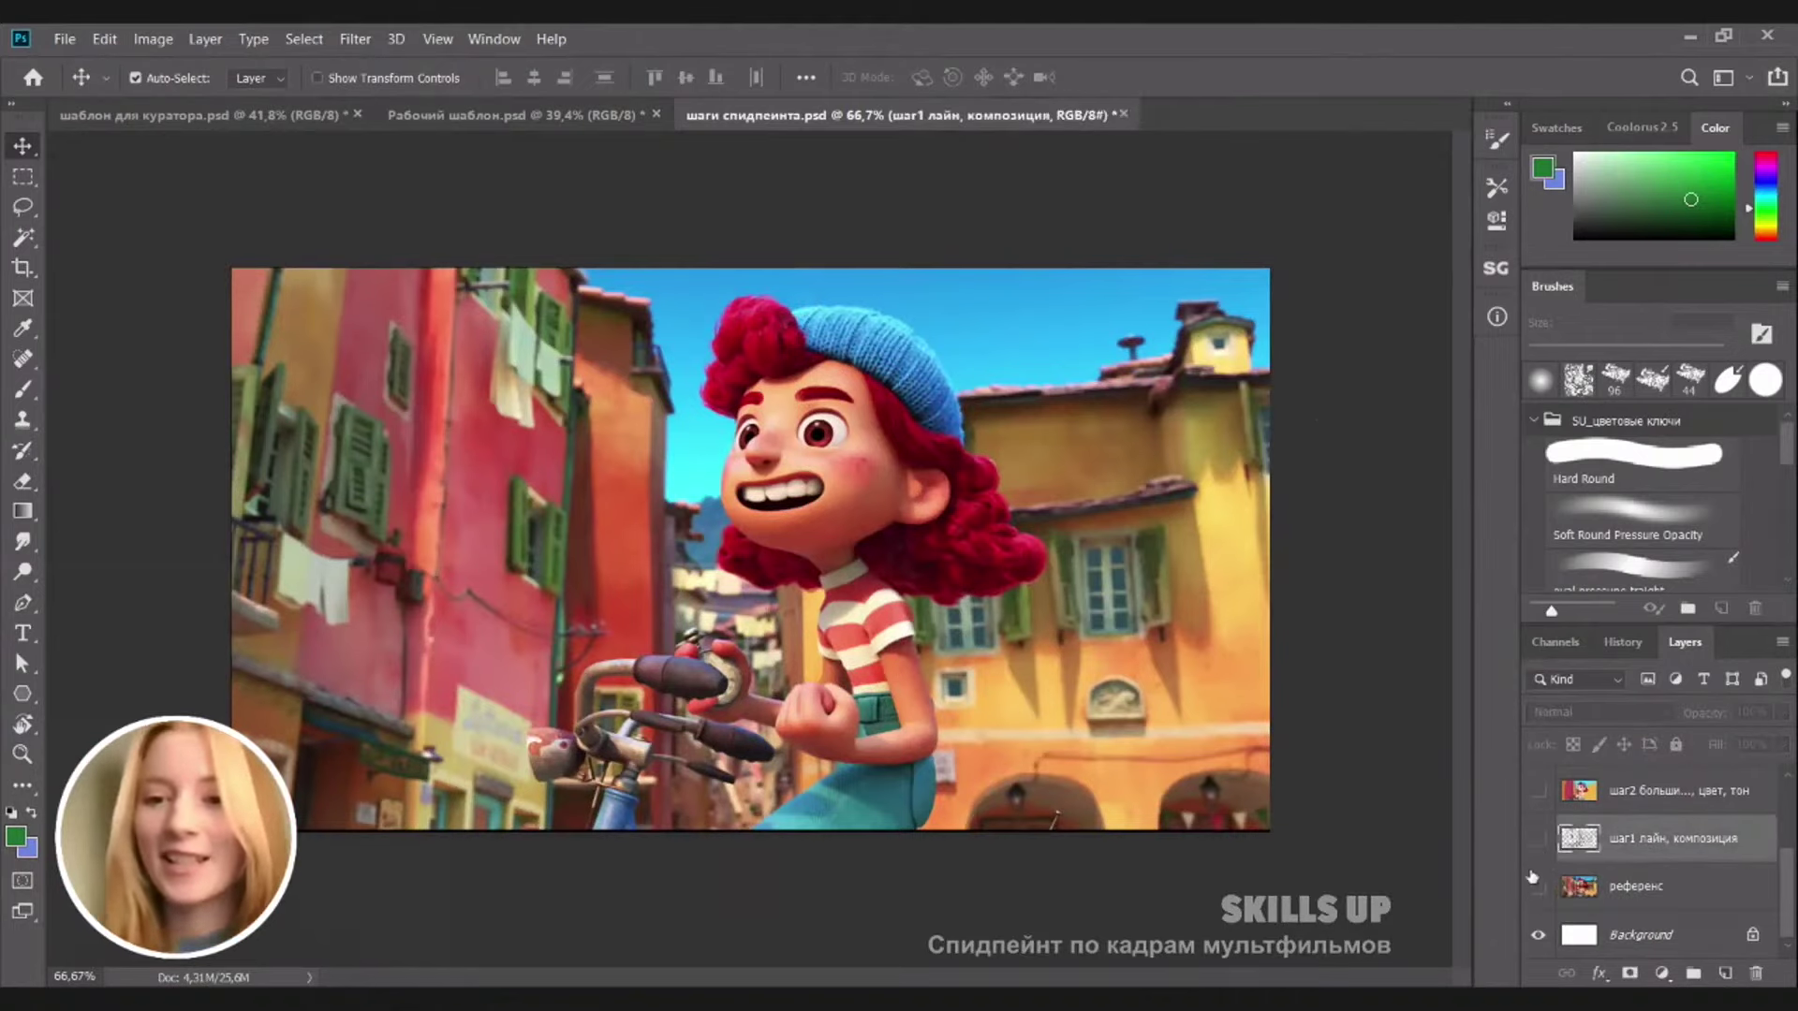
pyautogui.click(1537, 886)
pyautogui.click(1536, 843)
pyautogui.scroll(1, 1537, 861)
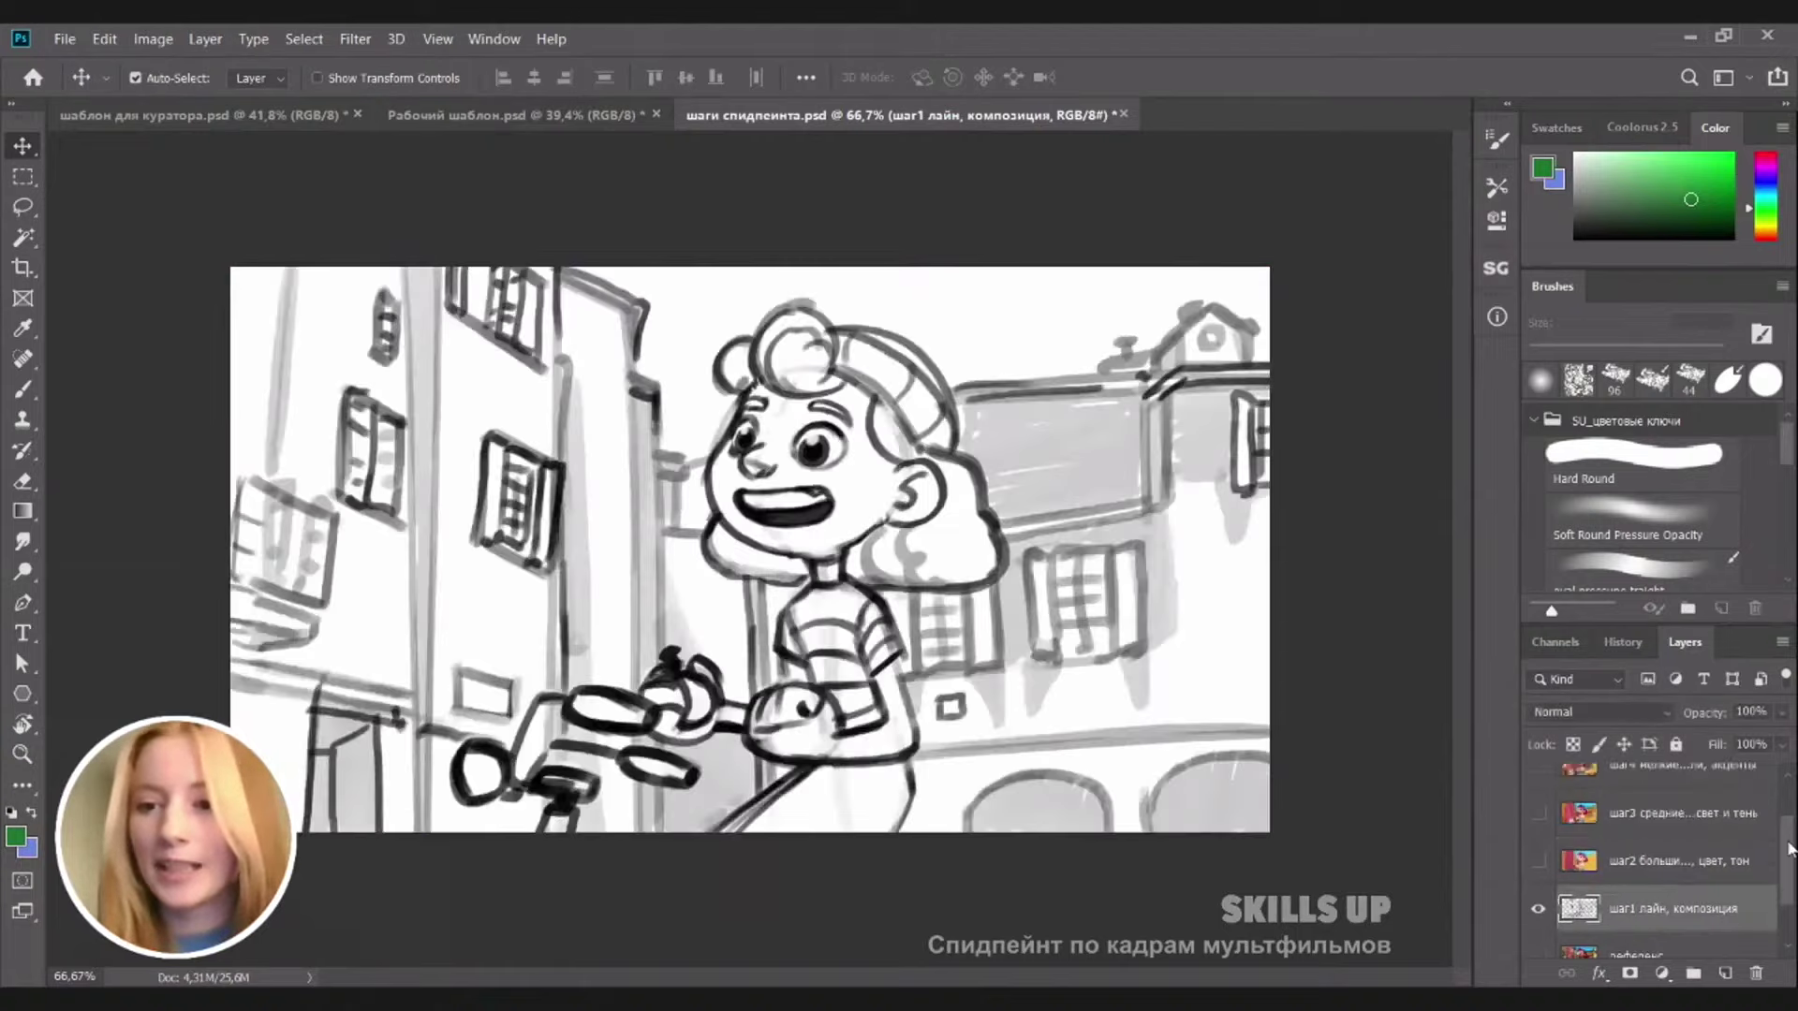
pyautogui.click(1537, 861)
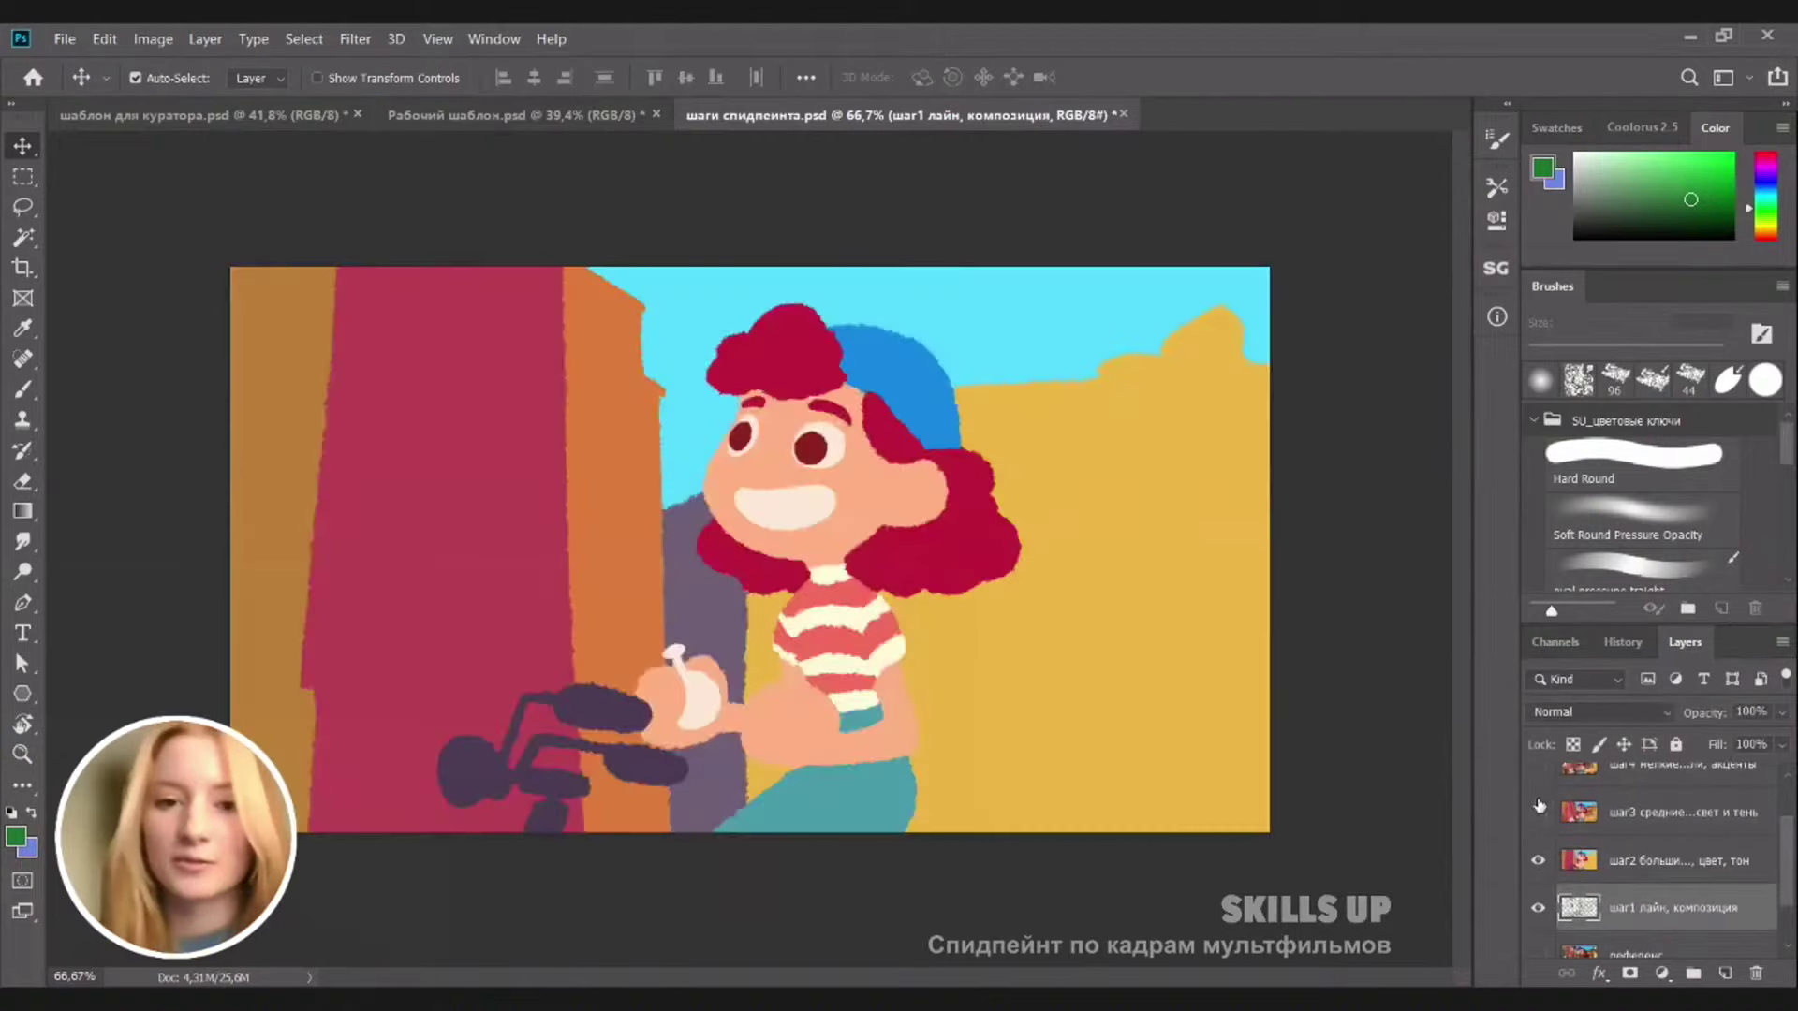
pyautogui.moveTo(997, 519)
pyautogui.mouseDown()
pyautogui.moveTo(1083, 493)
pyautogui.moveTo(1062, 488)
pyautogui.mouseUp()
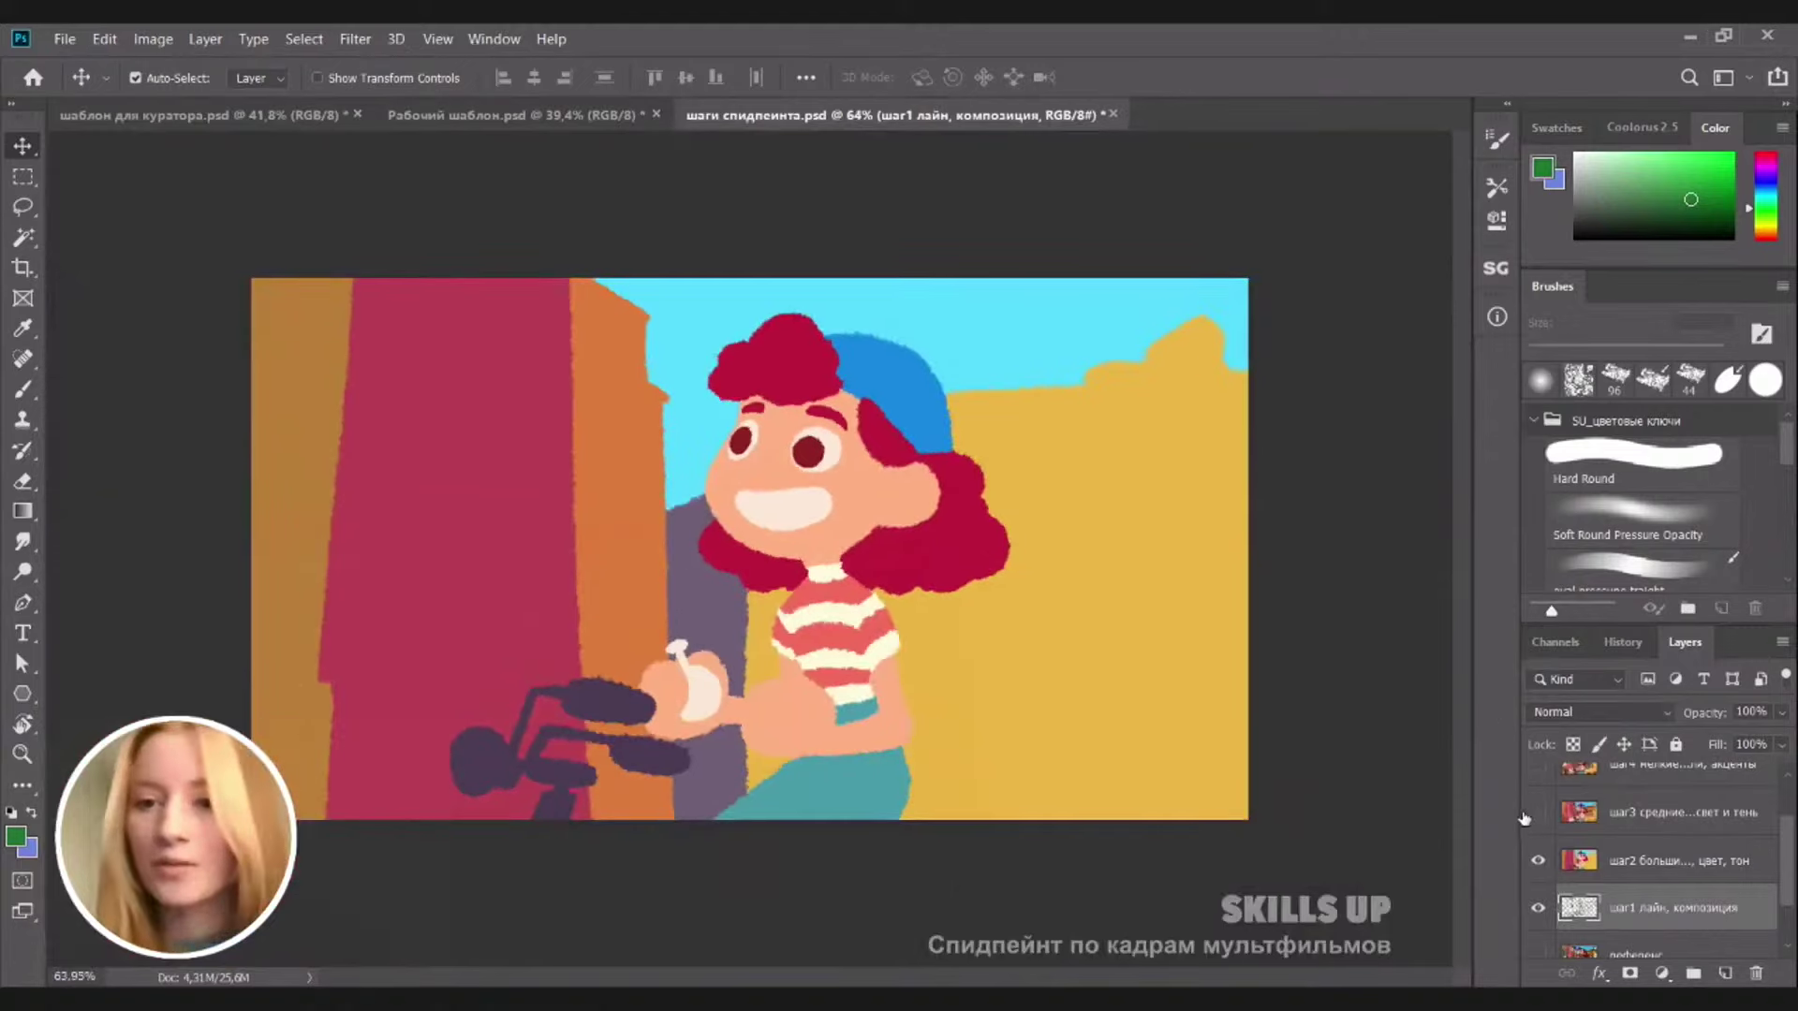
pyautogui.click(1536, 812)
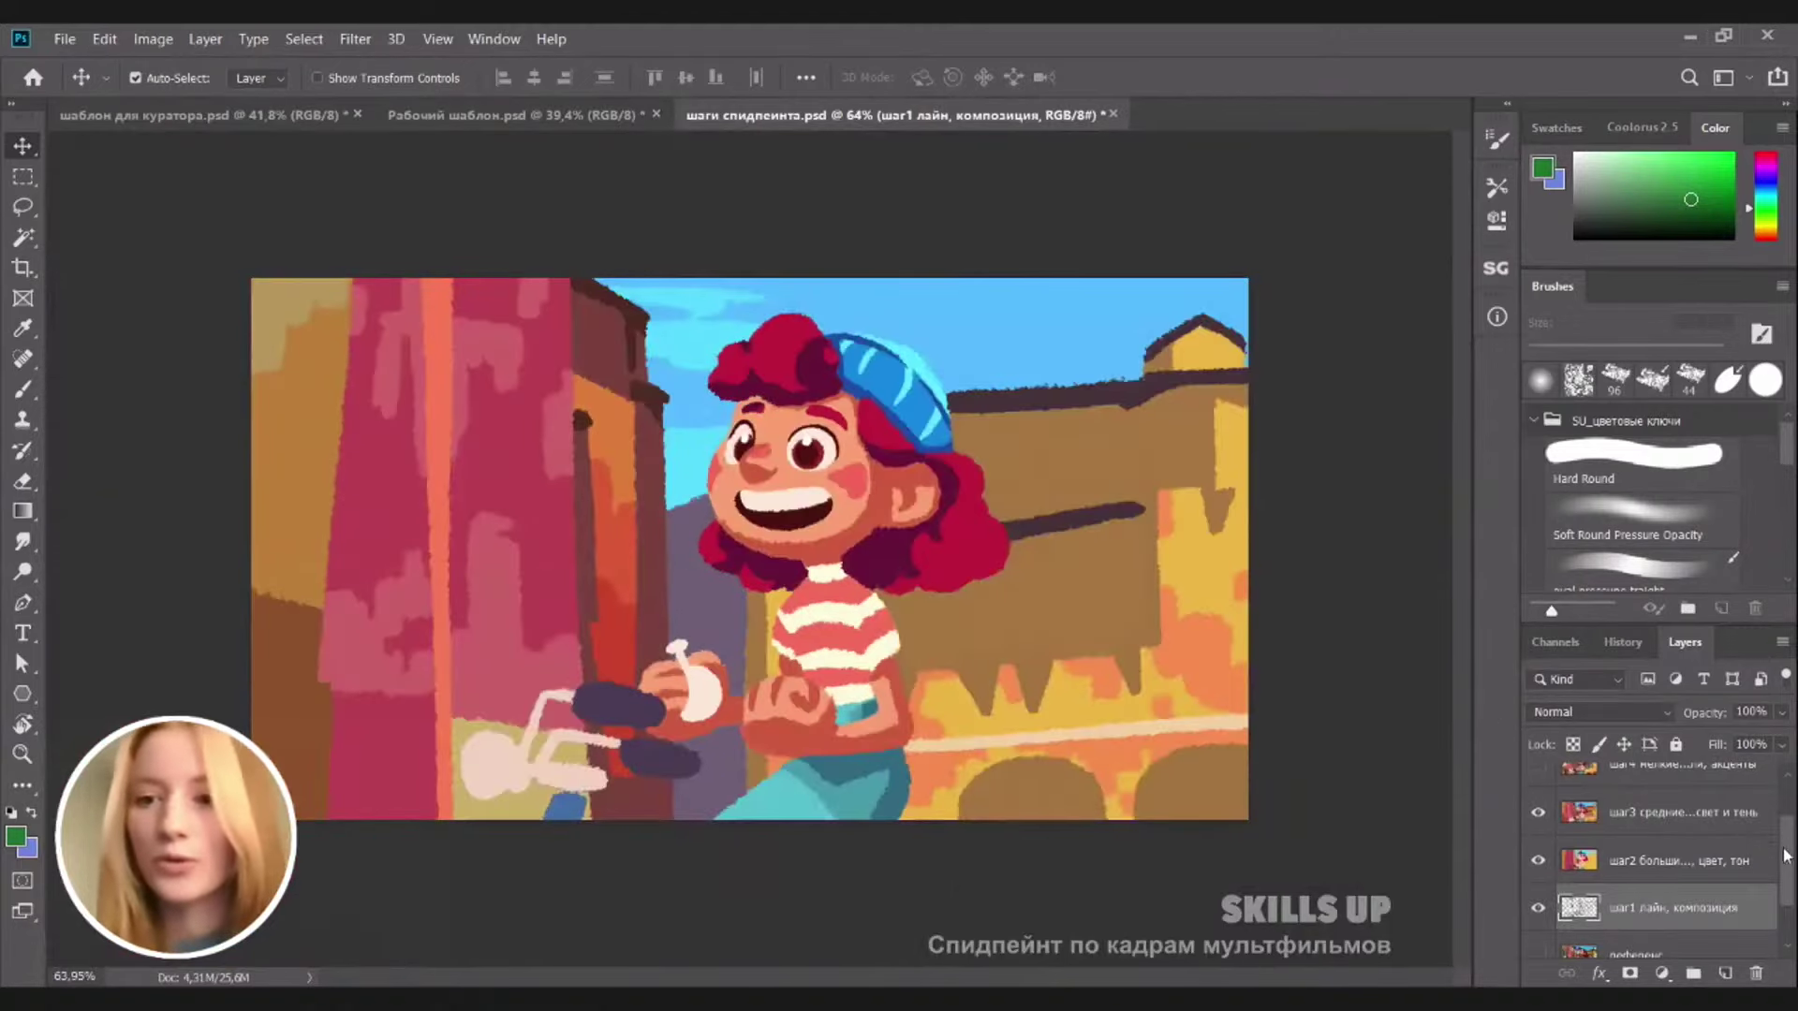
# Select the шаг4 layer and toggle its visibility to compare it with stage three, leaving it shown
pyautogui.scroll(5, 833, 460)
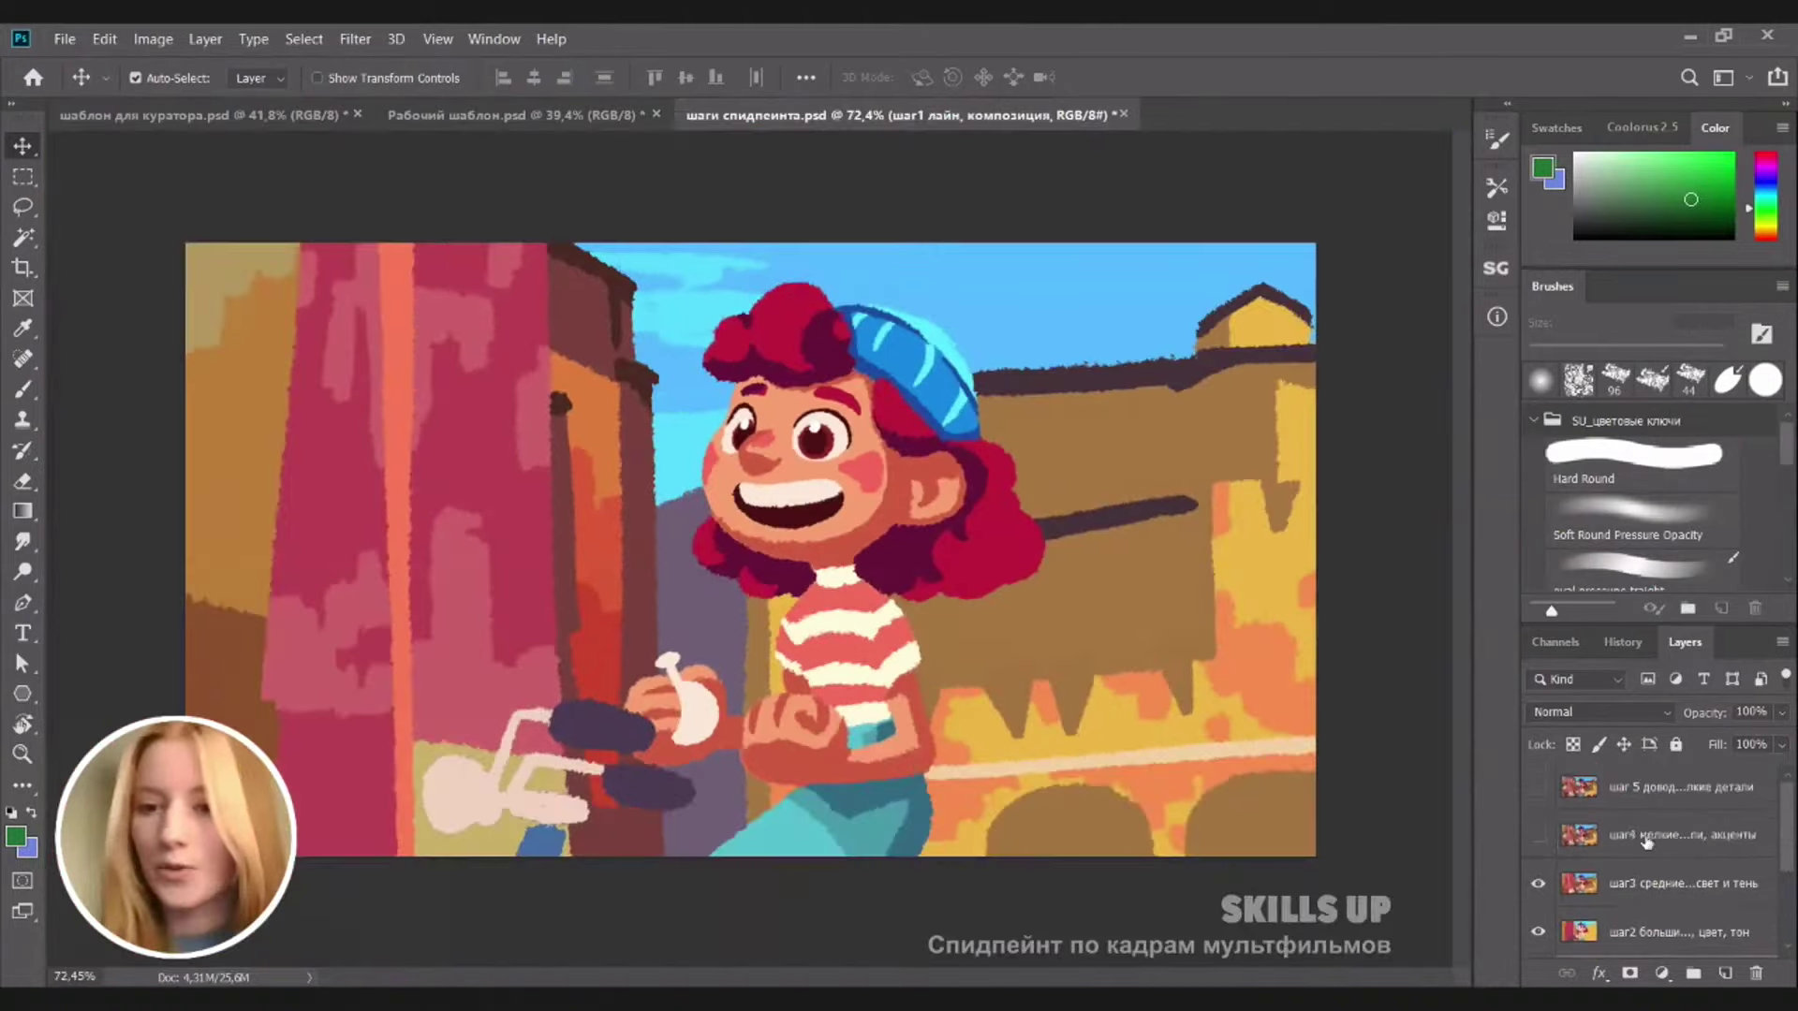
pyautogui.click(1603, 845)
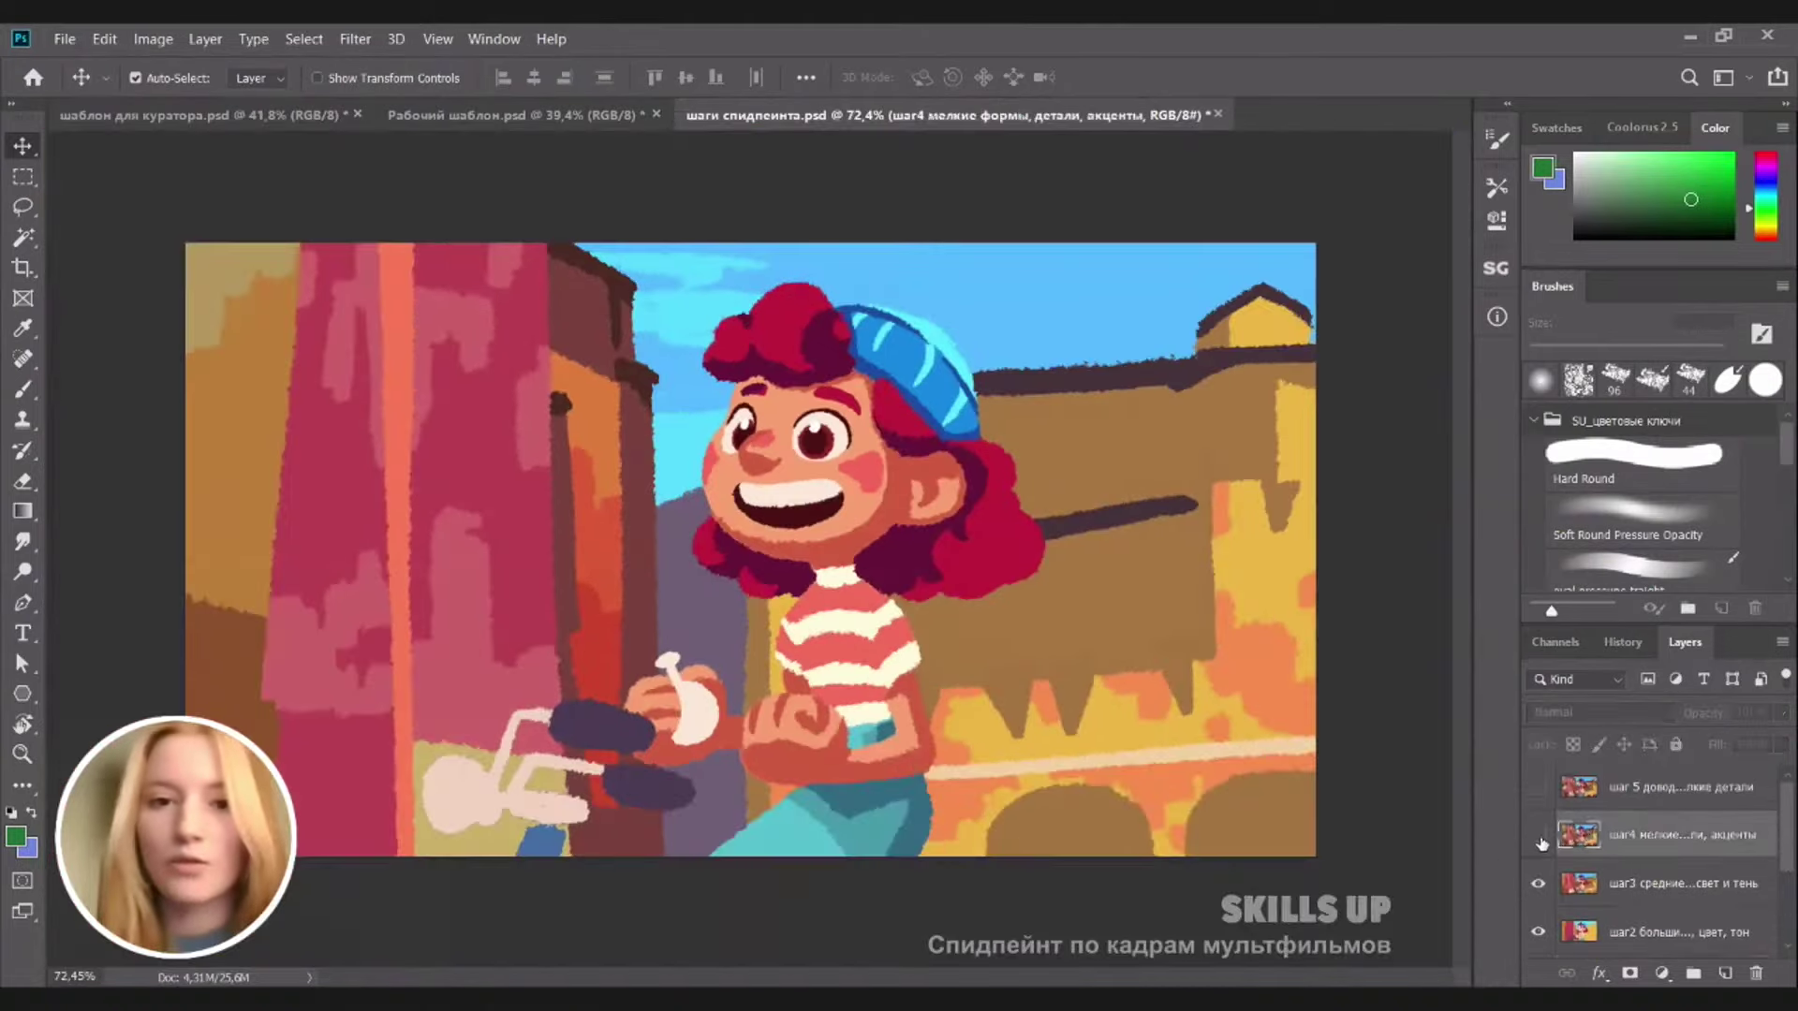
pyautogui.click(1539, 838)
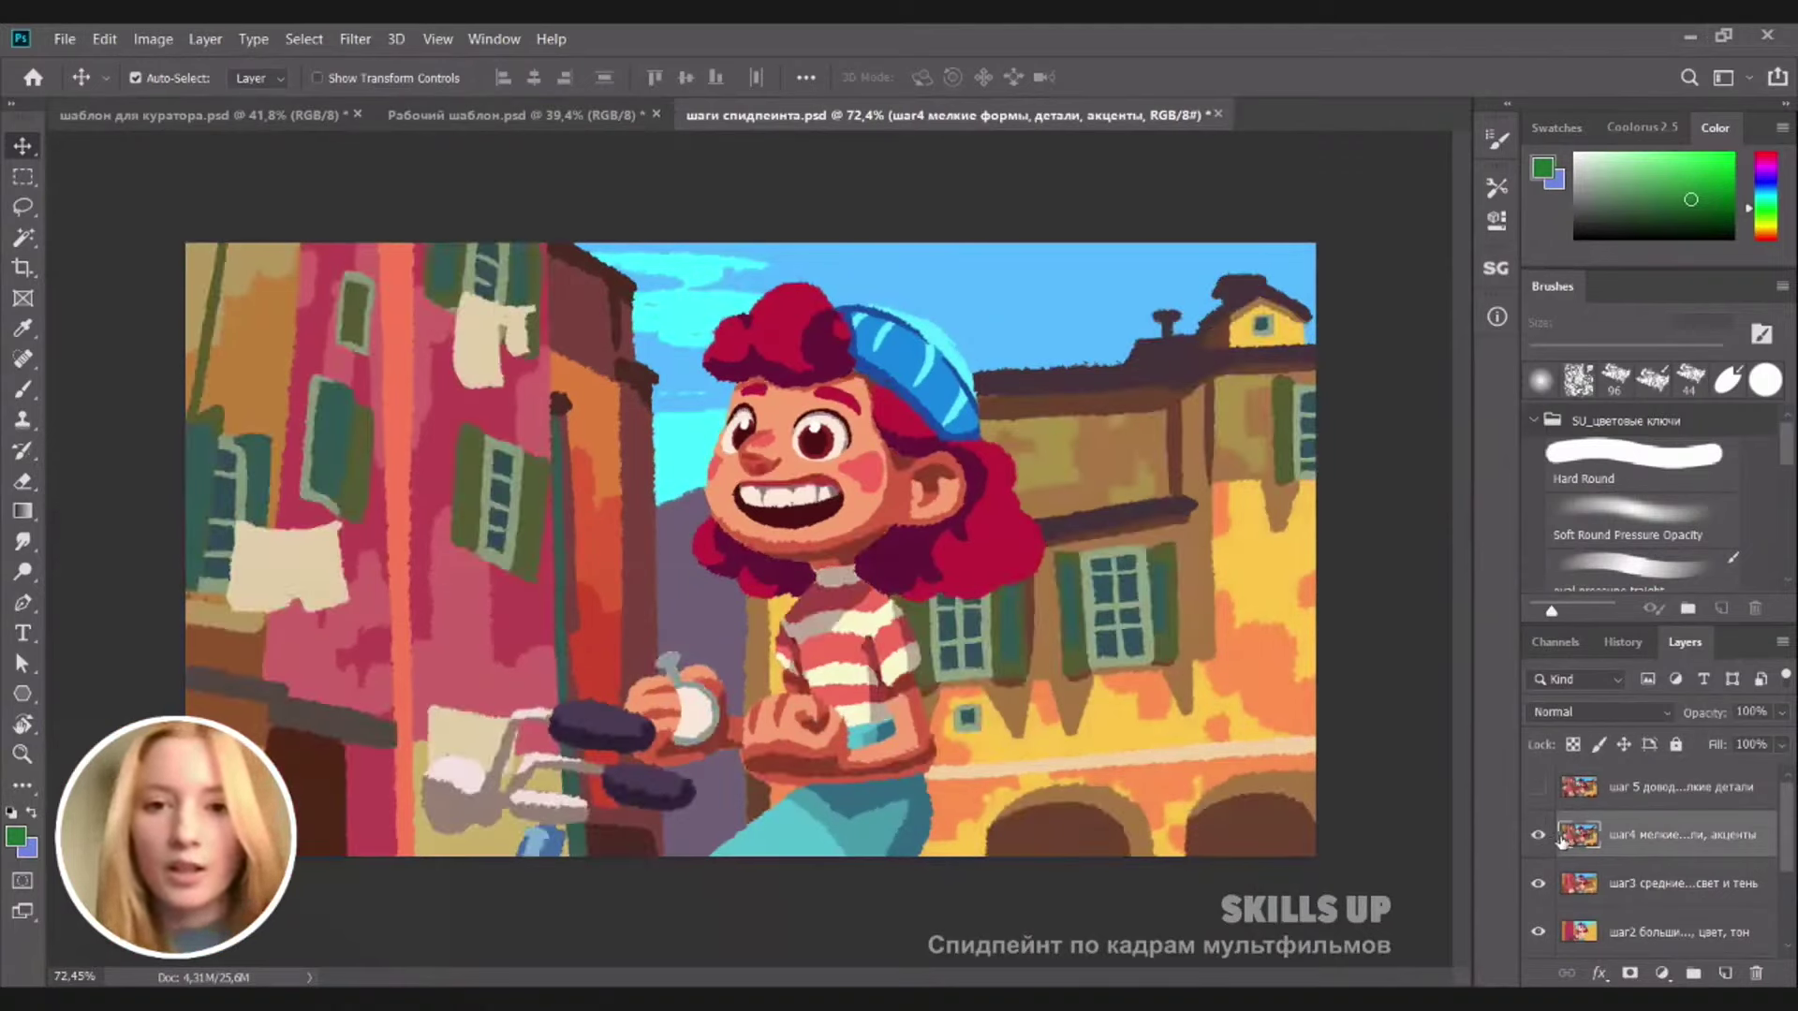
pyautogui.click(1538, 834)
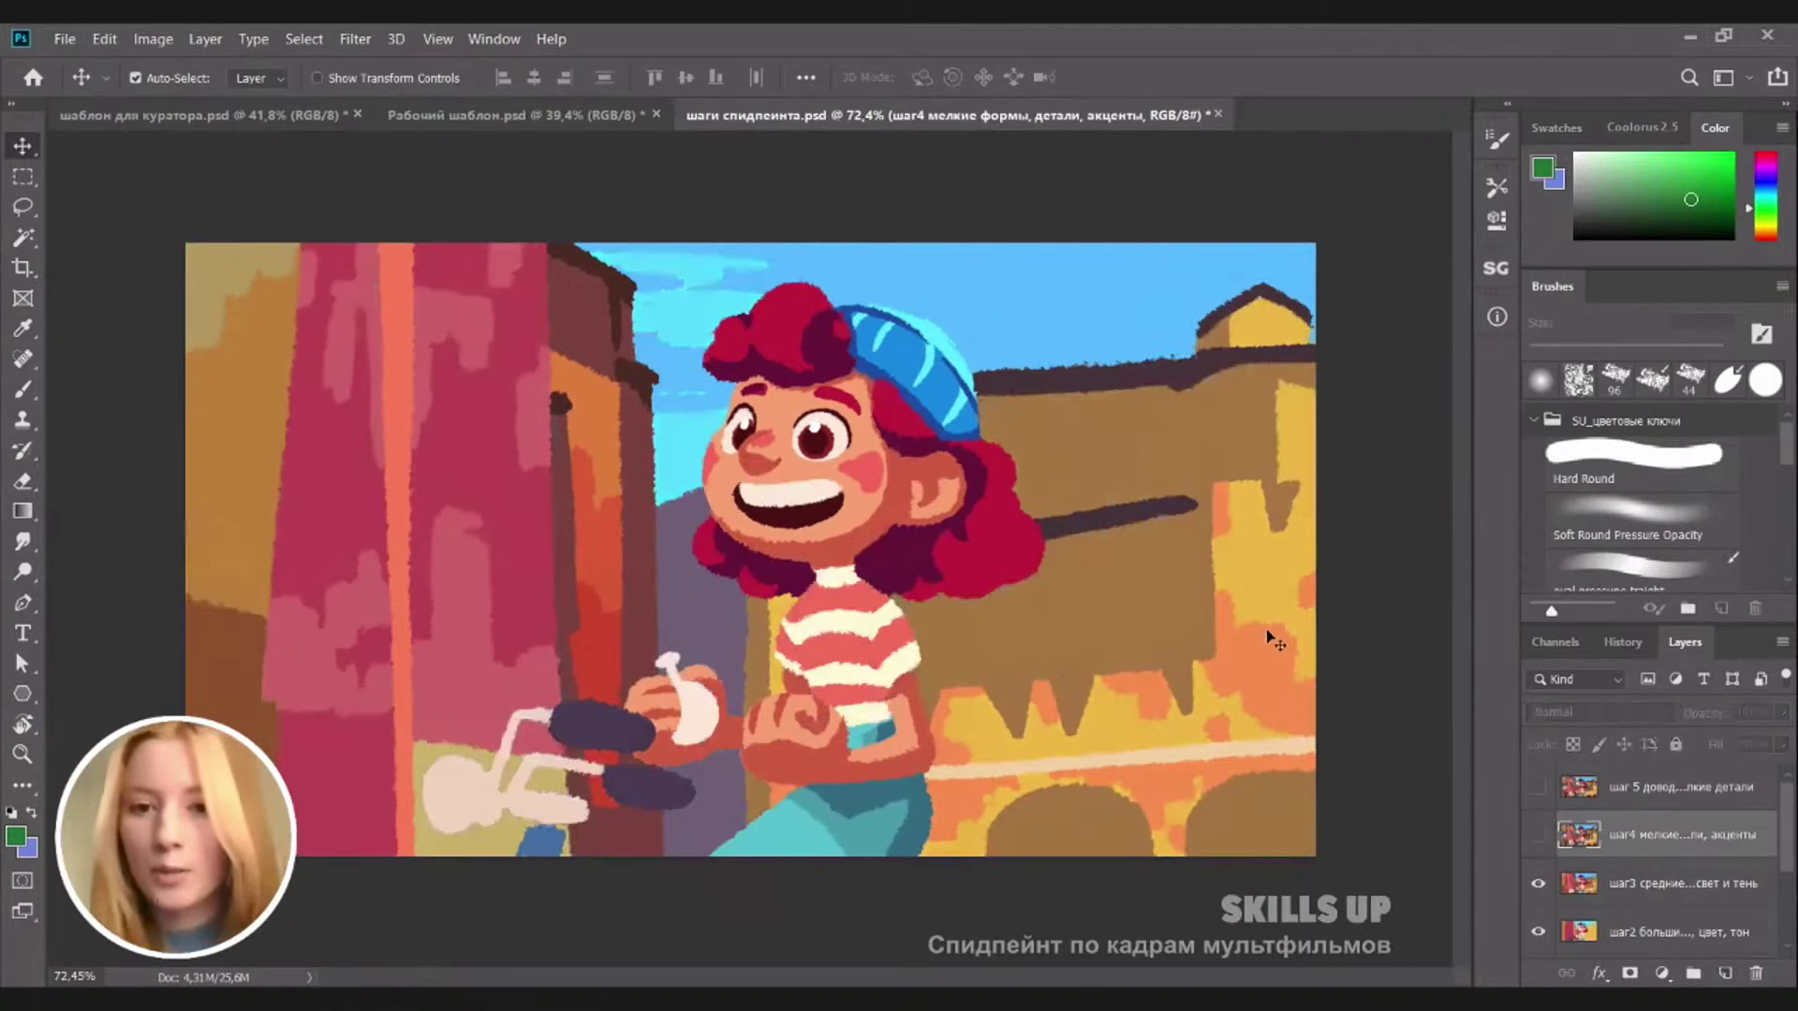
pyautogui.click(1537, 834)
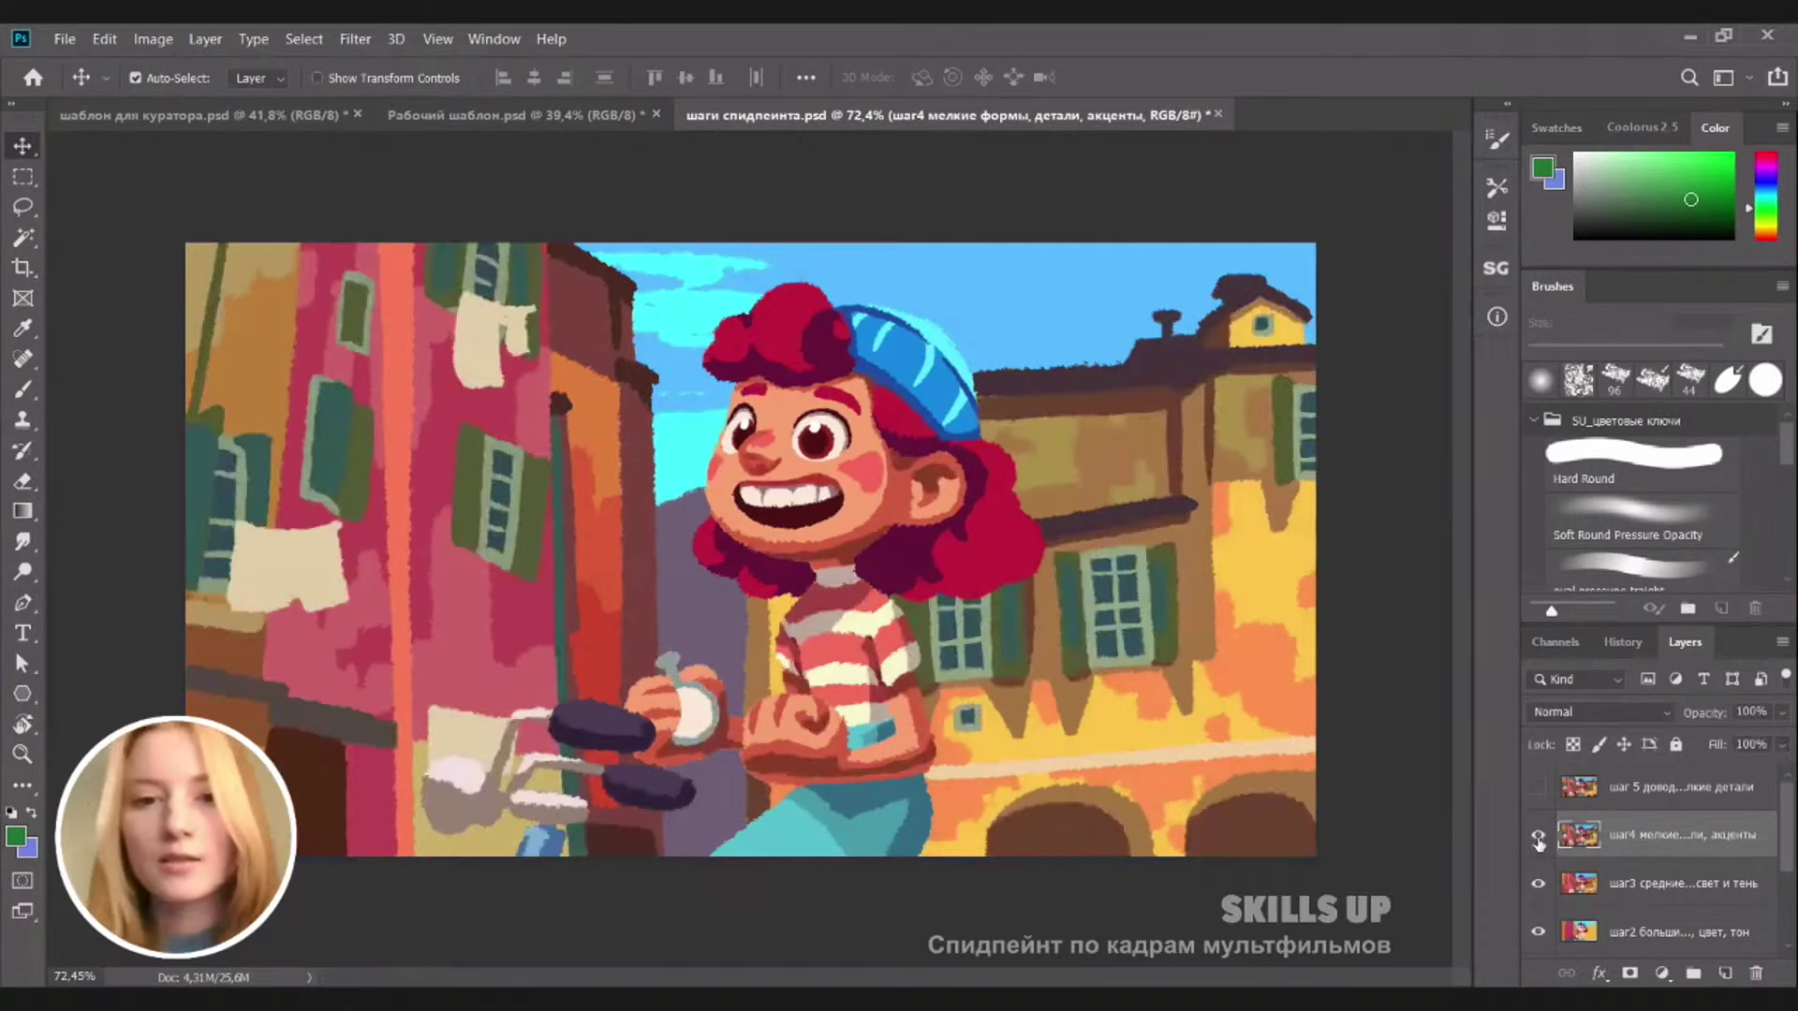
# Show the шаг 5 layer and toggle it repeatedly to compare the finishing details with stage four
pyautogui.click(1538, 787)
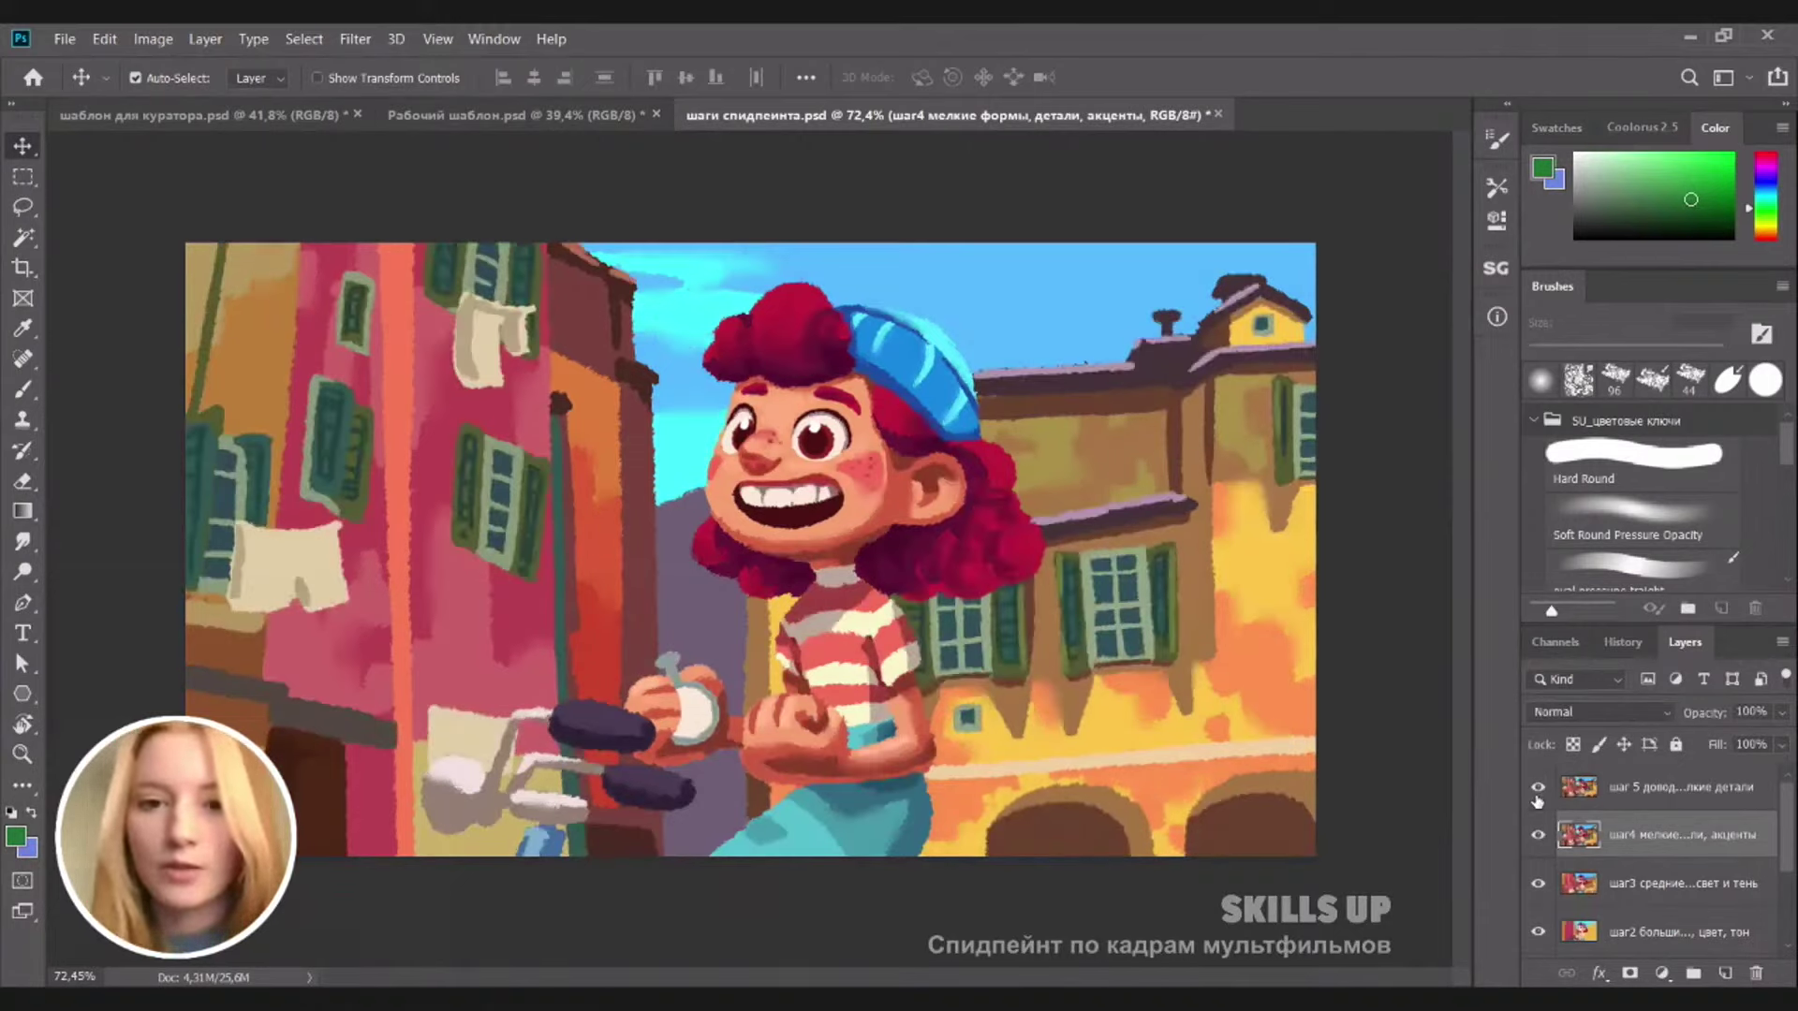
pyautogui.click(1538, 789)
pyautogui.click(1534, 805)
pyautogui.click(1534, 807)
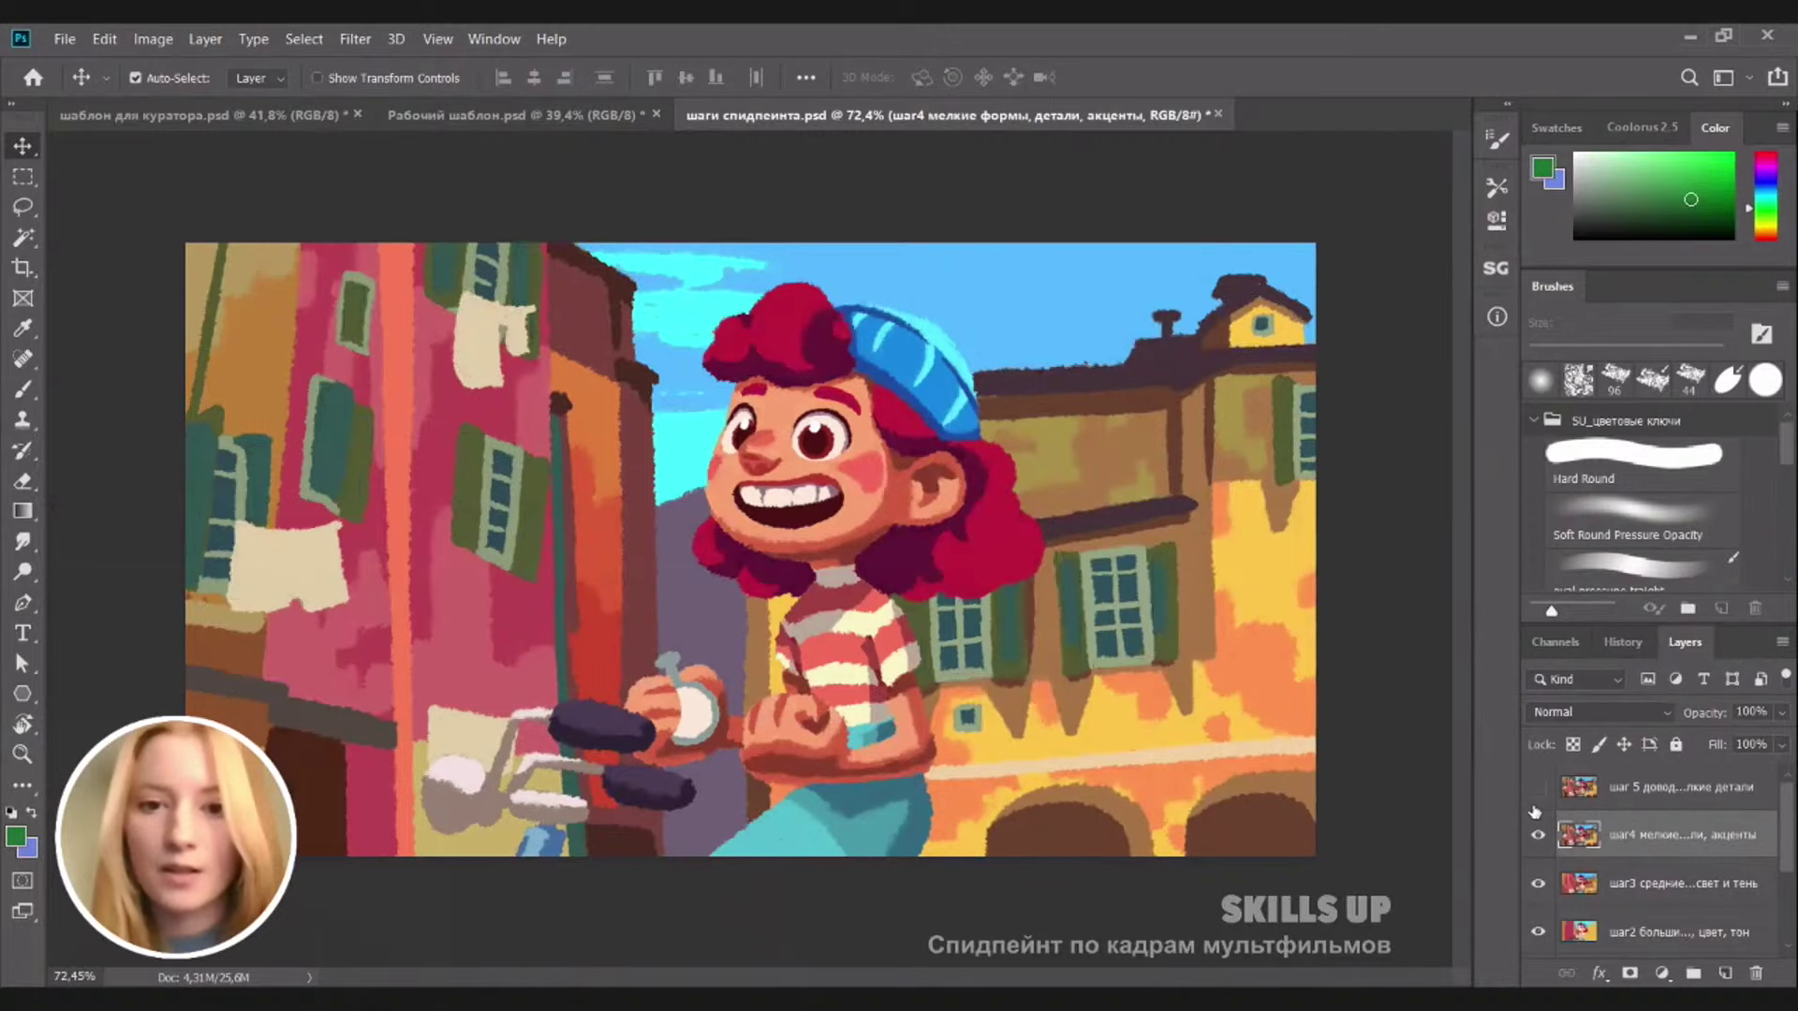
pyautogui.click(1533, 811)
# Examine the character's face up close with the шаг 5 layer switched off and on, leaving it shown
pyautogui.moveTo(852, 508); pyautogui.dragTo(1020, 539)
pyautogui.moveTo(848, 468); pyautogui.dragTo(825, 471)
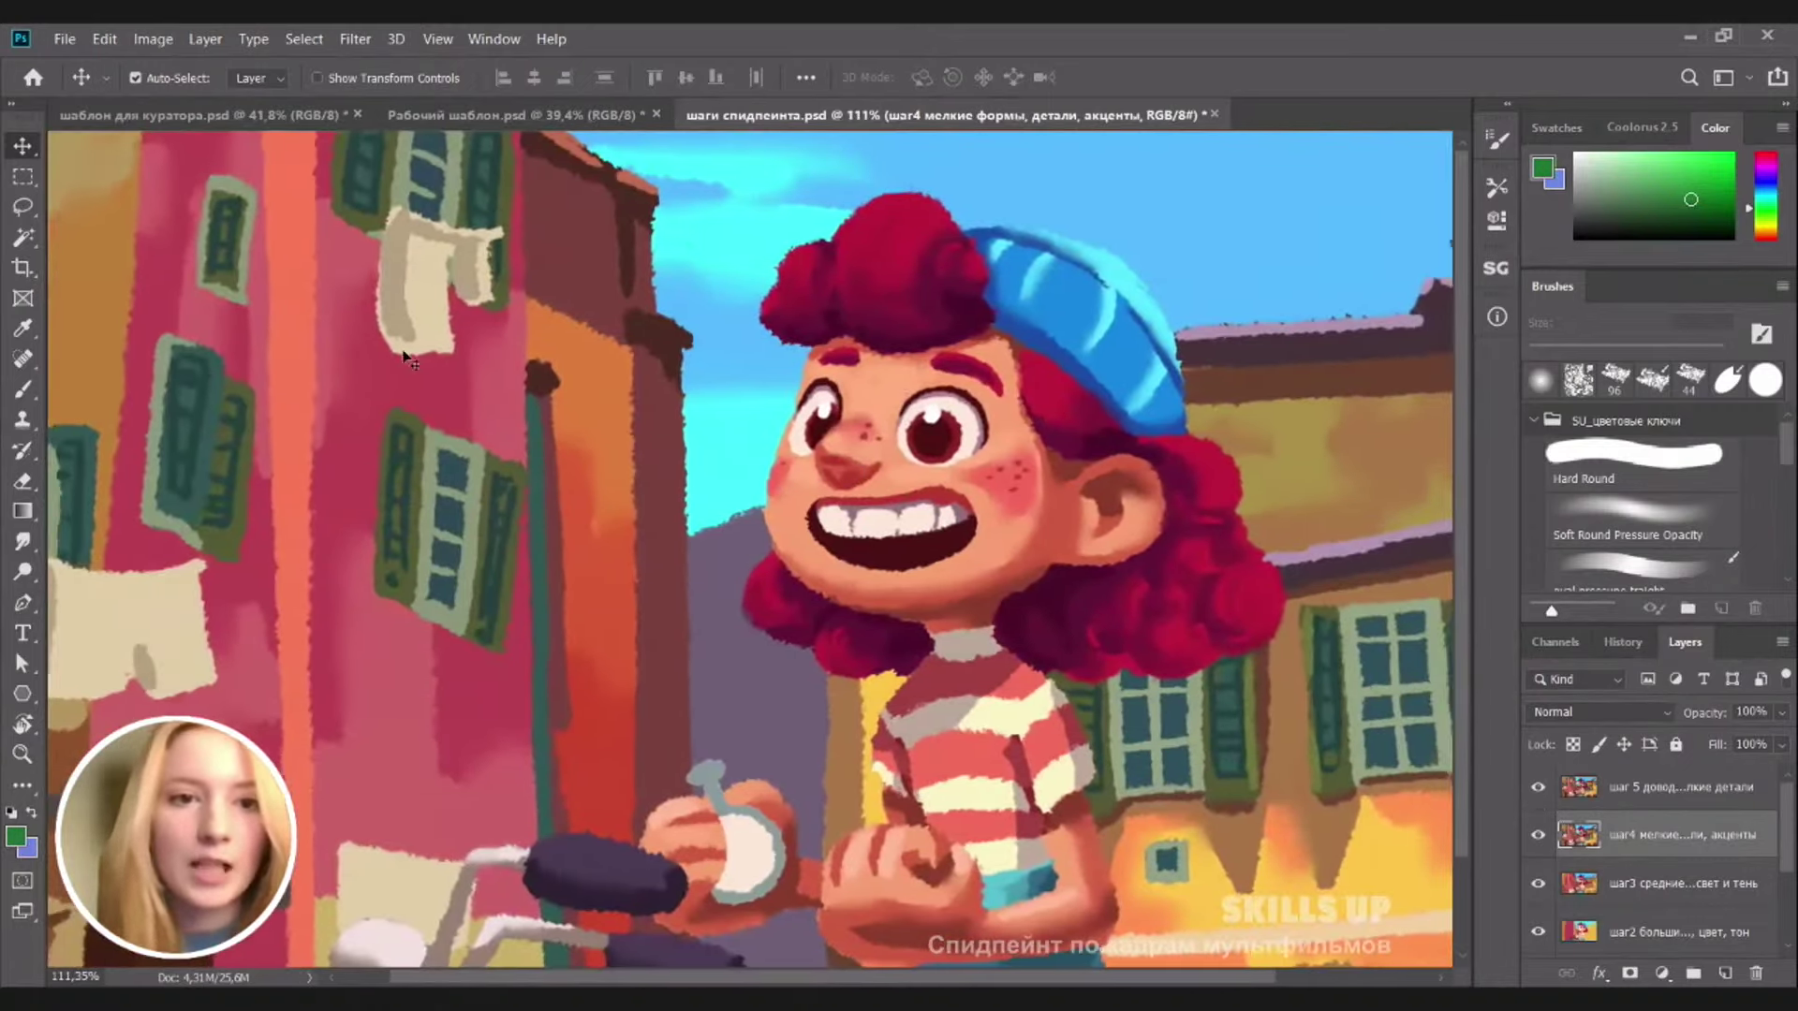
pyautogui.click(1542, 804)
pyautogui.click(1540, 805)
pyautogui.click(1539, 807)
pyautogui.click(1538, 809)
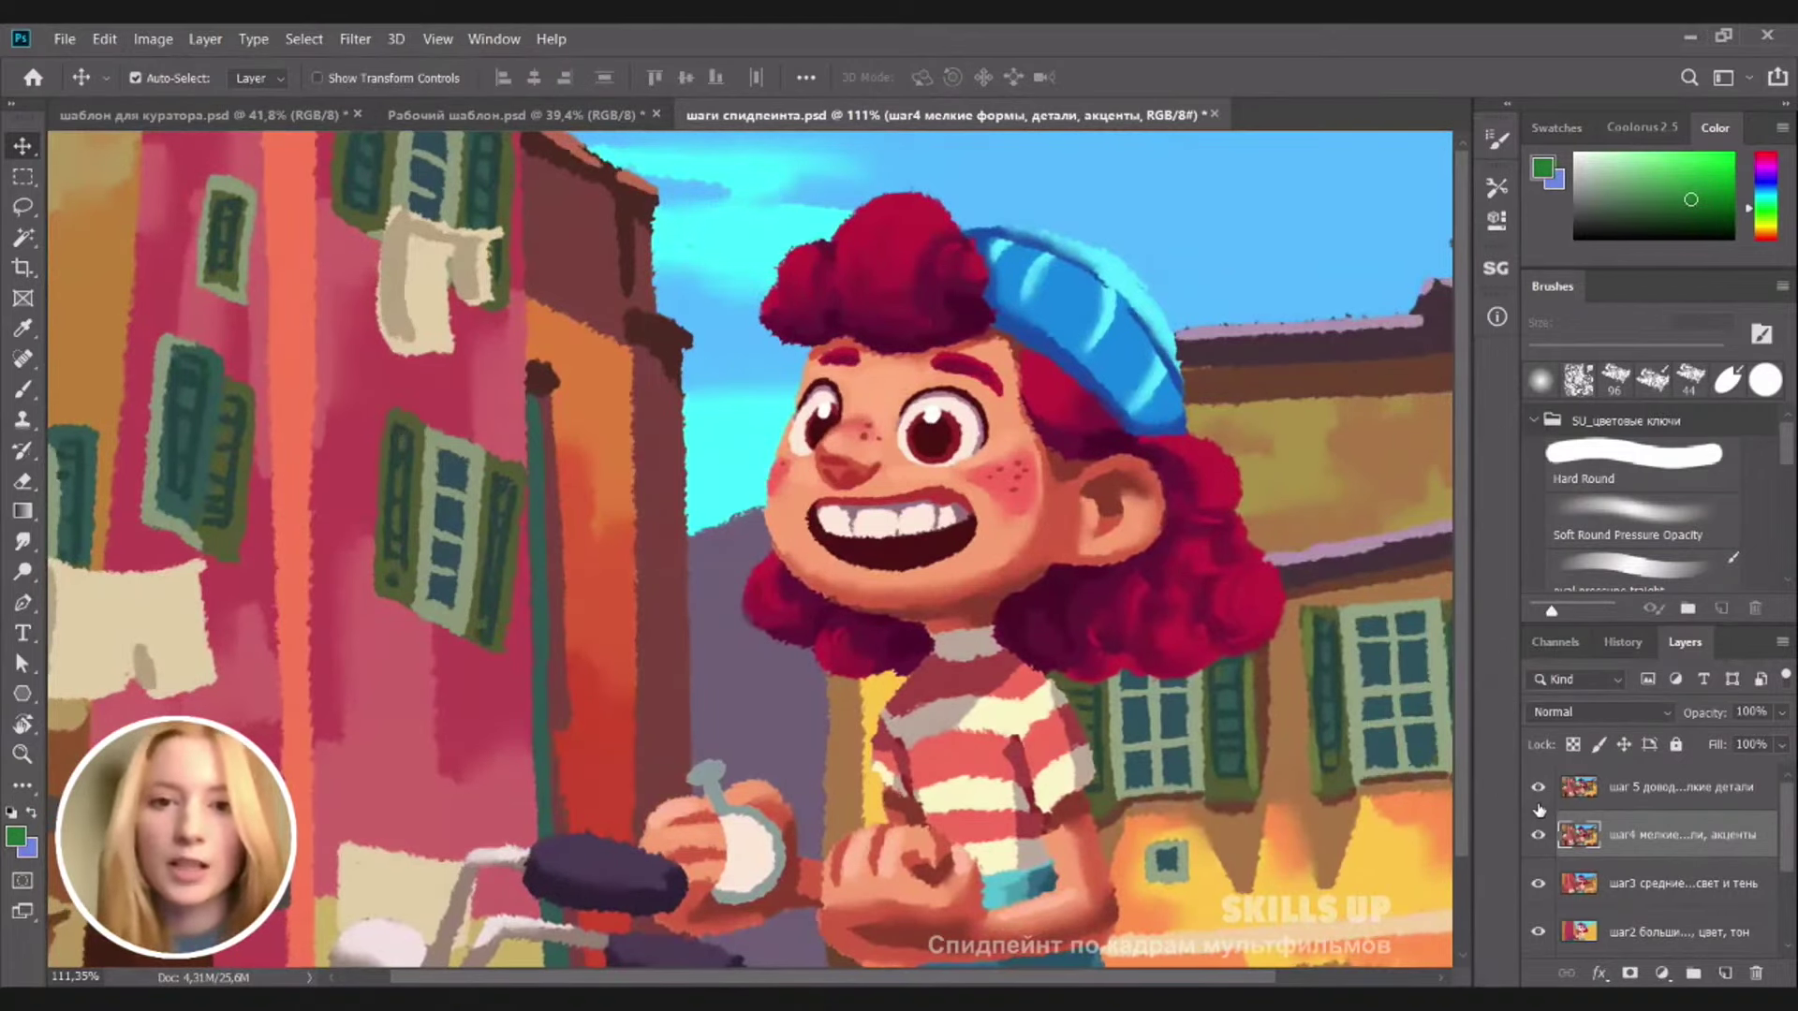
# Compare the character and face with the шаг 5 layer repeatedly hidden and shown at close range, leaving the layer shown
pyautogui.moveTo(1095, 678); pyautogui.dragTo(882, 578)
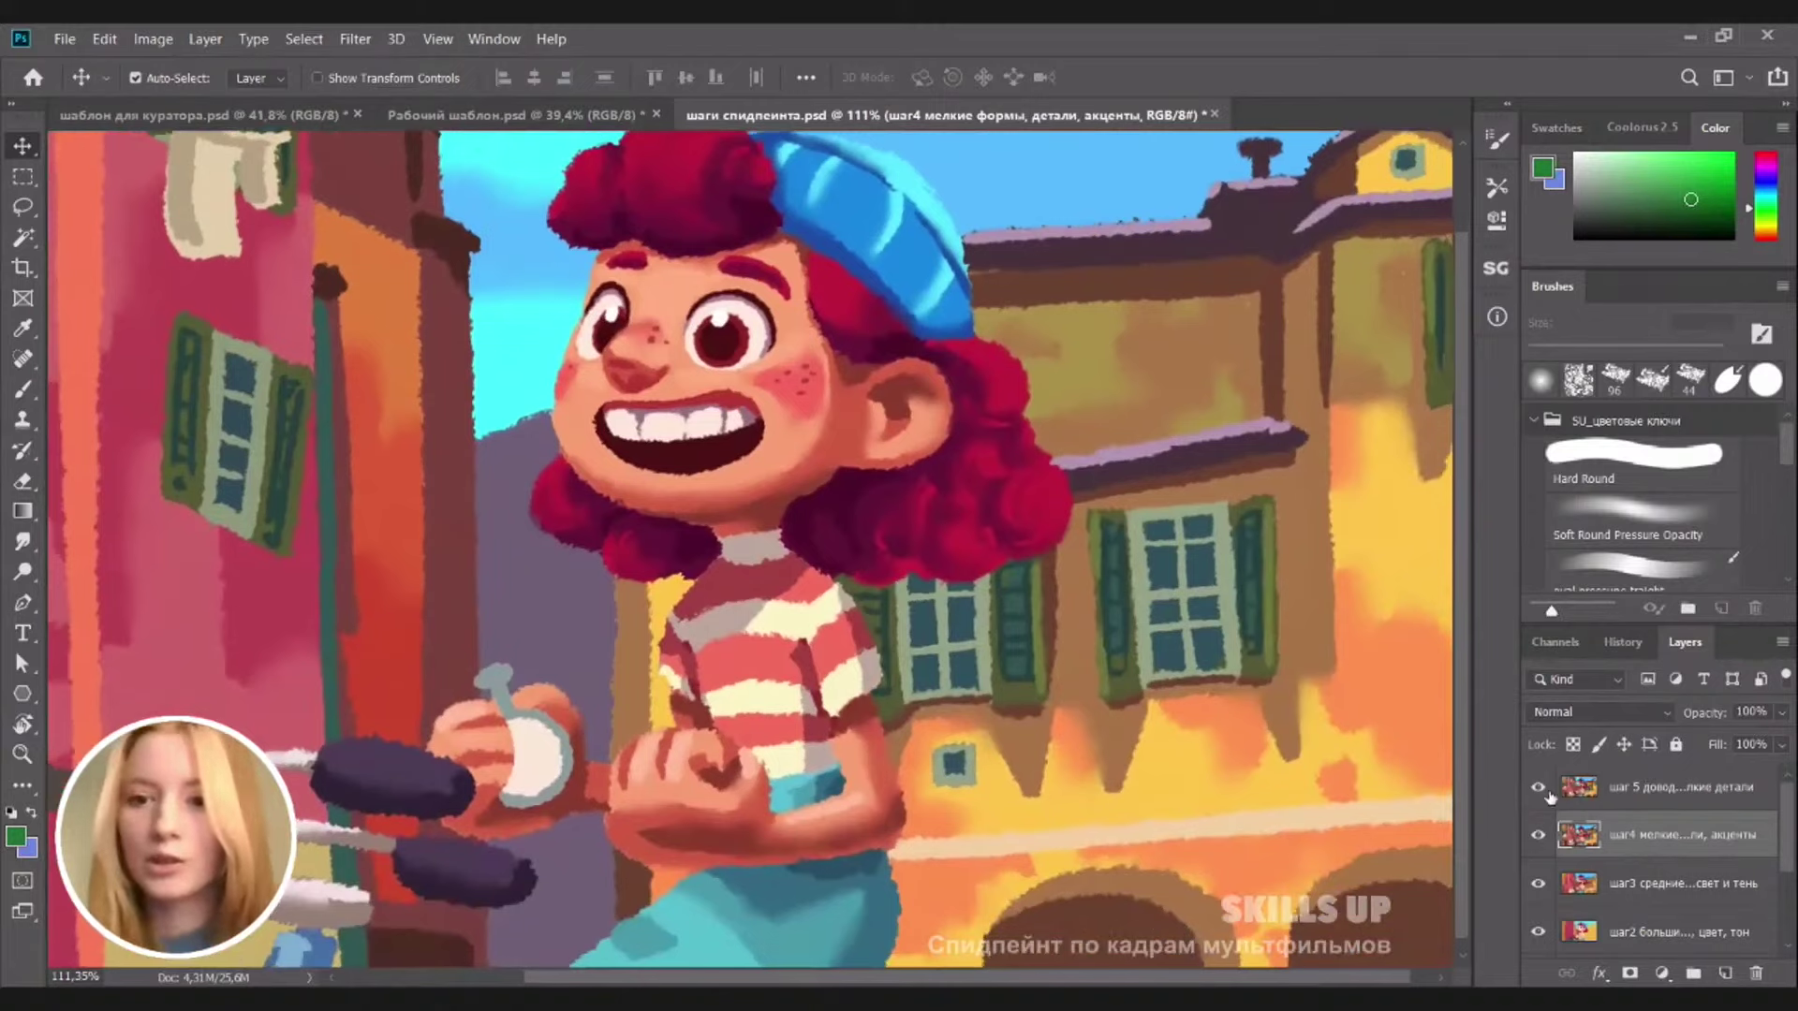
pyautogui.click(1536, 804)
pyautogui.moveTo(945, 476); pyautogui.dragTo(996, 465)
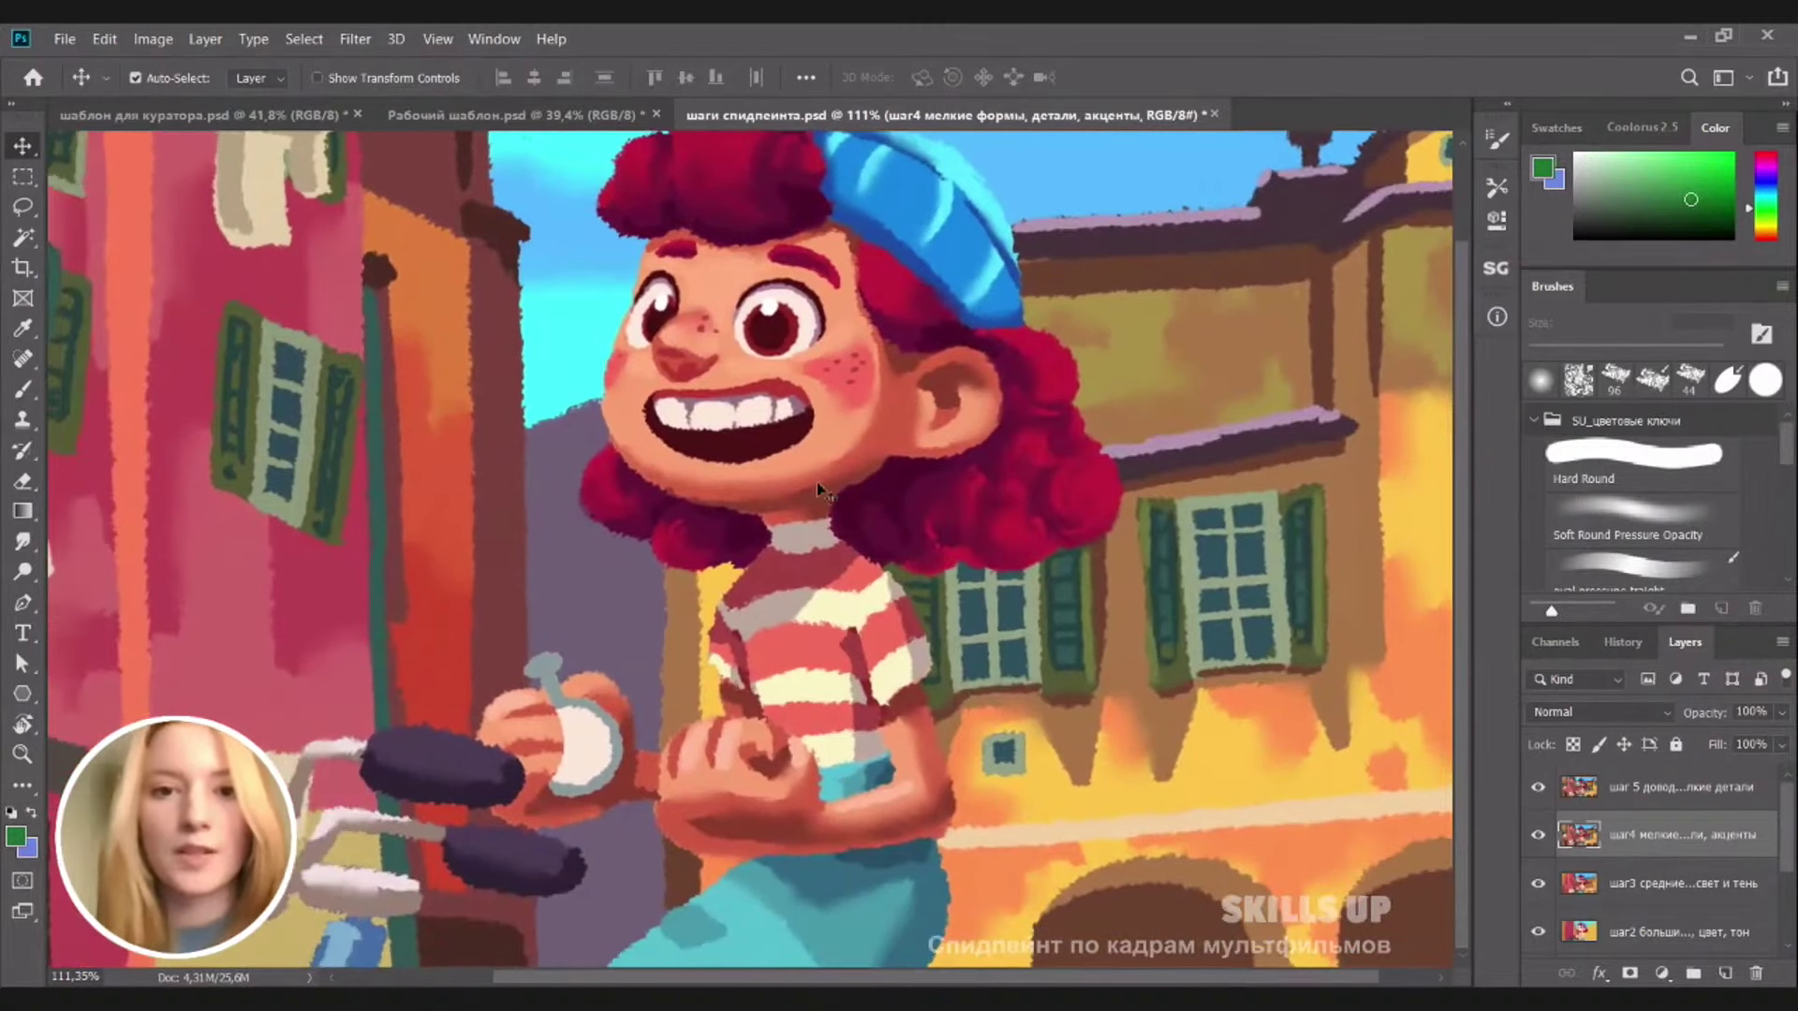
pyautogui.scroll(3, 870, 391)
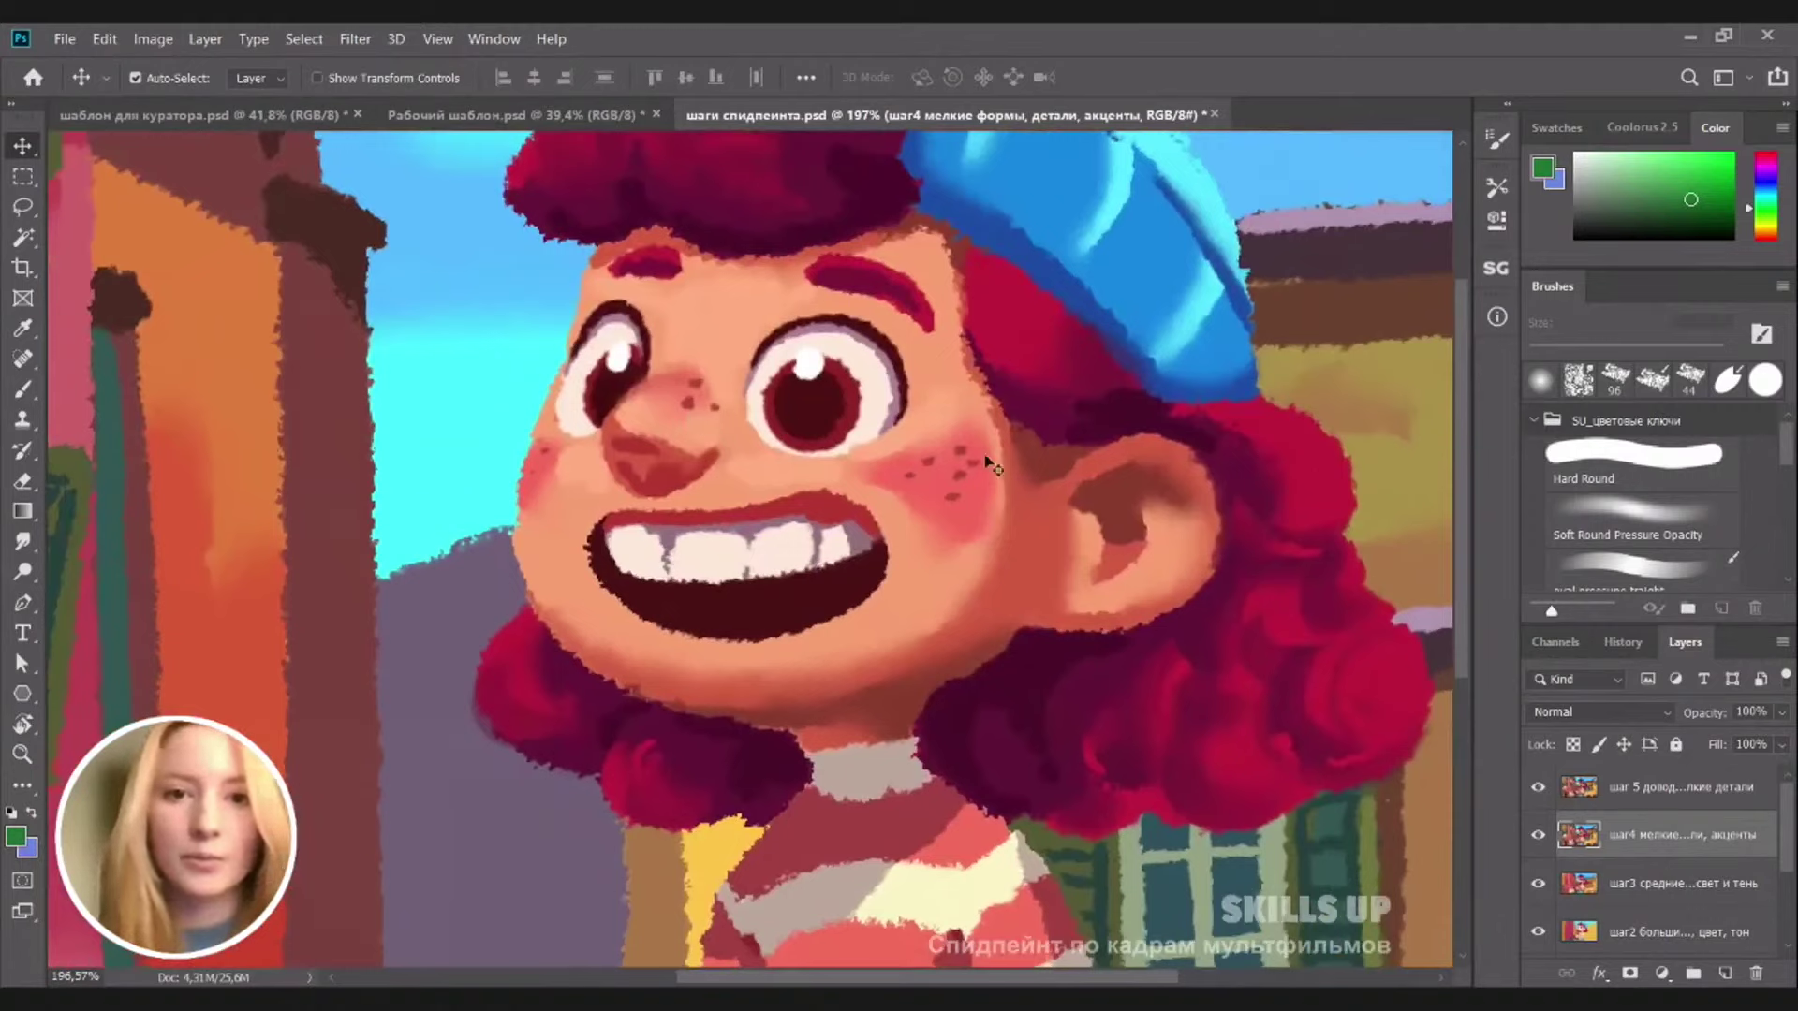
pyautogui.click(1536, 791)
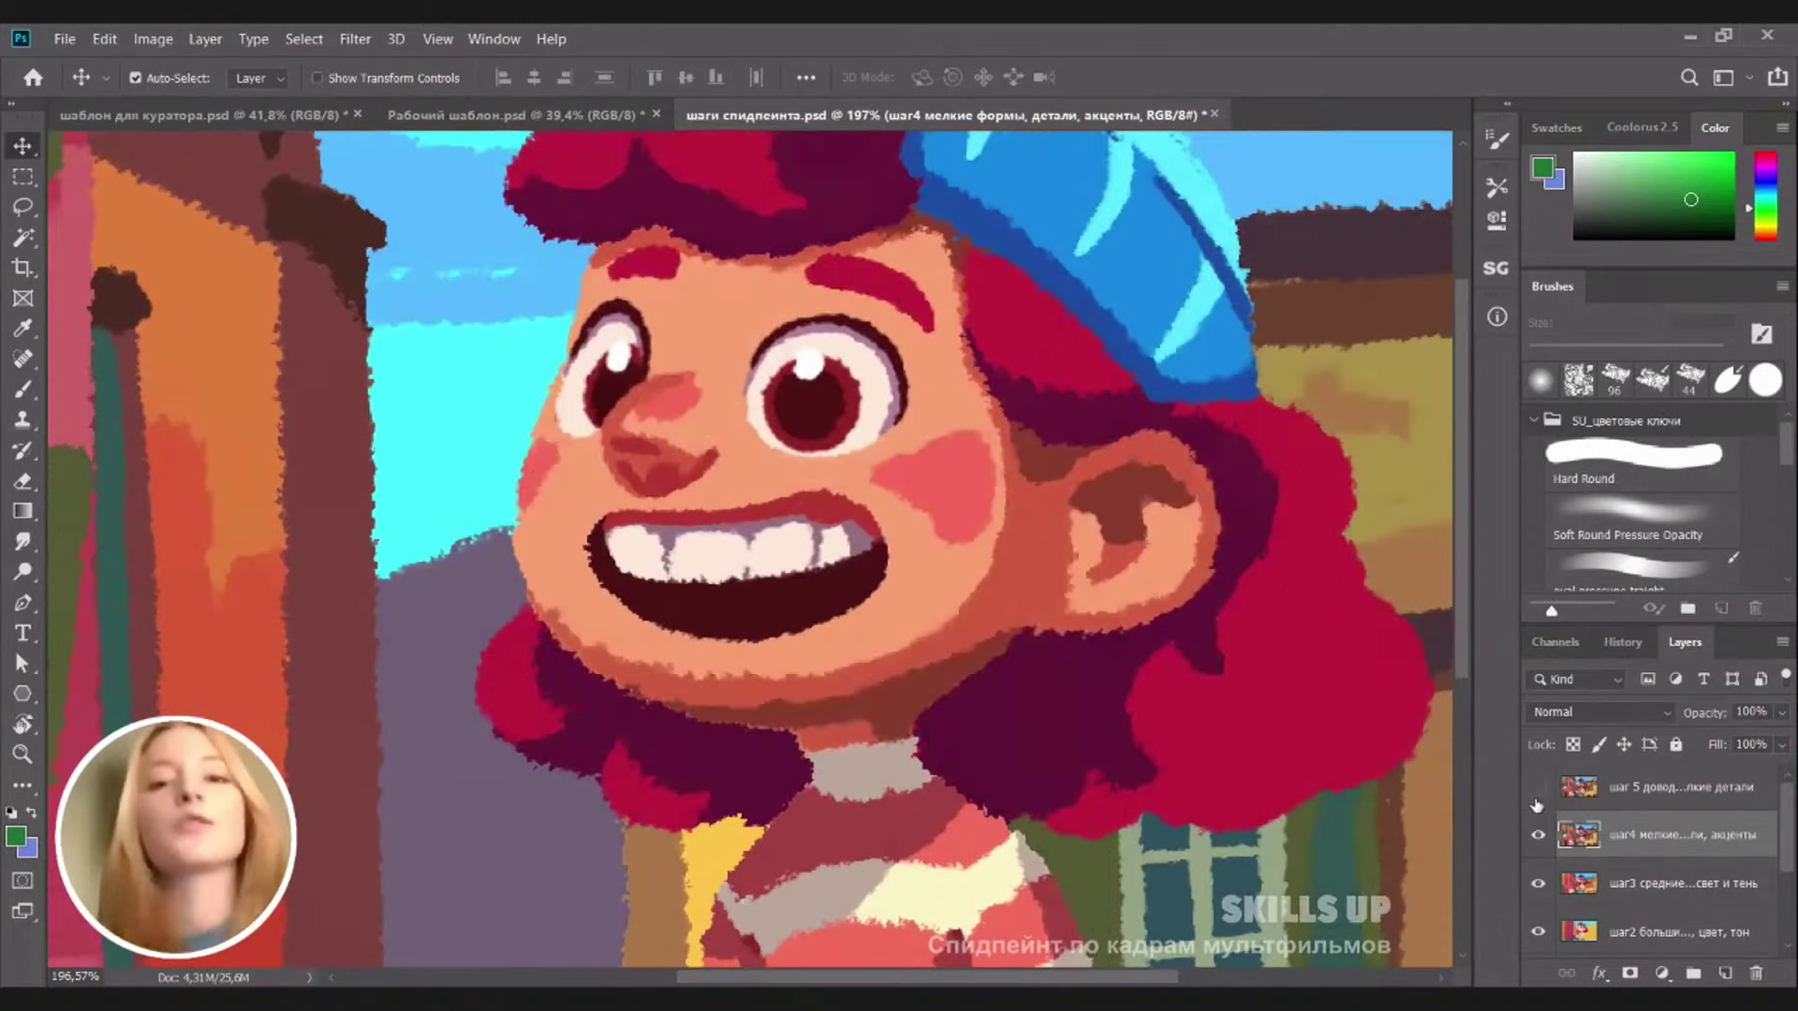
pyautogui.click(1537, 791)
pyautogui.click(1536, 788)
pyautogui.click(1537, 787)
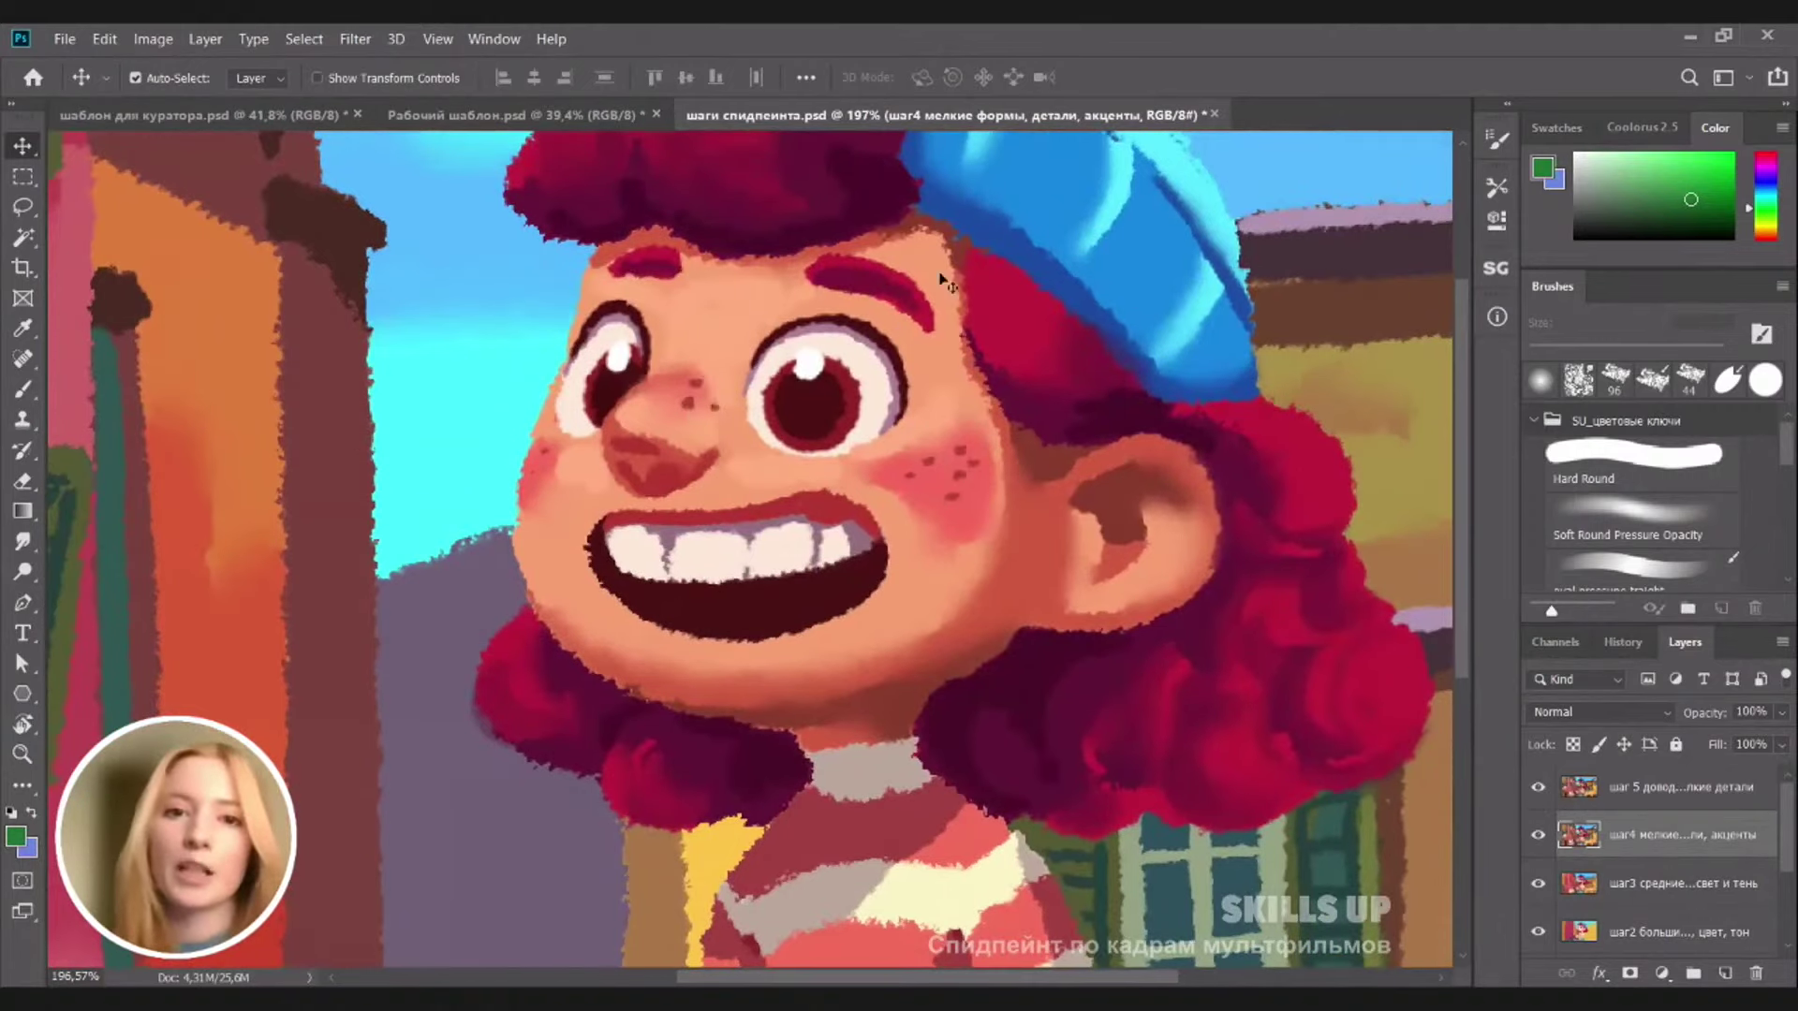
pyautogui.moveTo(962, 423); pyautogui.dragTo(875, 423)
pyautogui.moveTo(1251, 557); pyautogui.dragTo(1110, 560)
pyautogui.click(1545, 796)
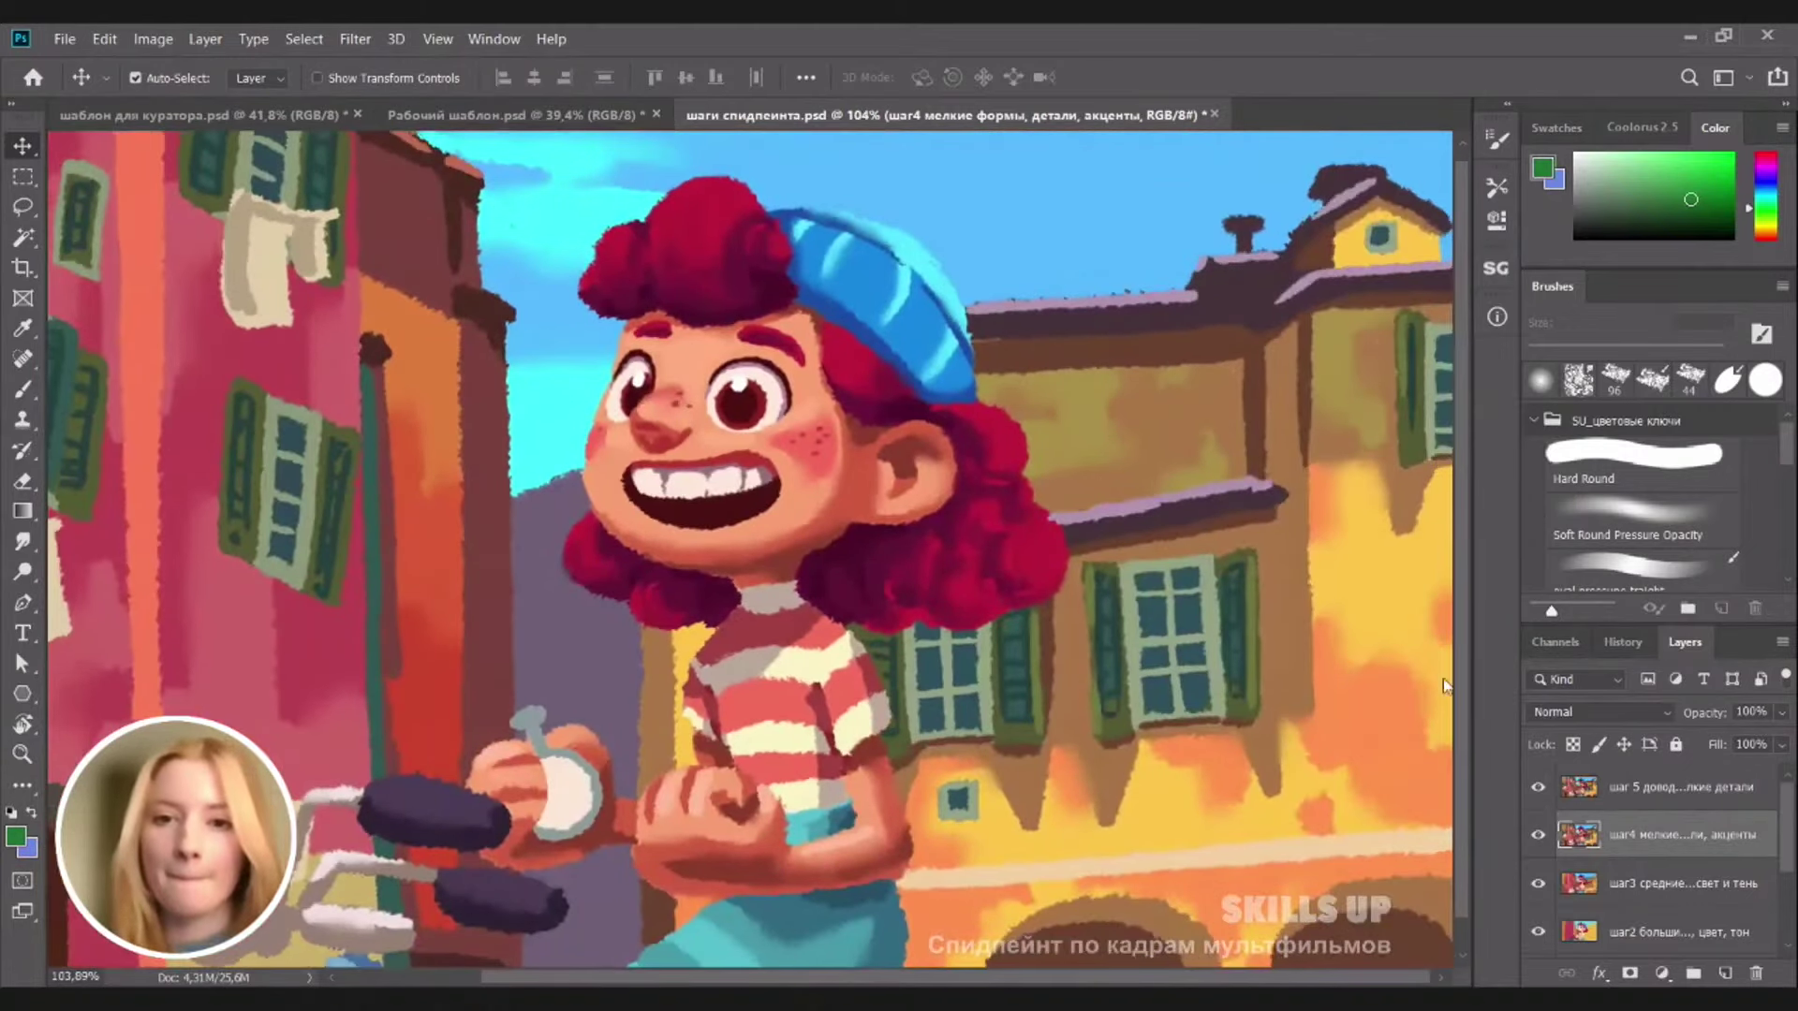
# Compare the whole painting with and without the шаг 5 layer, ending with the layer shown
pyautogui.moveTo(416, 473); pyautogui.dragTo(632, 493)
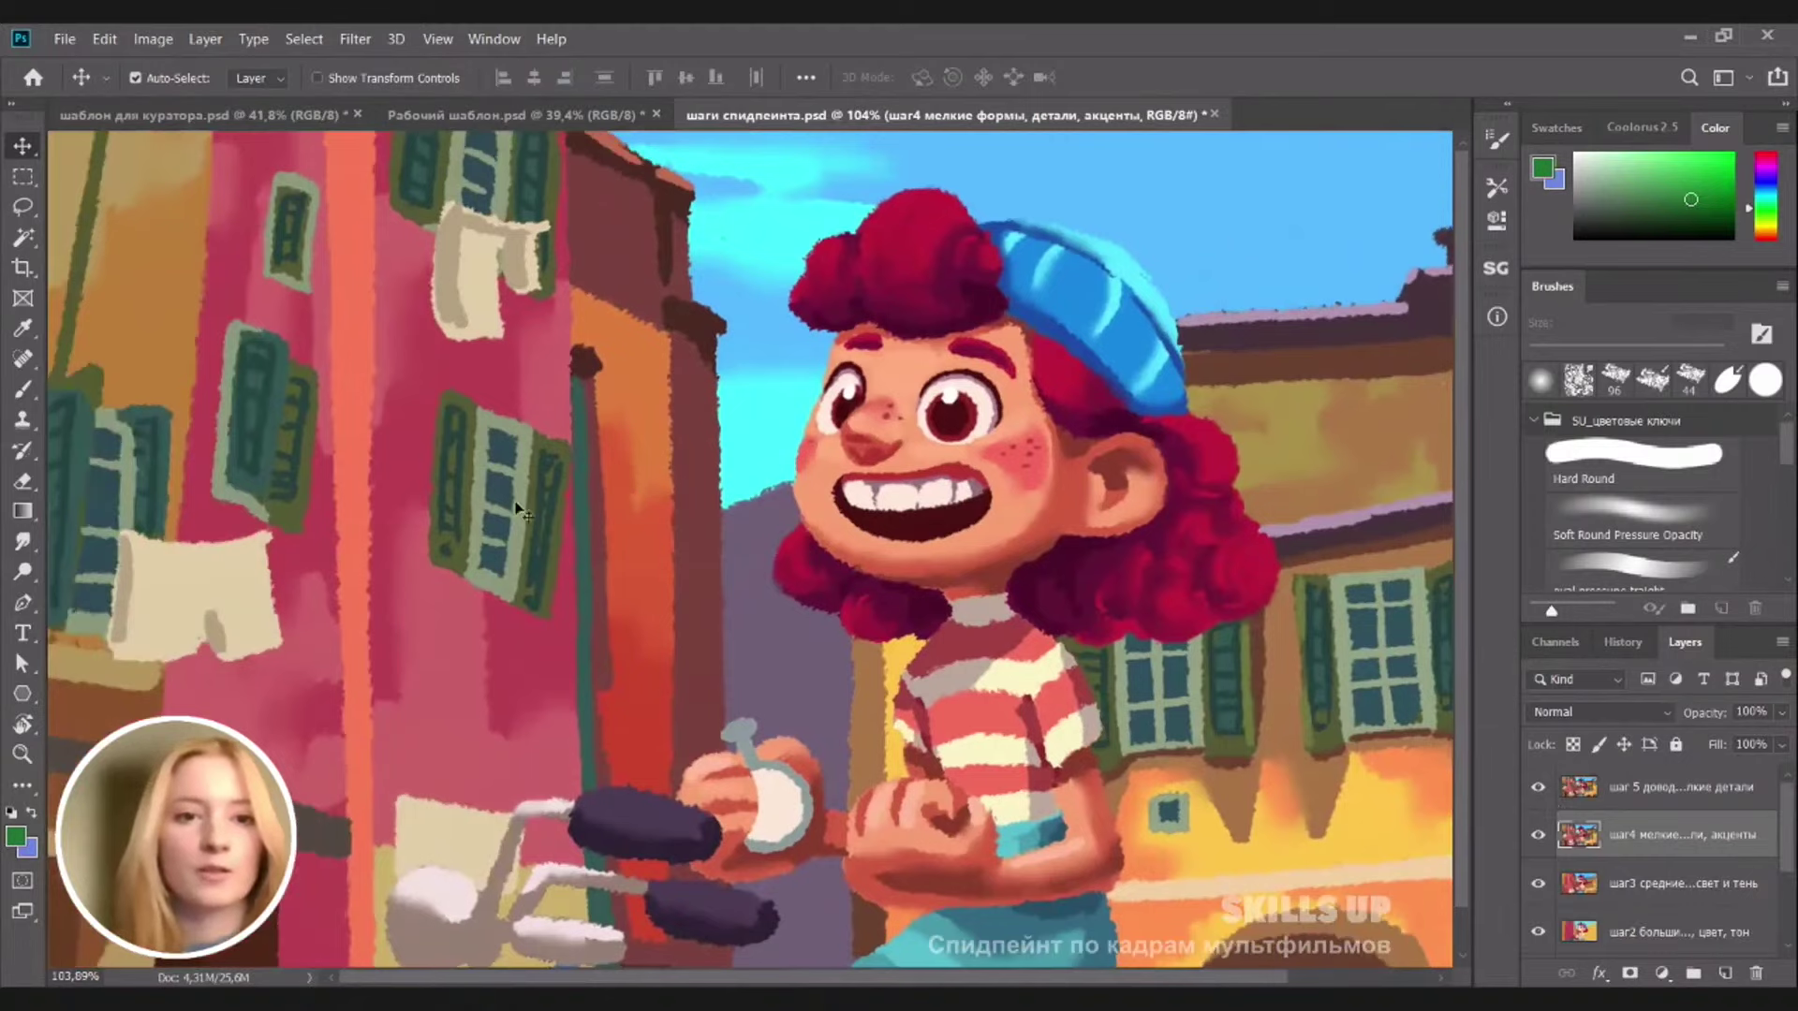
pyautogui.moveTo(795, 561); pyautogui.dragTo(730, 564)
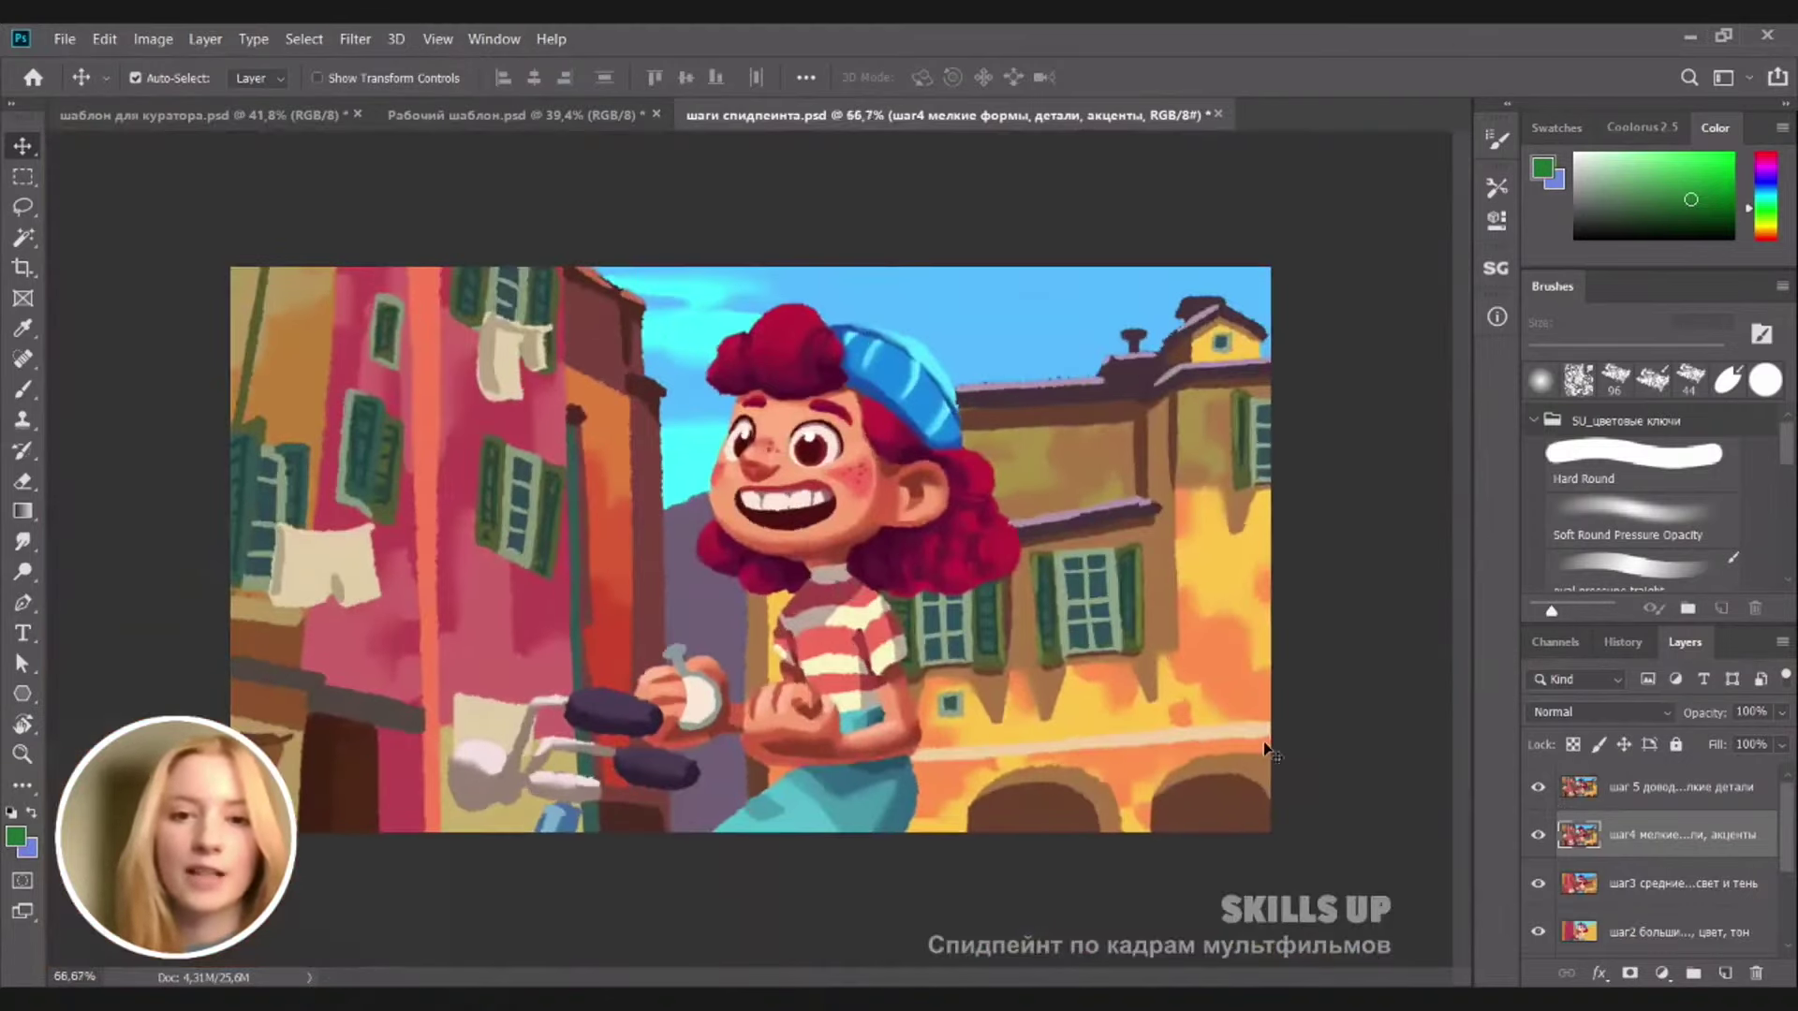
pyautogui.click(1538, 788)
pyautogui.click(1537, 788)
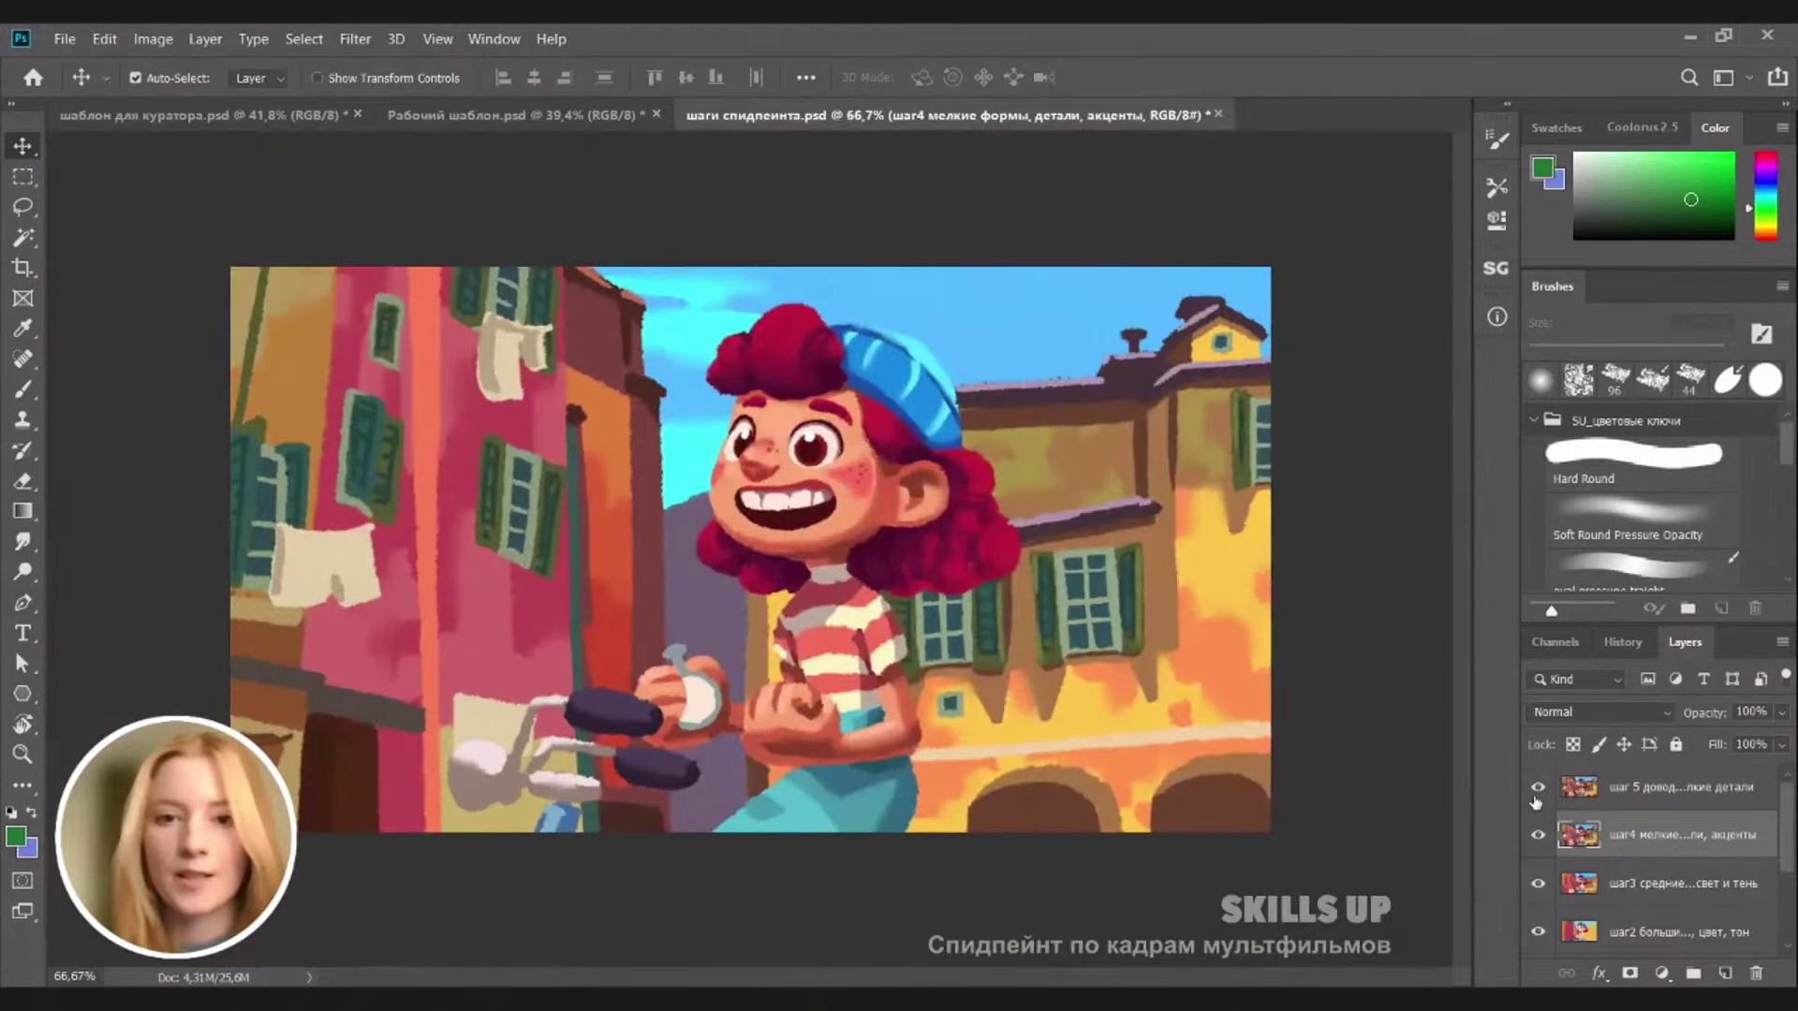
pyautogui.click(1537, 788)
pyautogui.click(1537, 788)
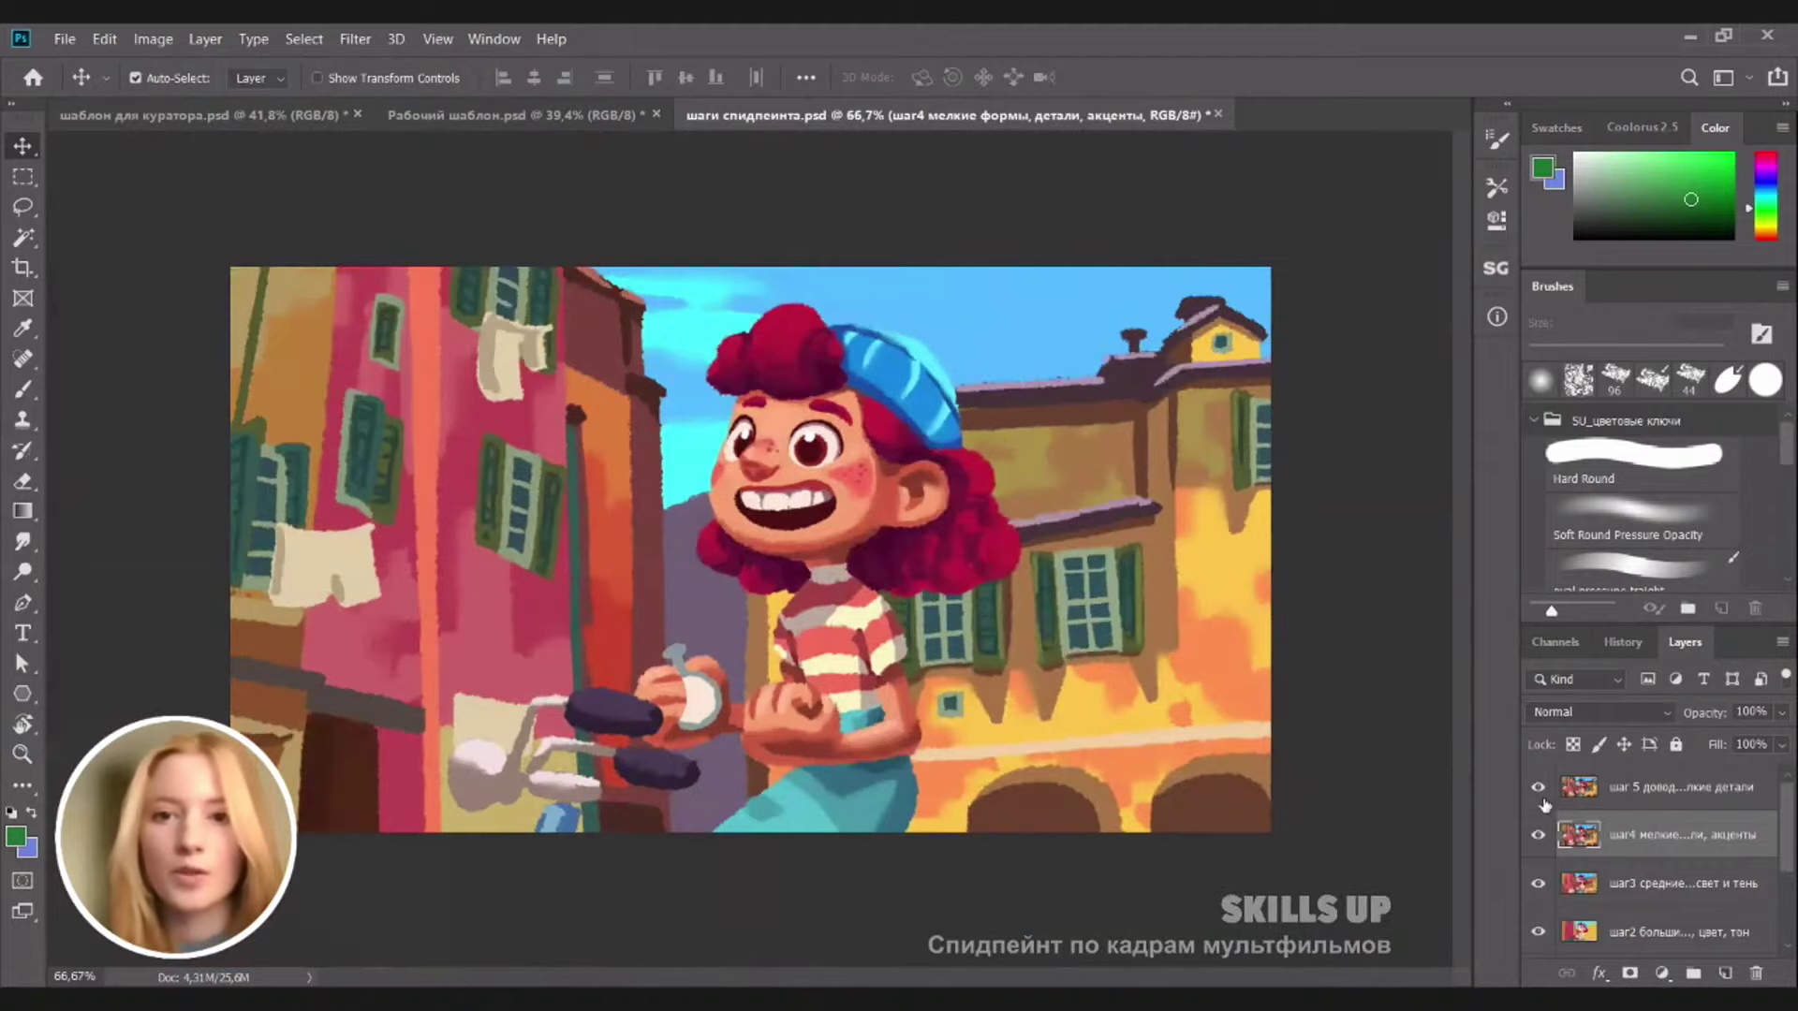
# Look at the Рабочий шаблон document, and switch to шаблон для куратора with its whole layout in view
pyautogui.click(485, 117)
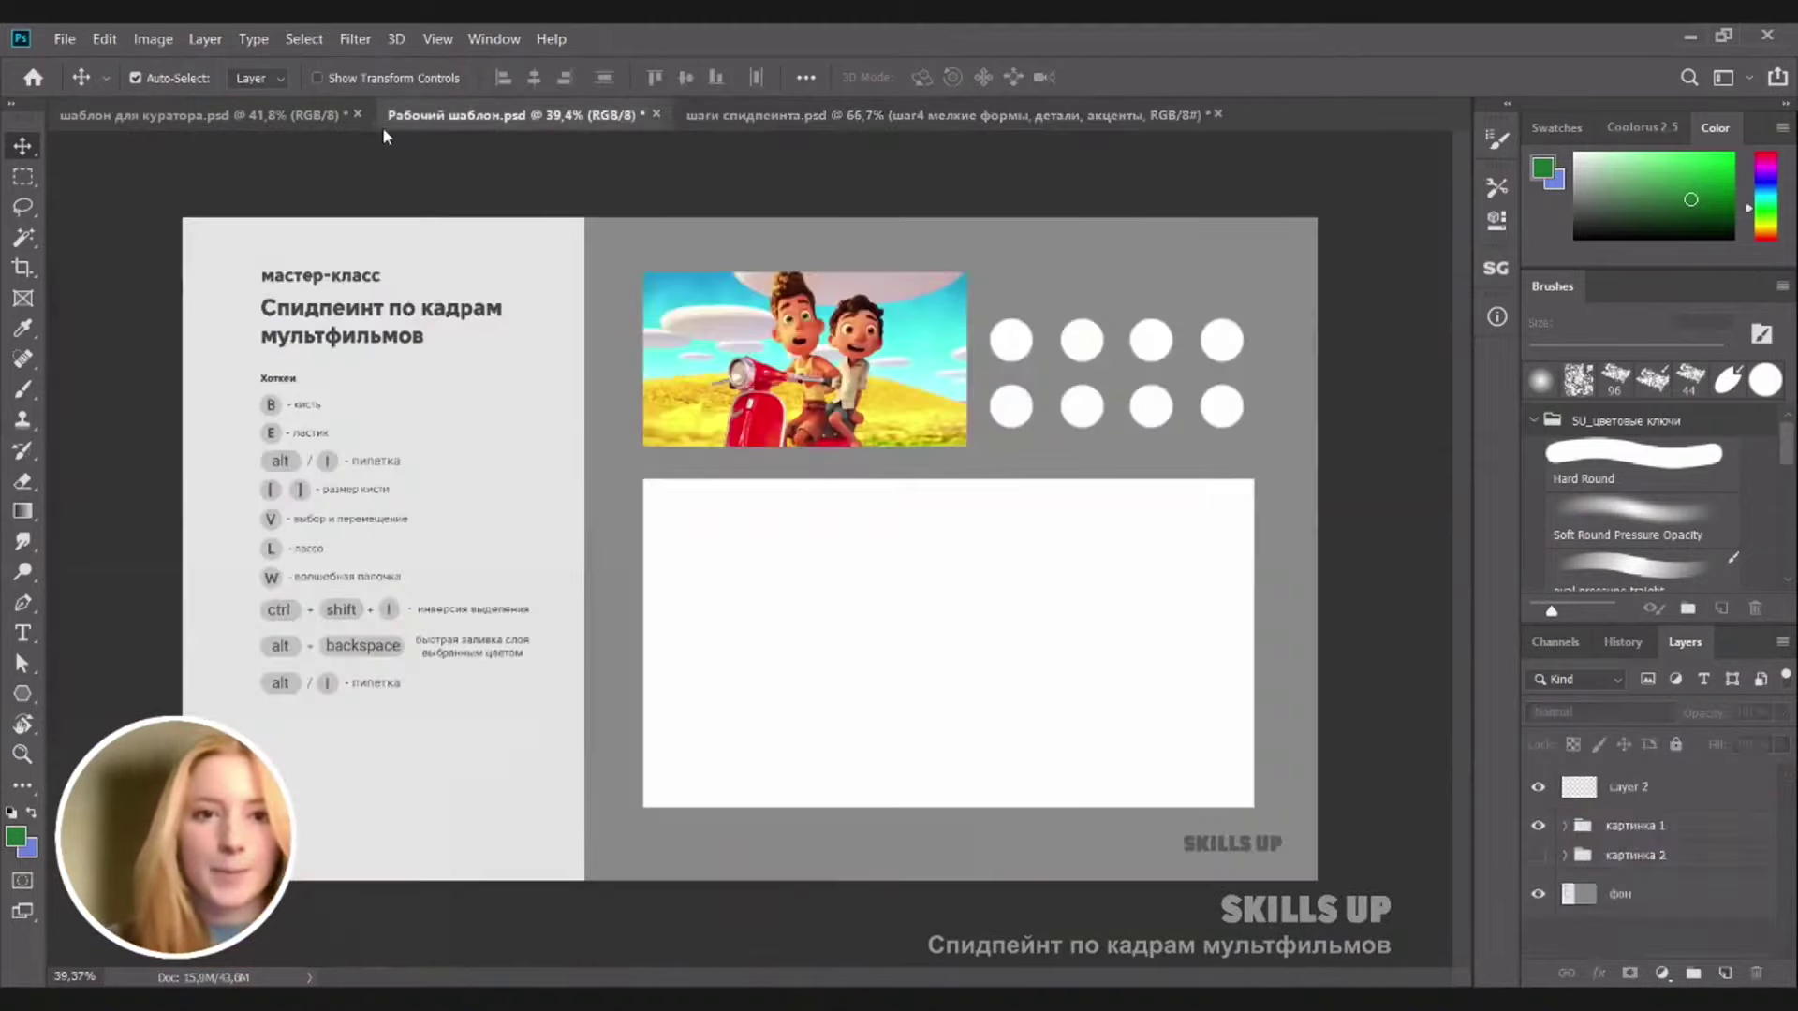
pyautogui.click(301, 116)
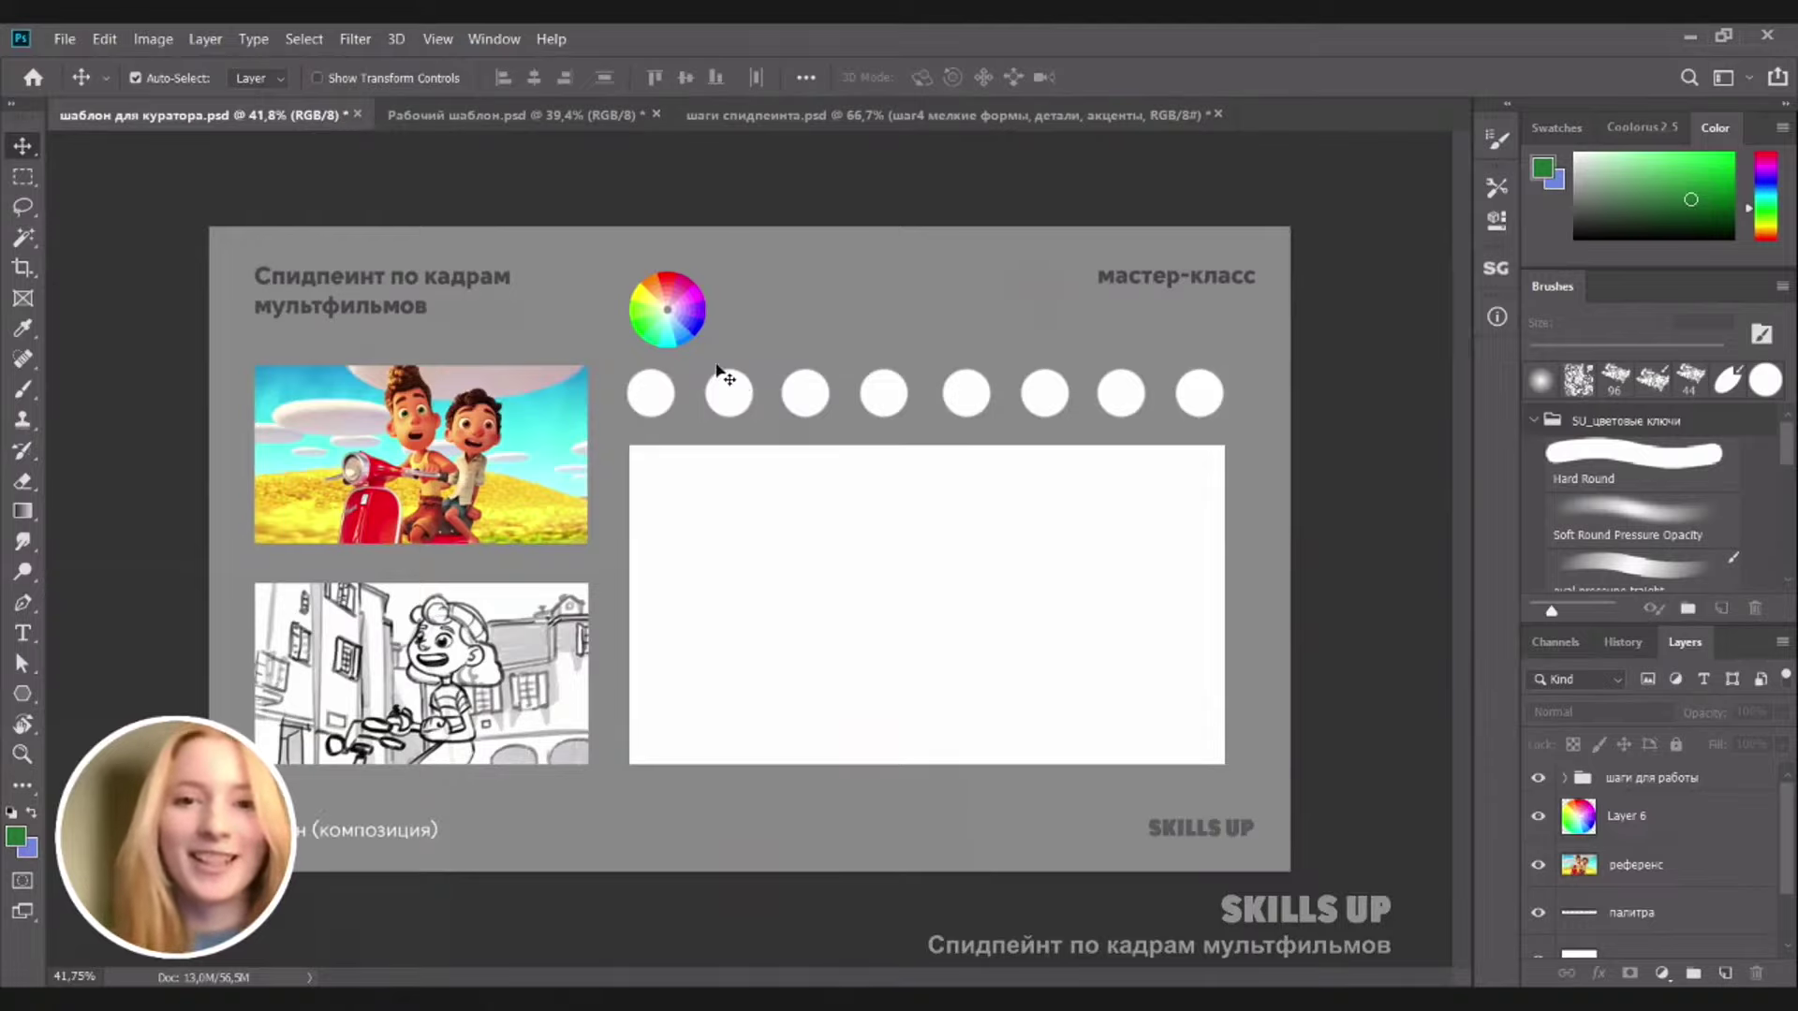
pyautogui.moveTo(637, 401); pyautogui.dragTo(674, 402)
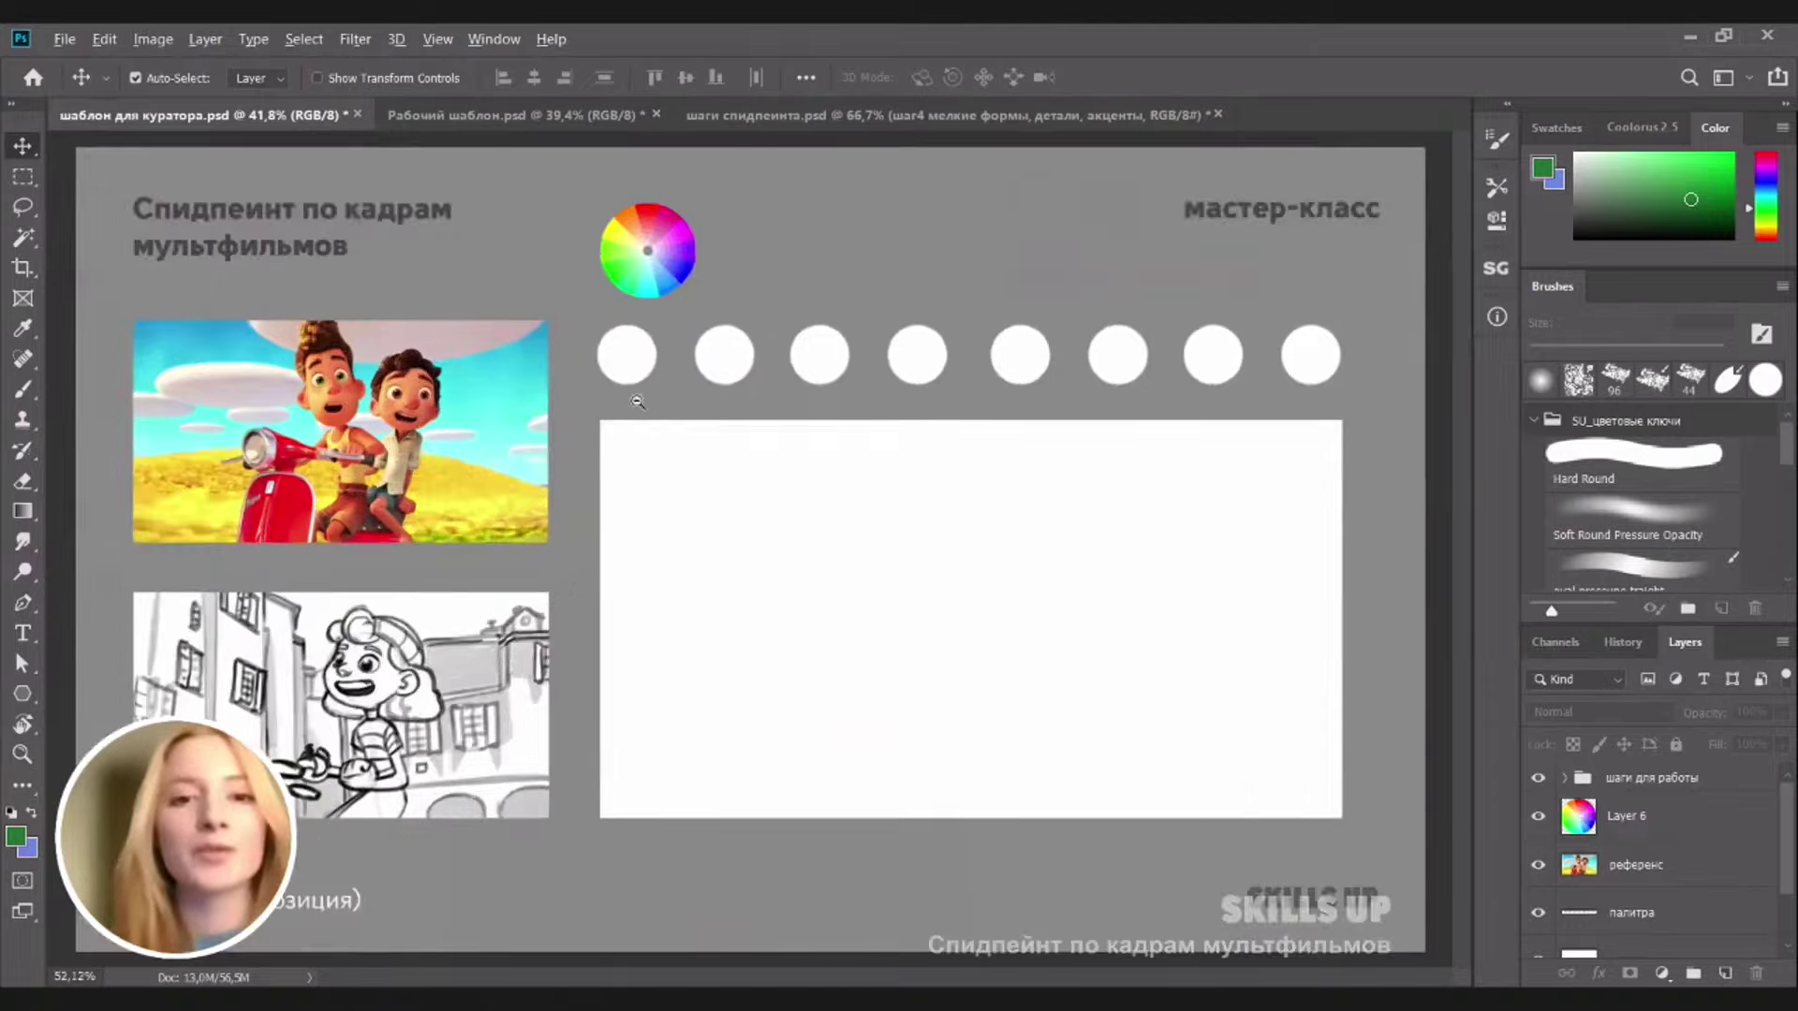
pyautogui.scroll(-1, 646, 405)
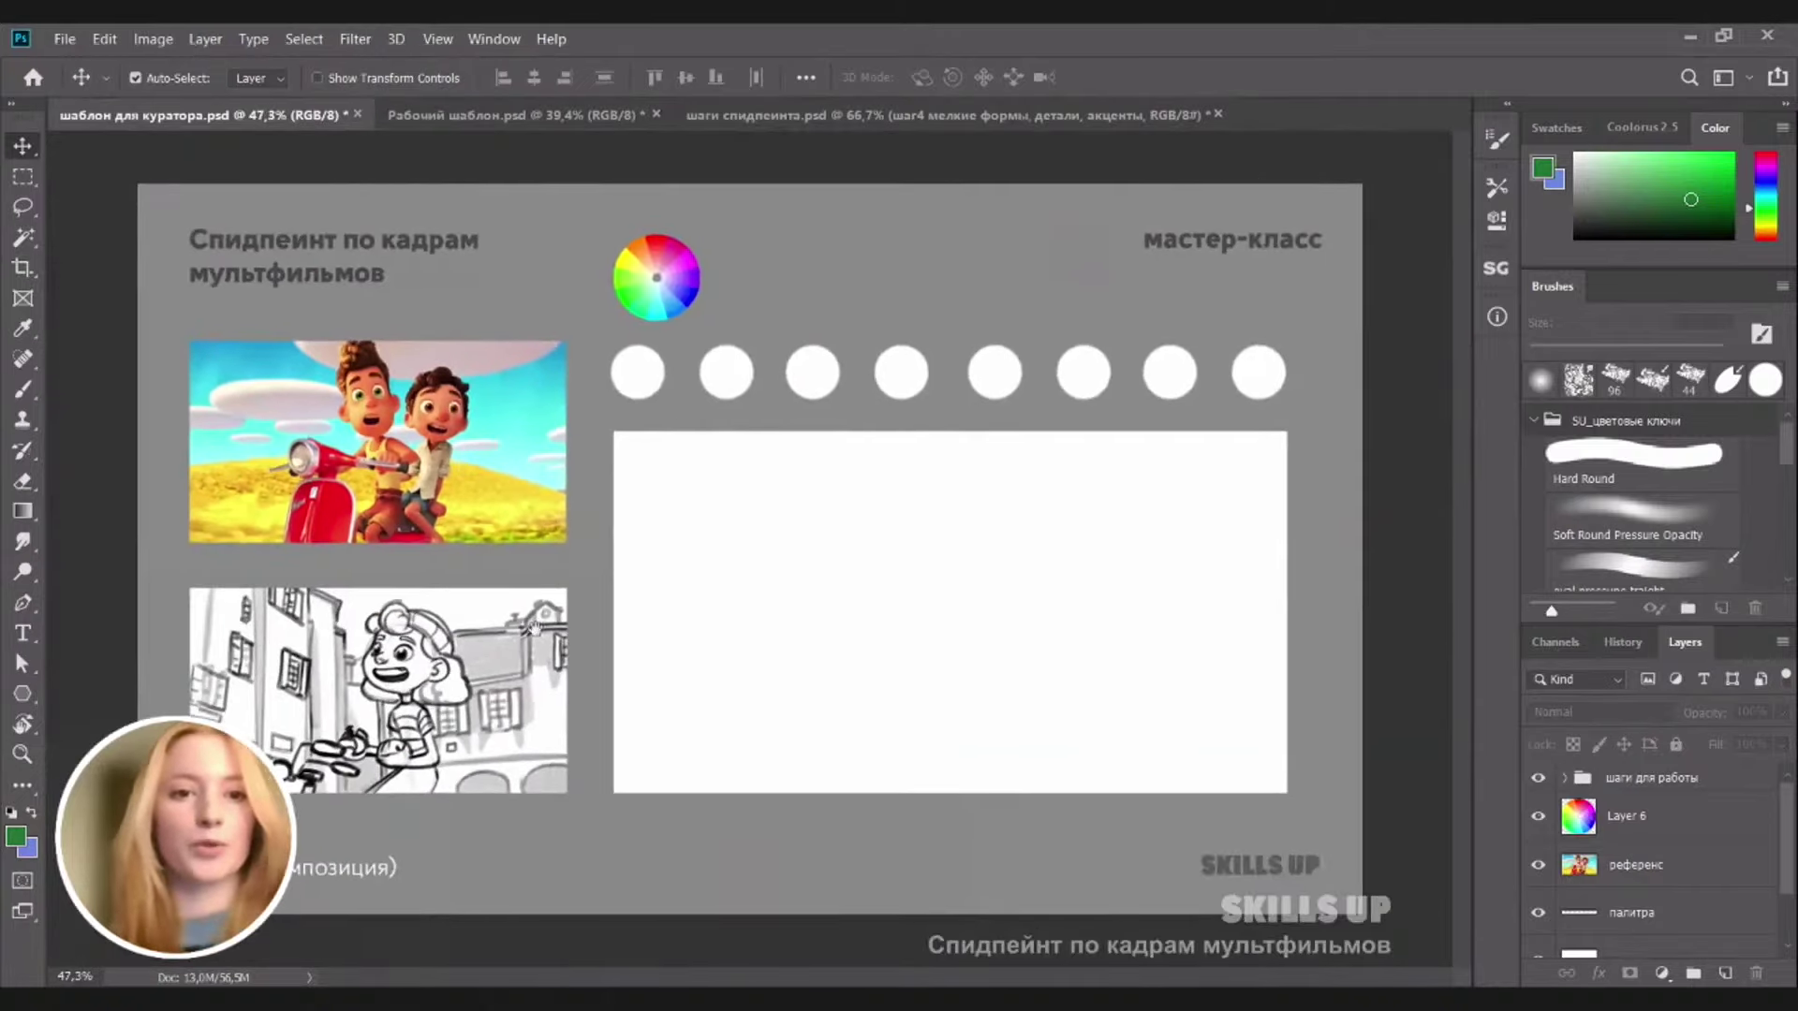
pyautogui.scroll(-2, 531, 627)
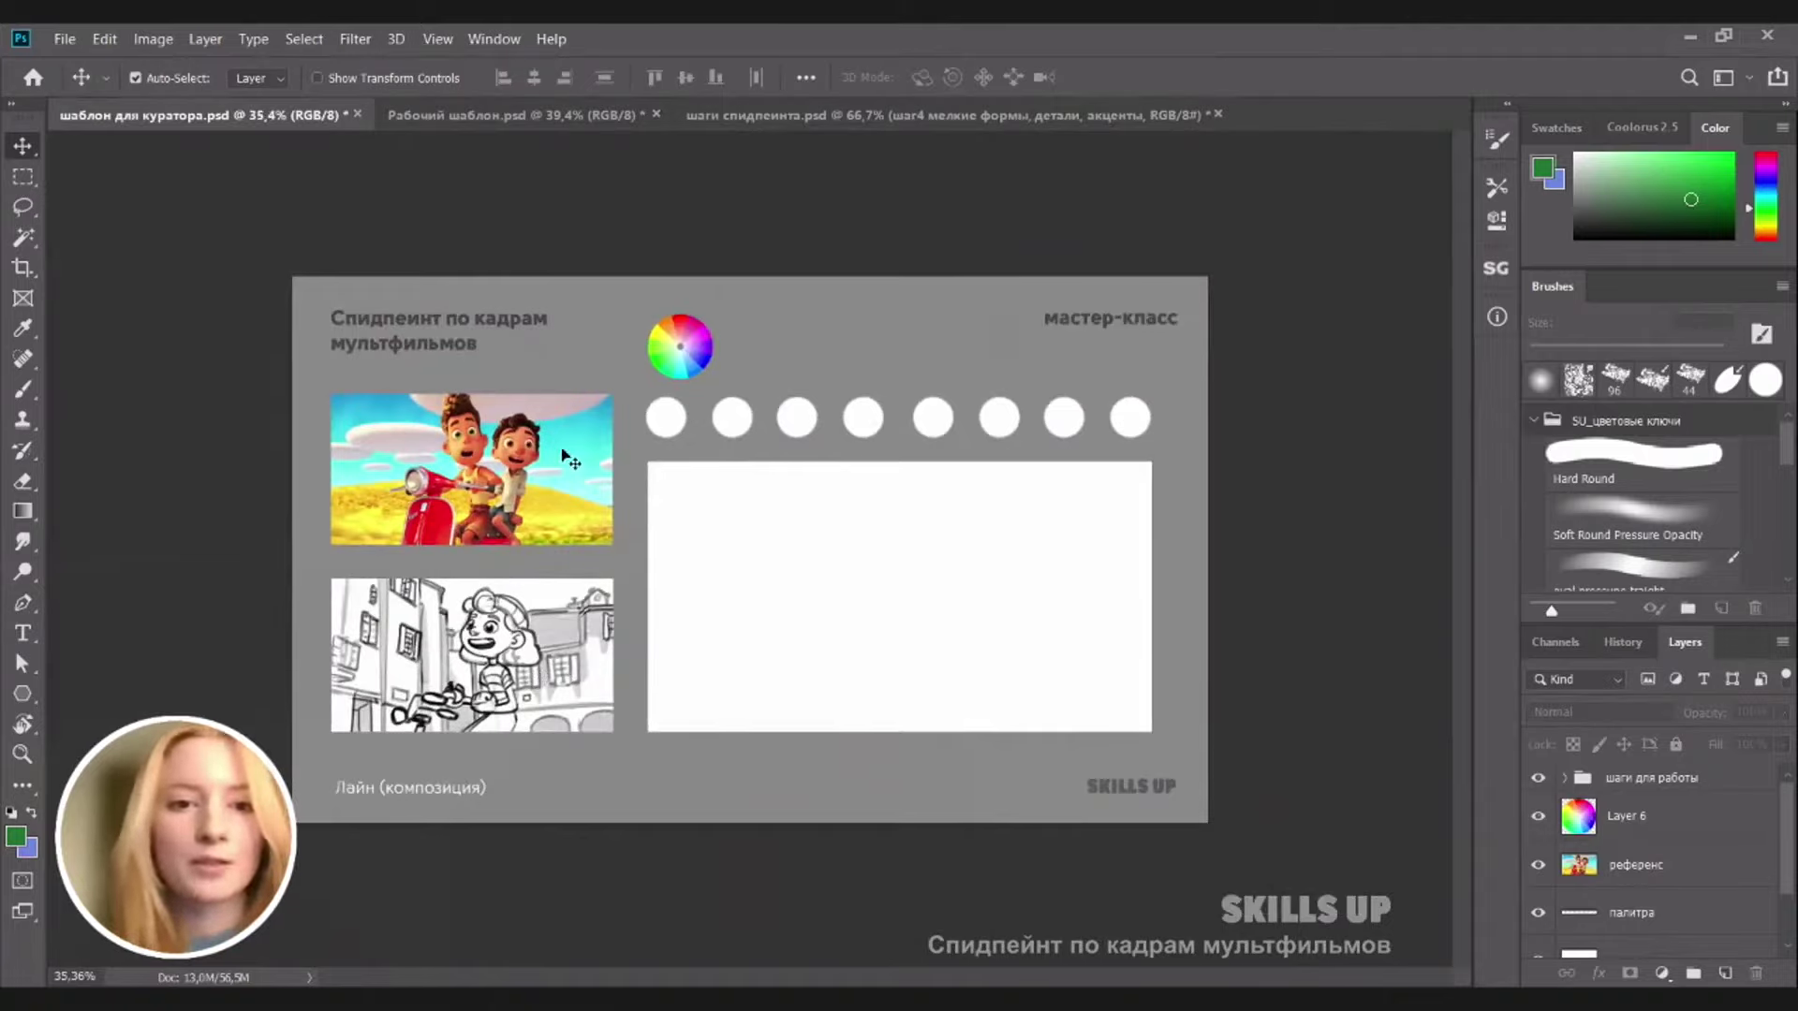
# Add a new layer above the color wheel layer, clip it to the wheel, and choose the Hard Round brush
pyautogui.click(708, 334)
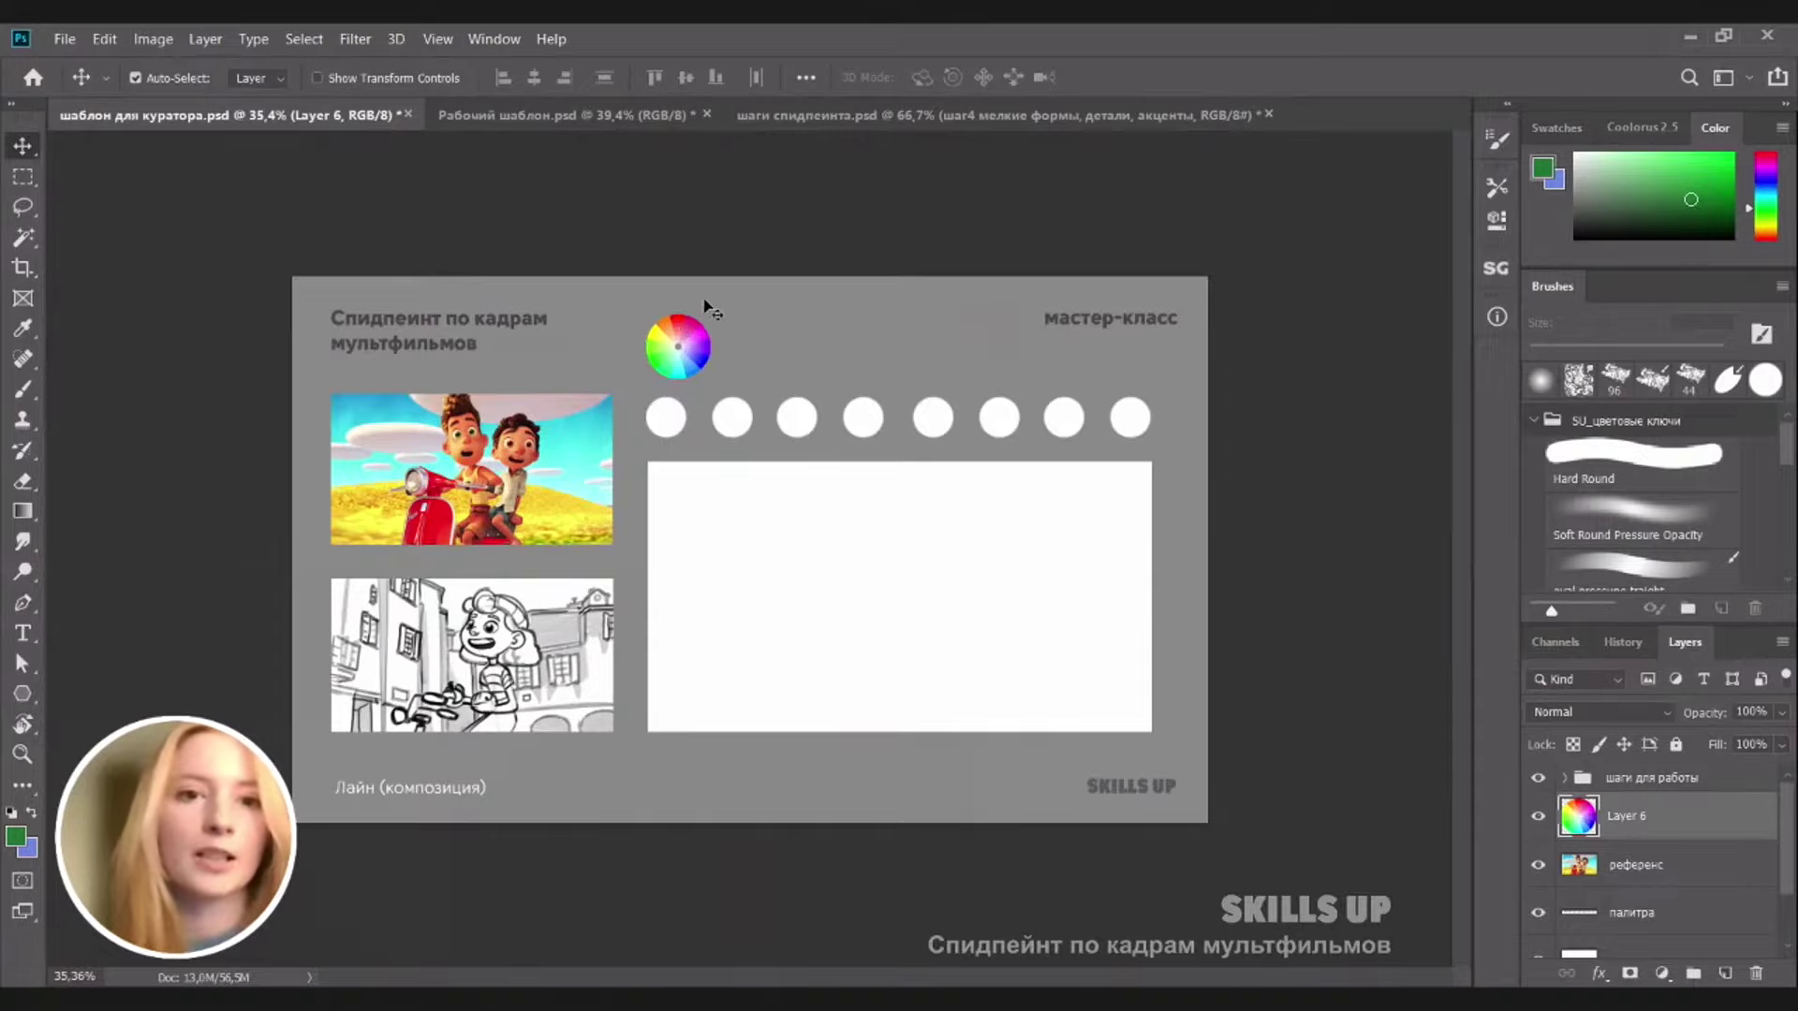
pyautogui.moveTo(675, 339); pyautogui.dragTo(681, 339)
pyautogui.click(1724, 973)
pyautogui.keyDown('alt'); pyautogui.click(1650, 840); pyautogui.keyUp('alt')
pyautogui.click(1632, 464)
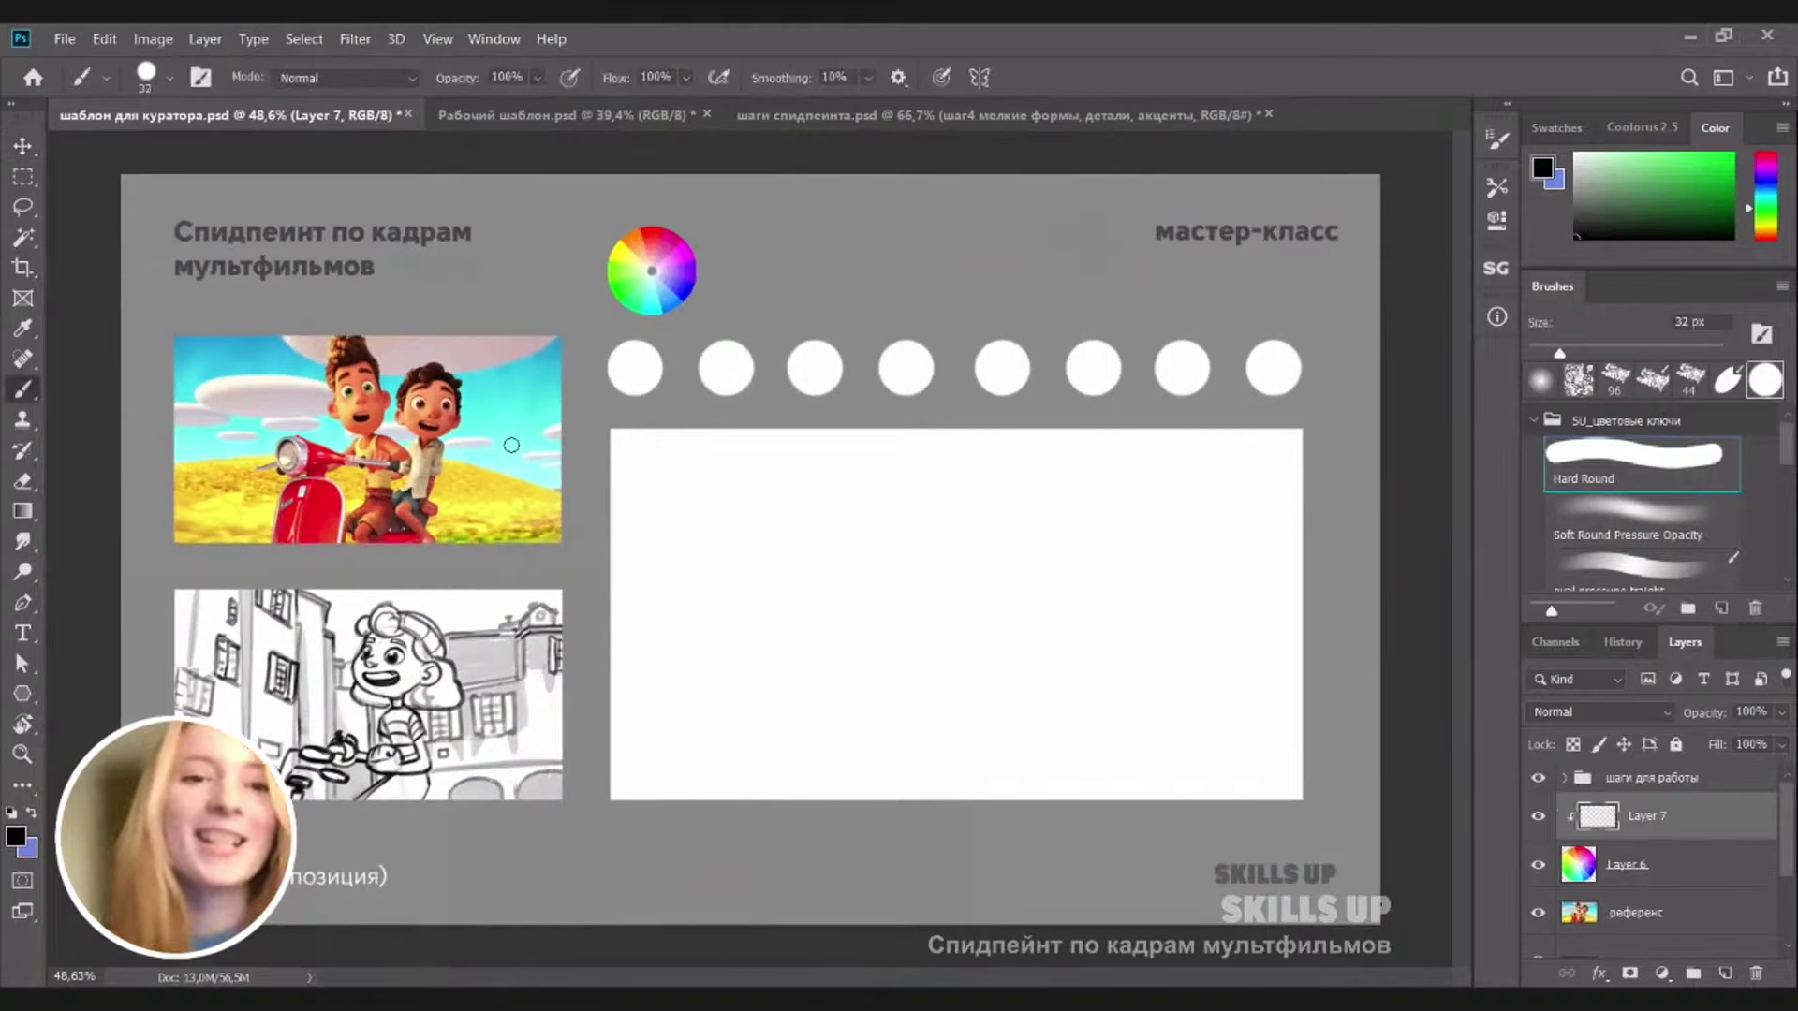
# Sample the turquoise of the sky in the reference frame with the Eyedropper and return to the Brush tool
pyautogui.press('i')
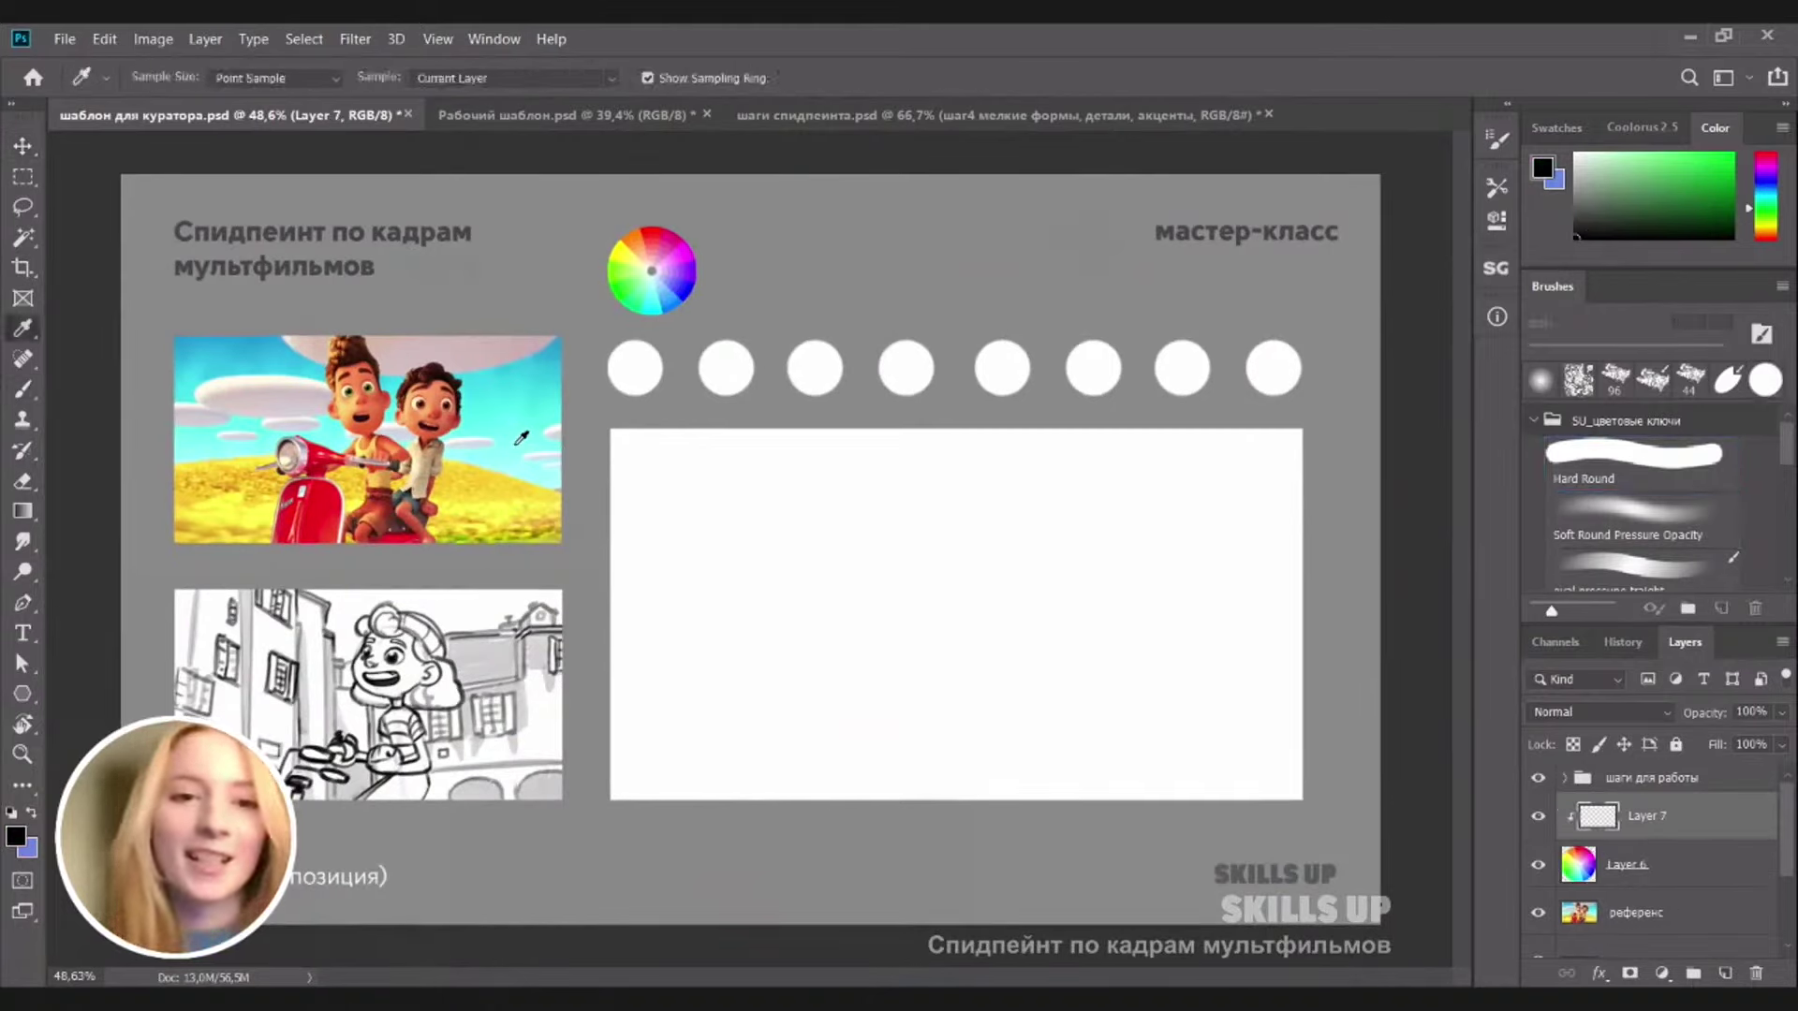
pyautogui.click(520, 443)
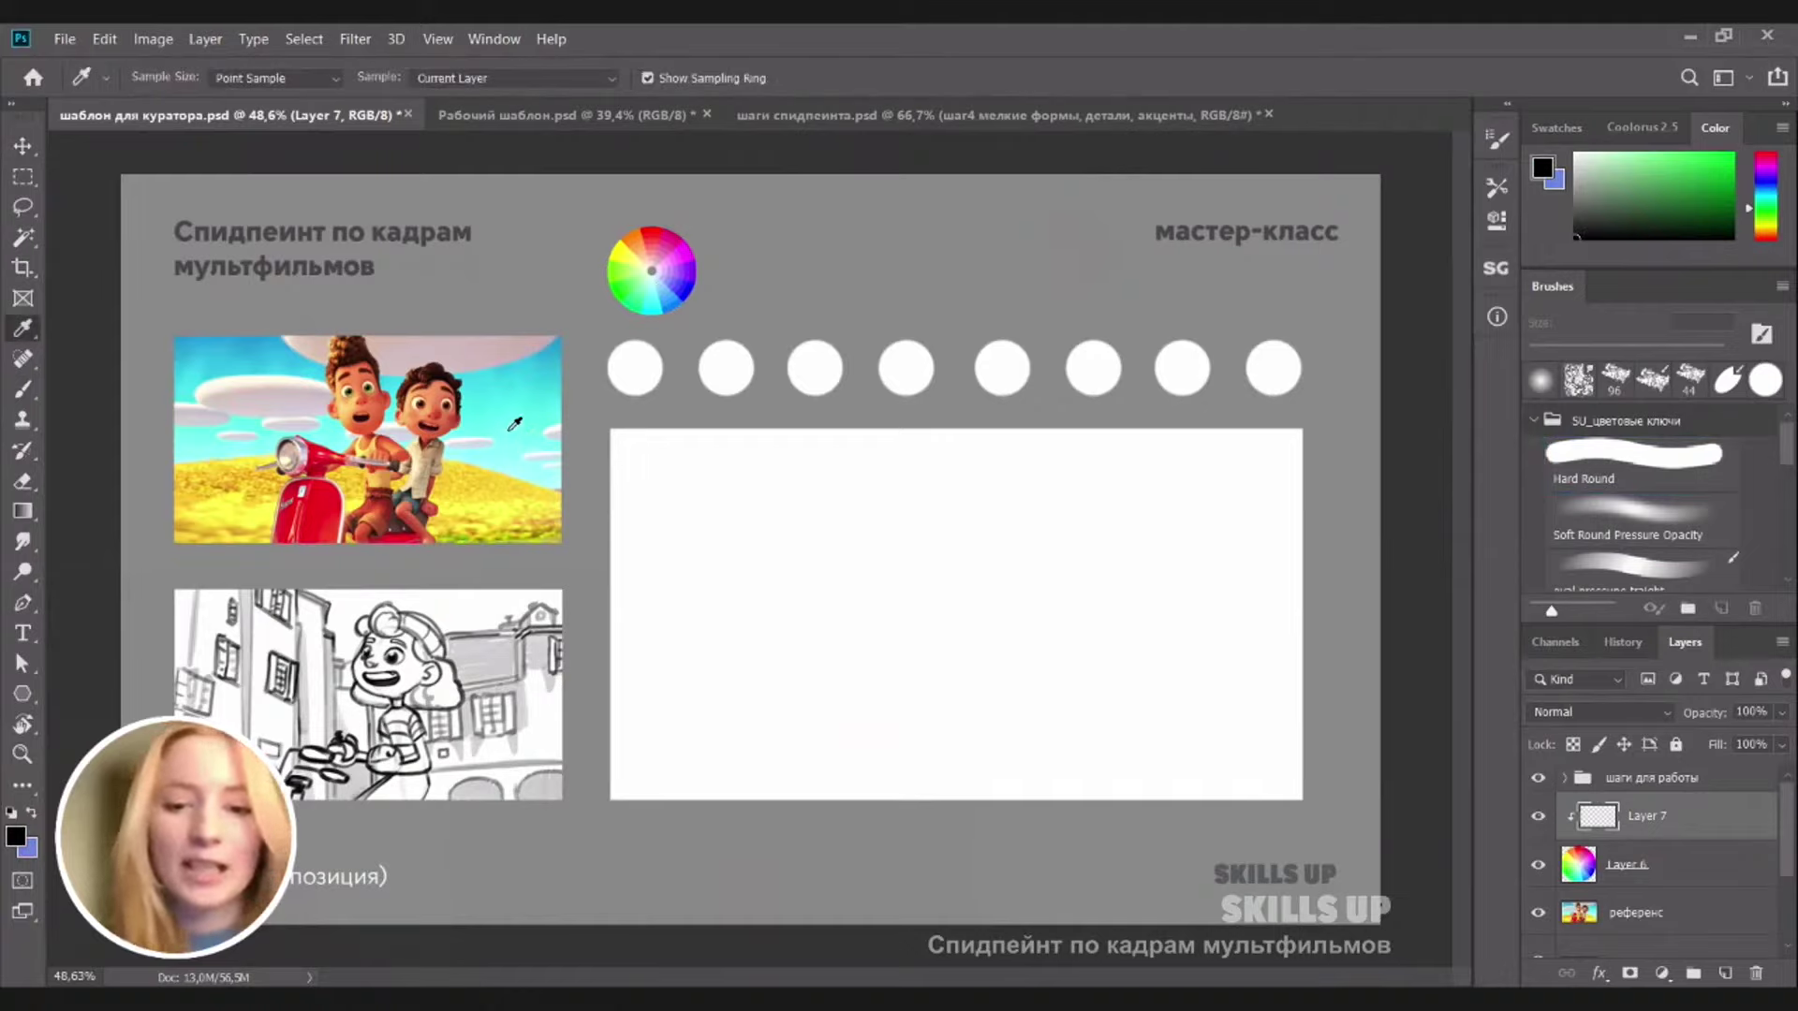
pyautogui.click(530, 418)
pyautogui.press('b')
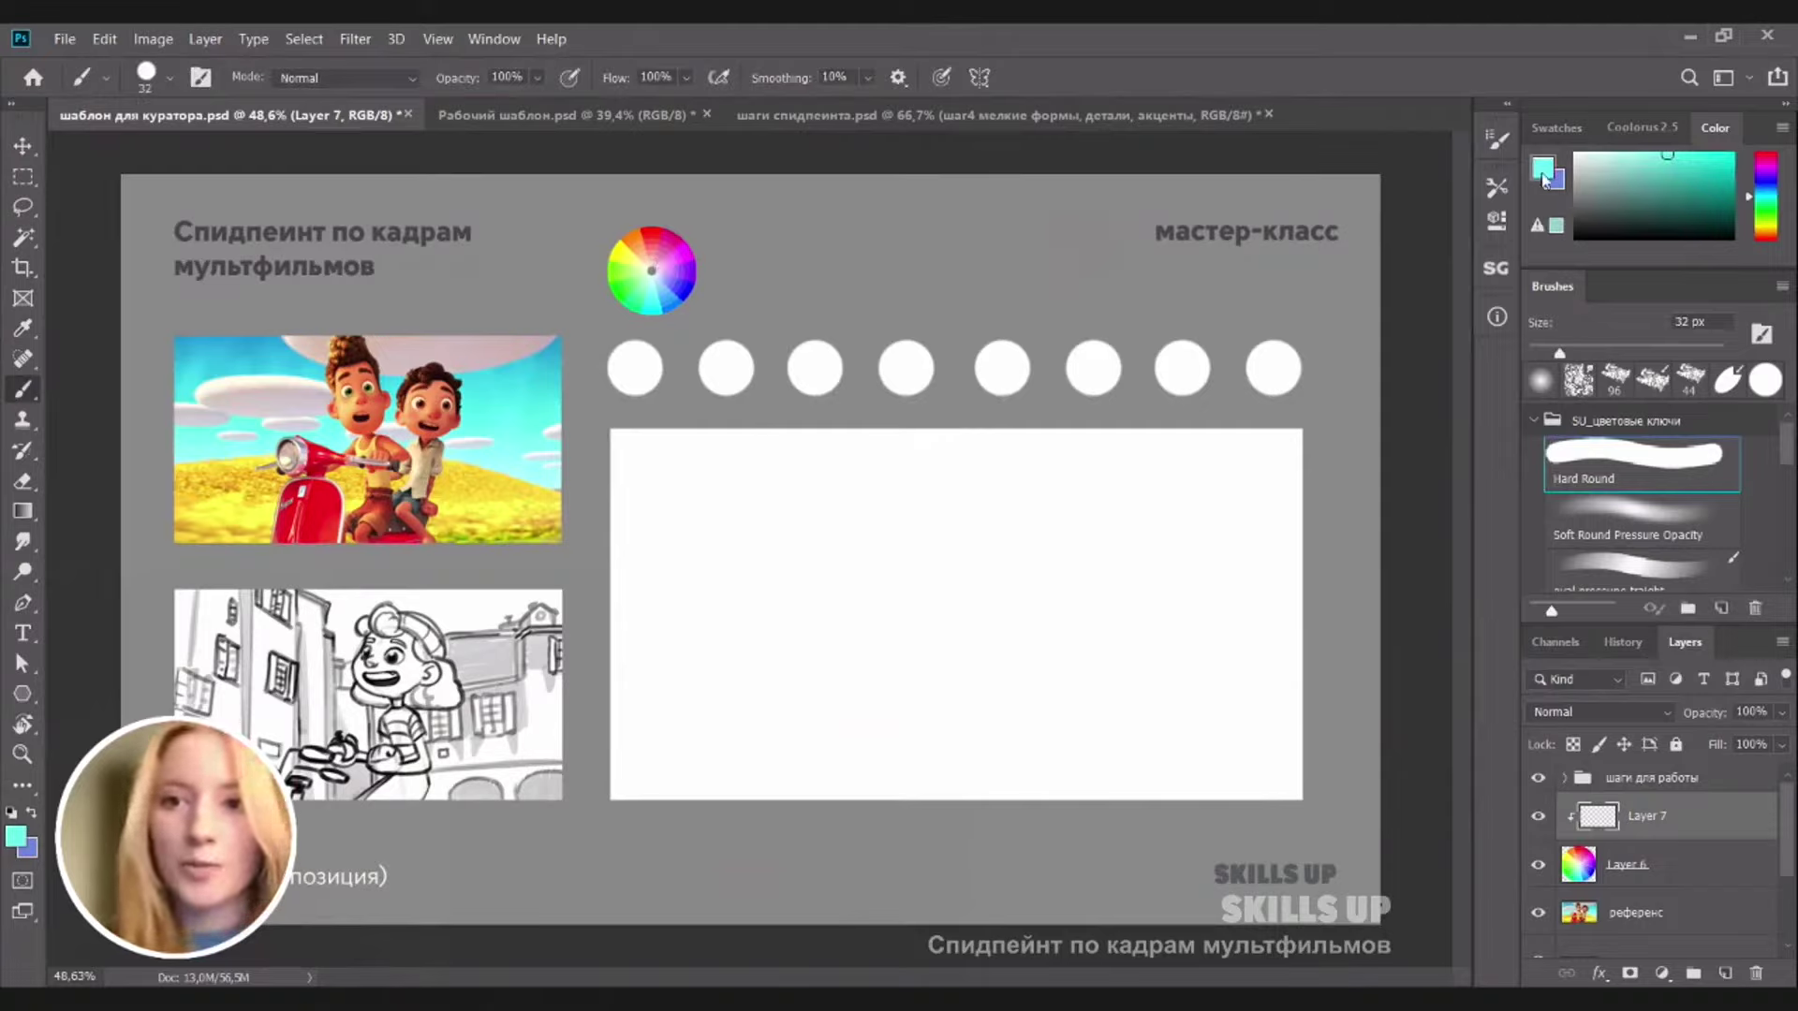
# Switch the color display to HSB Sliders and adjust the color to a green with hue 134 and brightness 72%
pyautogui.moveTo(1699, 161); pyautogui.dragTo(1703, 212)
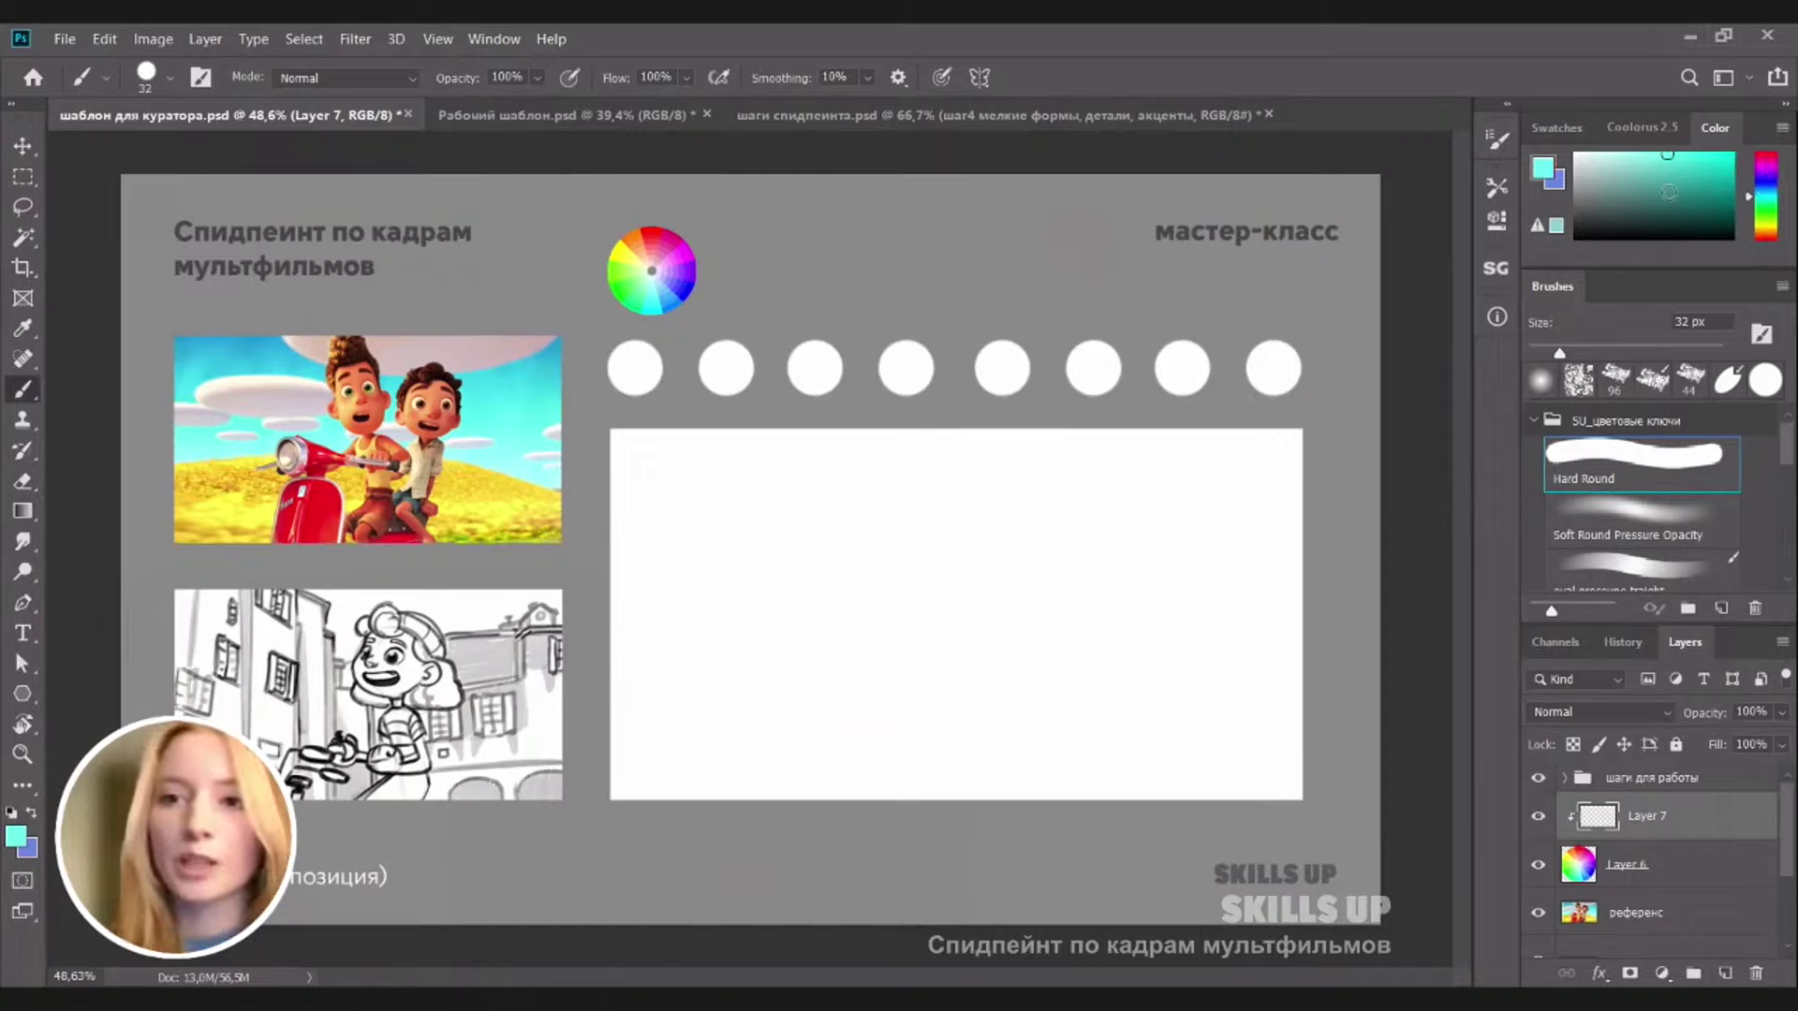
pyautogui.click(1784, 134)
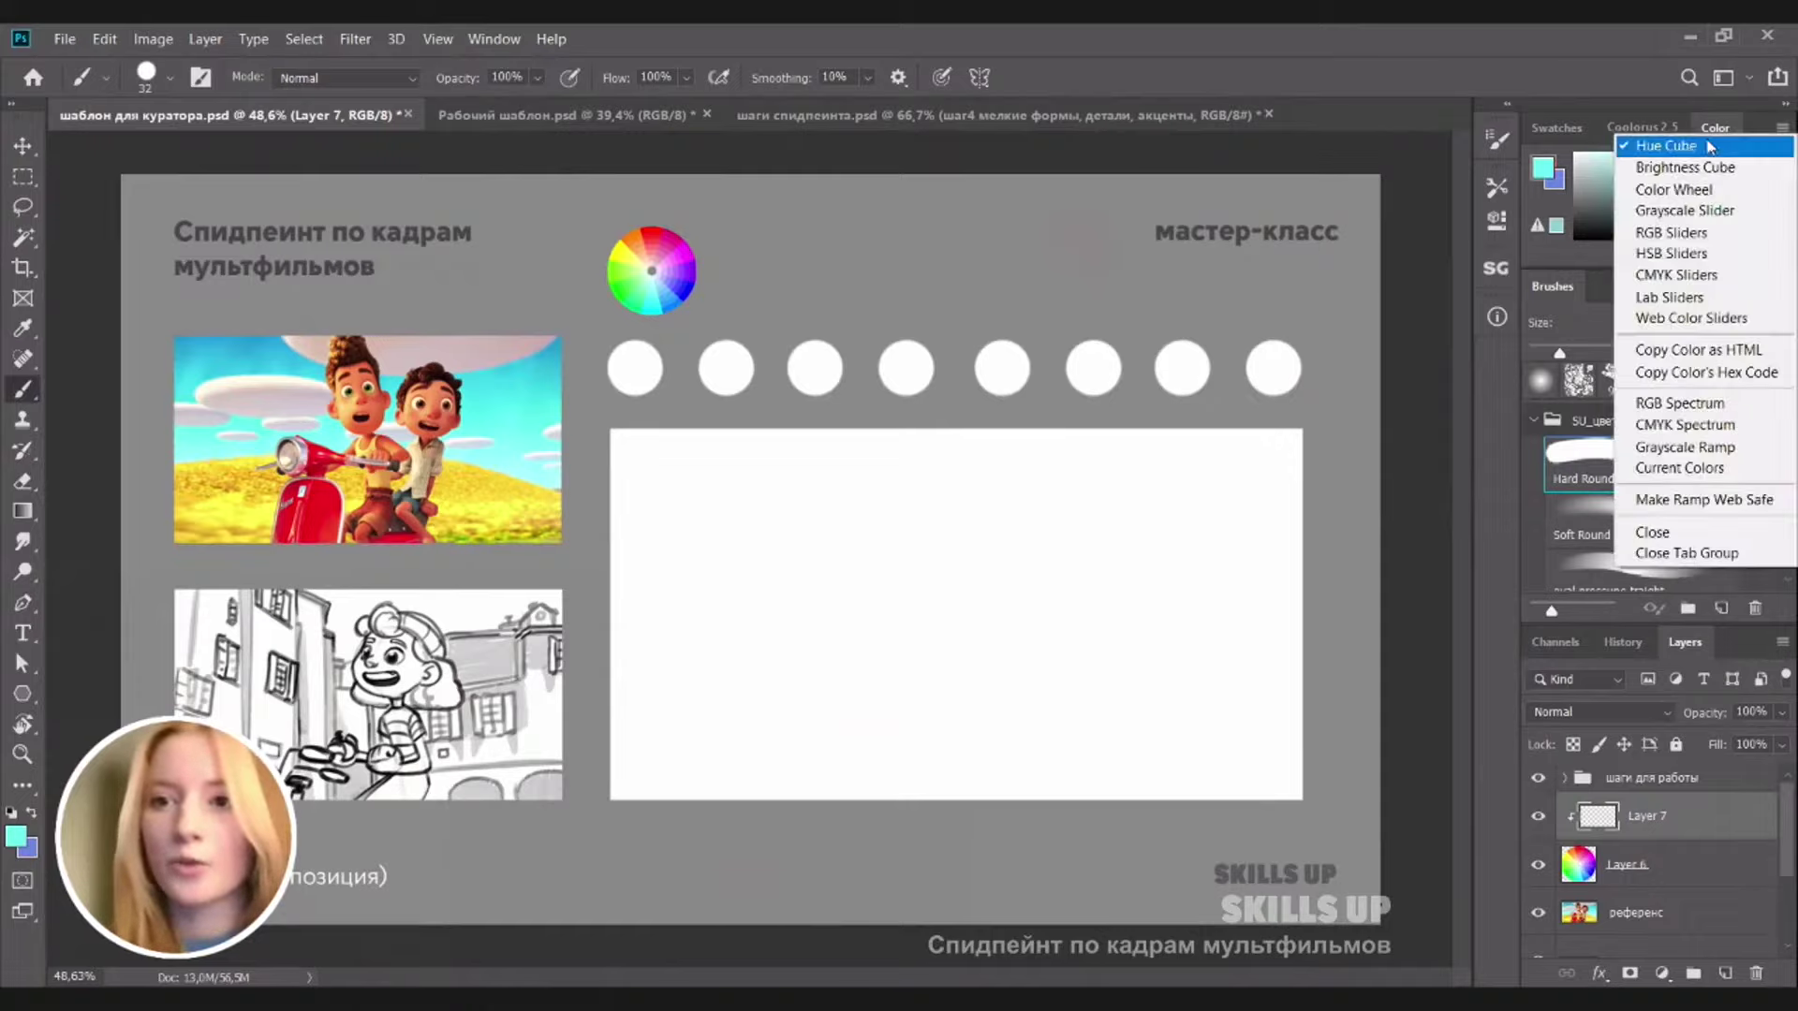
pyautogui.click(1691, 254)
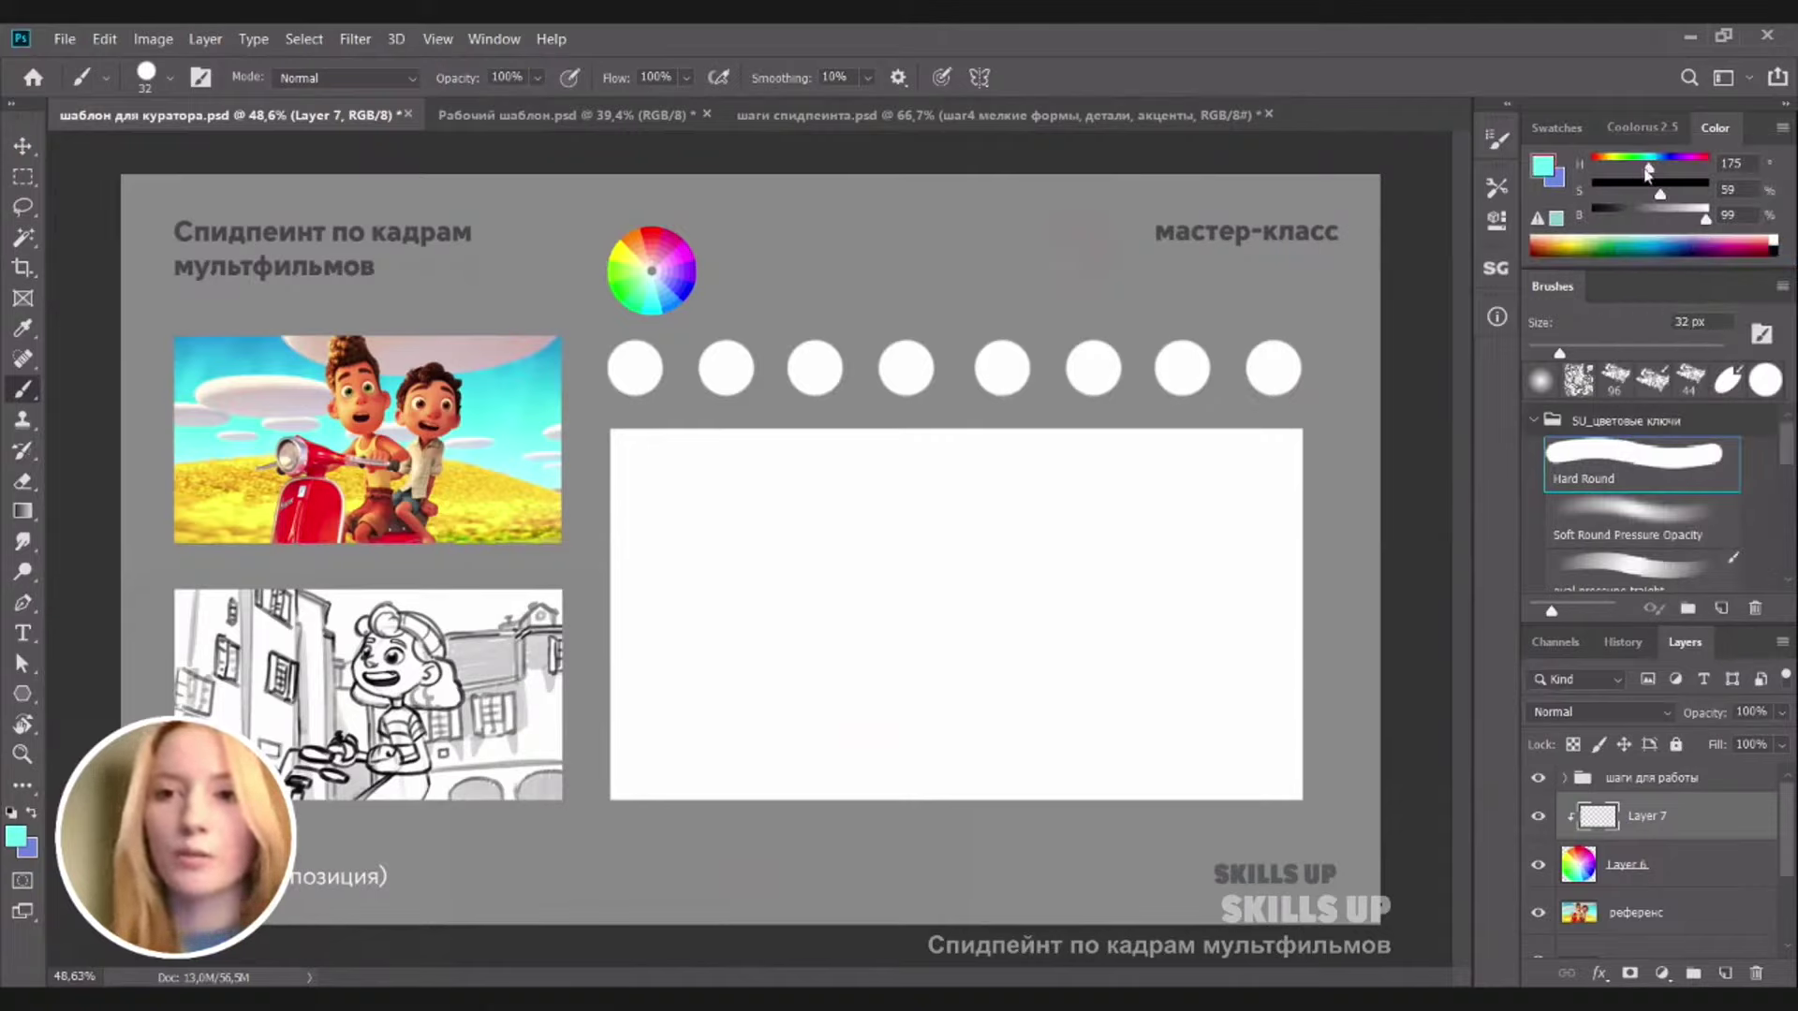
pyautogui.moveTo(1648, 171); pyautogui.dragTo(1675, 220)
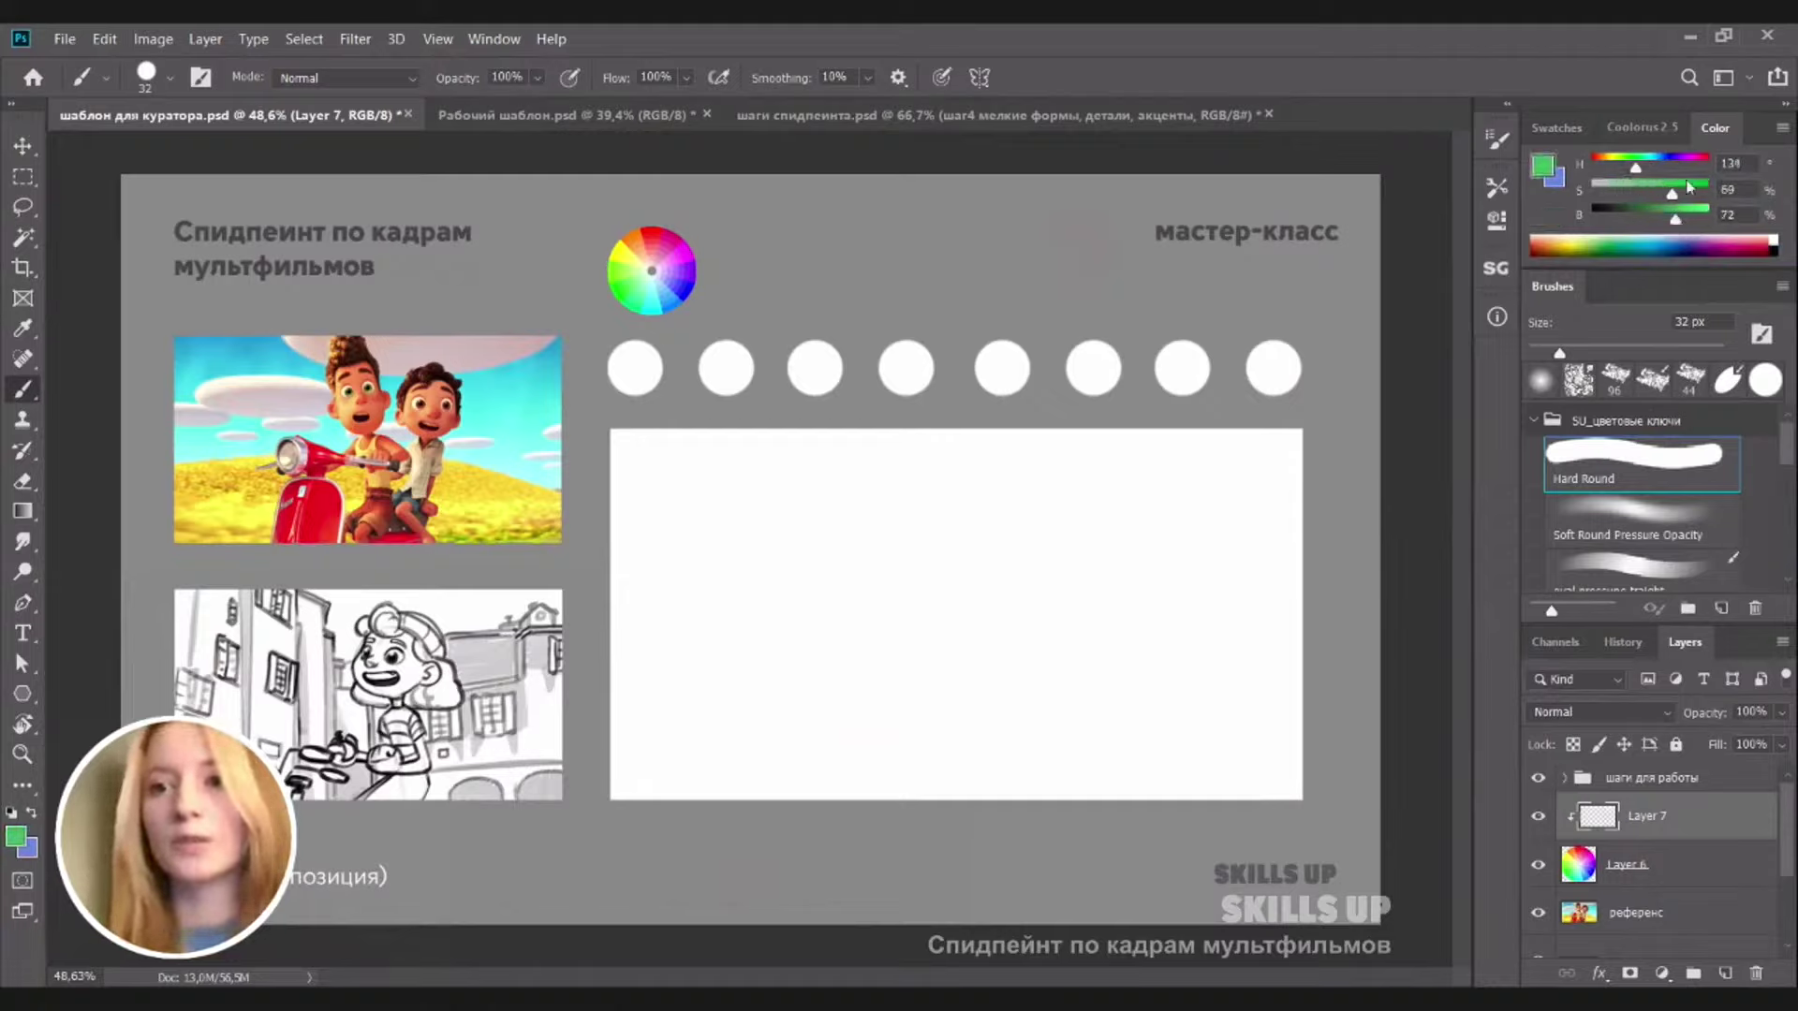
# Return the color display to Hue Cube and pick a slightly lighter green
pyautogui.click(1783, 131)
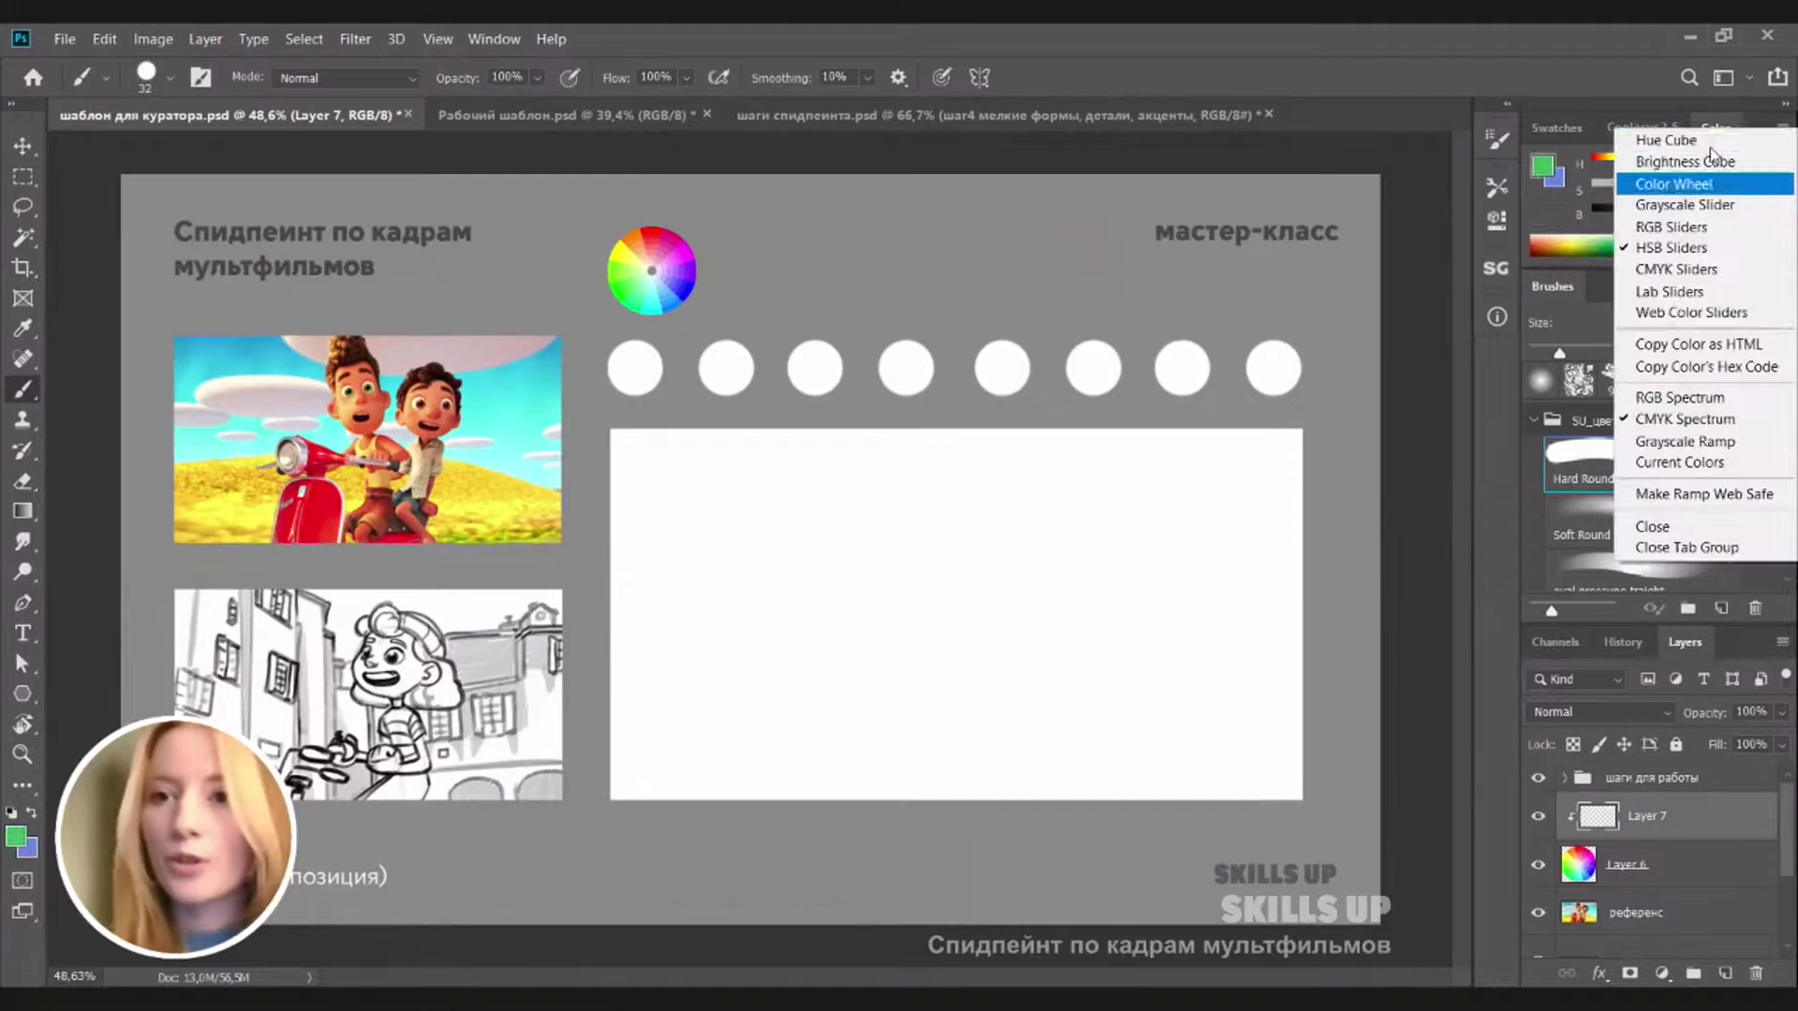
pyautogui.click(1653, 142)
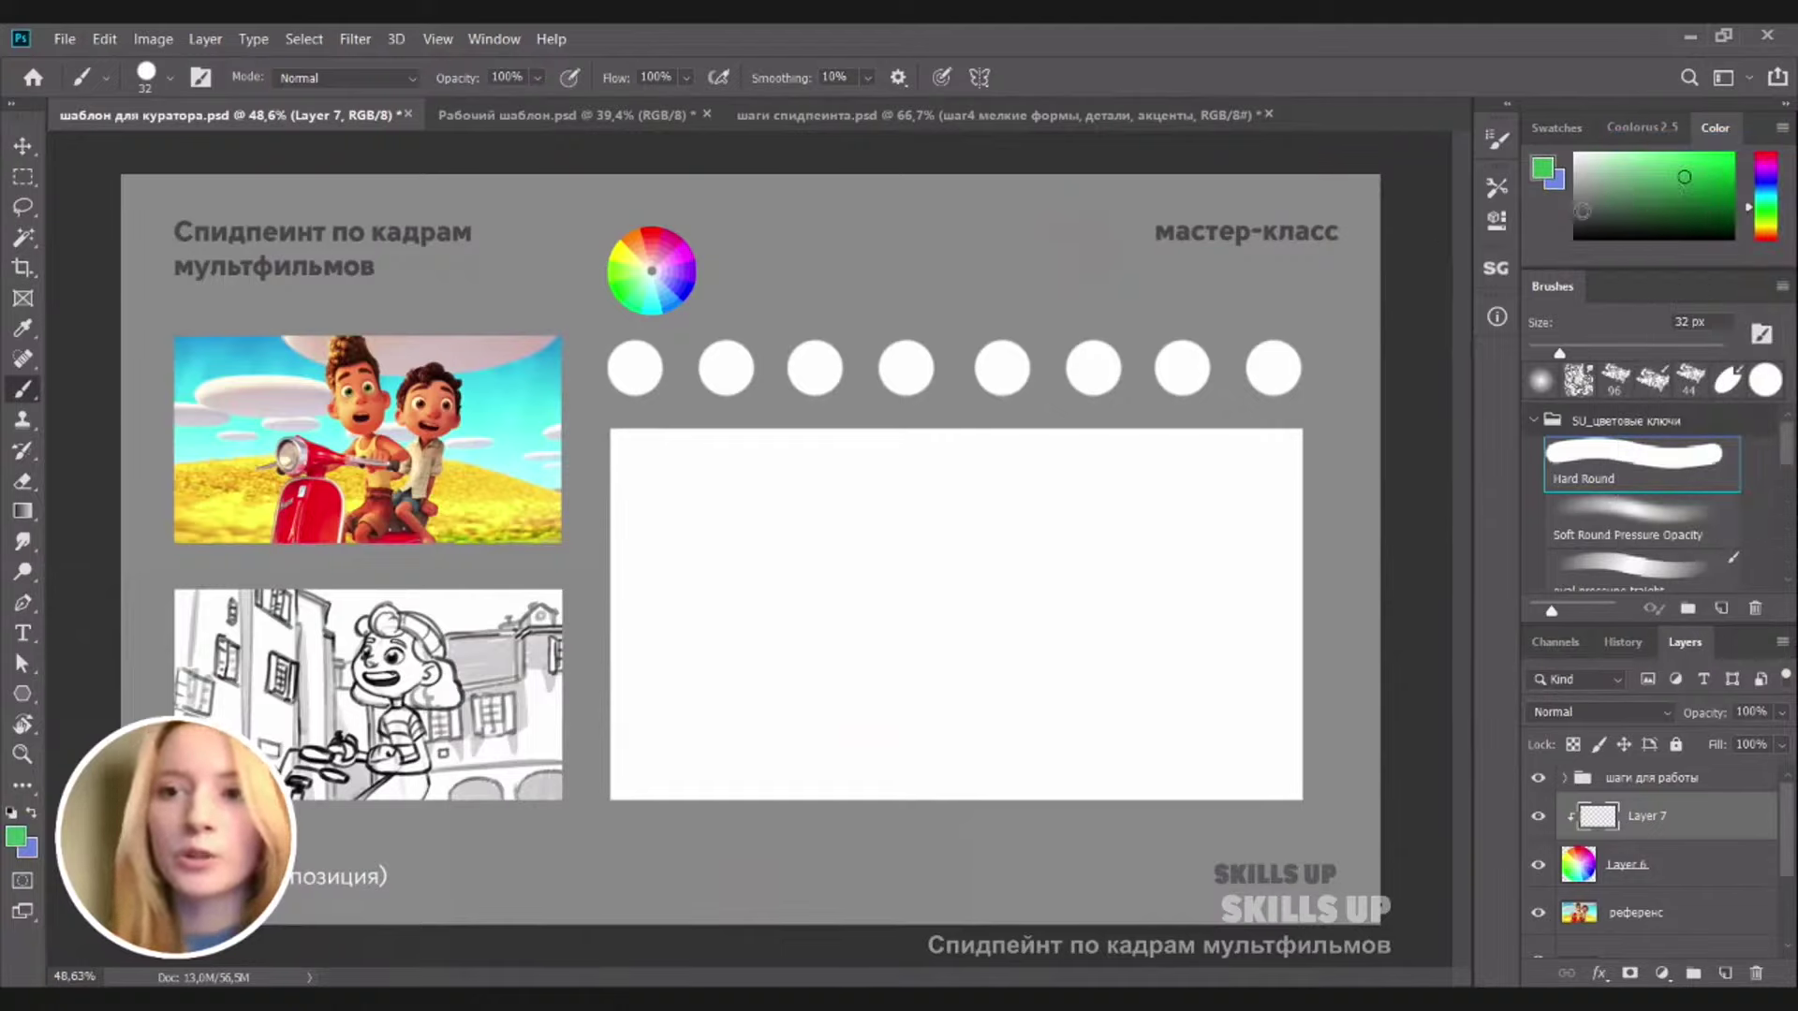
pyautogui.moveTo(1683, 177); pyautogui.dragTo(1678, 170)
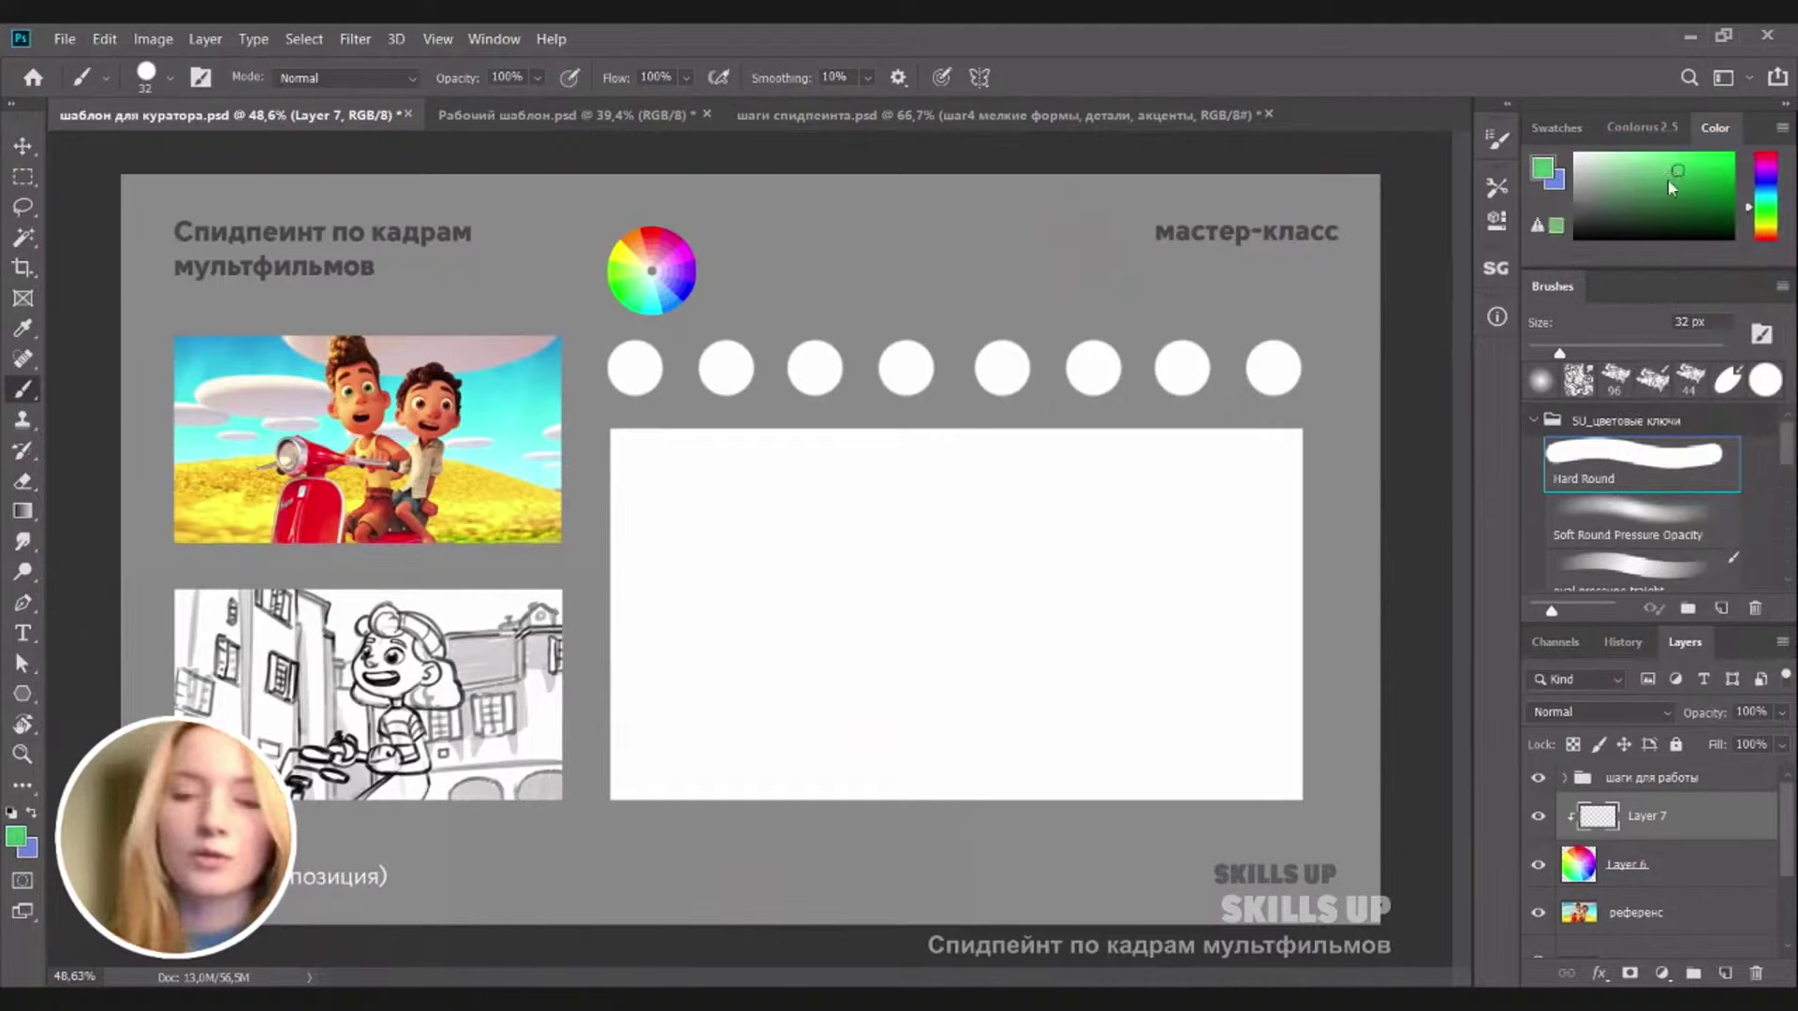
# Sample the light turquoise beside the characters and the deeper blue at the upper corner of the reference frame's sky
pyautogui.keyDown('alt'); pyautogui.click(517, 429); pyautogui.keyUp('alt')
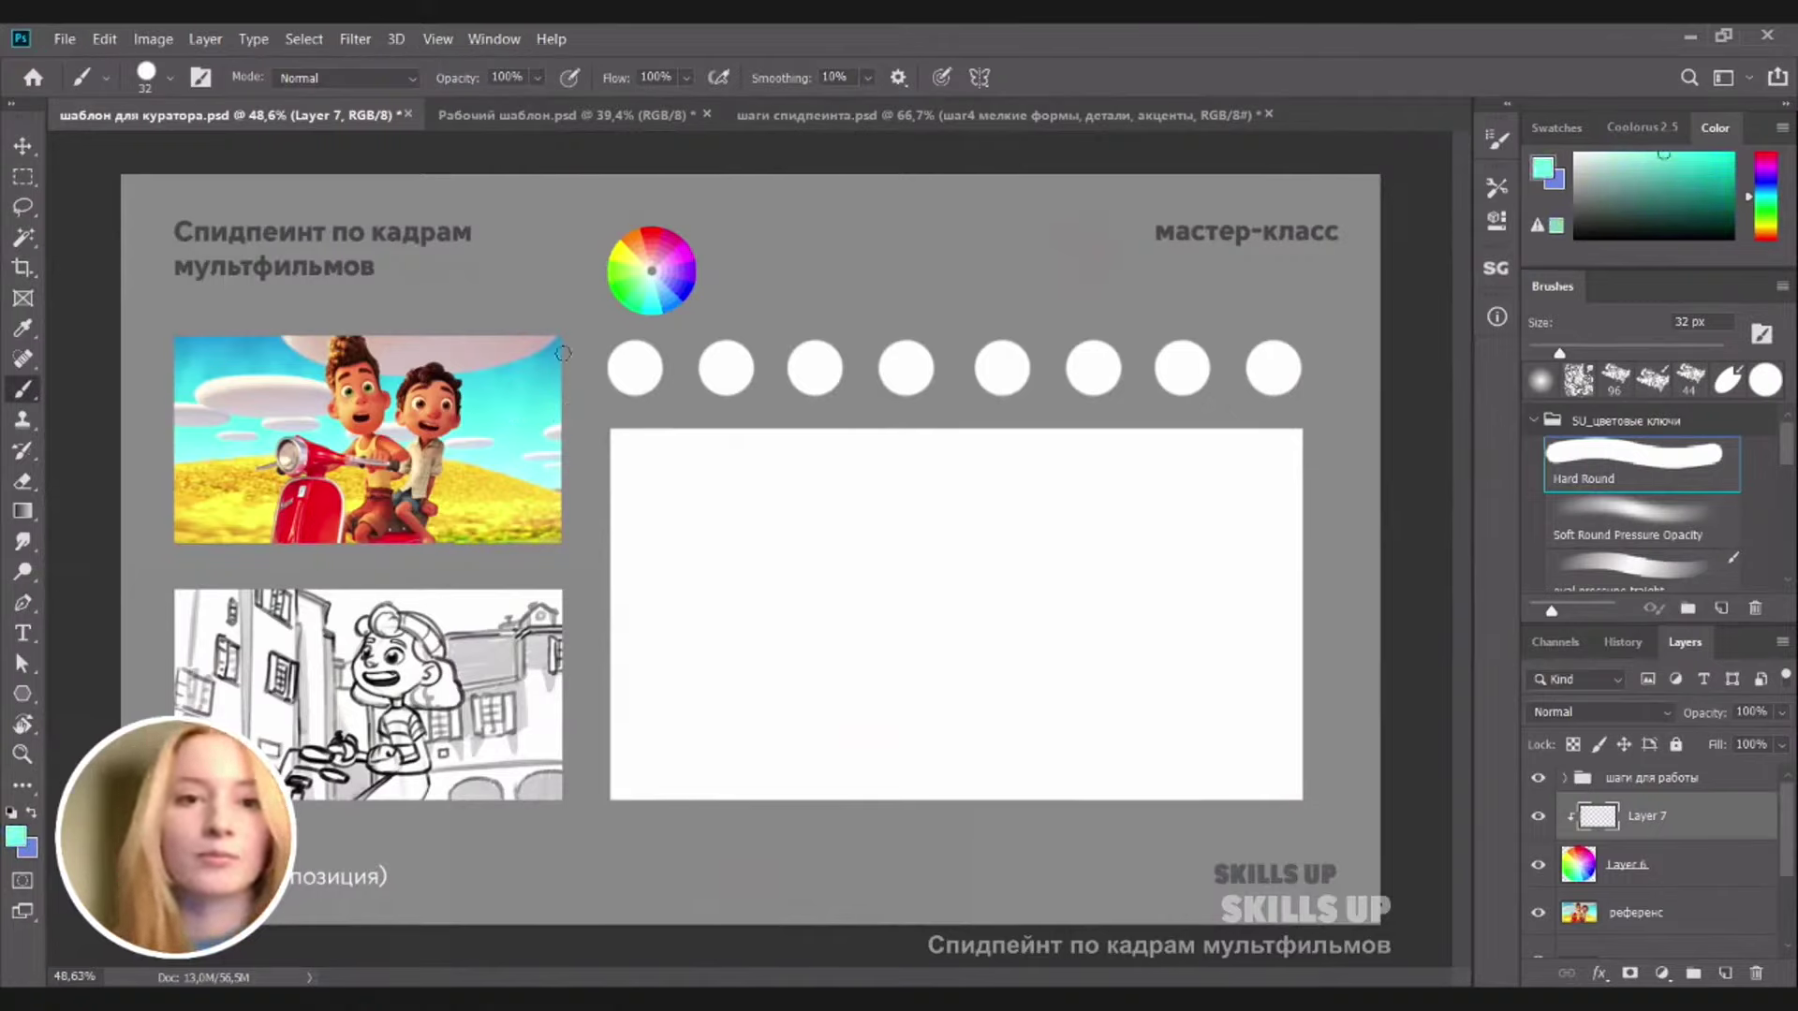
pyautogui.keyDown('alt'); pyautogui.click(191, 336); pyautogui.keyUp('alt')
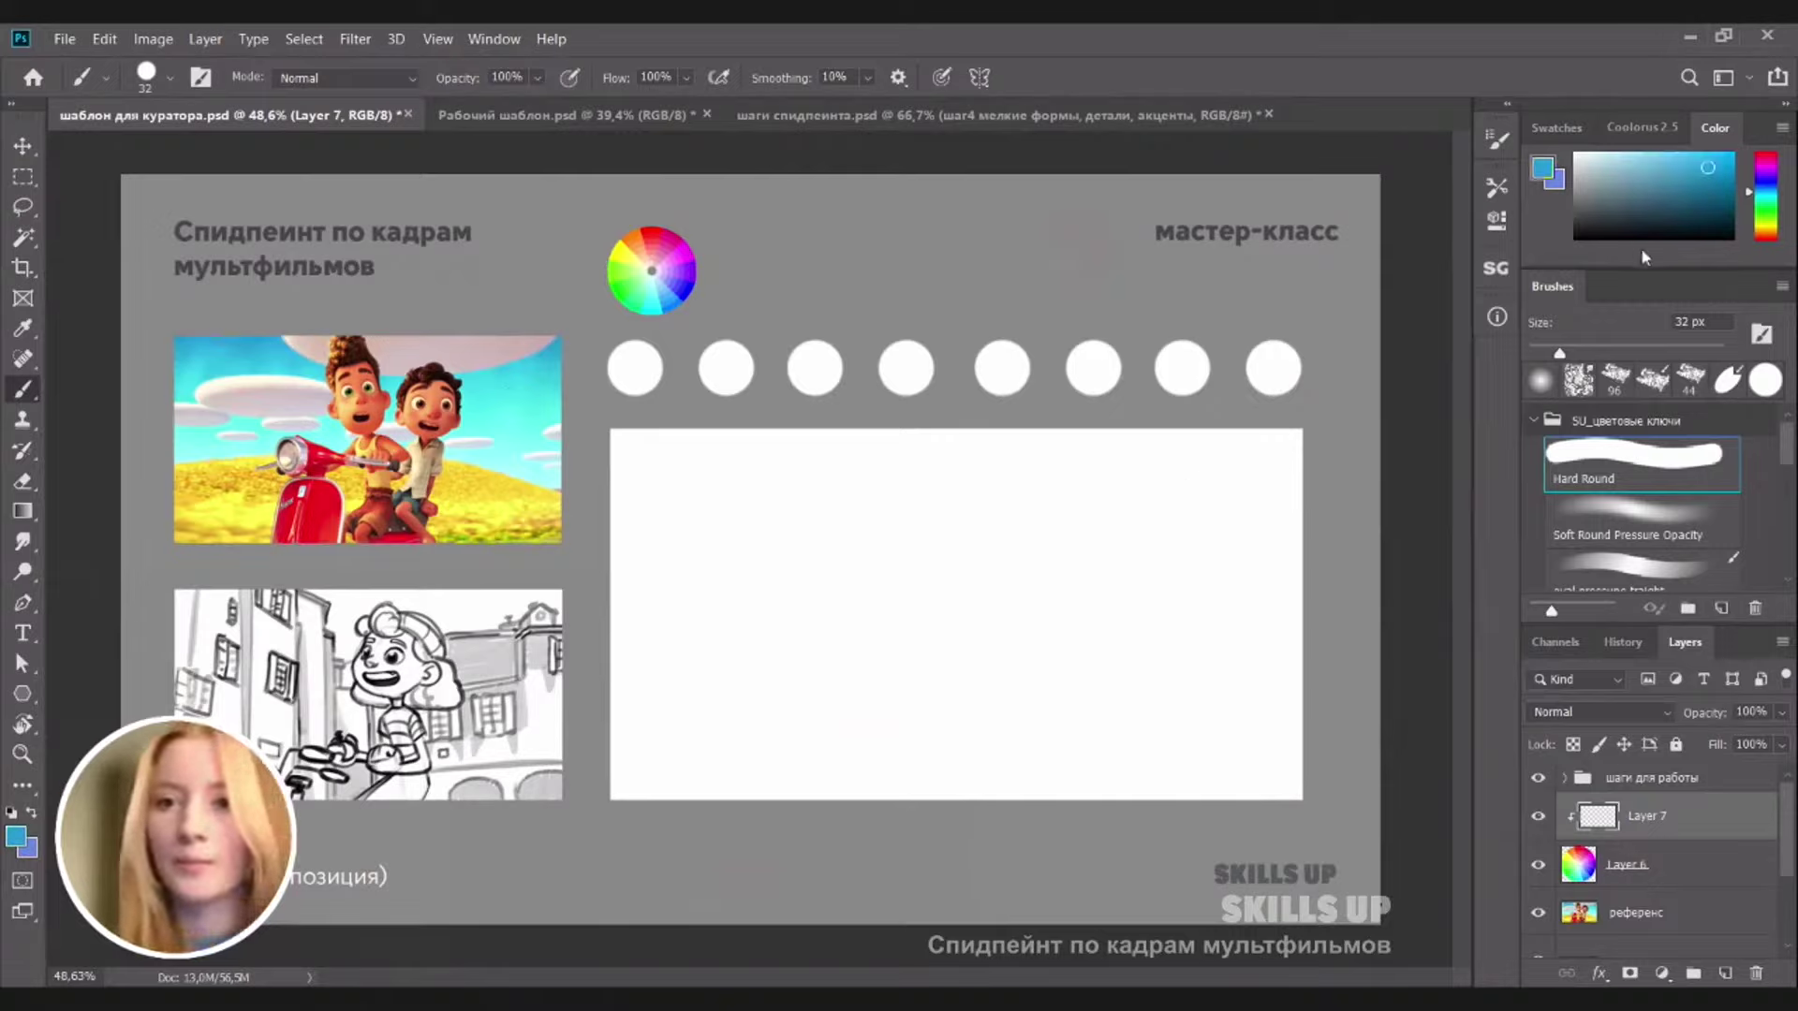
# Set the foreground color to black and paint dots on the color wheel's rim at the cyan, yellow, orange and red hues
pyautogui.moveTo(1645, 221); pyautogui.dragTo(1575, 236)
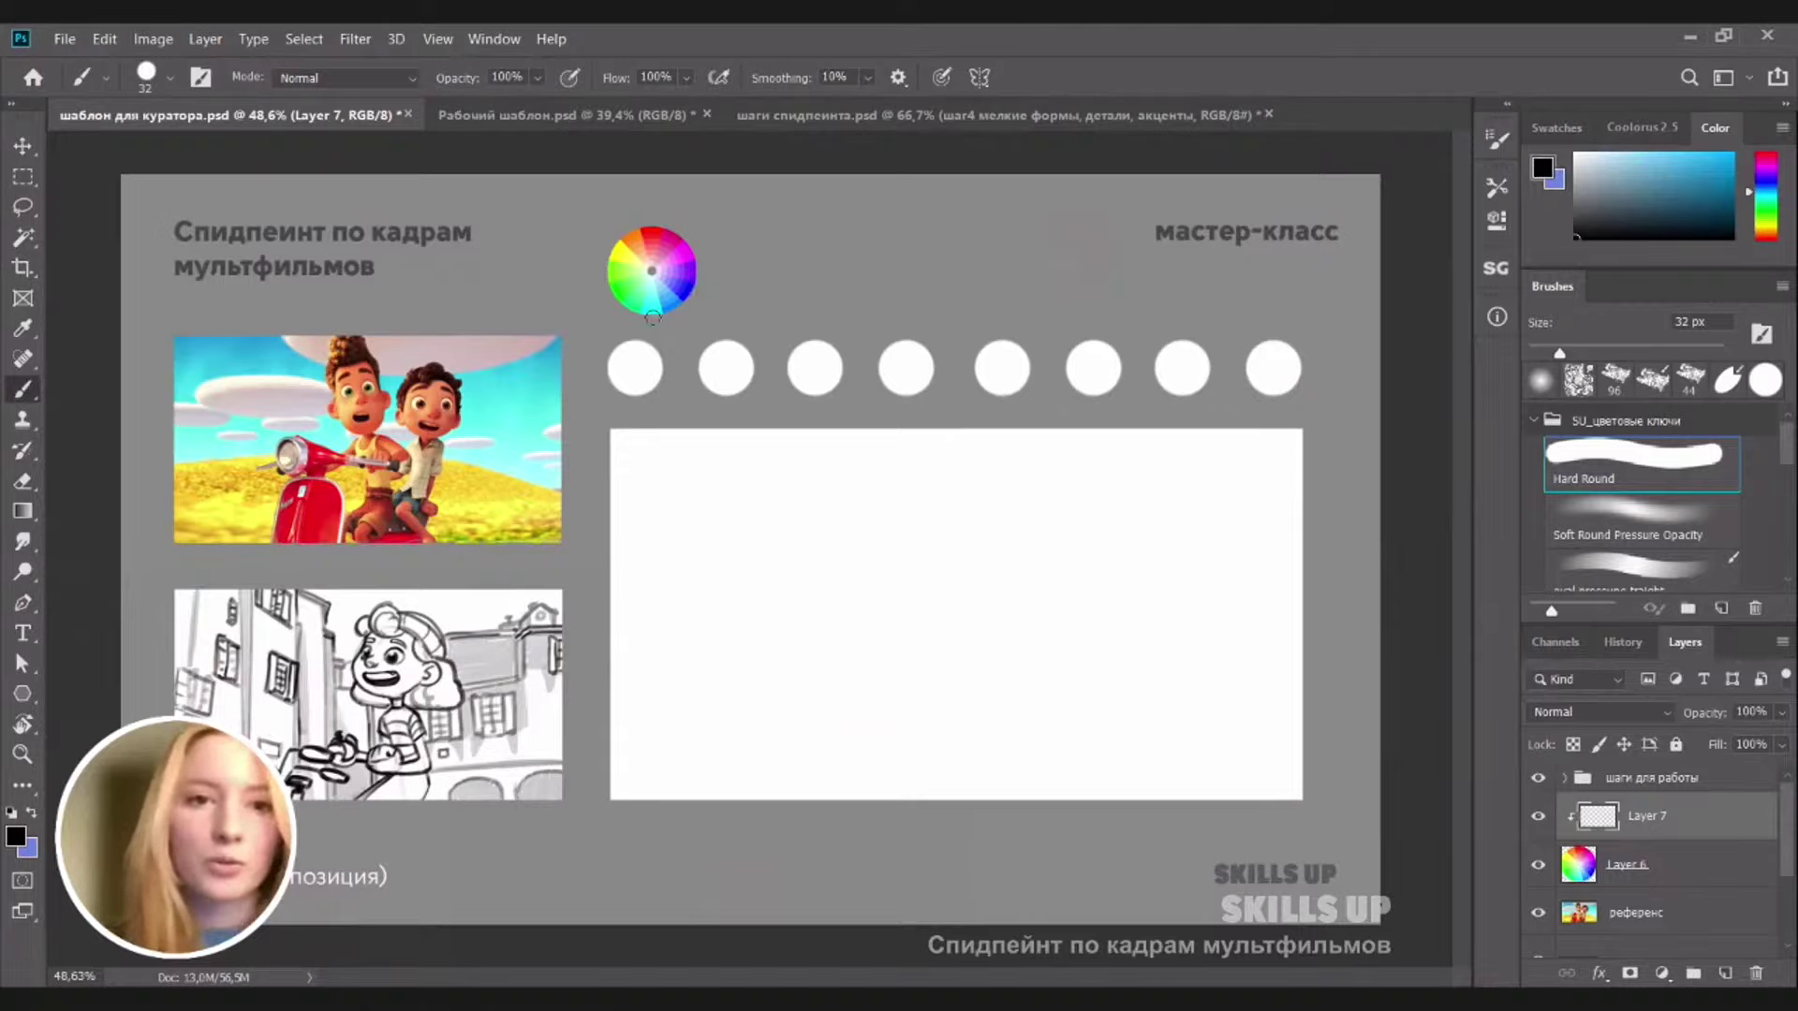
pyautogui.click(650, 318)
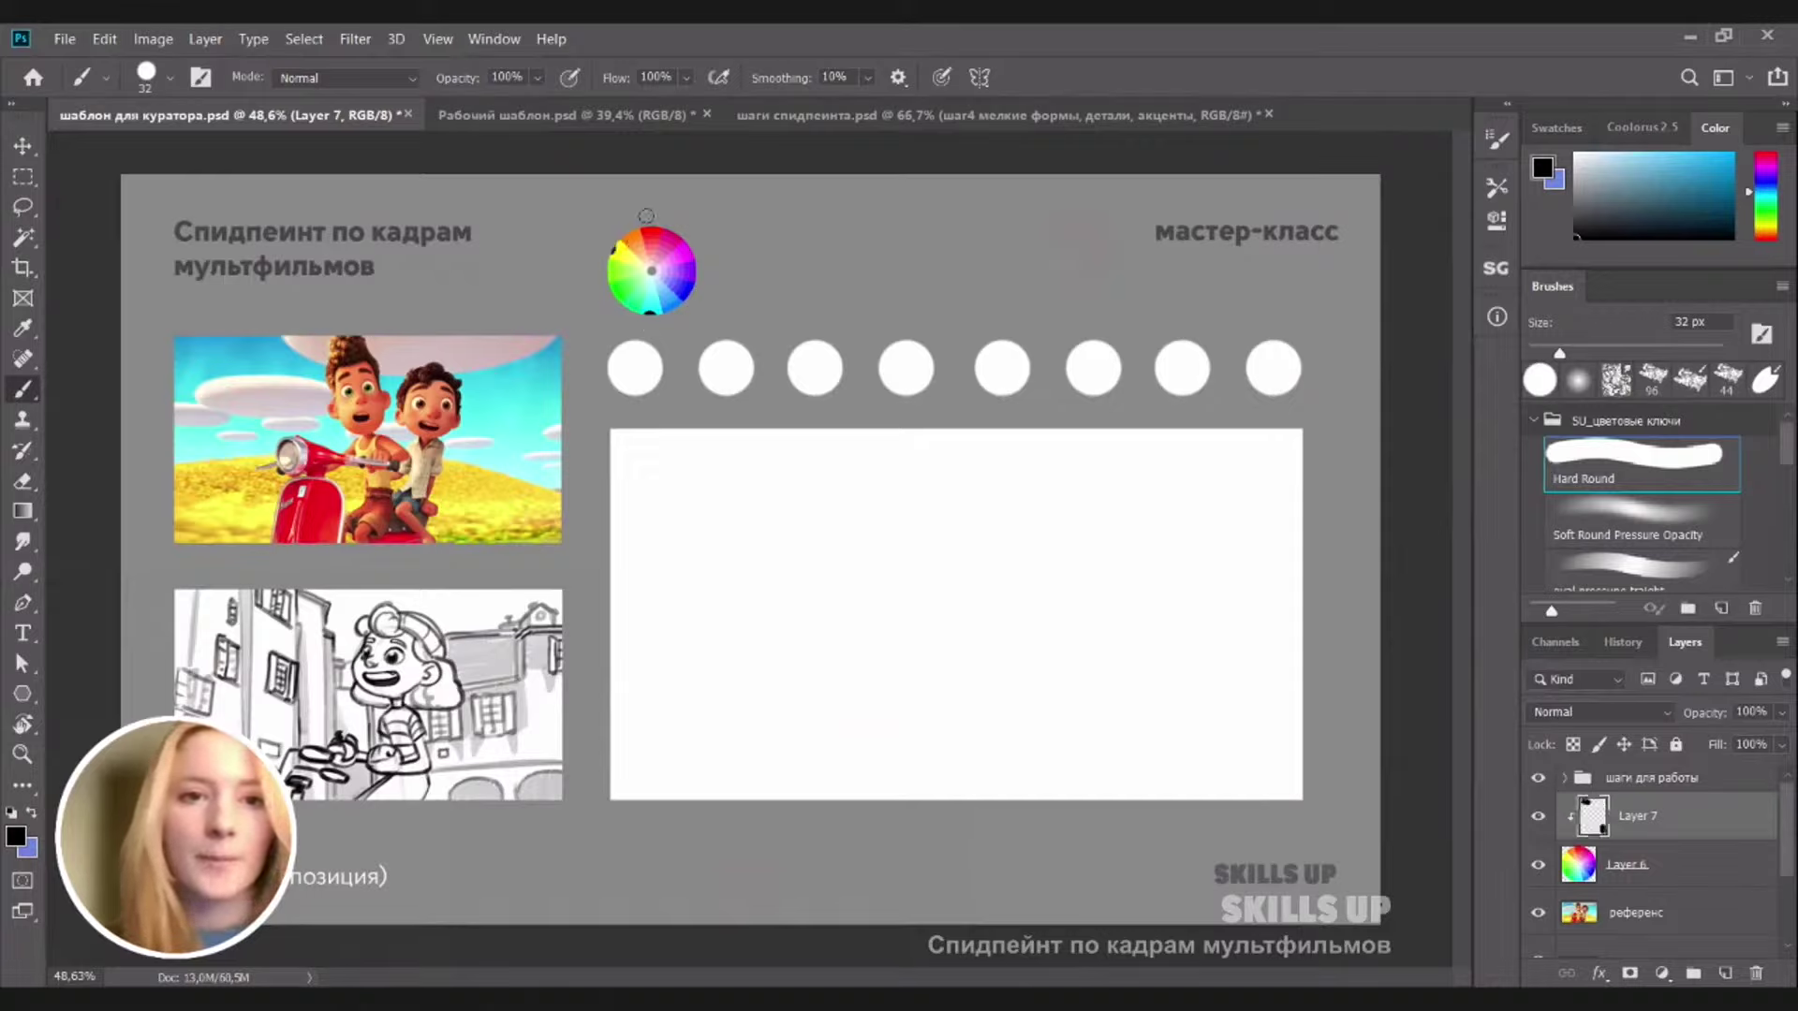
pyautogui.click(646, 231)
pyautogui.click(629, 234)
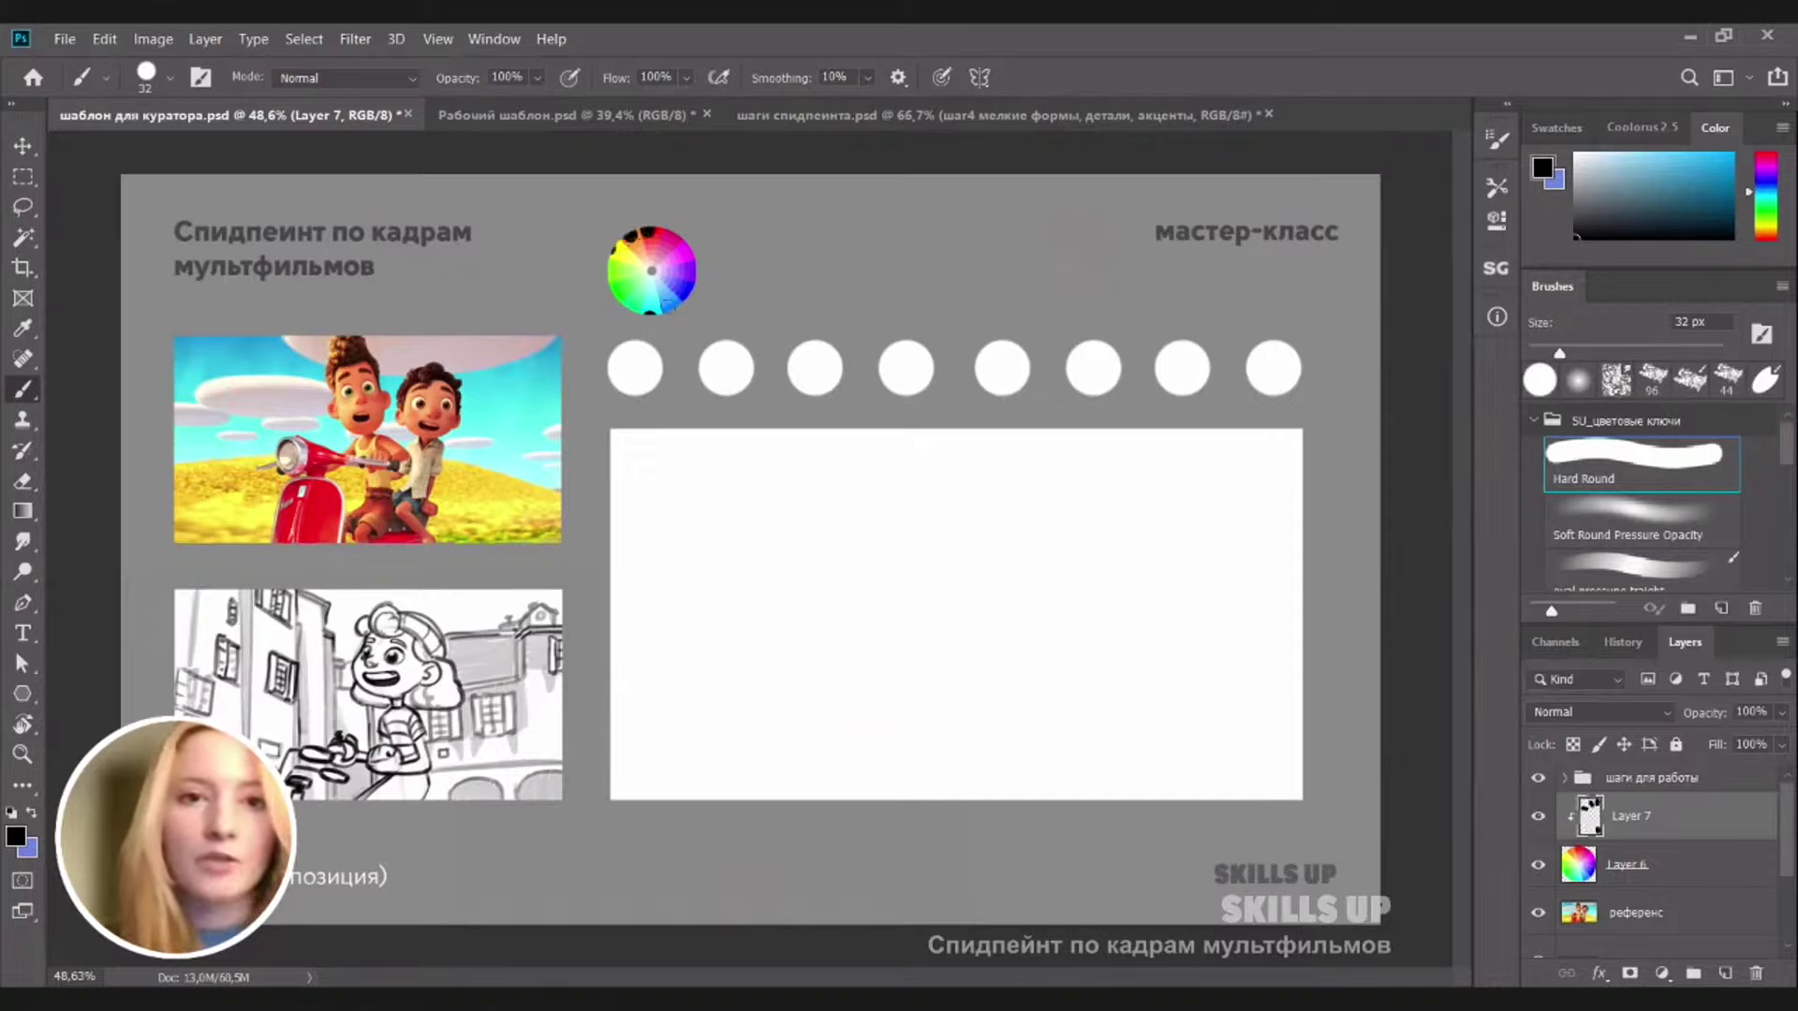
# Erase the dot at the wheel's cyan hue and paint a replacement dot closer to blue
pyautogui.press('e')
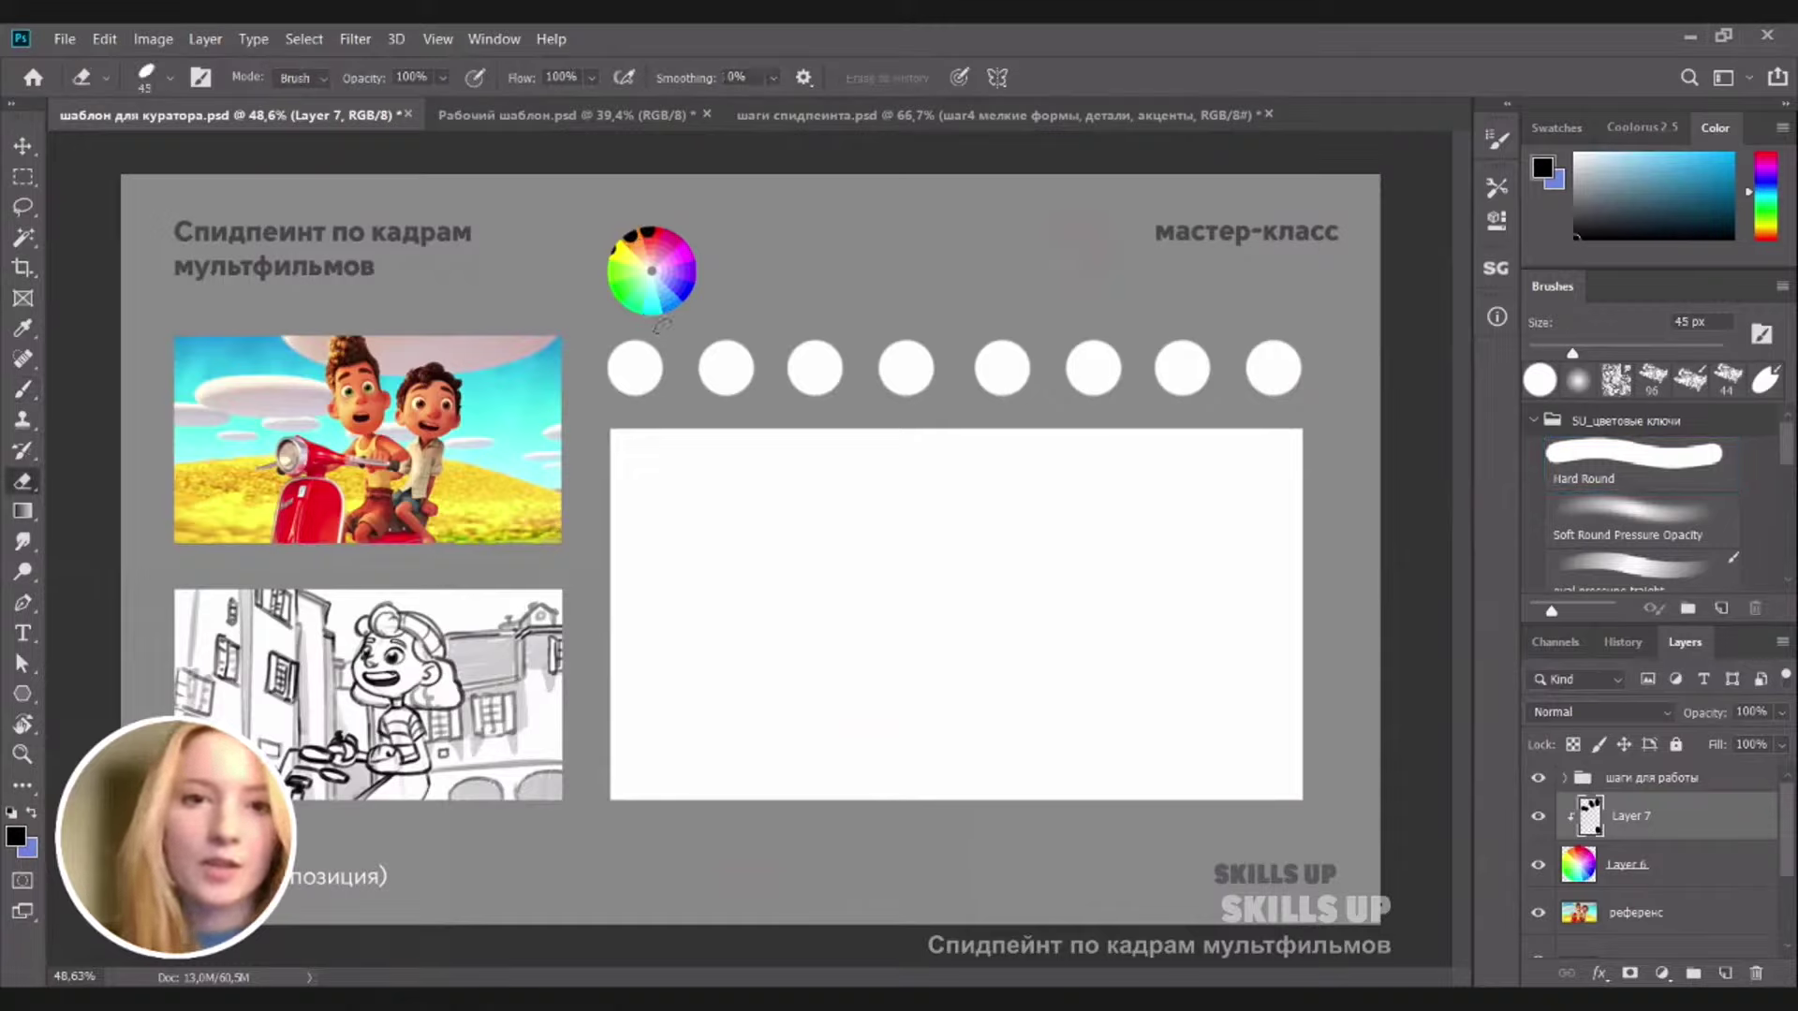
pyautogui.press('b')
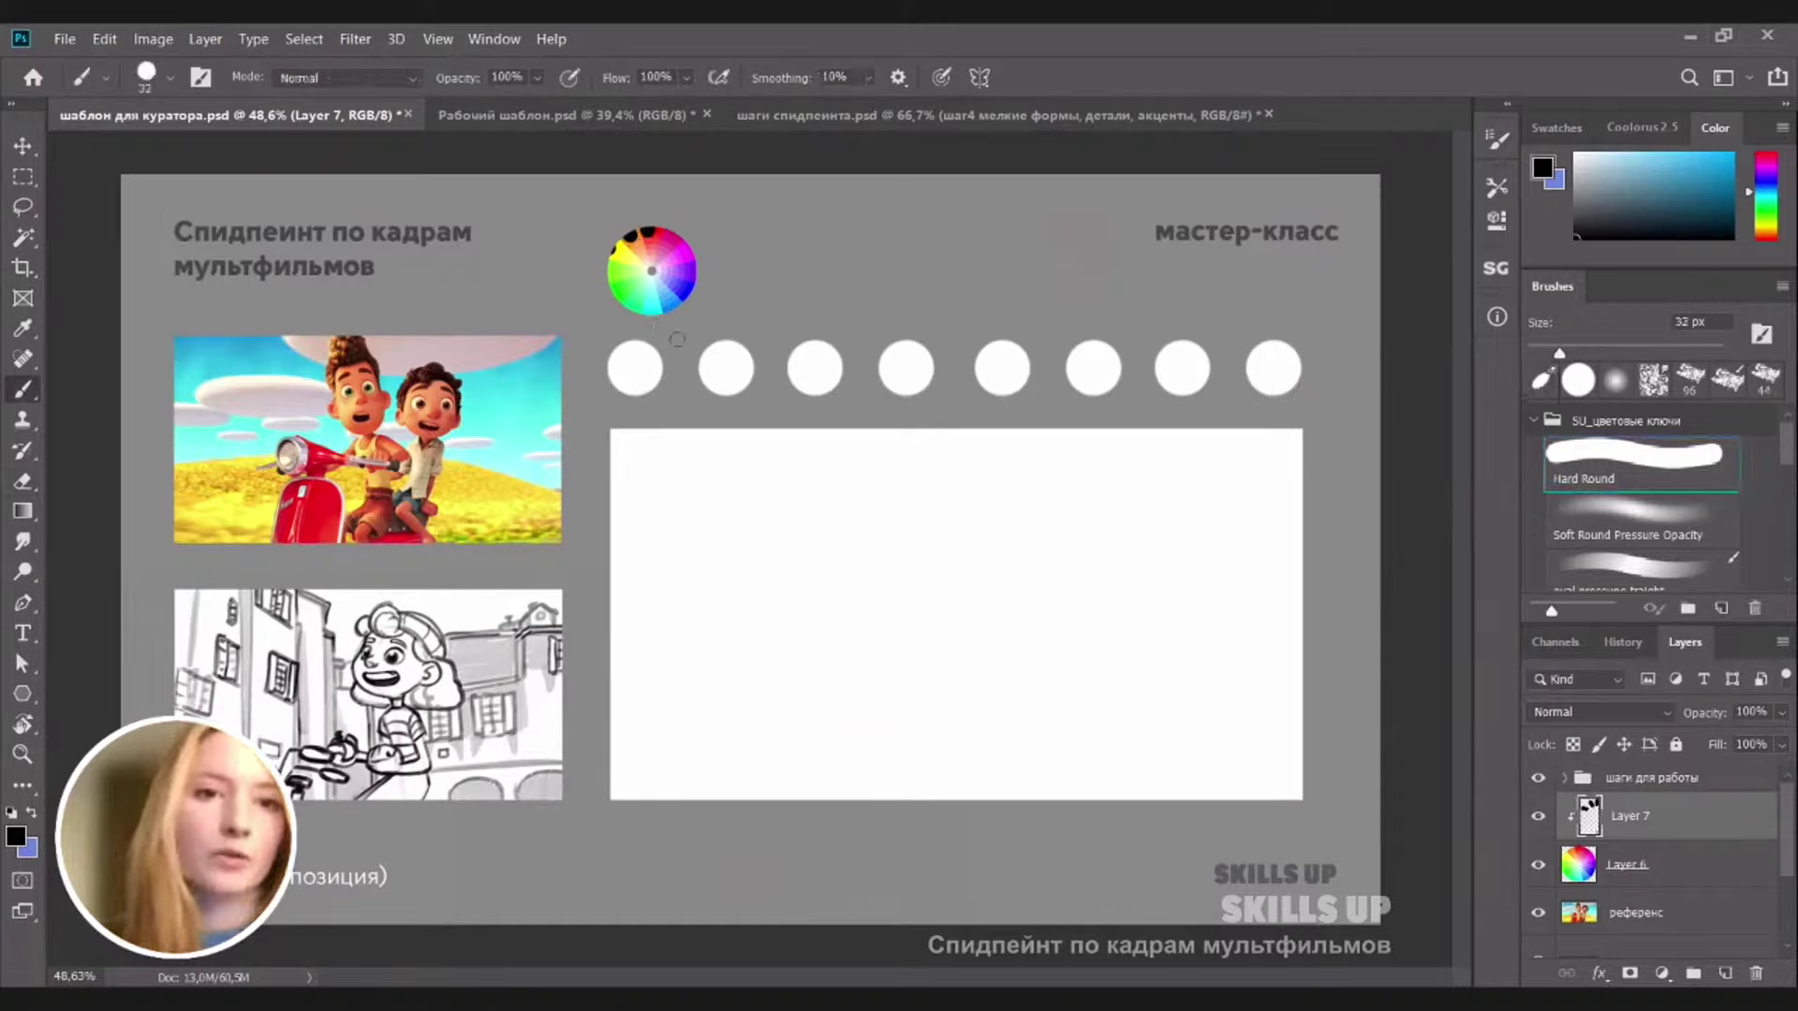
pyautogui.click(675, 309)
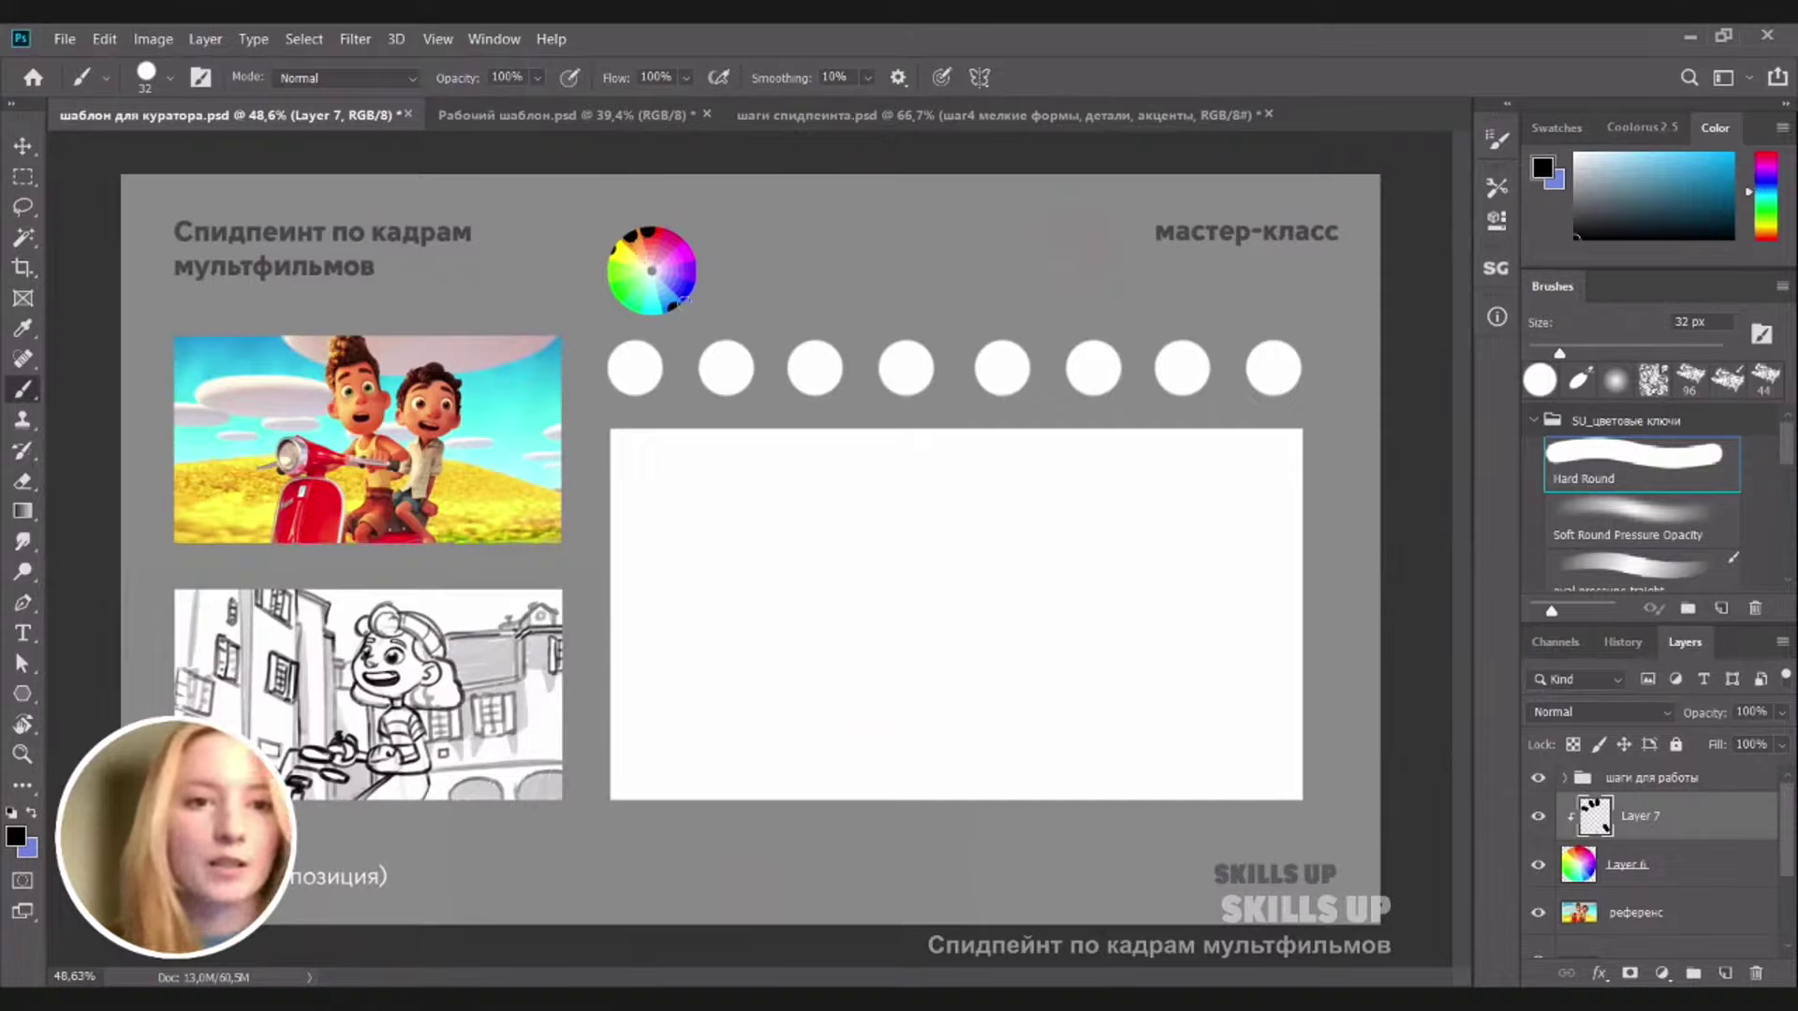
# Delete the layer with the black hue dots and add a new layer clipped to the палитра layer
pyautogui.press('Delete')
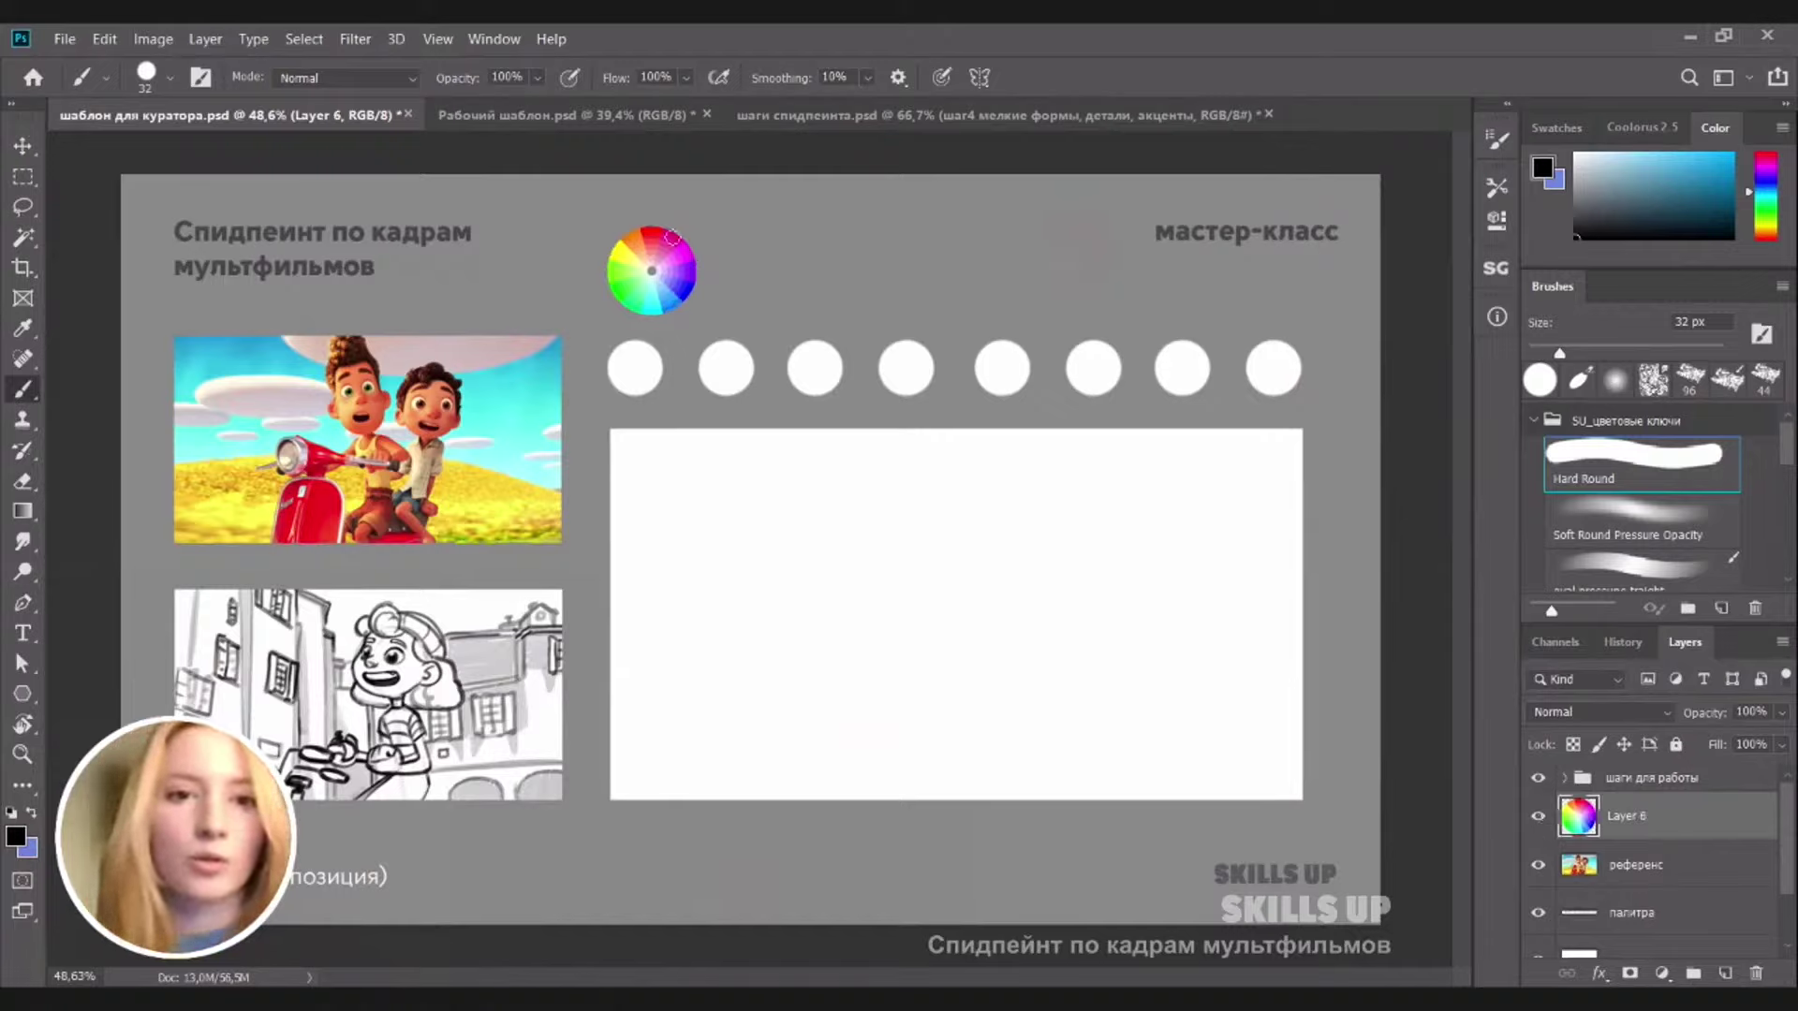
pyautogui.press('v')
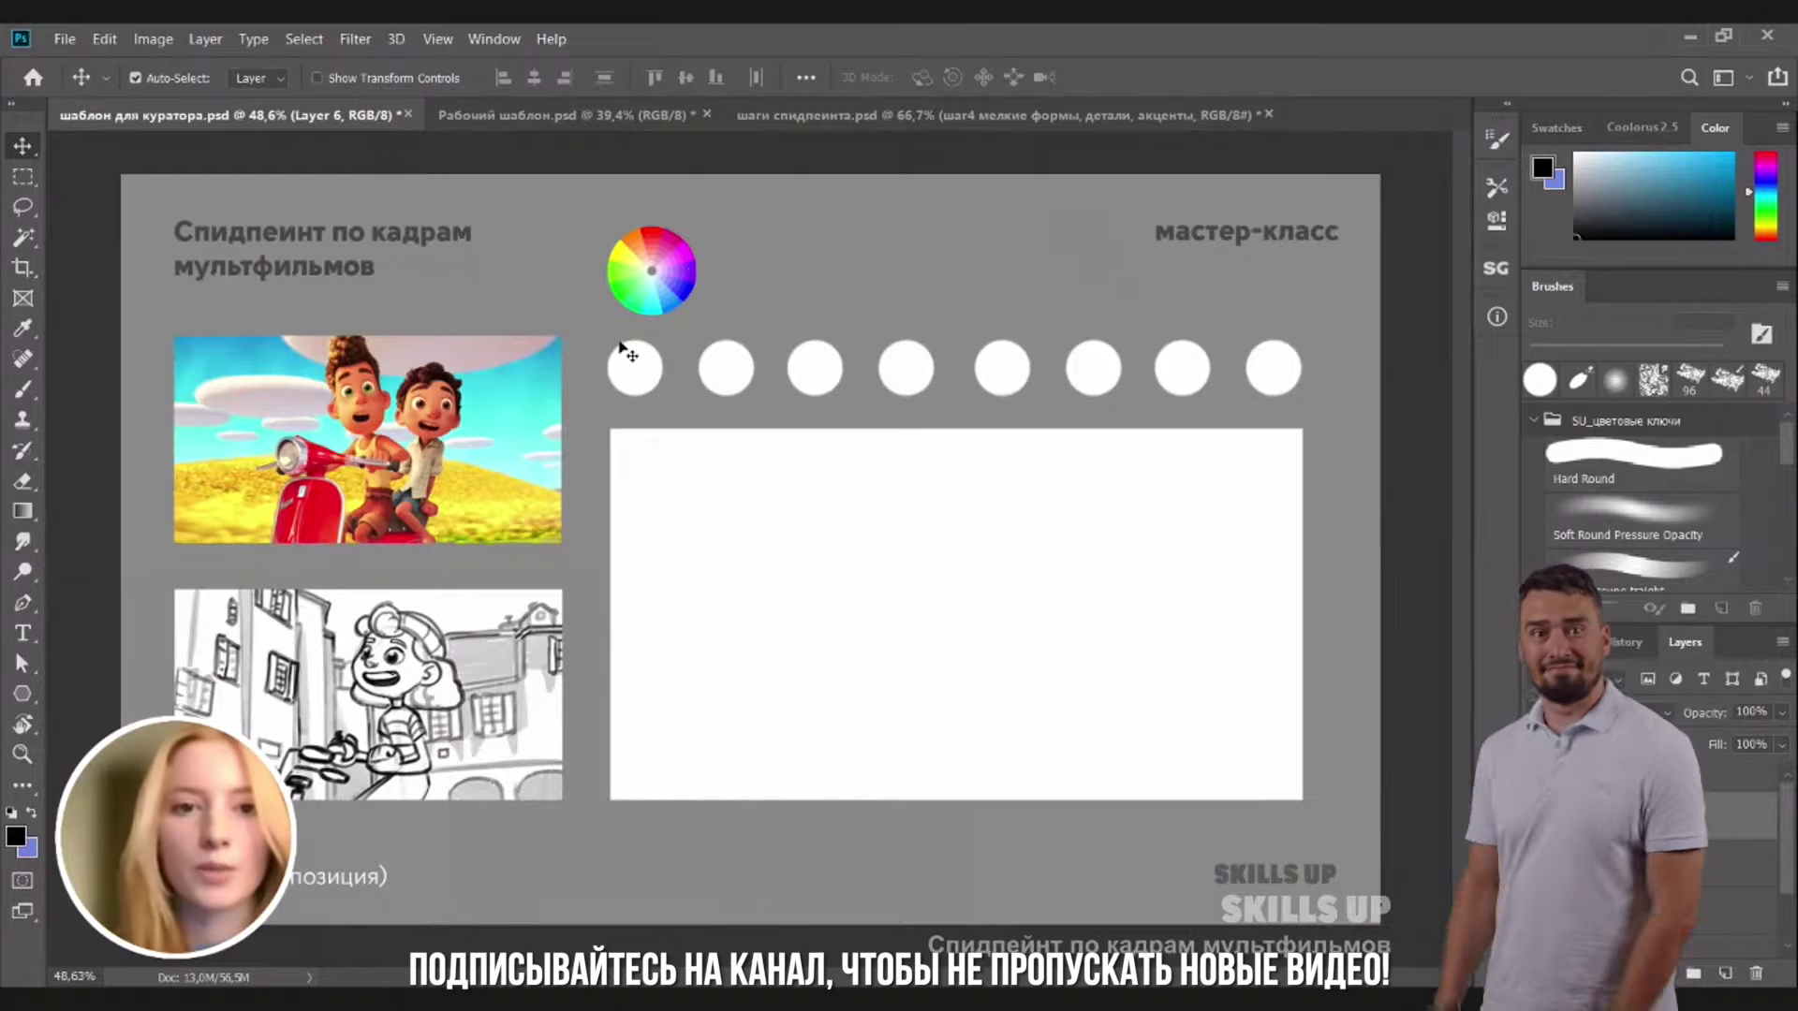
pyautogui.click(680, 261)
pyautogui.hotkey('ctrl', 'shift', 'alt', 'n')
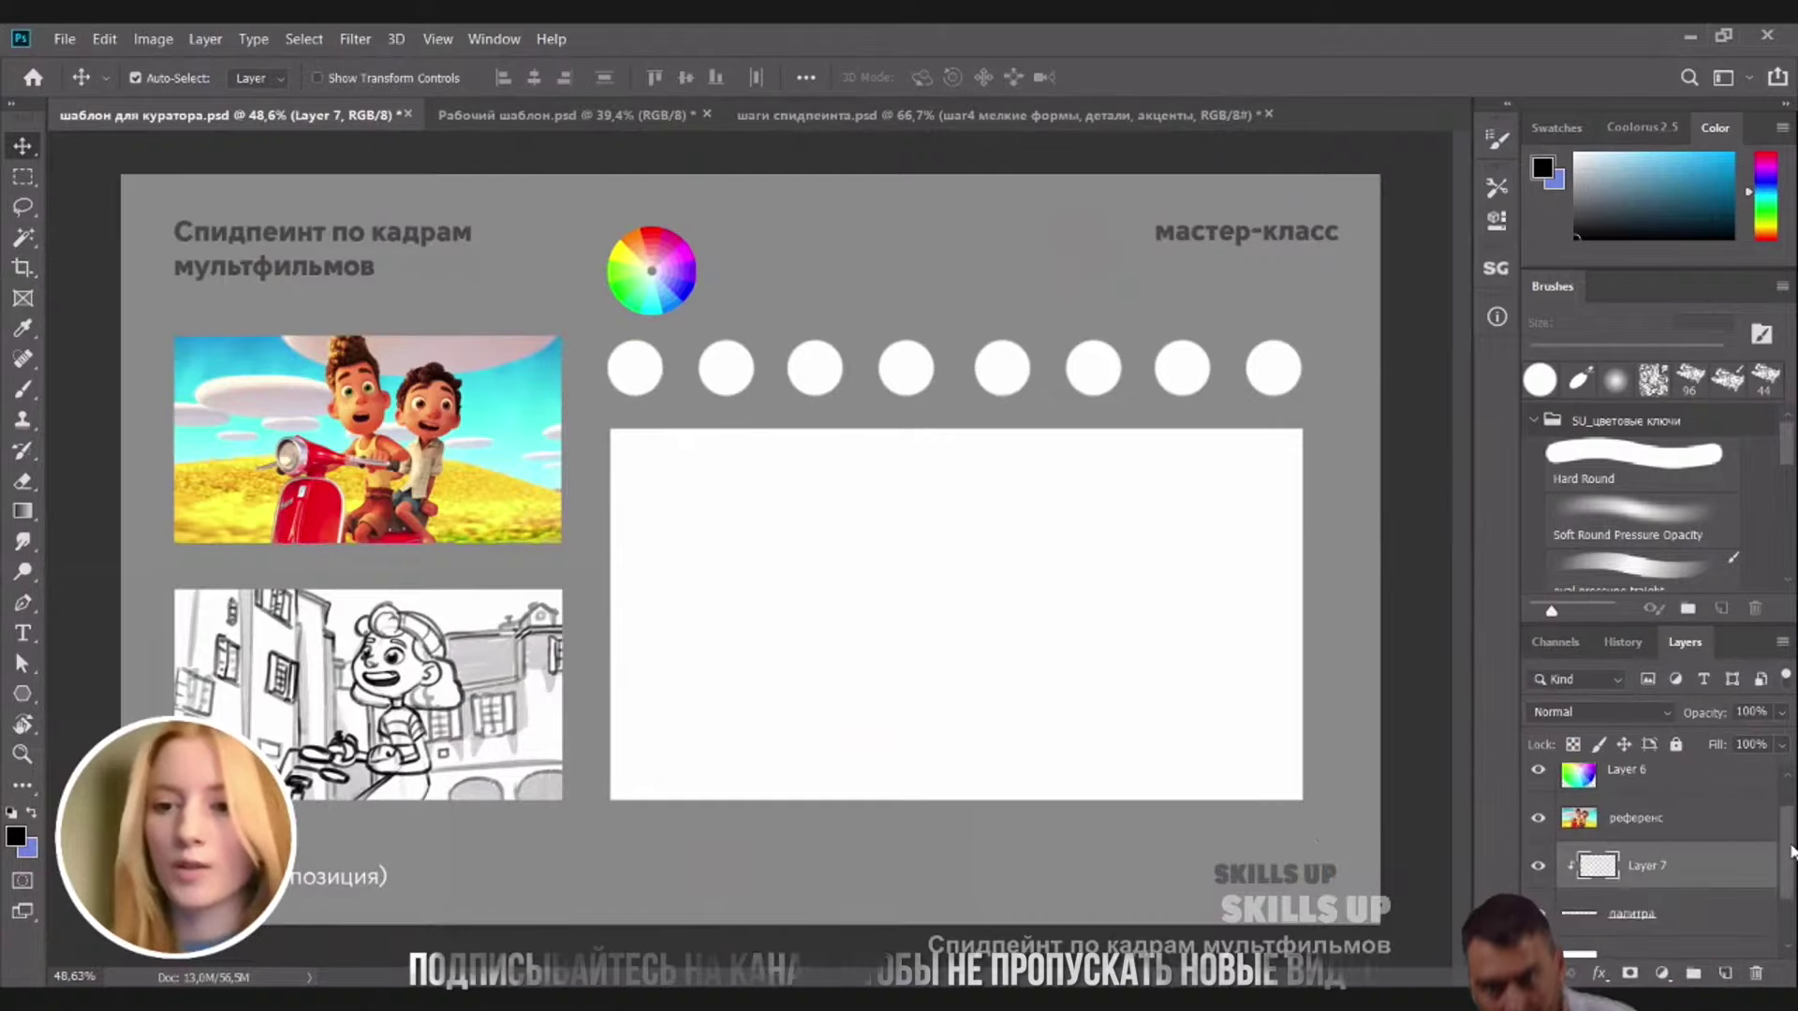
# Paint the first palette circle light blue with the Hard Round brush at 93 px
pyautogui.press('b')
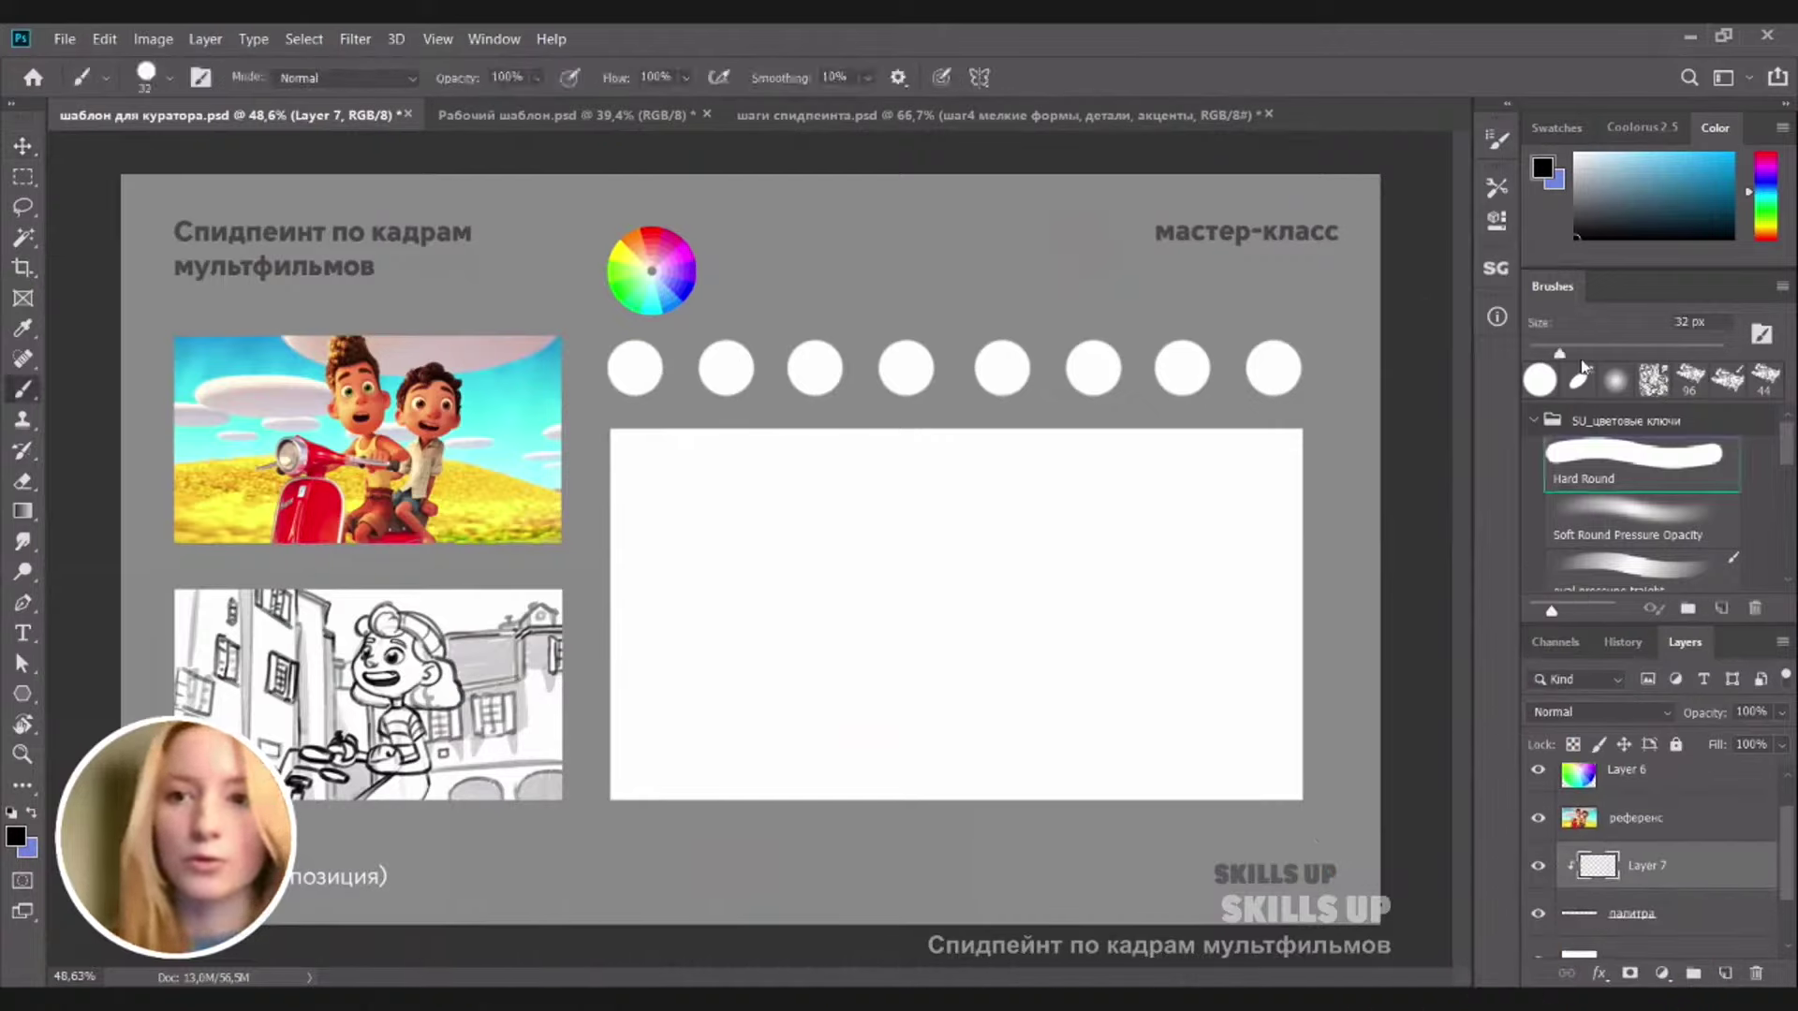
pyautogui.moveTo(1580, 355); pyautogui.dragTo(1618, 353)
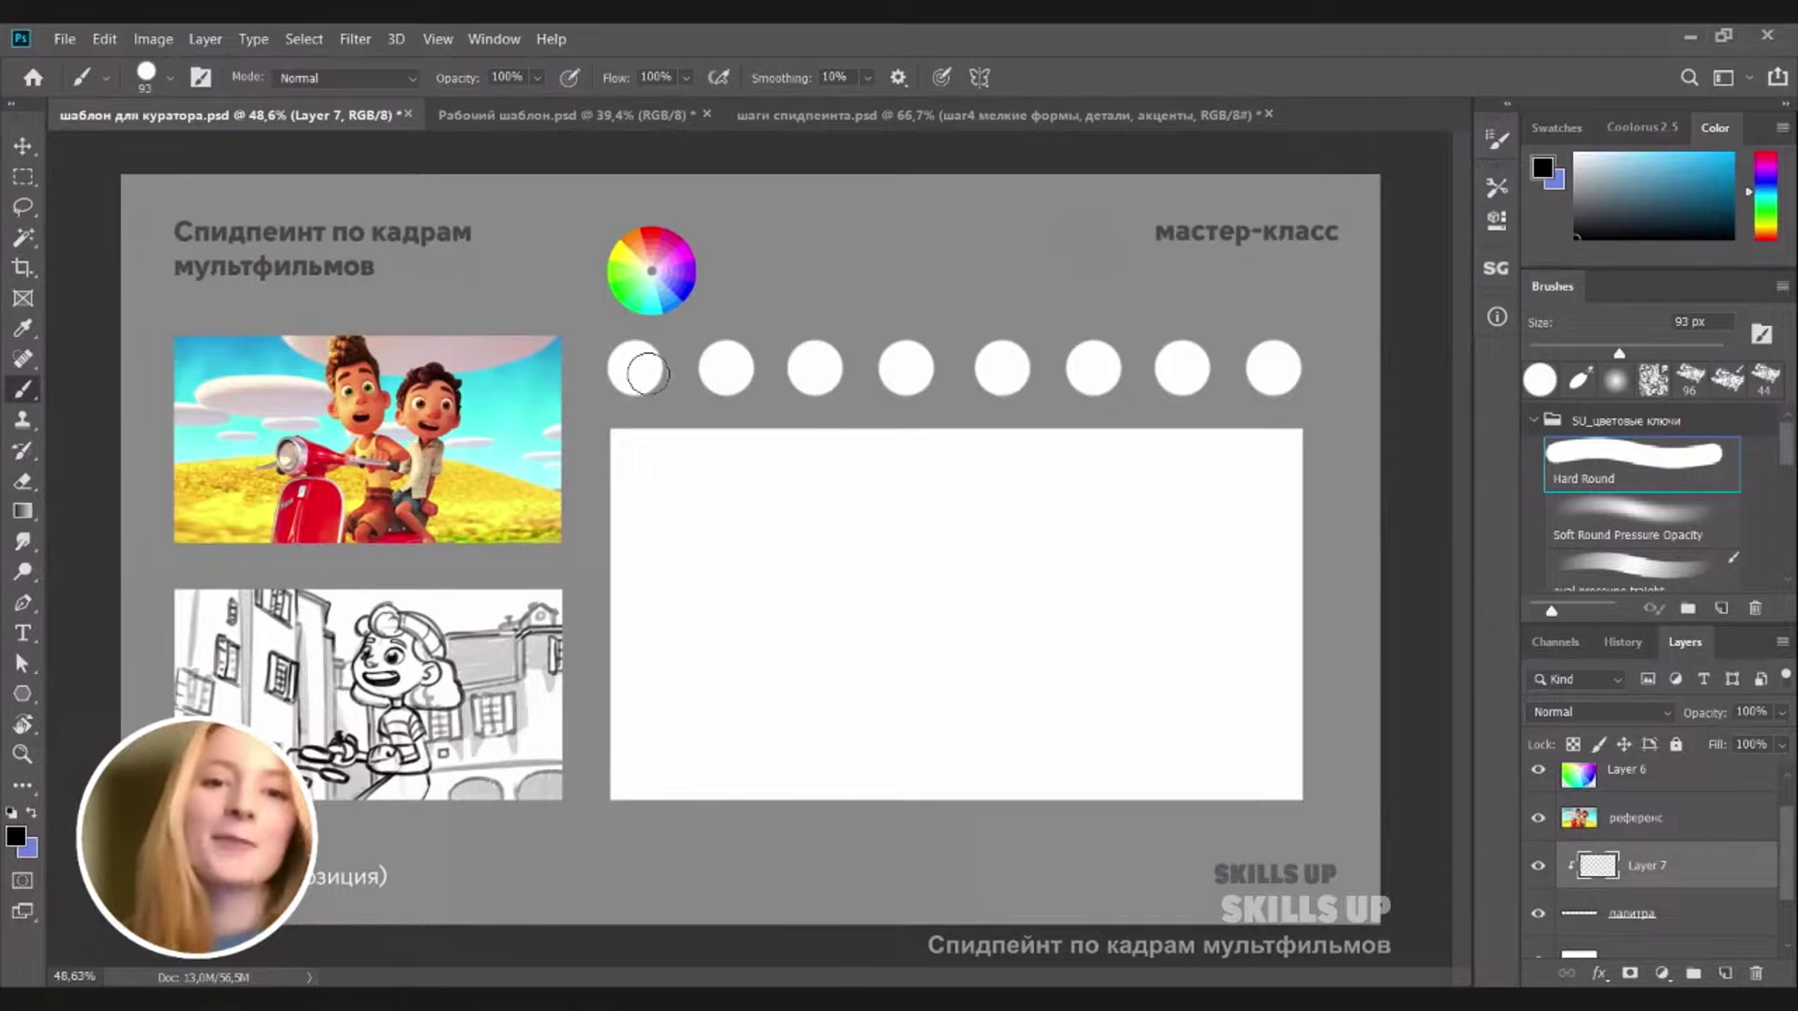
pyautogui.click(1667, 151)
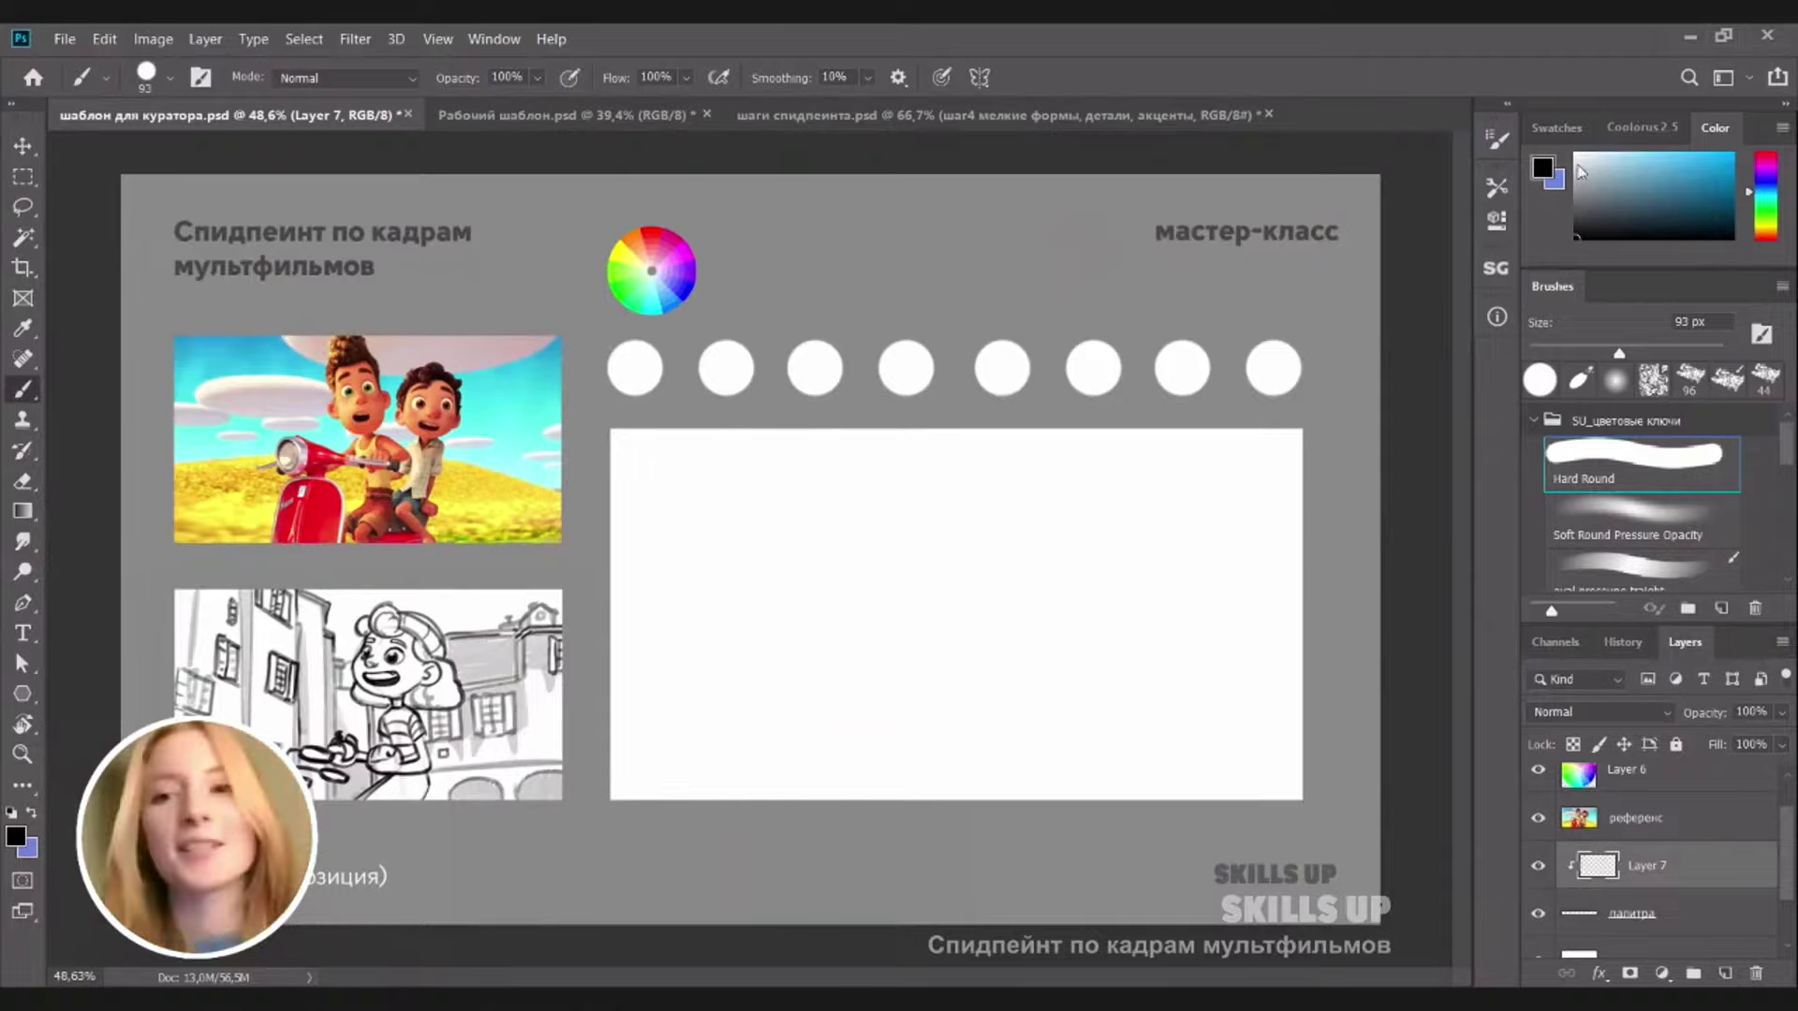
pyautogui.moveTo(1668, 152); pyautogui.dragTo(1681, 153)
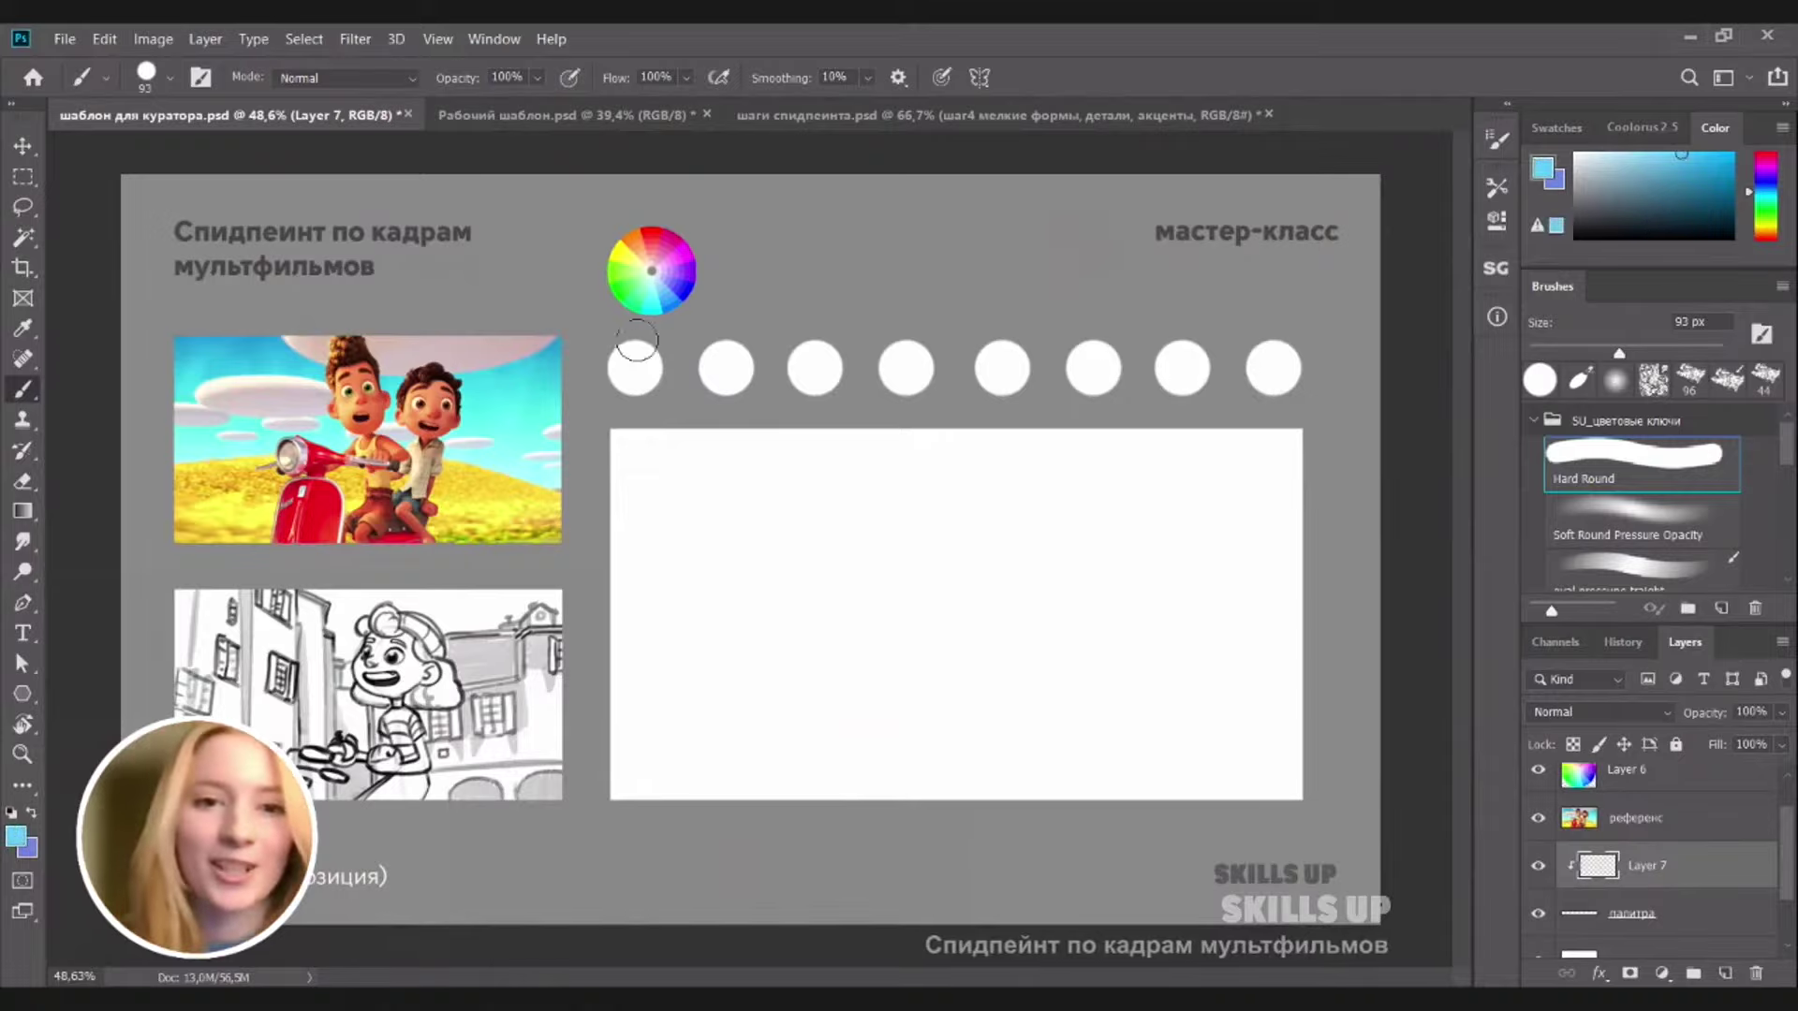
pyautogui.moveTo(625, 365); pyautogui.dragTo(655, 370)
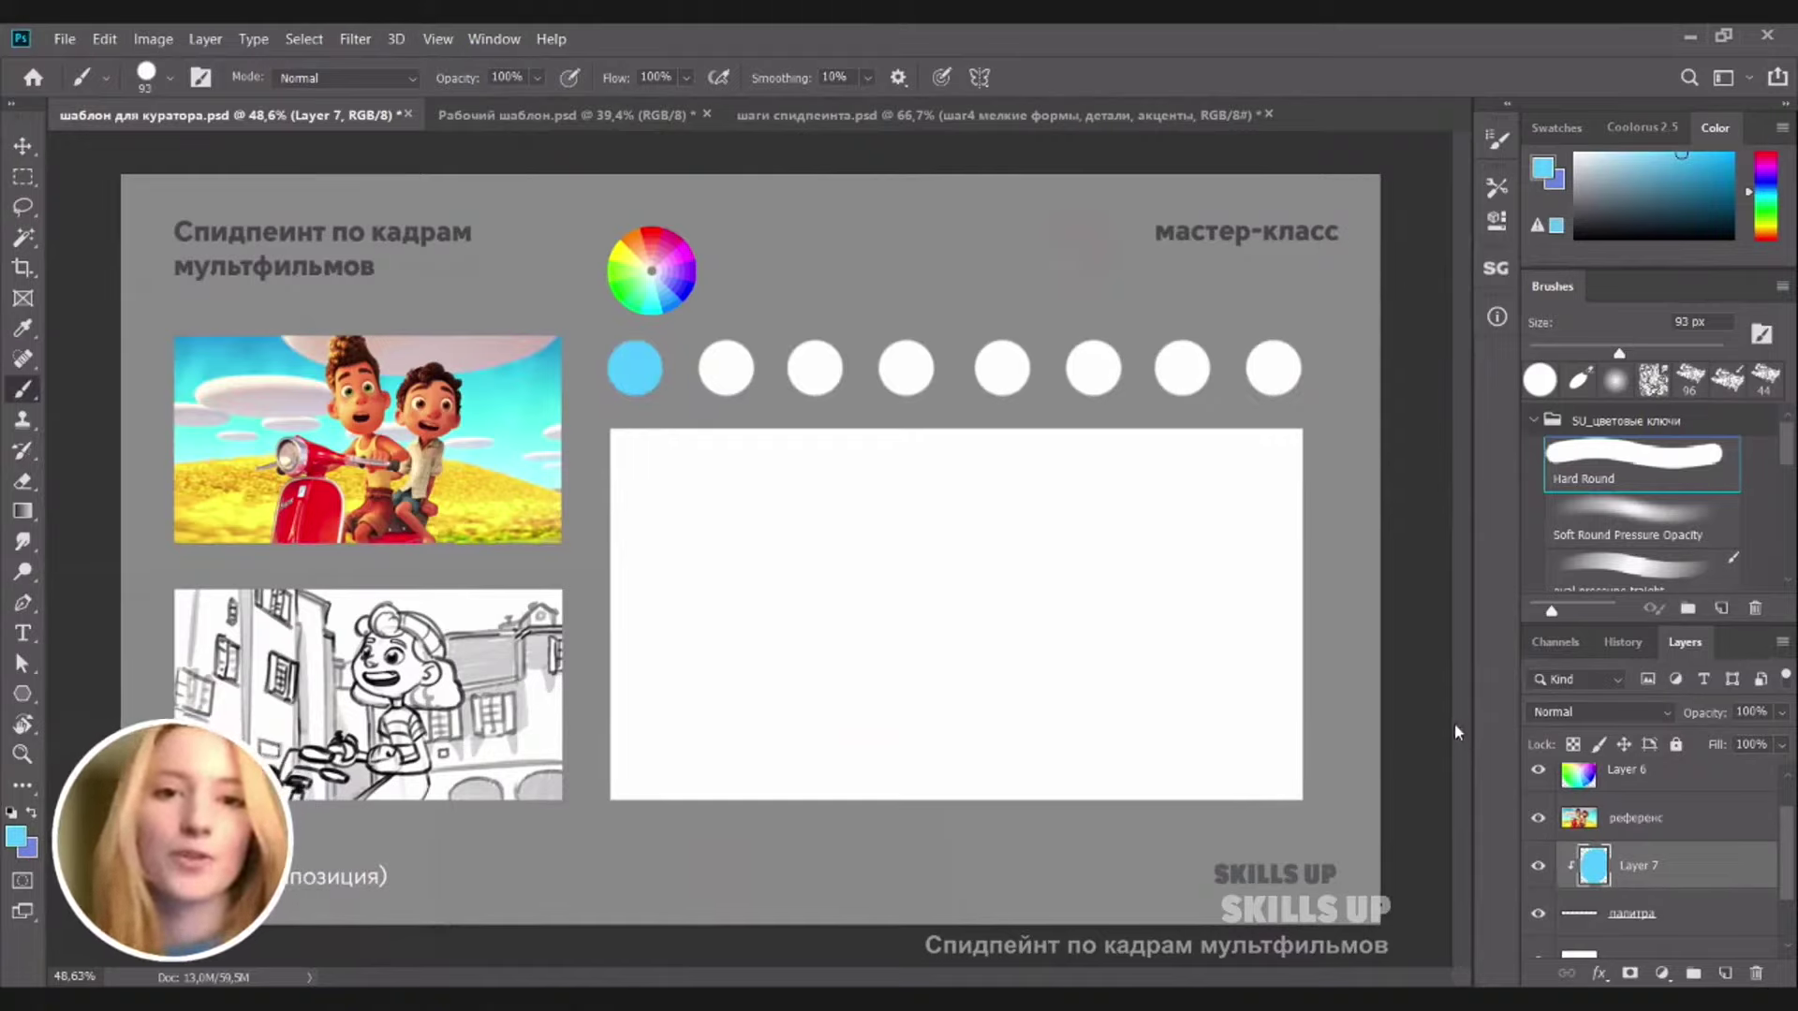
pyautogui.hotkey('ctrl', 'u')
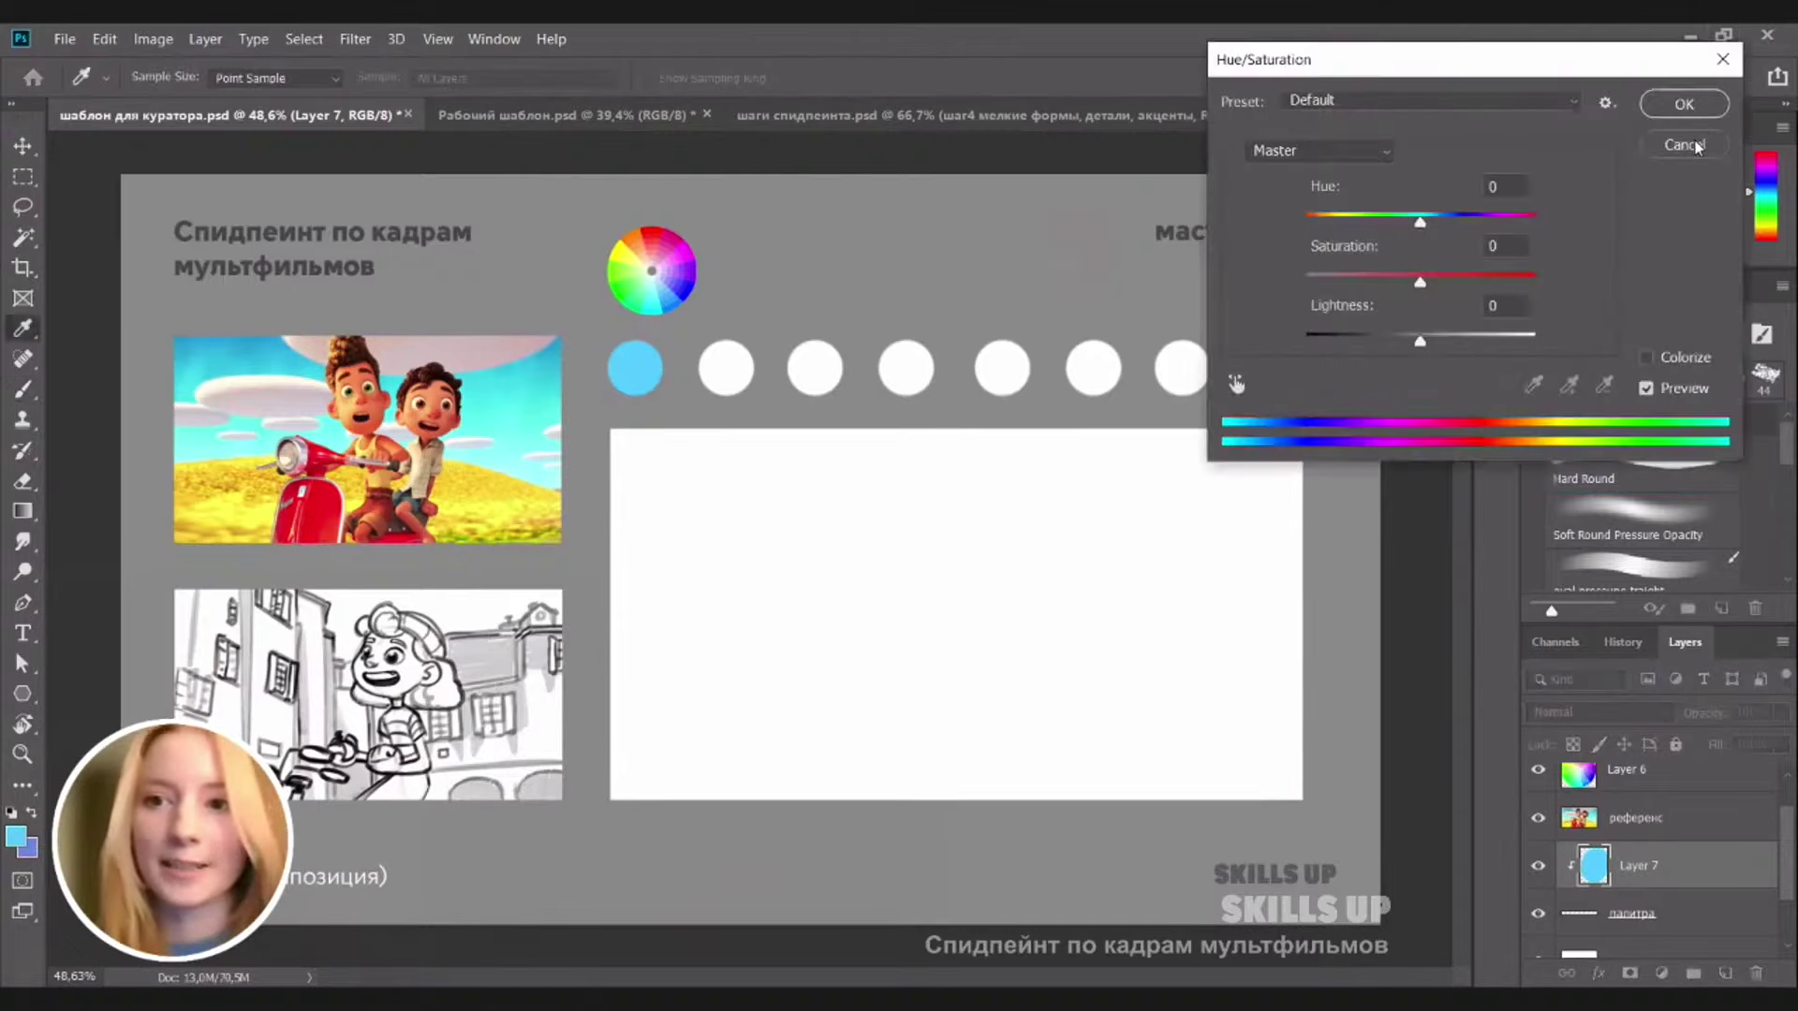
pyautogui.click(1695, 147)
pyautogui.press('b')
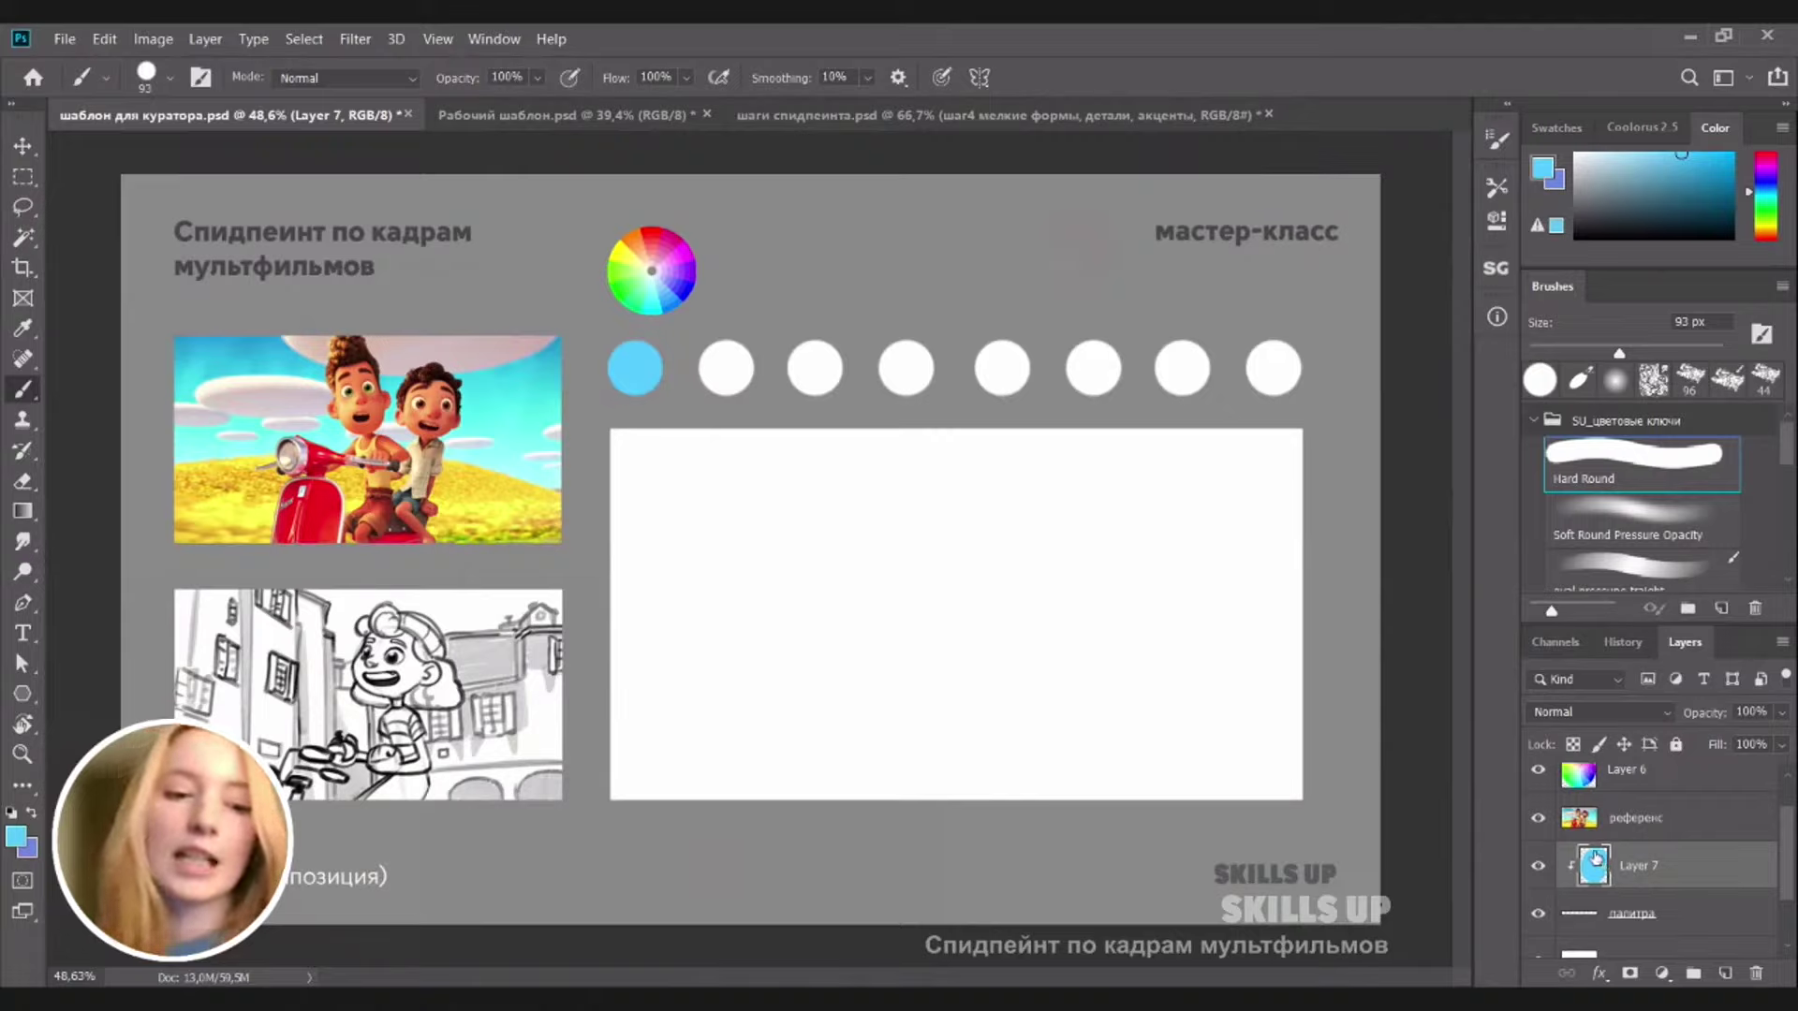
# Shift the first palette circle toward turquoise with Hue/Saturation, setting Hue to -15
pyautogui.press('i')
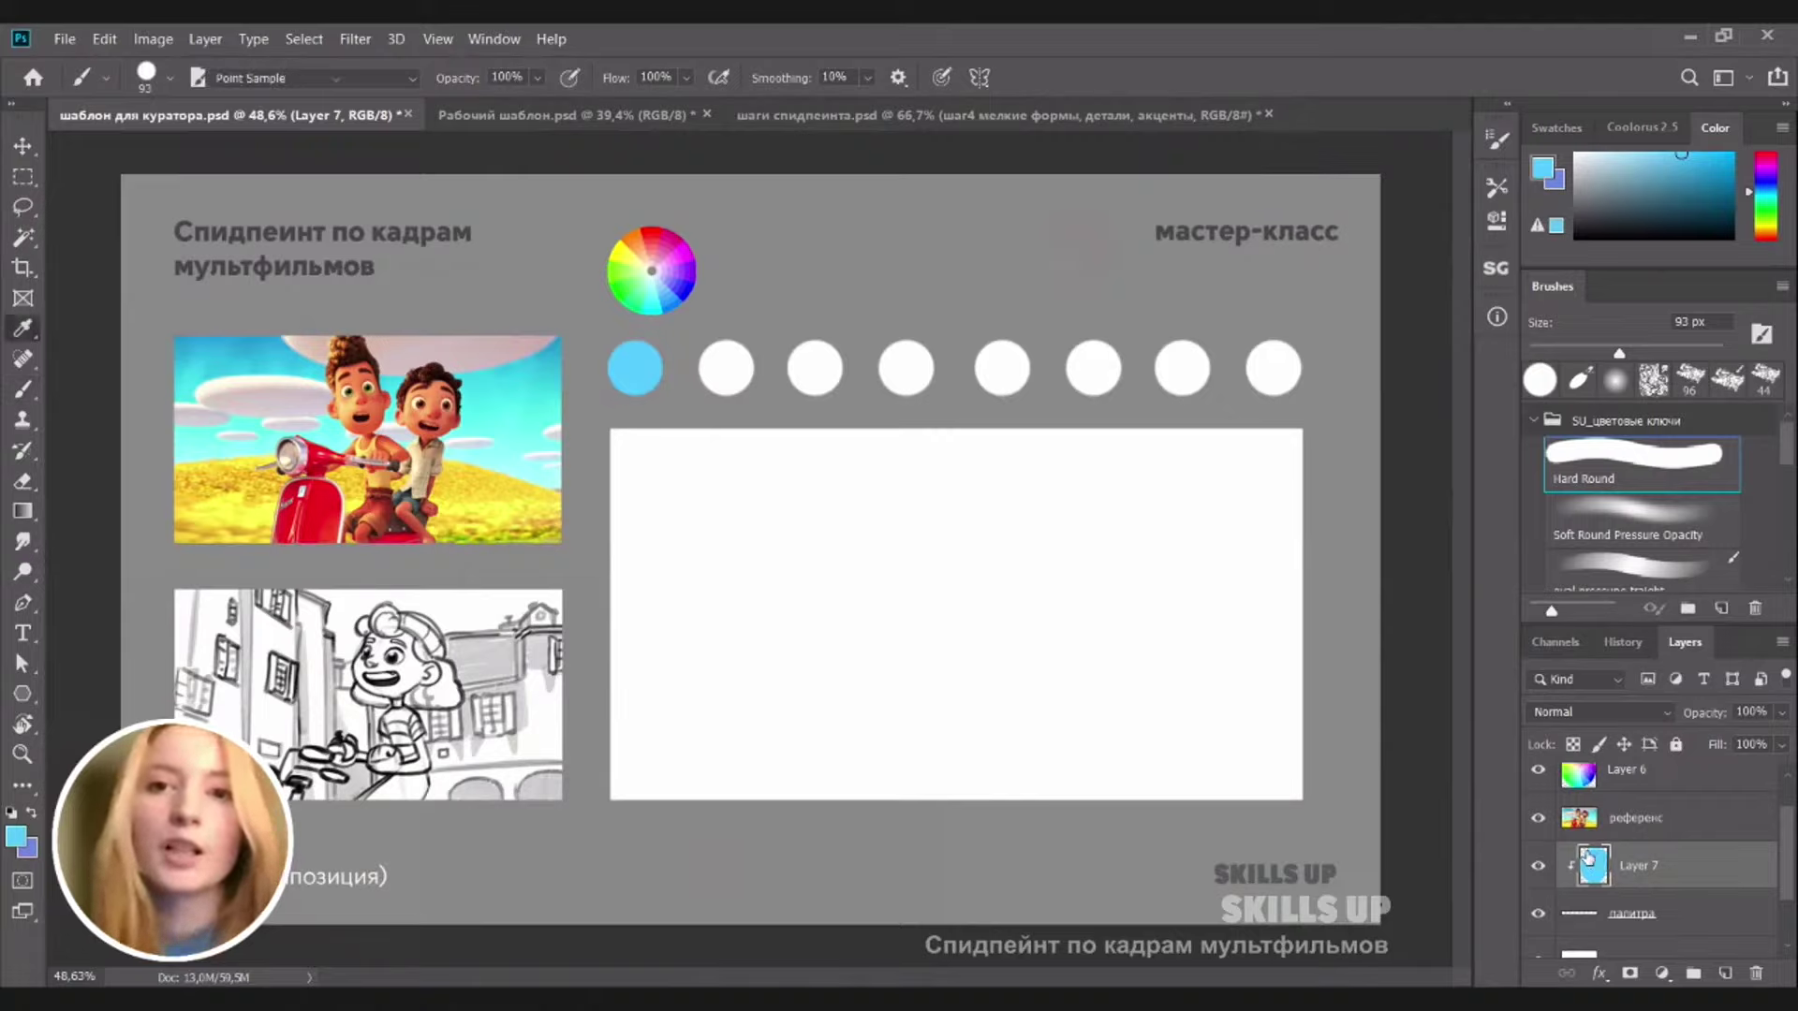
pyautogui.hotkey('ctrl', 'u')
pyautogui.moveTo(1397, 73); pyautogui.dragTo(1382, 124)
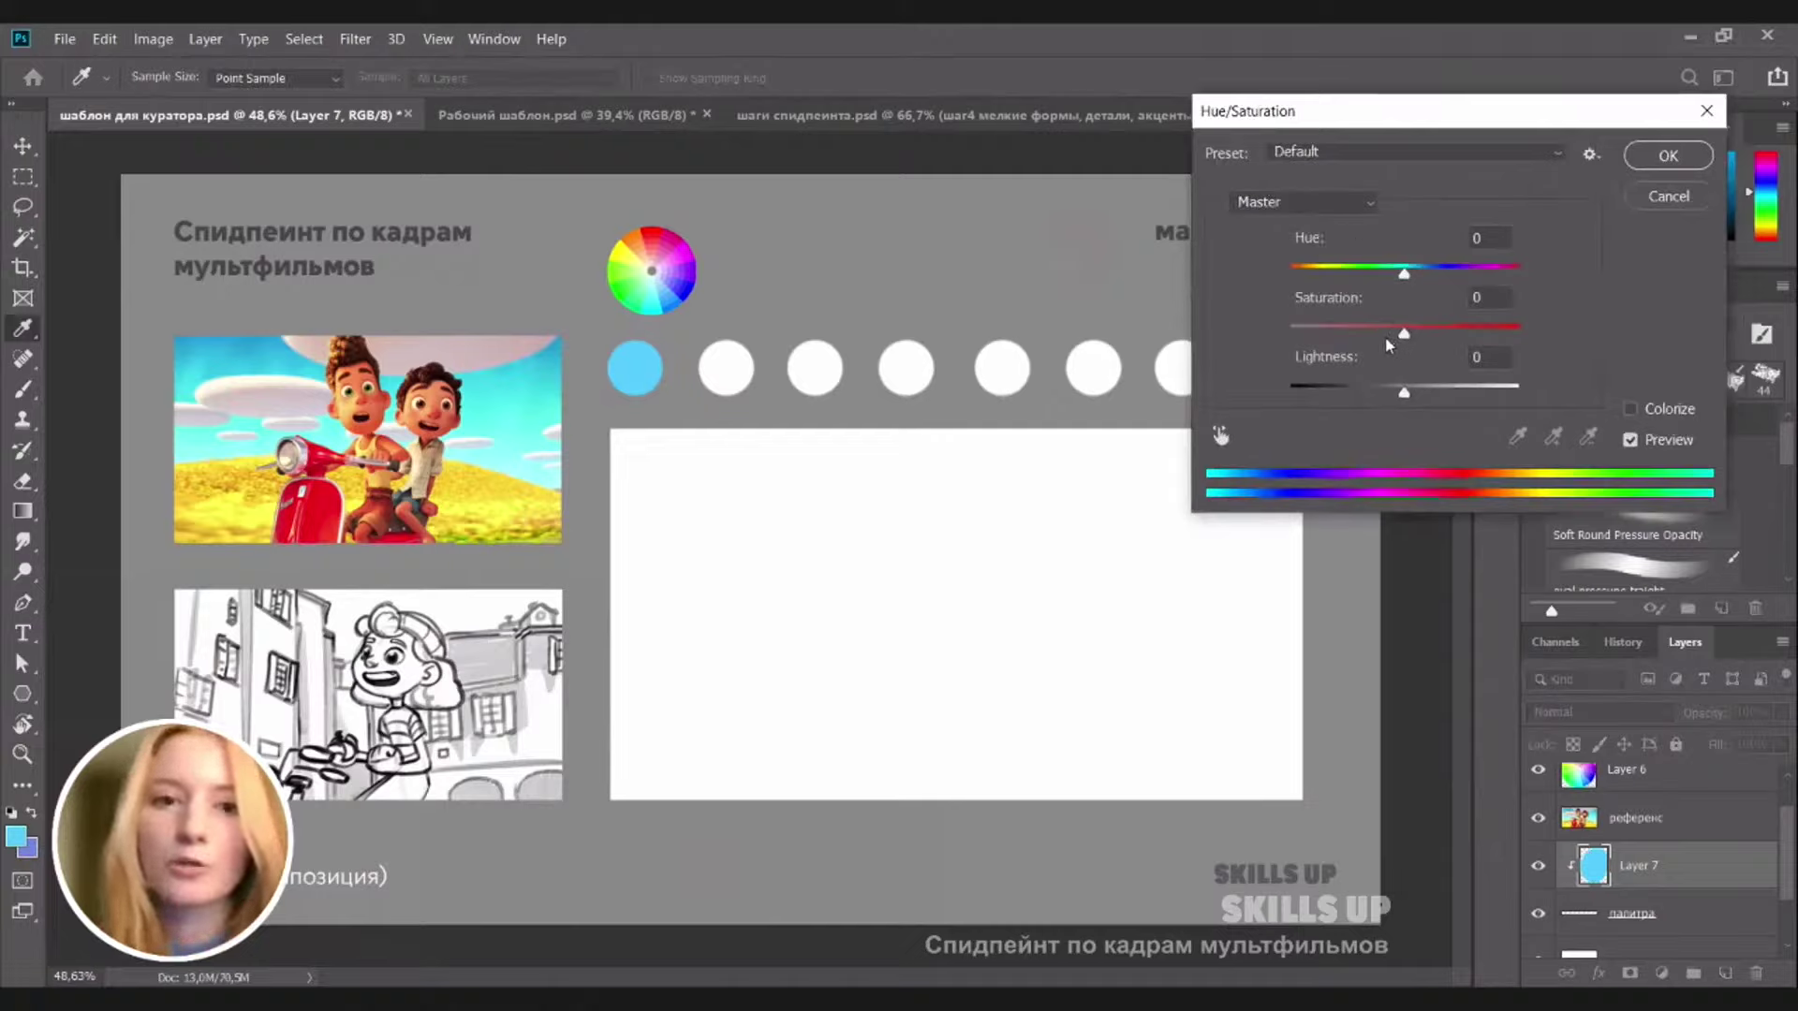
pyautogui.moveTo(1403, 273); pyautogui.dragTo(1393, 284)
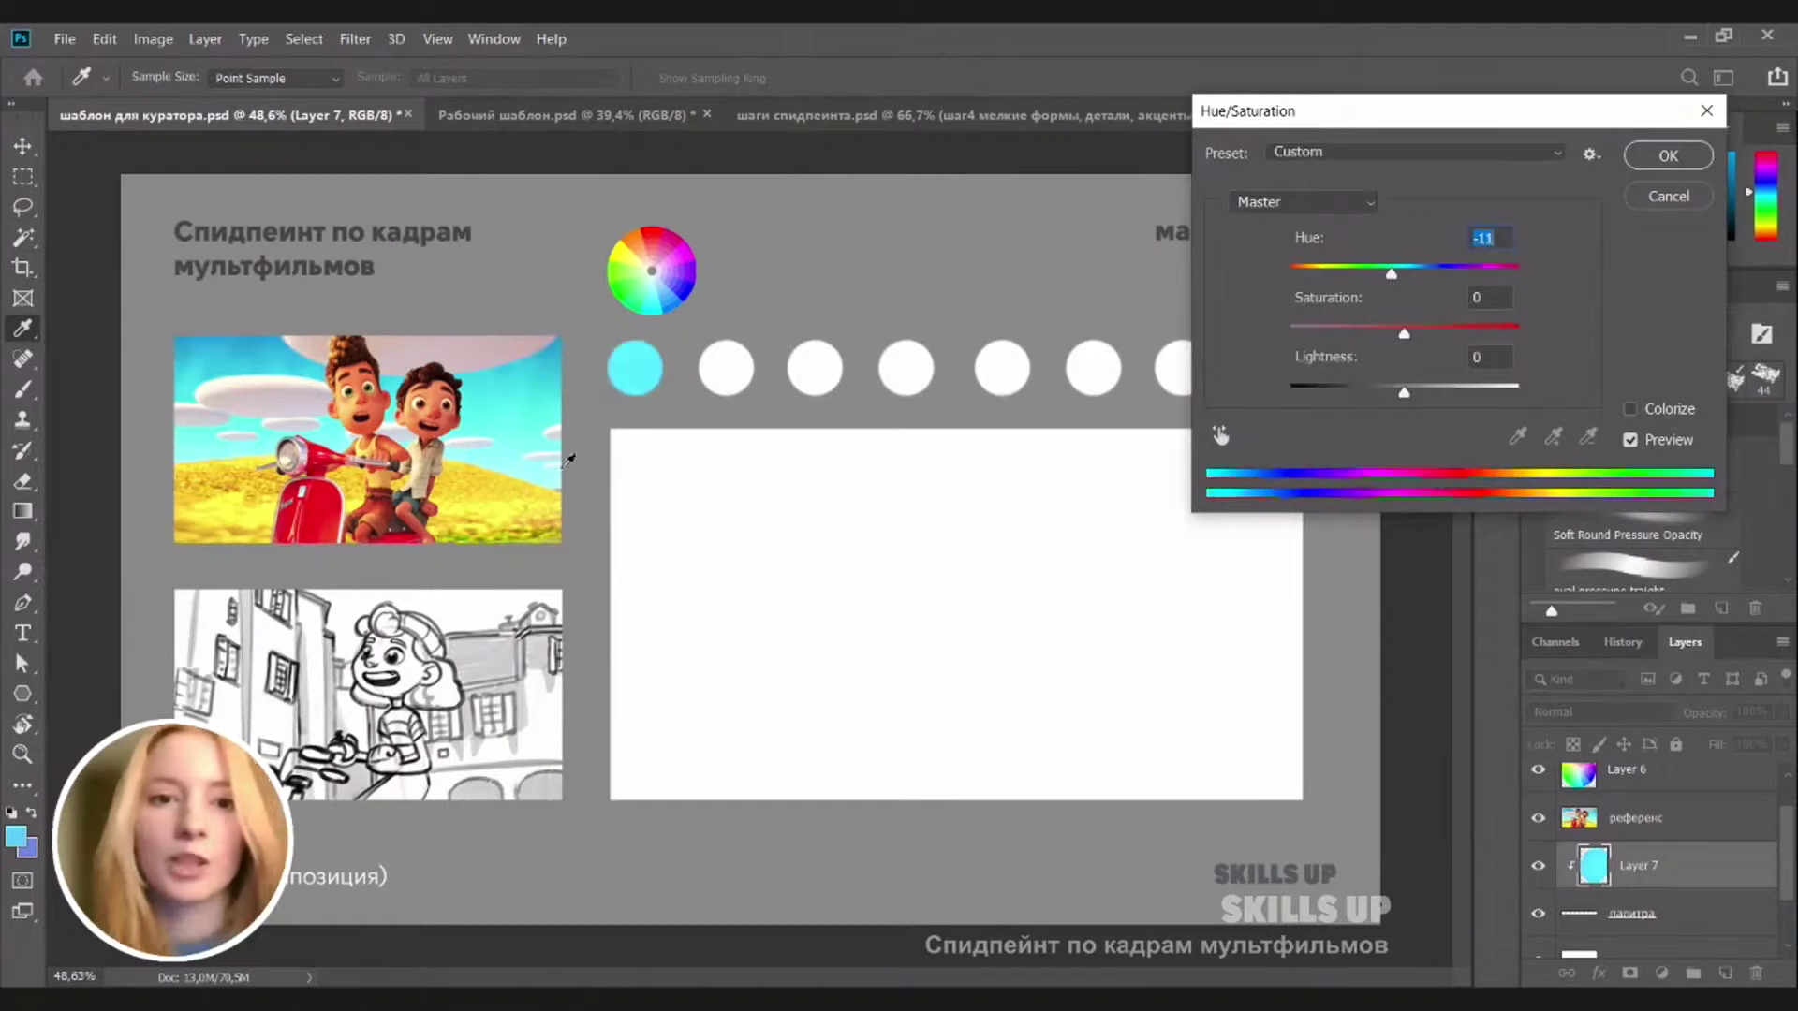
pyautogui.moveTo(1390, 273); pyautogui.dragTo(1386, 274)
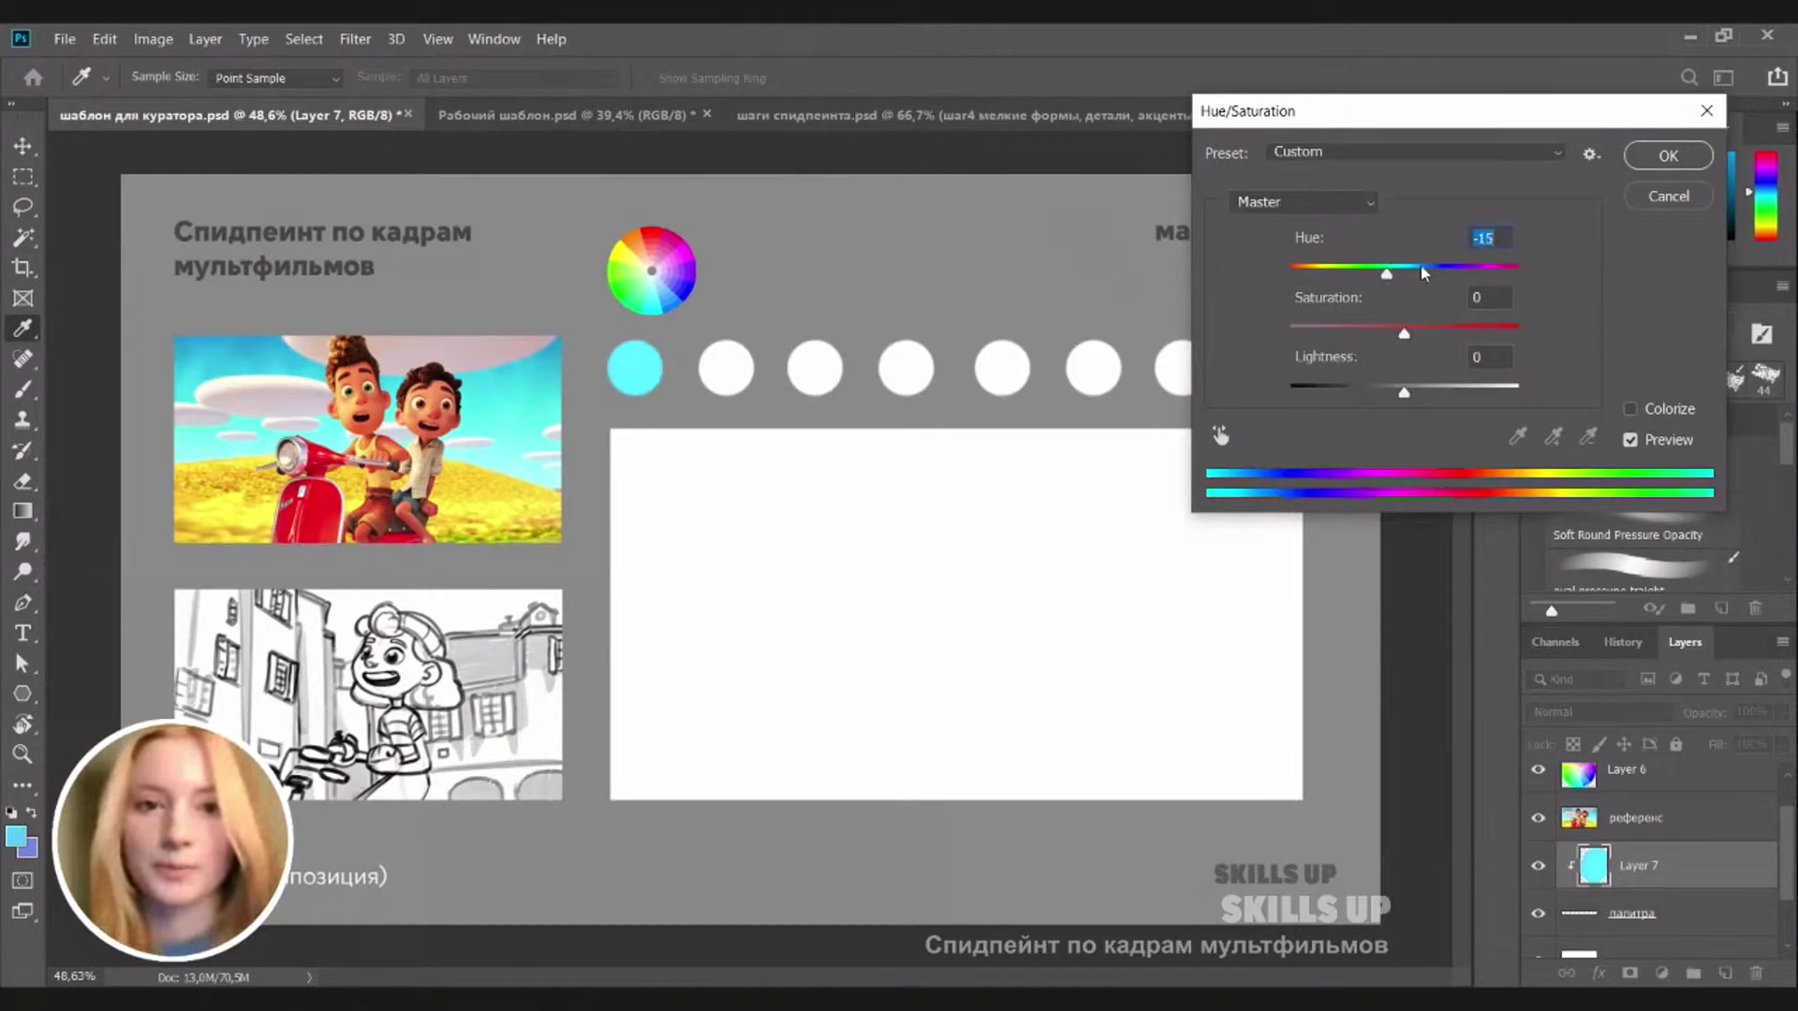
pyautogui.press('Return')
pyautogui.press('b')
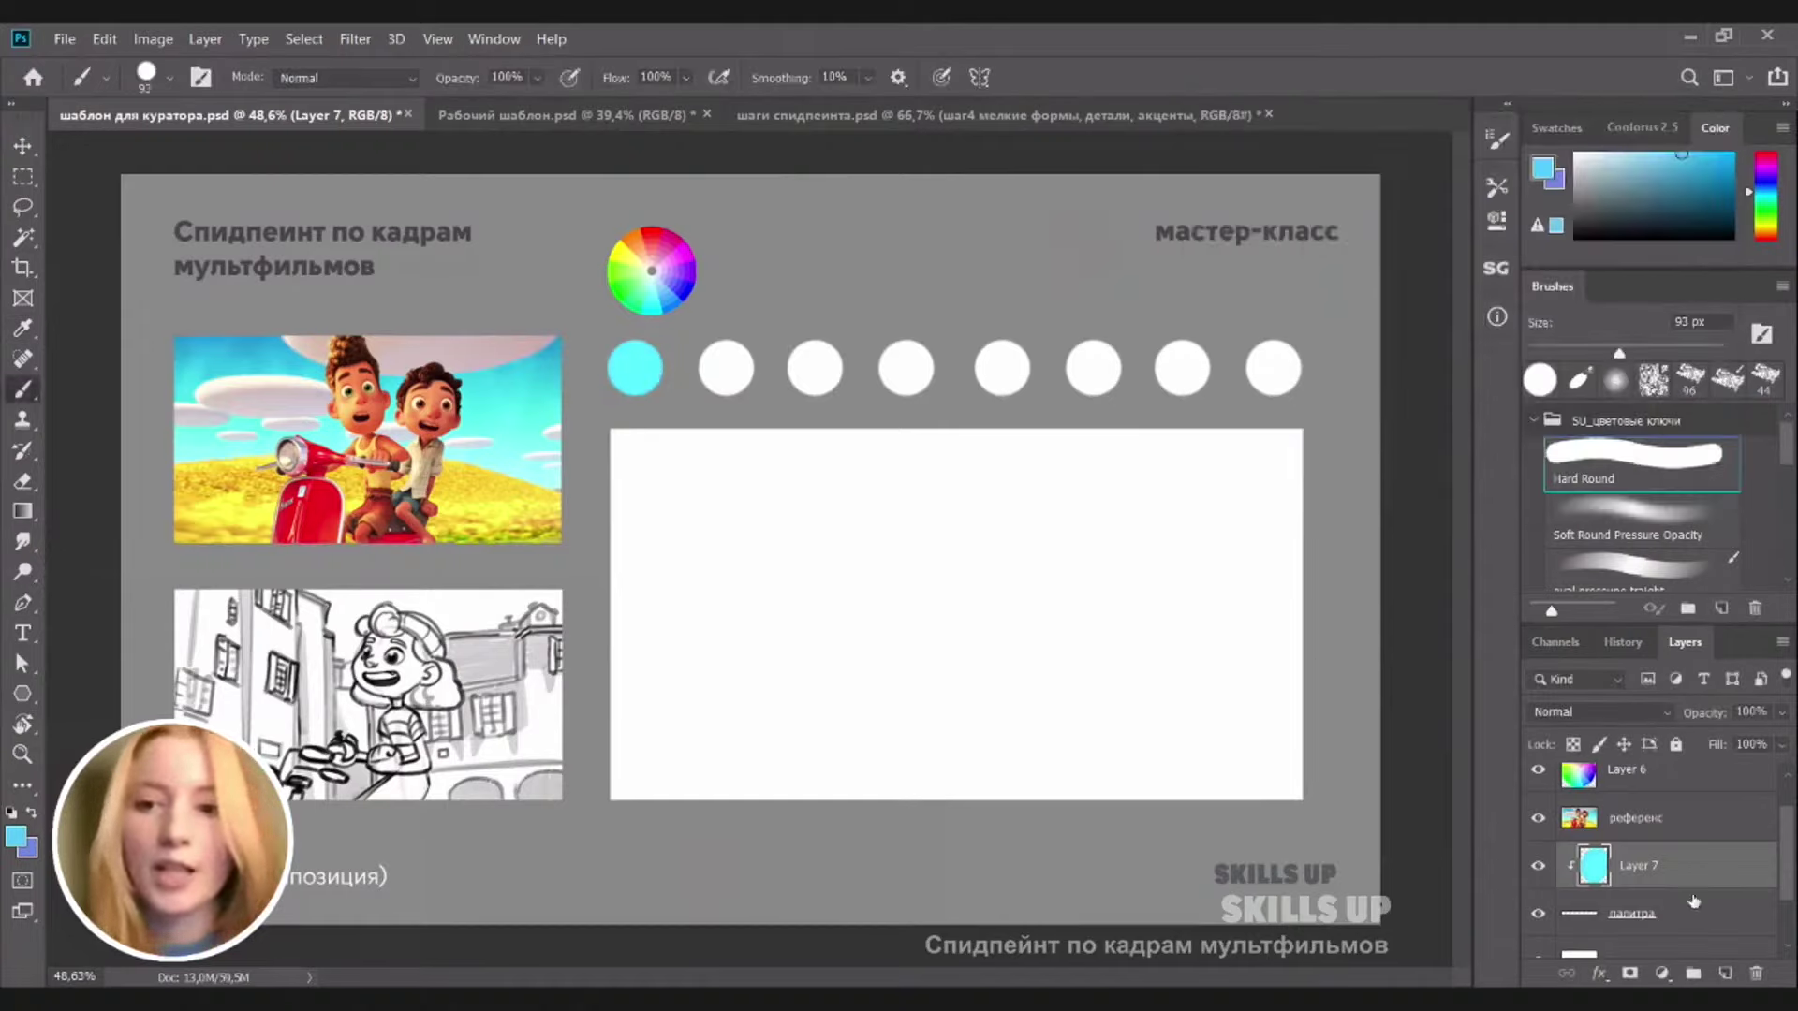
# Add a new clipped layer above the палитра layer and paint the second palette circle a saturated blue
pyautogui.click(1713, 915)
pyautogui.click(1724, 972)
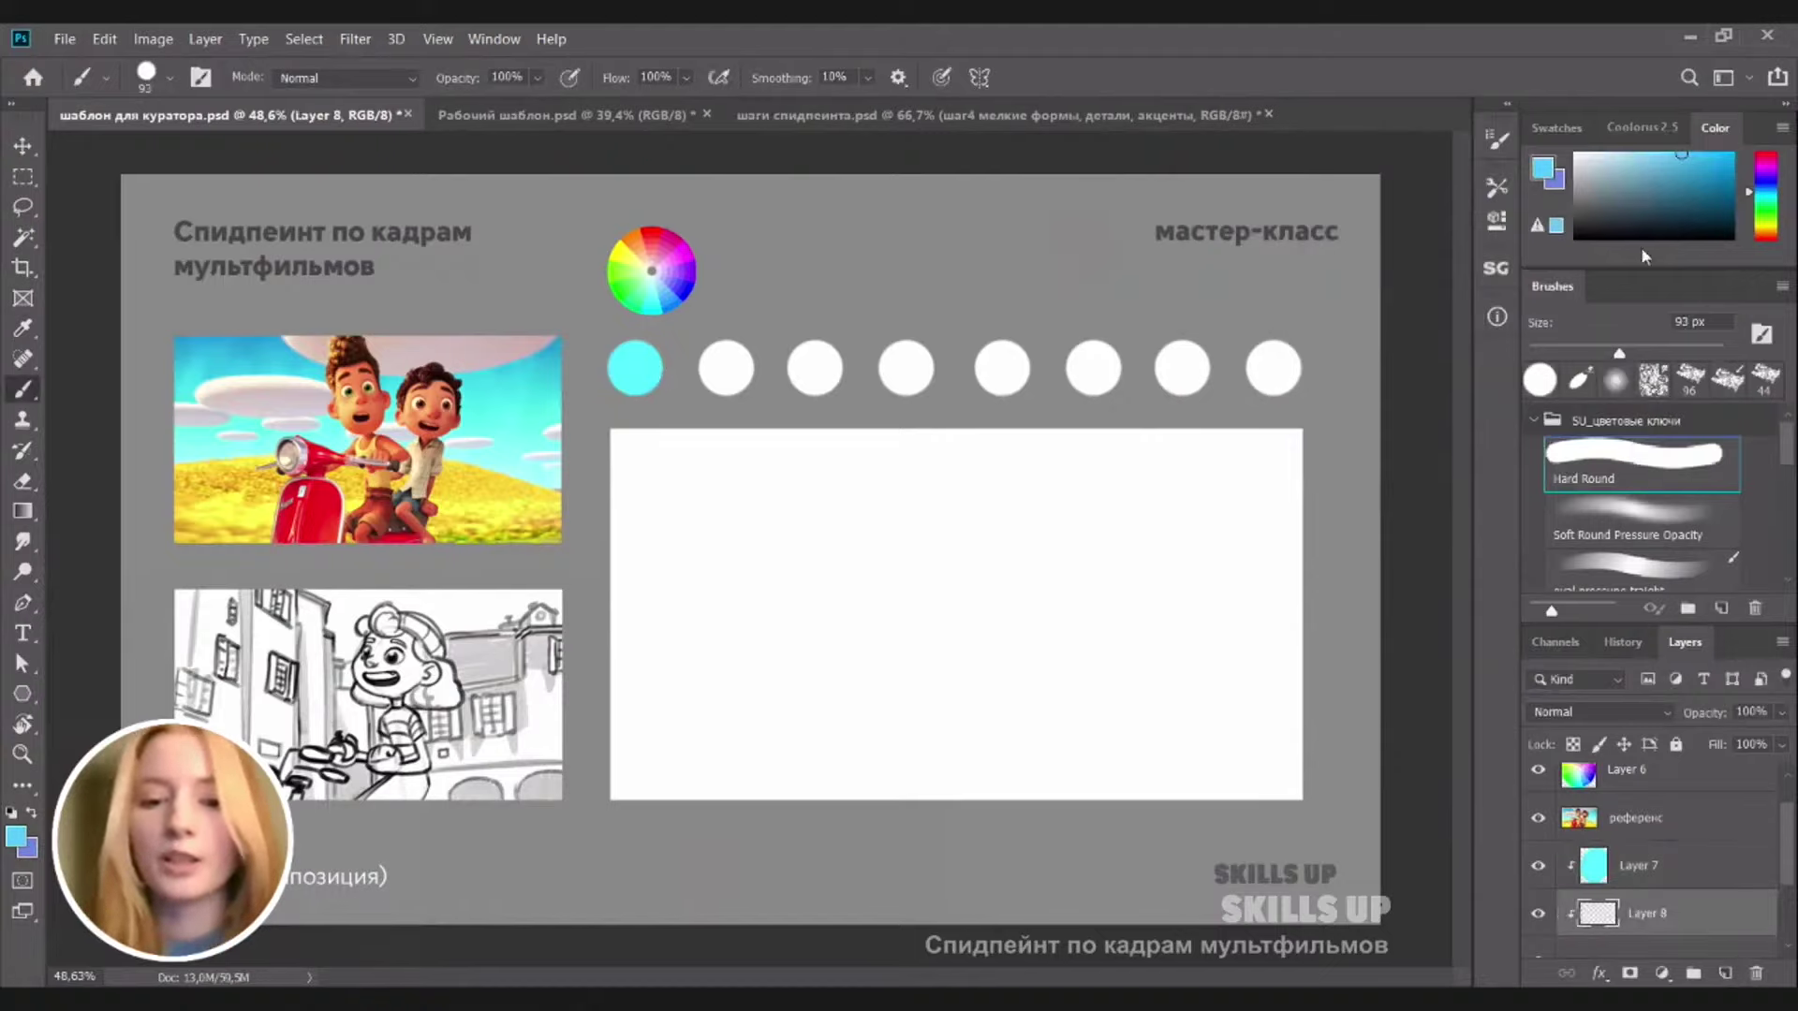
pyautogui.click(1710, 149)
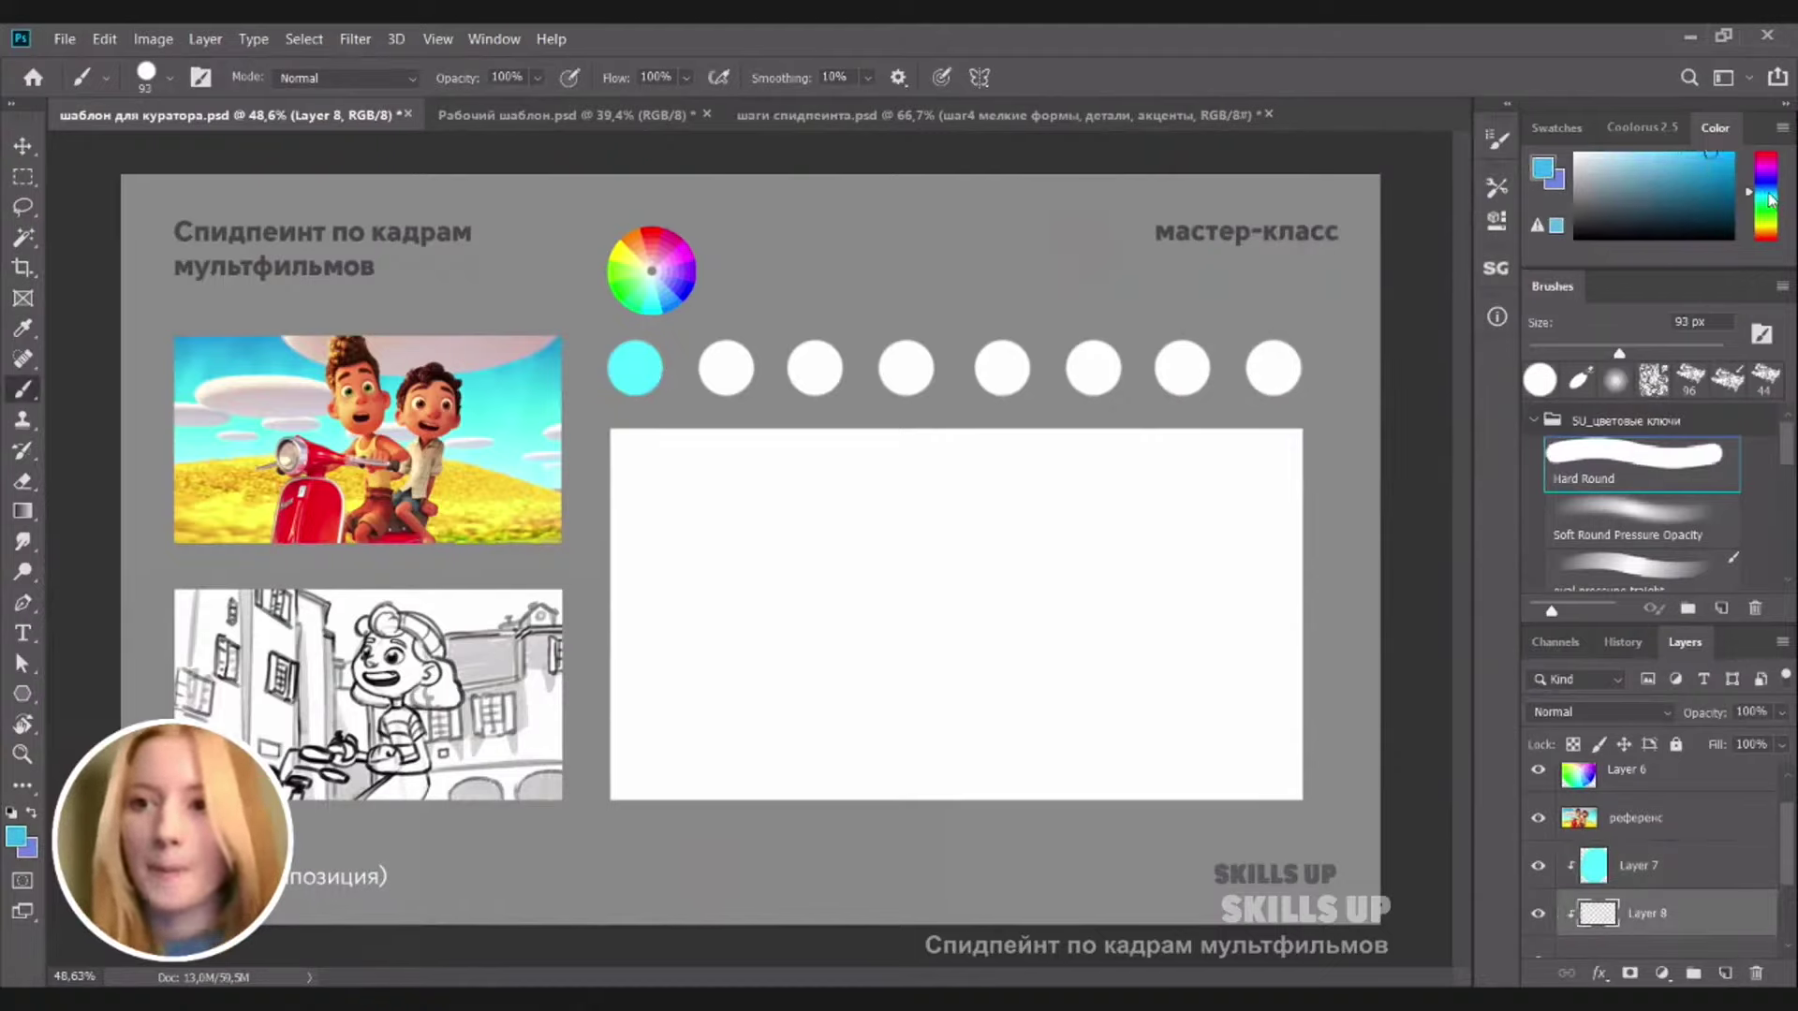
pyautogui.moveTo(1775, 202); pyautogui.dragTo(1765, 193)
pyautogui.moveTo(726, 368); pyautogui.dragTo(743, 378)
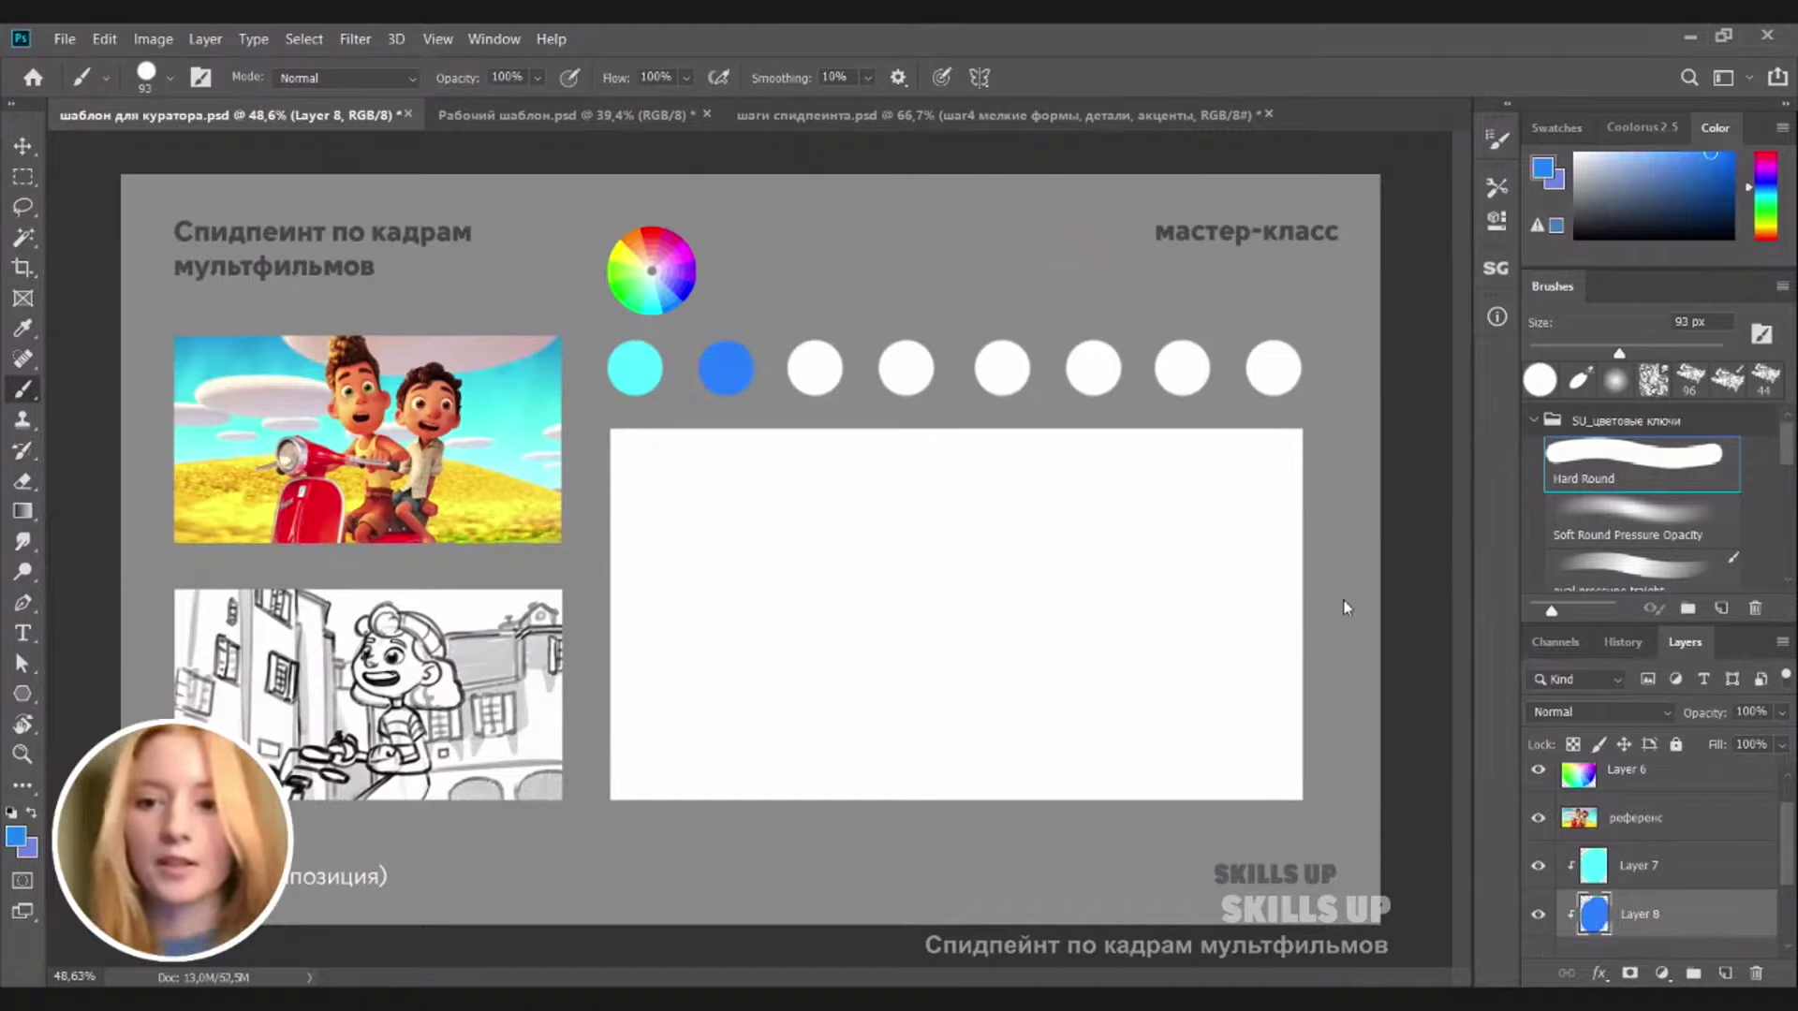
# Adjust the second circle's blue with Hue/Saturation: a slight negative Hue shift, Saturation -7 and Lightness +10
pyautogui.hotkey('ctrl', 'u')
pyautogui.click(1668, 196)
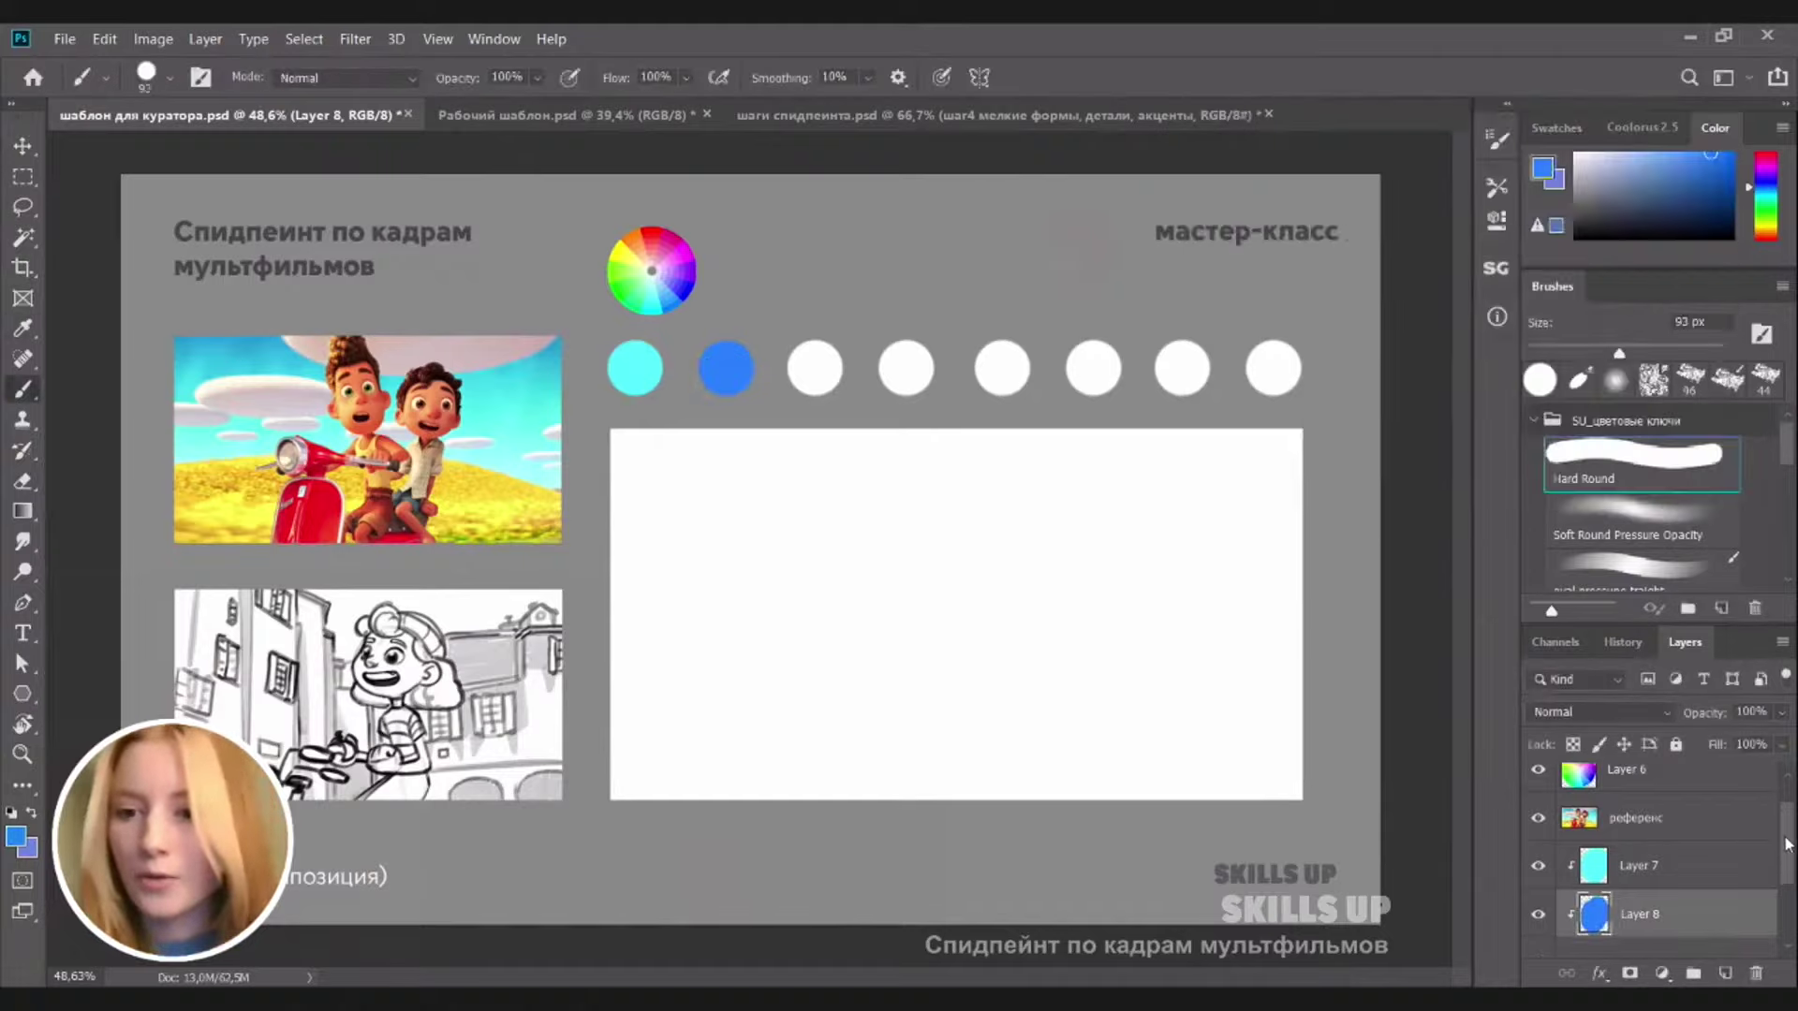
pyautogui.scroll(-1, 1788, 843)
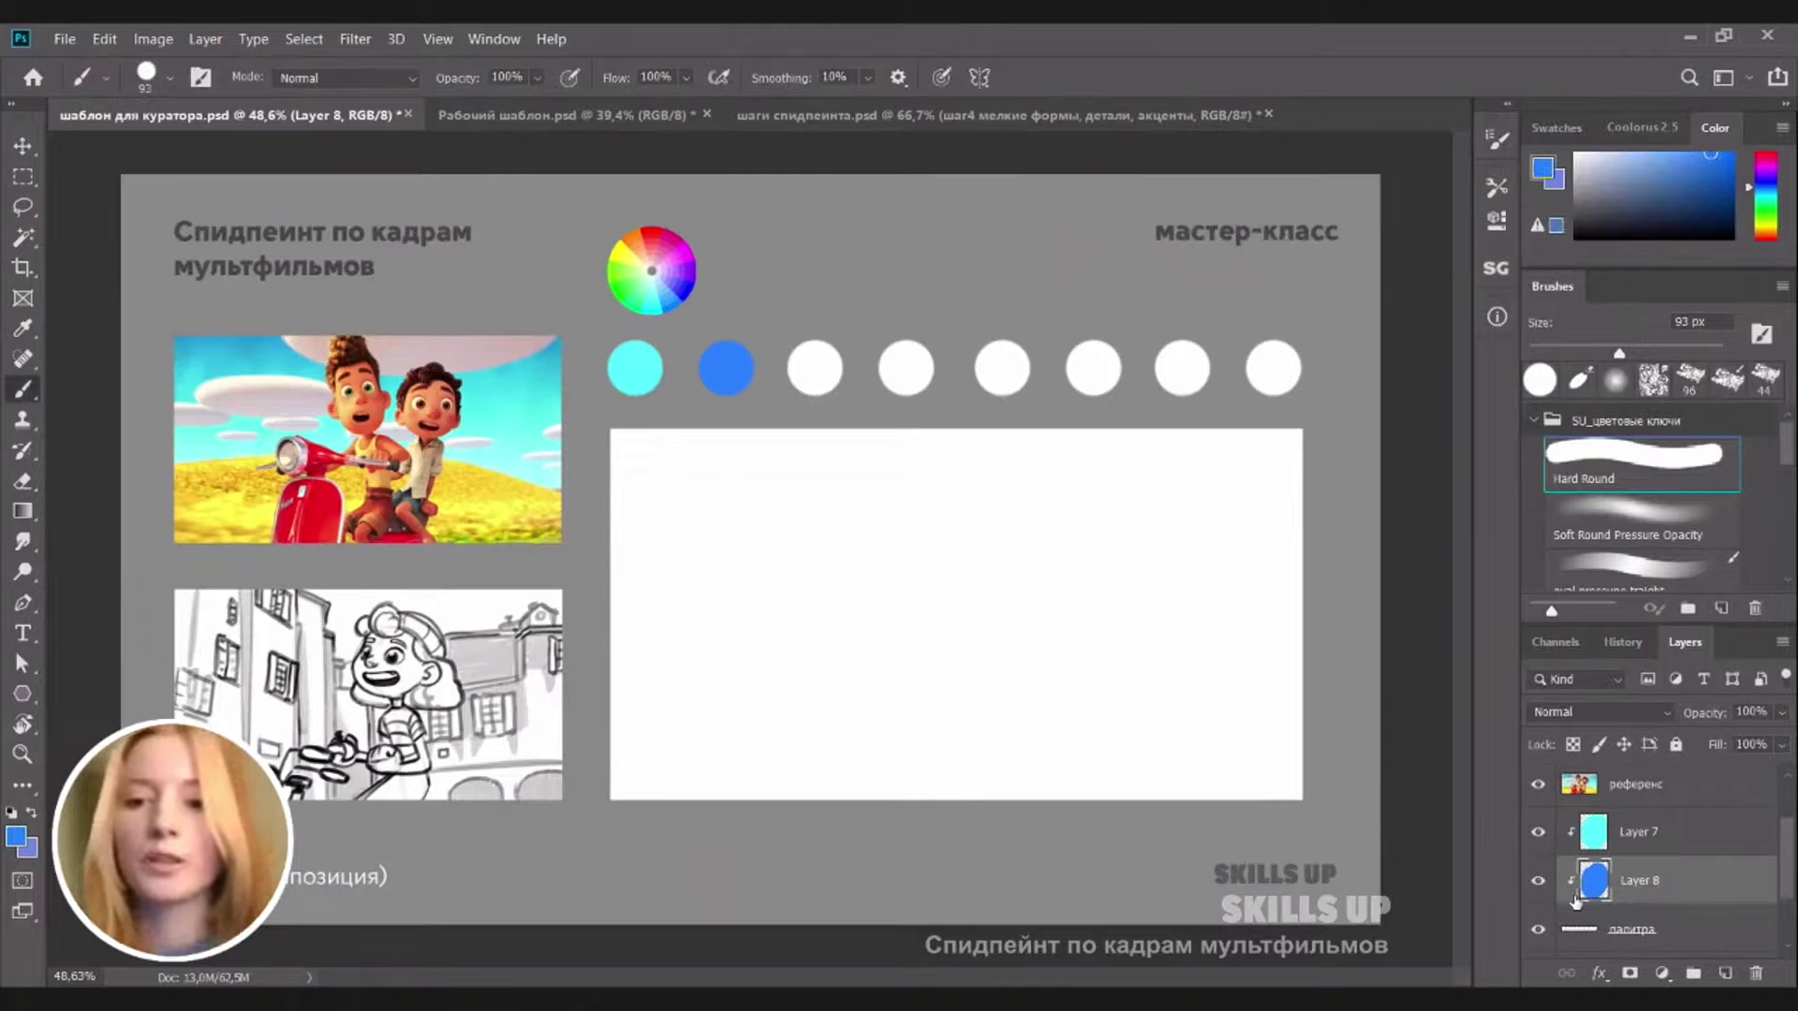
pyautogui.press('i')
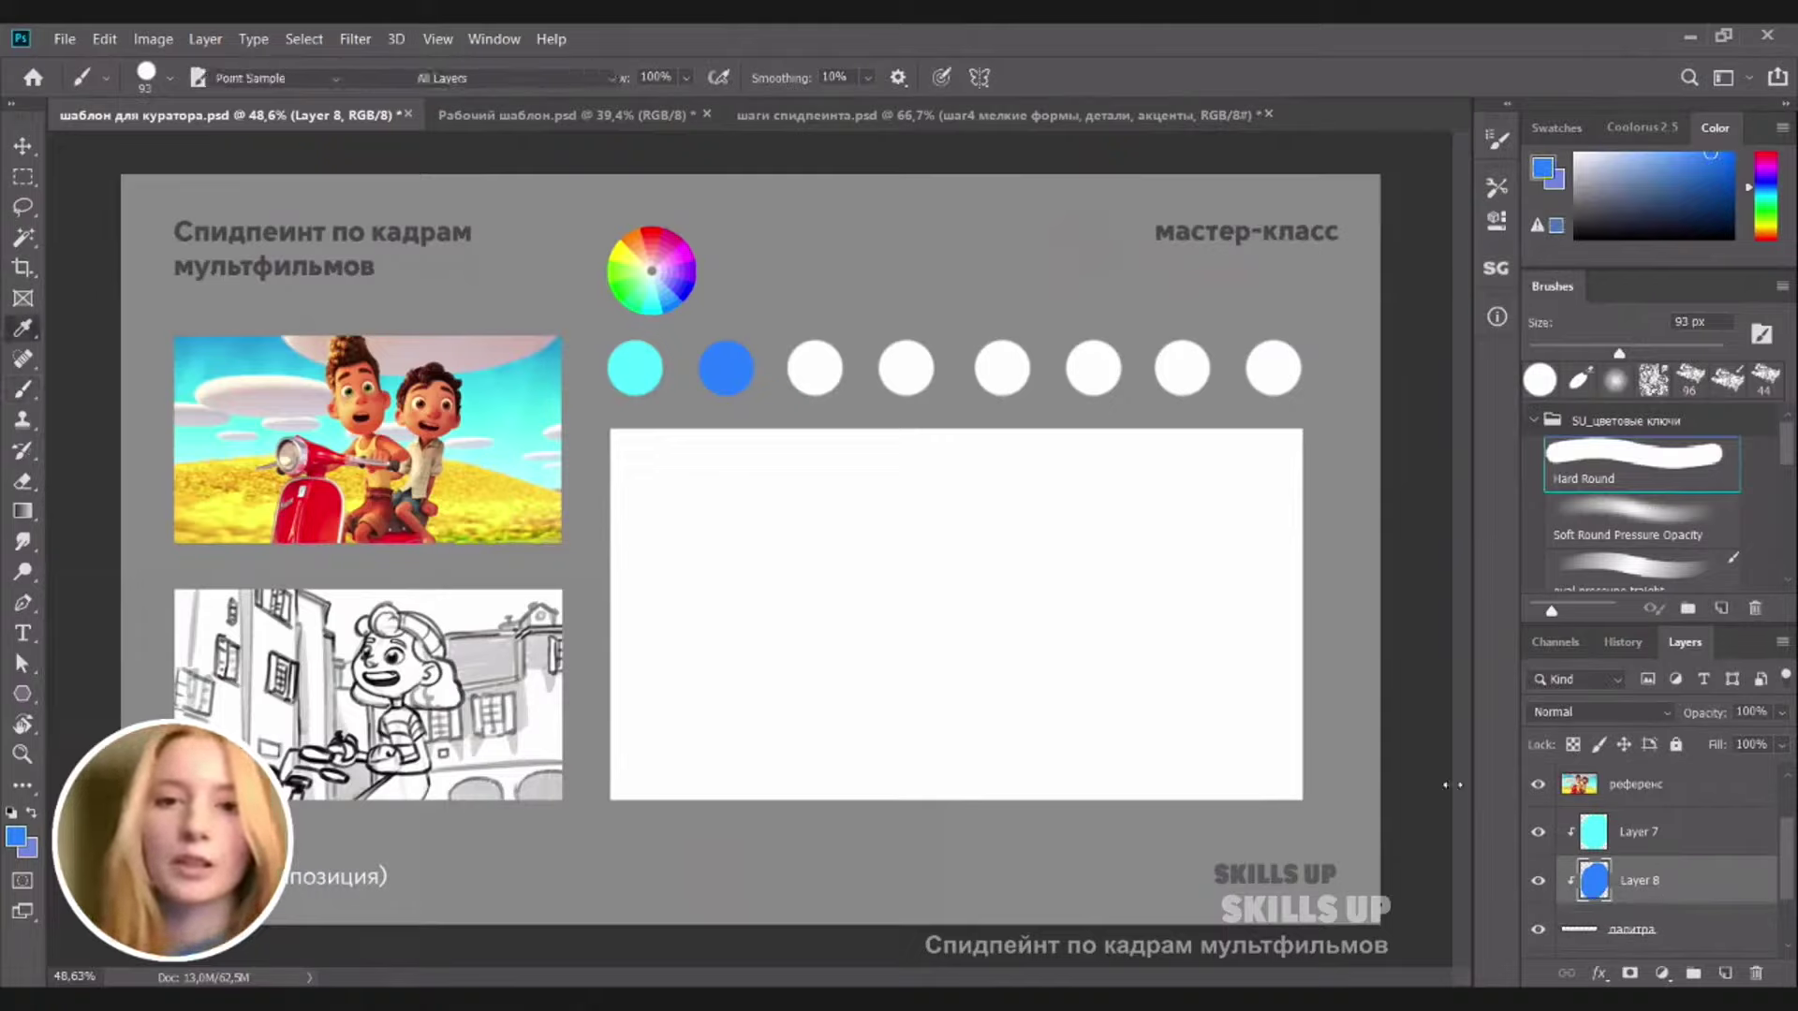
pyautogui.hotkey('ctrl', 'u')
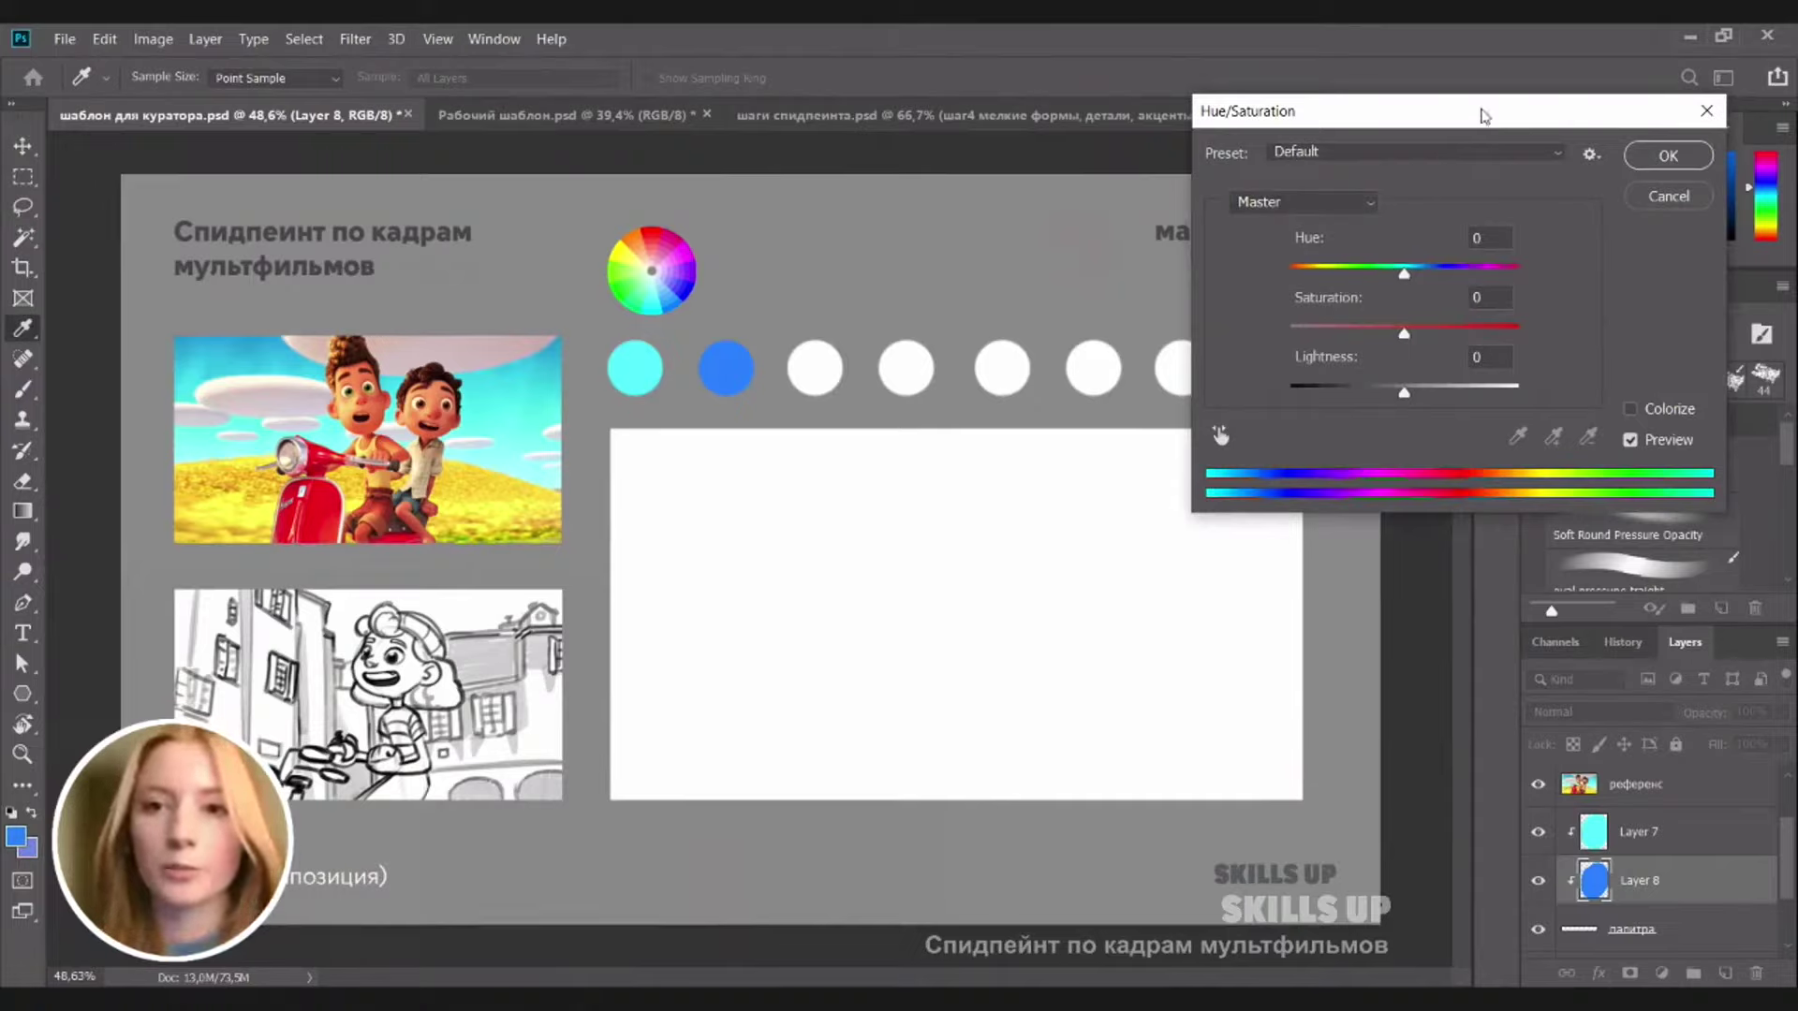
pyautogui.moveTo(1484, 115); pyautogui.dragTo(1501, 98)
pyautogui.moveTo(1420, 259); pyautogui.dragTo(1434, 377)
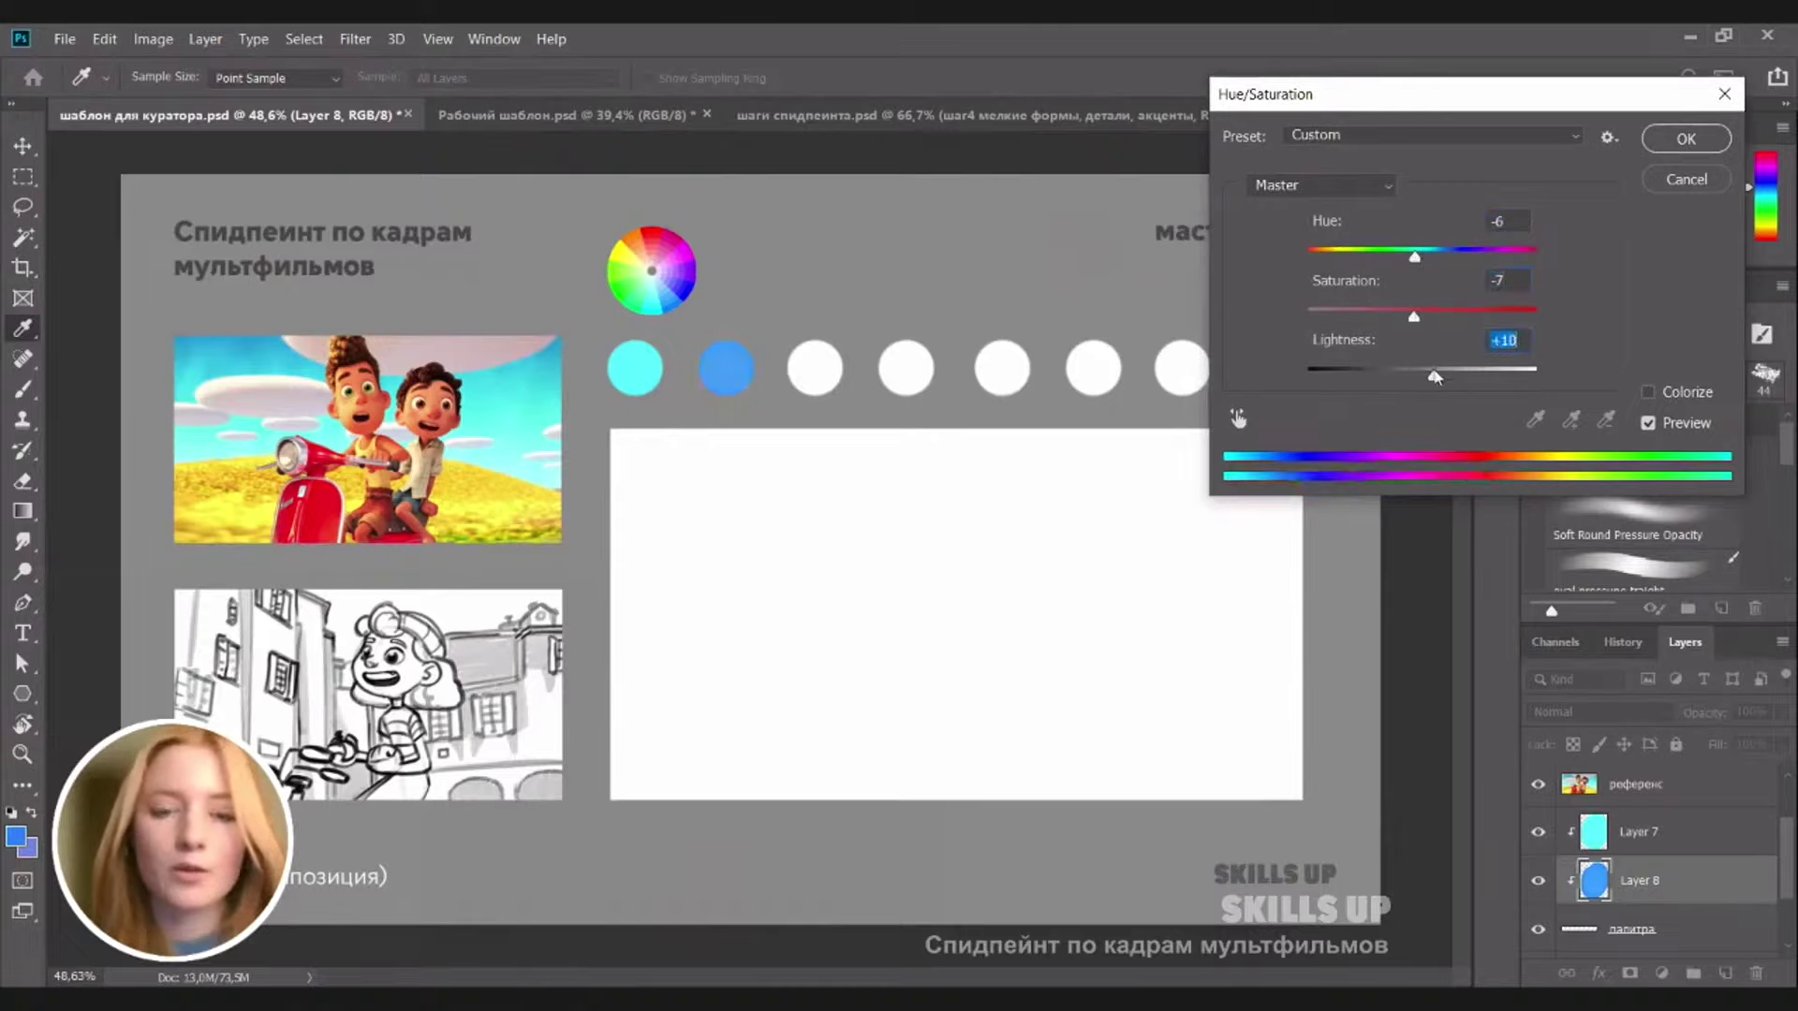
pyautogui.moveTo(1423, 258); pyautogui.dragTo(1428, 260)
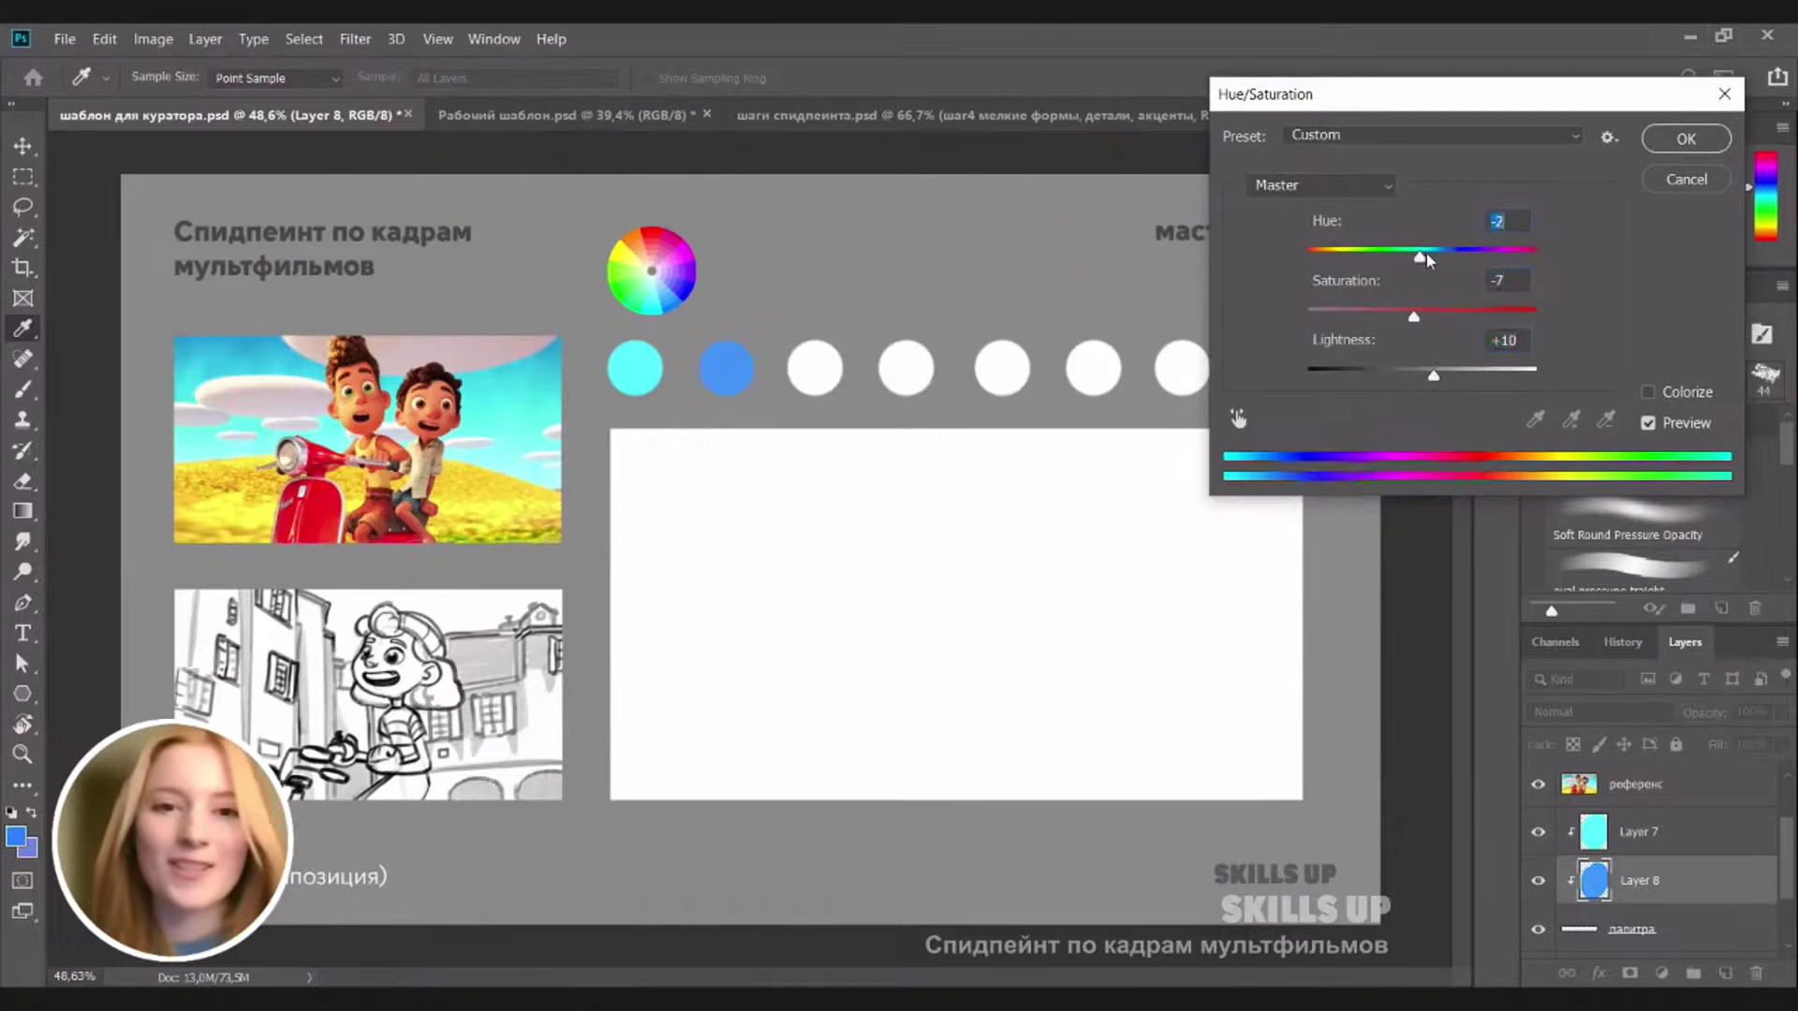
pyautogui.click(1688, 140)
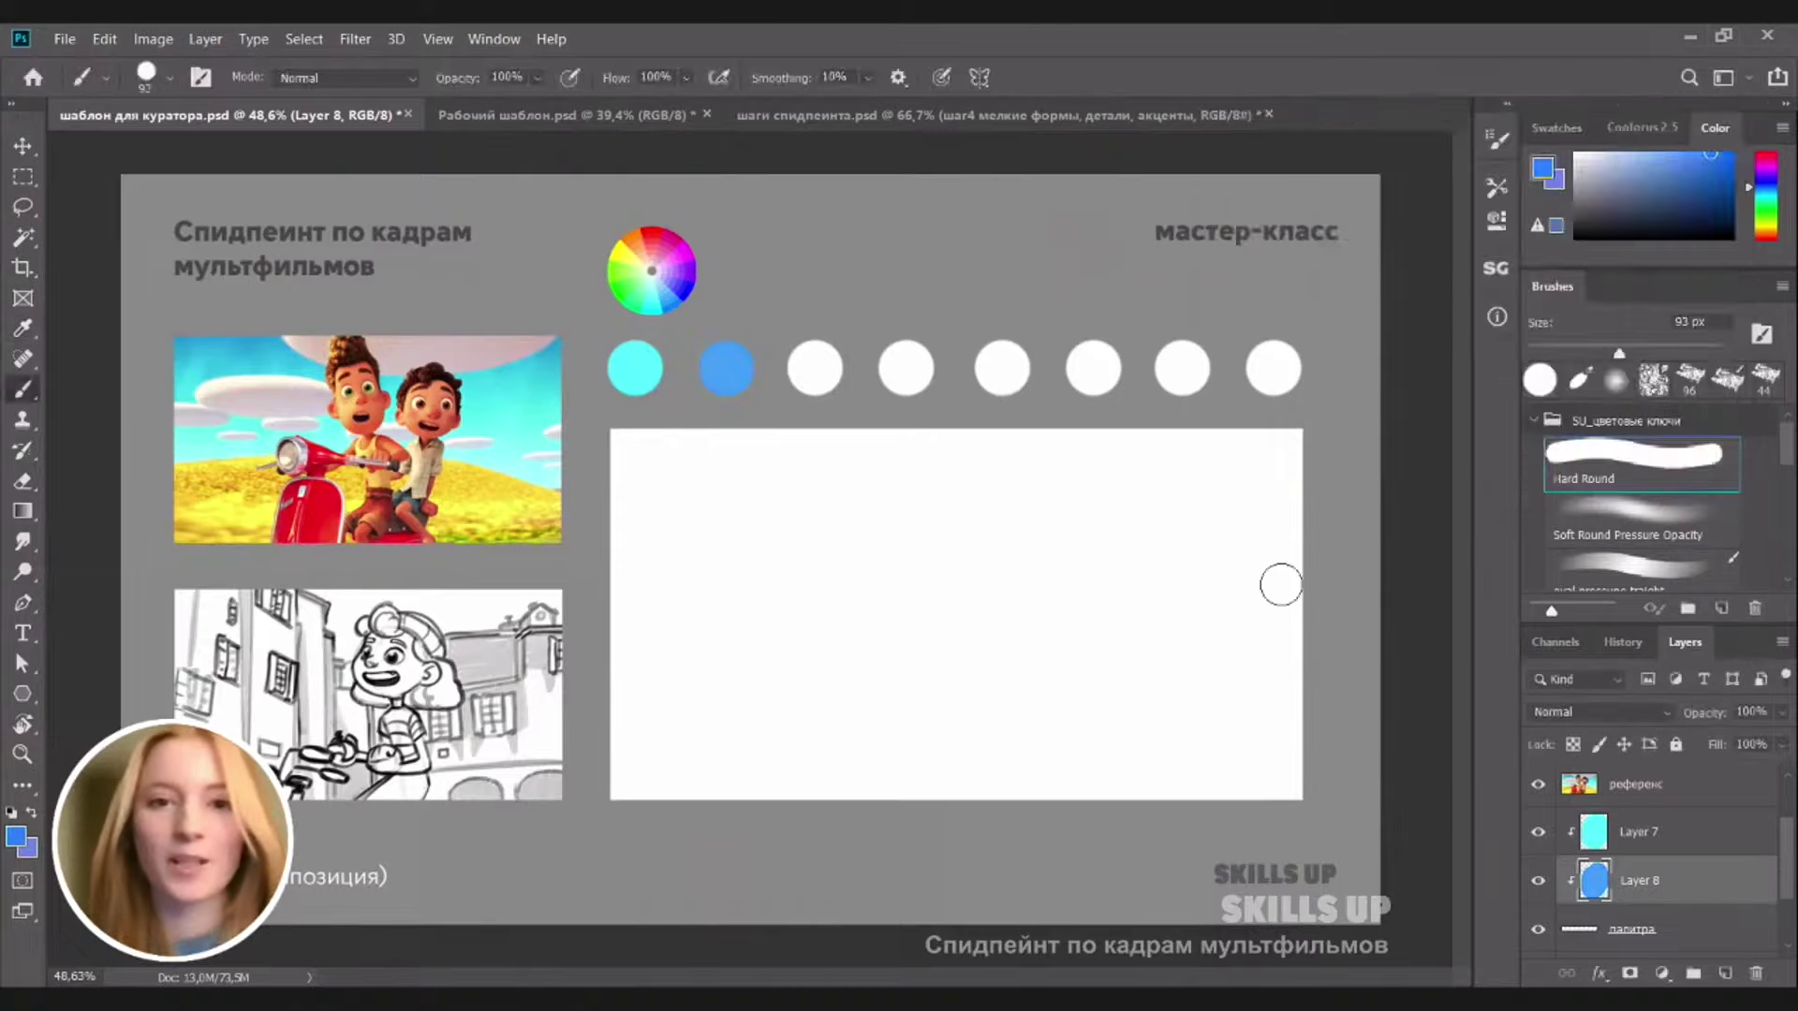
# On a new clipped layer, paint the third palette circle a warm yellow based on the reference frame's field
pyautogui.click(1725, 974)
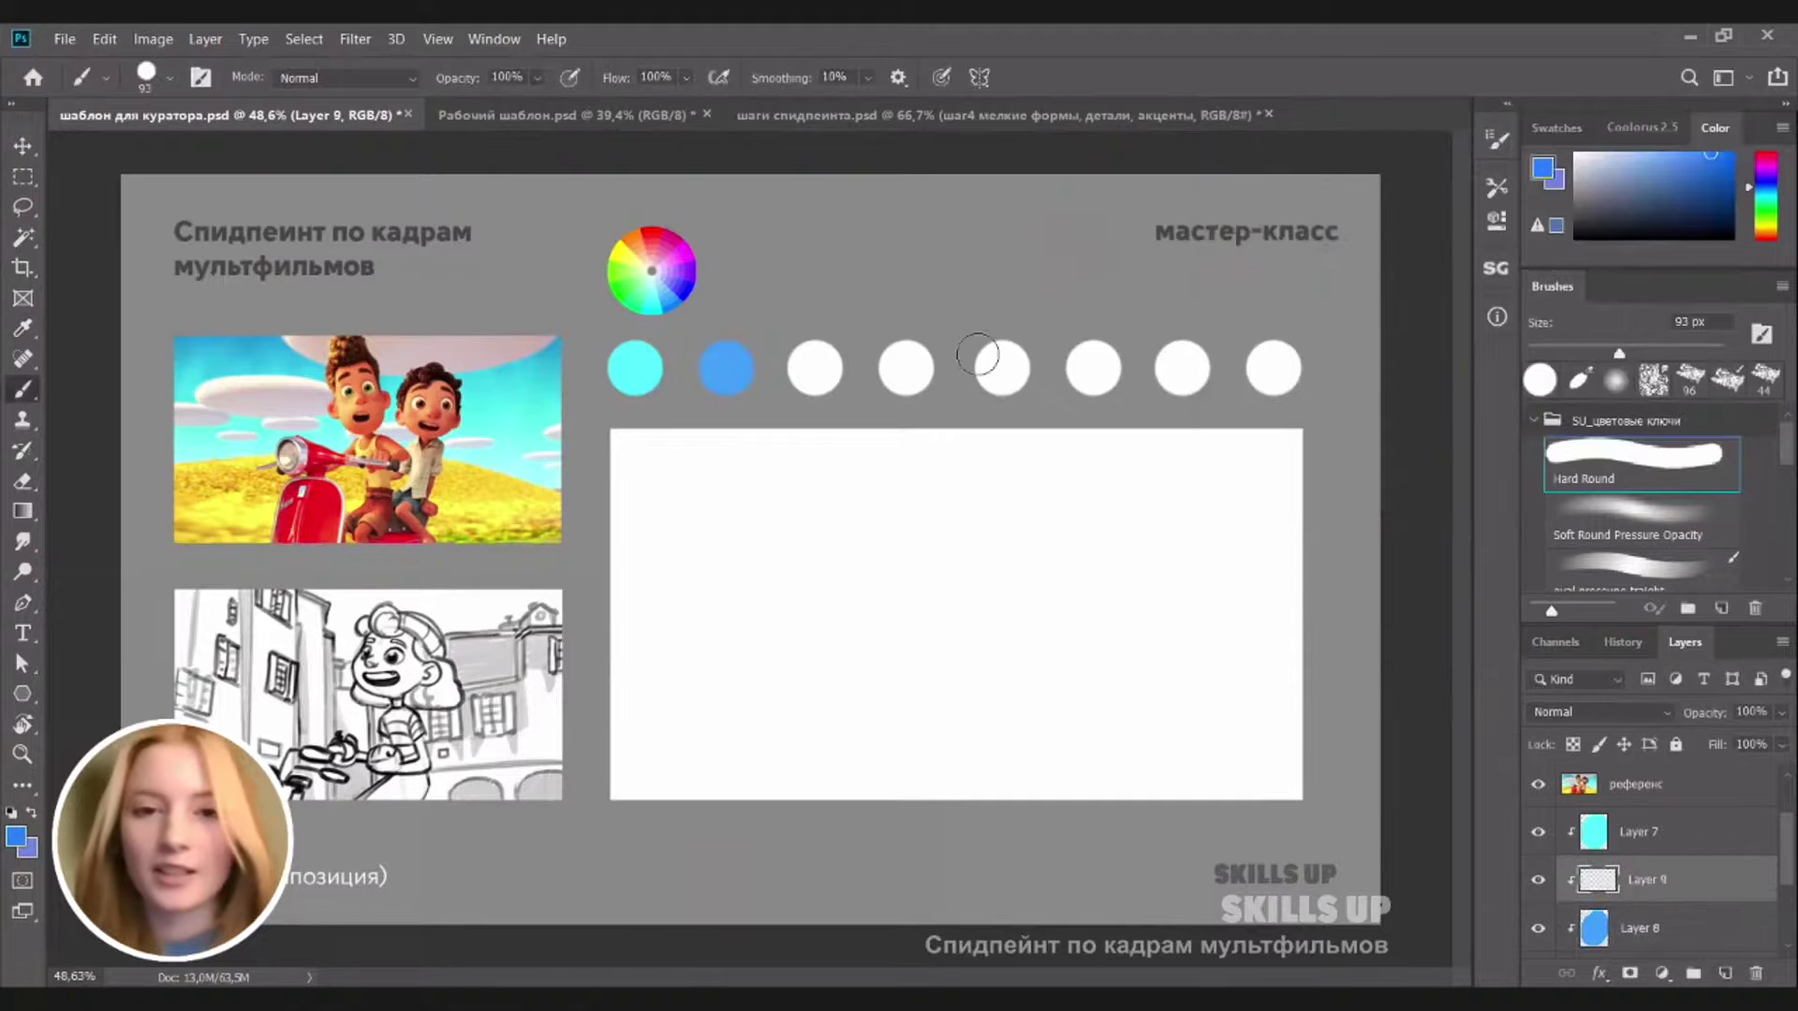
pyautogui.keyDown('alt'); pyautogui.click(540, 483); pyautogui.keyUp('alt')
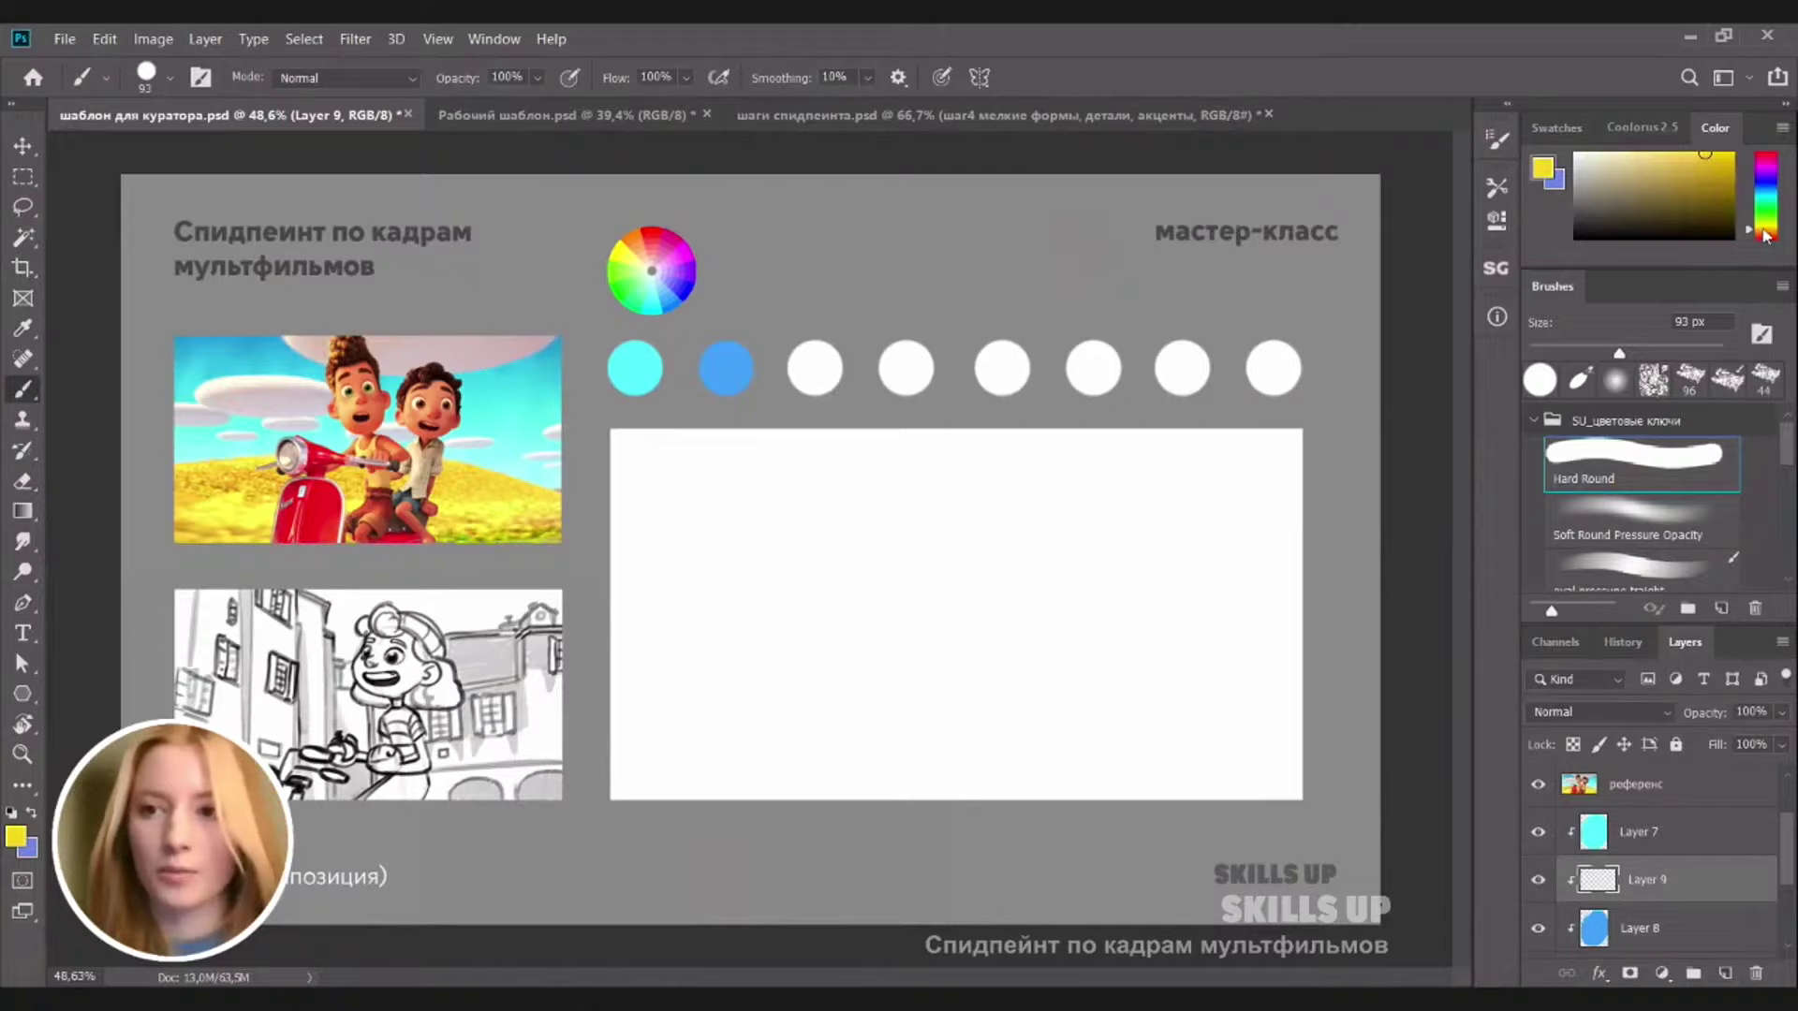
pyautogui.moveTo(815, 353); pyautogui.dragTo(811, 367)
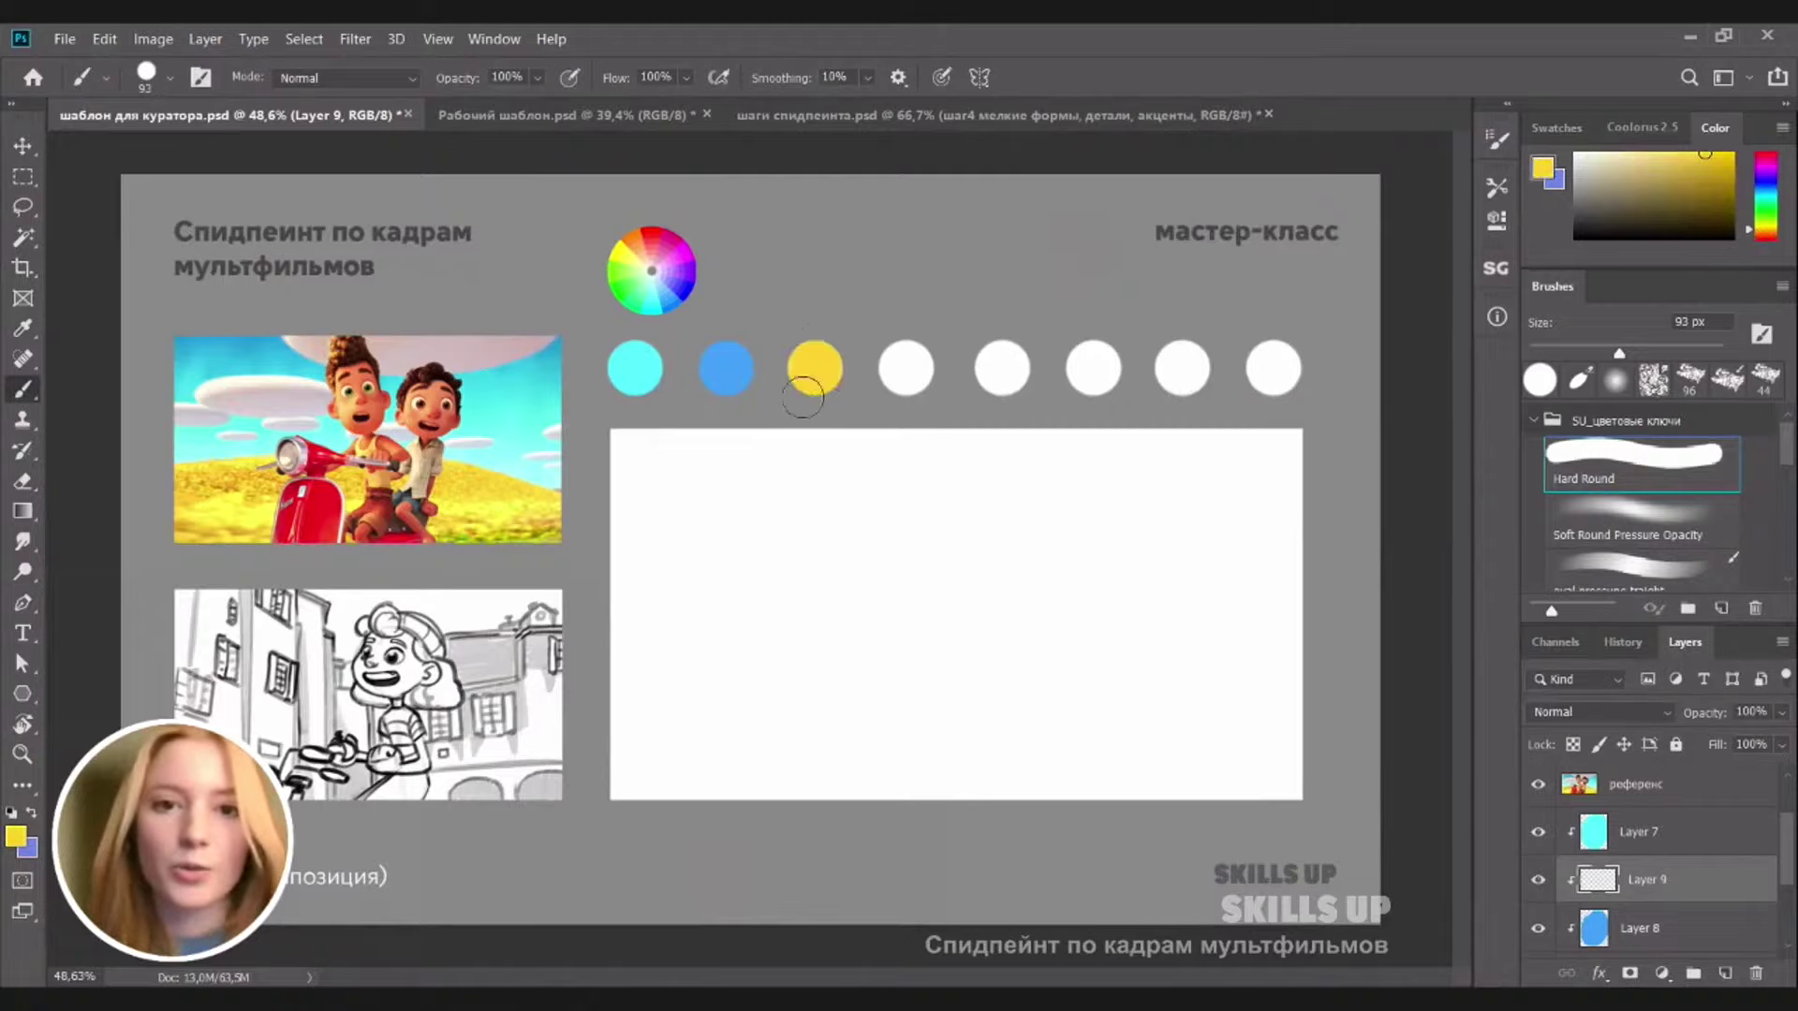
# Shift the third circle's yellow with Hue/Saturation, setting Hue to +3
pyautogui.press('v')
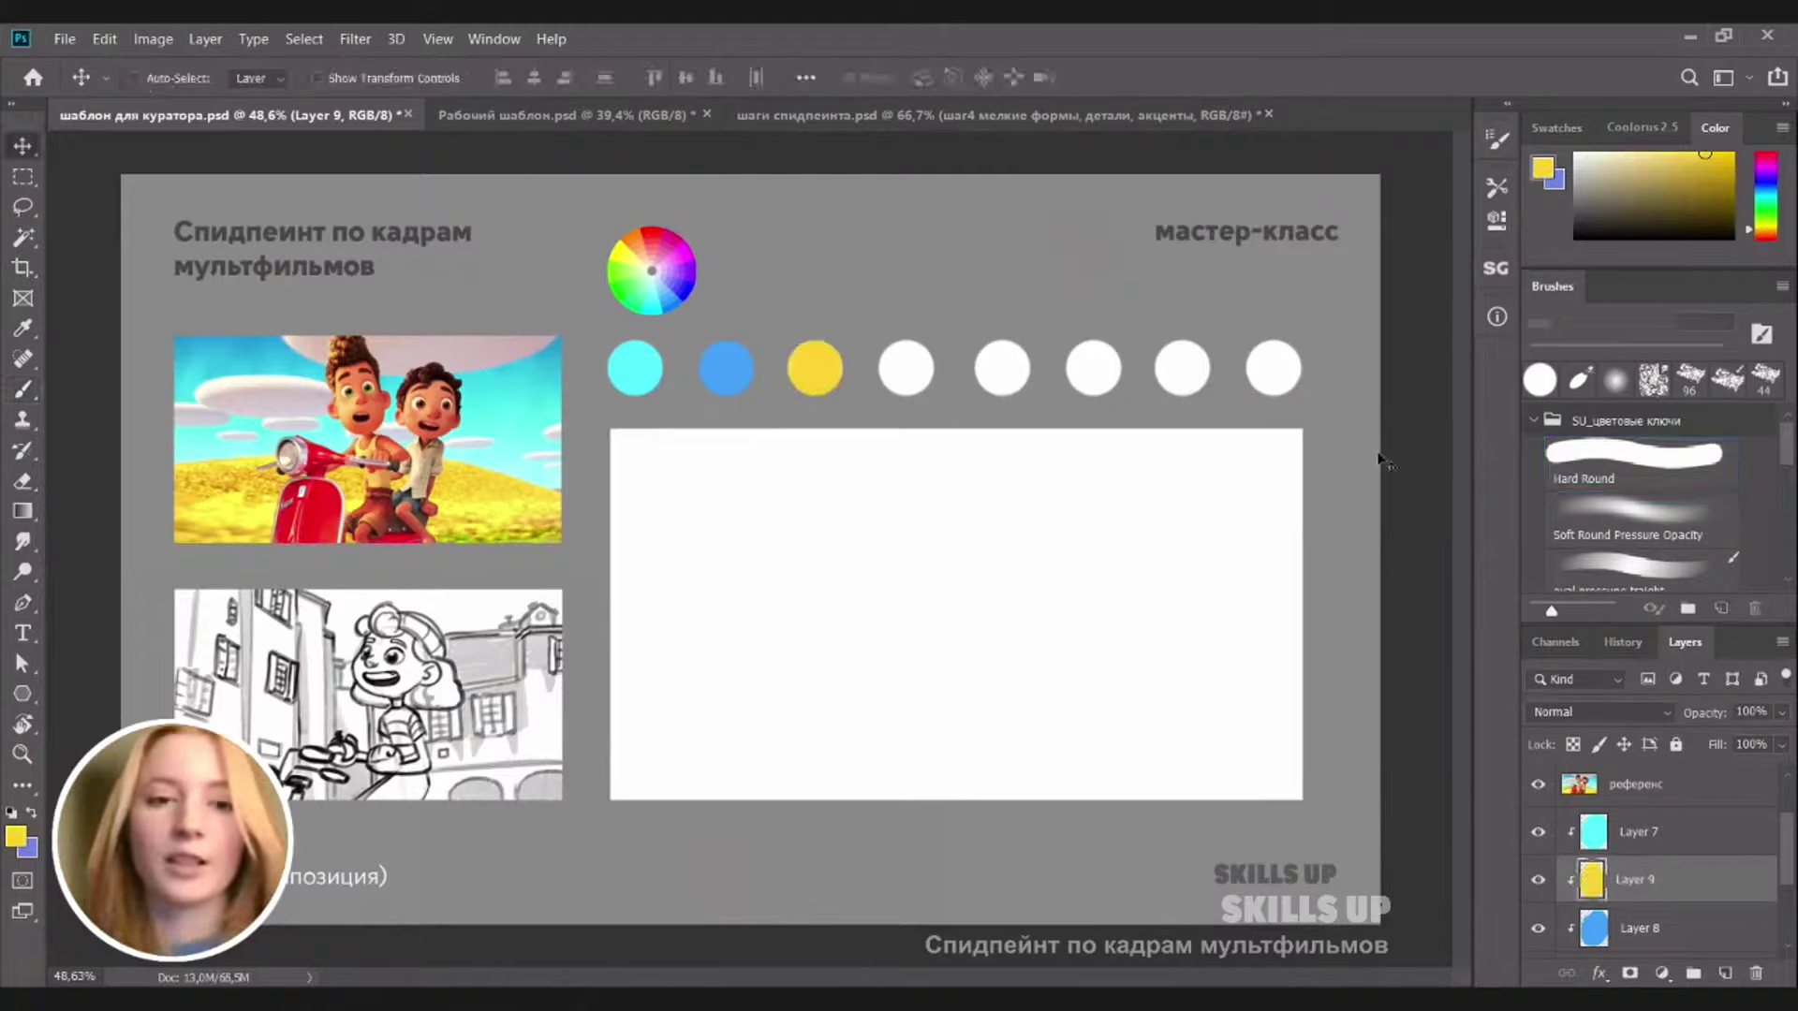
pyautogui.hotkey('ctrl', 'u')
pyautogui.moveTo(1422, 251); pyautogui.dragTo(1426, 261)
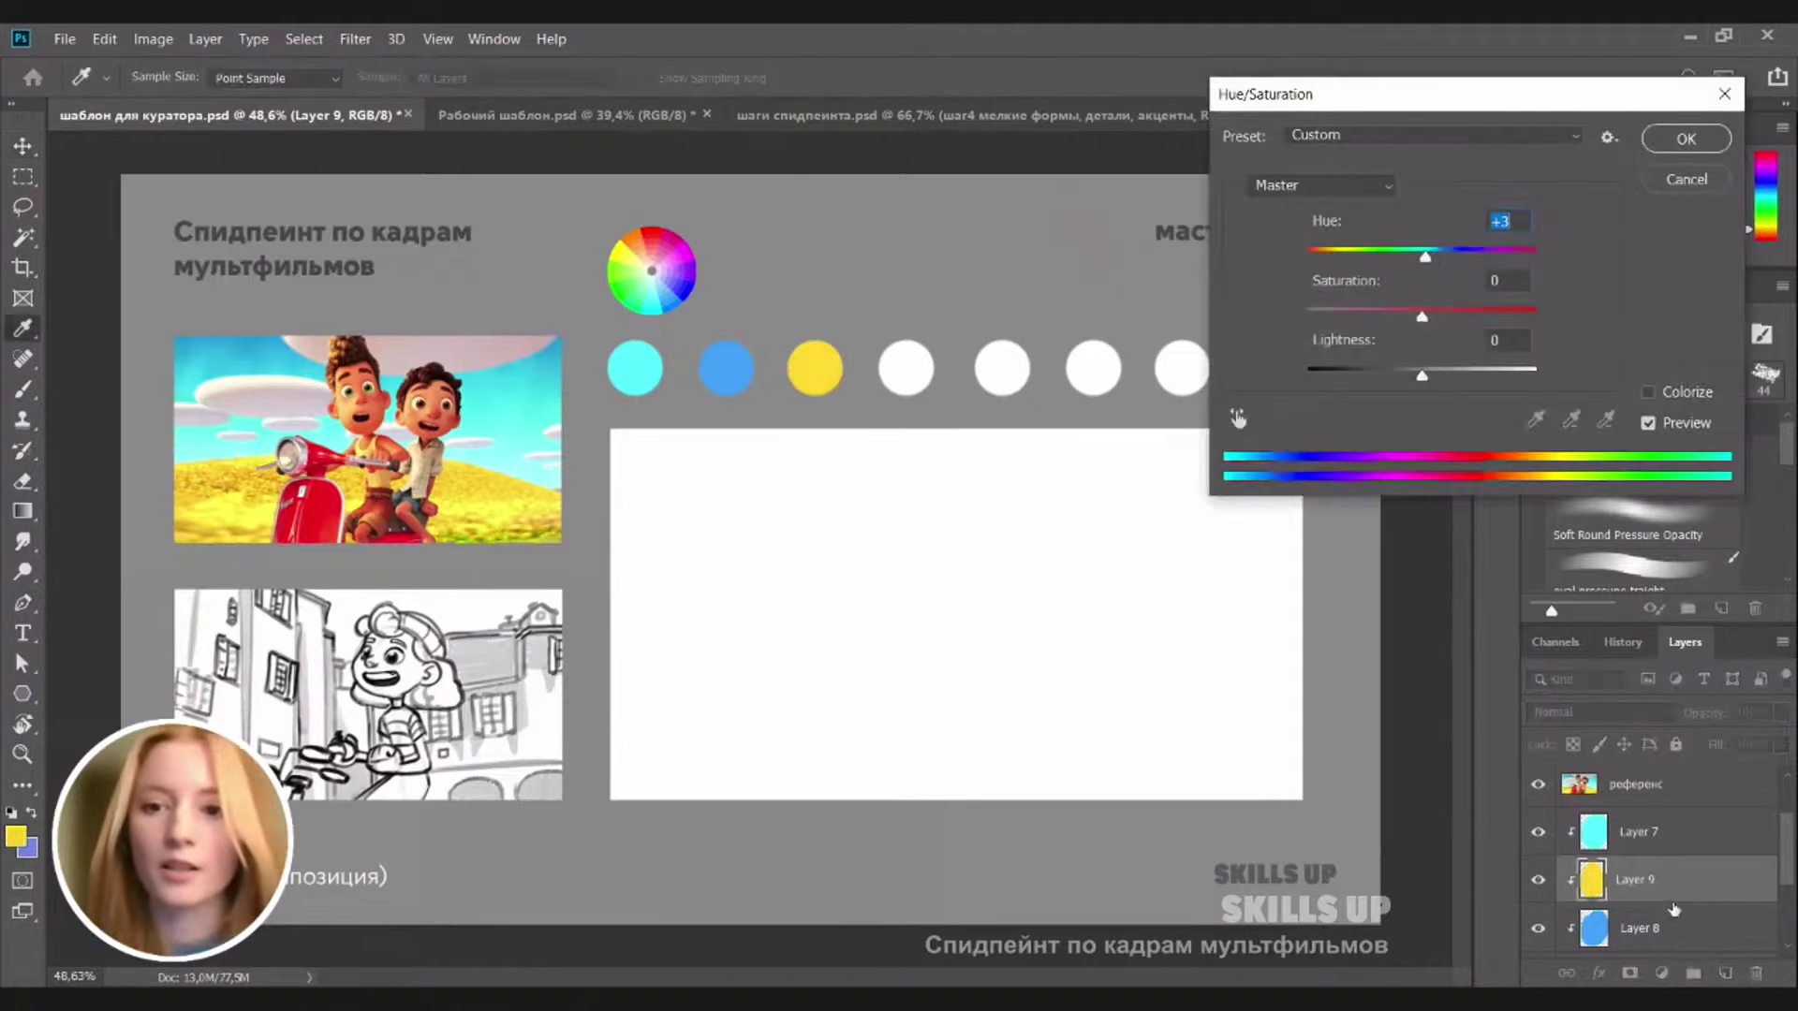
pyautogui.click(1686, 139)
# Add another clipped layer and paint the fourth palette circle bright red
pyautogui.click(1724, 974)
pyautogui.press('b')
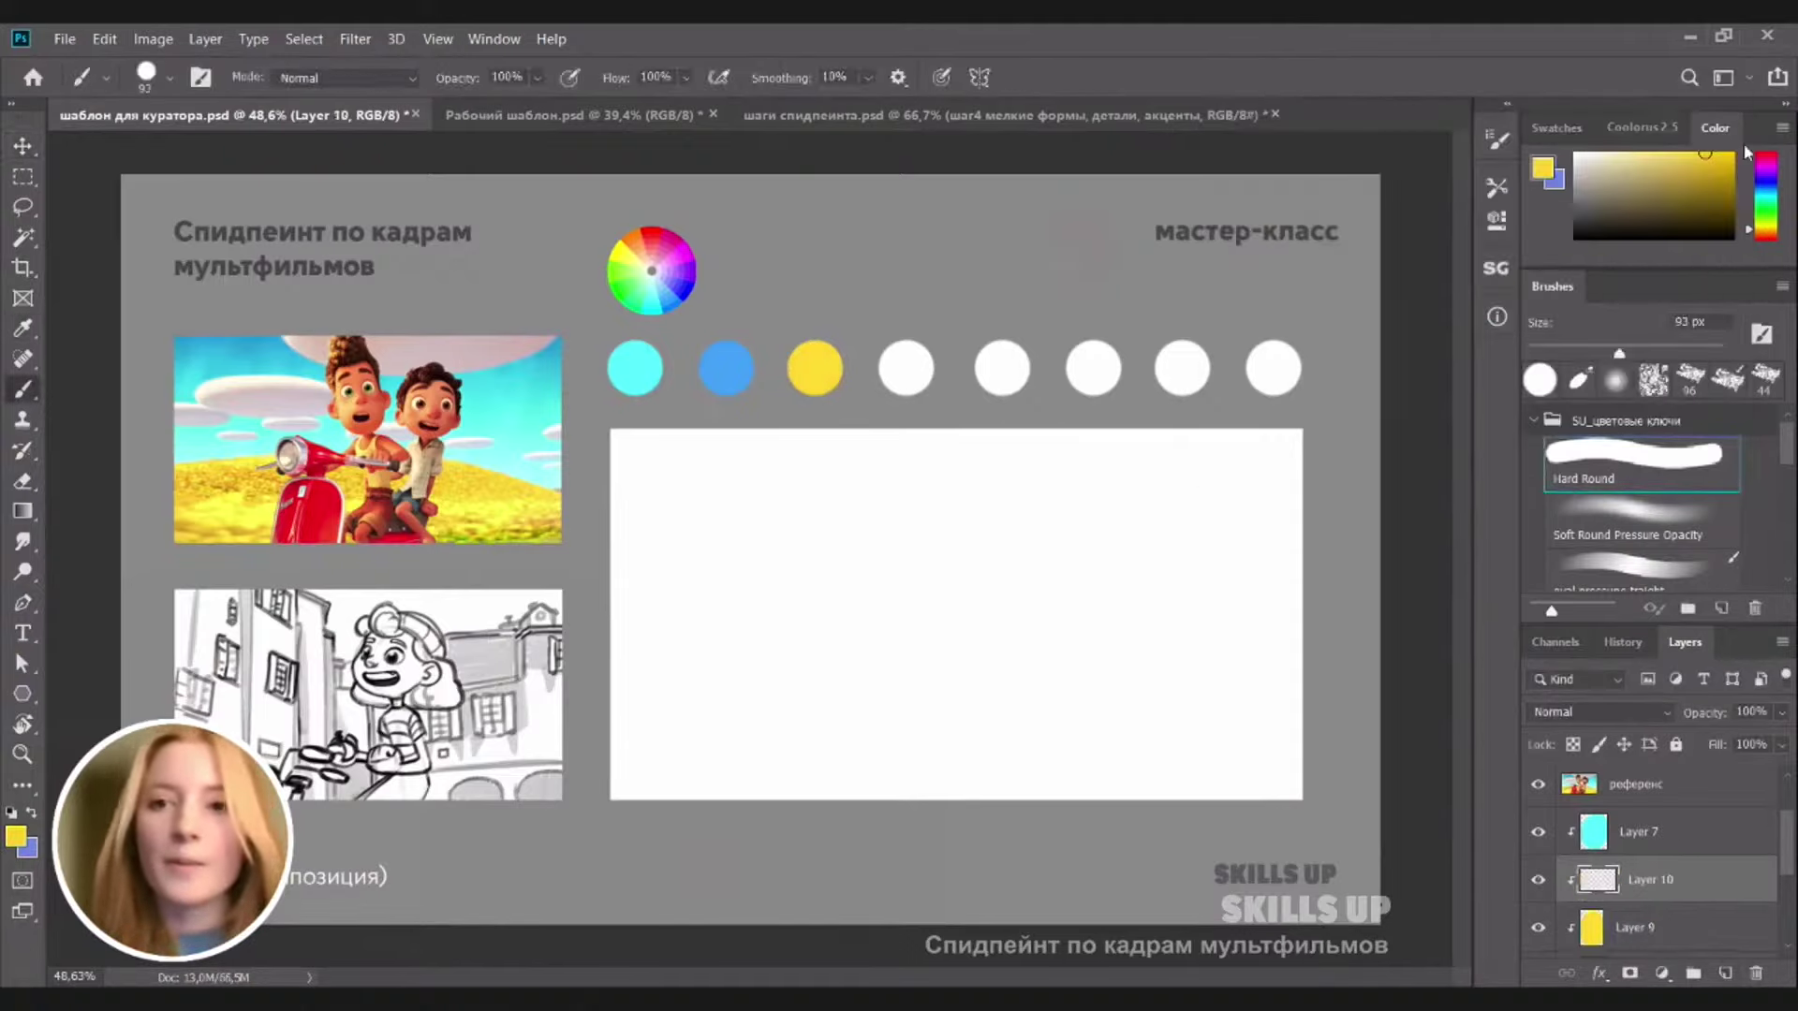
pyautogui.click(1763, 240)
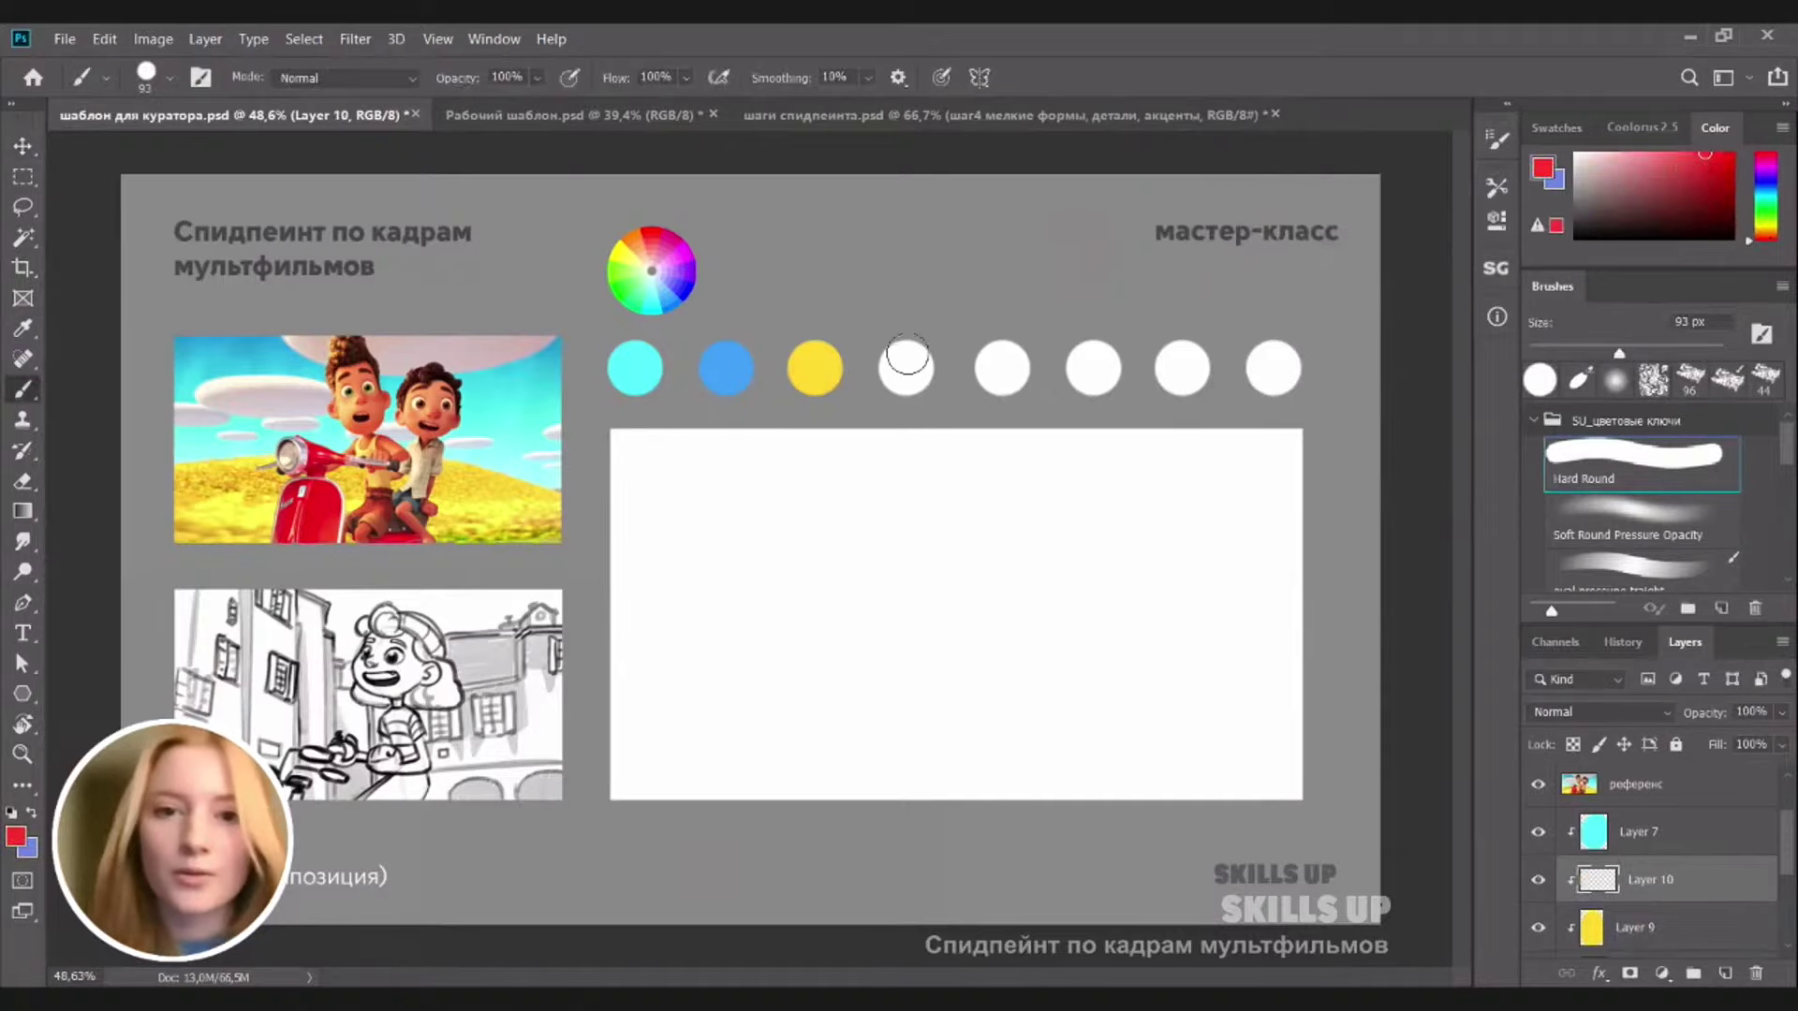
pyautogui.moveTo(906, 356); pyautogui.dragTo(910, 376)
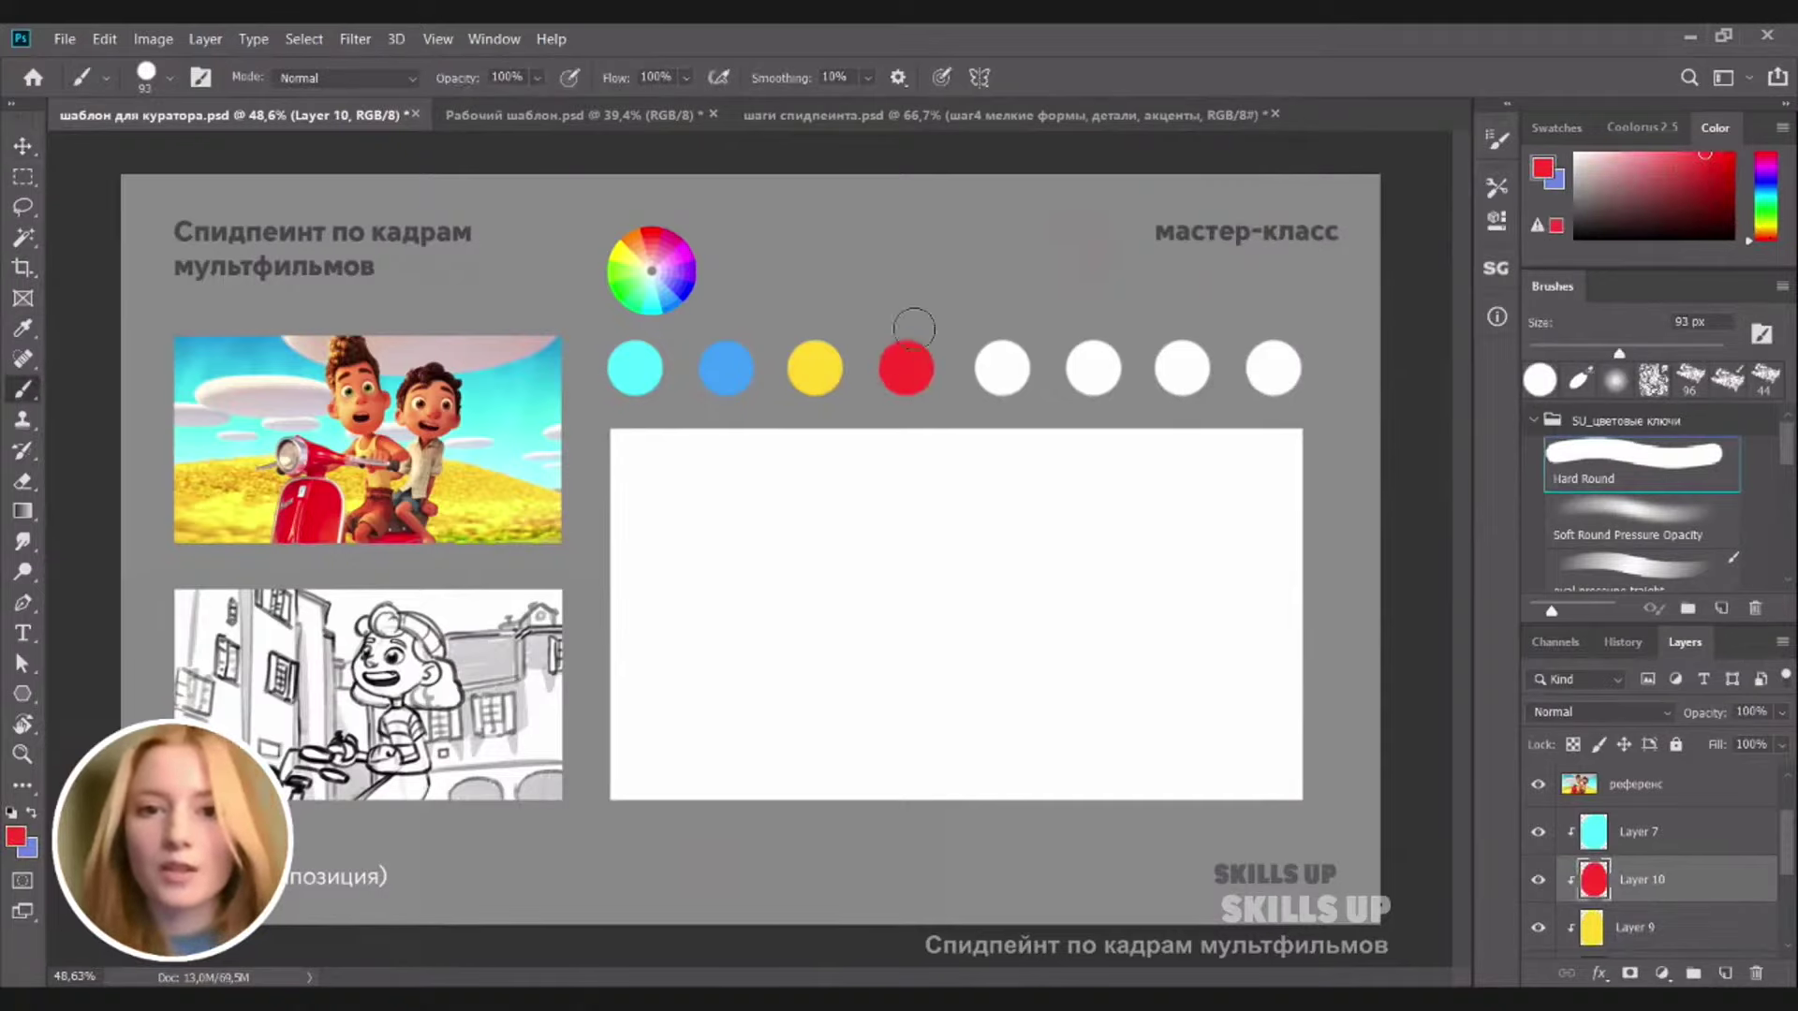
# Darken the fourth palette circle's red slightly with Hue/Saturation, setting Lightness to -3
pyautogui.press('v')
pyautogui.press('i')
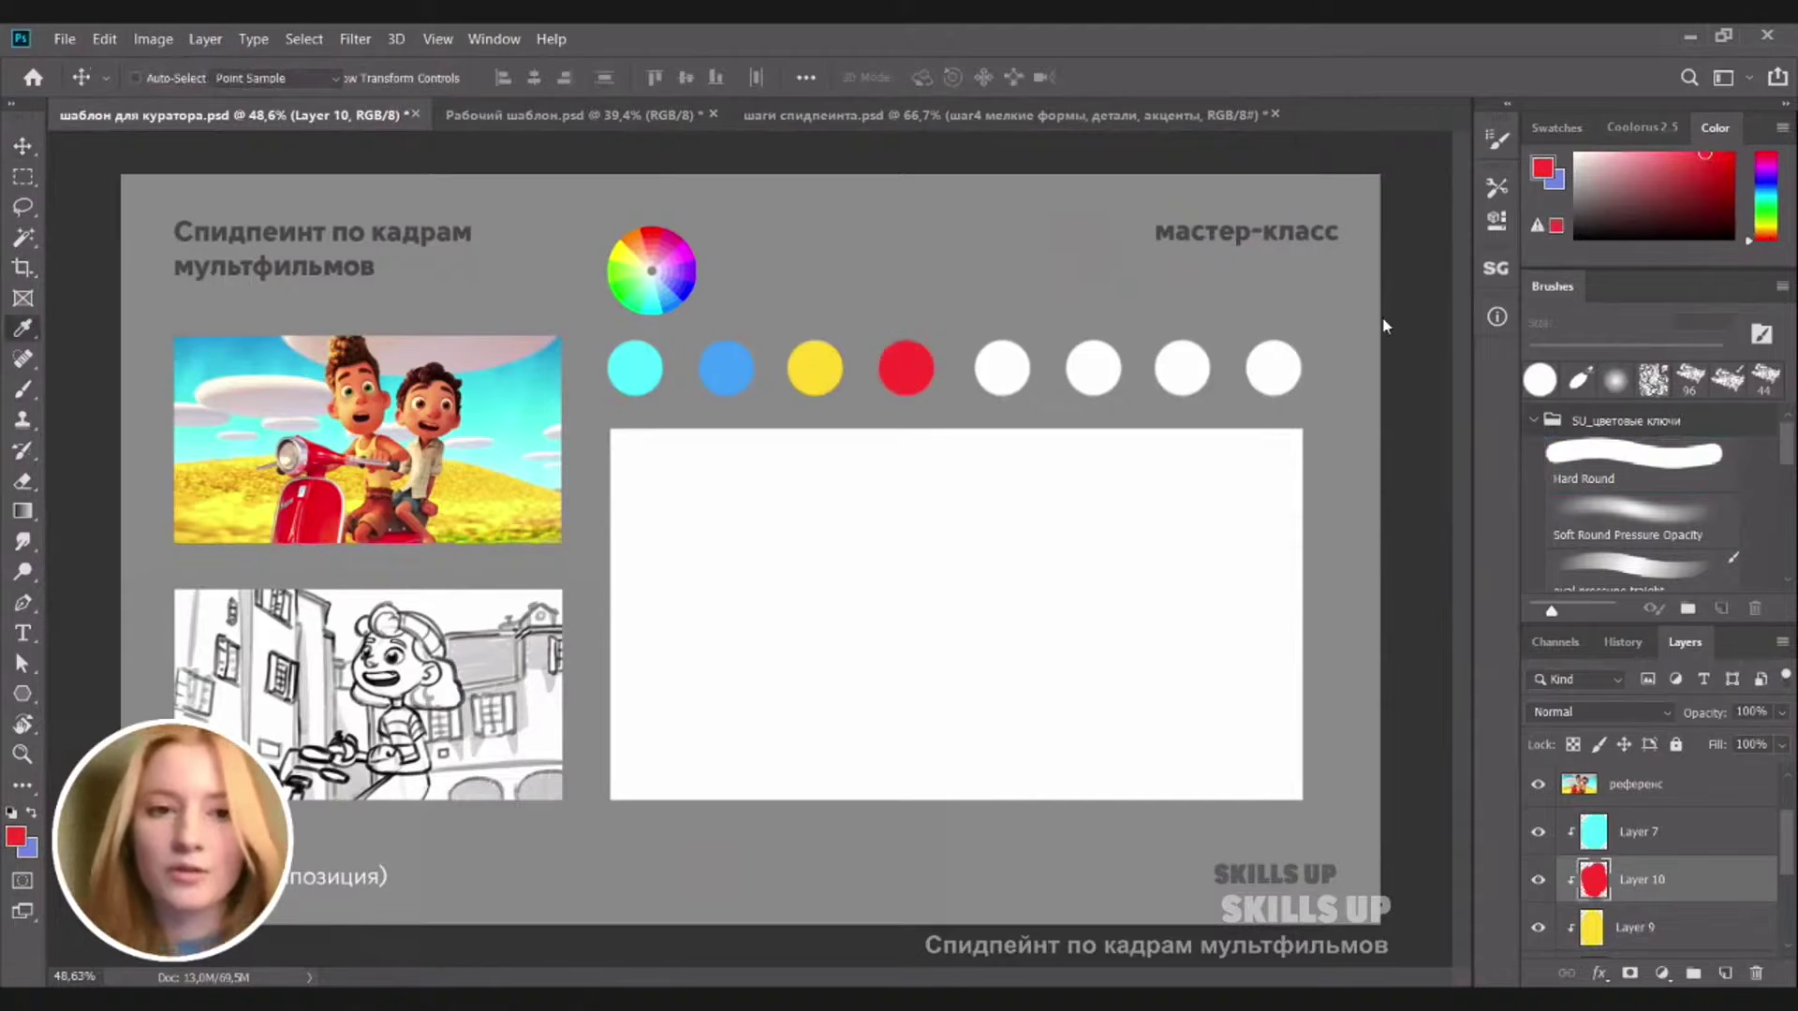
pyautogui.hotkey('ctrl', 'u')
pyautogui.moveTo(1421, 372); pyautogui.dragTo(1420, 378)
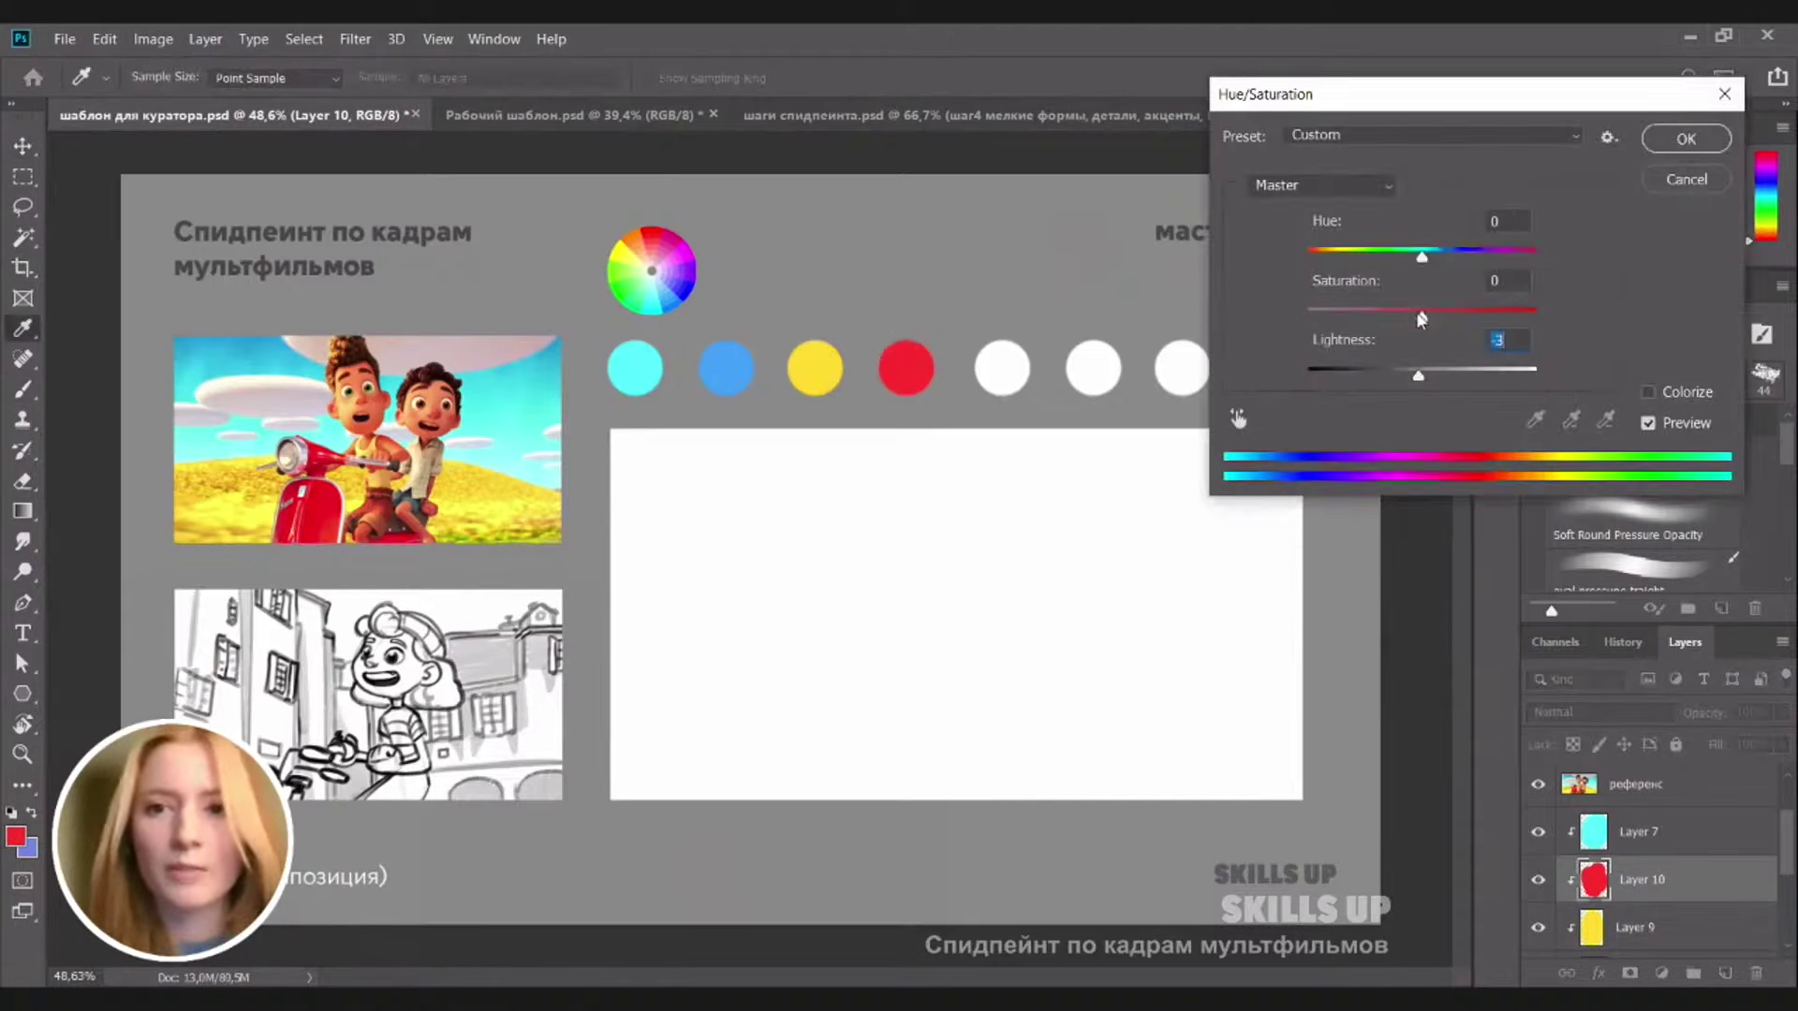
pyautogui.click(1685, 138)
# On a new clipped layer, paint the fifth palette circle a pale magenta-pink
pyautogui.hotkey('ctrl', 'shift', 'alt', 'n')
pyautogui.press('b')
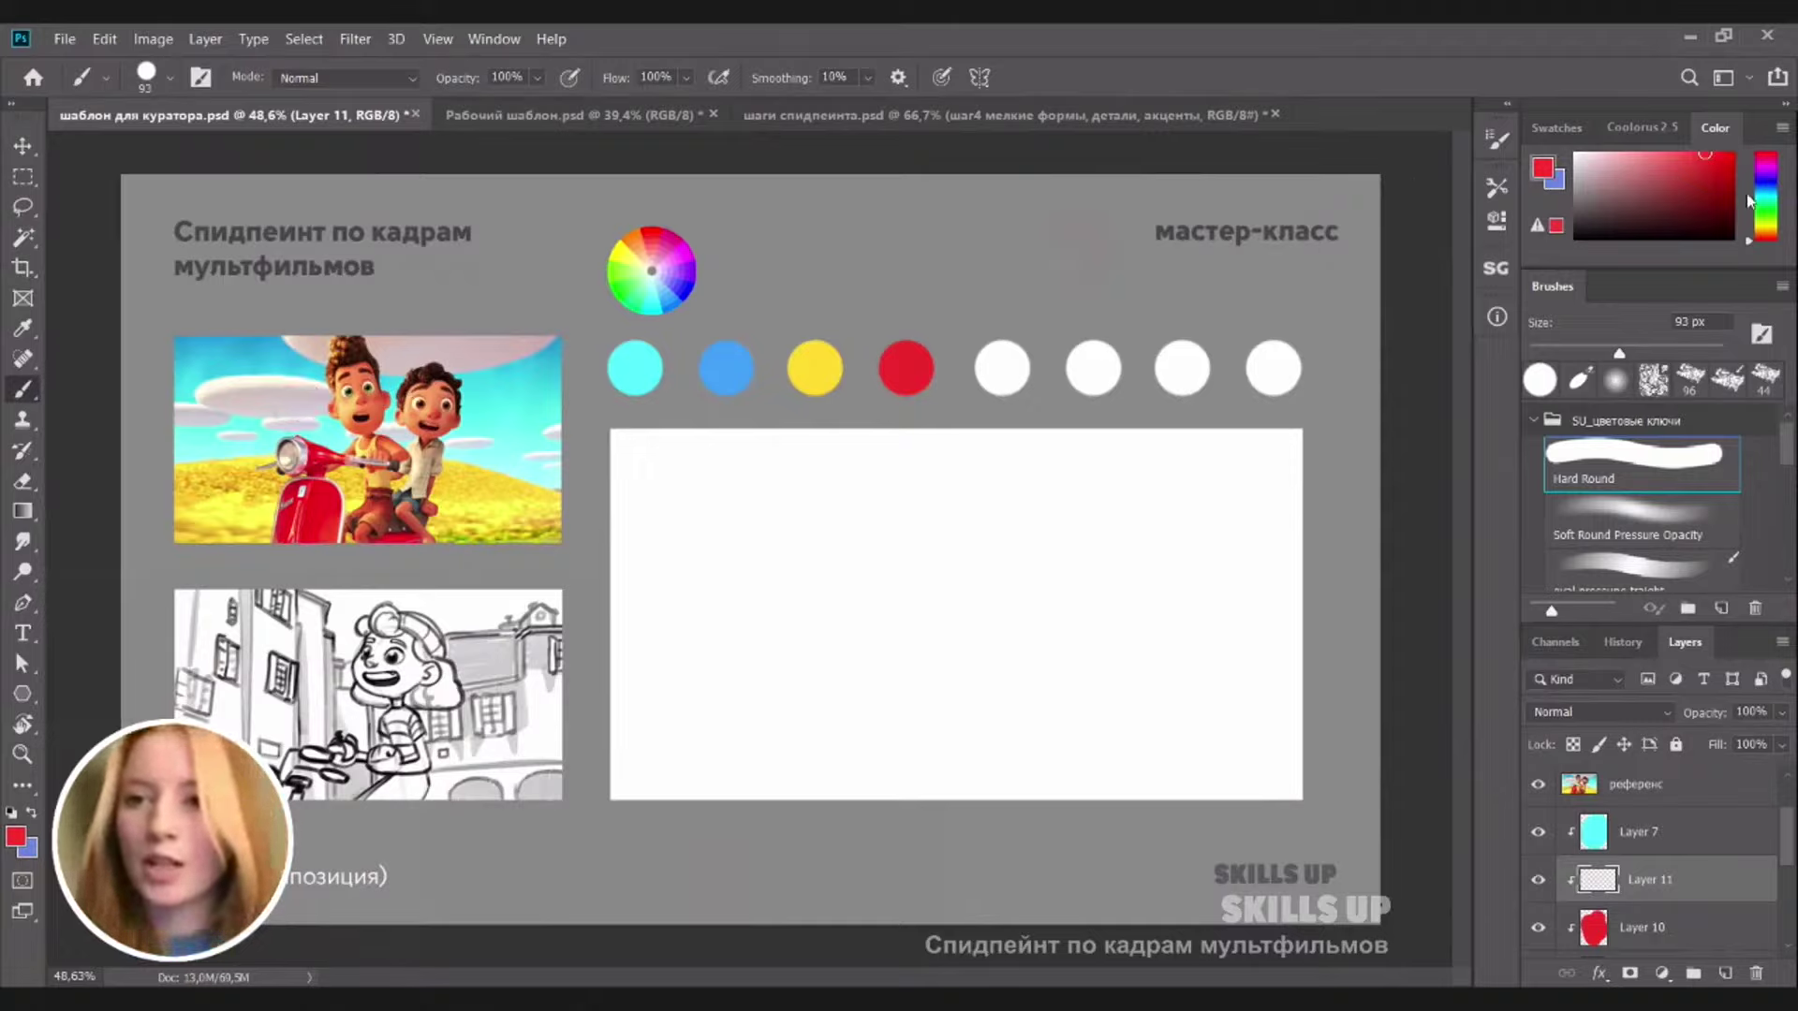
pyautogui.click(1617, 153)
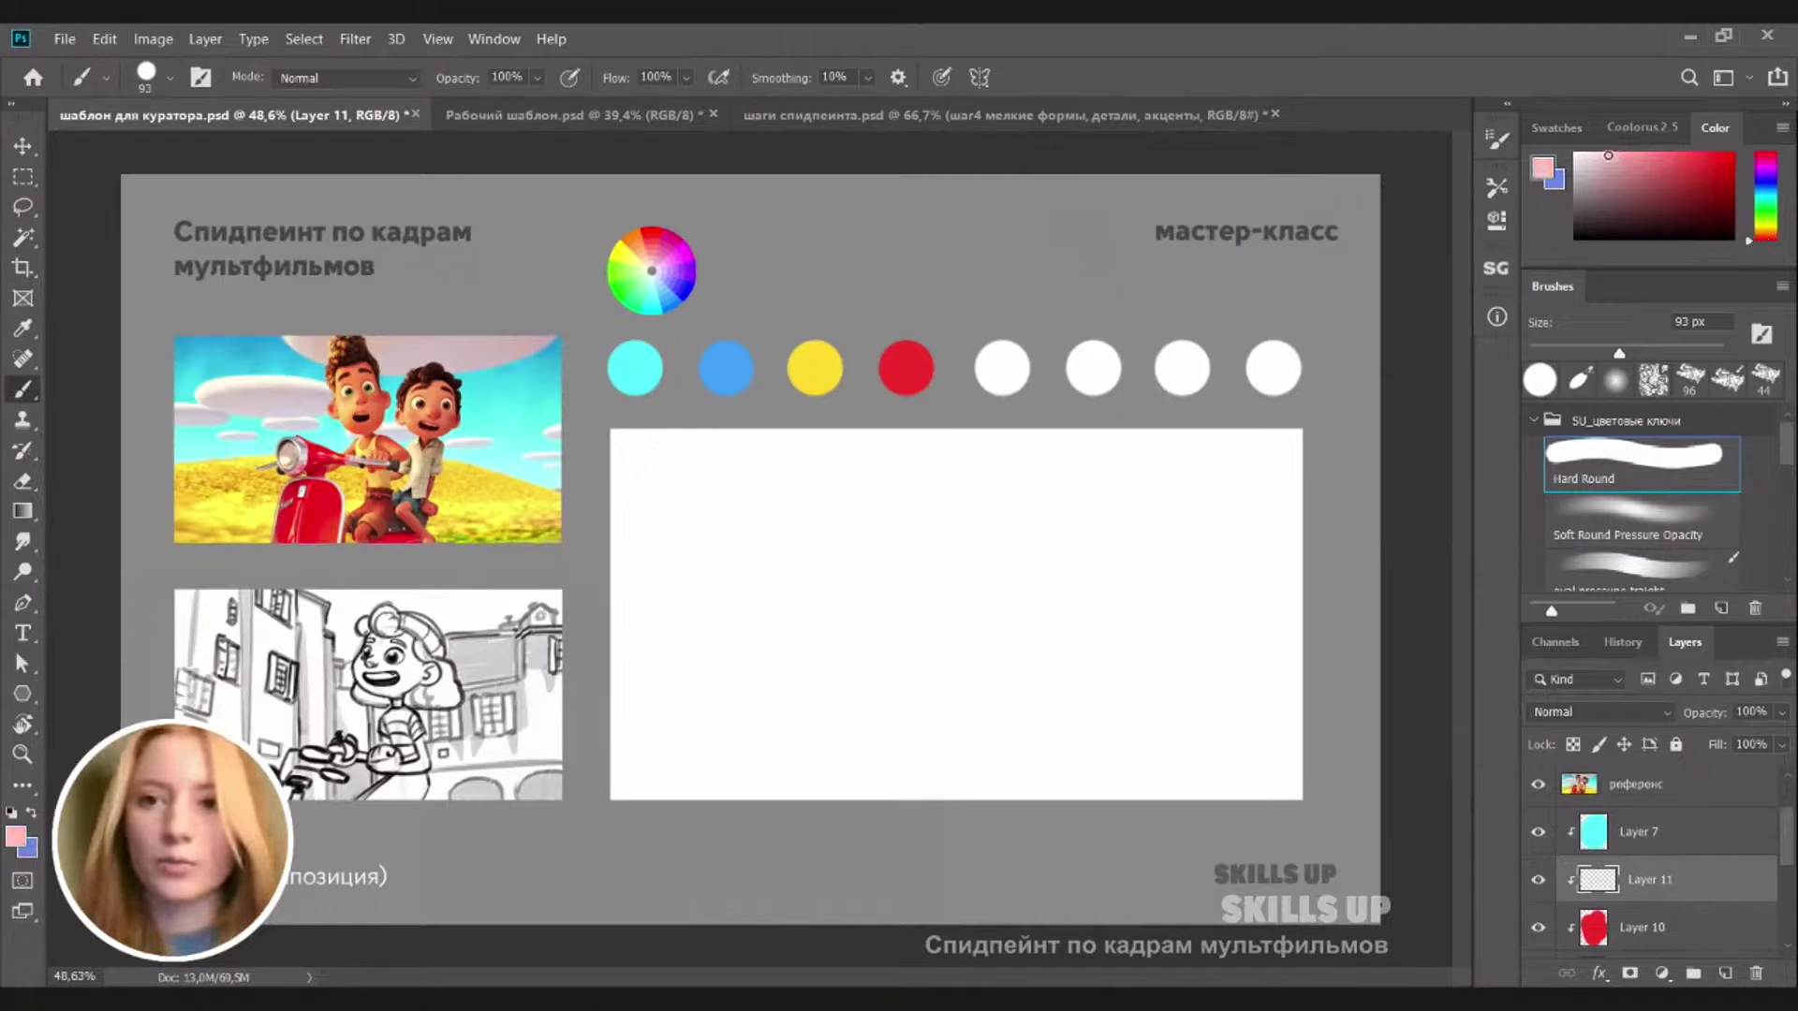
pyautogui.click(1760, 161)
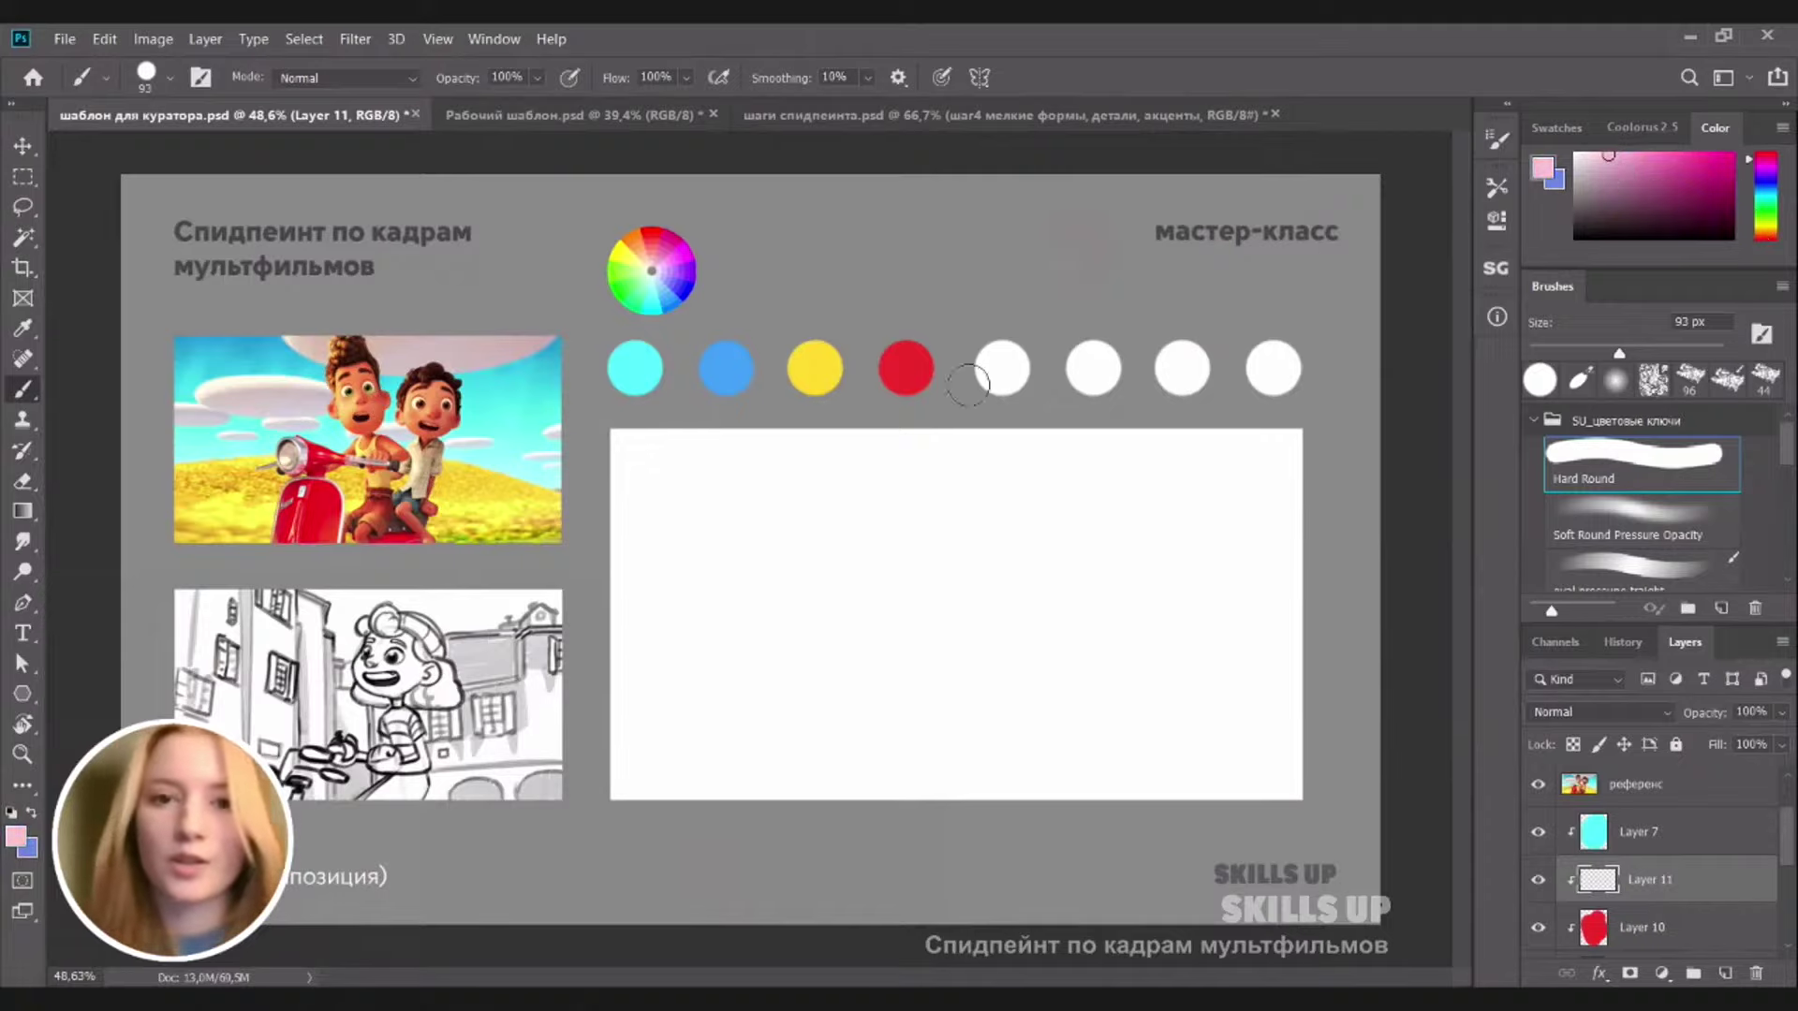
pyautogui.moveTo(999, 363); pyautogui.dragTo(1007, 369)
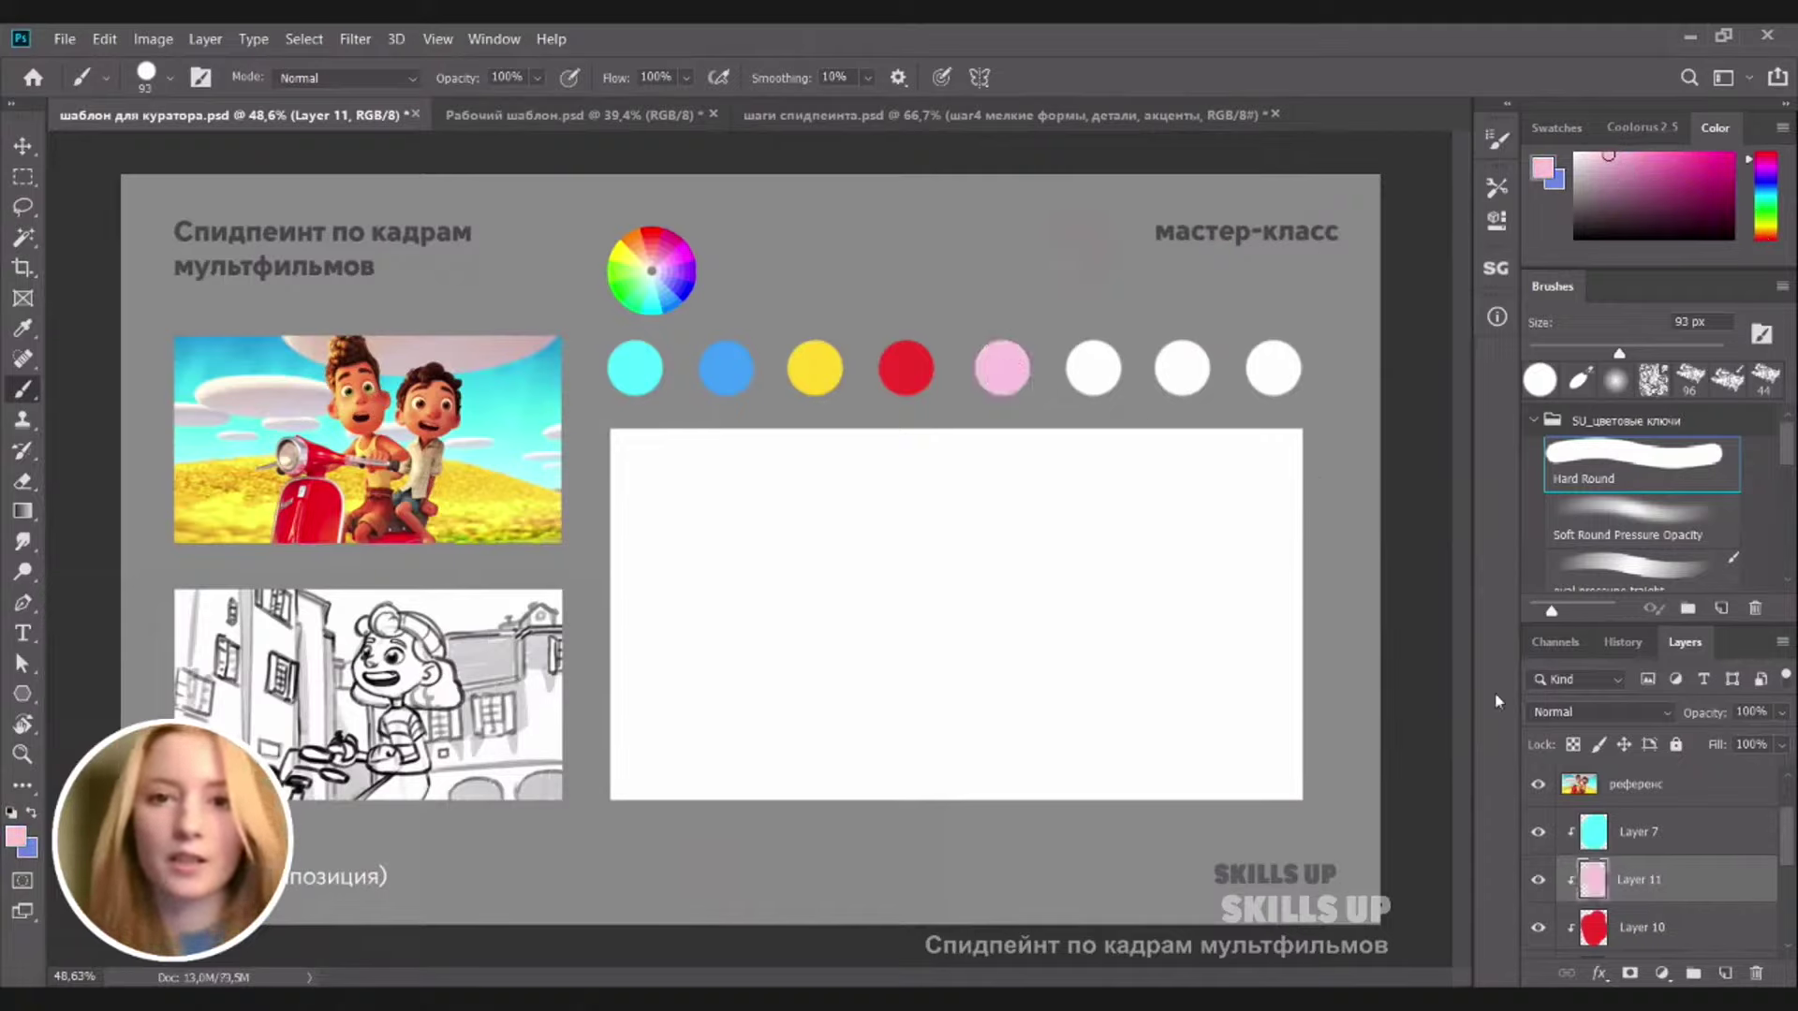
# Mute the fifth circle's pink with Hue/Saturation: Hue -20, Saturation -49 and Lightness -6
pyautogui.hotkey('ctrl', 'u')
pyautogui.moveTo(1400, 316); pyautogui.dragTo(1388, 322)
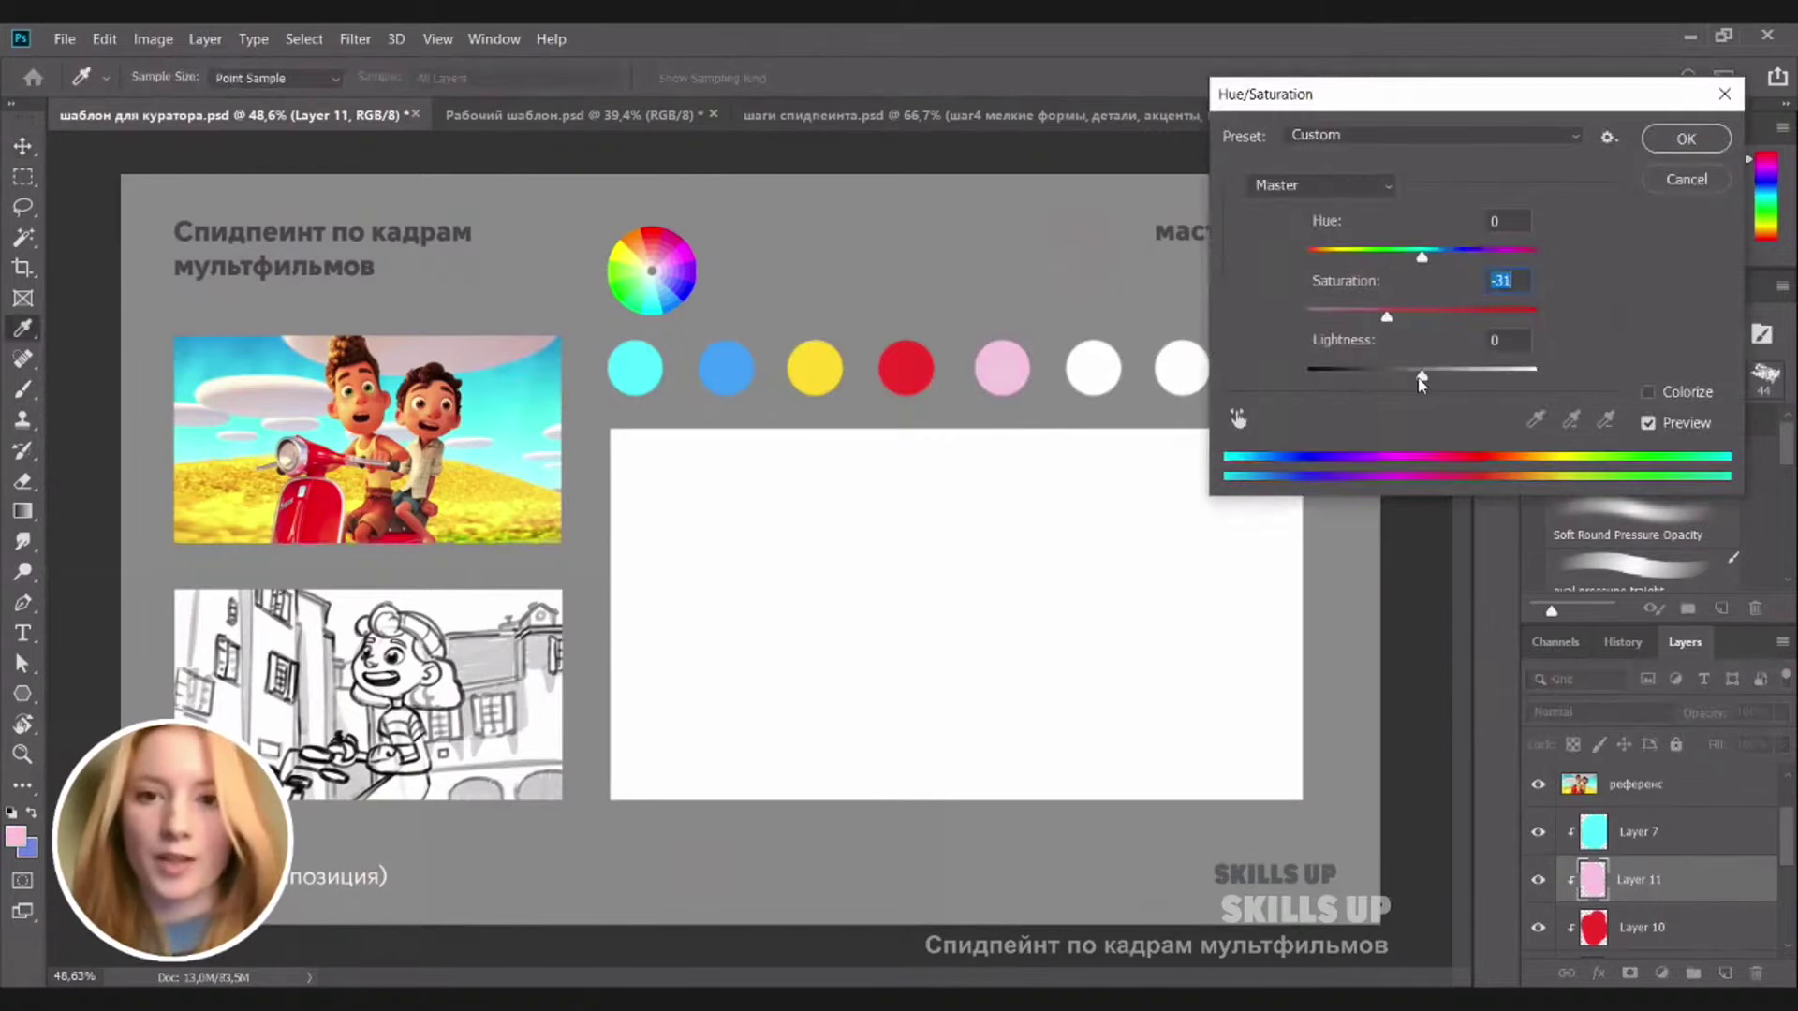
pyautogui.moveTo(1422, 384); pyautogui.dragTo(1419, 384)
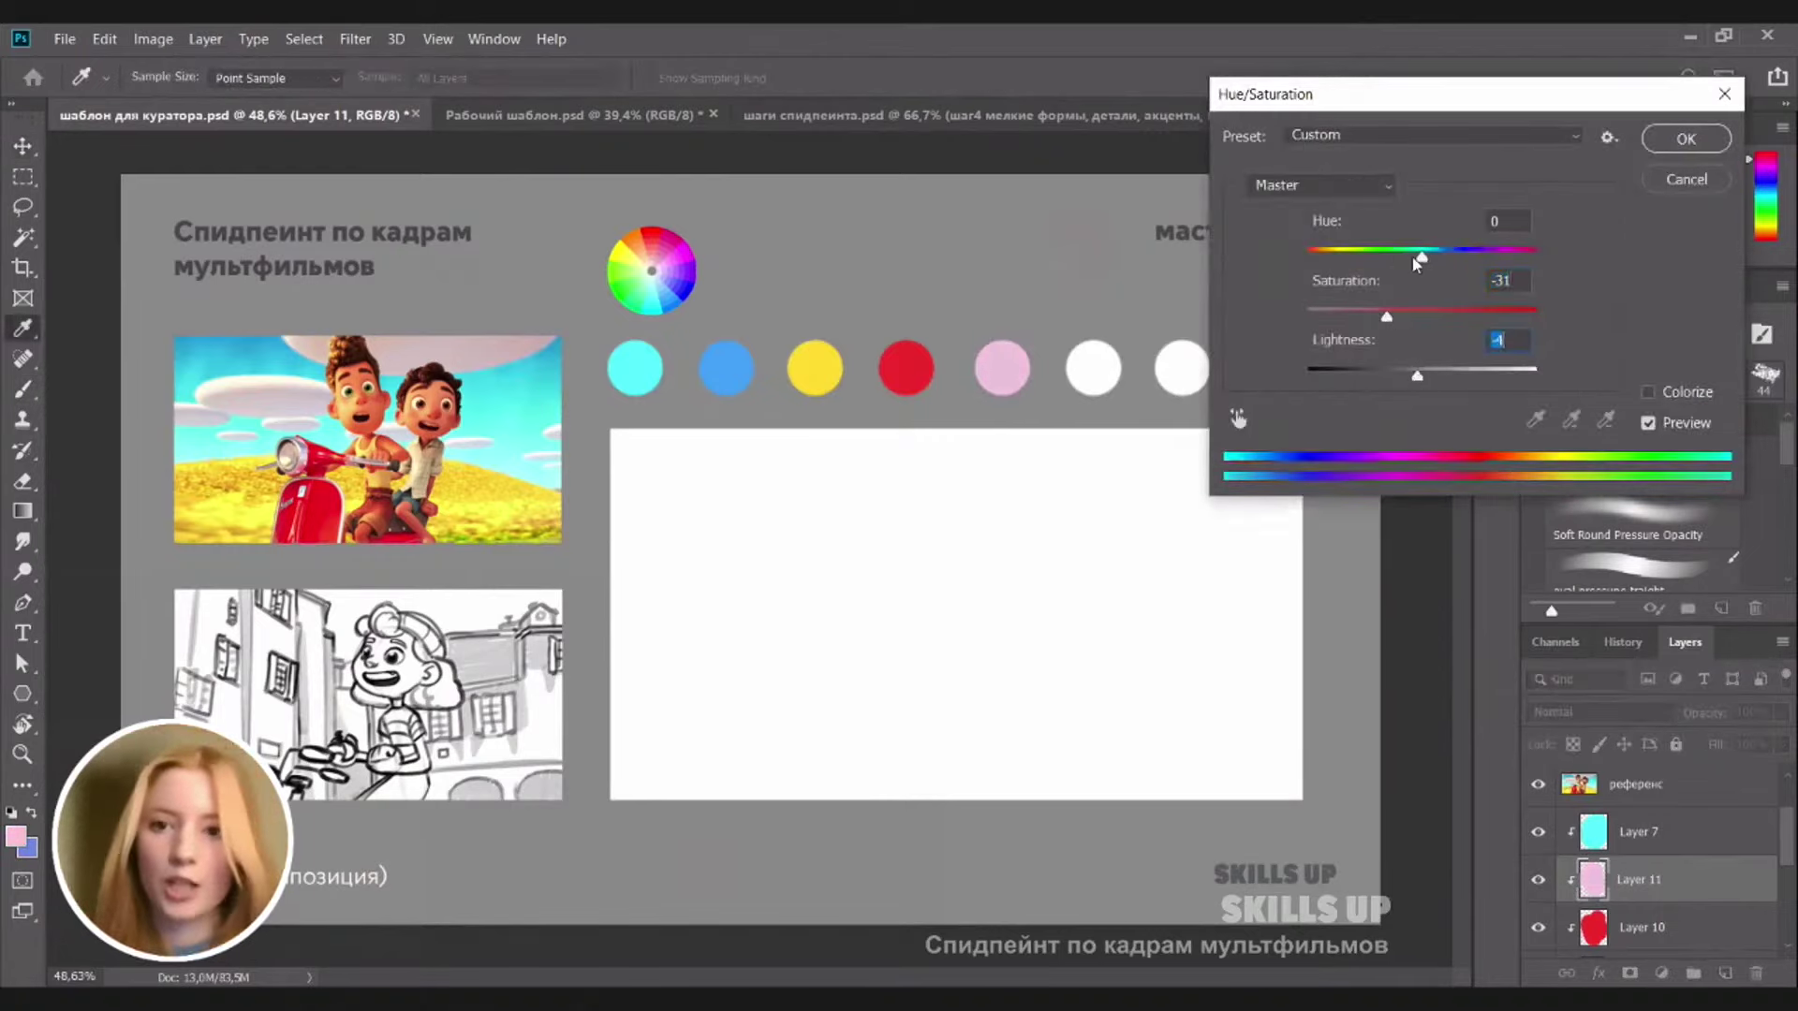
pyautogui.moveTo(1418, 255); pyautogui.dragTo(1397, 256)
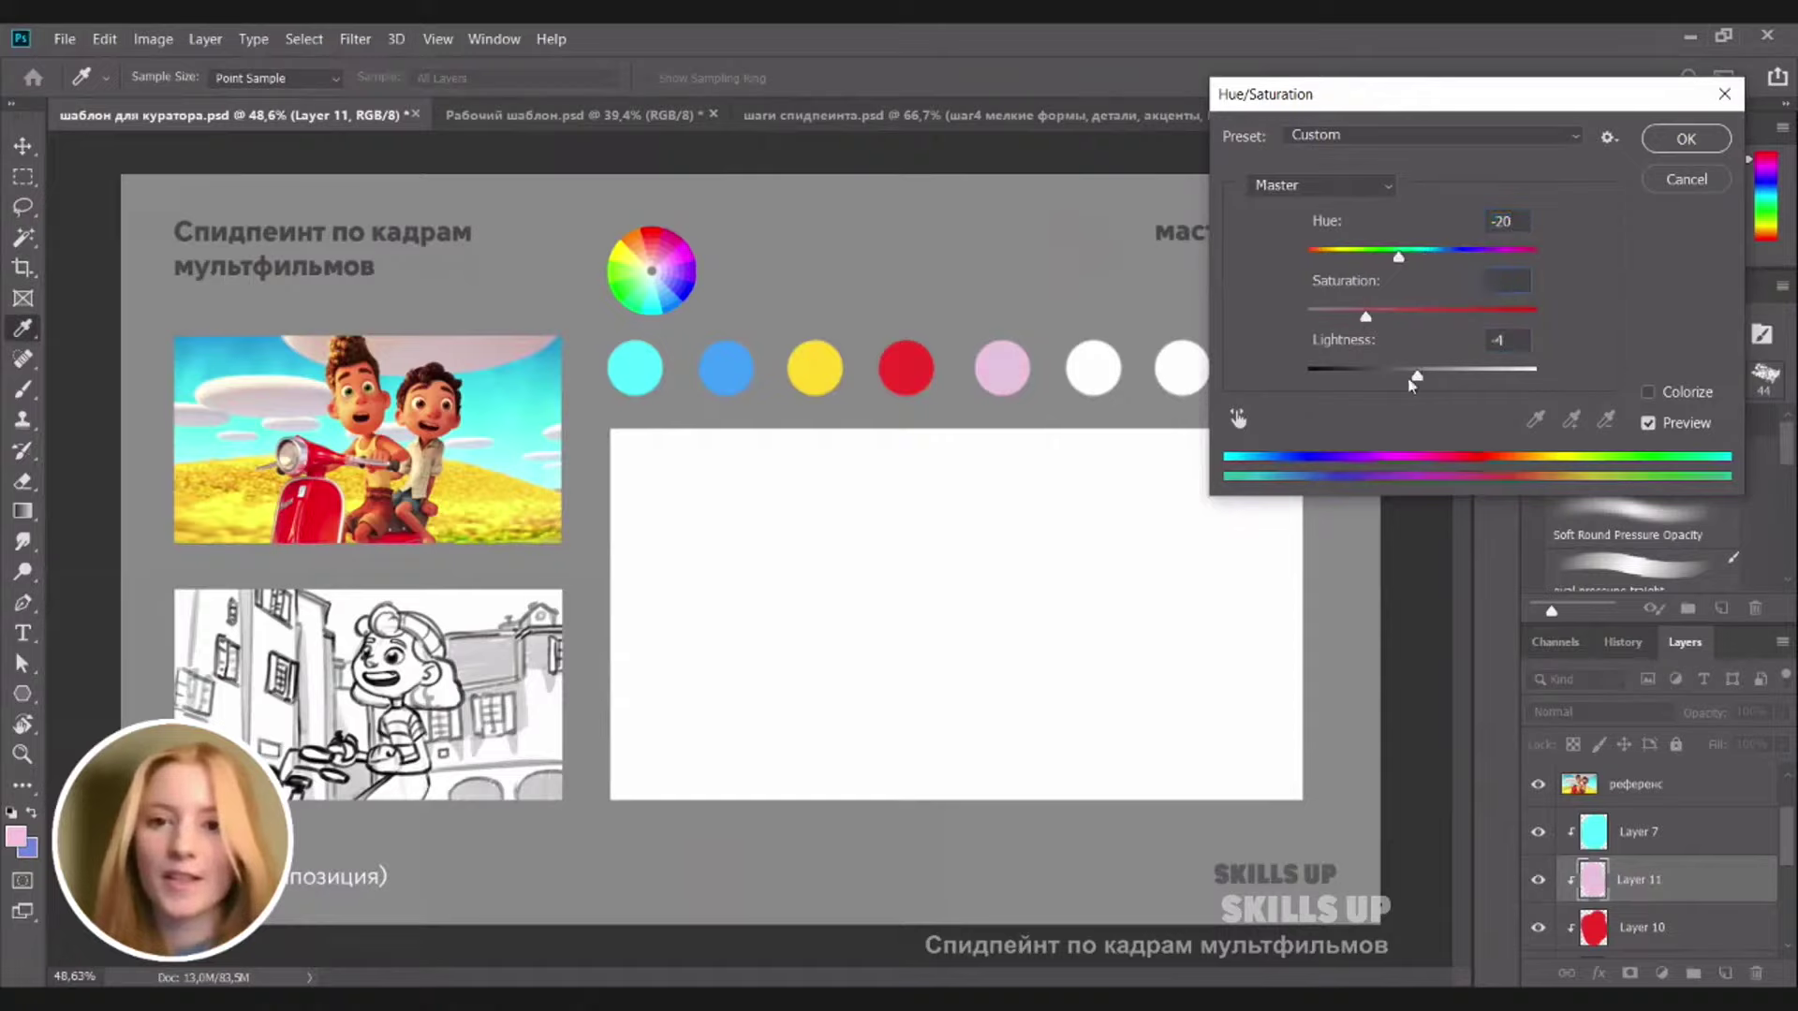
pyautogui.moveTo(1411, 384); pyautogui.dragTo(1418, 384)
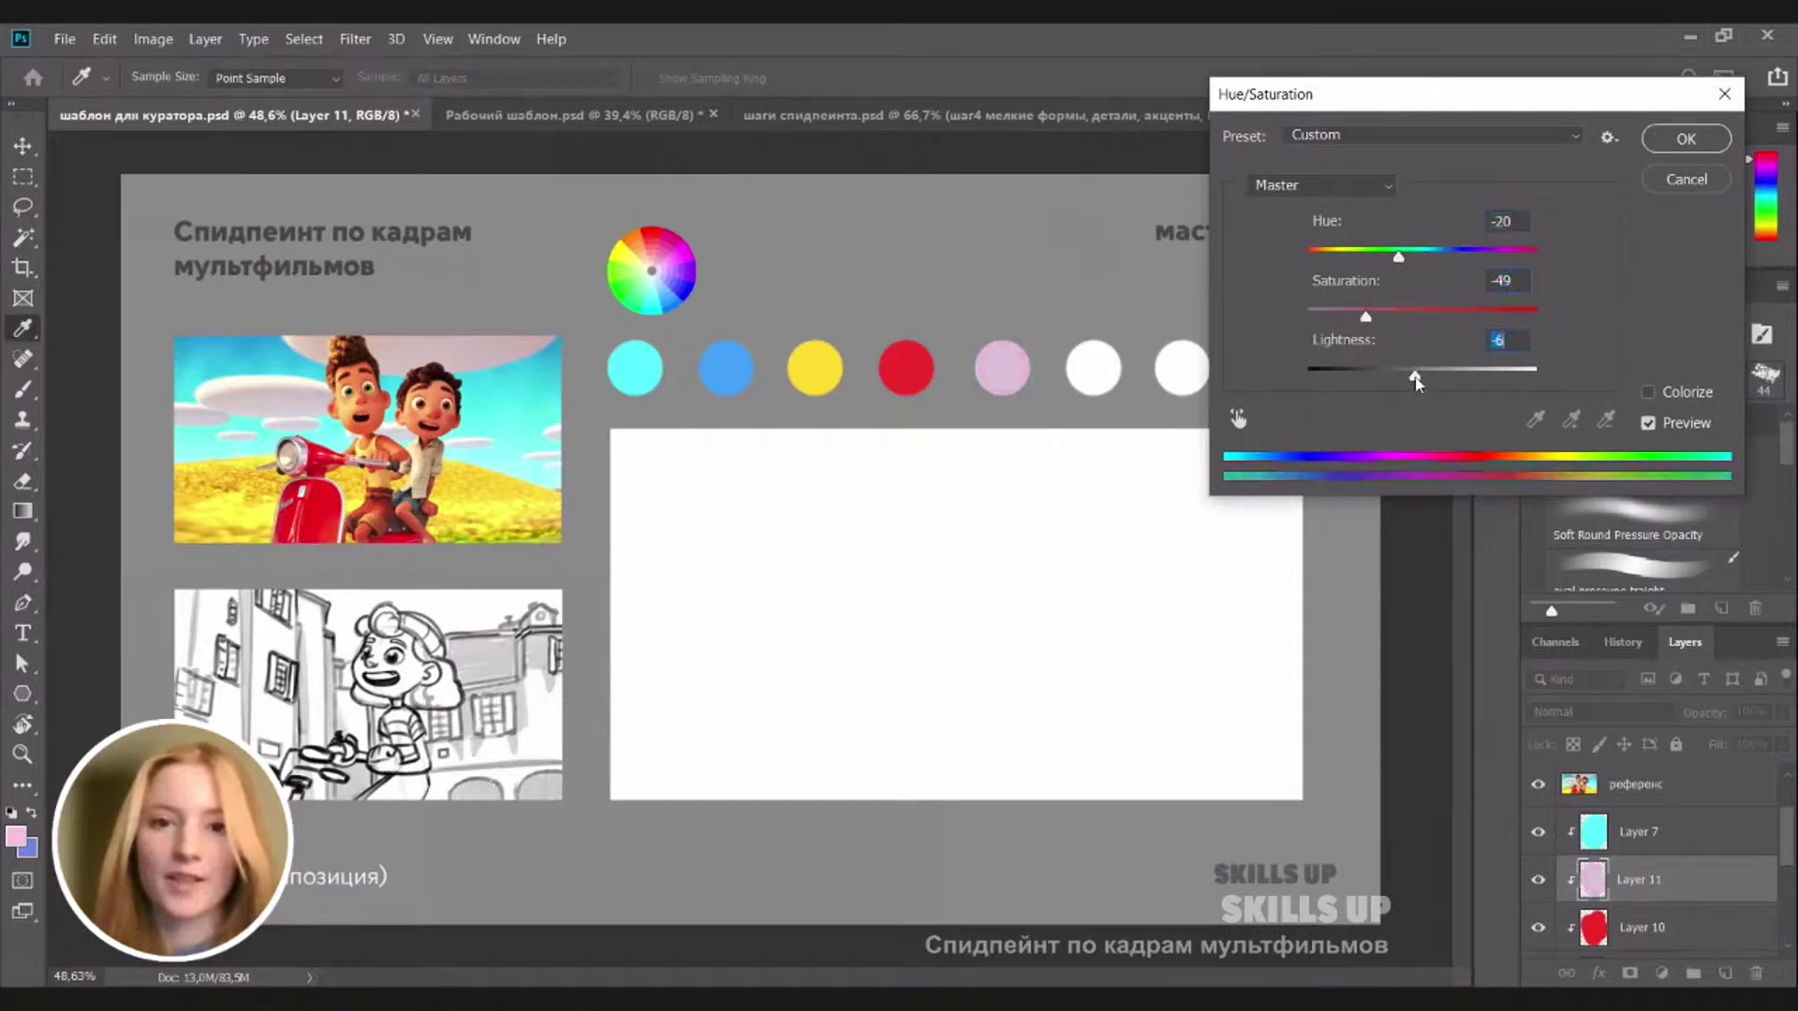
pyautogui.click(1696, 148)
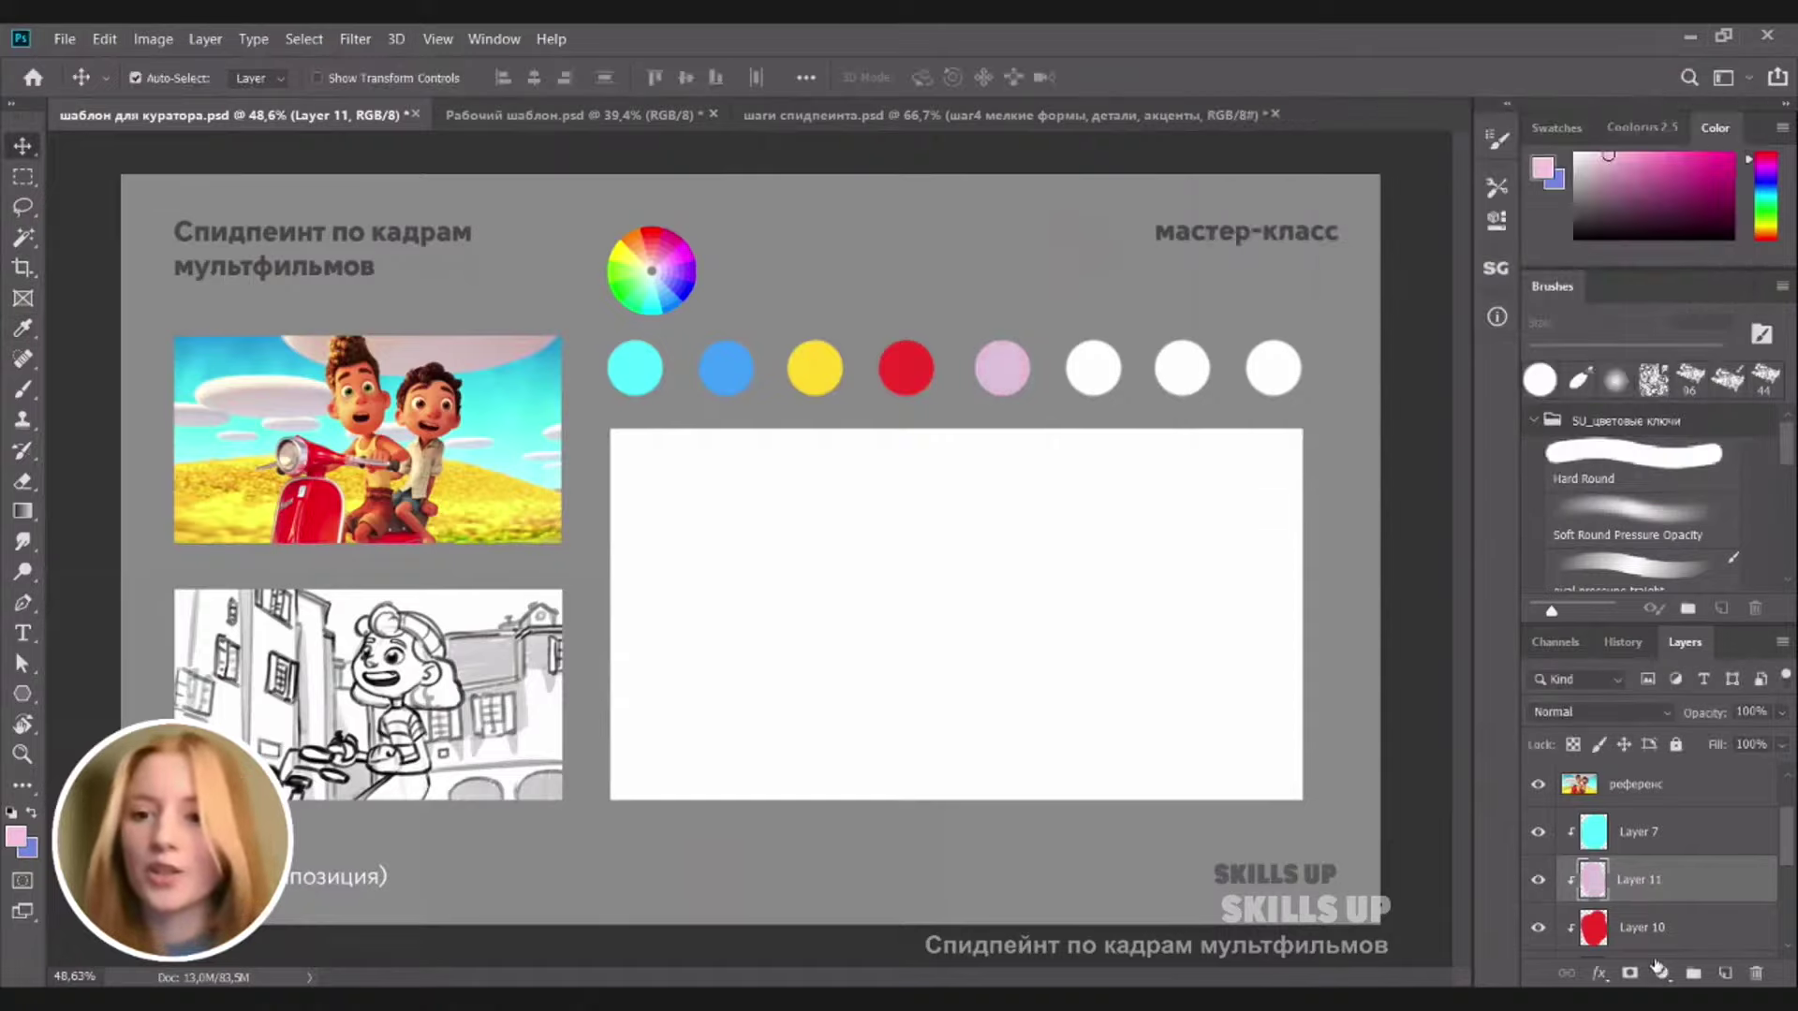
# Add another clipped layer and paint the sixth palette circle a salmon orange
pyautogui.click(1725, 976)
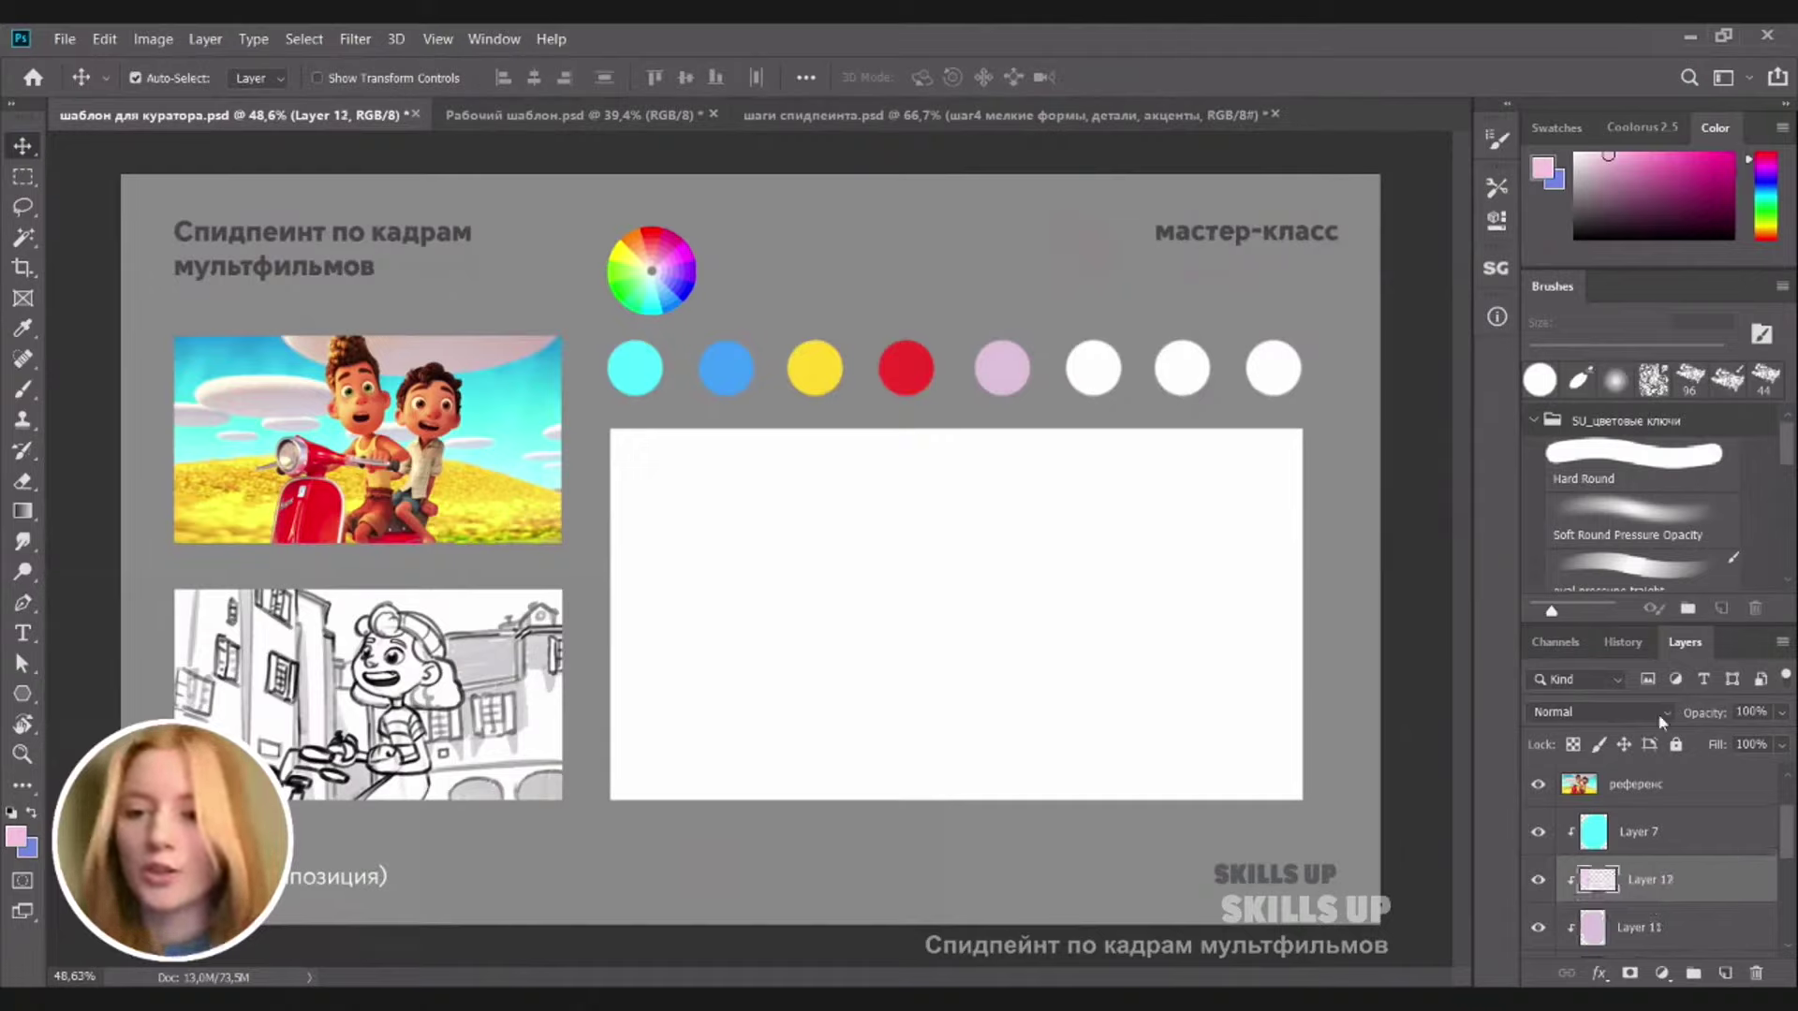
pyautogui.press('b')
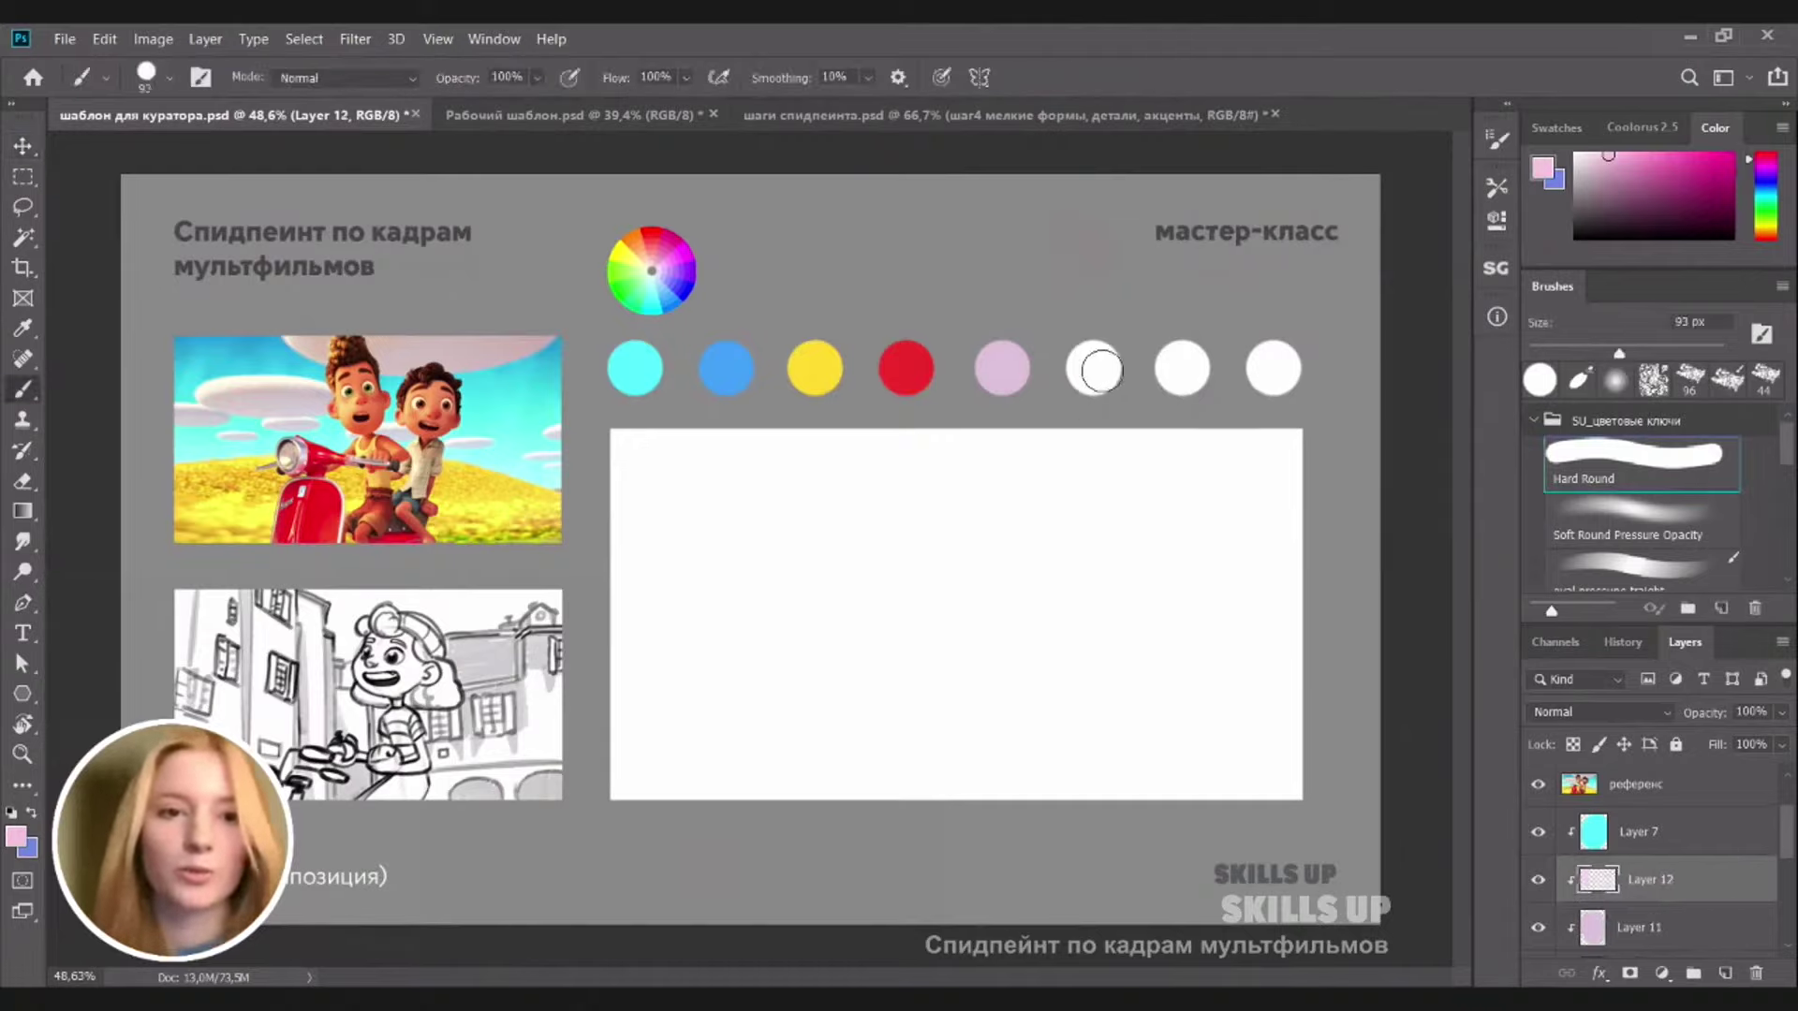
pyautogui.click(1766, 234)
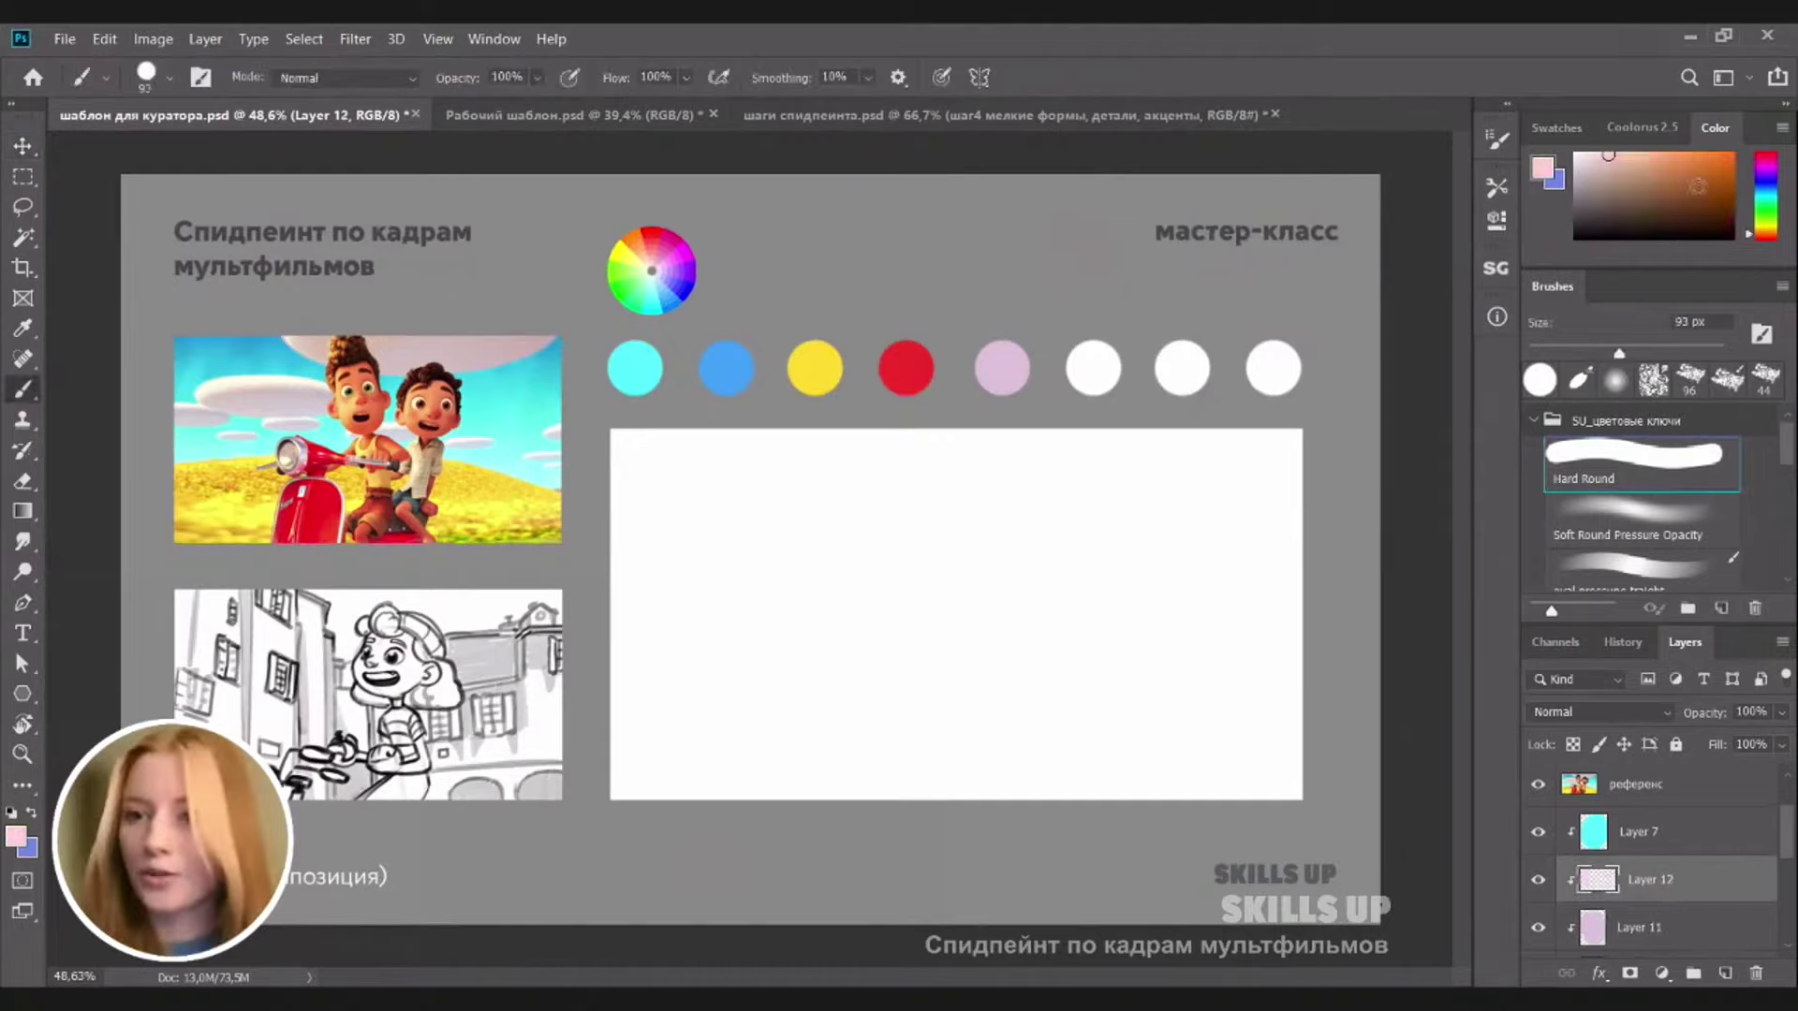
pyautogui.click(1683, 154)
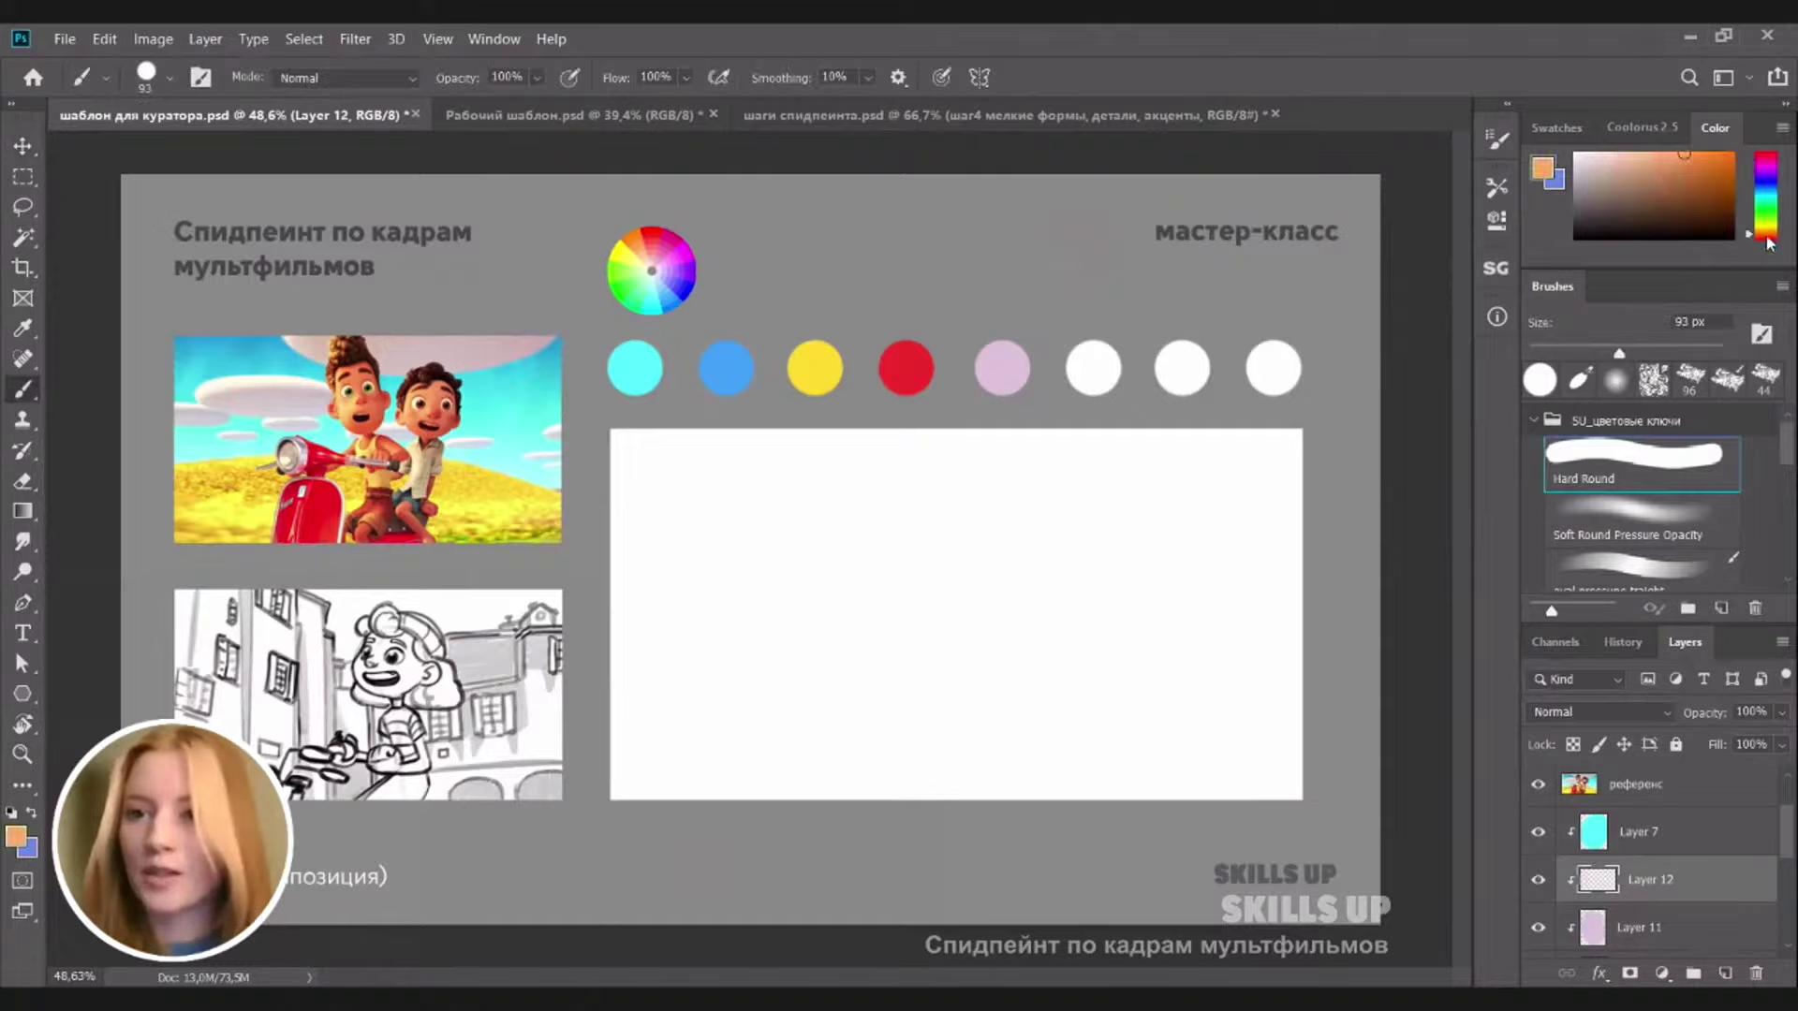
pyautogui.moveTo(1767, 241); pyautogui.dragTo(1765, 243)
pyautogui.click(1662, 153)
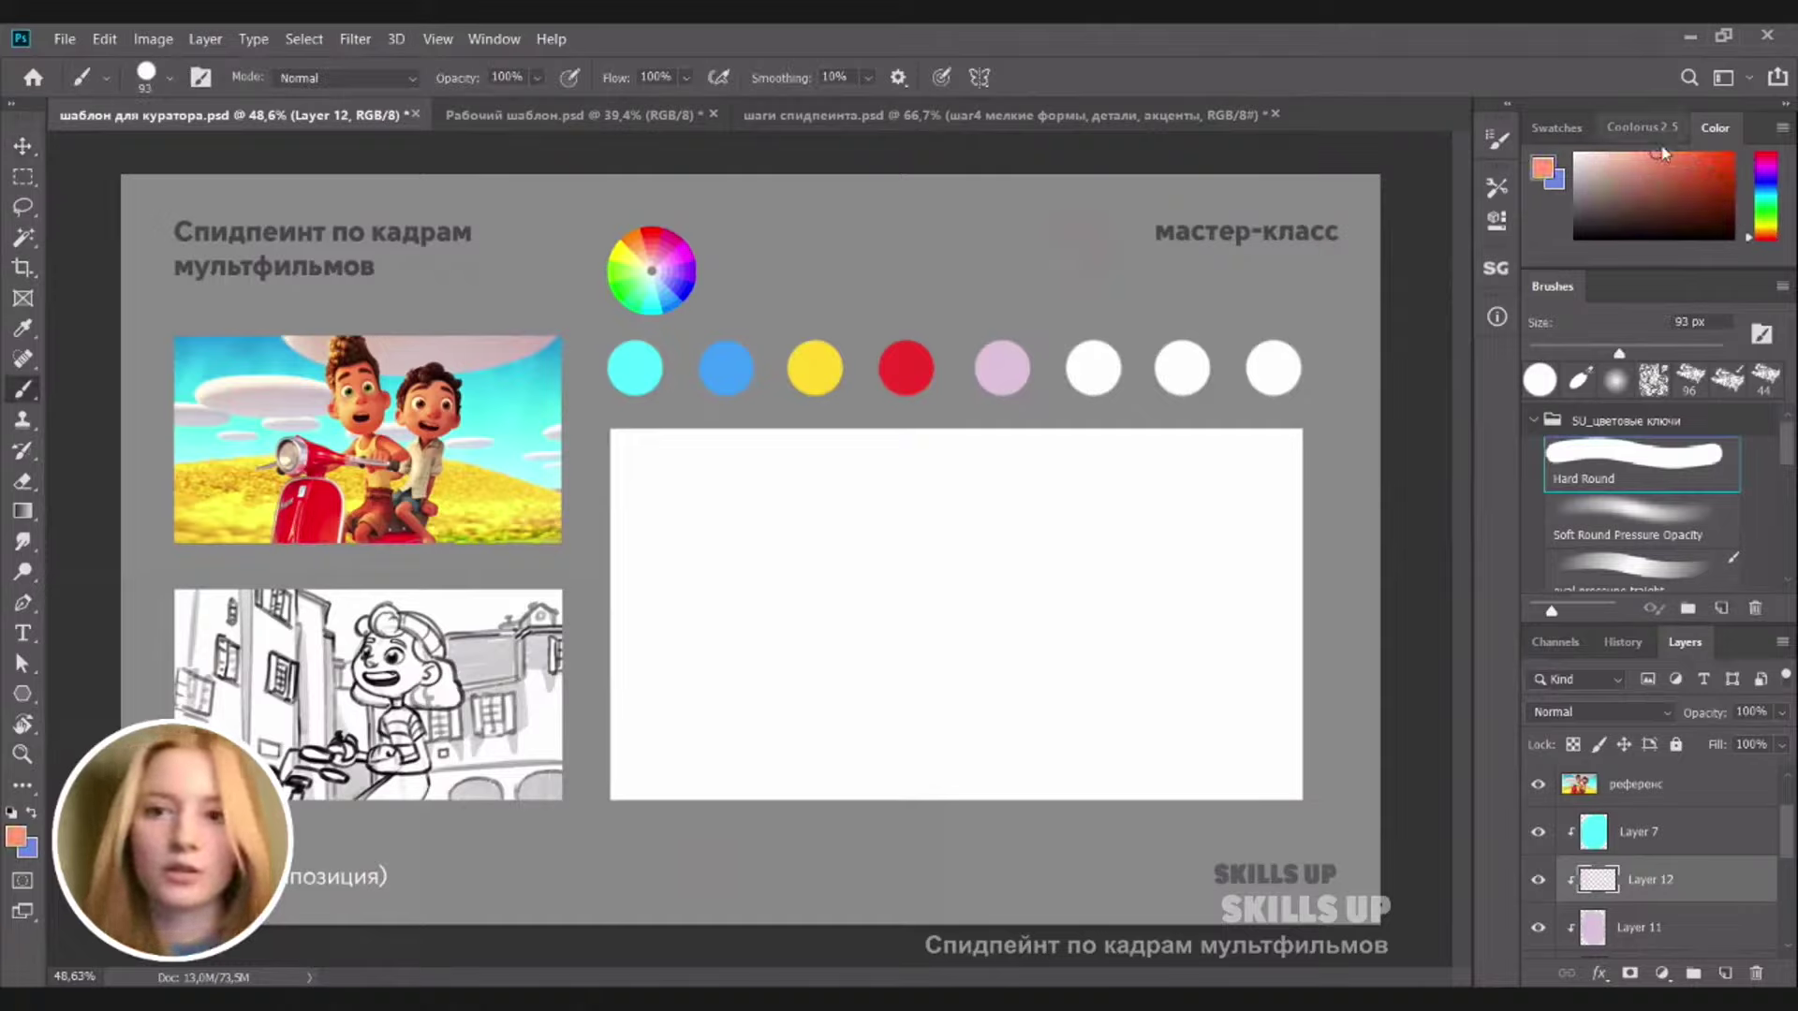
pyautogui.moveTo(1086, 373); pyautogui.dragTo(1104, 321)
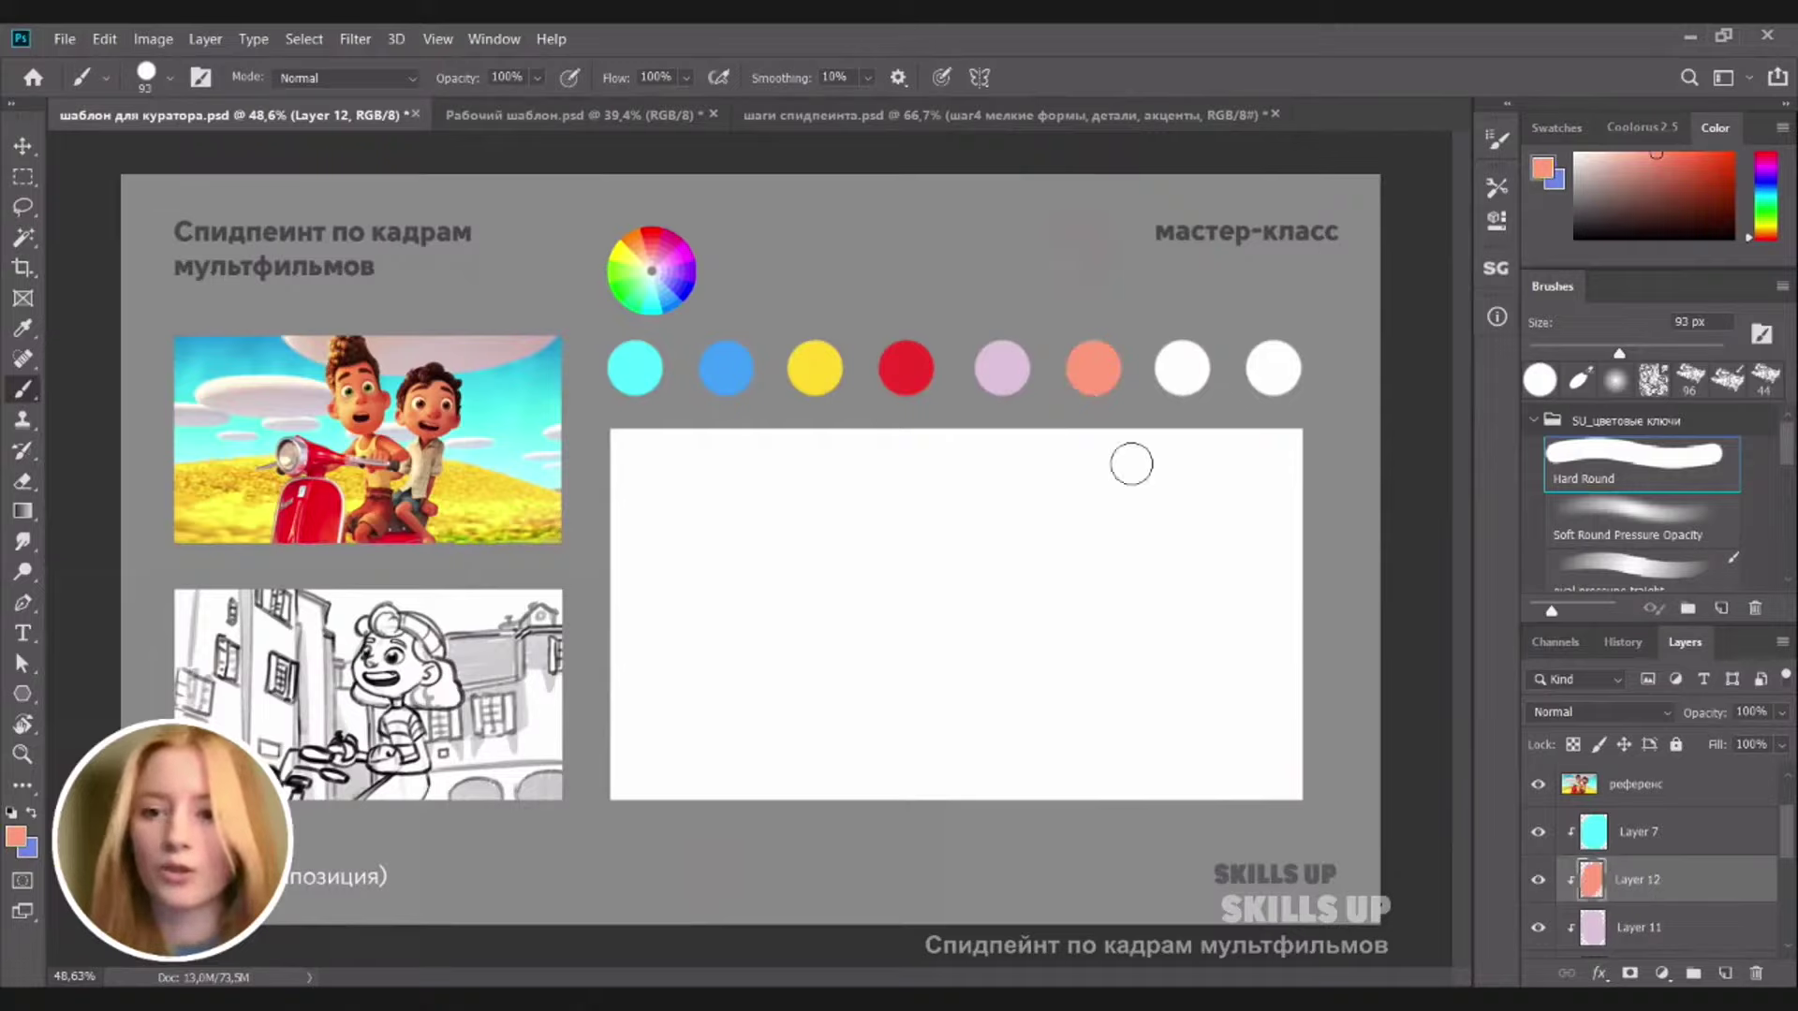
# Adjust the sixth circle's salmon with Hue/Saturation: Hue +6, Saturation +11 and Lightness -5
pyautogui.hotkey('ctrl', 'u')
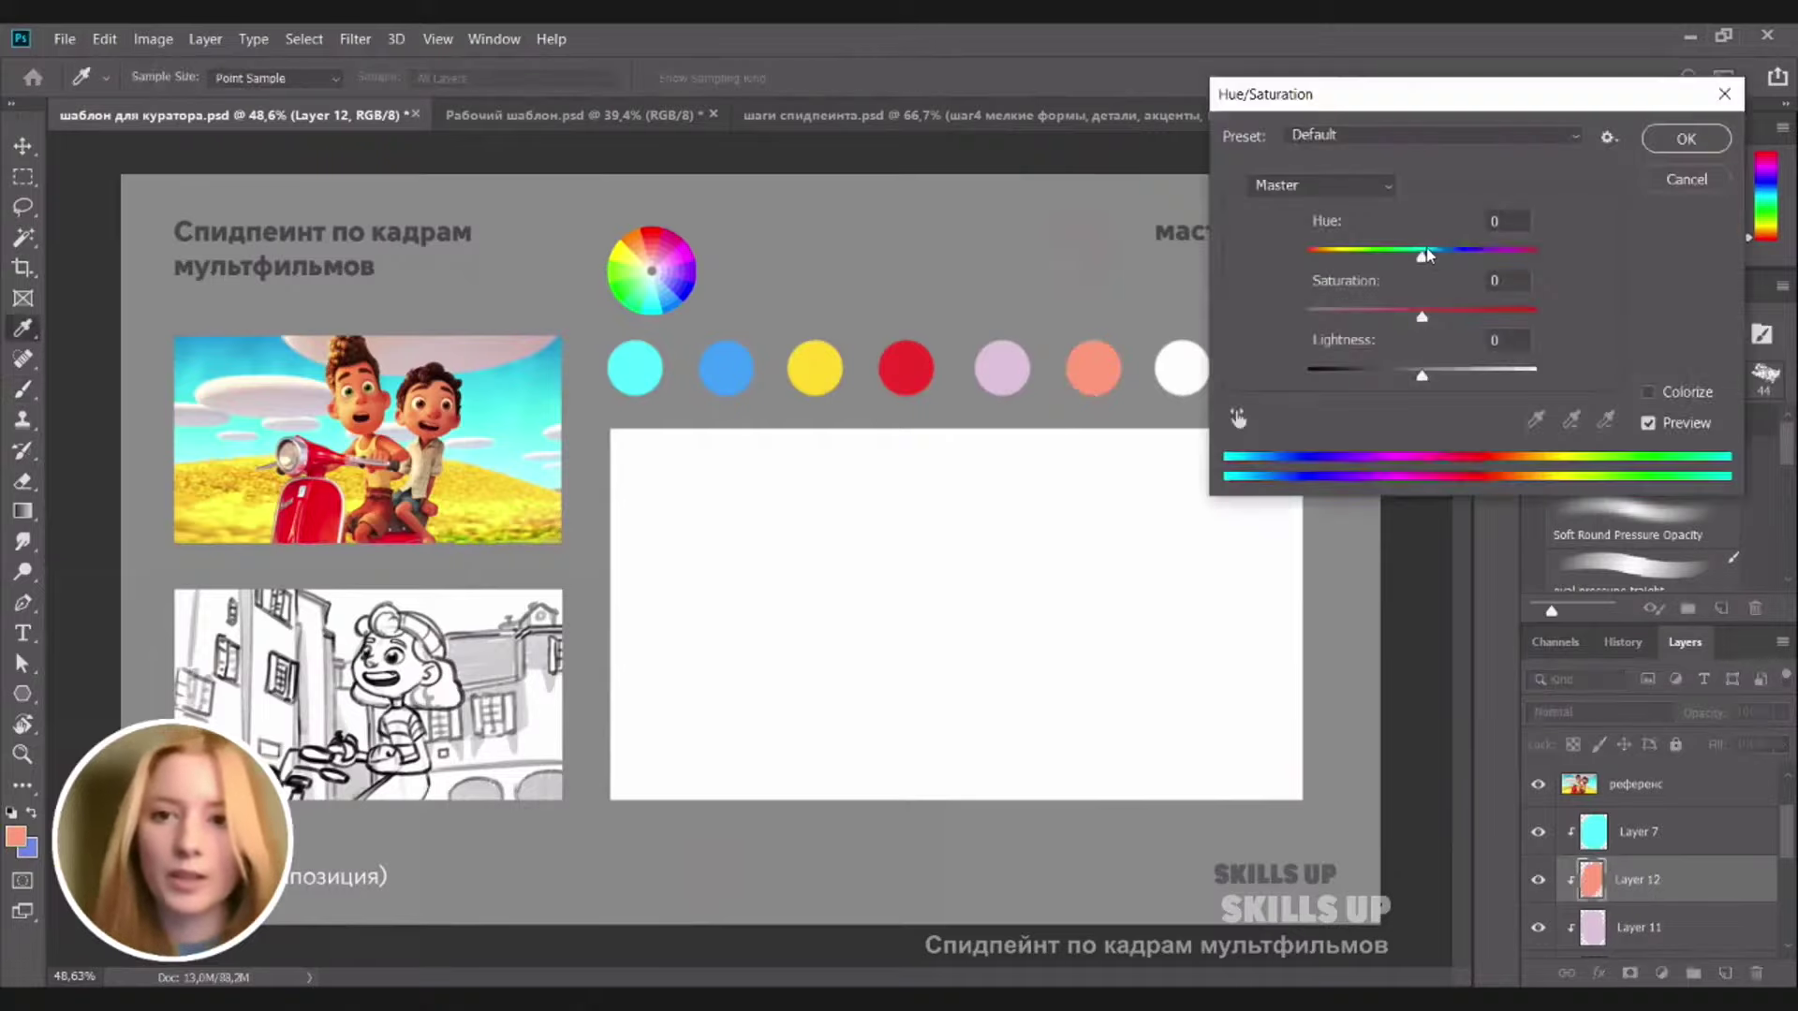
pyautogui.click(1429, 252)
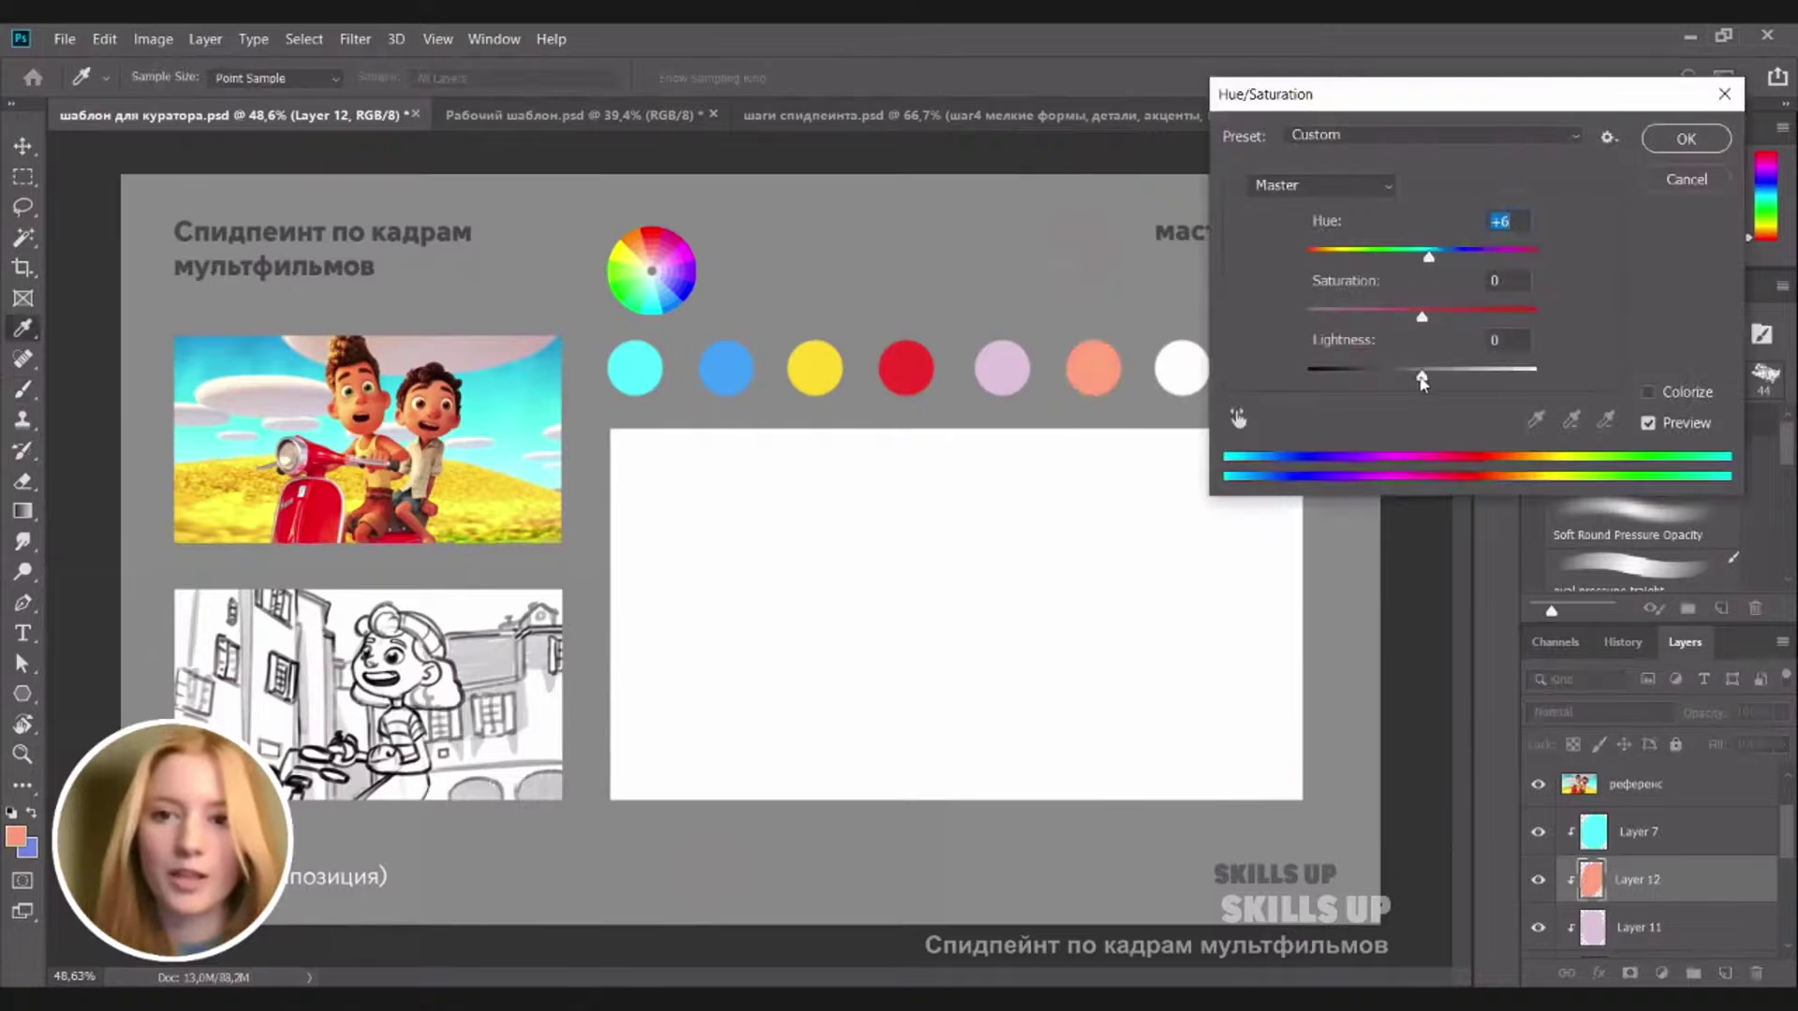
pyautogui.moveTo(1423, 375); pyautogui.dragTo(1415, 376)
pyautogui.moveTo(1422, 316); pyautogui.dragTo(1434, 316)
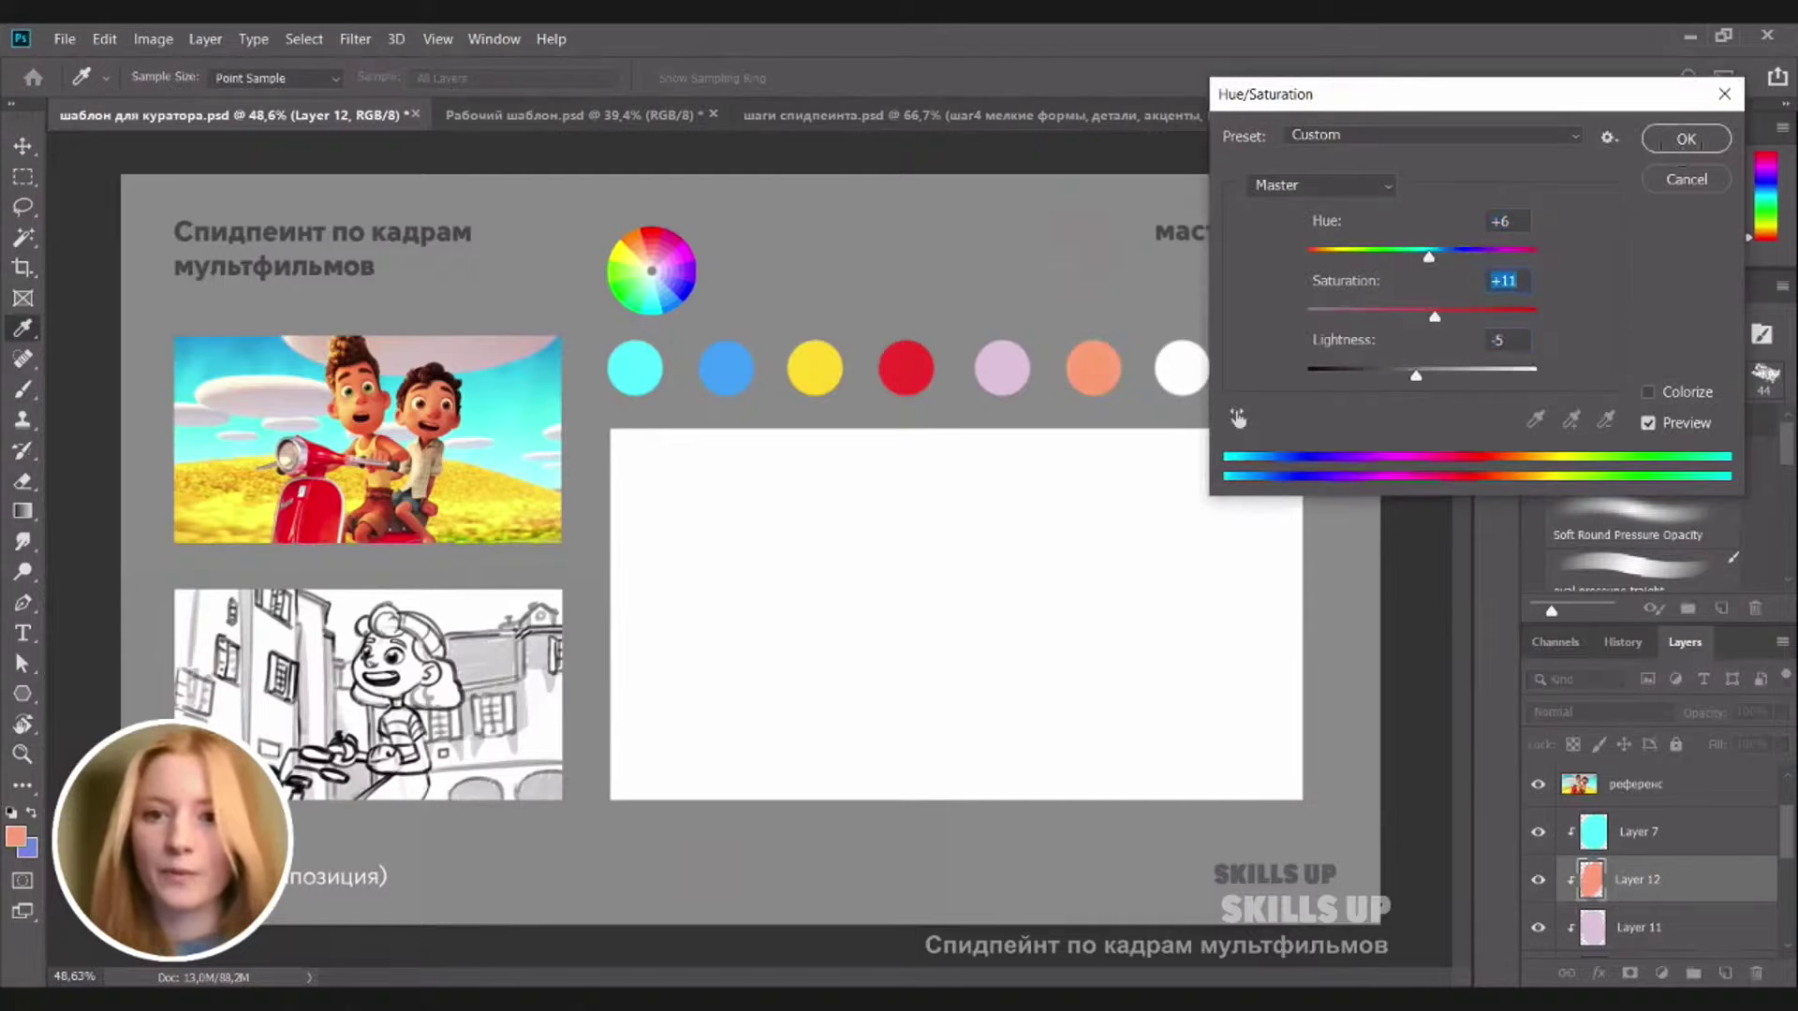
pyautogui.click(1686, 139)
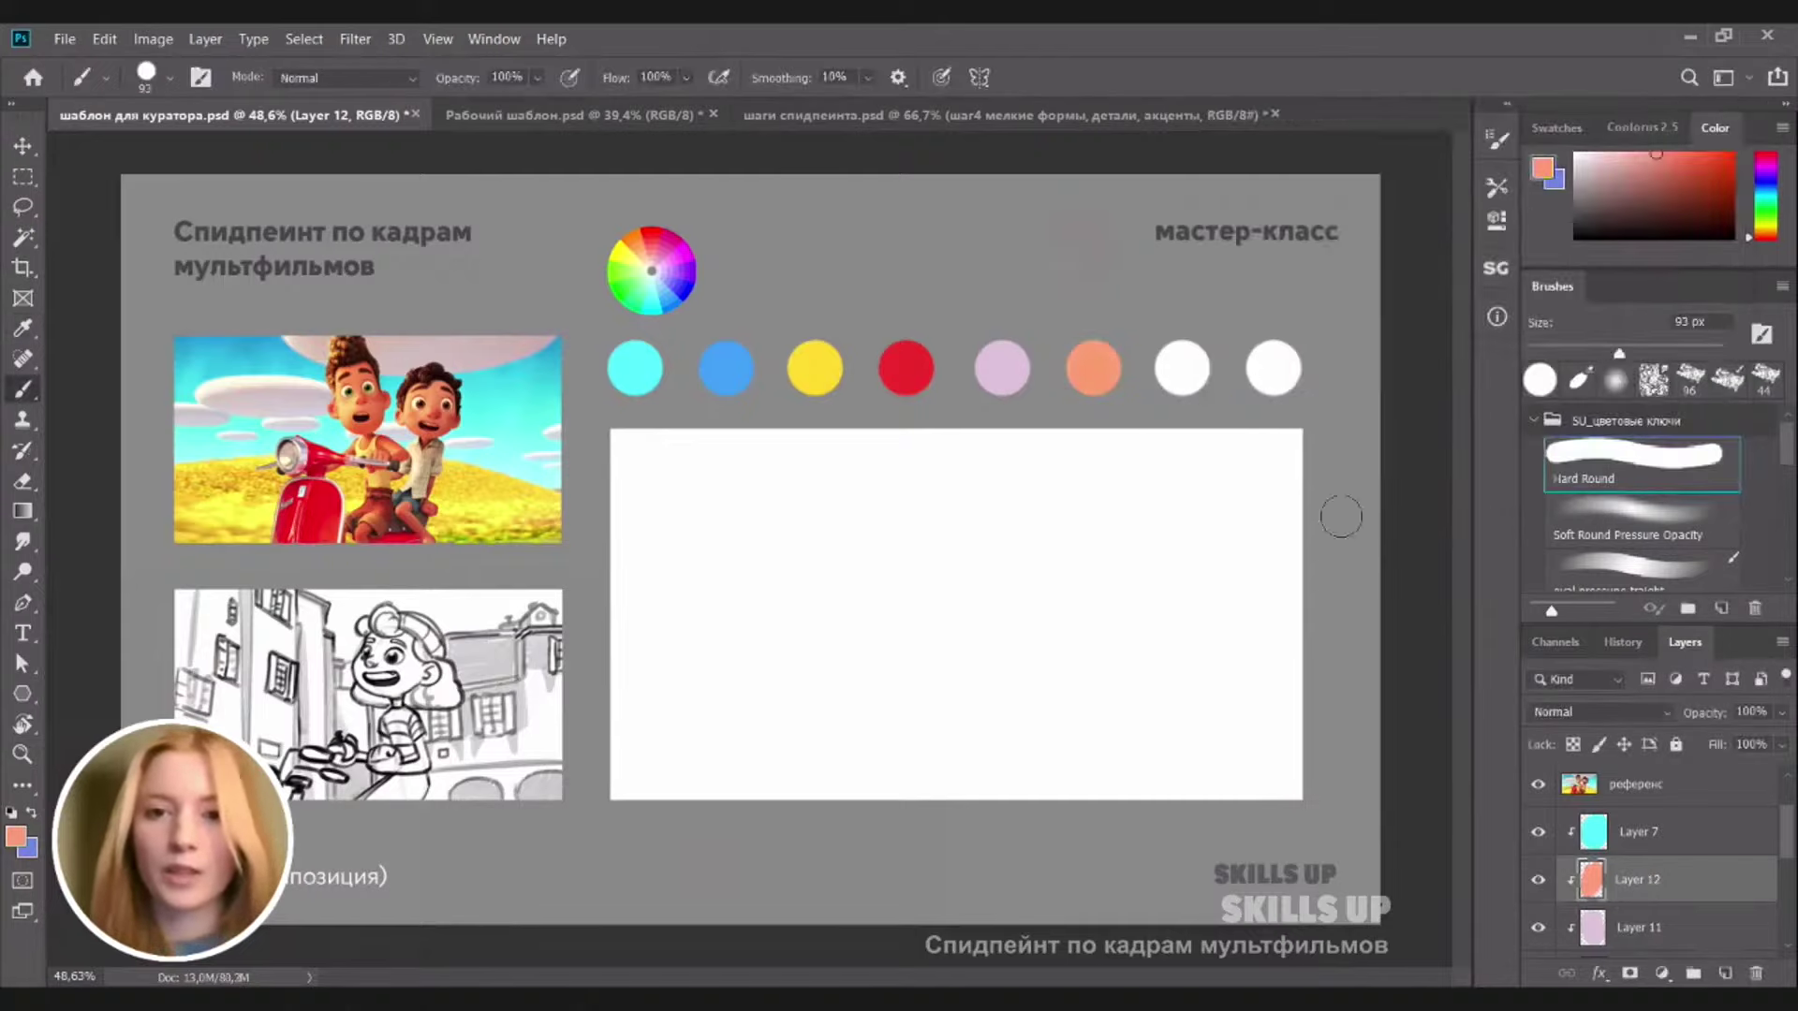
# On a new clipped layer, paint the seventh palette circle beige, using a desaturated version of the yellow sampled from the third circle
pyautogui.click(1724, 974)
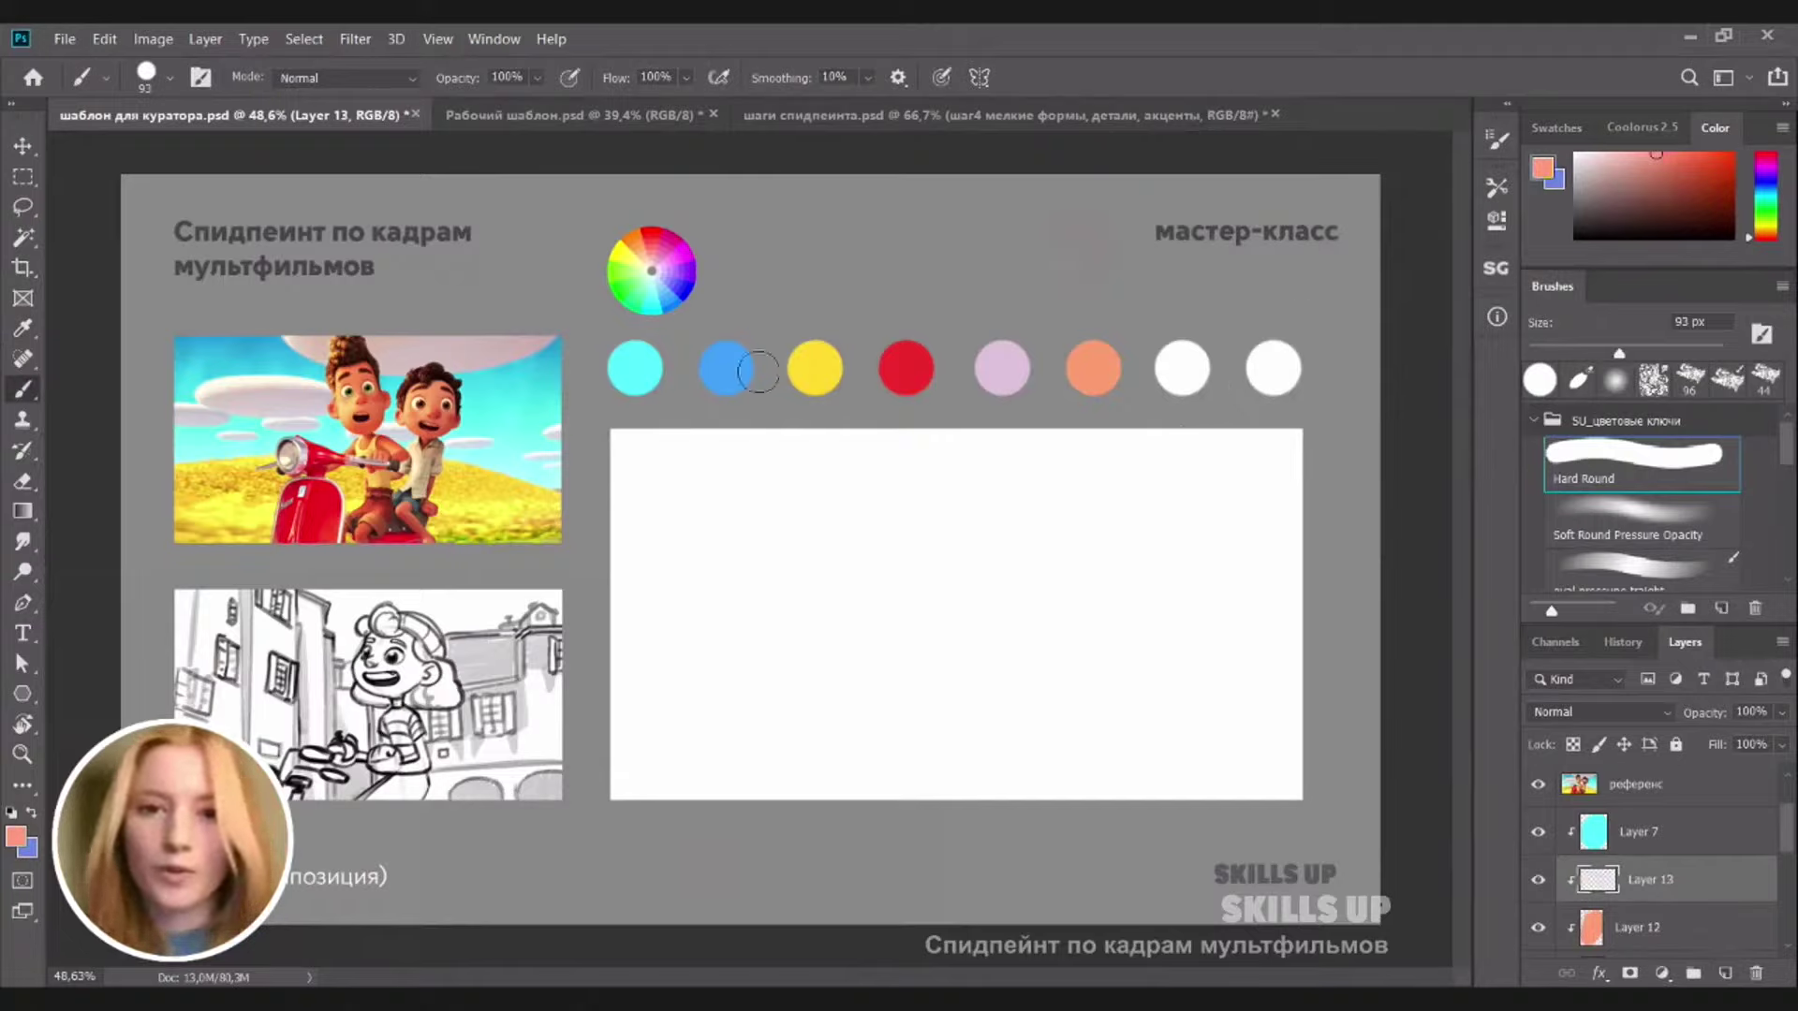
pyautogui.keyDown('alt'); pyautogui.click(800, 365); pyautogui.keyUp('alt')
pyautogui.moveTo(1642, 180)
pyautogui.mouseDown()
pyautogui.moveTo(1629, 149)
pyautogui.moveTo(1613, 182)
pyautogui.mouseUp()
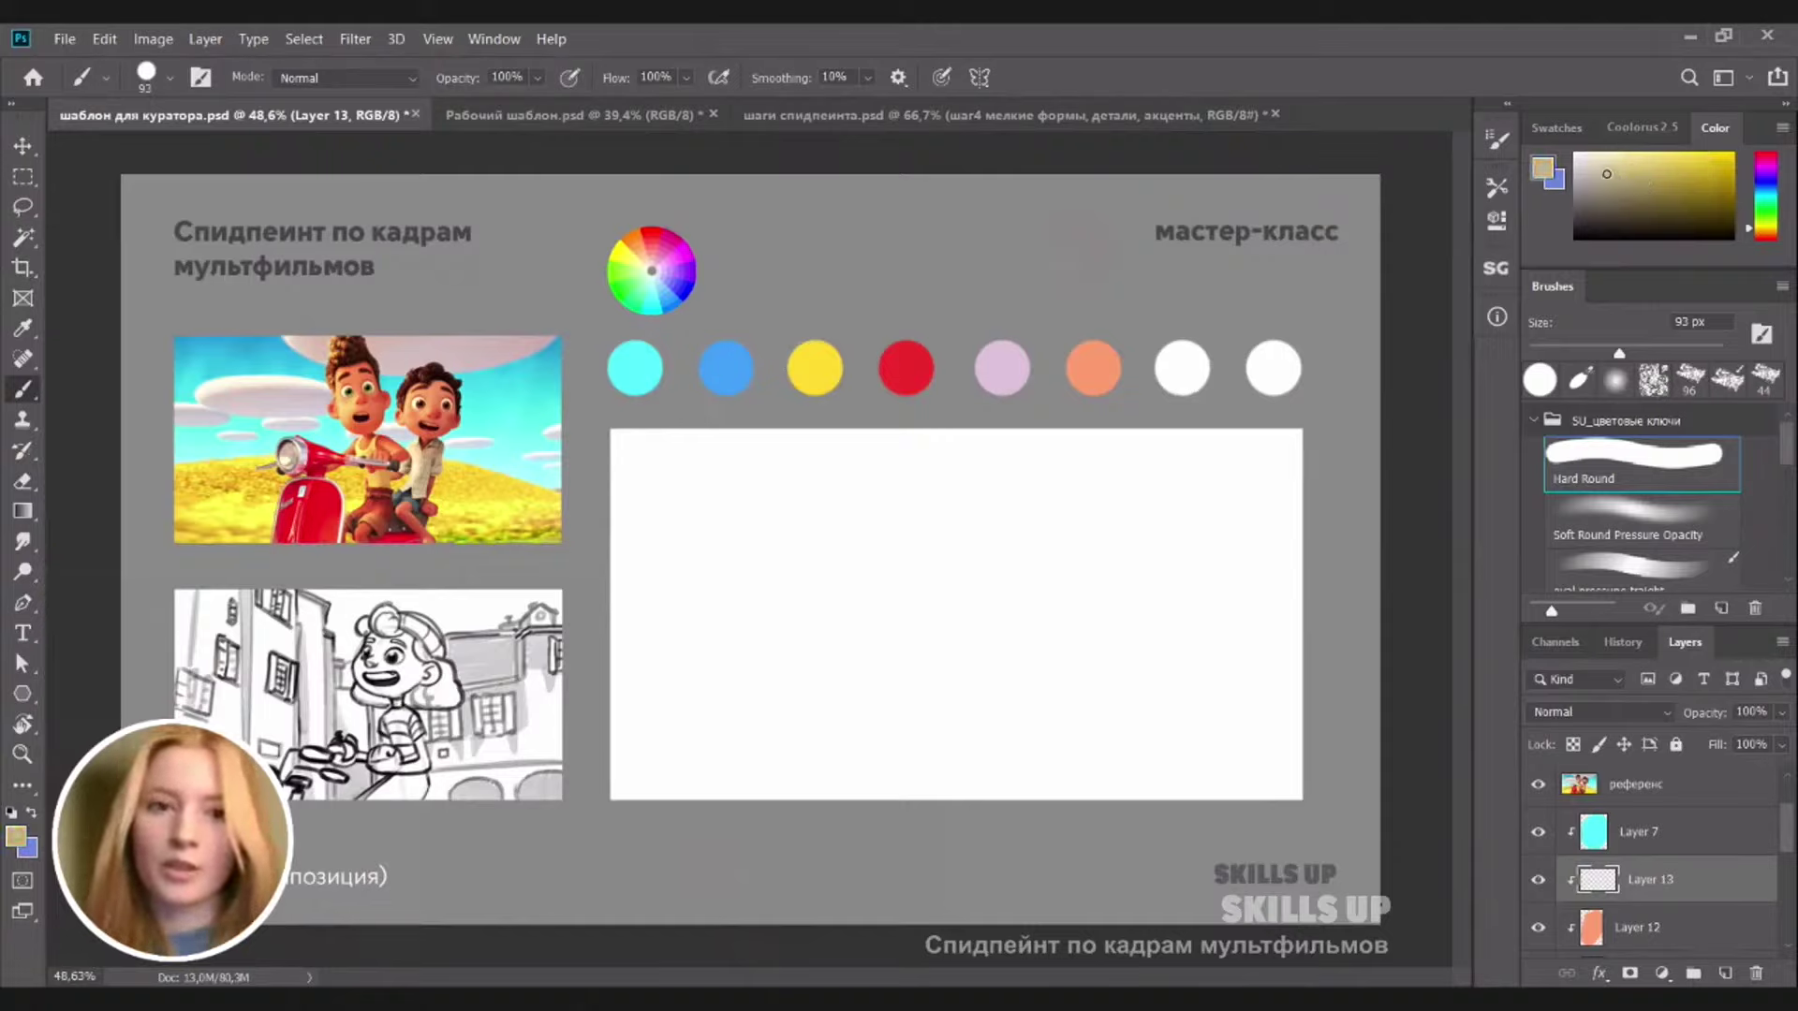
pyautogui.click(1182, 368)
# Lighten the seventh circle's beige with Hue/Saturation, setting Lightness to +12 and Hue to +1
pyautogui.hotkey('ctrl', 'u')
pyautogui.moveTo(1421, 370); pyautogui.dragTo(1440, 344)
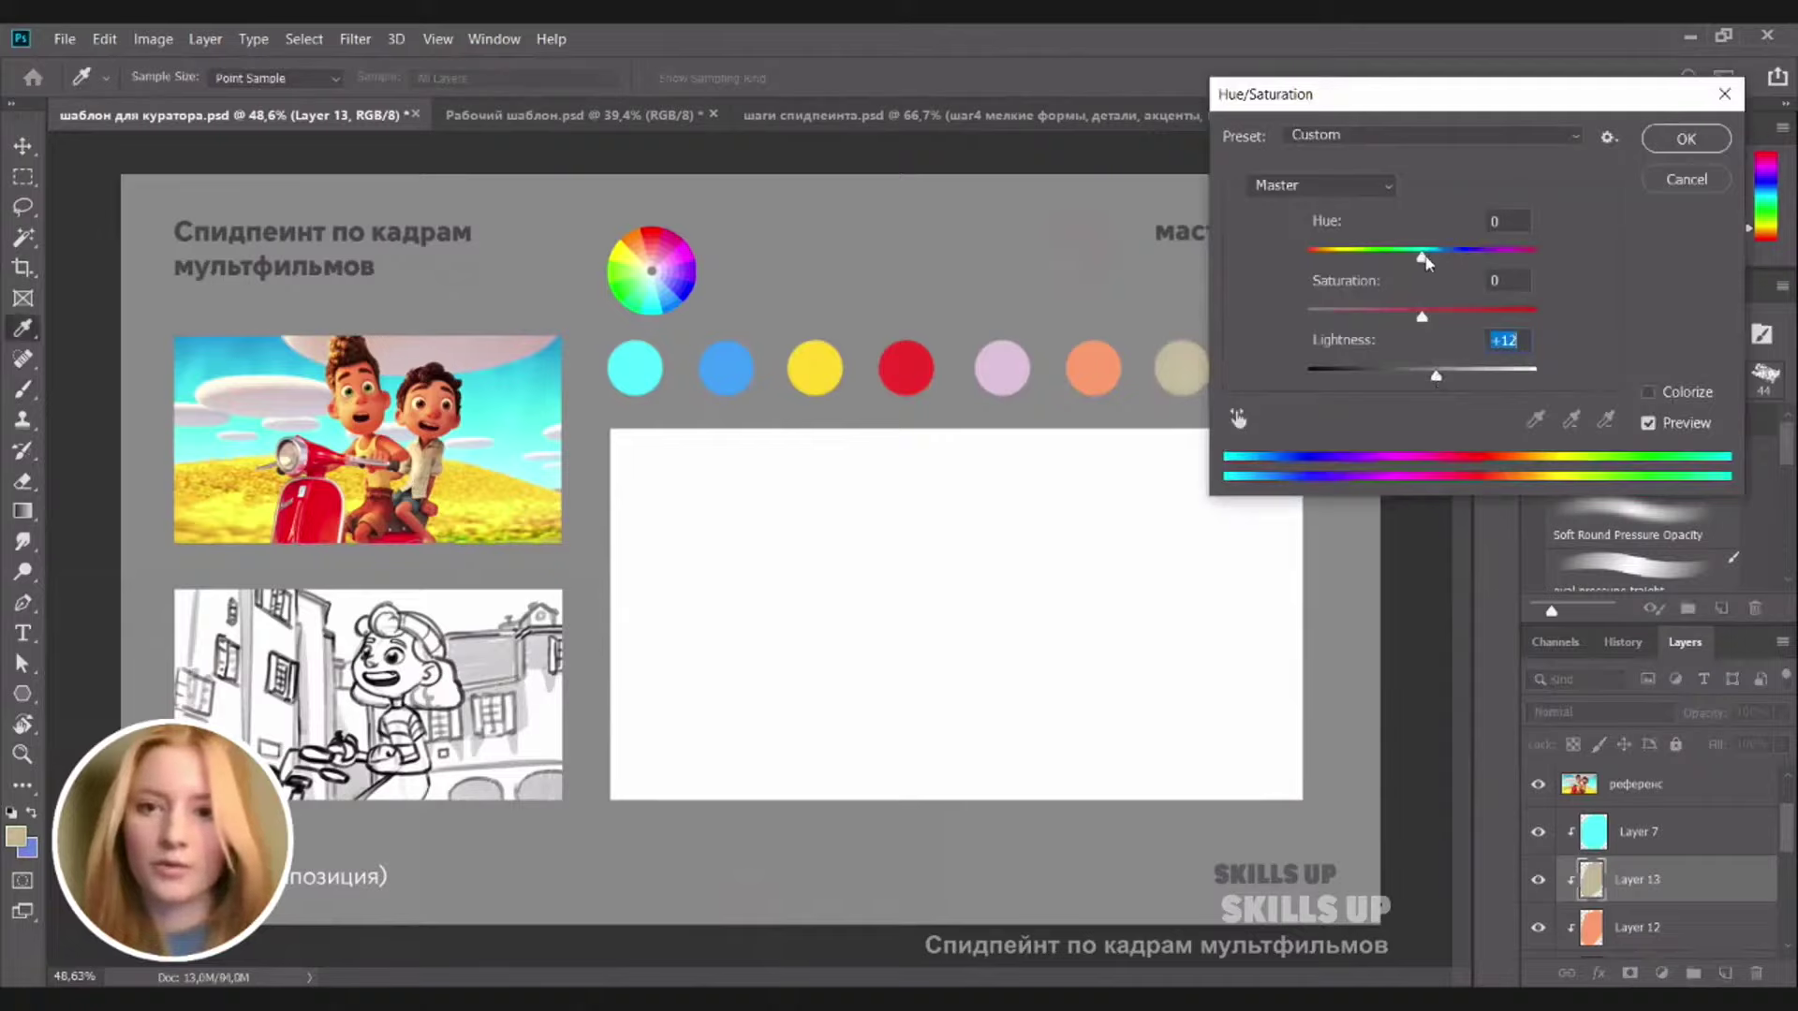
pyautogui.moveTo(1420, 254); pyautogui.dragTo(1421, 253)
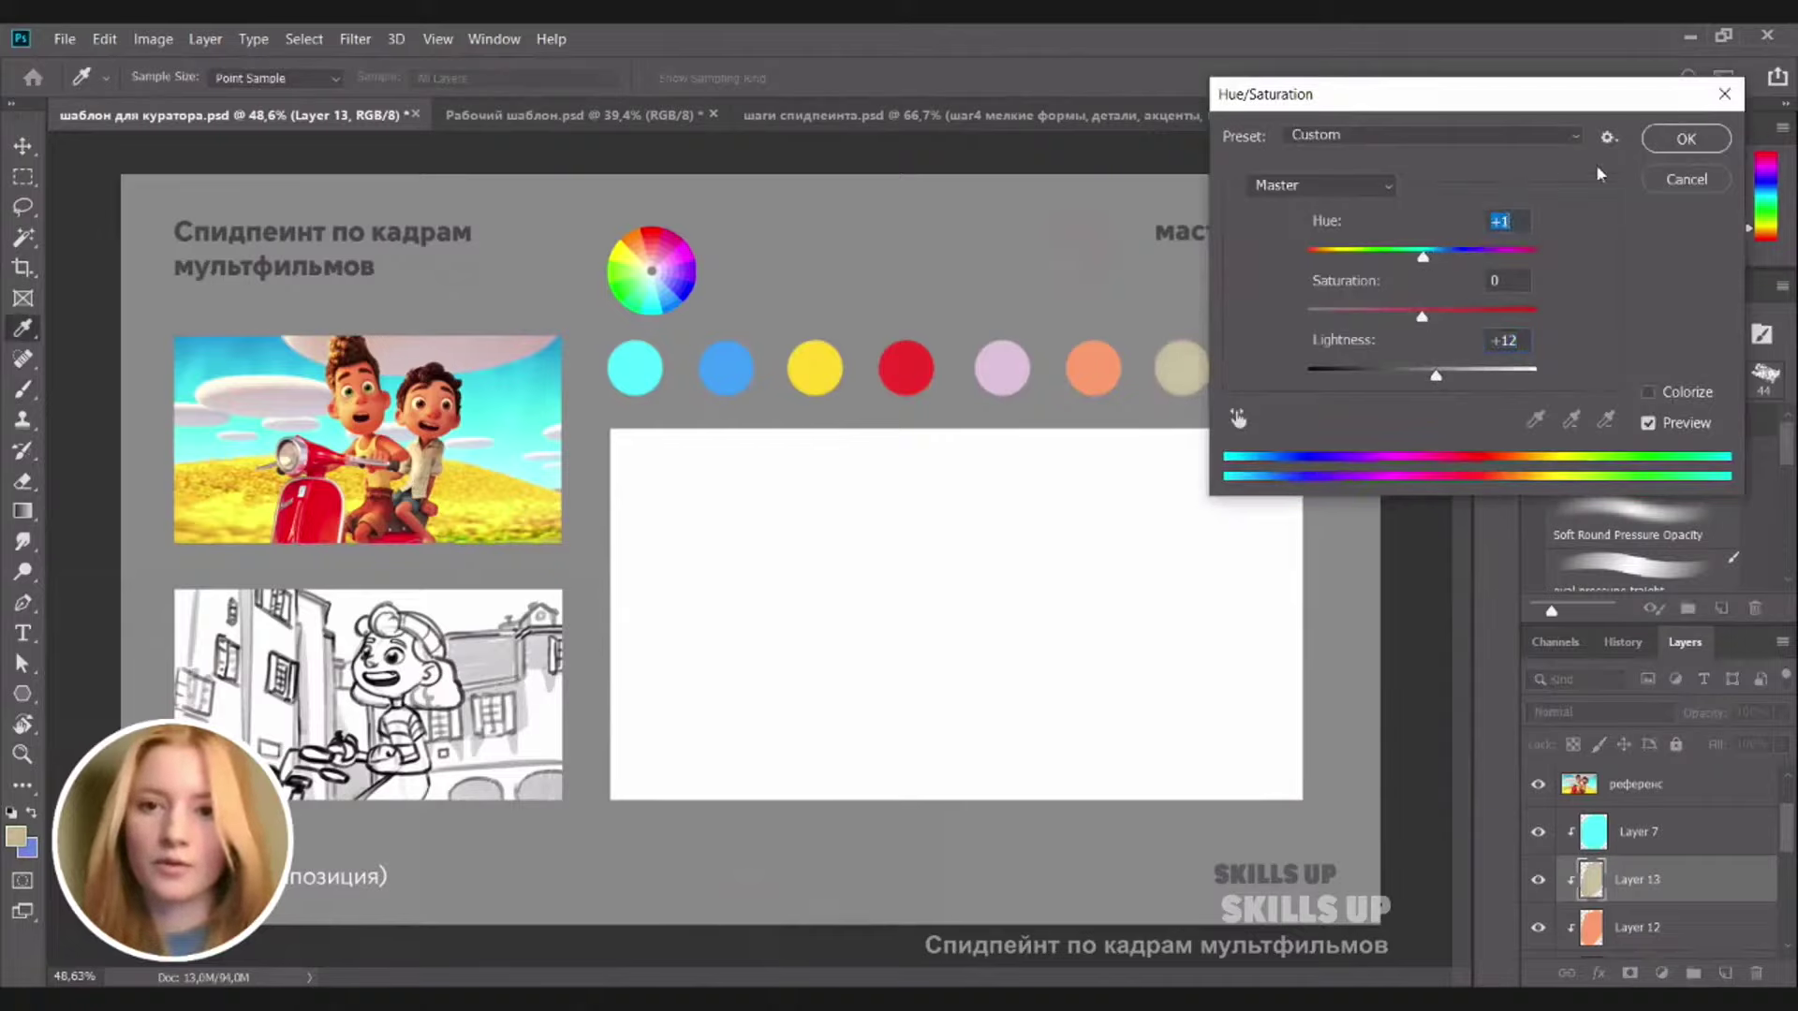
pyautogui.click(1685, 141)
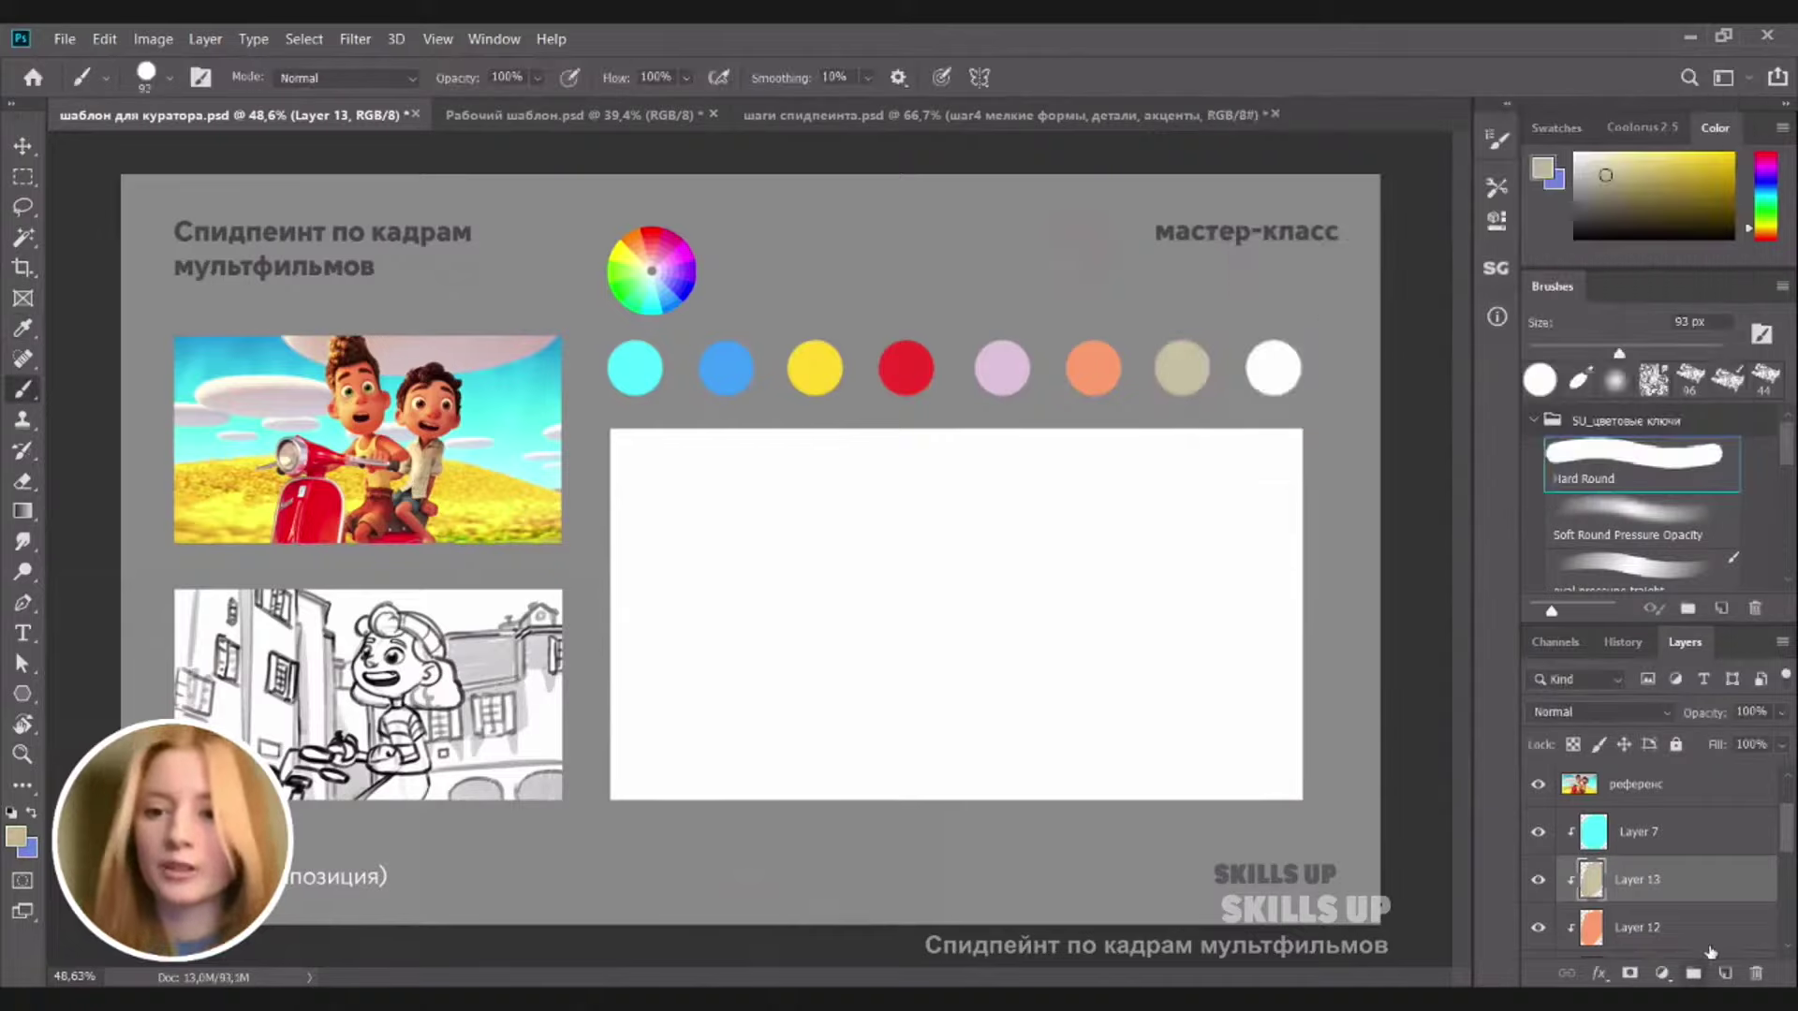
# Add a clipped layer for the last palette circle and paint it a muted green
pyautogui.click(1725, 973)
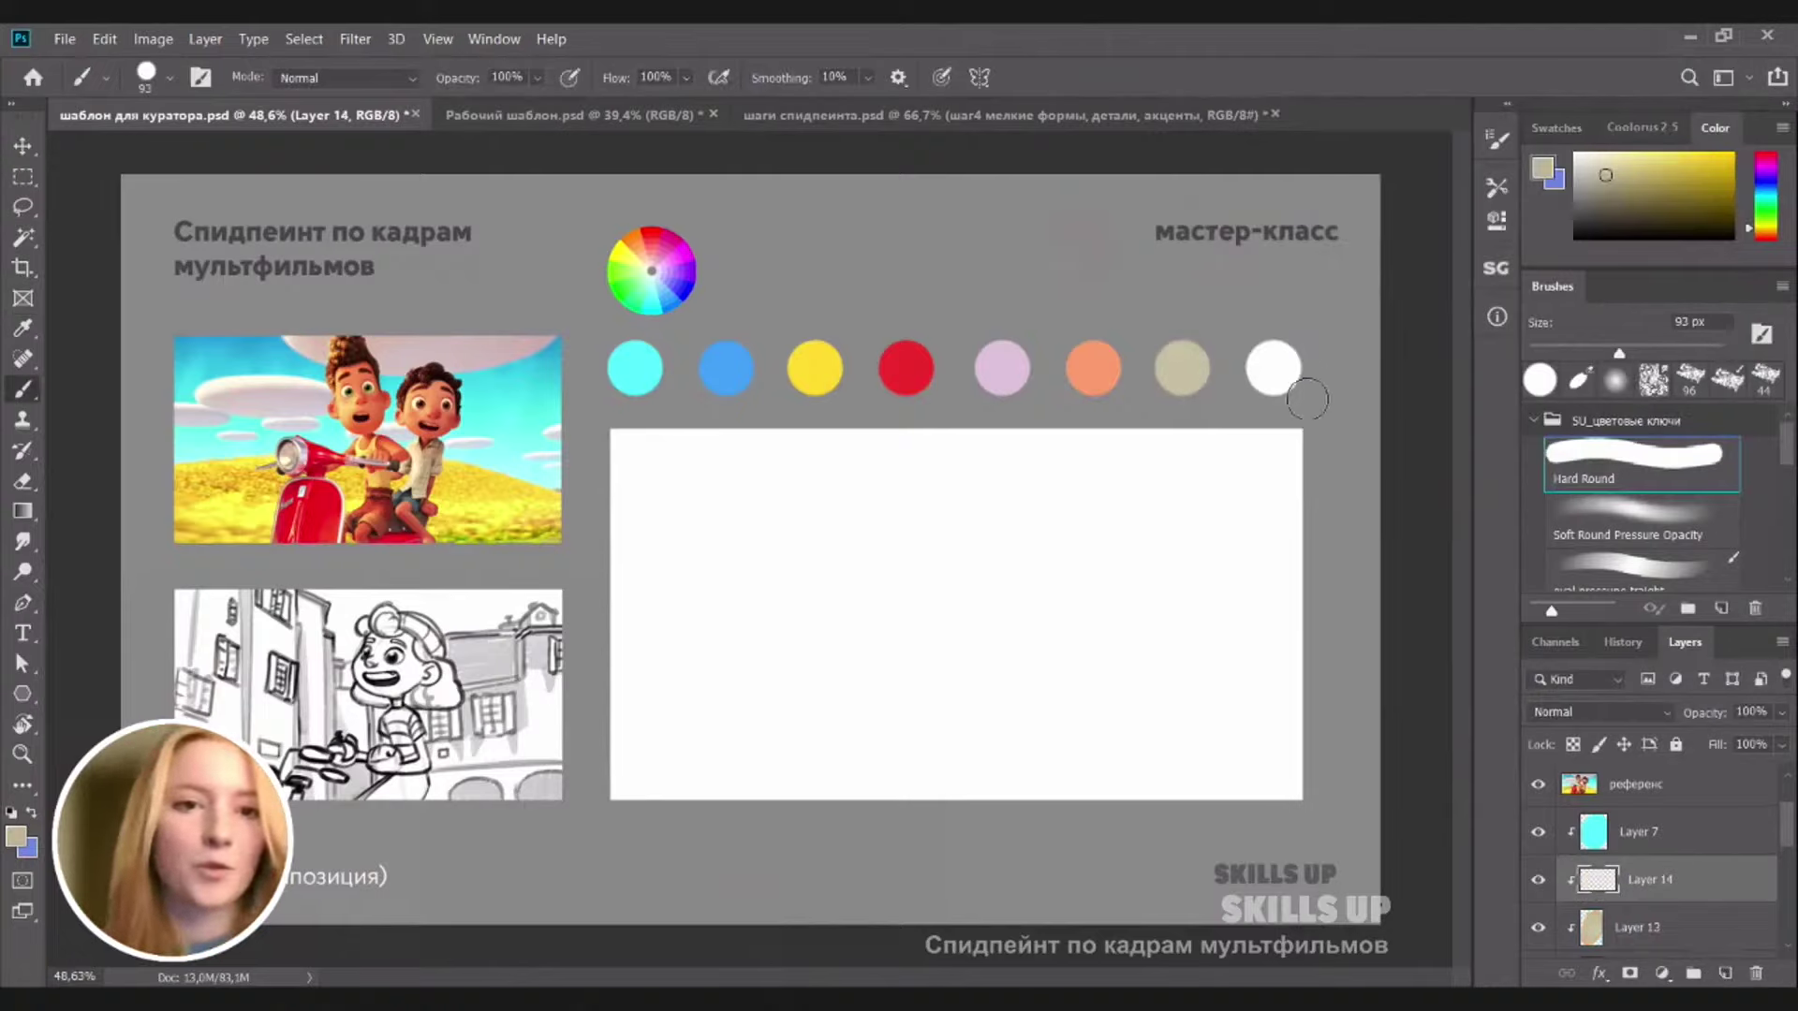
pyautogui.click(1766, 213)
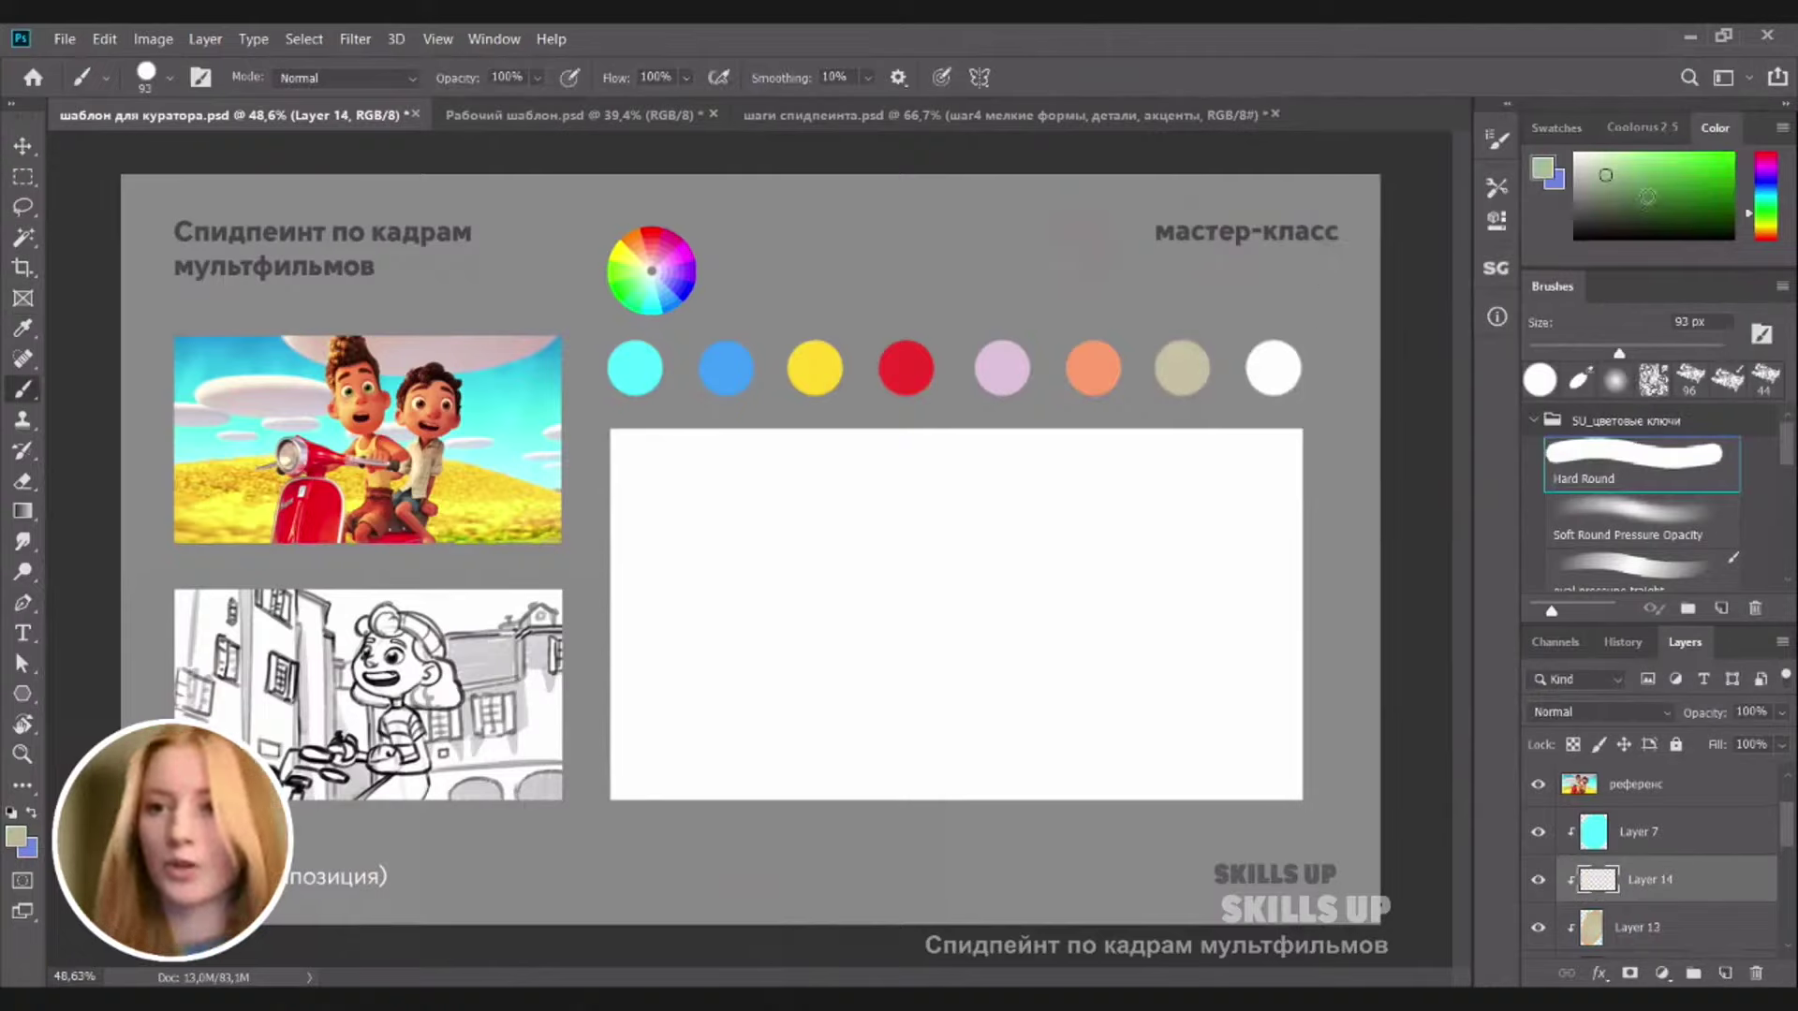
pyautogui.click(1621, 187)
pyautogui.moveTo(1620, 188); pyautogui.dragTo(1619, 183)
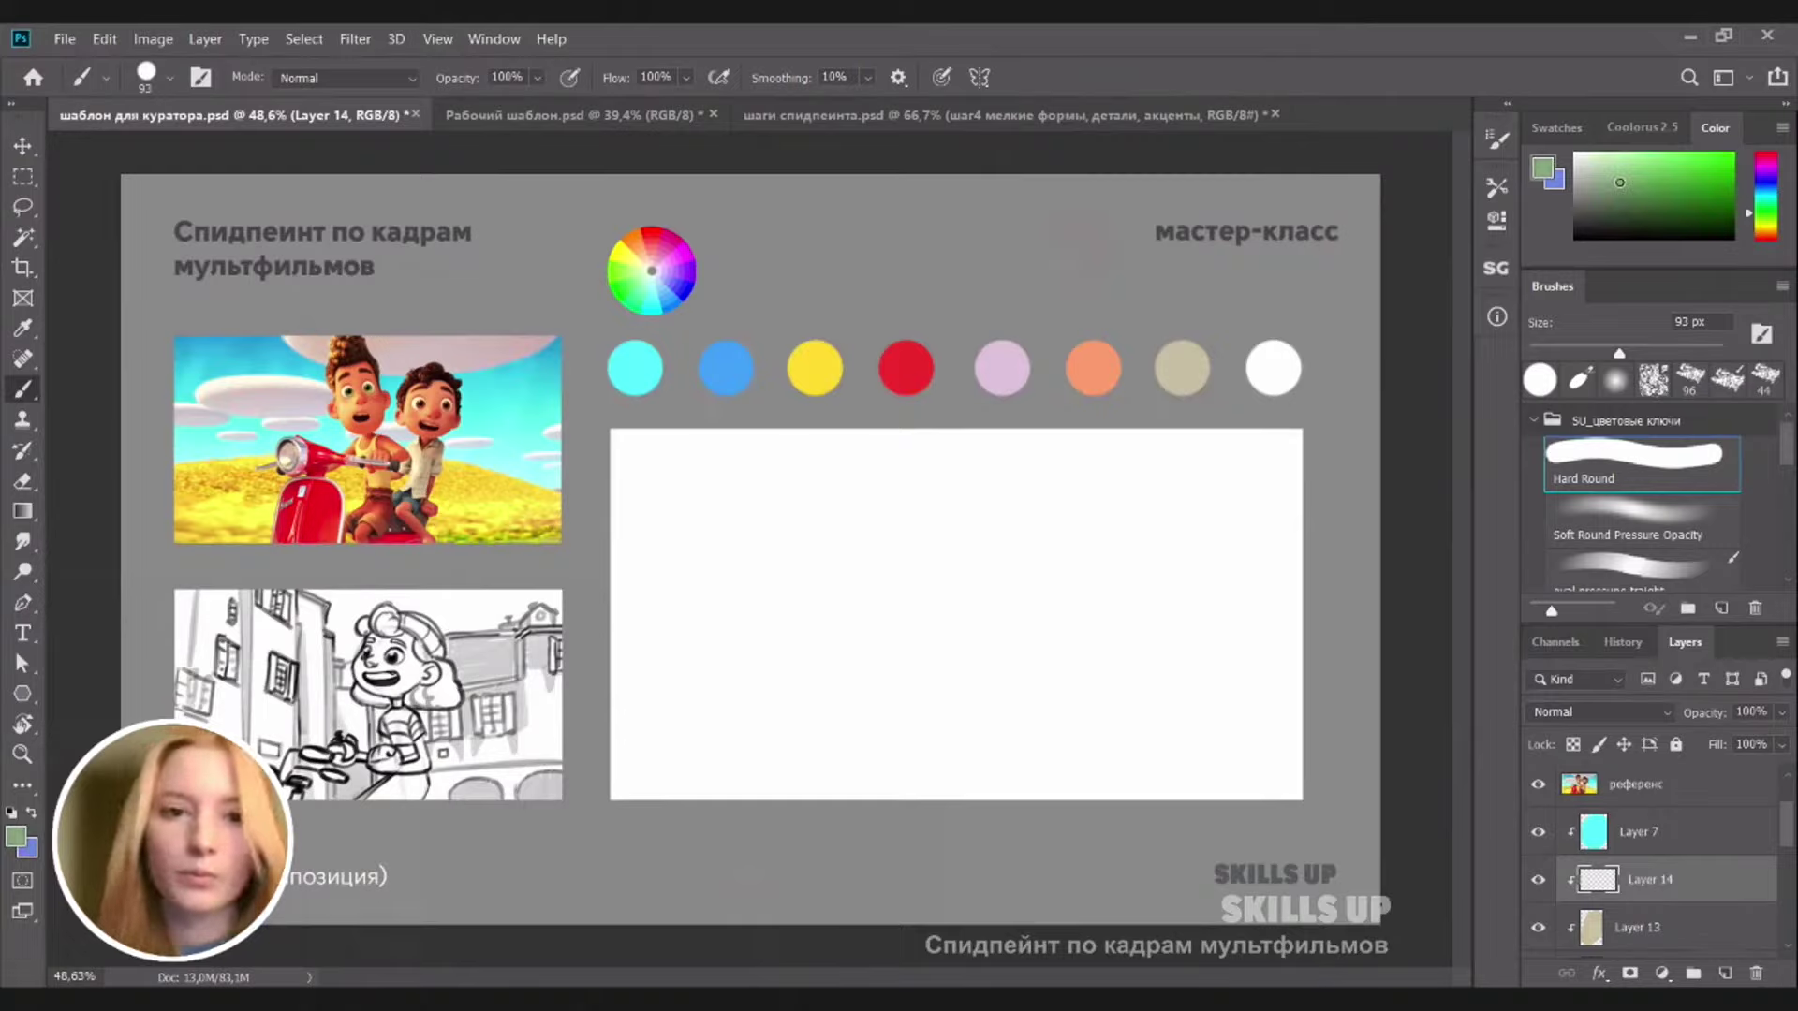
pyautogui.moveTo(1277, 379); pyautogui.dragTo(1290, 337)
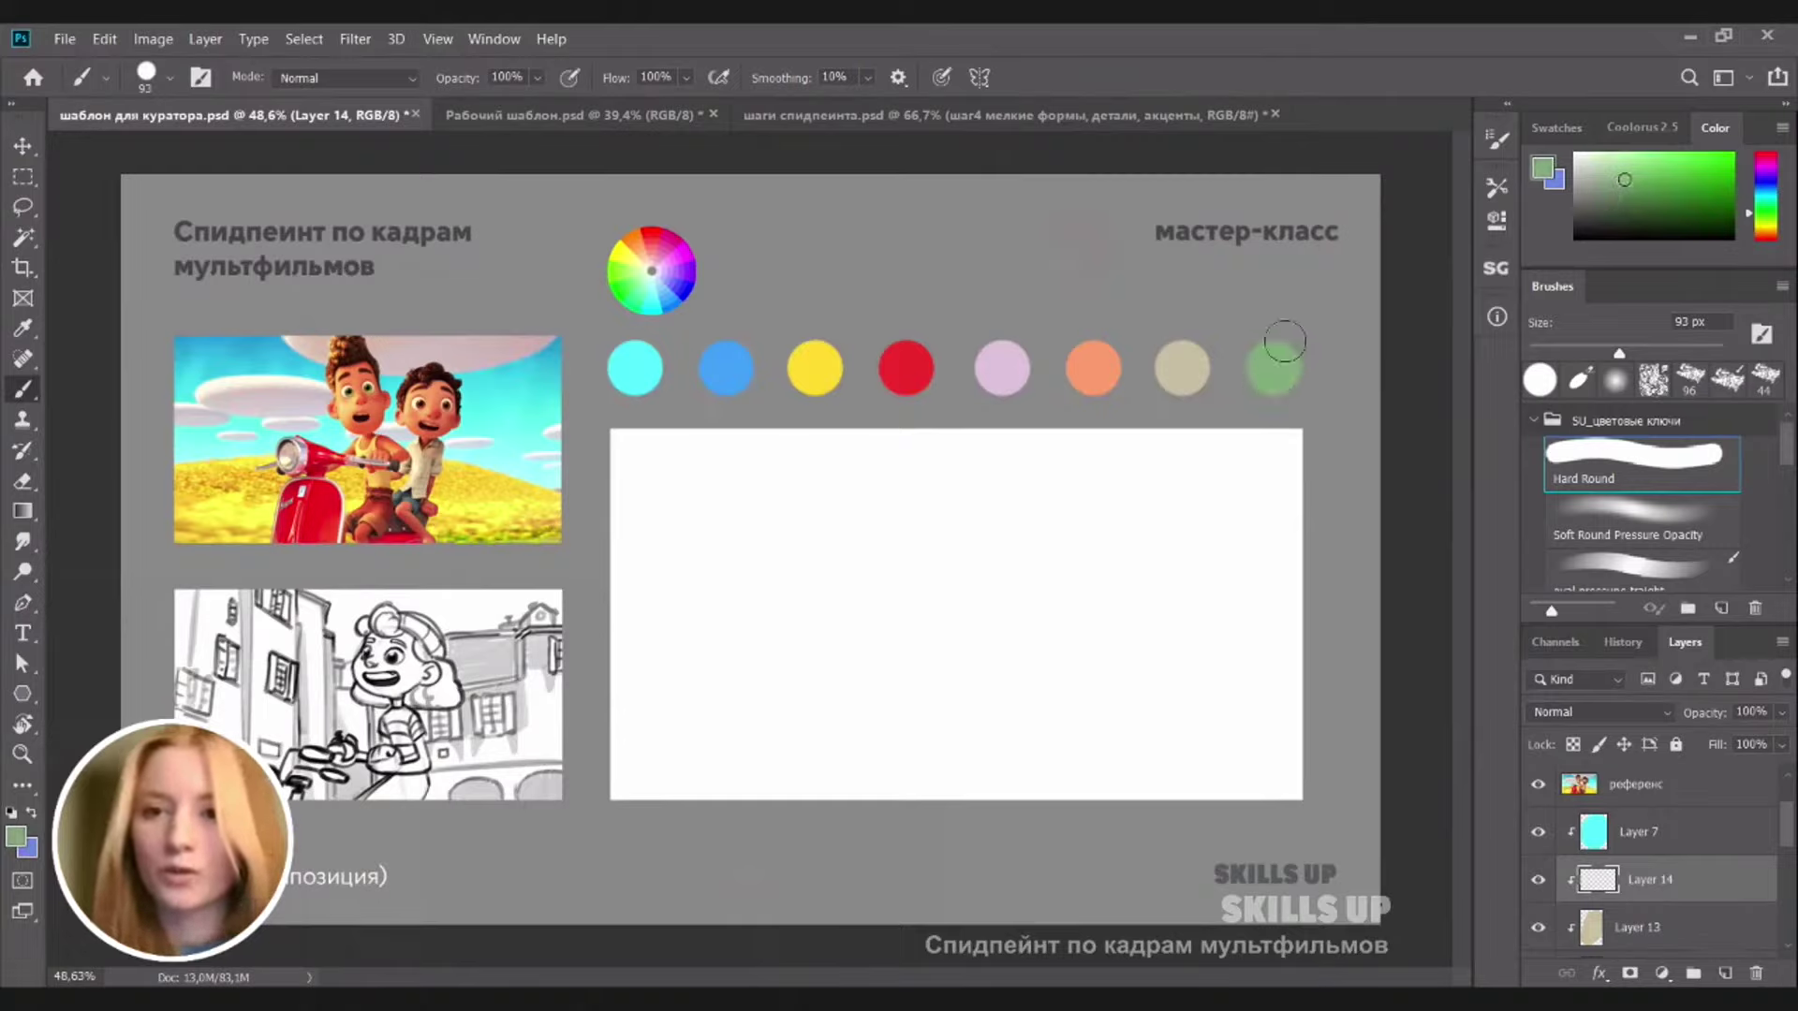
# Make the last circle's green more vivid with Hue/Saturation: Hue -7, Lightness -10 and a strongly raised Saturation
pyautogui.press('i')
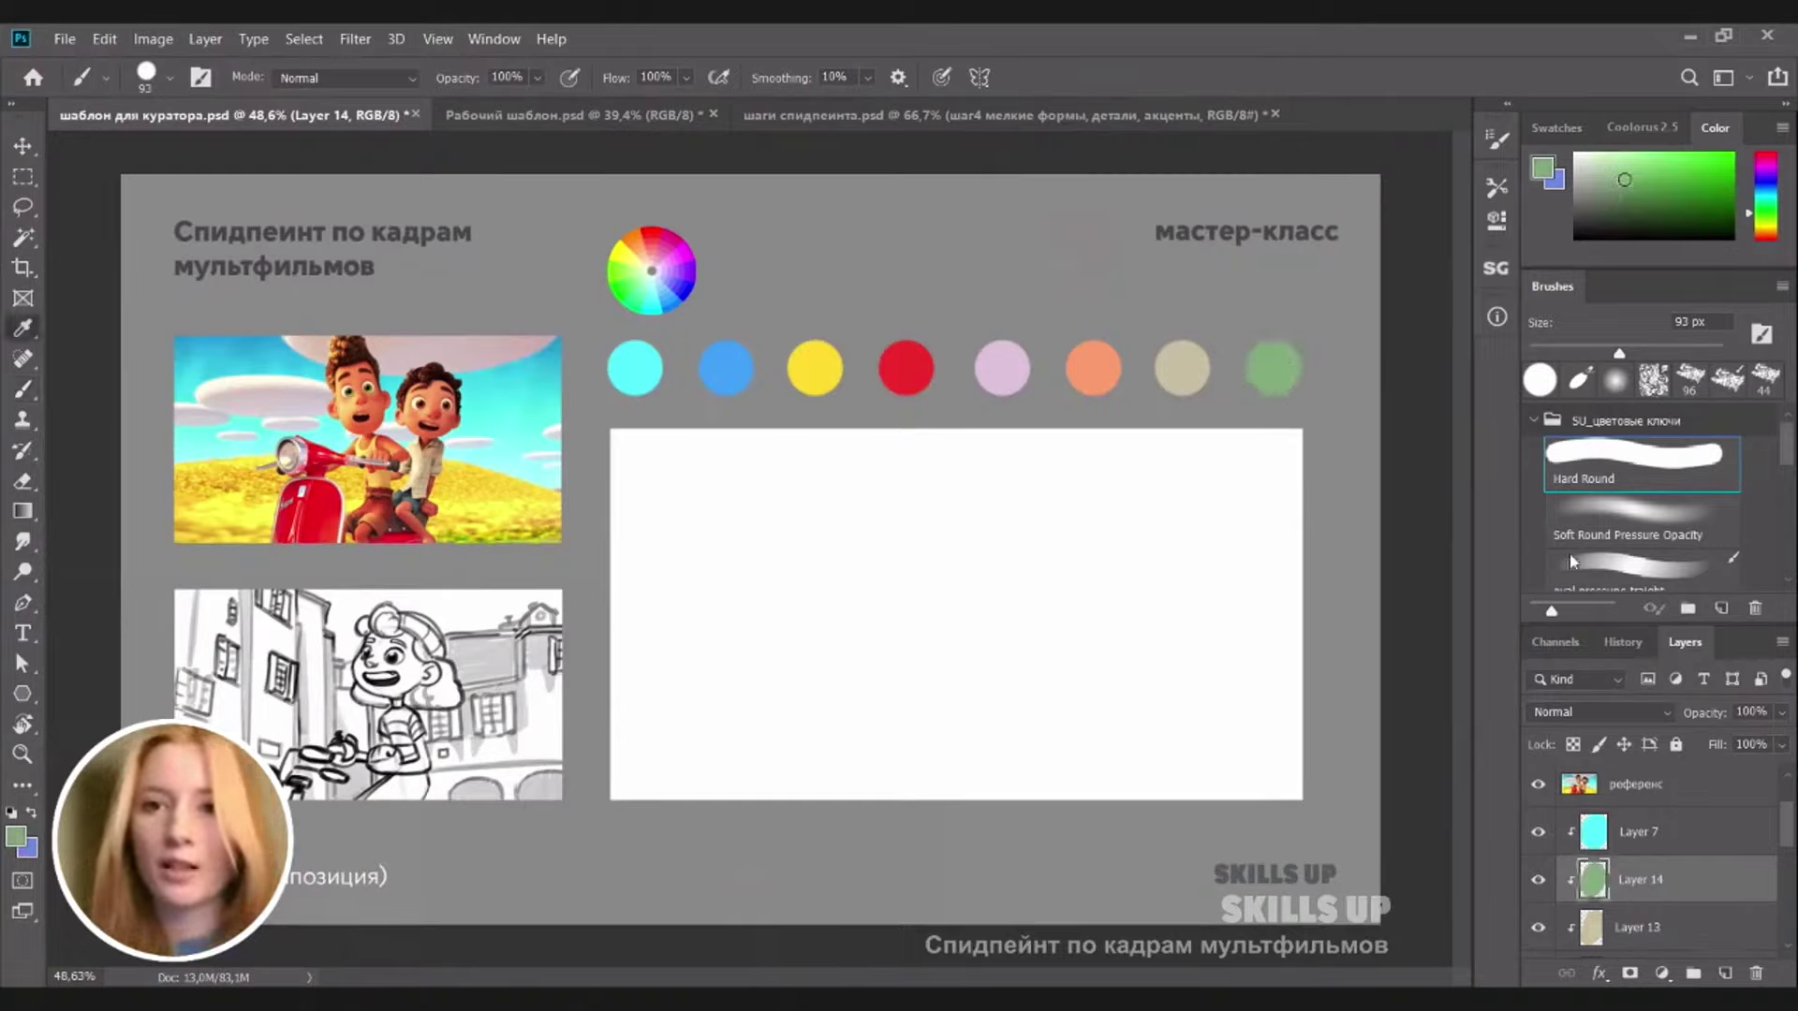
pyautogui.hotkey('ctrl', 'u')
pyautogui.moveTo(1486, 671); pyautogui.dragTo(1512, 672)
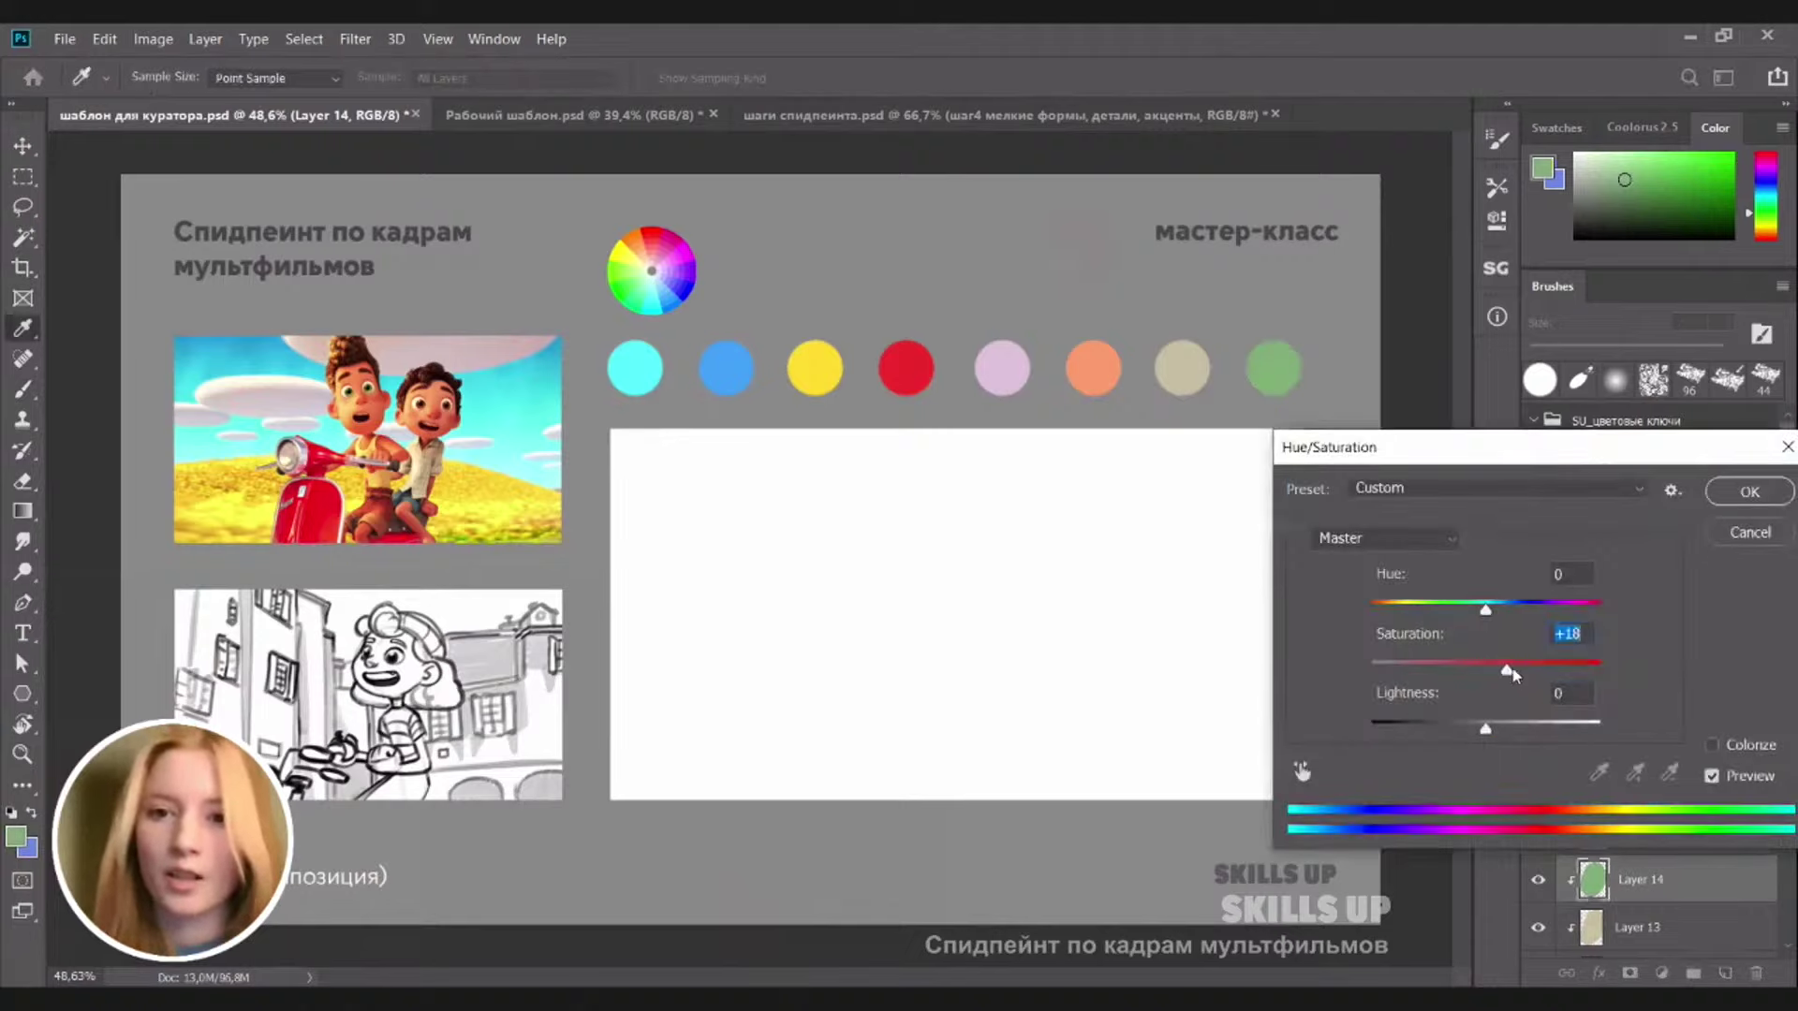
pyautogui.moveTo(1492, 605); pyautogui.dragTo(1479, 612)
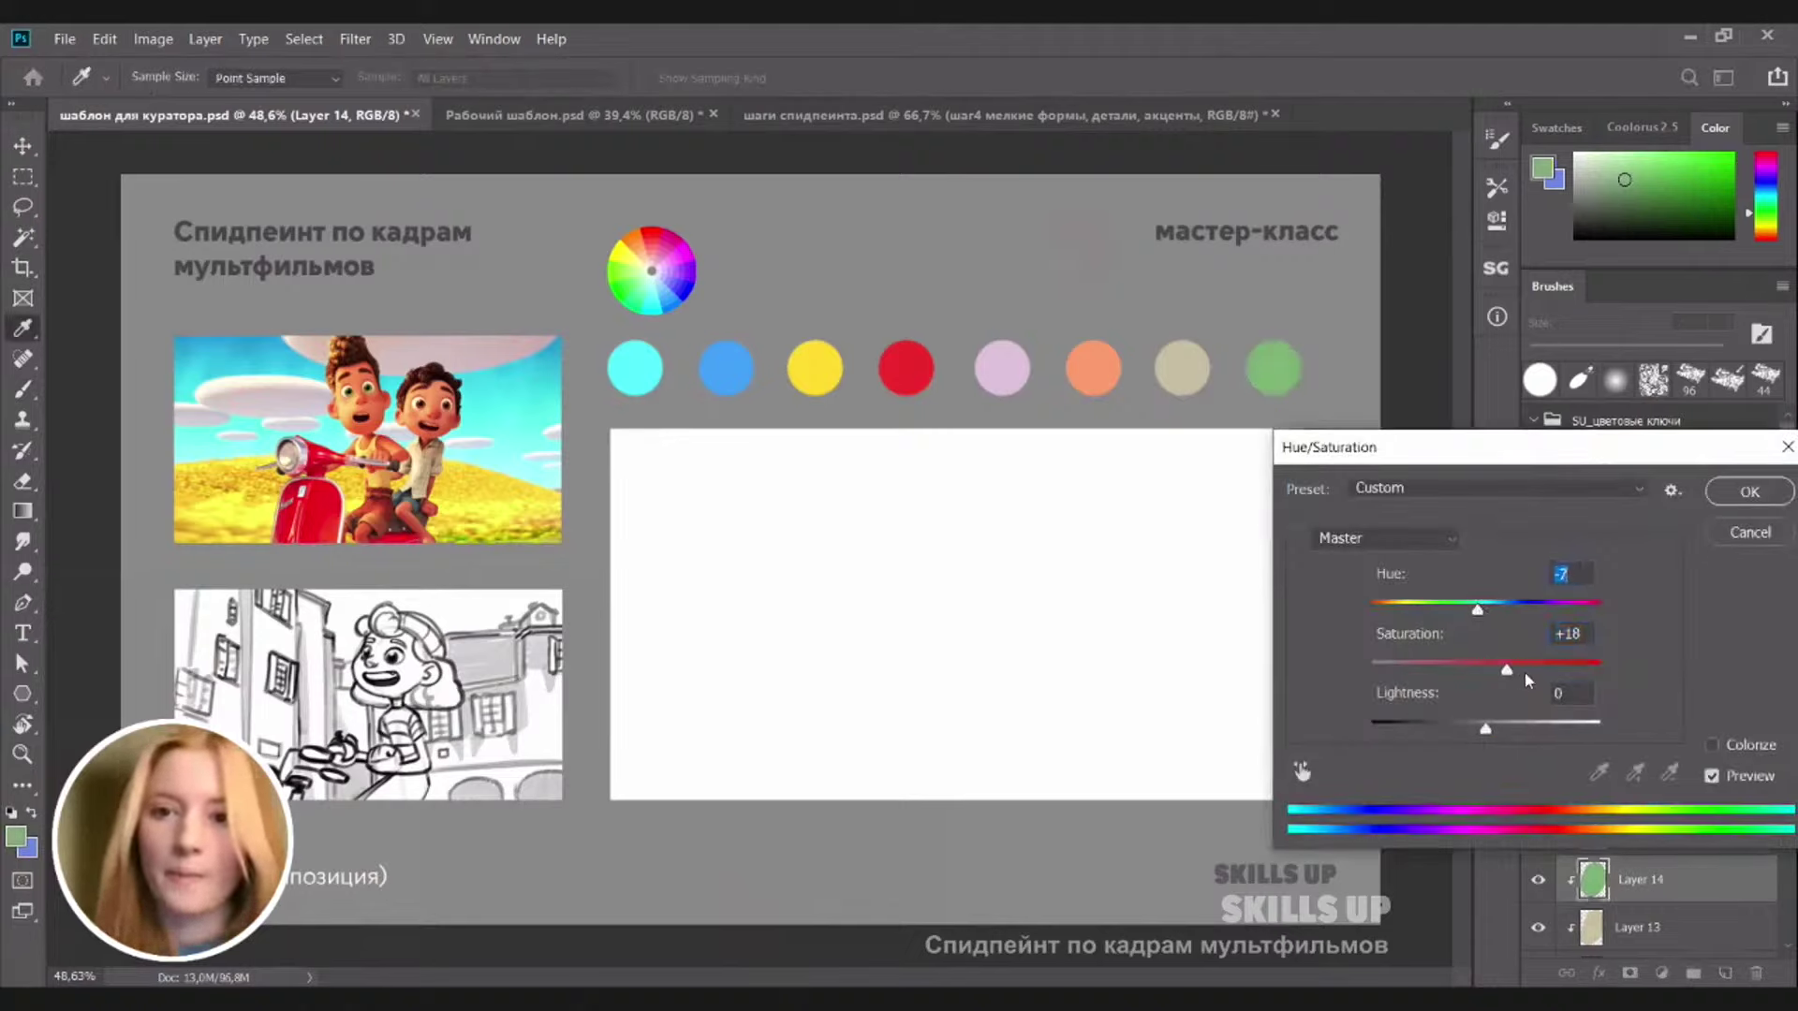
pyautogui.moveTo(1488, 727); pyautogui.dragTo(1483, 740)
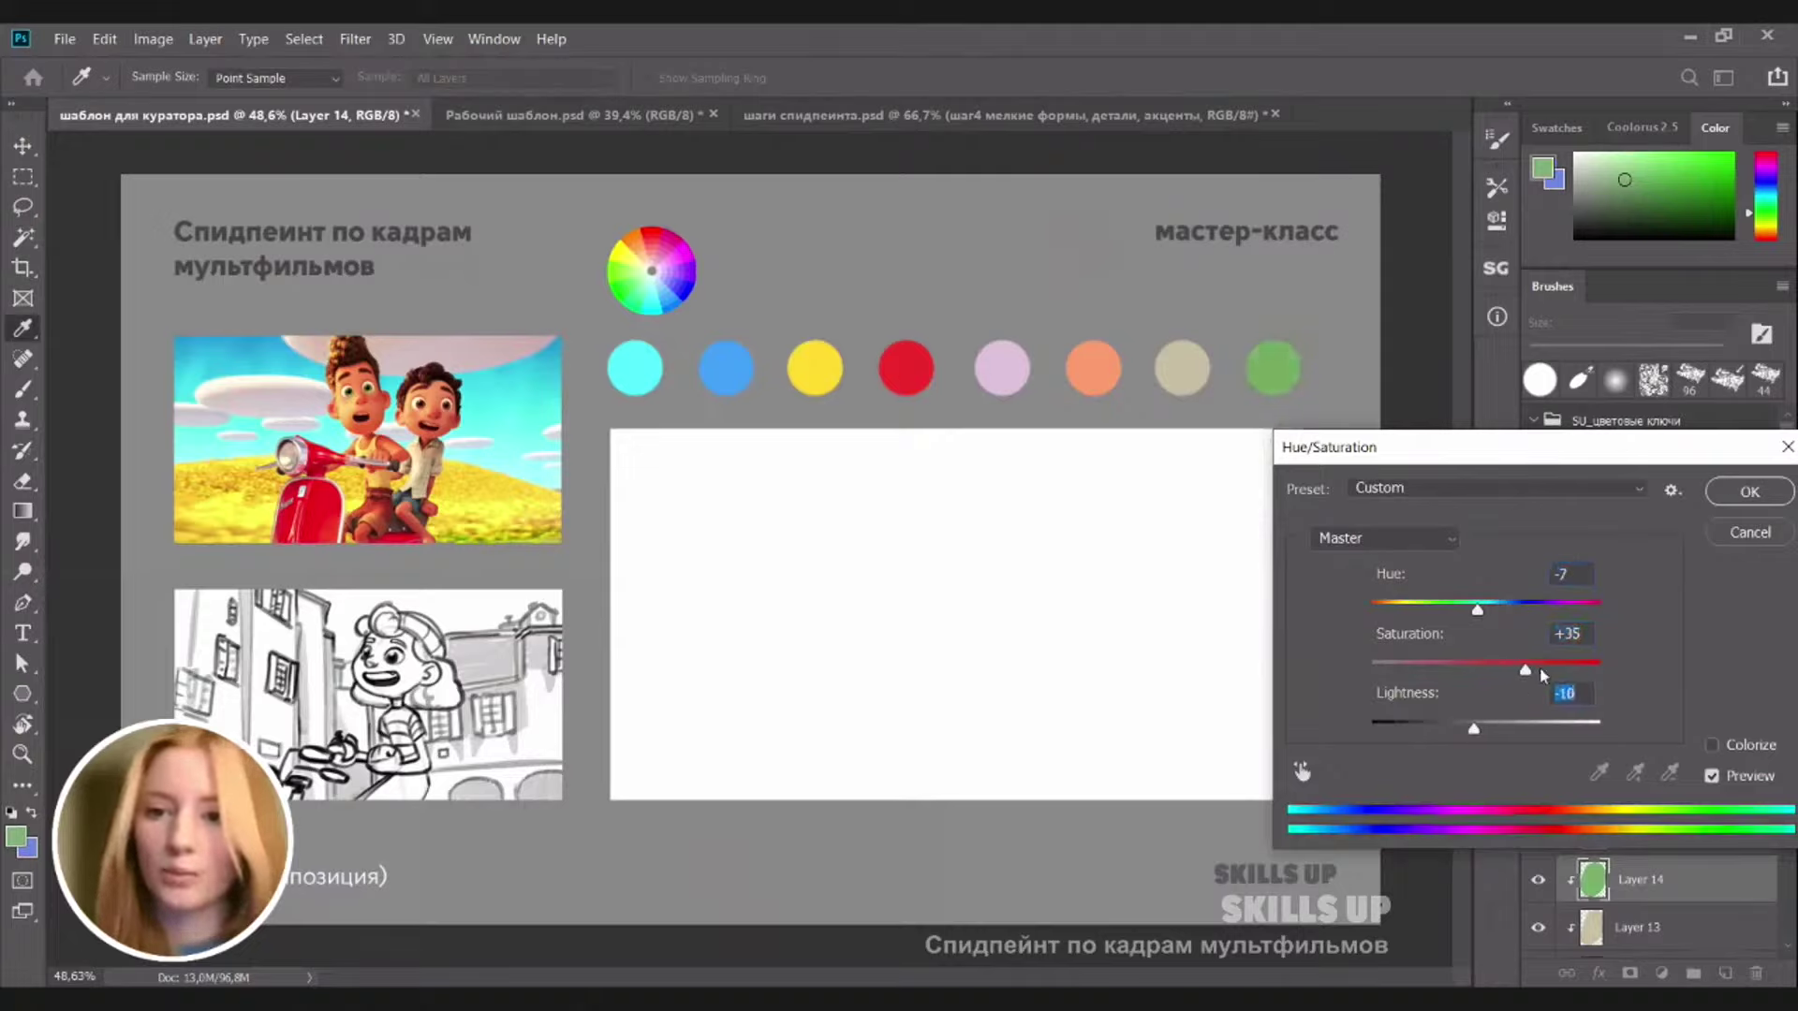
pyautogui.moveTo(1526, 671); pyautogui.dragTo(1540, 671)
pyautogui.click(1747, 494)
pyautogui.press('v')
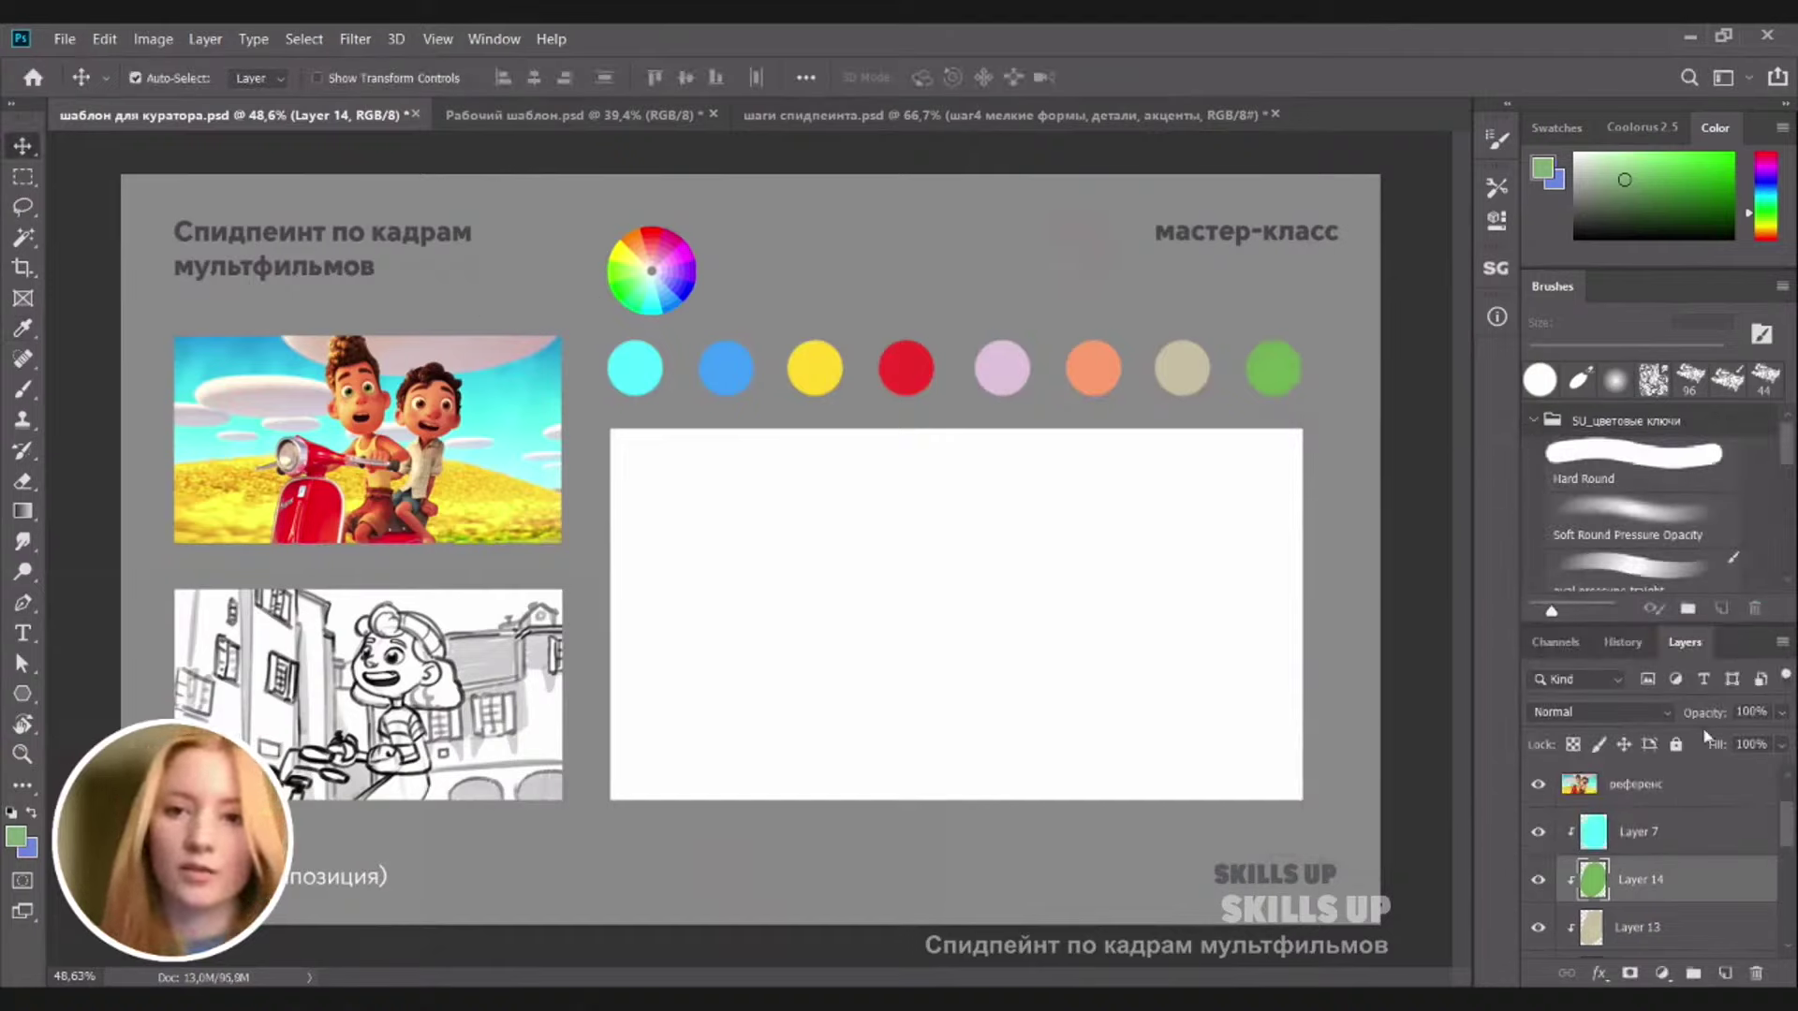
# Add a layer above the palette colors and try a textured-brush stroke above the reference using colors sampled from its sky and field
pyautogui.press('b')
pyautogui.click(1711, 452)
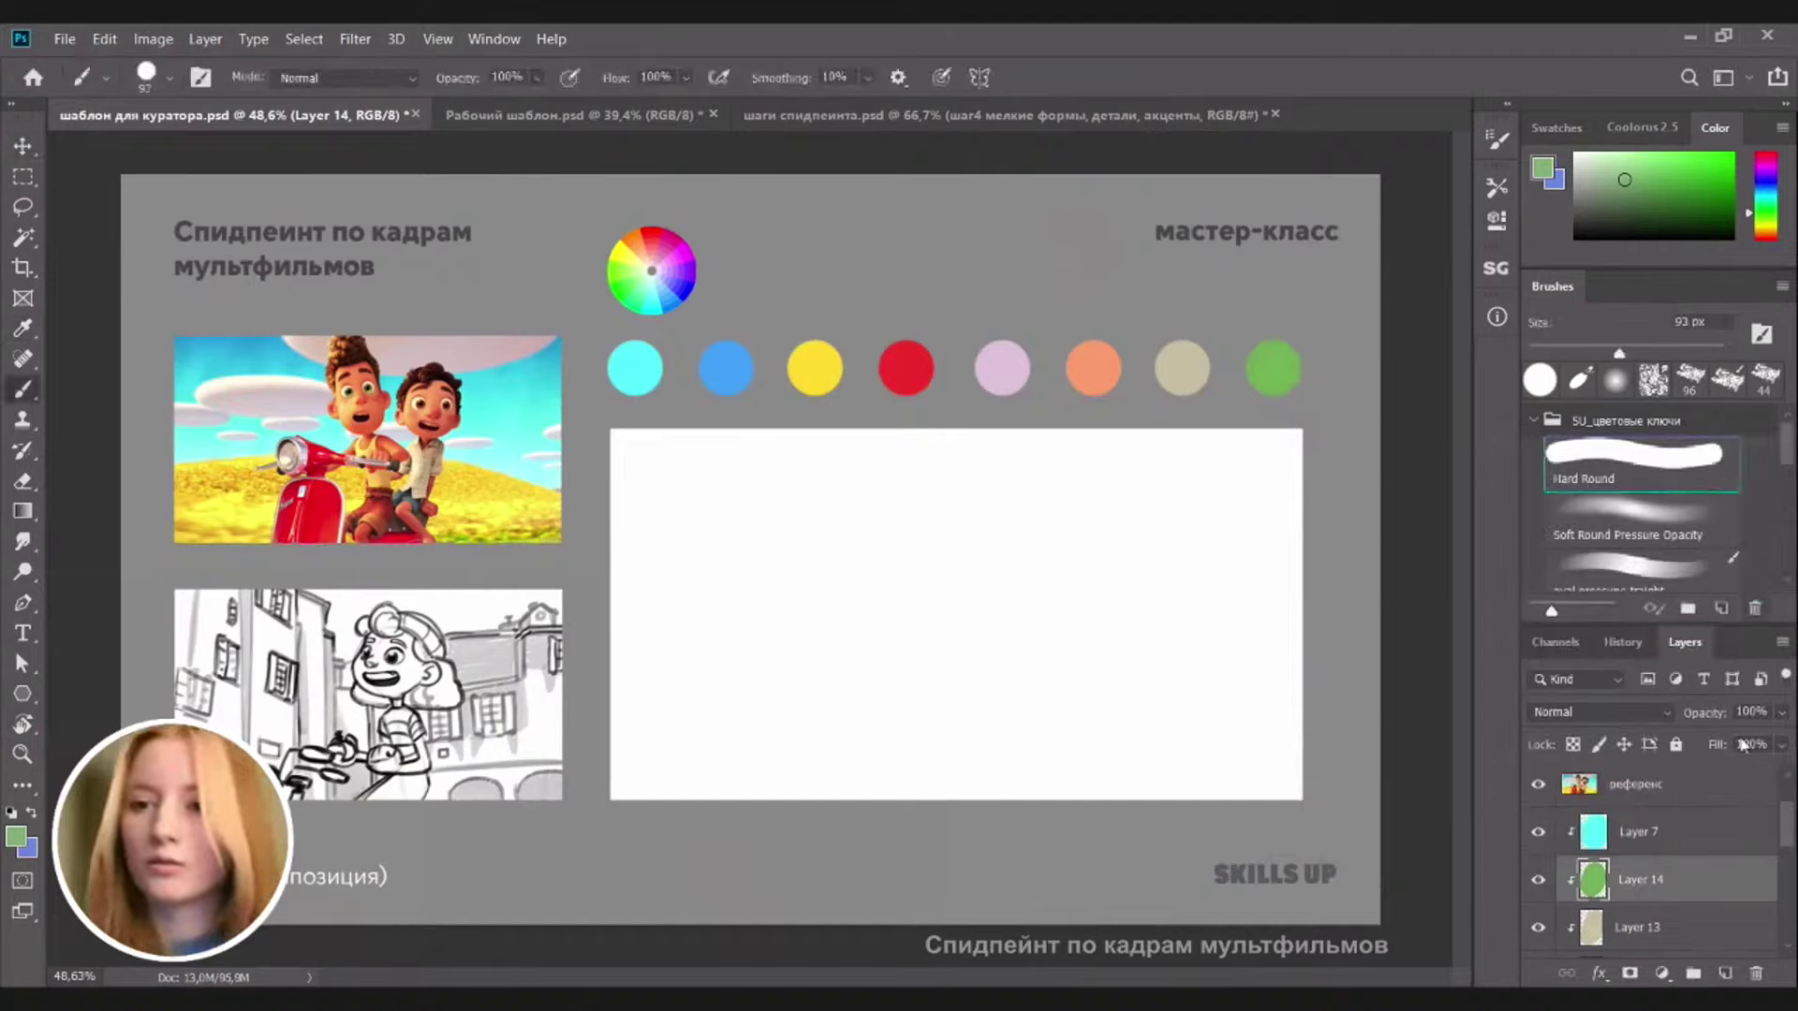
pyautogui.click(1693, 847)
pyautogui.hotkey('ctrl', 'shift', 'alt', 'n')
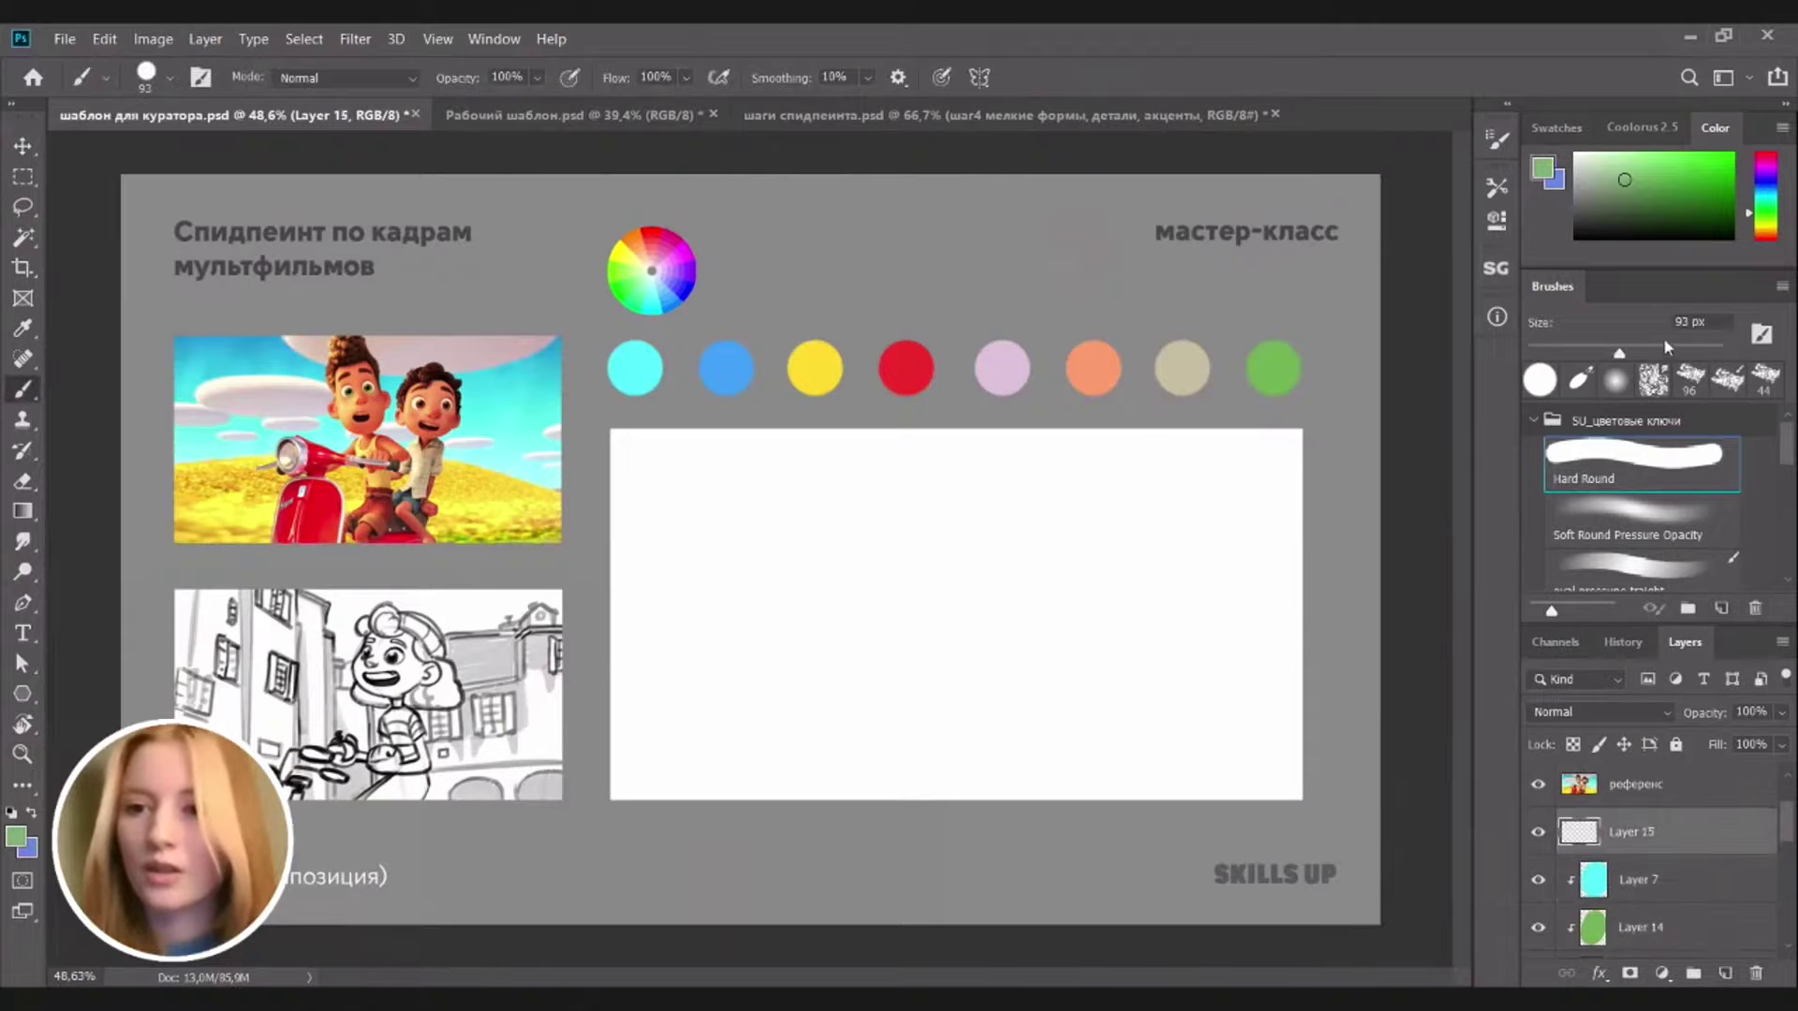
pyautogui.click(1693, 393)
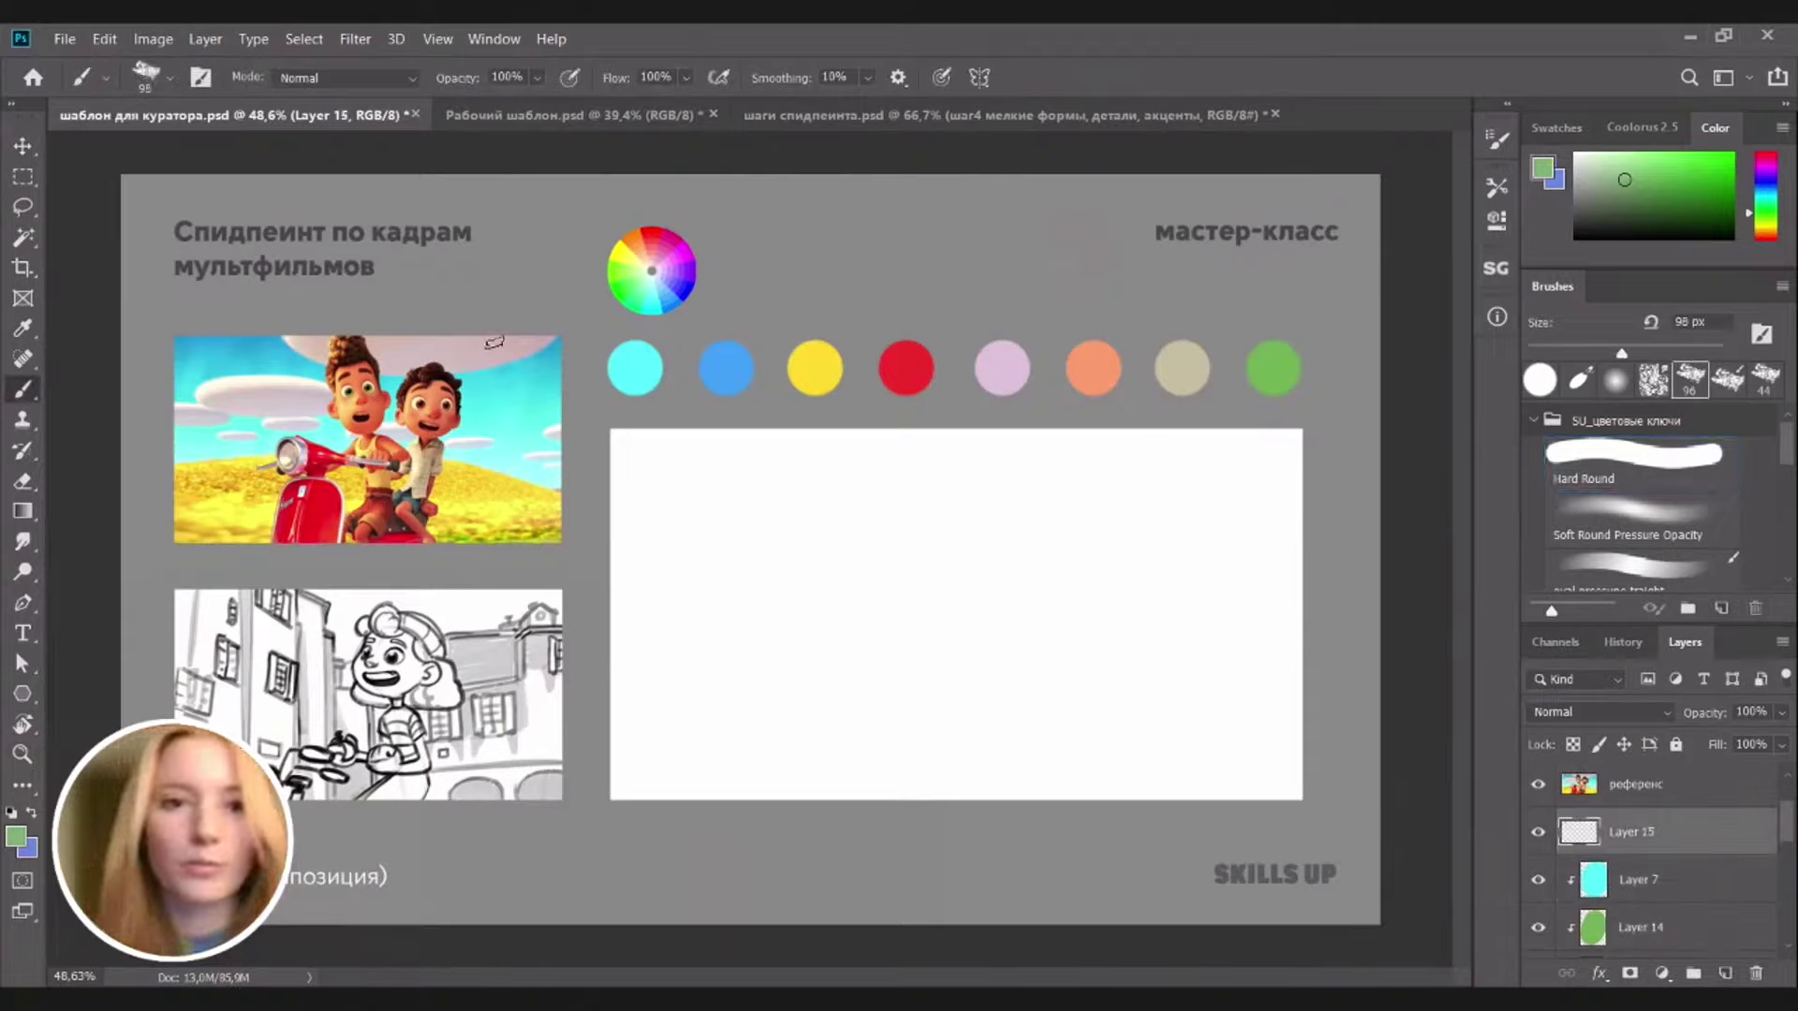
pyautogui.keyDown('alt'); pyautogui.click(530, 407); pyautogui.keyUp('alt')
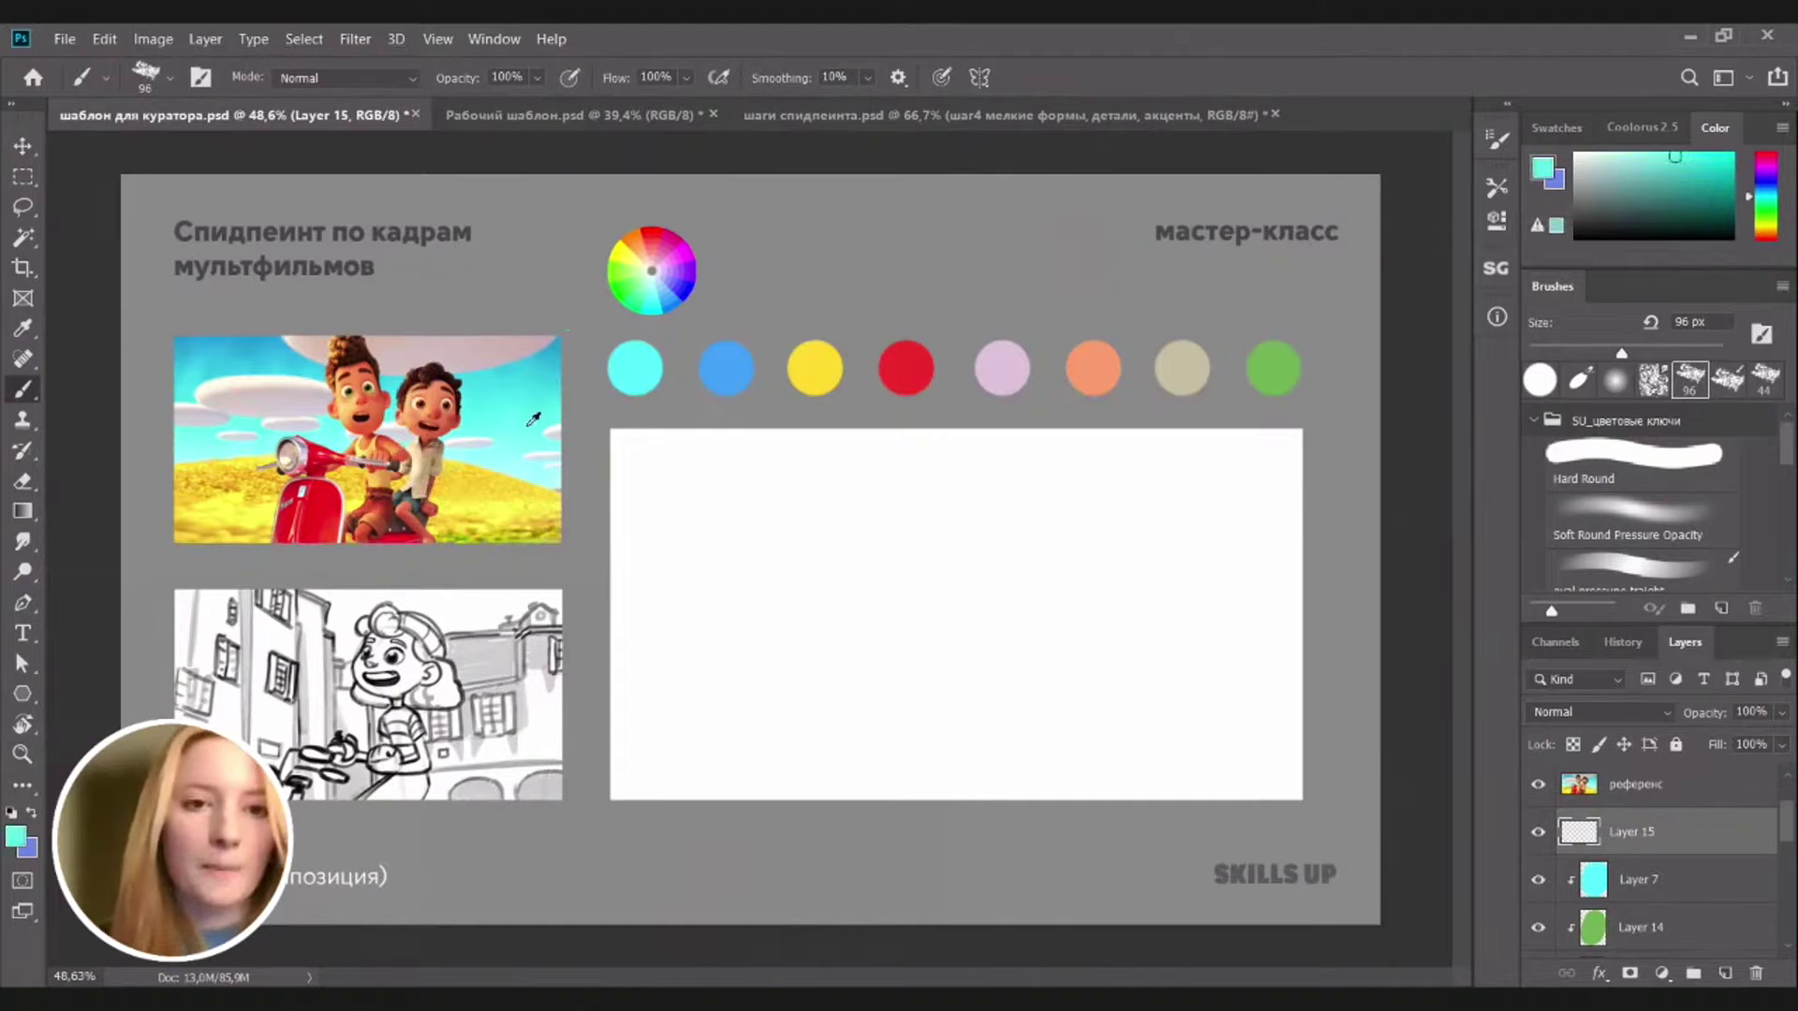
pyautogui.keyDown('alt'); pyautogui.click(502, 515); pyautogui.keyUp('alt')
pyautogui.moveTo(480, 298)
pyautogui.mouseDown()
pyautogui.moveTo(541, 307)
pyautogui.moveTo(434, 296)
pyautogui.moveTo(521, 294)
pyautogui.moveTo(485, 277)
pyautogui.moveTo(453, 277)
pyautogui.moveTo(453, 308)
pyautogui.moveTo(536, 300)
pyautogui.moveTo(446, 251)
pyautogui.moveTo(530, 246)
pyautogui.moveTo(533, 277)
pyautogui.moveTo(452, 249)
pyautogui.moveTo(490, 281)
pyautogui.mouseUp()
pyautogui.hotkey('ctrl', 'z')
# At 45 px, paint a tiny color thumbnail above the reference with its sampled sky, field, scooter, skin and cloud colors, and delete its layer
pyautogui.press('[')
pyautogui.press('[')
pyautogui.press('[')
pyautogui.press('[')
pyautogui.press('[')
pyautogui.press('[')
pyautogui.keyDown('alt'); pyautogui.click(531, 401); pyautogui.keyUp('alt')
pyautogui.keyDown('alt'); pyautogui.click(333, 500); pyautogui.keyUp('alt')
pyautogui.keyDown('alt'); pyautogui.click(384, 418); pyautogui.keyUp('alt')
pyautogui.keyDown('alt'); pyautogui.click(487, 341); pyautogui.keyUp('alt')
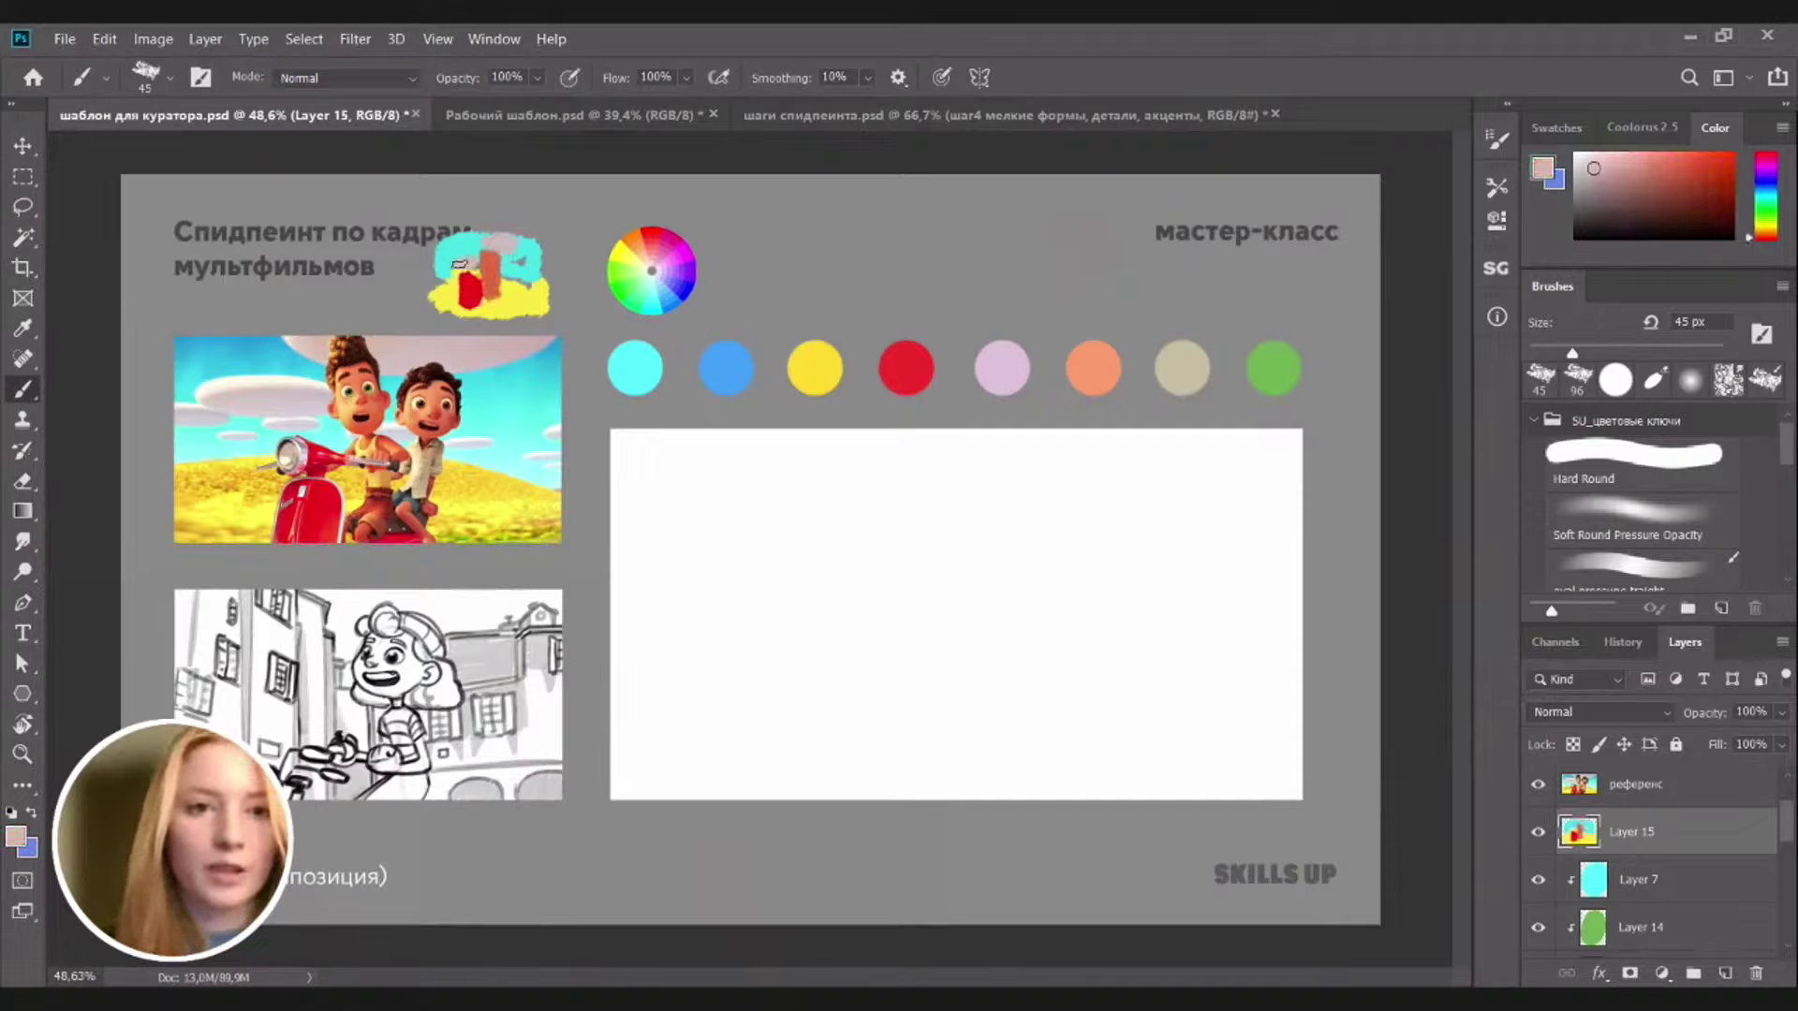
pyautogui.press('v')
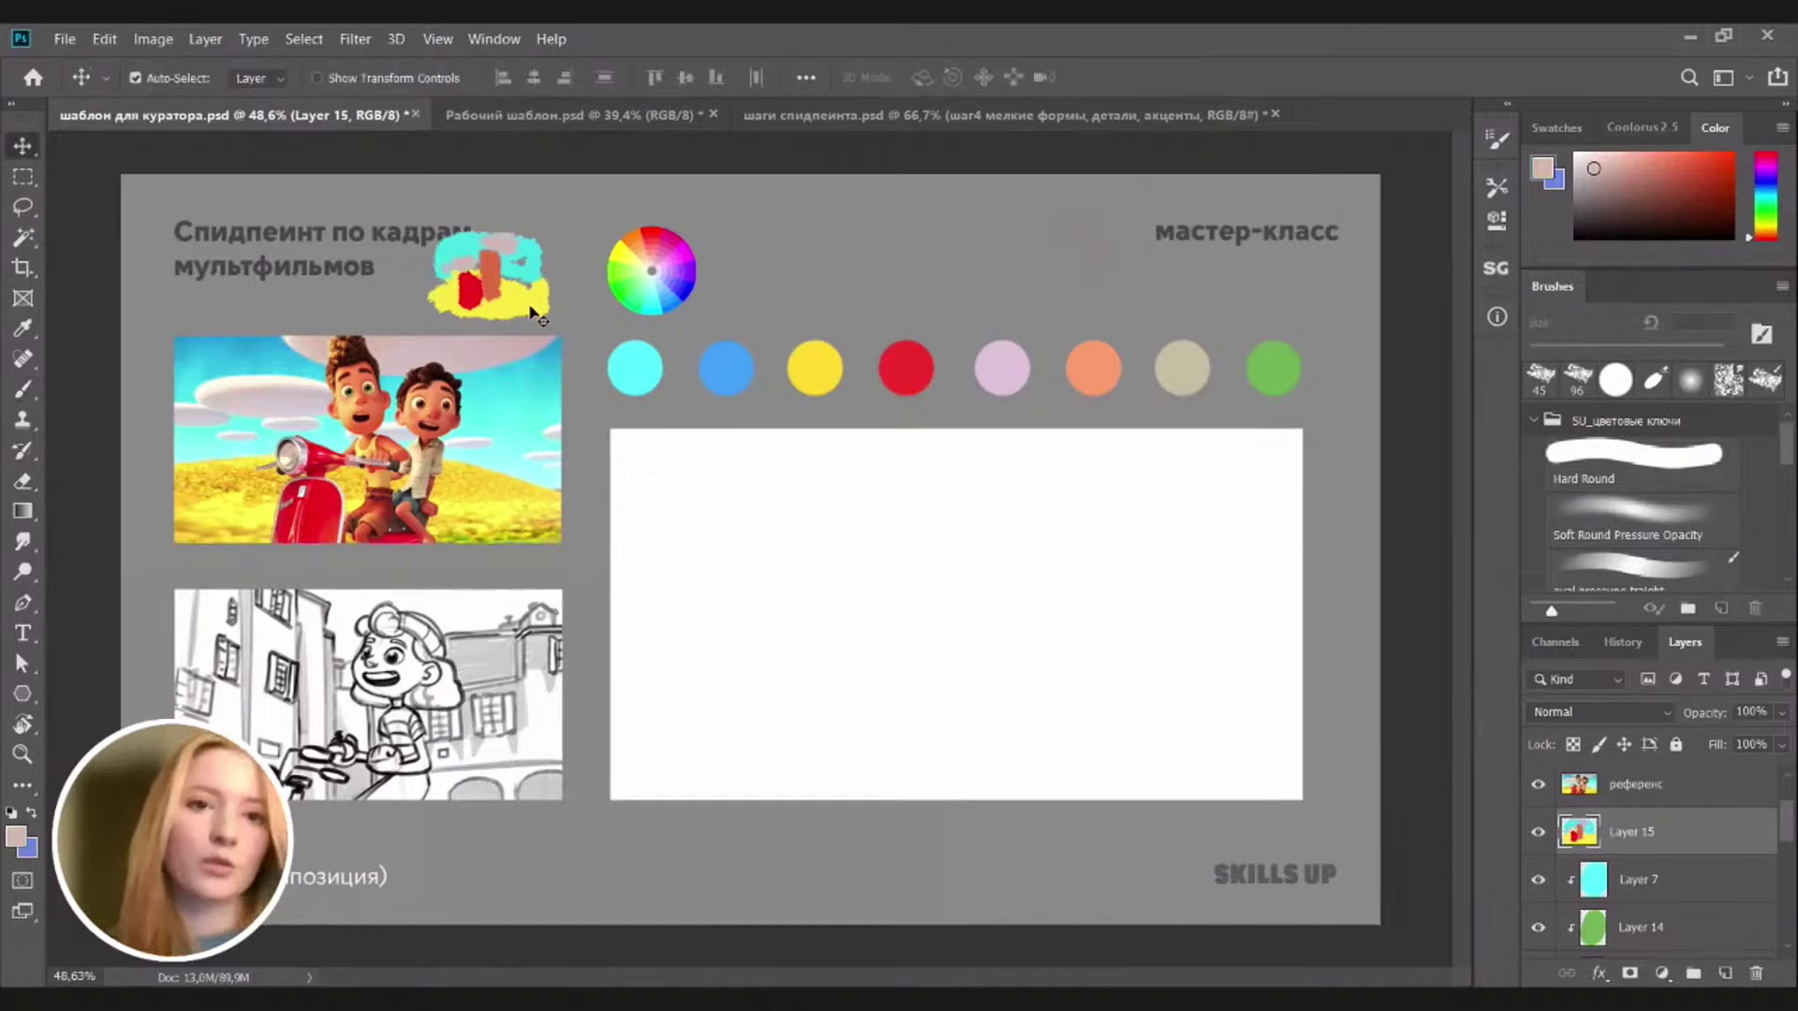
pyautogui.press('Delete')
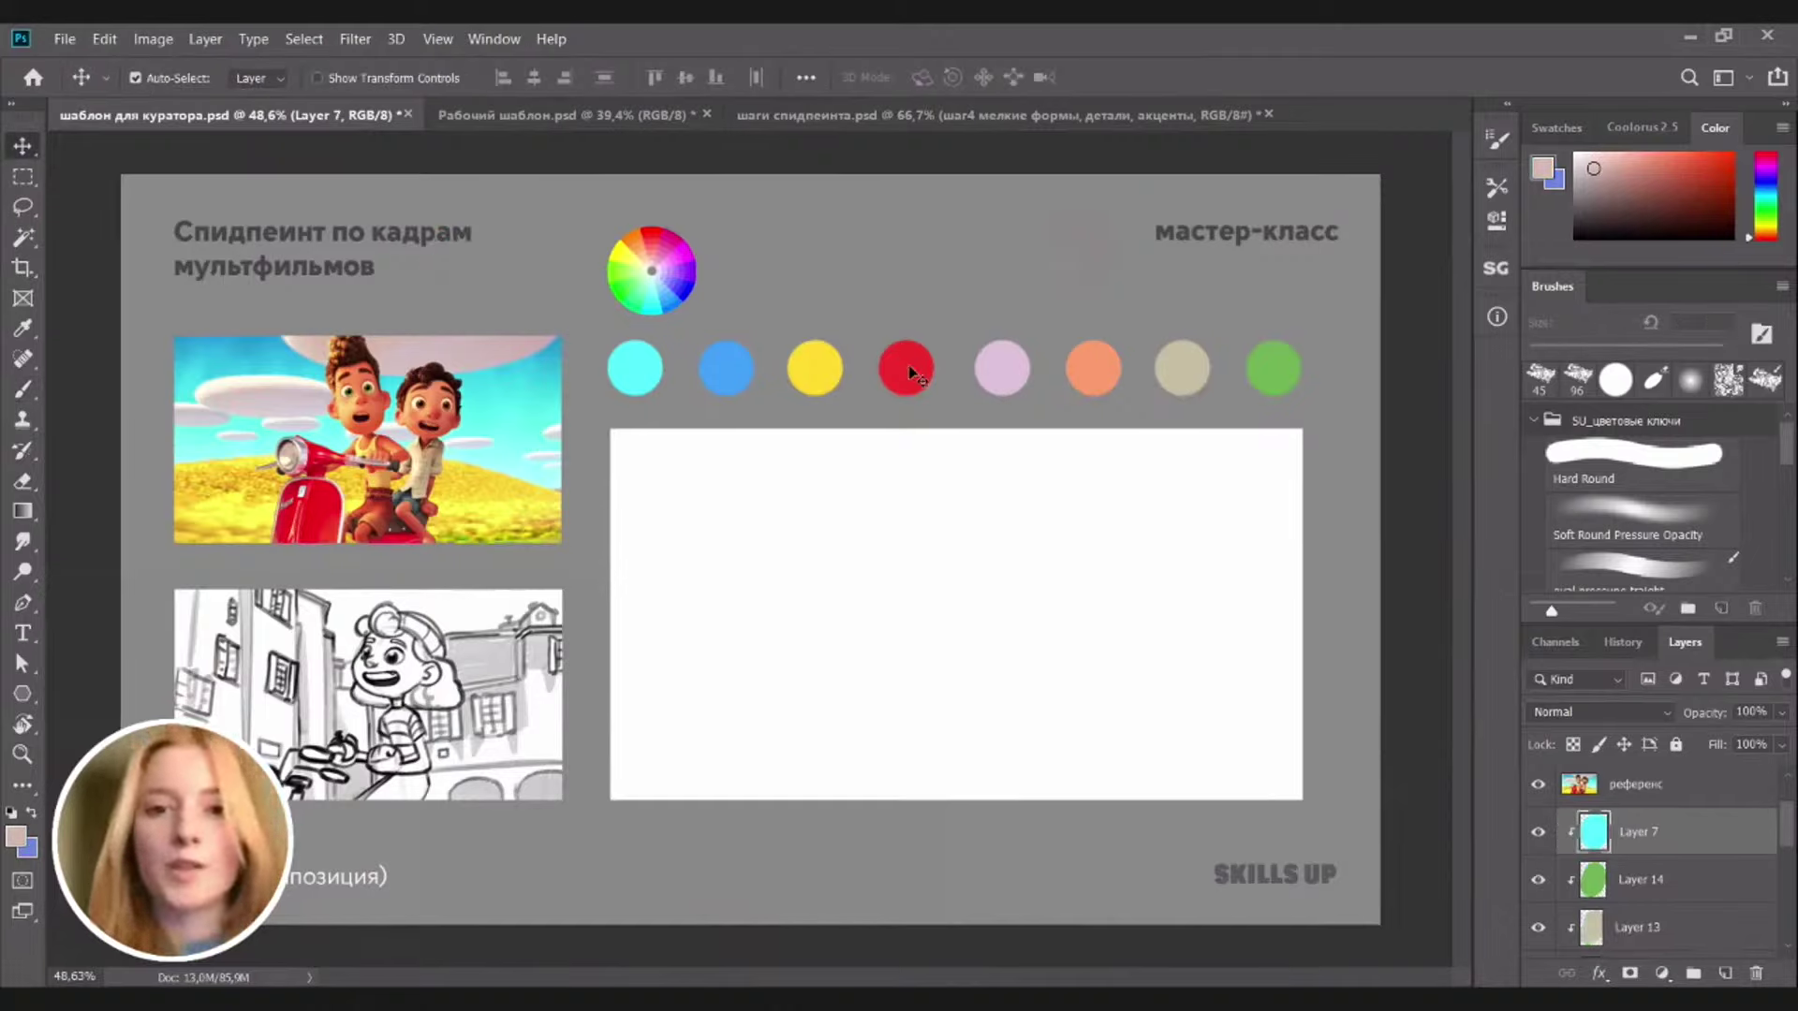
# Add a new layer above the холст layer and clip it to the white canvas
pyautogui.click(913, 372)
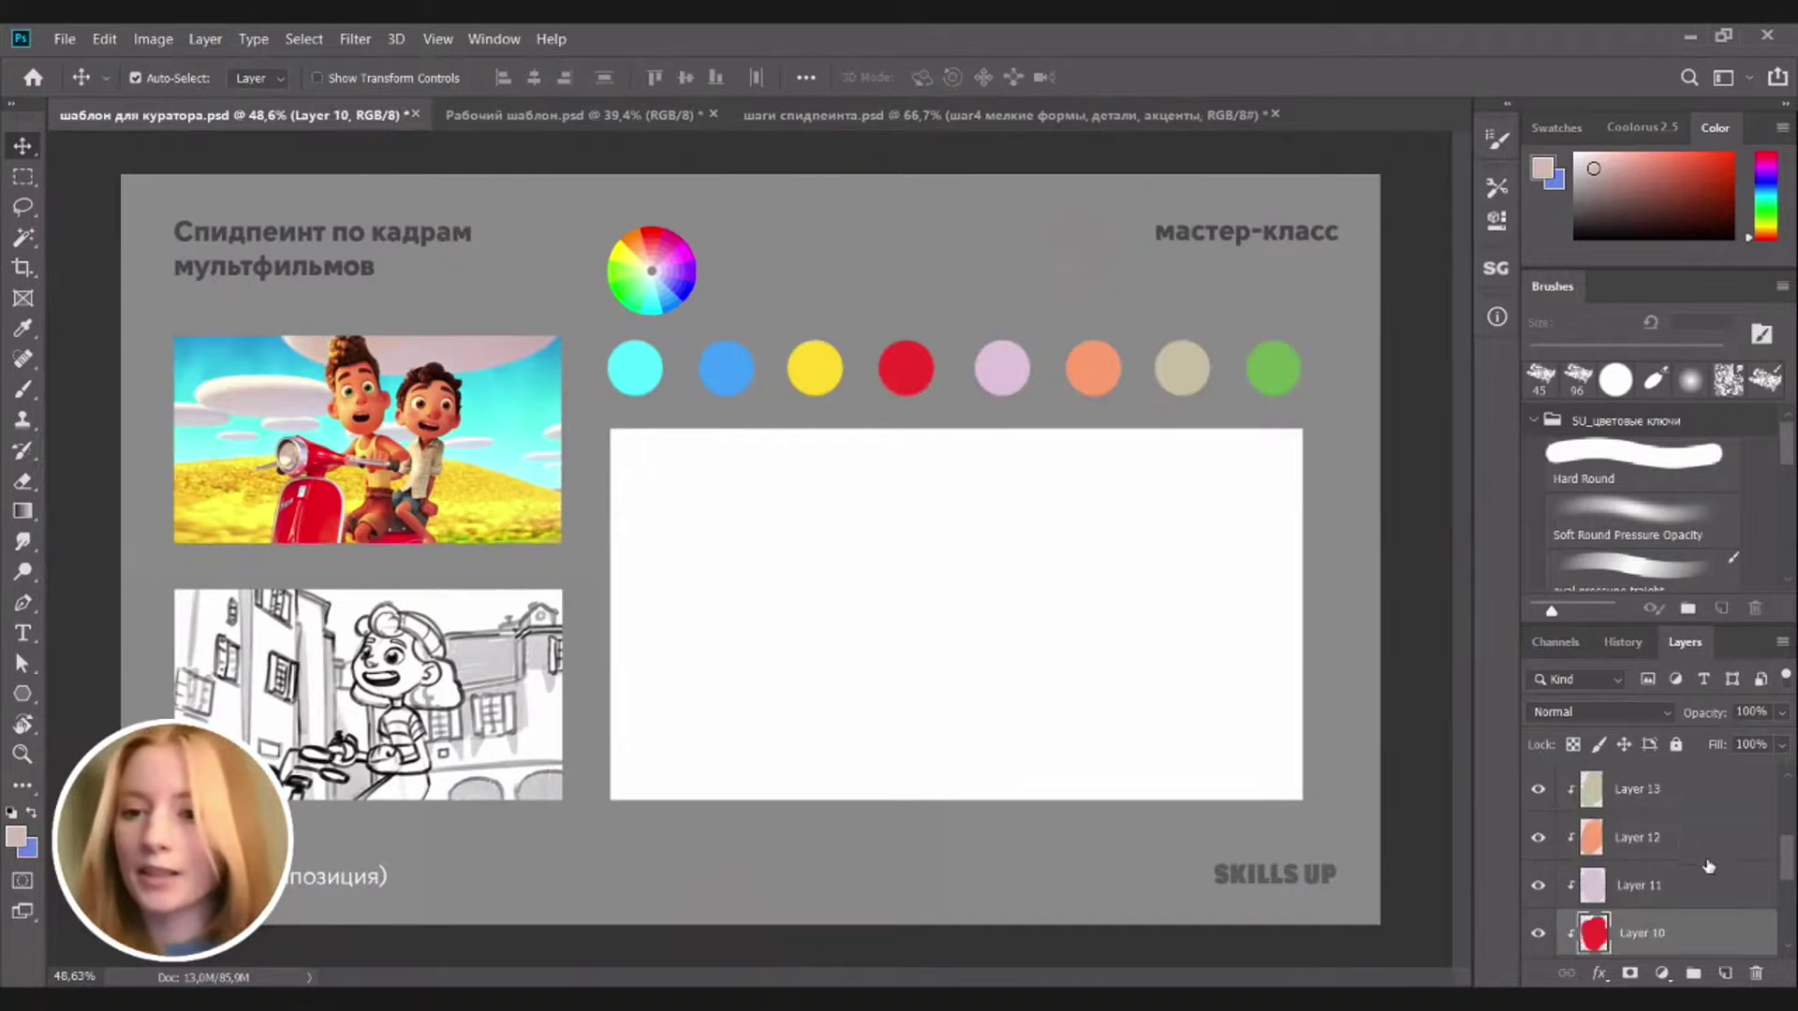
pyautogui.click(1183, 581)
pyautogui.press('b')
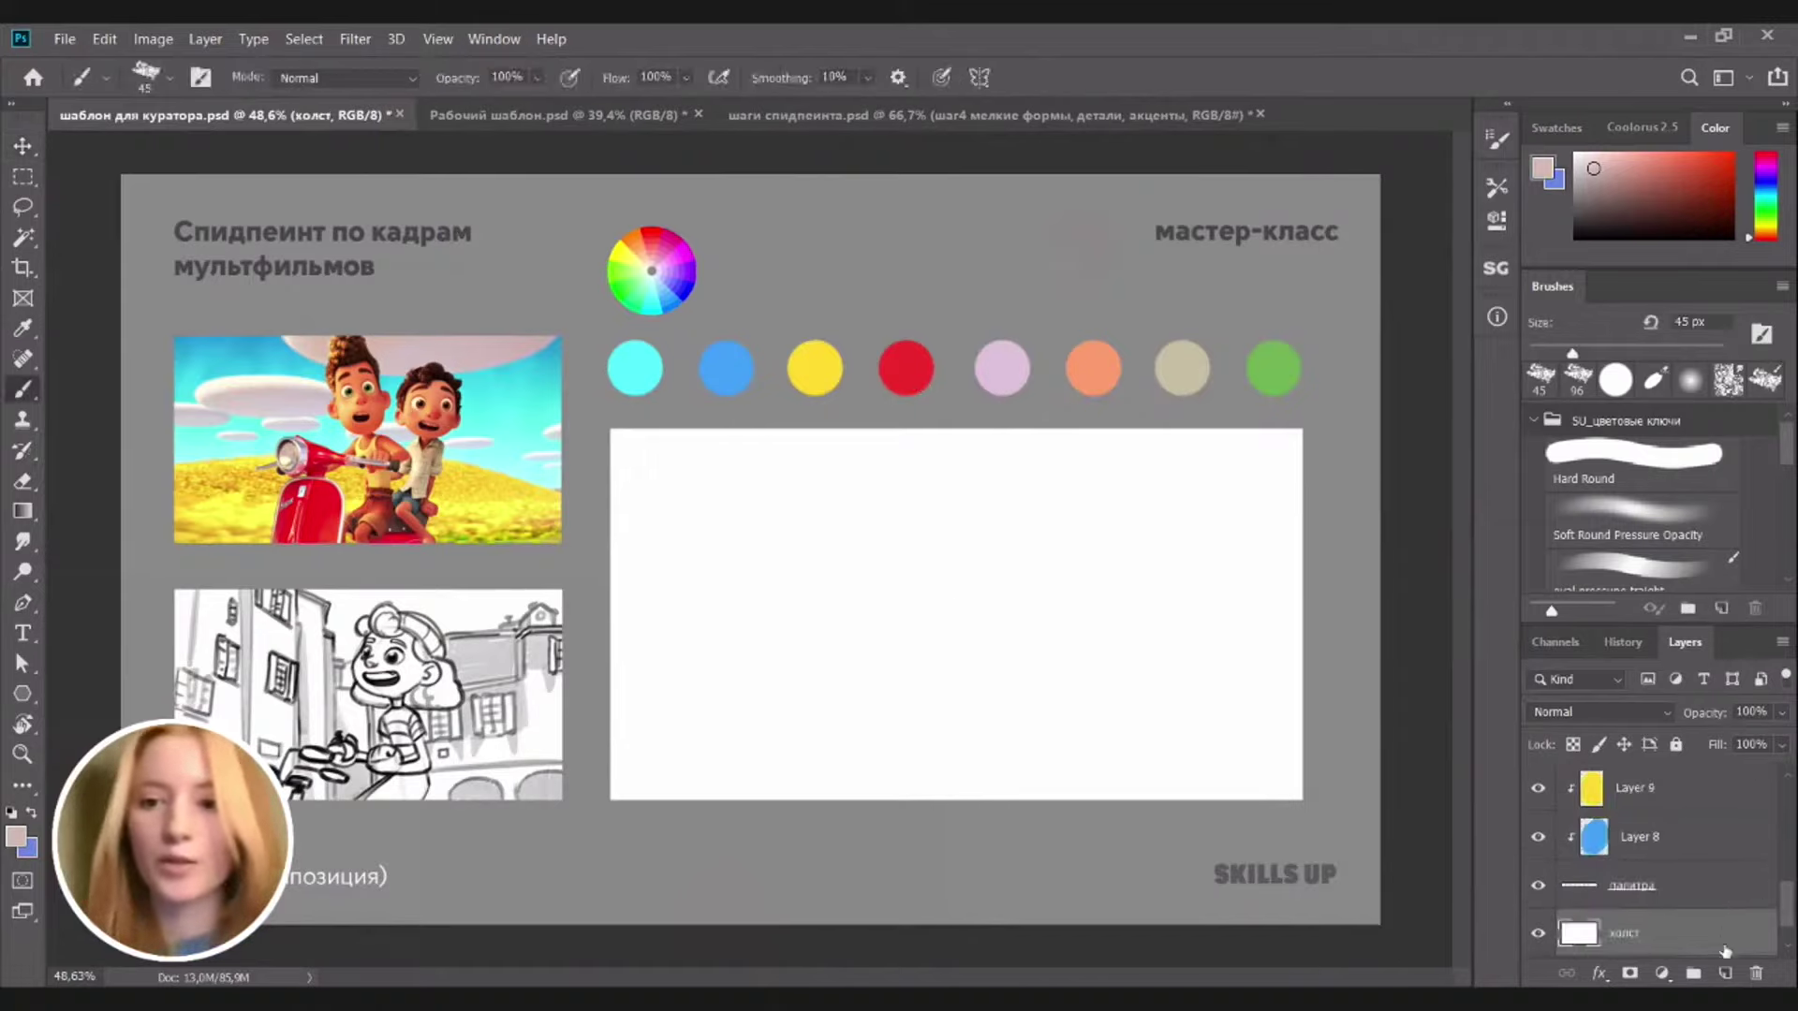
pyautogui.moveTo(1788, 904); pyautogui.dragTo(1790, 925)
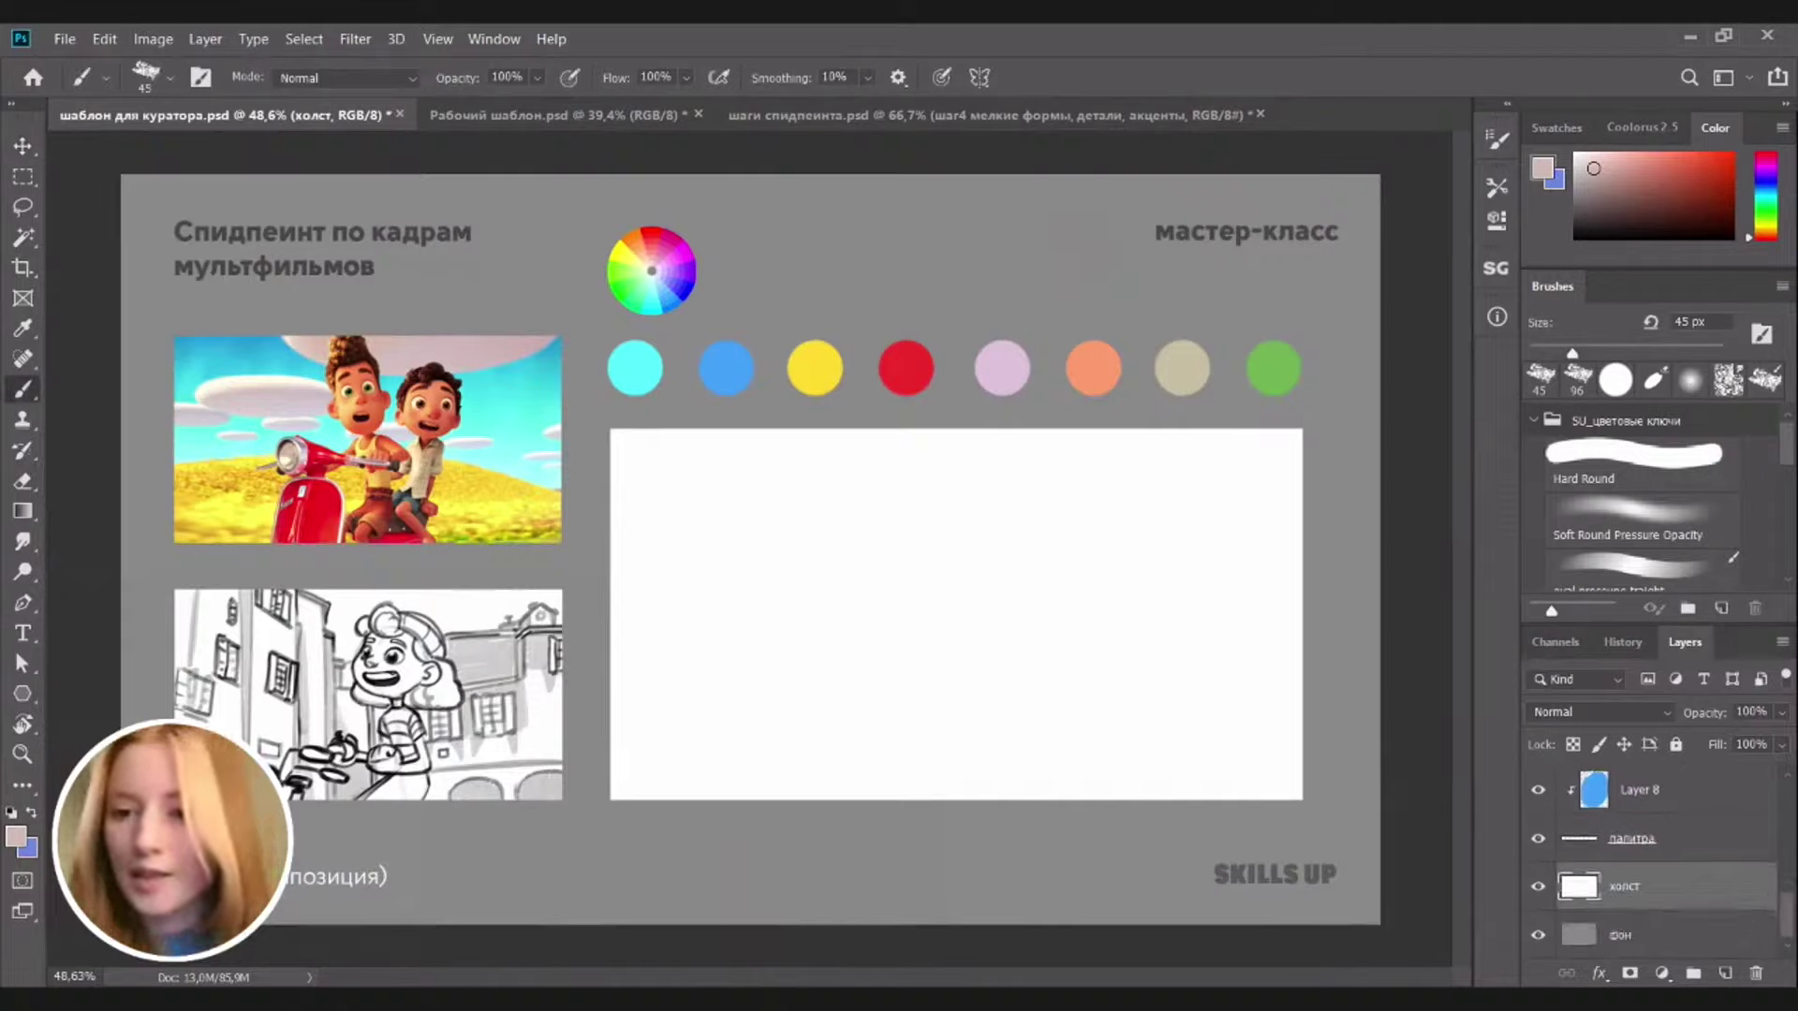
pyautogui.click(1724, 974)
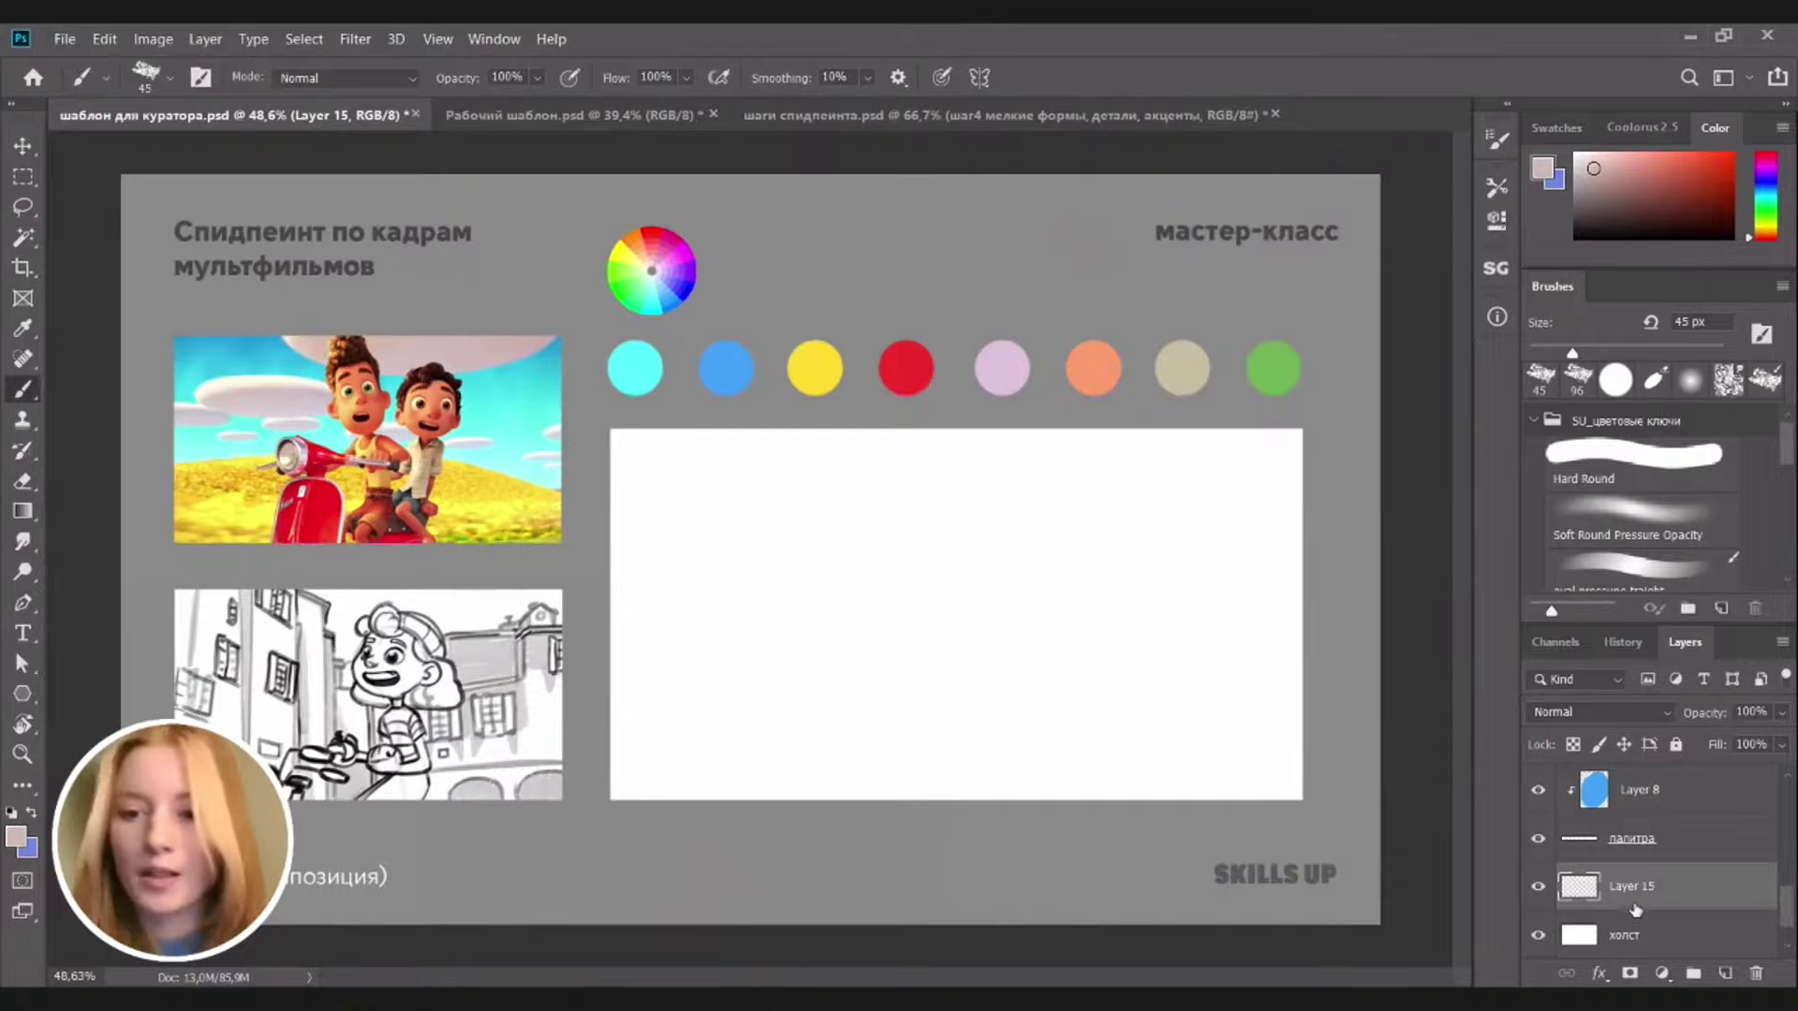
pyautogui.moveTo(1623, 927); pyautogui.dragTo(1627, 907)
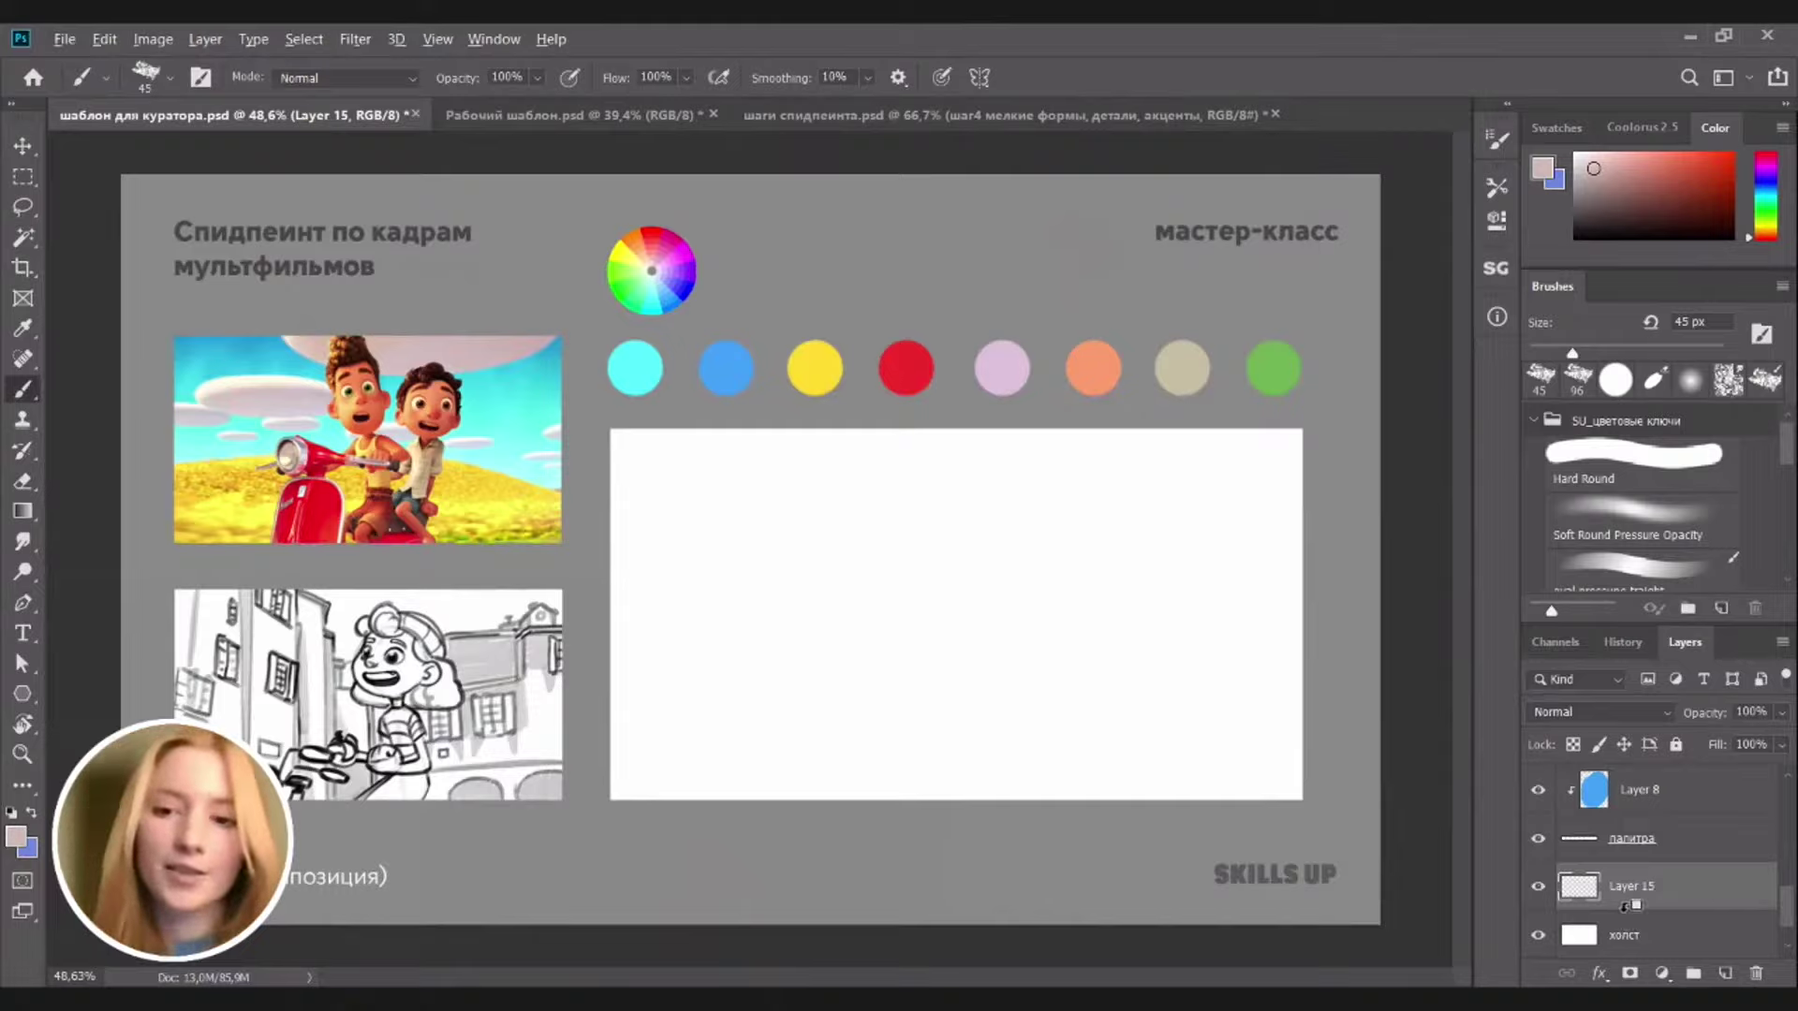
pyautogui.keyDown('alt'); pyautogui.click(1632, 906); pyautogui.keyUp('alt')
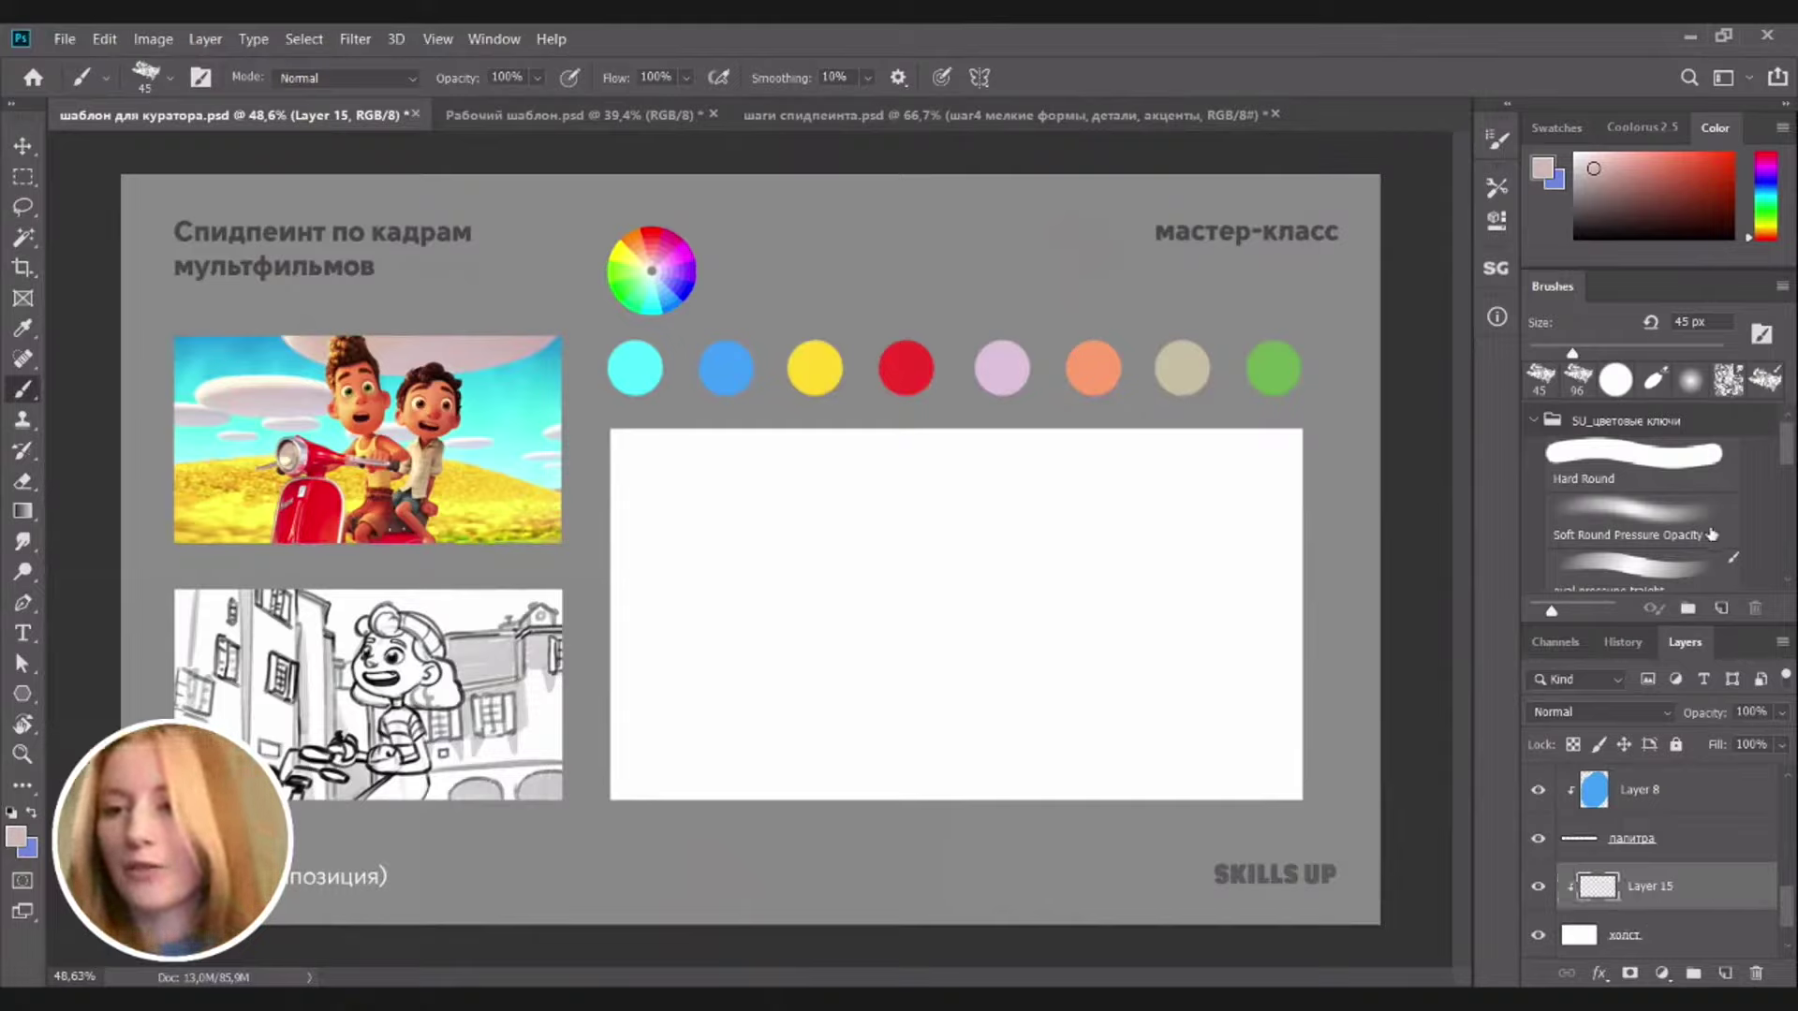
# Set up the "oval pressupe traight" brush in black at 15 px for sketching
pyautogui.click(1648, 567)
pyautogui.click(1616, 235)
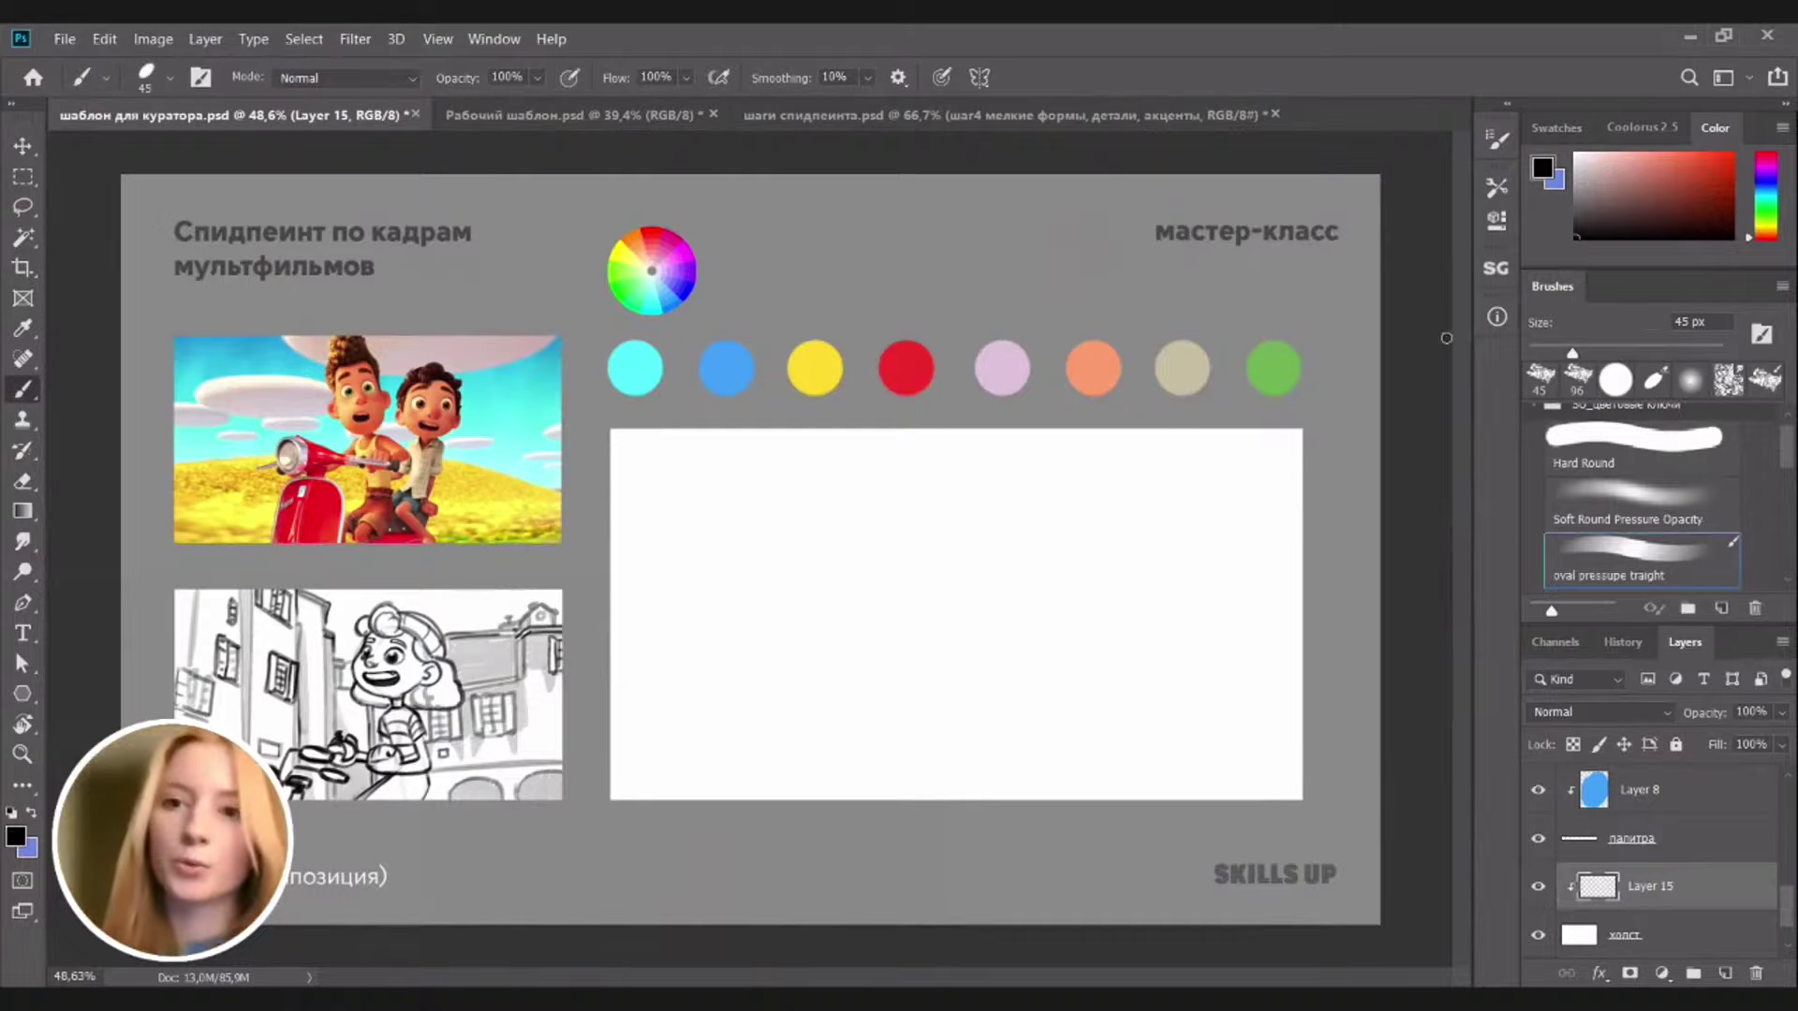
pyautogui.click(1543, 353)
# Try out the sketching brush with several test strokes on the white canvas at 15 and 10 px, undoing each one
pyautogui.moveTo(1198, 459); pyautogui.dragTo(1187, 644)
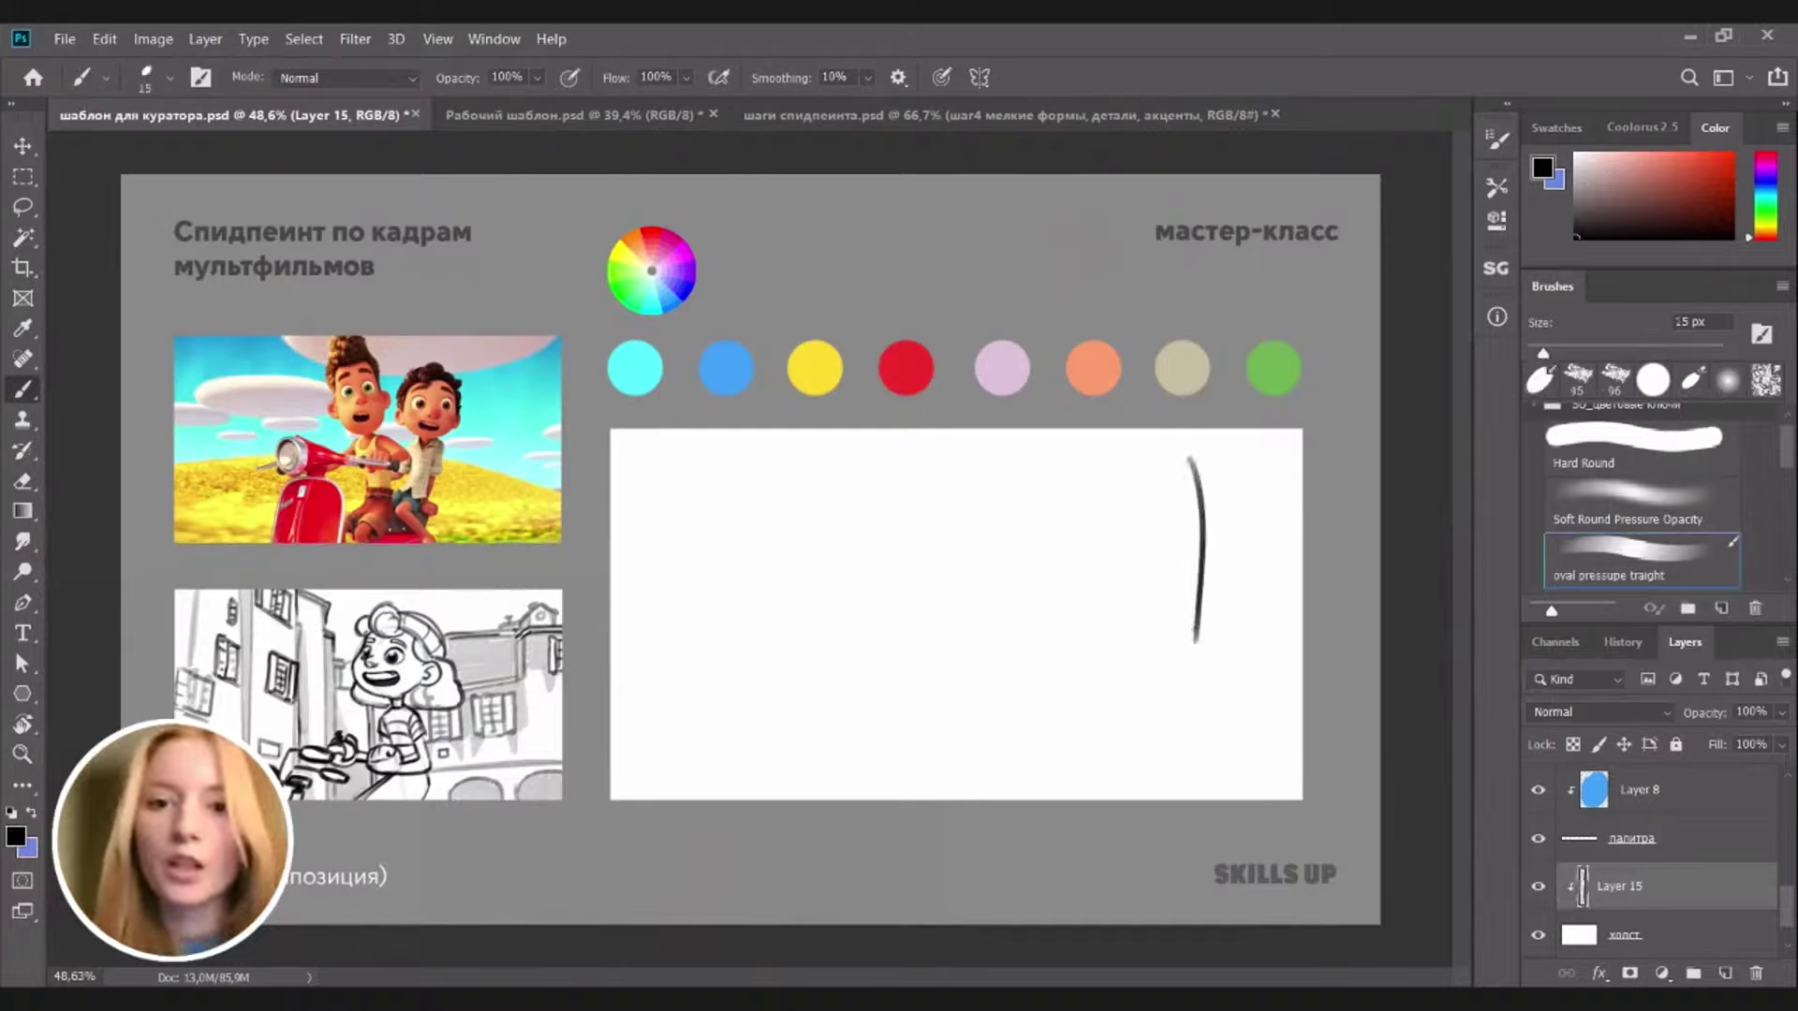
pyautogui.hotkey('ctrl', 'z')
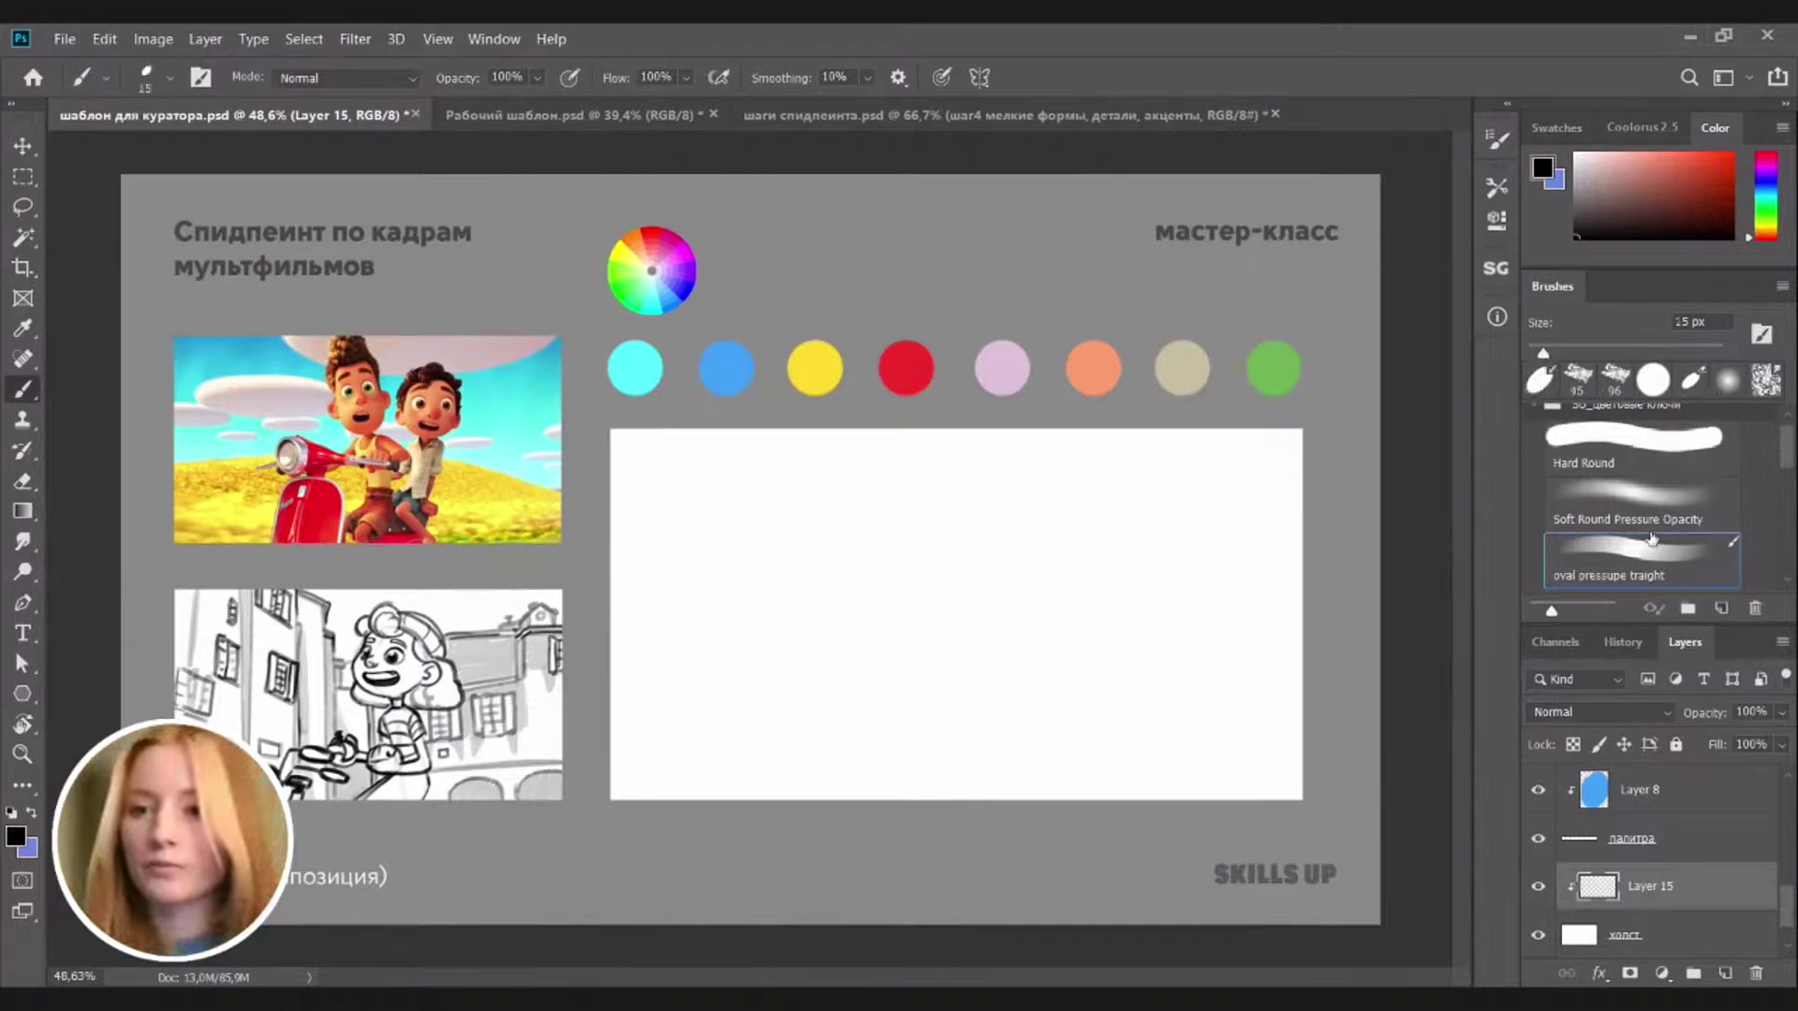
pyautogui.moveTo(1053, 494); pyautogui.dragTo(1043, 660)
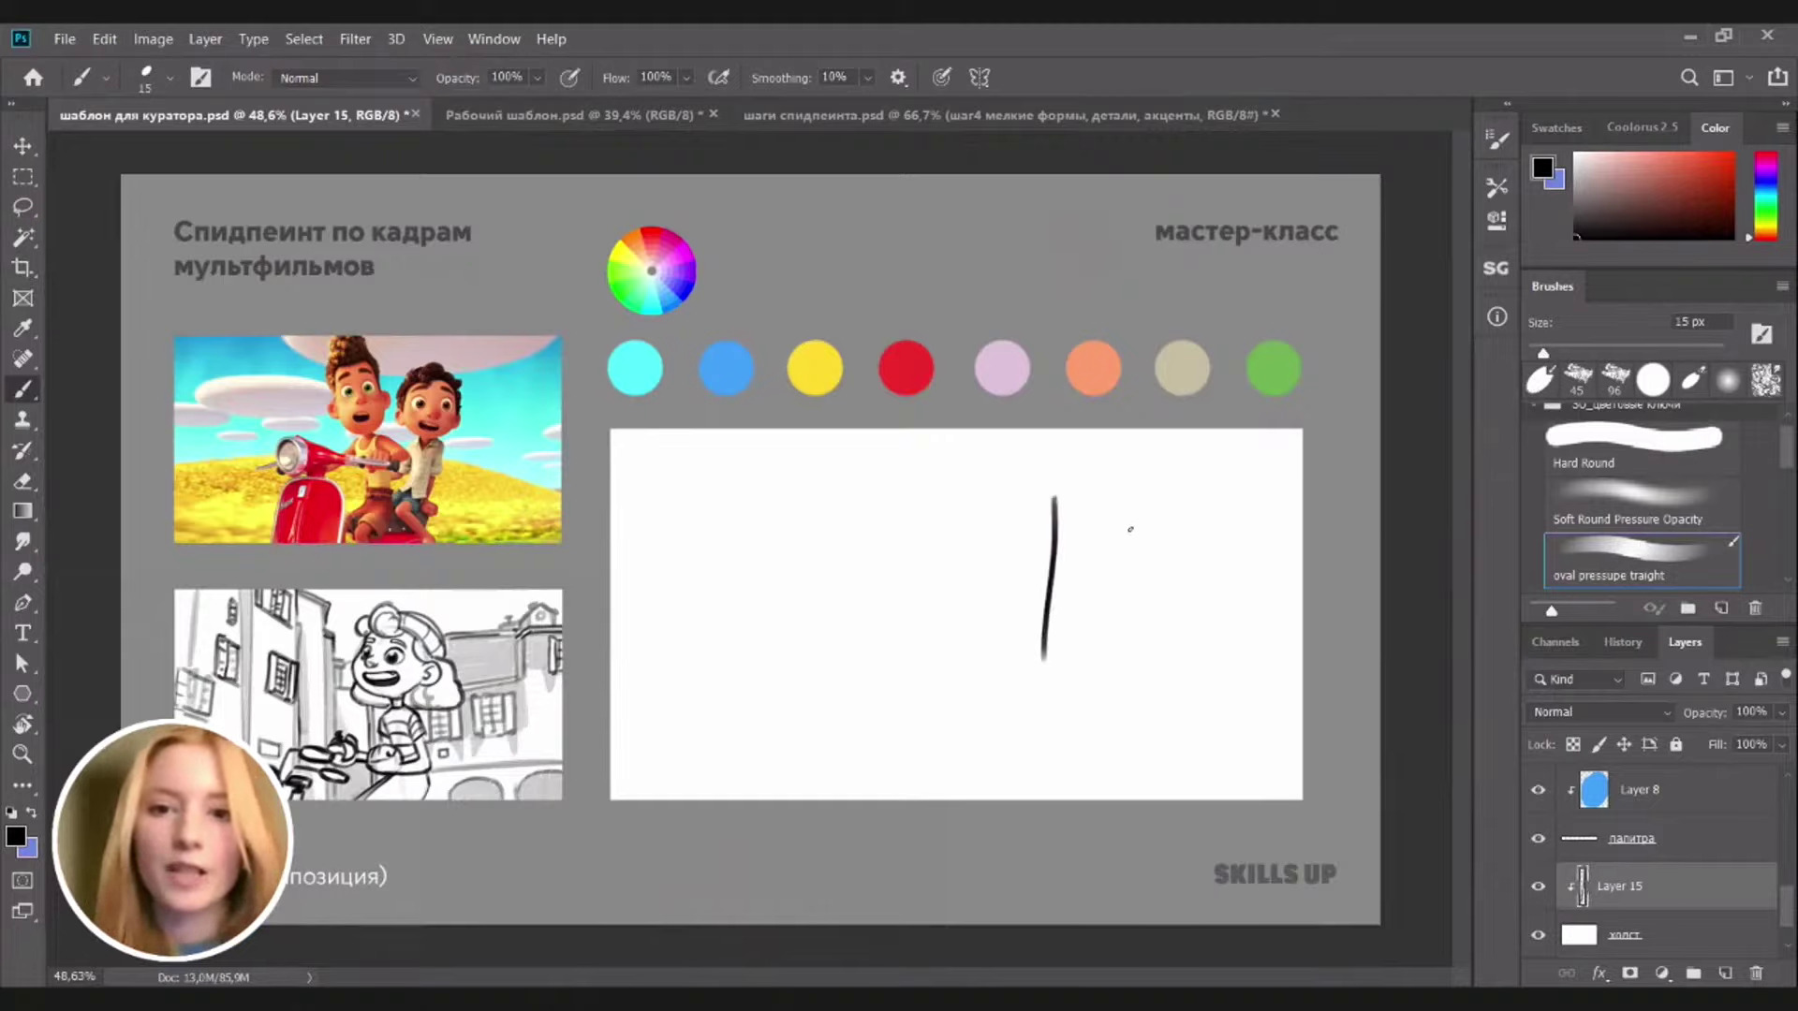
pyautogui.hotkey('ctrl', 'z')
pyautogui.moveTo(1112, 505); pyautogui.dragTo(1013, 635)
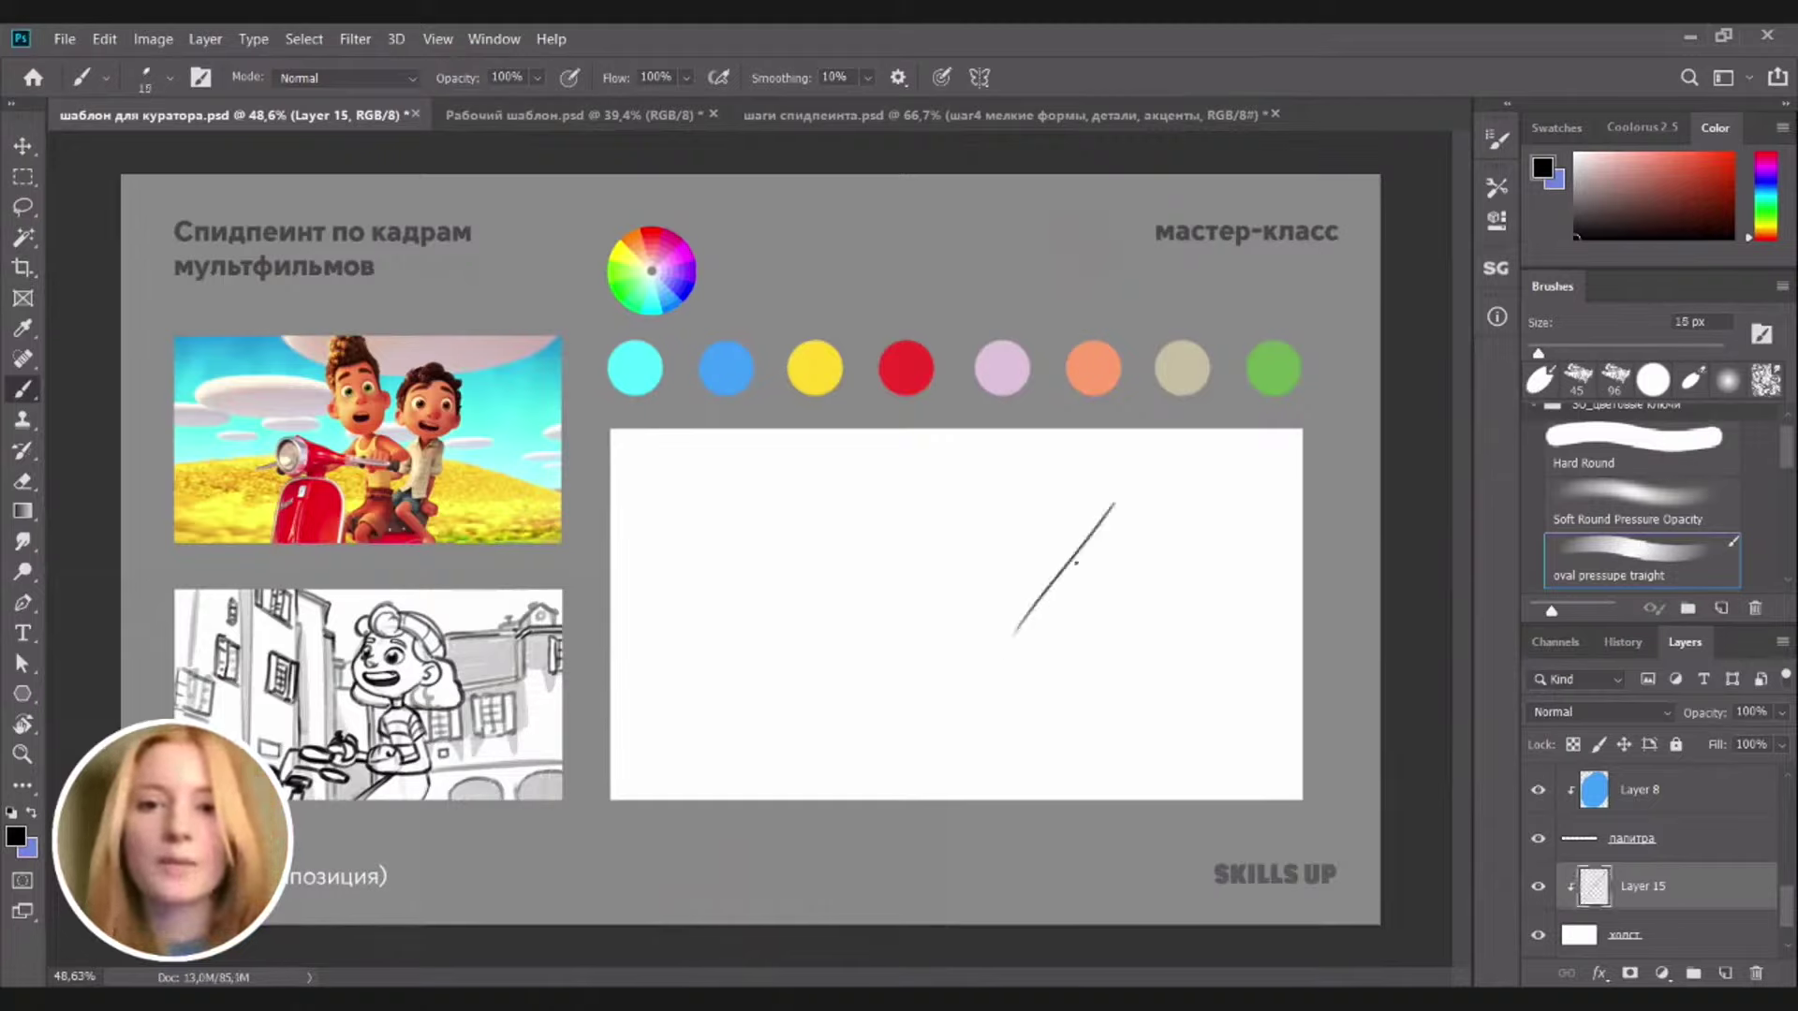
pyautogui.hotkey('ctrl', 'z')
pyautogui.moveTo(1075, 475); pyautogui.dragTo(1091, 630)
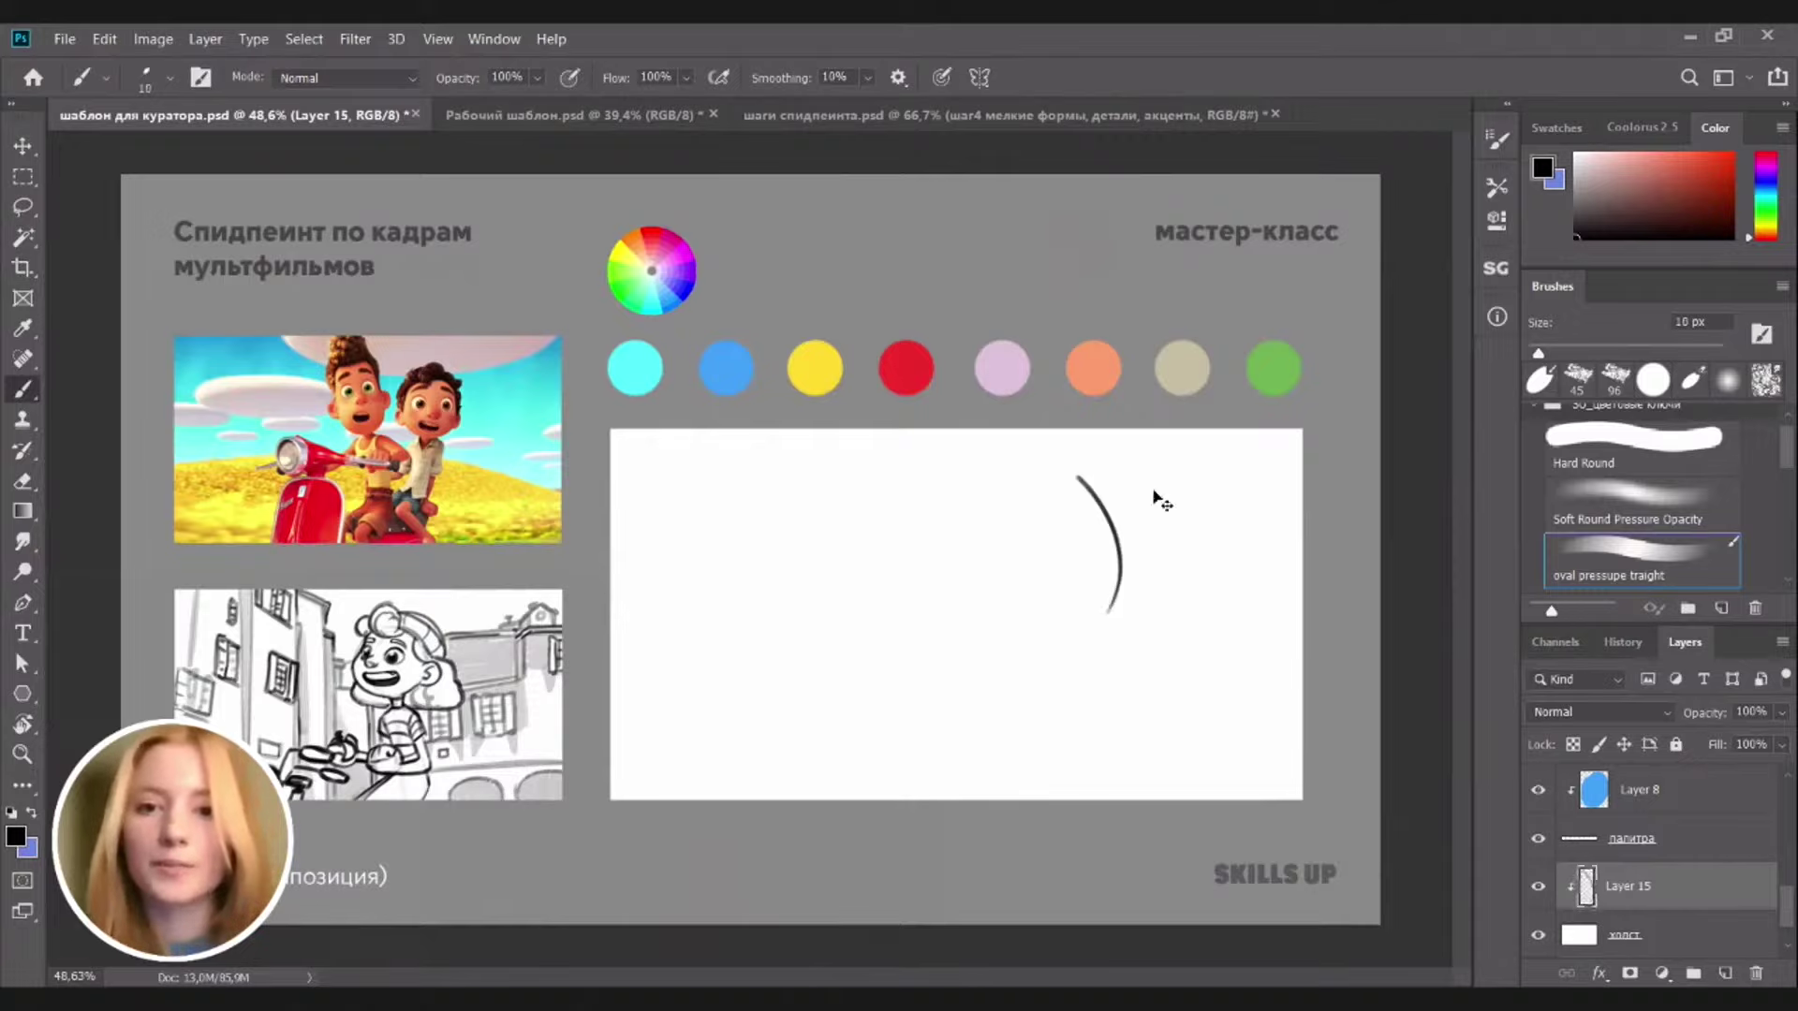
pyautogui.hotkey('ctrl', 'z')
pyautogui.press('[')
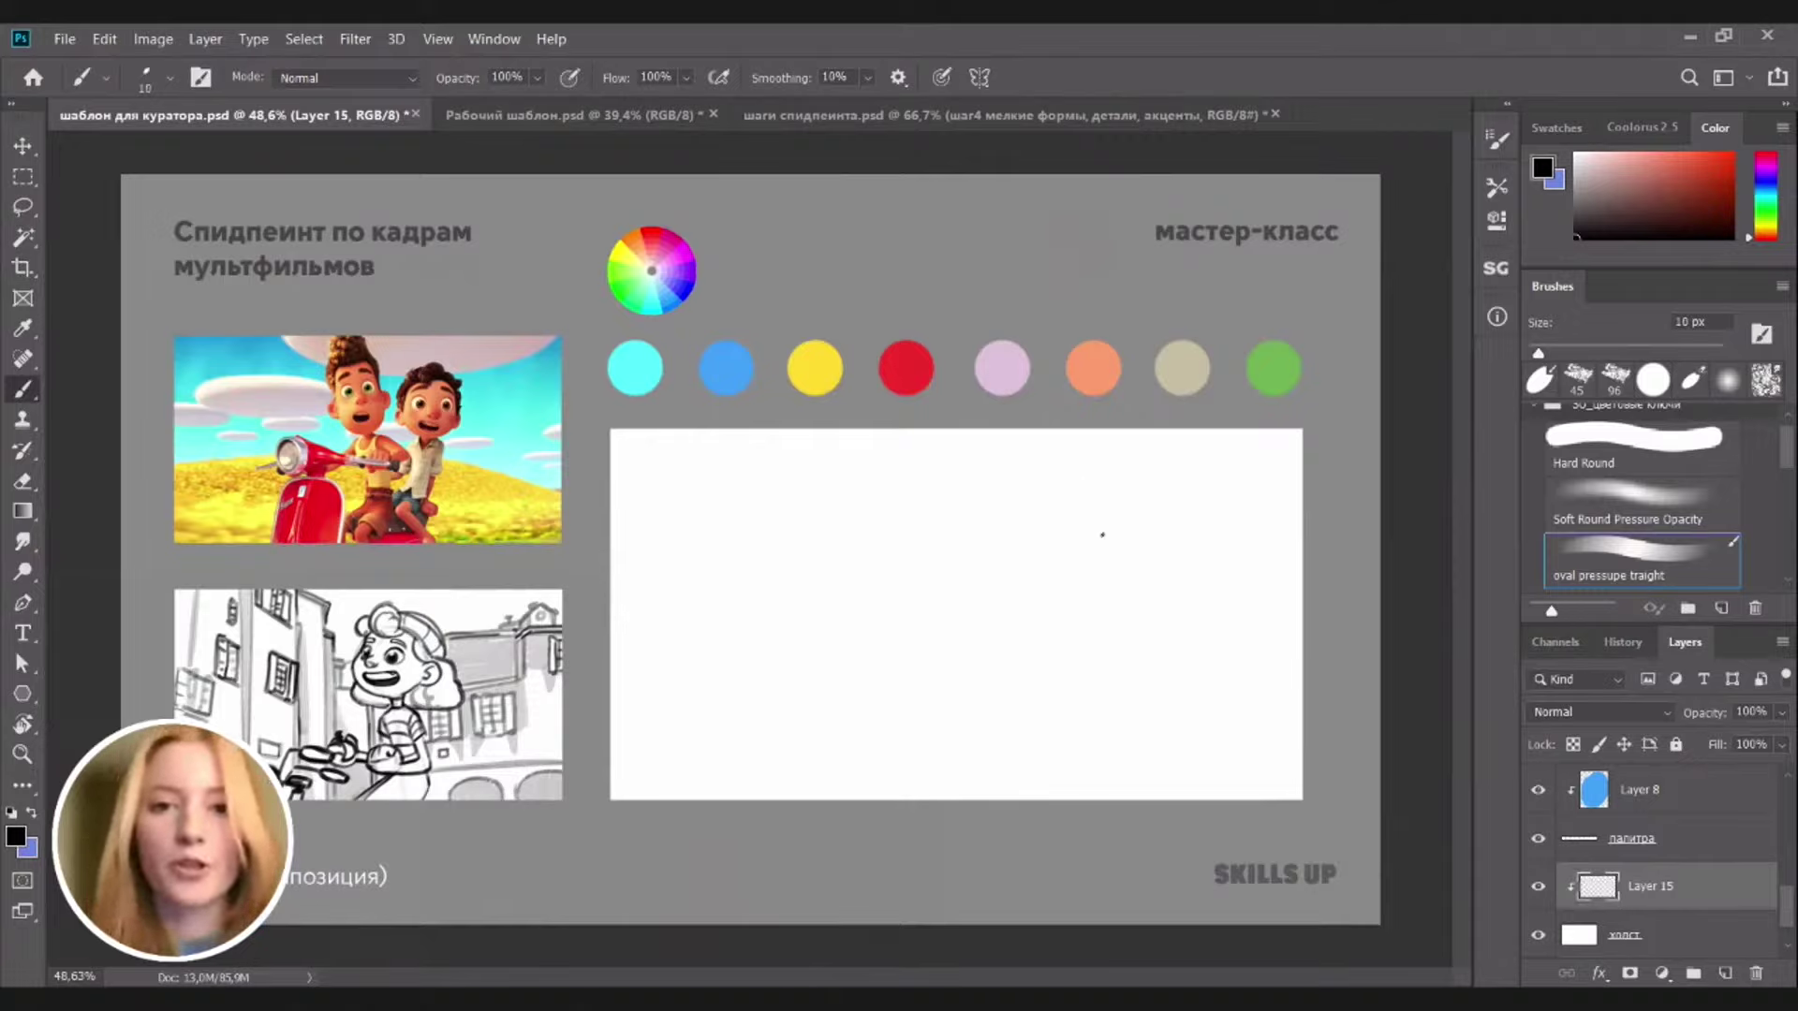
pyautogui.press(']')
# Sketch a long, gently arched hill line across the middle of the canvas, with a short second hill line meeting its right end
pyautogui.moveTo(611, 582)
pyautogui.mouseDown()
pyautogui.moveTo(1058, 592)
pyautogui.moveTo(775, 571)
pyautogui.moveTo(907, 590)
pyautogui.mouseUp()
pyautogui.hotkey('ctrl', 'z')
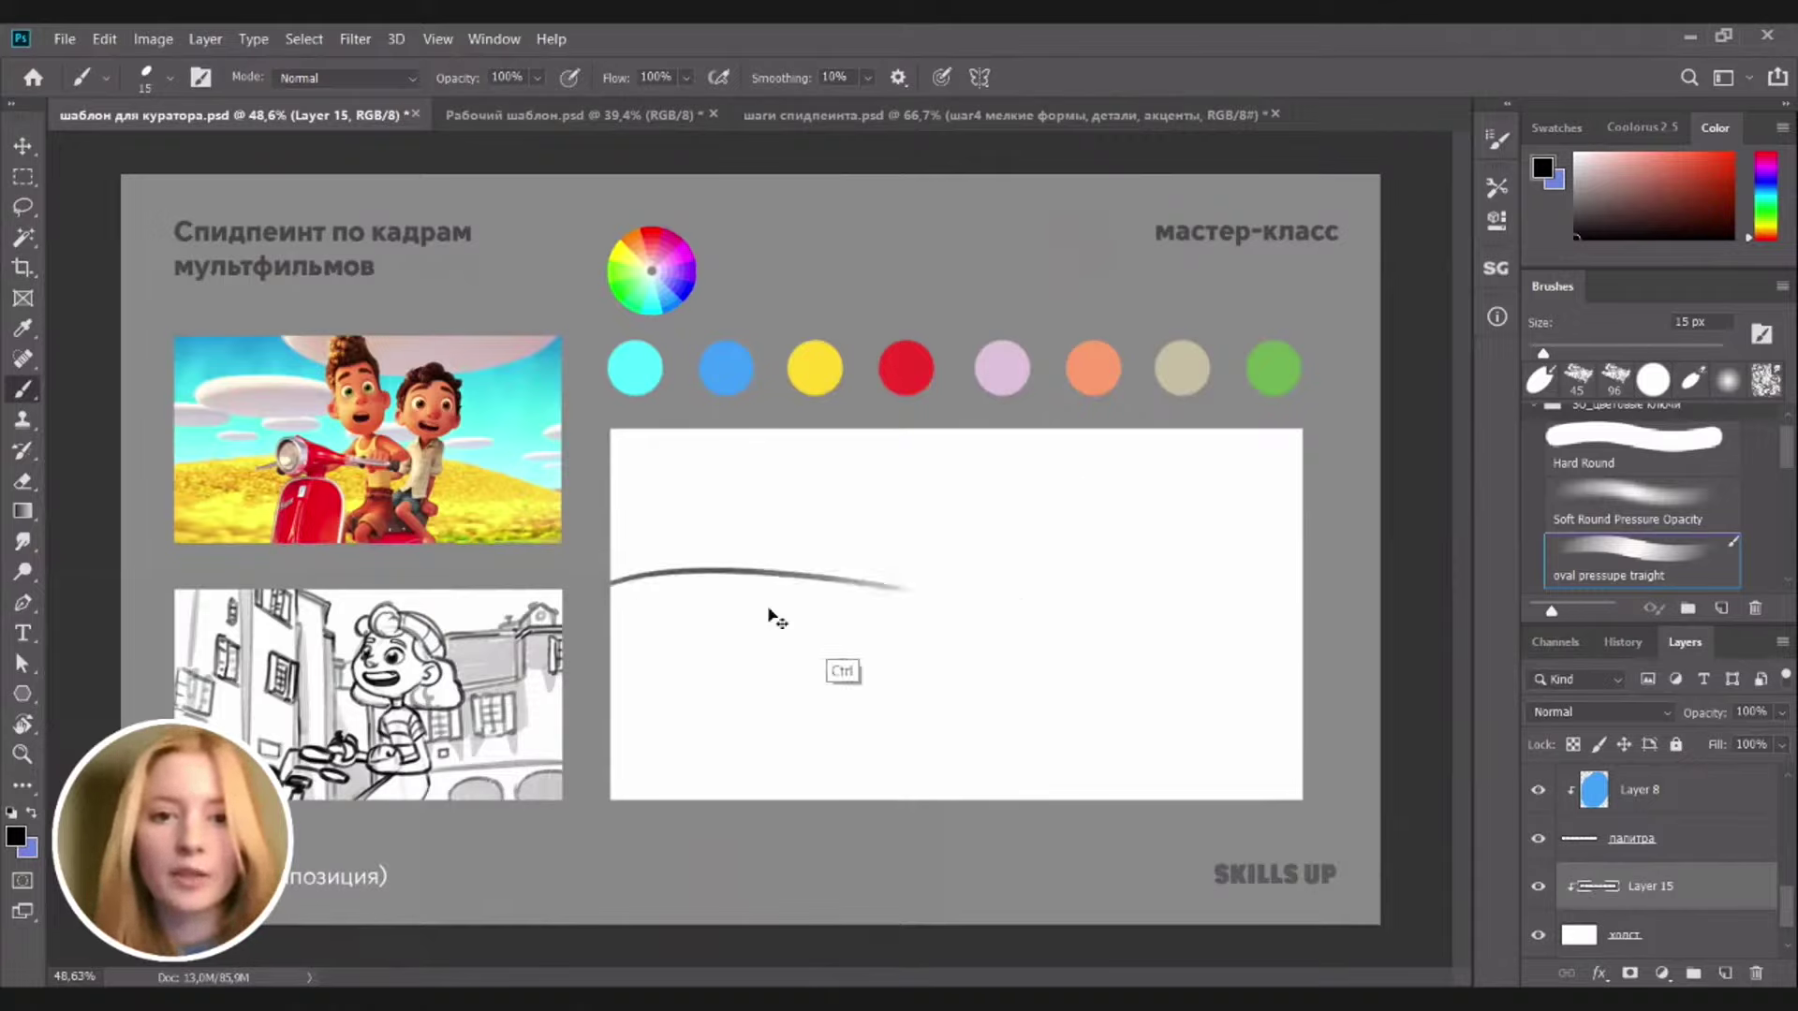
pyautogui.hotkey('ctrl', 'z')
pyautogui.moveTo(610, 621)
pyautogui.mouseDown()
pyautogui.moveTo(1075, 566)
pyautogui.moveTo(1192, 623)
pyautogui.mouseUp()
pyautogui.hotkey('ctrl', 'z')
pyautogui.hotkey('ctrl', 'z')
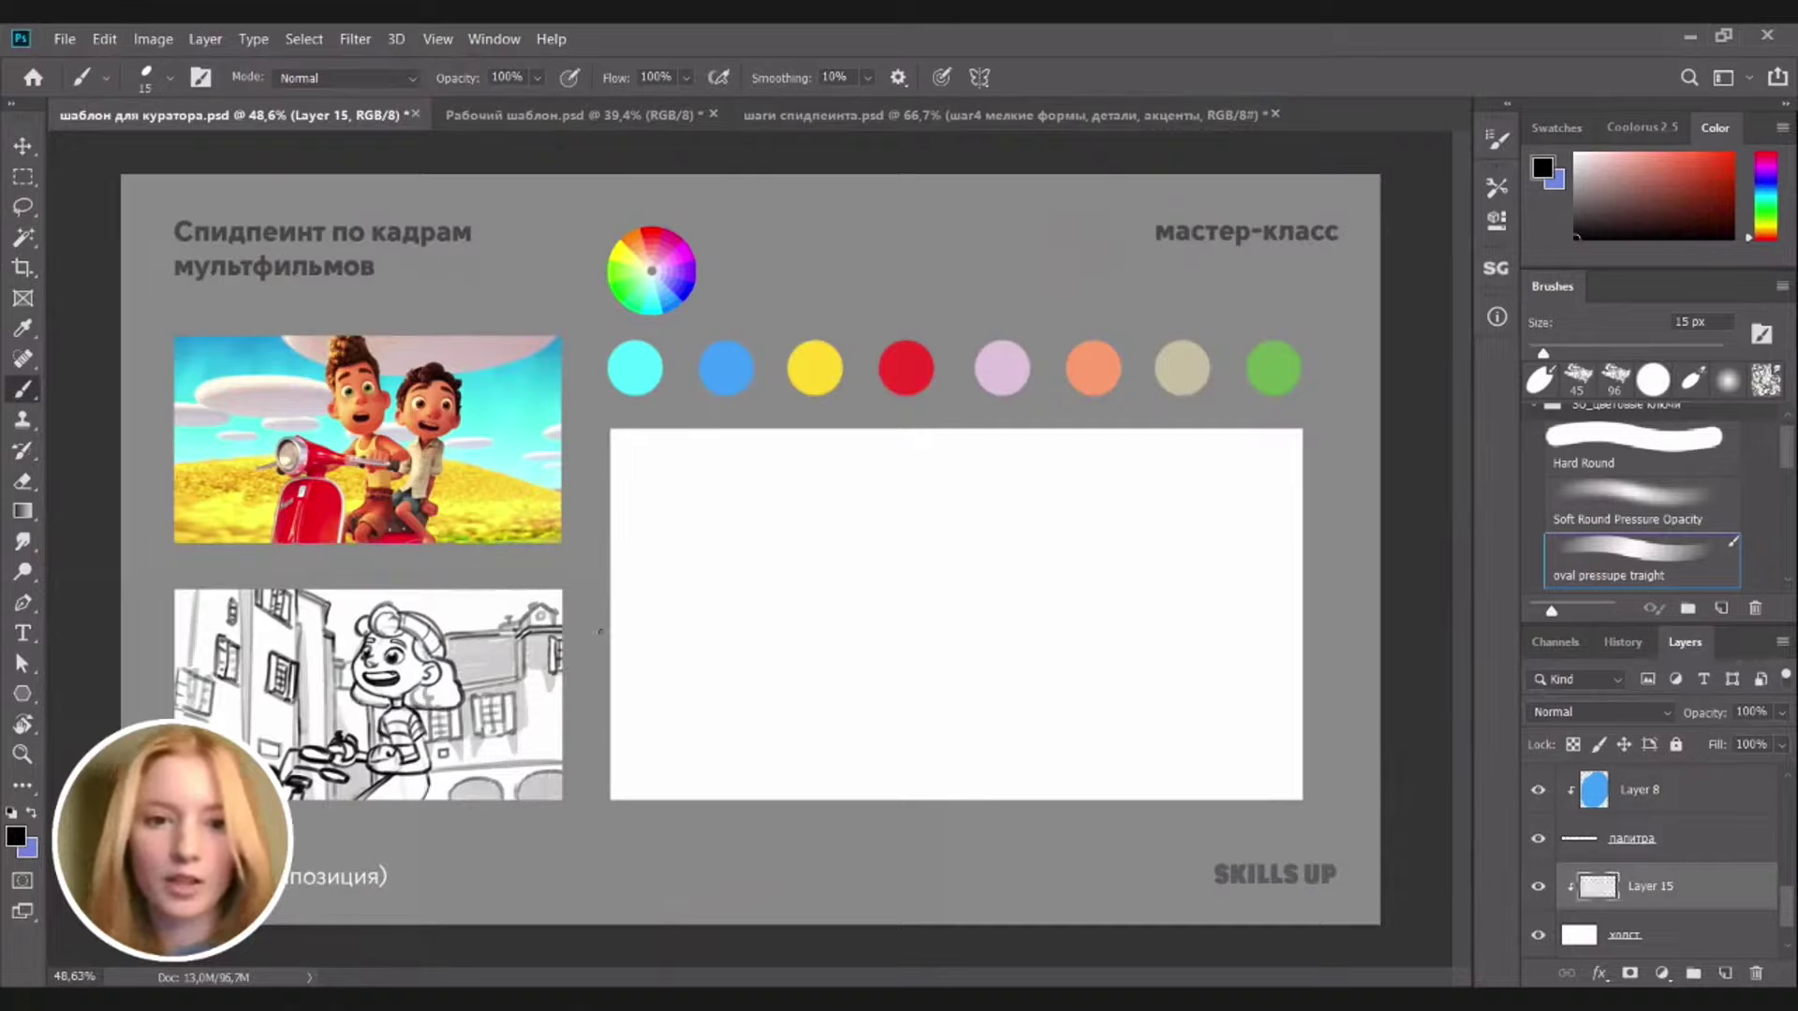
pyautogui.moveTo(600, 632); pyautogui.dragTo(1162, 613)
pyautogui.moveTo(1253, 594); pyautogui.dragTo(1256, 597)
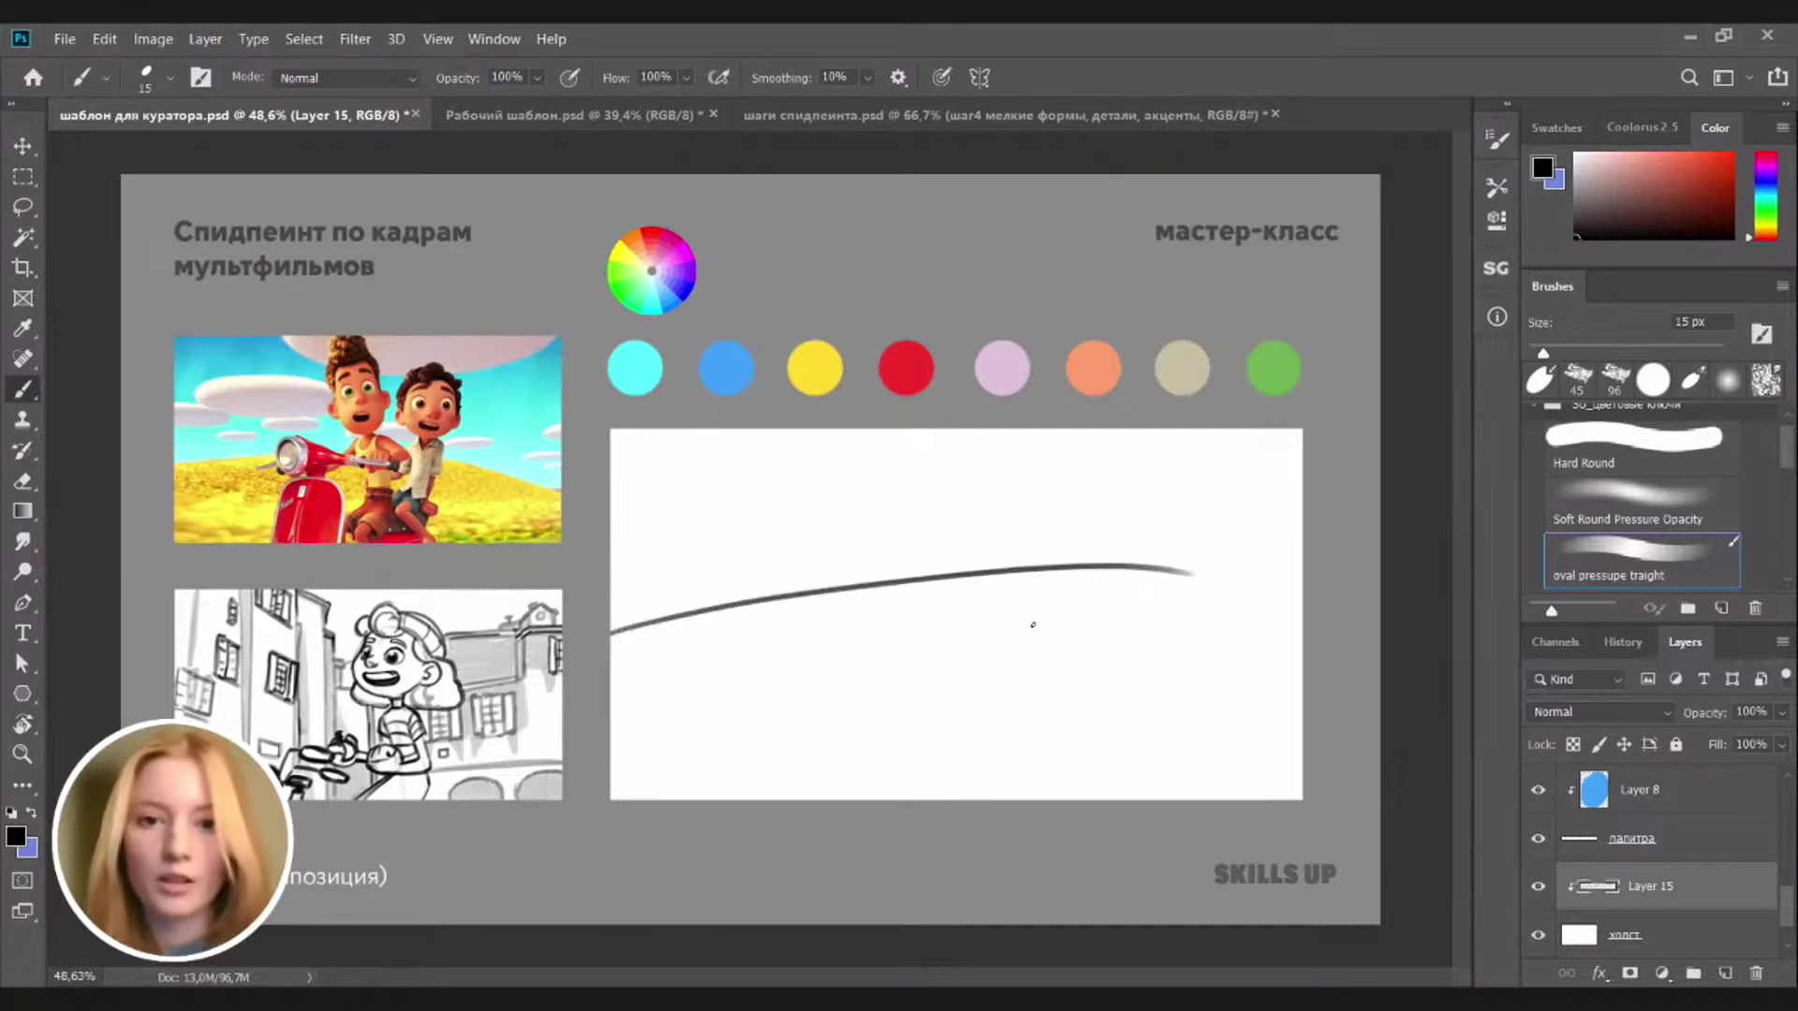
pyautogui.hotkey('ctrl', 'z')
pyautogui.moveTo(609, 626); pyautogui.dragTo(1308, 601)
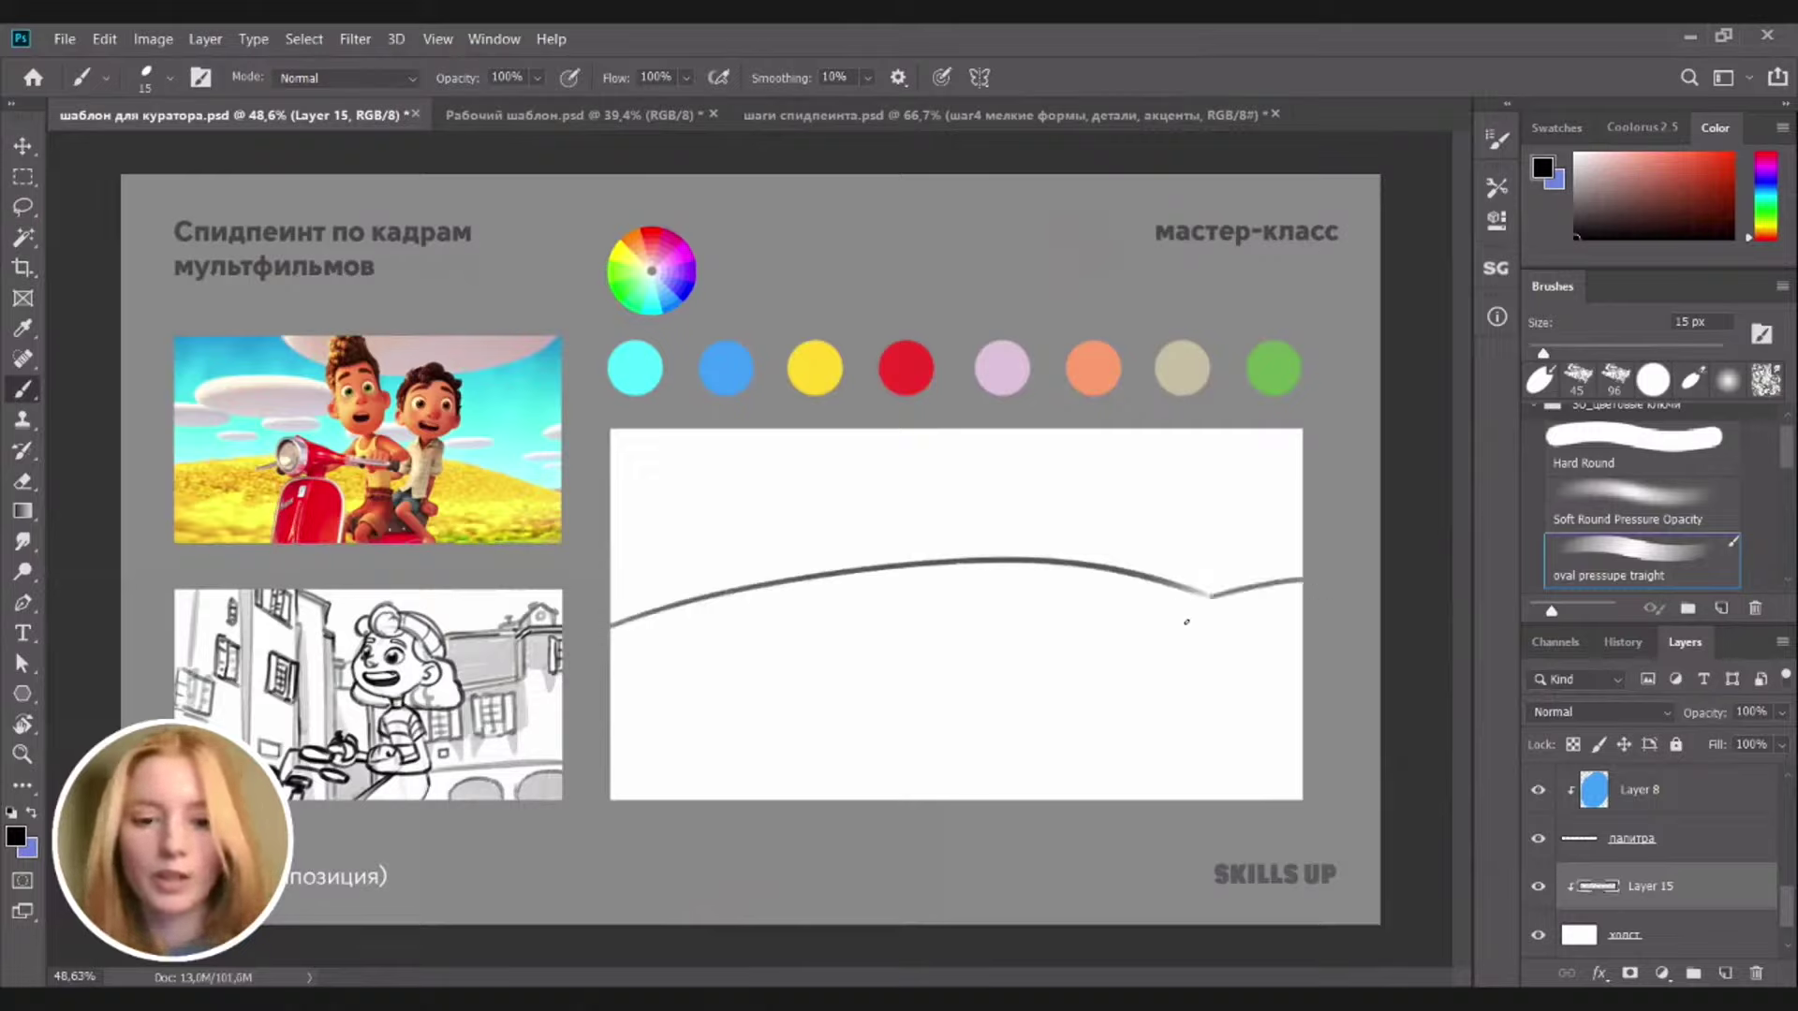
# Nudge the hill lines slightly downward on the canvas
pyautogui.press('v')
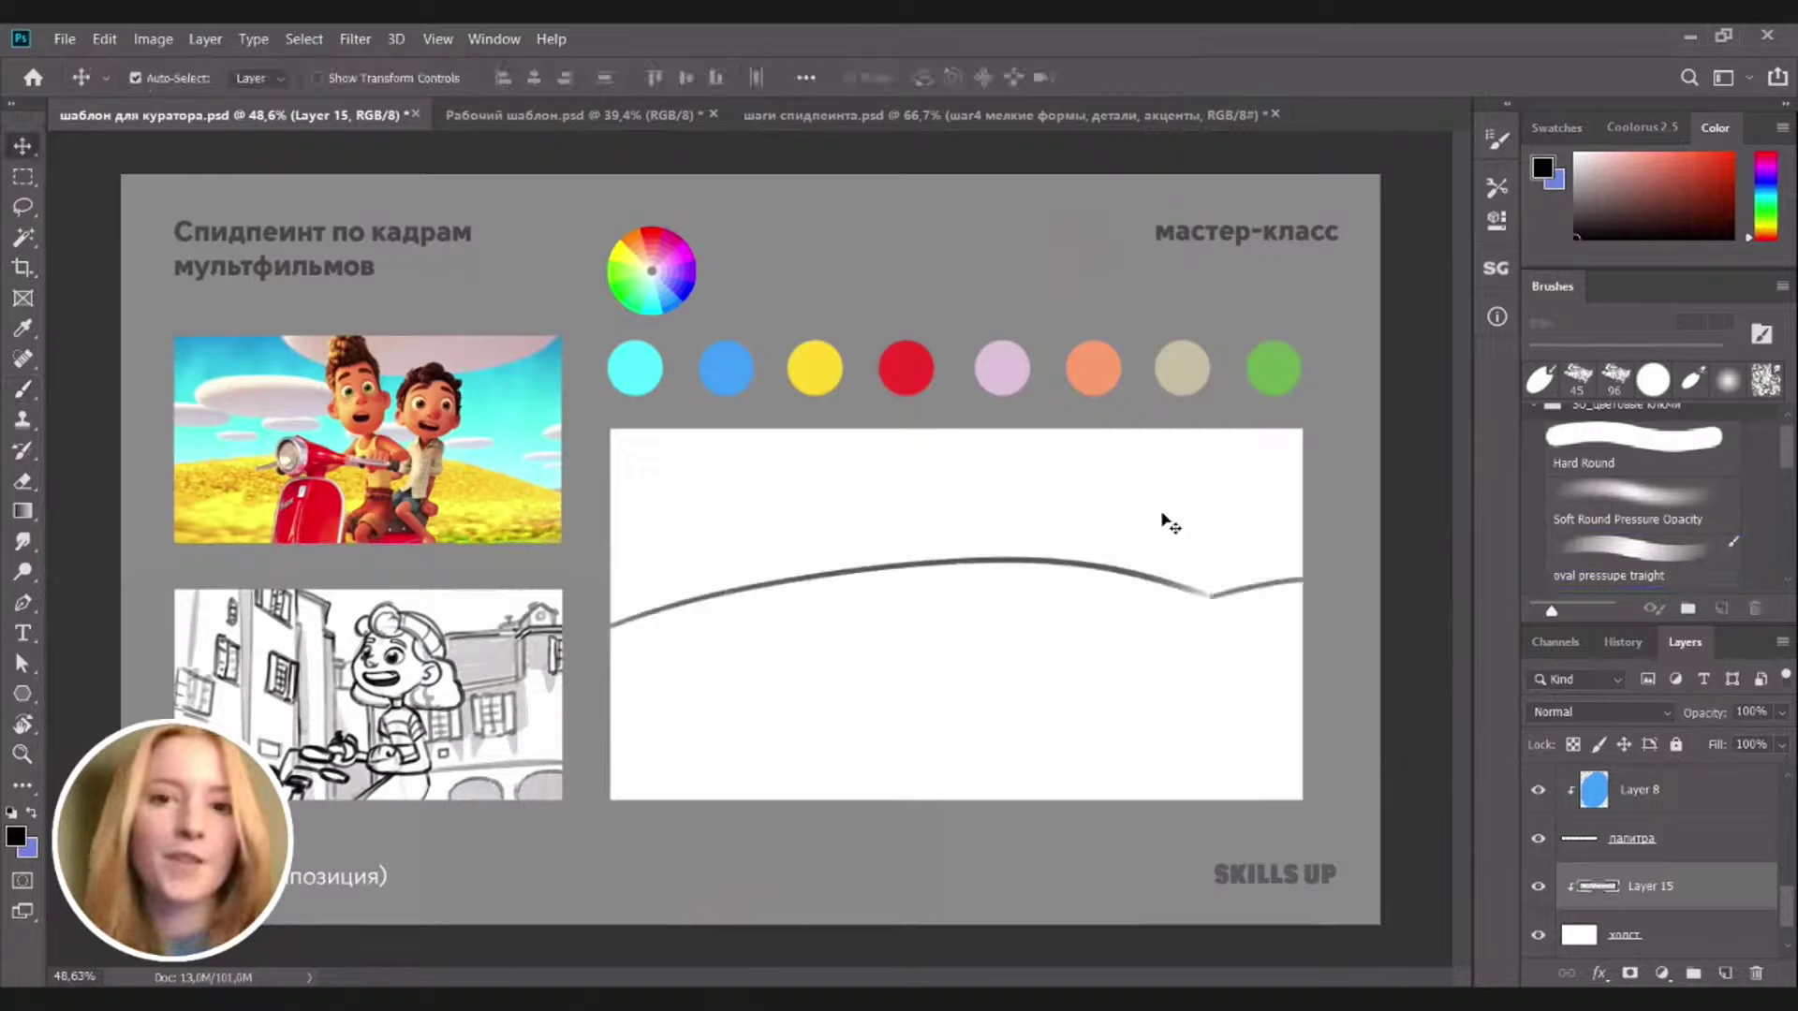
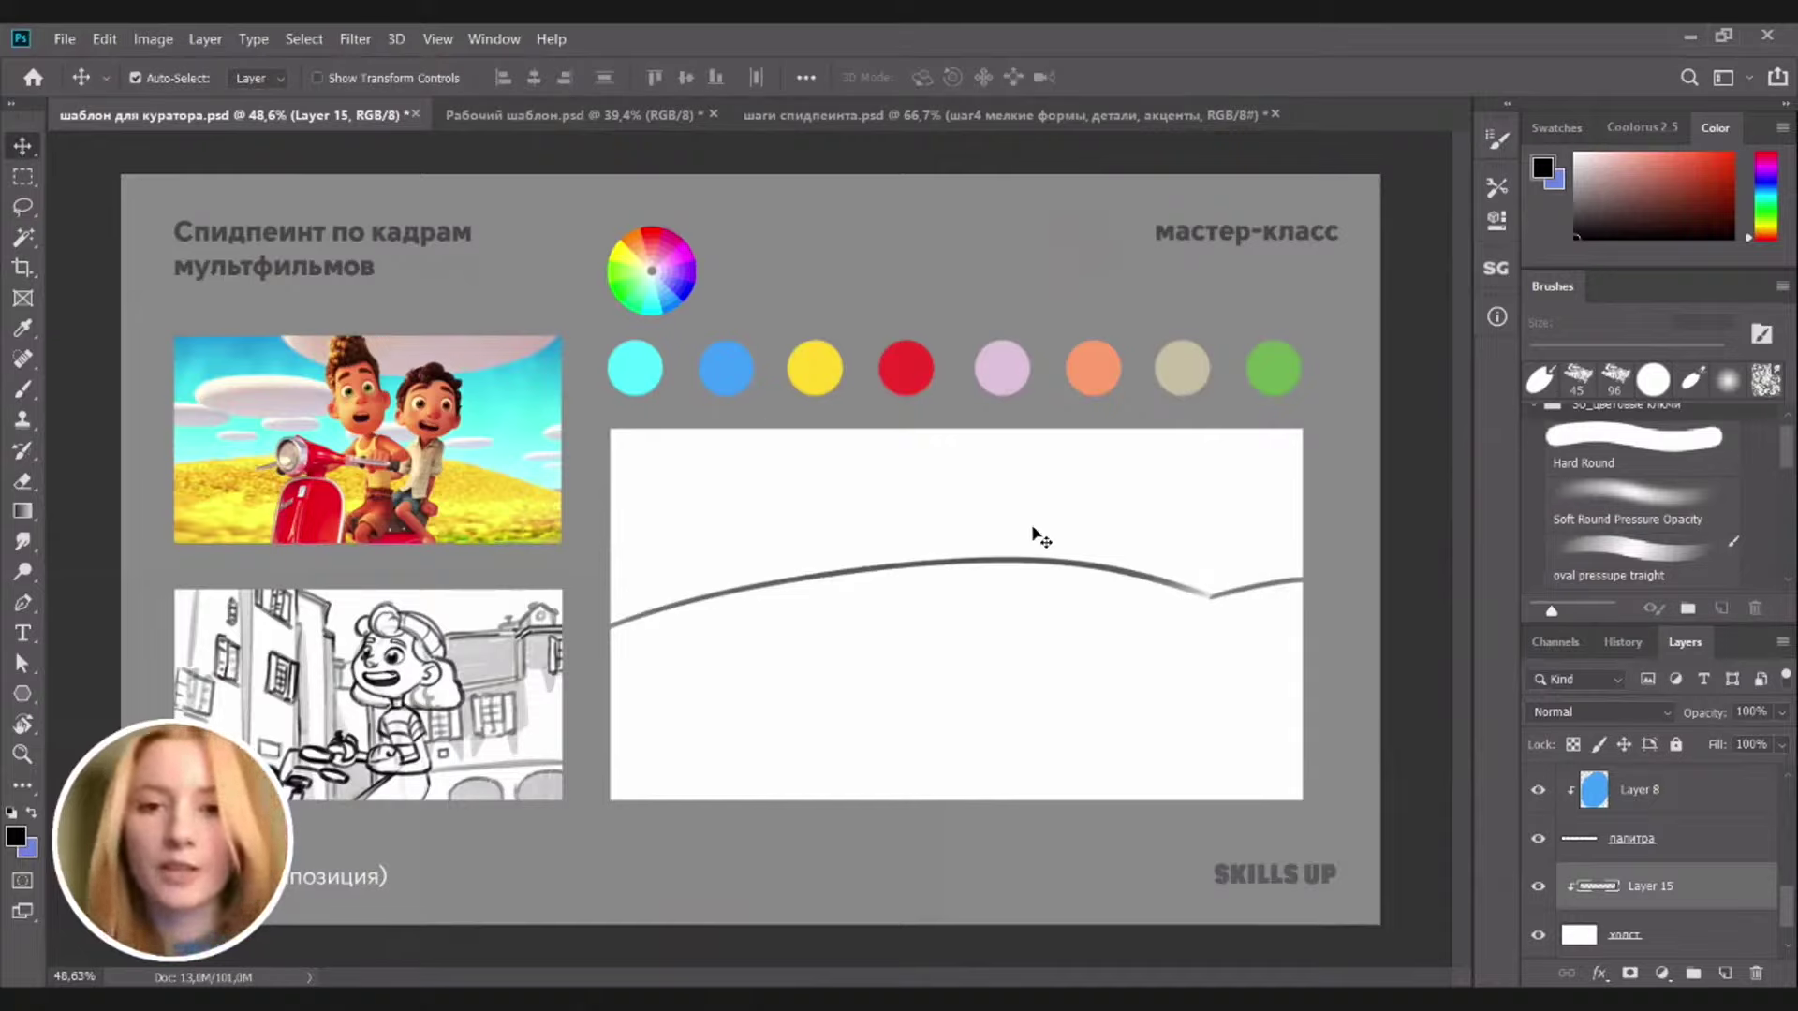
pyautogui.press('Down')
pyautogui.press('Down')
pyautogui.press('Down')
pyautogui.press('Down')
pyautogui.press('Down')
pyautogui.press('Down')
pyautogui.press('Down')
pyautogui.press('Down')
pyautogui.press('Down')
pyautogui.press('Down')
pyautogui.press('Down')
pyautogui.press('Down')
pyautogui.press('Down')
pyautogui.press('Down')
pyautogui.press('Down')
pyautogui.press('Down')
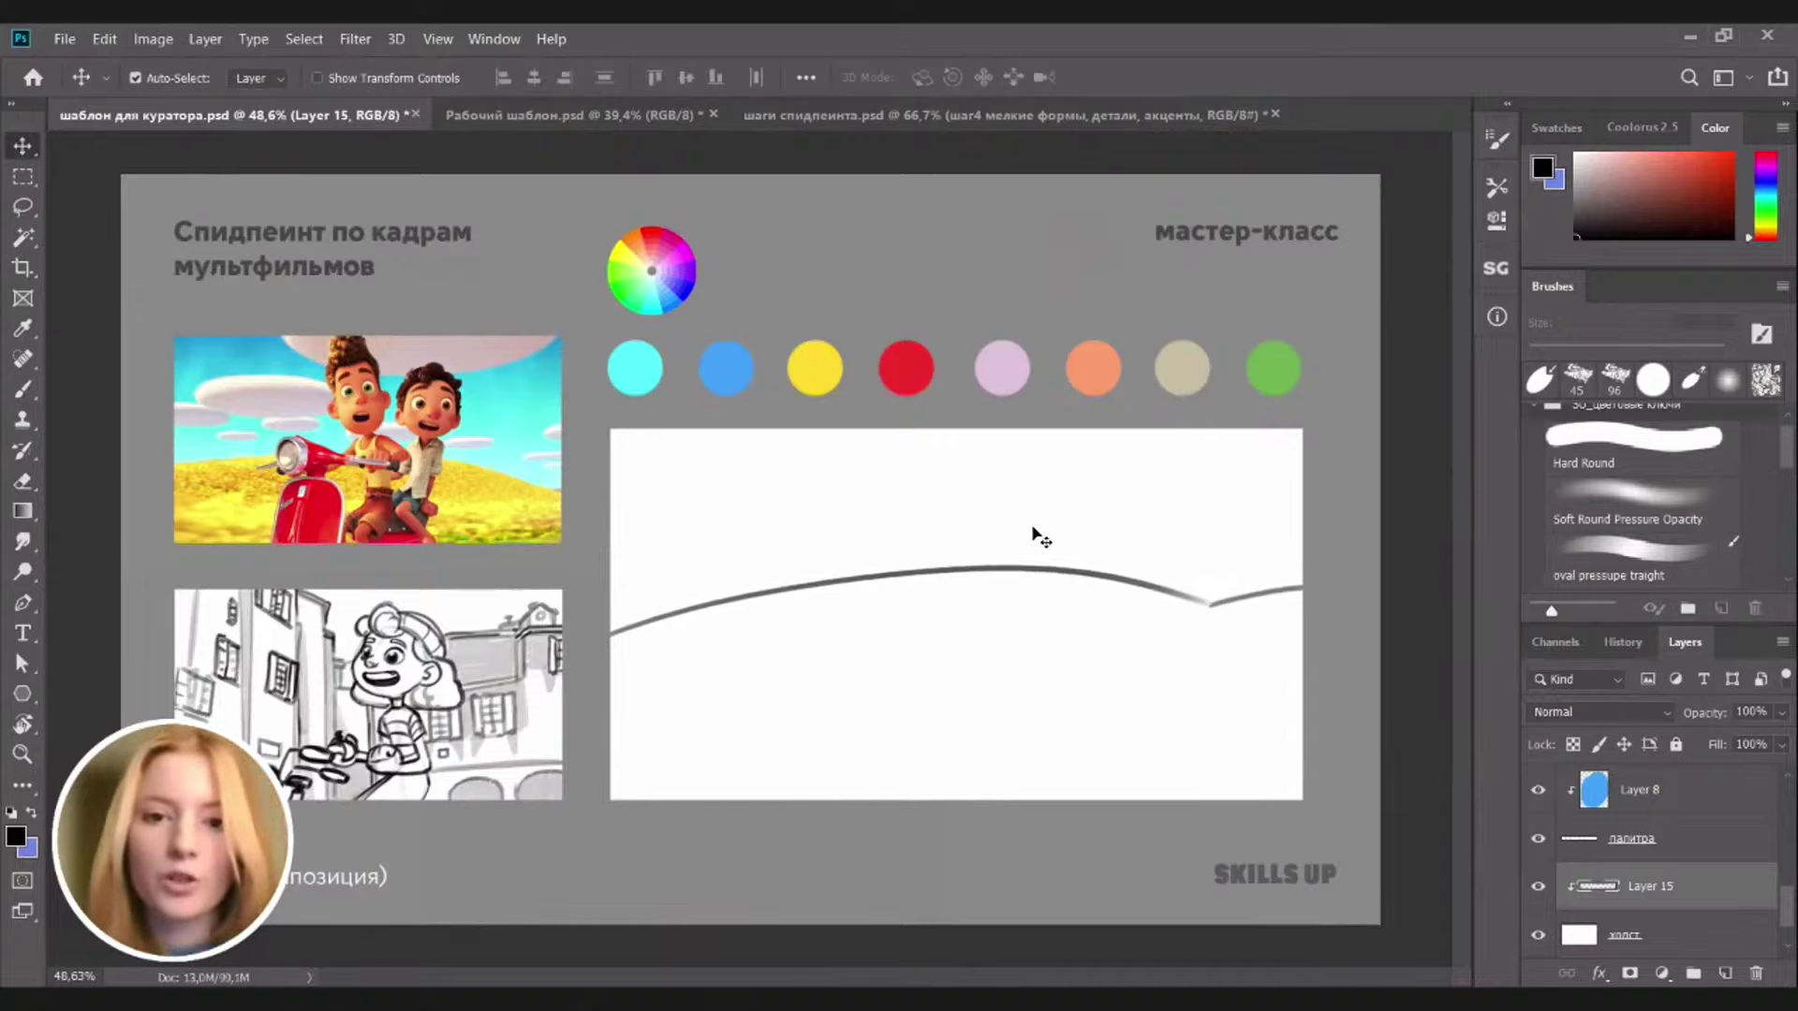
pyautogui.press('Down')
pyautogui.press('Down')
pyautogui.press('Down')
pyautogui.press('Down')
pyautogui.press('Down')
pyautogui.press('Down')
pyautogui.press('Down')
pyautogui.press('Down')
pyautogui.press('Down')
pyautogui.press('Down')
pyautogui.press('Down')
pyautogui.press('Down')
pyautogui.press('Down')
pyautogui.press('Down')
pyautogui.press('Down')
pyautogui.press('Down')
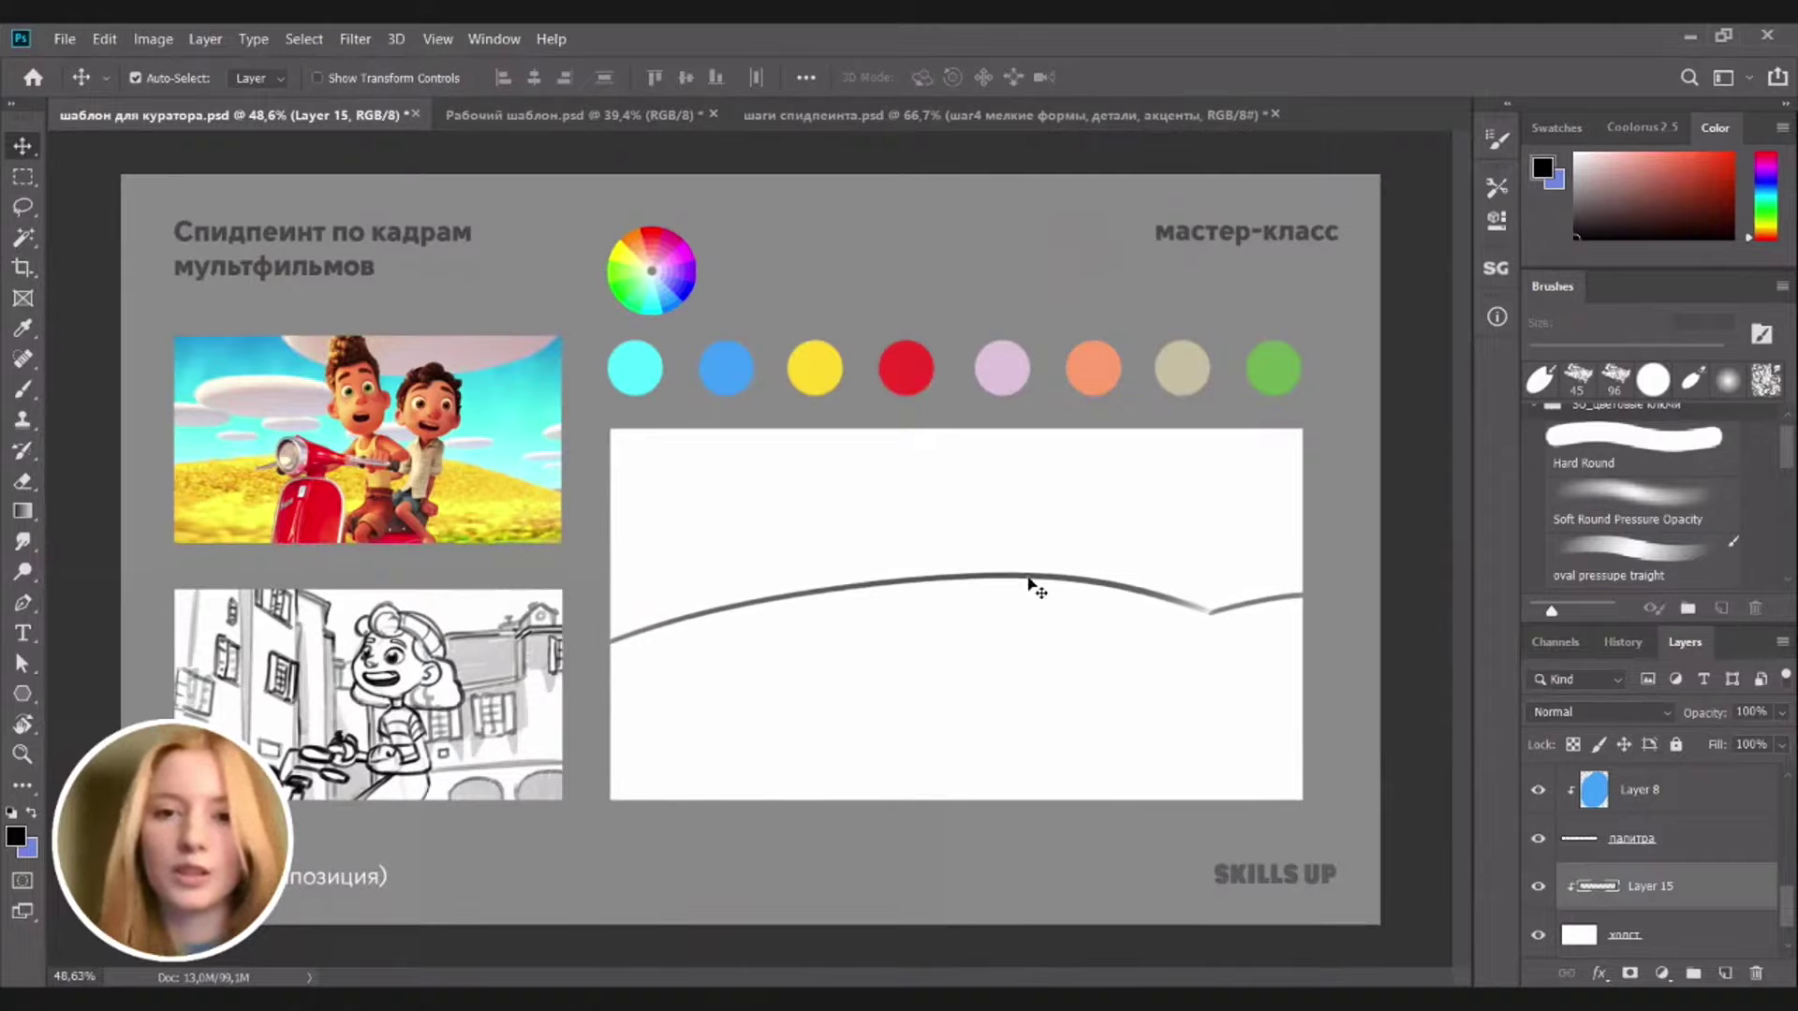
# Sketch a long curve below the hill, rising toward its right end, and join the two contours with short strokes
pyautogui.press('b')
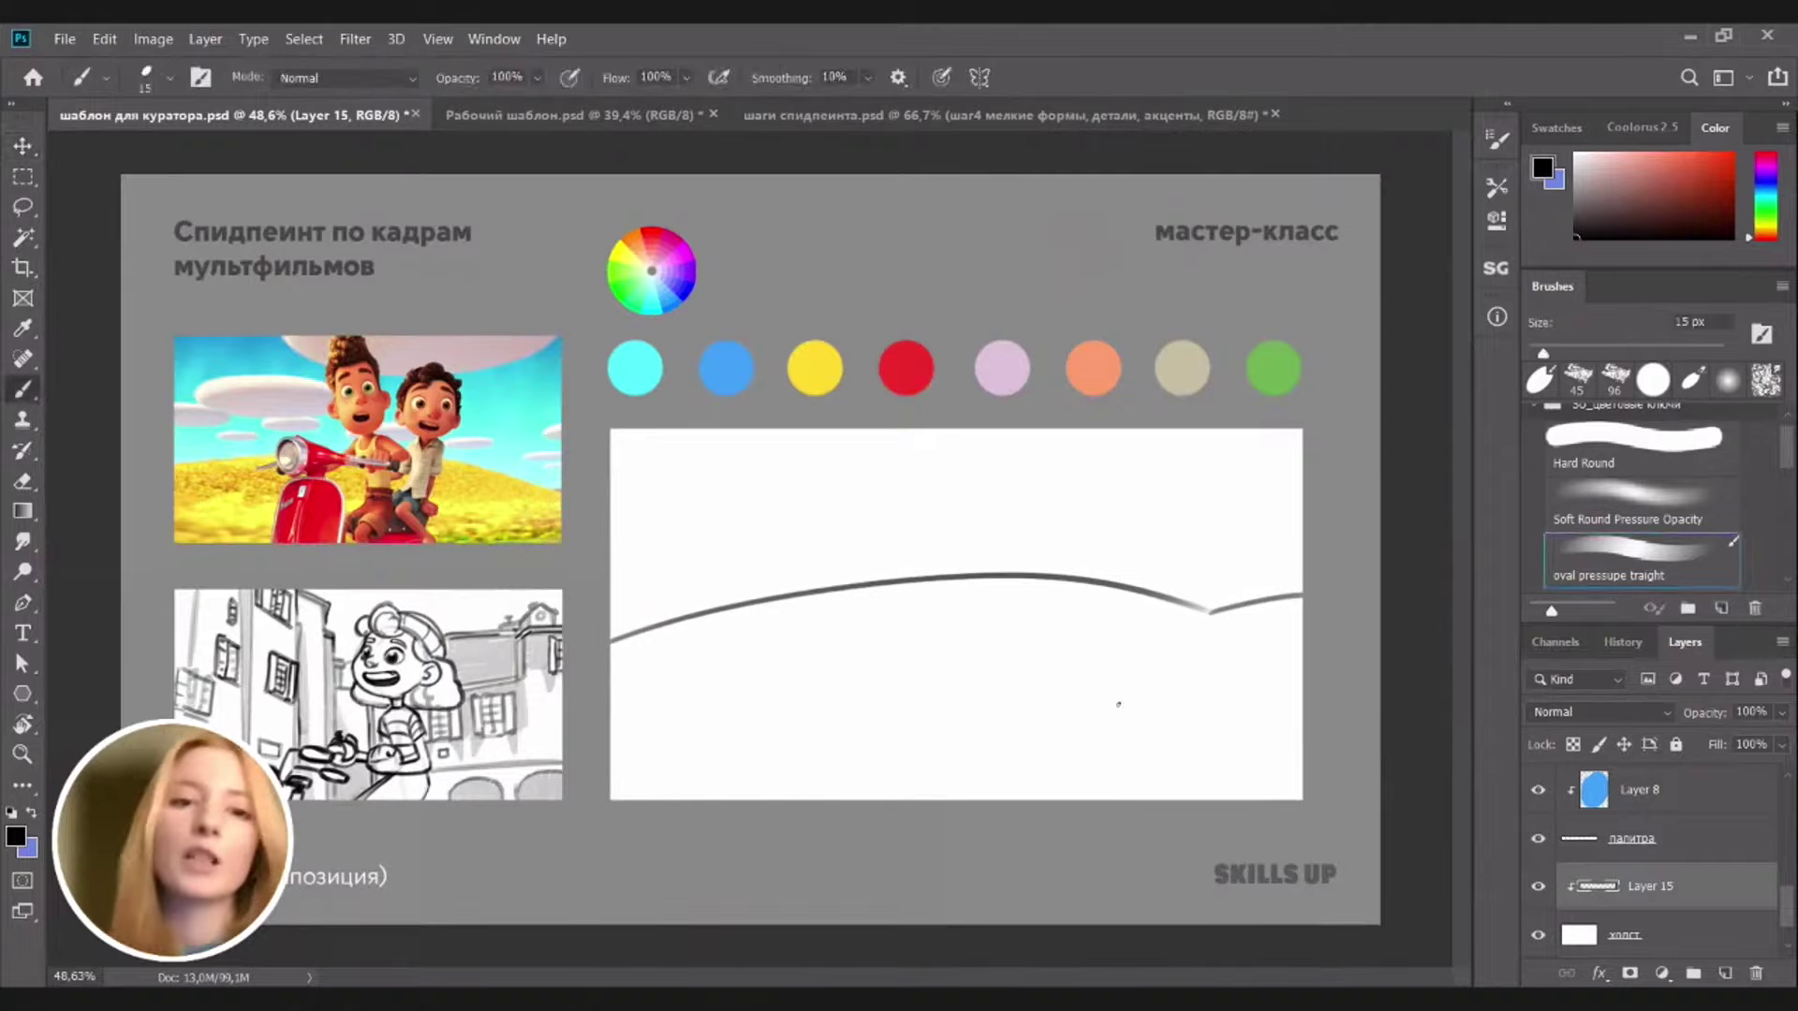
pyautogui.moveTo(1350, 740); pyautogui.dragTo(1084, 764)
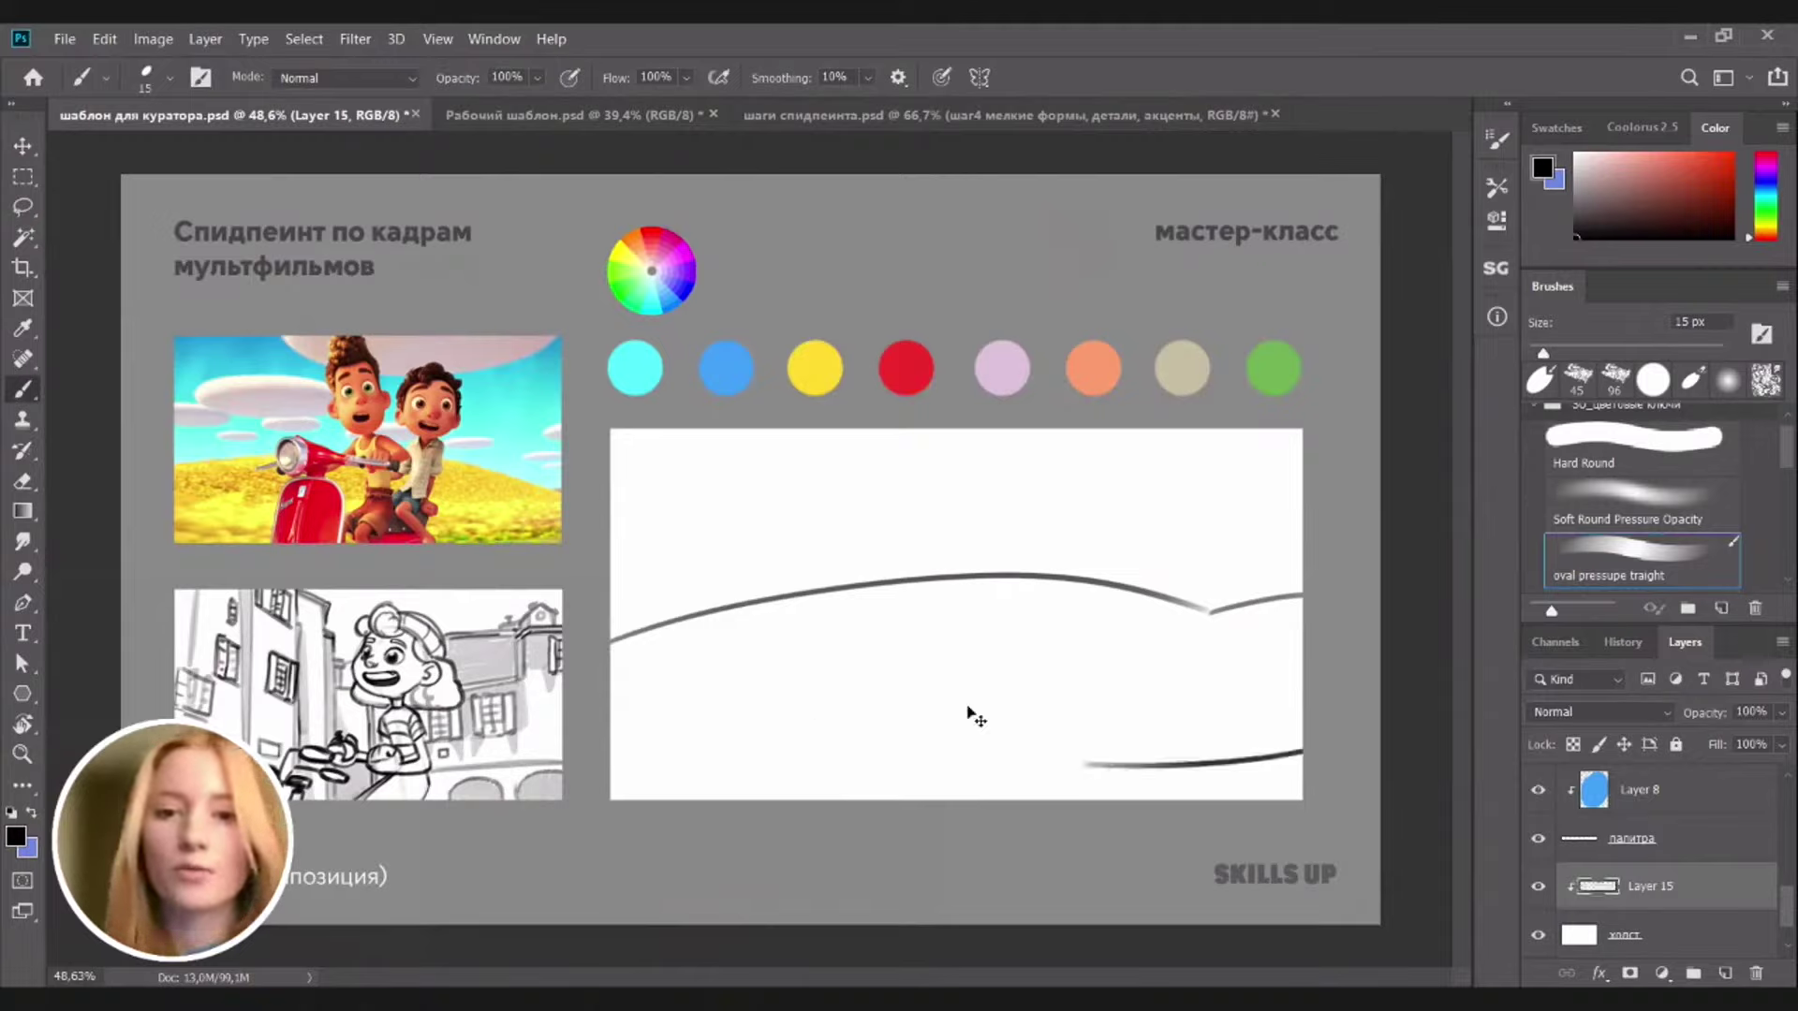
pyautogui.hotkey('ctrl', 'z')
pyautogui.moveTo(590, 747)
pyautogui.mouseDown()
pyautogui.moveTo(920, 742)
pyautogui.moveTo(1236, 646)
pyautogui.mouseUp()
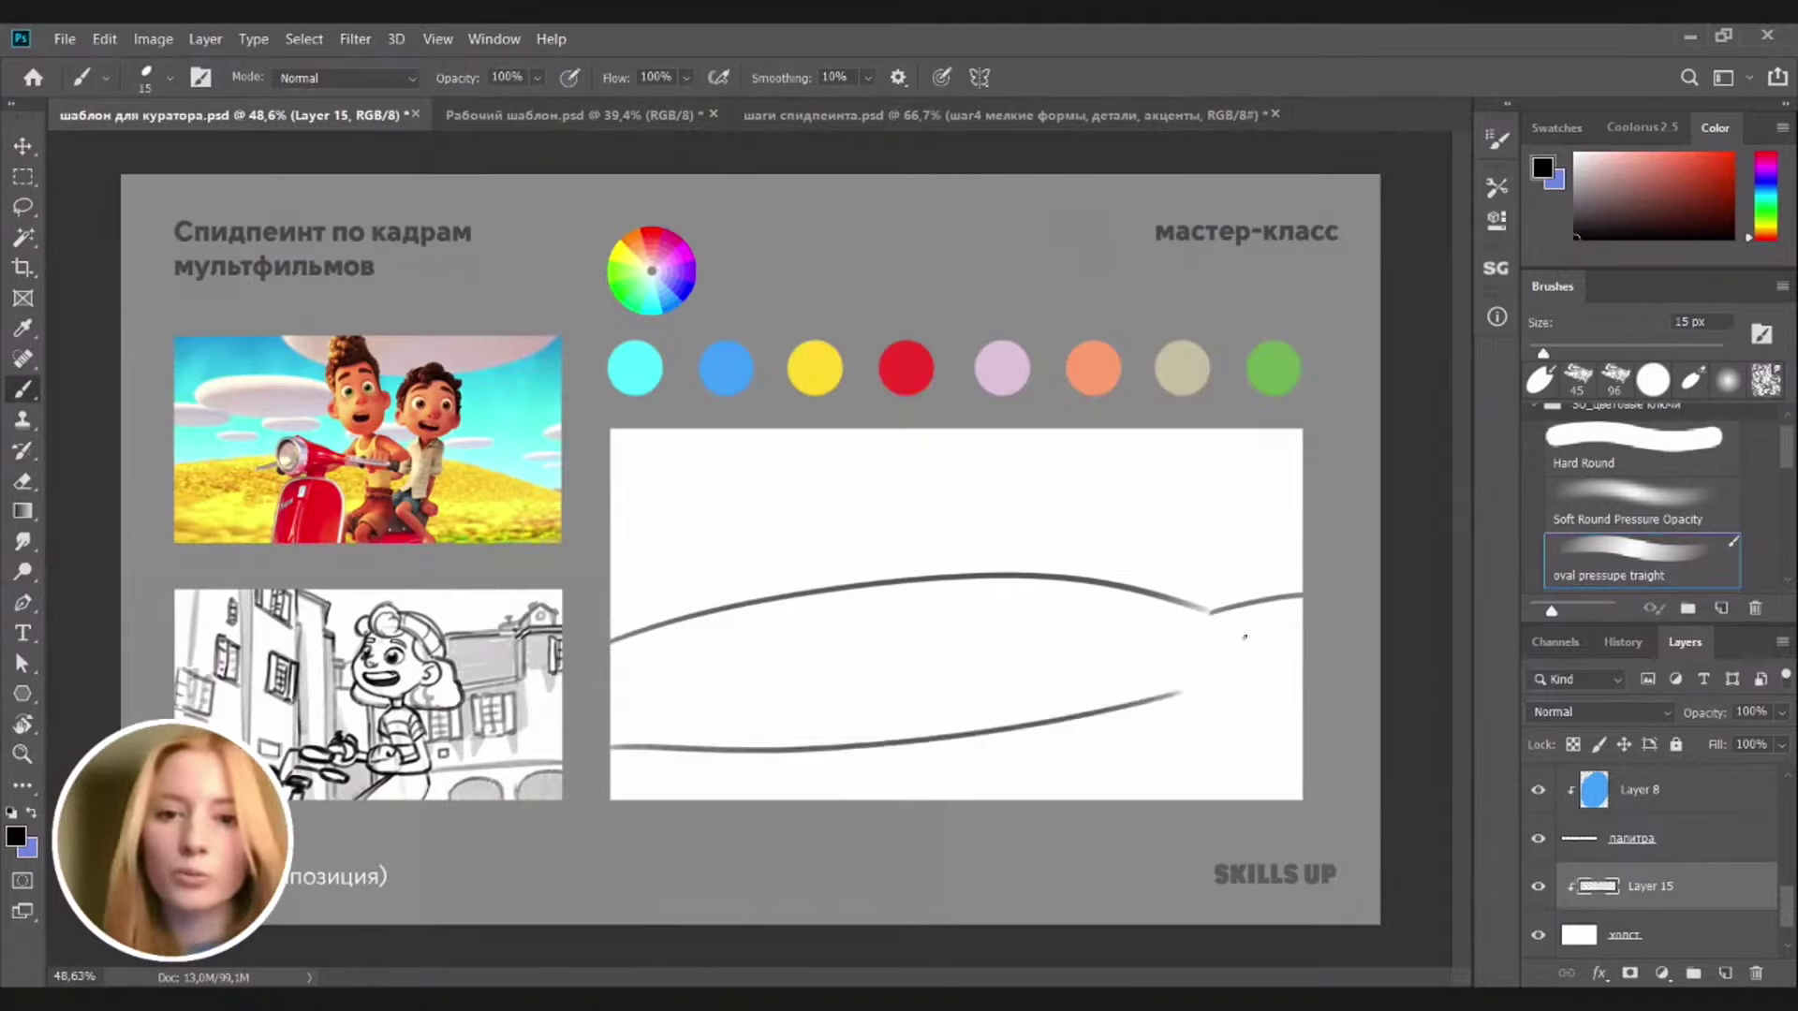
pyautogui.hotkey('ctrl', 'z')
pyautogui.moveTo(589, 744); pyautogui.dragTo(1320, 629)
pyautogui.moveTo(1213, 610)
pyautogui.mouseDown()
pyautogui.moveTo(1247, 640)
pyautogui.moveTo(1282, 628)
pyautogui.moveTo(1268, 648)
pyautogui.moveTo(1241, 621)
pyautogui.moveTo(1250, 651)
pyautogui.moveTo(1220, 670)
pyautogui.mouseUp()
pyautogui.hotkey('ctrl', 'z')
pyautogui.hotkey('ctrl', 'z')
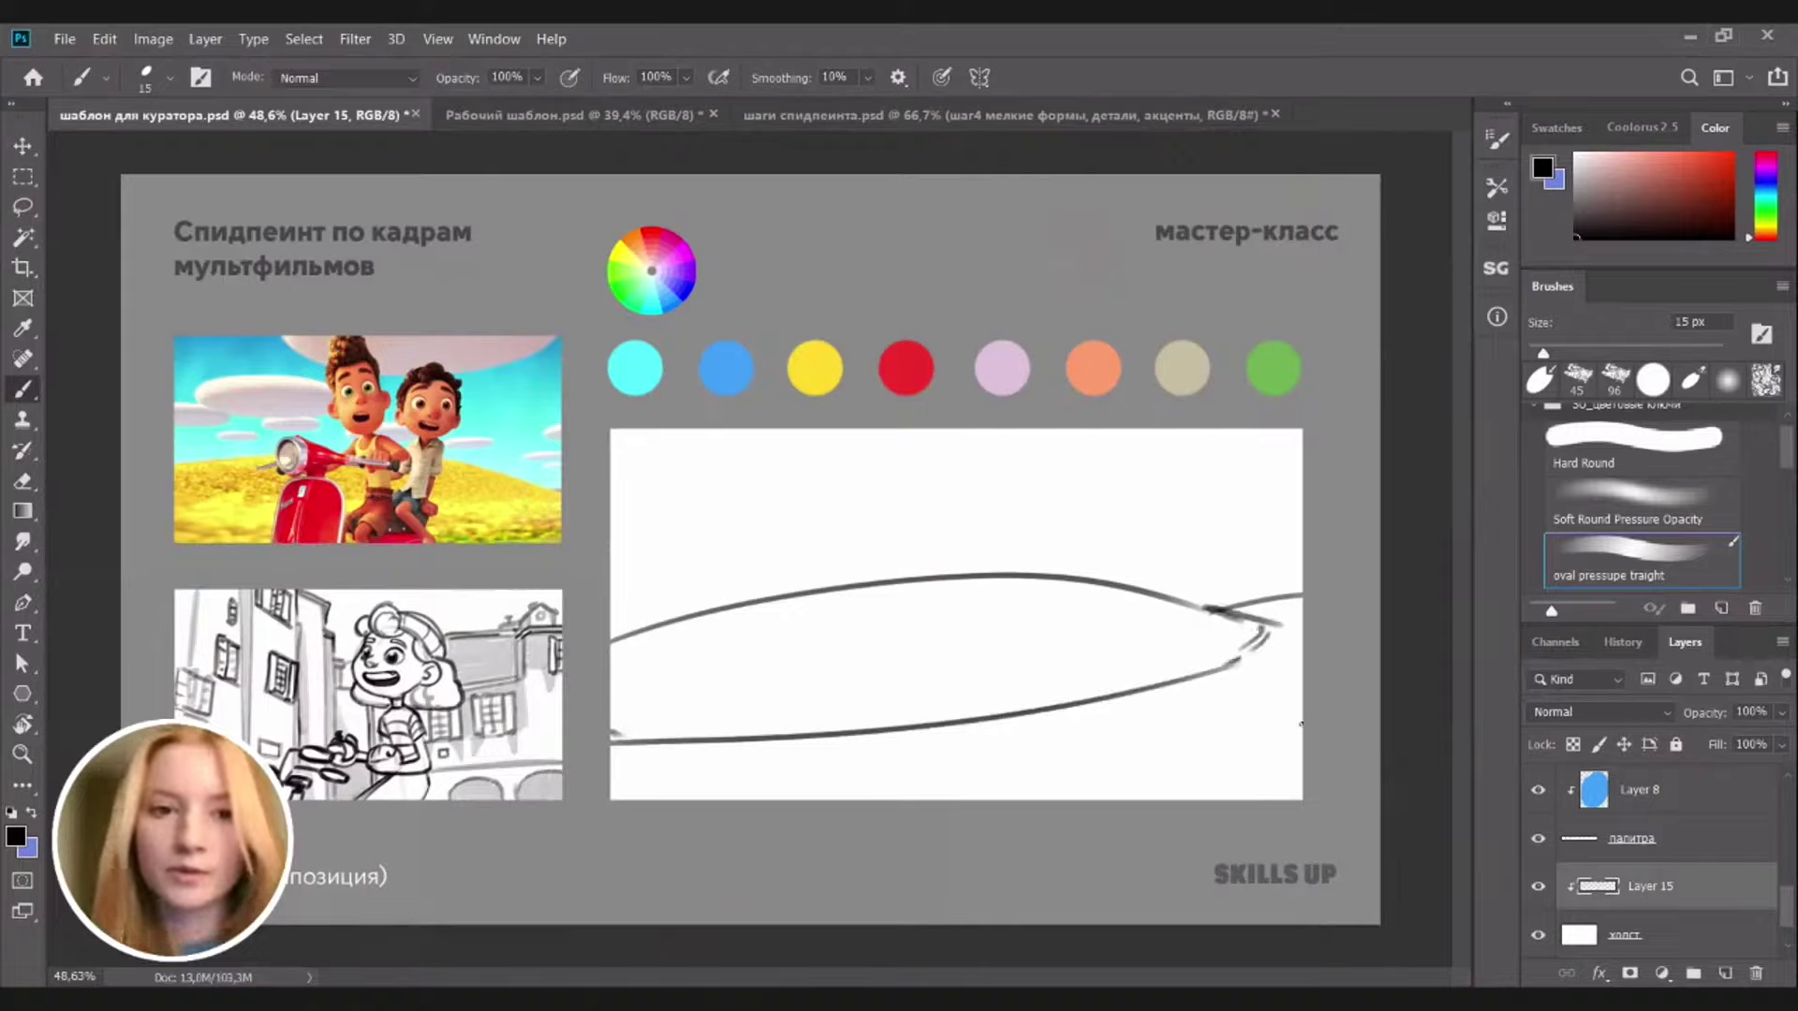
# Rotate the sketched hill contours slightly clockwise with Free Transform
pyautogui.press('v')
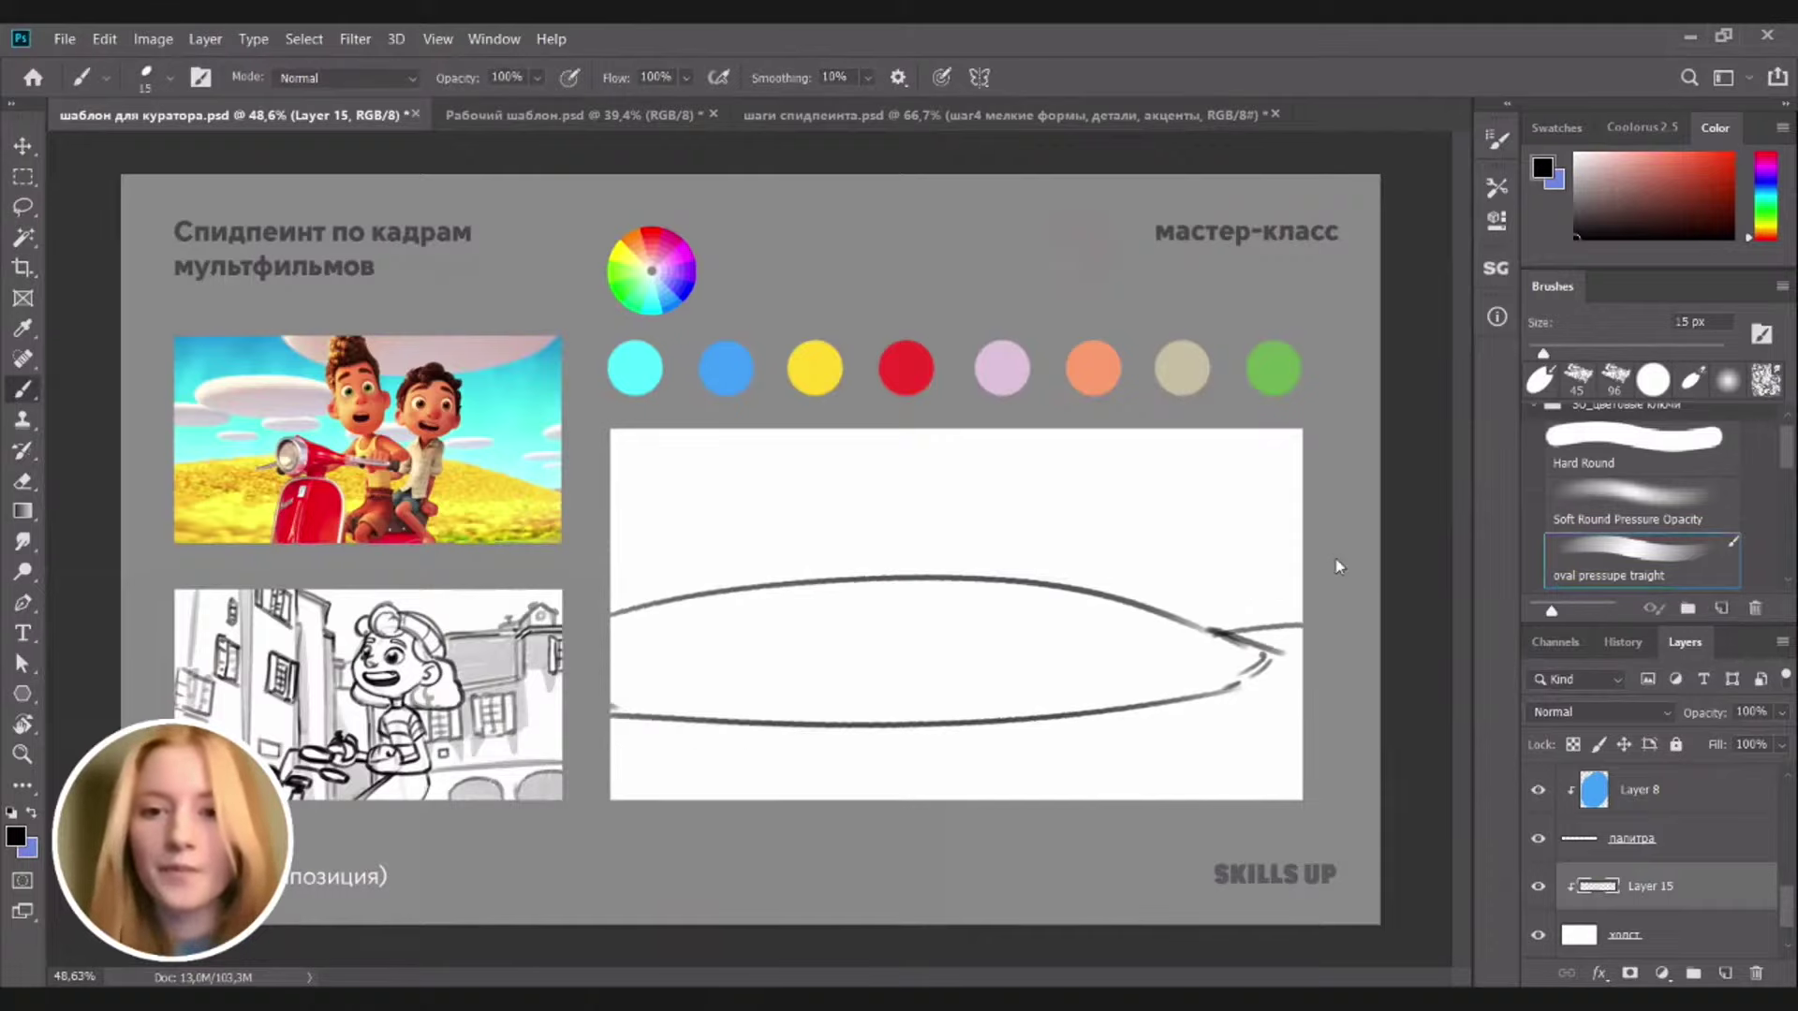
pyautogui.hotkey('ctrl', 't')
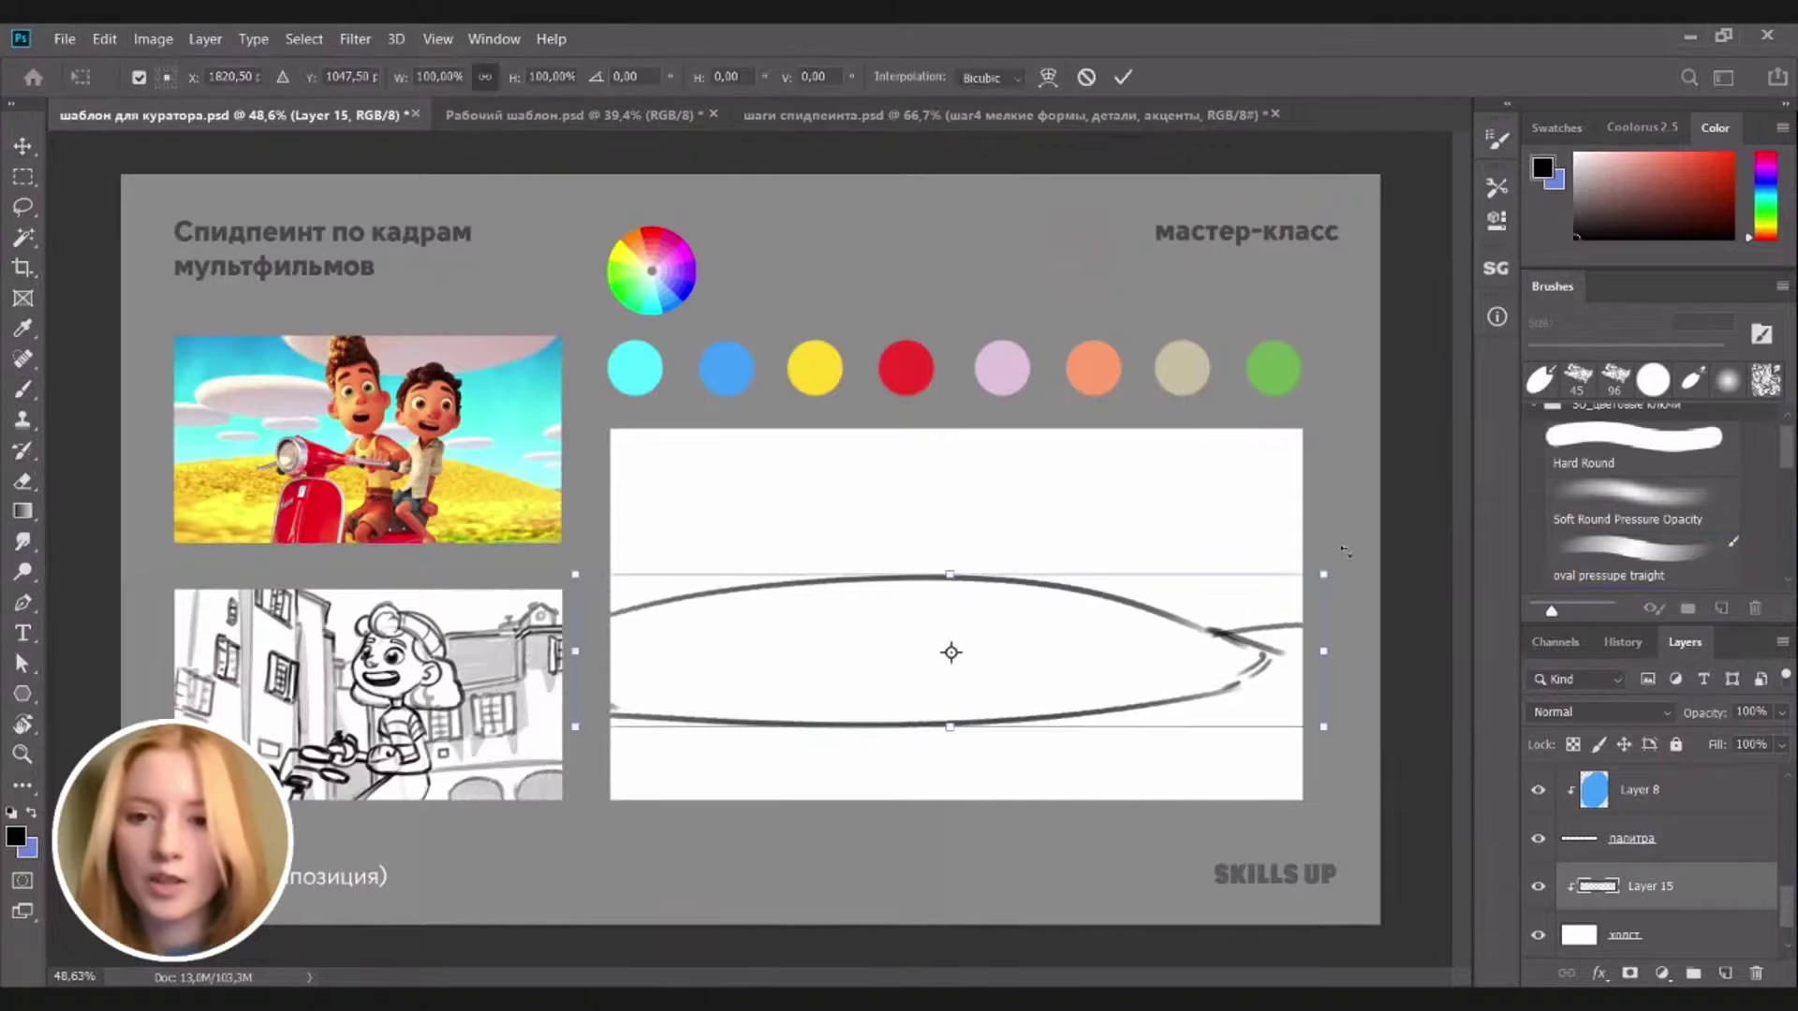
pyautogui.moveTo(1338, 566); pyautogui.dragTo(1336, 560)
pyautogui.press('Return')
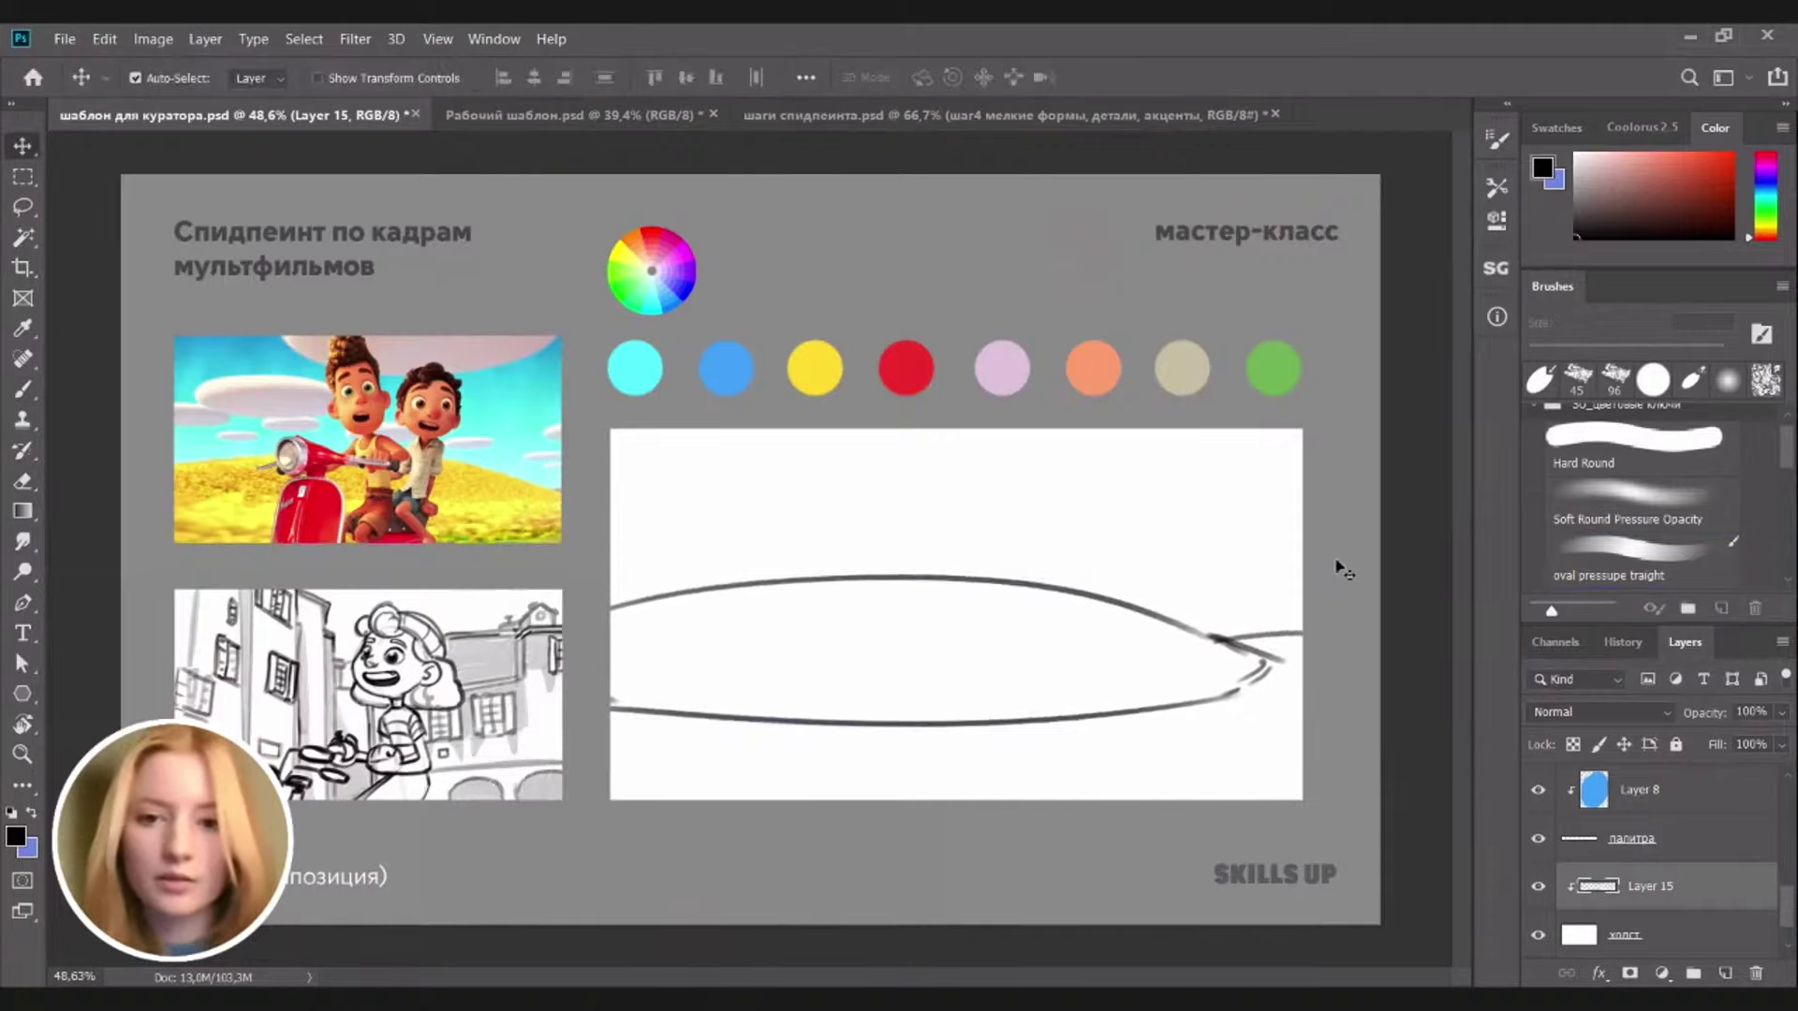
# Lighten the left half of the lower hill contour with the Eraser
pyautogui.press('b')
pyautogui.press('e')
pyautogui.moveTo(630, 714)
pyautogui.mouseDown()
pyautogui.moveTo(997, 747)
pyautogui.moveTo(789, 728)
pyautogui.moveTo(965, 737)
pyautogui.mouseUp()
pyautogui.press('b')
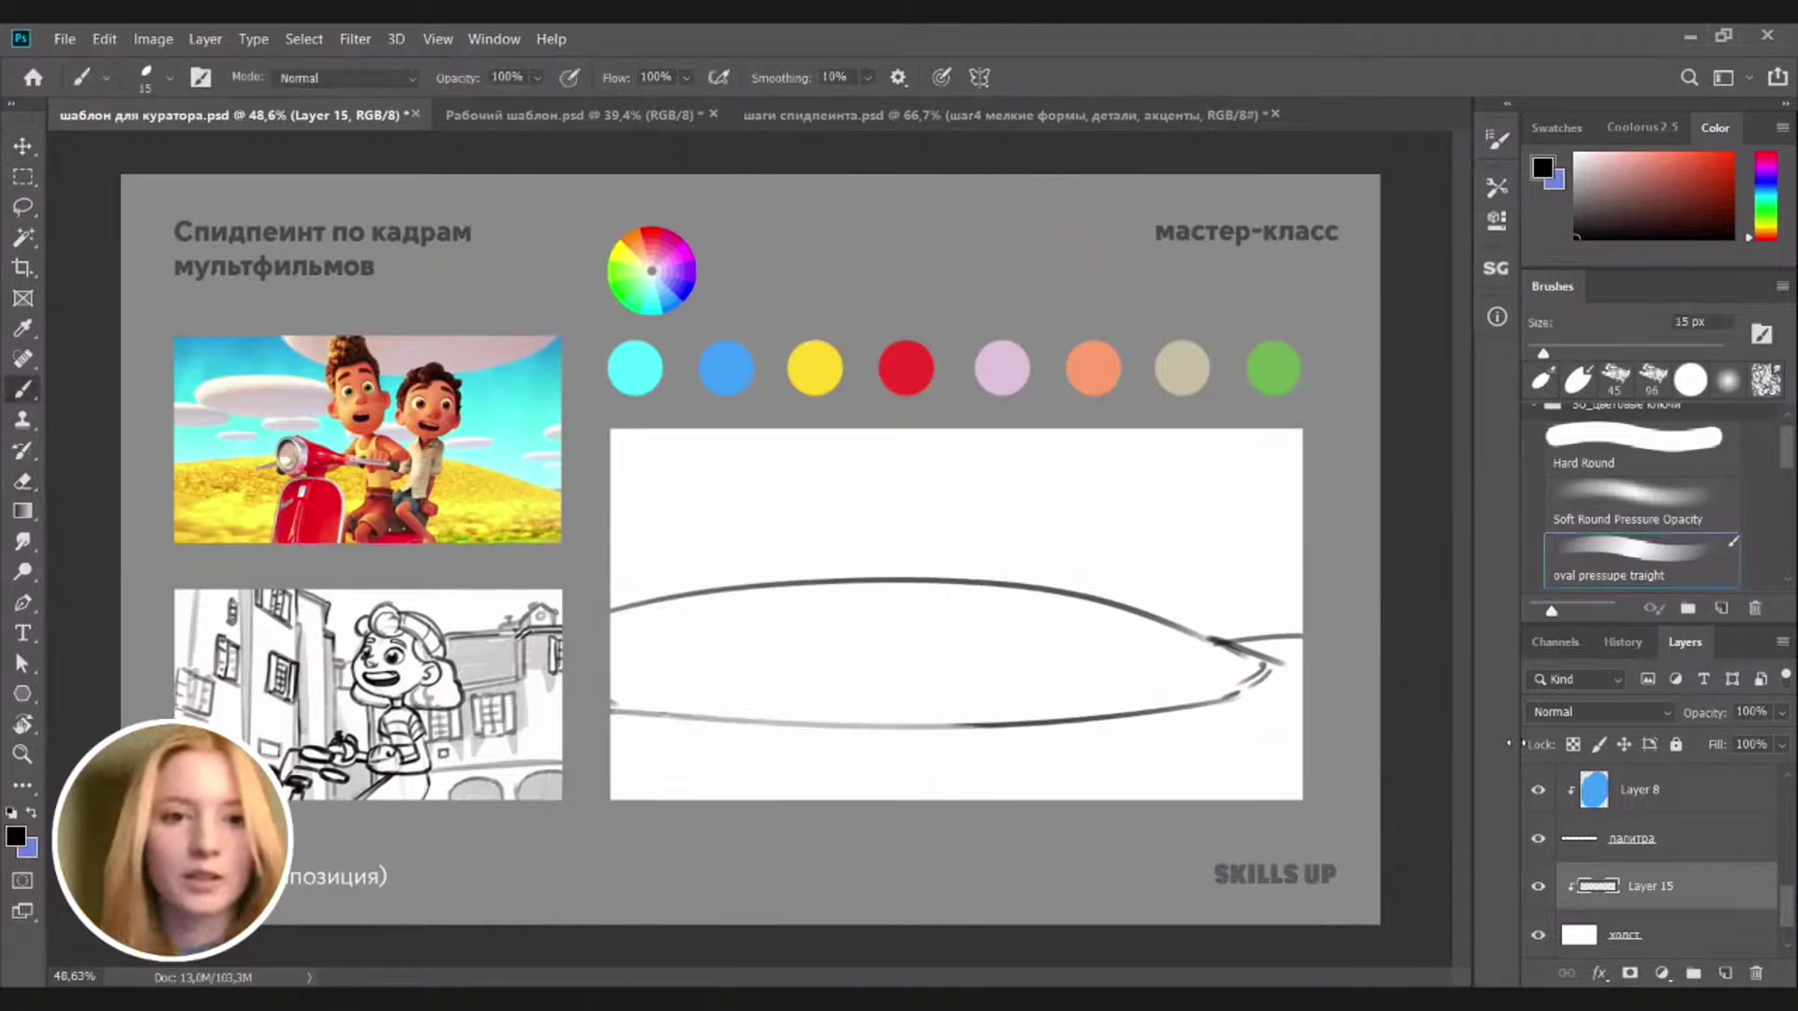
# Nudge the whole hill sketch on Layer 15 further down the canvas
pyautogui.click(1693, 928)
pyautogui.click(1667, 888)
pyautogui.press('v')
pyautogui.press('Down')
pyautogui.press('Down')
pyautogui.press('Down')
pyautogui.press('Down')
pyautogui.press('Down')
pyautogui.press('Down')
pyautogui.press('Down')
pyautogui.press('Down')
pyautogui.press('Down')
pyautogui.press('Down')
pyautogui.press('Down')
pyautogui.press('Down')
pyautogui.press('Down')
pyautogui.press('Down')
pyautogui.press('Down')
pyautogui.press('Down')
pyautogui.press('Down')
pyautogui.press('Down')
pyautogui.press('Down')
pyautogui.press('Down')
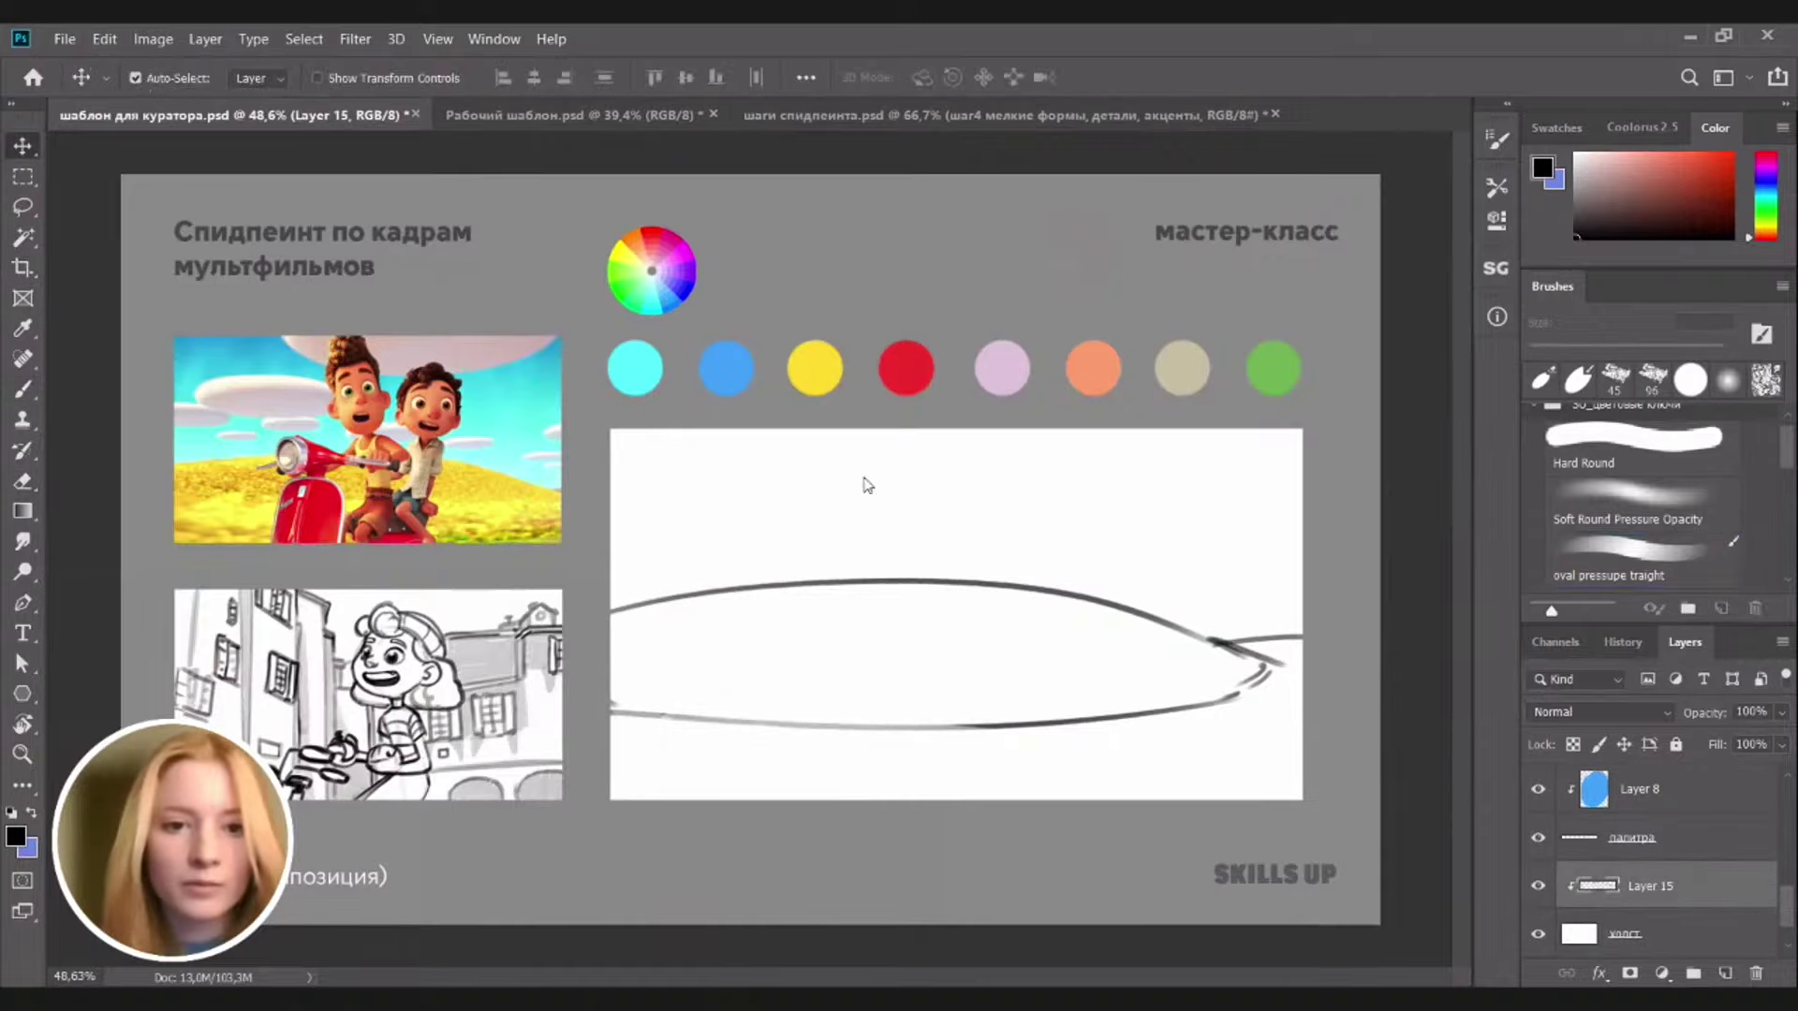
pyautogui.hotkey('shift', 'Down')
pyautogui.hotkey('shift', 'Down')
pyautogui.hotkey('shift', 'Down')
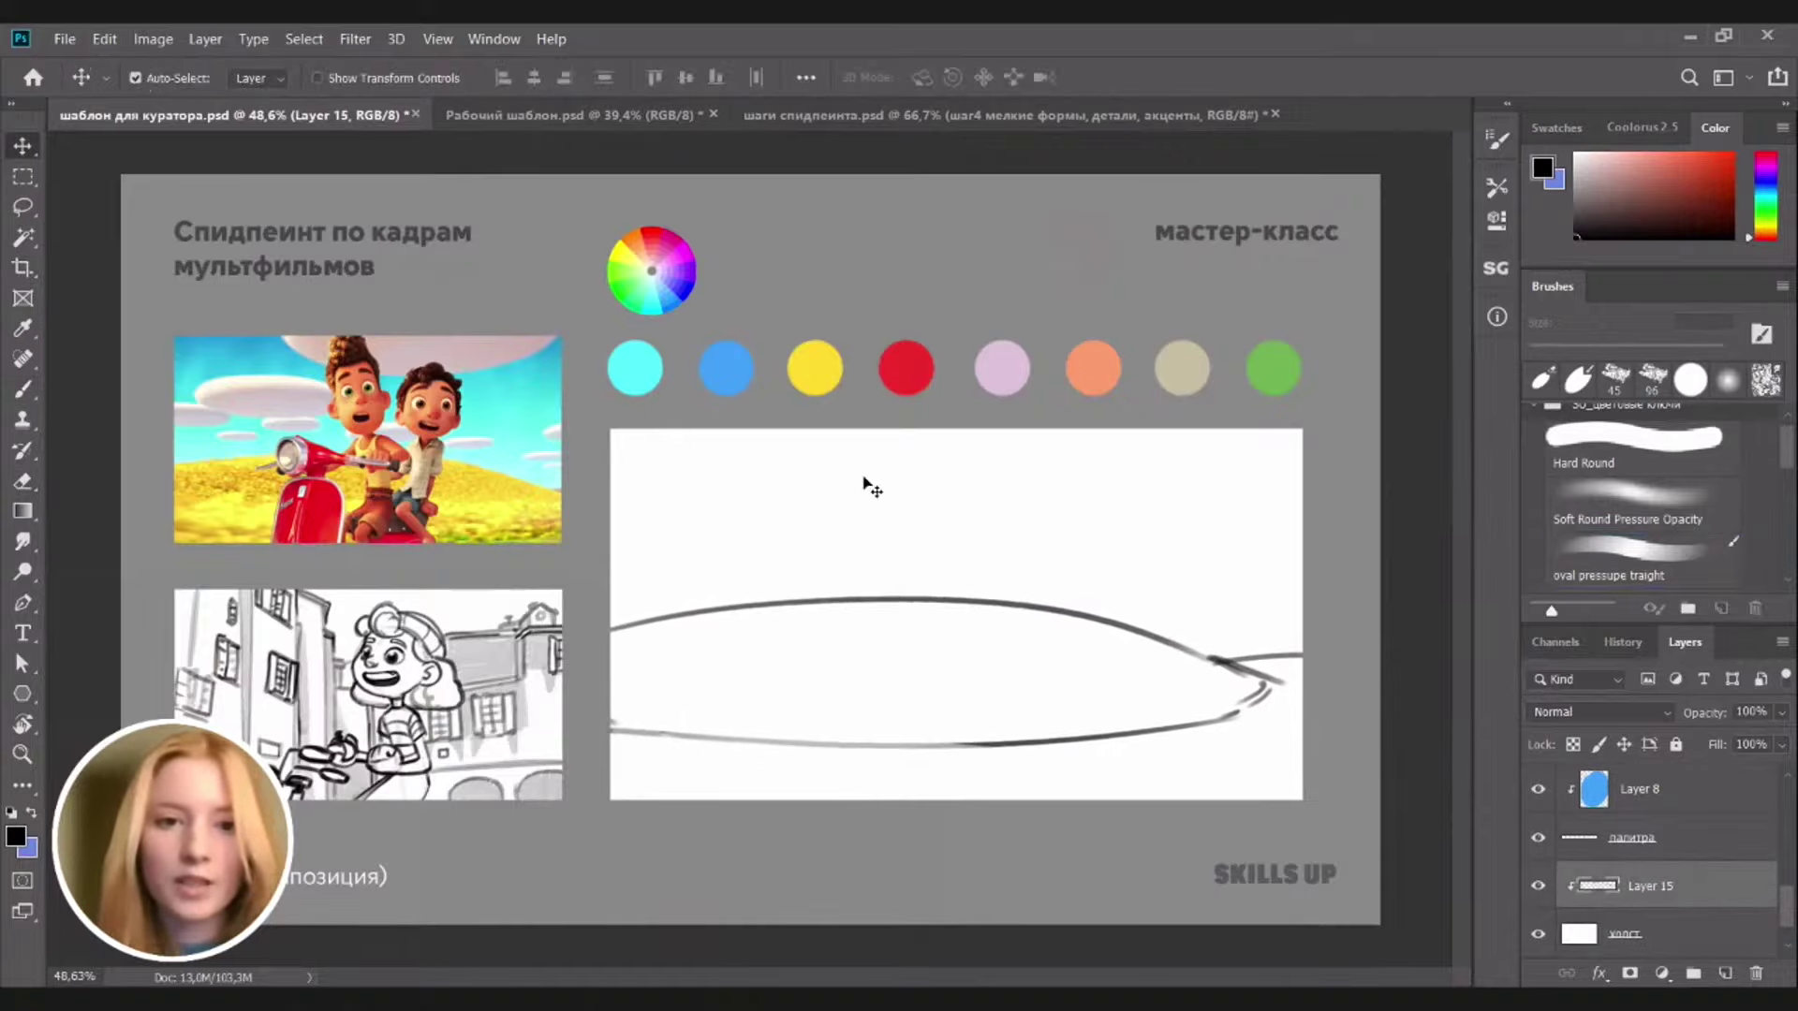
pyautogui.hotkey('shift', 'Down')
pyautogui.hotkey('shift', 'Down')
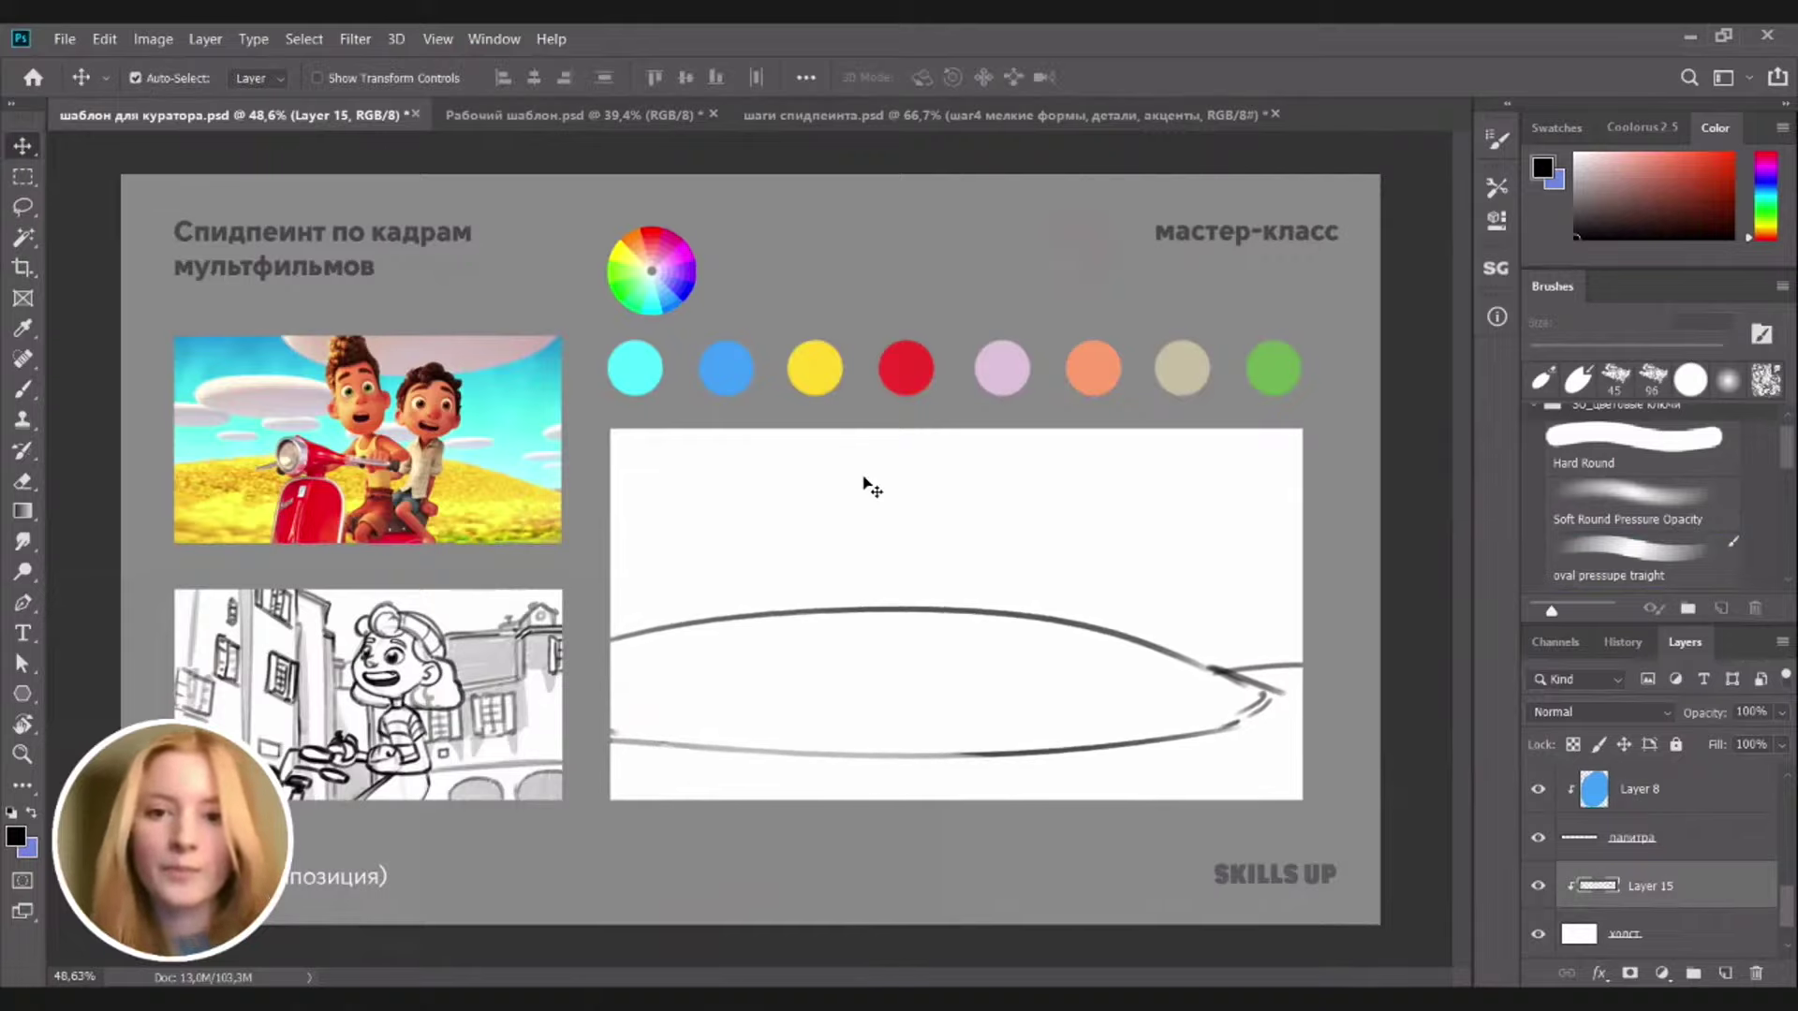
# Sketch the curved underside of a large cloud hanging from the canvas's upper edge, from its middle to the right corner
pyautogui.press('b')
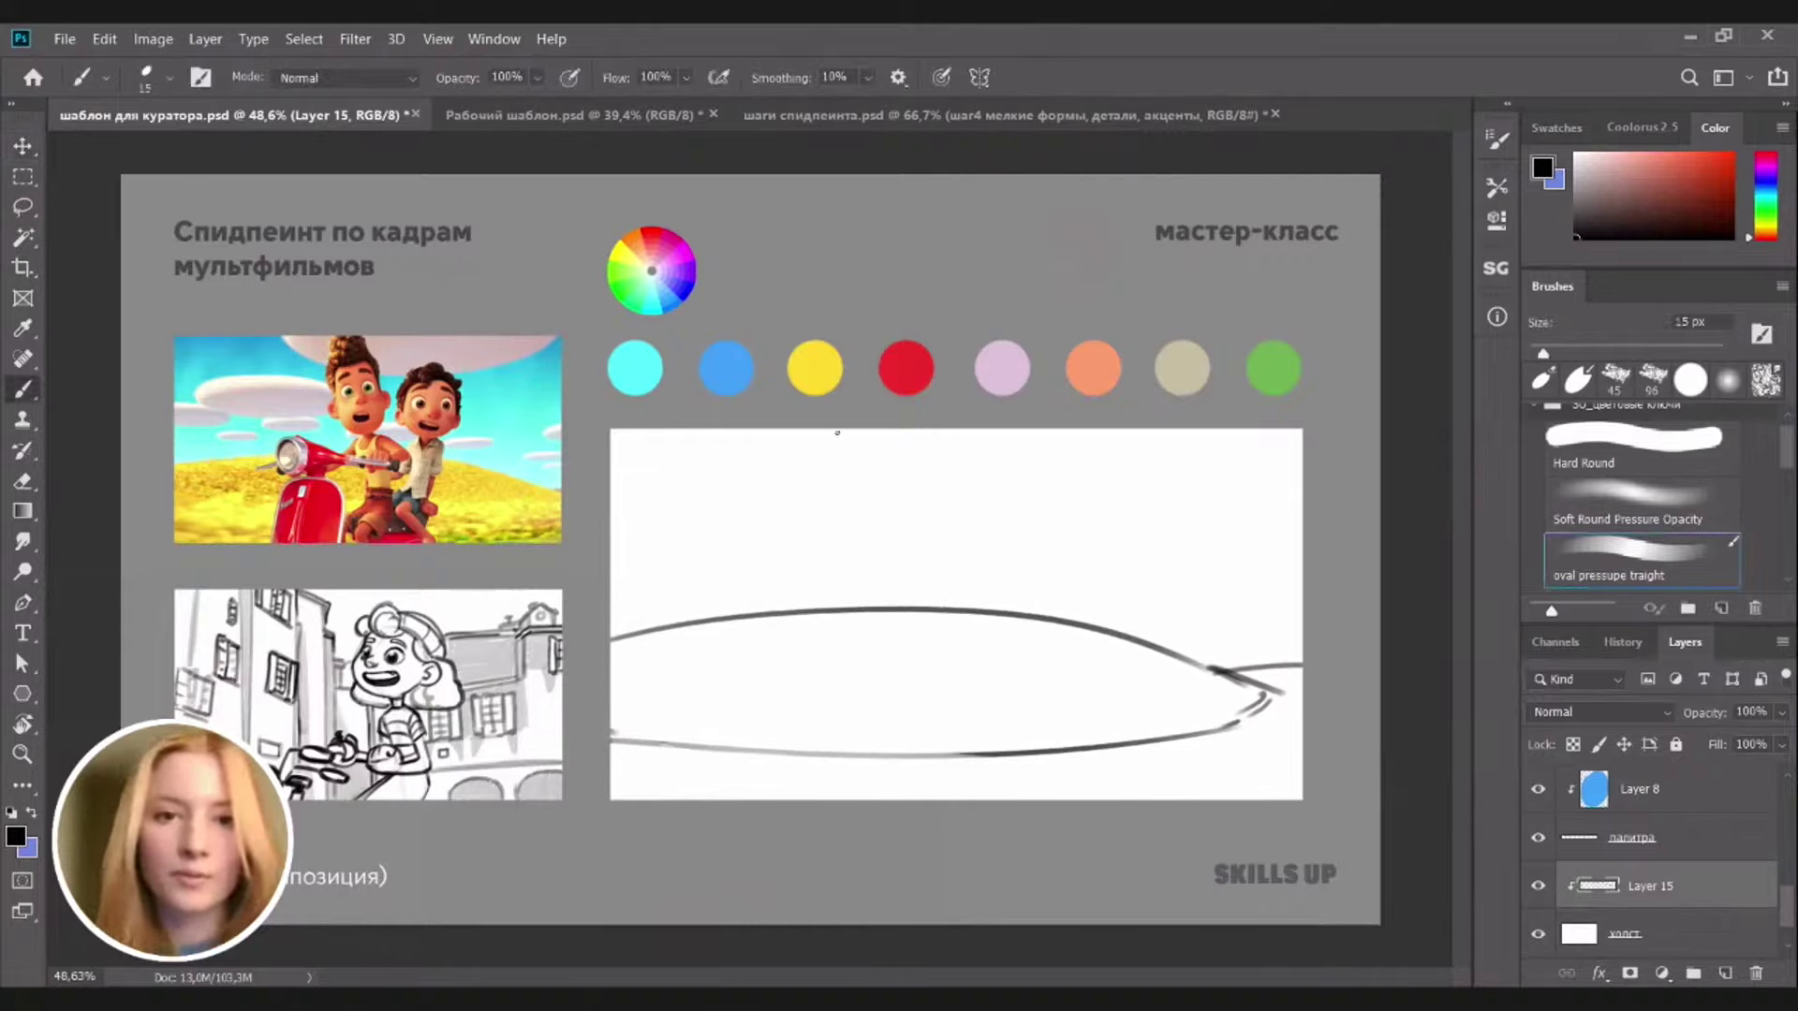
pyautogui.moveTo(837, 433)
pyautogui.mouseDown()
pyautogui.moveTo(826, 472)
pyautogui.moveTo(799, 446)
pyautogui.mouseUp()
pyautogui.hotkey('ctrl', 'z')
pyautogui.hotkey('ctrl', 'z')
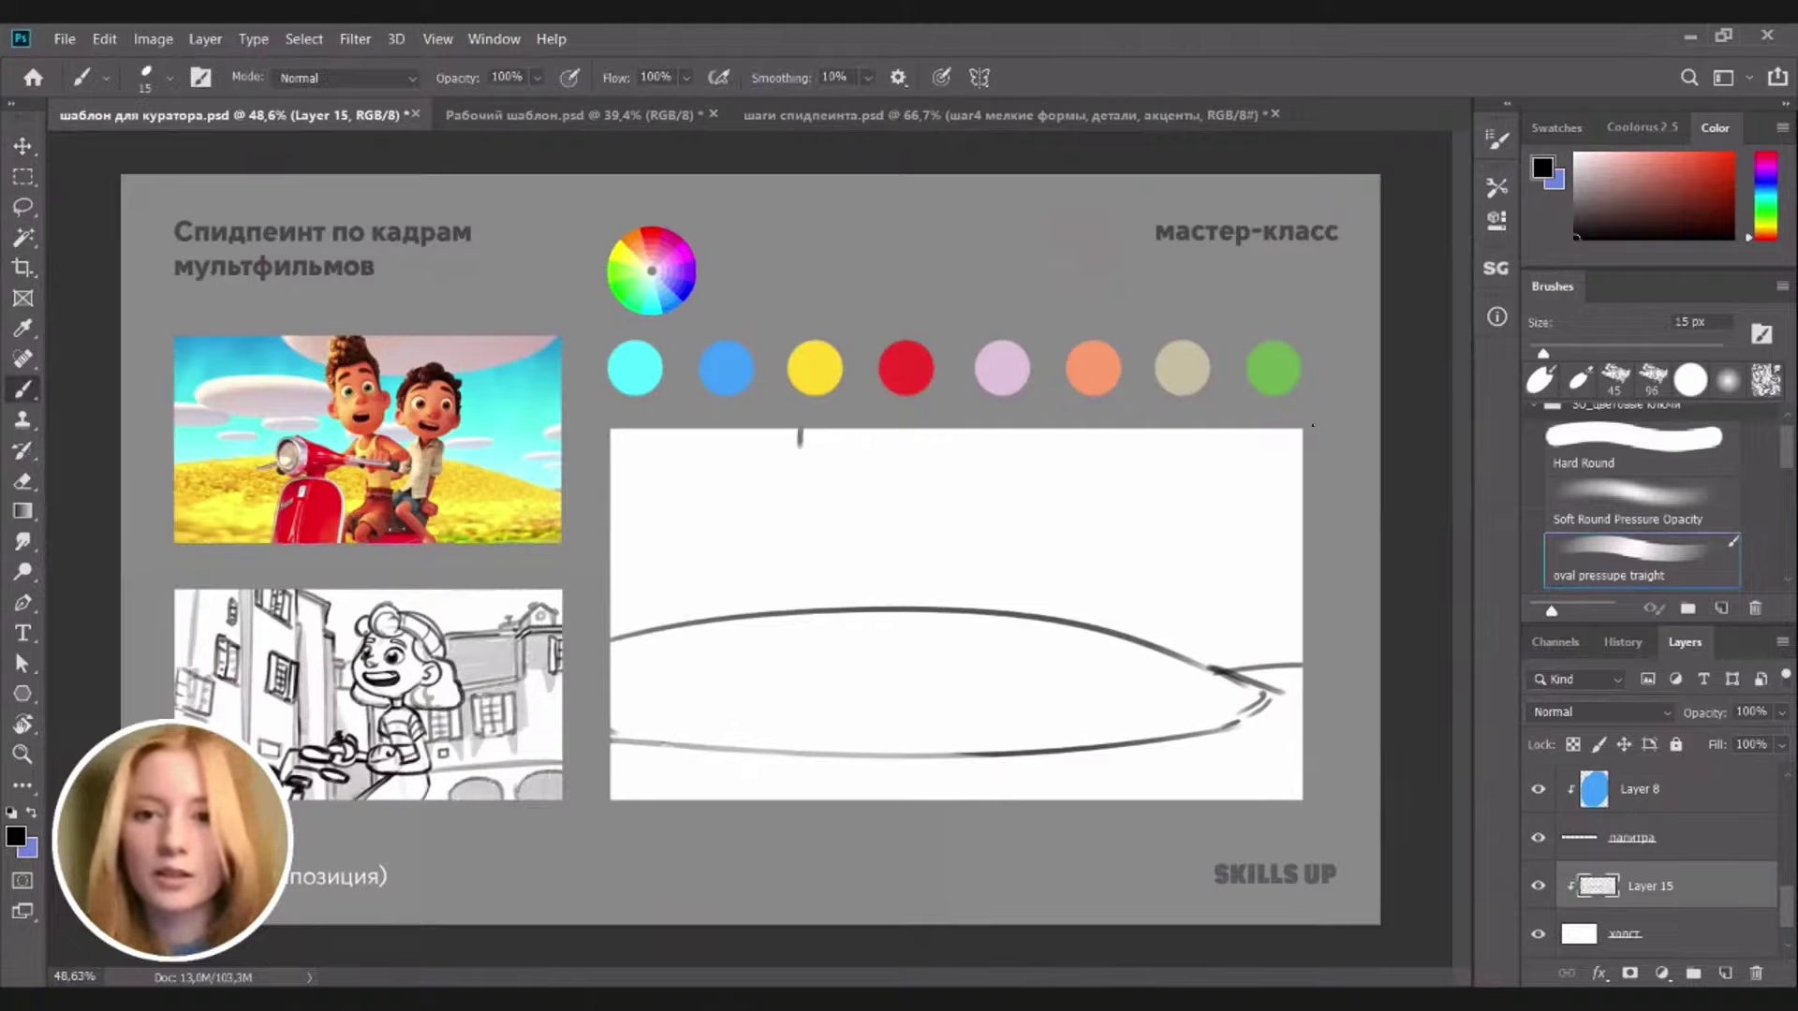
pyautogui.moveTo(1301, 434); pyautogui.dragTo(1292, 457)
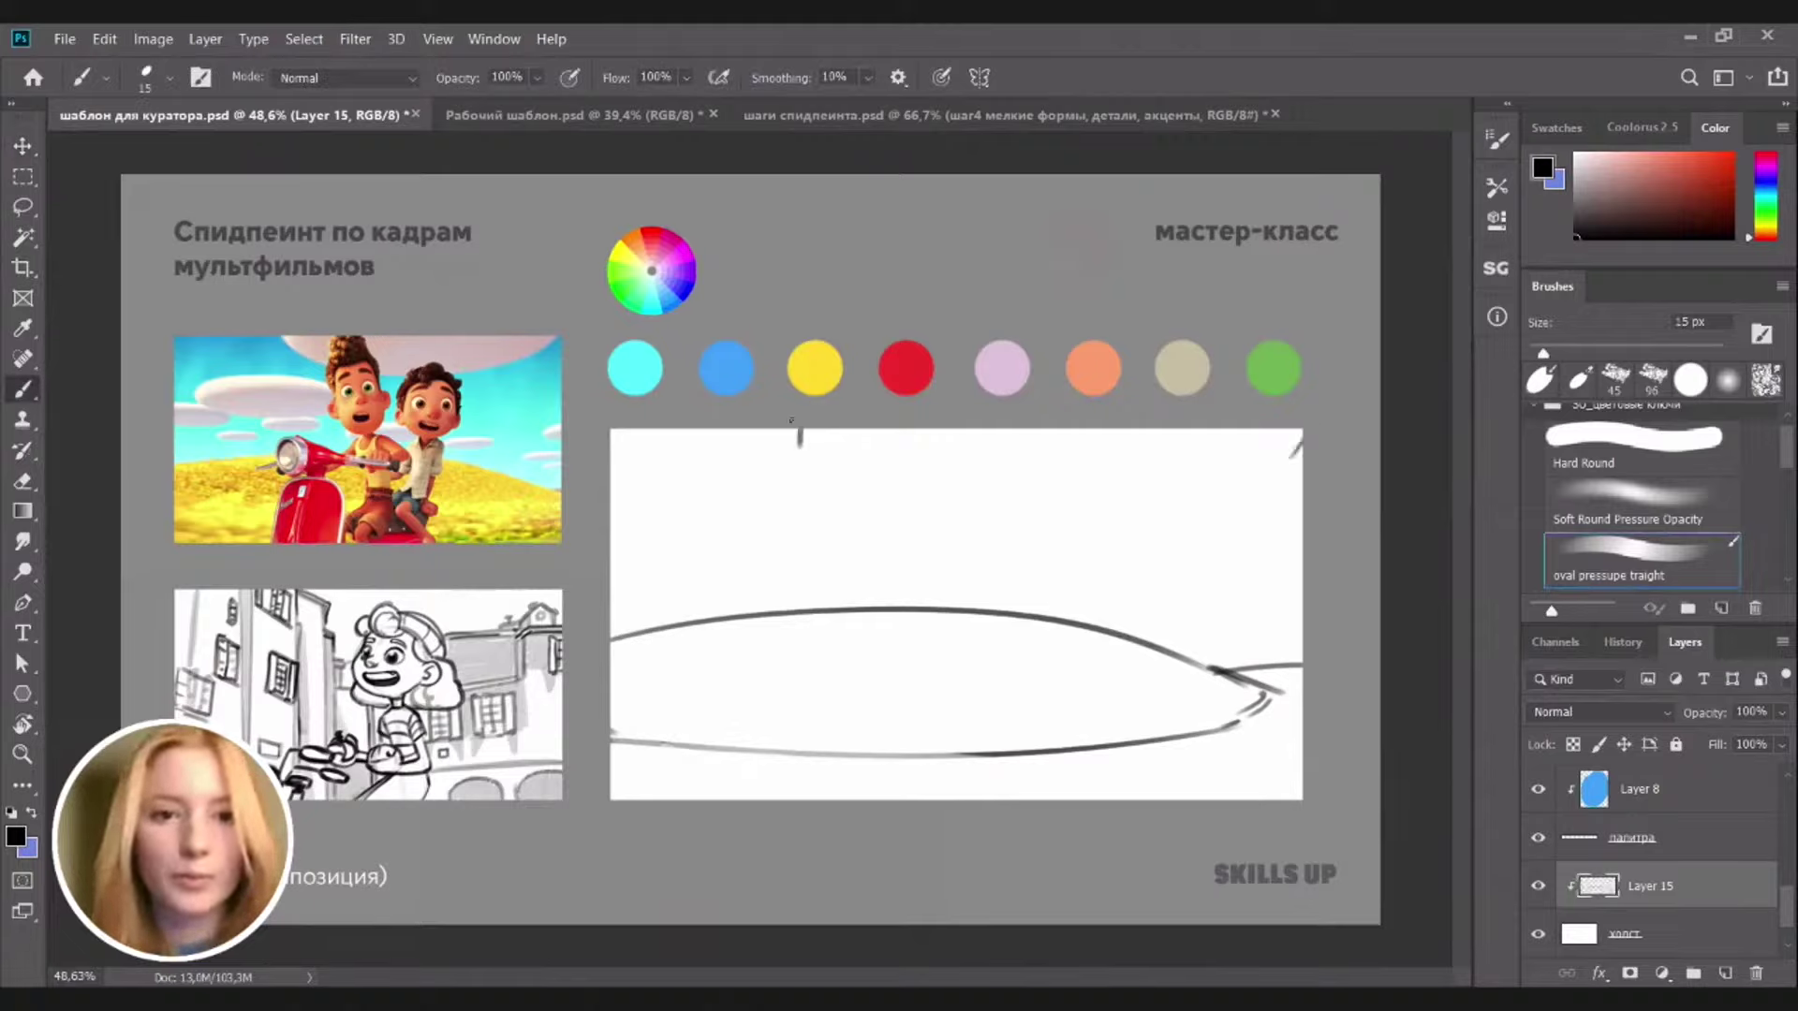
pyautogui.hotkey('ctrl', 'z')
pyautogui.moveTo(814, 430); pyautogui.dragTo(1067, 538)
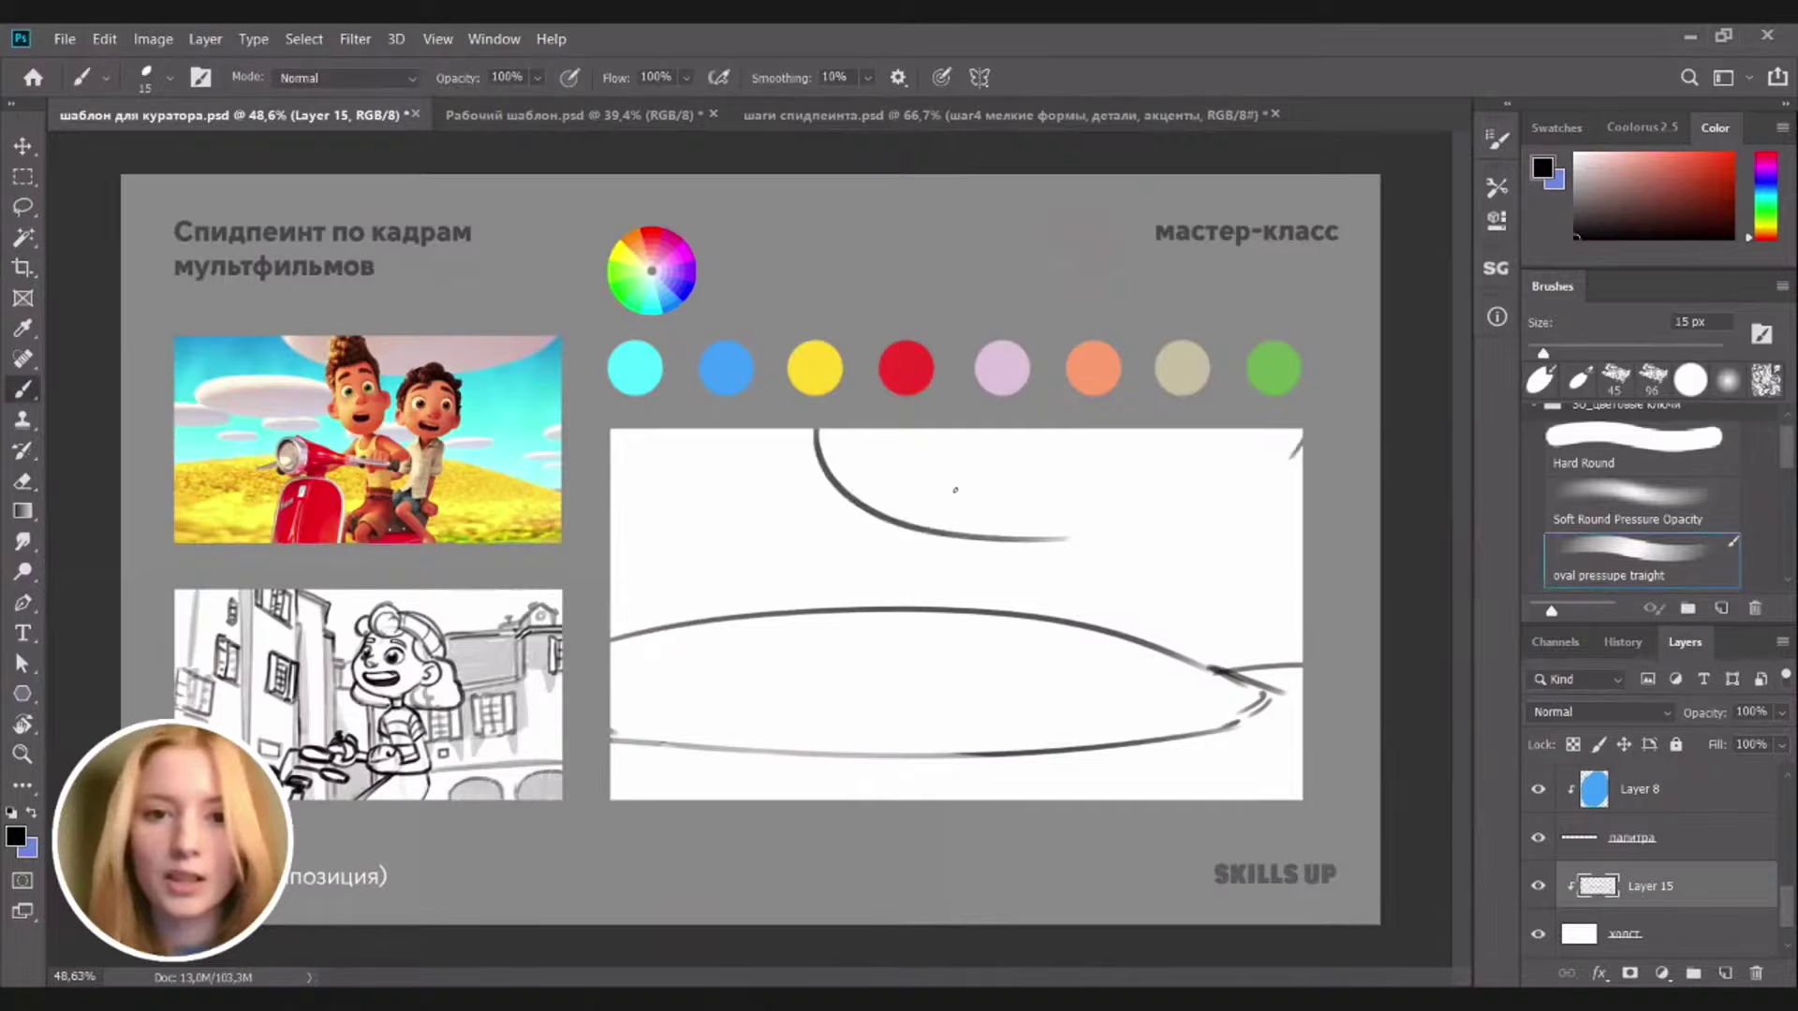
pyautogui.hotkey('ctrl', 'z')
pyautogui.moveTo(816, 431)
pyautogui.mouseDown()
pyautogui.moveTo(1217, 476)
pyautogui.moveTo(1299, 440)
pyautogui.mouseUp()
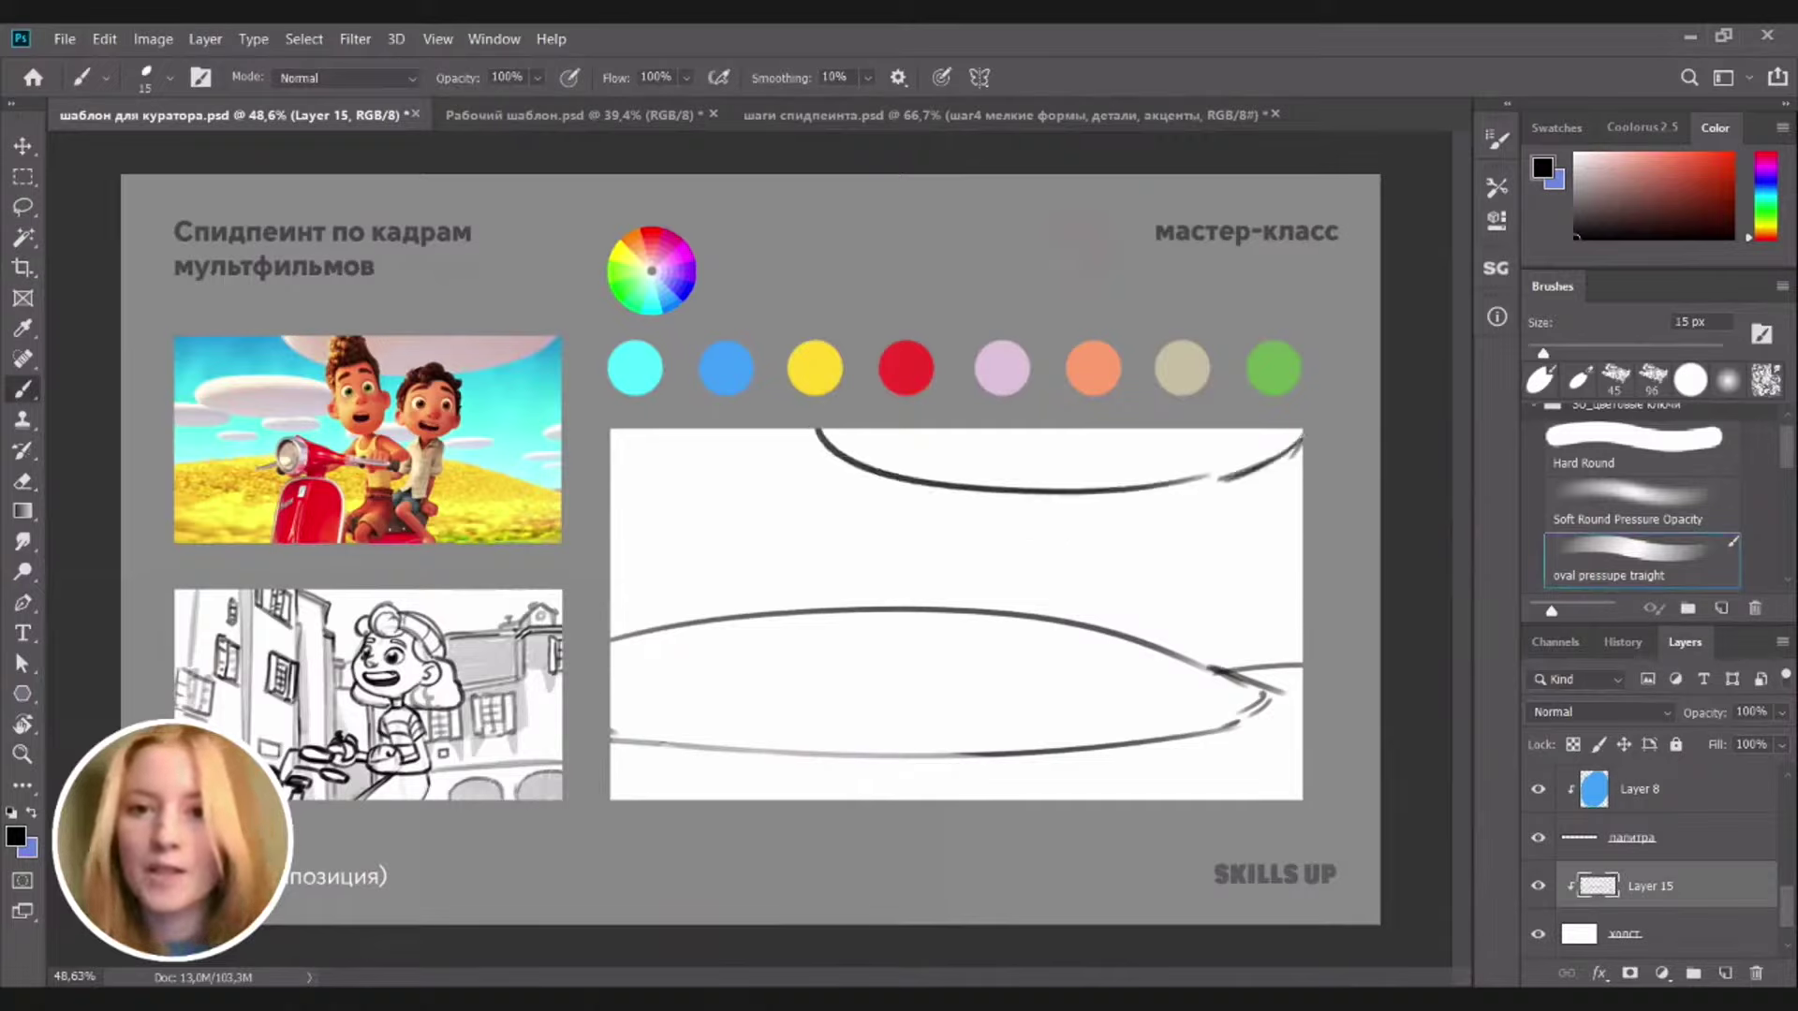
# Enlarge the Eraser to 45 px and clean up the stray strokes at the right end of the large cloud's outline
pyautogui.press('e')
pyautogui.press(']')
pyautogui.press(']')
pyautogui.press(']')
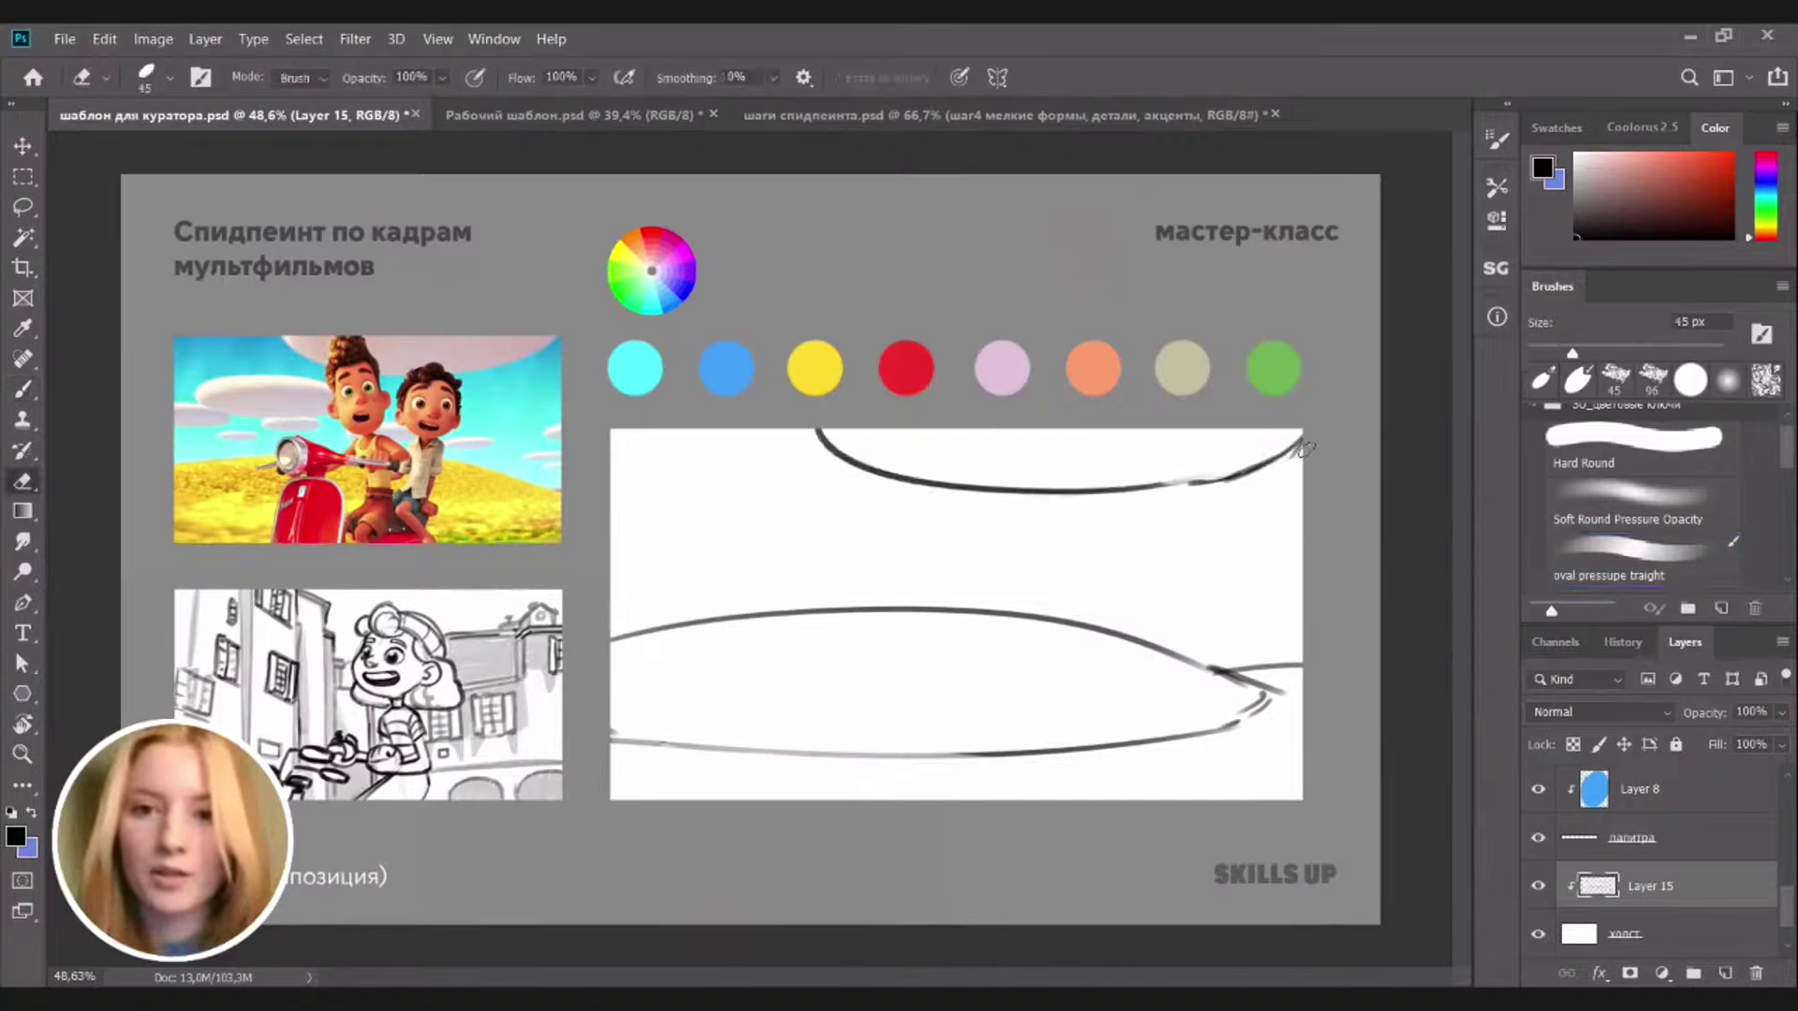
pyautogui.press('b')
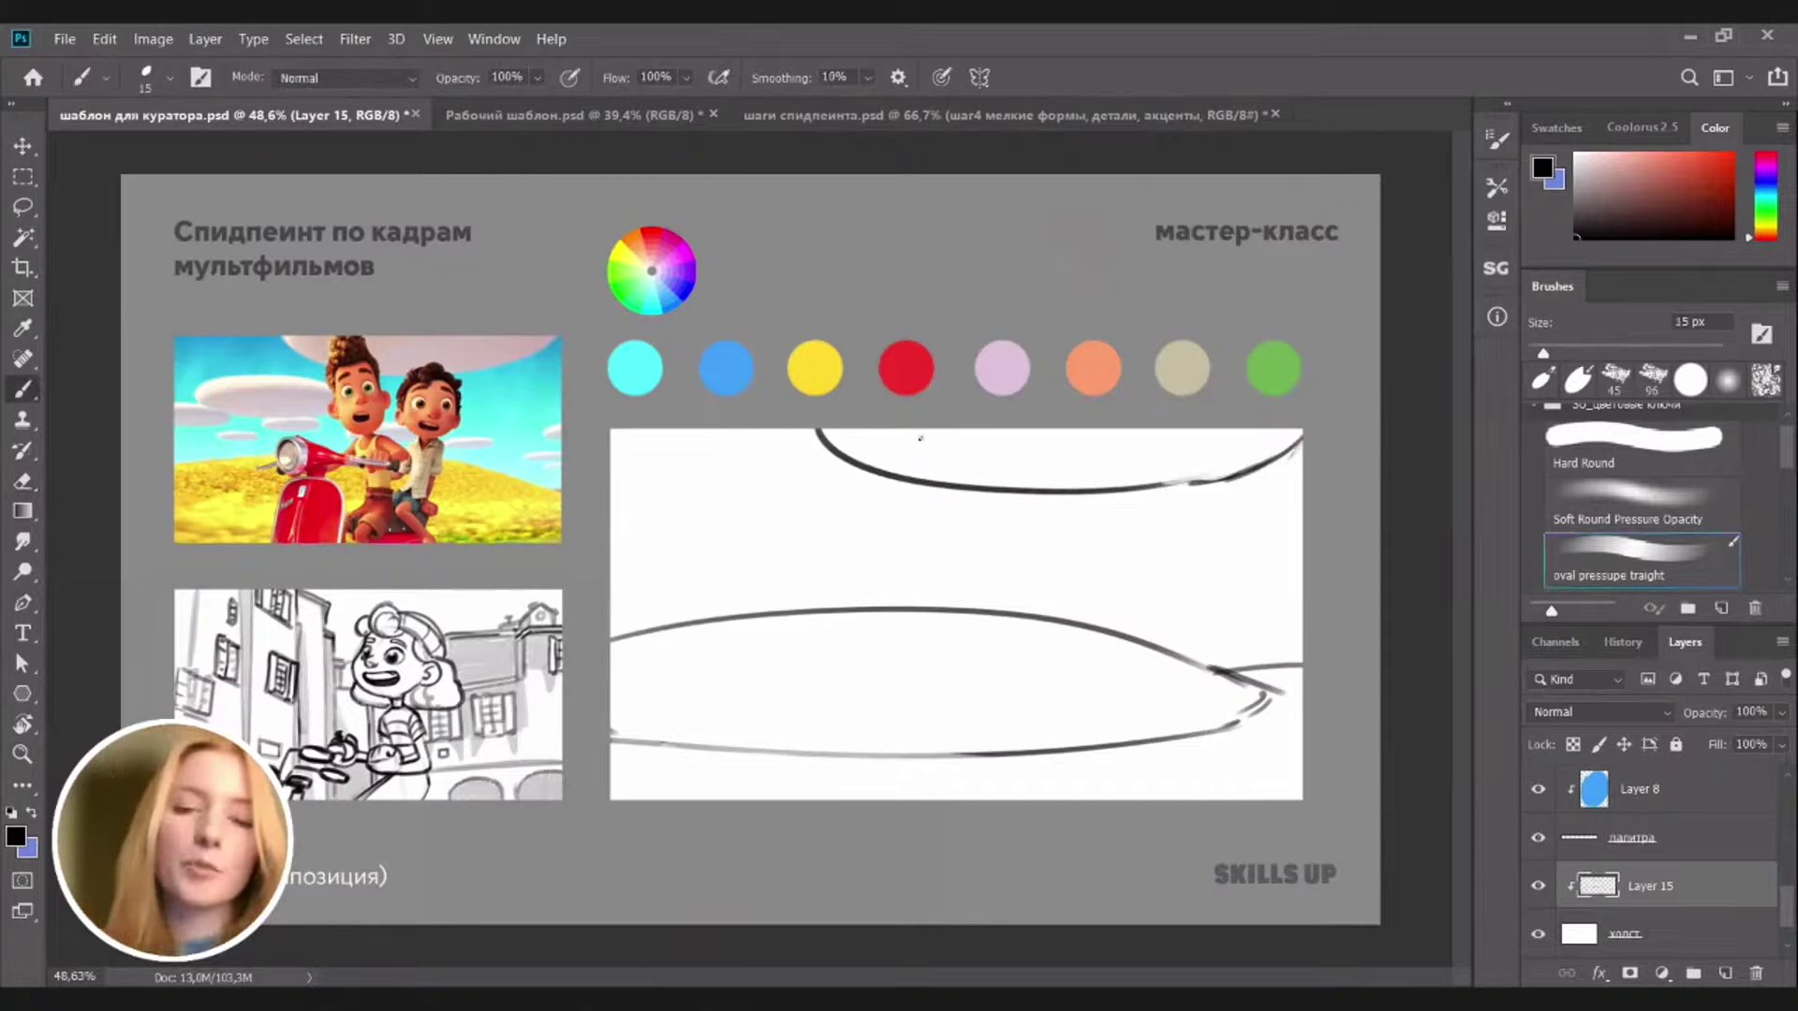
# Try out vertical and horizontal rule-of-thirds lines across the canvas, and undo them
pyautogui.moveTo(827, 431); pyautogui.dragTo(811, 756)
pyautogui.hotkey('ctrl', 'z')
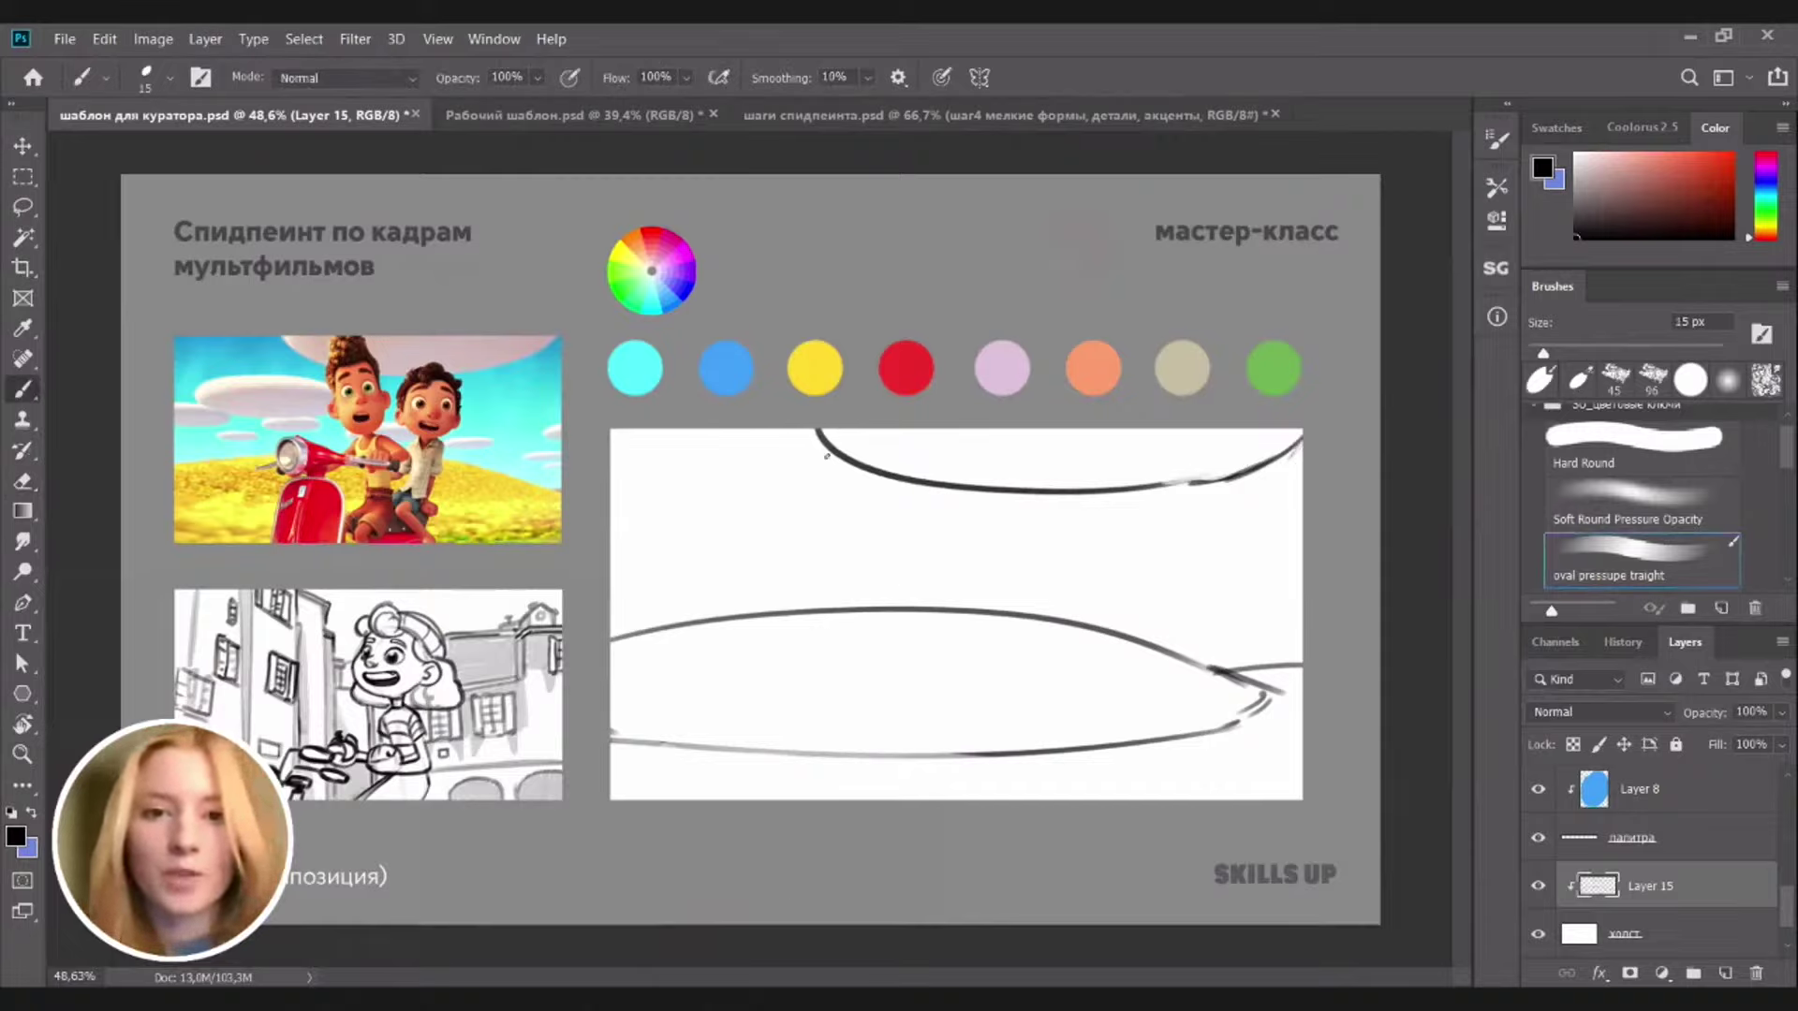
pyautogui.moveTo(829, 430); pyautogui.dragTo(830, 800)
pyautogui.moveTo(1077, 427); pyautogui.dragTo(1078, 781)
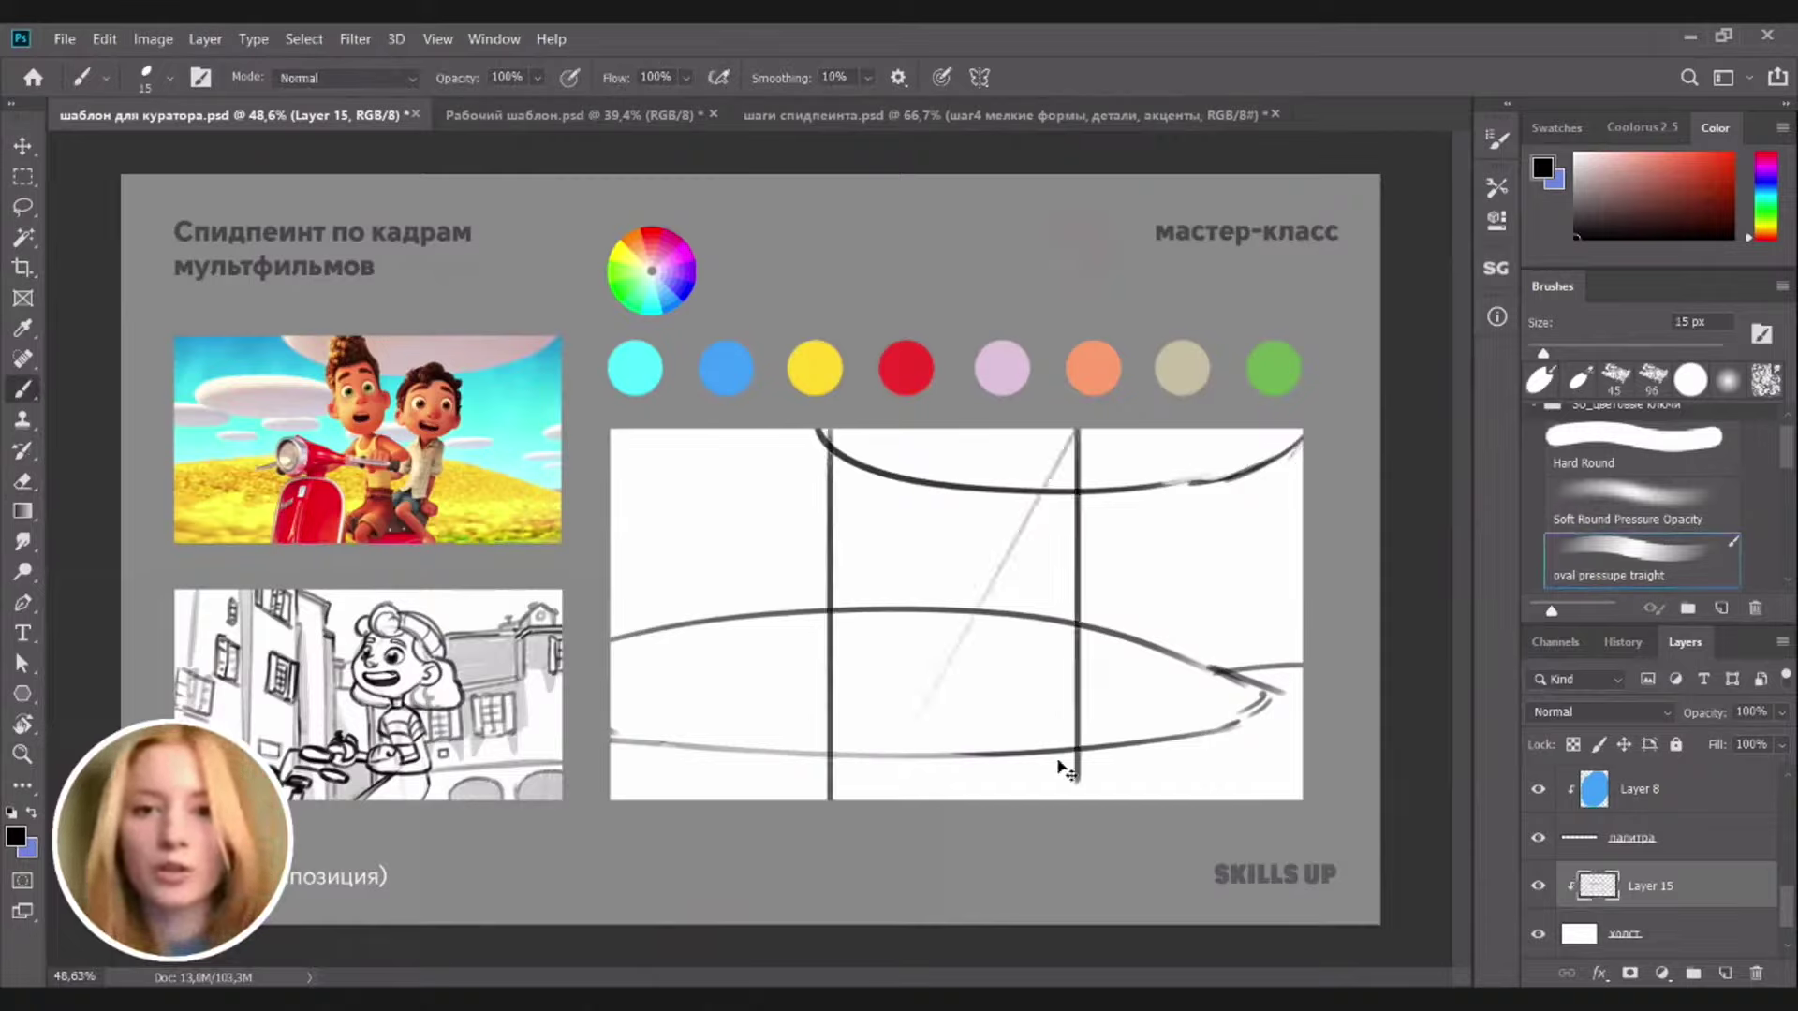
pyautogui.moveTo(604, 542); pyautogui.dragTo(1179, 542)
pyautogui.moveTo(609, 548); pyautogui.dragTo(912, 697)
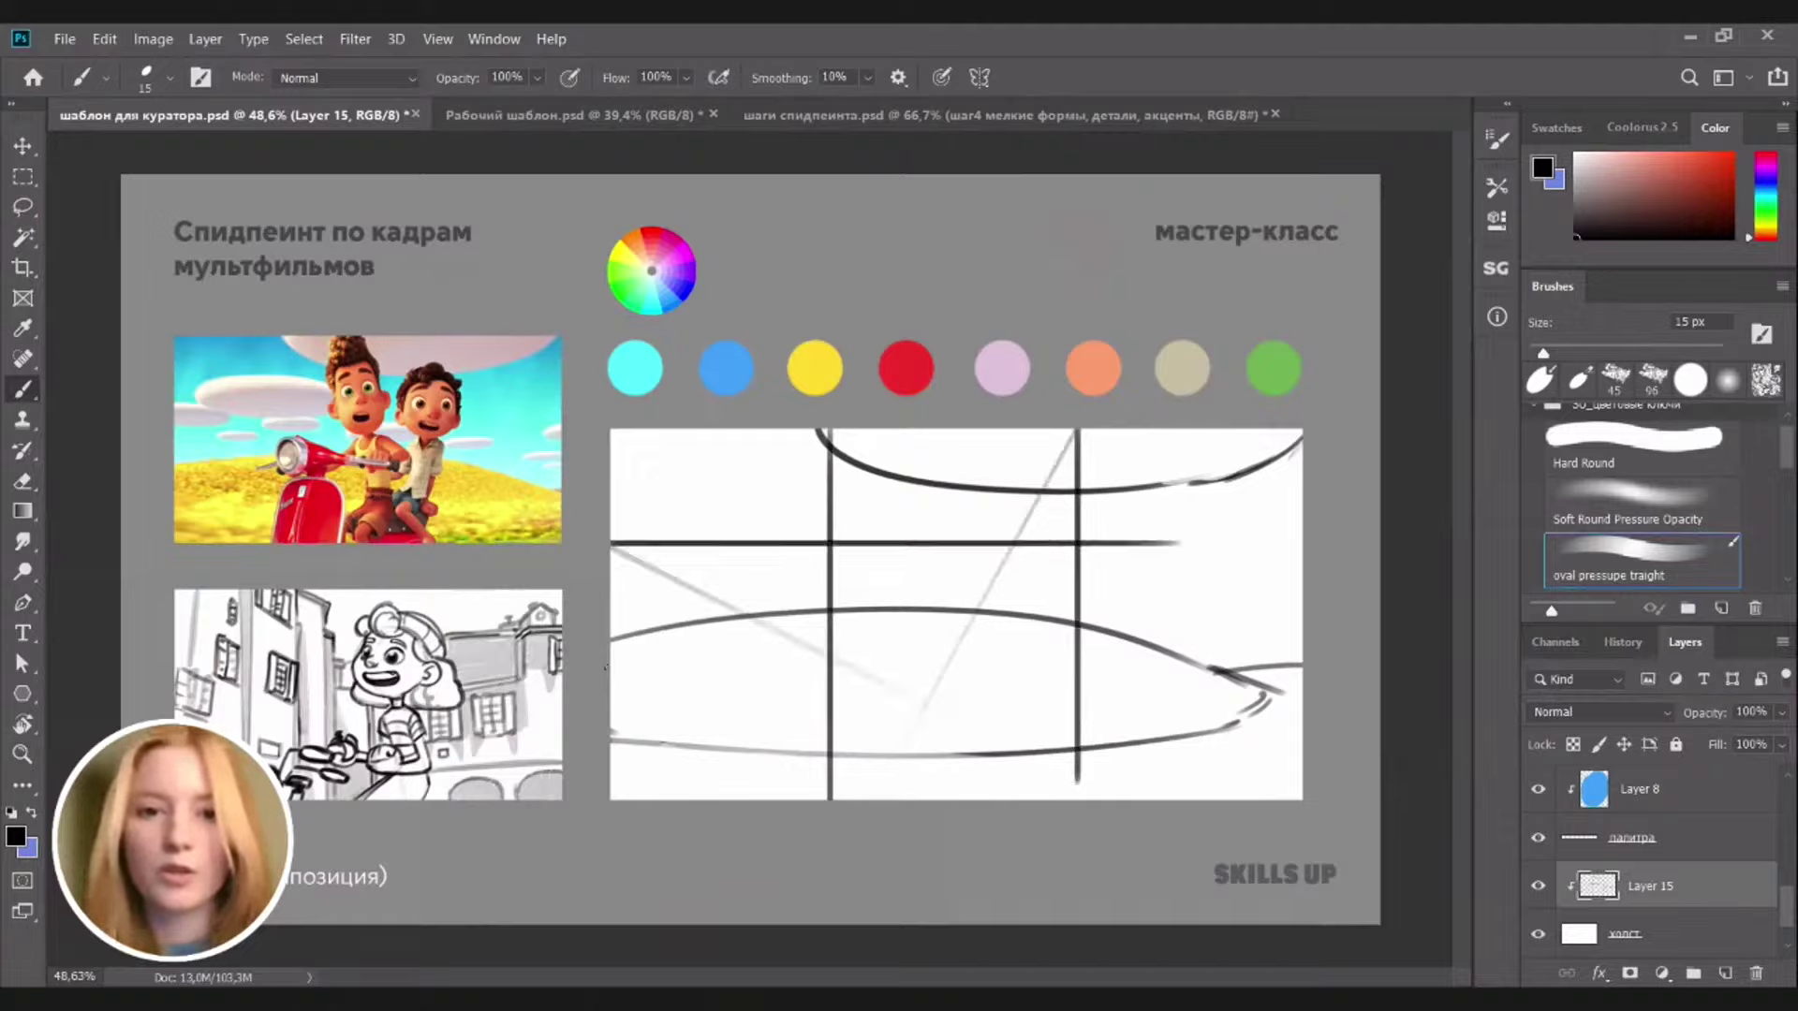
pyautogui.moveTo(607, 666); pyautogui.dragTo(1303, 667)
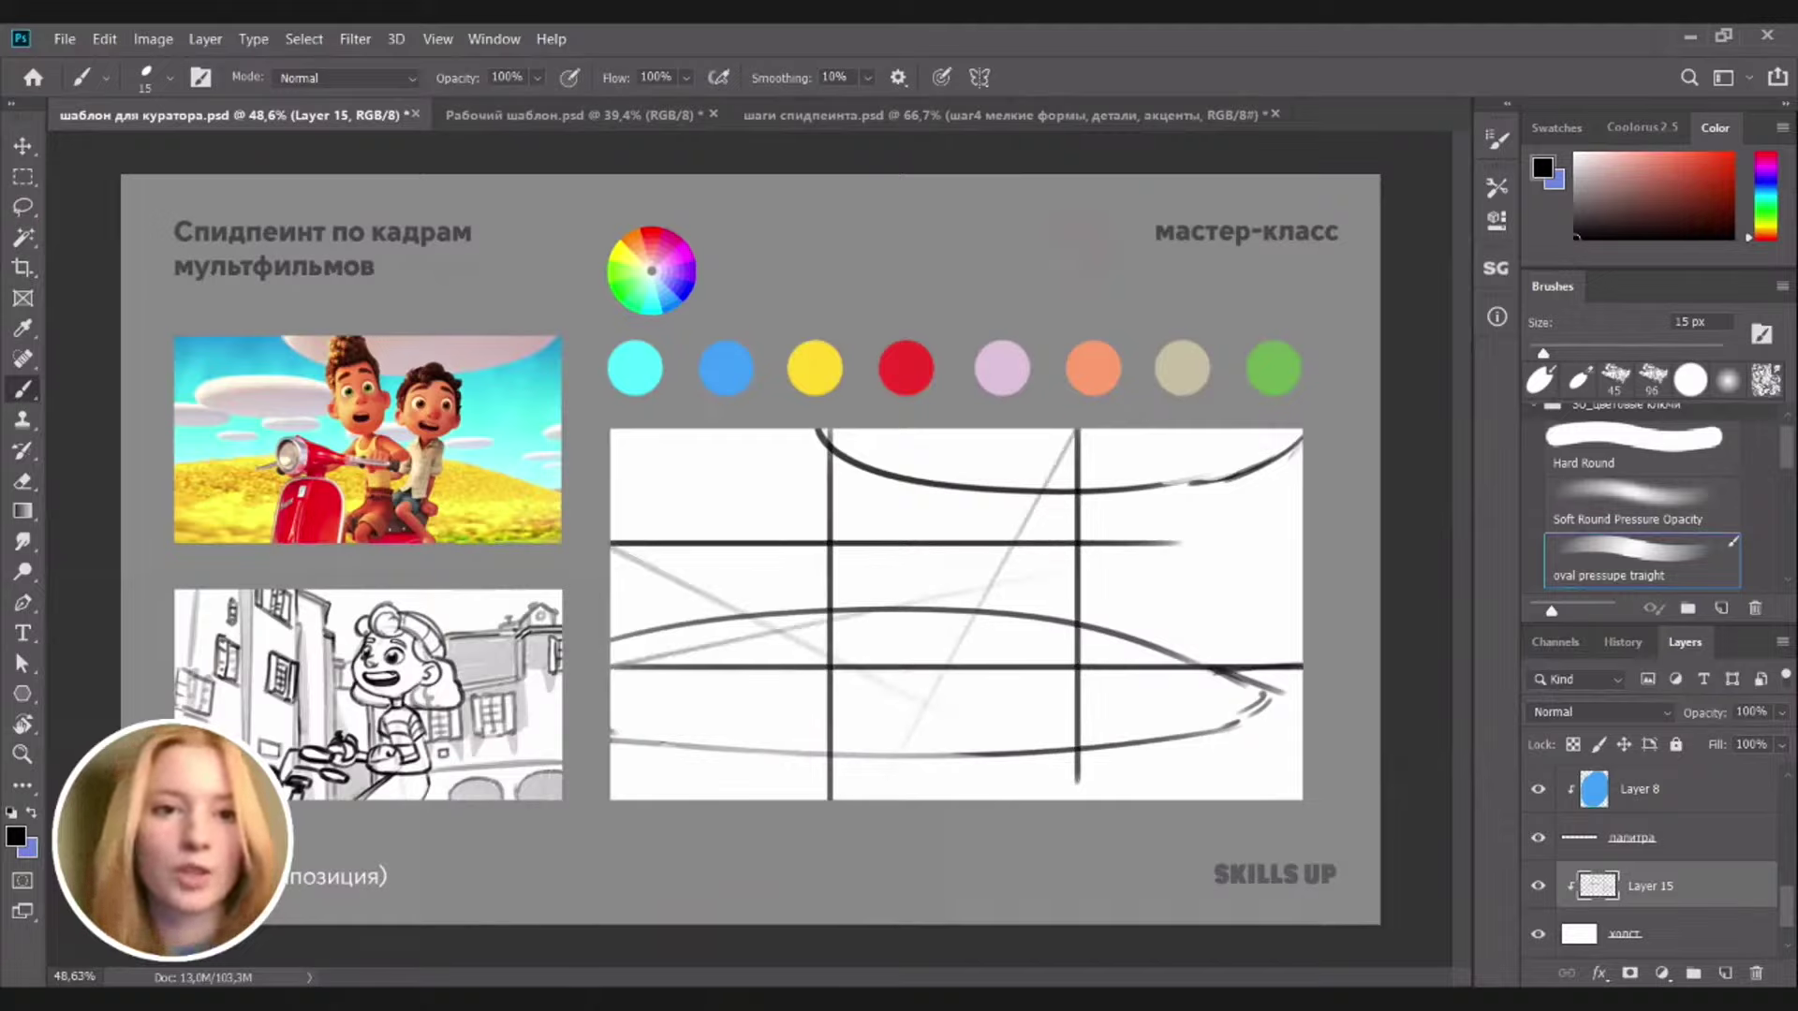
pyautogui.hotkey('ctrl', 'z')
pyautogui.hotkey('ctrl', 'z')
pyautogui.hotkey('ctrl', 'z')
pyautogui.hotkey('ctrl', 'z')
pyautogui.hotkey('ctrl', 'z')
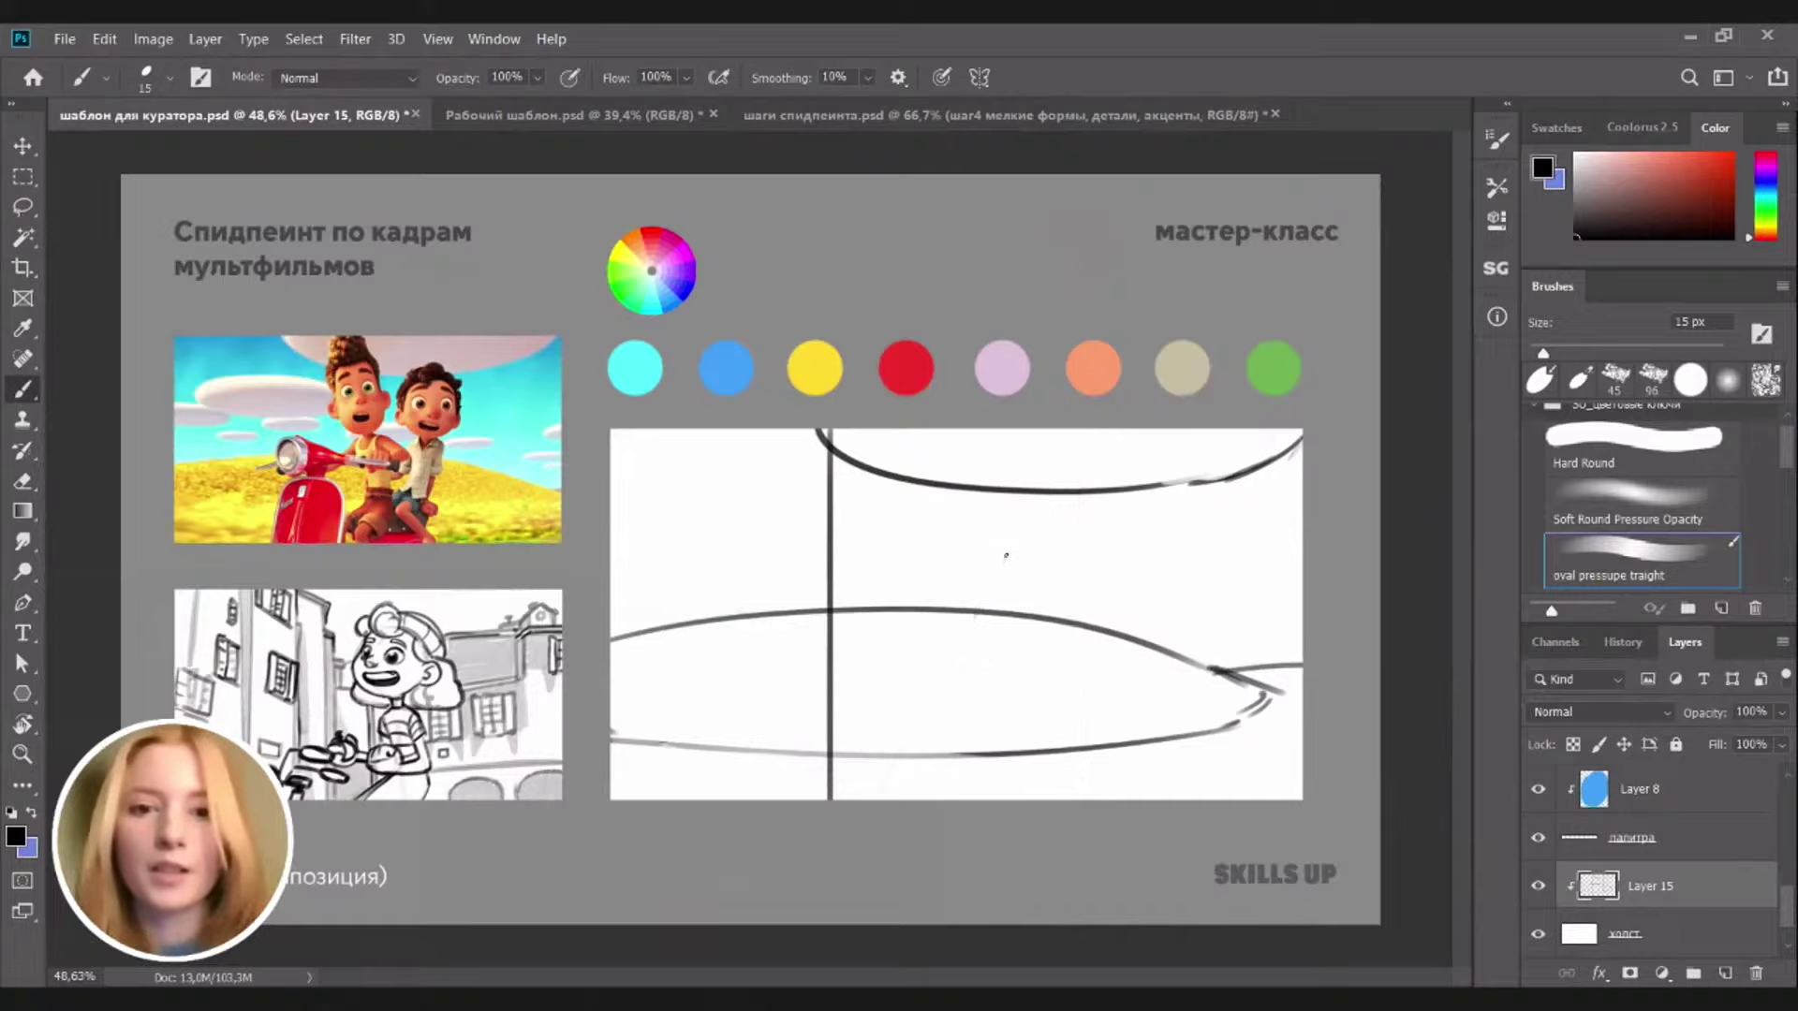
pyautogui.hotkey('ctrl', 'z')
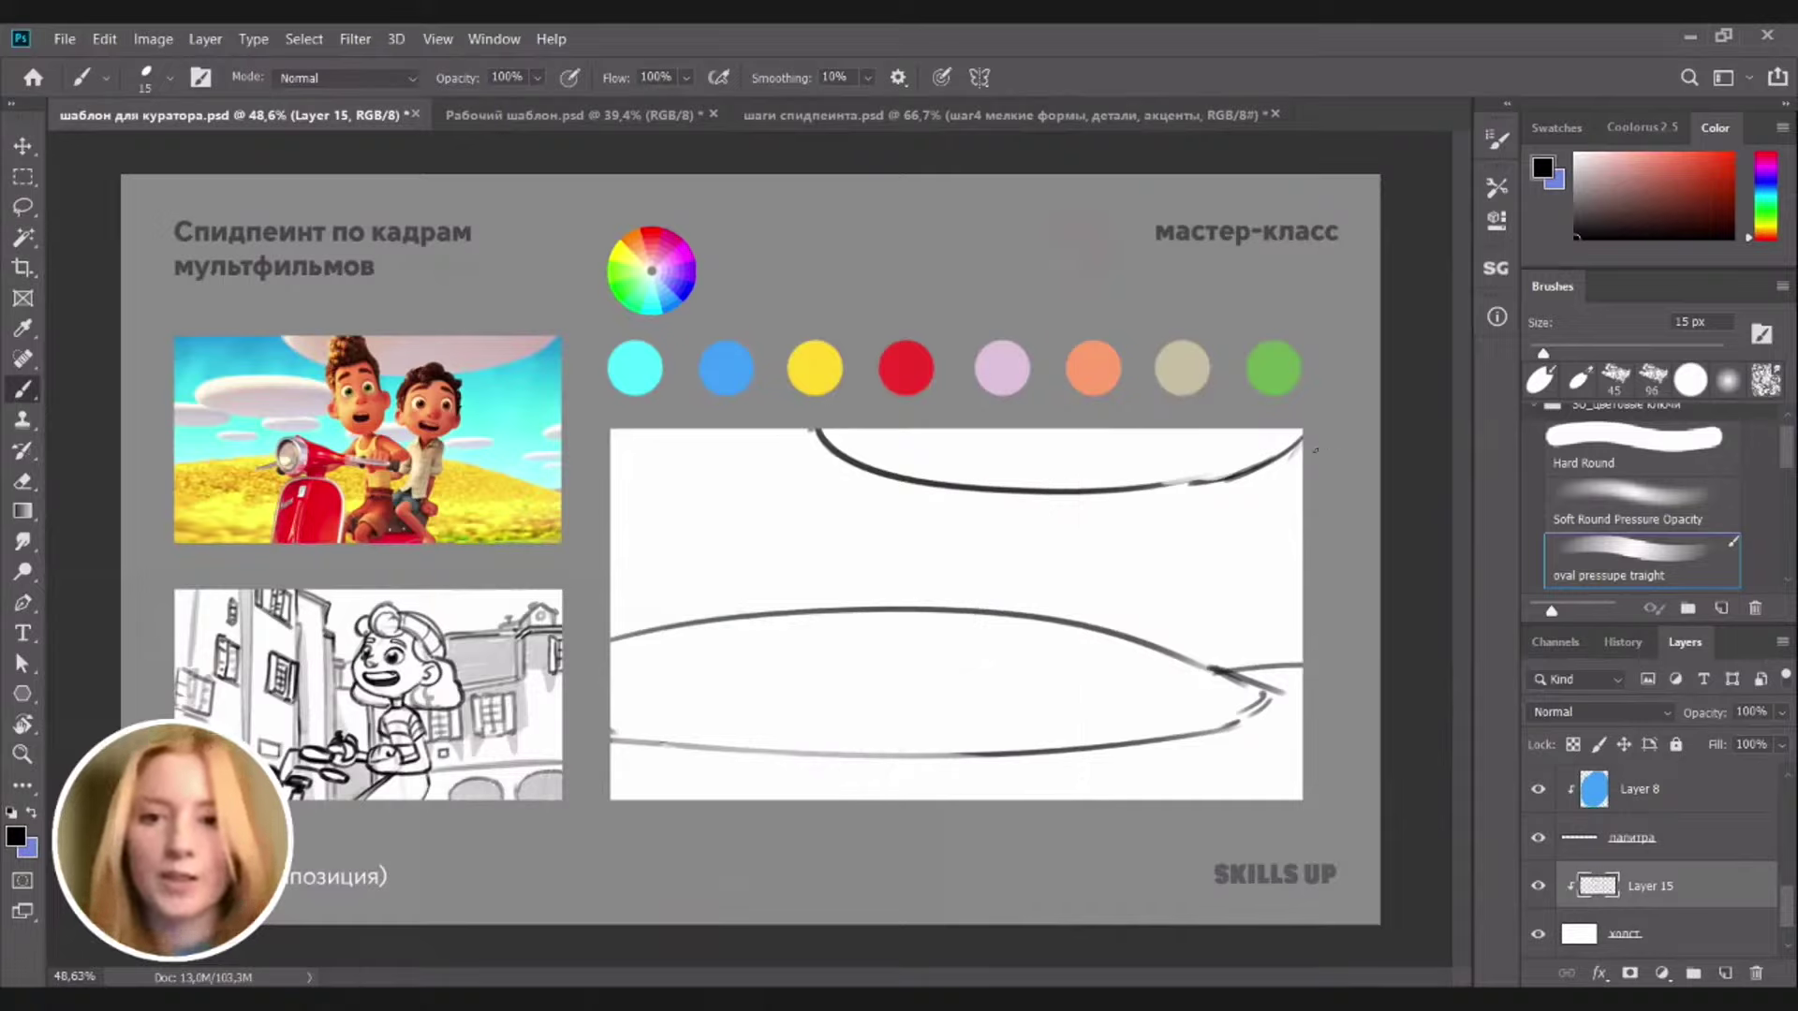
# Sketch an oval cloud in the canvas's upper-left area, enlarge it slightly with Free Transform, and hide the guides
pyautogui.moveTo(733, 489)
pyautogui.mouseDown()
pyautogui.moveTo(751, 540)
pyautogui.moveTo(815, 485)
pyautogui.moveTo(867, 520)
pyautogui.mouseUp()
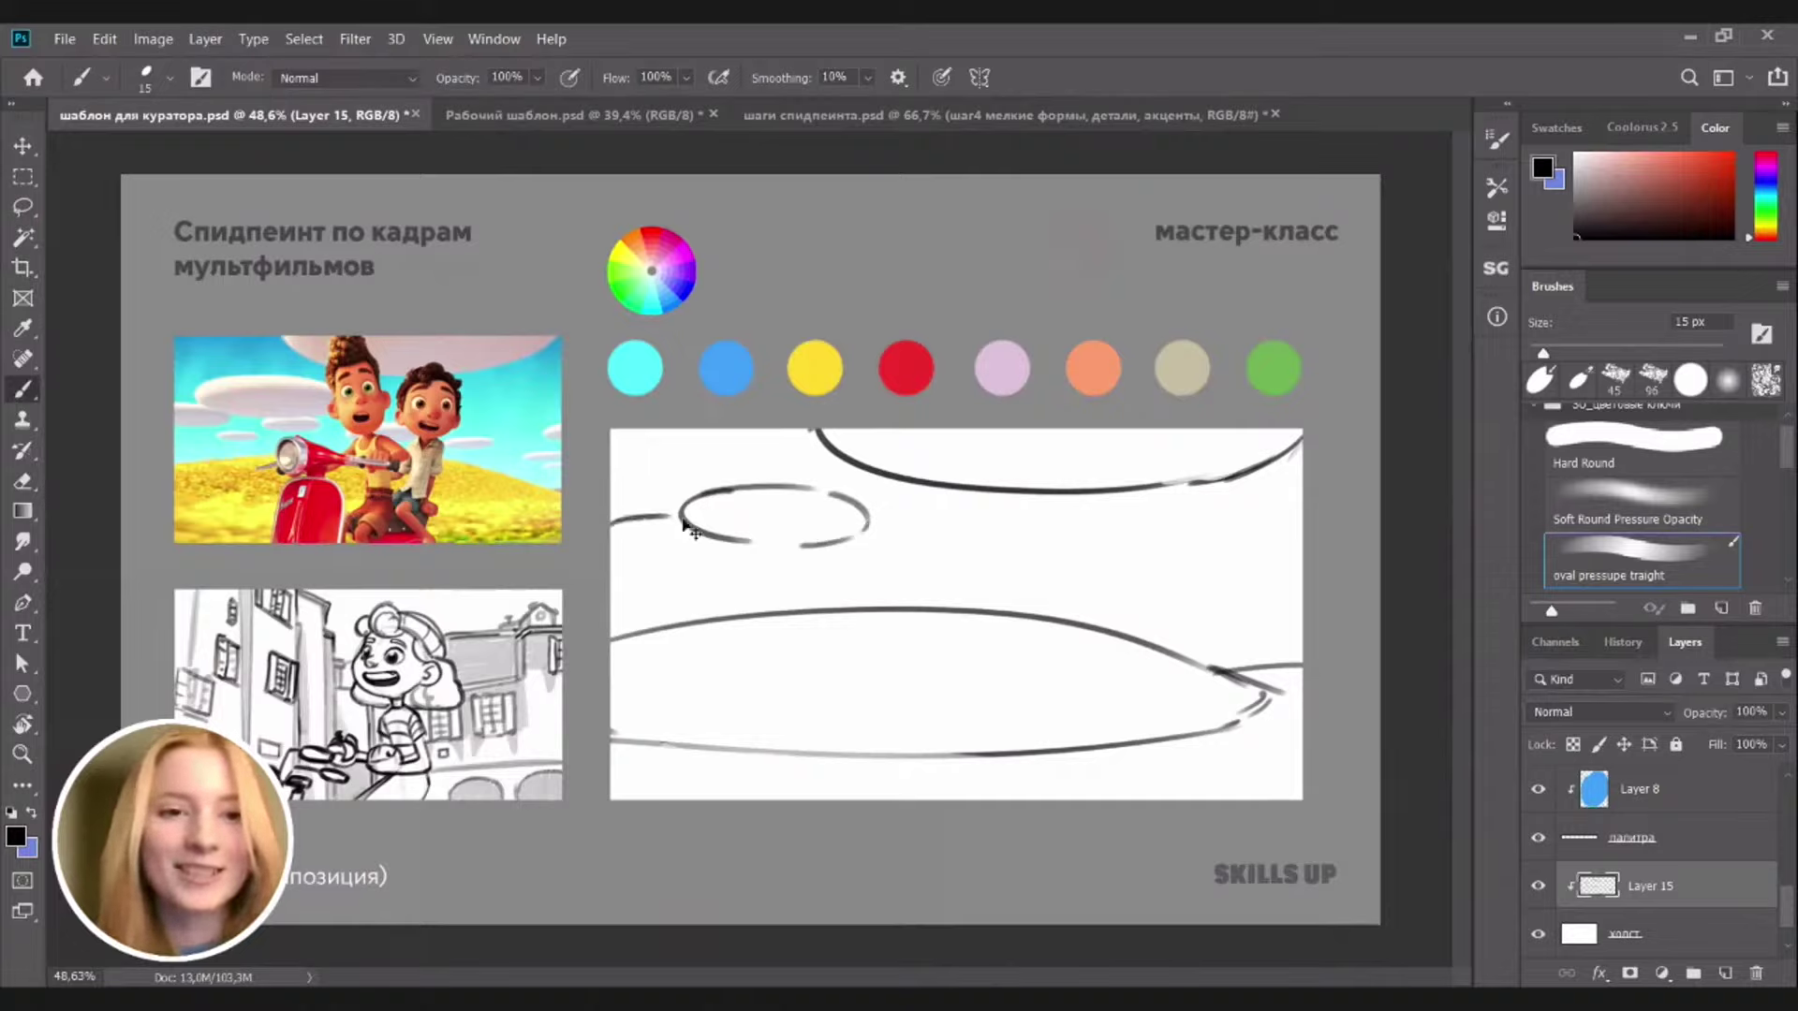
pyautogui.press('l')
pyautogui.moveTo(697, 475)
pyautogui.mouseDown()
pyautogui.moveTo(713, 593)
pyautogui.moveTo(883, 576)
pyautogui.moveTo(897, 517)
pyautogui.moveTo(850, 478)
pyautogui.moveTo(711, 468)
pyautogui.mouseUp()
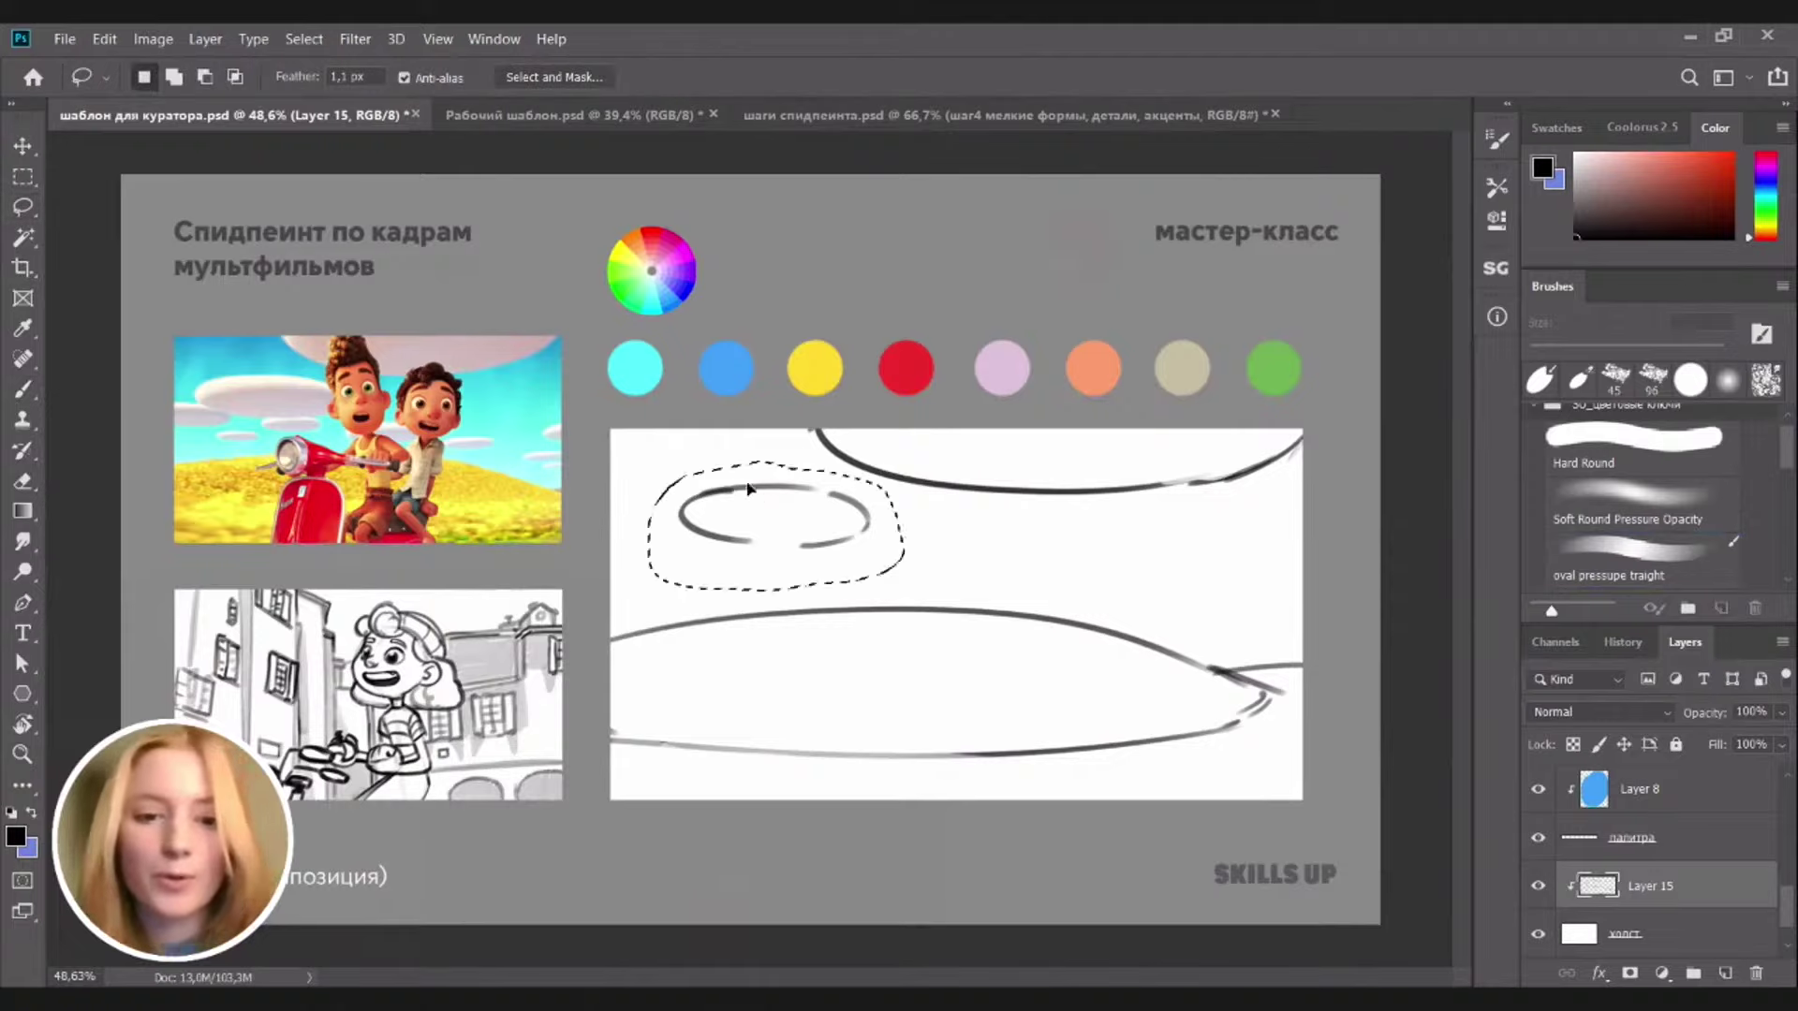
pyautogui.hotkey('ctrl', 't')
pyautogui.moveTo(656, 594); pyautogui.dragTo(610, 619)
pyautogui.press('Return')
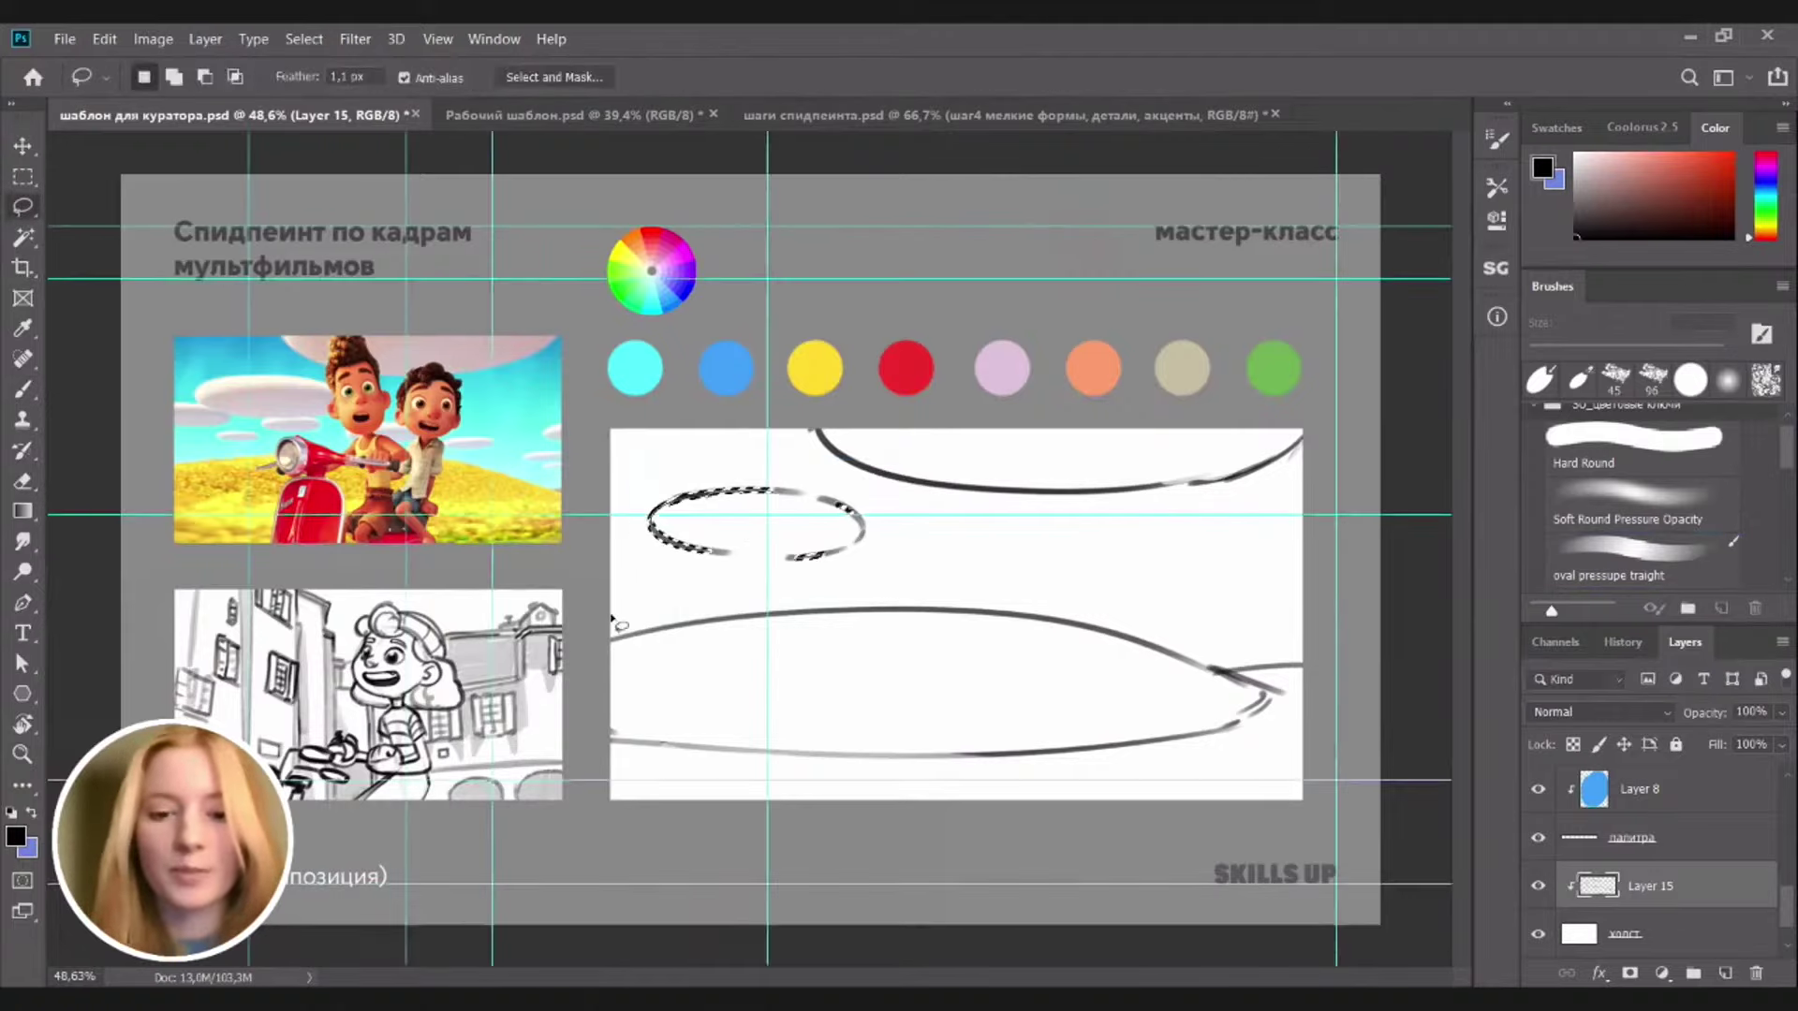
pyautogui.press('v')
pyautogui.hotkey('ctrl', ';')
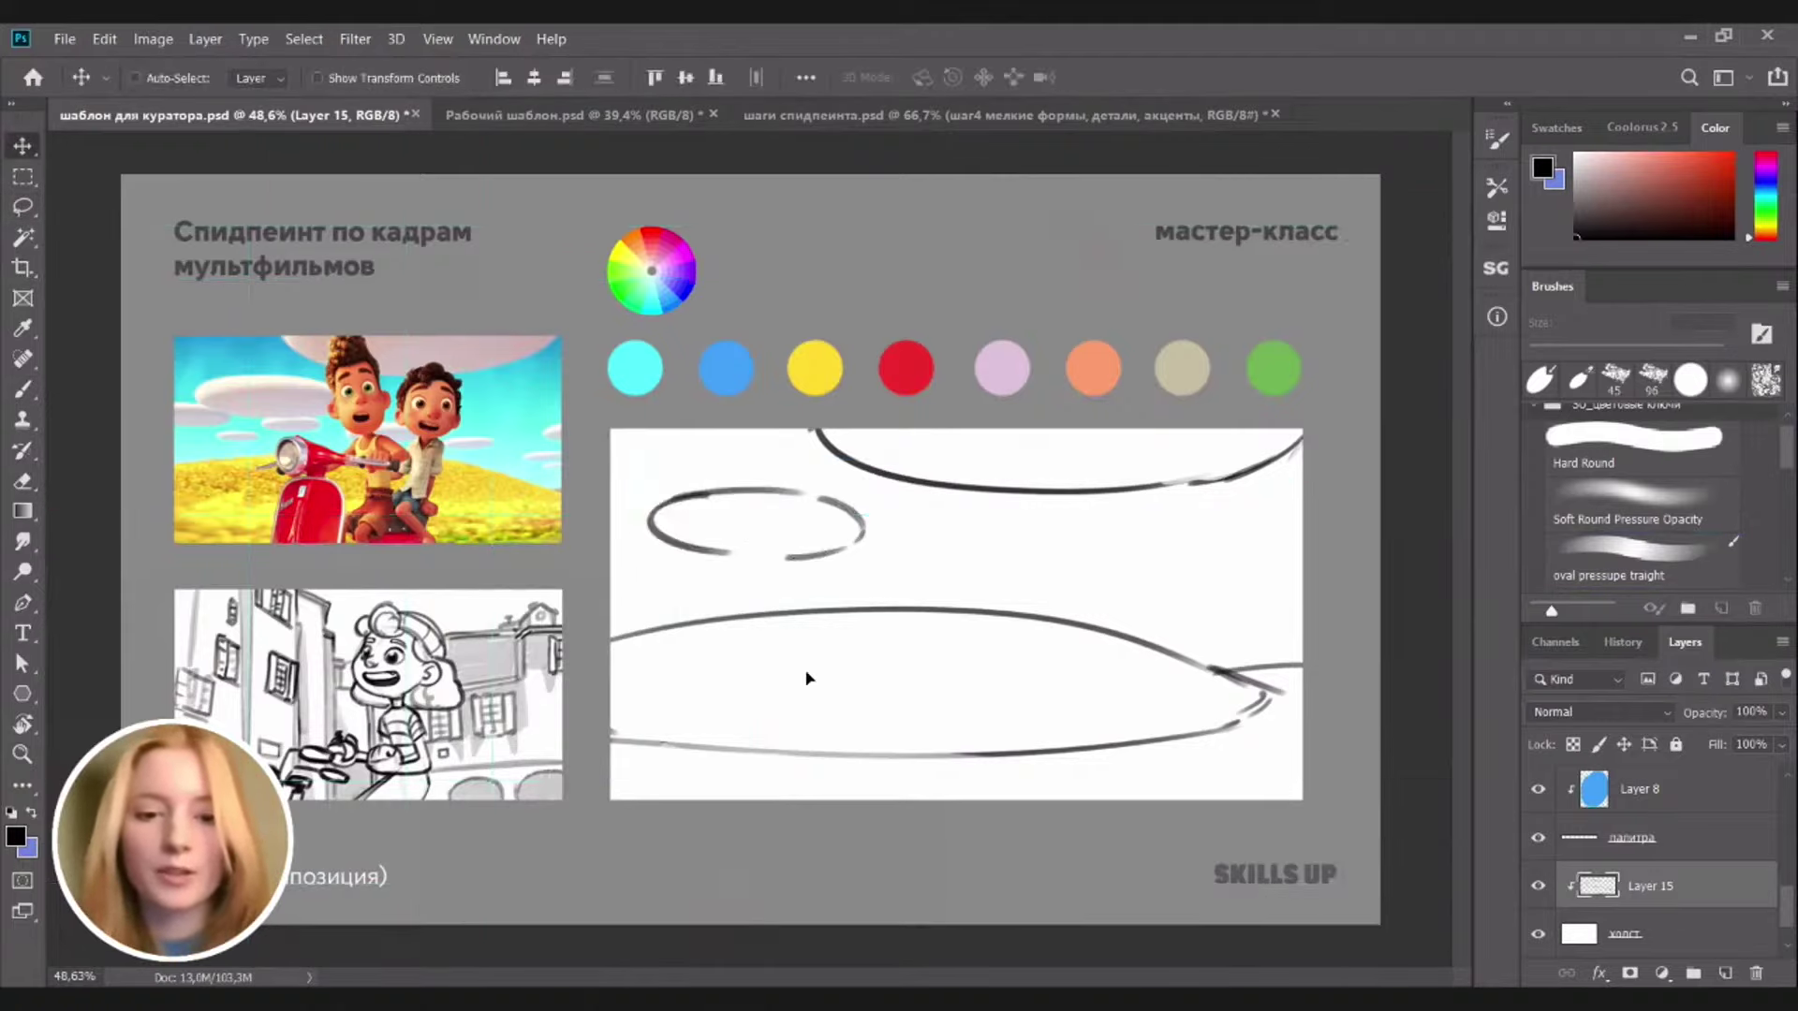
pyautogui.hotkey('ctrl', 't')
pyautogui.press('Return')
pyautogui.press('b')
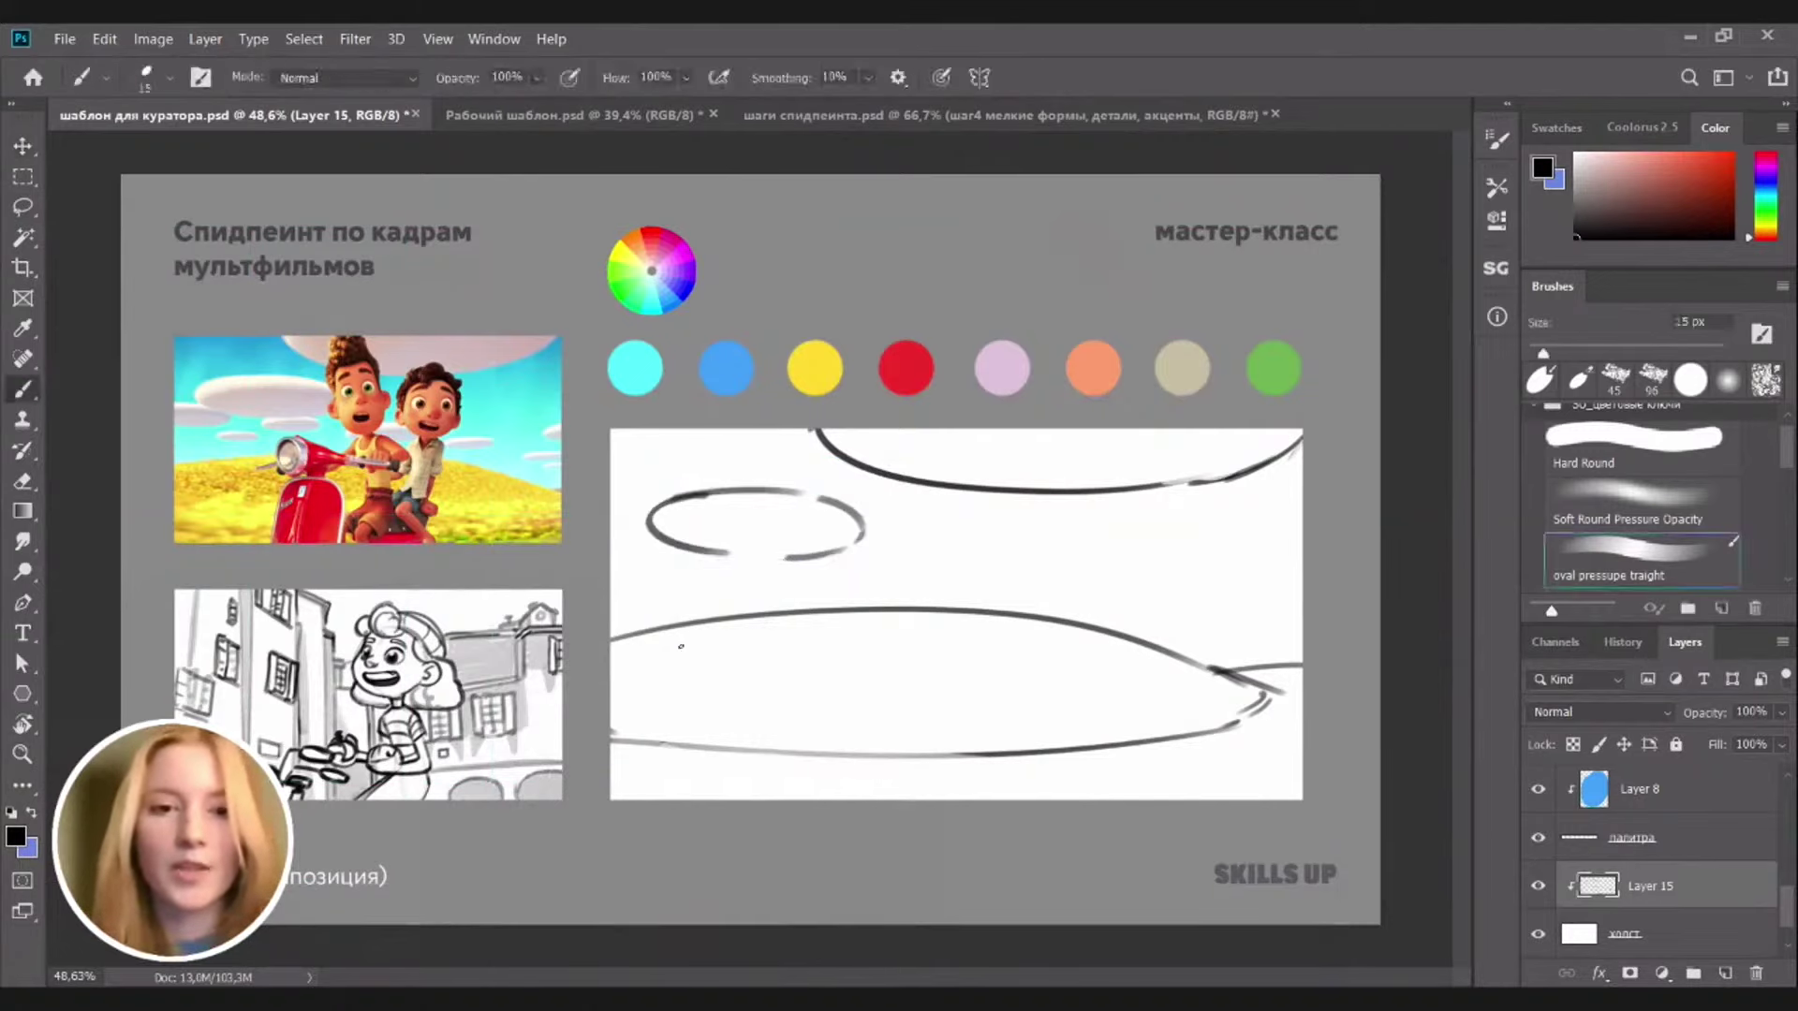
# Sketch smaller flat clouds around the large oval, above the middle of the hill, and along the right edge of the canvas
pyautogui.moveTo(642, 532)
pyautogui.mouseDown()
pyautogui.moveTo(609, 536)
pyautogui.moveTo(683, 551)
pyautogui.mouseUp()
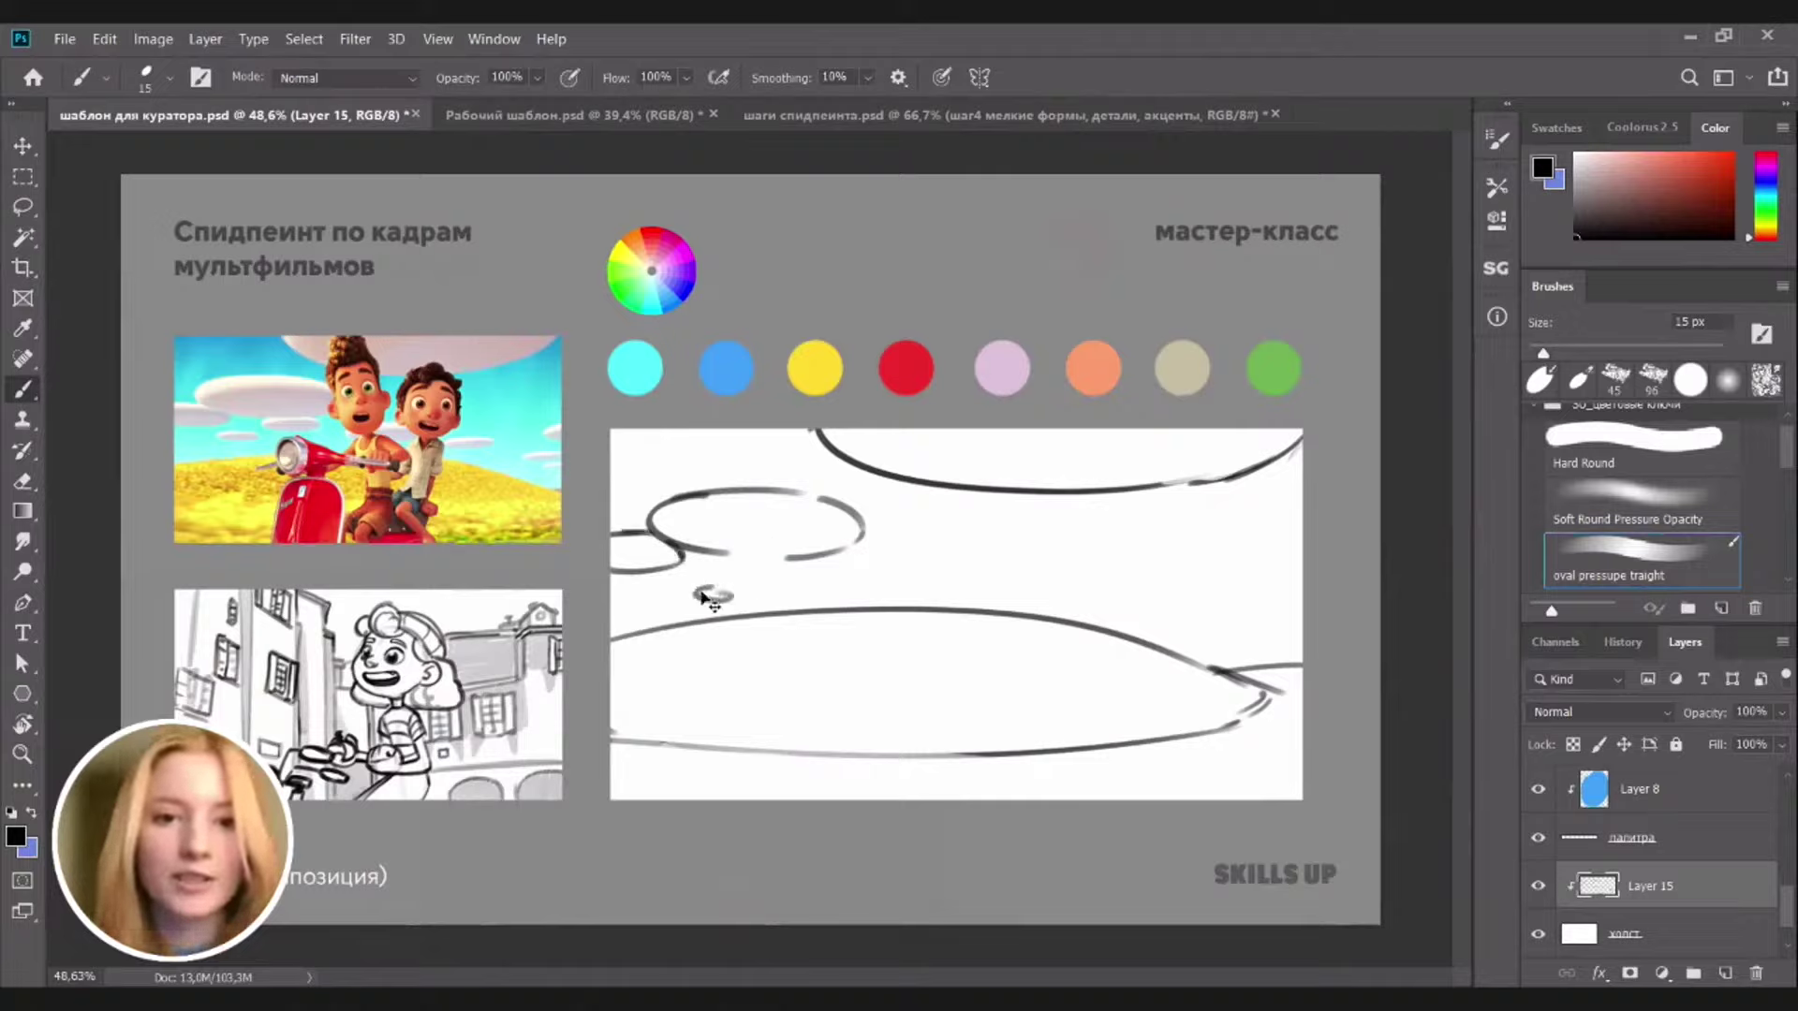
pyautogui.moveTo(704, 590)
pyautogui.mouseDown()
pyautogui.moveTo(733, 592)
pyautogui.moveTo(732, 555)
pyautogui.moveTo(816, 586)
pyautogui.mouseUp()
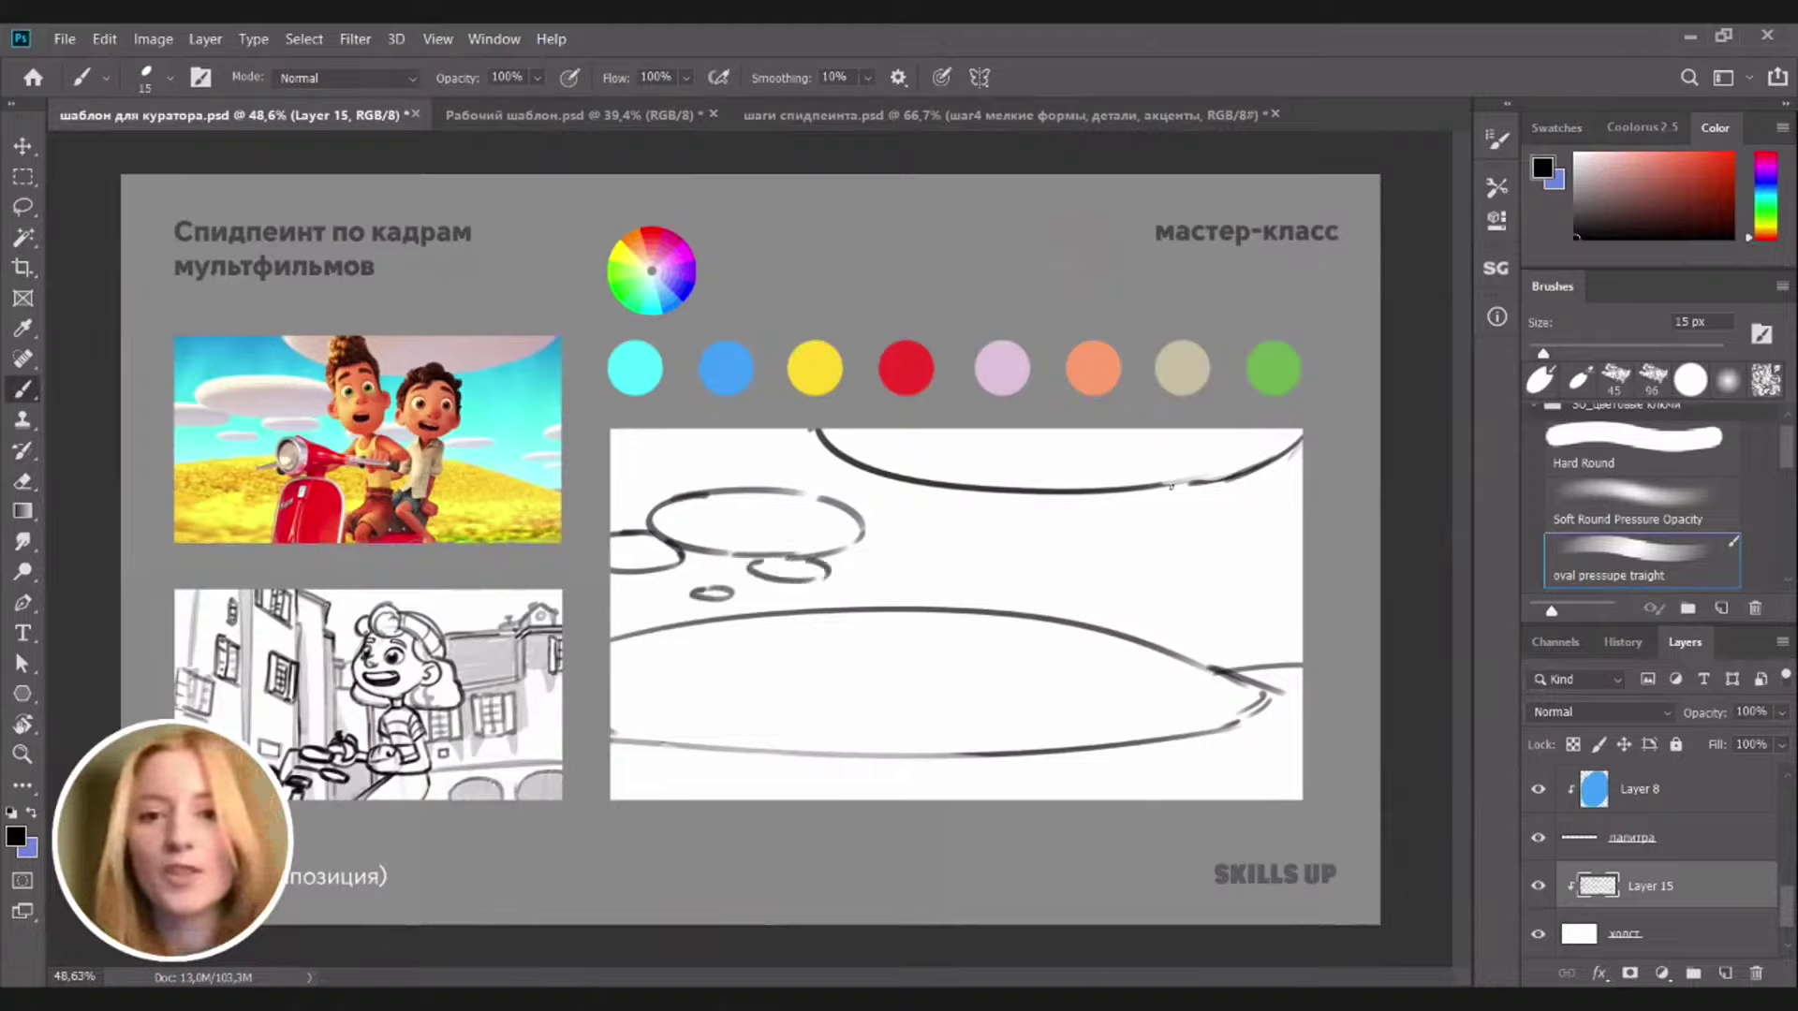
pyautogui.moveTo(1203, 598)
pyautogui.mouseDown()
pyautogui.moveTo(1123, 603)
pyautogui.moveTo(1194, 594)
pyautogui.mouseUp()
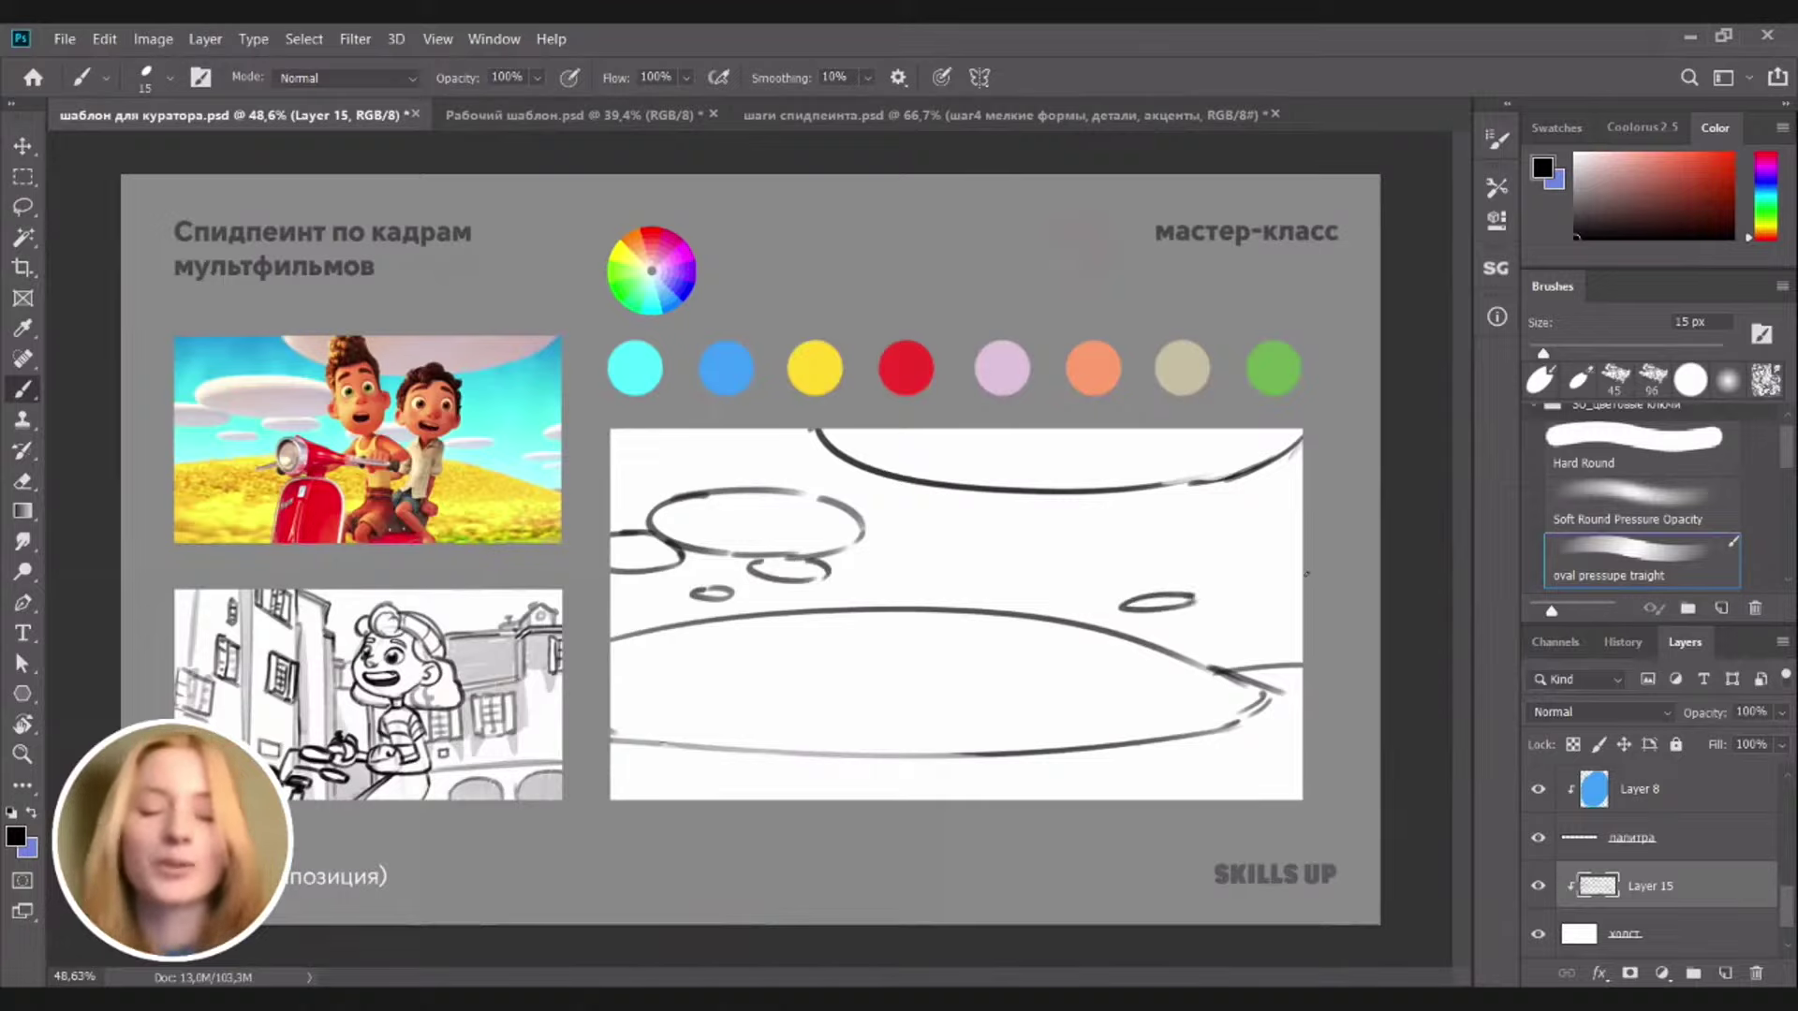
pyautogui.moveTo(1301, 564)
pyautogui.mouseDown()
pyautogui.moveTo(1325, 593)
pyautogui.moveTo(1306, 573)
pyautogui.moveTo(1303, 629)
pyautogui.mouseUp()
pyautogui.hotkey('ctrl', 'z')
pyautogui.hotkey('ctrl', 'z')
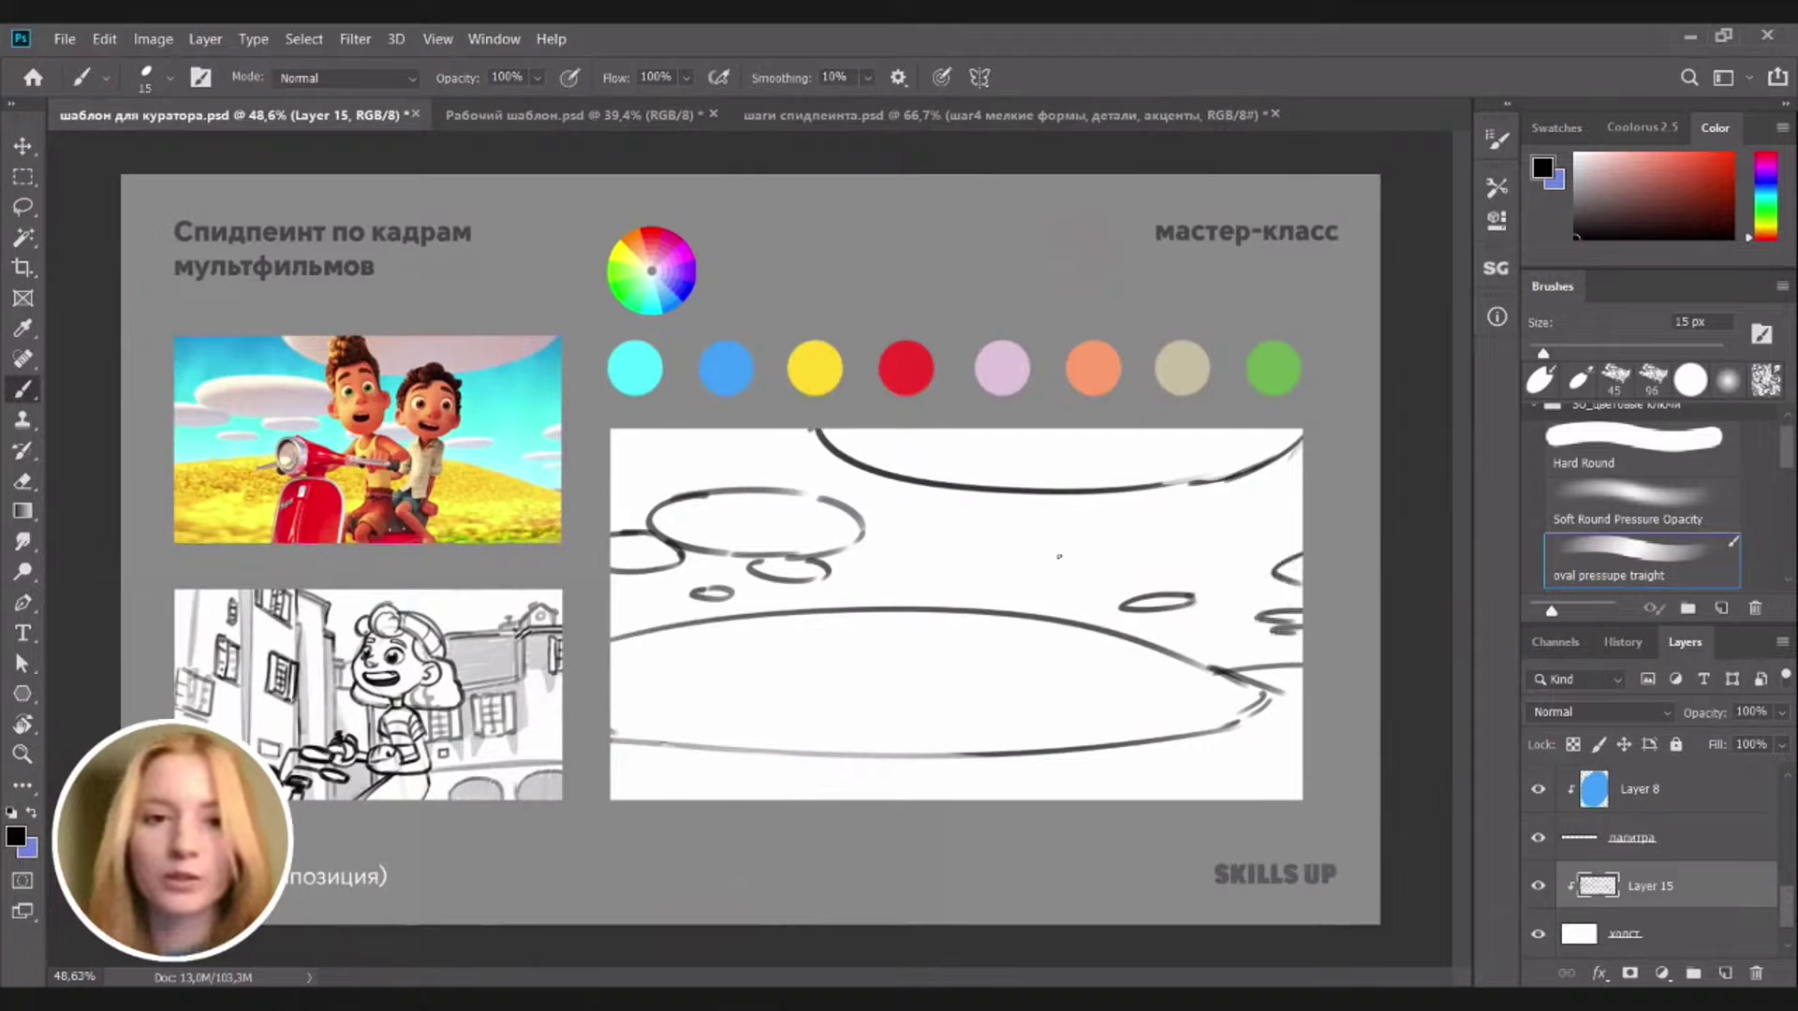
pyautogui.moveTo(1030, 541)
pyautogui.mouseDown()
pyautogui.moveTo(914, 565)
pyautogui.moveTo(1088, 558)
pyautogui.moveTo(1026, 542)
pyautogui.mouseUp()
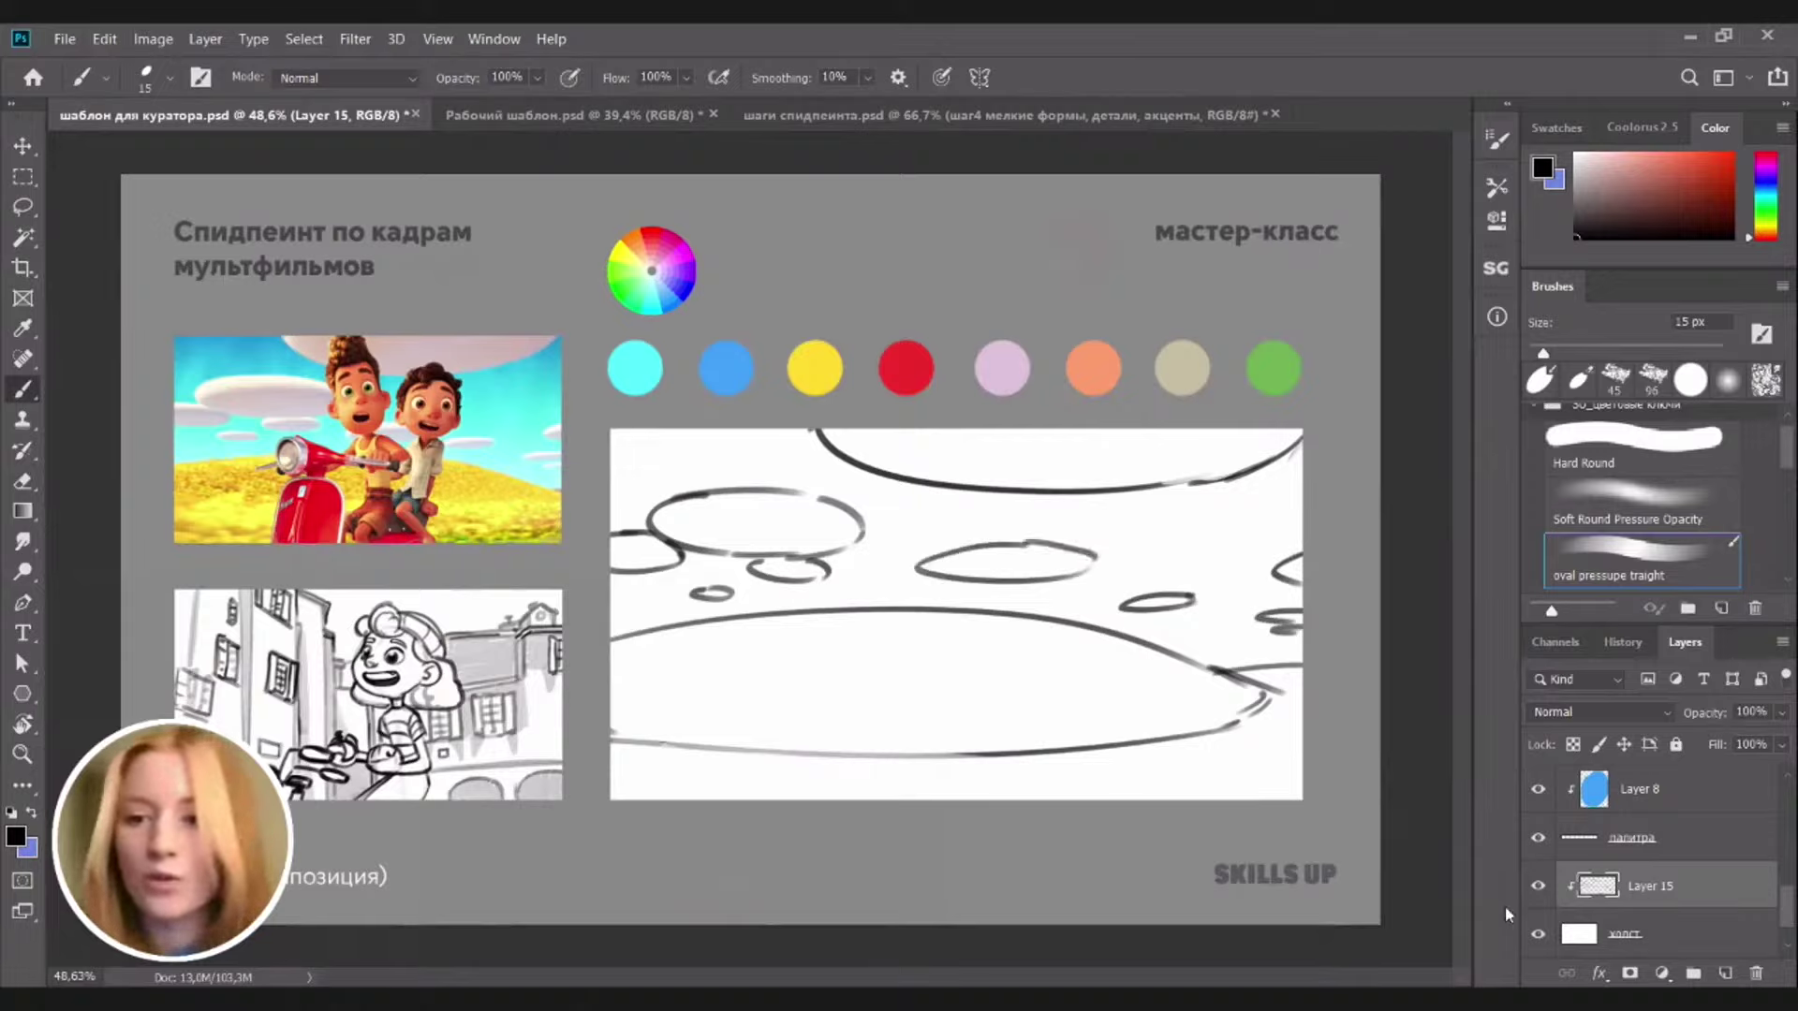
# Lower the opacity of Layer 15 to fade the background sketch, and add a new clipped layer directly above it
pyautogui.click(1781, 711)
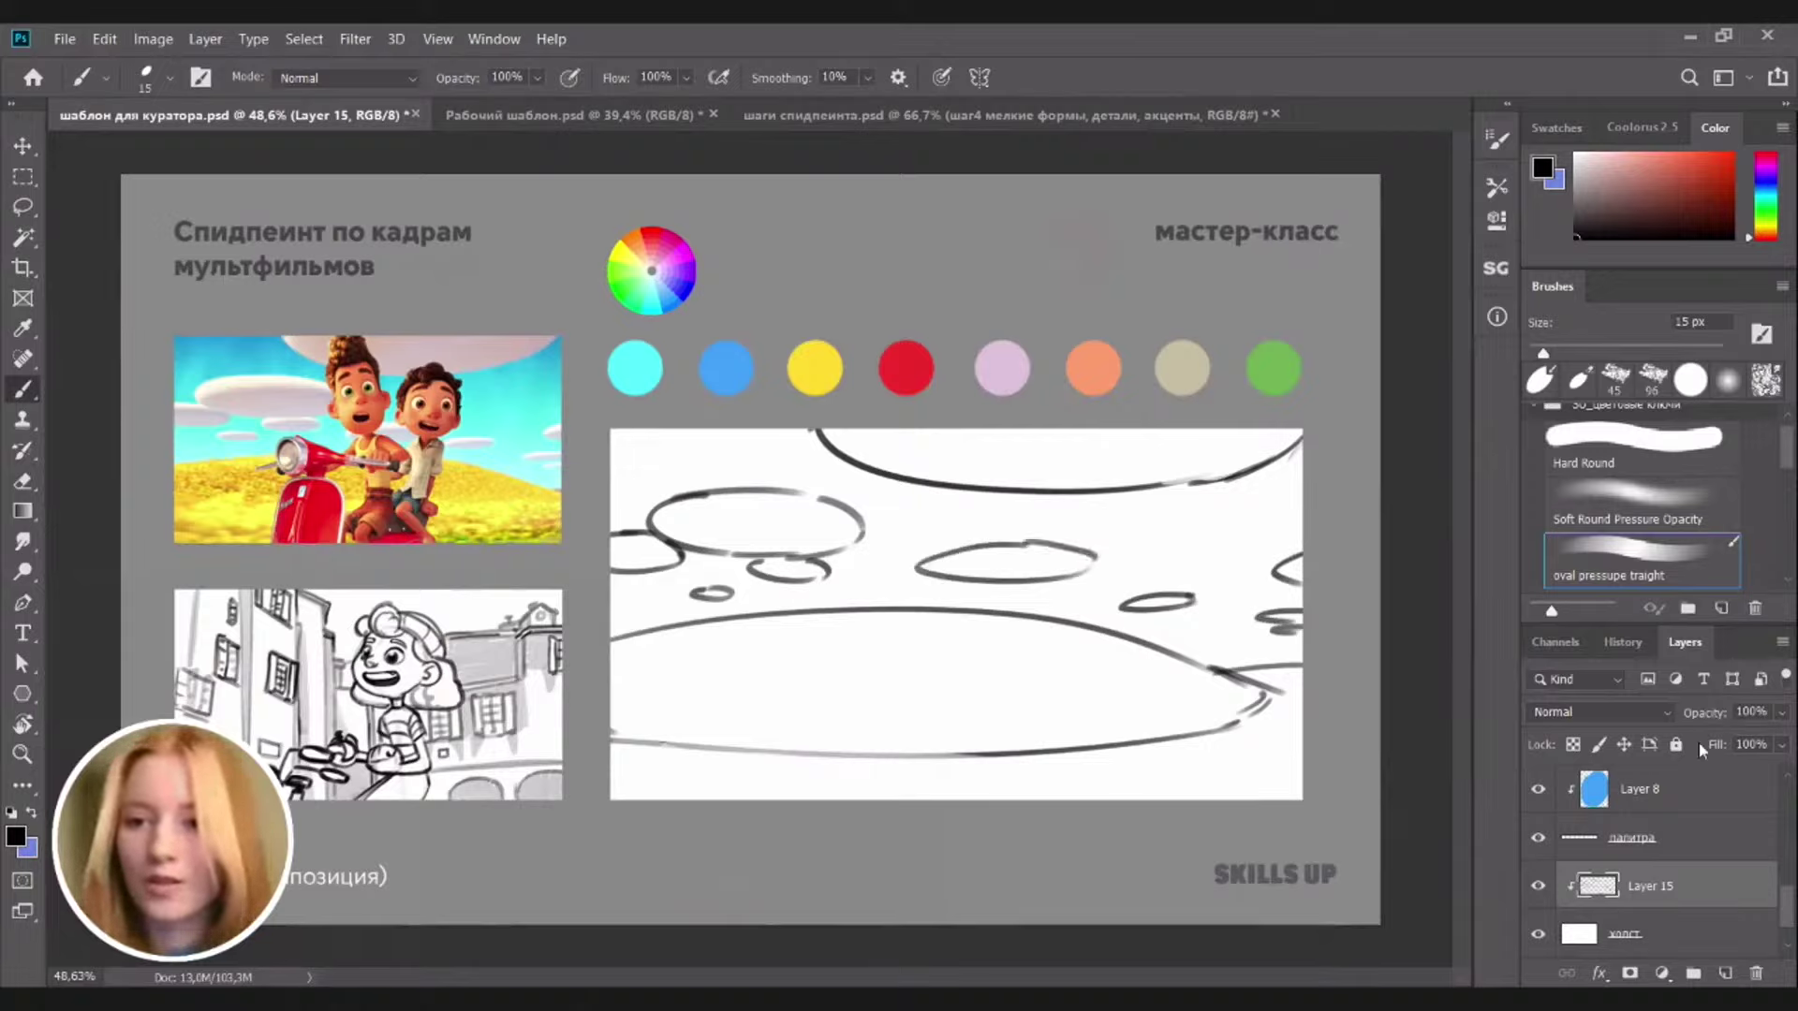
pyautogui.moveTo(1784, 740); pyautogui.dragTo(1701, 740)
pyautogui.click(1685, 937)
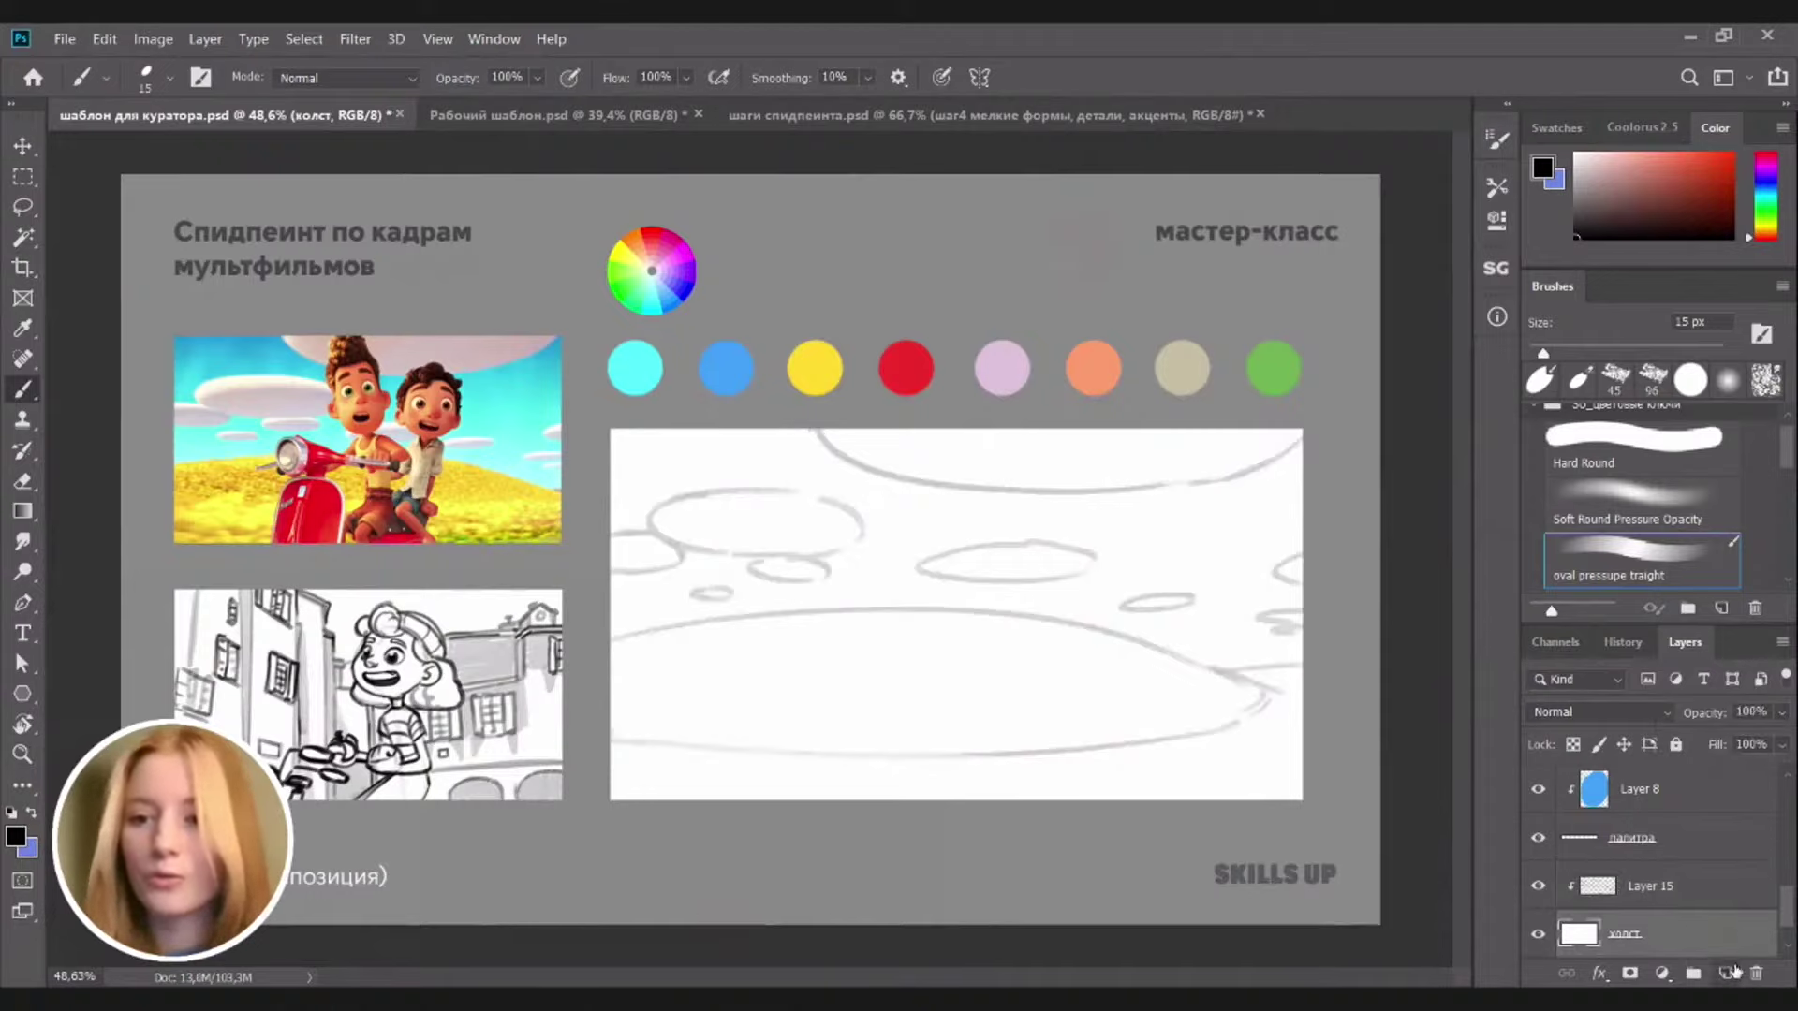
pyautogui.click(1724, 972)
pyautogui.hotkey('ctrl', ']')
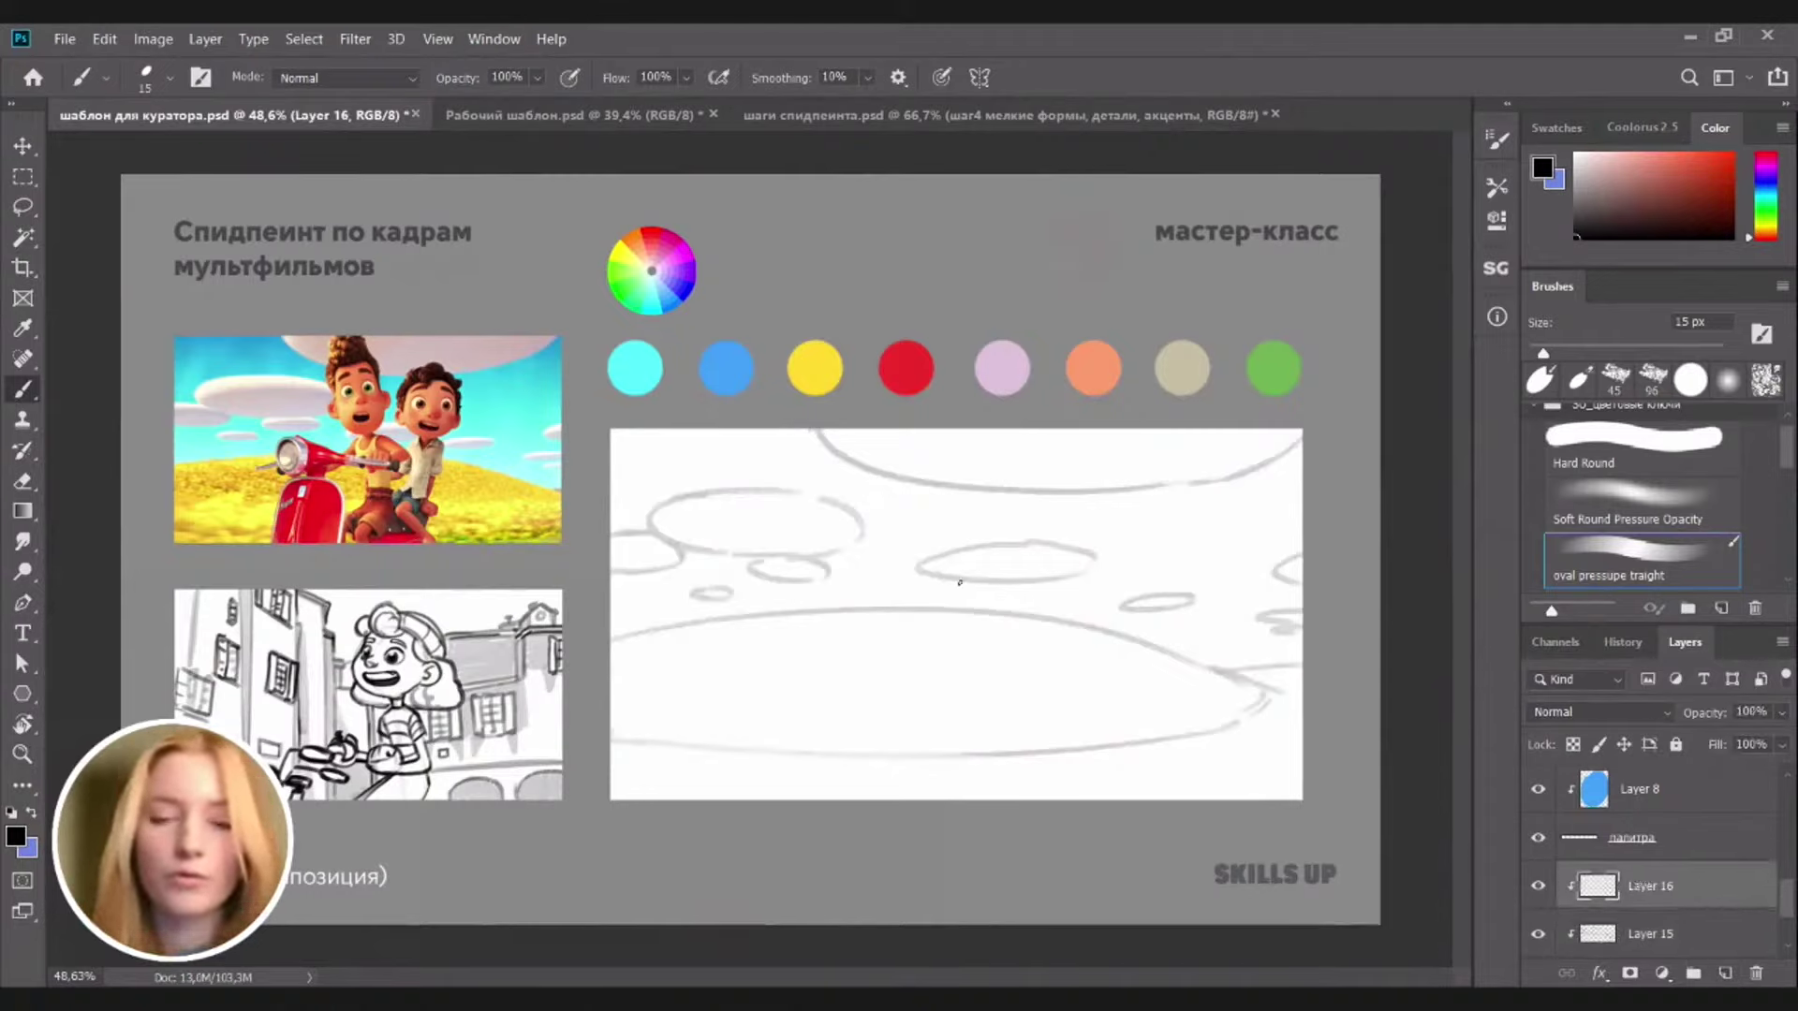
pyautogui.moveTo(973, 603); pyautogui.dragTo(988, 606)
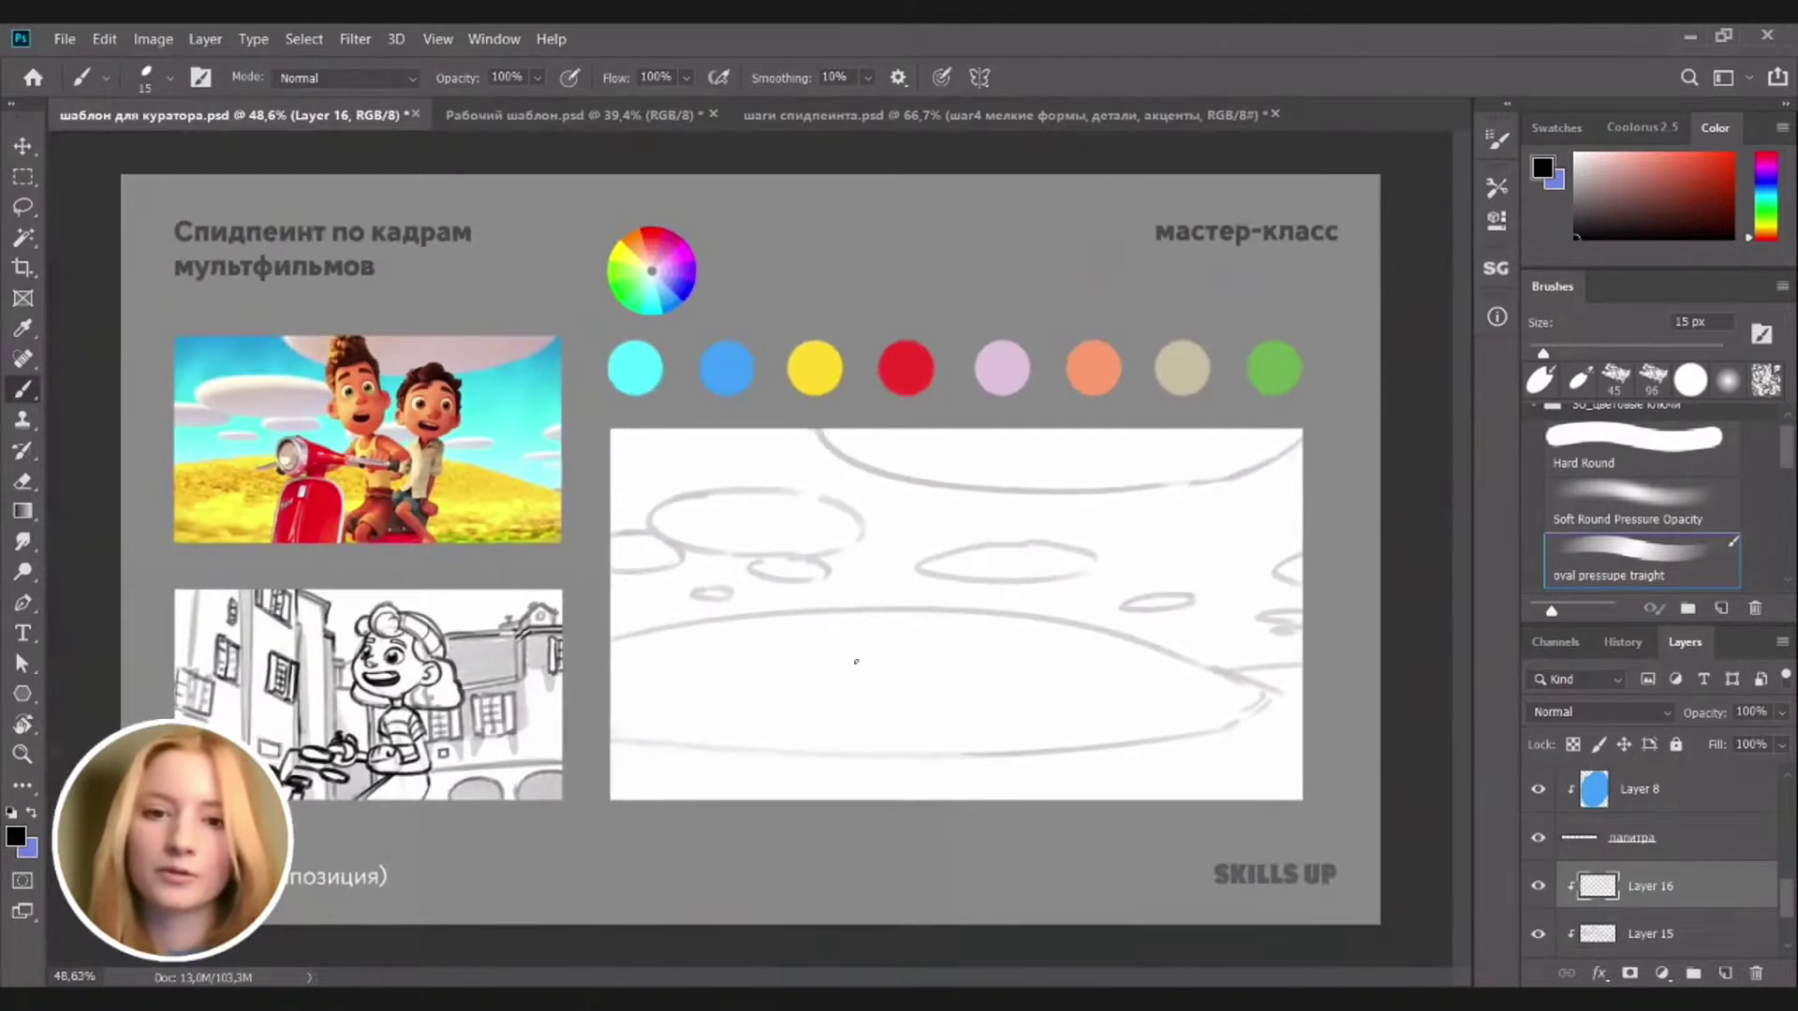
pyautogui.moveTo(873, 561); pyautogui.dragTo(894, 730)
pyautogui.hotkey('ctrl', 'z')
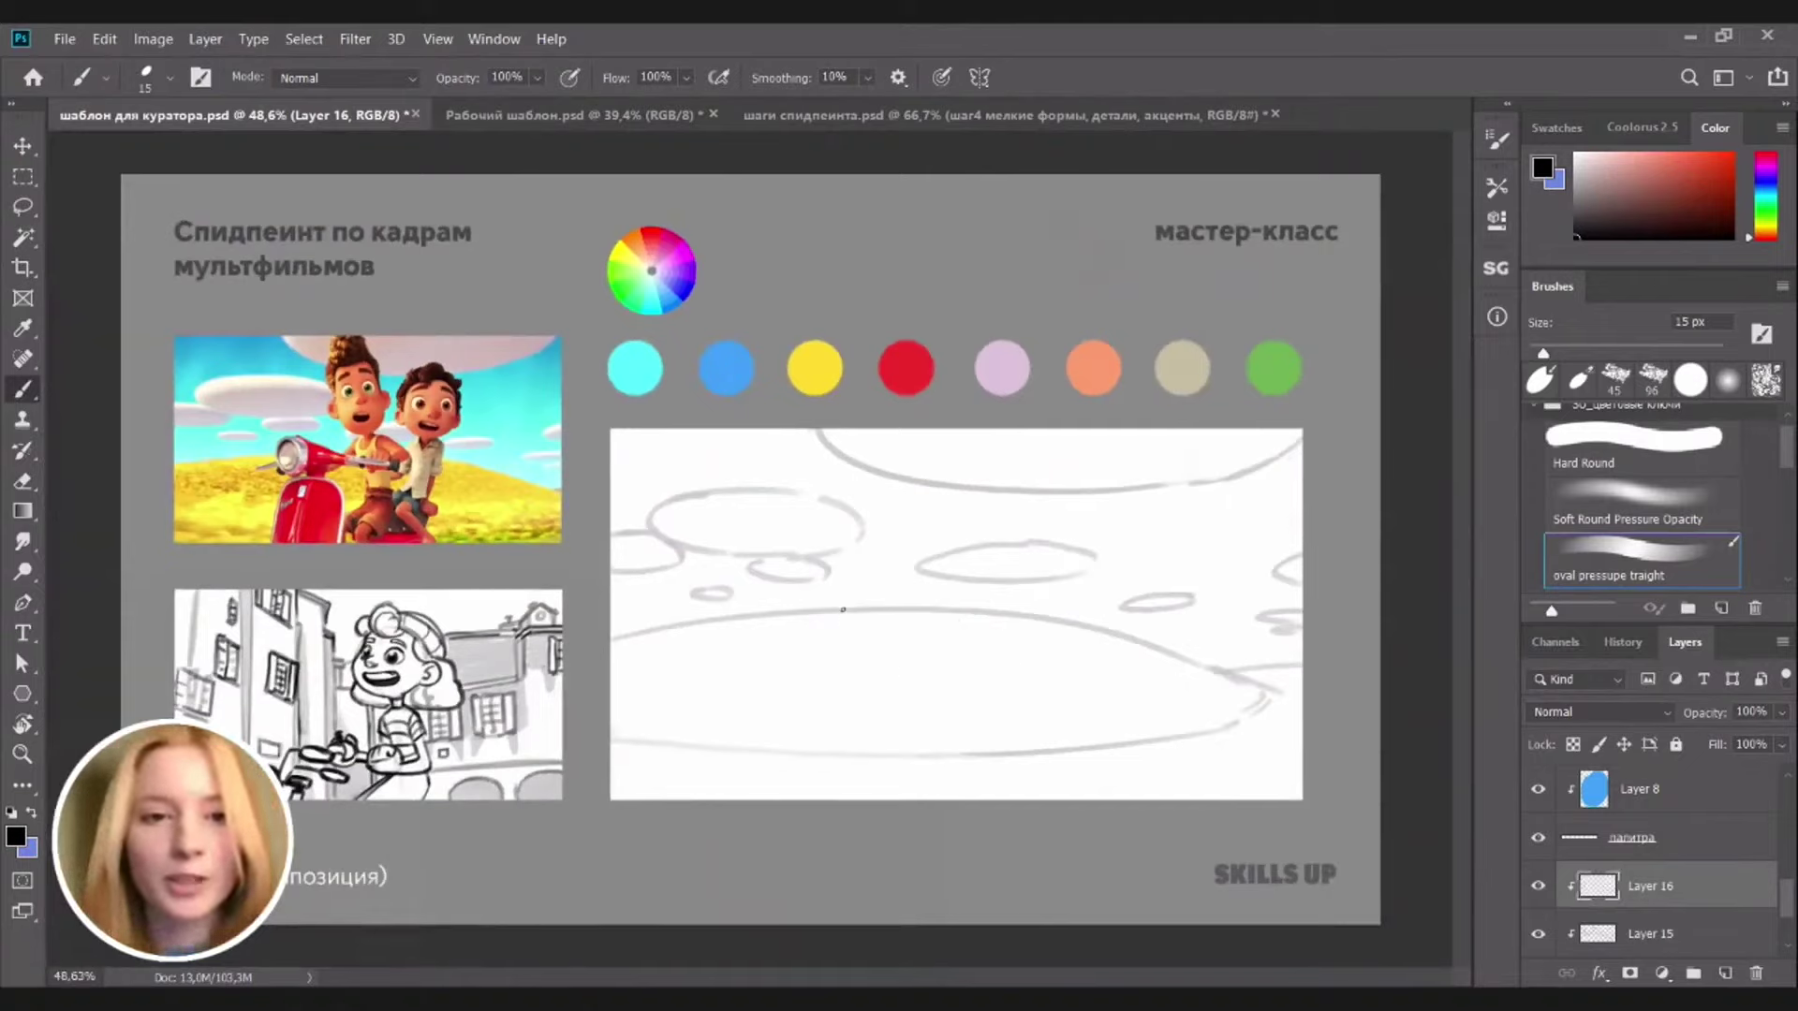
pyautogui.moveTo(846, 581); pyautogui.dragTo(802, 749)
pyautogui.hotkey('ctrl', 'z')
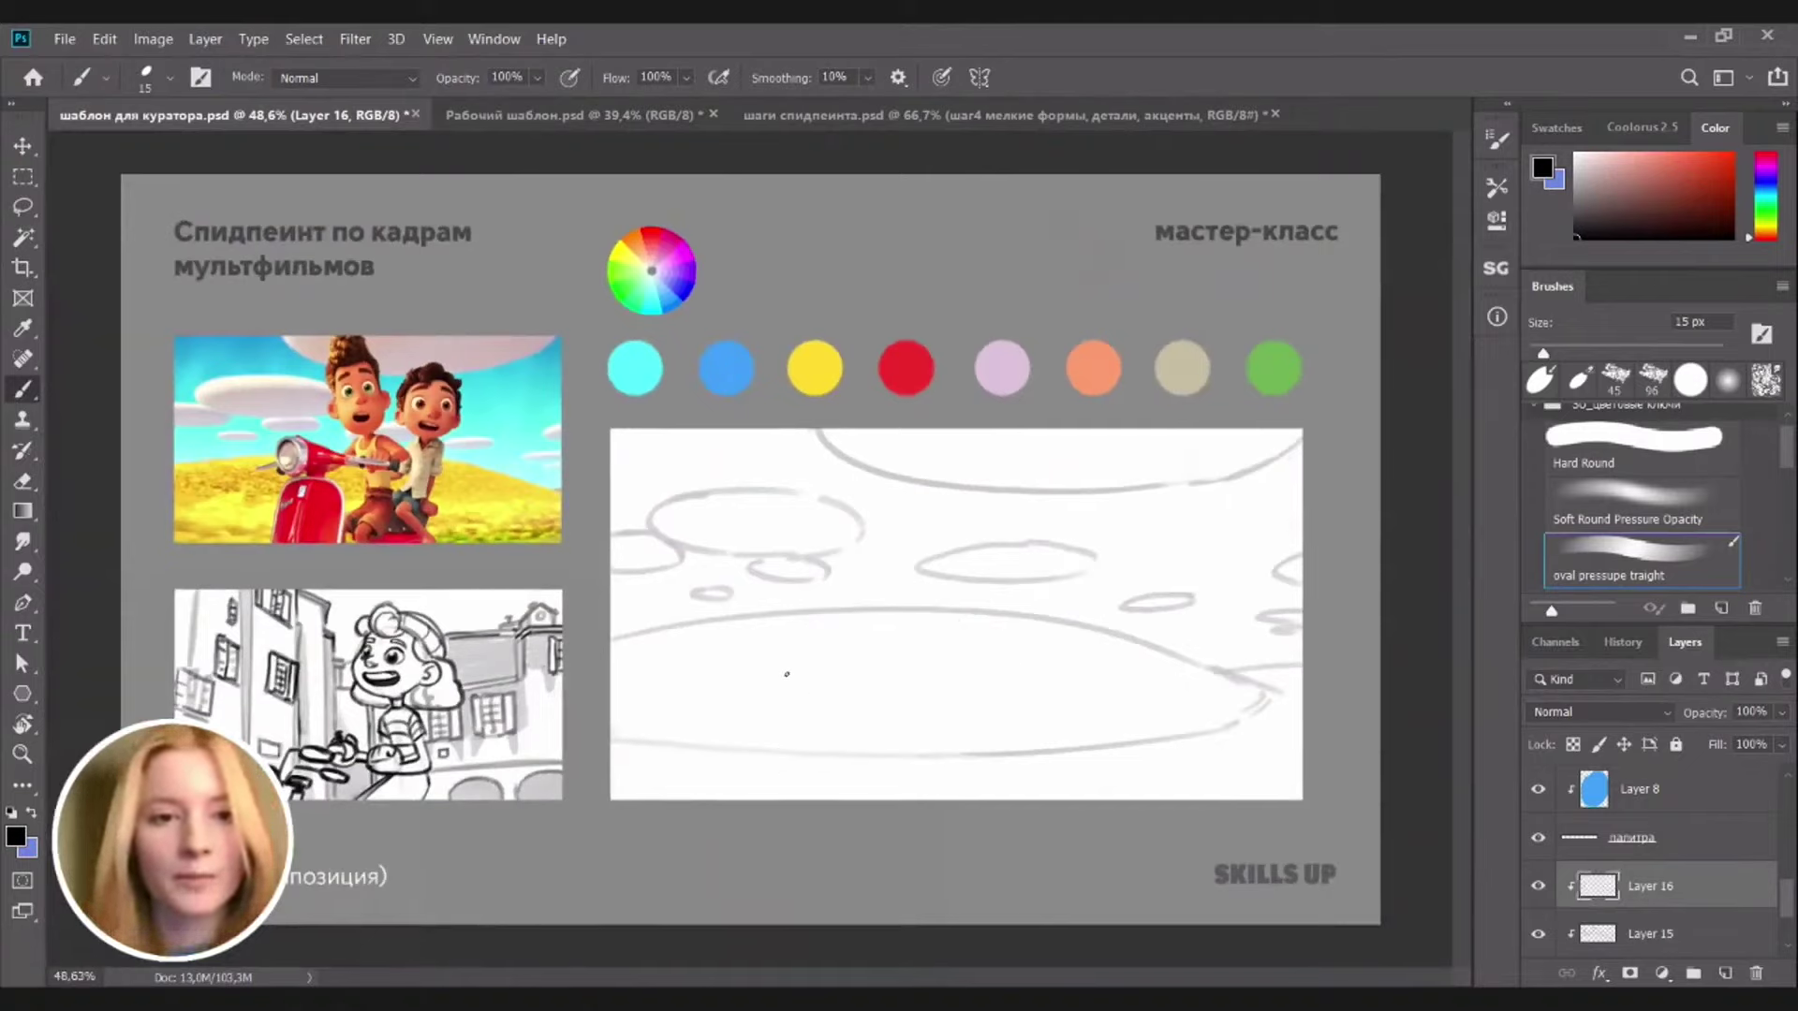
# Sketch the outline of the scooter's front shield on Layer 16, rising from the canvas's bottom edge left of centre
pyautogui.moveTo(802, 655); pyautogui.dragTo(758, 799)
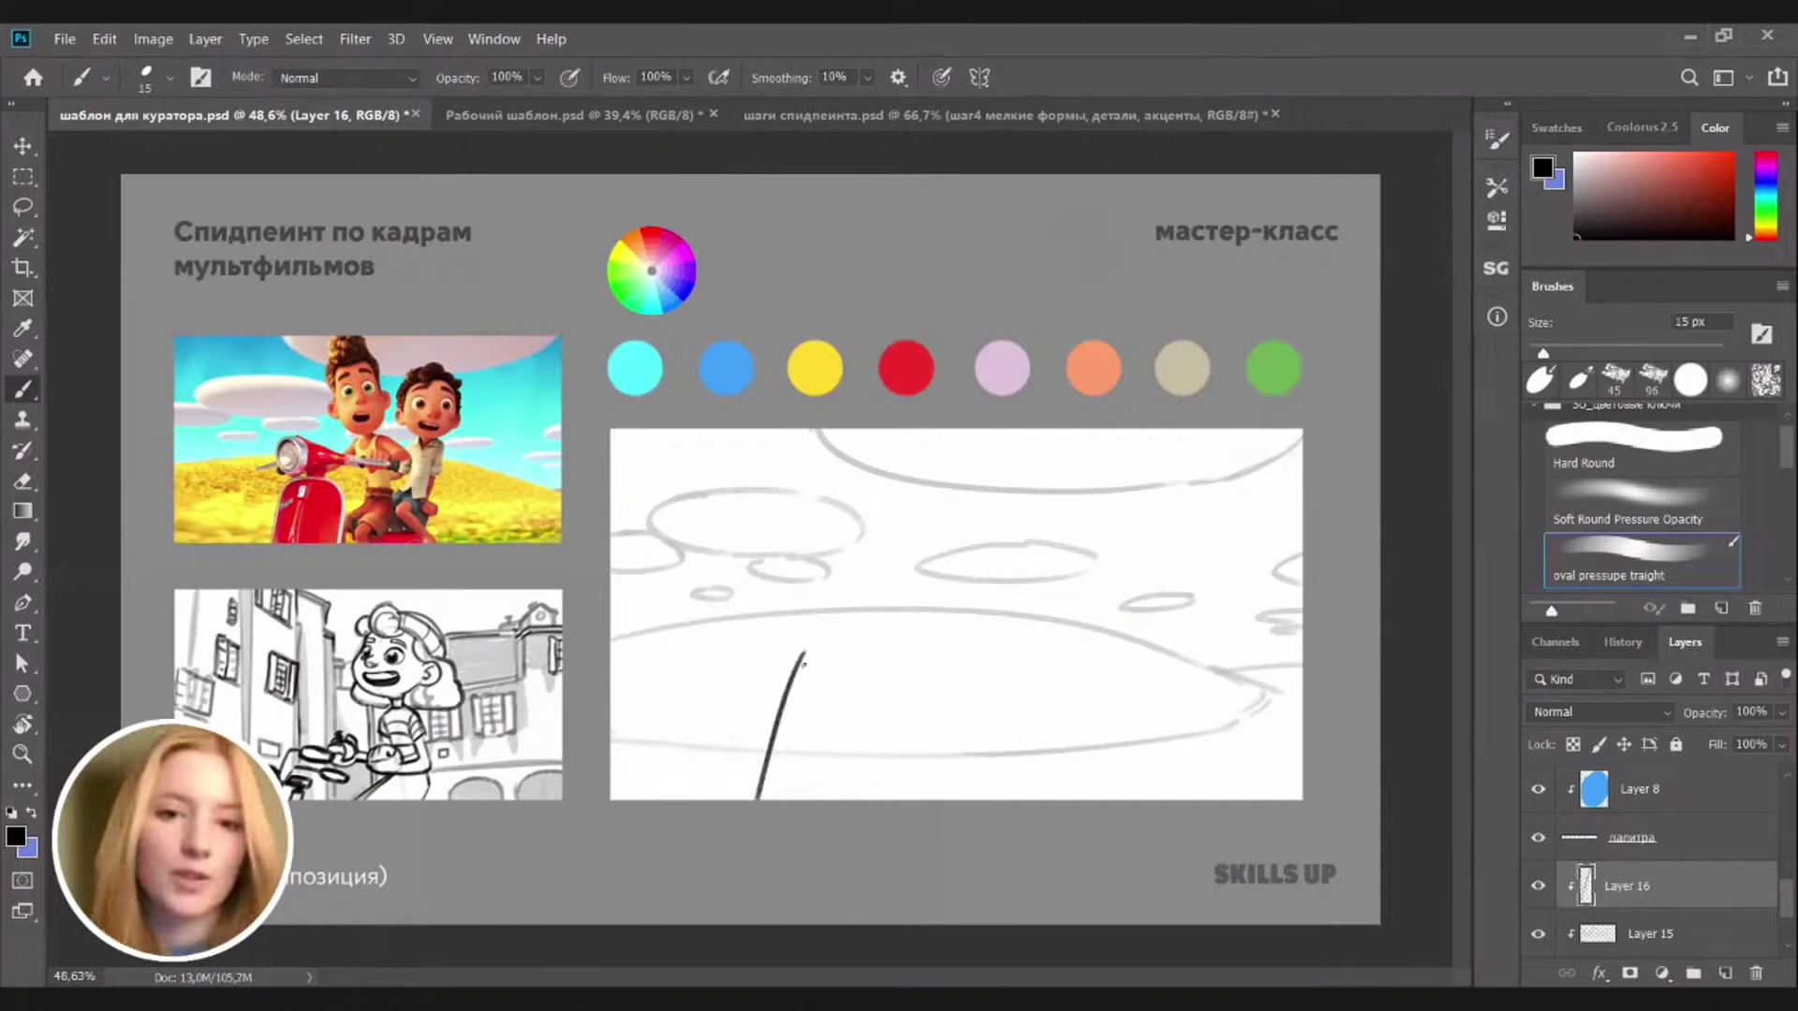
pyautogui.moveTo(802, 653)
pyautogui.mouseDown()
pyautogui.moveTo(866, 655)
pyautogui.moveTo(873, 775)
pyautogui.mouseUp()
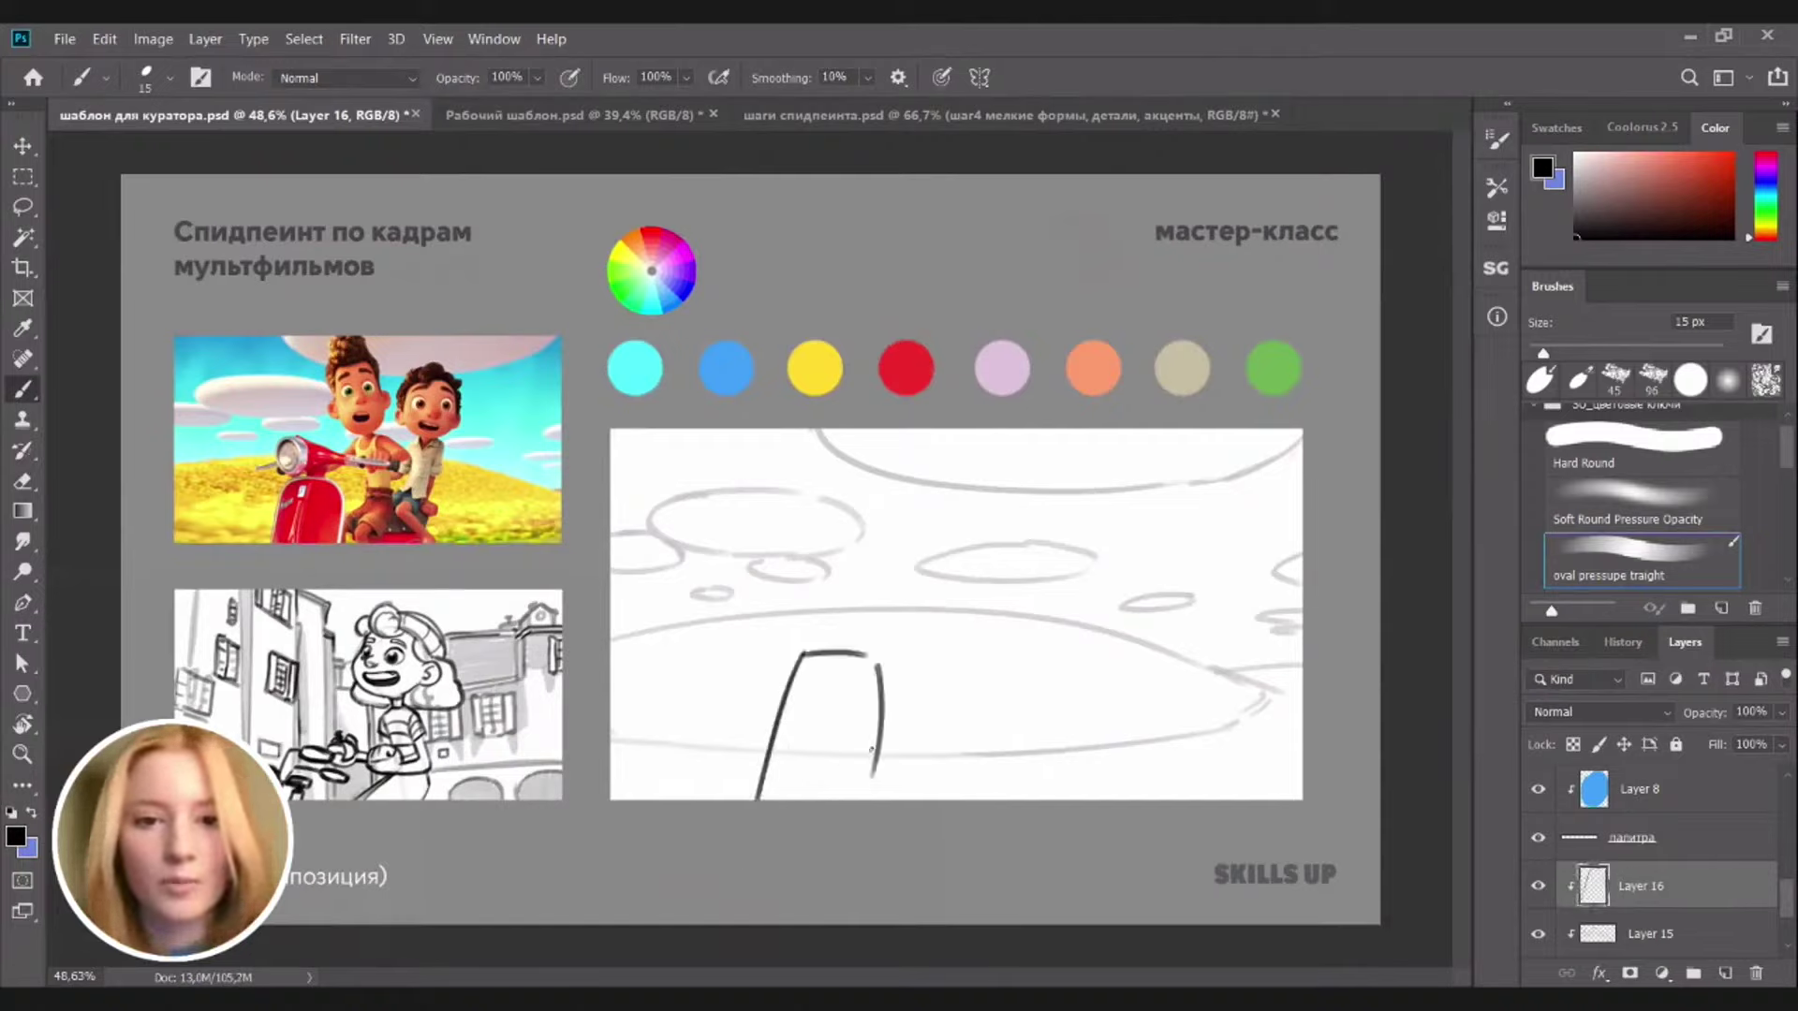
pyautogui.hotkey('ctrl', 'z')
pyautogui.moveTo(886, 666); pyautogui.dragTo(875, 799)
pyautogui.moveTo(863, 655)
pyautogui.mouseDown()
pyautogui.moveTo(893, 705)
pyautogui.moveTo(890, 675)
pyautogui.moveTo(932, 629)
pyautogui.moveTo(803, 799)
pyautogui.mouseUp()
pyautogui.press('v')
pyautogui.press('e')
pyautogui.press('b')
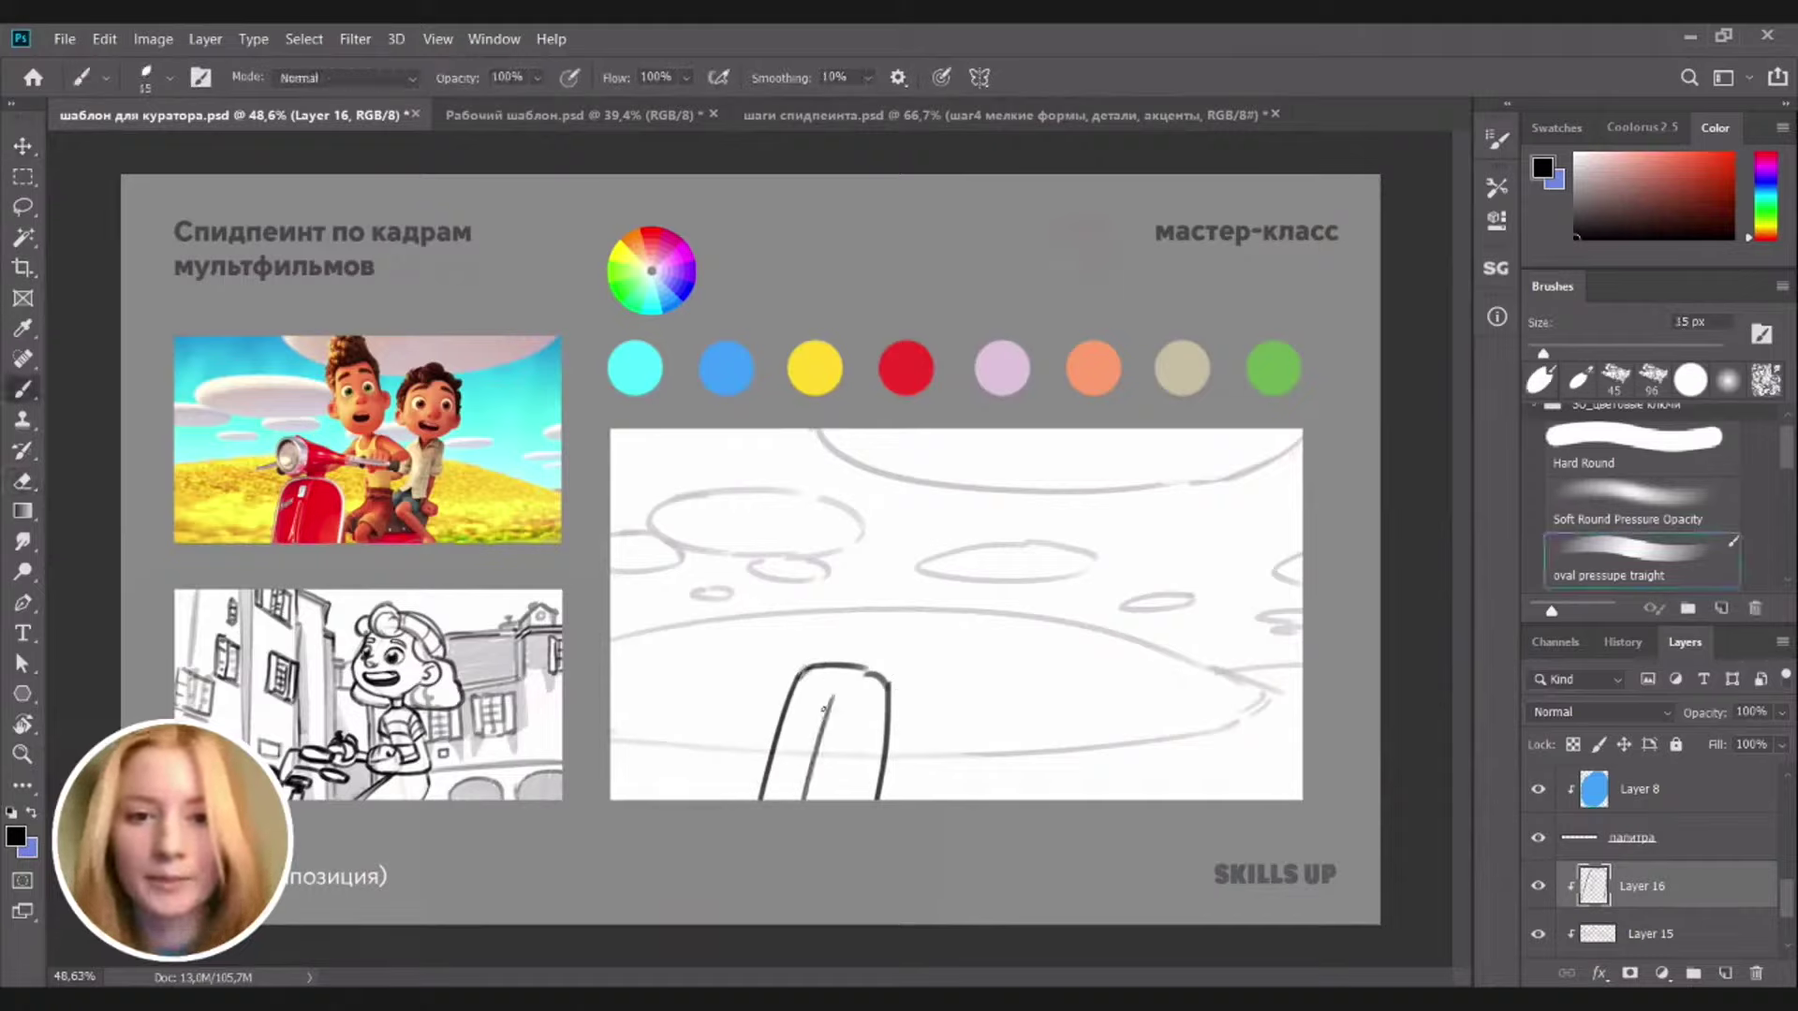
# Add inner contour lines along the centre and side edges of the scooter's front shield
pyautogui.moveTo(826, 699); pyautogui.dragTo(792, 799)
pyautogui.hotkey('ctrl', 'z')
pyautogui.moveTo(827, 698); pyautogui.dragTo(800, 792)
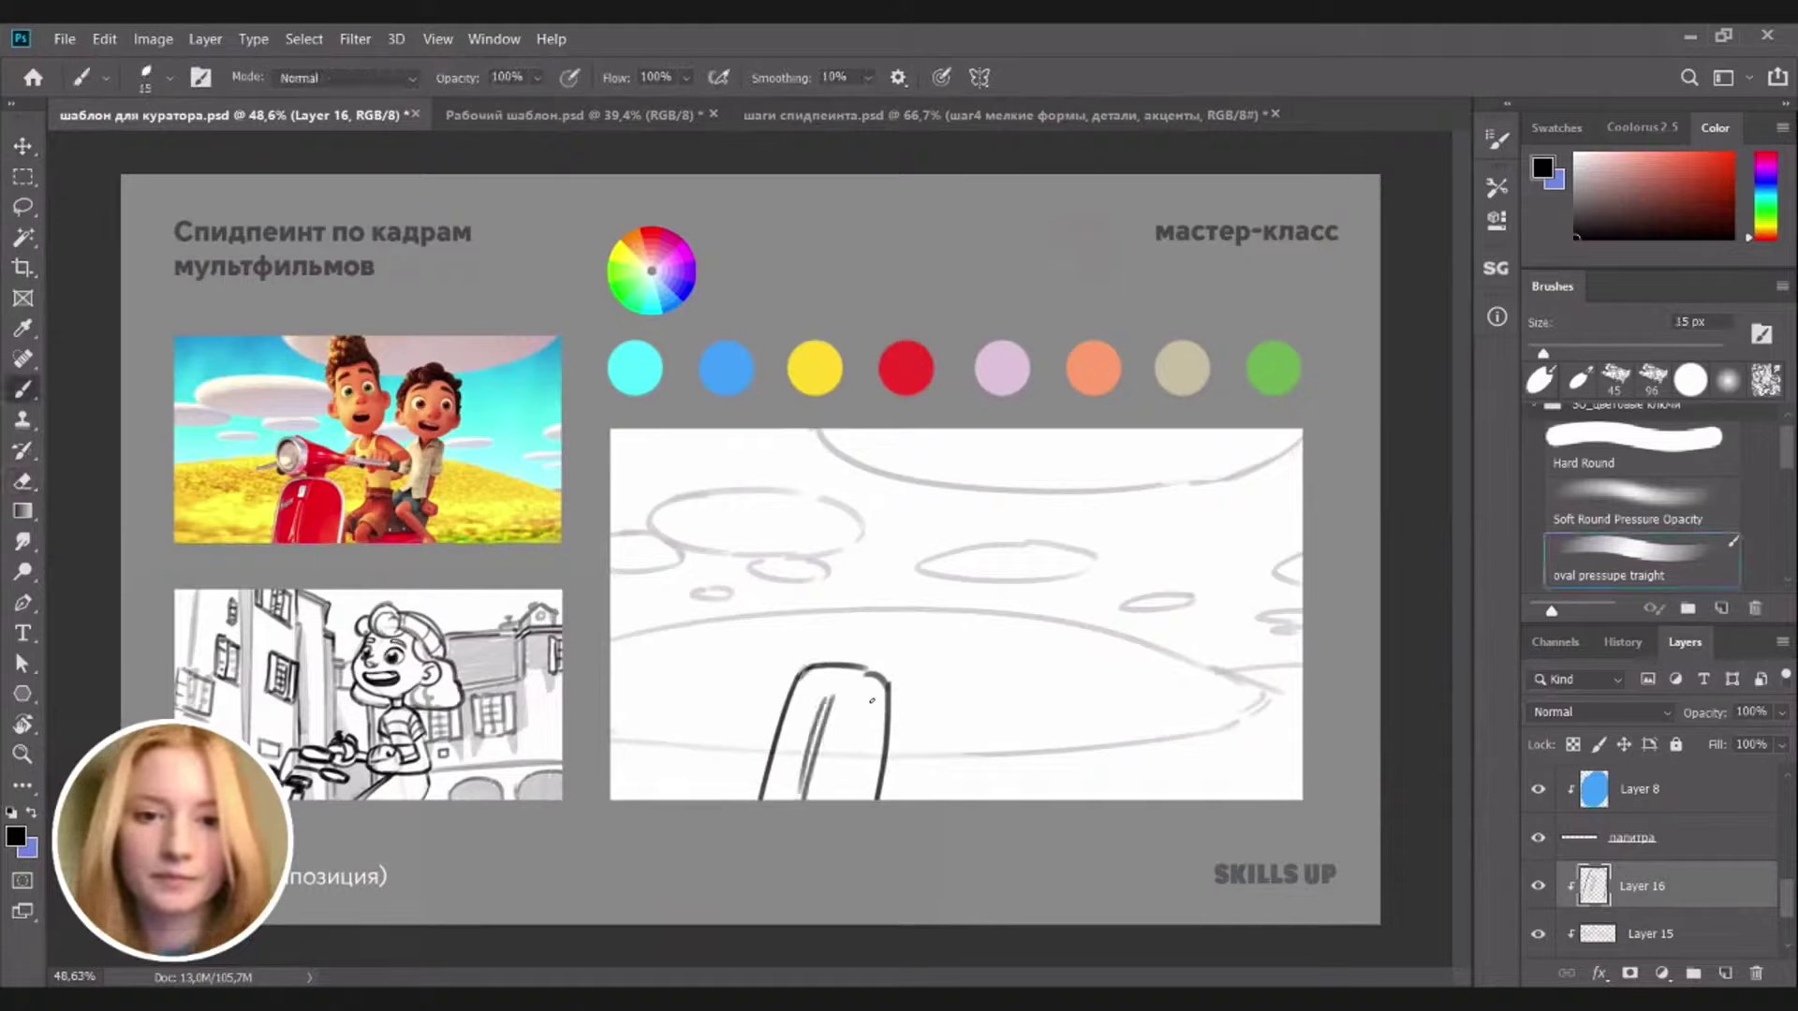
pyautogui.moveTo(873, 684); pyautogui.dragTo(877, 799)
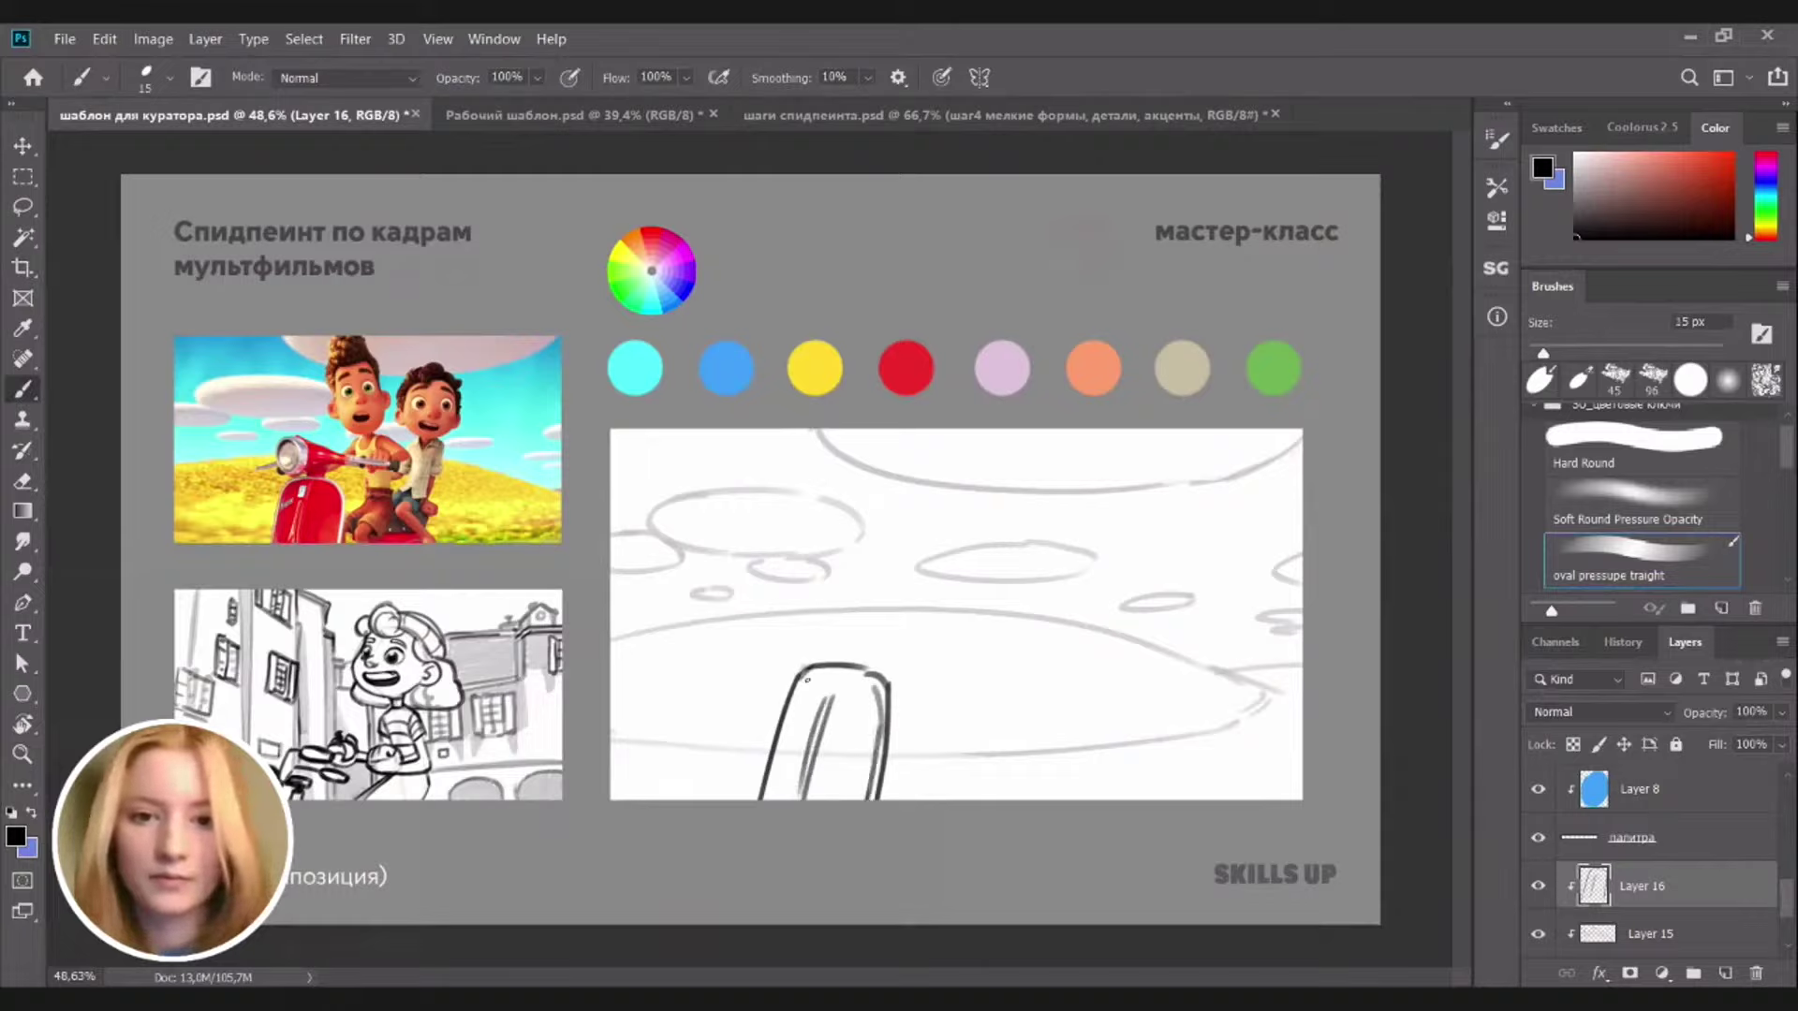
pyautogui.moveTo(807, 680); pyautogui.dragTo(771, 788)
pyautogui.hotkey('ctrl', 'z')
pyautogui.moveTo(796, 691)
pyautogui.mouseDown()
pyautogui.moveTo(765, 799)
pyautogui.moveTo(842, 666)
pyautogui.moveTo(876, 691)
pyautogui.mouseUp()
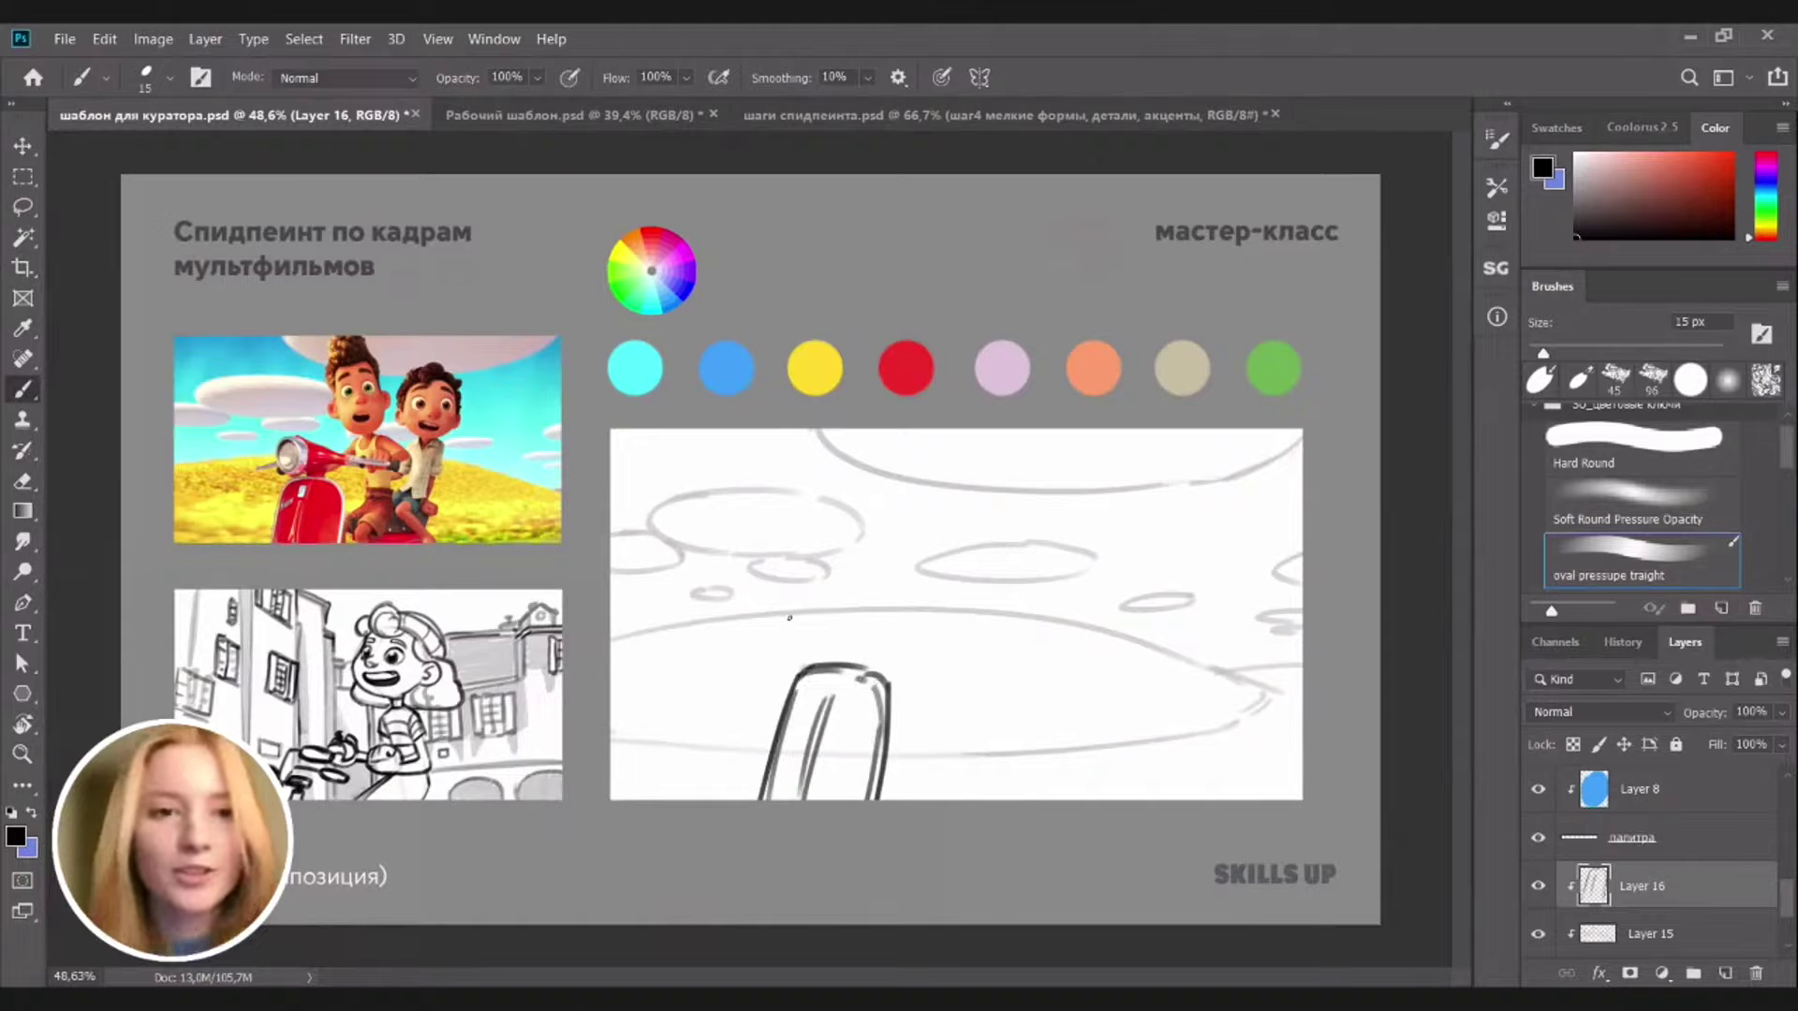
# Sketch the scooter's round headlight just above the front shield, undoing unsuccessful strokes
pyautogui.moveTo(783, 599)
pyautogui.mouseDown()
pyautogui.moveTo(781, 639)
pyautogui.moveTo(825, 602)
pyautogui.moveTo(793, 599)
pyautogui.moveTo(835, 604)
pyautogui.mouseUp()
pyautogui.hotkey('ctrl', 'z')
pyautogui.hotkey('ctrl', 'z')
pyautogui.moveTo(776, 659)
pyautogui.mouseDown()
pyautogui.moveTo(848, 632)
pyautogui.moveTo(781, 655)
pyautogui.moveTo(774, 628)
pyautogui.moveTo(779, 646)
pyautogui.moveTo(824, 592)
pyautogui.moveTo(828, 639)
pyautogui.moveTo(786, 661)
pyautogui.mouseUp()
pyautogui.hotkey('ctrl', 'z')
pyautogui.hotkey('ctrl', 'z')
pyautogui.hotkey('ctrl', 'z')
pyautogui.hotkey('ctrl', 'z')
# Sketch the handlebar grips on both sides of the headlight and the short neck joining them to the front shield
pyautogui.moveTo(828, 599)
pyautogui.mouseDown()
pyautogui.moveTo(848, 623)
pyautogui.moveTo(832, 651)
pyautogui.moveTo(888, 625)
pyautogui.moveTo(948, 633)
pyautogui.mouseUp()
pyautogui.hotkey('ctrl', 'z')
pyautogui.moveTo(841, 644); pyautogui.dragTo(946, 646)
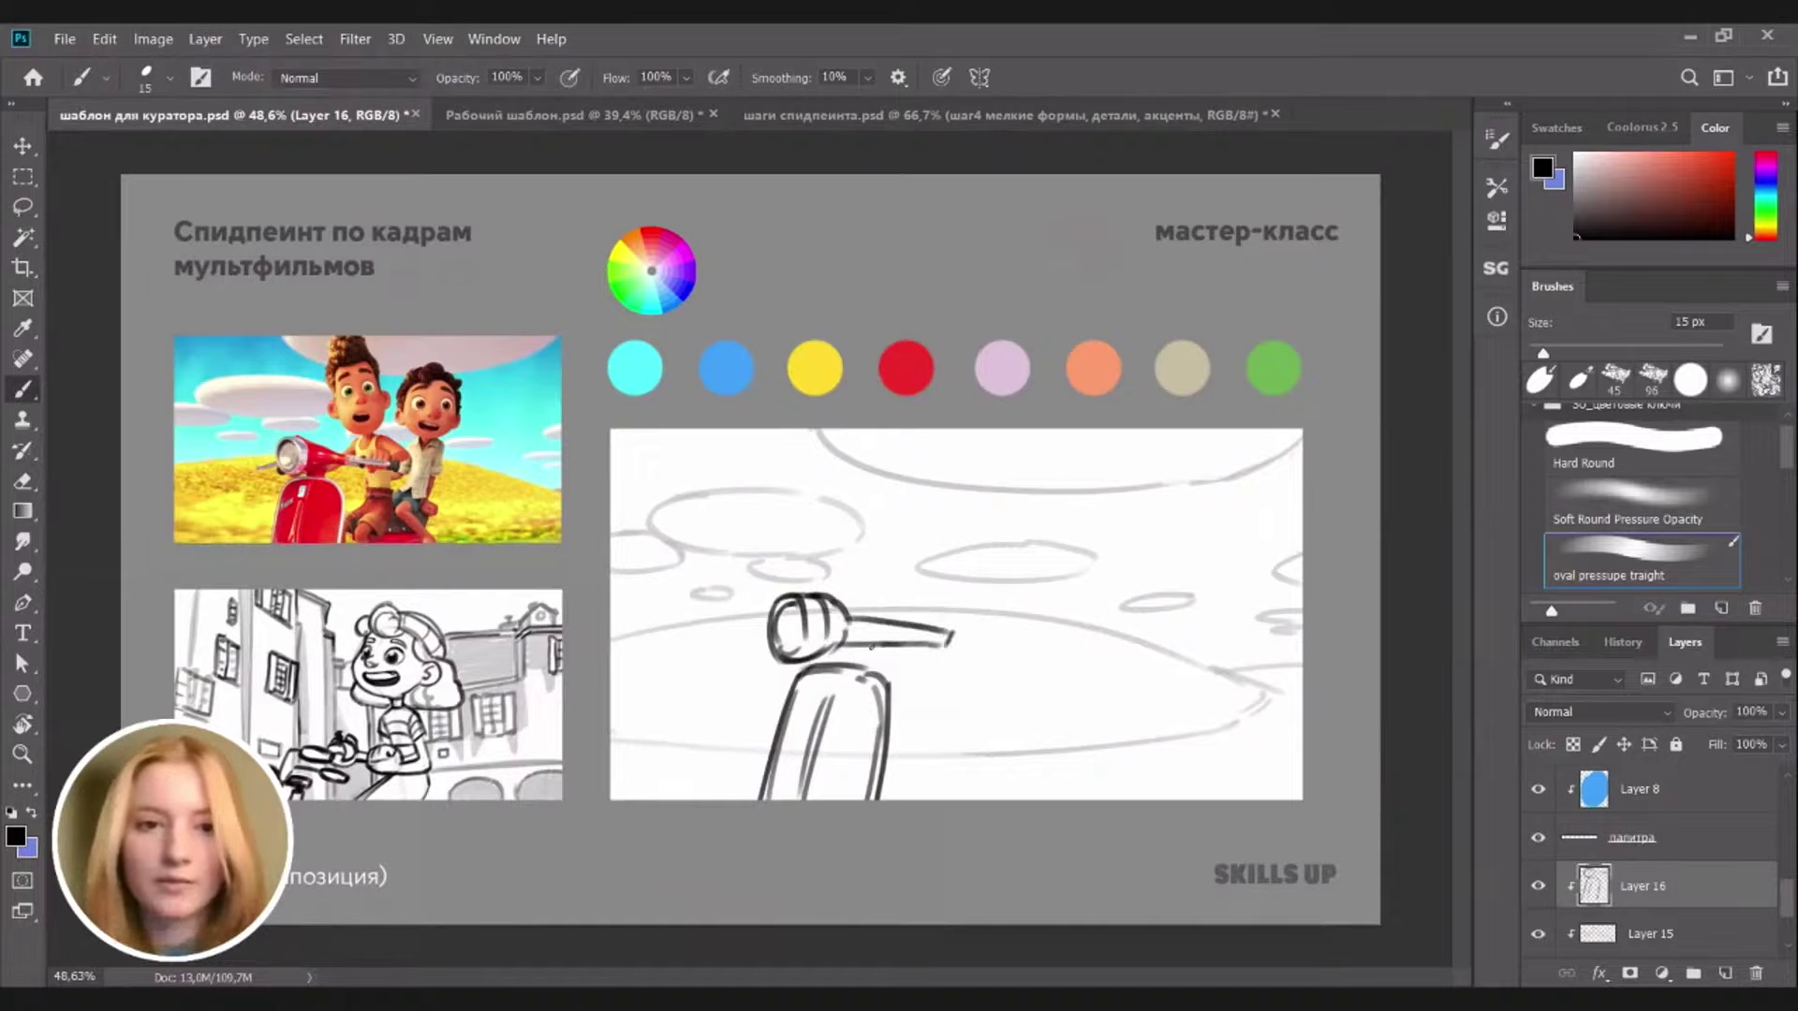
pyautogui.moveTo(836, 652); pyautogui.dragTo(812, 646)
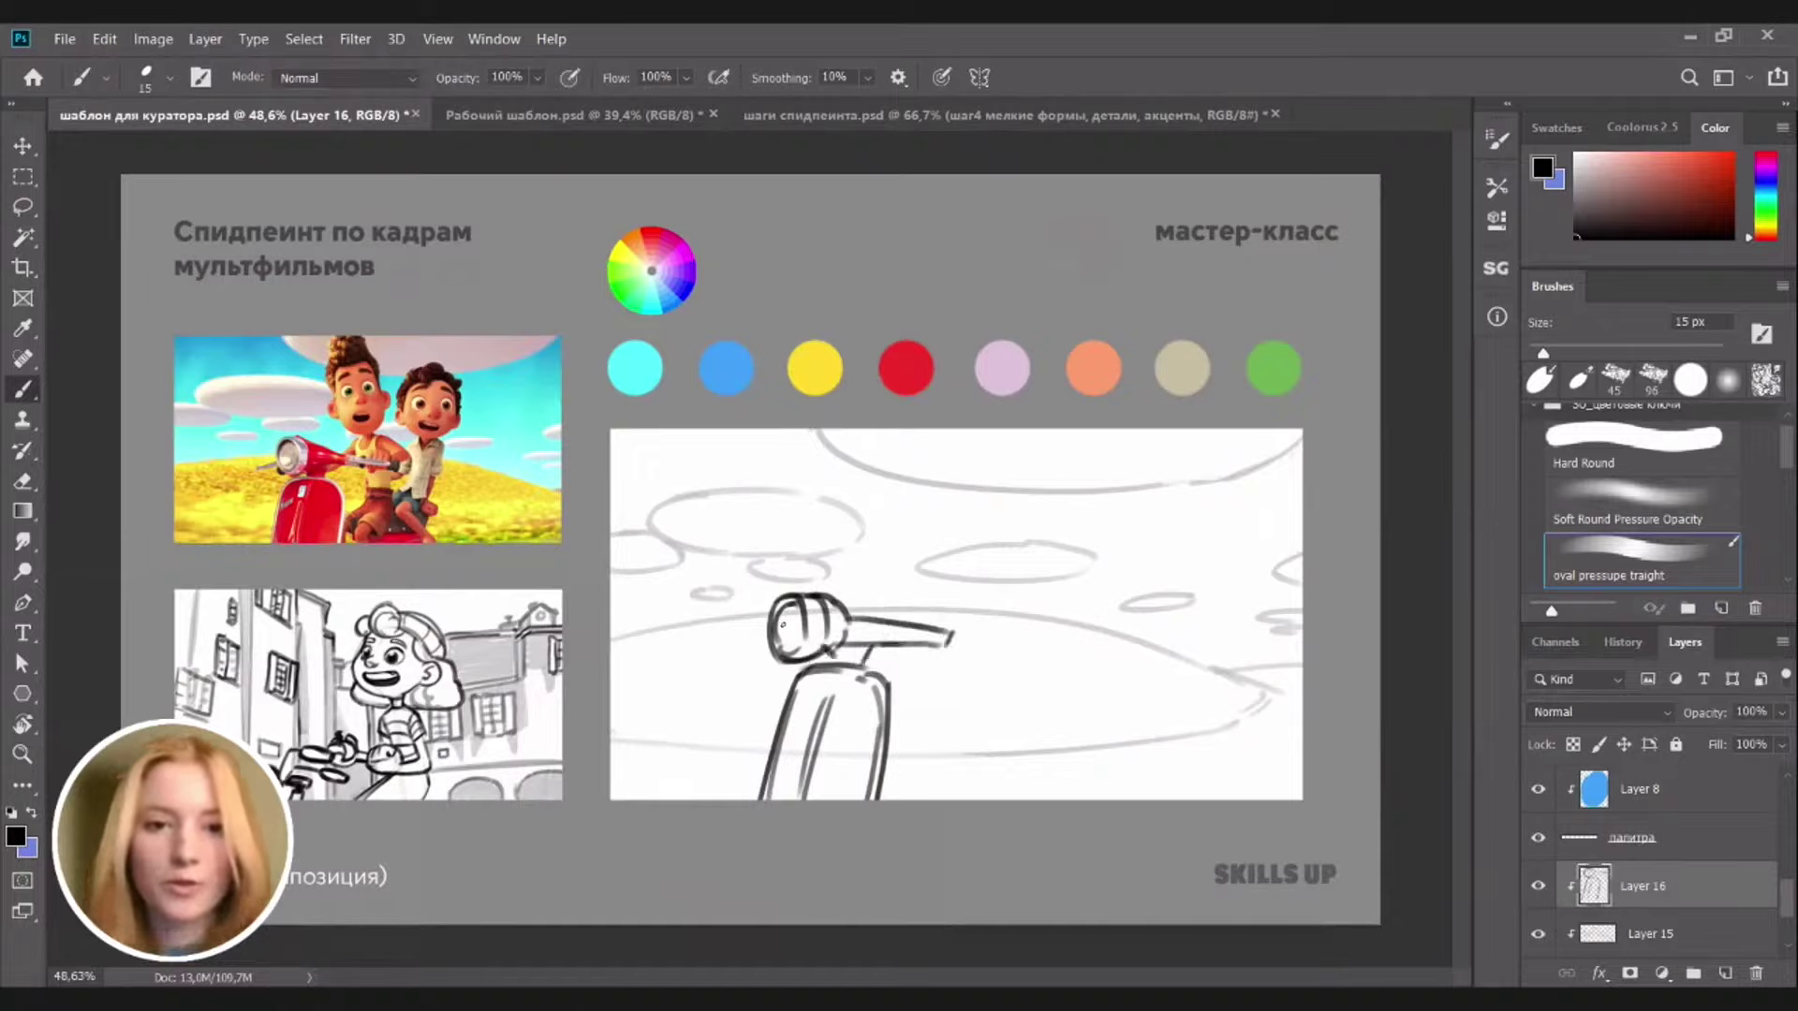
pyautogui.moveTo(762, 631)
pyautogui.mouseDown()
pyautogui.moveTo(730, 644)
pyautogui.moveTo(763, 653)
pyautogui.mouseUp()
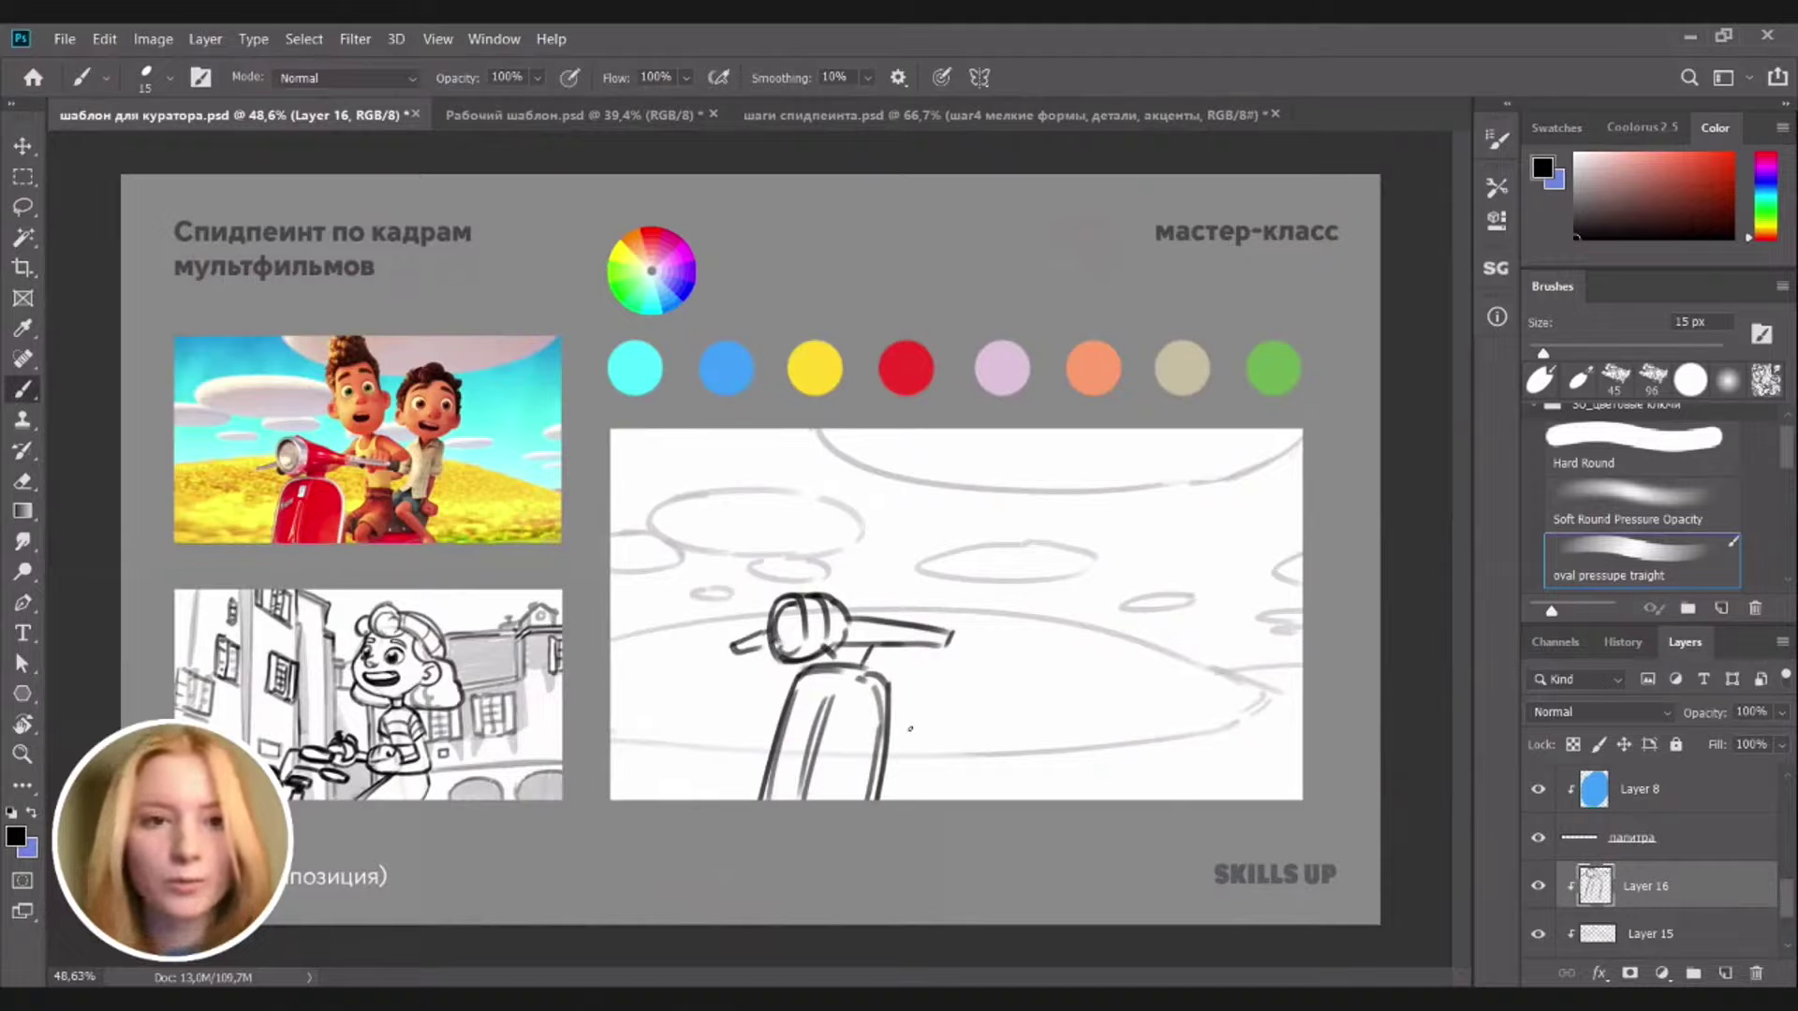
pyautogui.press('v')
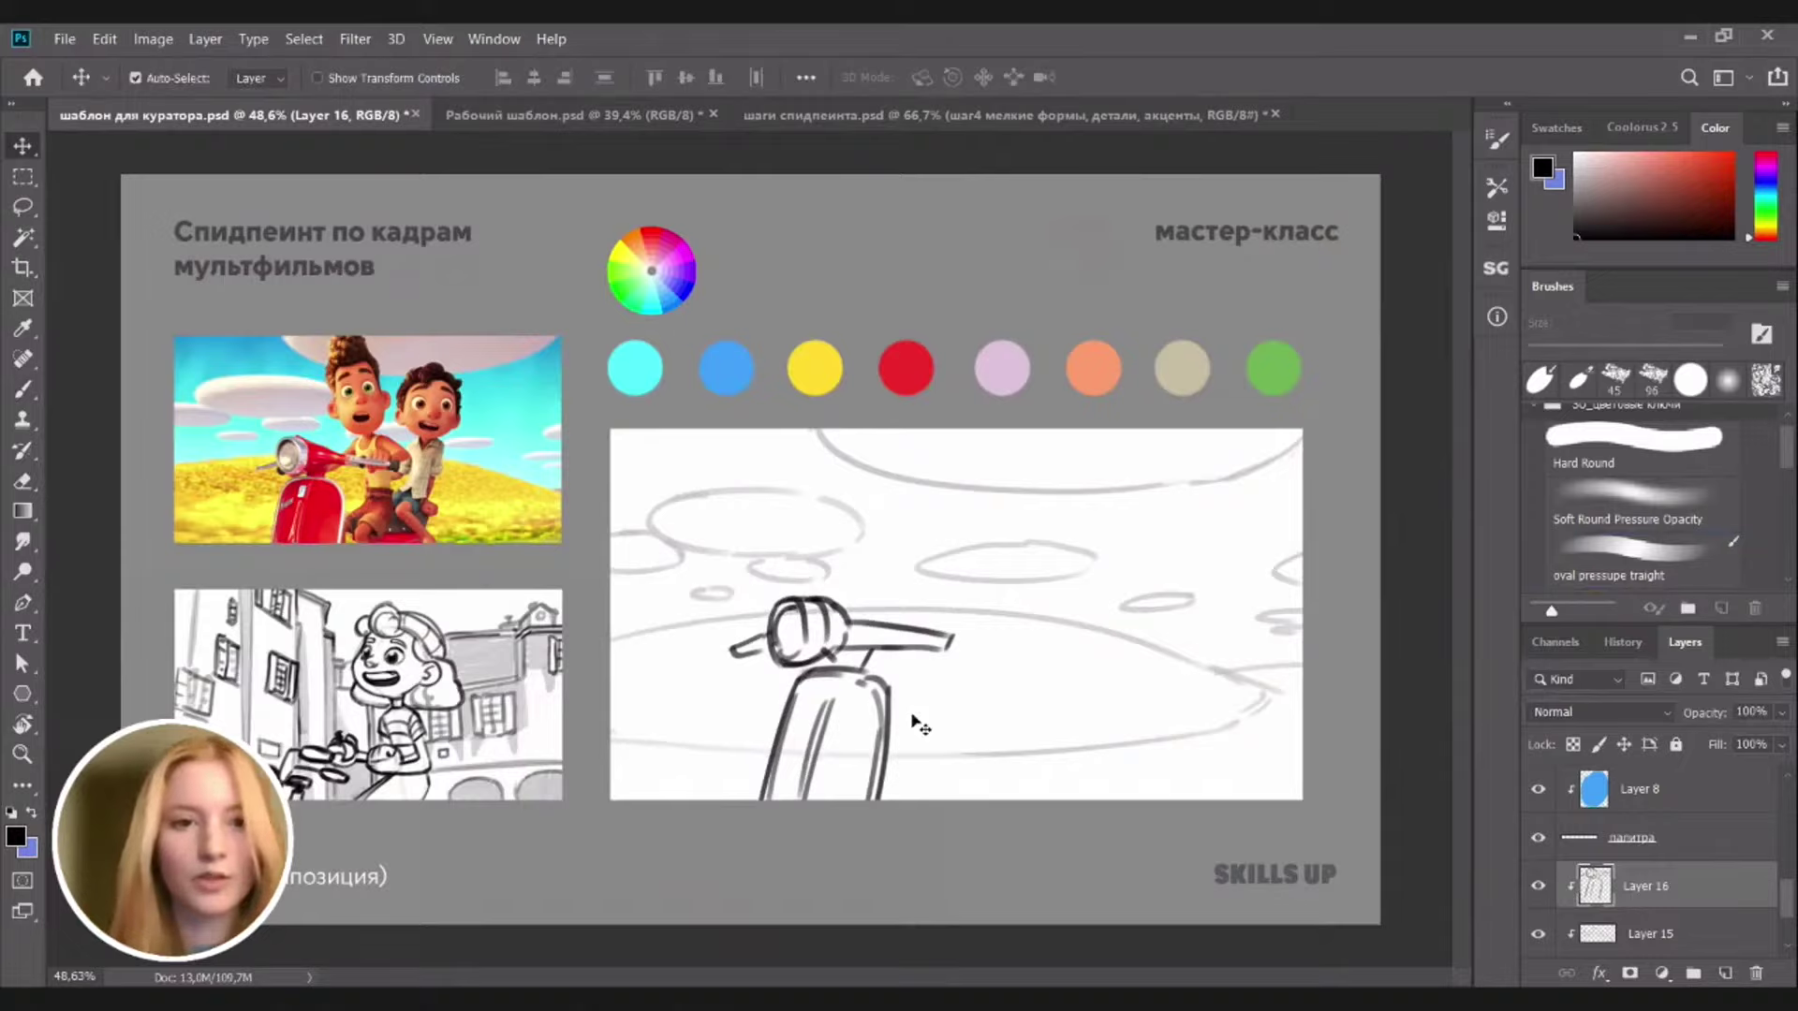
pyautogui.press('b')
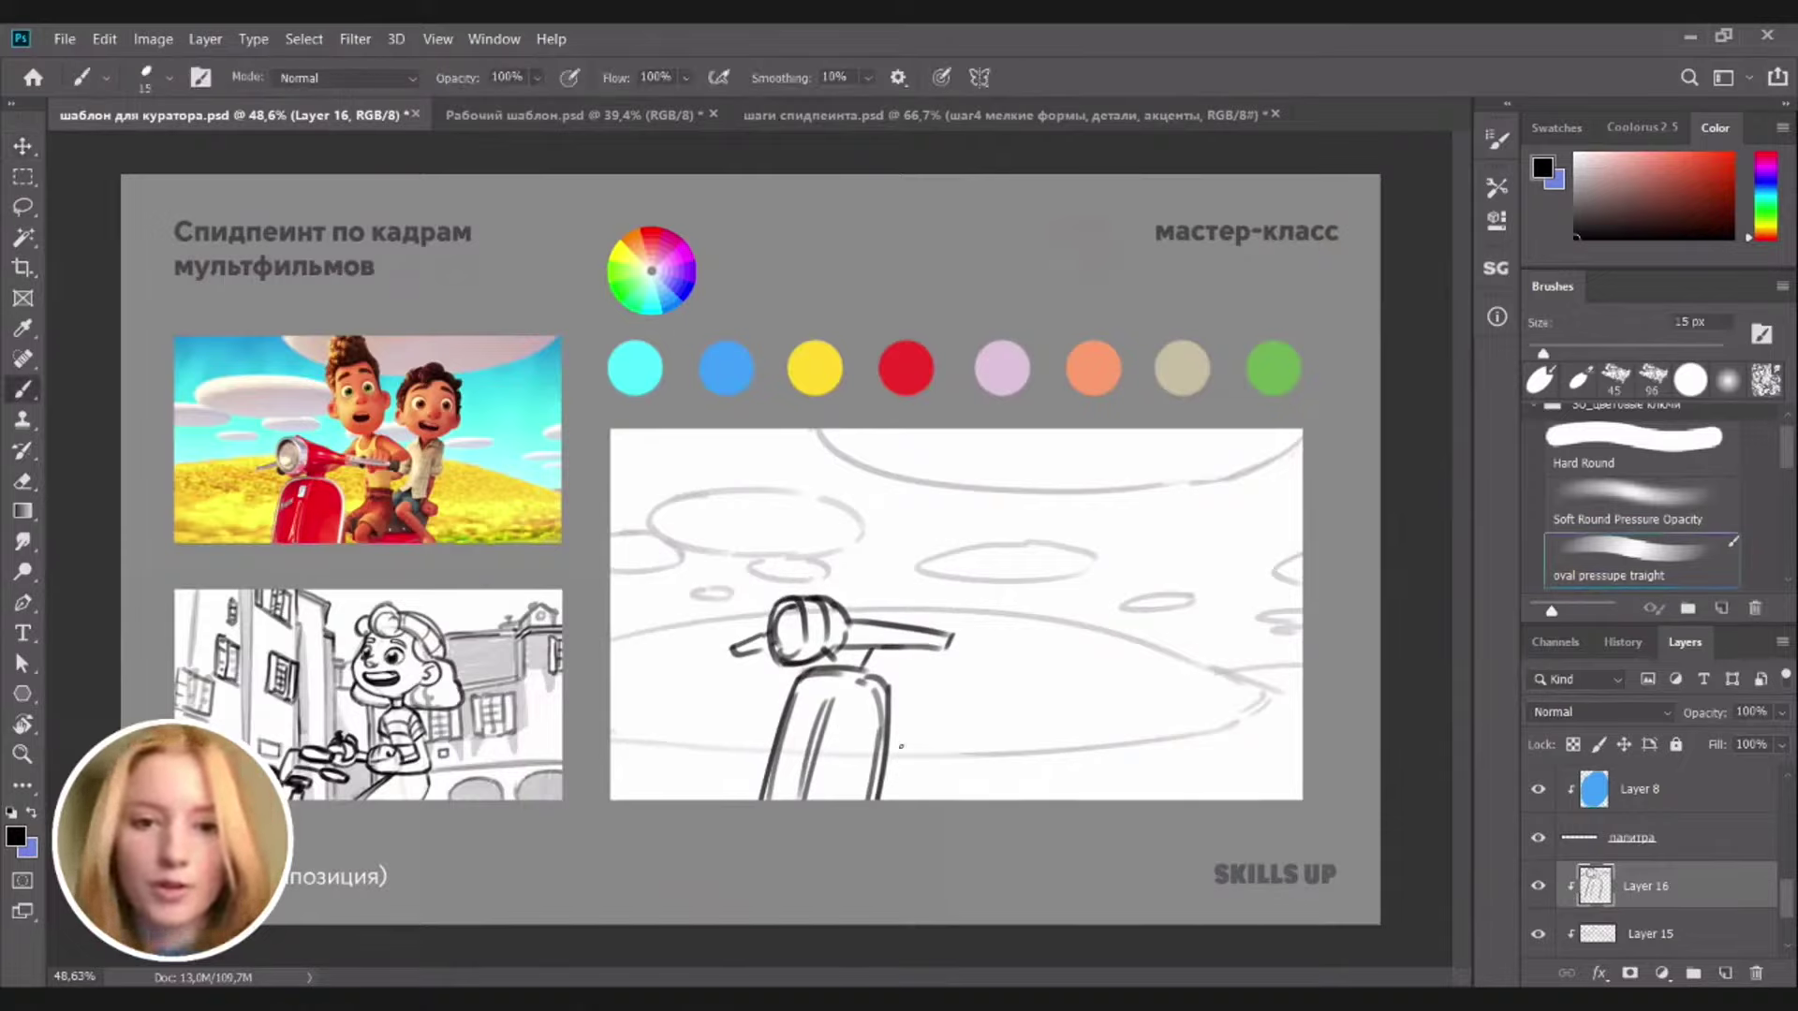
# Try out a straight seat line with a short end edge to the right of the front shield, and erase it
pyautogui.scroll(2, 899, 750)
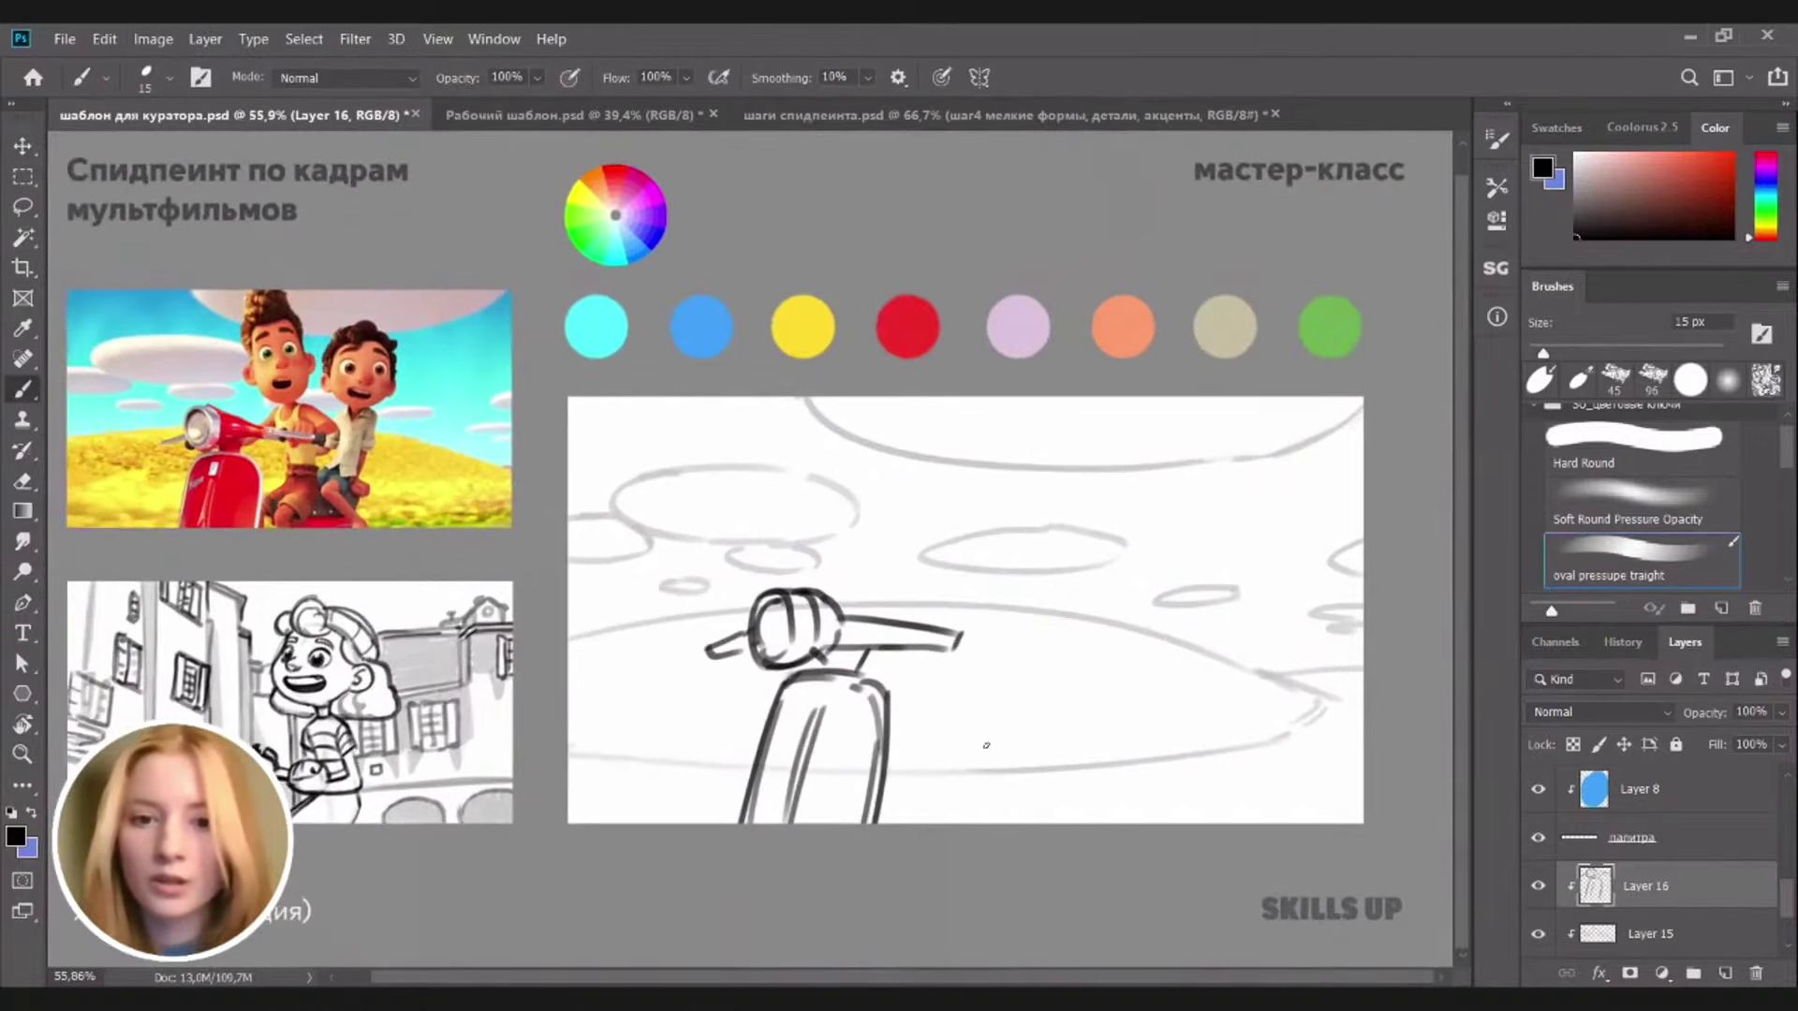
pyautogui.moveTo(888, 749); pyautogui.dragTo(1115, 763)
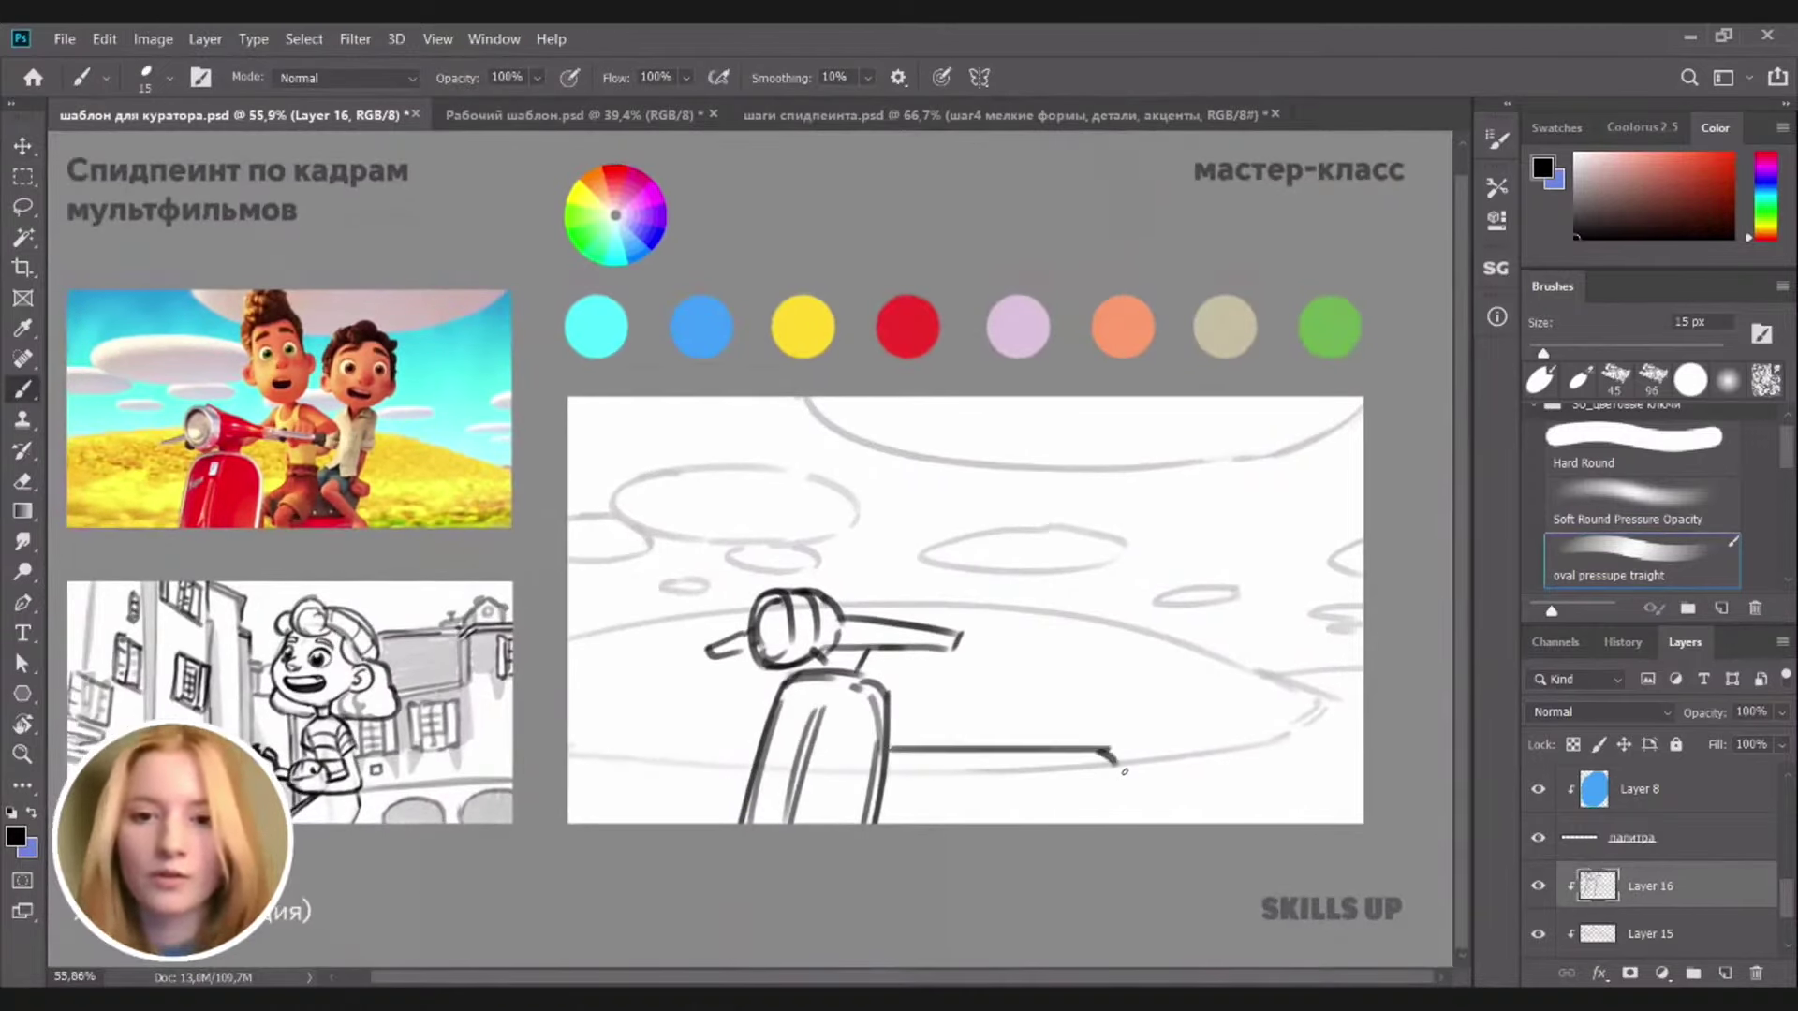
pyautogui.hotkey('ctrl', 'z')
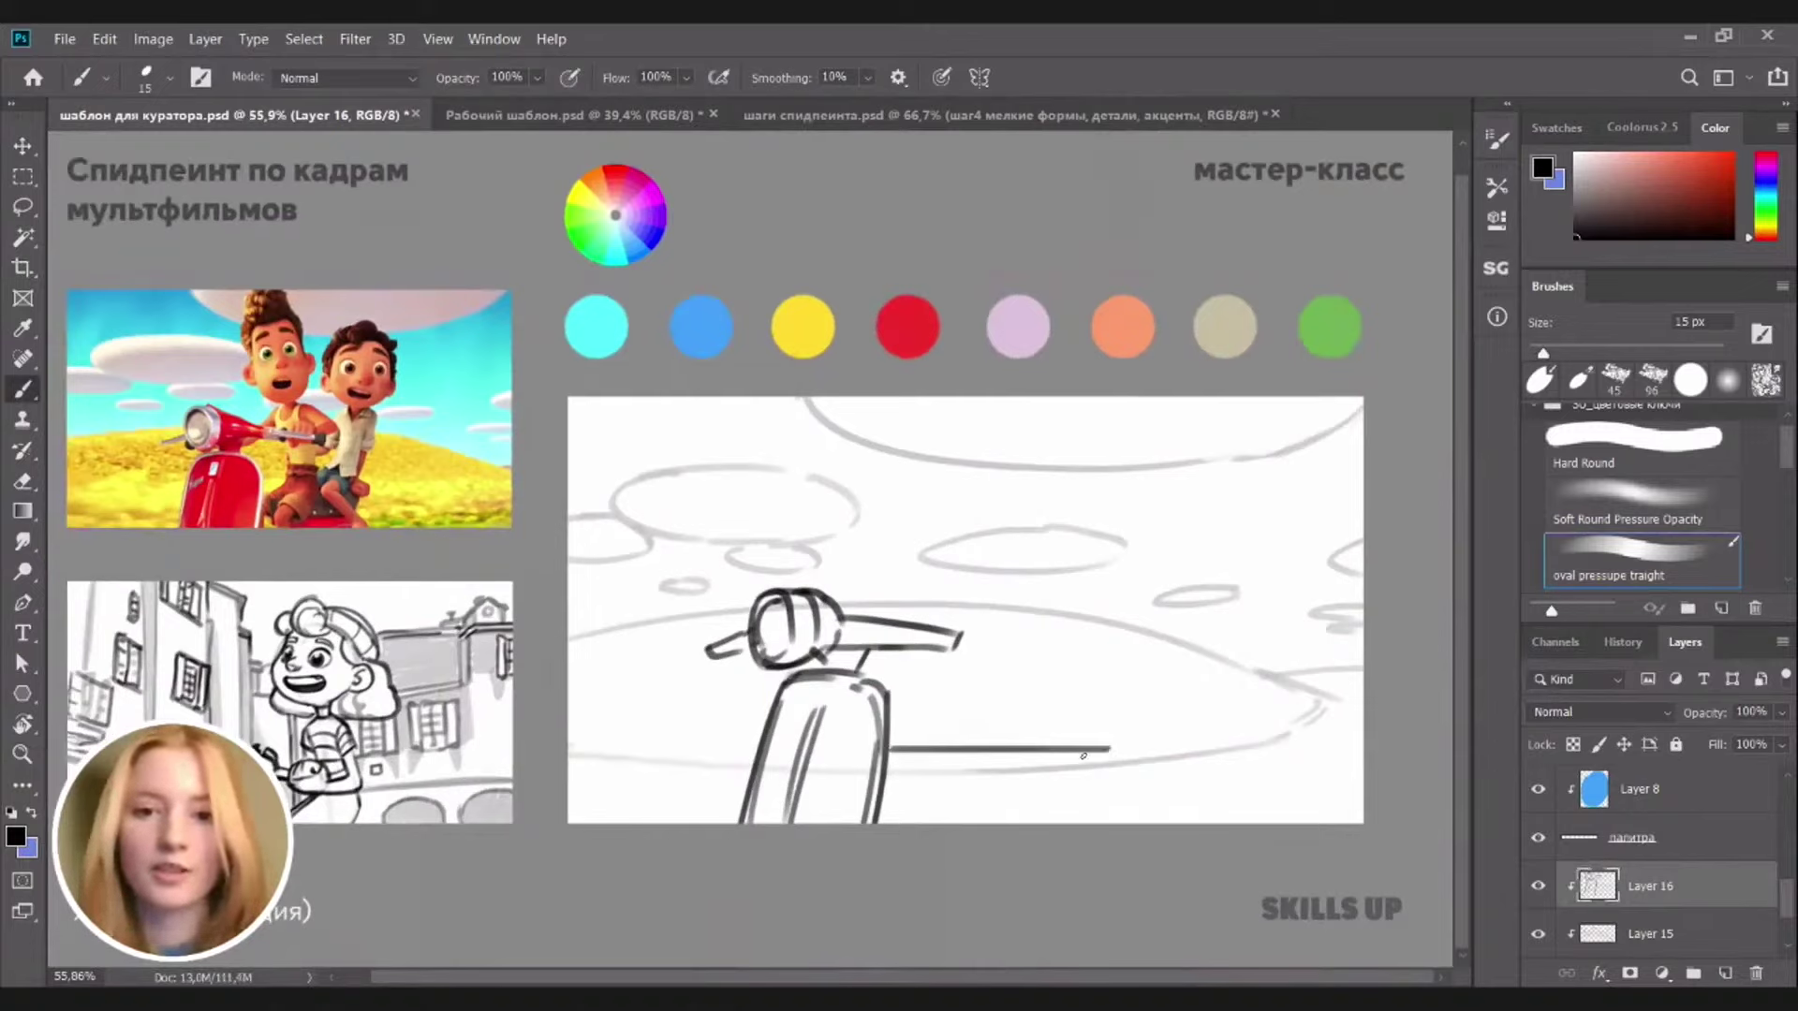
pyautogui.press('e')
pyautogui.moveTo(1090, 737); pyautogui.dragTo(1094, 762)
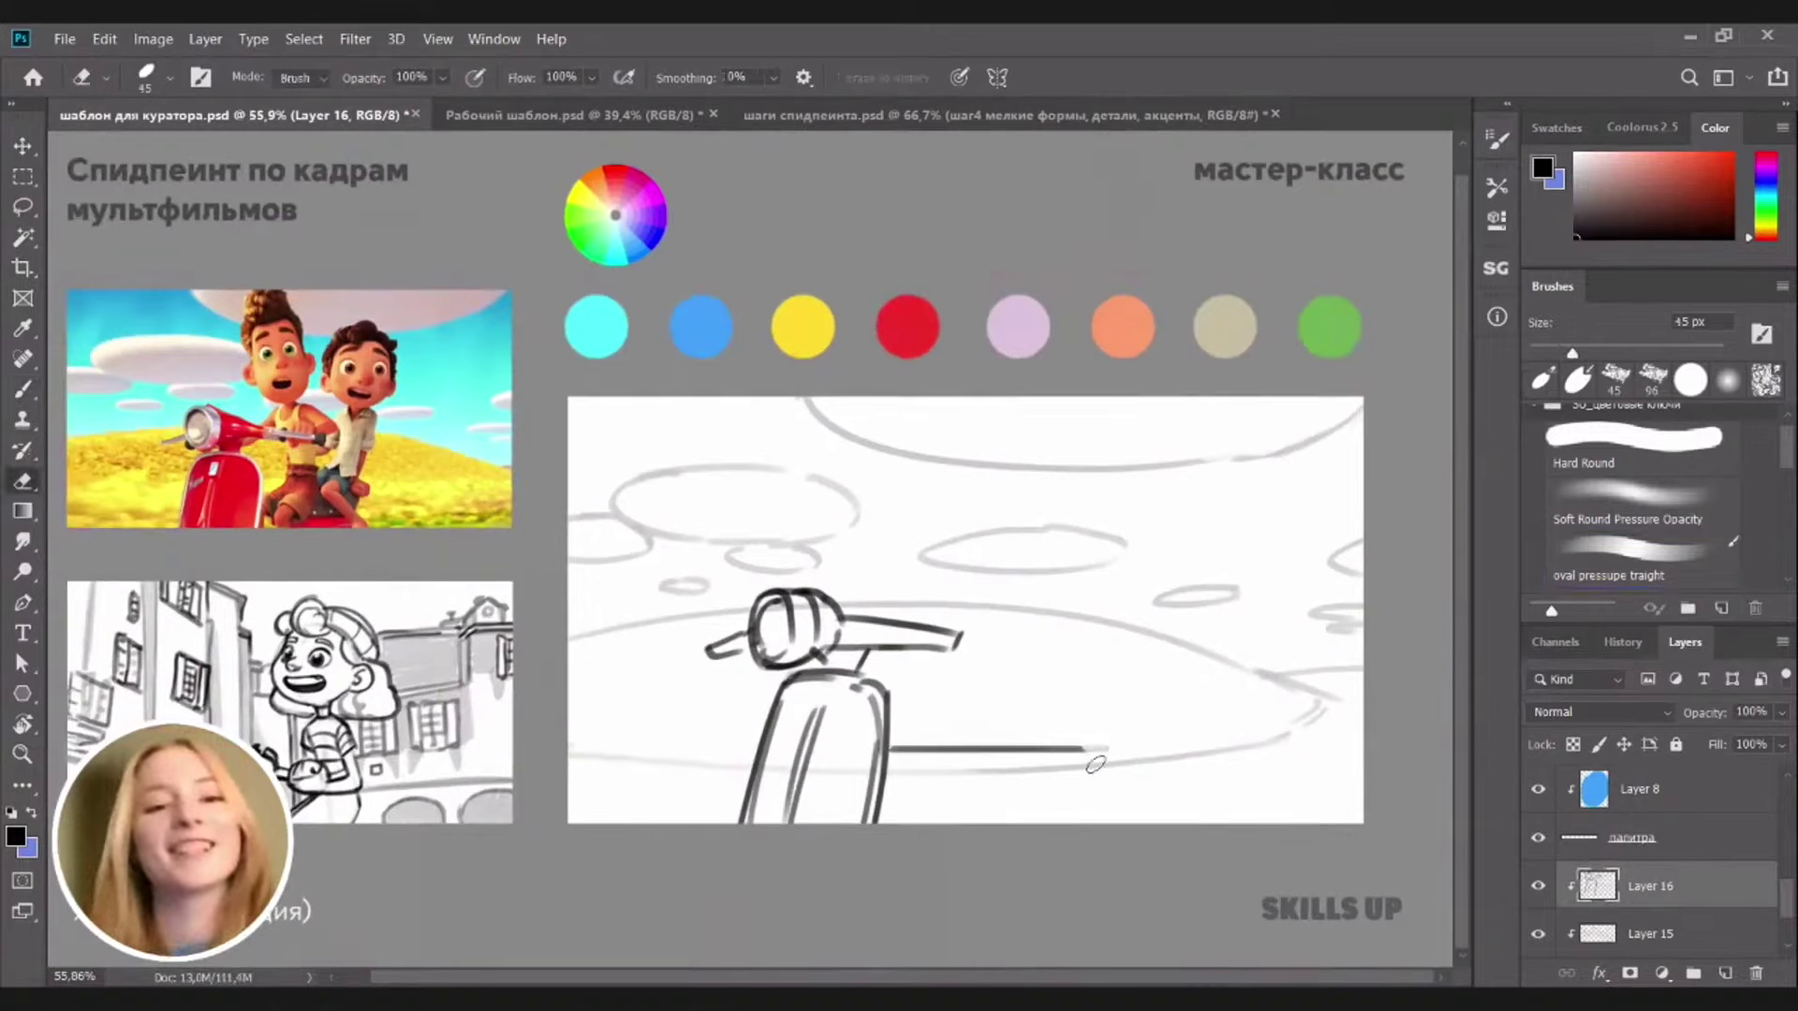
pyautogui.press('b')
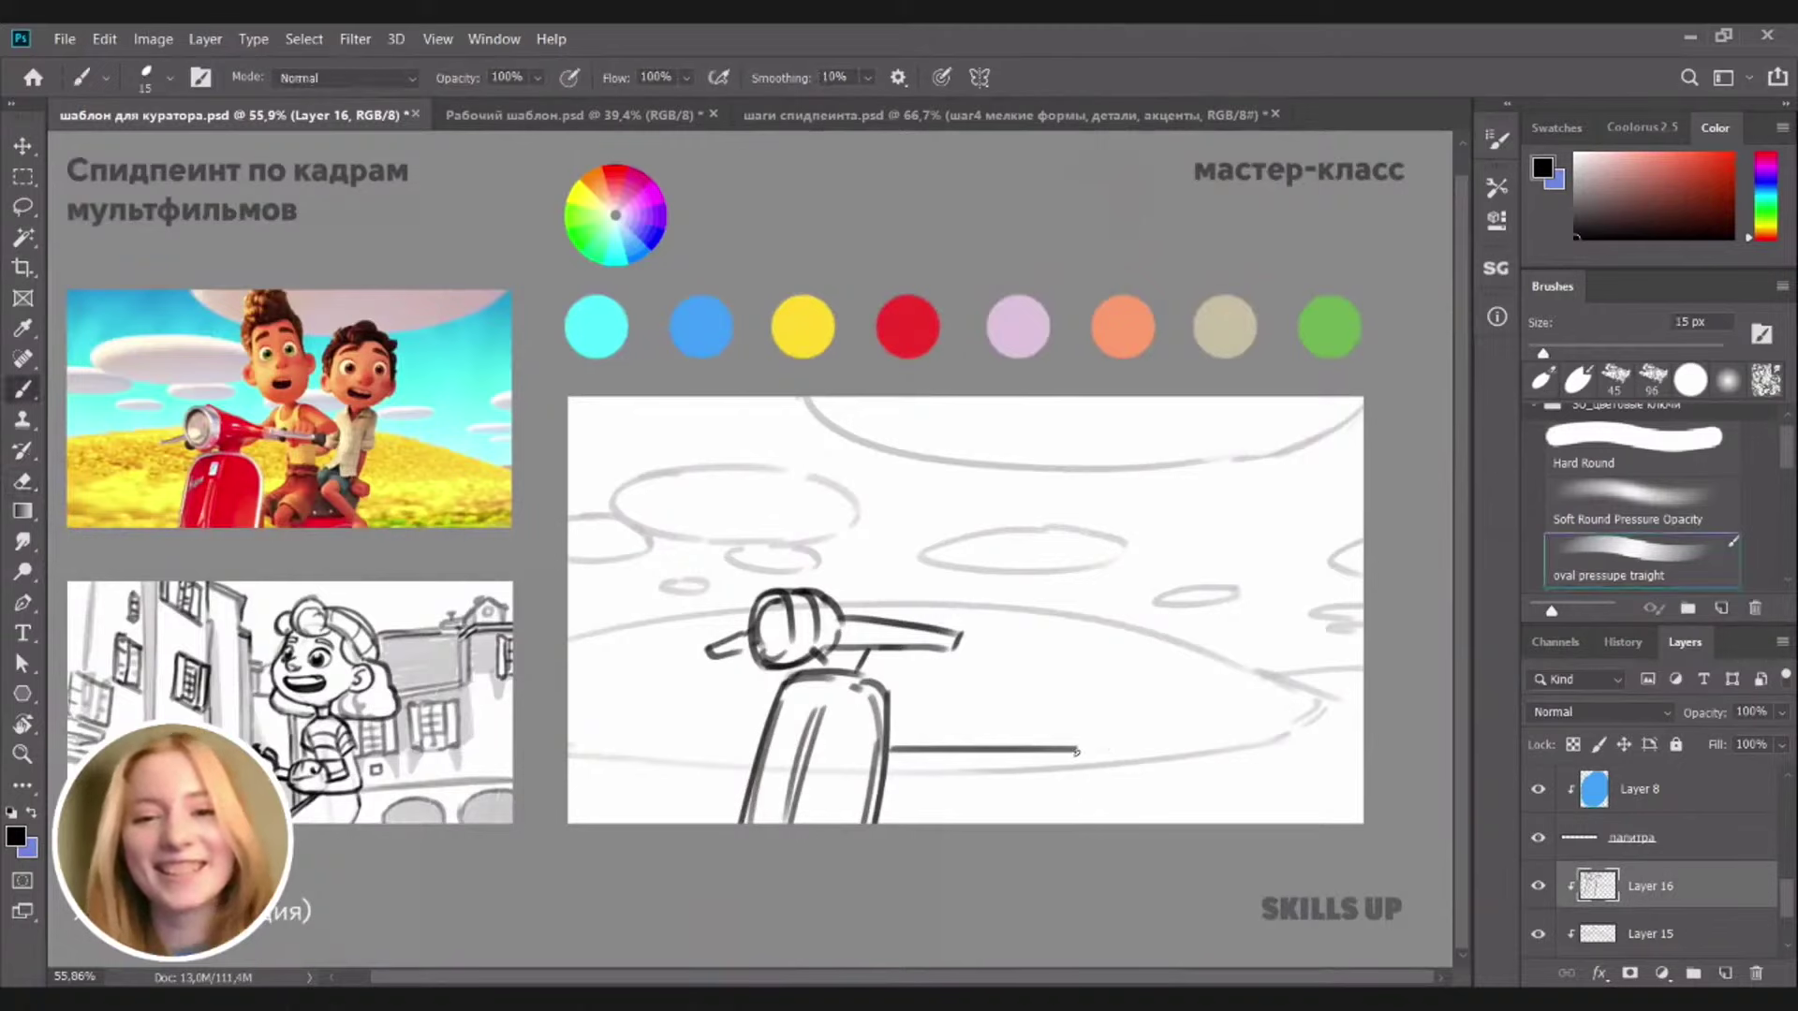
pyautogui.moveTo(1076, 750); pyautogui.dragTo(1074, 803)
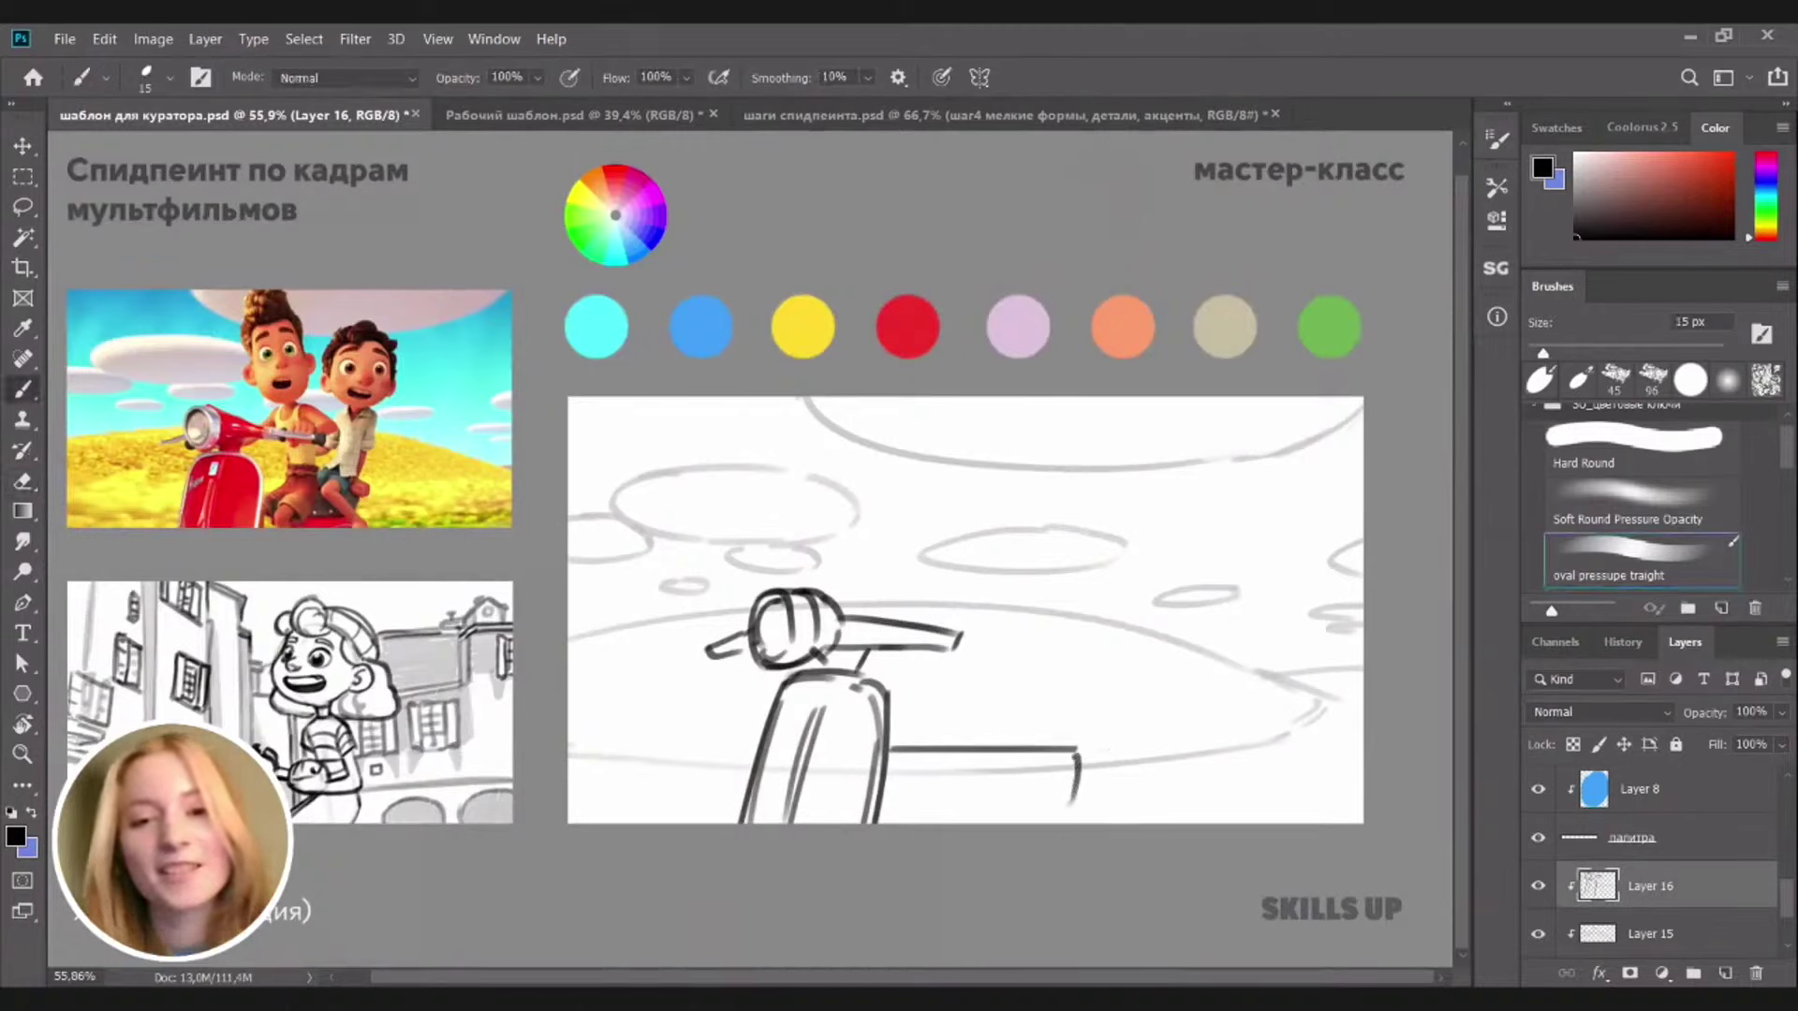
pyautogui.press('e')
pyautogui.moveTo(913, 746)
pyautogui.mouseDown()
pyautogui.moveTo(1041, 775)
pyautogui.moveTo(1074, 823)
pyautogui.mouseUp()
# Sketch the scooter's seat as a long box to the right of the front shield, with the body's edge below it
pyautogui.press('b')
pyautogui.moveTo(885, 783)
pyautogui.mouseDown()
pyautogui.moveTo(1071, 785)
pyautogui.moveTo(1077, 820)
pyautogui.mouseUp()
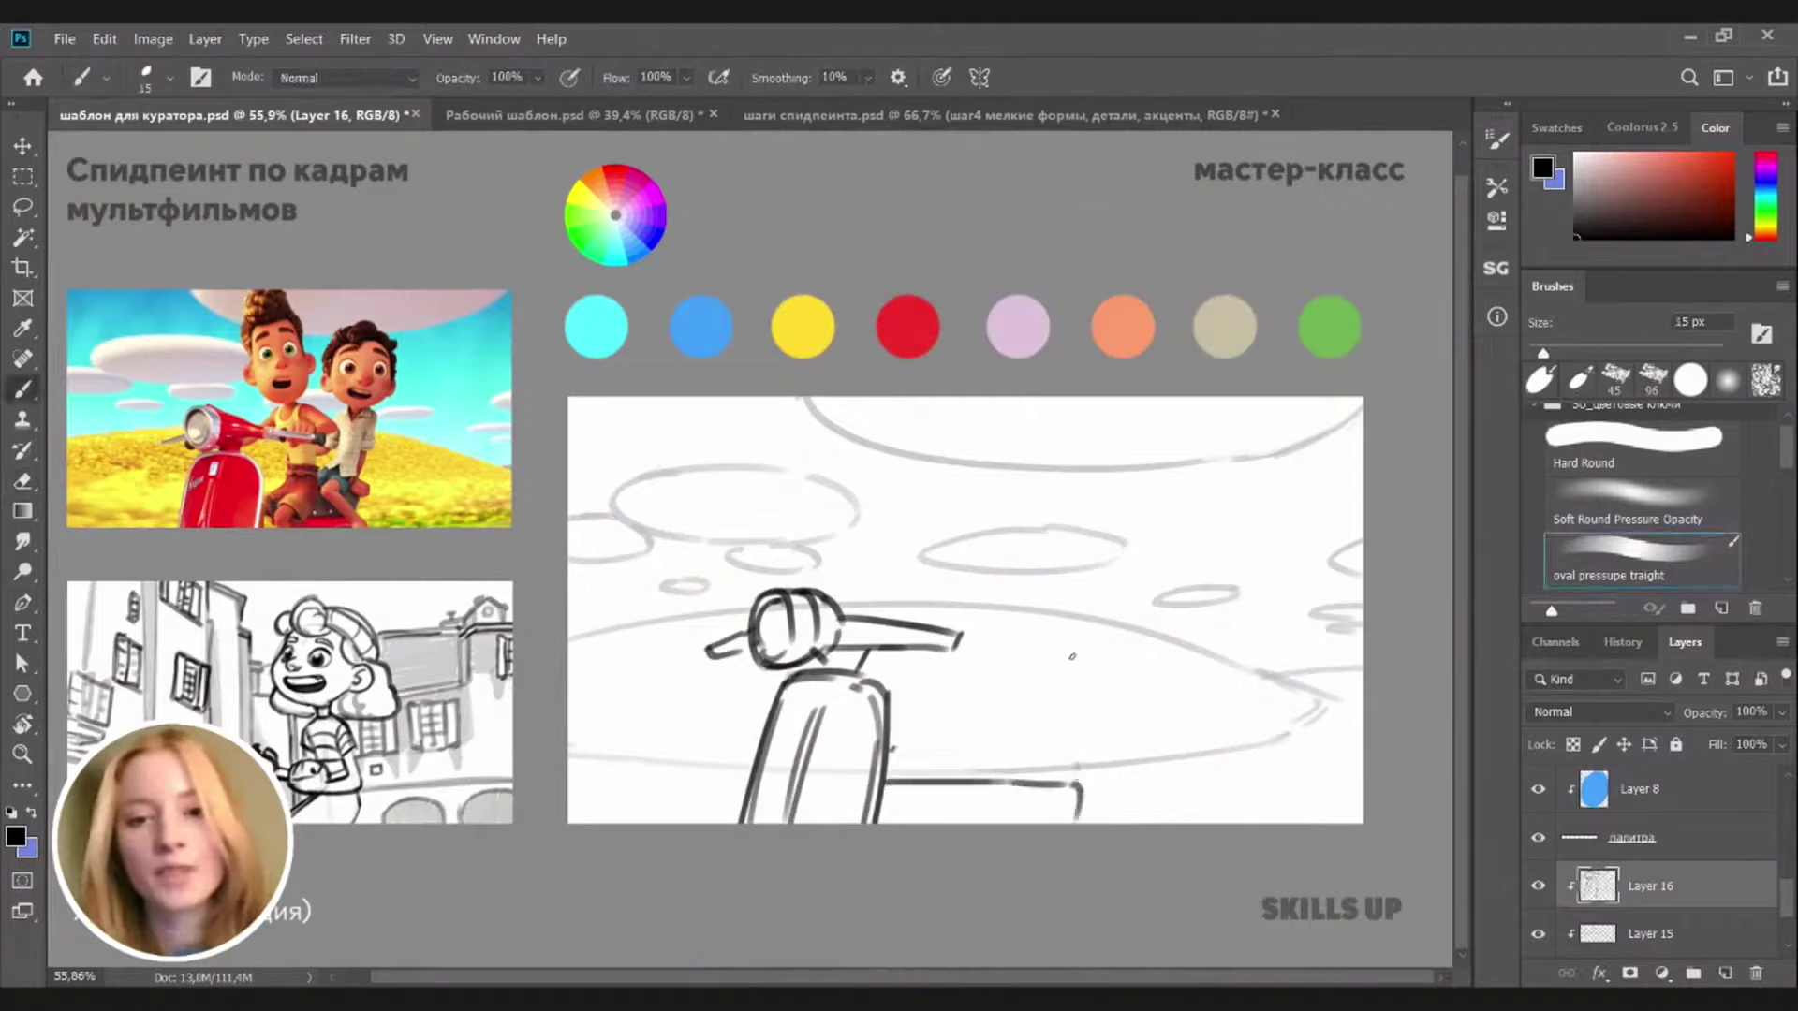
pyautogui.moveTo(890, 717); pyautogui.dragTo(1015, 719)
pyautogui.hotkey('ctrl', 'z')
pyautogui.click(888, 718)
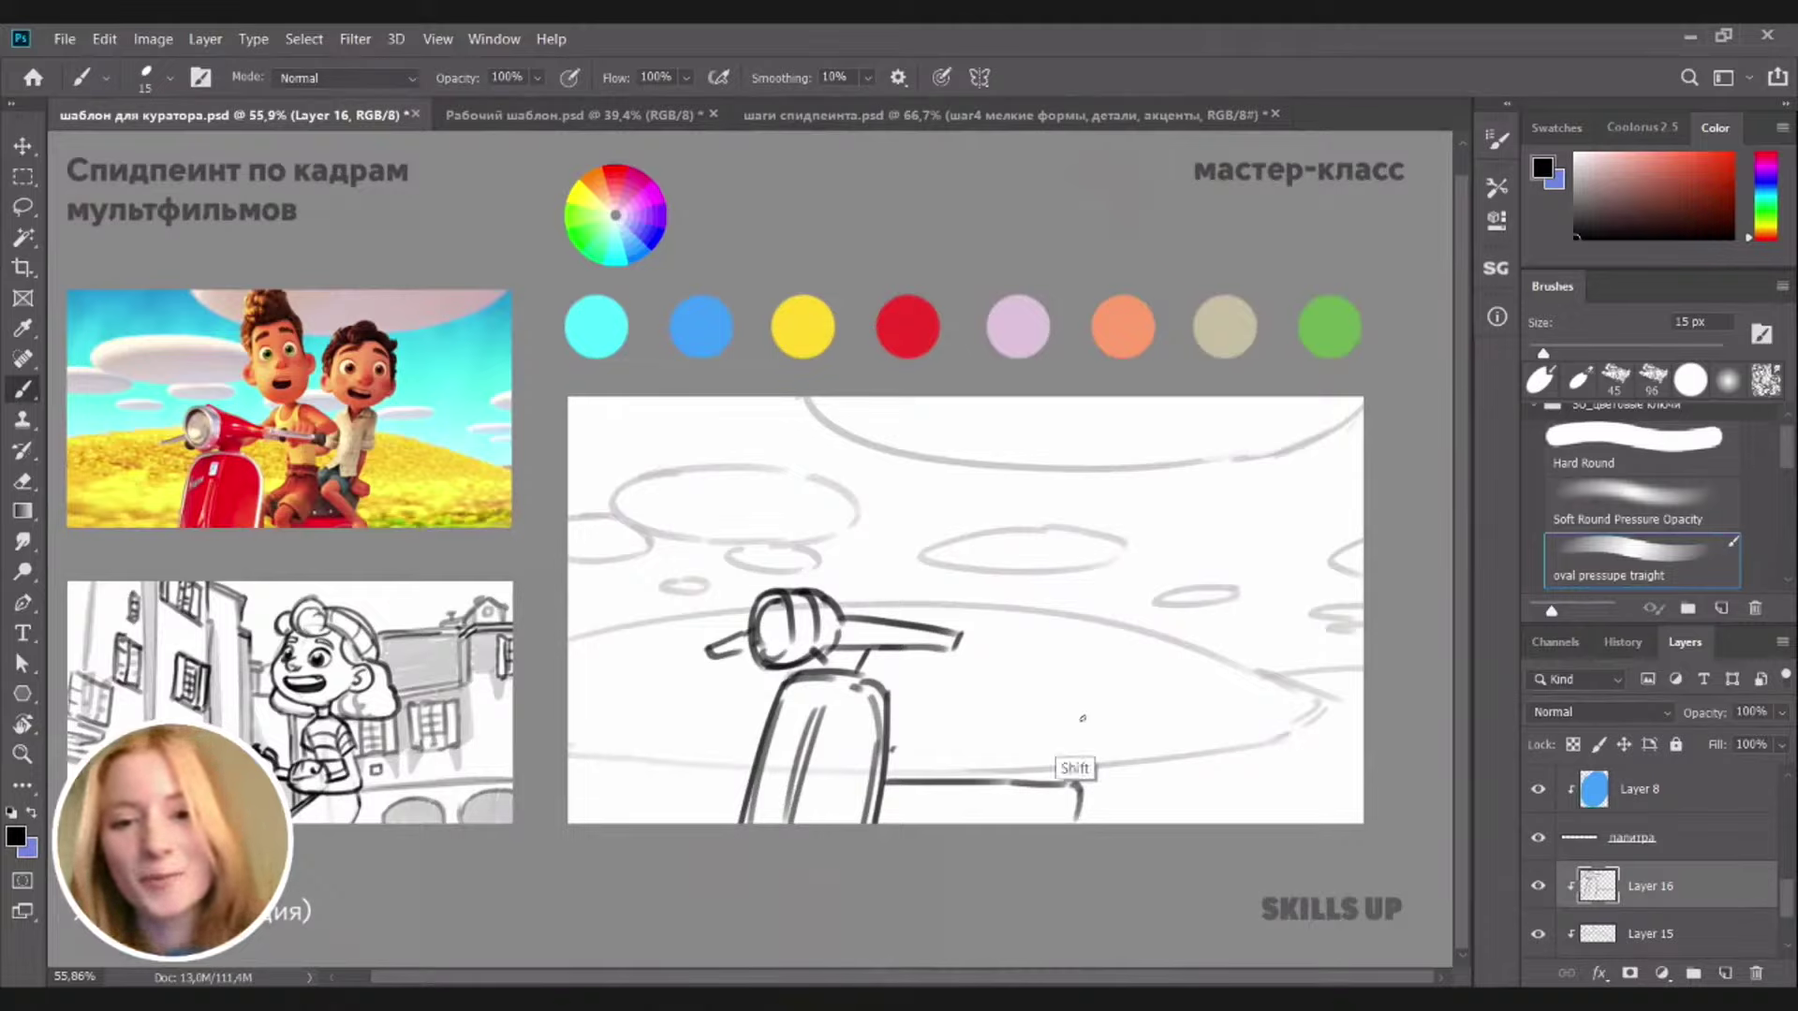
pyautogui.keyDown('shift'); pyautogui.click(1086, 719); pyautogui.keyUp('shift')
pyautogui.moveTo(1086, 717); pyautogui.dragTo(1083, 780)
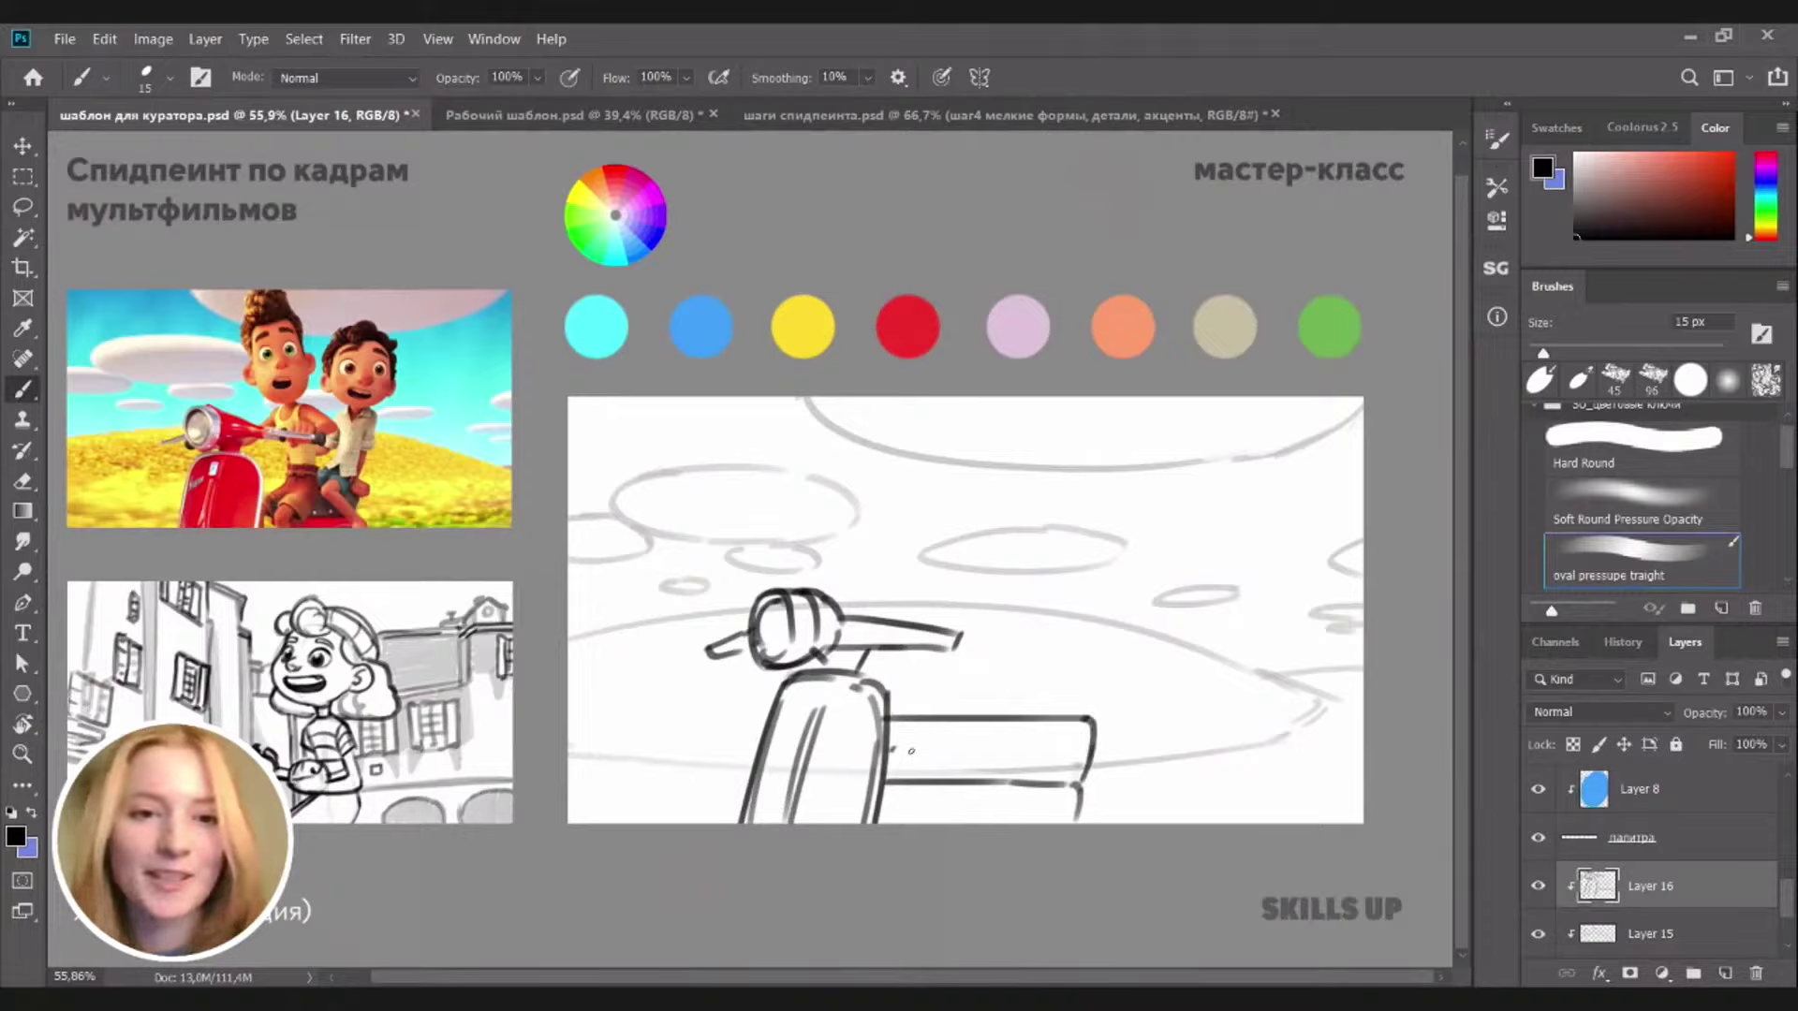
# Erase the seat lines' ends near the front shield and close the seat and body with a new near-side edge
pyautogui.press('e')
pyautogui.moveTo(900, 717); pyautogui.dragTo(897, 789)
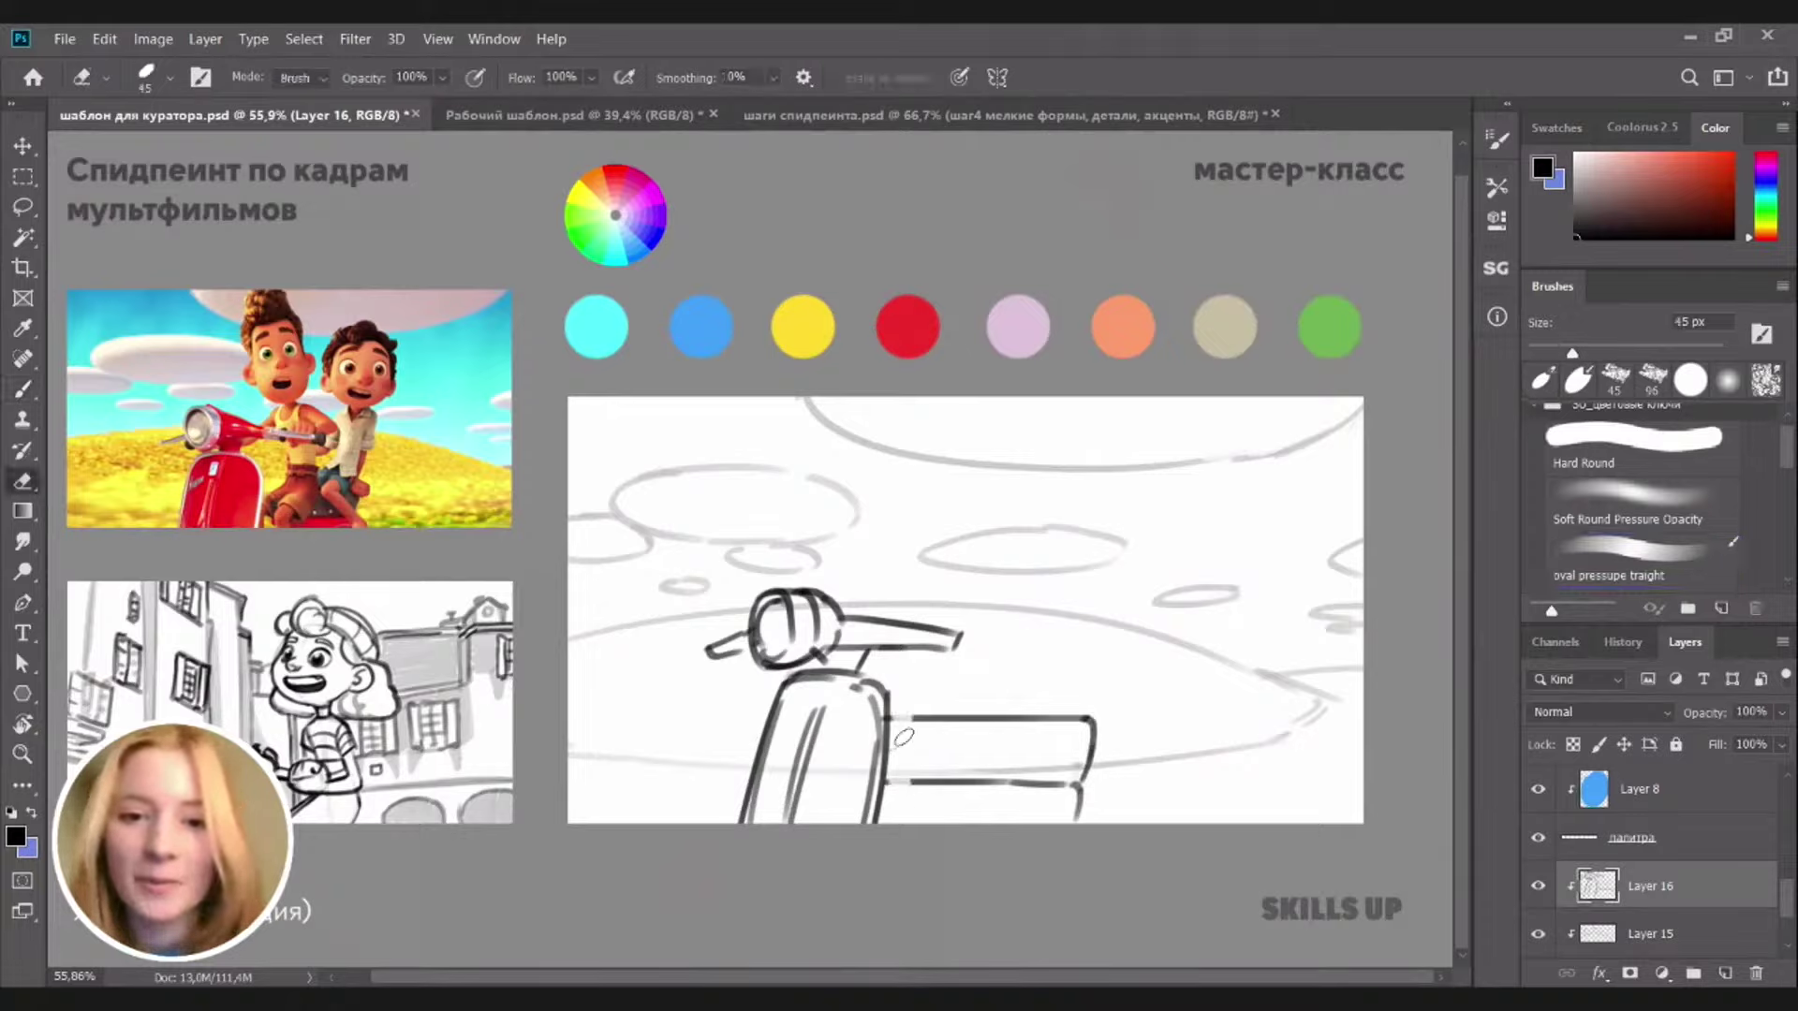
pyautogui.press('b')
pyautogui.moveTo(907, 720); pyautogui.dragTo(895, 822)
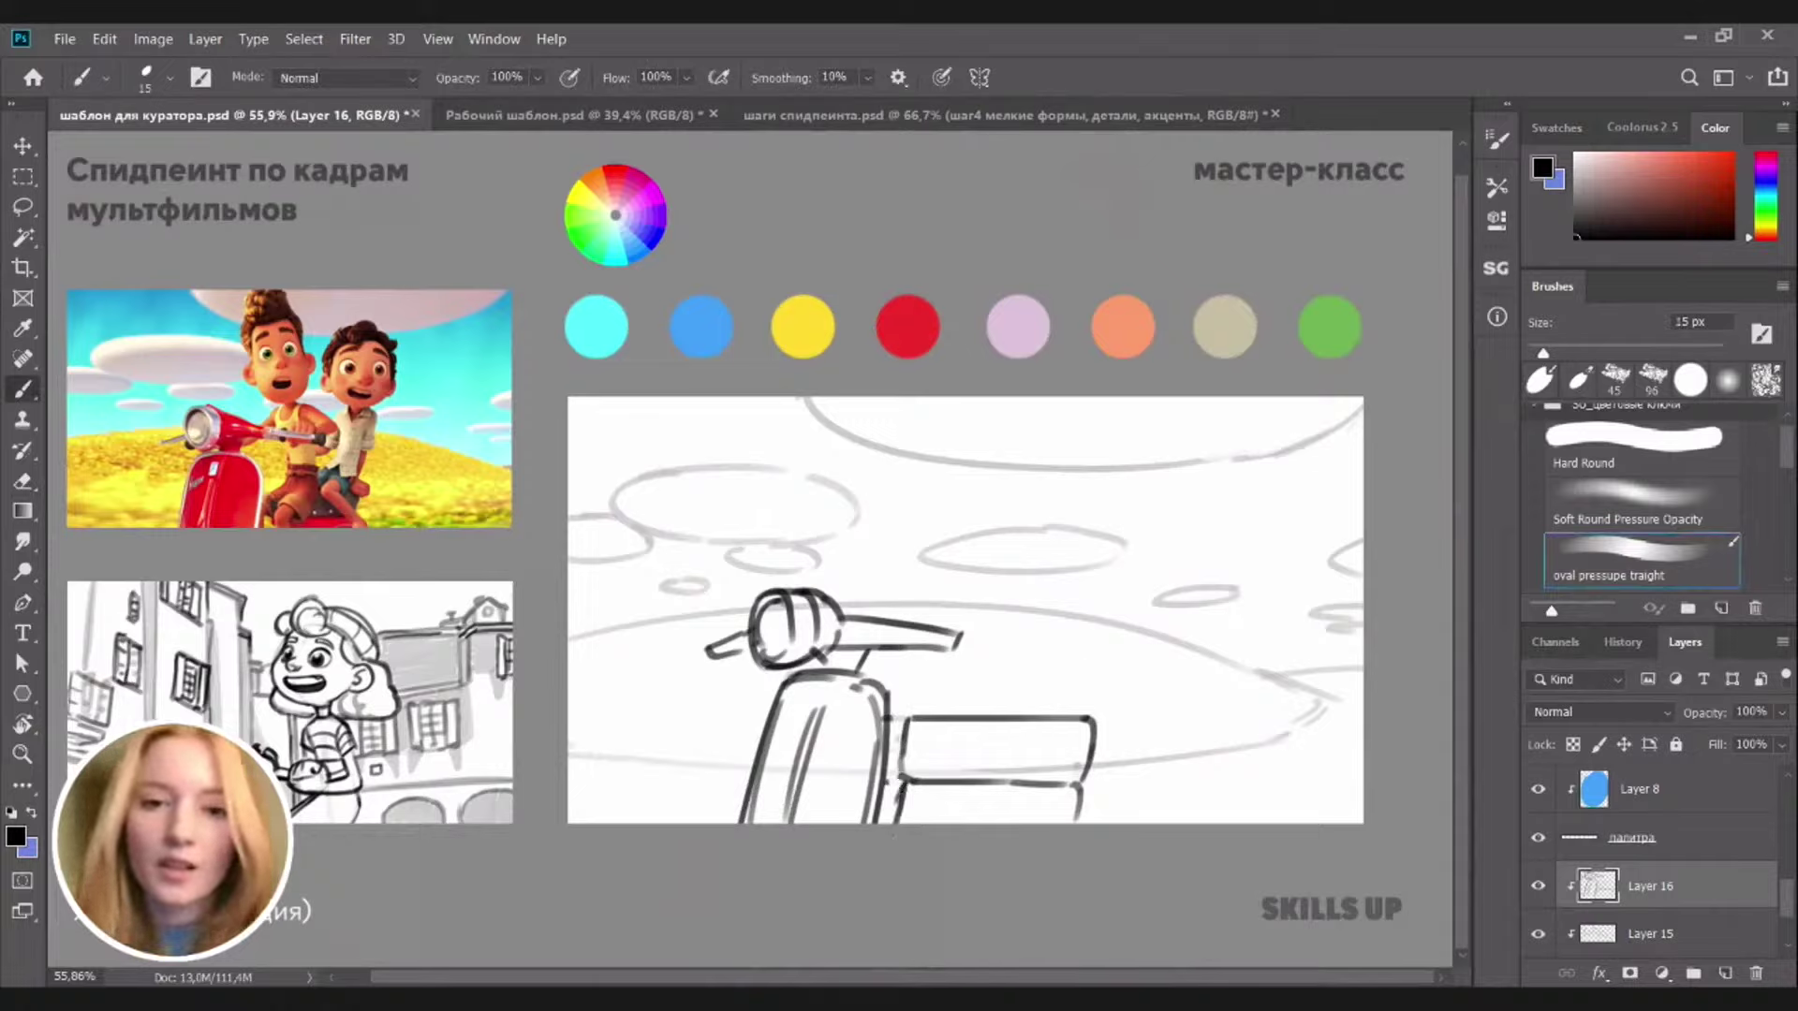
pyautogui.moveTo(1089, 725); pyautogui.dragTo(1078, 736)
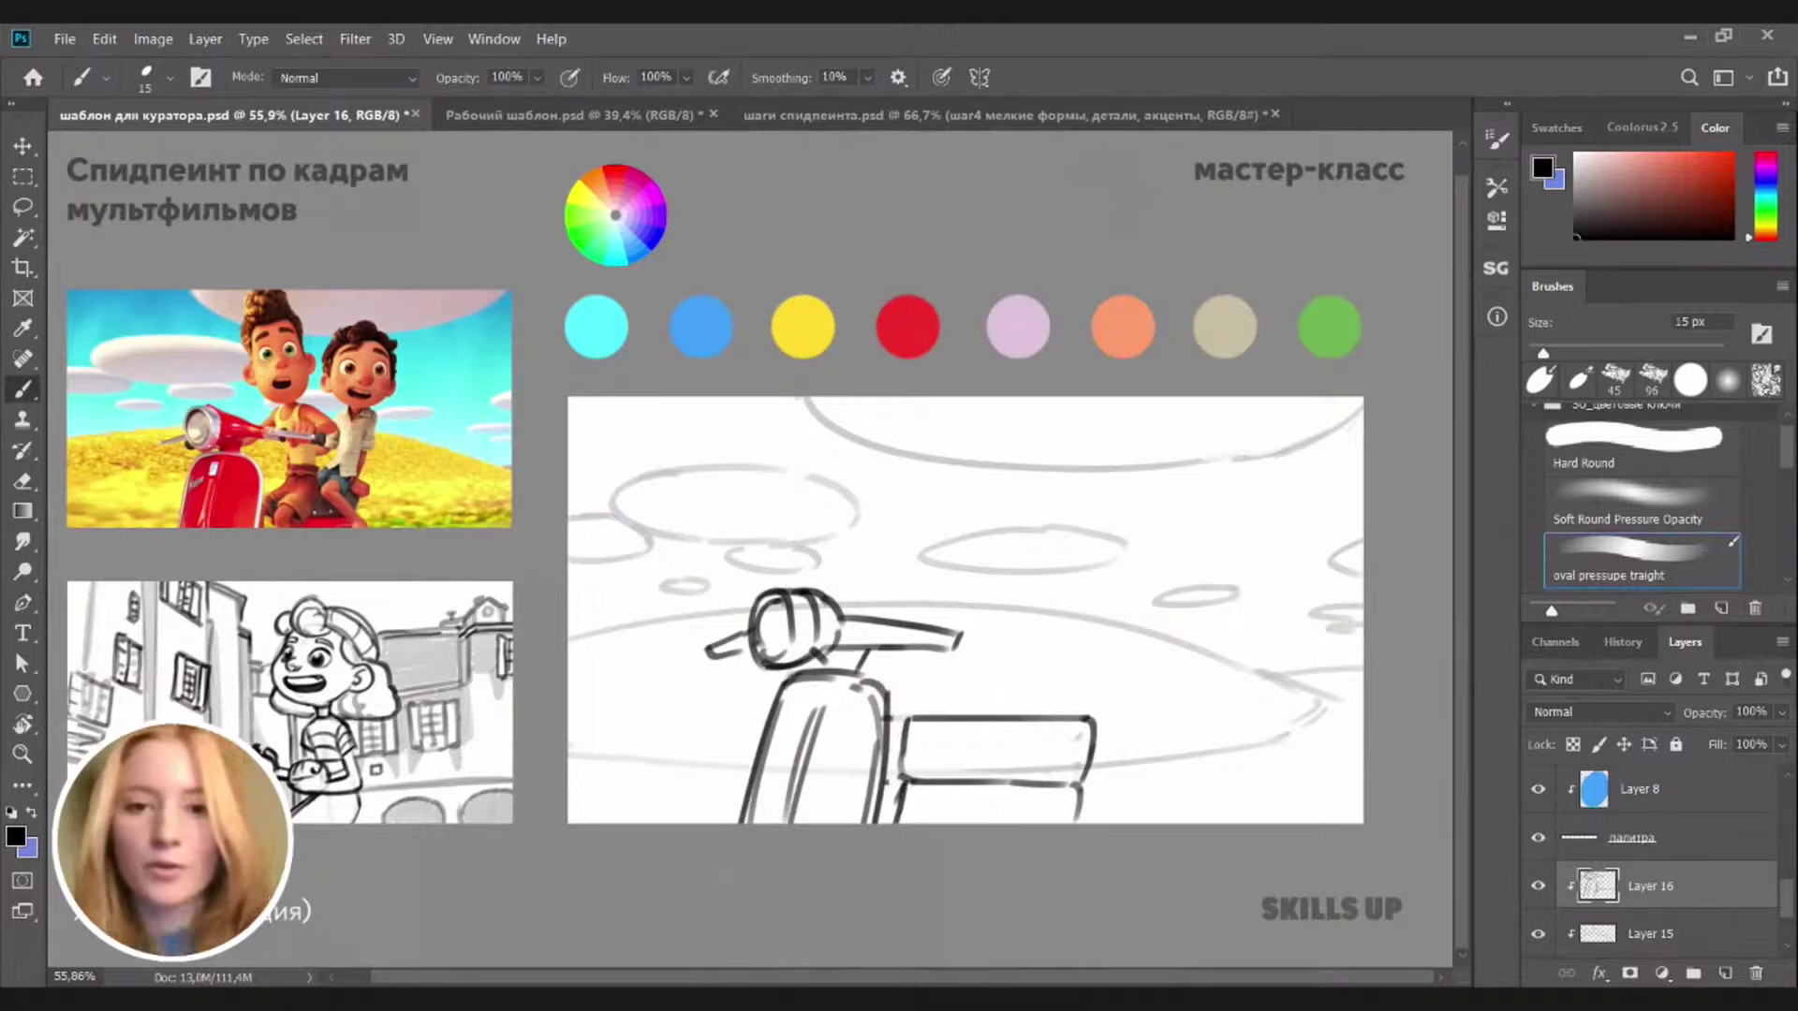
# Lasso the scooter's seat and body, scale them down slightly with Free Transform towards their lower-left corner, and clear the selection
pyautogui.press('l')
pyautogui.moveTo(894, 703)
pyautogui.mouseDown()
pyautogui.moveTo(1030, 842)
pyautogui.moveTo(1030, 676)
pyautogui.mouseUp()
pyautogui.hotkey('ctrl', 'y')
pyautogui.hotkey('ctrl', 't')
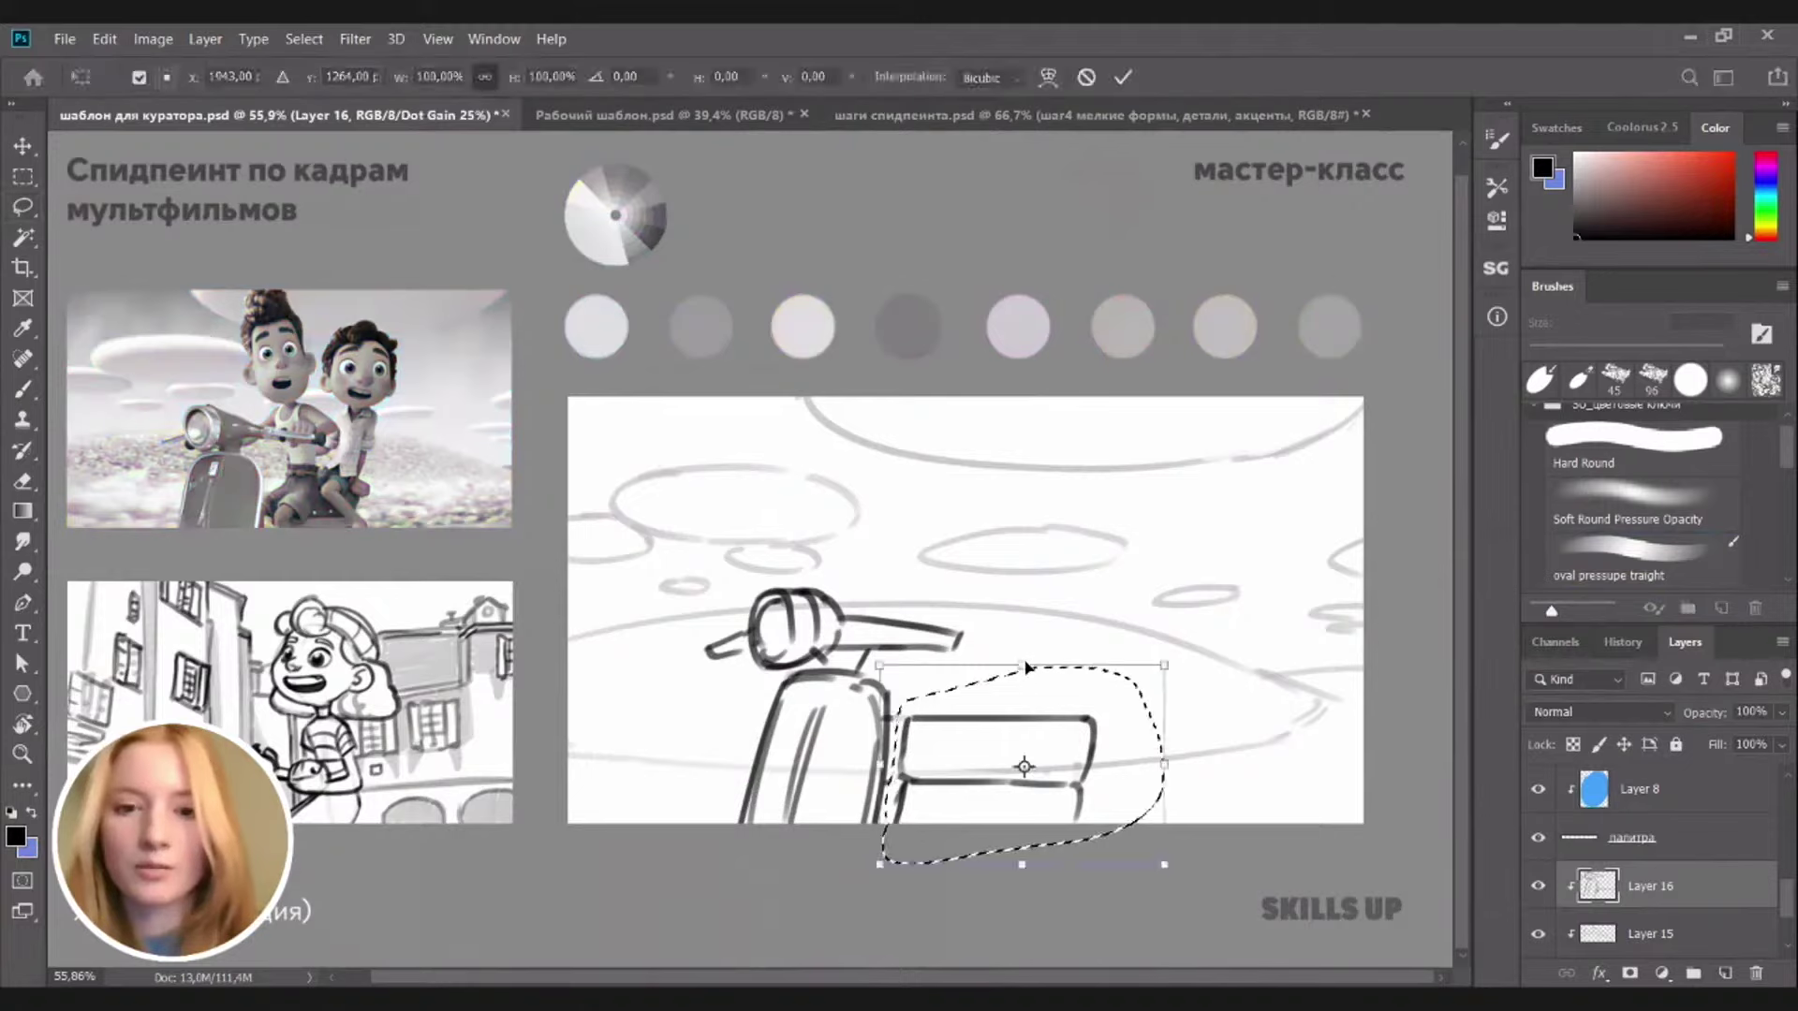
pyautogui.hotkey('ctrl', 'y')
pyautogui.moveTo(1024, 770); pyautogui.dragTo(900, 830)
pyautogui.moveTo(1163, 665); pyautogui.dragTo(1130, 693)
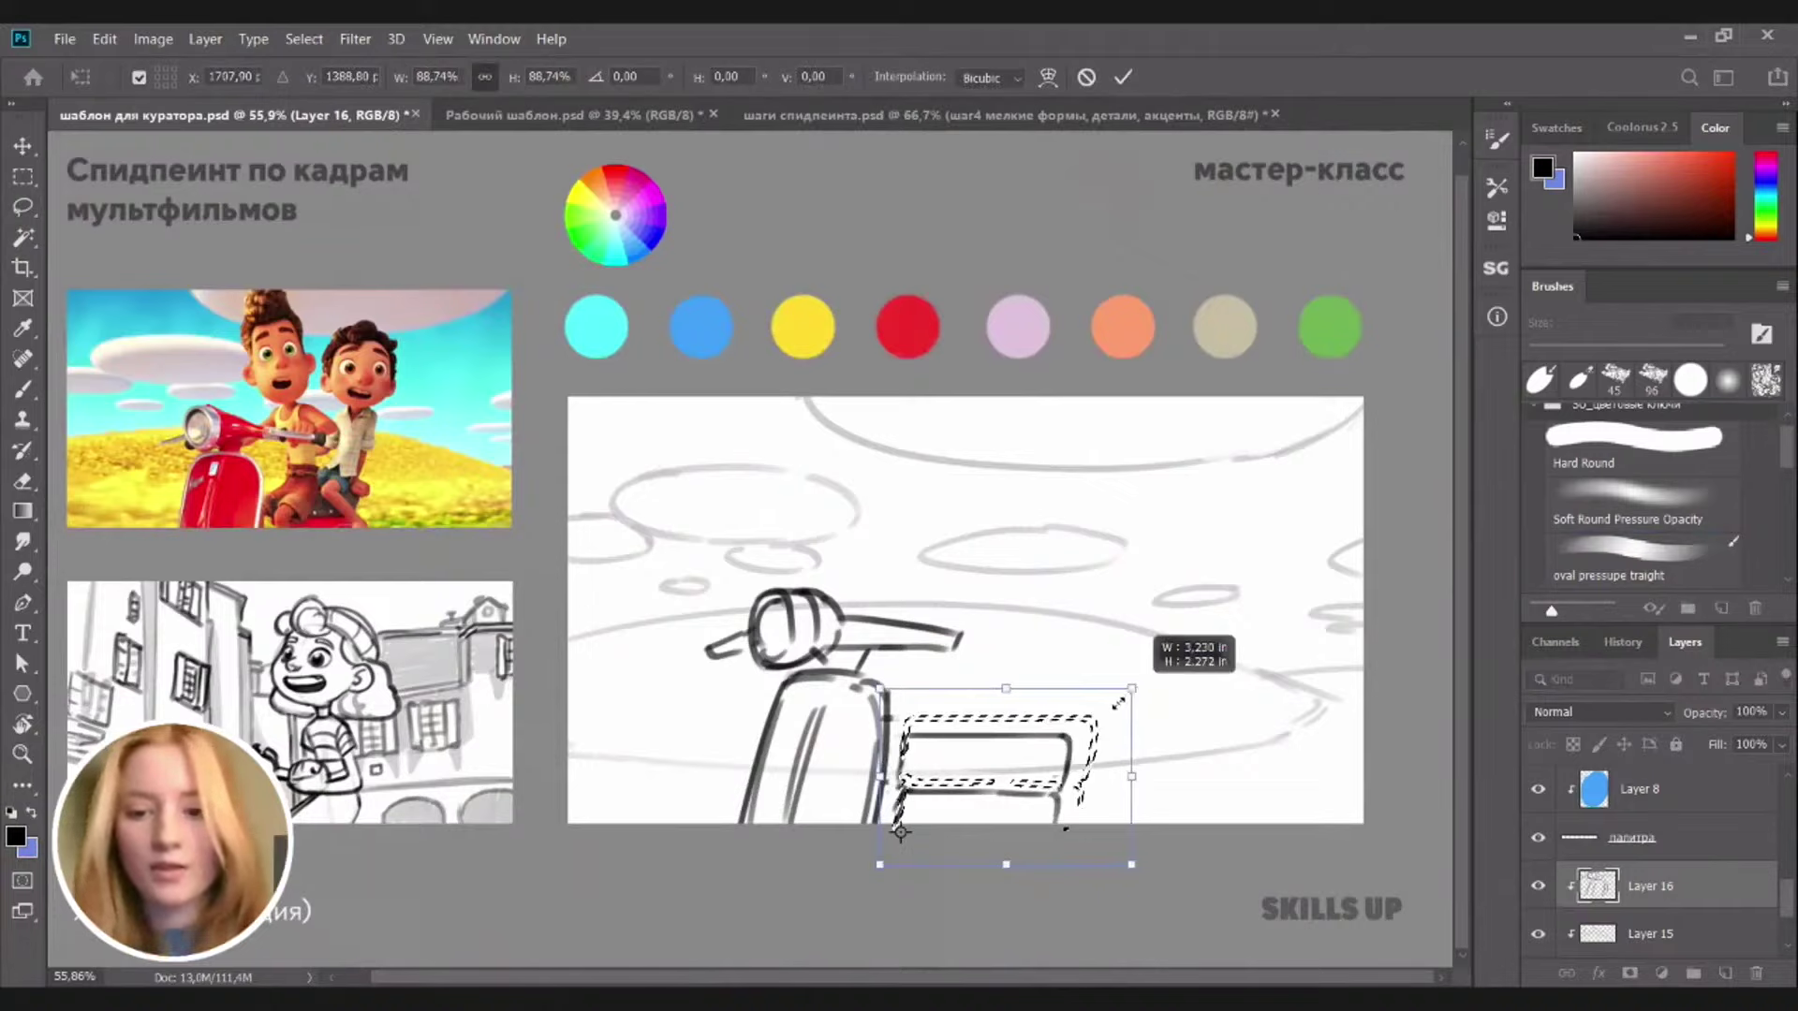
pyautogui.press('Return')
pyautogui.press('v')
pyautogui.hotkey('ctrl', 'h')
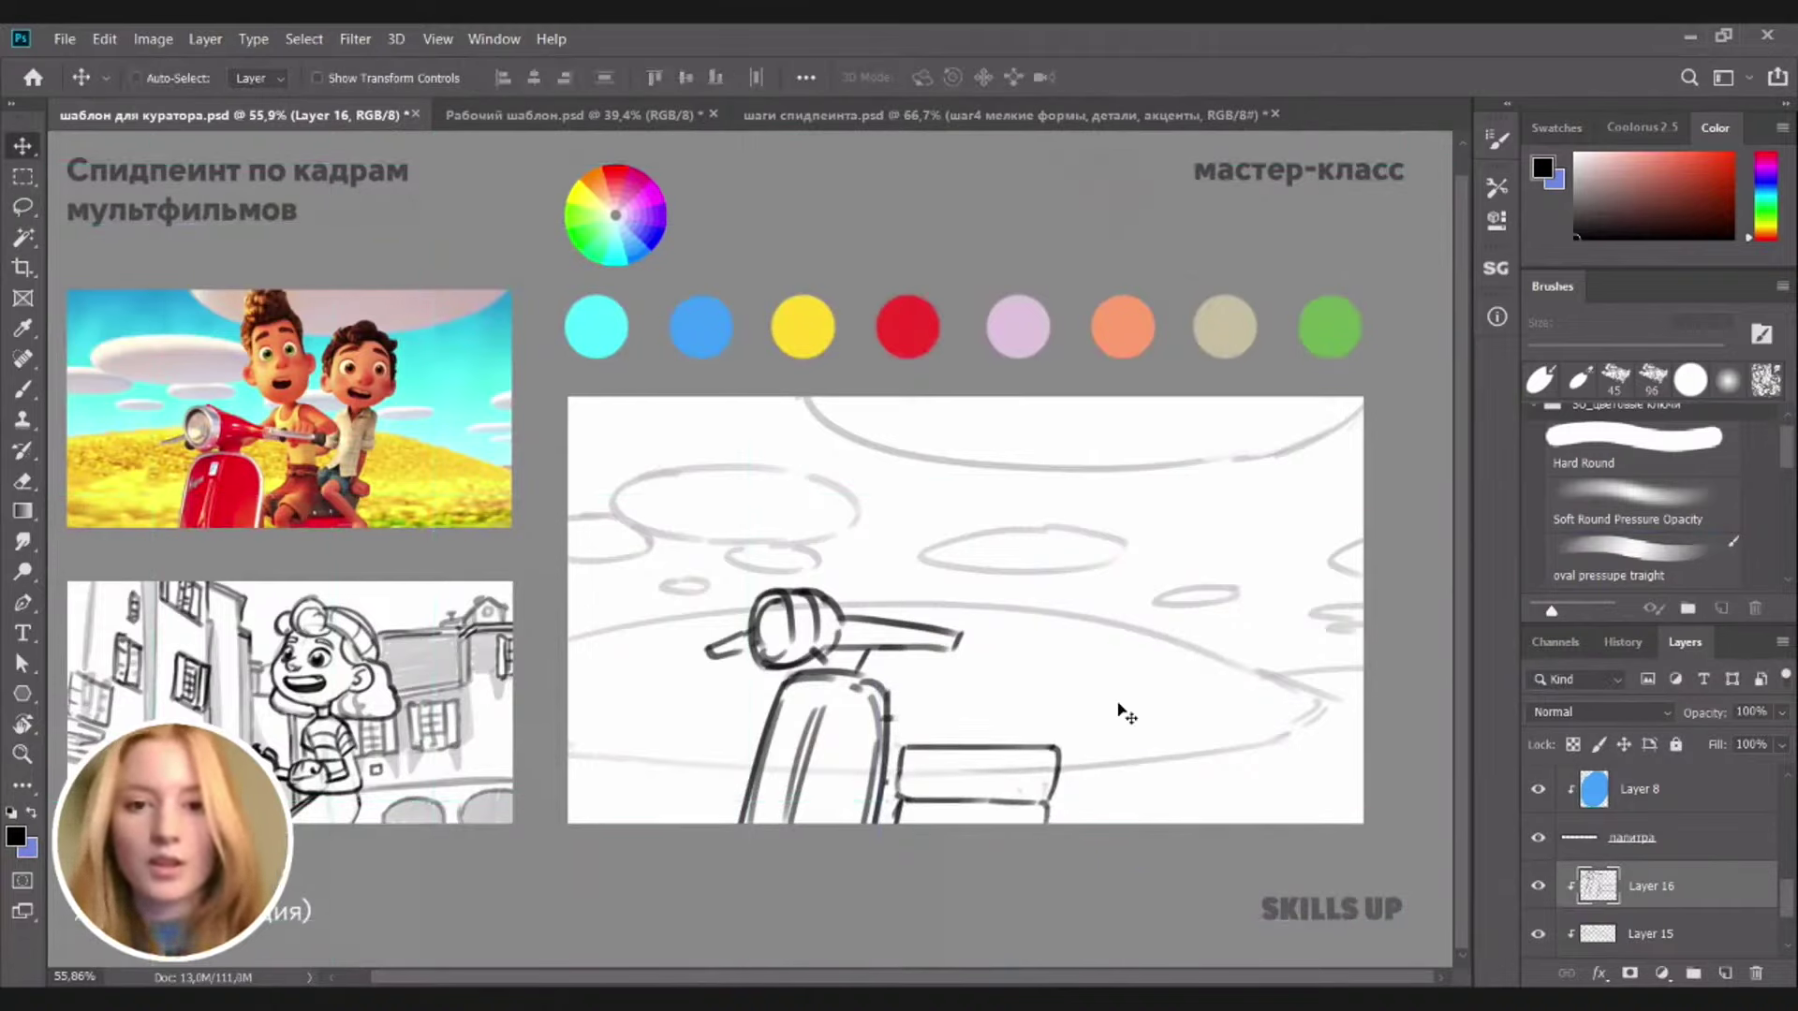
# Clear all guides from the document
pyautogui.press('b')
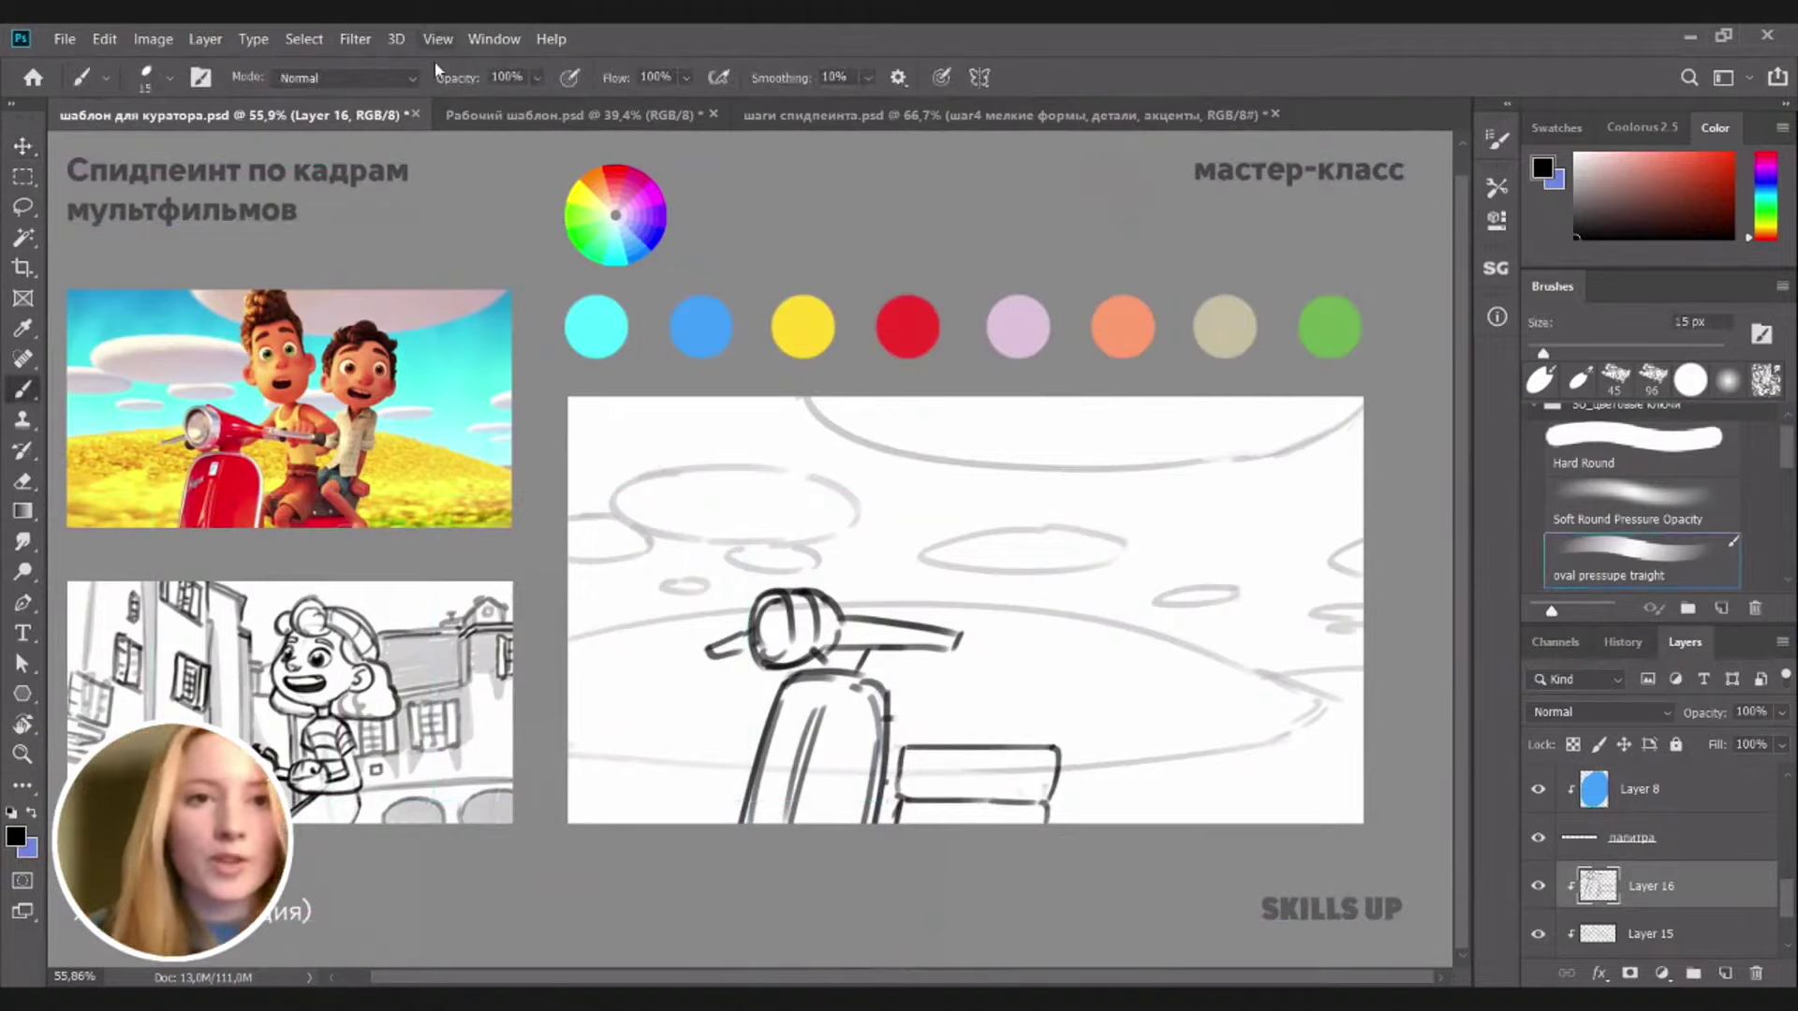
pyautogui.click(438, 39)
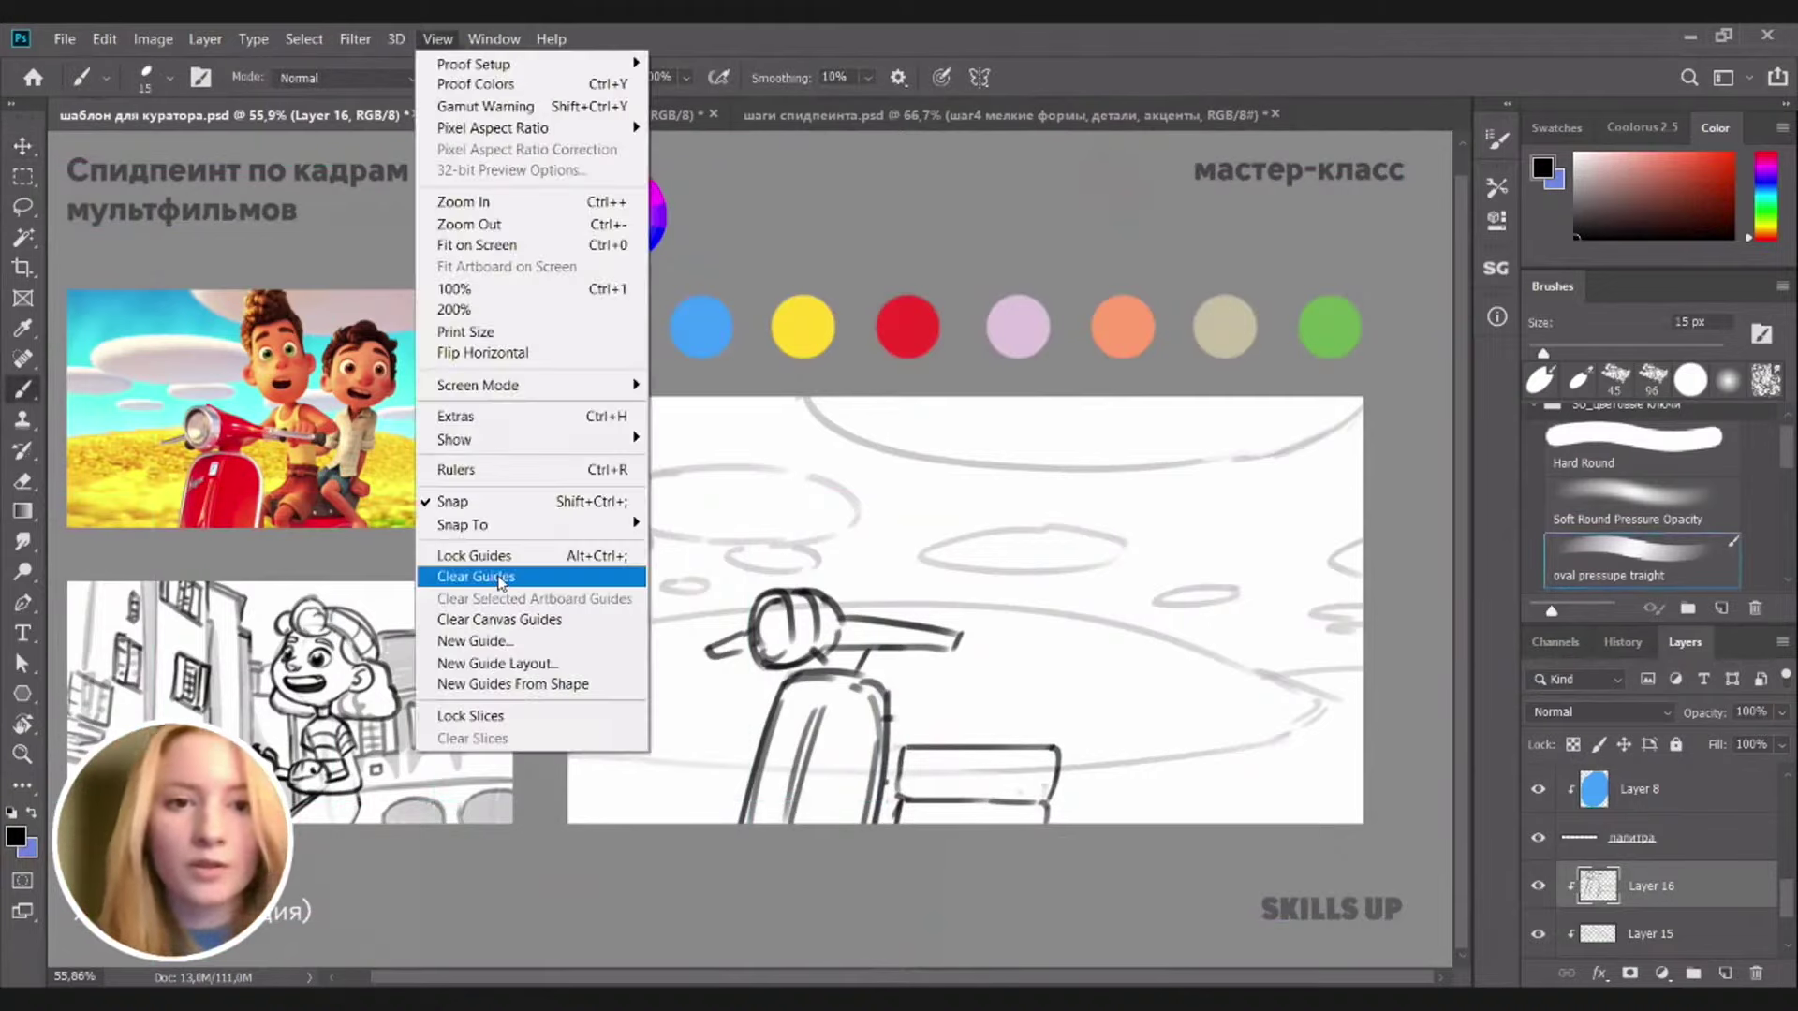
pyautogui.click(496, 579)
# Add a new clipped layer directly above Layer 16 for the characters
pyautogui.click(1661, 942)
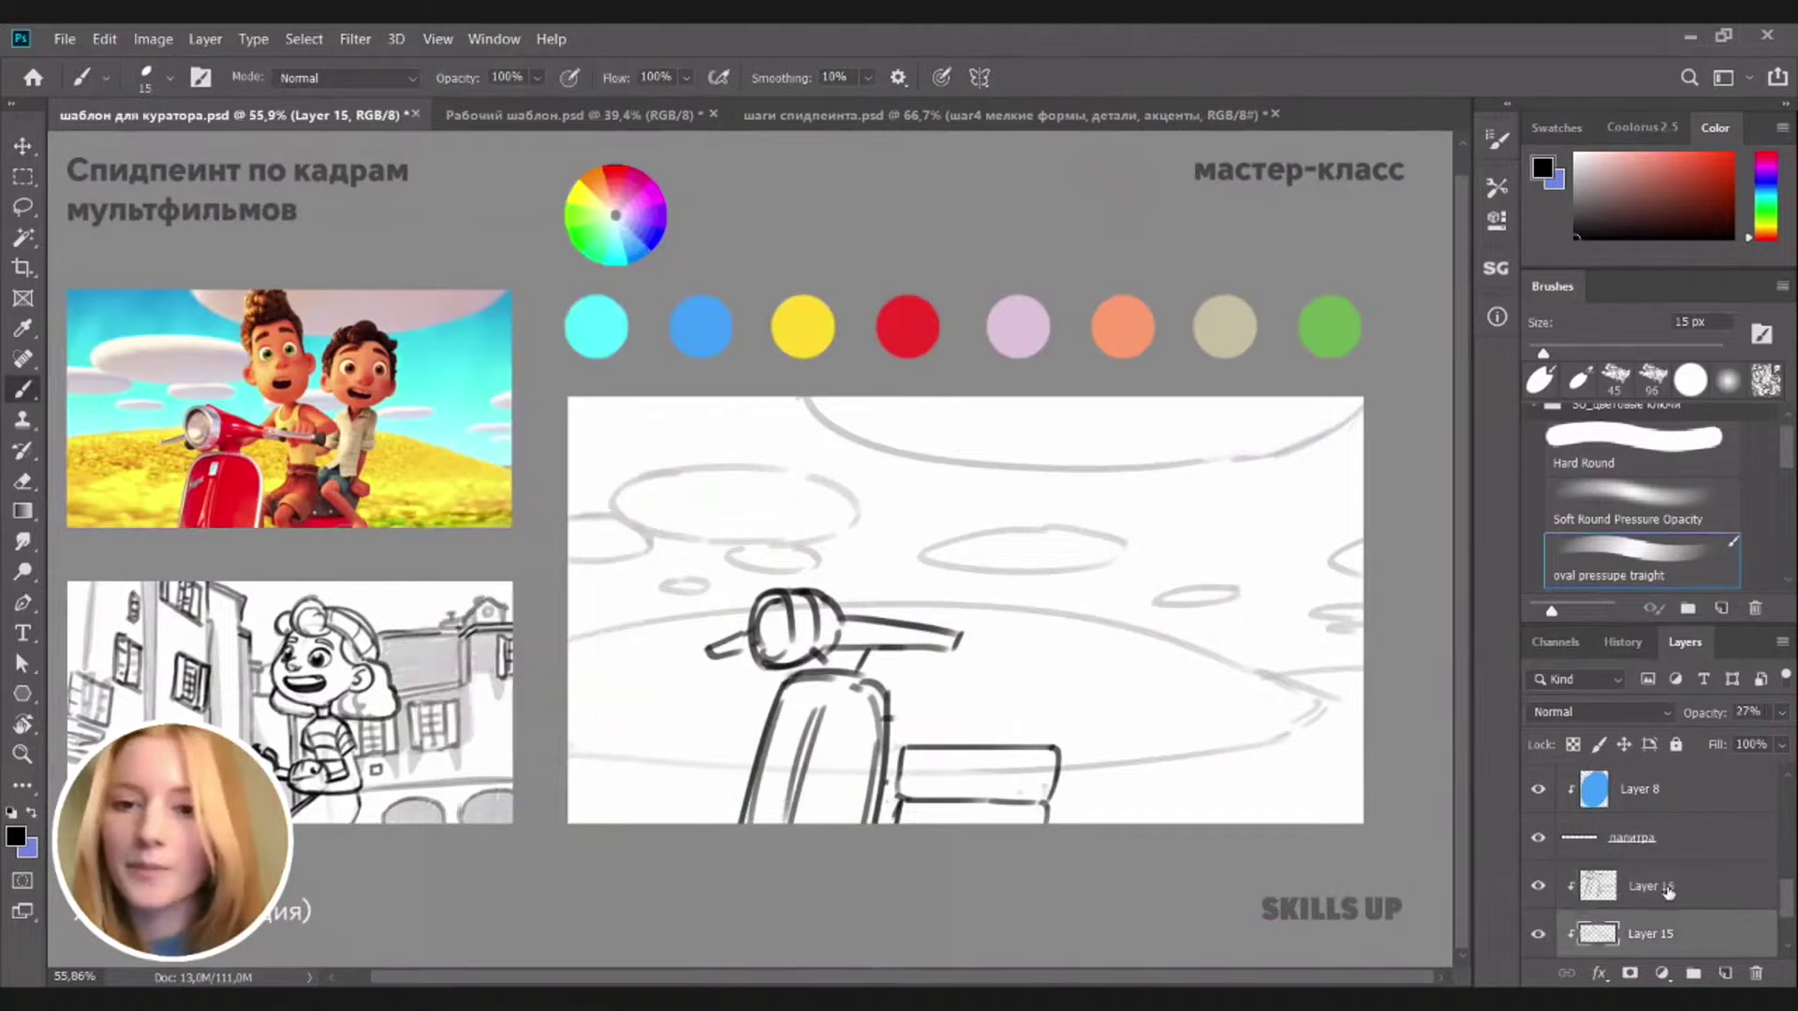
pyautogui.keyDown('shift'); pyautogui.click(1663, 891); pyautogui.keyUp('shift')
pyautogui.hotkey('ctrl', 'e')
pyautogui.keyDown('ctrl'); pyautogui.click(1724, 973); pyautogui.keyUp('ctrl')
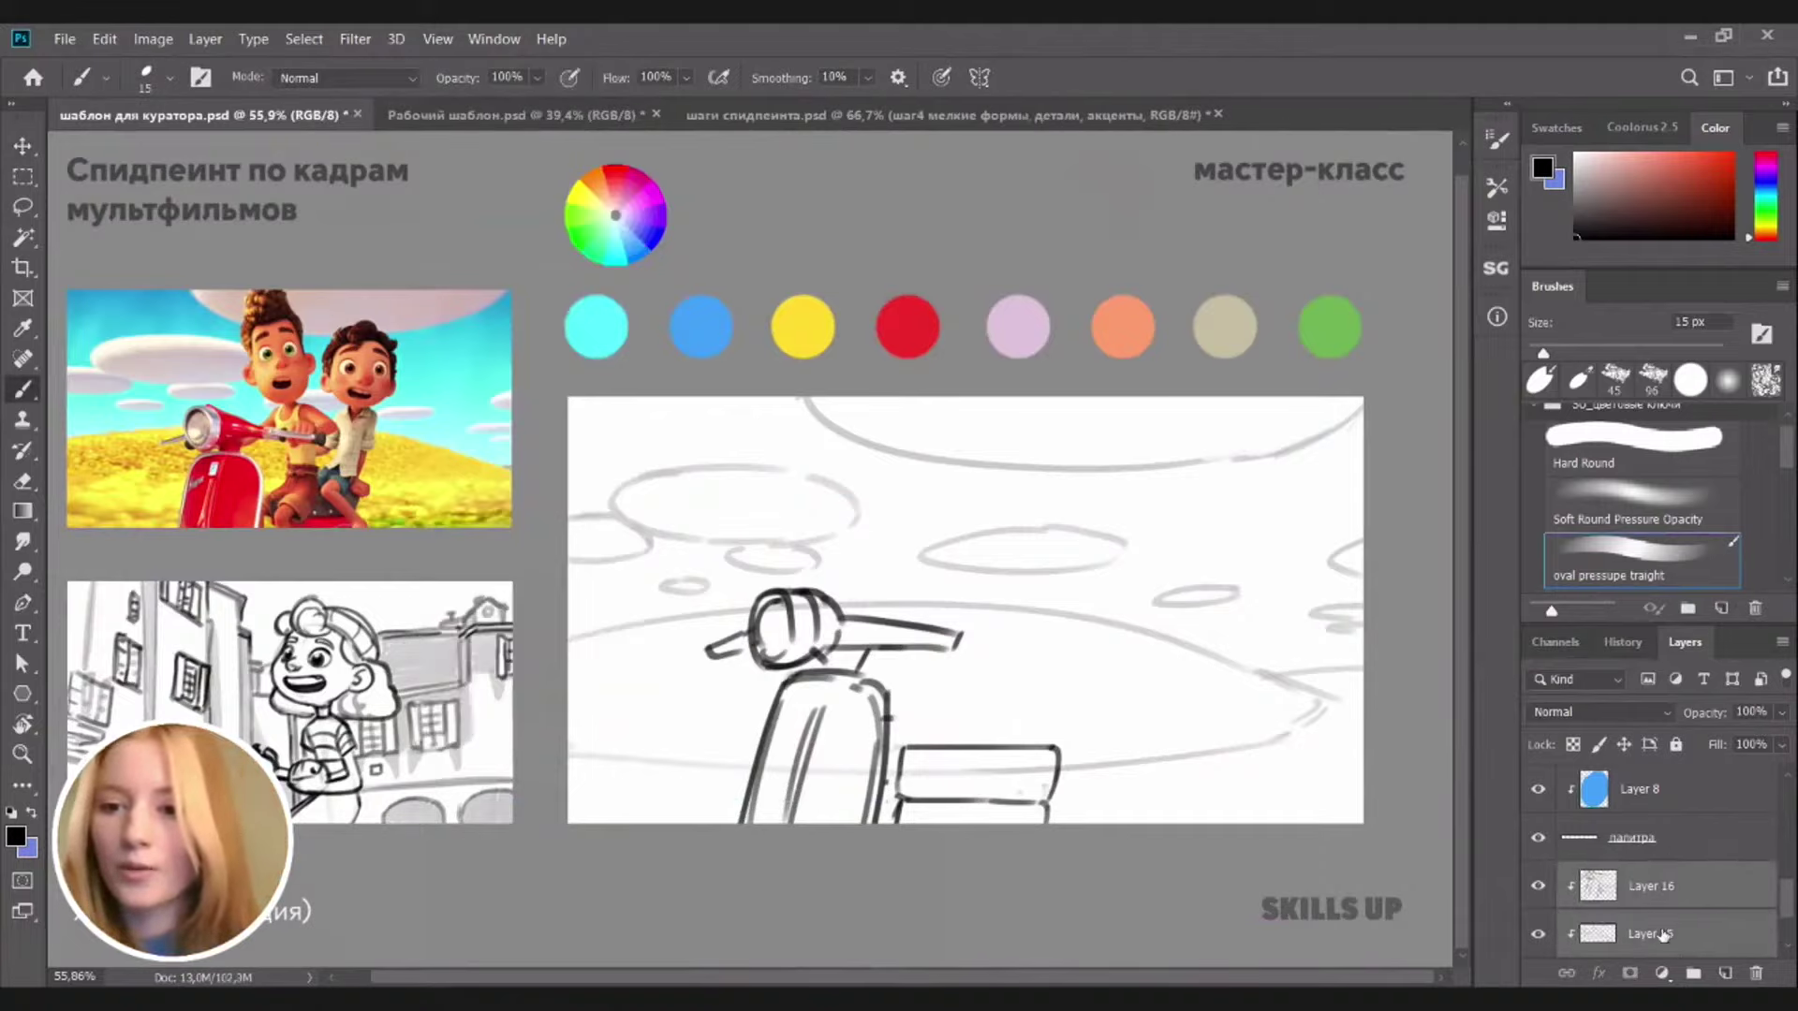
pyautogui.moveTo(1646, 903); pyautogui.dragTo(1646, 863)
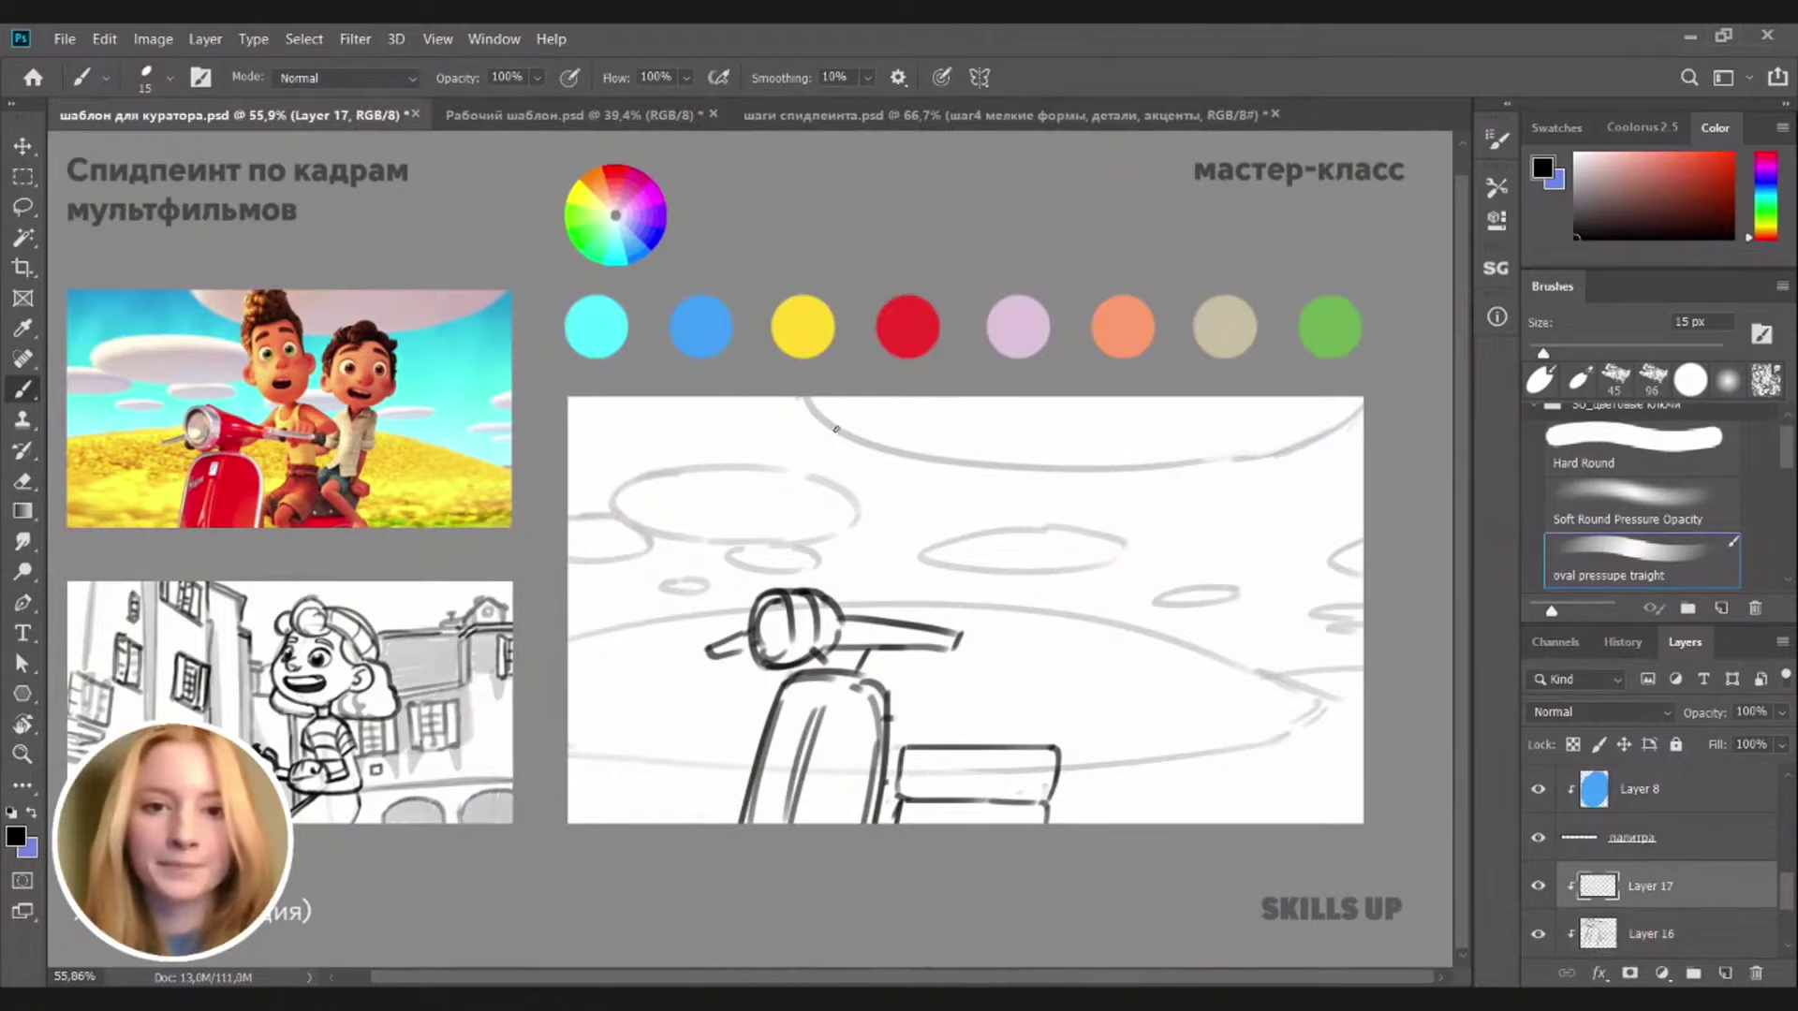
# Sketch the driver's tall head as a slightly tilted rounded box above the scooter's handlebar, closing its top and both sides
pyautogui.scroll(-2, 882, 506)
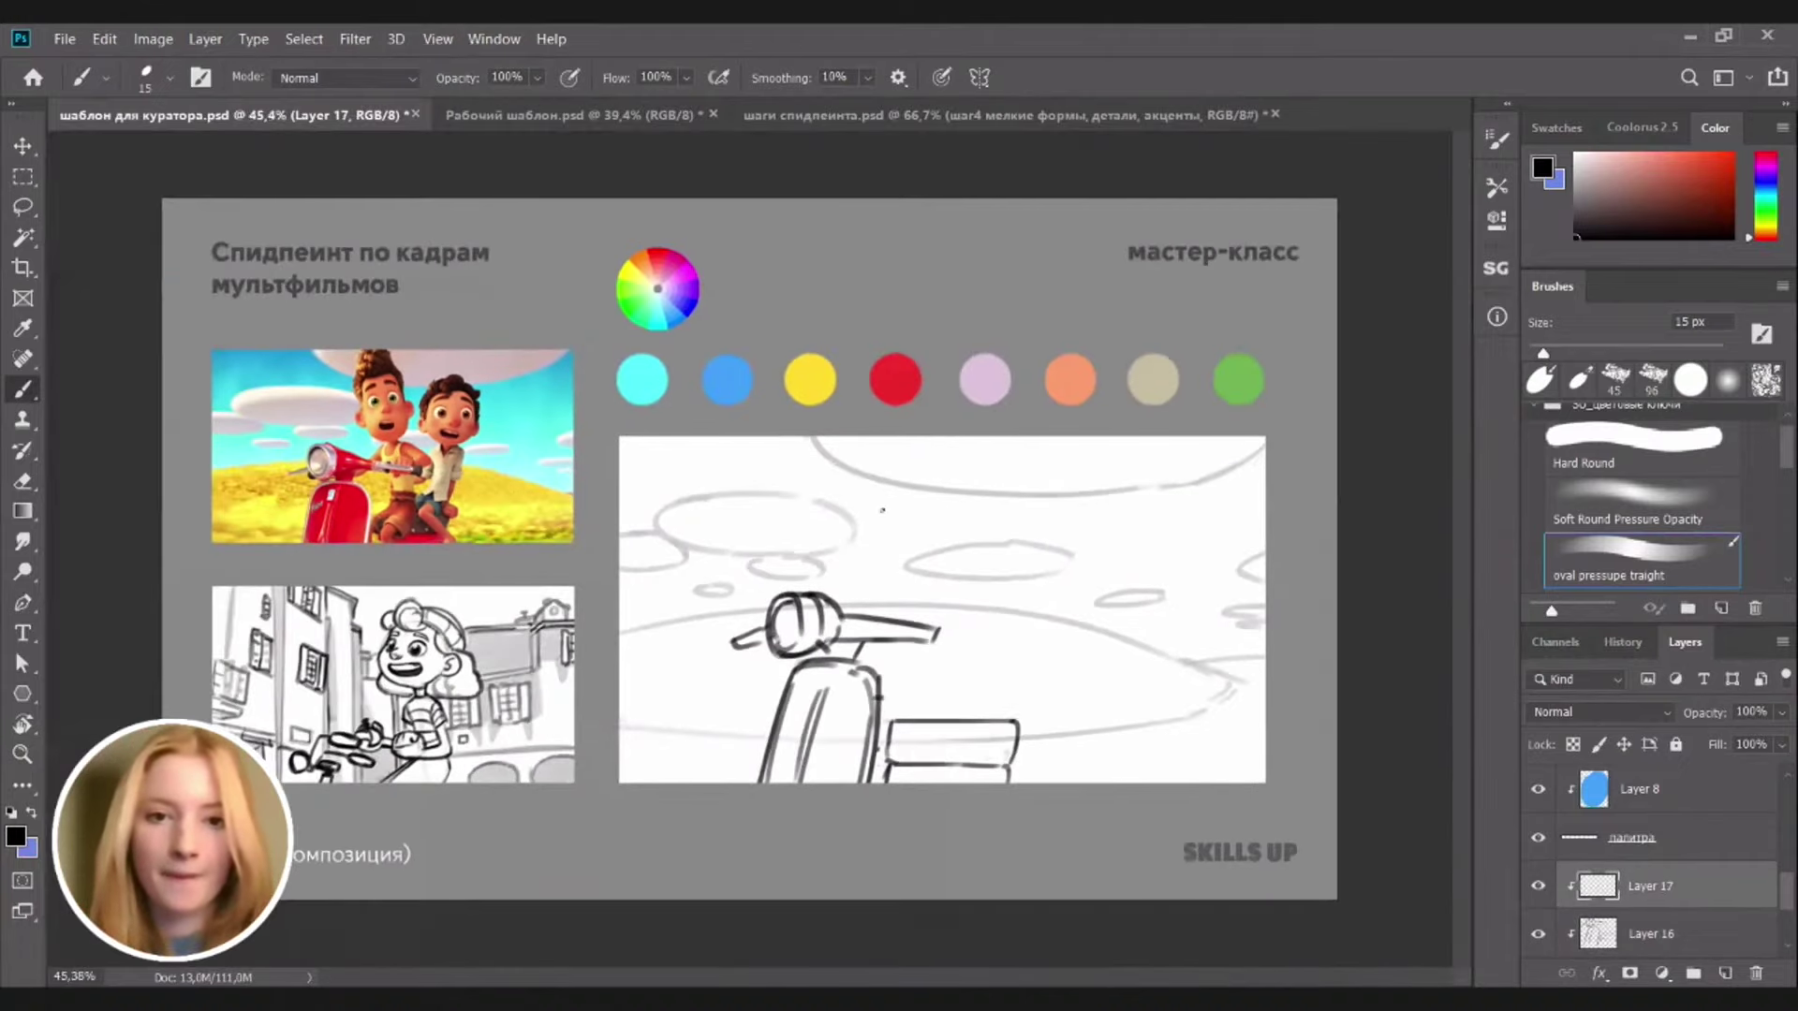
pyautogui.moveTo(859, 458)
pyautogui.mouseDown()
pyautogui.moveTo(850, 526)
pyautogui.moveTo(852, 491)
pyautogui.moveTo(890, 557)
pyautogui.moveTo(876, 563)
pyautogui.moveTo(920, 560)
pyautogui.mouseUp()
pyautogui.hotkey('ctrl', 'z')
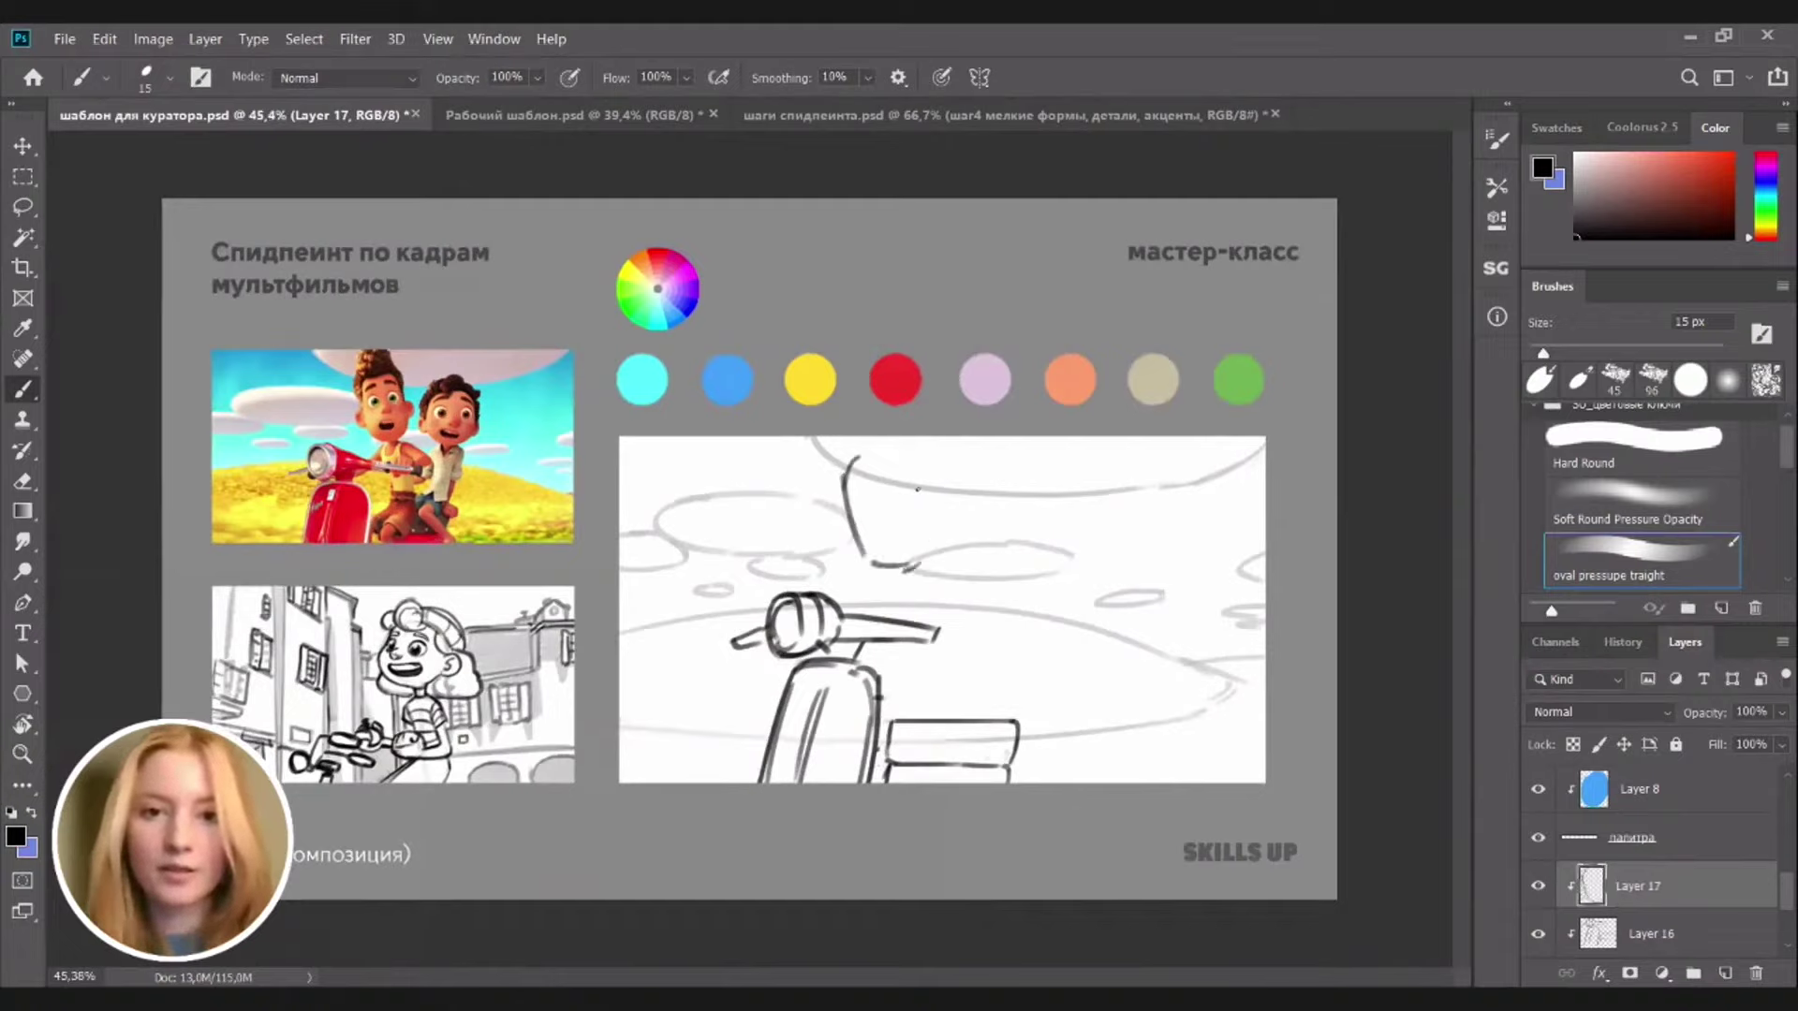
pyautogui.moveTo(915, 456); pyautogui.dragTo(919, 560)
pyautogui.hotkey('ctrl', 'z')
pyautogui.moveTo(913, 467)
pyautogui.mouseDown()
pyautogui.moveTo(910, 560)
pyautogui.moveTo(925, 531)
pyautogui.mouseUp()
pyautogui.hotkey('ctrl', 'z')
pyautogui.moveTo(844, 461)
pyautogui.mouseDown()
pyautogui.moveTo(897, 453)
pyautogui.moveTo(944, 561)
pyautogui.mouseUp()
pyautogui.press('e')
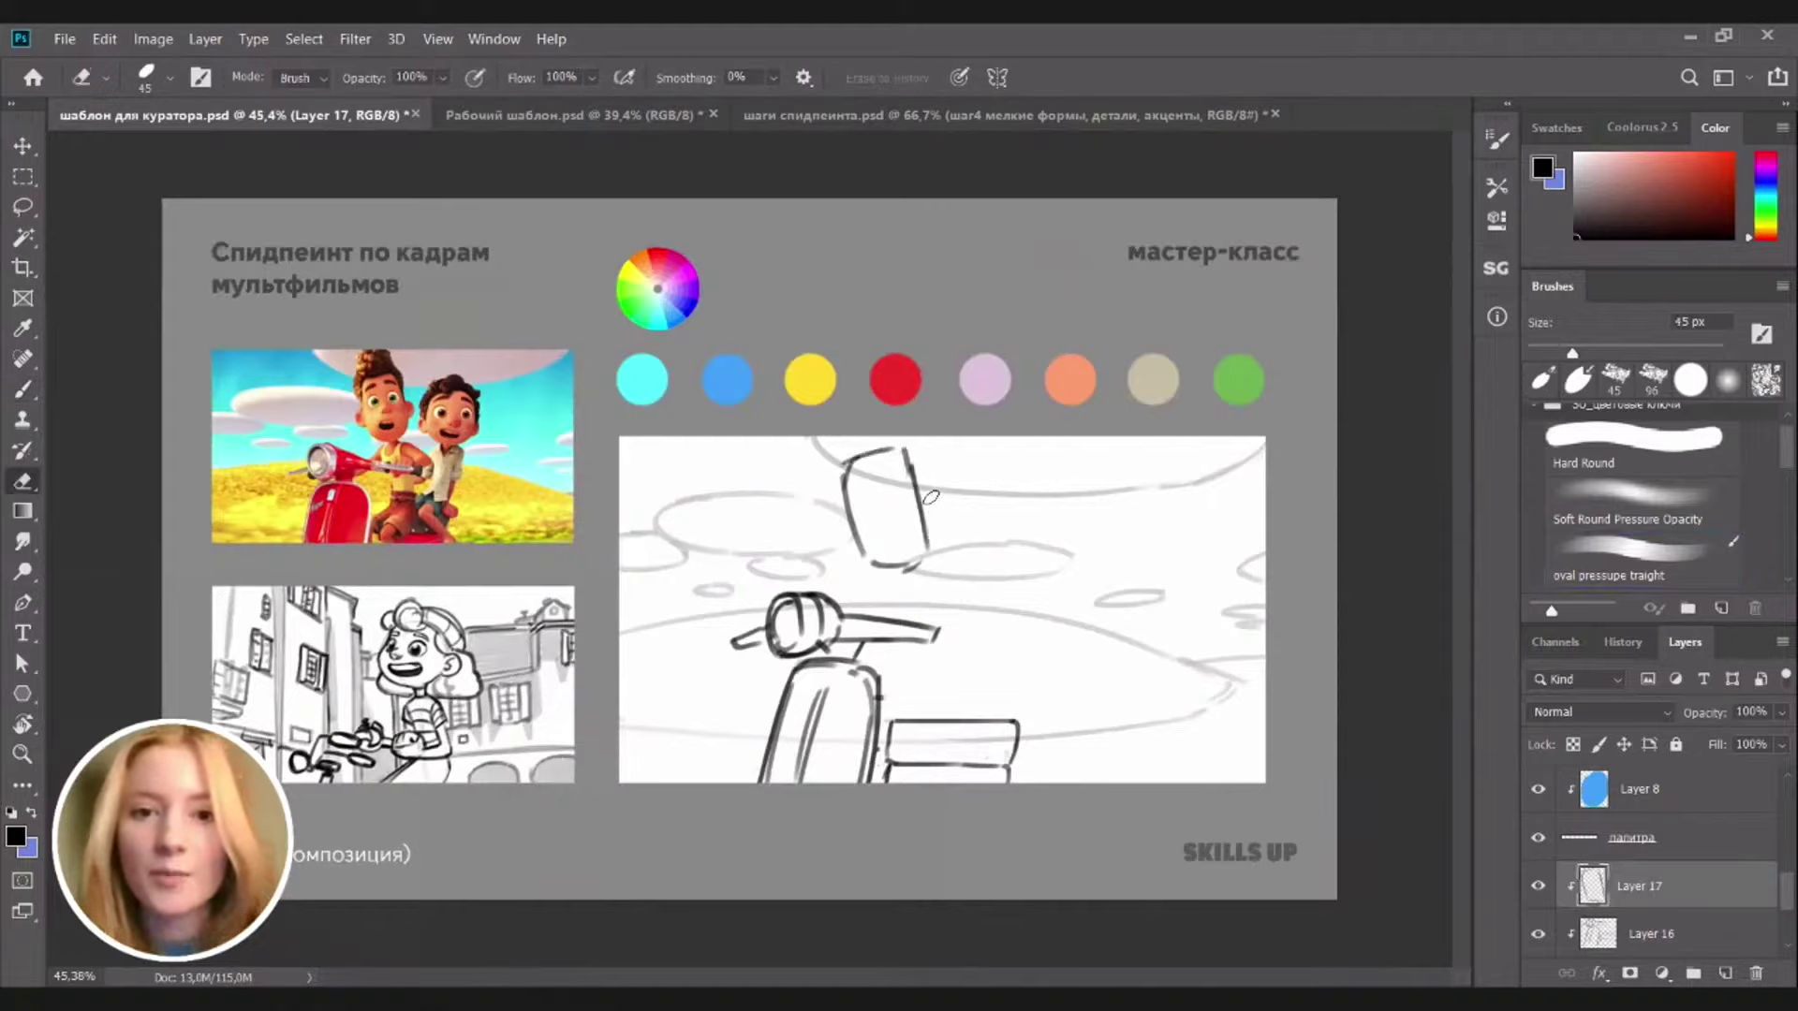
pyautogui.press('b')
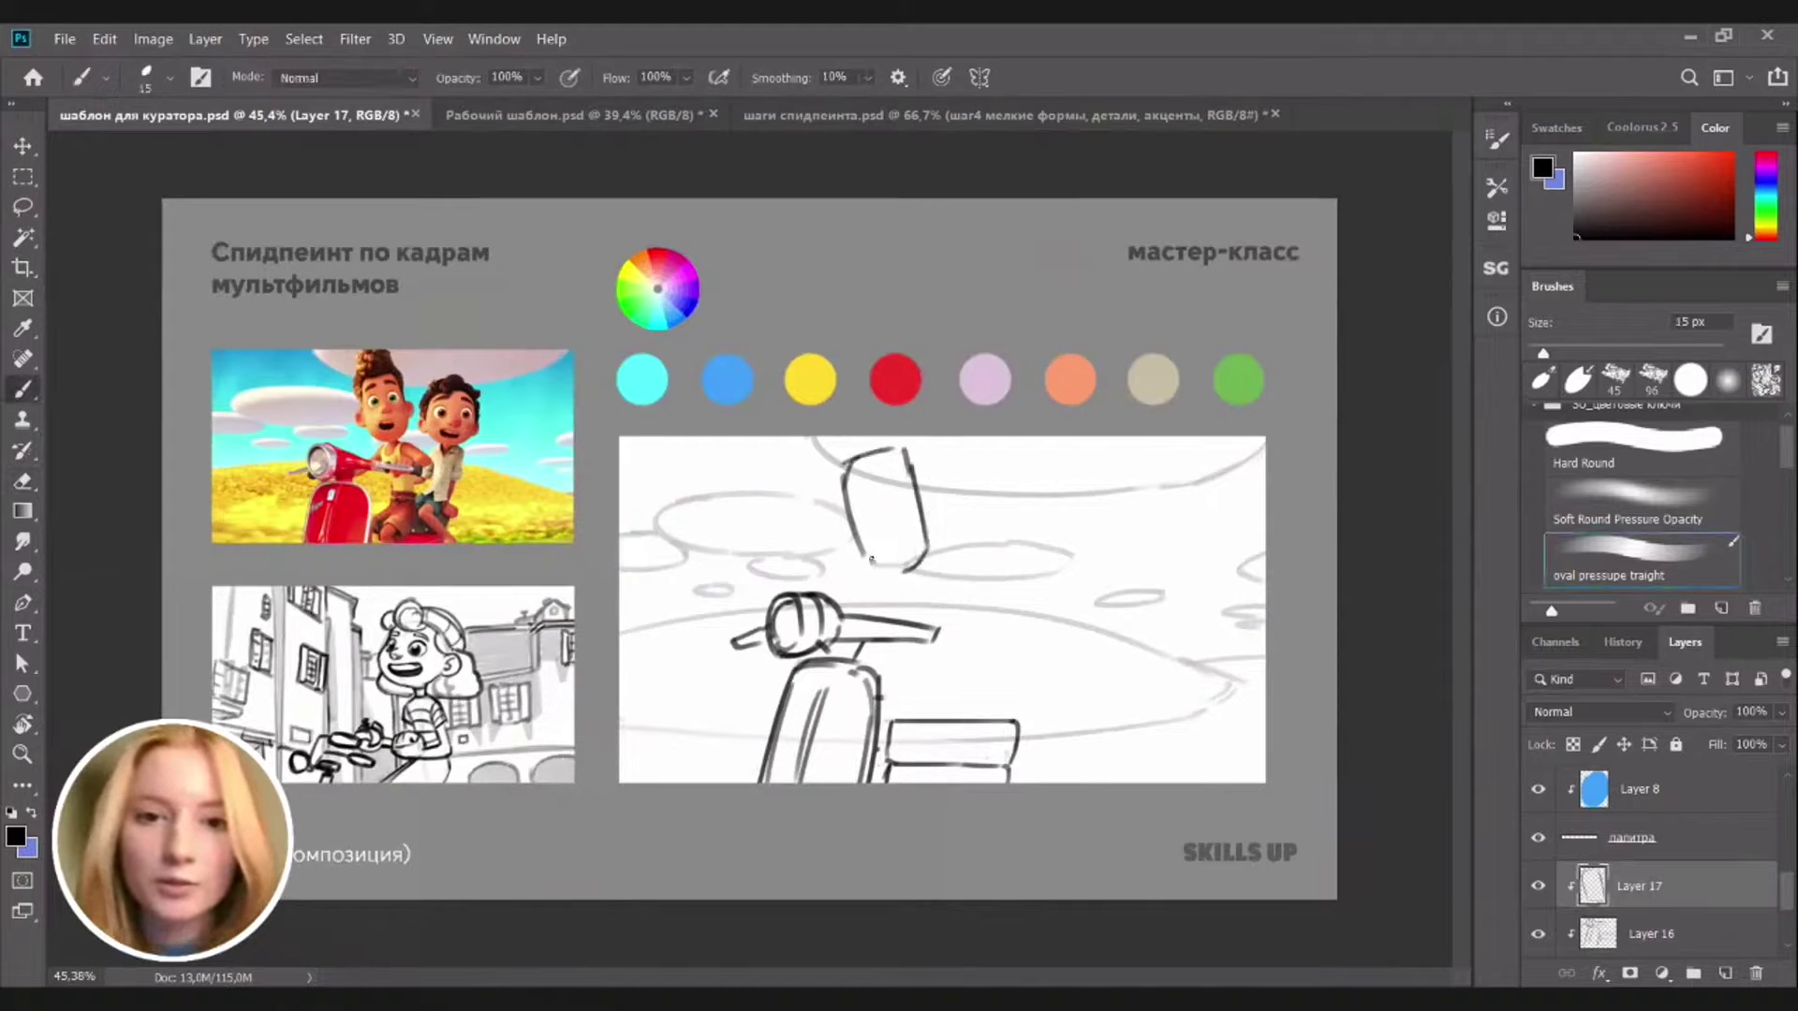
# Sketch the driver's chin, the shoulder line below it and the bent arm reaching onto the handlebar
pyautogui.moveTo(871, 559)
pyautogui.mouseDown()
pyautogui.moveTo(931, 571)
pyautogui.moveTo(878, 551)
pyautogui.moveTo(906, 551)
pyautogui.moveTo(907, 584)
pyautogui.moveTo(959, 596)
pyautogui.mouseUp()
pyautogui.press('e')
pyautogui.press('b')
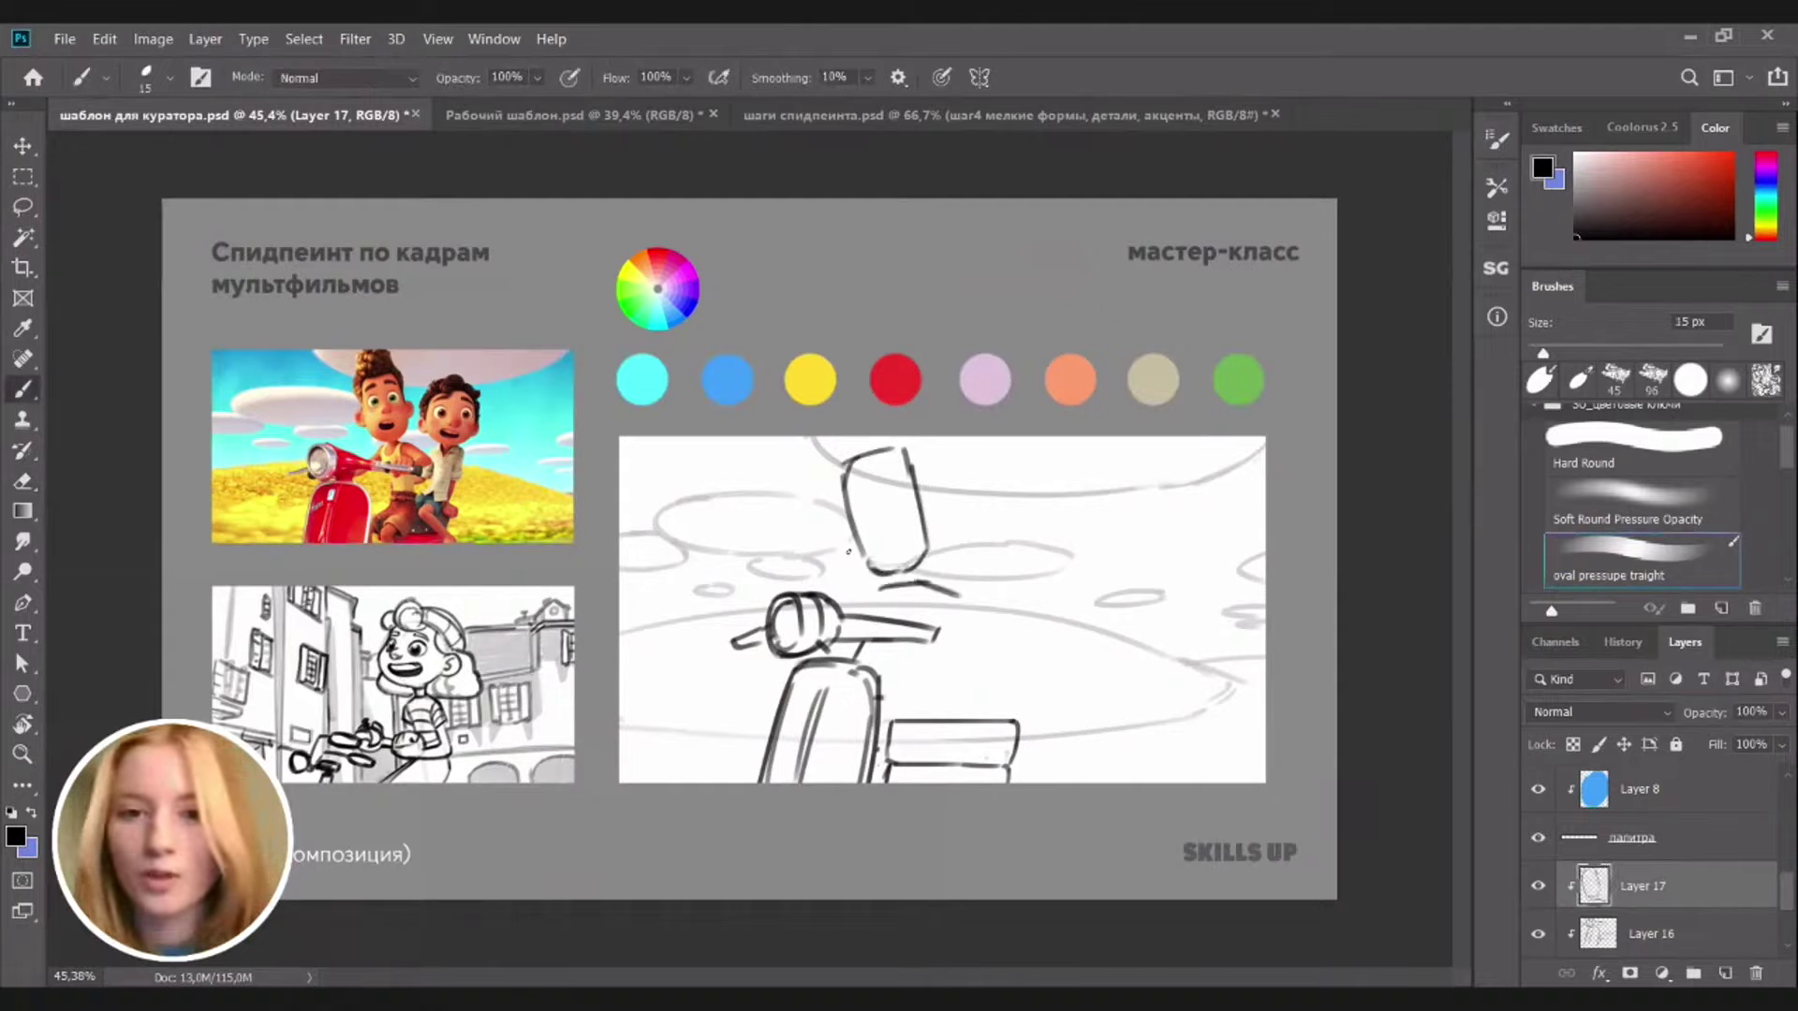
pyautogui.moveTo(878, 592)
pyautogui.mouseDown()
pyautogui.moveTo(845, 615)
pyautogui.moveTo(915, 642)
pyautogui.moveTo(939, 608)
pyautogui.moveTo(950, 621)
pyautogui.mouseUp()
pyautogui.hotkey('ctrl', 'z')
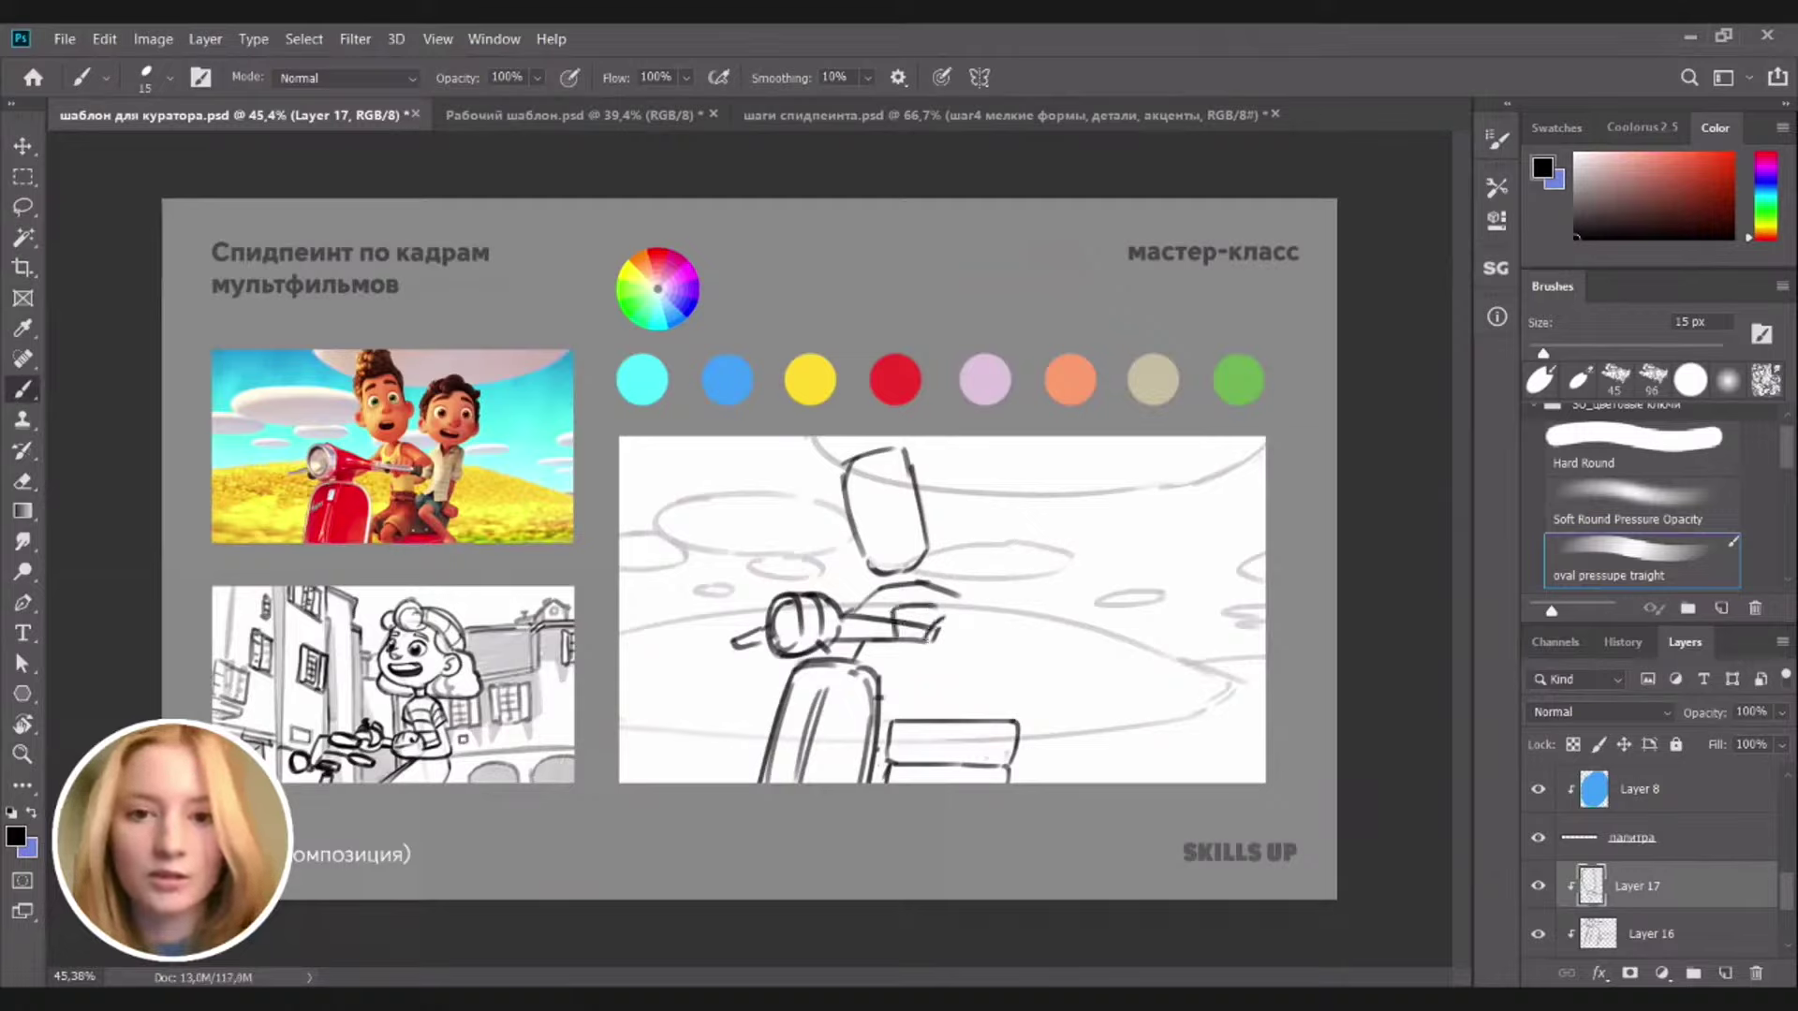
pyautogui.moveTo(939, 644)
pyautogui.mouseDown()
pyautogui.moveTo(983, 616)
pyautogui.moveTo(940, 634)
pyautogui.mouseUp()
pyautogui.hotkey('ctrl', 'z')
pyautogui.hotkey('ctrl', 'z')
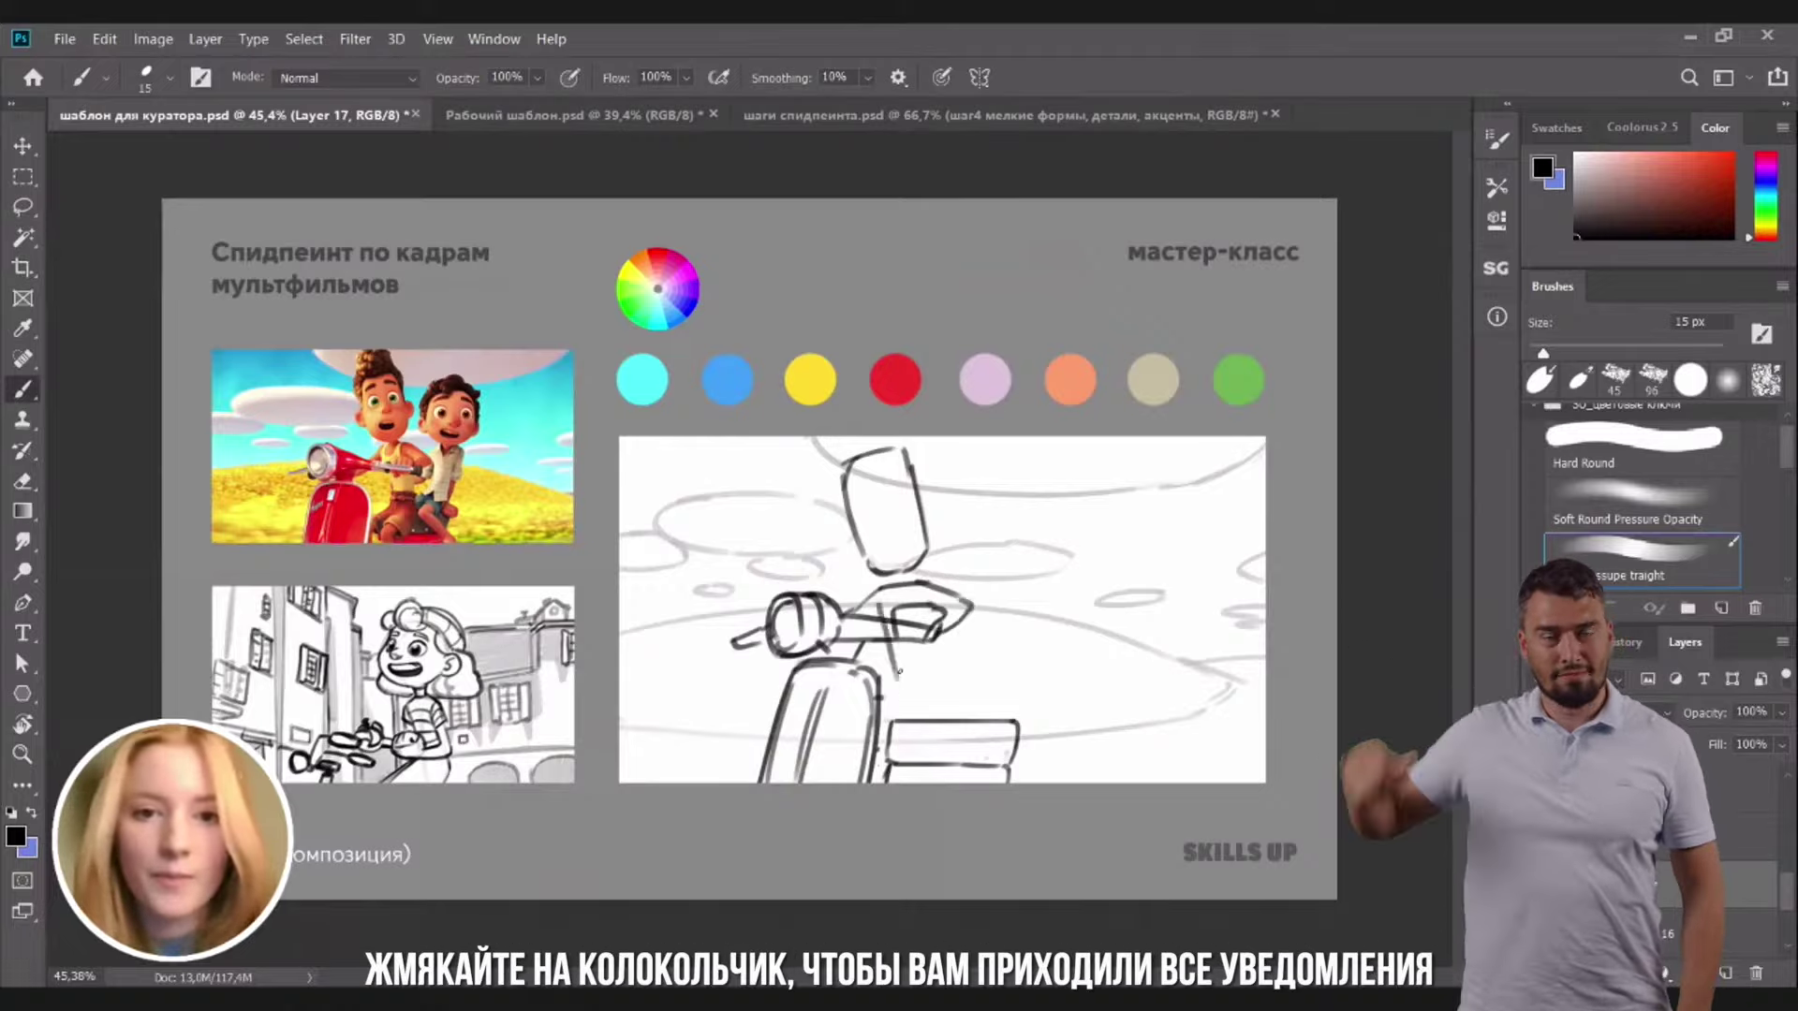
# Sketch both sides of the driver's torso from the arm down to the front of the seat
pyautogui.moveTo(875, 608)
pyautogui.mouseDown()
pyautogui.moveTo(910, 681)
pyautogui.moveTo(951, 689)
pyautogui.mouseUp()
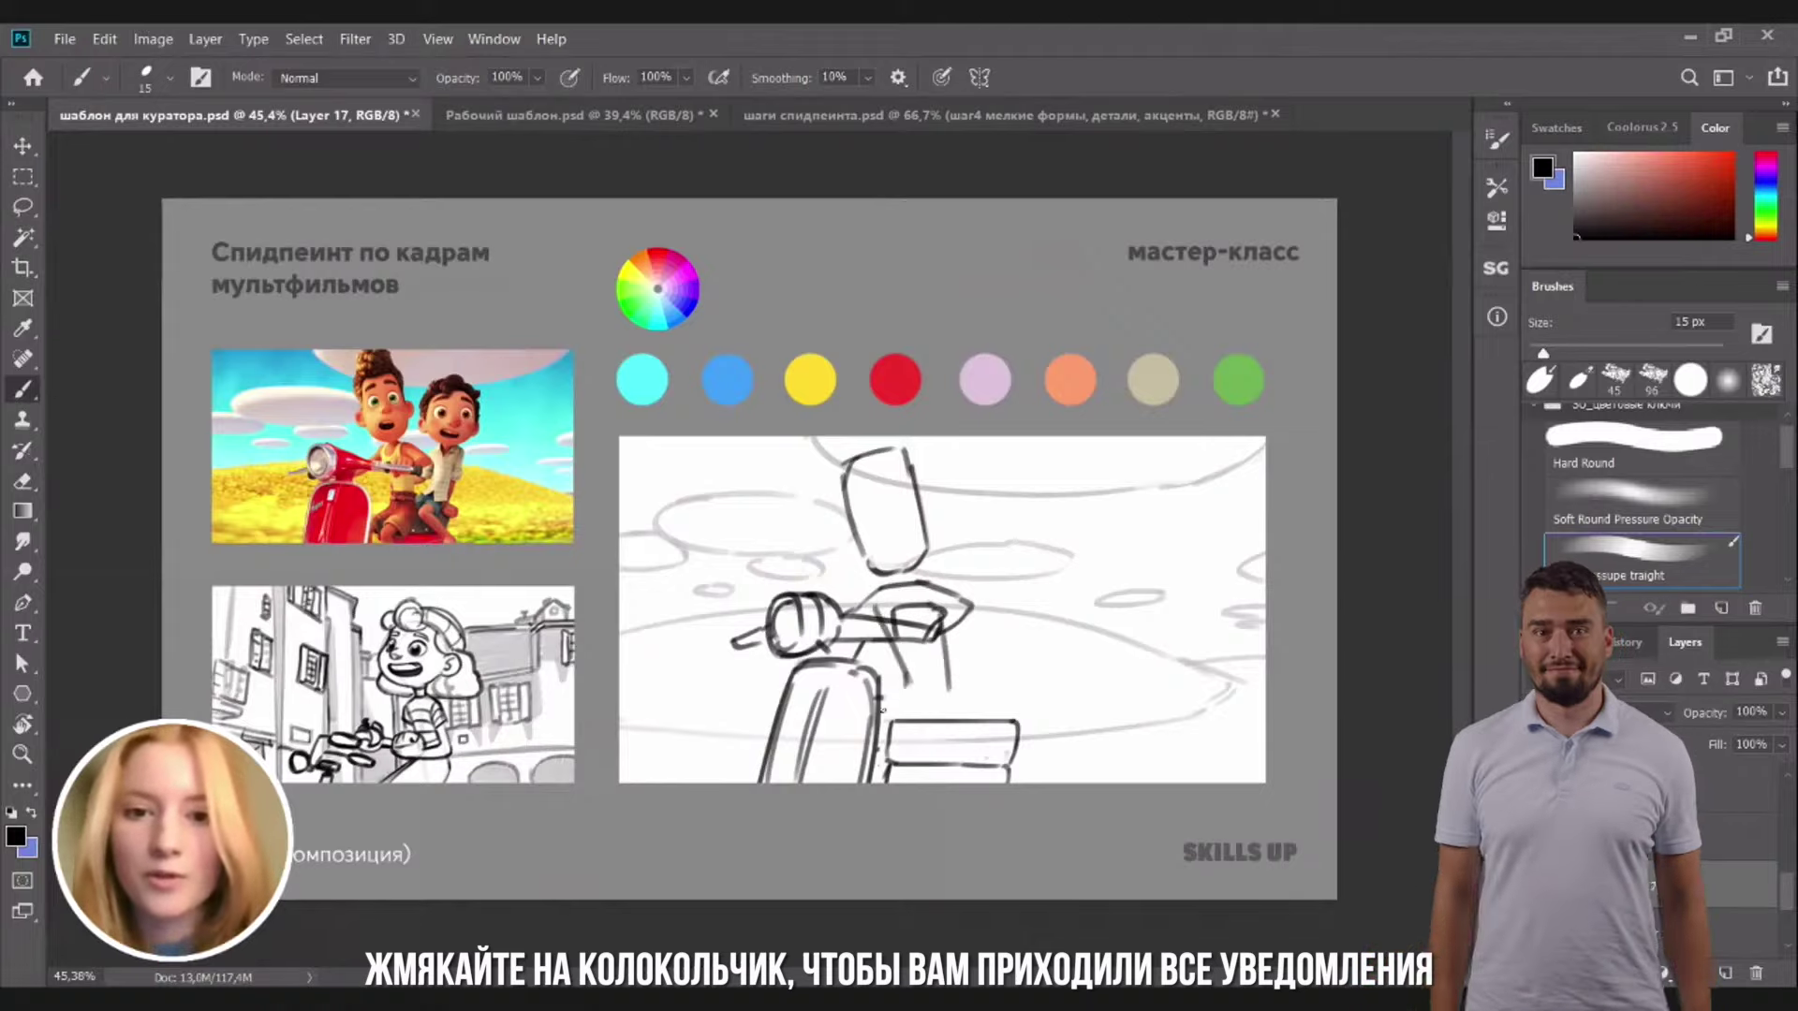
pyautogui.press('e')
pyautogui.press('b')
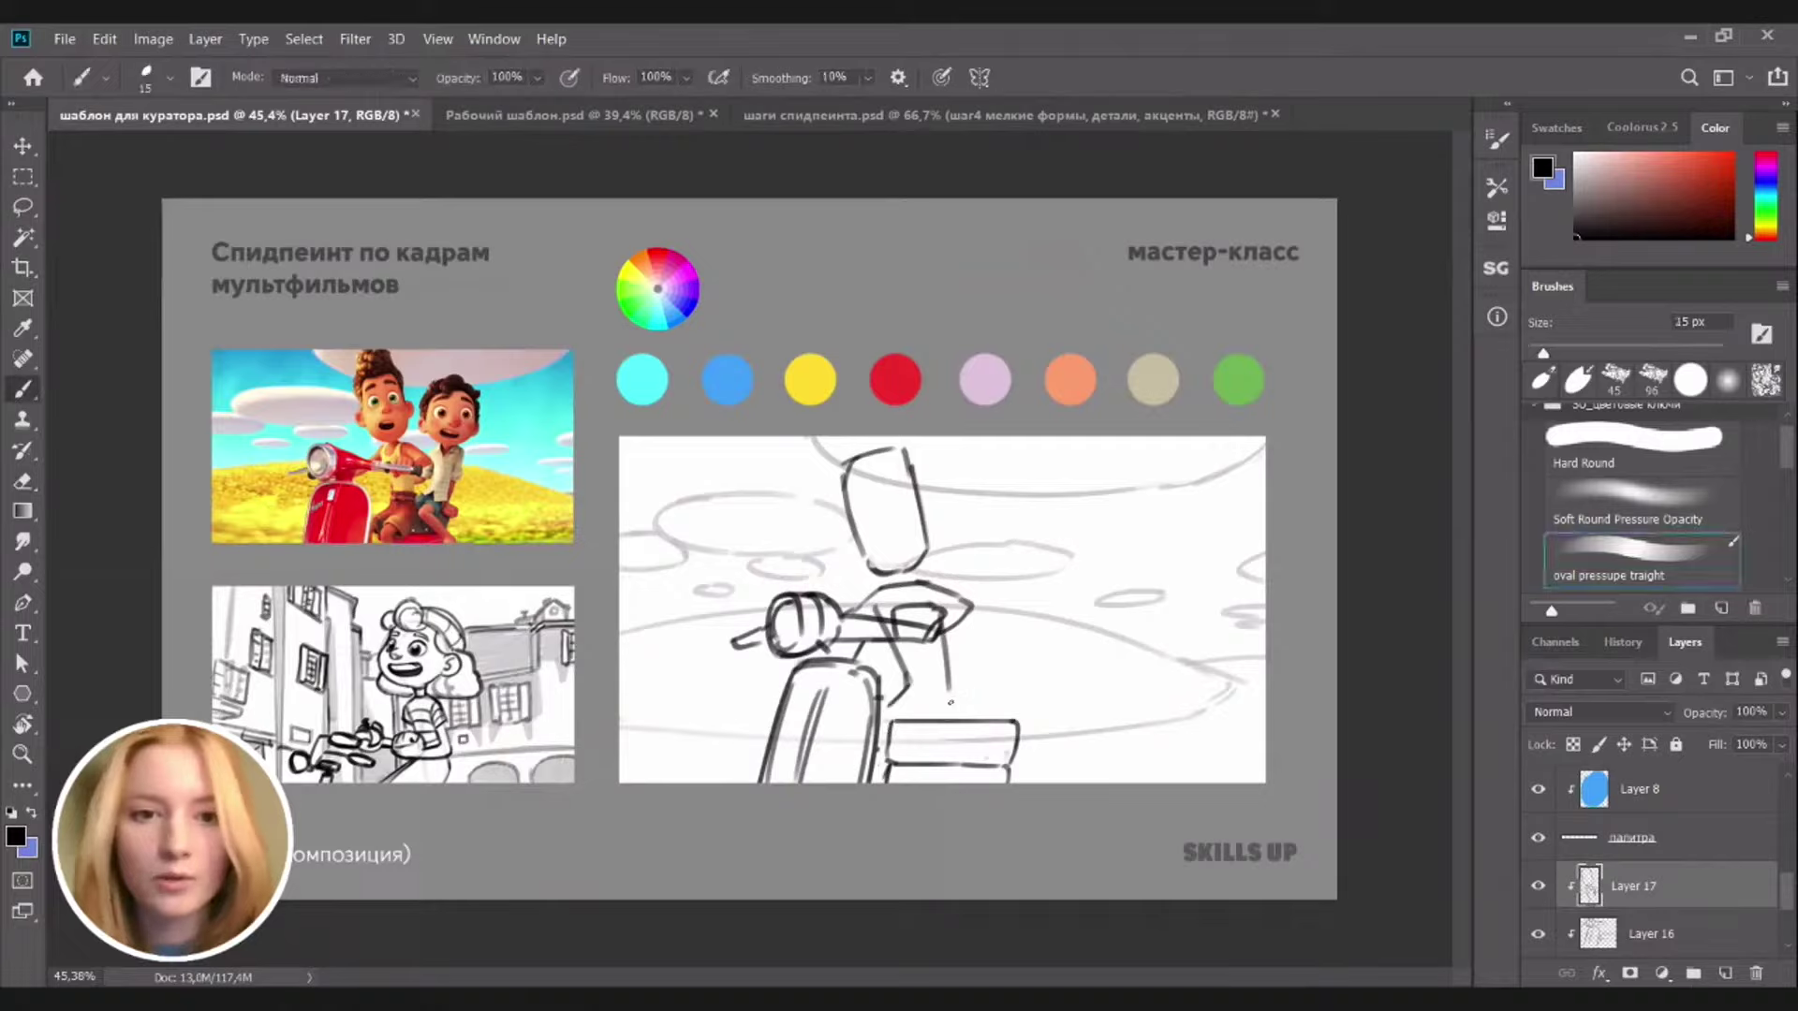
# Sketch the driver's bent legs over the front of the seat and add the neck and waist clothing lines
pyautogui.moveTo(953, 698)
pyautogui.mouseDown()
pyautogui.moveTo(933, 753)
pyautogui.moveTo(897, 724)
pyautogui.moveTo(937, 749)
pyautogui.moveTo(951, 729)
pyautogui.moveTo(910, 741)
pyautogui.moveTo(926, 751)
pyautogui.moveTo(901, 781)
pyautogui.moveTo(939, 756)
pyautogui.moveTo(927, 779)
pyautogui.mouseUp()
pyautogui.hotkey('ctrl', 'z')
pyautogui.moveTo(878, 718)
pyautogui.mouseDown()
pyautogui.moveTo(904, 715)
pyautogui.moveTo(891, 759)
pyautogui.mouseUp()
pyautogui.hotkey('ctrl', 'z')
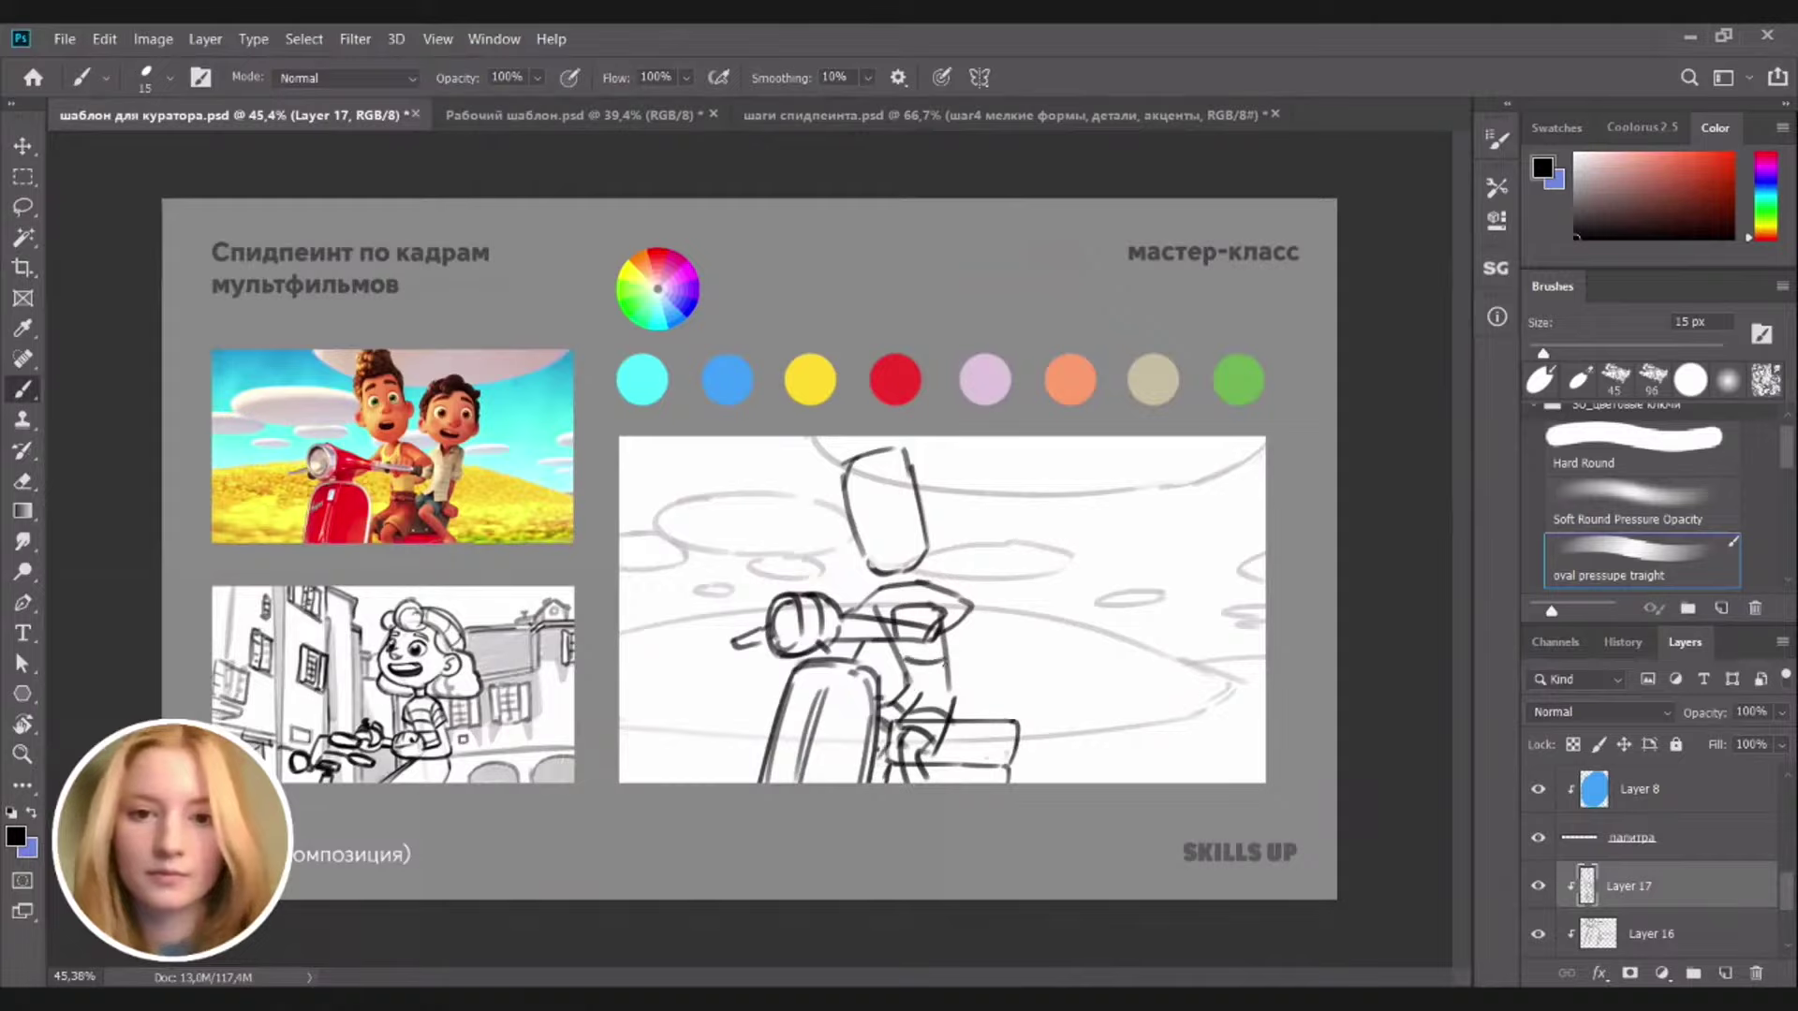
pyautogui.moveTo(900, 662)
pyautogui.mouseDown()
pyautogui.moveTo(952, 683)
pyautogui.moveTo(953, 709)
pyautogui.mouseUp()
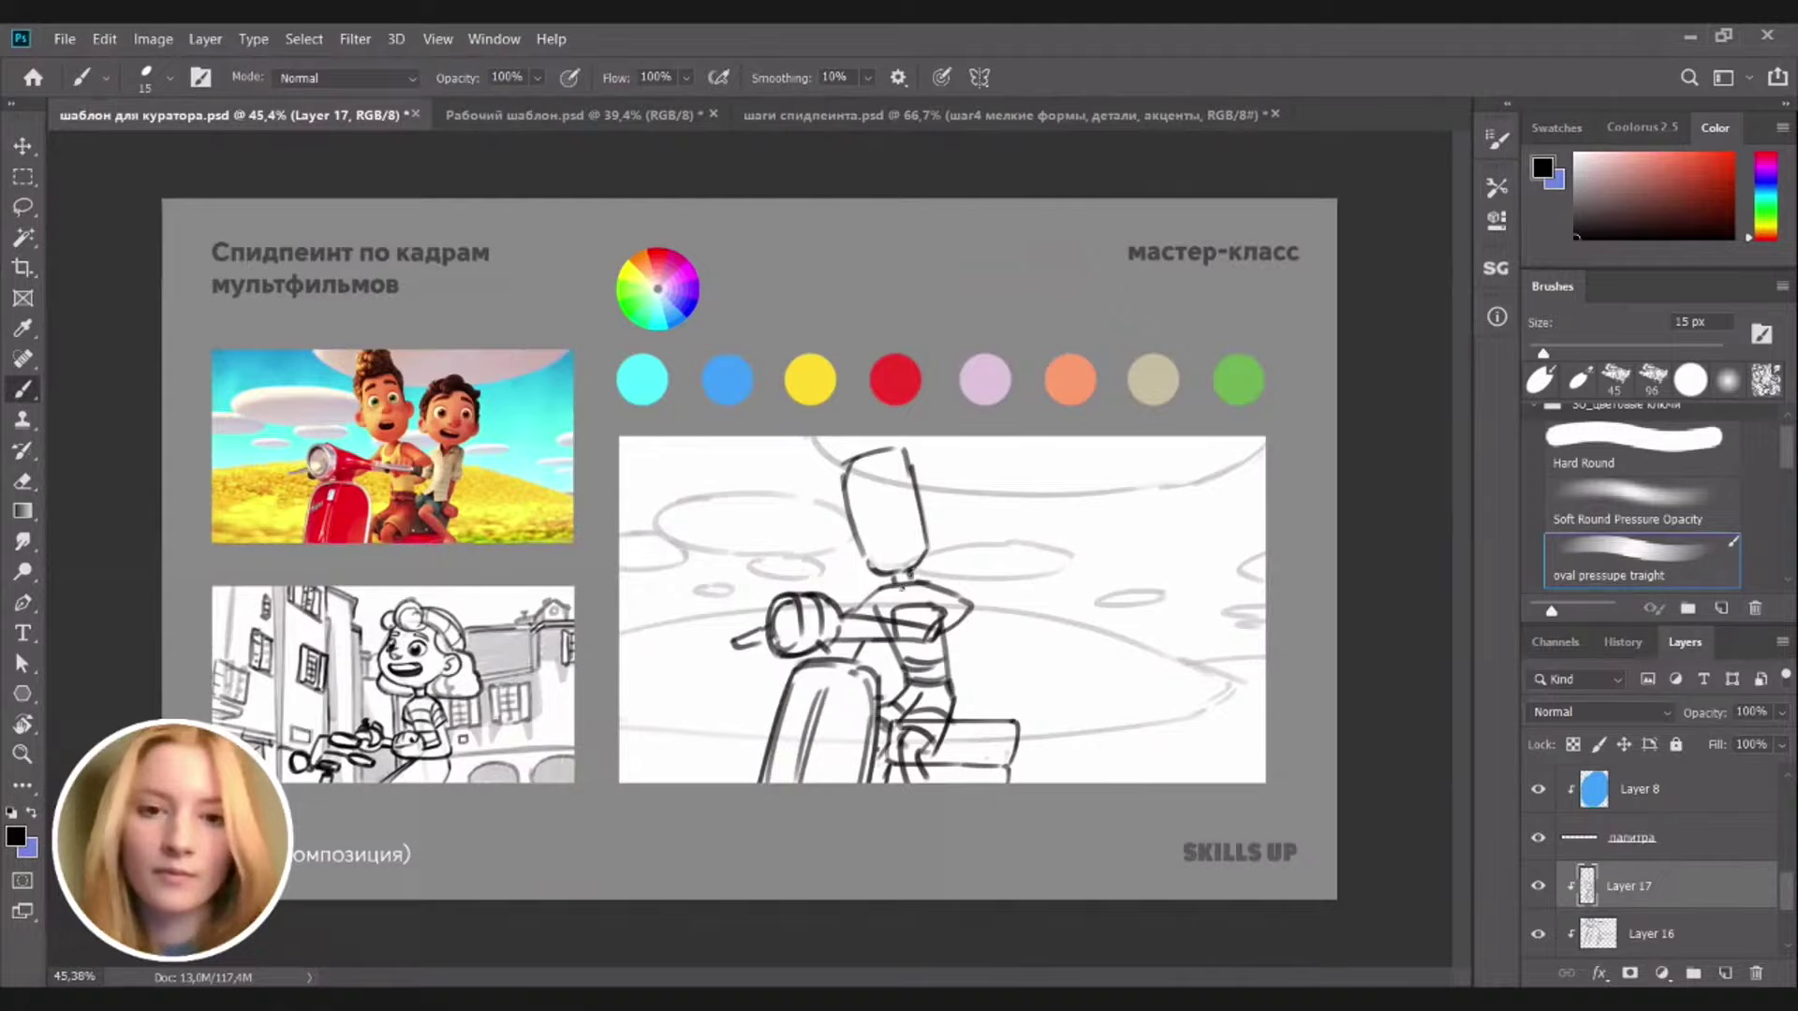
pyautogui.press('e')
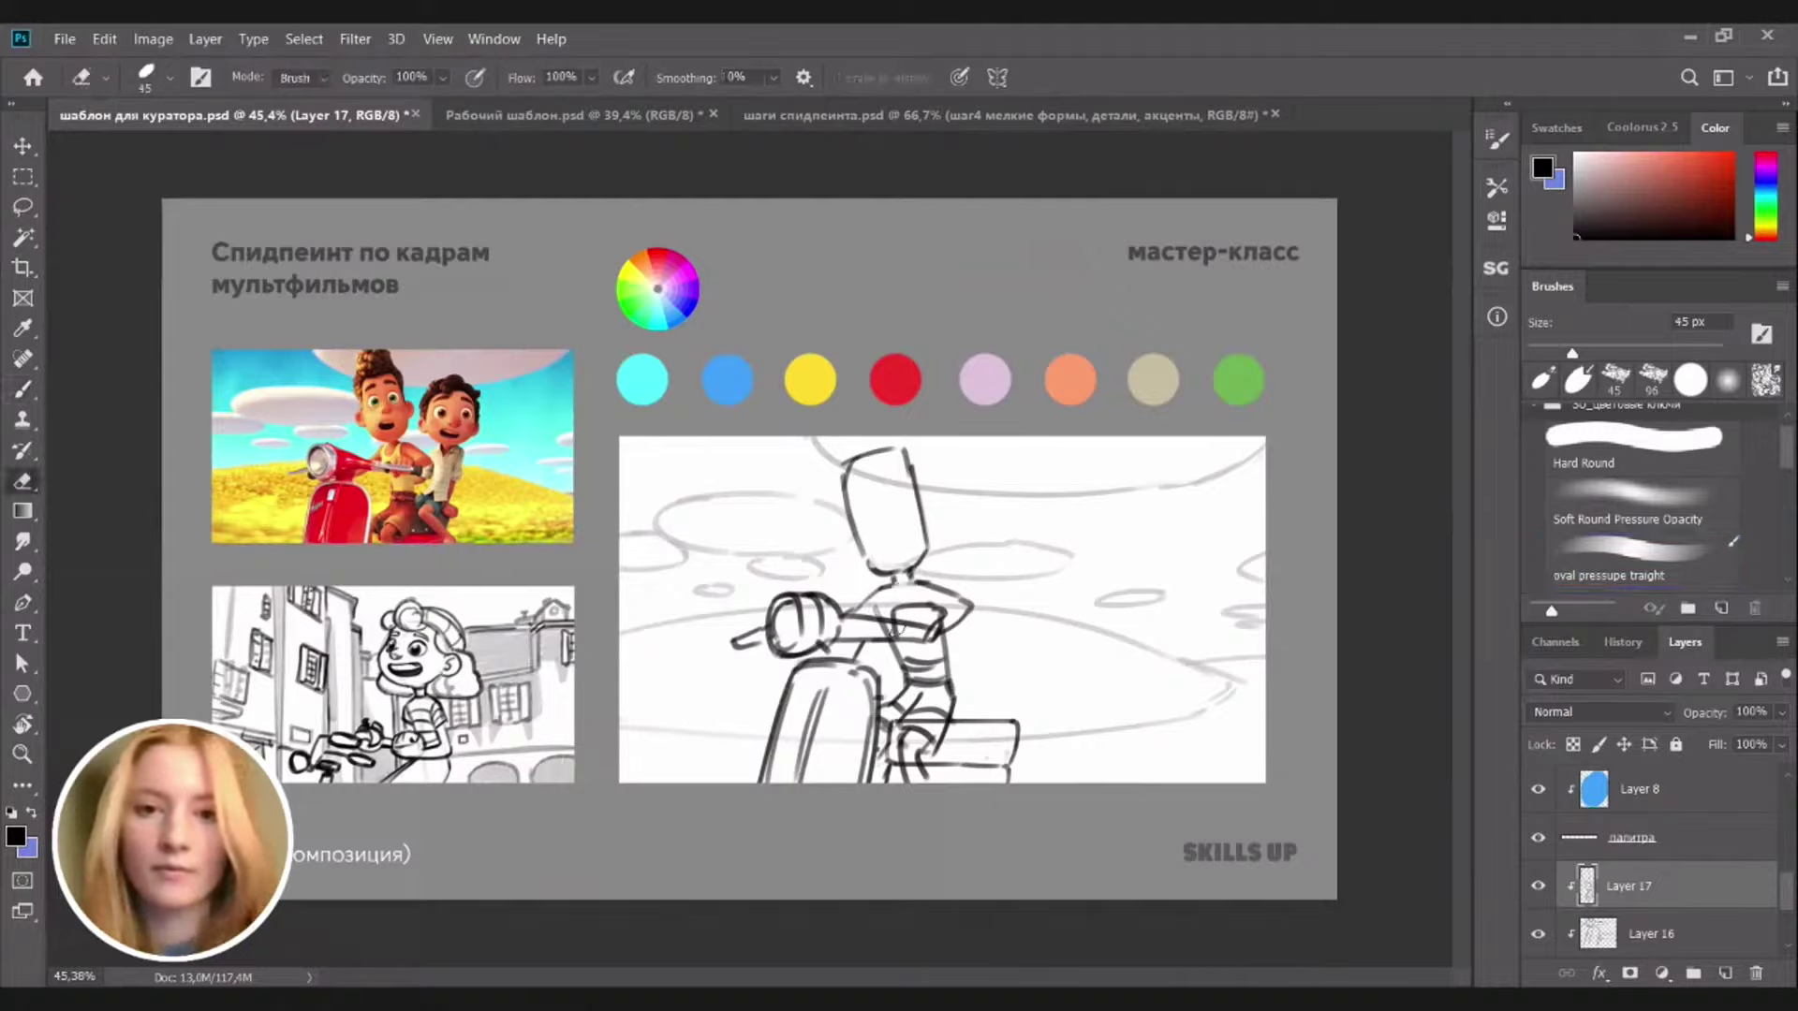
pyautogui.press('b')
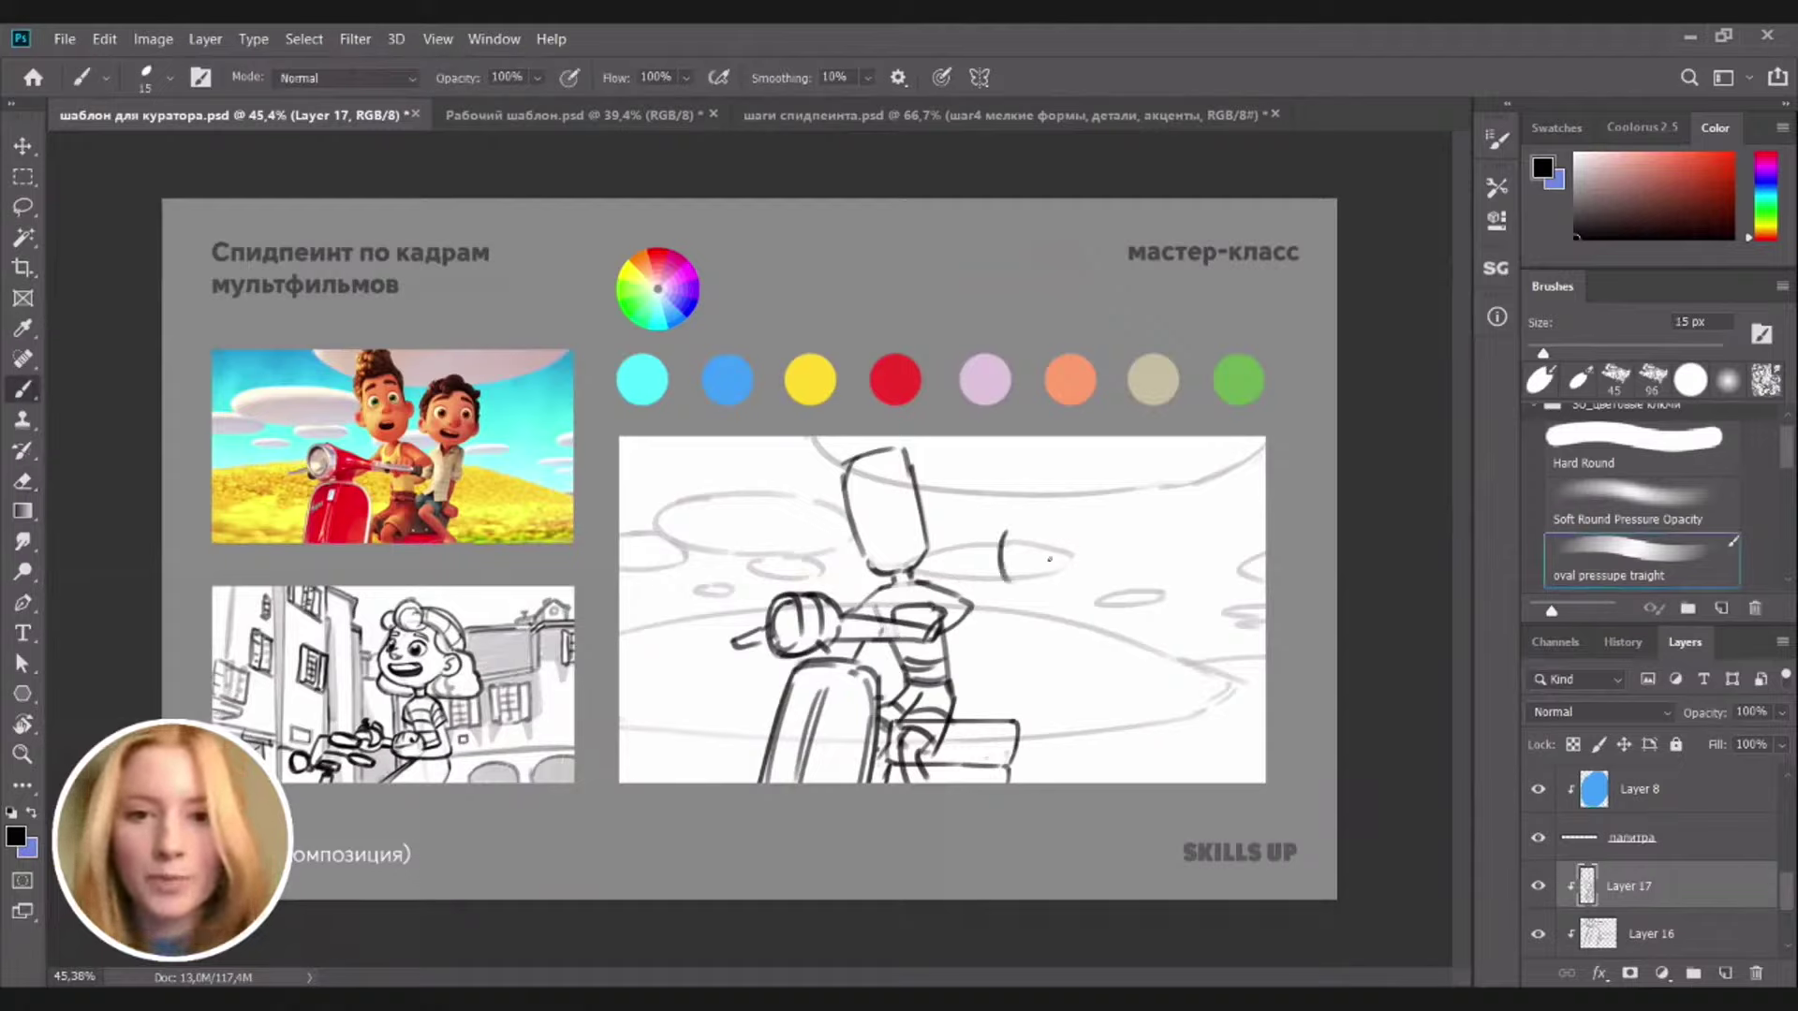
# Sketch the passenger's head as a circle behind the driver, slightly lower than the driver's head, and clean up its outline
pyautogui.moveTo(1000, 530)
pyautogui.mouseDown()
pyautogui.moveTo(994, 599)
pyautogui.moveTo(1014, 508)
pyautogui.moveTo(1054, 517)
pyautogui.moveTo(1011, 534)
pyautogui.moveTo(1072, 541)
pyautogui.moveTo(1073, 585)
pyautogui.moveTo(1045, 596)
pyautogui.mouseUp()
pyautogui.hotkey('ctrl', 'z')
pyautogui.hotkey('ctrl', 'z')
pyautogui.hotkey('ctrl', 'z')
pyautogui.hotkey('ctrl', 'z')
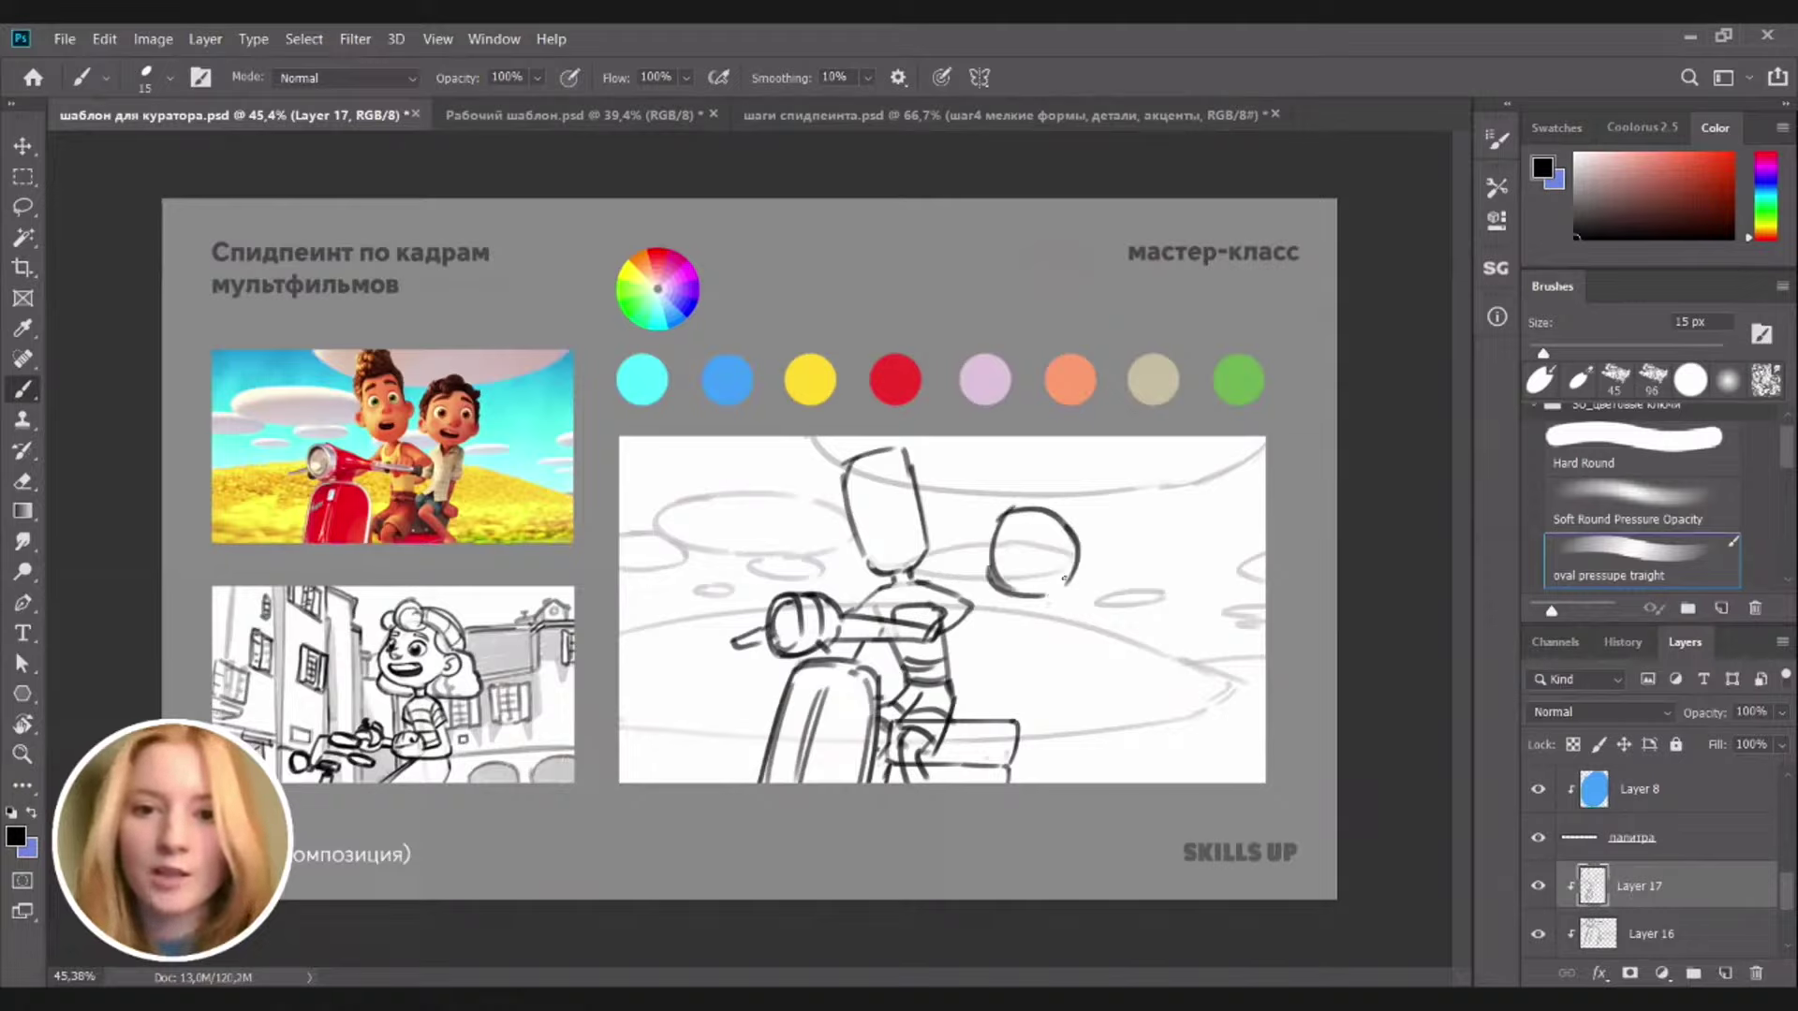
pyautogui.press('e')
pyautogui.moveTo(1039, 505)
pyautogui.mouseDown()
pyautogui.moveTo(994, 513)
pyautogui.moveTo(1037, 504)
pyautogui.moveTo(995, 533)
pyautogui.moveTo(1018, 573)
pyautogui.moveTo(1002, 525)
pyautogui.moveTo(989, 533)
pyautogui.moveTo(1006, 544)
pyautogui.moveTo(1004, 527)
pyautogui.moveTo(1019, 573)
pyautogui.mouseUp()
pyautogui.press('b')
pyautogui.press('e')
pyautogui.press('b')
pyautogui.moveTo(1000, 513)
pyautogui.mouseDown()
pyautogui.moveTo(994, 584)
pyautogui.moveTo(1040, 511)
pyautogui.mouseUp()
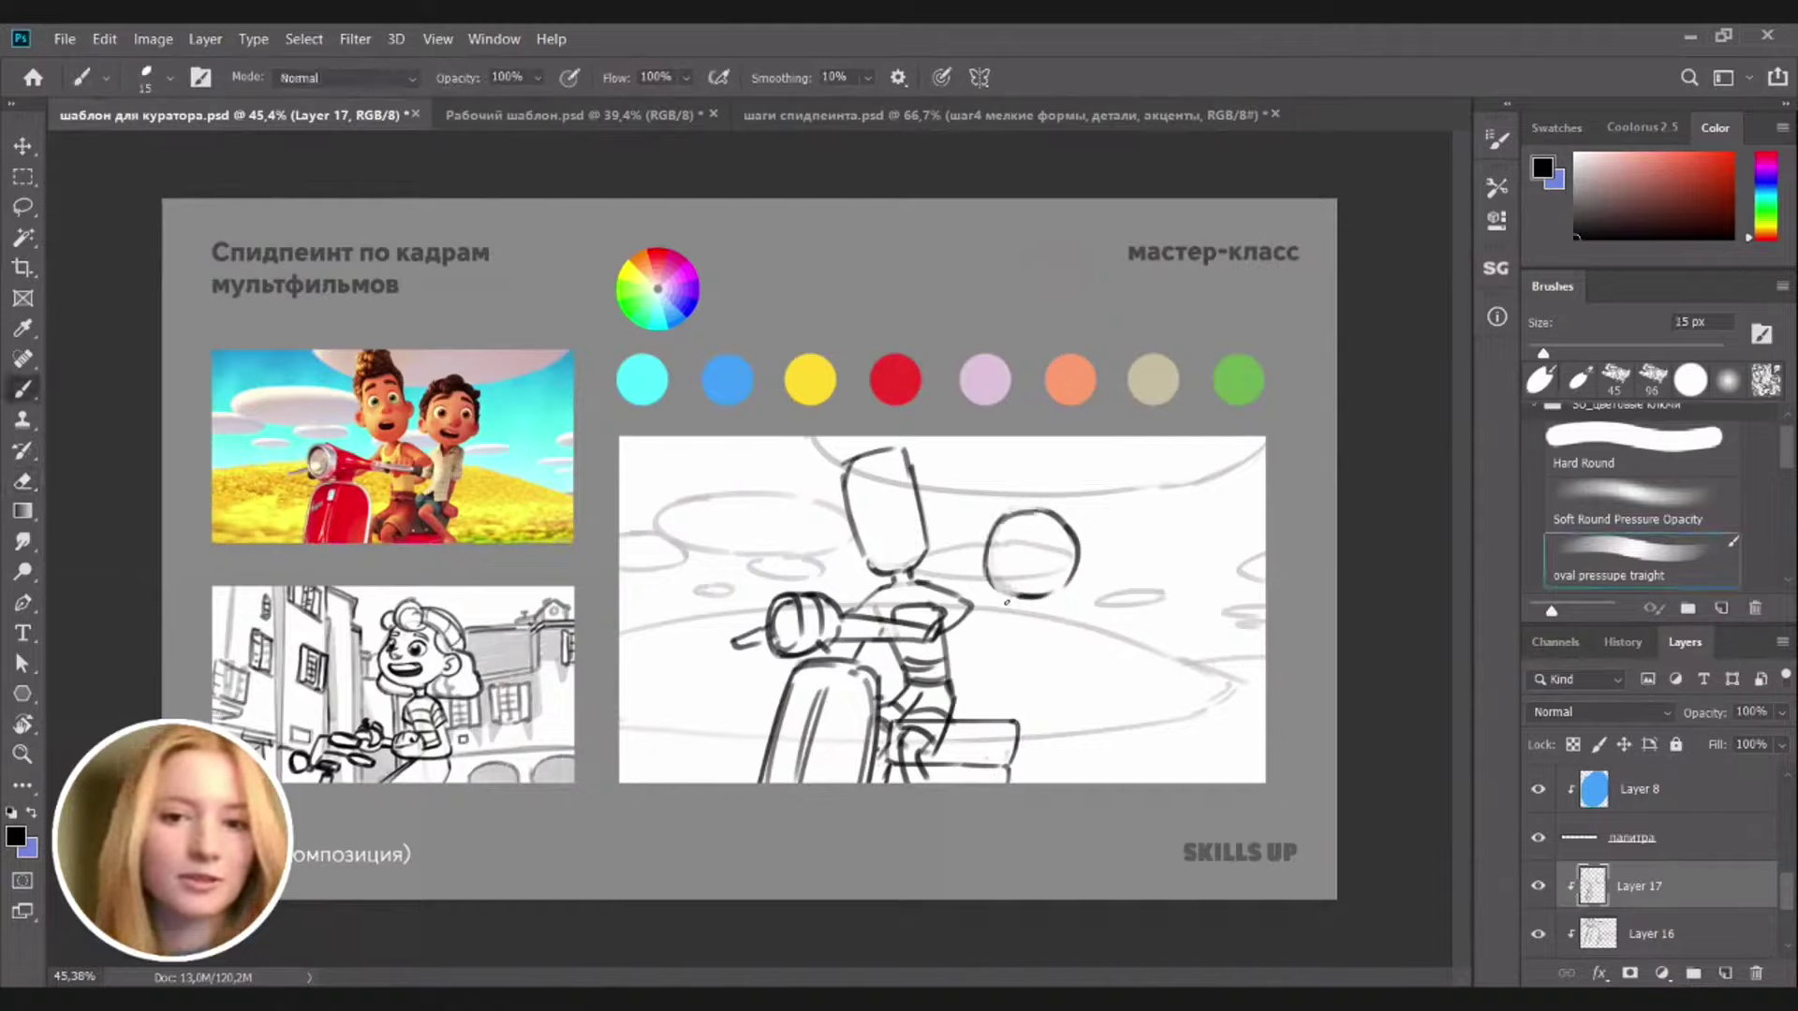
# Sketch the passenger's neck, shoulder line and the rear edge of the torso down to the seat
pyautogui.moveTo(1005, 596)
pyautogui.mouseDown()
pyautogui.moveTo(1007, 619)
pyautogui.moveTo(1047, 617)
pyautogui.moveTo(1023, 691)
pyautogui.mouseUp()
pyautogui.hotkey('ctrl', 'z')
pyautogui.hotkey('ctrl', 'z')
pyautogui.hotkey('ctrl', 'z')
pyautogui.hotkey('ctrl', 'z')
pyautogui.hotkey('ctrl', 'z')
pyautogui.hotkey('ctrl', 'z')
pyautogui.moveTo(1031, 627); pyautogui.dragTo(1011, 707)
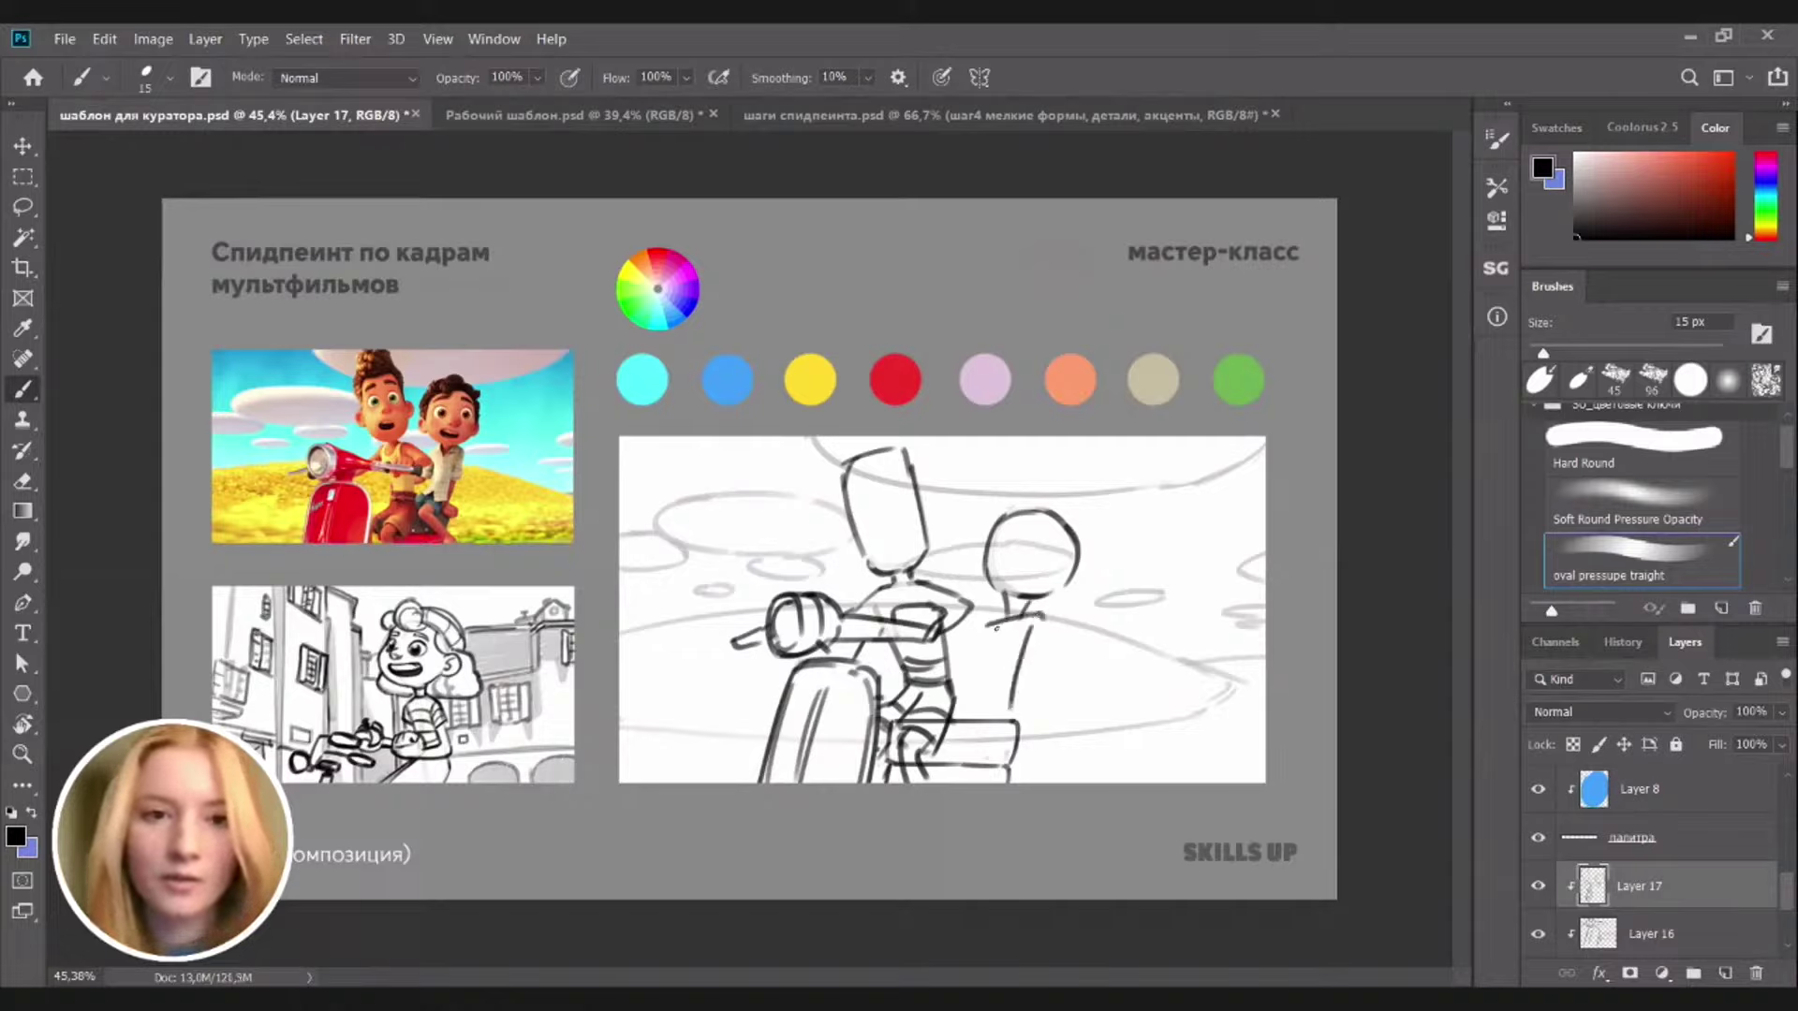
# Sketch the front edge of the passenger's torso, curving down to the hip above the seat
pyautogui.moveTo(997, 622); pyautogui.dragTo(988, 694)
pyautogui.hotkey('ctrl', 'z')
pyautogui.moveTo(998, 629); pyautogui.dragTo(1000, 719)
pyautogui.press('e')
pyautogui.press('b')
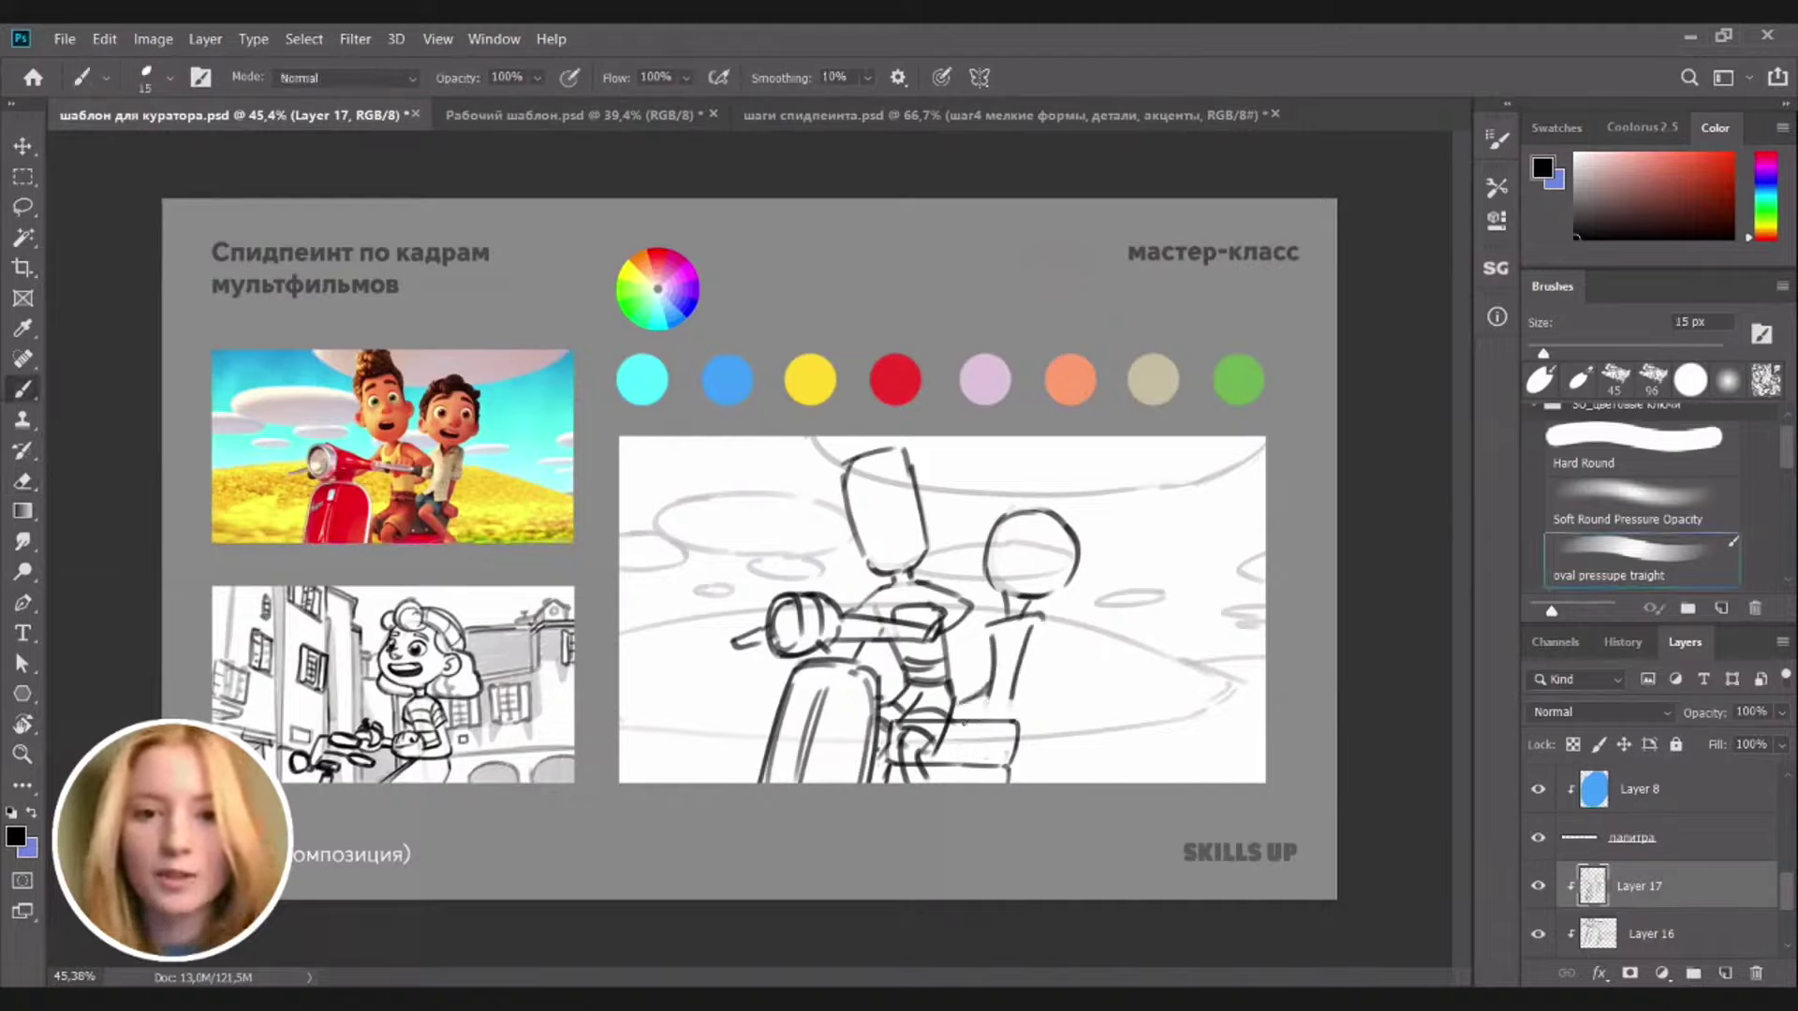
# Sketch the passenger's hips and bent legs over the rear part of the seat
pyautogui.moveTo(1010, 701); pyautogui.dragTo(992, 732)
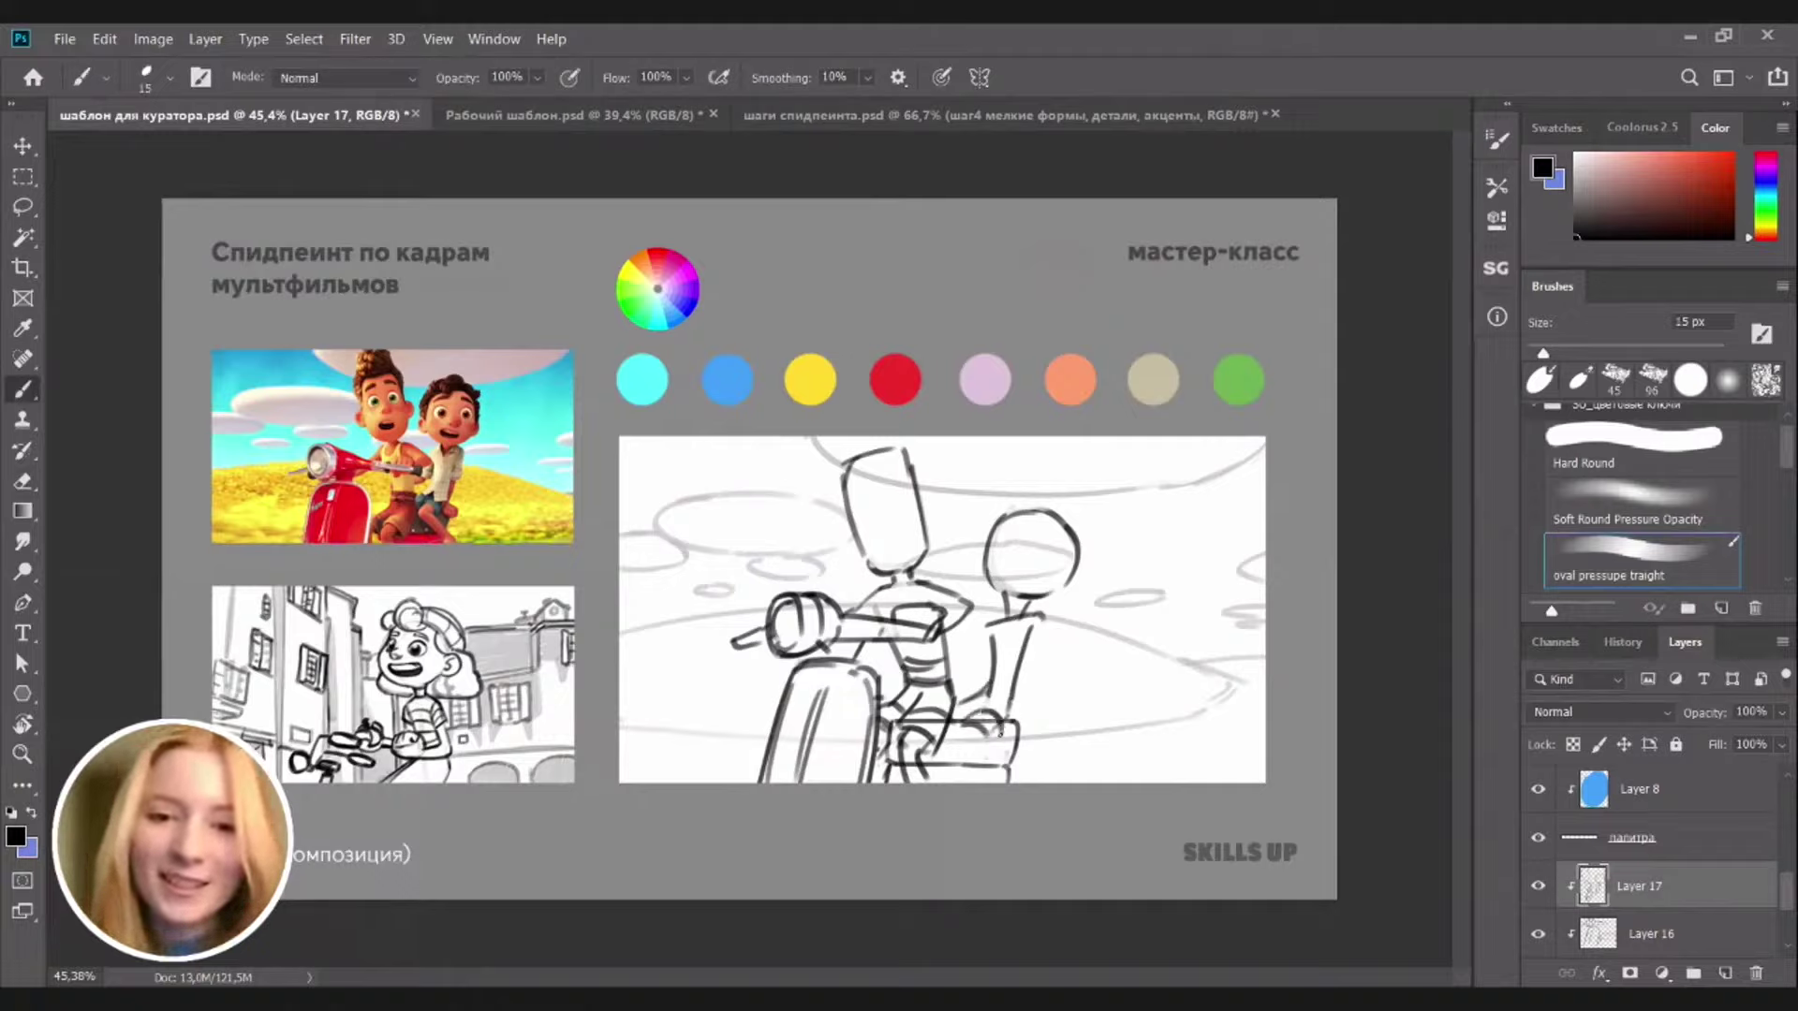
pyautogui.moveTo(970, 728); pyautogui.dragTo(956, 740)
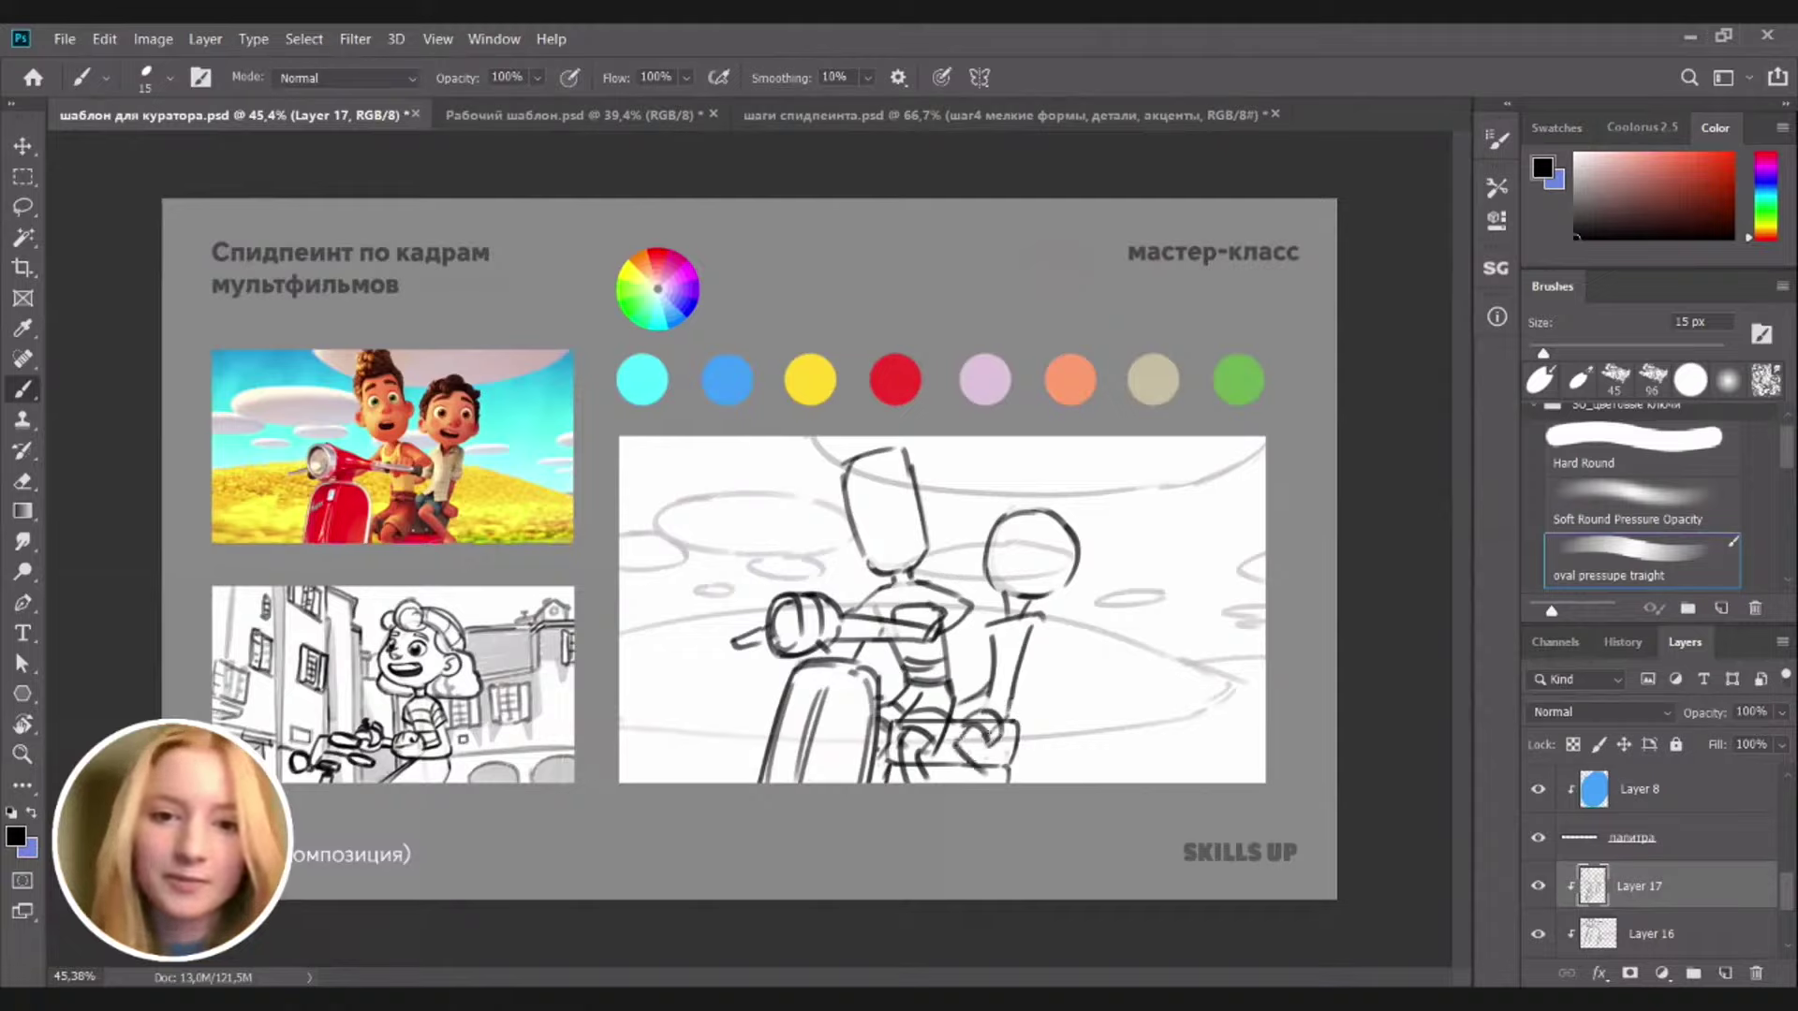
pyautogui.moveTo(978, 743); pyautogui.dragTo(1006, 780)
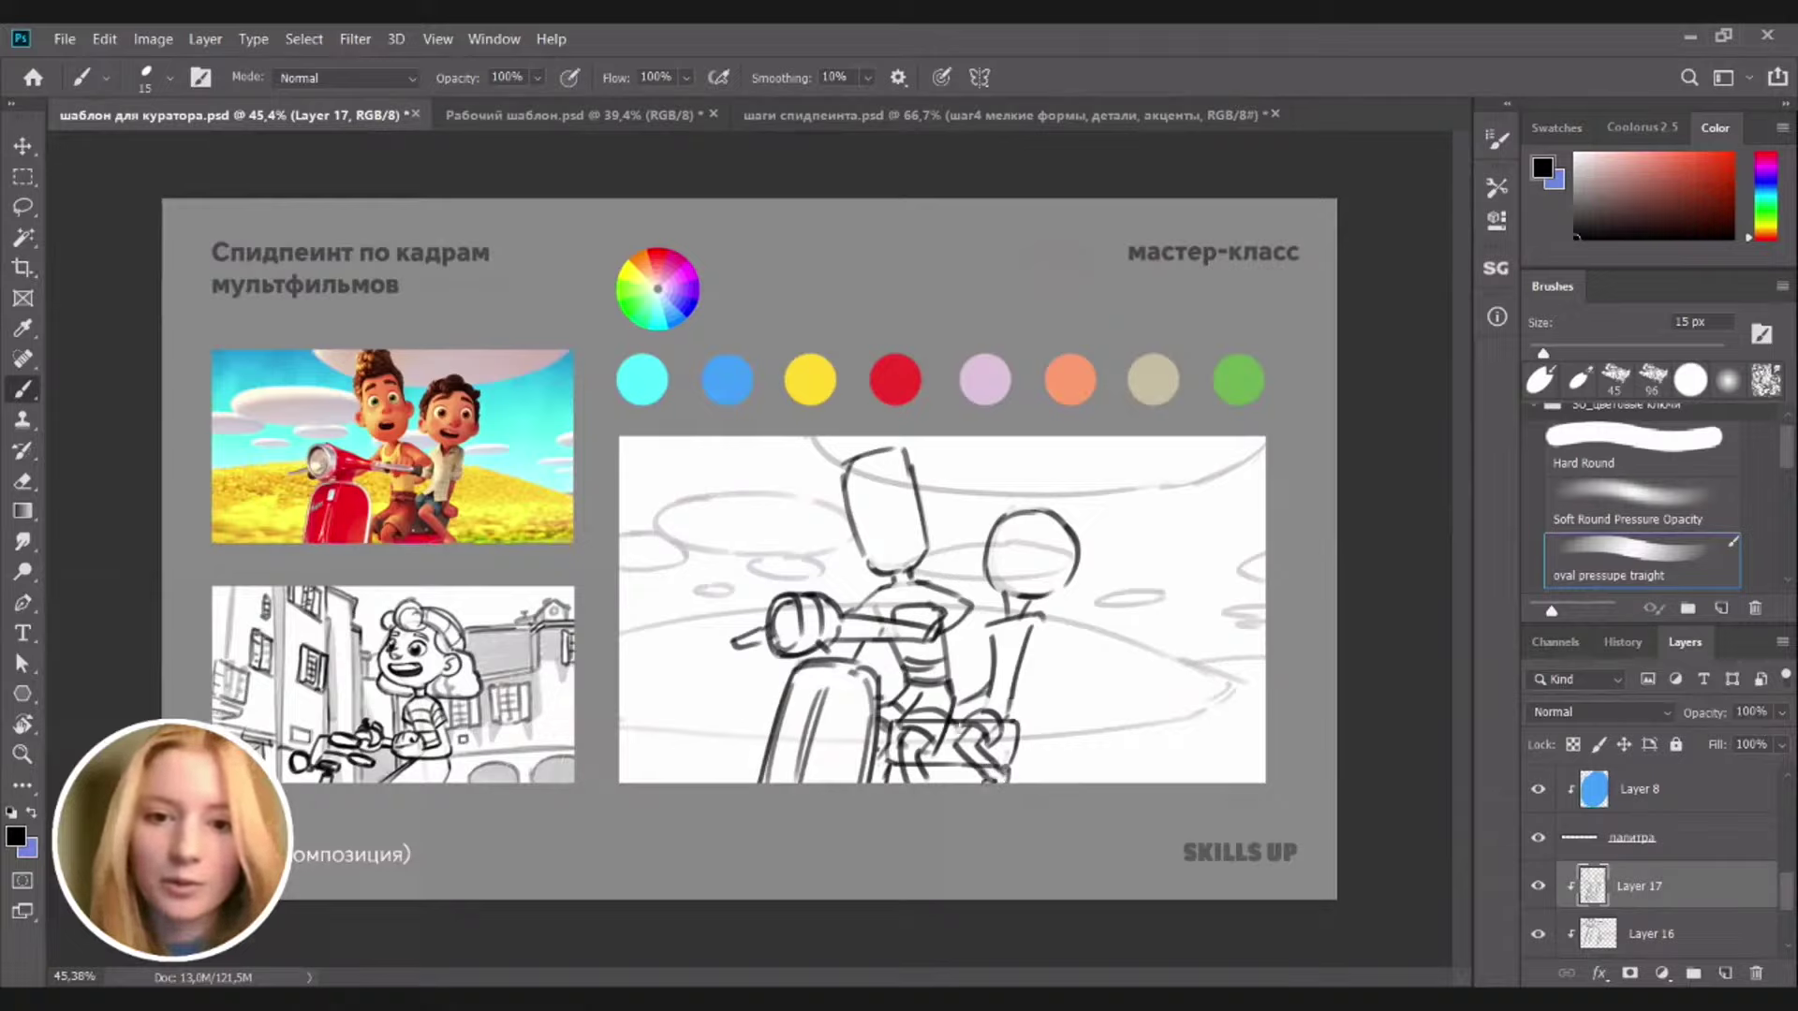
pyautogui.moveTo(969, 697)
pyautogui.mouseDown()
pyautogui.moveTo(959, 716)
pyautogui.moveTo(995, 707)
pyautogui.mouseUp()
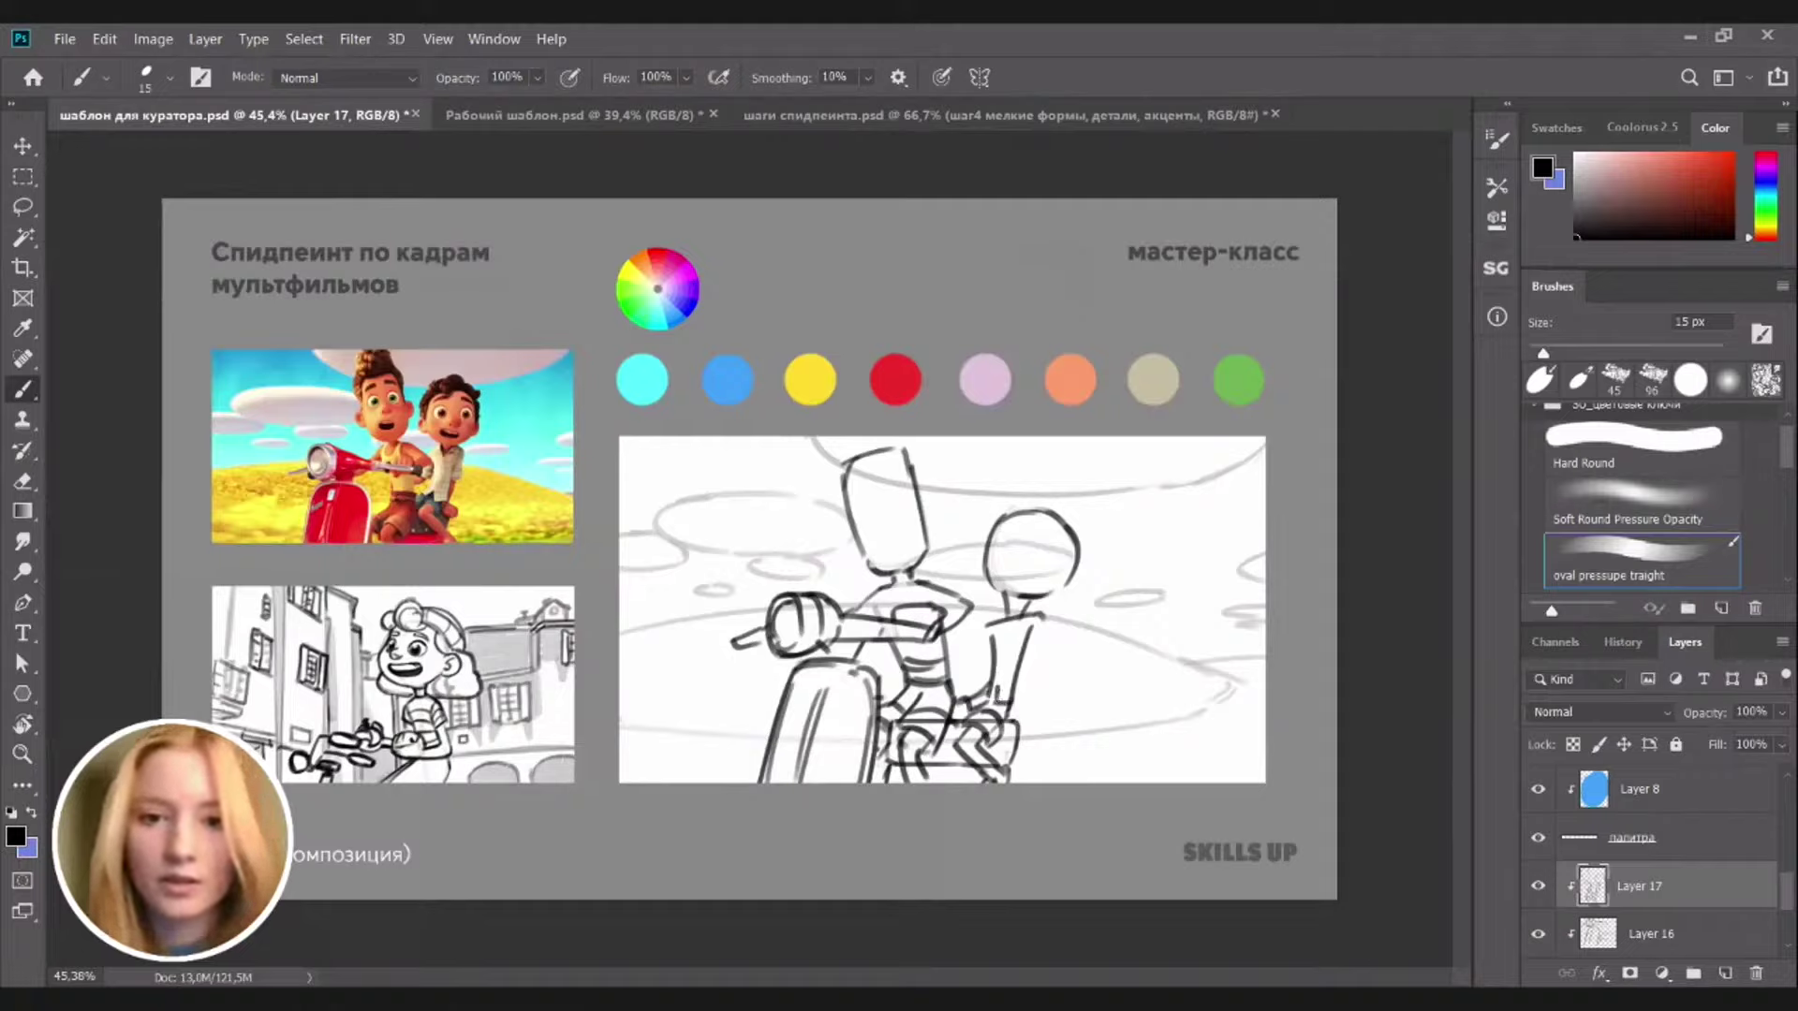
# Sketch the passenger's arms, one reaching to the driver's waist and the other hanging down to a hand beside the seat
pyautogui.moveTo(1011, 626); pyautogui.dragTo(979, 702)
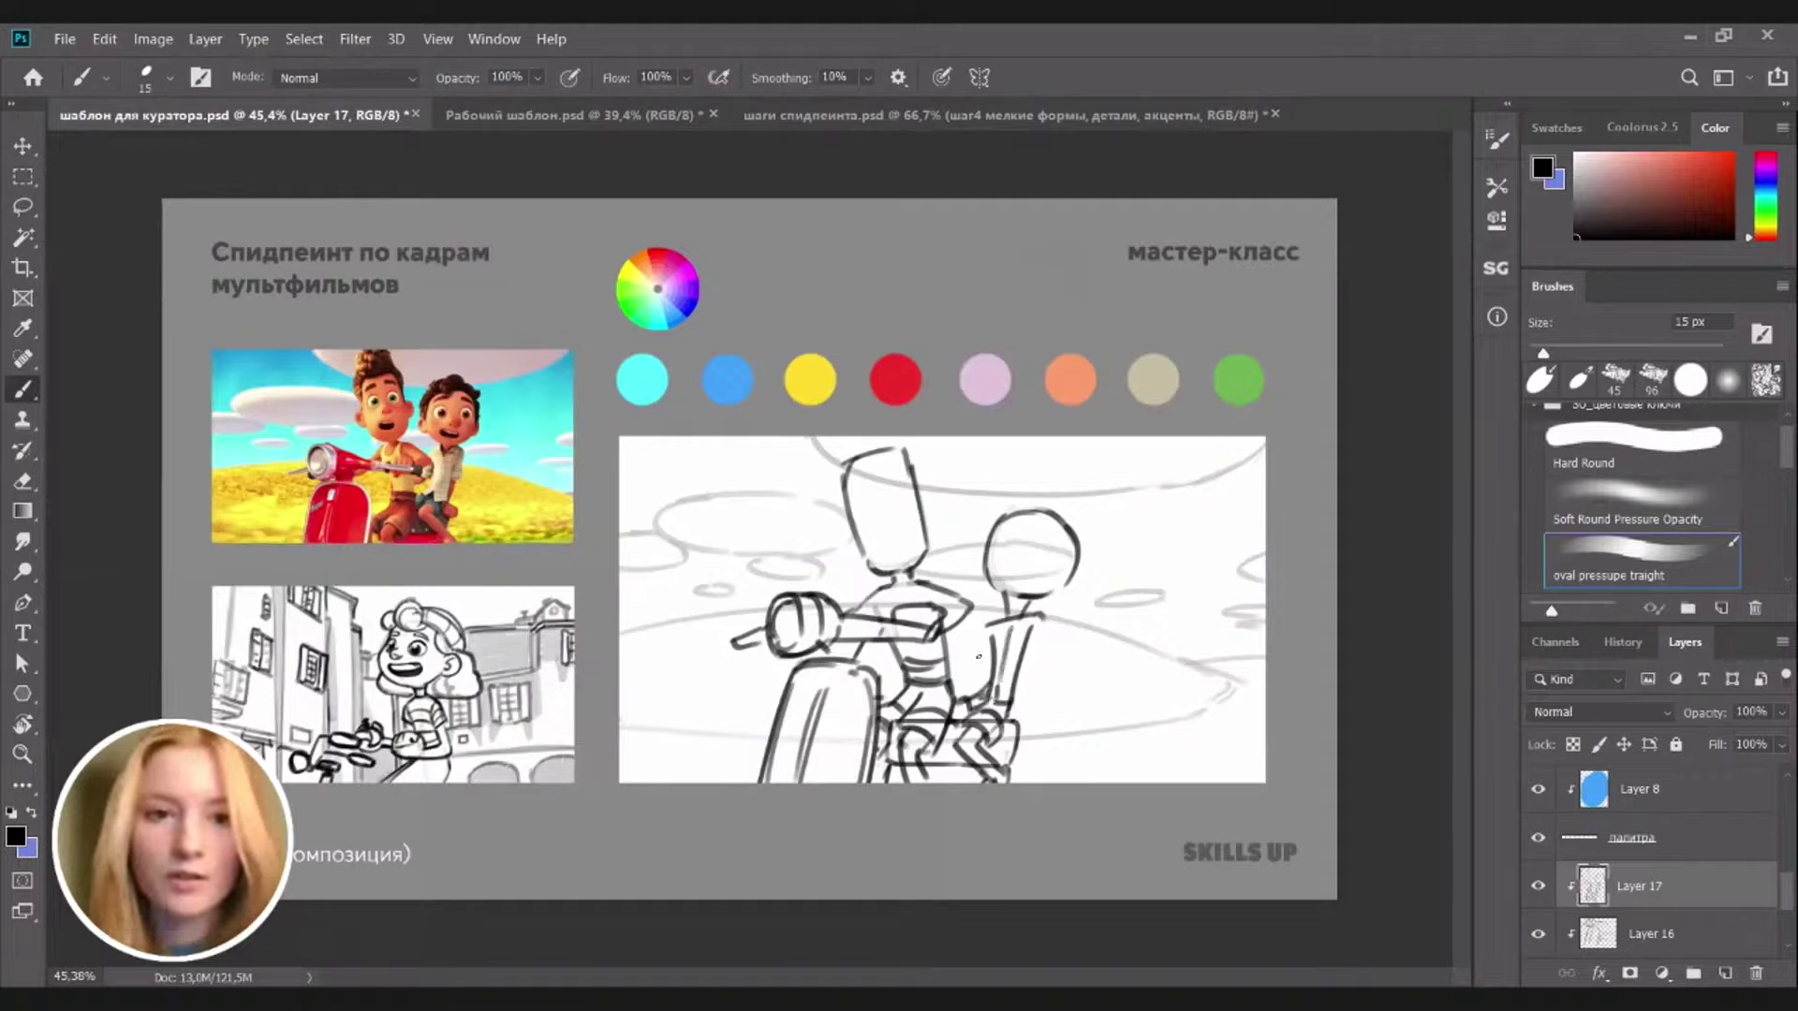
pyautogui.moveTo(980, 630); pyautogui.dragTo(946, 684)
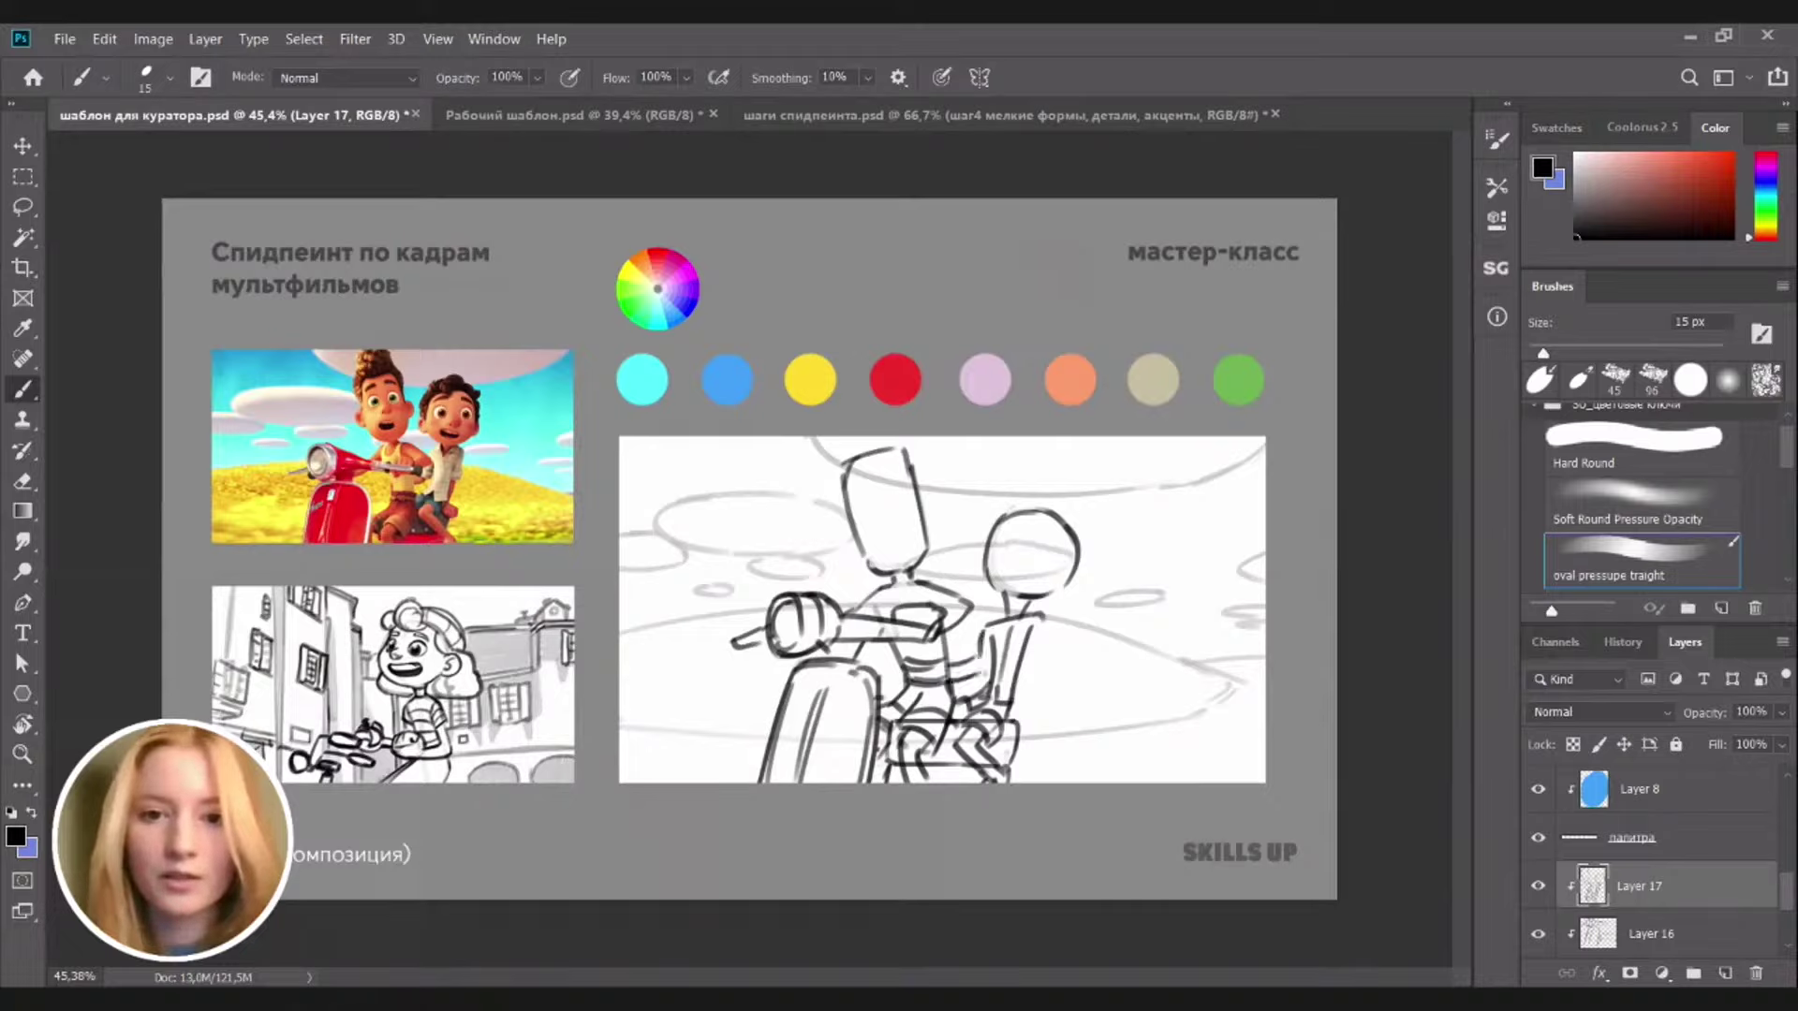
pyautogui.press('e')
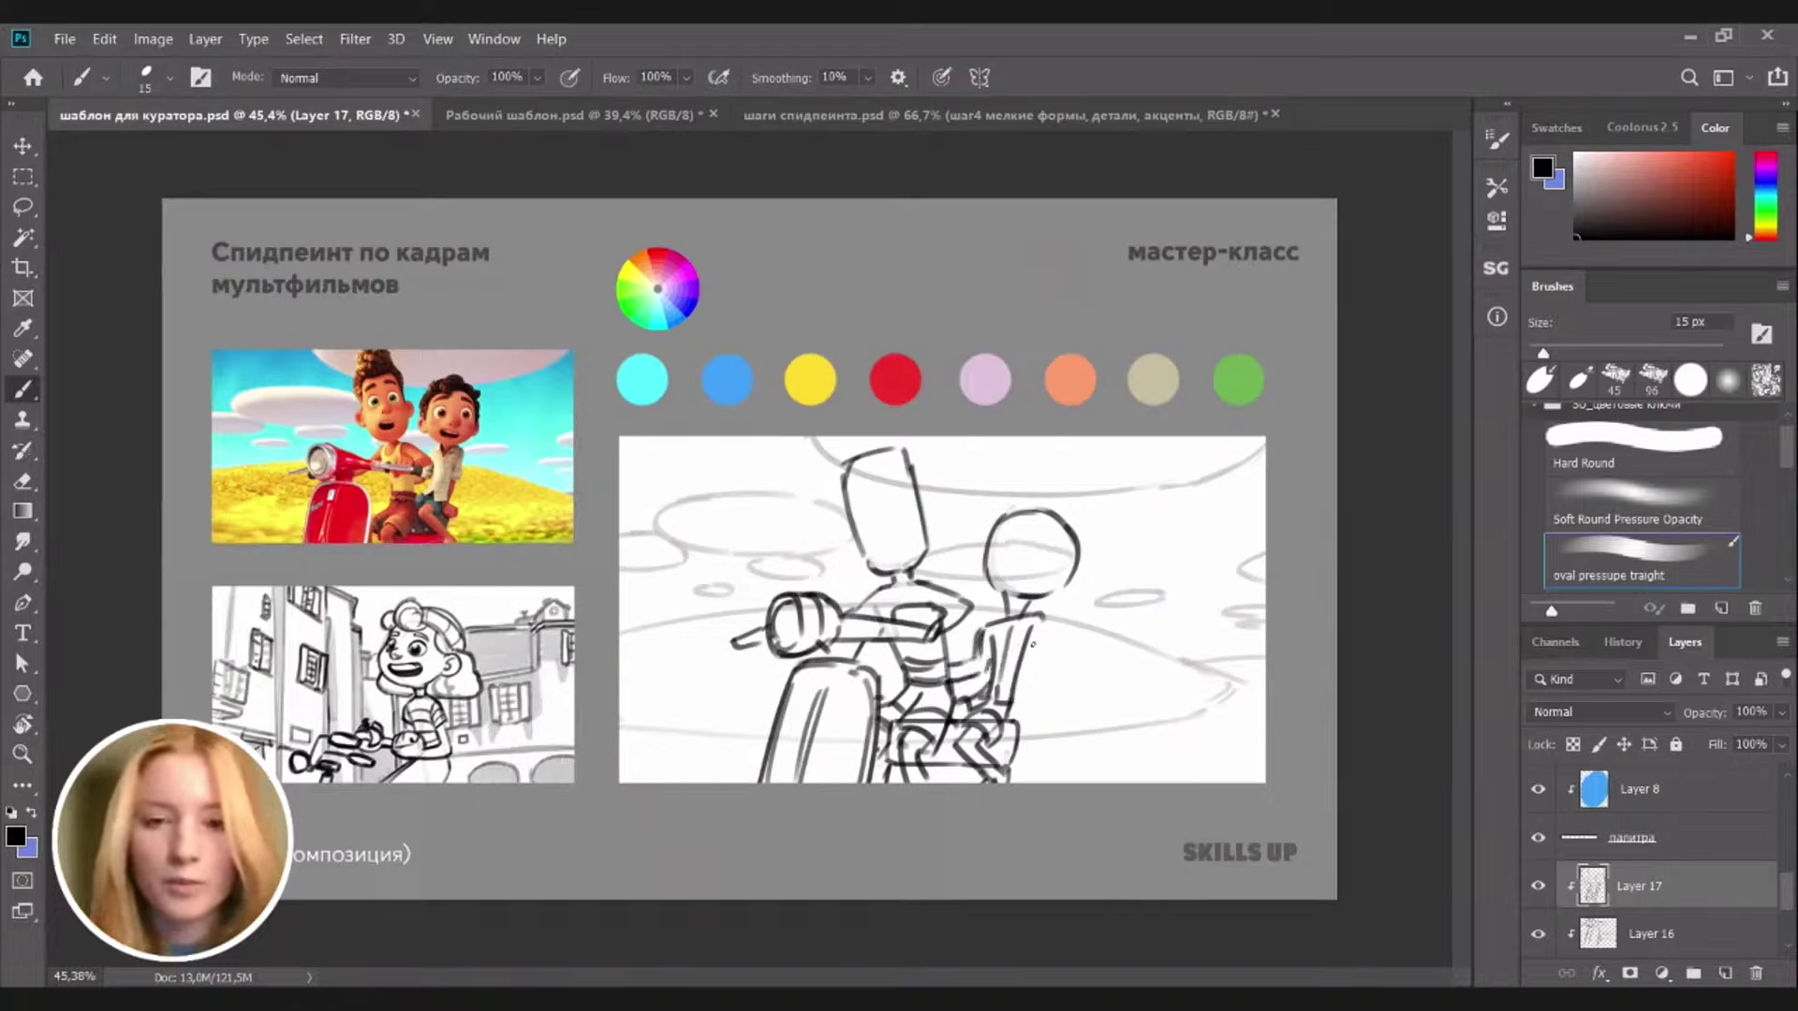
pyautogui.moveTo(1046, 619); pyautogui.dragTo(1017, 714)
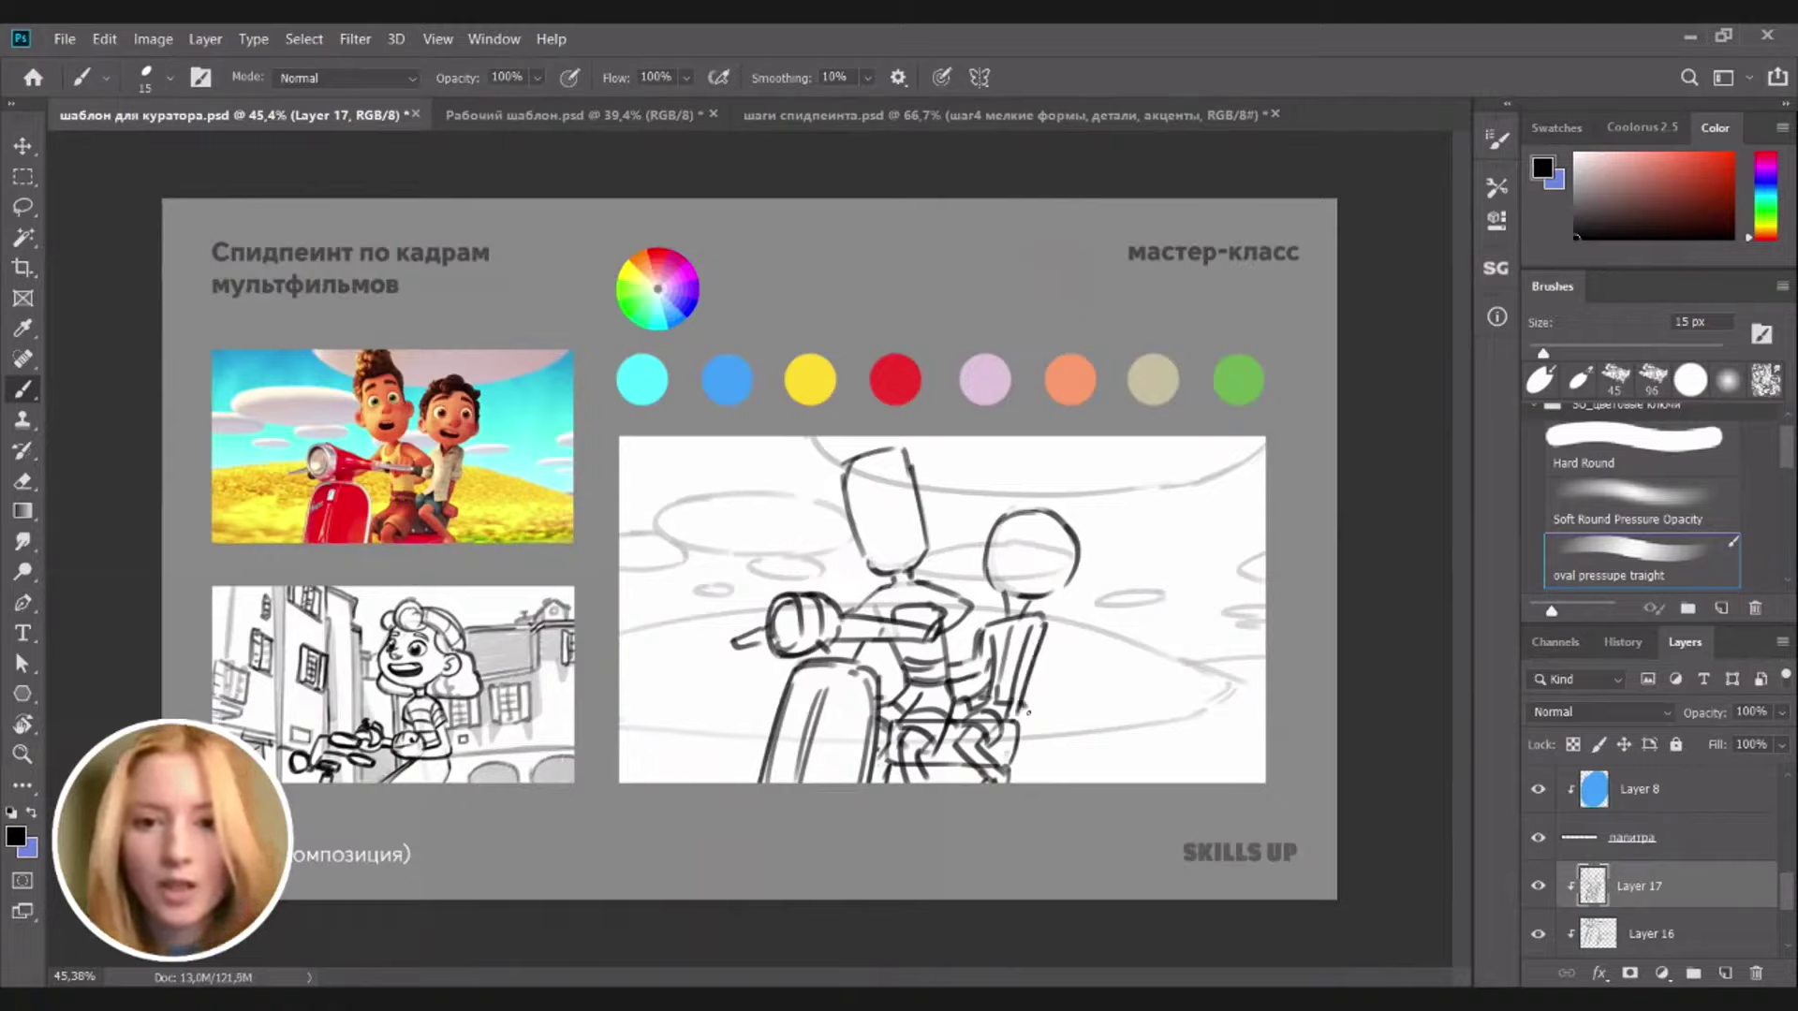
pyautogui.moveTo(1035, 717); pyautogui.dragTo(1023, 748)
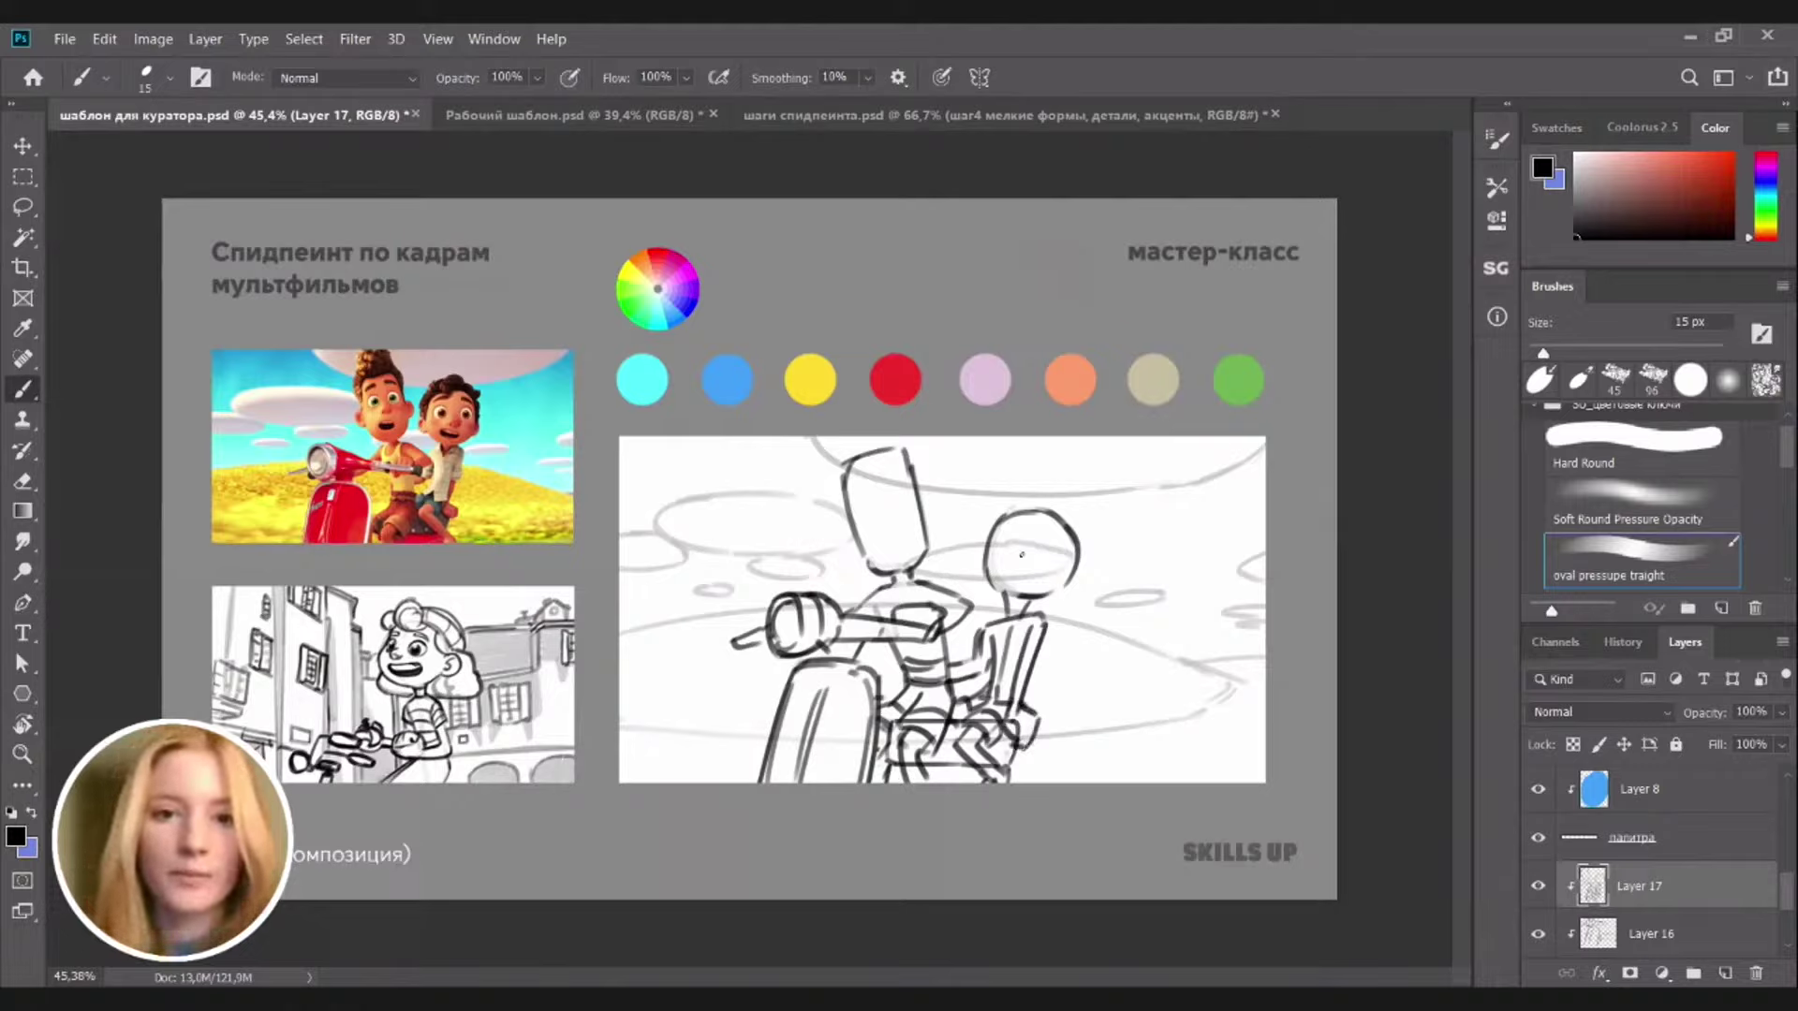
# Add ears on both sides of the passenger's head and sketch curly hair along its top
pyautogui.moveTo(983, 539)
pyautogui.mouseDown()
pyautogui.moveTo(974, 570)
pyautogui.moveTo(1083, 573)
pyautogui.mouseUp()
pyautogui.hotkey('ctrl', 'z')
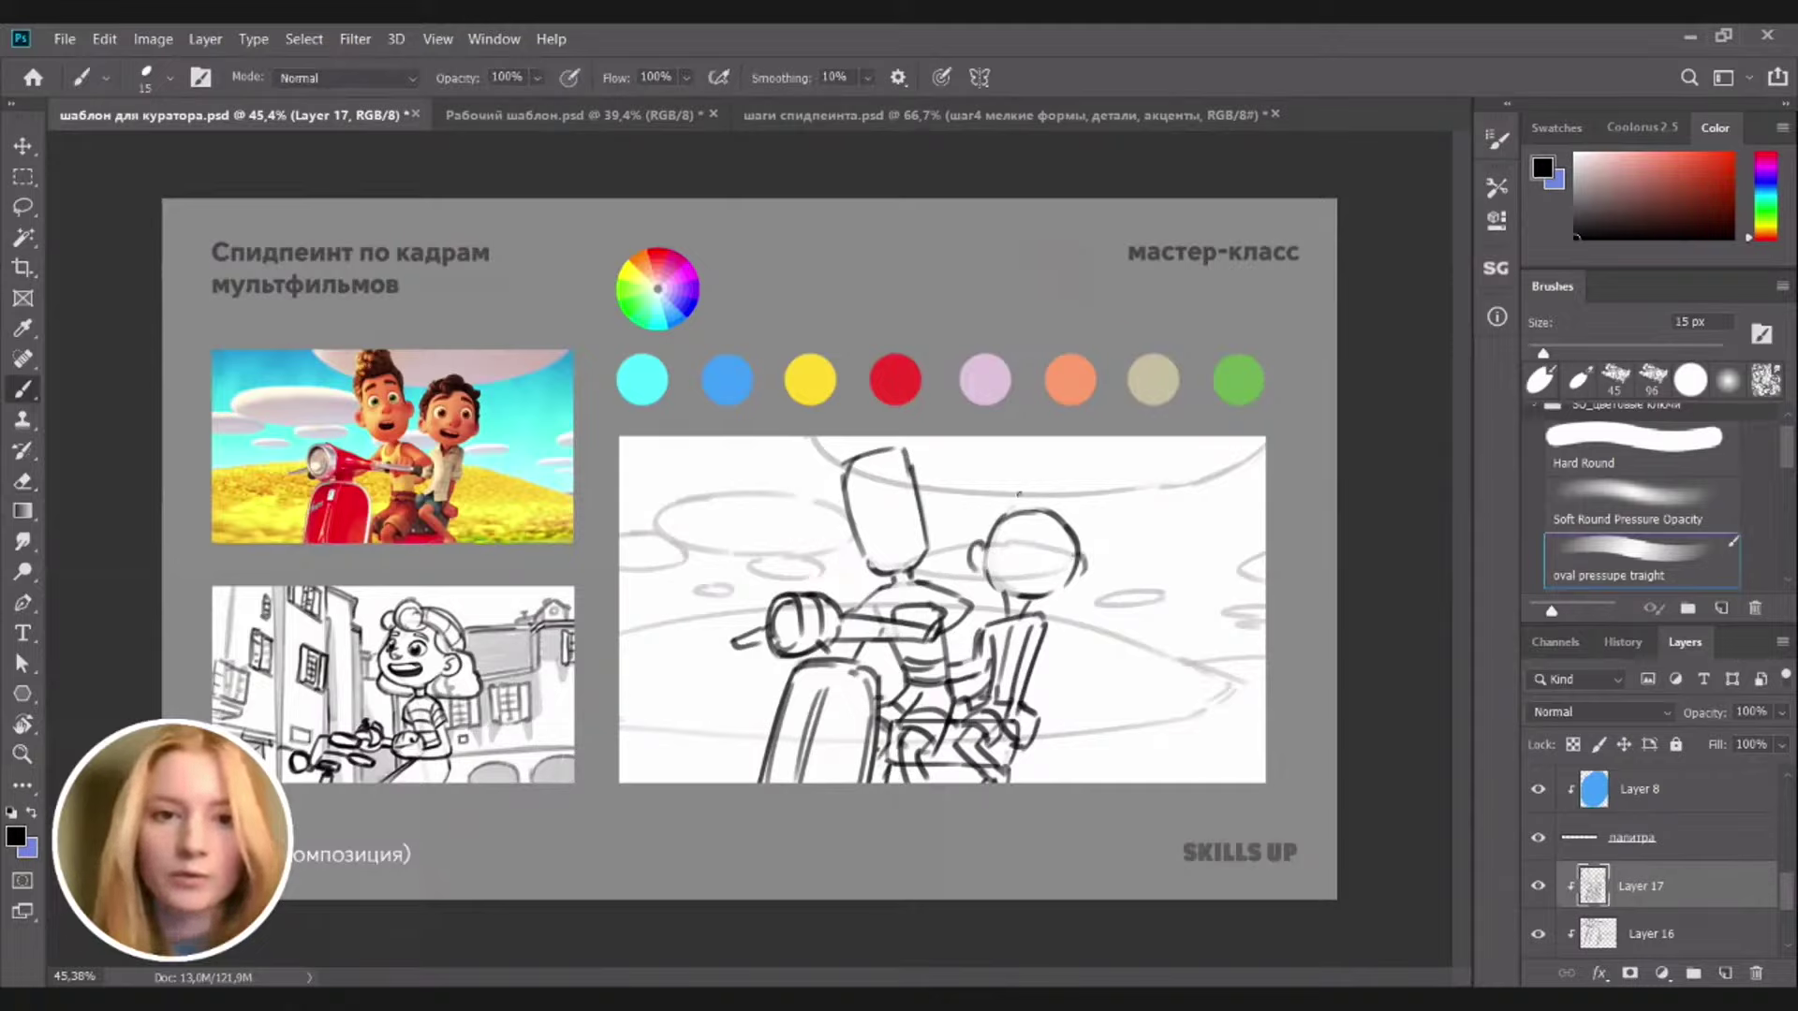
pyautogui.moveTo(1018, 493)
pyautogui.mouseDown()
pyautogui.moveTo(997, 505)
pyautogui.moveTo(1030, 543)
pyautogui.moveTo(1066, 521)
pyautogui.moveTo(981, 533)
pyautogui.moveTo(1004, 519)
pyautogui.moveTo(981, 534)
pyautogui.moveTo(1007, 543)
pyautogui.mouseUp()
pyautogui.press('e')
pyautogui.press('b')
pyautogui.scroll(2, 1069, 532)
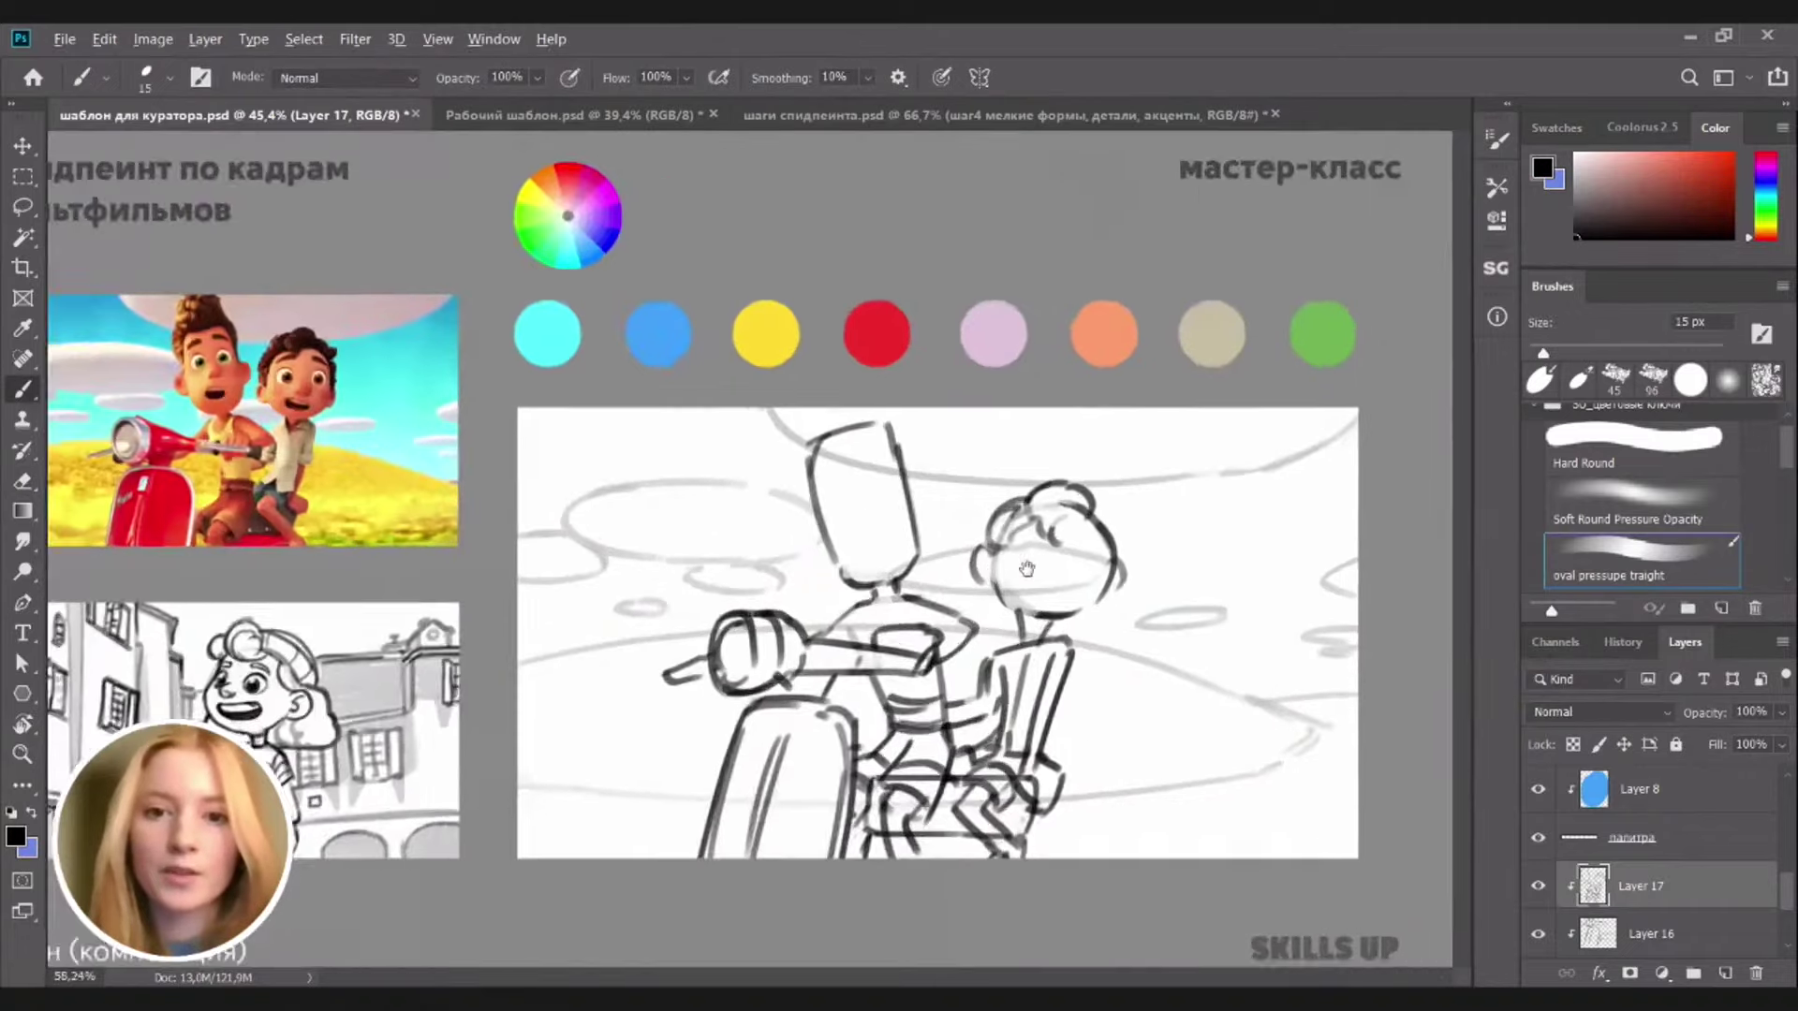
pyautogui.press('e')
pyautogui.press('b')
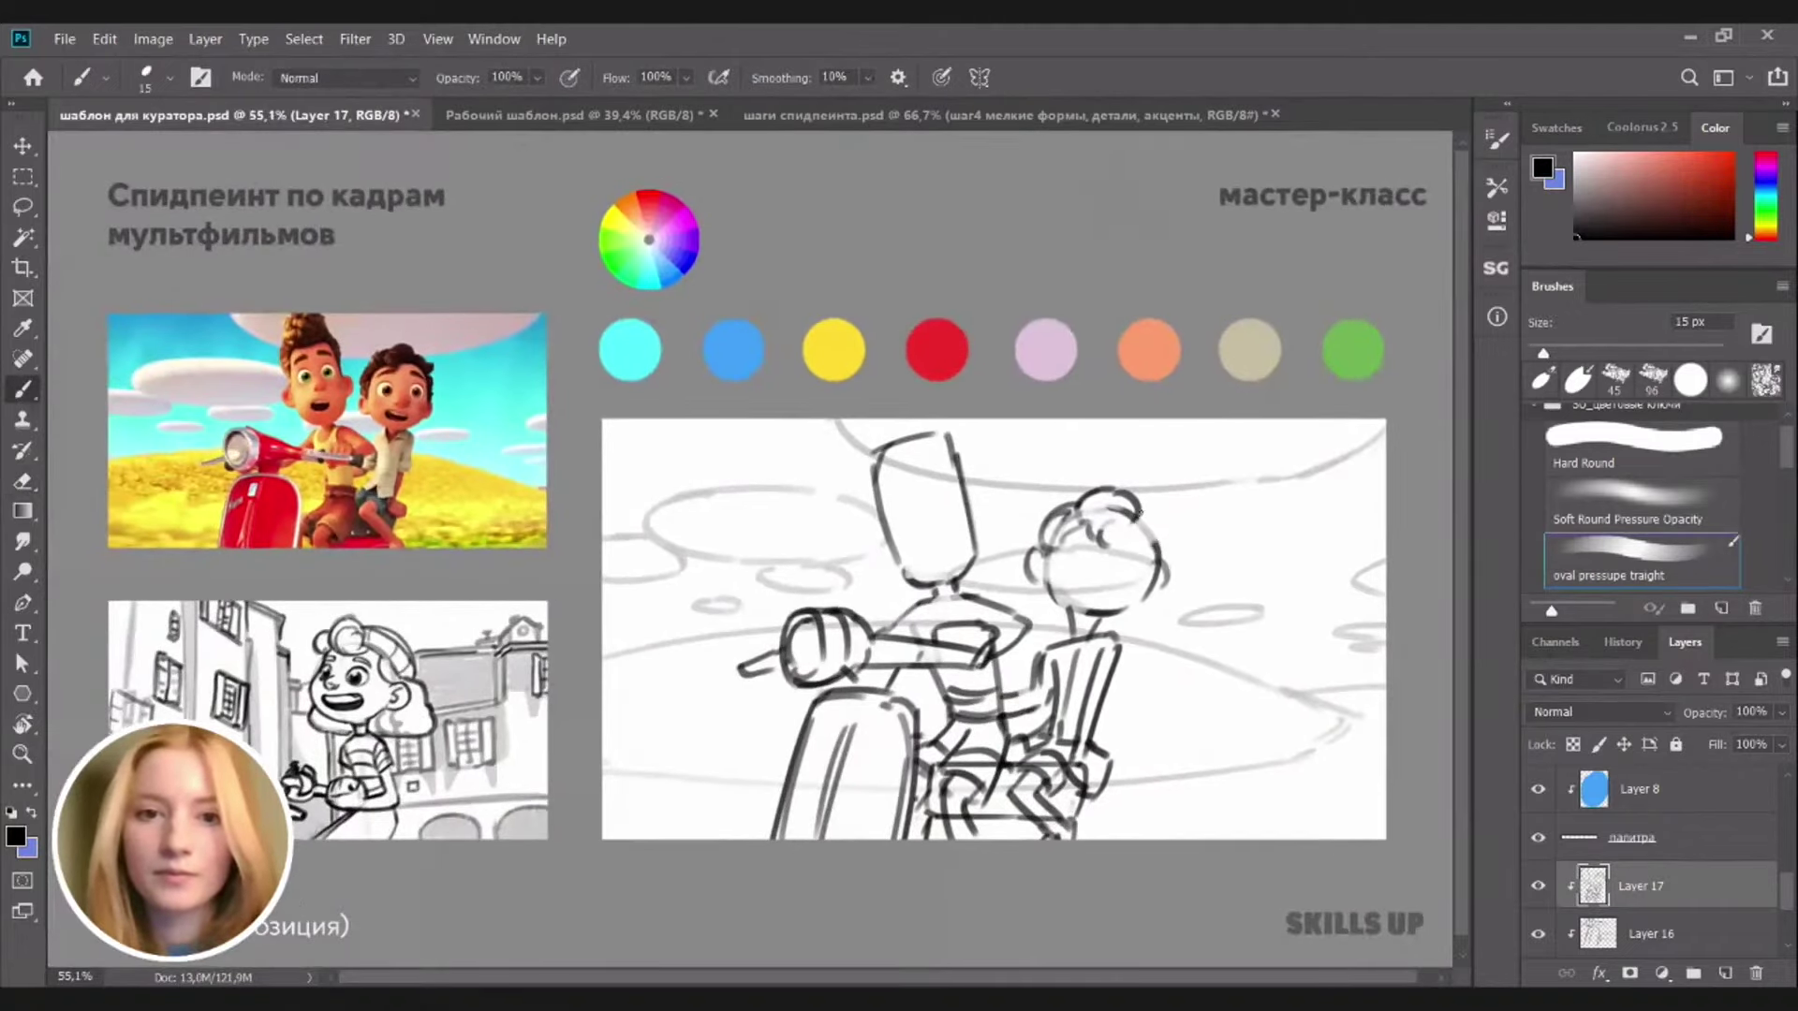
# Erase the head circle's overlapping lines inside the passenger's top hair curls
pyautogui.press('e')
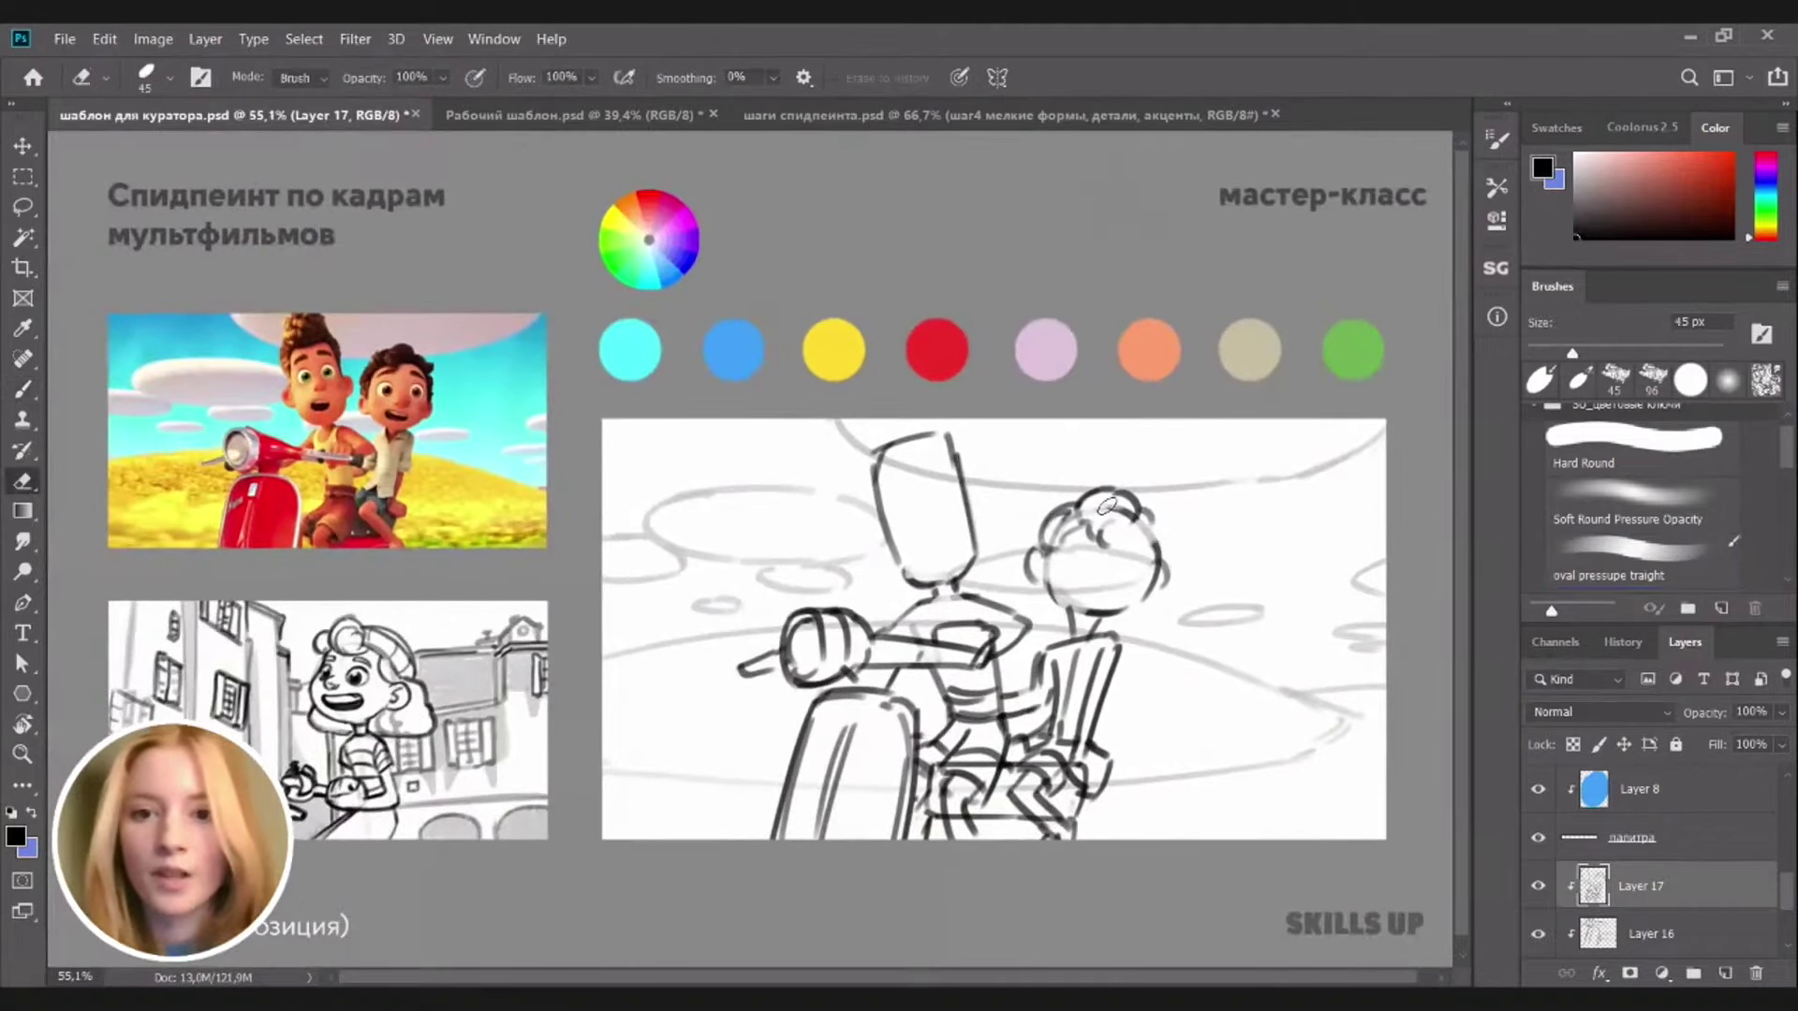
pyautogui.moveTo(1128, 513)
pyautogui.mouseDown()
pyautogui.moveTo(1105, 508)
pyautogui.moveTo(1149, 537)
pyautogui.mouseUp()
pyautogui.press('b')
pyautogui.hotkey('ctrl', 'z')
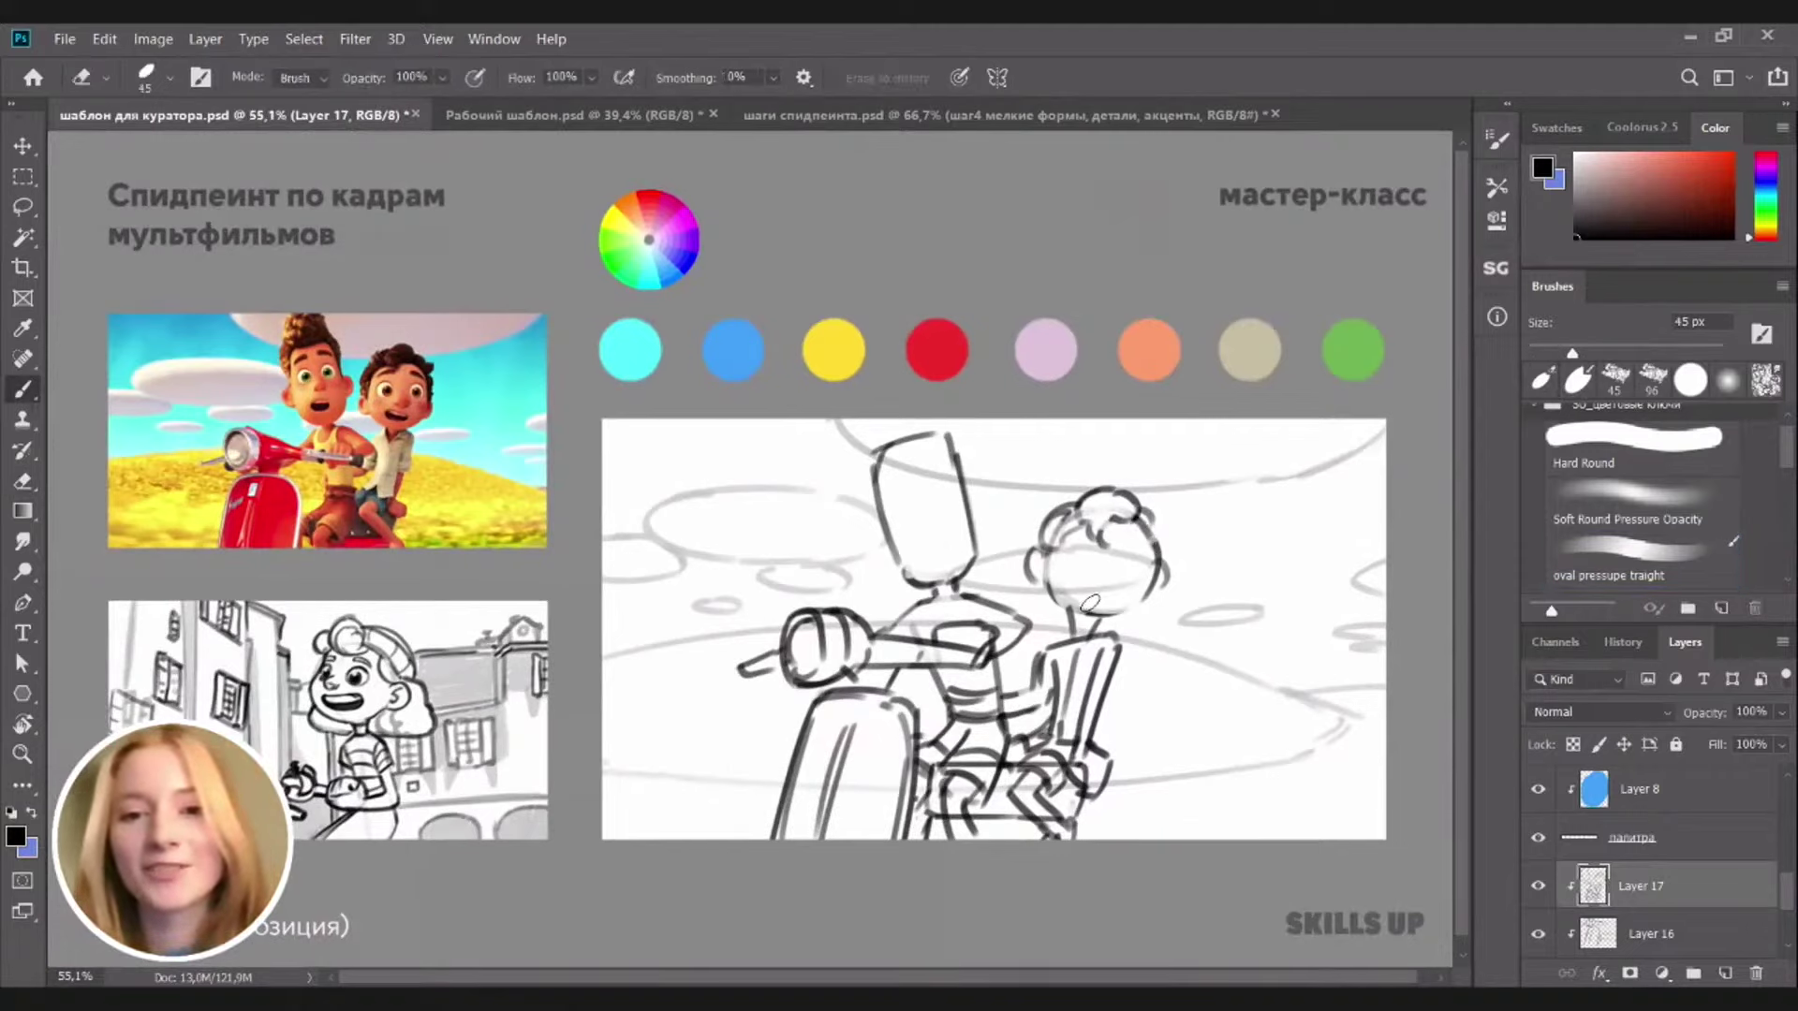
# Erase the lower part of the passenger's head circle and redraw it as a rounded jaw and chin
pyautogui.moveTo(1048, 590)
pyautogui.mouseDown()
pyautogui.moveTo(1077, 613)
pyautogui.moveTo(1136, 604)
pyautogui.mouseUp()
pyautogui.hotkey('ctrl', 'z')
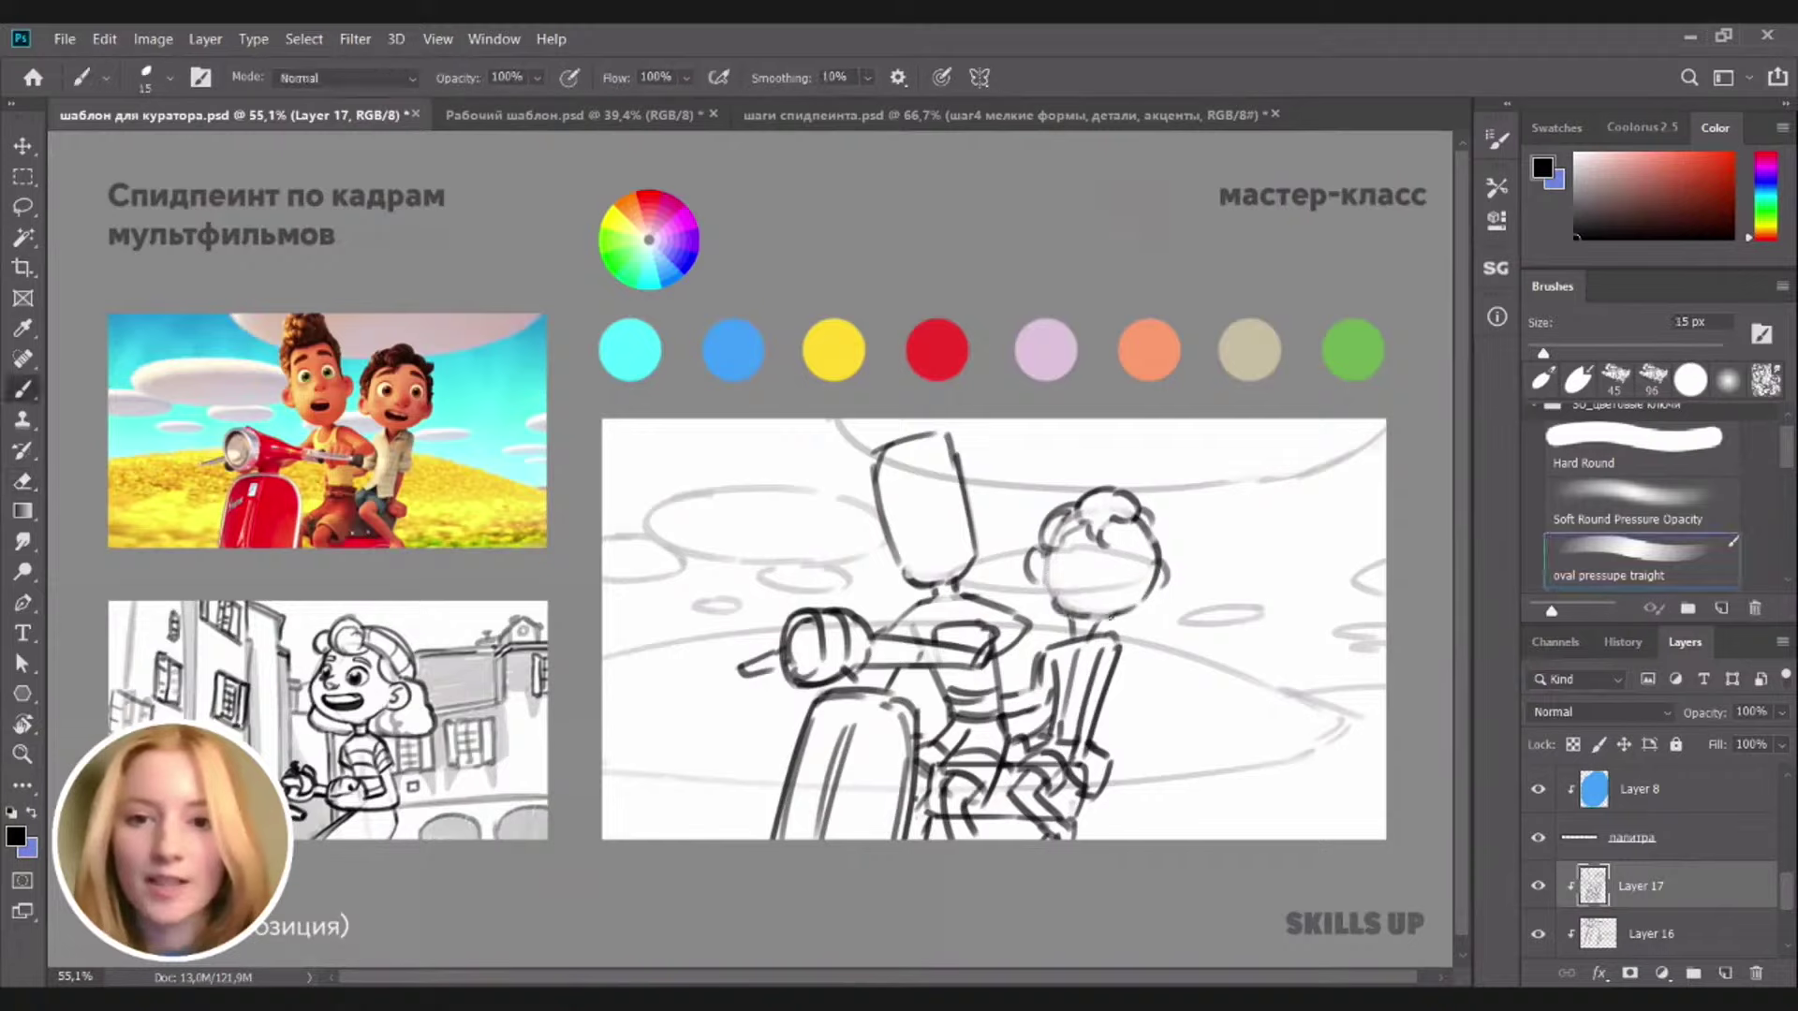
pyautogui.hotkey('ctrl', 'z')
pyautogui.moveTo(1052, 605)
pyautogui.mouseDown()
pyautogui.moveTo(1131, 619)
pyautogui.moveTo(1155, 539)
pyautogui.moveTo(1144, 596)
pyautogui.mouseUp()
pyautogui.press('e')
pyautogui.press('b')
pyautogui.hotkey('ctrl', 'z')
pyautogui.press('e')
pyautogui.press('b')
# Define the side of the passenger's face below the hair and add curls at the opposite temple above the ear
pyautogui.moveTo(1044, 543); pyautogui.dragTo(1048, 604)
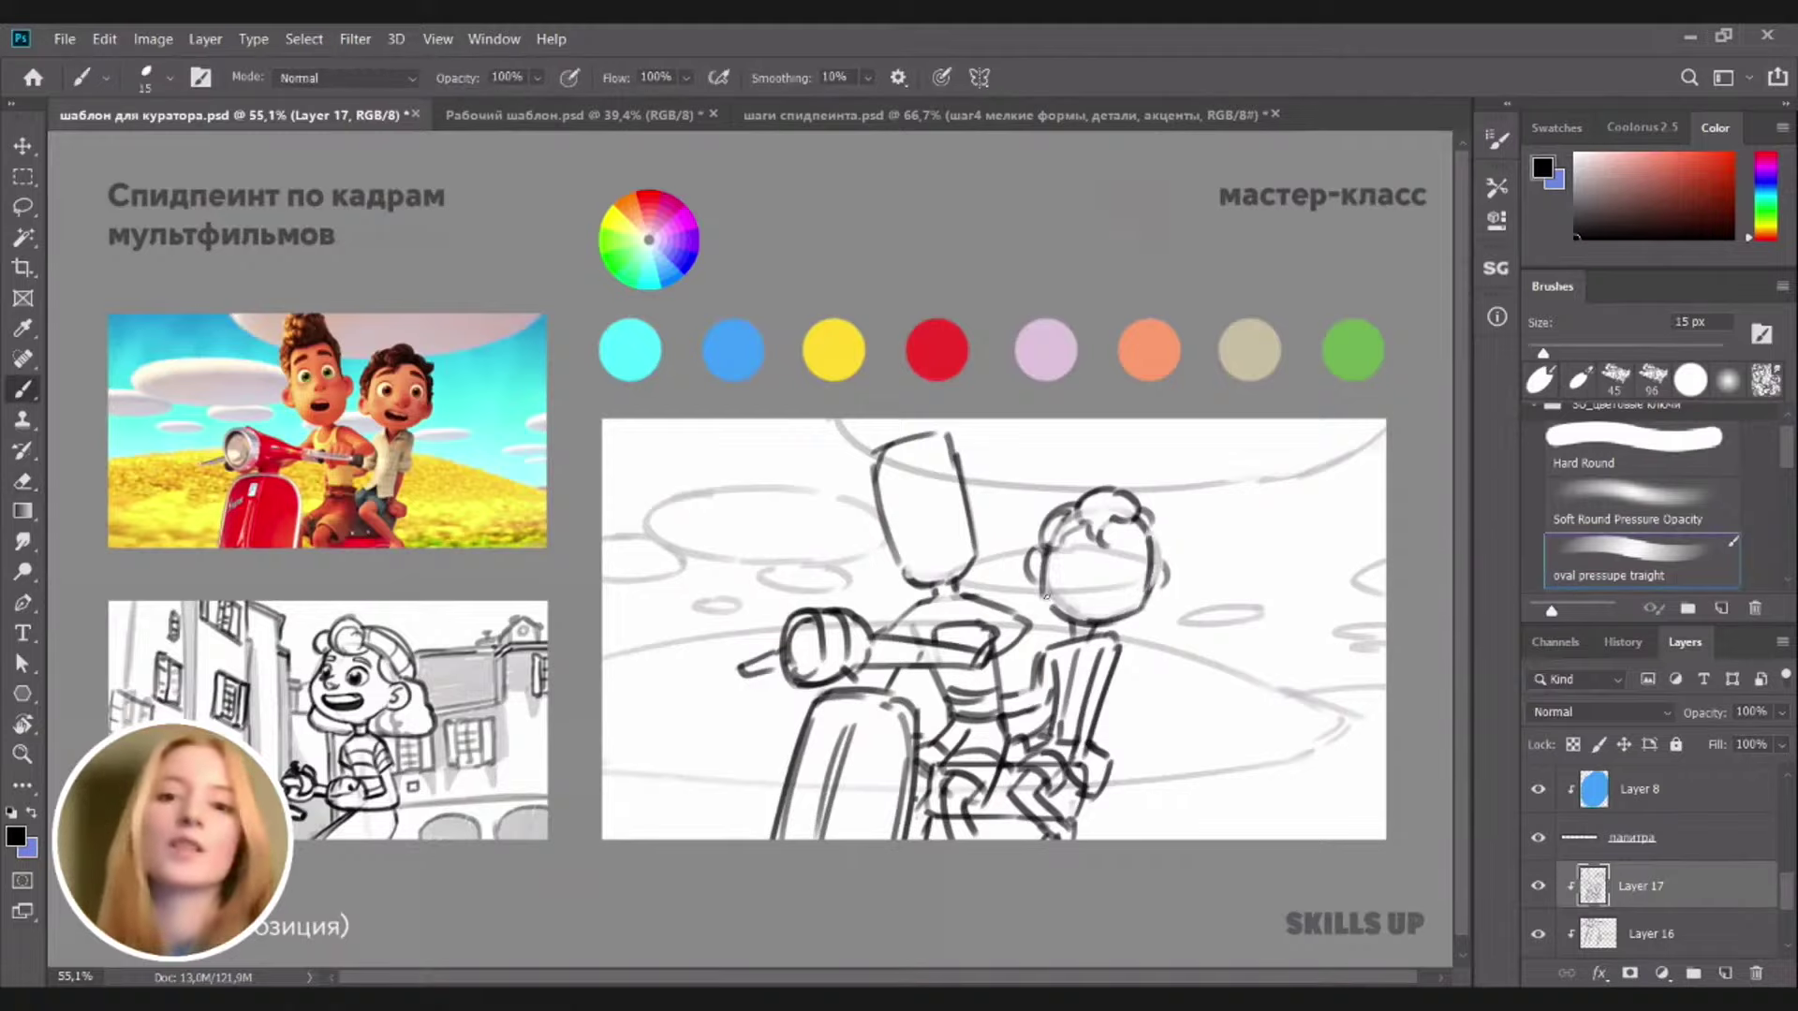
pyautogui.moveTo(1152, 518); pyautogui.dragTo(1154, 548)
pyautogui.scroll(3, 1120, 575)
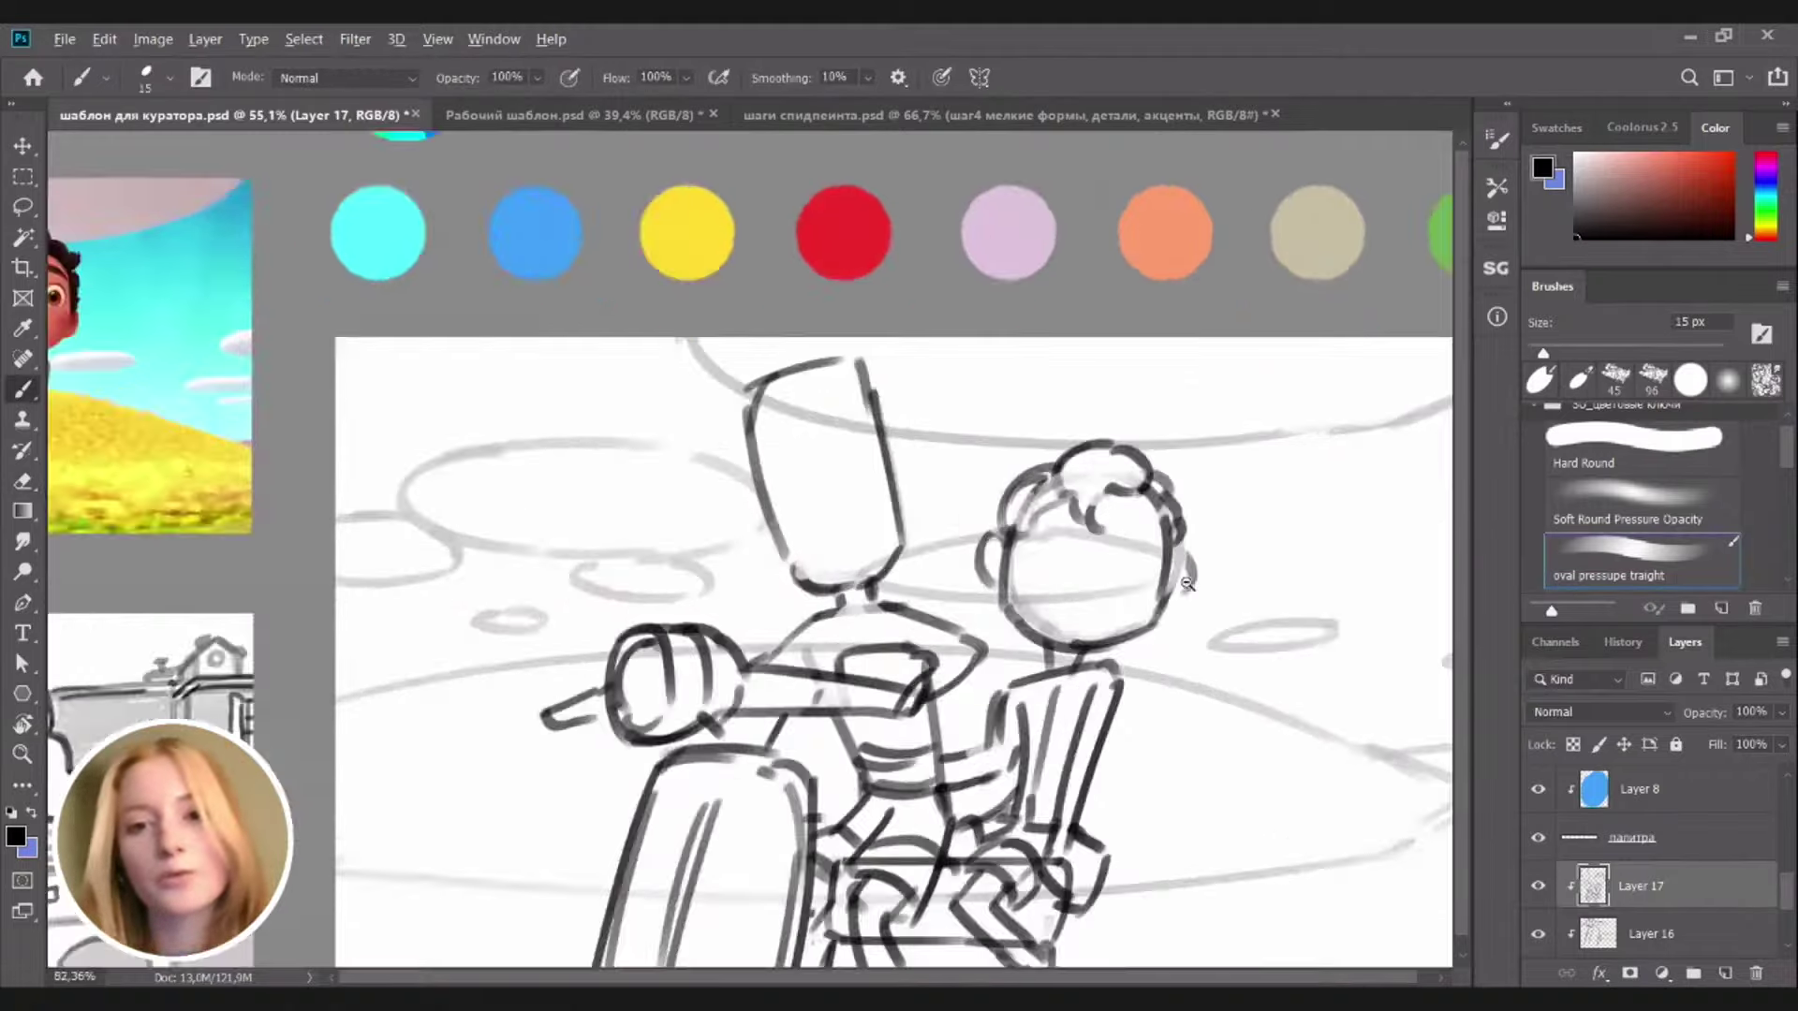
pyautogui.press('e')
pyautogui.press('b')
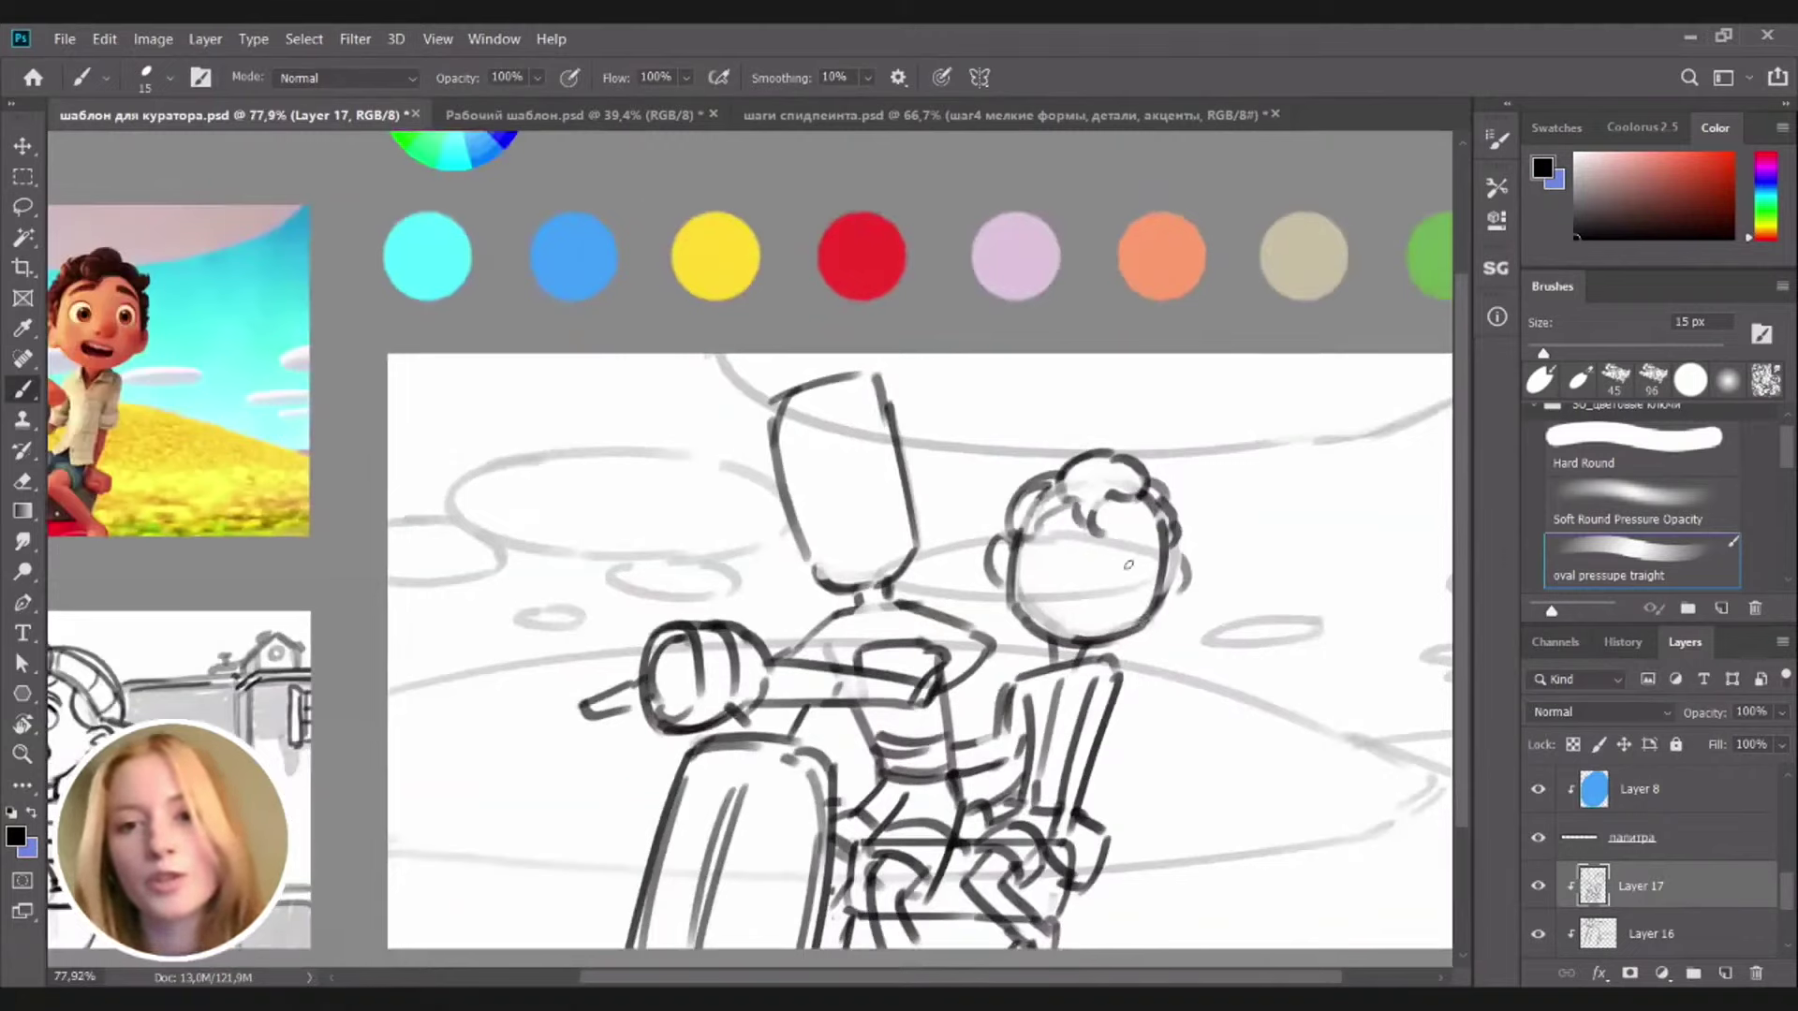
# Erase and redraw the overlapping lines where the passenger's arm meets the driver's torso, and touch up the driver's shoulder lines
pyautogui.press('e')
pyautogui.moveTo(994, 735); pyautogui.dragTo(1001, 693)
pyautogui.press('b')
pyautogui.moveTo(866, 749)
pyautogui.mouseDown()
pyautogui.moveTo(877, 793)
pyautogui.moveTo(866, 725)
pyautogui.mouseUp()
pyautogui.scroll(-3, 1058, 719)
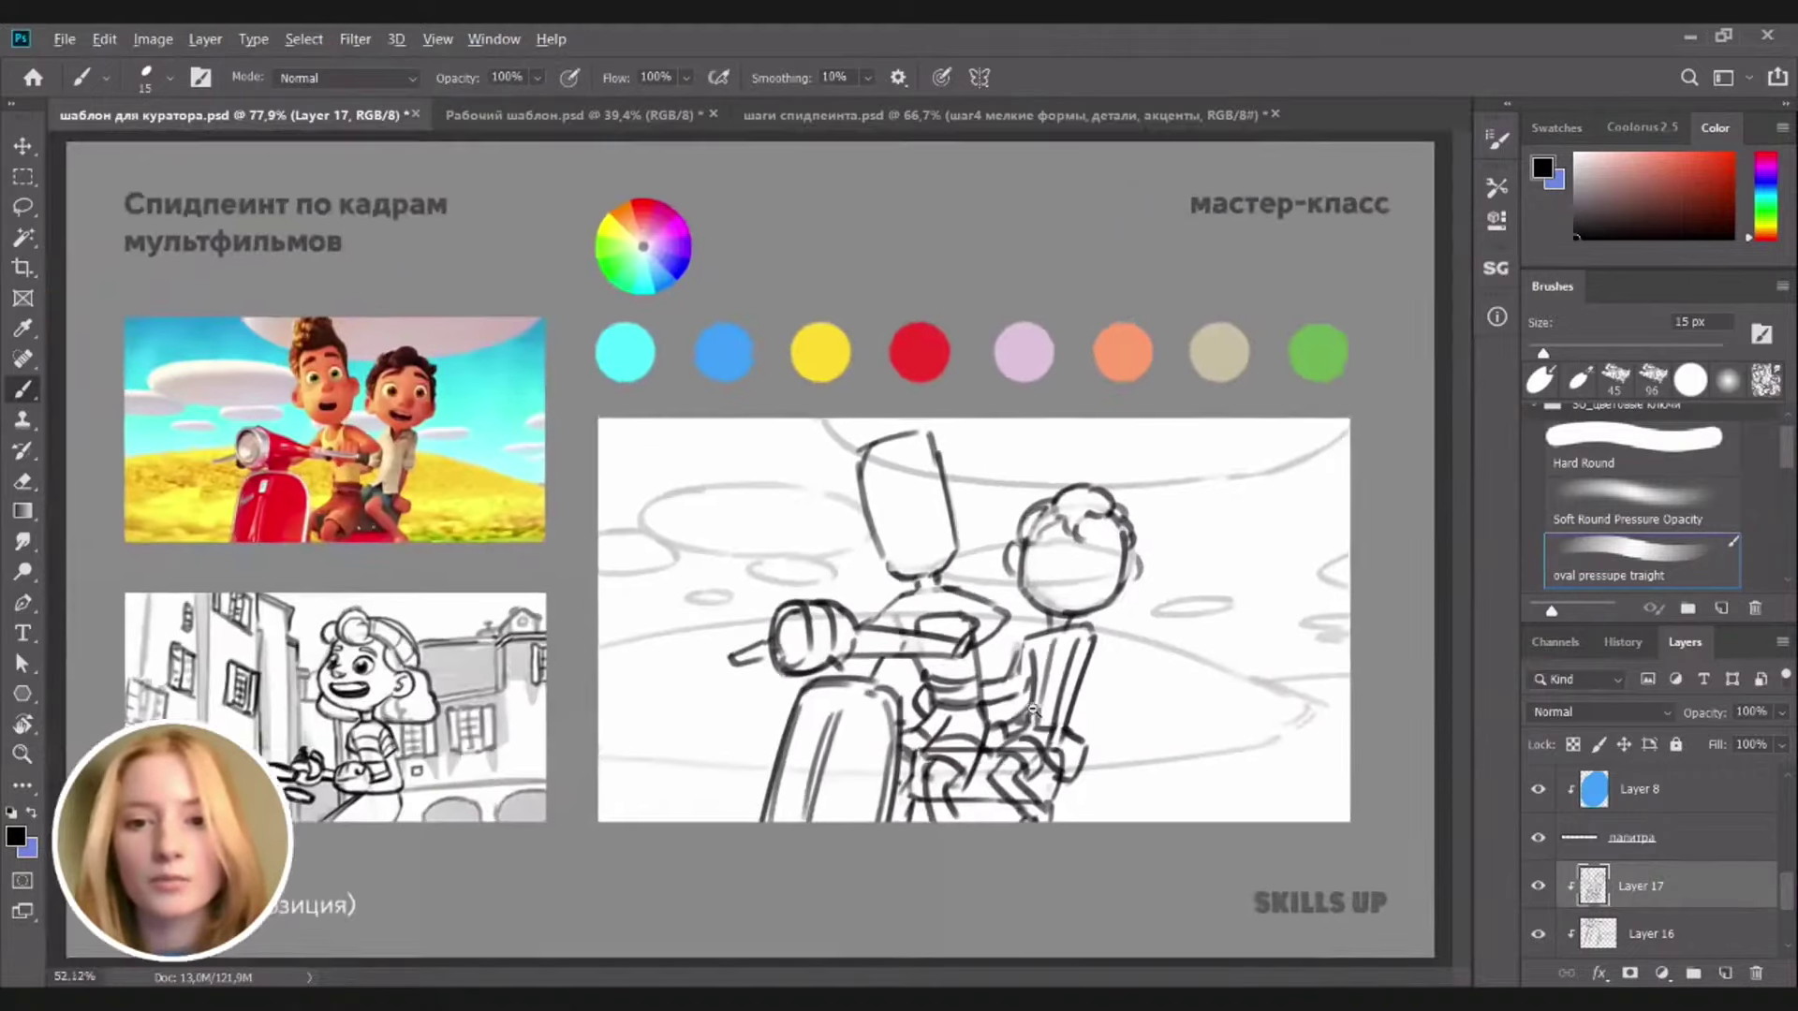
pyautogui.press('e')
pyautogui.press('b')
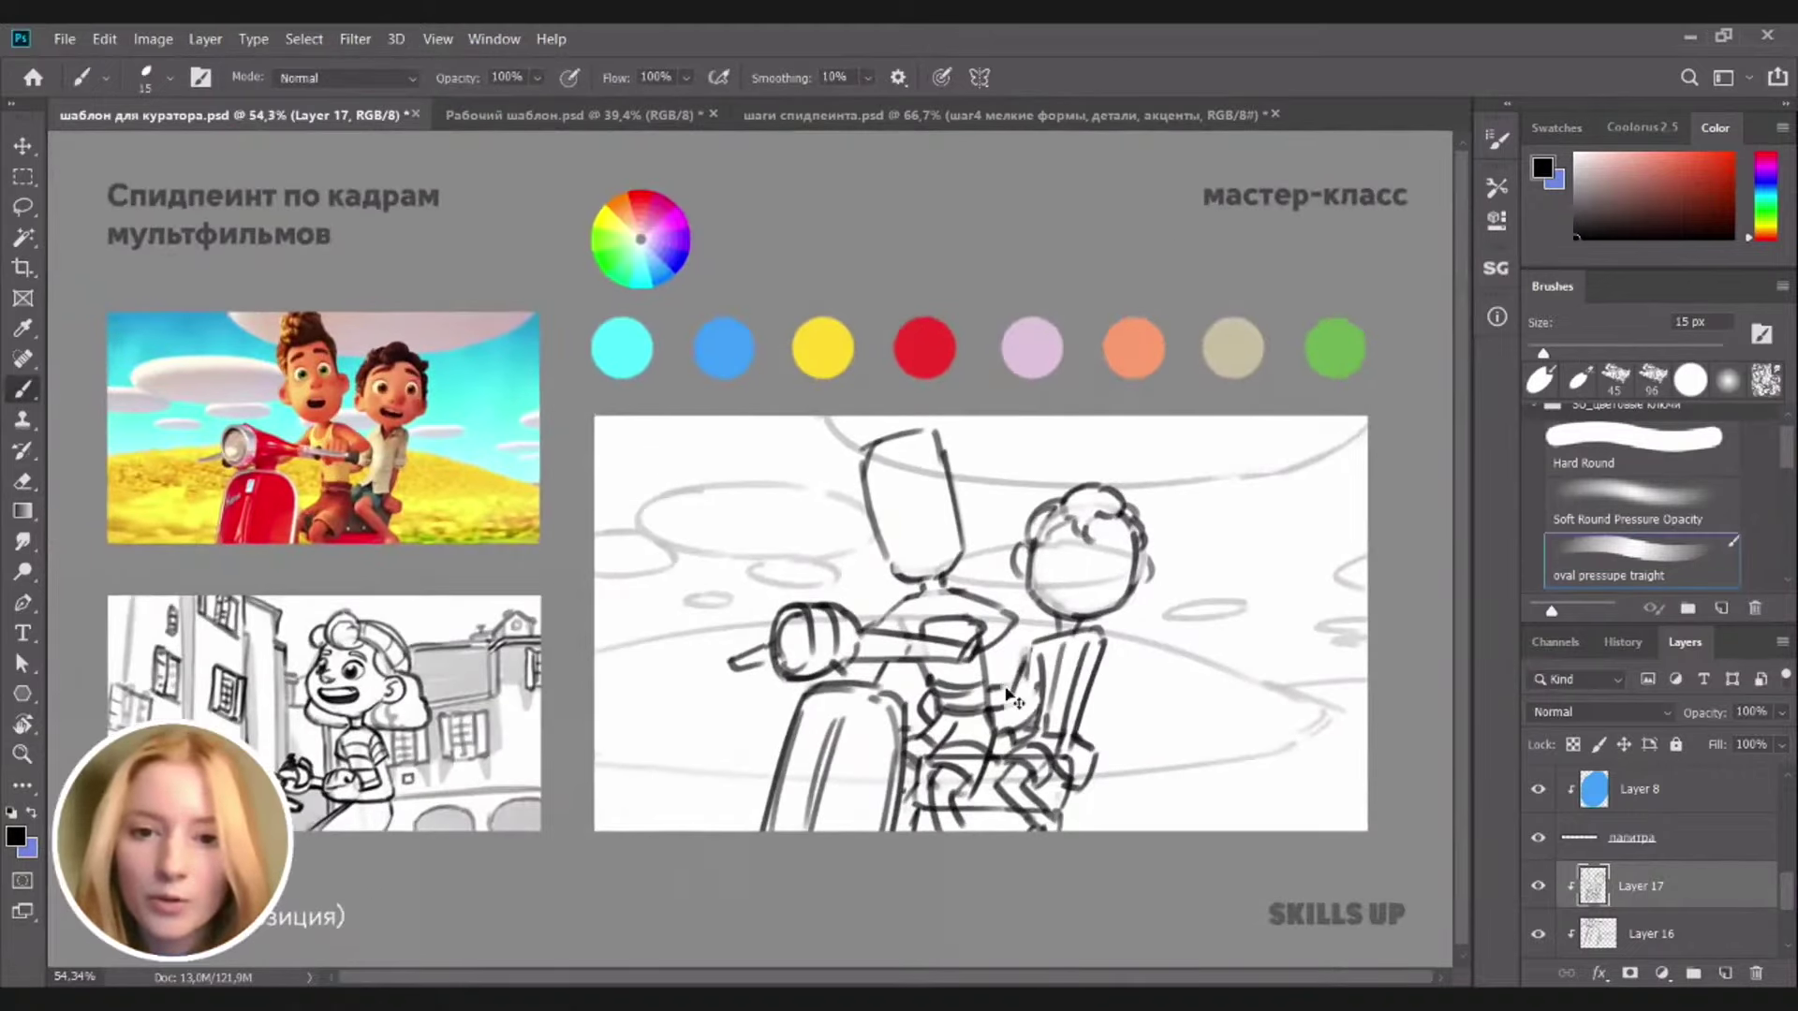
pyautogui.moveTo(1101, 659)
pyautogui.mouseDown()
pyautogui.moveTo(1039, 703)
pyautogui.moveTo(1067, 702)
pyautogui.mouseUp()
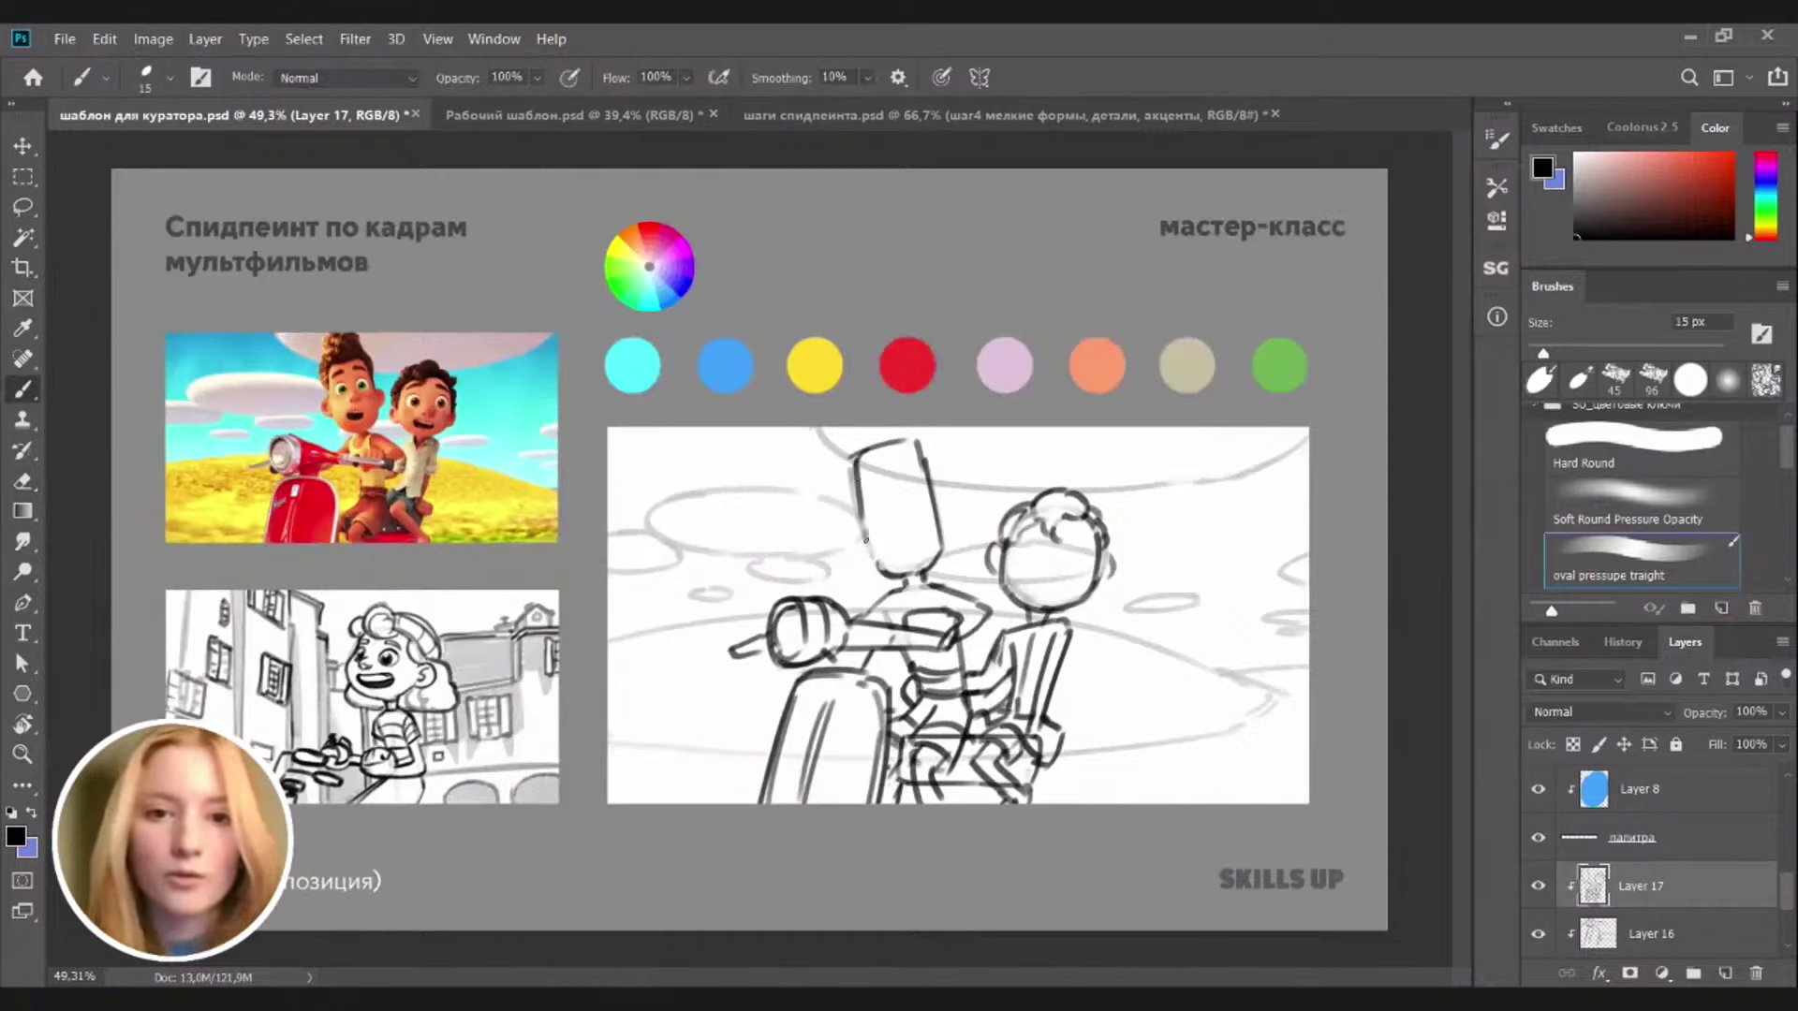
# Draw a curved ear on each side of the driver's head
pyautogui.moveTo(941, 569)
pyautogui.mouseDown()
pyautogui.moveTo(932, 480)
pyautogui.moveTo(946, 505)
pyautogui.mouseUp()
pyautogui.moveTo(953, 511)
pyautogui.mouseDown()
pyautogui.moveTo(943, 529)
pyautogui.moveTo(857, 541)
pyautogui.mouseUp()
pyautogui.hotkey('ctrl', 'z')
pyautogui.hotkey('ctrl', 'z')
pyautogui.hotkey('ctrl', 'z')
pyautogui.hotkey('ctrl', 'z')
pyautogui.hotkey('ctrl', 'z')
pyautogui.hotkey('ctrl', 'z')
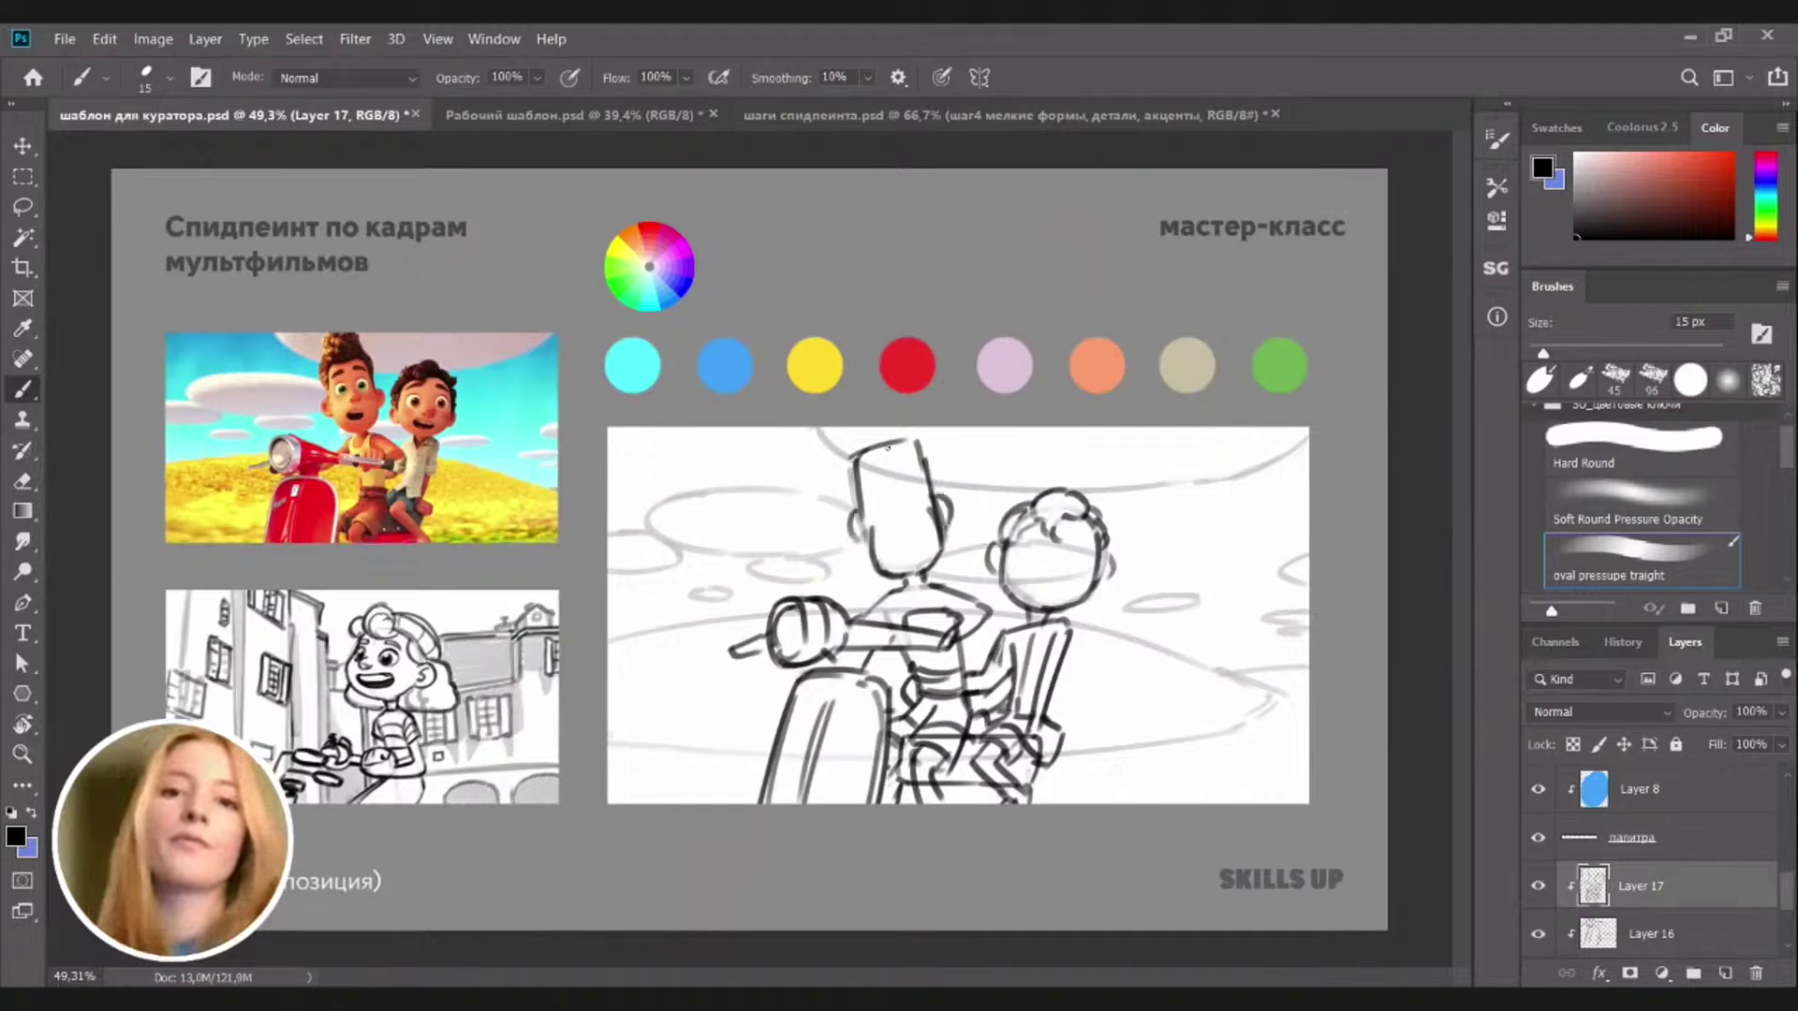
# Sketch the driver's side hair and a rounded tuft on top, erasing the flat top edge of the head beneath it
pyautogui.moveTo(859, 461)
pyautogui.mouseDown()
pyautogui.moveTo(908, 453)
pyautogui.moveTo(866, 445)
pyautogui.moveTo(871, 423)
pyautogui.moveTo(910, 436)
pyautogui.moveTo(876, 444)
pyautogui.moveTo(897, 427)
pyautogui.moveTo(920, 444)
pyautogui.moveTo(855, 454)
pyautogui.moveTo(856, 501)
pyautogui.mouseUp()
pyautogui.press('e')
pyautogui.press('b')
pyautogui.press('e')
pyautogui.press('b')
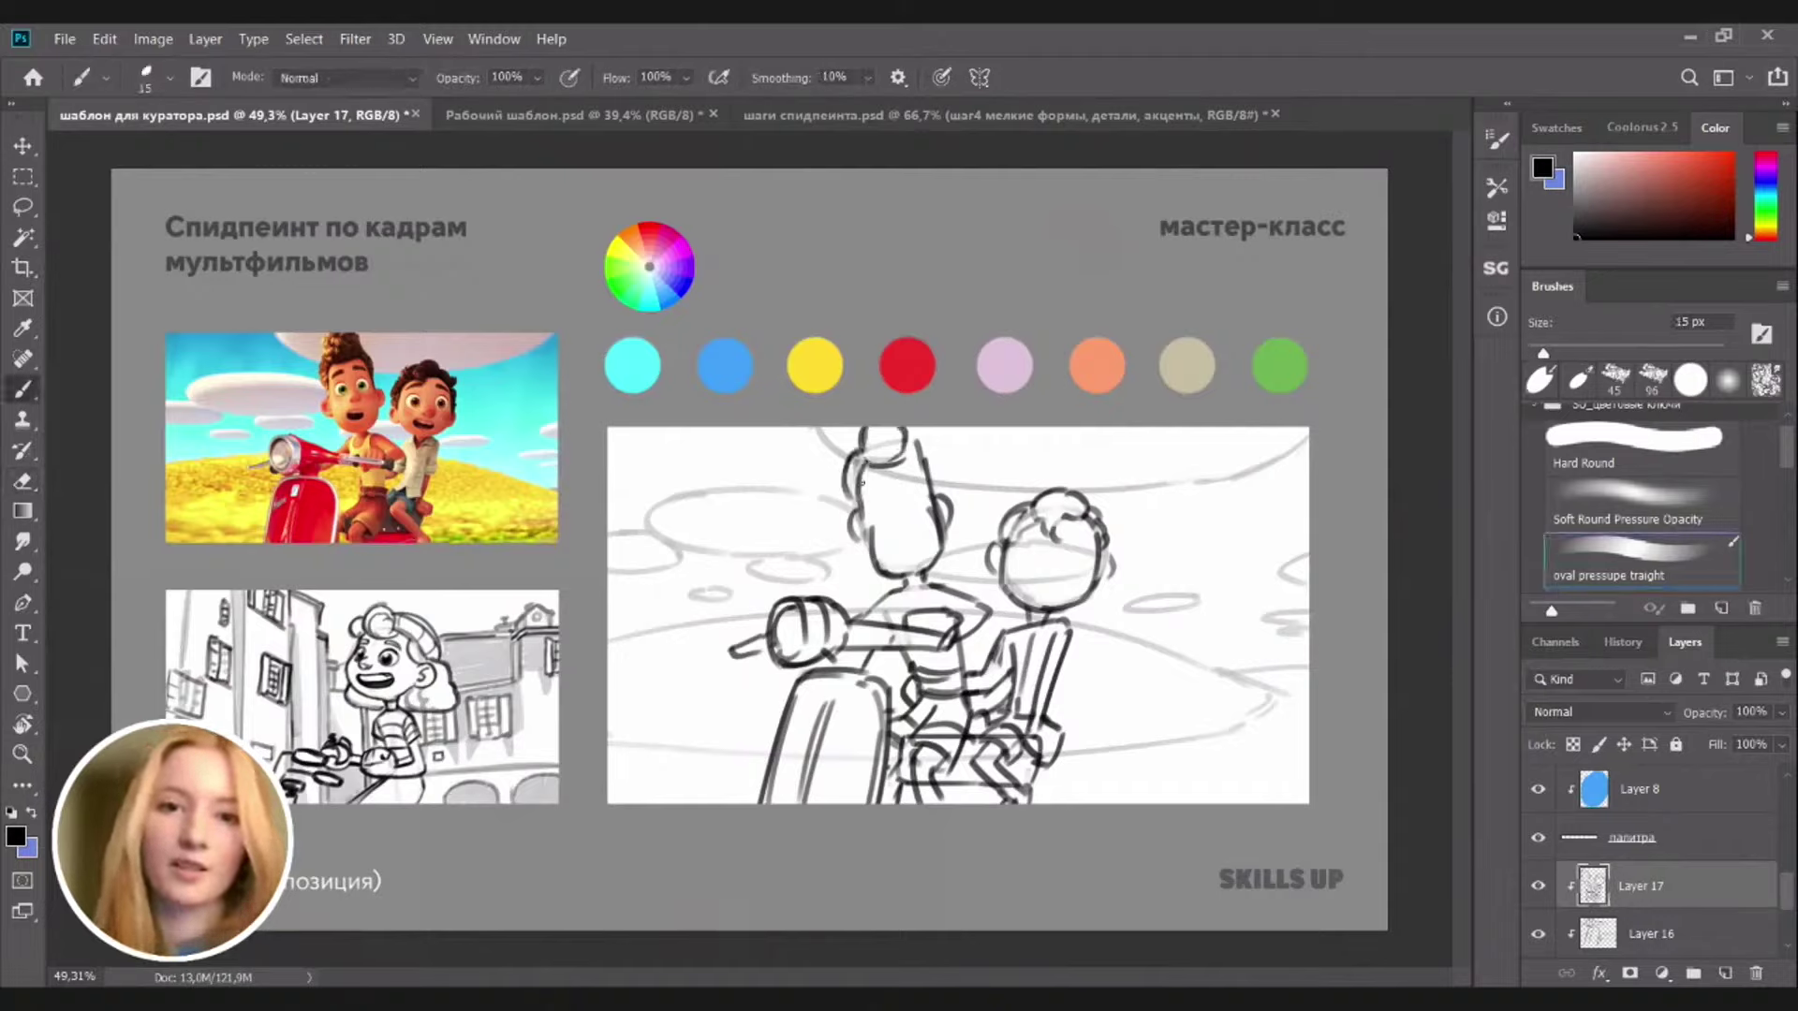
# Sketch the driver's hair on the opposite side of the tuft and clean up the forehead and side contour of the face
pyautogui.moveTo(903, 441)
pyautogui.mouseDown()
pyautogui.moveTo(922, 485)
pyautogui.moveTo(931, 434)
pyautogui.moveTo(839, 438)
pyautogui.moveTo(929, 449)
pyautogui.moveTo(946, 487)
pyautogui.moveTo(917, 443)
pyautogui.moveTo(870, 425)
pyautogui.moveTo(892, 444)
pyautogui.moveTo(876, 443)
pyautogui.moveTo(865, 422)
pyautogui.moveTo(910, 559)
pyautogui.mouseUp()
pyautogui.press('e')
pyautogui.press('b')
pyautogui.press('e')
pyautogui.press('b')
pyautogui.press('e')
pyautogui.press('b')
pyautogui.hotkey('ctrl', 'z')
# Add a centre guide line down the driver's face, lighten it with the eraser, and draw an open oval mouth
pyautogui.moveTo(889, 476); pyautogui.dragTo(907, 547)
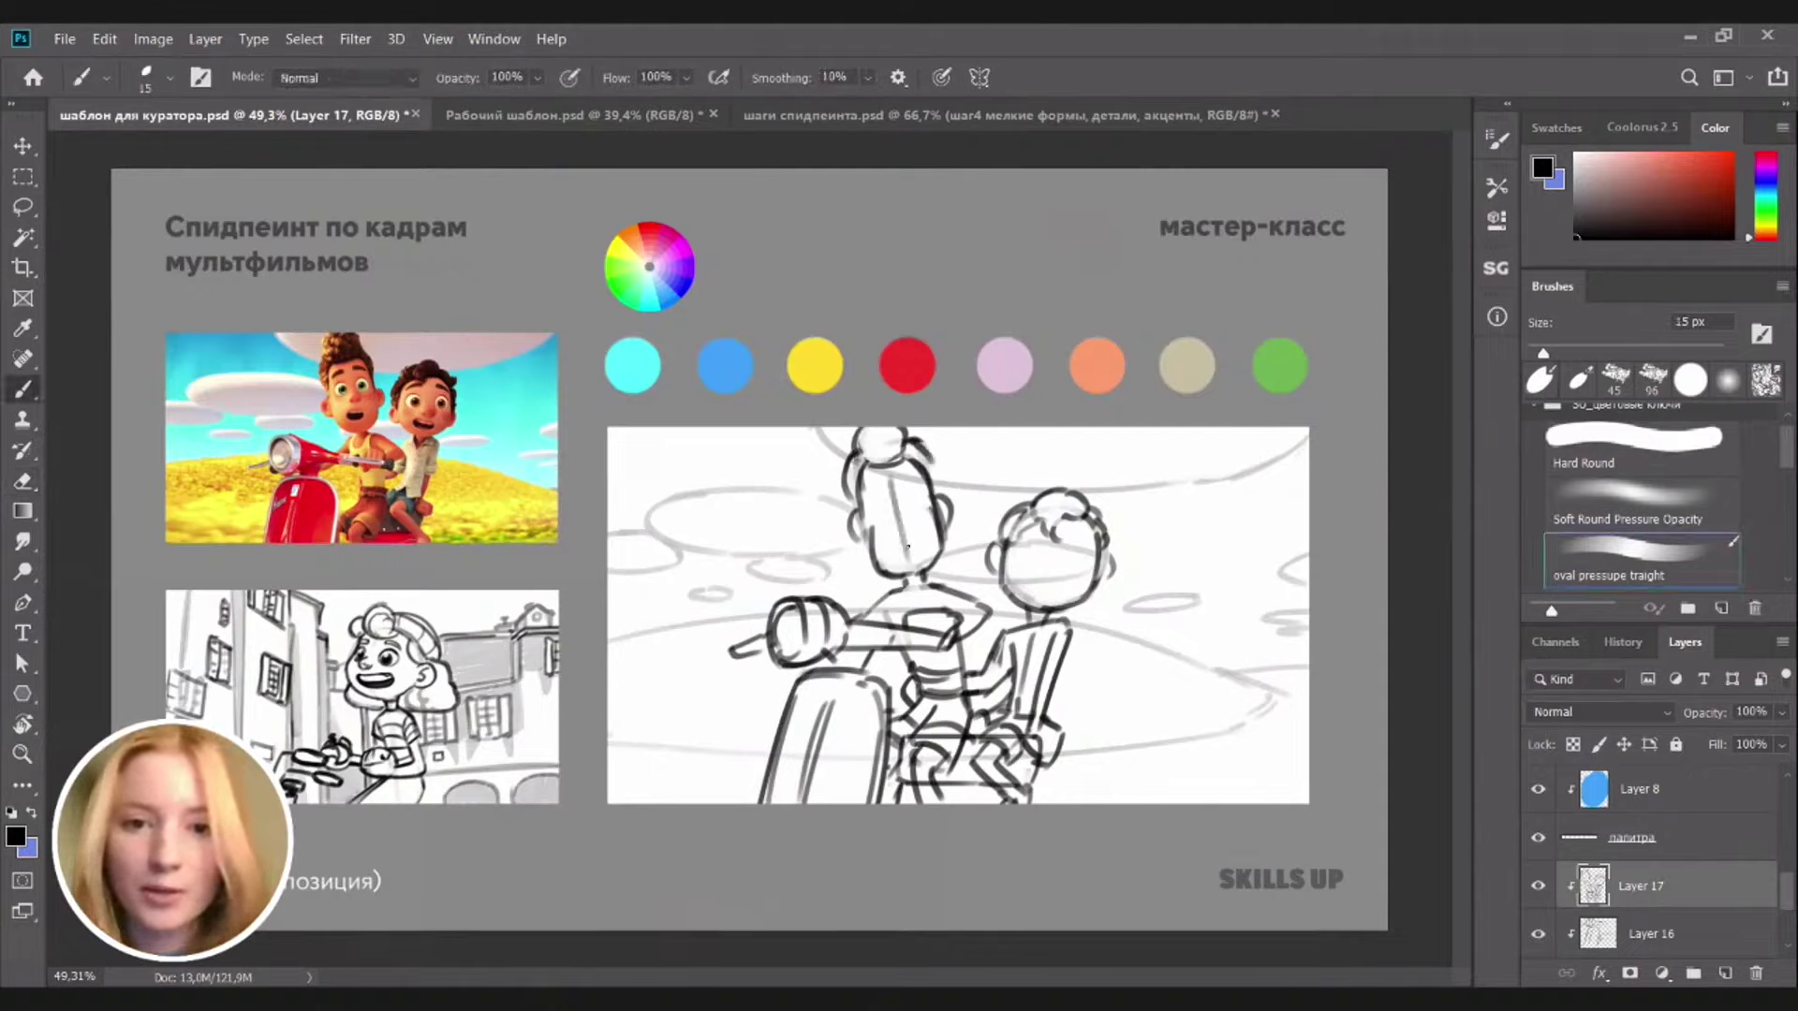
pyautogui.press('e')
pyautogui.press('b')
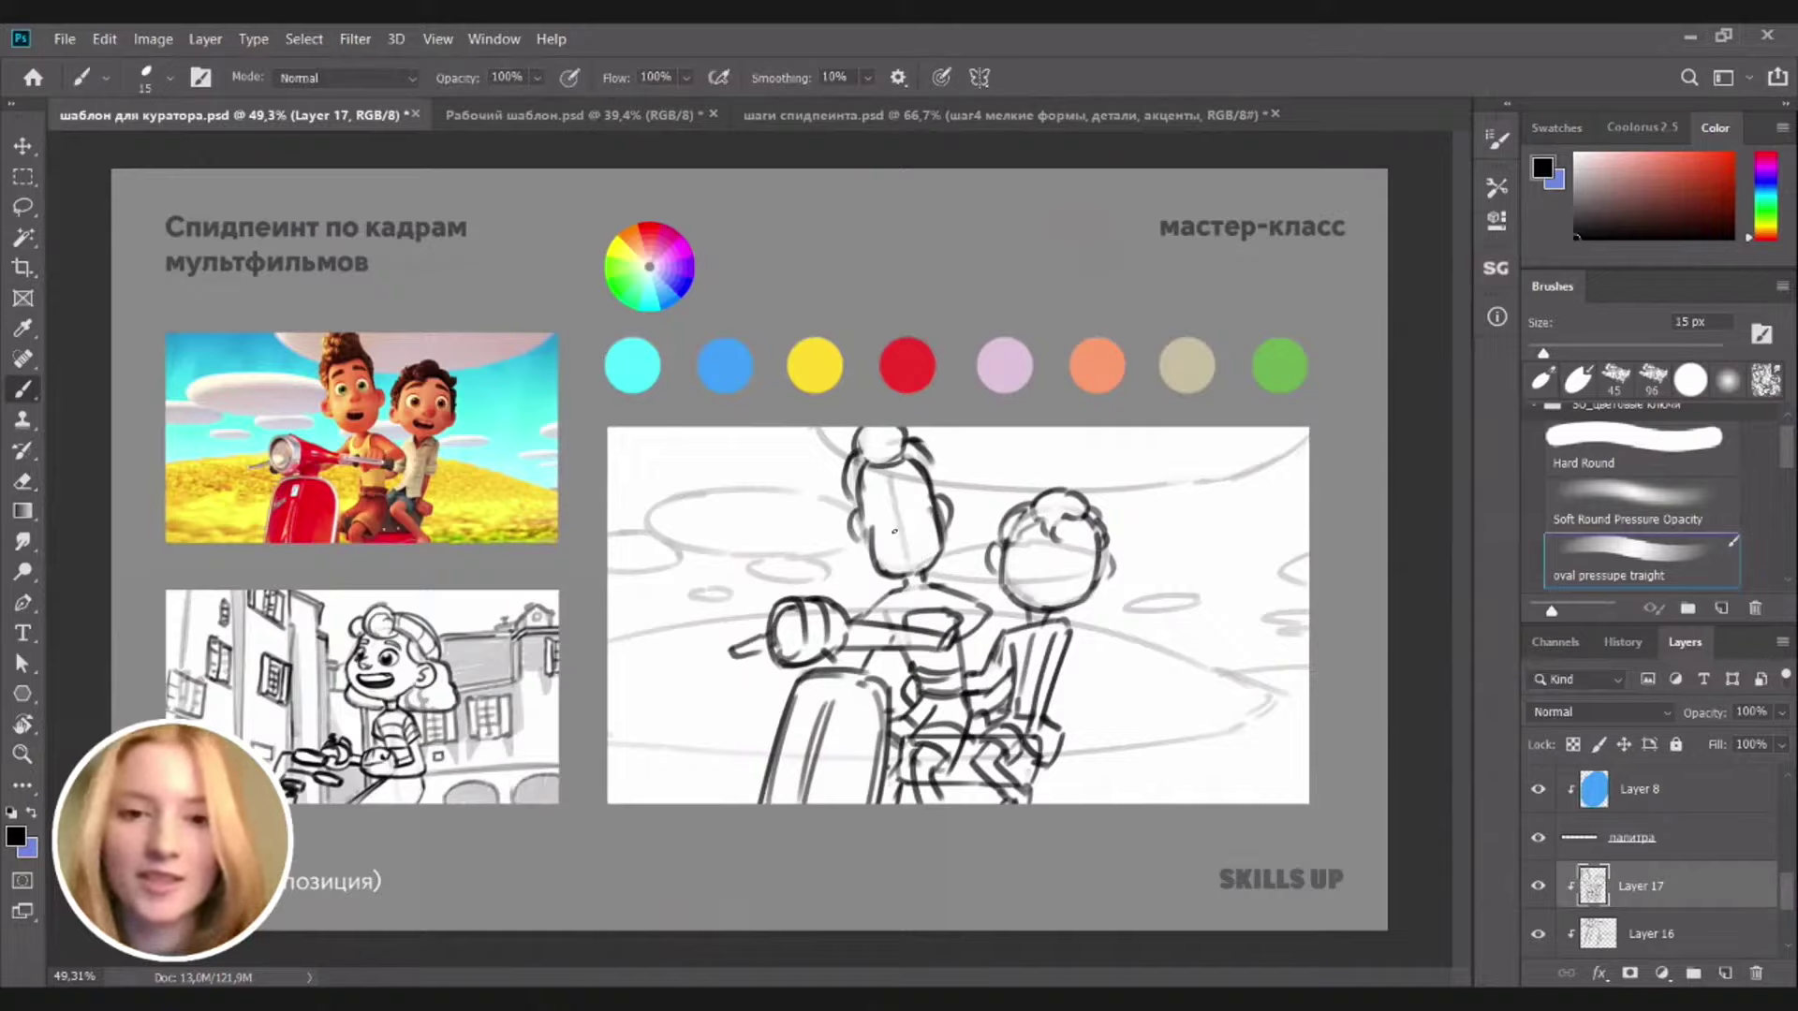
pyautogui.moveTo(898, 534); pyautogui.dragTo(896, 554)
pyautogui.hotkey('ctrl', 'z')
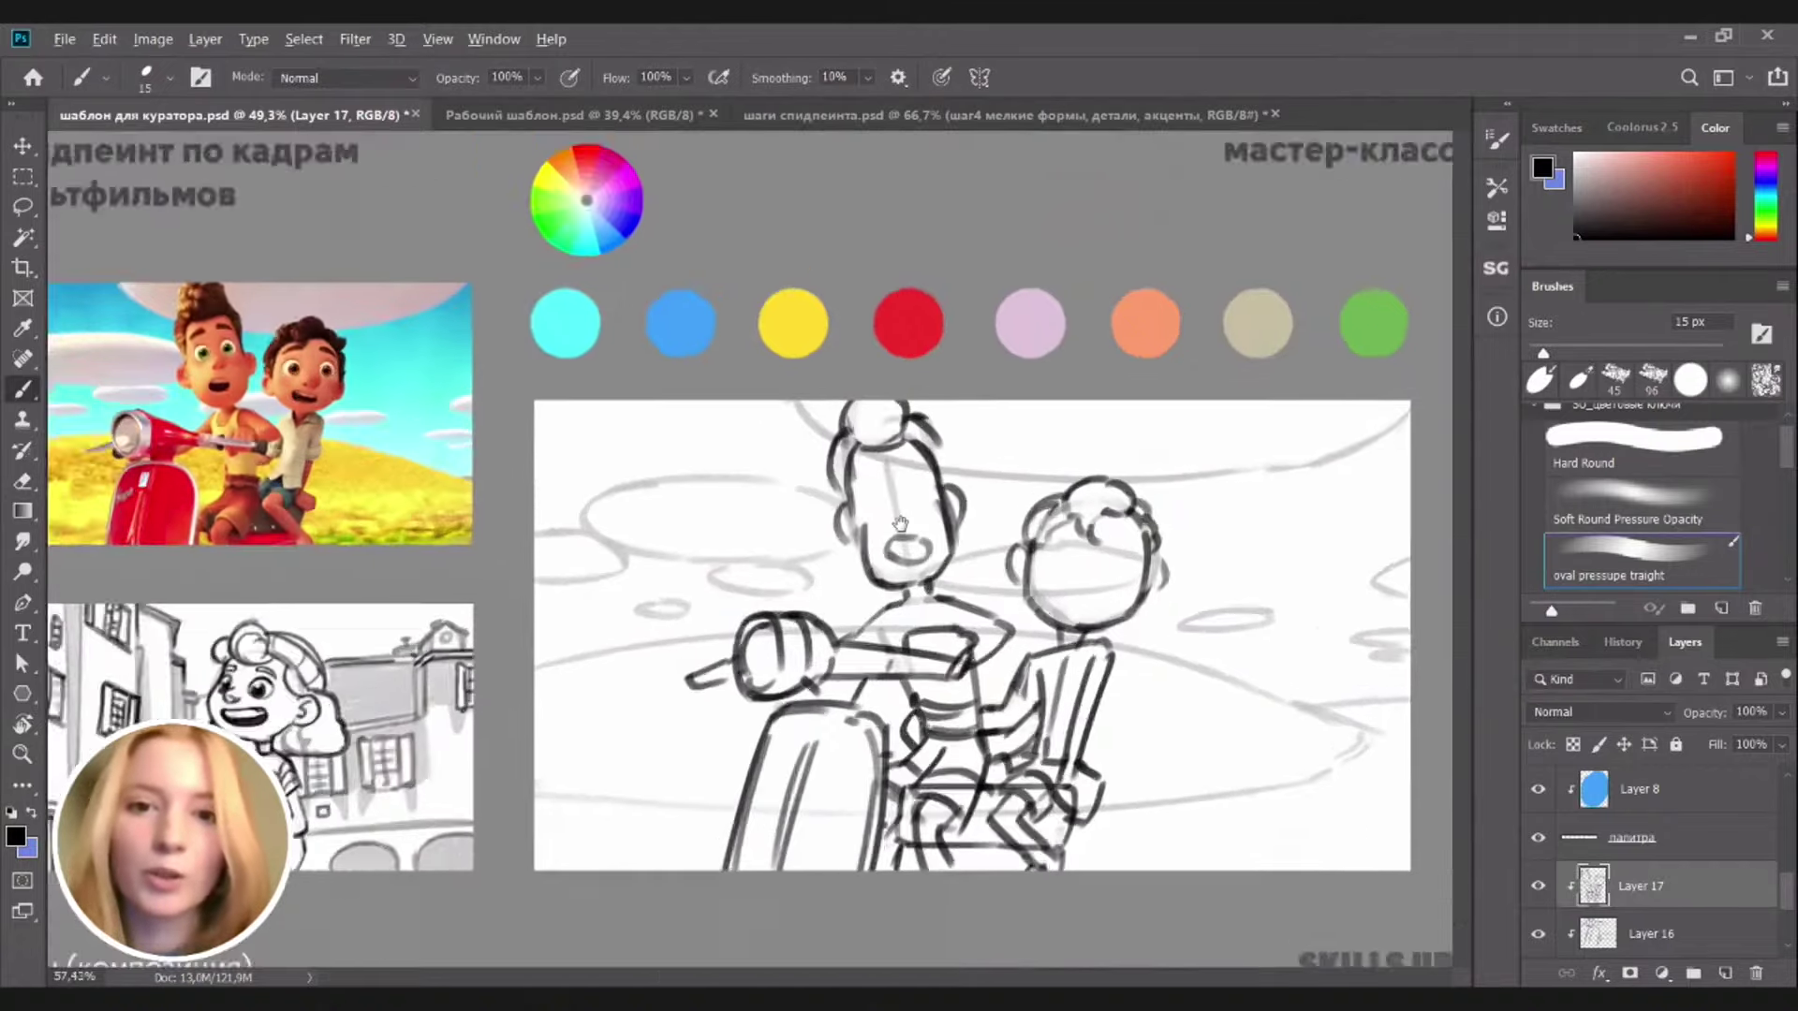
pyautogui.scroll(3, 952, 510)
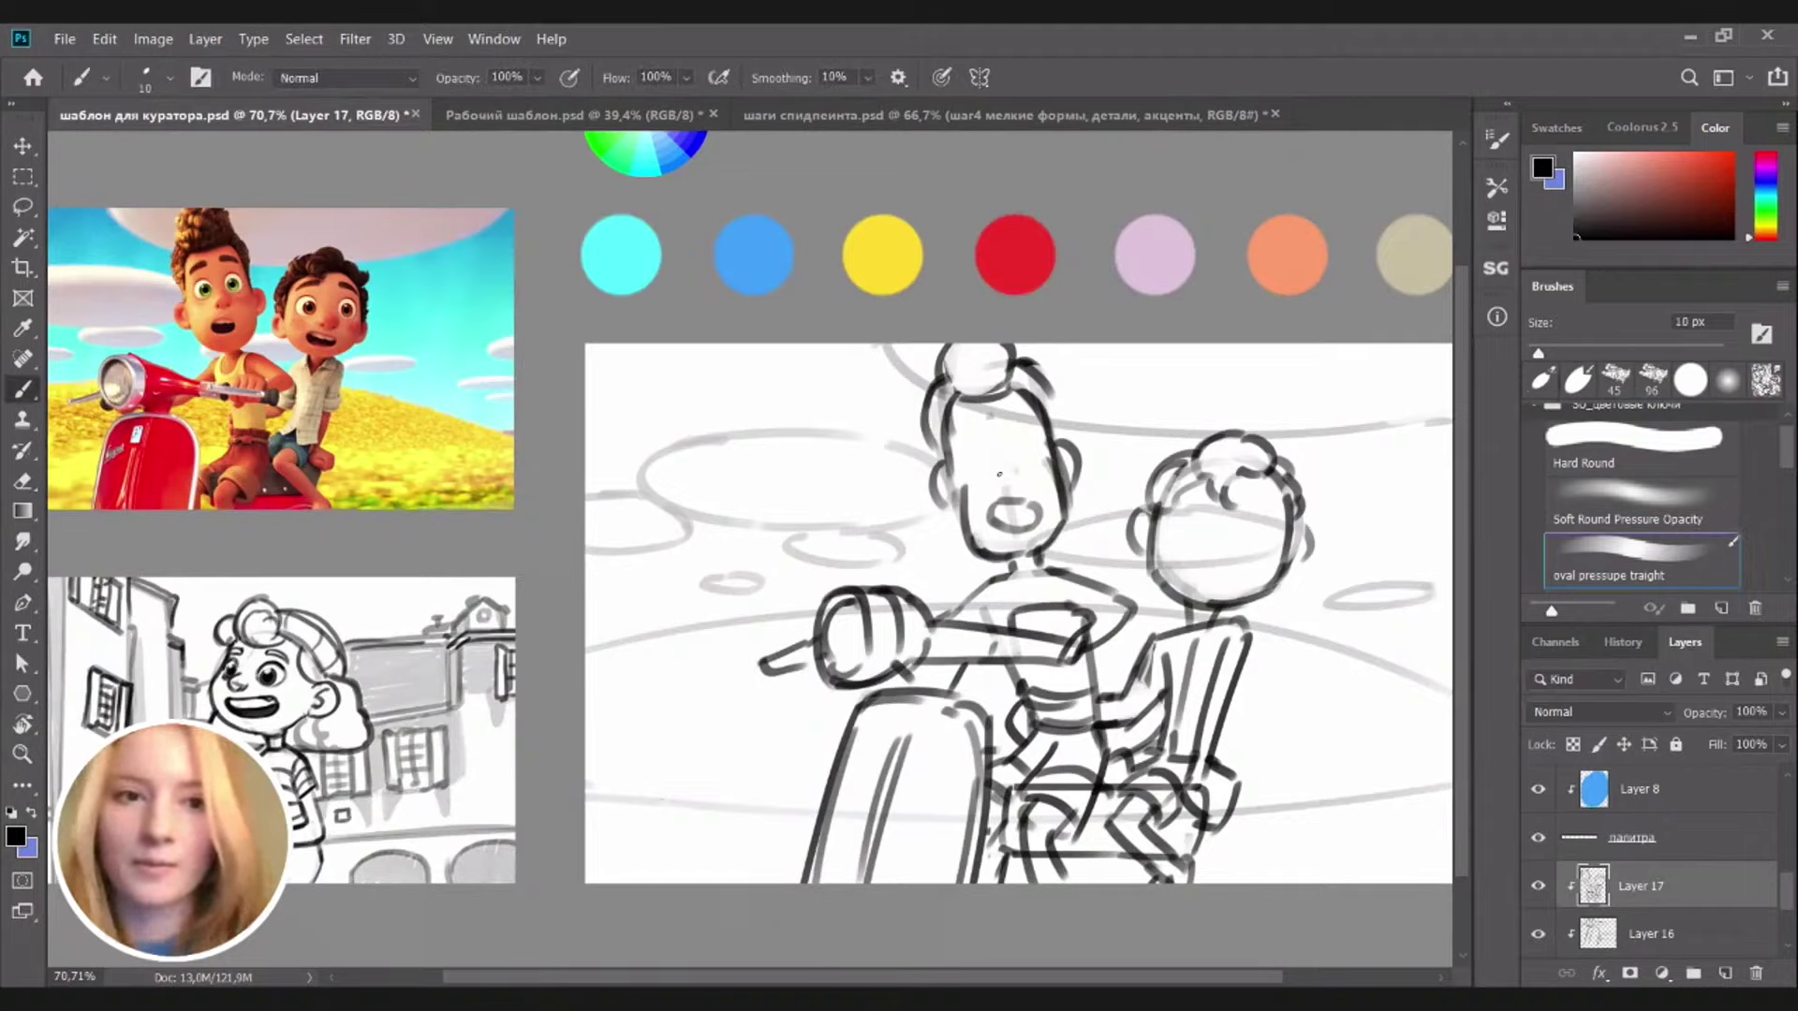
# Sketch the driver's nose above the mouth and two rounded eyes with a 10 px brush
pyautogui.moveTo(999, 473); pyautogui.dragTo(996, 483)
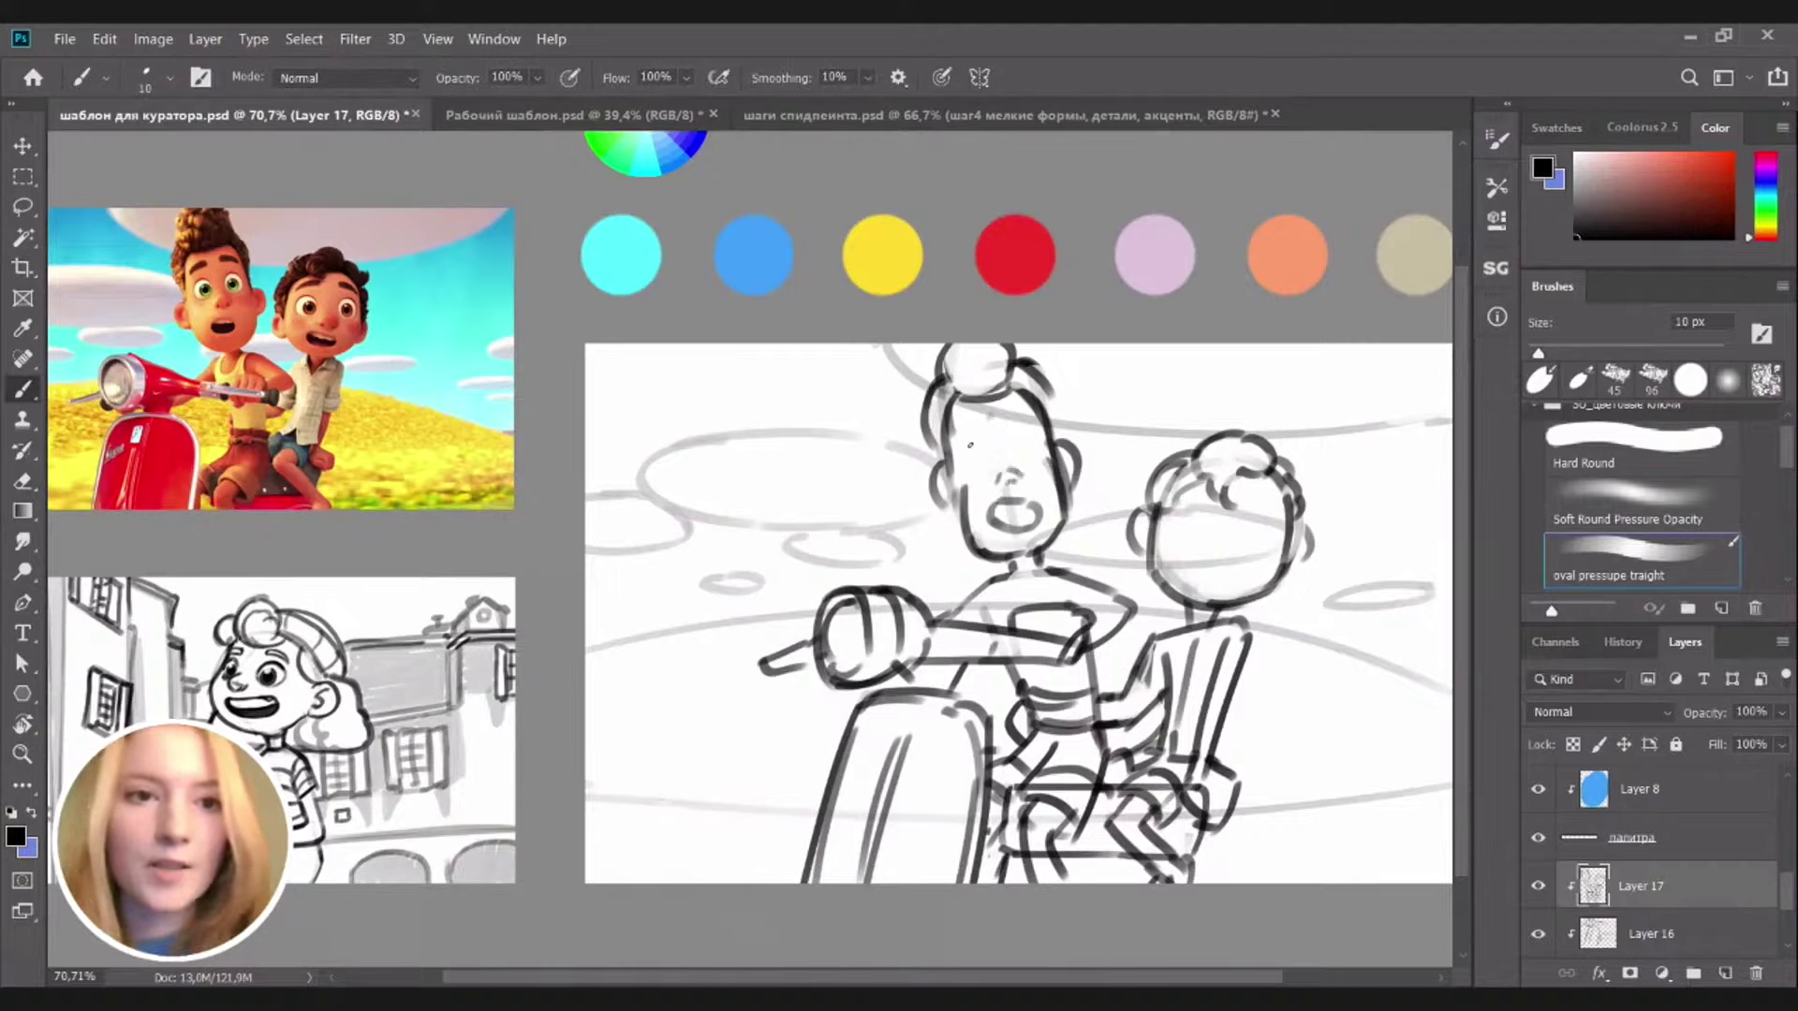
pyautogui.scroll(2, 1028, 456)
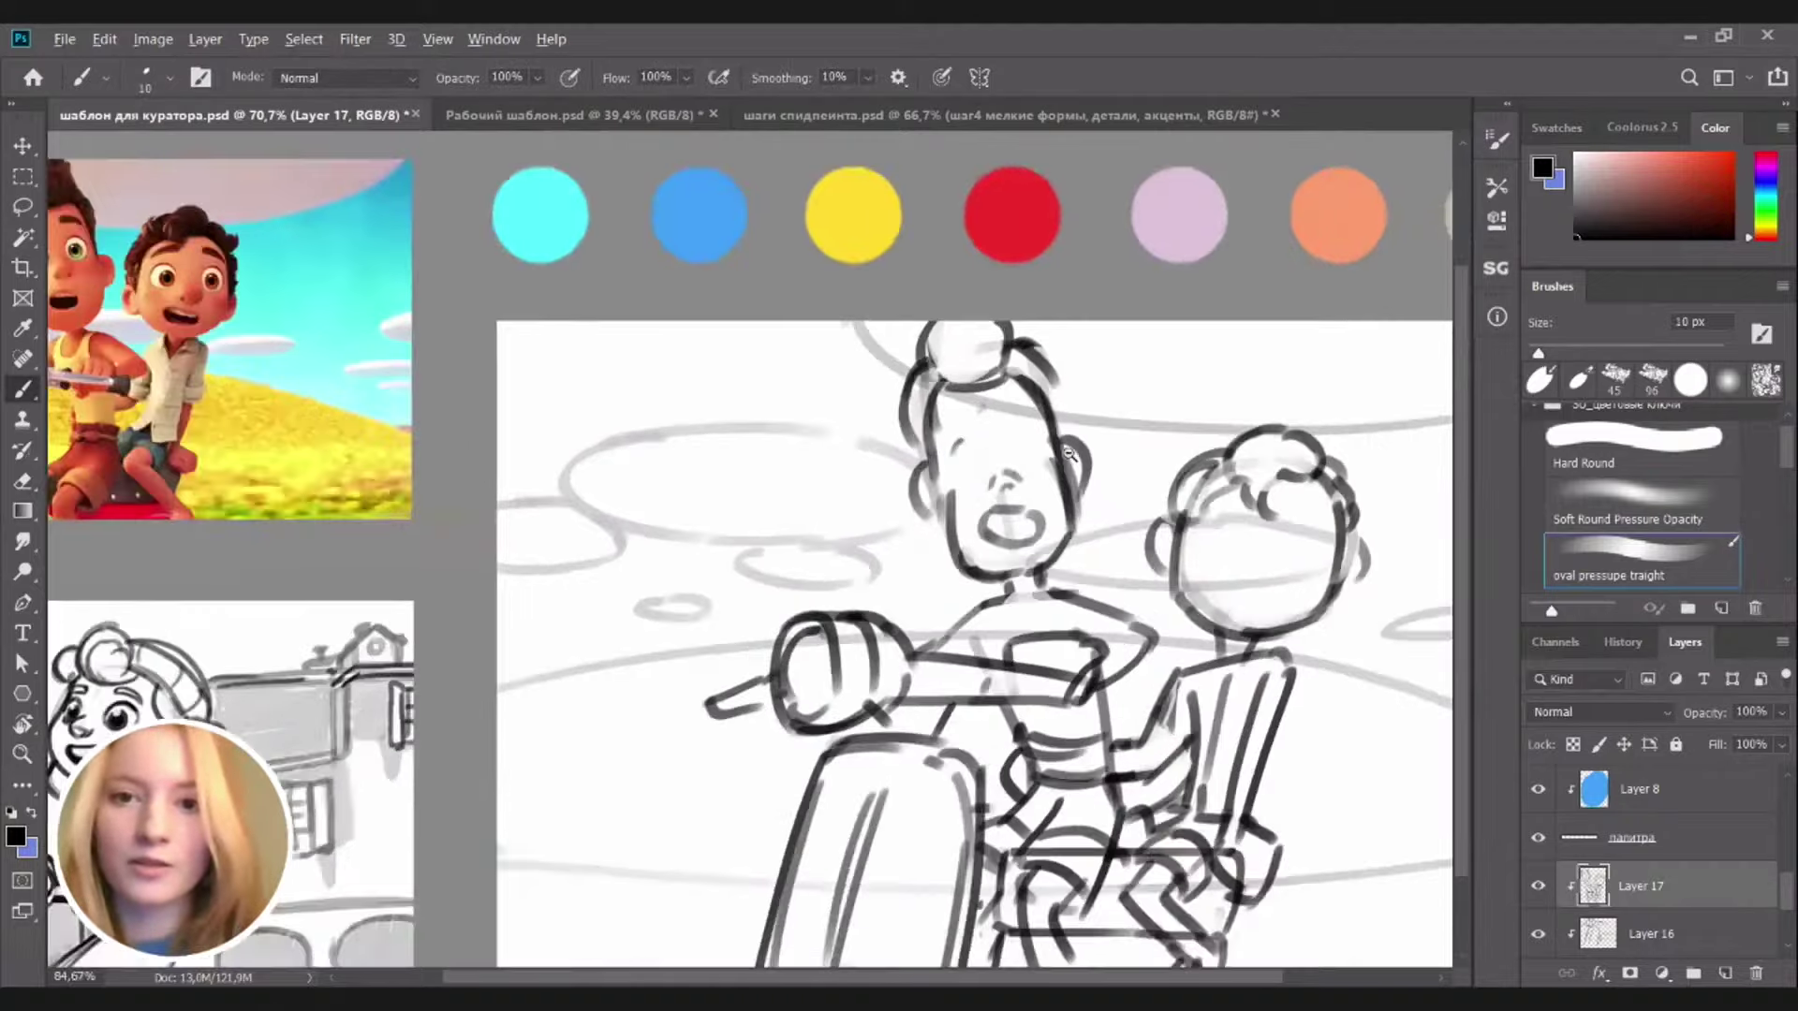
pyautogui.hotkey('ctrl', 'z')
pyautogui.moveTo(1036, 442)
pyautogui.mouseDown()
pyautogui.moveTo(1142, 404)
pyautogui.moveTo(1183, 435)
pyautogui.moveTo(1159, 448)
pyautogui.moveTo(1172, 438)
pyautogui.moveTo(1130, 415)
pyautogui.moveTo(1109, 426)
pyautogui.moveTo(1131, 453)
pyautogui.moveTo(1127, 432)
pyautogui.moveTo(1106, 447)
pyautogui.moveTo(1111, 424)
pyautogui.moveTo(1130, 441)
pyautogui.moveTo(1115, 417)
pyautogui.moveTo(1106, 453)
pyautogui.moveTo(1102, 434)
pyautogui.moveTo(1119, 464)
pyautogui.moveTo(1101, 441)
pyautogui.moveTo(1129, 461)
pyautogui.moveTo(1097, 506)
pyautogui.mouseUp()
pyautogui.hotkey('ctrl', 'z')
pyautogui.hotkey('ctrl', 'z')
pyautogui.hotkey('ctrl', 'z')
pyautogui.hotkey('ctrl', 'z')
pyautogui.press('e')
pyautogui.press('b')
pyautogui.press('e')
pyautogui.press('b')
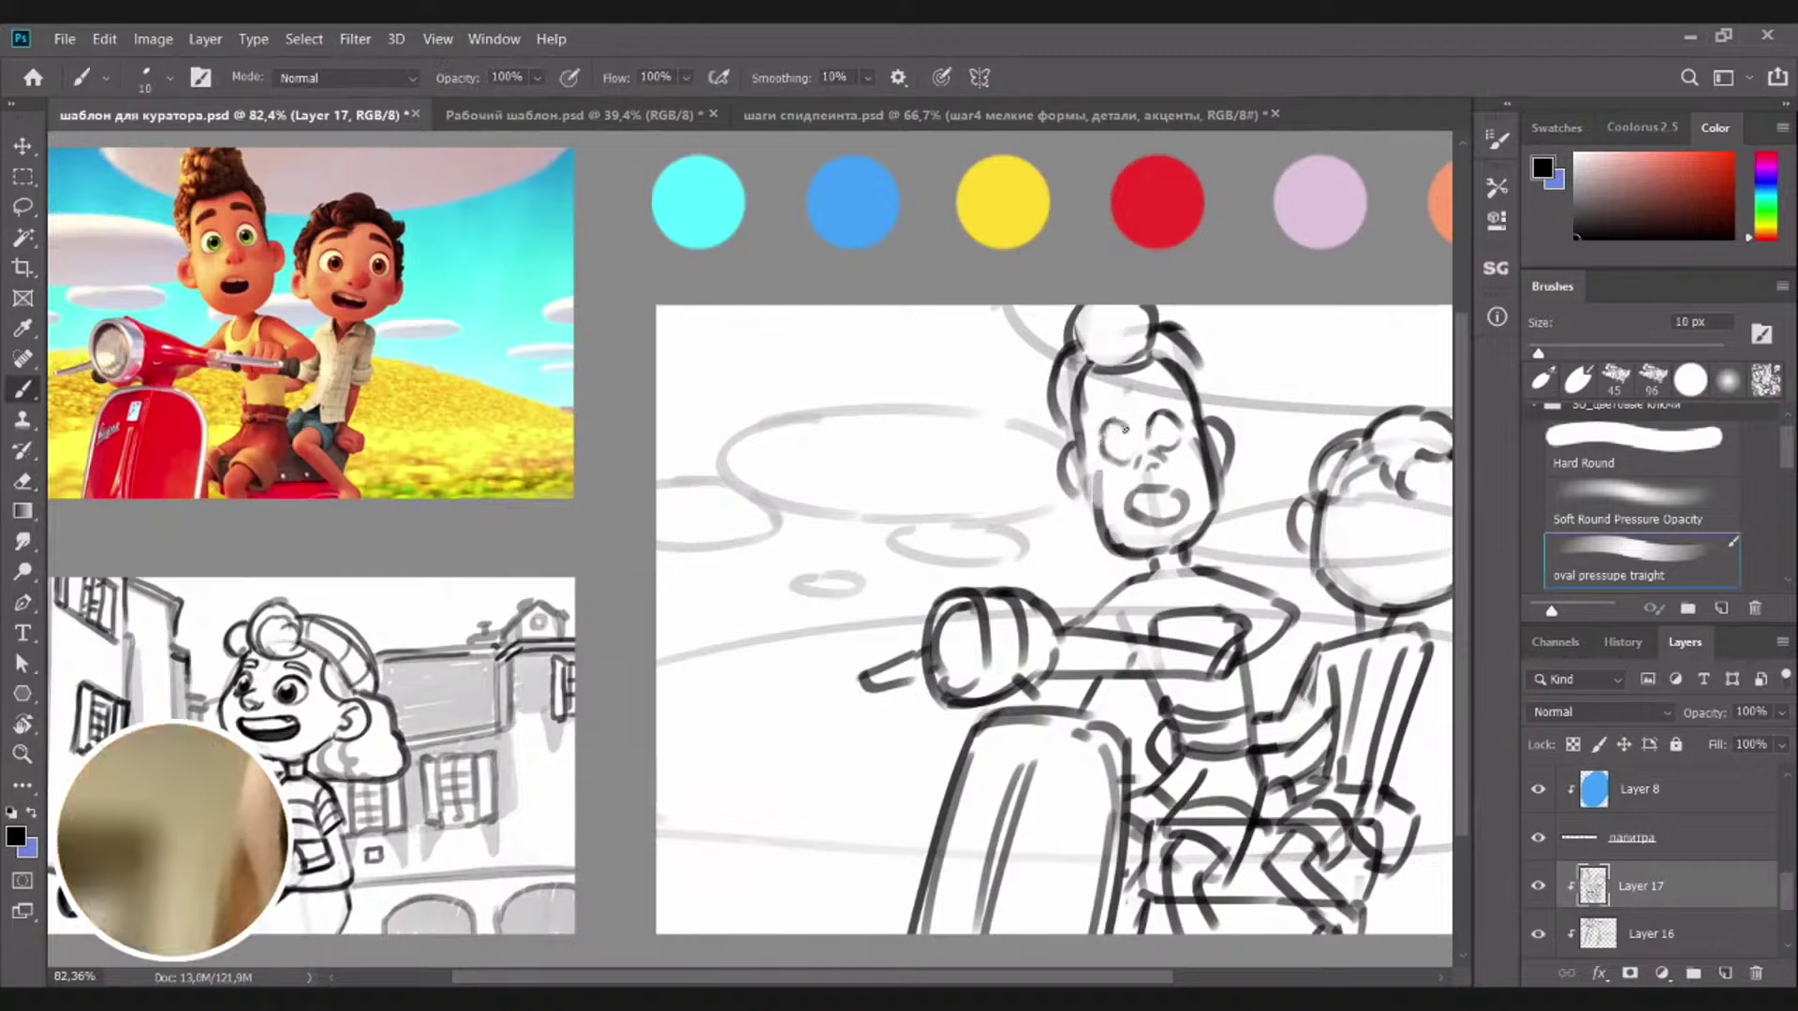
# Clean up the lines around the driver's eyes and redraw the mouth as a smaller, rounder open shape
pyautogui.press('e')
pyautogui.moveTo(1125, 428)
pyautogui.mouseDown()
pyautogui.moveTo(1113, 462)
pyautogui.moveTo(1182, 487)
pyautogui.moveTo(1132, 514)
pyautogui.moveTo(1169, 496)
pyautogui.moveTo(1182, 515)
pyautogui.moveTo(1164, 521)
pyautogui.mouseUp()
pyautogui.press('b')
pyautogui.hotkey('ctrl', 'z')
pyautogui.press('e')
pyautogui.press('b')
pyautogui.press('e')
pyautogui.press('b')
pyautogui.press('b')
pyautogui.hotkey('ctrl', 'z')
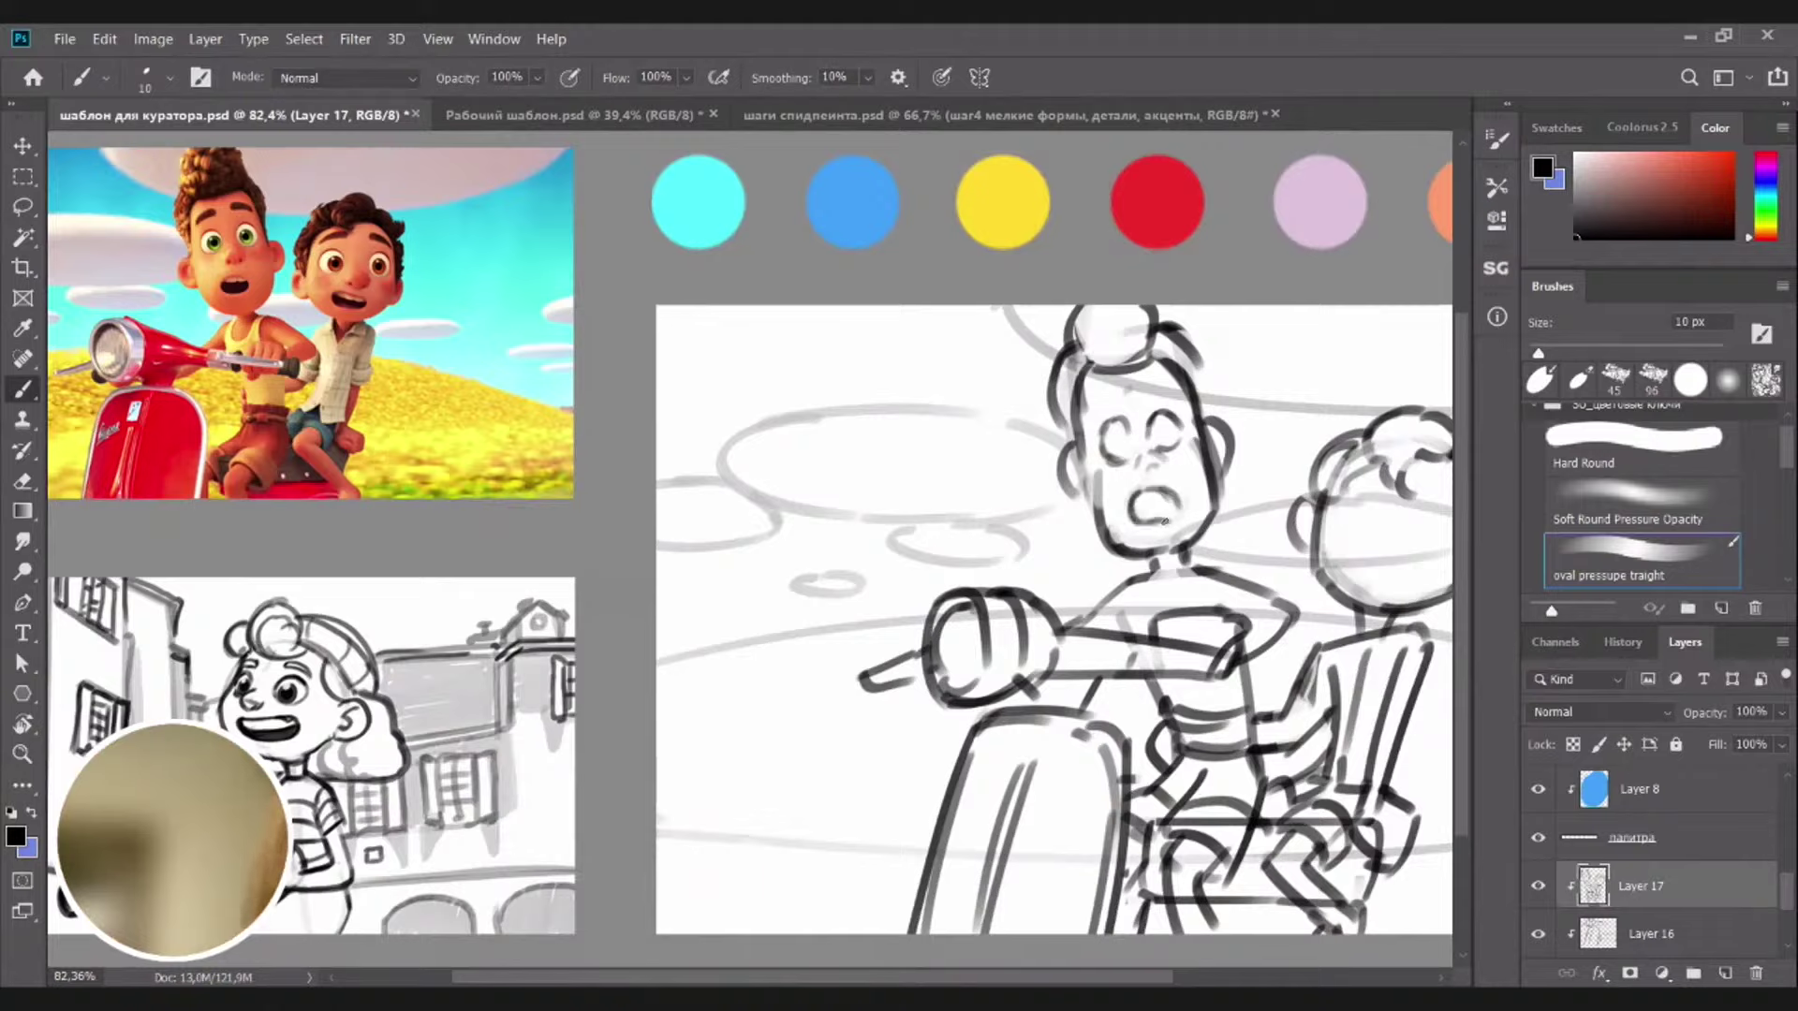
pyautogui.press('e')
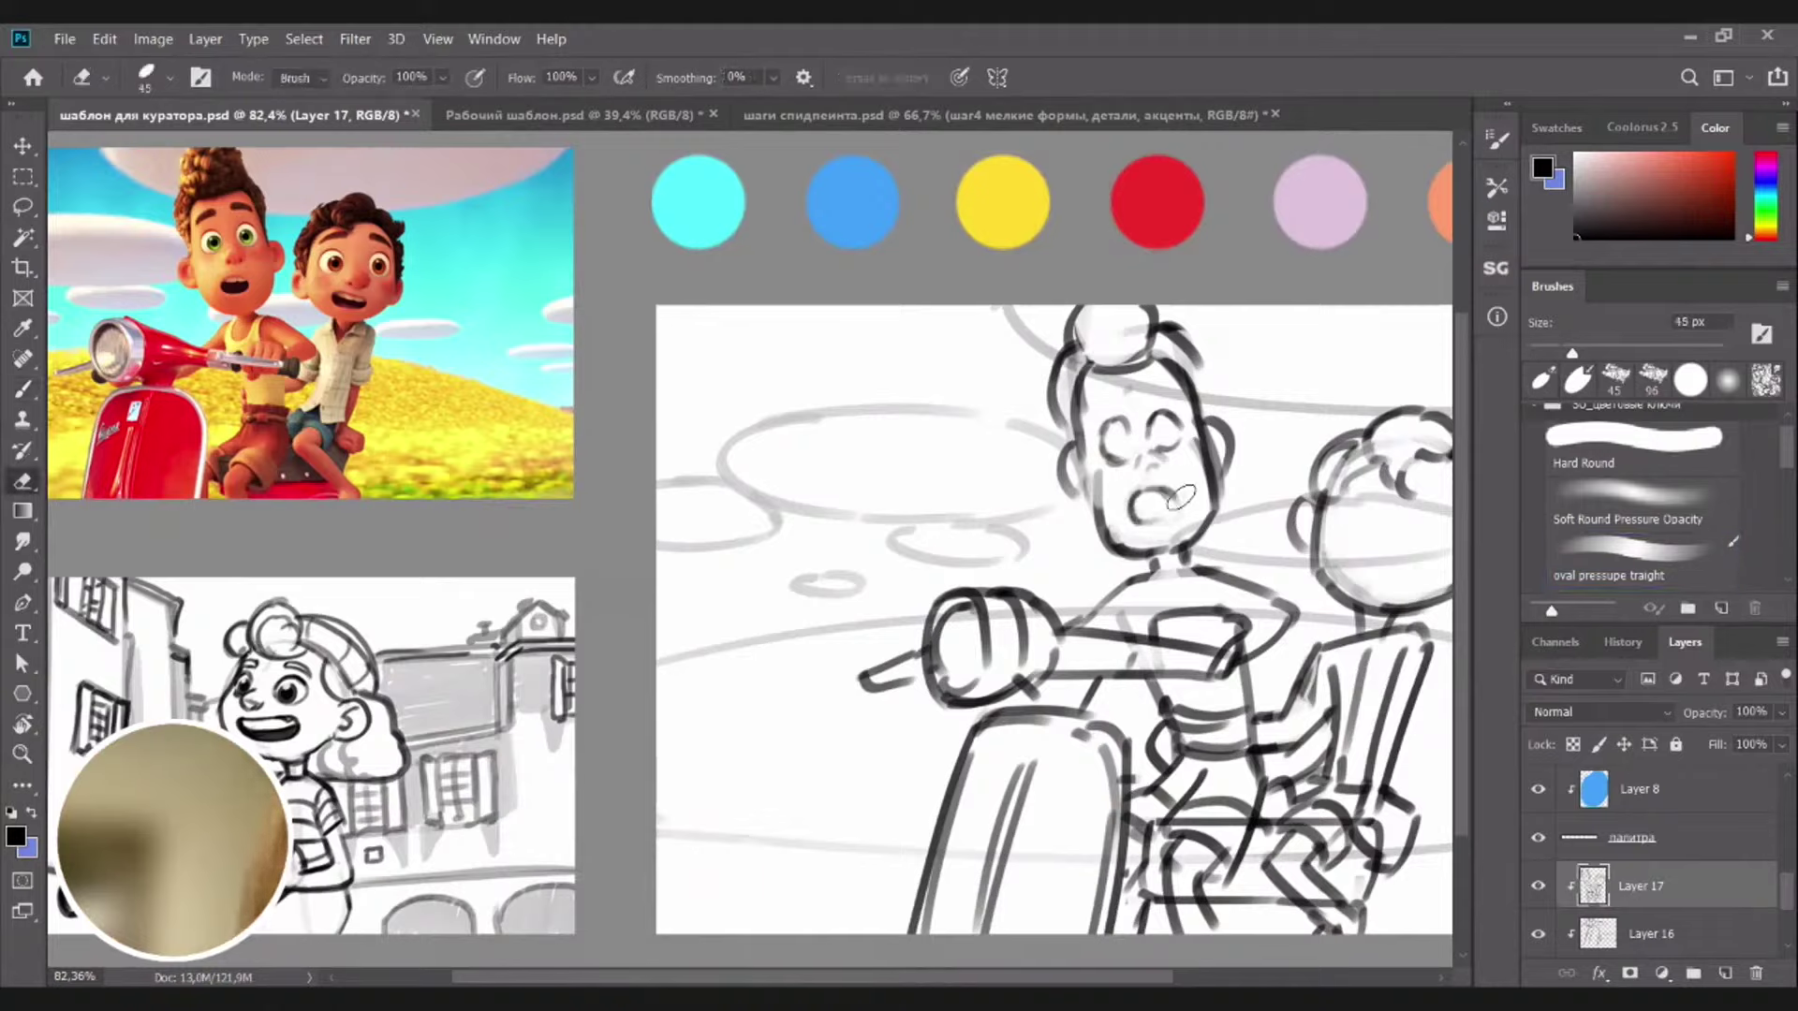
pyautogui.press('b')
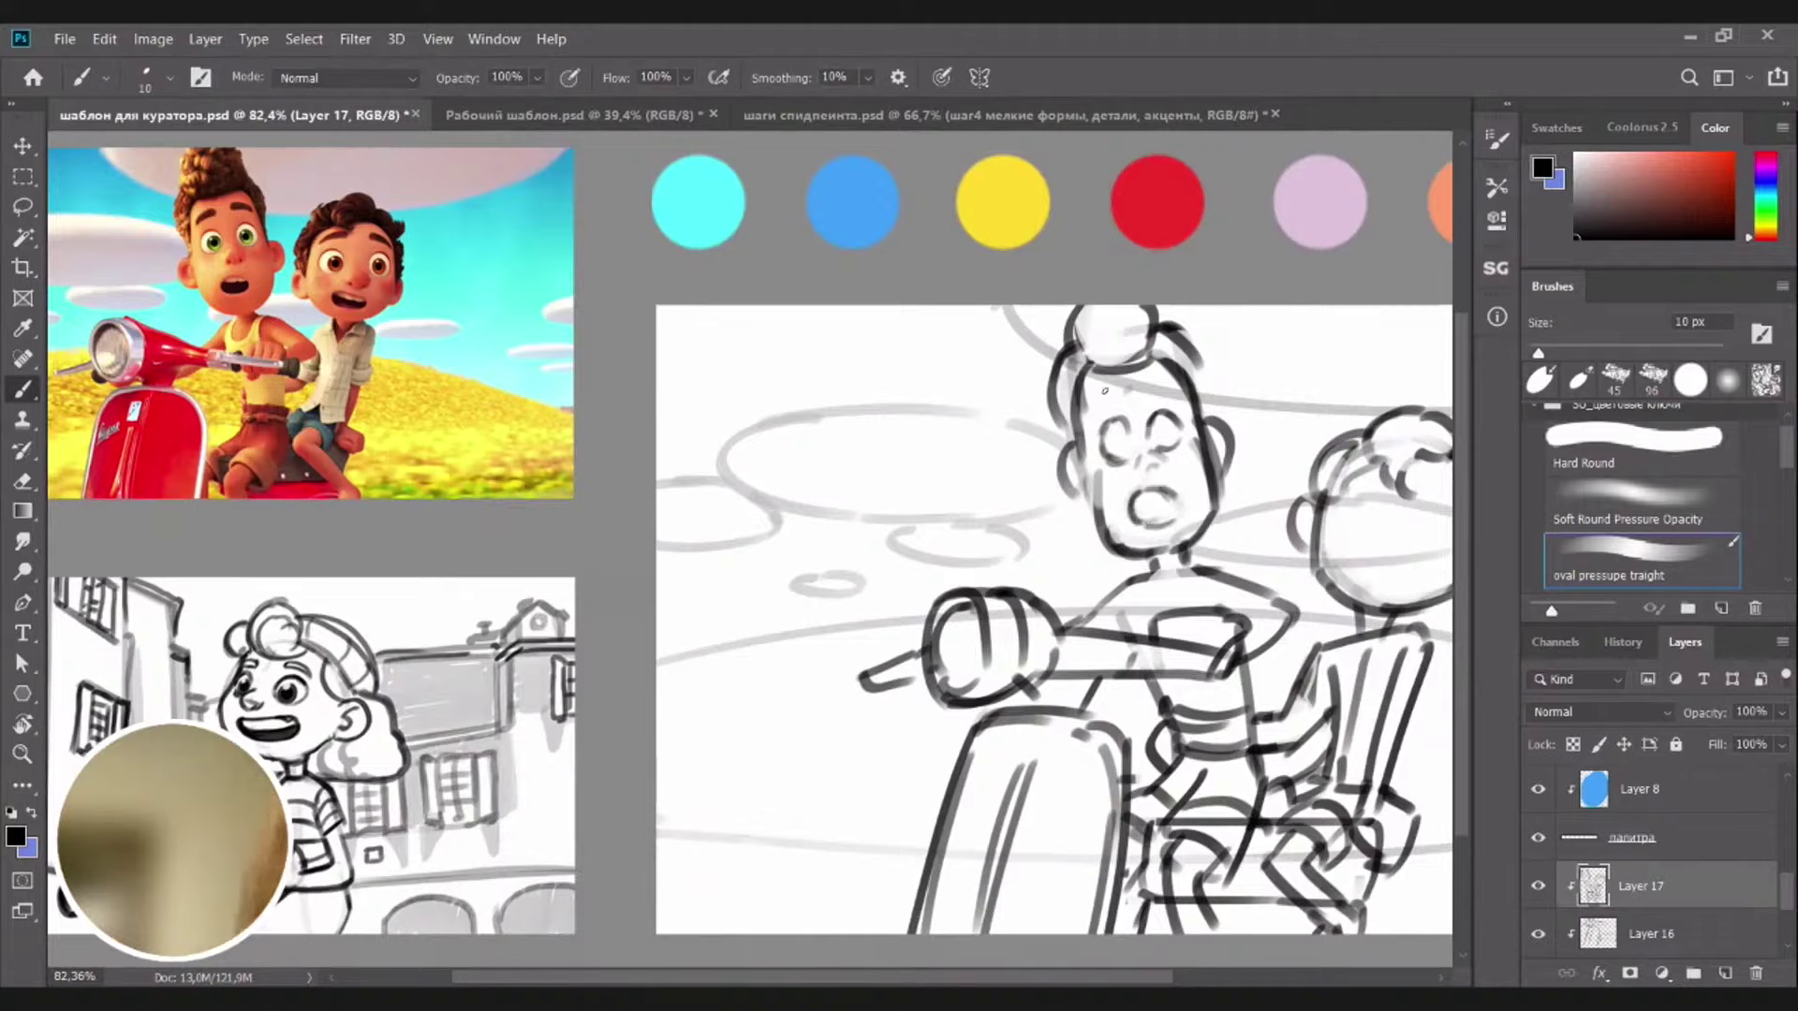
# Draw raised eyebrows above the driver's eyes and add the pupils
pyautogui.moveTo(1105, 391)
pyautogui.mouseDown()
pyautogui.moveTo(1093, 421)
pyautogui.moveTo(1105, 391)
pyautogui.moveTo(1087, 416)
pyautogui.moveTo(1170, 379)
pyautogui.moveTo(1173, 398)
pyautogui.mouseUp()
pyautogui.hotkey('ctrl', 'z')
pyautogui.press('e')
pyautogui.press('b')
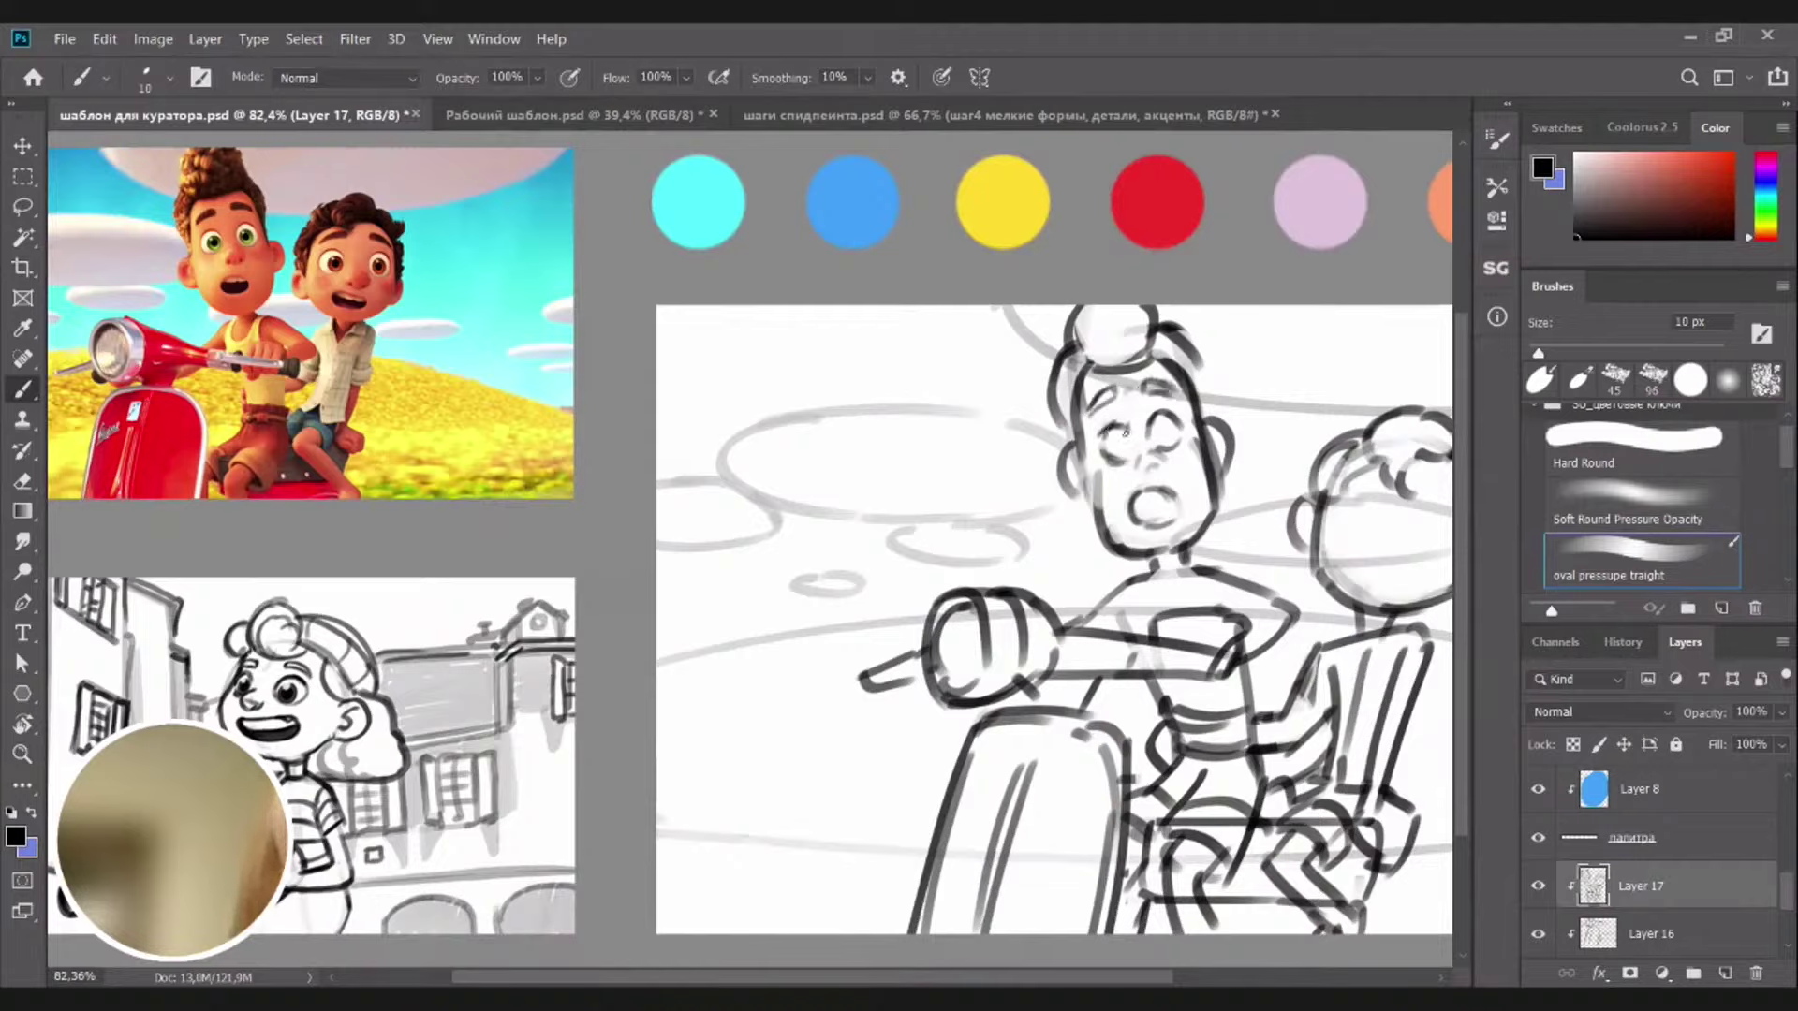
pyautogui.moveTo(1121, 437); pyautogui.dragTo(1118, 446)
pyautogui.moveTo(1157, 435); pyautogui.dragTo(1159, 440)
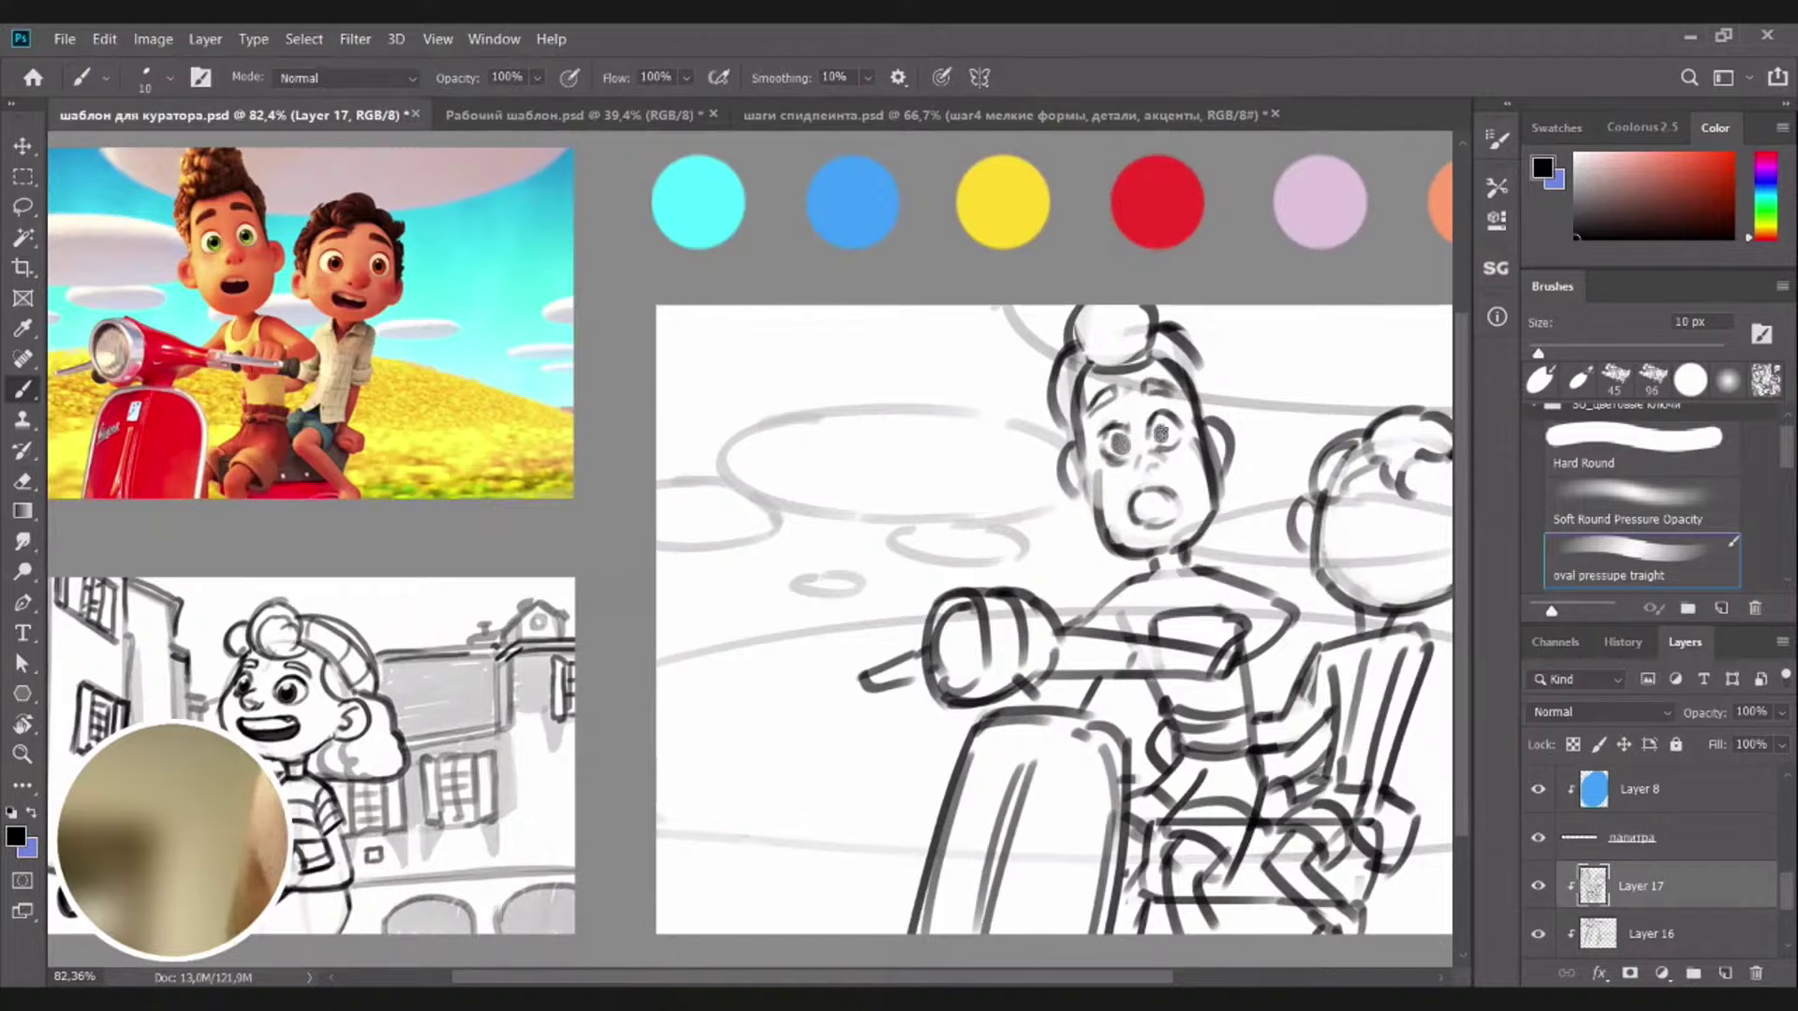
# Clean up the driver's jaw and neck, and draw the tank top's curved neckline and shoulder straps
pyautogui.press('e')
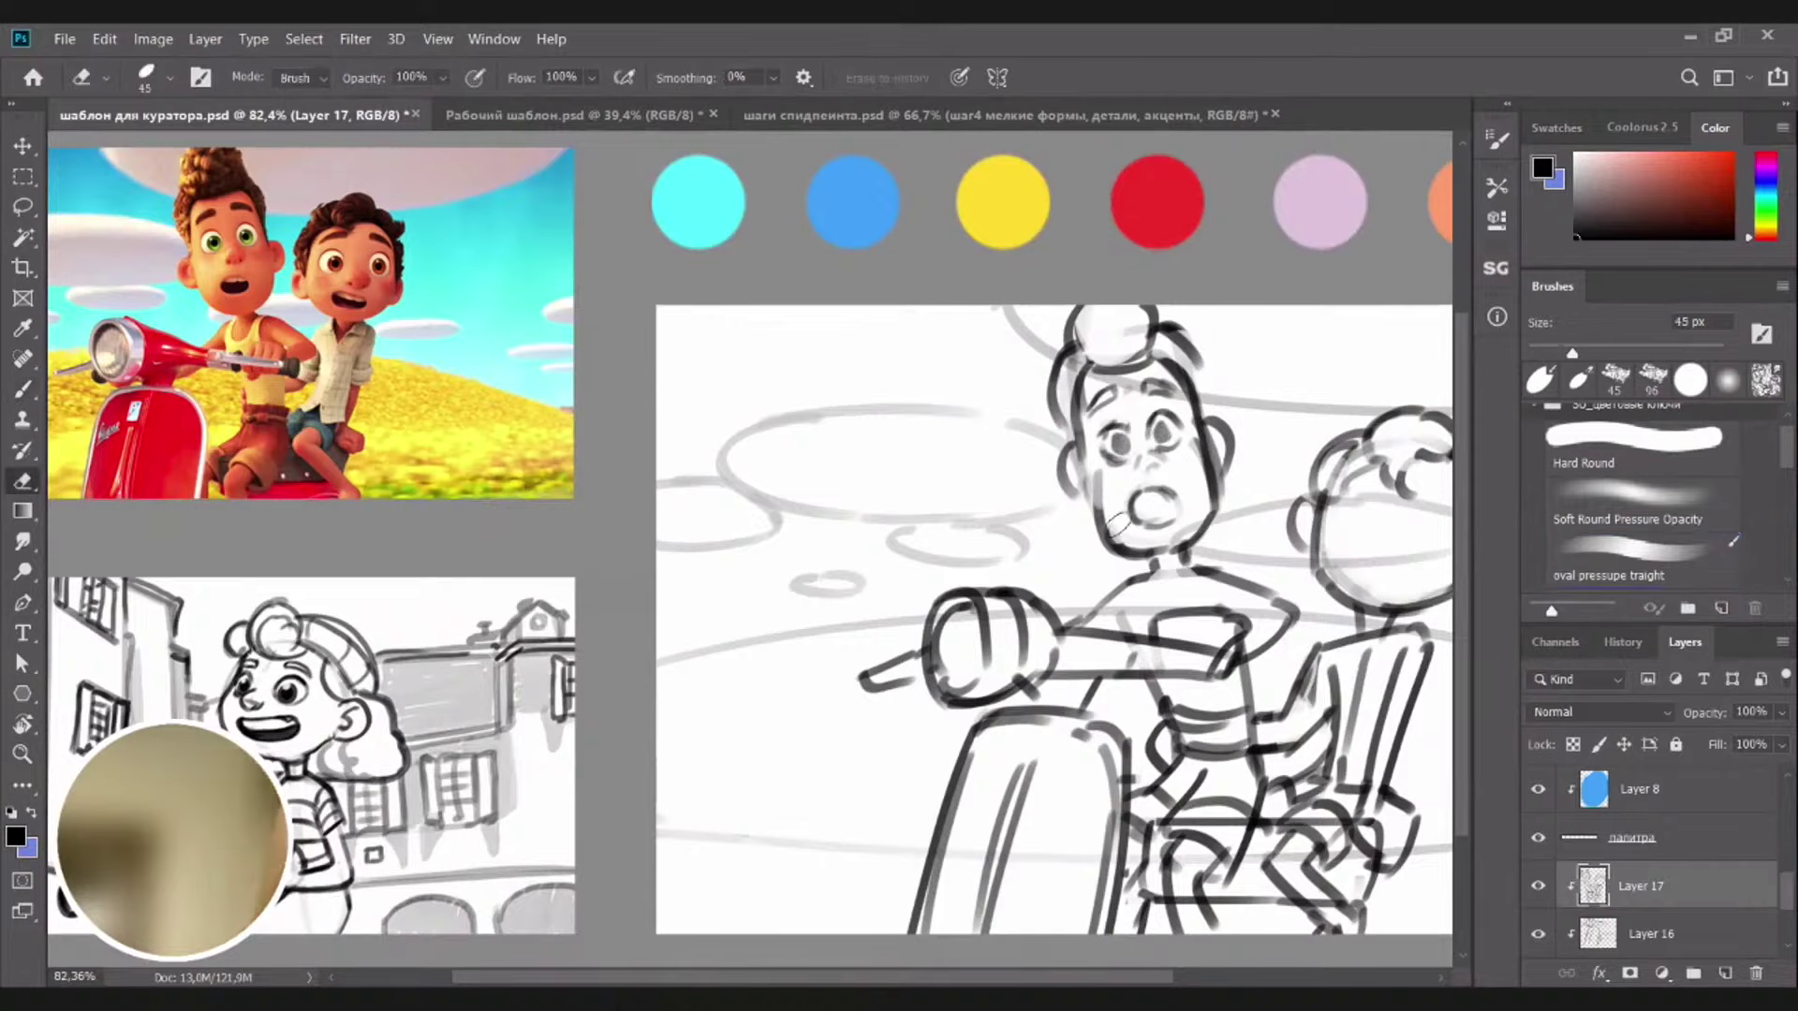
pyautogui.moveTo(1162, 585)
pyautogui.mouseDown()
pyautogui.moveTo(937, 512)
pyautogui.moveTo(1006, 551)
pyautogui.moveTo(1135, 557)
pyautogui.mouseUp()
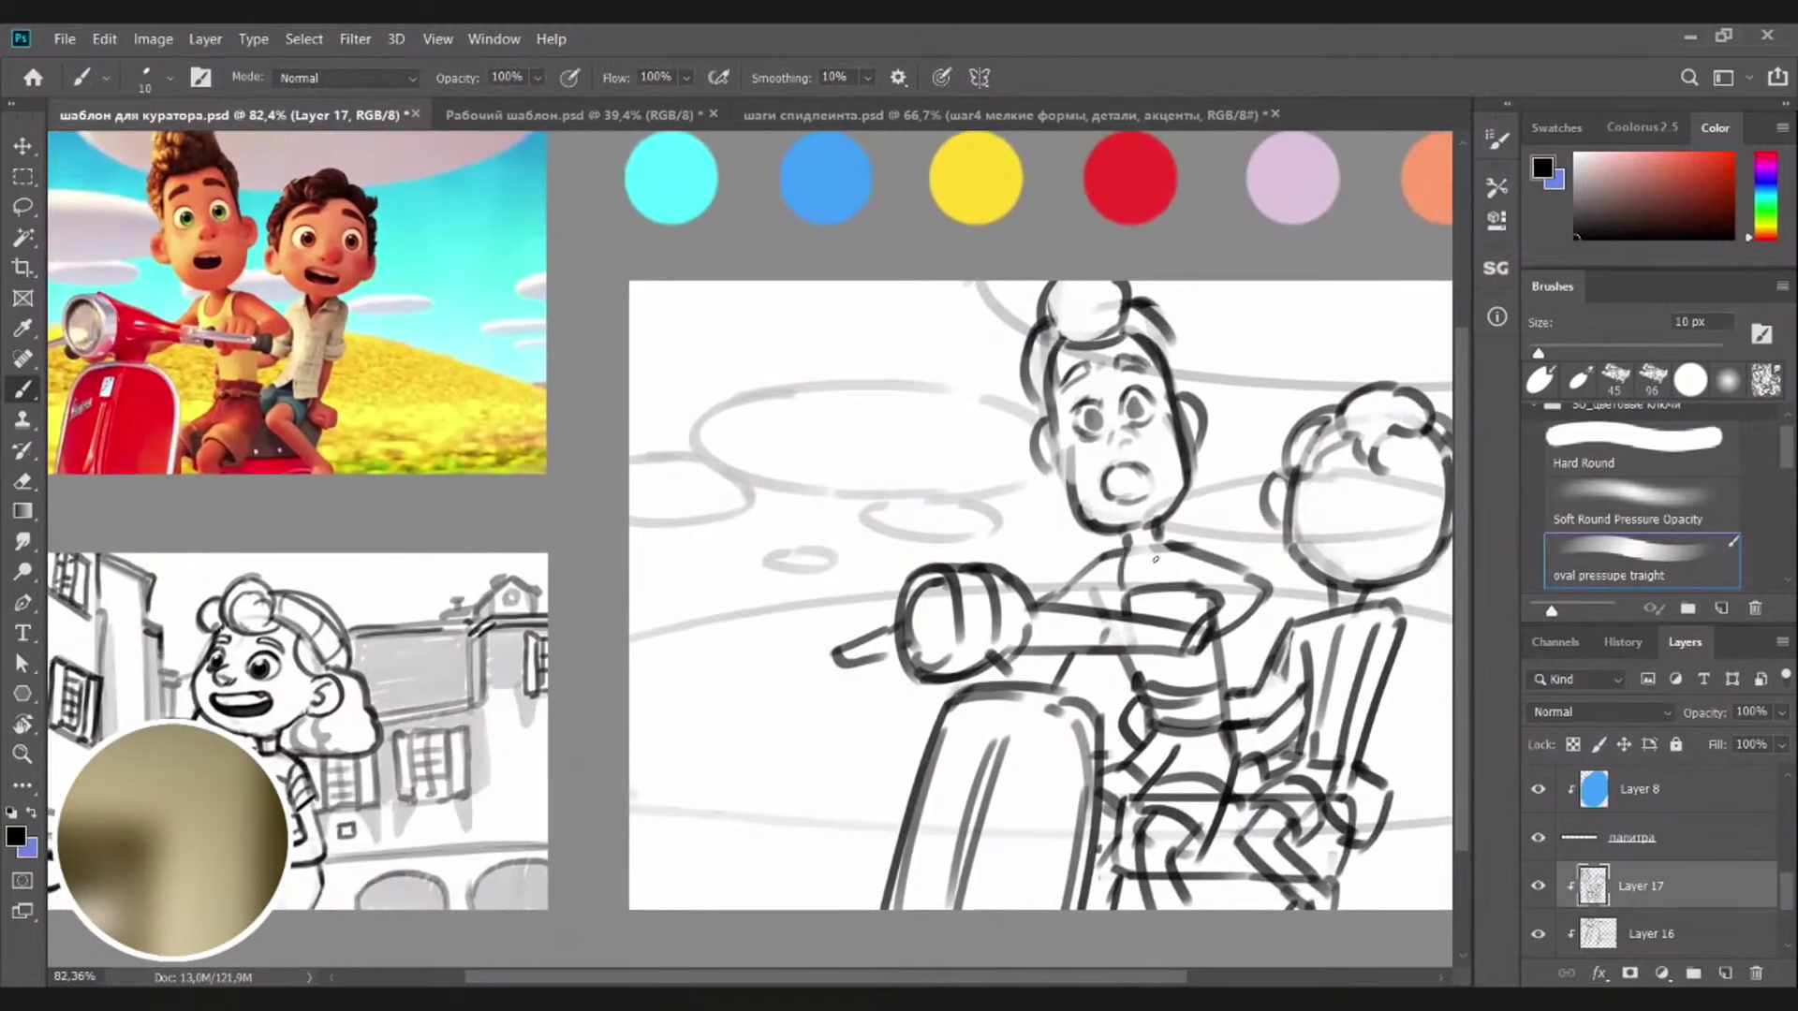
pyautogui.hotkey('ctrl', 'z')
pyautogui.press('e')
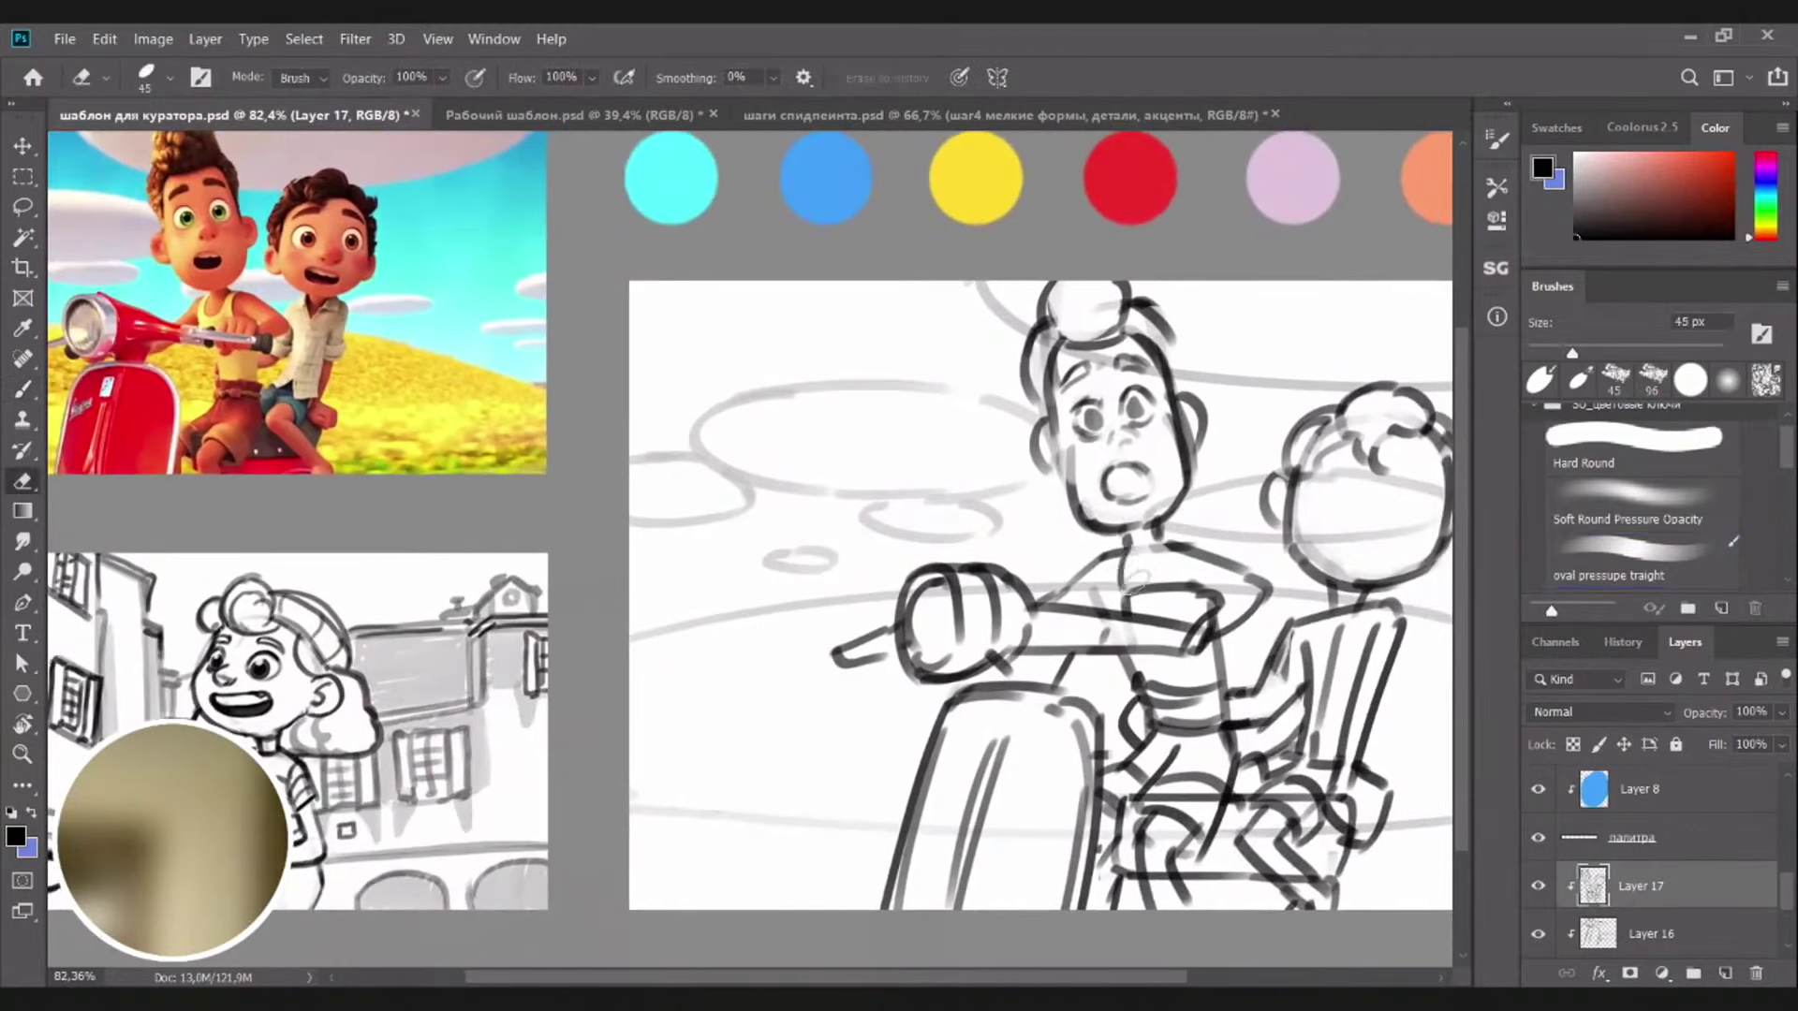
pyautogui.press('b')
pyautogui.moveTo(1131, 561)
pyautogui.mouseDown()
pyautogui.moveTo(1127, 586)
pyautogui.moveTo(1153, 572)
pyautogui.moveTo(1101, 620)
pyautogui.mouseUp()
pyautogui.moveTo(1181, 552)
pyautogui.mouseDown()
pyautogui.moveTo(1177, 584)
pyautogui.moveTo(1232, 542)
pyautogui.mouseUp()
pyautogui.hotkey('ctrl', 'z')
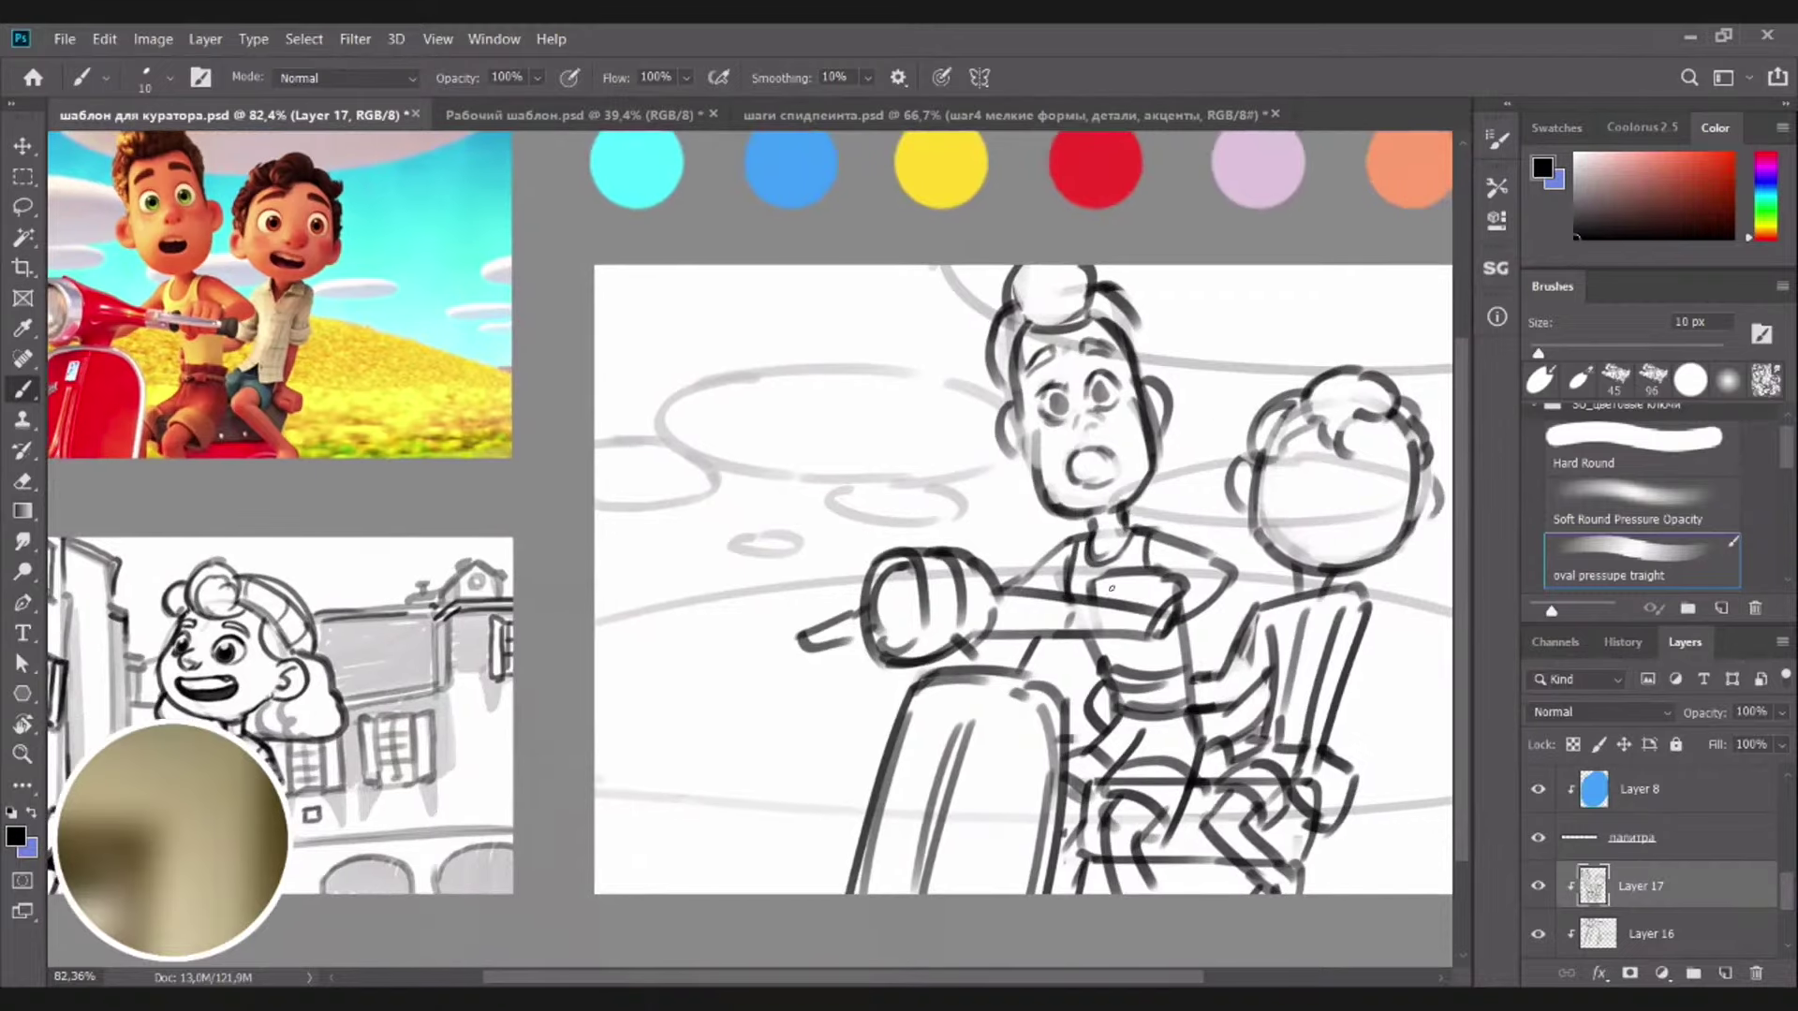
pyautogui.moveTo(1083, 606); pyautogui.dragTo(1147, 590)
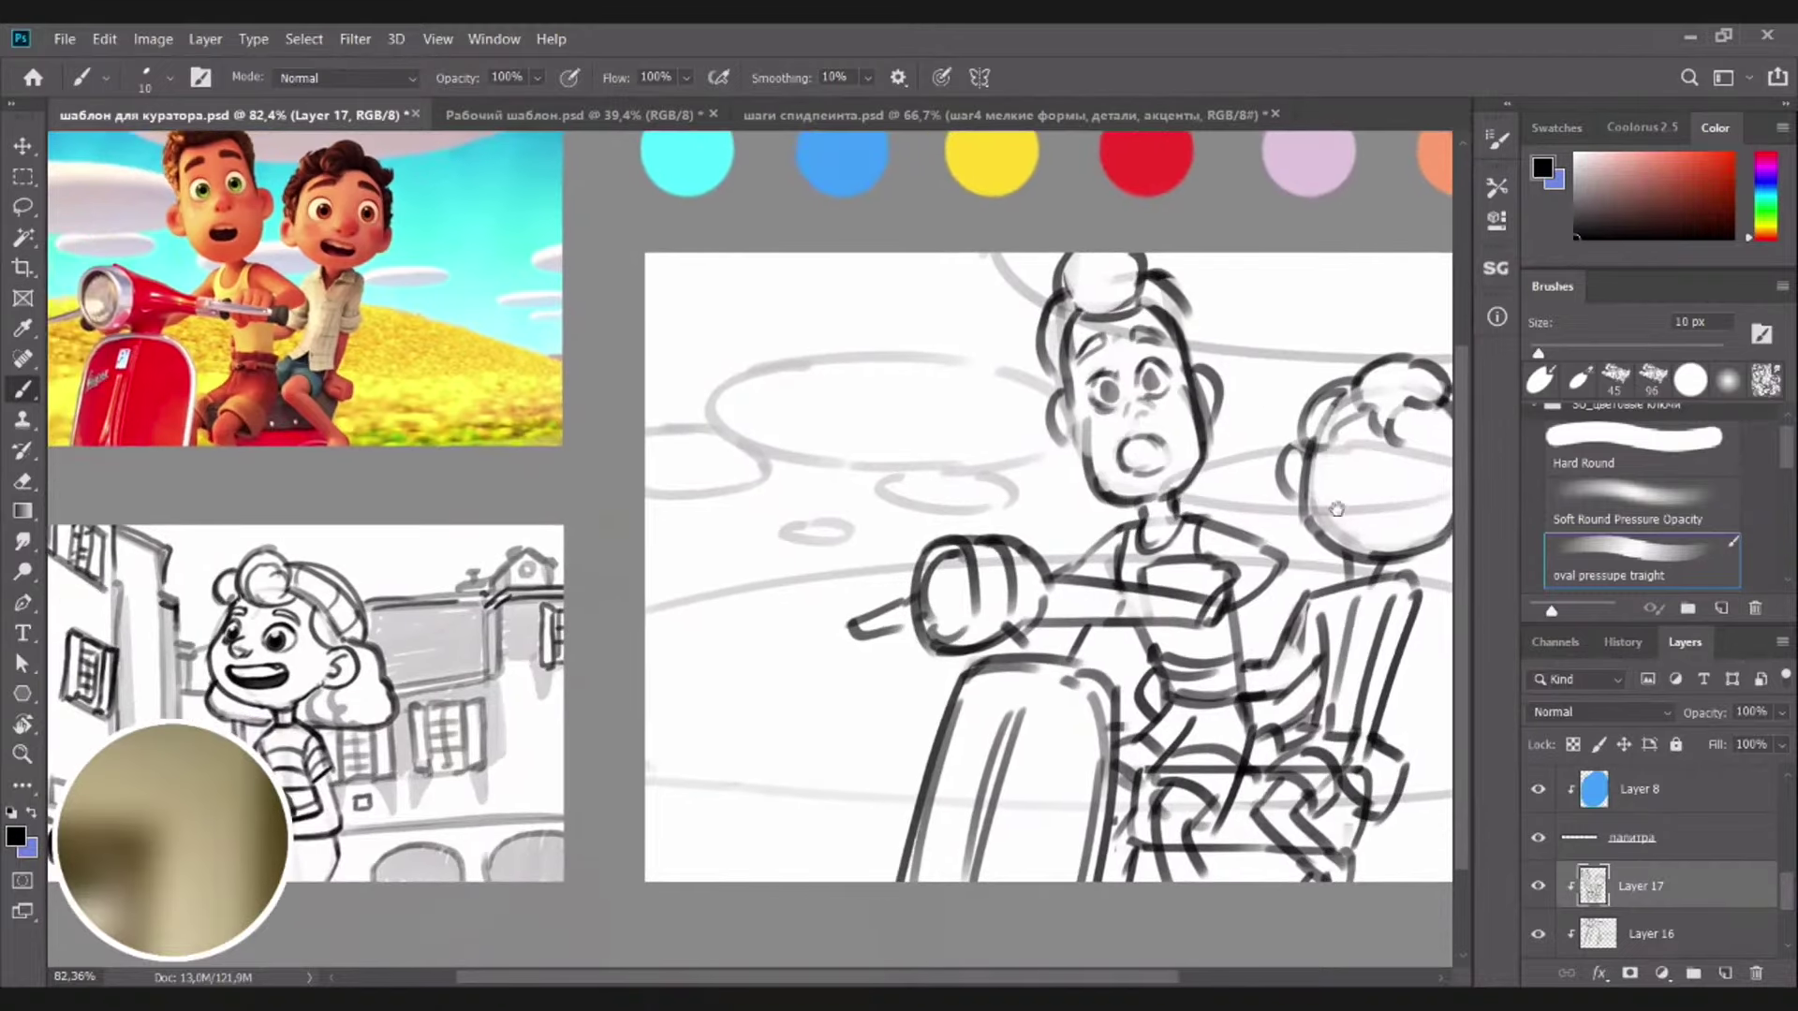
pyautogui.moveTo(1337, 508); pyautogui.dragTo(1133, 541)
pyautogui.moveTo(1177, 555); pyautogui.dragTo(1164, 561)
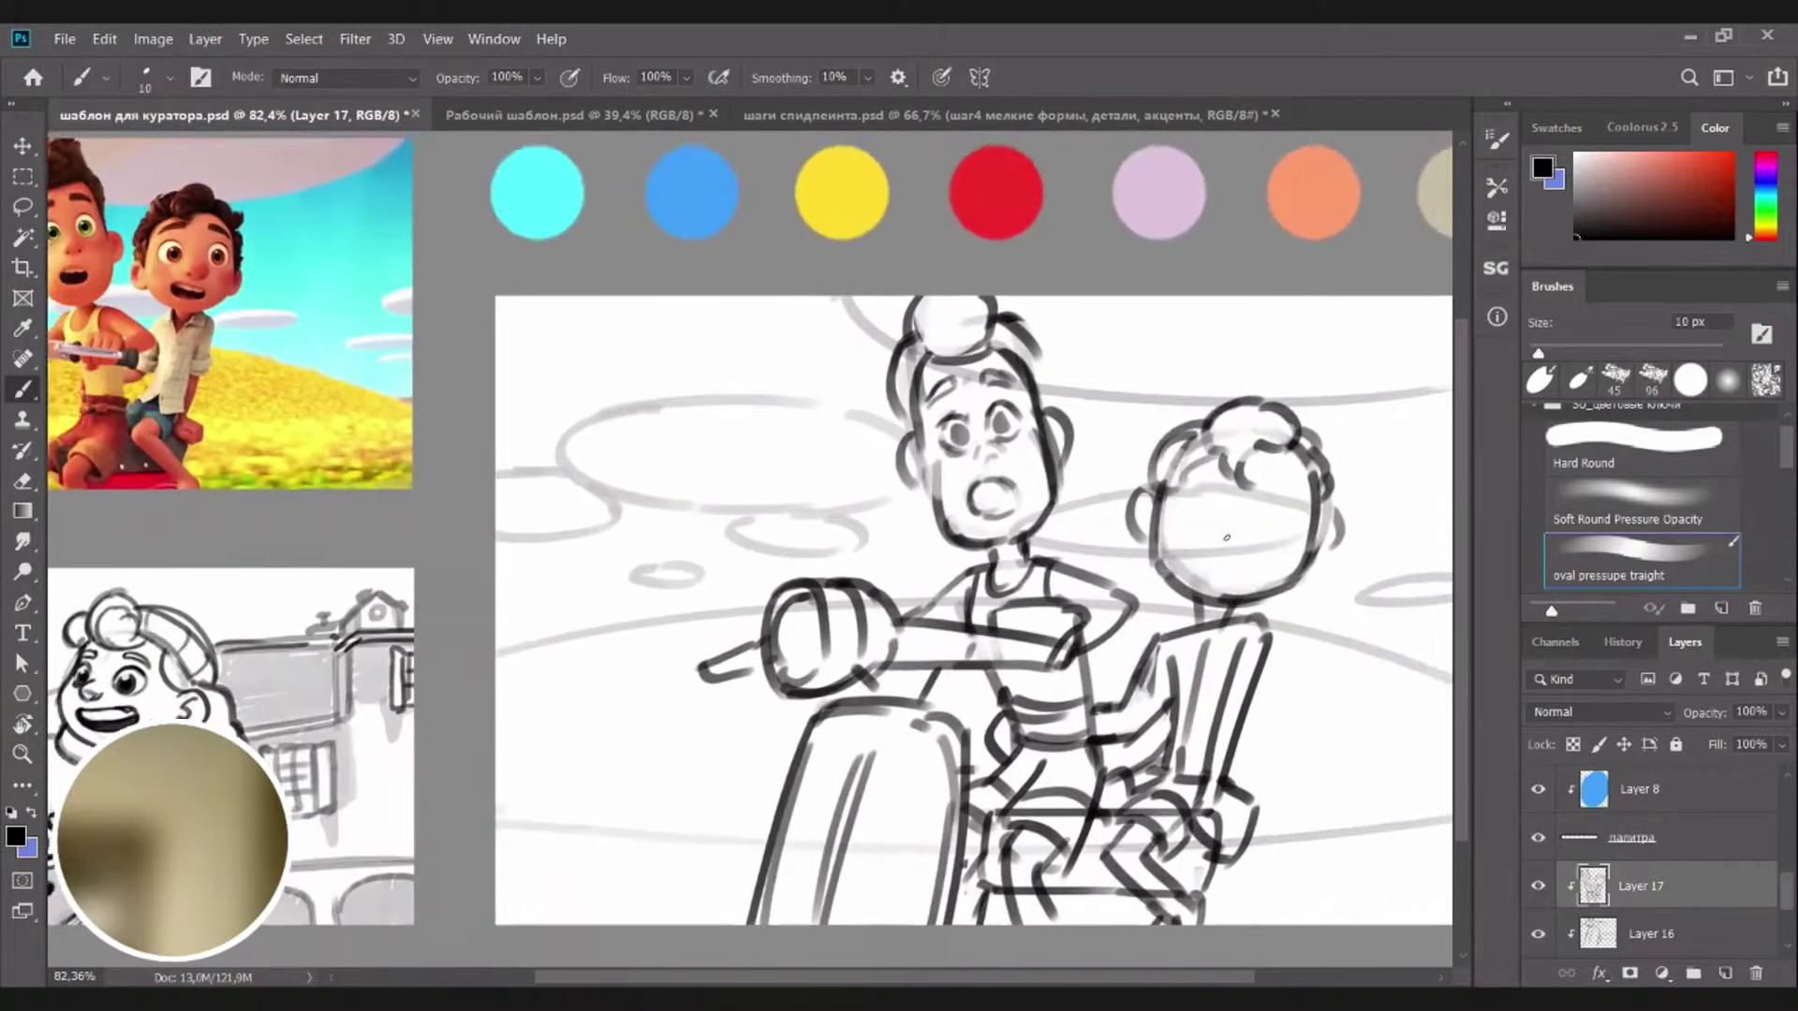
# Draw curved horizontal and vertical guide lines across the passenger's face and lighten them with the eraser
pyautogui.moveTo(1255, 472); pyautogui.dragTo(1251, 588)
pyautogui.hotkey('ctrl', 'z')
pyautogui.moveTo(1152, 524); pyautogui.dragTo(1299, 520)
pyautogui.hotkey('ctrl', 'z')
pyautogui.moveTo(1242, 464); pyautogui.dragTo(1221, 592)
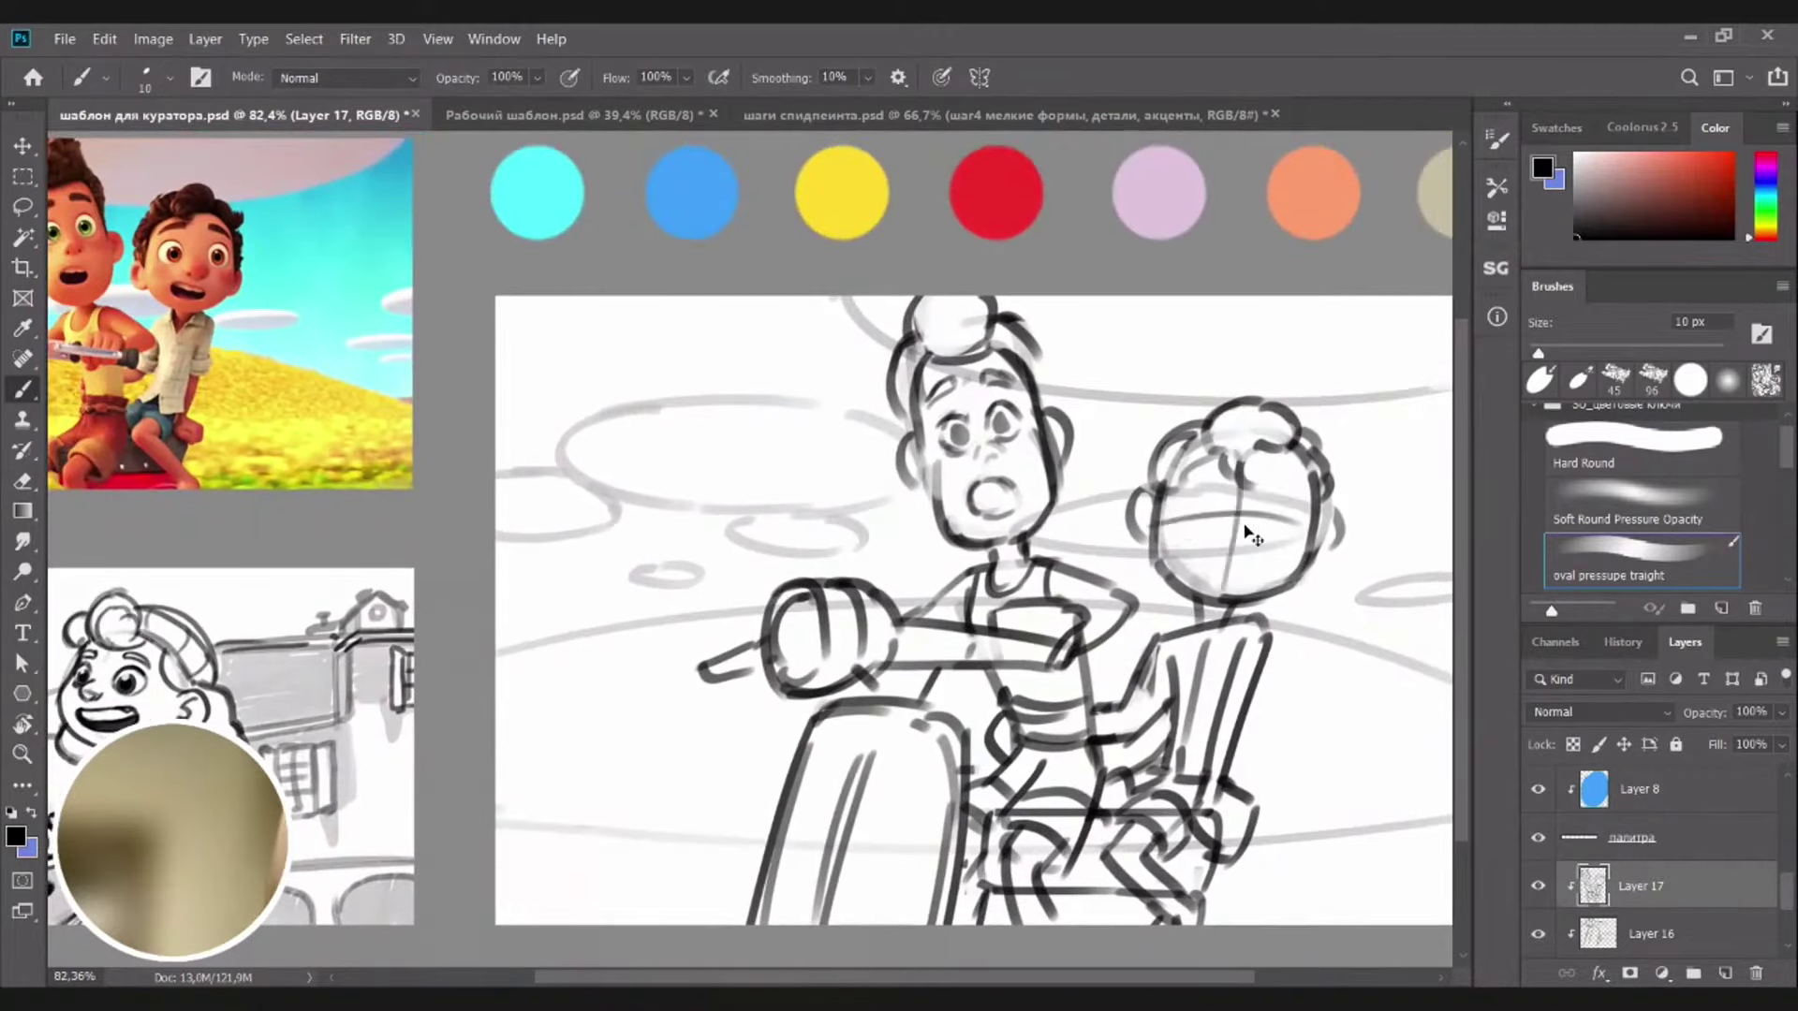
pyautogui.press('e')
pyautogui.moveTo(1245, 531)
pyautogui.mouseDown()
pyautogui.moveTo(1208, 518)
pyautogui.moveTo(1273, 523)
pyautogui.moveTo(1178, 521)
pyautogui.moveTo(1245, 493)
pyautogui.moveTo(1248, 536)
pyautogui.mouseUp()
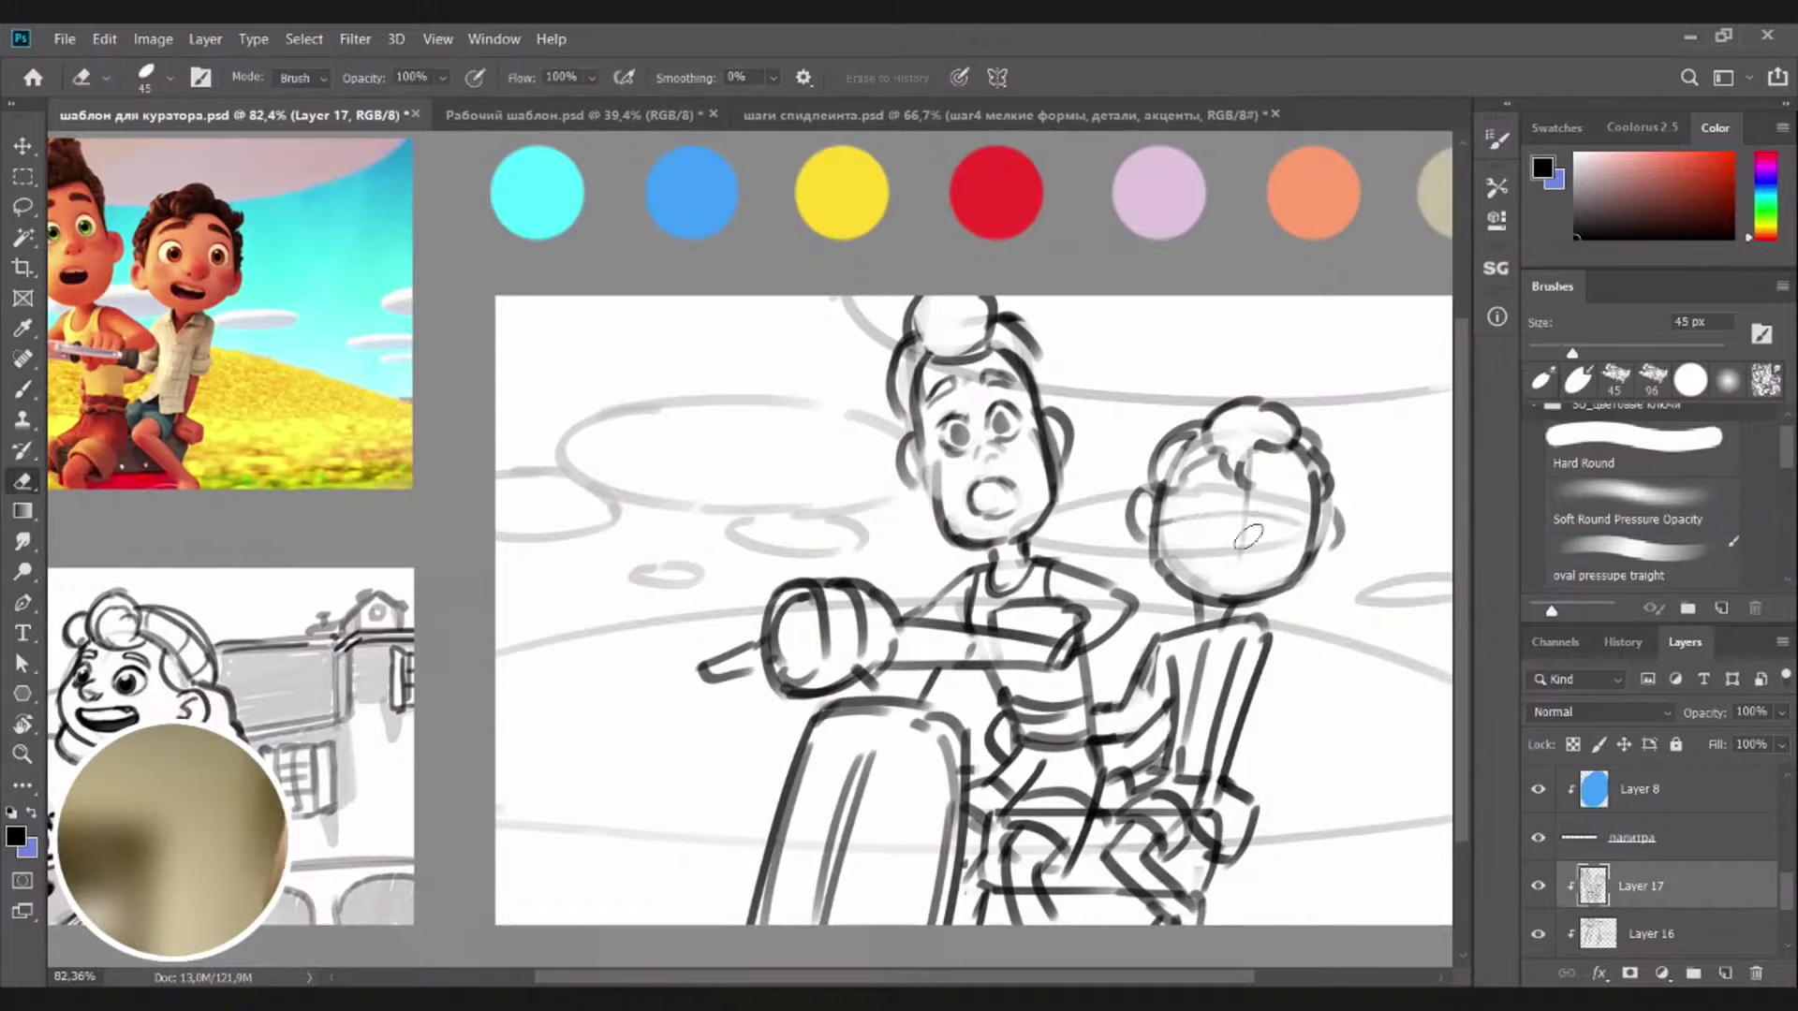
# Sketch a U-shaped nose where the passenger's face guides cross and erase the vertical guide on the forehead
pyautogui.press('b')
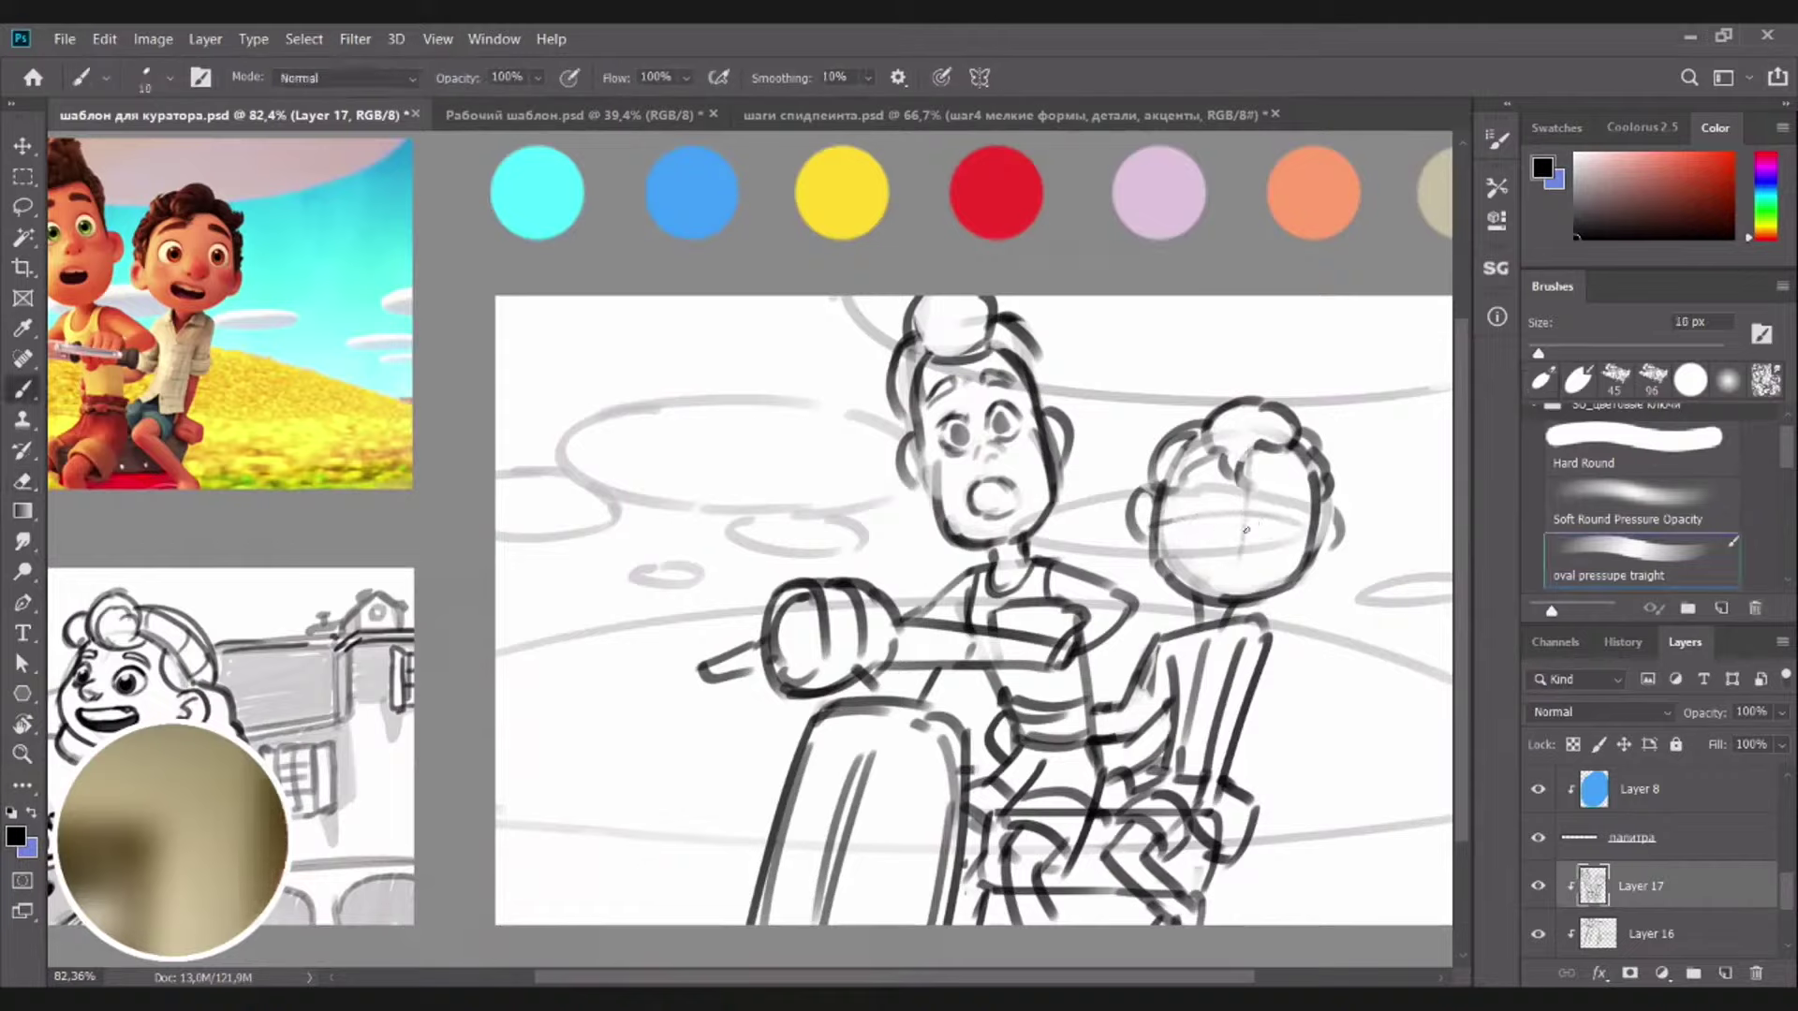
pyautogui.press(',')
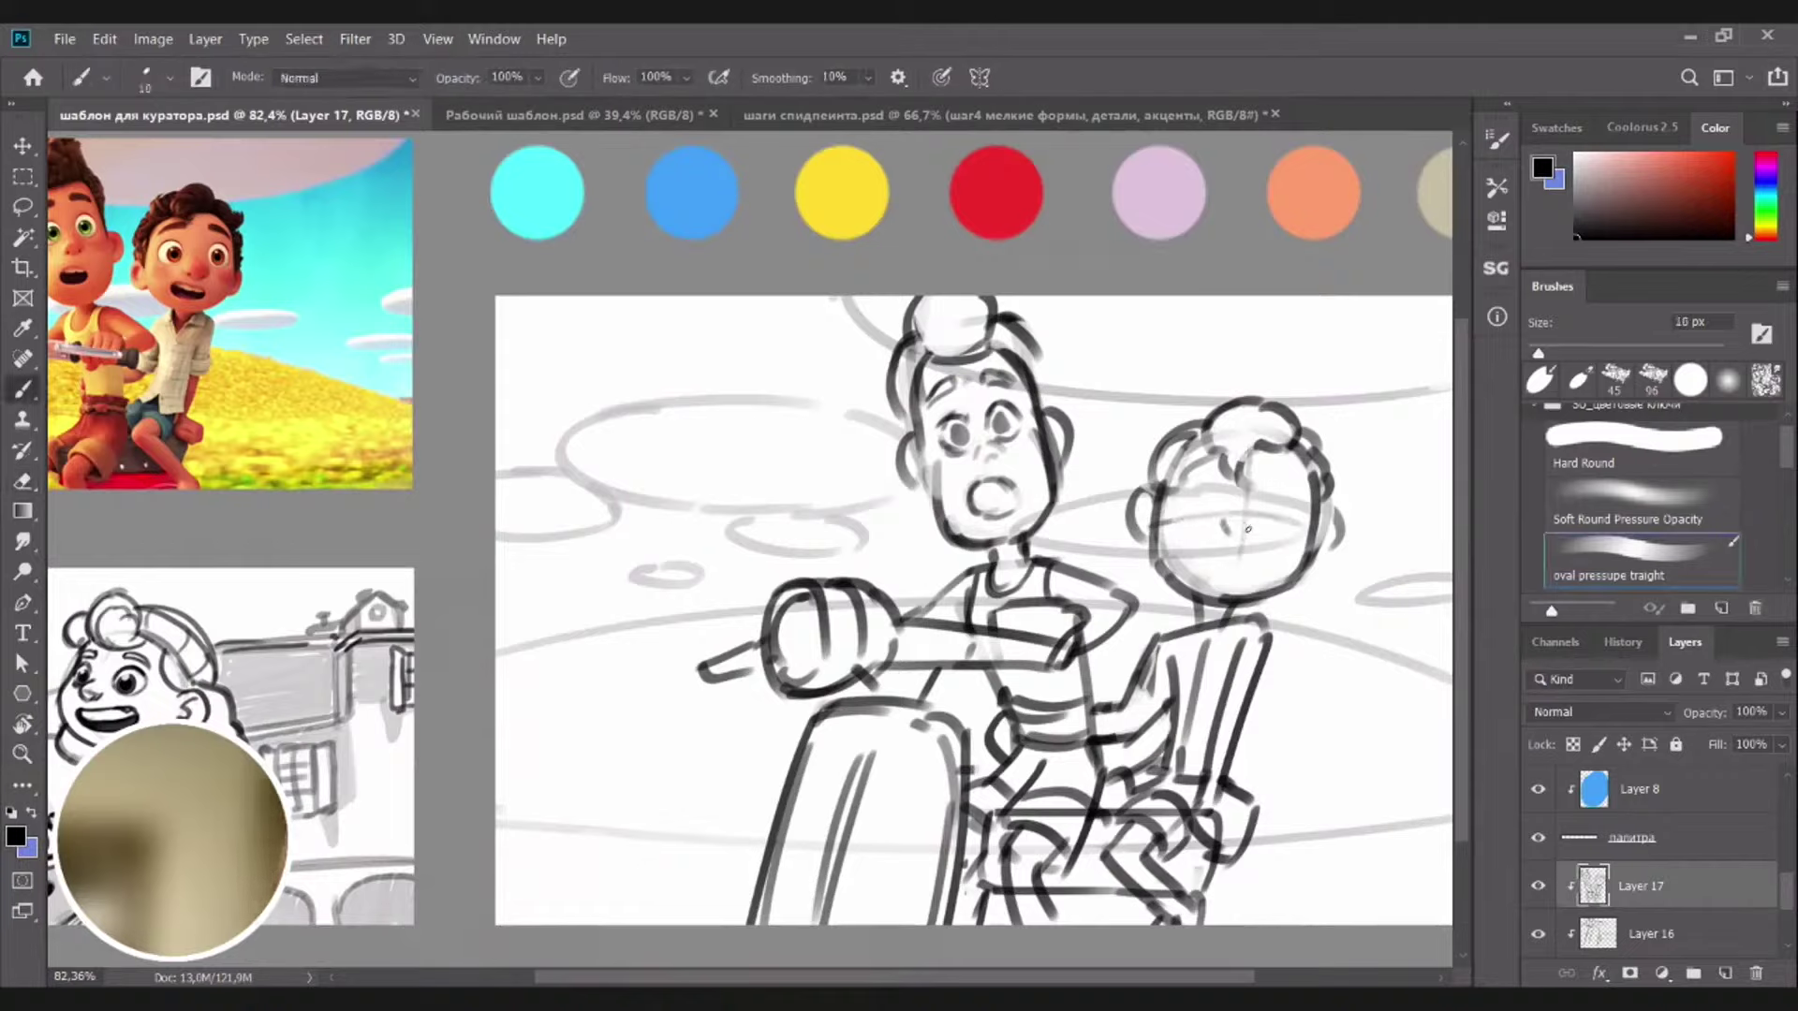
pyautogui.moveTo(1259, 524)
pyautogui.mouseDown()
pyautogui.moveTo(1239, 545)
pyautogui.moveTo(1260, 537)
pyautogui.mouseUp()
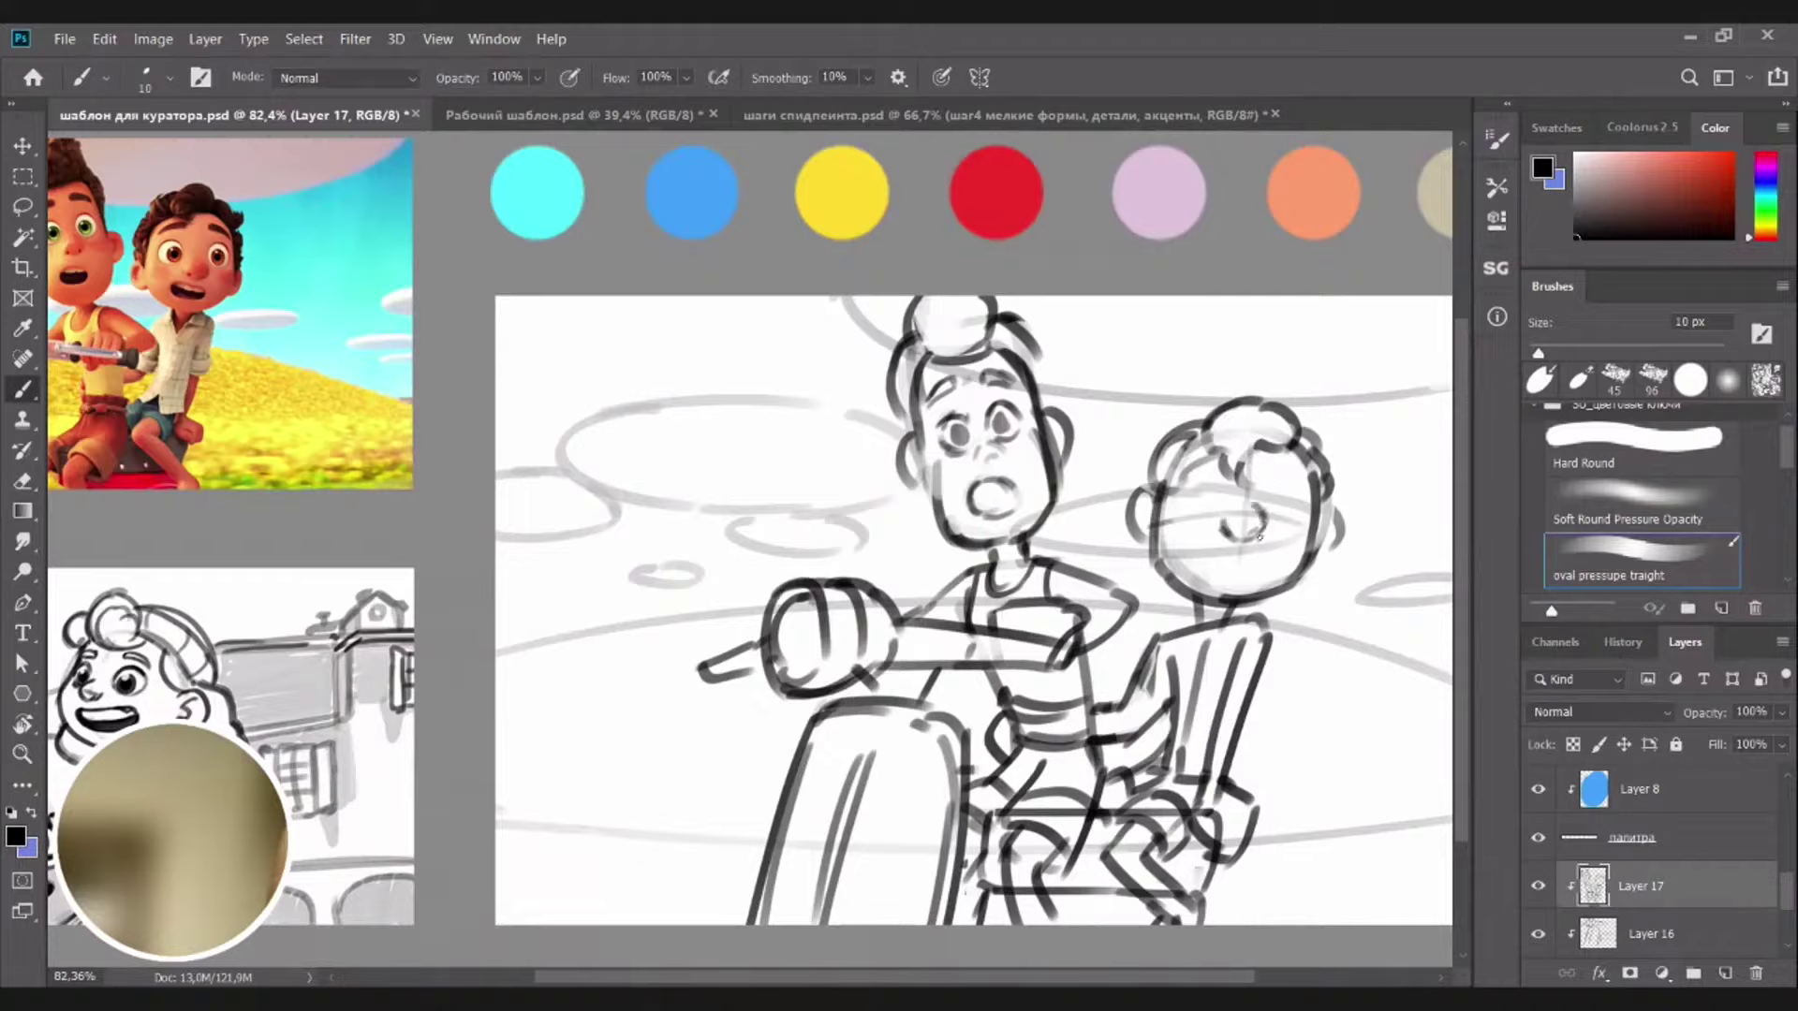
pyautogui.press('e')
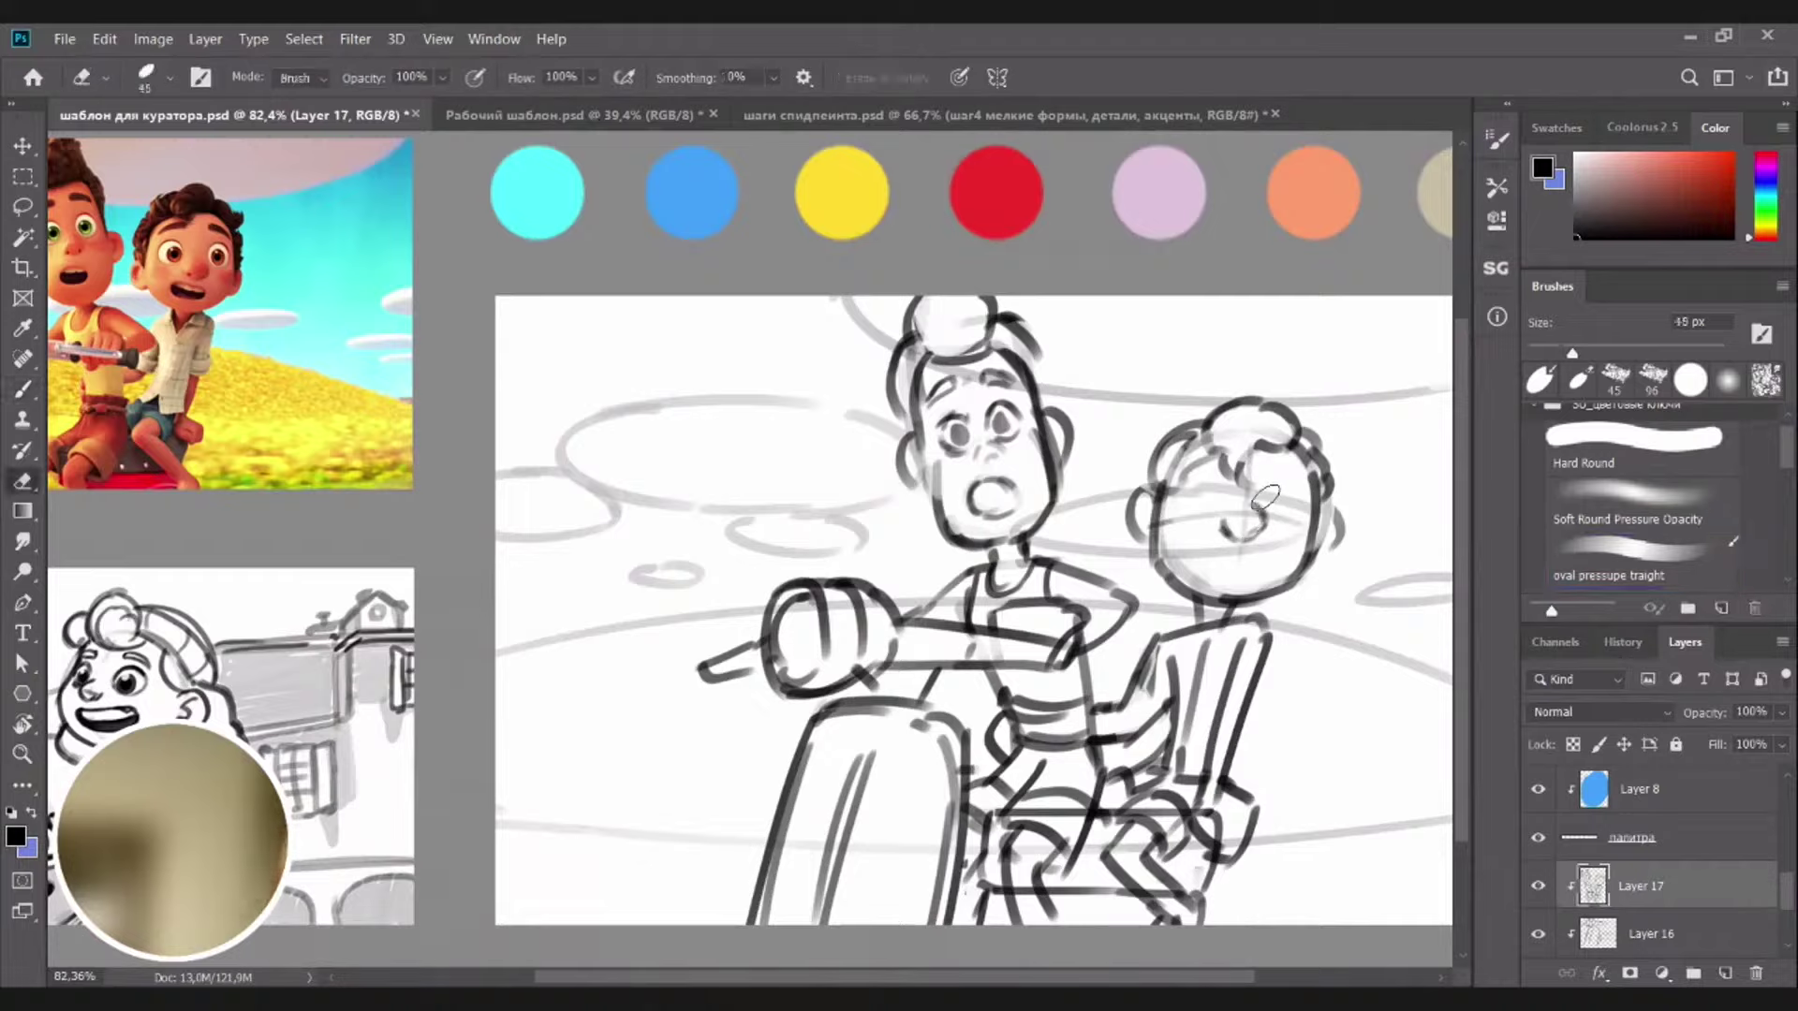
pyautogui.moveTo(1261, 474)
pyautogui.mouseDown()
pyautogui.moveTo(1211, 485)
pyautogui.moveTo(1250, 468)
pyautogui.mouseUp()
pyautogui.press('b')
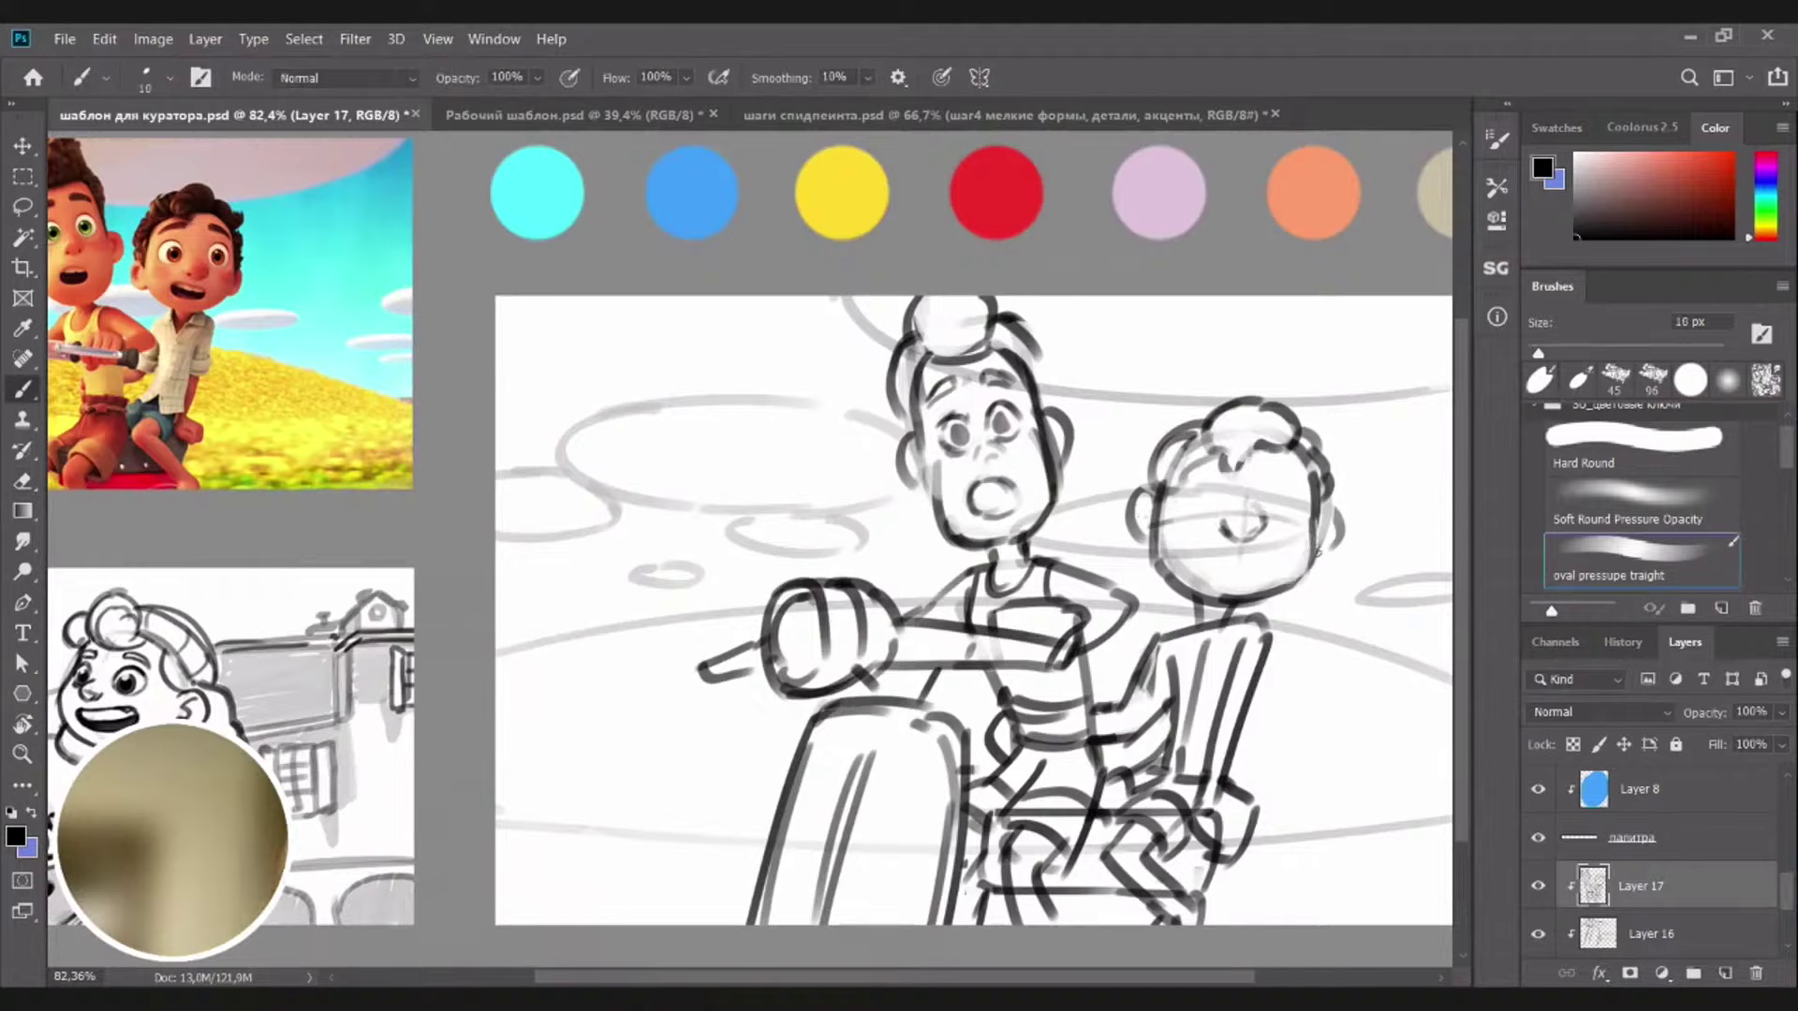
# Trim both sides of the passenger's lower face and redraw the cheek line below the ear
pyautogui.press('e')
pyautogui.moveTo(1314, 541)
pyautogui.mouseDown()
pyautogui.moveTo(1303, 572)
pyautogui.moveTo(1275, 578)
pyautogui.moveTo(1300, 574)
pyautogui.mouseUp()
pyautogui.press('b')
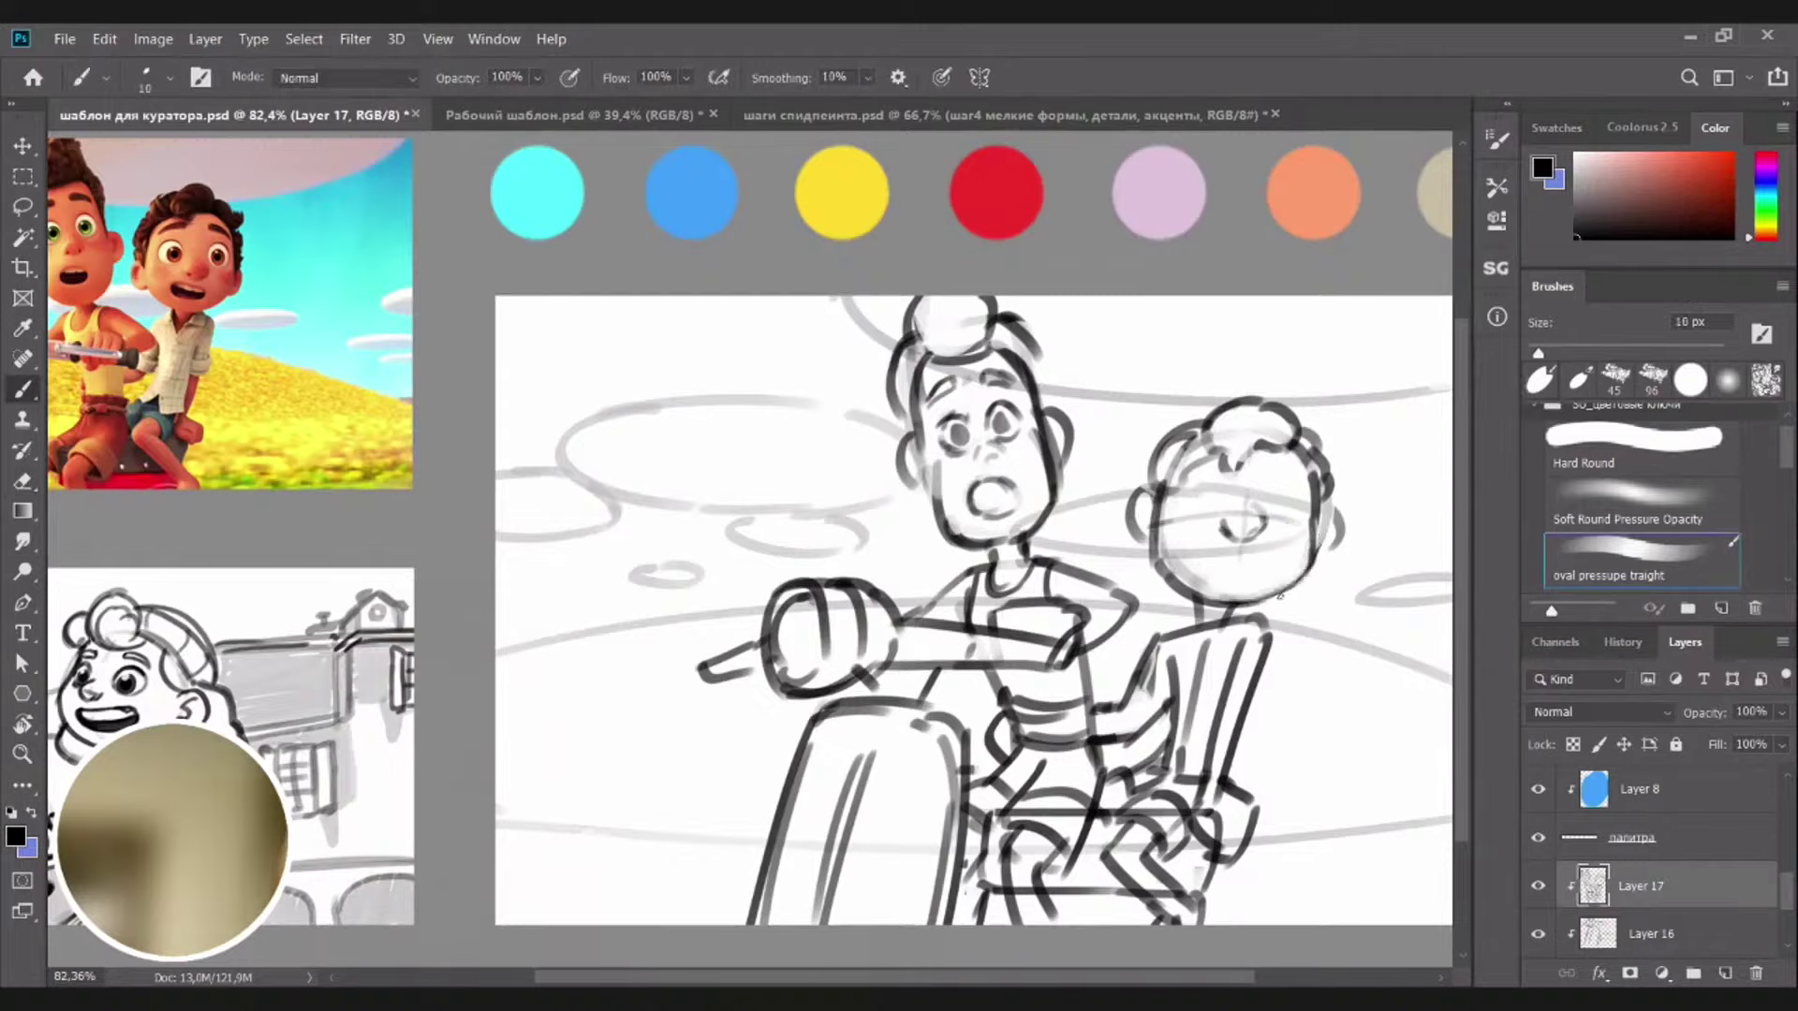
pyautogui.press('e')
pyautogui.moveTo(1165, 521); pyautogui.dragTo(1161, 556)
pyautogui.press('b')
pyautogui.moveTo(1163, 485); pyautogui.dragTo(1168, 576)
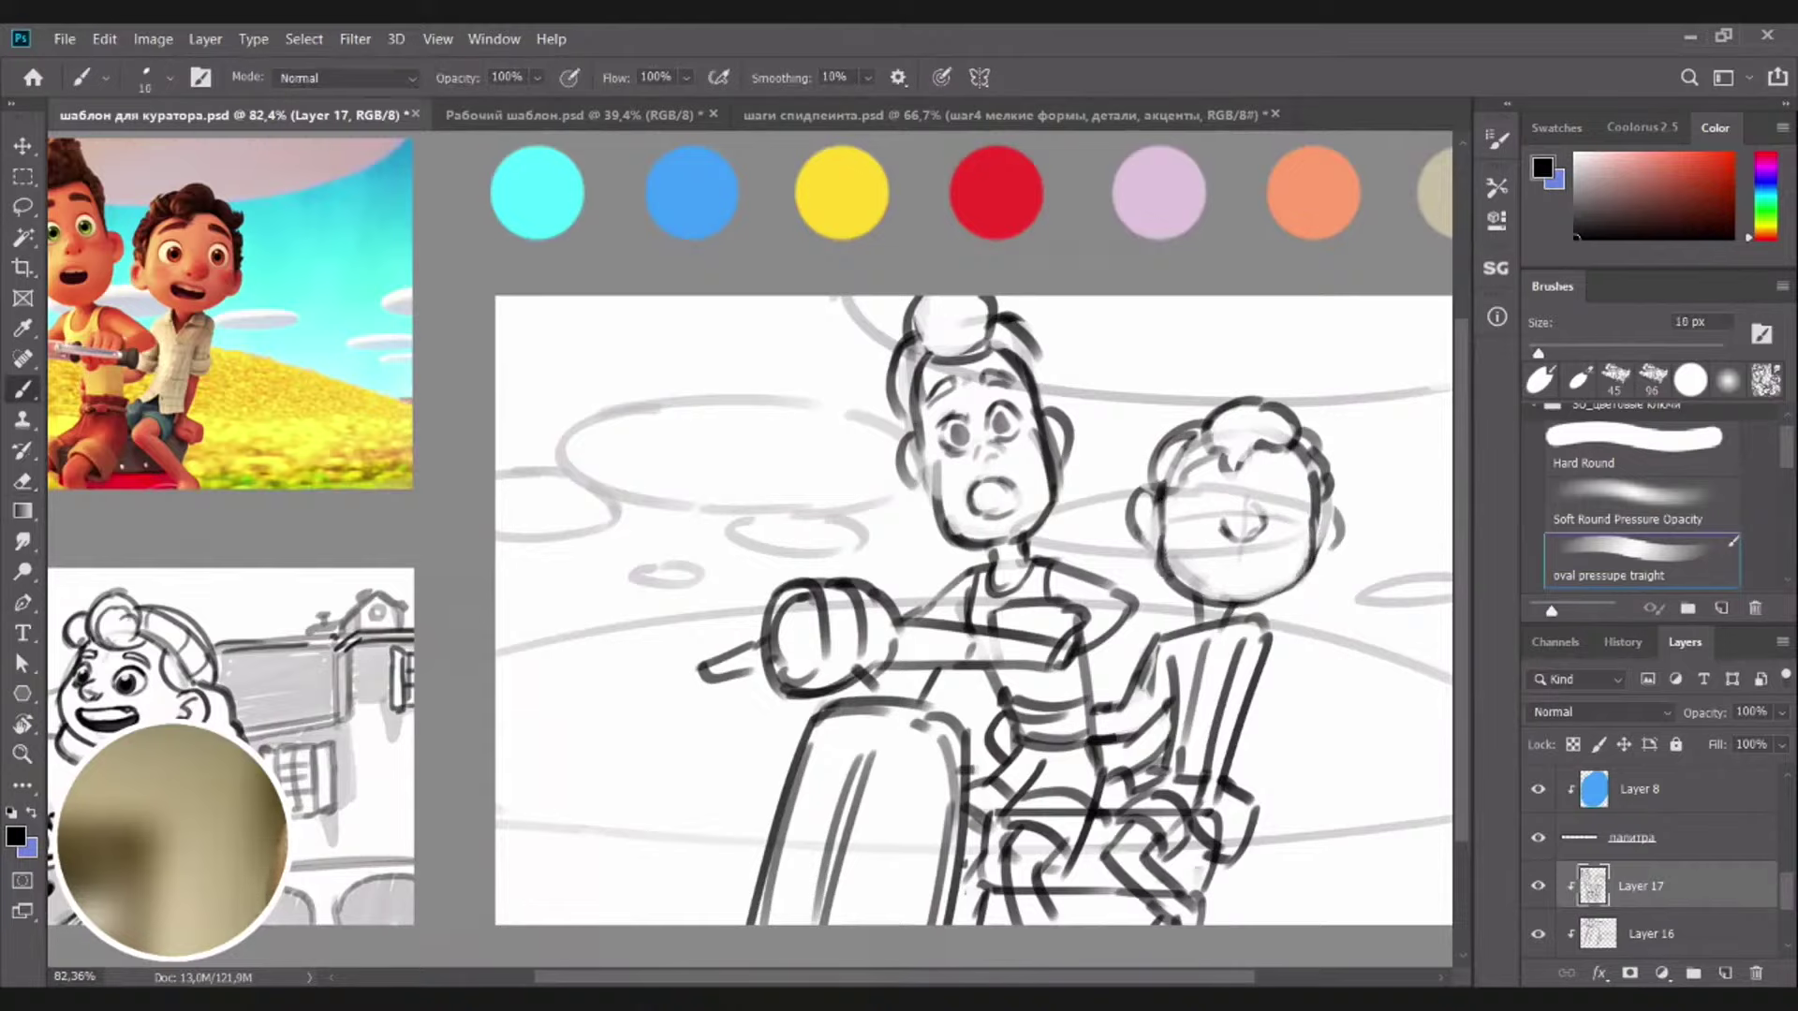
# Replace the passenger's nose with a small flattened oval and sketch an open mouth below it
pyautogui.press('e')
pyautogui.press('b')
pyautogui.press('e')
pyautogui.moveTo(1251, 506)
pyautogui.mouseDown()
pyautogui.moveTo(1236, 526)
pyautogui.moveTo(1262, 513)
pyautogui.mouseUp()
pyautogui.press('b')
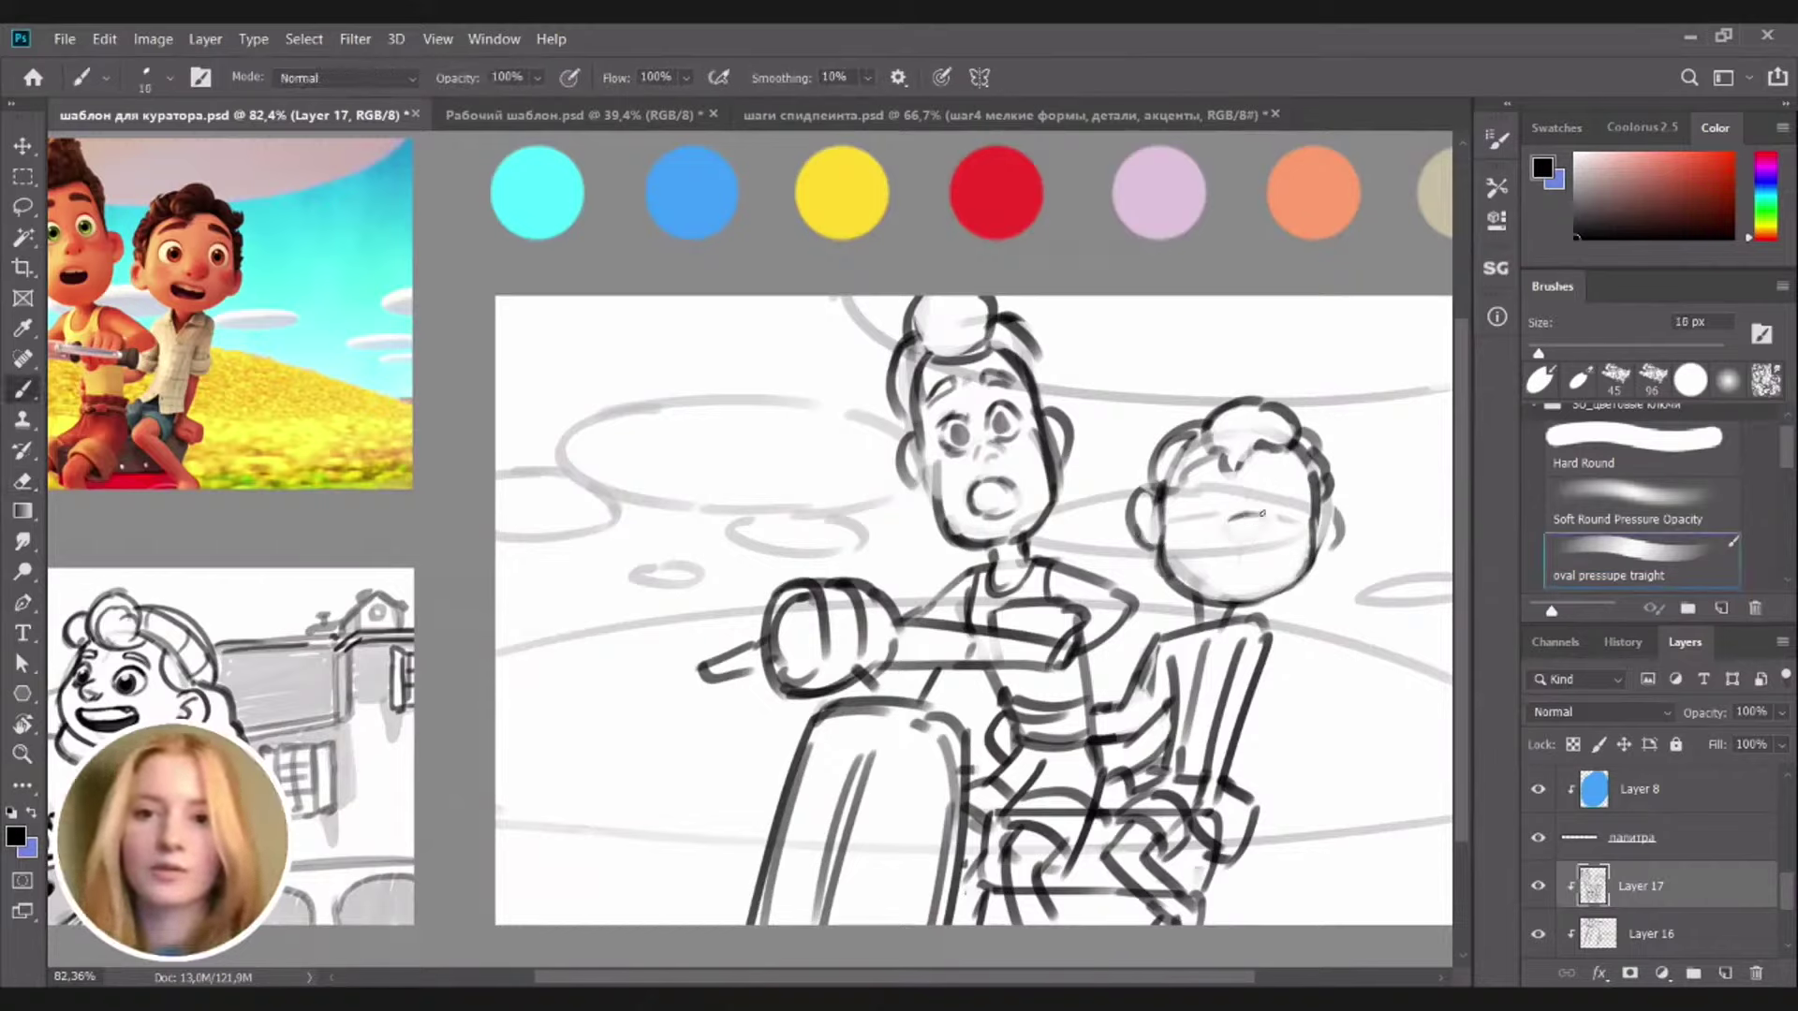
pyautogui.moveTo(1225, 522); pyautogui.dragTo(1241, 545)
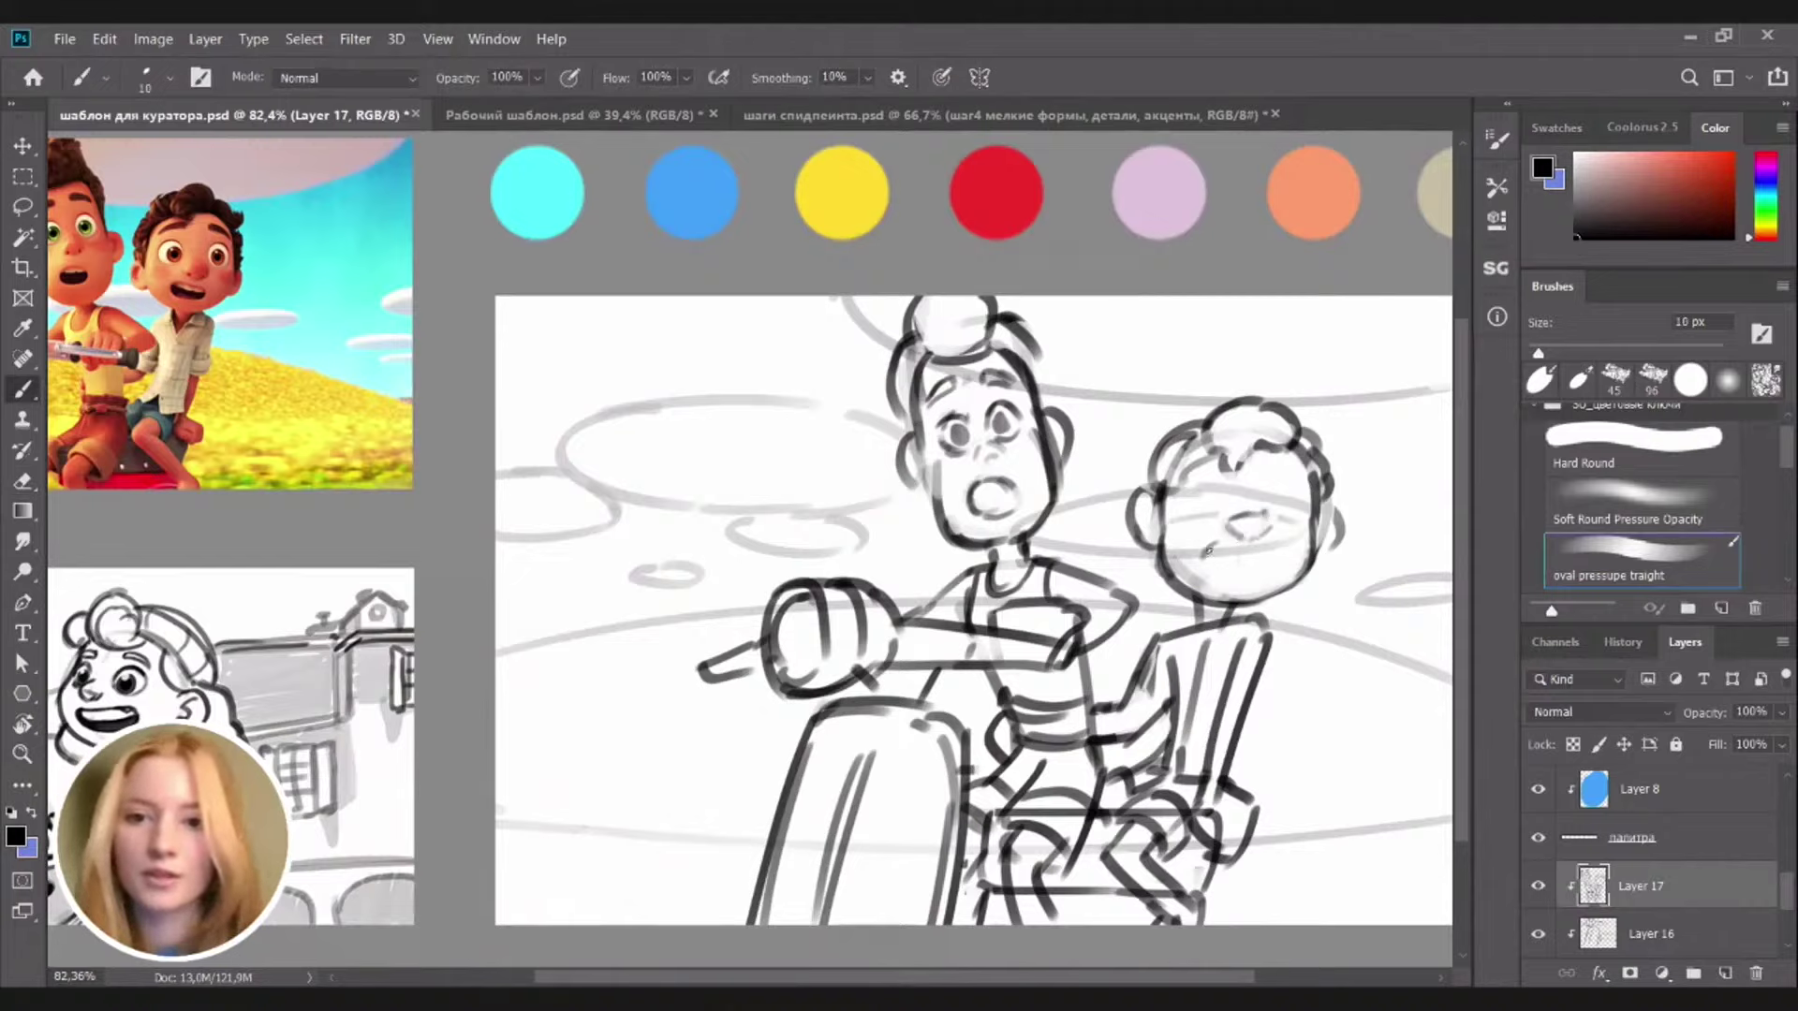
pyautogui.moveTo(1220, 564)
pyautogui.mouseDown()
pyautogui.moveTo(1226, 548)
pyautogui.moveTo(1247, 573)
pyautogui.moveTo(1262, 563)
pyautogui.mouseUp()
pyautogui.hotkey('ctrl', 'z')
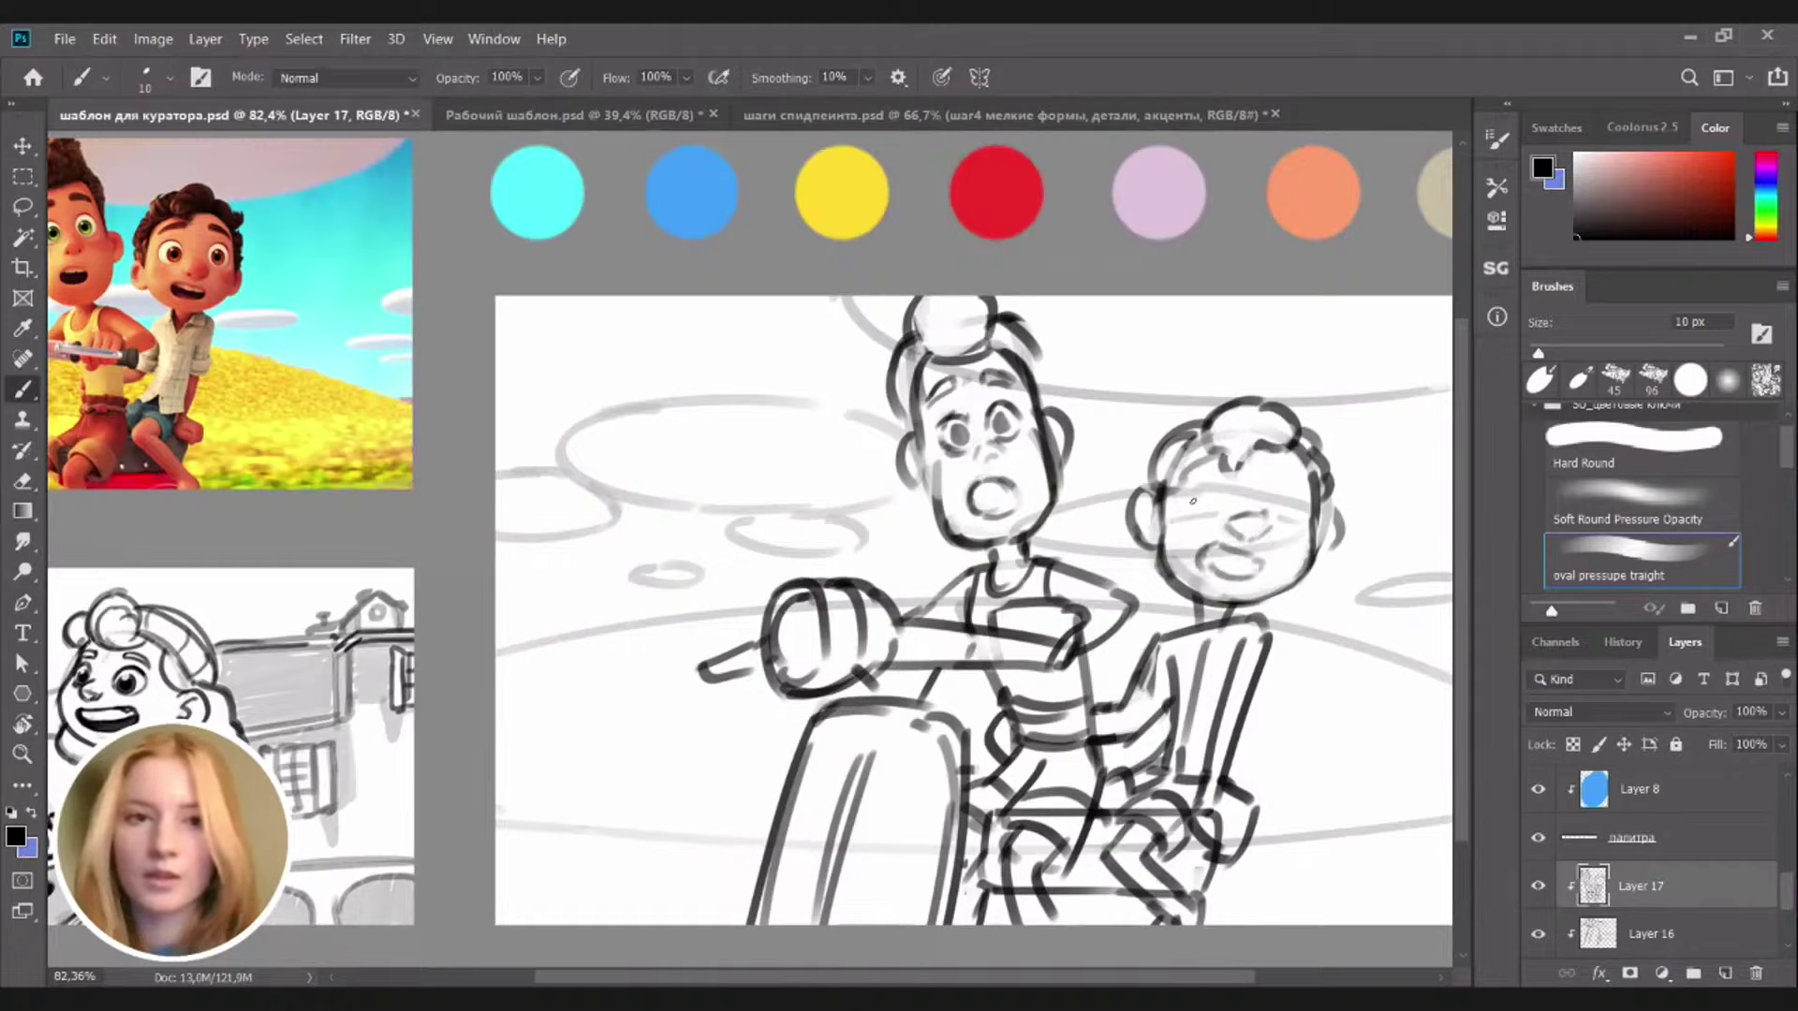
# Sketch the passenger's two eyes above the nose and fill in their dark pupils
pyautogui.moveTo(1219, 487); pyautogui.dragTo(1185, 530)
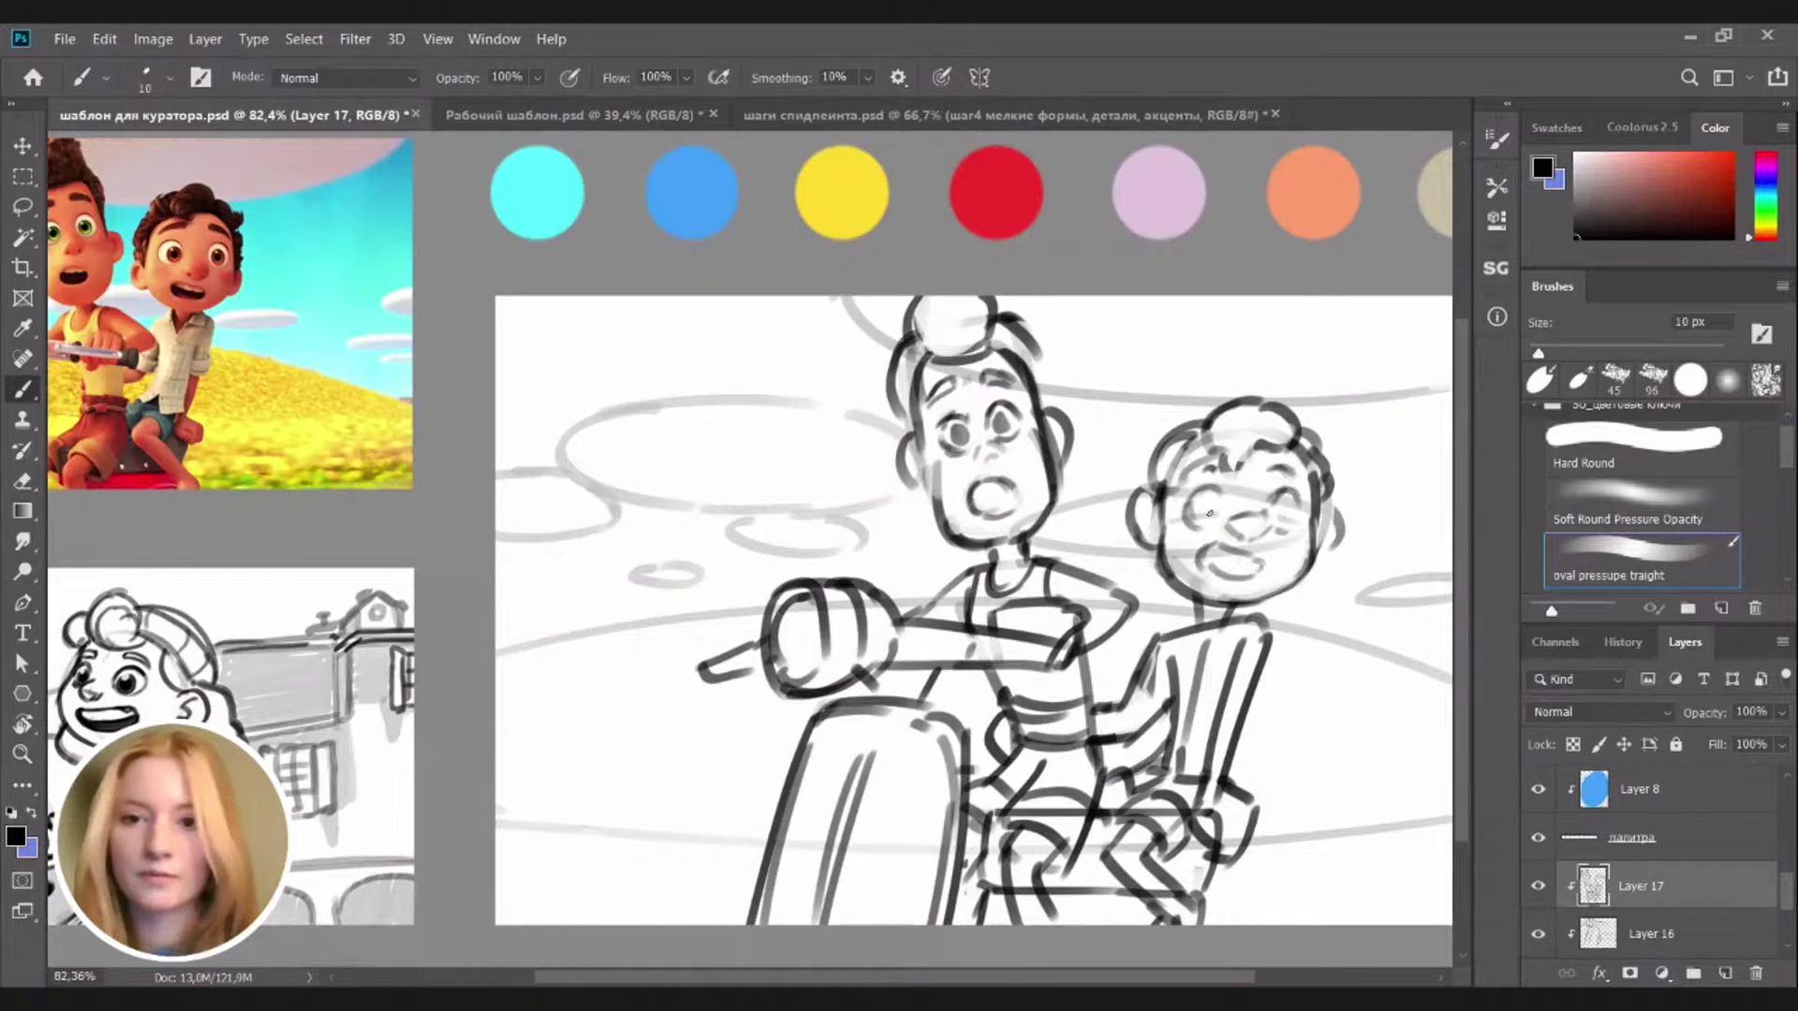
pyautogui.moveTo(1207, 509)
pyautogui.mouseDown()
pyautogui.moveTo(1219, 522)
pyautogui.moveTo(1210, 506)
pyautogui.mouseUp()
pyautogui.hotkey('ctrl', 'z')
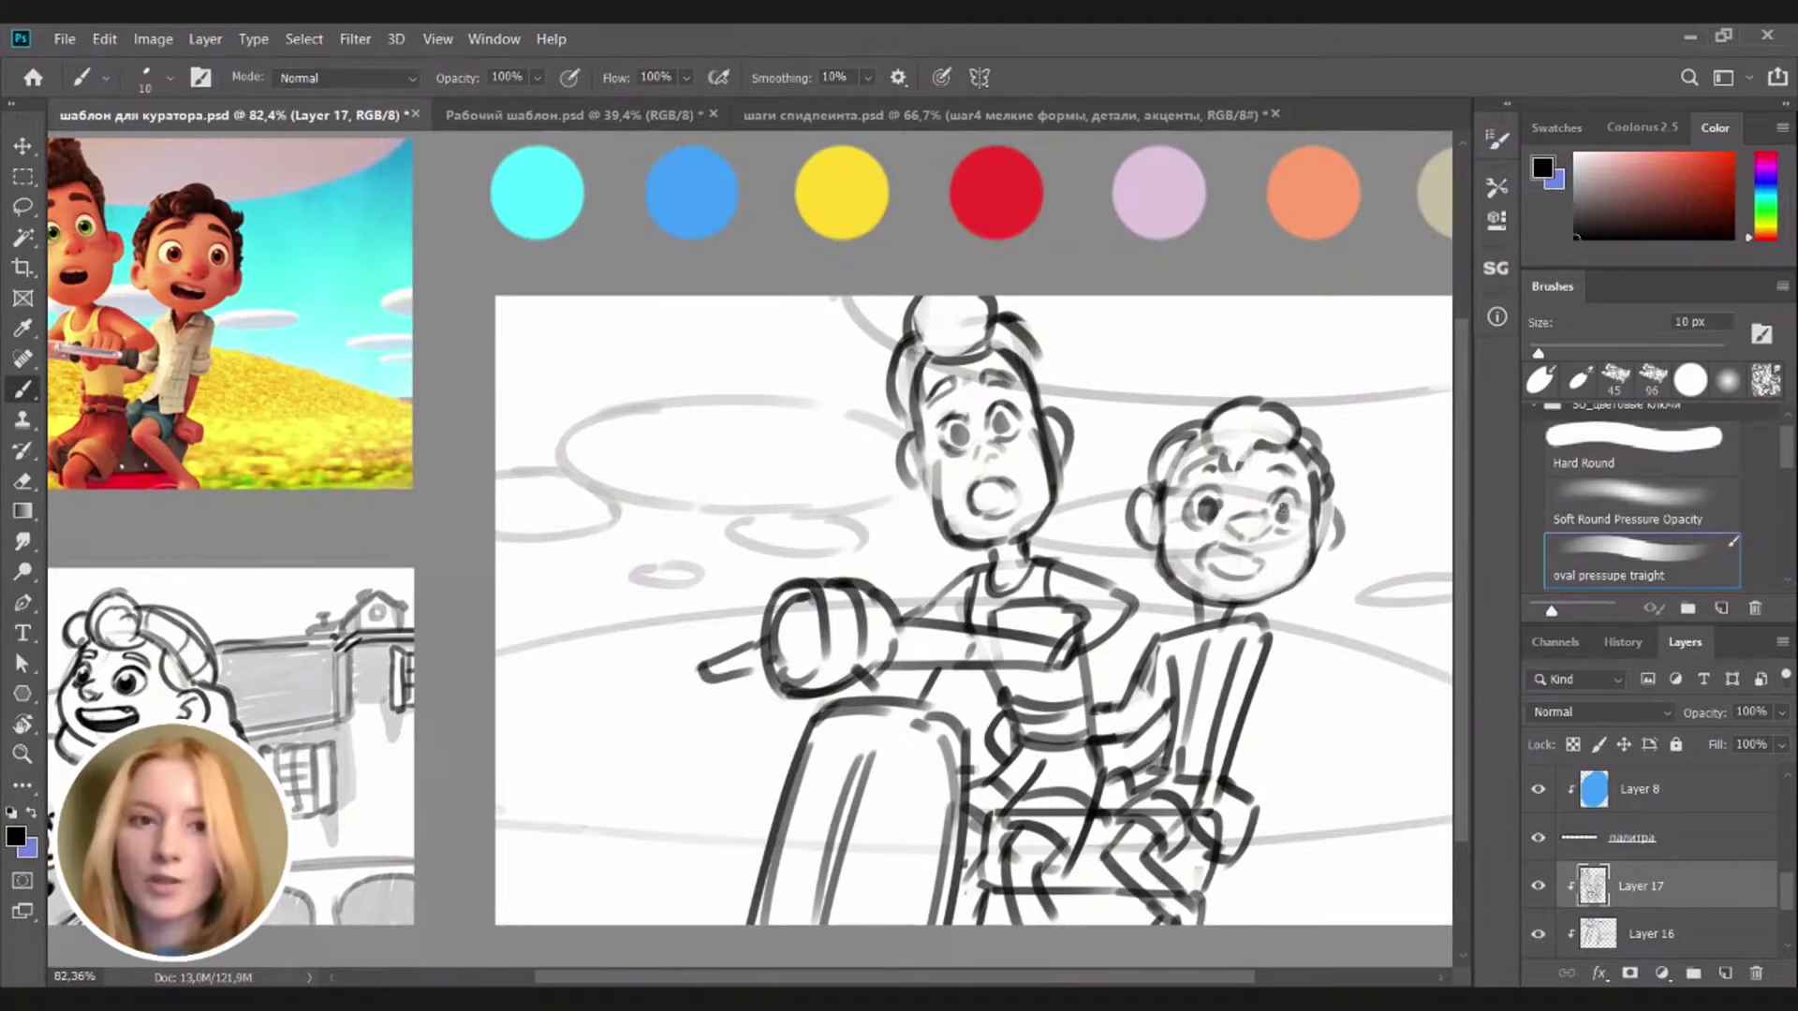
pyautogui.moveTo(1272, 596)
pyautogui.mouseDown()
pyautogui.moveTo(1175, 620)
pyautogui.moveTo(1254, 605)
pyautogui.mouseUp()
pyautogui.hotkey('ctrl', '0')
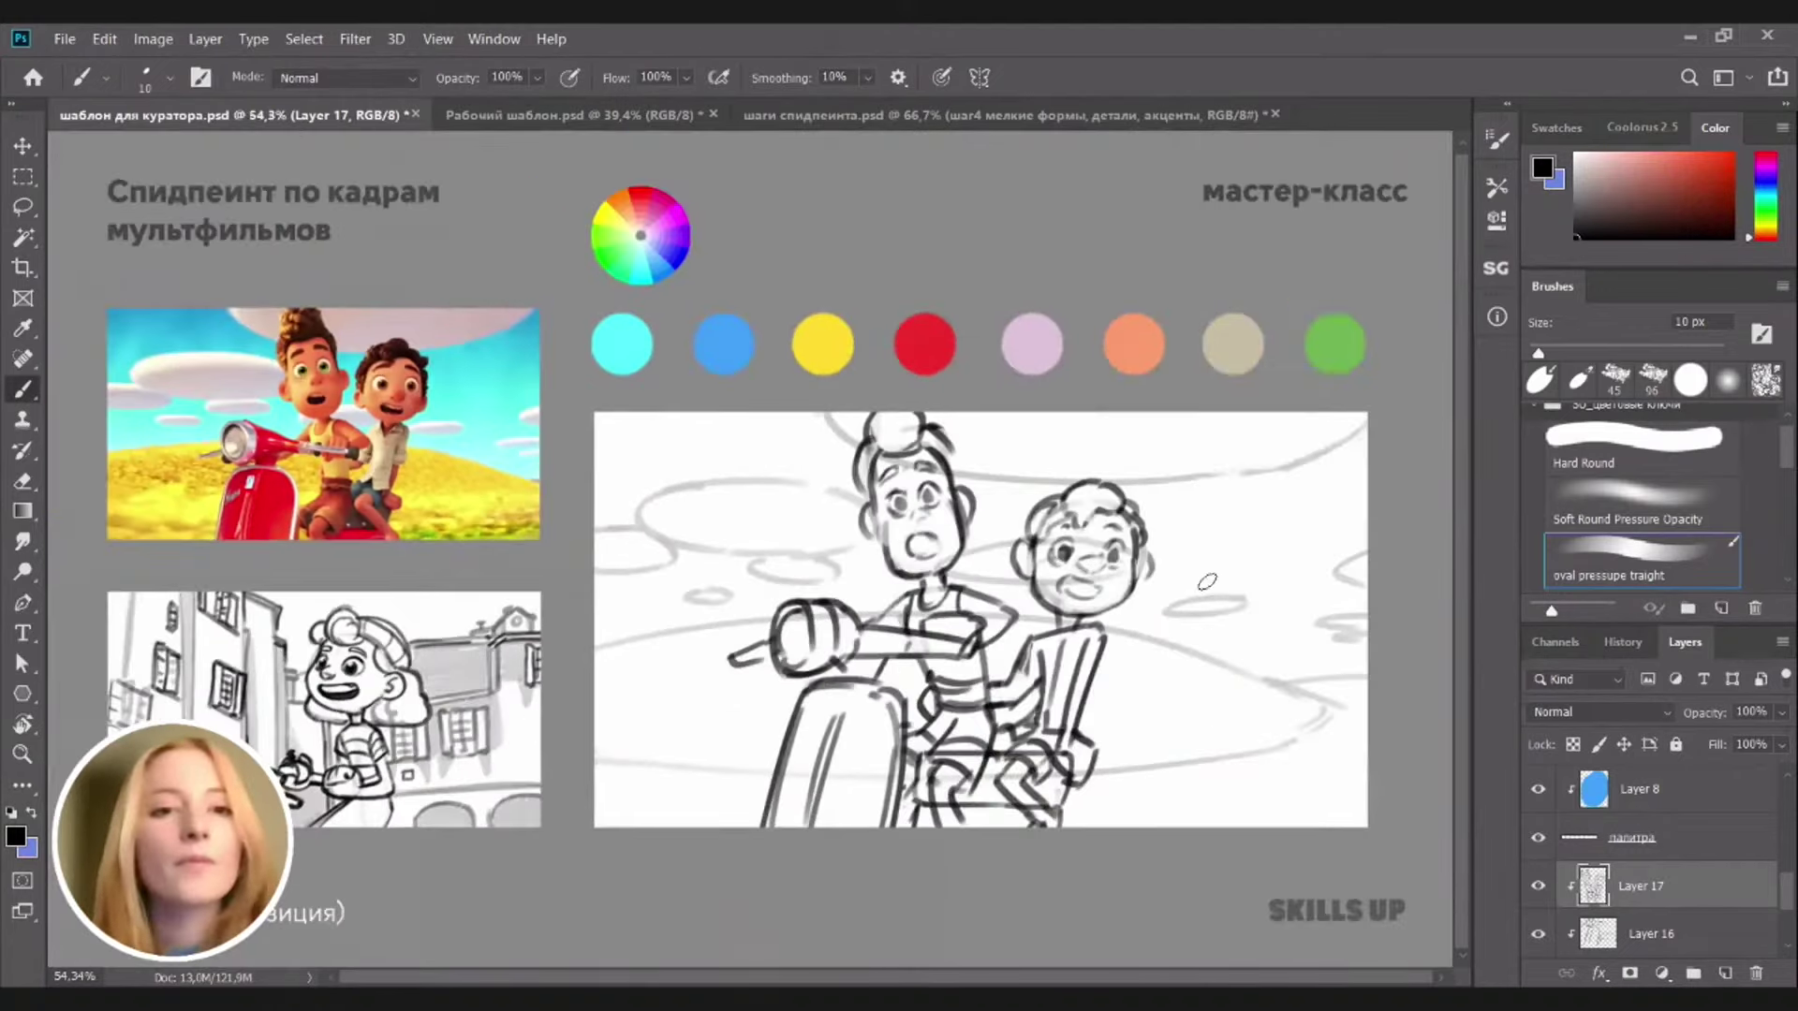
pyautogui.press('e')
pyautogui.press('b')
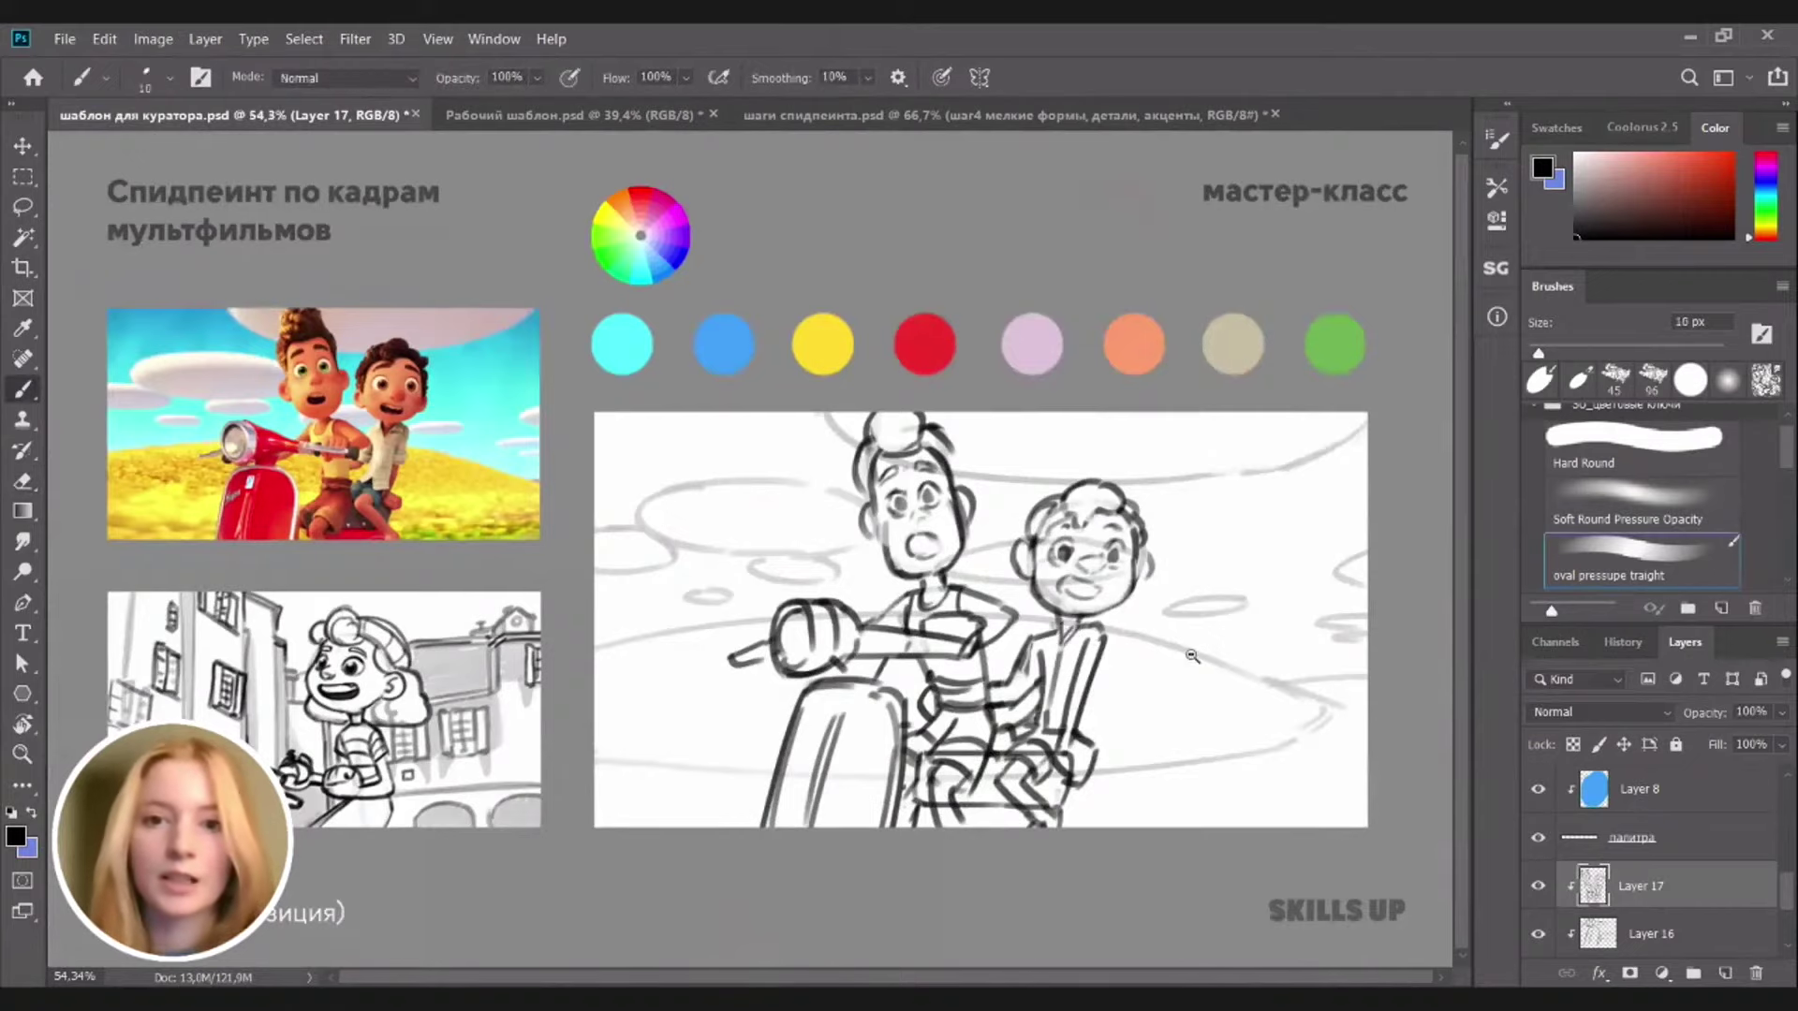
pyautogui.moveTo(1192, 656); pyautogui.dragTo(1199, 656)
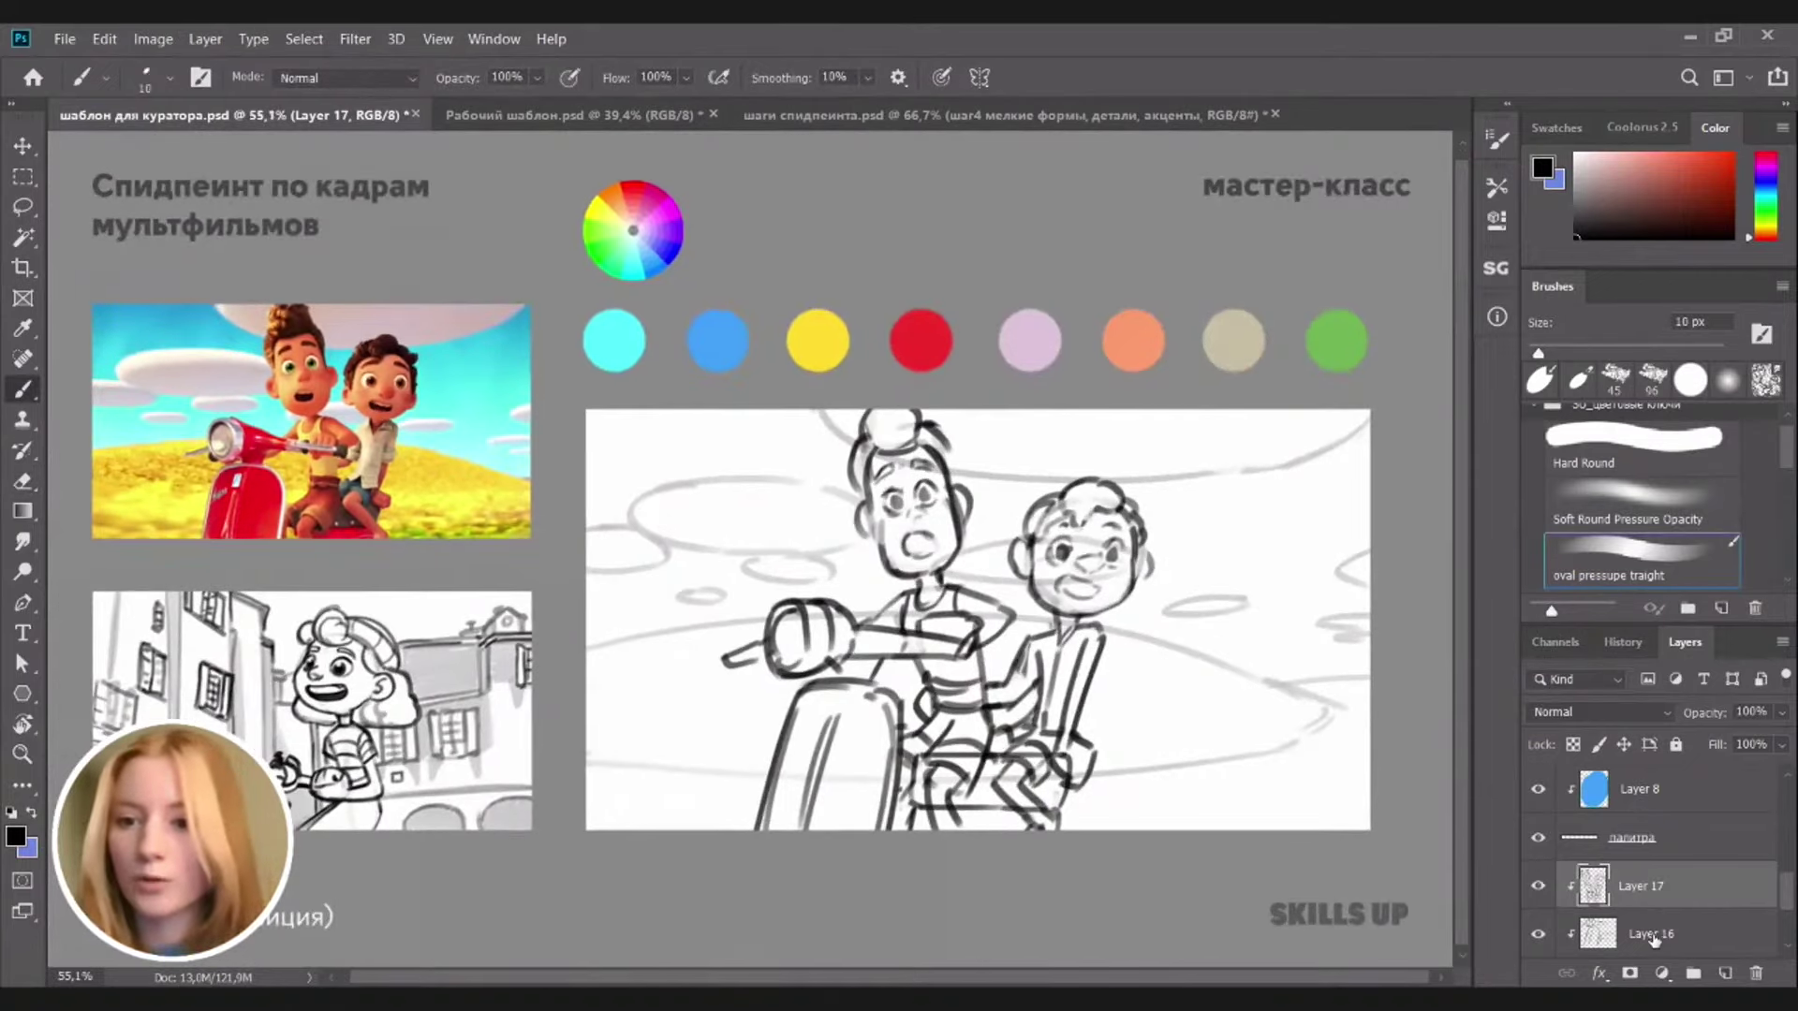
# Erase stray sketch lines on the passenger's face and the overlapping lines around the riders' legs on Layer 16
pyautogui.click(1658, 941)
pyautogui.press('e')
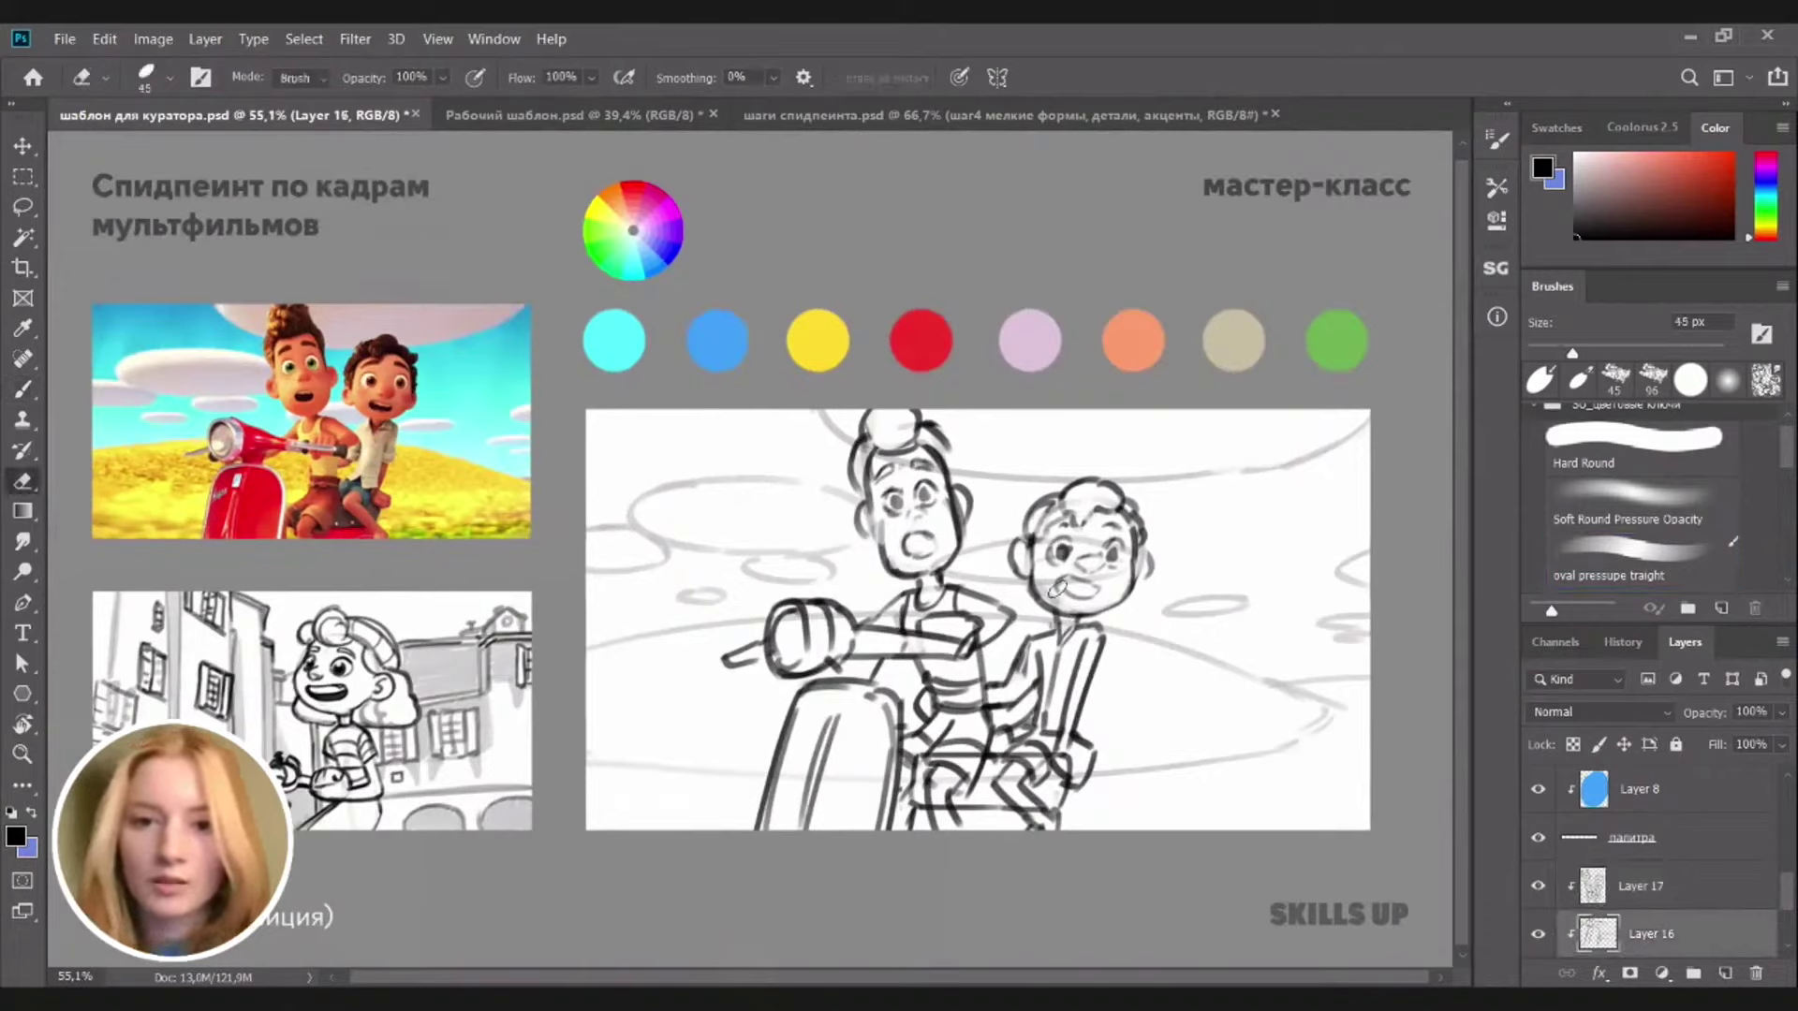
pyautogui.moveTo(1075, 579); pyautogui.dragTo(1095, 563)
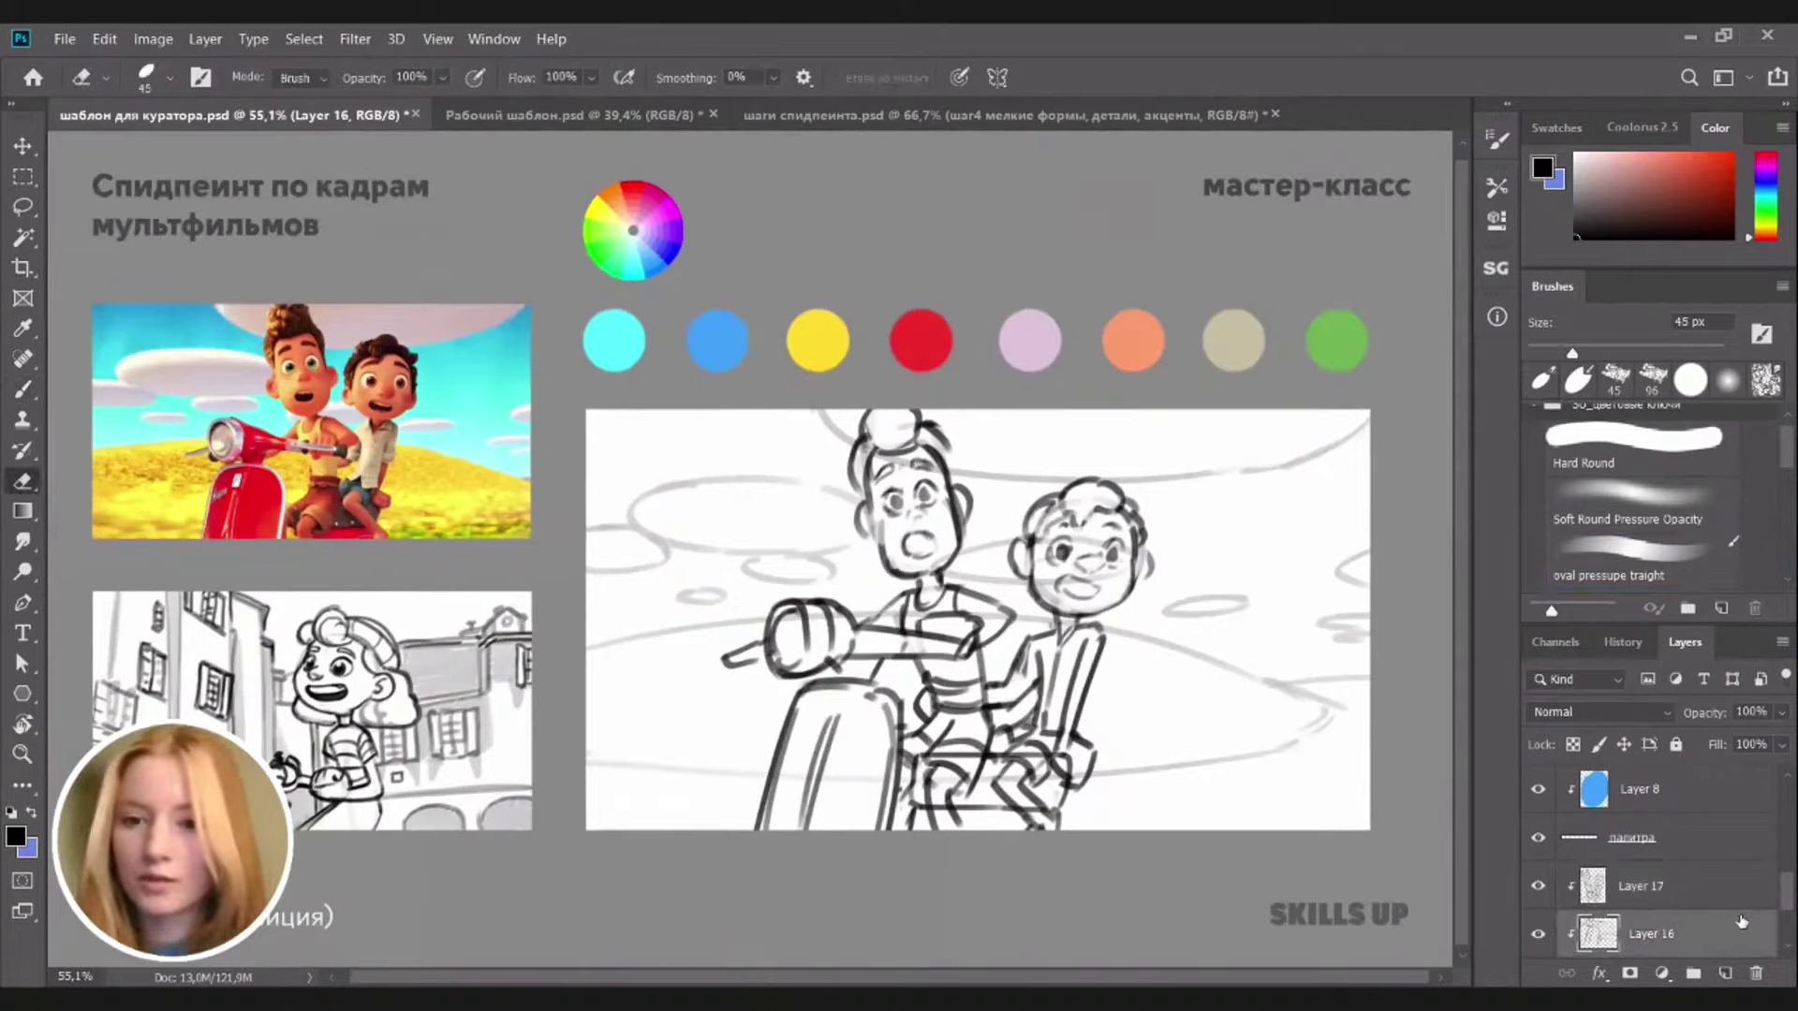
pyautogui.click(1668, 897)
pyautogui.click(1654, 949)
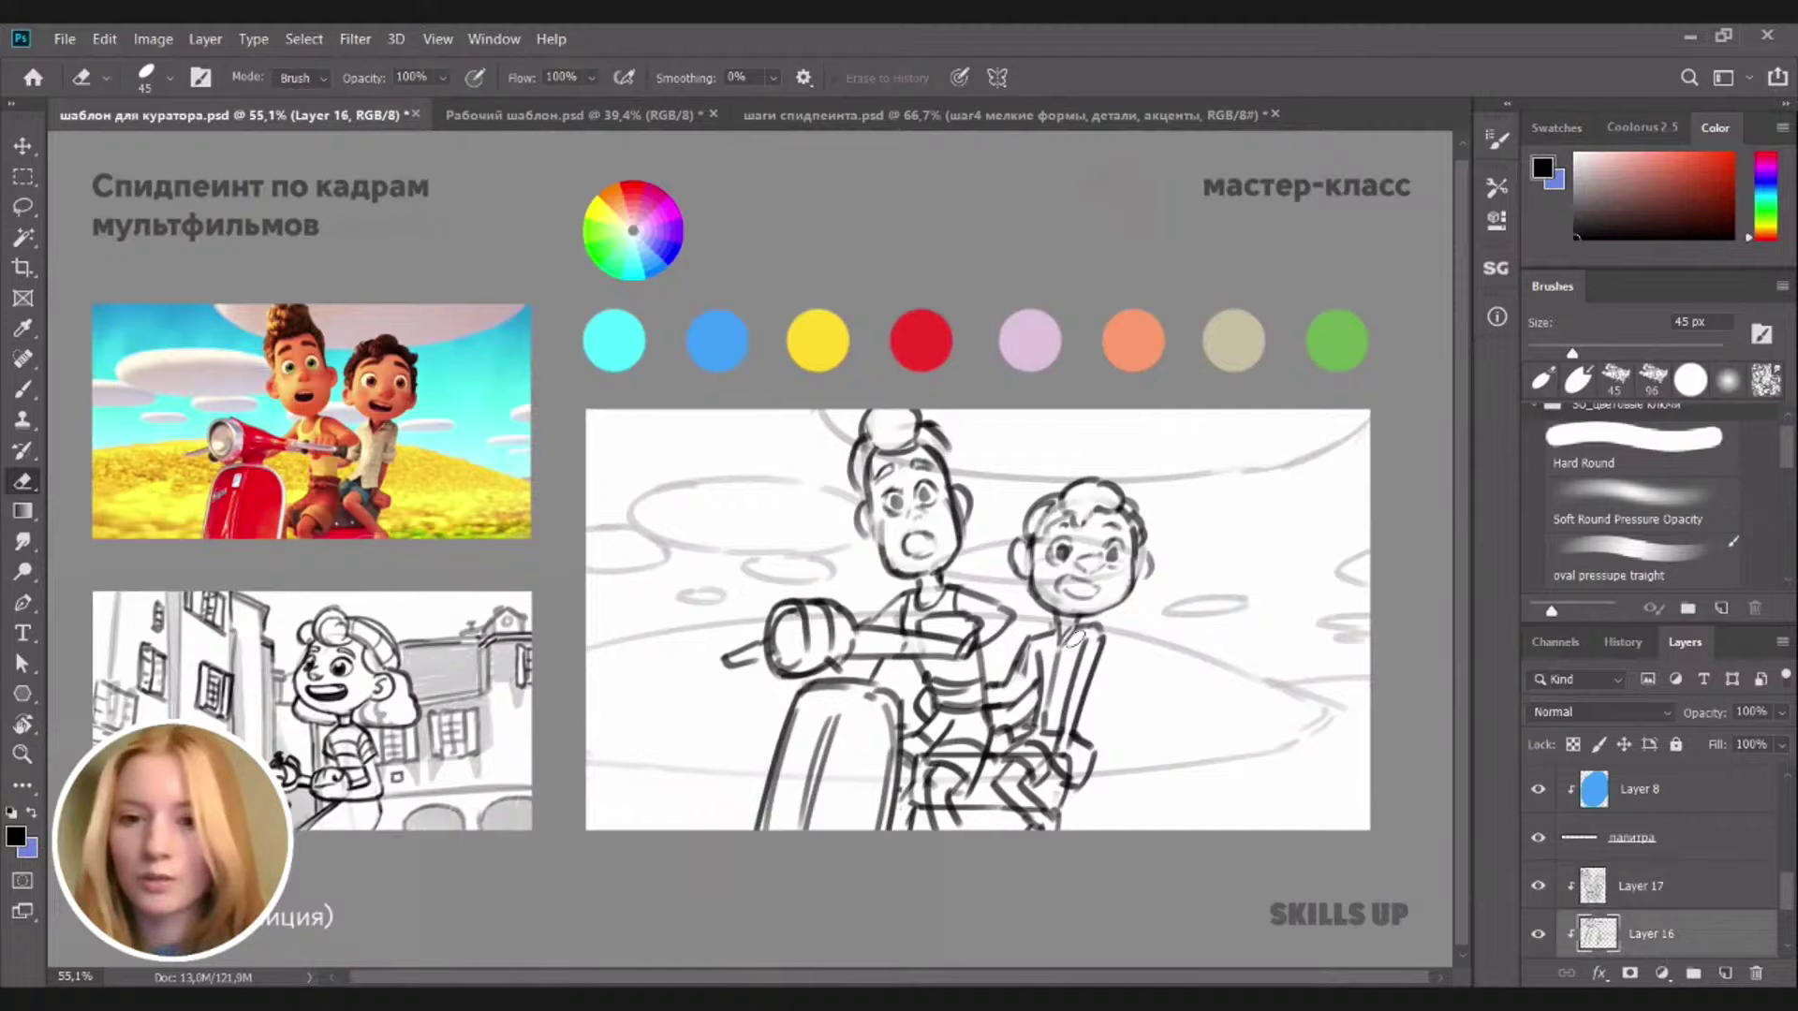
pyautogui.moveTo(950, 749)
pyautogui.mouseDown()
pyautogui.moveTo(1039, 751)
pyautogui.moveTo(1063, 772)
pyautogui.moveTo(1035, 756)
pyautogui.moveTo(1035, 788)
pyautogui.moveTo(938, 812)
pyautogui.moveTo(908, 748)
pyautogui.mouseUp()
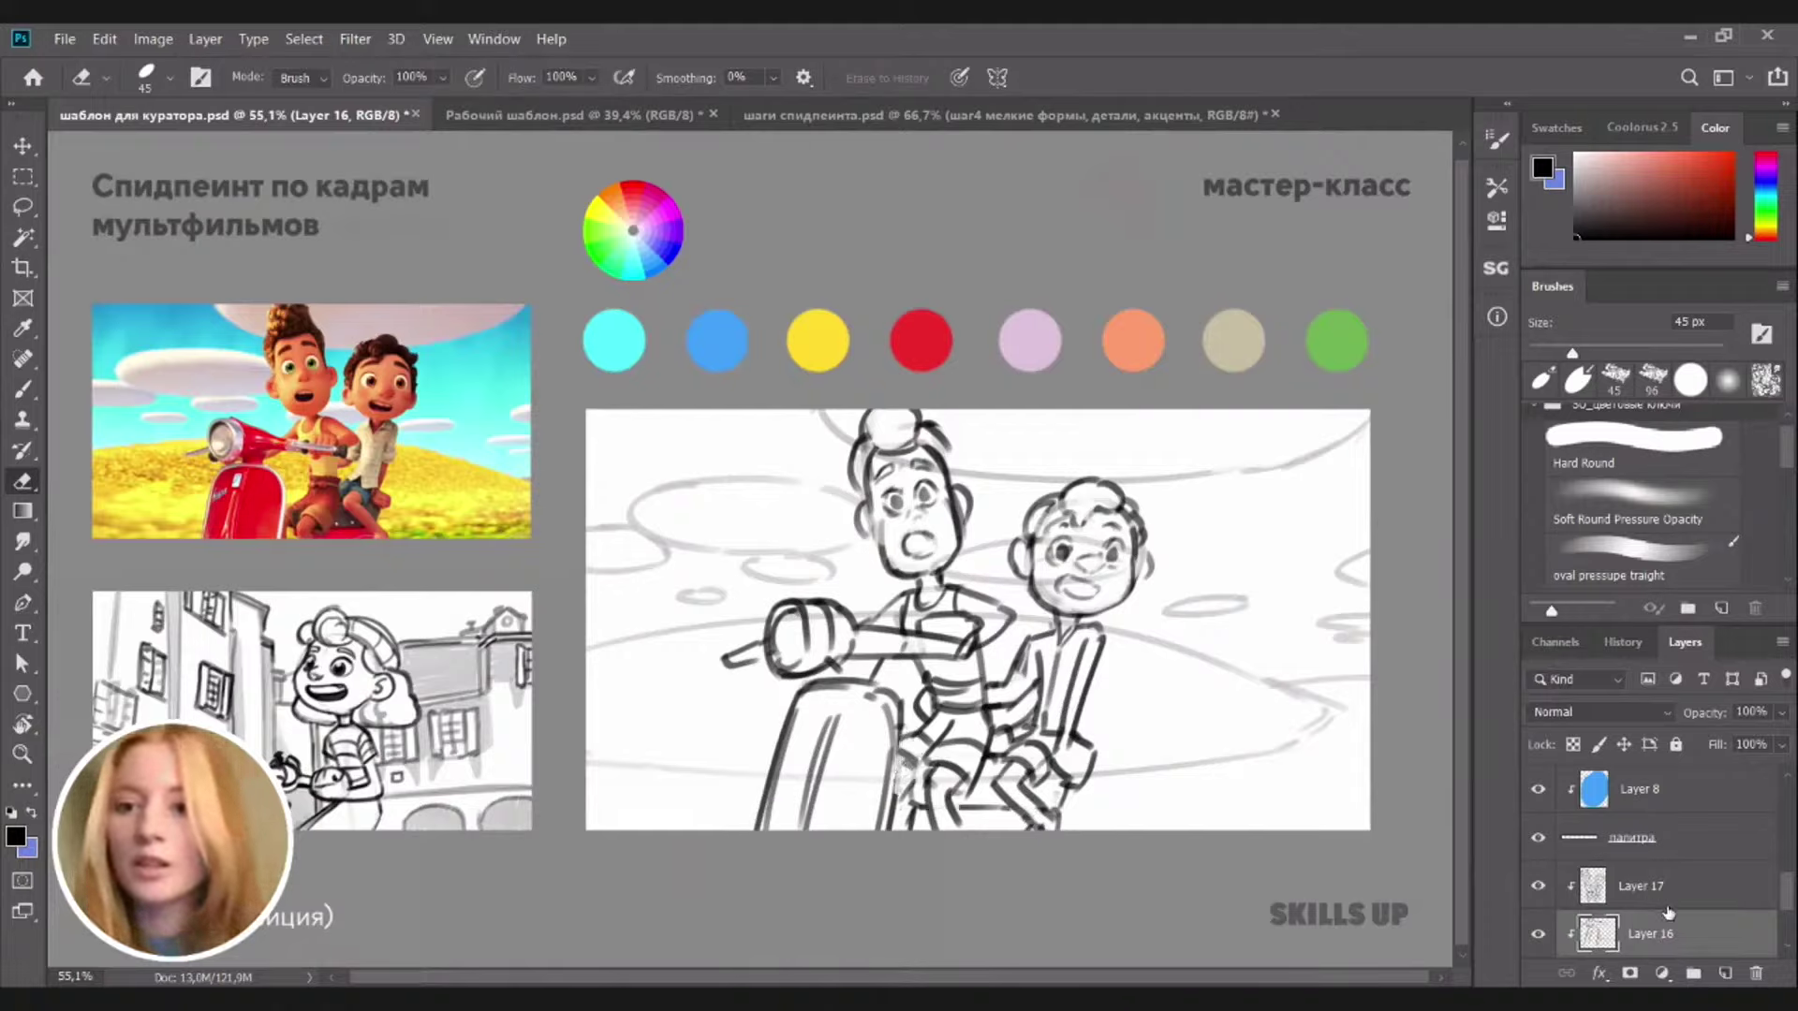
# Merge Layers 15, 16 and 17 into one sketch layer and check it by toggling its visibility
pyautogui.click(1699, 887)
pyautogui.click(1695, 934)
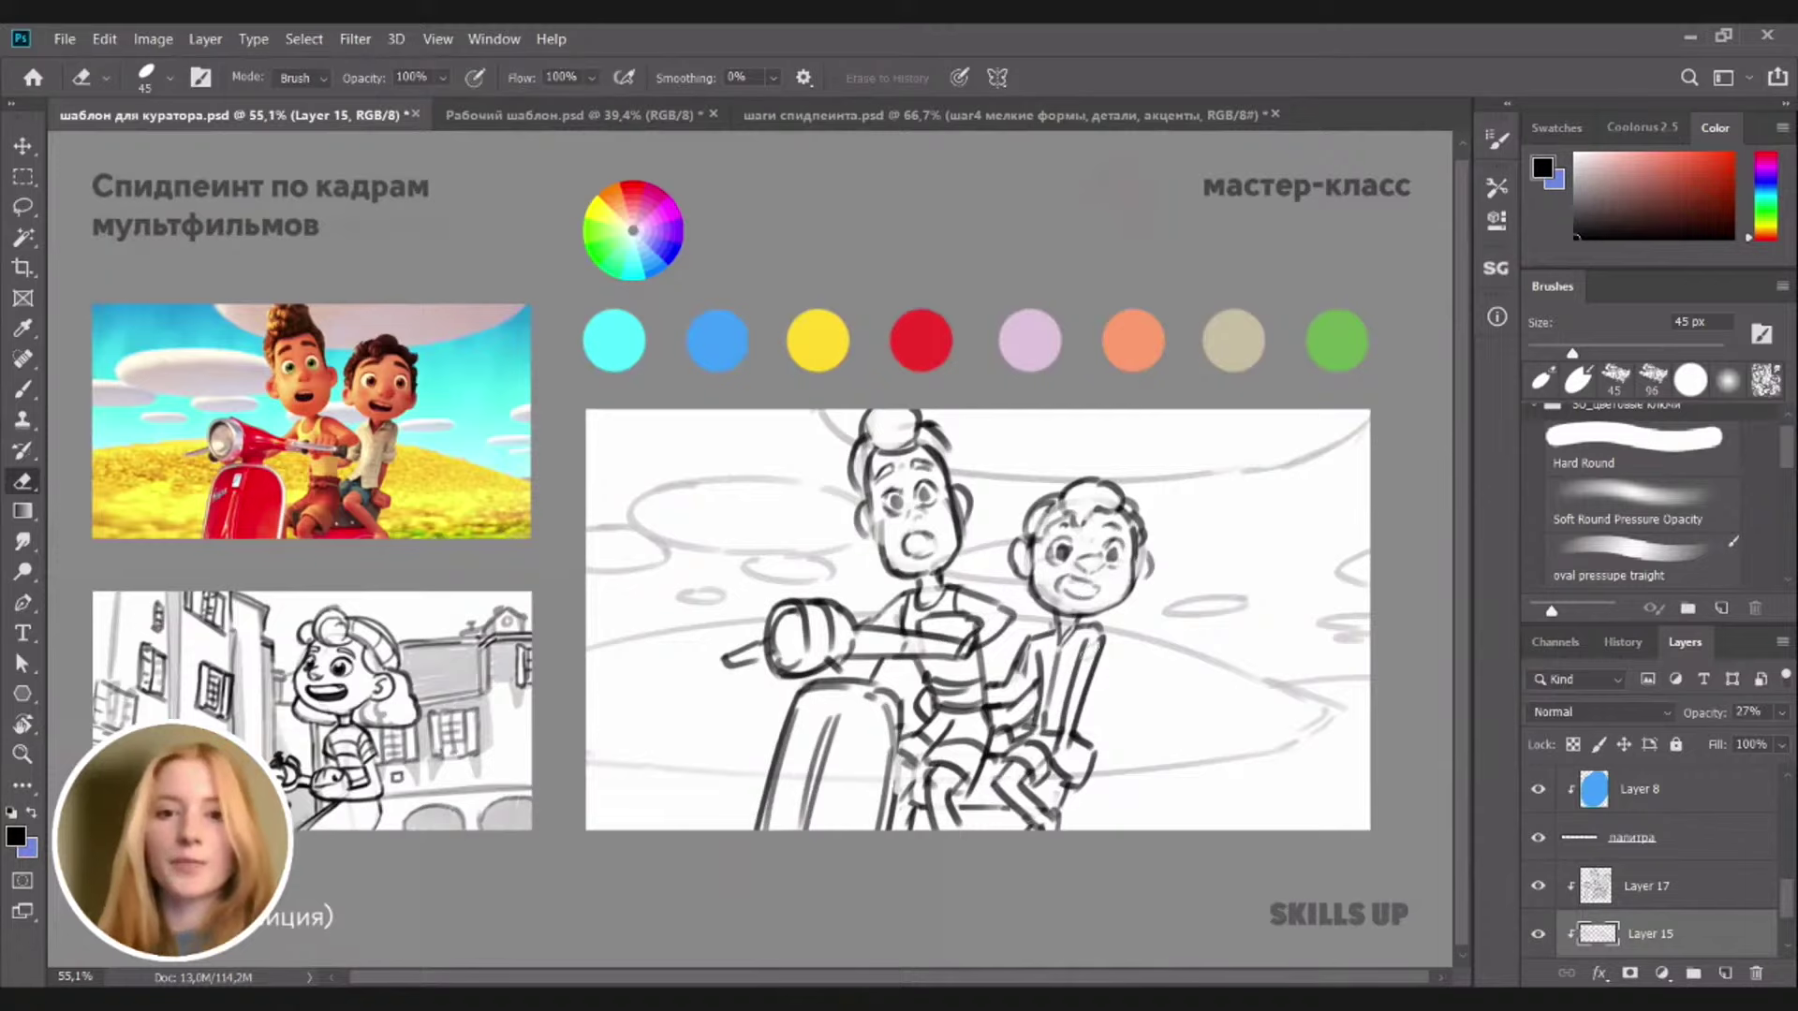
pyautogui.keyDown('alt'); pyautogui.scroll(-2, 980, 621); pyautogui.keyUp('alt')
pyautogui.keyDown('alt'); pyautogui.scroll(1, 980, 621); pyautogui.keyUp('alt')
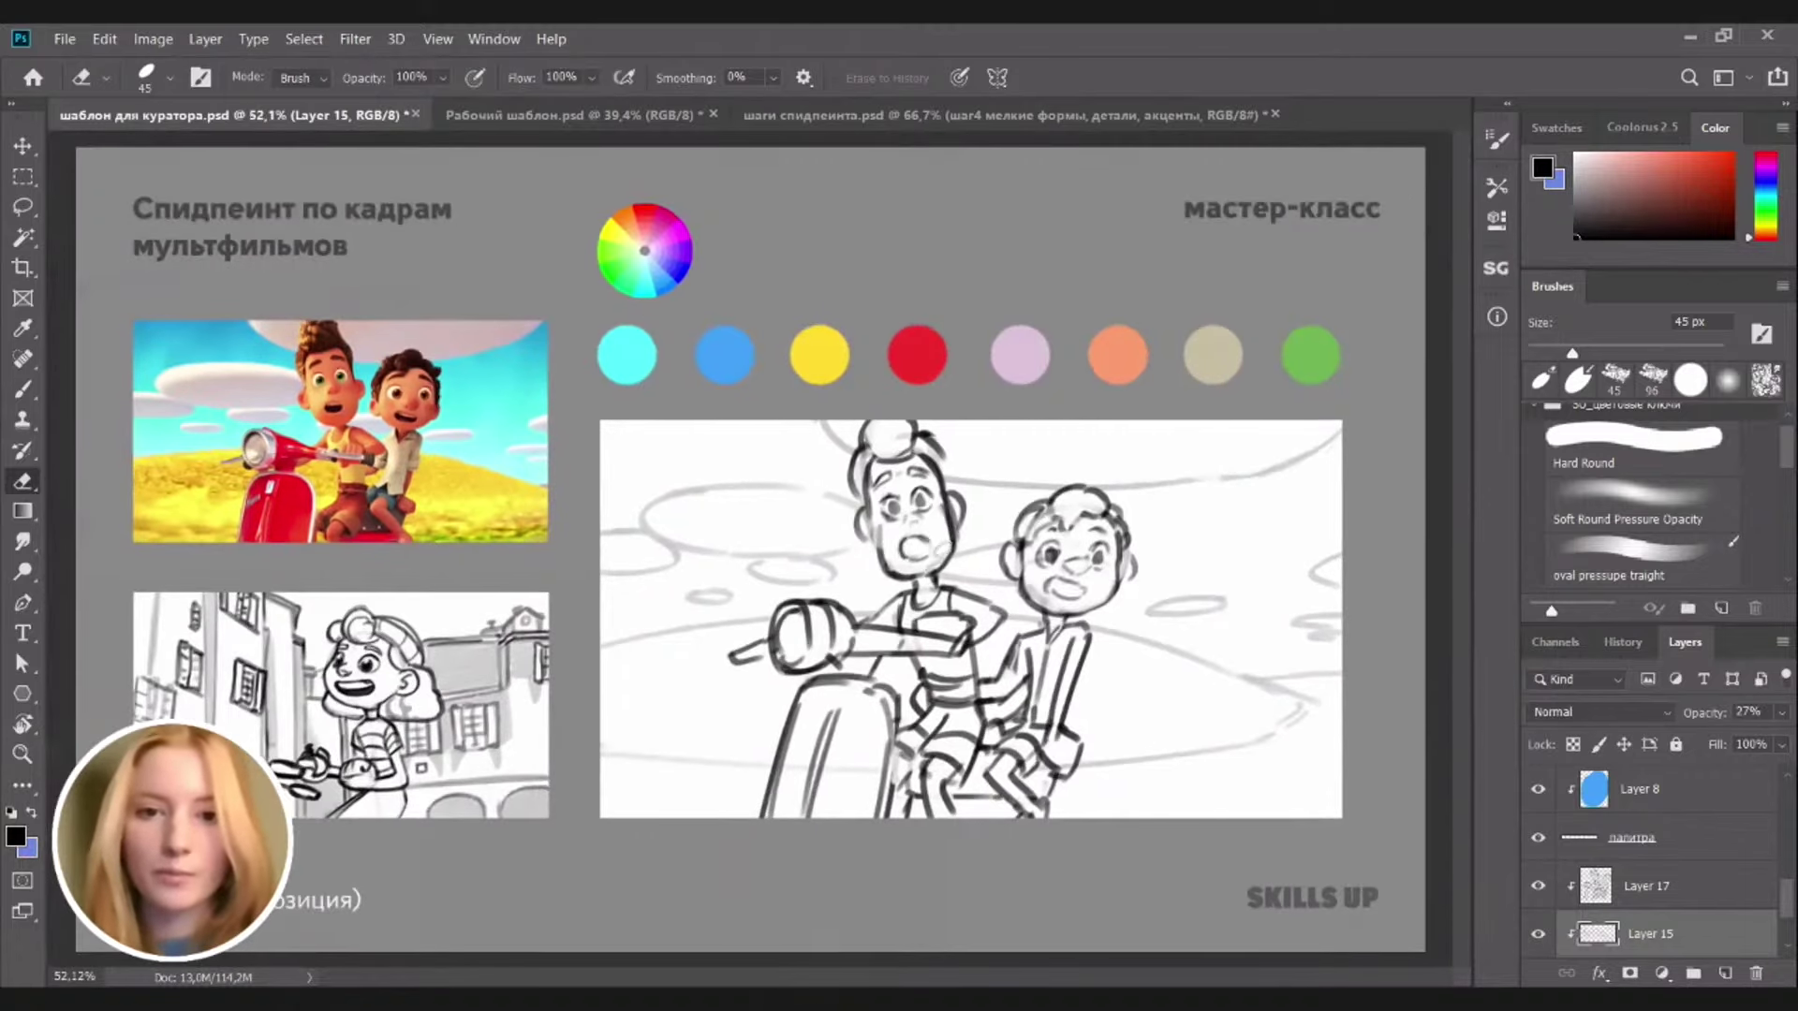
pyautogui.keyDown('alt'); pyautogui.scroll(-1, 980, 621); pyautogui.keyUp('alt')
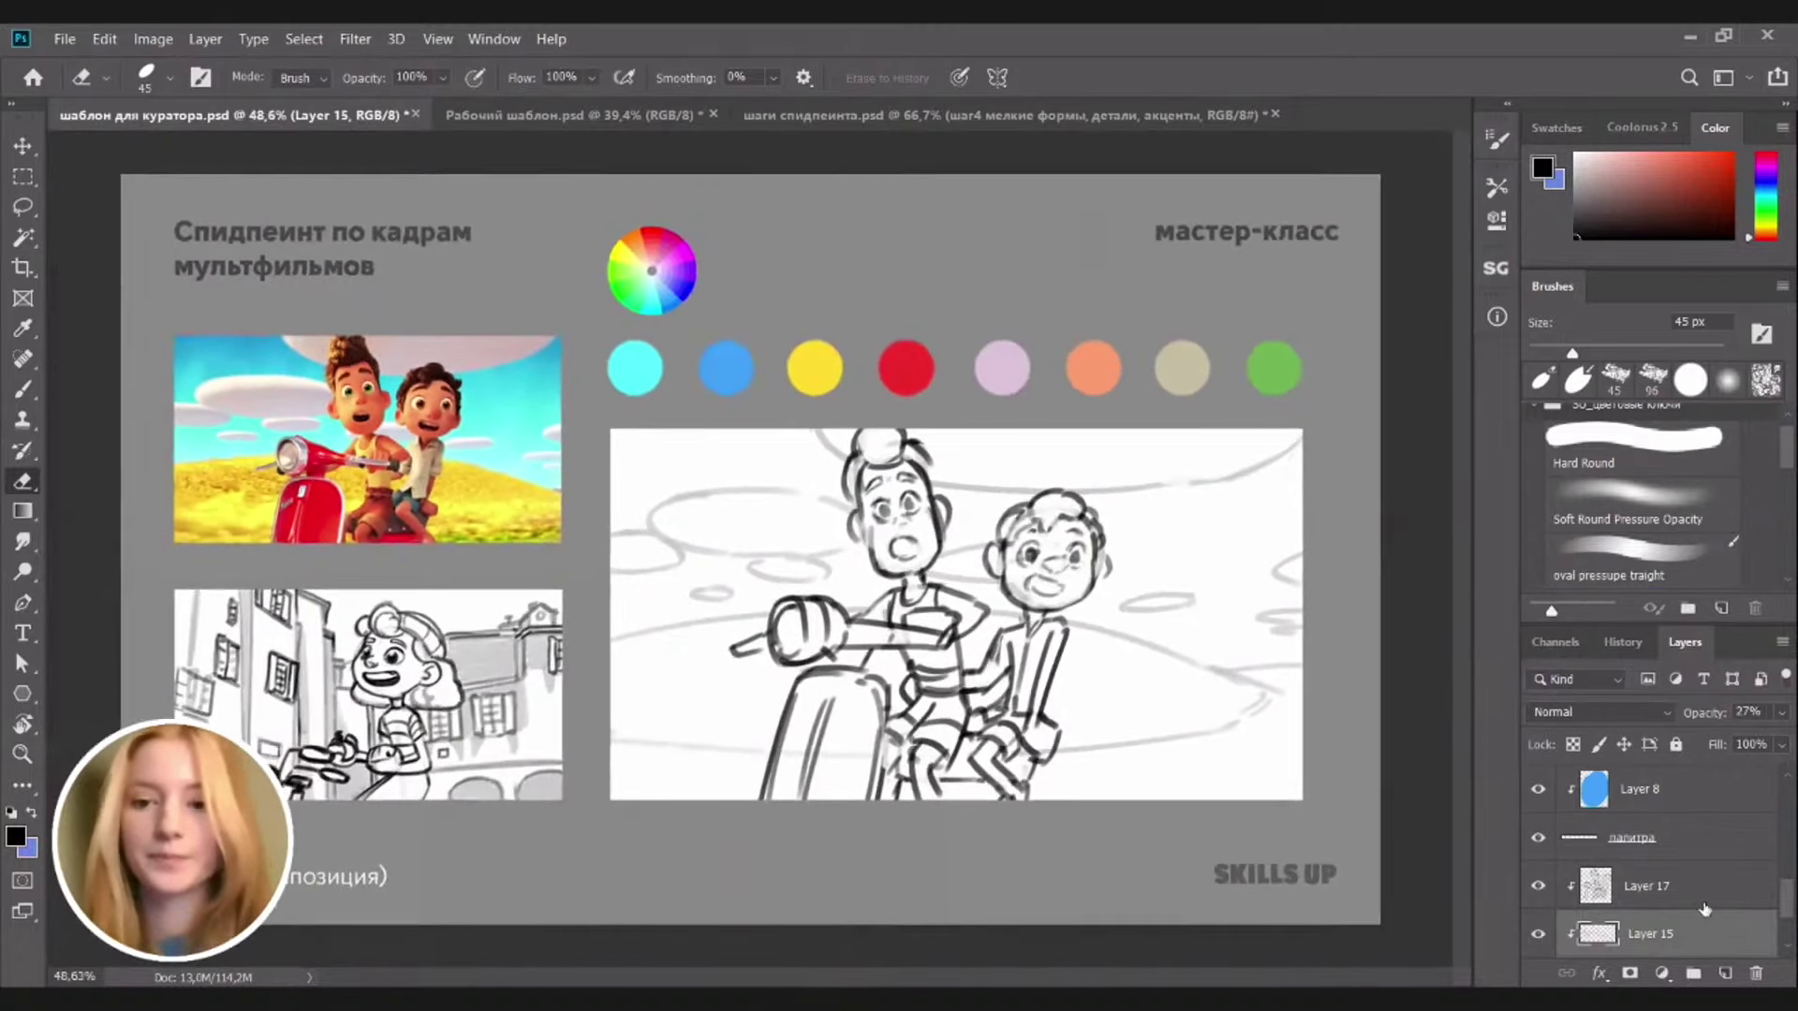
pyautogui.keyDown('shift'); pyautogui.click(1669, 906); pyautogui.keyUp('shift')
pyautogui.hotkey('ctrl', 'e')
pyautogui.click(1537, 886)
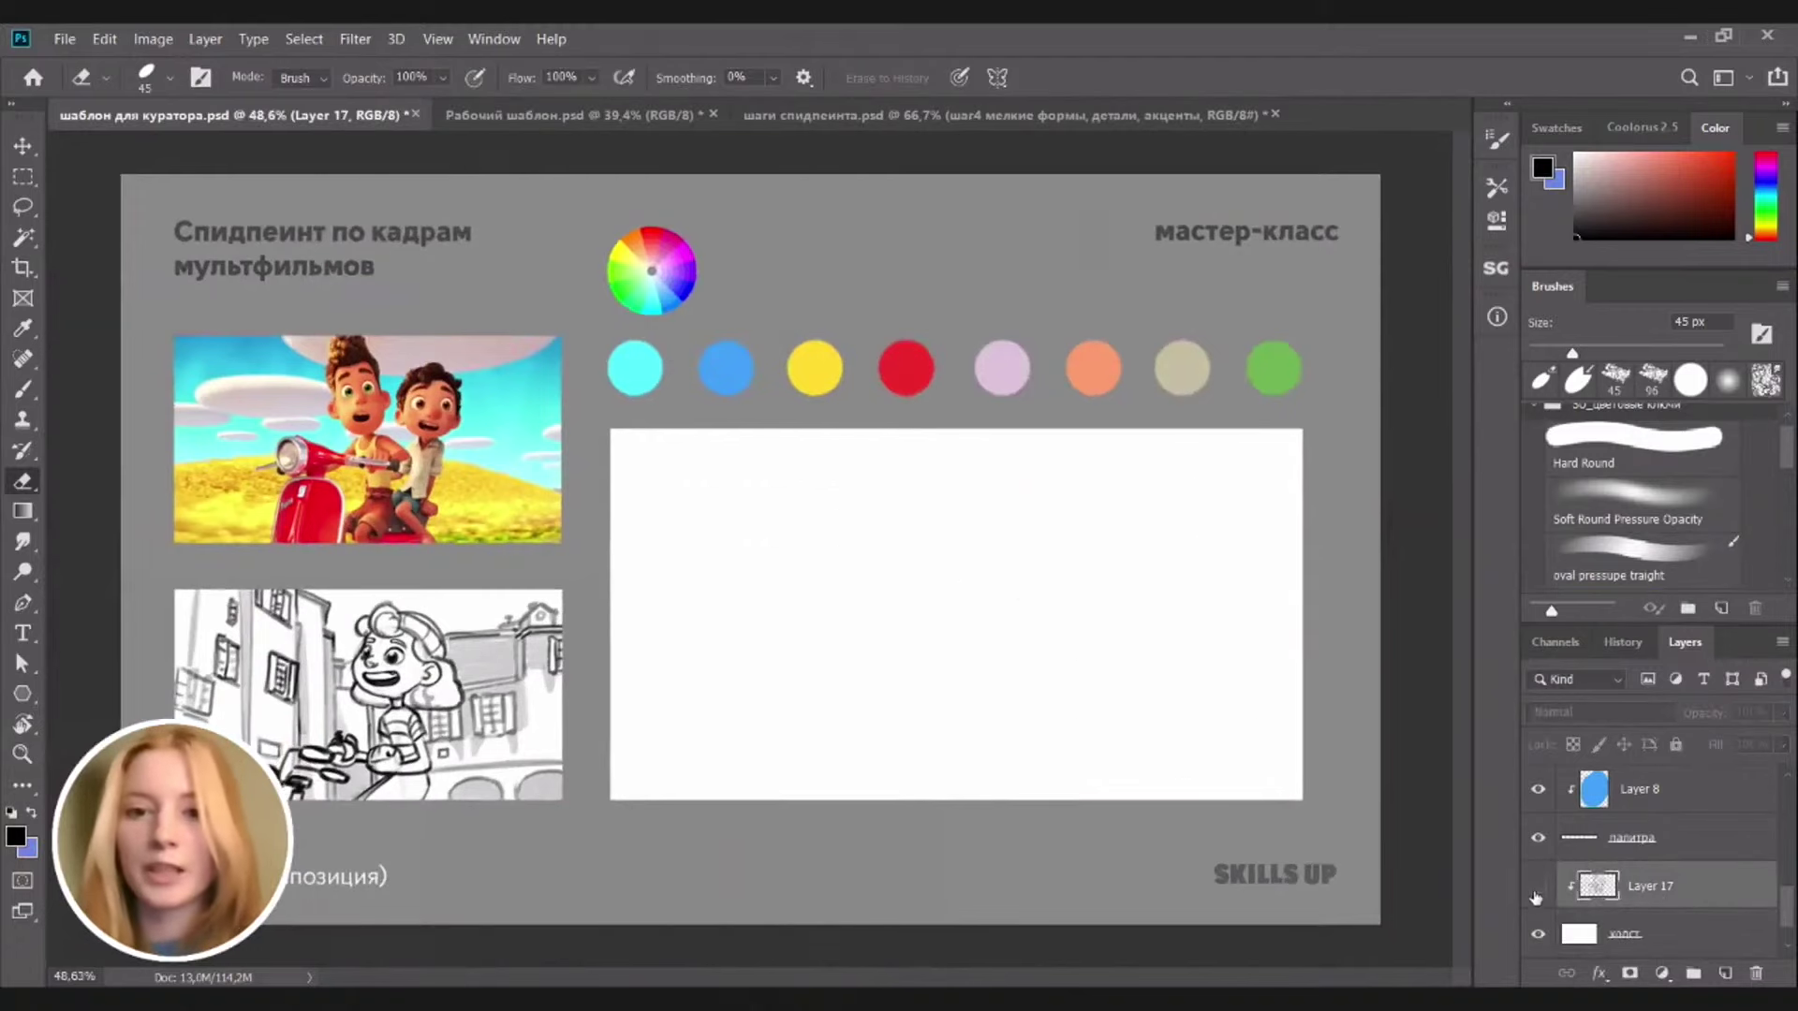
pyautogui.click(1537, 885)
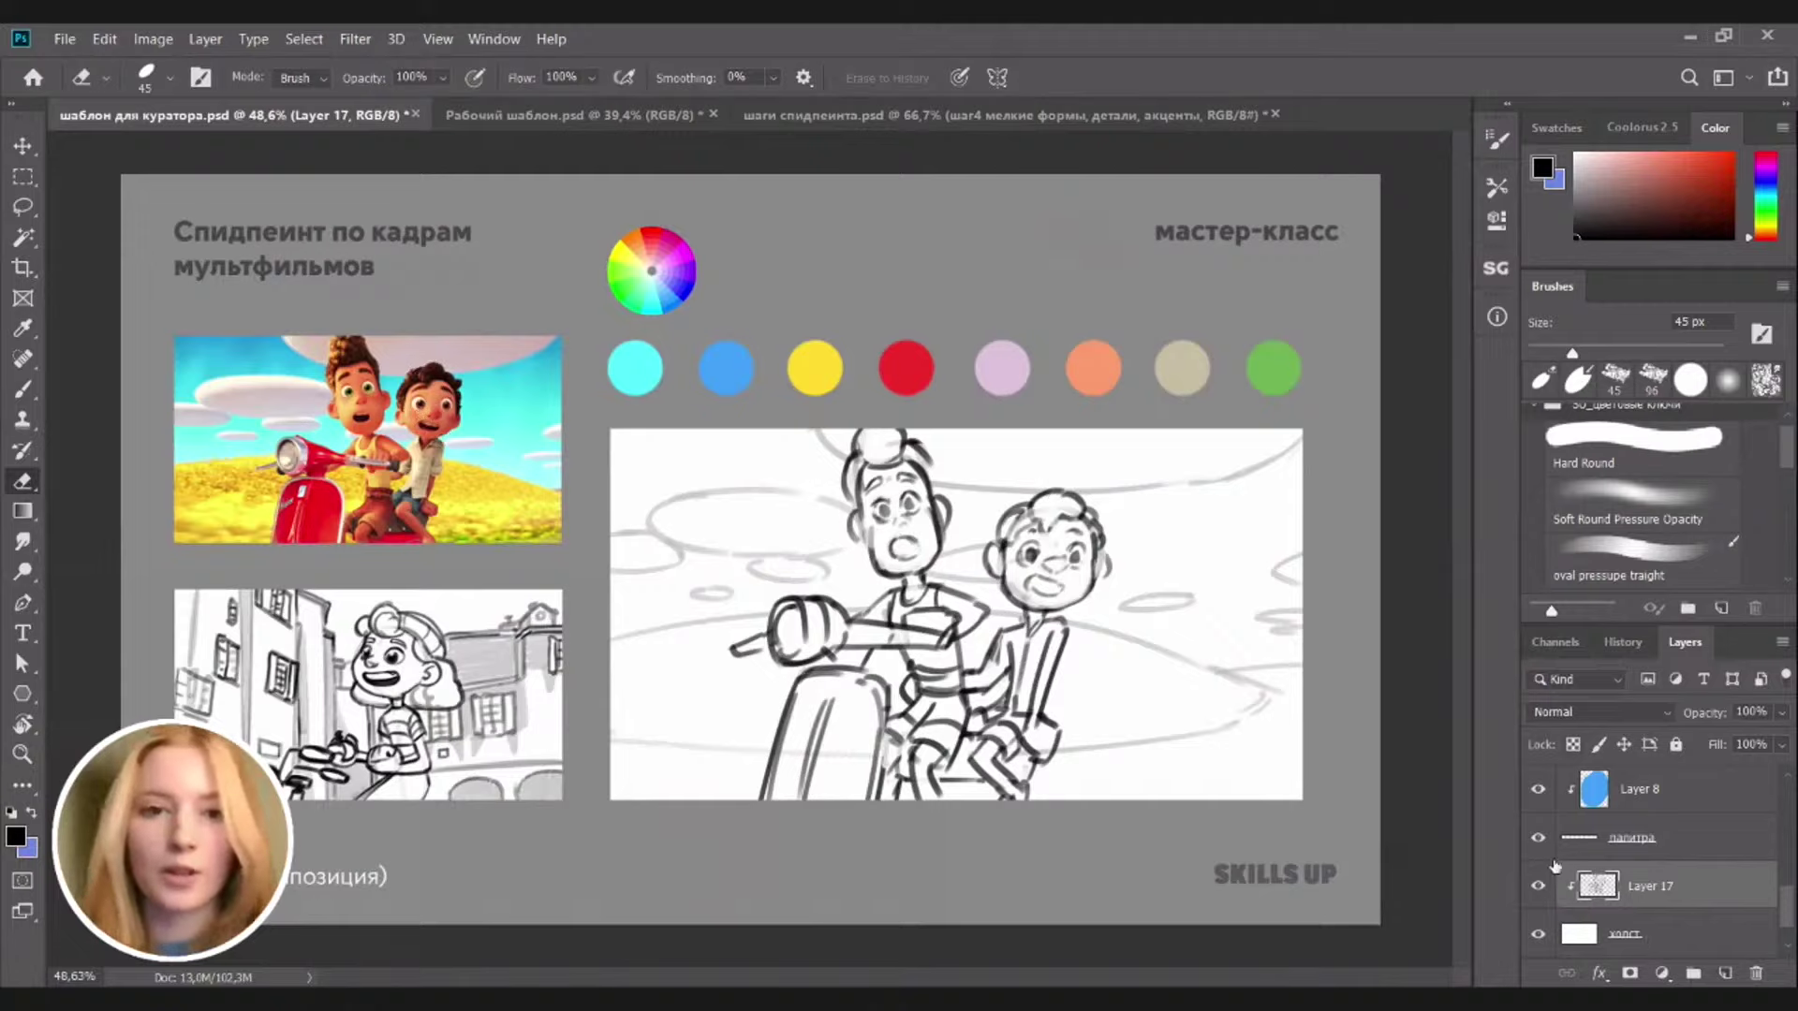
pyautogui.click(1540, 887)
pyautogui.click(1540, 888)
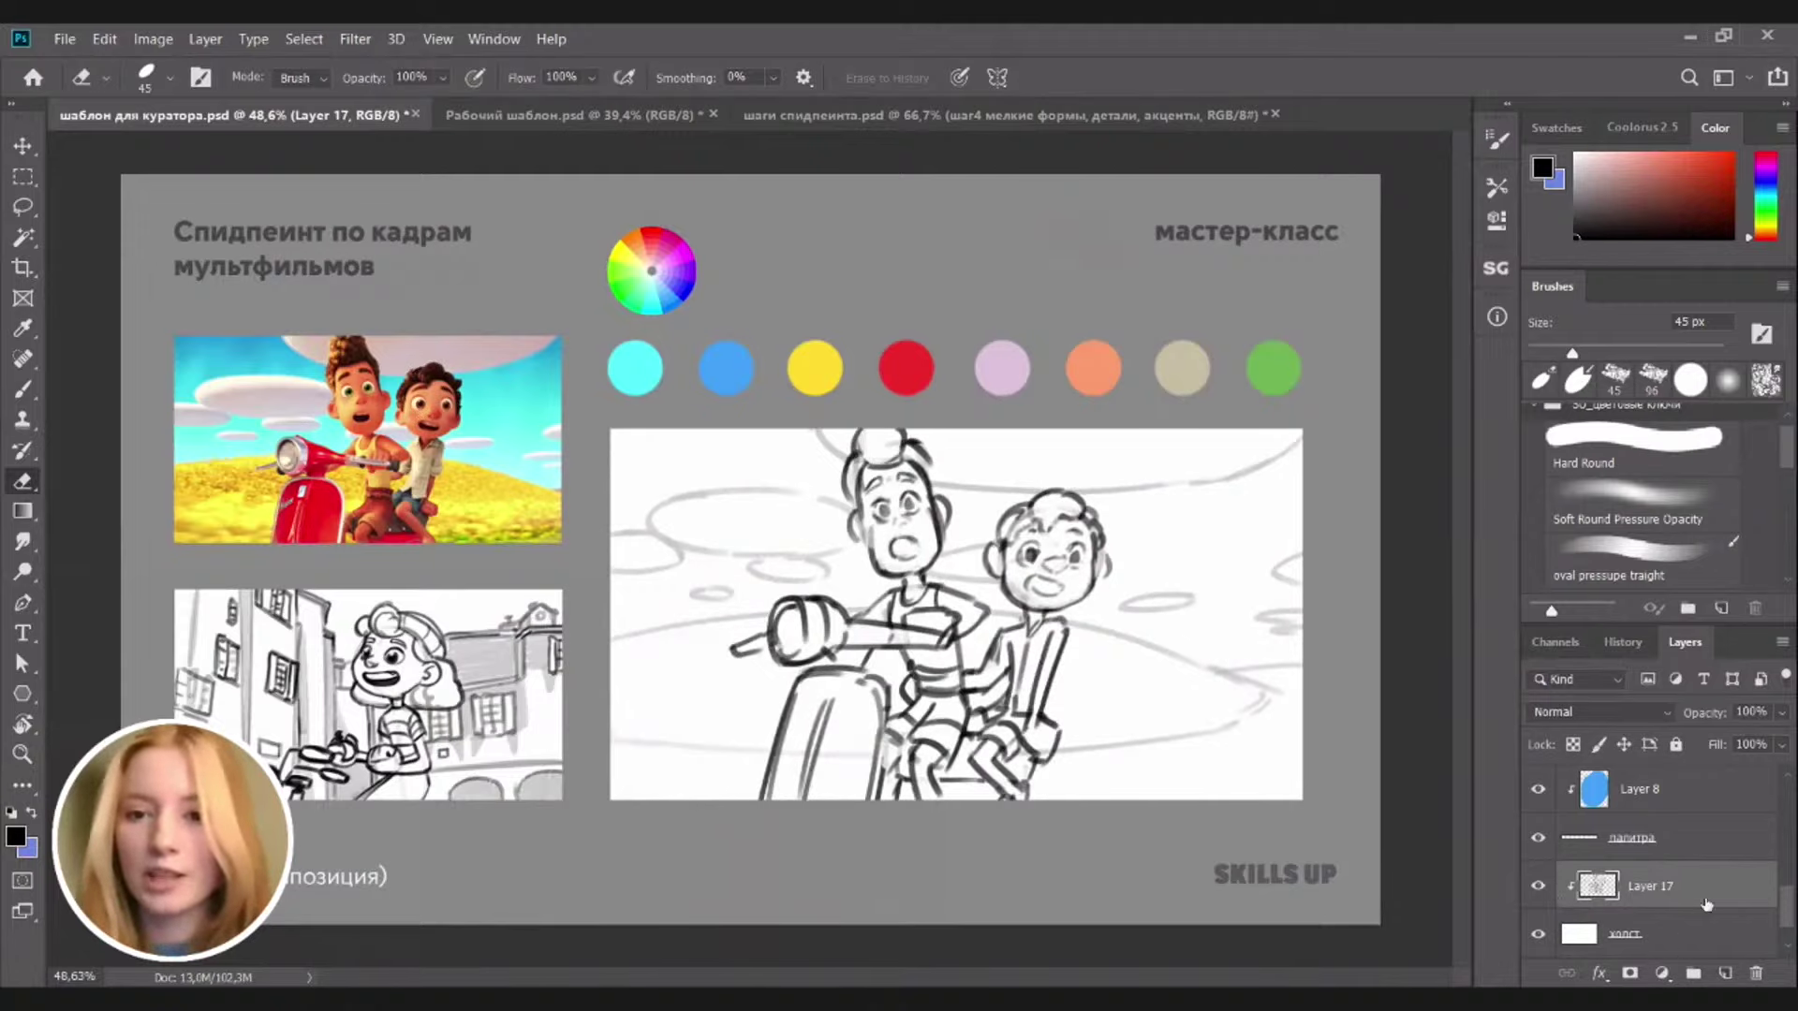
# Lower the merged sketch layer's opacity to 21% and add a new clipped layer between it and the холст layer
pyautogui.moveTo(1780, 711); pyautogui.dragTo(1704, 746)
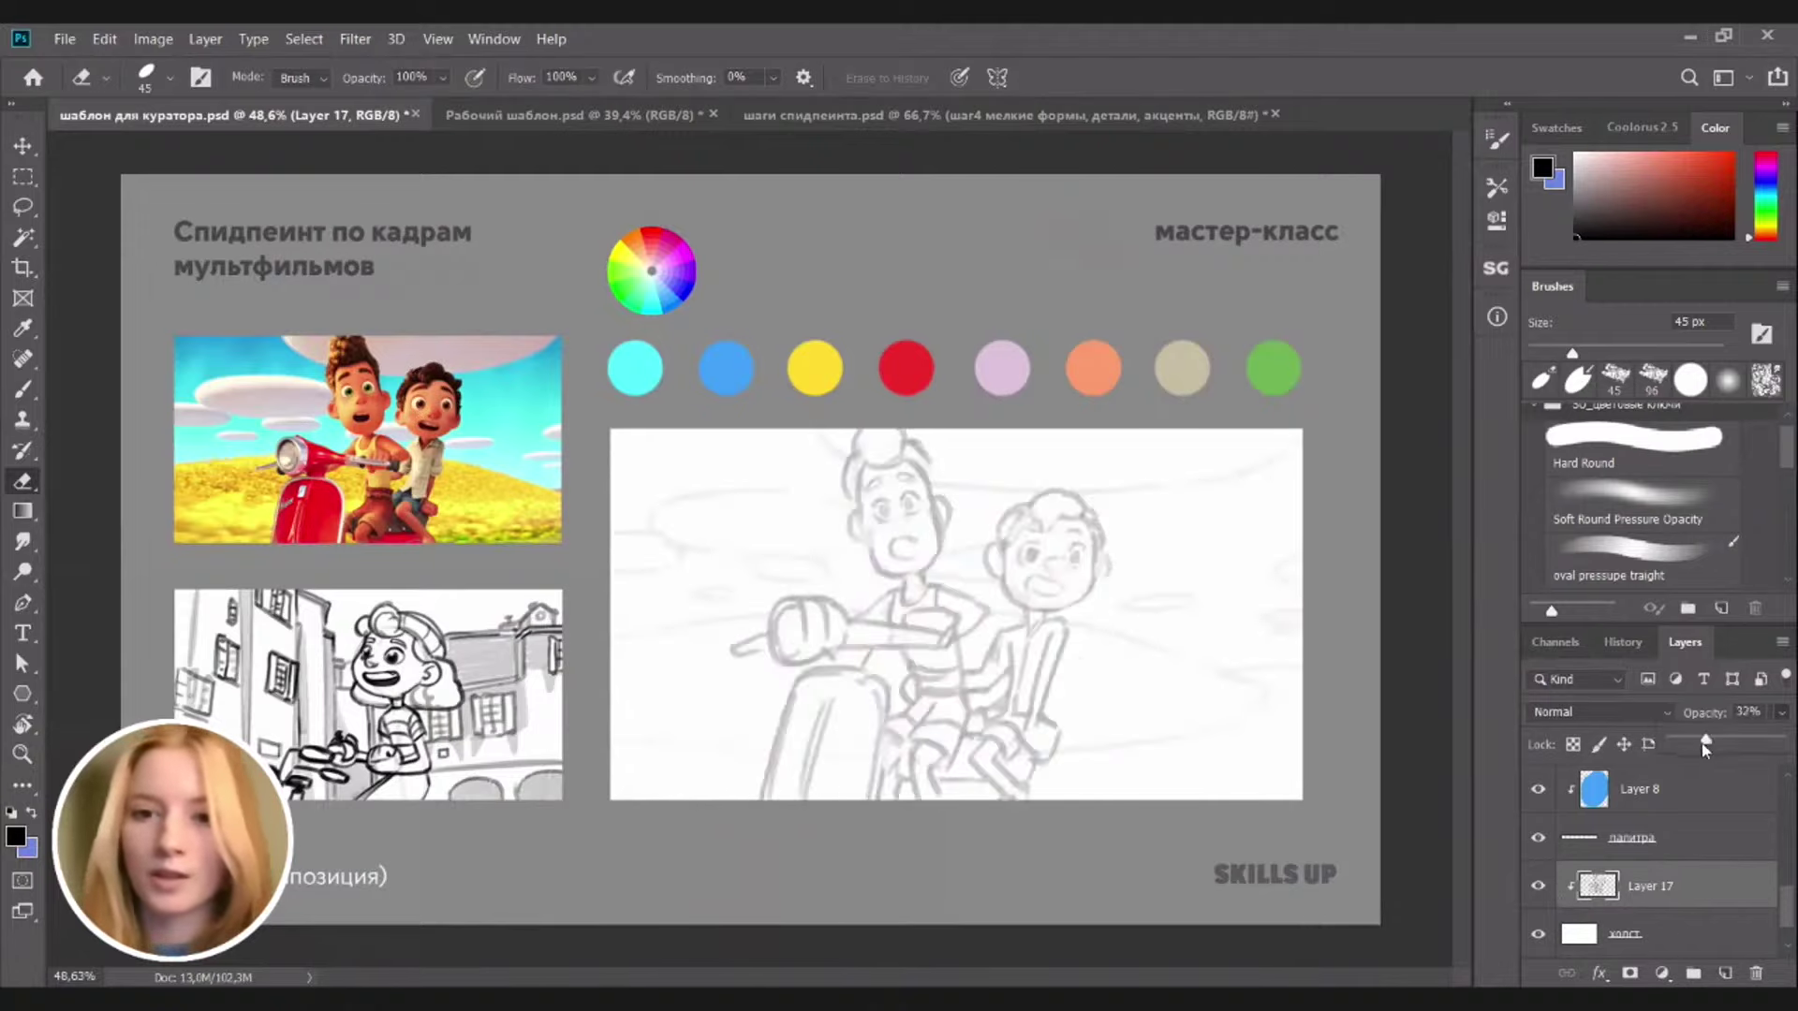
pyautogui.click(1693, 744)
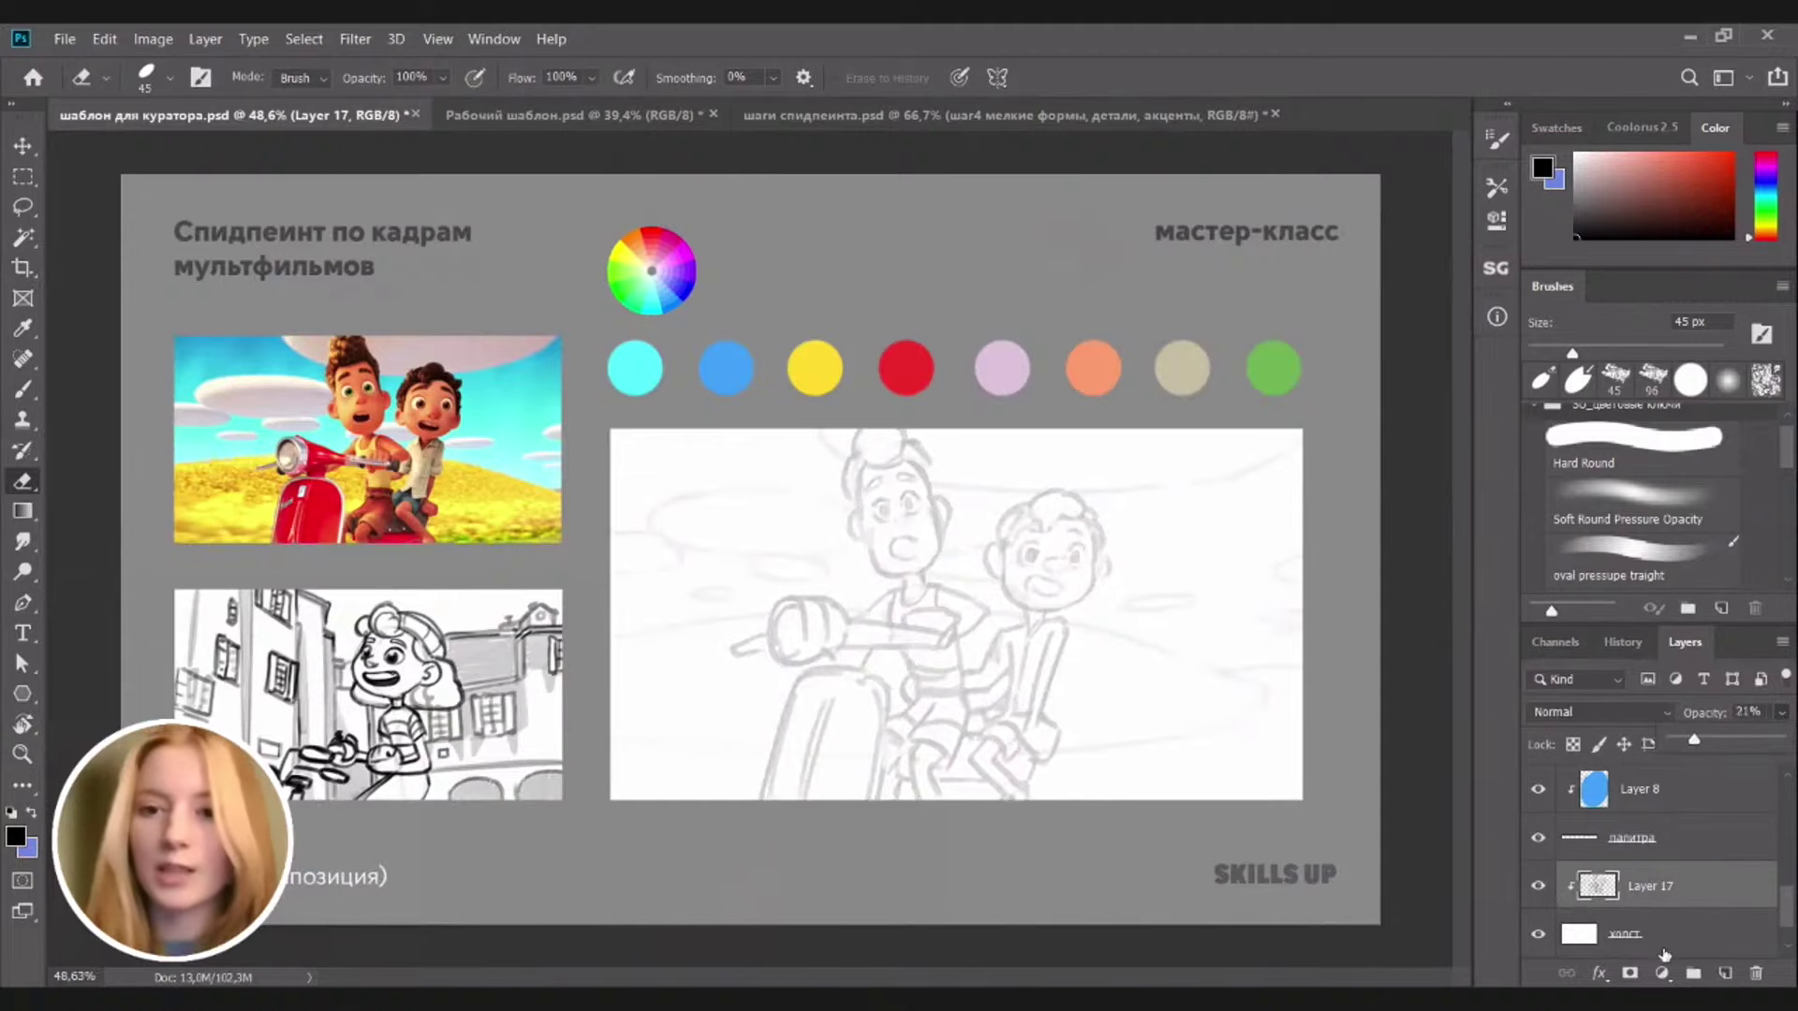
pyautogui.click(1674, 942)
pyautogui.click(1725, 973)
# Show the шаг2 example layer and hide шаг1 so the template displays the second speedpainting stage
pyautogui.press('v')
pyautogui.click(496, 674)
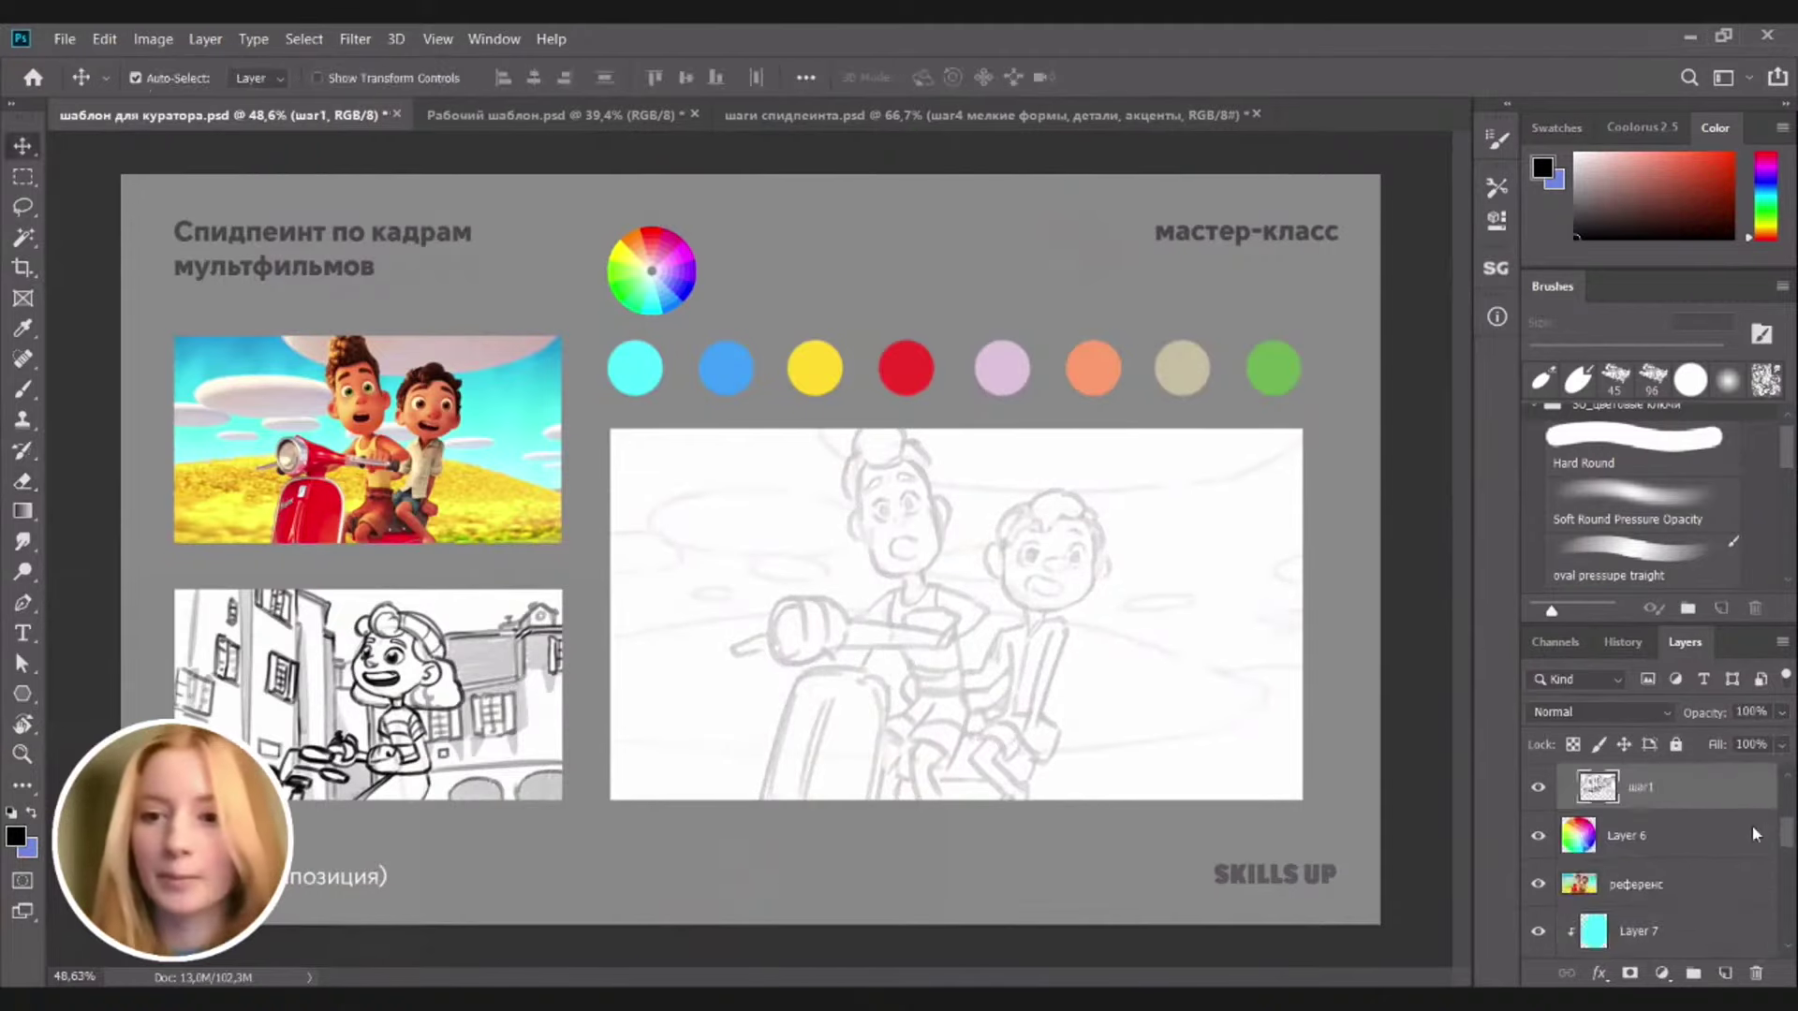
pyautogui.scroll(2, 1770, 835)
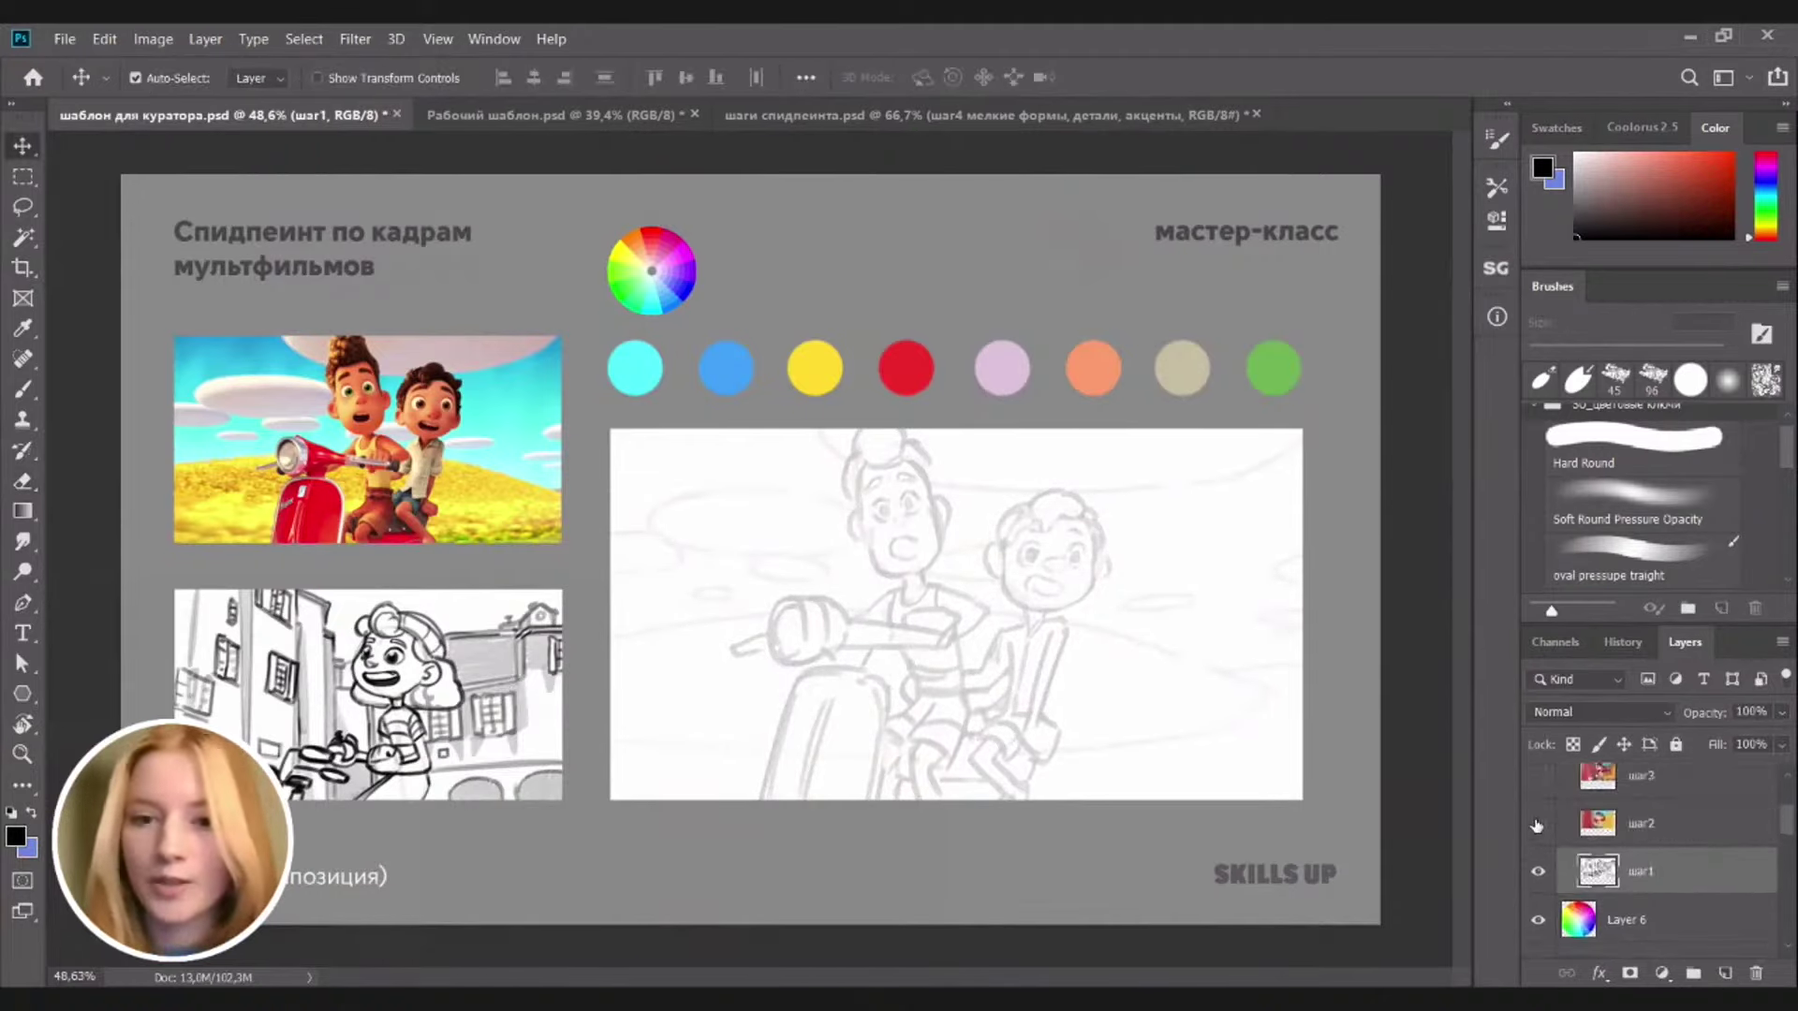
pyautogui.click(1537, 824)
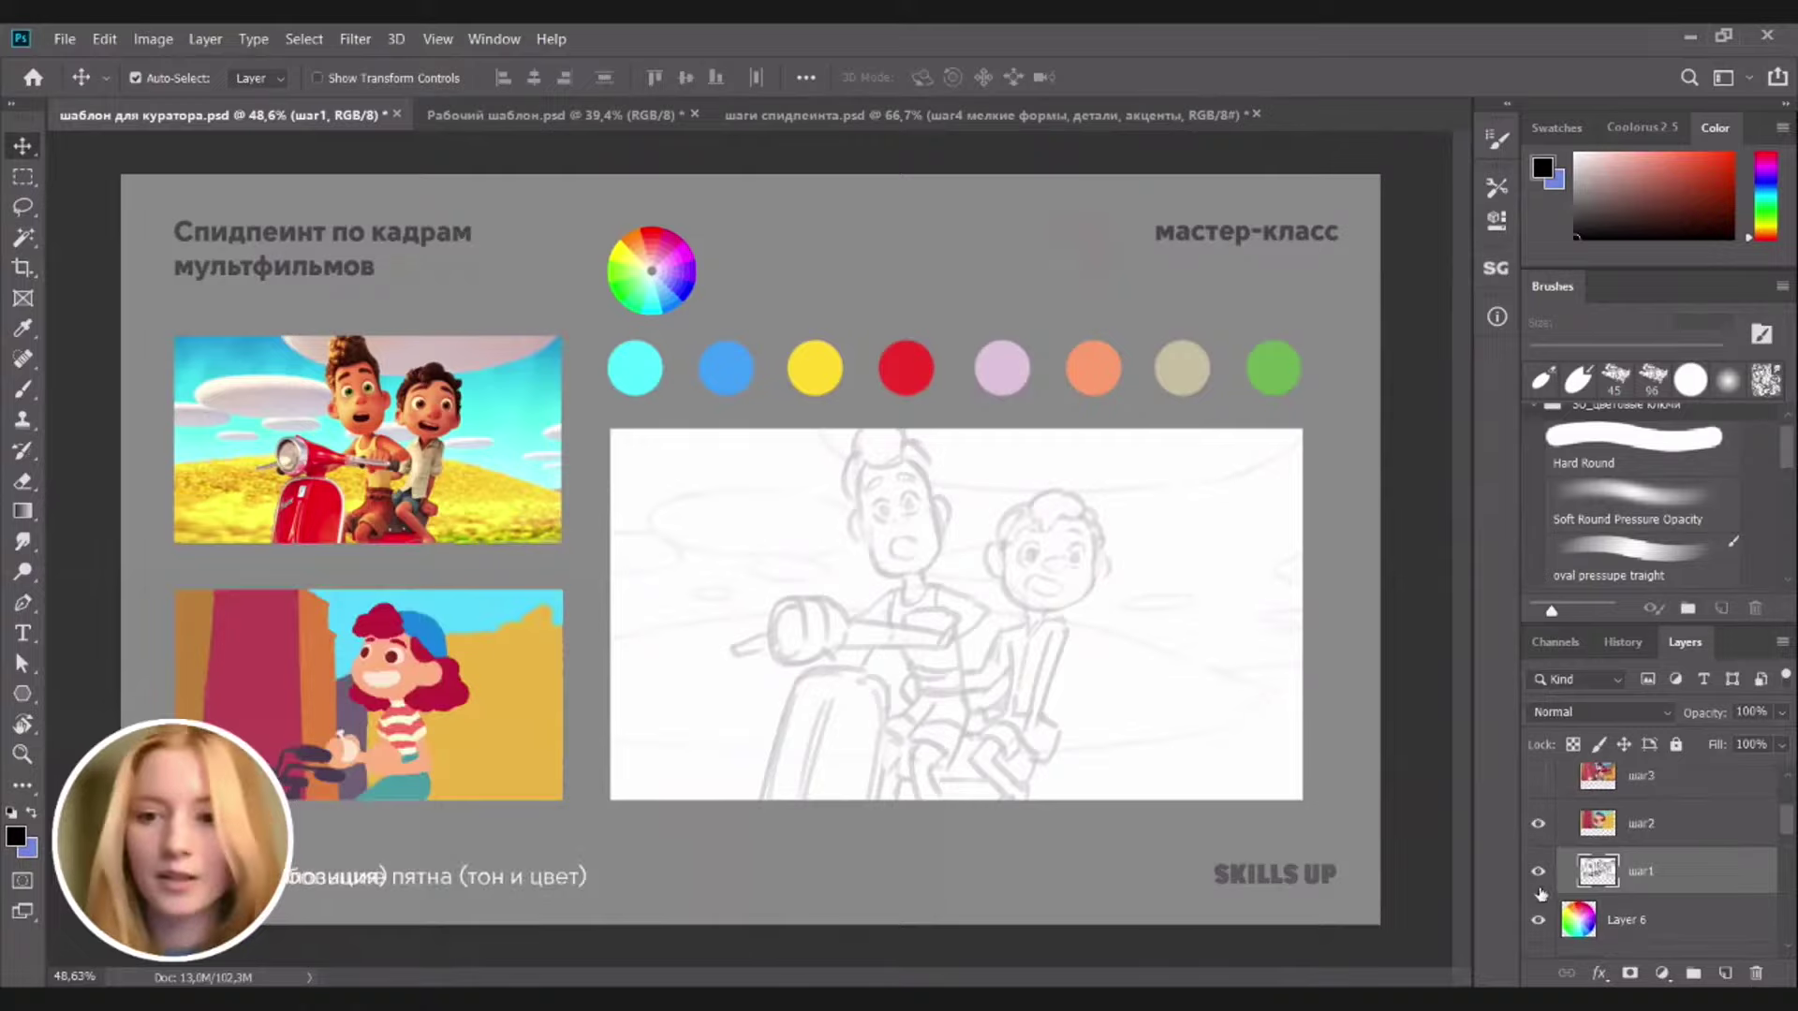
pyautogui.click(1537, 871)
pyautogui.scroll(-4, 888, 801)
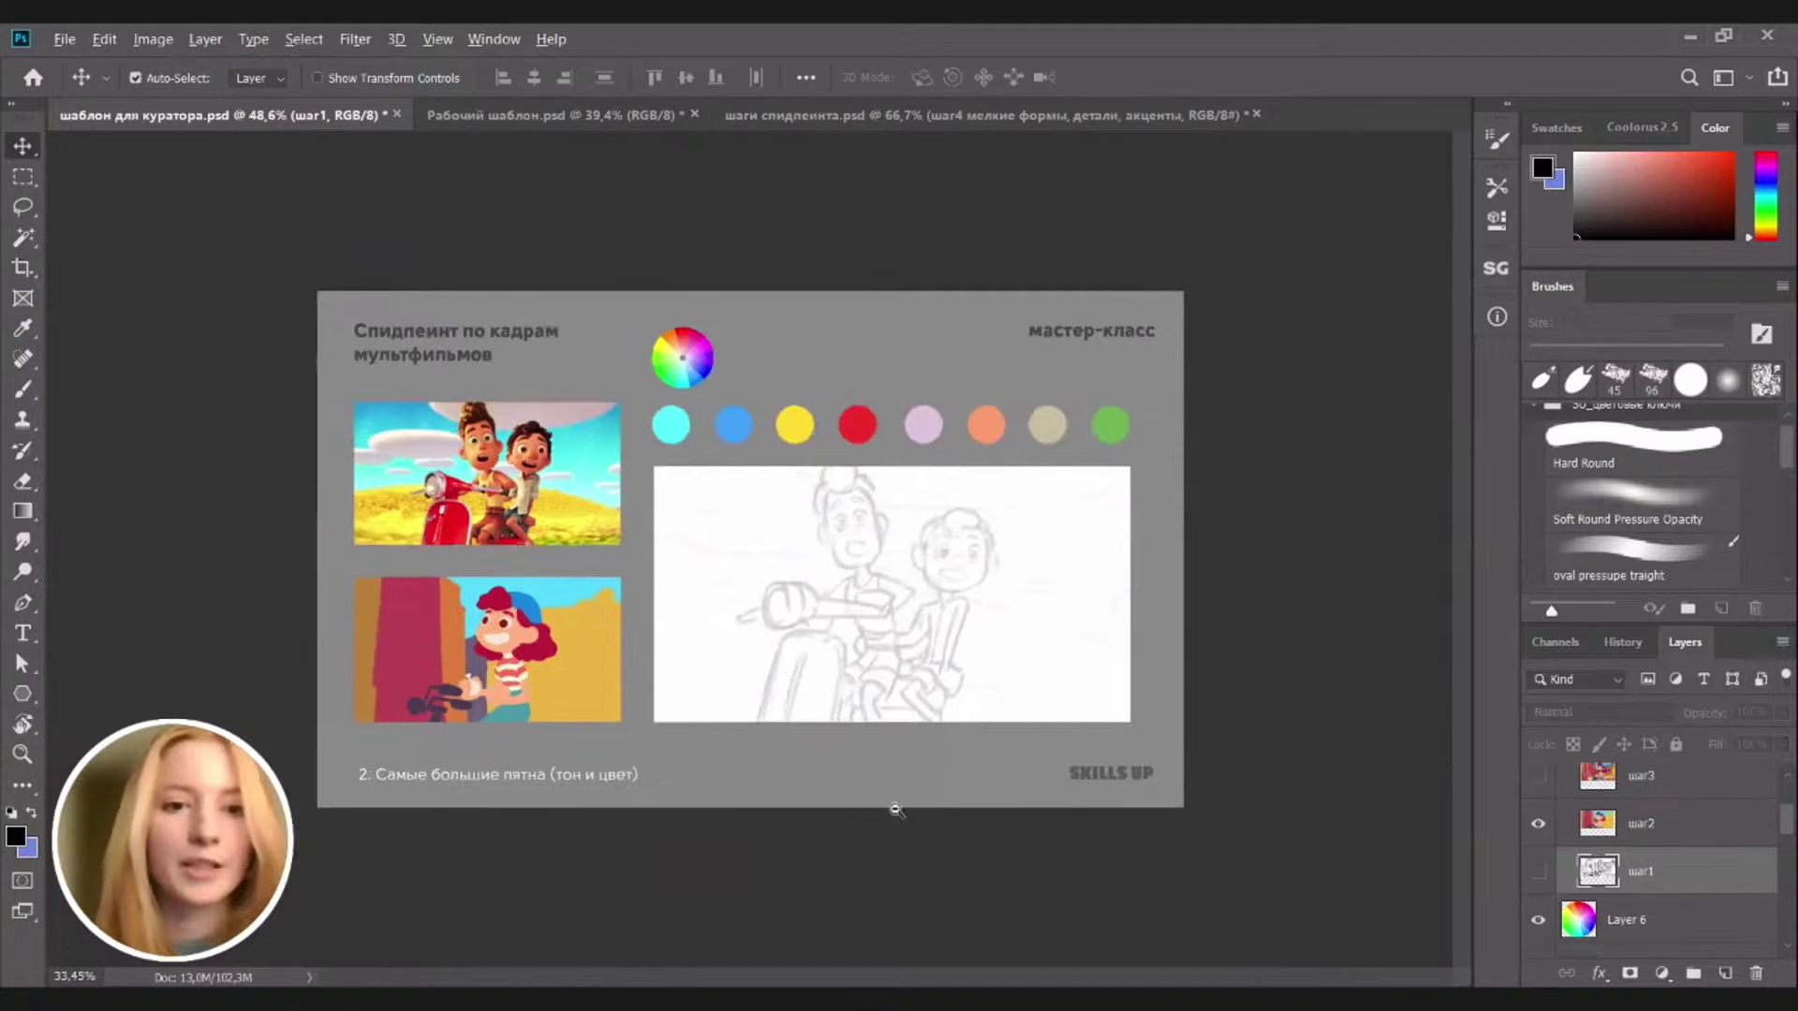
pyautogui.scroll(3, 885, 810)
# Choose the Drawing Brush at 79 px and paint a black test stroke beside the passenger on Layer 18
pyautogui.click(1202, 574)
pyautogui.press('b')
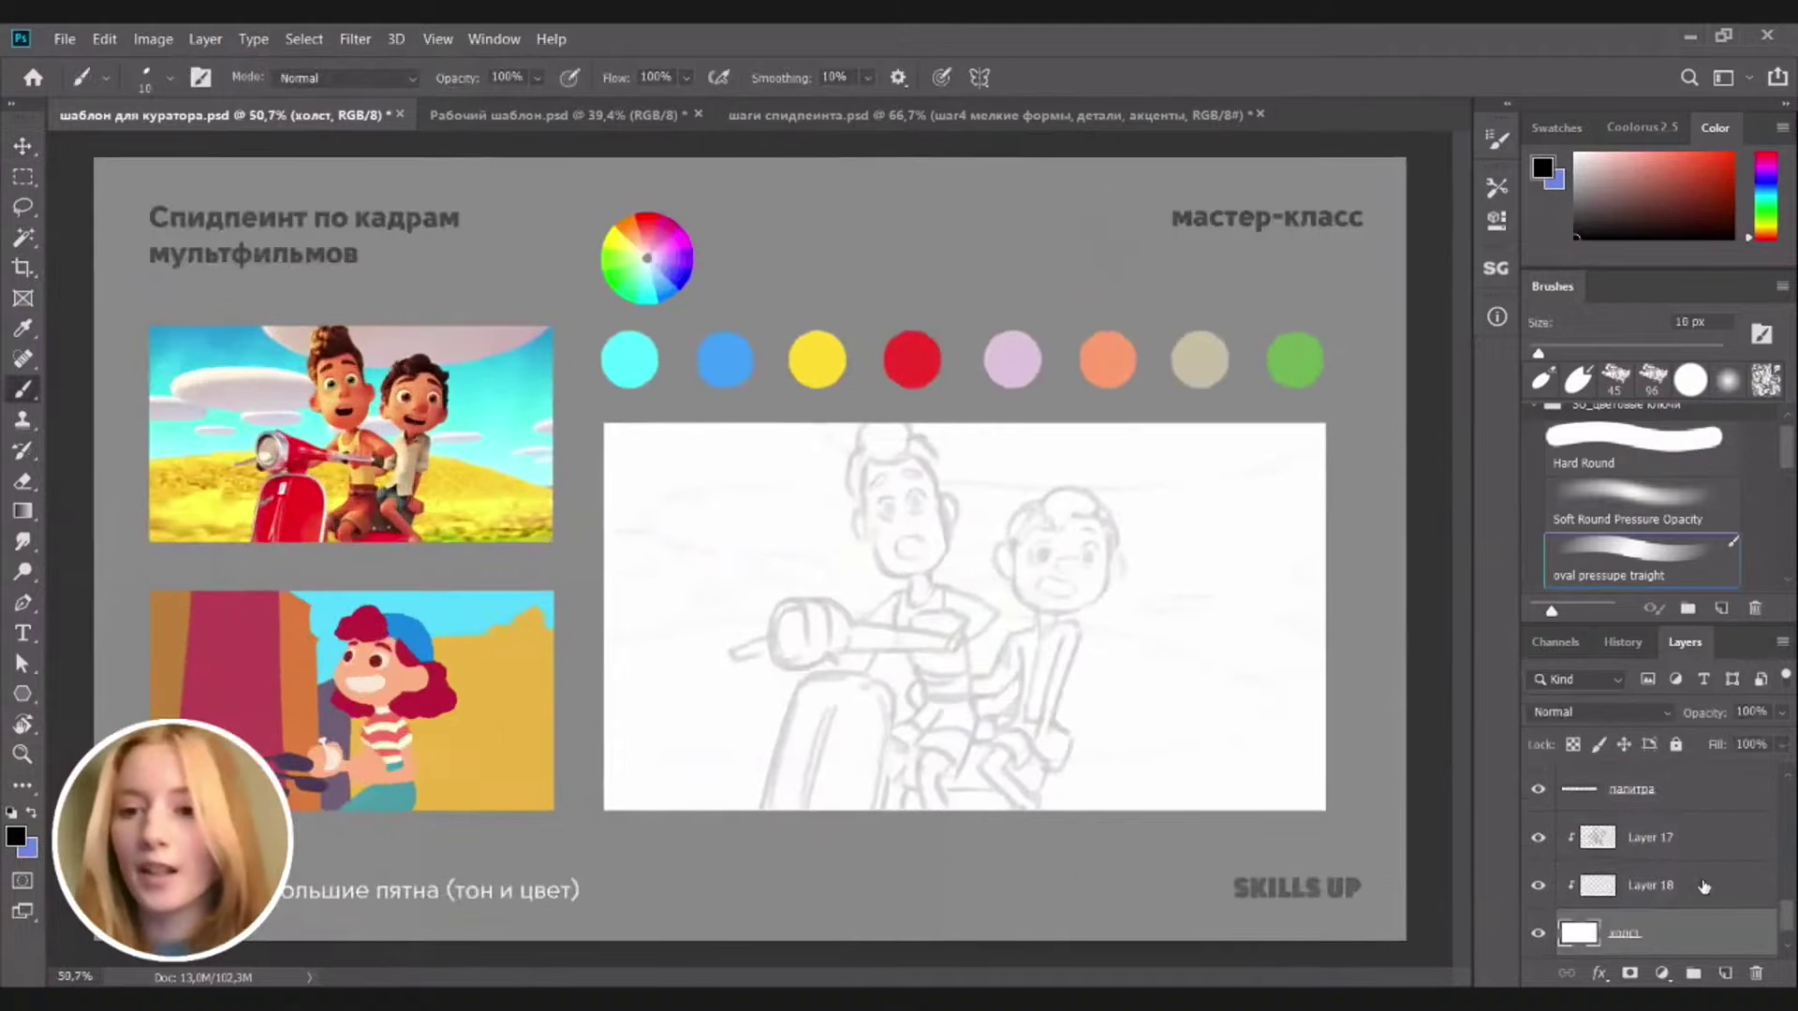
pyautogui.click(1692, 885)
pyautogui.scroll(-1, 1772, 467)
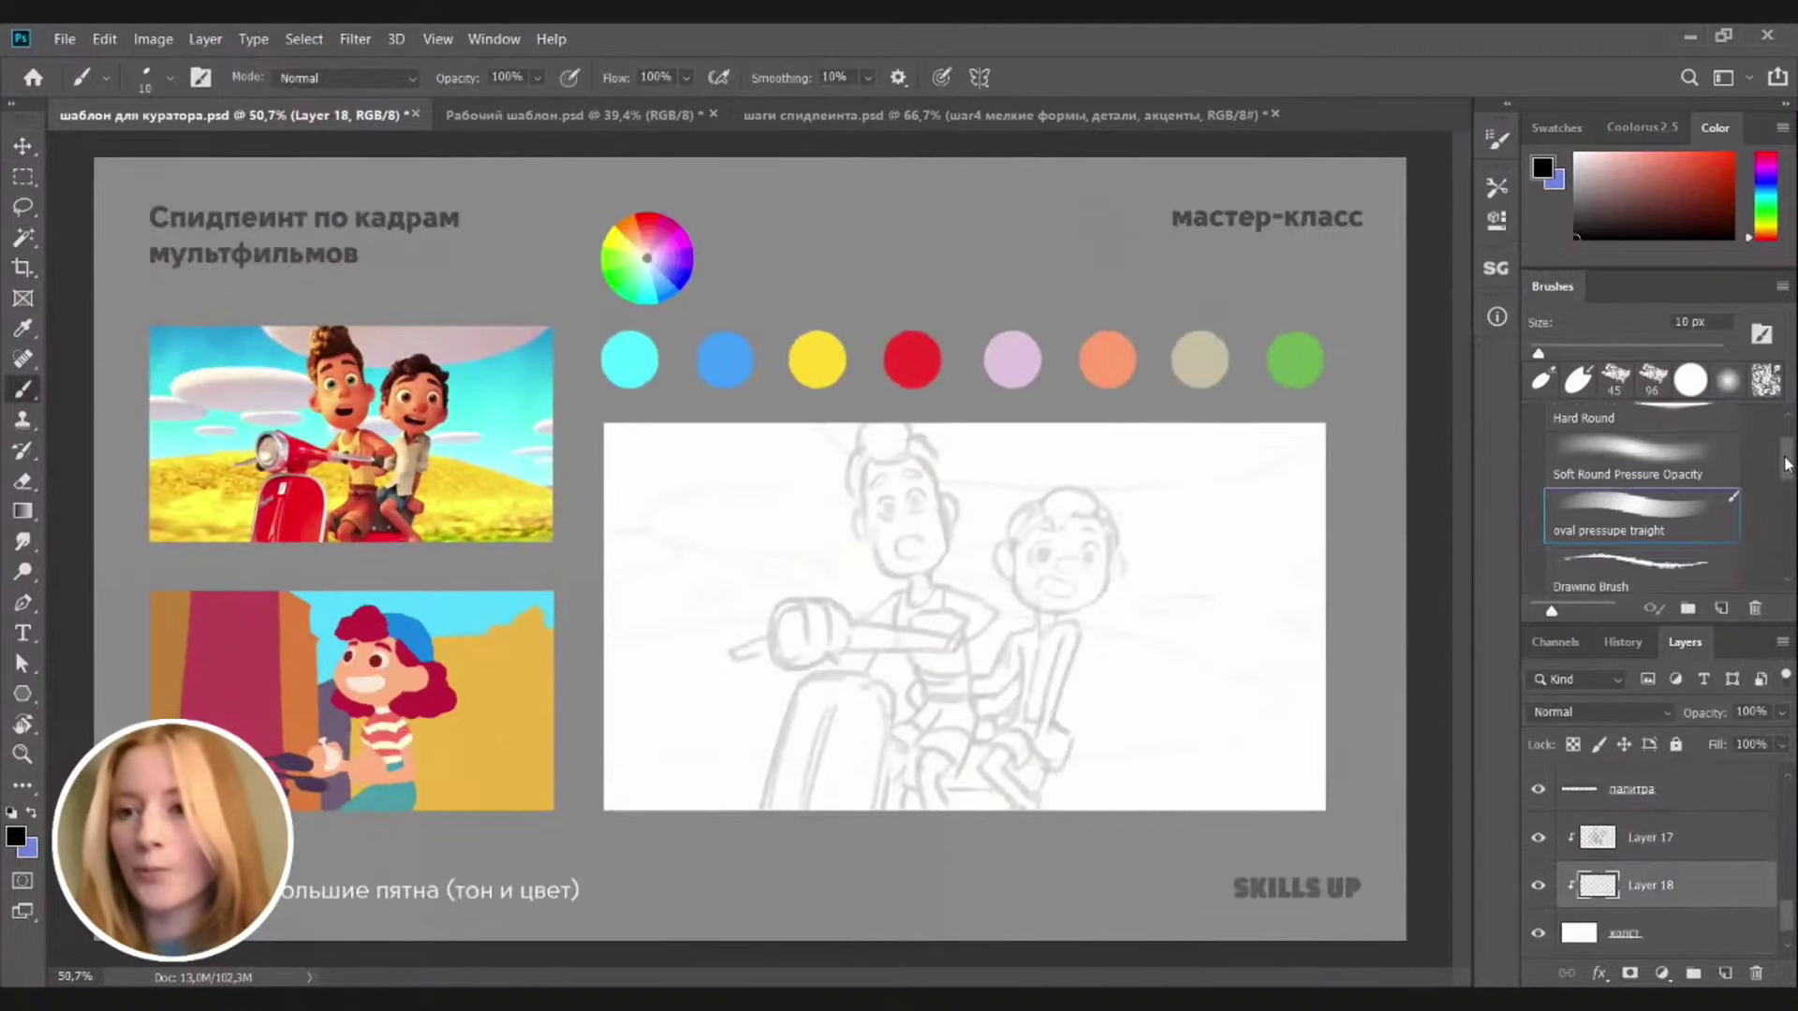
pyautogui.click(1638, 557)
pyautogui.moveTo(1582, 354); pyautogui.dragTo(1605, 354)
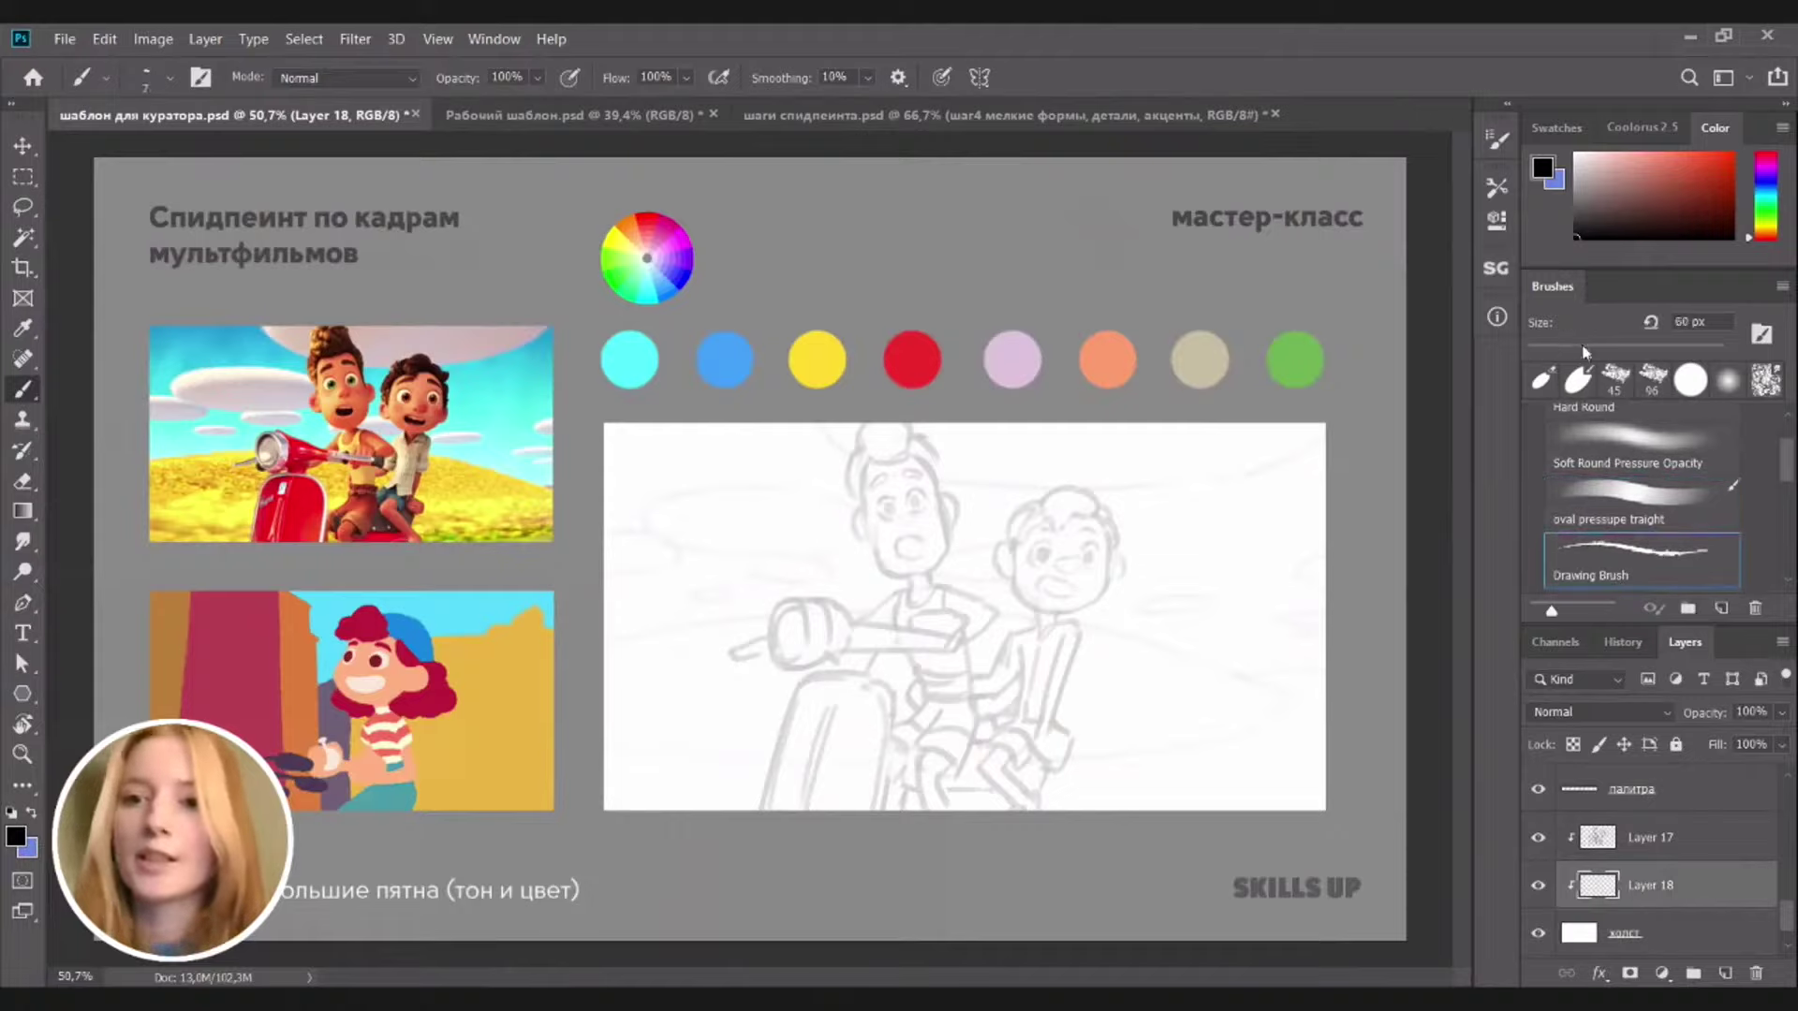
pyautogui.moveTo(1201, 497)
pyautogui.mouseDown()
pyautogui.moveTo(1195, 636)
pyautogui.moveTo(1245, 625)
pyautogui.mouseUp()
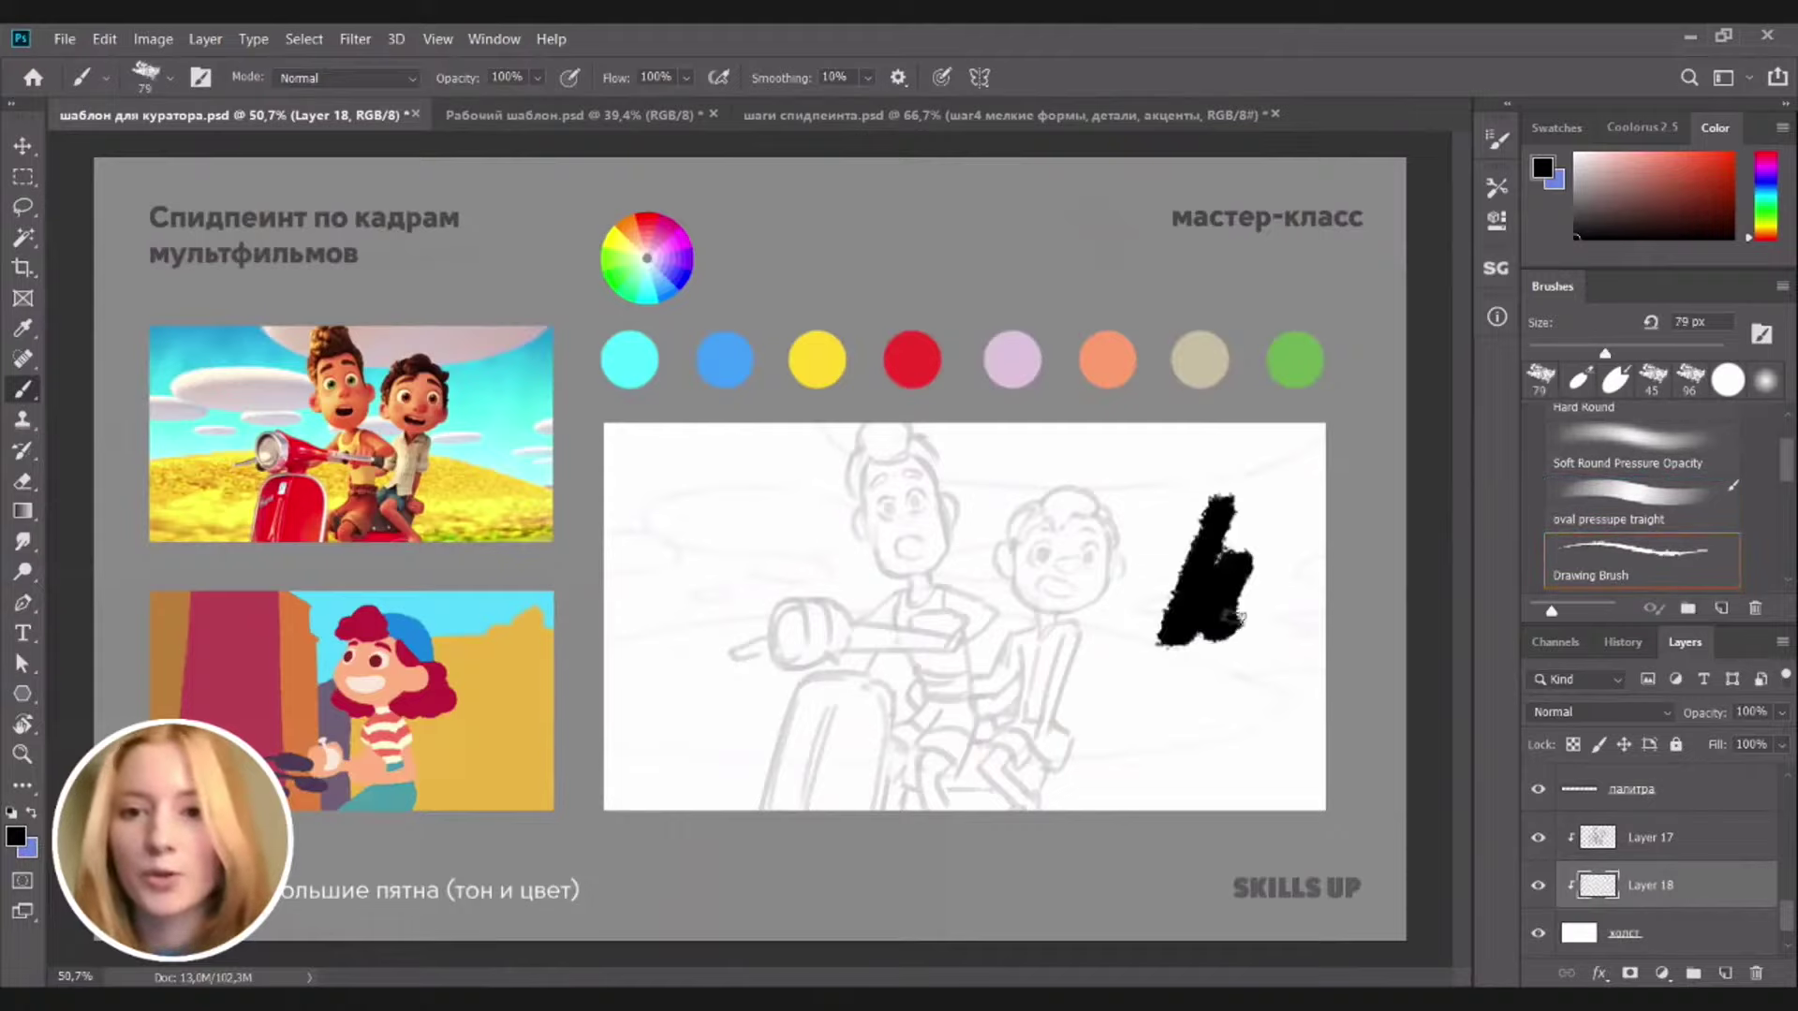
# Undo the black test strokes and set the brush size to 57 px
pyautogui.hotkey('ctrl', 'z')
pyautogui.hotkey('ctrl', 'z')
pyautogui.moveTo(1605, 354); pyautogui.dragTo(1584, 354)
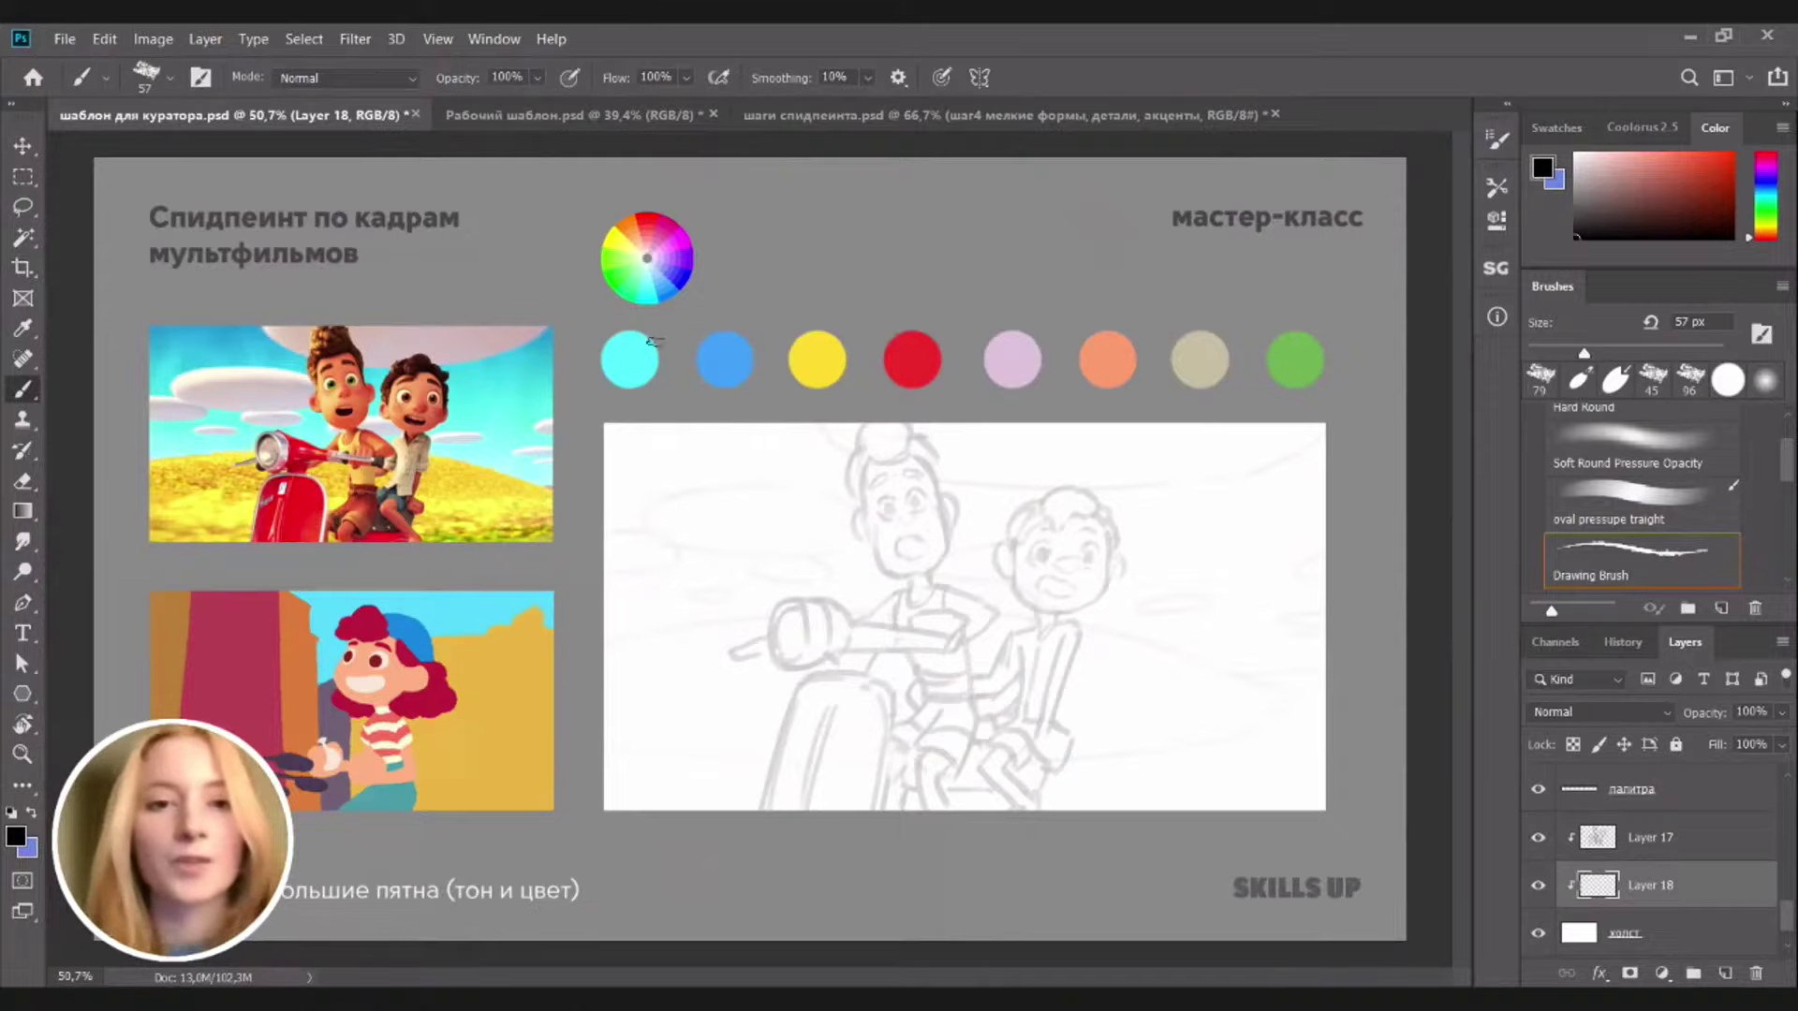
# Fill Layer 18 with the palette's cyan and add a new layer above it
pyautogui.keyDown('alt'); pyautogui.click(621, 357); pyautogui.keyUp('alt')
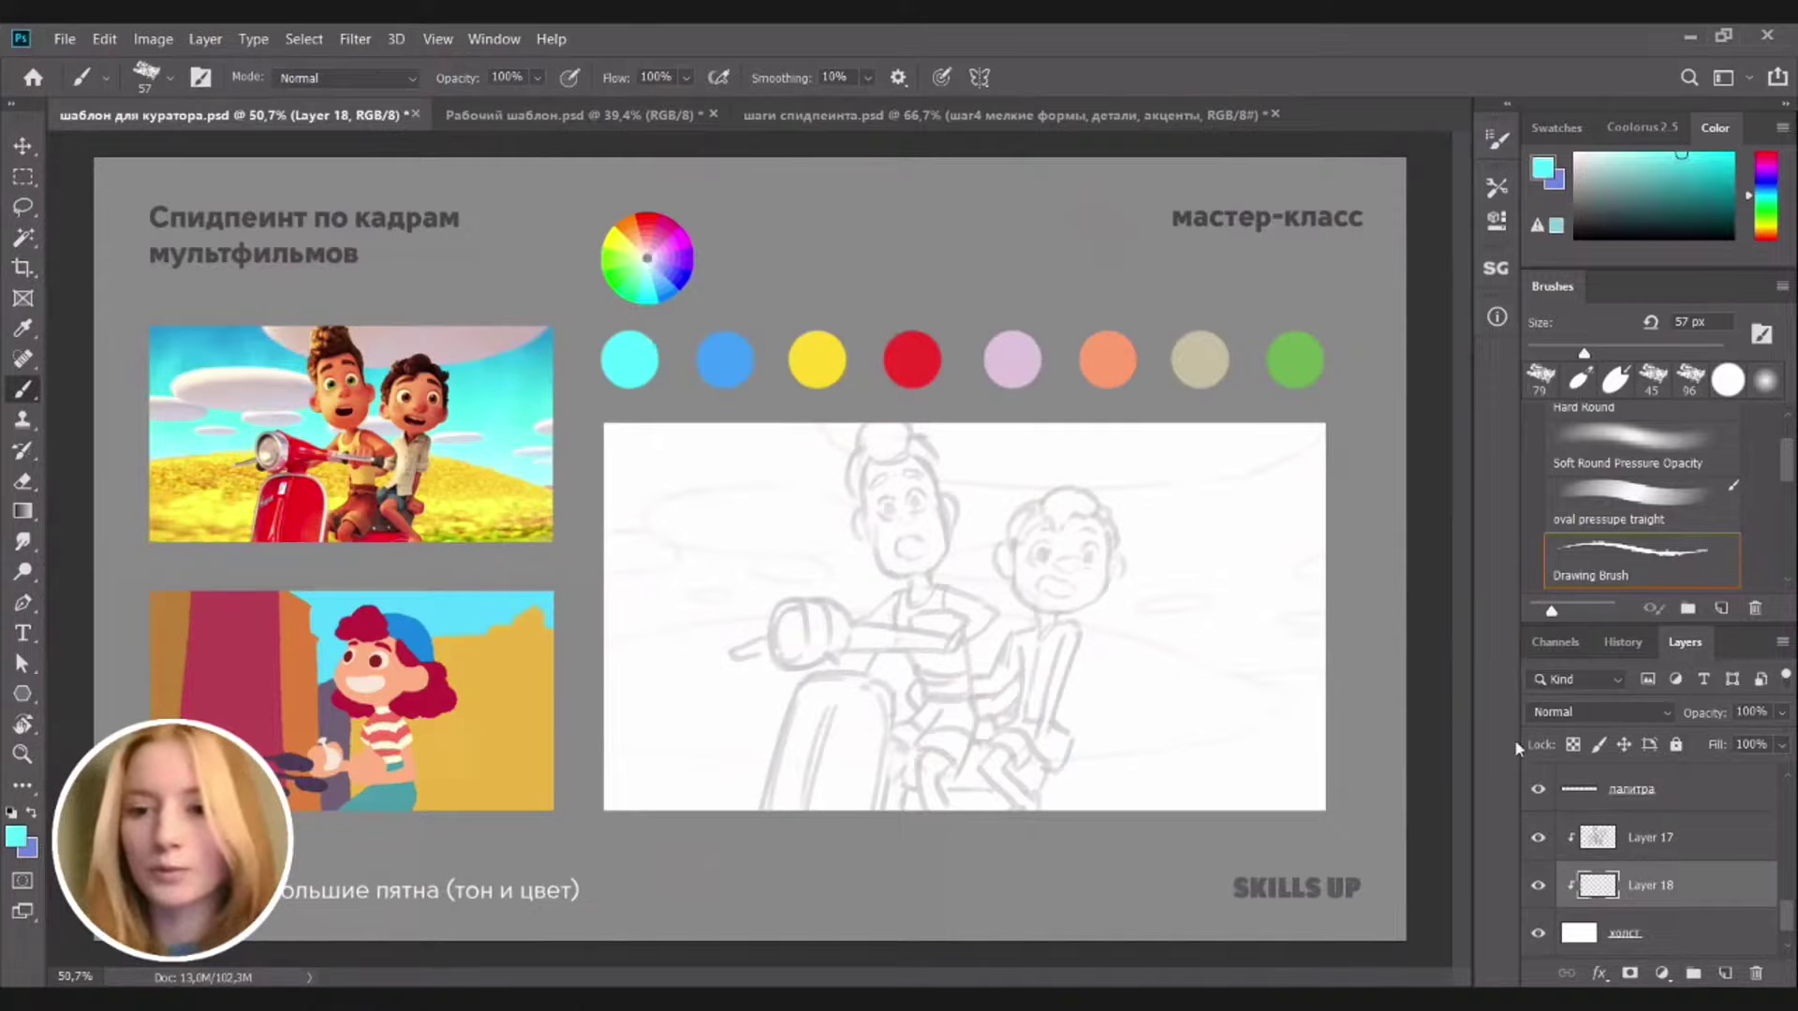
pyautogui.hotkey('alt', 'BackSpace')
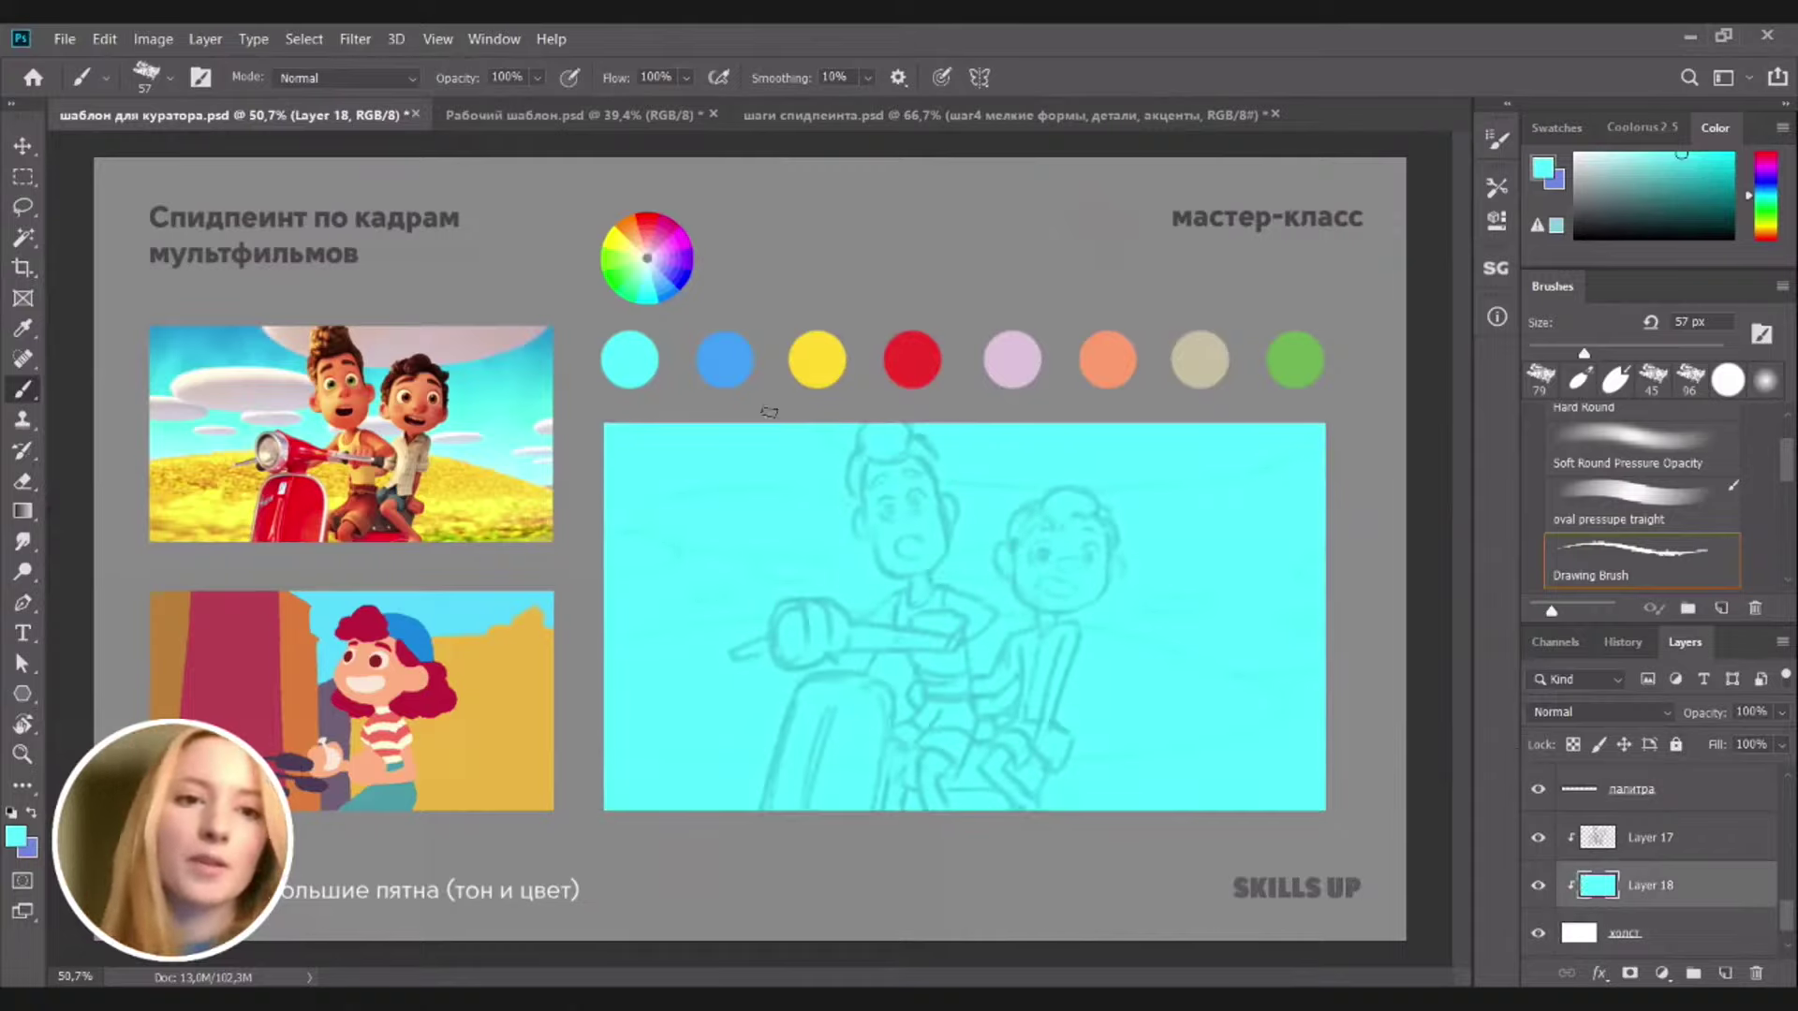
pyautogui.click(1731, 973)
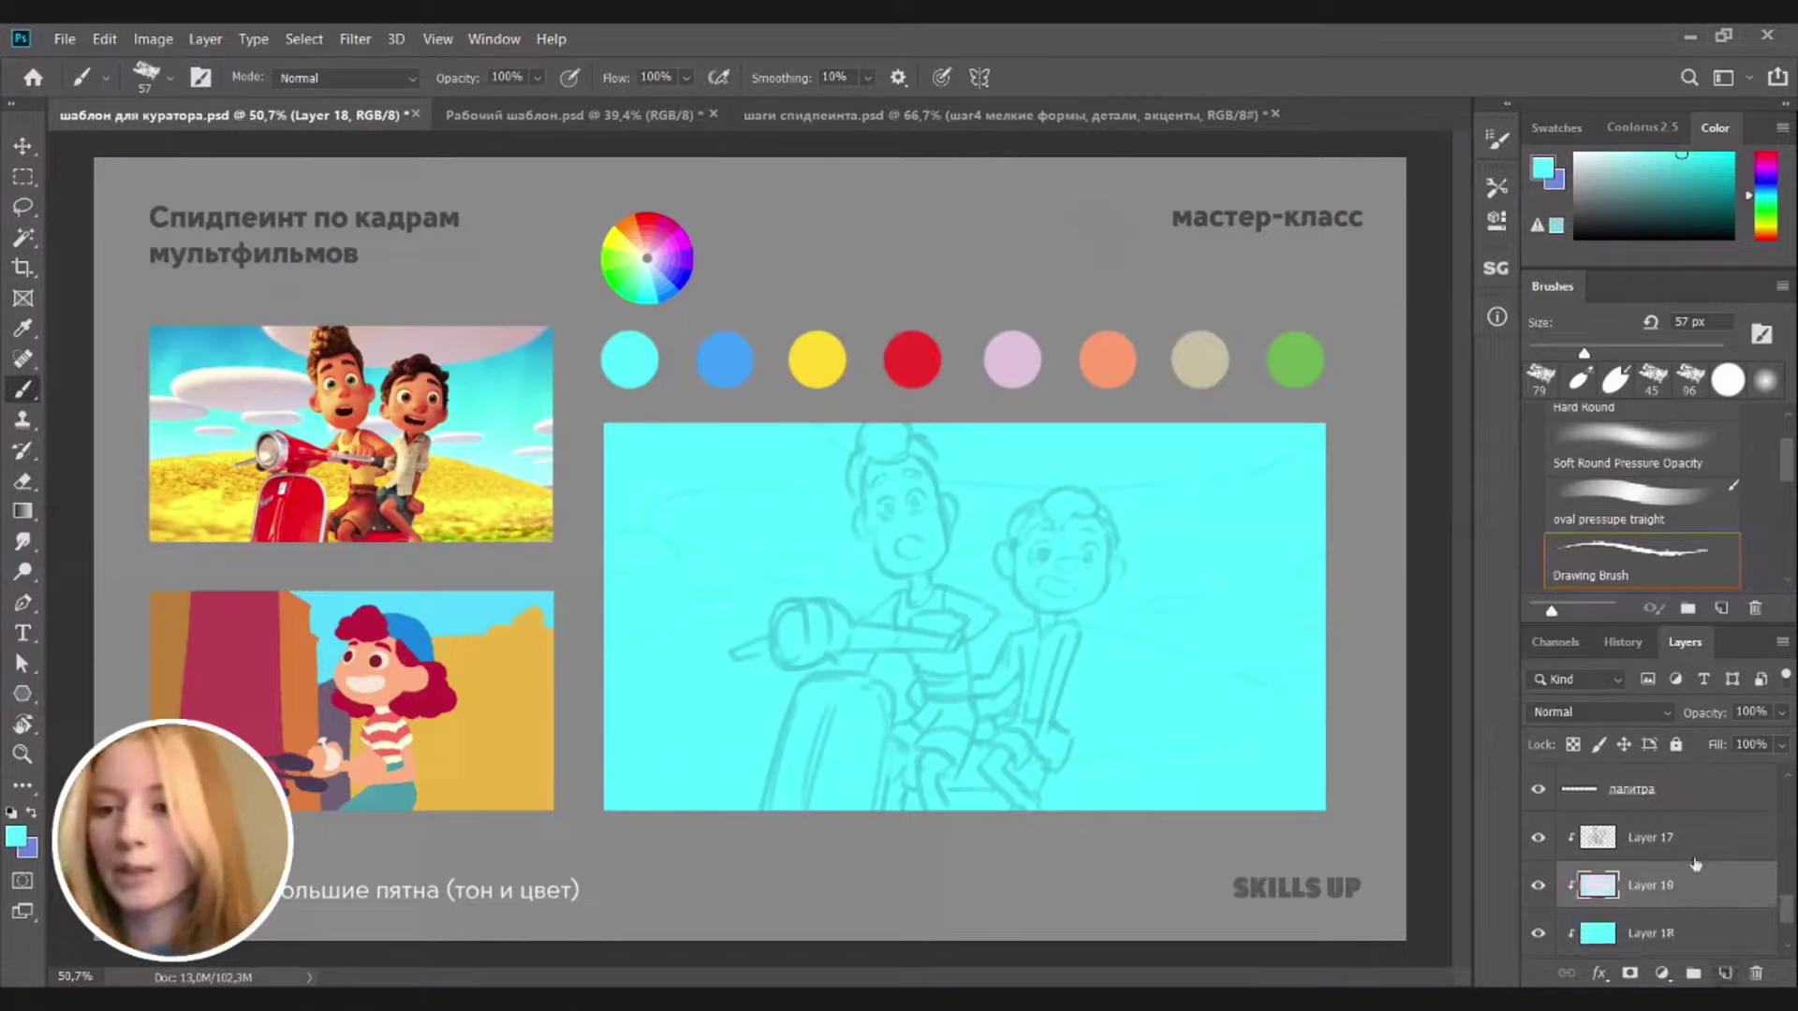
# Pick the palette's yellow, try a stroke across the scene's horizon on the new layer, and undo it
pyautogui.keyDown('alt'); pyautogui.click(840, 347); pyautogui.keyUp('alt')
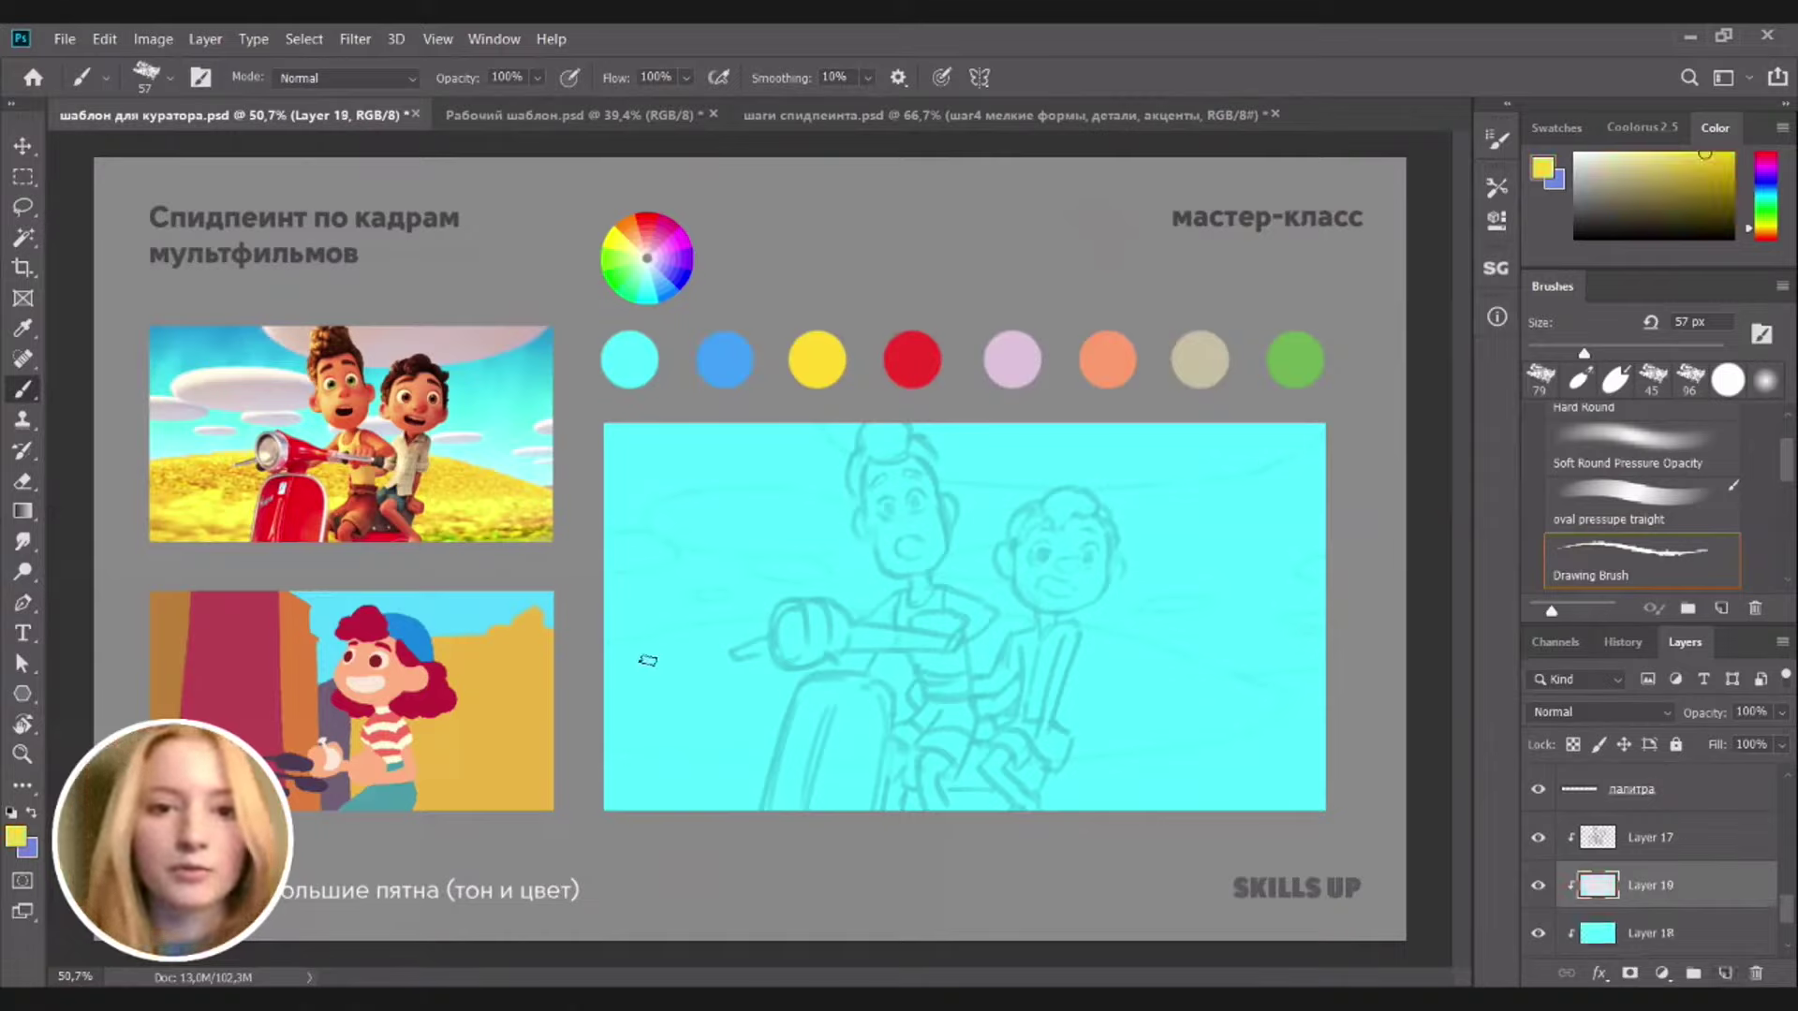
pyautogui.moveTo(609, 663)
pyautogui.mouseDown()
pyautogui.moveTo(795, 645)
pyautogui.moveTo(783, 620)
pyautogui.mouseUp()
pyautogui.hotkey('ctrl', 'z')
pyautogui.hotkey('ctrl', 'z')
# Lower the sketch layer's opacity to 16% and make Layer 19 active for painting
pyautogui.scroll(2, 690, 642)
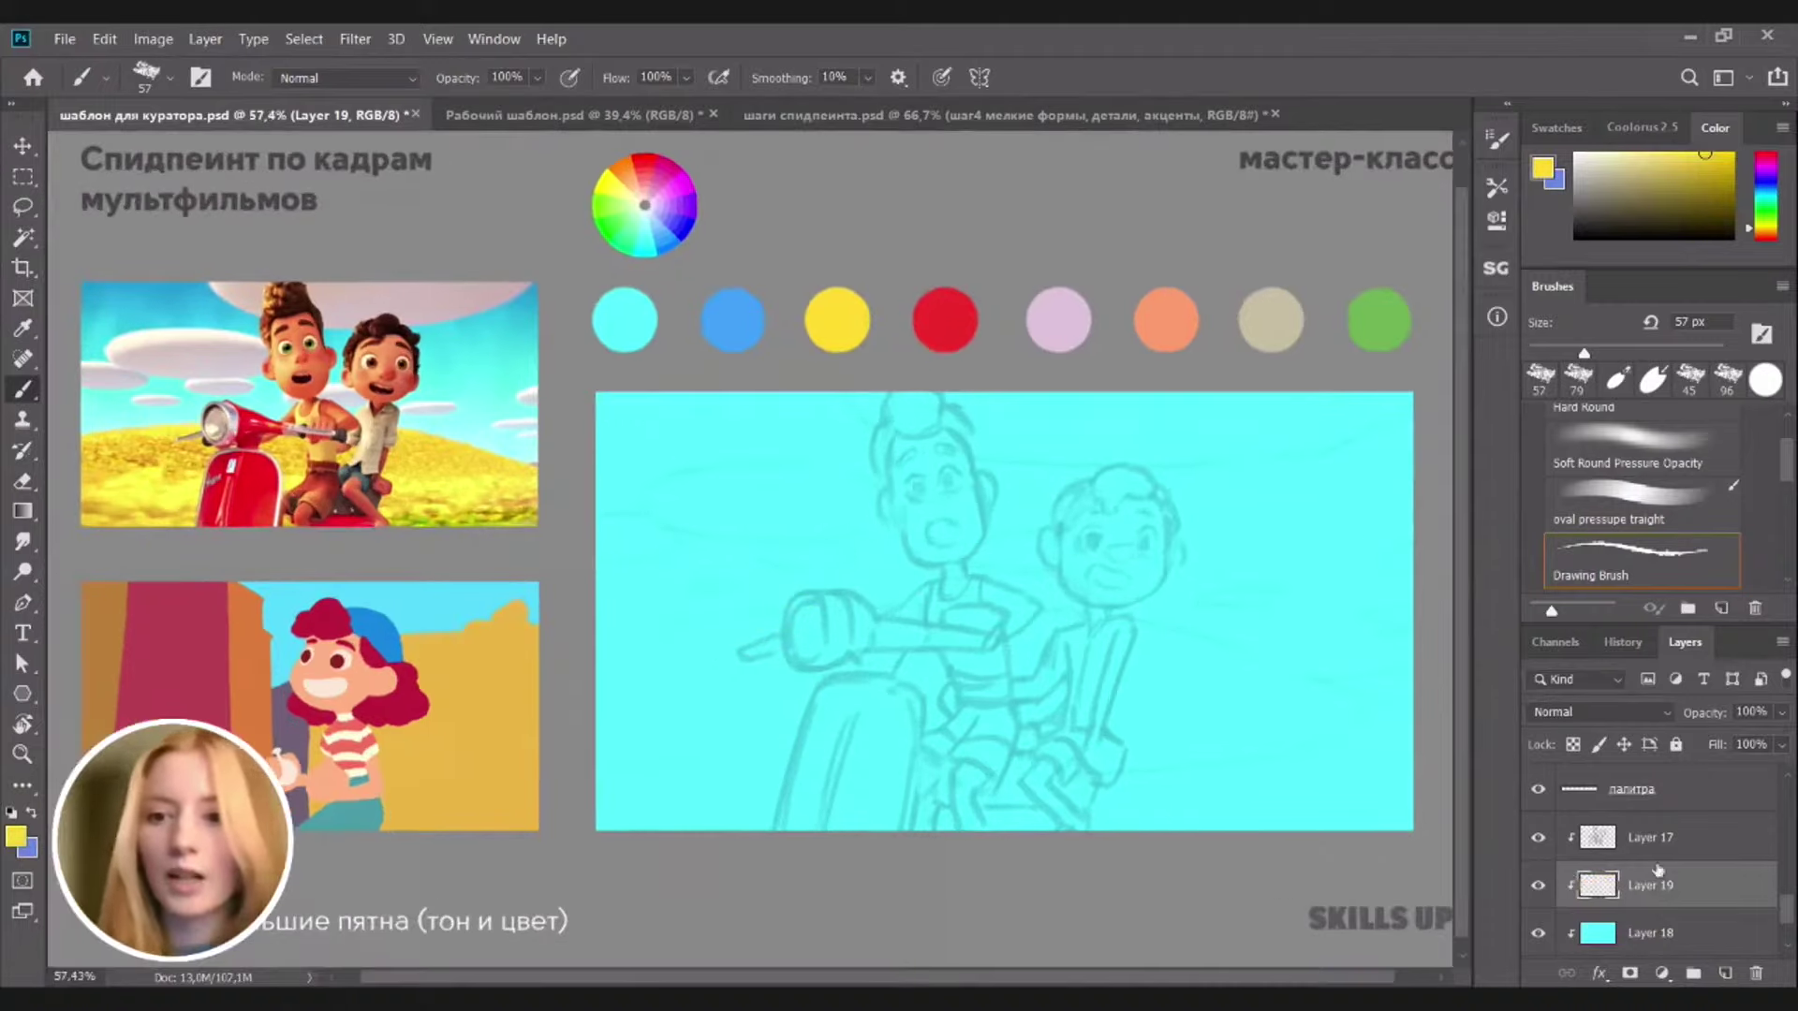
pyautogui.click(1683, 837)
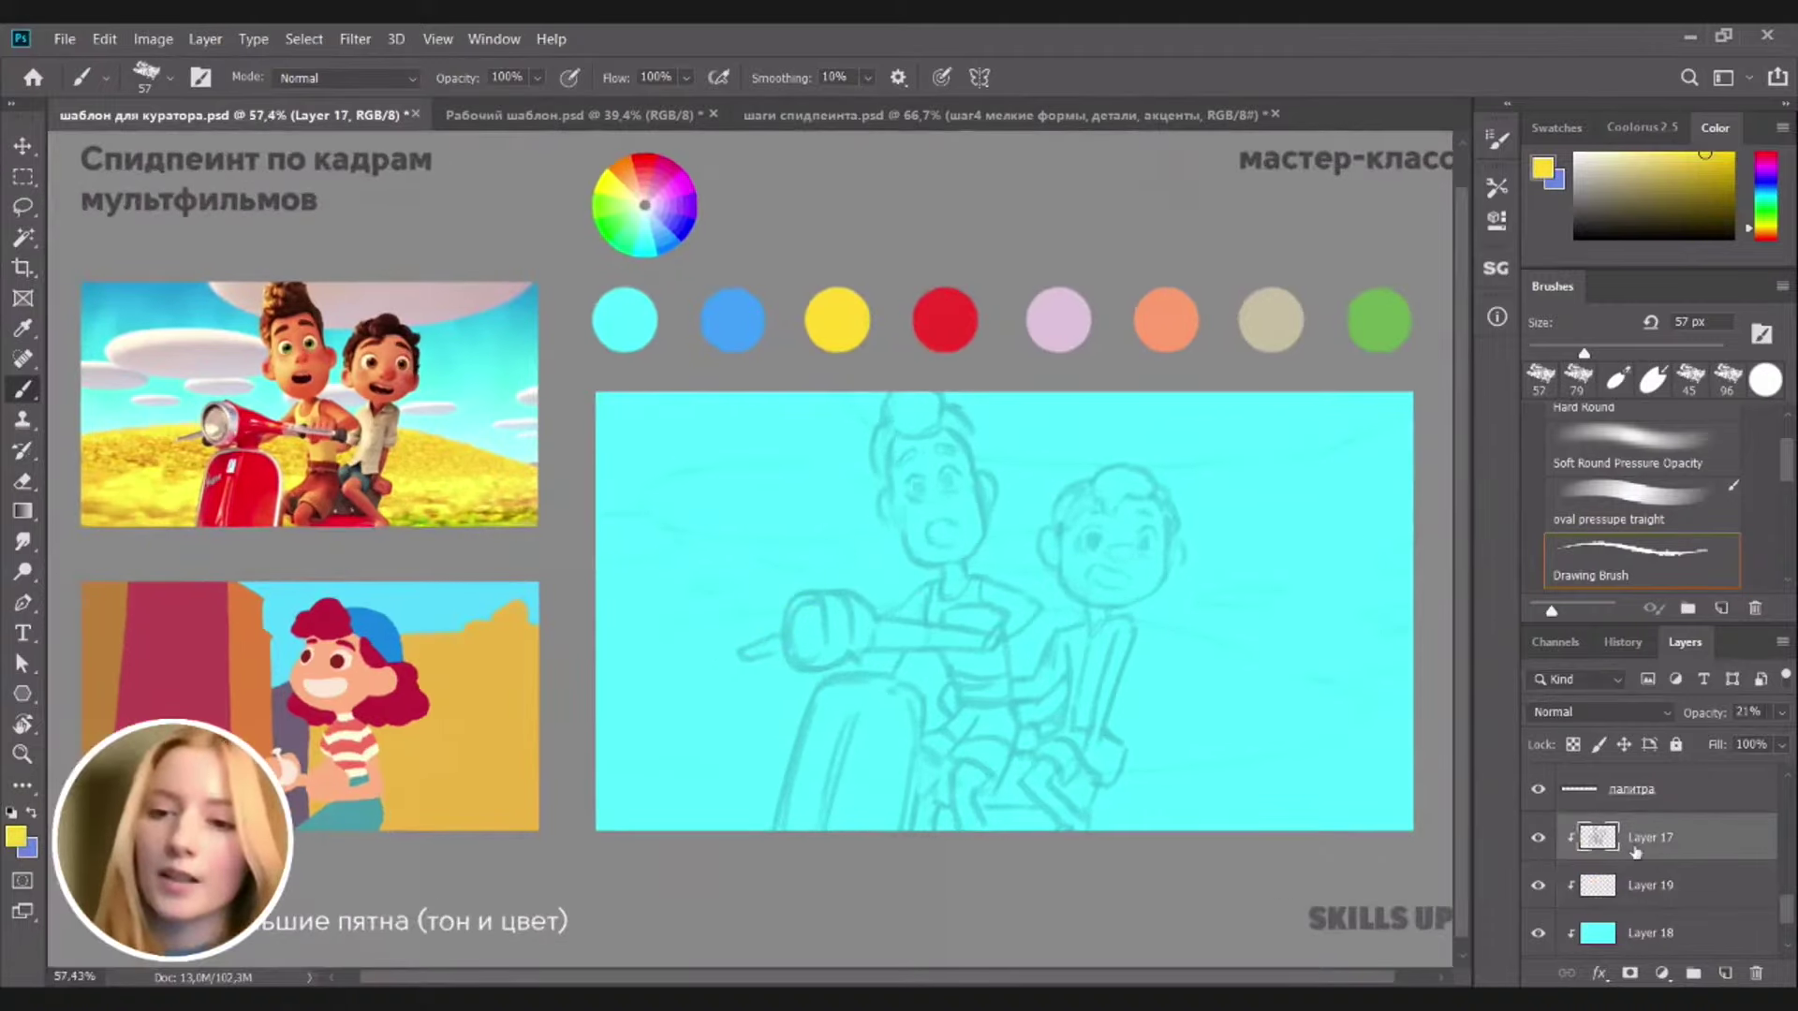
pyautogui.click(1781, 713)
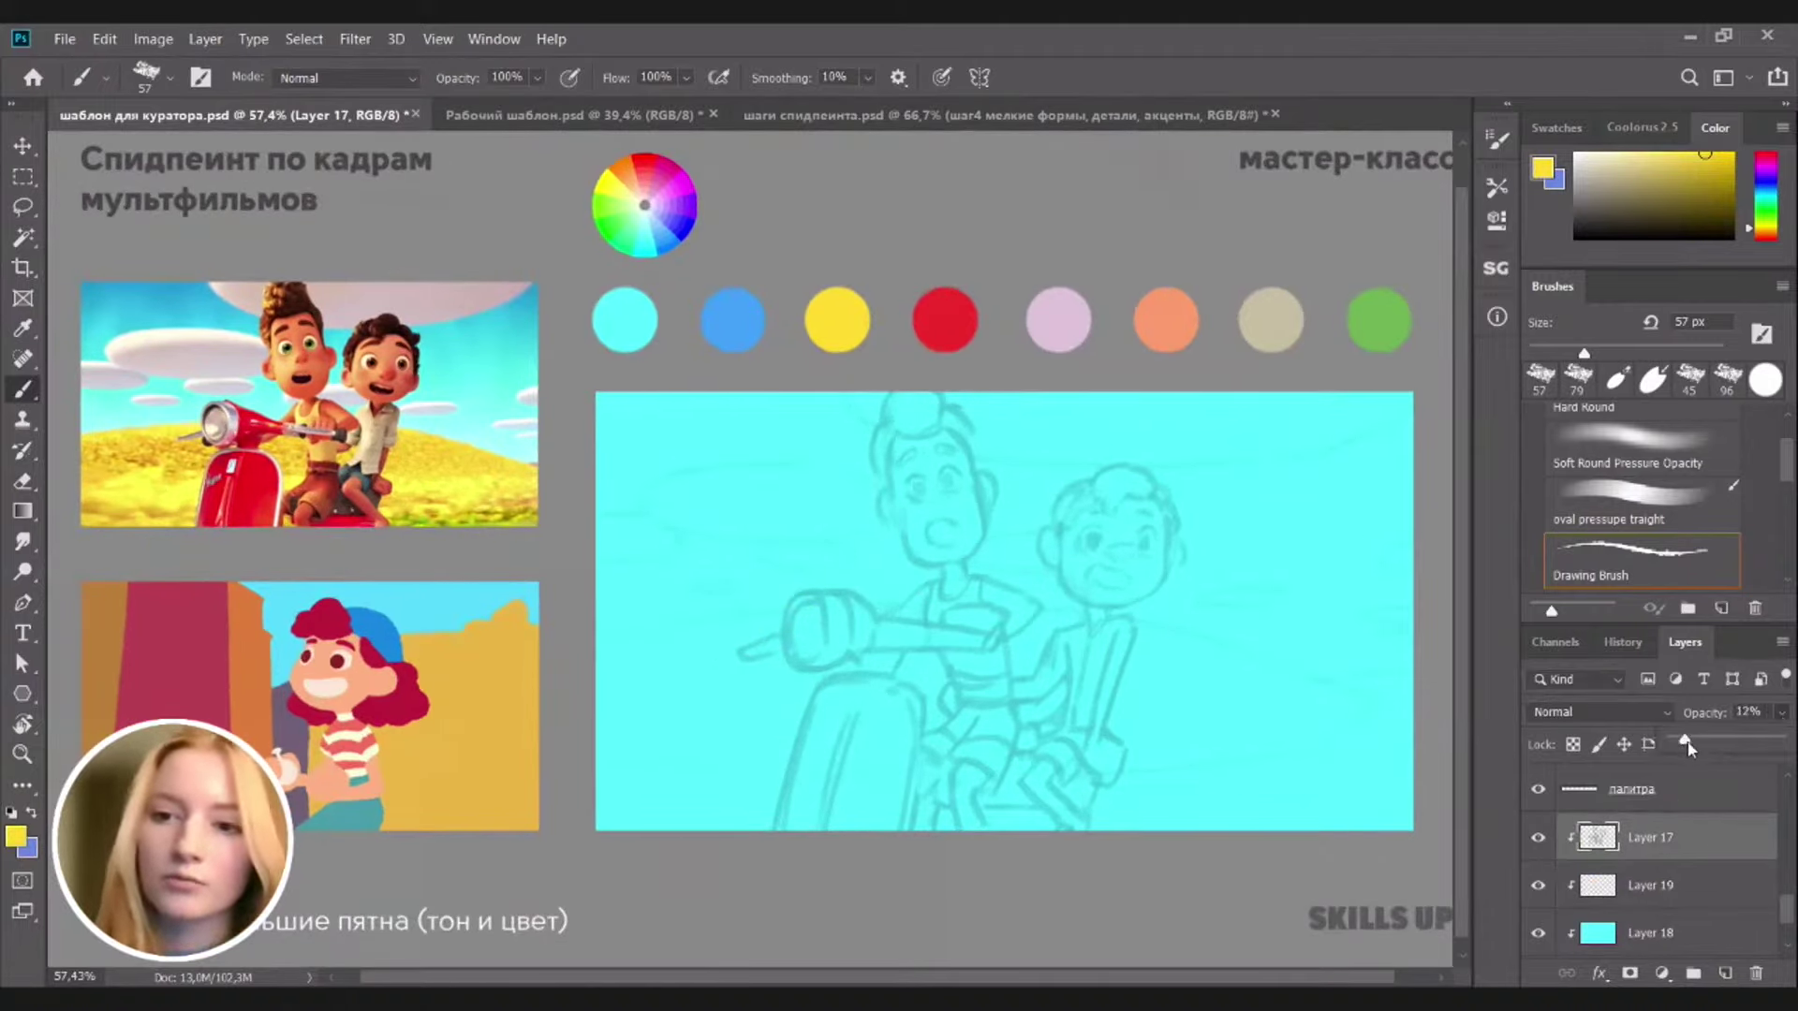
pyautogui.moveTo(1699, 742); pyautogui.dragTo(1691, 744)
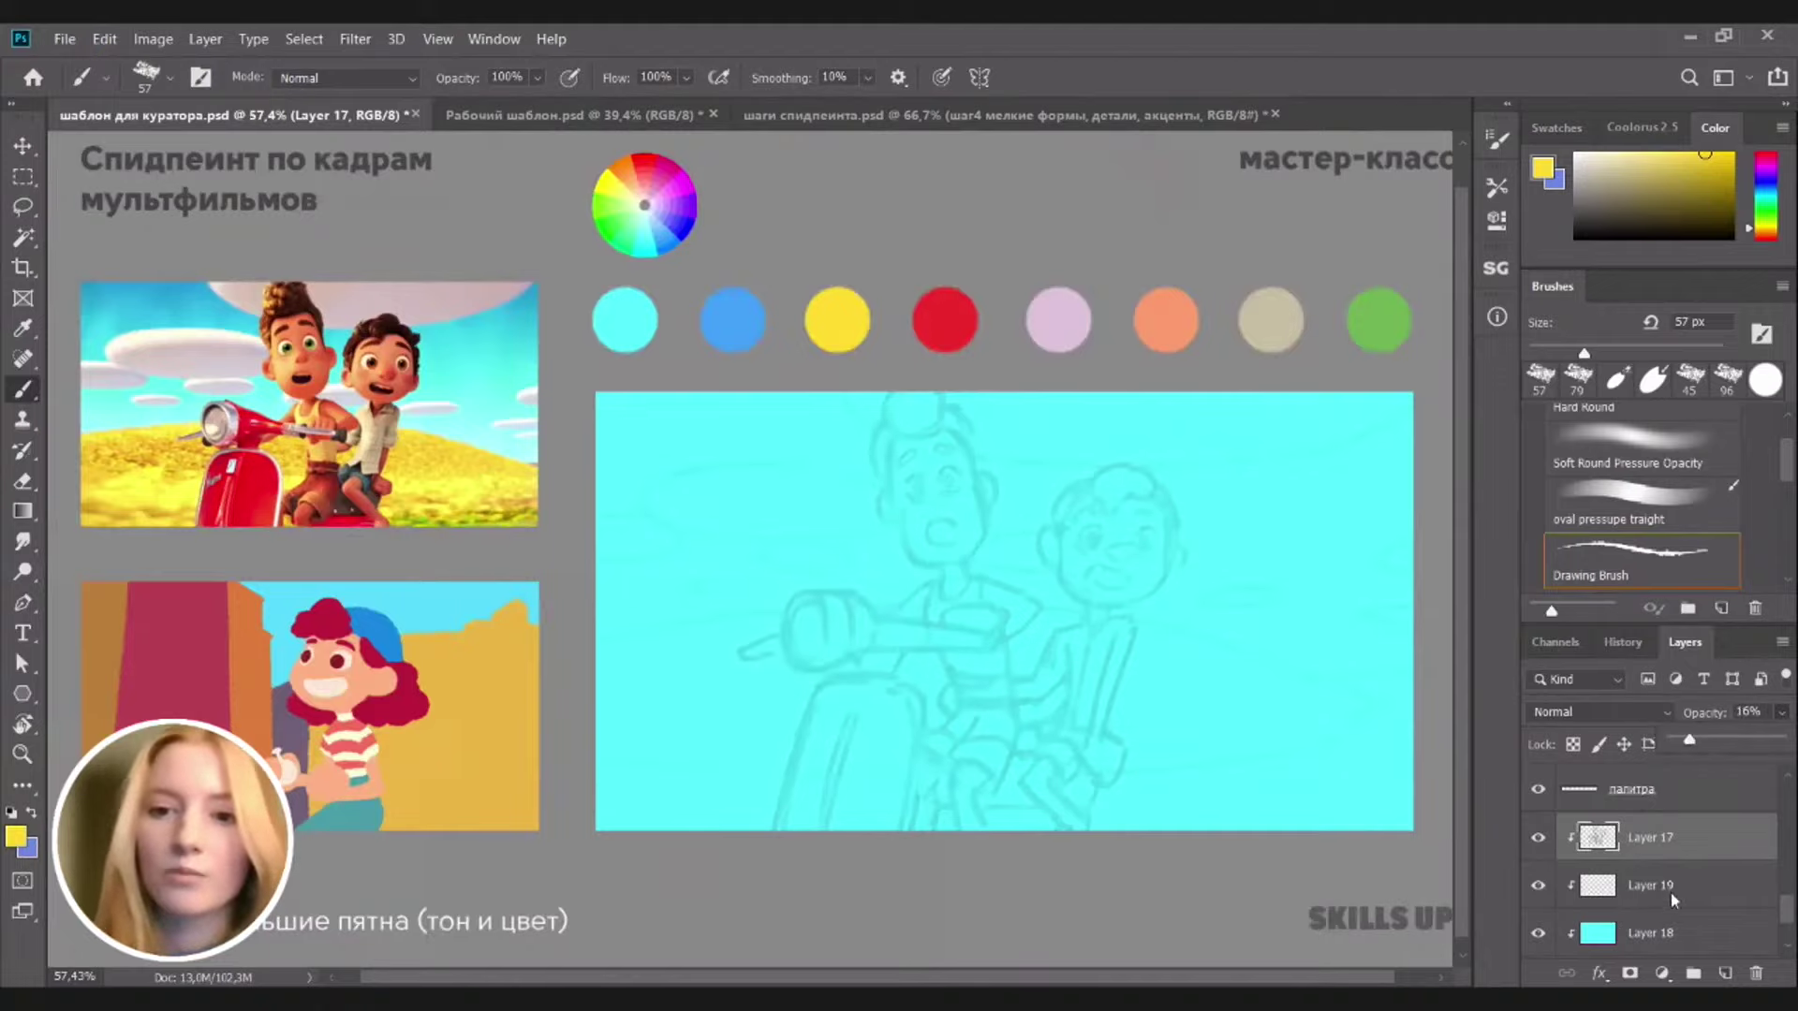
pyautogui.click(1673, 894)
pyautogui.hscroll(1, 734, 574)
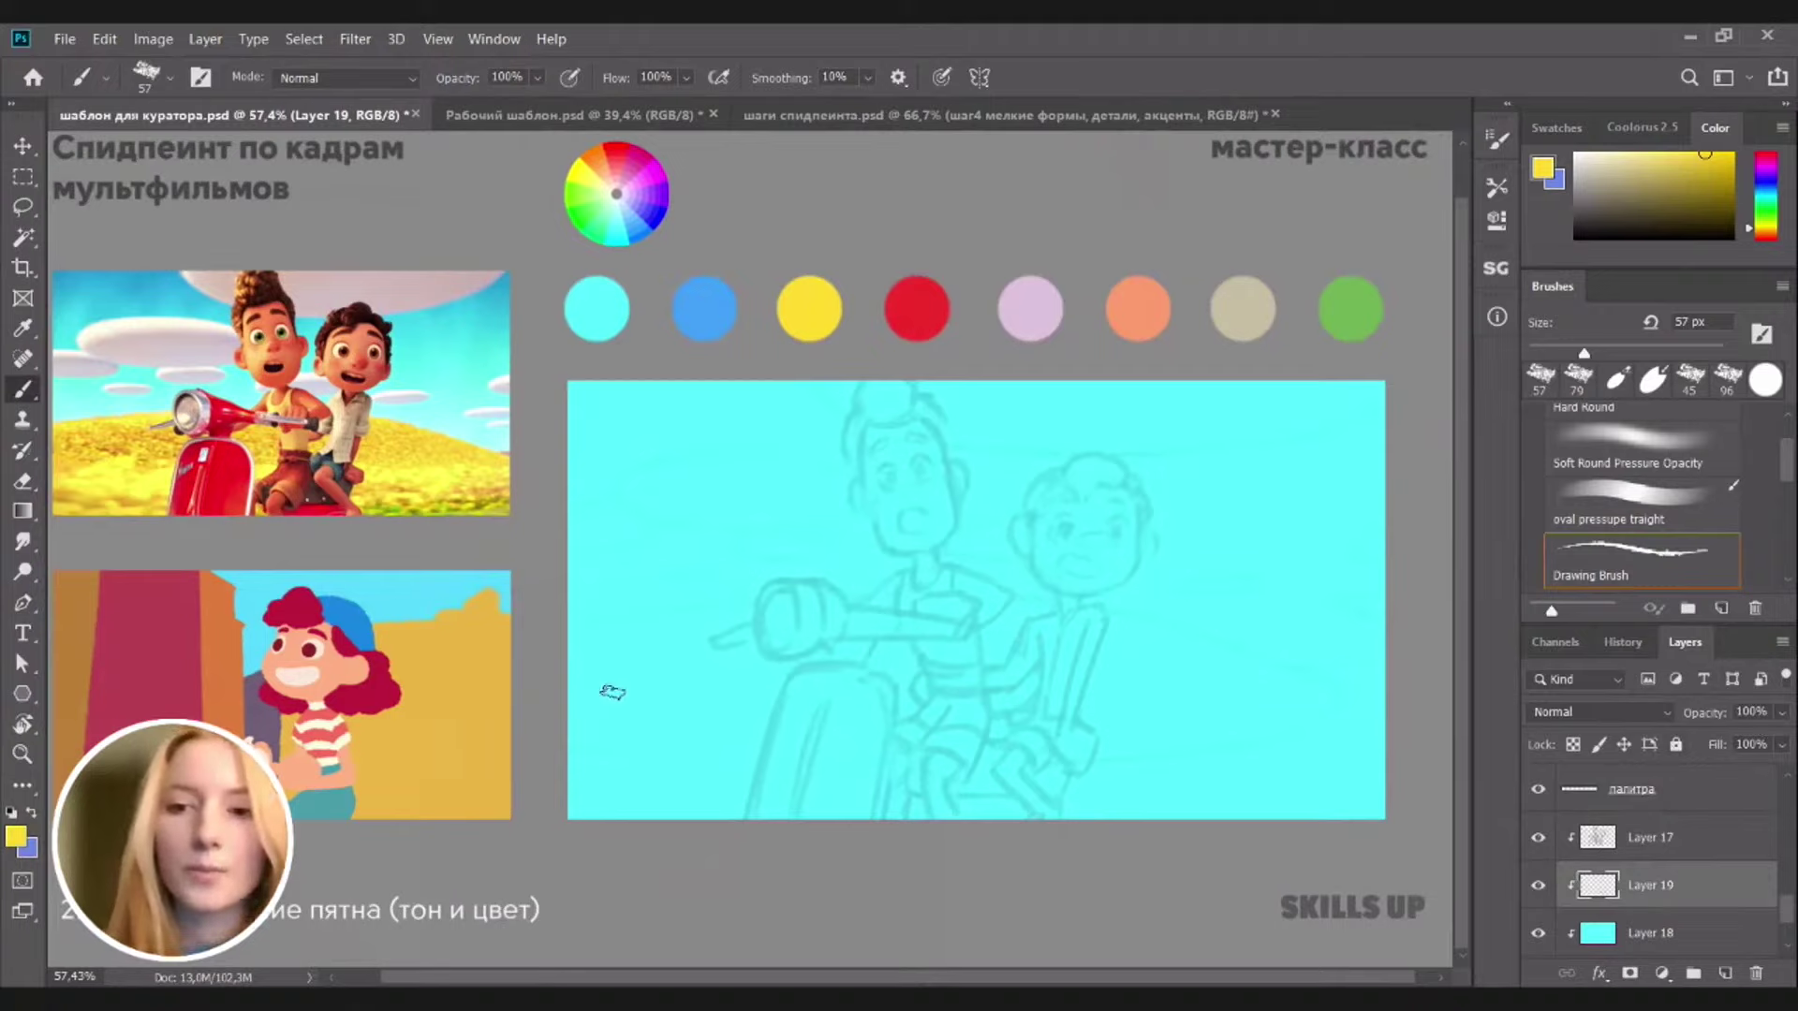
# Paint a closed yellow outline of the field on Layer 19, following the curved horizon and the canvas edges
pyautogui.moveTo(573, 642)
pyautogui.mouseDown()
pyautogui.moveTo(795, 604)
pyautogui.moveTo(1090, 636)
pyautogui.mouseUp()
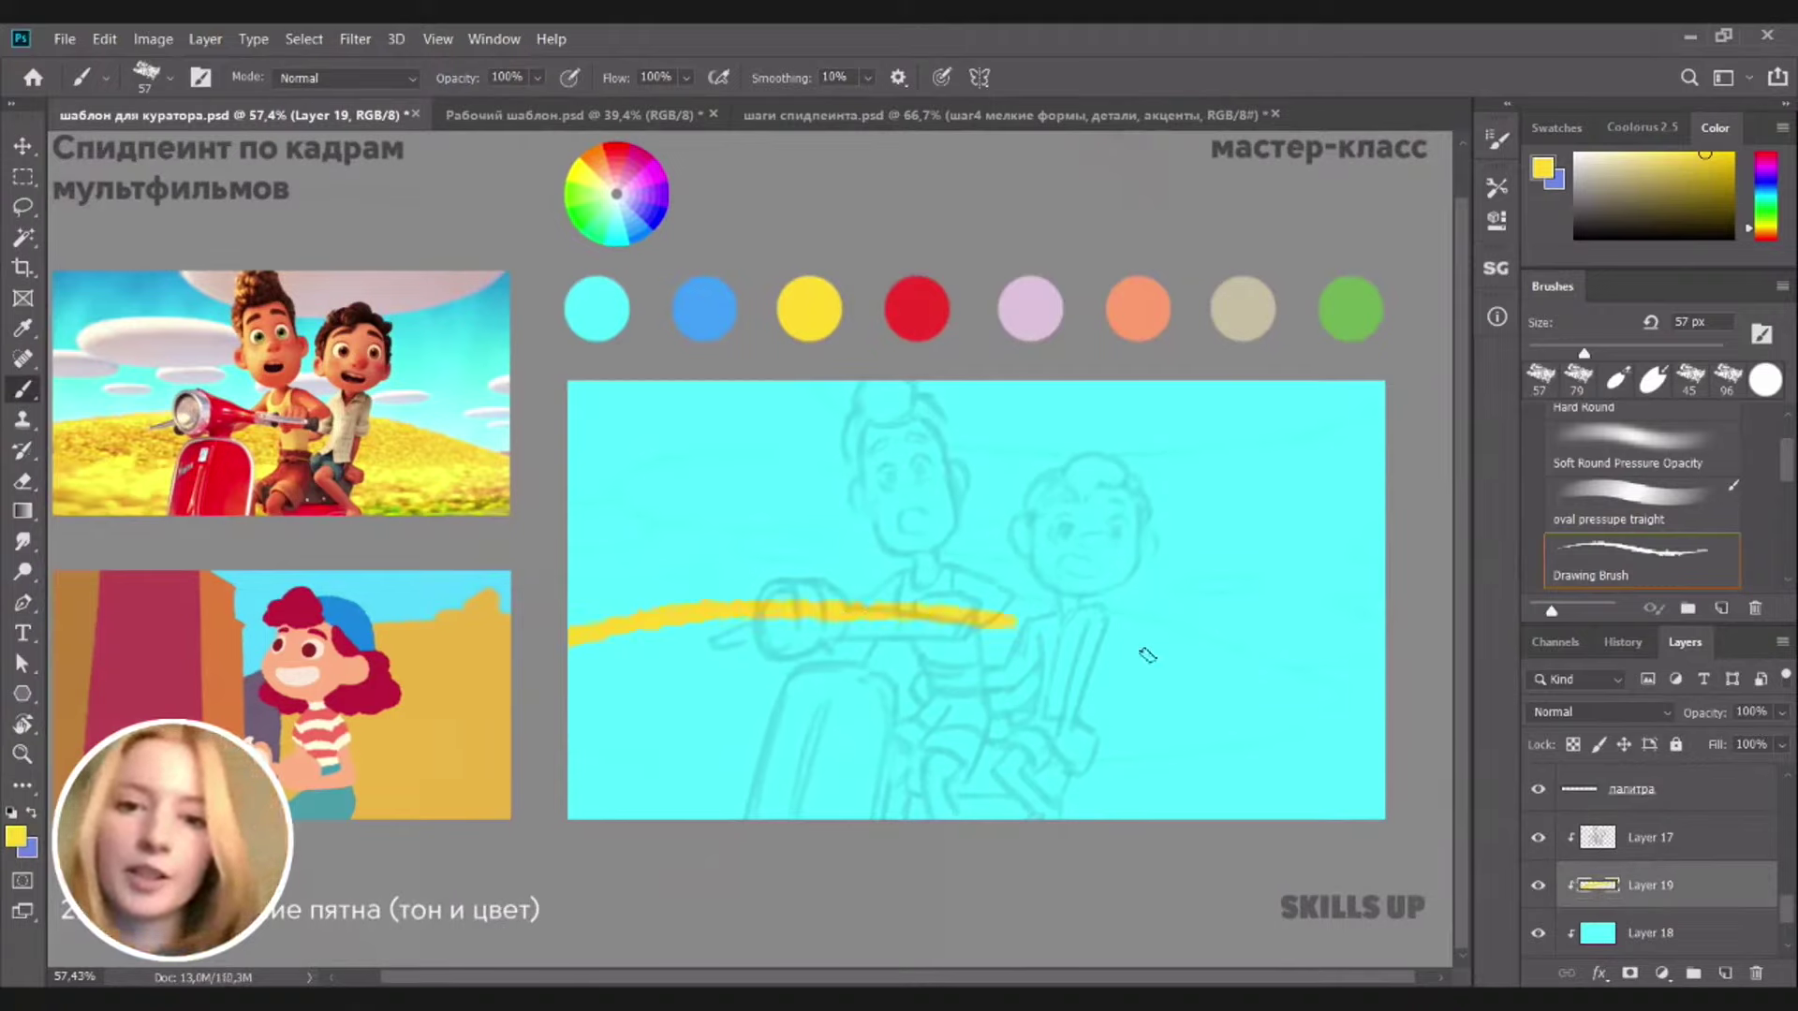
pyautogui.moveTo(972, 629); pyautogui.dragTo(1317, 691)
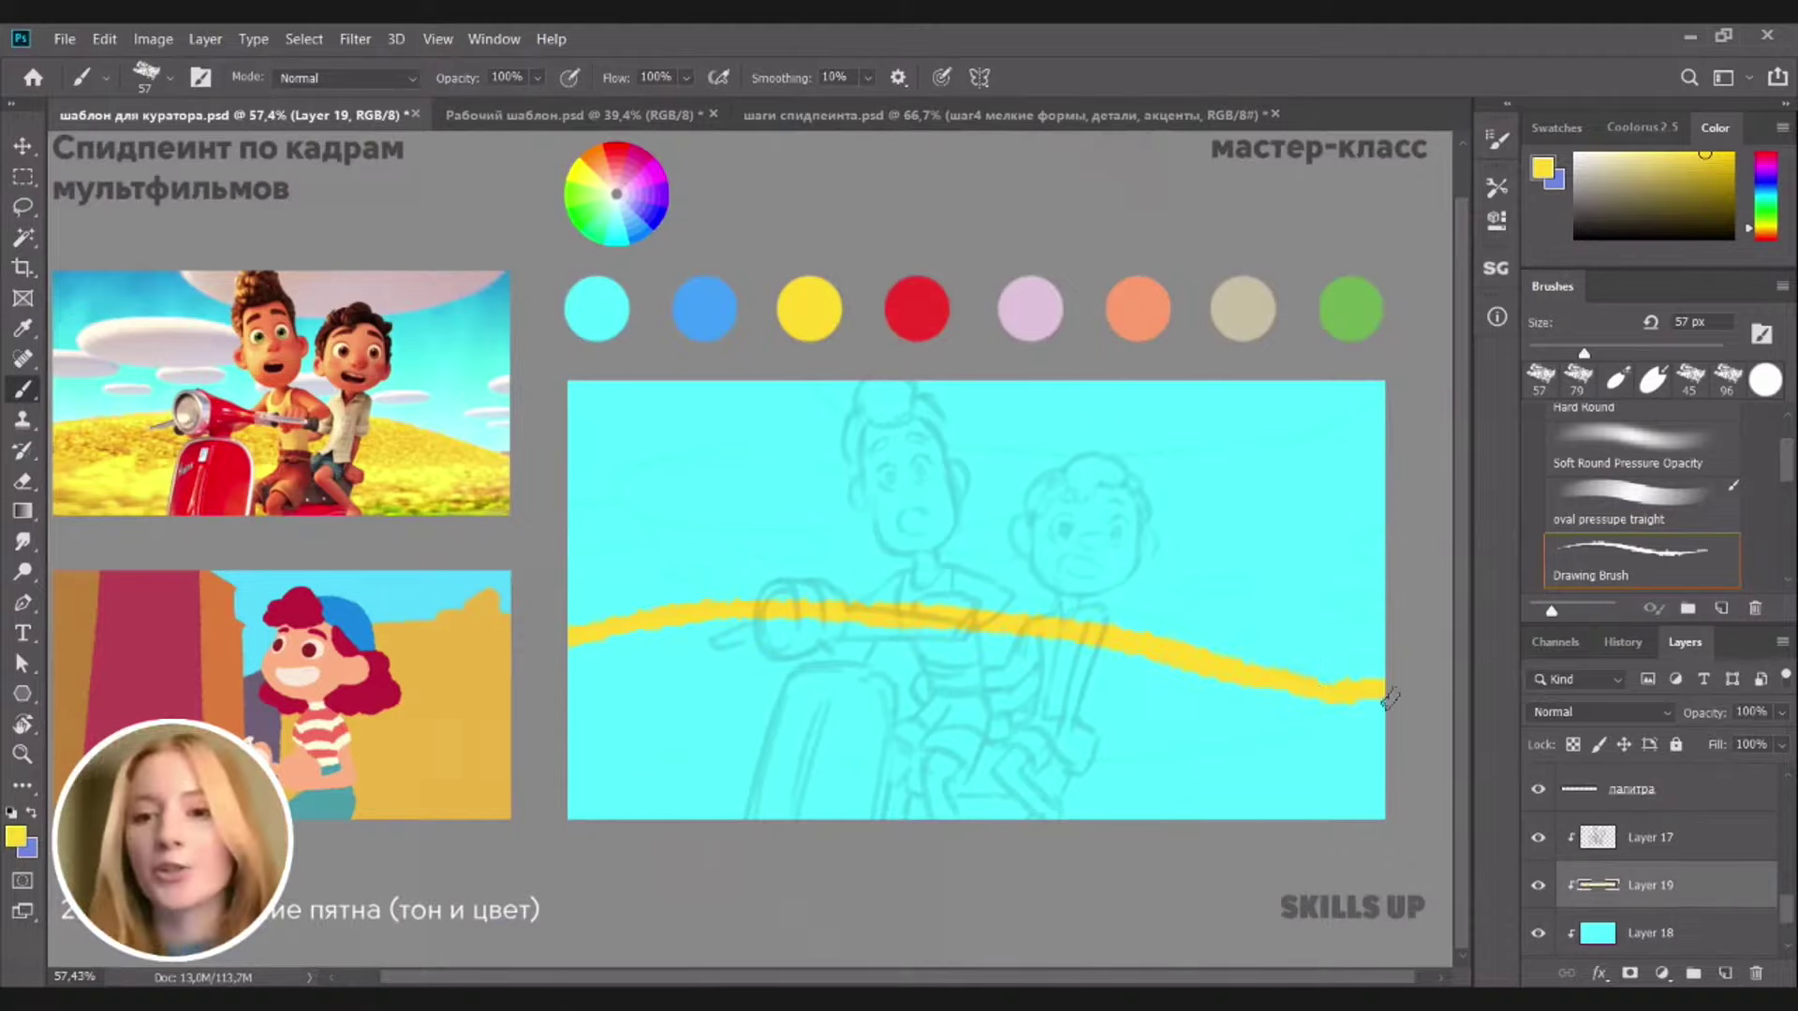
pyautogui.moveTo(1389, 698); pyautogui.dragTo(1384, 862)
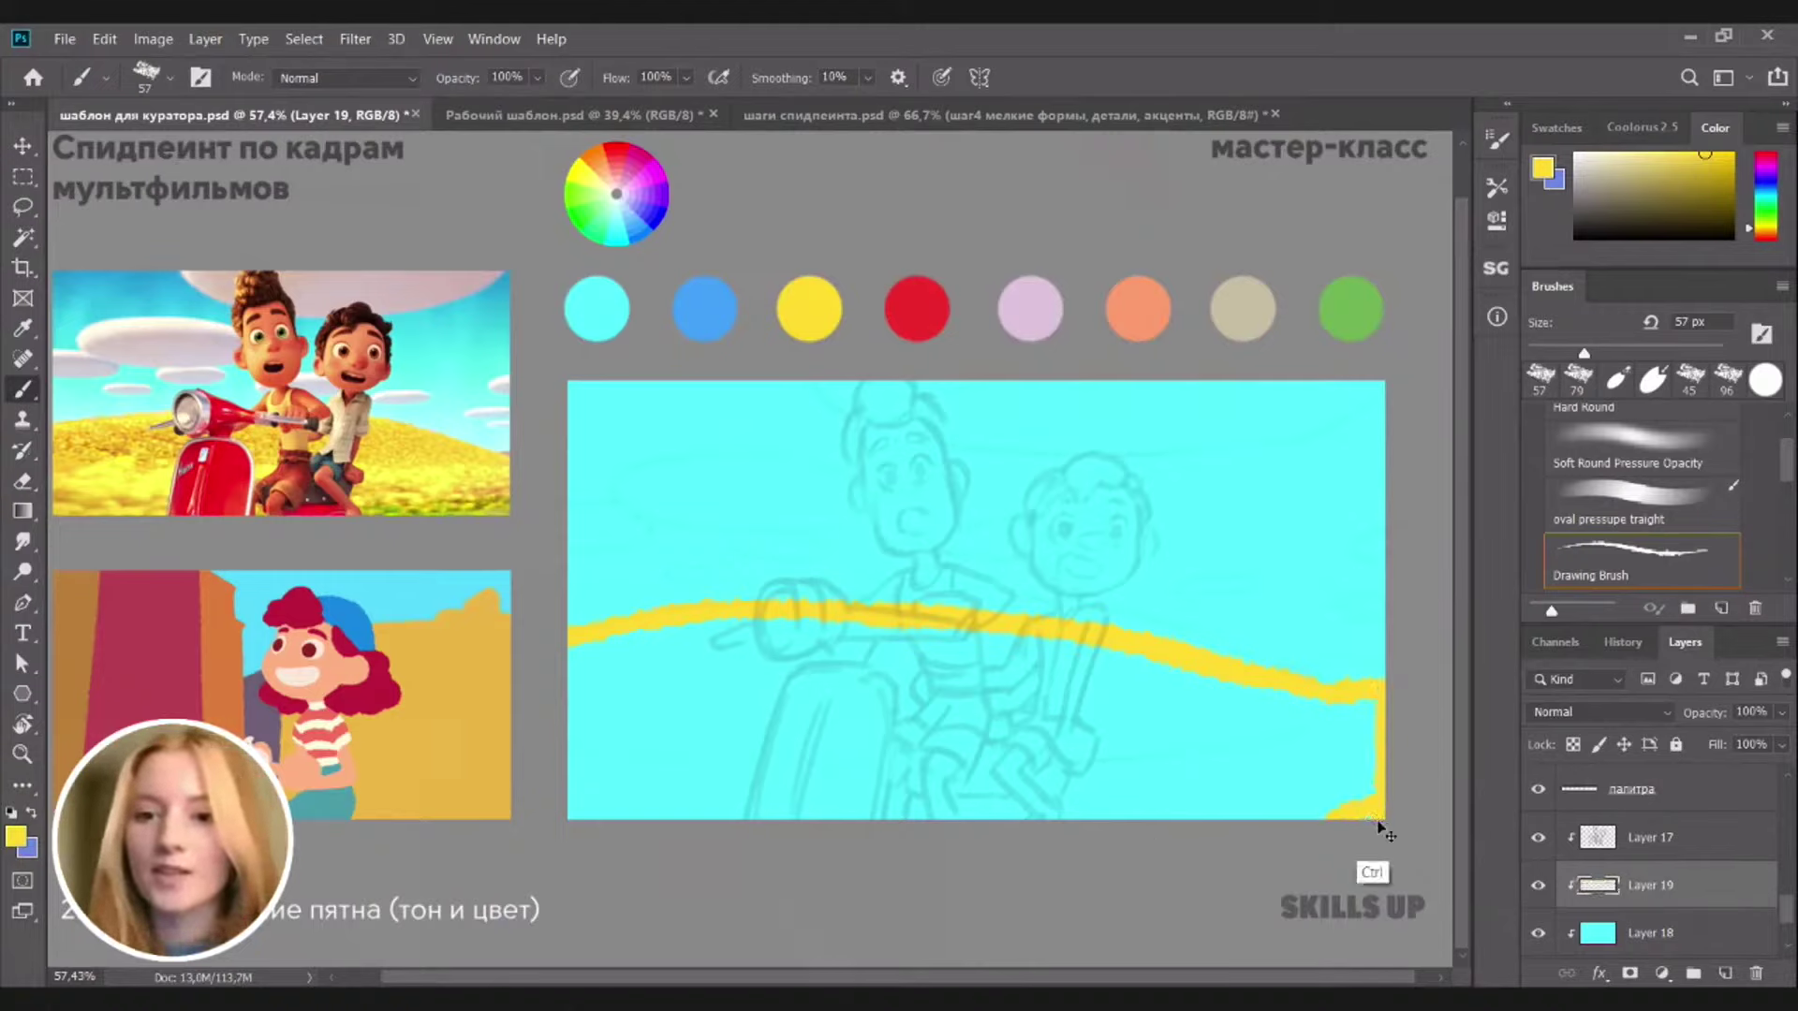
pyautogui.hotkey('ctrl', 'z')
pyautogui.keyDown('shift'); pyautogui.click(1366, 815); pyautogui.keyUp('shift')
pyautogui.moveTo(610, 796); pyautogui.dragTo(566, 863)
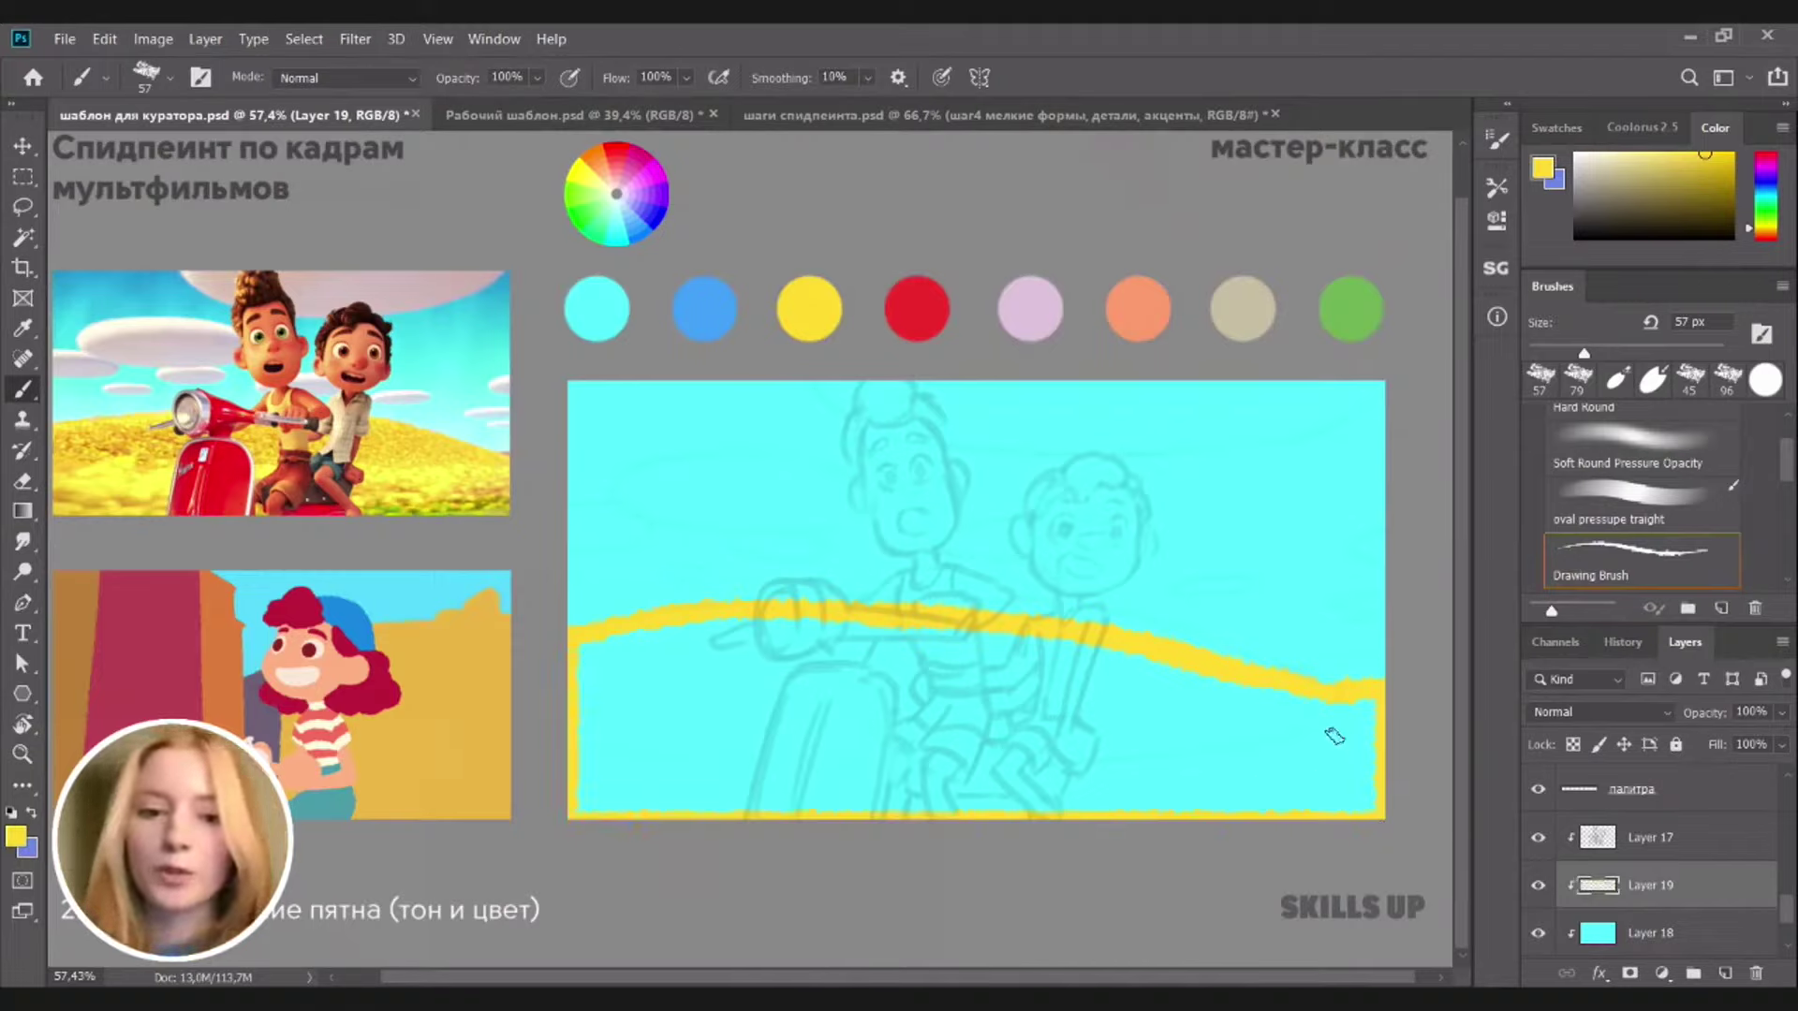
# Hide the sketch layer, select the area inside the yellow outline with the Magic Wand, and fill it with yellow
pyautogui.press('w')
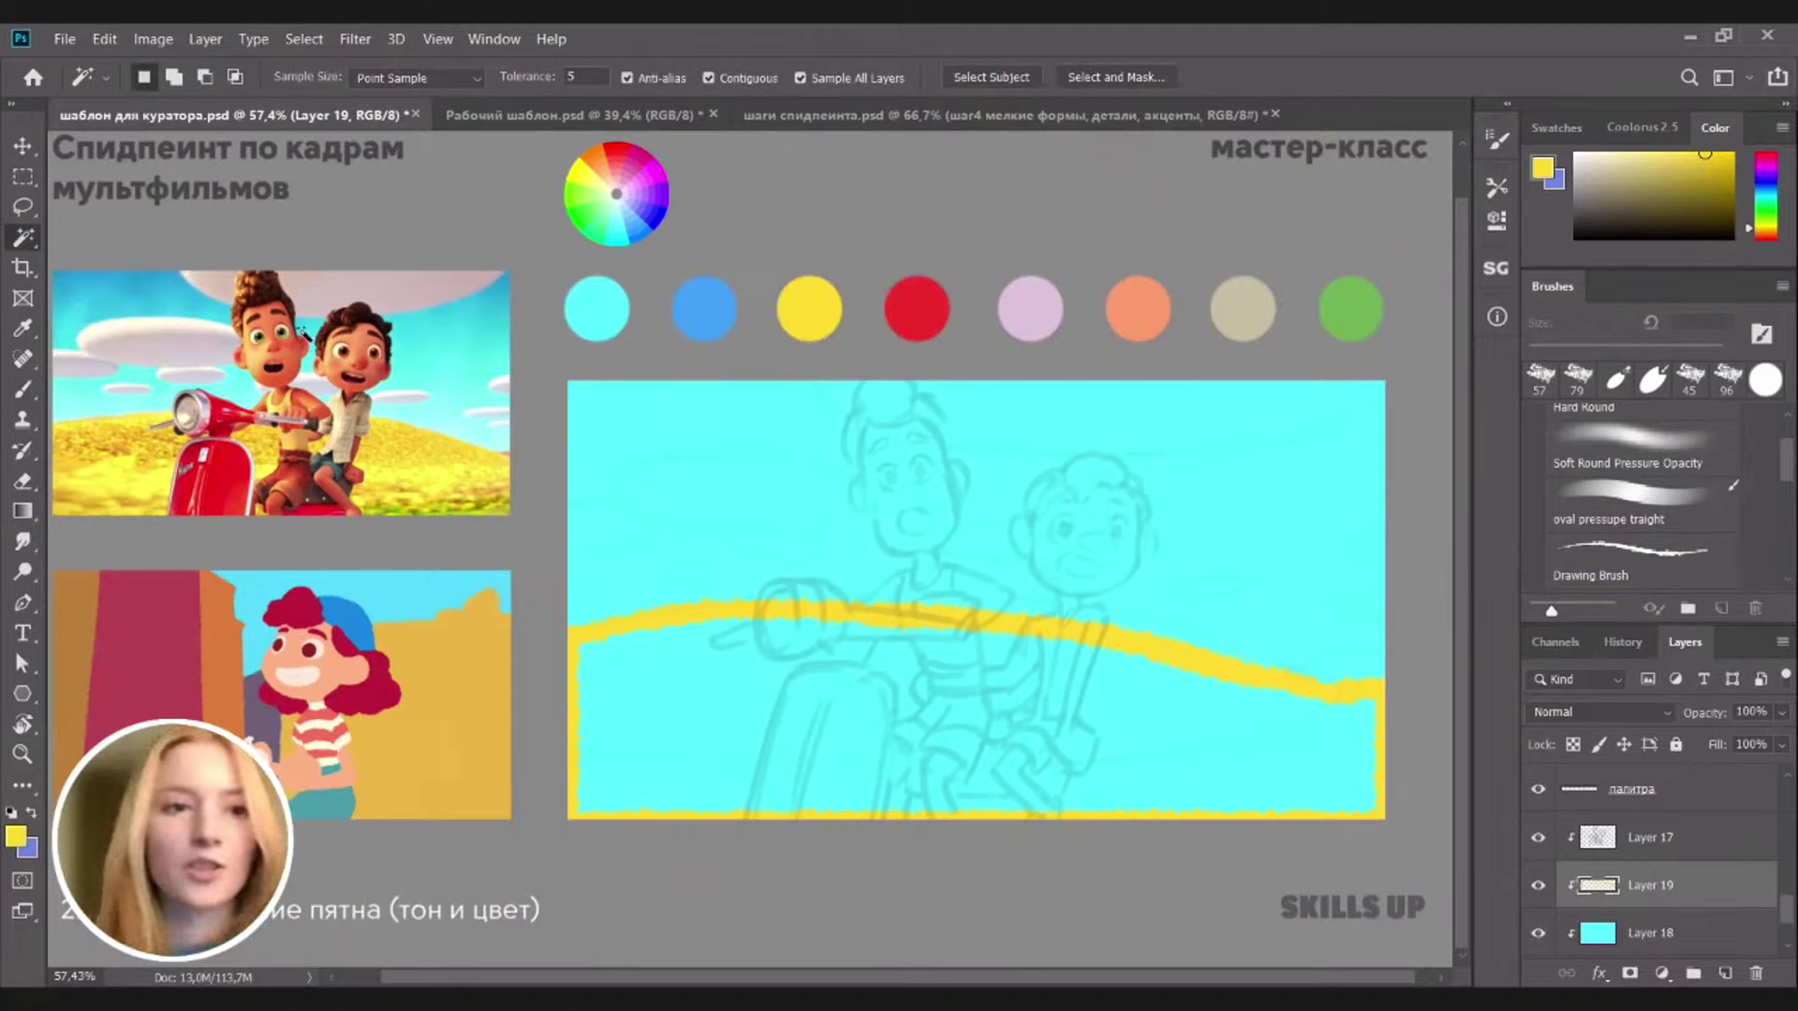
pyautogui.click(1221, 725)
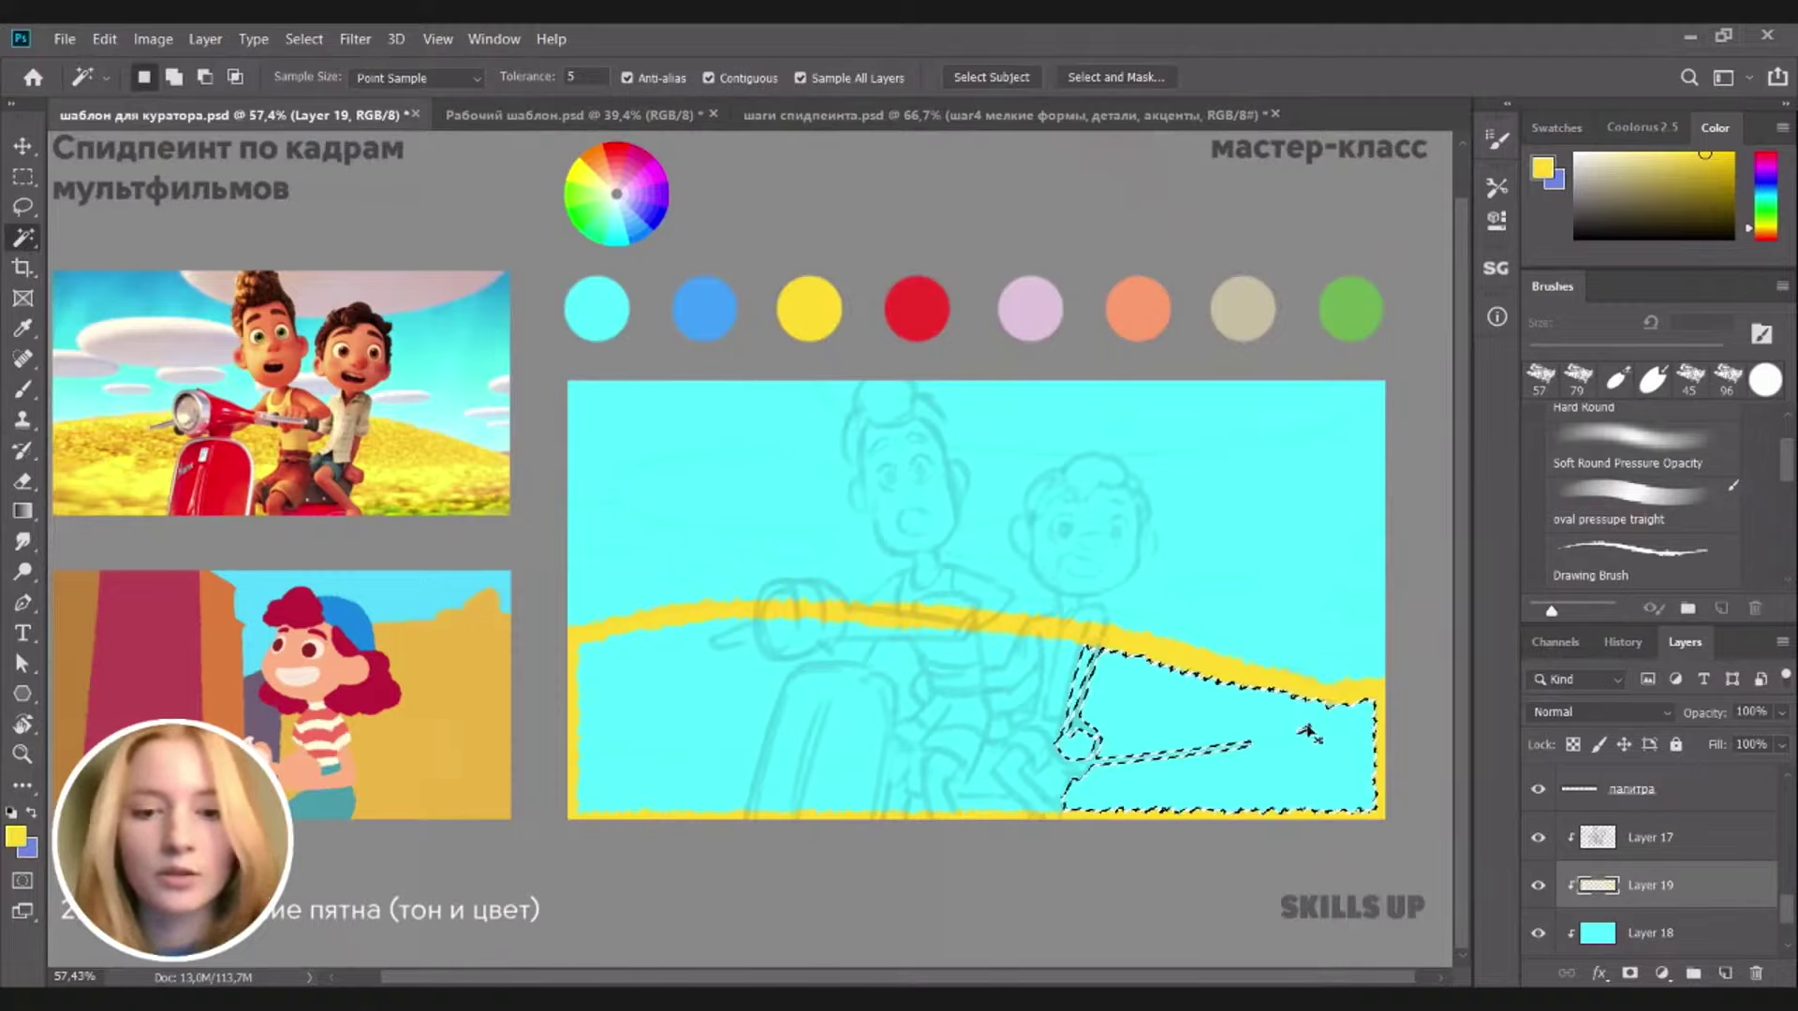
pyautogui.hotkey('ctrl', 'd')
pyautogui.click(1538, 838)
pyautogui.click(1136, 734)
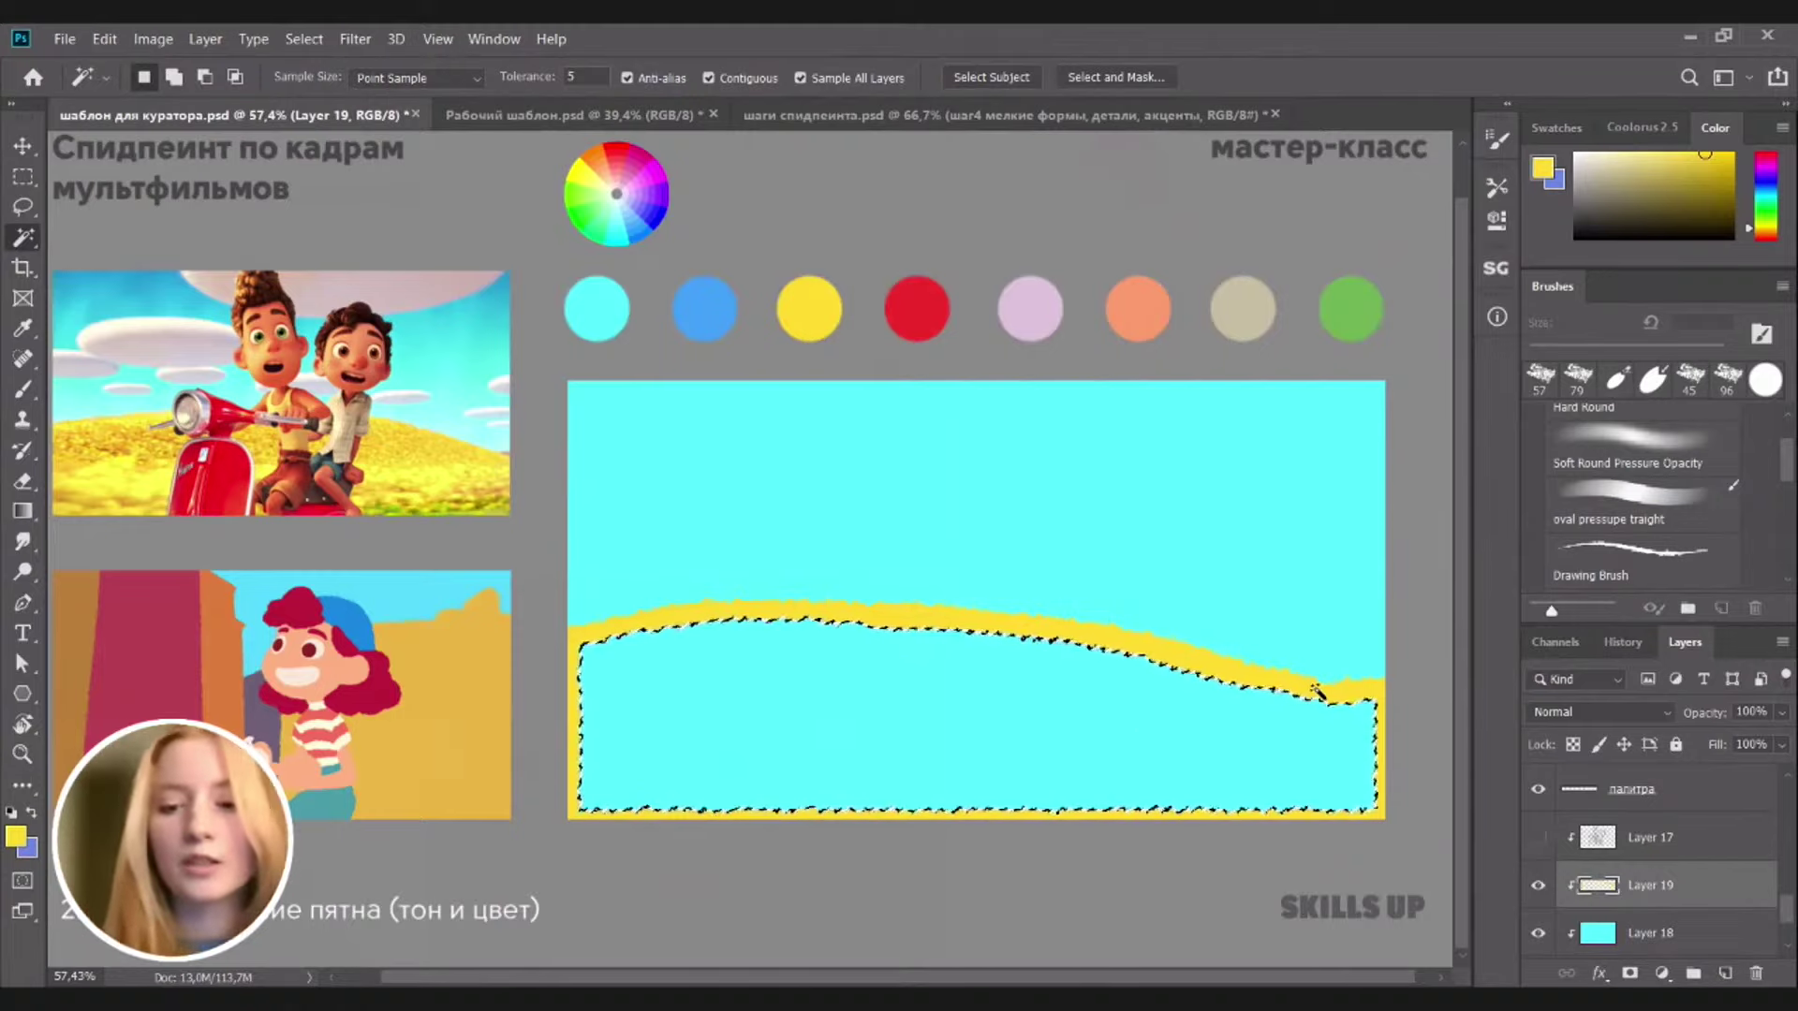
pyautogui.hotkey('alt', 'BackSpace')
pyautogui.hotkey('ctrl', 'd')
pyautogui.press('b')
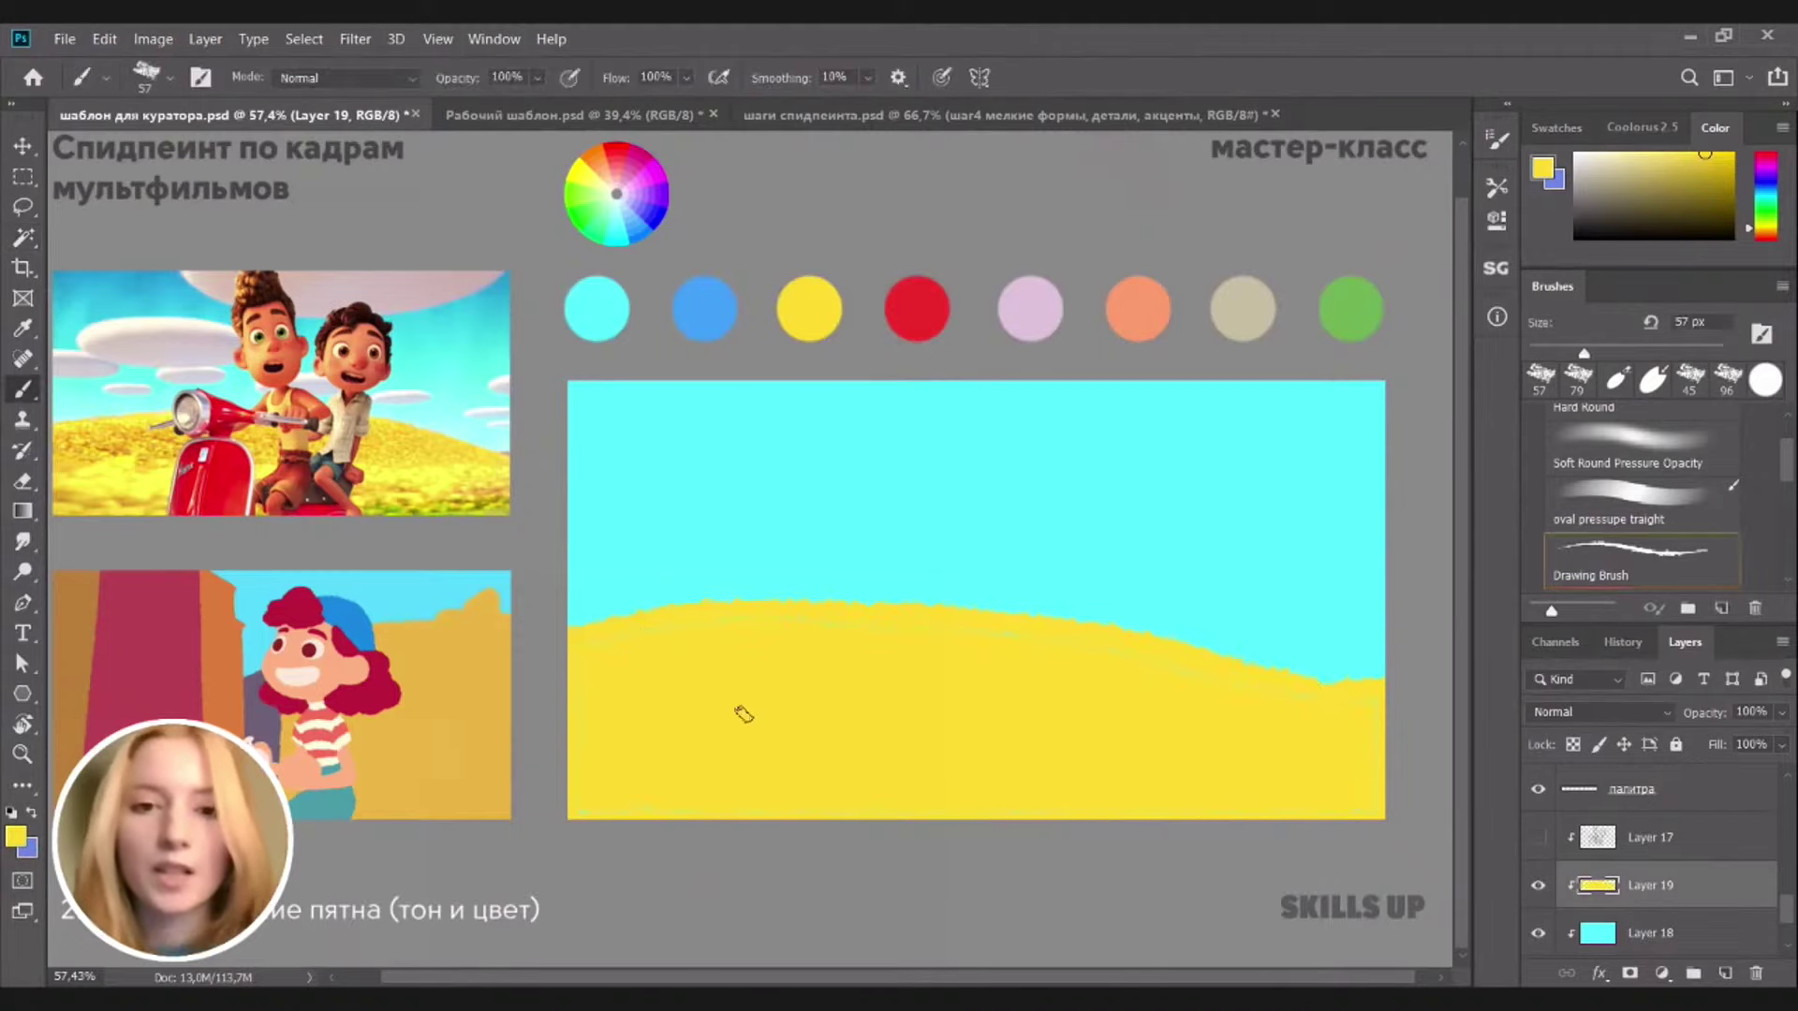
# Paint over the thin cyan gaps between the yellow fill and its outline along the horizon and canvas edges
pyautogui.scroll(2, 628, 691)
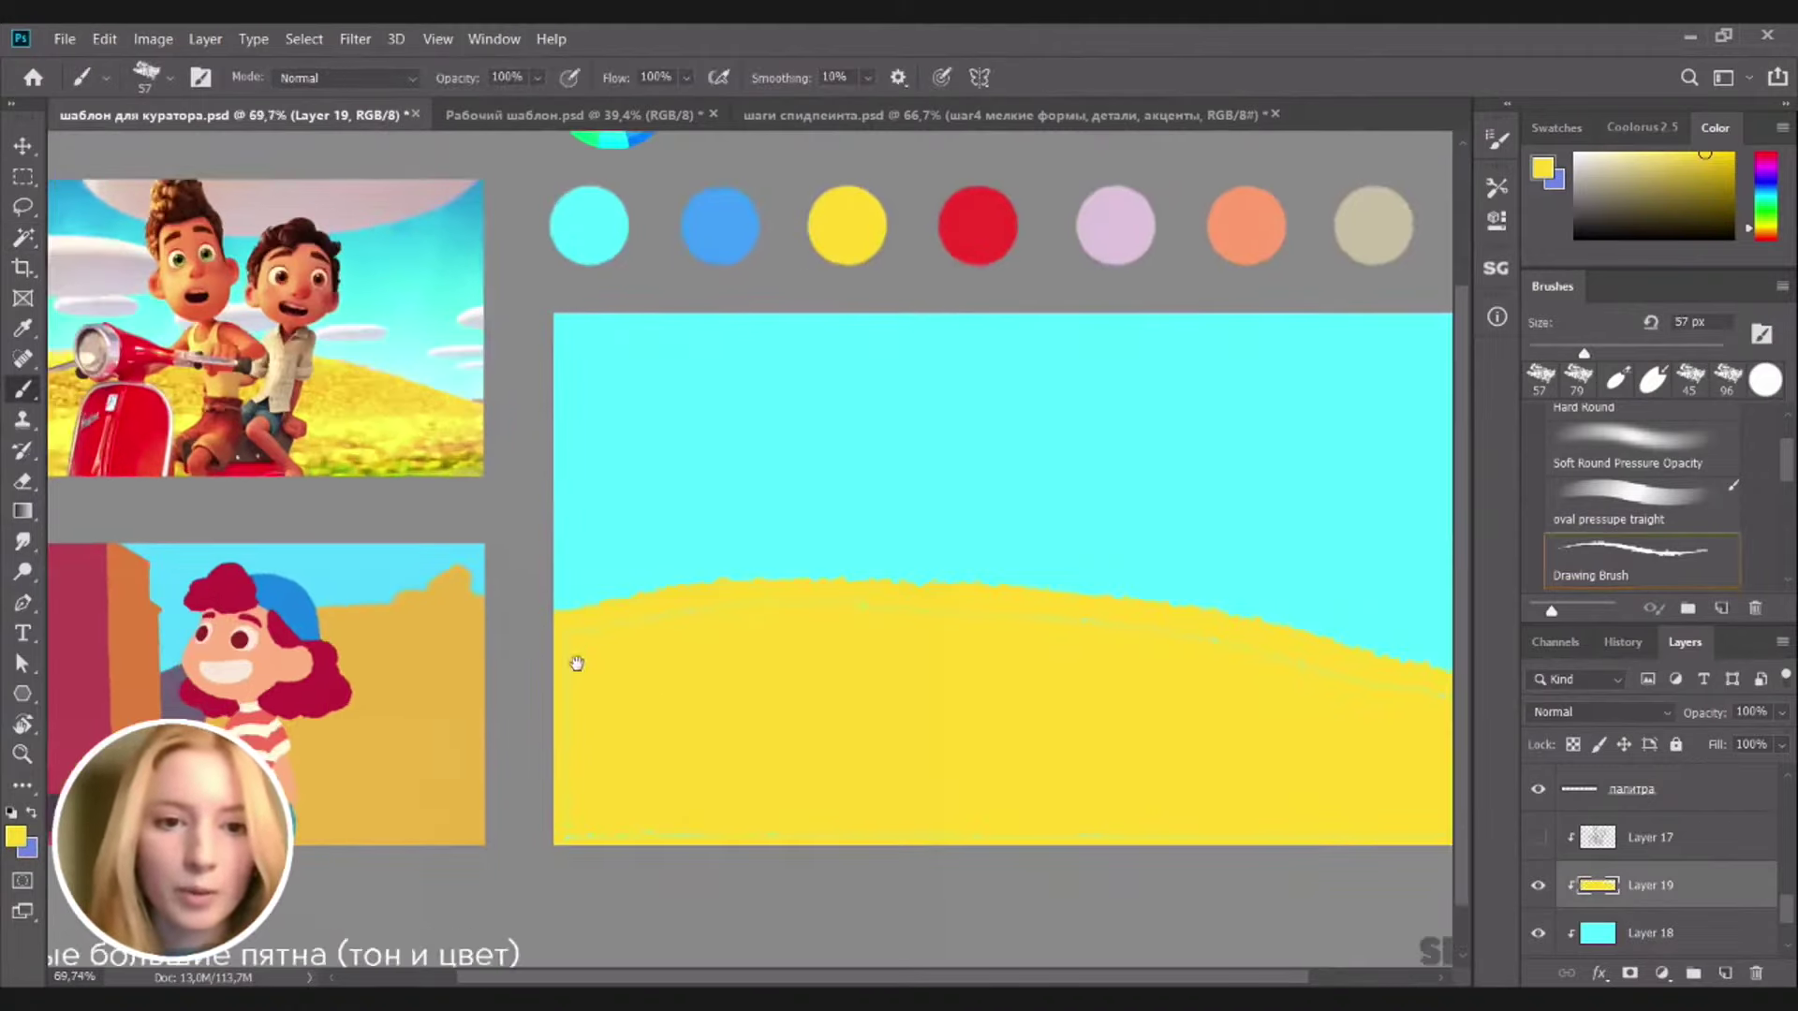
pyautogui.scroll(6, 577, 663)
pyautogui.moveTo(675, 691); pyautogui.dragTo(610, 400)
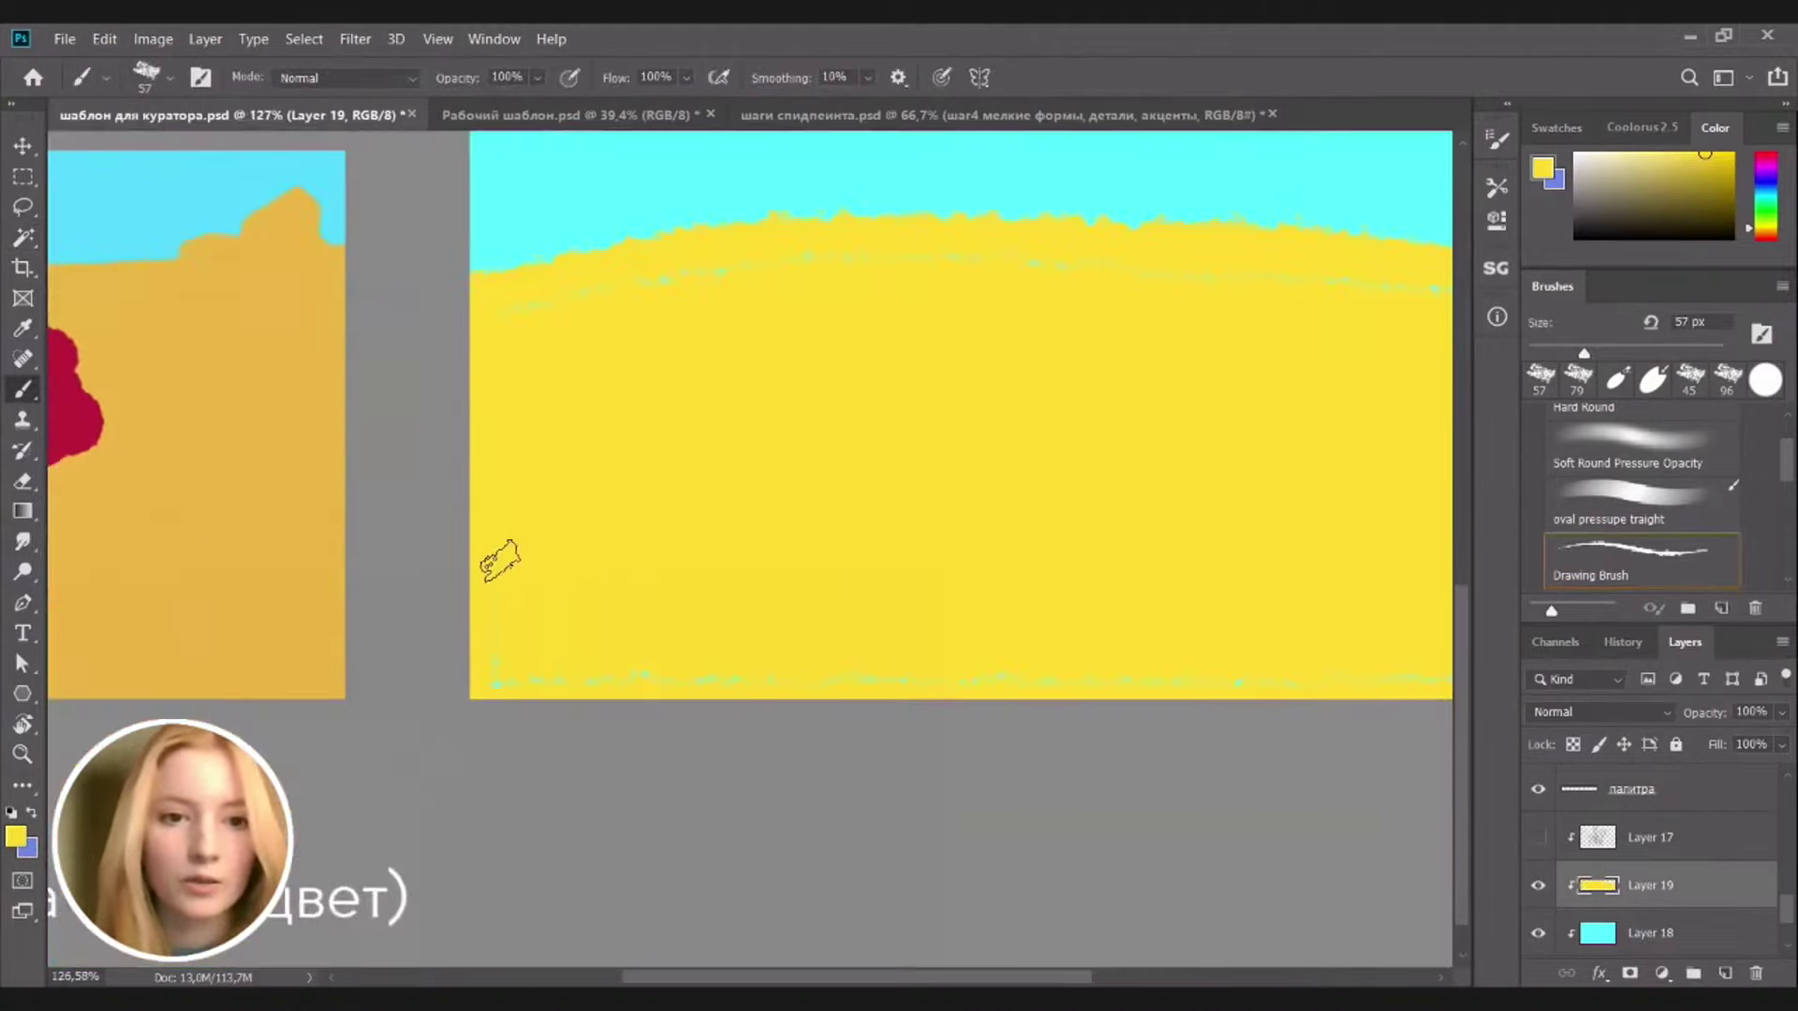
pyautogui.moveTo(499, 559)
pyautogui.mouseDown()
pyautogui.moveTo(488, 699)
pyautogui.moveTo(489, 676)
pyautogui.moveTo(1220, 705)
pyautogui.mouseUp()
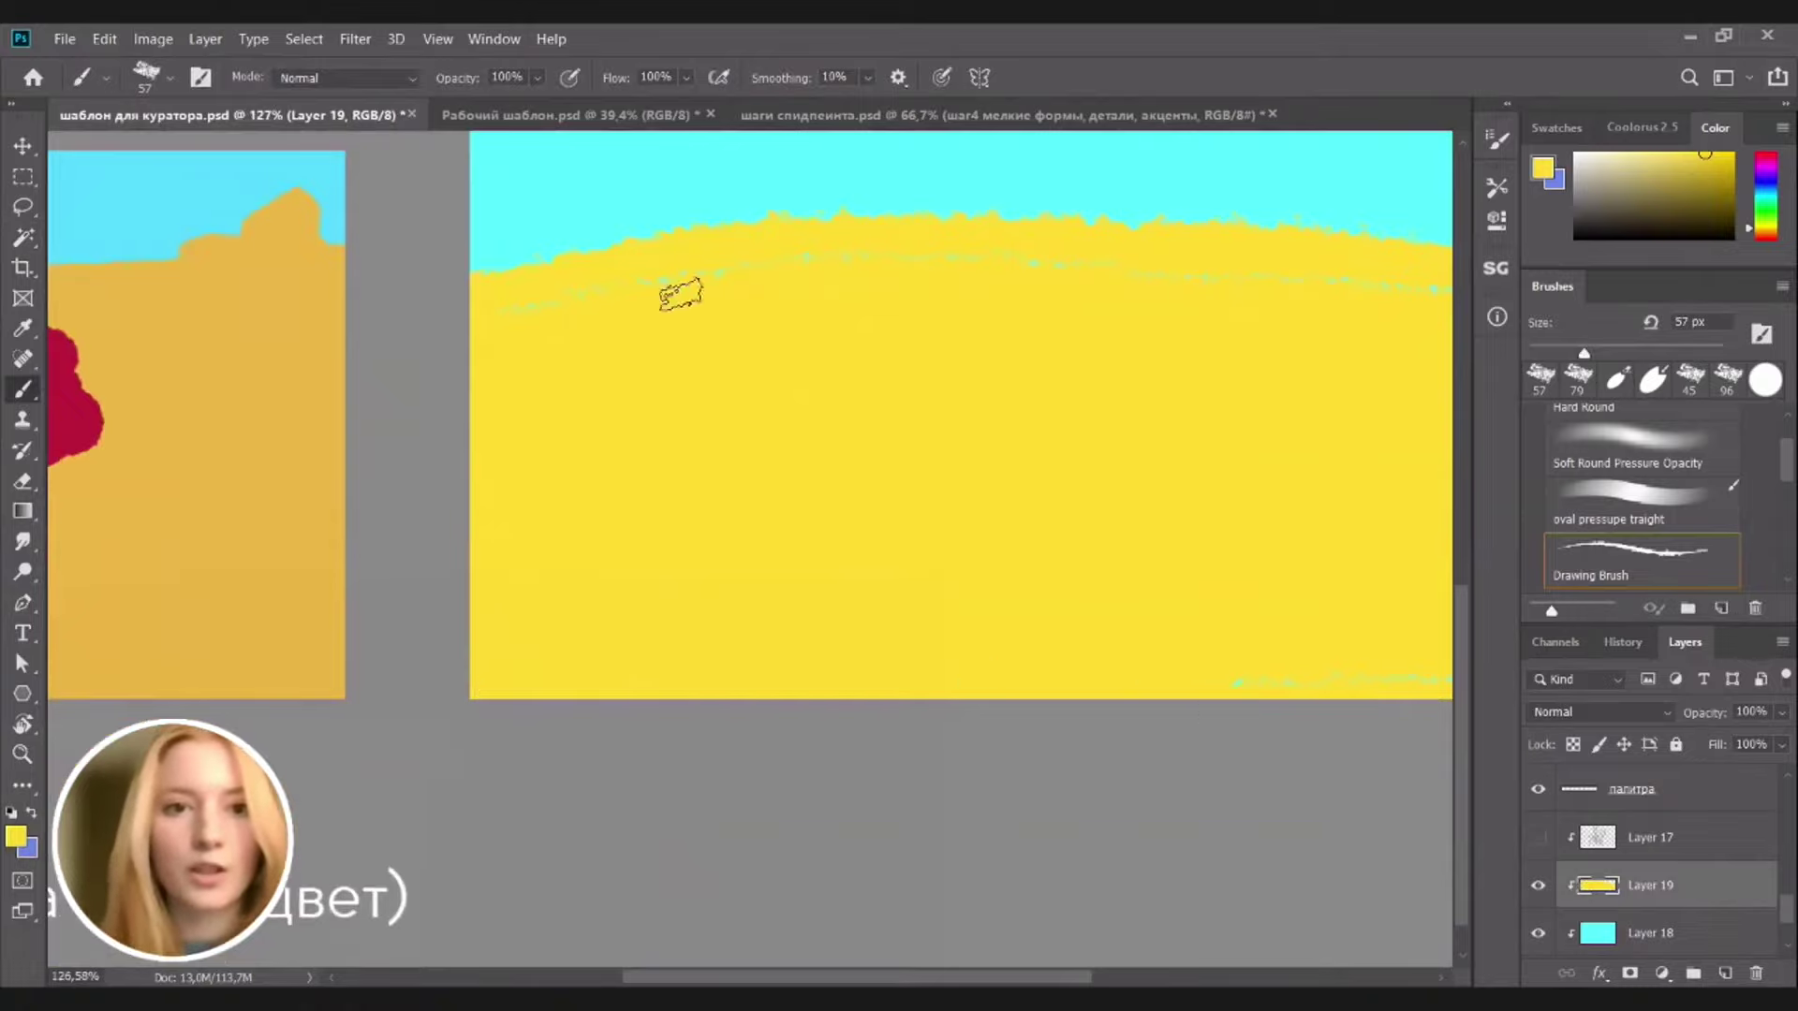
pyautogui.moveTo(680, 295); pyautogui.dragTo(1115, 265)
pyautogui.moveTo(1115, 265); pyautogui.dragTo(685, 265)
pyautogui.moveTo(1299, 401); pyautogui.dragTo(955, 444)
pyautogui.moveTo(817, 296)
pyautogui.mouseDown()
pyautogui.moveTo(947, 334)
pyautogui.moveTo(1037, 305)
pyautogui.mouseUp()
pyautogui.moveTo(1096, 423); pyautogui.dragTo(692, 381)
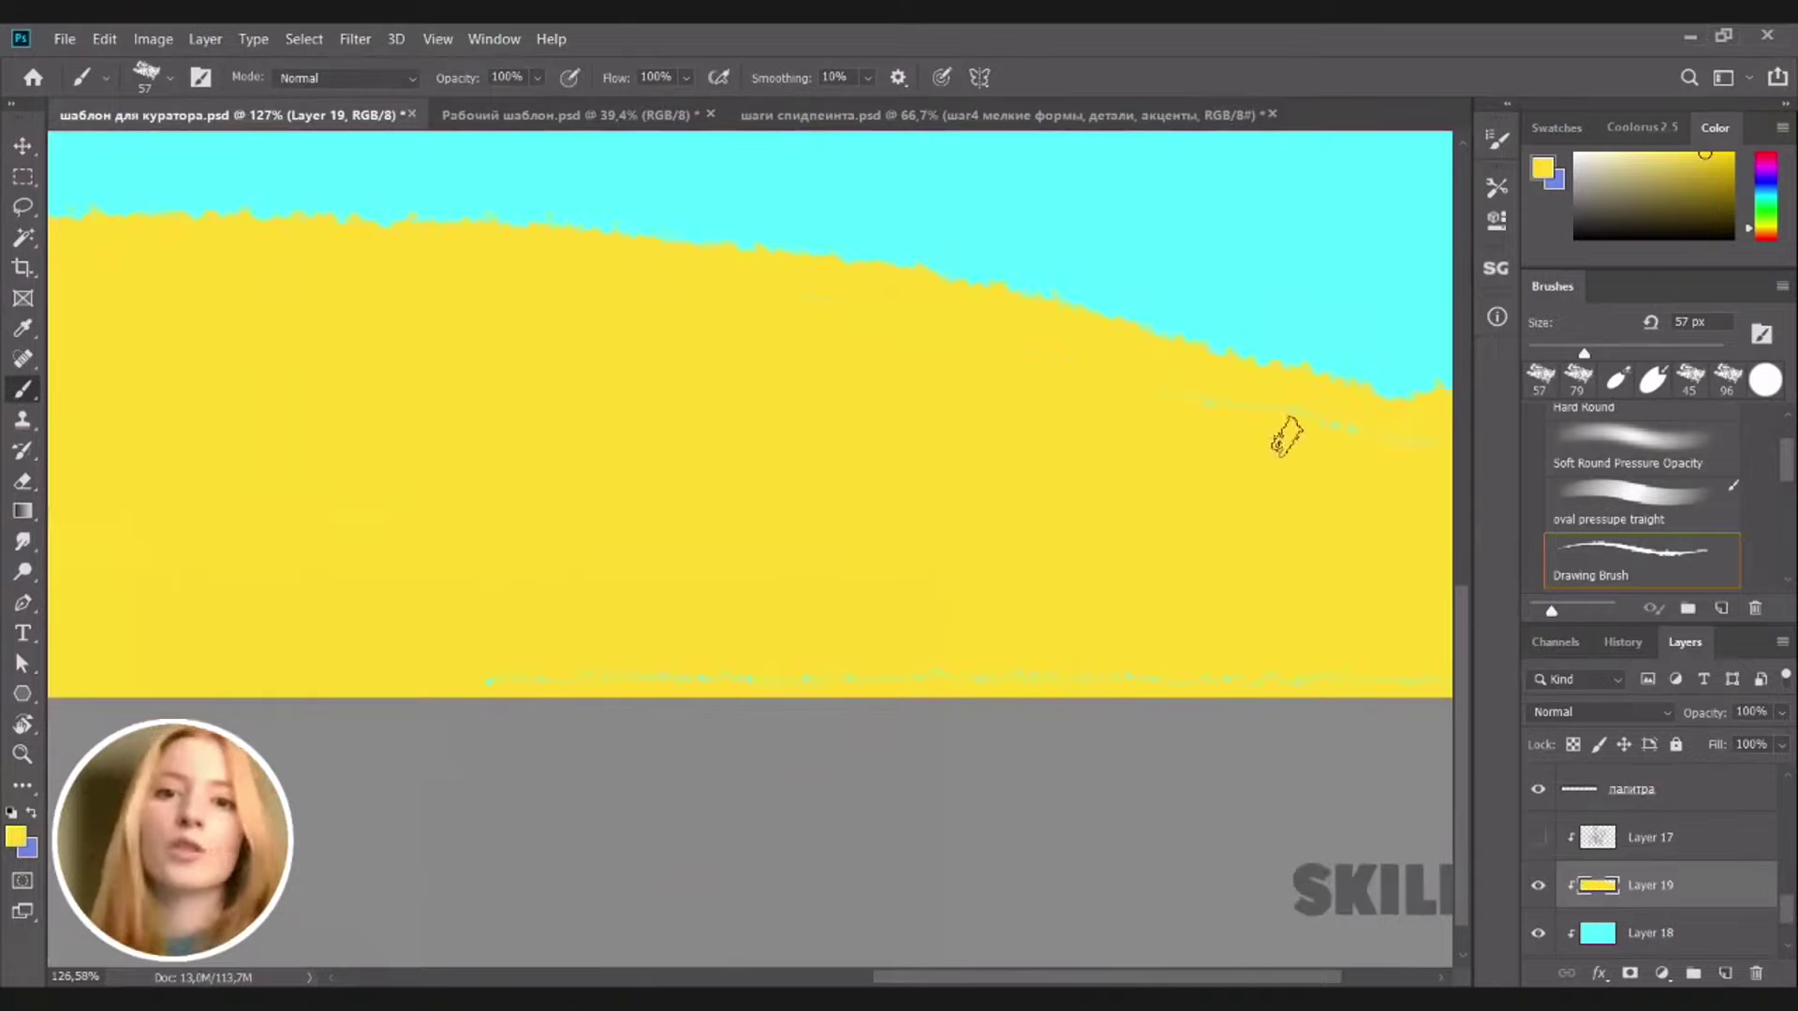
pyautogui.moveTo(683, 669); pyautogui.dragTo(1231, 669)
pyautogui.moveTo(1171, 595); pyautogui.dragTo(746, 562)
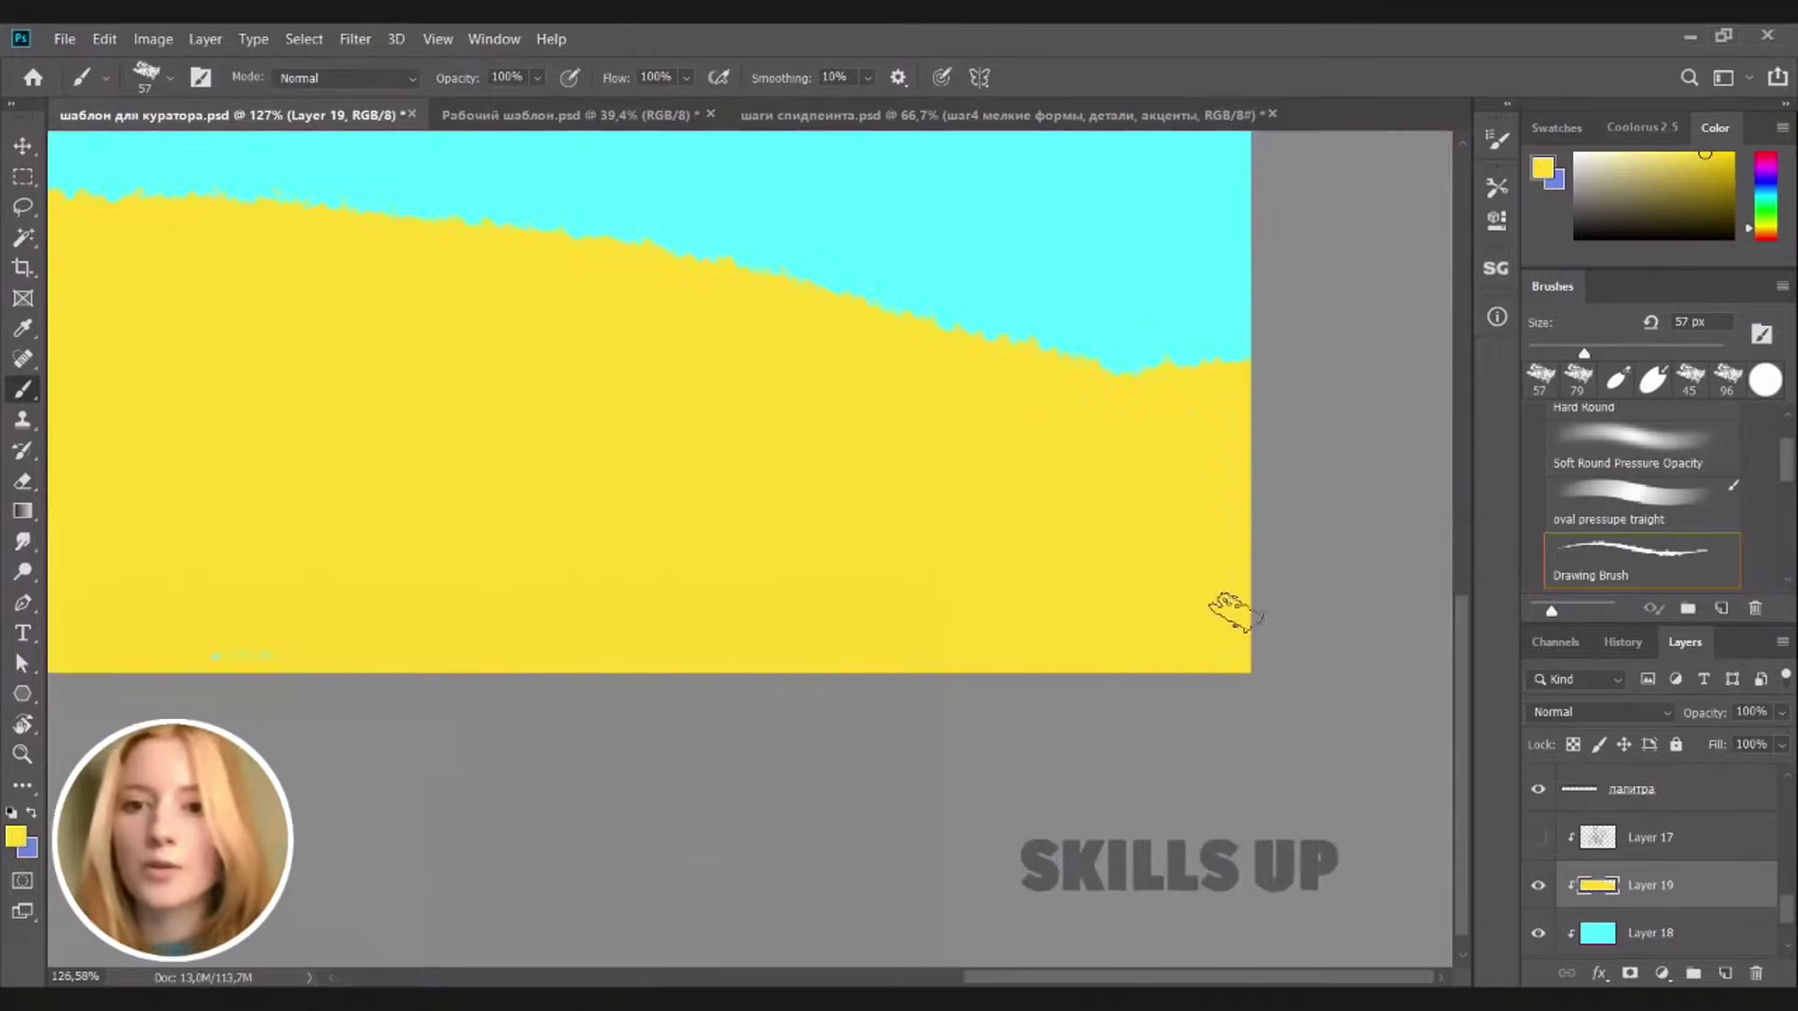
pyautogui.hotkey('ctrl', '0')
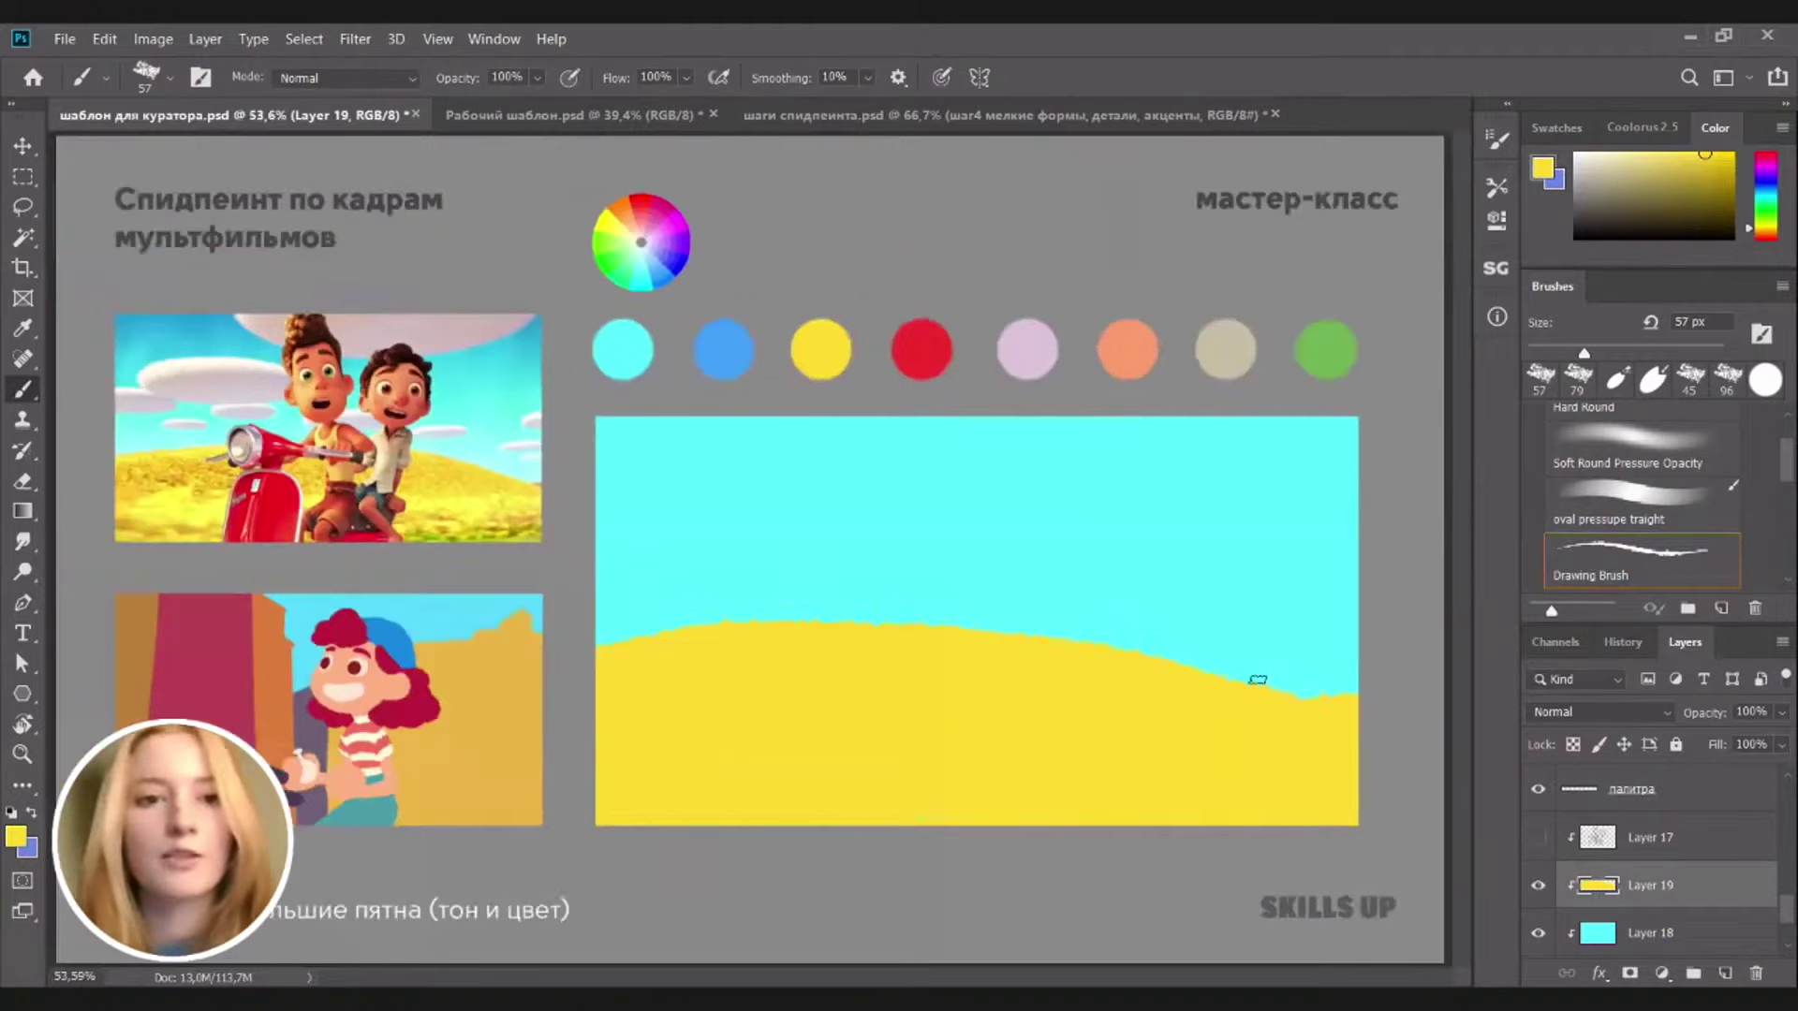
# Add a layer above the yellow field and pick the palette's blue, trying and undoing one stroke across the upper sky
pyautogui.click(1726, 974)
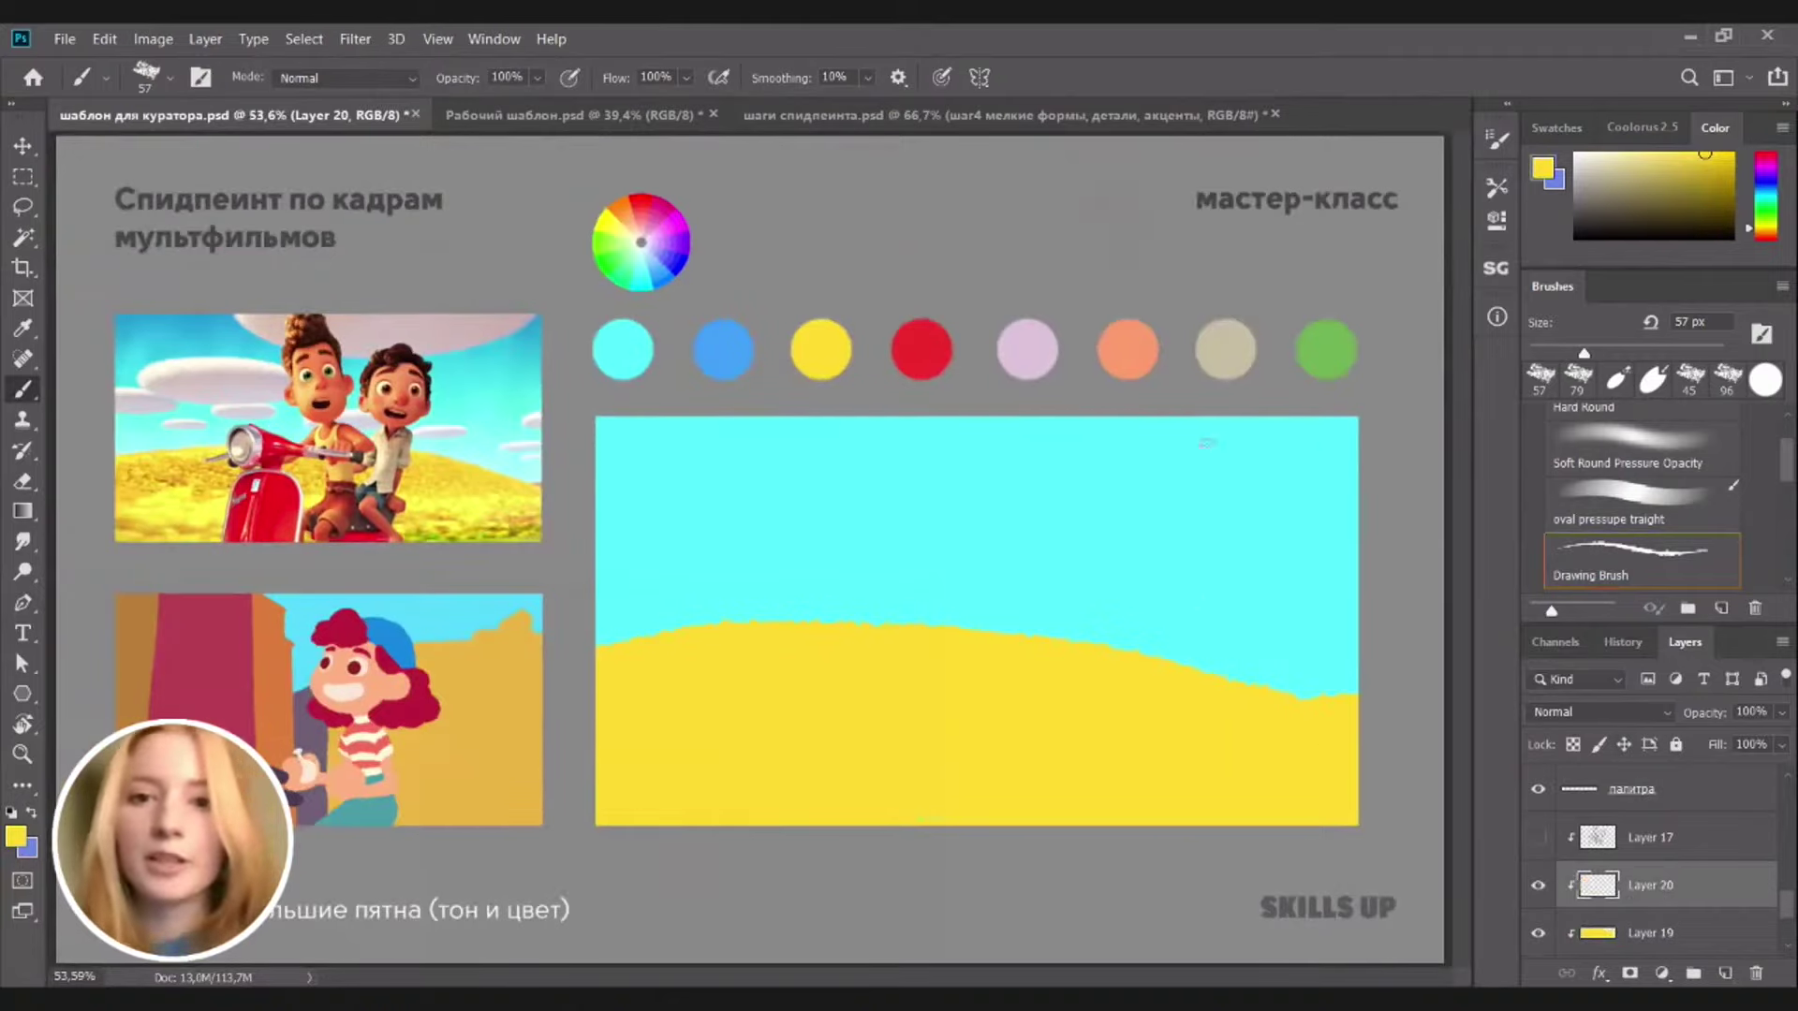
pyautogui.keyDown('alt'); pyautogui.click(726, 341); pyautogui.keyUp('alt')
pyautogui.moveTo(571, 449); pyautogui.dragTo(821, 445)
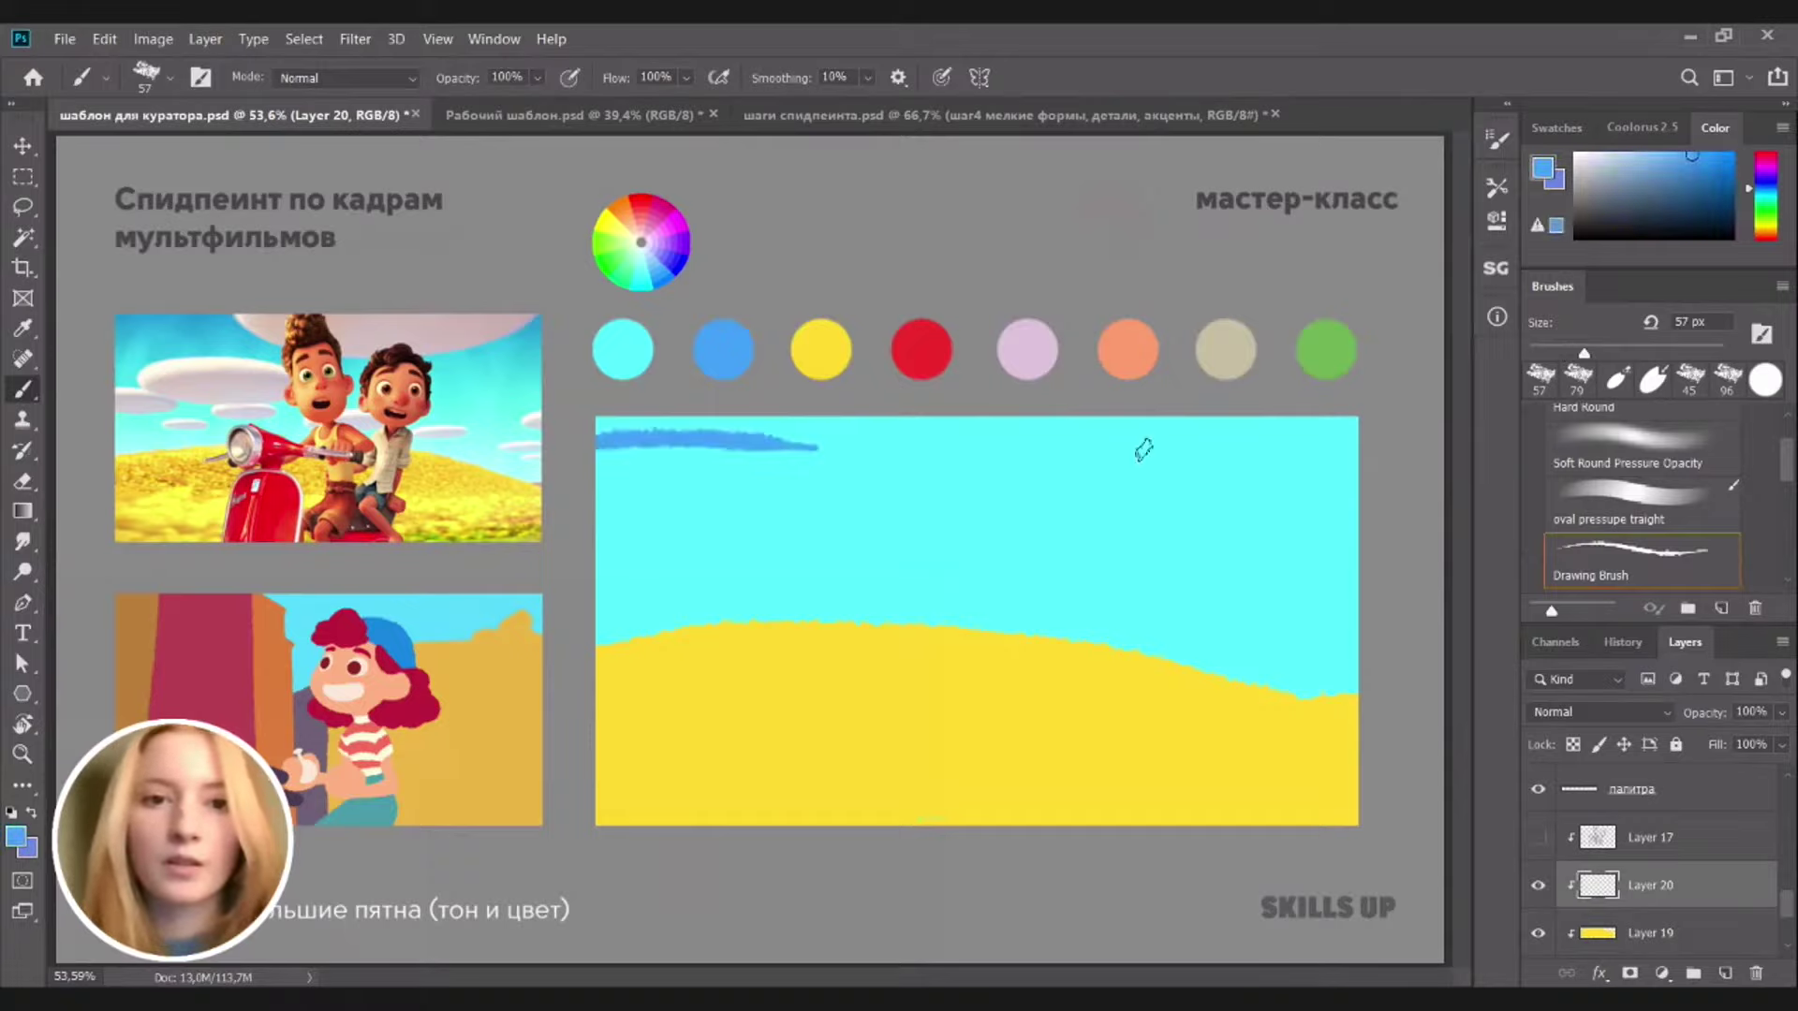
pyautogui.hotkey('ctrl', 'z')
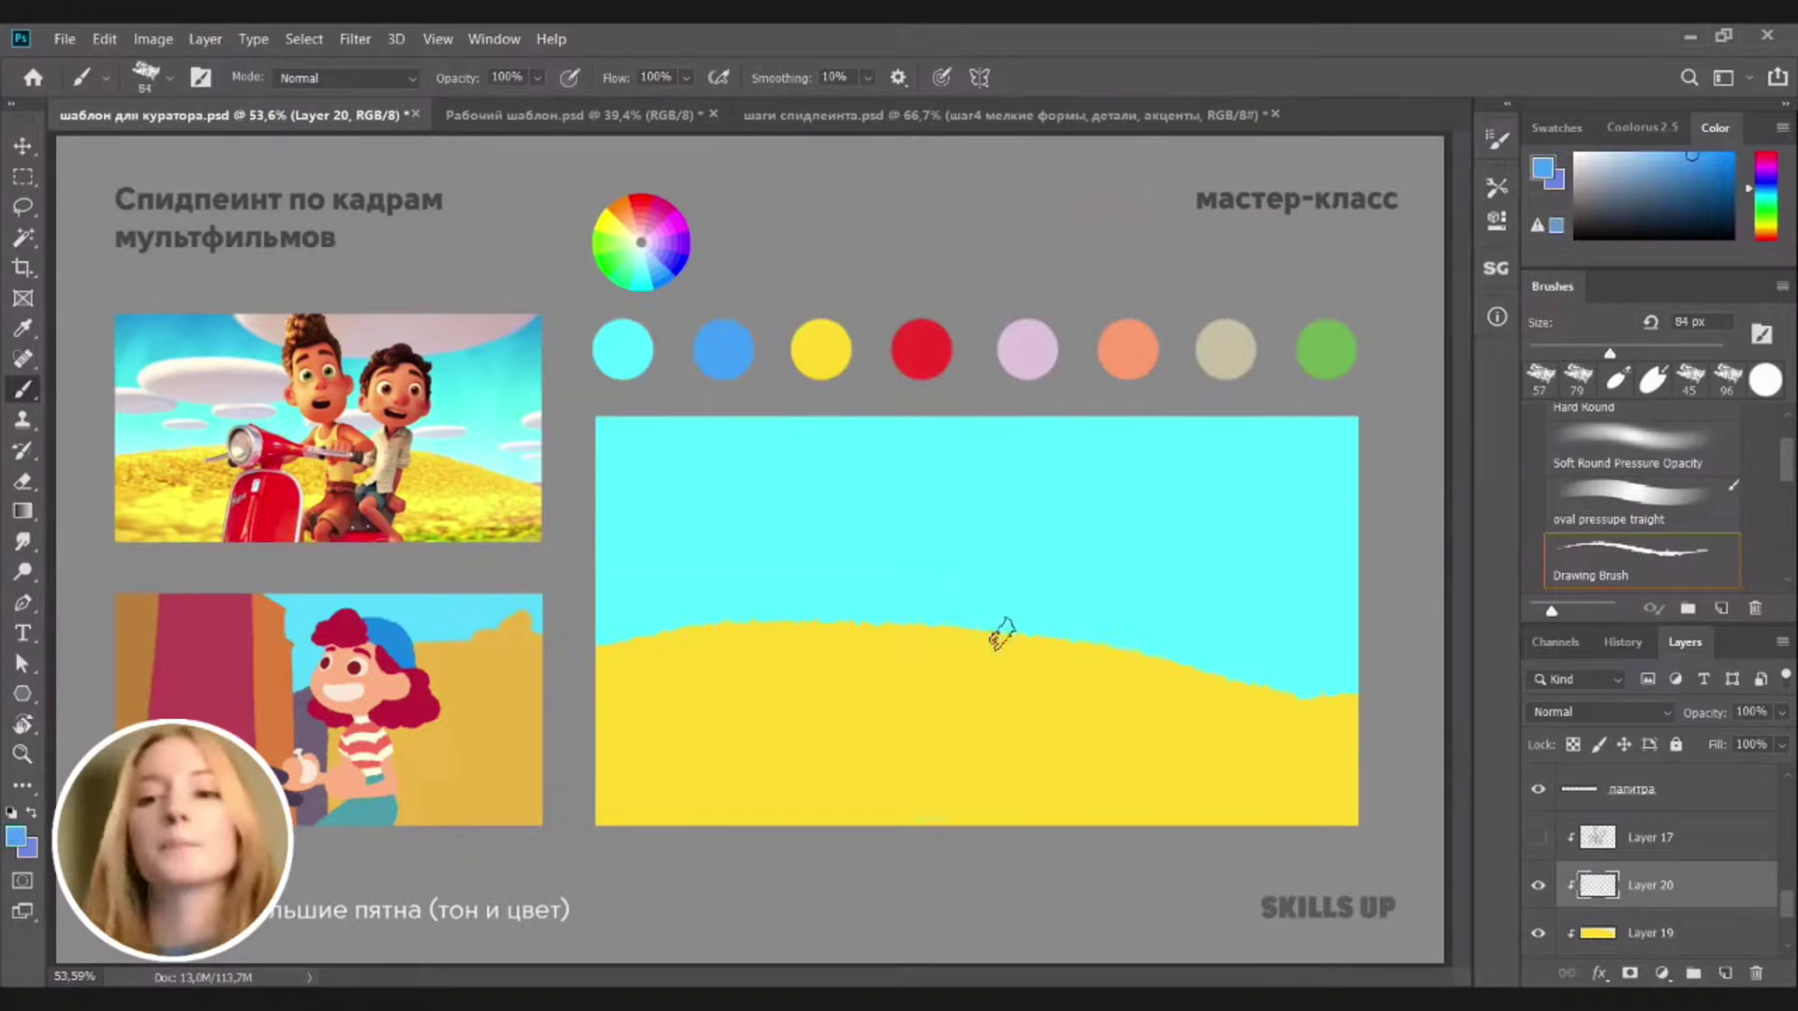
# Paint a rough blue band across the upper part of the sky with the Drawing Brush at 84 px
pyautogui.moveTo(578, 442); pyautogui.dragTo(1034, 423)
pyautogui.moveTo(623, 439); pyautogui.dragTo(601, 523)
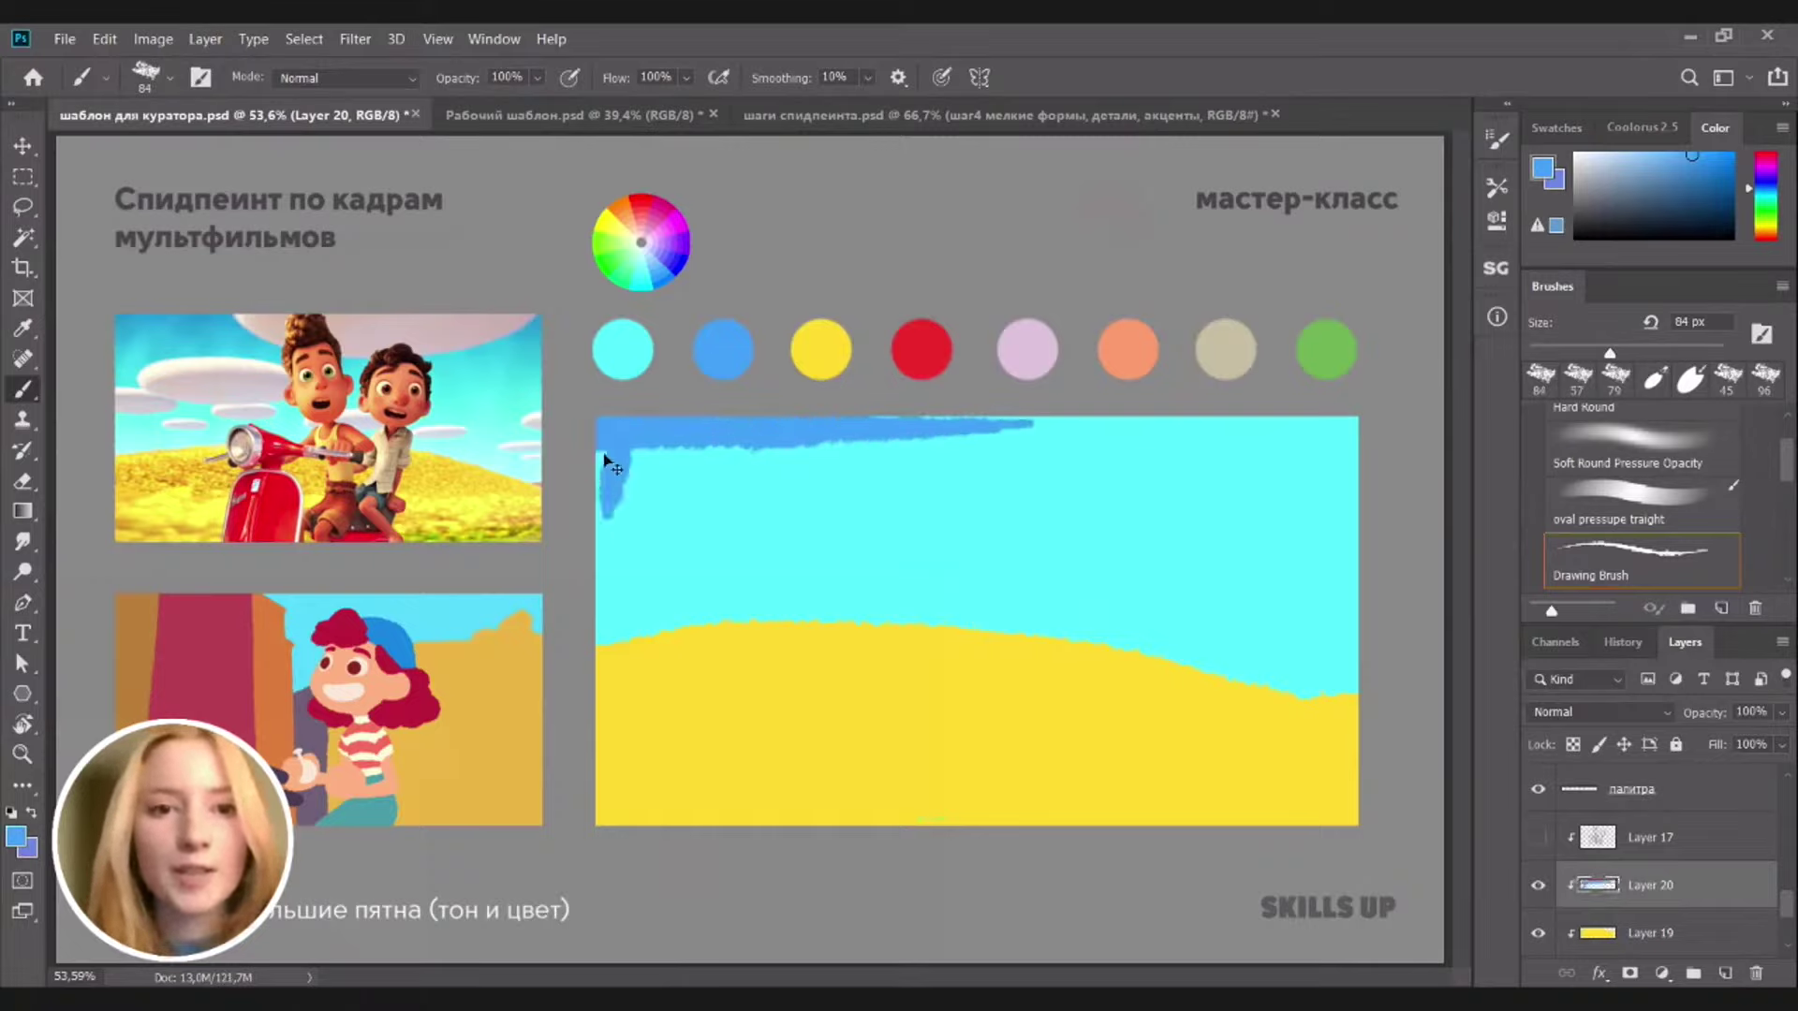
pyautogui.hotkey('ctrl', 'z')
pyautogui.moveTo(616, 442)
pyautogui.mouseDown()
pyautogui.moveTo(598, 552)
pyautogui.moveTo(699, 487)
pyautogui.moveTo(1166, 448)
pyautogui.mouseUp()
pyautogui.hotkey('ctrl', 'z')
pyautogui.moveTo(833, 419)
pyautogui.mouseDown()
pyautogui.moveTo(1292, 445)
pyautogui.moveTo(1120, 454)
pyautogui.moveTo(1131, 420)
pyautogui.moveTo(1321, 440)
pyautogui.mouseUp()
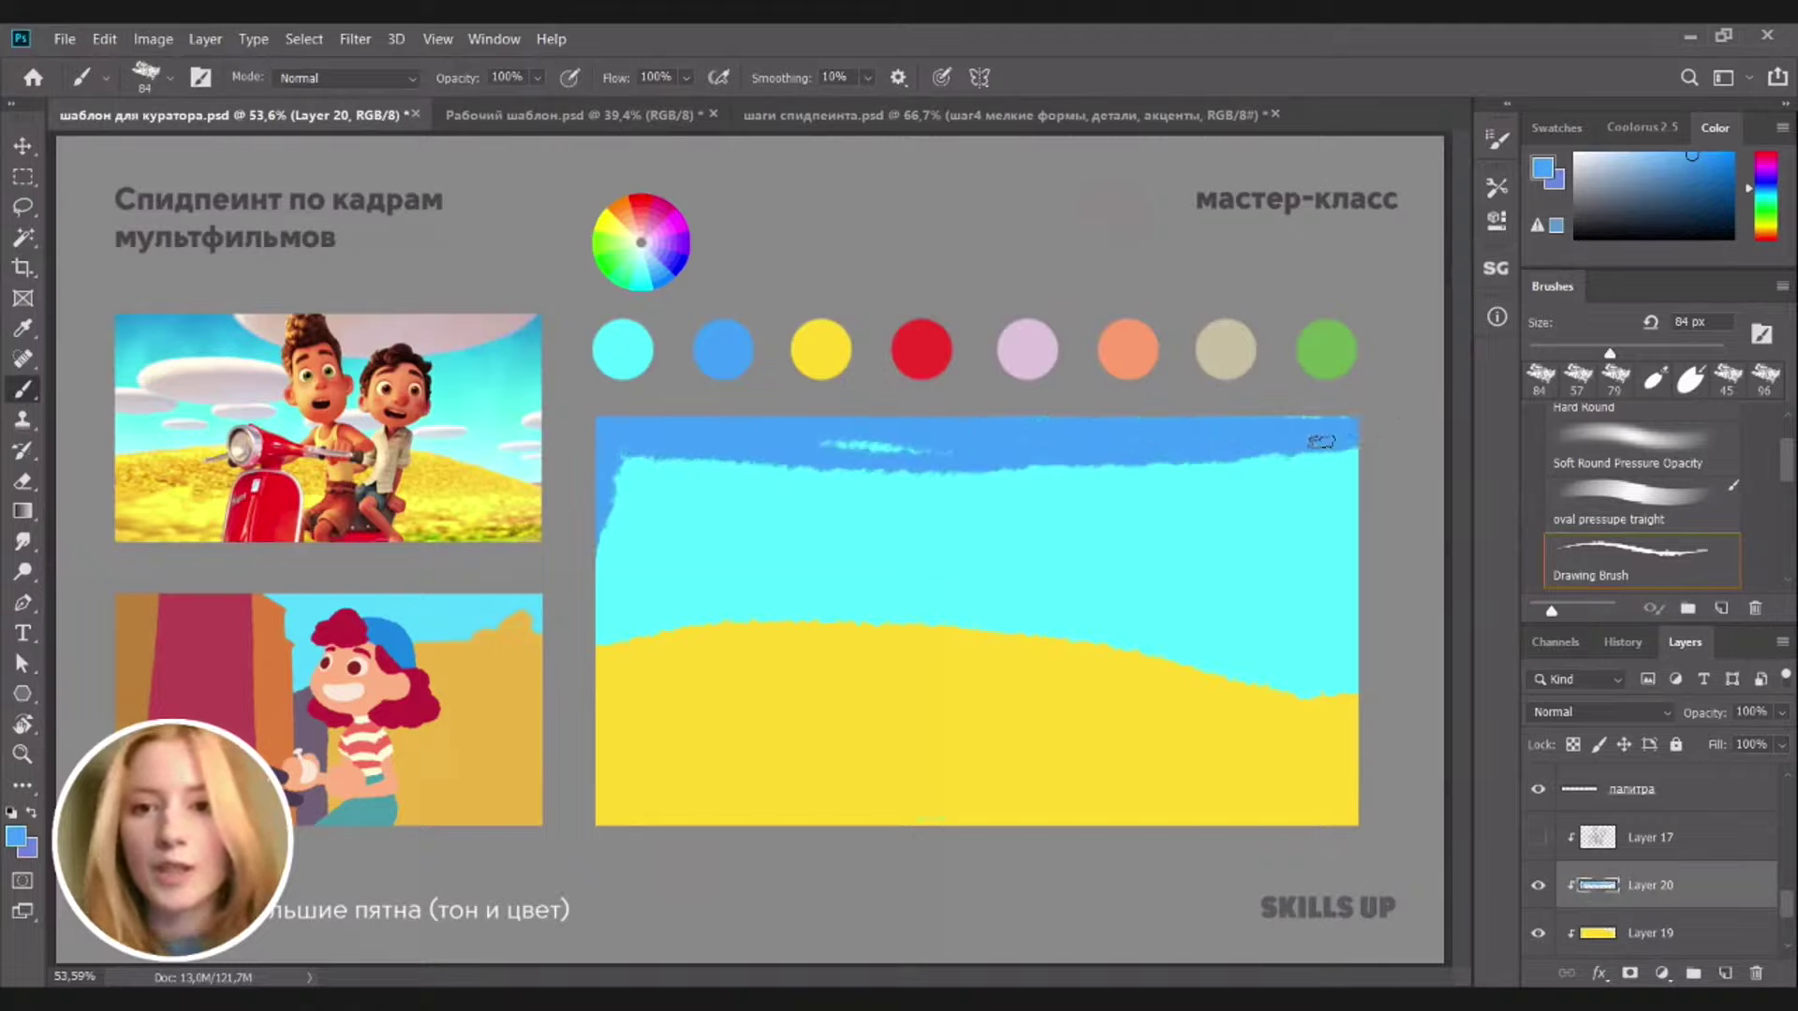
pyautogui.moveTo(1184, 458); pyautogui.dragTo(1358, 468)
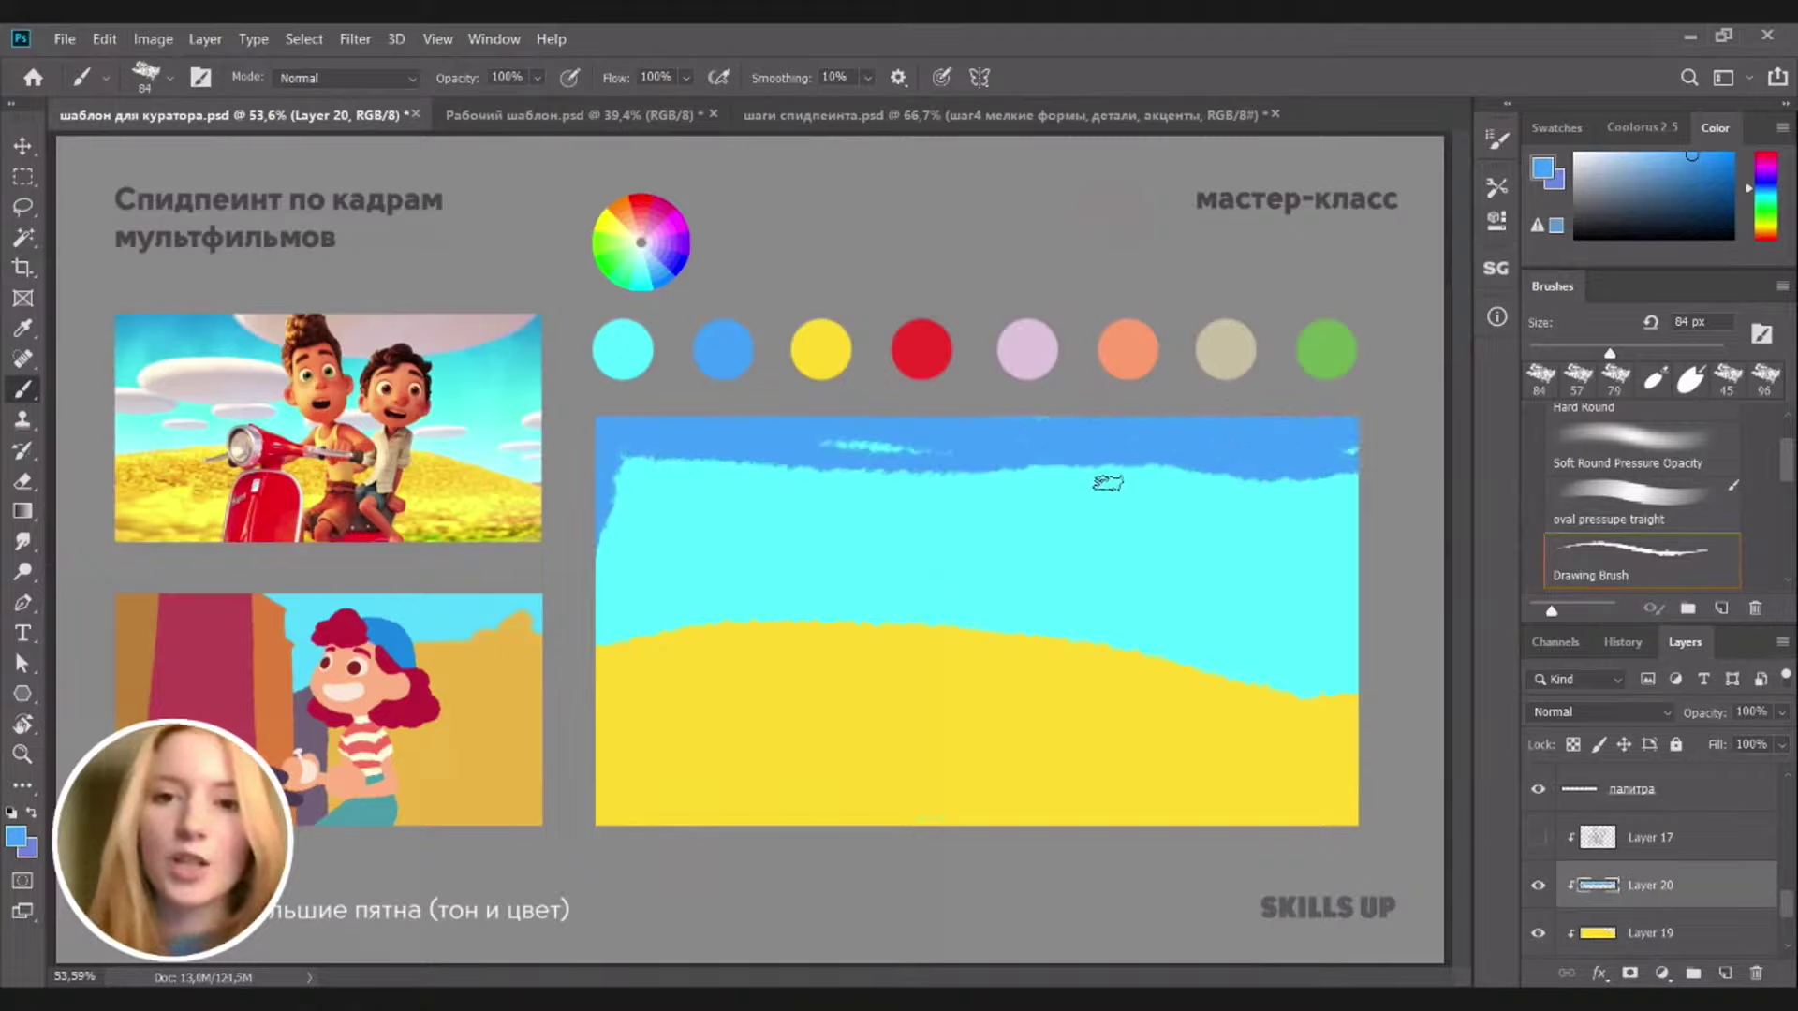
pyautogui.moveTo(1103, 481)
pyautogui.mouseDown()
pyautogui.moveTo(1435, 483)
pyautogui.moveTo(1260, 489)
pyautogui.moveTo(1357, 483)
pyautogui.mouseUp()
pyautogui.moveTo(698, 489); pyautogui.dragTo(674, 502)
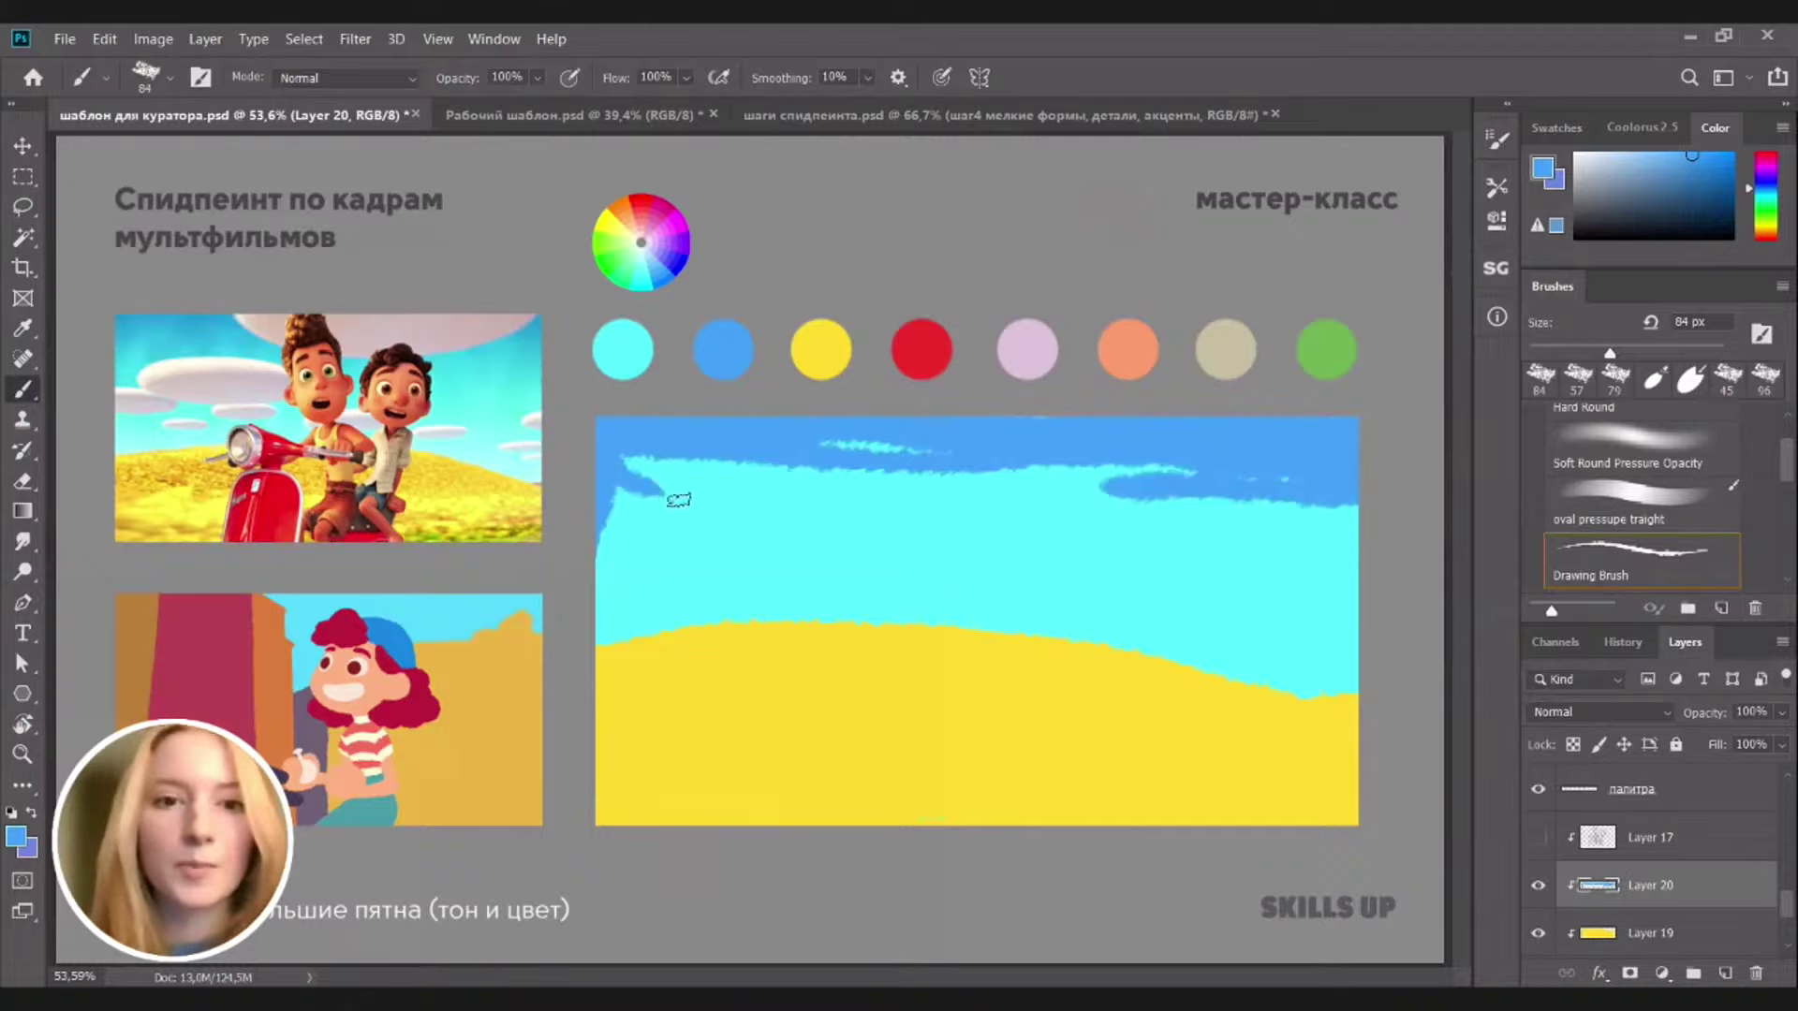
# Give the Eraser the textured 57 px brush tip and return to the Brush tool
pyautogui.press('e')
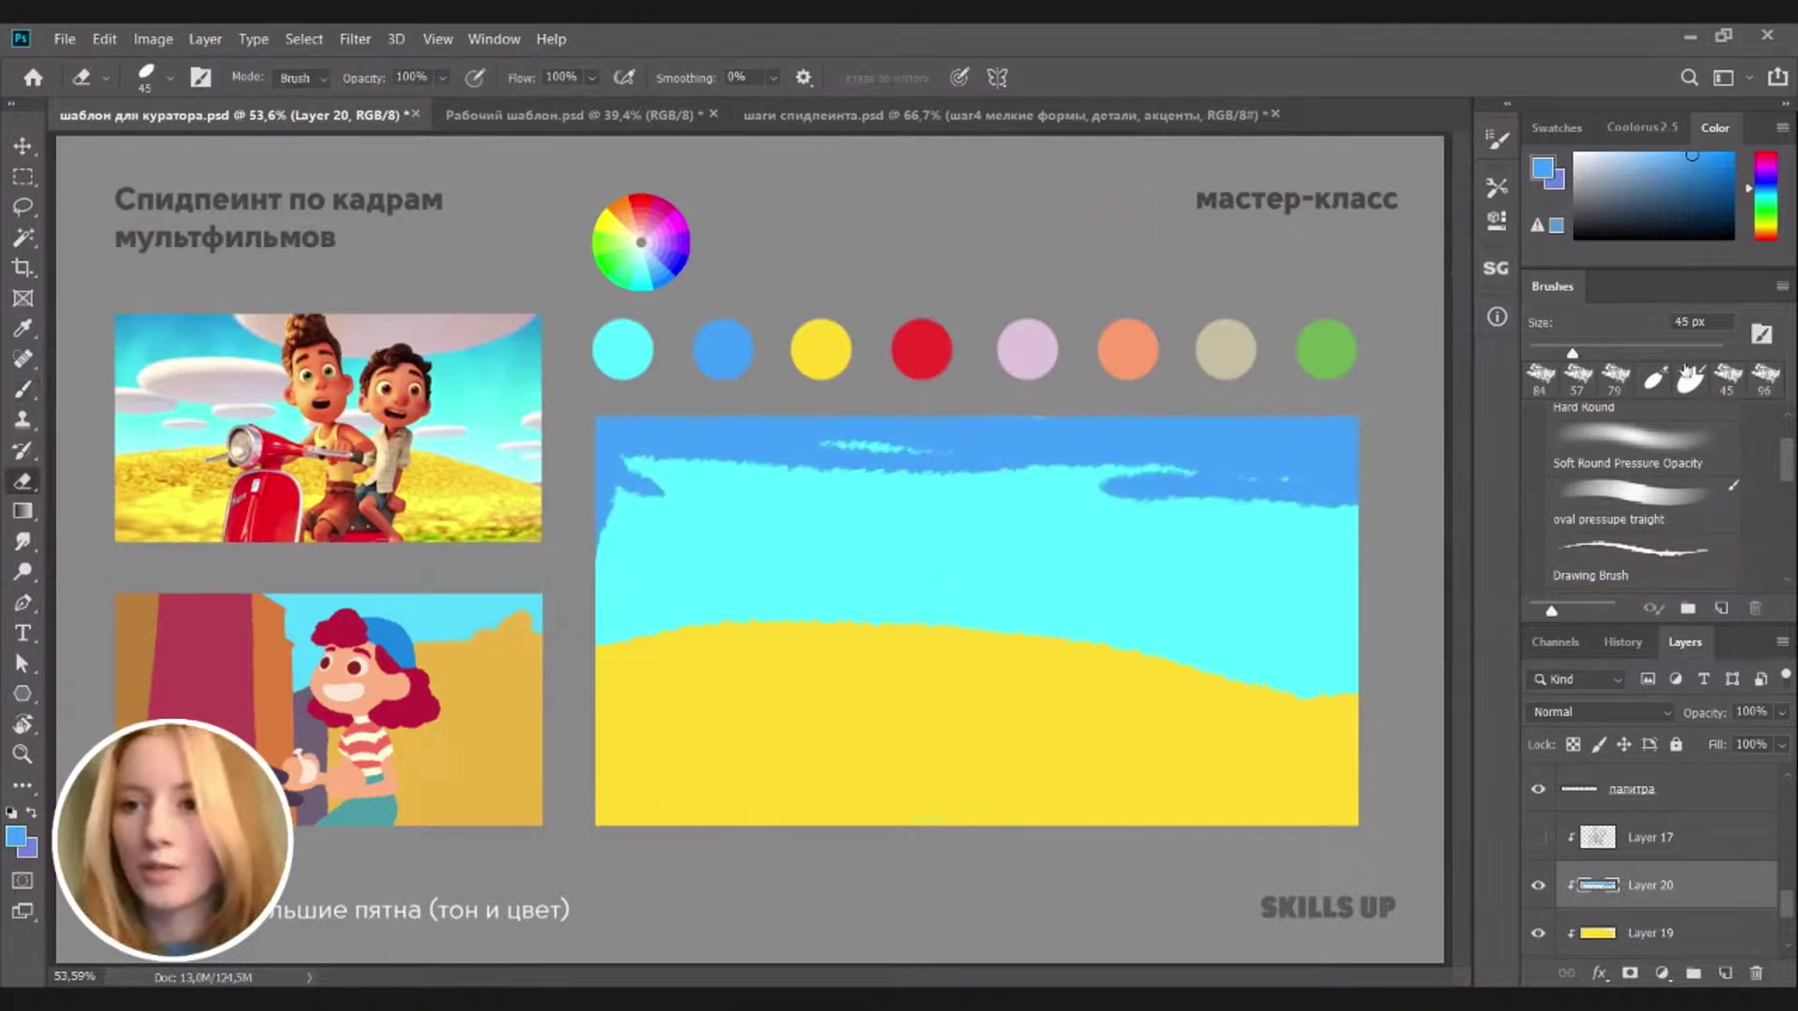
pyautogui.click(1577, 379)
pyautogui.press('b')
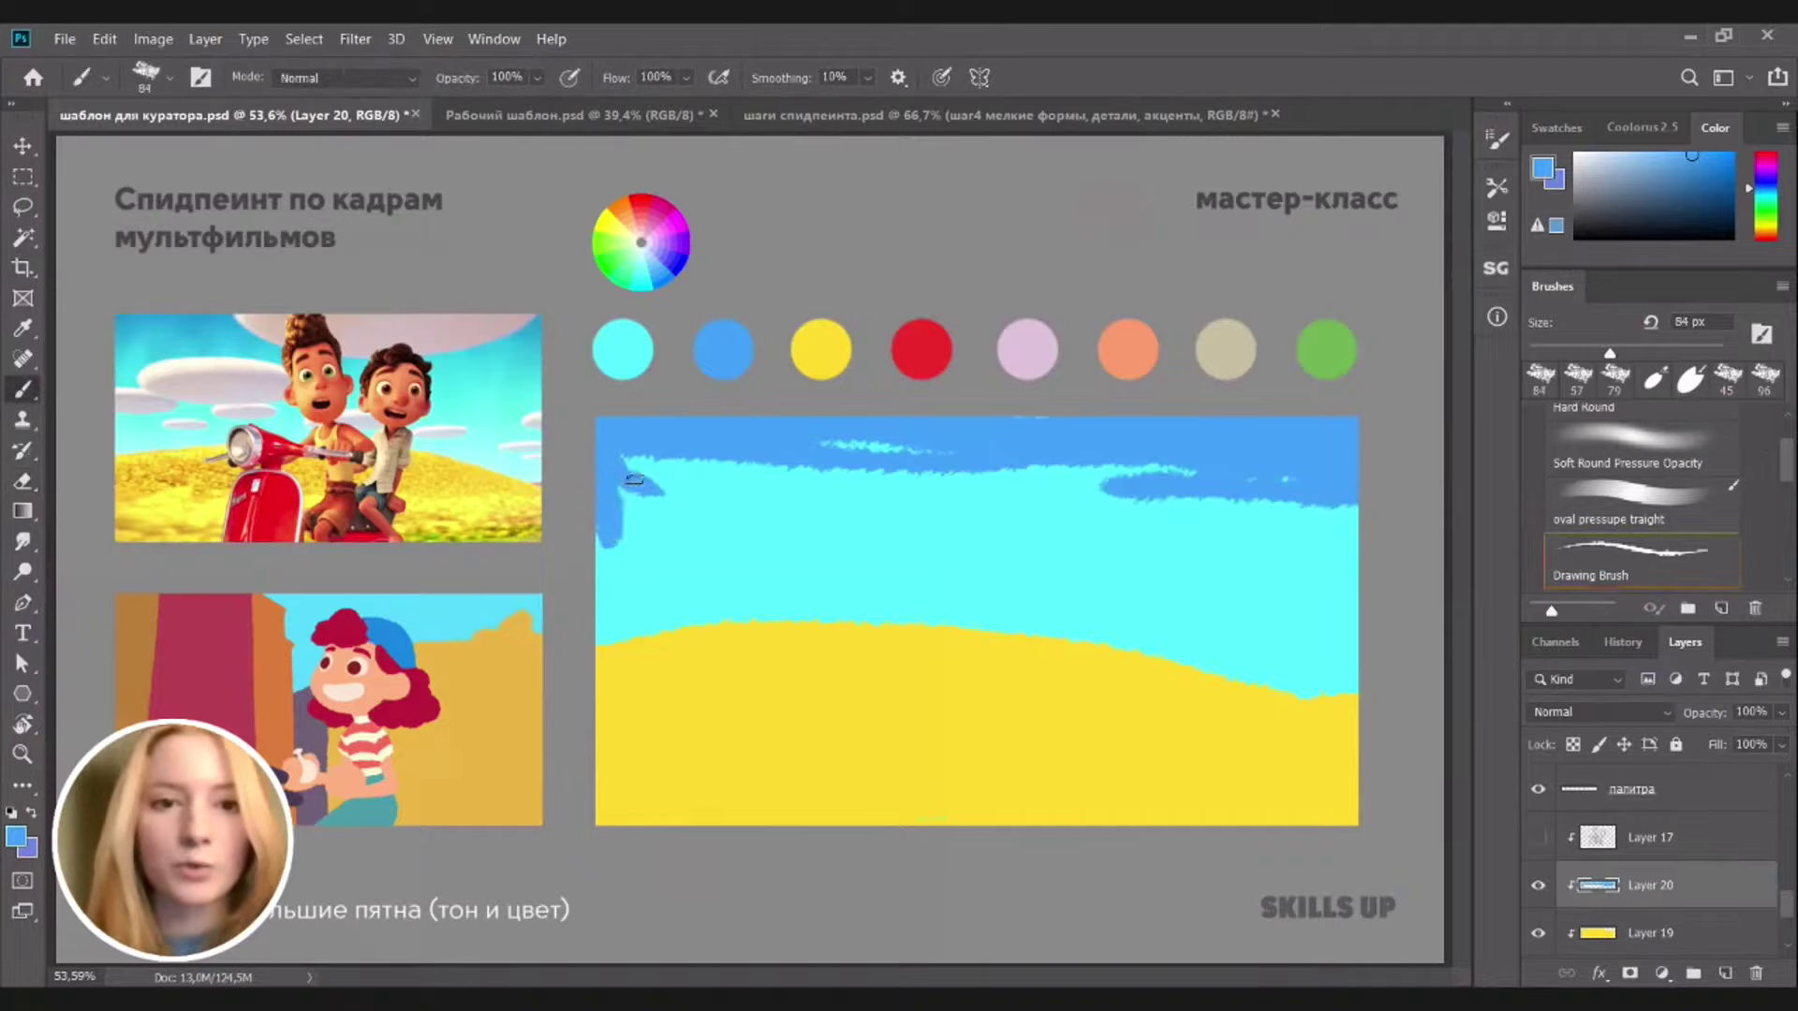
# Undo the last blue stroke and extend the blue farther down the sky with broad, uneven horizontal streaks
pyautogui.hotkey('ctrl', 'z')
pyautogui.moveTo(702, 486)
pyautogui.mouseDown()
pyautogui.moveTo(761, 468)
pyautogui.moveTo(730, 478)
pyautogui.moveTo(1212, 487)
pyautogui.moveTo(1109, 478)
pyautogui.moveTo(1332, 503)
pyautogui.moveTo(1174, 516)
pyautogui.moveTo(1234, 510)
pyautogui.moveTo(1345, 542)
pyautogui.moveTo(1269, 490)
pyautogui.moveTo(1234, 555)
pyautogui.moveTo(1359, 541)
pyautogui.moveTo(1036, 501)
pyautogui.mouseUp()
pyautogui.moveTo(571, 516)
pyautogui.mouseDown()
pyautogui.moveTo(931, 513)
pyautogui.moveTo(687, 502)
pyautogui.moveTo(867, 520)
pyautogui.moveTo(804, 490)
pyautogui.moveTo(741, 490)
pyautogui.moveTo(897, 506)
pyautogui.moveTo(854, 515)
pyautogui.moveTo(1294, 506)
pyautogui.mouseUp()
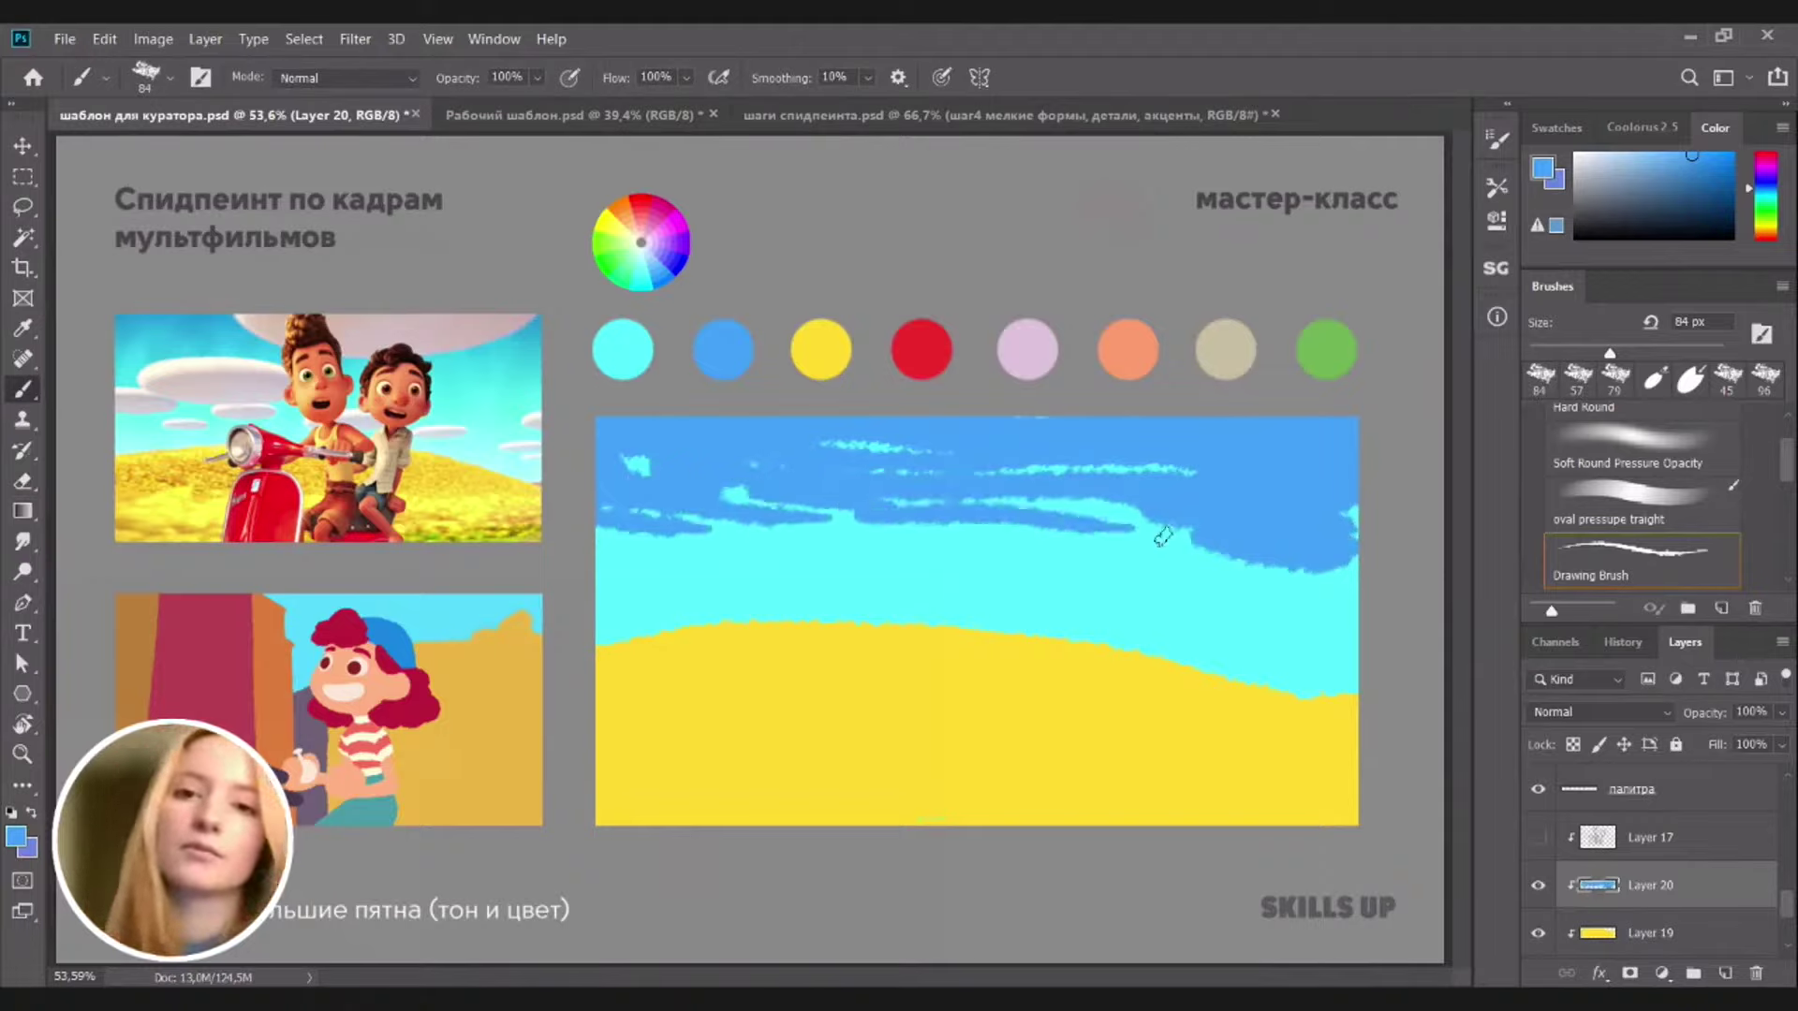
# Erase the heavy lower edge of the blue on the sky's right side down to thin, ragged streaks
pyautogui.press('e')
pyautogui.moveTo(1180, 557)
pyautogui.mouseDown()
pyautogui.moveTo(1387, 522)
pyautogui.moveTo(1158, 542)
pyautogui.moveTo(1288, 549)
pyautogui.moveTo(1169, 545)
pyautogui.moveTo(1227, 555)
pyautogui.mouseUp()
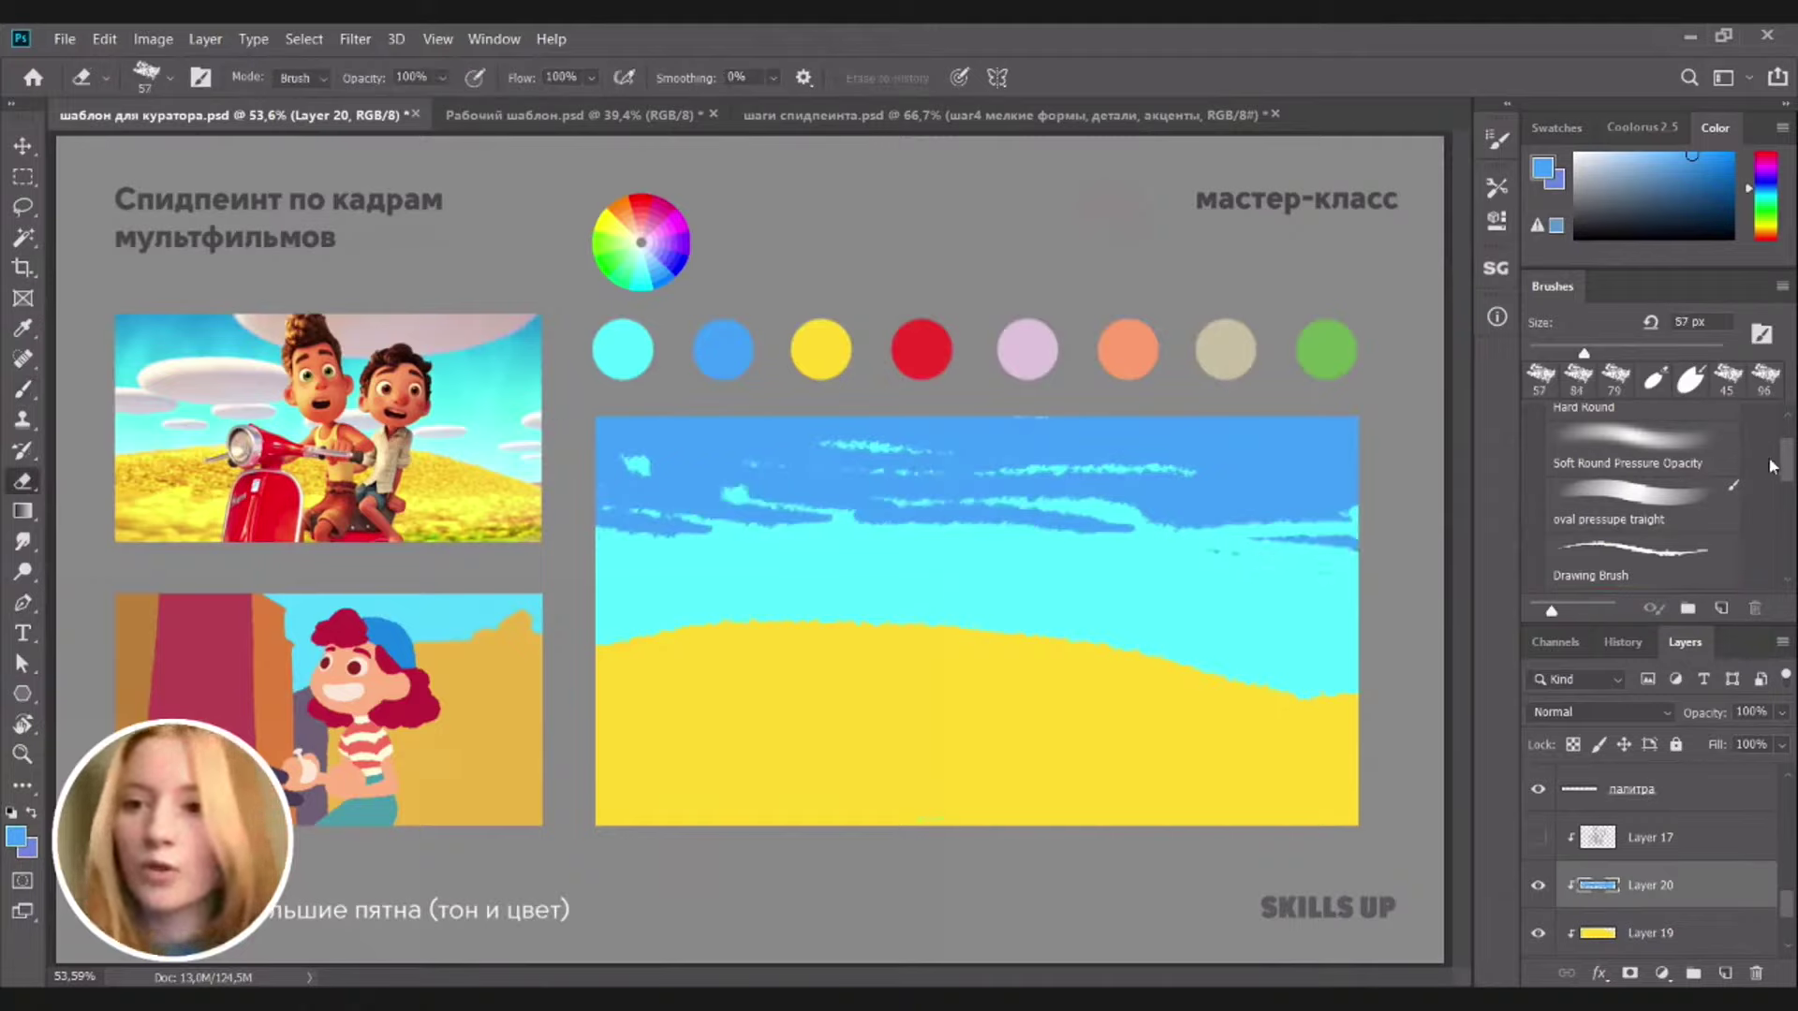
pyautogui.moveTo(1786, 460); pyautogui.dragTo(1788, 433)
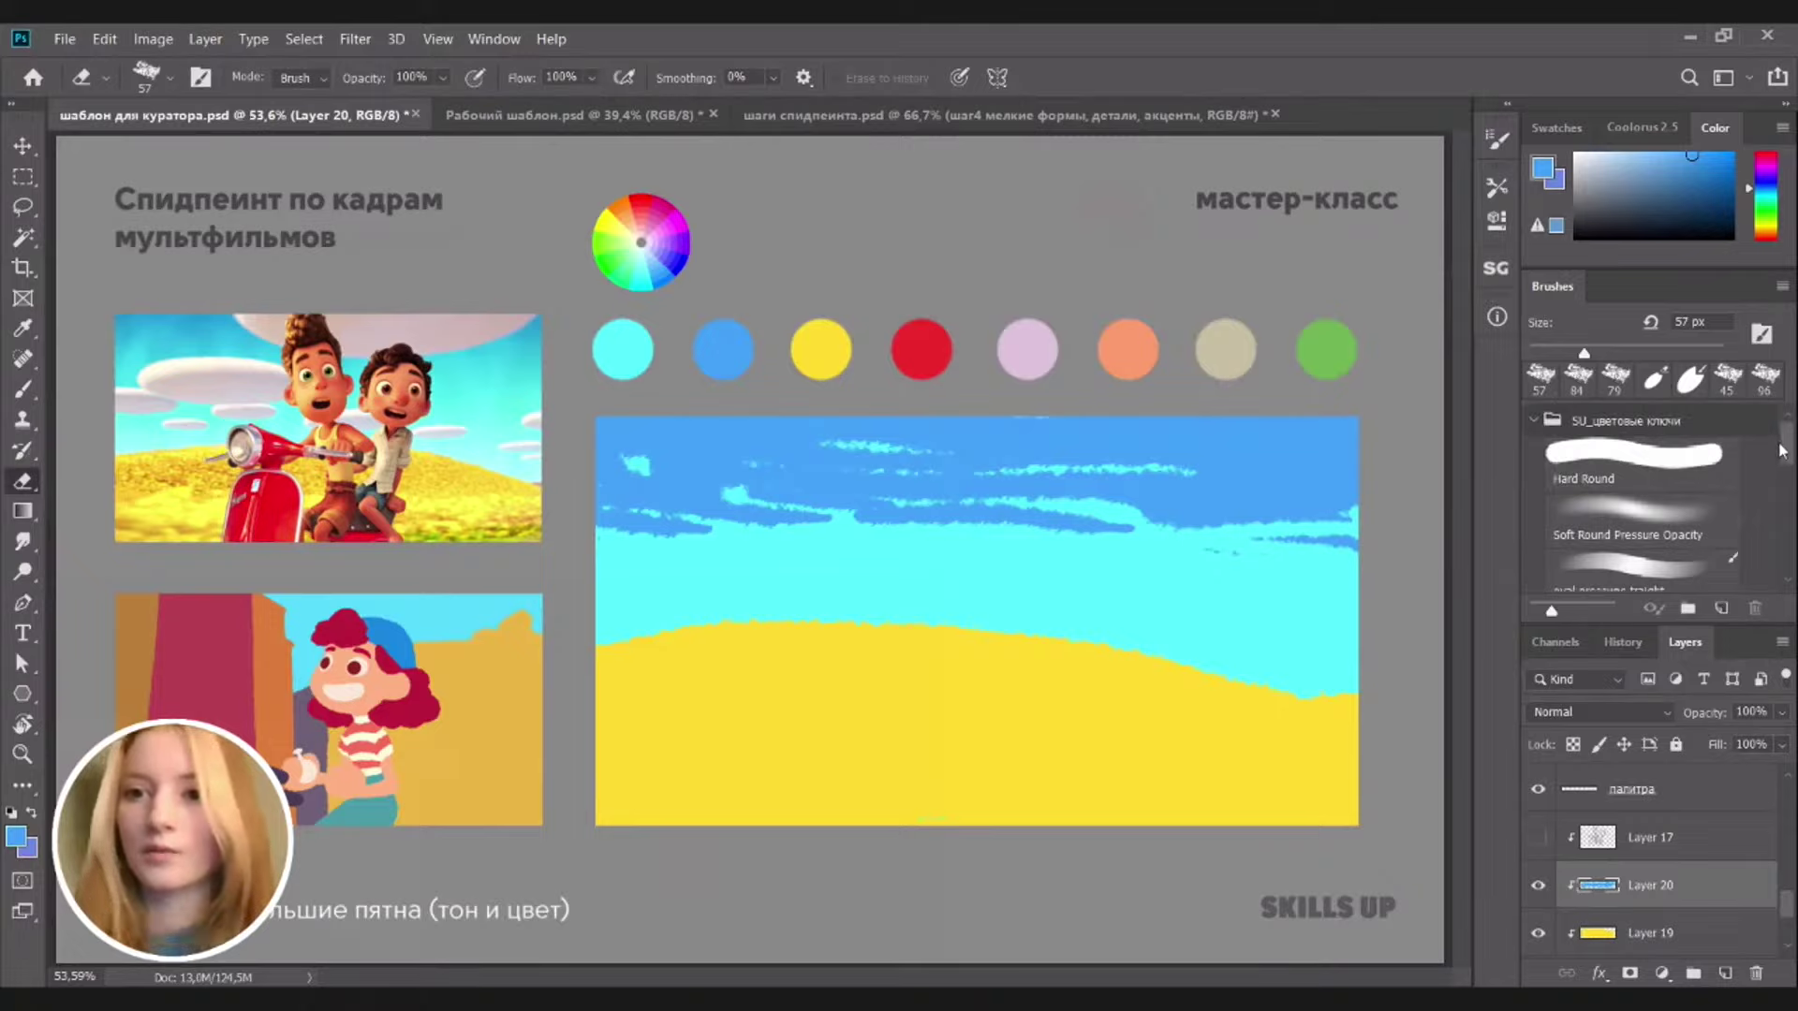
pyautogui.scroll(-3, 1654, 579)
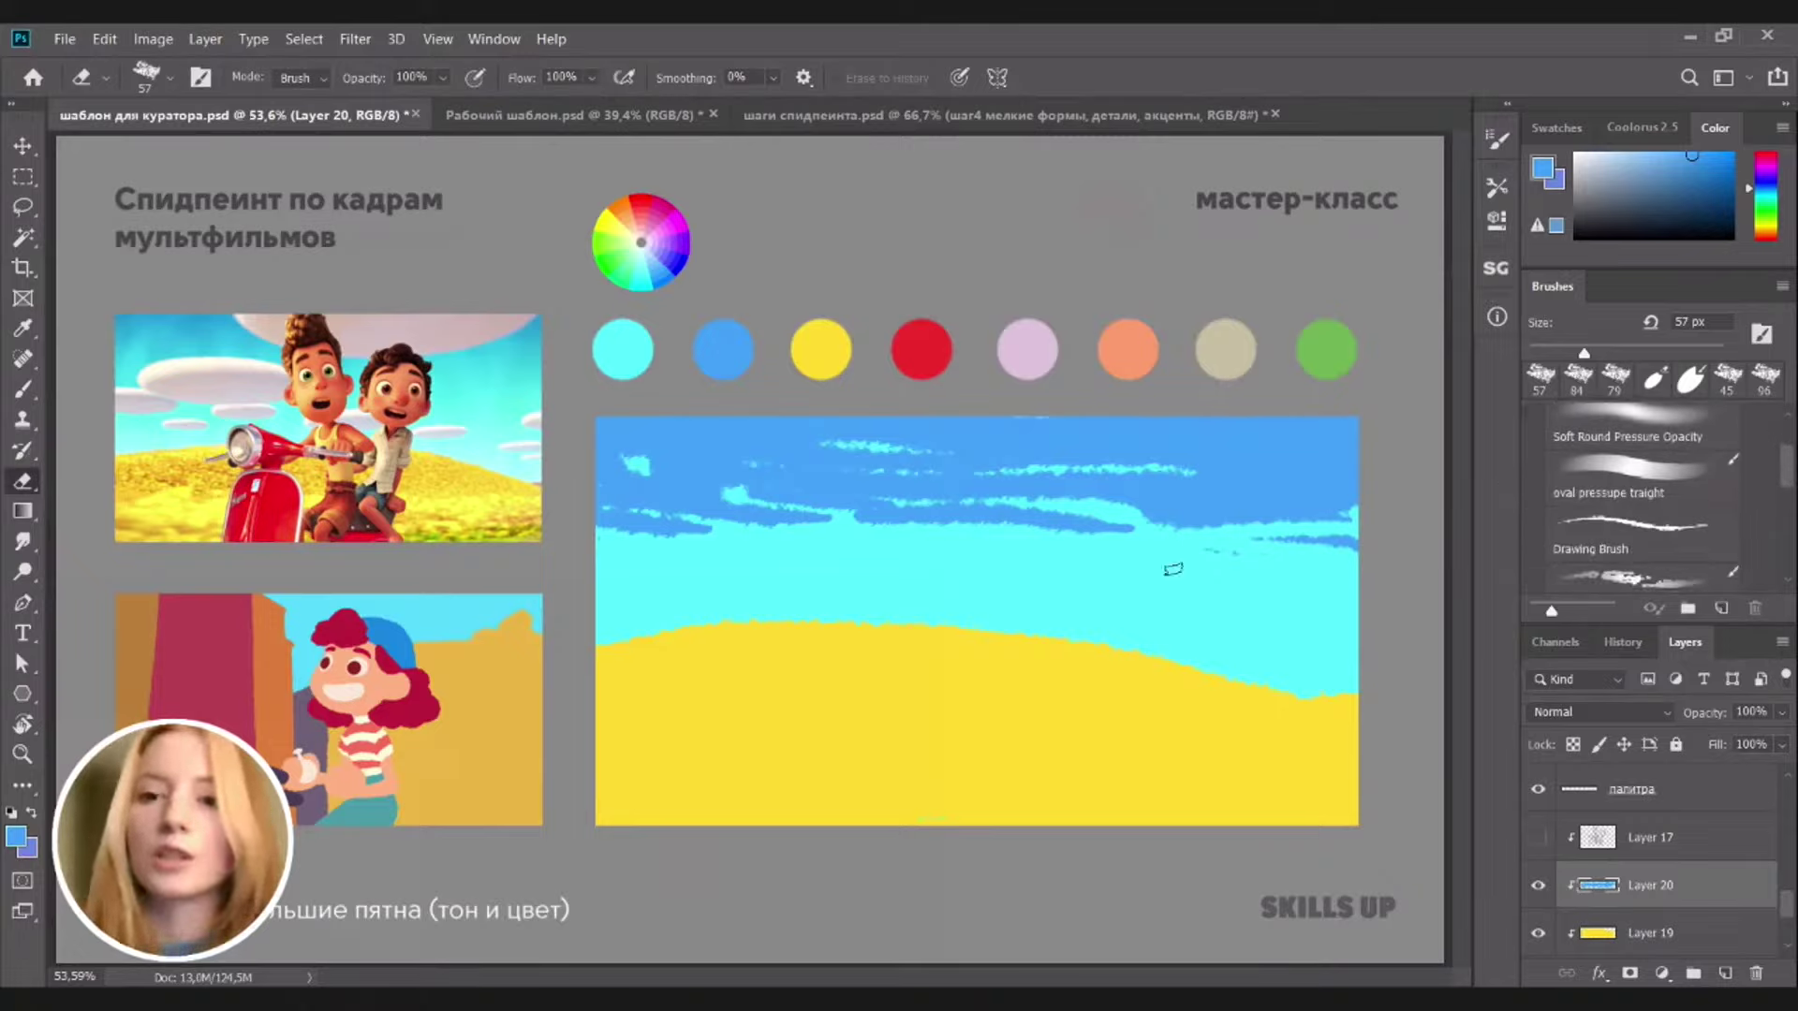
# Give the Eraser the Drawing Brush tip at 86 px, test it on a trial blue stroke, and undo both strokes
pyautogui.press('b')
pyautogui.moveTo(1162, 632); pyautogui.dragTo(1164, 557)
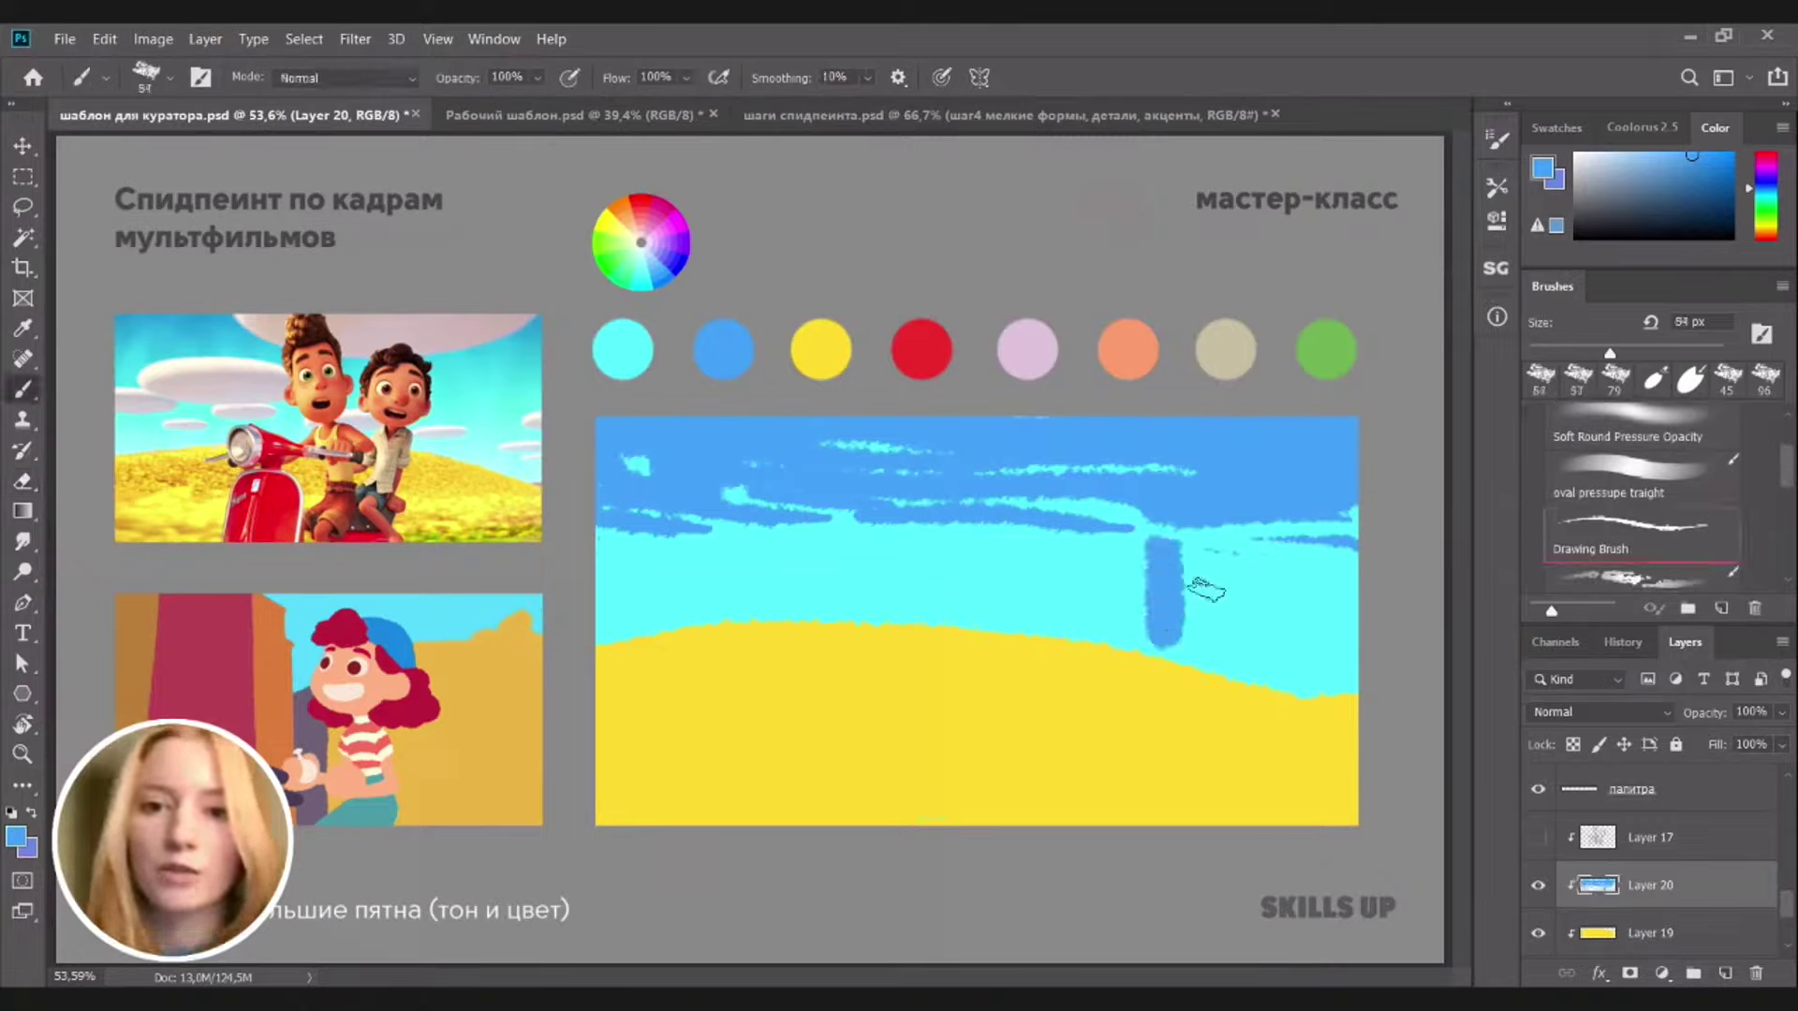
pyautogui.press('e')
pyautogui.click(1633, 543)
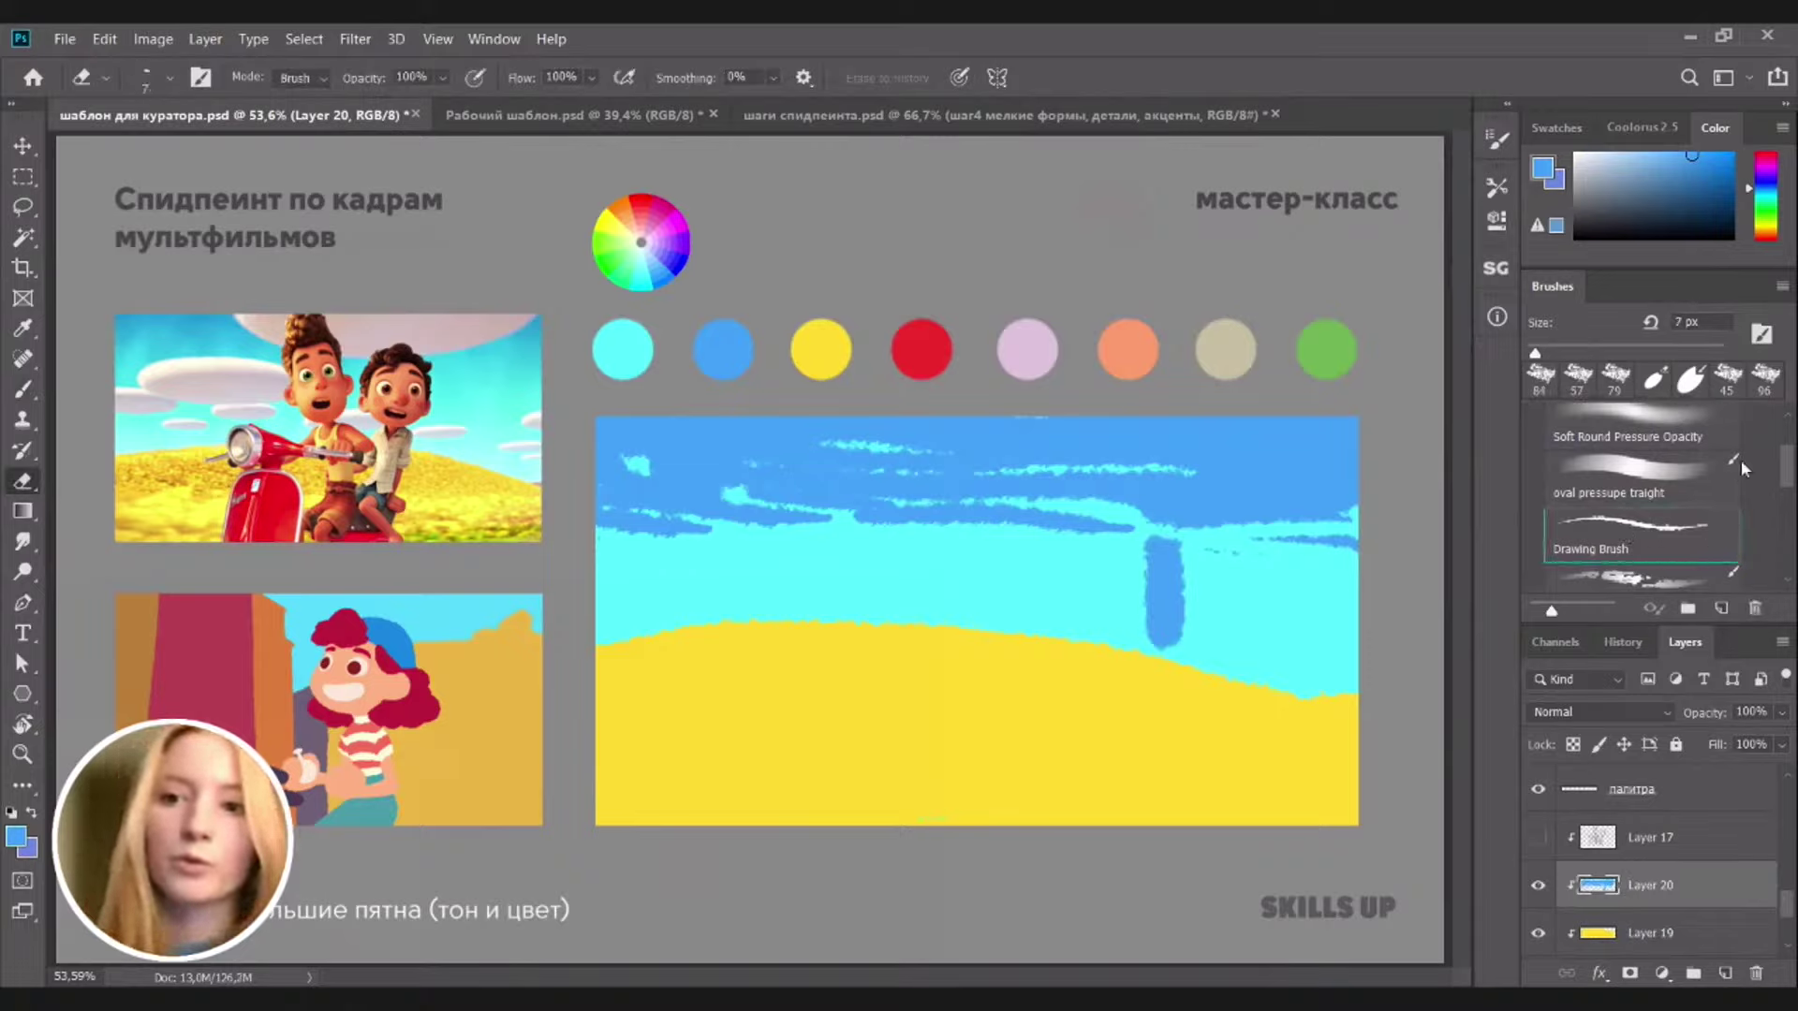
pyautogui.keyDown('alt'); pyautogui.rightClick(1096, 542); pyautogui.keyUp('alt')
pyautogui.moveTo(1181, 570); pyautogui.dragTo(1178, 653)
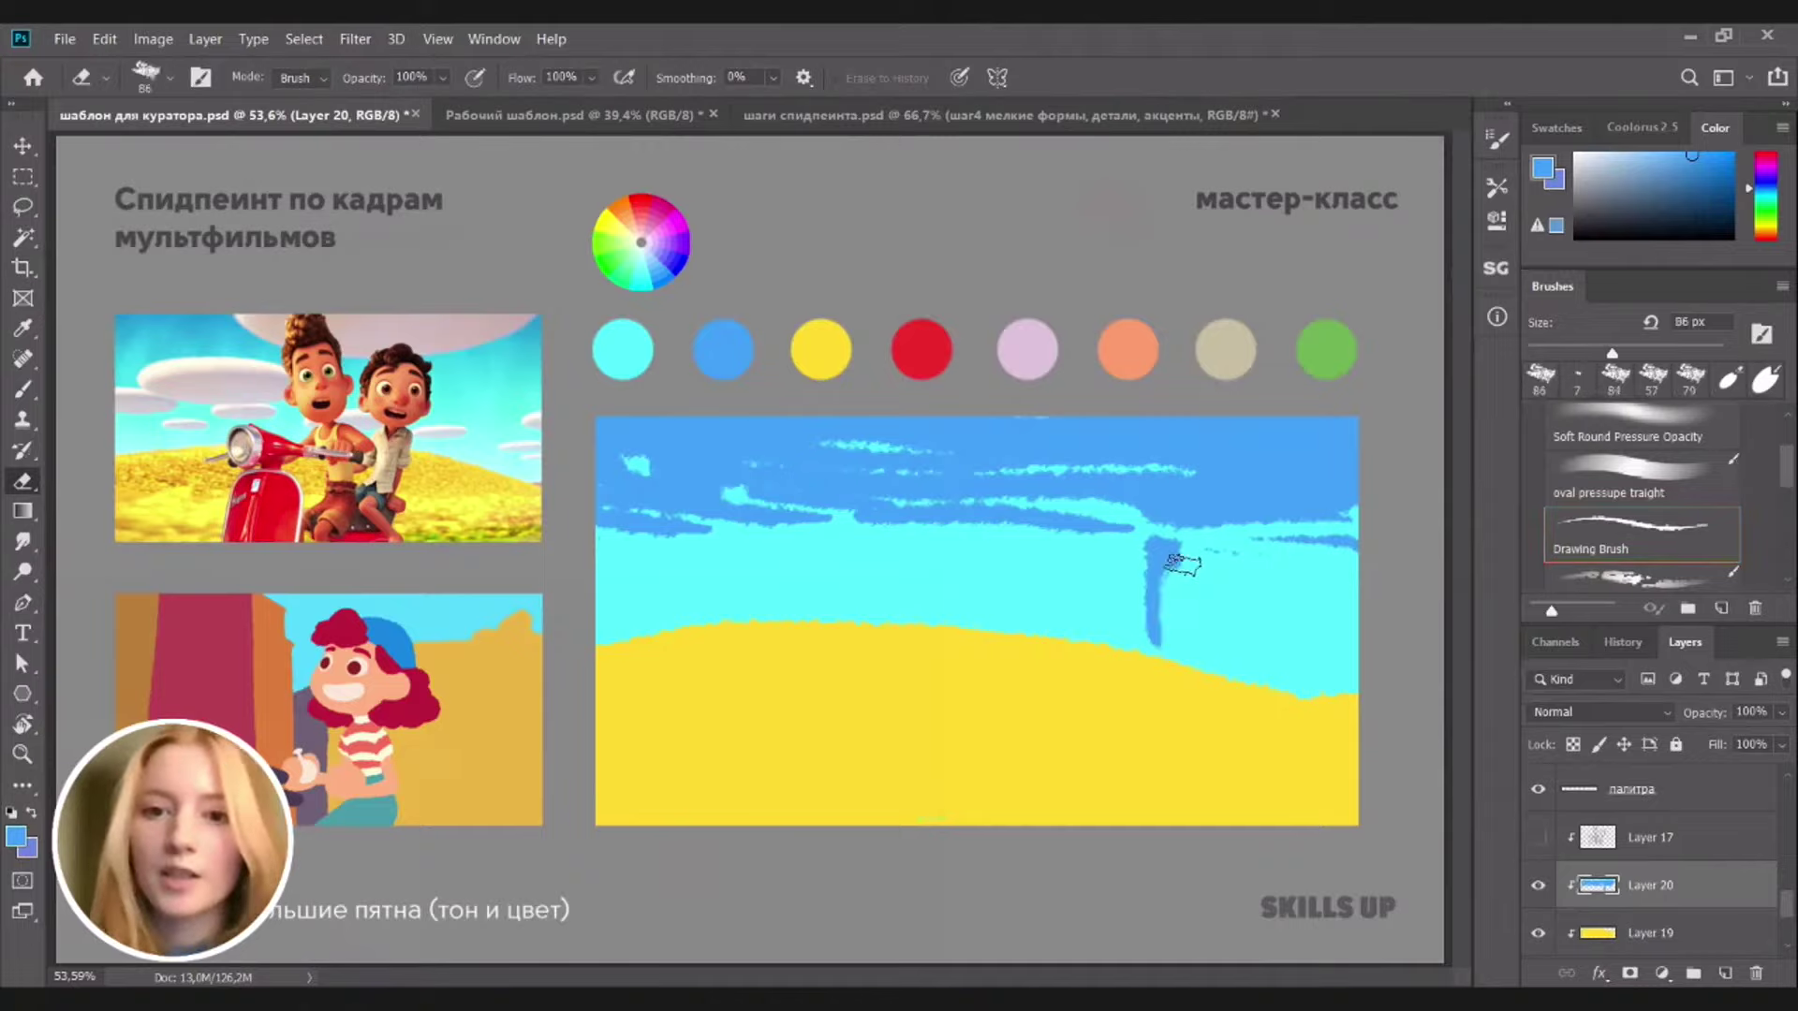
pyautogui.hotkey('ctrl', 'z')
pyautogui.hotkey('ctrl', 'z')
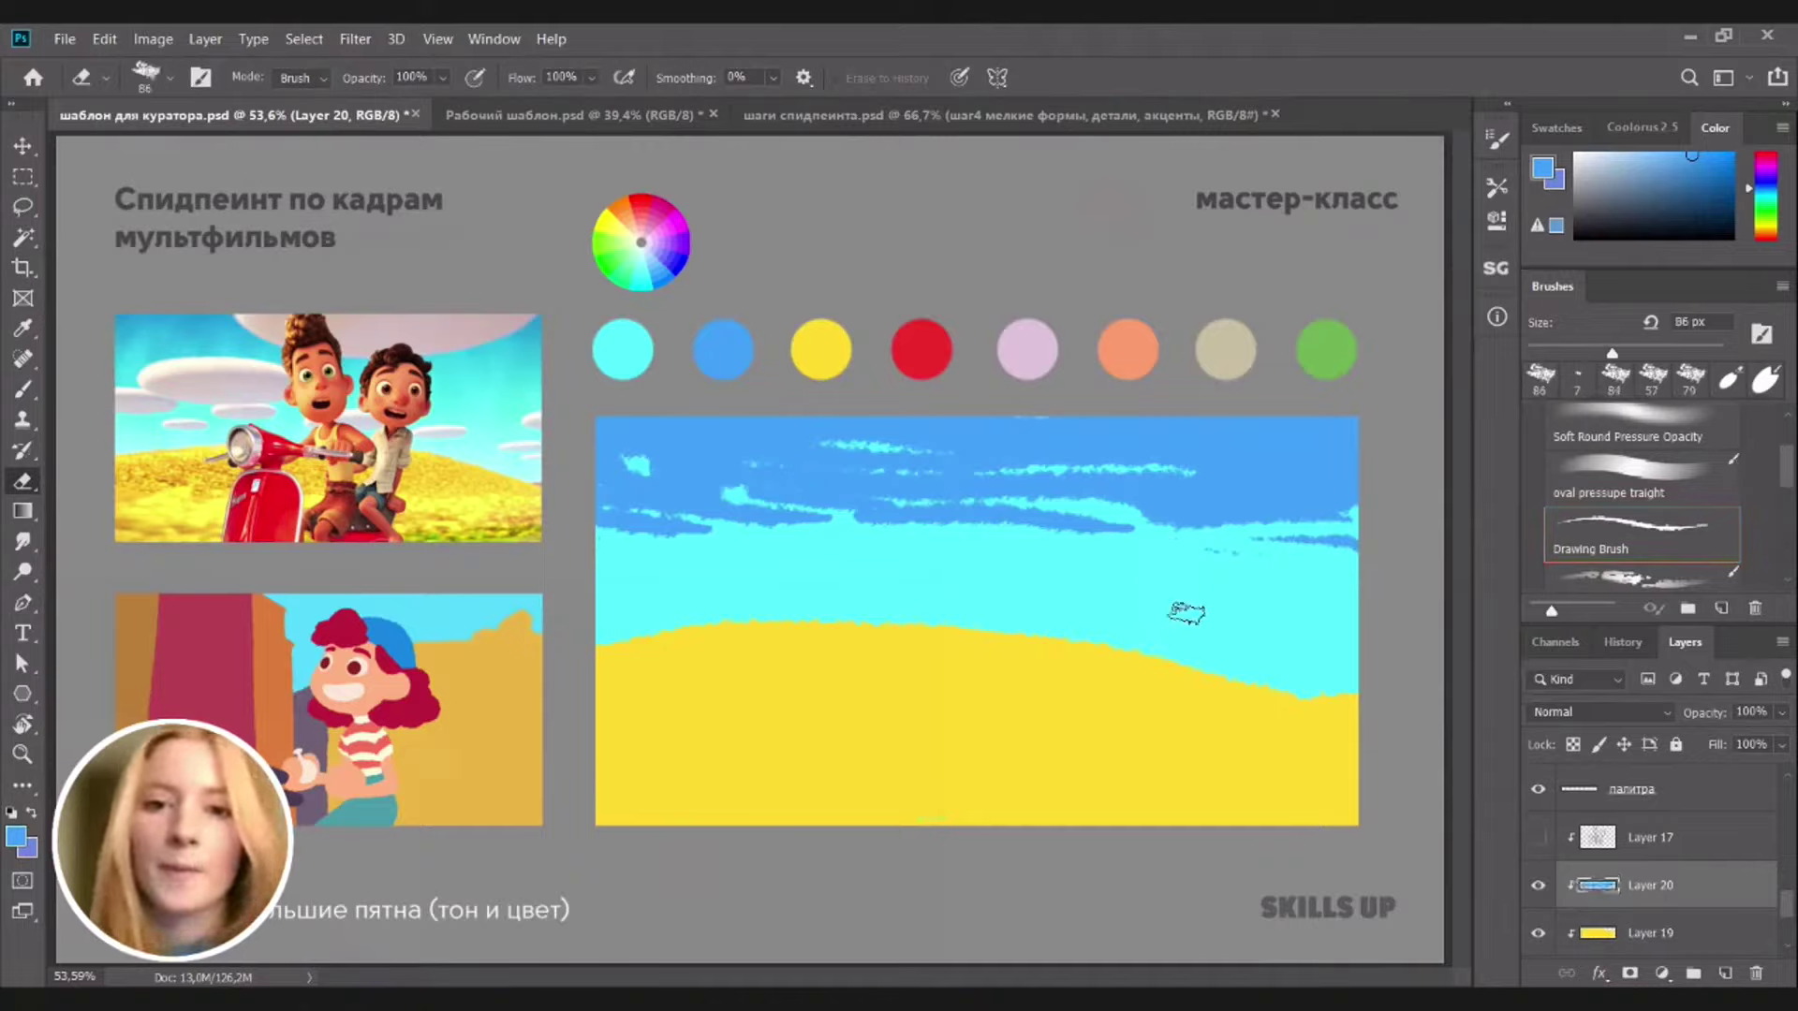
# Move the blue sky layer slightly upward and return to the Brush tool
pyautogui.press('b')
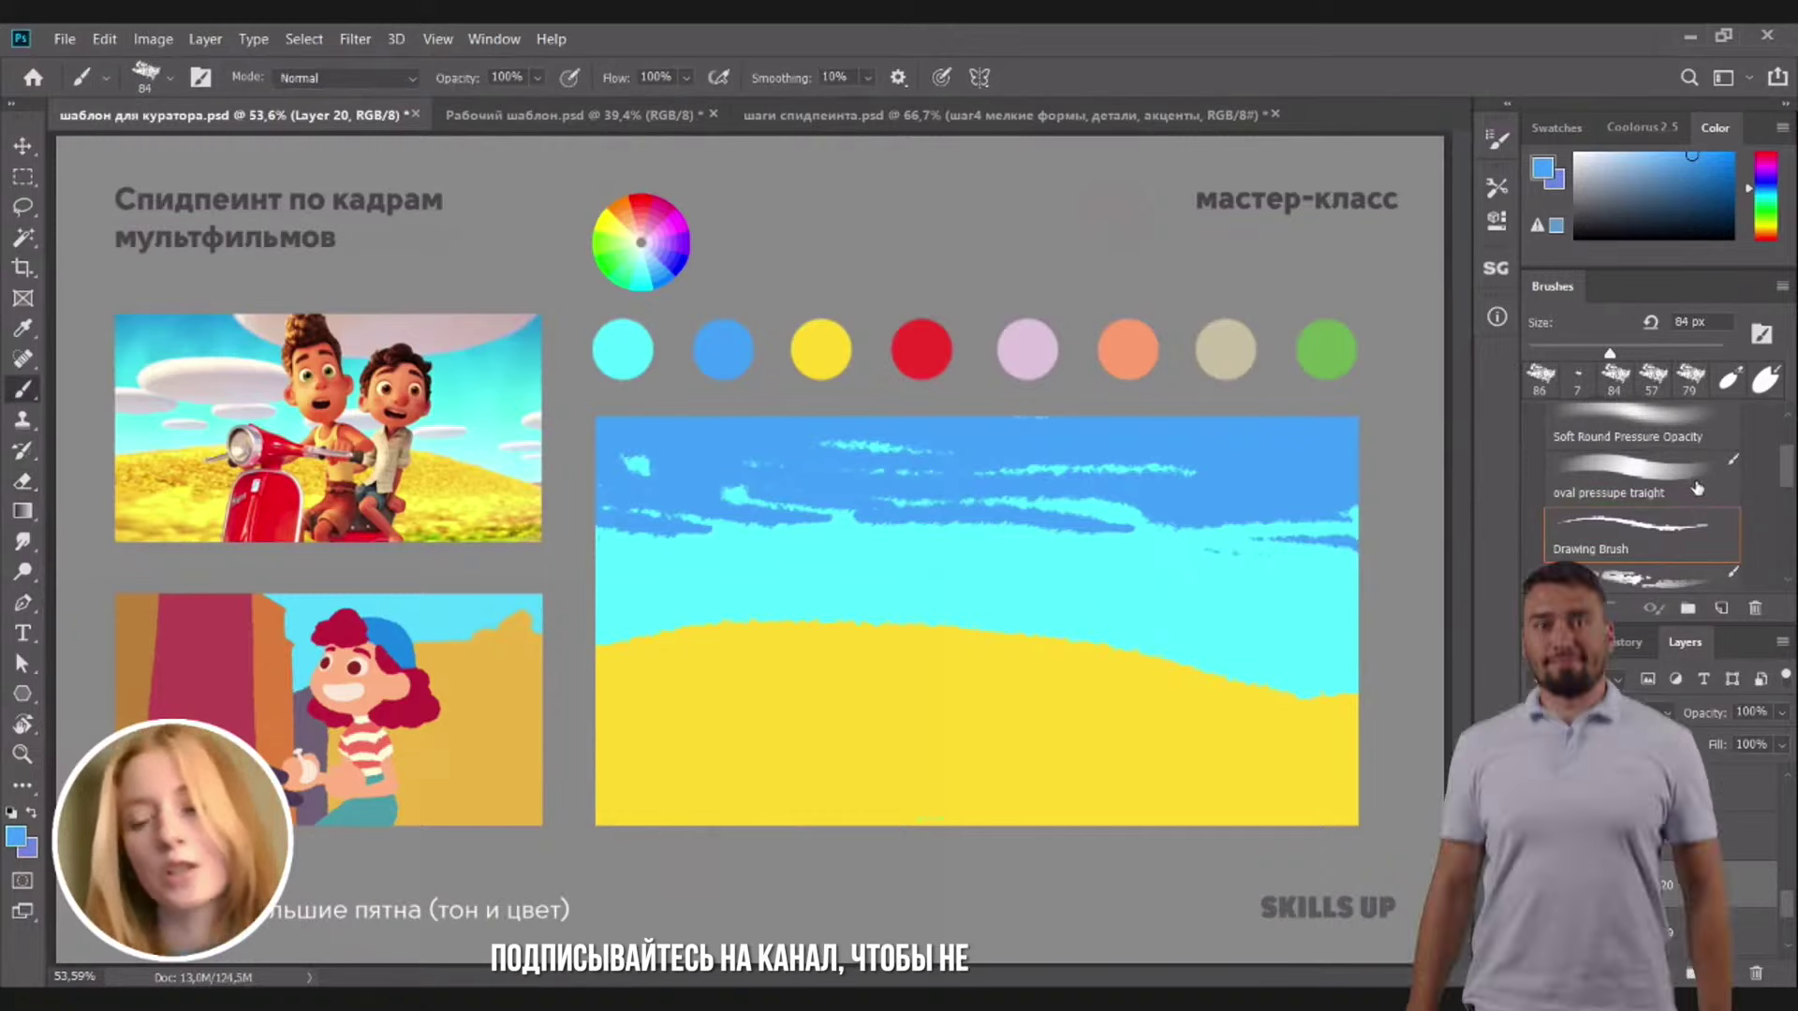
pyautogui.press('e')
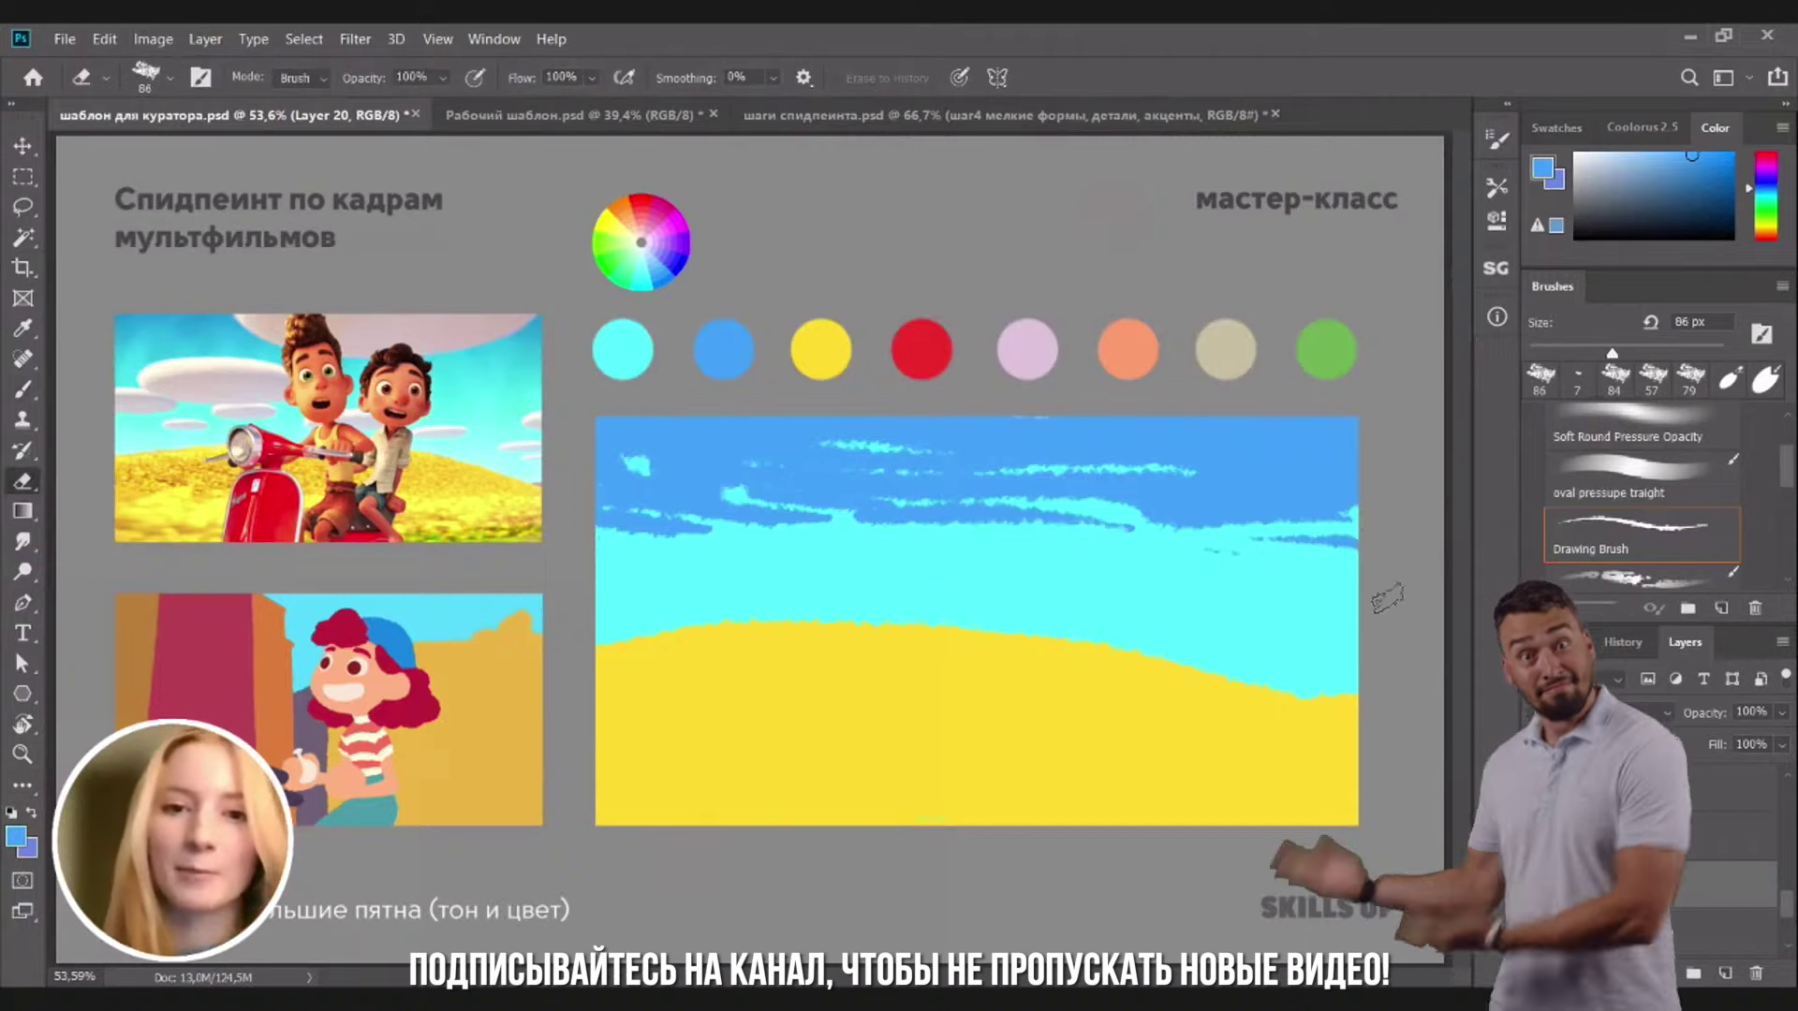
pyautogui.press('v')
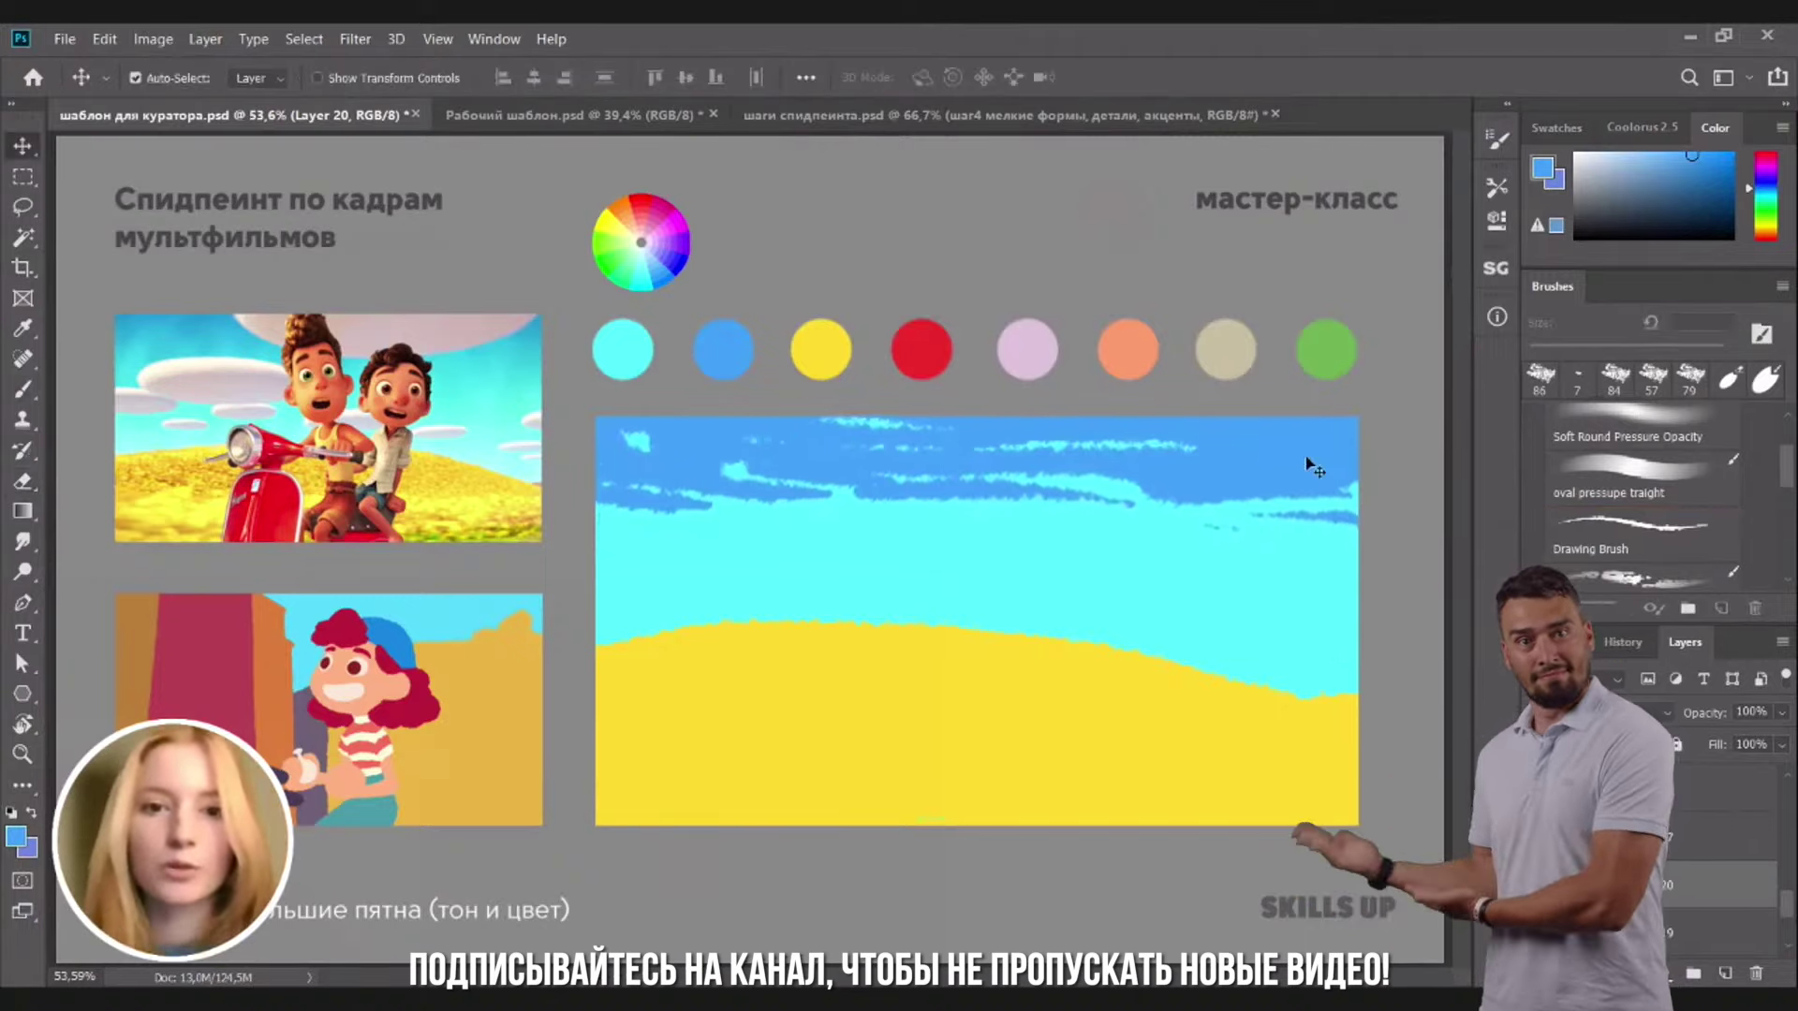
pyautogui.press('b')
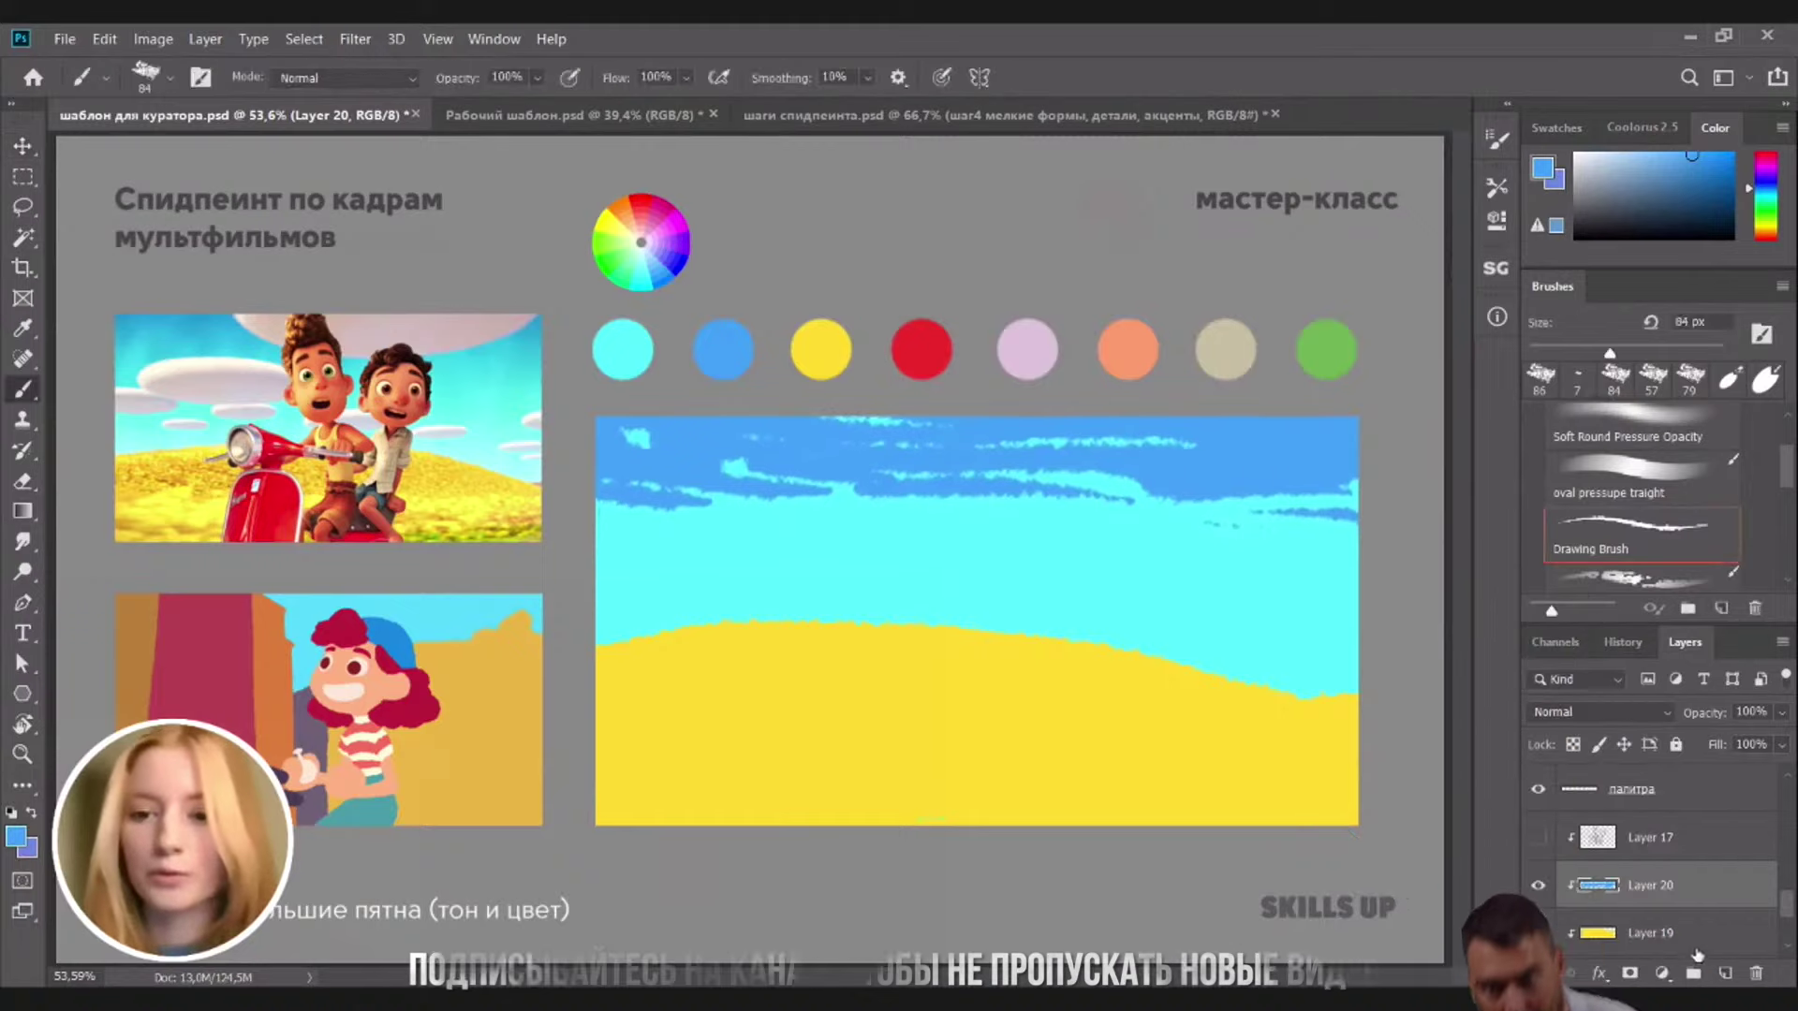
# Add a layer above the blue sky, sample the palette's red, and set the brush to 50 px
pyautogui.click(1725, 975)
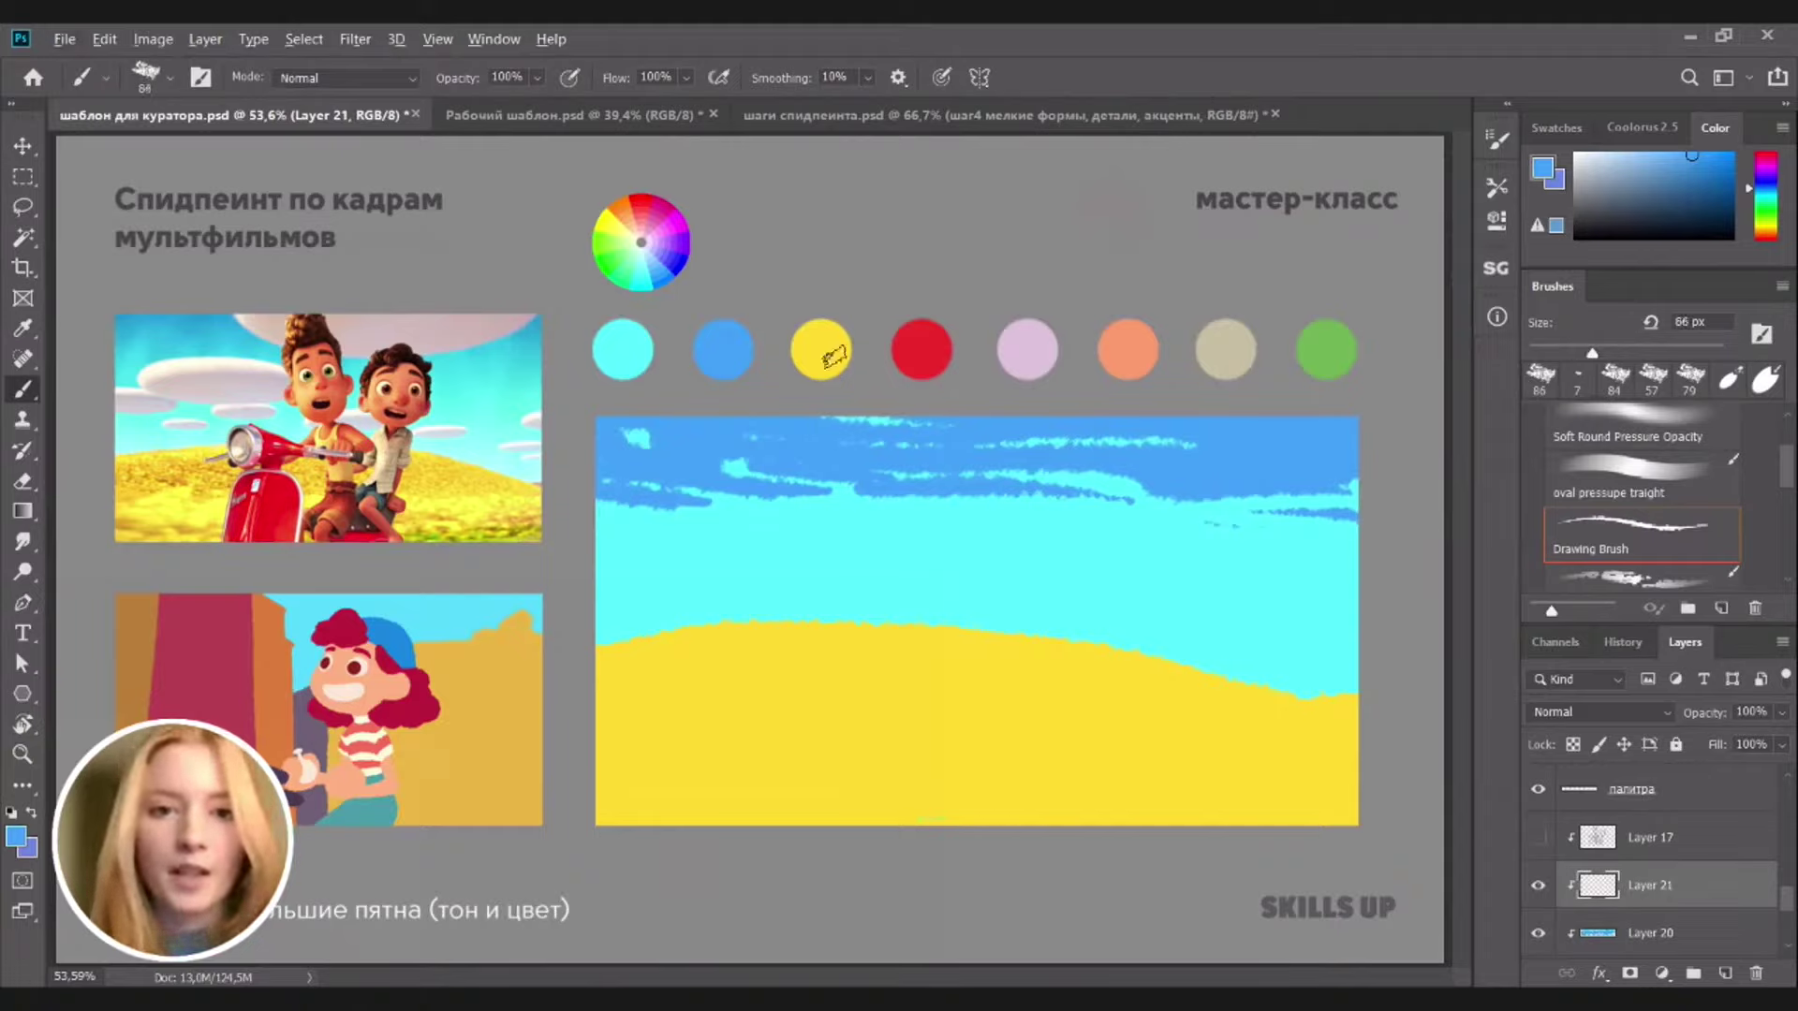
pyautogui.keyDown('alt'); pyautogui.click(1133, 345); pyautogui.keyUp('alt')
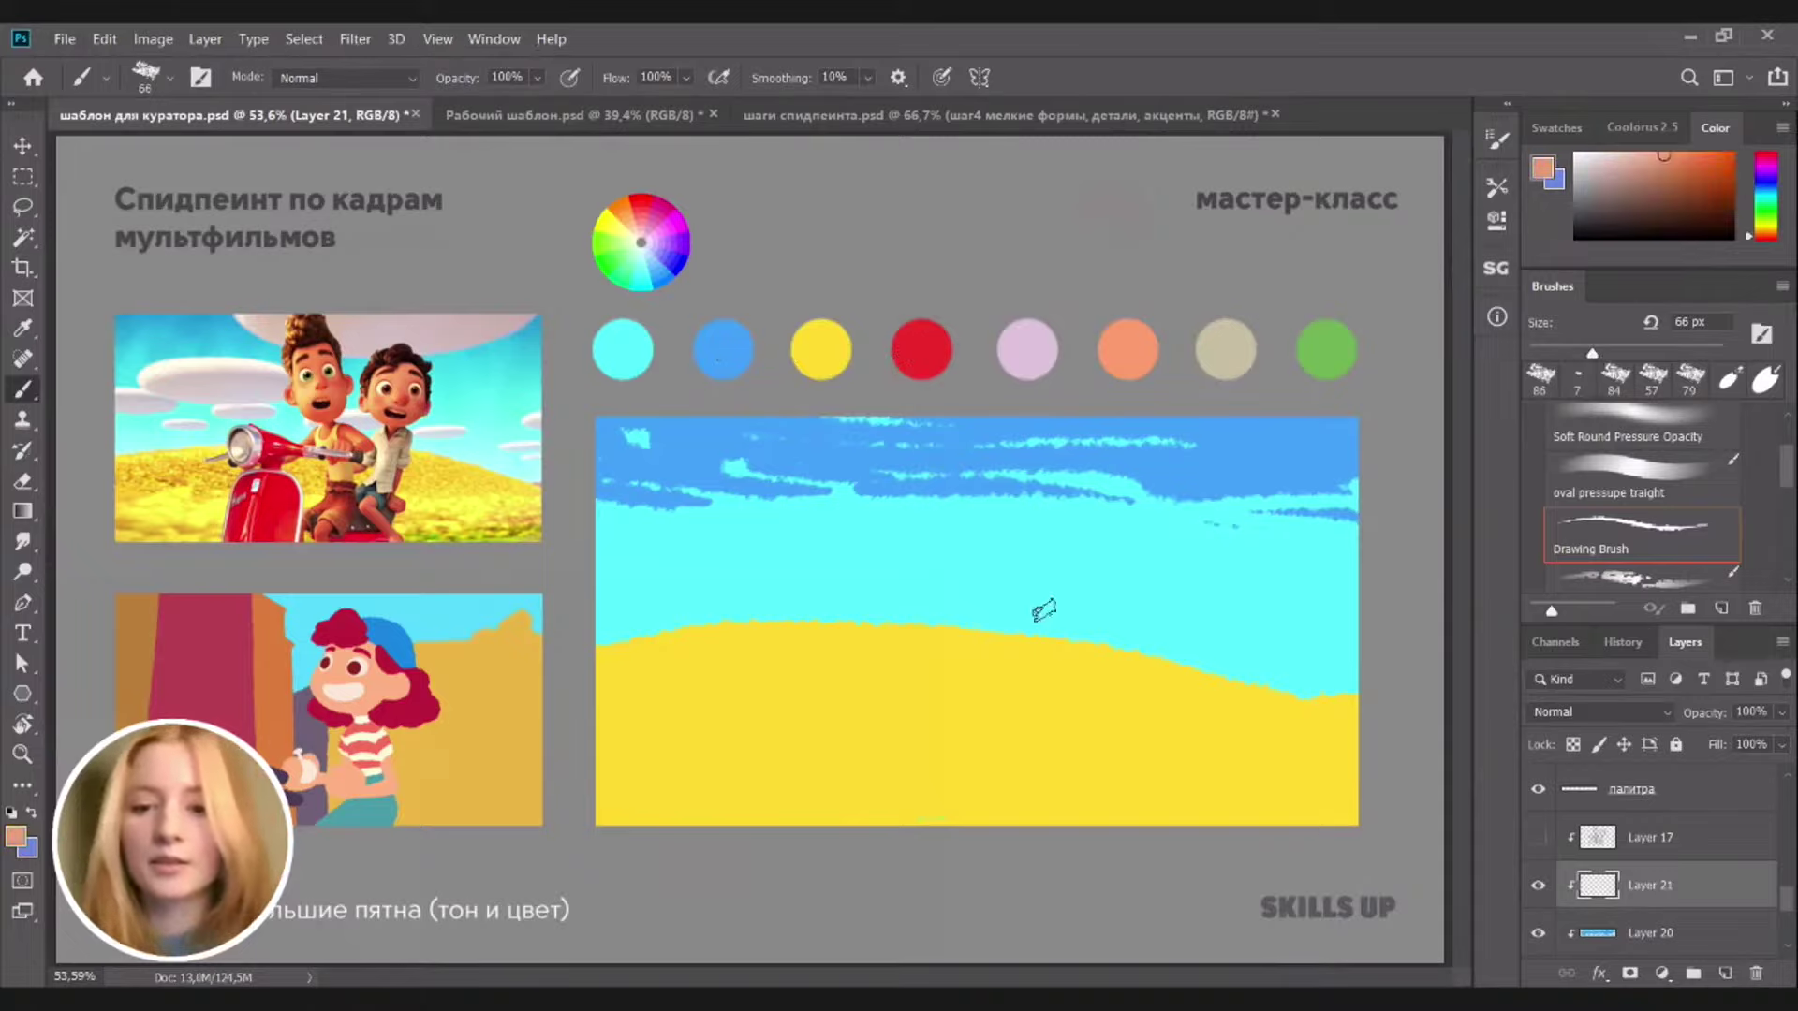
pyautogui.press('[')
pyautogui.press('[')
pyautogui.press('[')
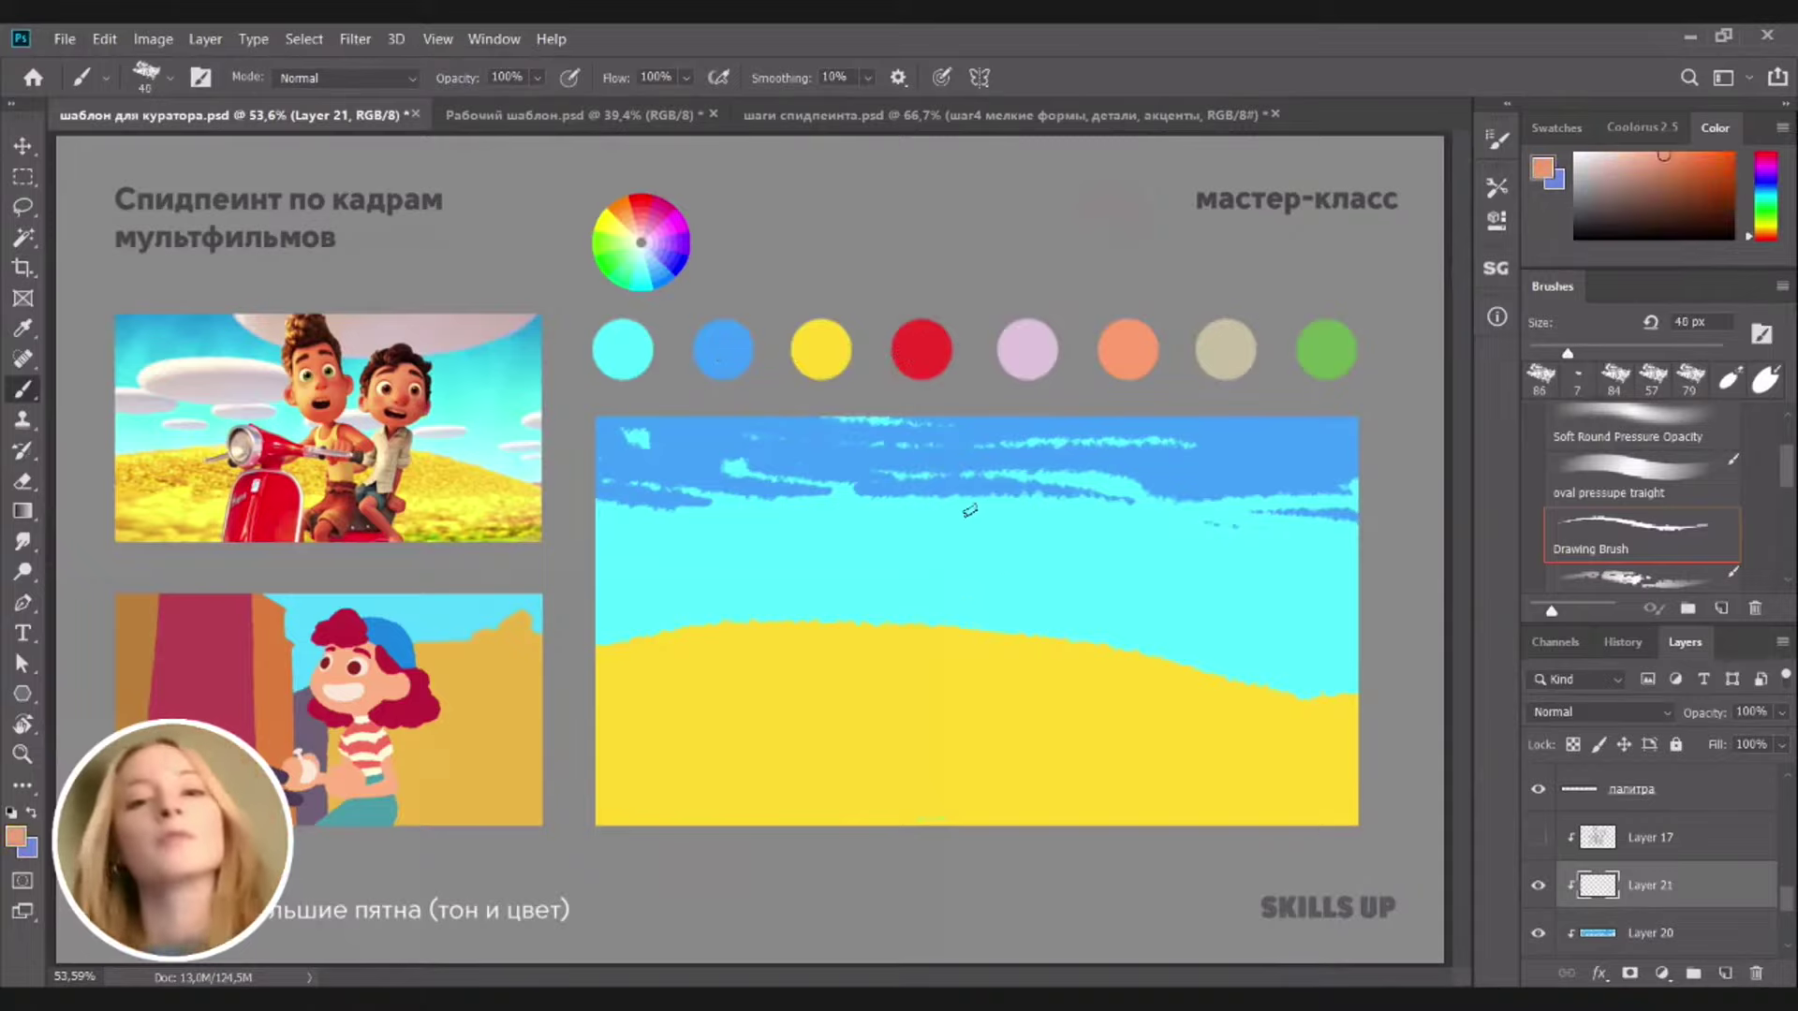
pyautogui.scroll(-2, 1035, 624)
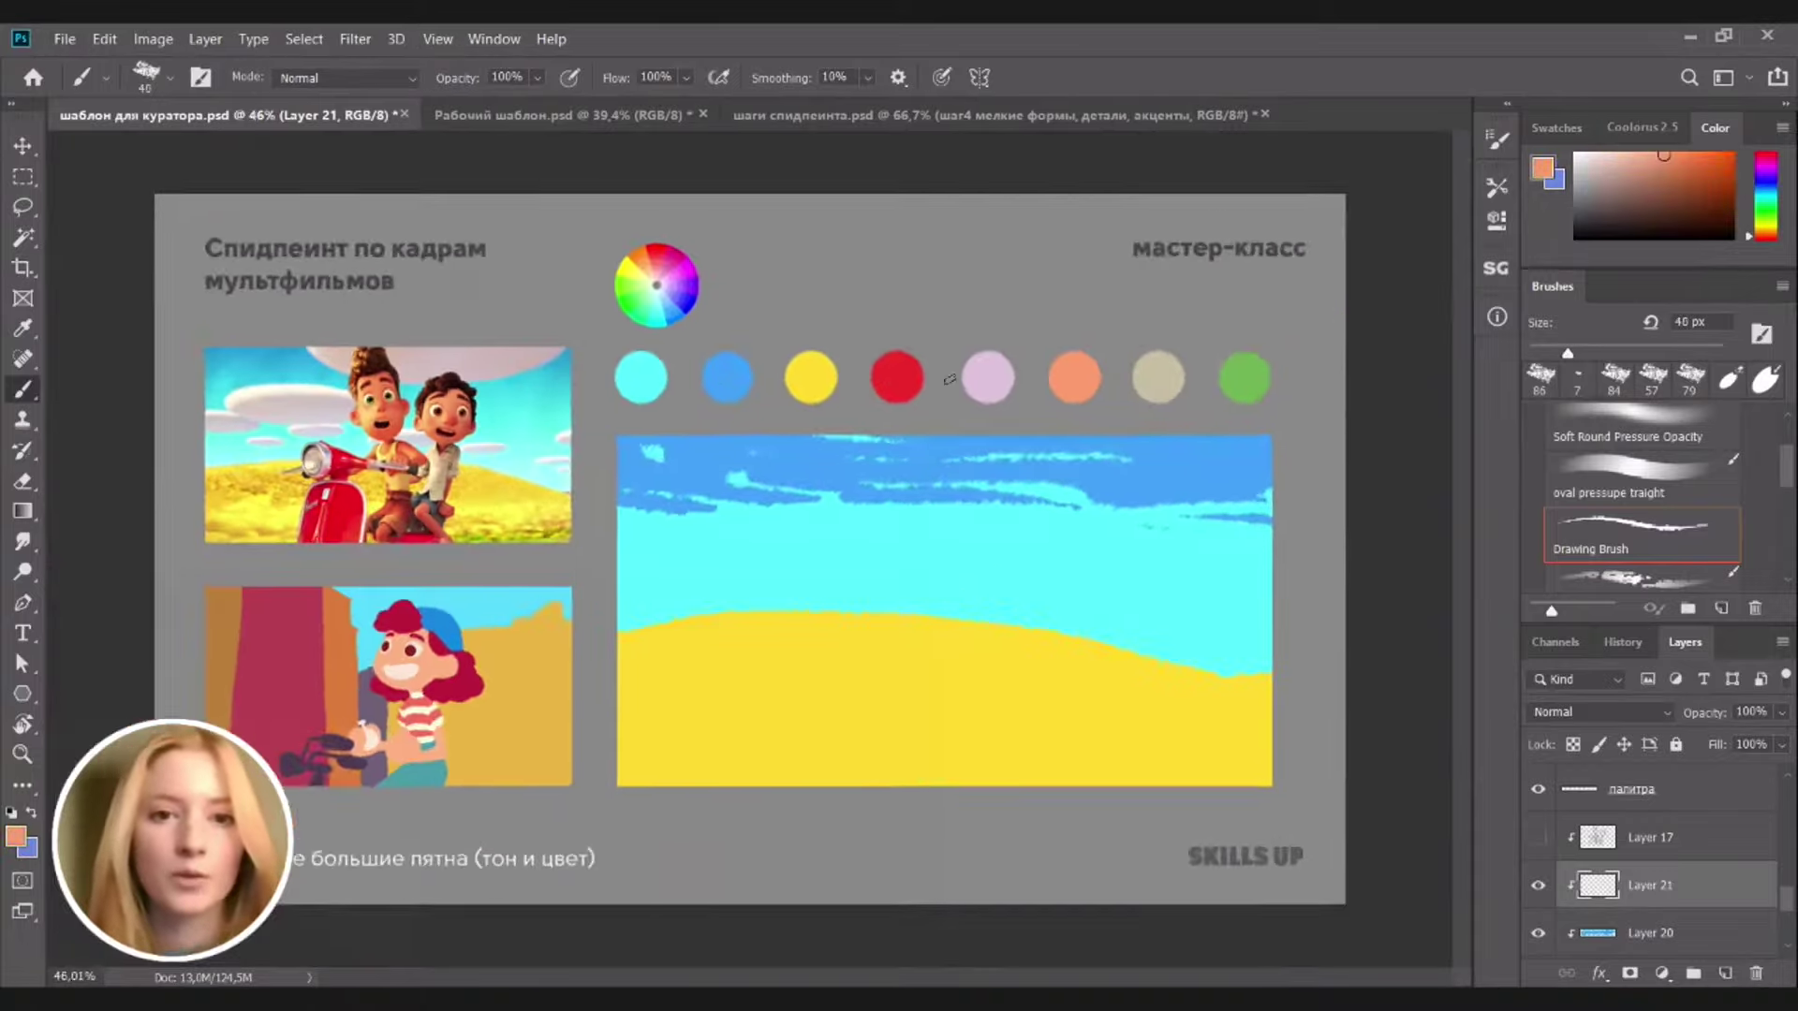
pyautogui.keyDown('alt'); pyautogui.click(916, 363); pyautogui.keyUp('alt')
pyautogui.press(']')
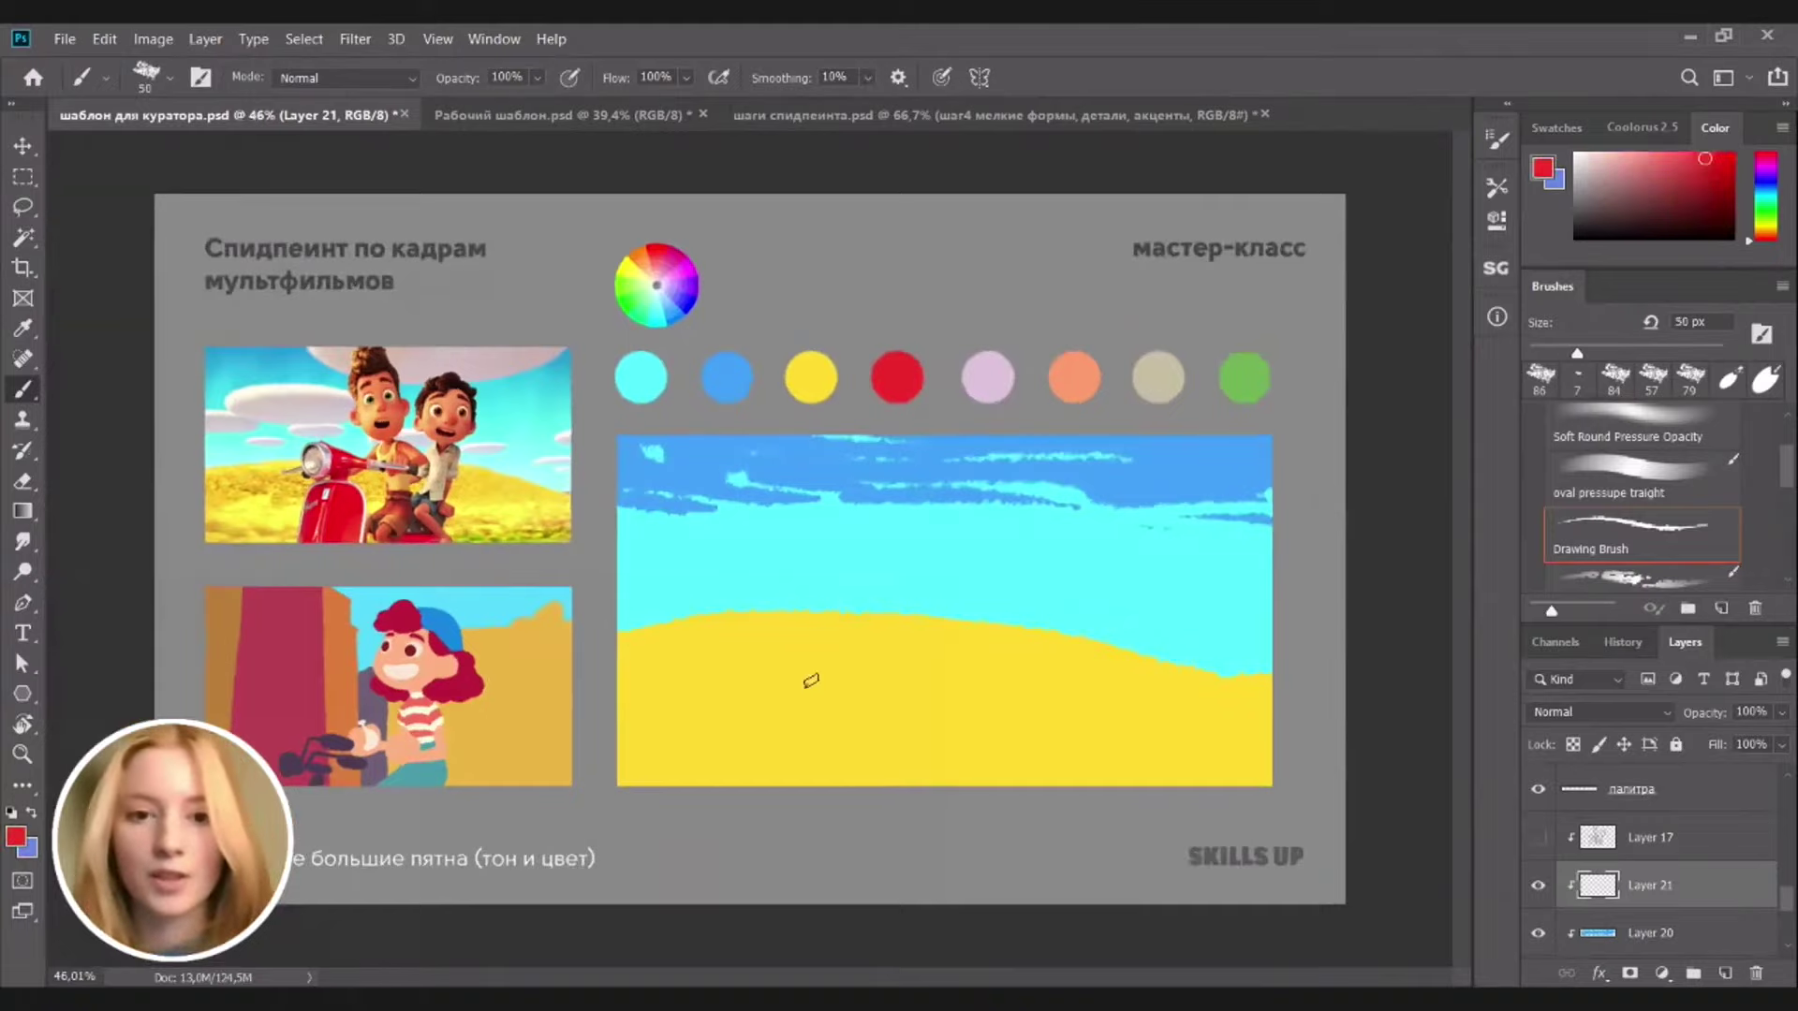
# Try and undo one red stroke on the yellow field and show the sketch on Layer 17
pyautogui.moveTo(819, 653); pyautogui.dragTo(786, 782)
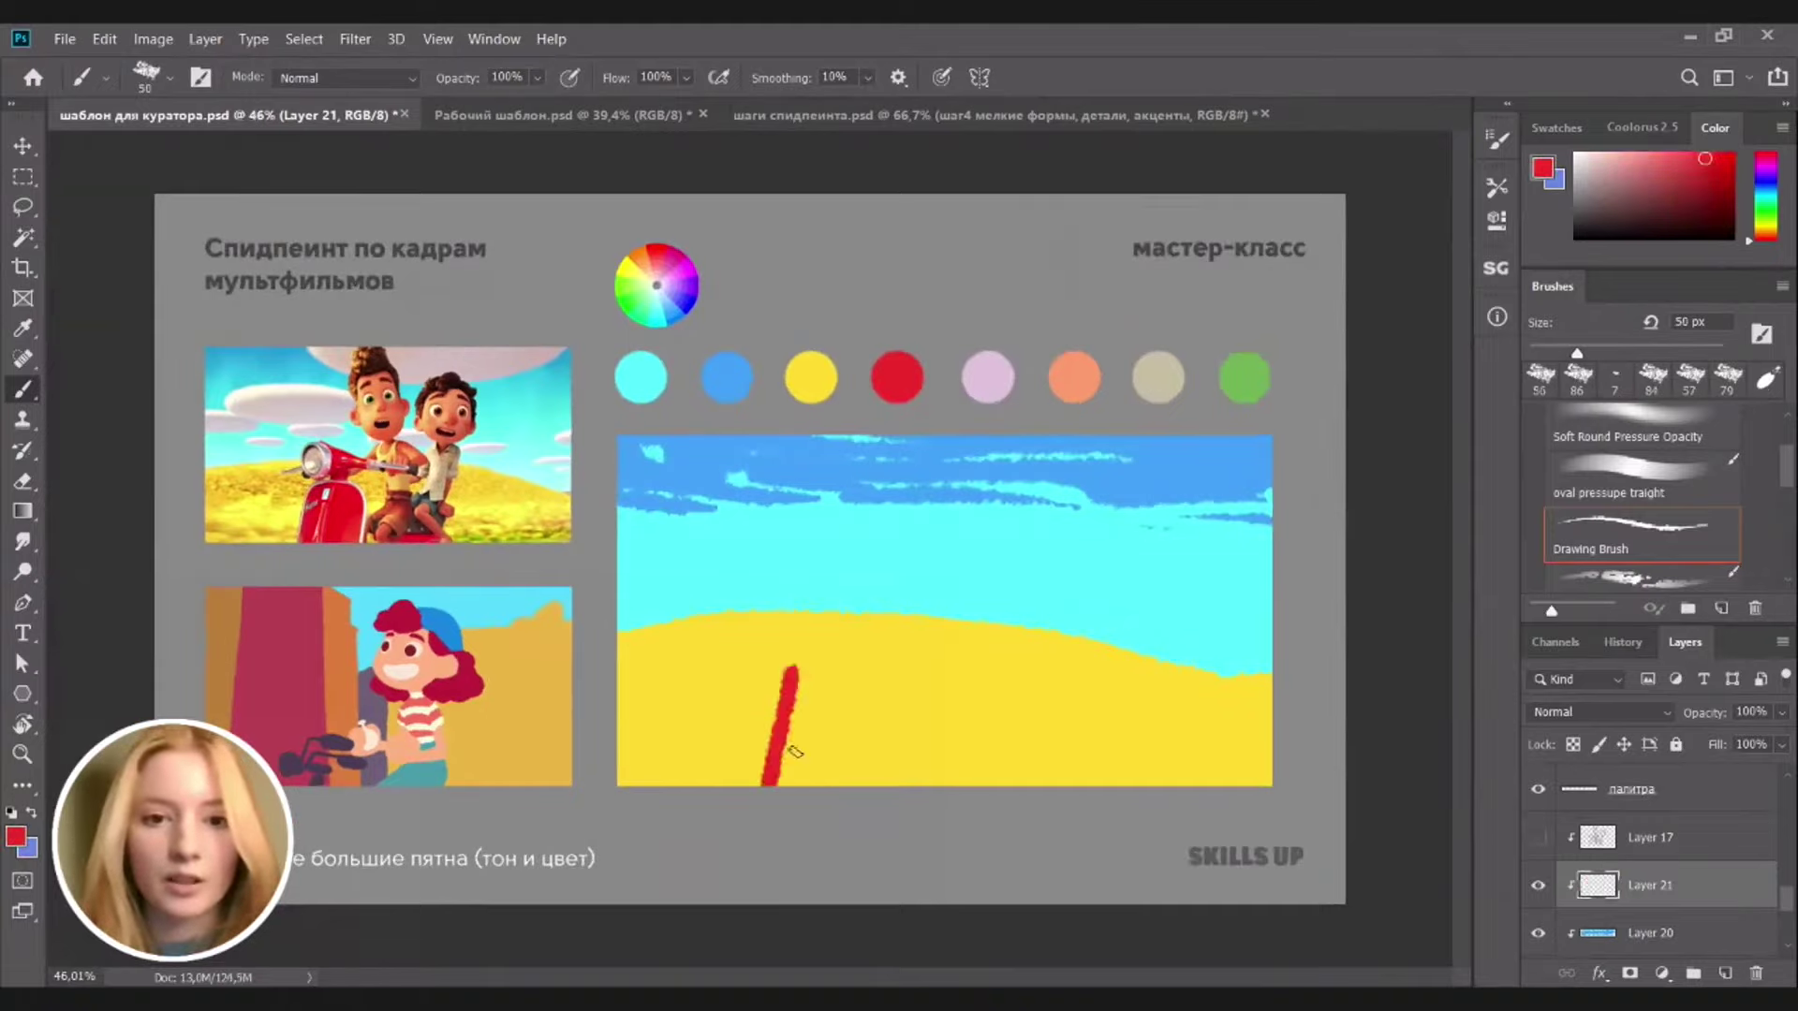
pyautogui.hotkey('ctrl', 'z')
pyautogui.click(1538, 840)
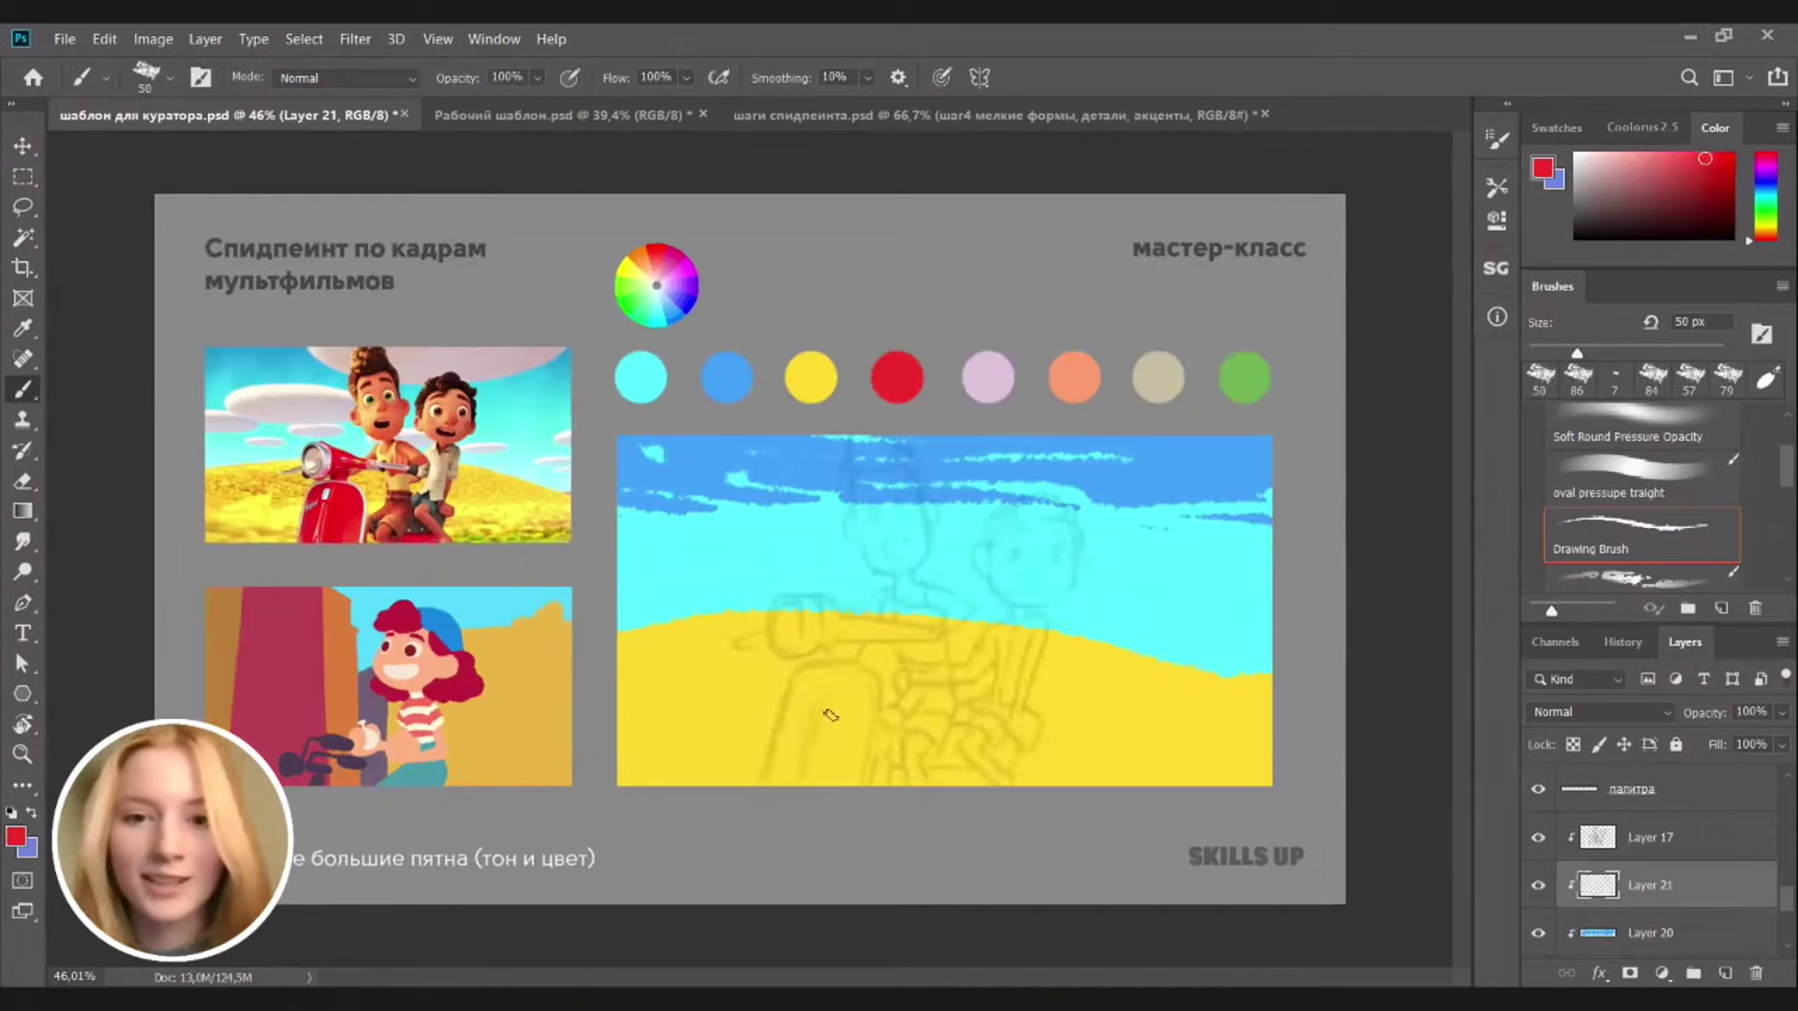
# Paint the scooter's front shield solid red over the sketch, reducing the brush to 30 px for its edges
pyautogui.scroll(2, 815, 805)
pyautogui.moveTo(756, 809)
pyautogui.mouseDown()
pyautogui.moveTo(800, 665)
pyautogui.moveTo(861, 678)
pyautogui.moveTo(806, 663)
pyautogui.moveTo(894, 673)
pyautogui.moveTo(872, 806)
pyautogui.moveTo(889, 680)
pyautogui.moveTo(857, 778)
pyautogui.moveTo(881, 675)
pyautogui.moveTo(810, 832)
pyautogui.moveTo(785, 783)
pyautogui.moveTo(761, 823)
pyautogui.moveTo(827, 673)
pyautogui.moveTo(849, 677)
pyautogui.moveTo(814, 670)
pyautogui.moveTo(887, 684)
pyautogui.moveTo(875, 807)
pyautogui.mouseUp()
pyautogui.press('[')
pyautogui.moveTo(898, 720); pyautogui.dragTo(999, 722)
pyautogui.press('[')
pyautogui.press('[')
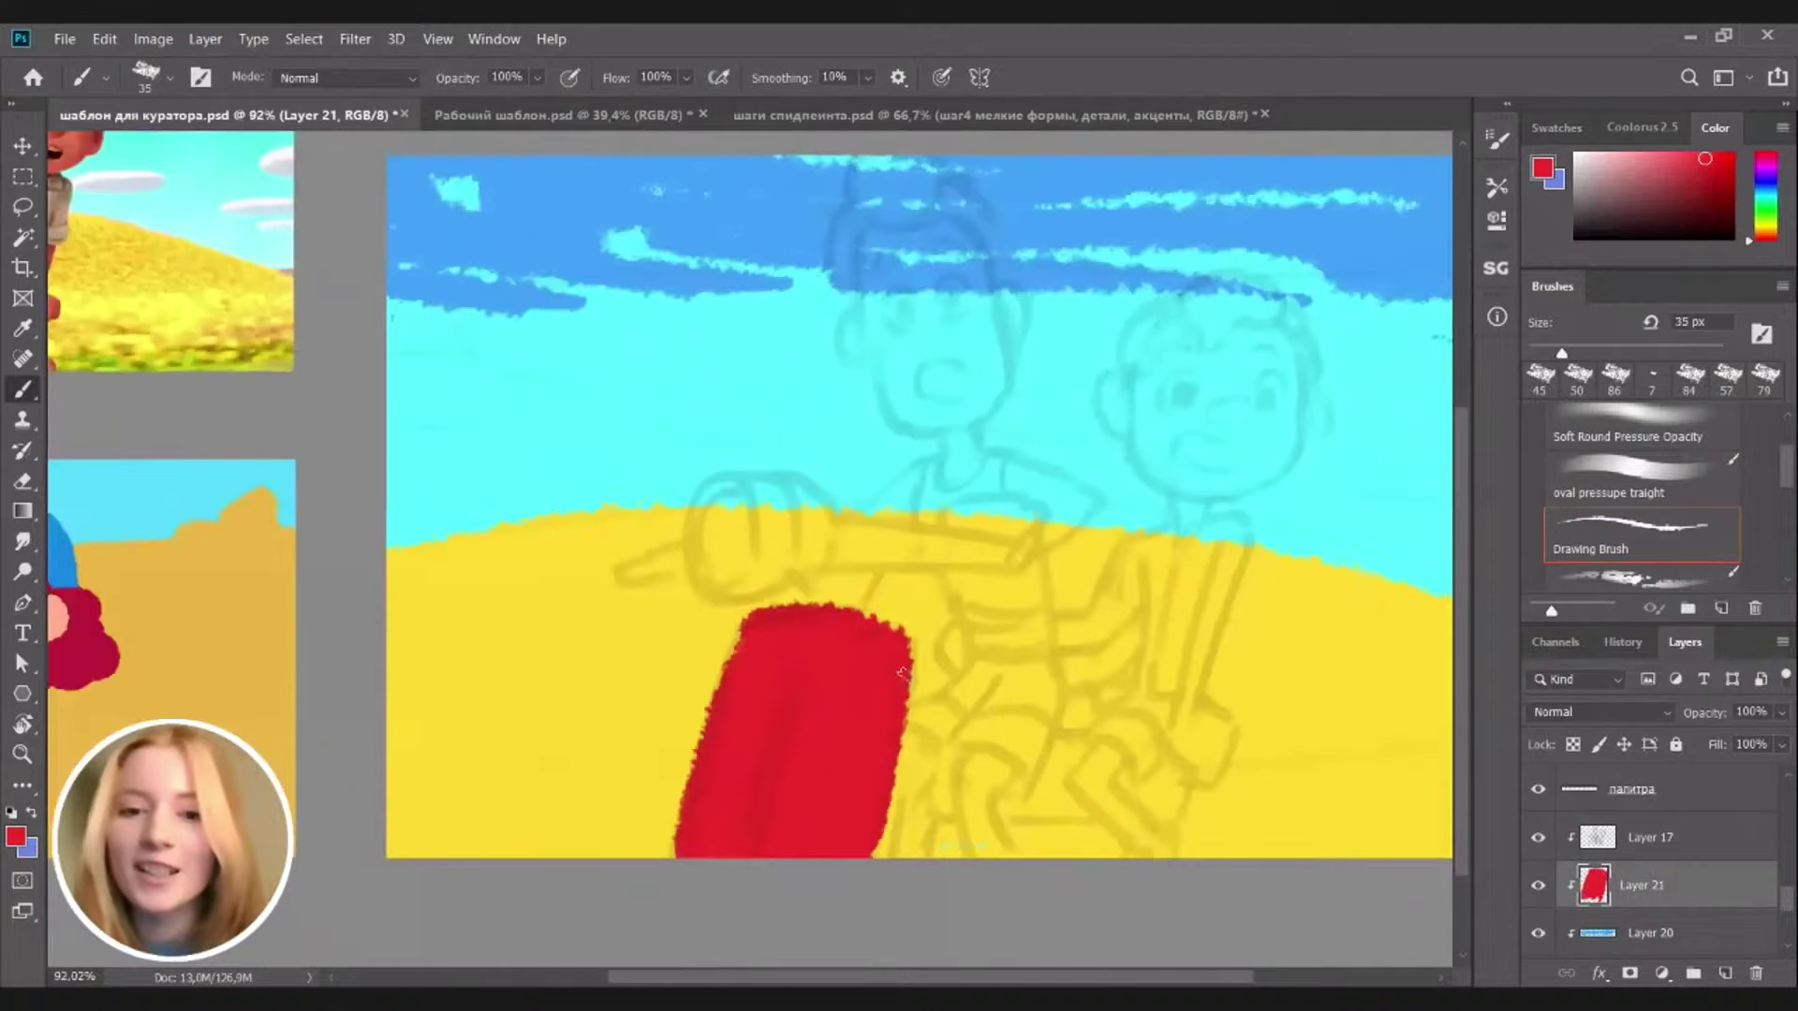
pyautogui.moveTo(918, 648); pyautogui.dragTo(891, 852)
pyautogui.press('[')
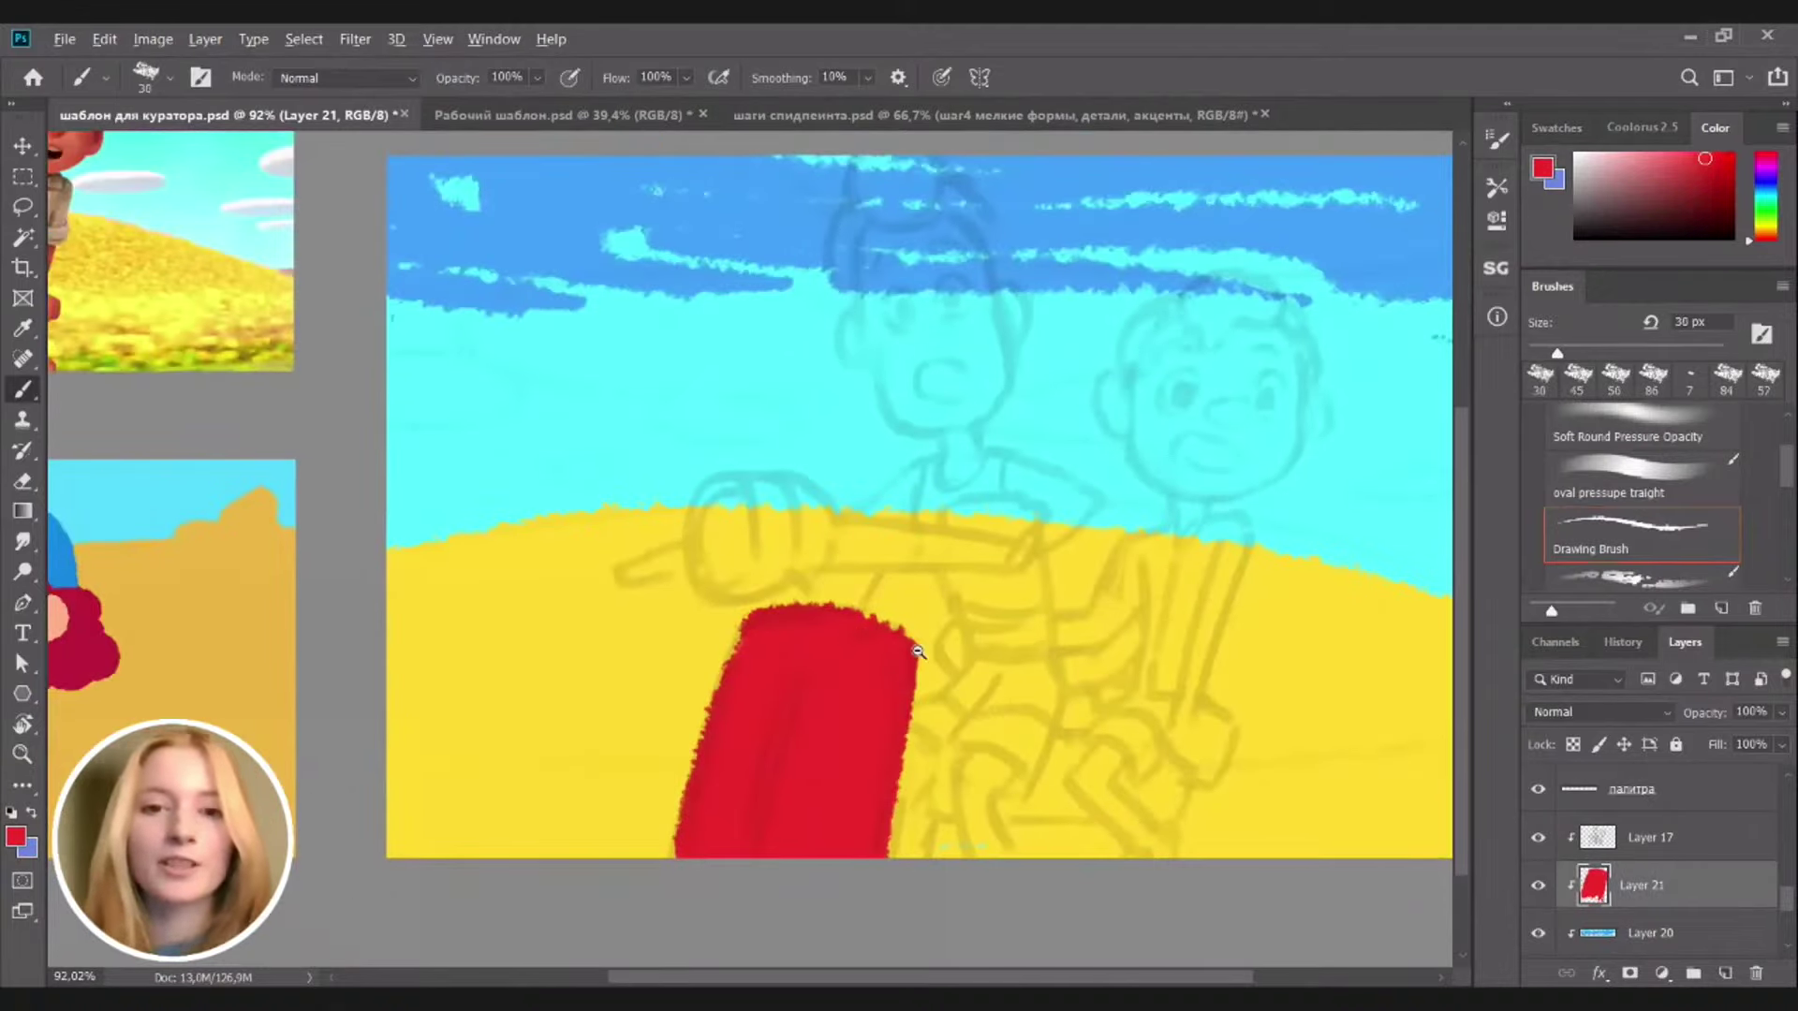
# Smooth the shield's rounded top corners and its left side with red strokes down to the frame's lower edge
pyautogui.scroll(3, 918, 648)
pyautogui.moveTo(743, 594)
pyautogui.mouseDown()
pyautogui.moveTo(880, 611)
pyautogui.moveTo(948, 646)
pyautogui.mouseUp()
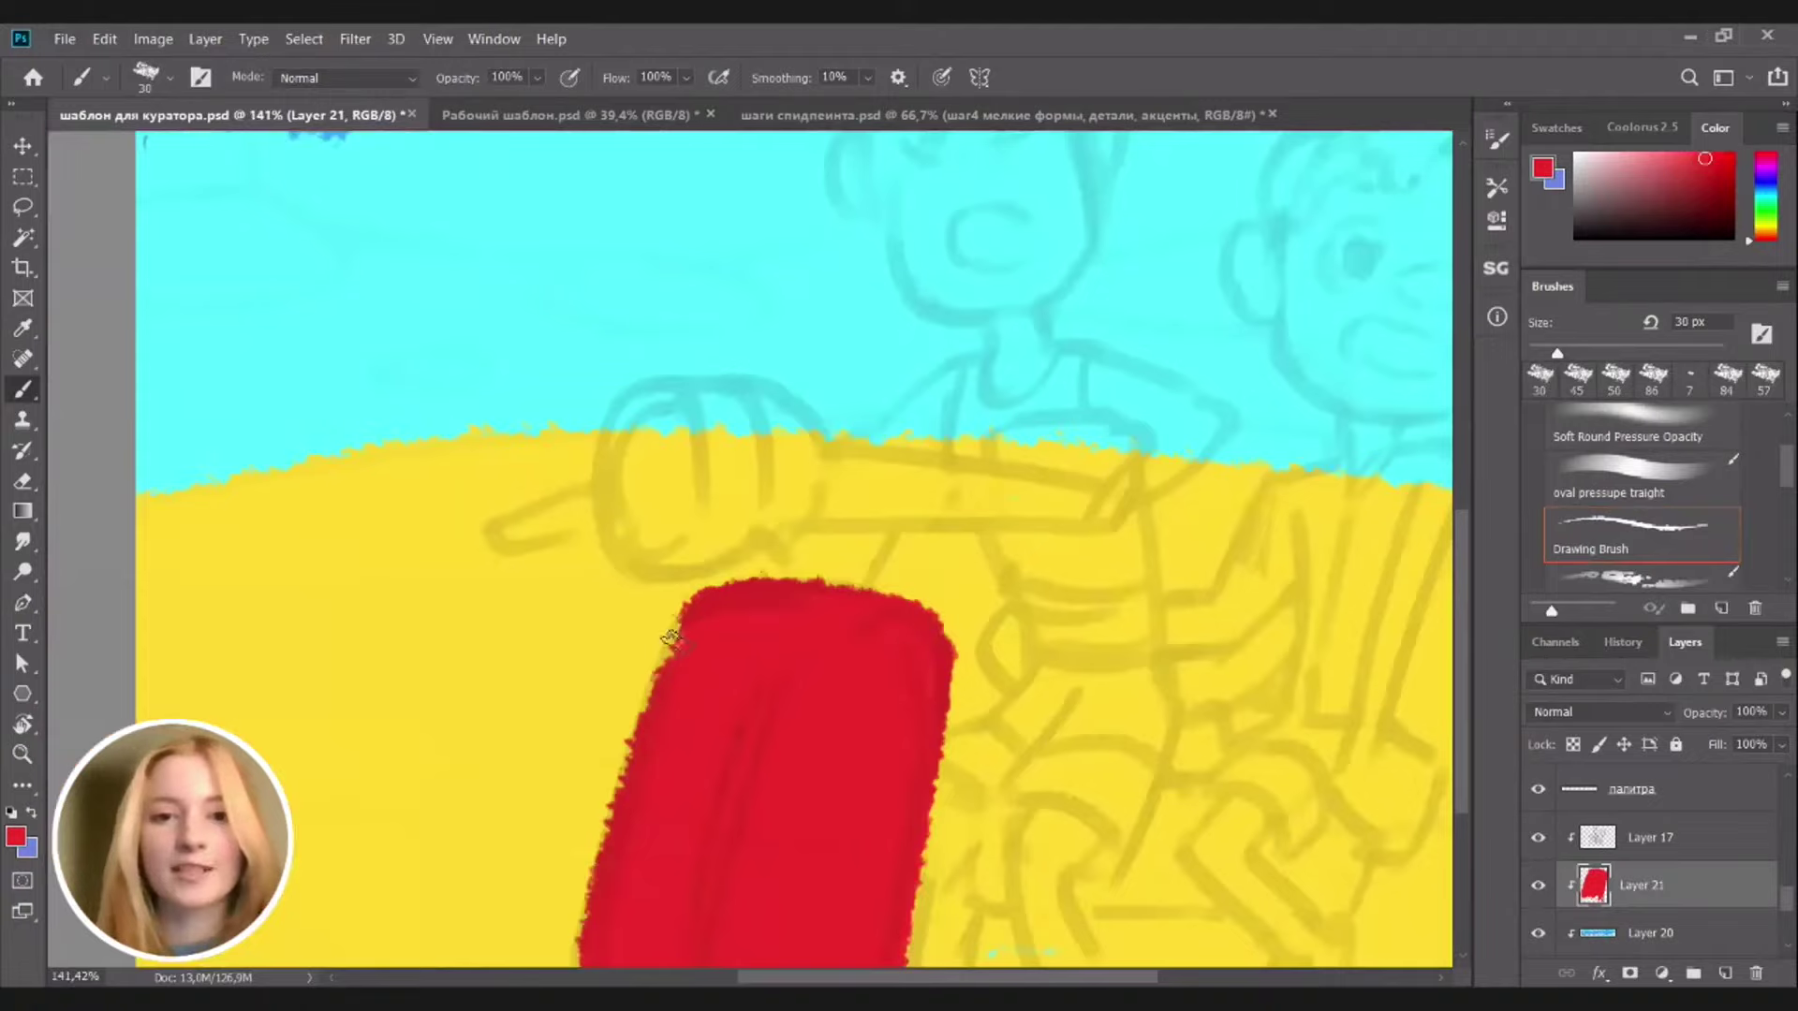
pyautogui.moveTo(678, 629); pyautogui.dragTo(667, 661)
pyautogui.moveTo(754, 725); pyautogui.dragTo(787, 502)
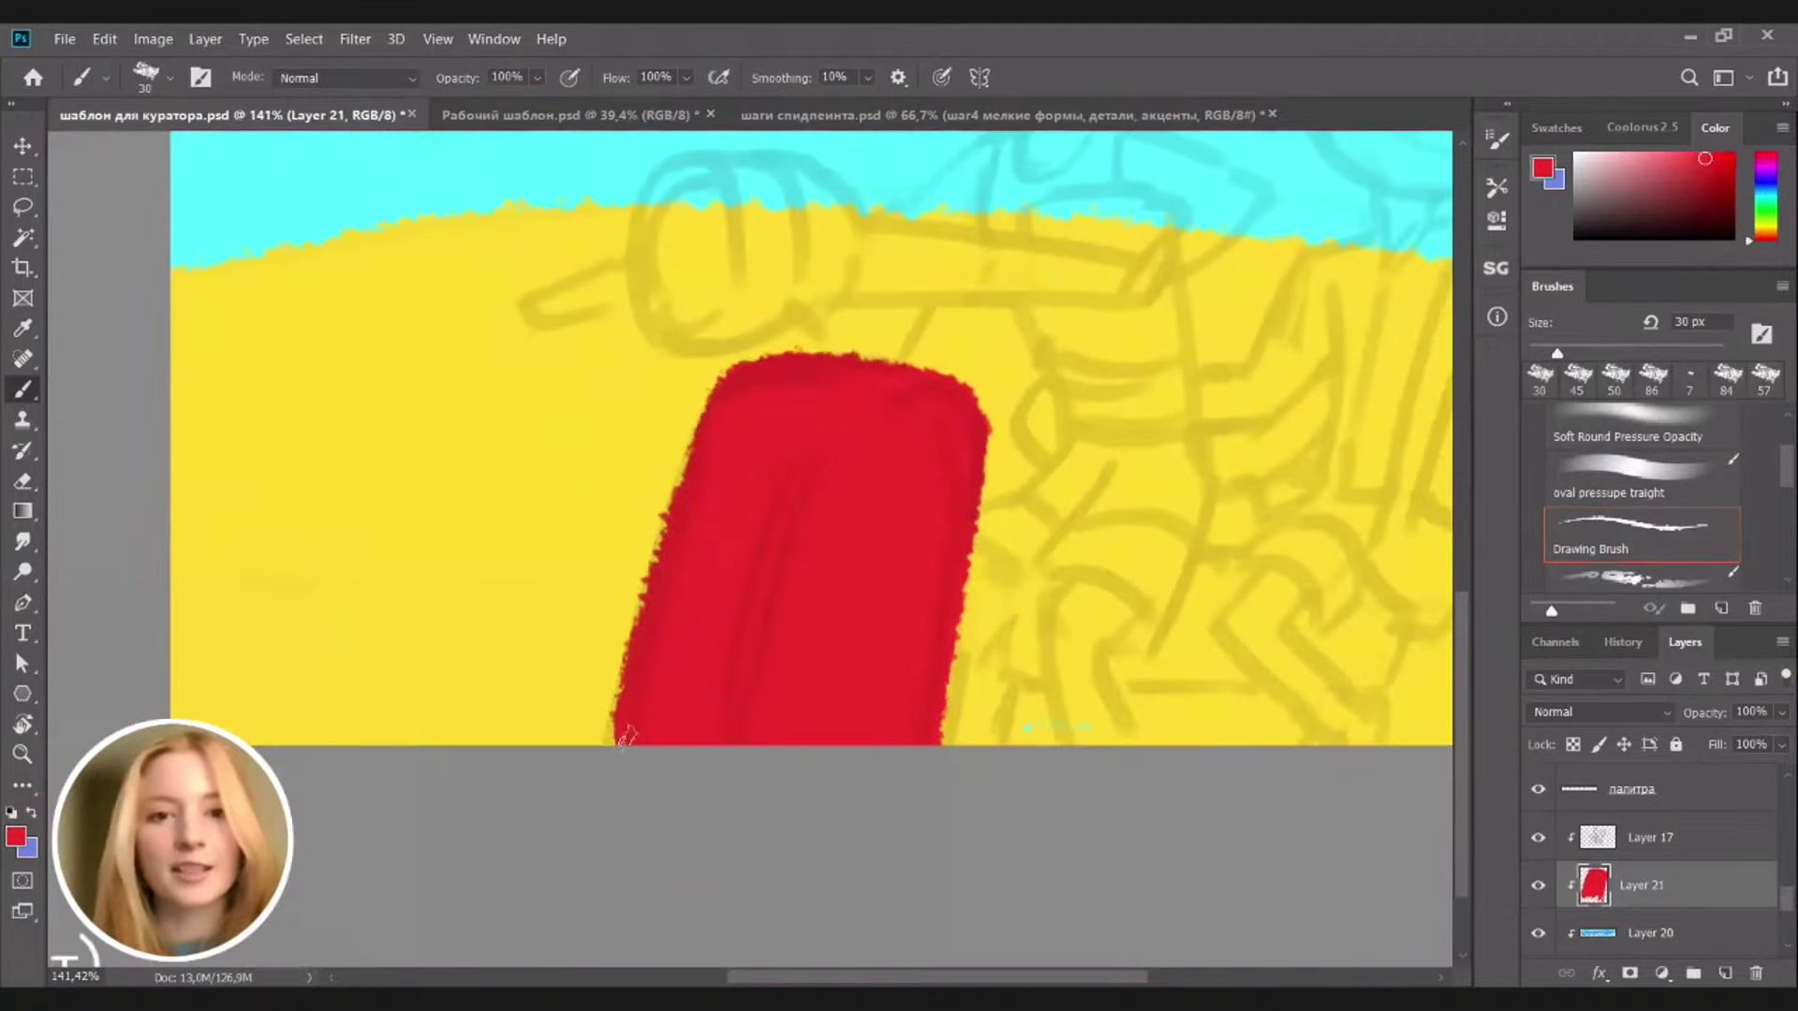
pyautogui.moveTo(719, 391)
pyautogui.mouseDown()
pyautogui.moveTo(621, 745)
pyautogui.moveTo(642, 660)
pyautogui.mouseUp()
# Paint two short slanted red strokes above the shield for the sides of the scooter's steering neck
pyautogui.moveTo(900, 364); pyautogui.dragTo(934, 572)
pyautogui.moveTo(821, 513); pyautogui.dragTo(882, 559)
pyautogui.moveTo(975, 493); pyautogui.dragTo(917, 564)
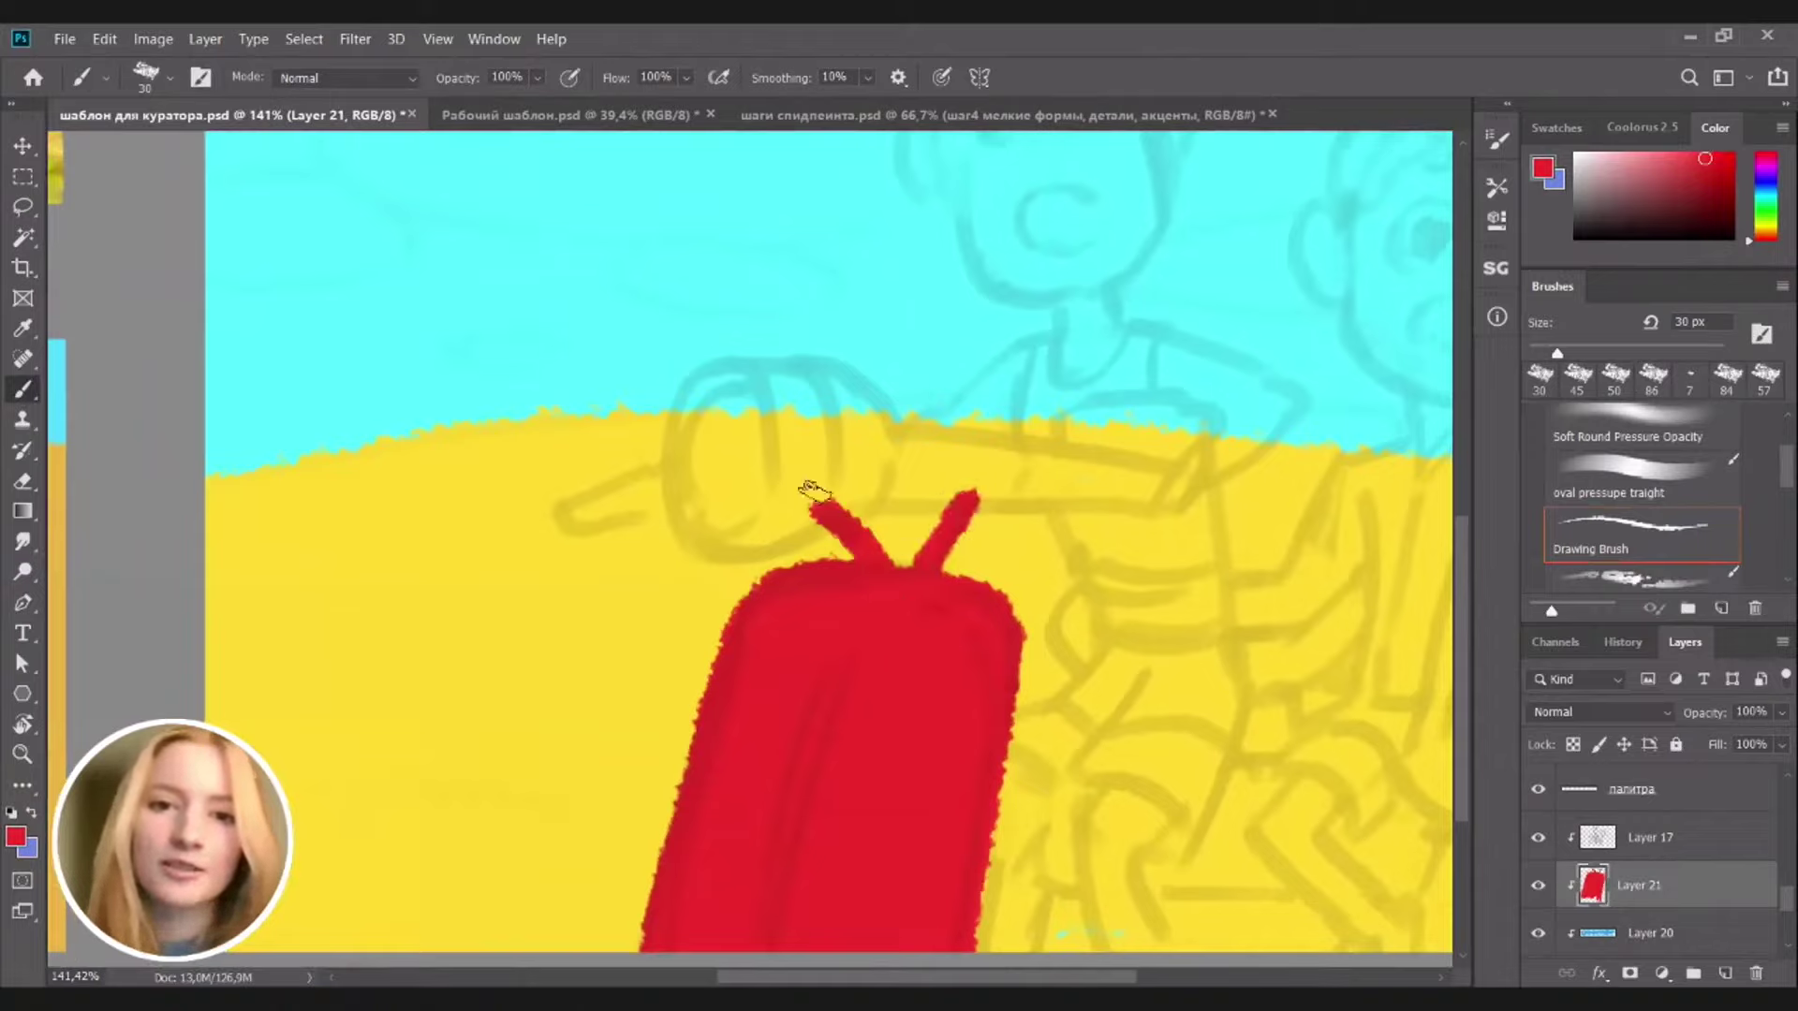
pyautogui.moveTo(712, 377); pyautogui.dragTo(735, 561)
pyautogui.hotkey('ctrl', 'z')
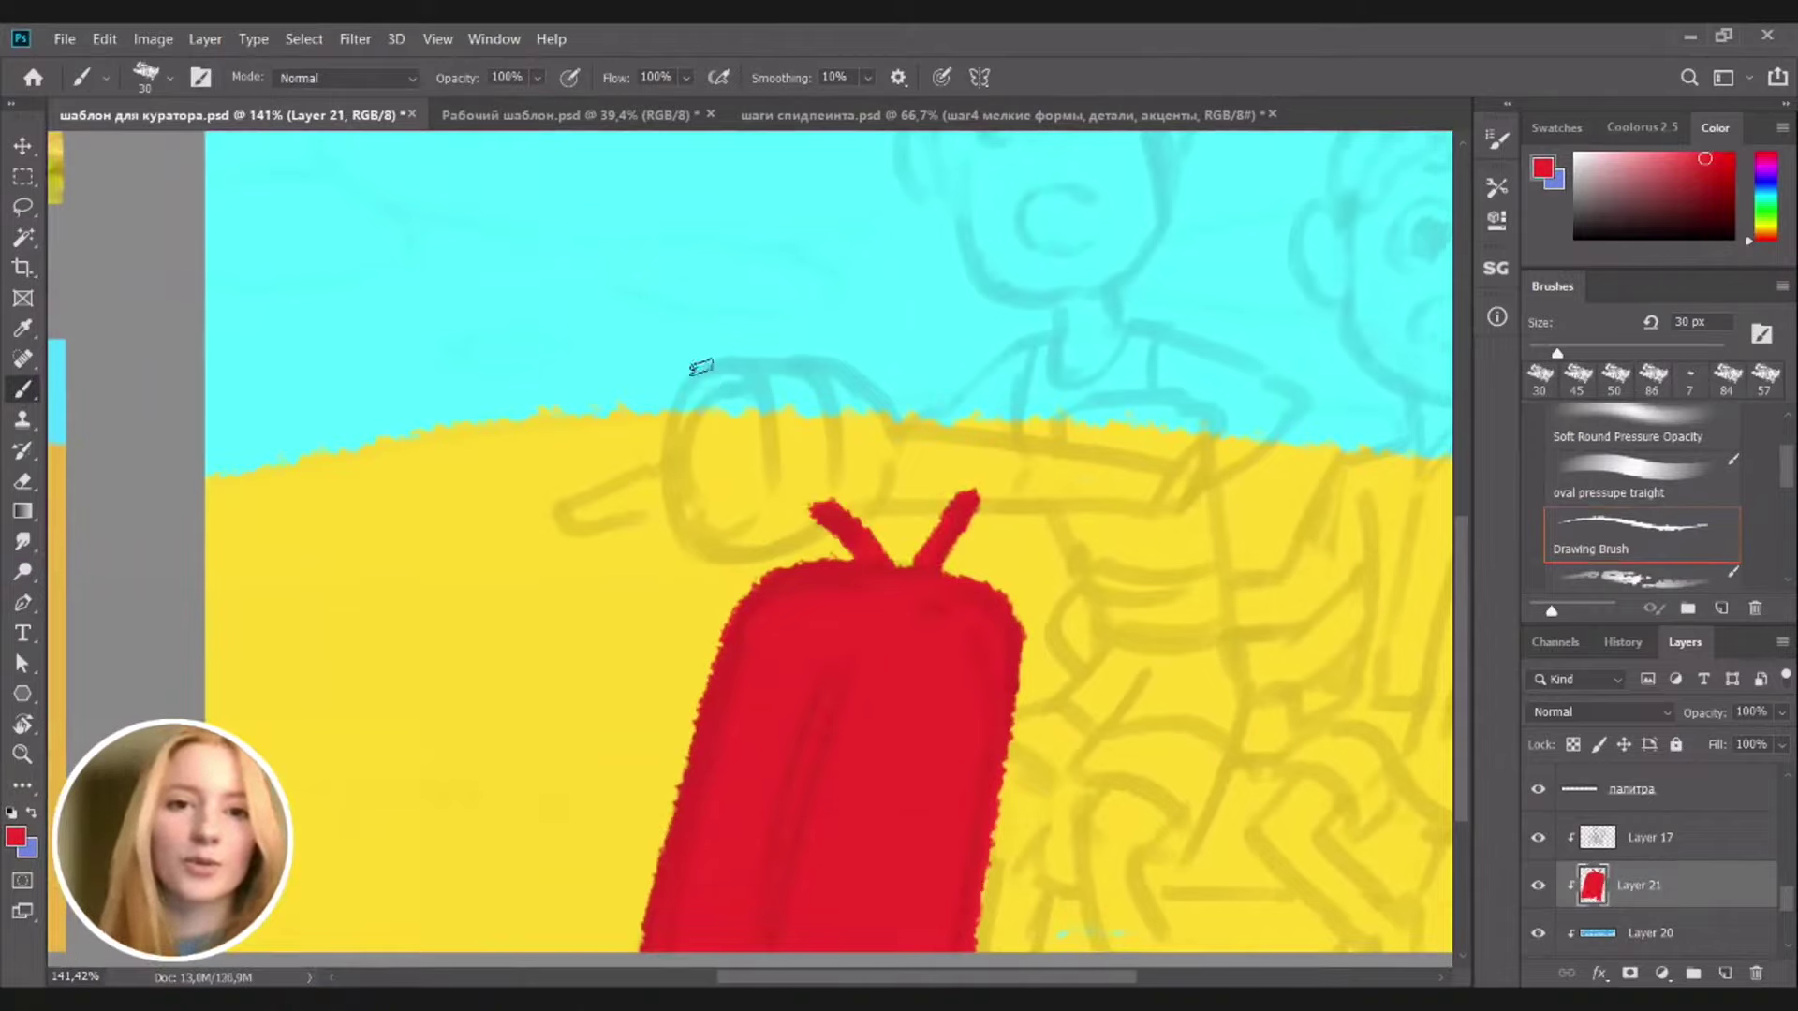
pyautogui.moveTo(690, 368); pyautogui.dragTo(725, 538)
pyautogui.hotkey('ctrl', 'z')
# Outline the scooter's headlight housing and right handlebar in red following the sketch, and fill the headlight's front
pyautogui.moveTo(690, 374)
pyautogui.mouseDown()
pyautogui.moveTo(711, 573)
pyautogui.moveTo(796, 365)
pyautogui.mouseUp()
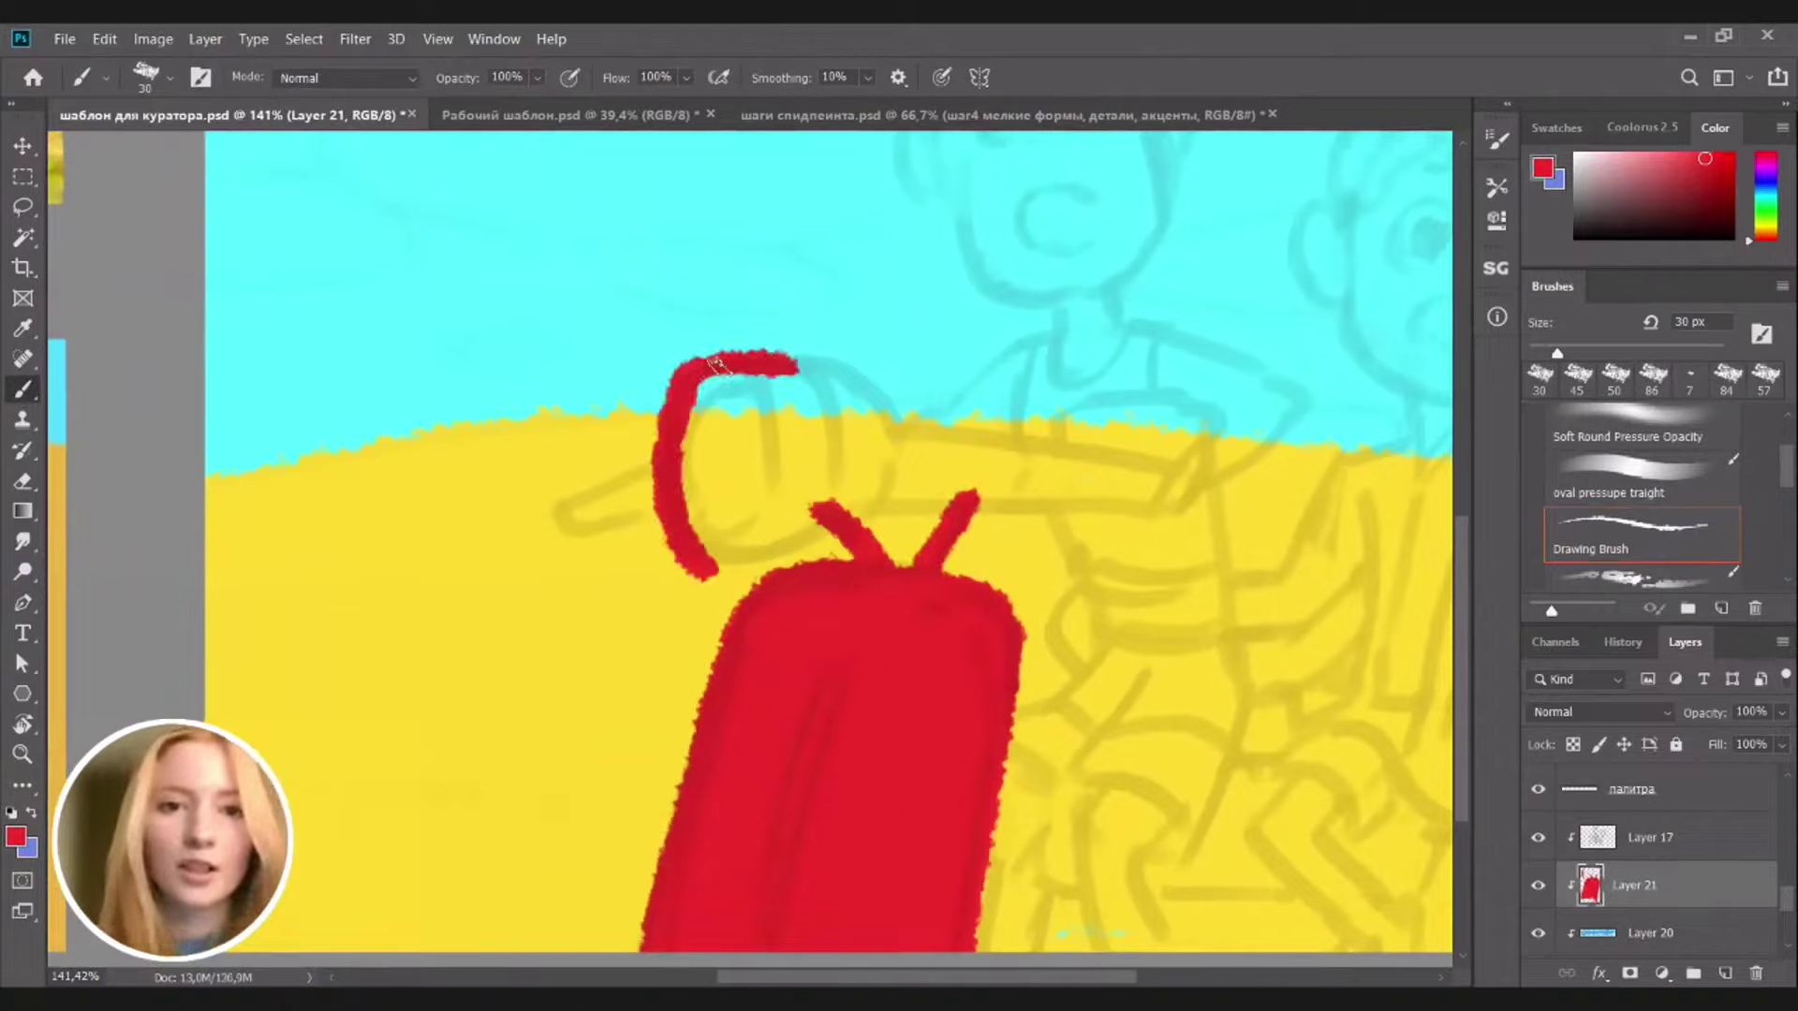
pyautogui.moveTo(710, 565); pyautogui.dragTo(810, 536)
pyautogui.moveTo(702, 370)
pyautogui.mouseDown()
pyautogui.moveTo(721, 529)
pyautogui.moveTo(738, 371)
pyautogui.moveTo(755, 415)
pyautogui.moveTo(743, 512)
pyautogui.moveTo(710, 545)
pyautogui.moveTo(847, 501)
pyautogui.mouseUp()
pyautogui.moveTo(768, 355); pyautogui.dragTo(871, 380)
pyautogui.moveTo(870, 379); pyautogui.dragTo(890, 400)
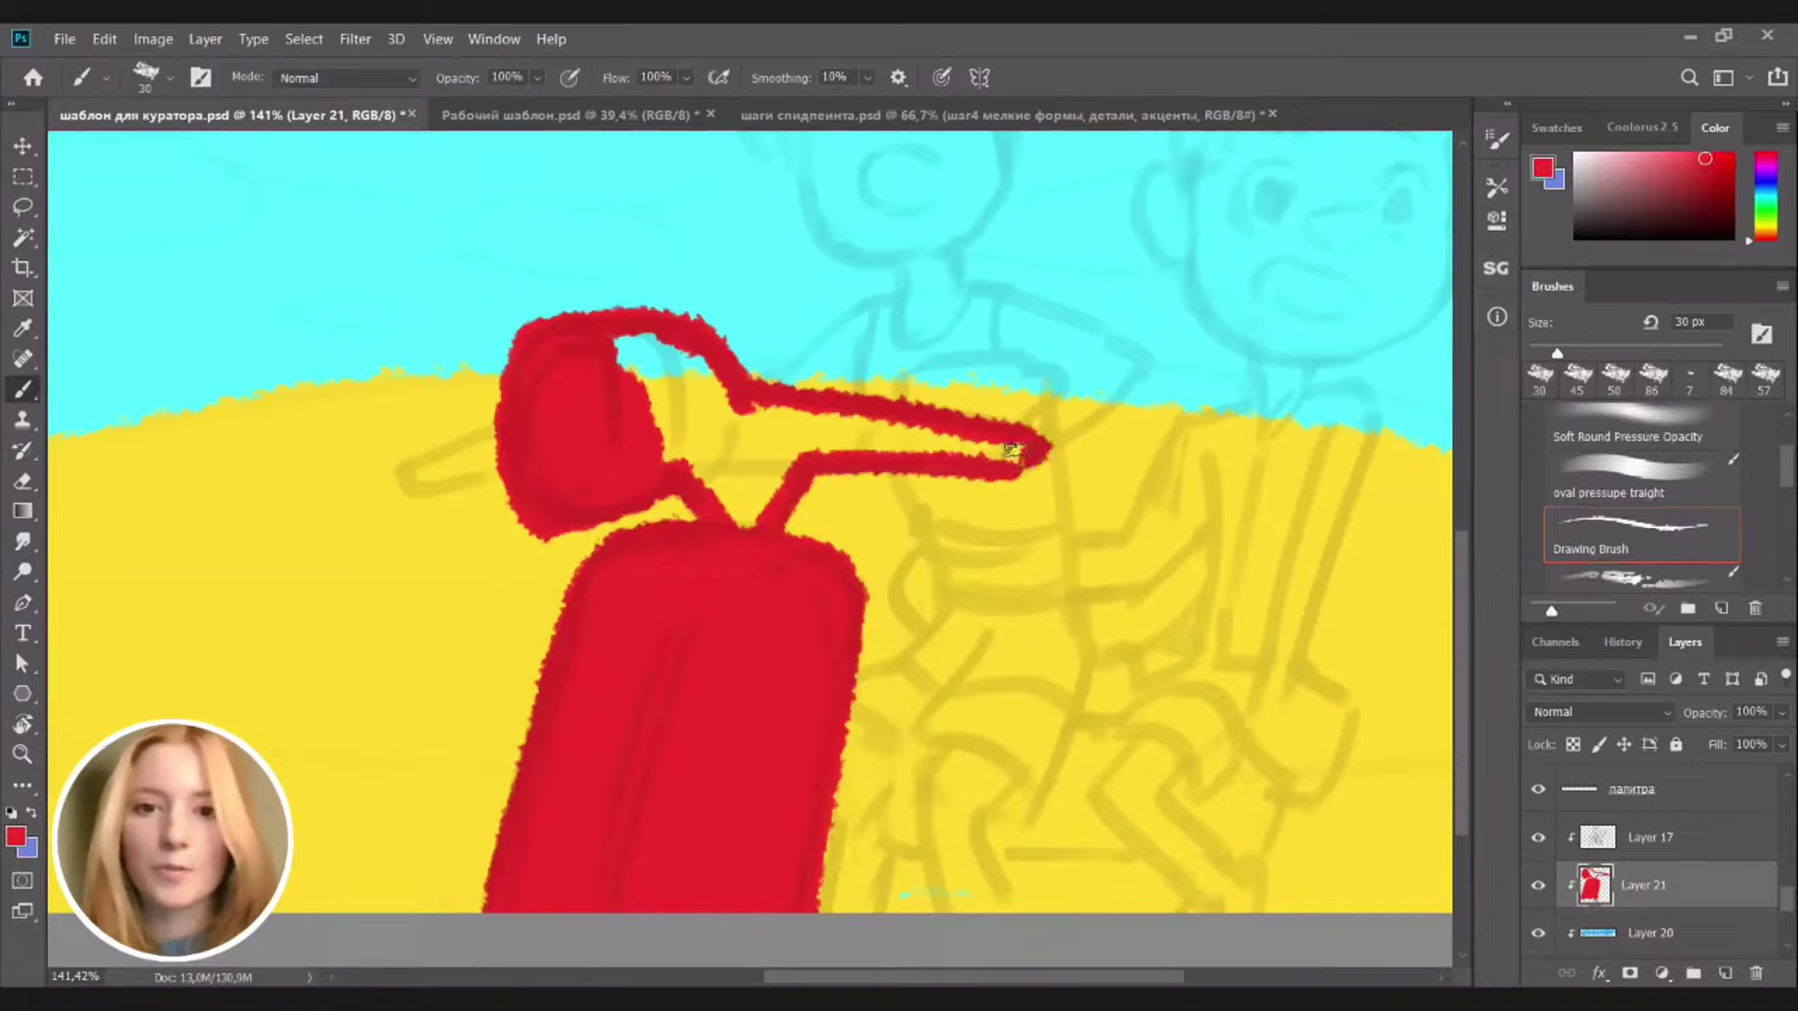
# Paint the left handle red and fill the remaining gaps in the headlight housing, right handlebar and neck
pyautogui.moveTo(1010, 450); pyautogui.dragTo(1013, 453)
pyautogui.moveTo(408, 475)
pyautogui.mouseDown()
pyautogui.moveTo(529, 417)
pyautogui.moveTo(409, 493)
pyautogui.moveTo(490, 470)
pyautogui.moveTo(478, 453)
pyautogui.moveTo(426, 478)
pyautogui.mouseUp()
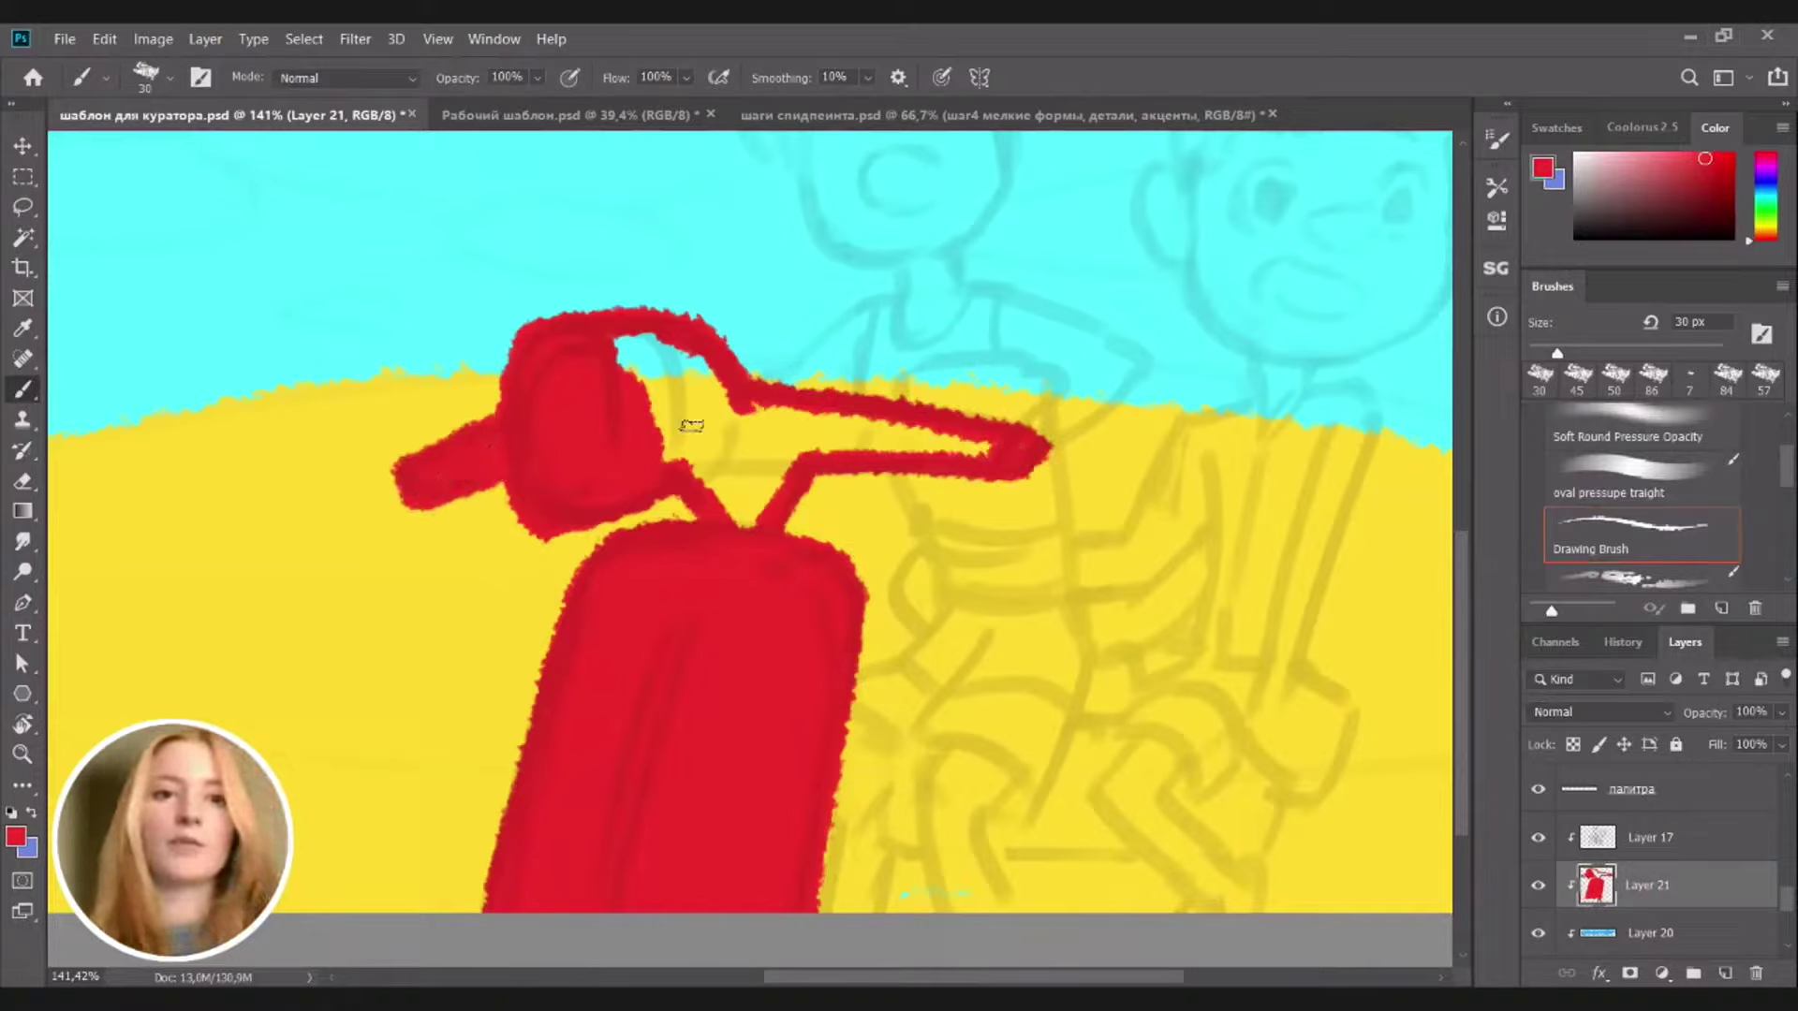
pyautogui.moveTo(632, 365)
pyautogui.mouseDown()
pyautogui.moveTo(684, 360)
pyautogui.moveTo(730, 421)
pyautogui.moveTo(653, 451)
pyautogui.moveTo(744, 491)
pyautogui.moveTo(758, 421)
pyautogui.moveTo(782, 463)
pyautogui.moveTo(763, 417)
pyautogui.moveTo(978, 447)
pyautogui.moveTo(816, 447)
pyautogui.mouseUp()
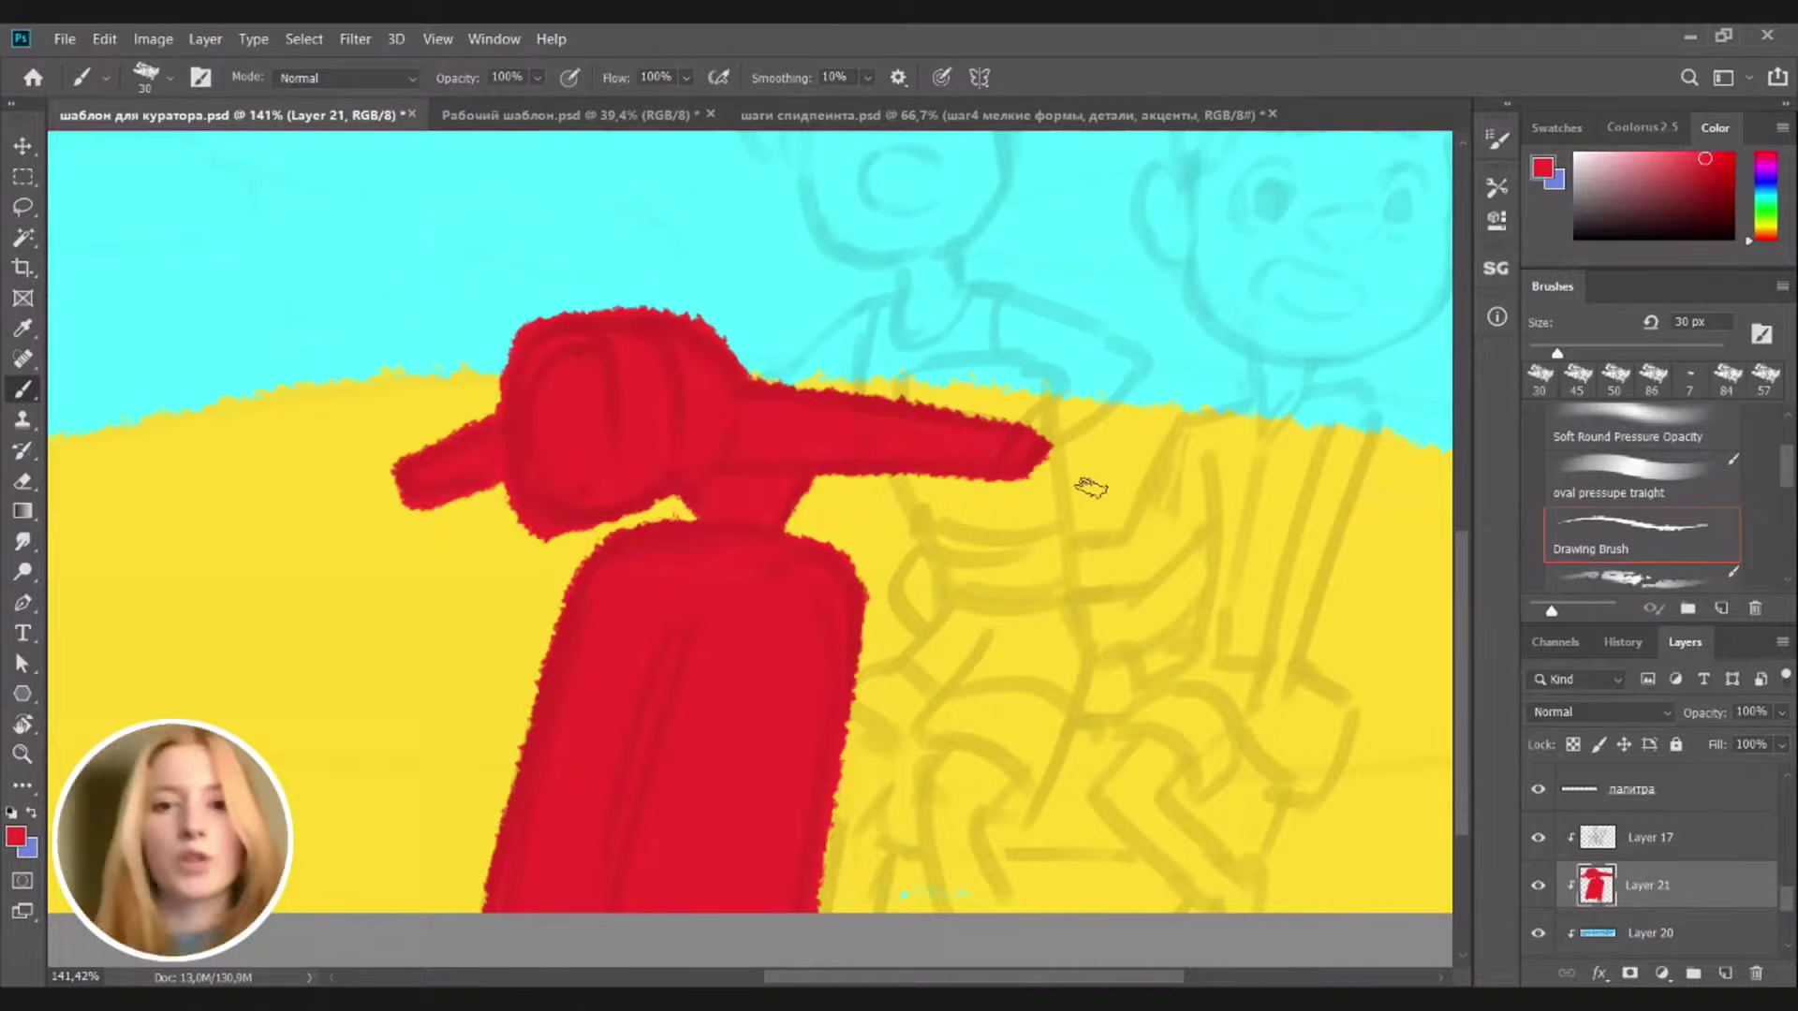
pyautogui.press('e')
pyautogui.press('b')
# Examine the scooter and the seated characters in the reference frame and compare them with the painted blocks
pyautogui.scroll(-5, 1005, 601)
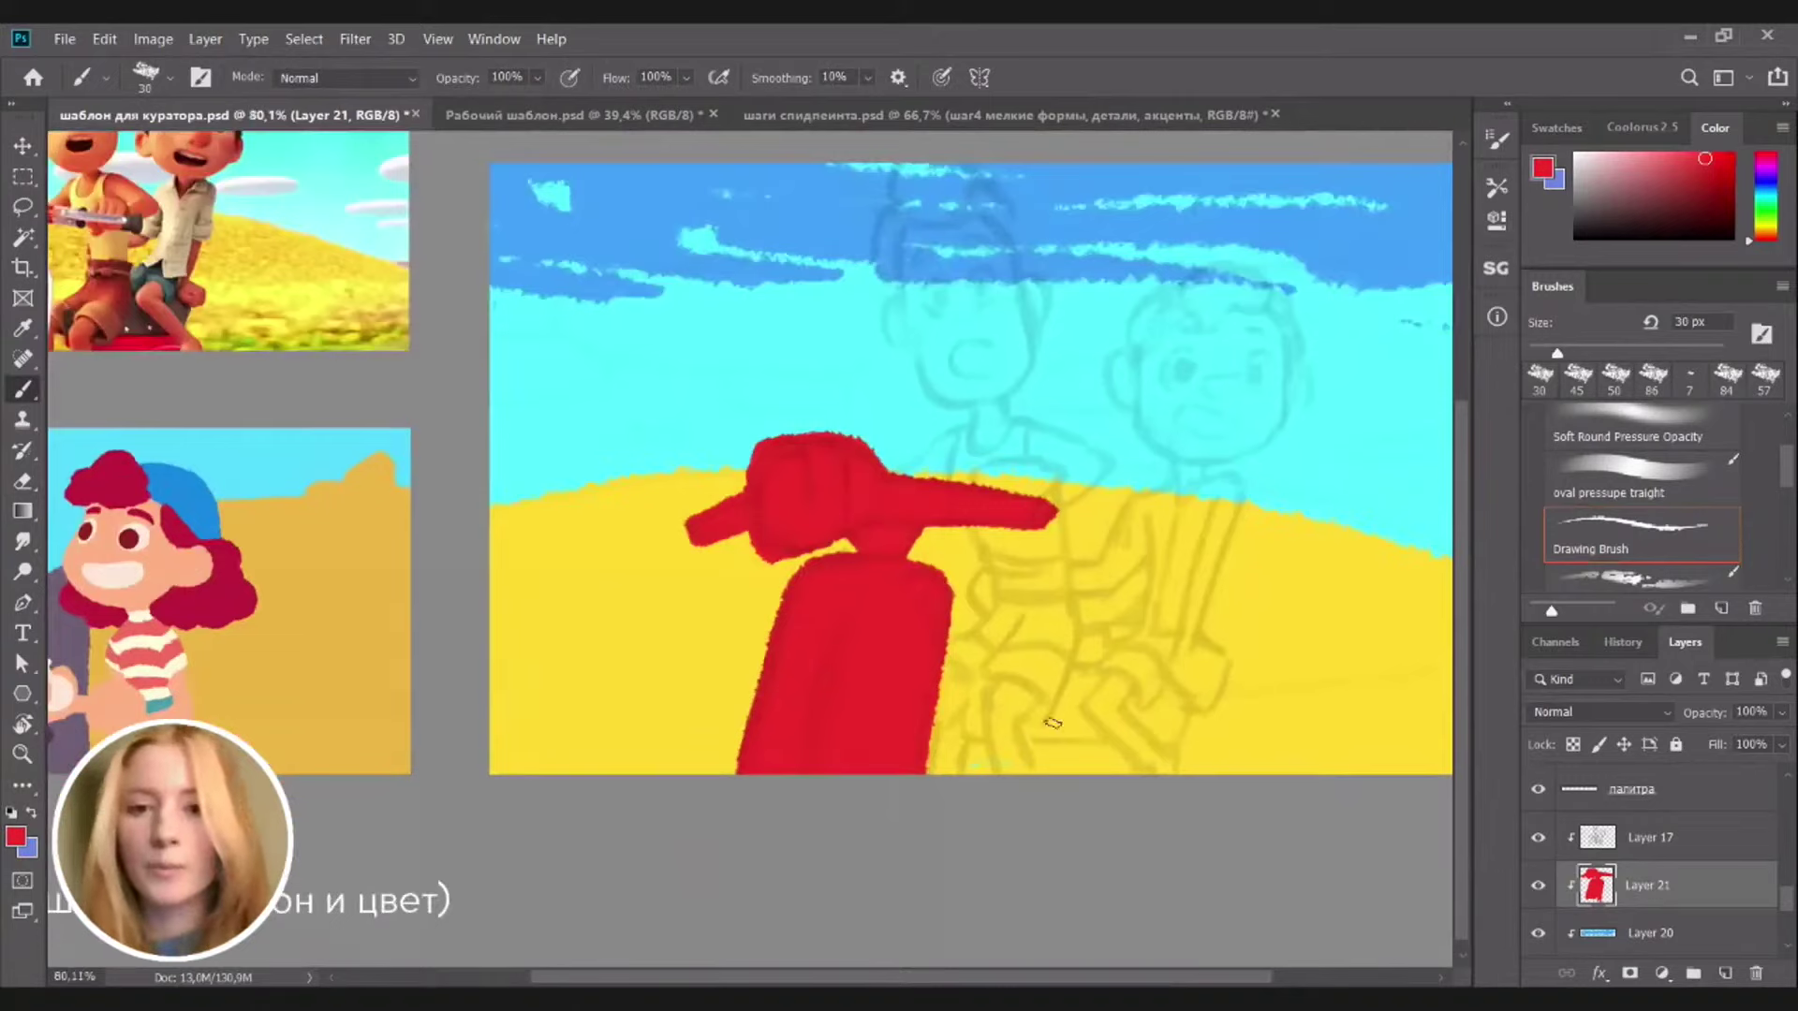
pyautogui.scroll(-2, 1062, 622)
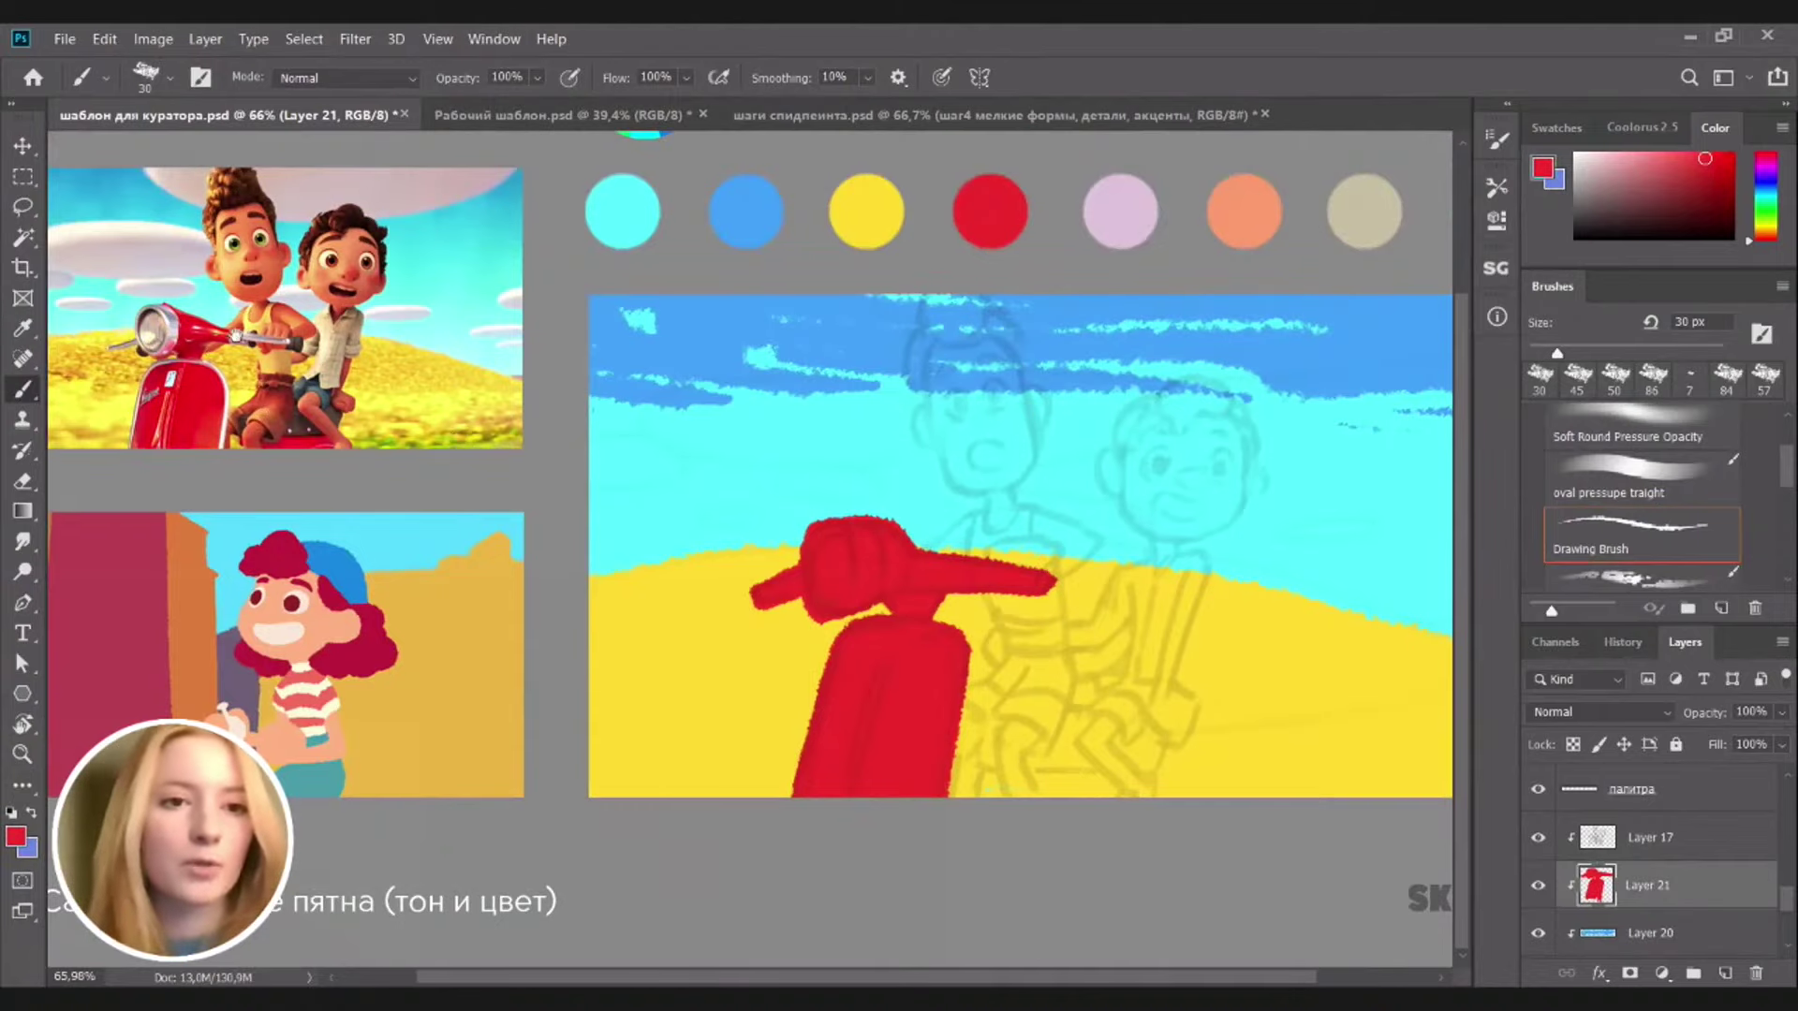
pyautogui.scroll(4, 247, 343)
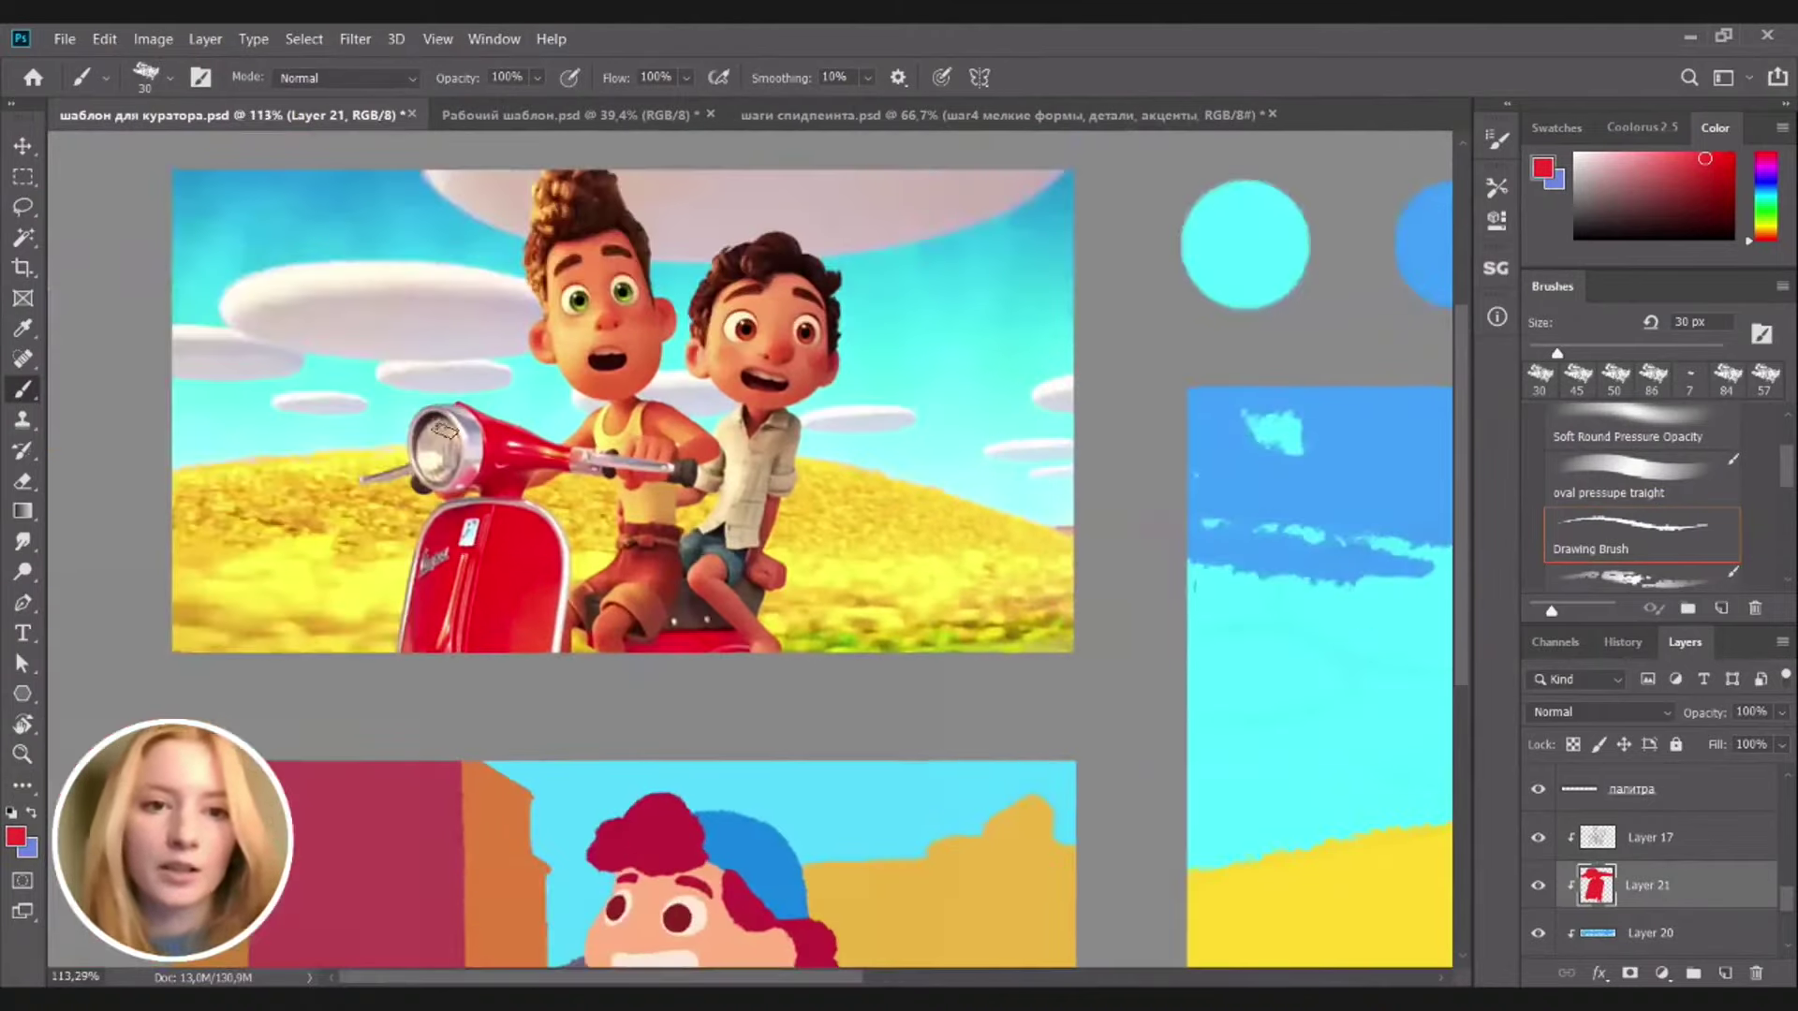
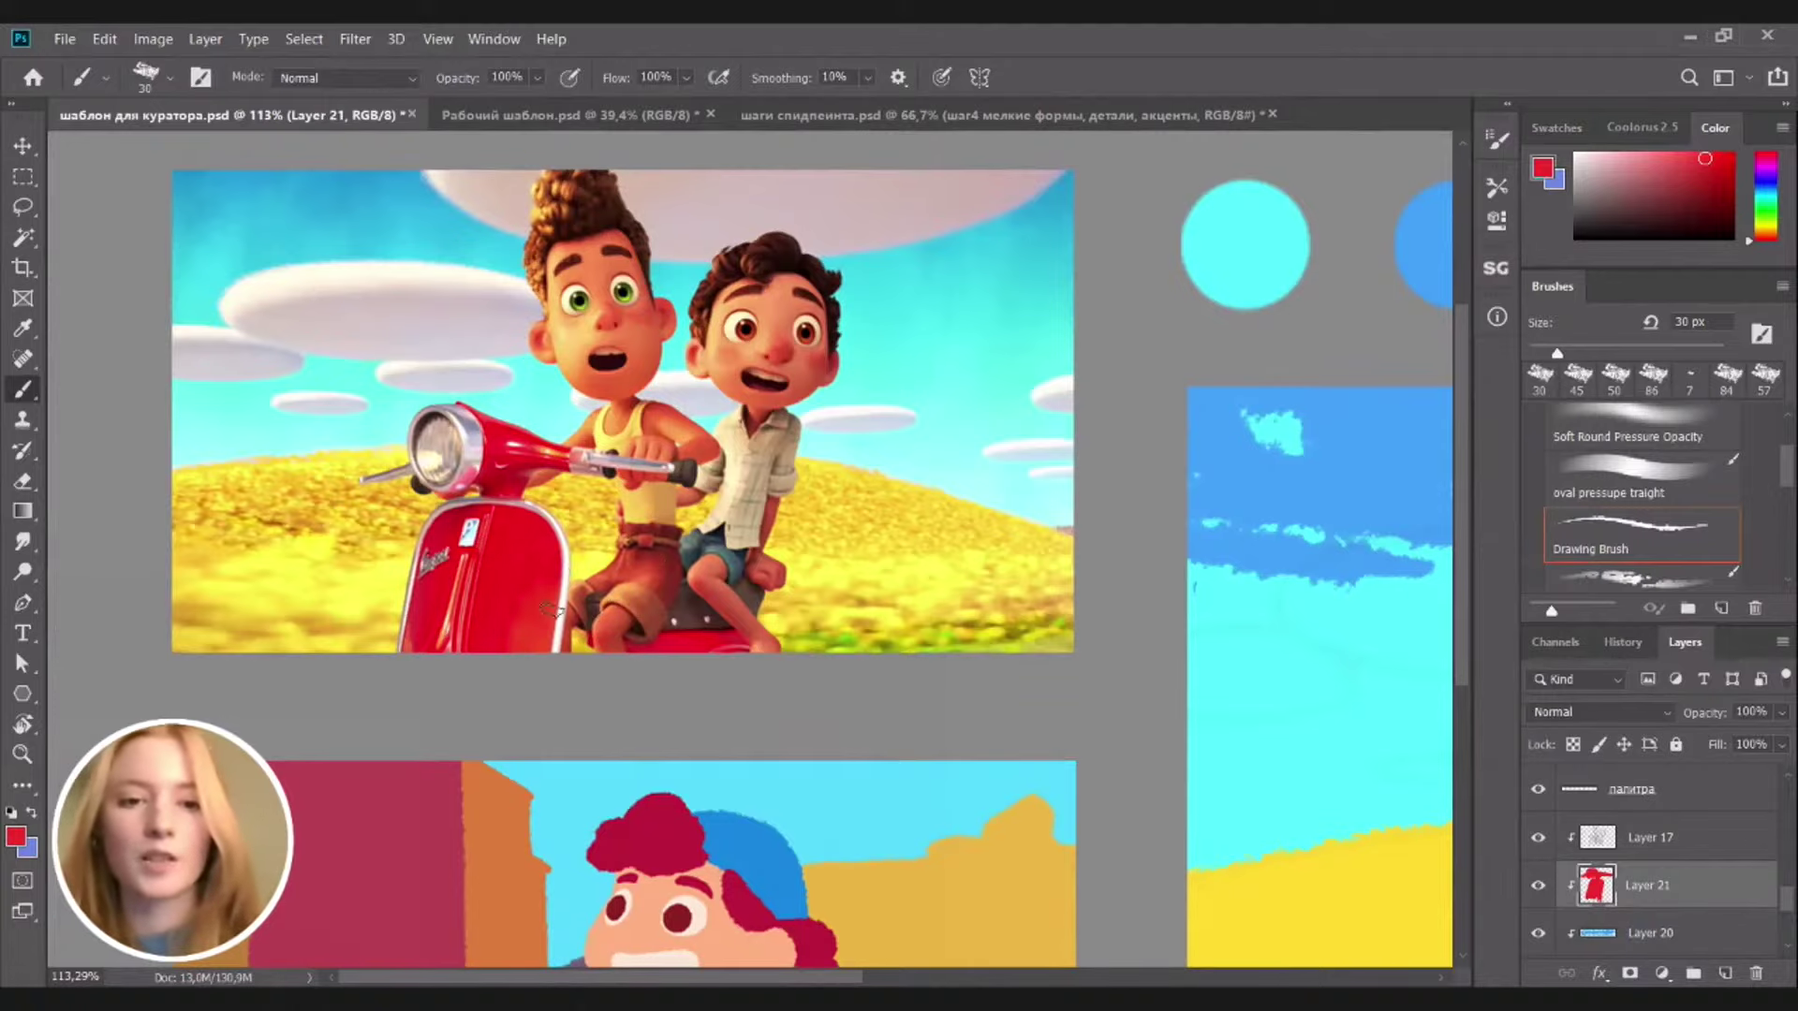
pyautogui.moveTo(1123, 749); pyautogui.dragTo(846, 637)
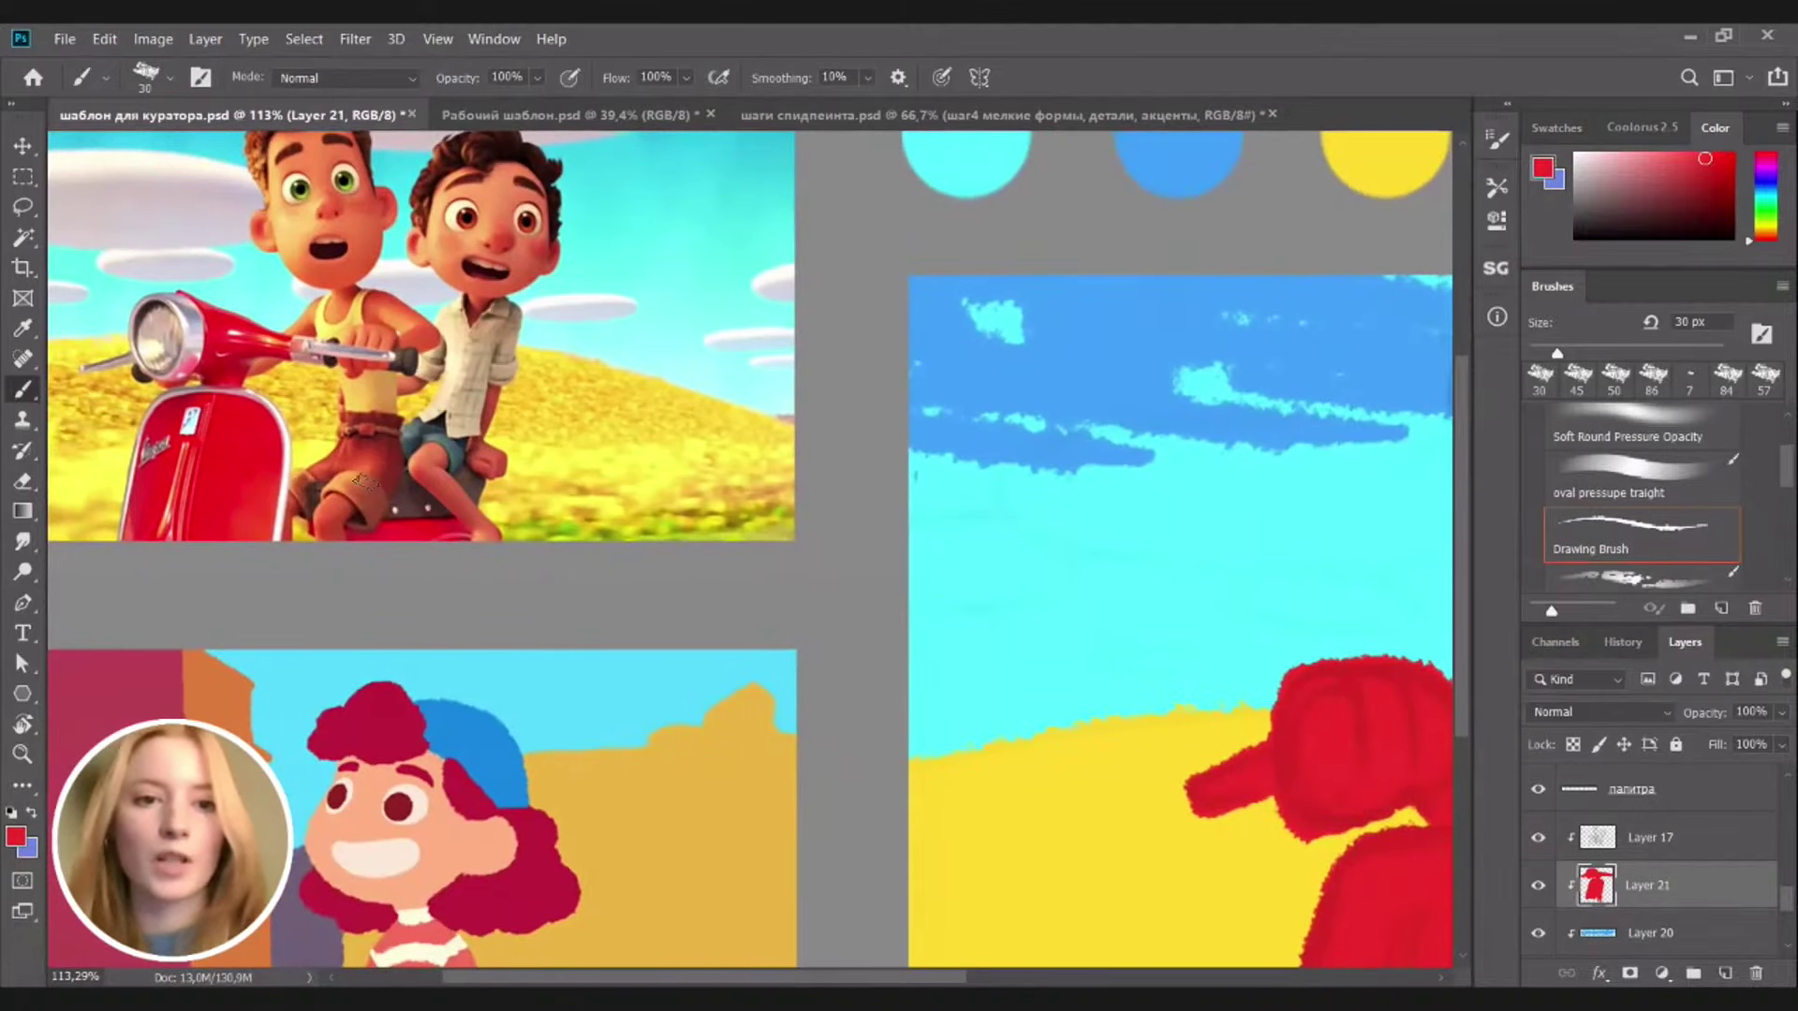
pyautogui.scroll(-1, 513, 503)
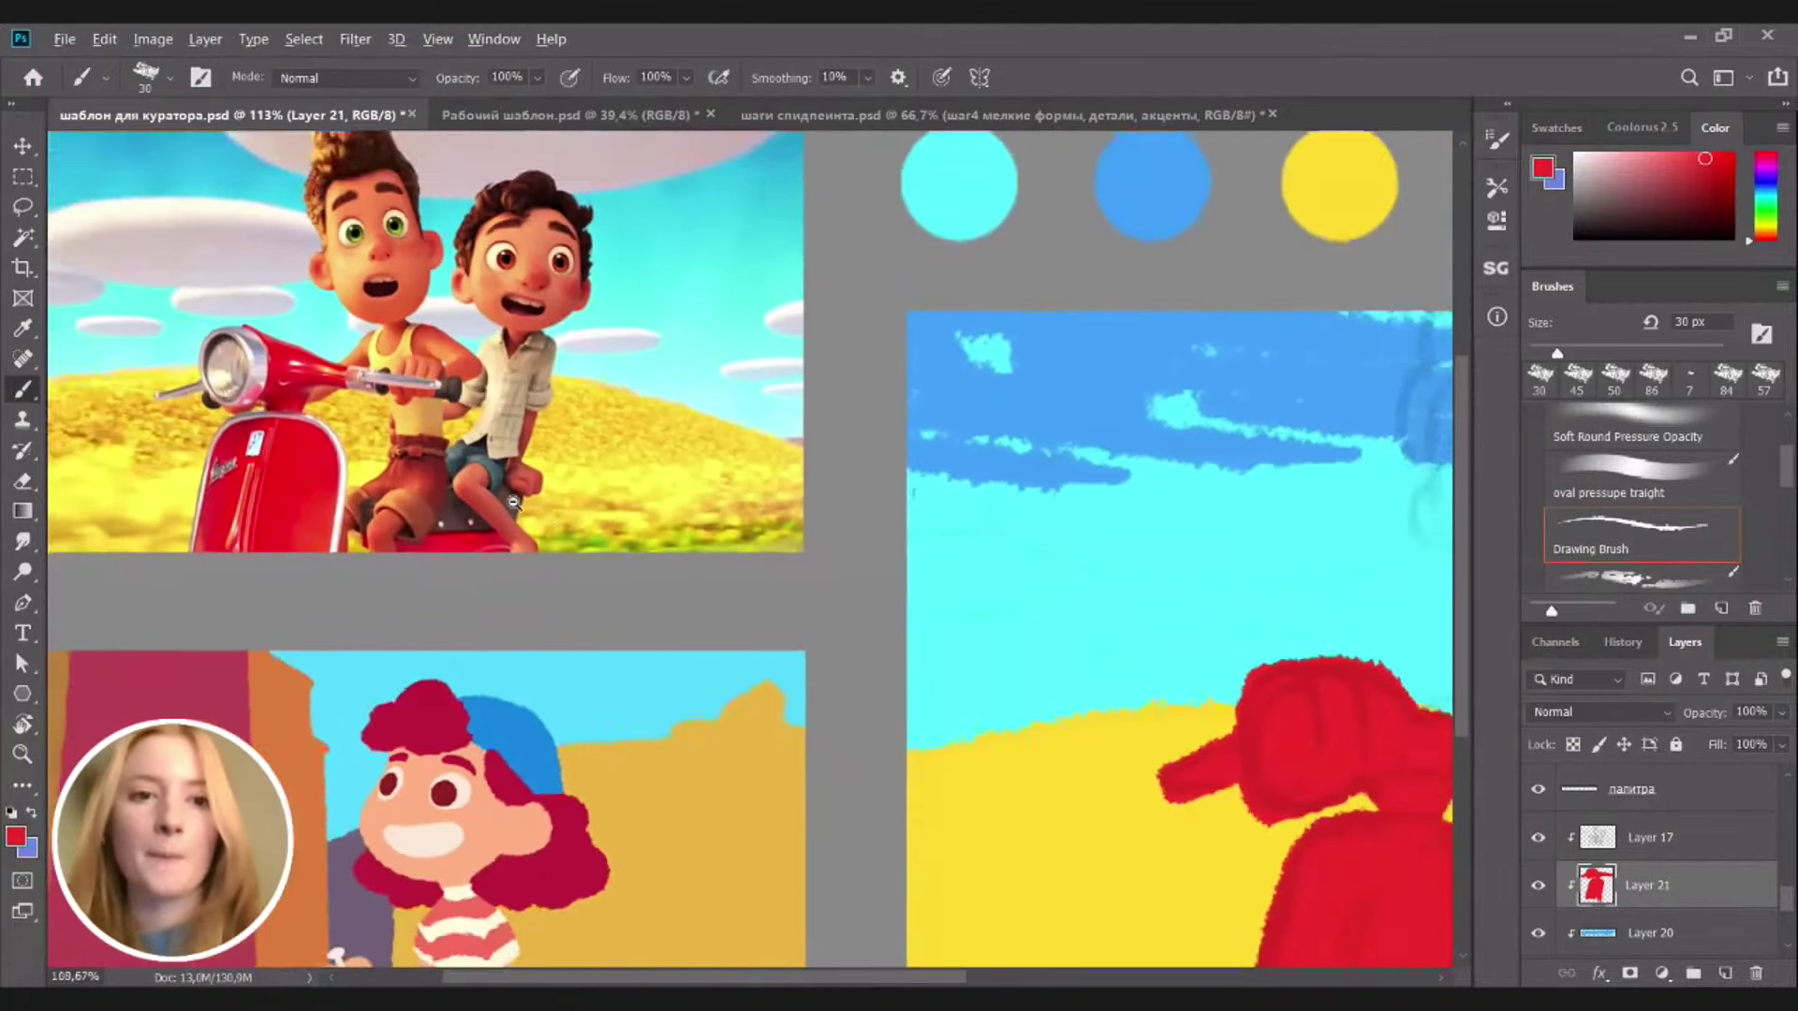
pyautogui.scroll(-2, 513, 503)
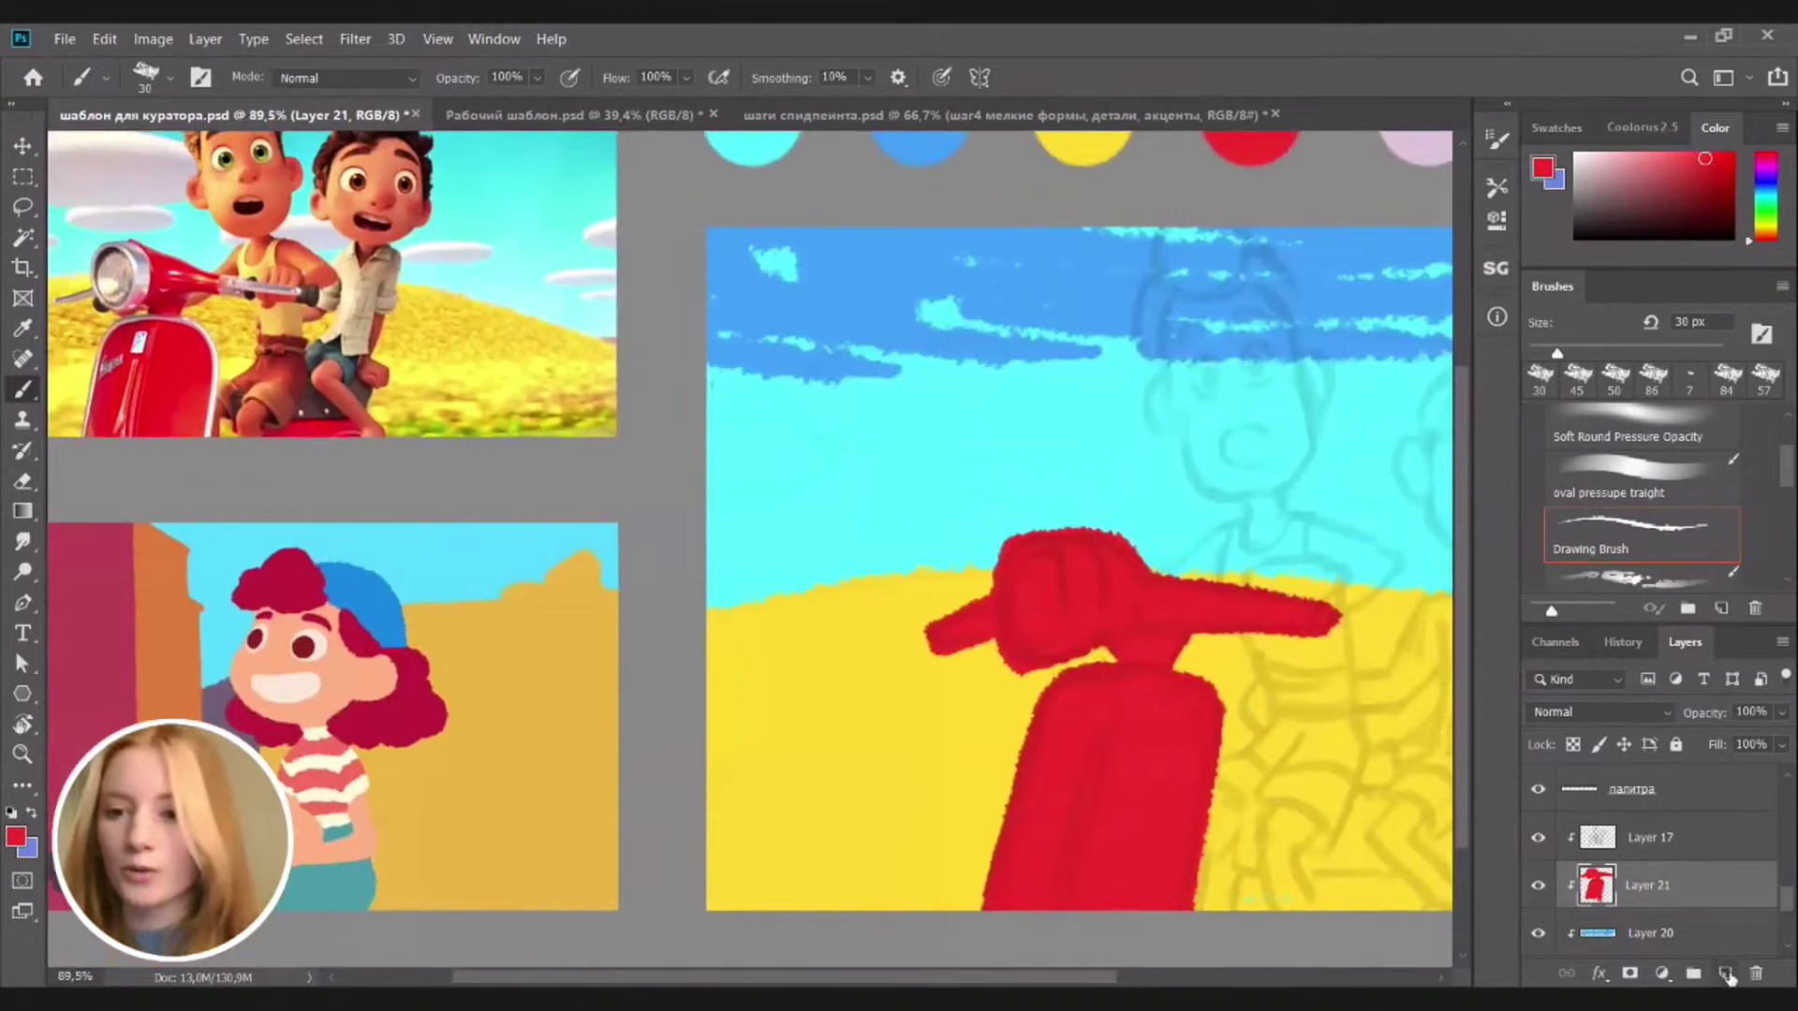
# Add a new layer beneath the scooter layer and pick the orange skin tone from the palette circles
pyautogui.click(1725, 975)
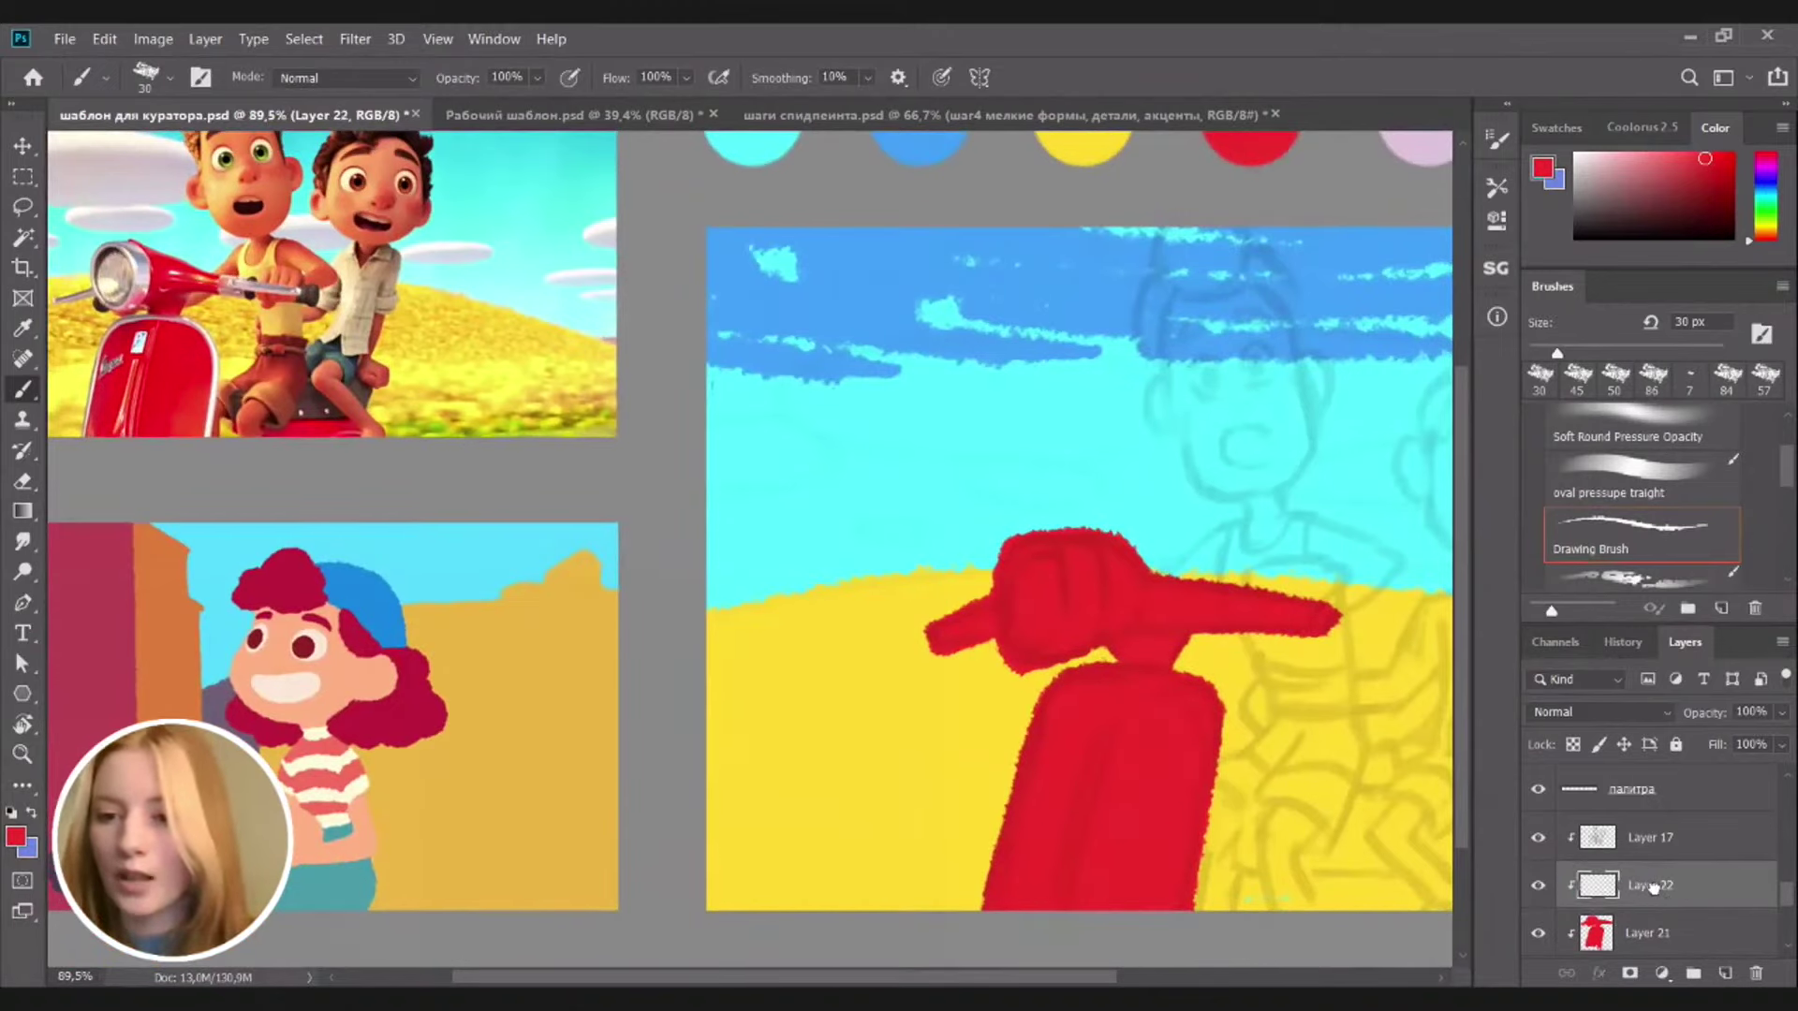
pyautogui.hotkey('ctrl', '[')
pyautogui.moveTo(1194, 575); pyautogui.dragTo(988, 564)
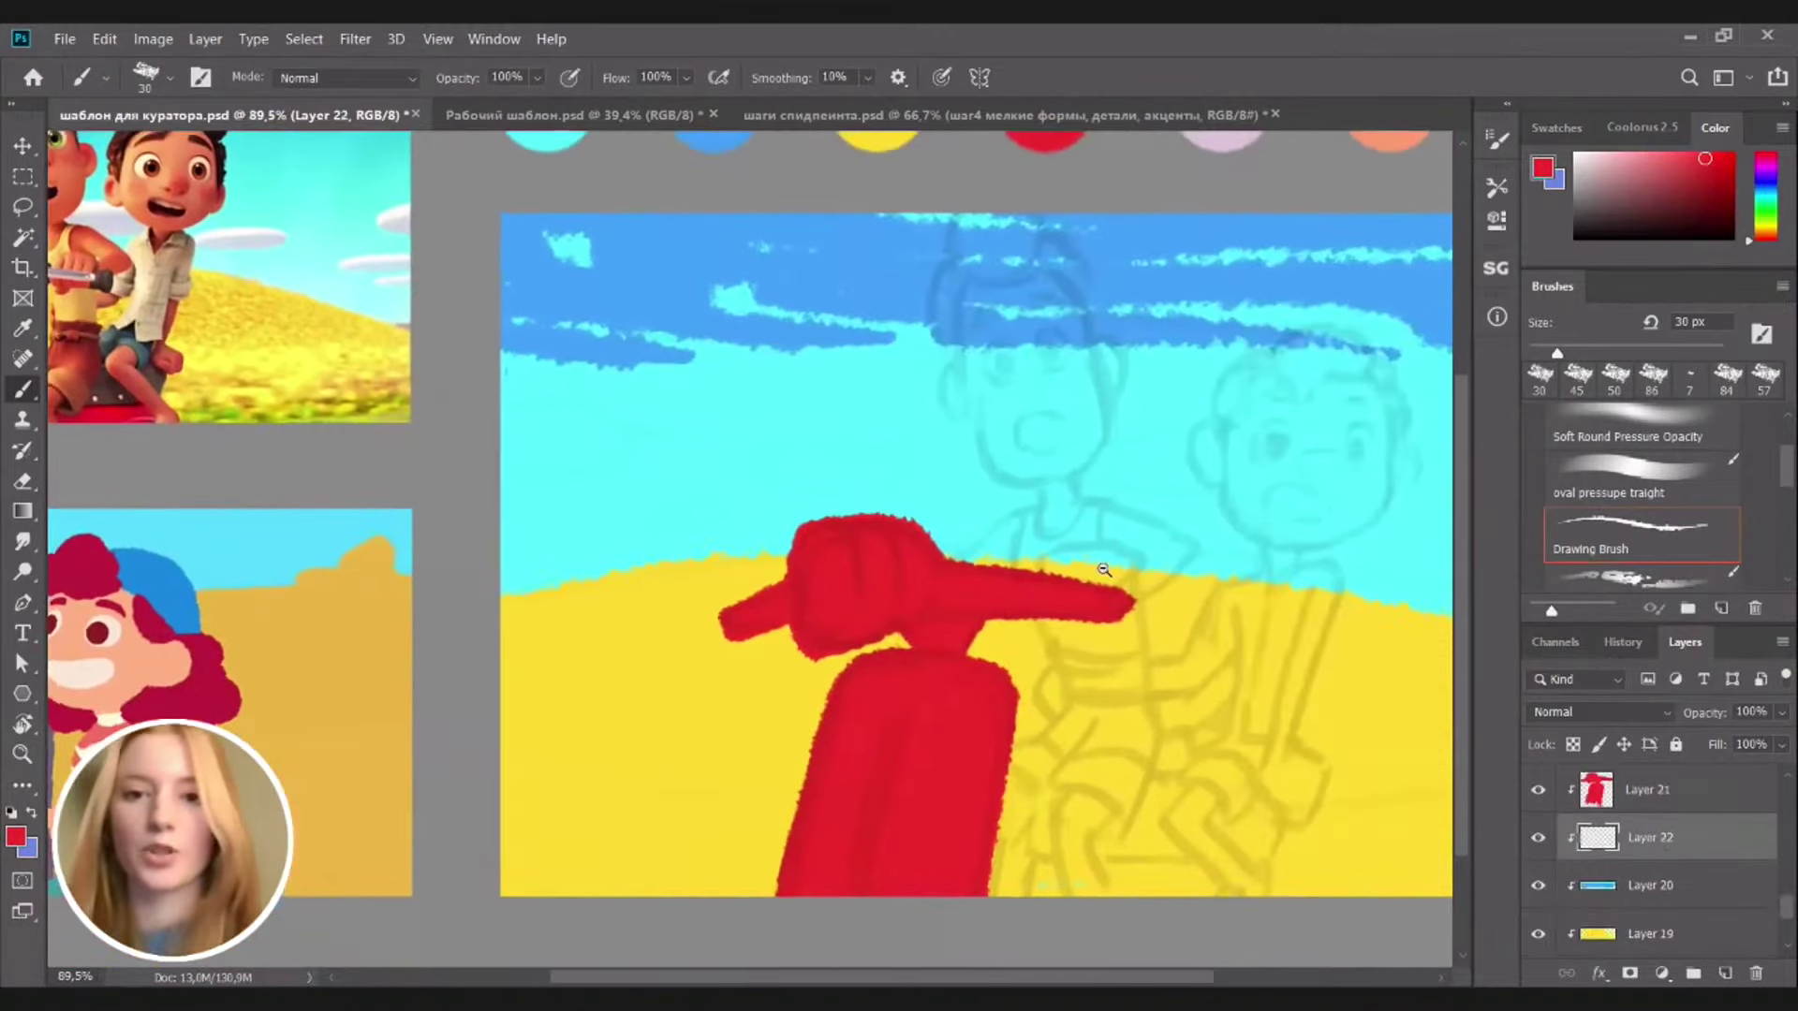
pyautogui.moveTo(1101, 565); pyautogui.dragTo(1075, 562)
pyautogui.scroll(-1, 1075, 563)
pyautogui.keyDown('alt'); pyautogui.click(1328, 193); pyautogui.keyUp('alt')
pyautogui.hscroll(1, 1137, 623)
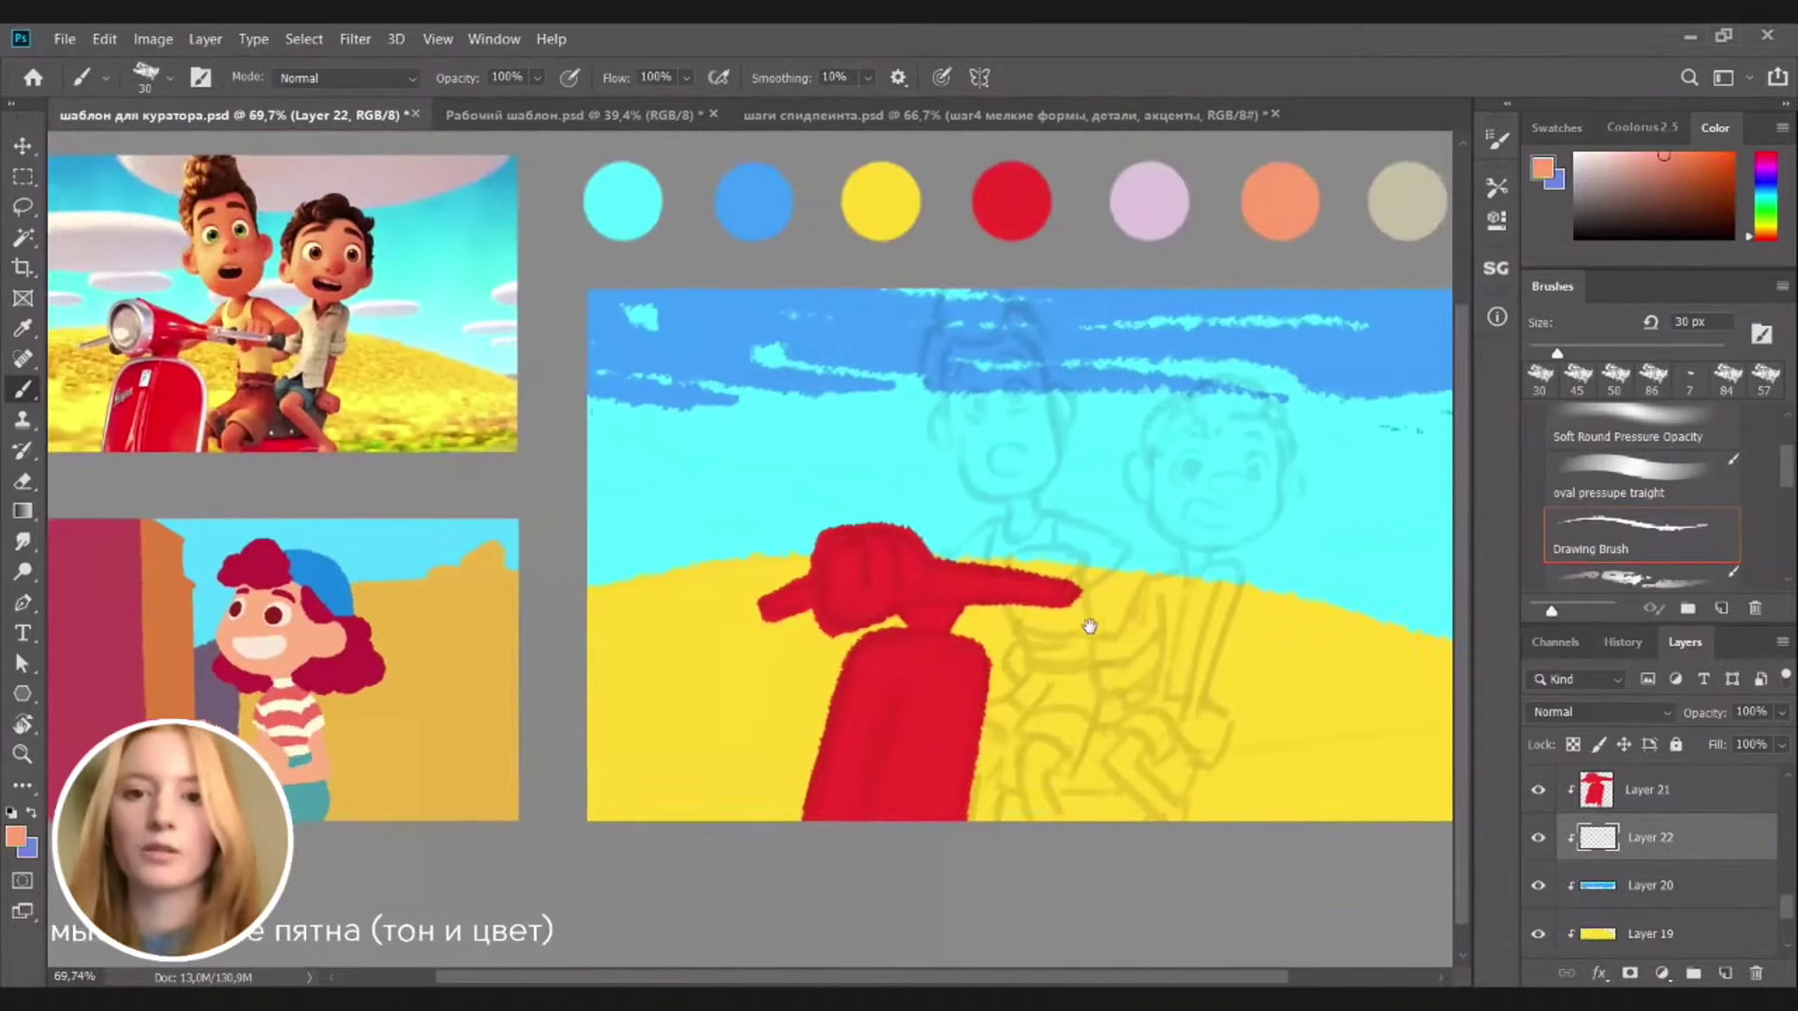
pyautogui.press('[')
pyautogui.moveTo(971, 405)
pyautogui.mouseDown()
pyautogui.moveTo(992, 489)
pyautogui.moveTo(989, 496)
pyautogui.mouseUp()
pyautogui.hotkey('ctrl', 'z')
pyautogui.hotkey('ctrl', 'z')
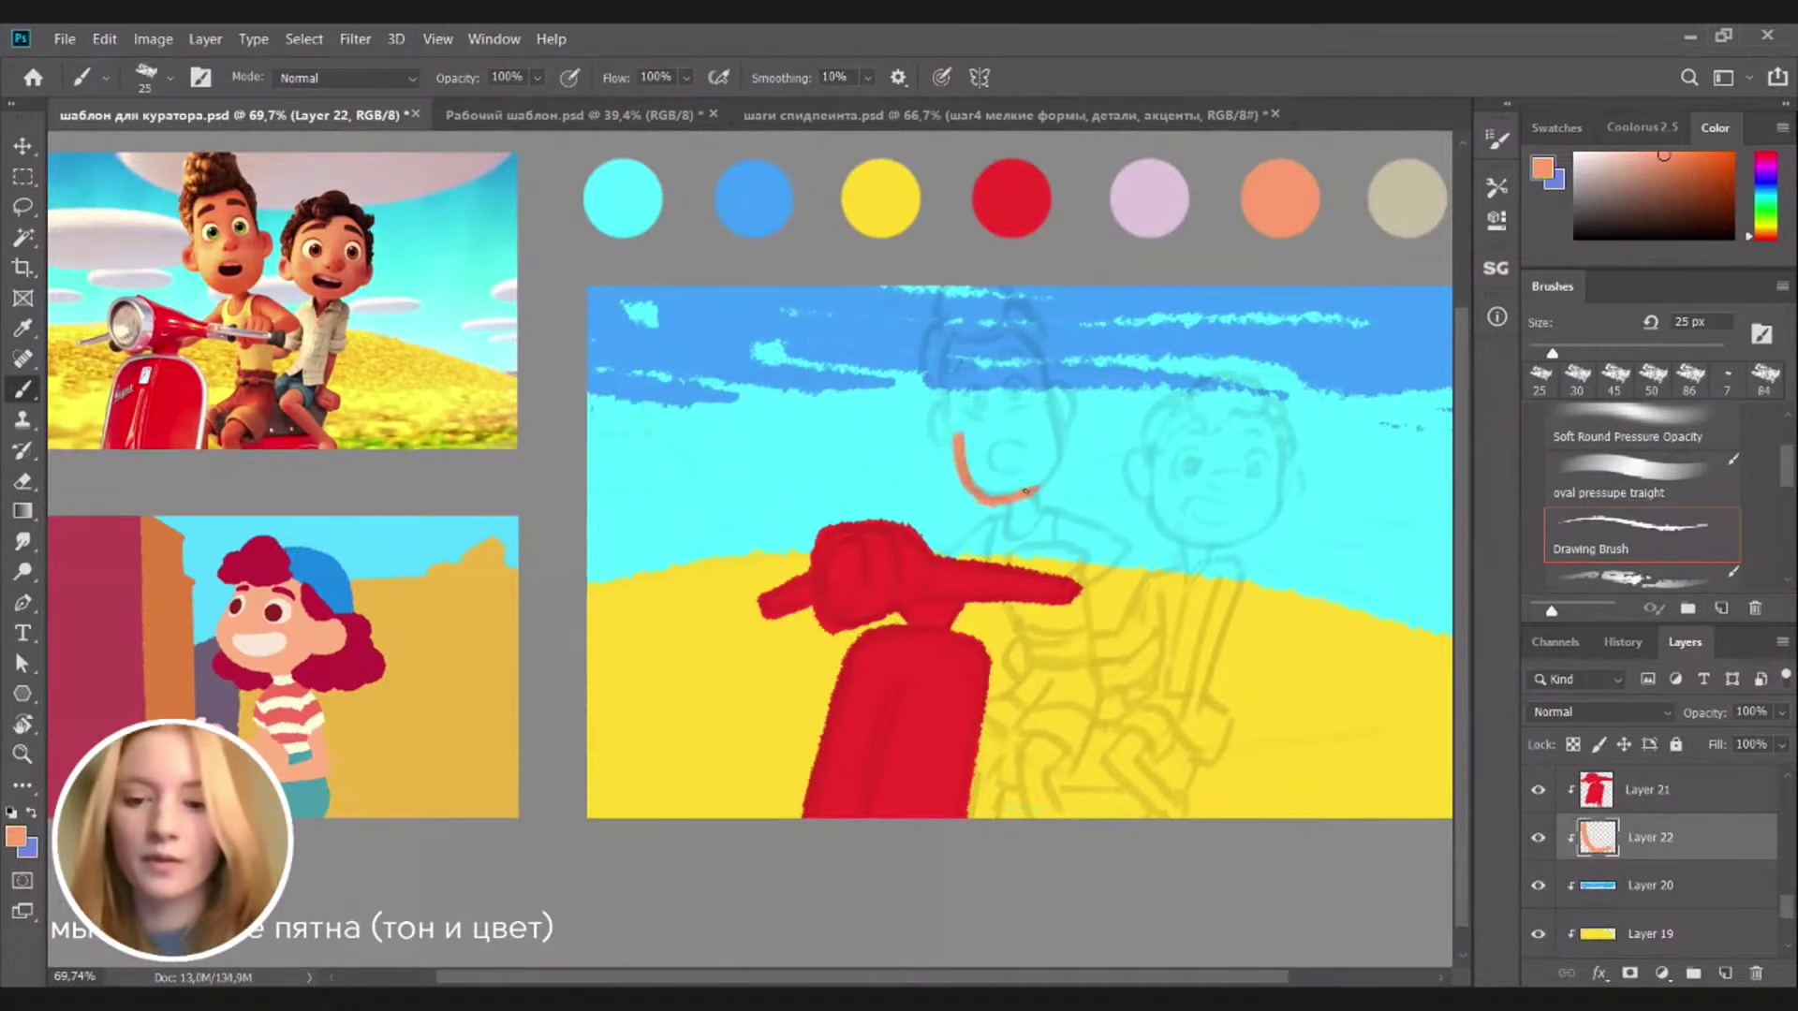
pyautogui.hotkey('ctrl', 'z')
pyautogui.moveTo(964, 489)
pyautogui.mouseDown()
pyautogui.moveTo(1026, 487)
pyautogui.moveTo(1063, 445)
pyautogui.mouseUp()
pyautogui.hotkey('ctrl', 'z')
# Outline the front character's hair, left ear, cheeks and jaw in orange with the 30 px brush, following the sketch
pyautogui.moveTo(918, 296); pyautogui.dragTo(958, 440)
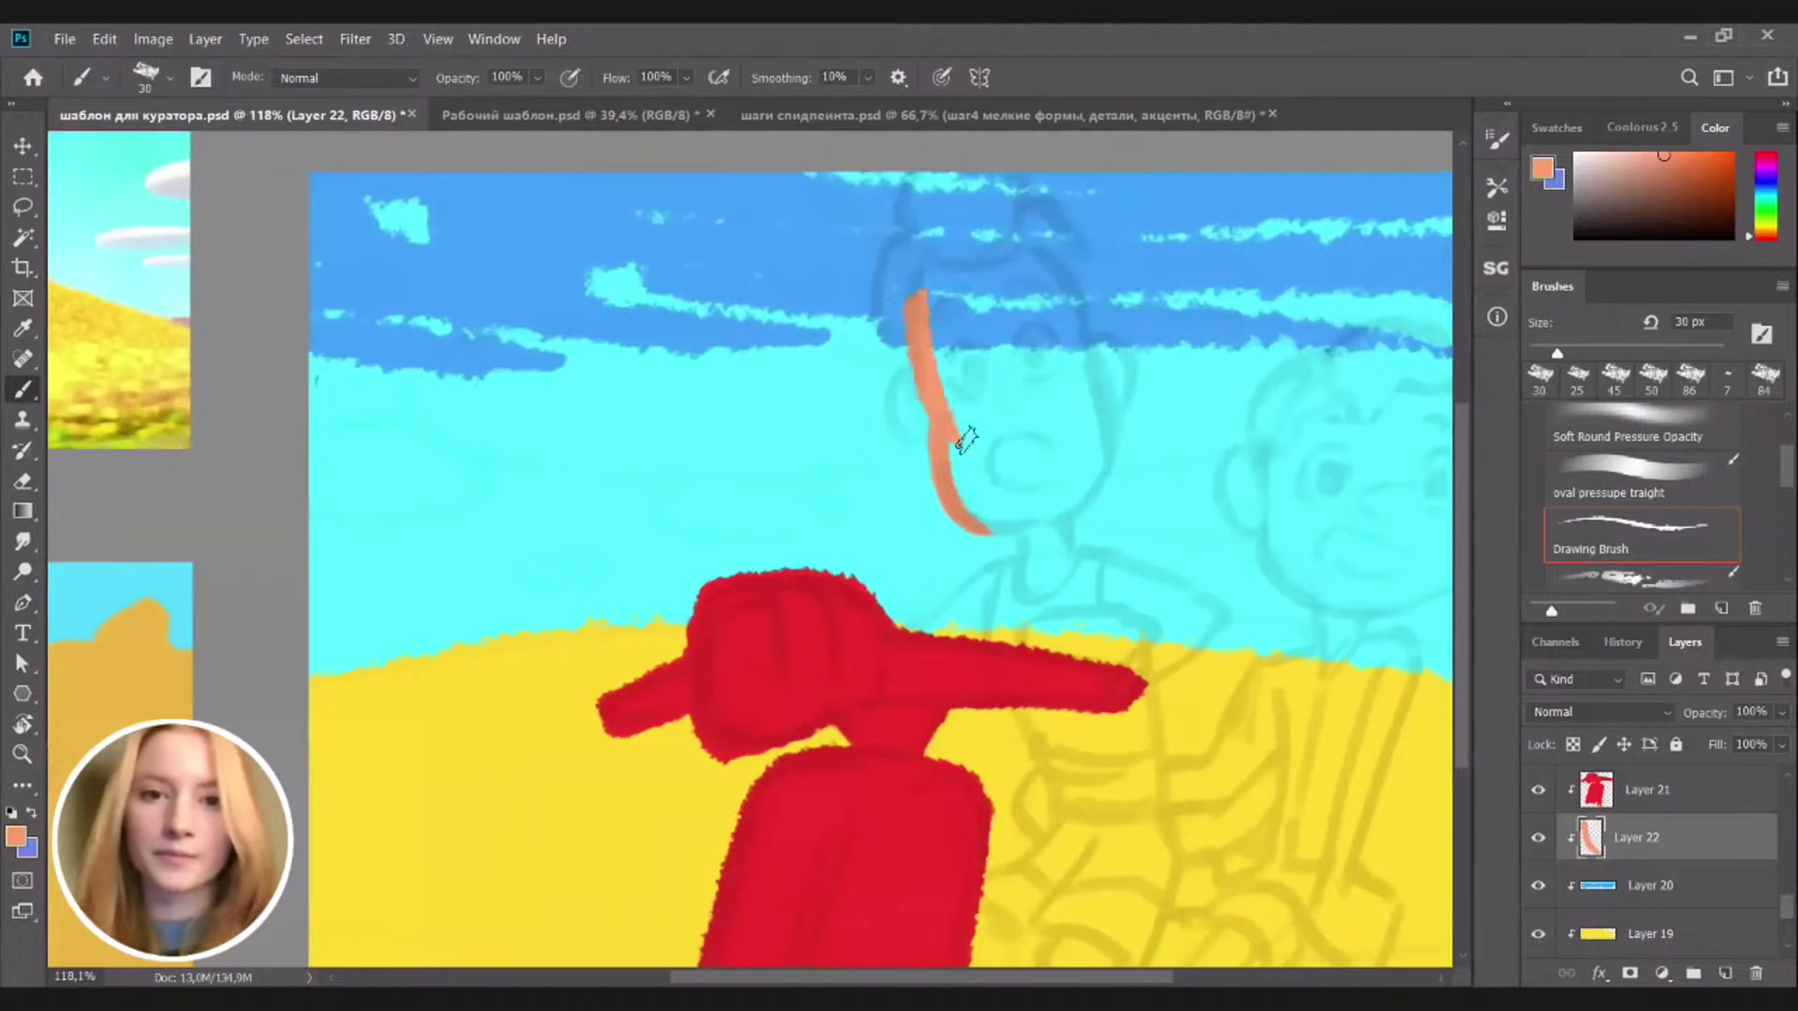
pyautogui.moveTo(897, 242)
pyautogui.mouseDown()
pyautogui.moveTo(963, 321)
pyautogui.moveTo(915, 395)
pyautogui.moveTo(958, 412)
pyautogui.moveTo(903, 485)
pyautogui.moveTo(944, 517)
pyautogui.mouseUp()
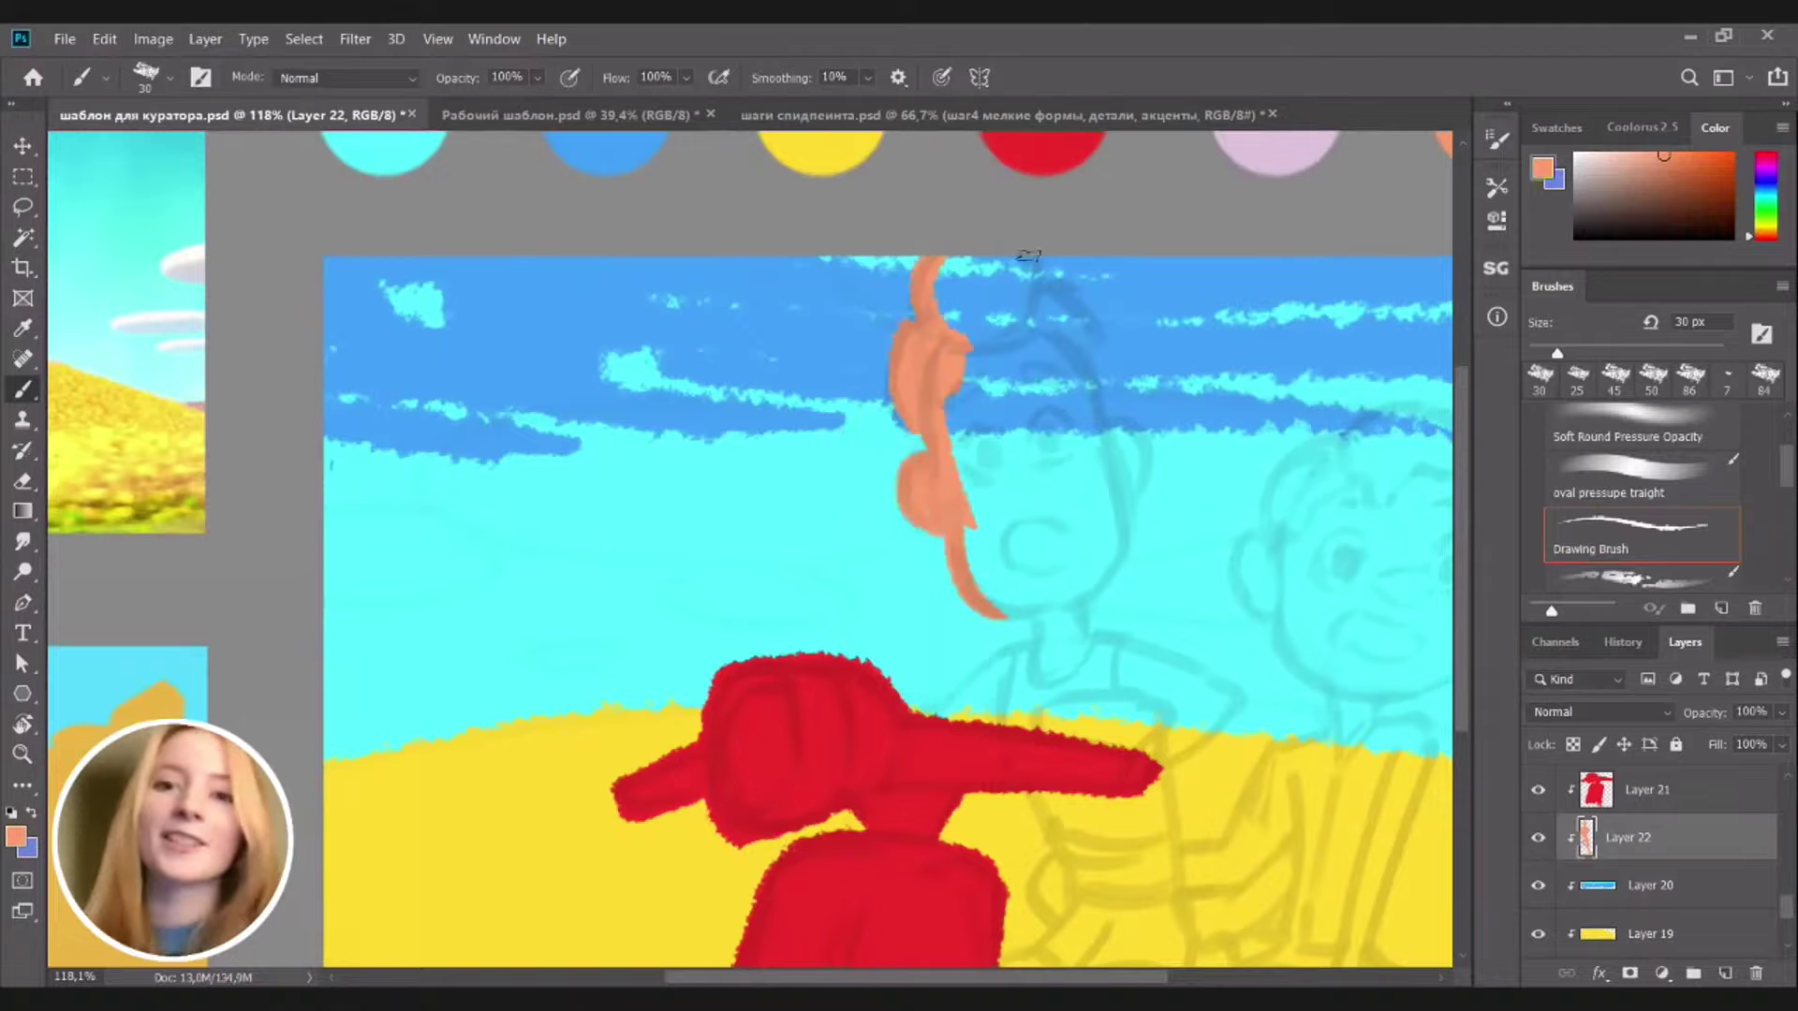
pyautogui.moveTo(1028, 255)
pyautogui.mouseDown()
pyautogui.moveTo(1073, 307)
pyautogui.moveTo(1093, 394)
pyautogui.moveTo(1128, 318)
pyautogui.moveTo(1070, 449)
pyautogui.mouseUp()
pyautogui.hotkey('ctrl', 'z')
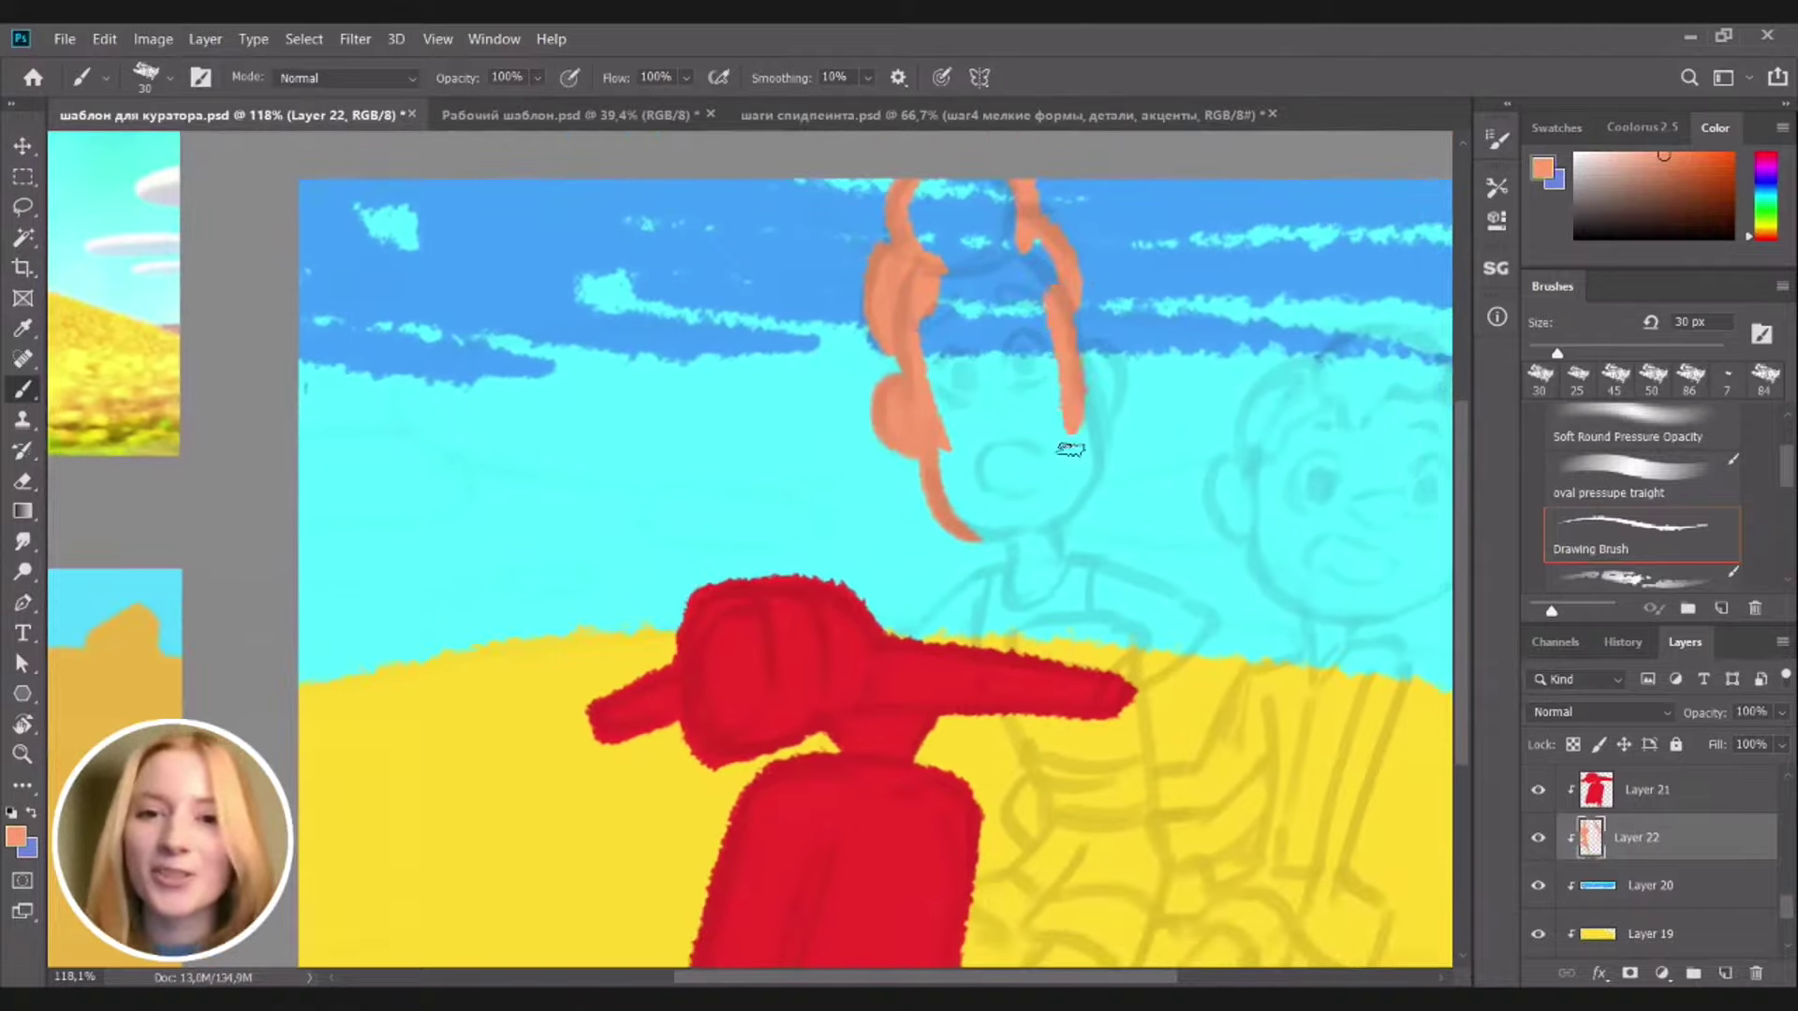
pyautogui.moveTo(1074, 372); pyautogui.dragTo(1092, 478)
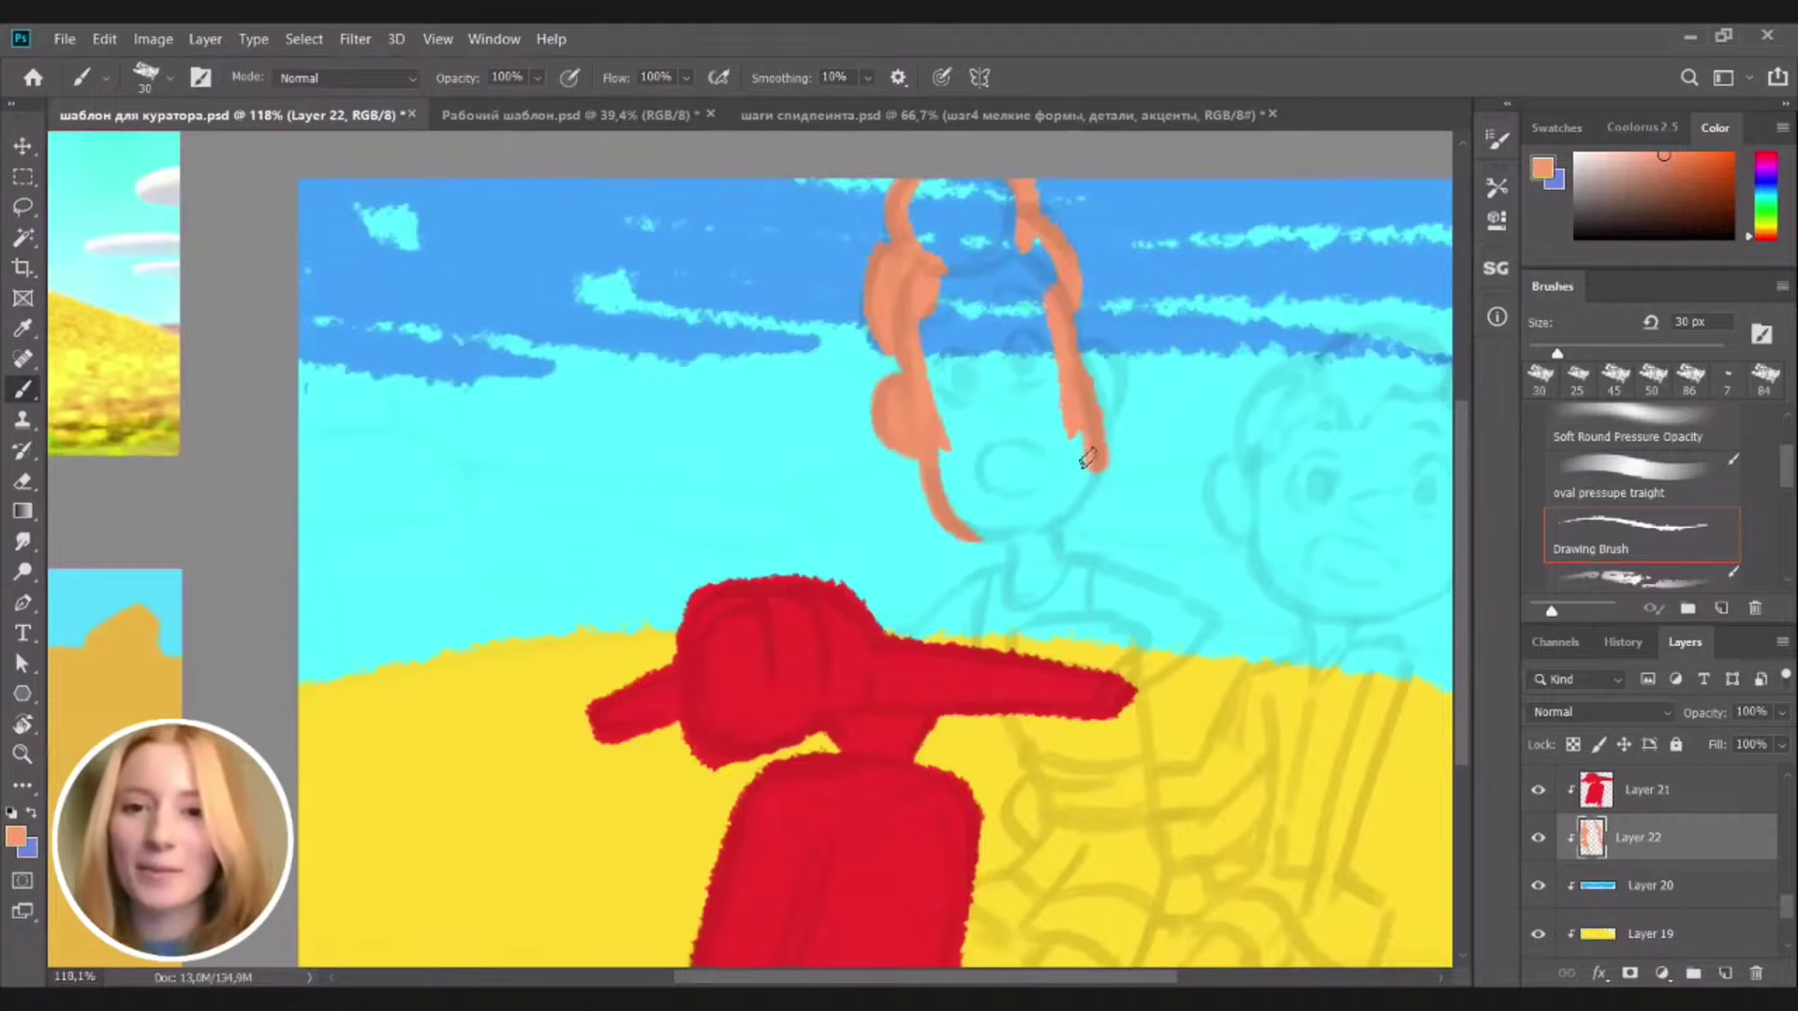
pyautogui.hotkey('ctrl', 'z')
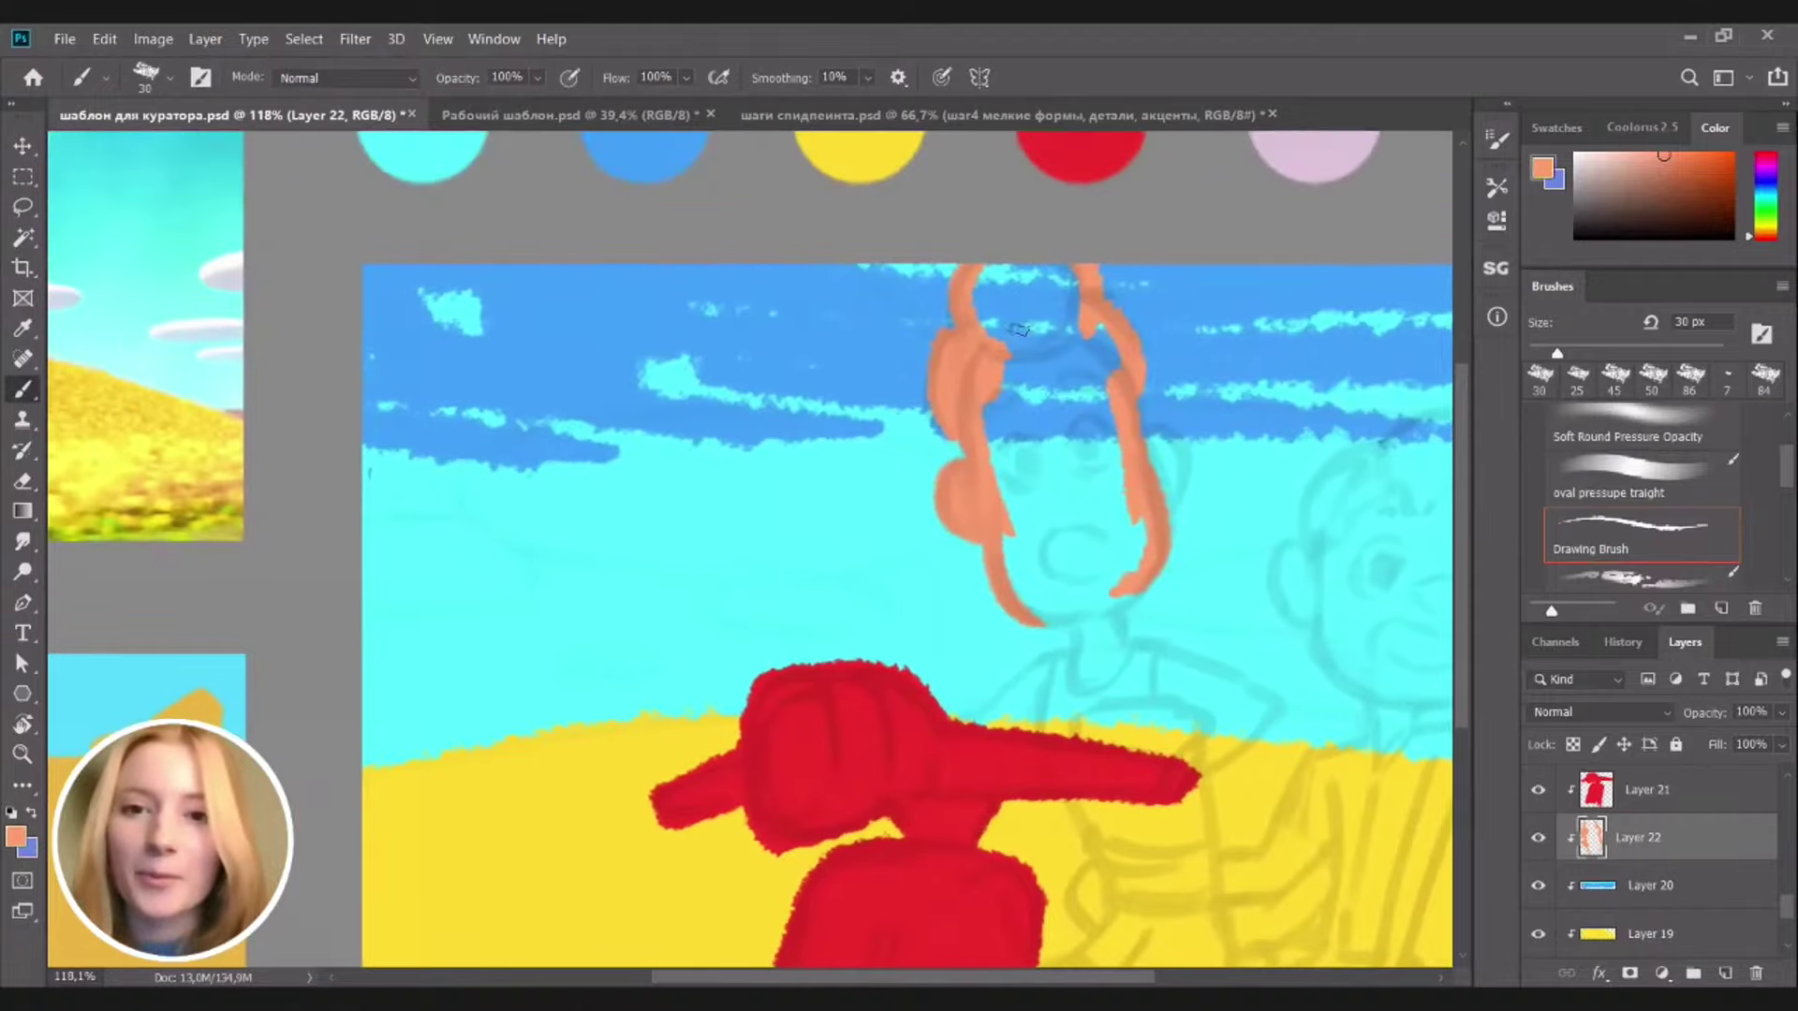
# Fill the front character's tall hair tuft with orange down to the forehead
pyautogui.moveTo(987, 329)
pyautogui.mouseDown()
pyautogui.moveTo(997, 264)
pyautogui.moveTo(987, 278)
pyautogui.moveTo(1033, 248)
pyautogui.moveTo(1026, 318)
pyautogui.moveTo(1060, 264)
pyautogui.moveTo(1070, 343)
pyautogui.moveTo(1067, 299)
pyautogui.moveTo(1100, 336)
pyautogui.moveTo(1110, 395)
pyautogui.moveTo(970, 458)
pyautogui.moveTo(1007, 443)
pyautogui.mouseUp()
pyautogui.press('e')
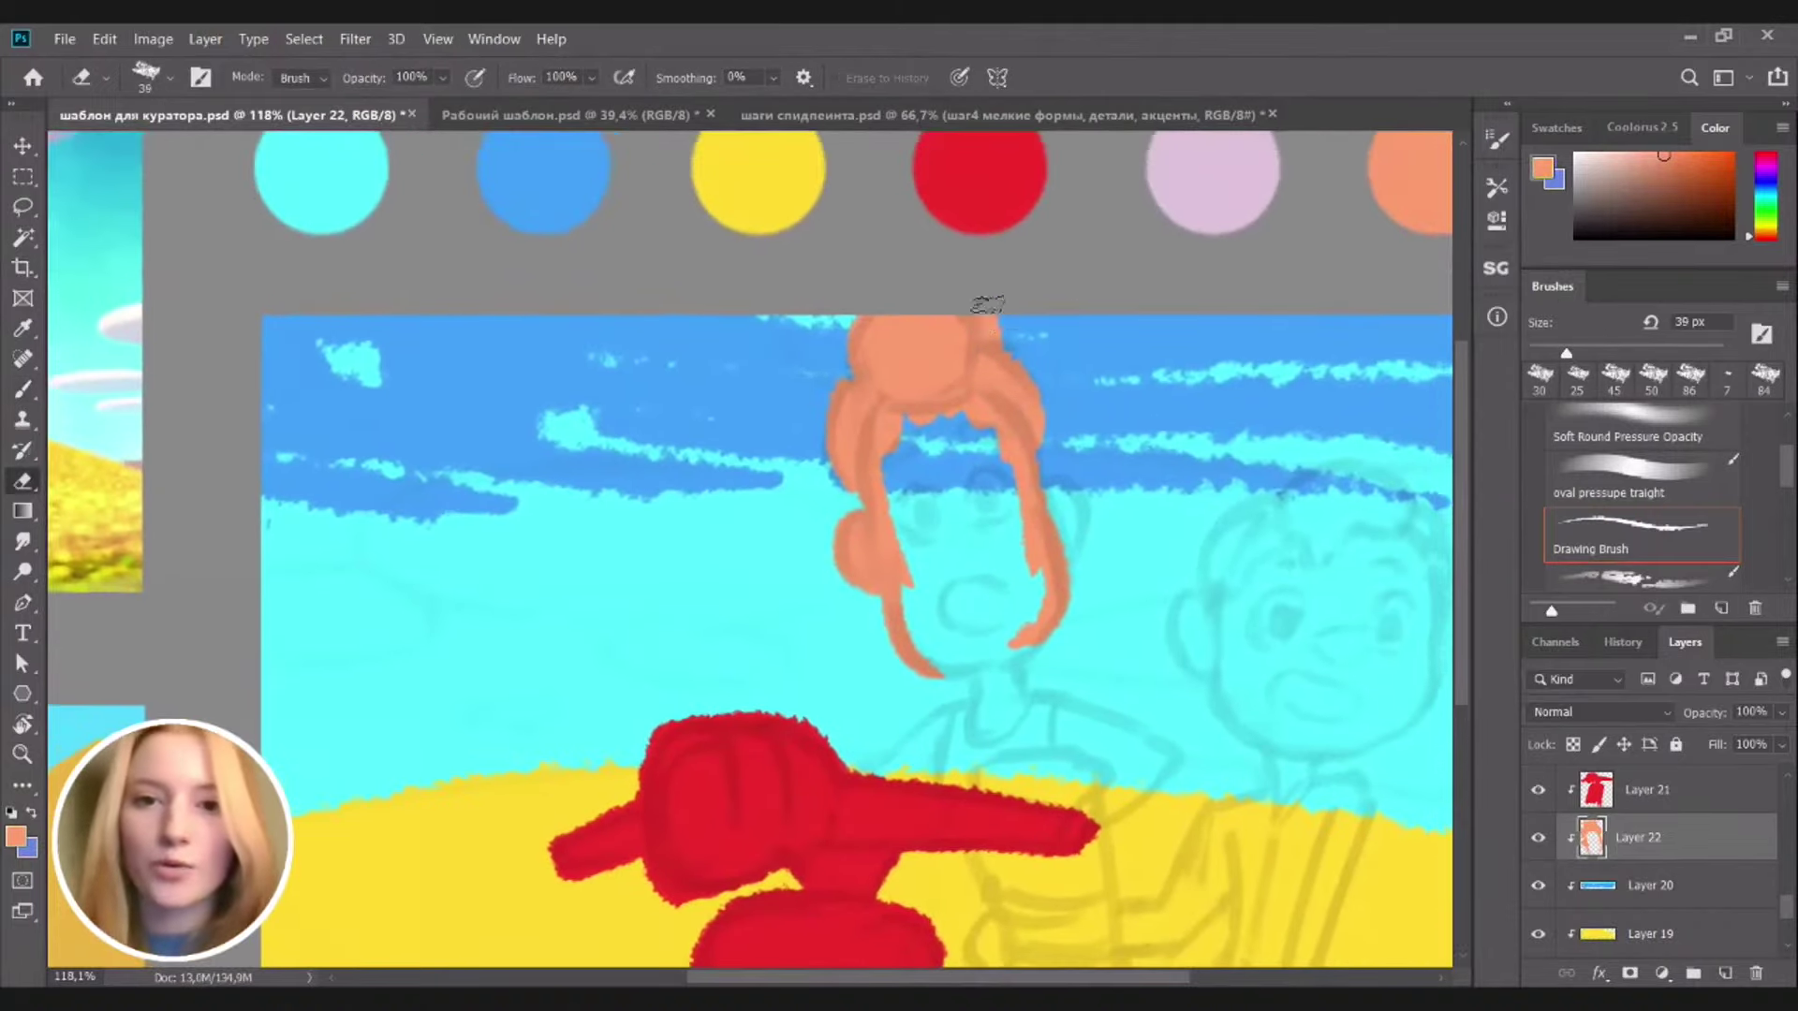
pyautogui.press('b')
pyautogui.scroll(-2, 936, 374)
pyautogui.hscroll(1, 937, 375)
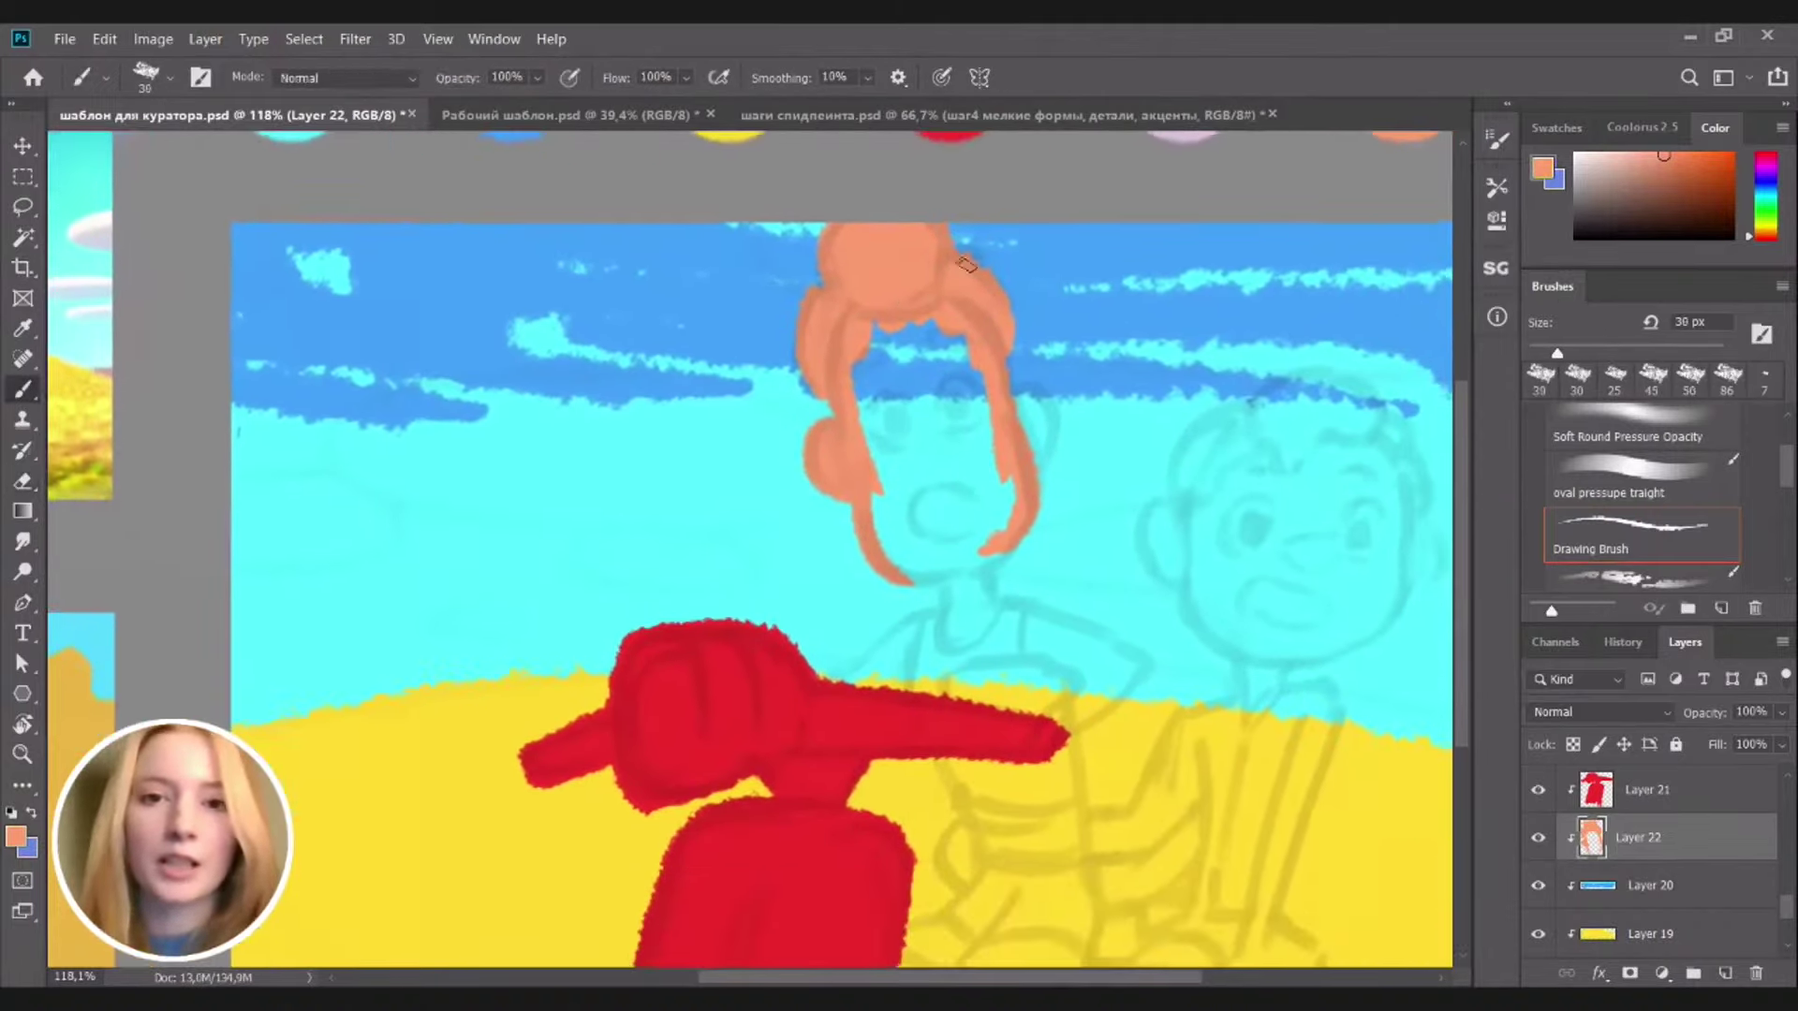
# Fill the front character's forehead, cheeks and chin with solid orange inside the head outline
pyautogui.moveTo(862, 340)
pyautogui.mouseDown()
pyautogui.moveTo(904, 380)
pyautogui.moveTo(932, 356)
pyautogui.mouseUp()
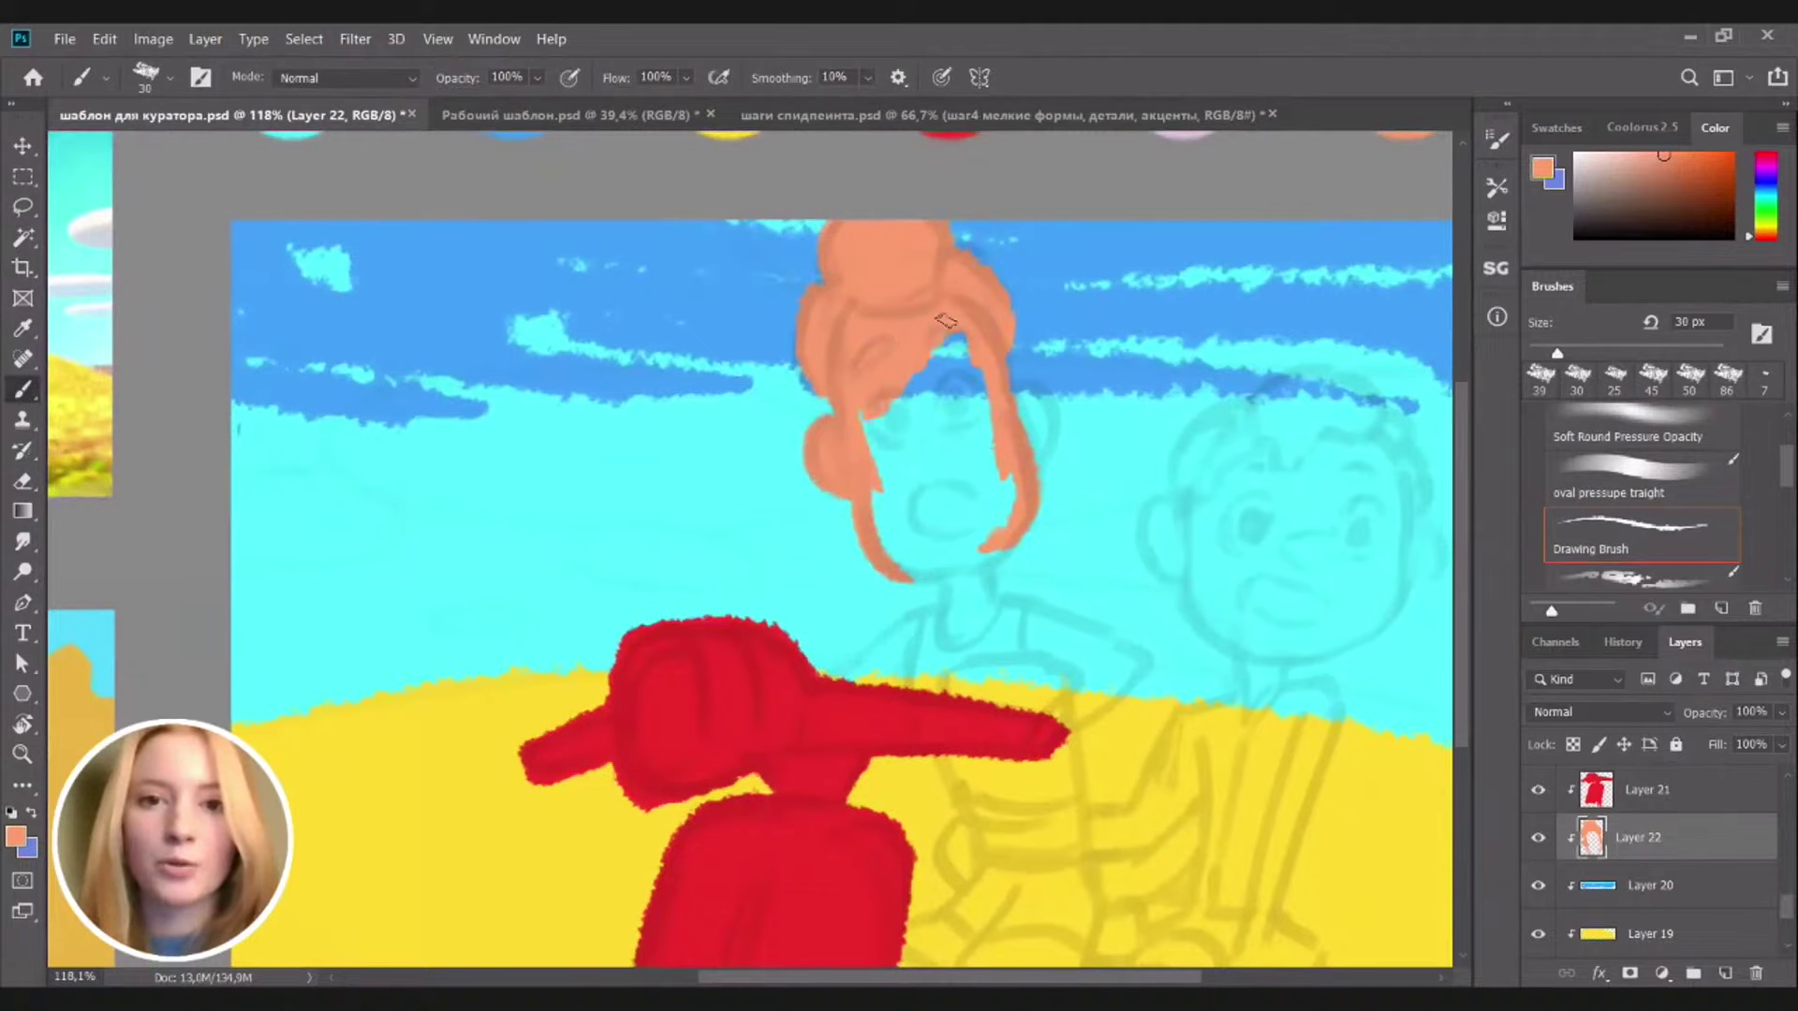
pyautogui.moveTo(867, 426)
pyautogui.mouseDown()
pyautogui.moveTo(915, 403)
pyautogui.moveTo(890, 515)
pyautogui.moveTo(1025, 454)
pyautogui.mouseUp()
pyautogui.moveTo(1025, 455); pyautogui.dragTo(927, 457)
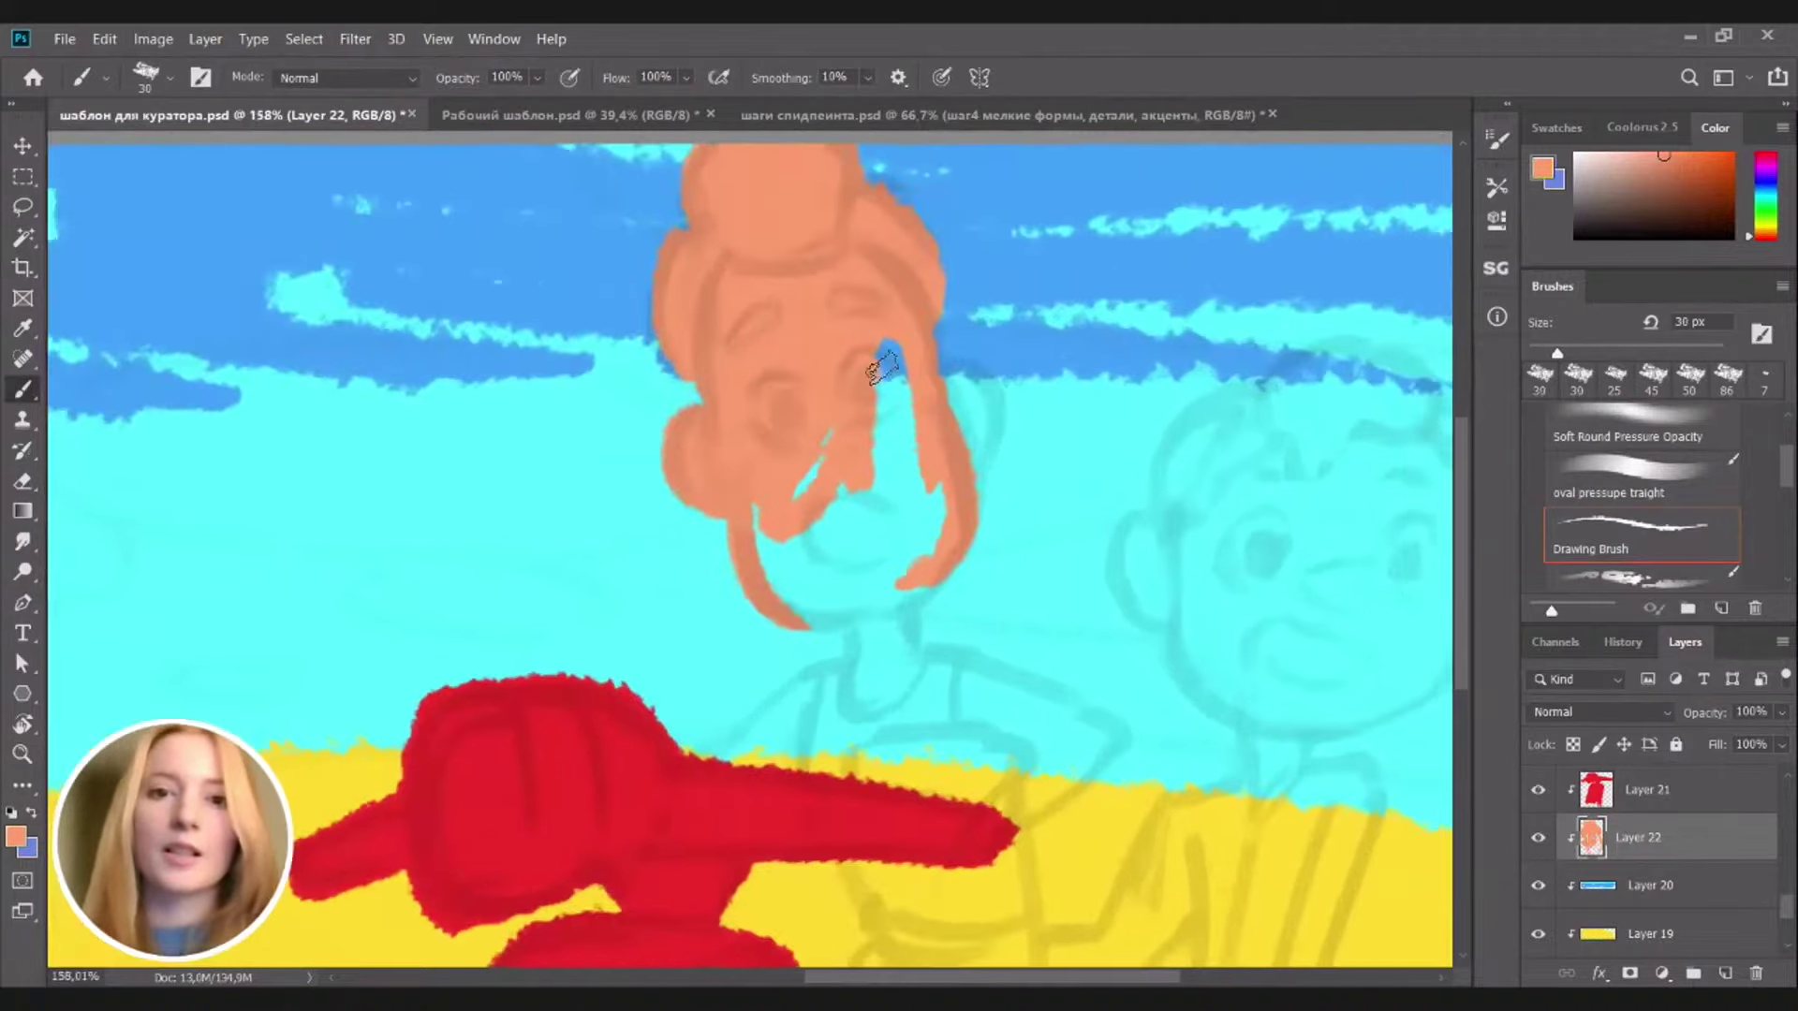
pyautogui.moveTo(883, 333)
pyautogui.mouseDown()
pyautogui.moveTo(901, 485)
pyautogui.moveTo(865, 420)
pyautogui.moveTo(834, 479)
pyautogui.moveTo(822, 439)
pyautogui.mouseUp()
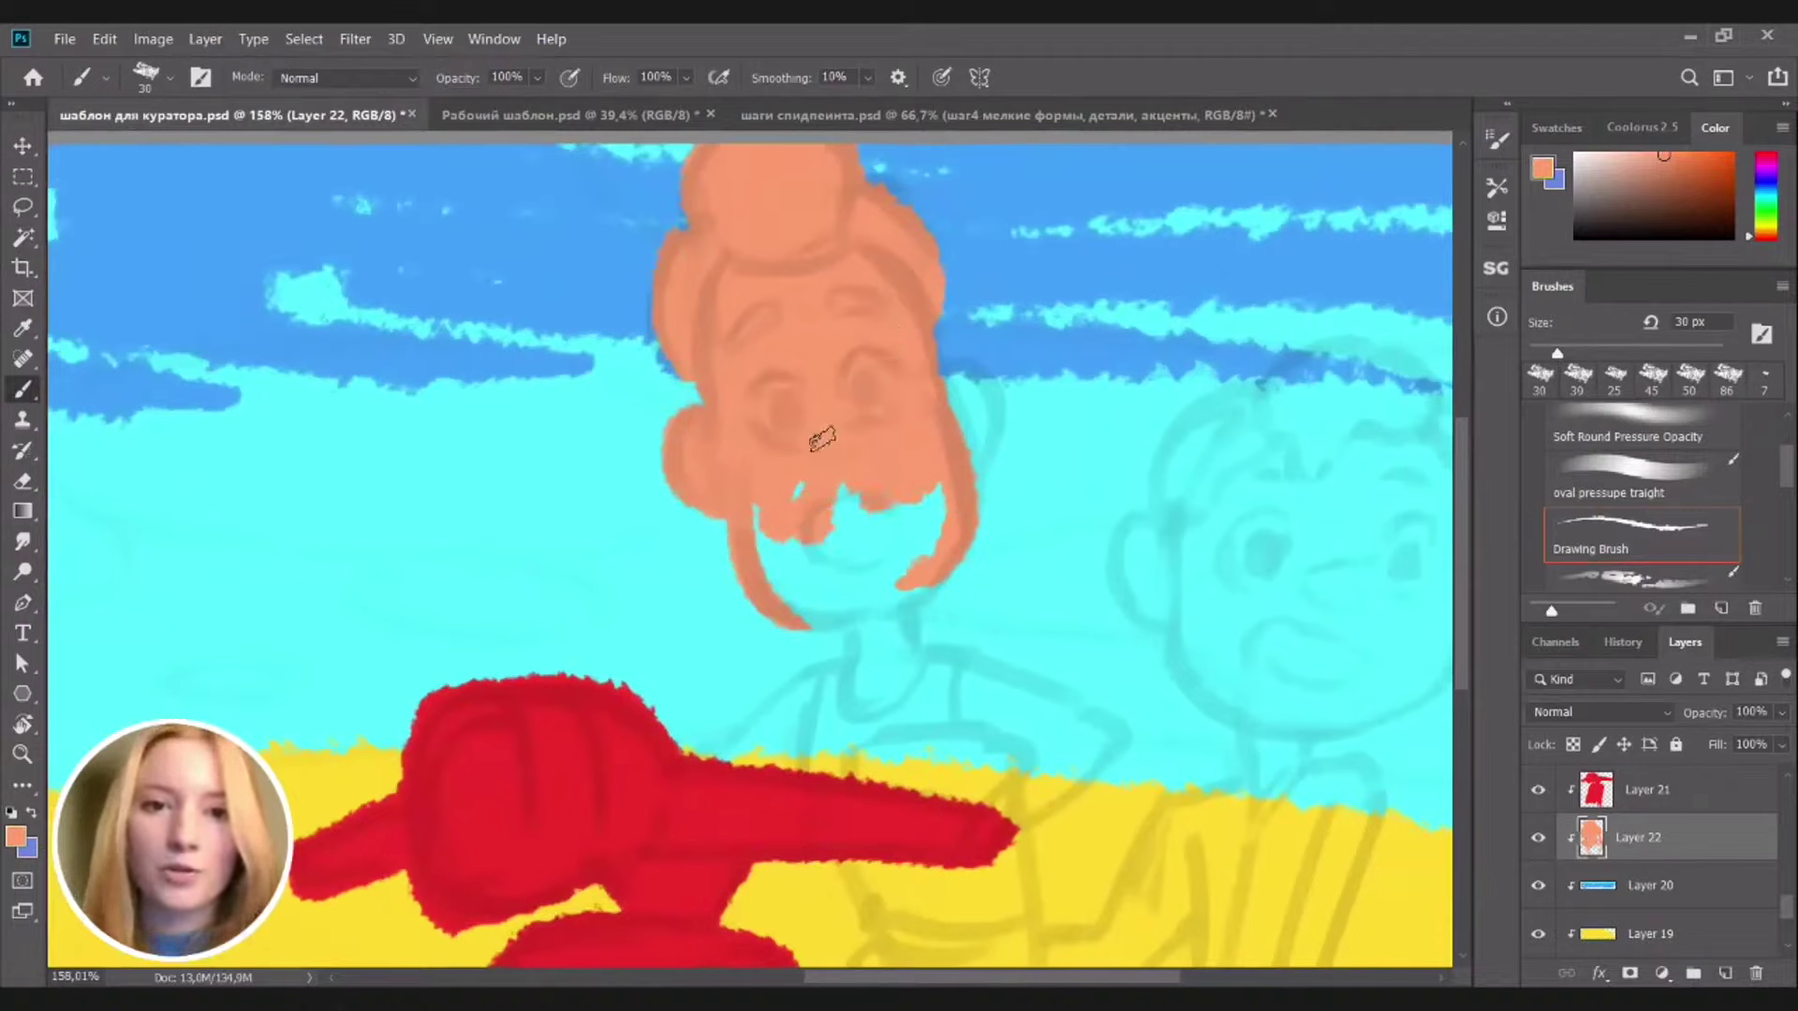
pyautogui.moveTo(757, 501)
pyautogui.mouseDown()
pyautogui.moveTo(822, 578)
pyautogui.moveTo(784, 613)
pyautogui.moveTo(900, 582)
pyautogui.moveTo(796, 493)
pyautogui.moveTo(775, 584)
pyautogui.moveTo(890, 463)
pyautogui.moveTo(792, 544)
pyautogui.moveTo(839, 501)
pyautogui.moveTo(868, 557)
pyautogui.moveTo(932, 547)
pyautogui.moveTo(887, 562)
pyautogui.mouseUp()
pyautogui.hotkey('ctrl', 'z')
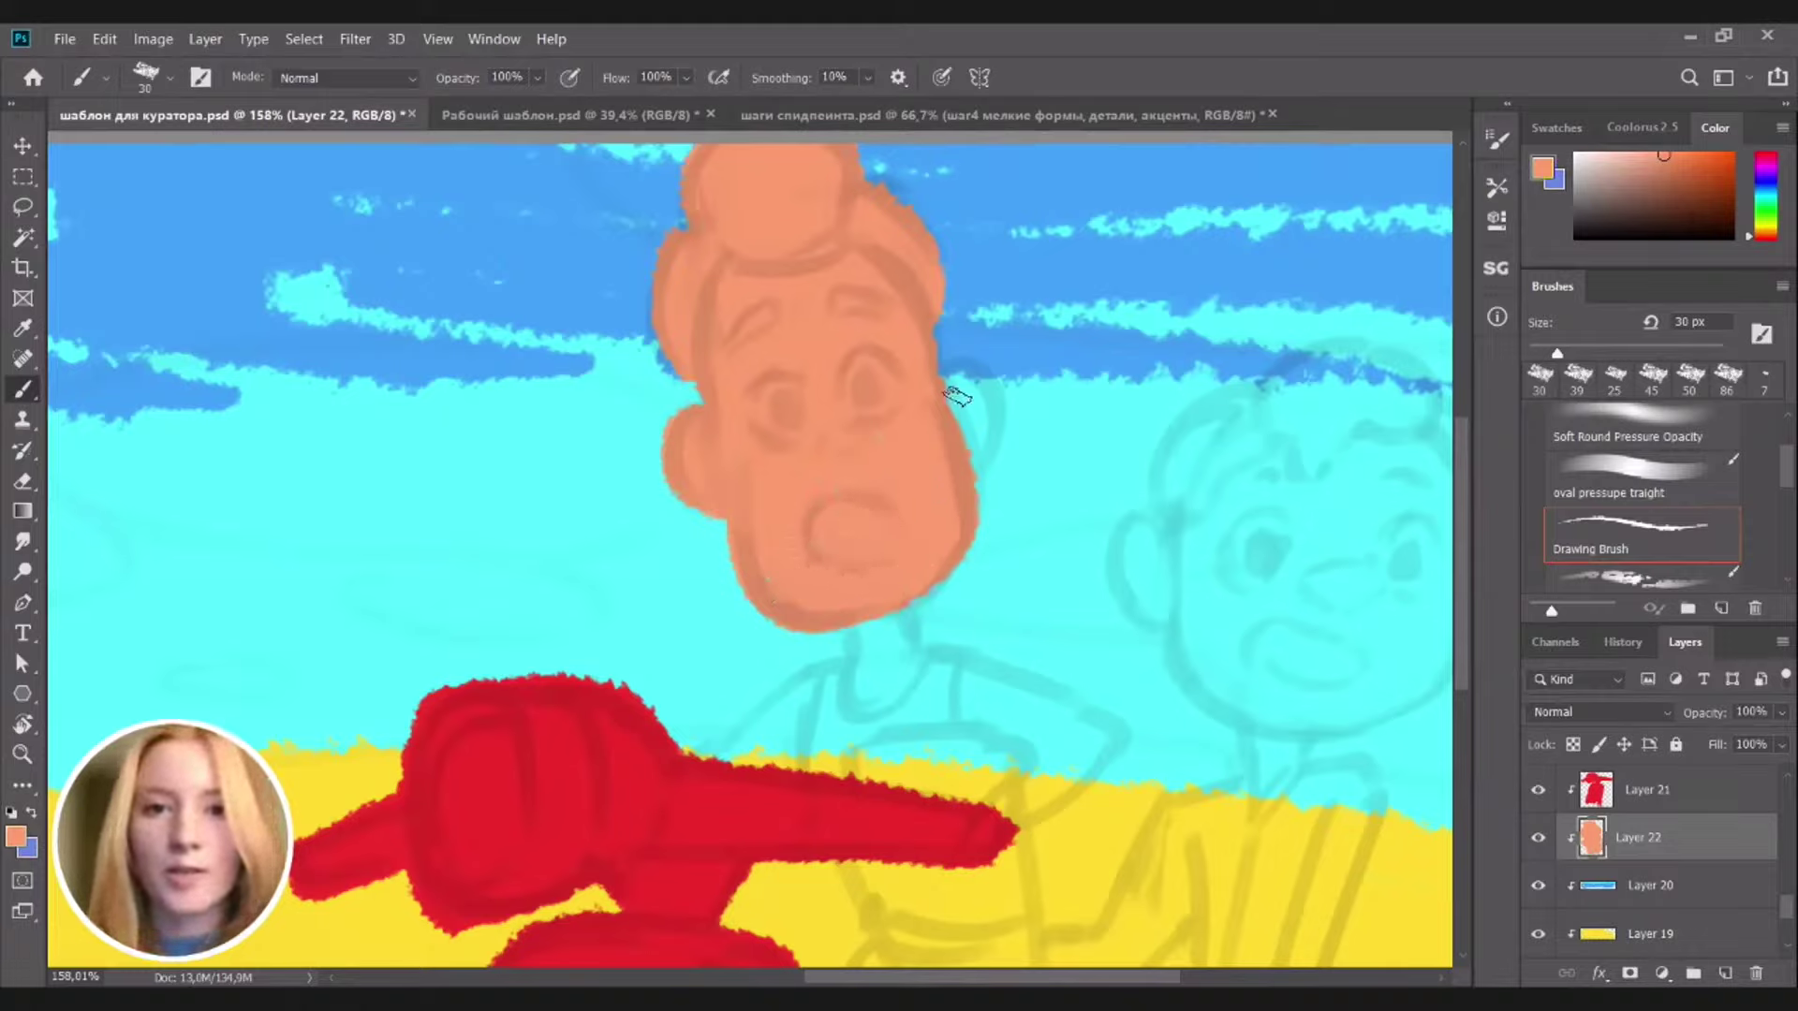
# Paint the front character's right ear and neck in orange following the sketch
pyautogui.moveTo(955, 395)
pyautogui.mouseDown()
pyautogui.moveTo(995, 398)
pyautogui.moveTo(956, 451)
pyautogui.moveTo(983, 385)
pyautogui.moveTo(971, 410)
pyautogui.moveTo(953, 401)
pyautogui.moveTo(964, 552)
pyautogui.mouseUp()
pyautogui.moveTo(932, 631)
pyautogui.mouseDown()
pyautogui.moveTo(842, 430)
pyautogui.moveTo(790, 401)
pyautogui.moveTo(834, 349)
pyautogui.moveTo(815, 433)
pyautogui.moveTo(854, 454)
pyautogui.mouseUp()
pyautogui.moveTo(869, 394)
pyautogui.mouseDown()
pyautogui.moveTo(878, 463)
pyautogui.moveTo(832, 451)
pyautogui.moveTo(916, 452)
pyautogui.mouseUp()
# Block in the front character's torso in orange behind the handlebar, from the chest down to the waist
pyautogui.moveTo(831, 451)
pyautogui.mouseDown()
pyautogui.moveTo(821, 505)
pyautogui.moveTo(873, 640)
pyautogui.mouseUp()
pyautogui.hotkey('ctrl', 'z')
pyautogui.moveTo(830, 476)
pyautogui.mouseDown()
pyautogui.moveTo(878, 635)
pyautogui.moveTo(847, 476)
pyautogui.mouseUp()
pyautogui.moveTo(847, 476)
pyautogui.mouseDown()
pyautogui.moveTo(896, 628)
pyautogui.moveTo(927, 646)
pyautogui.mouseUp()
pyautogui.moveTo(922, 506); pyautogui.dragTo(975, 690)
pyautogui.moveTo(955, 627); pyautogui.dragTo(983, 698)
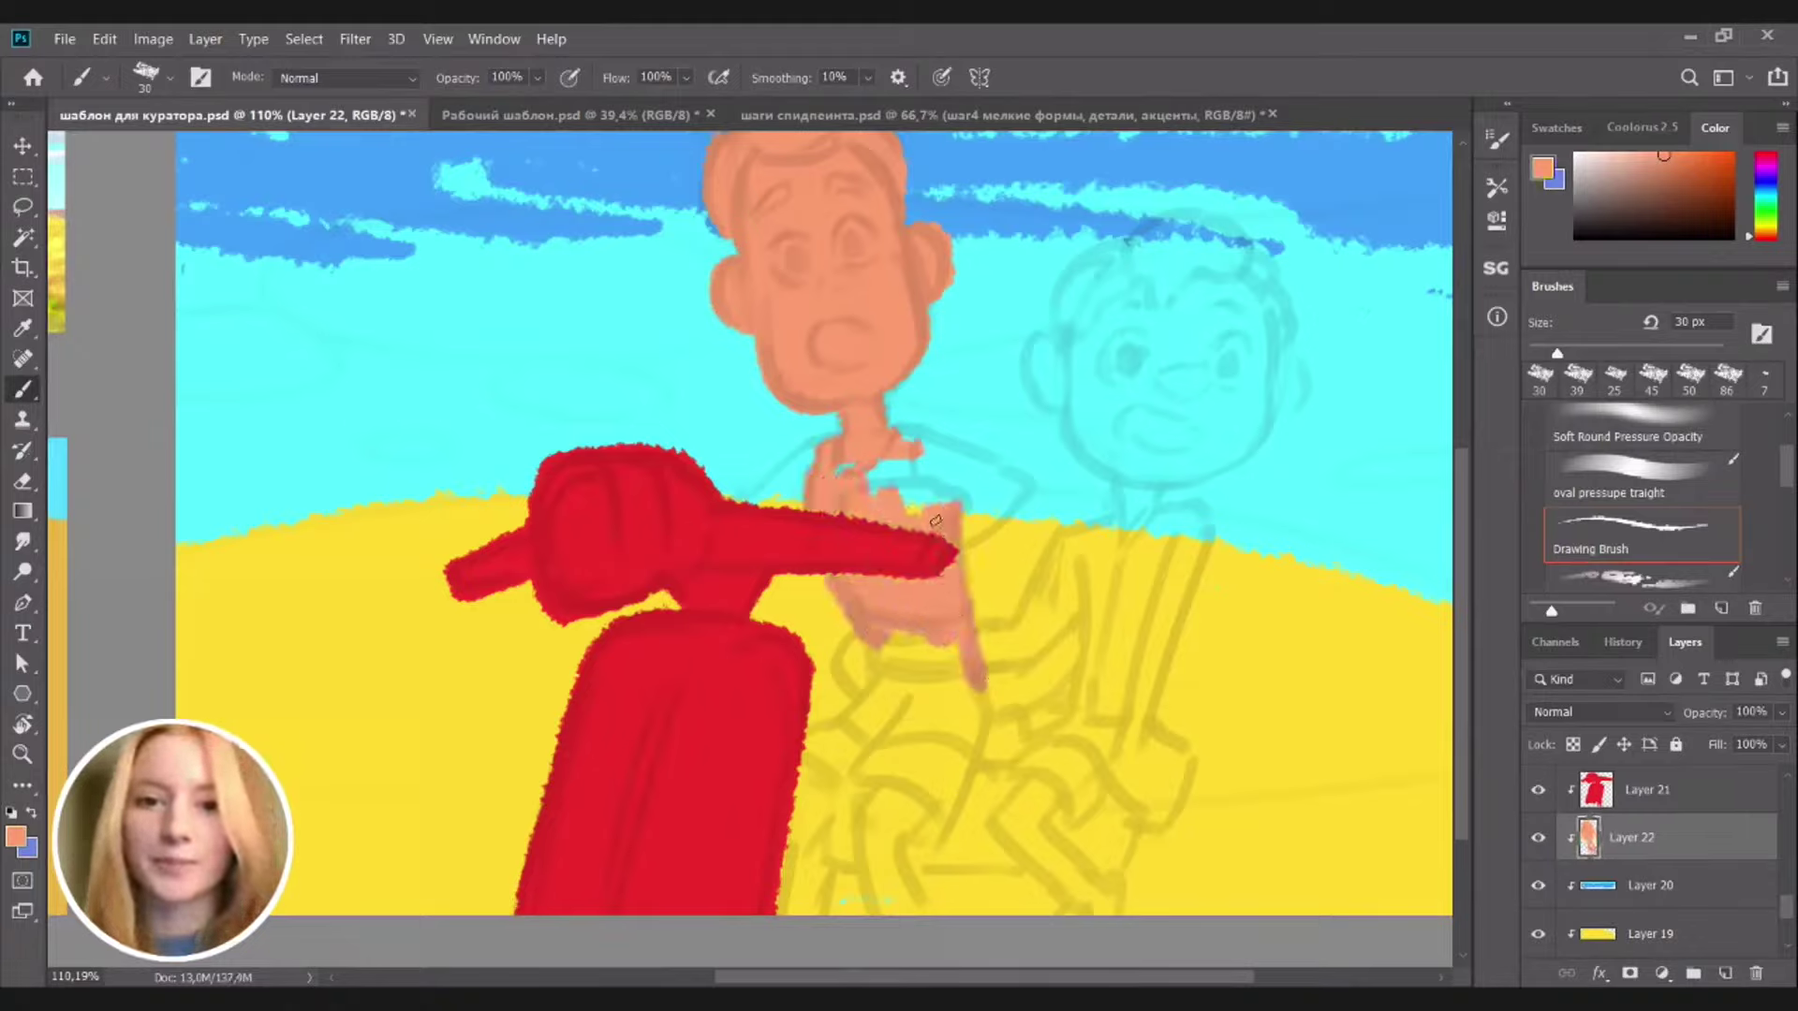
pyautogui.moveTo(935, 521); pyautogui.dragTo(969, 698)
# Paint the front character's hips, bent thighs and both lower legs orange down to the frame's bottom edge
pyautogui.moveTo(871, 630); pyautogui.dragTo(894, 695)
pyautogui.moveTo(903, 630)
pyautogui.mouseDown()
pyautogui.moveTo(916, 729)
pyautogui.moveTo(925, 686)
pyautogui.moveTo(877, 679)
pyautogui.moveTo(895, 672)
pyautogui.moveTo(835, 749)
pyautogui.moveTo(832, 724)
pyautogui.moveTo(804, 741)
pyautogui.moveTo(833, 794)
pyautogui.moveTo(800, 766)
pyautogui.moveTo(852, 794)
pyautogui.mouseUp()
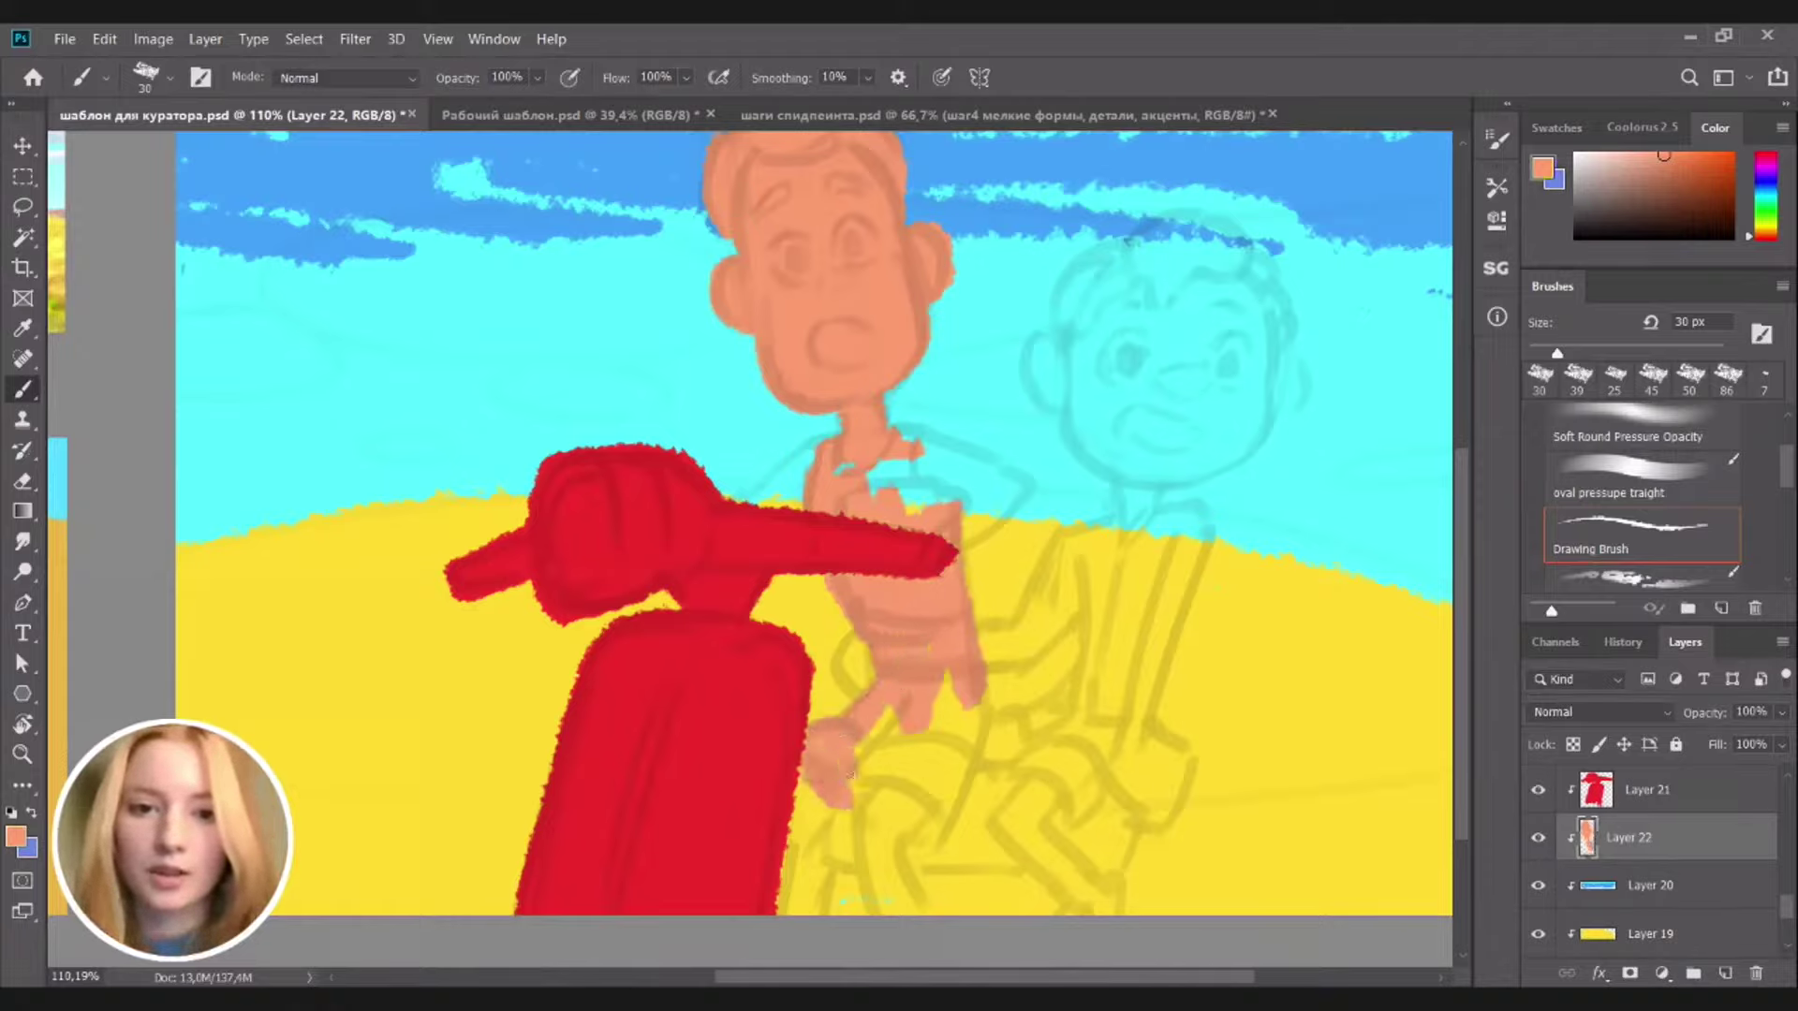
pyautogui.moveTo(889, 716)
pyautogui.mouseDown()
pyautogui.moveTo(857, 773)
pyautogui.moveTo(882, 816)
pyautogui.moveTo(869, 904)
pyautogui.mouseUp()
pyautogui.moveTo(908, 761); pyautogui.dragTo(899, 668)
pyautogui.hotkey('ctrl', 'z')
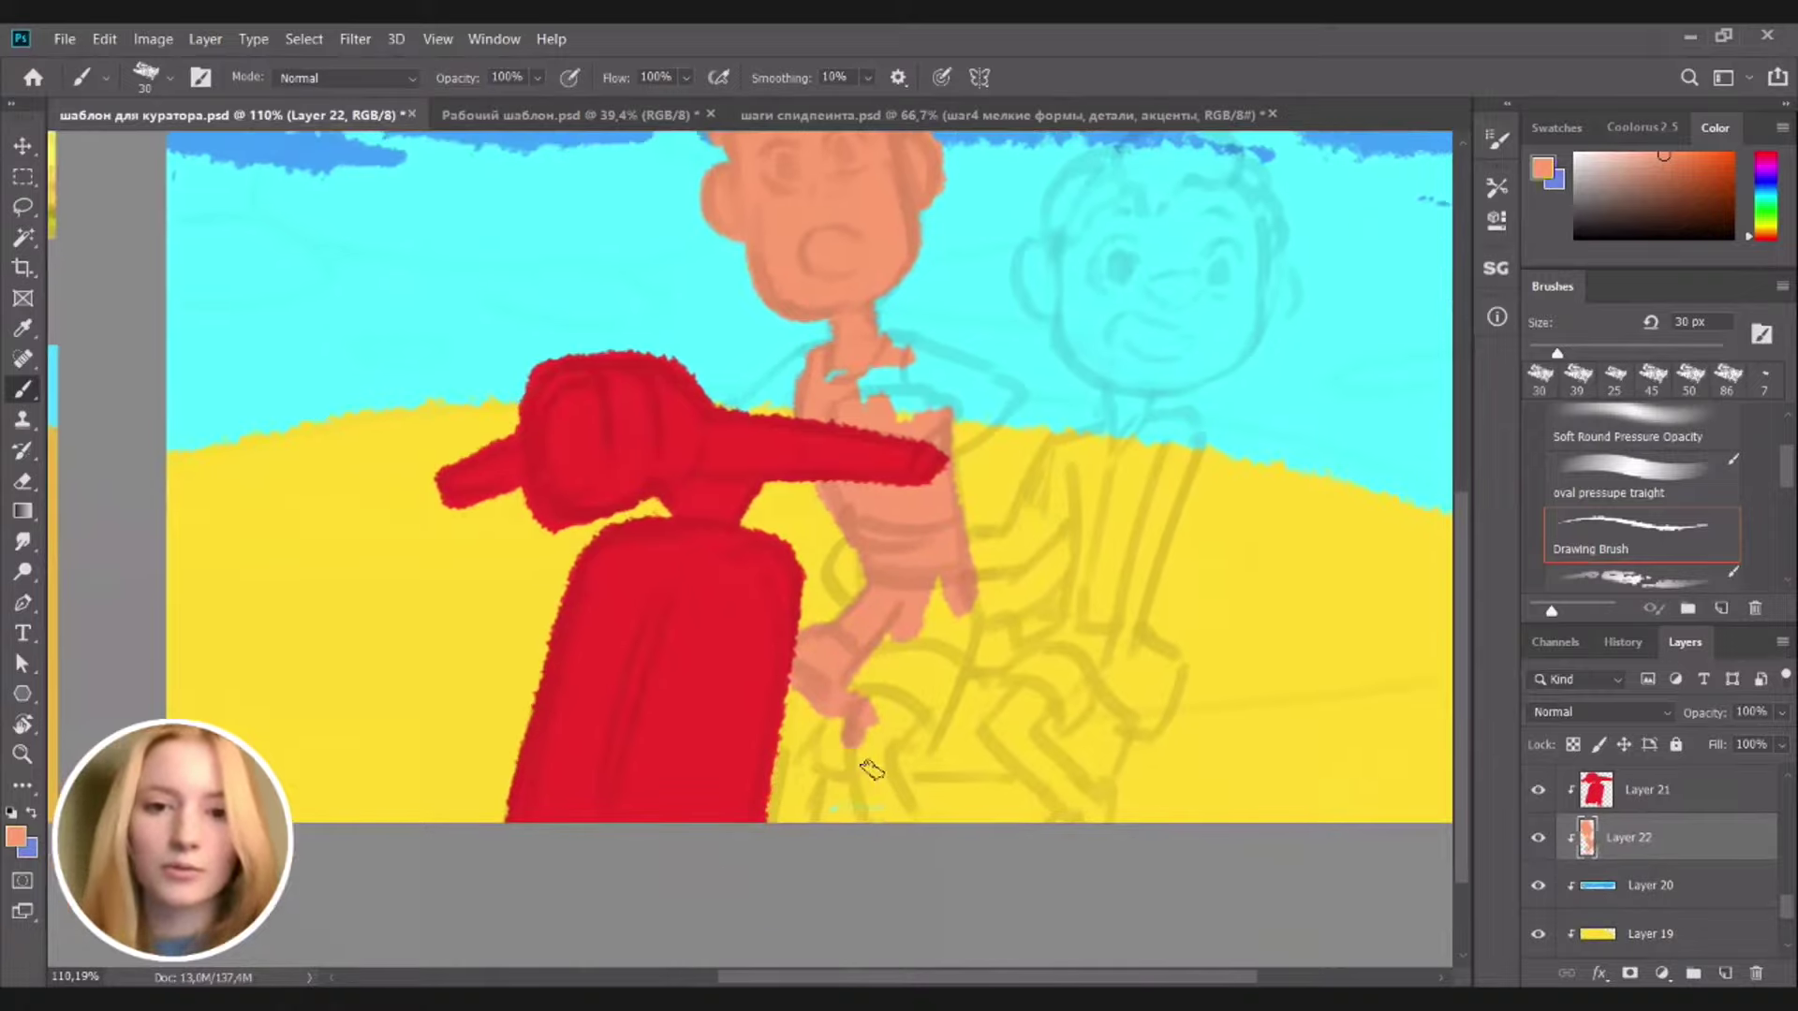
pyautogui.moveTo(852, 740)
pyautogui.mouseDown()
pyautogui.moveTo(869, 817)
pyautogui.moveTo(874, 786)
pyautogui.moveTo(891, 816)
pyautogui.mouseUp()
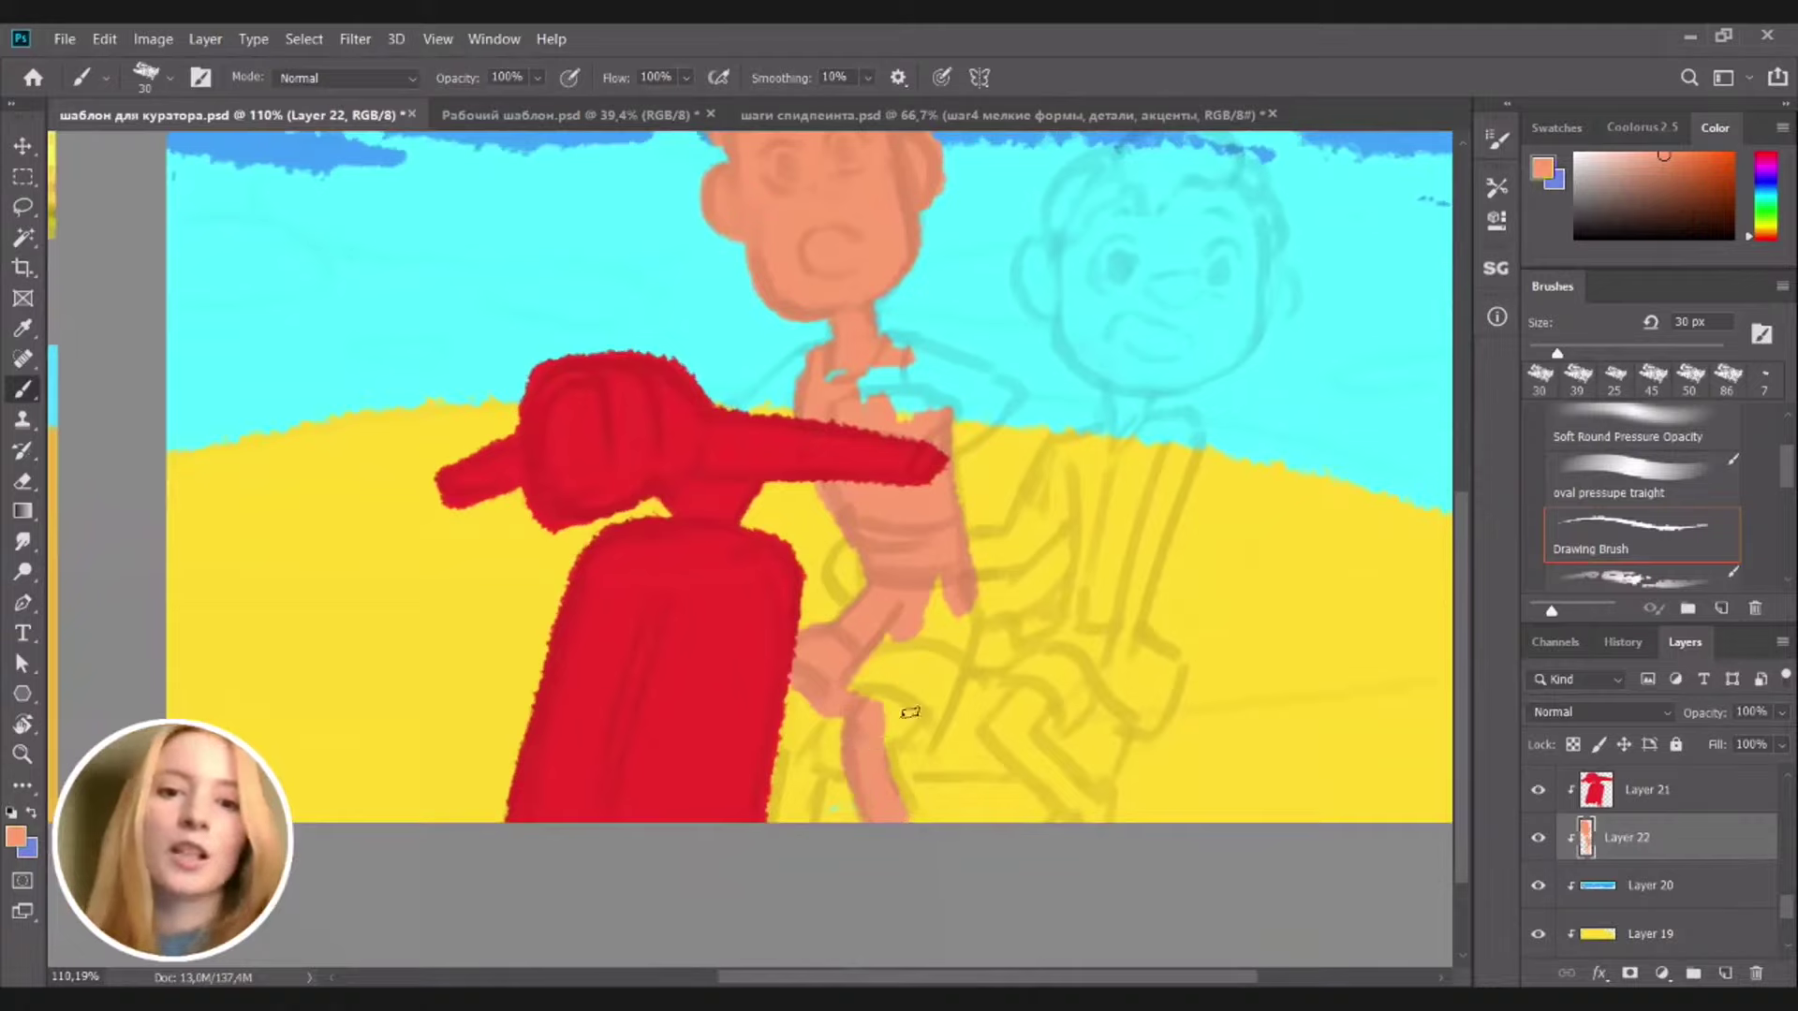
pyautogui.moveTo(910, 713)
pyautogui.mouseDown()
pyautogui.moveTo(888, 636)
pyautogui.moveTo(853, 700)
pyautogui.moveTo(952, 528)
pyautogui.moveTo(908, 665)
pyautogui.moveTo(933, 622)
pyautogui.mouseUp()
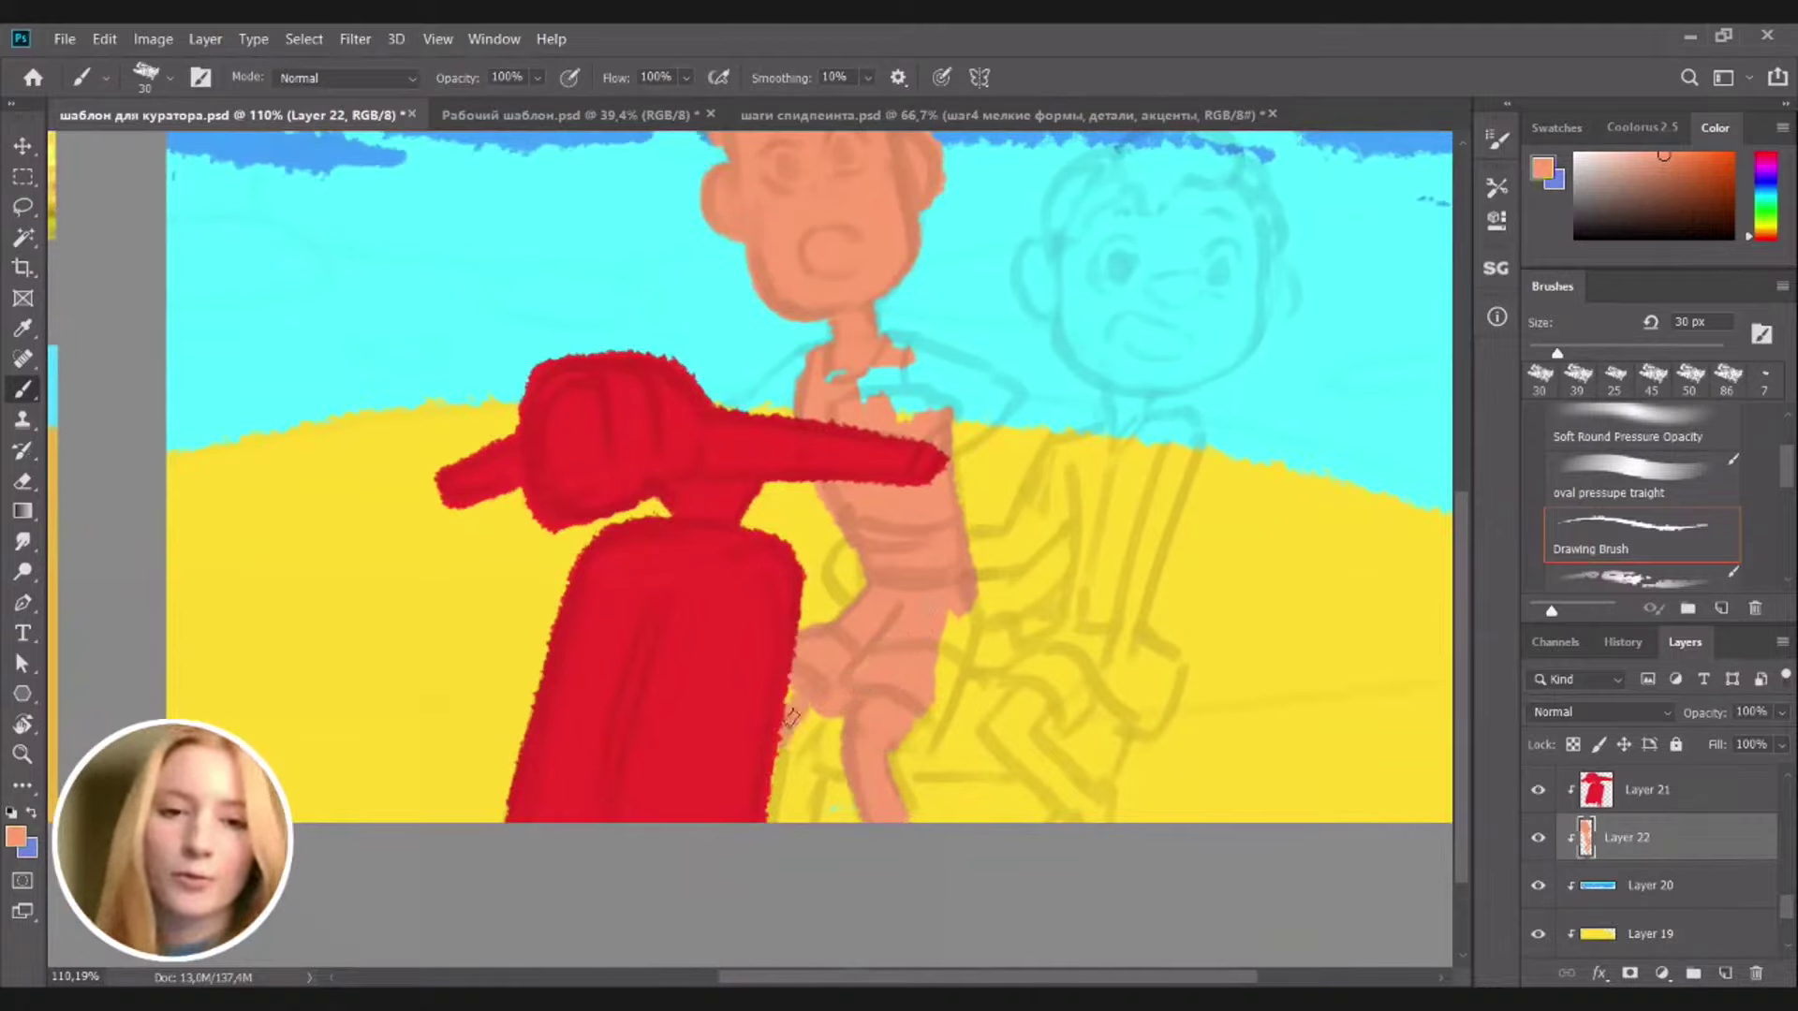
pyautogui.moveTo(783, 735); pyautogui.dragTo(792, 847)
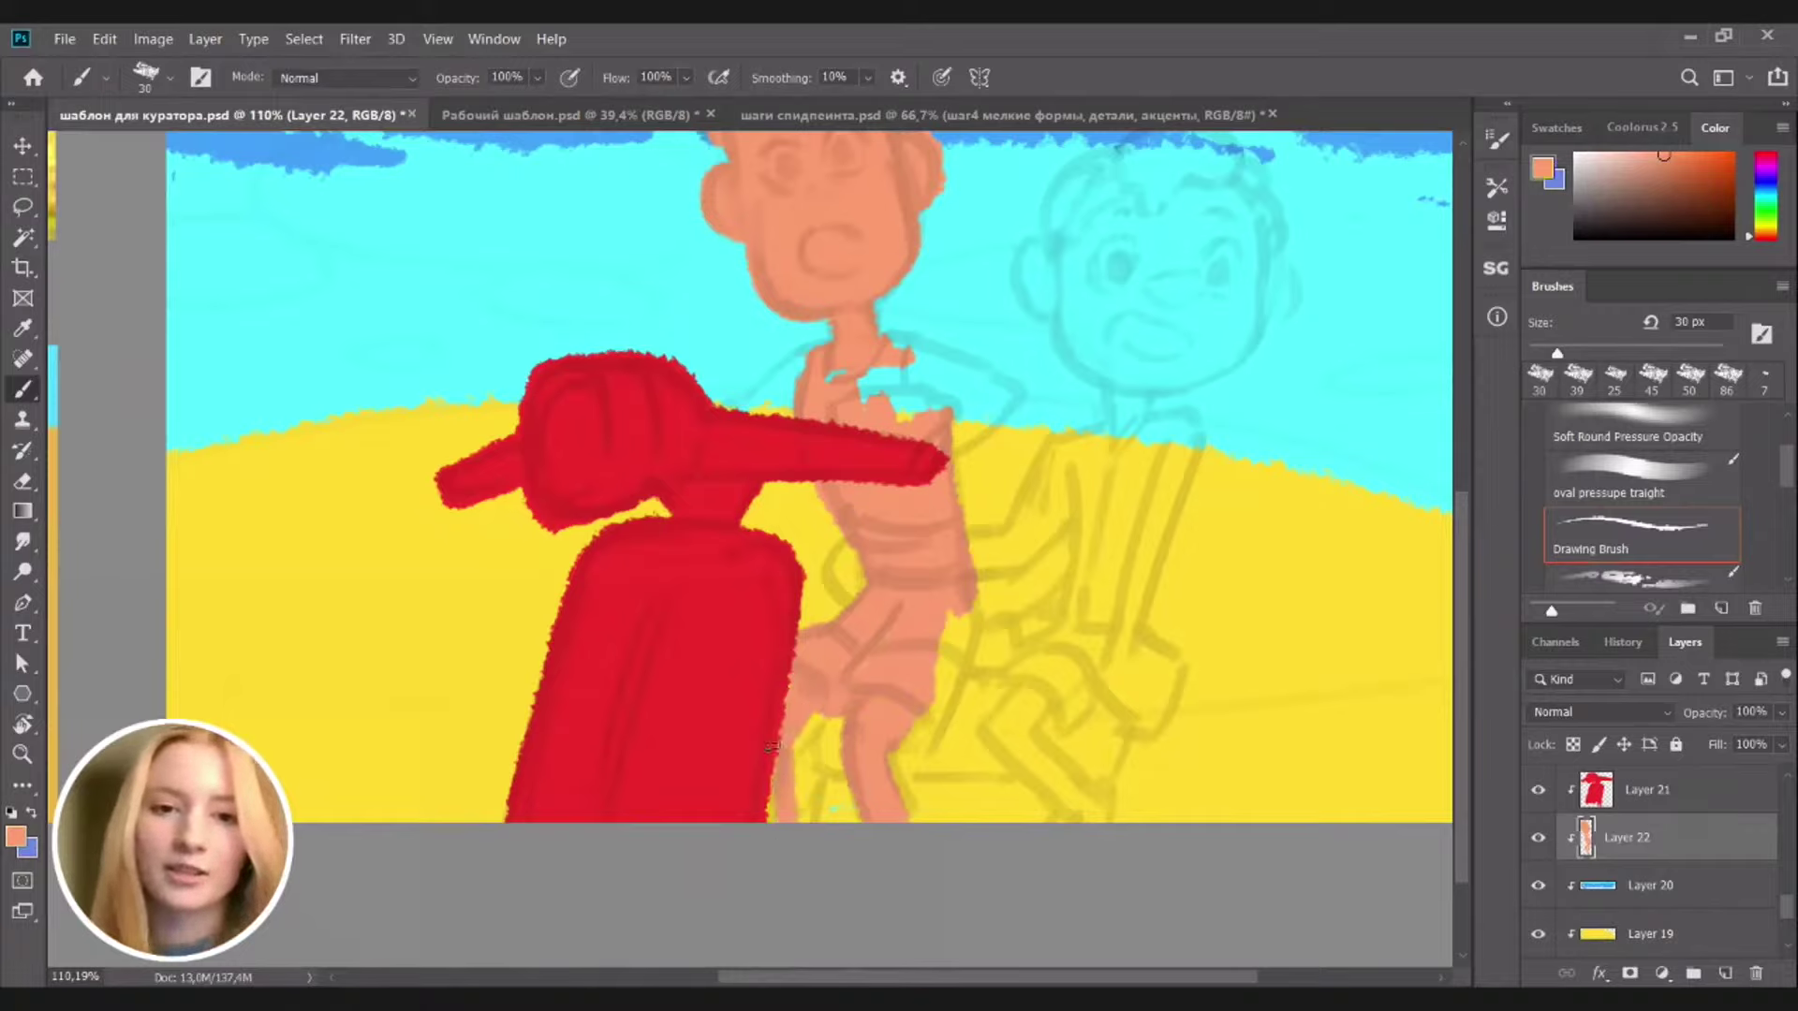
# Even out the right edge of the front character's torso, hip and thigh with orange strokes
pyautogui.moveTo(904, 725)
pyautogui.mouseDown()
pyautogui.moveTo(952, 598)
pyautogui.moveTo(941, 690)
pyautogui.moveTo(960, 601)
pyautogui.moveTo(1016, 646)
pyautogui.mouseUp()
pyautogui.moveTo(890, 774); pyautogui.dragTo(931, 644)
pyautogui.moveTo(986, 467); pyautogui.dragTo(970, 742)
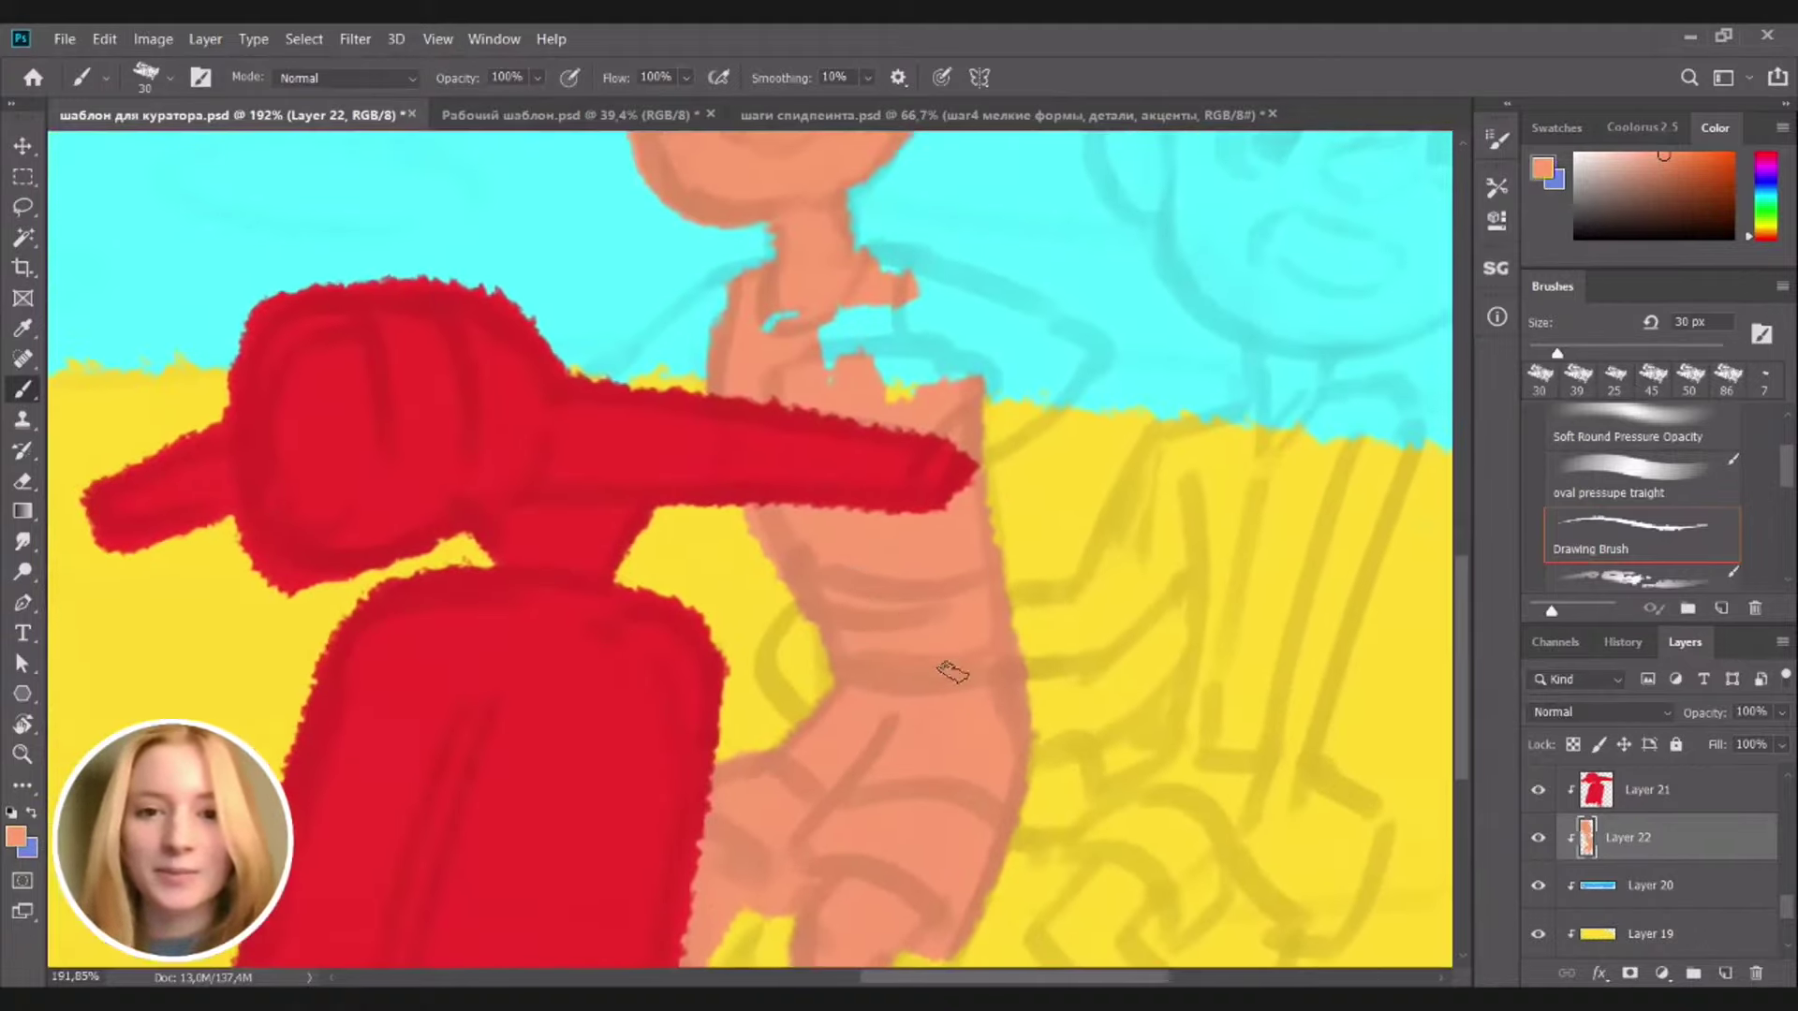
# Fill the front character's upper chest with orange and paint the left shoulder sloping down behind the scooter's handlebar
pyautogui.scroll(3, 883, 462)
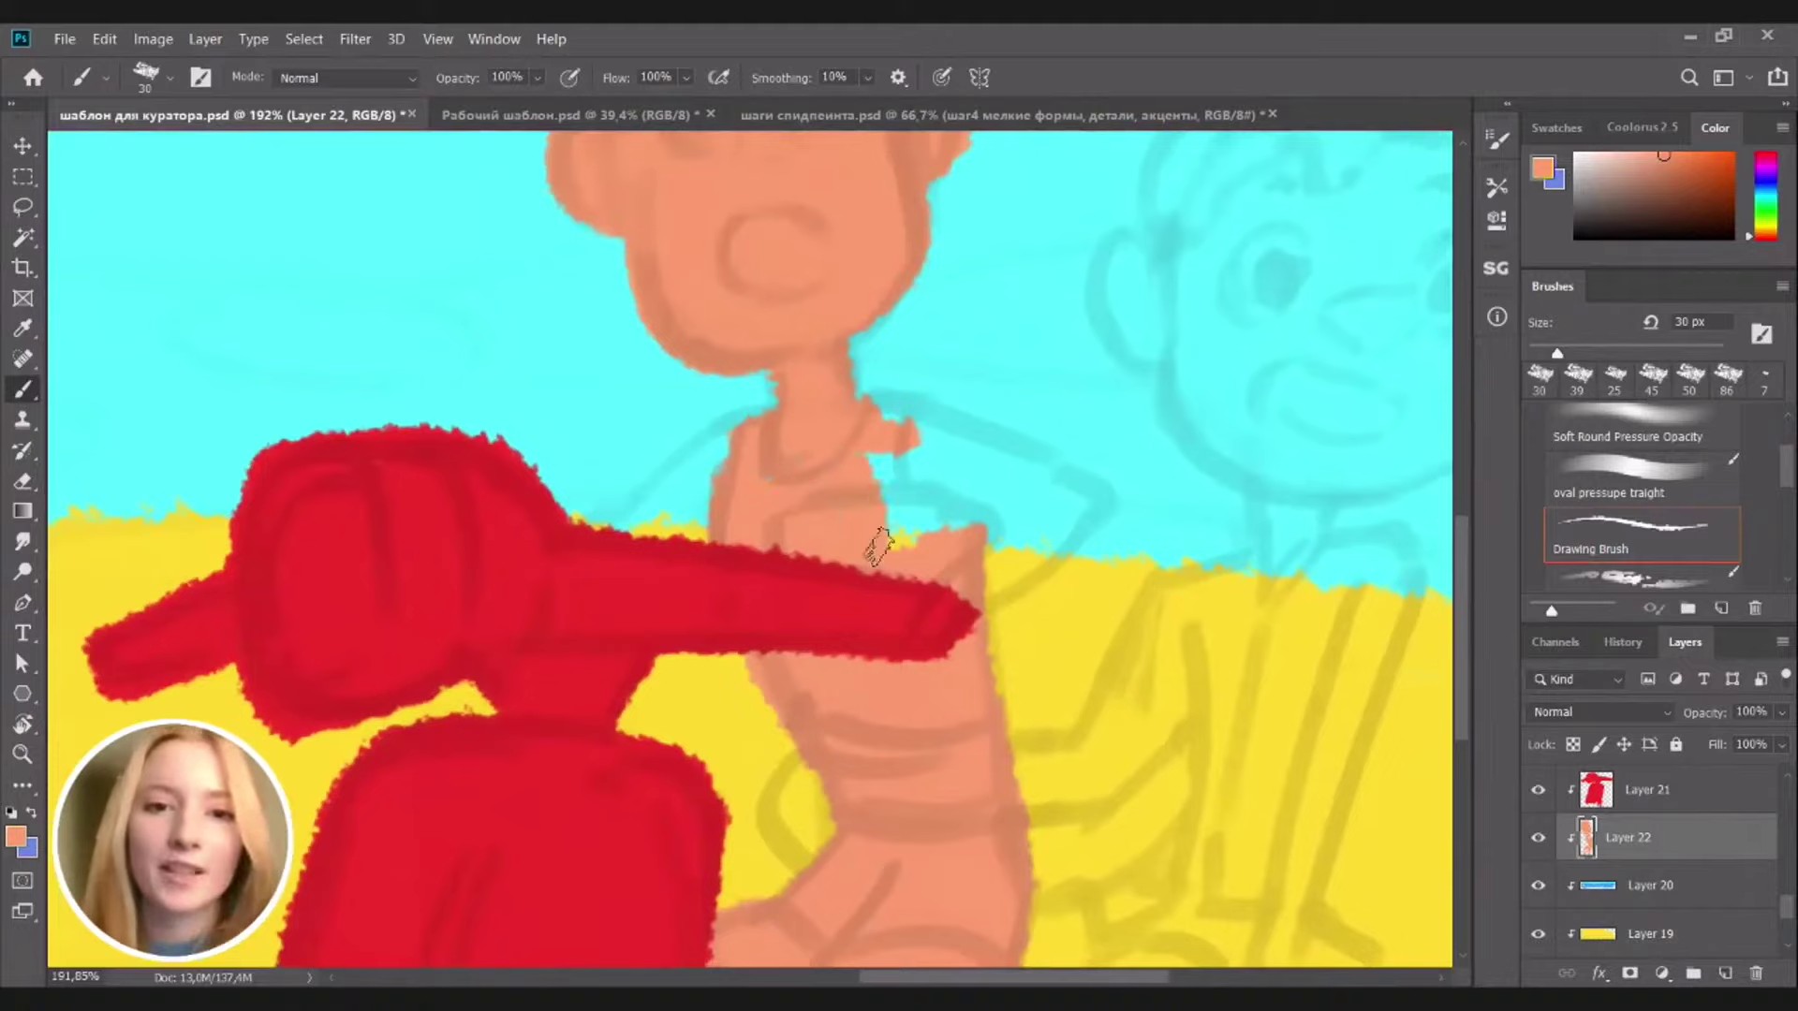
pyautogui.moveTo(890, 468); pyautogui.dragTo(965, 524)
pyautogui.moveTo(736, 436); pyautogui.dragTo(618, 526)
pyautogui.moveTo(830, 455); pyautogui.dragTo(1074, 382)
pyautogui.hotkey('ctrl', 'z')
pyautogui.moveTo(964, 364); pyautogui.dragTo(837, 449)
pyautogui.moveTo(964, 398); pyautogui.dragTo(953, 444)
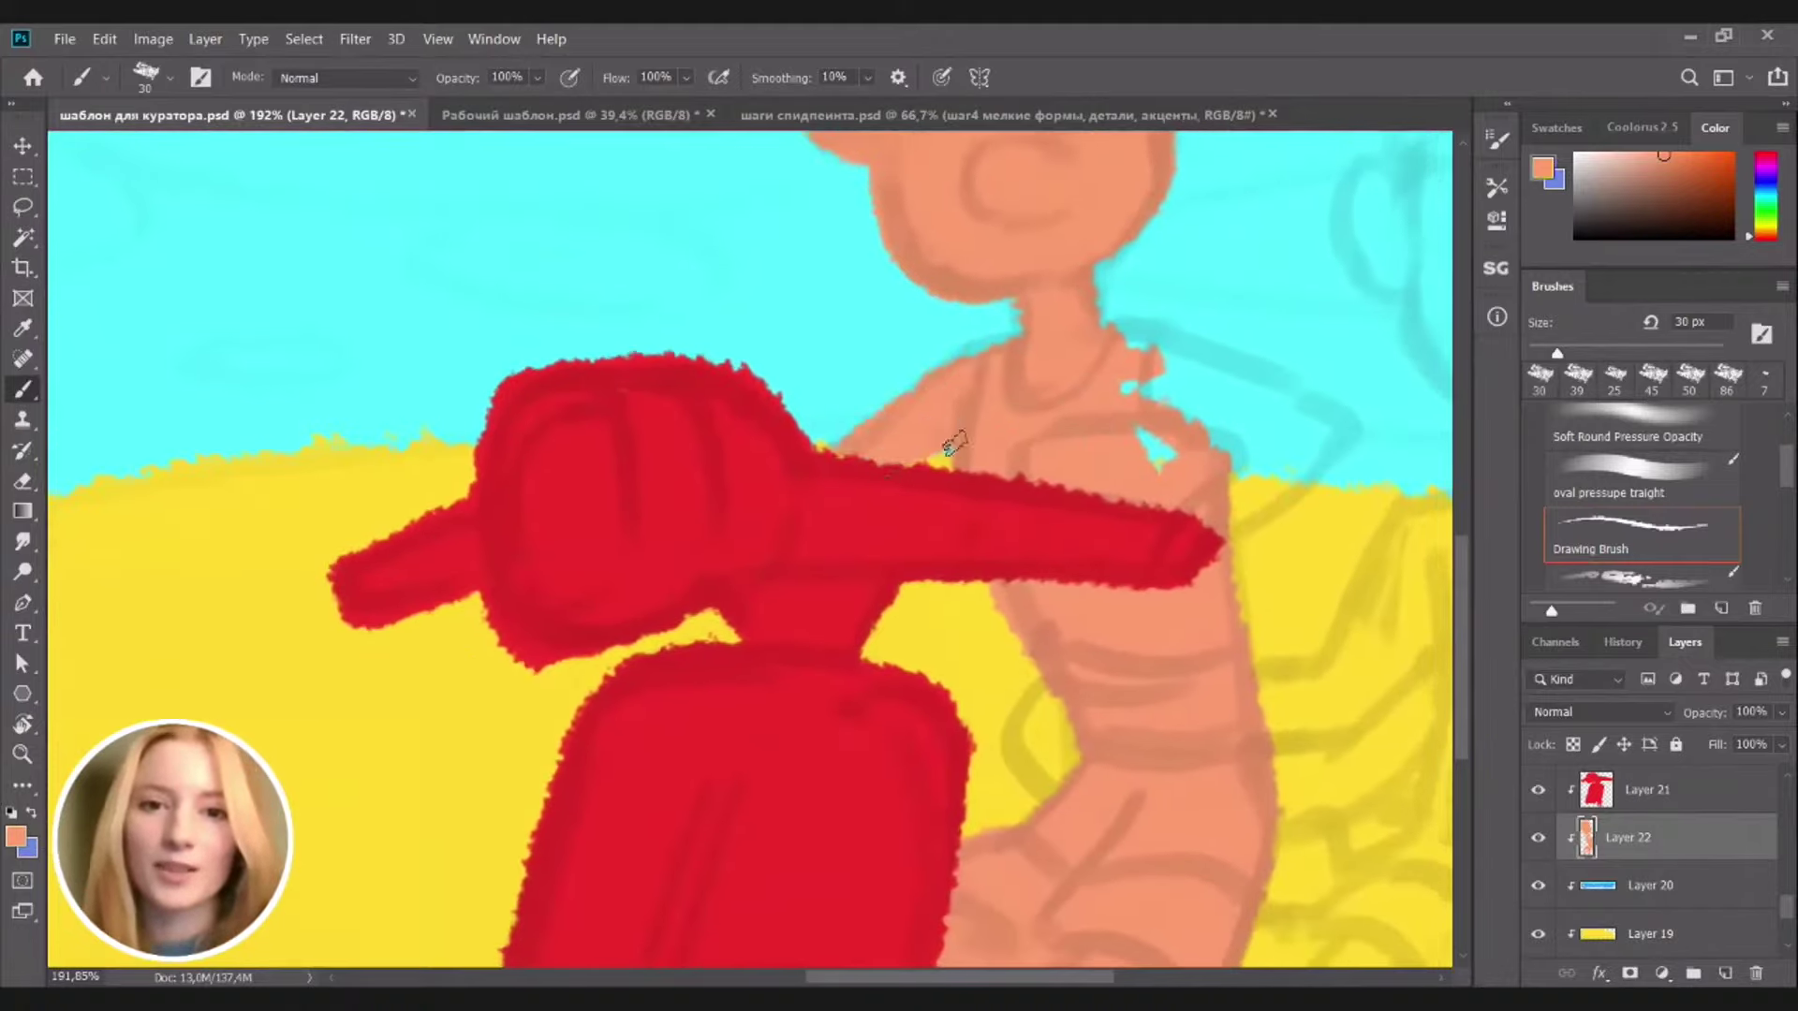
pyautogui.moveTo(1062, 519); pyautogui.dragTo(762, 479)
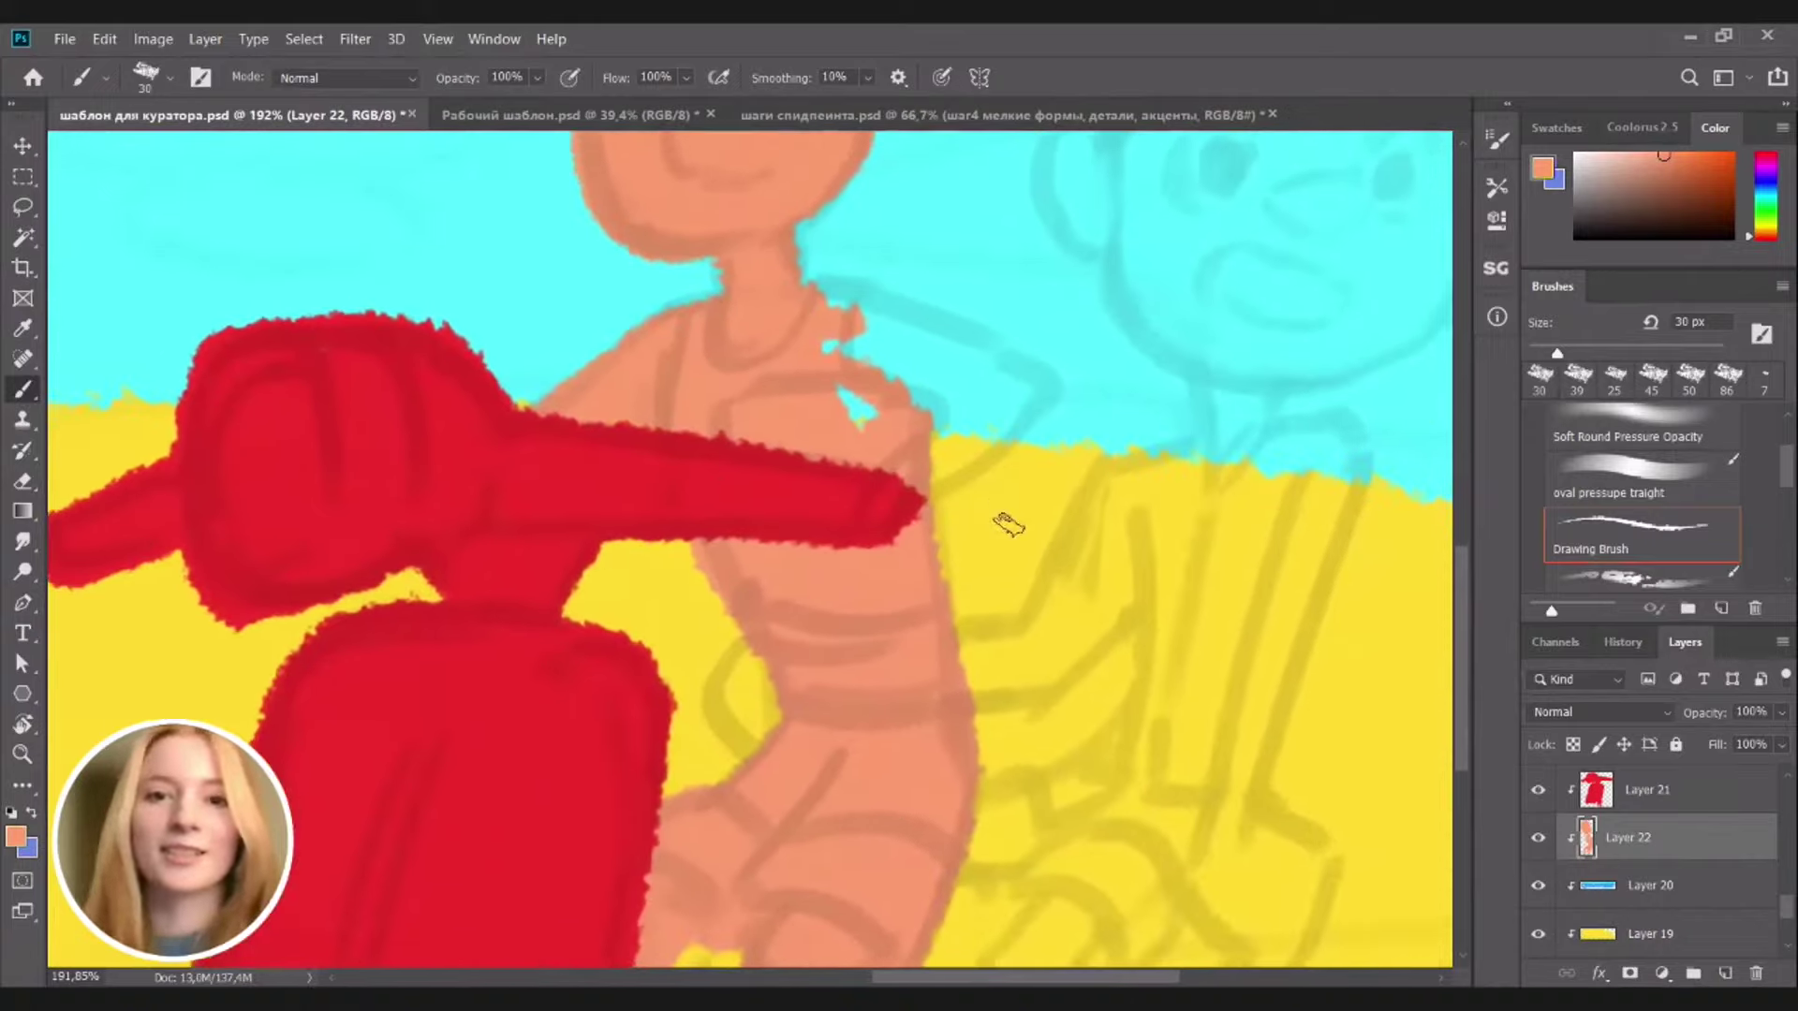
# Paint the front character's right shoulder and bent arm orange, filling the area between elbow, chest and handlebar
pyautogui.moveTo(834, 301); pyautogui.dragTo(1043, 385)
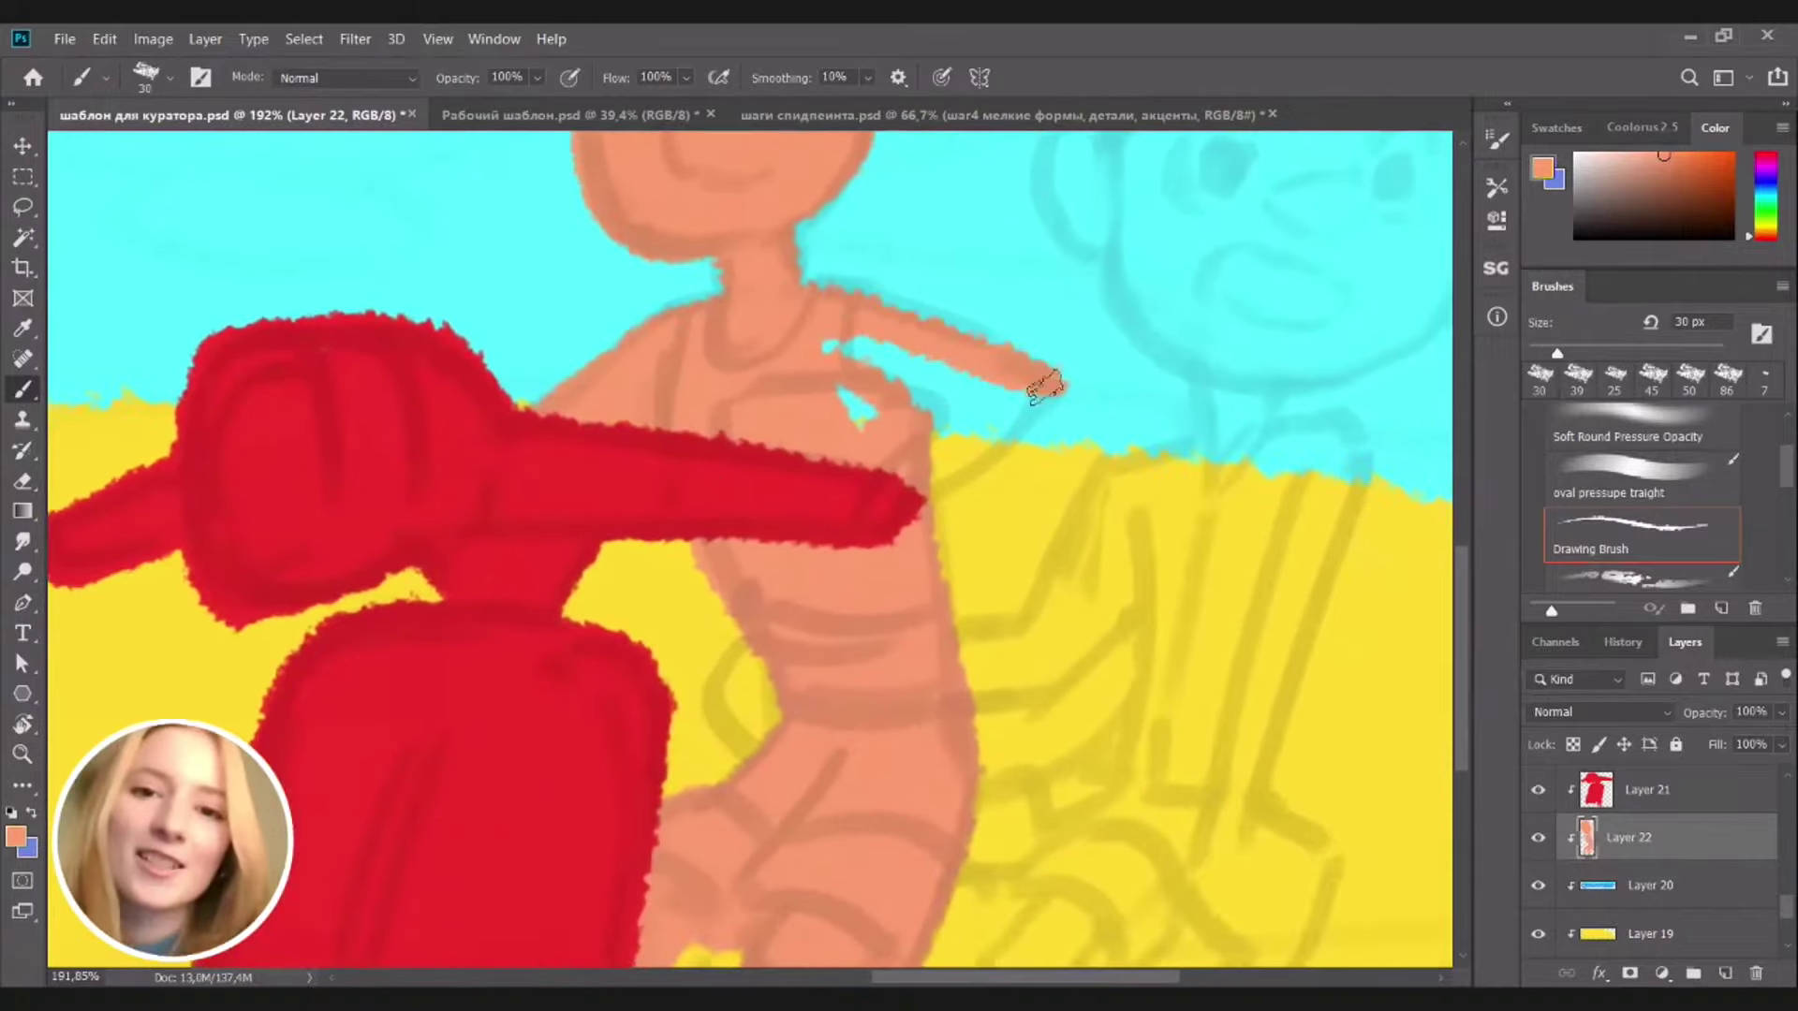
pyautogui.moveTo(863, 337)
pyautogui.mouseDown()
pyautogui.moveTo(1014, 398)
pyautogui.moveTo(862, 401)
pyautogui.moveTo(890, 429)
pyautogui.mouseUp()
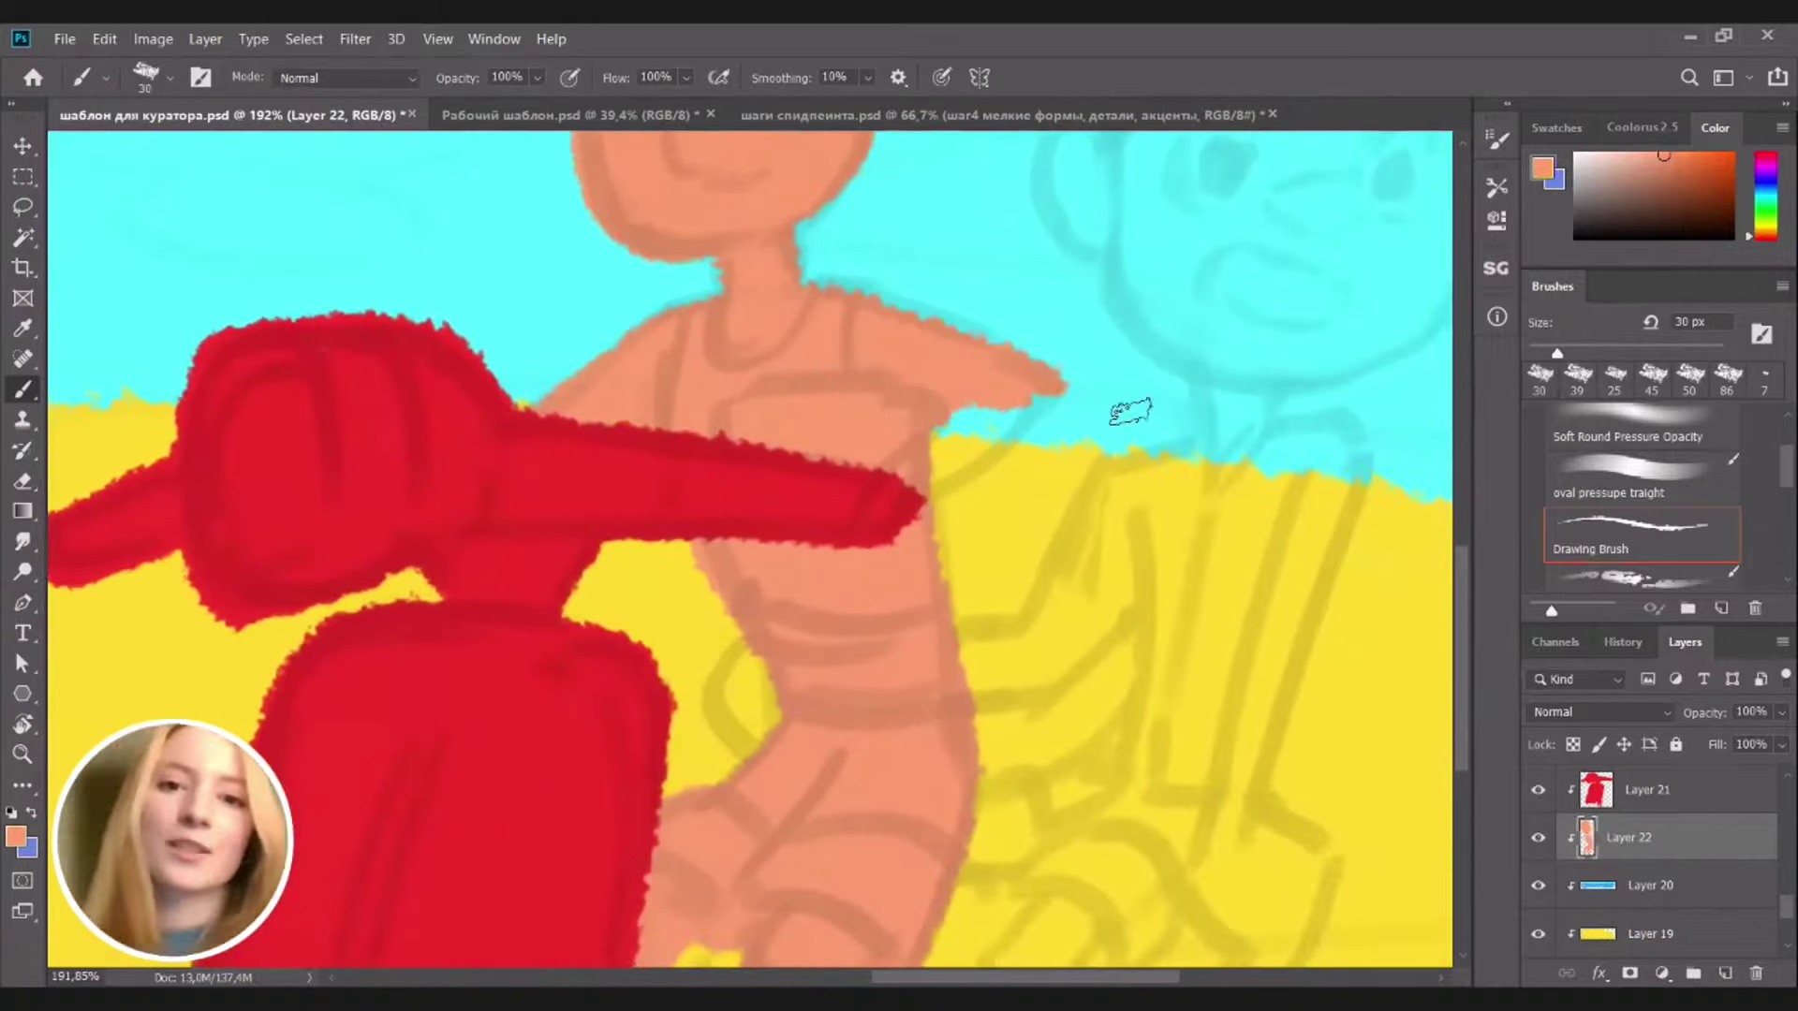
pyautogui.moveTo(1028, 412)
pyautogui.mouseDown()
pyautogui.moveTo(946, 445)
pyautogui.moveTo(1009, 403)
pyautogui.moveTo(973, 464)
pyautogui.mouseUp()
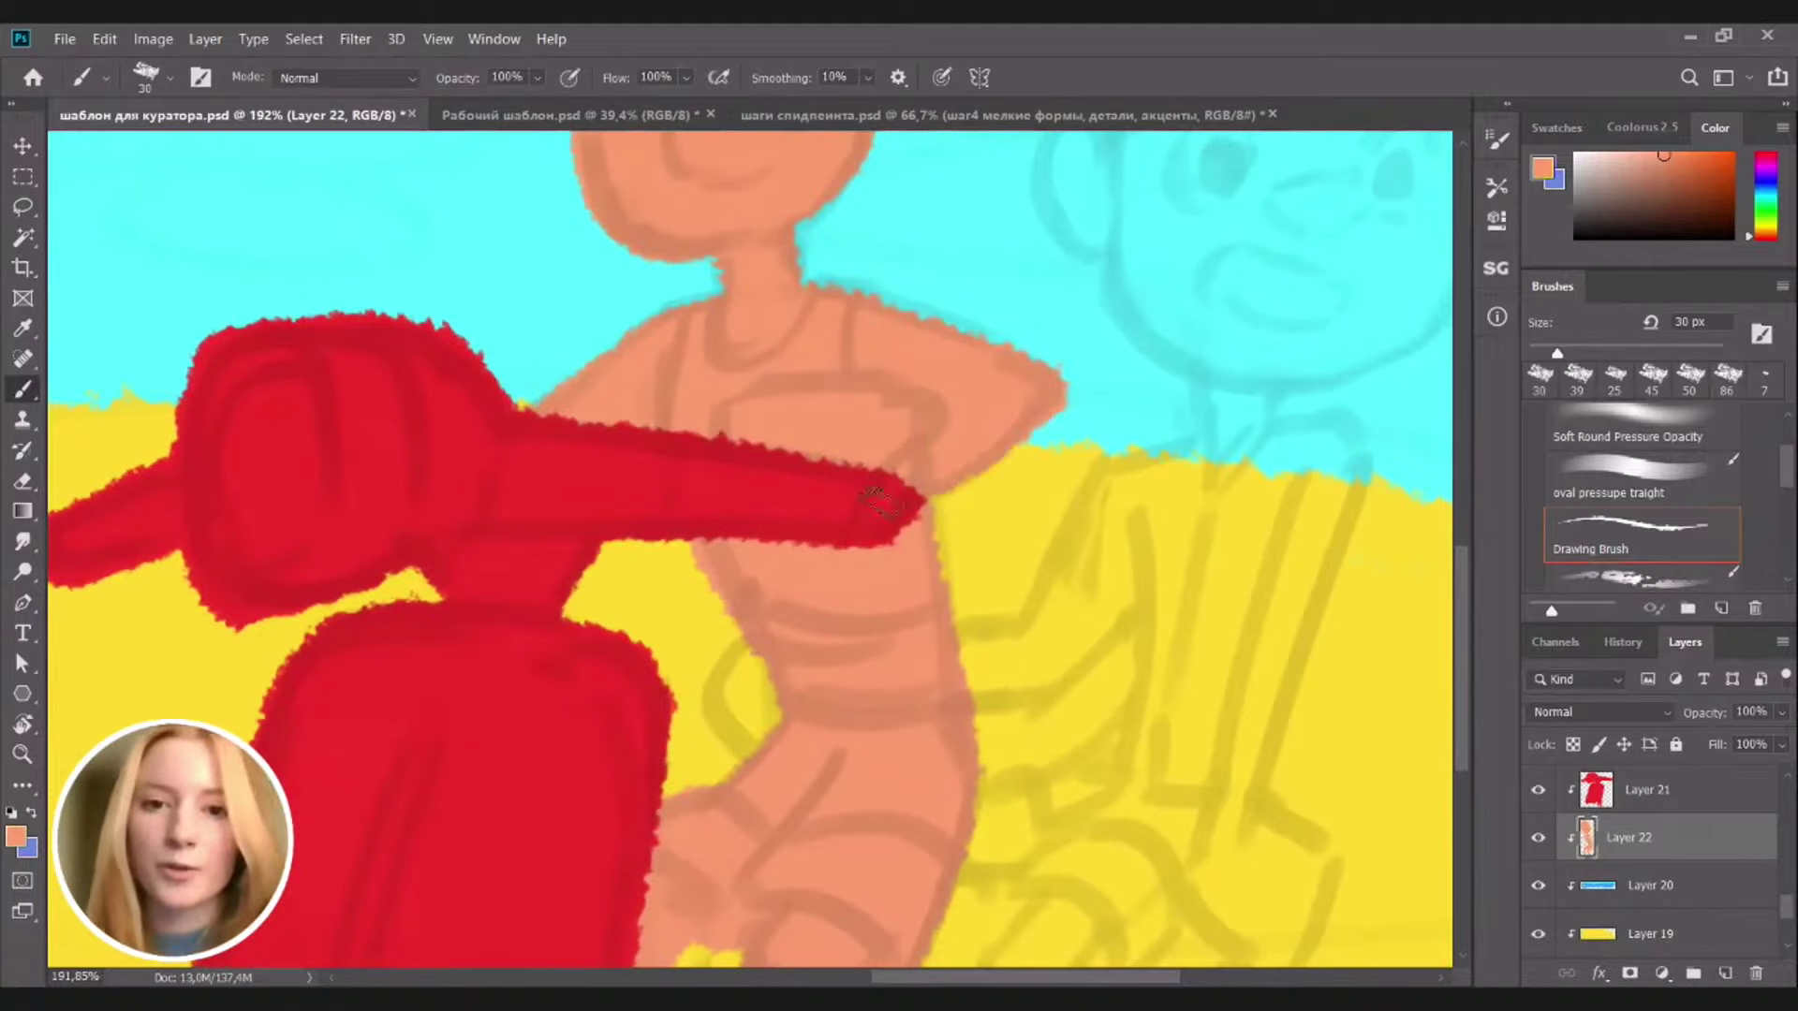
pyautogui.moveTo(1054, 398); pyautogui.dragTo(916, 485)
pyautogui.moveTo(1007, 533)
pyautogui.mouseDown()
pyautogui.moveTo(1007, 517)
pyautogui.moveTo(918, 549)
pyautogui.moveTo(959, 454)
pyautogui.mouseUp()
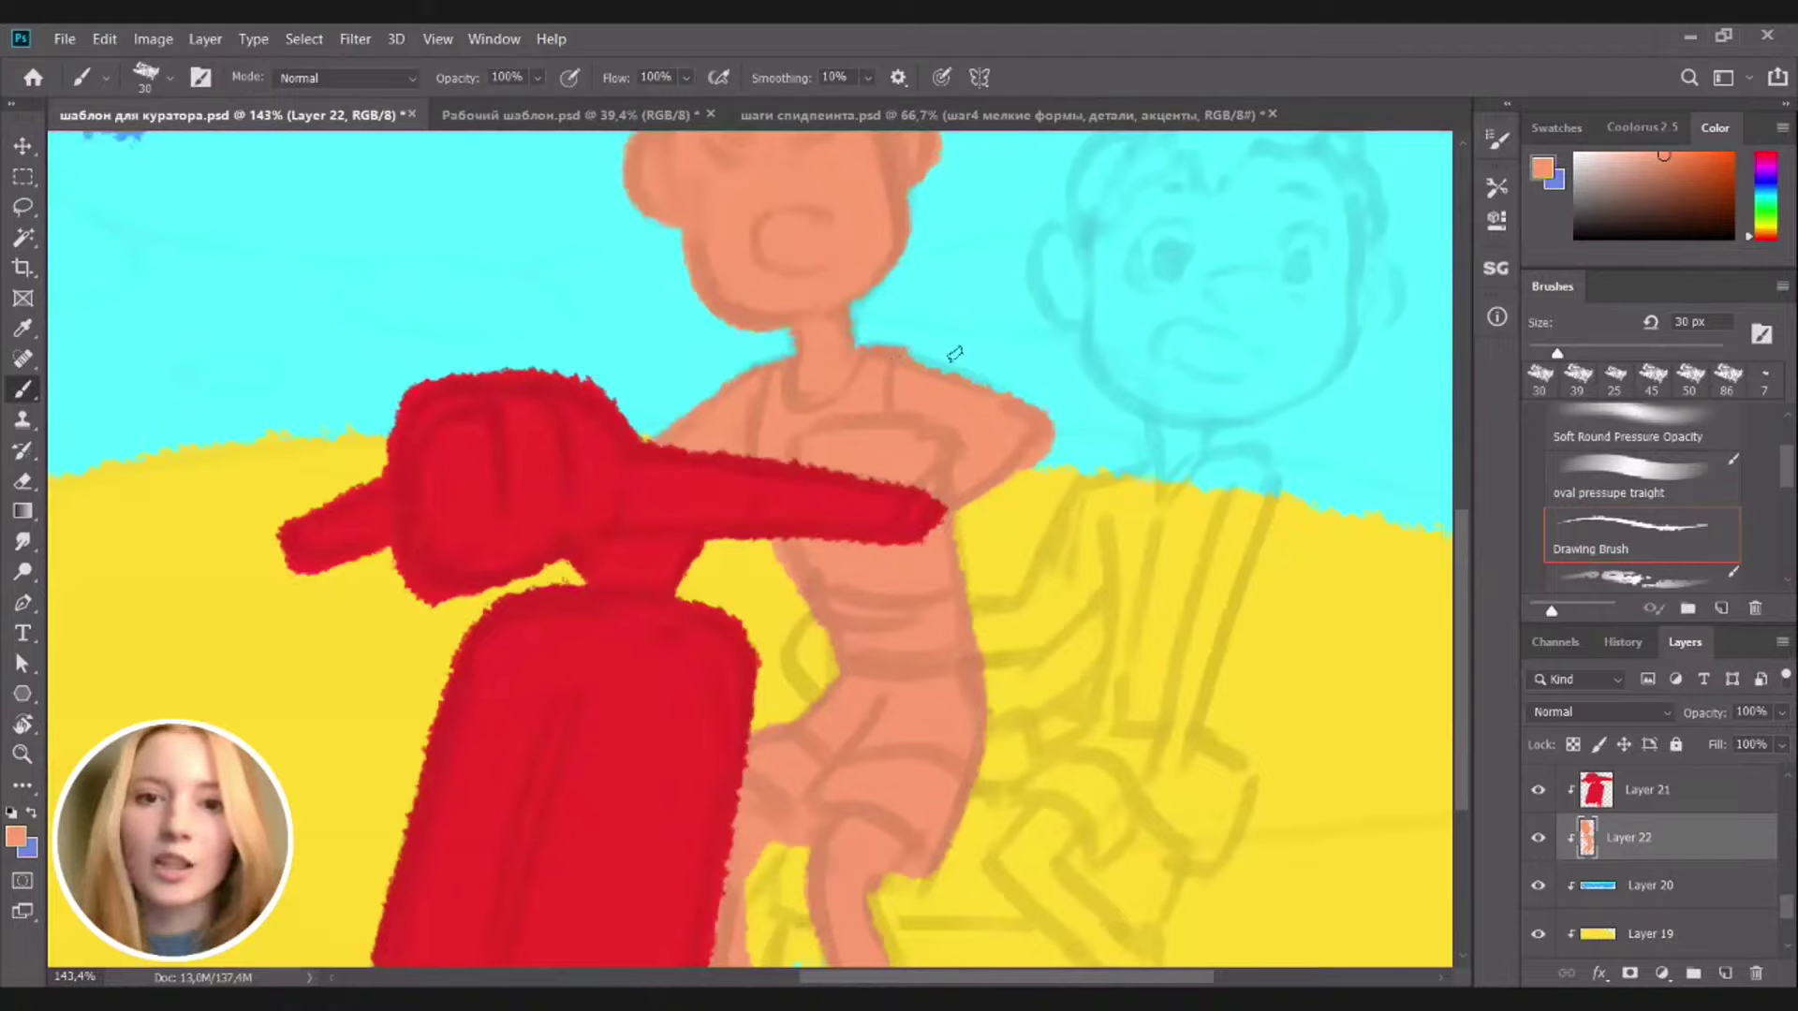
# Trim the outer edge of the front character's right ear with a 21 px eraser
pyautogui.press('e')
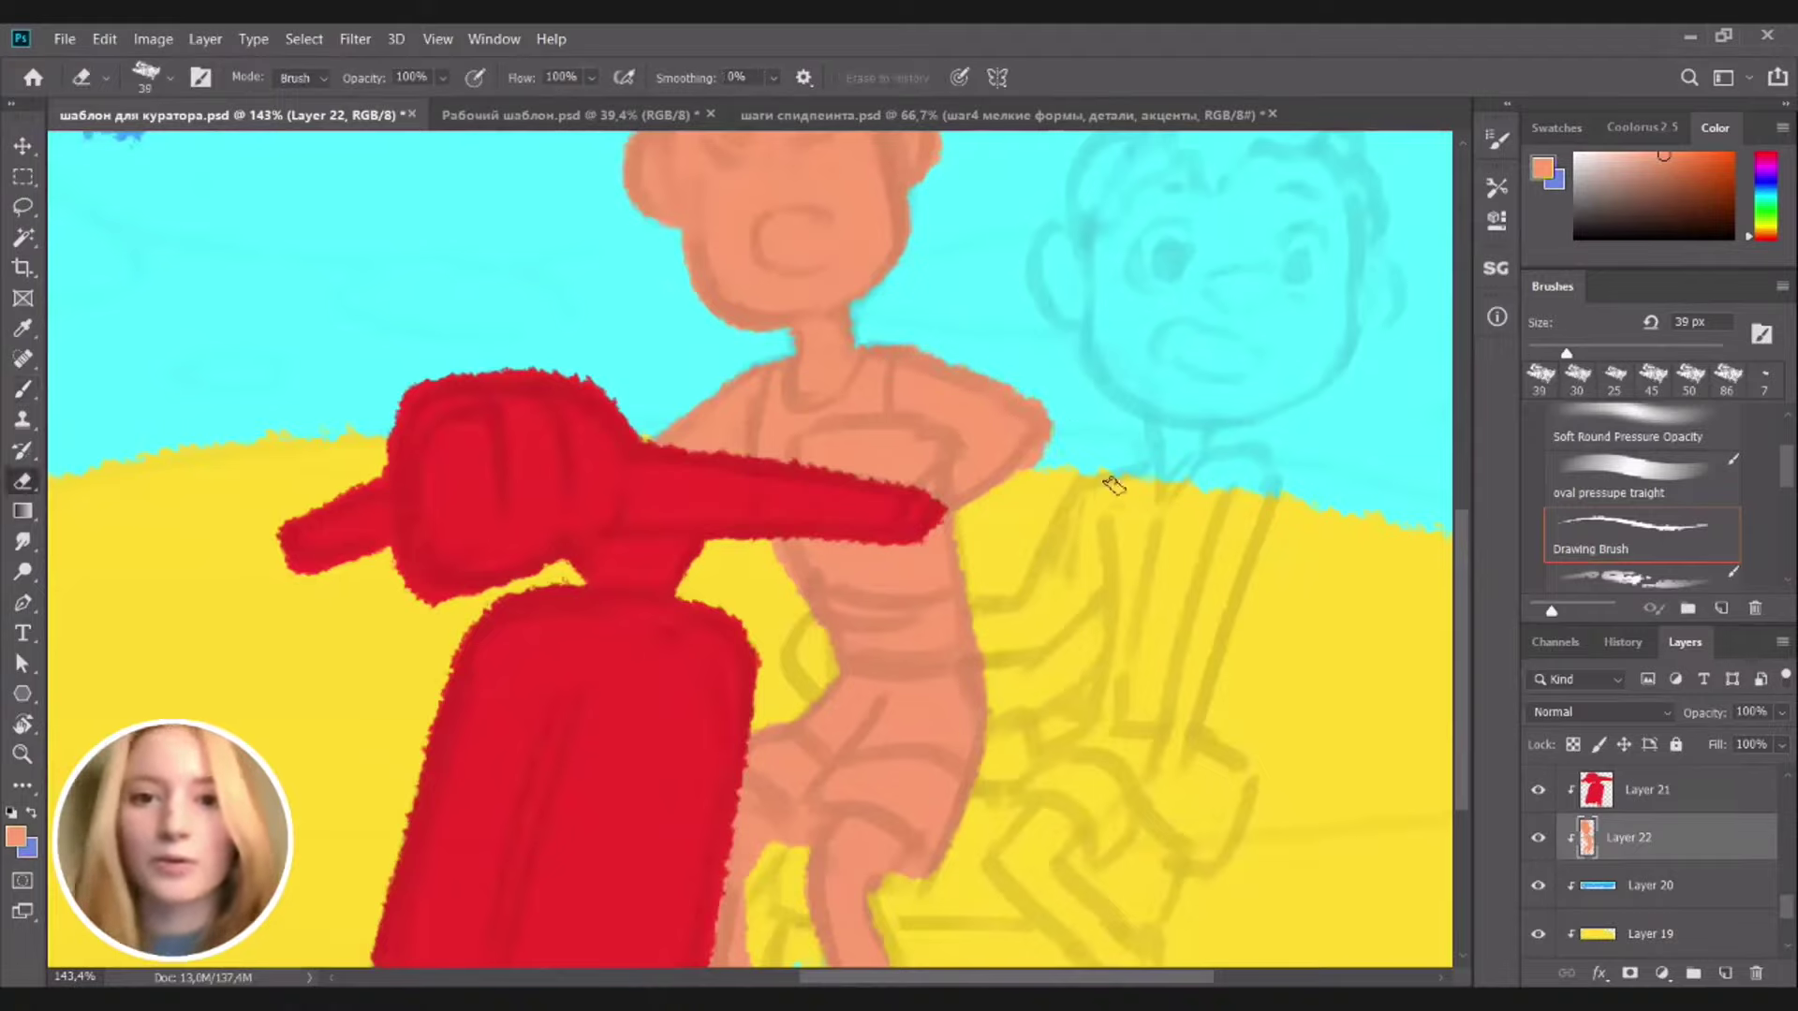
pyautogui.press('b')
pyautogui.scroll(-3, 1039, 529)
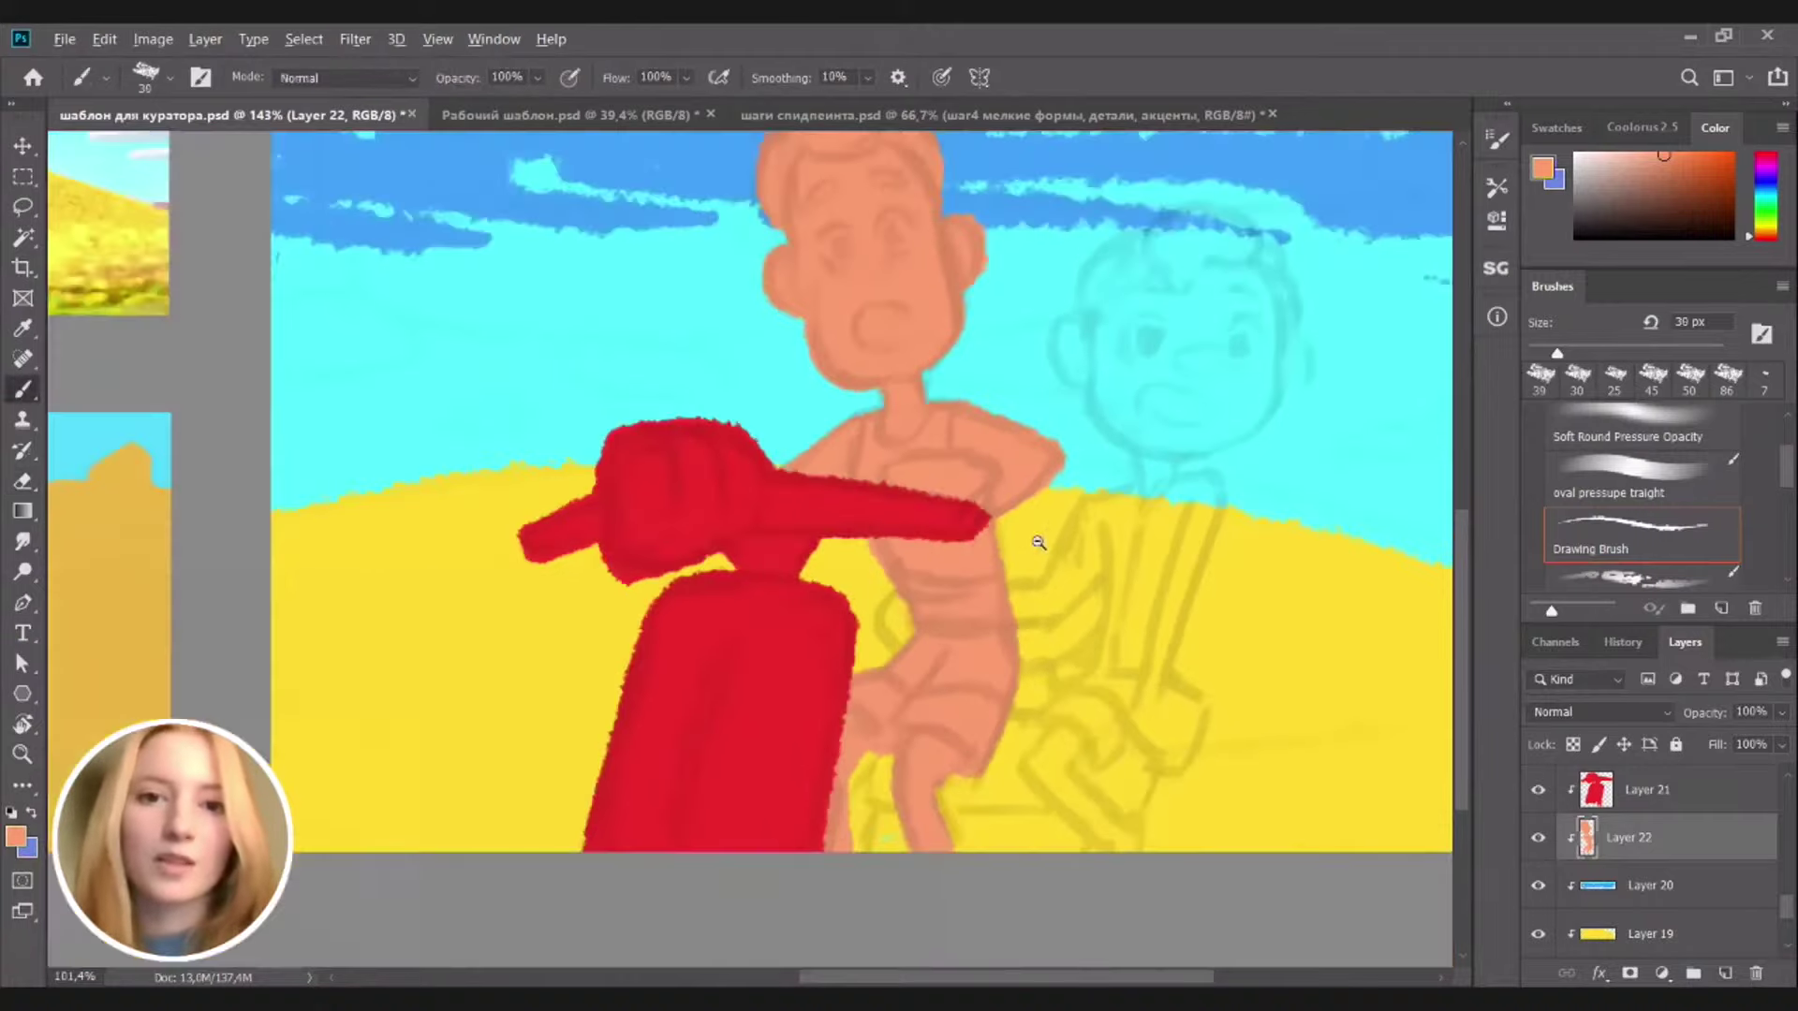
pyautogui.scroll(4, 915, 690)
pyautogui.press('e')
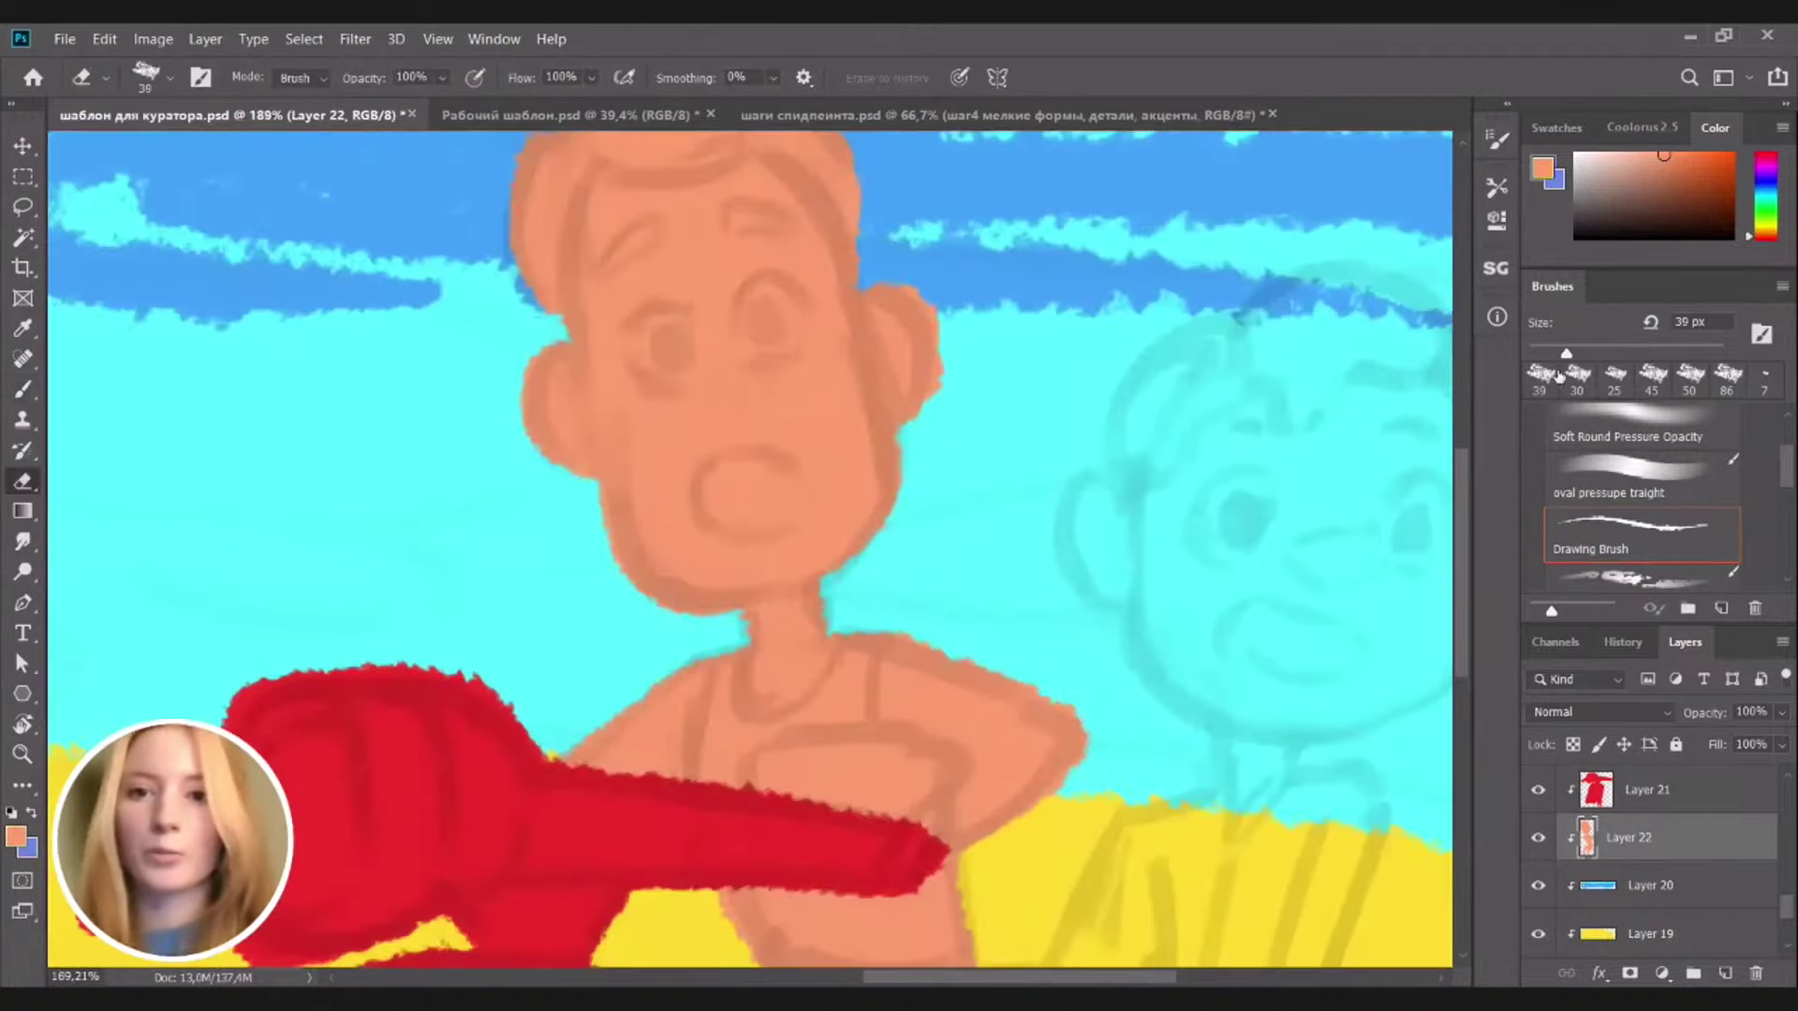
pyautogui.click(1549, 354)
pyautogui.moveTo(904, 286)
pyautogui.mouseDown()
pyautogui.moveTo(945, 336)
pyautogui.moveTo(938, 411)
pyautogui.mouseUp()
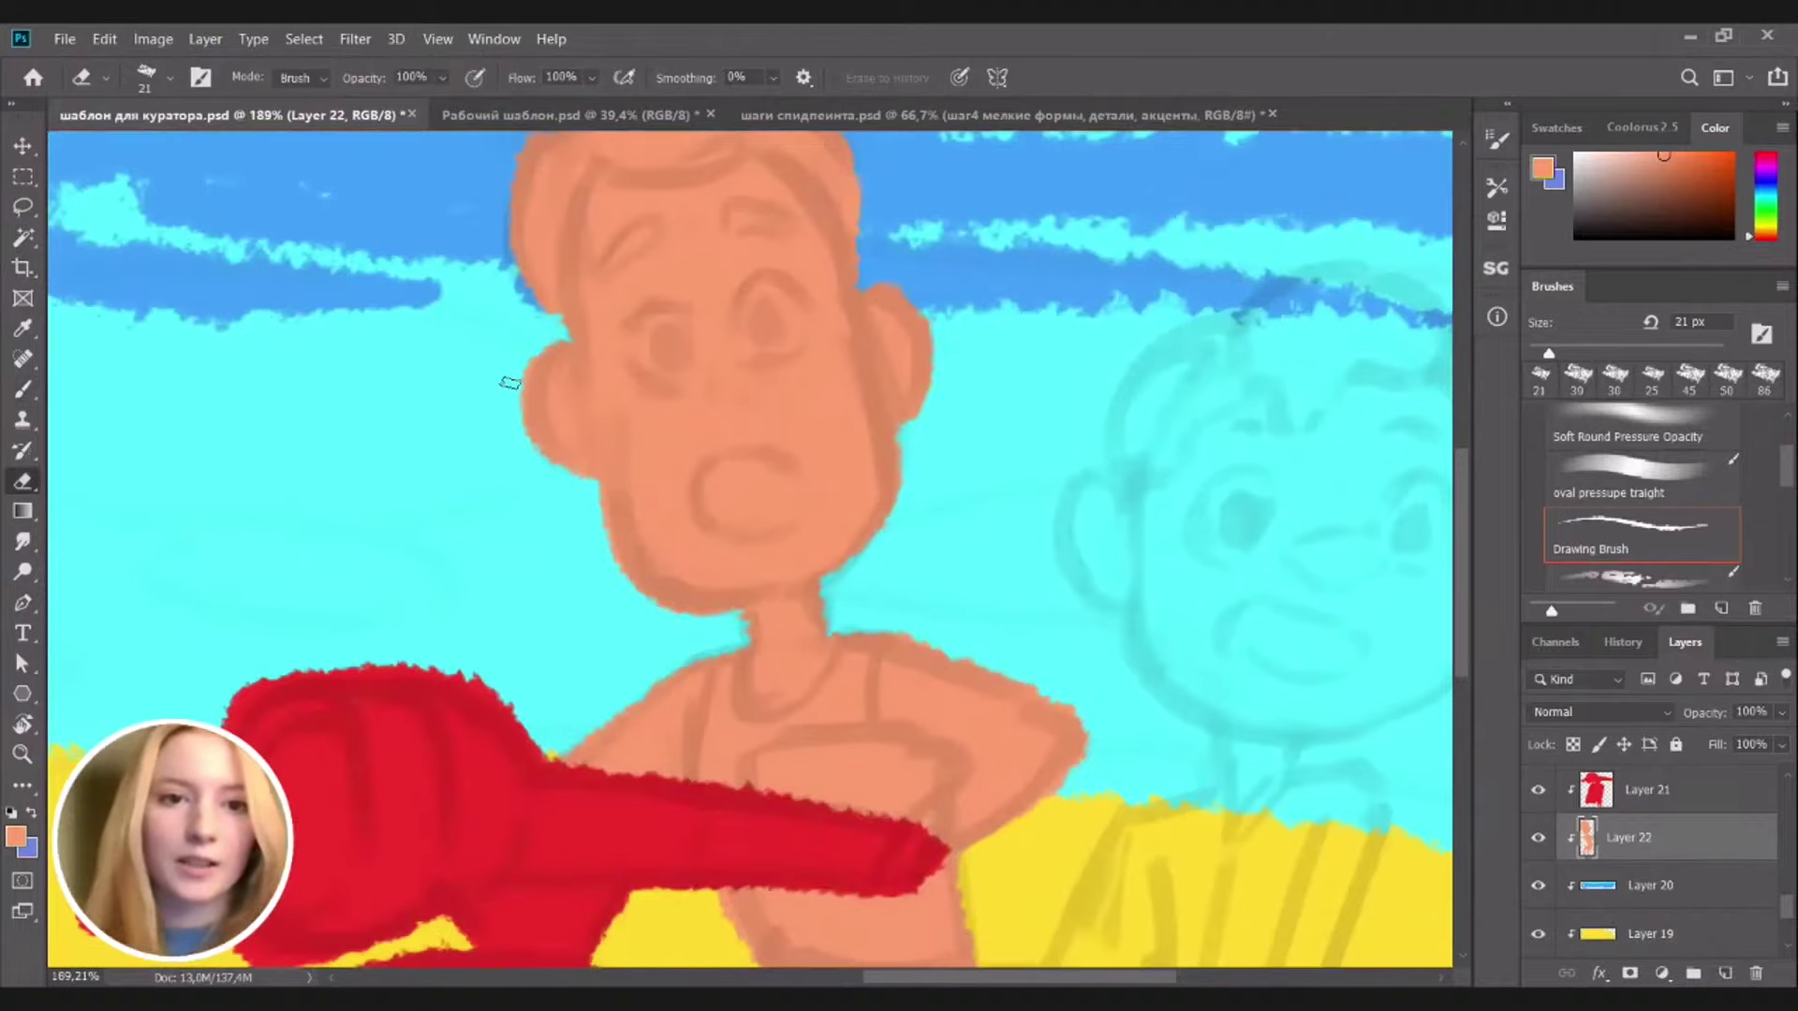
# Hide the front character's orange layer and add a new layer above it for painting with the brush
pyautogui.press('b')
pyautogui.scroll(-4, 883, 537)
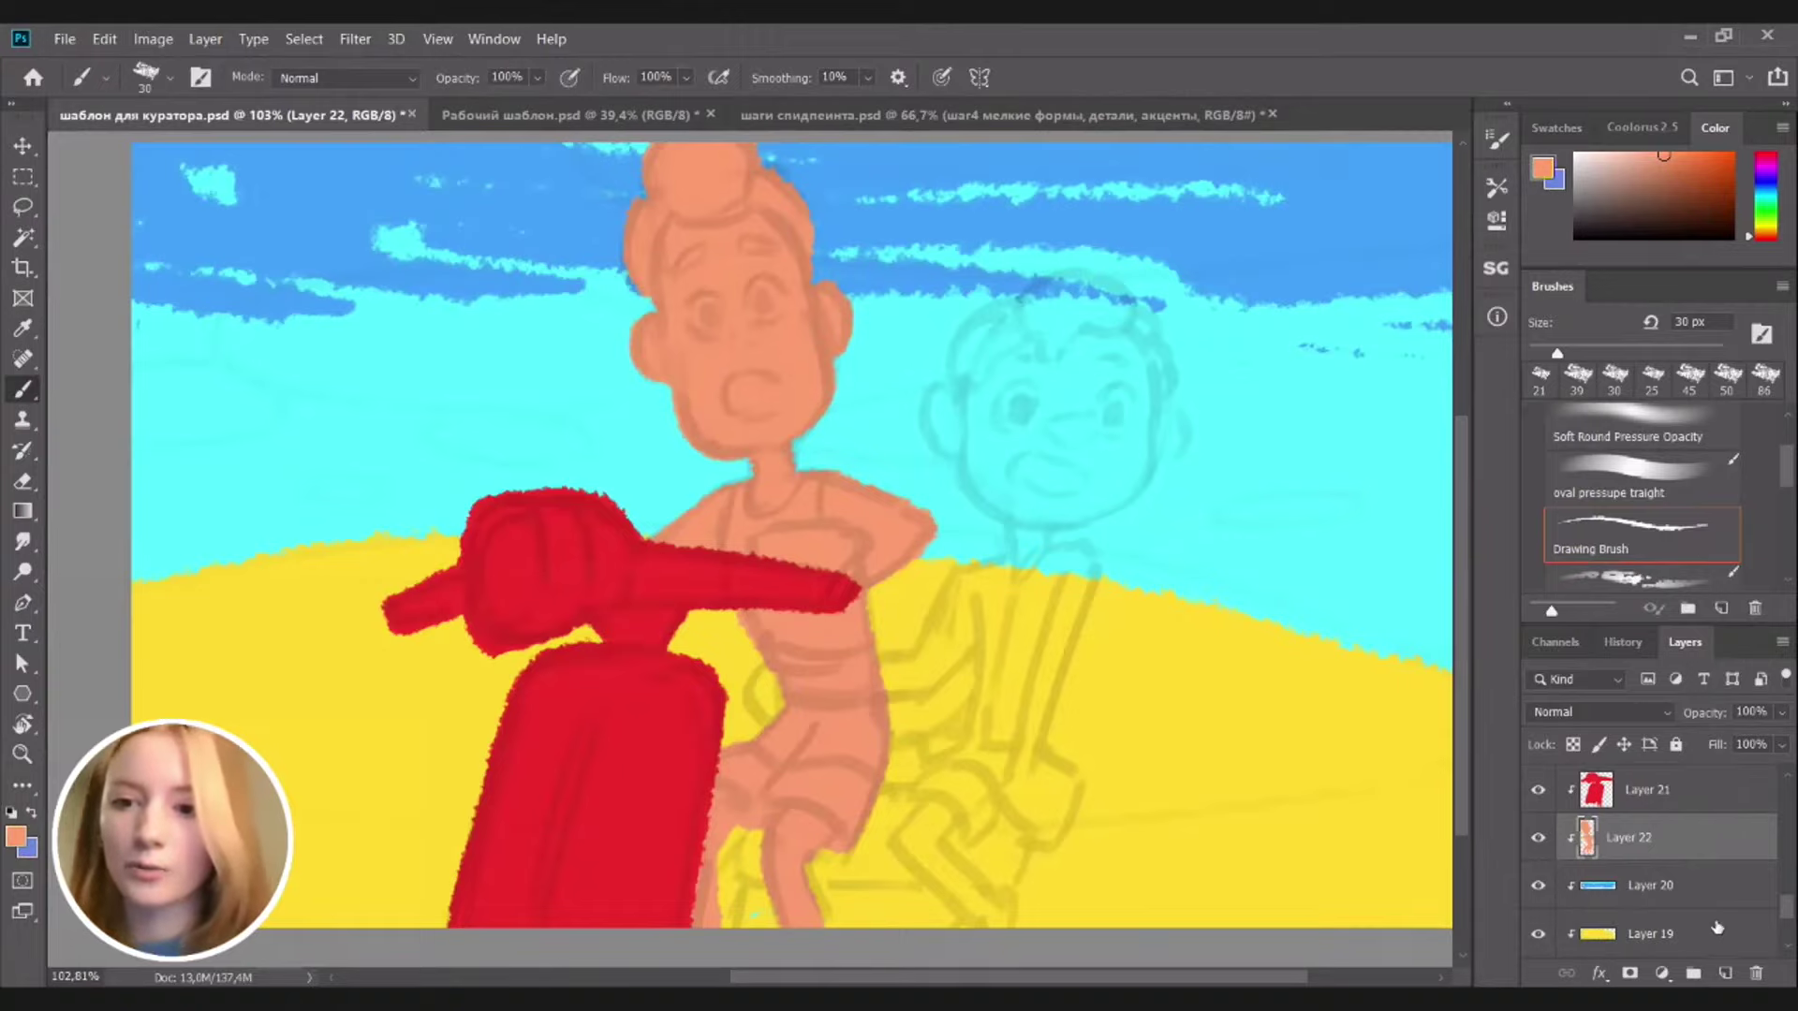
pyautogui.click(1539, 838)
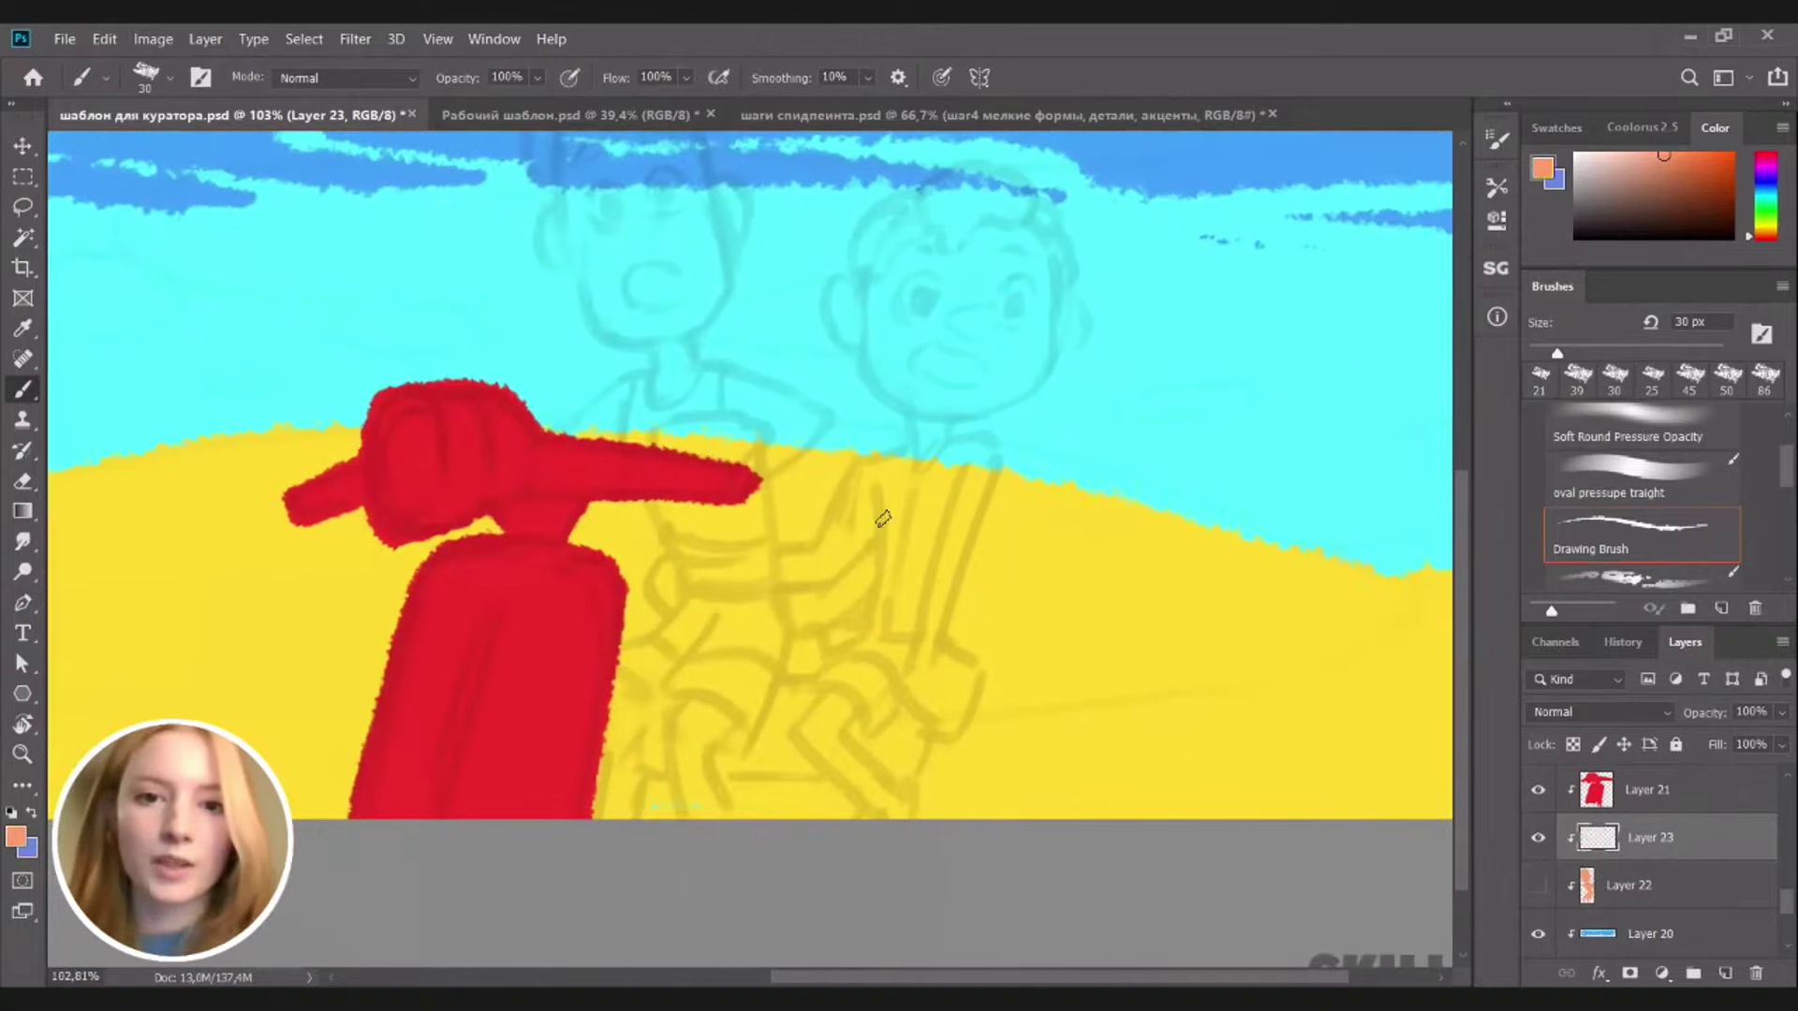
# Paint the rear character's neck, near shoulder and upper arm orange, following the sketch
pyautogui.moveTo(847, 521)
pyautogui.mouseDown()
pyautogui.moveTo(868, 466)
pyautogui.moveTo(847, 520)
pyautogui.moveTo(915, 459)
pyautogui.mouseUp()
pyautogui.scroll(4, 883, 471)
pyautogui.moveTo(934, 363)
pyautogui.mouseDown()
pyautogui.moveTo(955, 472)
pyautogui.moveTo(992, 342)
pyautogui.mouseUp()
pyautogui.moveTo(871, 466); pyautogui.dragTo(869, 735)
pyautogui.moveTo(899, 646); pyautogui.dragTo(918, 468)
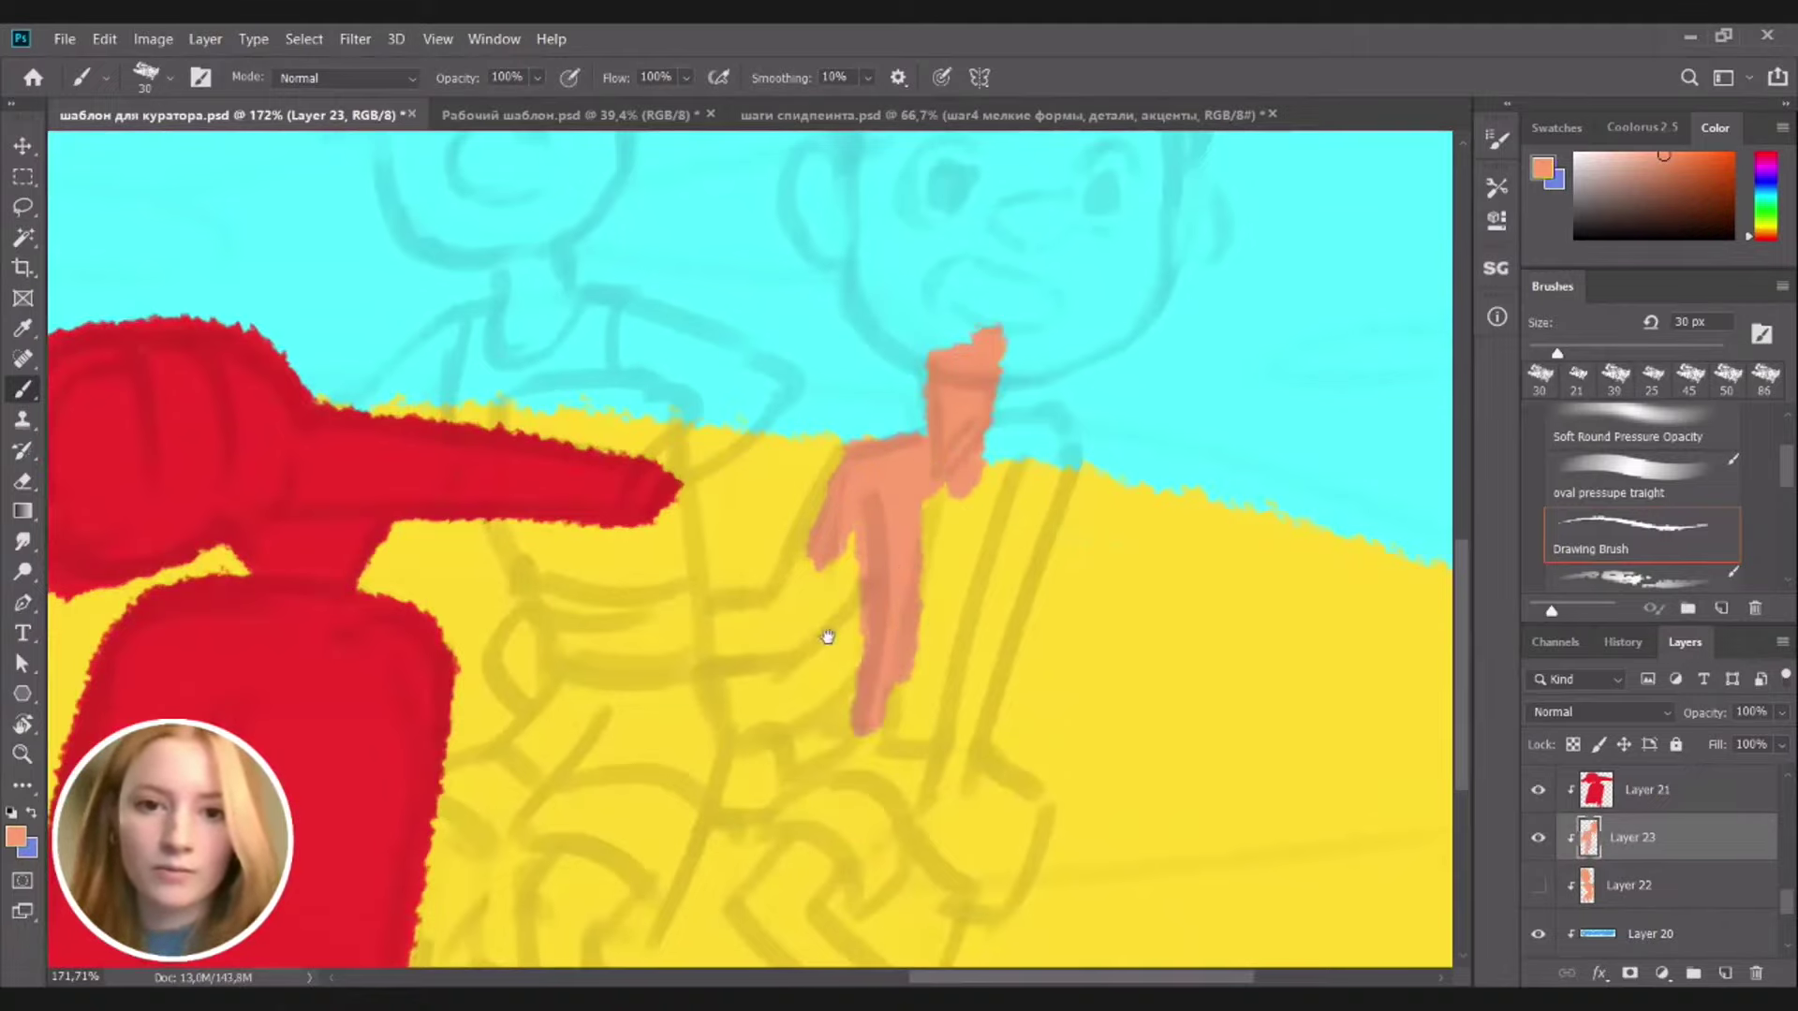
pyautogui.moveTo(828, 636); pyautogui.dragTo(977, 575)
pyautogui.moveTo(981, 478); pyautogui.dragTo(944, 582)
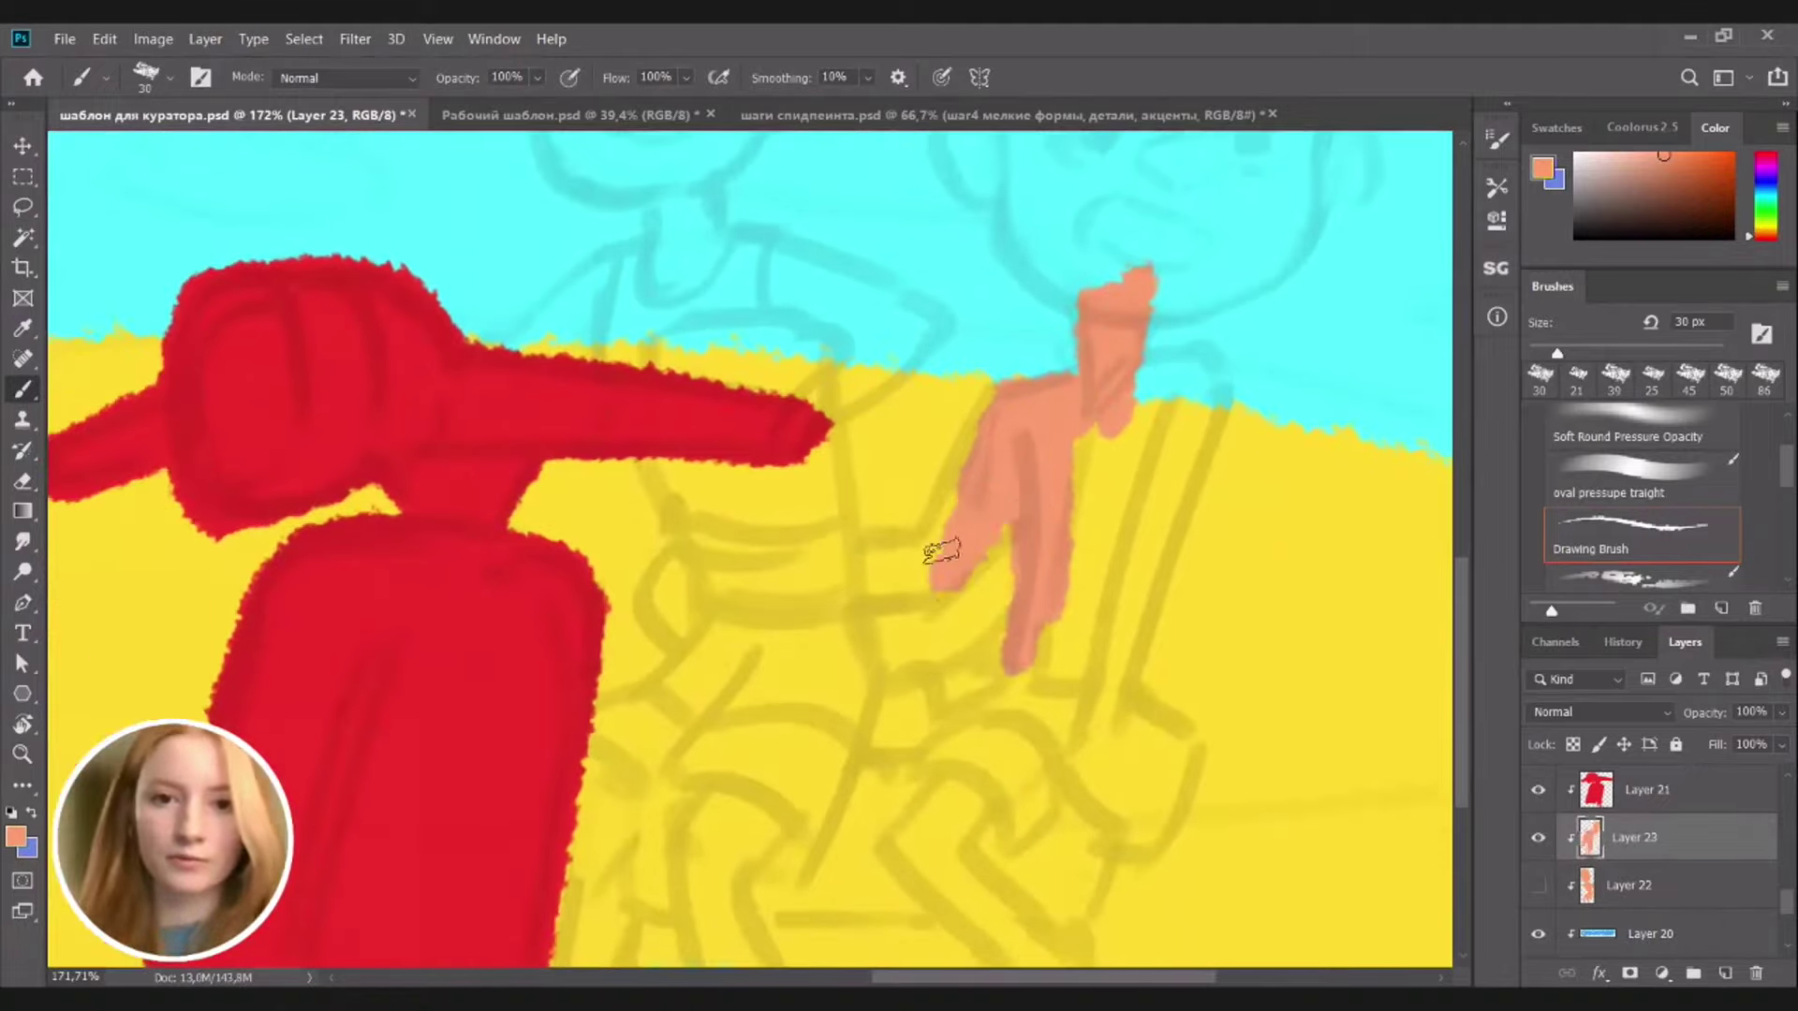
# Paint the rear character's bent forearm and hand orange, reaching across to the front character's waist
pyautogui.moveTo(754, 582)
pyautogui.mouseDown()
pyautogui.moveTo(918, 586)
pyautogui.moveTo(878, 605)
pyautogui.moveTo(949, 592)
pyautogui.mouseUp()
pyautogui.moveTo(997, 447); pyautogui.dragTo(923, 571)
pyautogui.moveTo(779, 587)
pyautogui.mouseDown()
pyautogui.moveTo(946, 558)
pyautogui.moveTo(941, 587)
pyautogui.moveTo(1128, 553)
pyautogui.mouseUp()
pyautogui.moveTo(857, 535)
pyautogui.mouseDown()
pyautogui.moveTo(838, 585)
pyautogui.moveTo(885, 599)
pyautogui.mouseUp()
pyautogui.moveTo(868, 532)
pyautogui.mouseDown()
pyautogui.moveTo(875, 594)
pyautogui.moveTo(894, 560)
pyautogui.moveTo(871, 575)
pyautogui.mouseUp()
pyautogui.moveTo(1170, 570); pyautogui.dragTo(1012, 586)
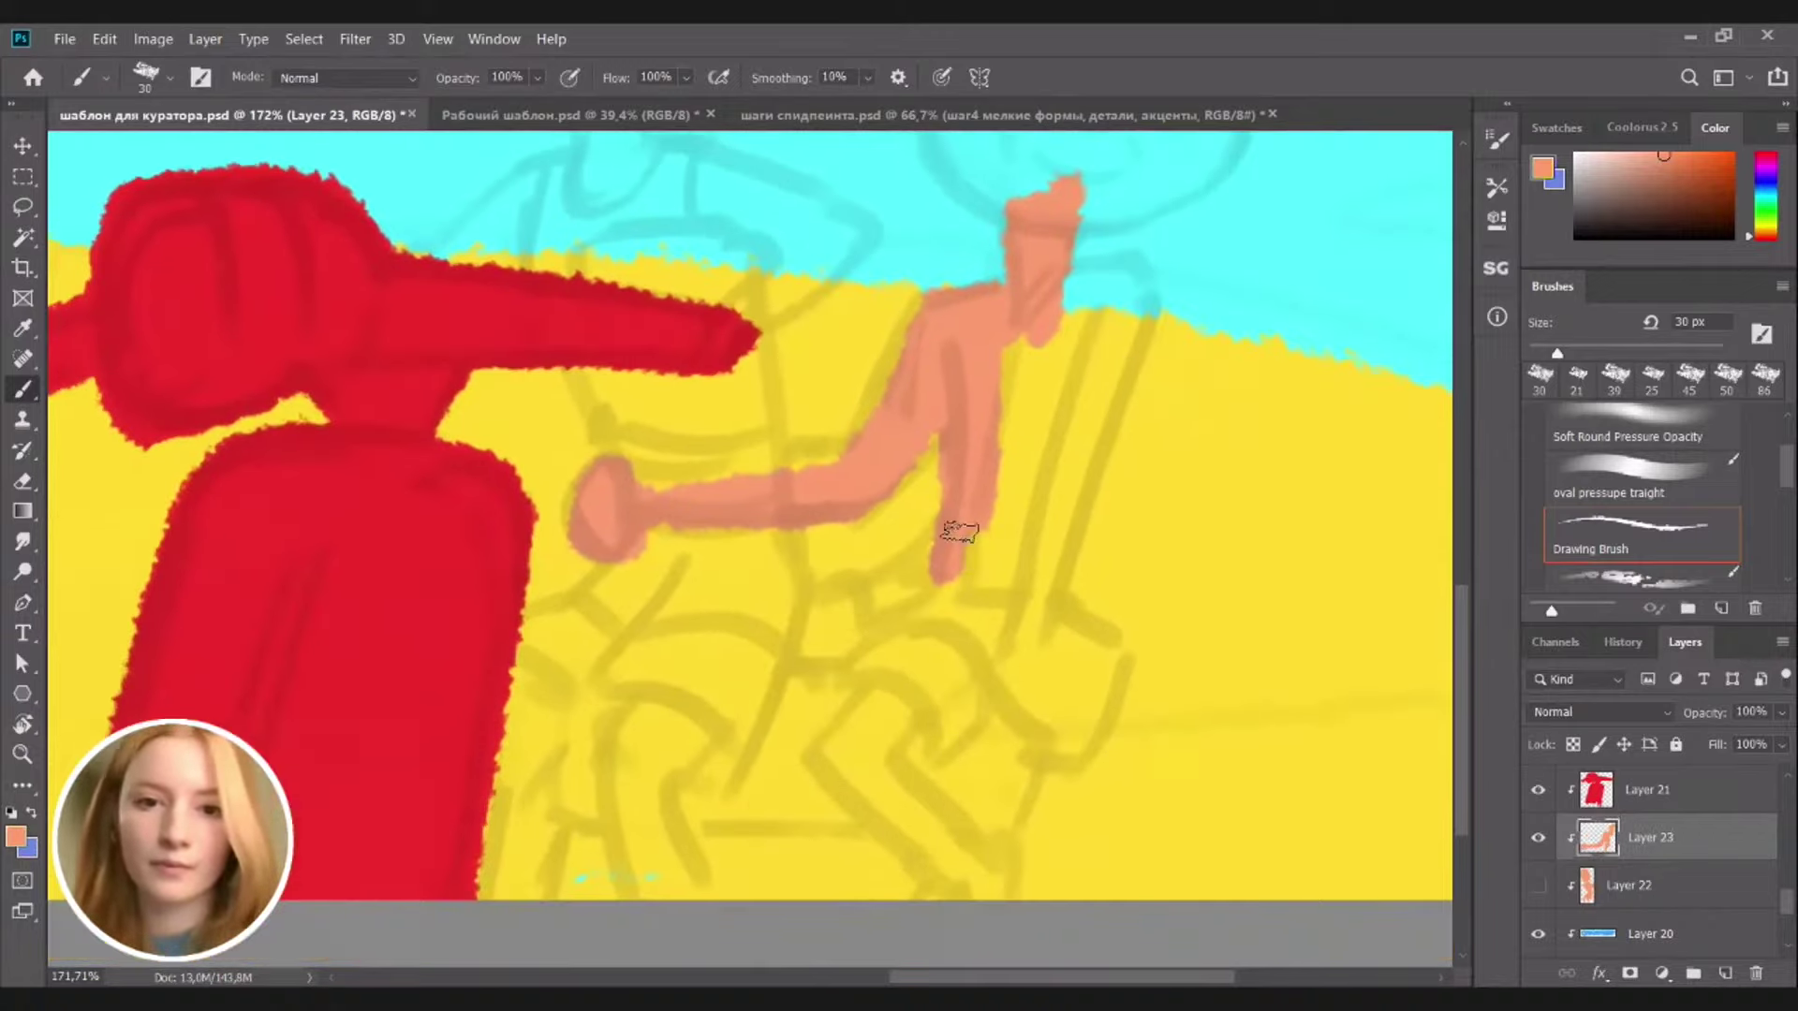
# Paint the rear character's hand resting at the hip and the bent leg running down to the frame's lower edge
pyautogui.moveTo(963, 525)
pyautogui.mouseDown()
pyautogui.moveTo(854, 609)
pyautogui.moveTo(1058, 539)
pyautogui.moveTo(960, 554)
pyautogui.moveTo(1037, 530)
pyautogui.moveTo(1040, 607)
pyautogui.moveTo(1066, 550)
pyautogui.moveTo(1030, 564)
pyautogui.moveTo(947, 533)
pyautogui.mouseUp()
pyautogui.hotkey('ctrl', 'z')
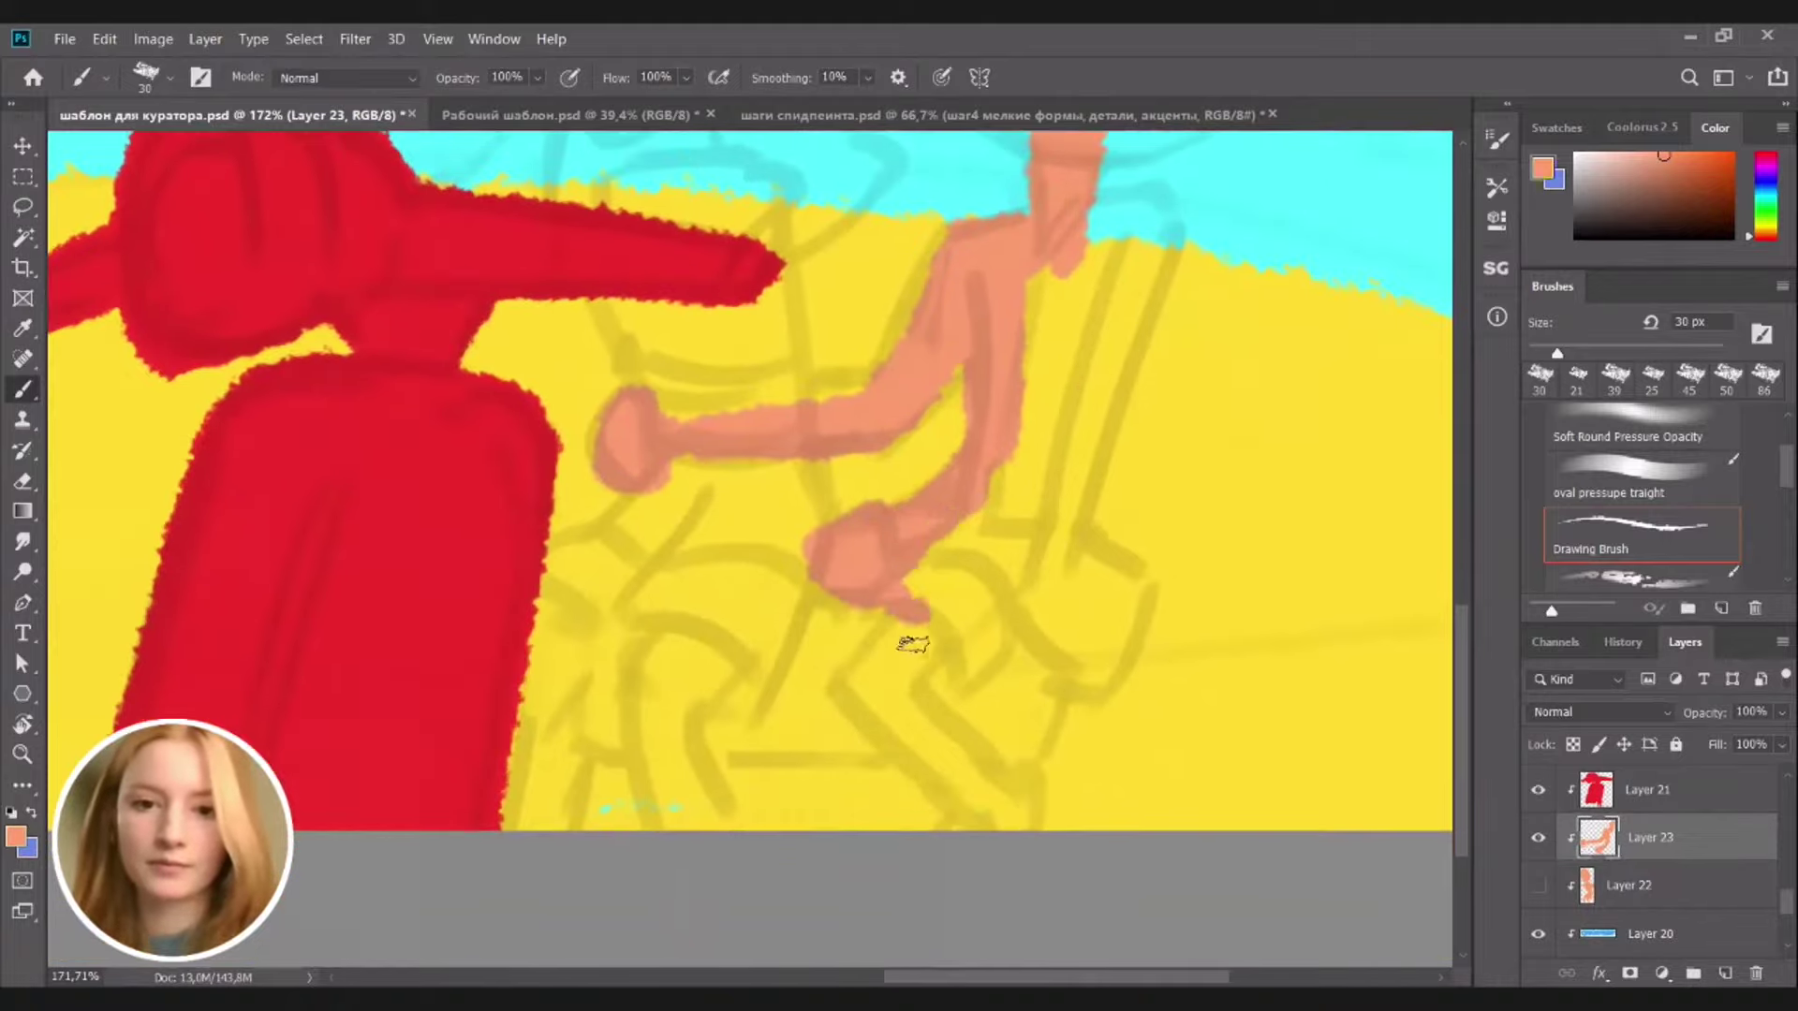
pyautogui.moveTo(925, 605); pyautogui.dragTo(858, 689)
pyautogui.moveTo(860, 691); pyautogui.dragTo(974, 814)
pyautogui.moveTo(880, 691)
pyautogui.mouseDown()
pyautogui.moveTo(1013, 820)
pyautogui.moveTo(971, 755)
pyautogui.moveTo(981, 791)
pyautogui.mouseUp()
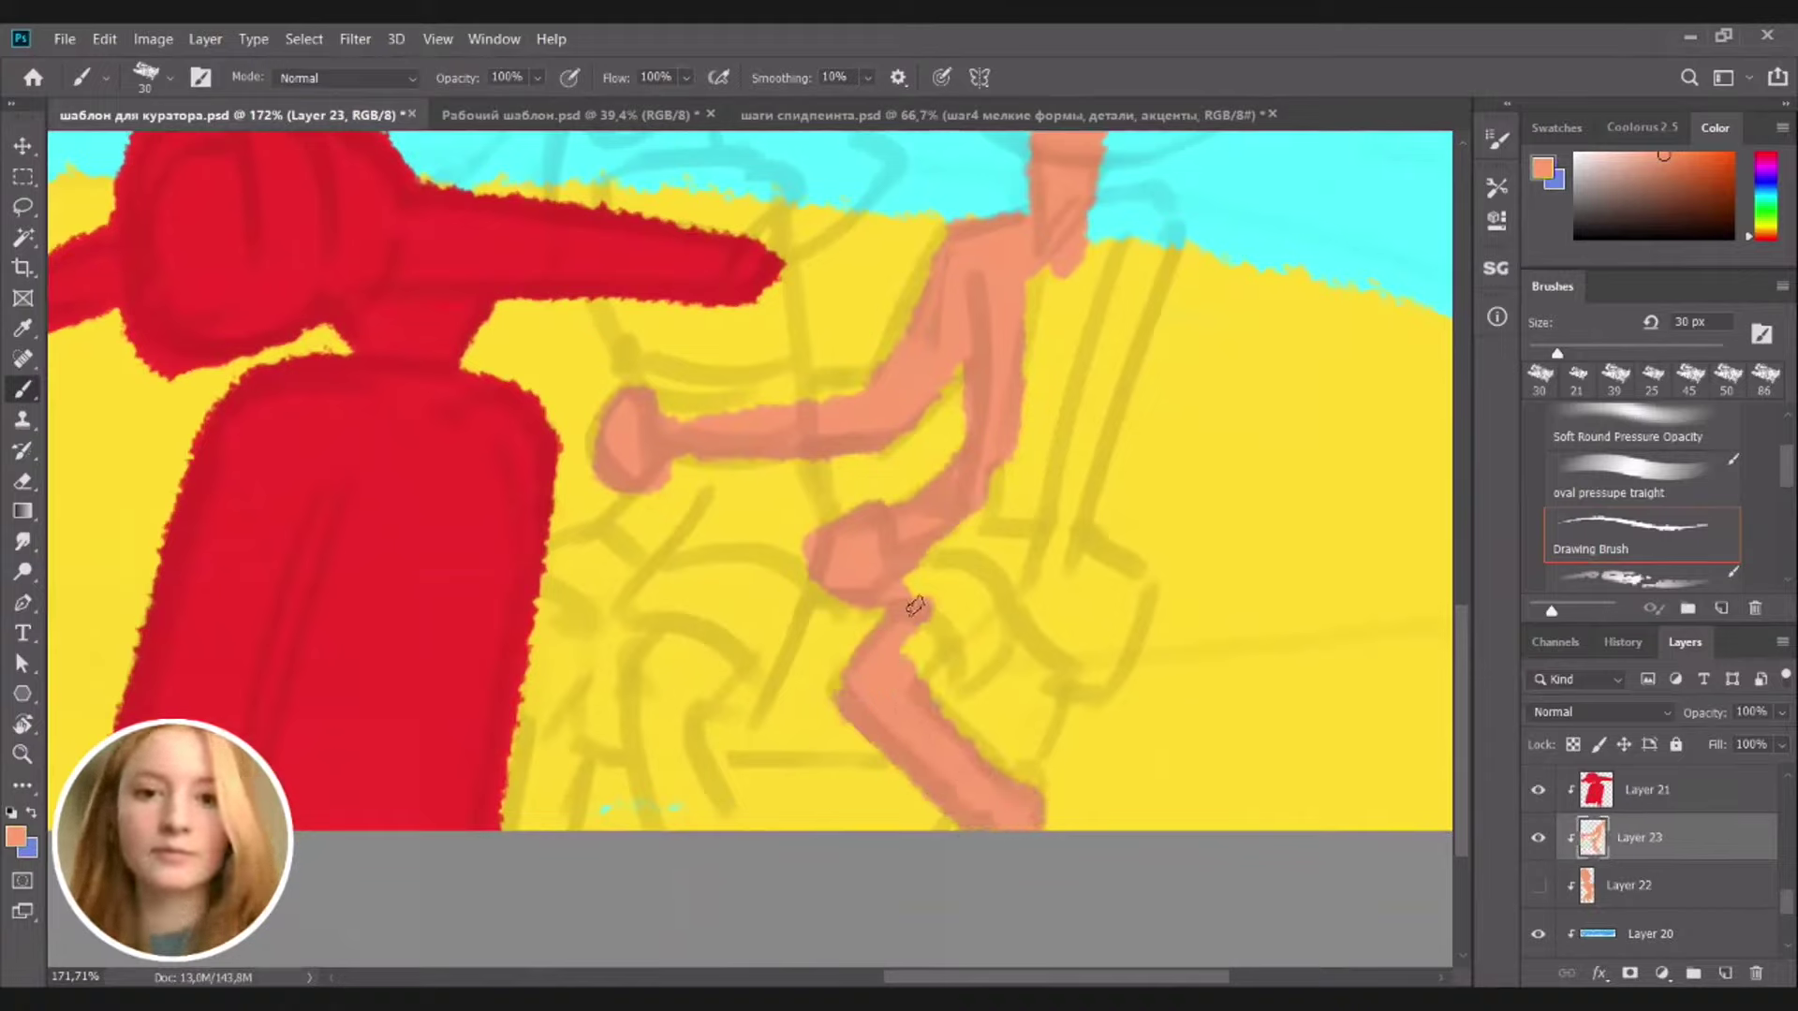
pyautogui.moveTo(915, 606)
pyautogui.mouseDown()
pyautogui.moveTo(936, 646)
pyautogui.moveTo(939, 609)
pyautogui.moveTo(975, 621)
pyautogui.moveTo(957, 648)
pyautogui.mouseUp()
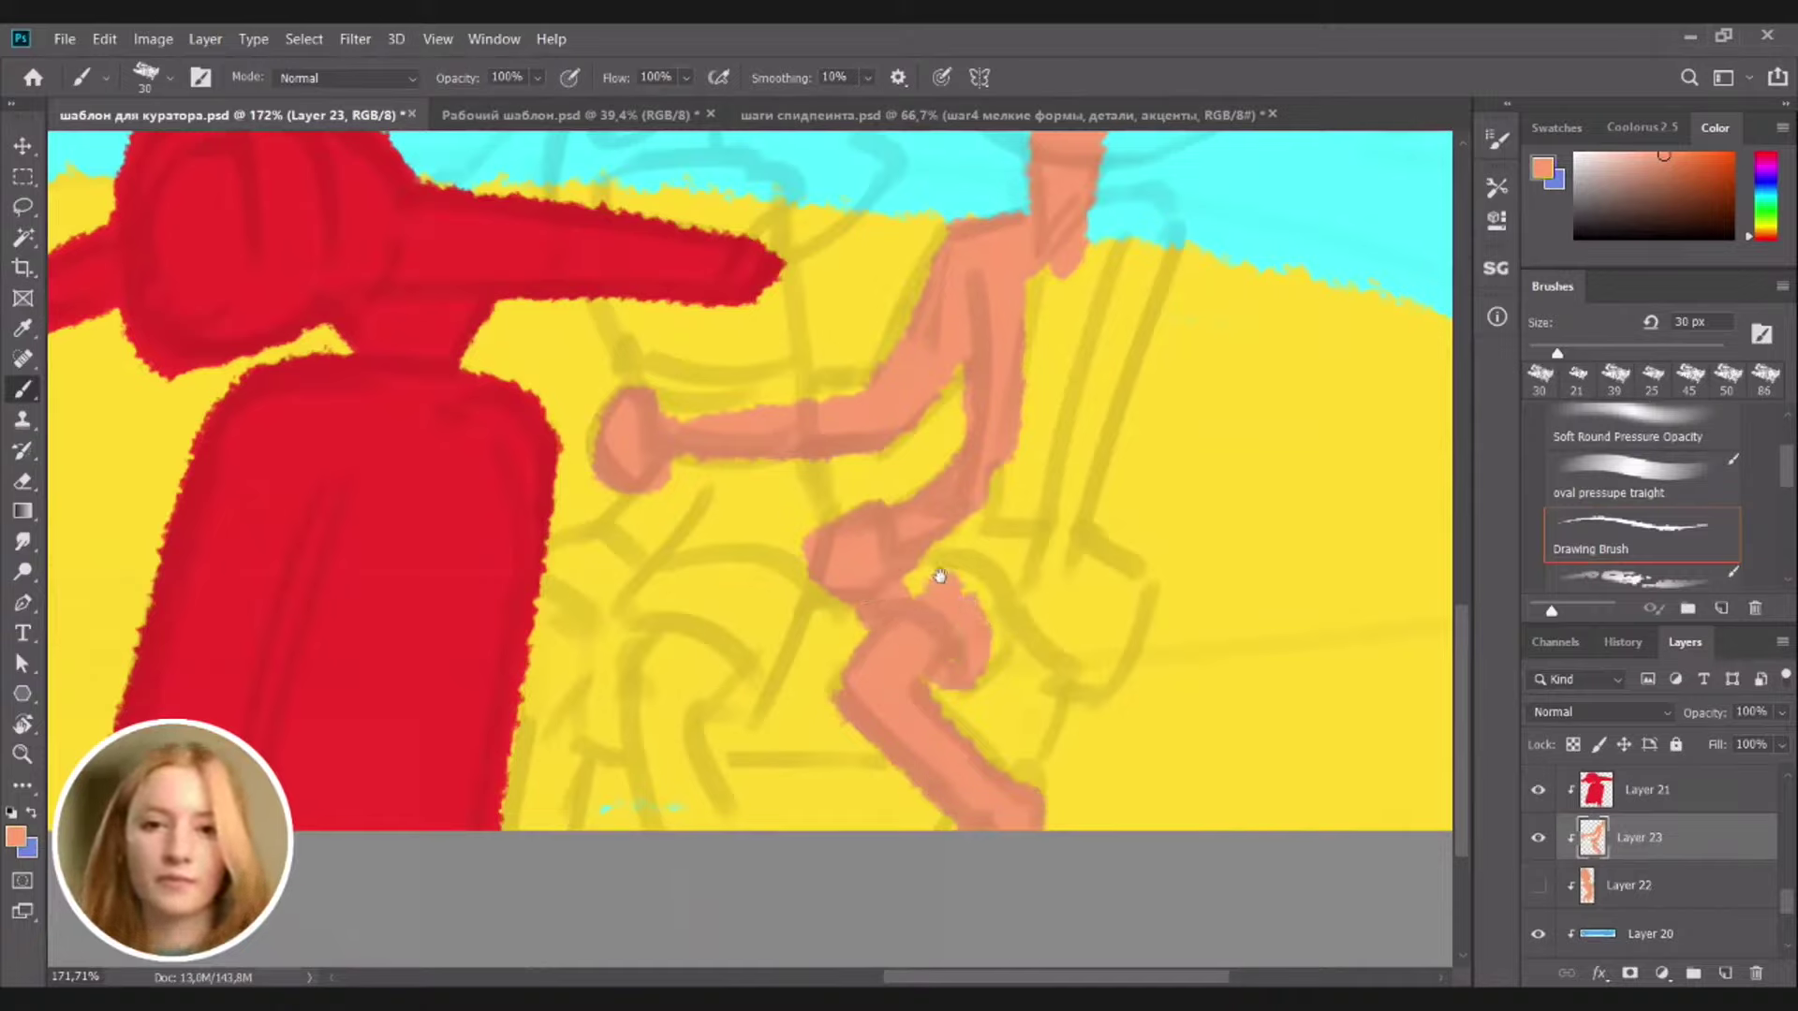
# Fill the rear character's torso, hips, far shoulder and far arm with orange
pyautogui.moveTo(939, 575)
pyautogui.mouseDown()
pyautogui.moveTo(942, 537)
pyautogui.moveTo(975, 634)
pyautogui.moveTo(1075, 662)
pyautogui.moveTo(1067, 633)
pyautogui.moveTo(1067, 682)
pyautogui.moveTo(1136, 631)
pyautogui.moveTo(1136, 586)
pyautogui.moveTo(1077, 552)
pyautogui.moveTo(1097, 625)
pyautogui.moveTo(1055, 626)
pyautogui.mouseUp()
pyautogui.moveTo(986, 524)
pyautogui.mouseDown()
pyautogui.moveTo(987, 586)
pyautogui.moveTo(875, 656)
pyautogui.moveTo(923, 582)
pyautogui.moveTo(952, 401)
pyautogui.moveTo(967, 581)
pyautogui.moveTo(1046, 382)
pyautogui.moveTo(969, 678)
pyautogui.mouseUp()
pyautogui.moveTo(1077, 357); pyautogui.dragTo(983, 690)
pyautogui.moveTo(1051, 424); pyautogui.dragTo(1009, 627)
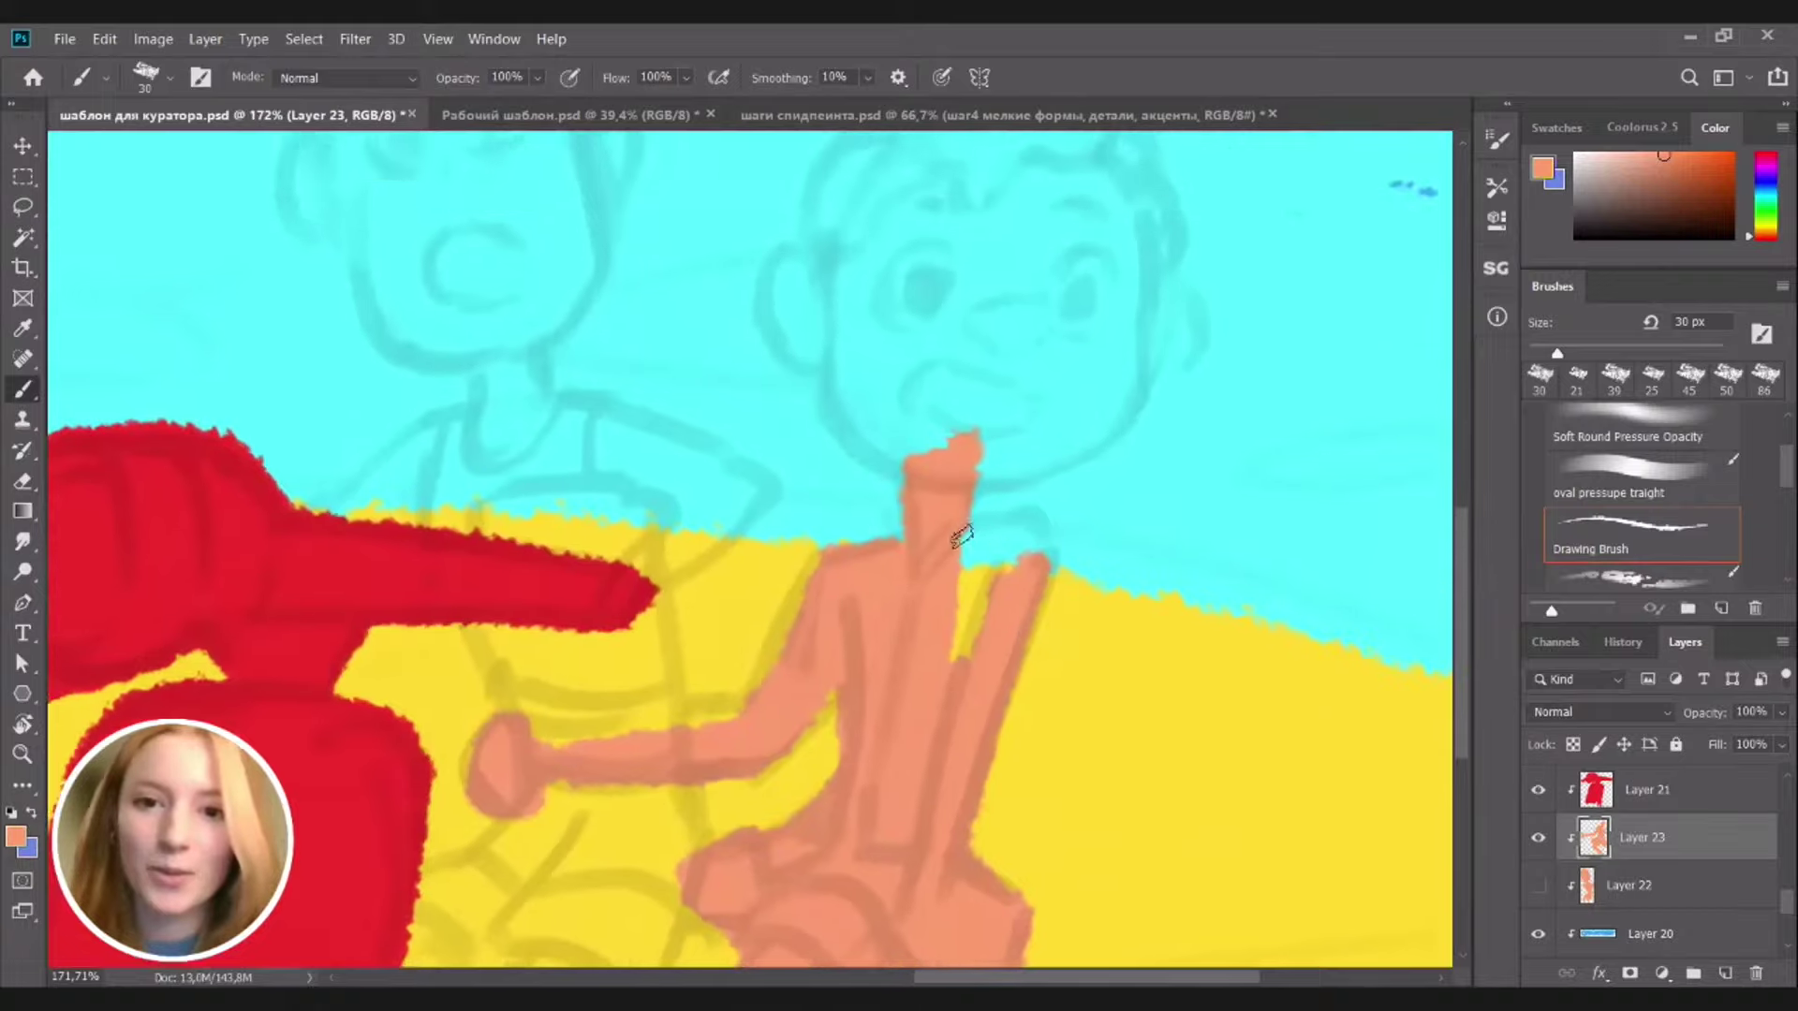
pyautogui.moveTo(961, 535)
pyautogui.mouseDown()
pyautogui.moveTo(1002, 514)
pyautogui.moveTo(973, 607)
pyautogui.mouseUp()
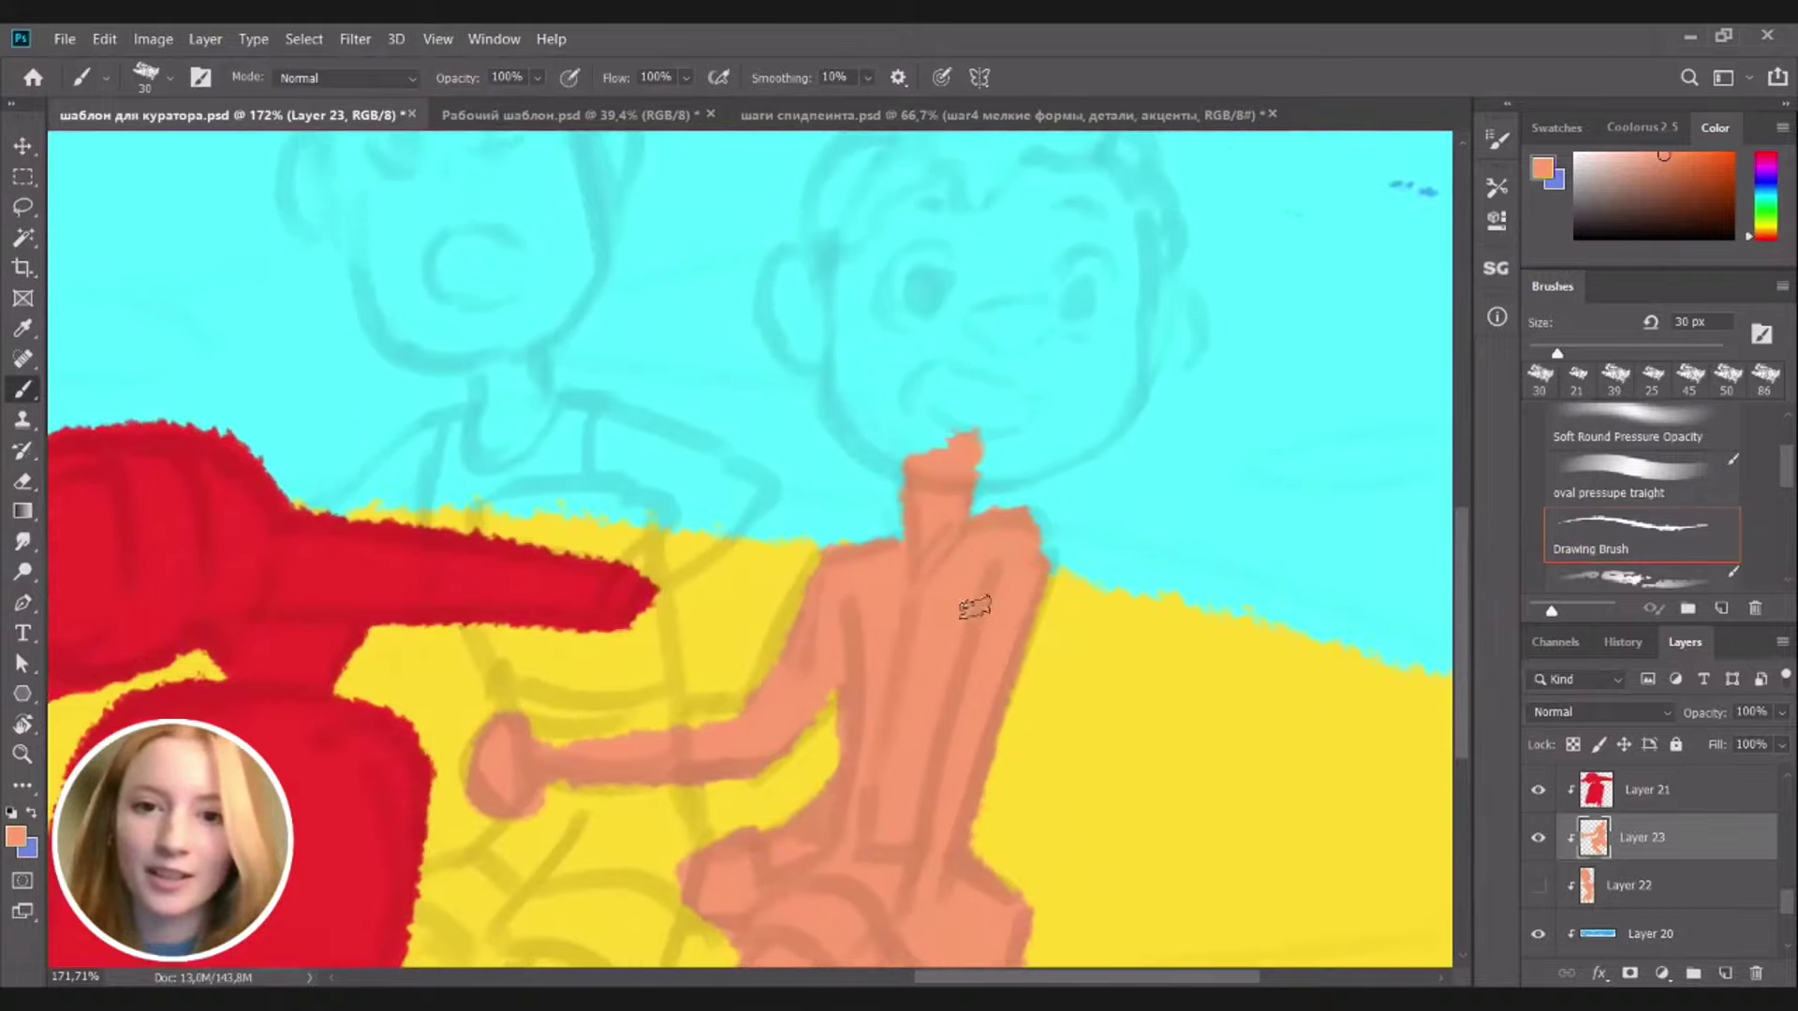
# Paint the rear character's jaw, cheek, ear and the curly hair contour across the top of the head in orange
pyautogui.moveTo(1039, 526)
pyautogui.mouseDown()
pyautogui.moveTo(1011, 594)
pyautogui.moveTo(955, 533)
pyautogui.moveTo(966, 431)
pyautogui.moveTo(923, 634)
pyautogui.moveTo(805, 538)
pyautogui.mouseUp()
pyautogui.moveTo(772, 516)
pyautogui.mouseDown()
pyautogui.moveTo(828, 610)
pyautogui.moveTo(769, 542)
pyautogui.moveTo(875, 620)
pyautogui.mouseUp()
pyautogui.moveTo(786, 480)
pyautogui.mouseDown()
pyautogui.moveTo(813, 354)
pyautogui.moveTo(794, 342)
pyautogui.moveTo(798, 489)
pyautogui.moveTo(769, 311)
pyautogui.moveTo(796, 293)
pyautogui.moveTo(798, 414)
pyautogui.moveTo(810, 287)
pyautogui.mouseUp()
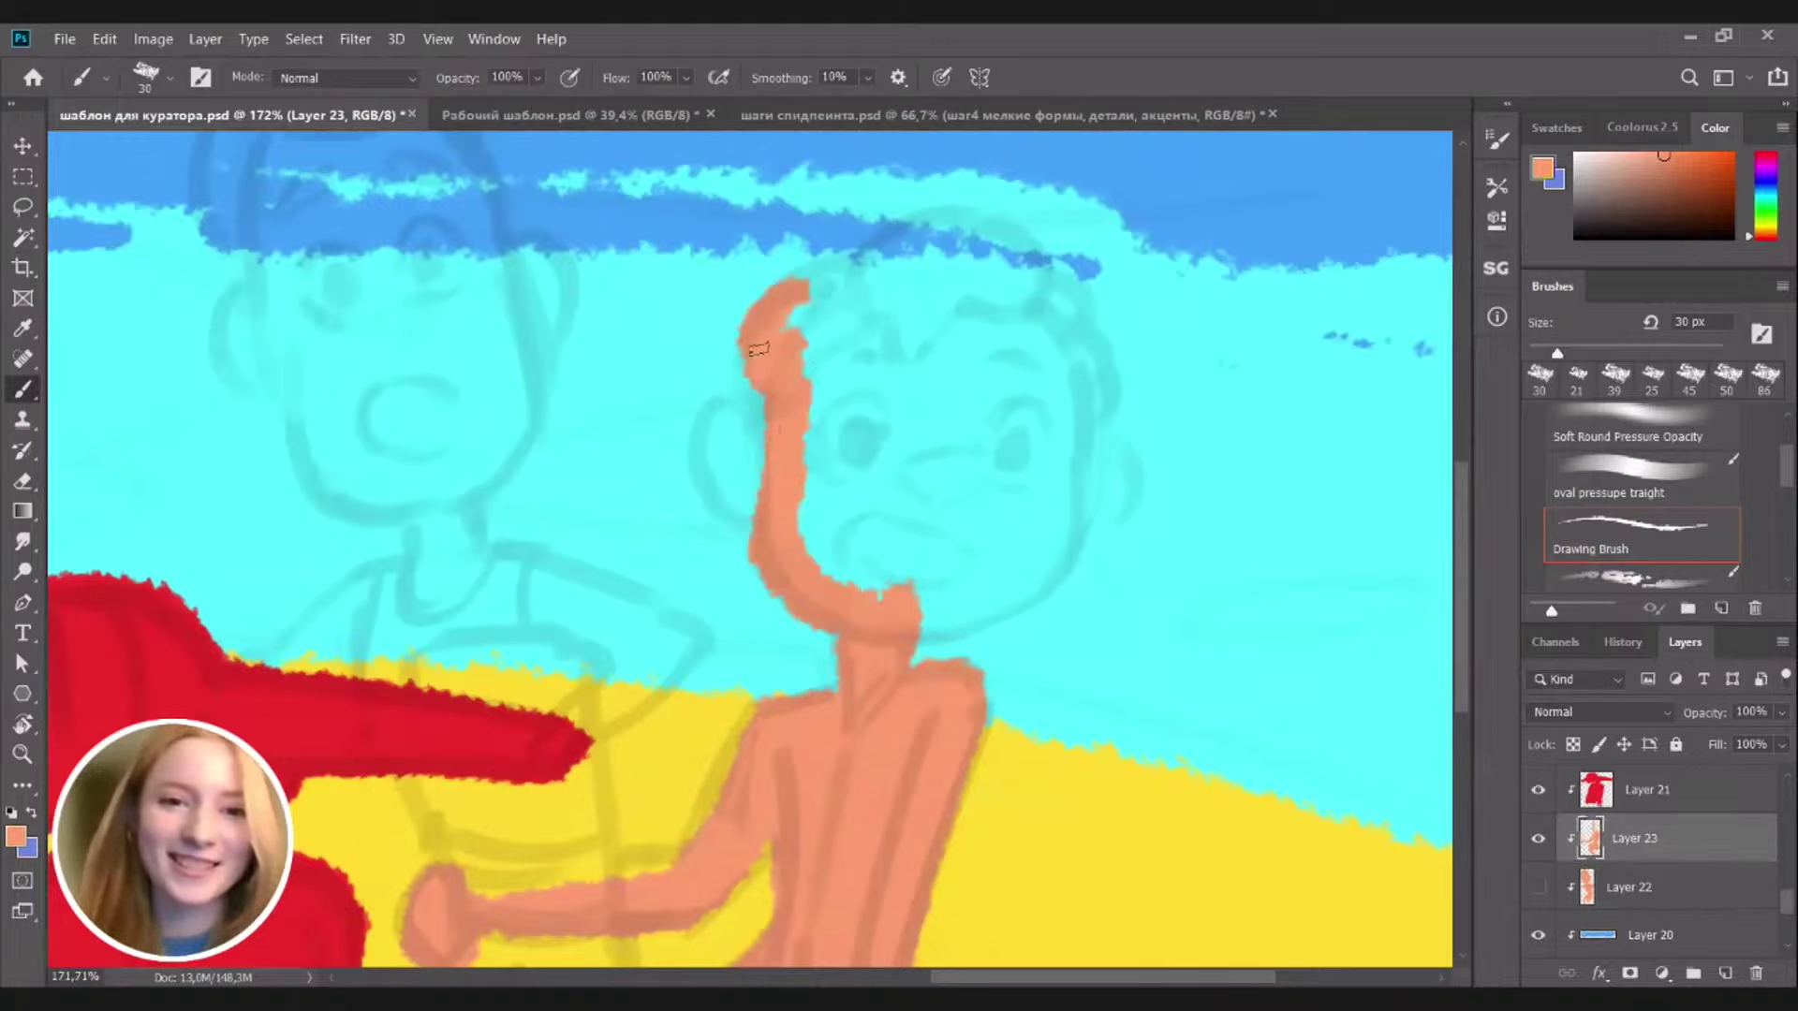
pyautogui.moveTo(759, 349)
pyautogui.mouseDown()
pyautogui.moveTo(743, 413)
pyautogui.moveTo(786, 465)
pyautogui.moveTo(758, 474)
pyautogui.moveTo(712, 446)
pyautogui.moveTo(747, 513)
pyautogui.mouseUp()
pyautogui.moveTo(860, 385); pyautogui.dragTo(821, 473)
pyautogui.moveTo(749, 410)
pyautogui.mouseDown()
pyautogui.moveTo(867, 344)
pyautogui.moveTo(955, 398)
pyautogui.mouseUp()
pyautogui.moveTo(899, 300)
pyautogui.mouseDown()
pyautogui.moveTo(974, 384)
pyautogui.moveTo(997, 450)
pyautogui.mouseUp()
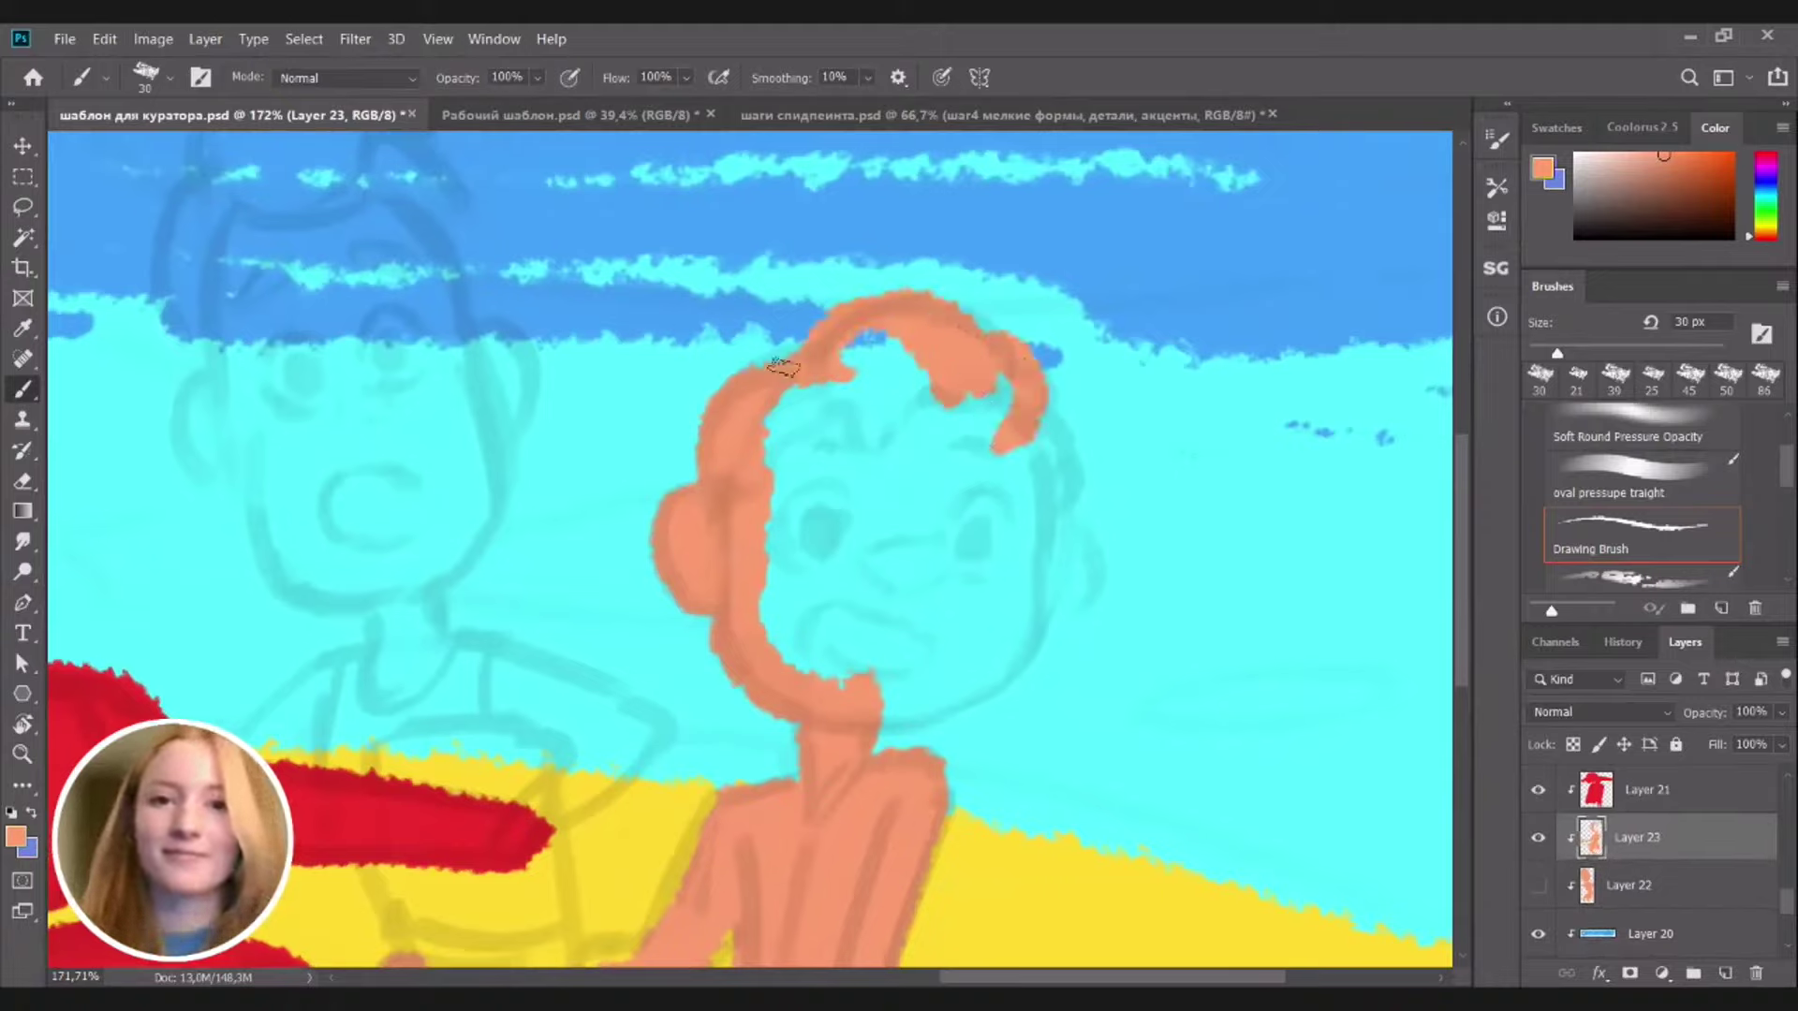
# Fill the rear character's hair, far ear and whole face with orange down to the chin
pyautogui.moveTo(783, 367)
pyautogui.mouseDown()
pyautogui.moveTo(762, 453)
pyautogui.moveTo(851, 341)
pyautogui.moveTo(875, 405)
pyautogui.moveTo(930, 449)
pyautogui.moveTo(980, 450)
pyautogui.moveTo(1027, 413)
pyautogui.moveTo(1037, 536)
pyautogui.moveTo(1051, 509)
pyautogui.moveTo(1083, 561)
pyautogui.moveTo(1049, 539)
pyautogui.moveTo(1011, 434)
pyautogui.moveTo(806, 514)
pyautogui.moveTo(894, 545)
pyautogui.mouseUp()
pyautogui.moveTo(958, 569)
pyautogui.mouseDown()
pyautogui.moveTo(979, 358)
pyautogui.moveTo(929, 447)
pyautogui.moveTo(948, 426)
pyautogui.moveTo(1000, 443)
pyautogui.moveTo(989, 458)
pyautogui.moveTo(1035, 450)
pyautogui.mouseUp()
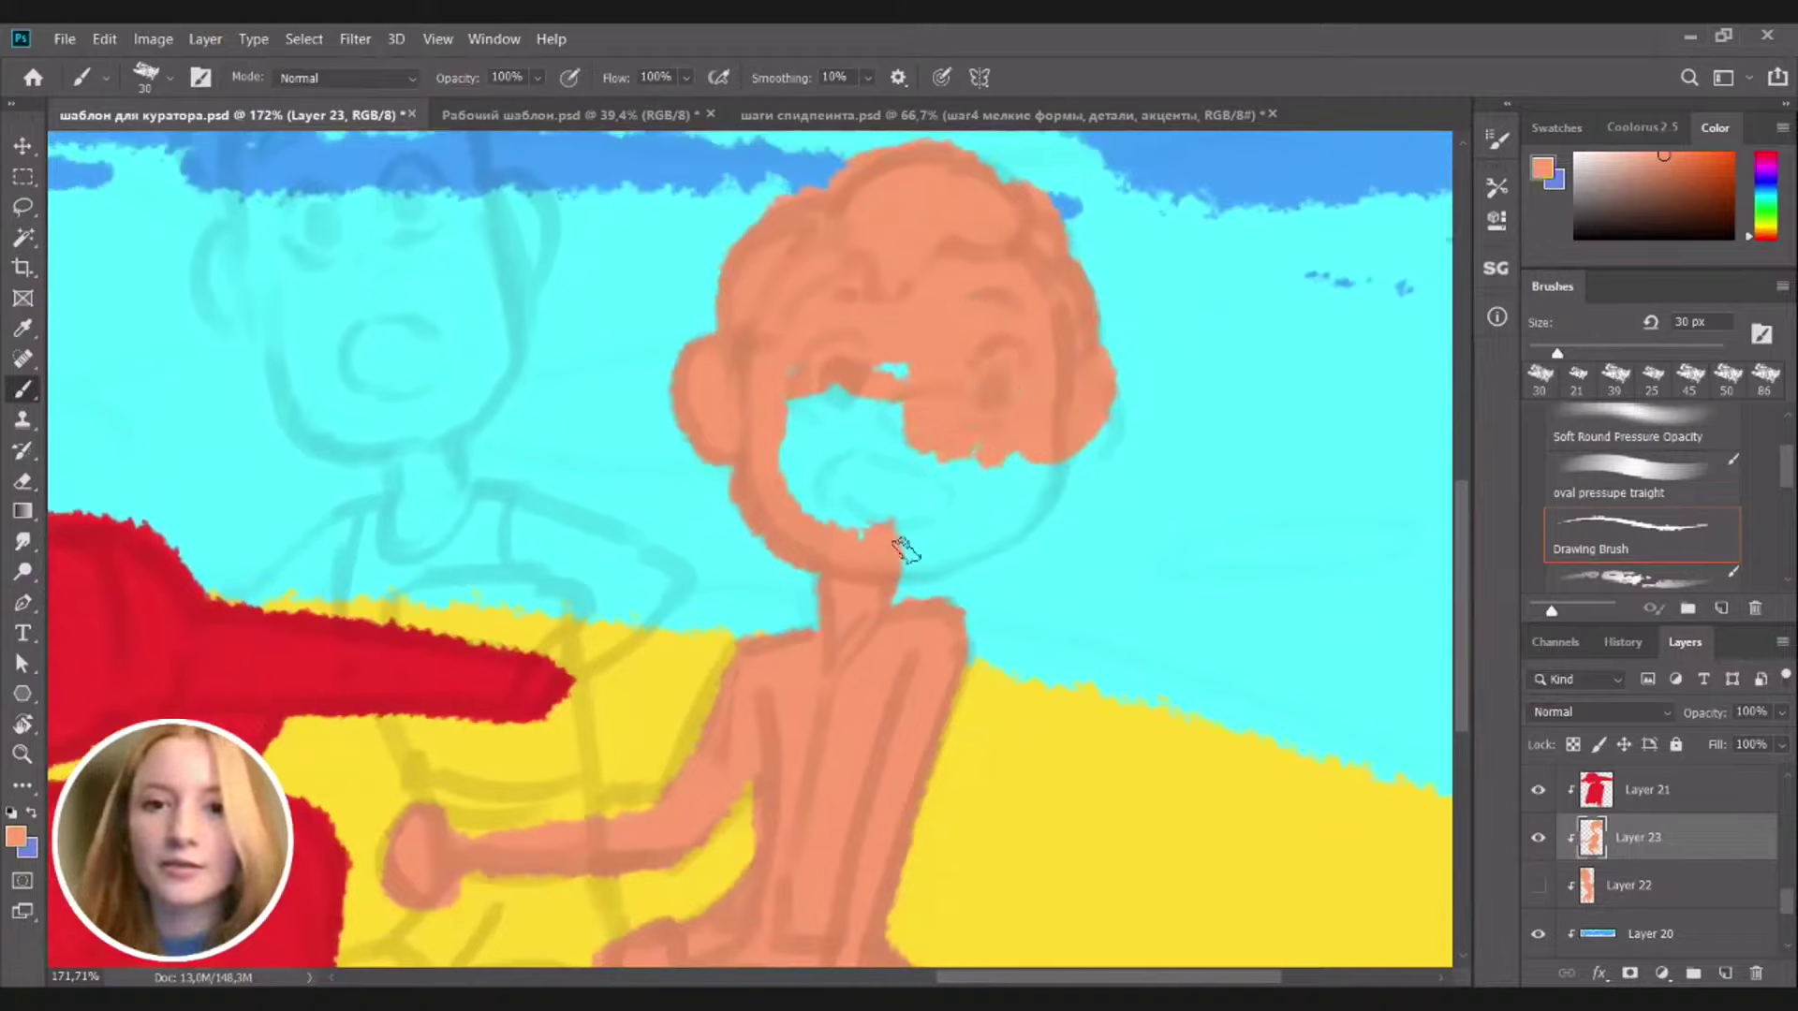
pyautogui.moveTo(904, 561); pyautogui.dragTo(1040, 448)
pyautogui.hotkey('ctrl', 'z')
pyautogui.moveTo(905, 562)
pyautogui.mouseDown()
pyautogui.moveTo(1030, 445)
pyautogui.moveTo(947, 416)
pyautogui.moveTo(836, 527)
pyautogui.moveTo(790, 497)
pyautogui.mouseUp()
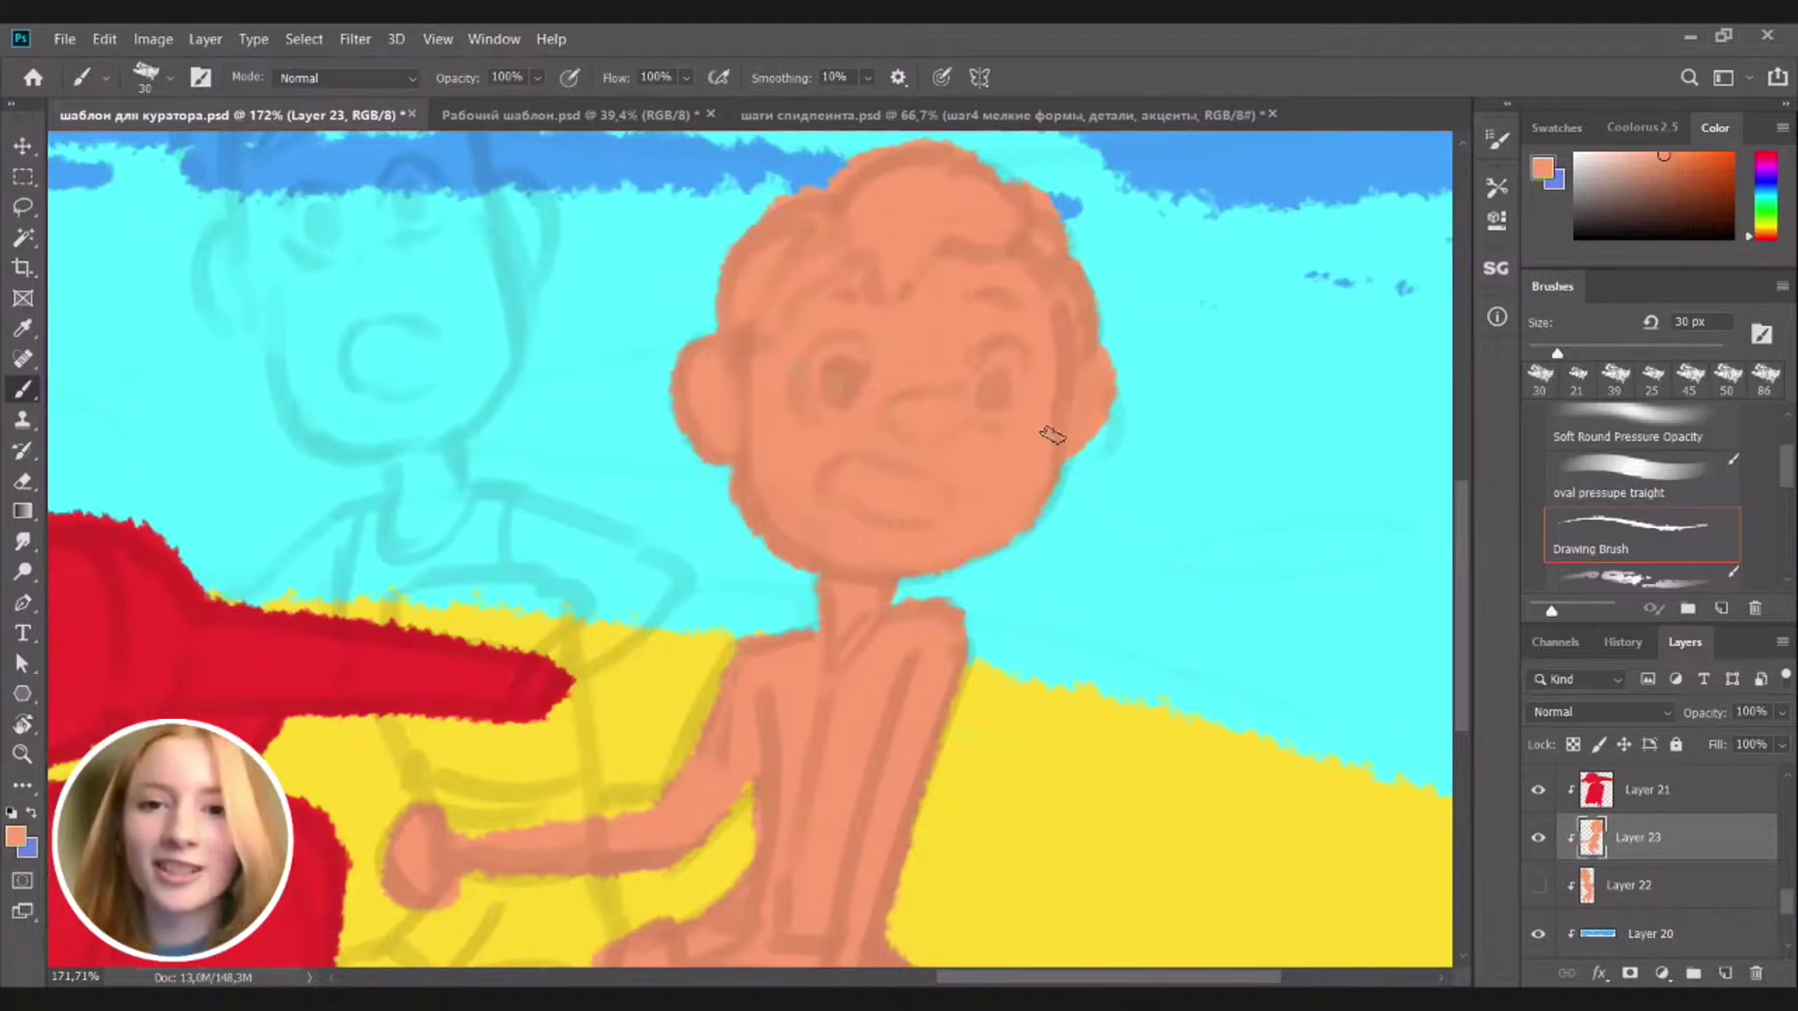
pyautogui.moveTo(1067, 472); pyautogui.dragTo(1147, 553)
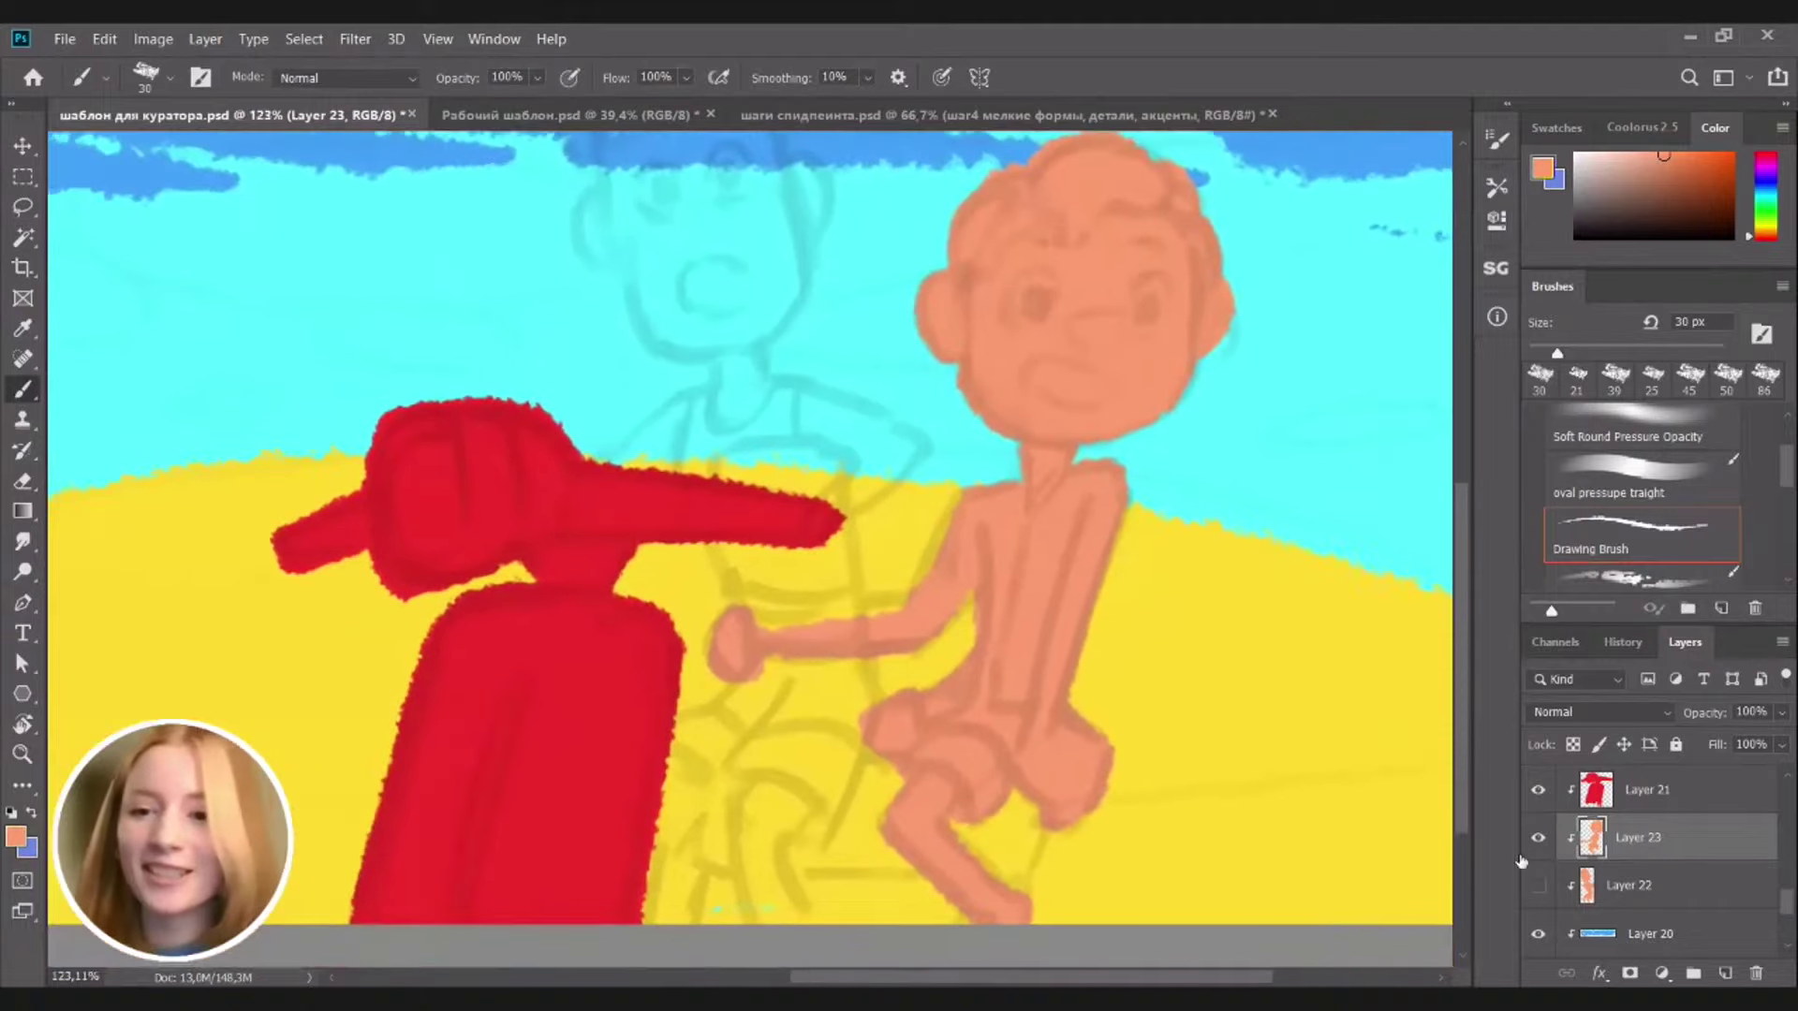
# Show the front character's orange layer and place the rear character's layer beneath it
pyautogui.click(1540, 884)
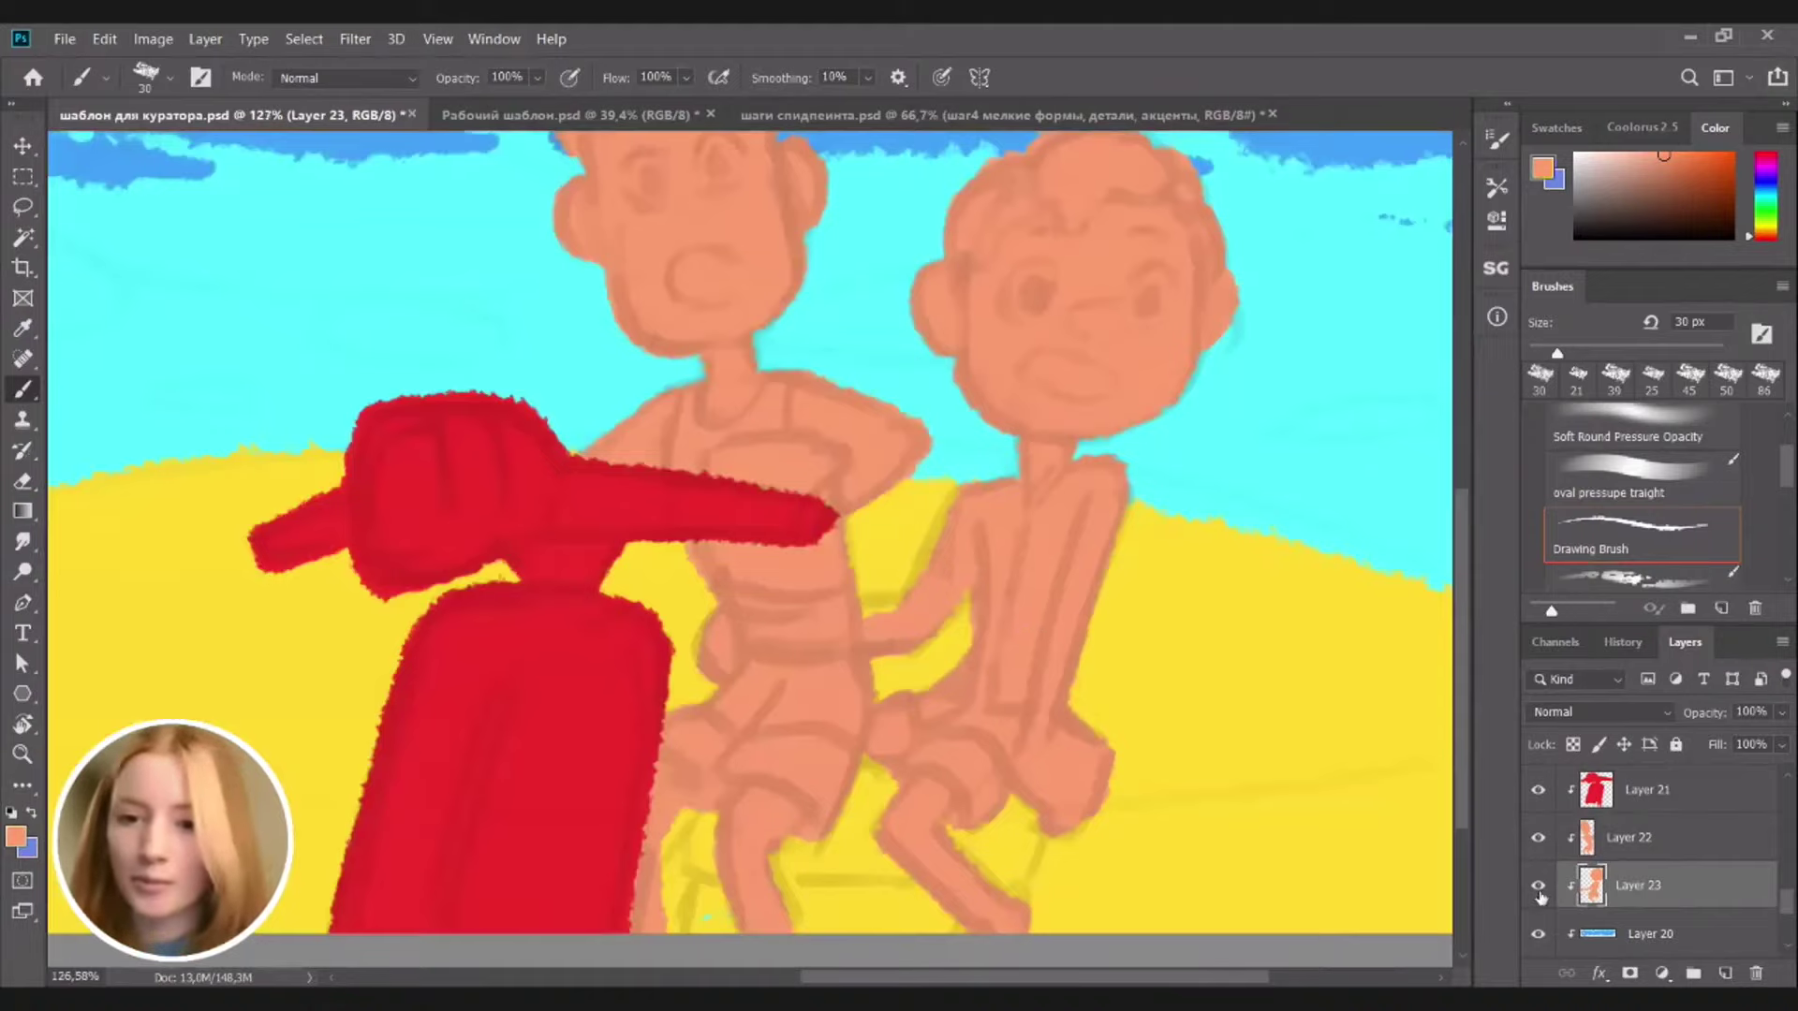
pyautogui.click(1538, 888)
pyautogui.click(1539, 888)
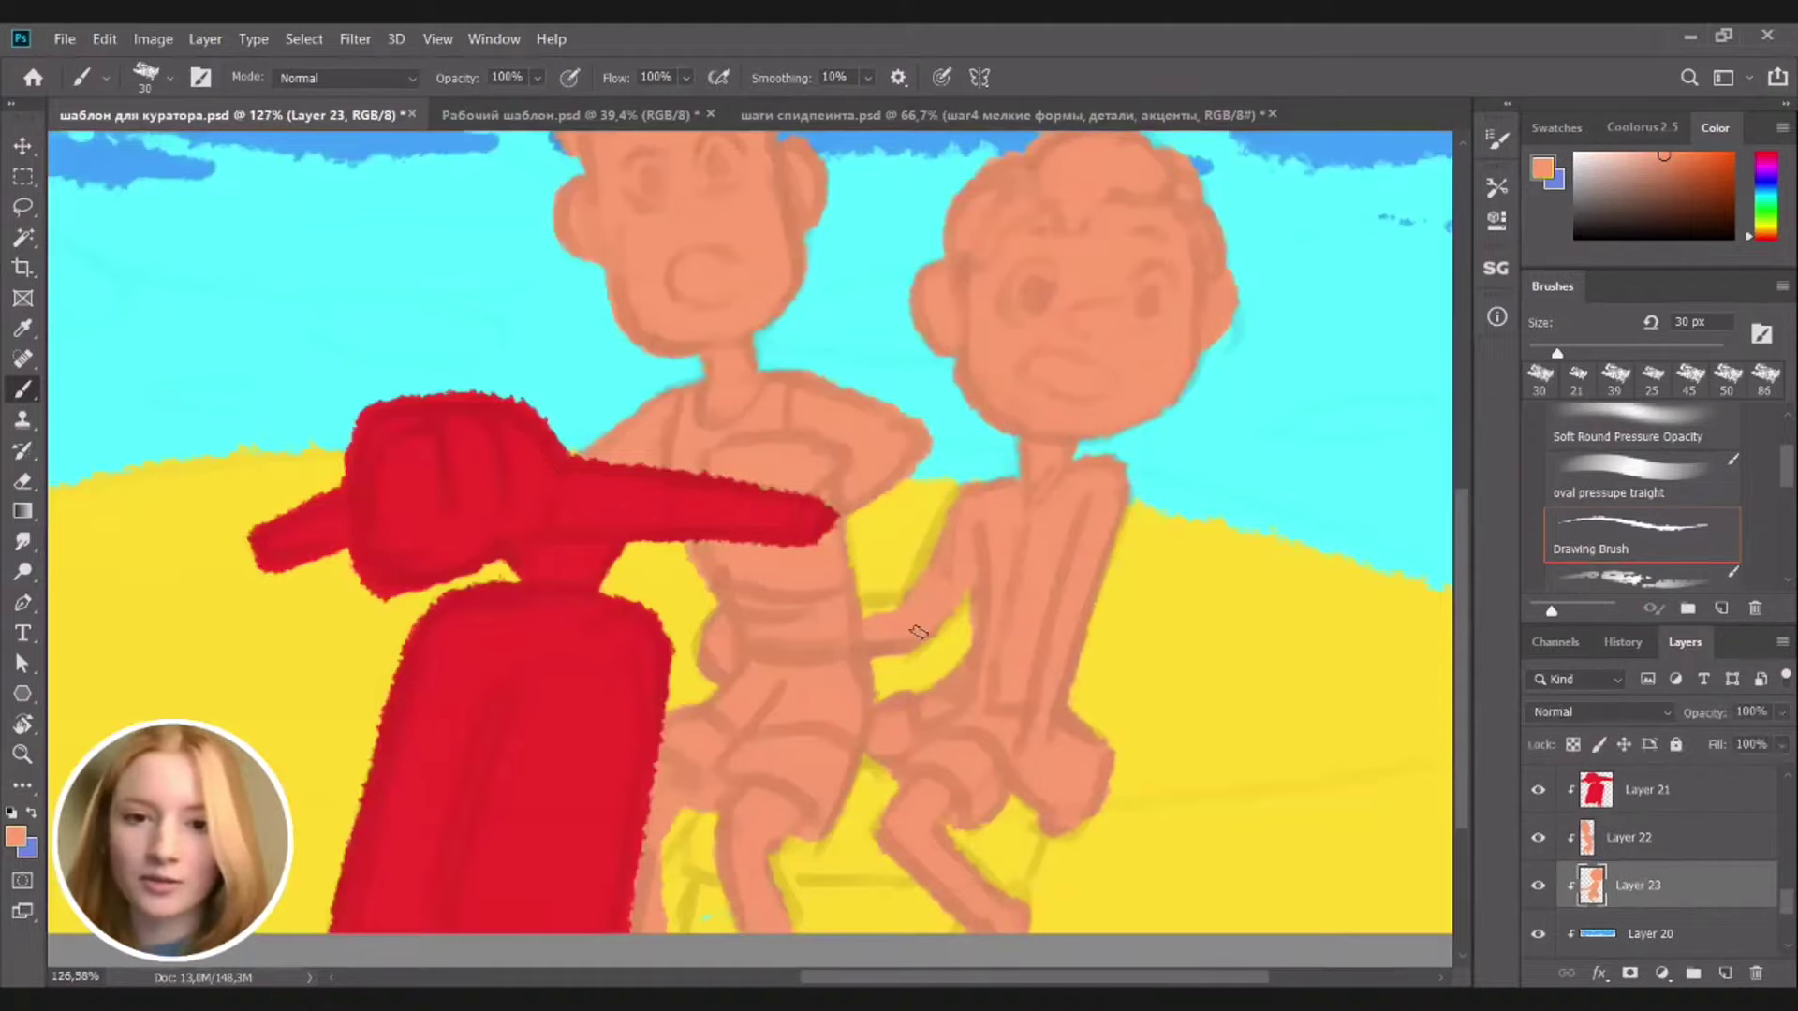
pyautogui.scroll(-5, 1009, 582)
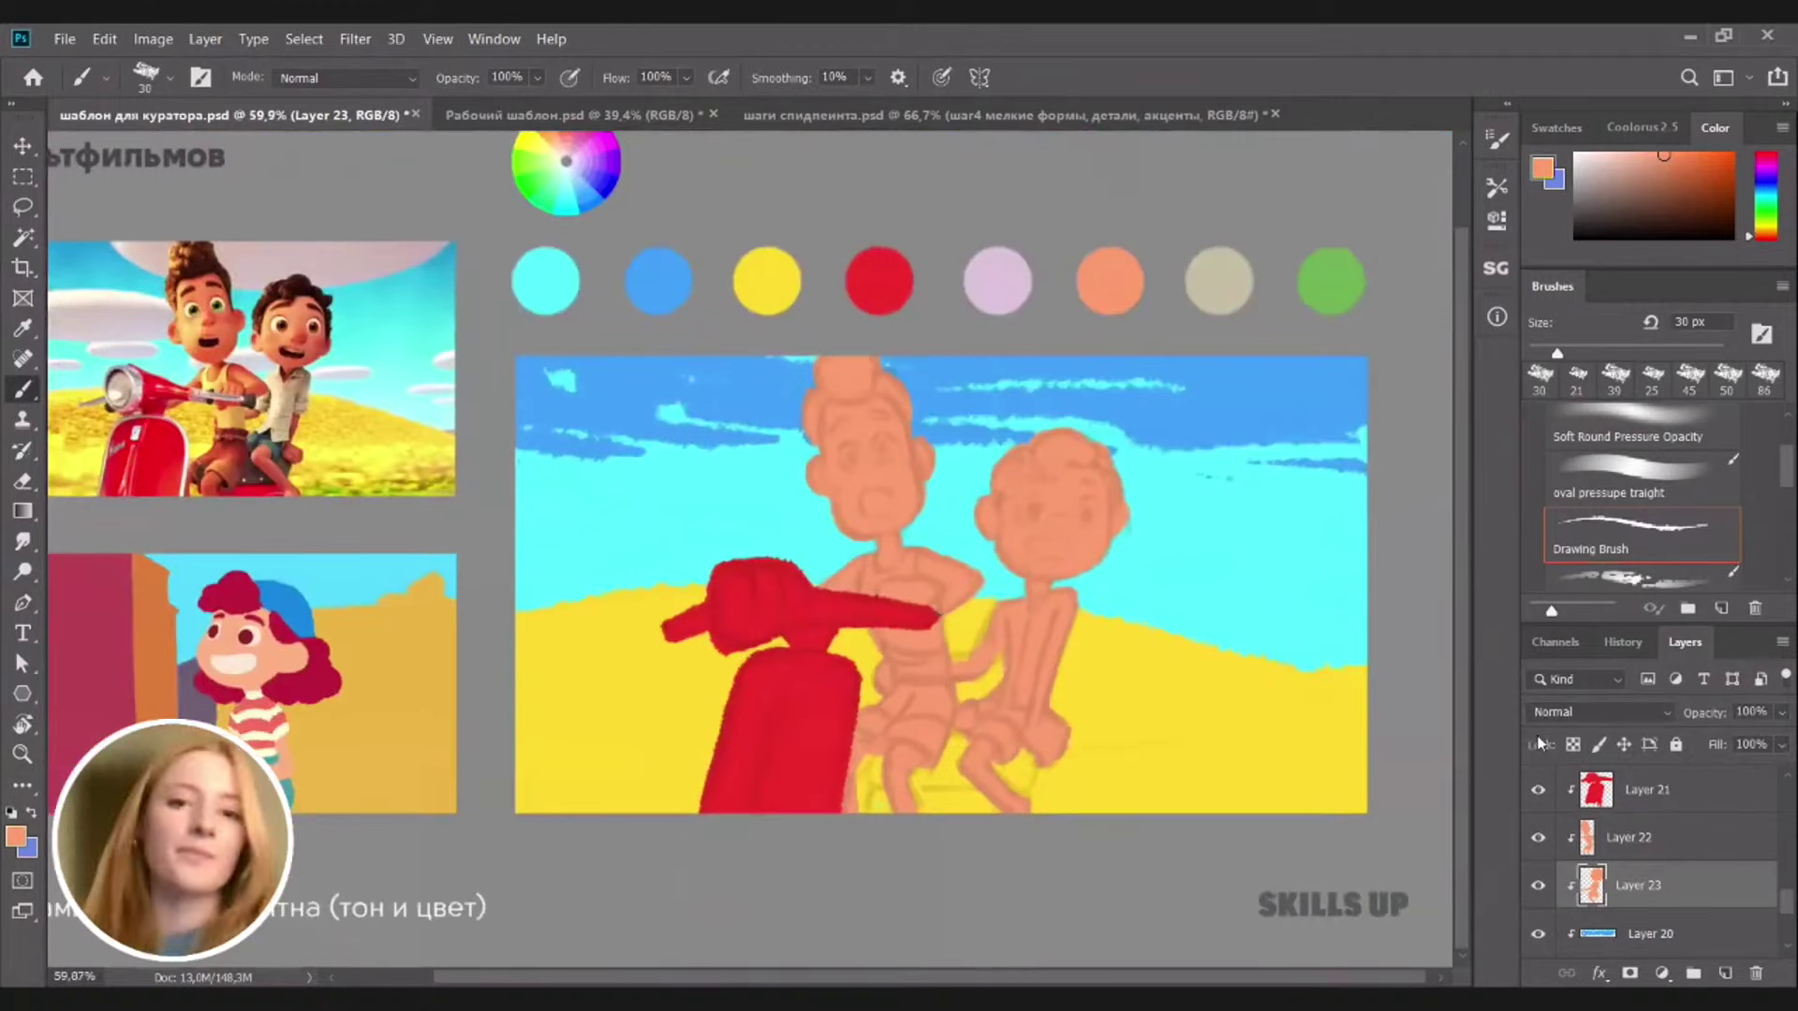
pyautogui.press('v')
pyautogui.click(1185, 699)
pyautogui.press('b')
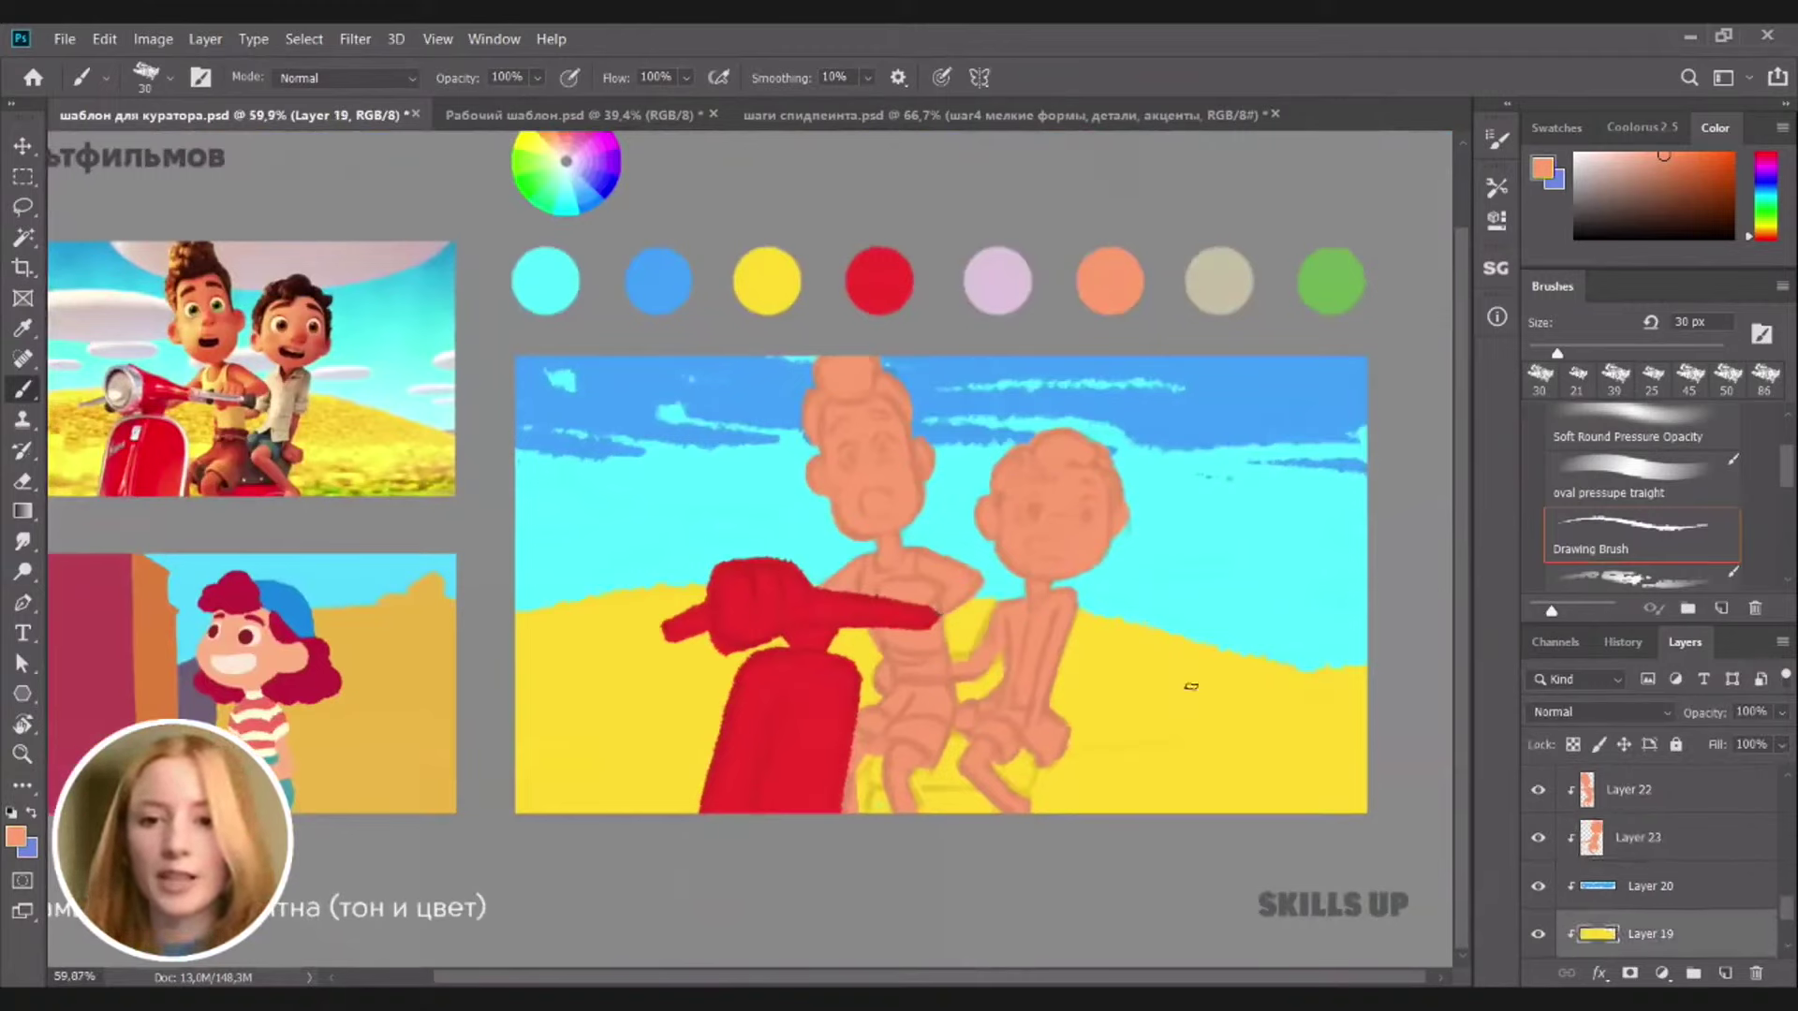
pyautogui.keyDown('alt'); pyautogui.click(1186, 699); pyautogui.keyUp('alt')
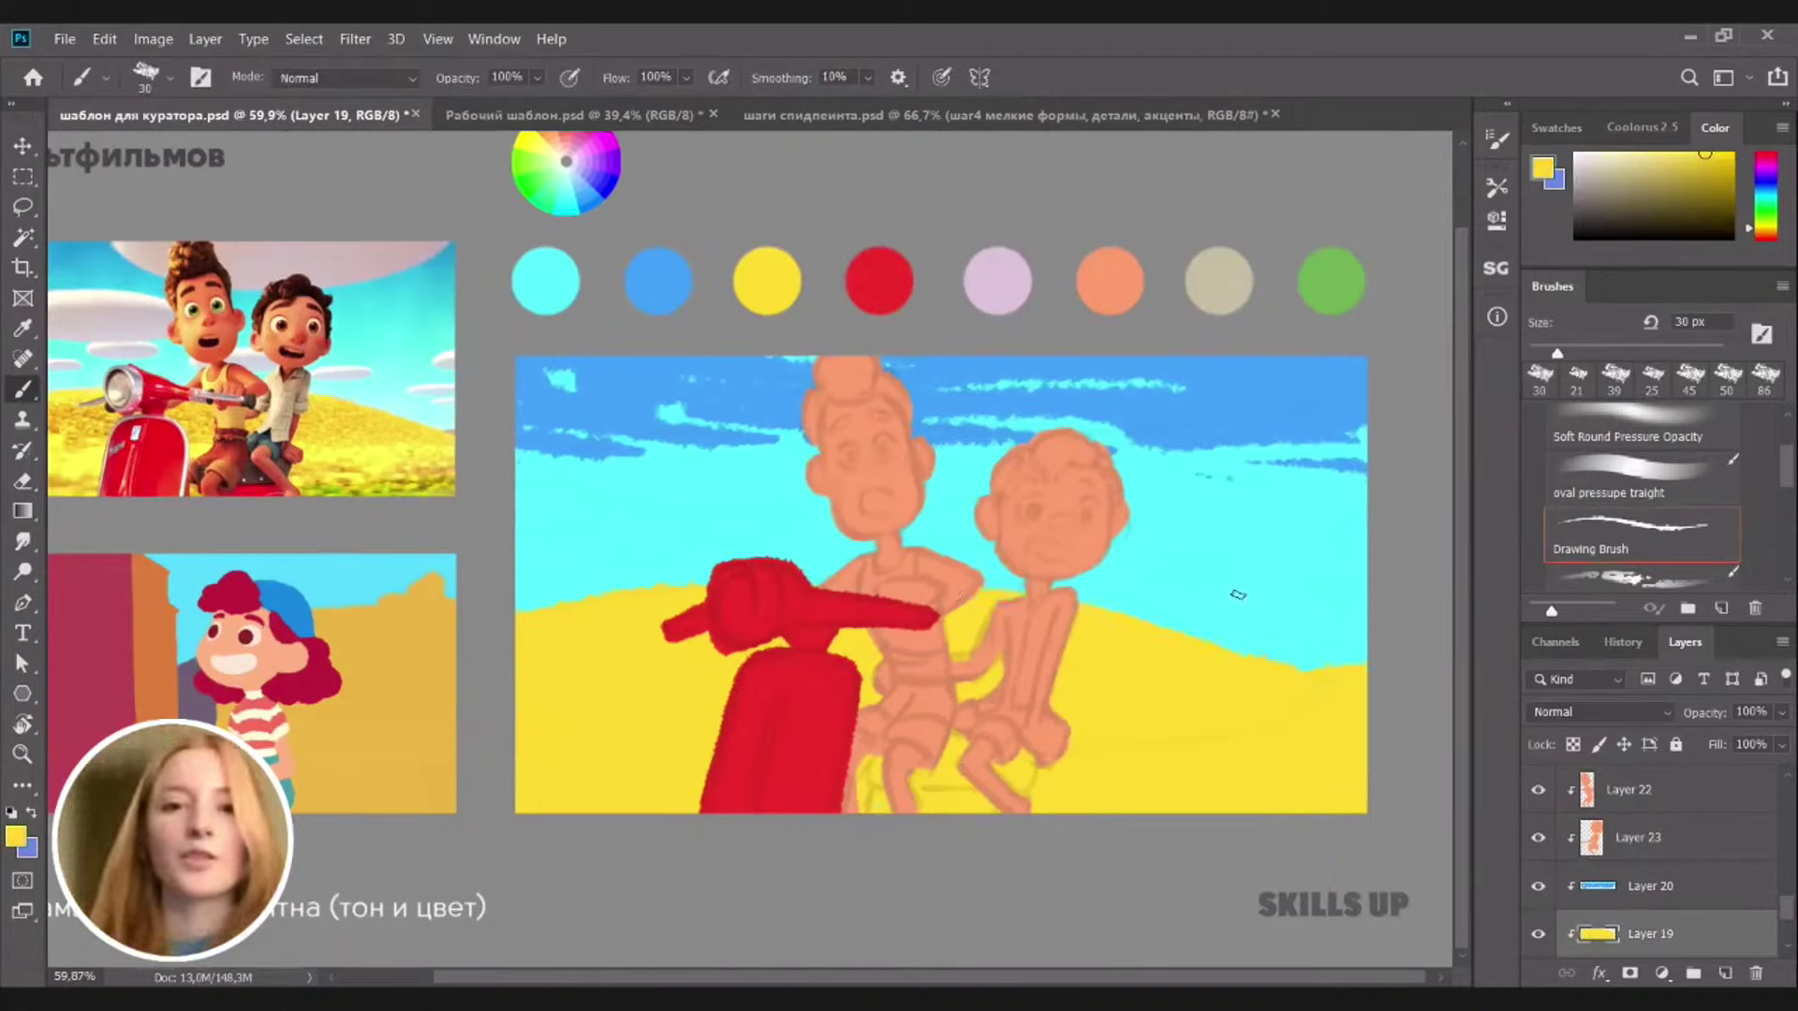
# Sample the lilac palette swatch, add a new layer above the blue sky strokes and set the brush to 50 px
pyautogui.keyDown('alt'); pyautogui.click(1005, 282); pyautogui.keyUp('alt')
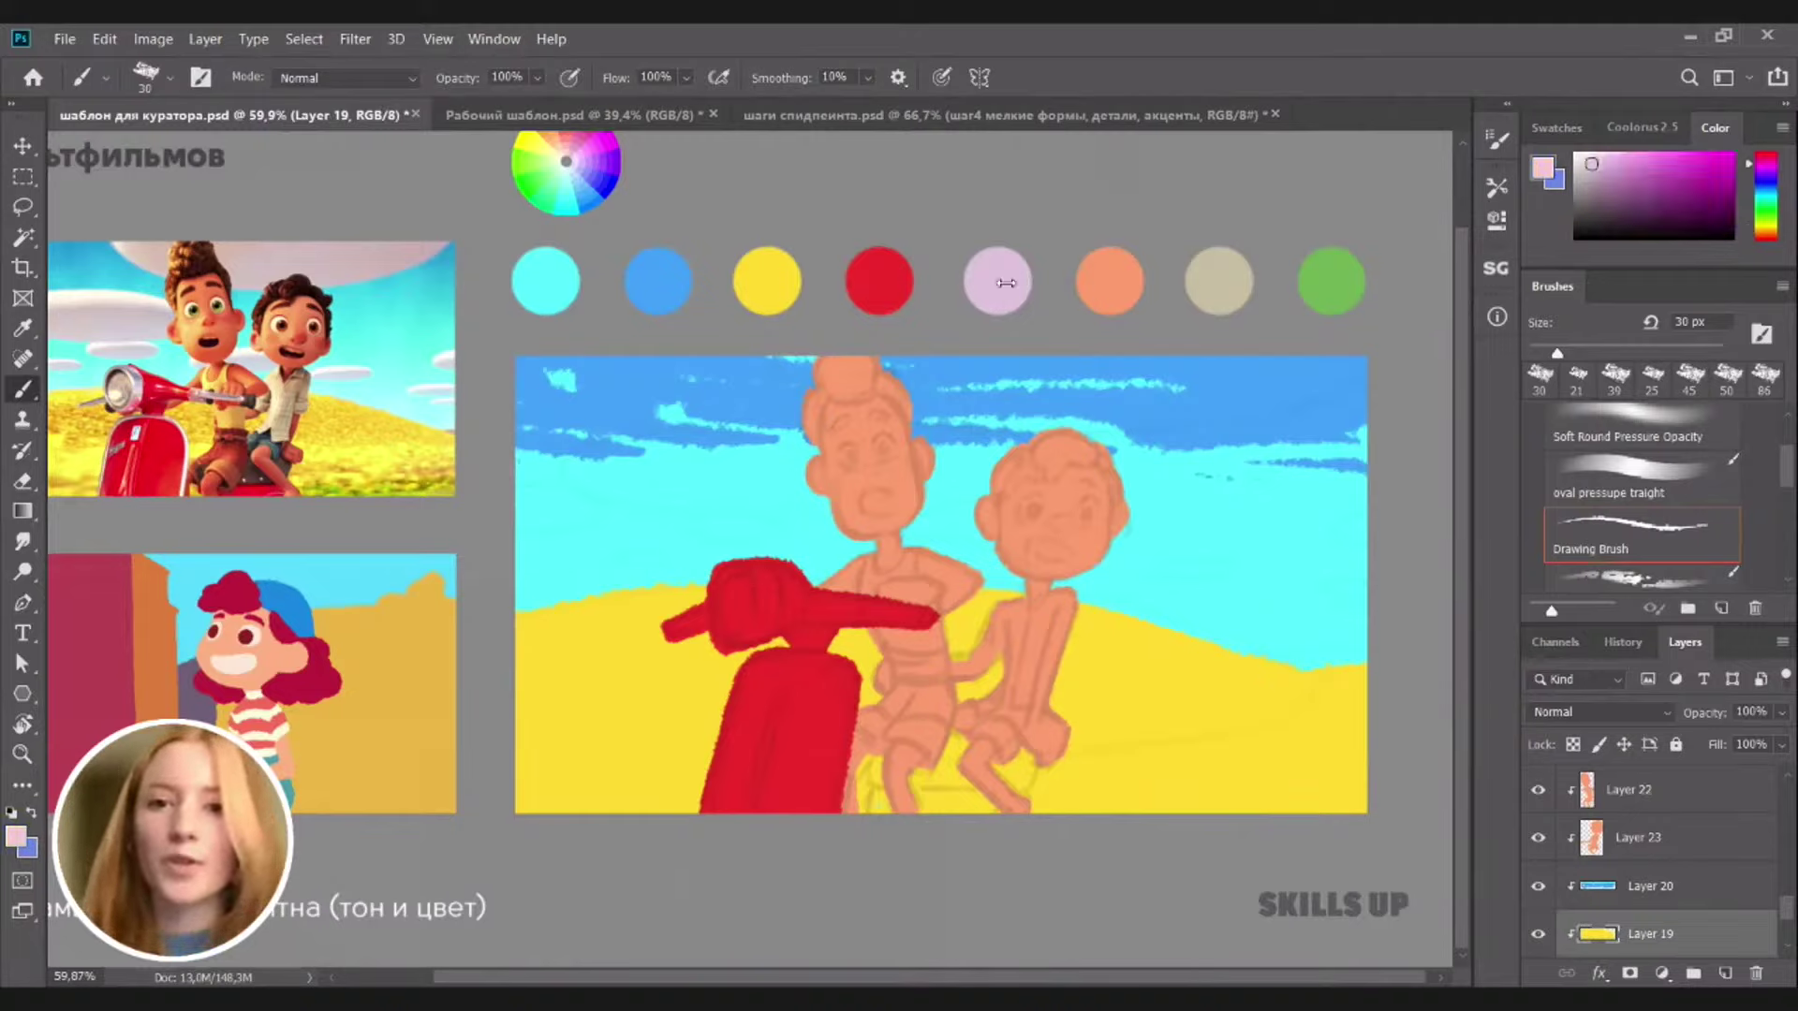
pyautogui.click(1698, 906)
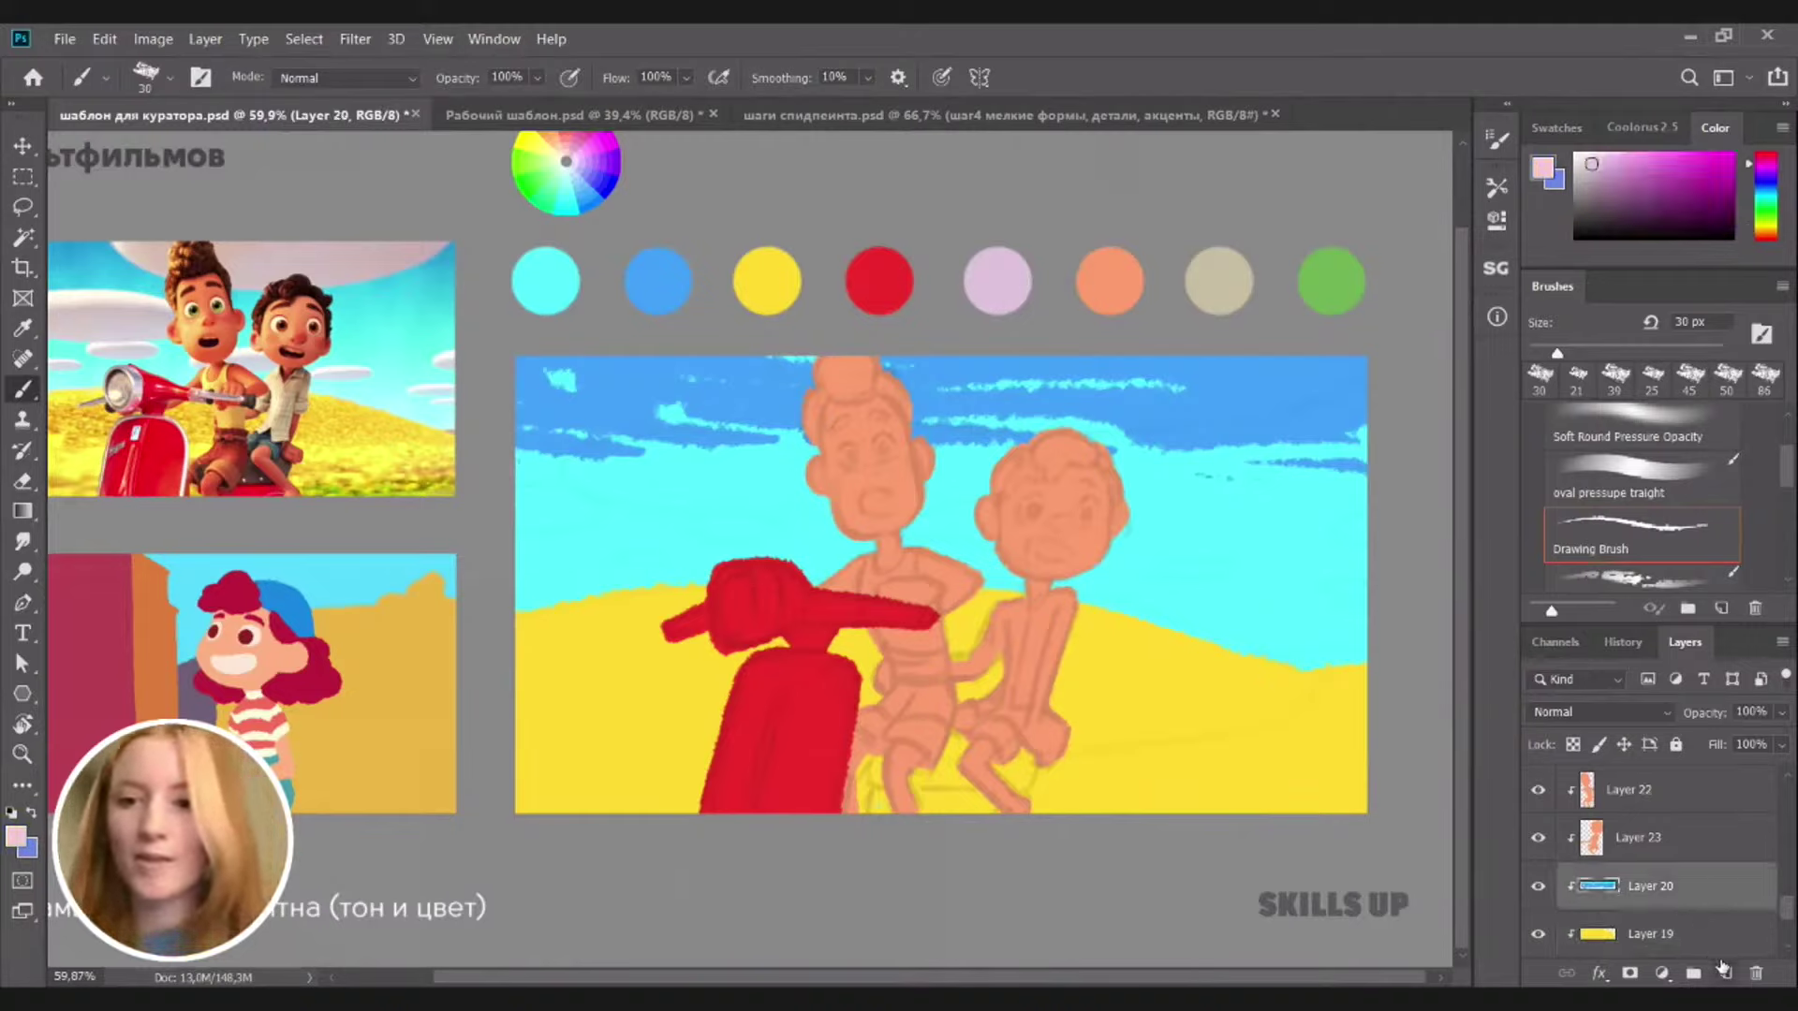
pyautogui.click(1722, 970)
pyautogui.press(']')
pyautogui.press(']')
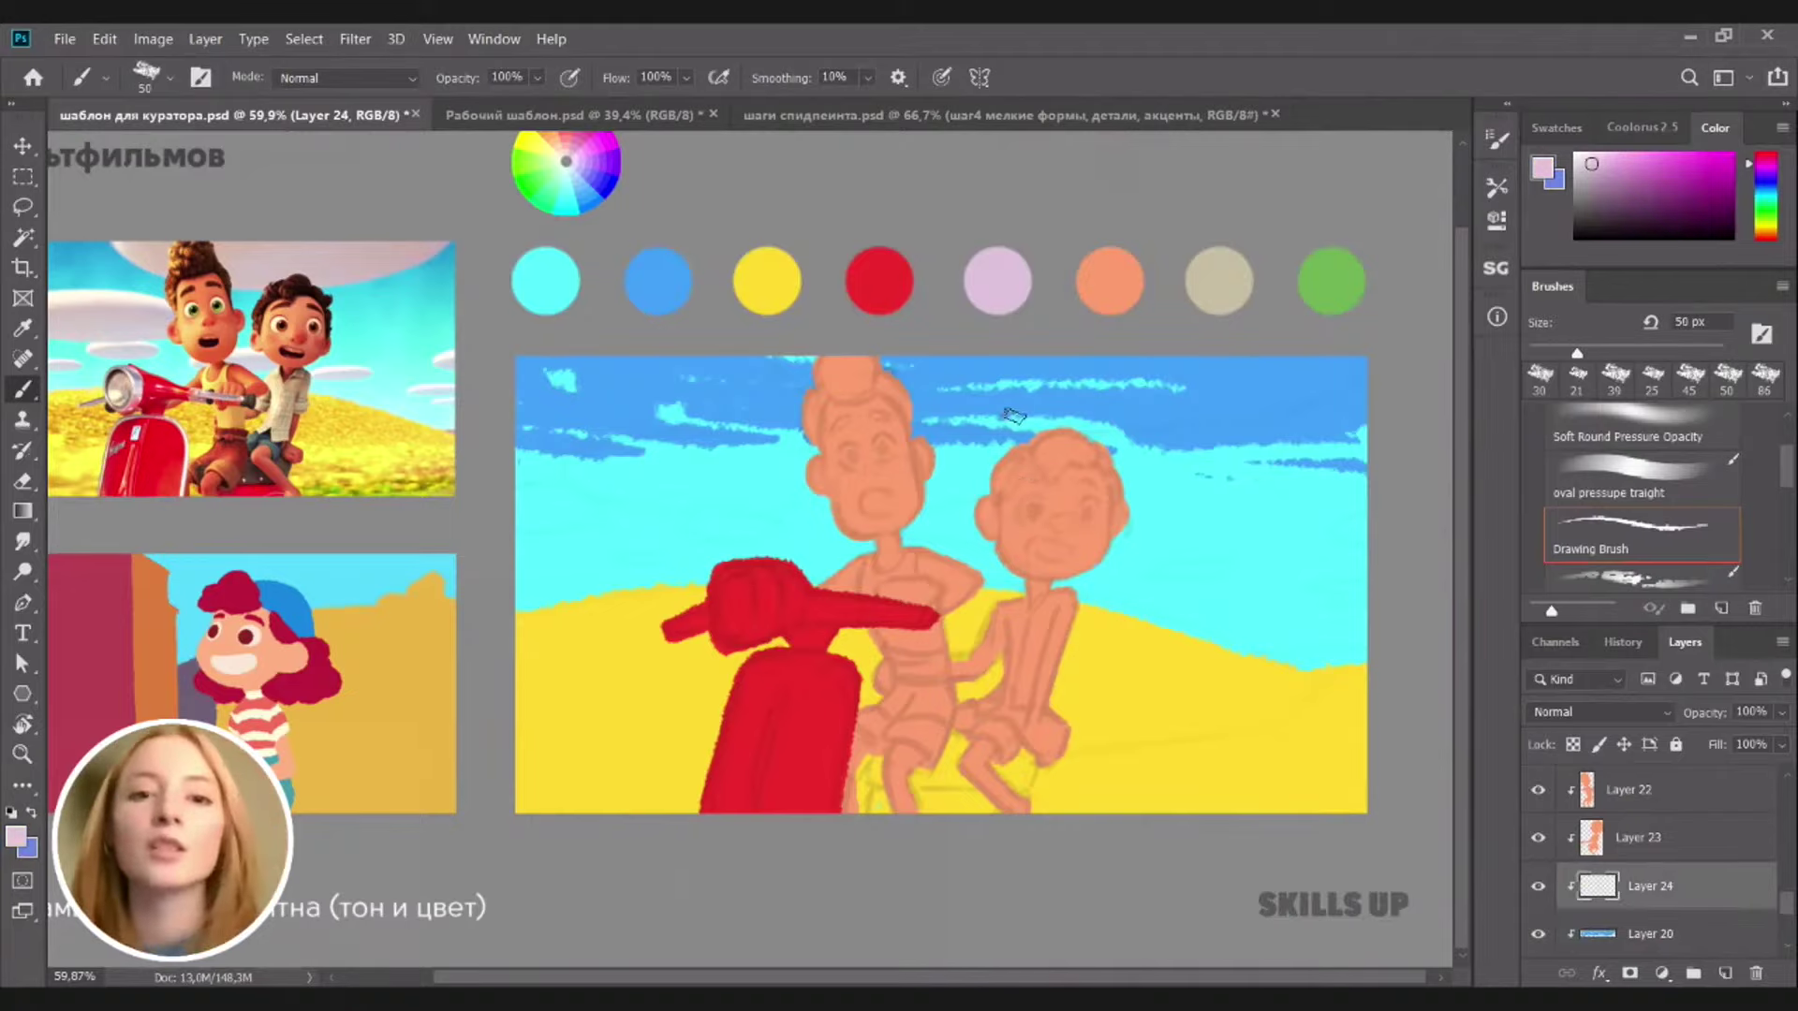
# Paint the first lilac strokes of a large cloud along the frame's upper edge, behind the front character's head
pyautogui.scroll(2, 916, 384)
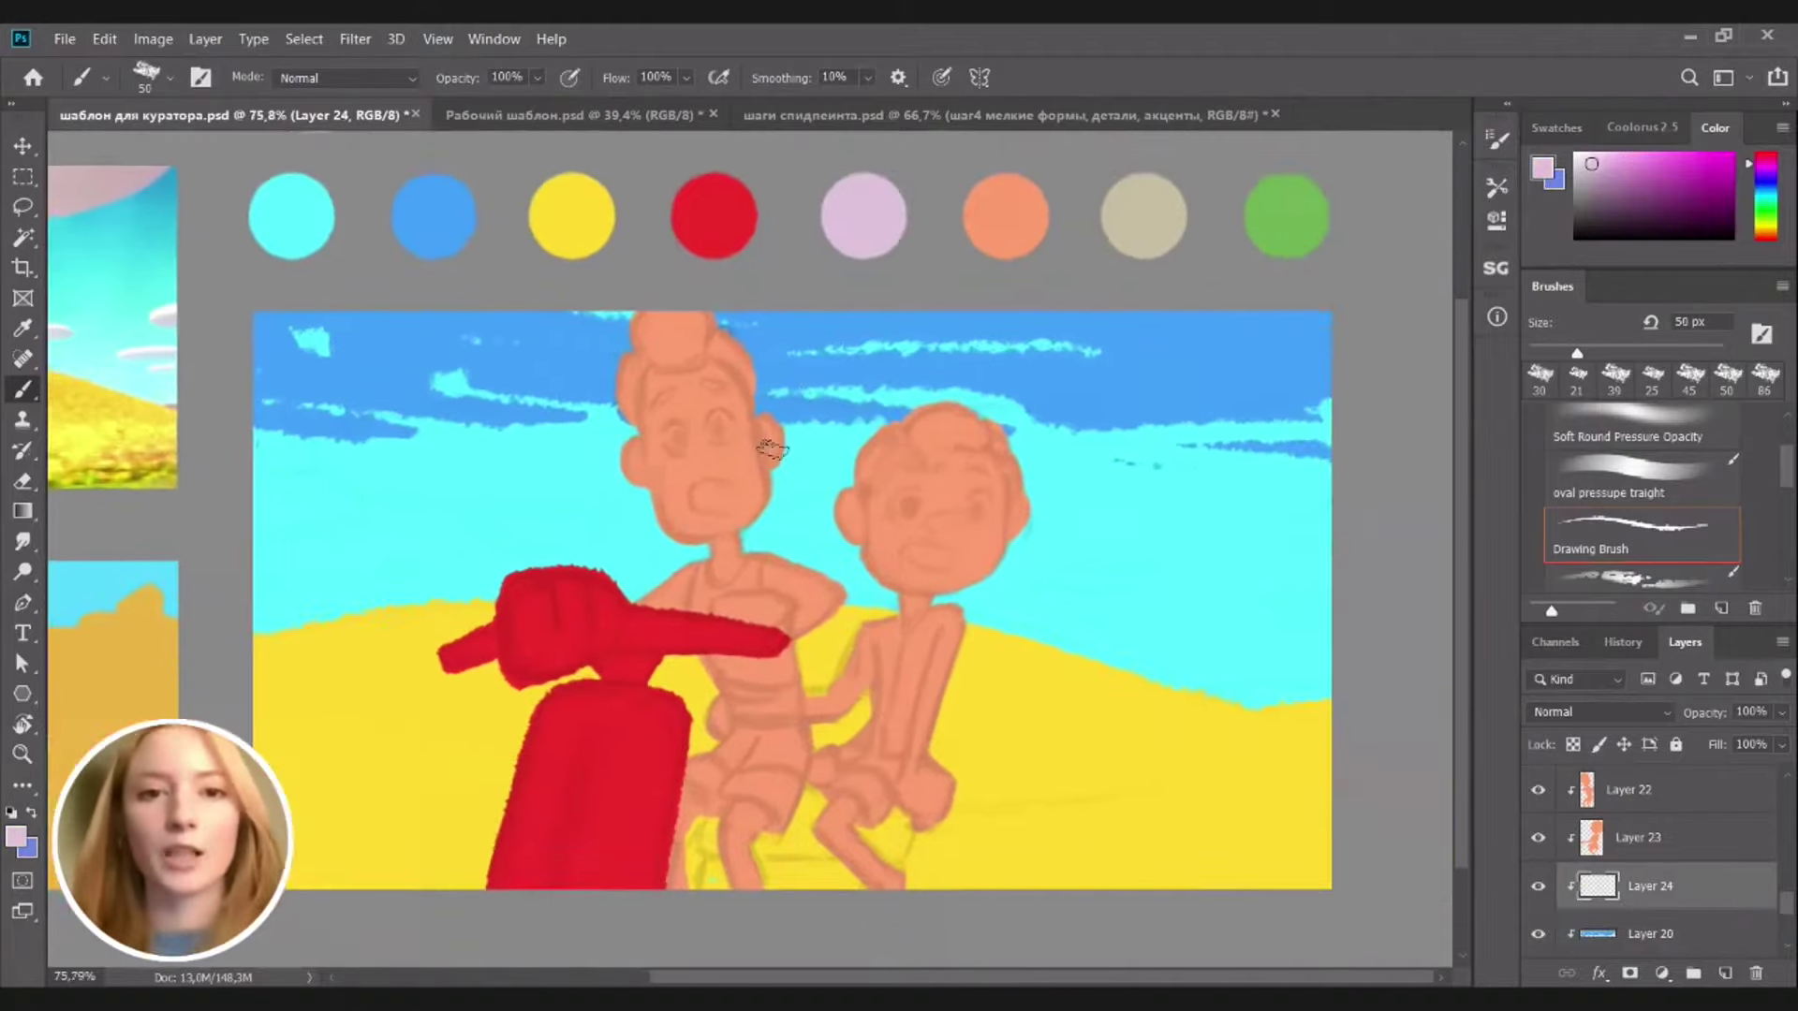
pyautogui.scroll(-1, 771, 449)
pyautogui.moveTo(587, 304)
pyautogui.mouseDown()
pyautogui.moveTo(618, 341)
pyautogui.moveTo(625, 323)
pyautogui.moveTo(850, 317)
pyautogui.mouseUp()
pyautogui.hotkey('ctrl', 'z')
pyautogui.hotkey('ctrl', 'z')
pyautogui.moveTo(990, 309); pyautogui.dragTo(1014, 307)
pyautogui.moveTo(713, 300); pyautogui.dragTo(1171, 293)
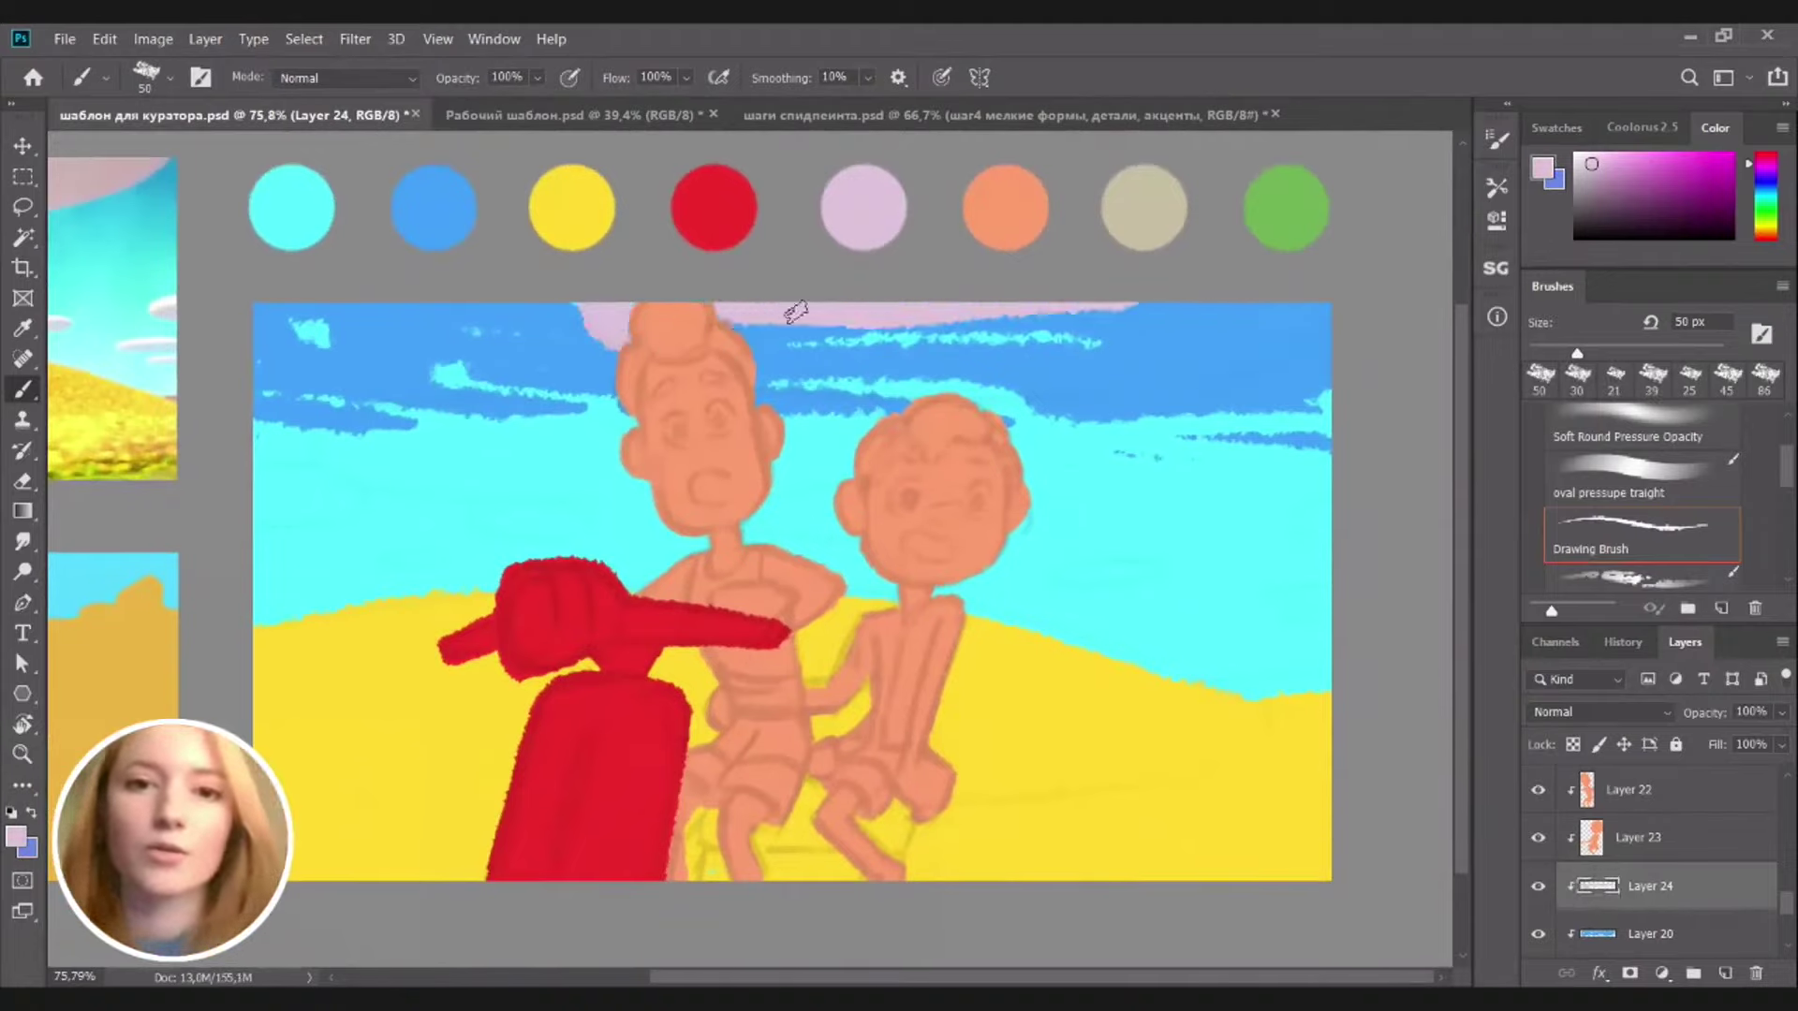
# Fill the large cloud with lilac, curving its lower edge above the rear character's head and out to the frame's right corner
pyautogui.moveTo(711, 342); pyautogui.dragTo(962, 333)
pyautogui.moveTo(721, 332)
pyautogui.mouseDown()
pyautogui.moveTo(971, 332)
pyautogui.moveTo(710, 341)
pyautogui.moveTo(1058, 363)
pyautogui.mouseUp()
pyautogui.moveTo(755, 358)
pyautogui.mouseDown()
pyautogui.moveTo(901, 389)
pyautogui.moveTo(1067, 365)
pyautogui.mouseUp()
pyautogui.moveTo(878, 377)
pyautogui.mouseDown()
pyautogui.moveTo(913, 332)
pyautogui.moveTo(823, 361)
pyautogui.moveTo(809, 343)
pyautogui.moveTo(1079, 360)
pyautogui.moveTo(732, 372)
pyautogui.moveTo(1117, 385)
pyautogui.moveTo(796, 365)
pyautogui.moveTo(1117, 346)
pyautogui.moveTo(808, 375)
pyautogui.moveTo(1137, 365)
pyautogui.moveTo(895, 385)
pyautogui.moveTo(1038, 393)
pyautogui.moveTo(1215, 361)
pyautogui.moveTo(1016, 370)
pyautogui.moveTo(1235, 334)
pyautogui.moveTo(1180, 356)
pyautogui.moveTo(1148, 327)
pyautogui.moveTo(1000, 308)
pyautogui.moveTo(1070, 302)
pyautogui.moveTo(1281, 335)
pyautogui.mouseUp()
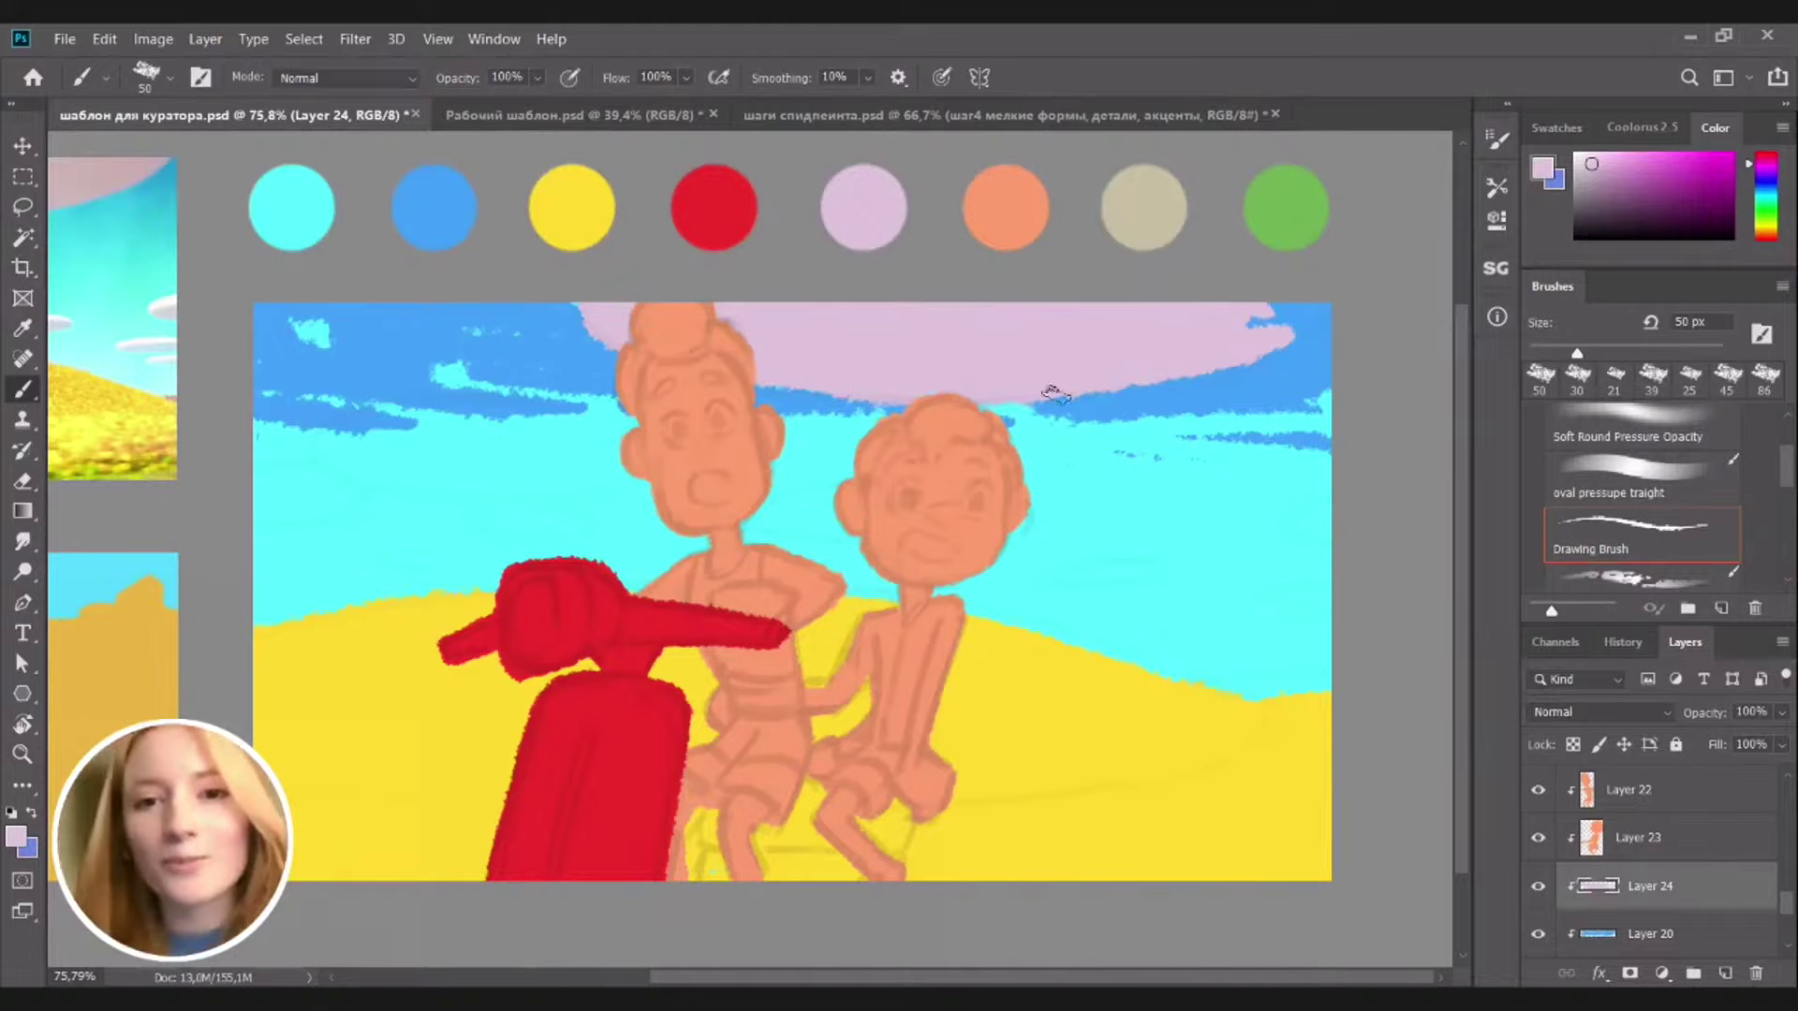
pyautogui.moveTo(1347, 305); pyautogui.dragTo(1223, 309)
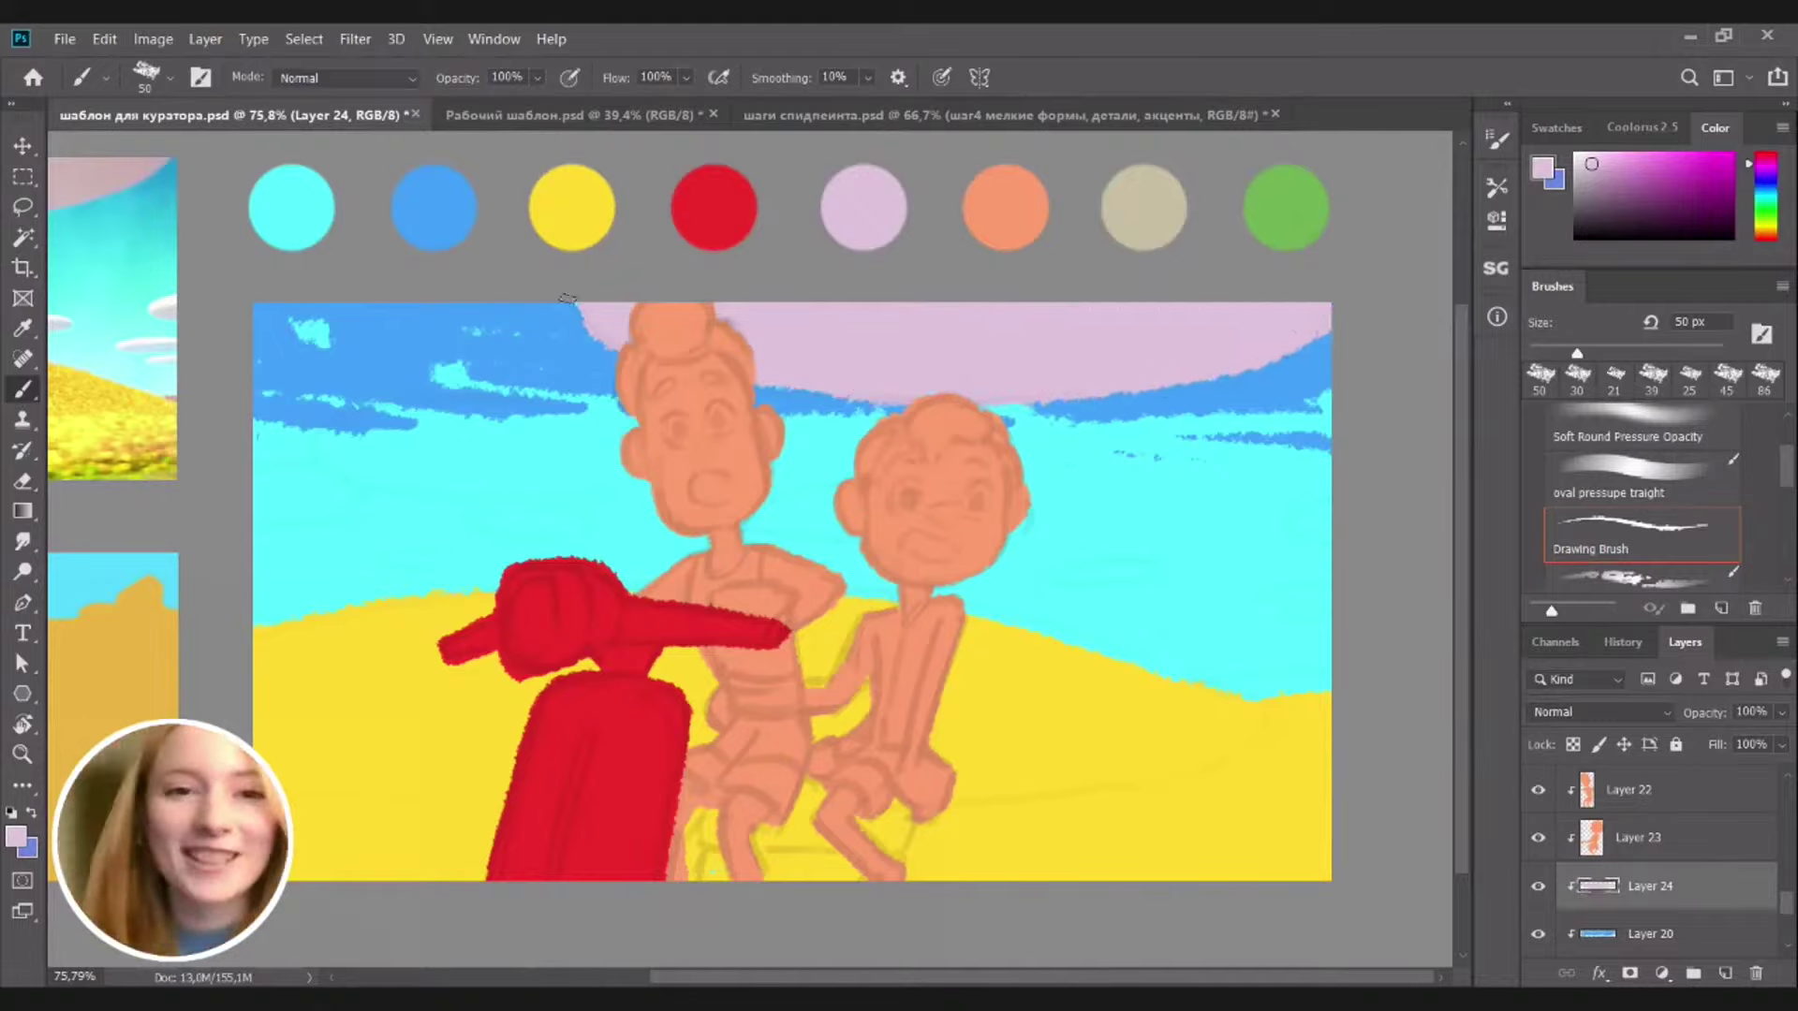
pyautogui.scroll(-3, 1240, 482)
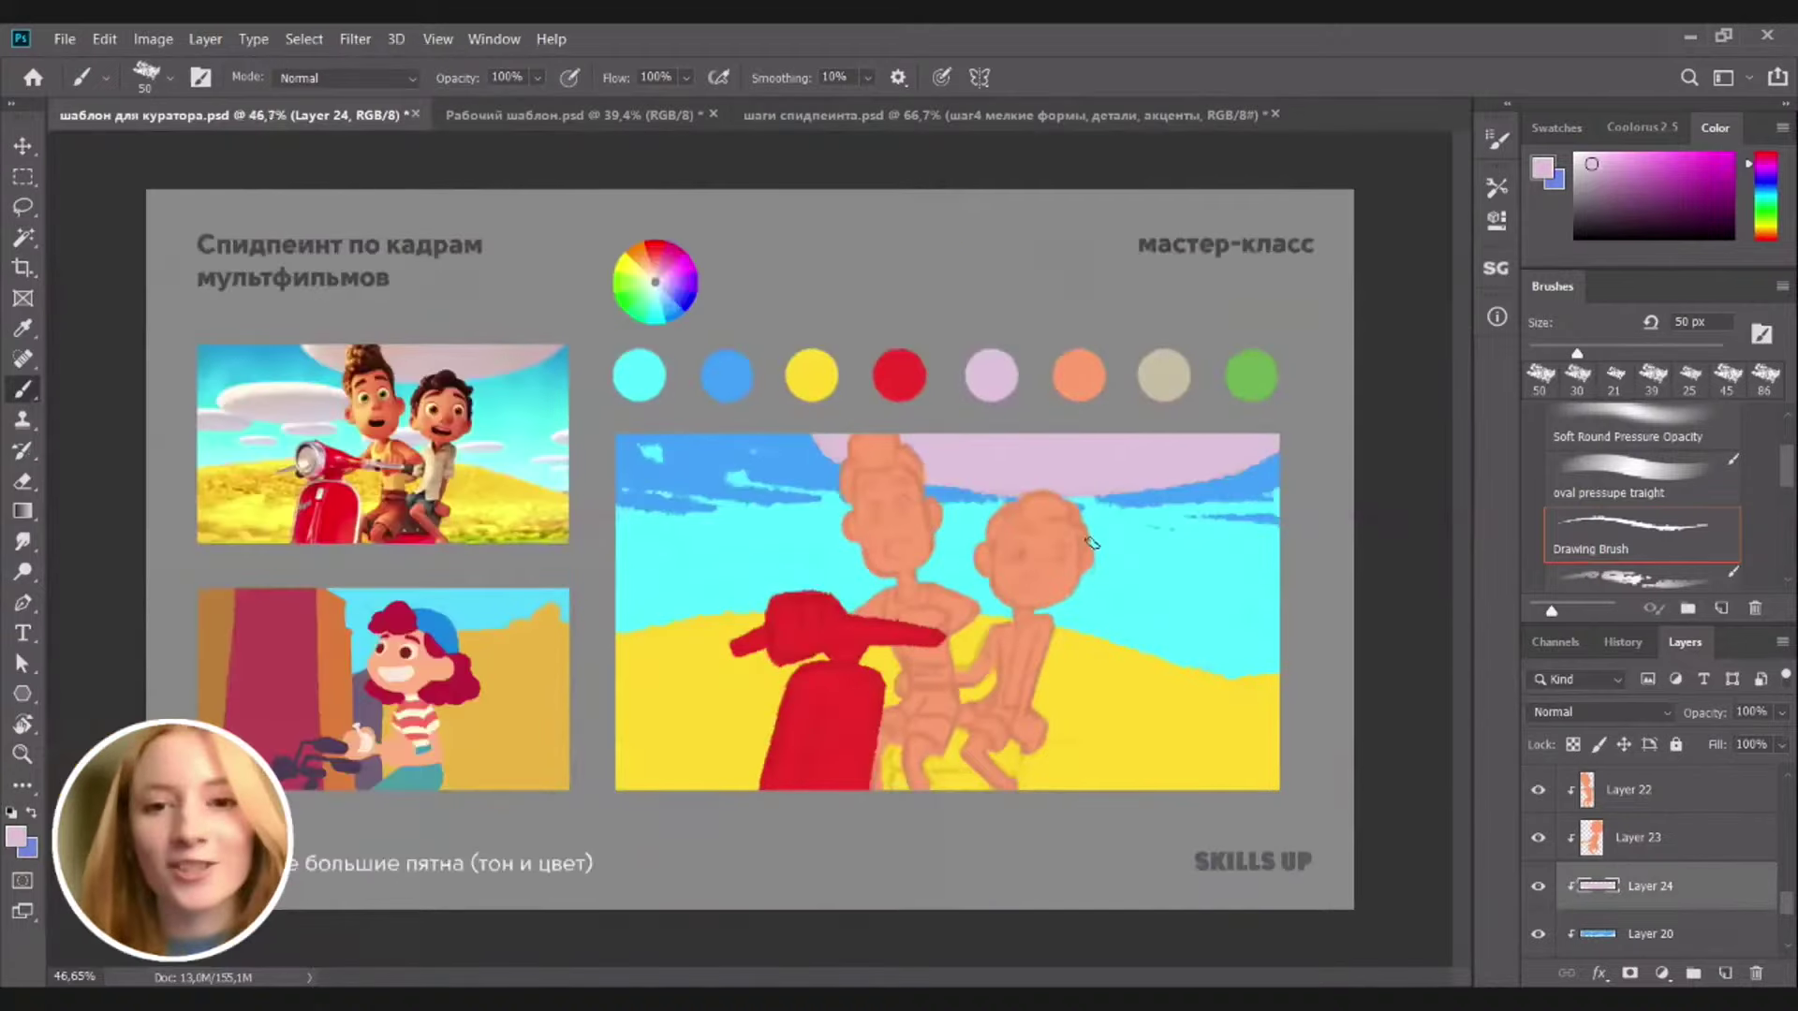
# Paint small lilac clouds at the frame's right edge and beside the rear character's head, reducing the brush to 35 px
pyautogui.scroll(3, 1229, 565)
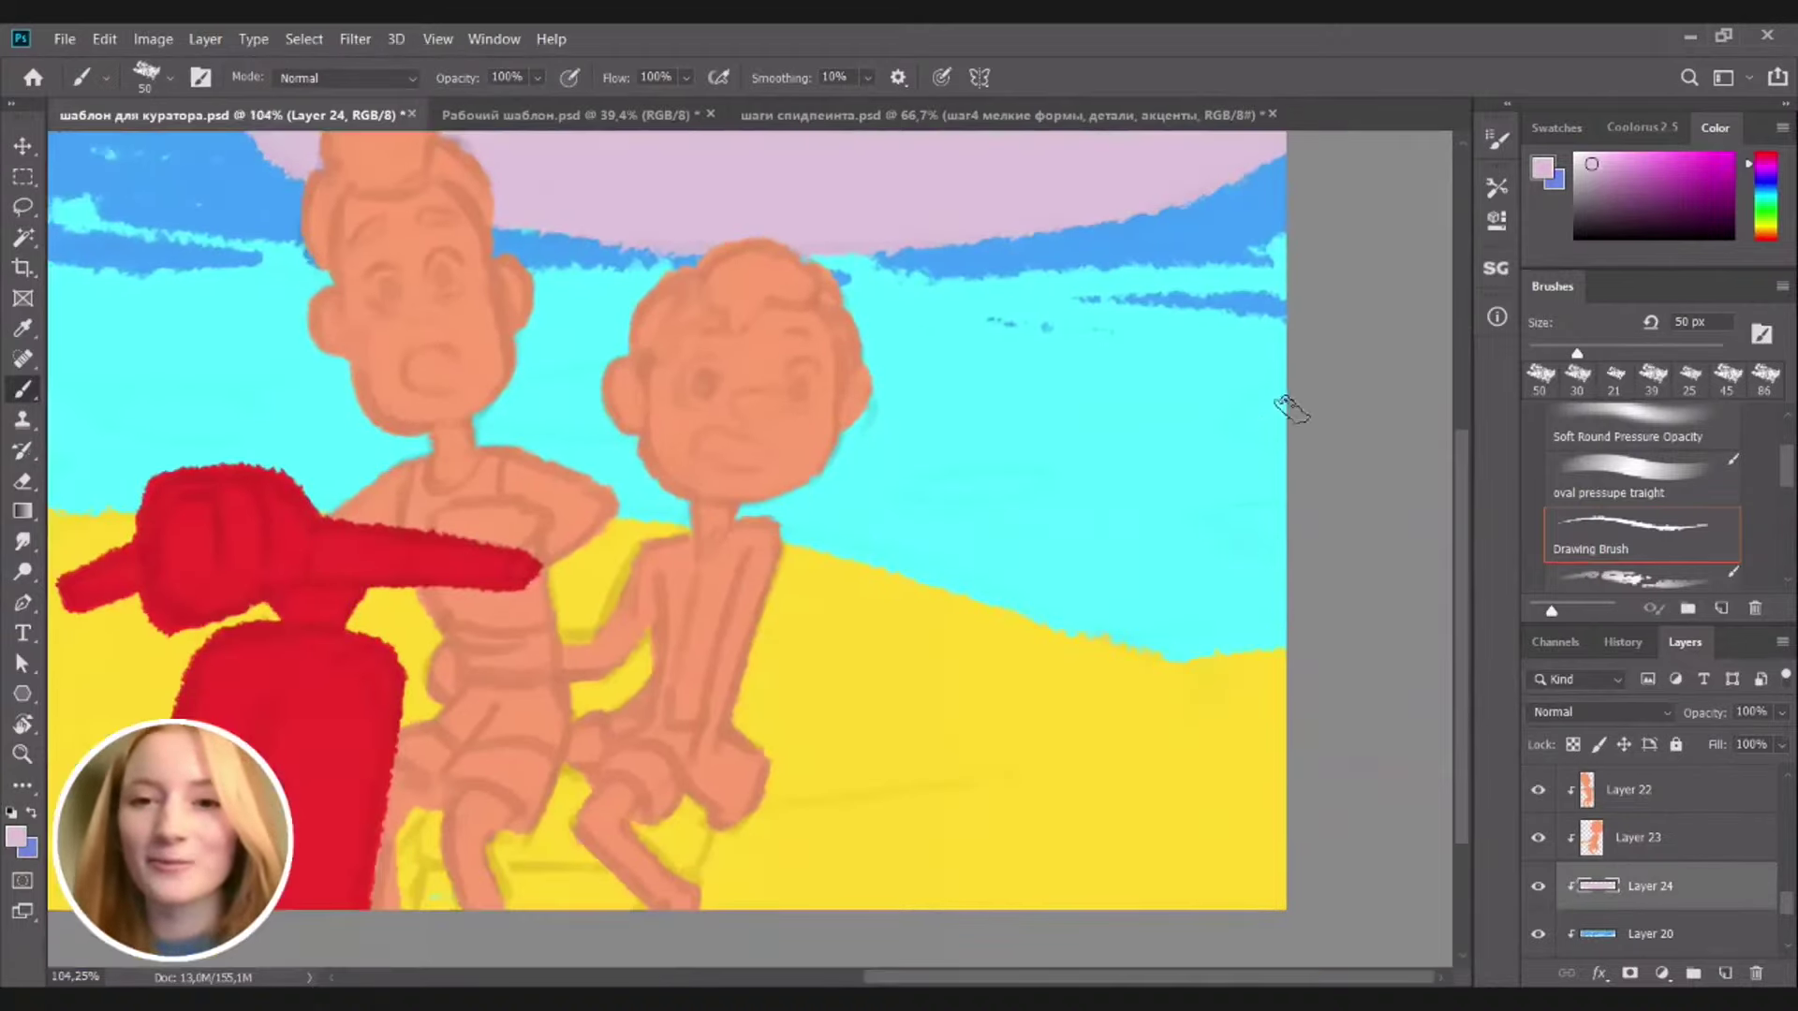
pyautogui.moveTo(1306, 391)
pyautogui.mouseDown()
pyautogui.moveTo(1225, 427)
pyautogui.moveTo(1329, 436)
pyautogui.mouseUp()
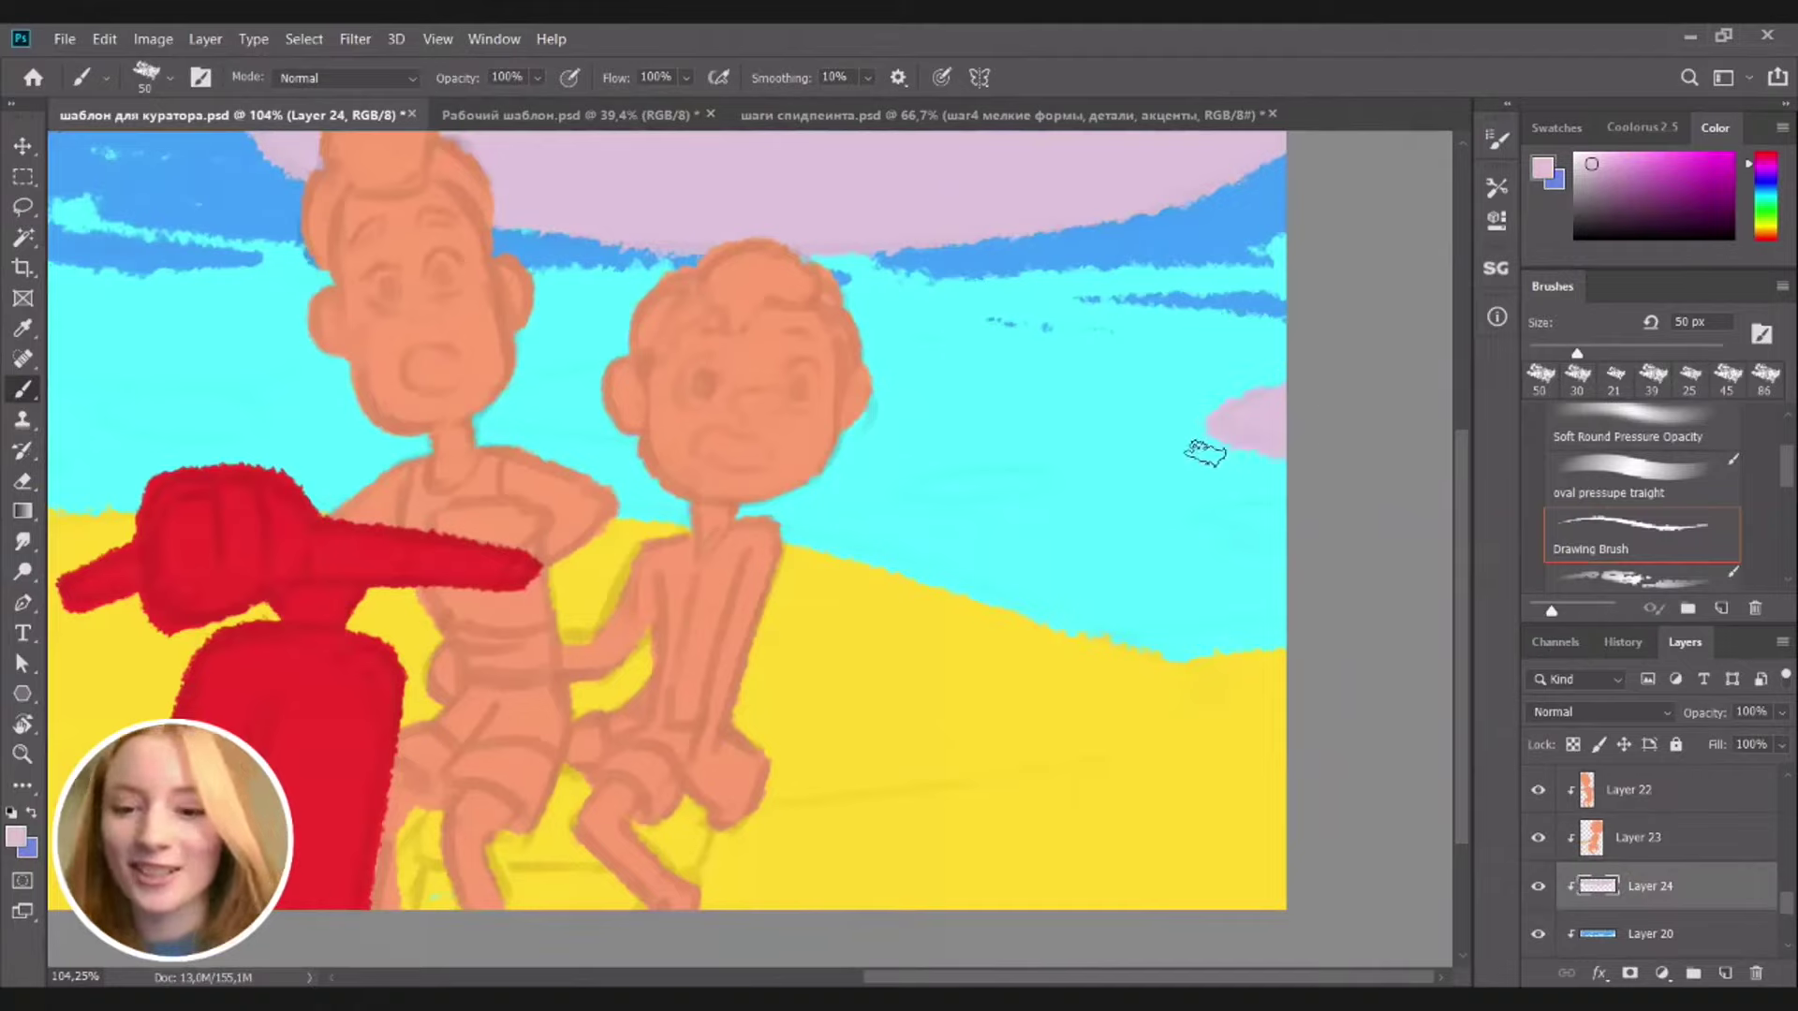
pyautogui.press('[')
pyautogui.press('[')
pyautogui.press('[')
pyautogui.moveTo(1283, 502); pyautogui.dragTo(1212, 517)
pyautogui.moveTo(1206, 550); pyautogui.dragTo(1426, 545)
pyautogui.moveTo(1147, 486)
pyautogui.mouseDown()
pyautogui.moveTo(1230, 494)
pyautogui.moveTo(1128, 487)
pyautogui.moveTo(1252, 500)
pyautogui.moveTo(1215, 495)
pyautogui.mouseUp()
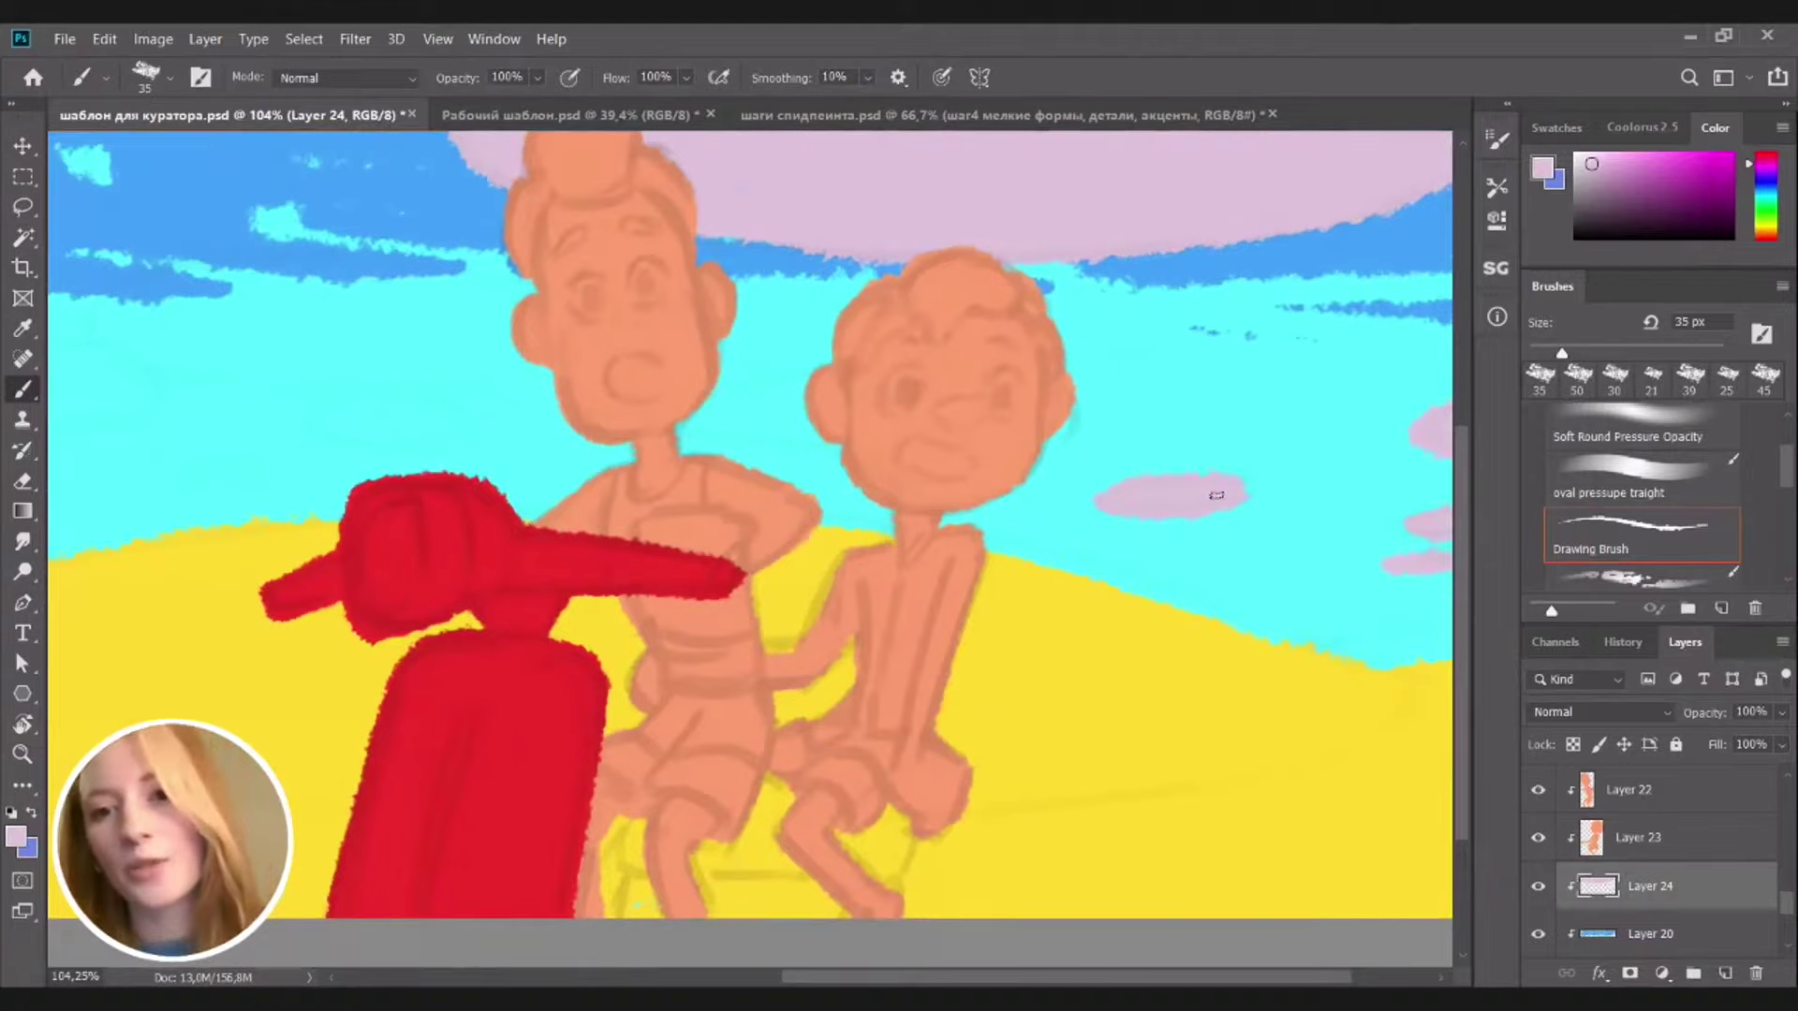
# Outline a wide lilac cloud in the sky above the scooter, ending behind the front character's ear, and thicken its lower edge
pyautogui.moveTo(1000, 514); pyautogui.dragTo(1252, 542)
pyautogui.moveTo(671, 439); pyautogui.dragTo(850, 493)
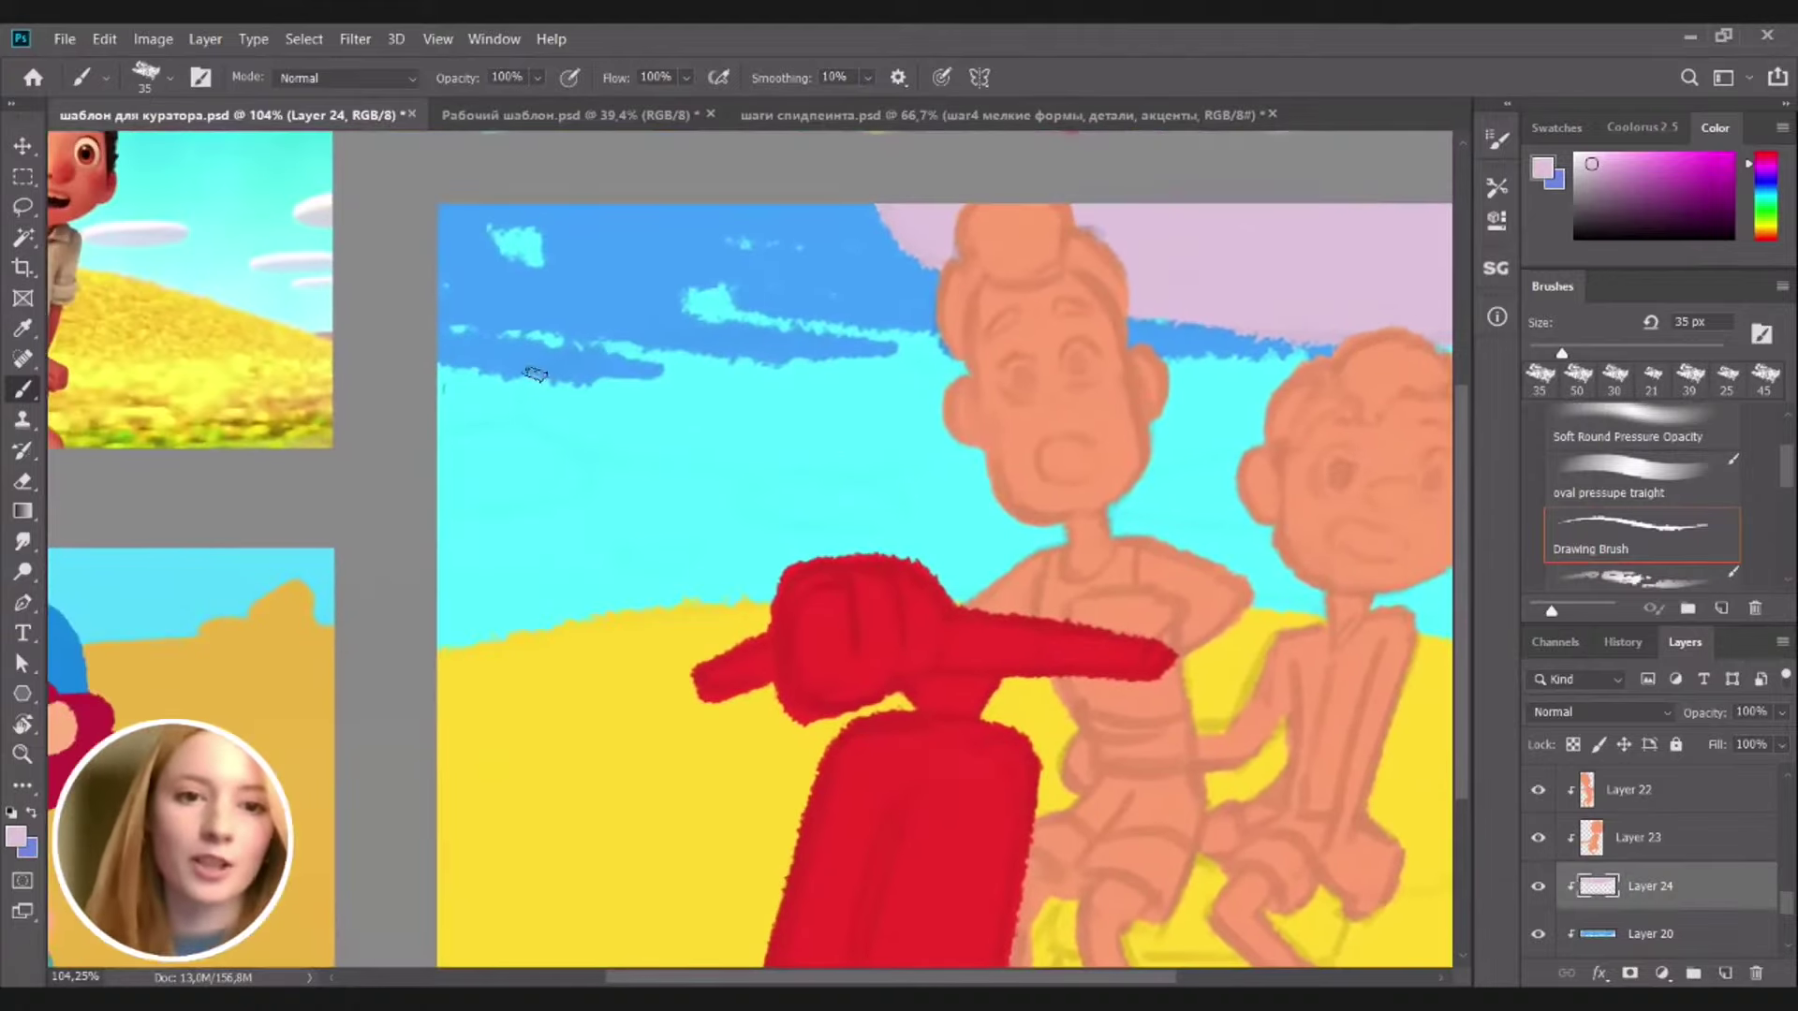
pyautogui.moveTo(576, 352)
pyautogui.mouseDown()
pyautogui.moveTo(522, 401)
pyautogui.moveTo(731, 435)
pyautogui.mouseUp()
pyautogui.hotkey('ctrl', 'z')
pyautogui.moveTo(562, 365); pyautogui.dragTo(753, 447)
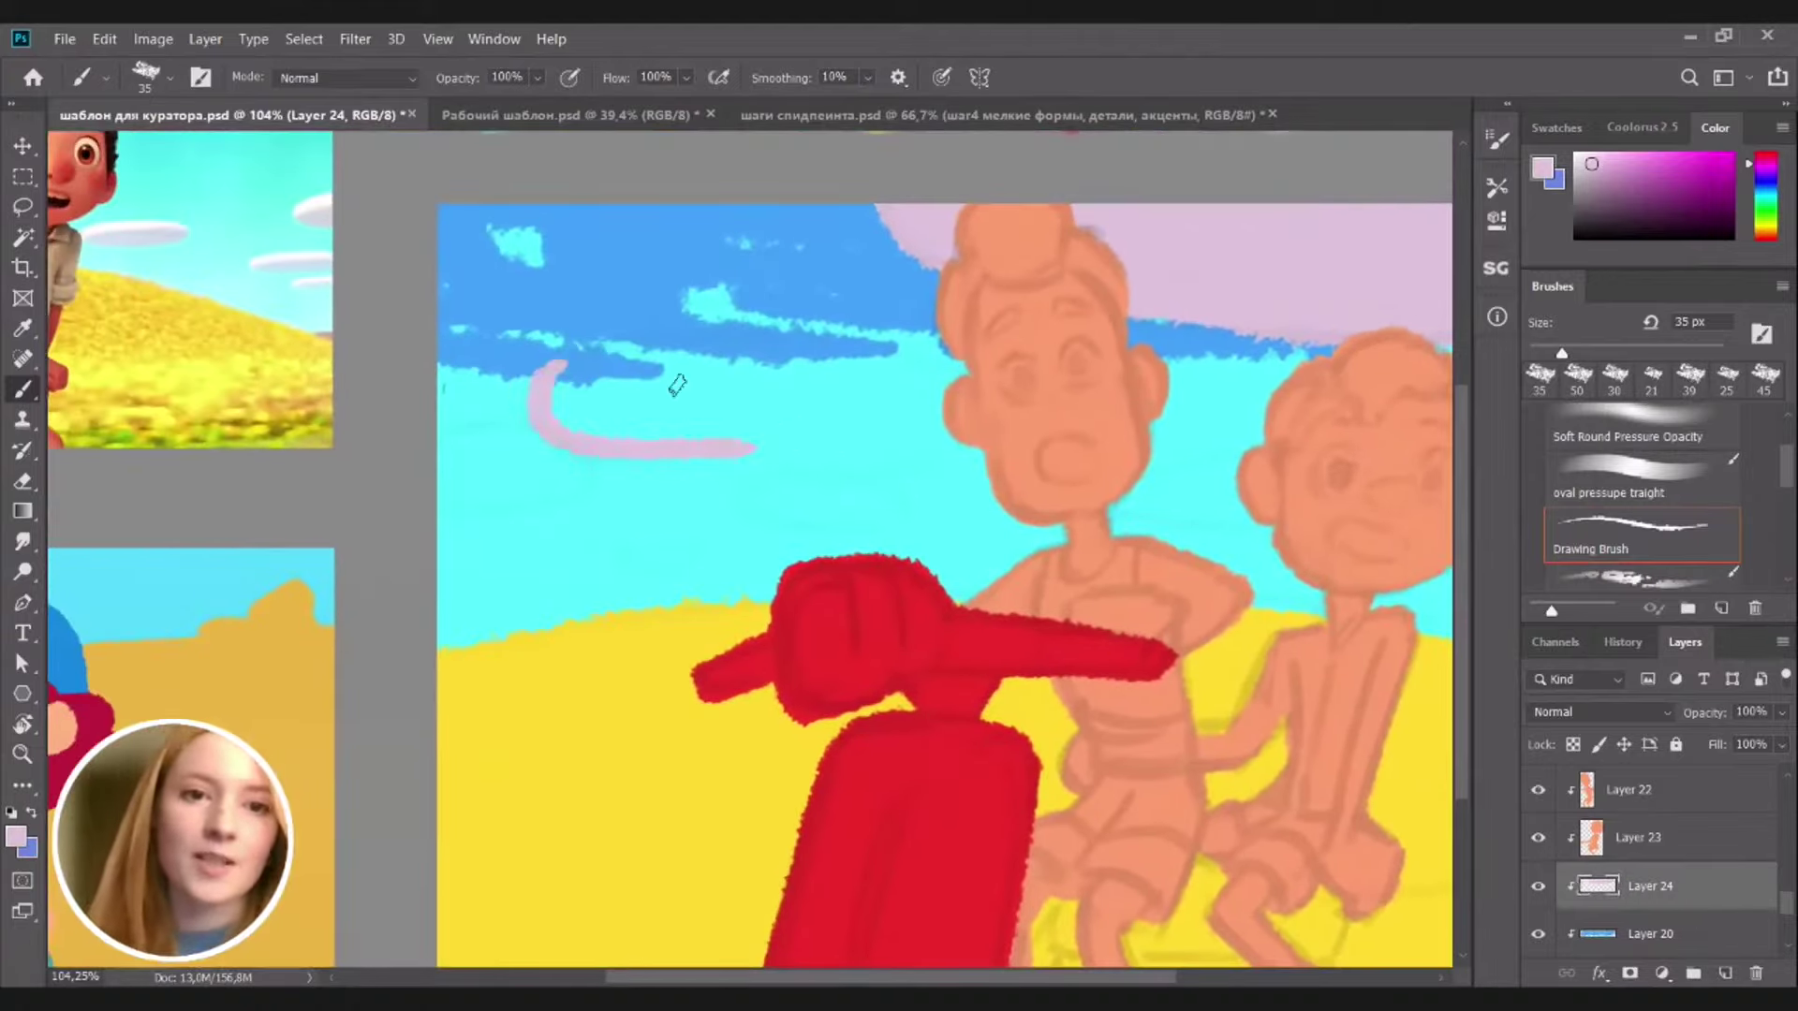
pyautogui.hotkey('ctrl', 'z')
pyautogui.moveTo(573, 355)
pyautogui.mouseDown()
pyautogui.moveTo(517, 400)
pyautogui.moveTo(678, 438)
pyautogui.mouseUp()
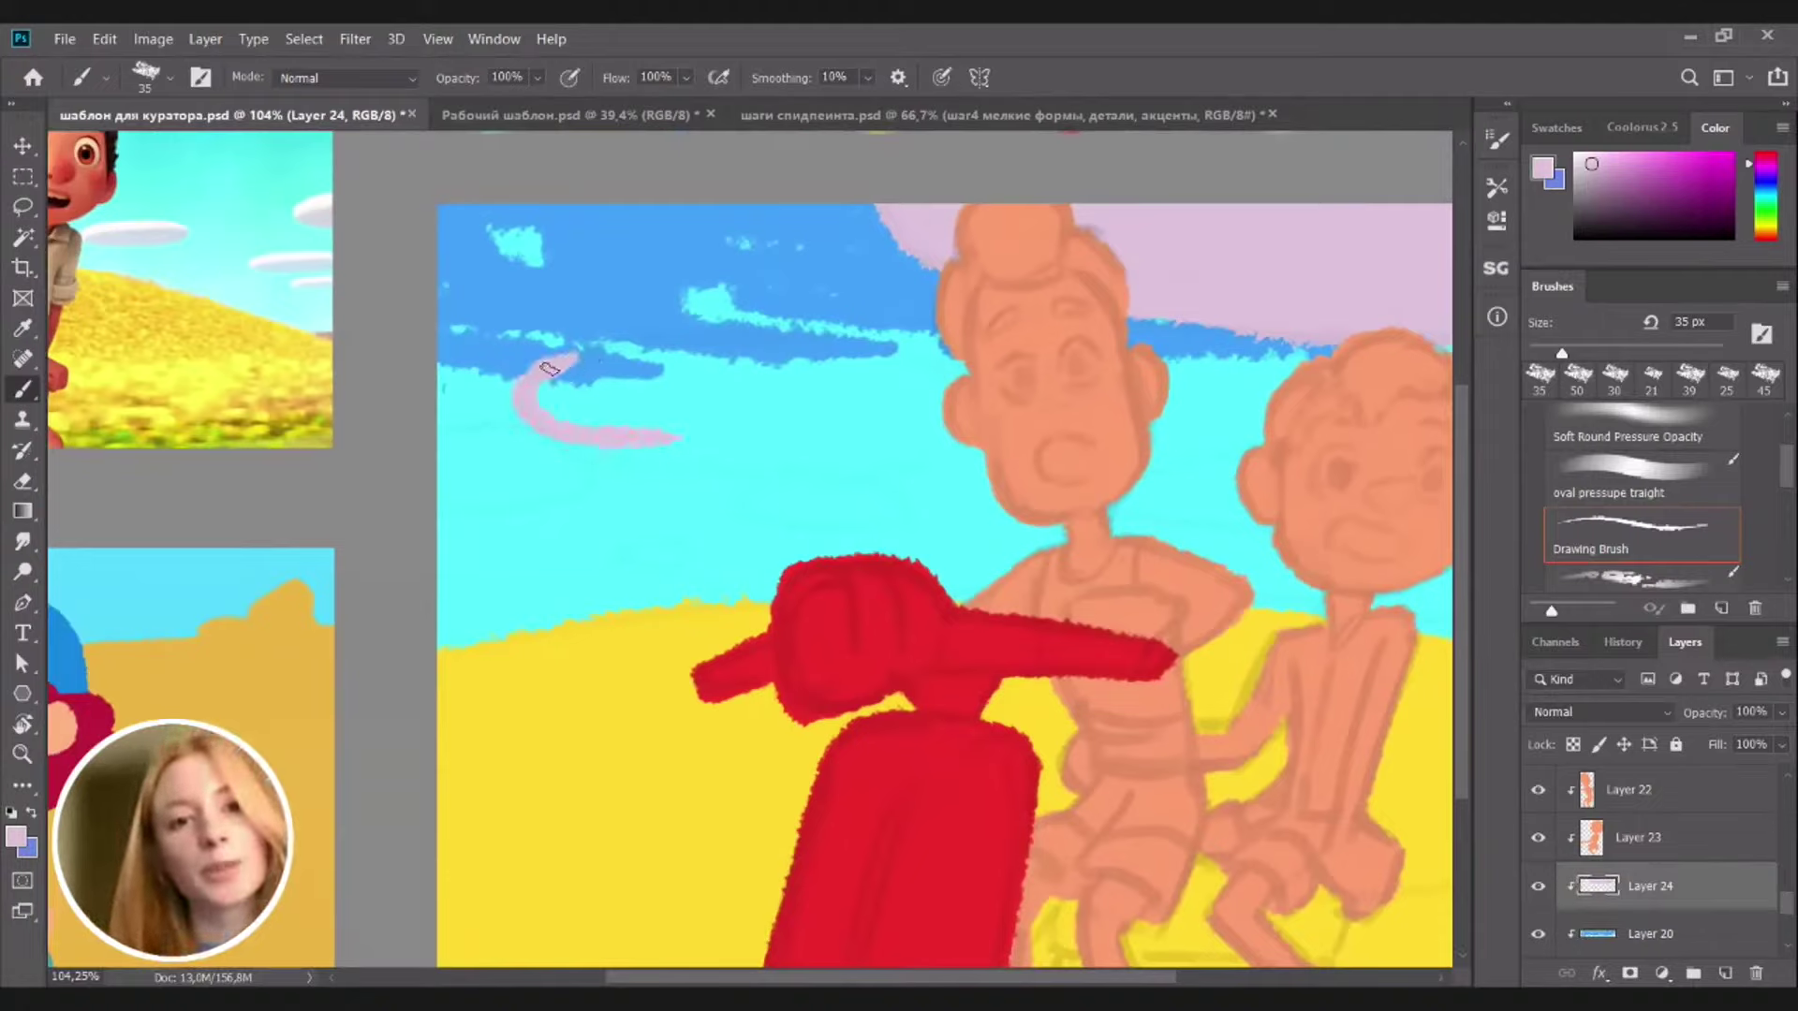
pyautogui.moveTo(549, 368); pyautogui.dragTo(894, 352)
pyautogui.hotkey('ctrl', 'z')
pyautogui.moveTo(562, 367); pyautogui.dragTo(965, 374)
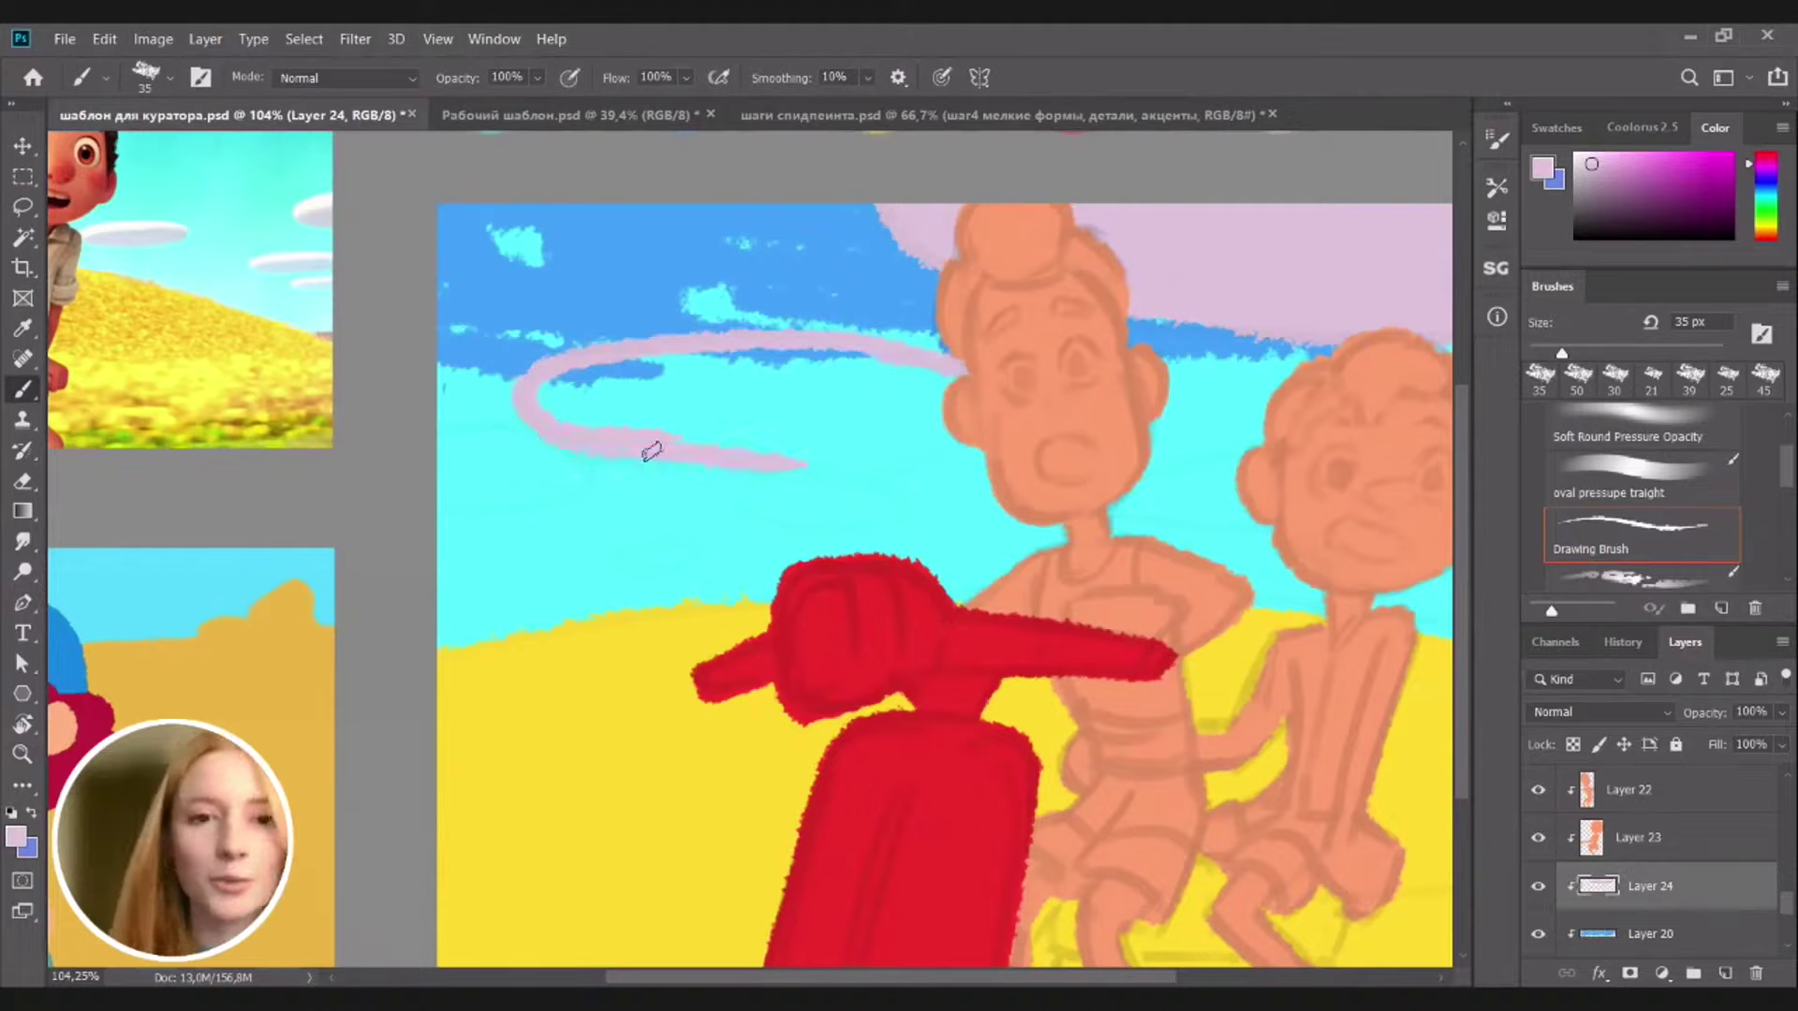
pyautogui.moveTo(697, 477); pyautogui.dragTo(880, 452)
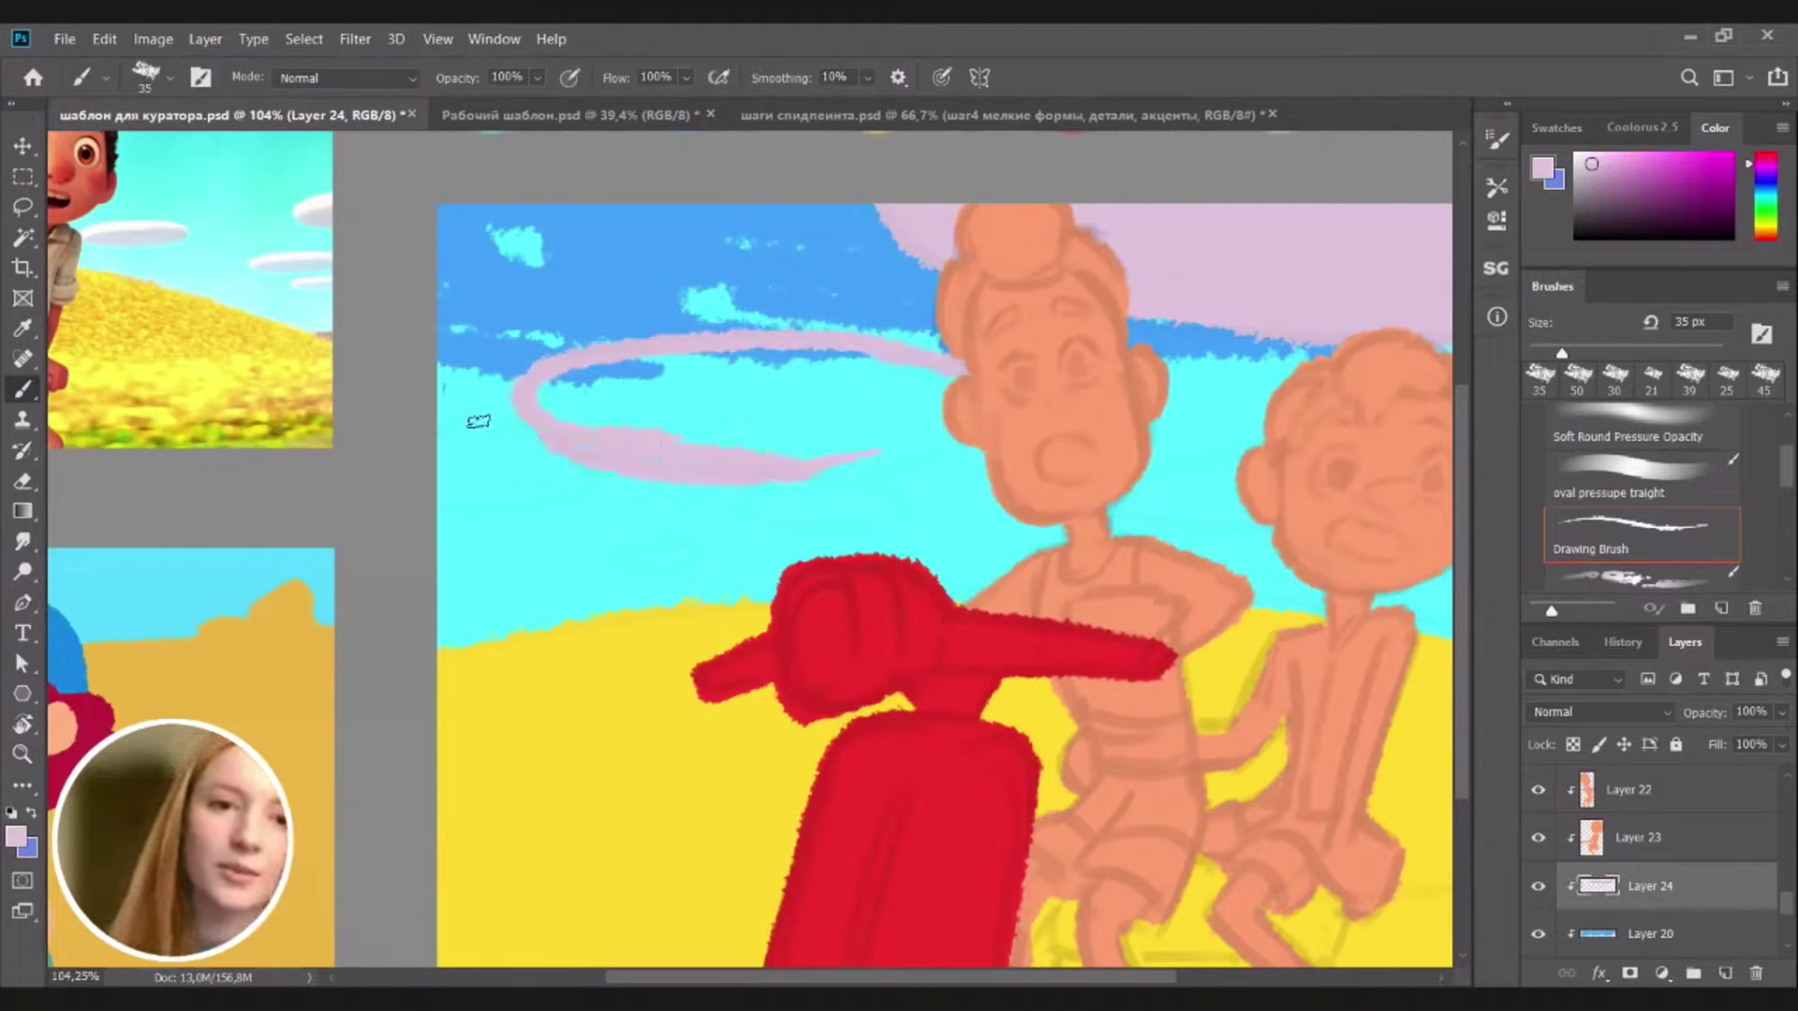
# Paint a small lilac cloud at the frame's left edge, just below the wide cloud
pyautogui.moveTo(437, 432); pyautogui.dragTo(567, 451)
pyautogui.moveTo(441, 508); pyautogui.dragTo(582, 478)
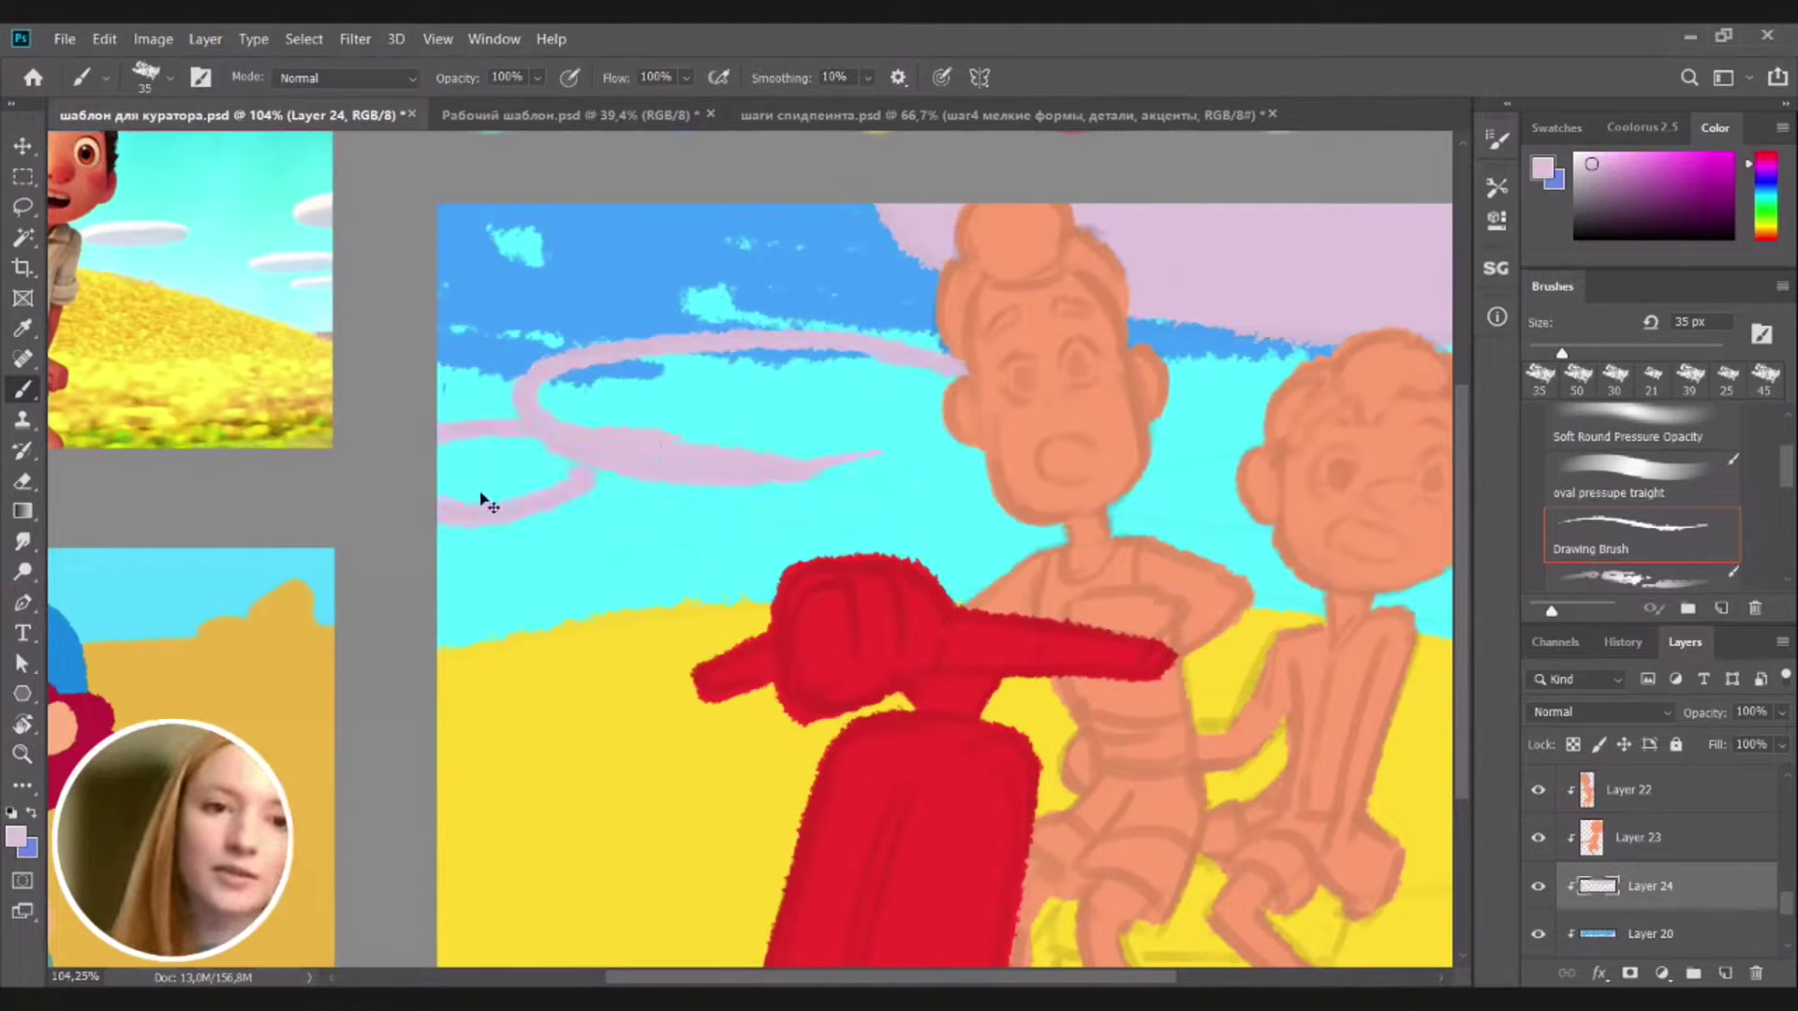
pyautogui.hotkey('ctrl', 'z')
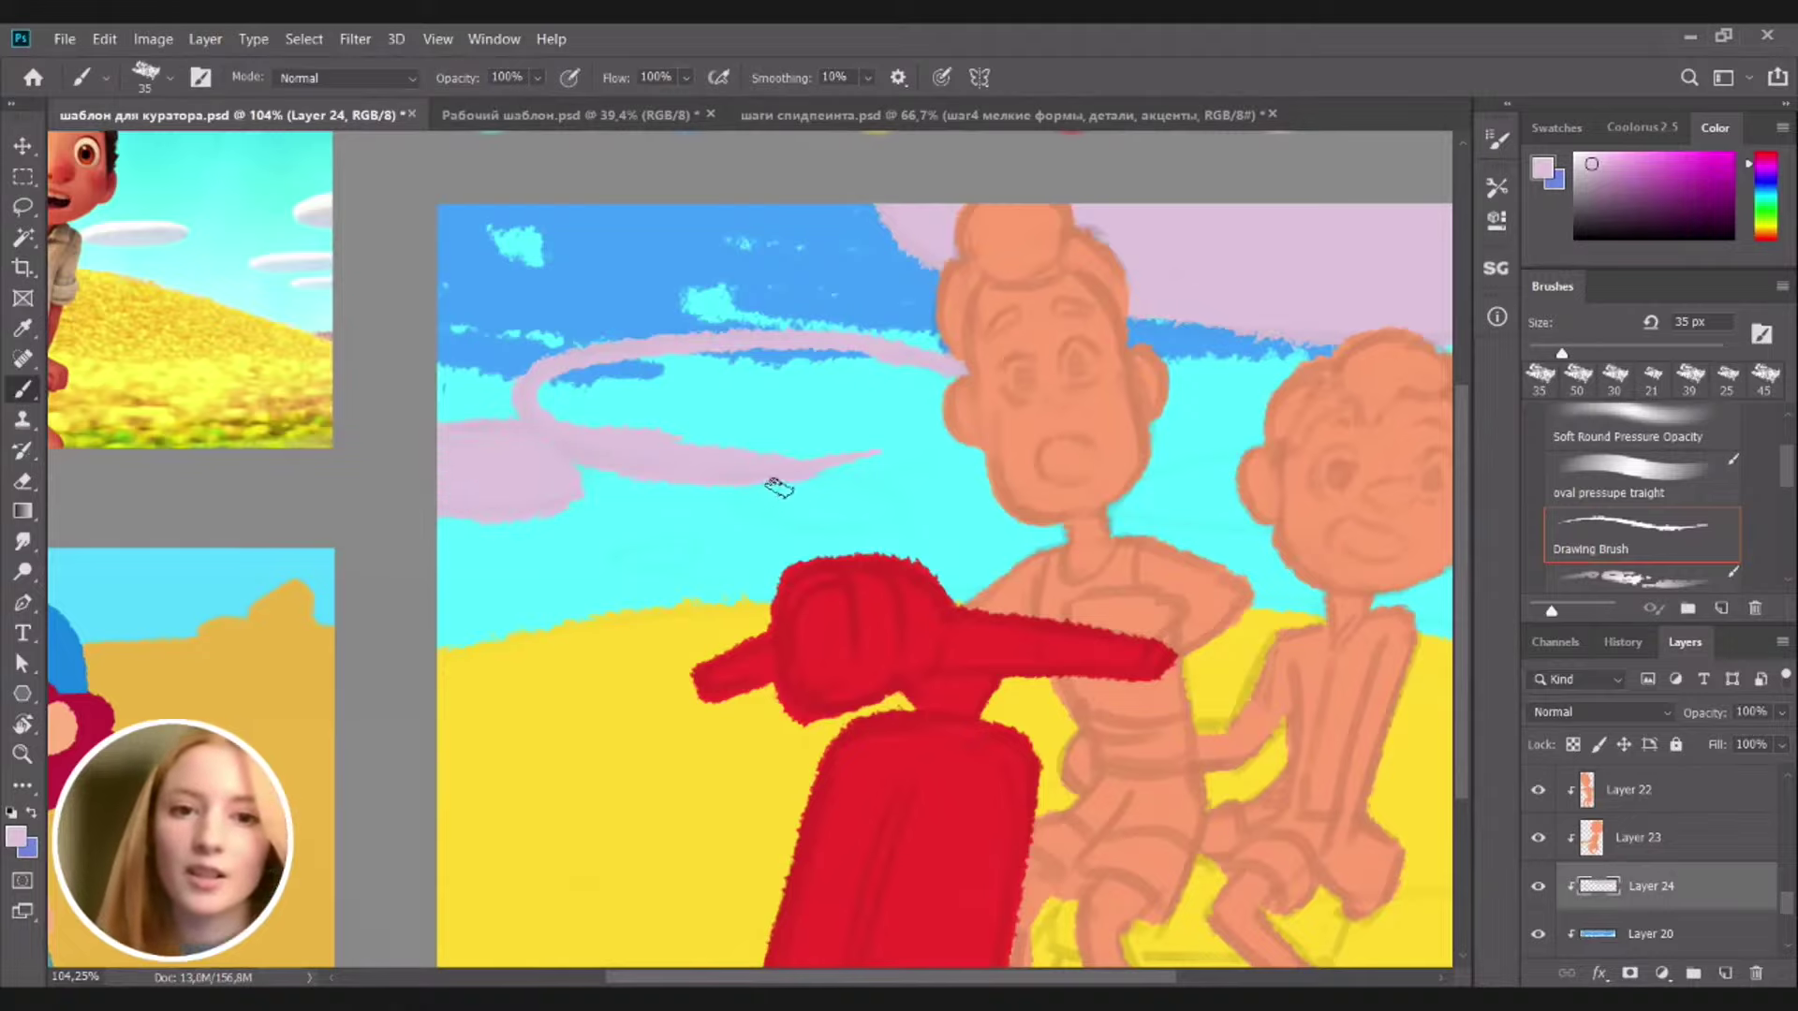
# Paint a small flat lilac cloud against the wide cloud's lower edge, directly above the scooter's headlight
pyautogui.moveTo(735, 494); pyautogui.dragTo(884, 515)
pyautogui.hotkey('ctrl', 'z')
pyautogui.moveTo(764, 491); pyautogui.dragTo(883, 518)
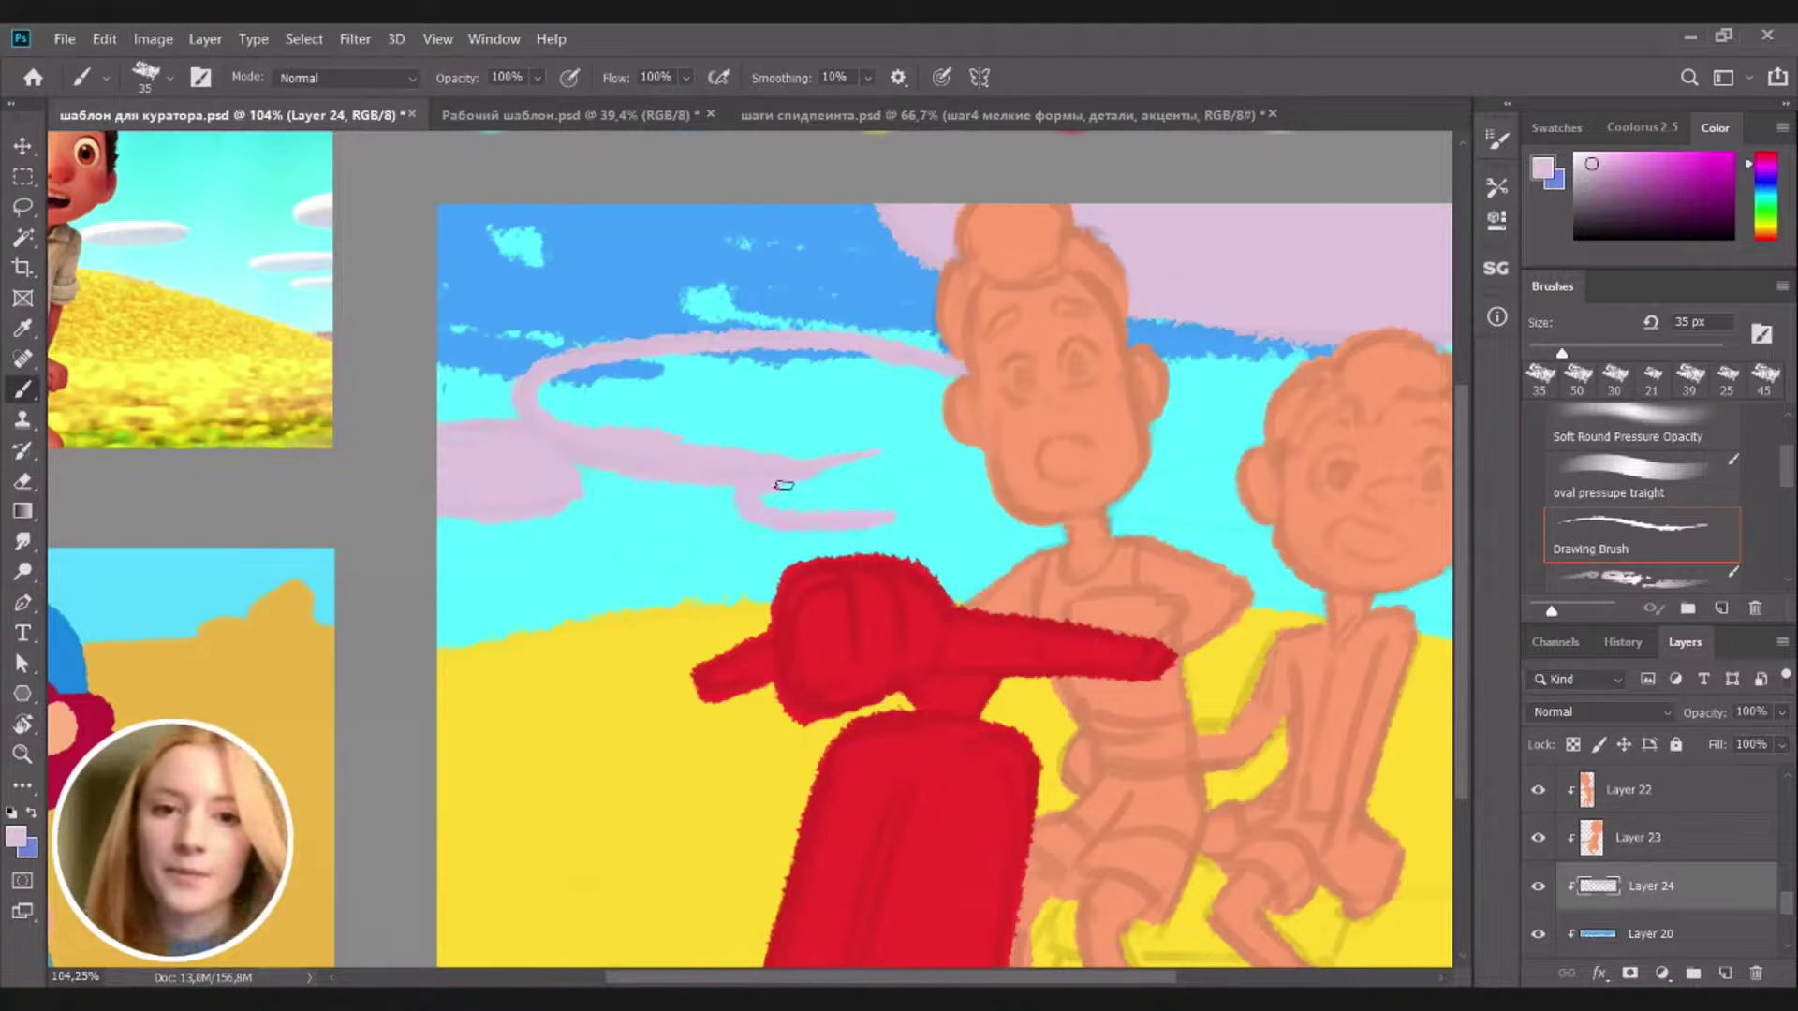
pyautogui.moveTo(784, 485)
pyautogui.mouseDown()
pyautogui.moveTo(881, 501)
pyautogui.moveTo(814, 512)
pyautogui.moveTo(898, 487)
pyautogui.moveTo(795, 485)
pyautogui.moveTo(765, 505)
pyautogui.moveTo(842, 468)
pyautogui.mouseUp()
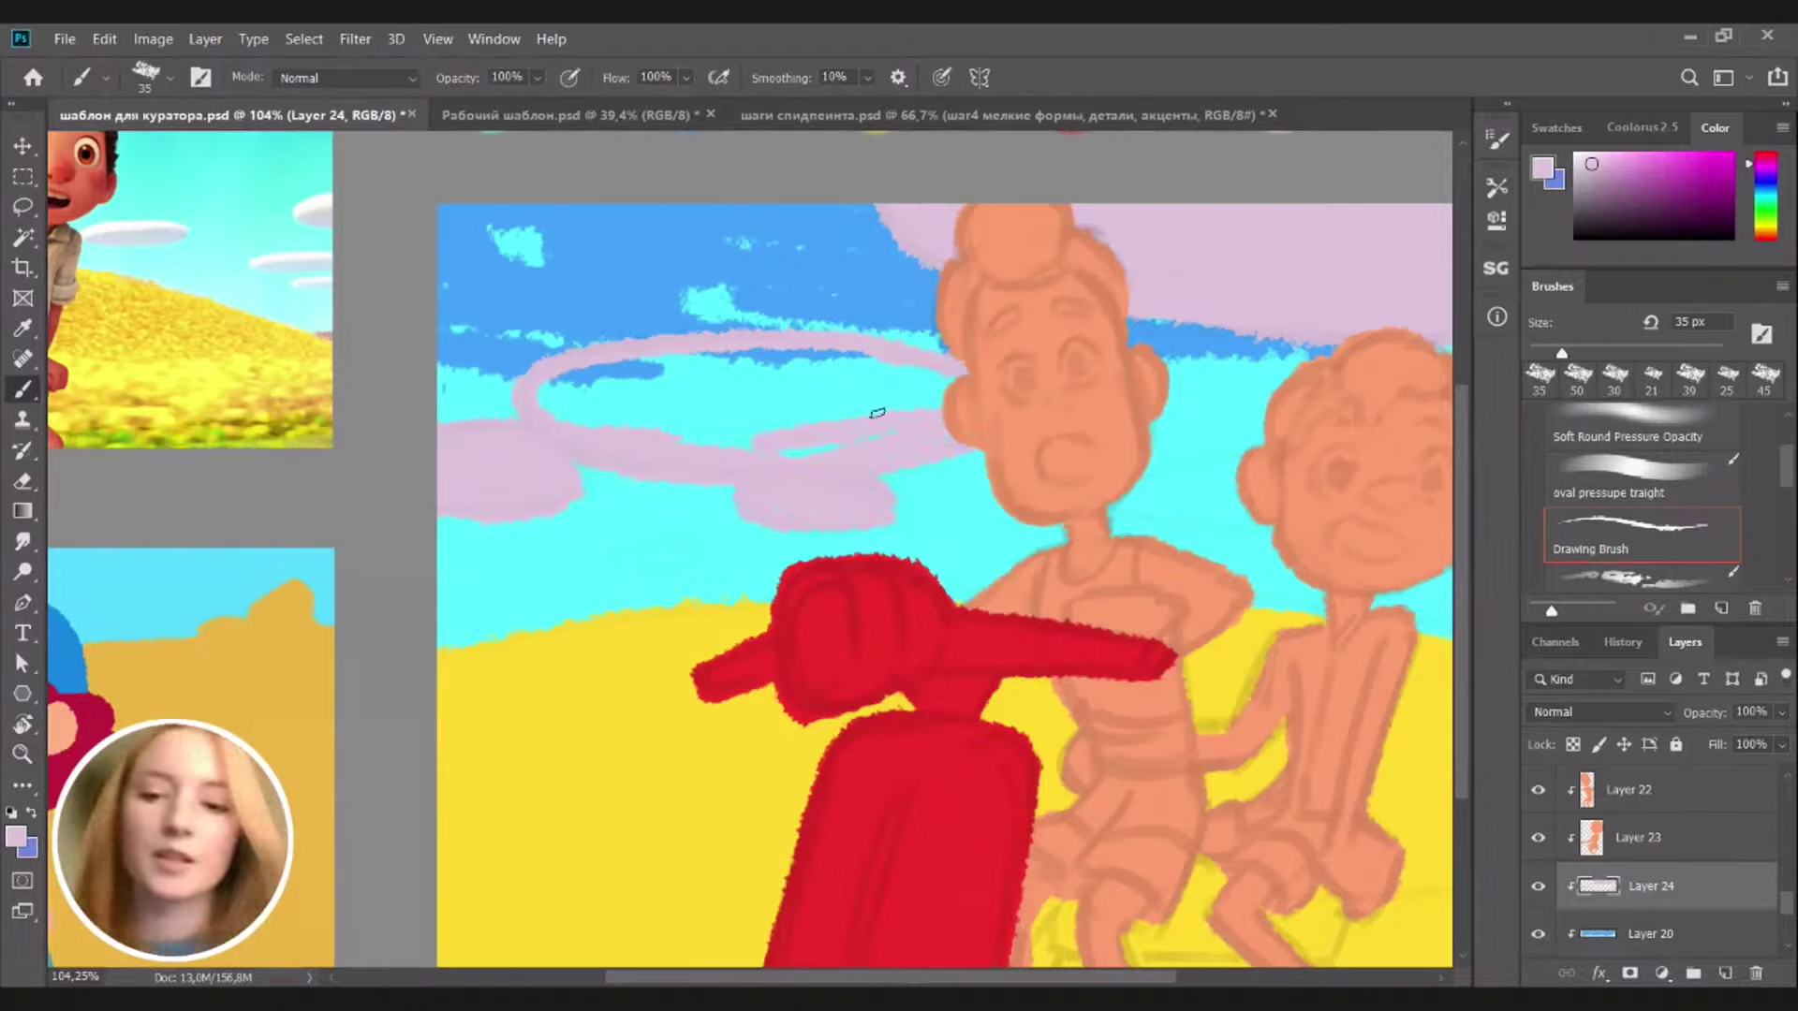
# Fill the inside of the wide cloud with lilac up to its outline, using a 45 px brush
pyautogui.press(']')
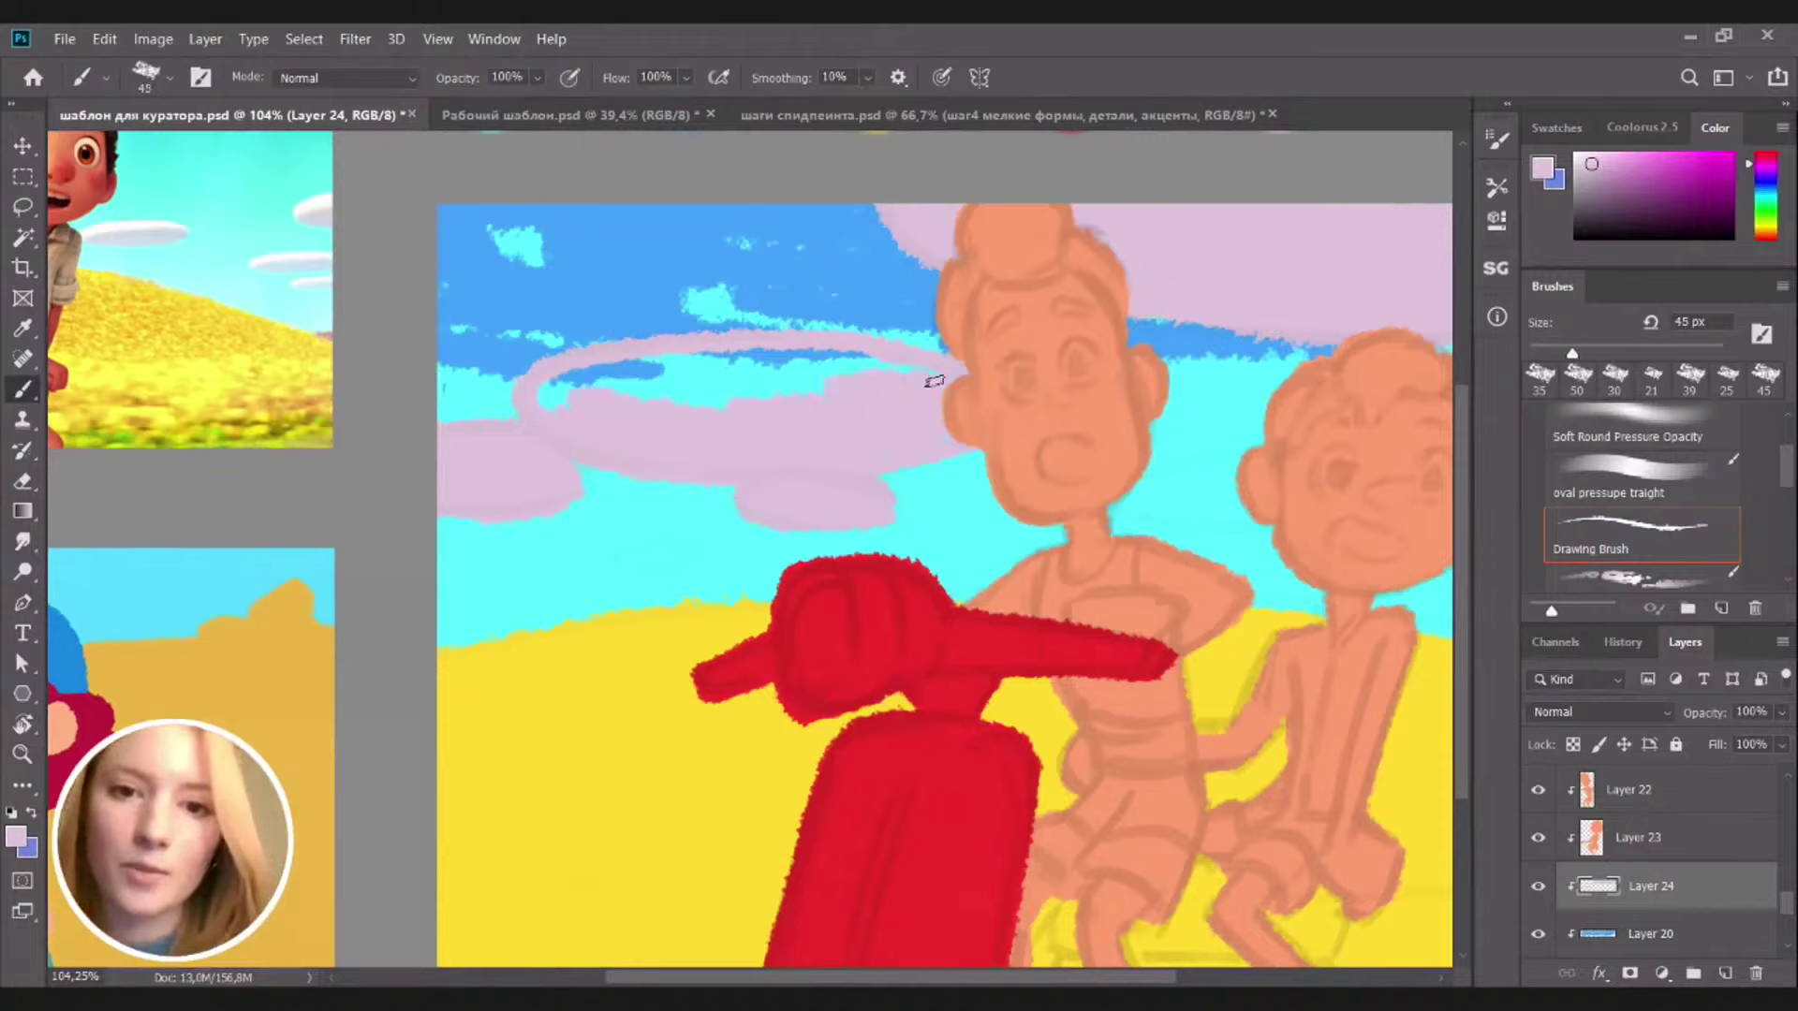
pyautogui.moveTo(935, 381)
pyautogui.mouseDown()
pyautogui.moveTo(685, 363)
pyautogui.moveTo(803, 377)
pyautogui.moveTo(694, 404)
pyautogui.moveTo(614, 391)
pyautogui.moveTo(703, 406)
pyautogui.moveTo(562, 390)
pyautogui.moveTo(666, 353)
pyautogui.moveTo(609, 385)
pyautogui.mouseUp()
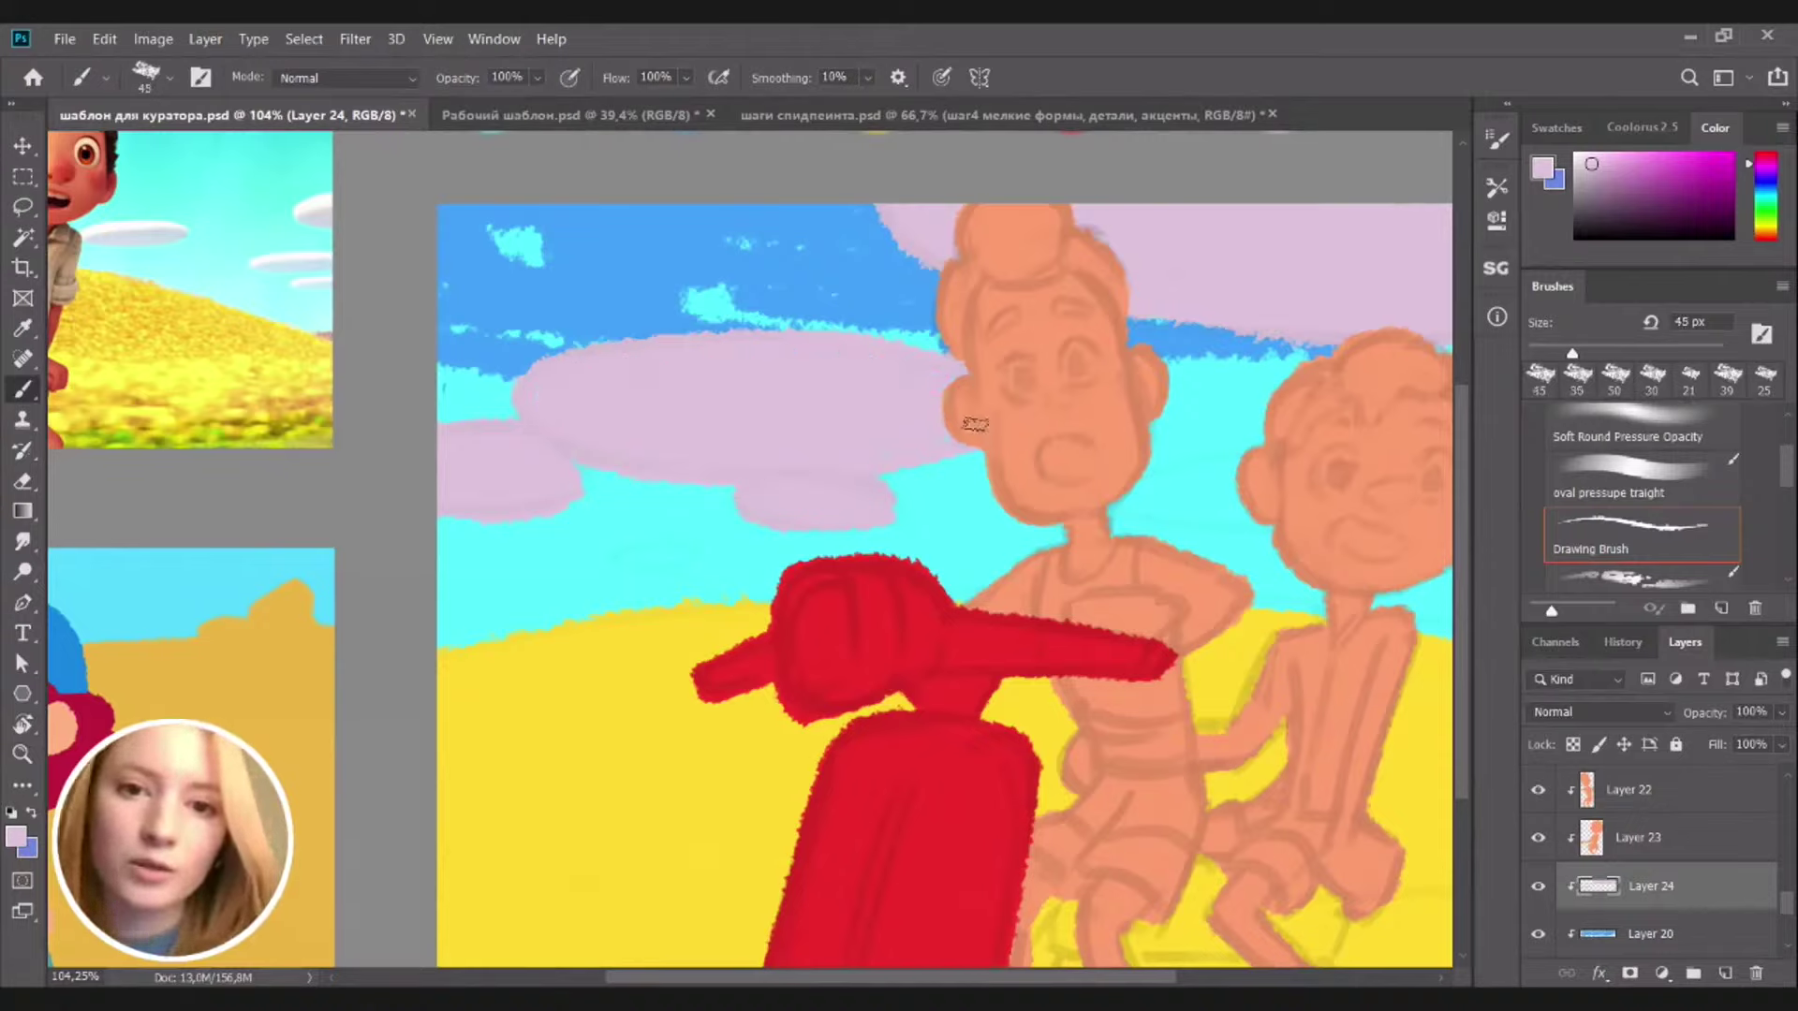
# With a 30 px brush, paint a tiny lilac cloud above the field beside the handlebar and another cloud between the two characters
pyautogui.press('[')
pyautogui.press('[')
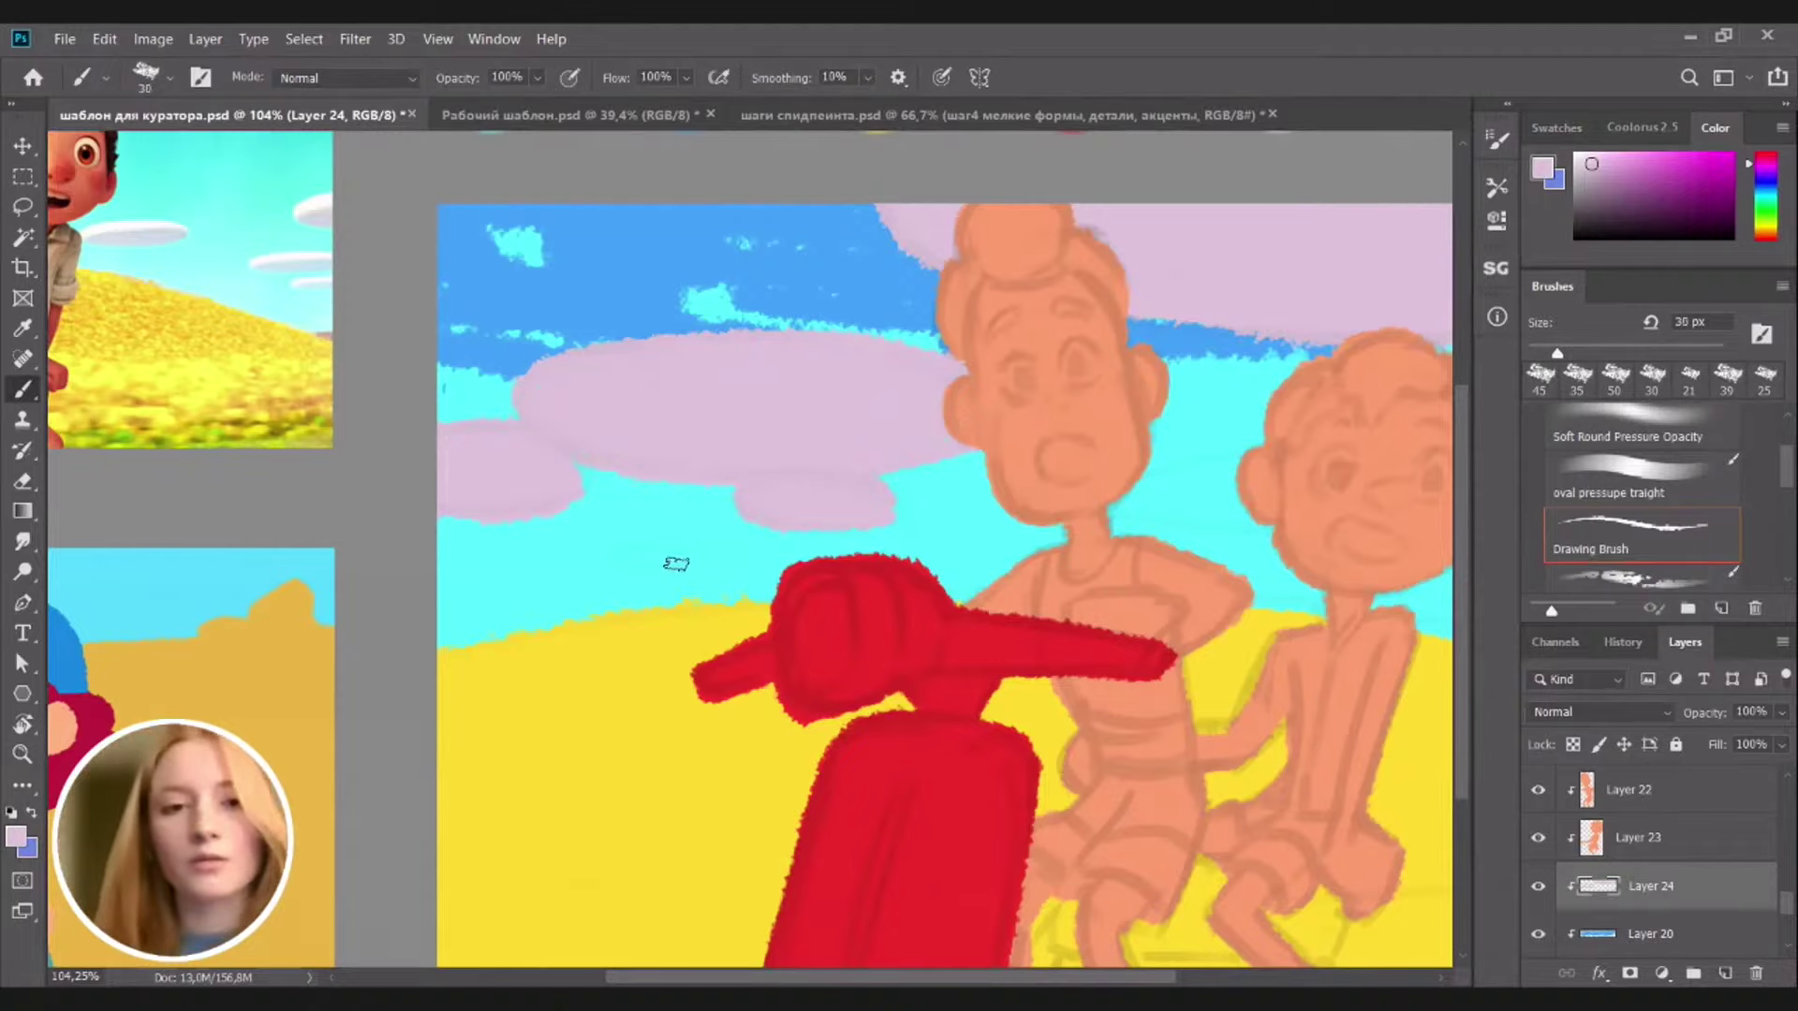
pyautogui.moveTo(650, 546)
pyautogui.mouseDown()
pyautogui.moveTo(614, 562)
pyautogui.moveTo(647, 544)
pyautogui.mouseUp()
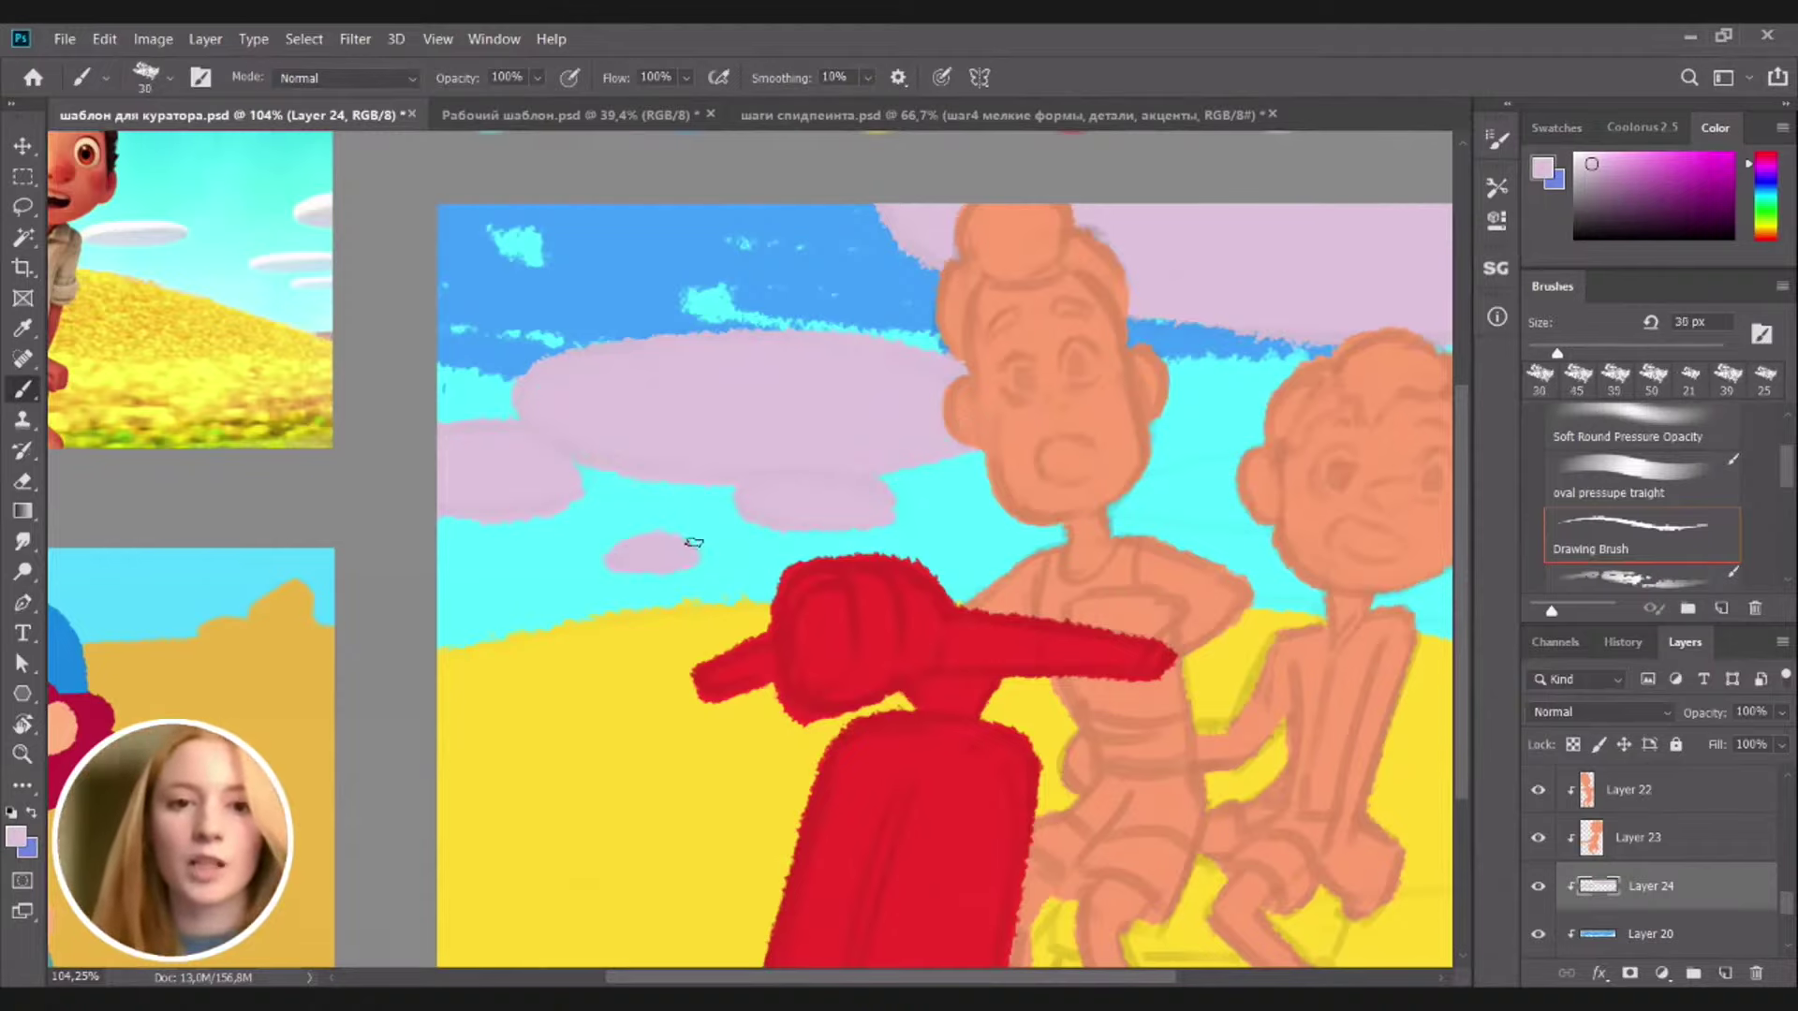
pyautogui.moveTo(1161, 494)
pyautogui.mouseDown()
pyautogui.moveTo(863, 481)
pyautogui.moveTo(897, 454)
pyautogui.mouseUp()
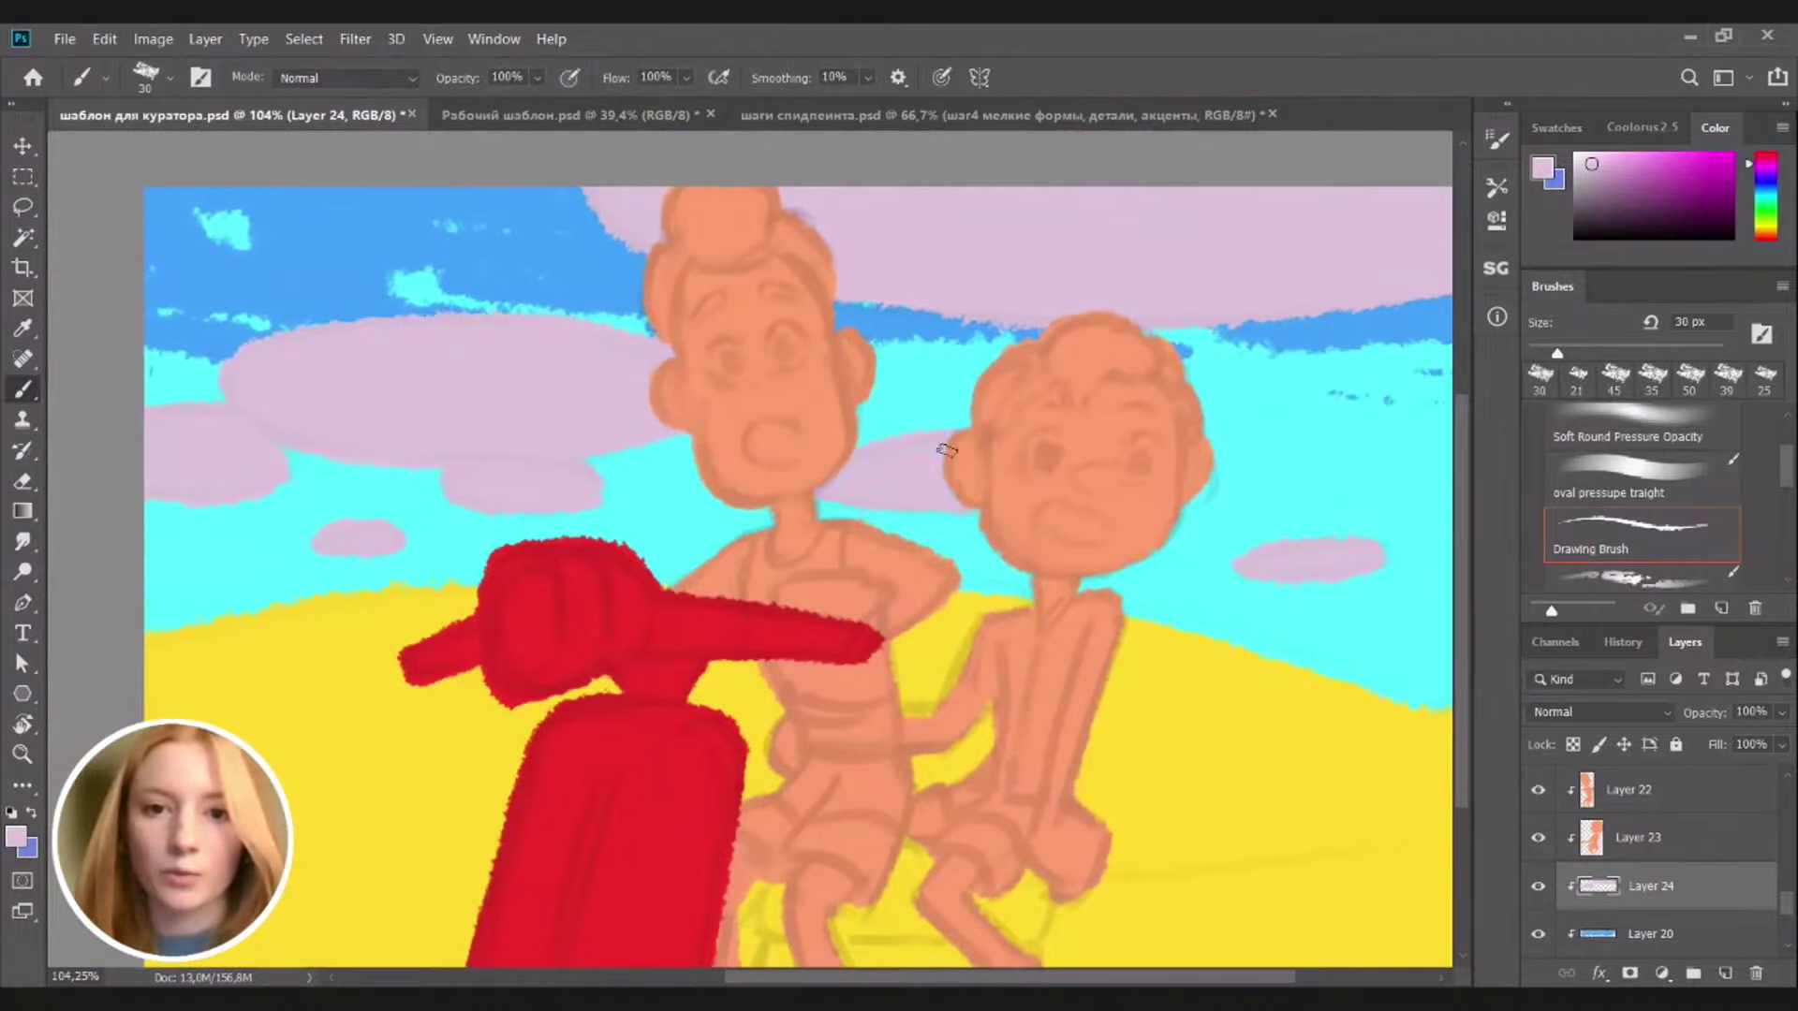
pyautogui.moveTo(1013, 504); pyautogui.dragTo(874, 553)
pyautogui.scroll(1, 873, 552)
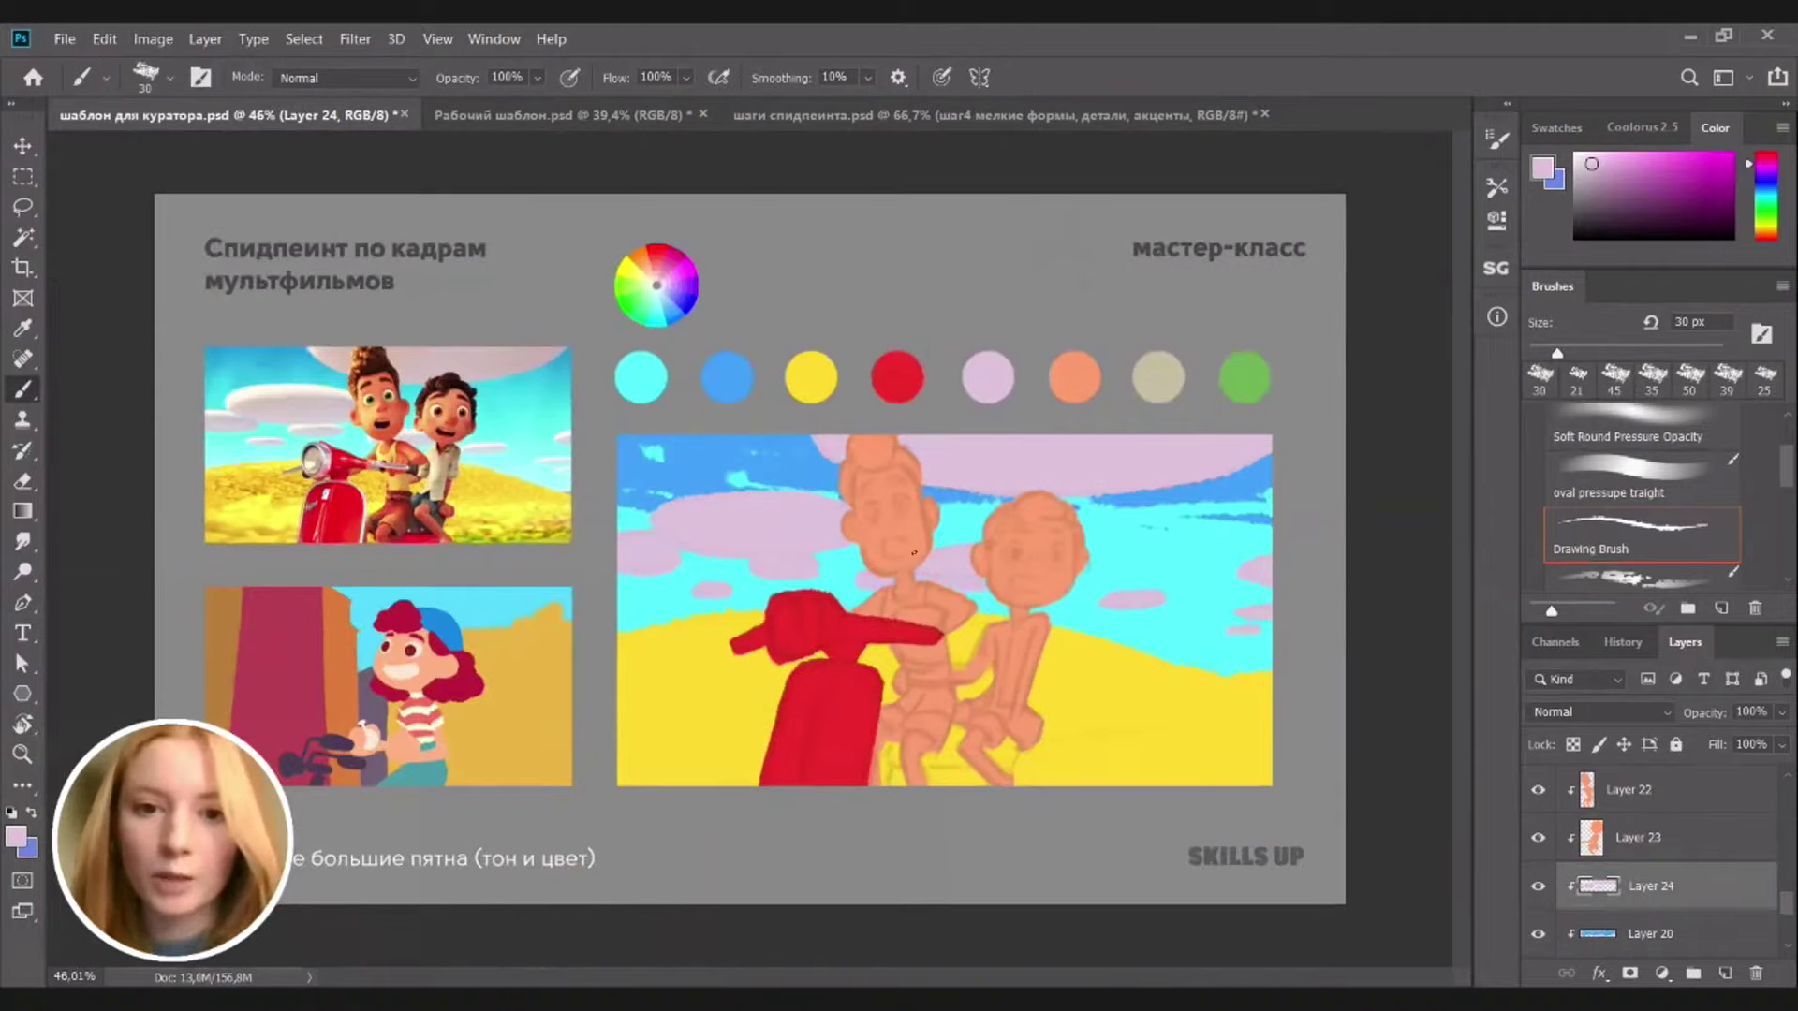
pyautogui.press('e')
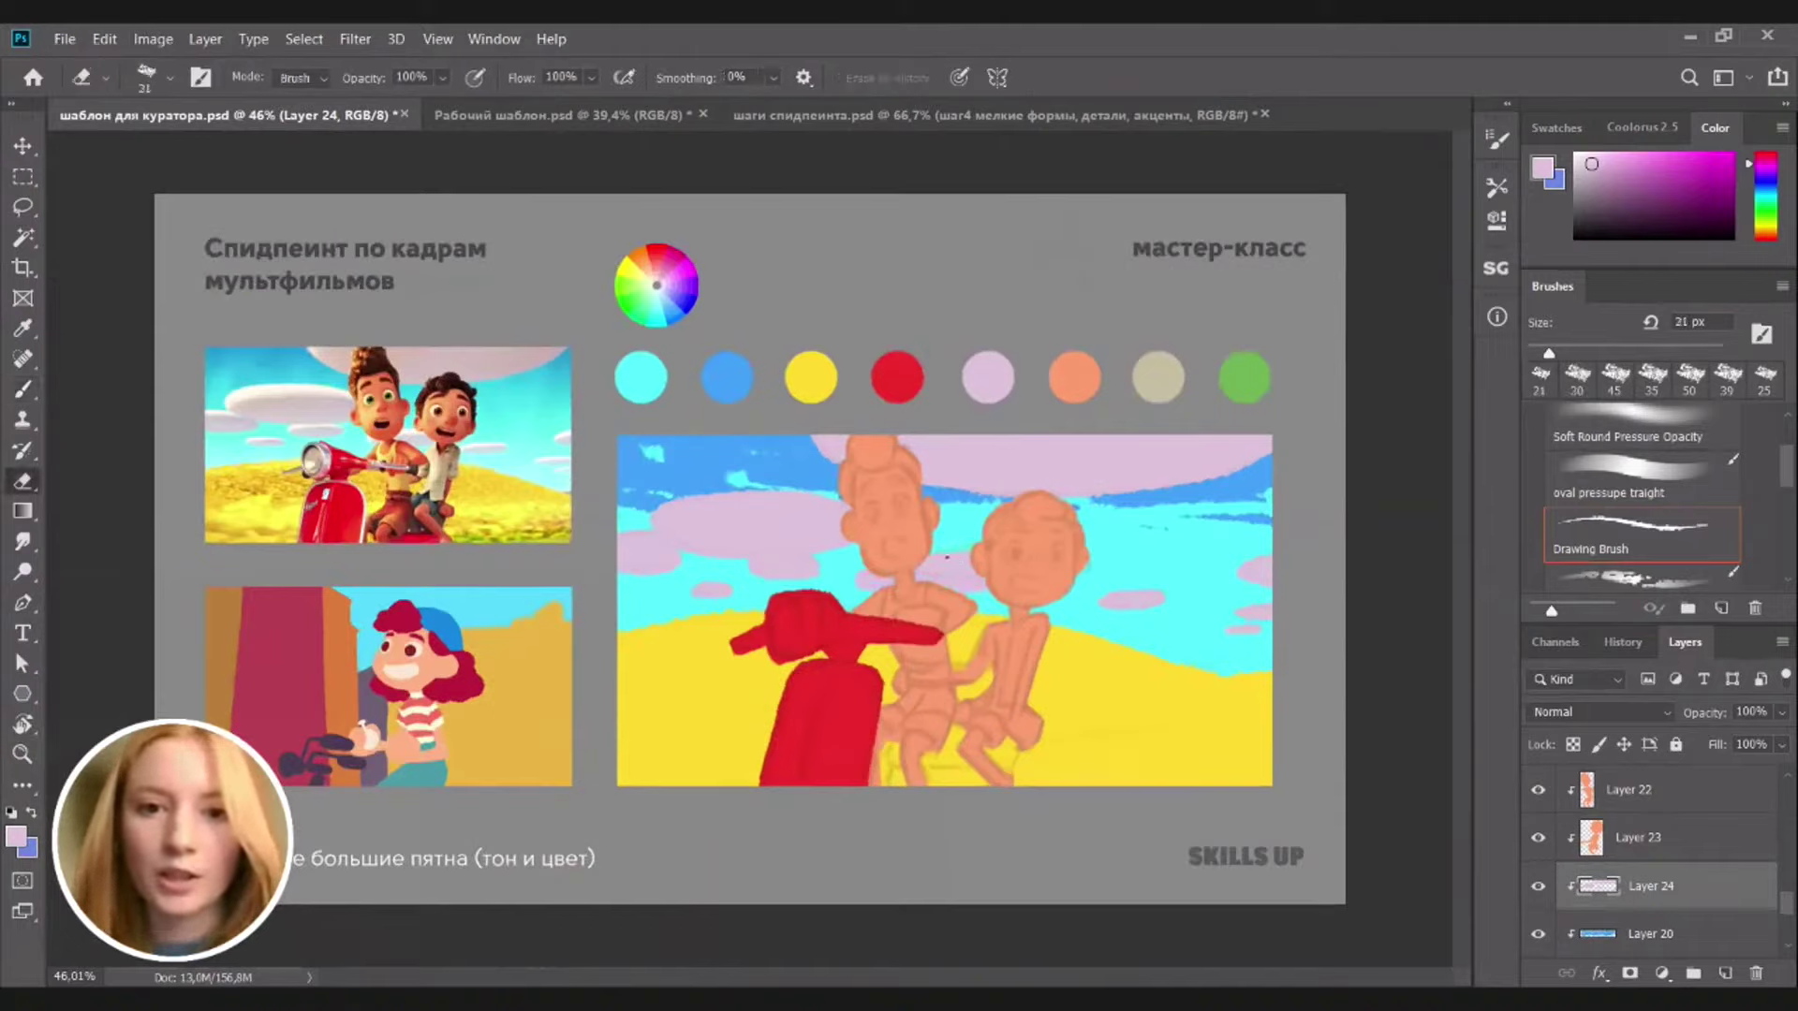
pyautogui.press('b')
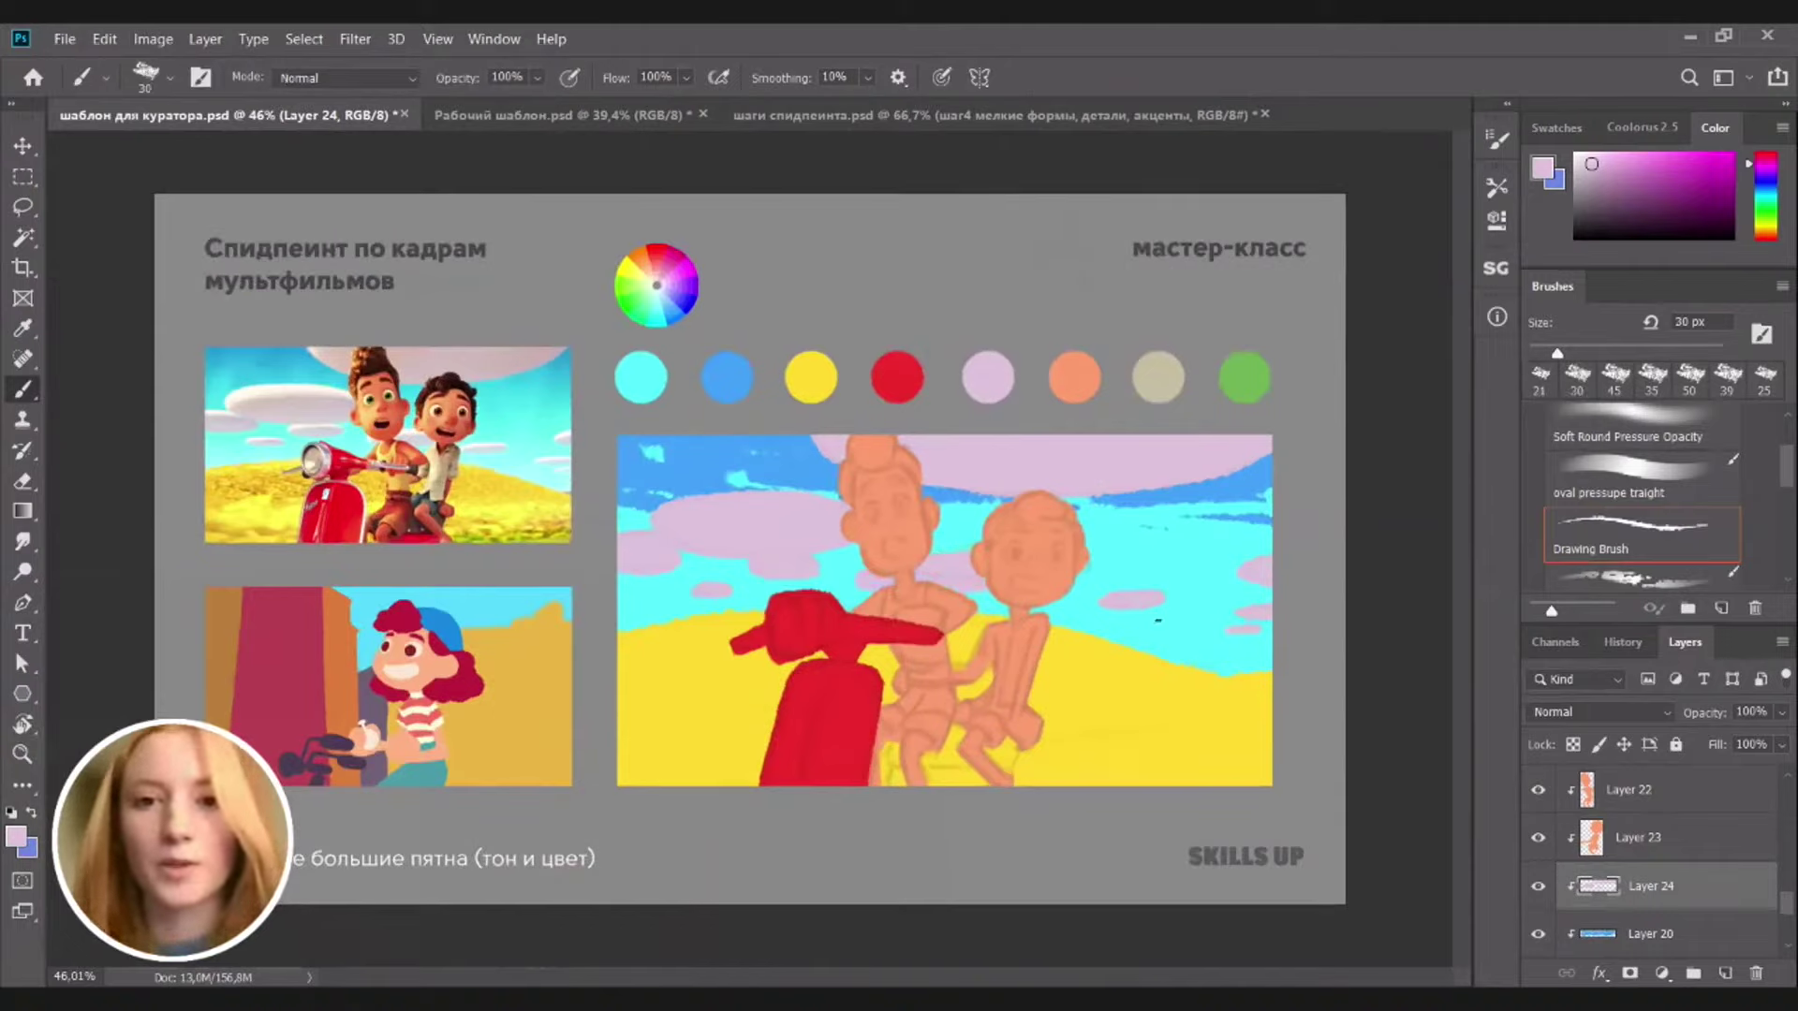
pyautogui.press(']')
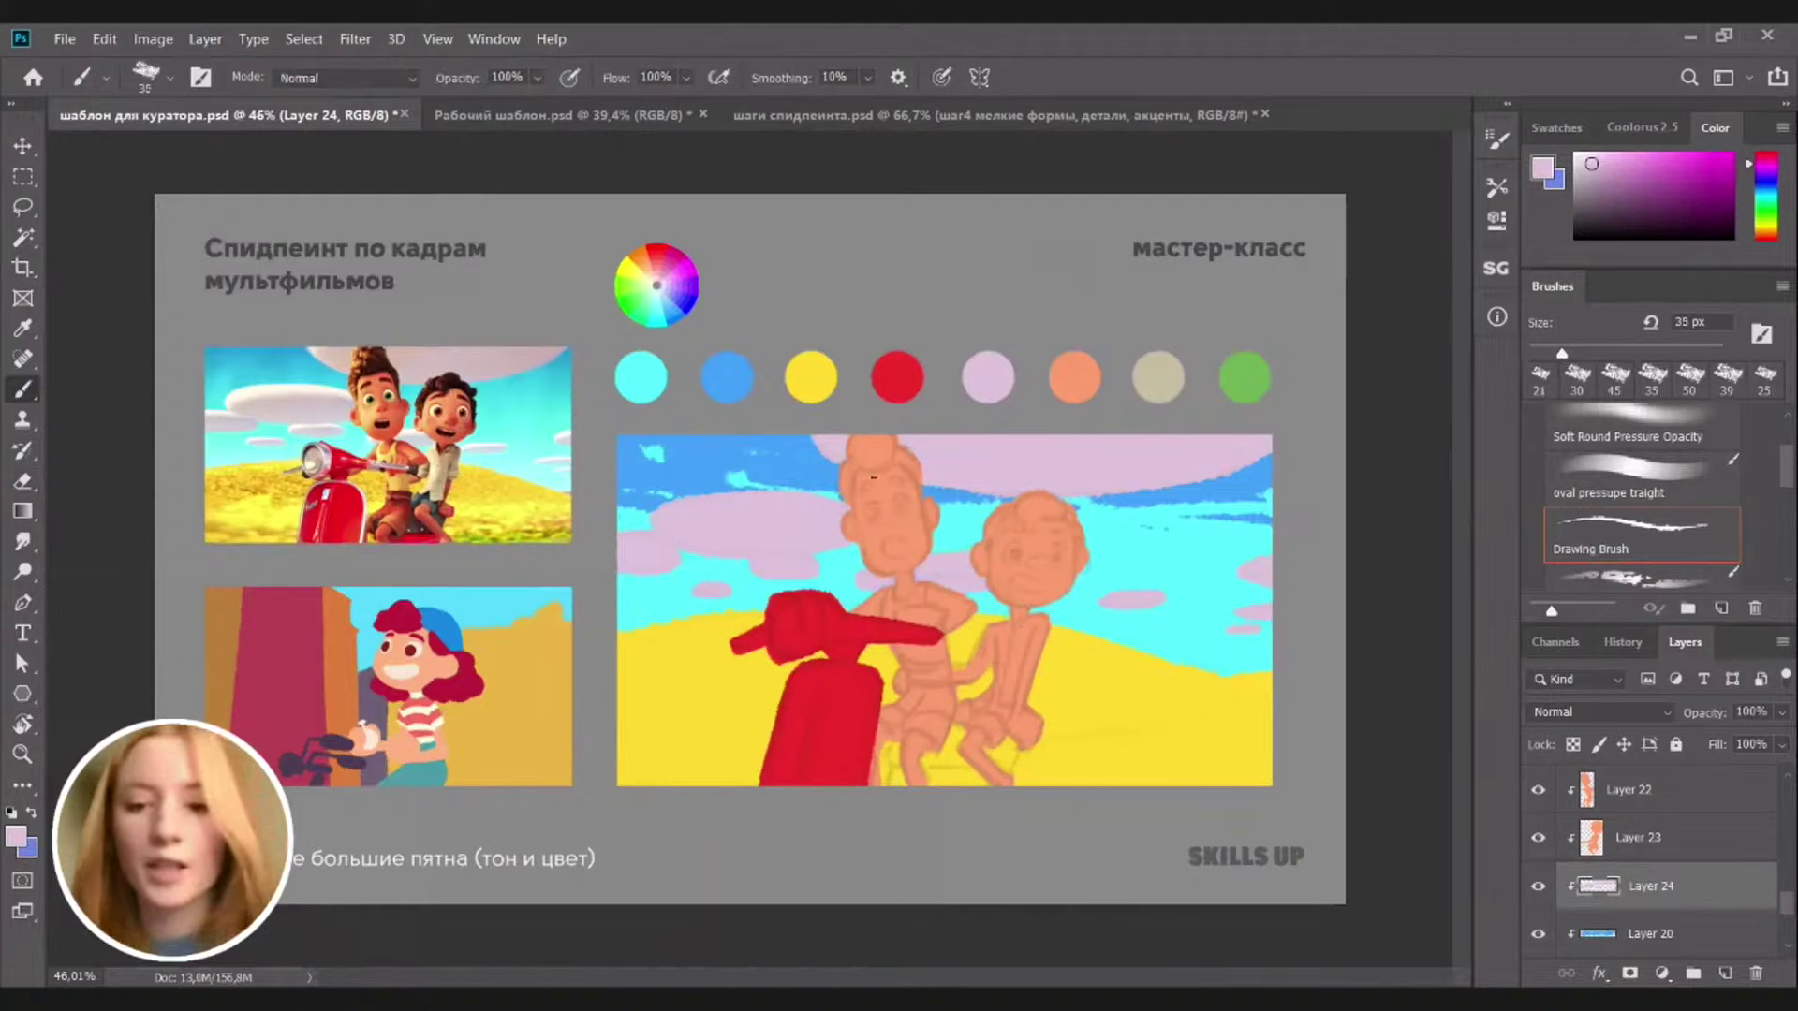
pyautogui.press(']')
pyautogui.press(']')
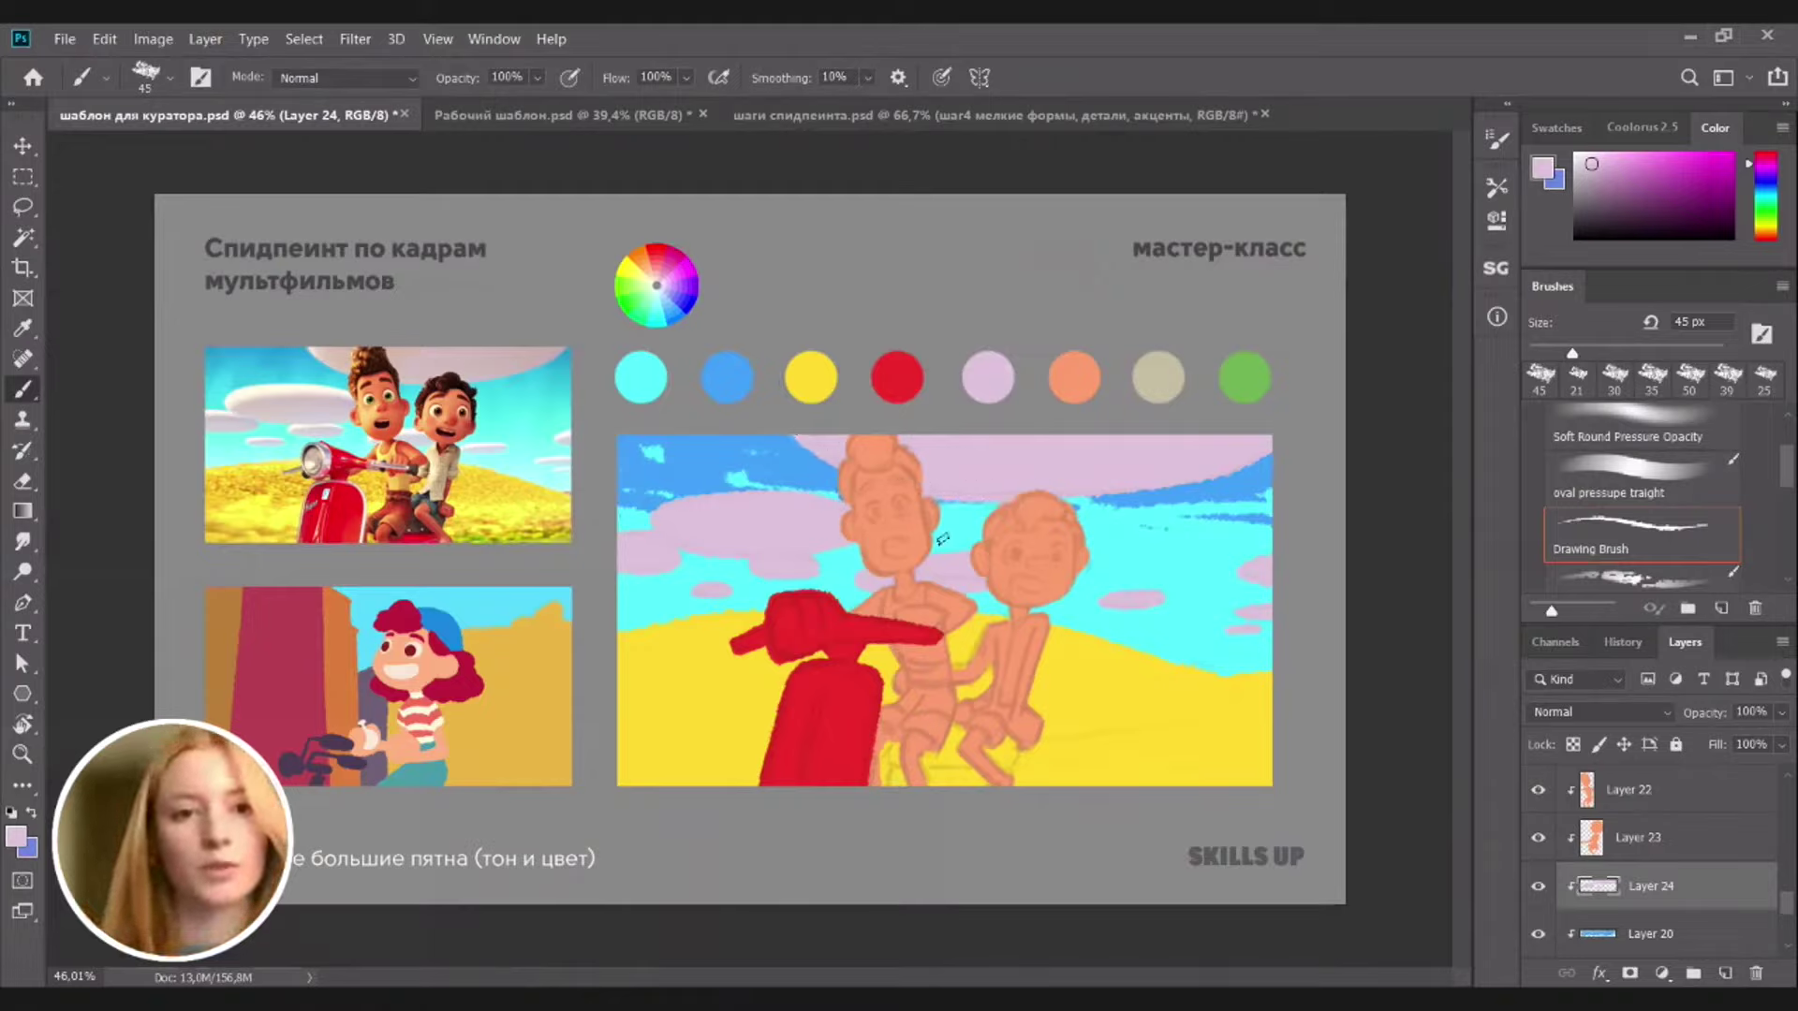
pyautogui.scroll(-2, 1024, 714)
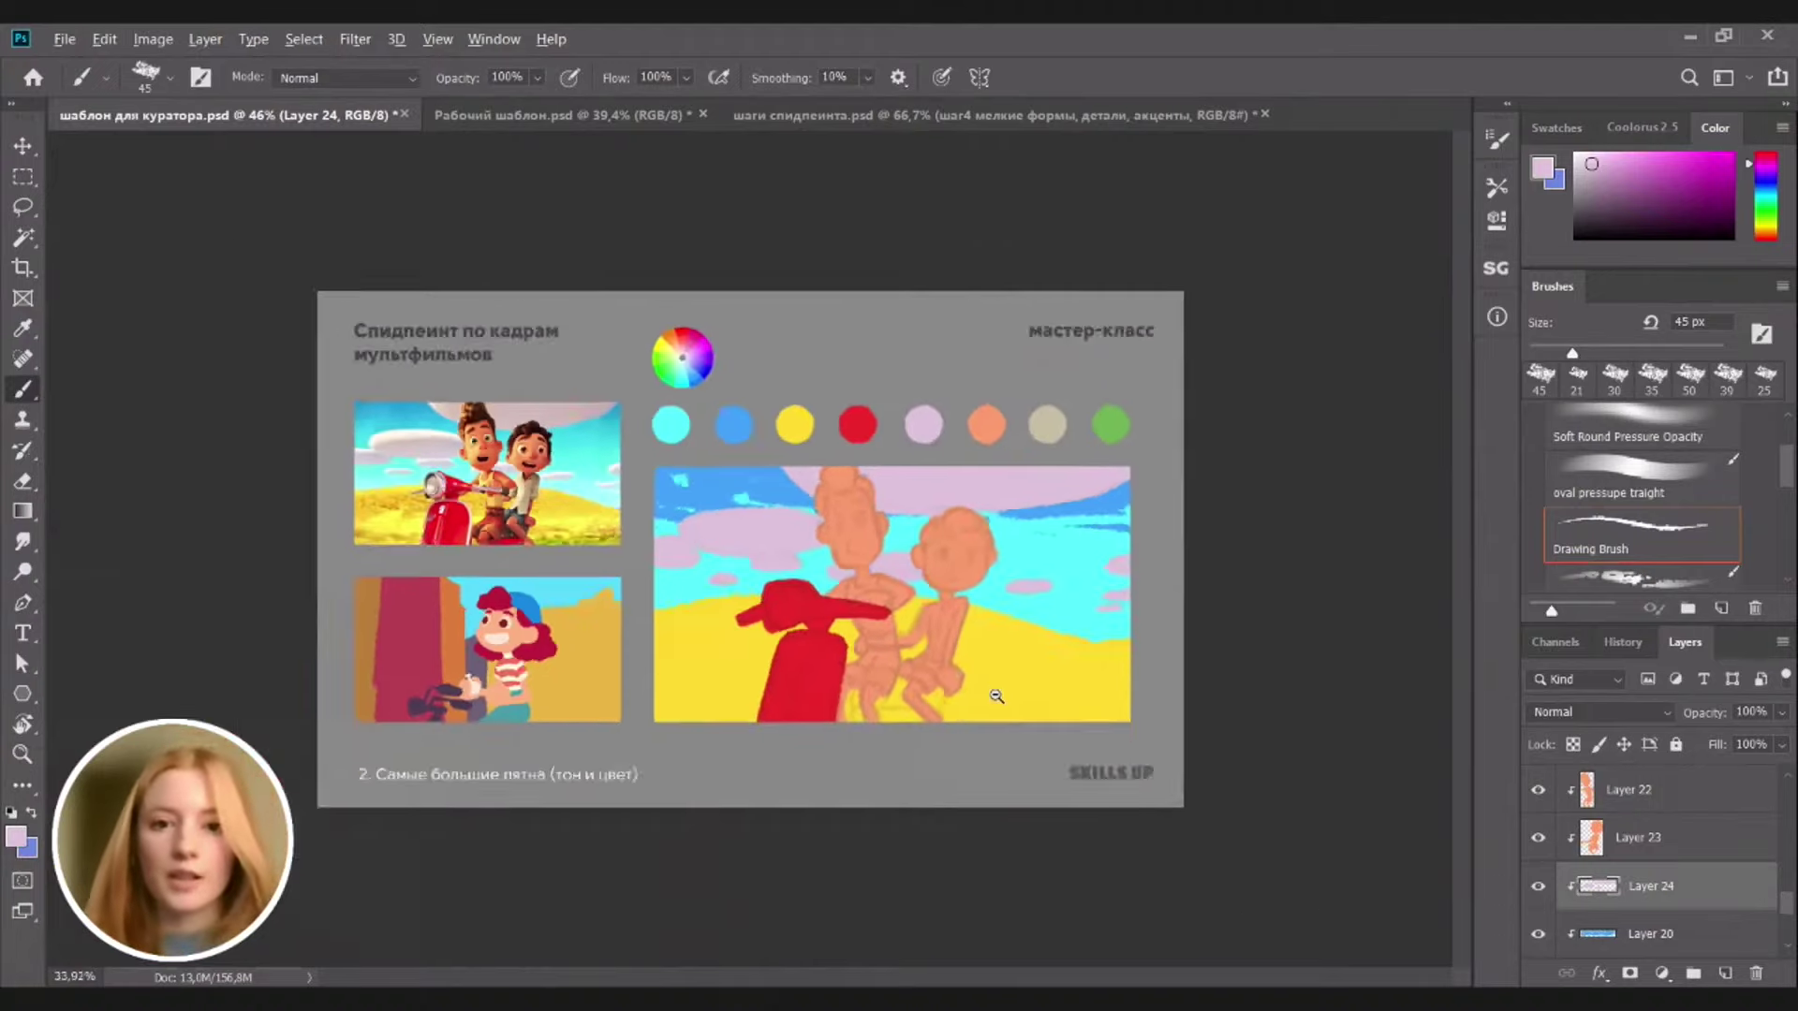
pyautogui.scroll(2, 1003, 730)
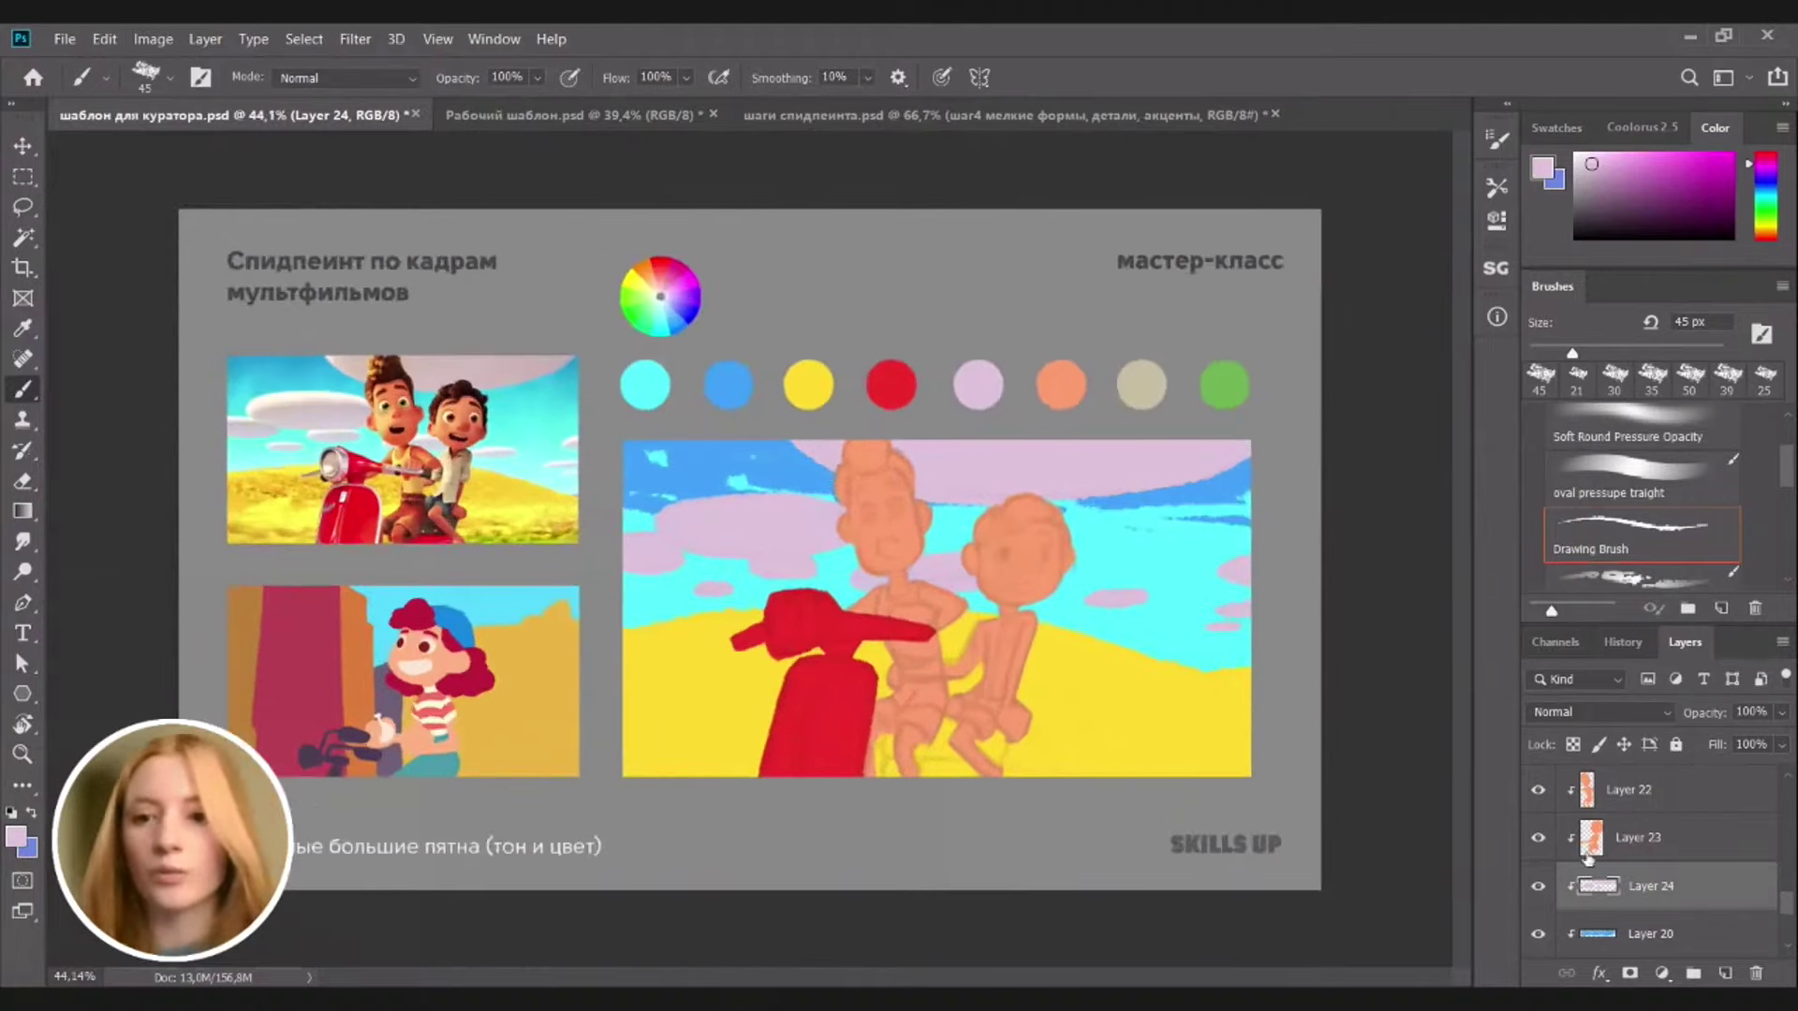
# Sample the palette's green and add a new layer directly above the yellow field layer
pyautogui.keyDown('alt'); pyautogui.click(1224, 385); pyautogui.keyUp('alt')
pyautogui.press('v')
pyautogui.click(1110, 707)
pyautogui.press('b')
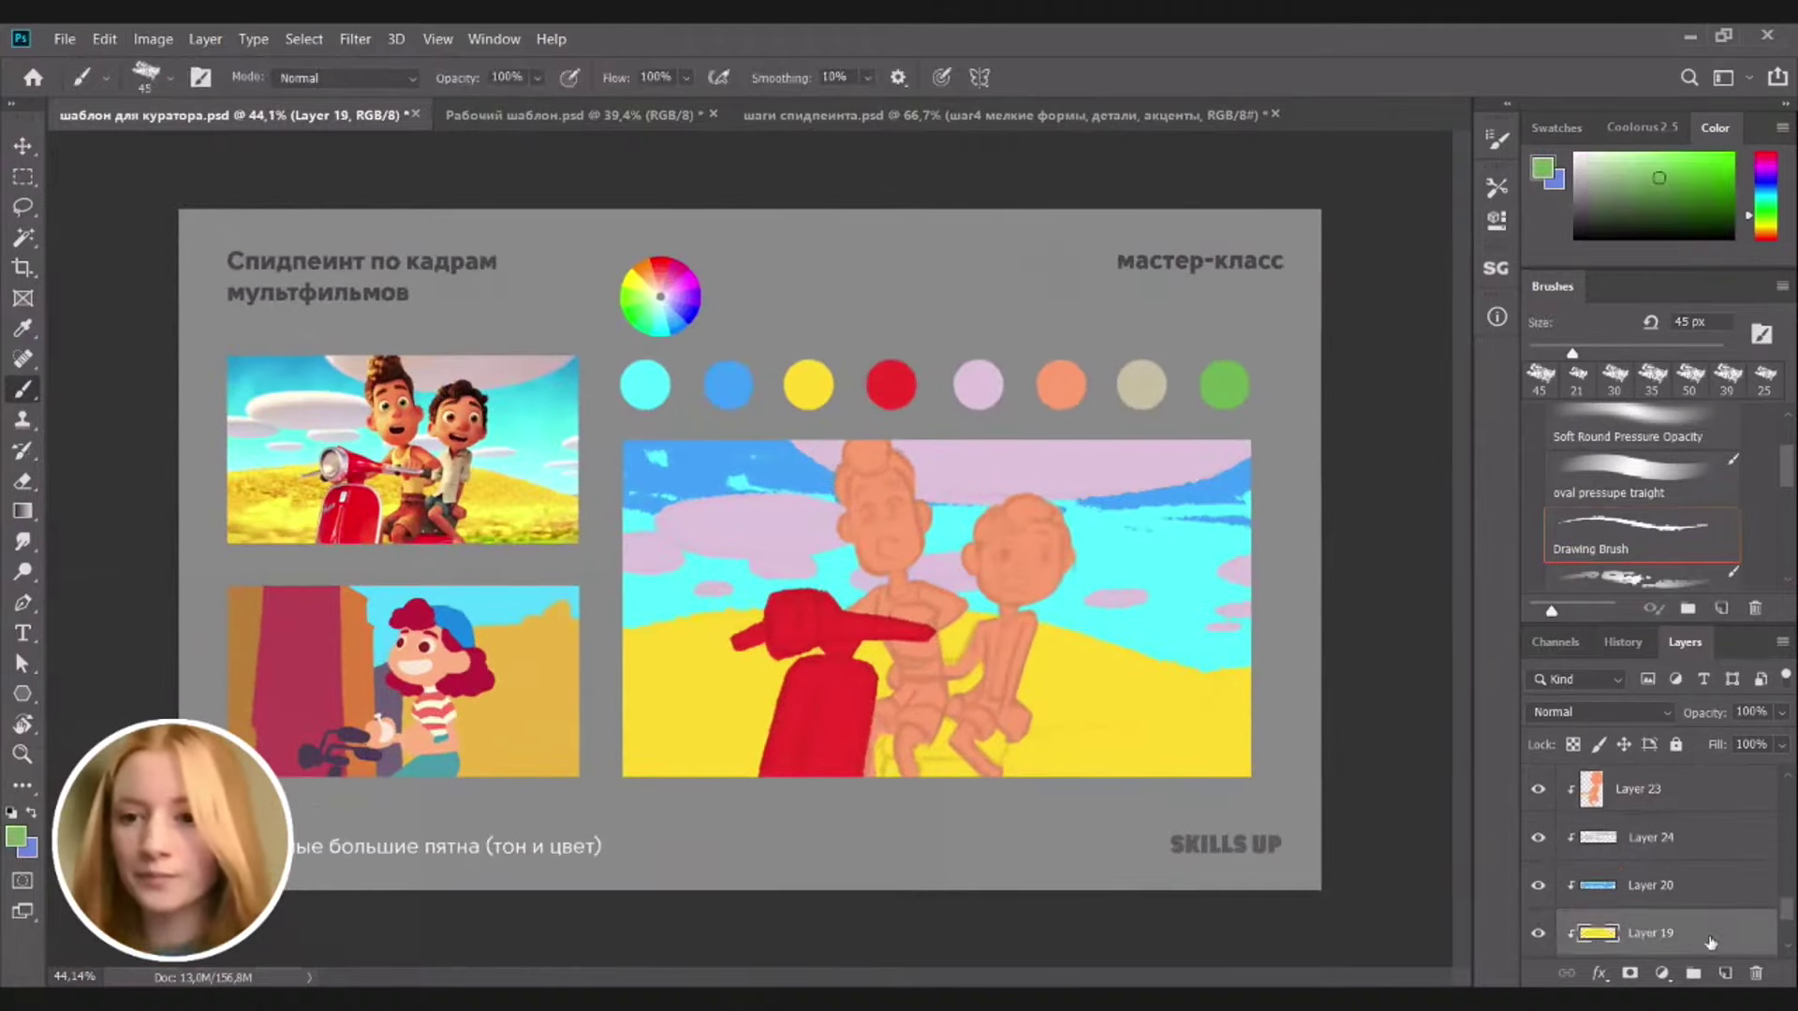
pyautogui.click(1725, 972)
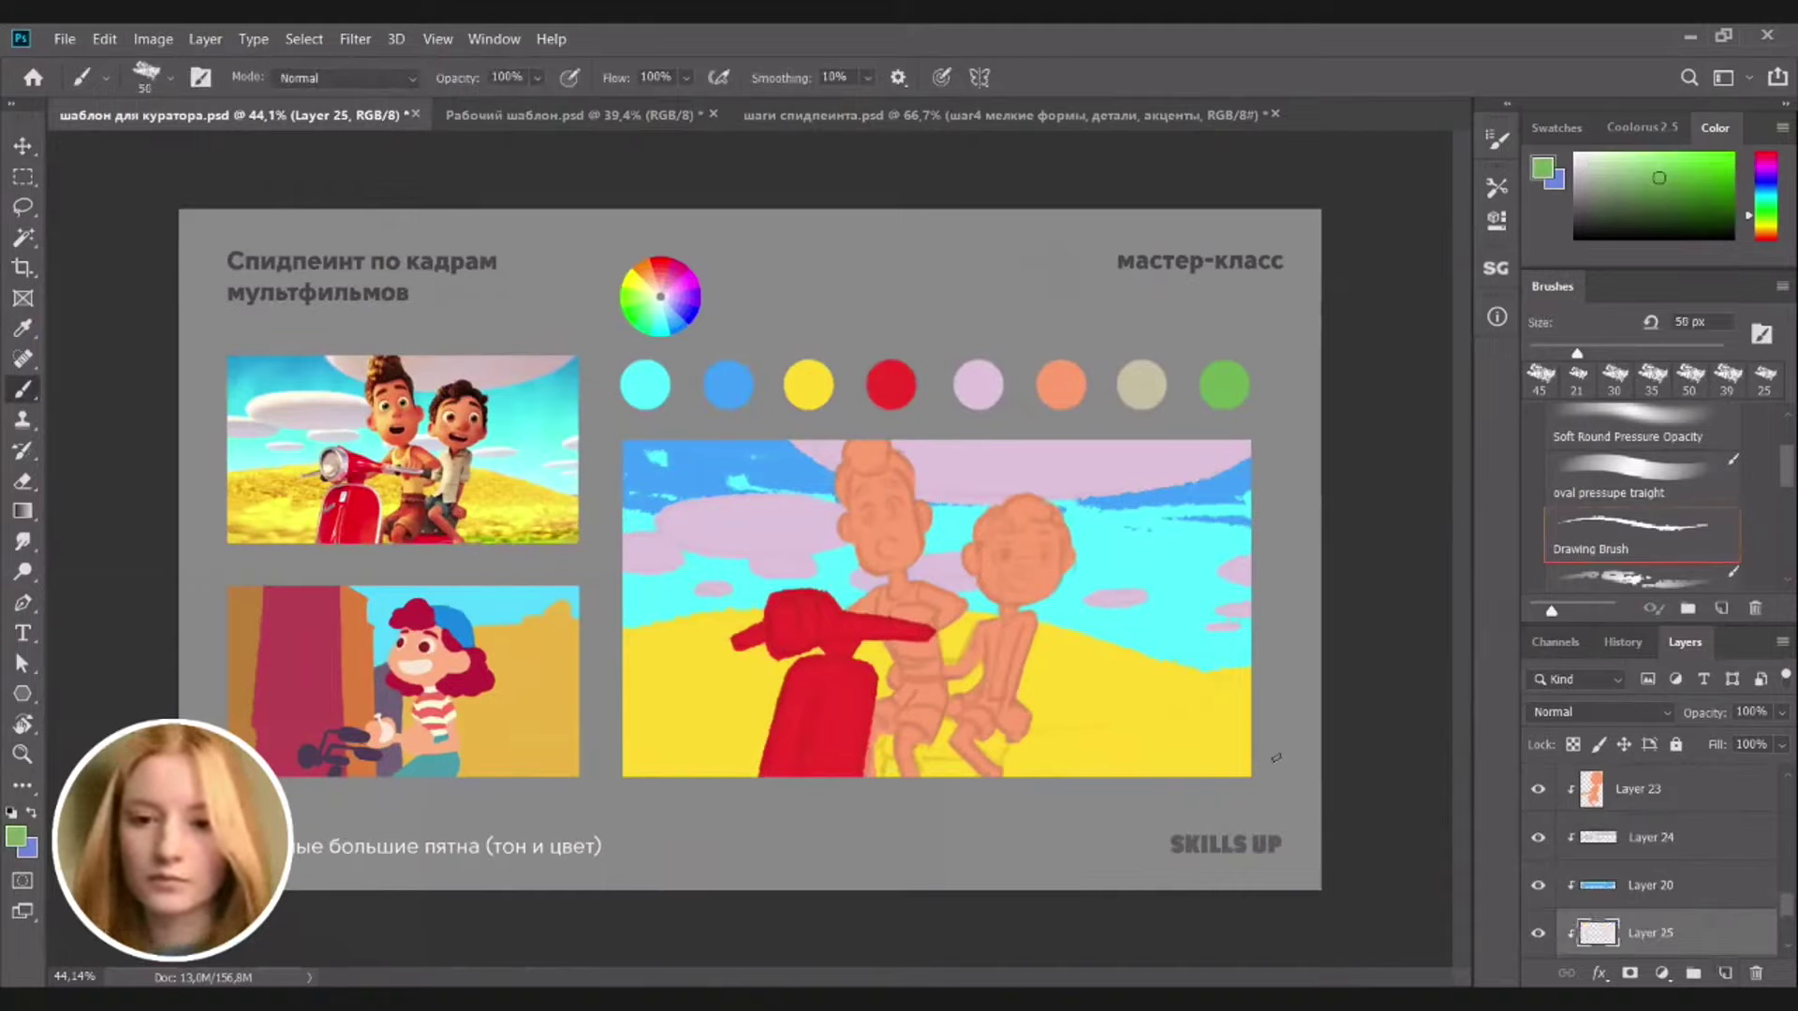
# Paint a low green grass strip along the field's lower right corner, enlarging the brush from 50 to 80 px
pyautogui.moveTo(1126, 787); pyautogui.dragTo(1153, 766)
pyautogui.moveTo(1045, 780); pyautogui.dragTo(1250, 747)
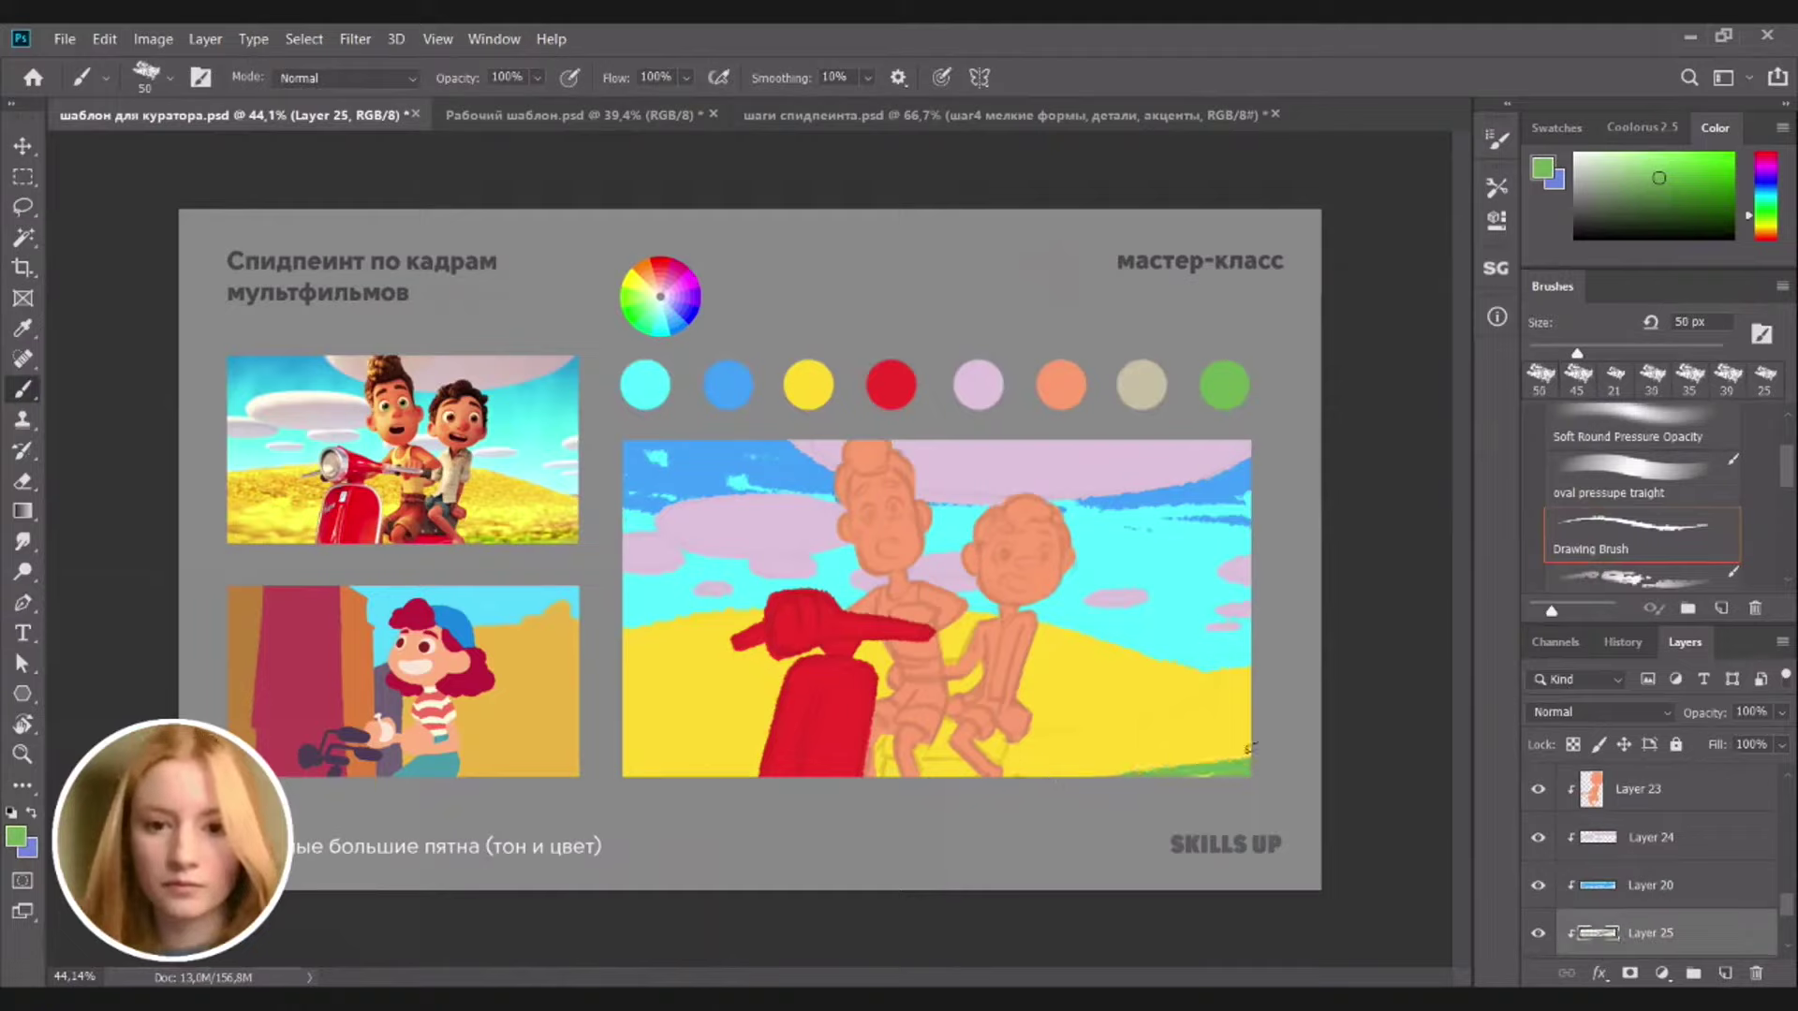
pyautogui.press(']')
pyautogui.press(']')
pyautogui.press(']')
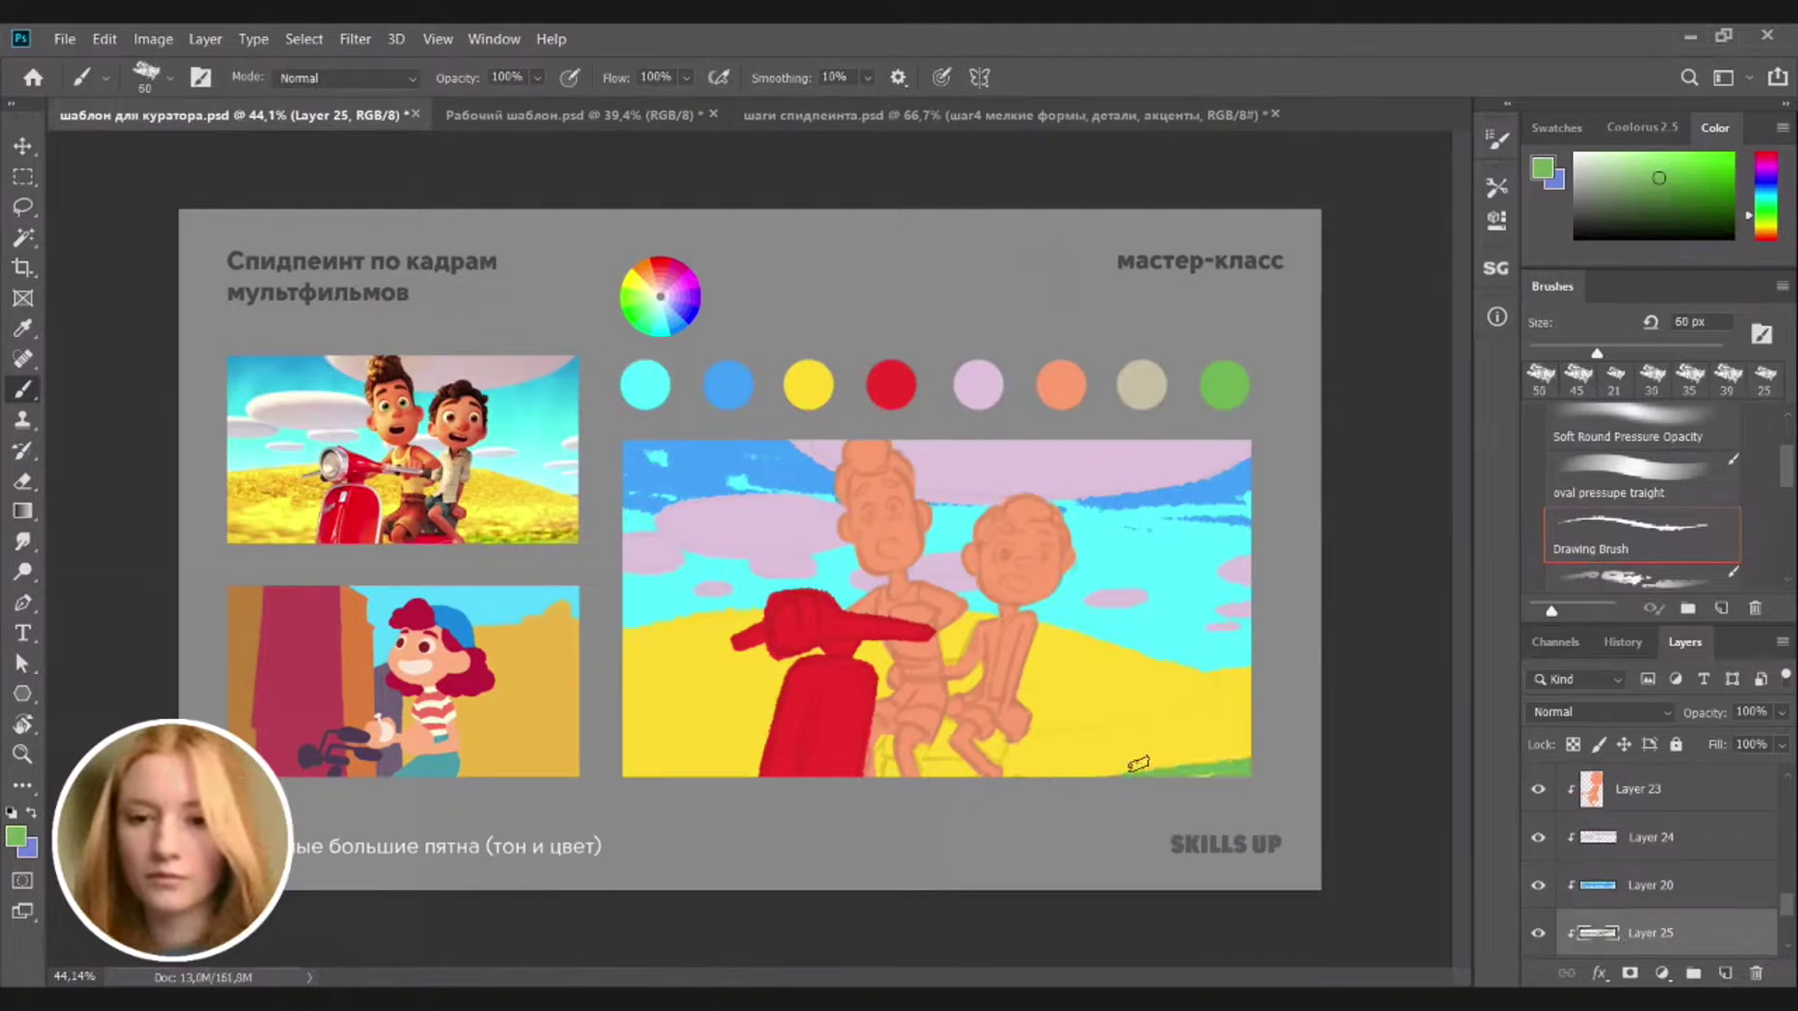
pyautogui.moveTo(1248, 771)
pyautogui.mouseDown()
pyautogui.moveTo(1126, 772)
pyautogui.moveTo(1307, 739)
pyautogui.mouseUp()
# Trim the grass strip's upper edge with a 54 px eraser and repaint its base in green
pyautogui.press('e')
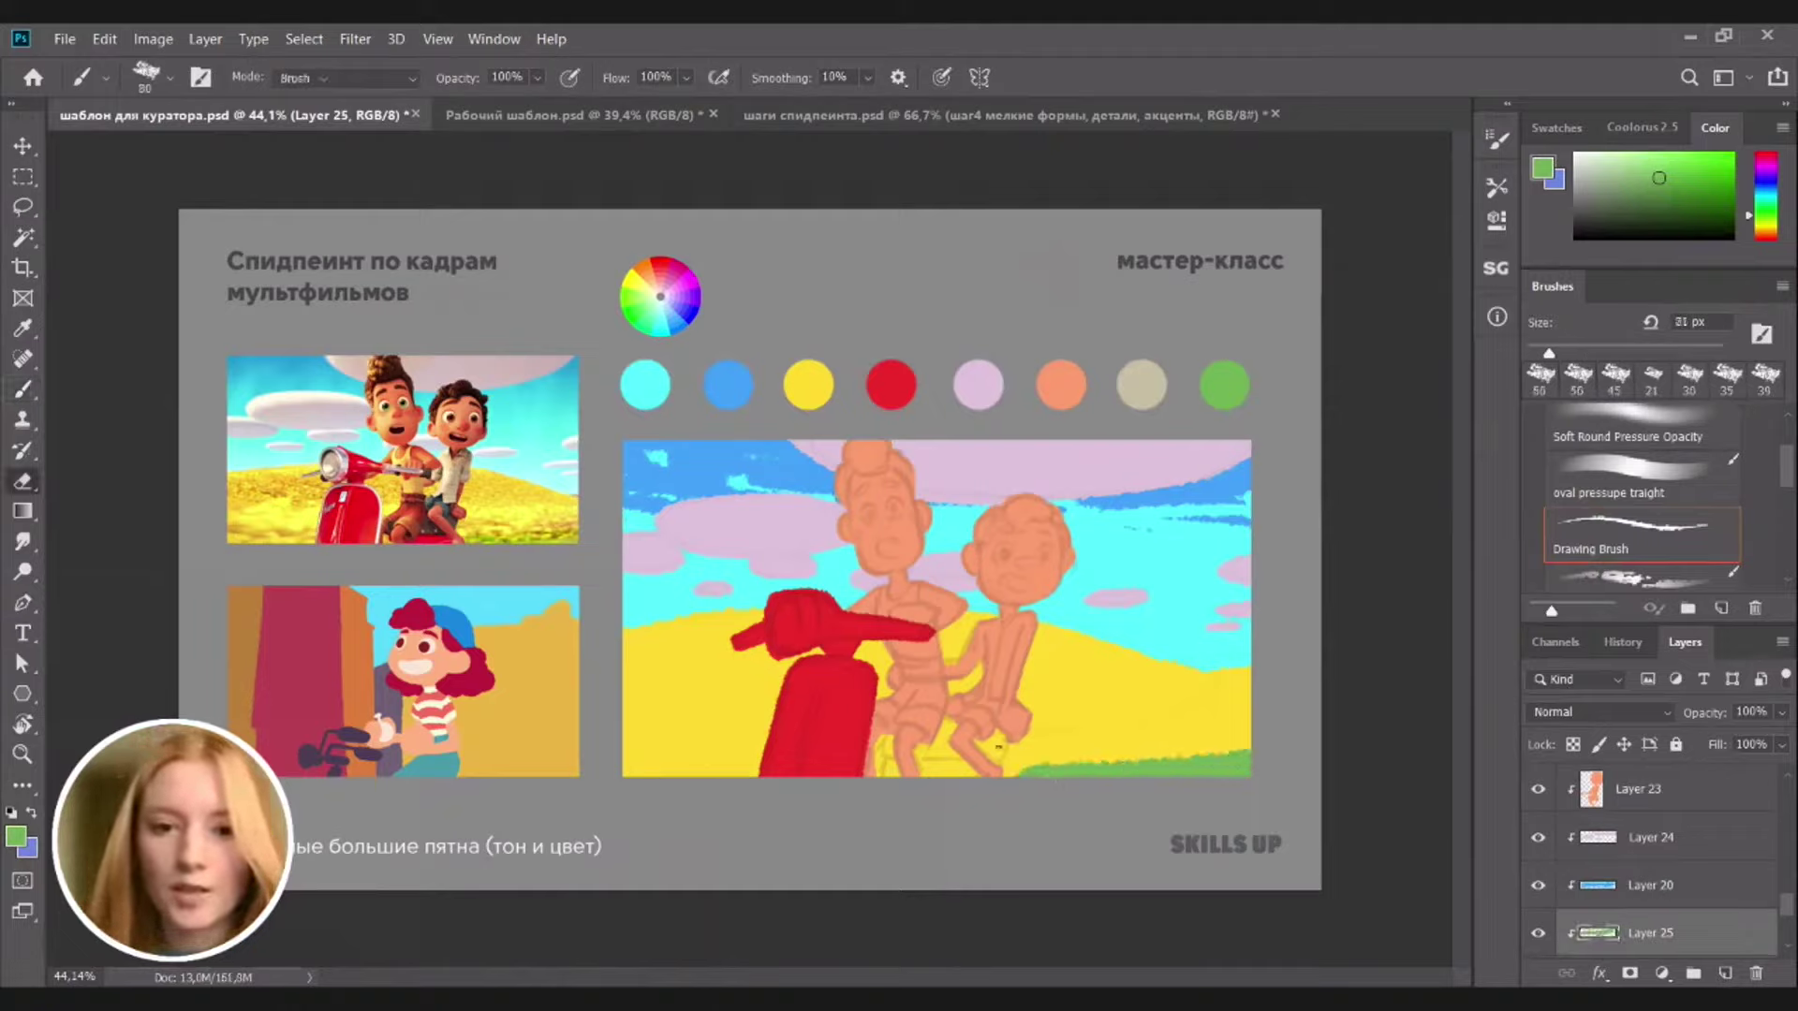
pyautogui.moveTo(1549, 352); pyautogui.dragTo(1579, 352)
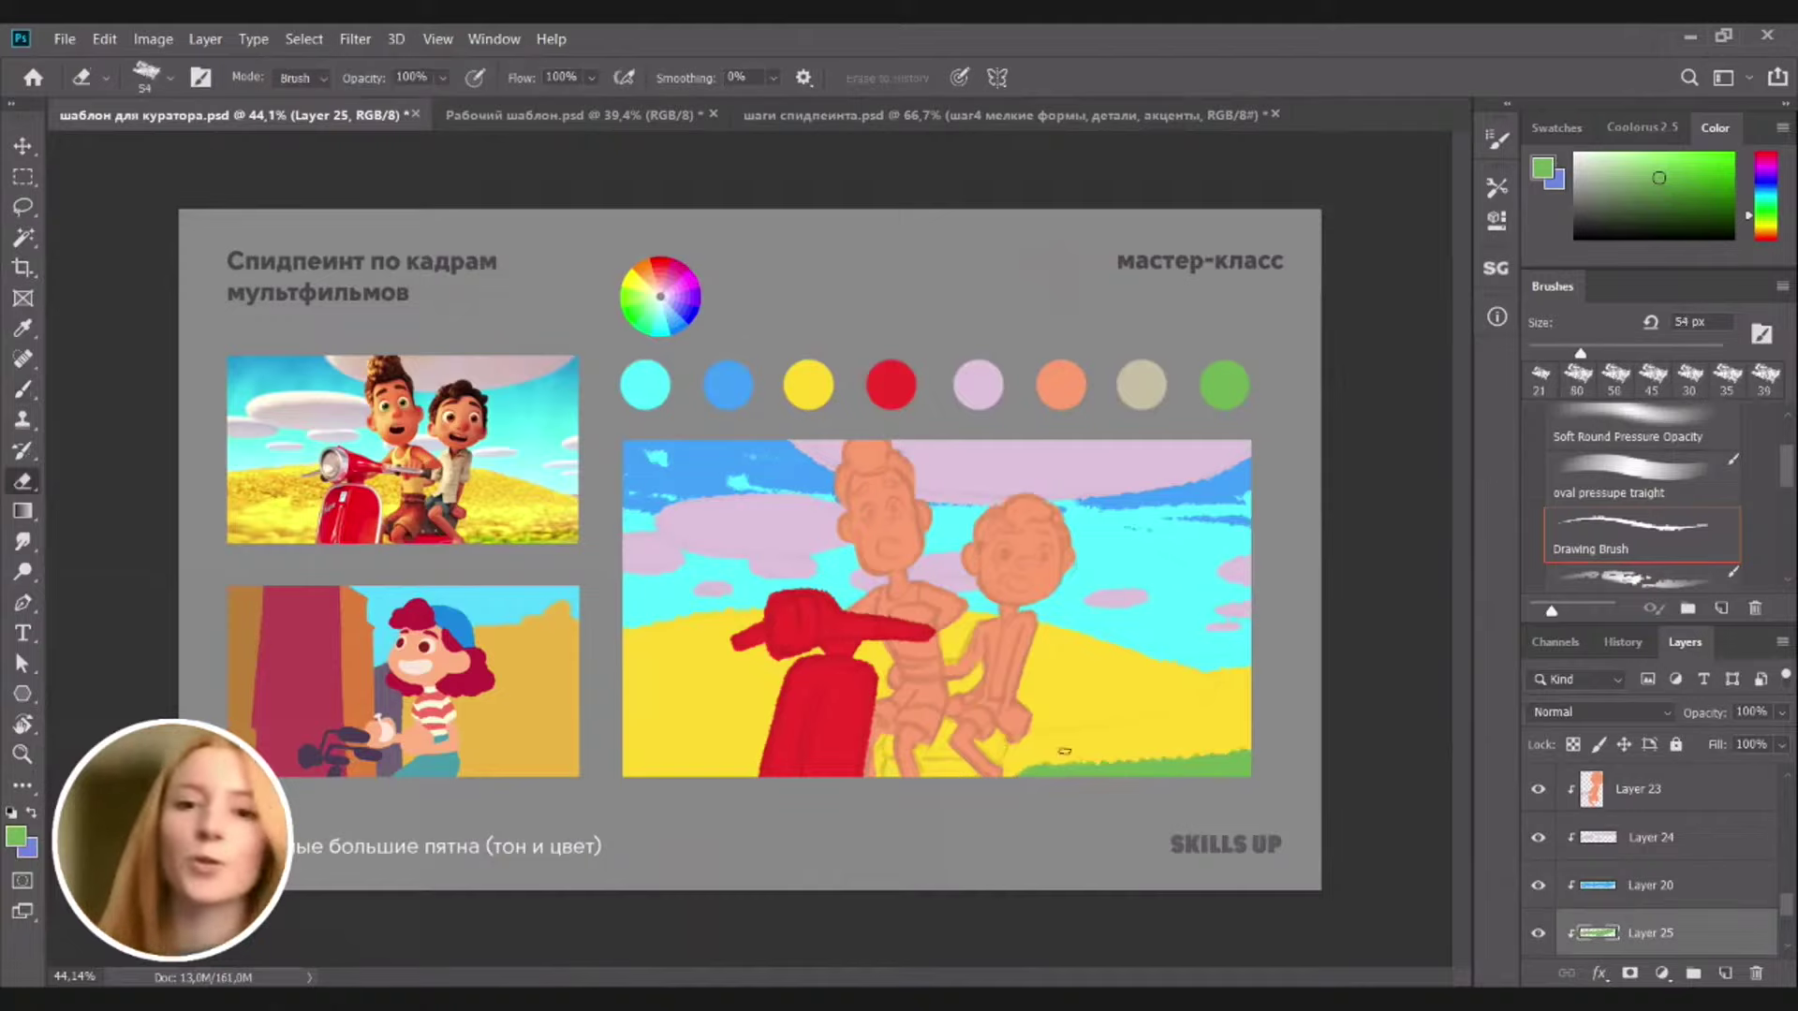
pyautogui.moveTo(1004, 772); pyautogui.dragTo(1364, 729)
pyautogui.press('b')
pyautogui.moveTo(1006, 777); pyautogui.dragTo(1211, 771)
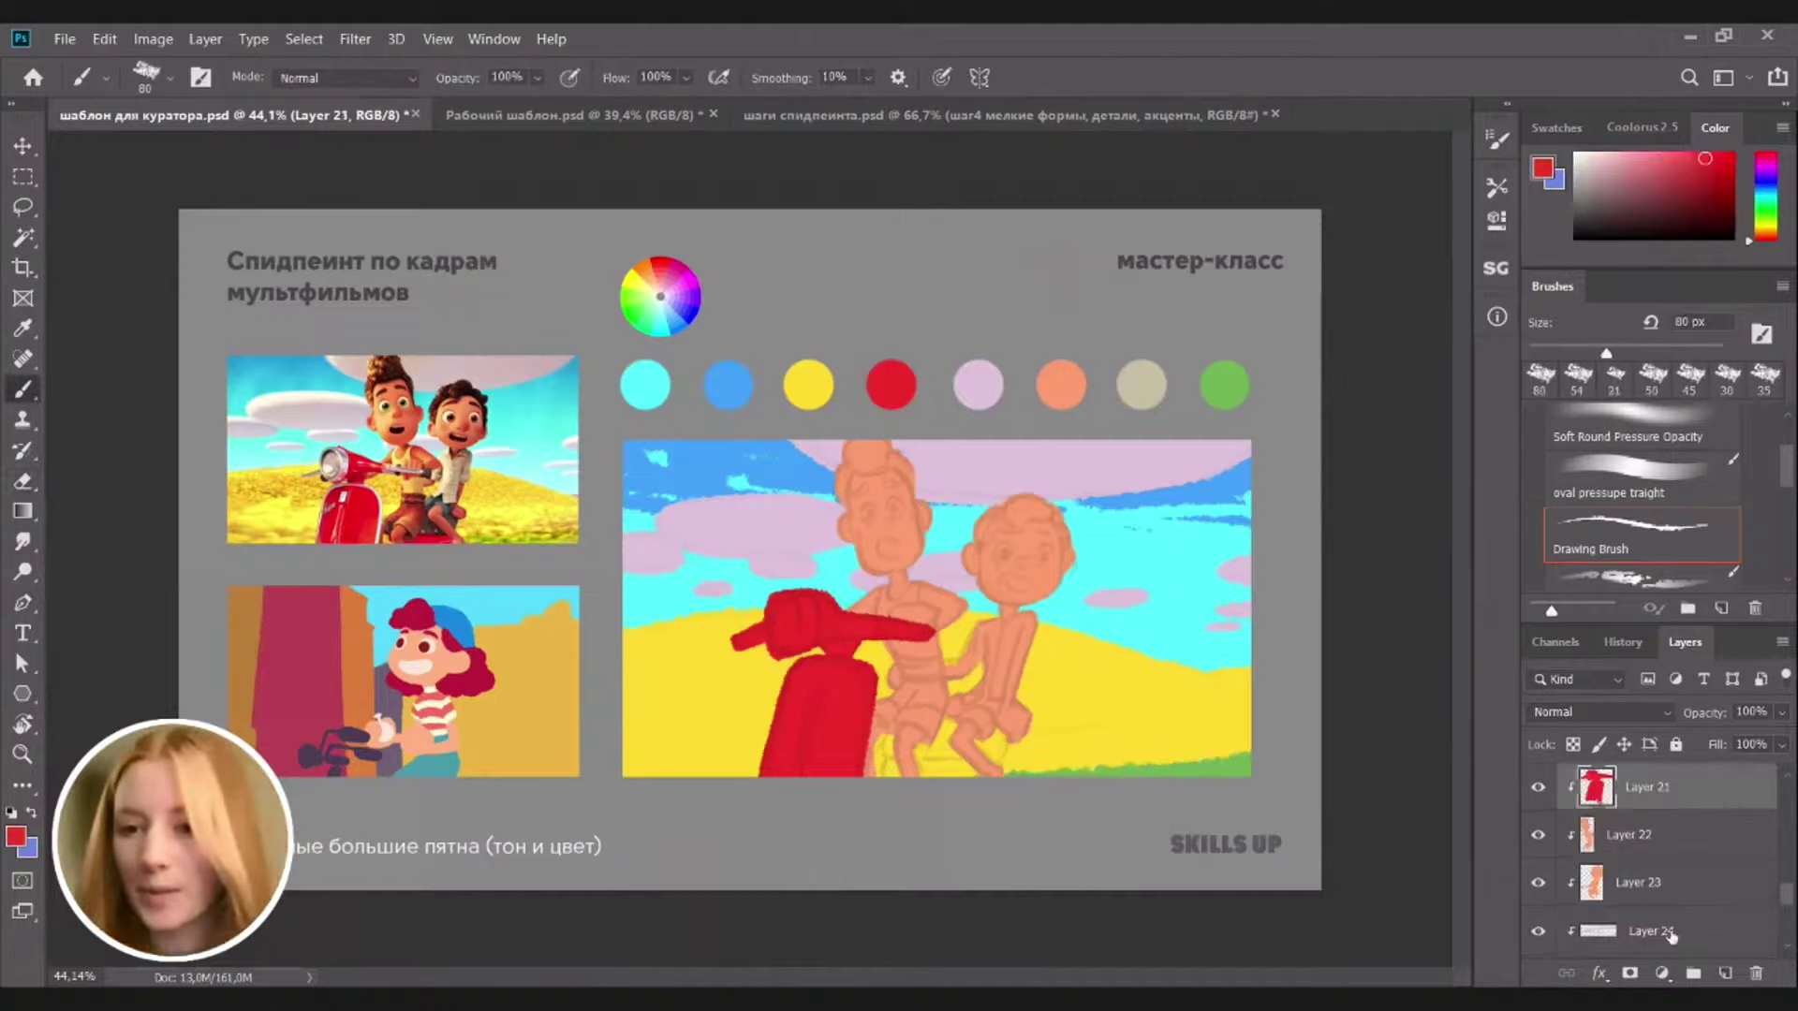
# Add a new layer above the lilac clouds and beneath the characters for the scooter's rear body
pyautogui.click(1648, 931)
pyautogui.click(1724, 974)
pyautogui.scroll(3, 1062, 750)
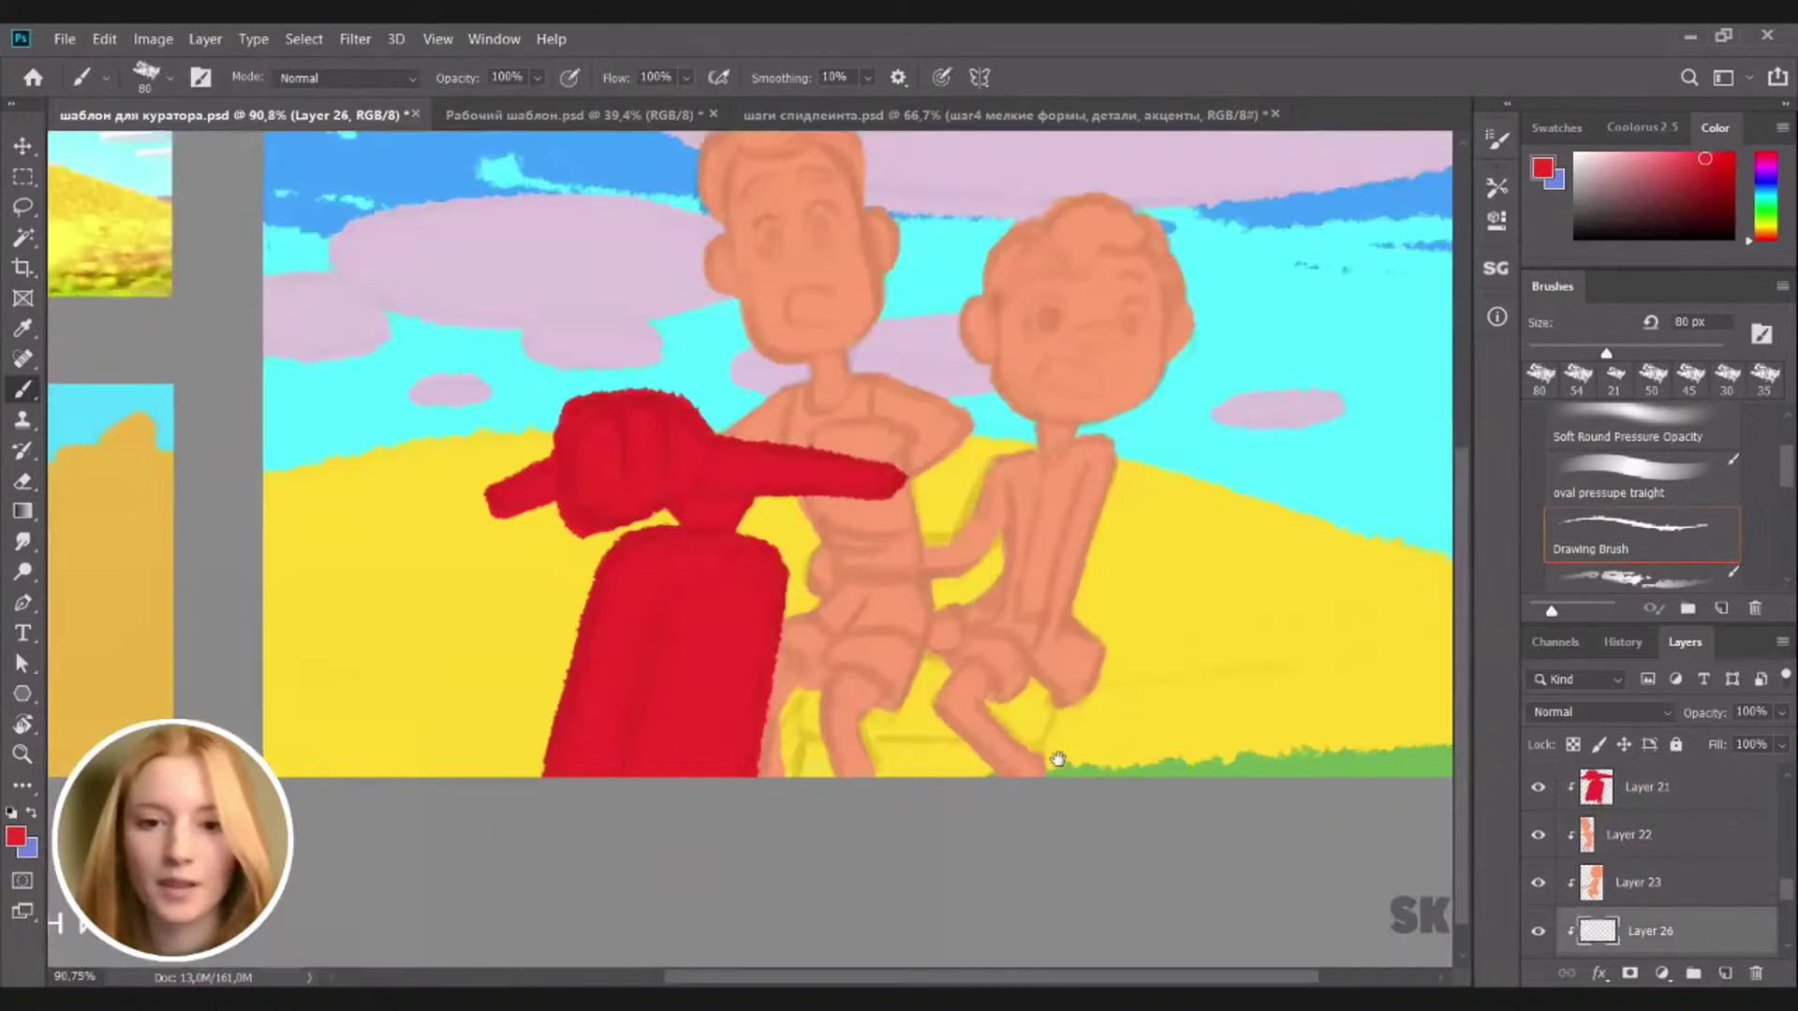
# Reduce the brush to 45 px and paint the scooter's rear body red around the rear character's lower leg
pyautogui.moveTo(1058, 758)
pyautogui.mouseDown()
pyautogui.moveTo(1081, 716)
pyautogui.moveTo(1067, 660)
pyautogui.moveTo(1039, 655)
pyautogui.mouseUp()
pyautogui.press('[')
pyautogui.press('[')
pyautogui.press('[')
pyautogui.press('[')
pyautogui.scroll(1, 1057, 660)
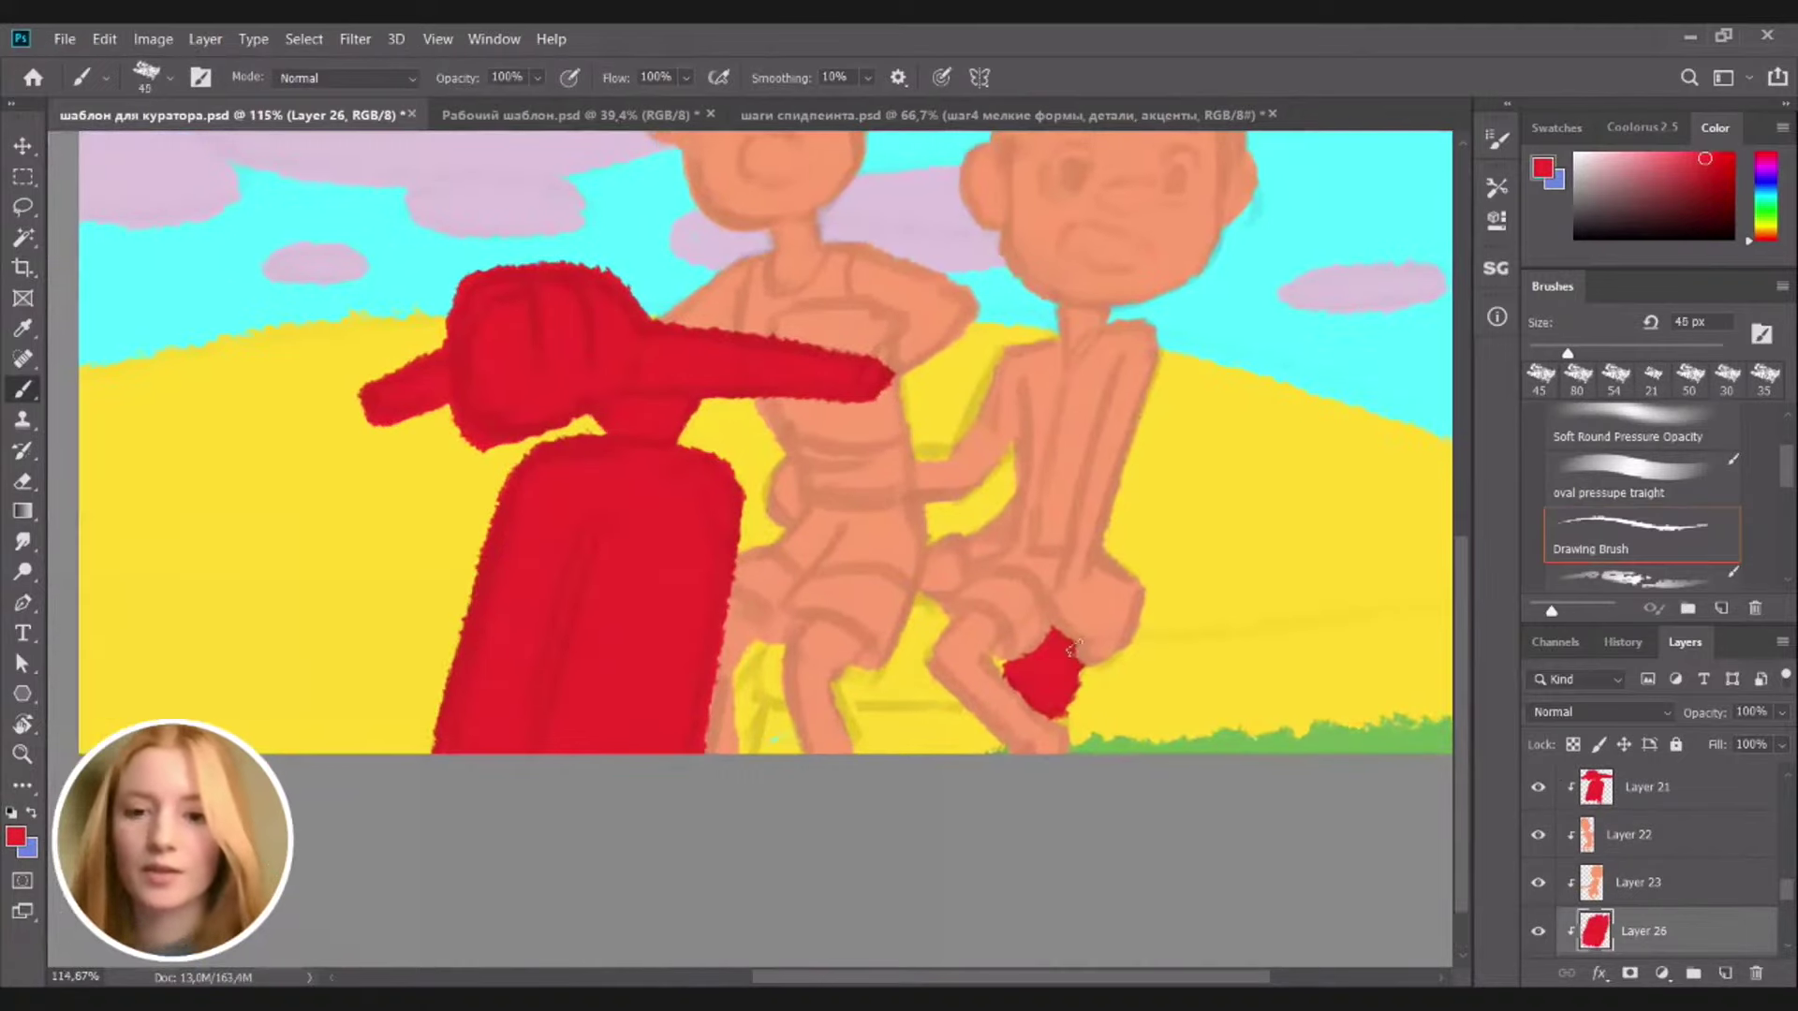
pyautogui.moveTo(1000, 763); pyautogui.dragTo(955, 707)
# Extend the red rear body into the gaps between the characters and around the front character's legs, using a 30 px brush
pyautogui.moveTo(913, 604); pyautogui.dragTo(948, 601)
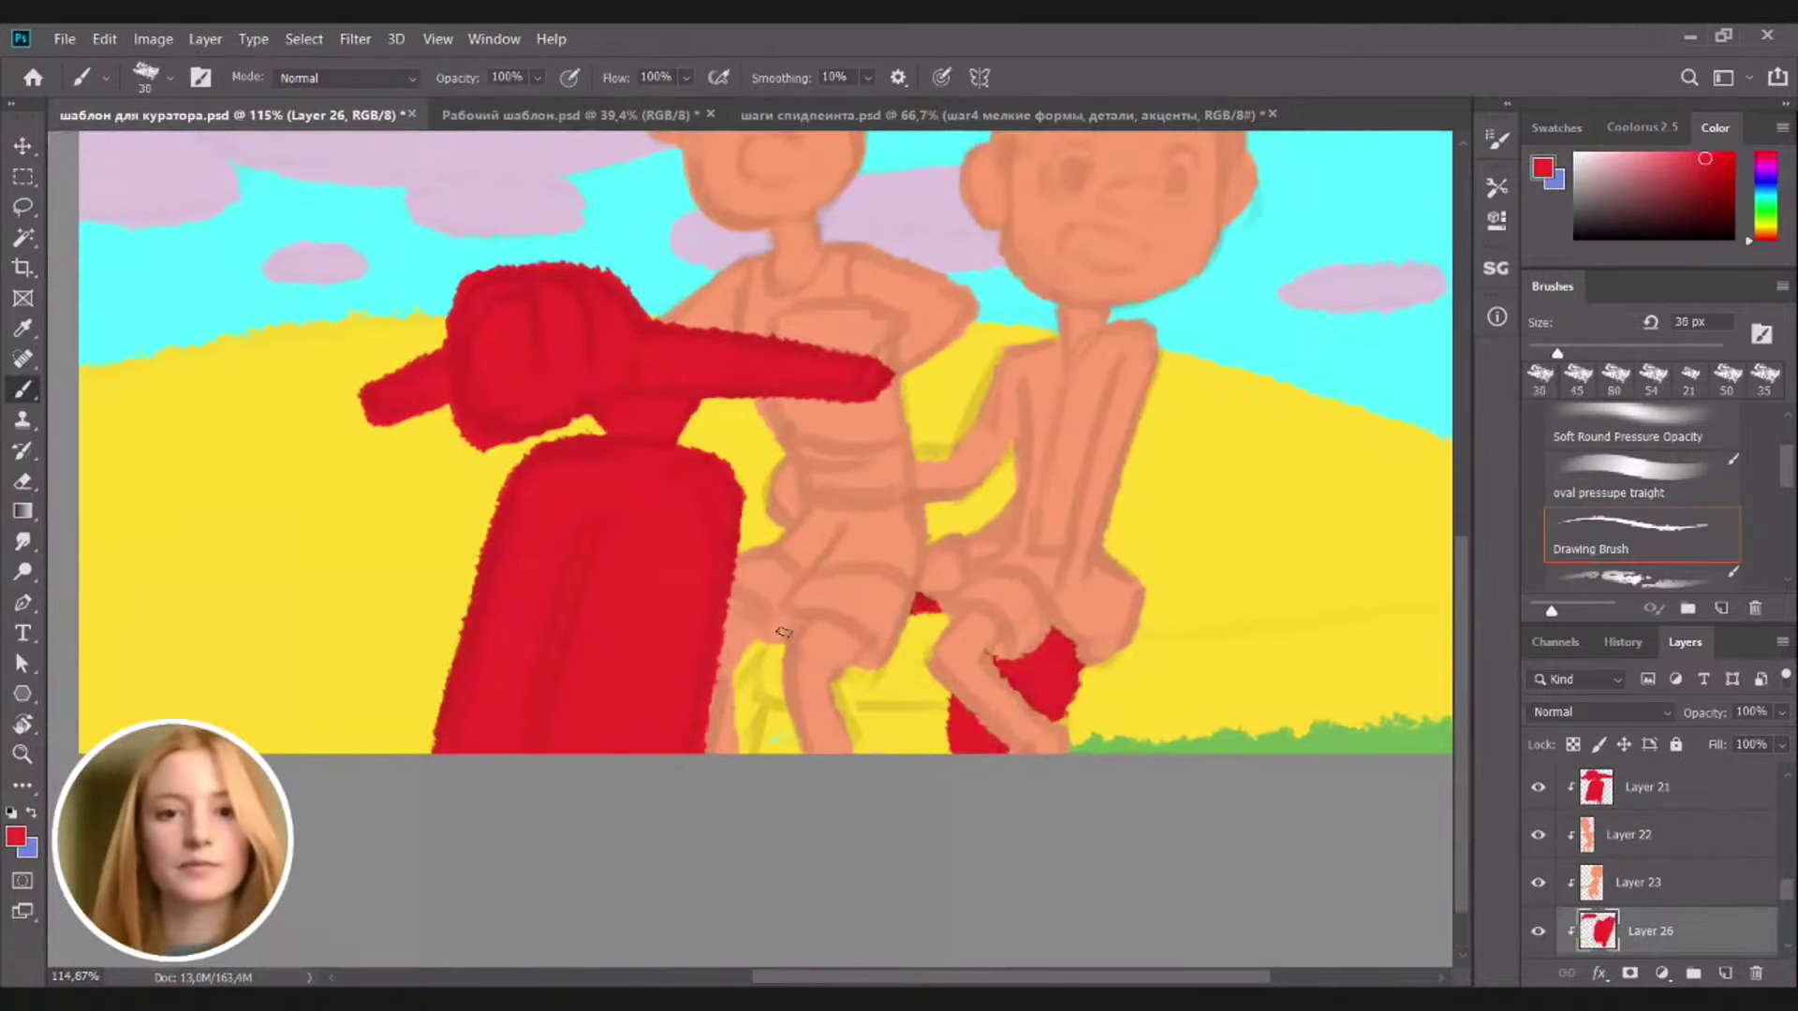
pyautogui.moveTo(777, 642)
pyautogui.mouseDown()
pyautogui.moveTo(777, 740)
pyautogui.moveTo(805, 716)
pyautogui.mouseUp()
pyautogui.moveTo(845, 632)
pyautogui.mouseDown()
pyautogui.moveTo(889, 739)
pyautogui.moveTo(870, 683)
pyautogui.moveTo(927, 618)
pyautogui.moveTo(917, 747)
pyautogui.moveTo(941, 698)
pyautogui.moveTo(950, 753)
pyautogui.moveTo(758, 719)
pyautogui.mouseUp()
pyautogui.press('v')
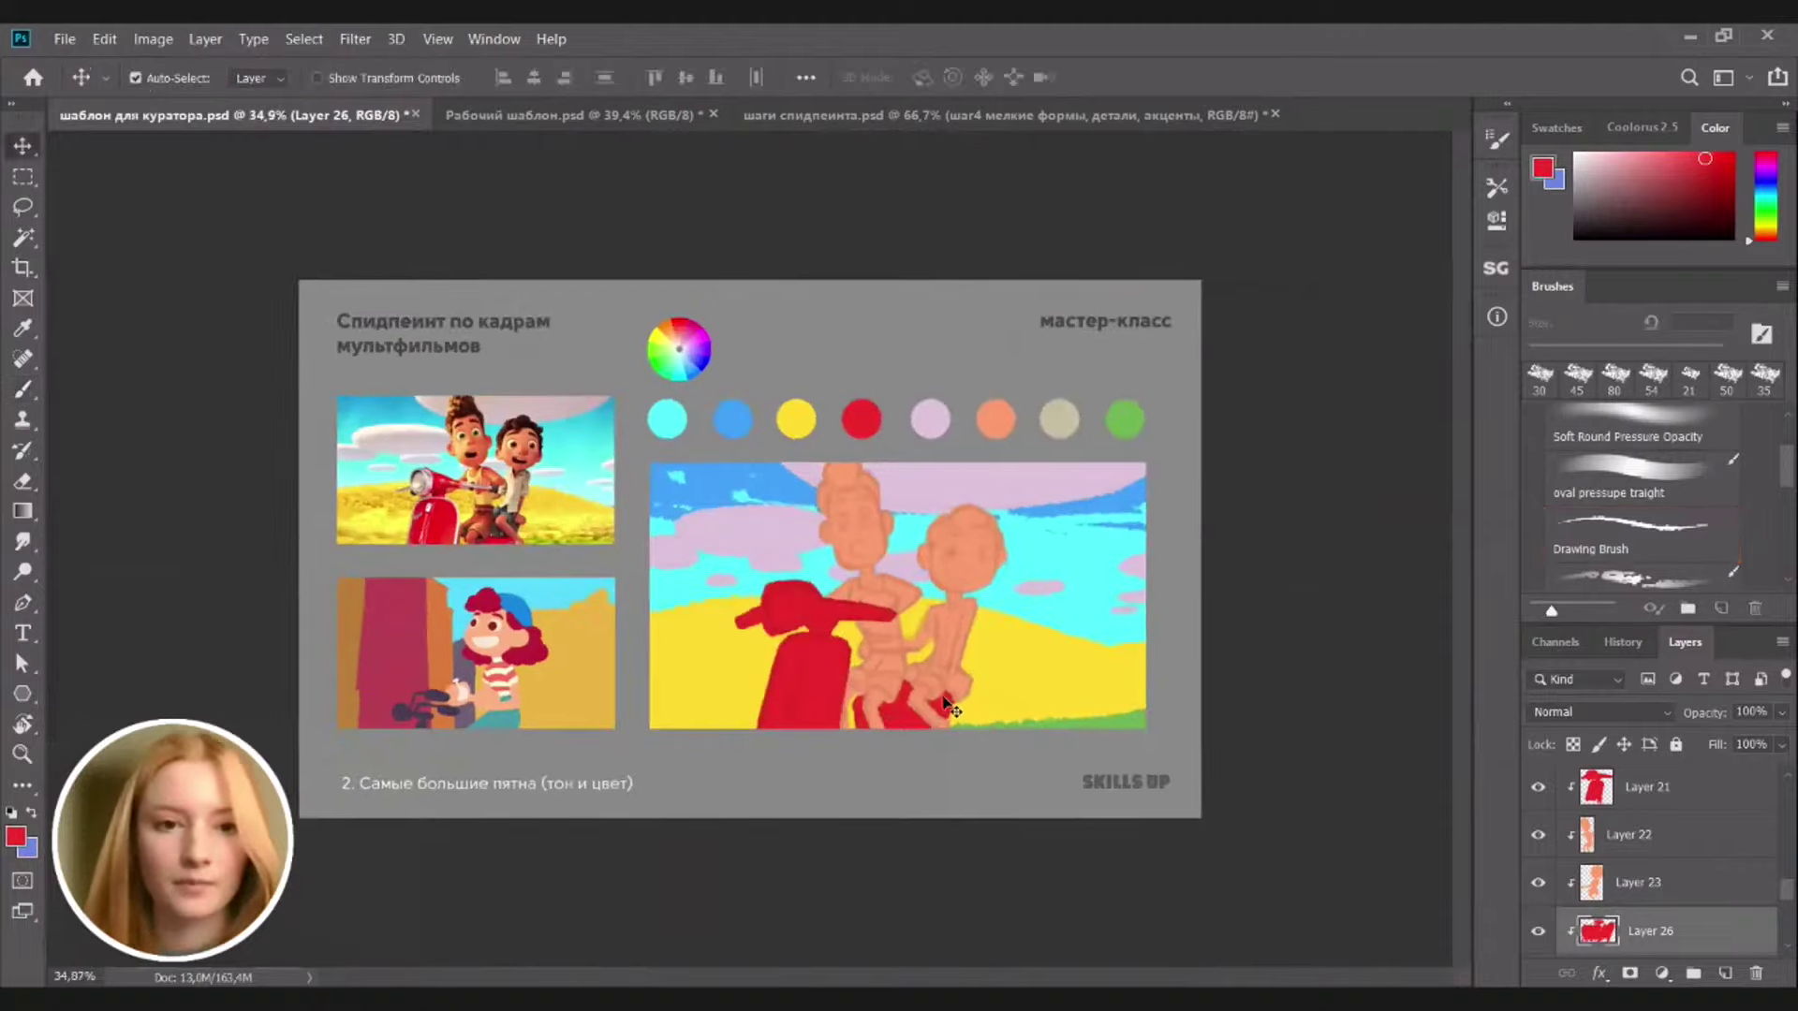
pyautogui.press('b')
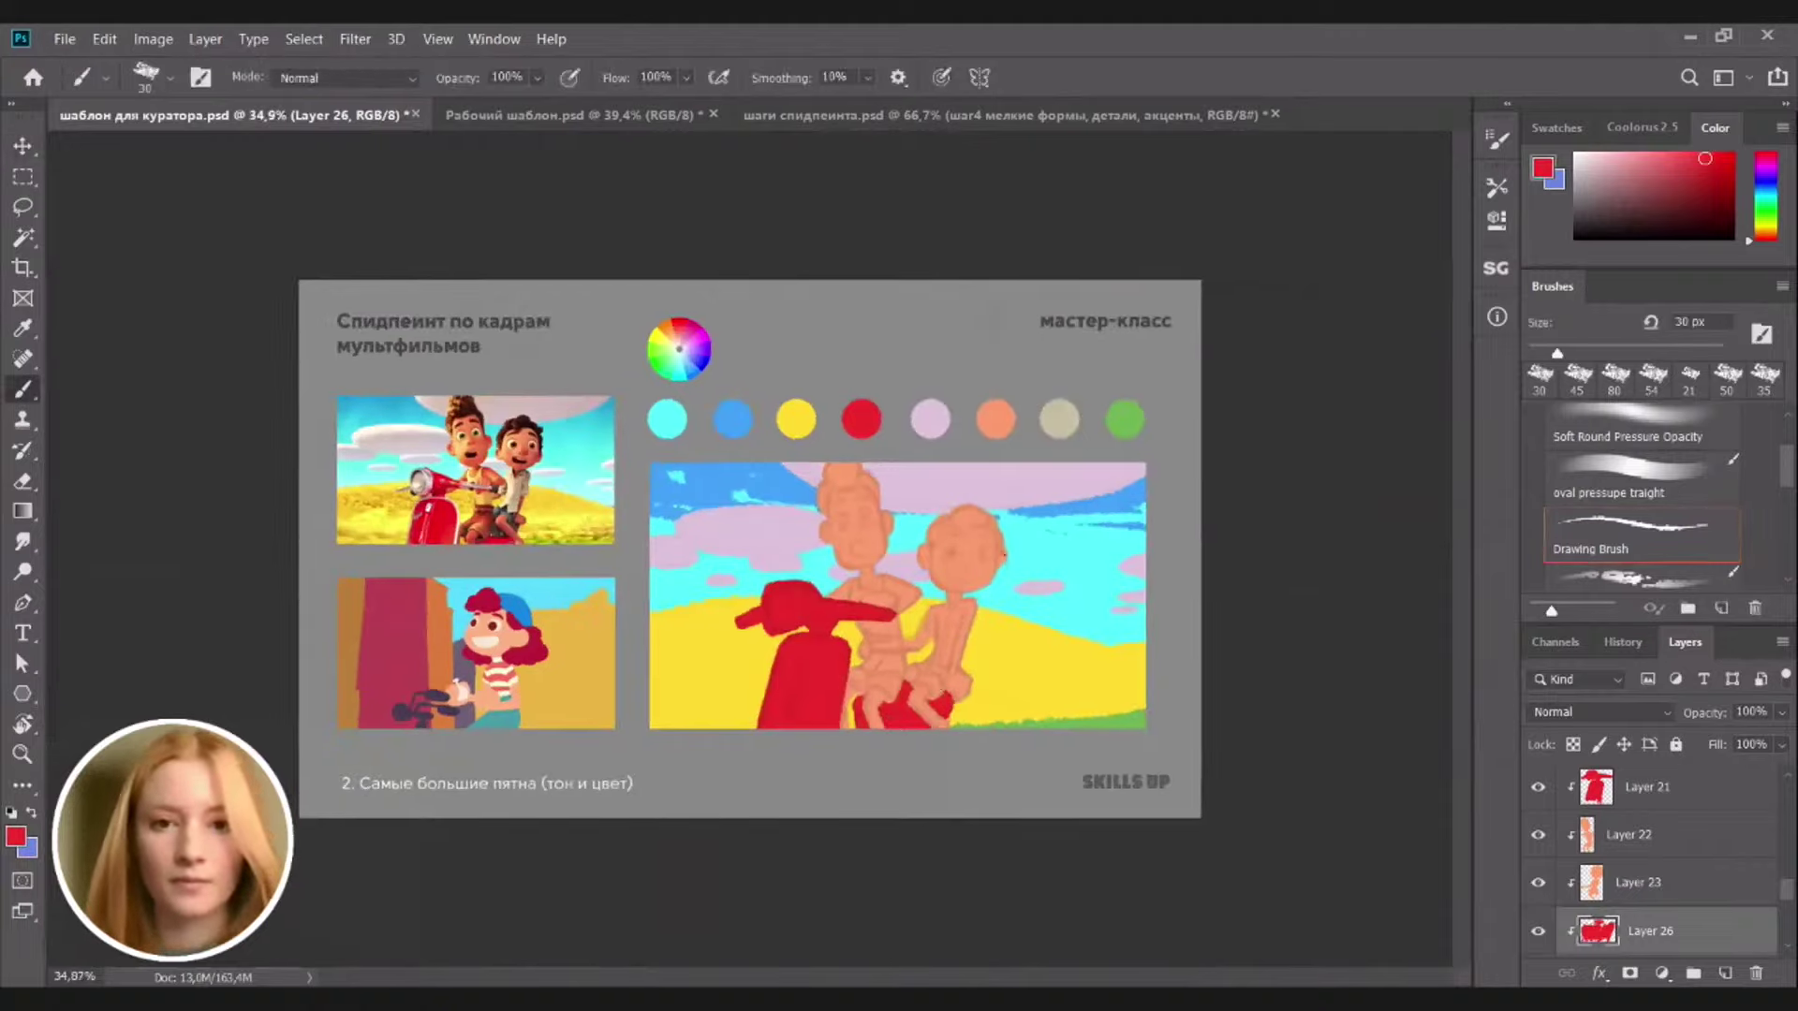
pyautogui.press('v')
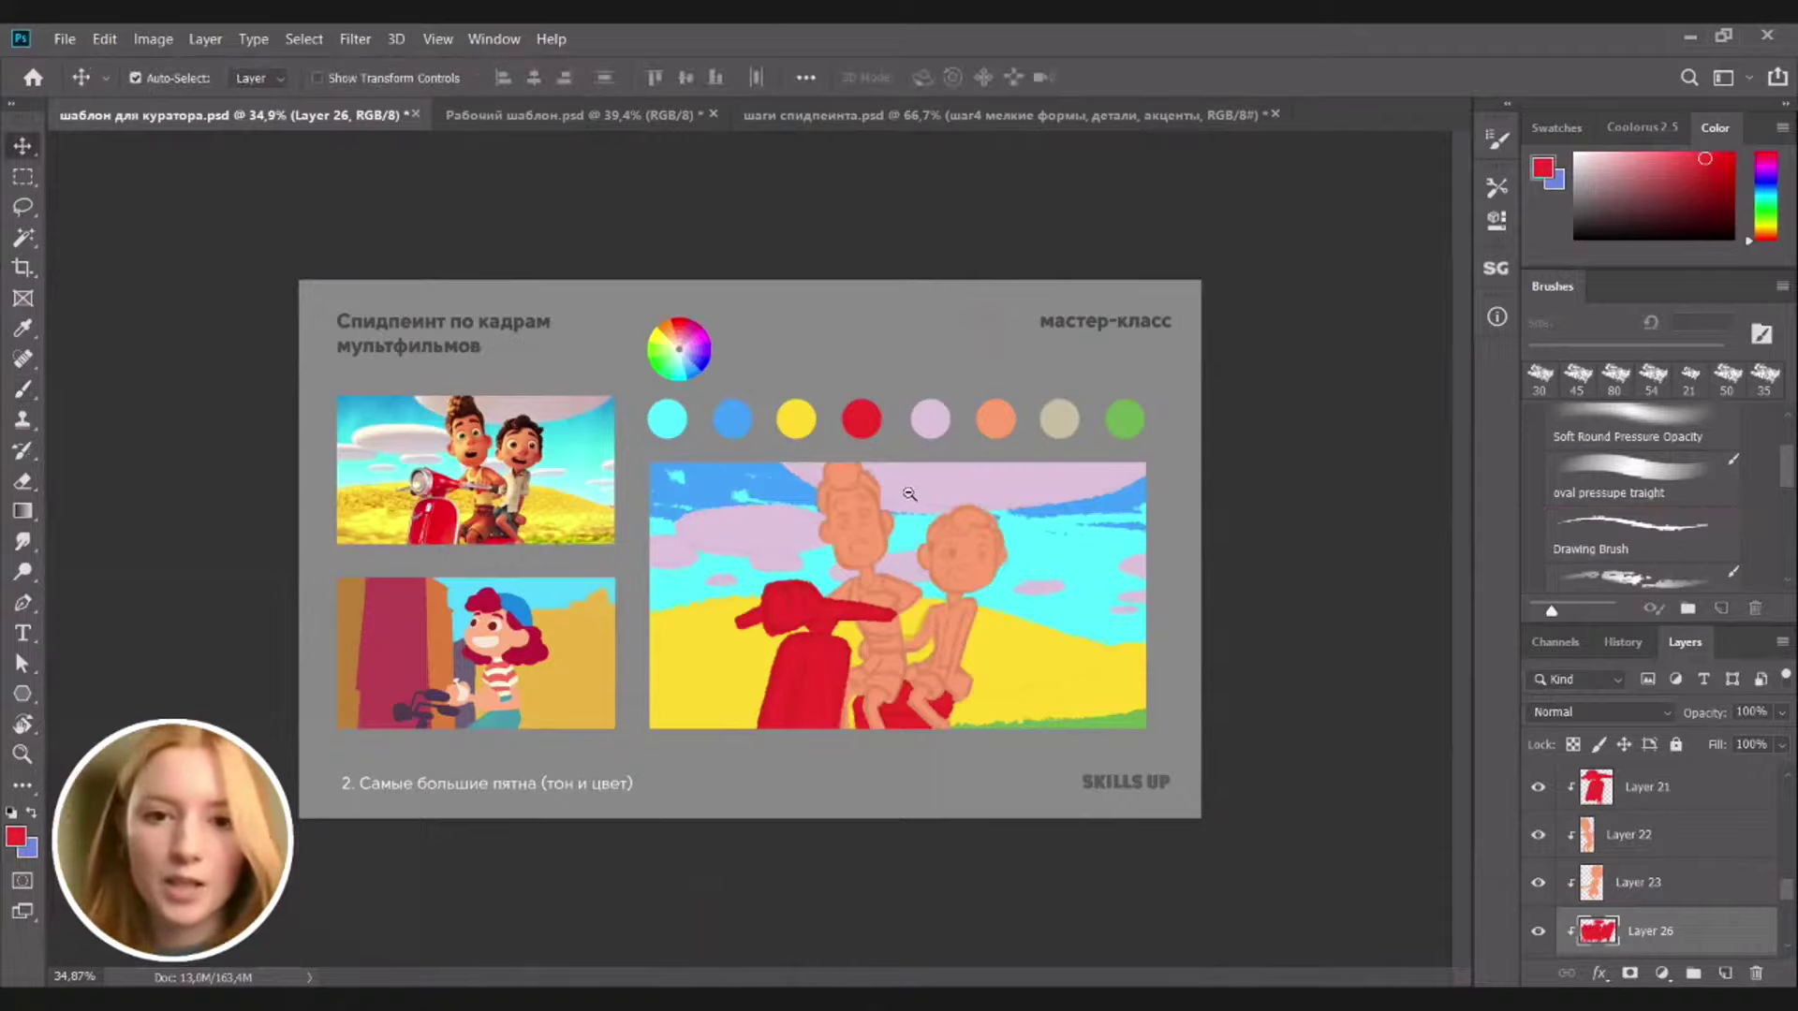
pyautogui.scroll(5, 960, 483)
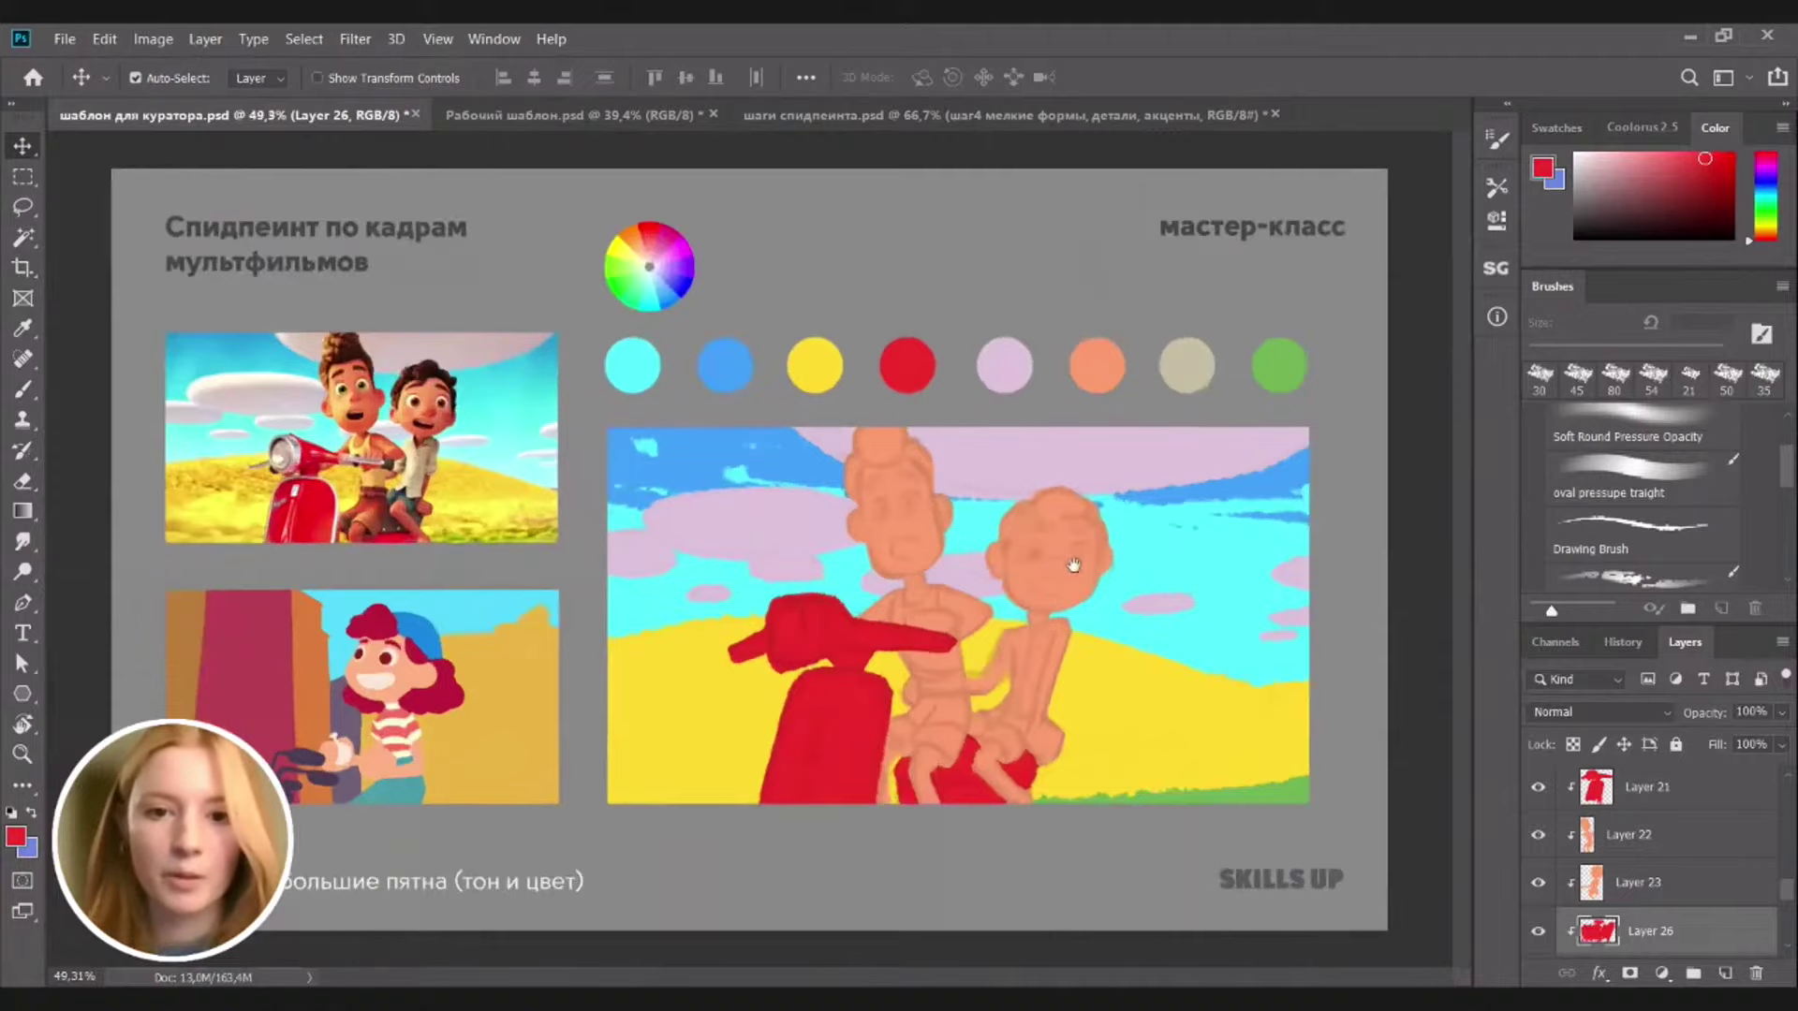
pyautogui.scroll(-2, 1056, 574)
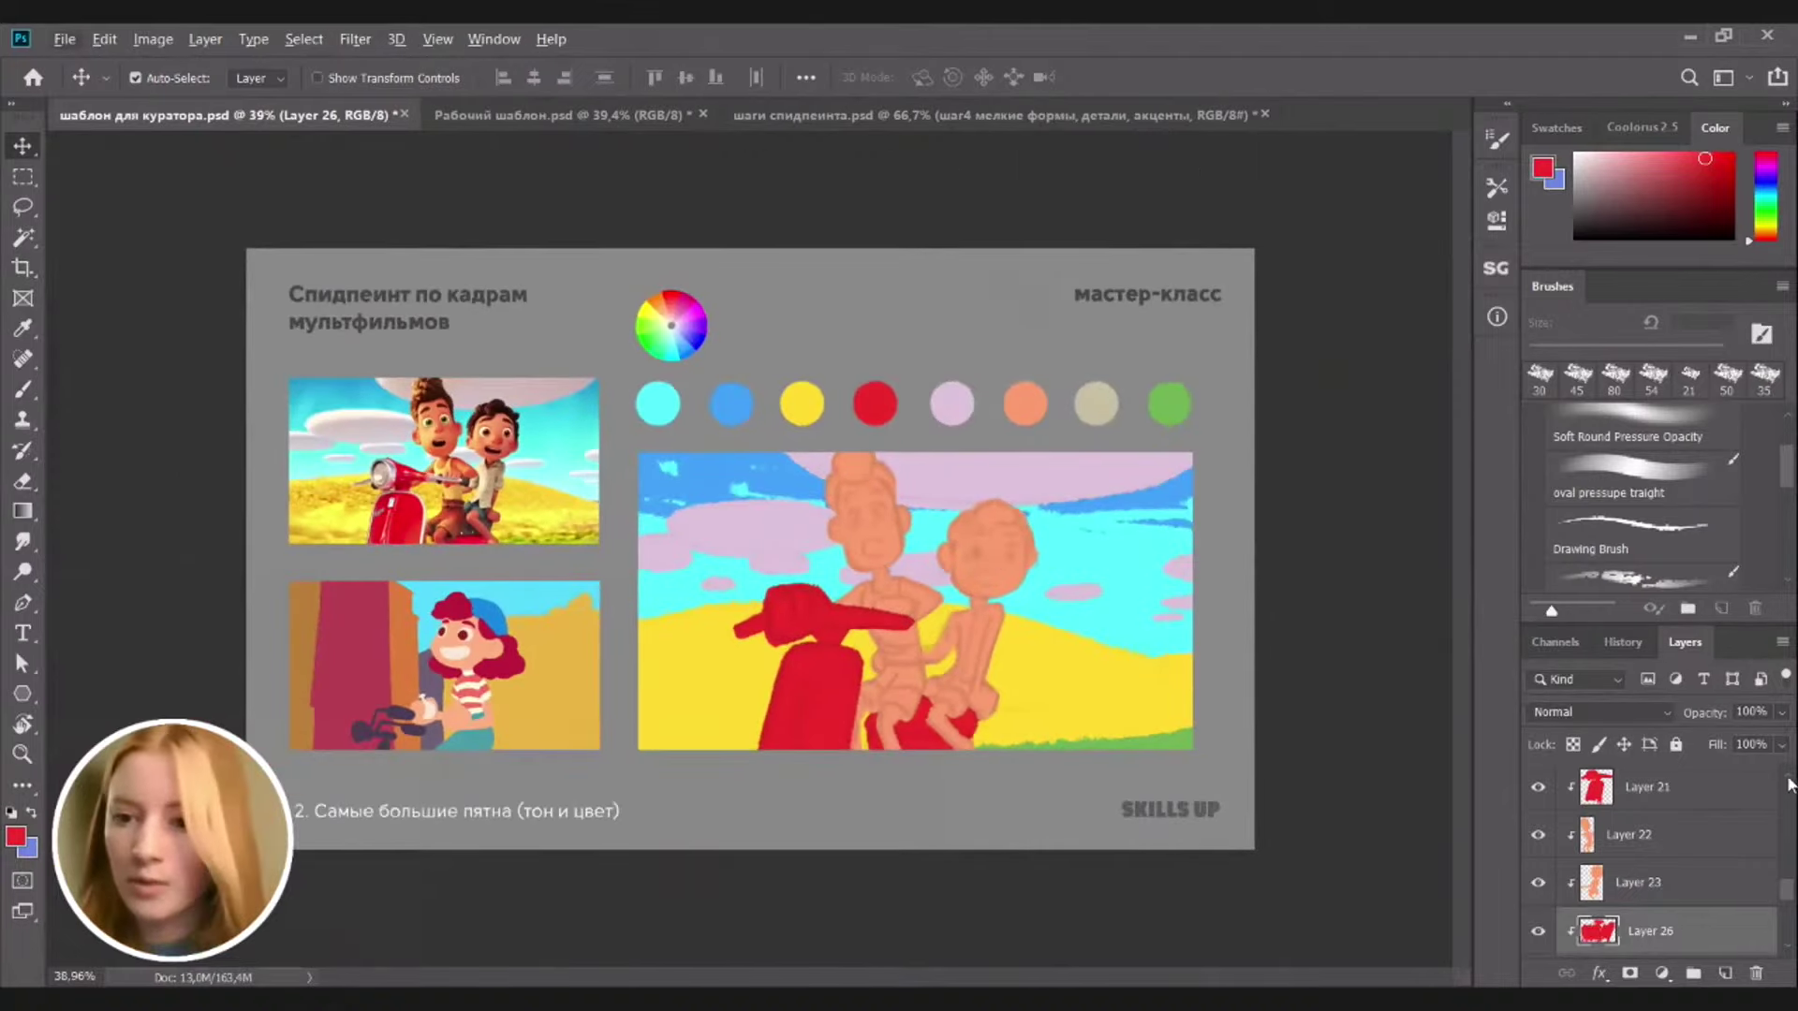
# Hide the line sketch on Layer 17 so only the flat colour areas show in the frame
pyautogui.scroll(1, 1580, 807)
pyautogui.click(1537, 799)
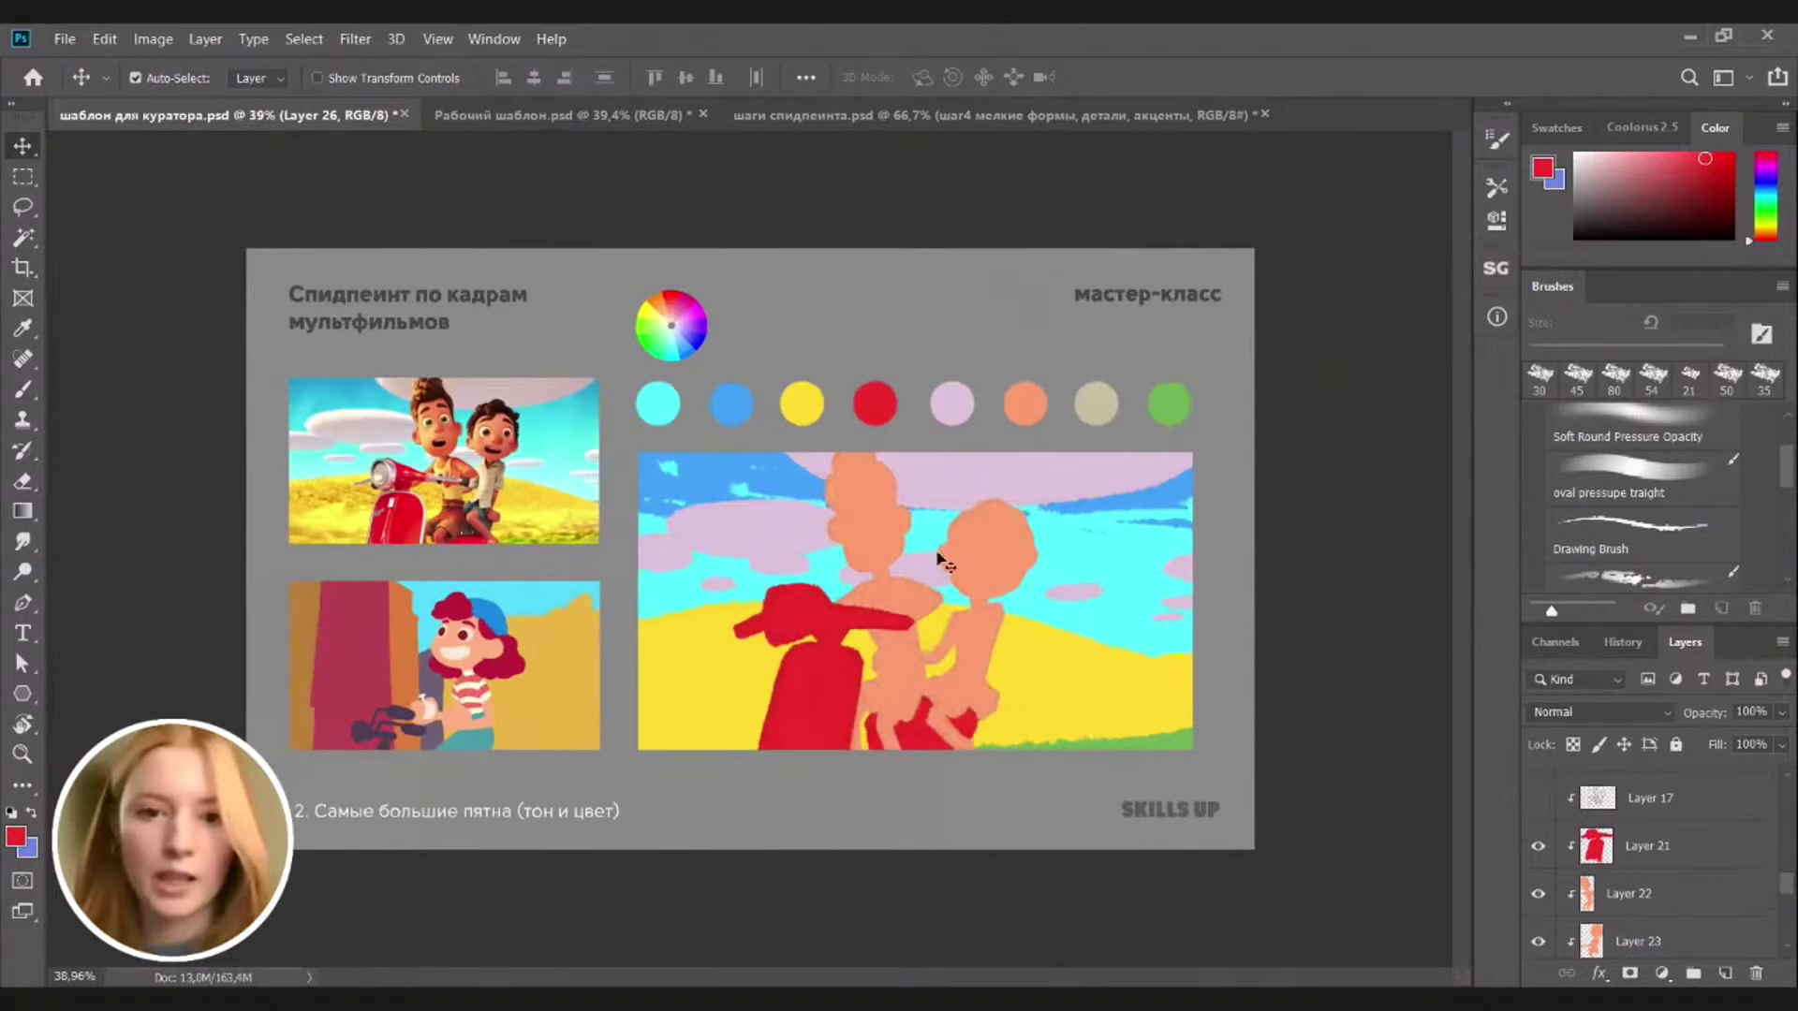
pyautogui.scroll(-2, 905, 624)
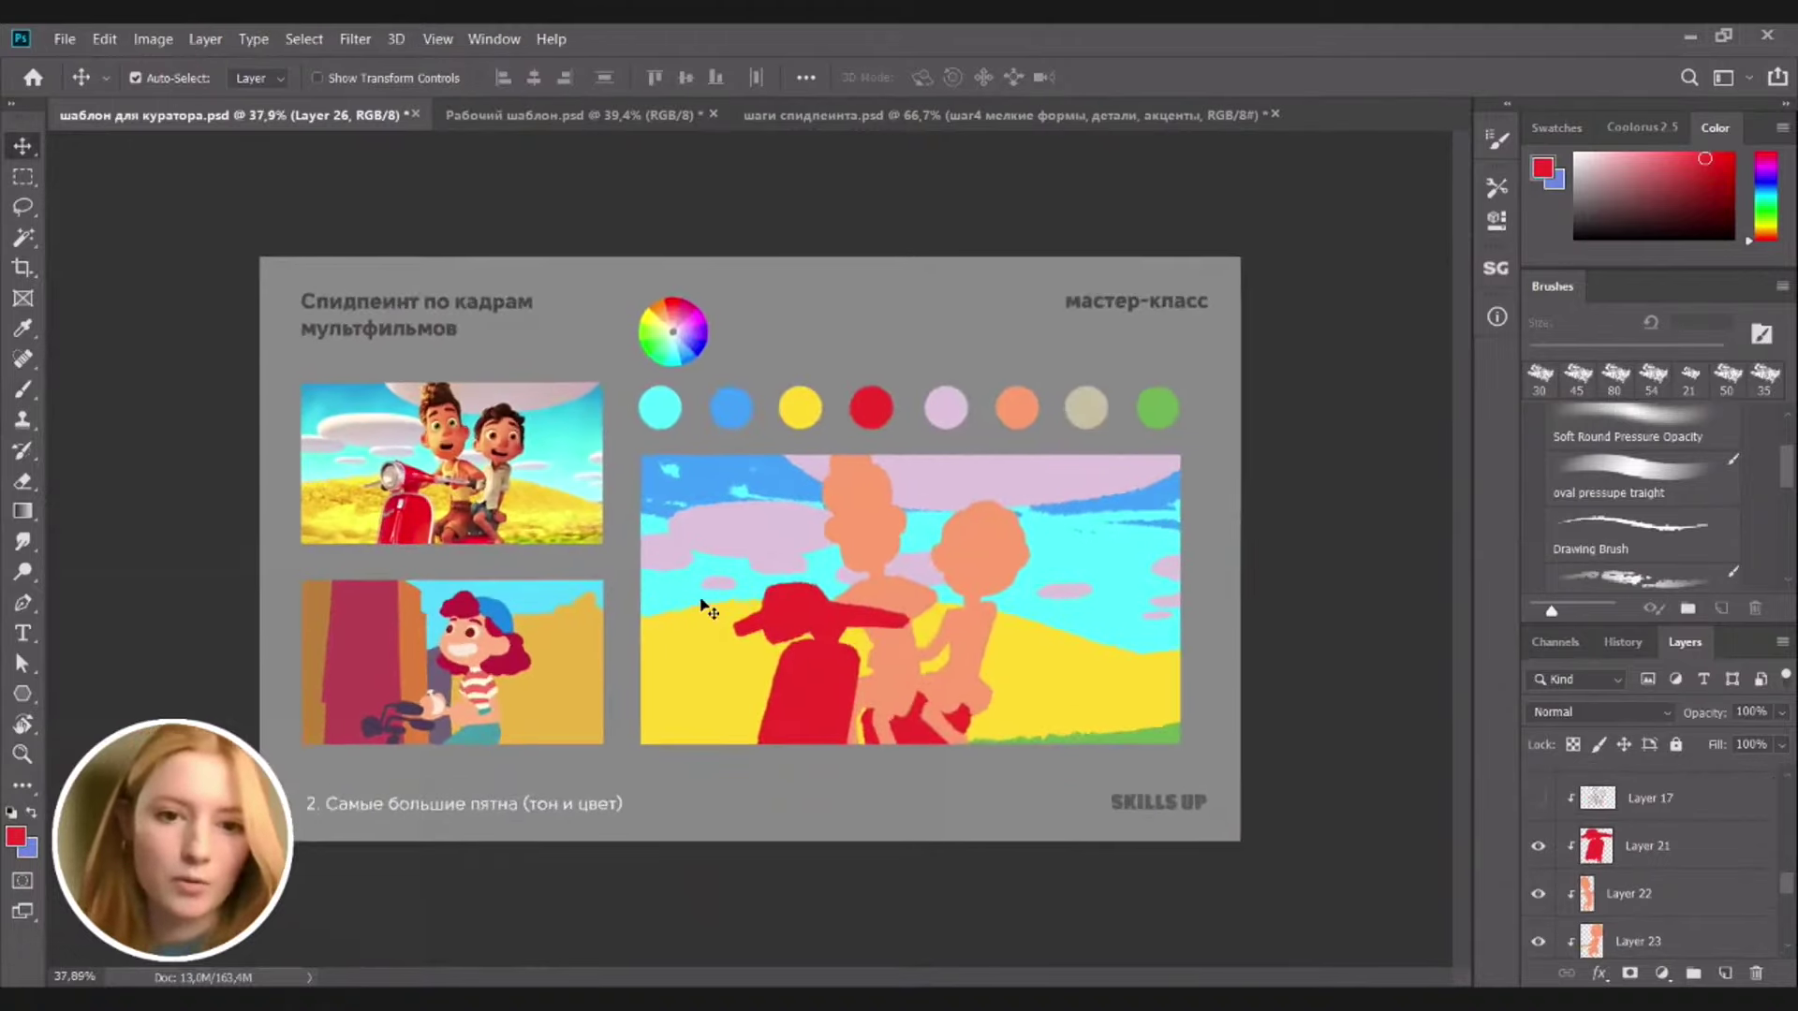
# Adjust the cyan sky on Layer 18 with Hue/Saturation, setting Saturation to +14 and Lightness to +10
pyautogui.click(690, 599)
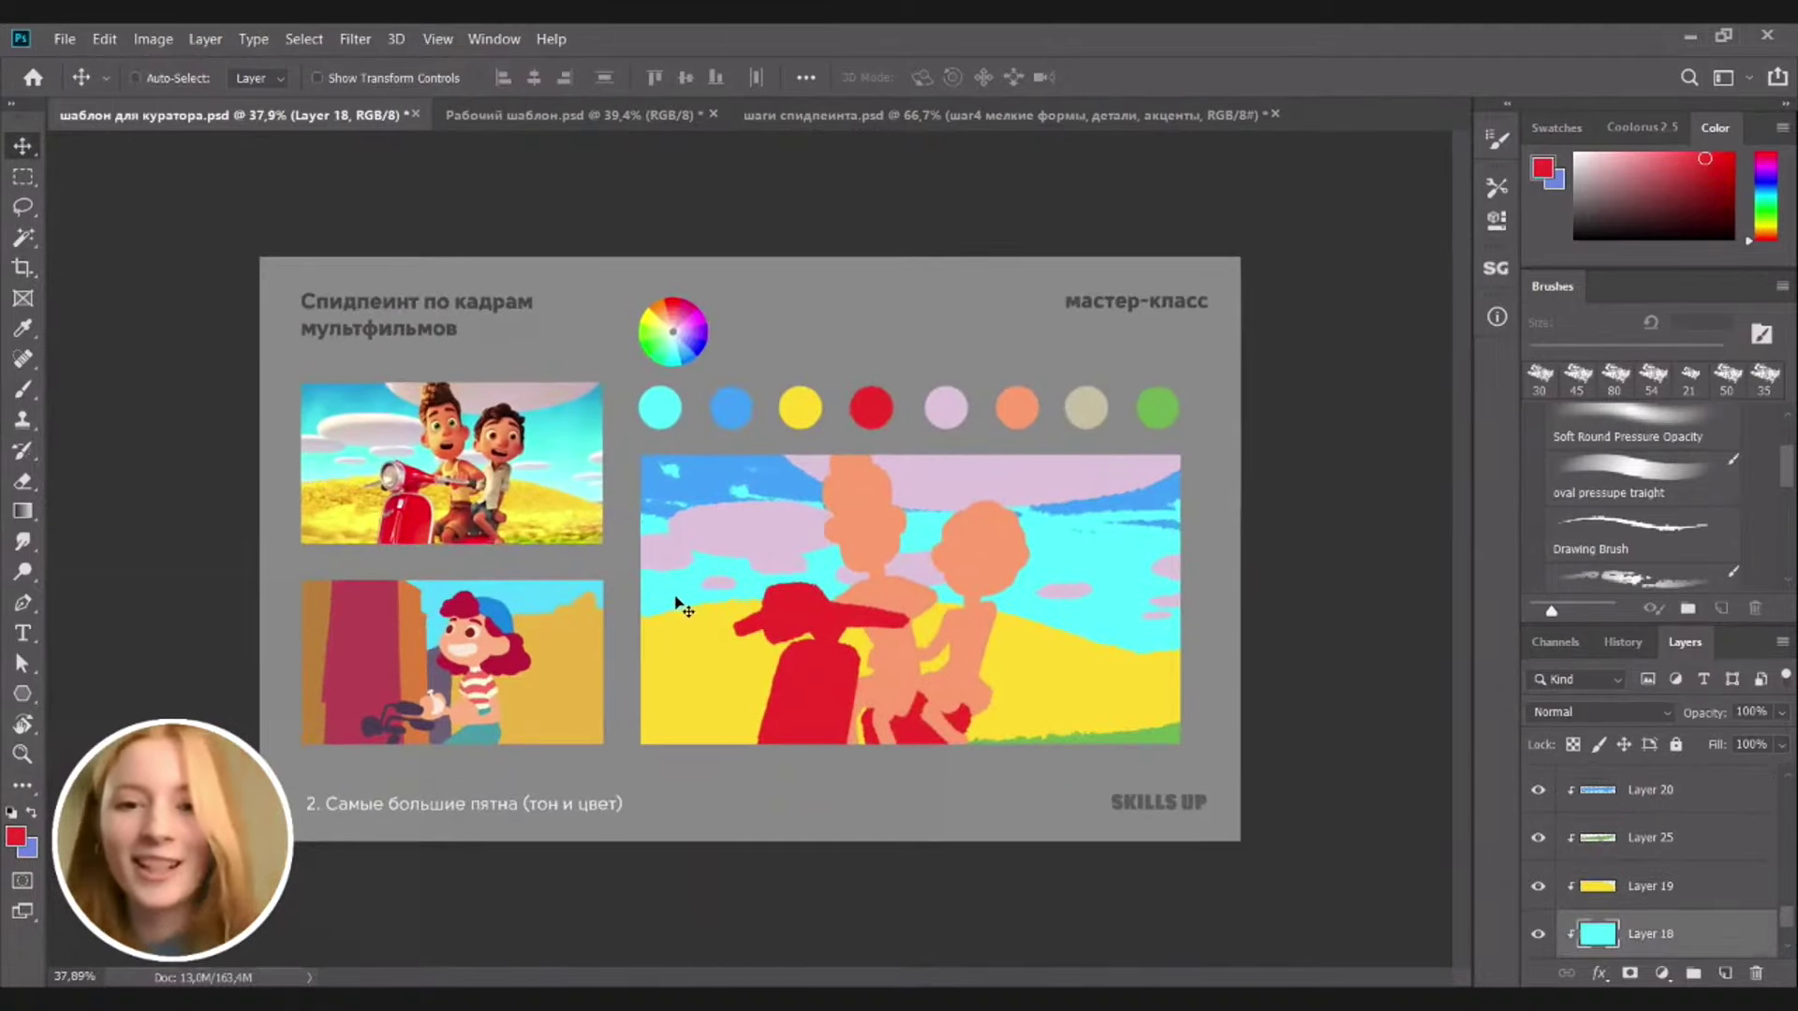
pyautogui.hotkey('ctrl', 'u')
pyautogui.moveTo(1039, 187); pyautogui.dragTo(1667, 181)
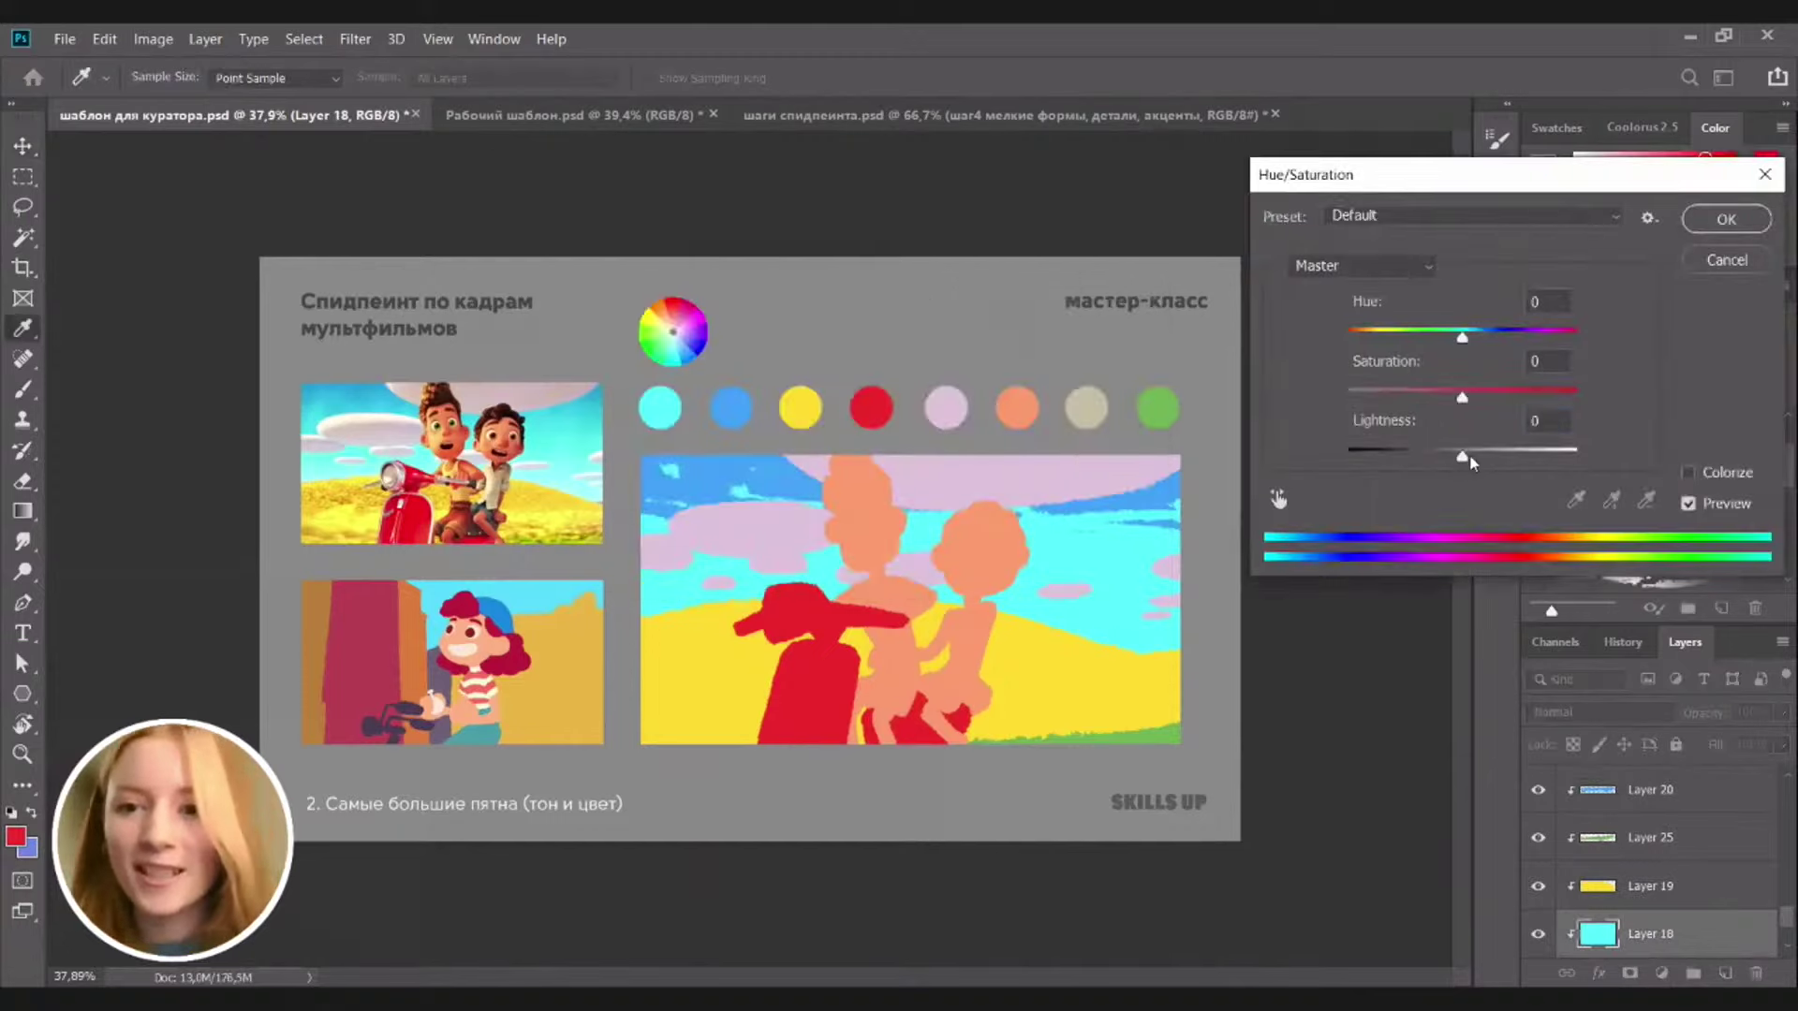
pyautogui.moveTo(1464, 458); pyautogui.dragTo(1479, 399)
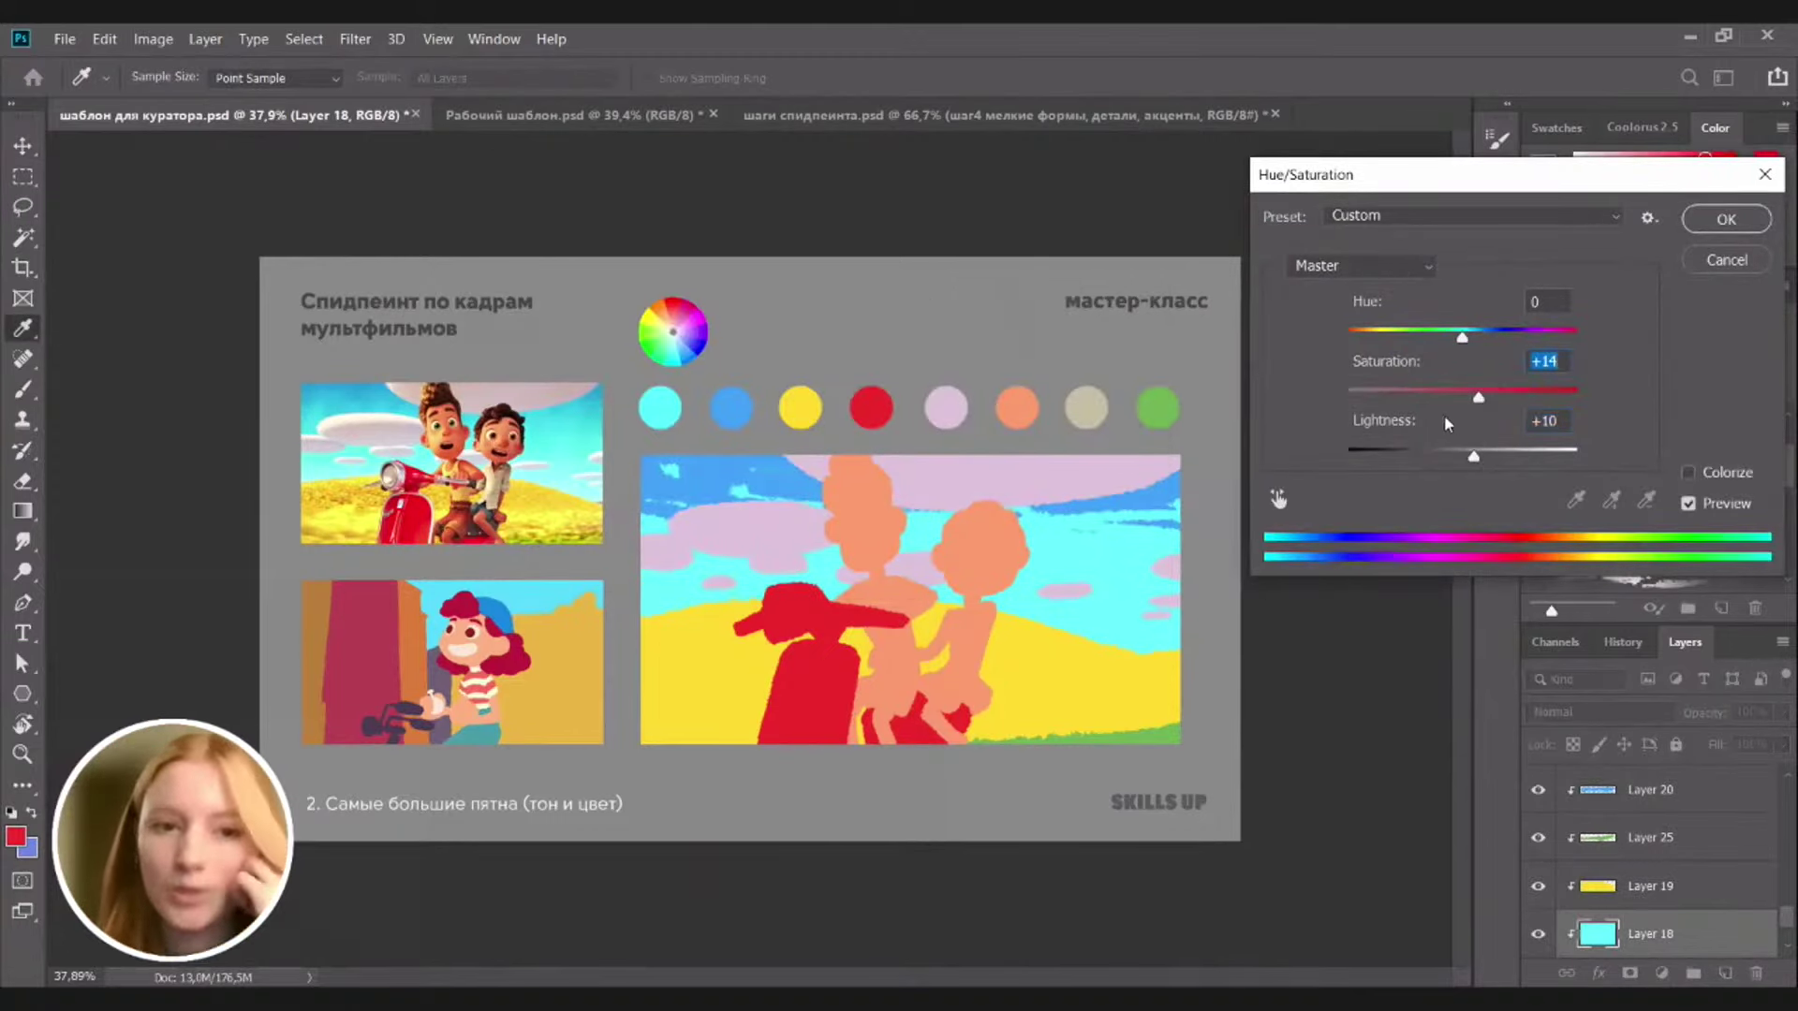
pyautogui.click(1727, 219)
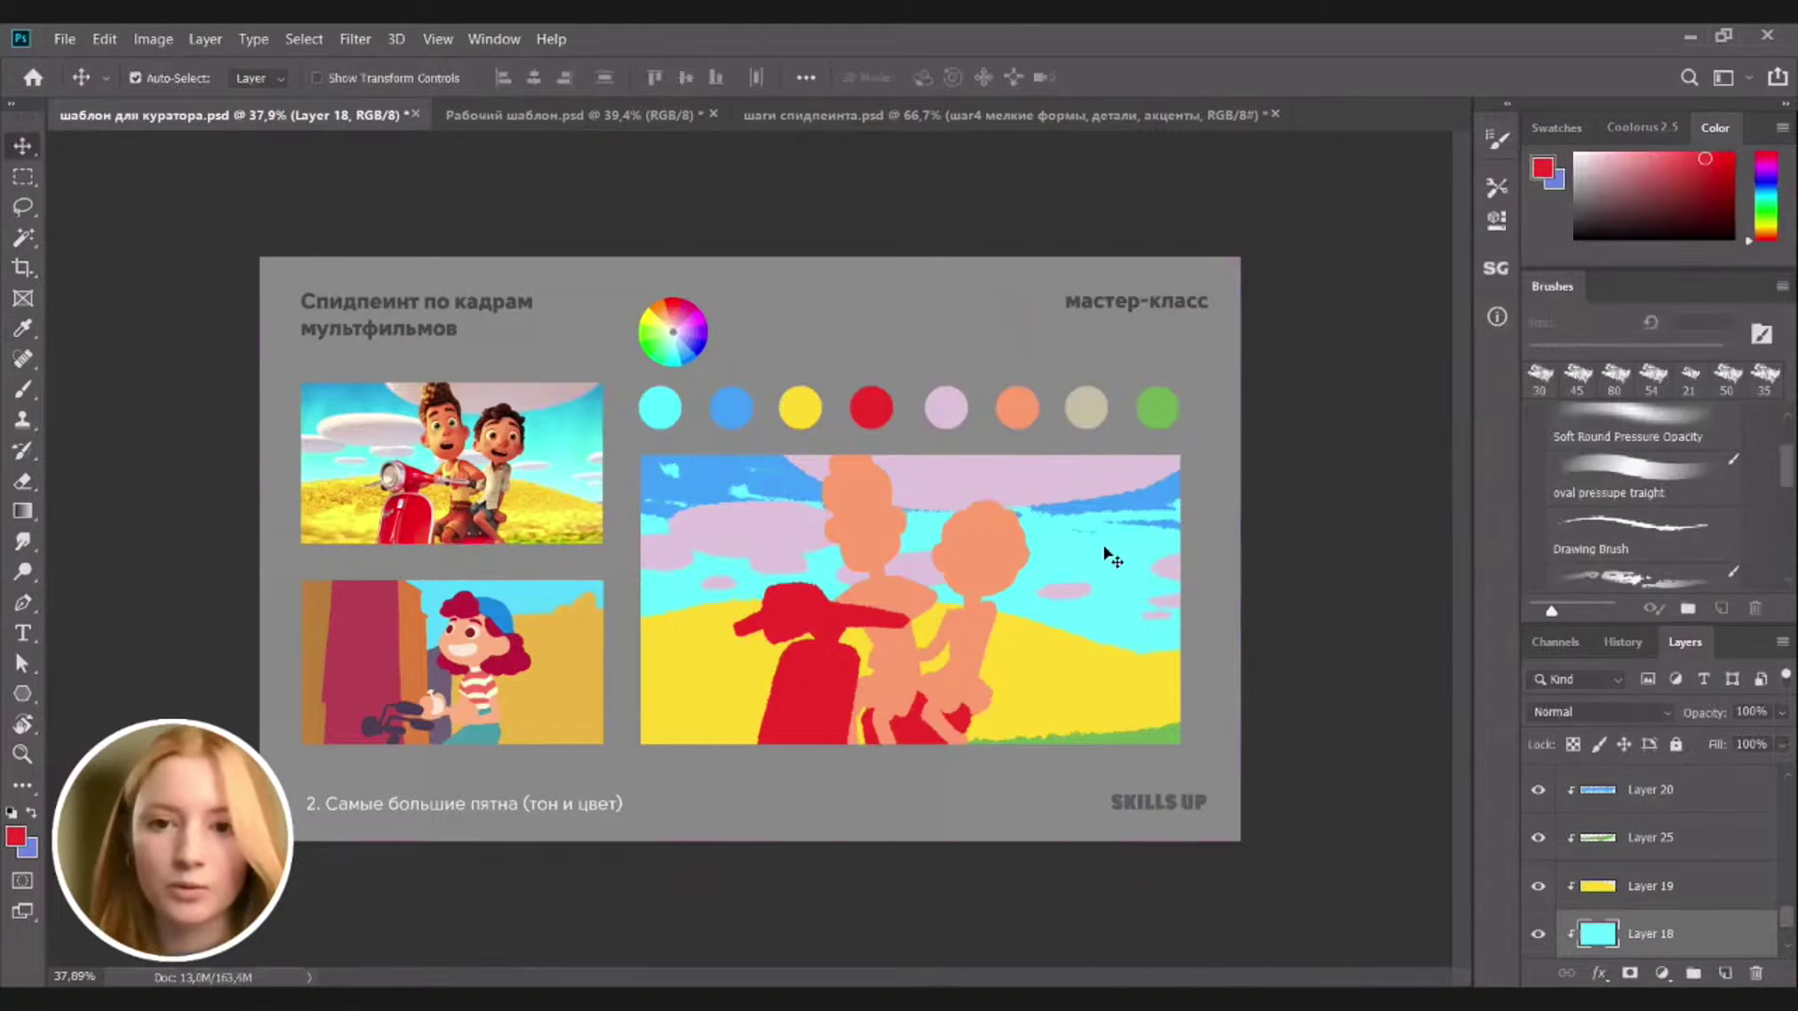
# Adjust the yellow field on Layer 19 with Hue/Saturation, setting Saturation to +14 and Lightness to -7
pyautogui.click(1081, 481)
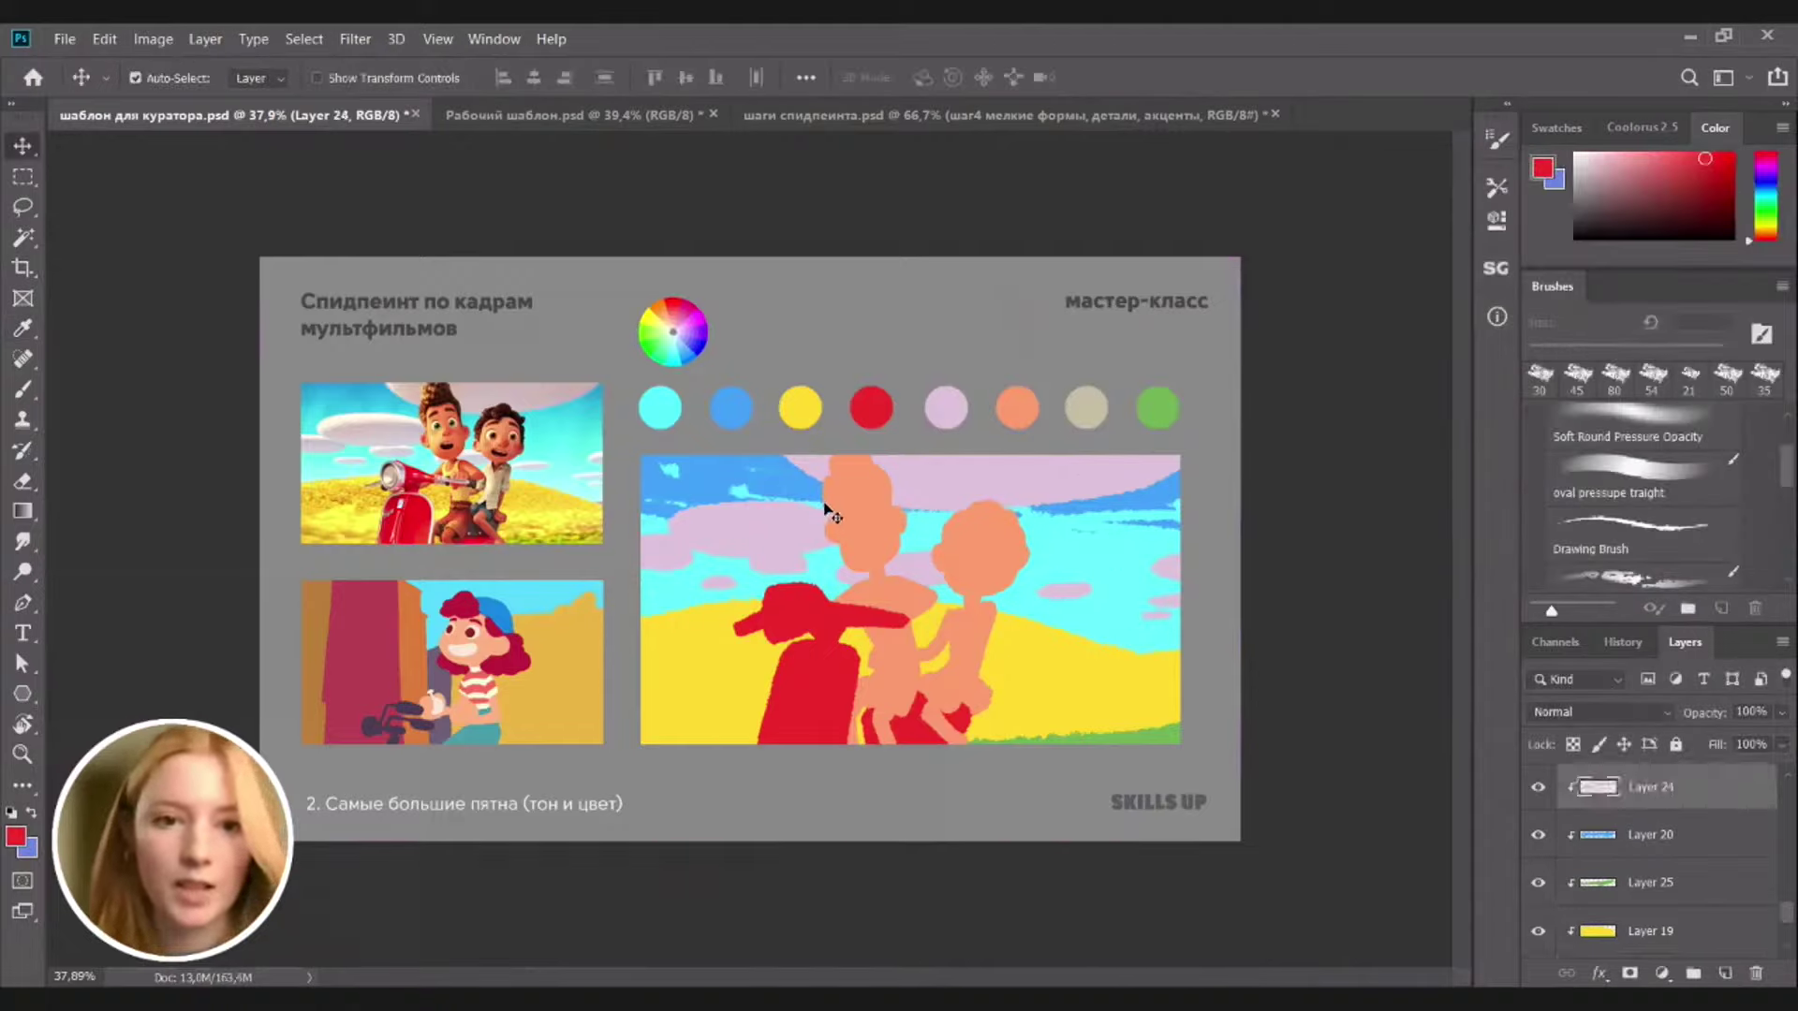
pyautogui.keyDown('ctrl'); pyautogui.click(688, 681); pyautogui.keyUp('ctrl')
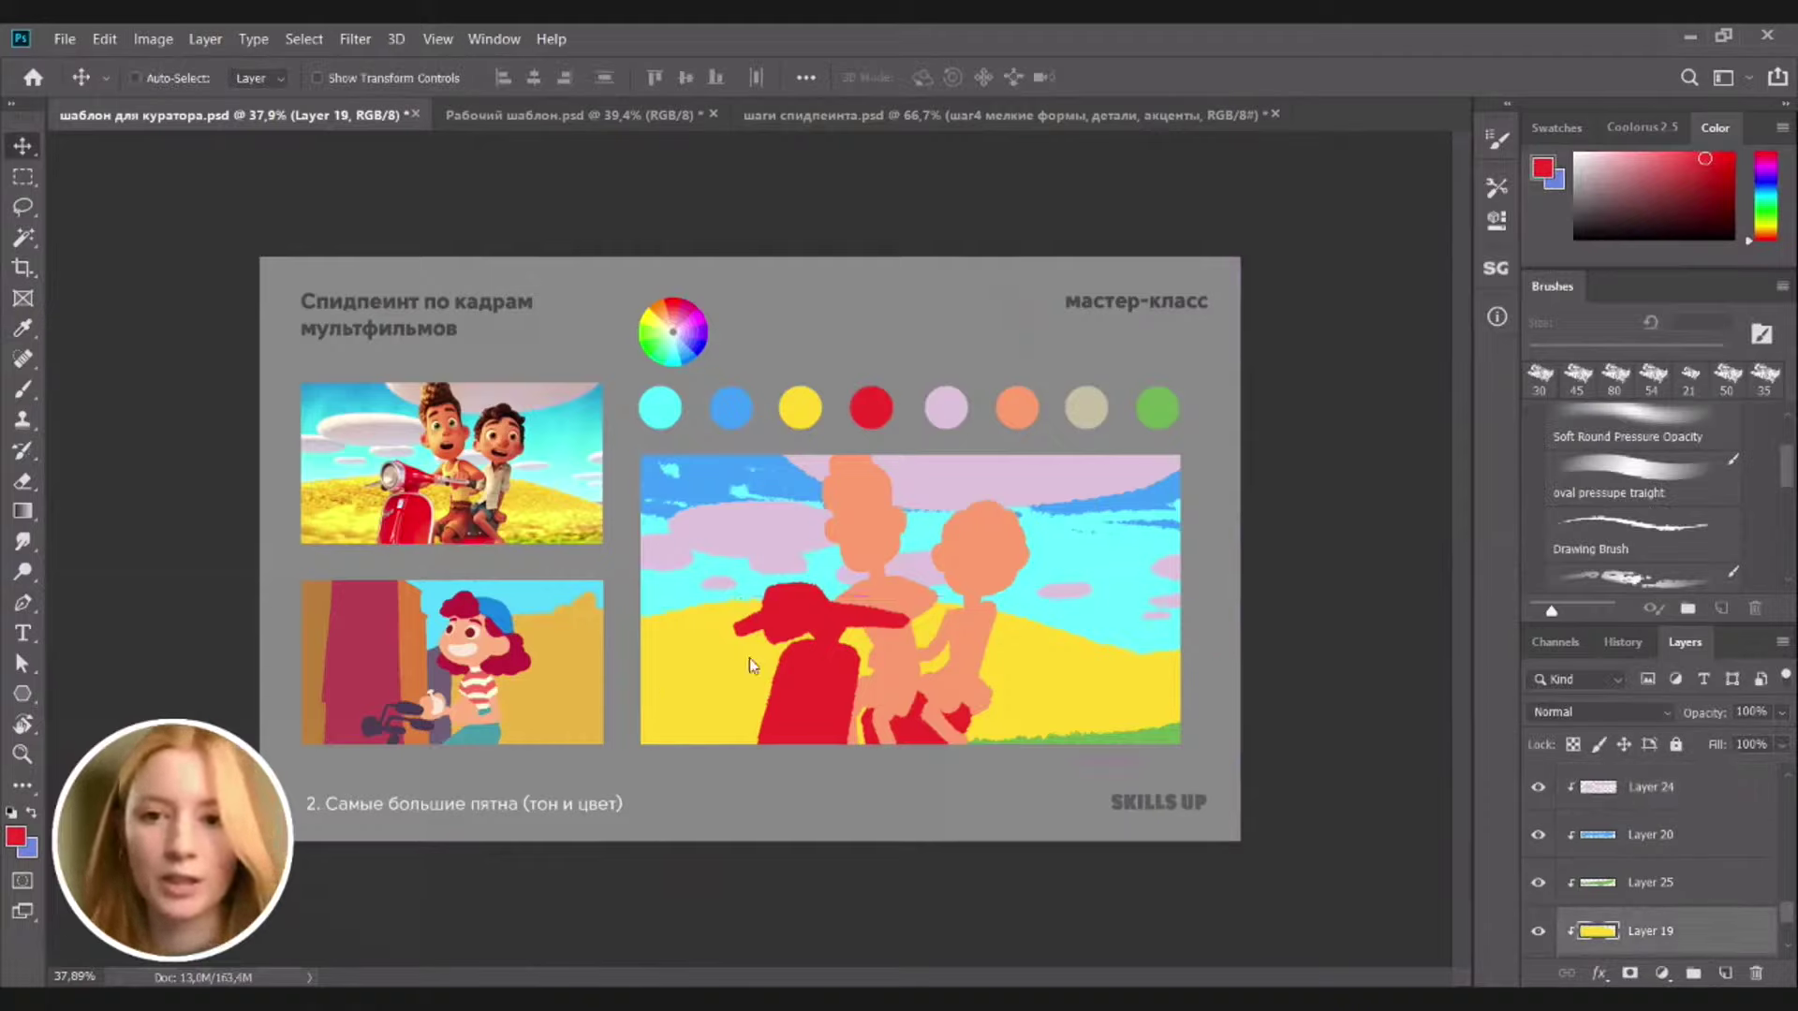
pyautogui.hotkey('ctrl', 'u')
pyautogui.click(1474, 395)
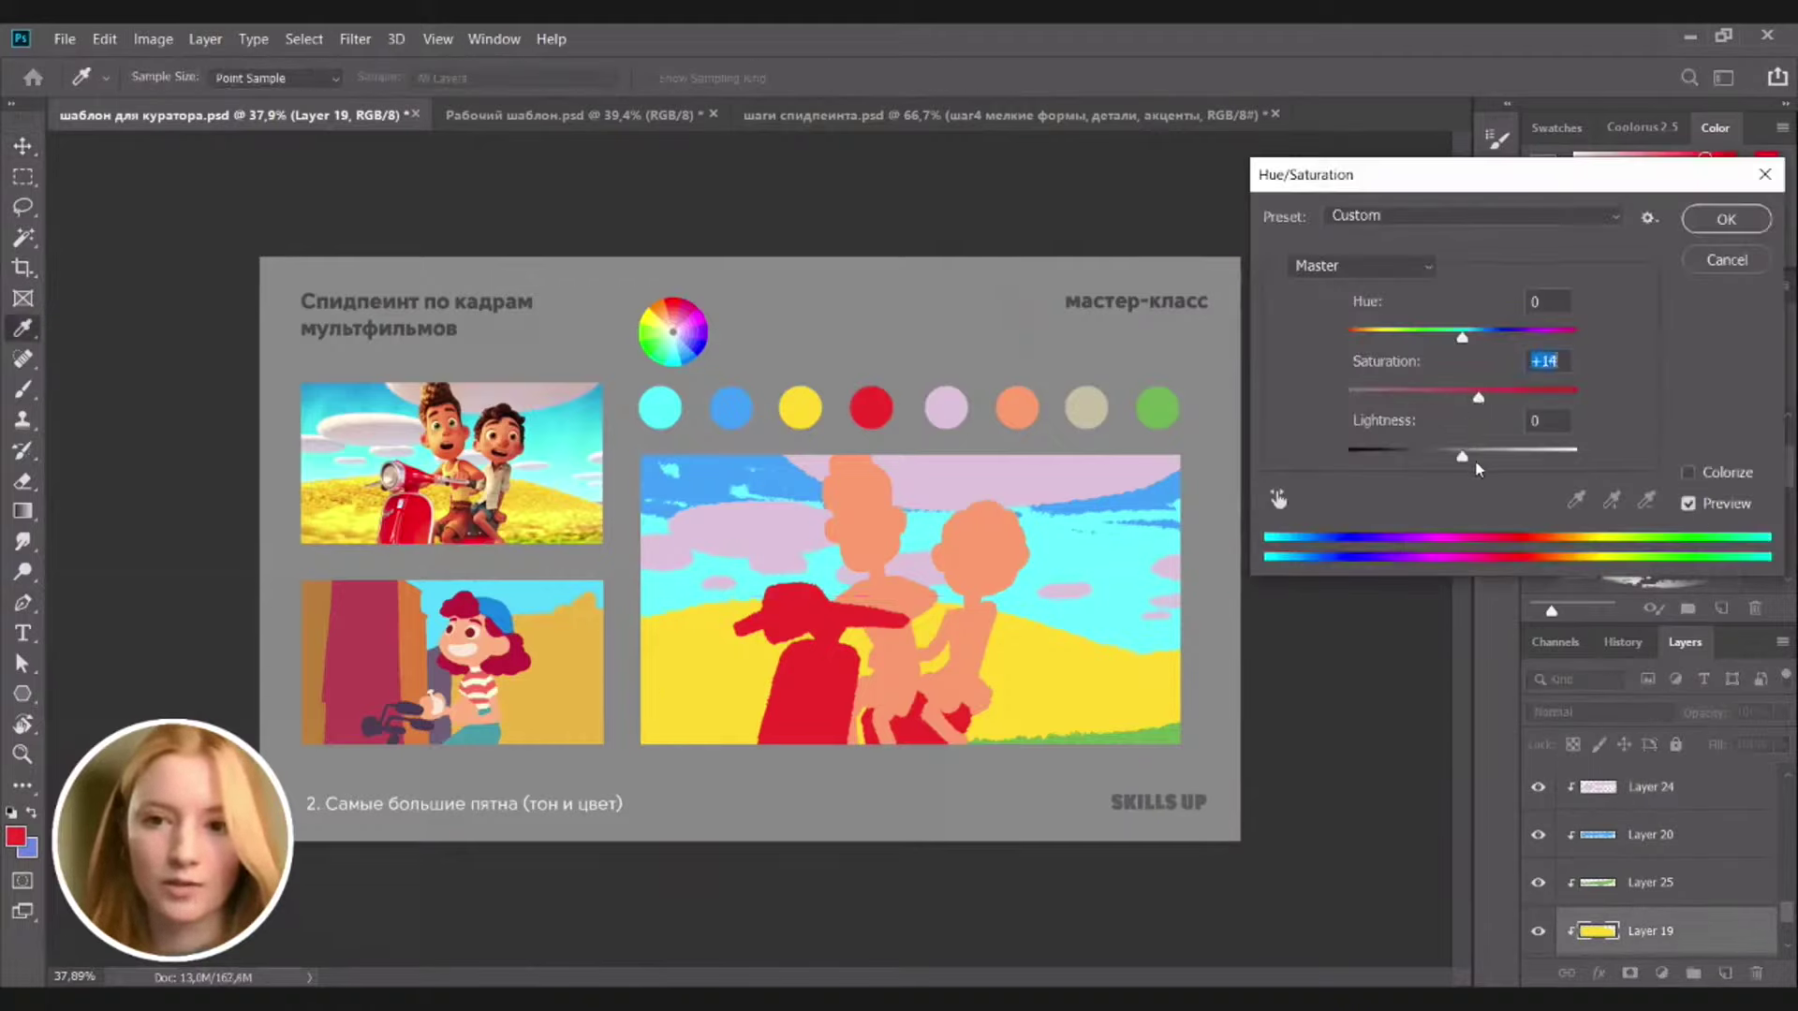
pyautogui.moveTo(1463, 457); pyautogui.dragTo(1466, 468)
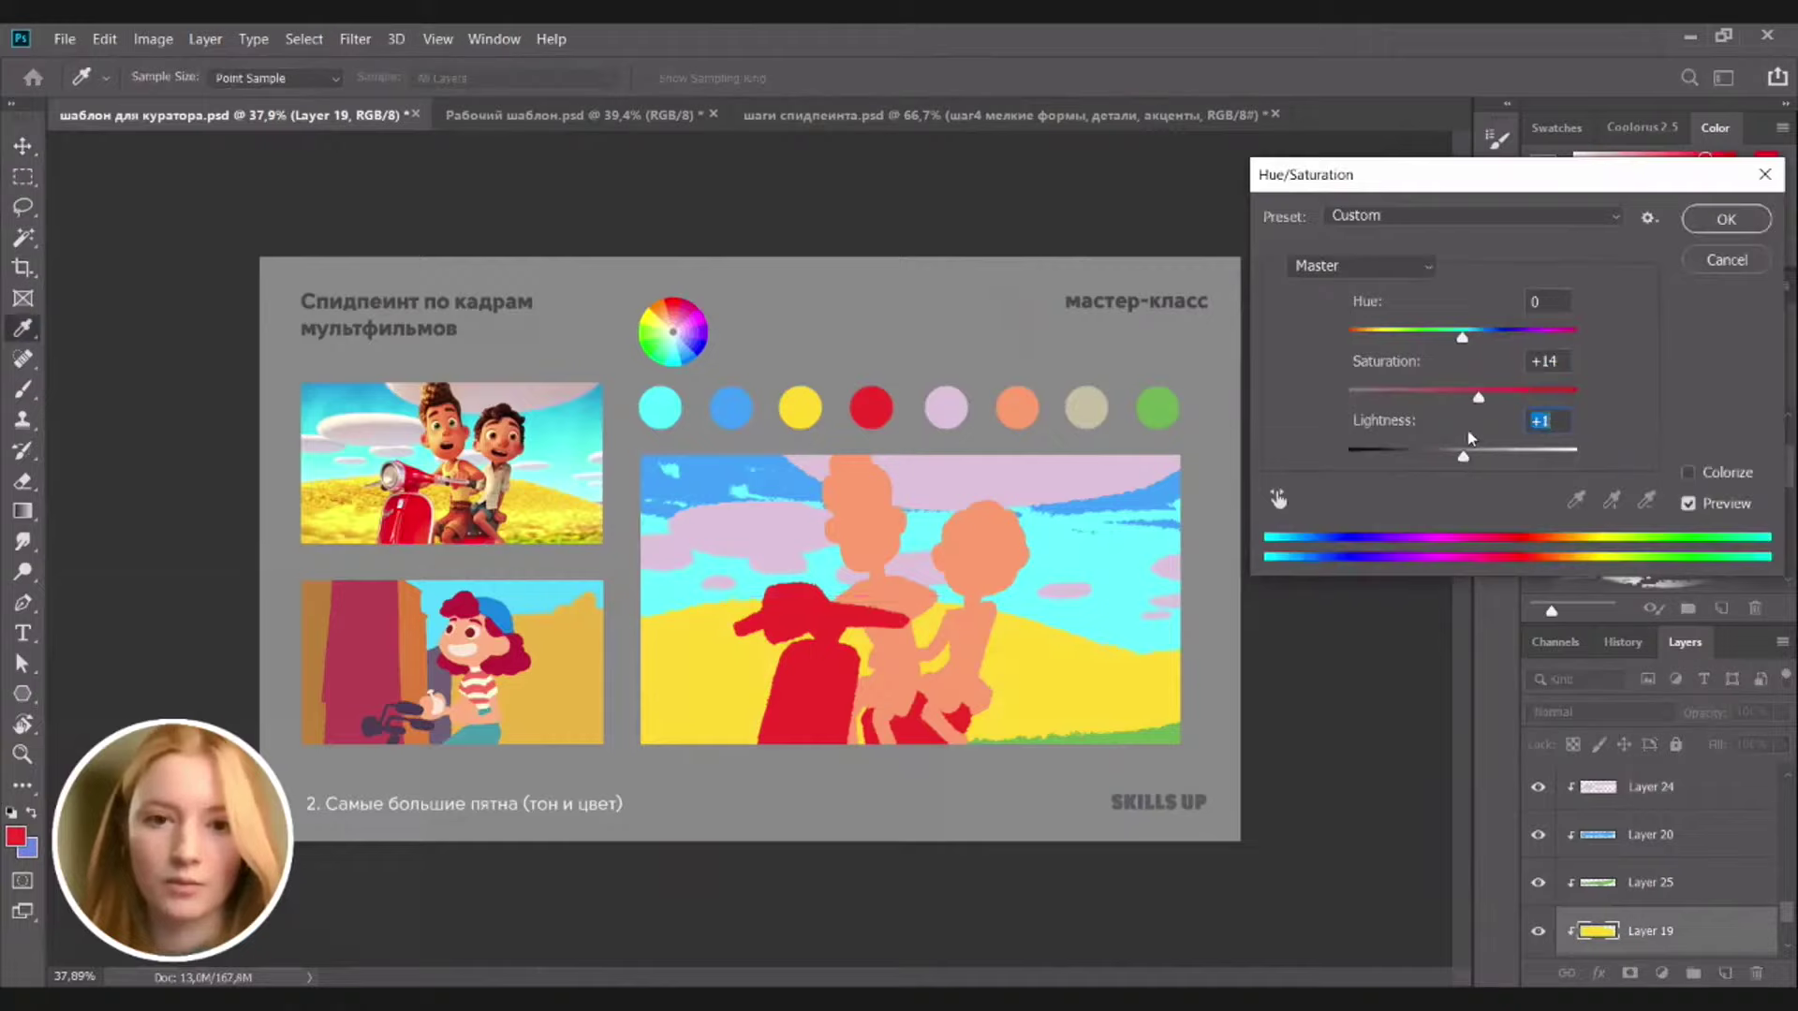
pyautogui.click(1453, 454)
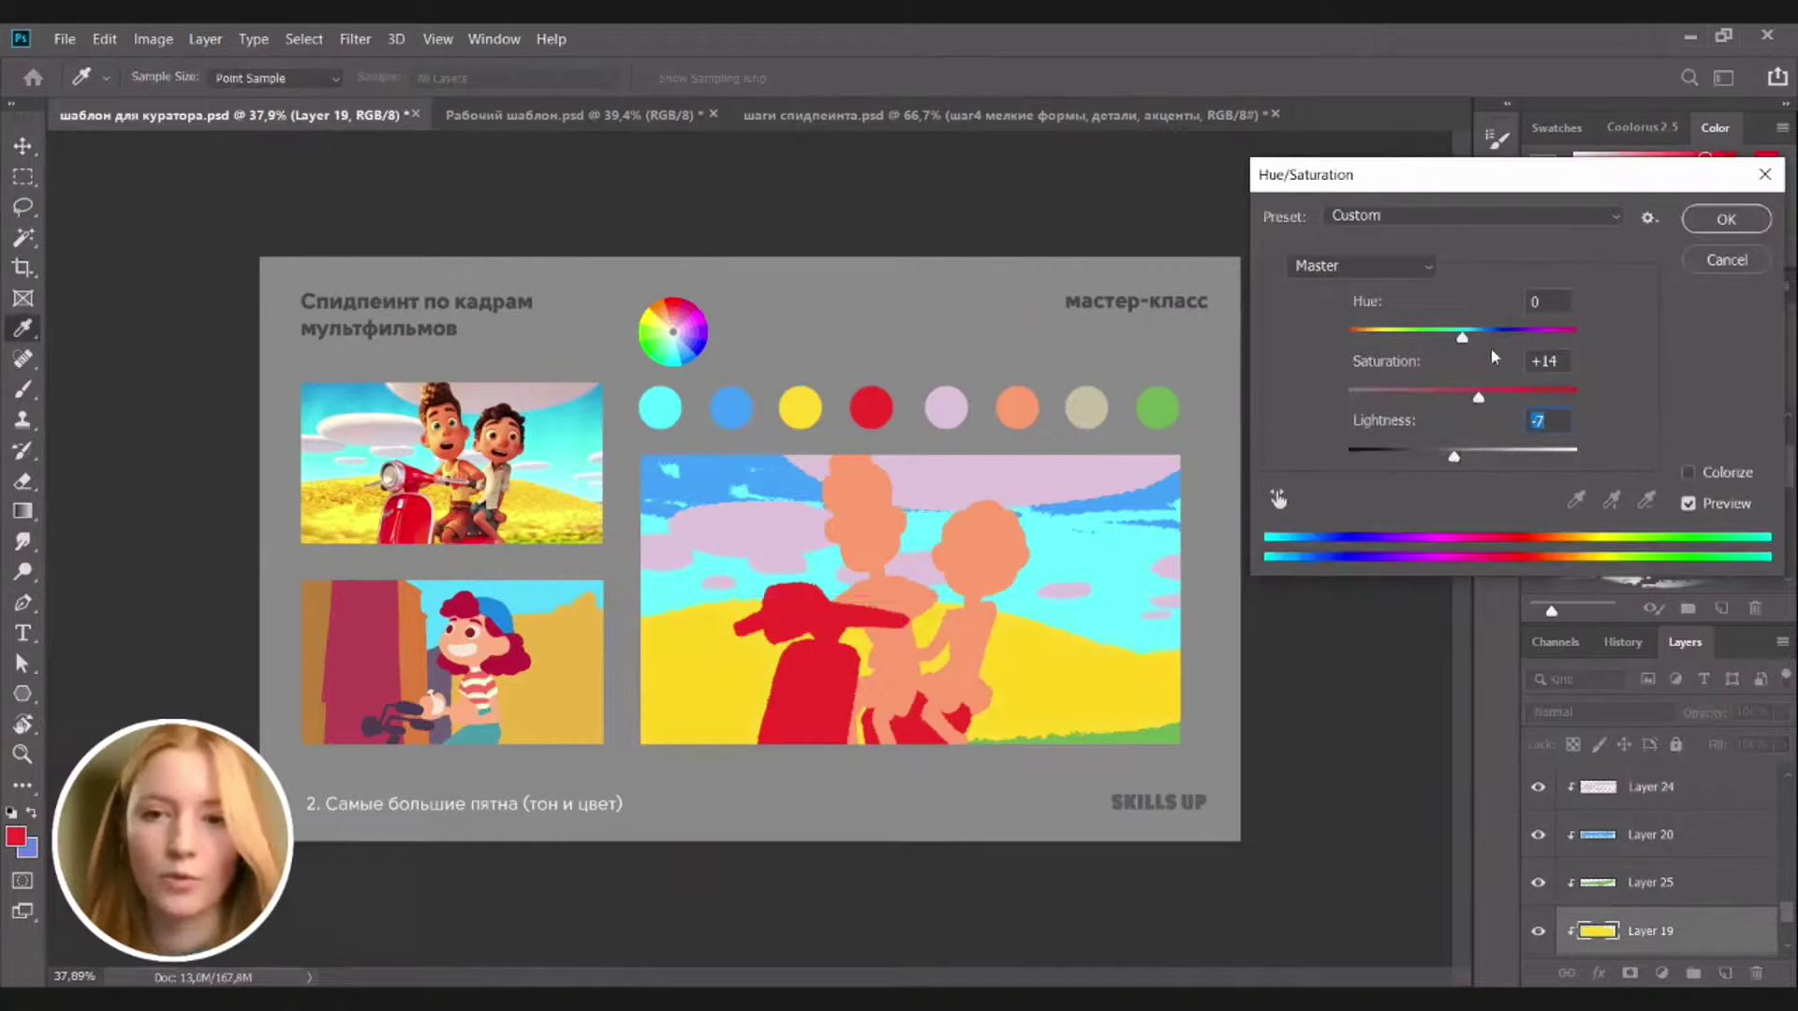
pyautogui.click(1458, 337)
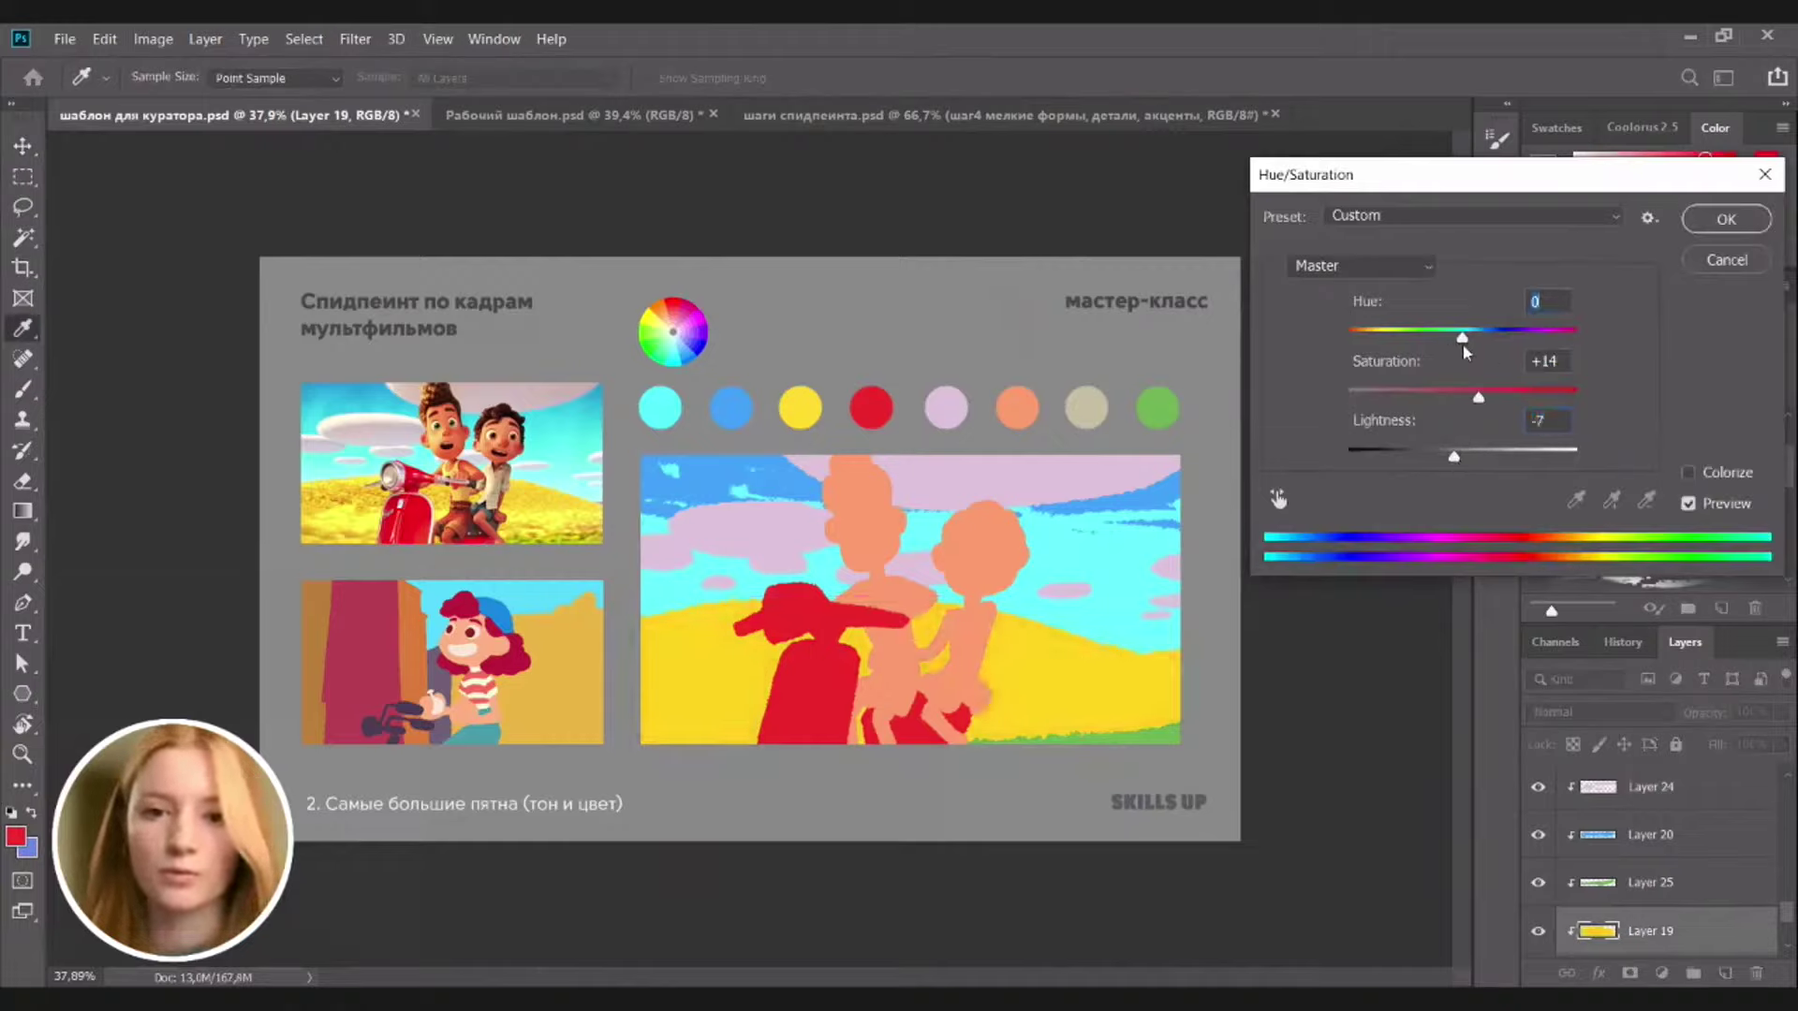
pyautogui.click(1734, 224)
# Shift the green grass on Layer 25 with Hue/Saturation to Hue -24, Saturation +24 and Lightness +7
pyautogui.click(1173, 738)
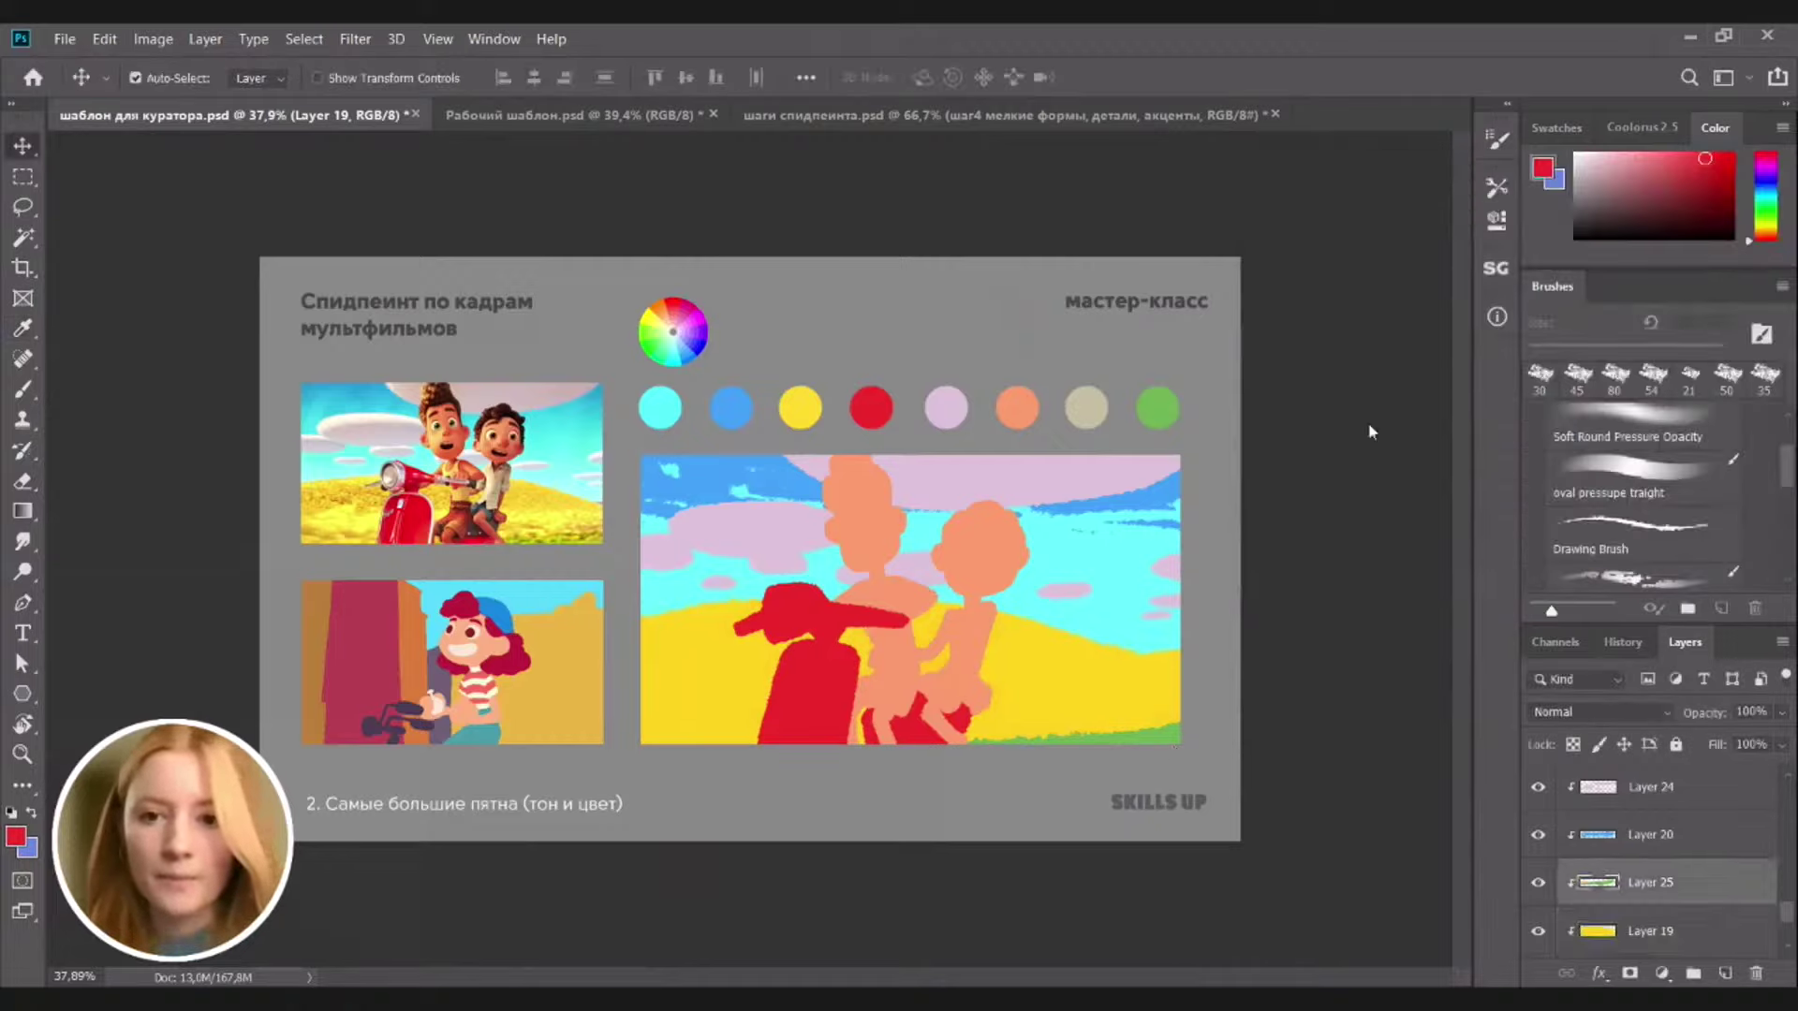
pyautogui.hotkey('ctrl', 'u')
pyautogui.click(1476, 456)
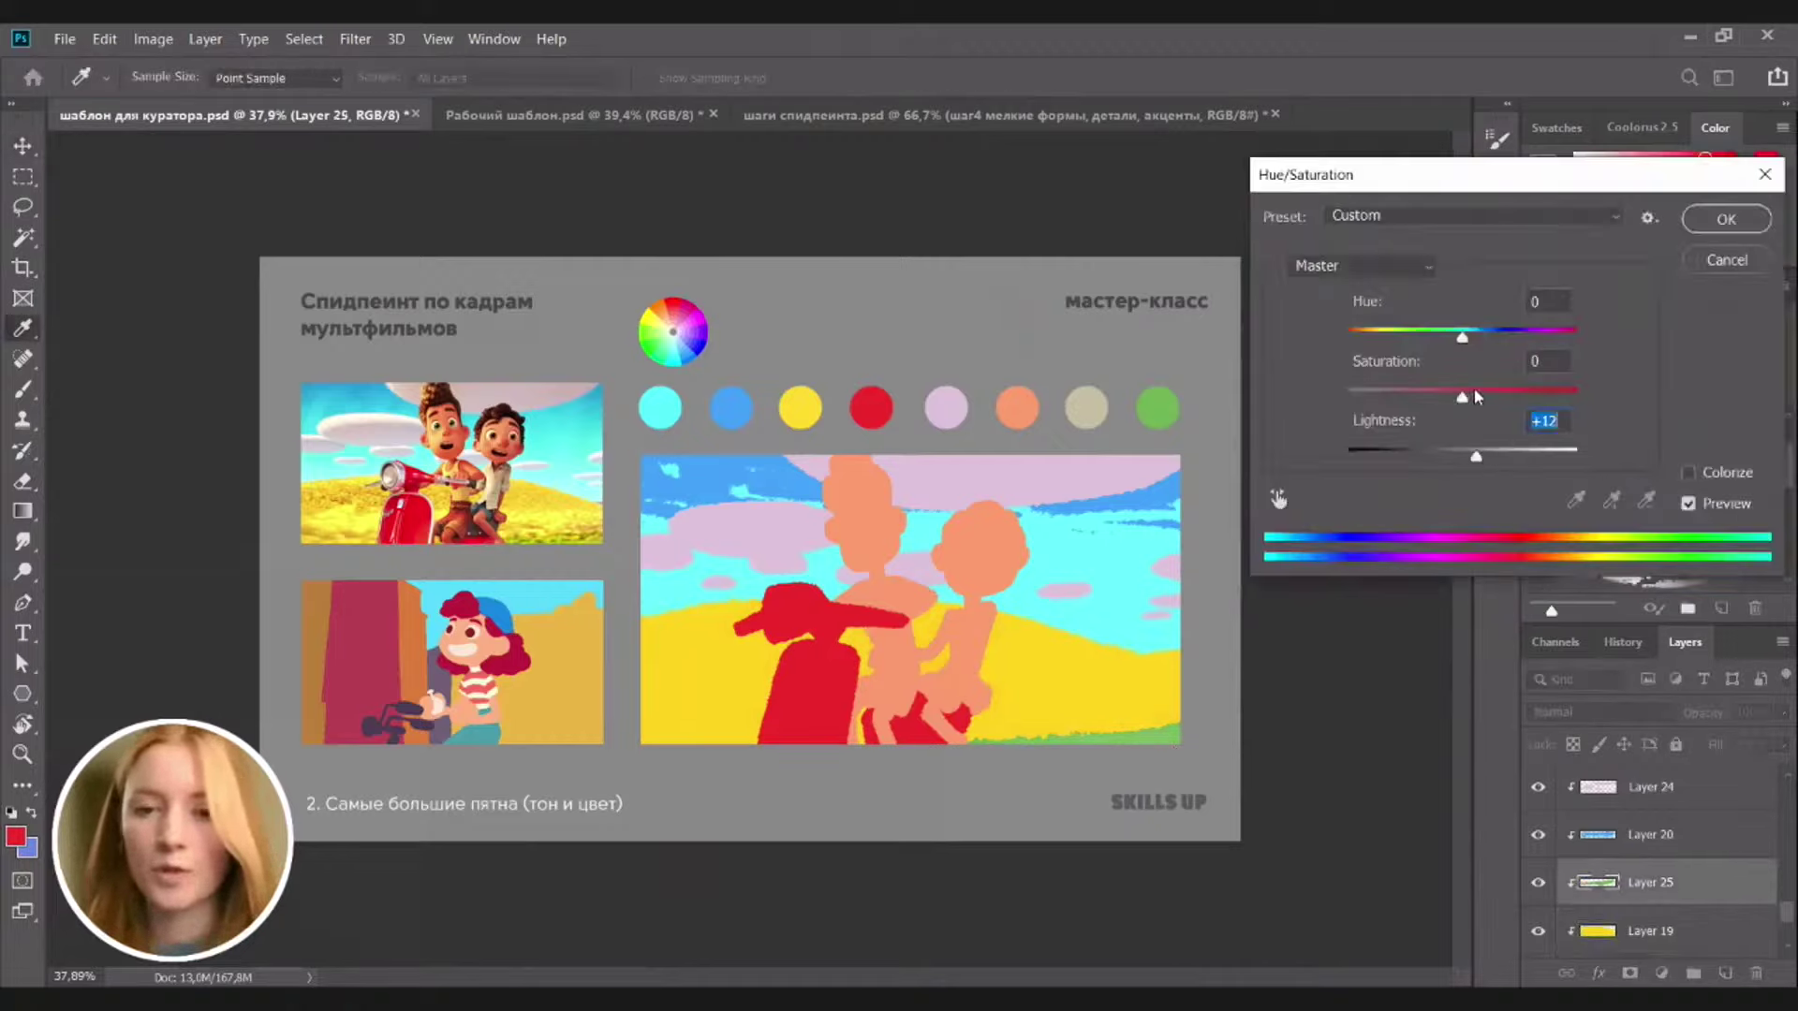
pyautogui.moveTo(1462, 337); pyautogui.dragTo(1433, 339)
pyautogui.moveTo(1482, 395); pyautogui.dragTo(1489, 397)
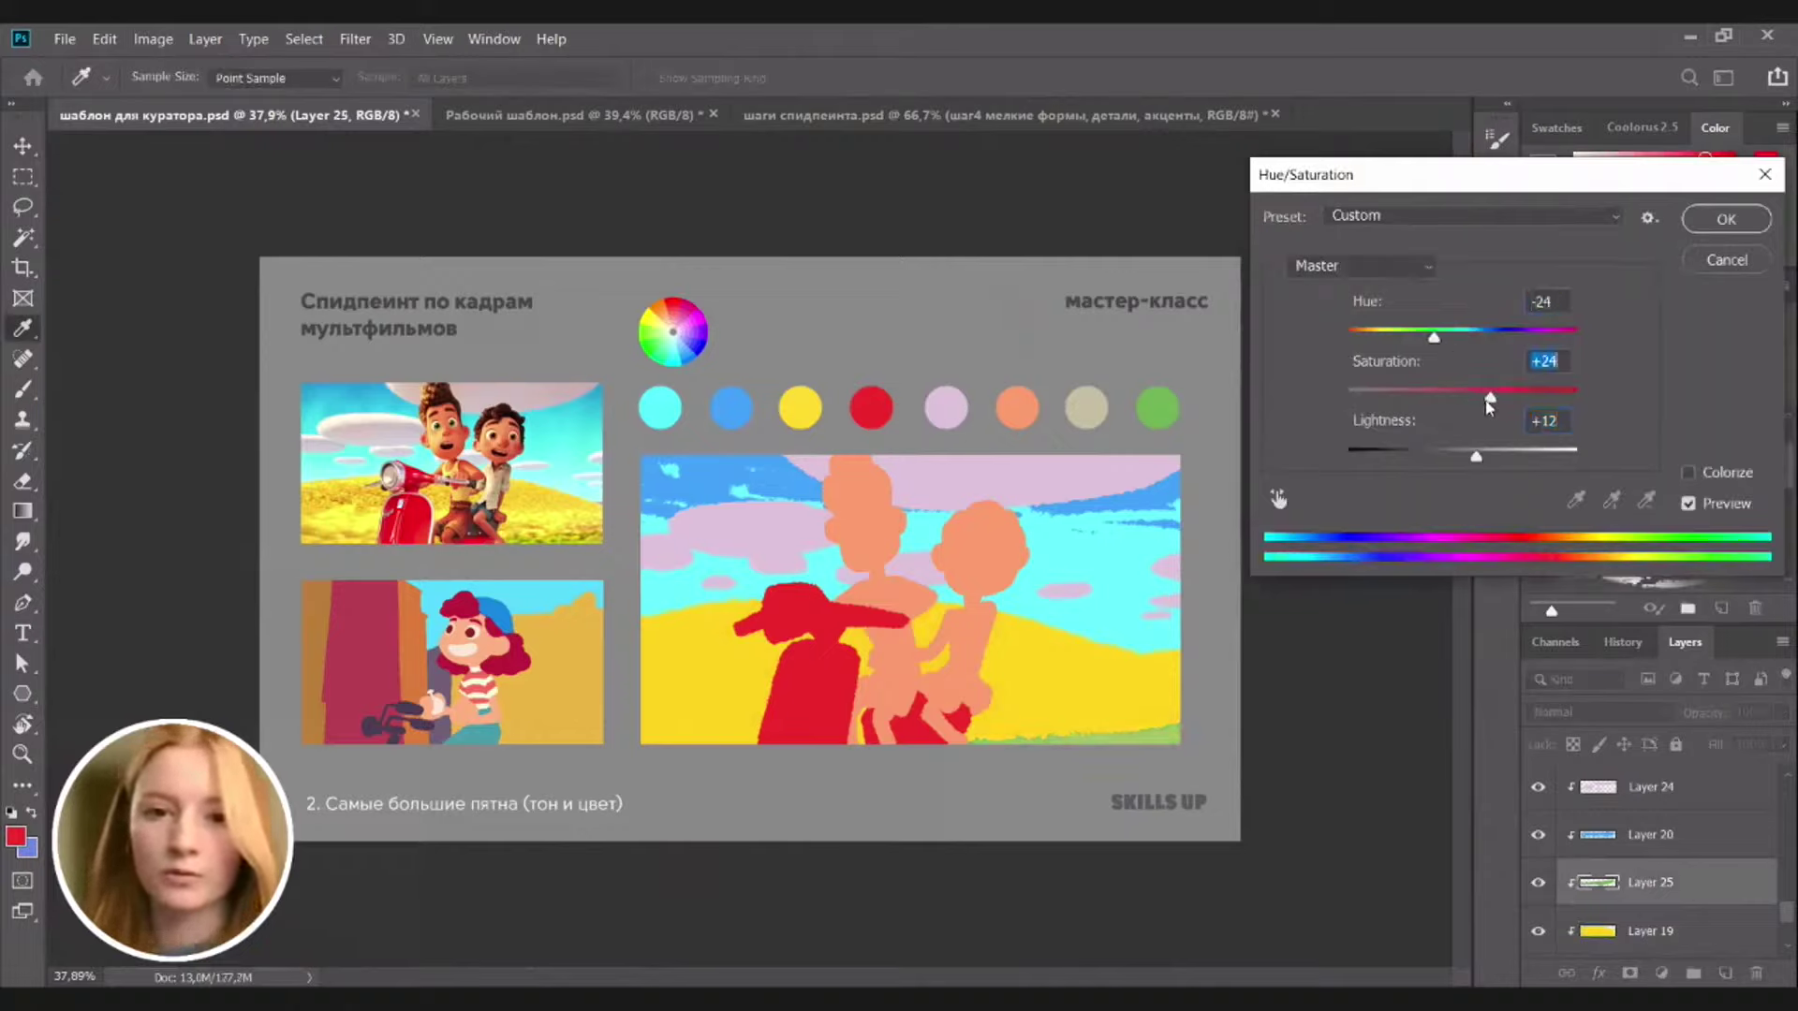
pyautogui.moveTo(1475, 459); pyautogui.dragTo(1470, 457)
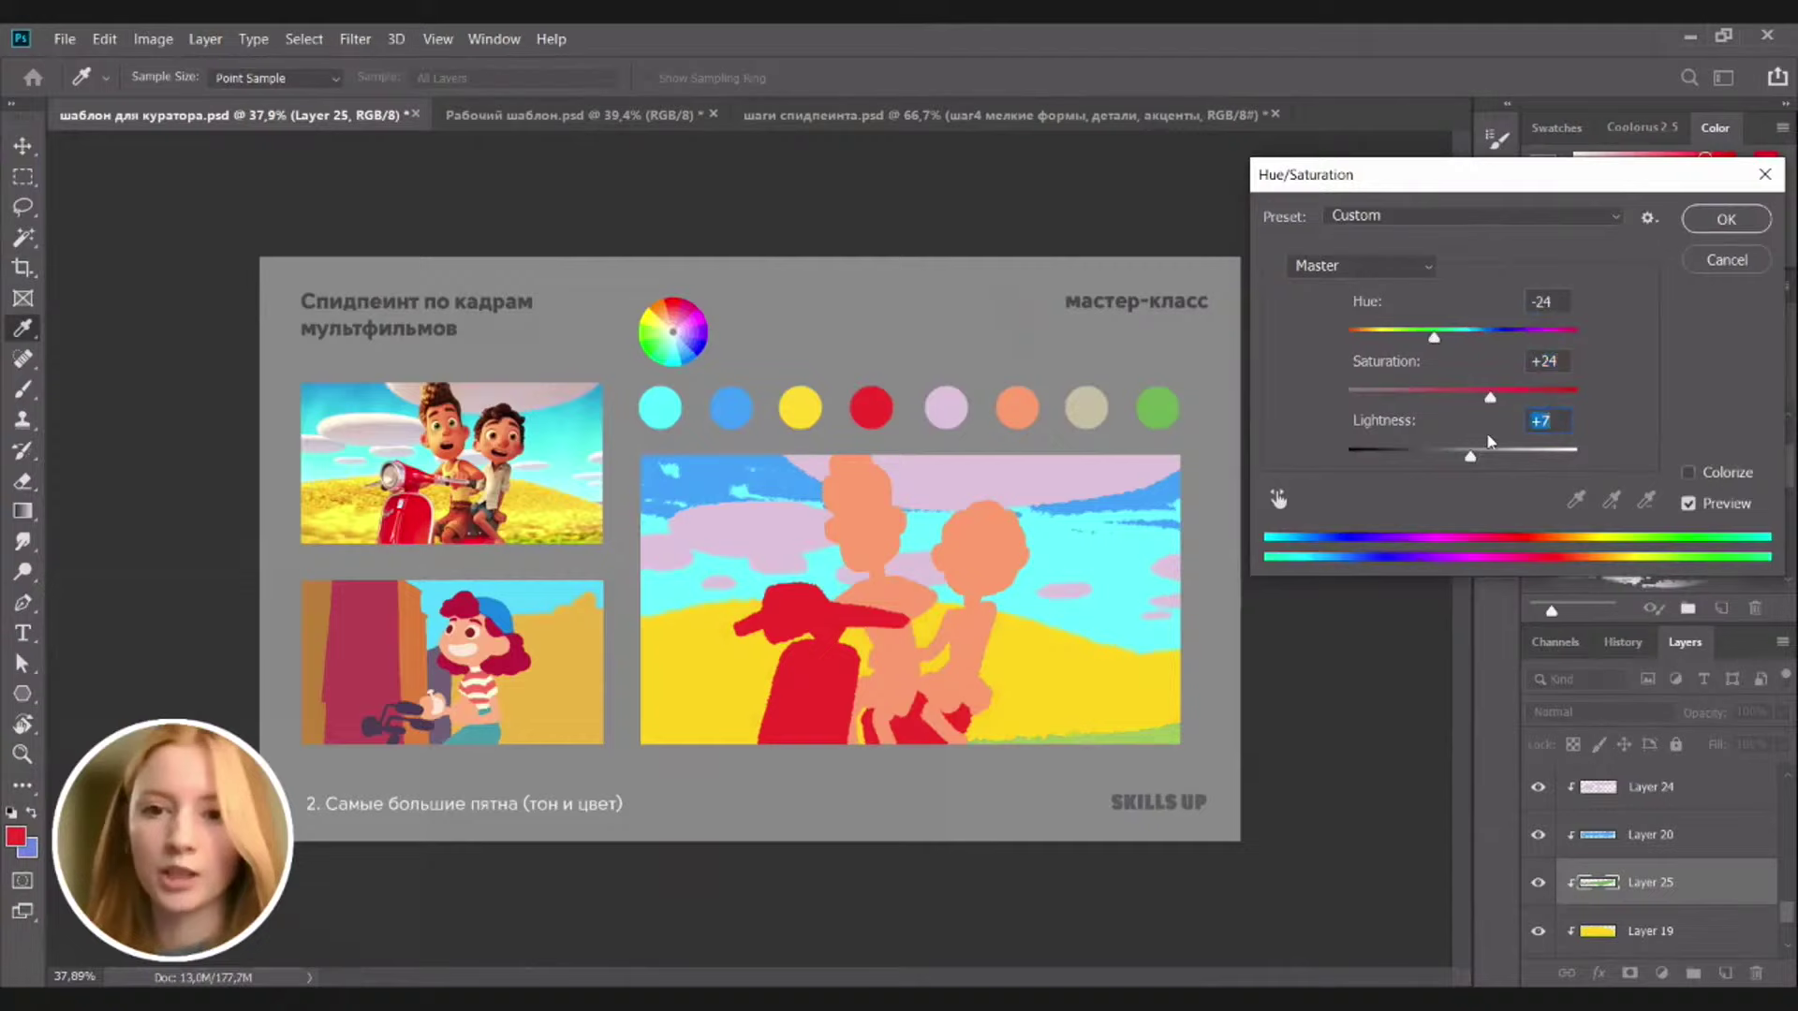
pyautogui.click(1726, 220)
# Darken the scooter's front on Layer 21 with Hue/Saturation, setting Hue to -3 and Lightness to -6
pyautogui.press('v')
pyautogui.click(862, 539)
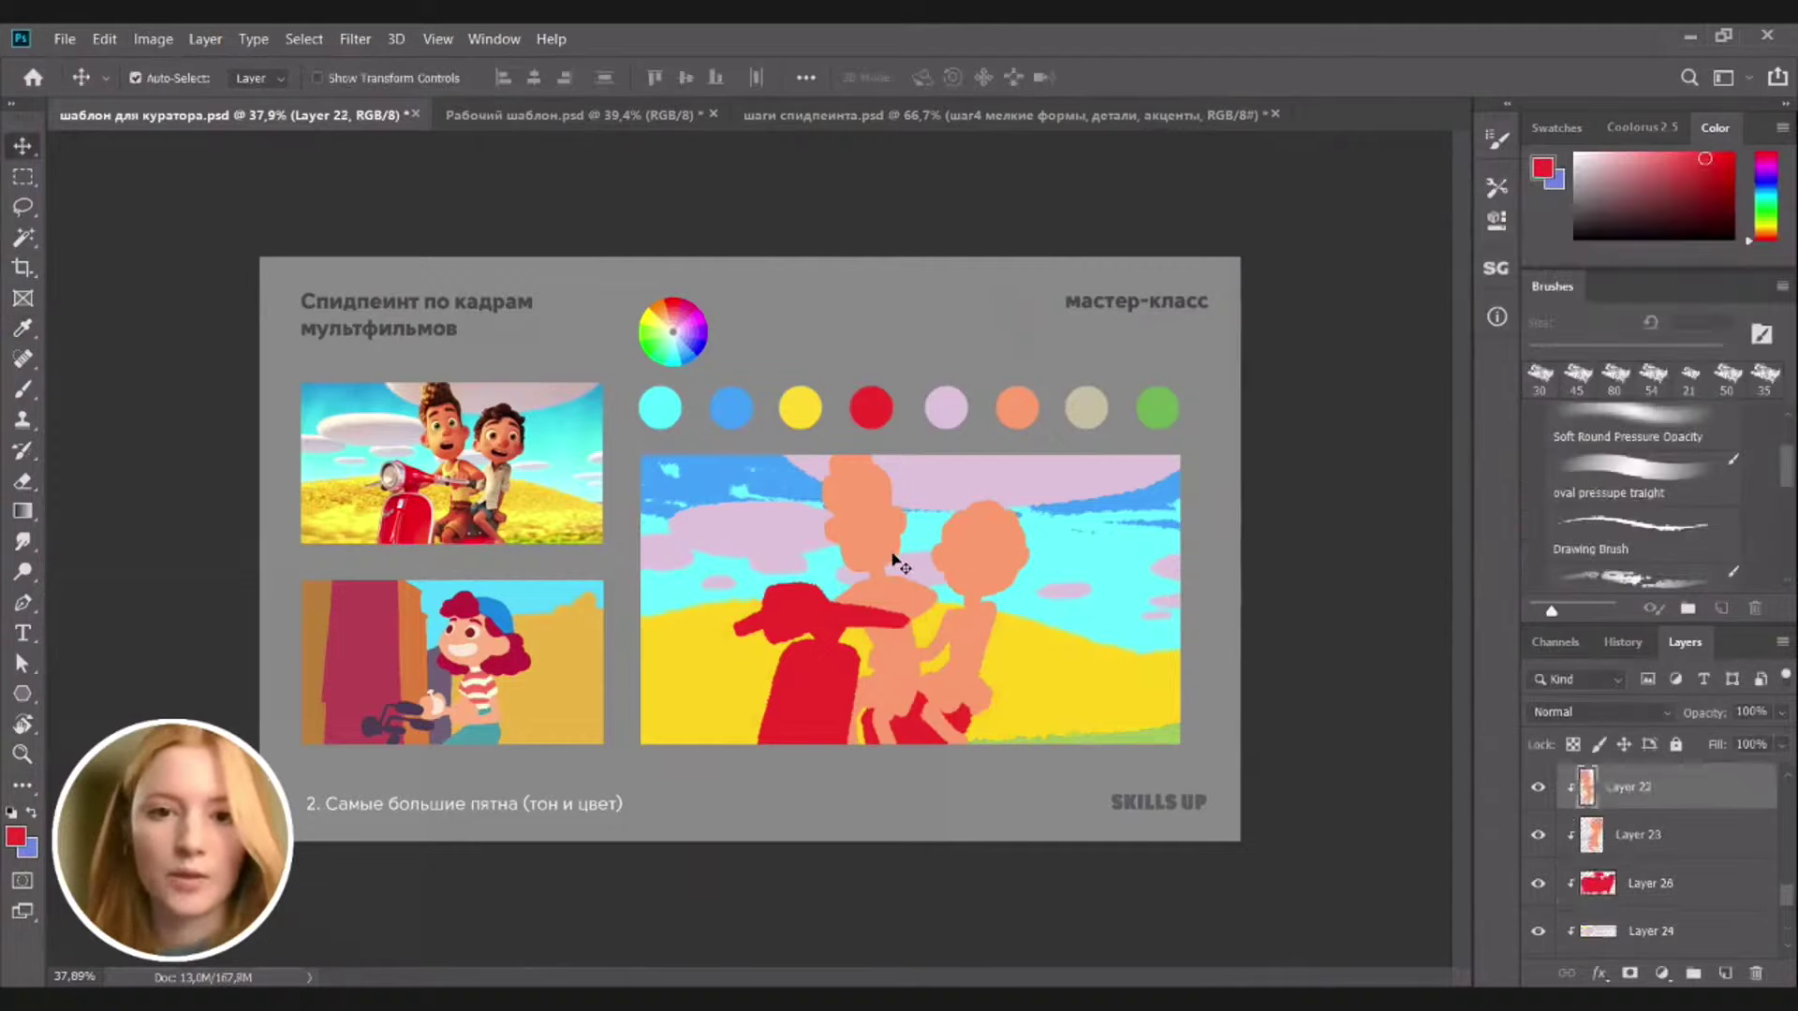
pyautogui.click(819, 655)
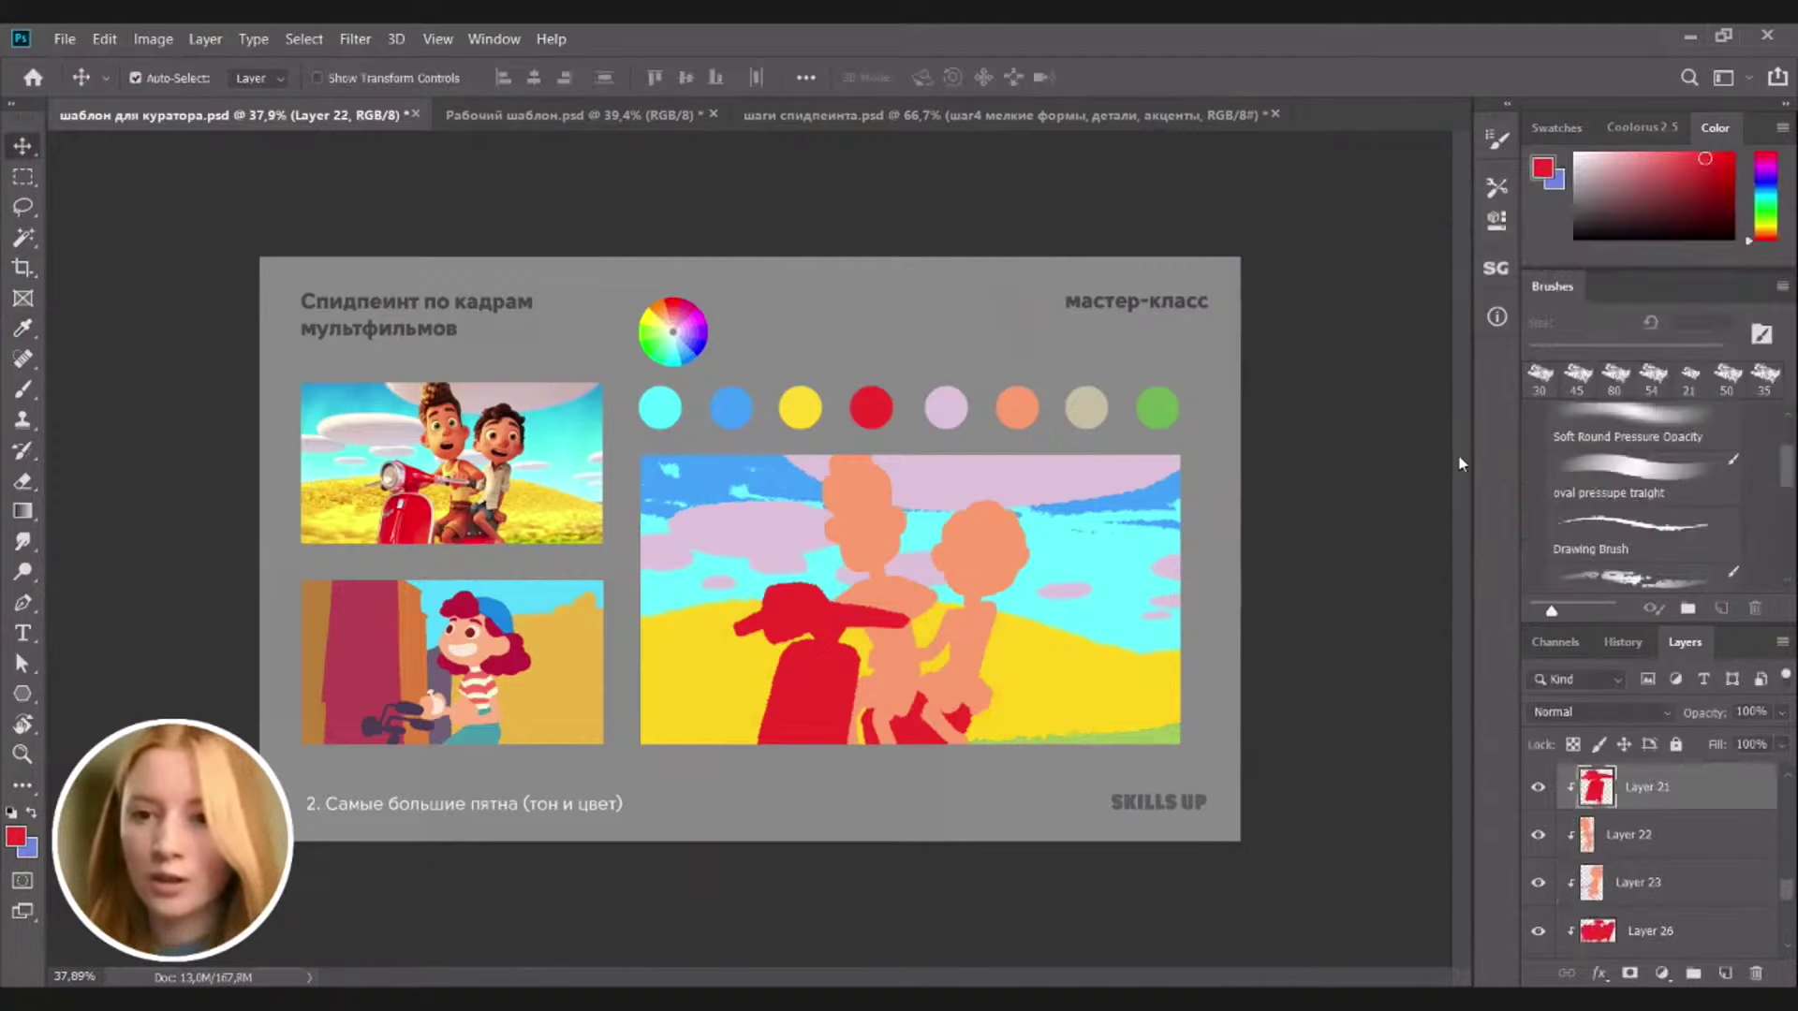
pyautogui.hotkey('ctrl', 'u')
pyautogui.moveTo(1461, 458); pyautogui.dragTo(1456, 461)
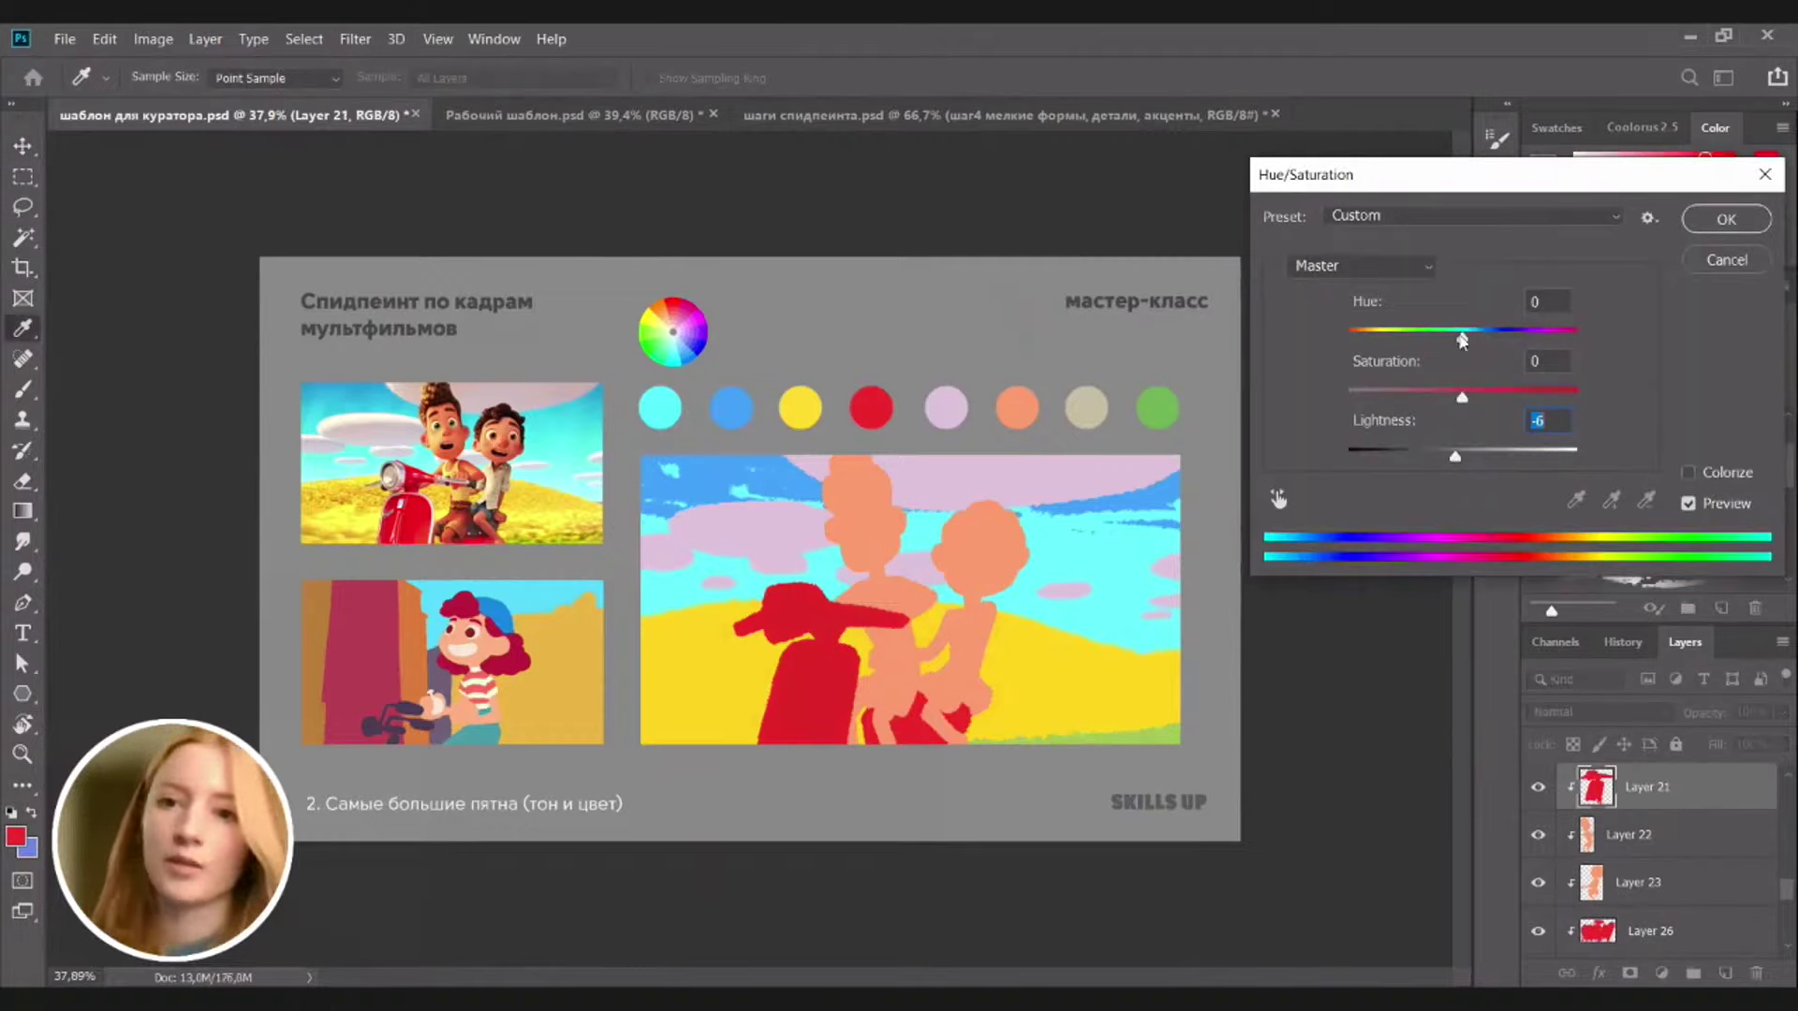
pyautogui.moveTo(1461, 340); pyautogui.dragTo(1458, 338)
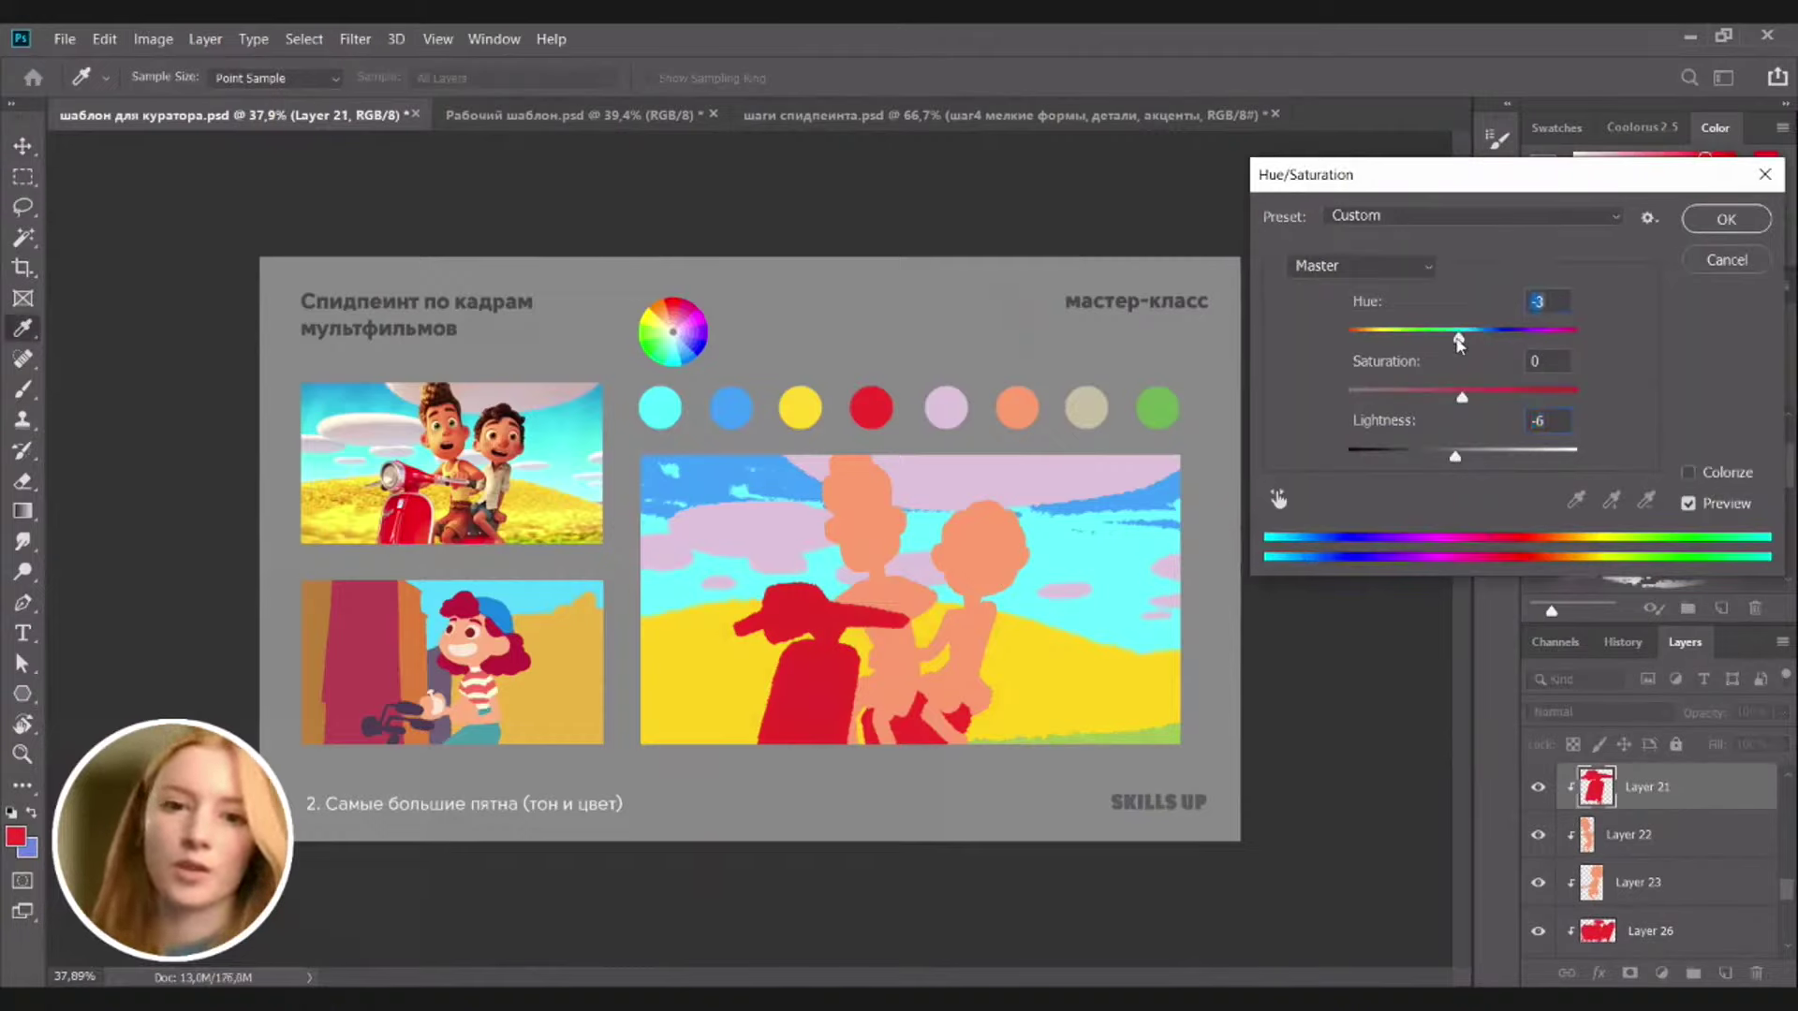
pyautogui.click(1726, 219)
# Sample the scooter front's red and recolour the rear body on Layer 26 with it while its transparent pixels are locked
pyautogui.press('b')
pyautogui.keyDown('alt'); pyautogui.click(823, 704); pyautogui.keyUp('alt')
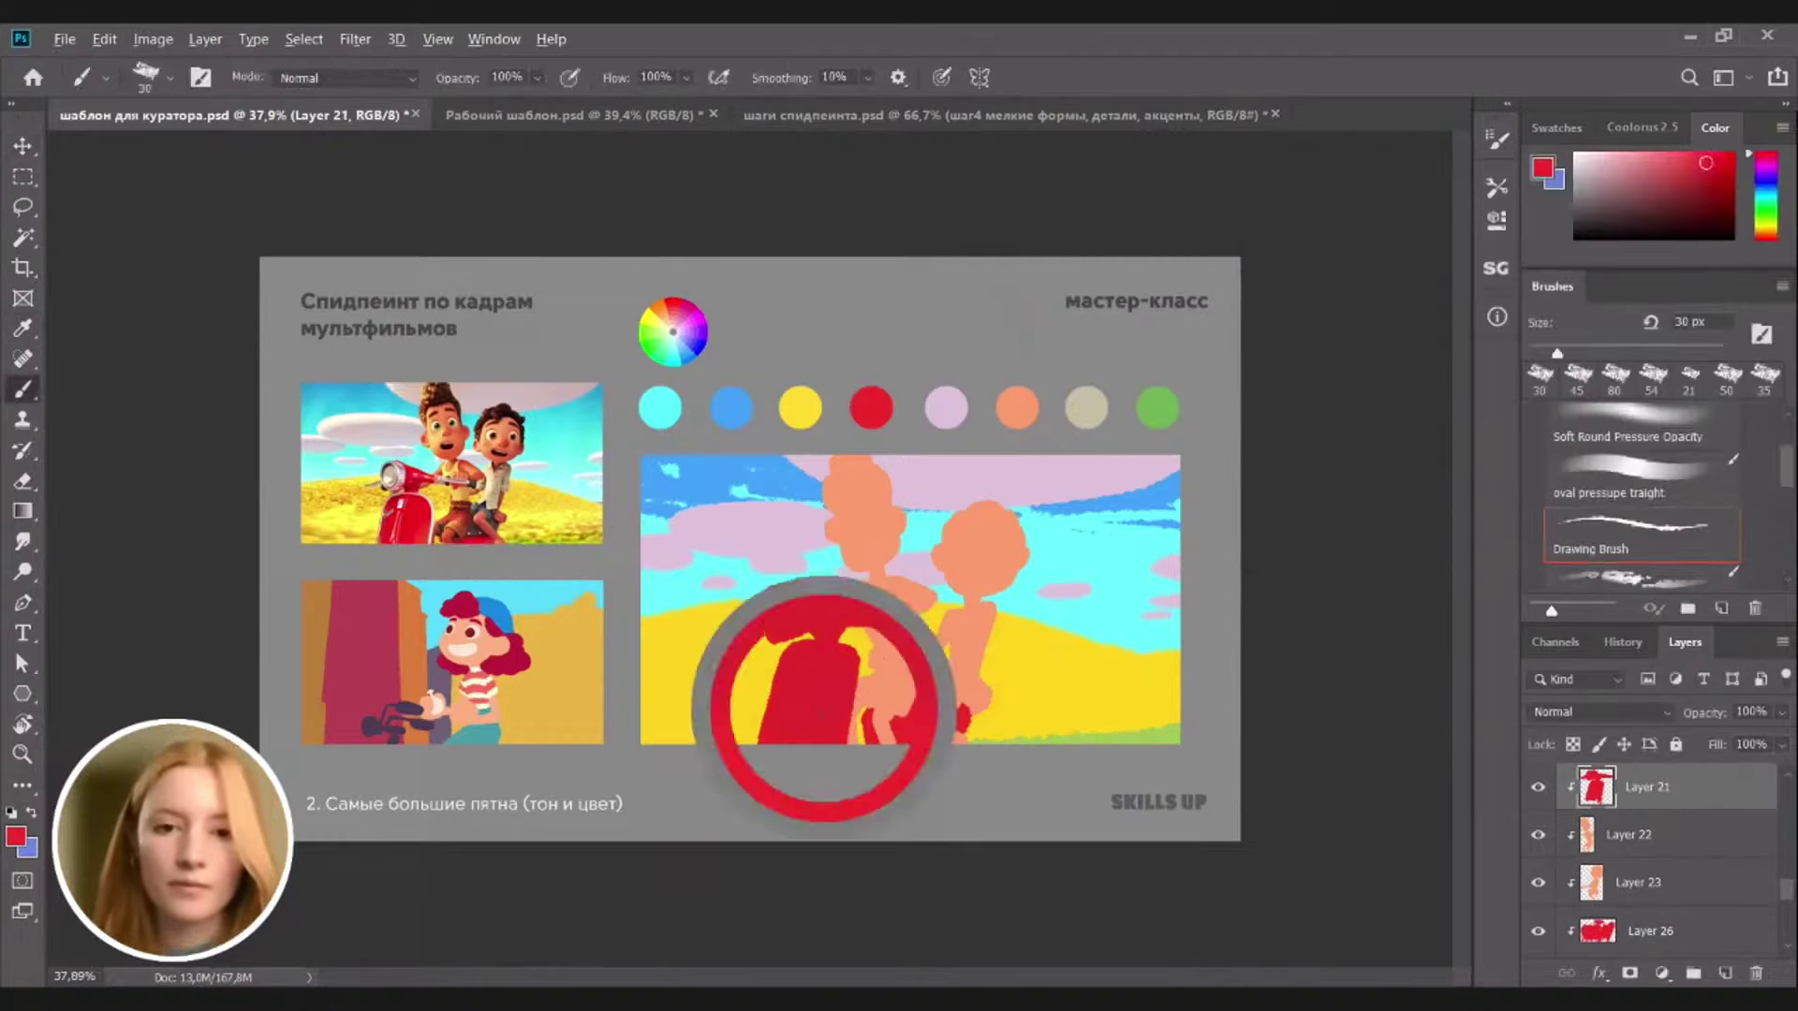
pyautogui.press('v')
pyautogui.click(919, 725)
pyautogui.click(1574, 745)
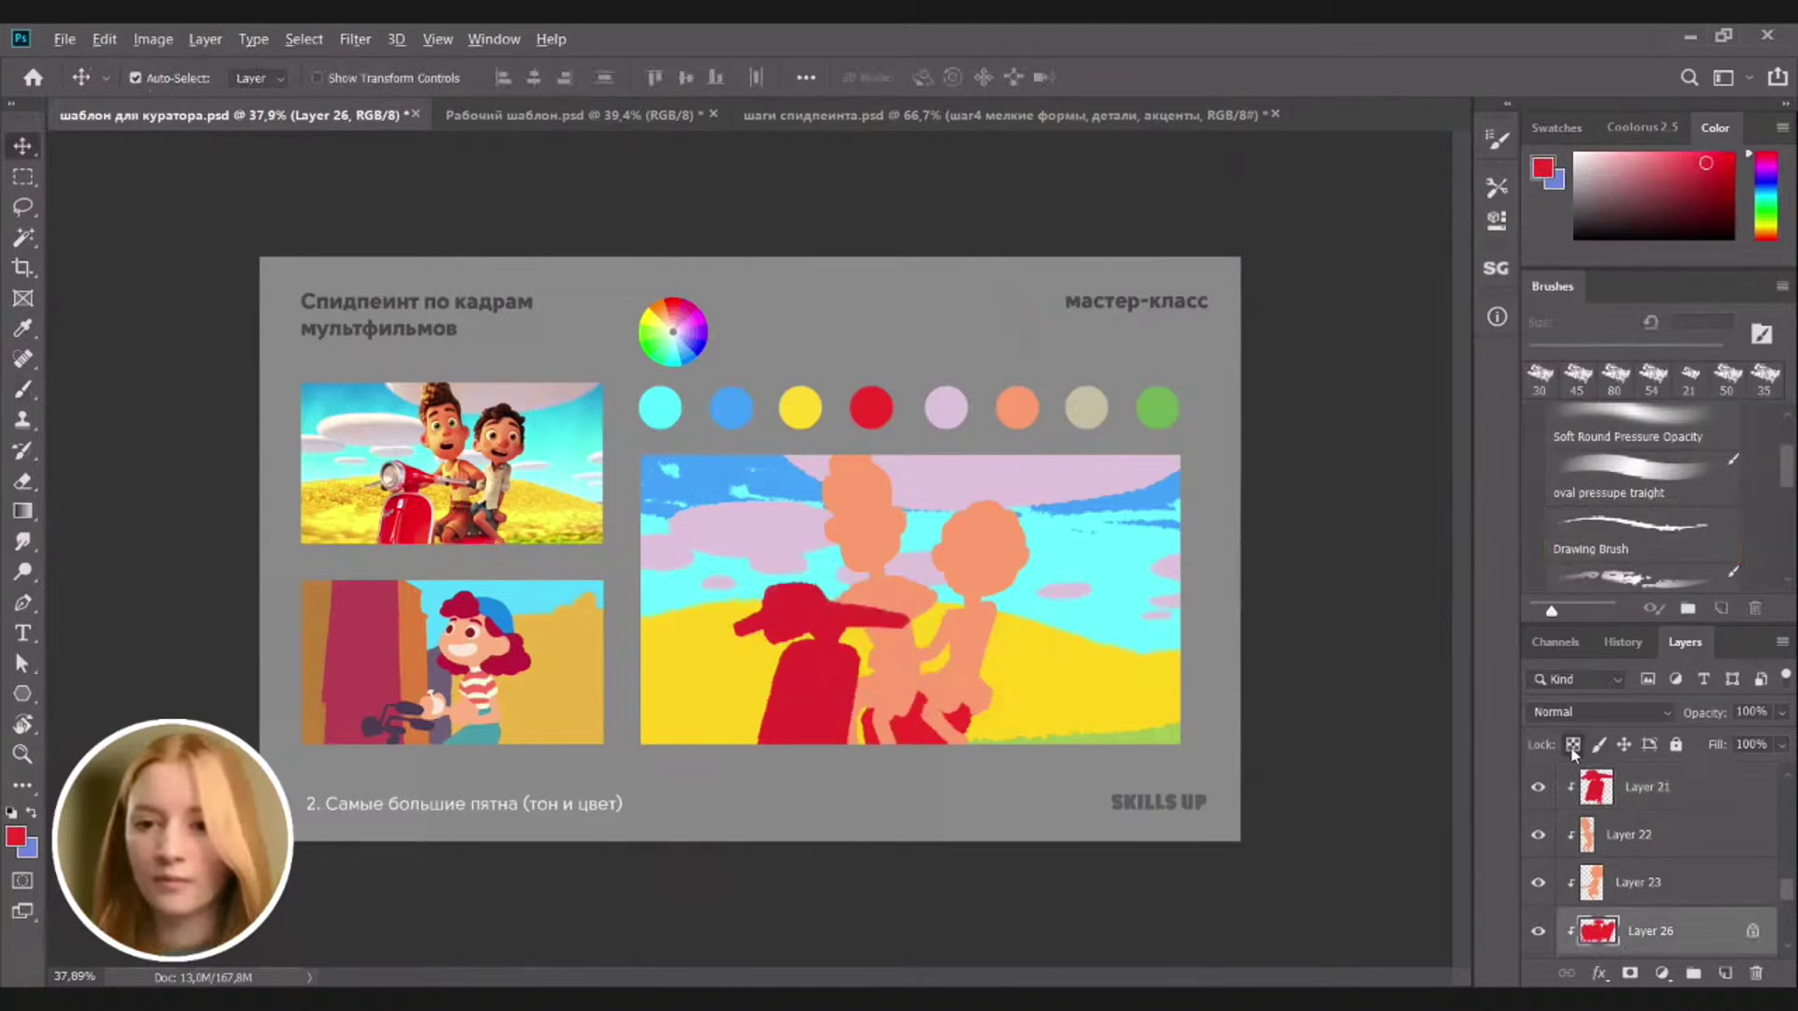
pyautogui.click(1573, 746)
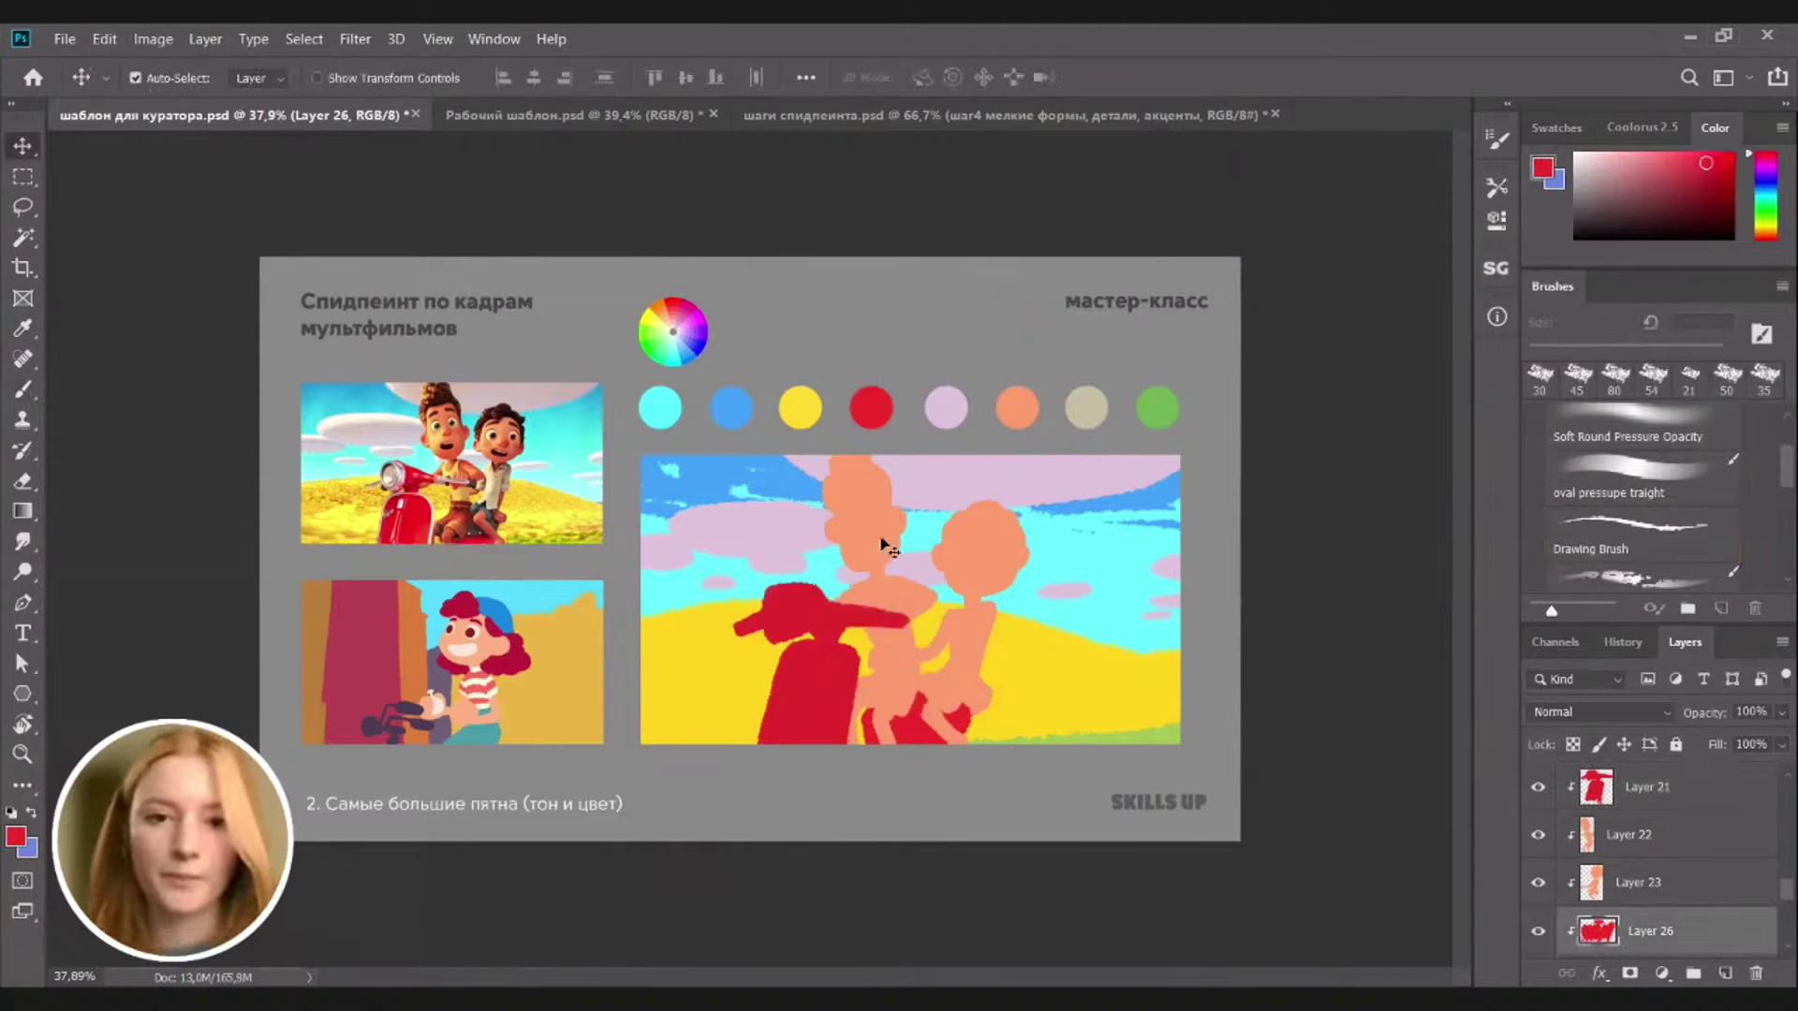
# Adjust the front character's orange shape on Layer 22 with Hue/Saturation, setting Hue to -1 and Saturation to +8
pyautogui.click(879, 528)
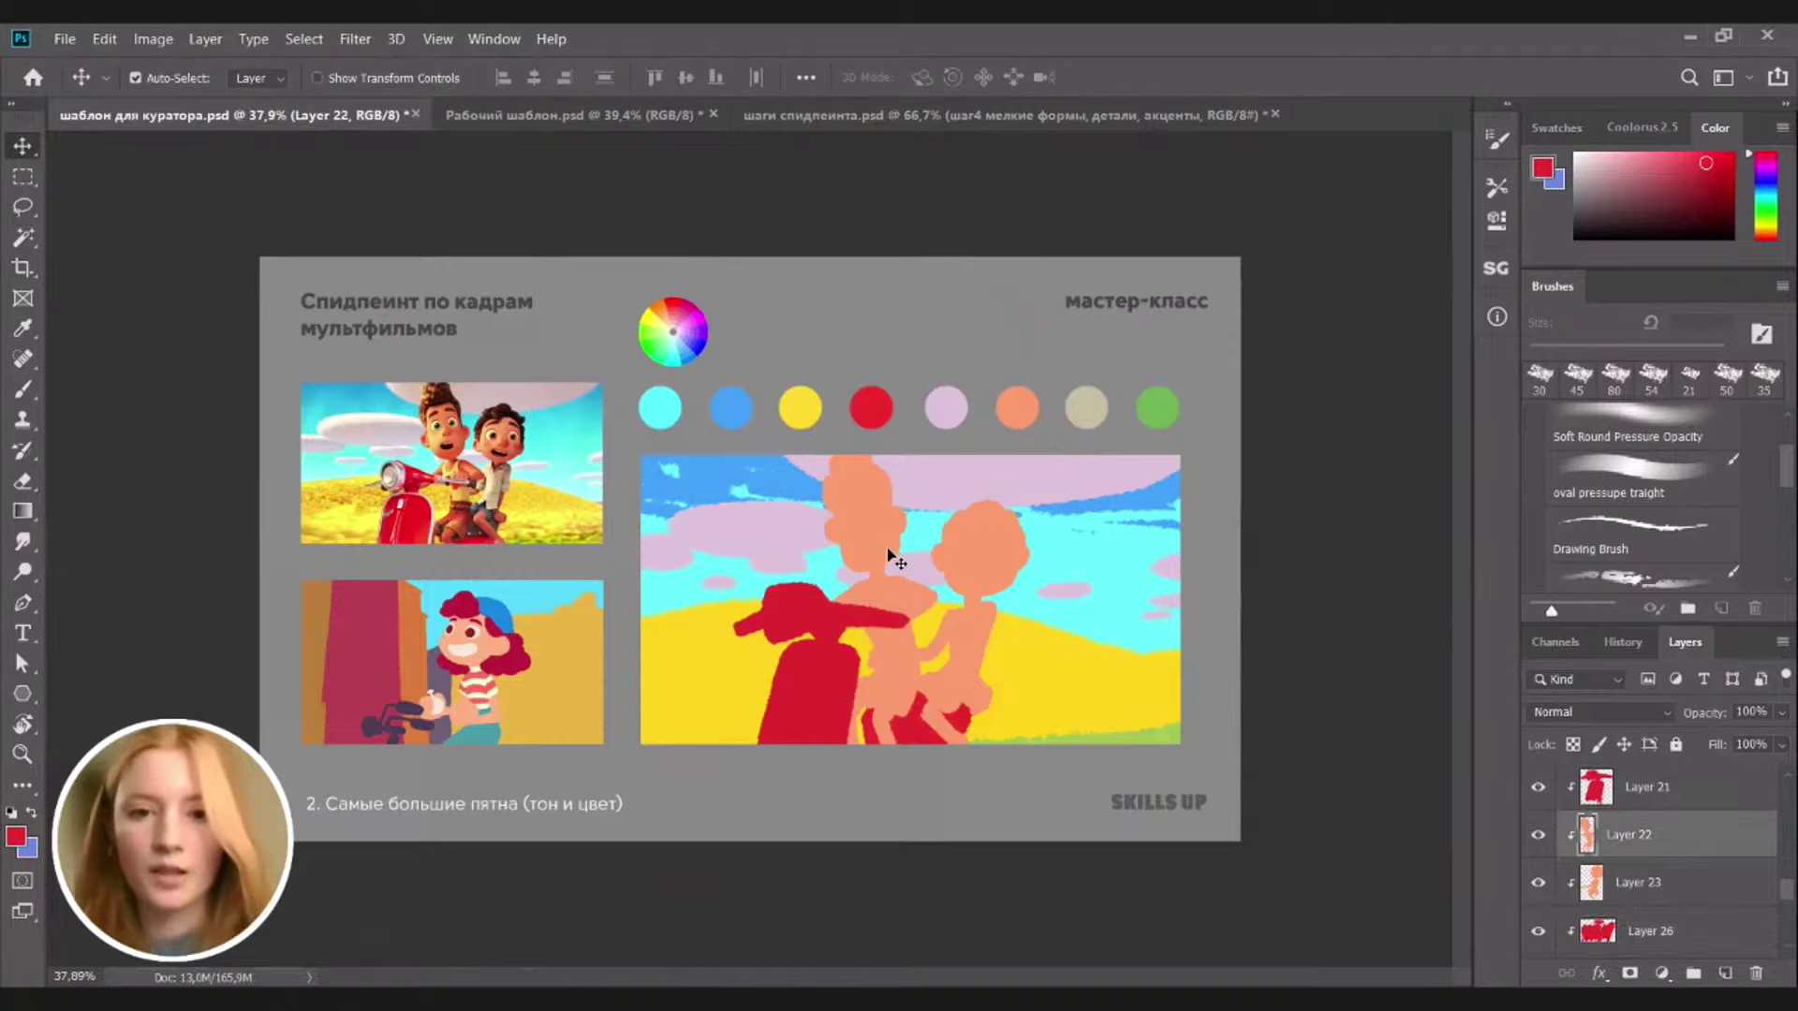
pyautogui.hotkey('ctrl', 'u')
pyautogui.moveTo(1461, 339); pyautogui.dragTo(1467, 471)
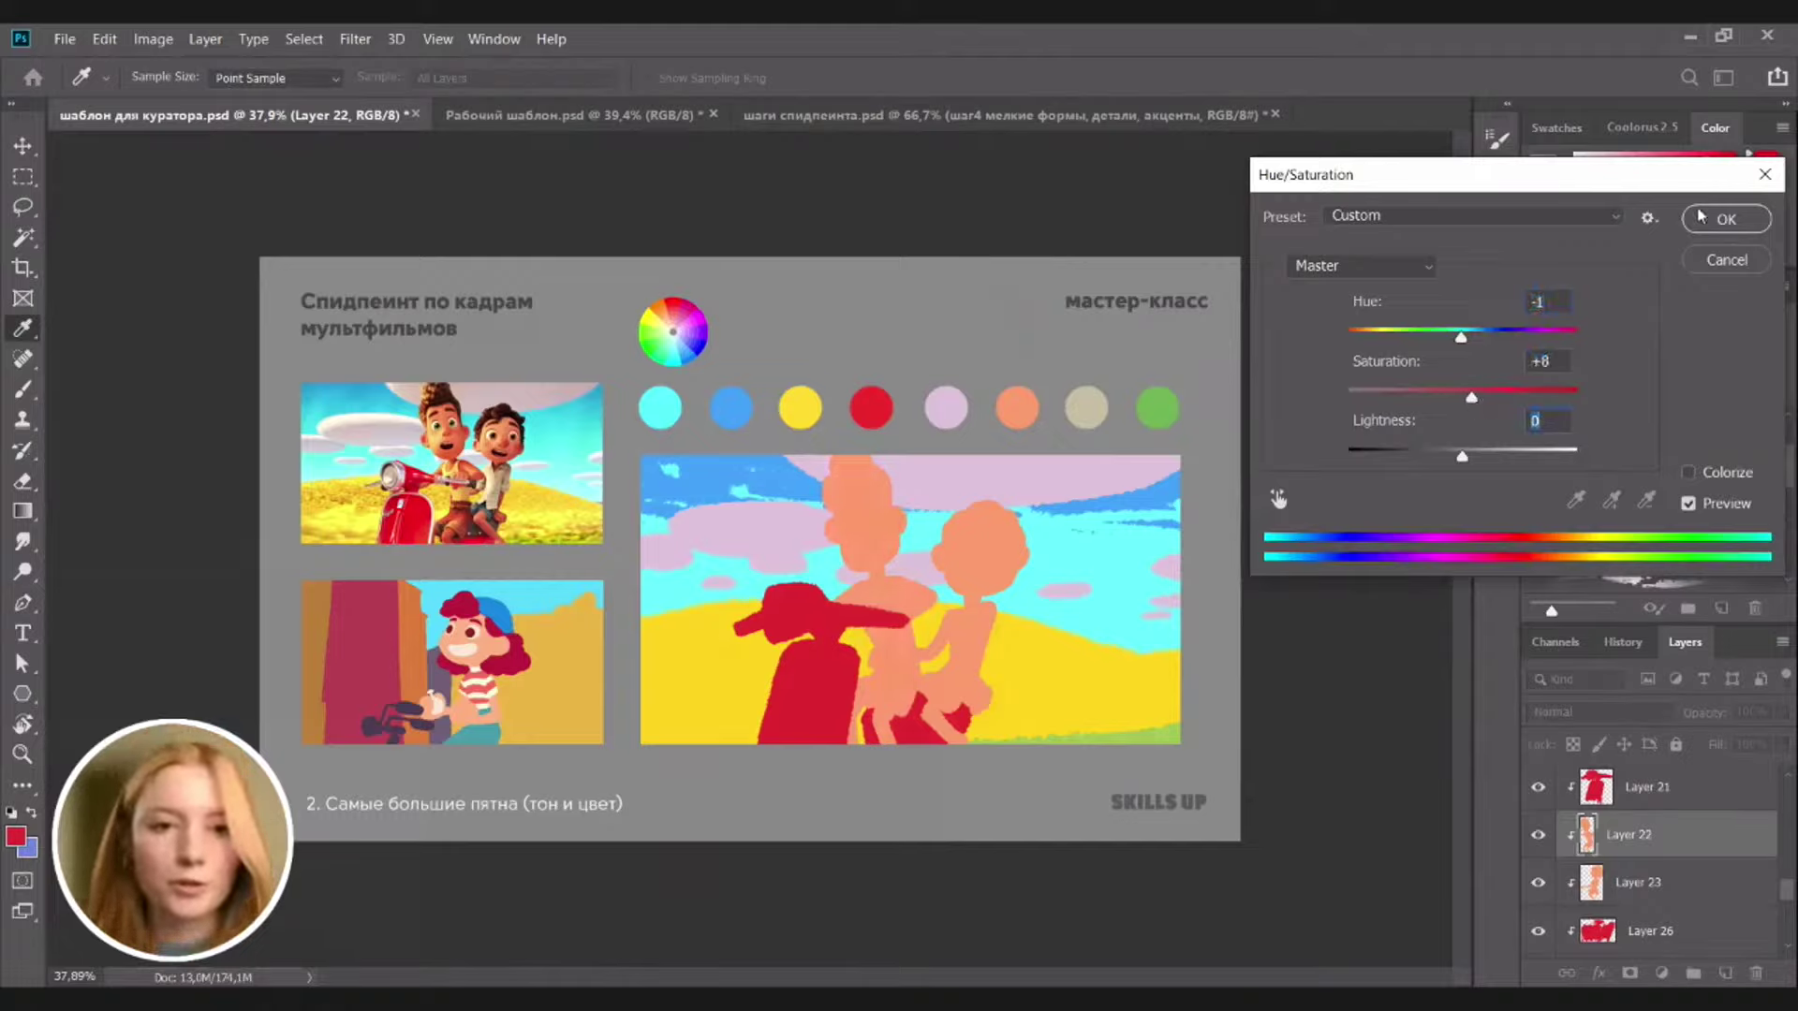
pyautogui.click(1725, 220)
# Compare with the reference frame and deepen the front character's colour with another Hue/Saturation adjustment of Saturation +22 and Lightness -8
pyautogui.moveTo(411, 454); pyautogui.dragTo(514, 446)
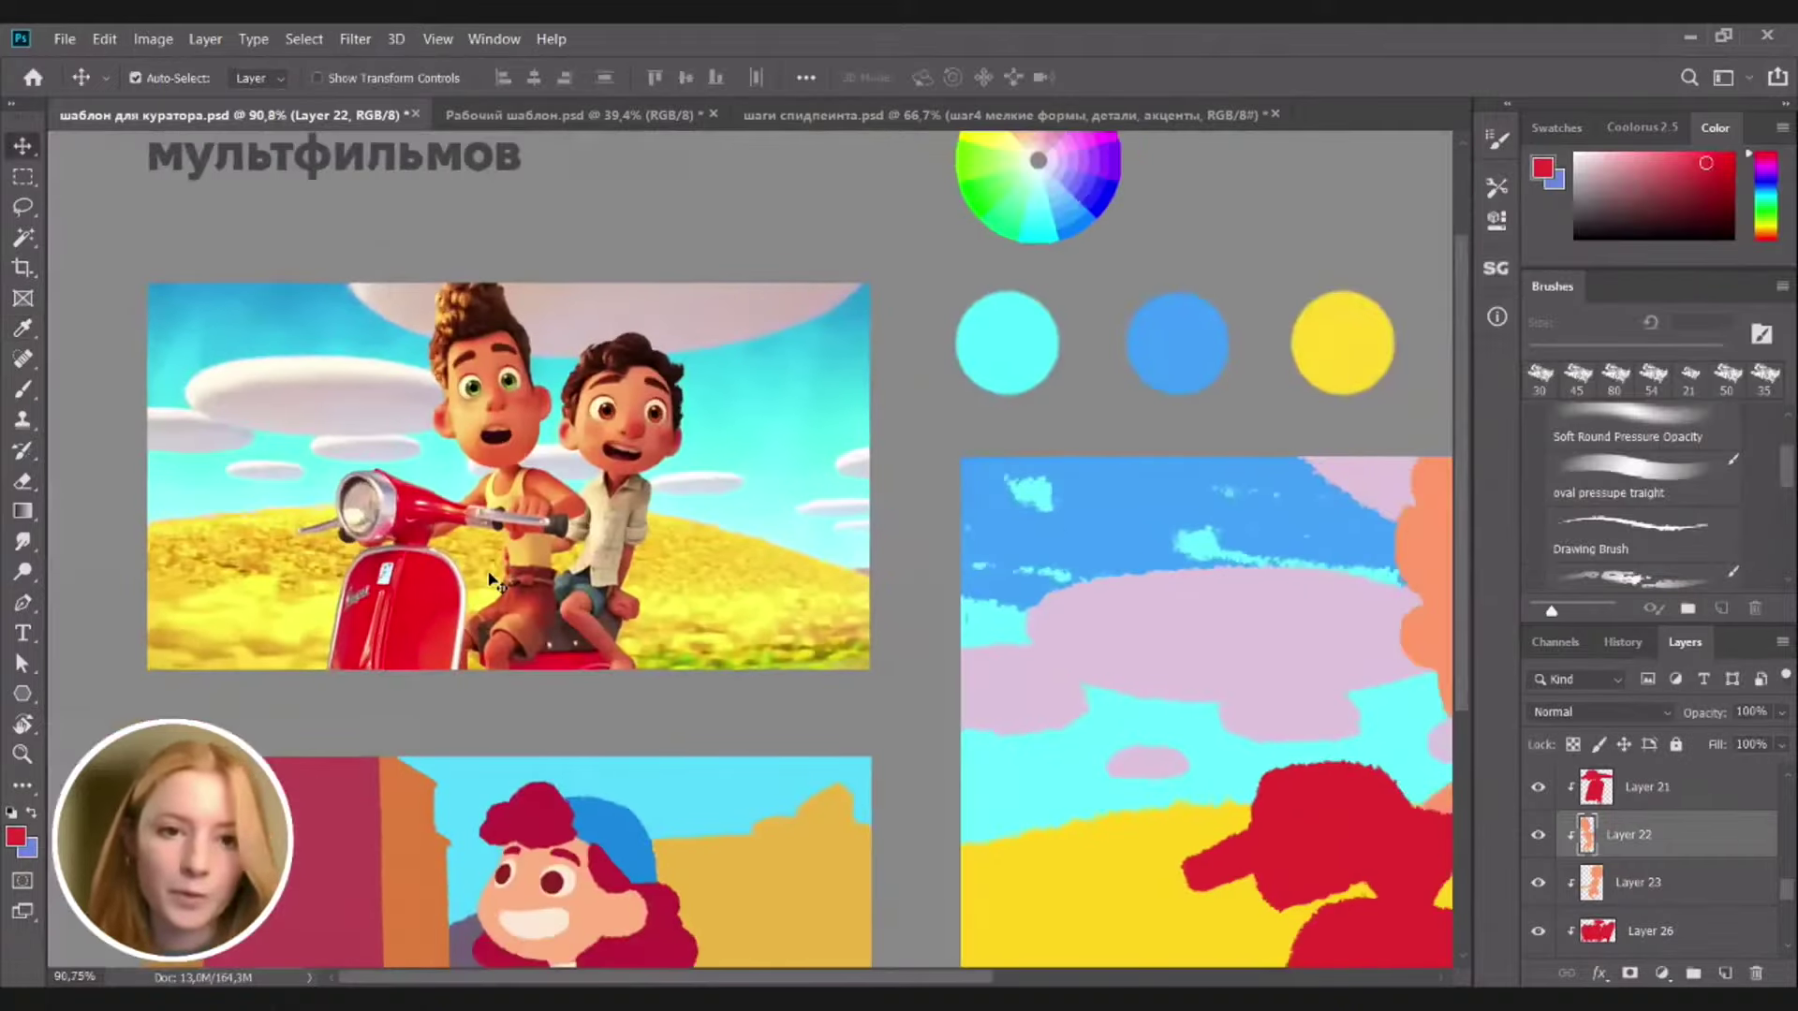
pyautogui.moveTo(1155, 625); pyautogui.dragTo(984, 599)
pyautogui.scroll(-3, 1077, 637)
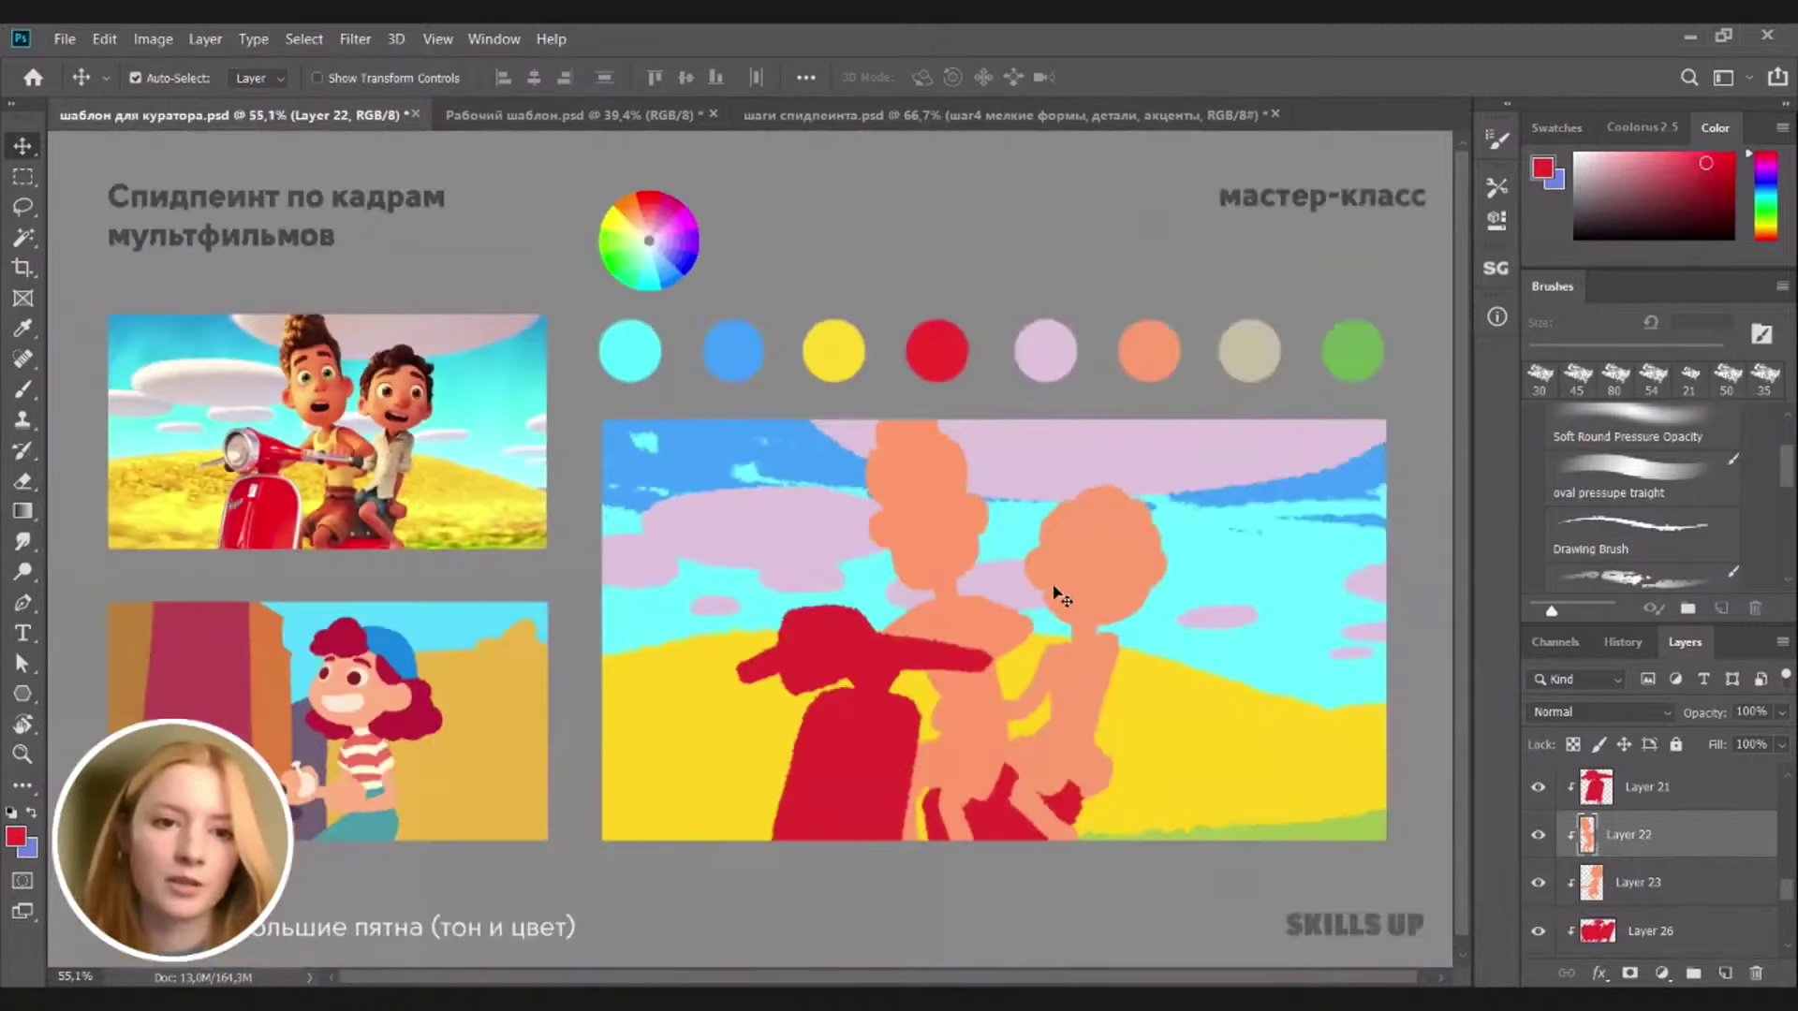
pyautogui.press('ctrl')
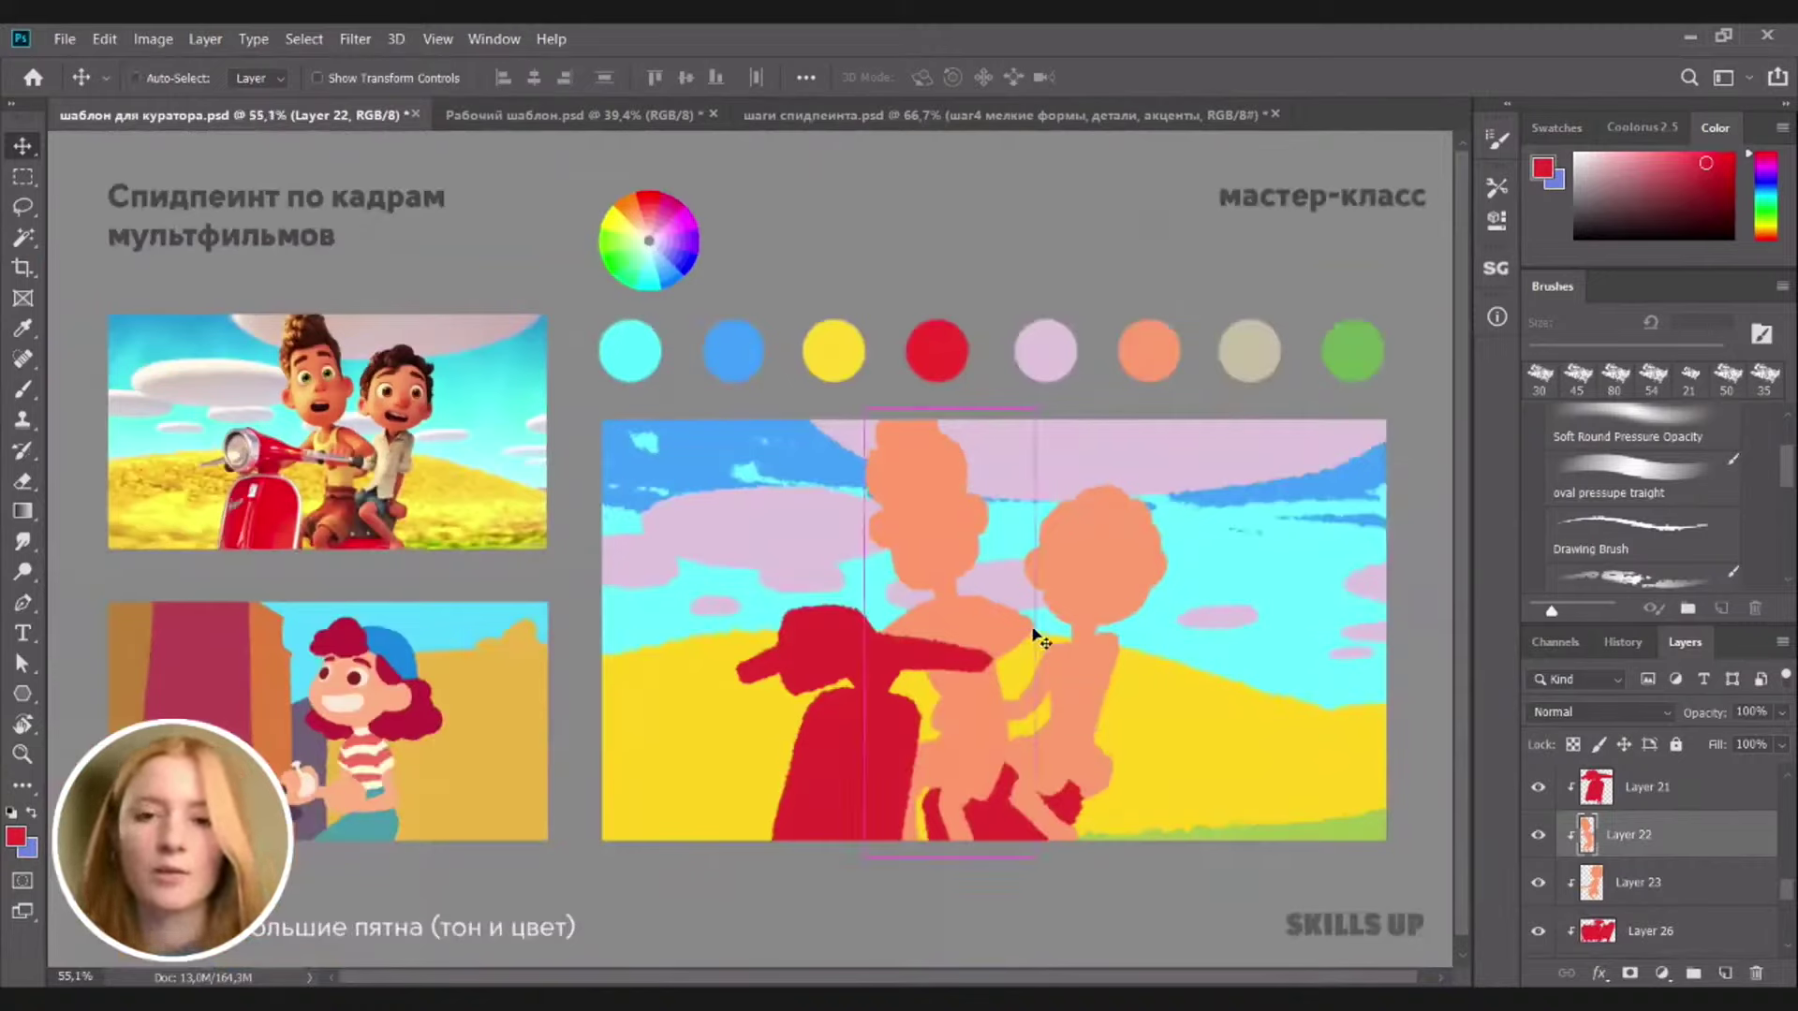
pyautogui.hotkey('ctrl', 'u')
pyautogui.moveTo(1461, 453); pyautogui.dragTo(1459, 461)
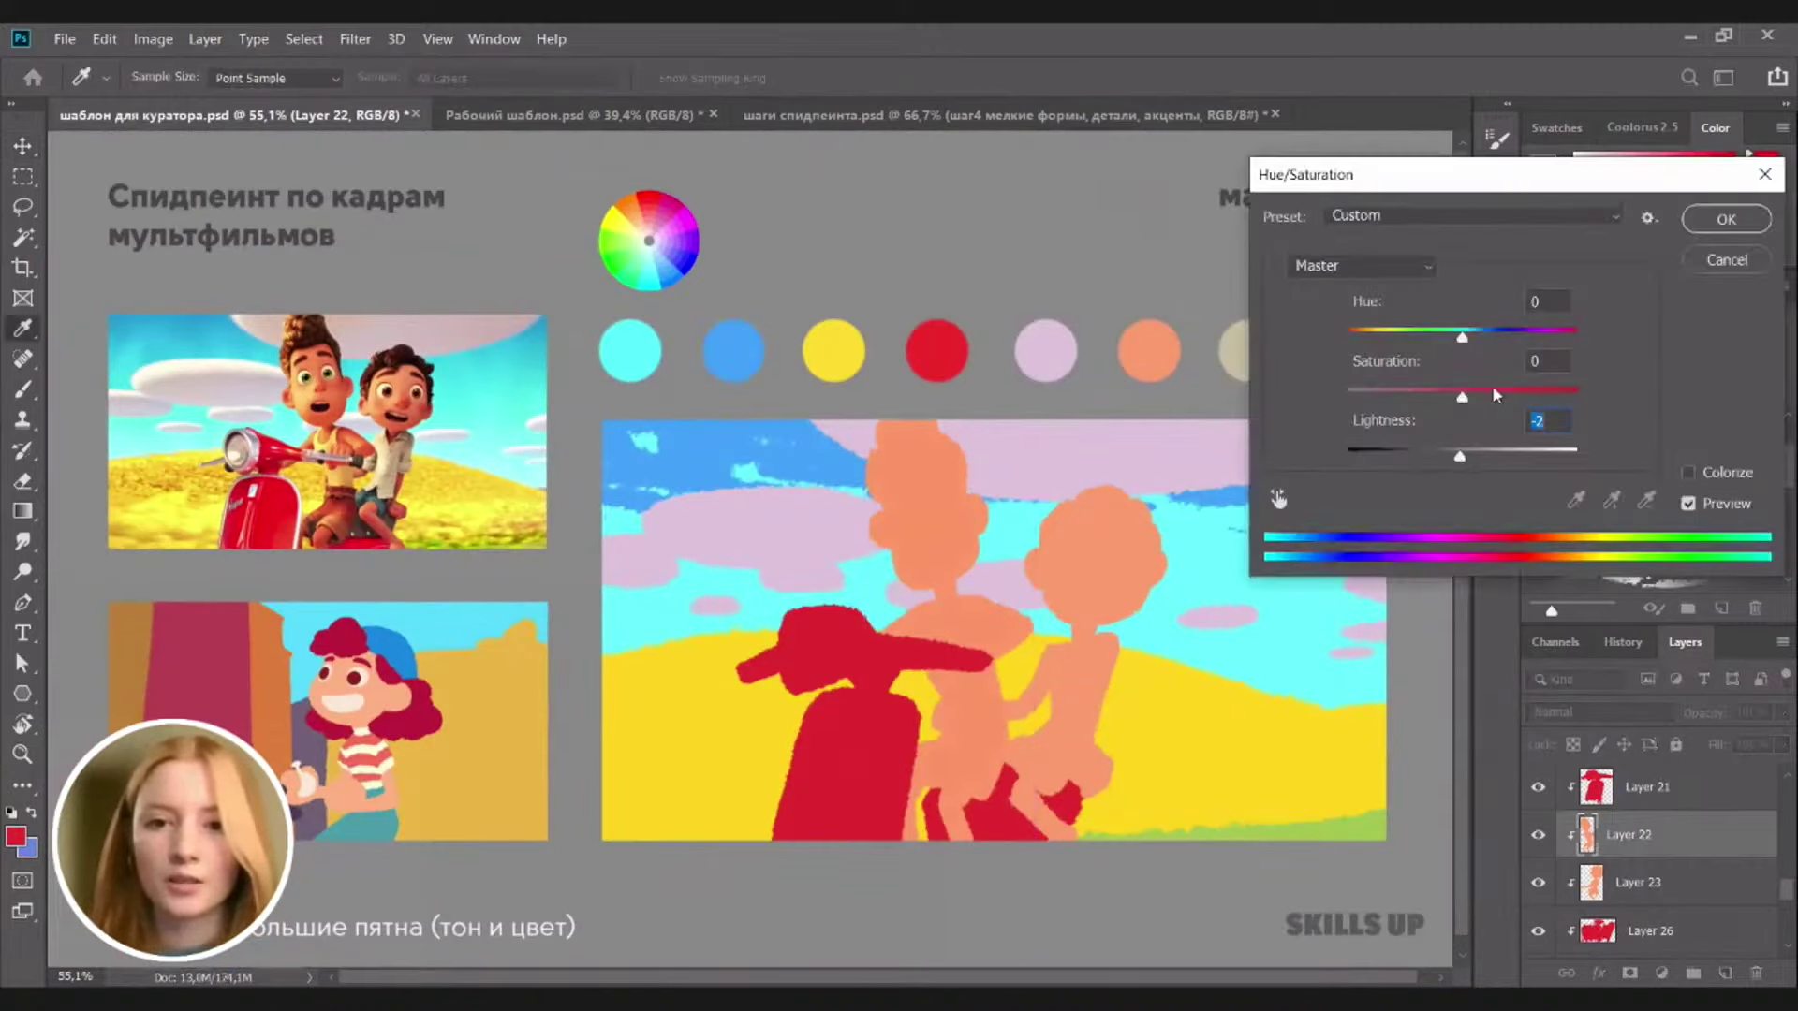
pyautogui.moveTo(1461, 396); pyautogui.dragTo(1477, 401)
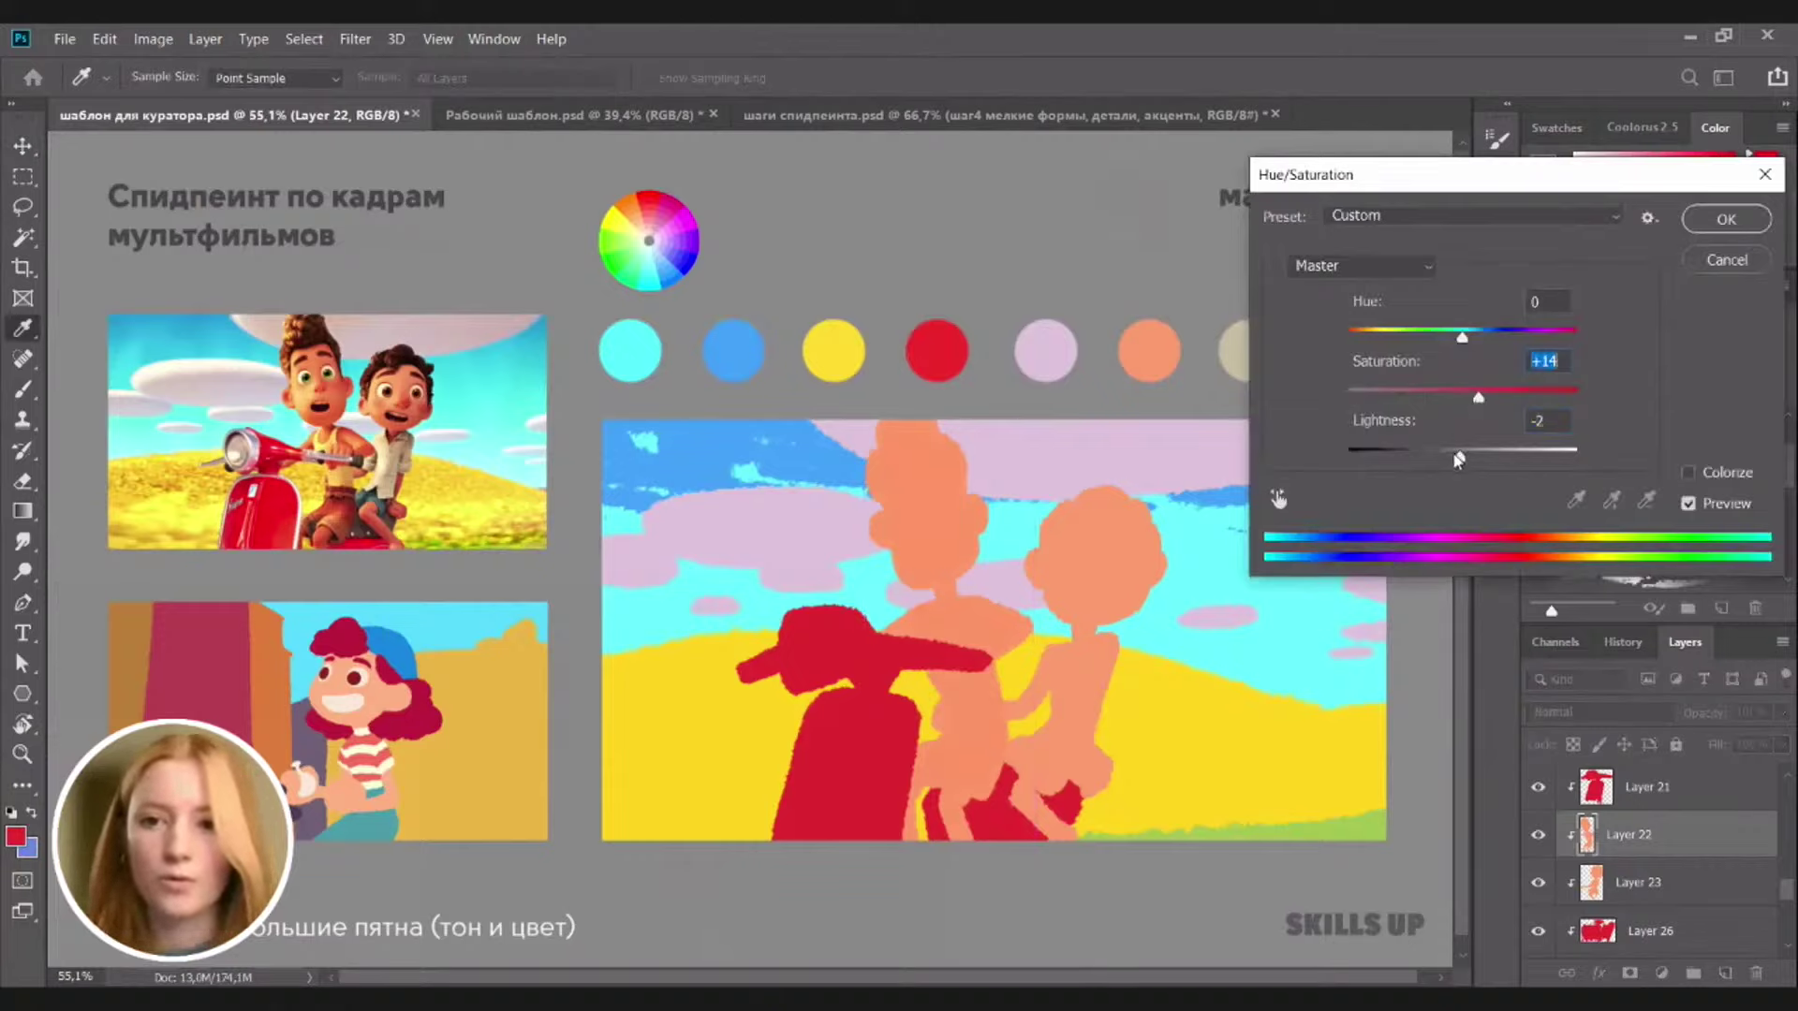
pyautogui.moveTo(1458, 459); pyautogui.dragTo(1454, 456)
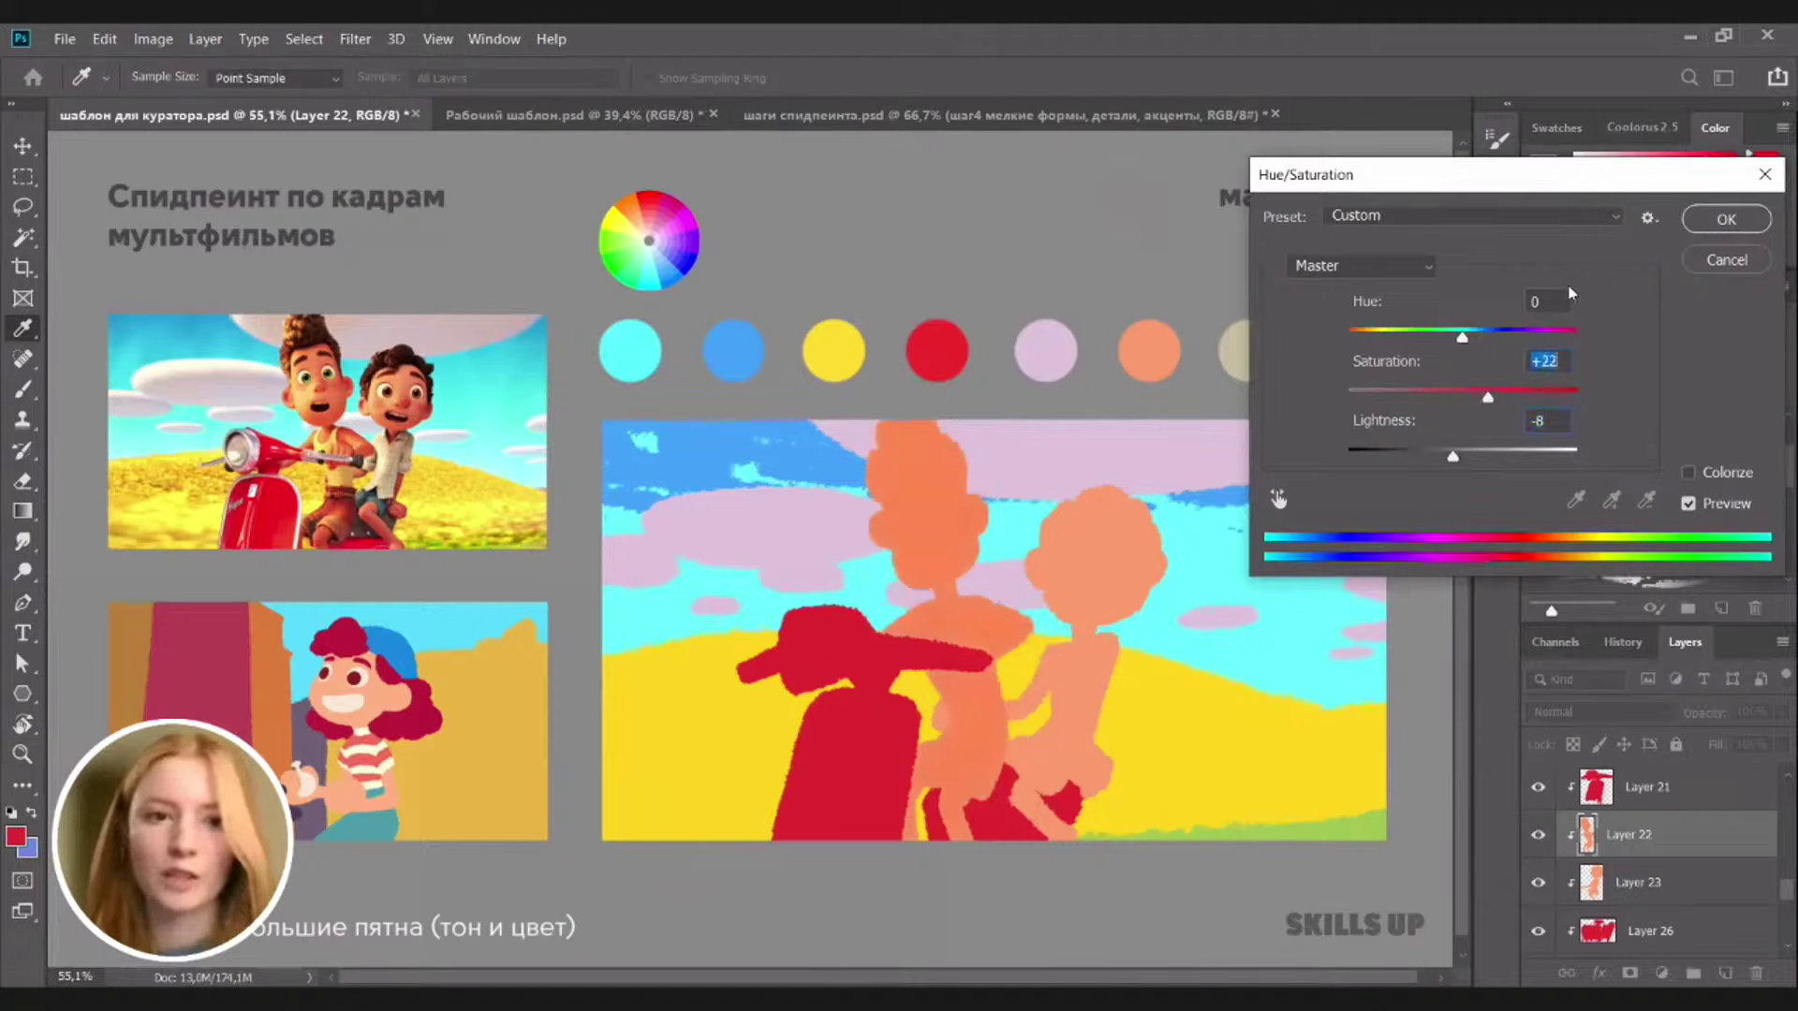
pyautogui.click(1725, 221)
# Make the rear character's shape on Layer 23 more vivid with a Hue/Saturation adjustment of Saturation +11
pyautogui.keyDown('ctrl'); pyautogui.click(1114, 568); pyautogui.keyUp('ctrl')
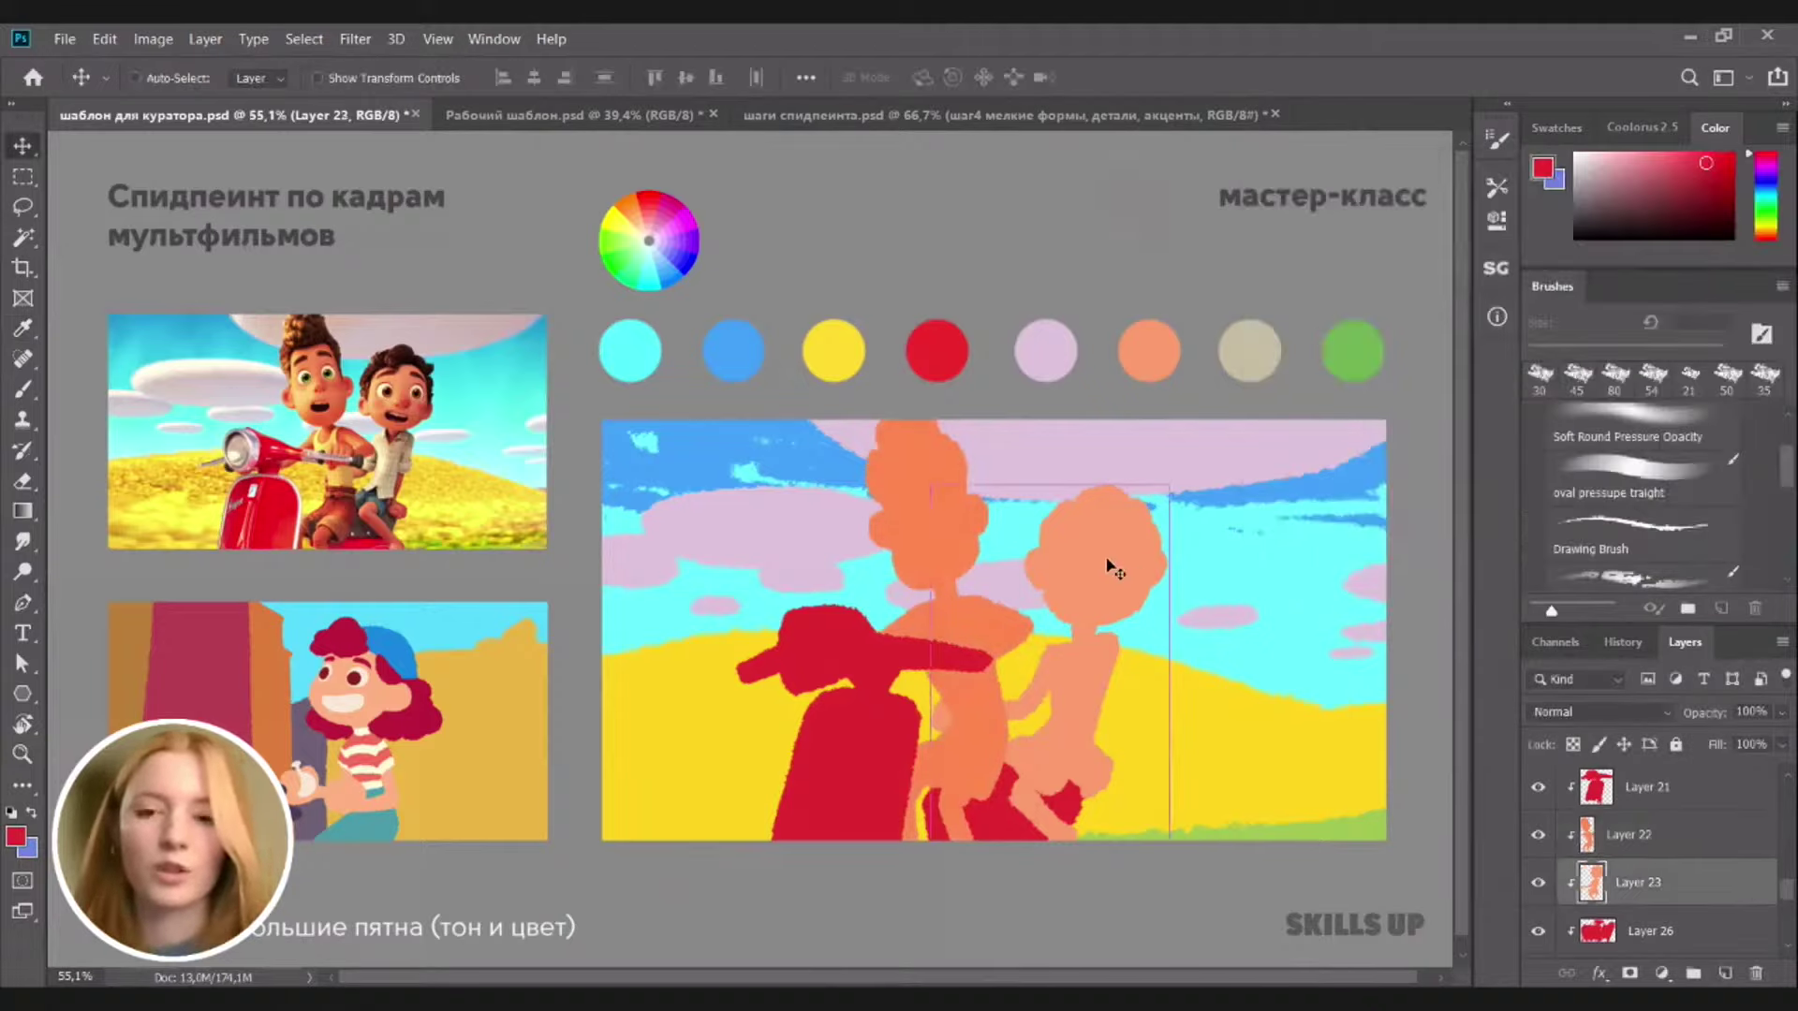
pyautogui.hotkey('ctrl', 'u')
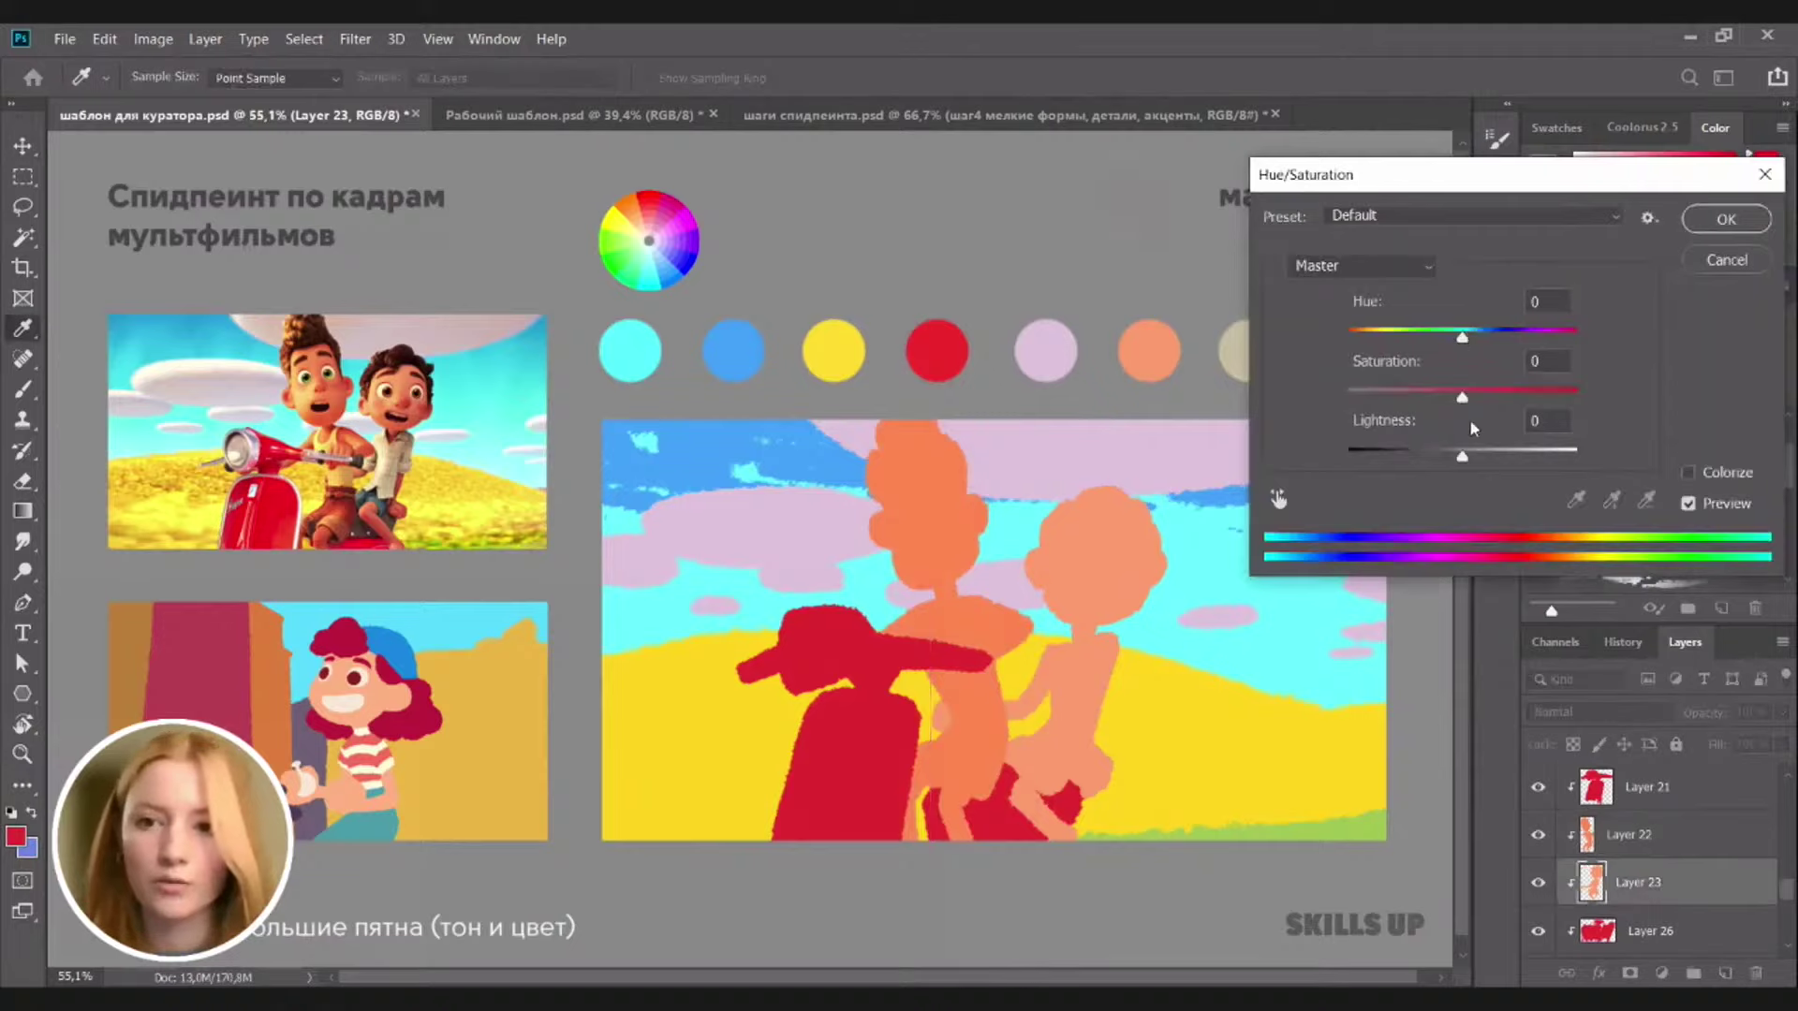
pyautogui.moveTo(1463, 392); pyautogui.dragTo(1474, 396)
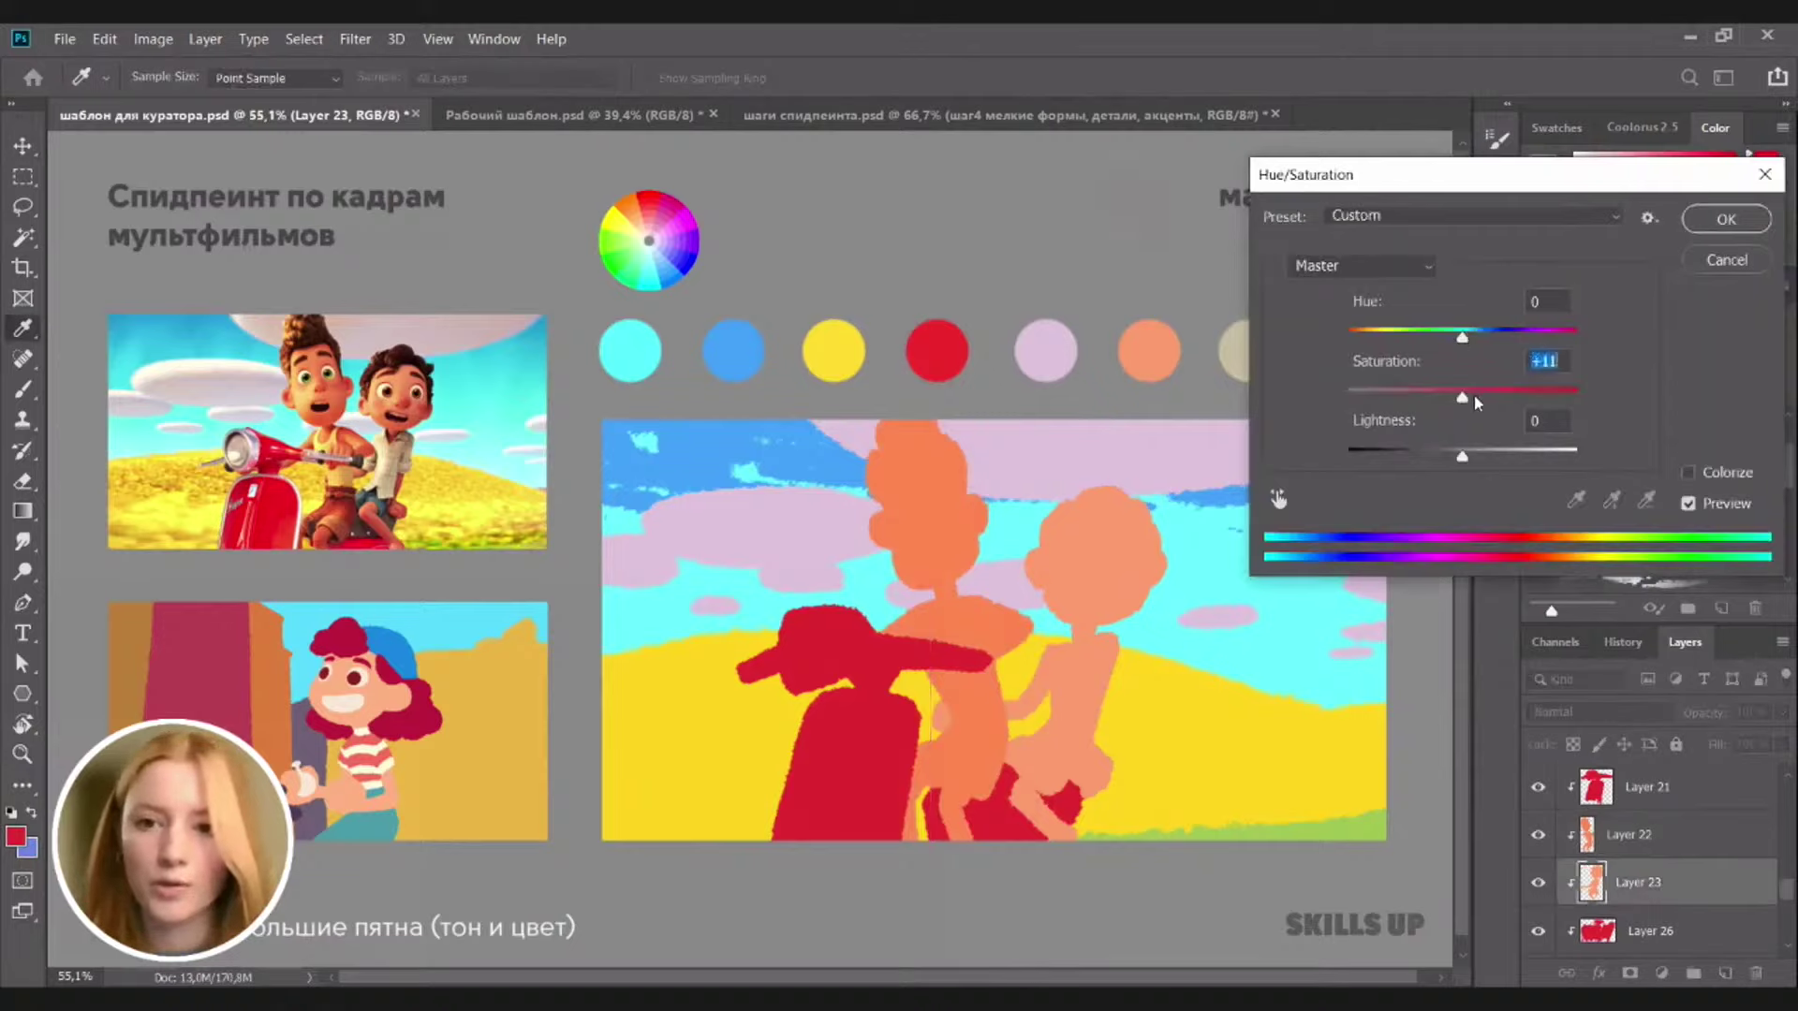
pyautogui.click(1730, 225)
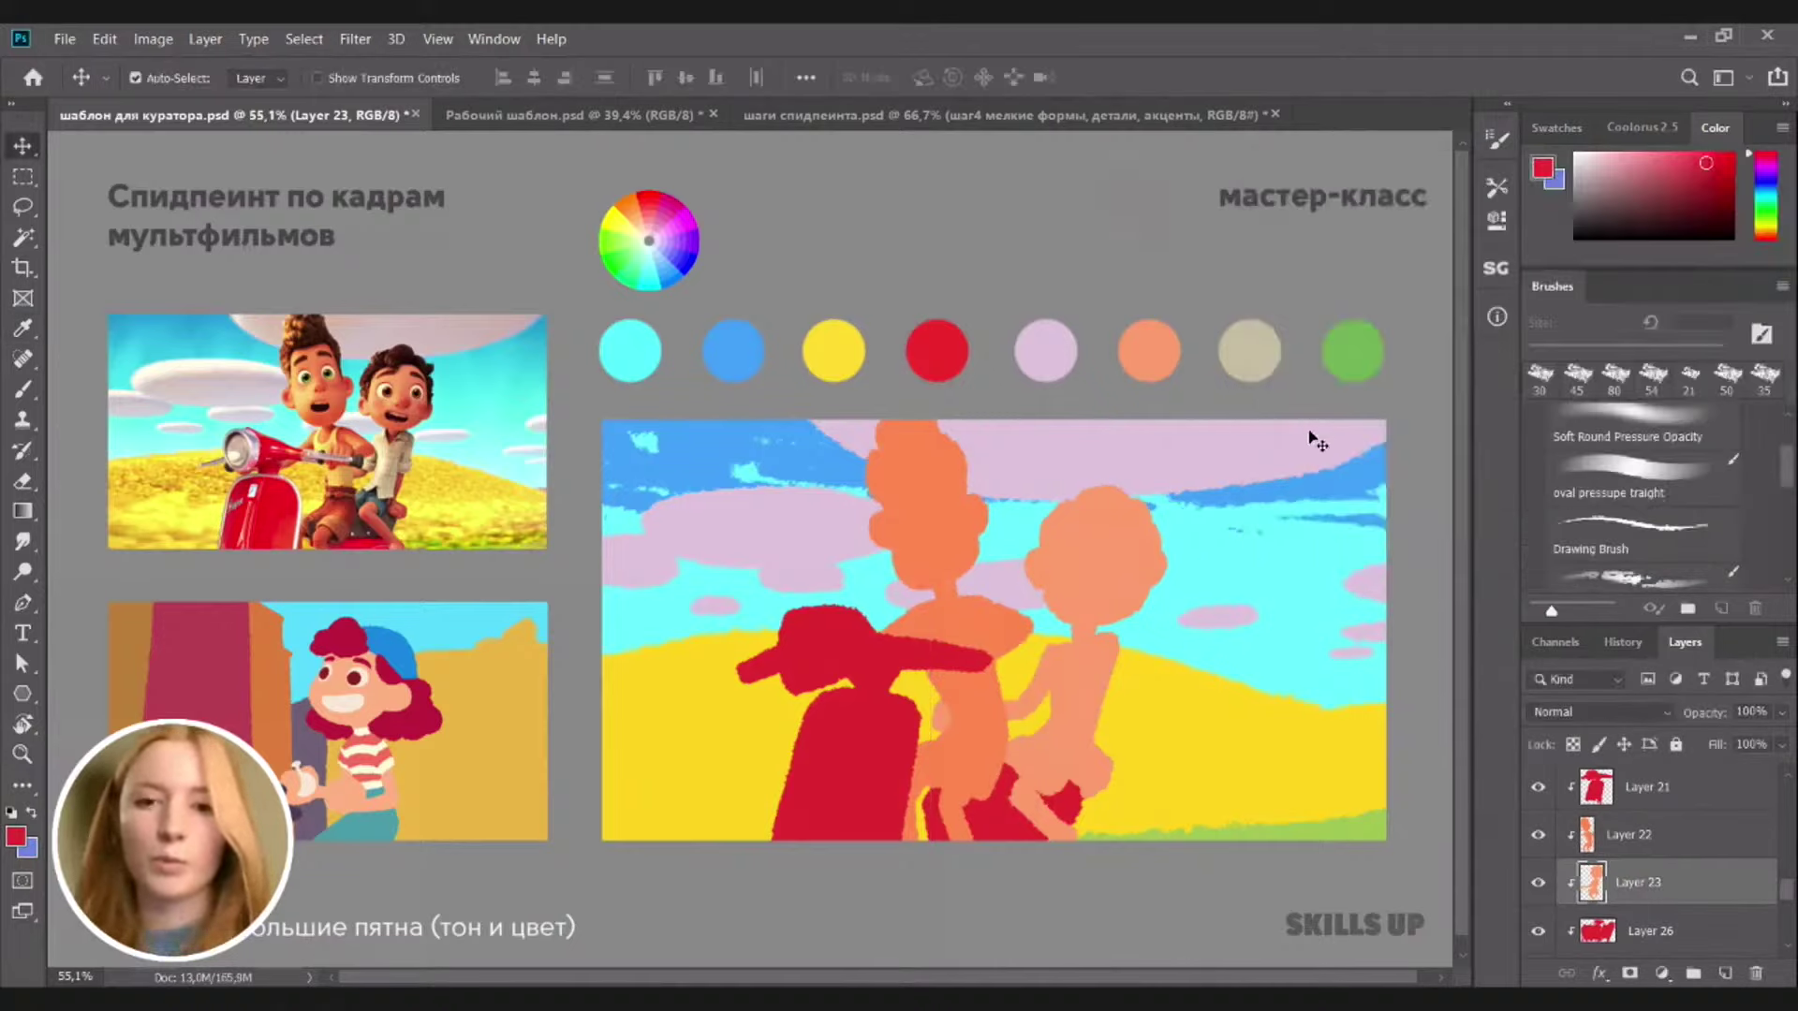
# Apply a second Hue/Saturation adjustment to the rear character's shape, setting Saturation to +13
pyautogui.hotkey('ctrl', 'u')
pyautogui.moveTo(1472, 400); pyautogui.dragTo(1464, 457)
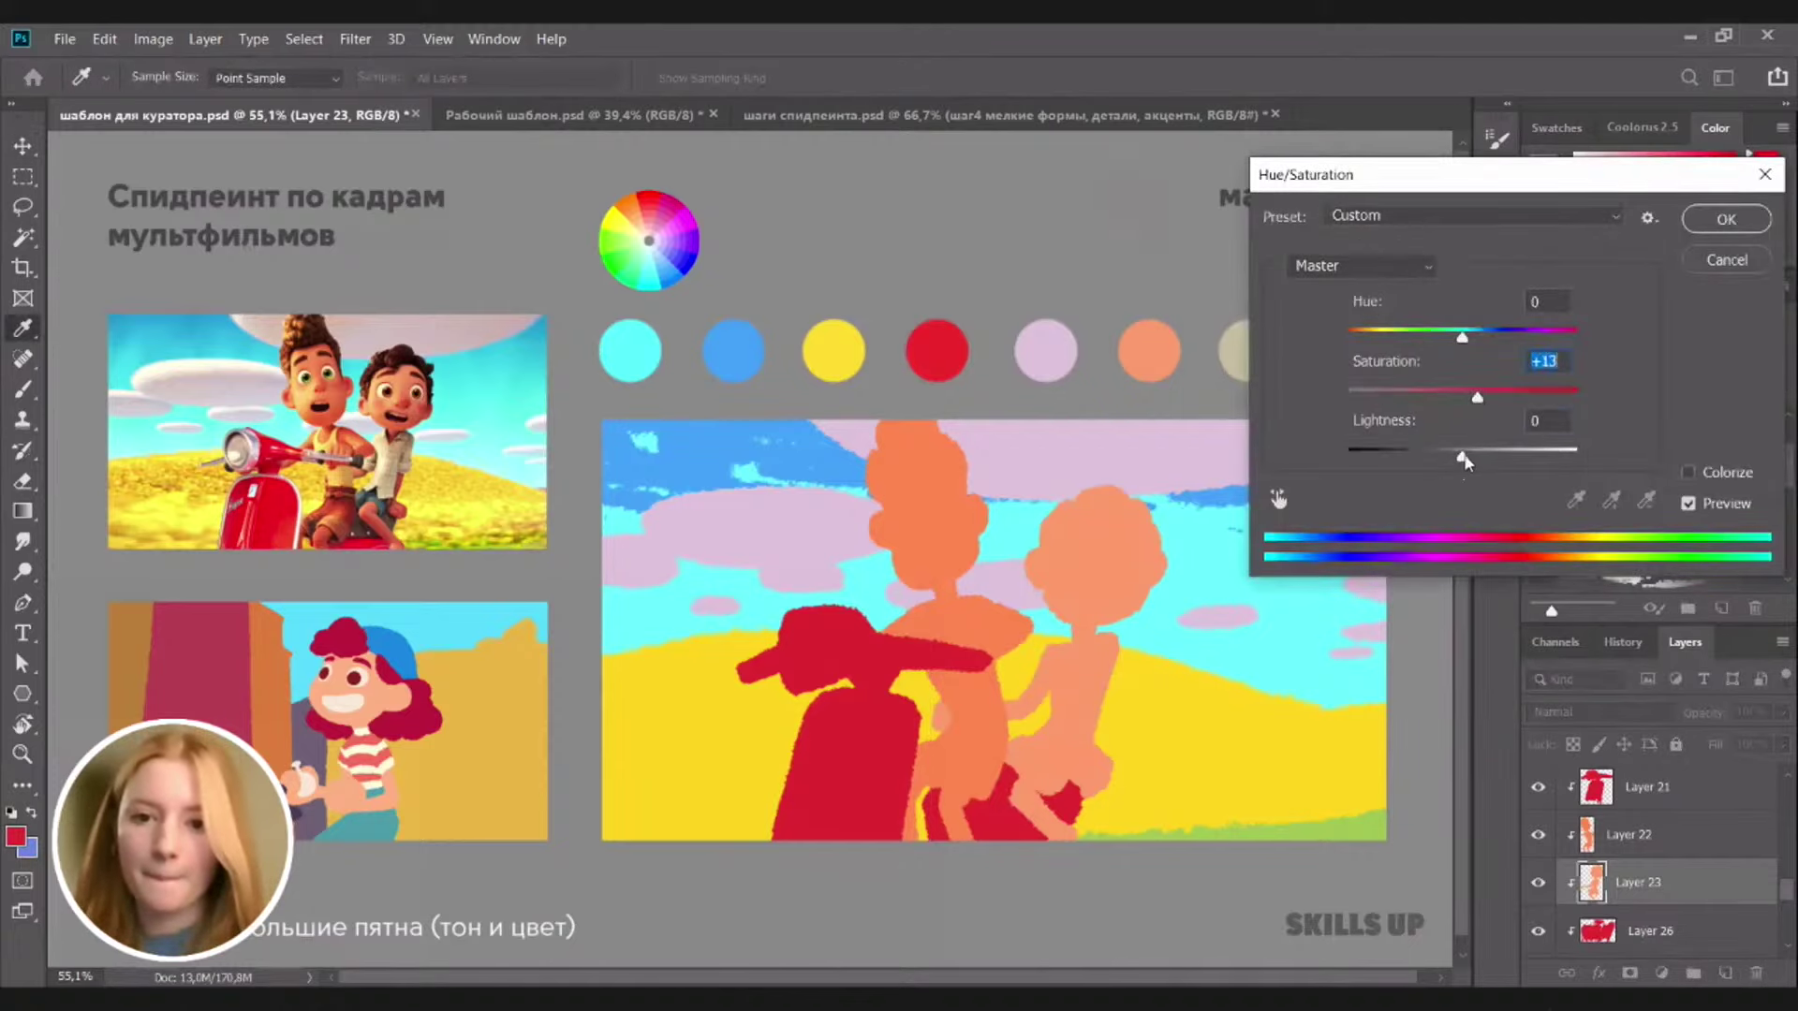
pyautogui.click(1728, 221)
pyautogui.scroll(-1, 969, 524)
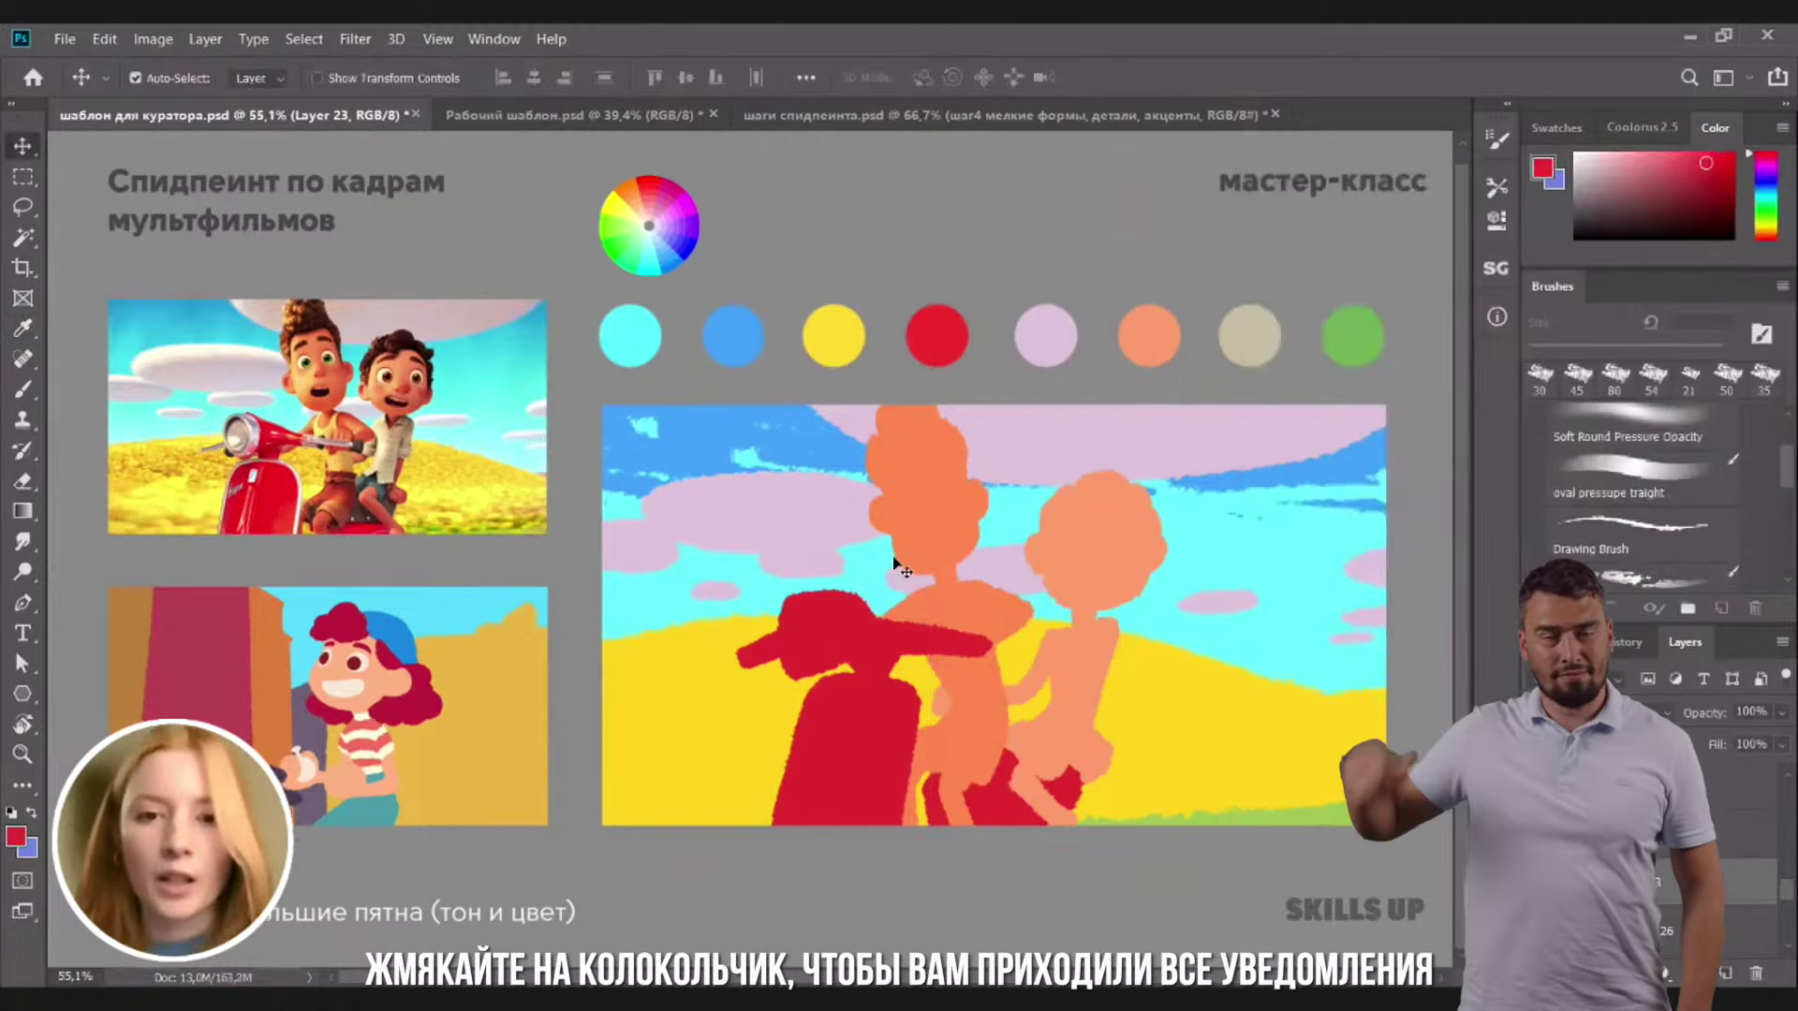
# Select the rear character's layer, Layer 23, and sample its light orange as the brush colour
pyautogui.click(960, 515)
pyautogui.press('b')
pyautogui.press('v')
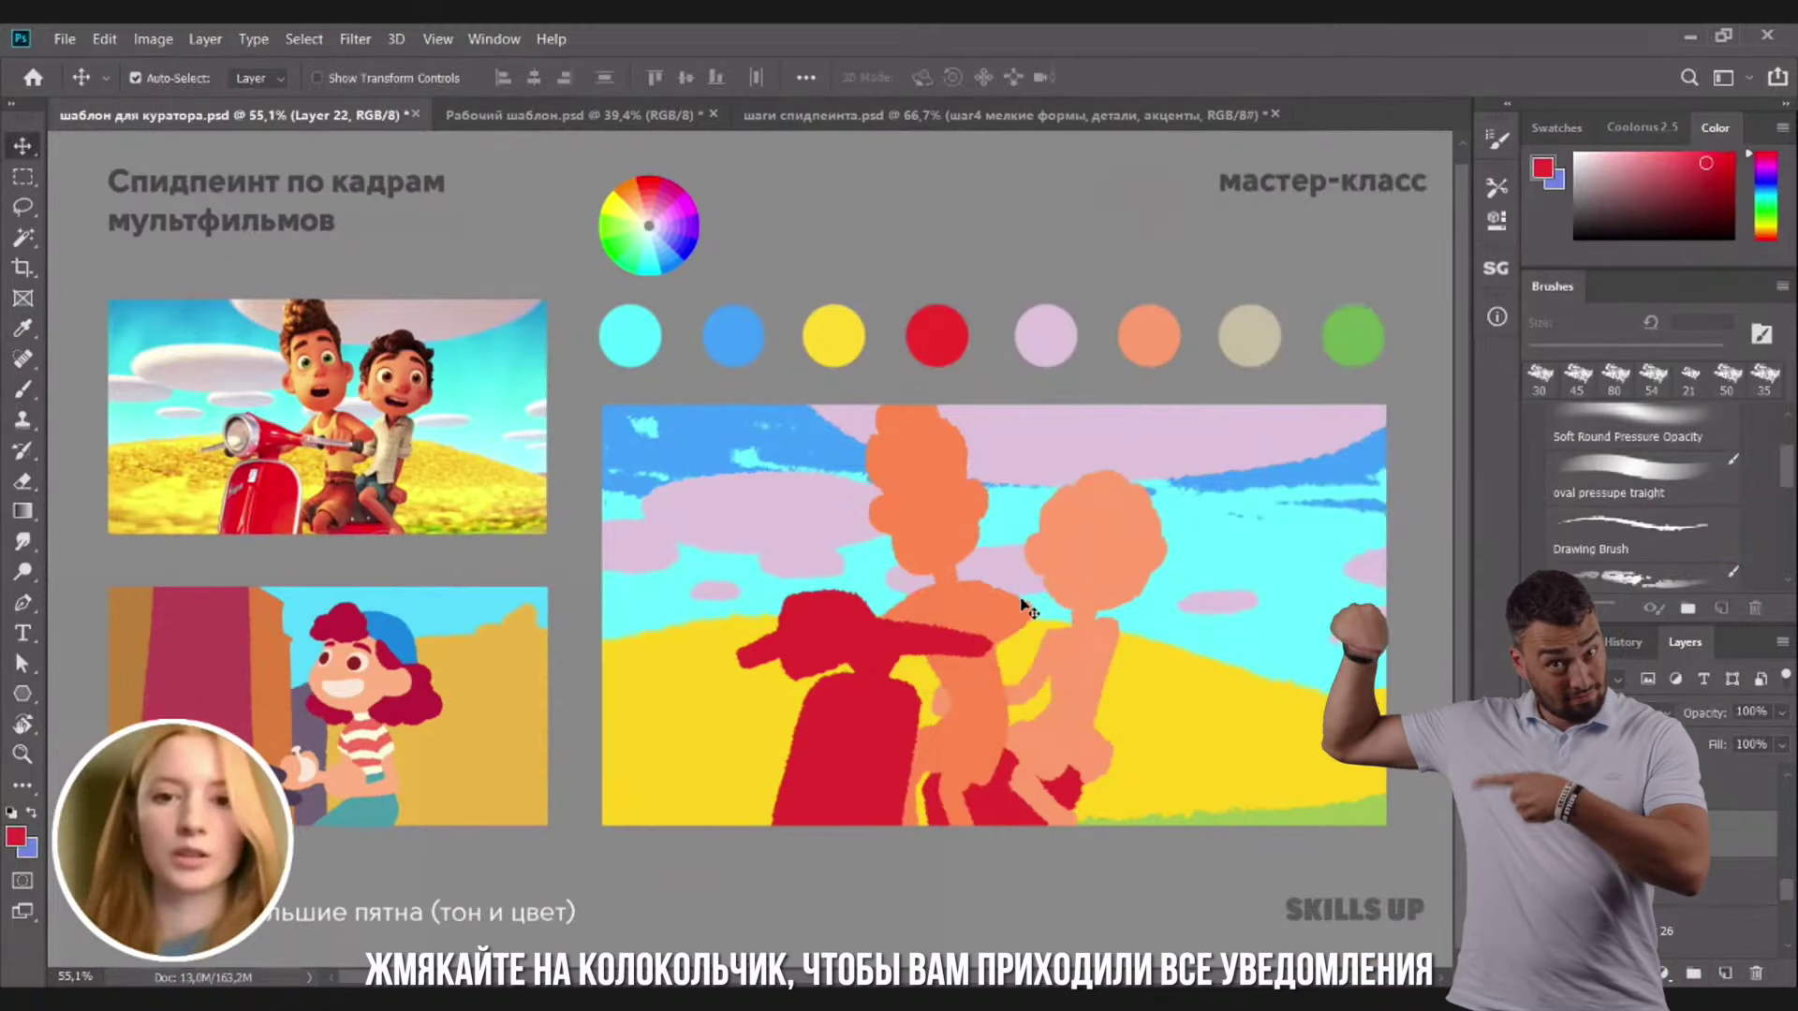
pyautogui.click(1080, 654)
pyautogui.press('b')
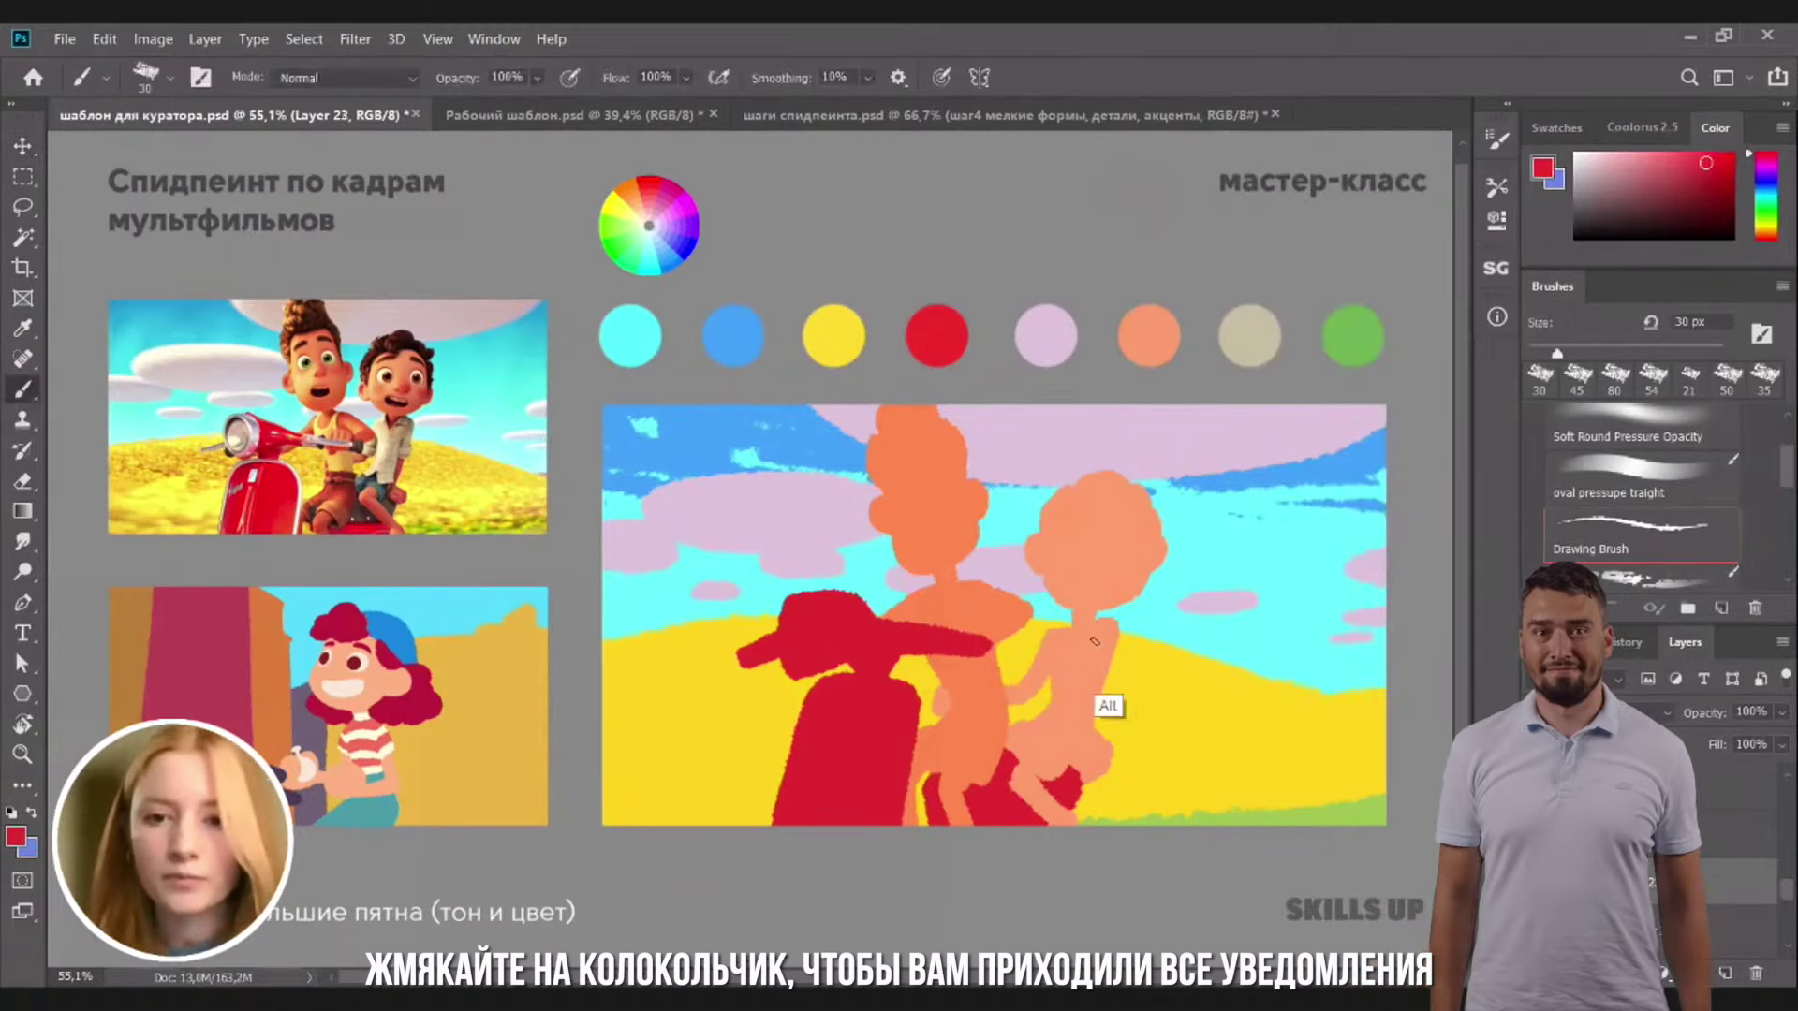
pyautogui.keyDown('alt'); pyautogui.click(1093, 644); pyautogui.keyUp('alt')
pyautogui.scroll(1, 1102, 651)
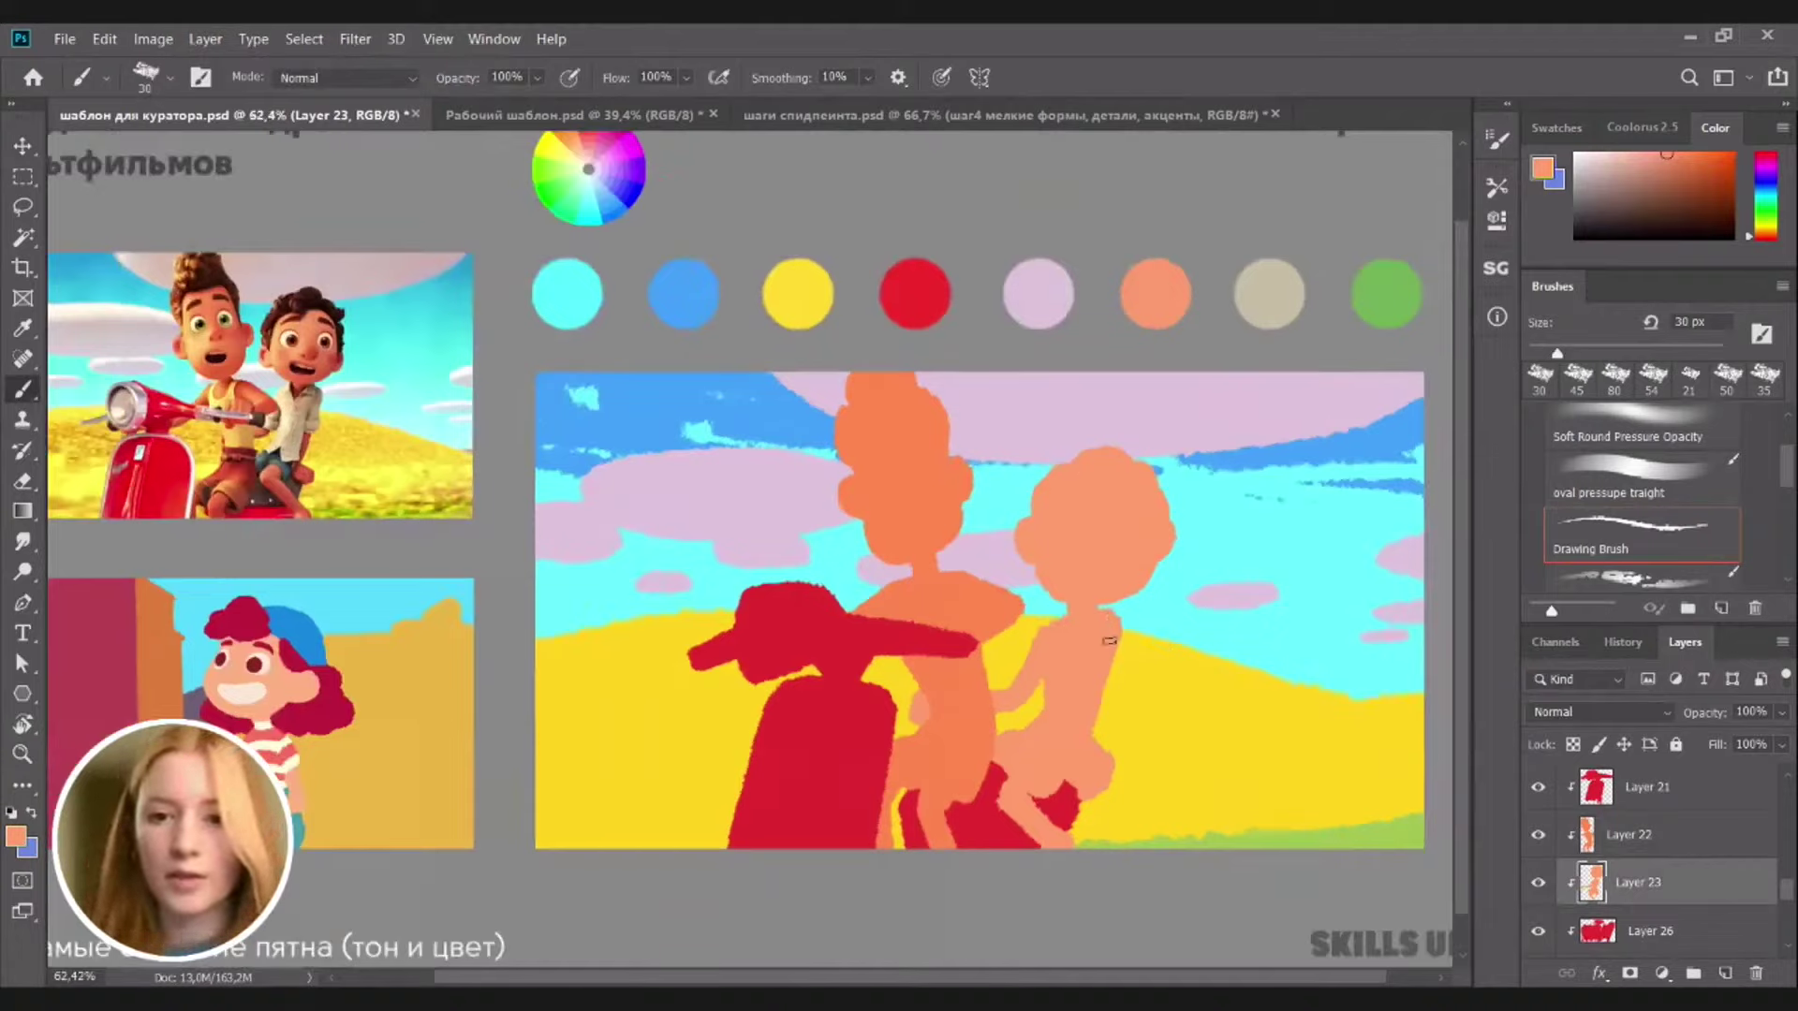
pyautogui.press('v')
pyautogui.press('b')
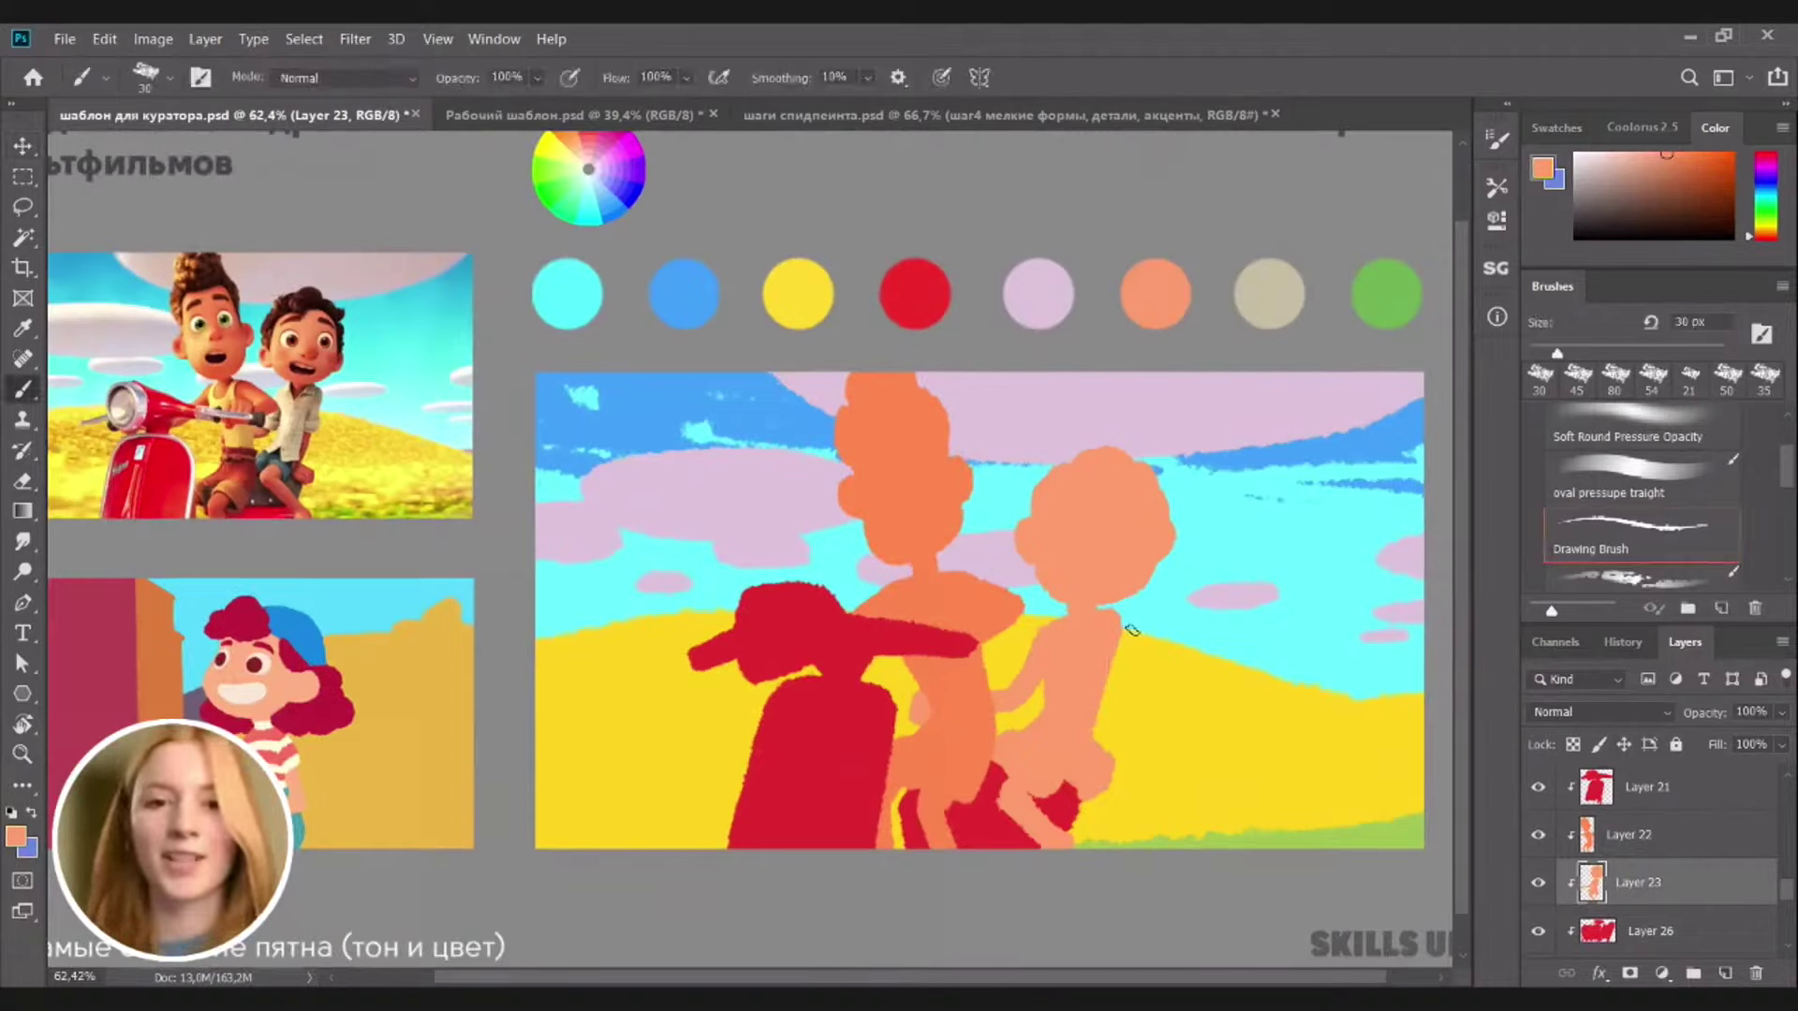
pyautogui.scroll(-2, 1140, 534)
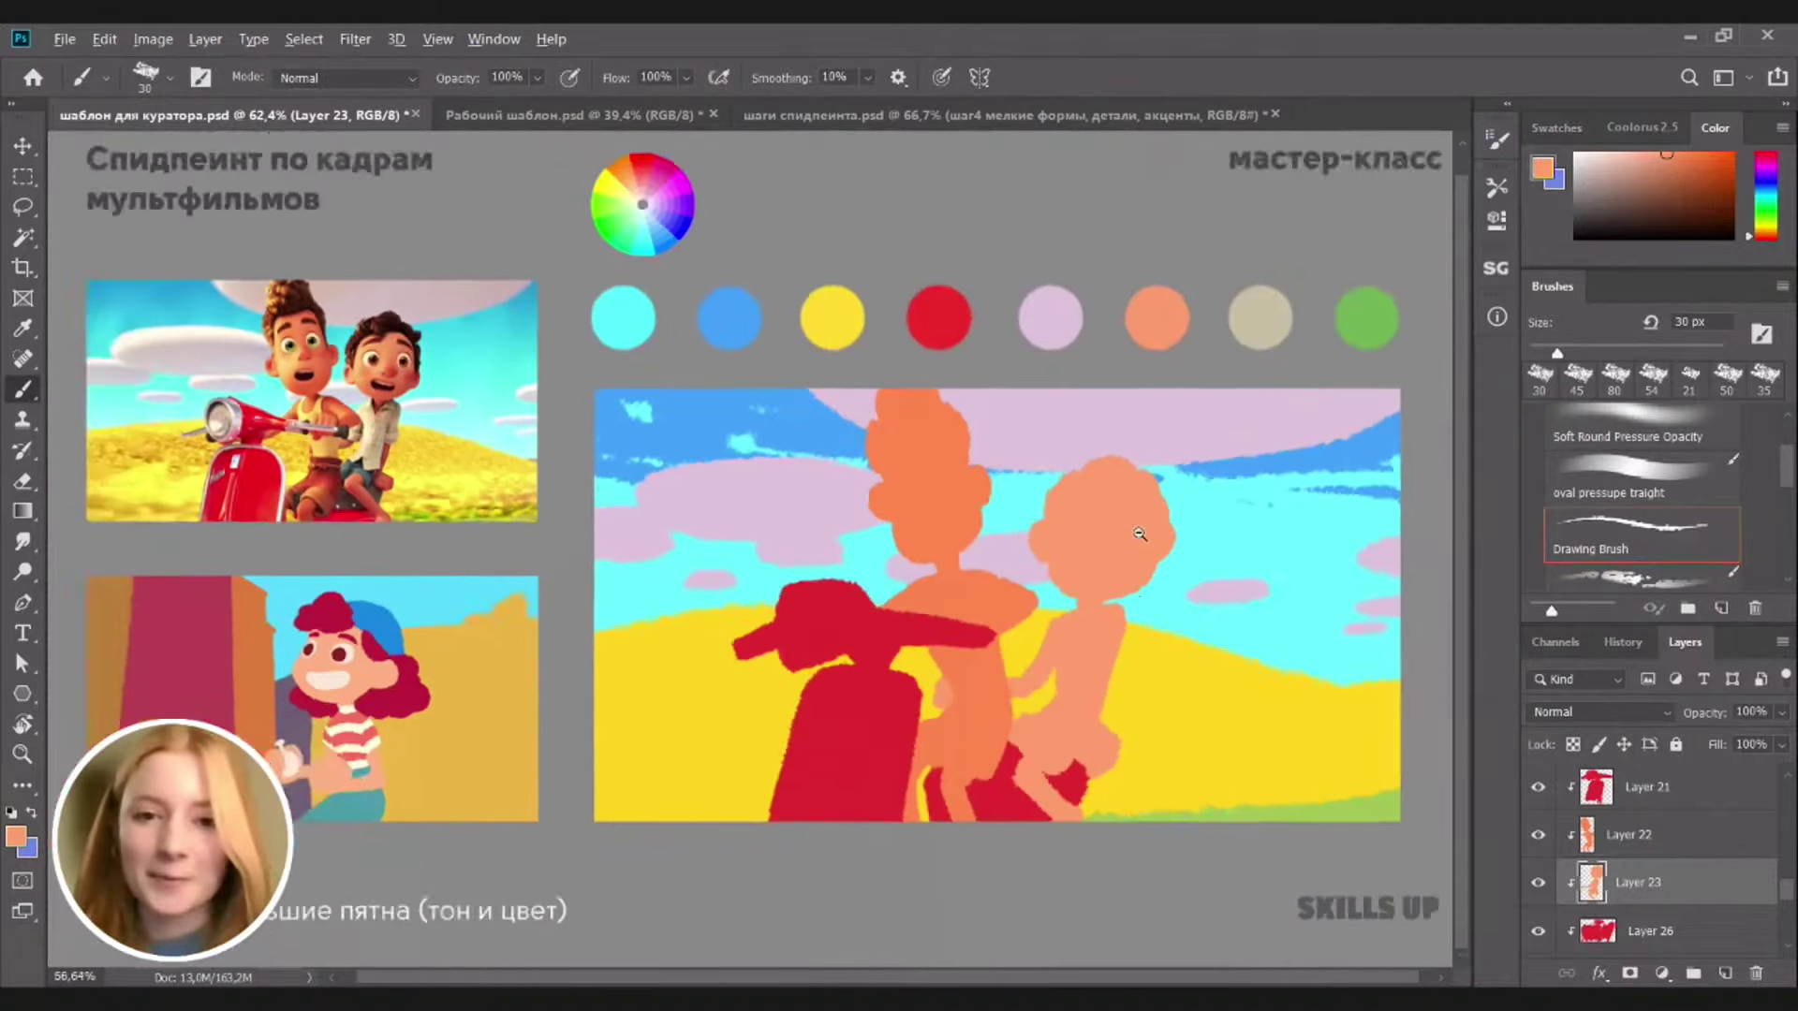
# Make the cloud layer, Layer 24, active and sample the clouds' lilac as the brush colour
pyautogui.keyDown('ctrl'); pyautogui.click(1039, 463); pyautogui.keyUp('ctrl')
pyautogui.press('b')
pyautogui.keyDown('alt'); pyautogui.click(1025, 461); pyautogui.keyUp('alt')
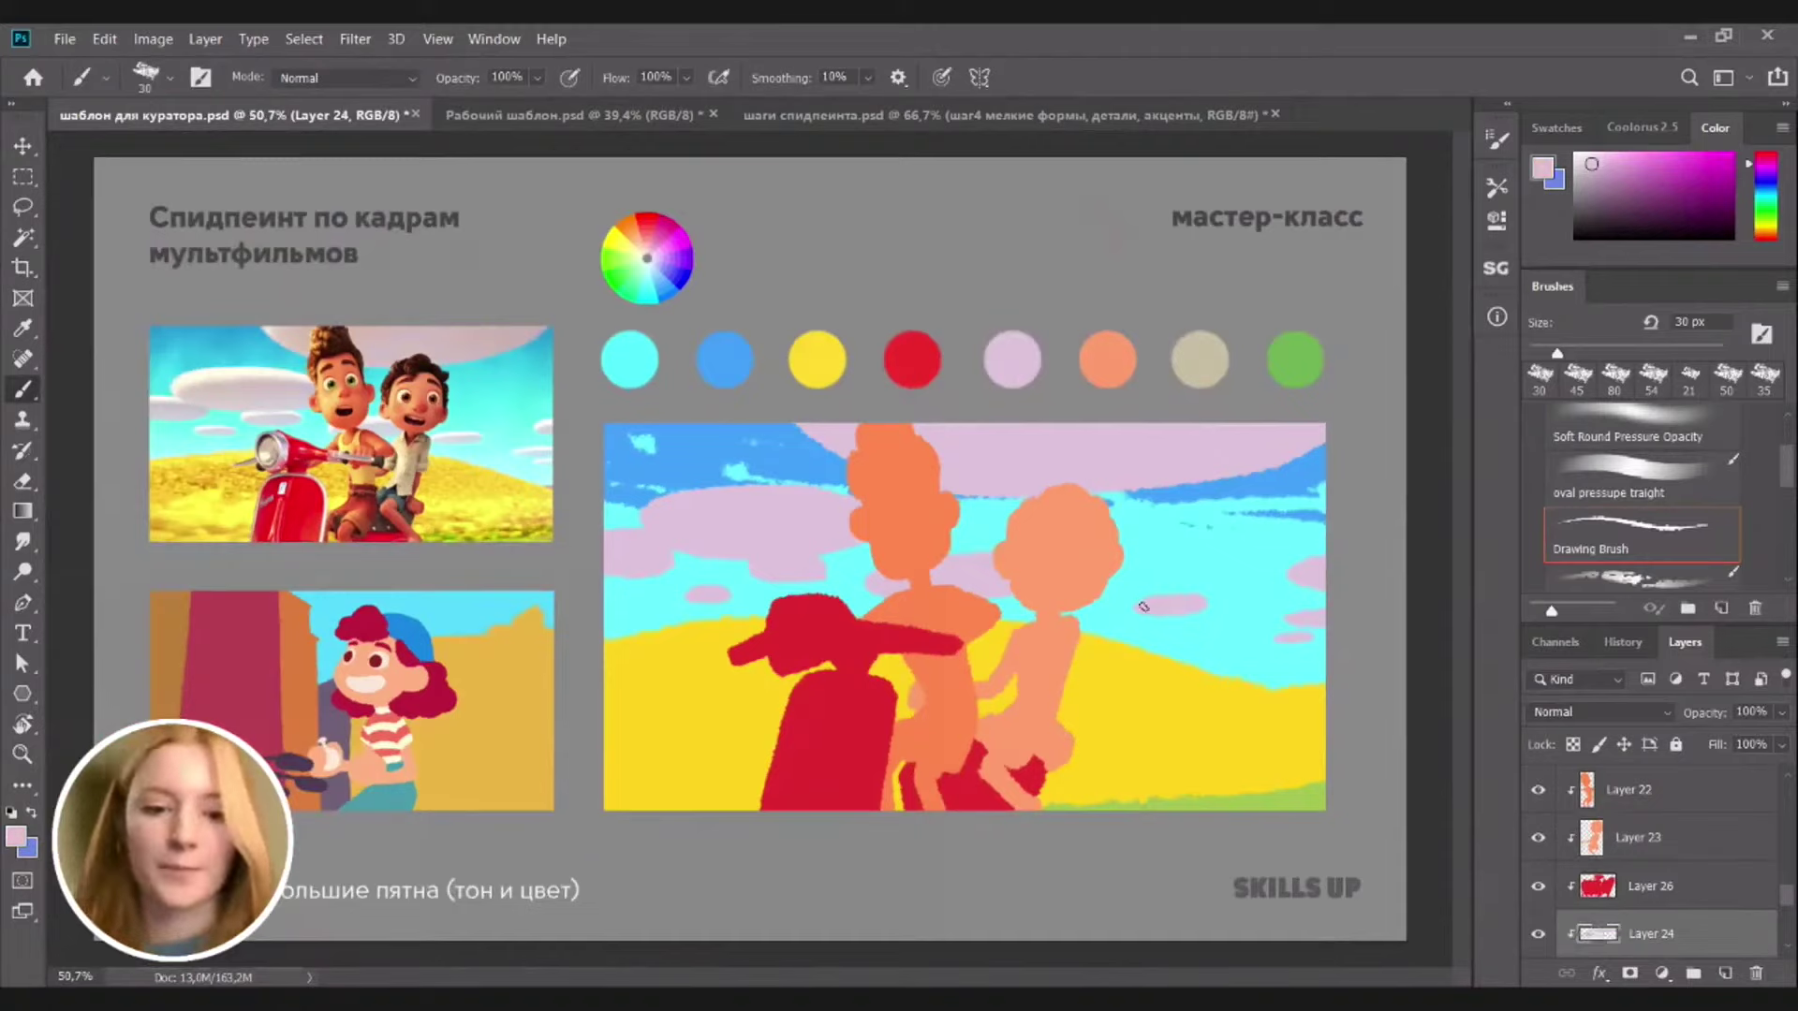
# Try selecting the large upper cloud with the Magic Wand and all of Layer 24's pixels as a selection, clearing each selection
pyautogui.press('w')
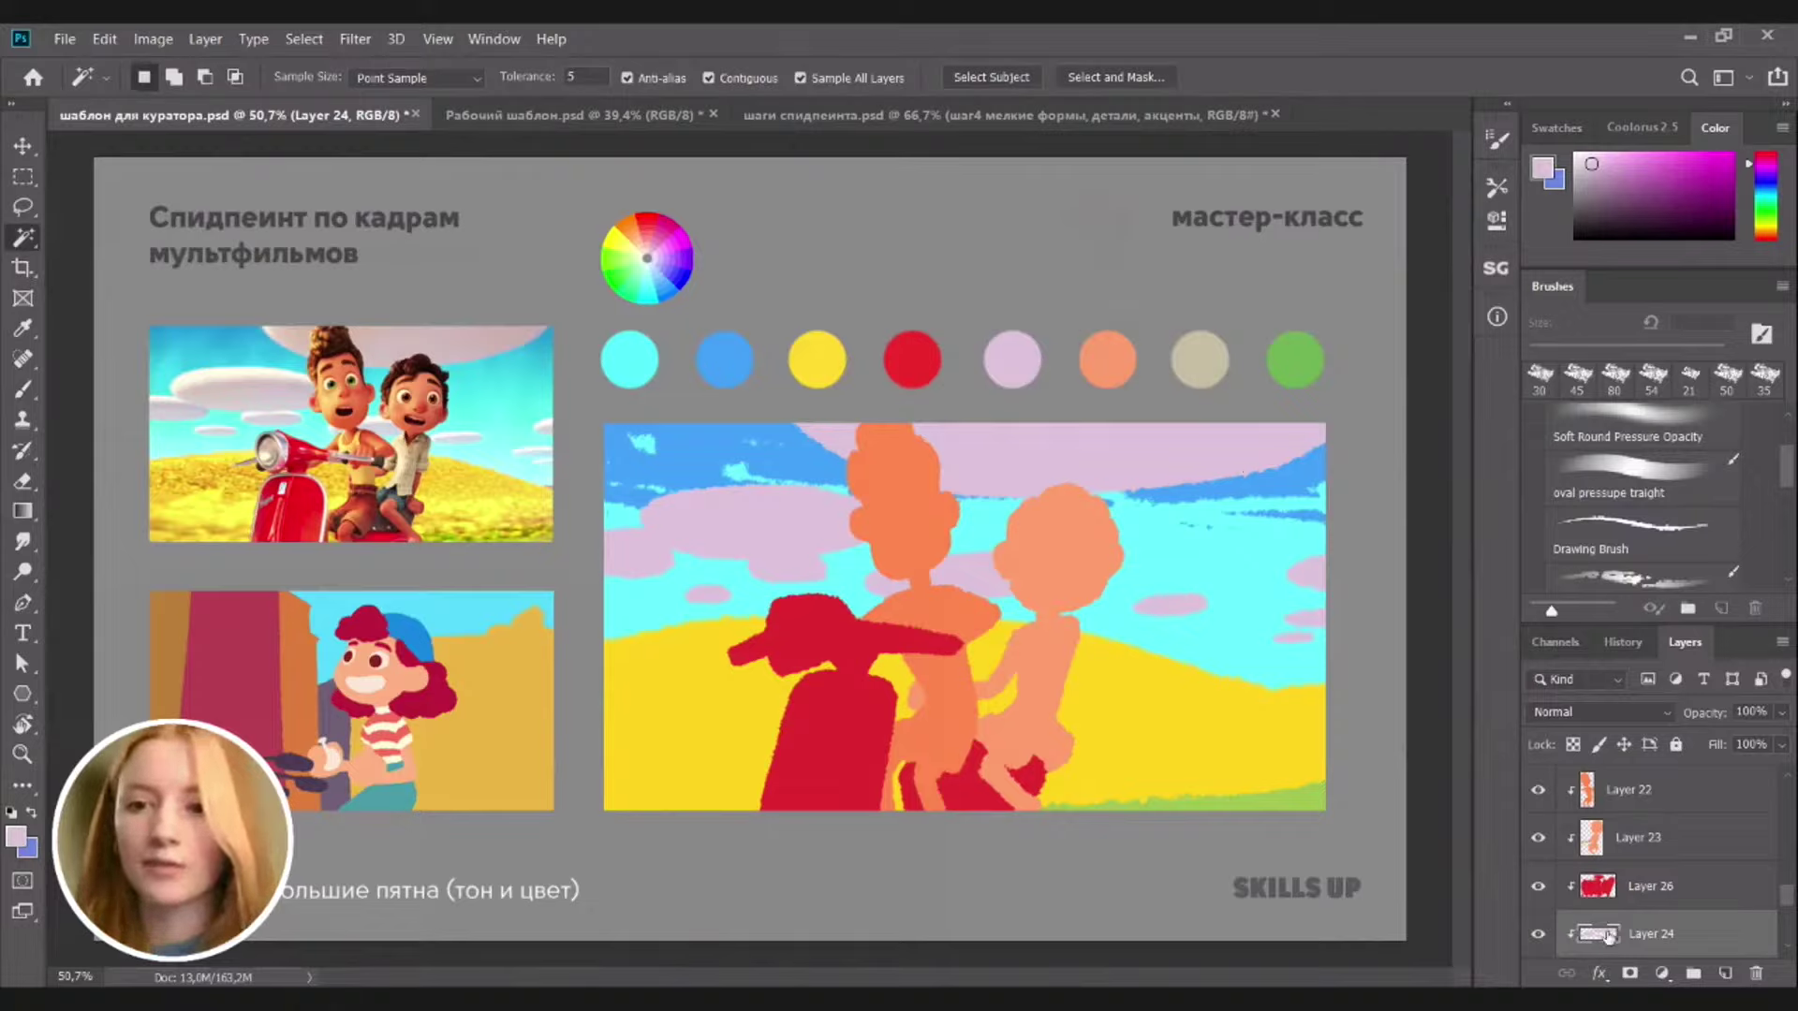
pyautogui.click(1068, 453)
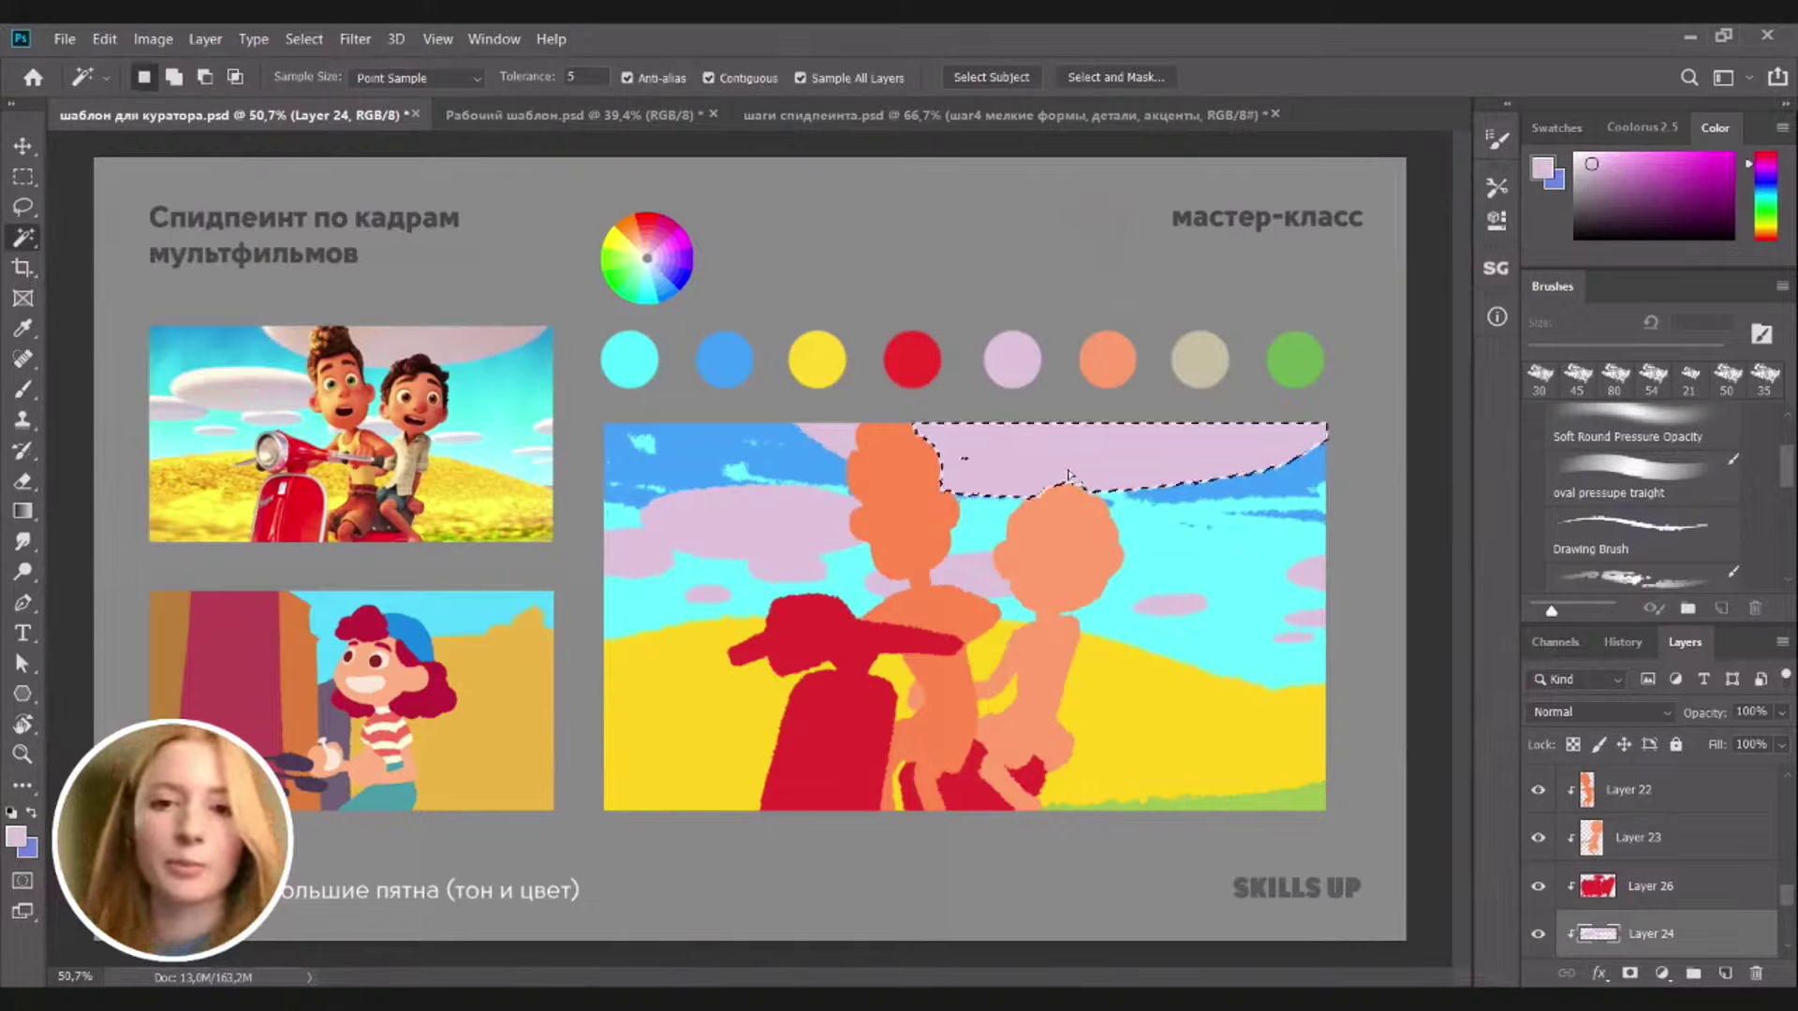
pyautogui.hotkey('ctrl', 'd')
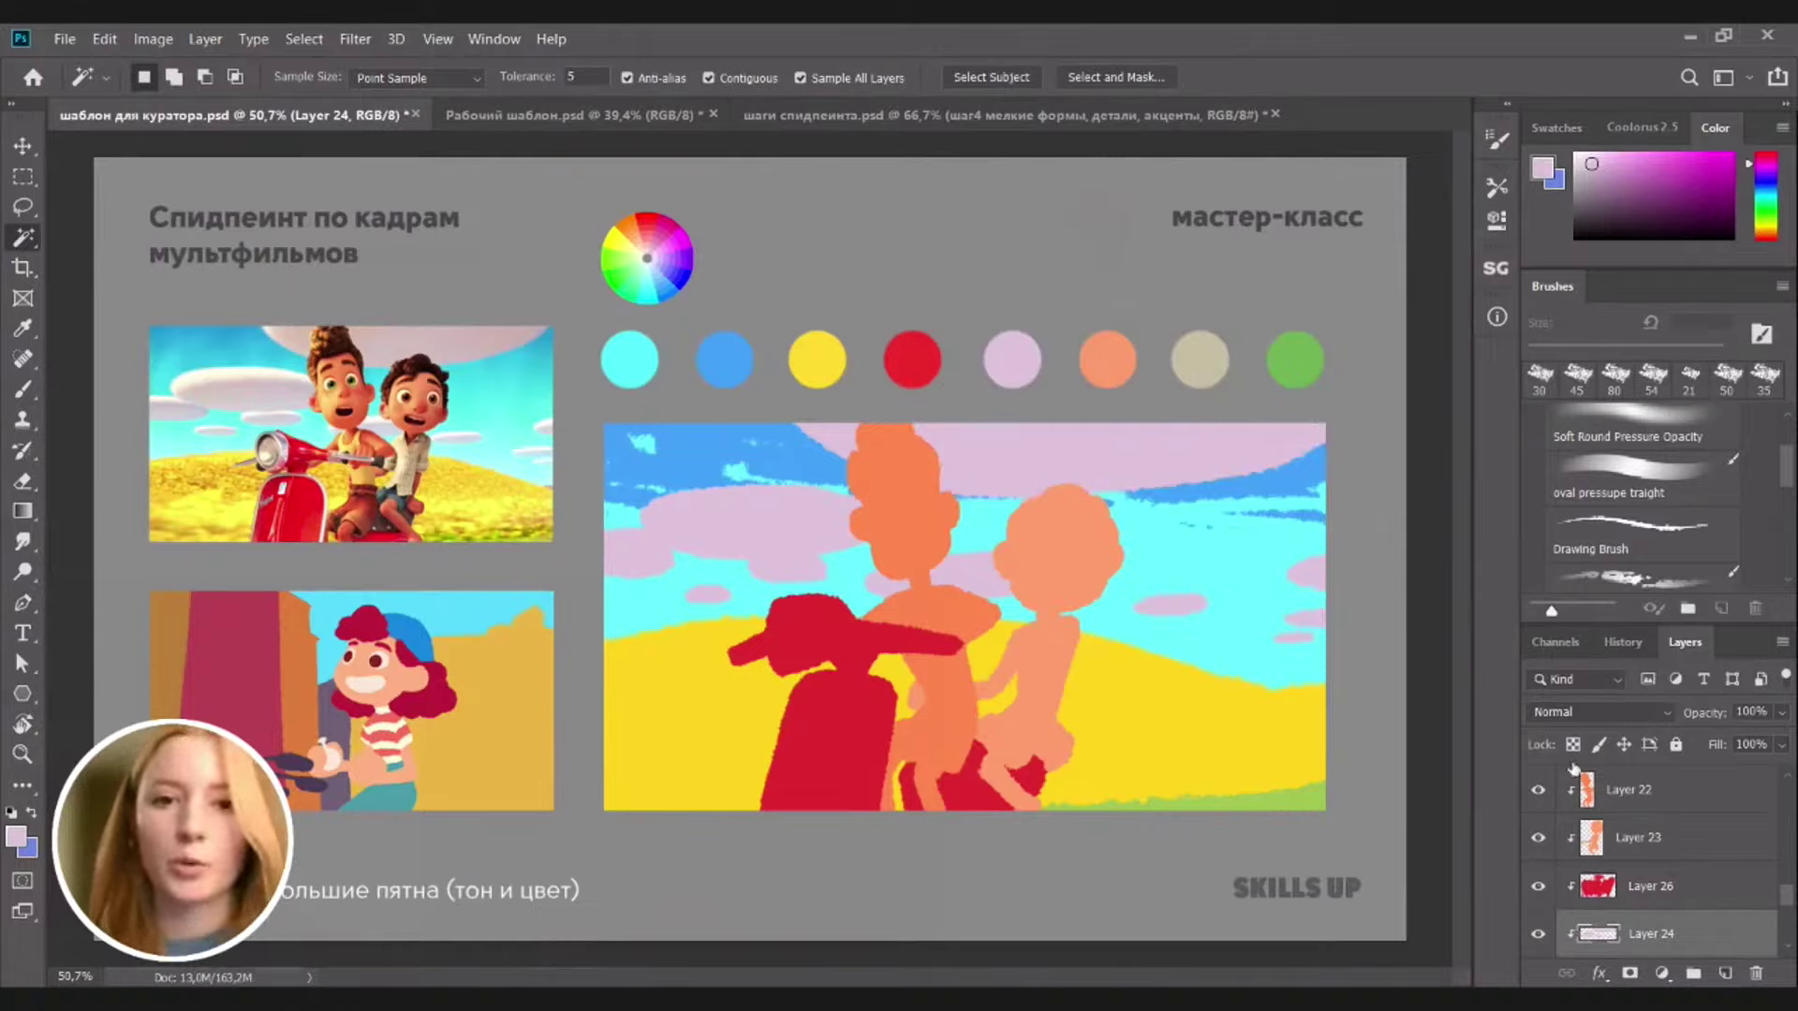
pyautogui.press('b')
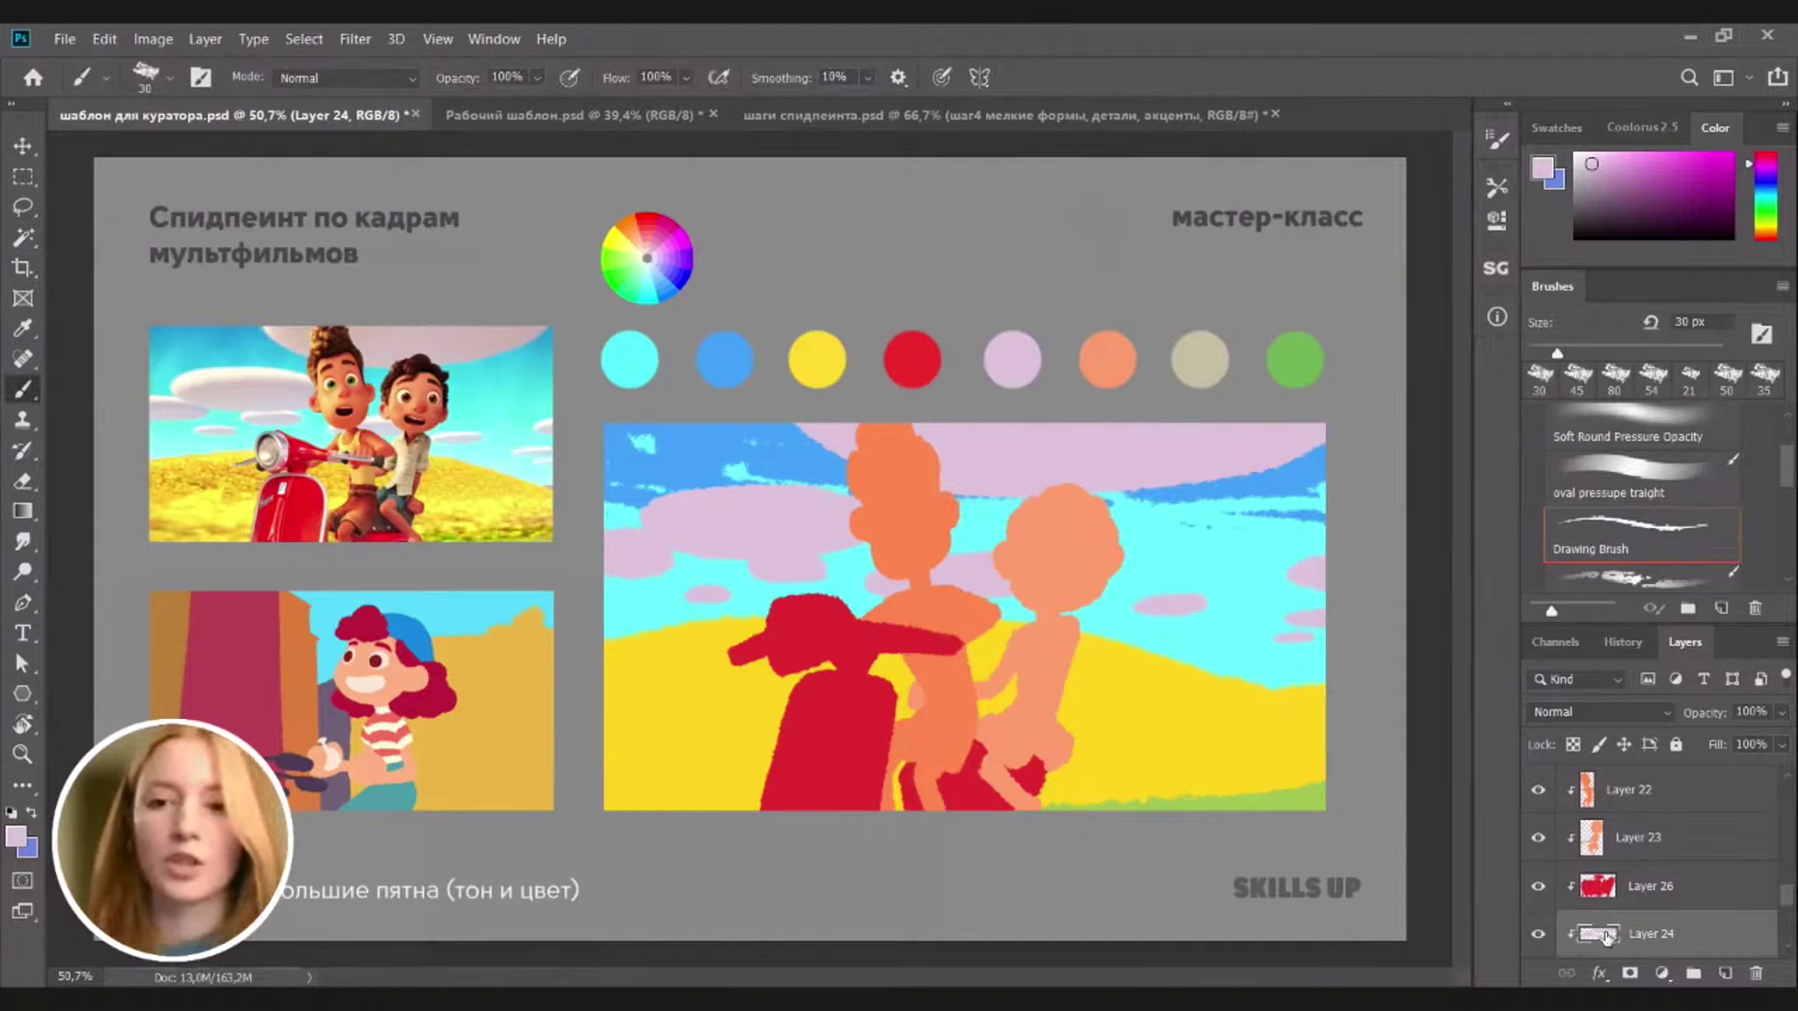
pyautogui.keyDown('ctrl'); pyautogui.click(1597, 938); pyautogui.keyUp('ctrl')
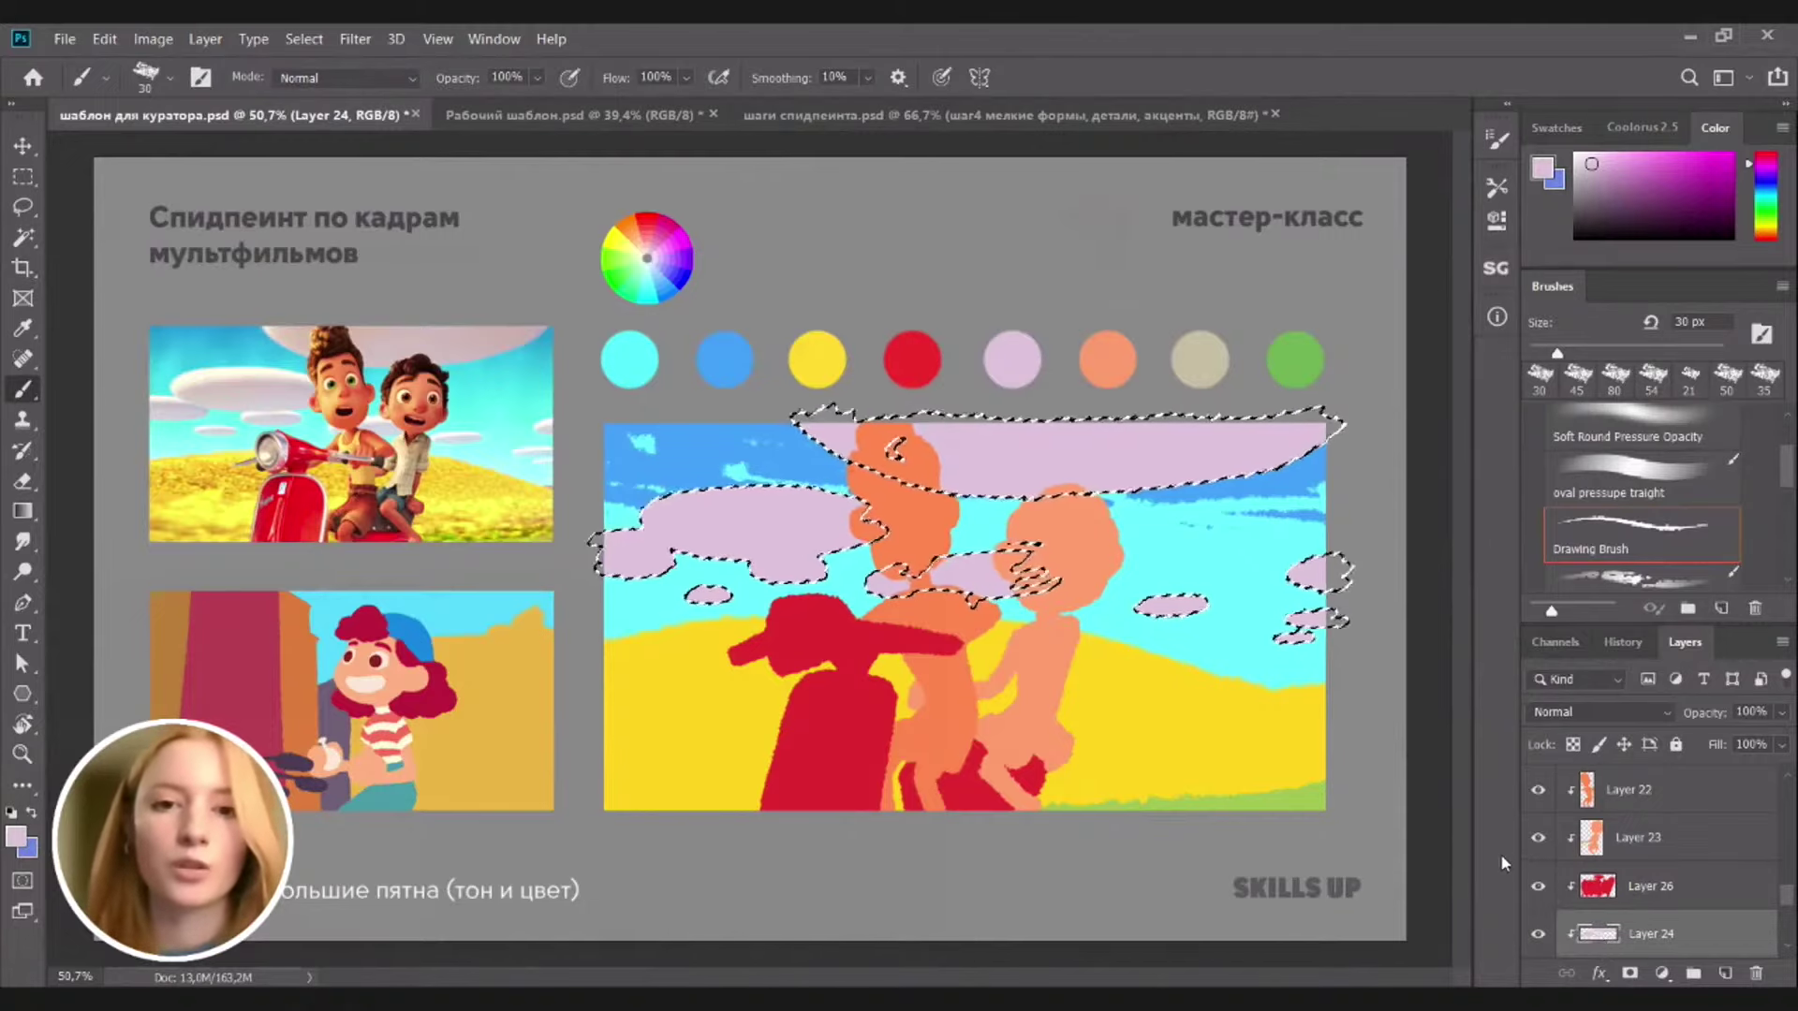
pyautogui.hotkey('ctrl', 'd')
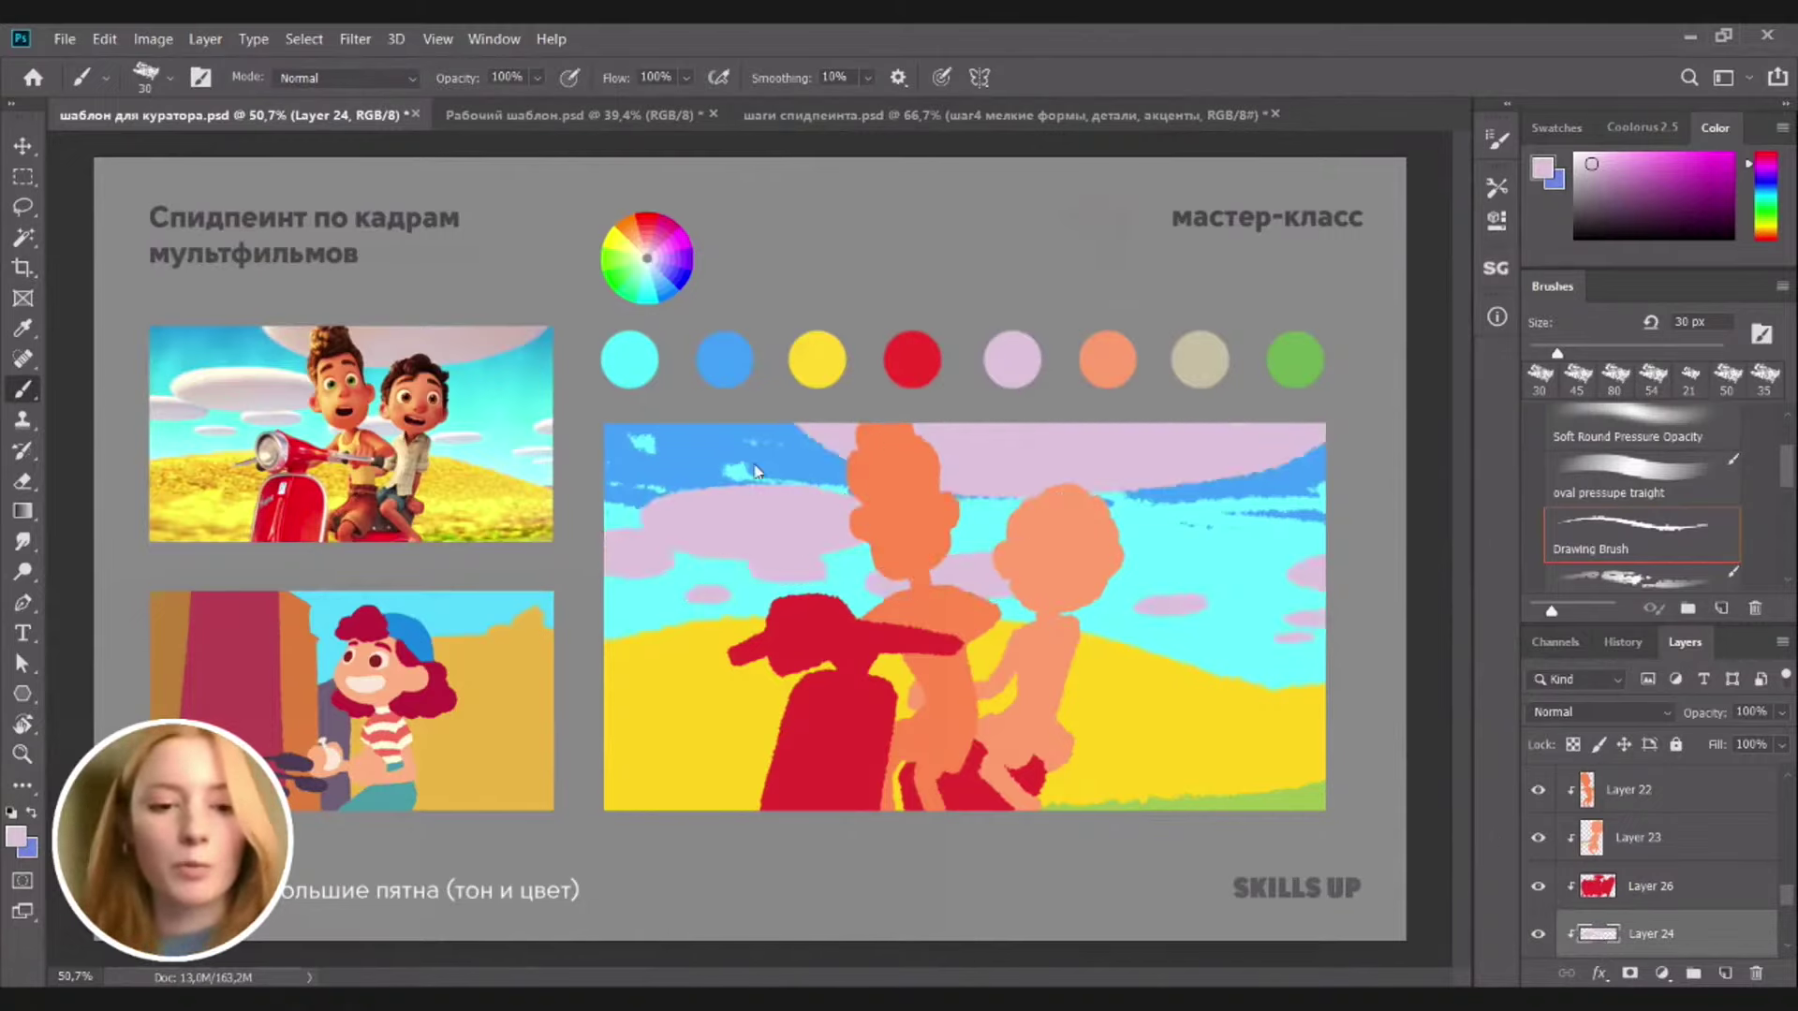
# Try combining several lilac clouds into one Magic Wand selection, replace it with Layer 24's full outline, and deselect
pyautogui.press('w')
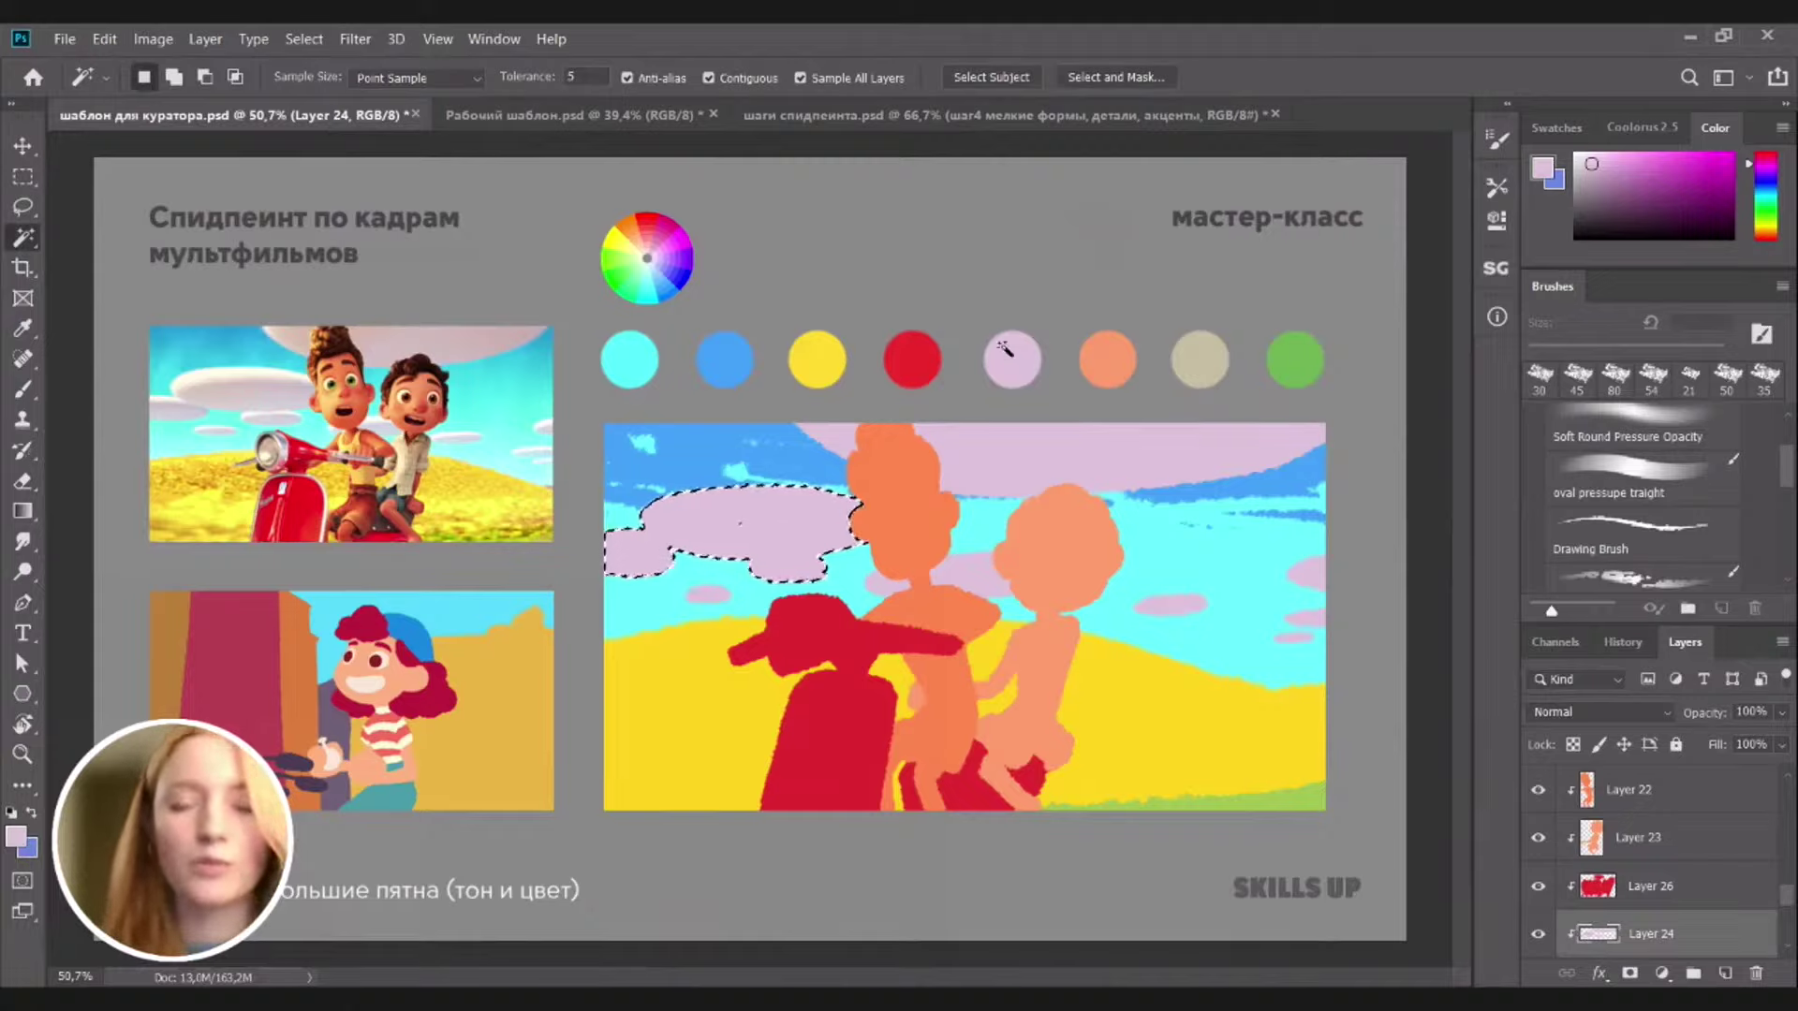
pyautogui.keyDown('shift'); pyautogui.click(974, 459); pyautogui.keyUp('shift')
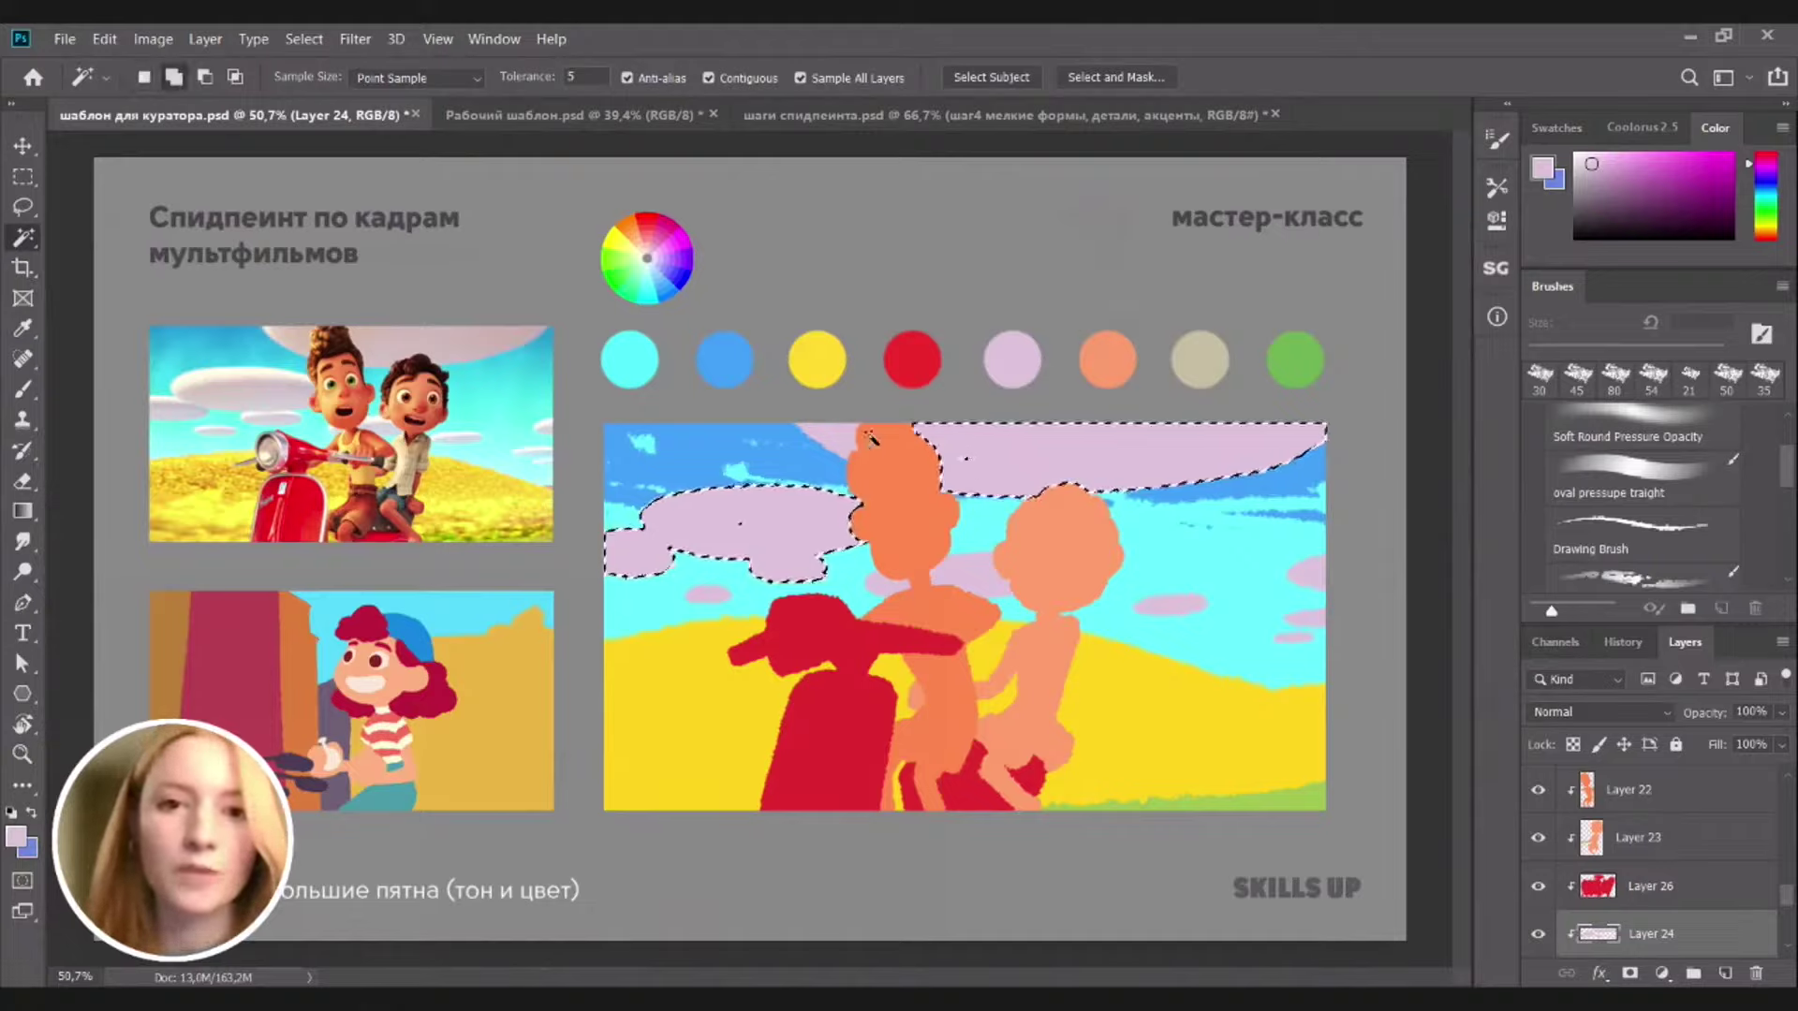
pyautogui.keyDown('shift'); pyautogui.click(833, 440); pyautogui.keyUp('shift')
pyautogui.keyDown('shift'); pyautogui.click(708, 593); pyautogui.keyUp('shift')
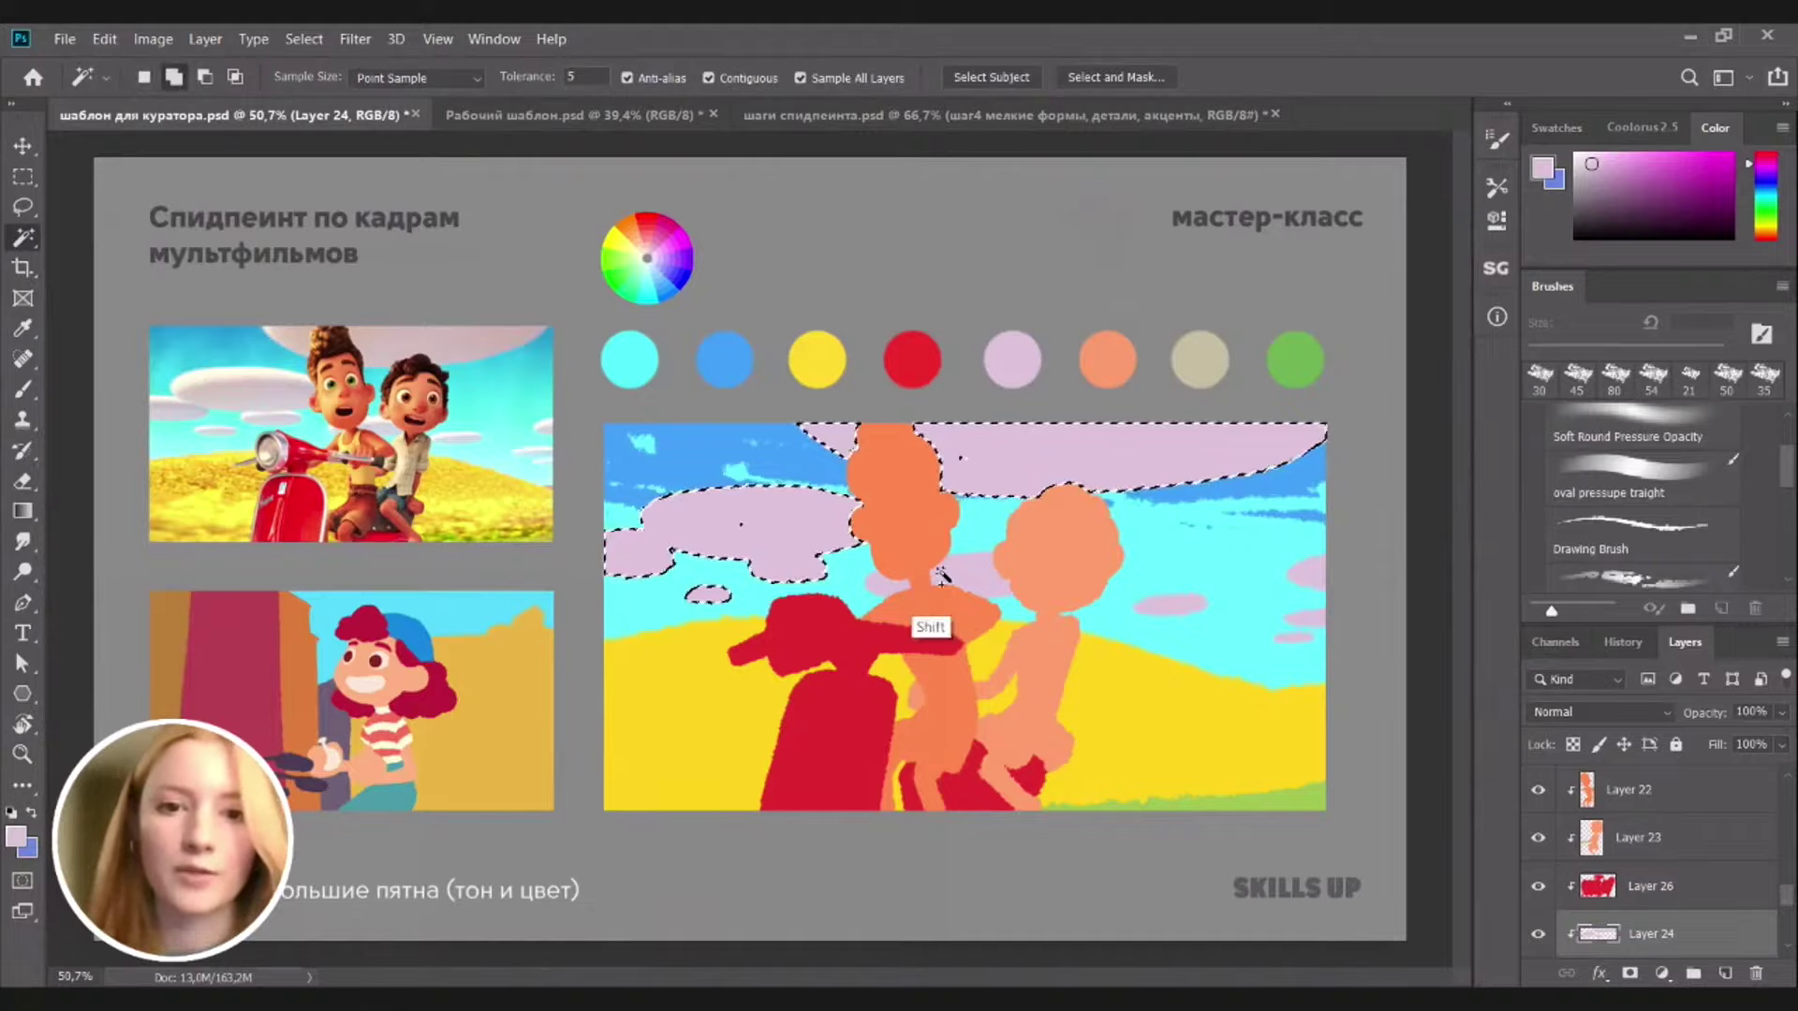
pyautogui.keyDown('ctrl'); pyautogui.click(1599, 935); pyautogui.keyUp('ctrl')
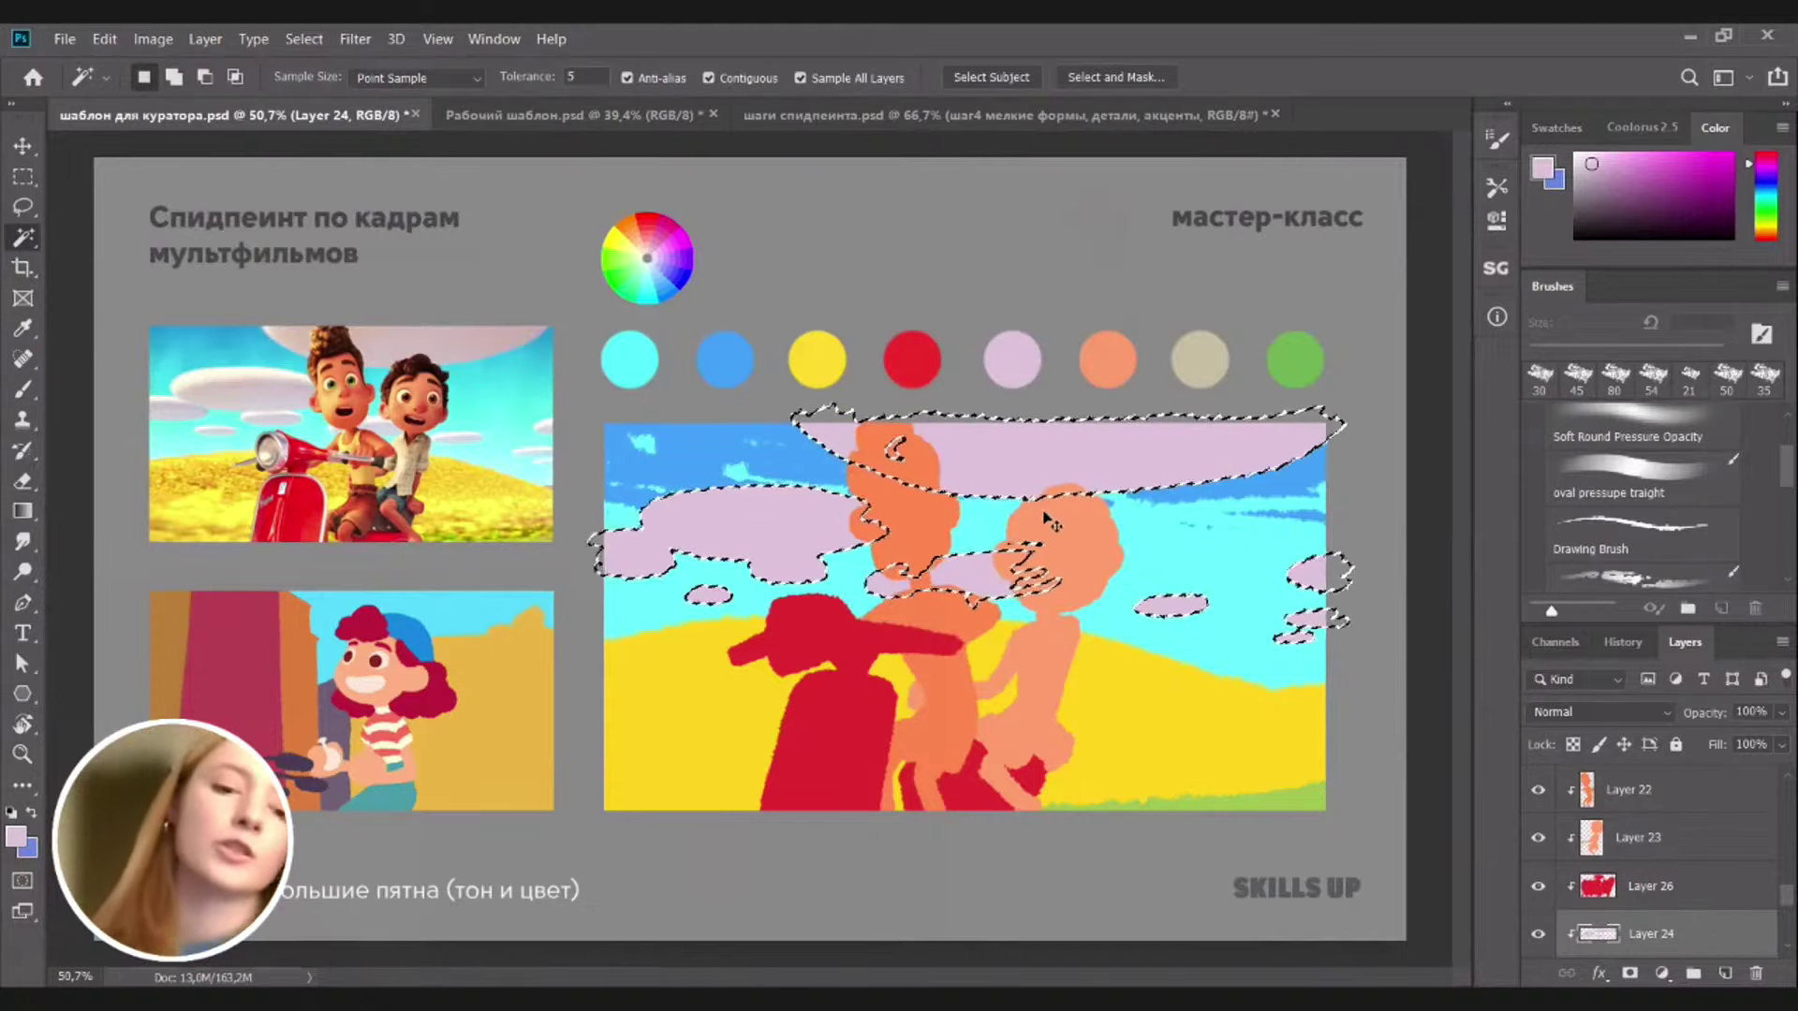
pyautogui.hotkey('ctrl', 'd')
# Add a new layer directly above the cloud layer and choose a much lighter pink as the brush colour
pyautogui.press('b')
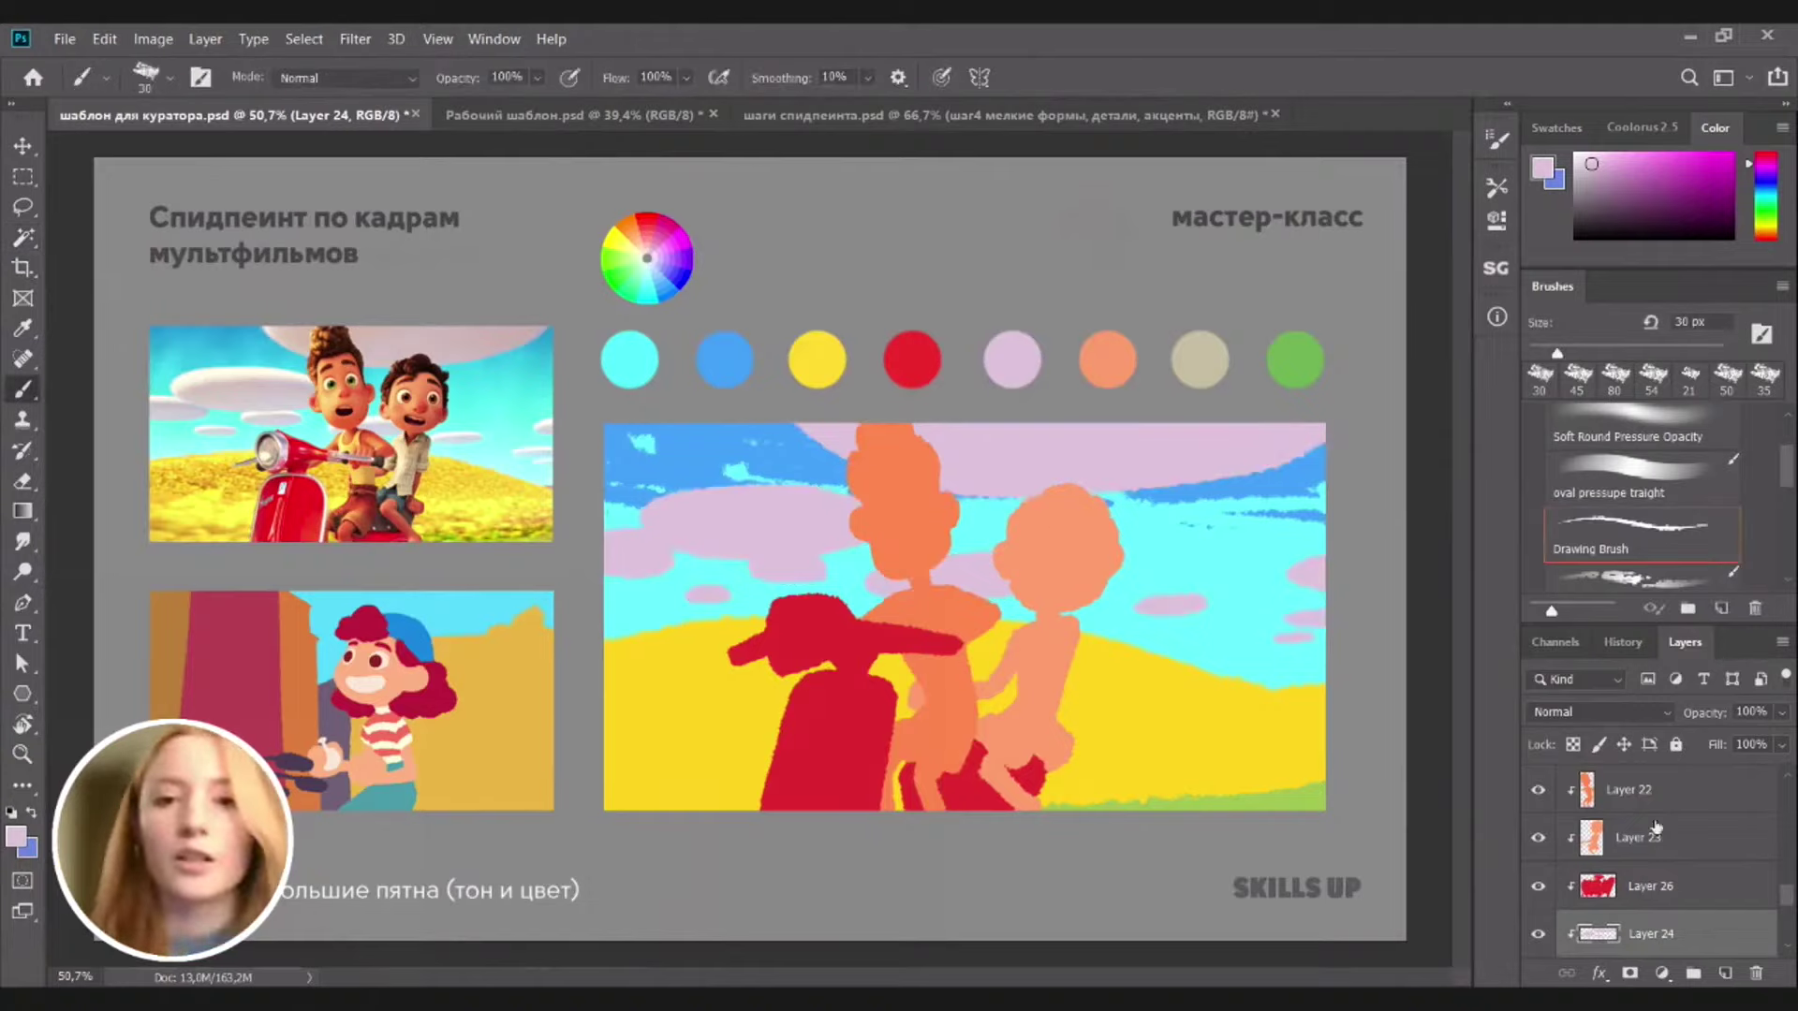
pyautogui.click(1693, 974)
pyautogui.click(1724, 974)
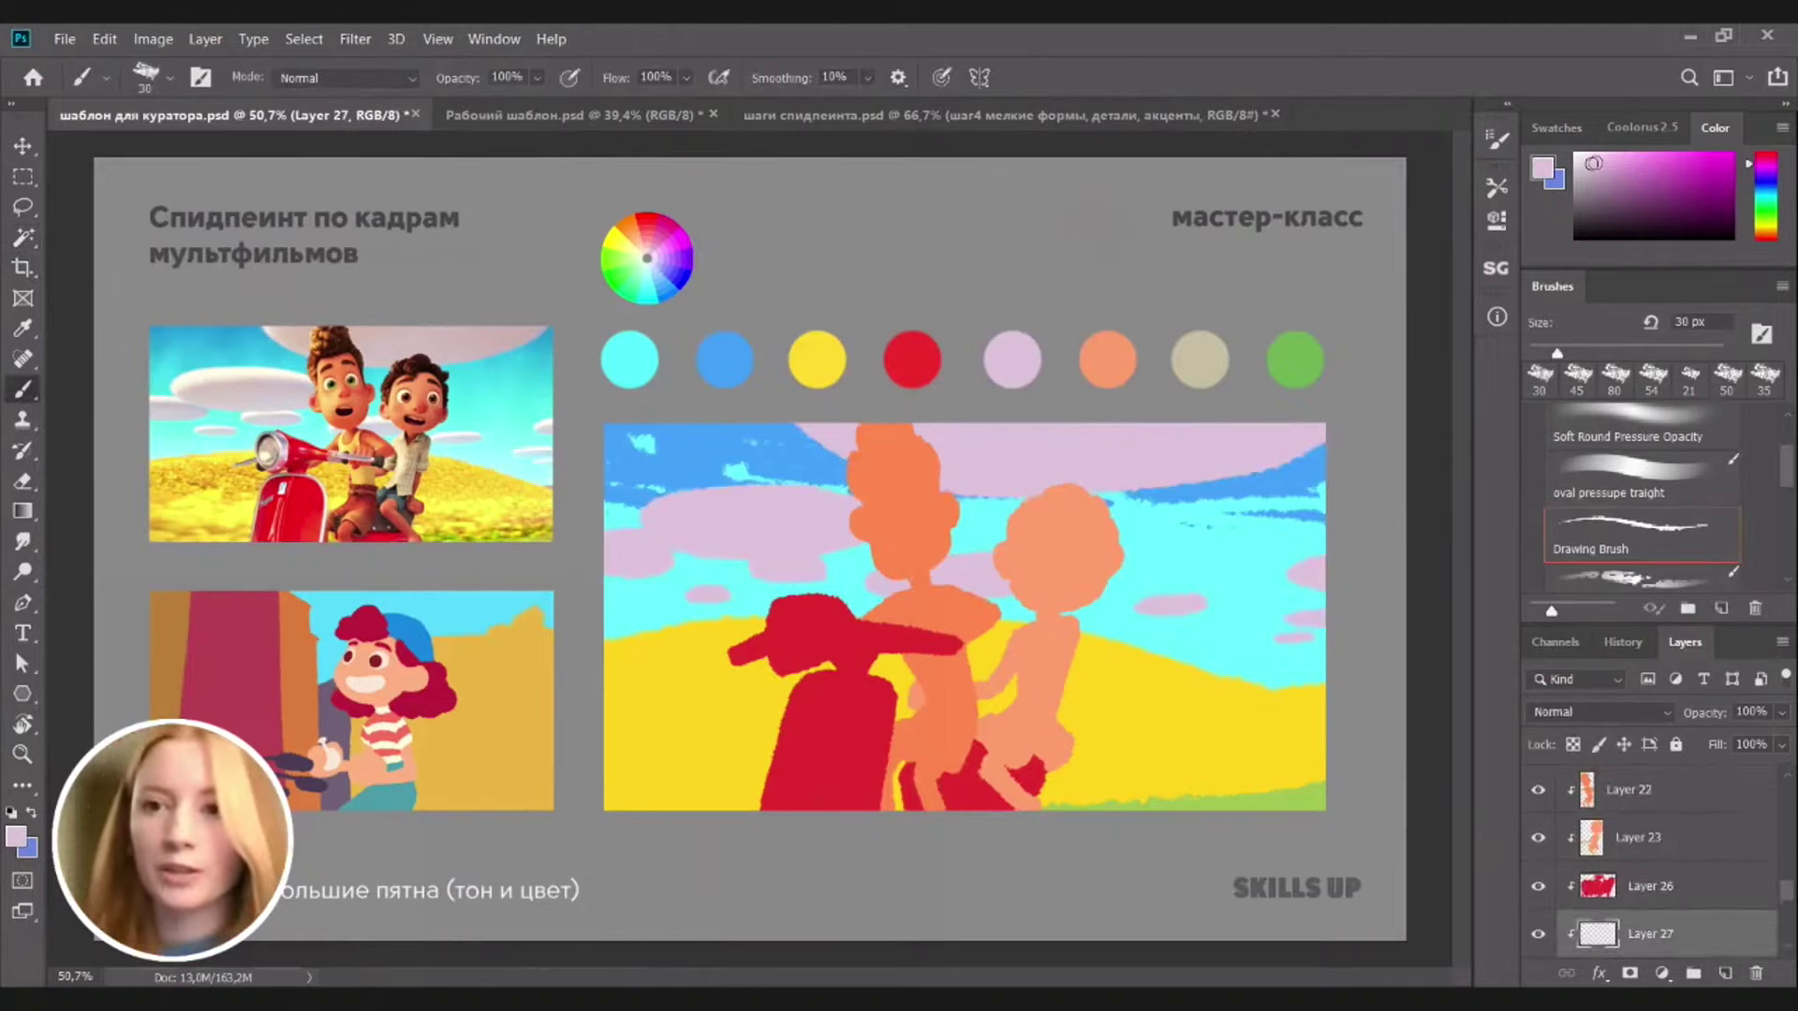
pyautogui.moveTo(1593, 164); pyautogui.dragTo(1581, 154)
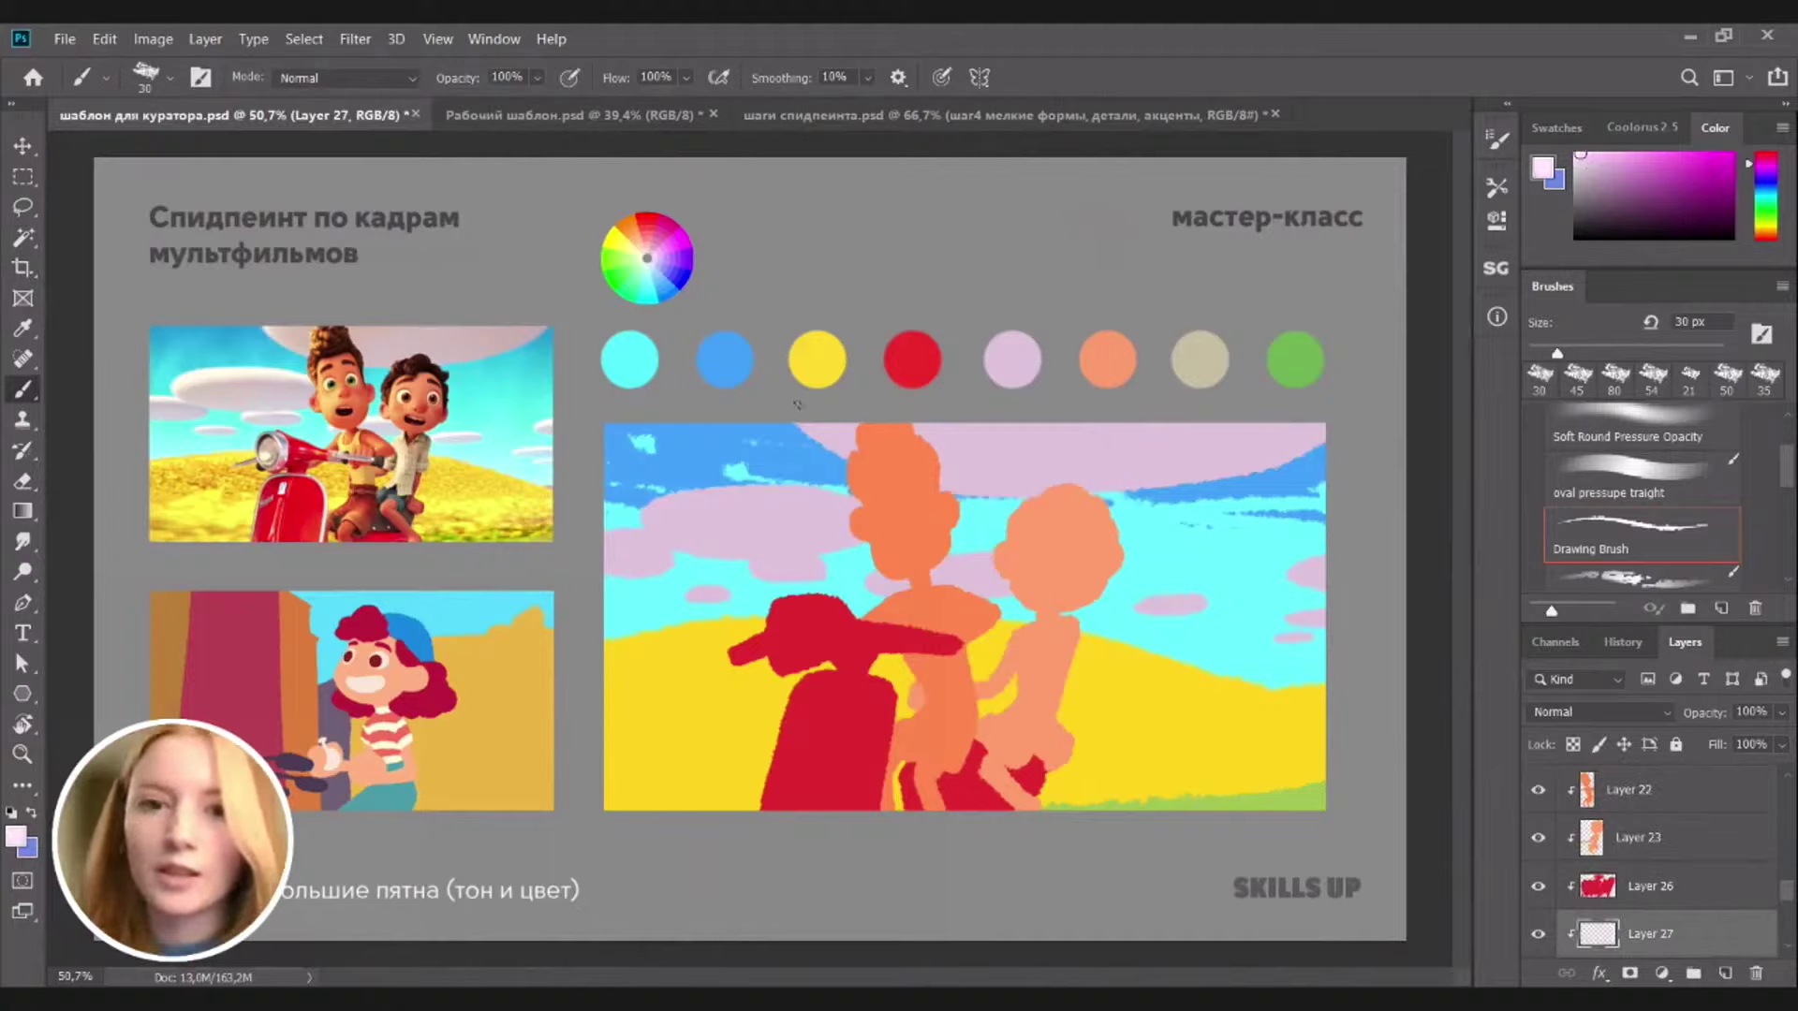
# Enlarge the Drawing Brush to 45 px and paint a light highlight along the upper cloud's edge beside the front character's head
pyautogui.press(']')
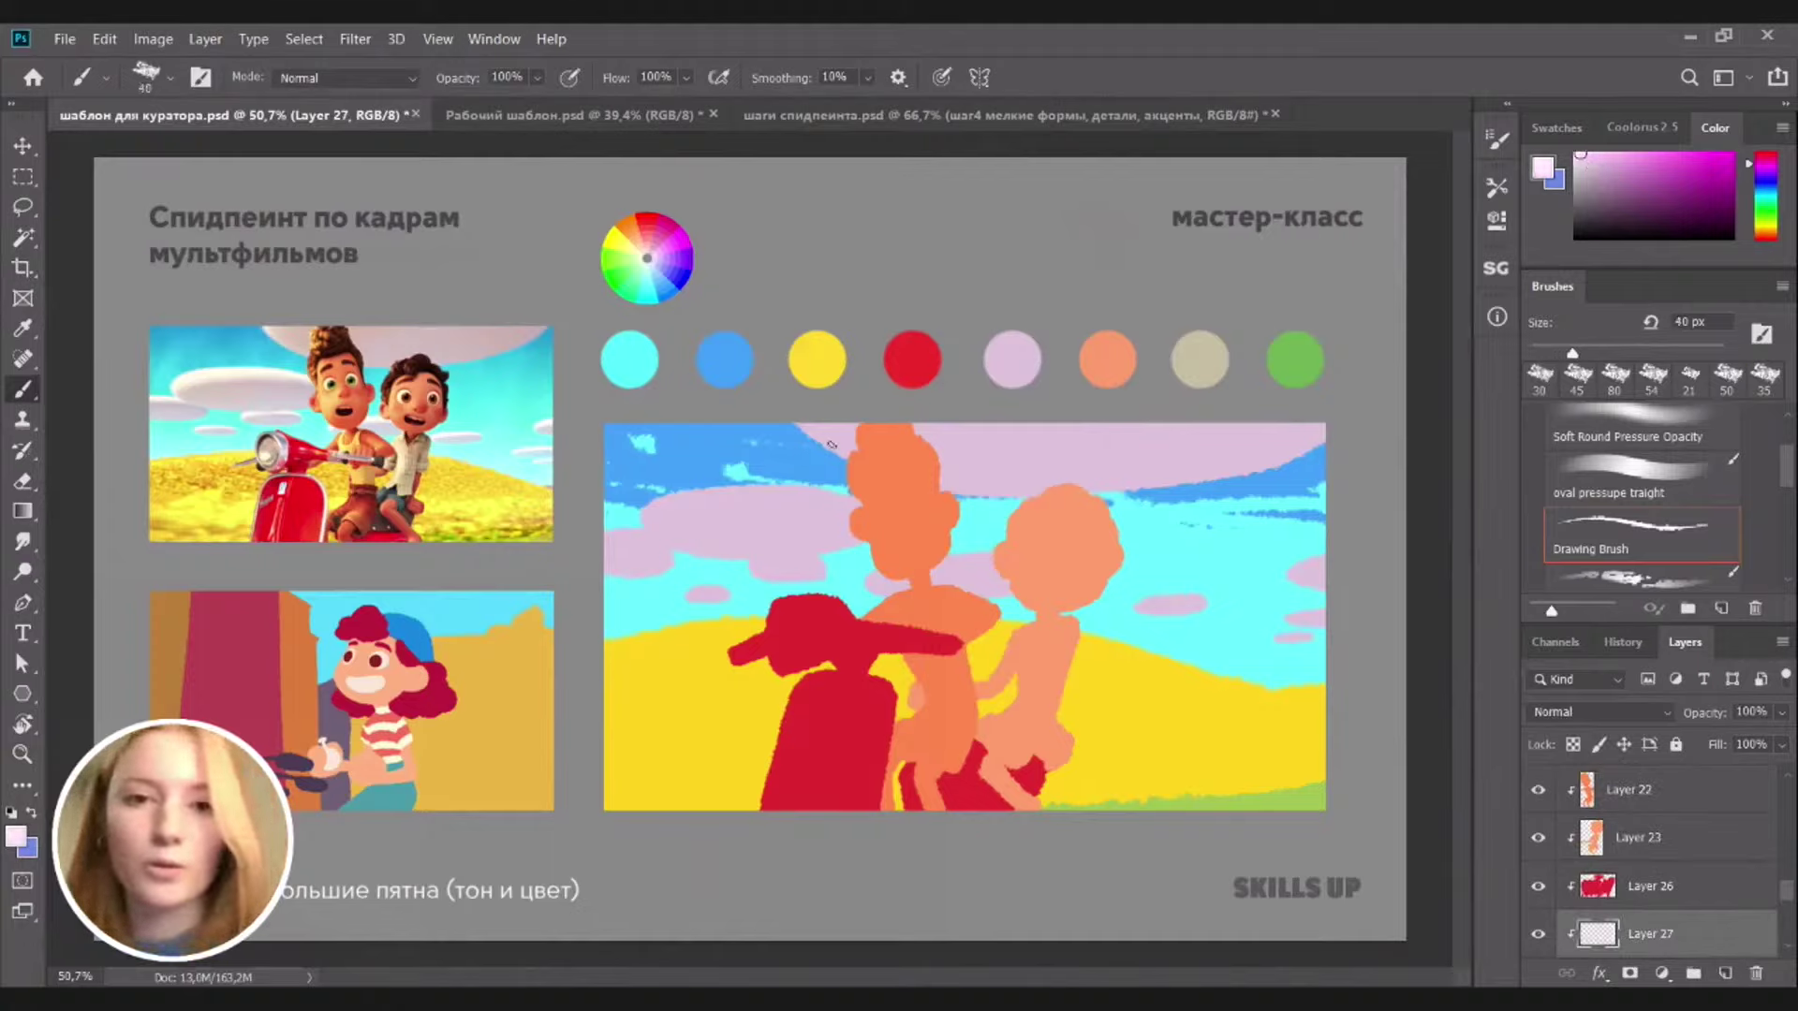
pyautogui.moveTo(823, 415)
pyautogui.mouseDown()
pyautogui.moveTo(847, 457)
pyautogui.moveTo(815, 397)
pyautogui.moveTo(854, 476)
pyautogui.moveTo(794, 401)
pyautogui.moveTo(852, 483)
pyautogui.moveTo(817, 414)
pyautogui.moveTo(869, 480)
pyautogui.moveTo(831, 404)
pyautogui.moveTo(941, 493)
pyautogui.moveTo(877, 458)
pyautogui.mouseUp()
pyautogui.press('e')
pyautogui.press('b')
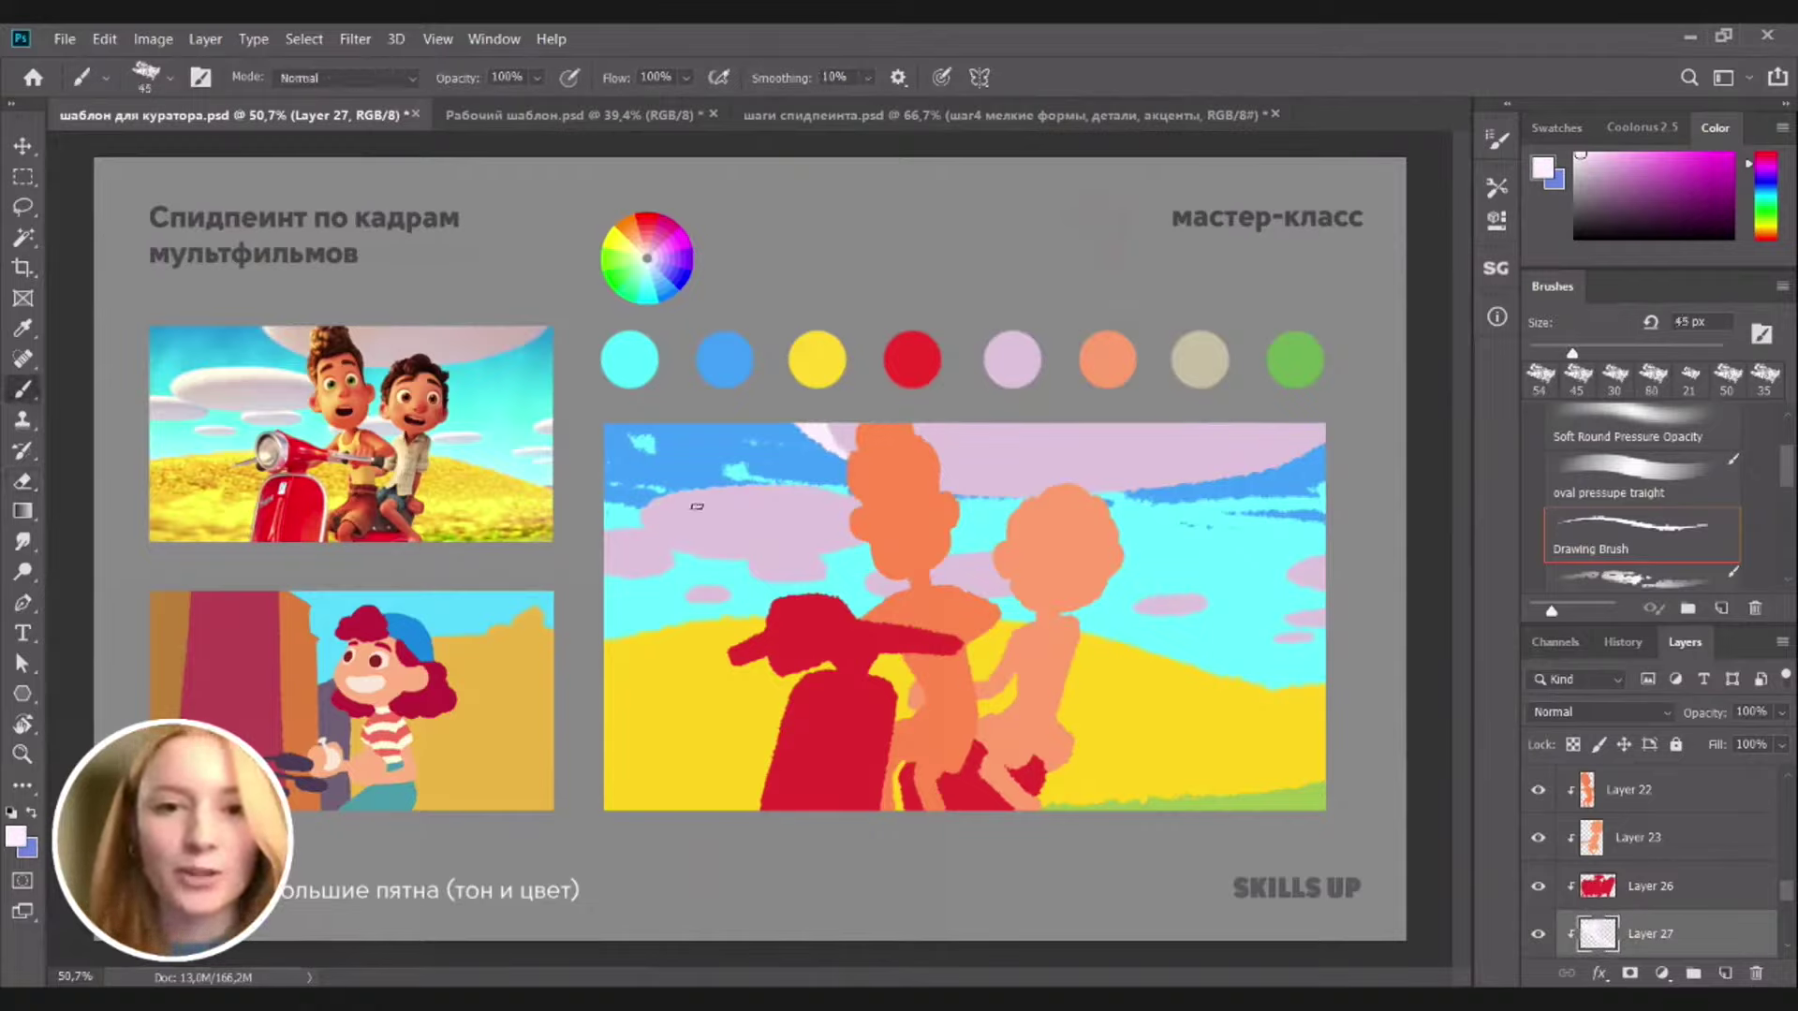
# Paint a pale highlight along the top edge of the big left cloud on Layer 27 and refine its inner edge with the Eraser
pyautogui.moveTo(649, 524); pyautogui.dragTo(777, 489)
pyautogui.moveTo(672, 518)
pyautogui.mouseDown()
pyautogui.moveTo(827, 502)
pyautogui.moveTo(719, 529)
pyautogui.mouseUp()
pyautogui.moveTo(778, 483); pyautogui.dragTo(890, 483)
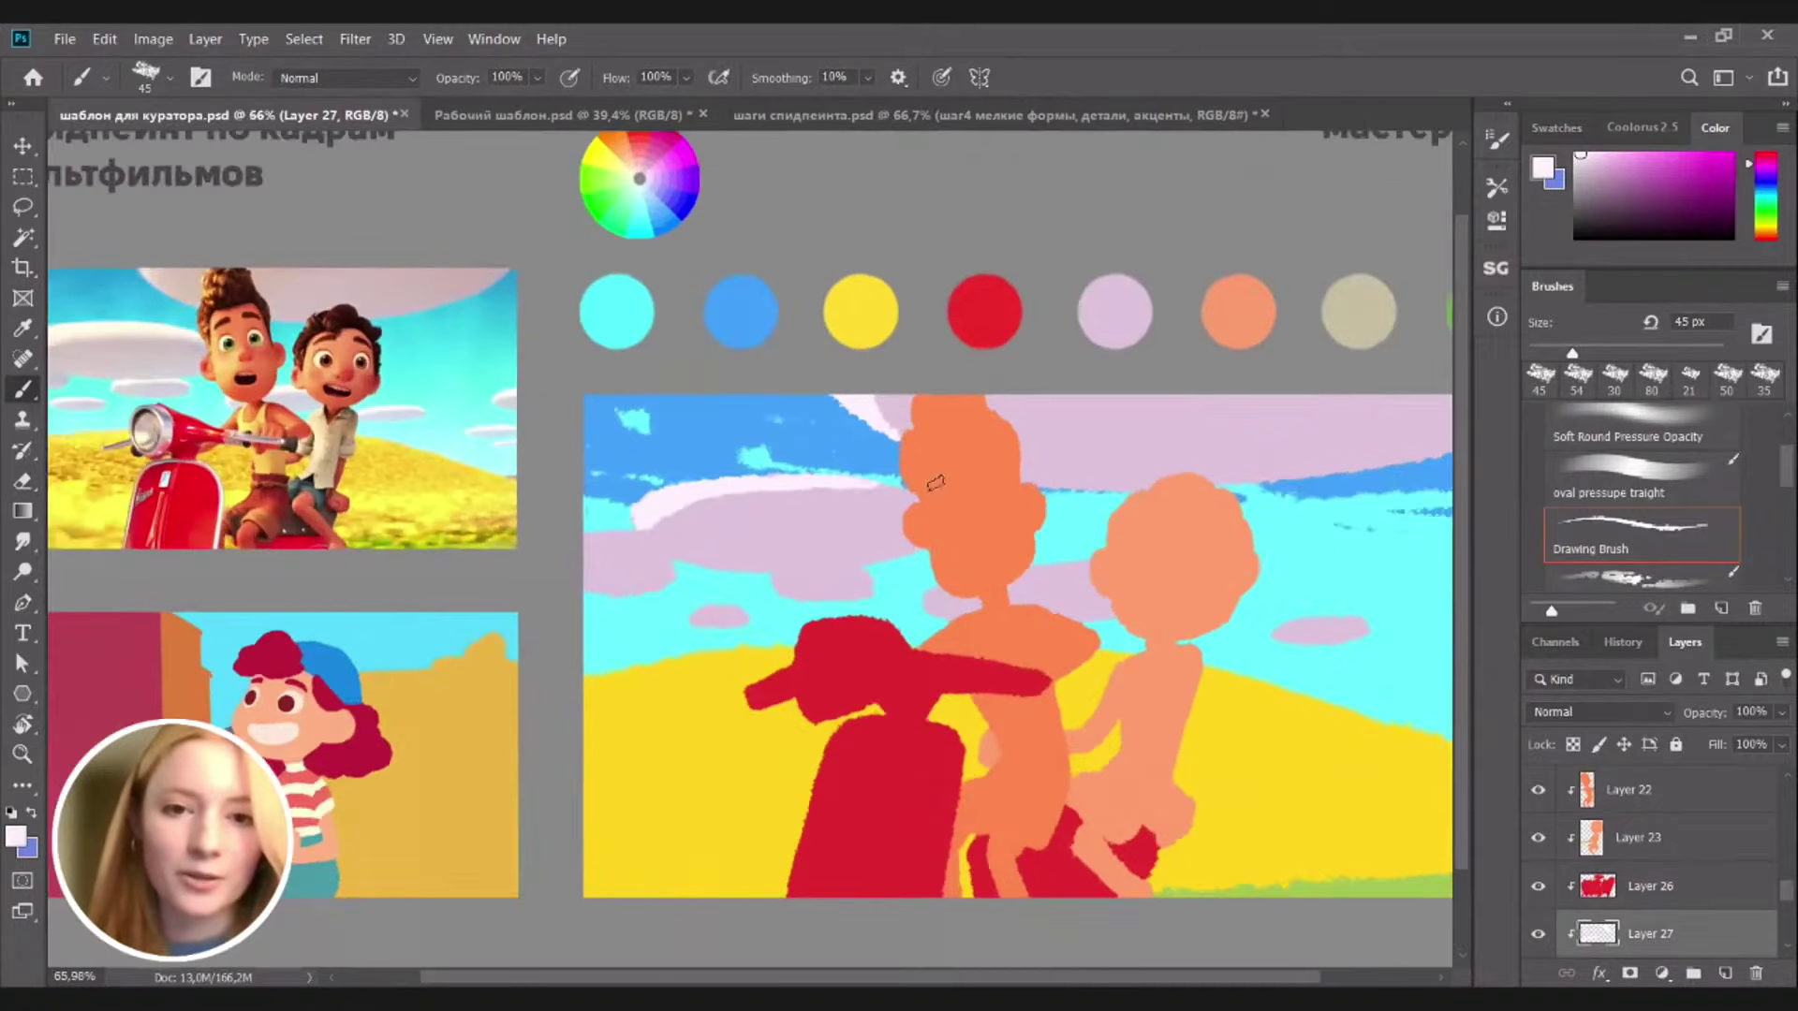
pyautogui.moveTo(844, 571); pyautogui.dragTo(951, 567)
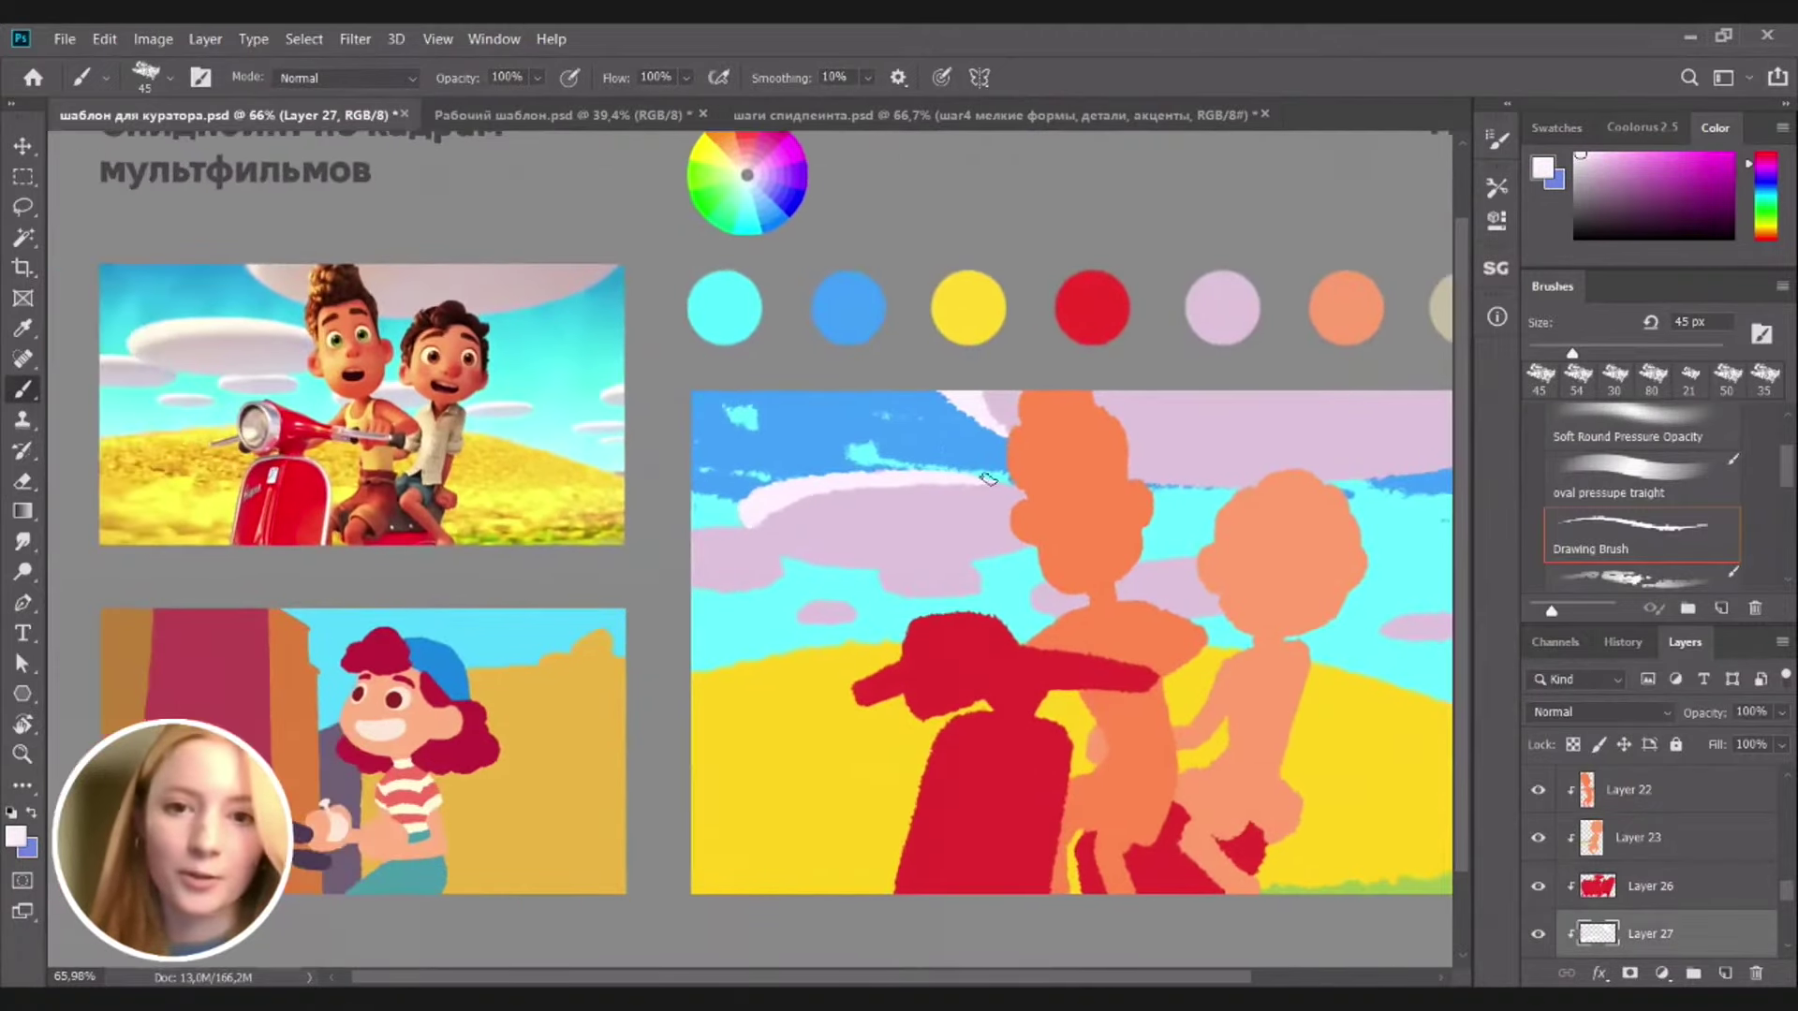
pyautogui.press('e')
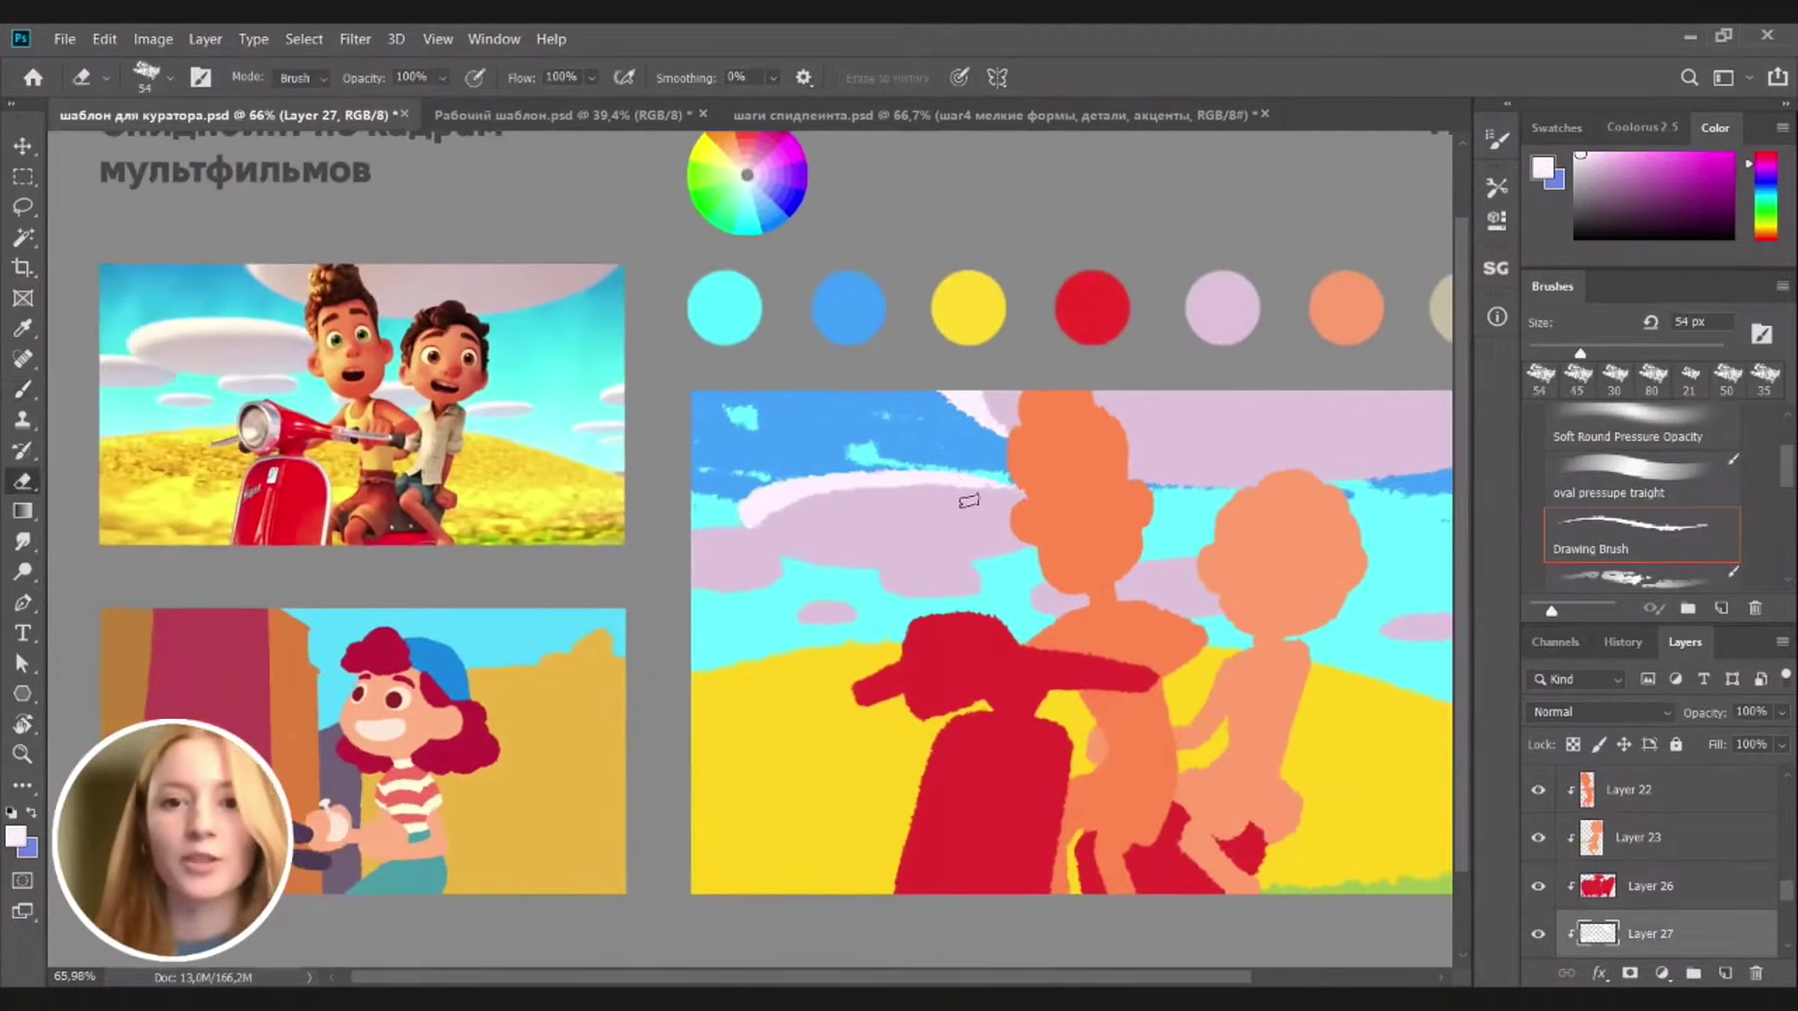
pyautogui.press('b')
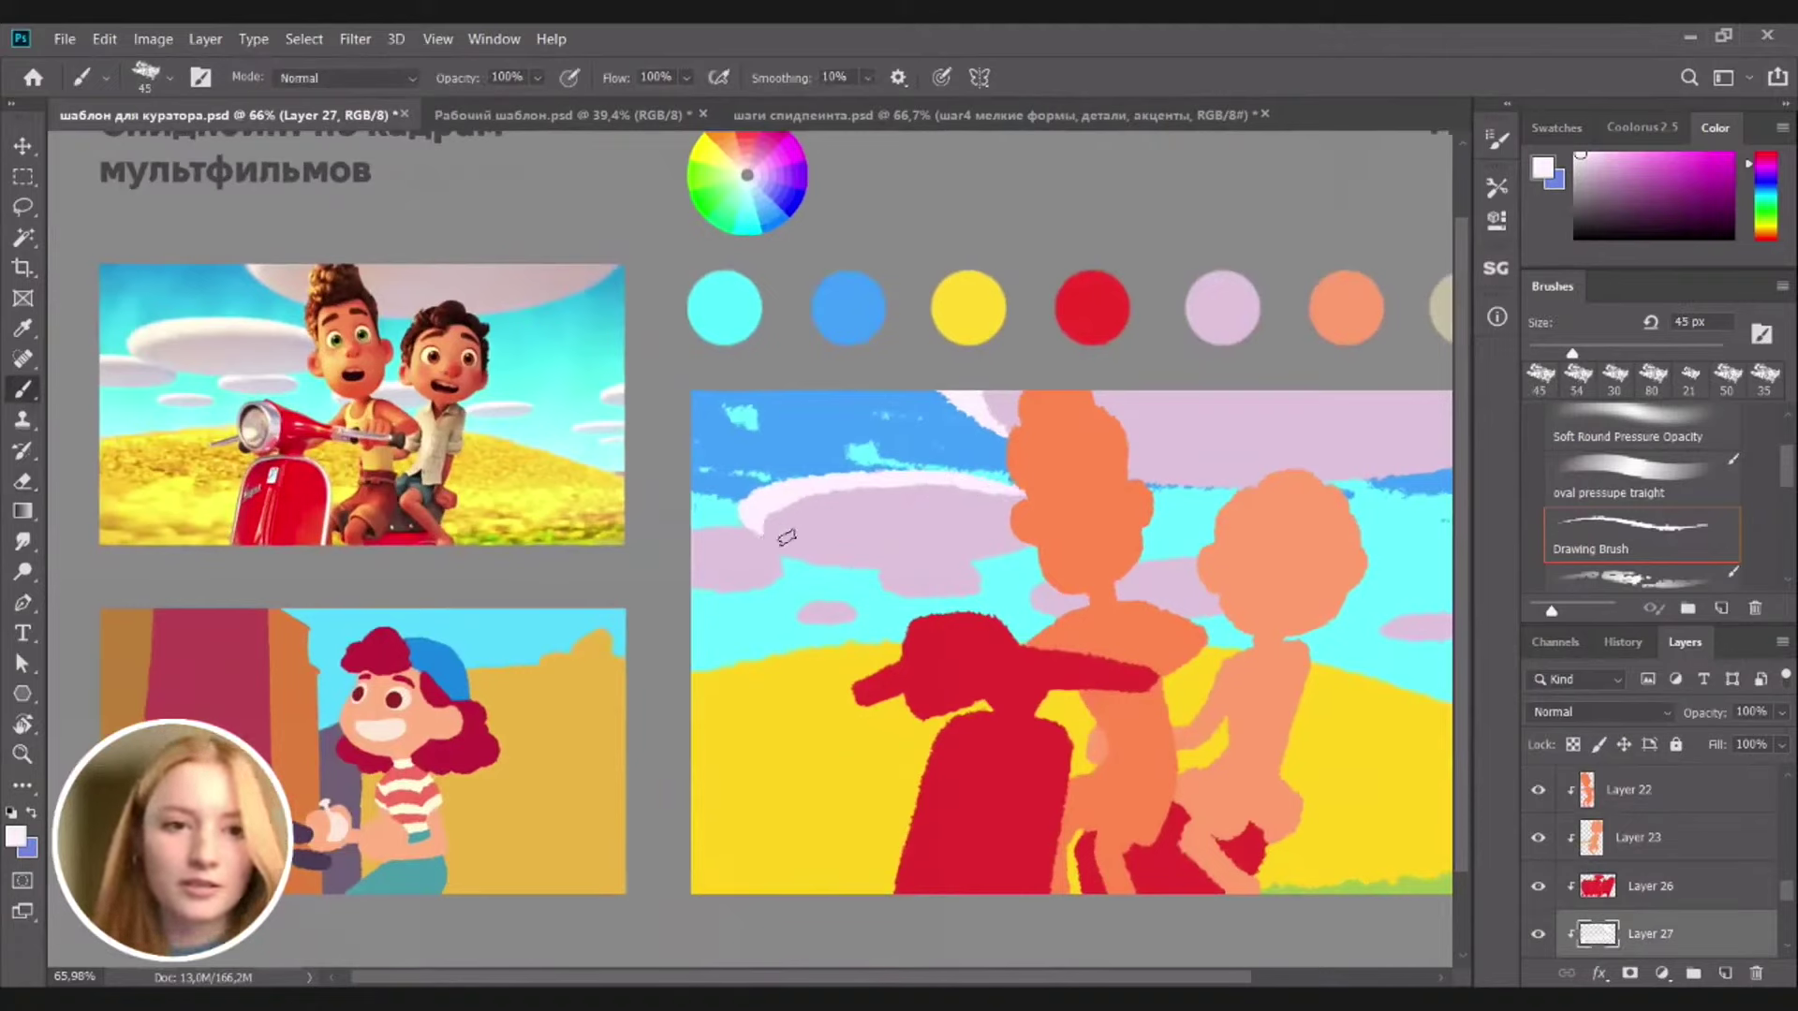
pyautogui.press('e')
pyautogui.press('b')
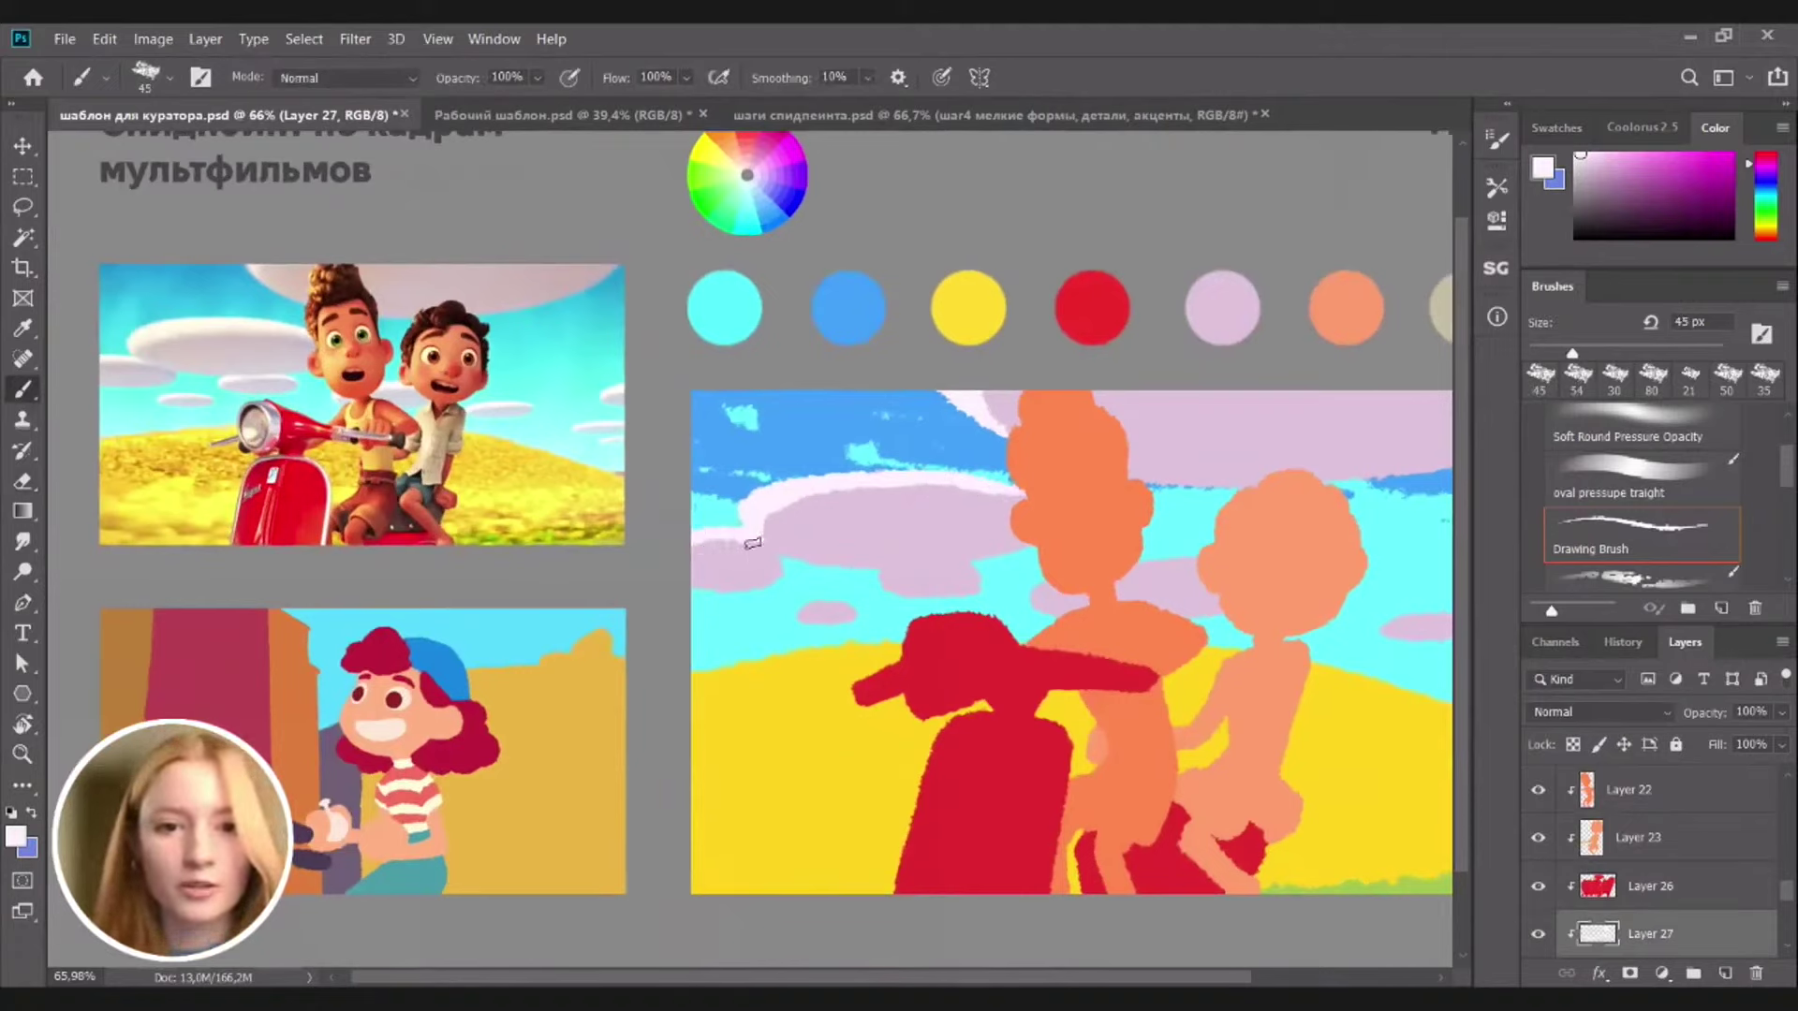
# Add pale highlights to the tops of the smaller cloud lobes and the little oval cloud below the big left cloud, trimming with the Eraser
pyautogui.moveTo(753, 544); pyautogui.dragTo(786, 581)
pyautogui.press('e')
pyautogui.press('b')
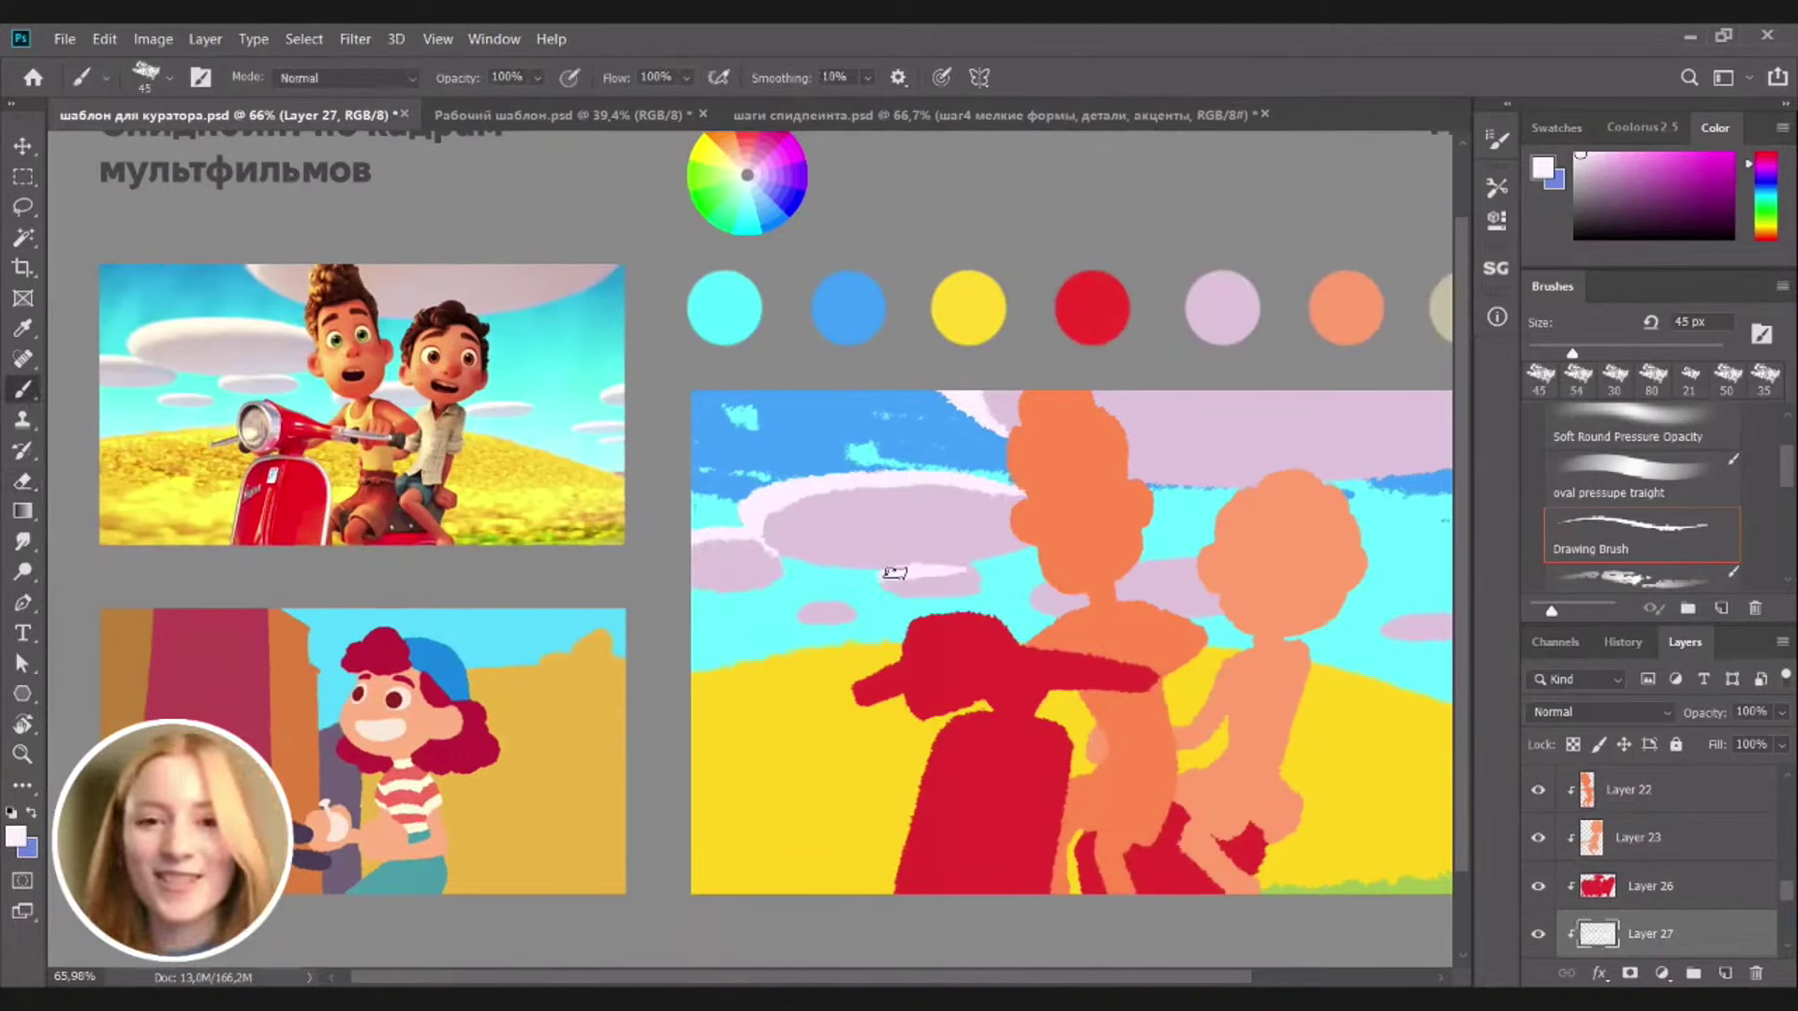
pyautogui.moveTo(799, 615); pyautogui.dragTo(854, 609)
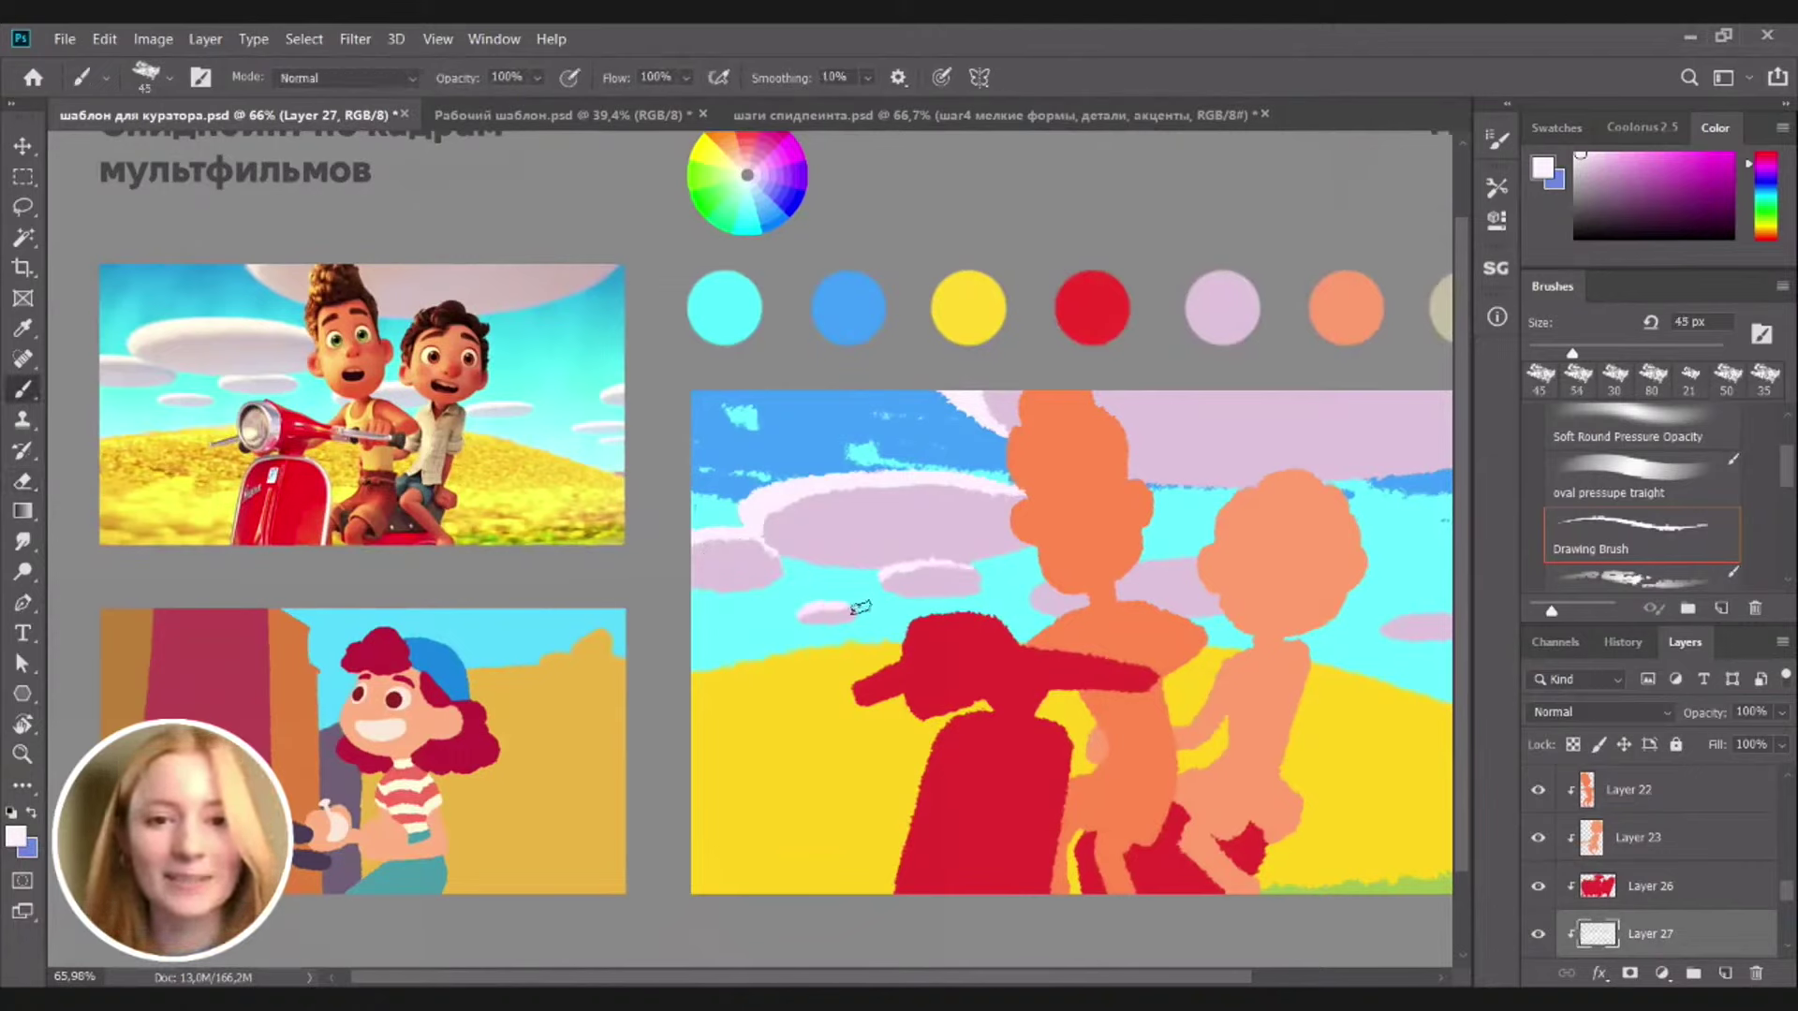
pyautogui.press('e')
pyautogui.press('b')
# Paint a pale highlight along the top of the cloud between the two characters and tidy it with the Eraser
pyautogui.press('space')
pyautogui.moveTo(1108, 540); pyautogui.dragTo(944, 513)
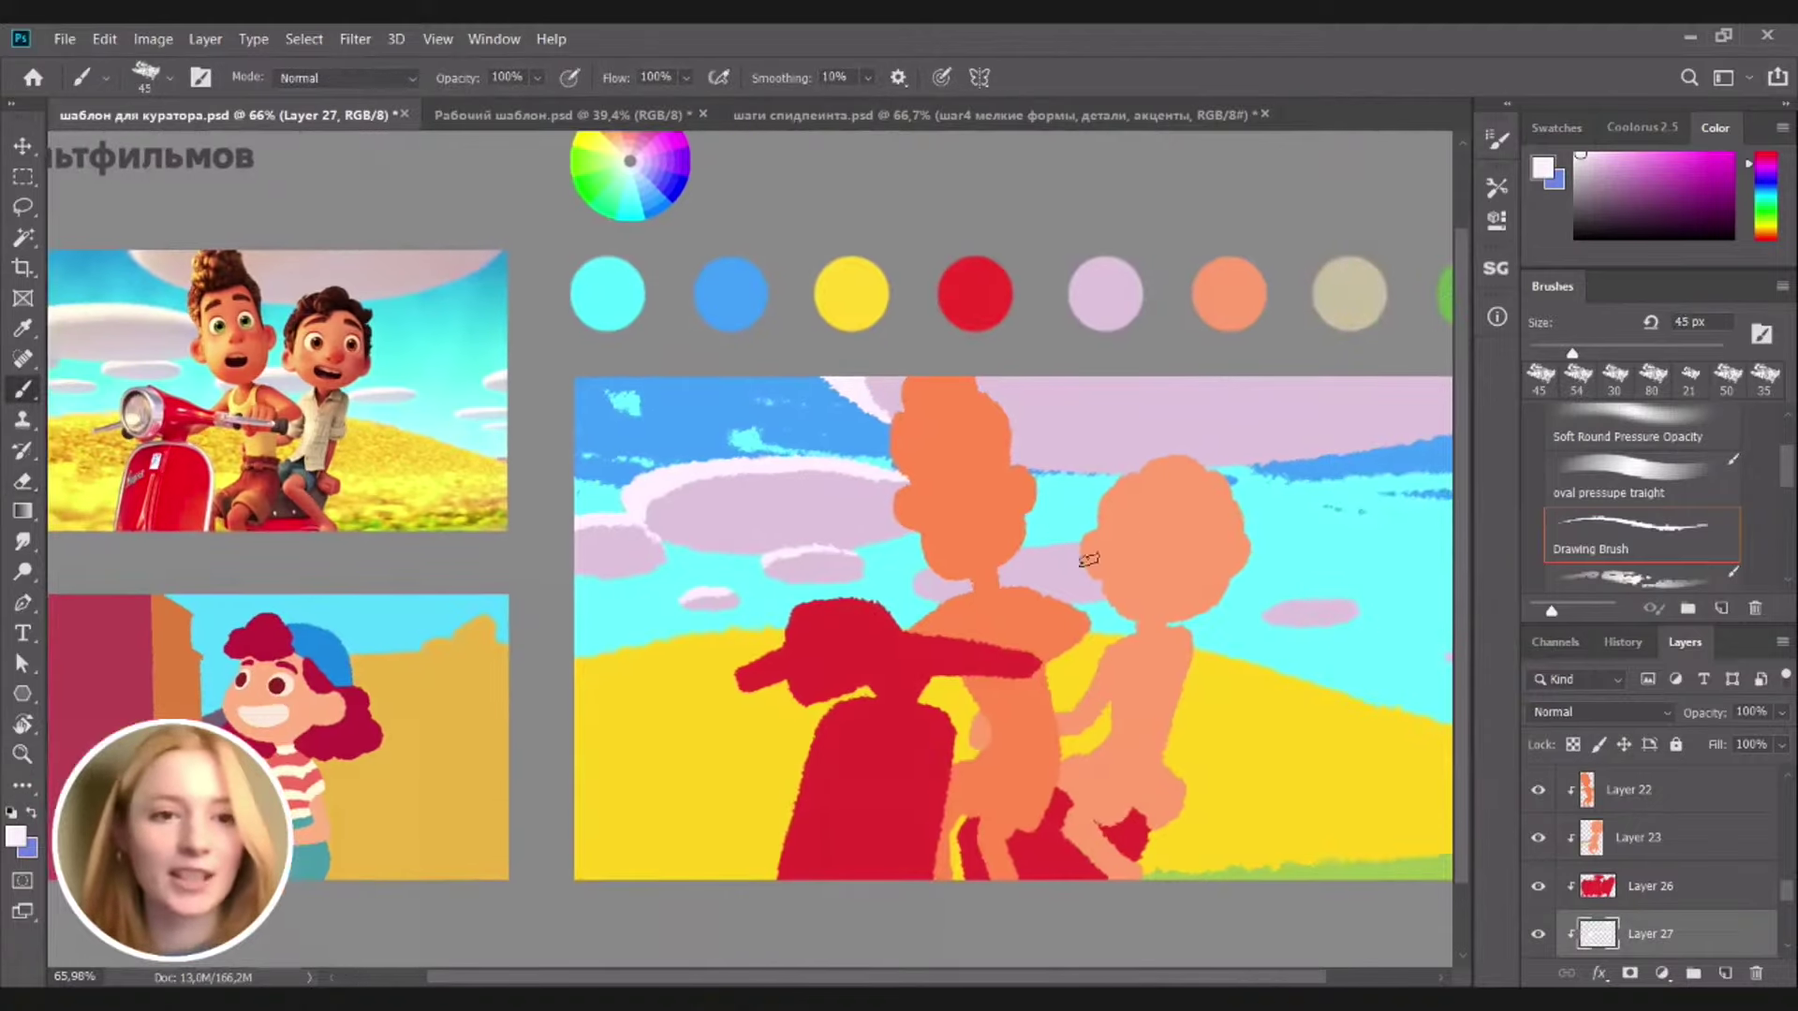
pyautogui.hotkey('ctrl', 'space')
pyautogui.moveTo(1096, 575); pyautogui.dragTo(1053, 589)
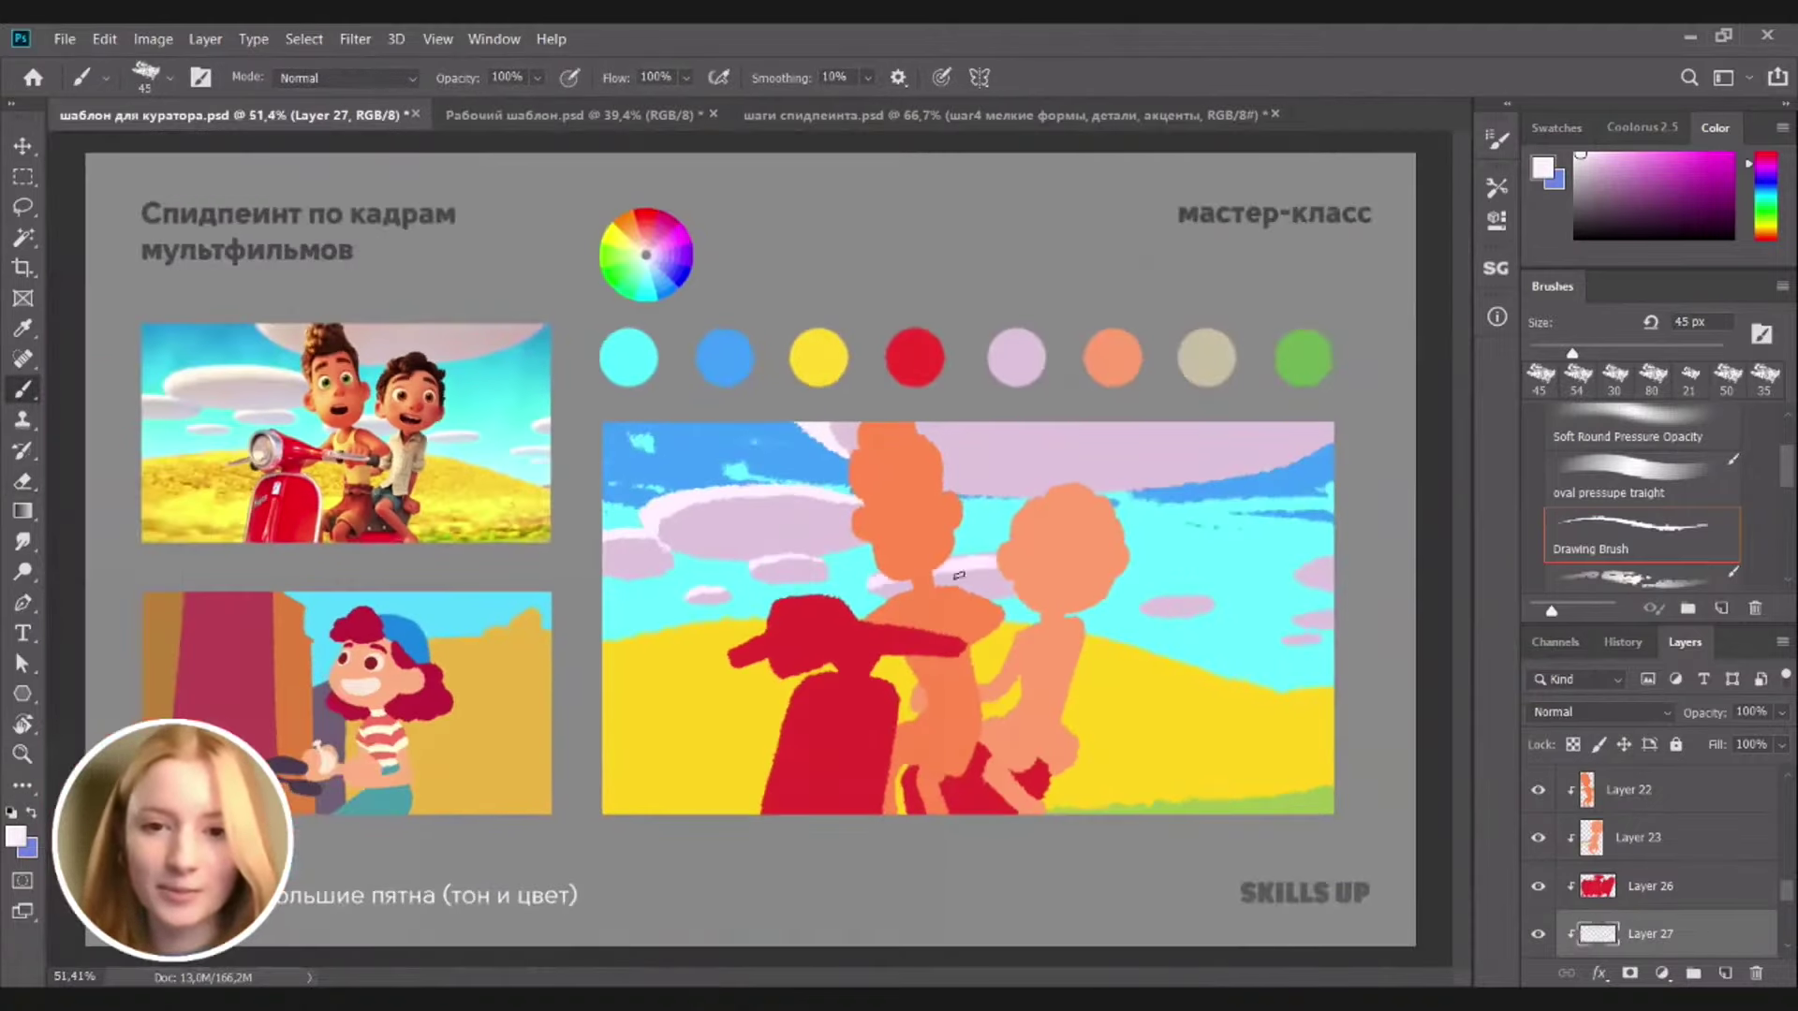
pyautogui.moveTo(943, 560)
pyautogui.mouseDown()
pyautogui.moveTo(998, 553)
pyautogui.moveTo(998, 568)
pyautogui.mouseUp()
pyautogui.press('e')
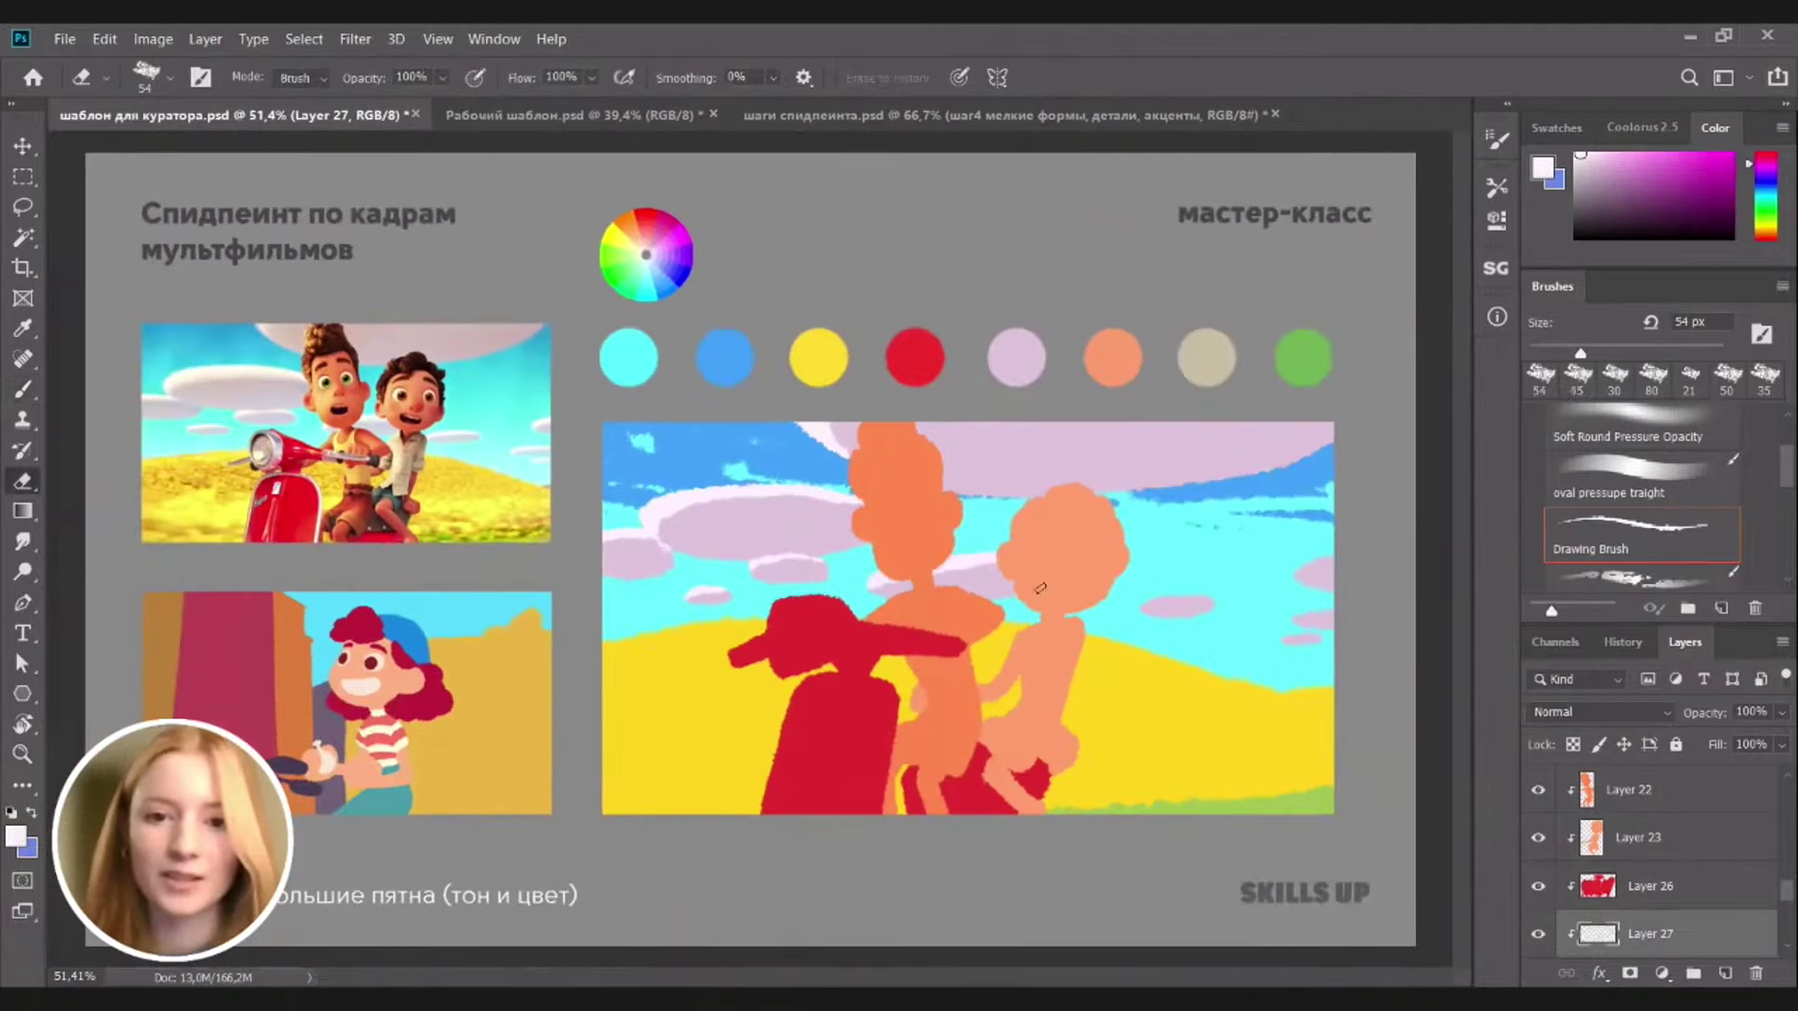
# Highlight the tops of the small clouds right of the rear character, and extend the upper cloud's highlight beside the front character's hair
pyautogui.press('b')
pyautogui.moveTo(1144, 608); pyautogui.dragTo(1210, 603)
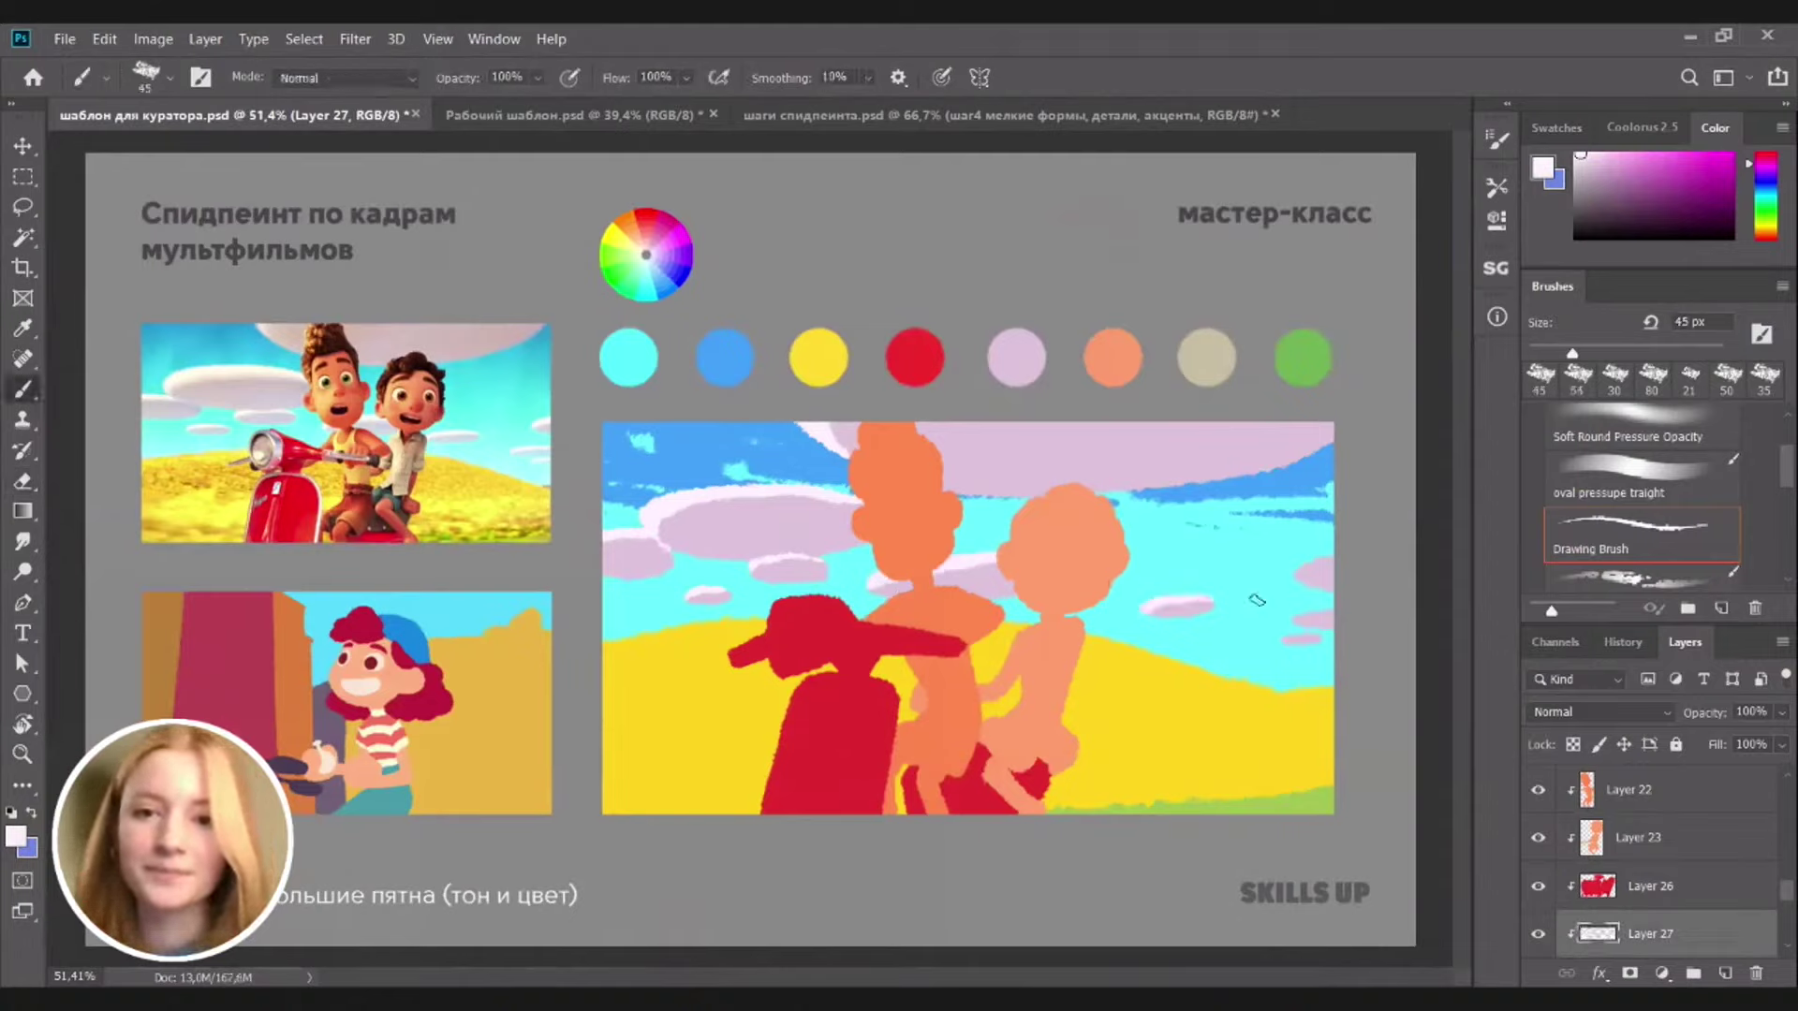
pyautogui.press('e')
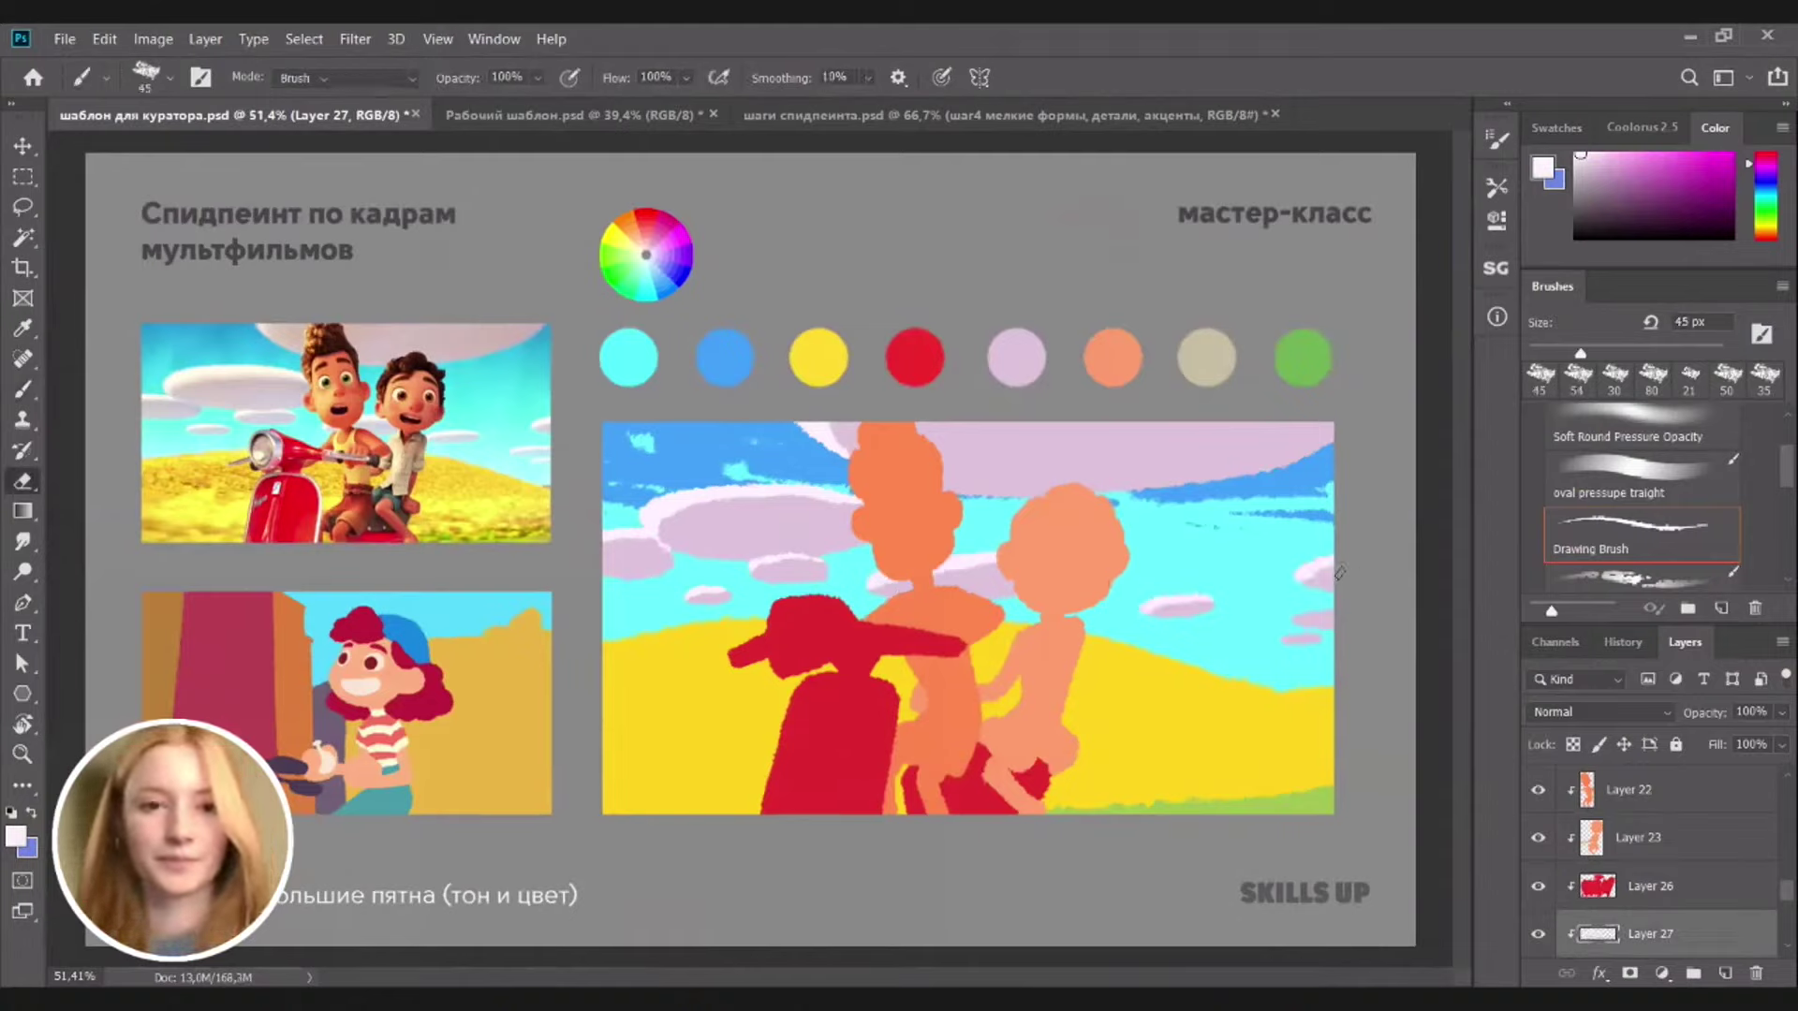
pyautogui.press('b')
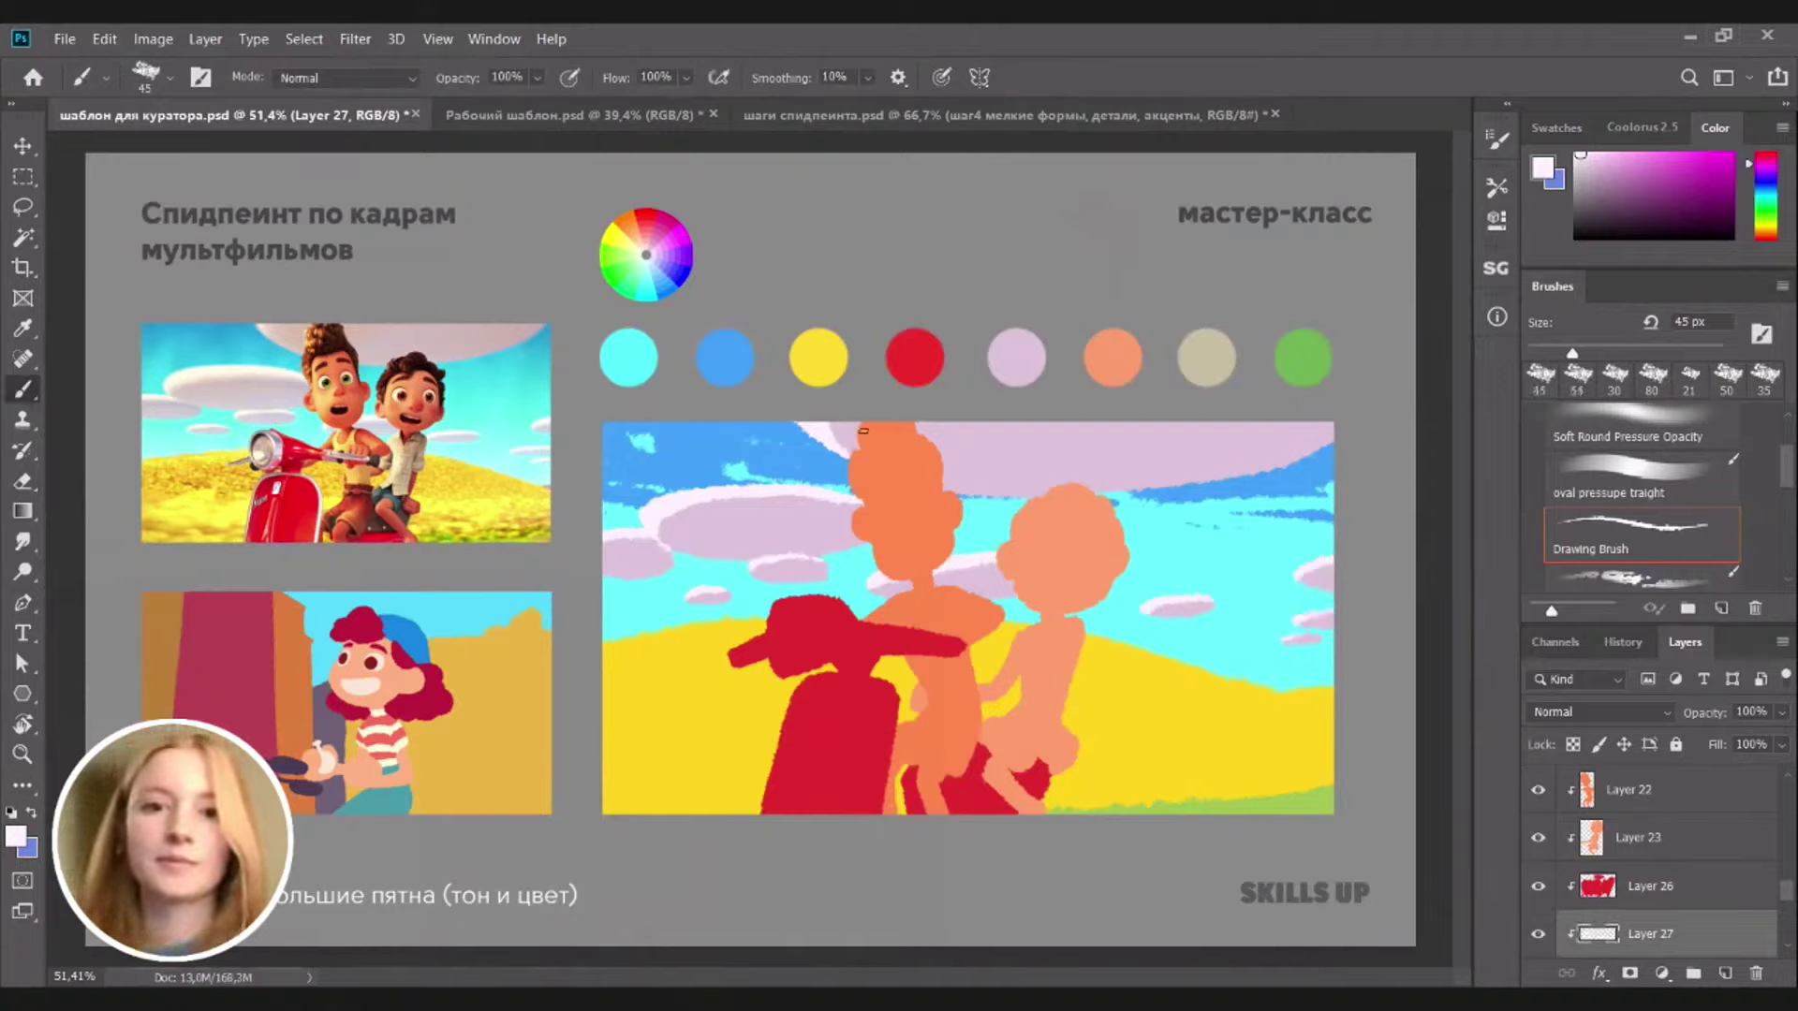
pyautogui.moveTo(864, 430); pyautogui.dragTo(869, 470)
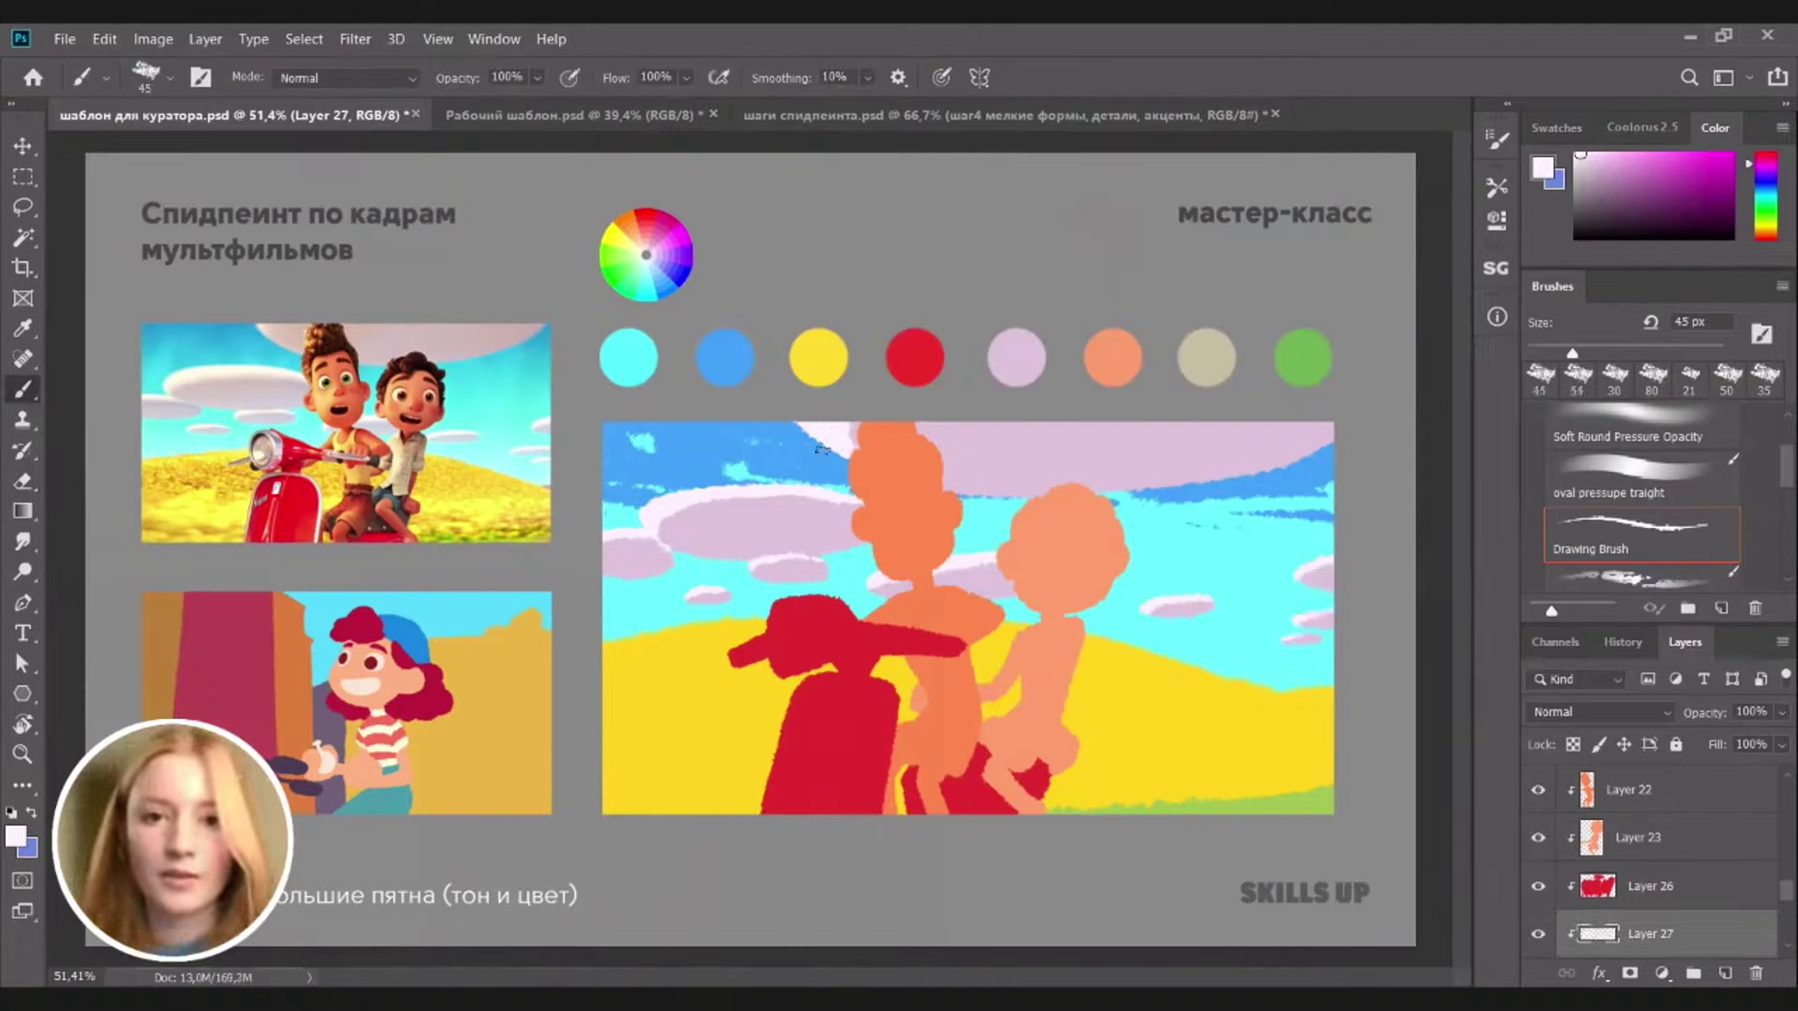
# Select the yellow hill's layer and add a new empty layer directly above it
pyautogui.press('v')
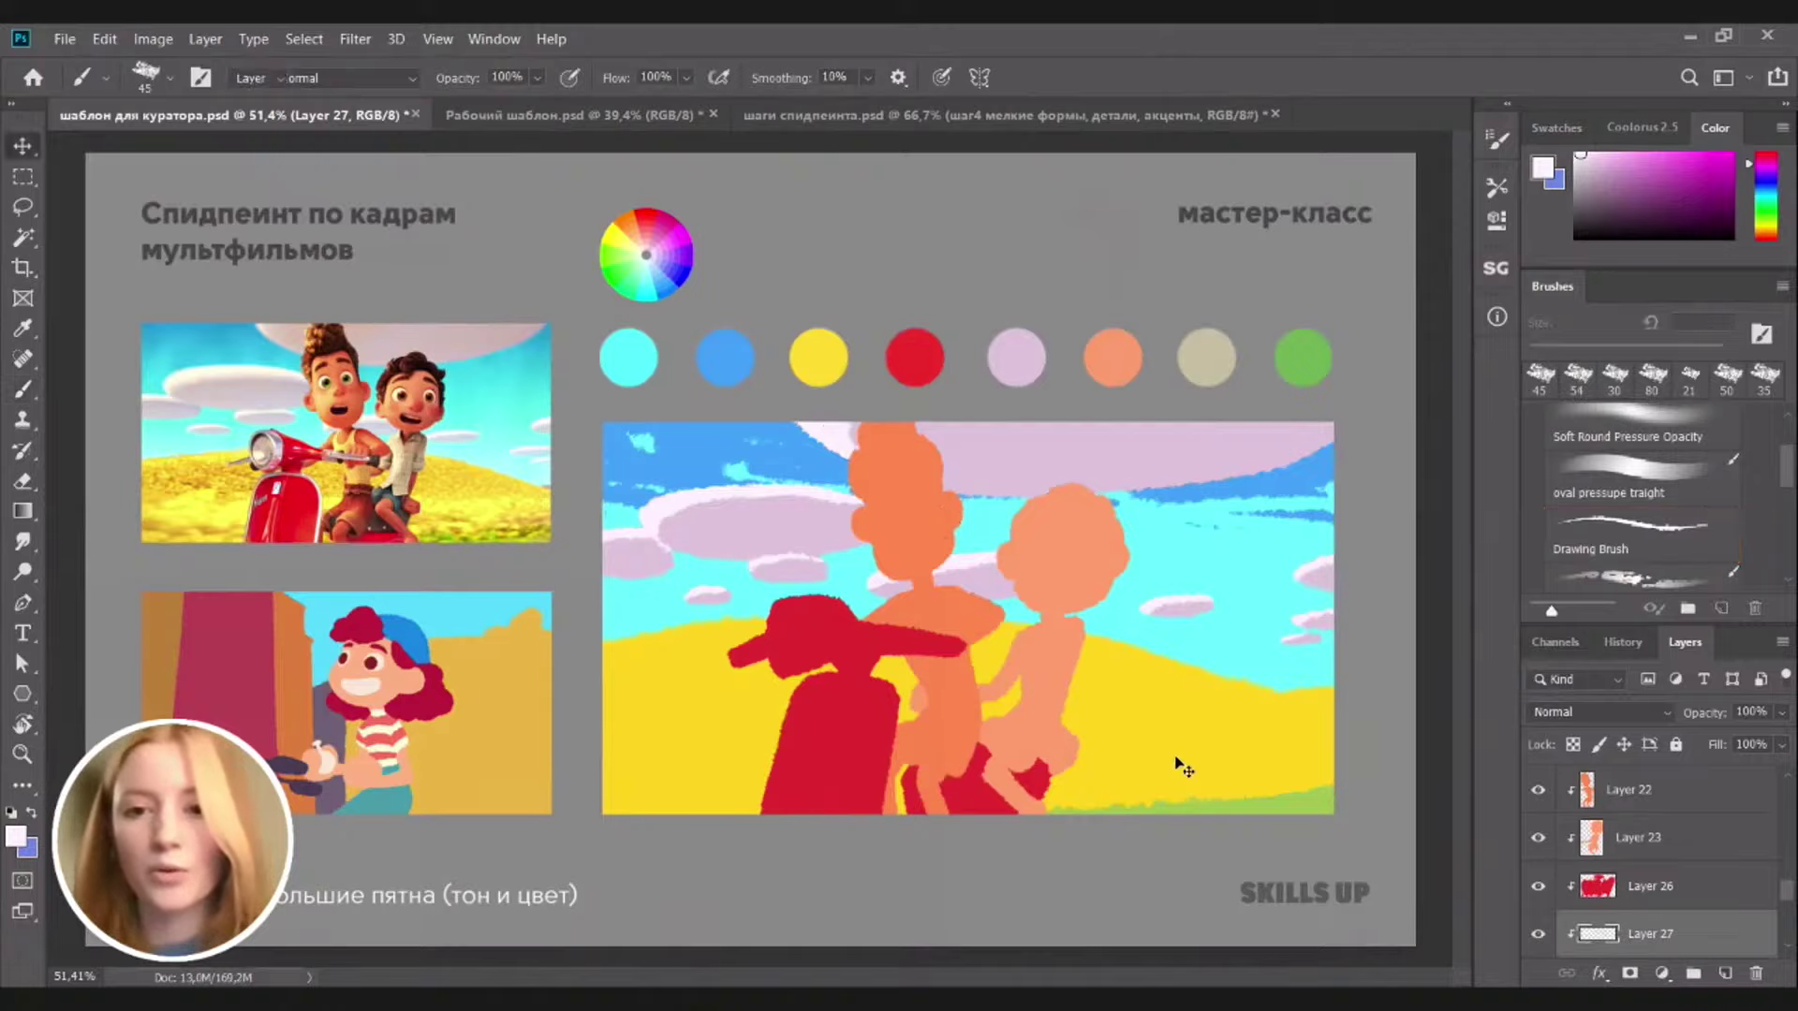
pyautogui.click(1203, 755)
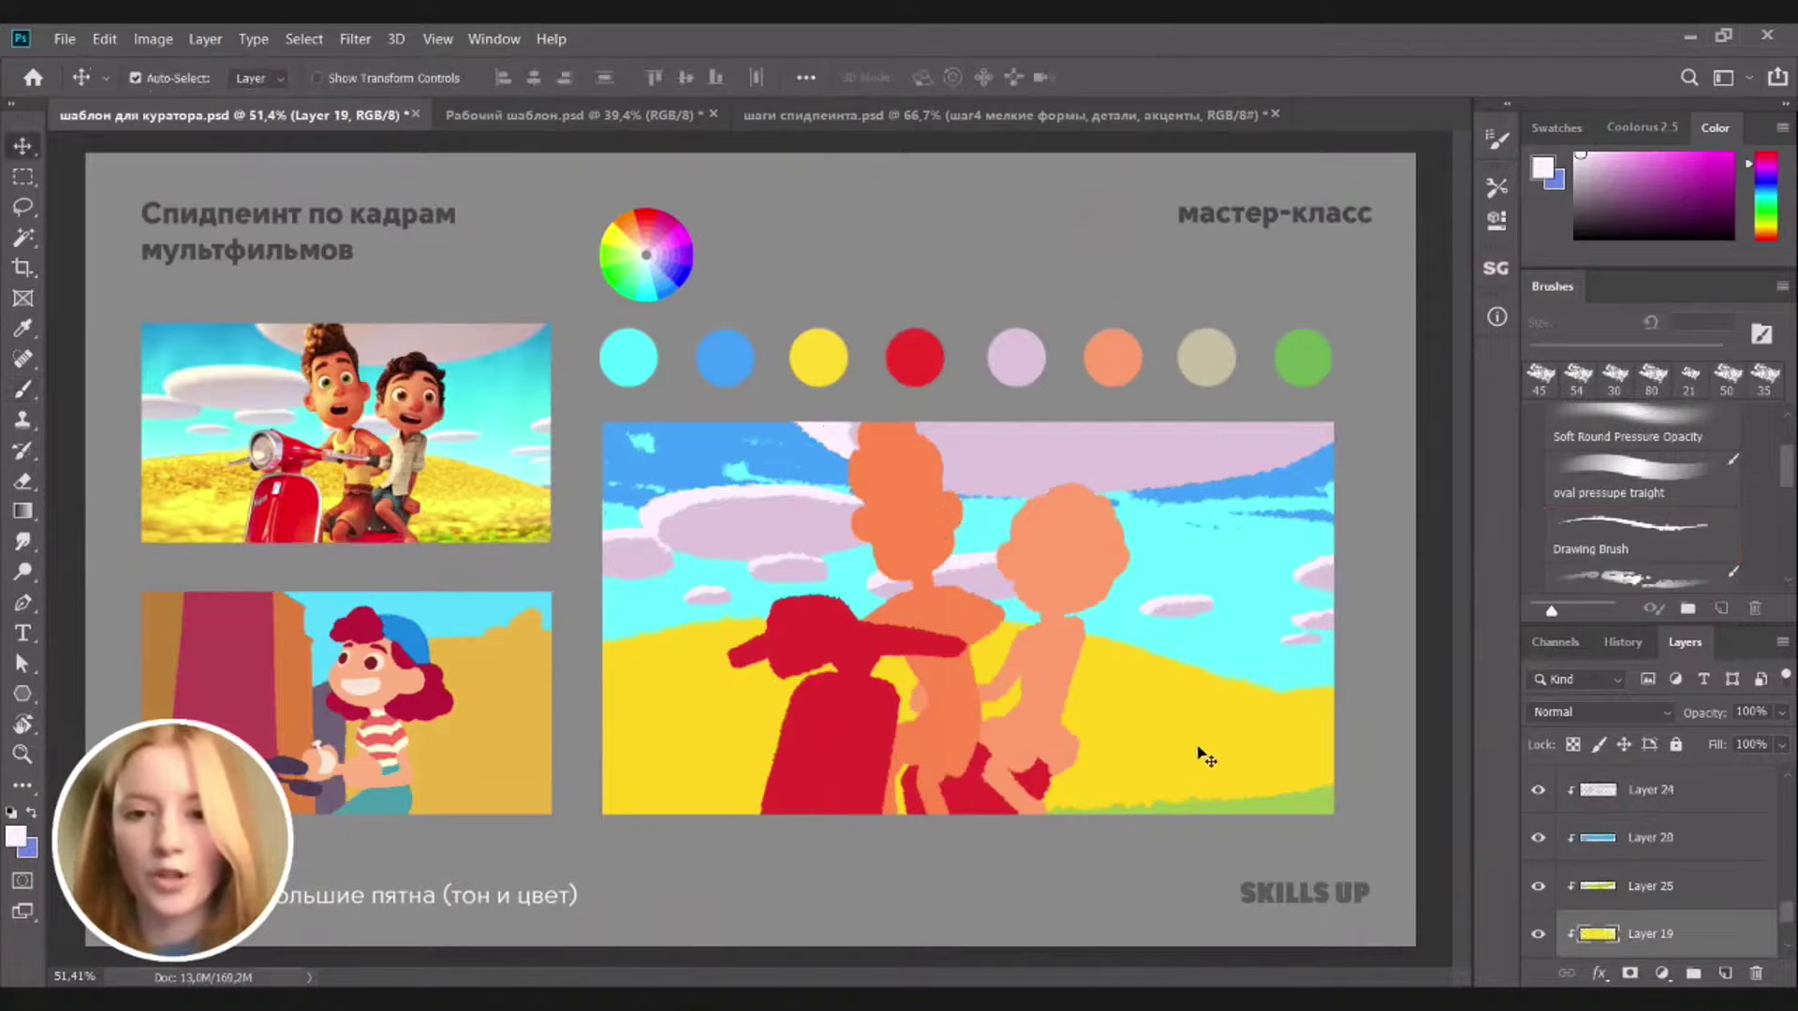
pyautogui.keyDown('ctrl'); pyautogui.click(1597, 933); pyautogui.keyUp('ctrl')
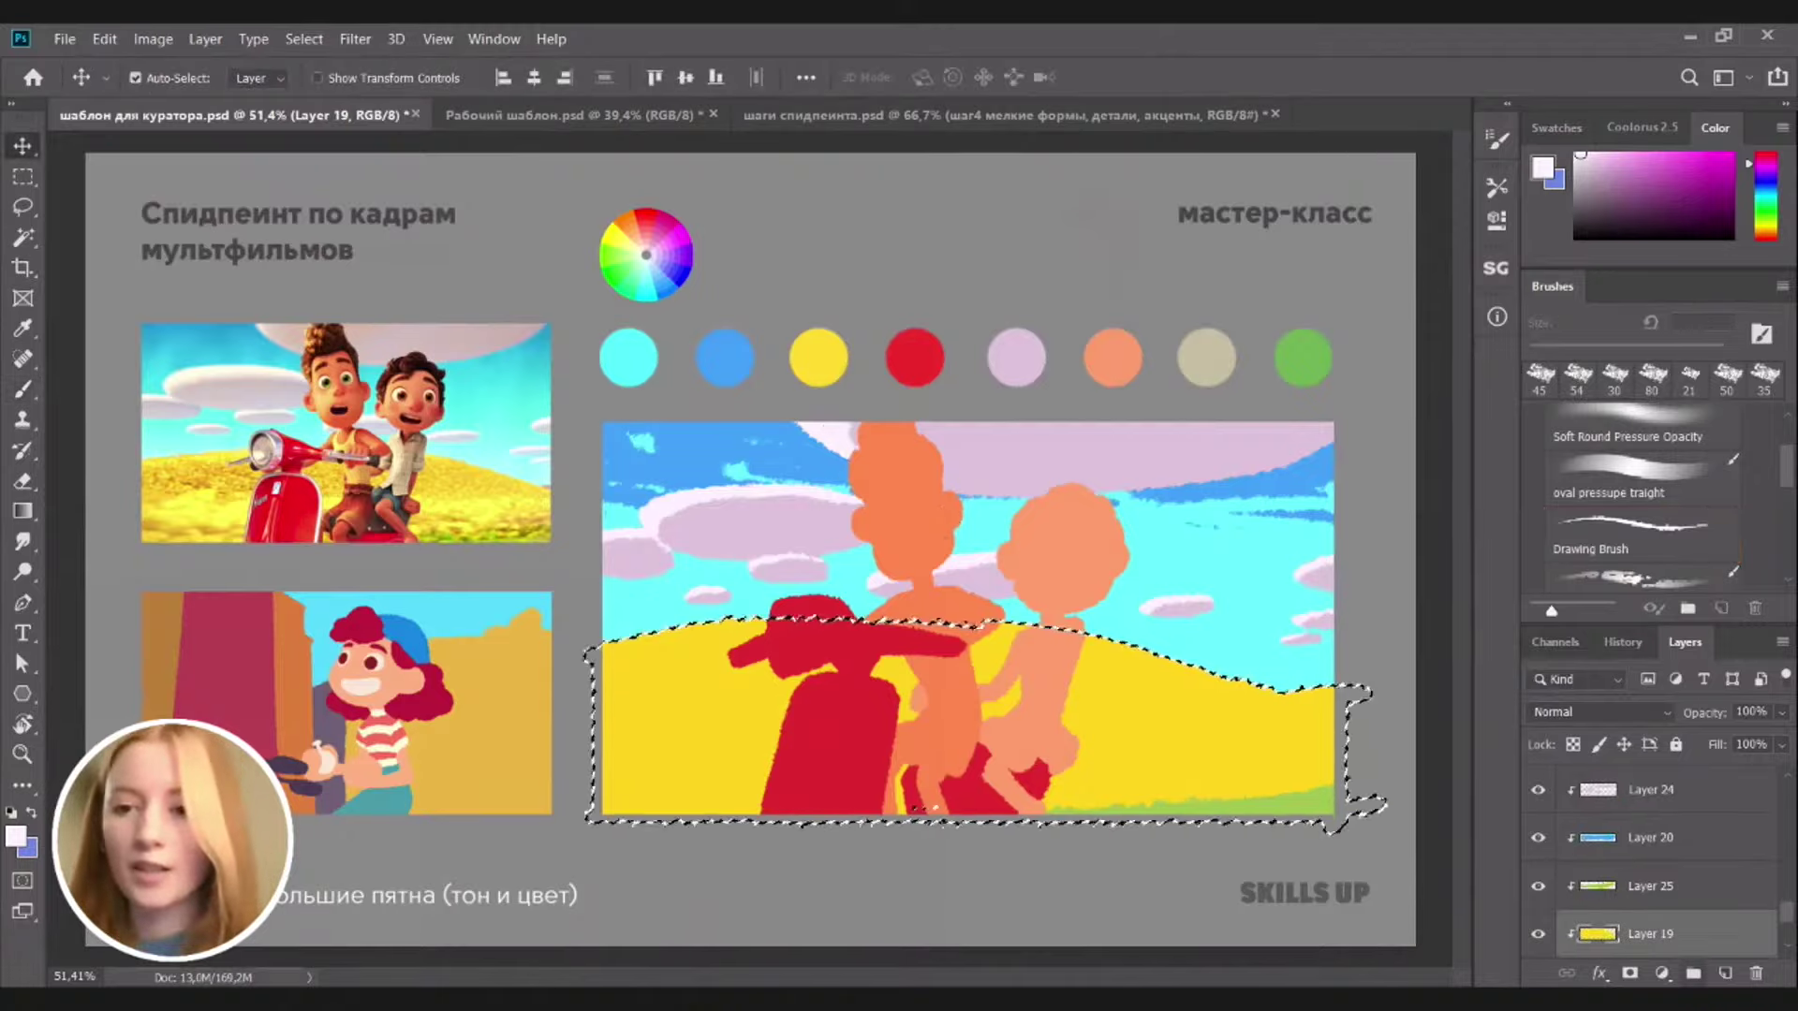
pyautogui.click(1725, 974)
pyautogui.hotkey('ctrl', 'd')
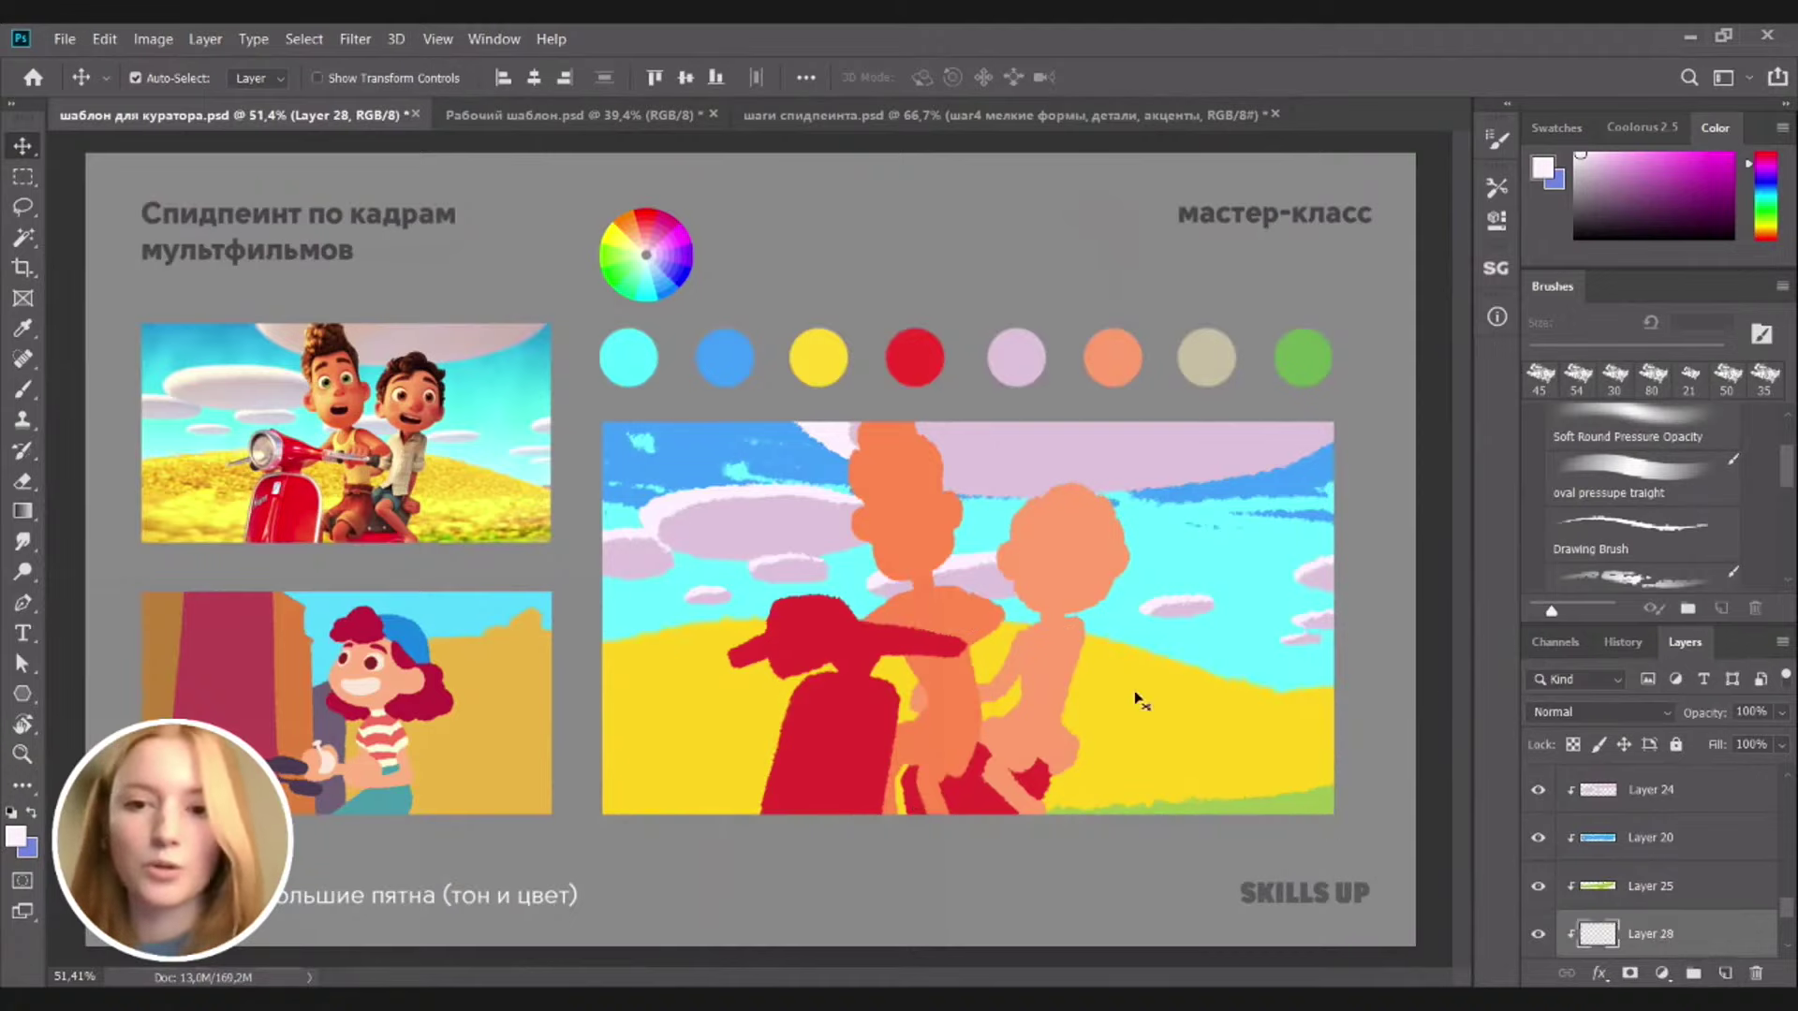
# Sample the hill's yellow, shift it to a lighter lemon yellow, and enlarge the Drawing Brush to 70 px
pyautogui.press('b')
pyautogui.keyDown('alt'); pyautogui.click(1192, 697); pyautogui.keyUp('alt')
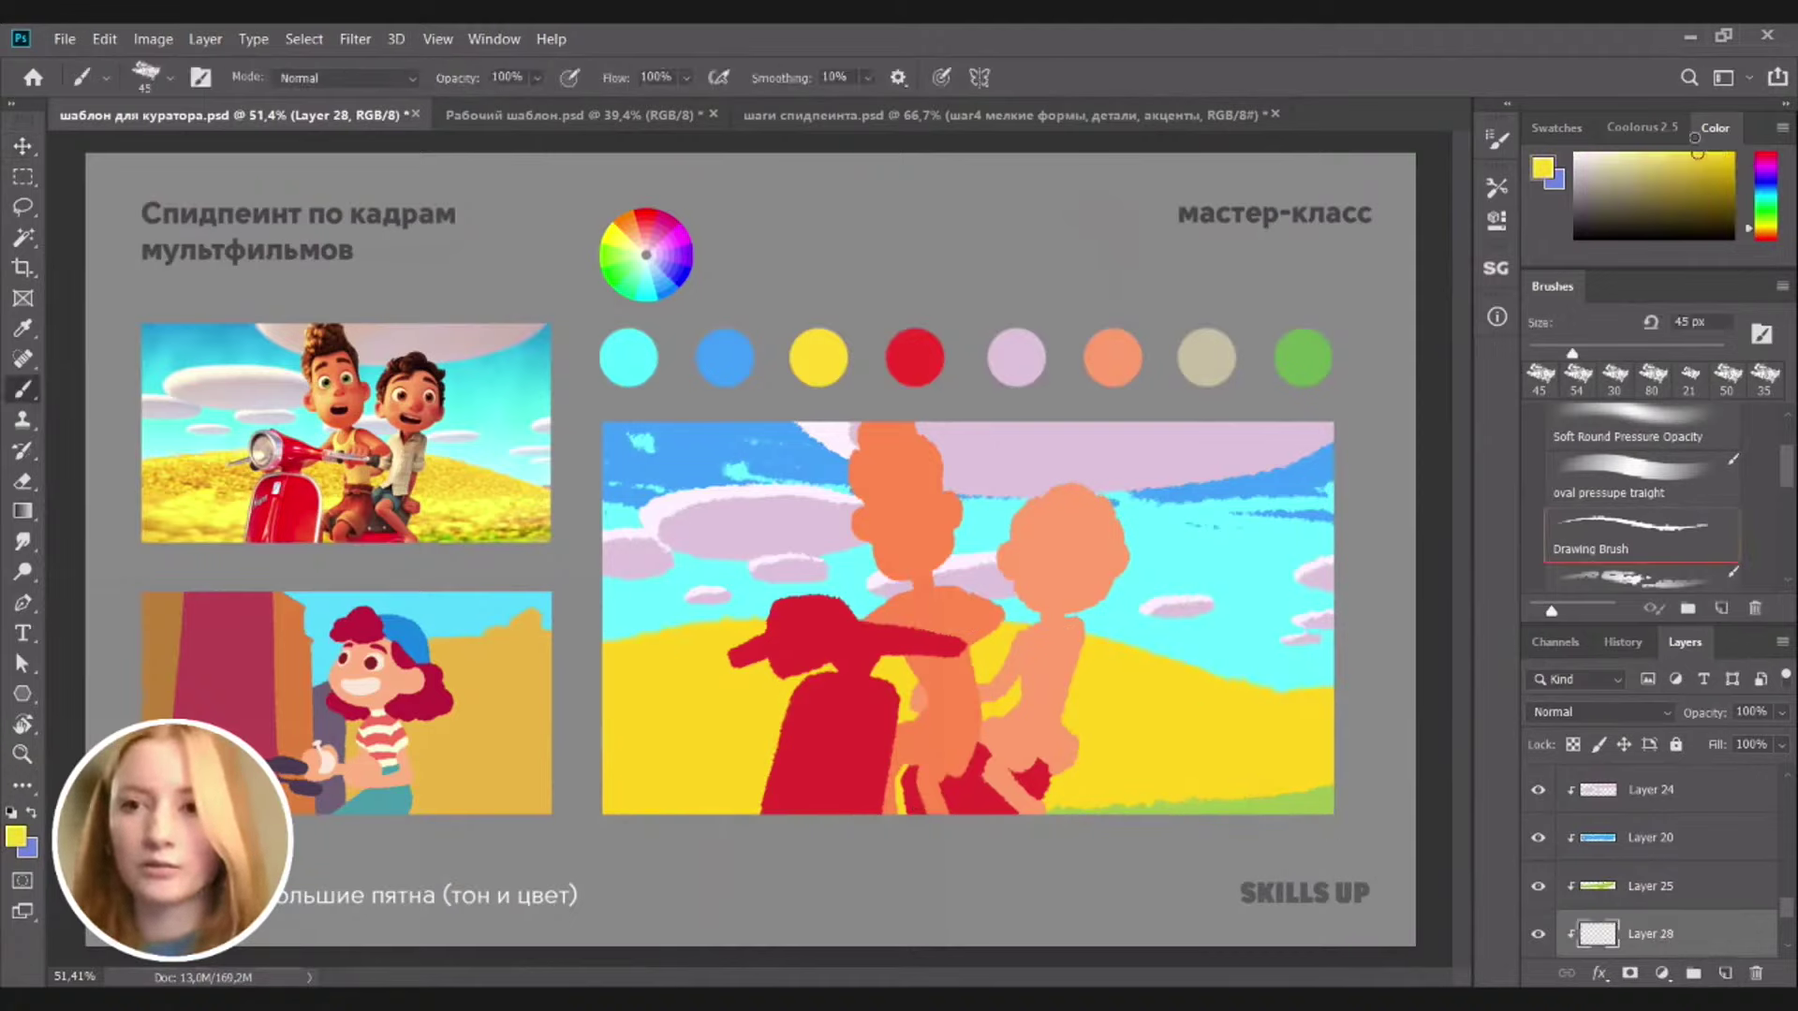
pyautogui.press(']')
pyautogui.press(']')
pyautogui.press(']')
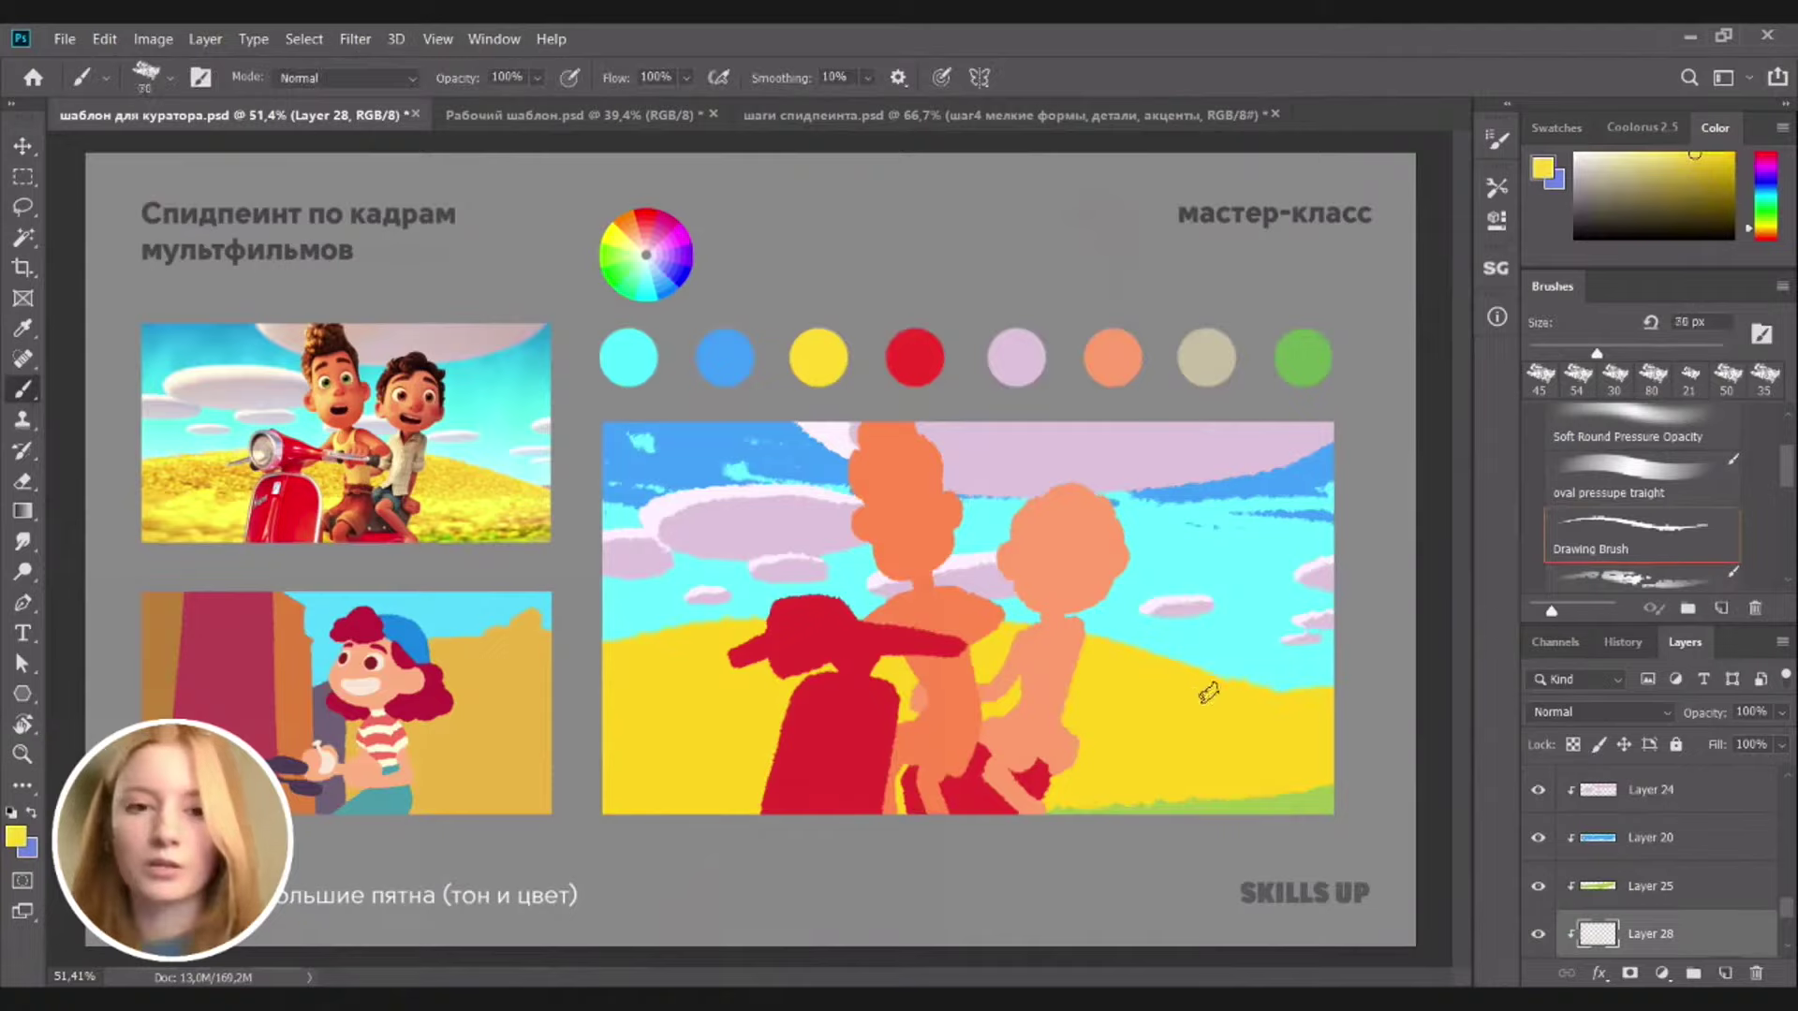
pyautogui.moveTo(1292, 744); pyautogui.dragTo(1212, 764)
pyautogui.hotkey('ctrl', 'z')
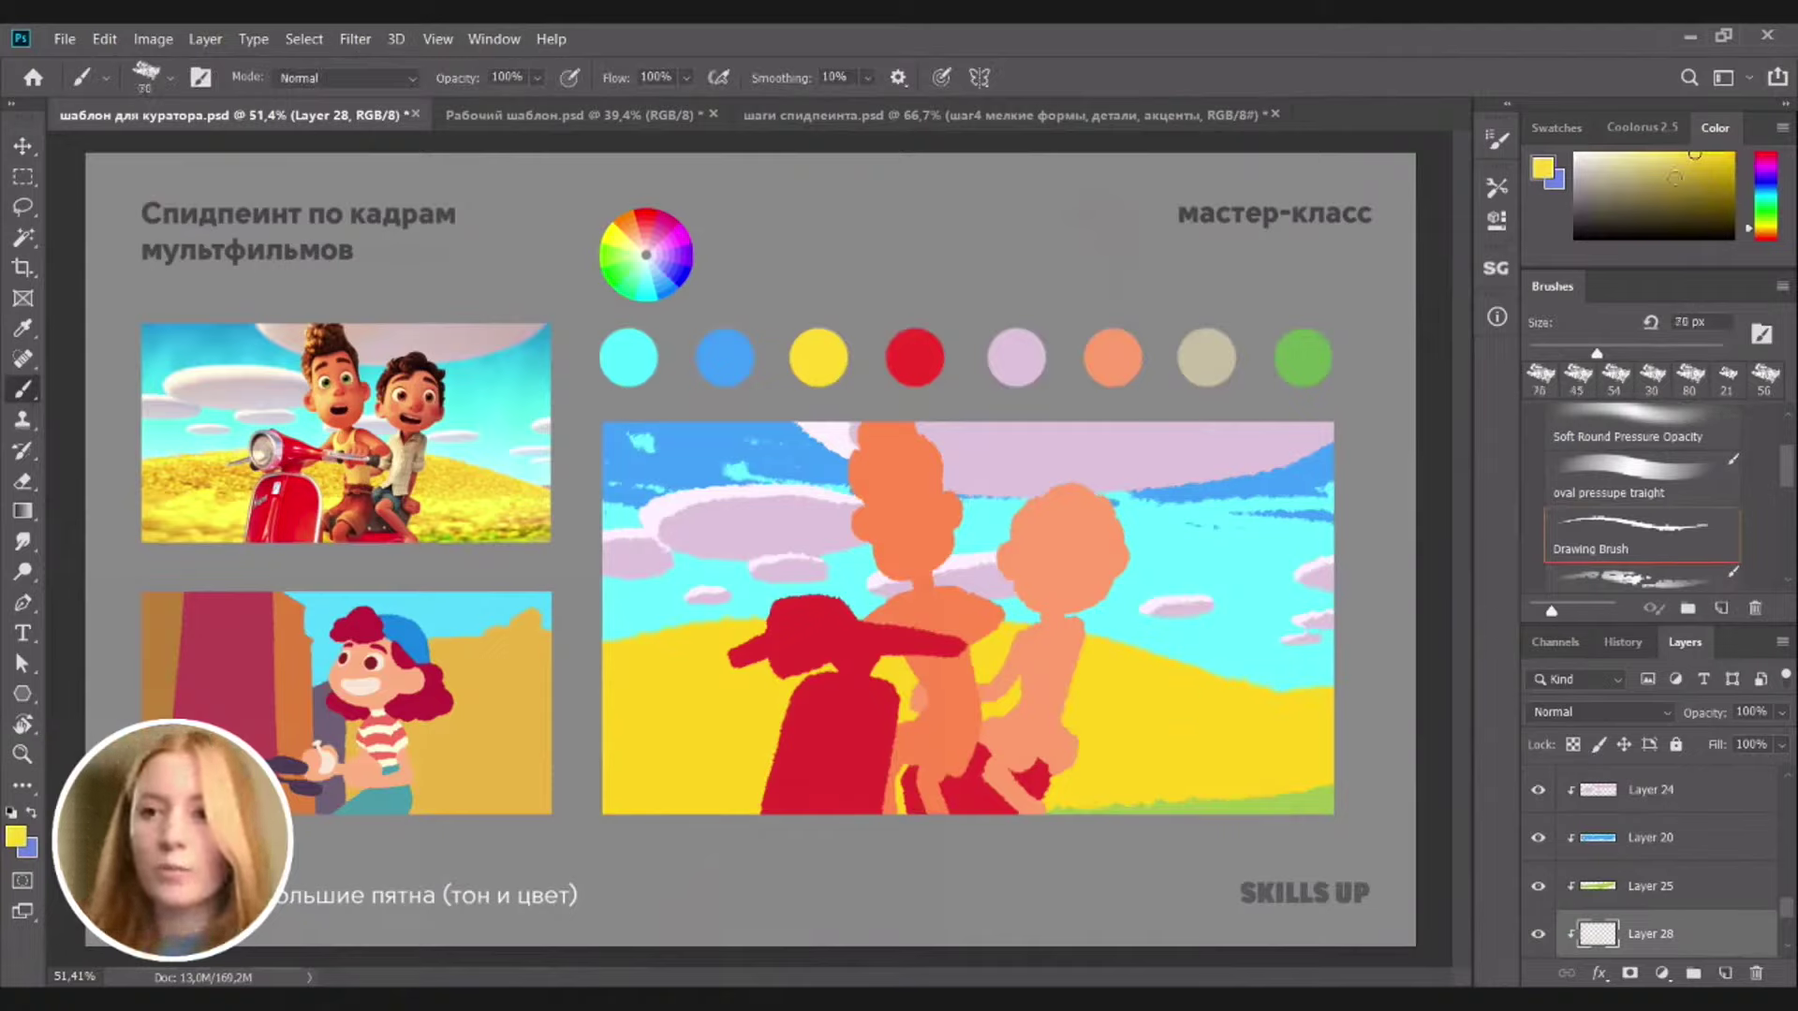
pyautogui.moveTo(1687, 137); pyautogui.dragTo(1682, 153)
pyautogui.click(1759, 227)
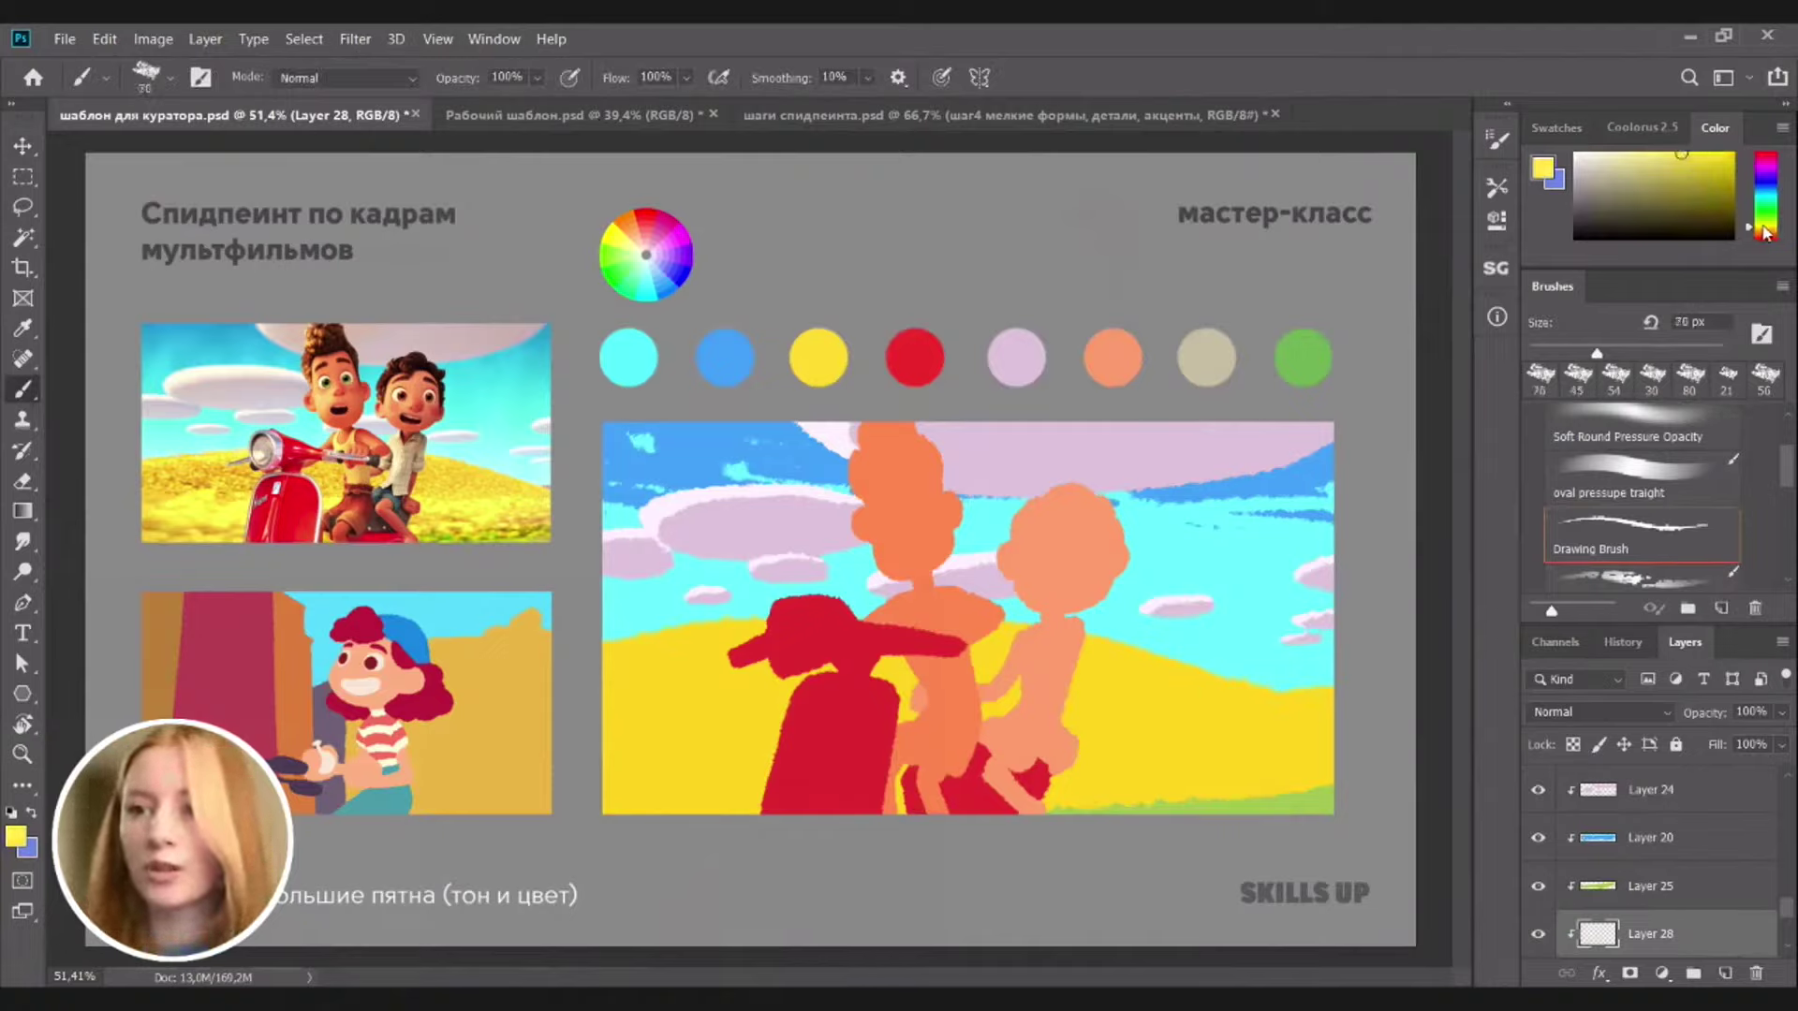
# Paint broken light-yellow highlight bands across the lower field to the right of the characters, reducing the brush to 60 px
pyautogui.moveTo(1164, 766); pyautogui.dragTo(1305, 736)
pyautogui.hotkey('ctrl', 'z')
pyautogui.moveTo(1094, 770); pyautogui.dragTo(1252, 747)
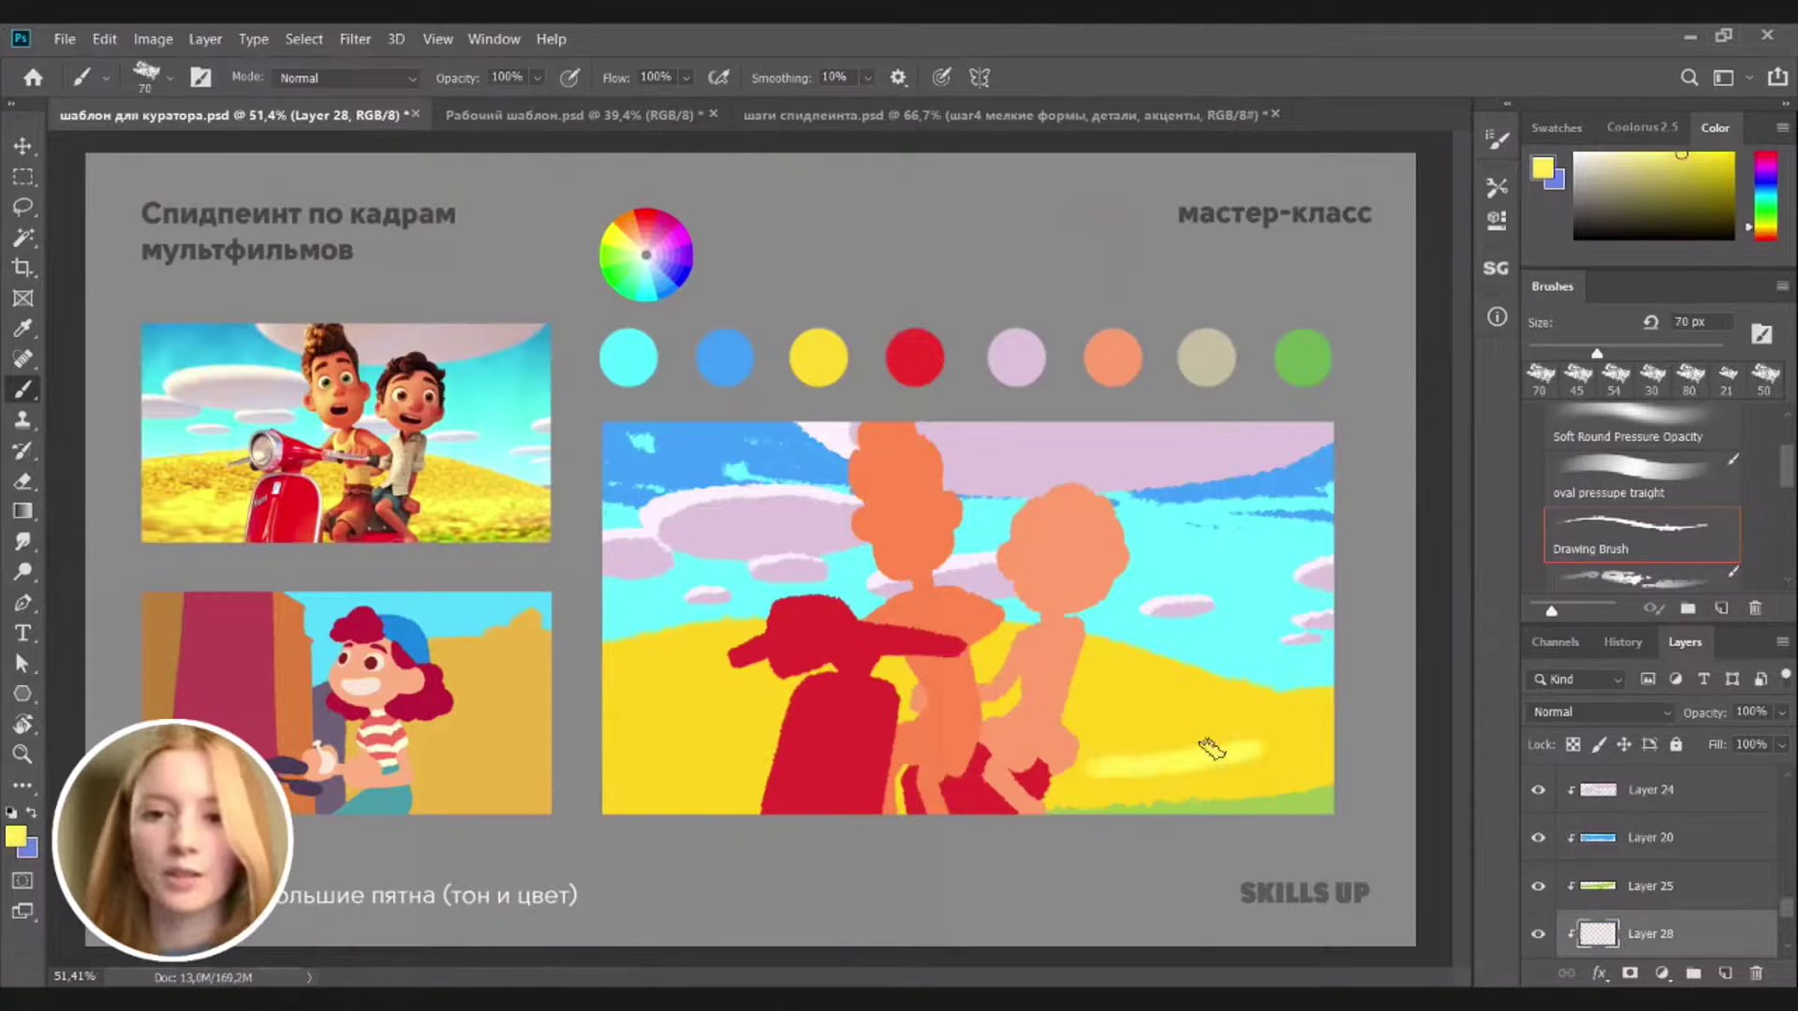
pyautogui.hotkey('ctrl', 'z')
pyautogui.moveTo(1103, 762)
pyautogui.mouseDown()
pyautogui.moveTo(1230, 744)
pyautogui.moveTo(1194, 765)
pyautogui.moveTo(1249, 763)
pyautogui.moveTo(1234, 761)
pyautogui.moveTo(1253, 731)
pyautogui.moveTo(1333, 717)
pyautogui.mouseUp()
pyautogui.press('[')
pyautogui.moveTo(1050, 775)
pyautogui.mouseDown()
pyautogui.moveTo(1094, 770)
pyautogui.moveTo(1063, 744)
pyautogui.mouseUp()
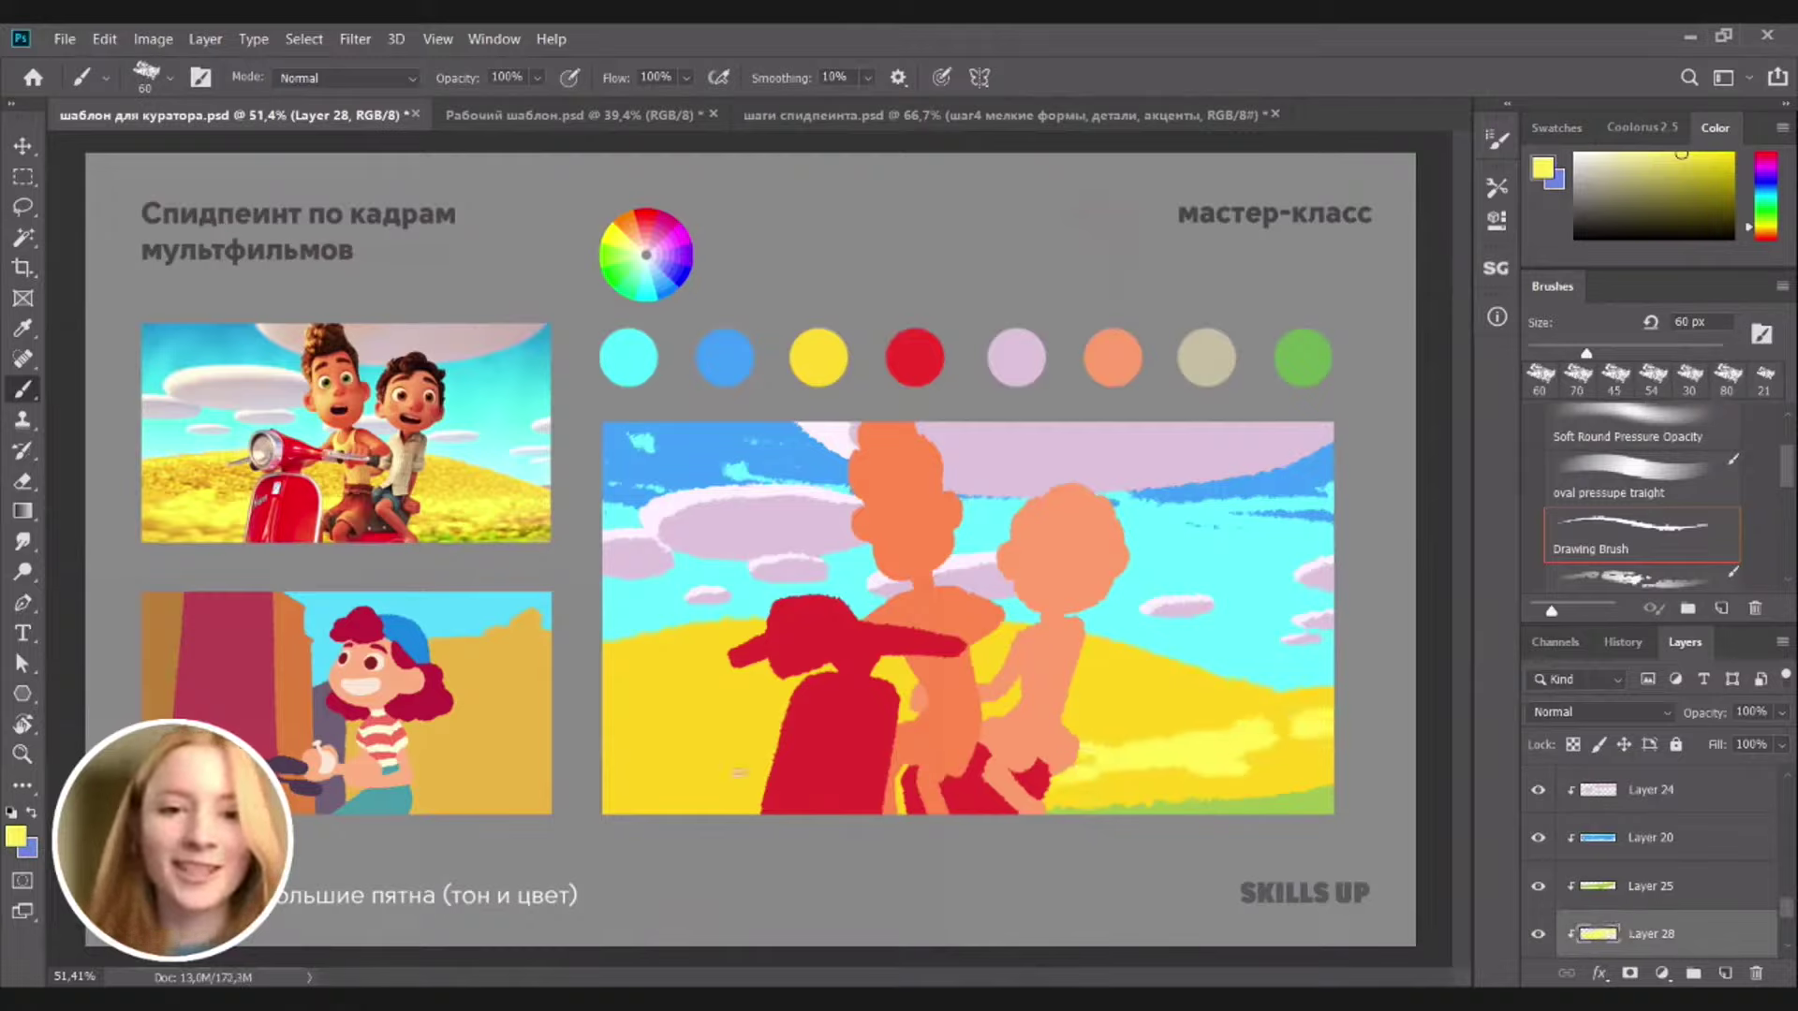
# Paint light-yellow highlight patches on the lower field to the left of the scooter
pyautogui.moveTo(659, 778); pyautogui.dragTo(807, 757)
pyautogui.hotkey('ctrl', 'z')
pyautogui.moveTo(668, 772)
pyautogui.mouseDown()
pyautogui.moveTo(755, 776)
pyautogui.moveTo(728, 769)
pyautogui.moveTo(766, 746)
pyautogui.moveTo(637, 771)
pyautogui.moveTo(713, 740)
pyautogui.moveTo(684, 740)
pyautogui.moveTo(754, 790)
pyautogui.mouseUp()
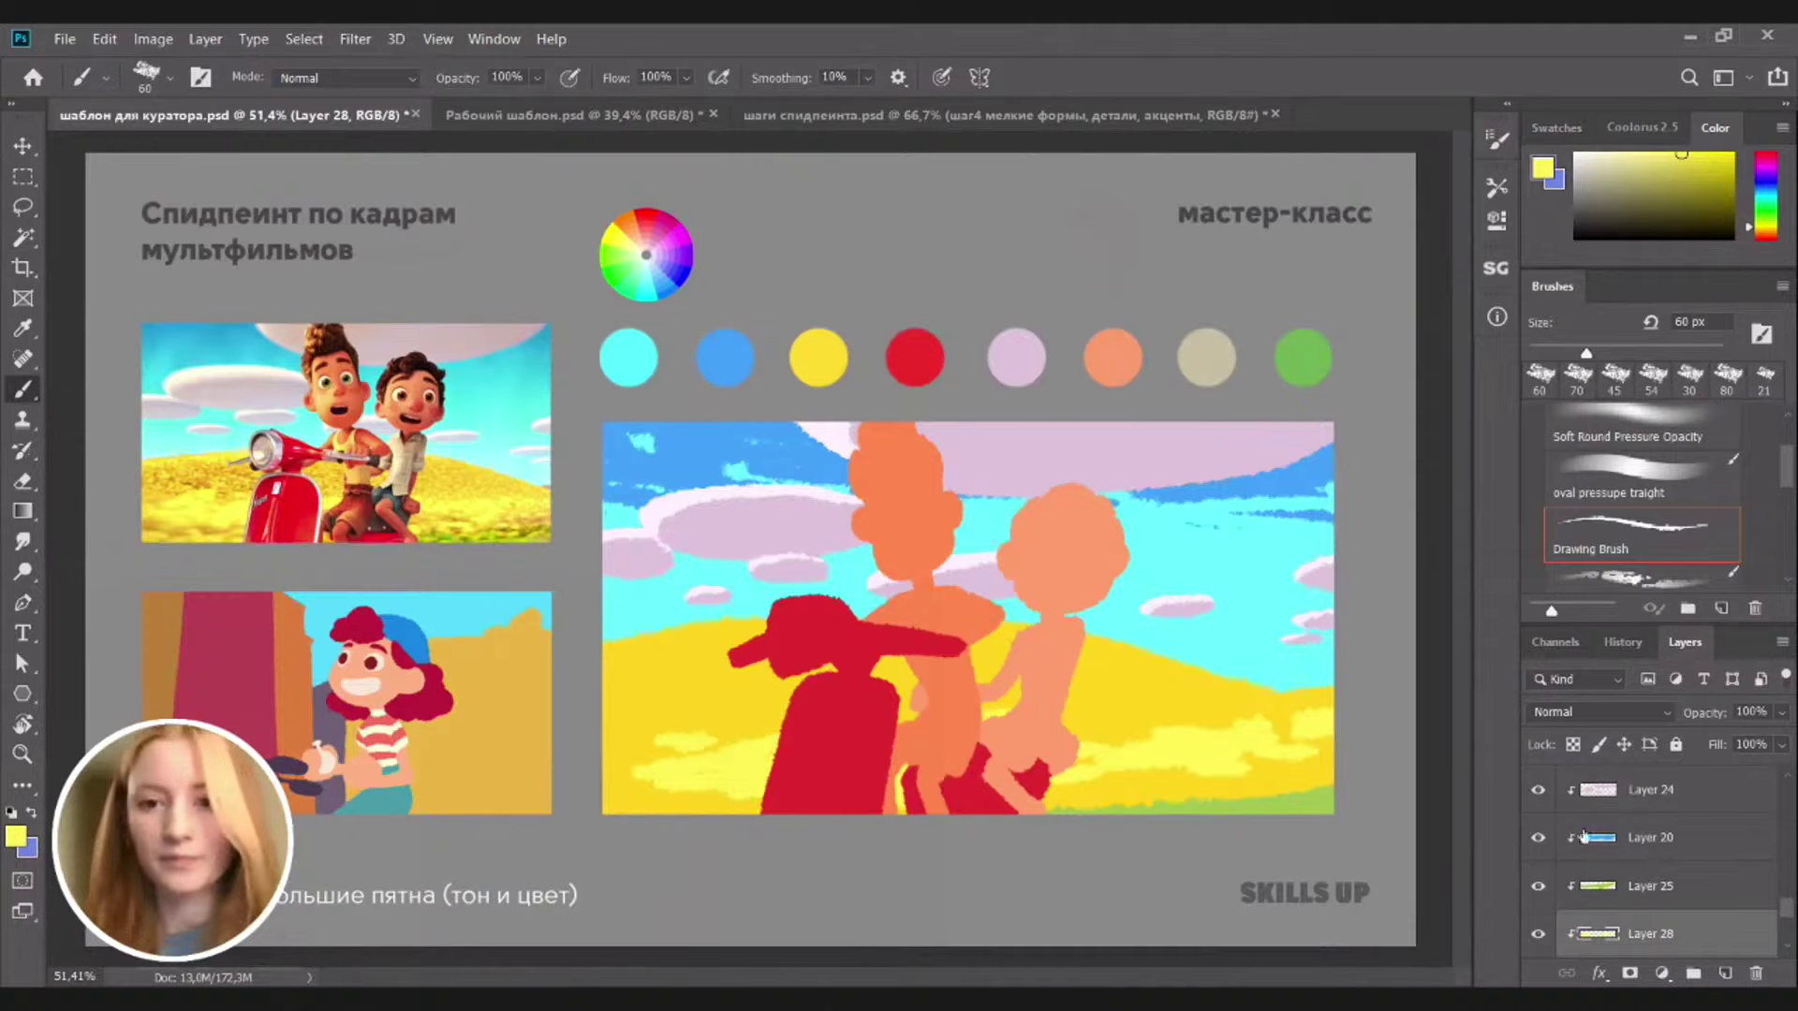
pyautogui.press('v')
pyautogui.keyDown('ctrl'); pyautogui.click(662, 519); pyautogui.keyUp('ctrl')
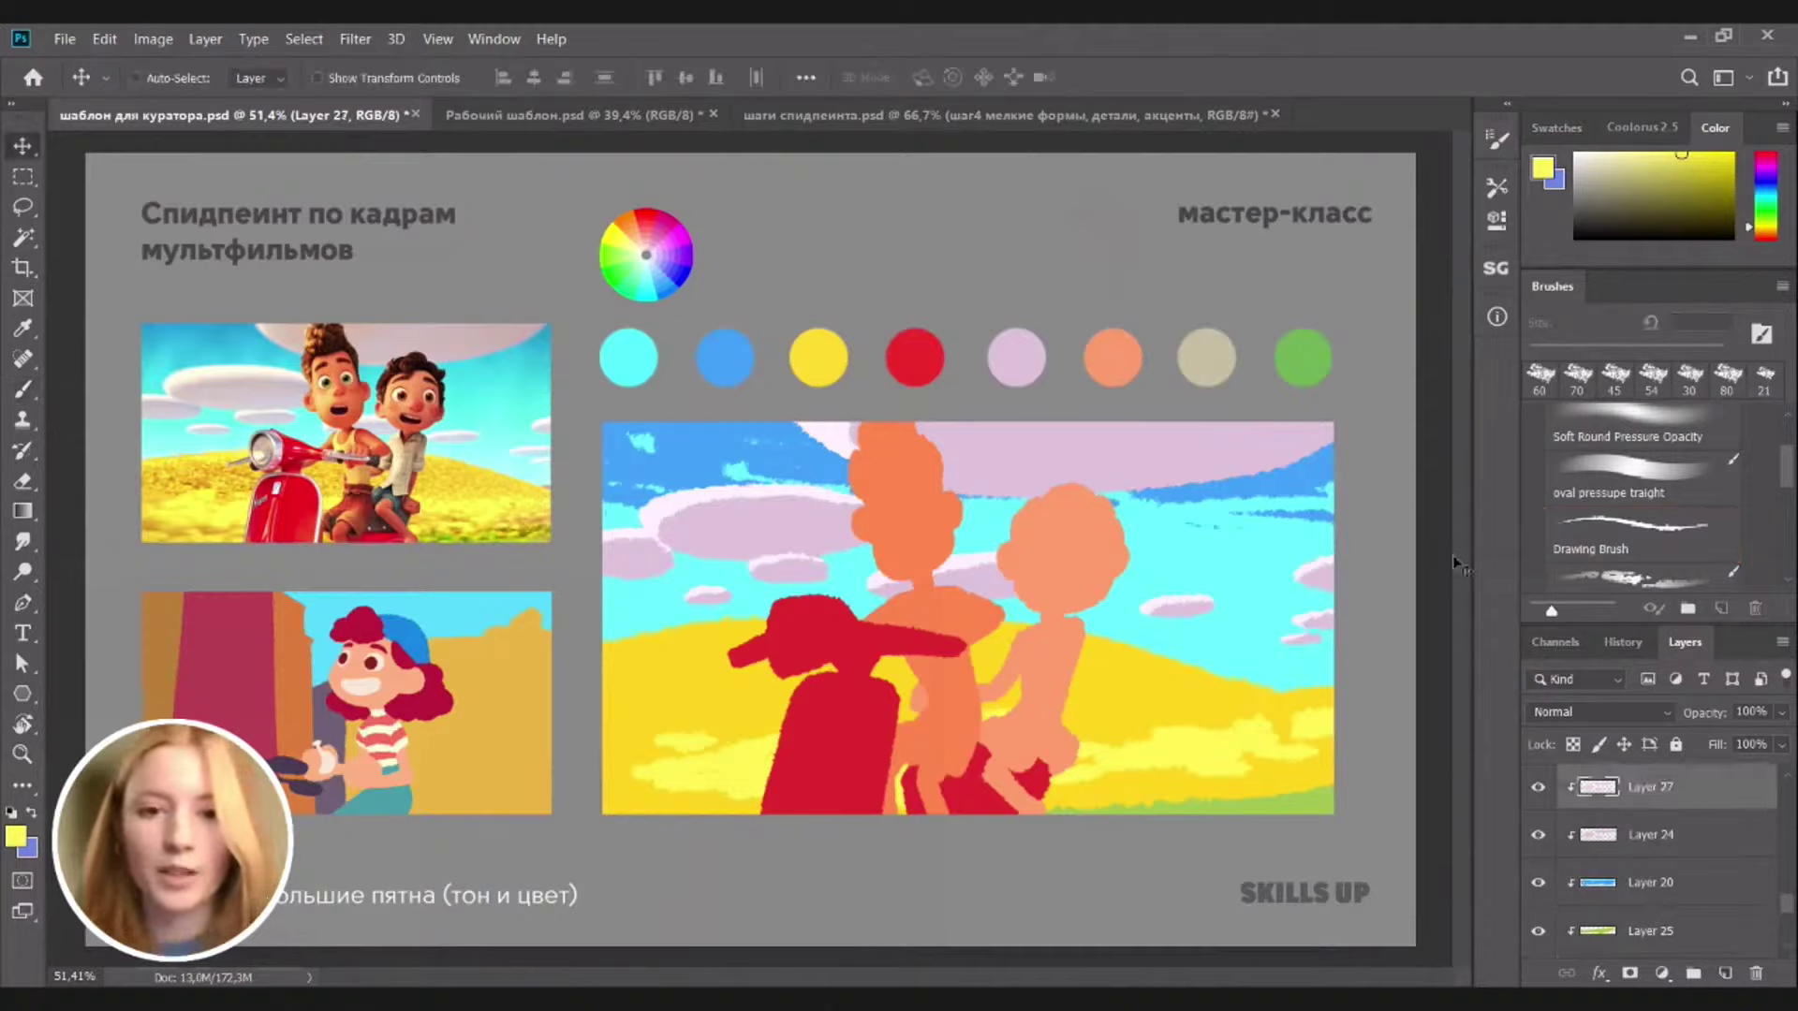
pyautogui.hotkey('ctrl', 'u')
pyautogui.click(1724, 256)
# Adjust the lilac cloud layer (Layer 24) with Hue/Saturation, setting Saturation to -22 and Lightness to -2
pyautogui.keyDown('ctrl'); pyautogui.click(1048, 460); pyautogui.keyUp('ctrl')
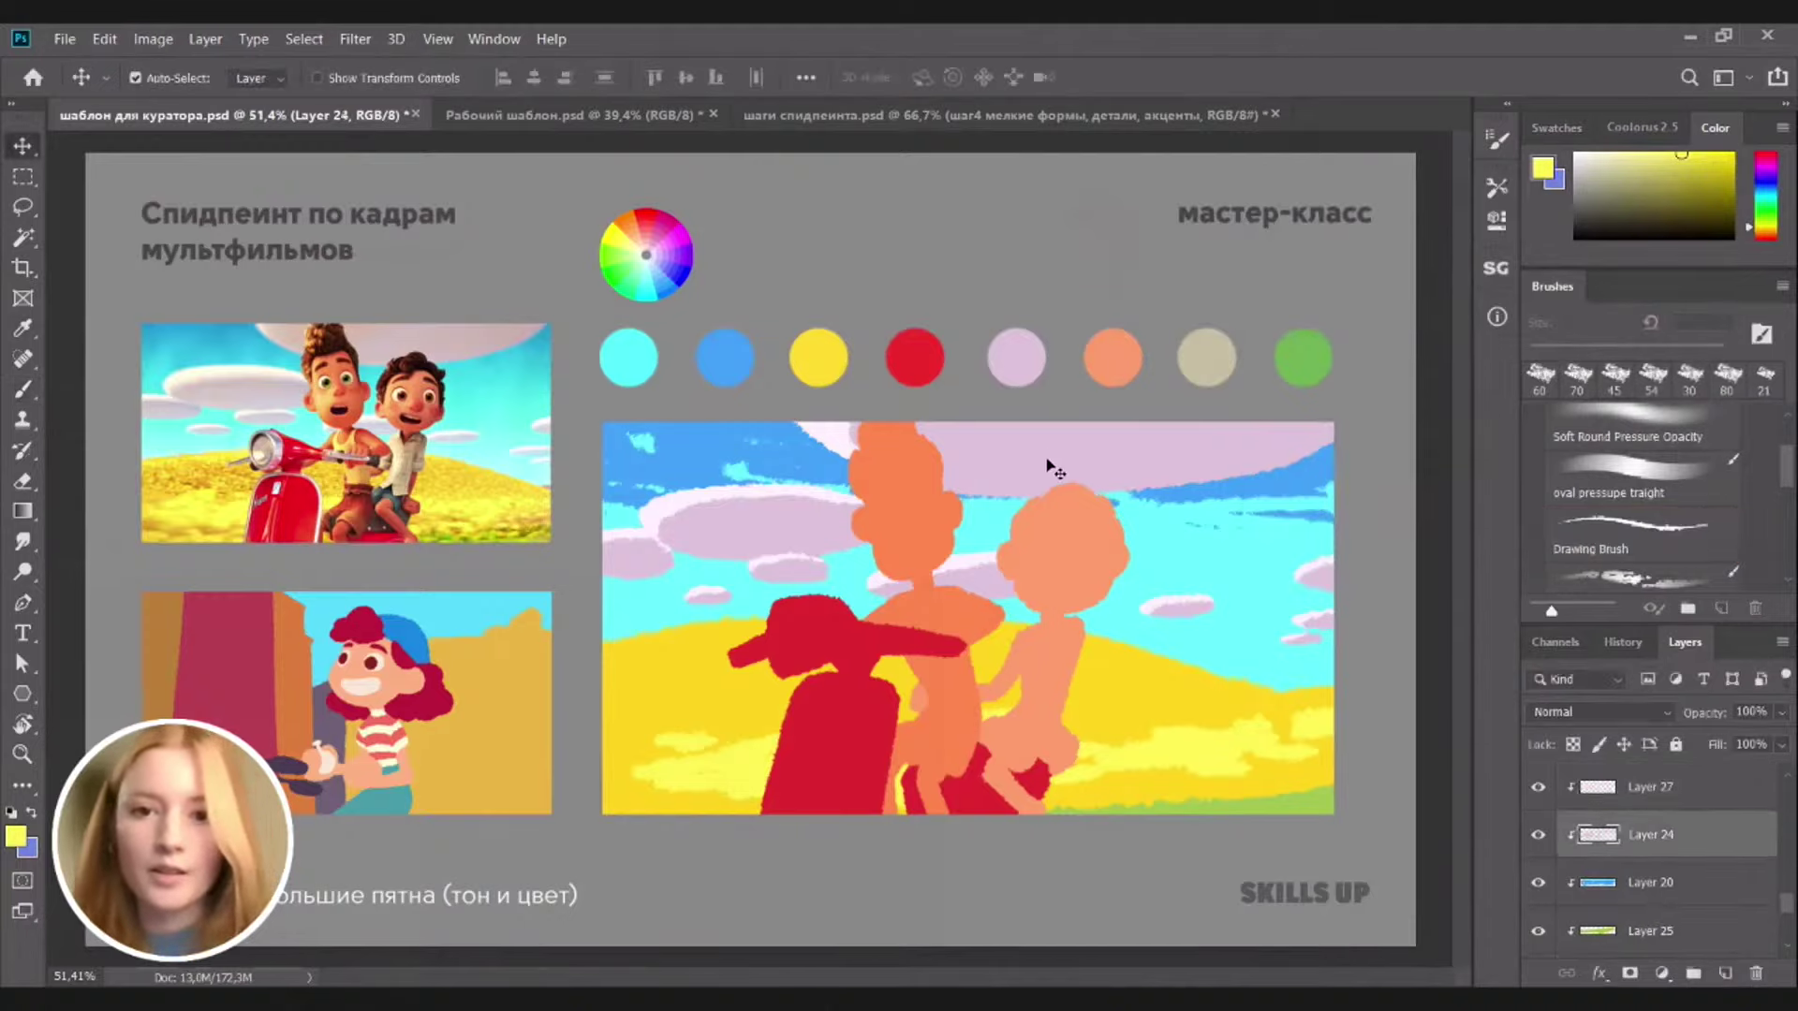
pyautogui.hotkey('ctrl', 'u')
pyautogui.moveTo(1454, 400); pyautogui.dragTo(1461, 455)
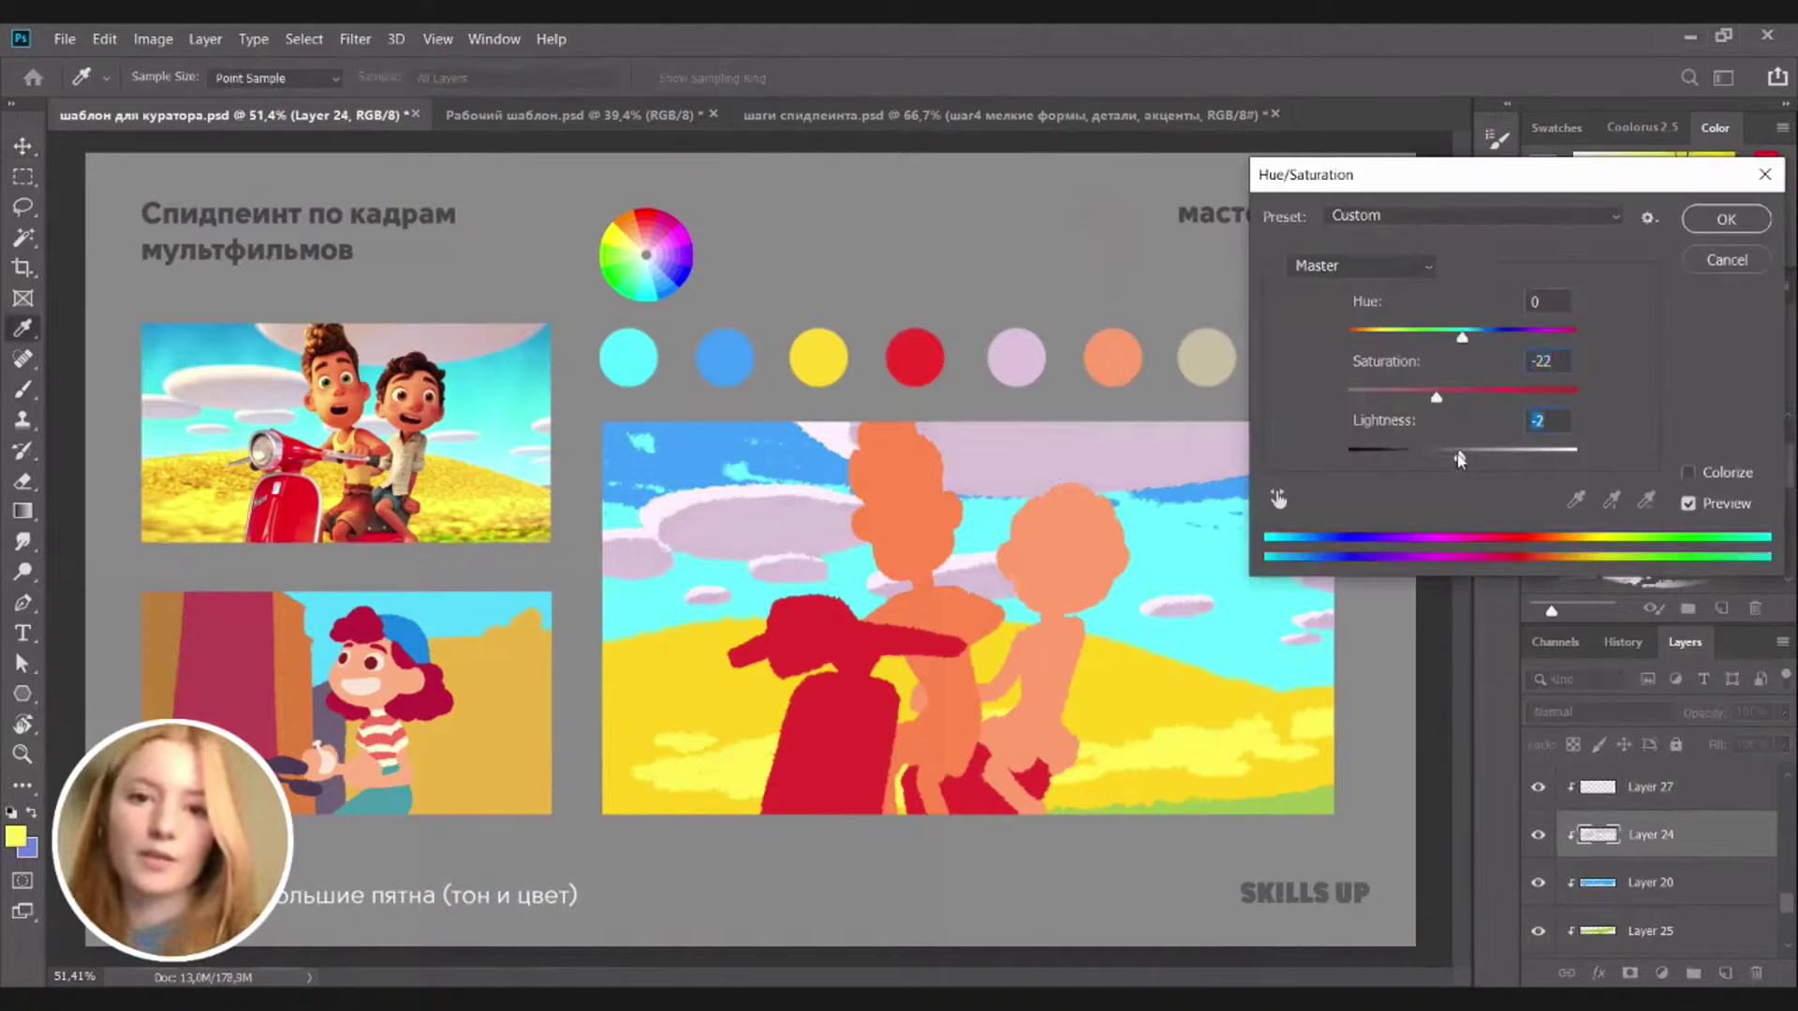
pyautogui.click(1717, 225)
# Adjust the cloud highlights on Layer 27 with Hue/Saturation: Hue -6, Saturation -43 and Lightness +8
pyautogui.press('v')
pyautogui.keyDown('ctrl'); pyautogui.click(667, 505); pyautogui.keyUp('ctrl')
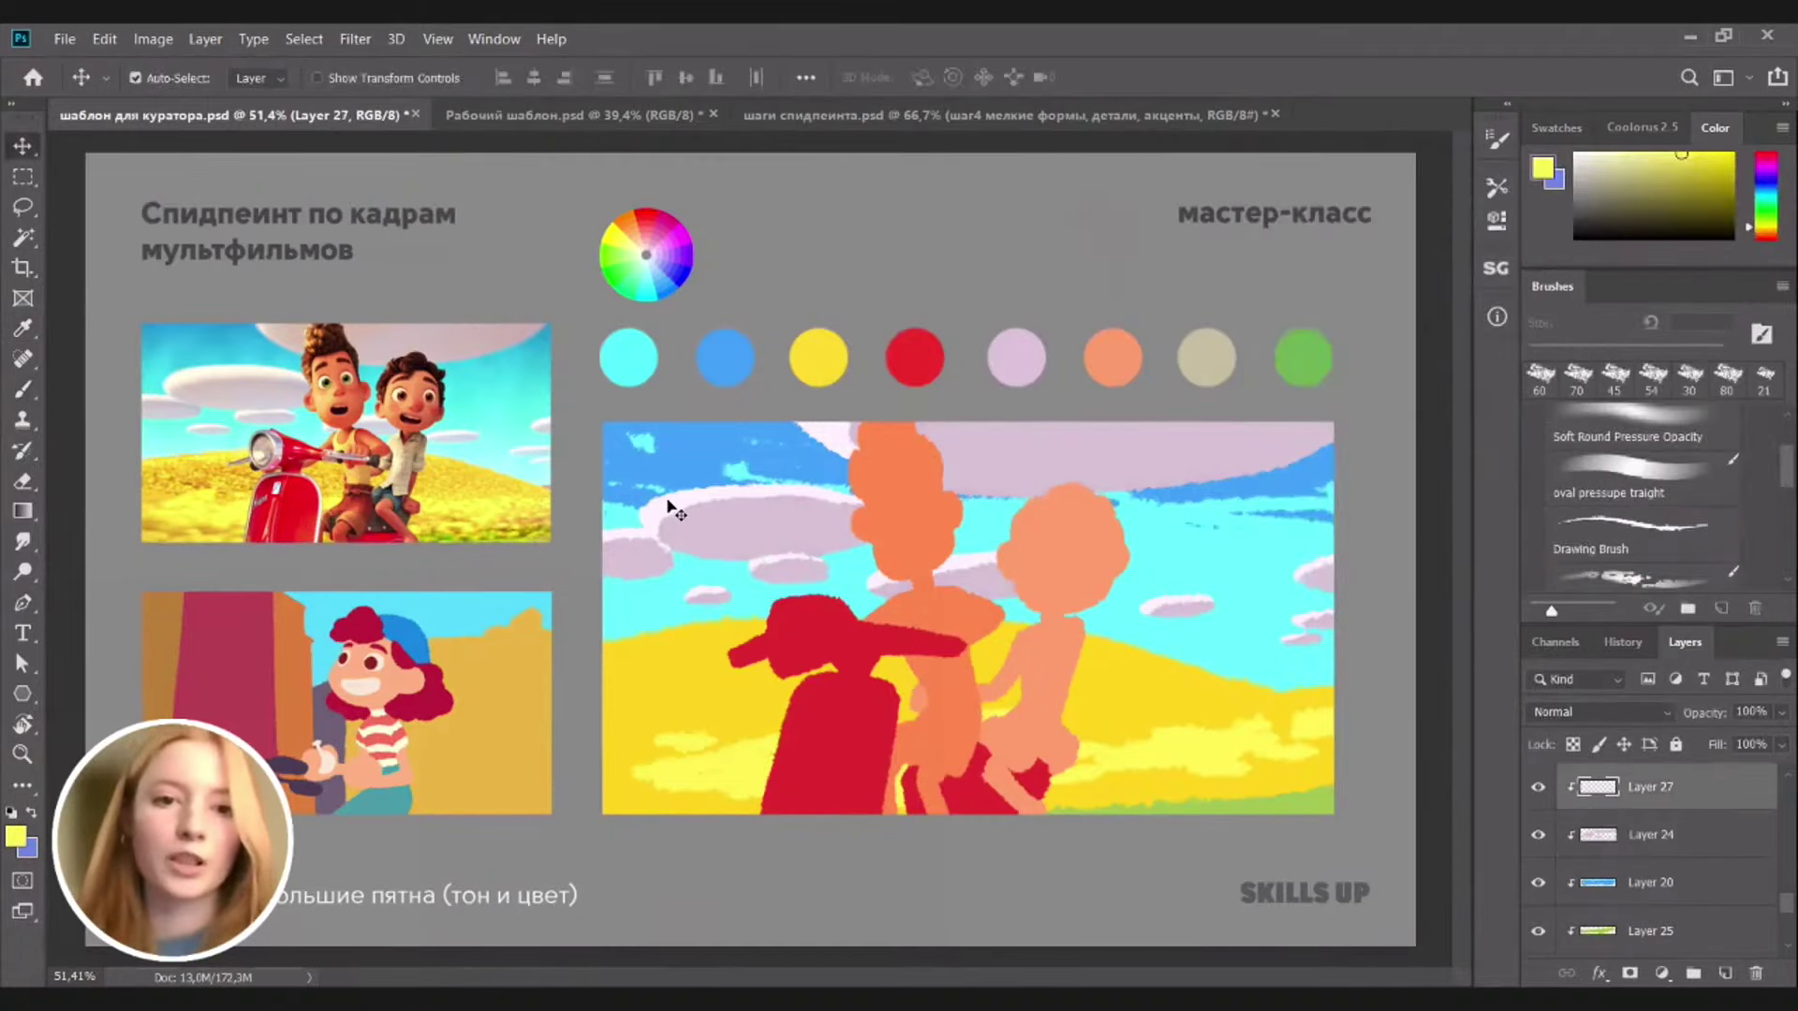
pyautogui.hotkey('ctrl', 'u')
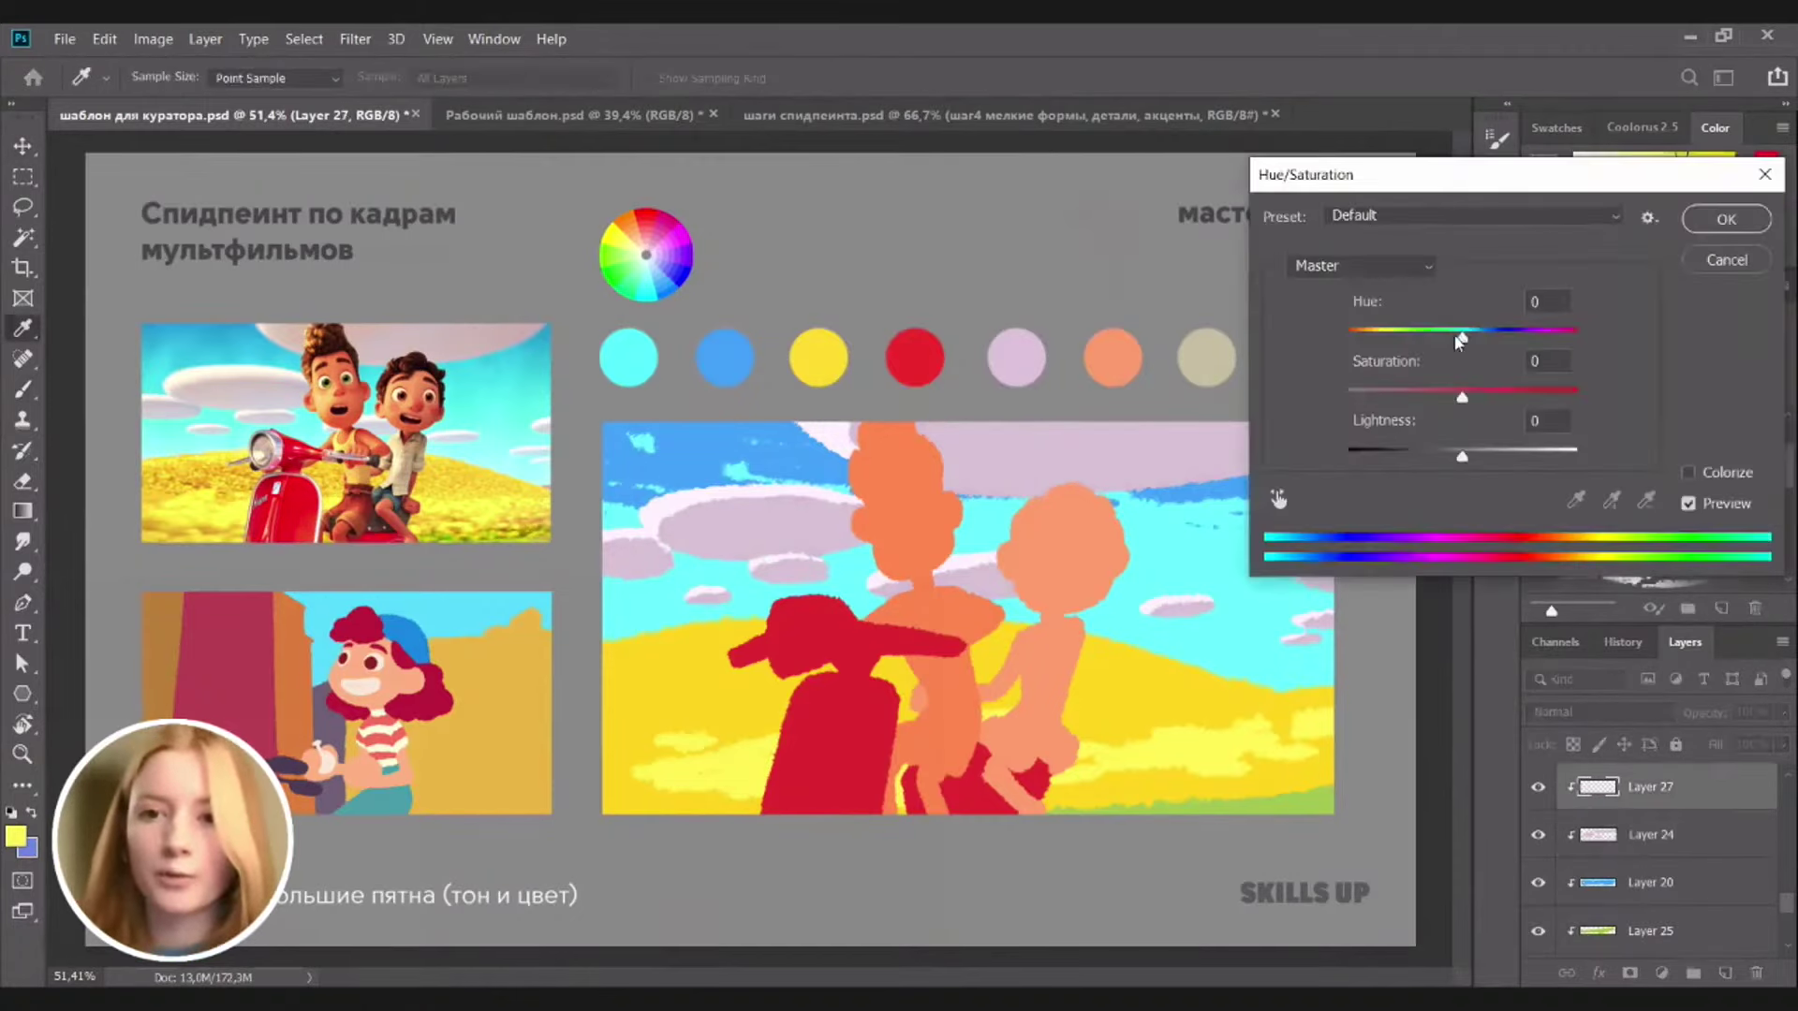
pyautogui.moveTo(1461, 337); pyautogui.dragTo(1457, 342)
pyautogui.click(1440, 395)
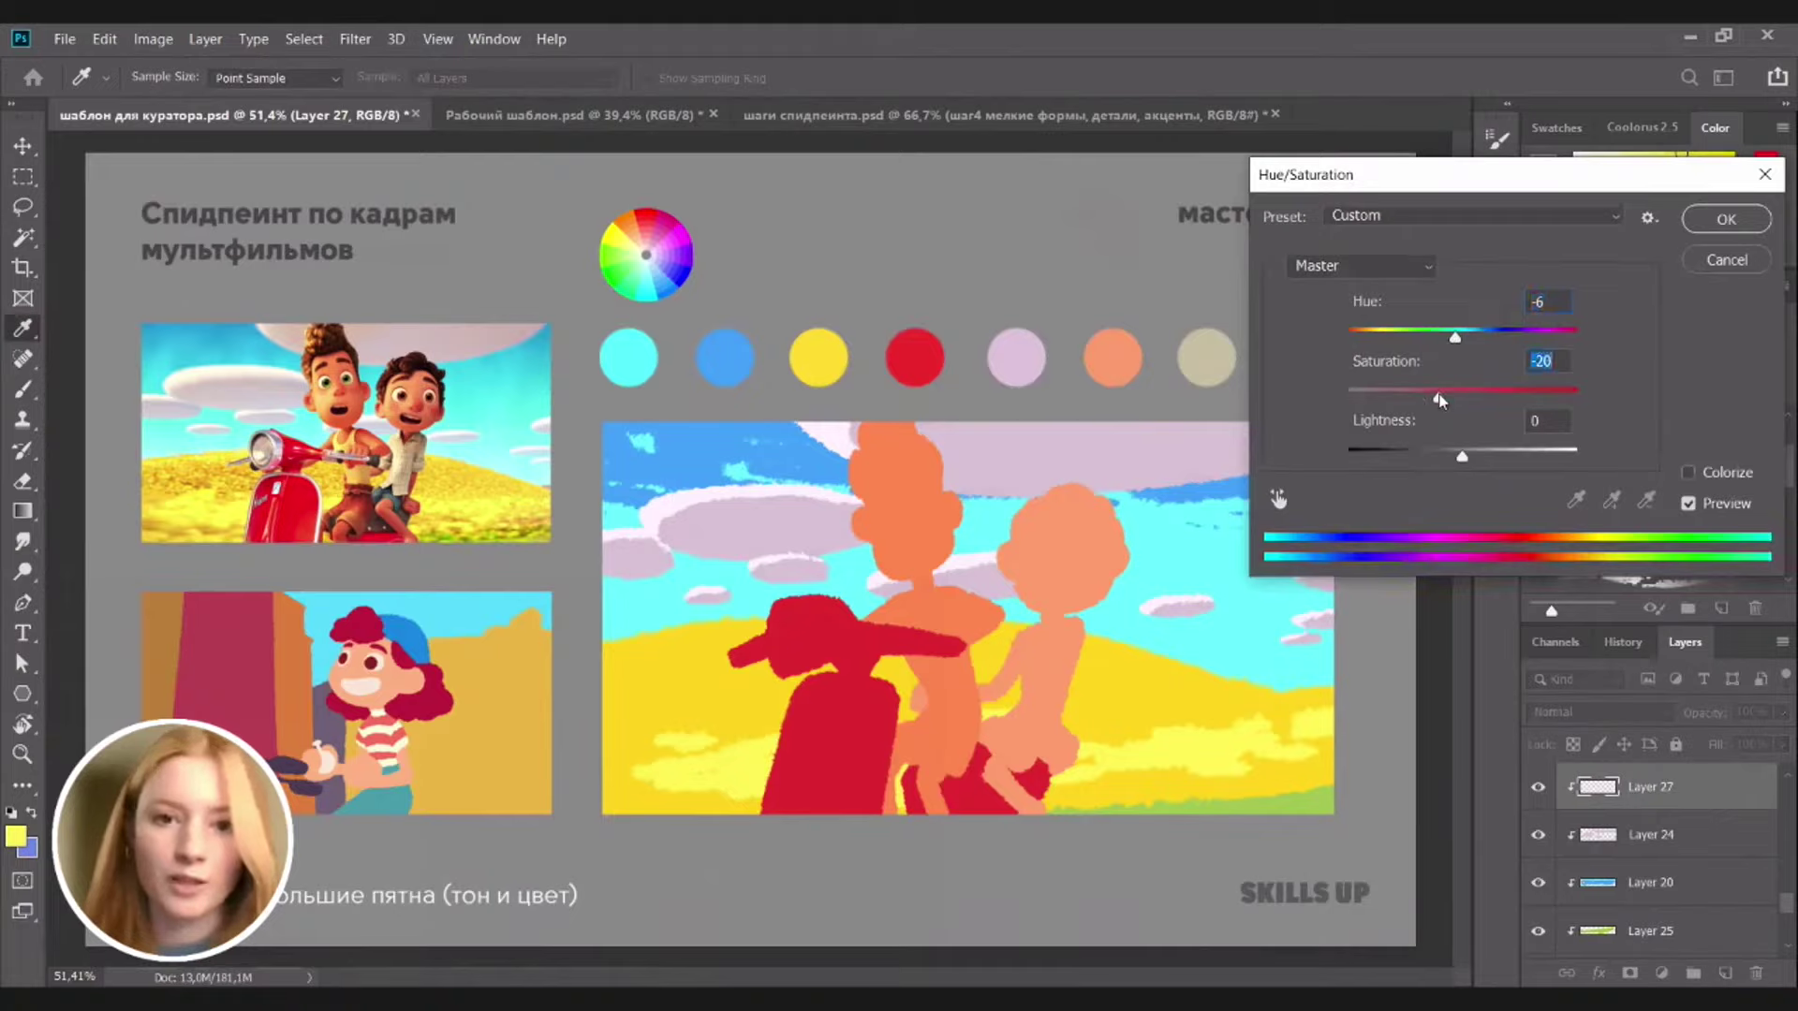
pyautogui.moveTo(1462, 456); pyautogui.dragTo(1467, 462)
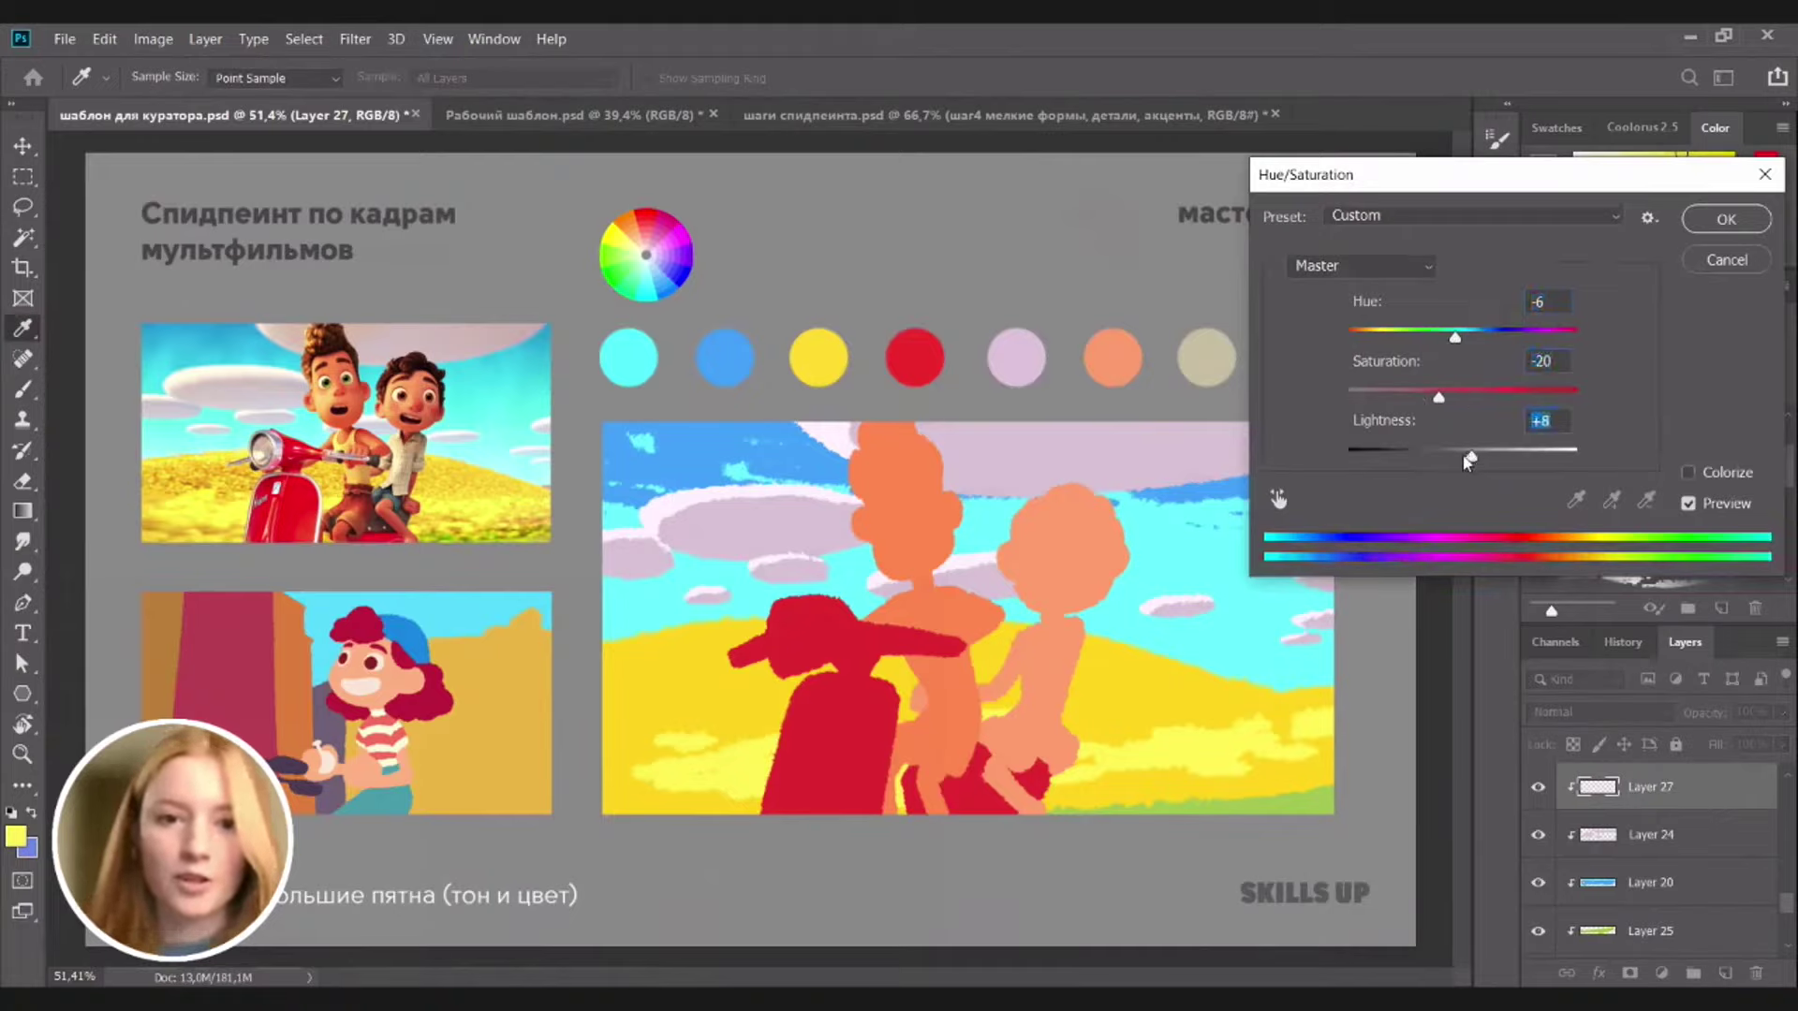
pyautogui.moveTo(1427, 394); pyautogui.dragTo(1413, 402)
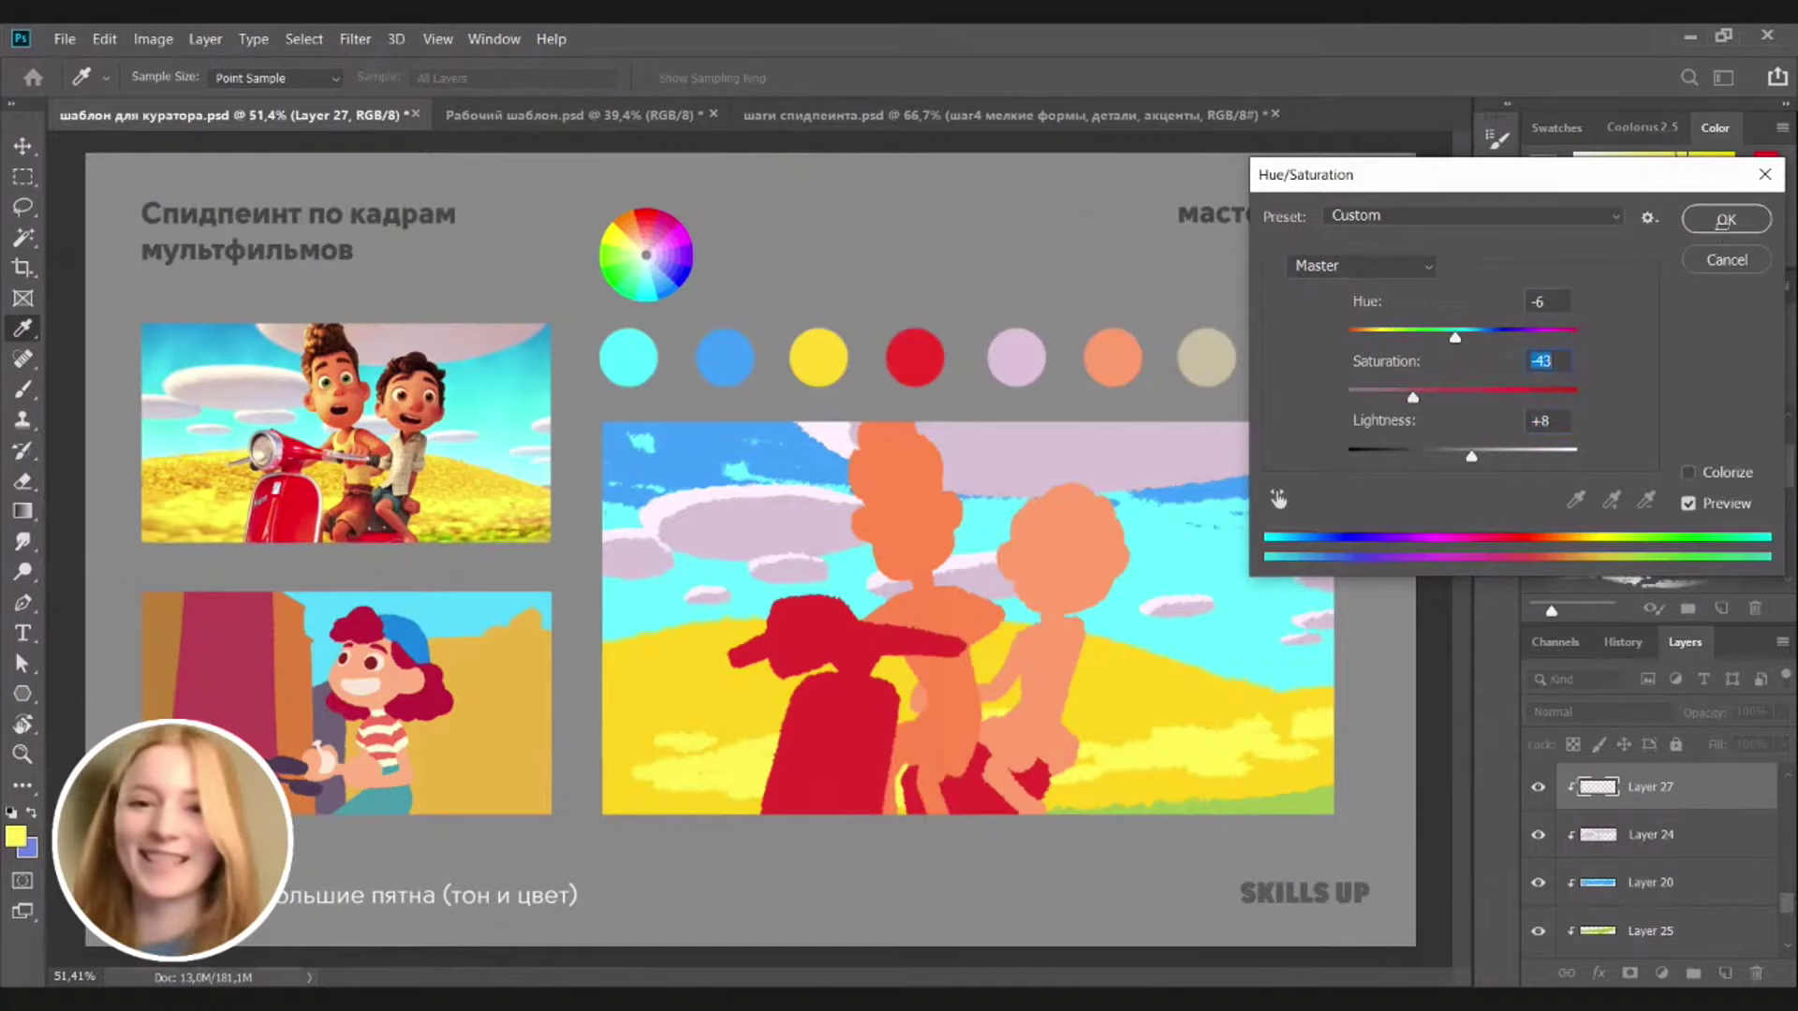
pyautogui.press('Return')
# Return to the hill highlight layer and scatter small light-yellow dabs over the field with a 45 px brush
pyautogui.click(661, 502)
pyautogui.press('v')
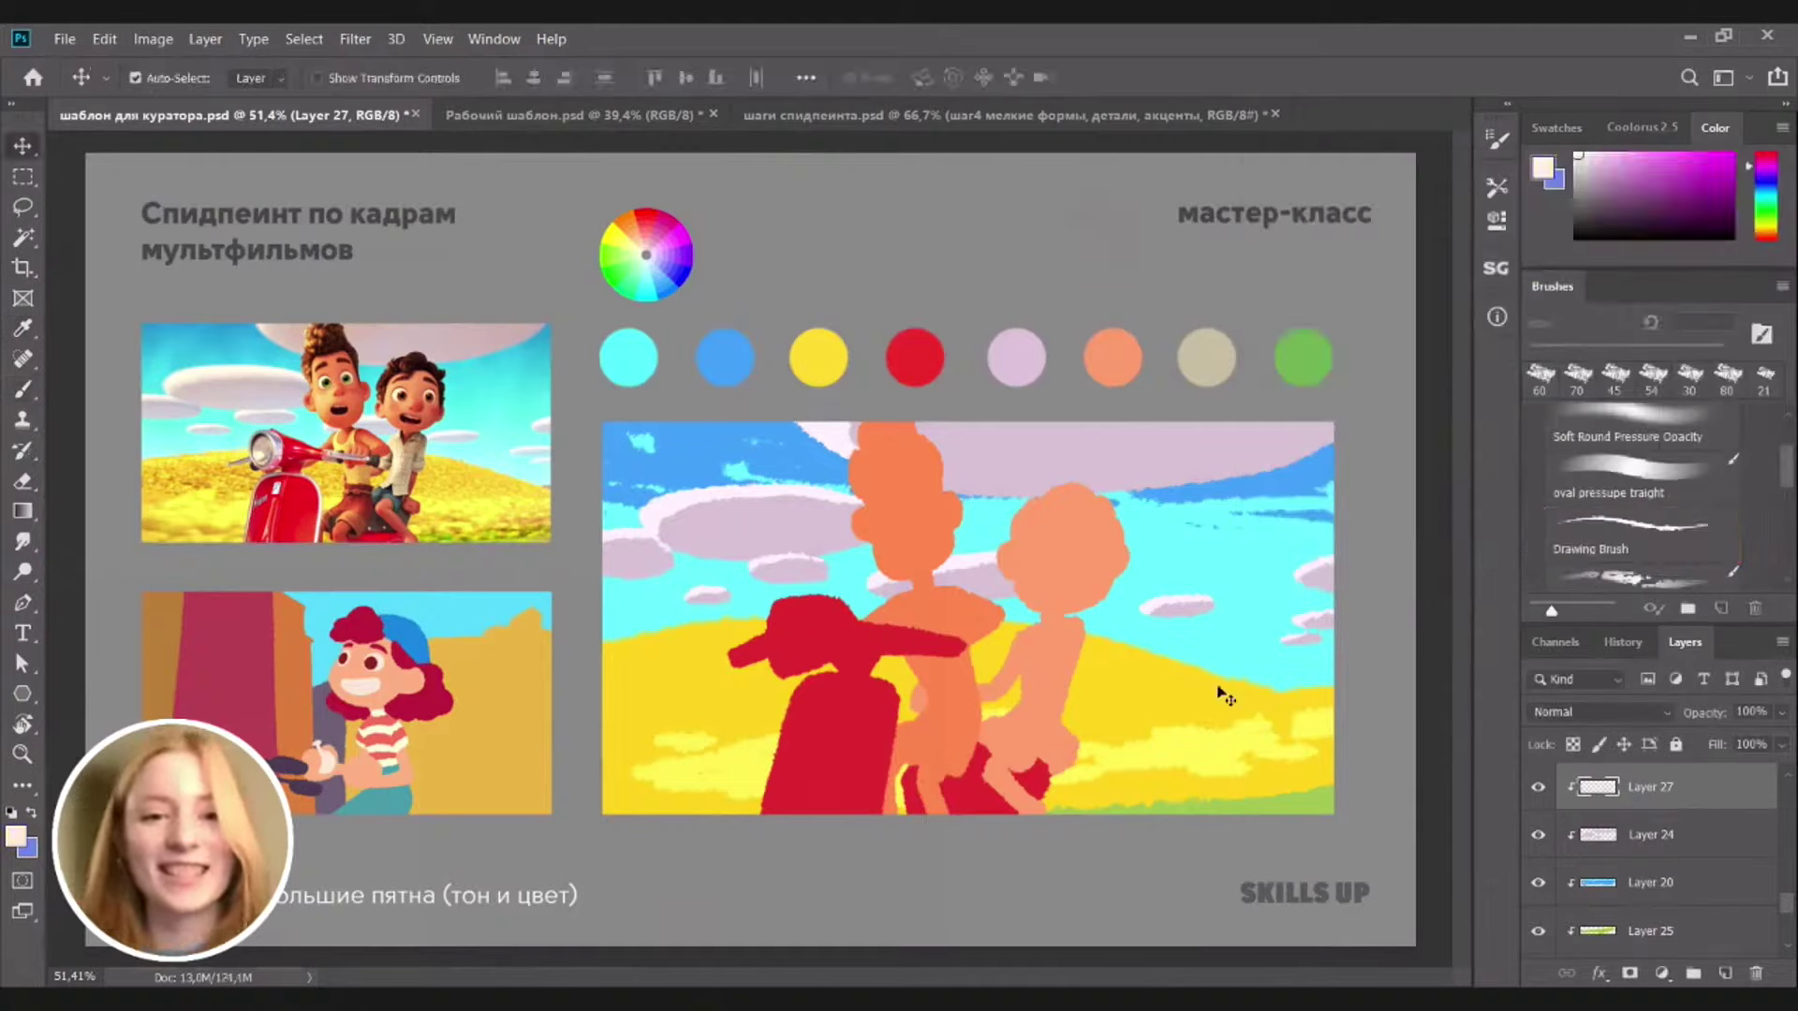
pyautogui.press('b')
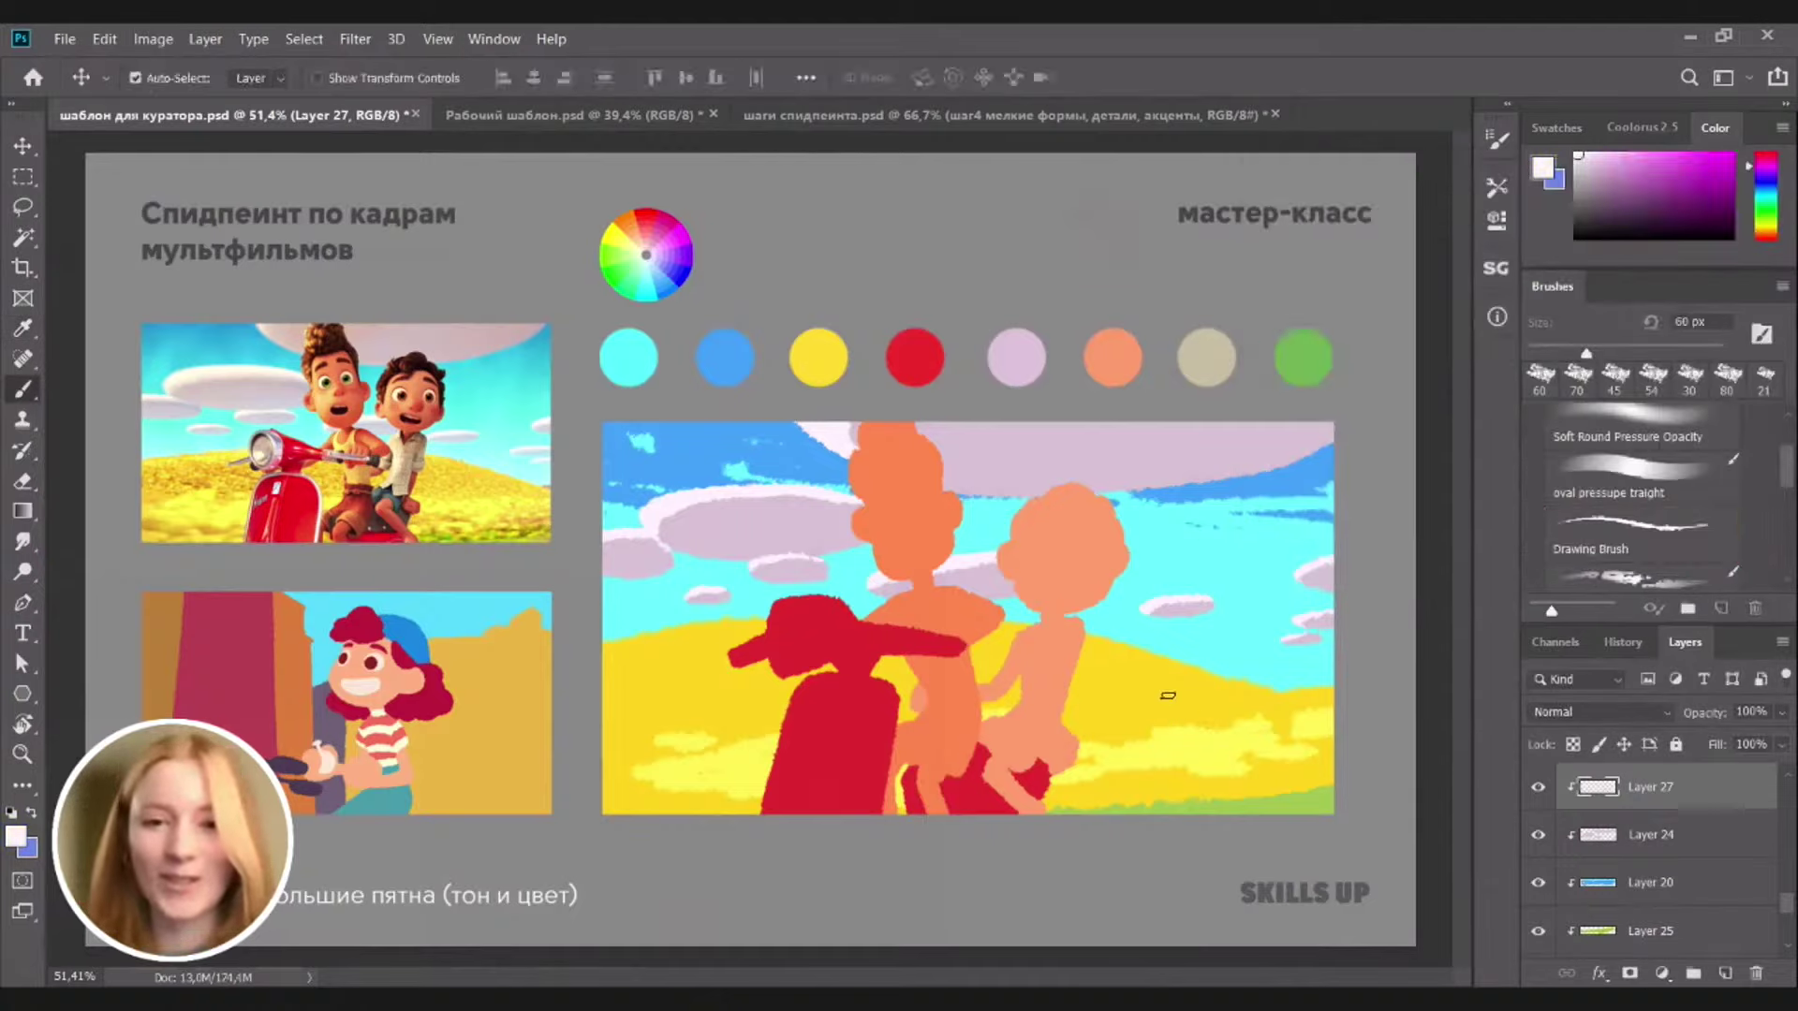
pyautogui.keyDown('alt'); pyautogui.click(1184, 685); pyautogui.keyUp('alt')
pyautogui.hotkey('ctrl', 'shift', 'alt', 'n')
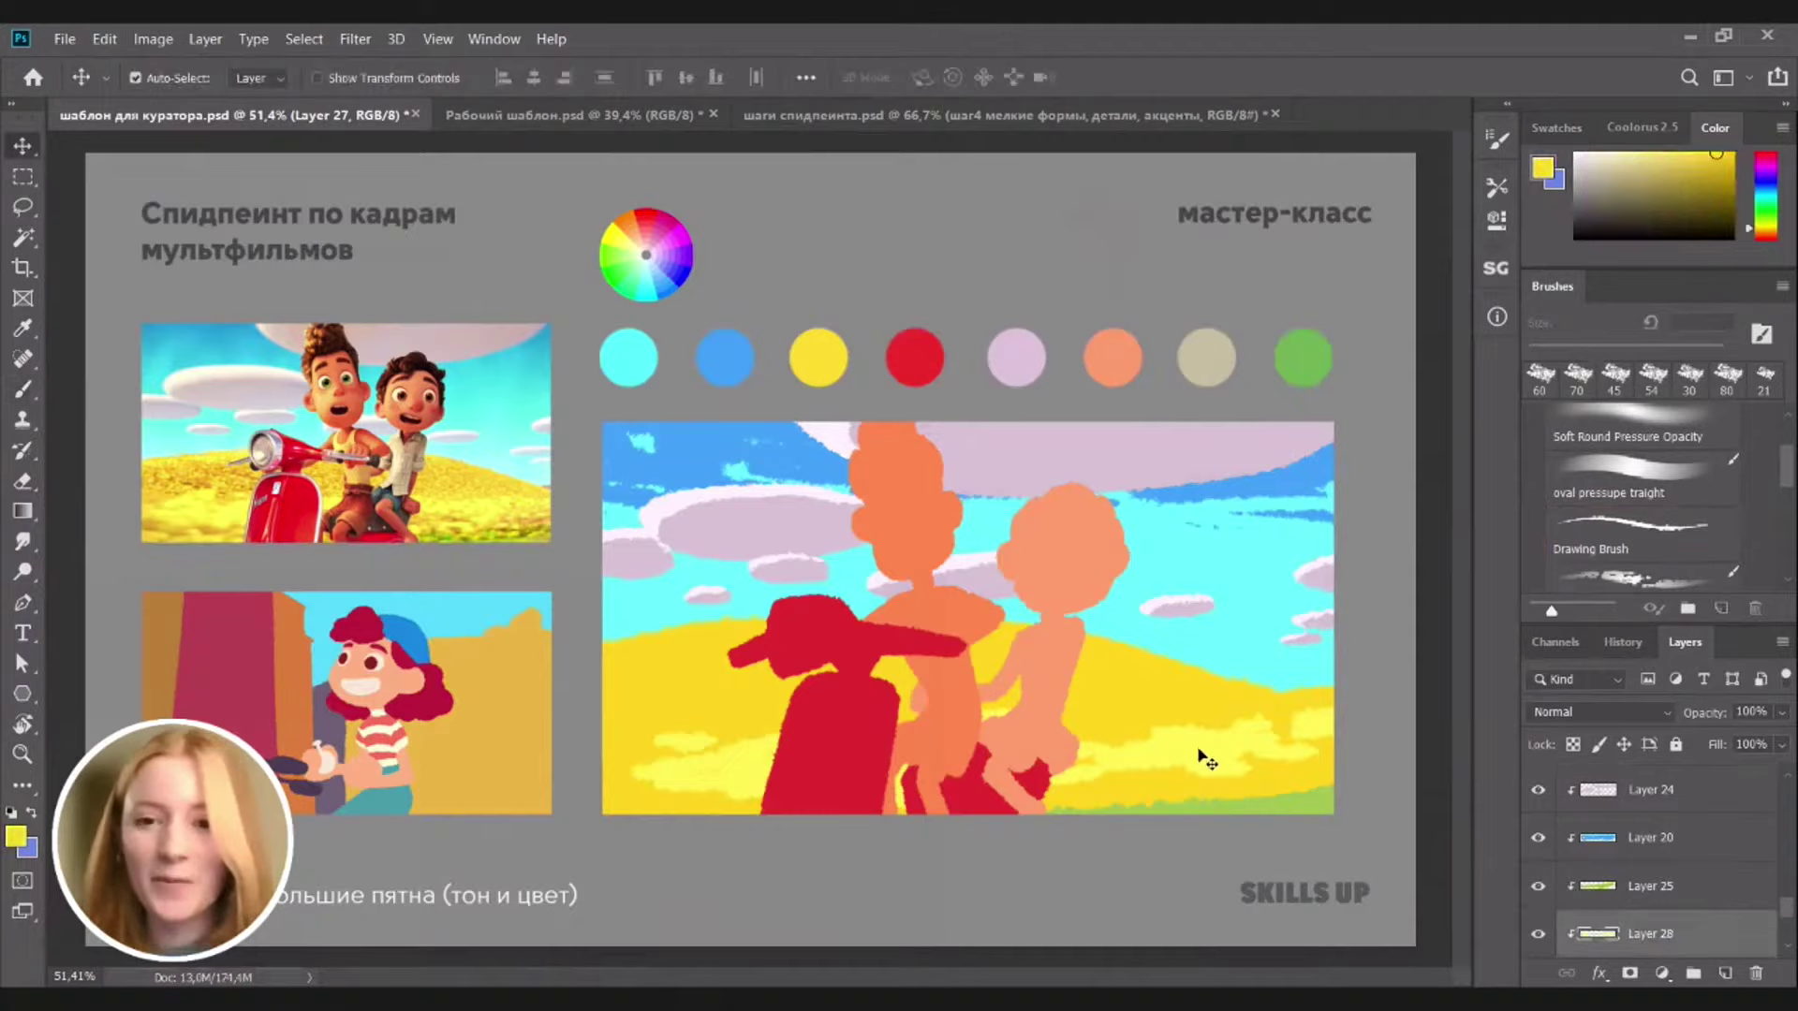
pyautogui.keyDown('alt'); pyautogui.click(1217, 719); pyautogui.keyUp('alt')
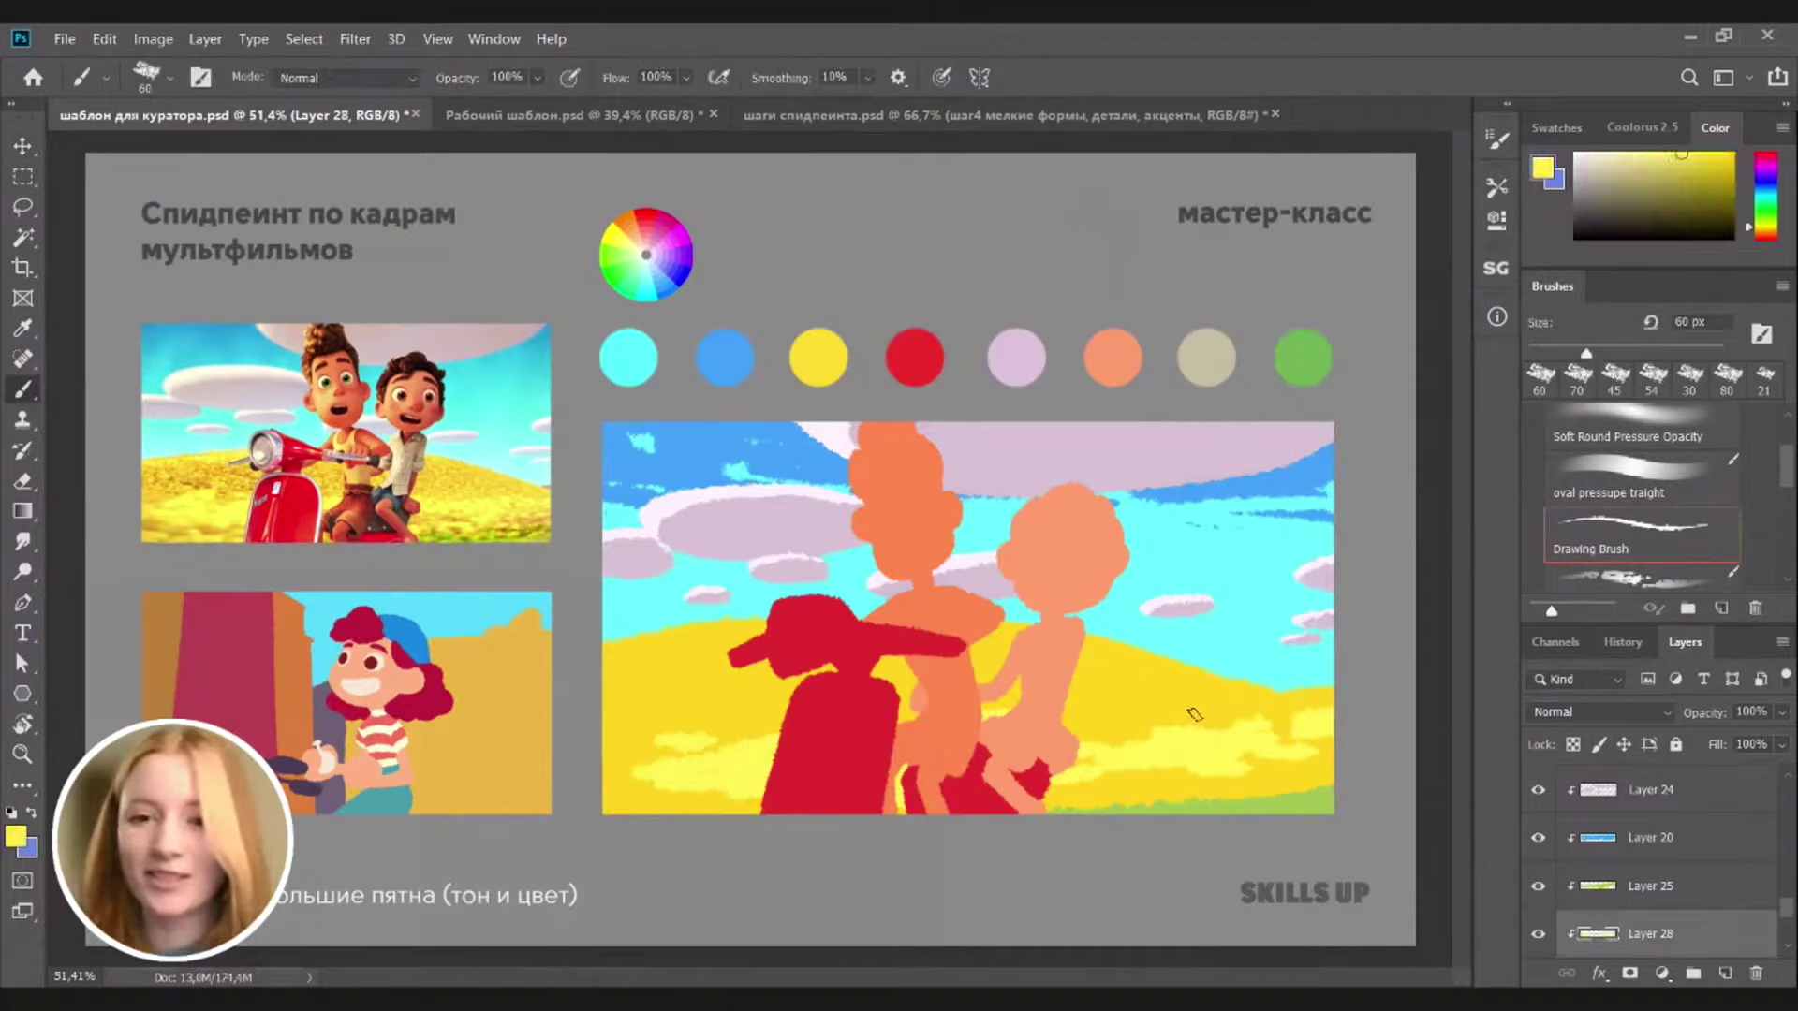
pyautogui.press('[')
pyautogui.press('[')
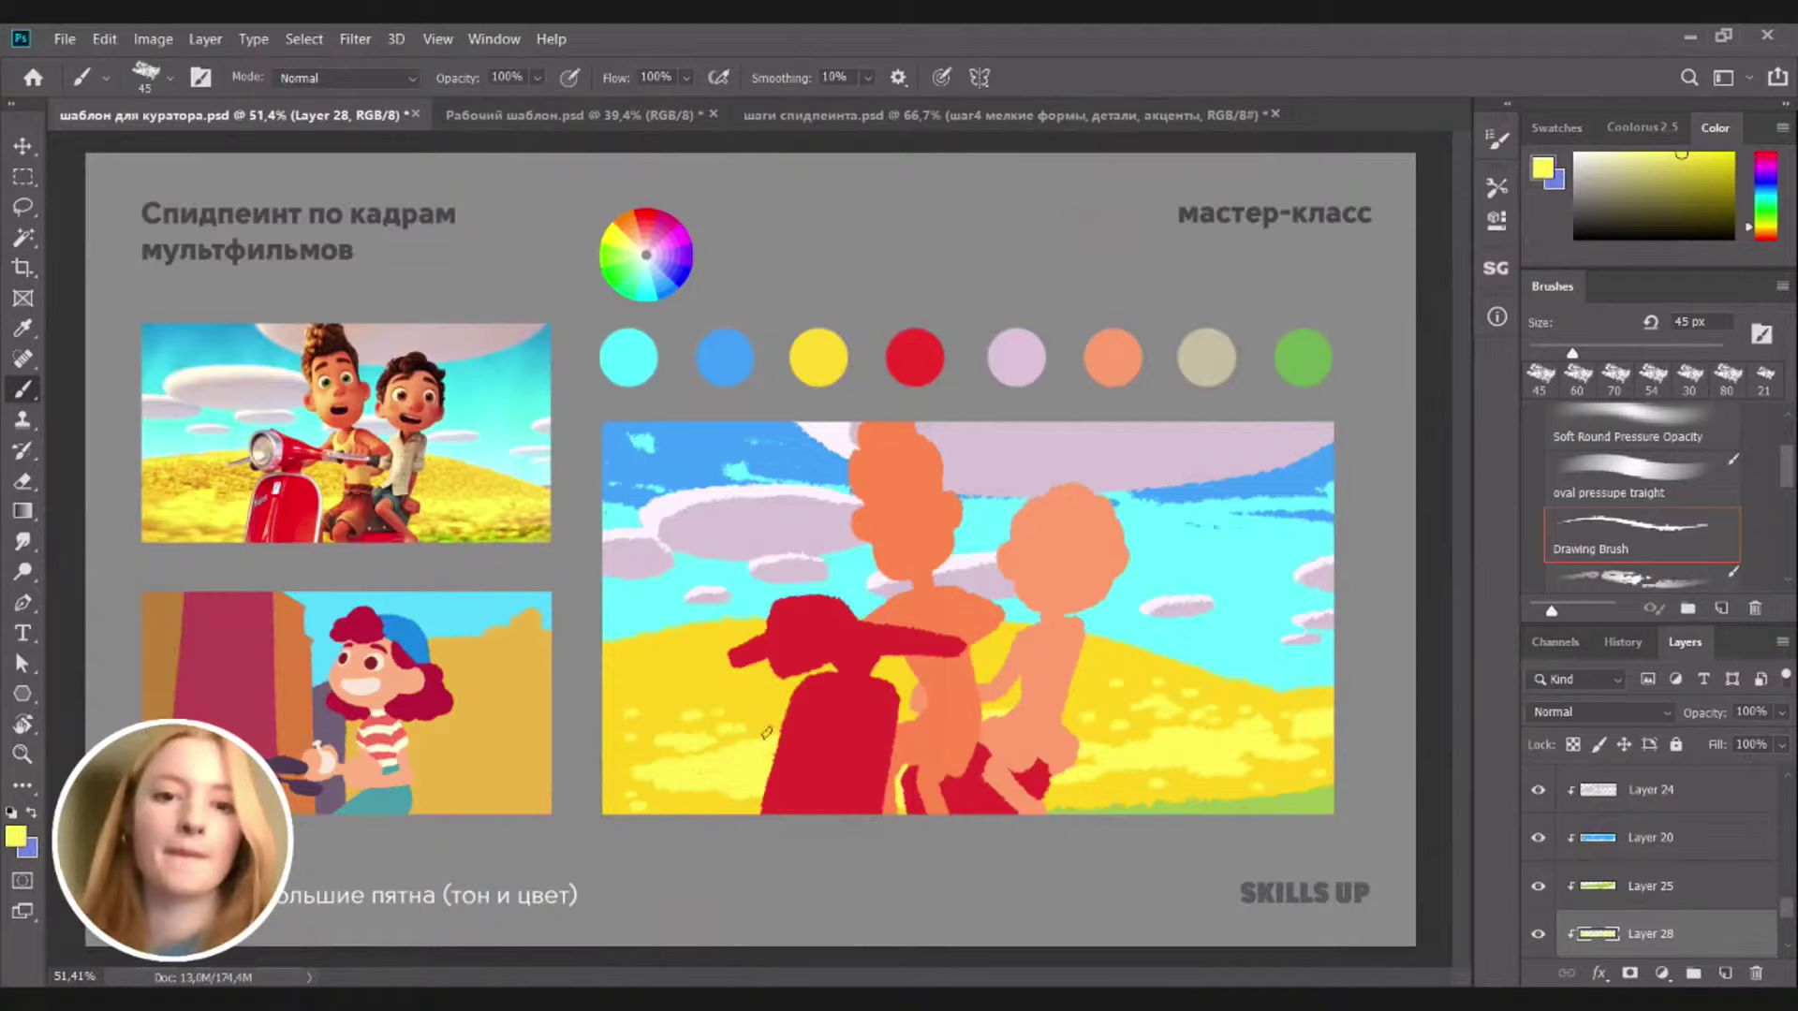
# Select the scooter's layer (Layer 21), sample its red, and add a new empty layer above it
pyautogui.press('v')
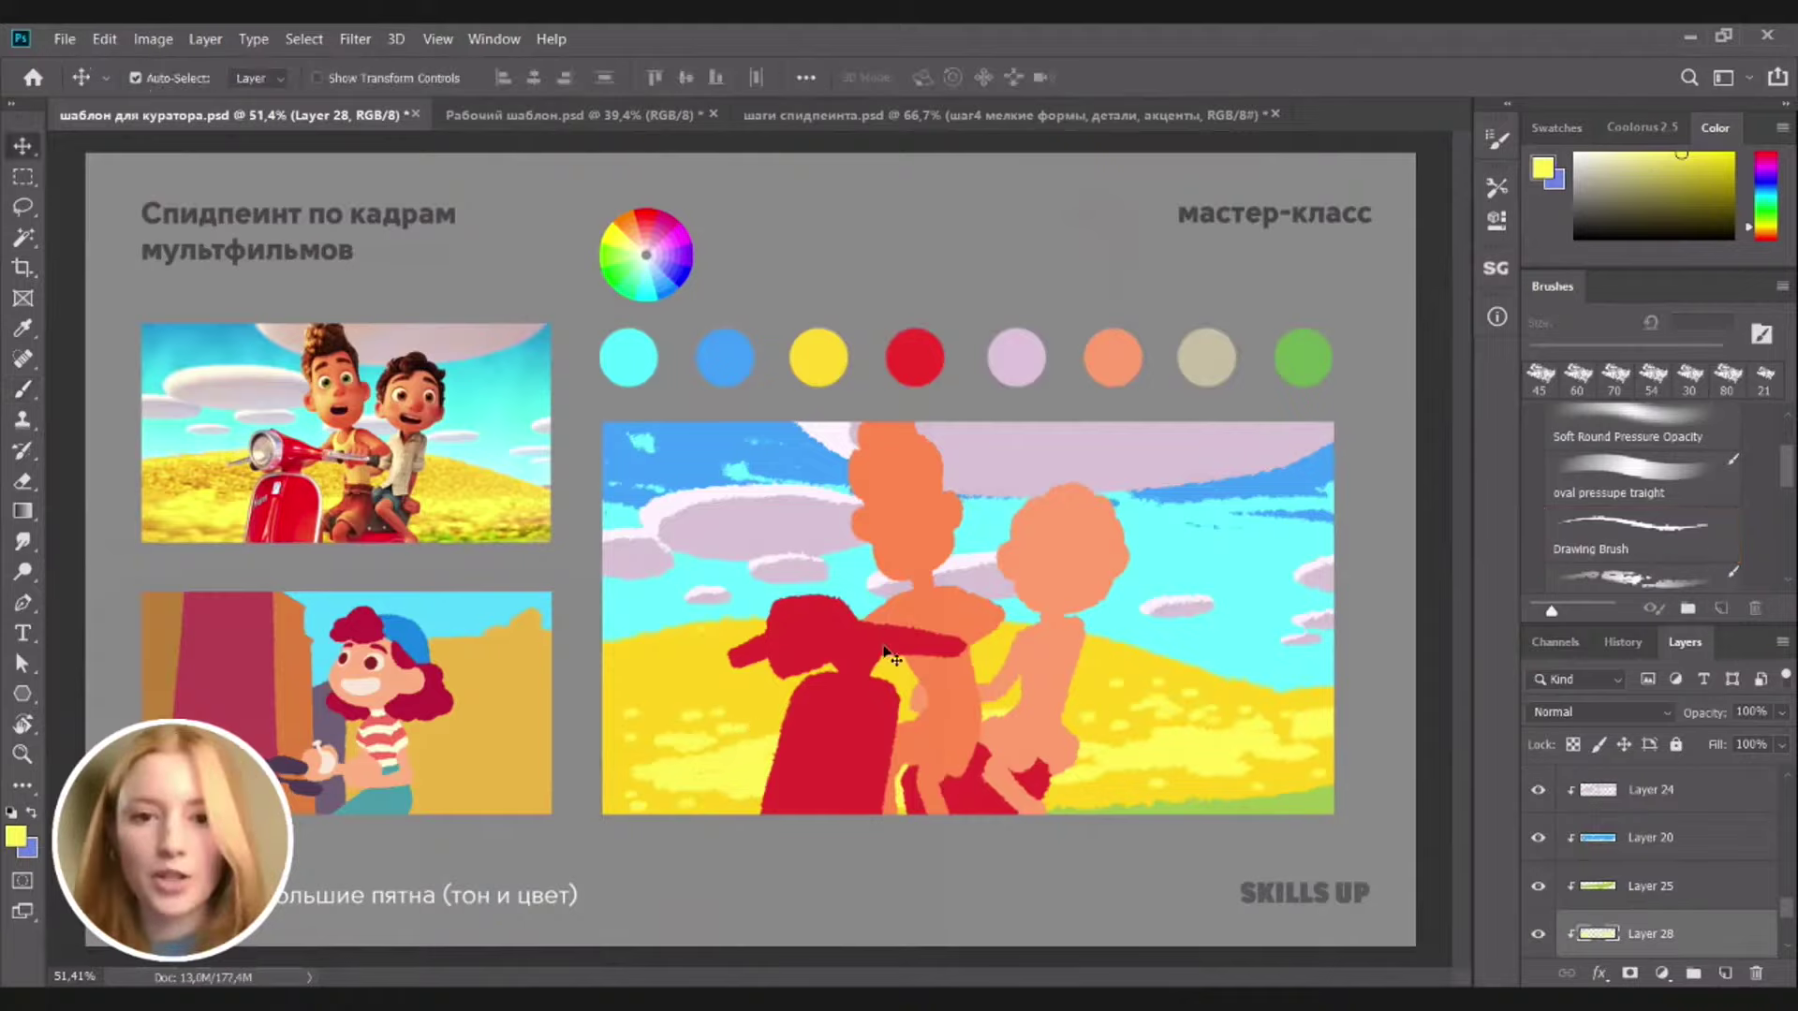
pyautogui.click(840, 761)
pyautogui.press('b')
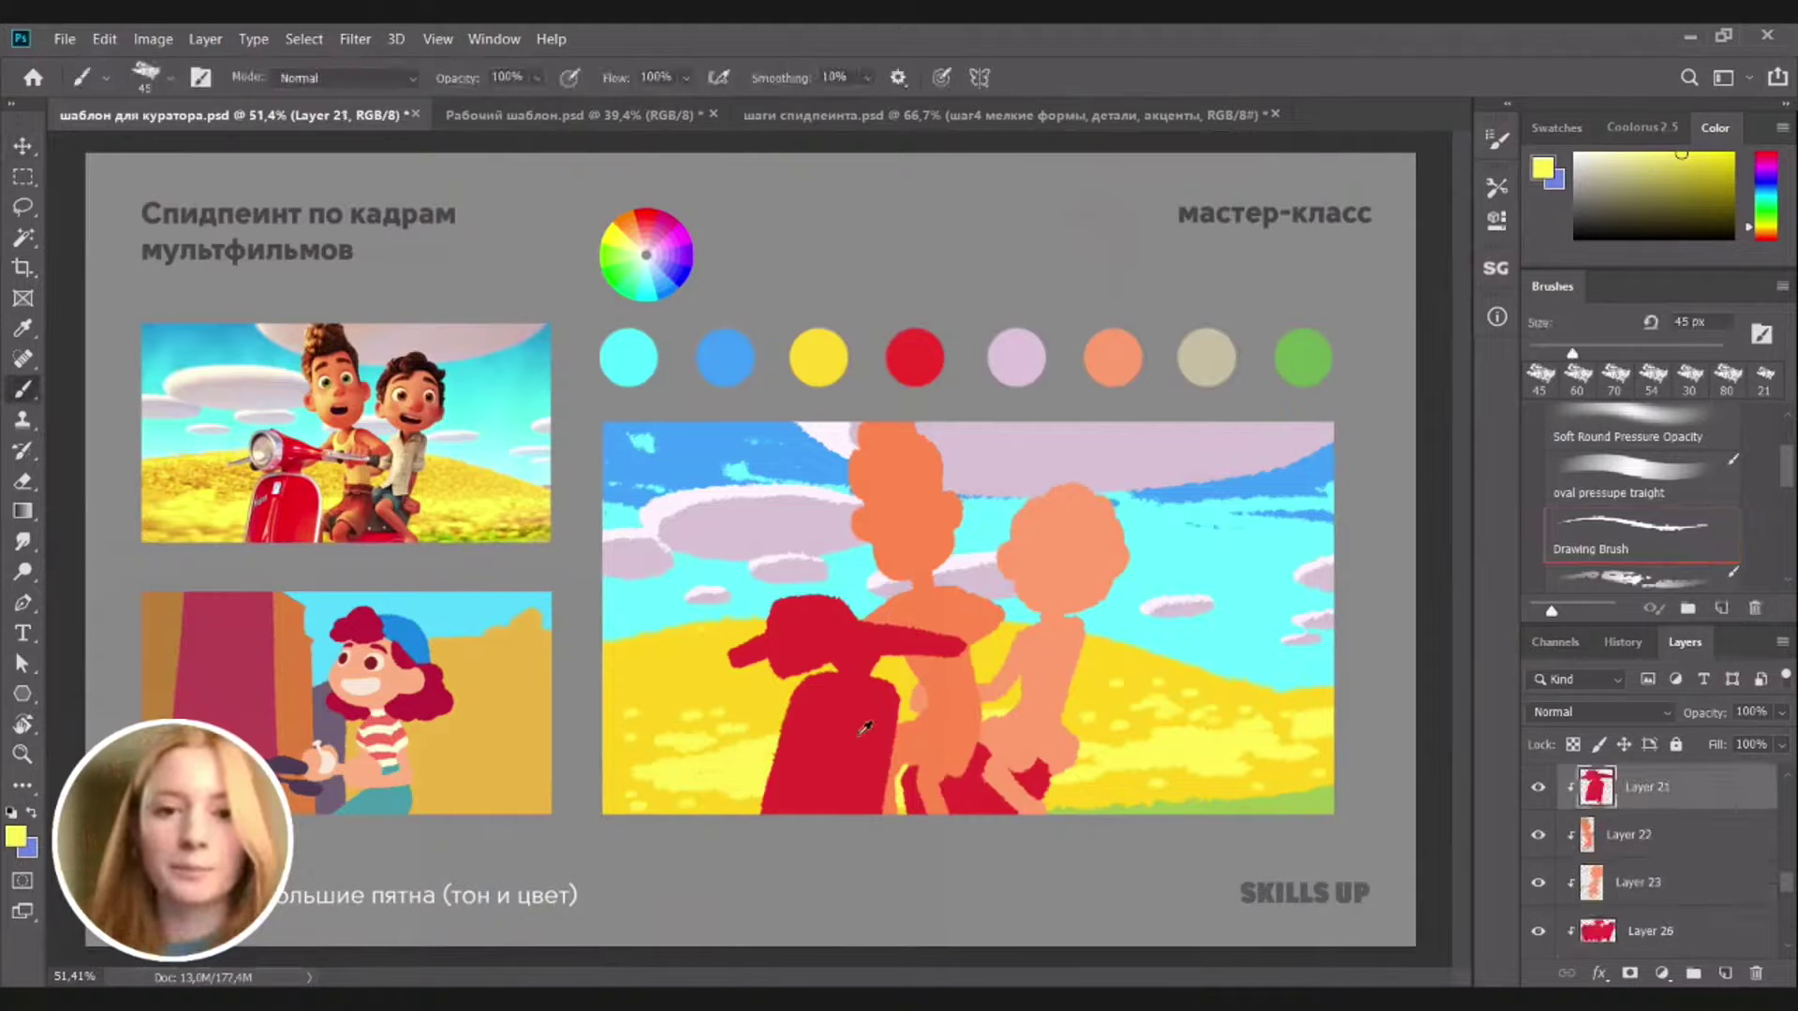
pyautogui.keyDown('alt'); pyautogui.click(865, 728); pyautogui.keyUp('alt')
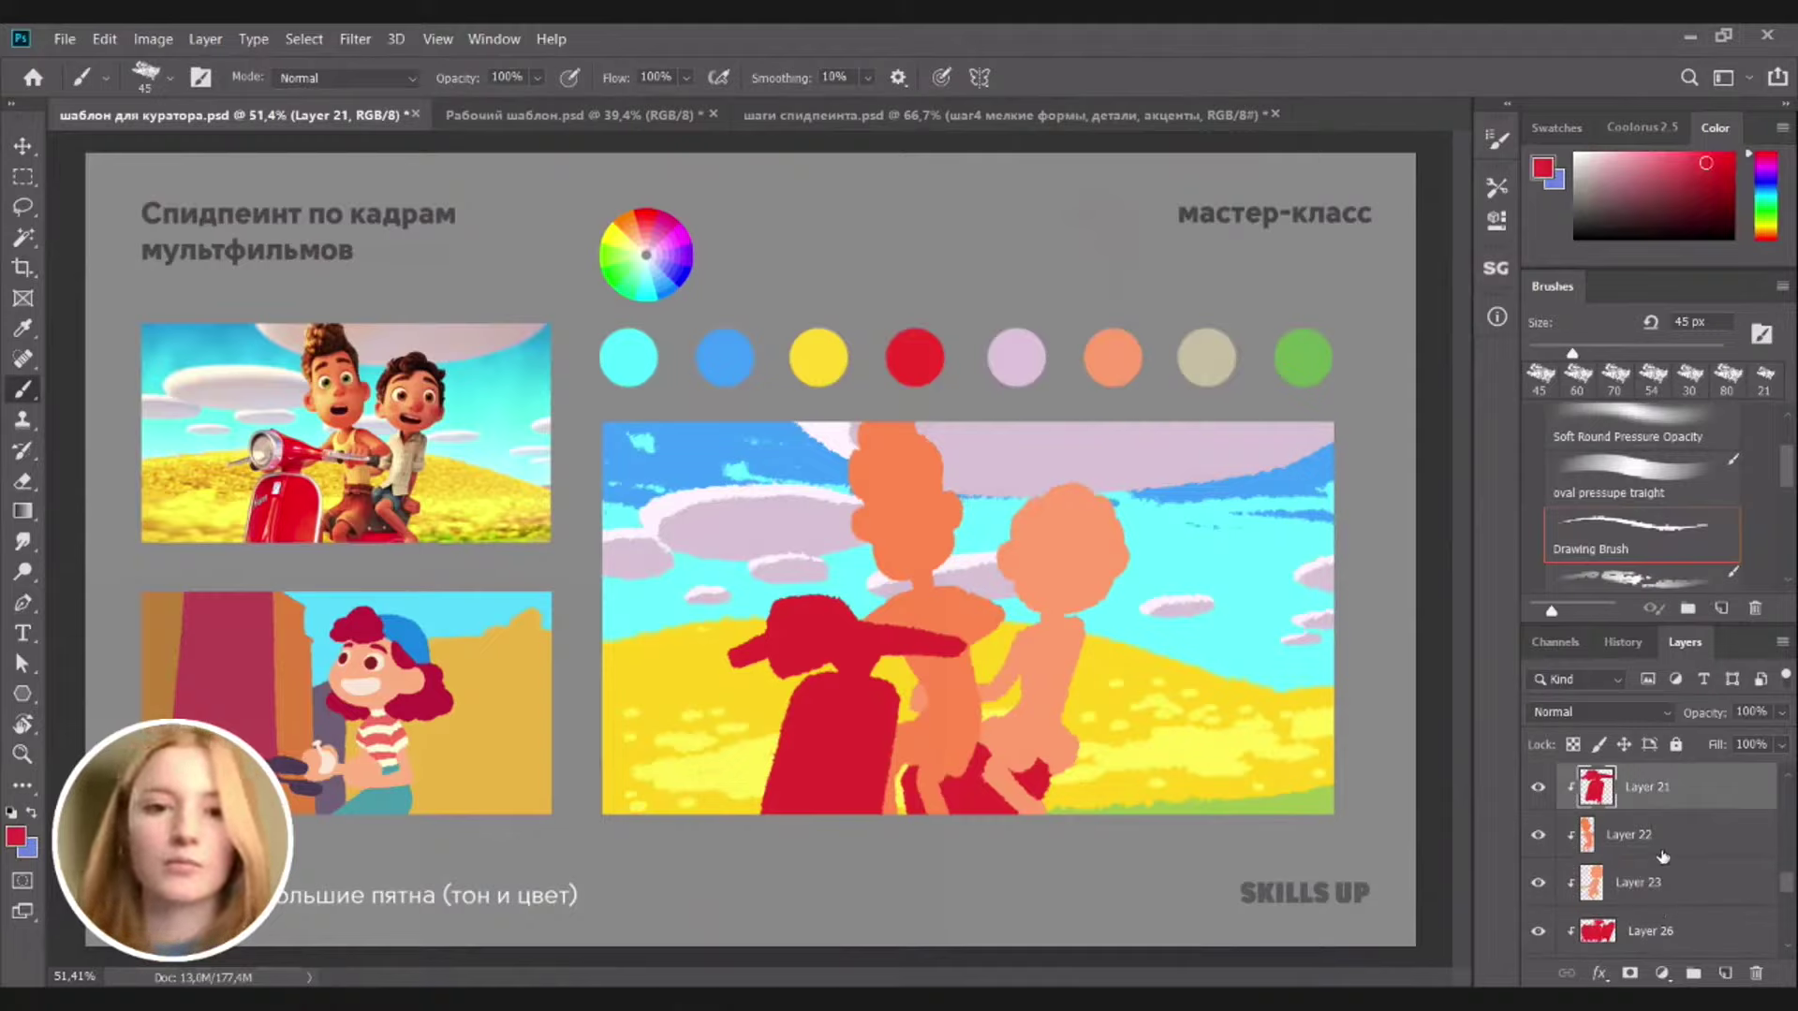
pyautogui.keyDown('ctrl'); pyautogui.click(1618, 798); pyautogui.keyUp('ctrl')
pyautogui.hotkey('ctrl', 'd')
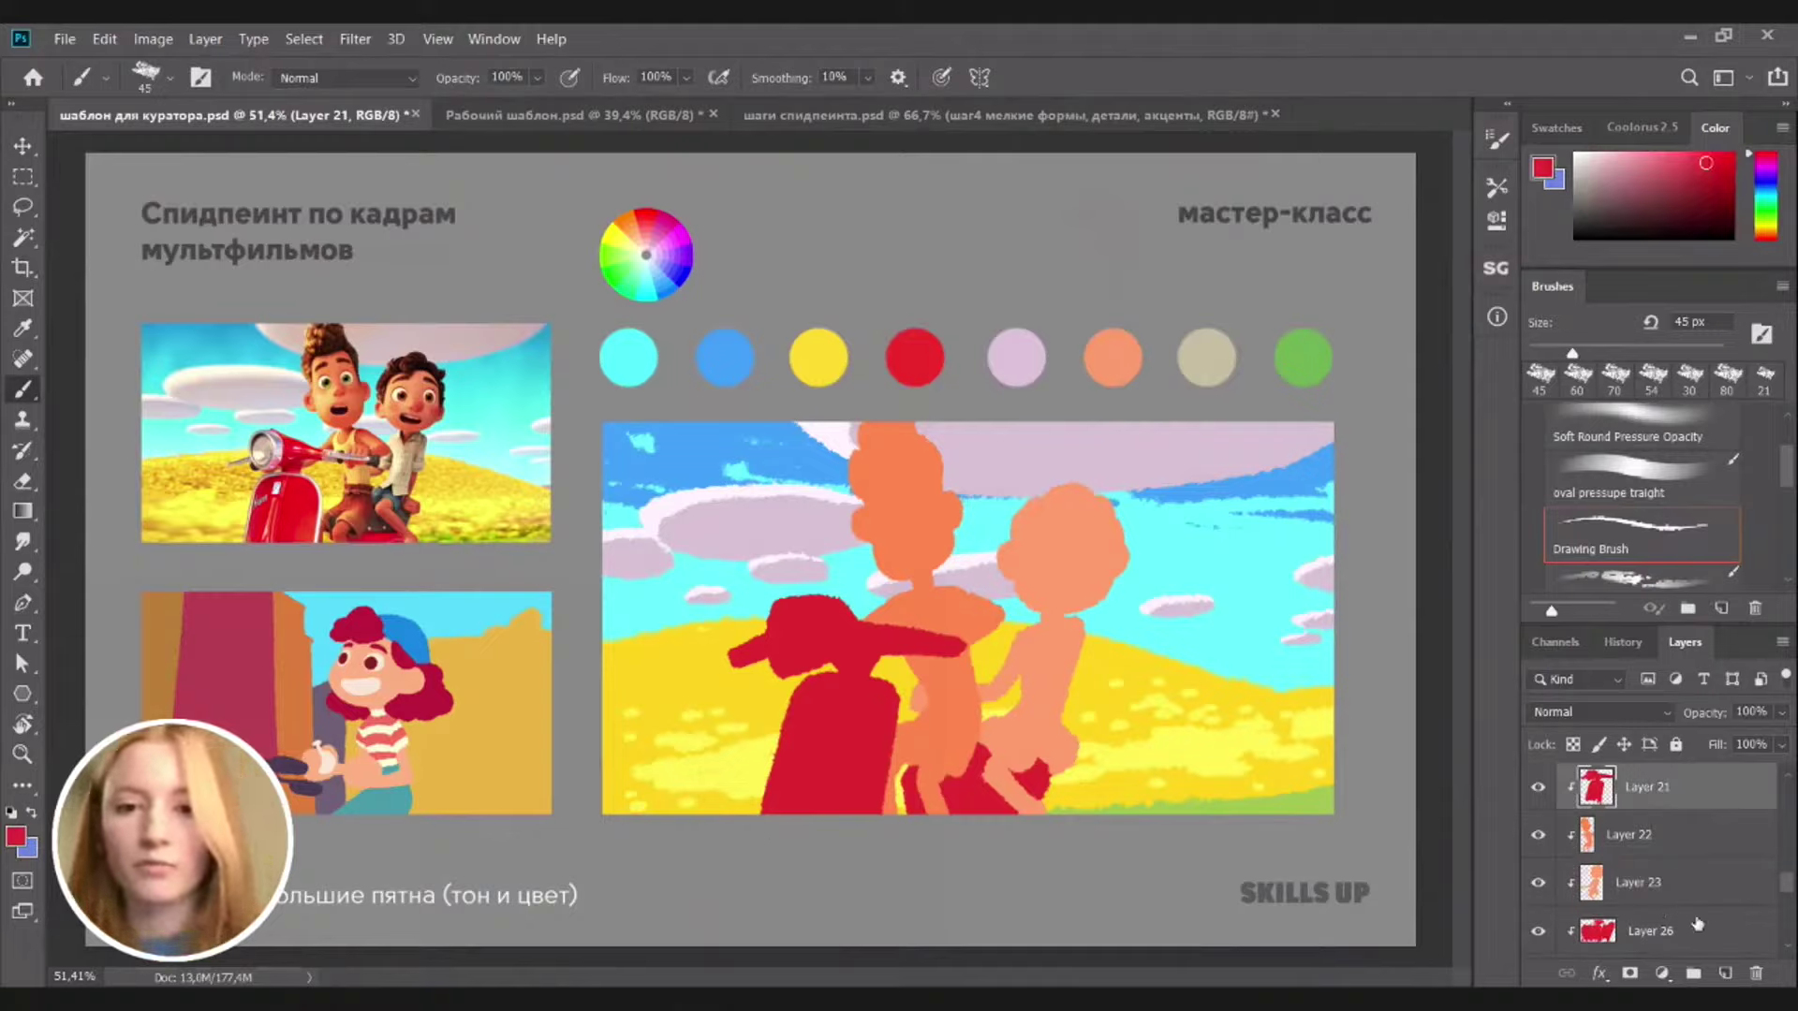
pyautogui.click(1725, 974)
pyautogui.press('v')
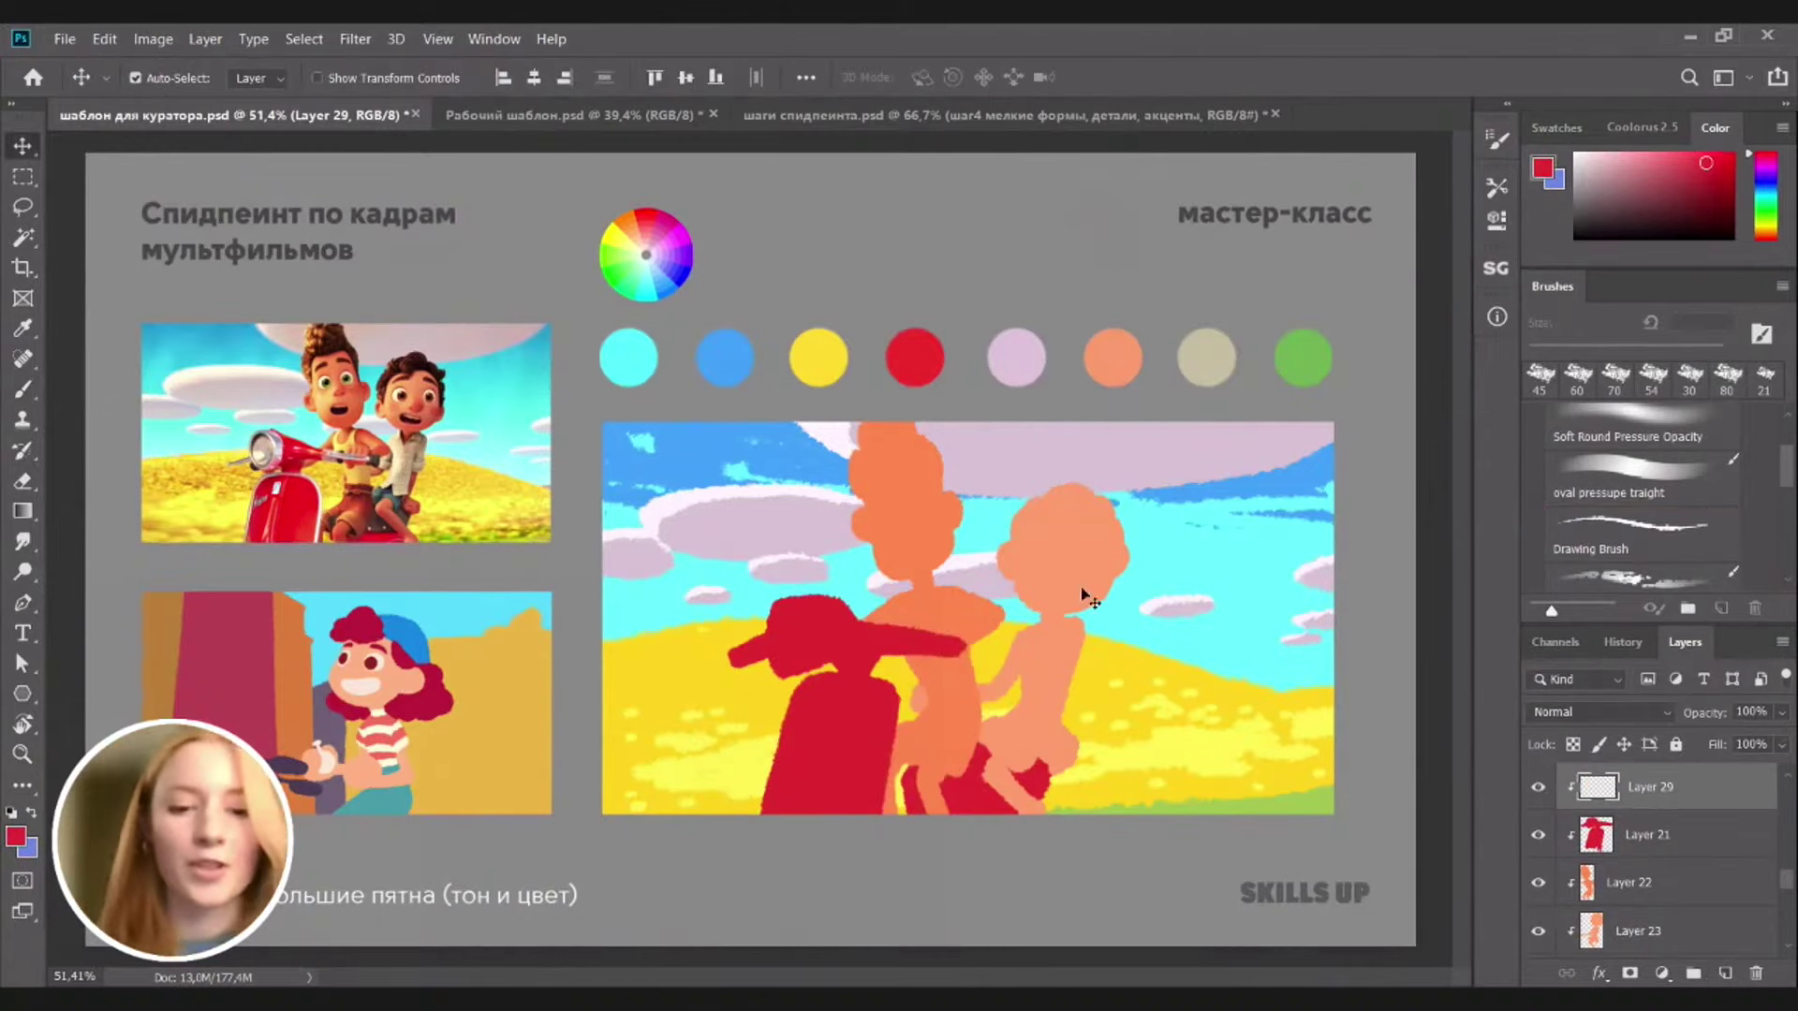
# Choose a light warm grey and paint the scooter headlight's ring-shaped rim with a 35 px Drawing Brush
pyautogui.press('b')
pyautogui.moveTo(655, 689); pyautogui.dragTo(621, 708)
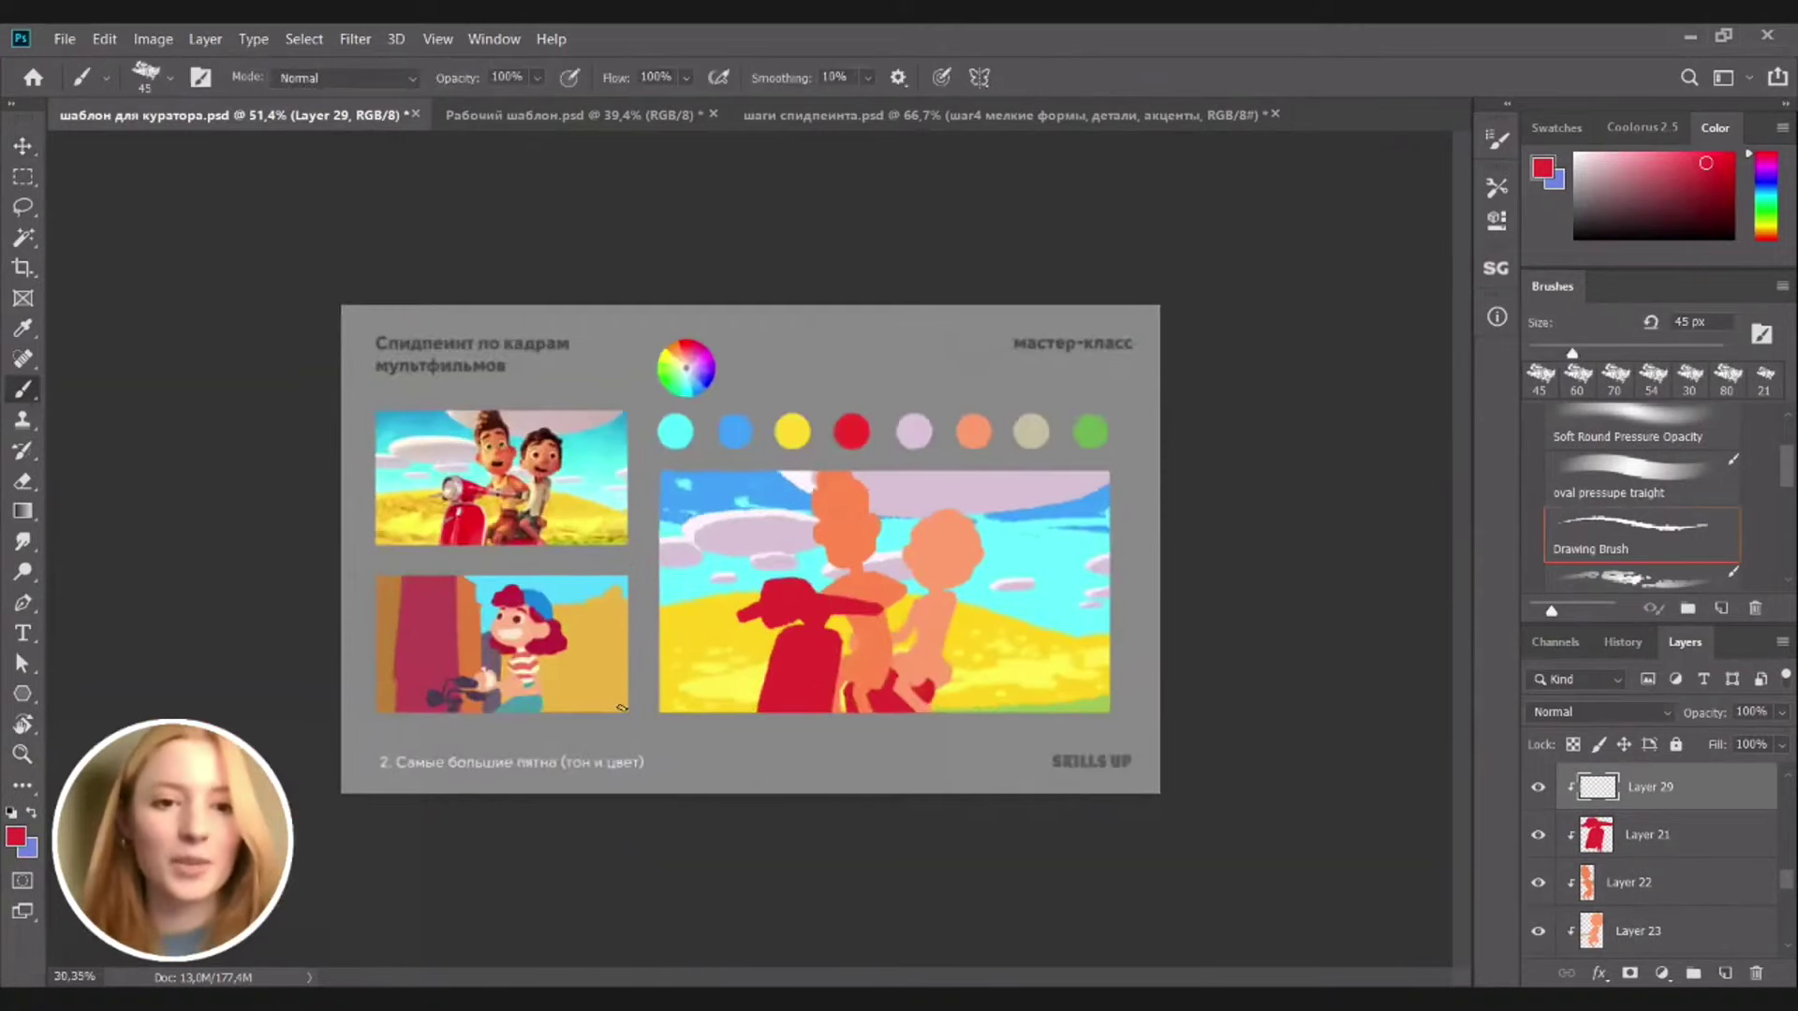
pyautogui.hotkey('ctrl', '0')
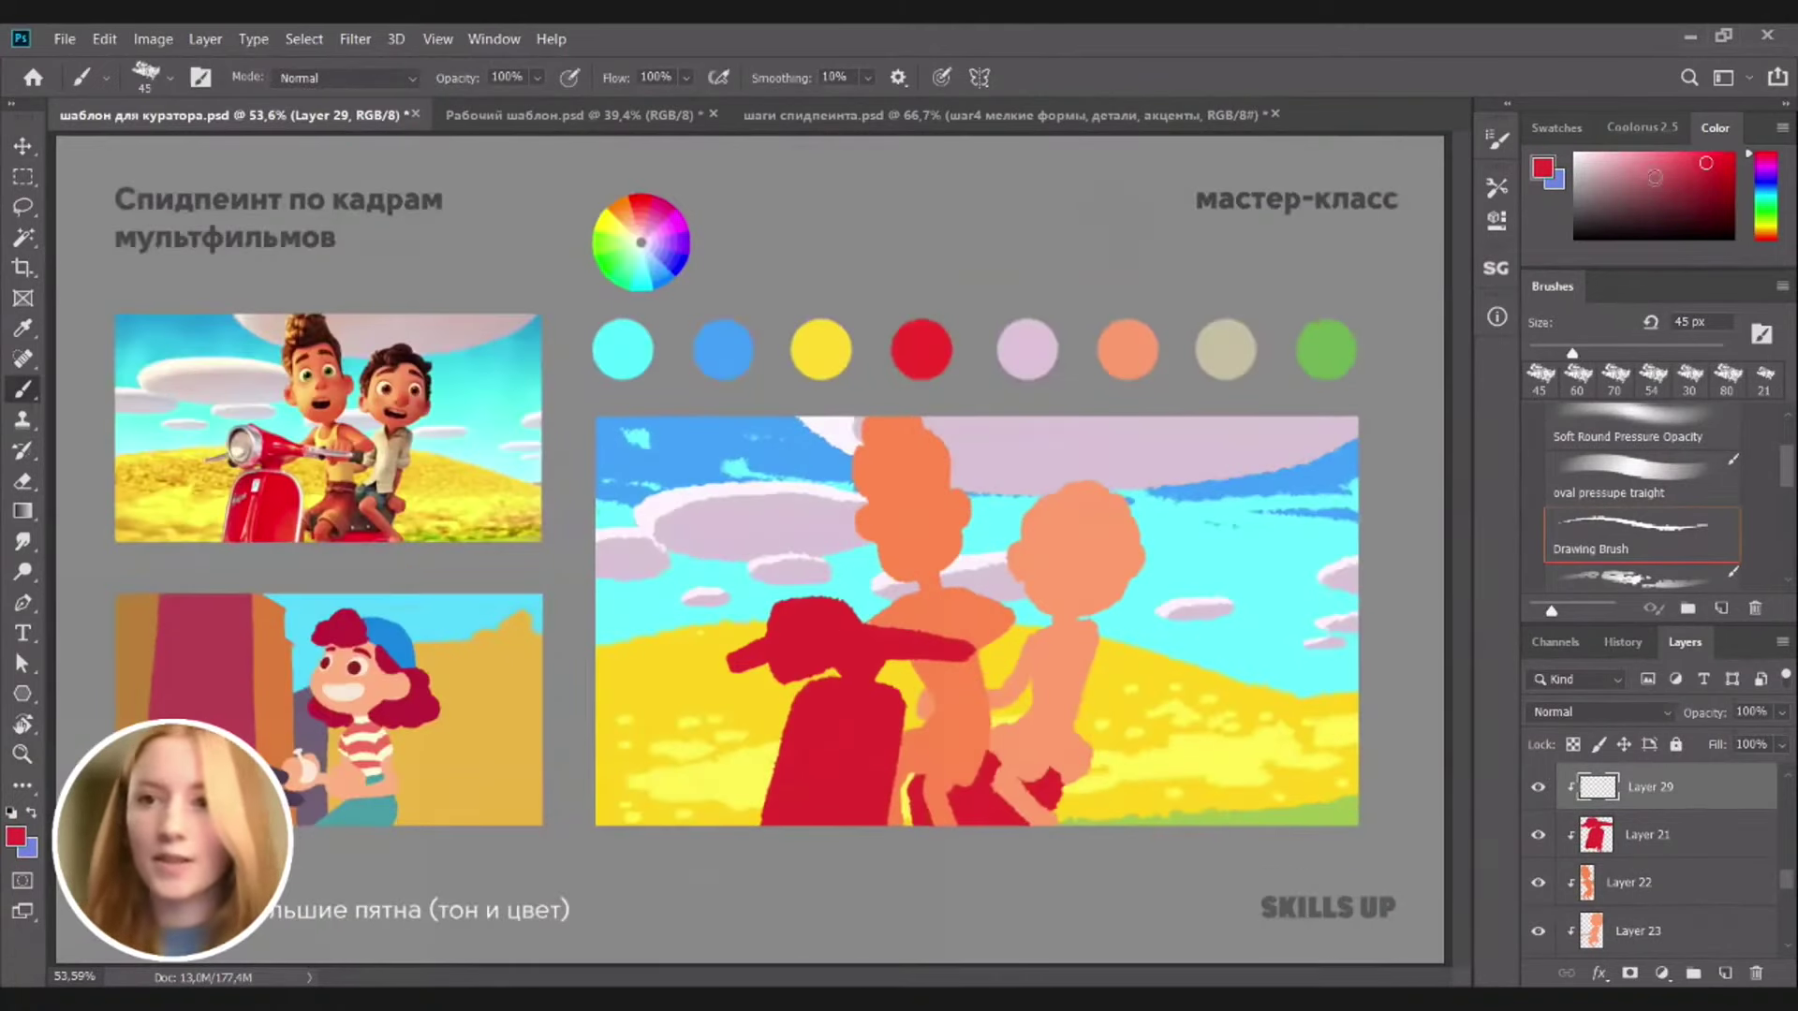
pyautogui.moveTo(1654, 178); pyautogui.dragTo(1584, 169)
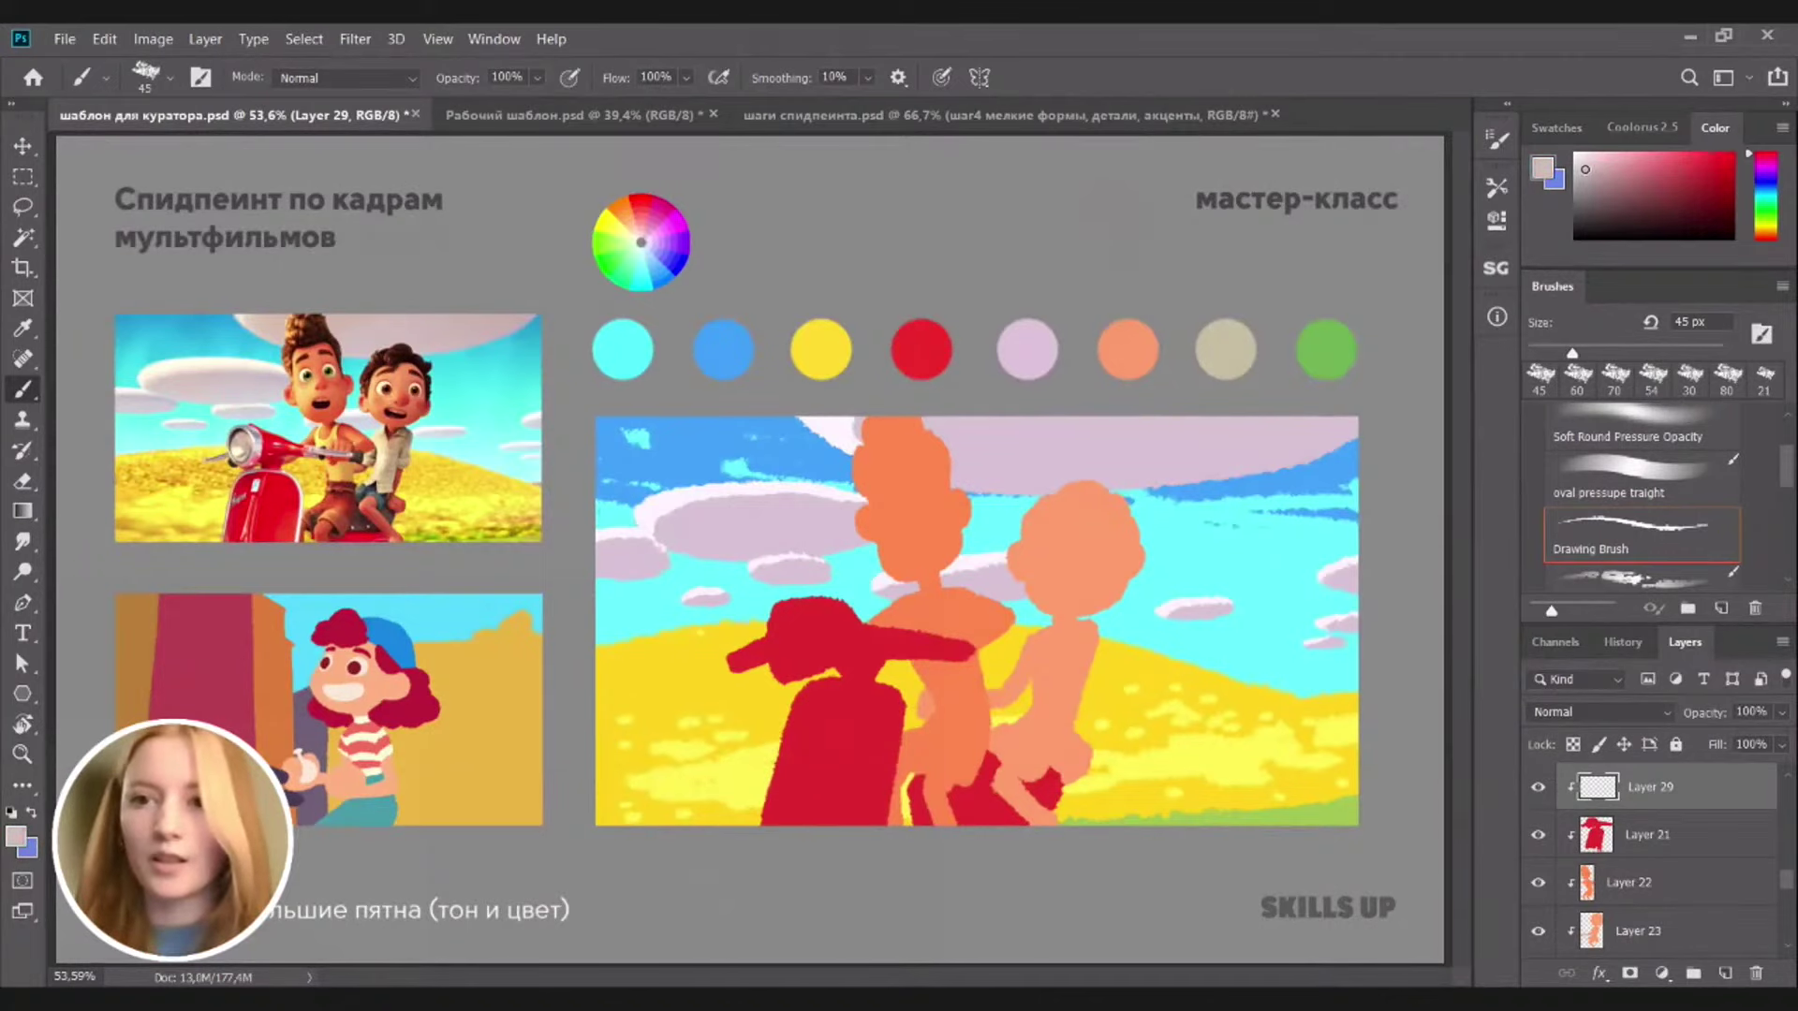
pyautogui.moveTo(876, 668); pyautogui.dragTo(925, 644)
pyautogui.moveTo(807, 617)
pyautogui.mouseDown()
pyautogui.moveTo(902, 568)
pyautogui.moveTo(932, 648)
pyautogui.moveTo(940, 597)
pyautogui.moveTo(935, 580)
pyautogui.moveTo(913, 658)
pyautogui.moveTo(940, 627)
pyautogui.moveTo(884, 662)
pyautogui.mouseUp()
pyautogui.press('[')
pyautogui.hotkey('ctrl', 'z')
pyautogui.moveTo(890, 560)
pyautogui.mouseDown()
pyautogui.moveTo(897, 625)
pyautogui.moveTo(897, 568)
pyautogui.moveTo(876, 638)
pyautogui.moveTo(926, 607)
pyautogui.moveTo(915, 563)
pyautogui.moveTo(912, 647)
pyautogui.moveTo(930, 614)
pyautogui.moveTo(904, 663)
pyautogui.moveTo(861, 611)
pyautogui.moveTo(873, 660)
pyautogui.moveTo(904, 631)
pyautogui.moveTo(876, 654)
pyautogui.mouseUp()
pyautogui.press('e')
pyautogui.press('b')
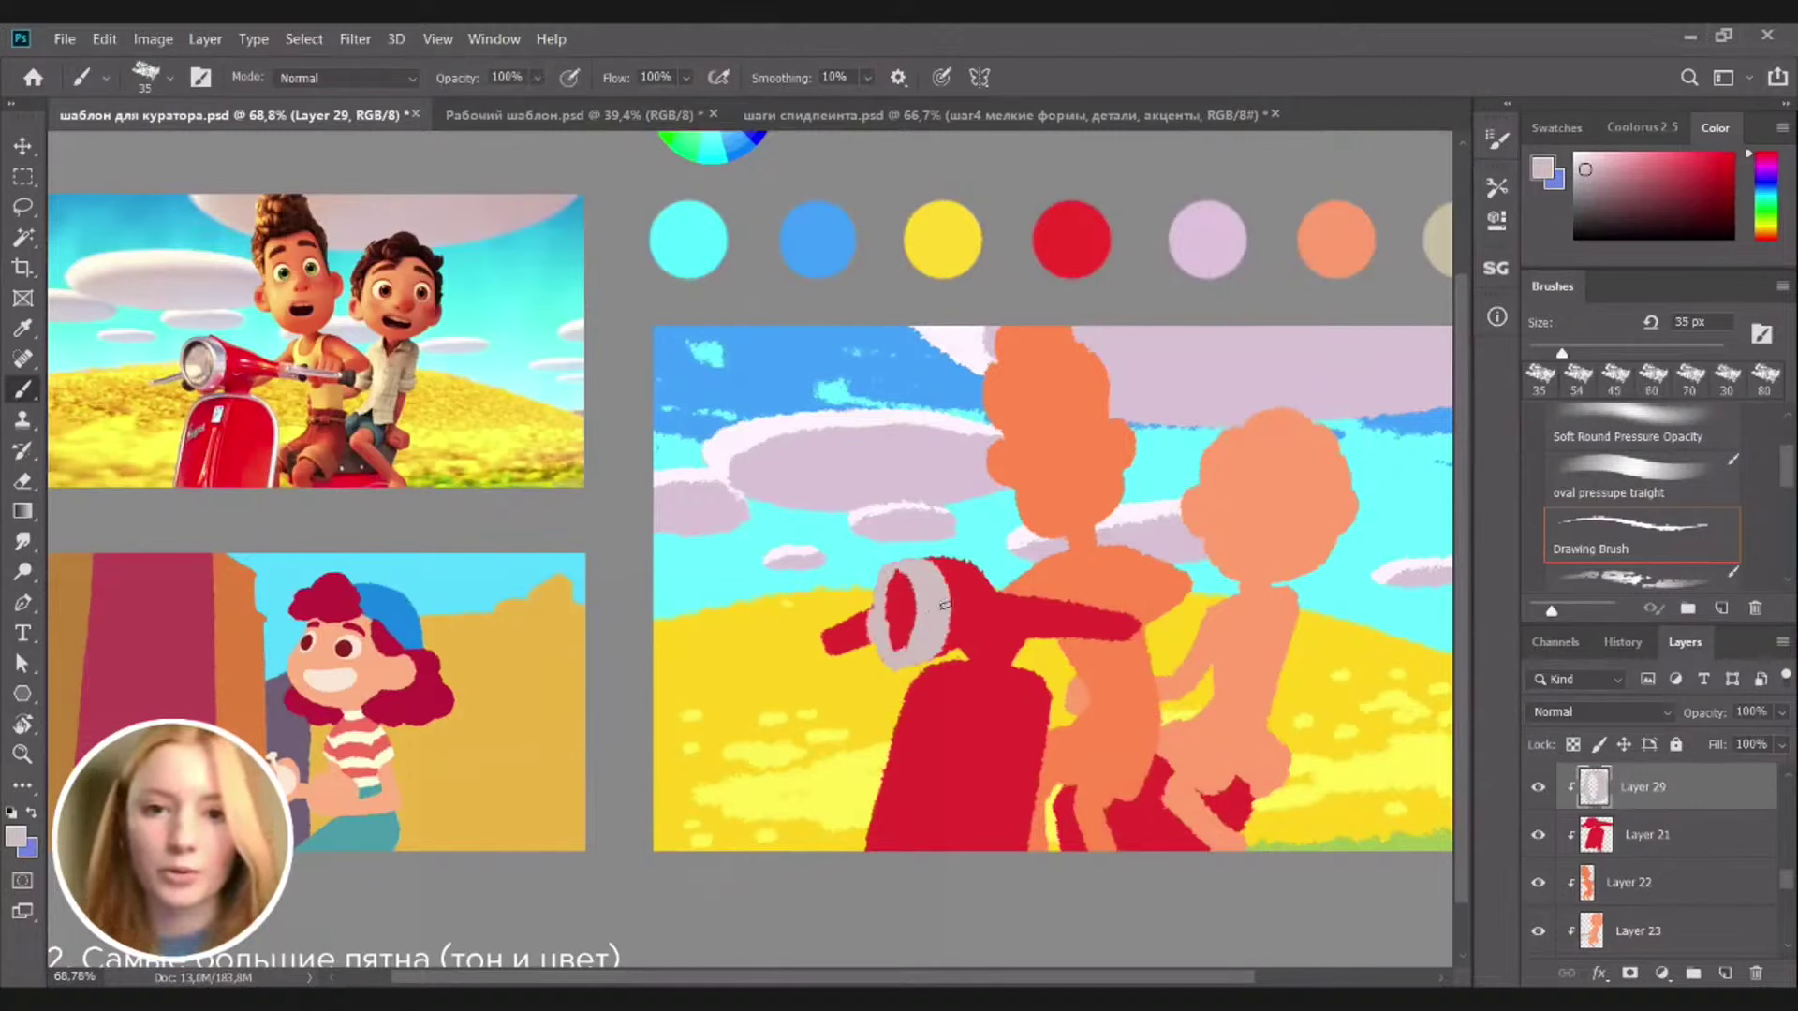
# Paint light grey chrome areas on both scooter handlebars and clean up their edges with the Eraser
pyautogui.moveTo(1013, 602)
pyautogui.mouseDown()
pyautogui.moveTo(1133, 622)
pyautogui.moveTo(1119, 613)
pyautogui.mouseUp()
pyautogui.hotkey('ctrl', 'z')
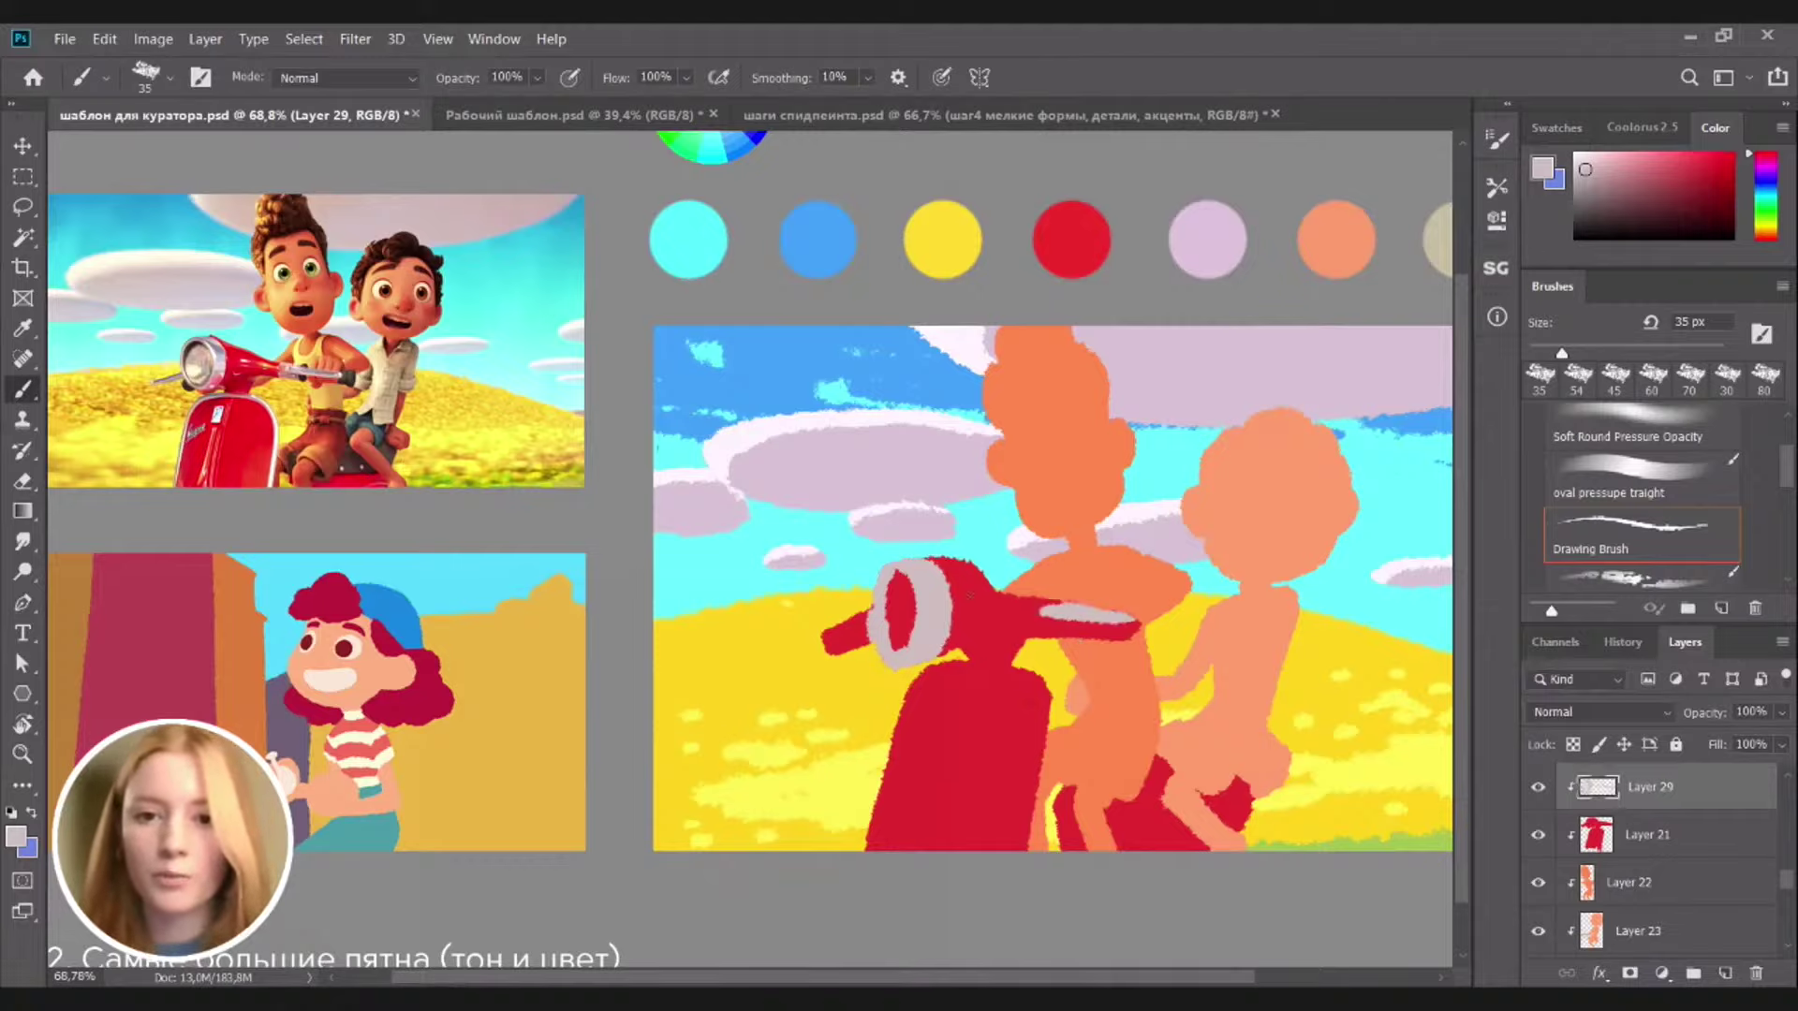
pyautogui.moveTo(844, 626); pyautogui.dragTo(835, 641)
pyautogui.moveTo(978, 615); pyautogui.dragTo(996, 576)
pyautogui.press('e')
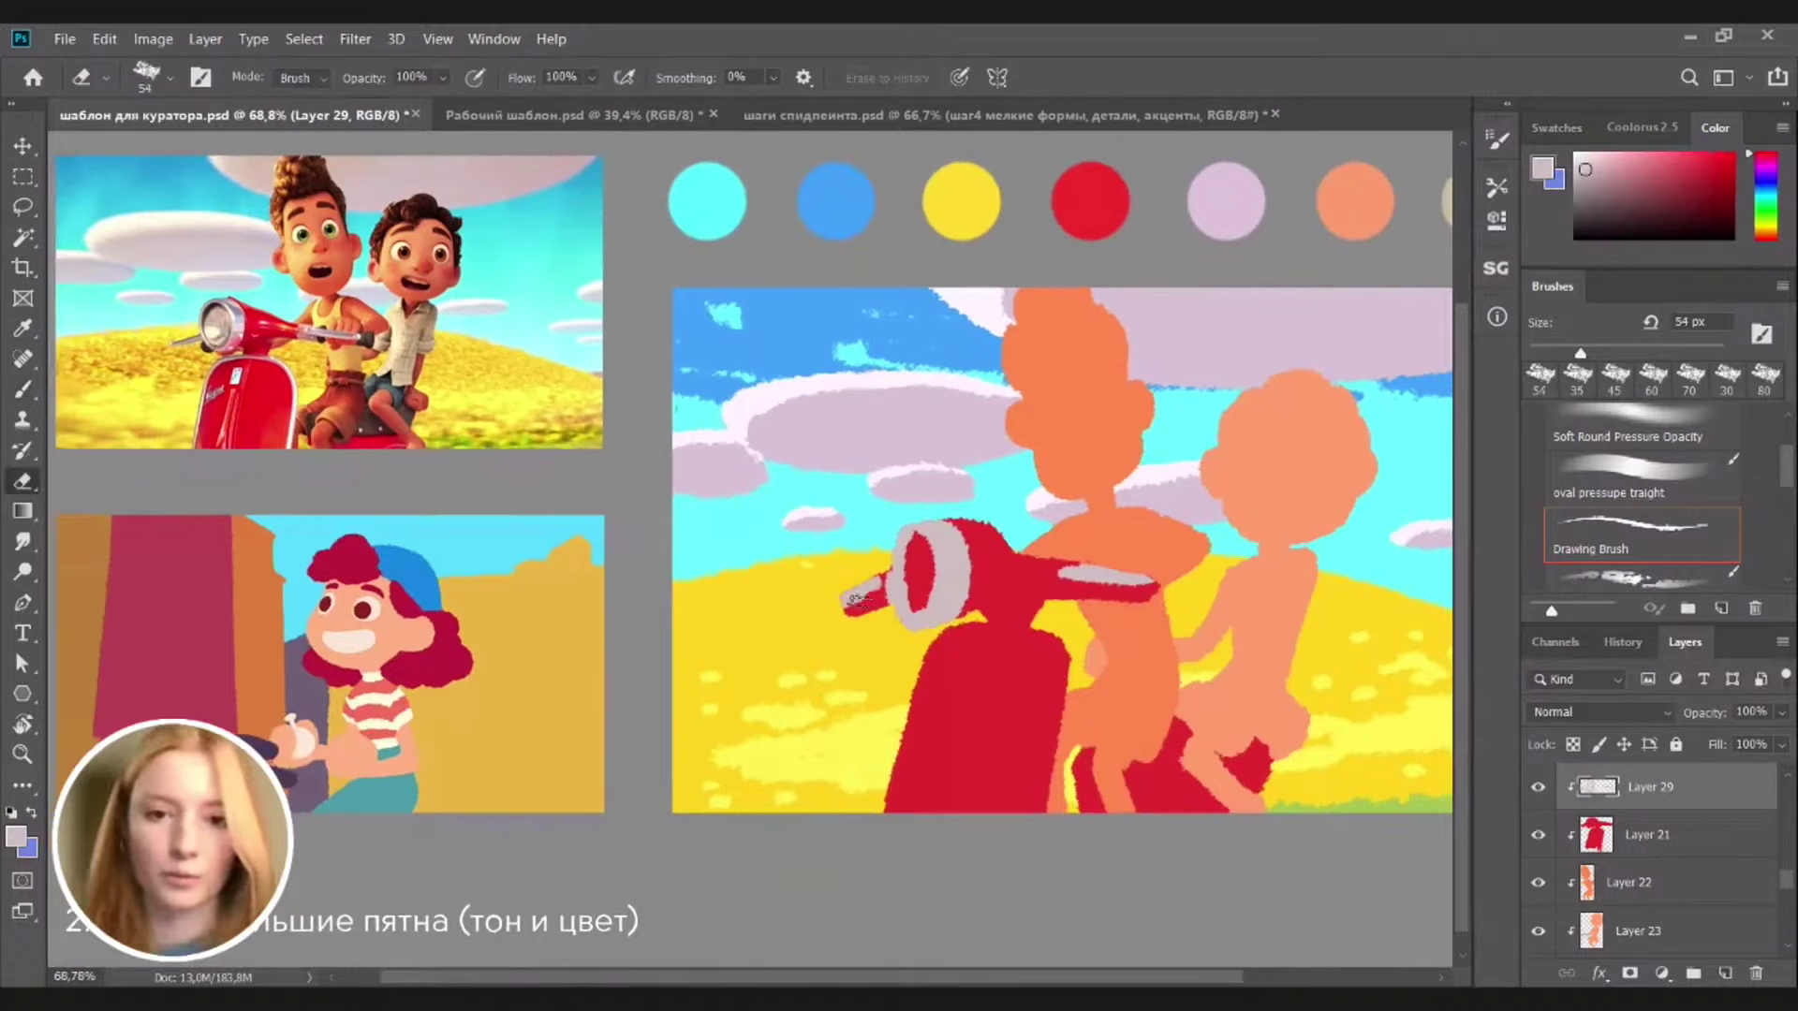
pyautogui.press('b')
pyautogui.press('e')
pyautogui.press('b')
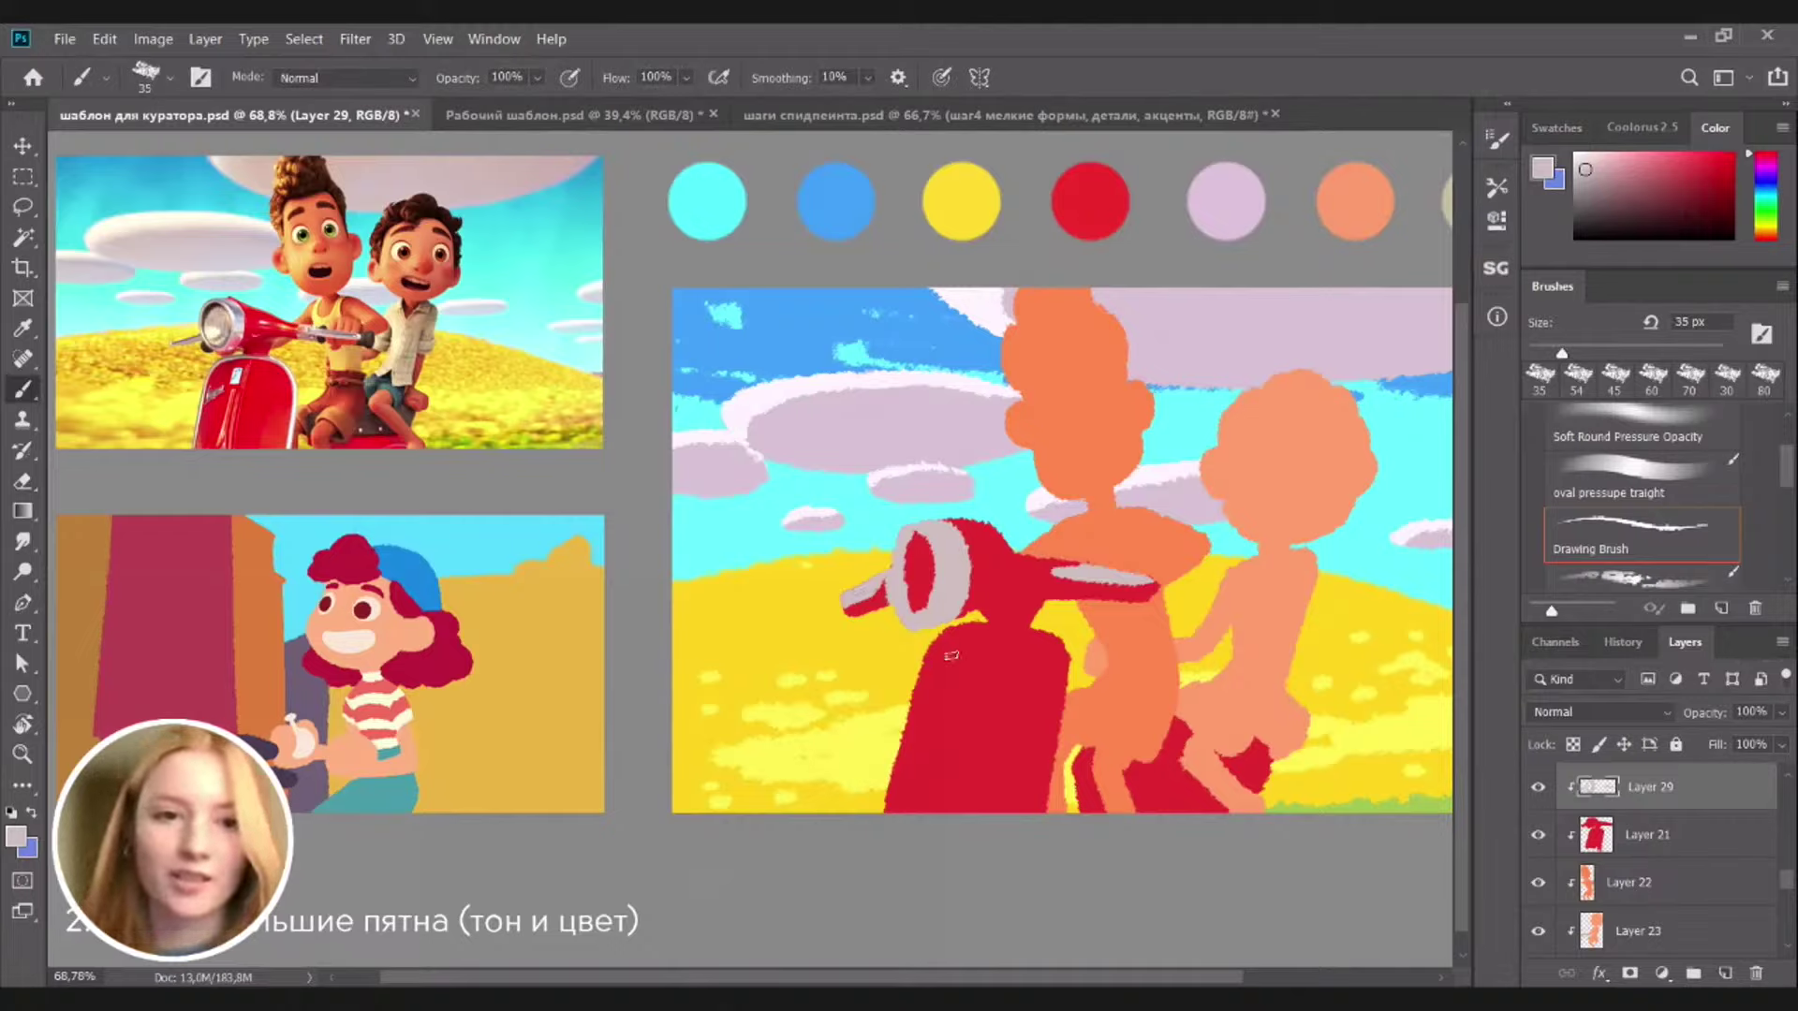
# Outline the scooter's front shield with a light grey border using a 30 px Drawing Brush
pyautogui.moveTo(951, 625)
pyautogui.mouseDown()
pyautogui.moveTo(1065, 647)
pyautogui.moveTo(1002, 635)
pyautogui.moveTo(1070, 676)
pyautogui.moveTo(1063, 646)
pyautogui.moveTo(1058, 738)
pyautogui.mouseUp()
pyautogui.hotkey('ctrl', 'z')
pyautogui.press('[')
pyautogui.moveTo(1067, 657); pyautogui.dragTo(1047, 794)
pyautogui.moveTo(1056, 714)
pyautogui.mouseDown()
pyautogui.moveTo(1020, 844)
pyautogui.moveTo(1045, 762)
pyautogui.moveTo(1036, 811)
pyautogui.mouseUp()
pyautogui.hotkey('ctrl', 'z')
pyautogui.moveTo(946, 629)
pyautogui.mouseDown()
pyautogui.moveTo(898, 698)
pyautogui.moveTo(884, 796)
pyautogui.mouseUp()
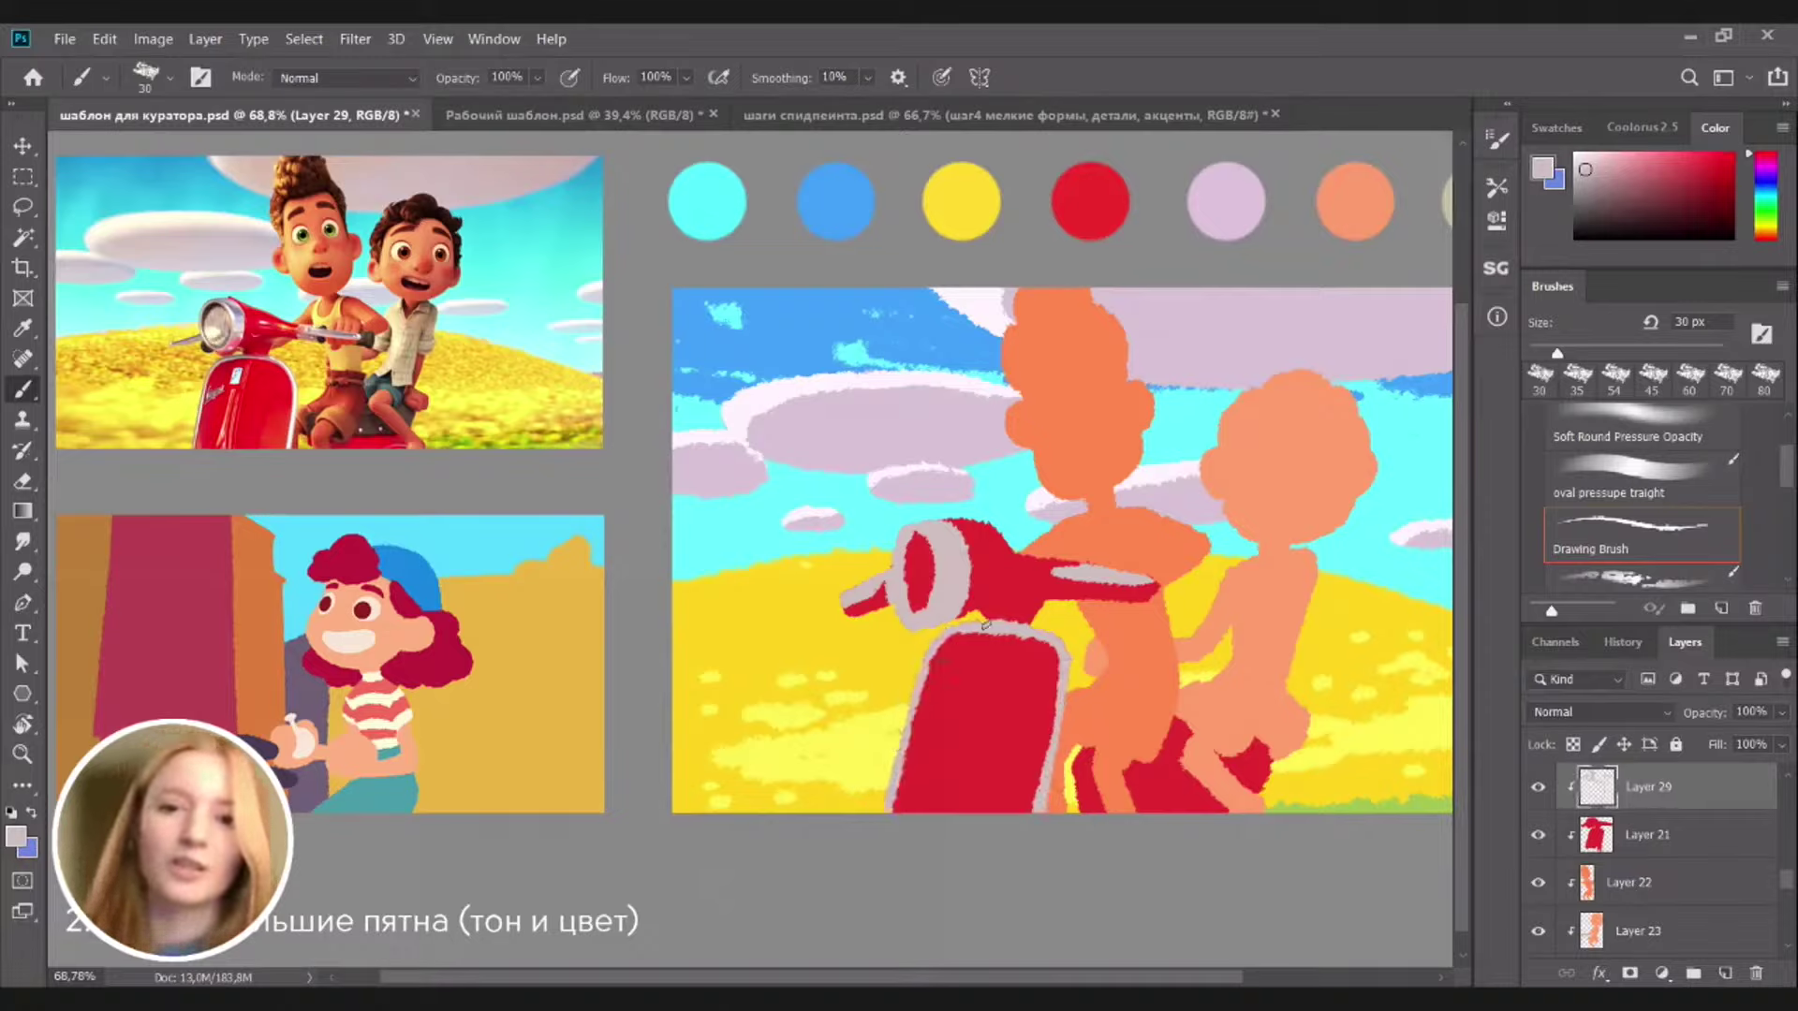
# Paint a thin grey line down the middle of the front shield, thin it with the Eraser, and add small grey badge marks near its top
pyautogui.moveTo(988, 671); pyautogui.dragTo(948, 792)
pyautogui.hotkey('ctrl', 'z')
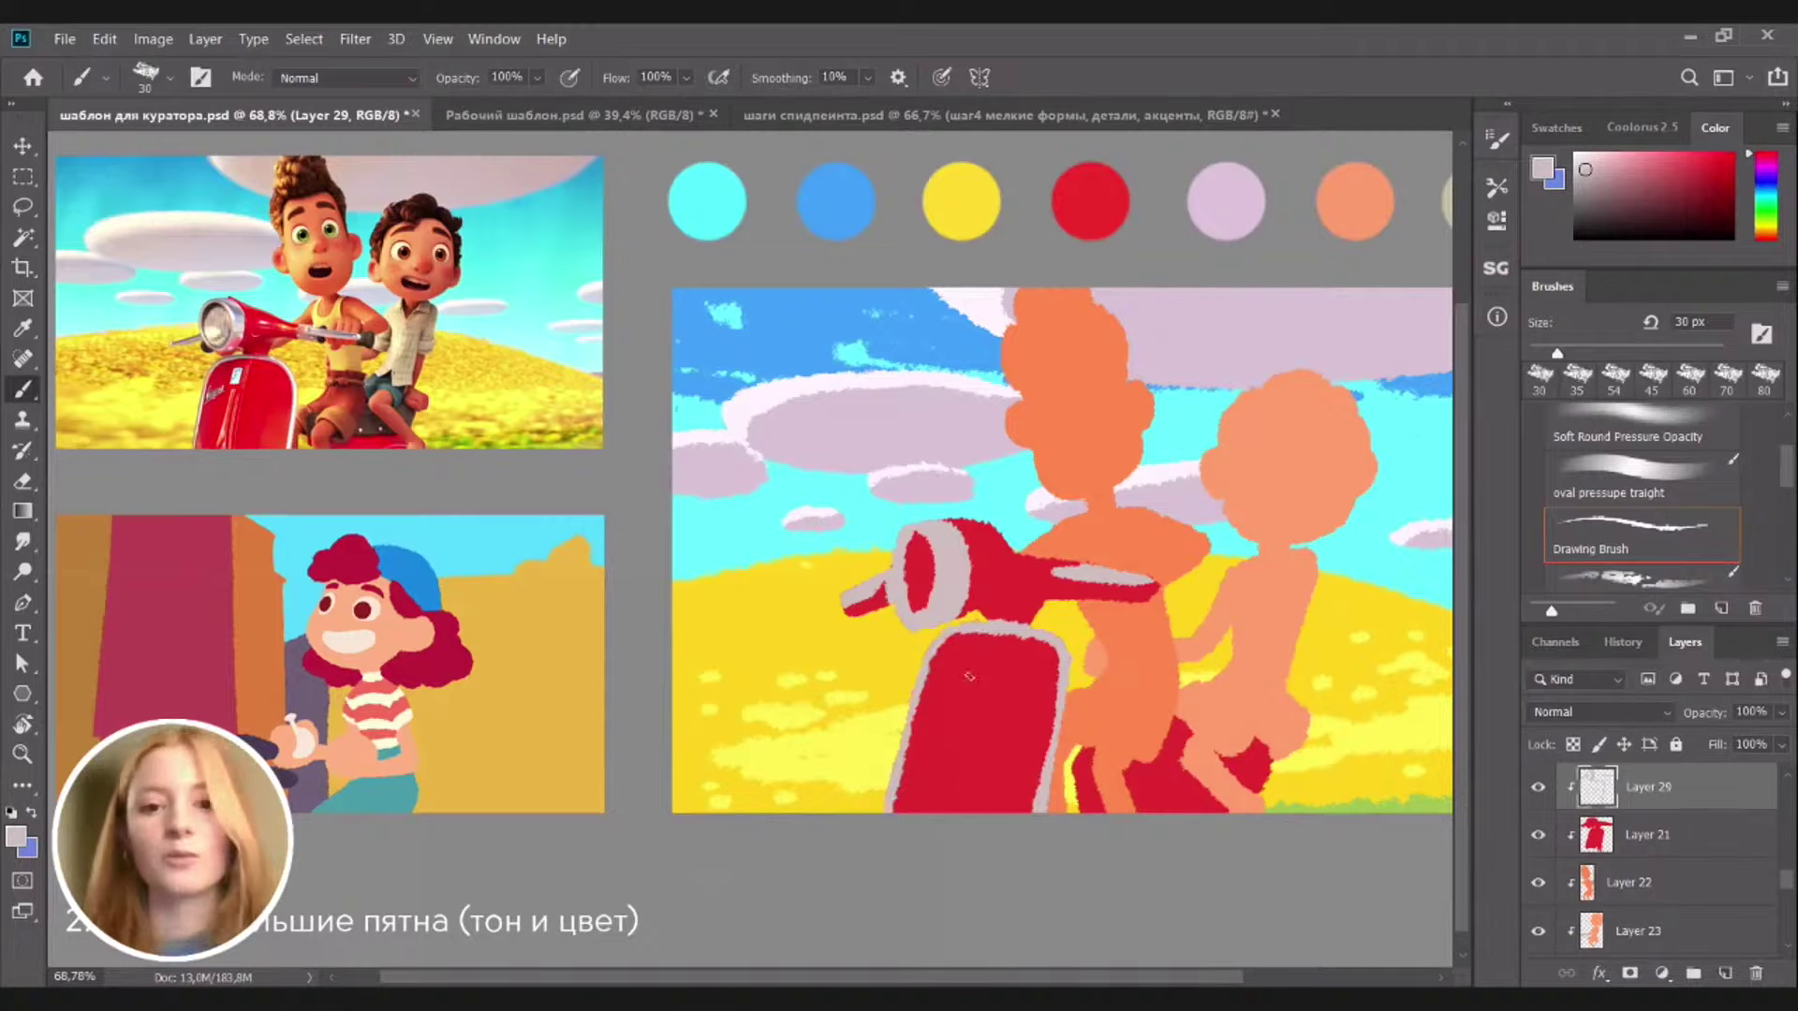
pyautogui.moveTo(972, 674); pyautogui.dragTo(936, 811)
pyautogui.press('e')
pyautogui.moveTo(969, 672); pyautogui.dragTo(957, 809)
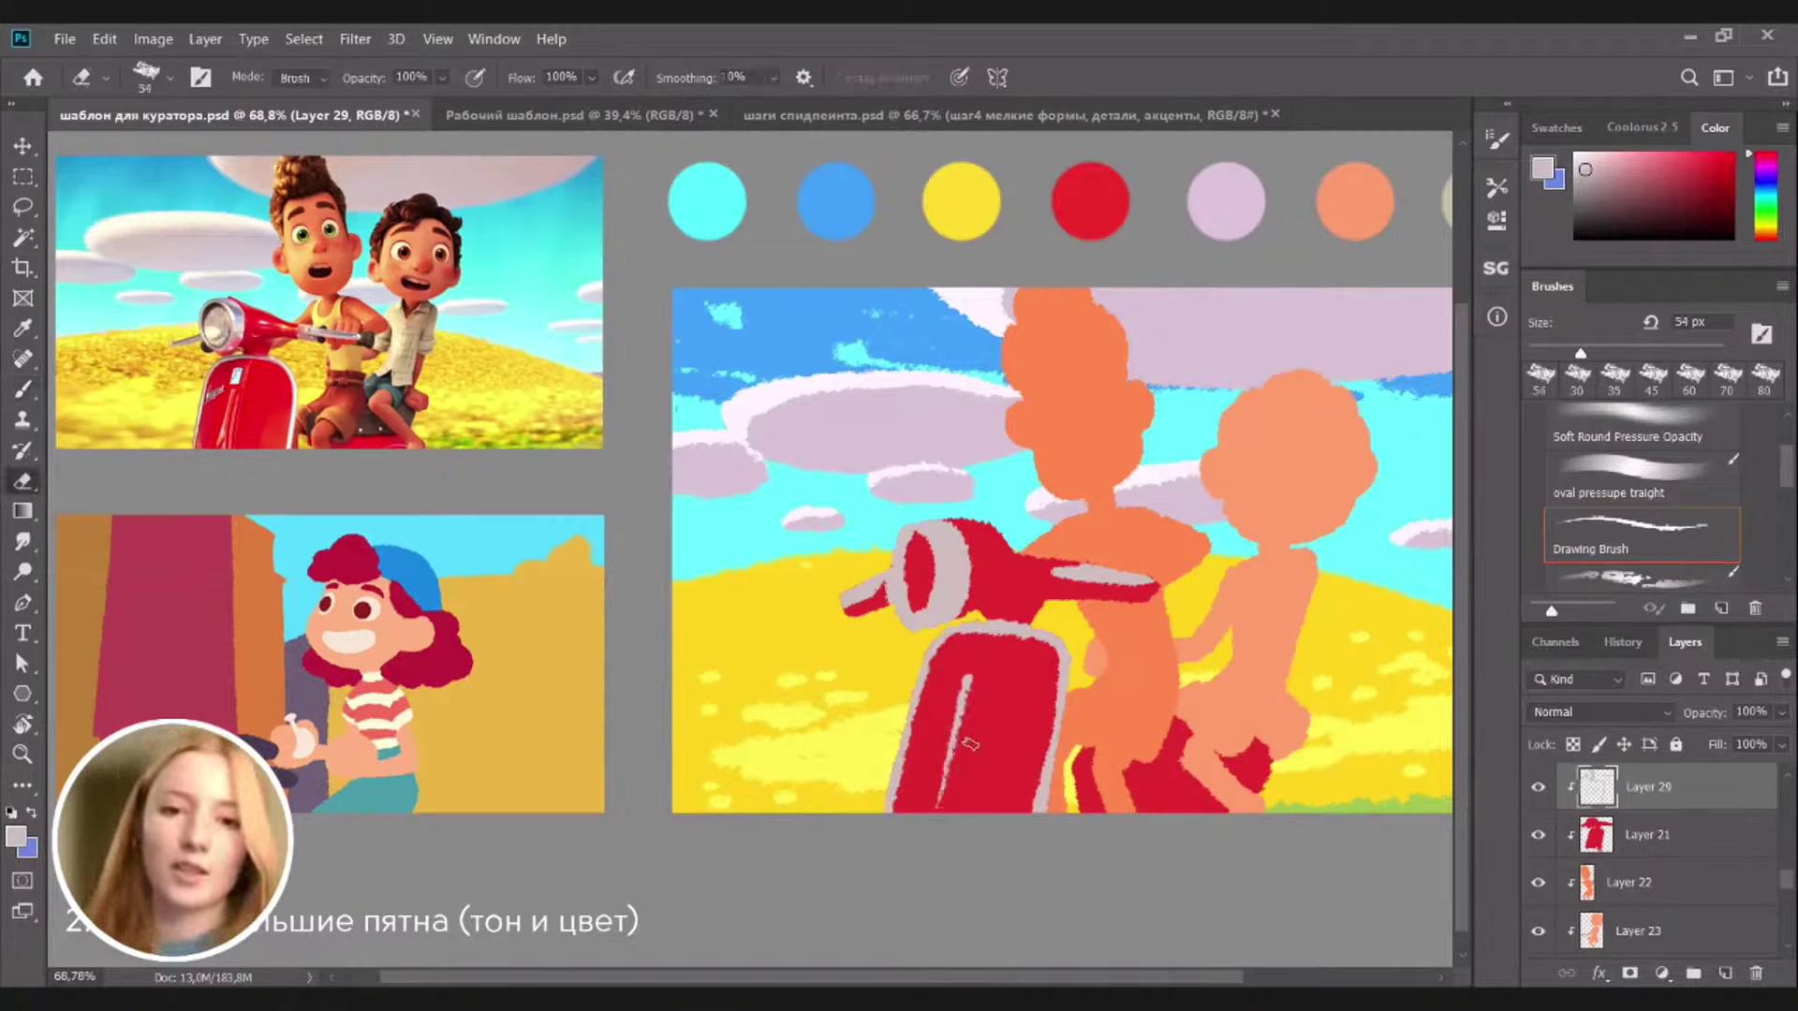
pyautogui.press('b')
pyautogui.moveTo(975, 648); pyautogui.dragTo(942, 706)
pyautogui.press('e')
pyautogui.press('b')
pyautogui.press('e')
pyautogui.press('b')
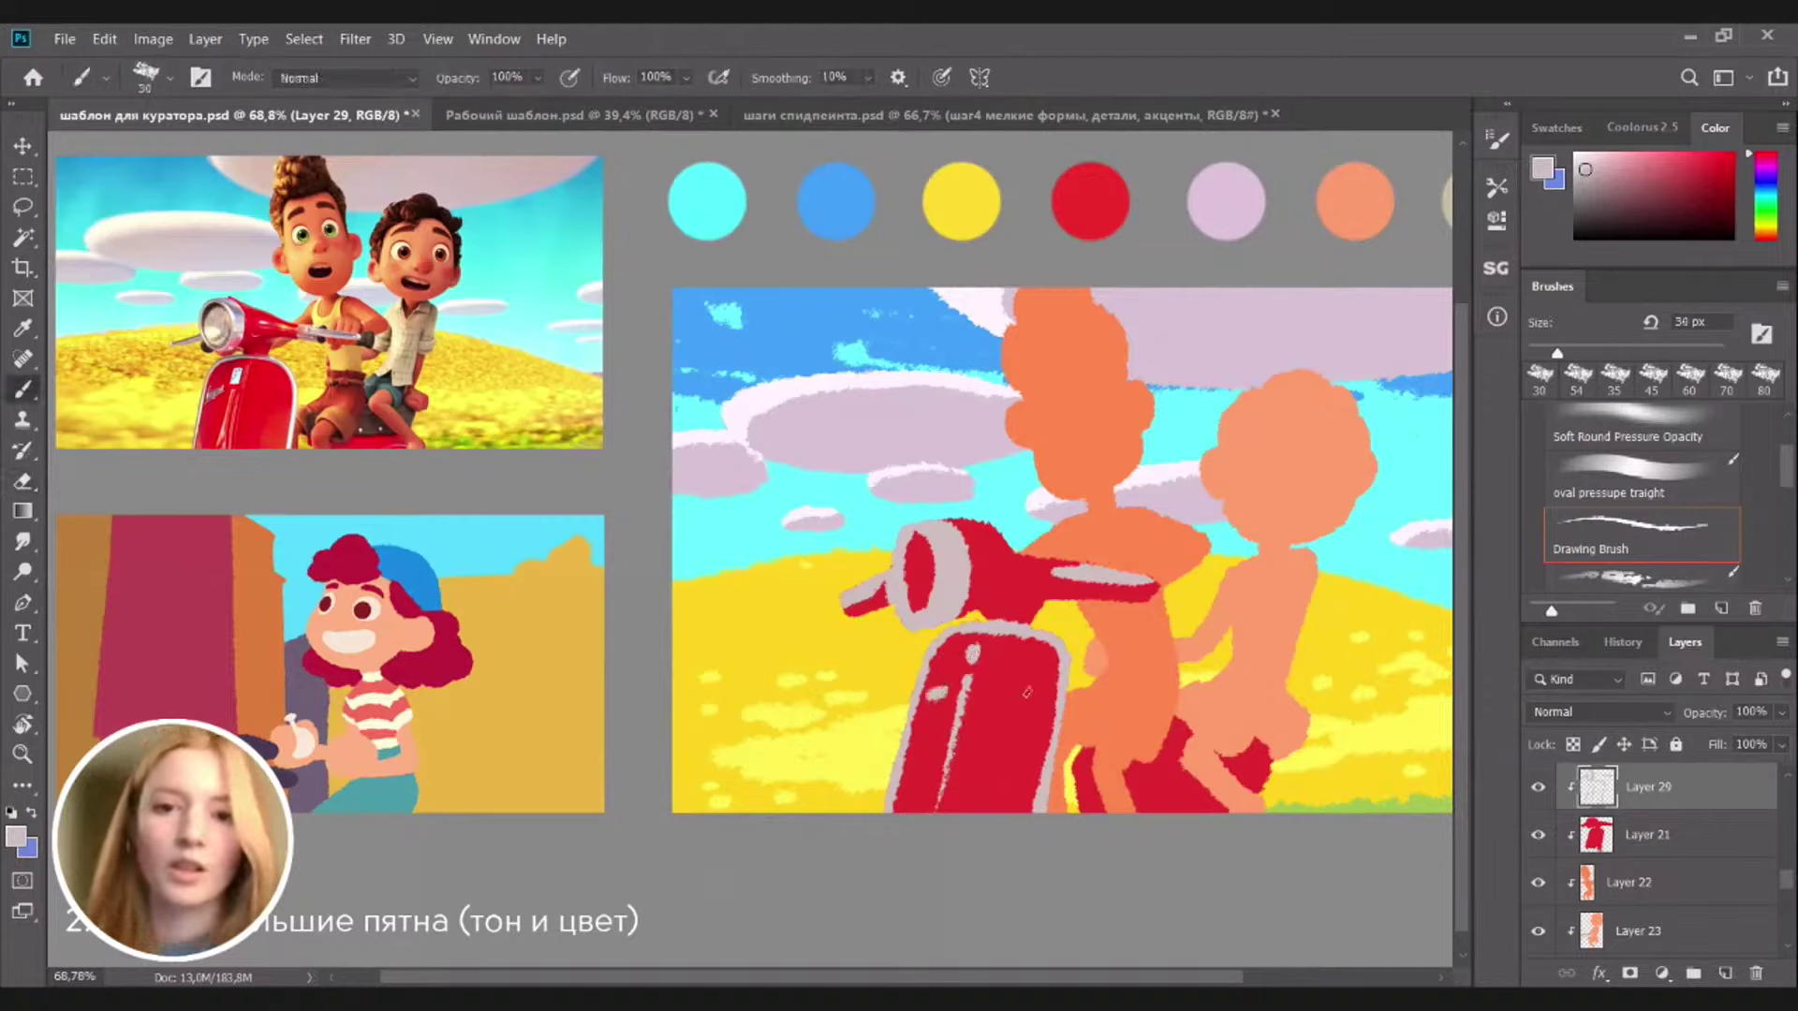
# Fill the red centre of the scooter headlight with the same light grey
pyautogui.moveTo(909, 599); pyautogui.dragTo(916, 549)
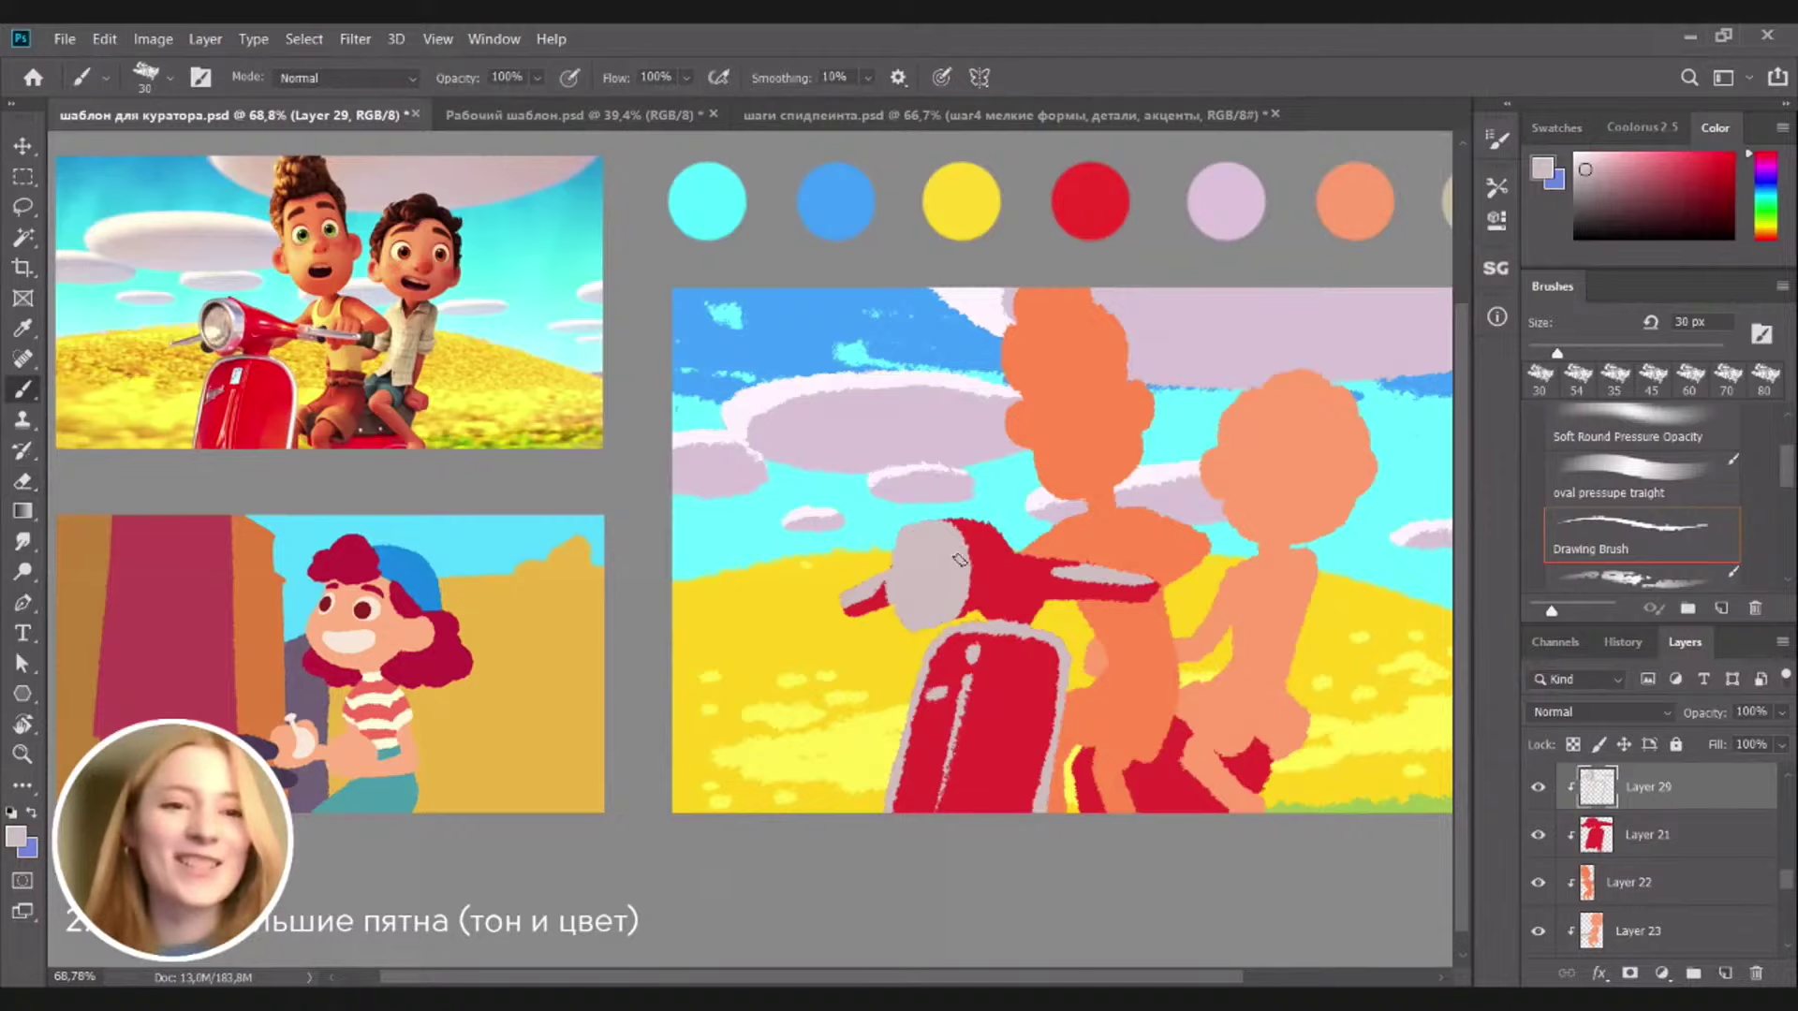
pyautogui.scroll(-1, 1189, 681)
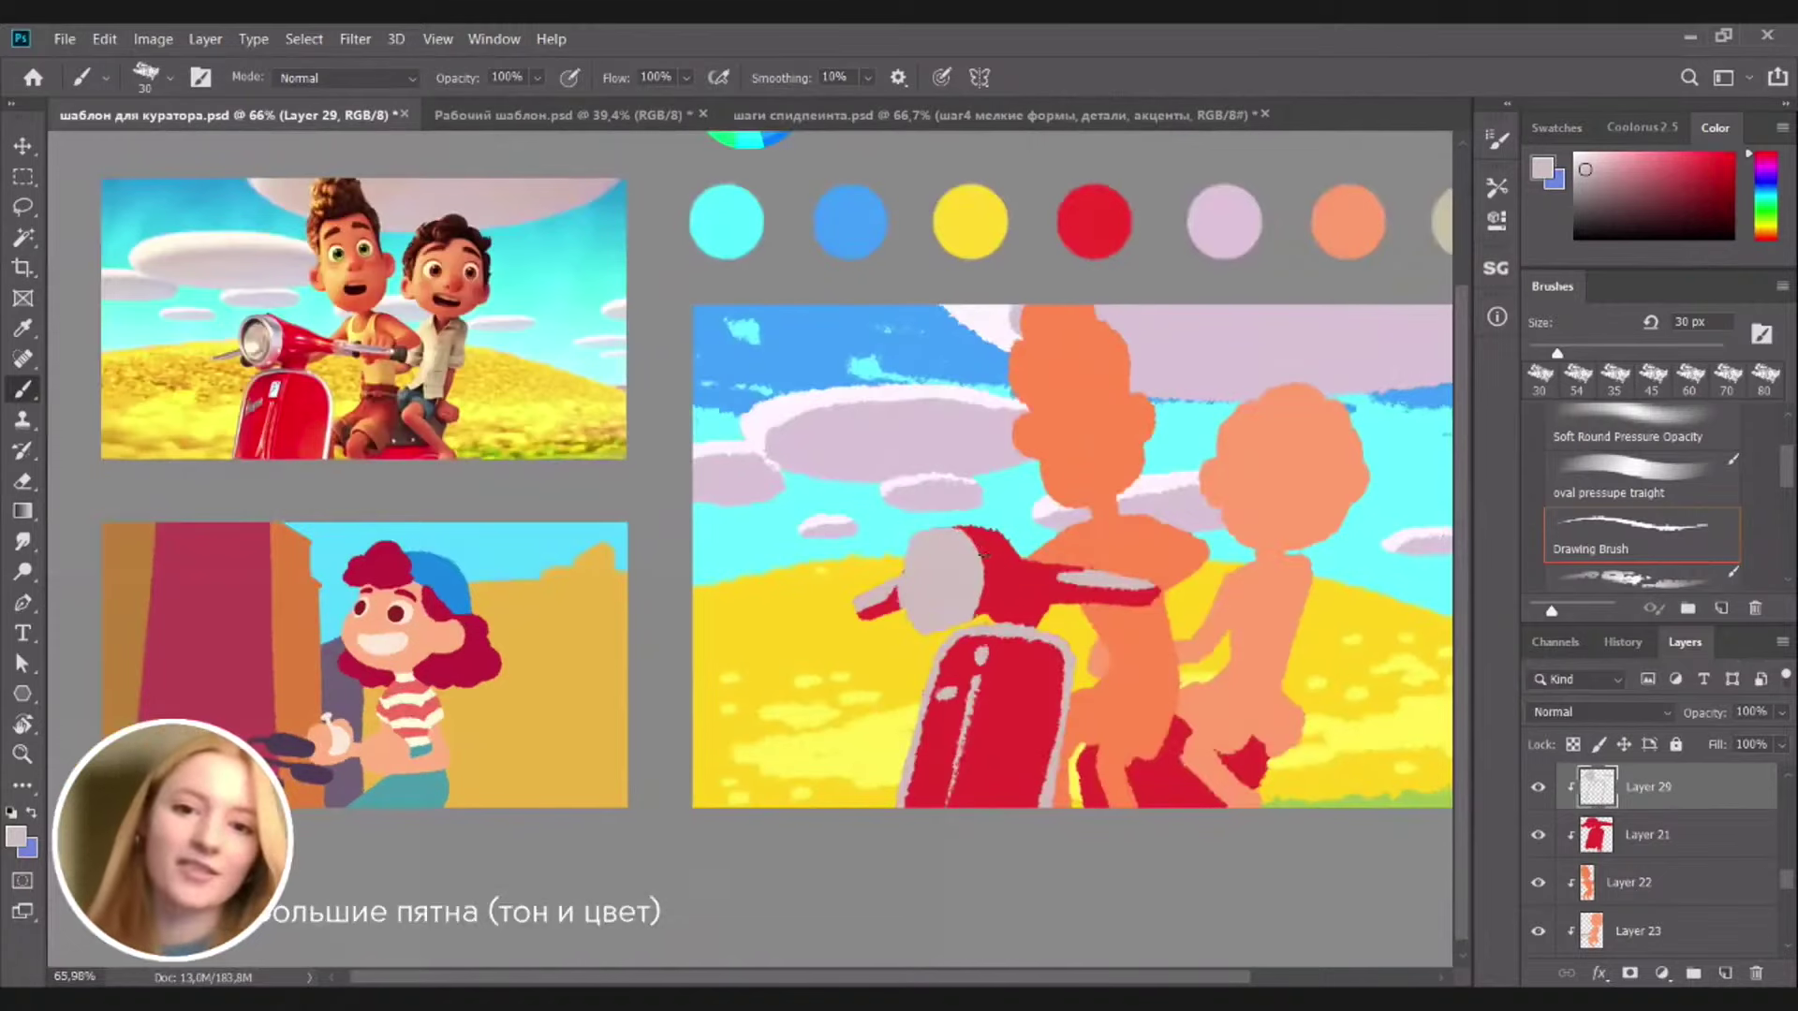
pyautogui.moveTo(1183, 709); pyautogui.dragTo(1130, 724)
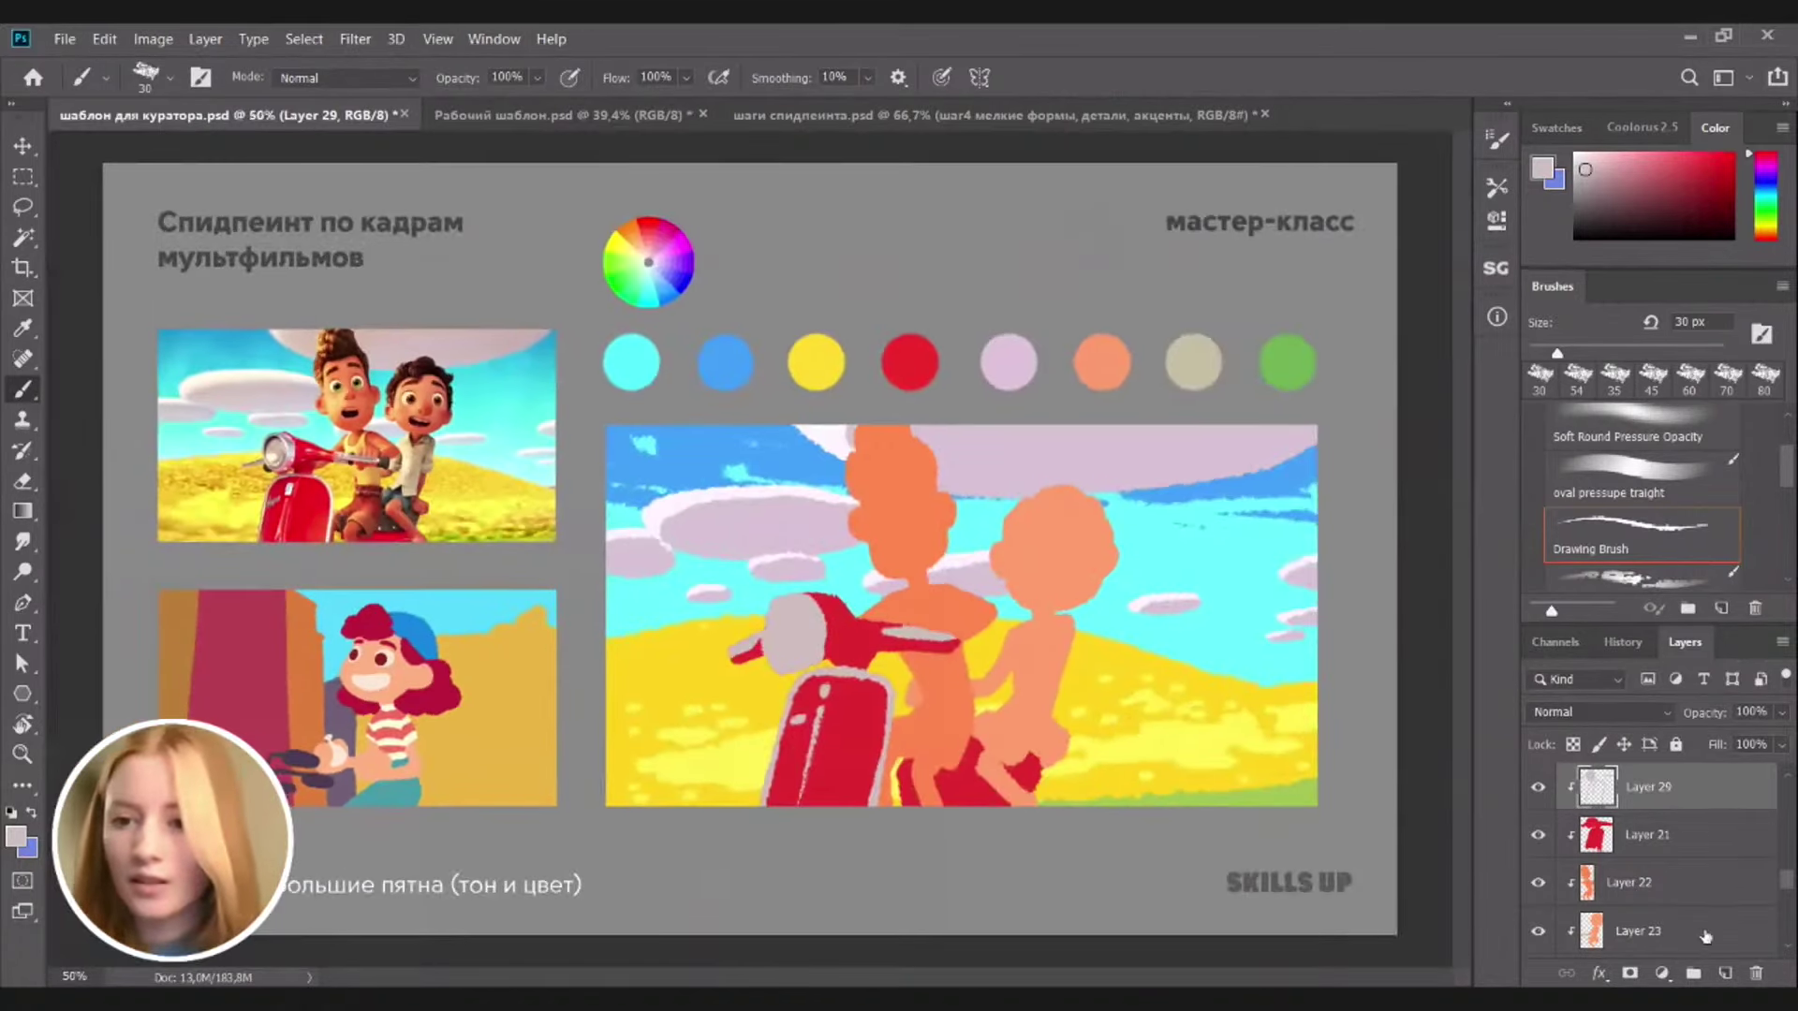
# Add a new layer above Layer 29 and paint the headlight's glass in a pale yellowish grey with a 30 px brush
pyautogui.click(1723, 972)
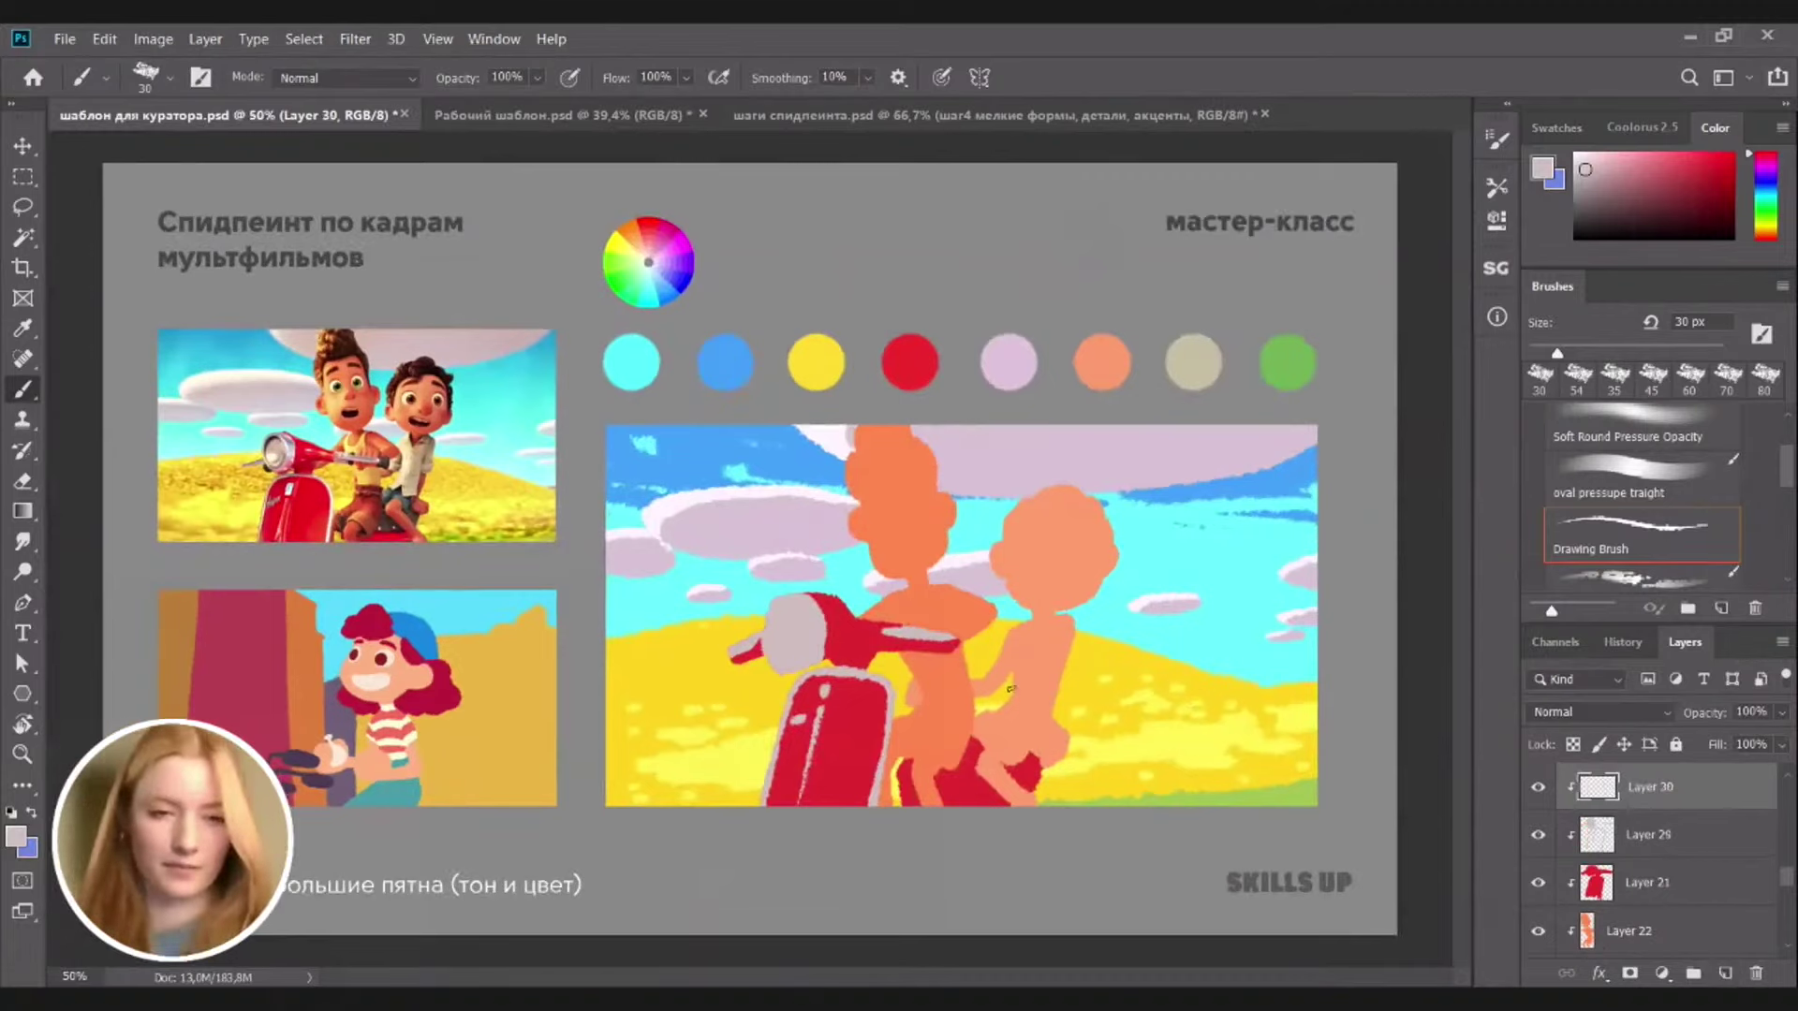
pyautogui.click(1767, 229)
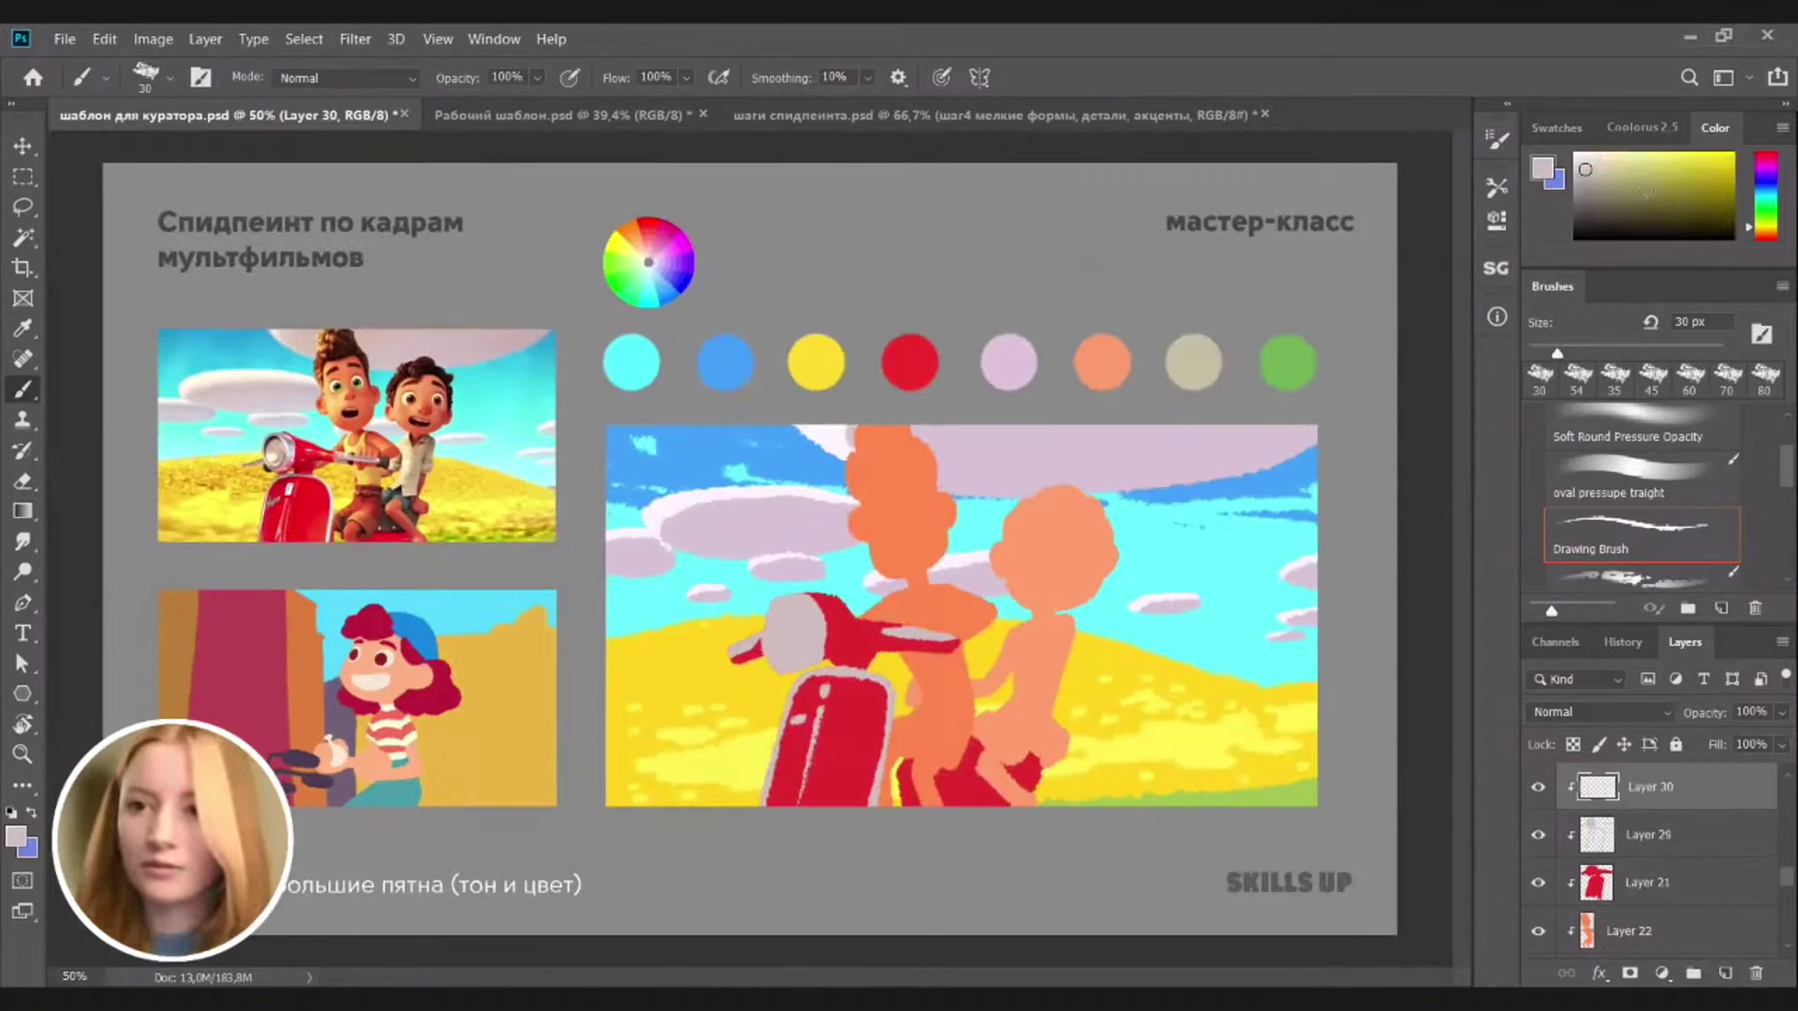
pyautogui.click(1596, 176)
pyautogui.click(1601, 165)
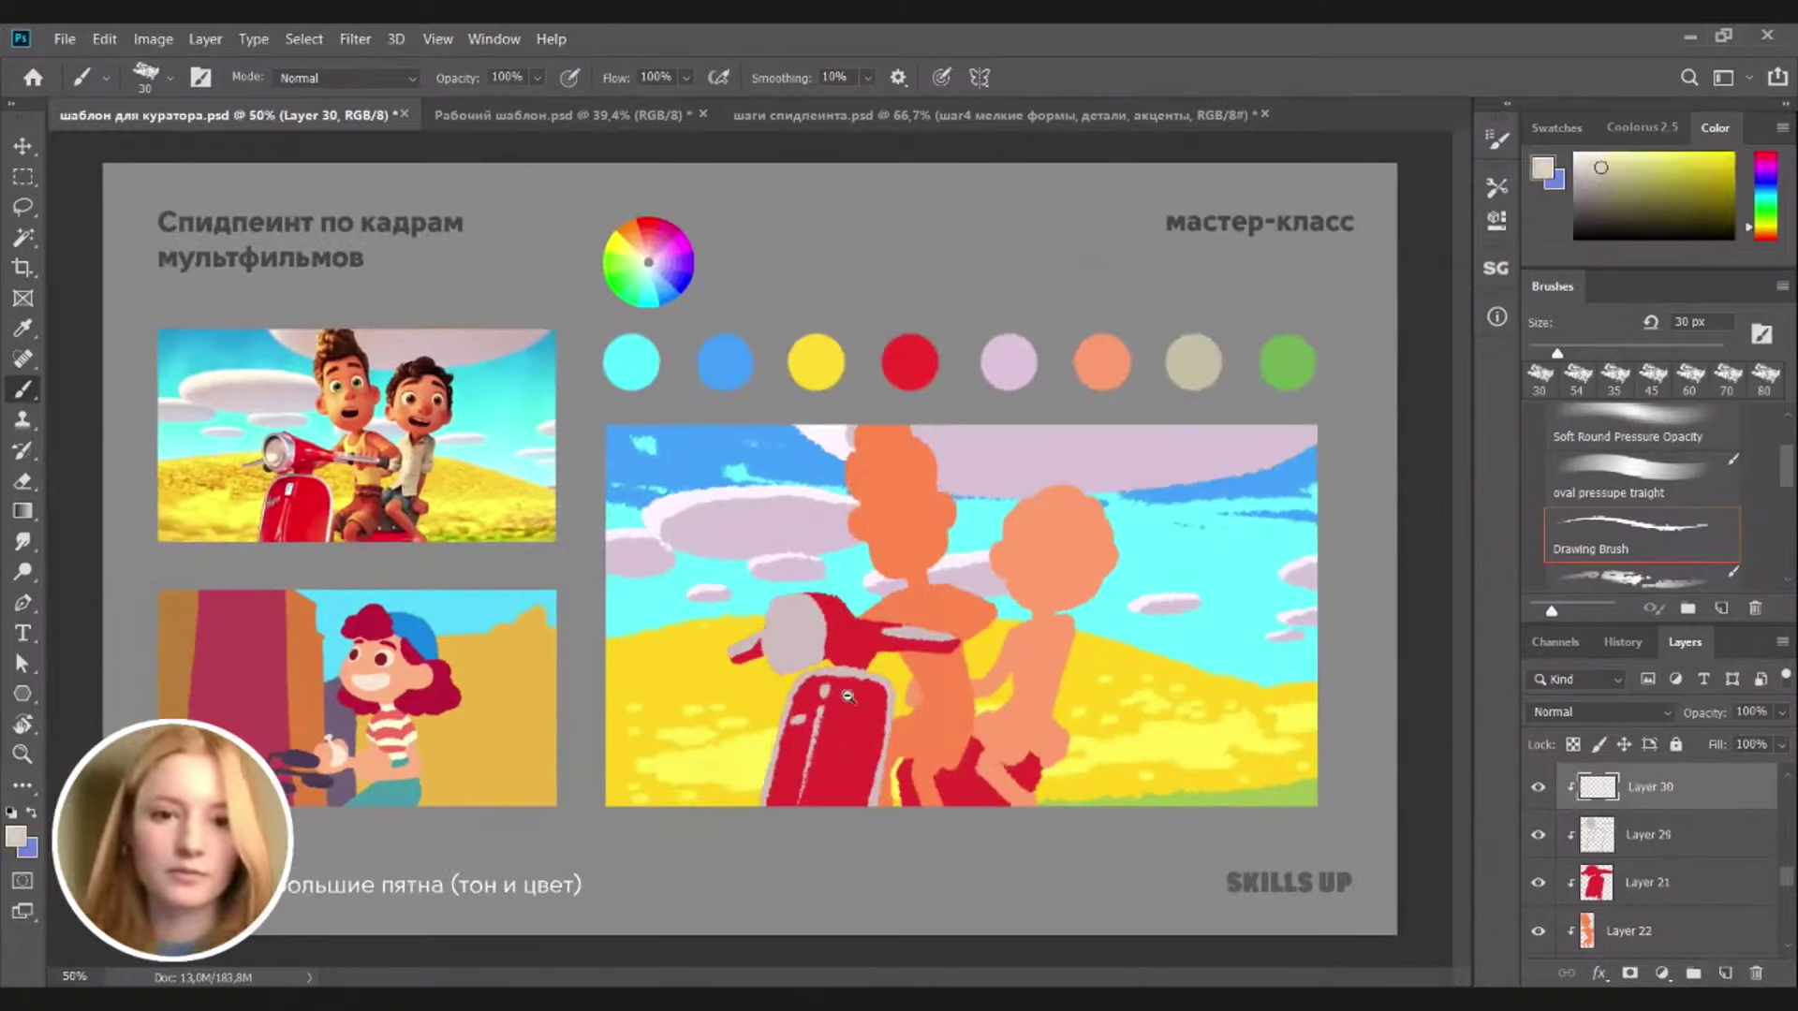
pyautogui.moveTo(847, 696); pyautogui.dragTo(931, 670)
pyautogui.moveTo(765, 574)
pyautogui.mouseDown()
pyautogui.moveTo(964, 537)
pyautogui.moveTo(942, 587)
pyautogui.mouseUp()
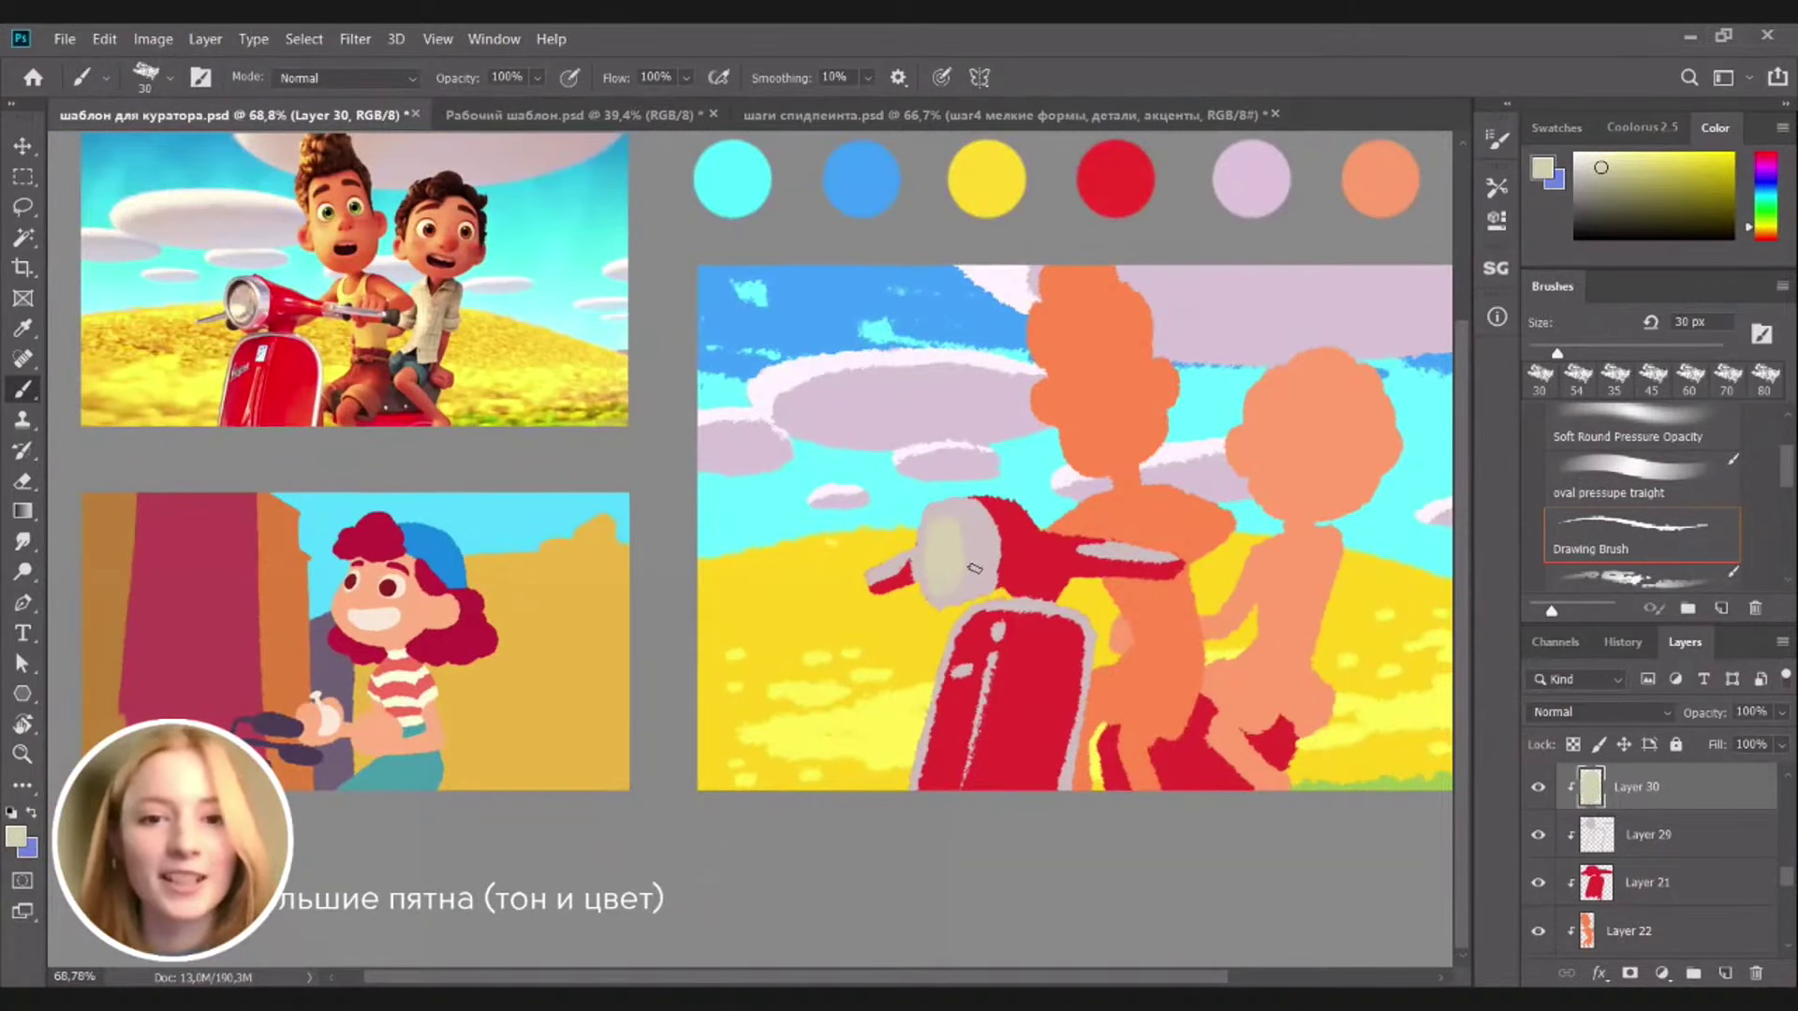
pyautogui.scroll(-2, 1046, 615)
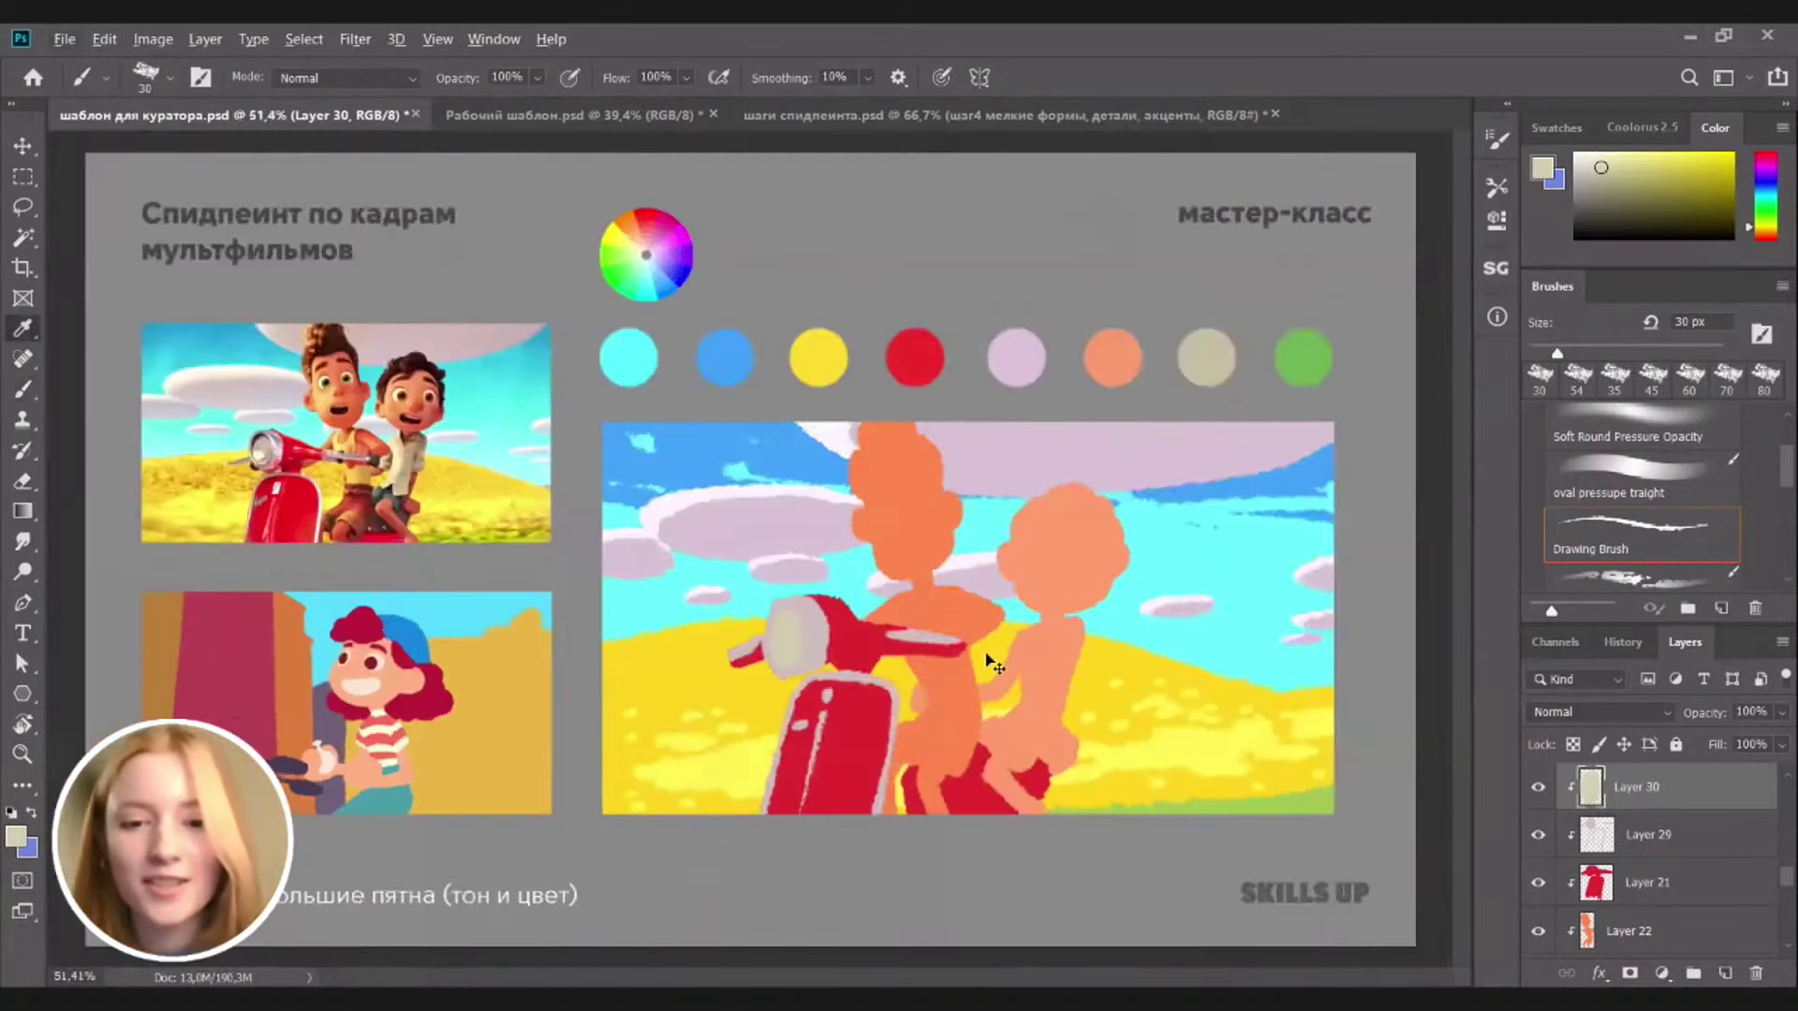
# Adjust the headlight glass on Layer 30 with Hue/Saturation: Hue -16, Saturation +58 and Lightness +16
pyautogui.hotkey('ctrl', 'u')
pyautogui.moveTo(1462, 456); pyautogui.dragTo(1456, 456)
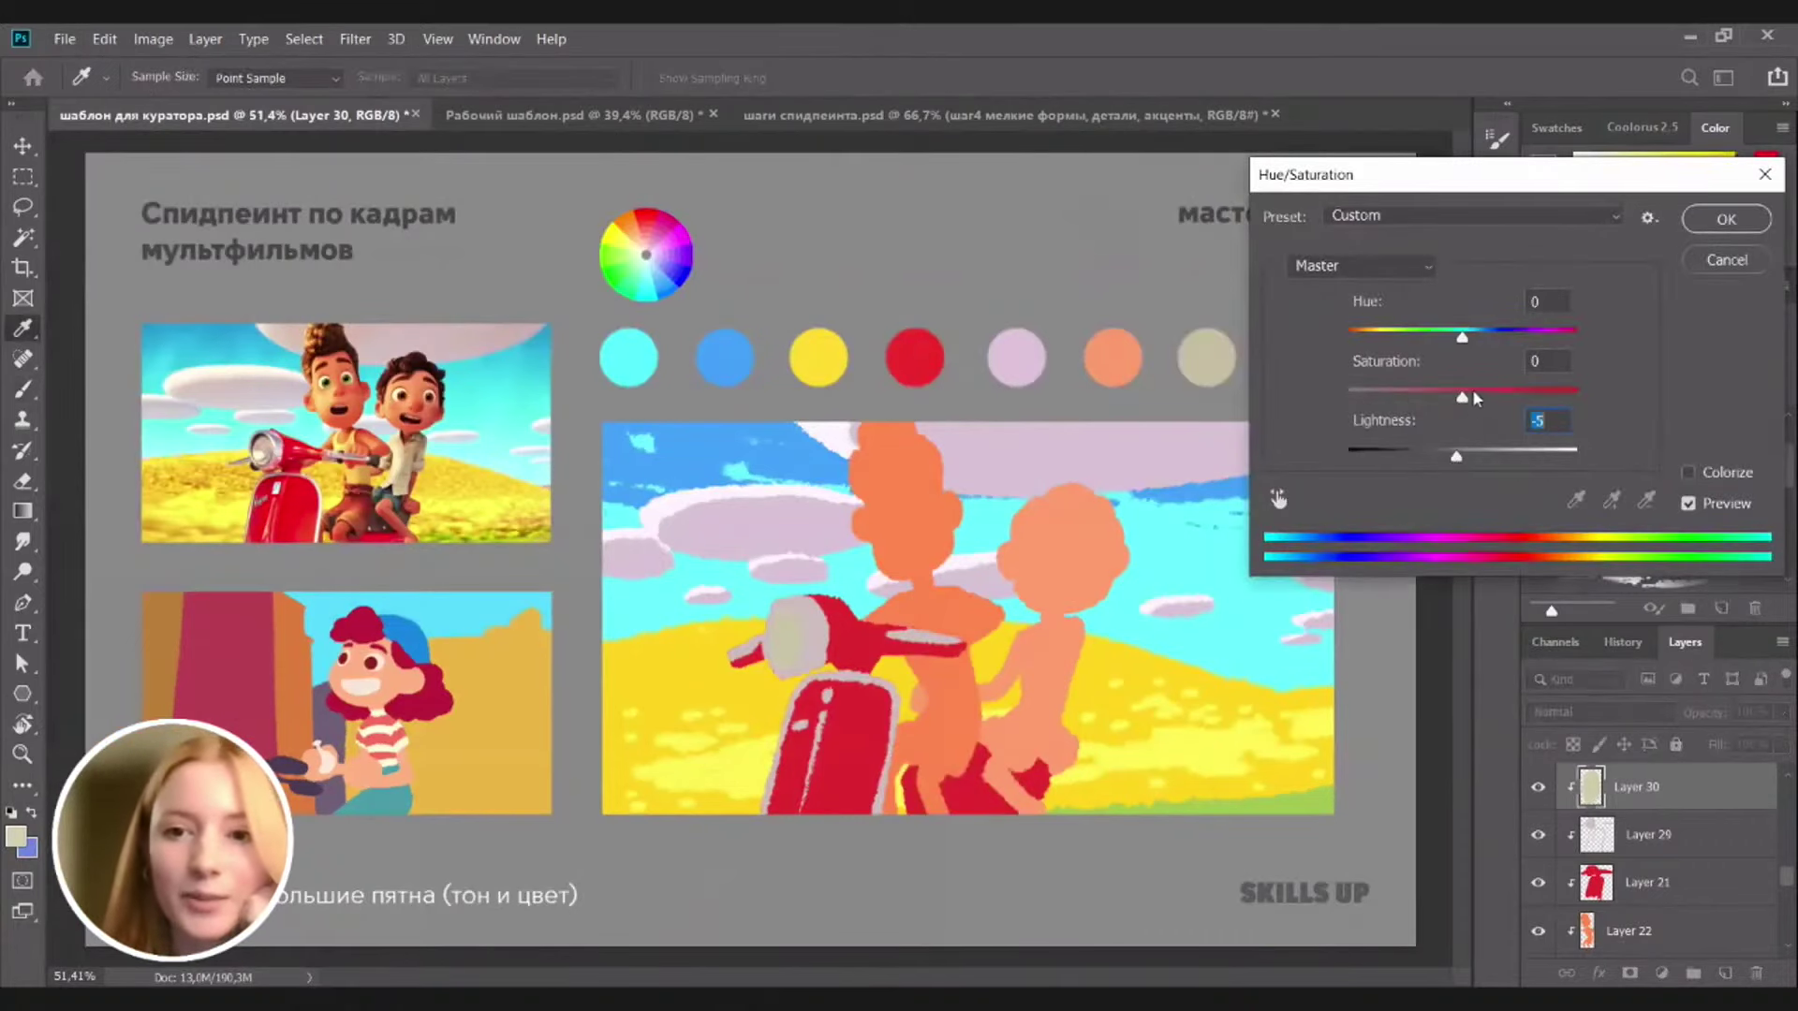
pyautogui.moveTo(1470, 393); pyautogui.dragTo(1483, 393)
pyautogui.moveTo(1464, 459); pyautogui.dragTo(1469, 458)
pyautogui.moveTo(1457, 339)
pyautogui.mouseDown()
pyautogui.moveTo(1473, 333)
pyautogui.moveTo(1446, 339)
pyautogui.mouseUp()
pyautogui.moveTo(1482, 397); pyautogui.dragTo(1501, 397)
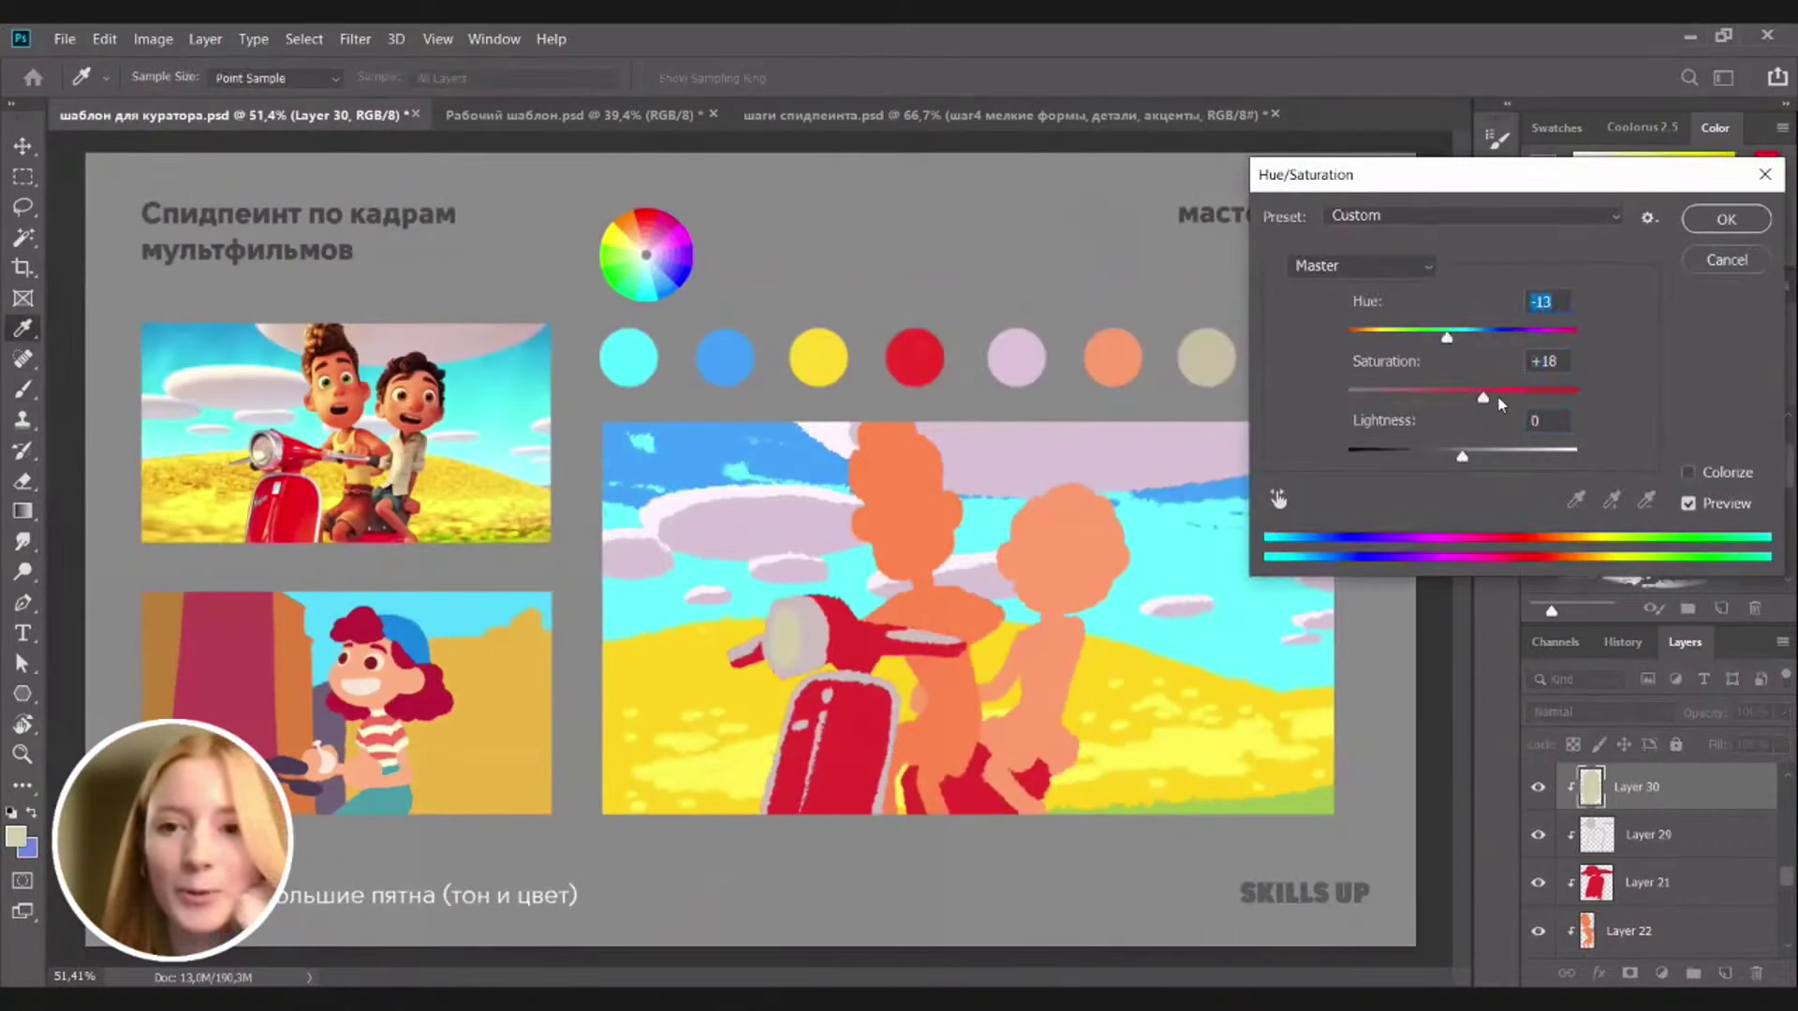
pyautogui.moveTo(1469, 459)
pyautogui.mouseDown()
pyautogui.moveTo(1527, 395)
pyautogui.moveTo(1555, 400)
pyautogui.moveTo(1487, 462)
pyautogui.mouseUp()
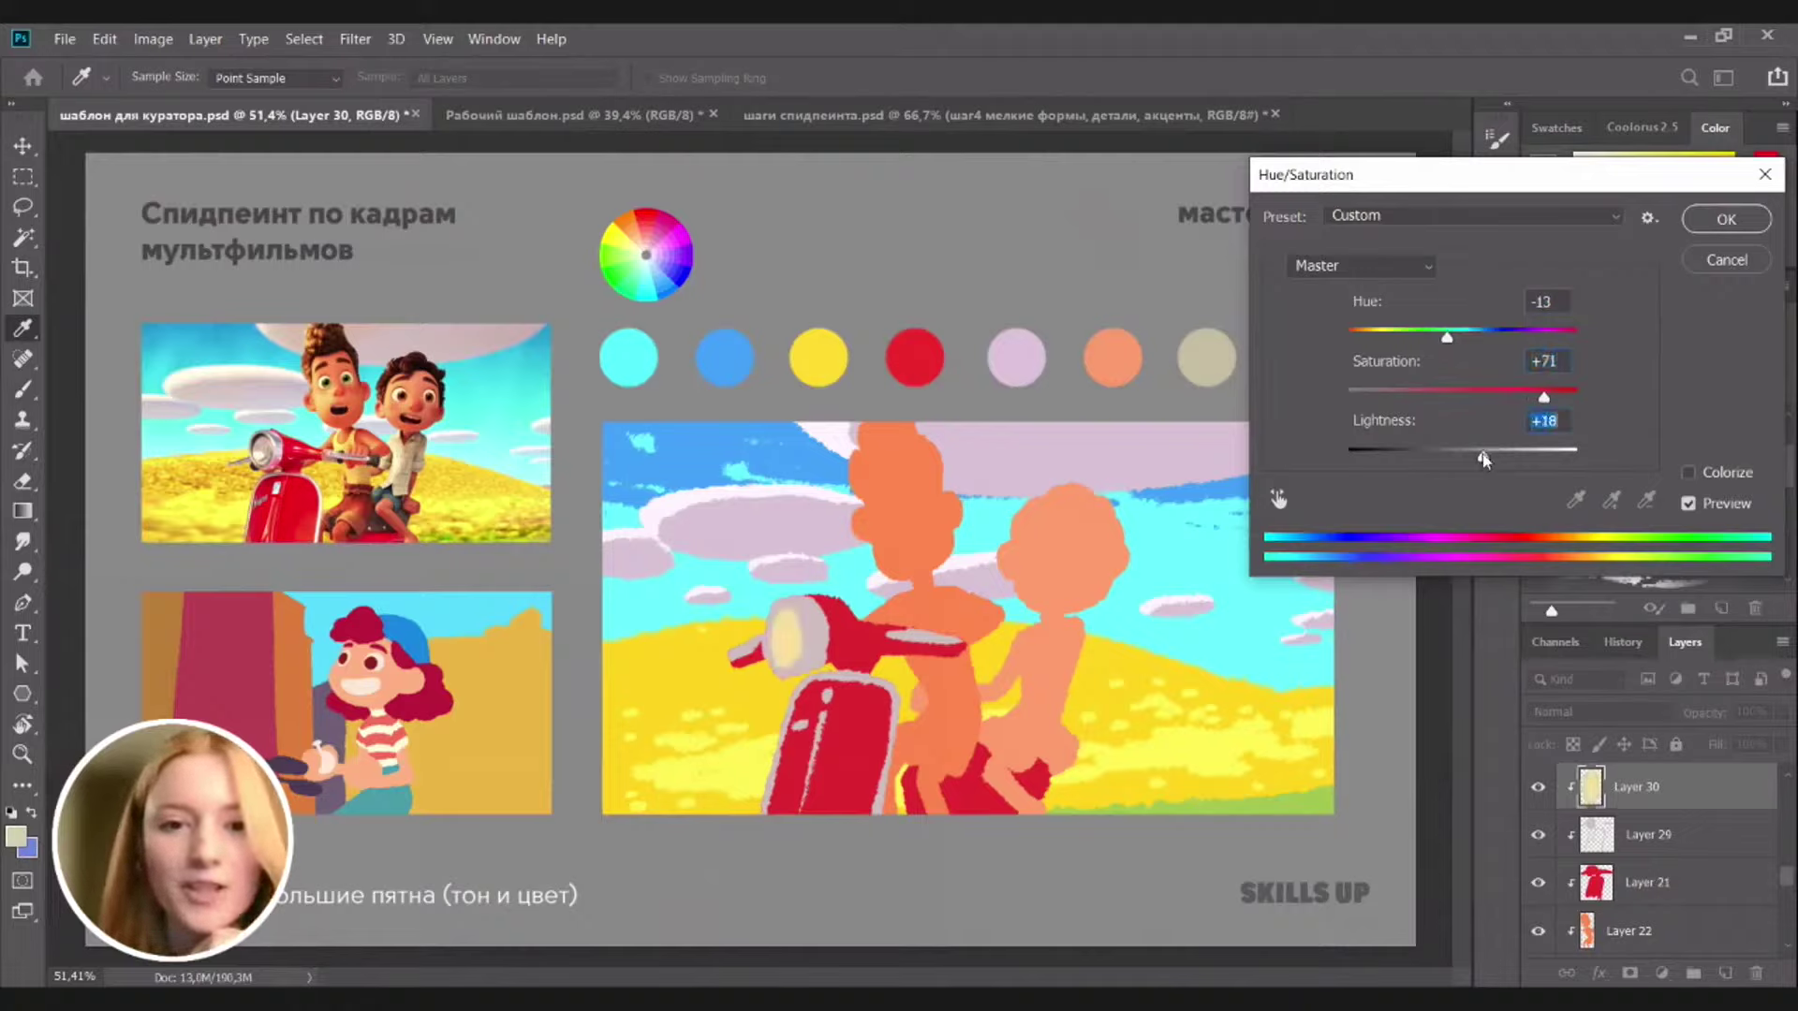
pyautogui.moveTo(1533, 400); pyautogui.dragTo(1447, 337)
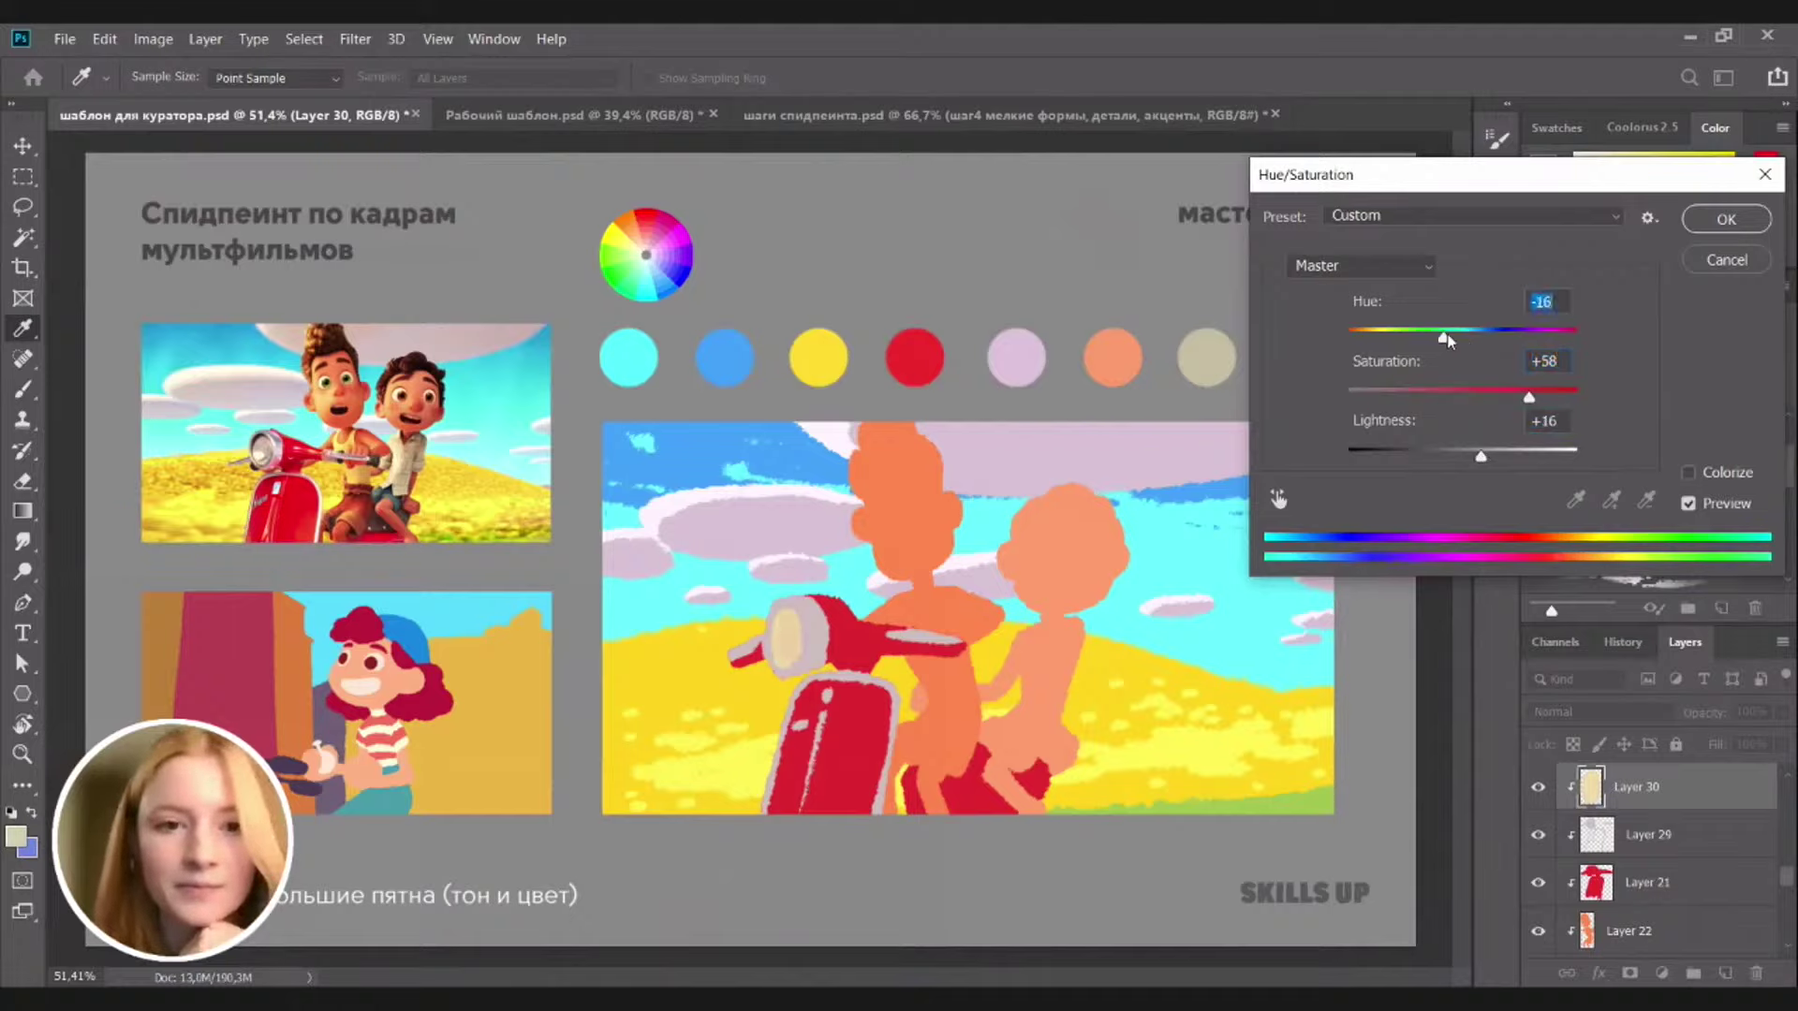
pyautogui.click(1725, 219)
# Select the taller figure's layer (Layer 22), load its shape as a selection with the outline hidden, and add a new layer above it
pyautogui.press('b')
pyautogui.keyDown('alt'); pyautogui.click(773, 644); pyautogui.keyUp('alt')
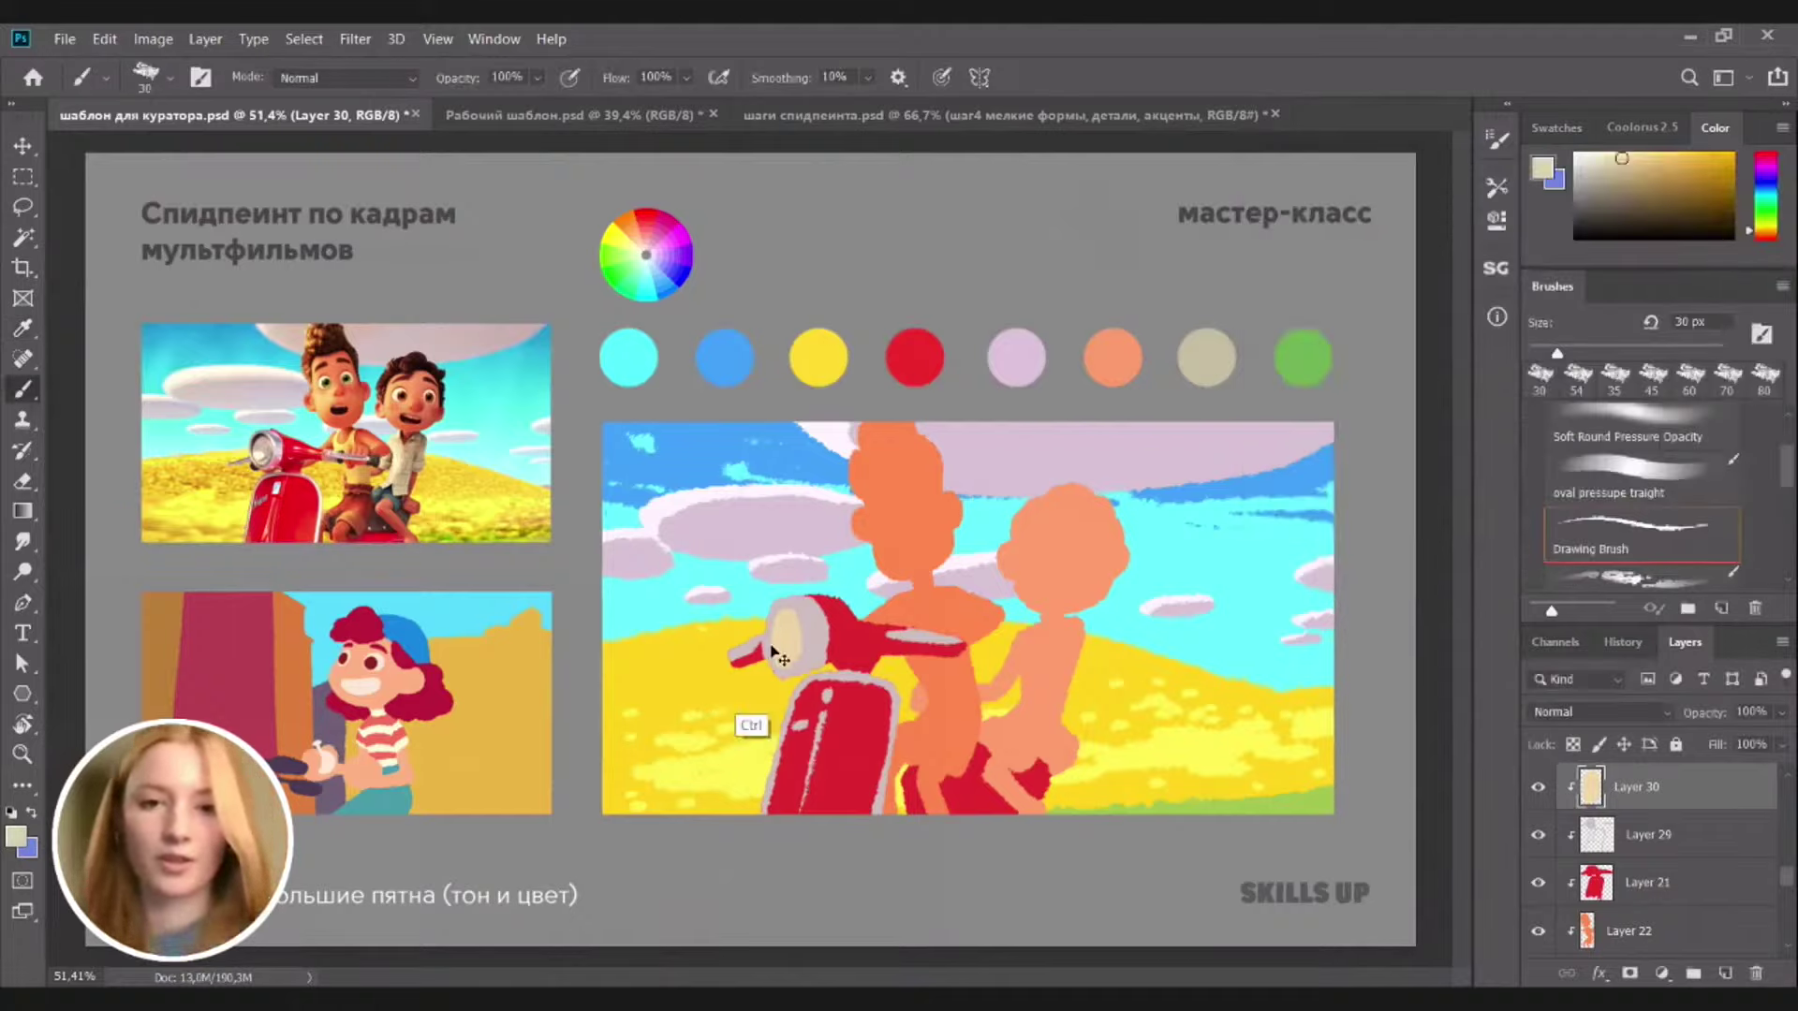
pyautogui.press('v')
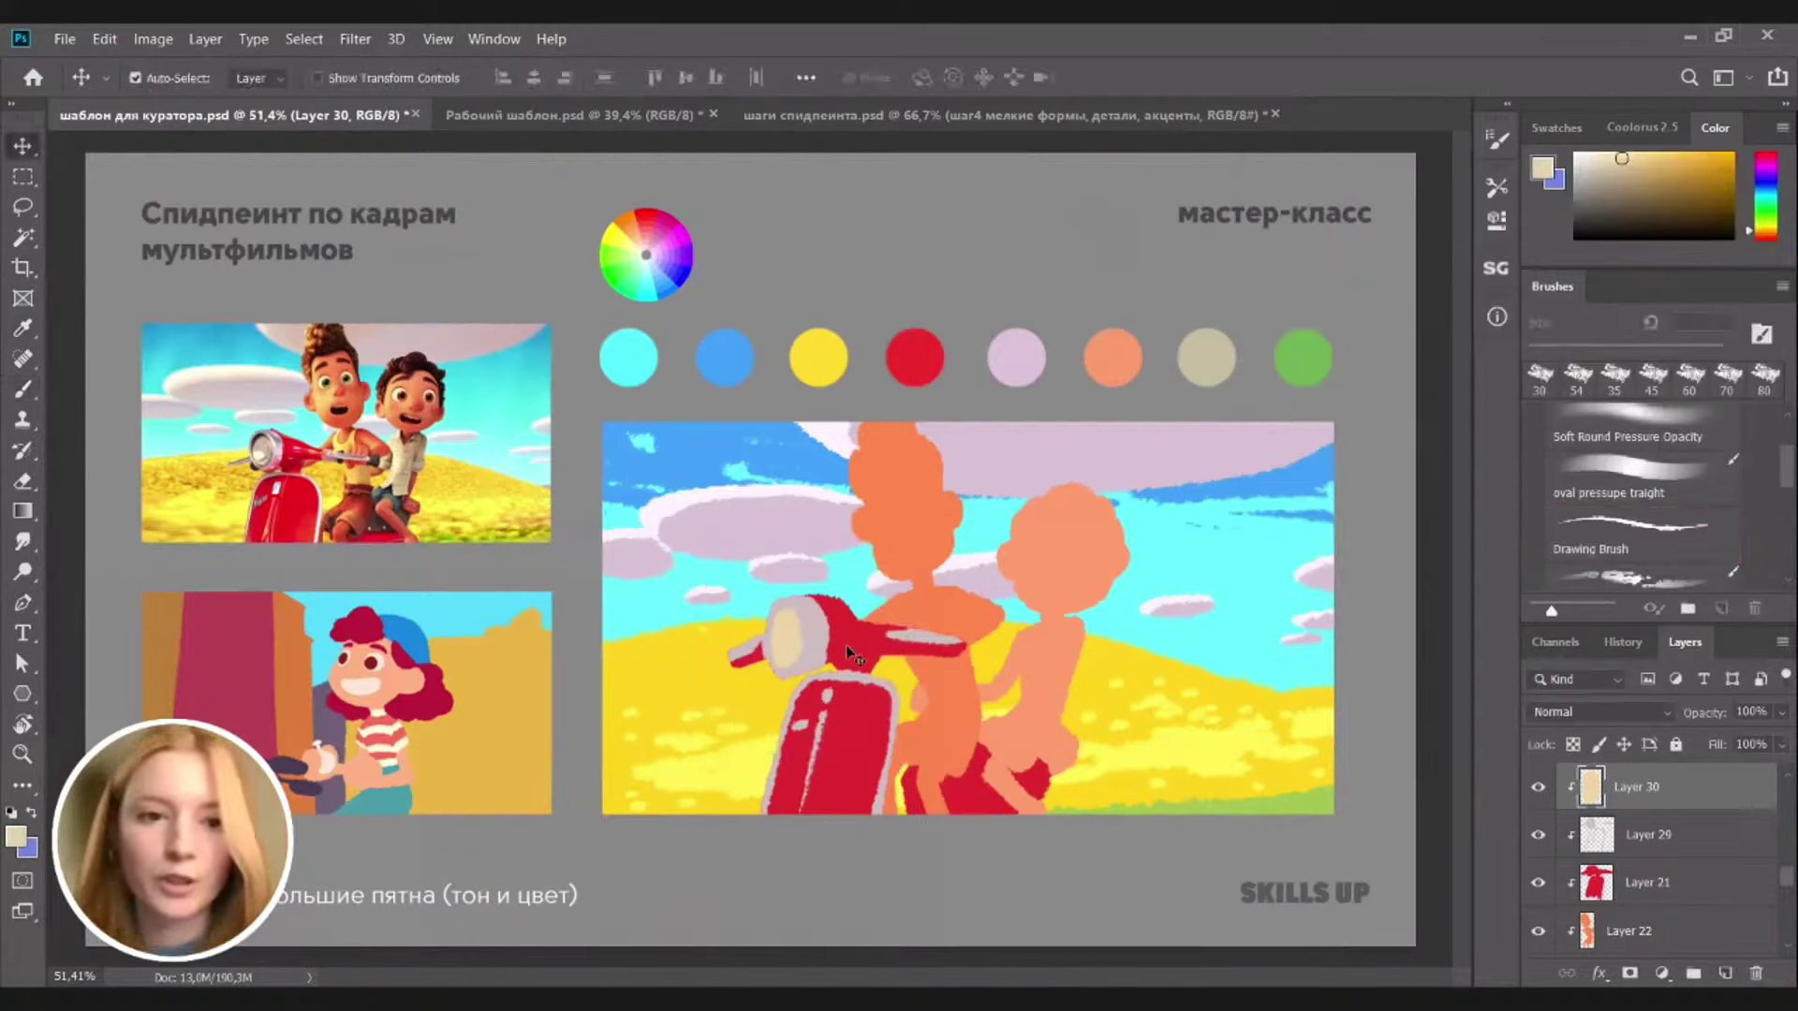
pyautogui.click(939, 615)
pyautogui.press('b')
pyautogui.keyDown('alt'); pyautogui.click(939, 613); pyautogui.keyUp('alt')
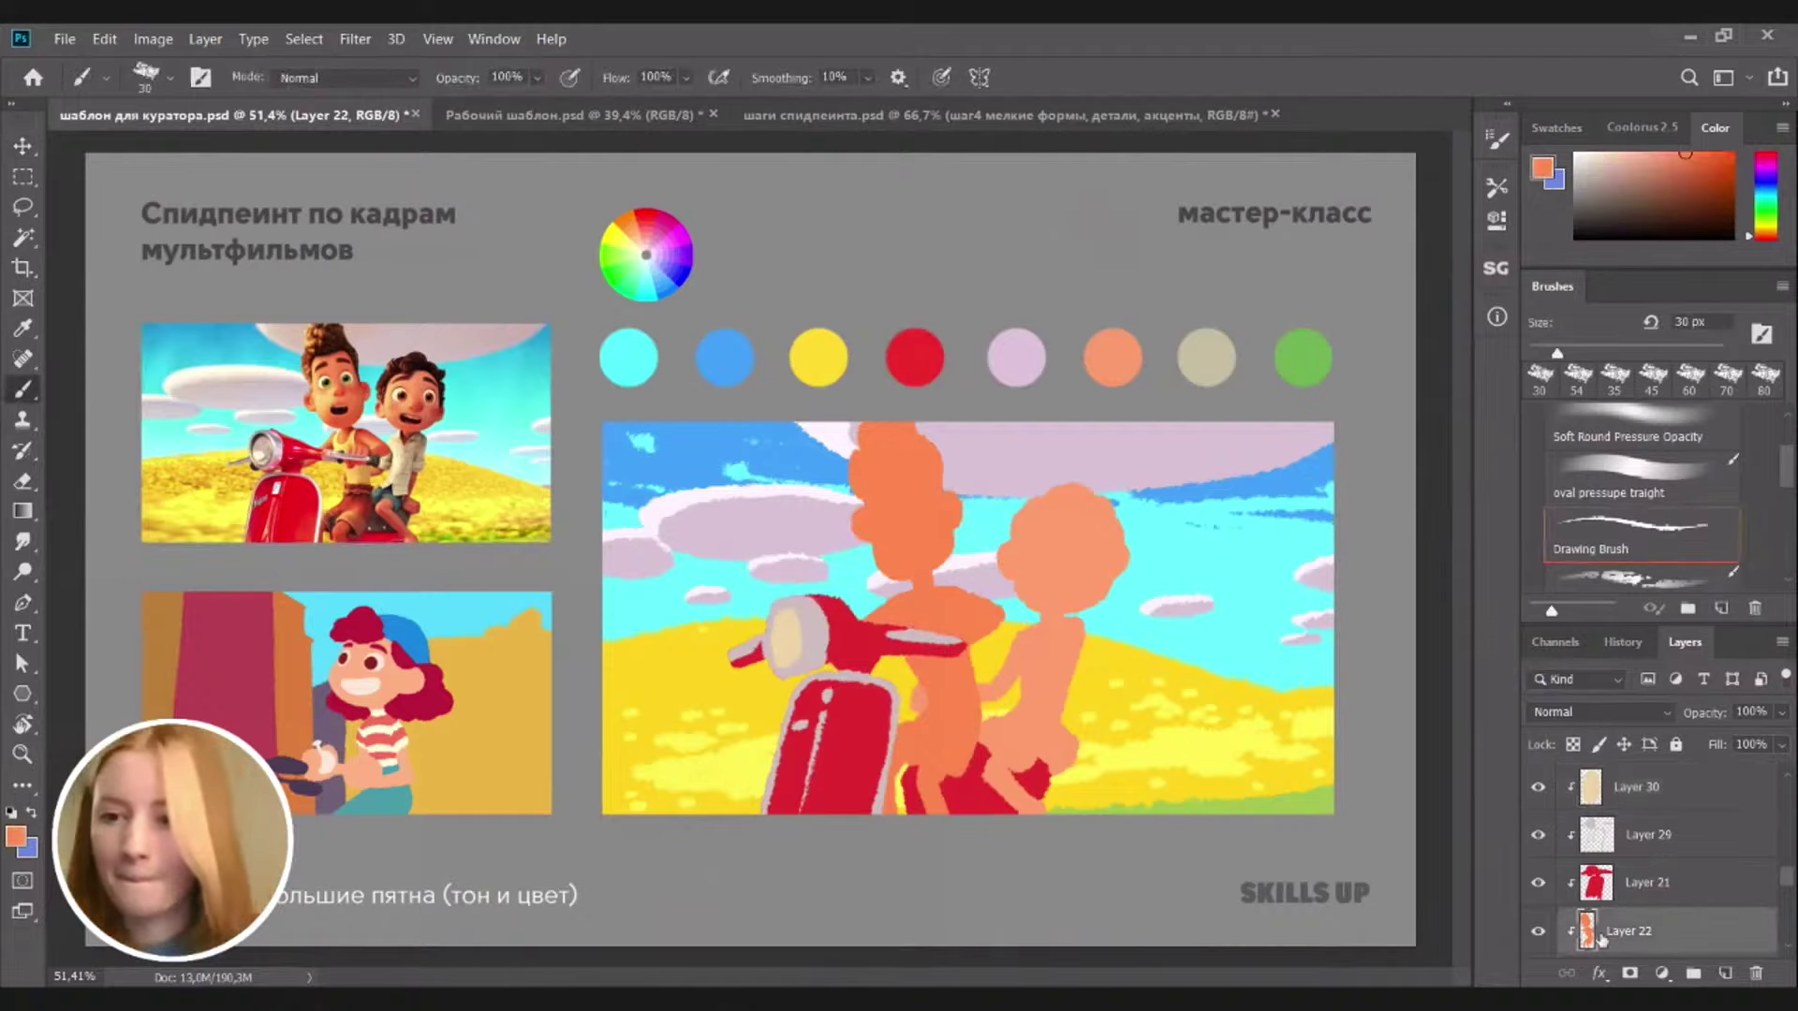
pyautogui.keyDown('ctrl'); pyautogui.click(1589, 936); pyautogui.keyUp('ctrl')
pyautogui.hotkey('ctrl', 'h')
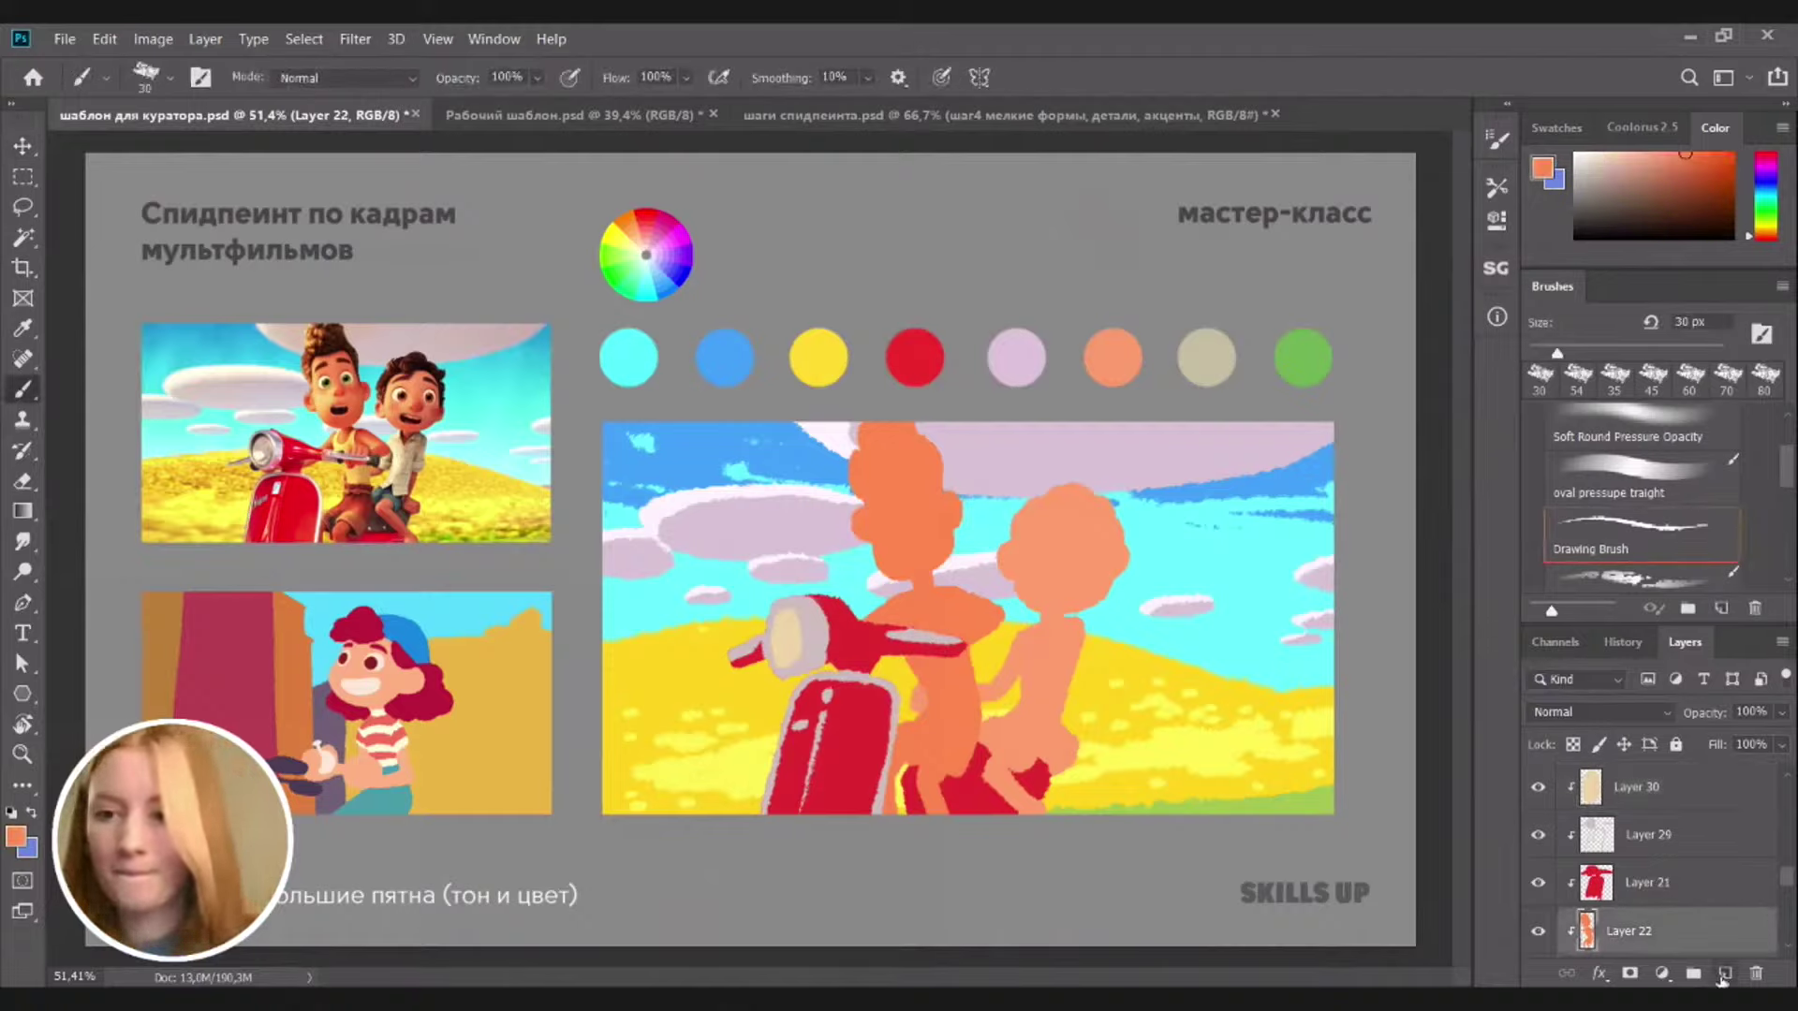
pyautogui.click(1723, 974)
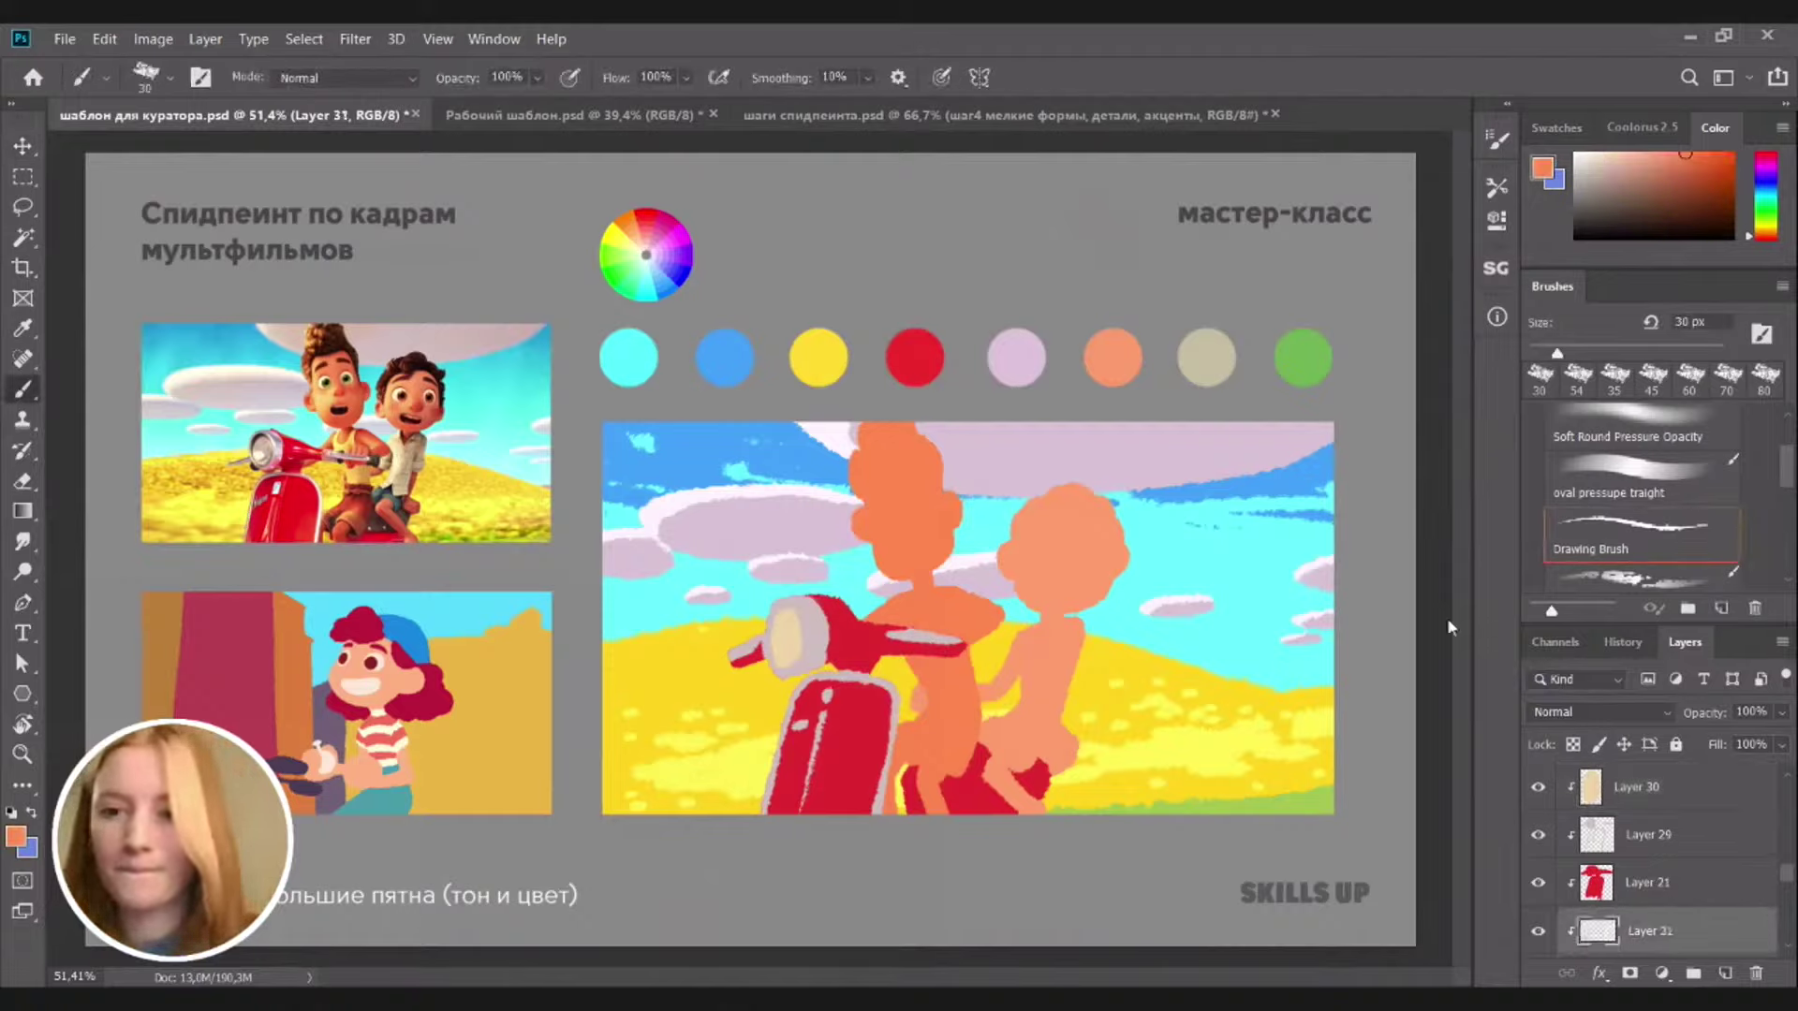
# Sample the palette's yellow and paint the taller figure's tank top with straps using a 25 px brush, tidying the edges with the Eraser
pyautogui.keyDown('alt'); pyautogui.click(817, 358); pyautogui.keyUp('alt')
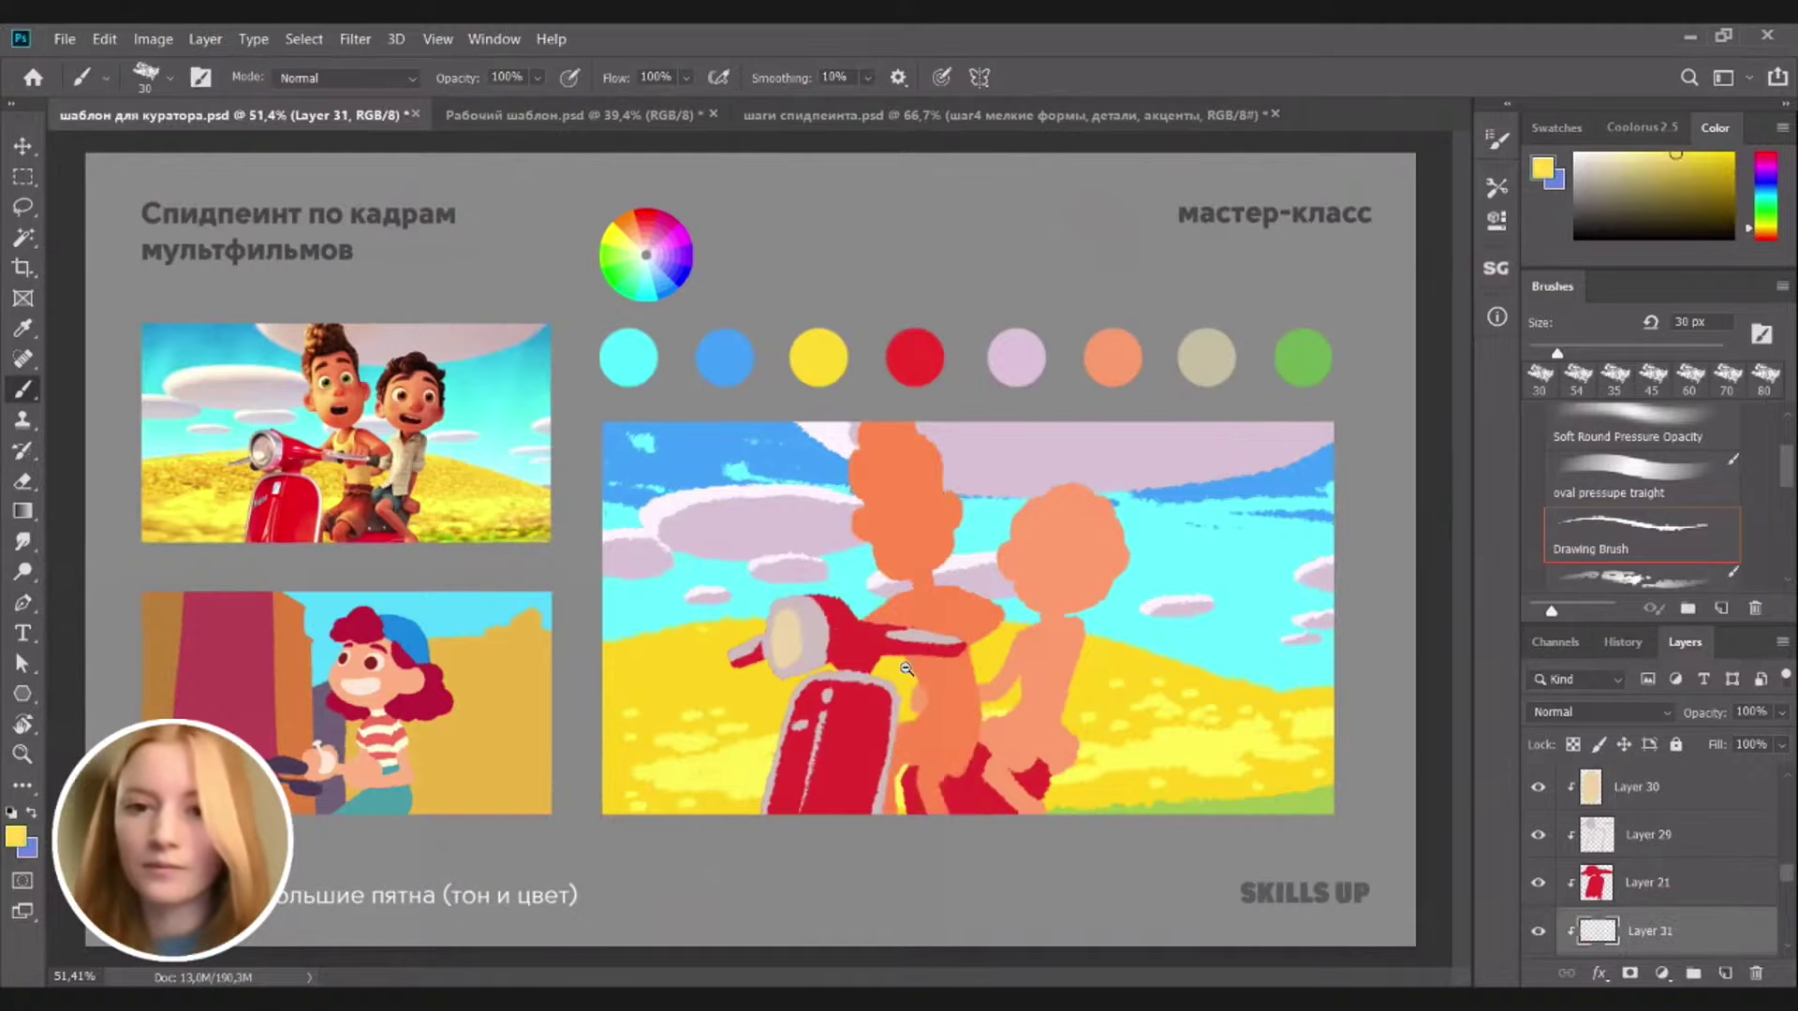
pyautogui.scroll(2, 907, 668)
pyautogui.press('[')
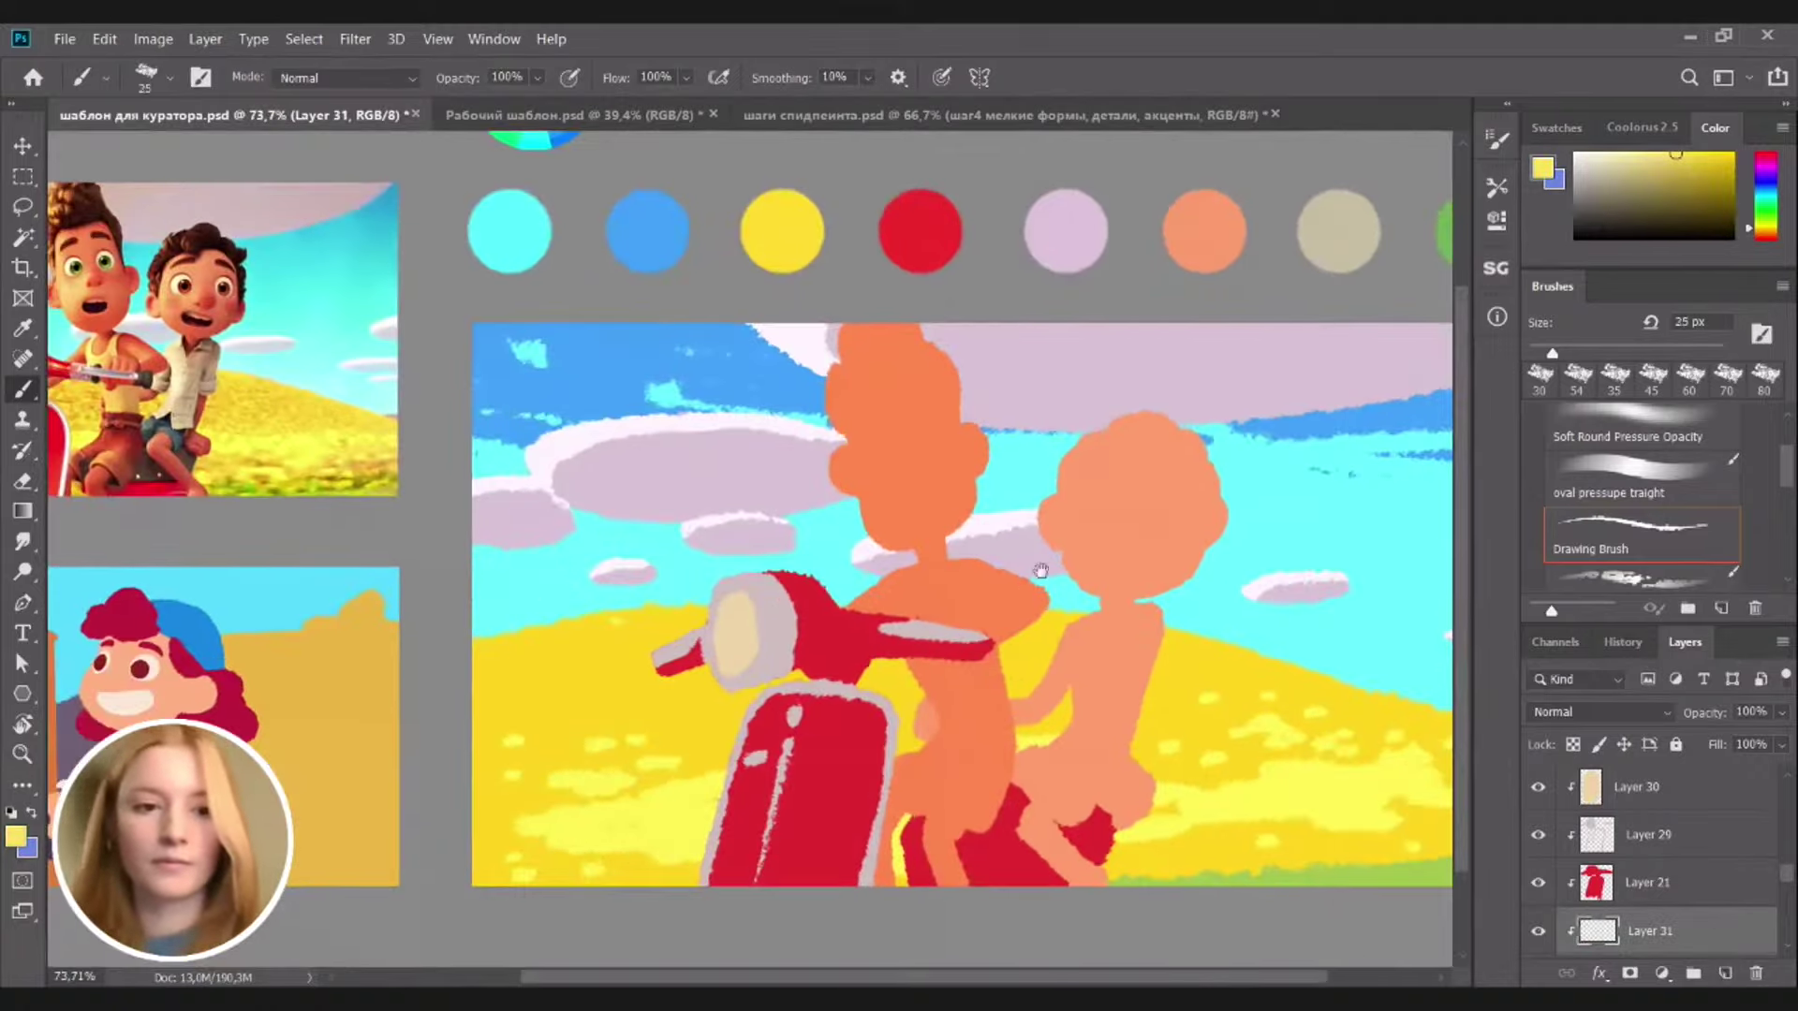
pyautogui.moveTo(928, 581)
pyautogui.mouseDown()
pyautogui.moveTo(998, 499)
pyautogui.moveTo(995, 542)
pyautogui.mouseUp()
pyautogui.moveTo(1041, 487); pyautogui.dragTo(1050, 548)
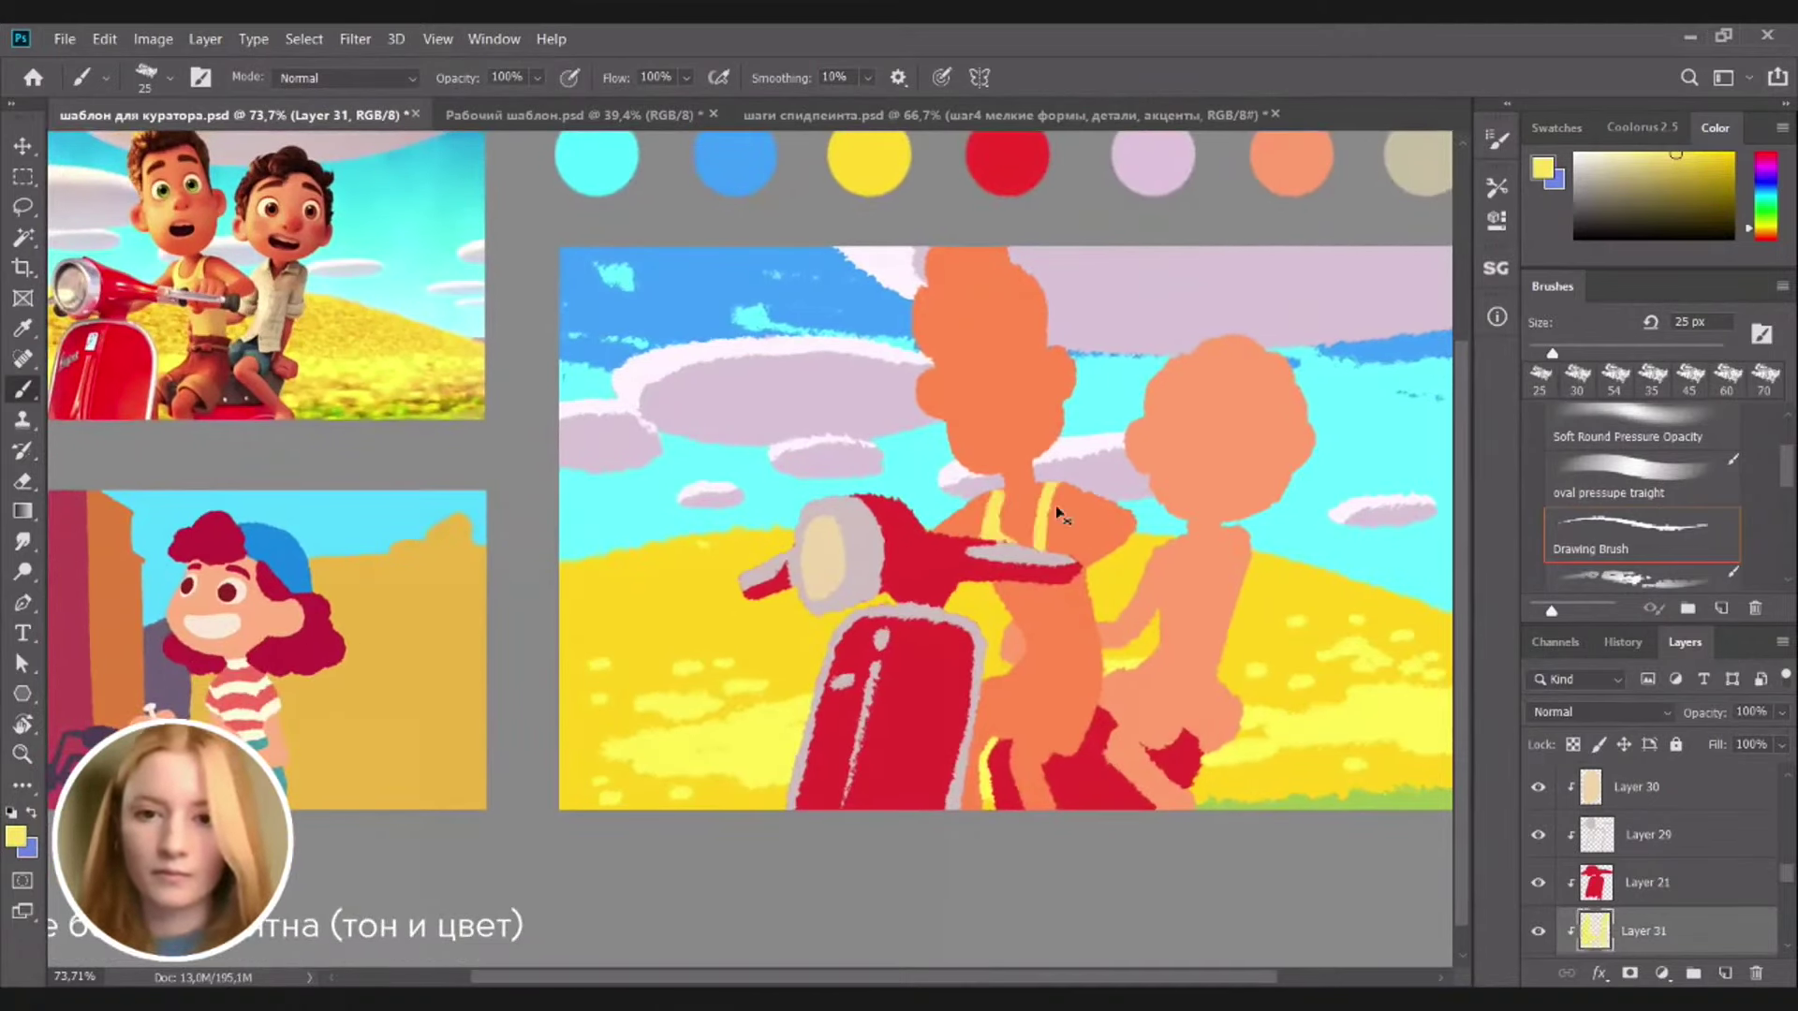
pyautogui.hotkey('ctrl', 'z')
pyautogui.moveTo(1047, 487)
pyautogui.mouseDown()
pyautogui.moveTo(1042, 541)
pyautogui.moveTo(1090, 604)
pyautogui.moveTo(1045, 573)
pyautogui.moveTo(1053, 591)
pyautogui.moveTo(1030, 607)
pyautogui.moveTo(1085, 623)
pyautogui.moveTo(1059, 613)
pyautogui.mouseUp()
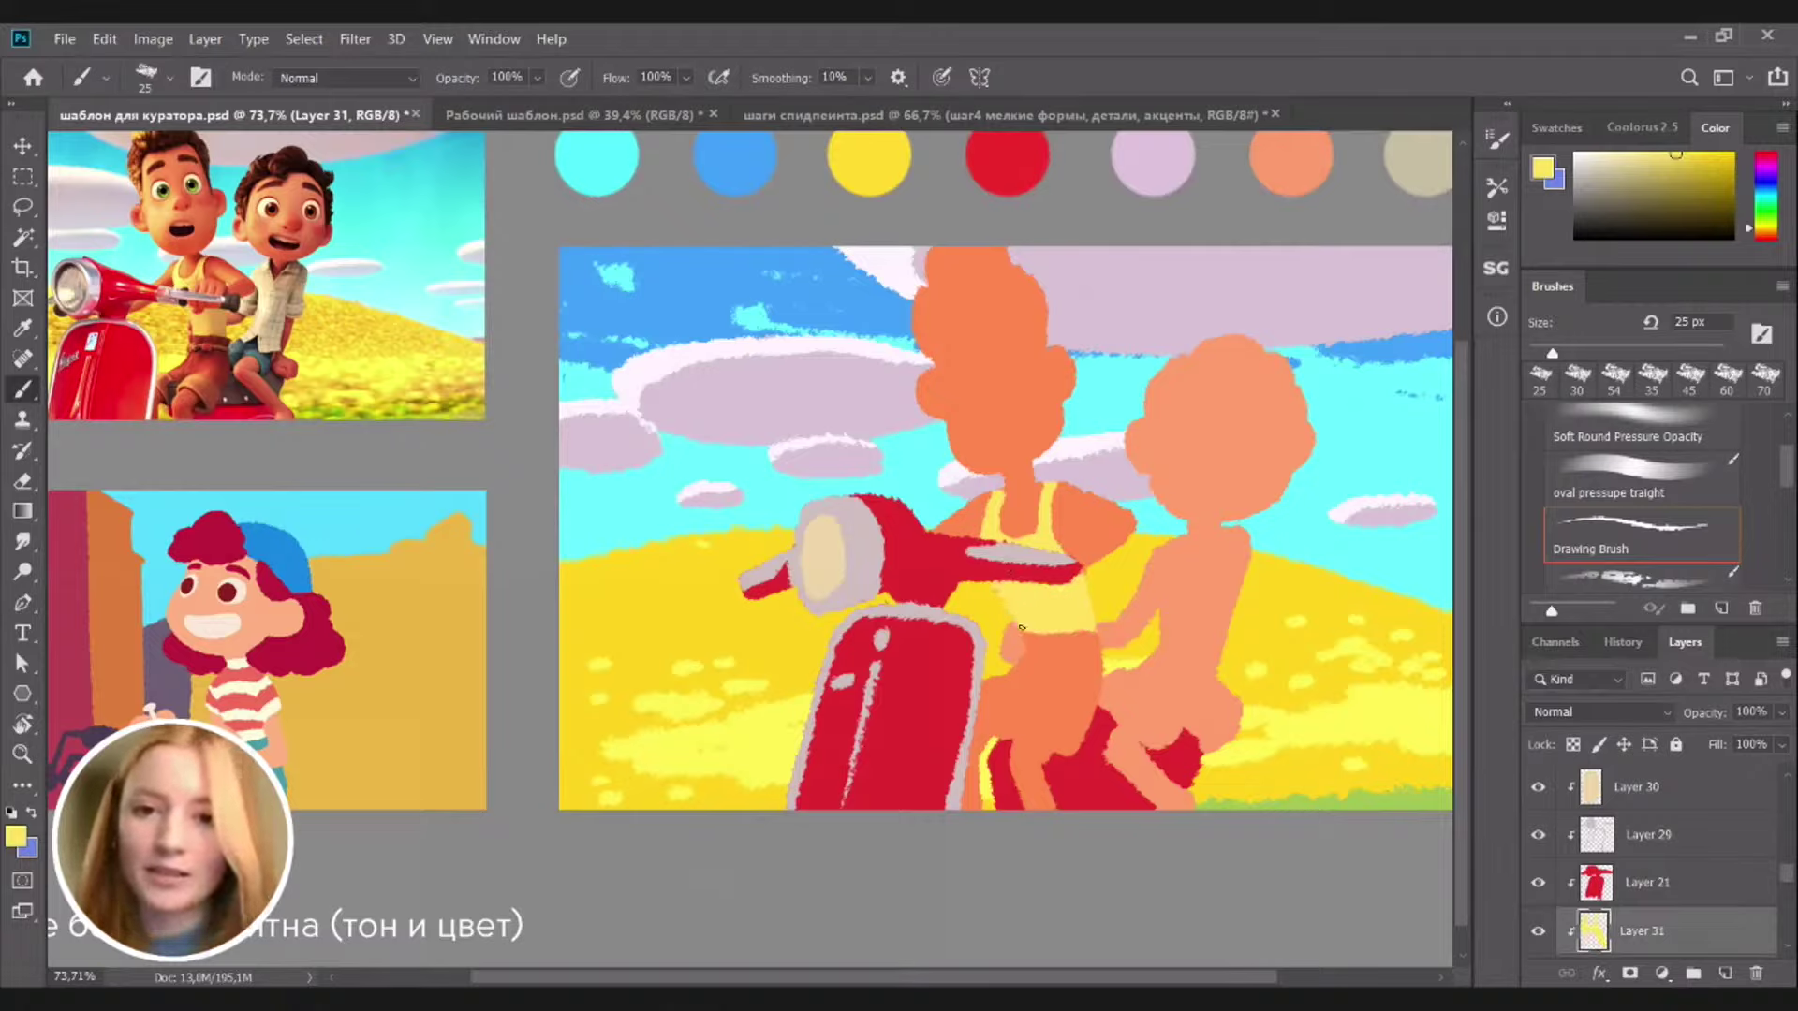
pyautogui.press('e')
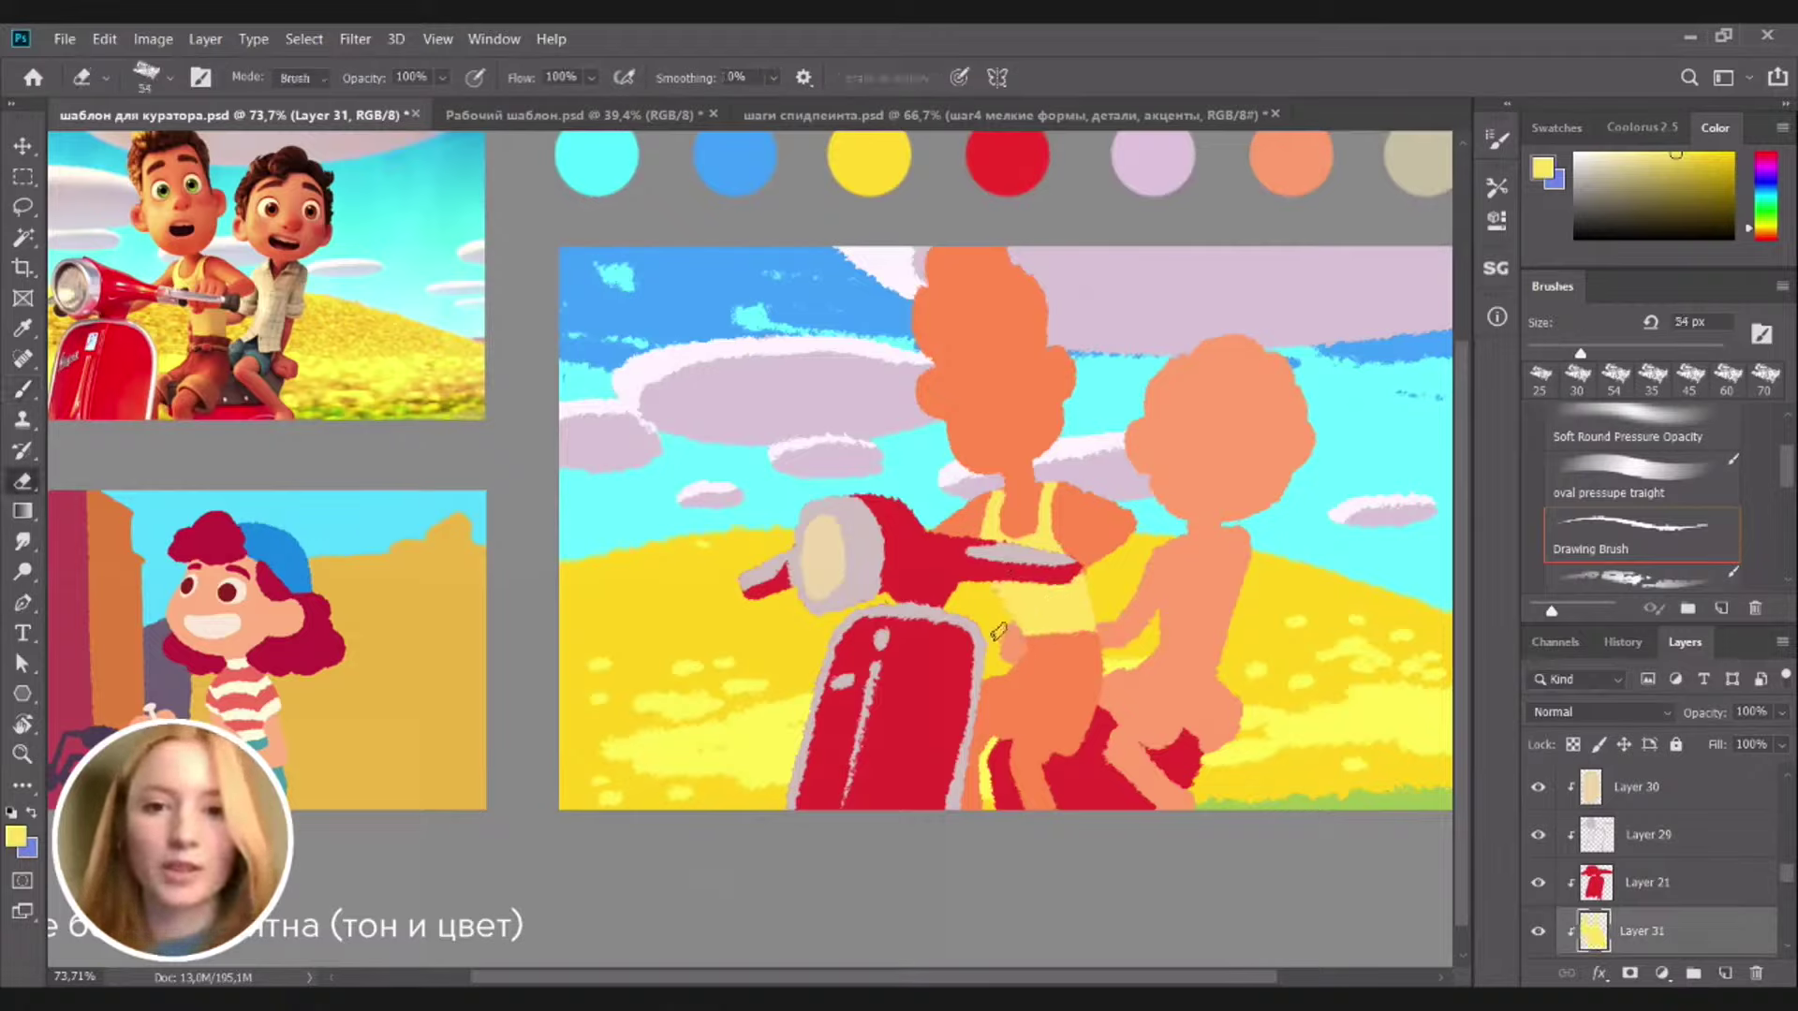
pyautogui.press('b')
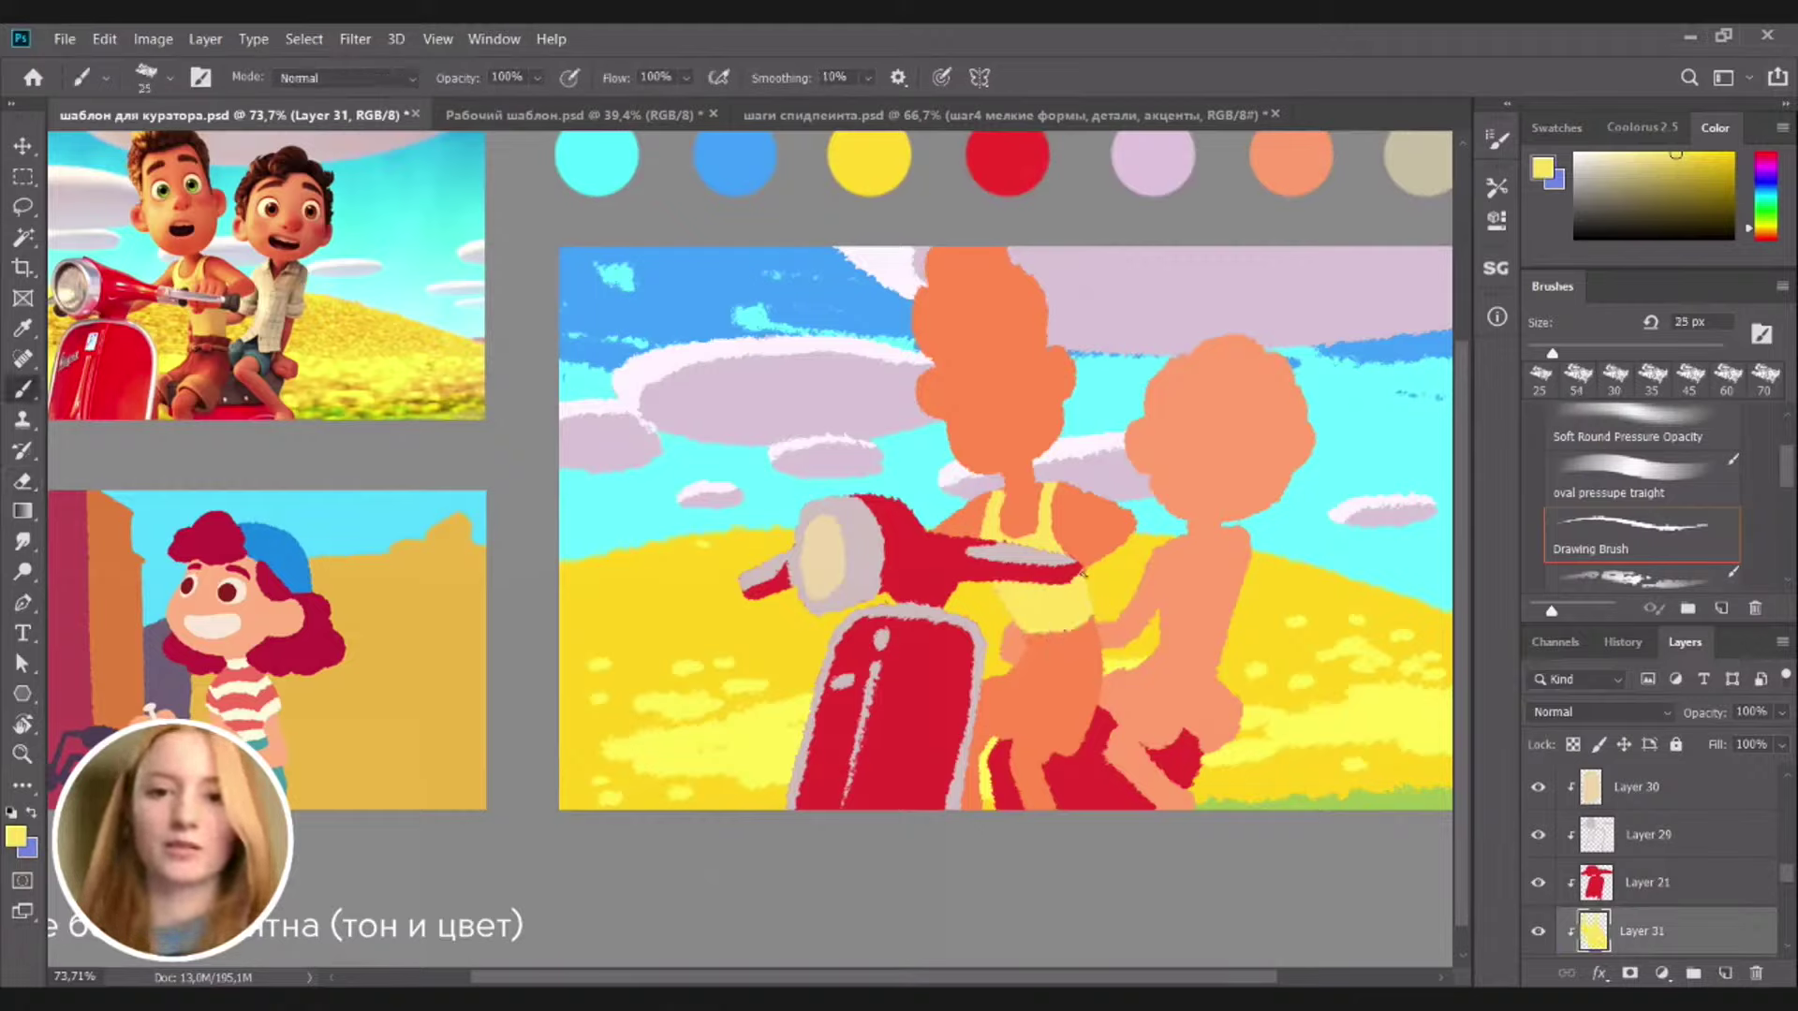
pyautogui.moveTo(1062, 625)
pyautogui.mouseDown()
pyautogui.moveTo(1095, 630)
pyautogui.moveTo(1073, 610)
pyautogui.moveTo(1102, 585)
pyautogui.moveTo(986, 554)
pyautogui.mouseUp()
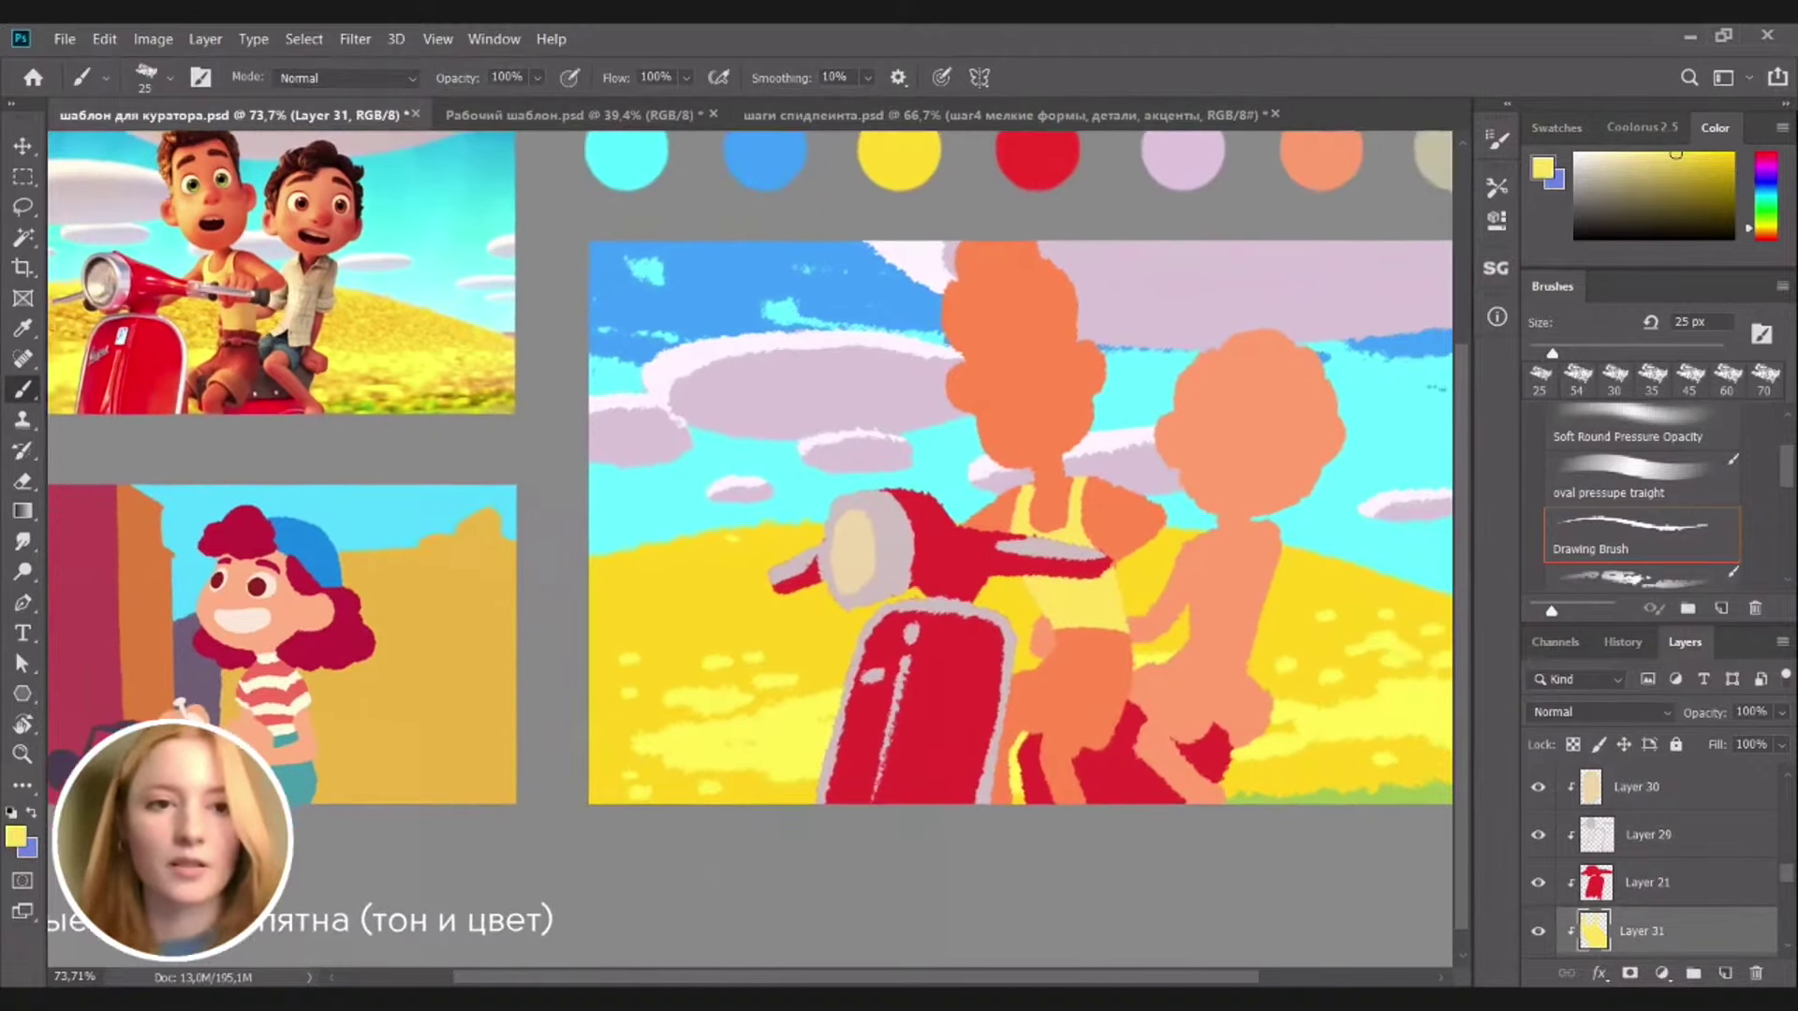
# Darken the figure's sampled orange to brown and paint his shorts on a new layer with a 35 px brush
pyautogui.keyDown('alt'); pyautogui.click(1061, 495); pyautogui.keyUp('alt')
pyautogui.moveTo(1698, 171); pyautogui.dragTo(1705, 191)
pyautogui.click(1726, 975)
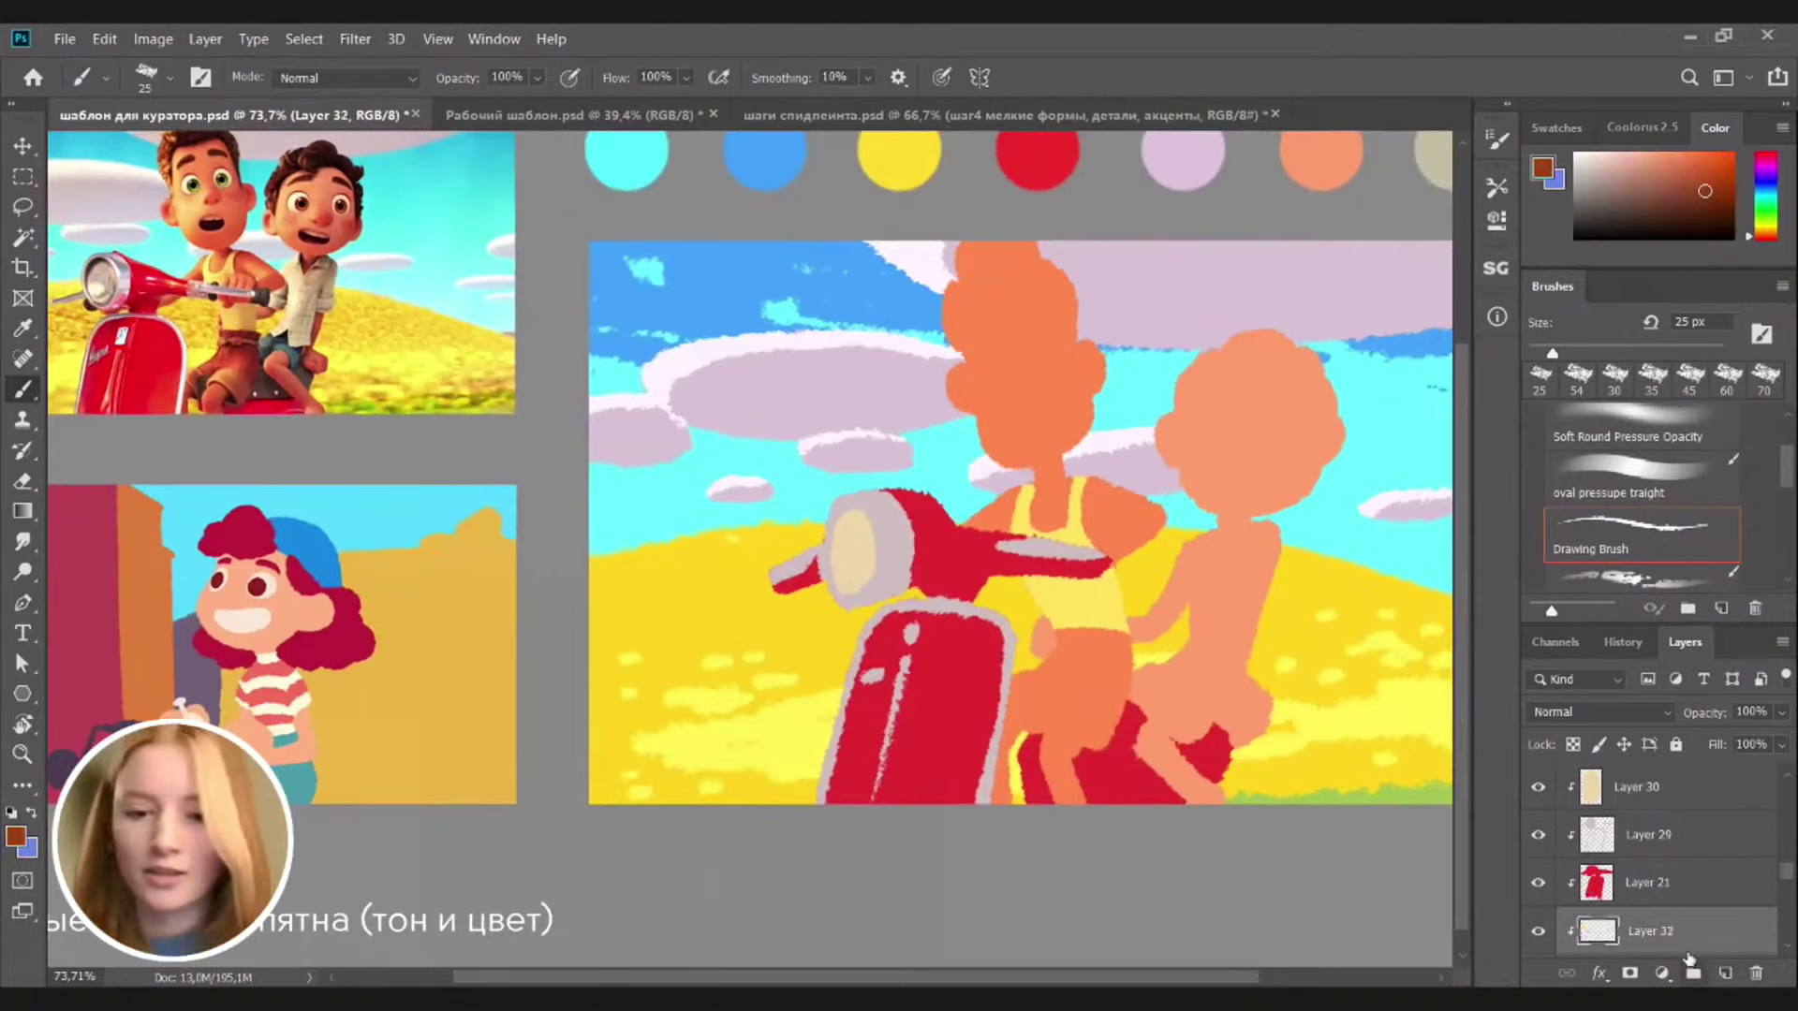
pyautogui.moveTo(1033, 741)
pyautogui.mouseDown()
pyautogui.moveTo(1102, 736)
pyautogui.moveTo(1054, 731)
pyautogui.moveTo(1008, 696)
pyautogui.moveTo(1025, 736)
pyautogui.moveTo(1059, 705)
pyautogui.moveTo(1034, 666)
pyautogui.moveTo(1102, 745)
pyautogui.moveTo(1099, 670)
pyautogui.moveTo(1124, 698)
pyautogui.moveTo(1146, 673)
pyautogui.moveTo(1046, 633)
pyautogui.moveTo(1141, 656)
pyautogui.moveTo(1060, 649)
pyautogui.moveTo(1140, 654)
pyautogui.moveTo(1089, 652)
pyautogui.moveTo(1143, 621)
pyautogui.moveTo(1116, 647)
pyautogui.moveTo(1050, 640)
pyautogui.moveTo(1133, 629)
pyautogui.moveTo(1054, 639)
pyautogui.moveTo(1144, 621)
pyautogui.moveTo(1067, 638)
pyautogui.moveTo(1134, 609)
pyautogui.mouseUp()
pyautogui.hotkey('ctrl', 'z')
pyautogui.press(']')
pyautogui.press(']')
pyautogui.hotkey('ctrl', 'z')
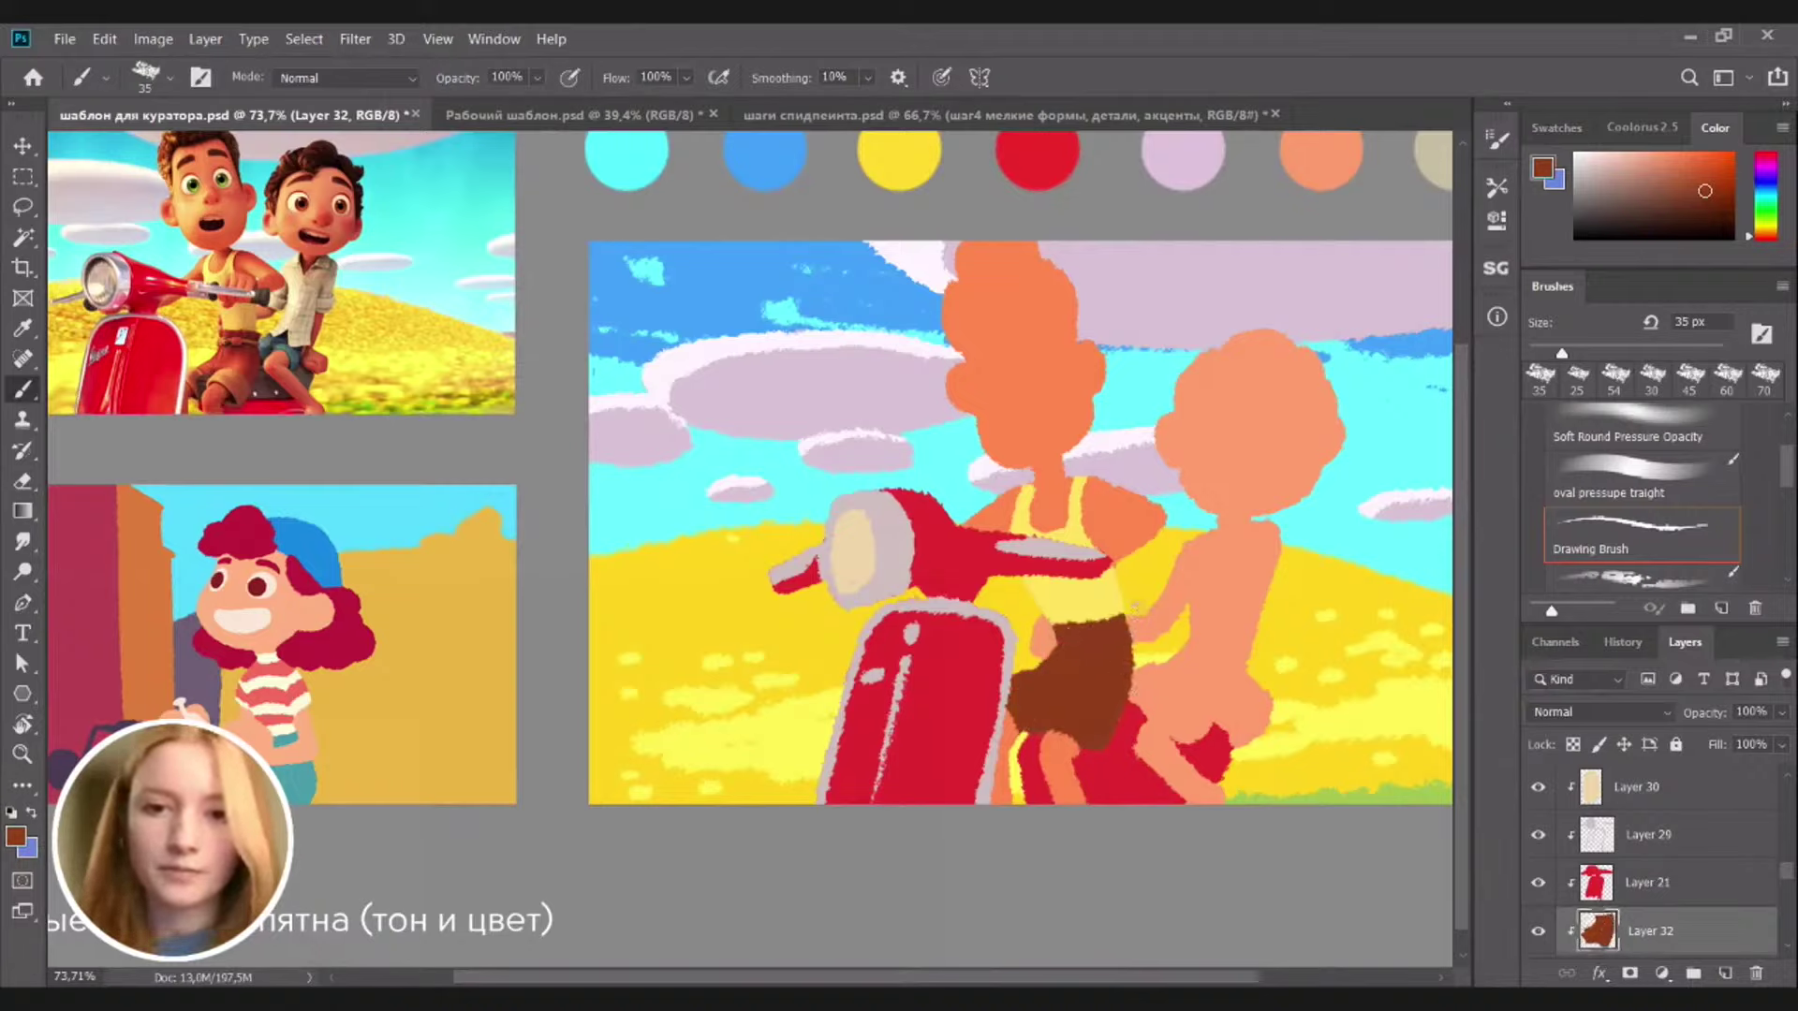
# Adjust the brown shorts on Layer 32 with Hue/Saturation: Hue -10, Saturation +8 and Lightness +10
pyautogui.hotkey('ctrl', 'u')
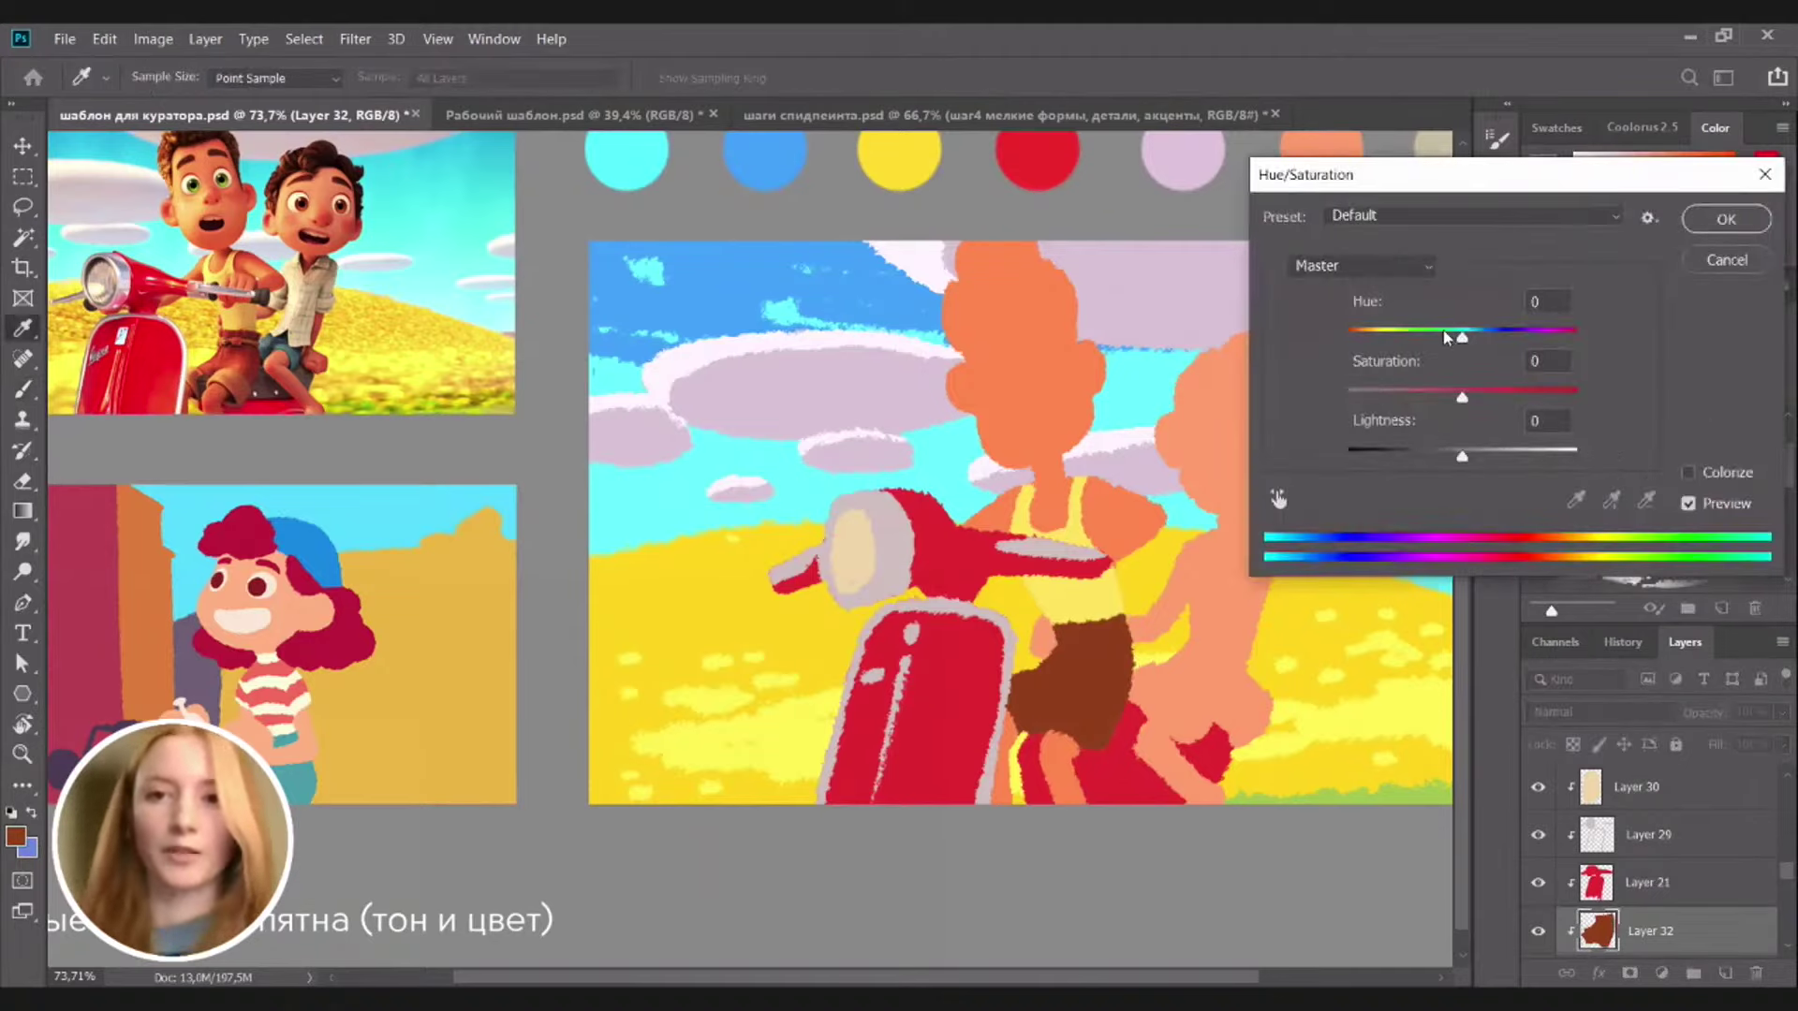
pyautogui.moveTo(1457, 341); pyautogui.dragTo(1455, 397)
pyautogui.moveTo(1461, 462); pyautogui.dragTo(1472, 459)
pyautogui.moveTo(1472, 397); pyautogui.dragTo(1474, 402)
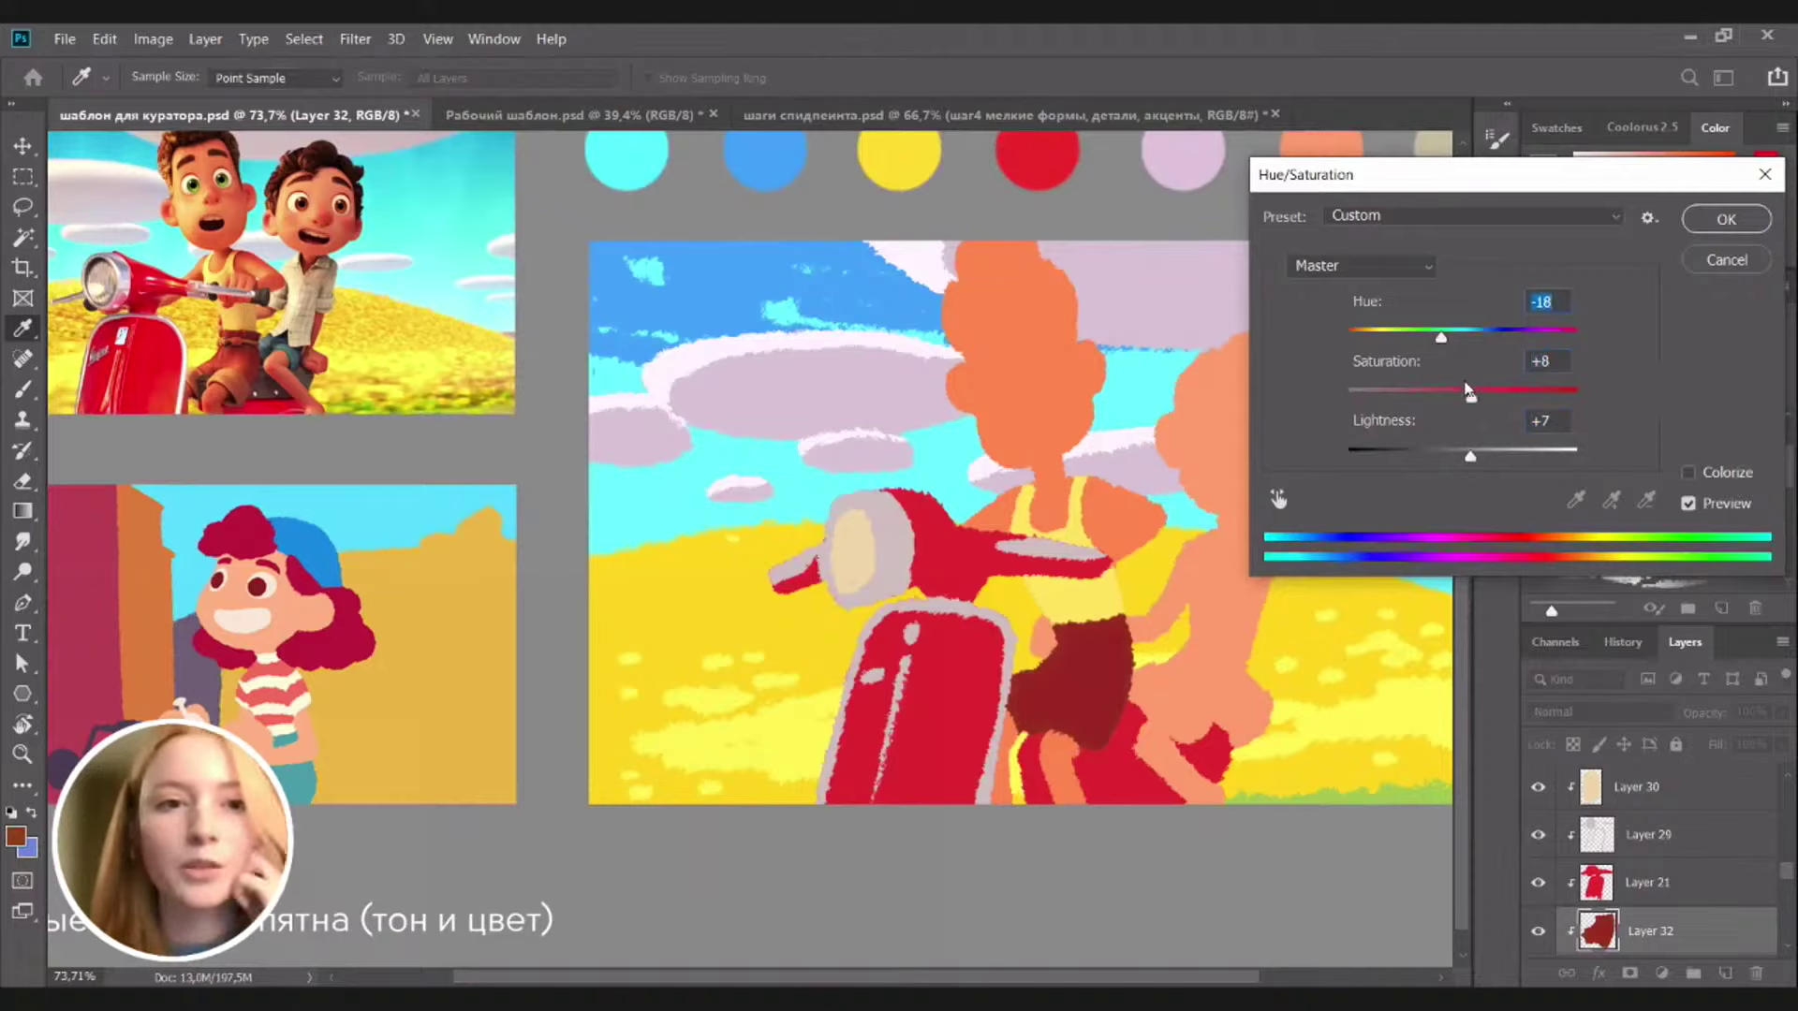
pyautogui.click(1450, 338)
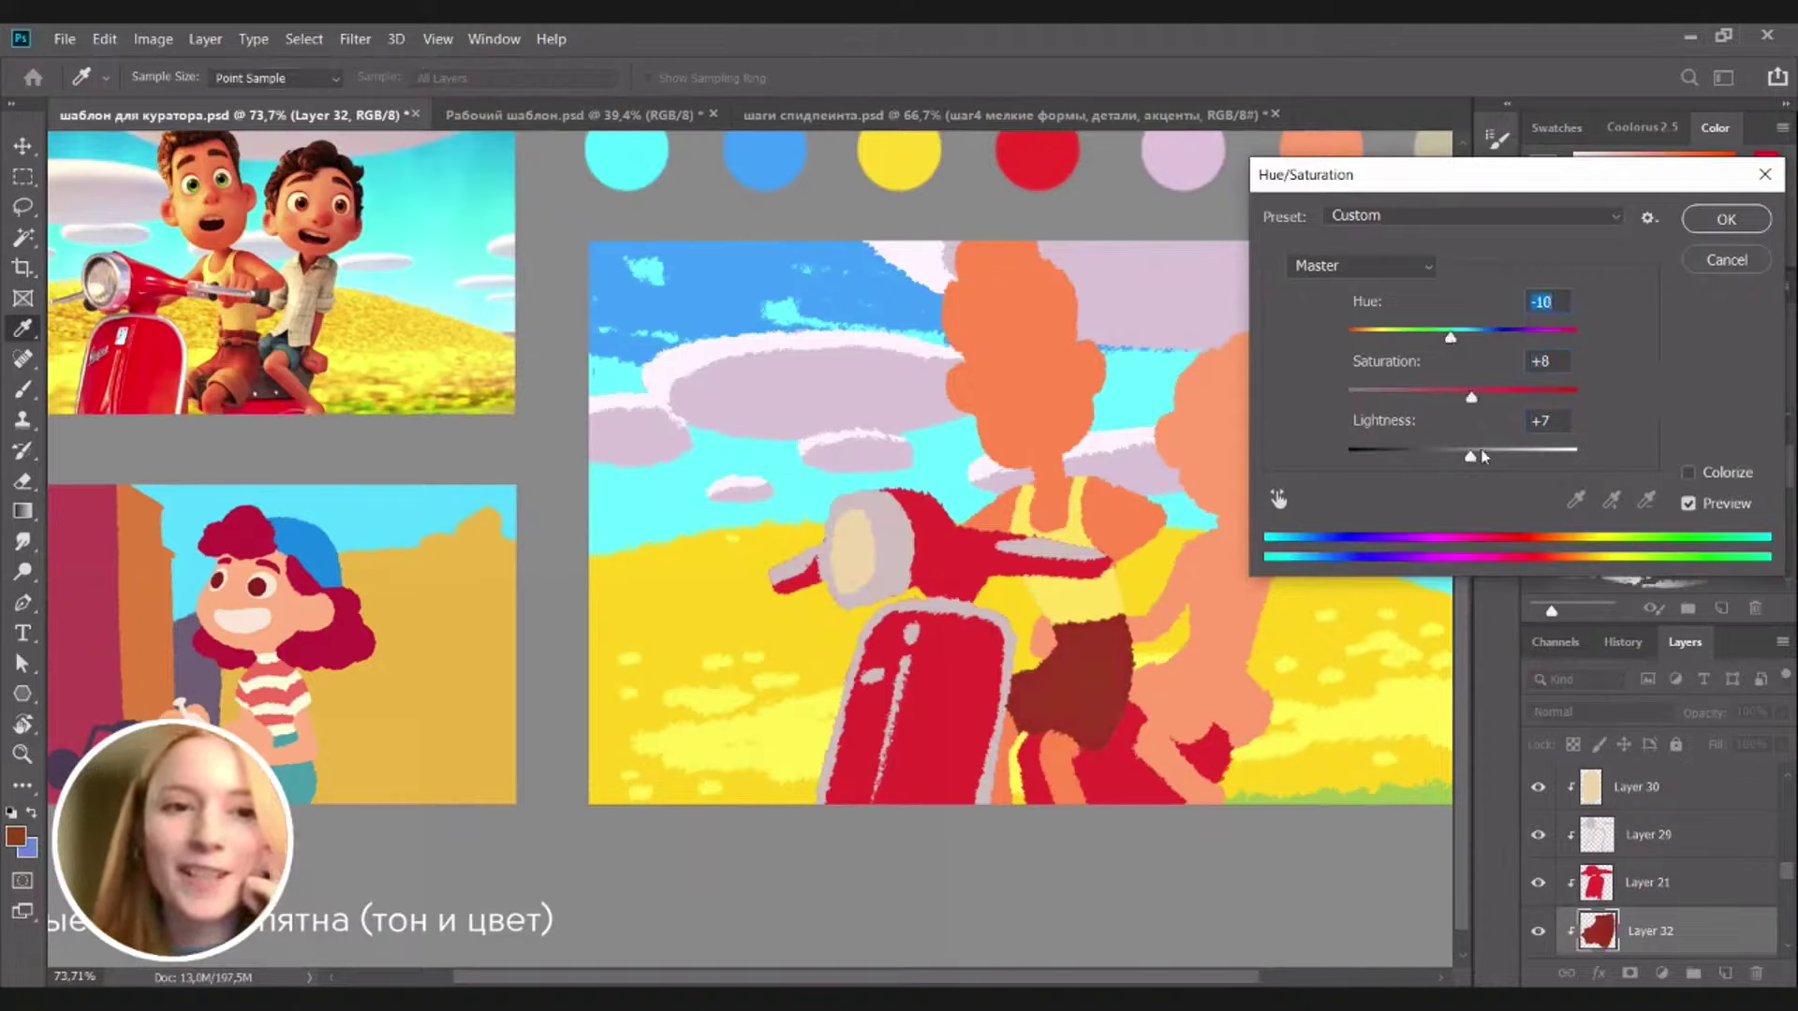
pyautogui.moveTo(1470, 459); pyautogui.dragTo(1475, 466)
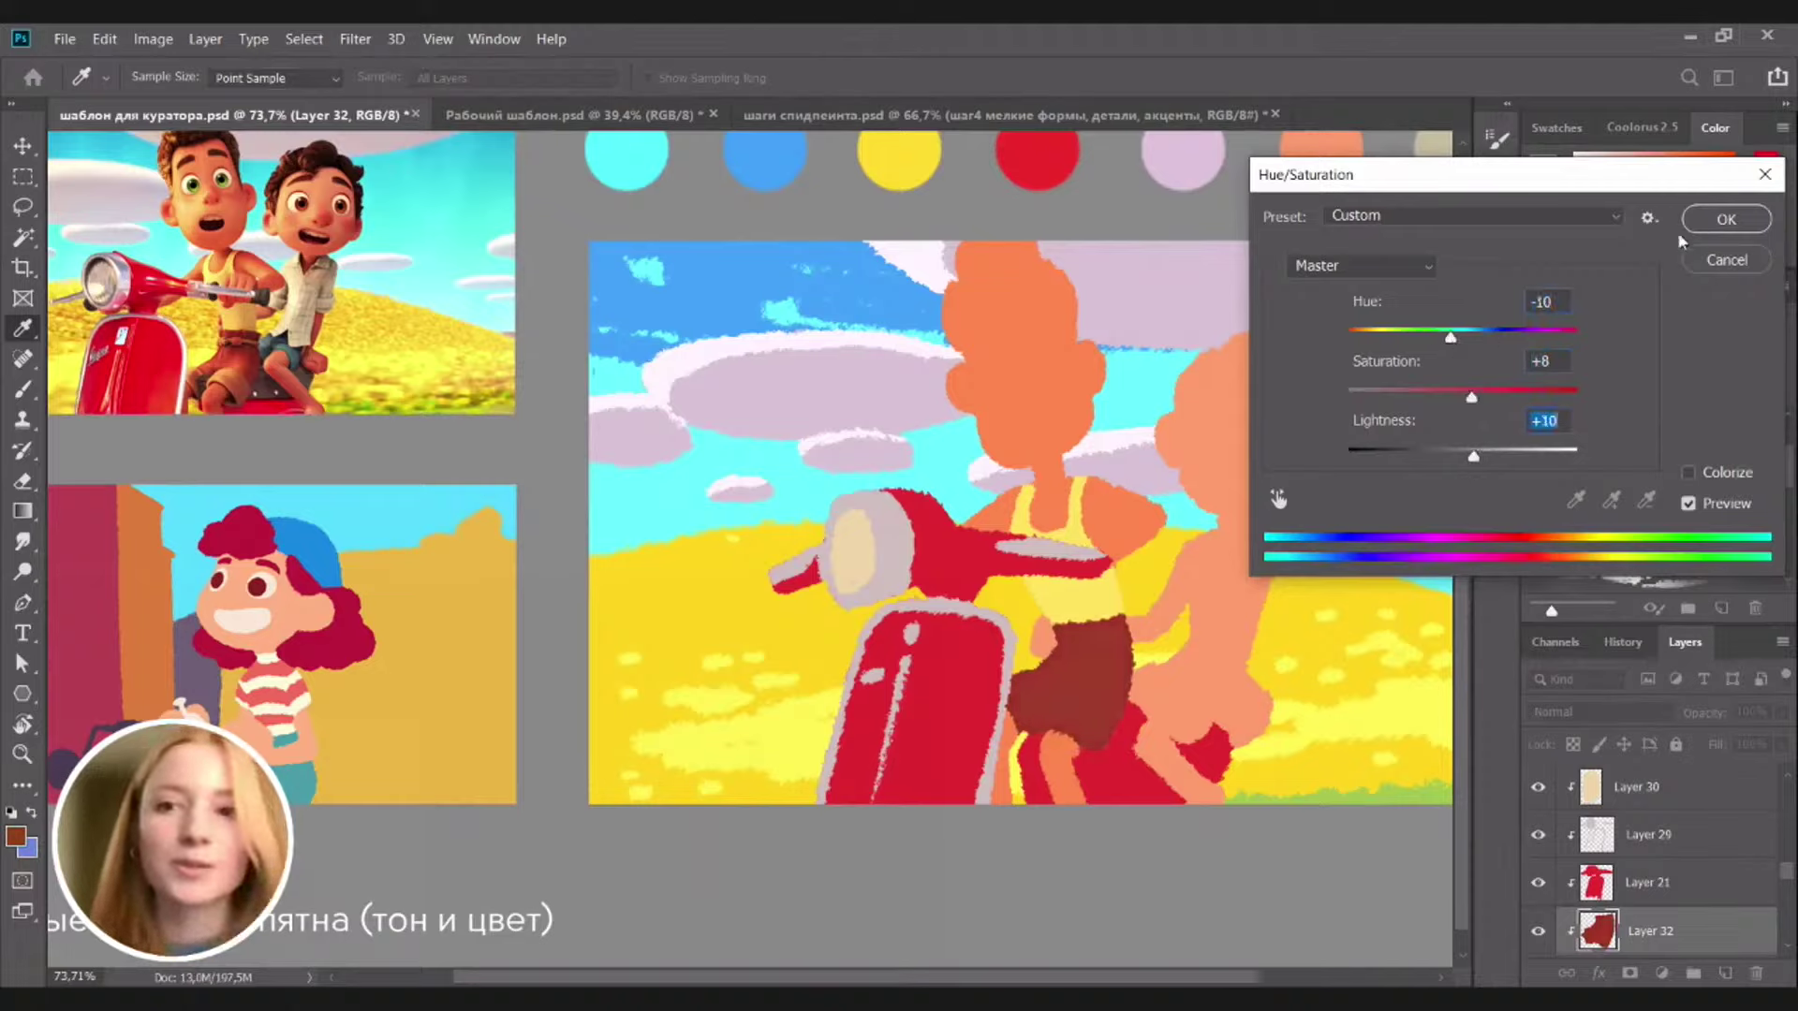
pyautogui.click(1705, 223)
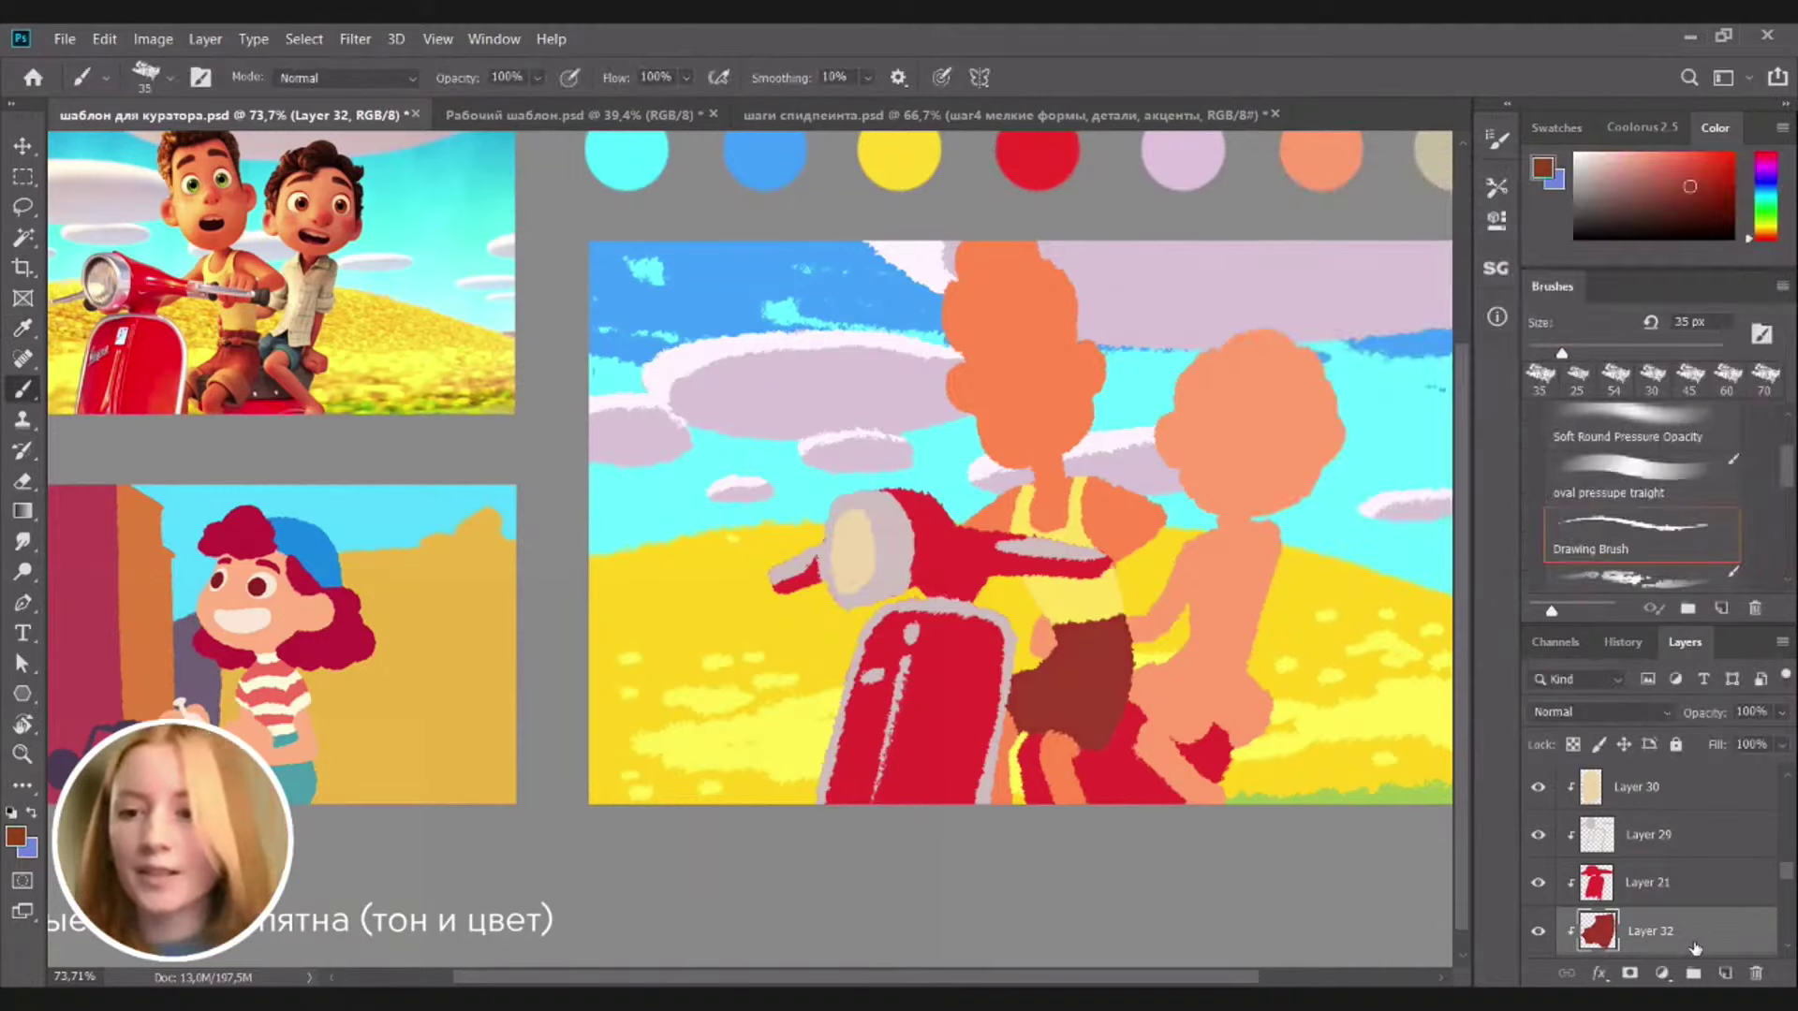
# Add a new layer above the shorts and paint their rolled cuffs in a lighter orange-brown with the 35 px brush
pyautogui.click(1725, 975)
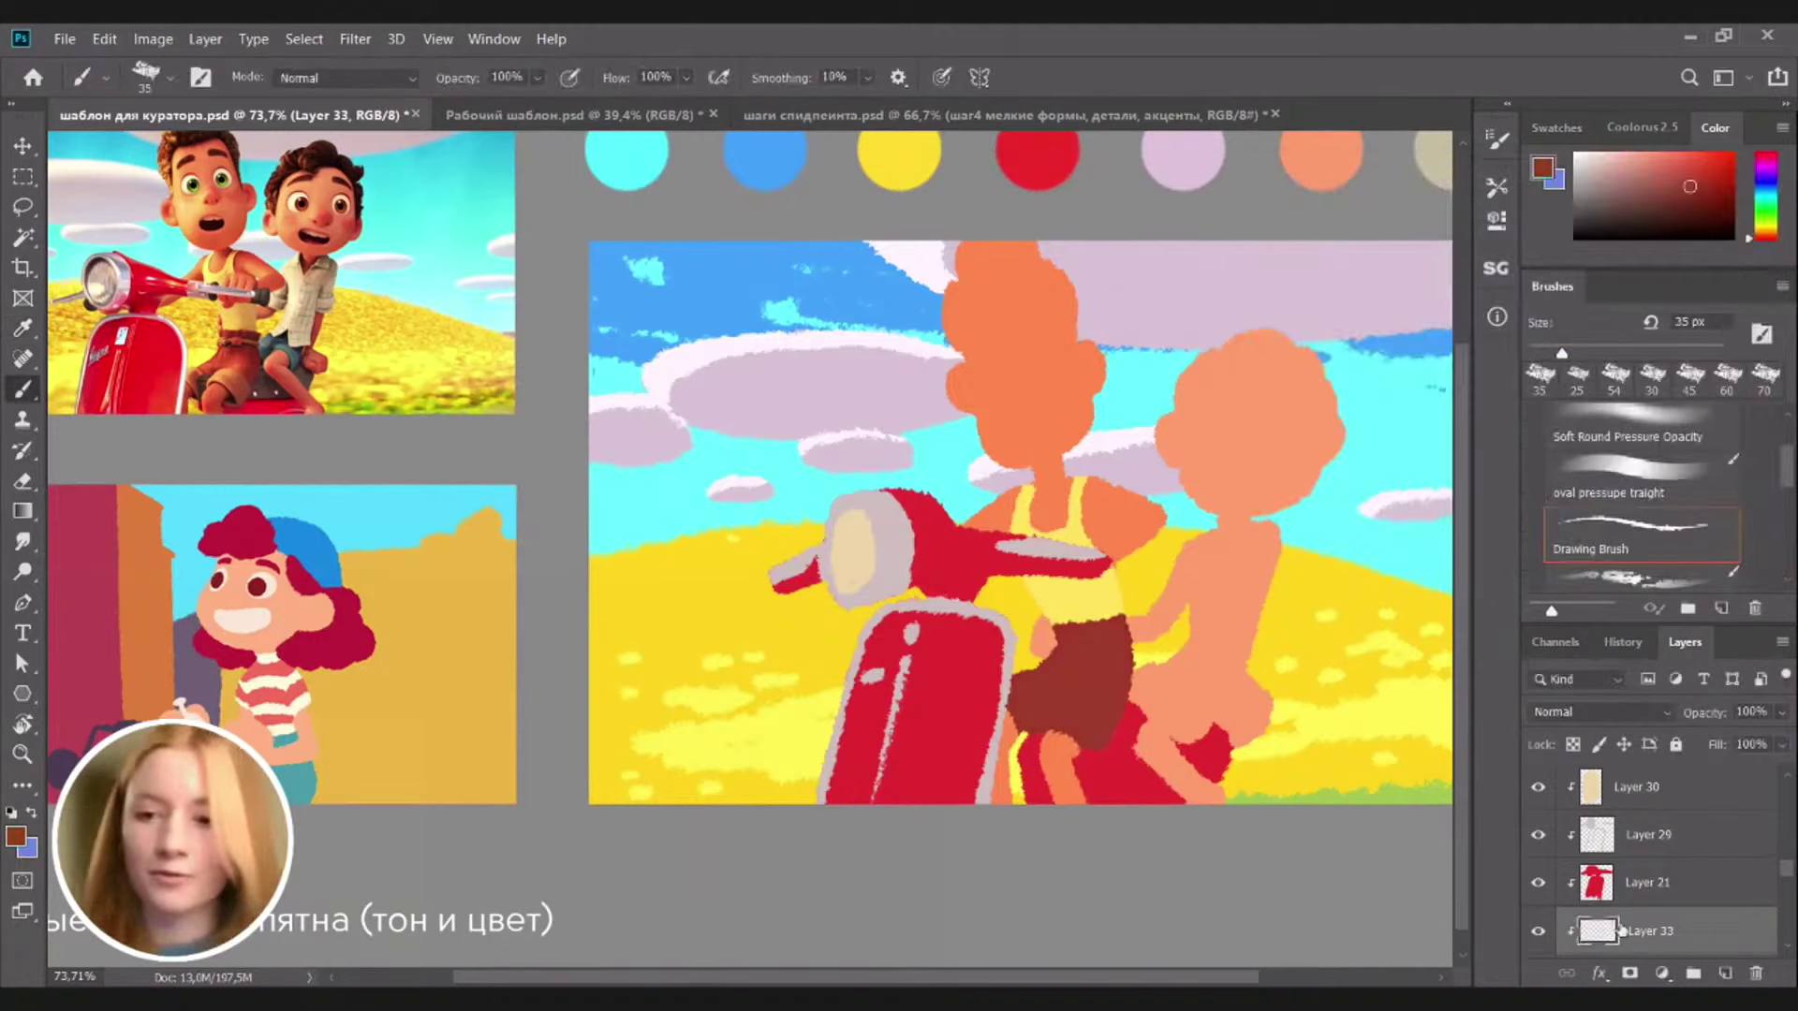
pyautogui.click(1785, 946)
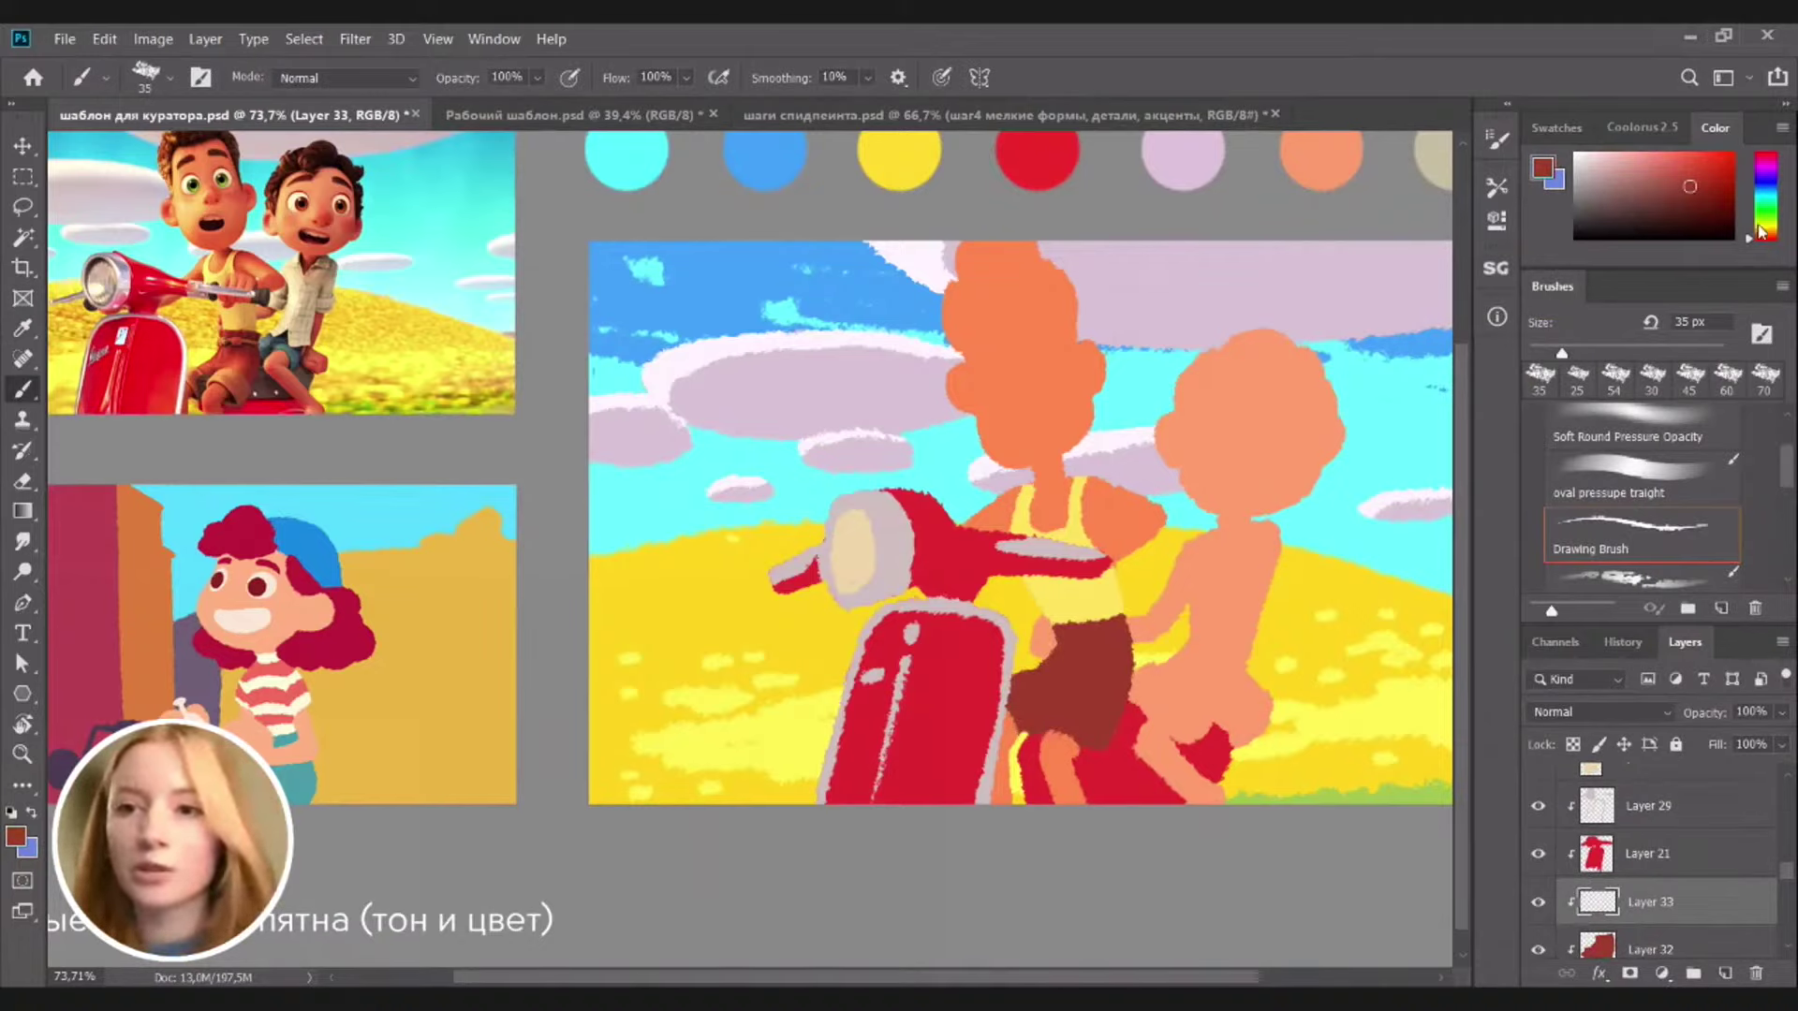
pyautogui.click(1768, 241)
pyautogui.click(1688, 179)
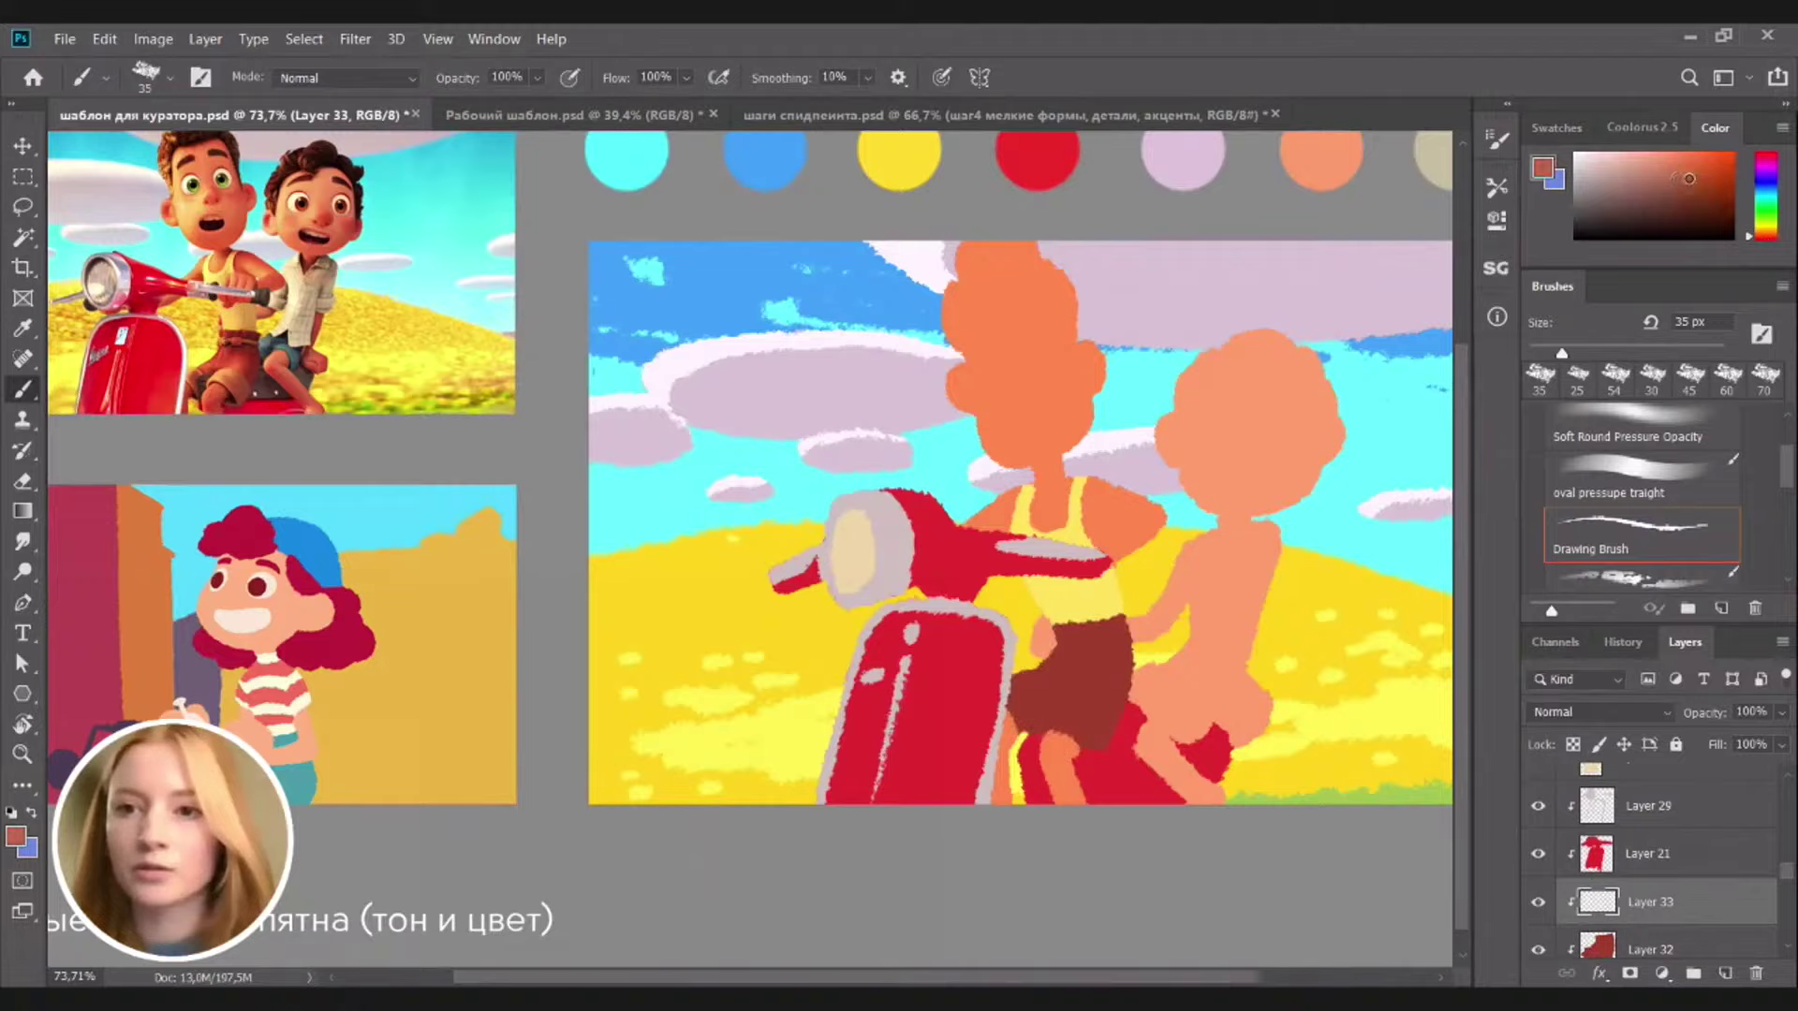
pyautogui.moveTo(1100, 719)
pyautogui.mouseDown()
pyautogui.moveTo(1062, 704)
pyautogui.moveTo(1048, 725)
pyautogui.moveTo(1095, 732)
pyautogui.moveTo(1059, 720)
pyautogui.moveTo(1086, 745)
pyautogui.mouseUp()
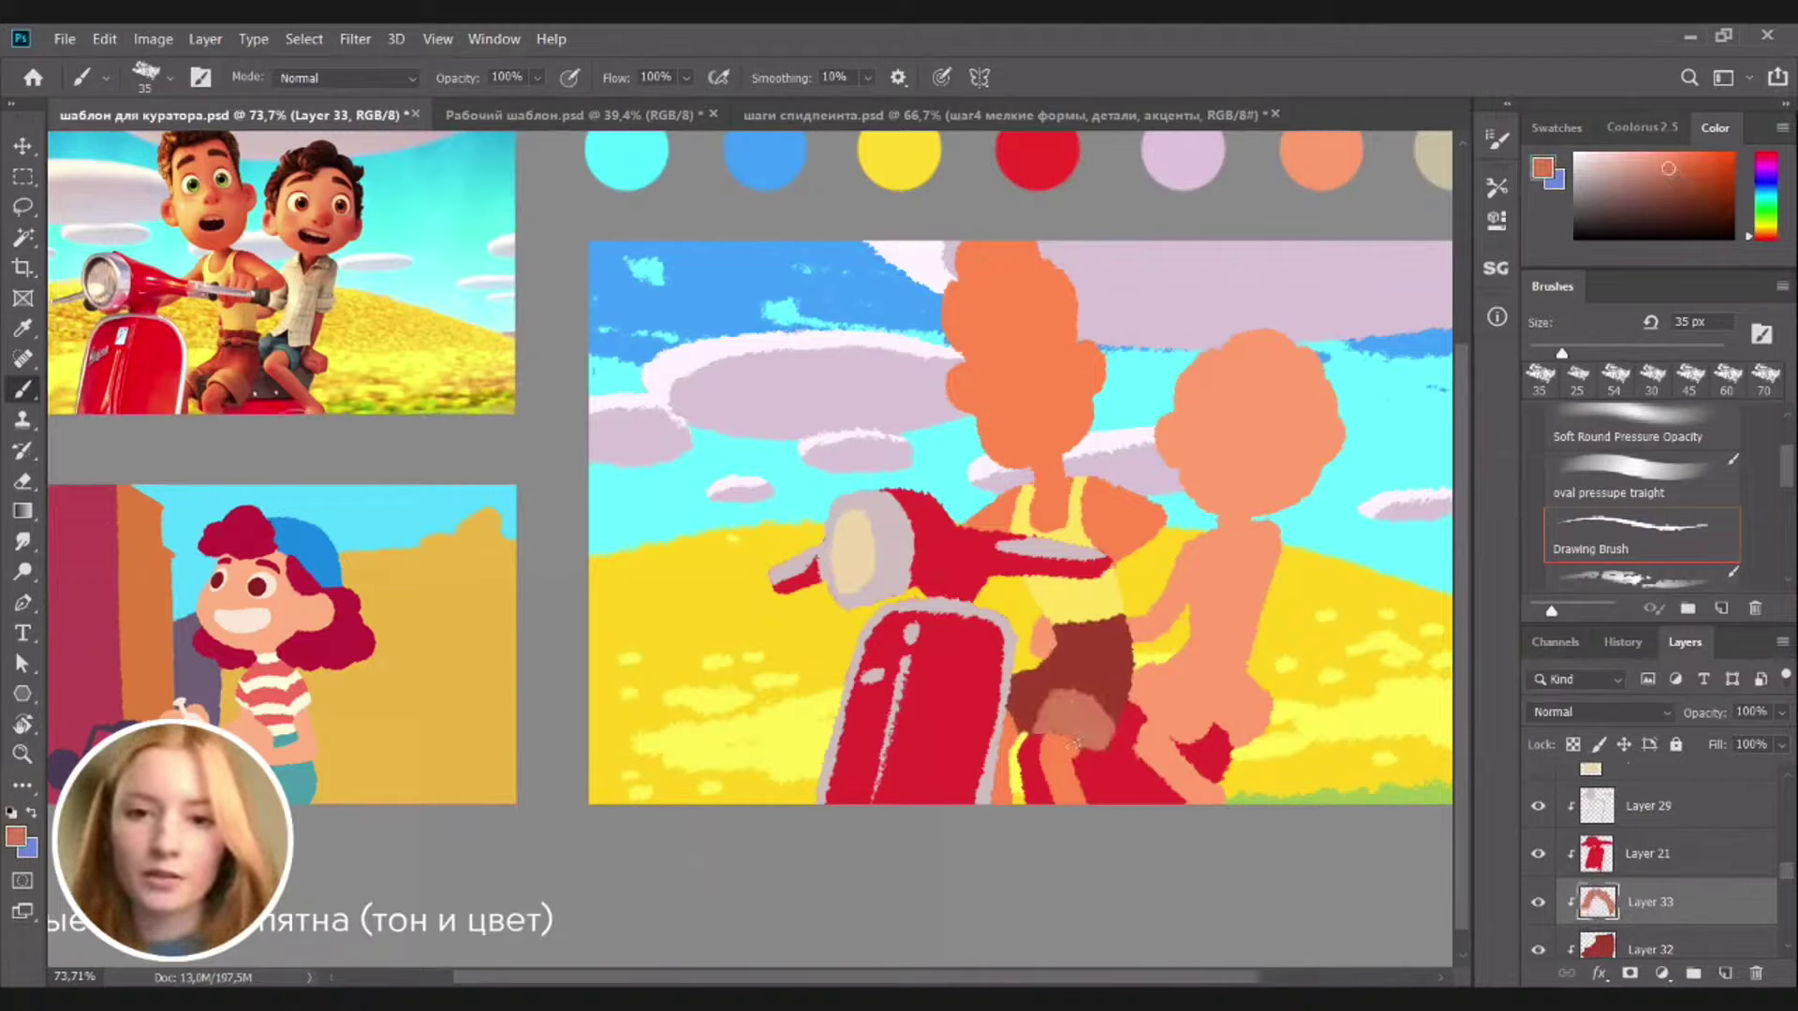
pyautogui.moveTo(1021, 690)
pyautogui.mouseDown()
pyautogui.moveTo(1029, 712)
pyautogui.moveTo(1002, 694)
pyautogui.mouseUp()
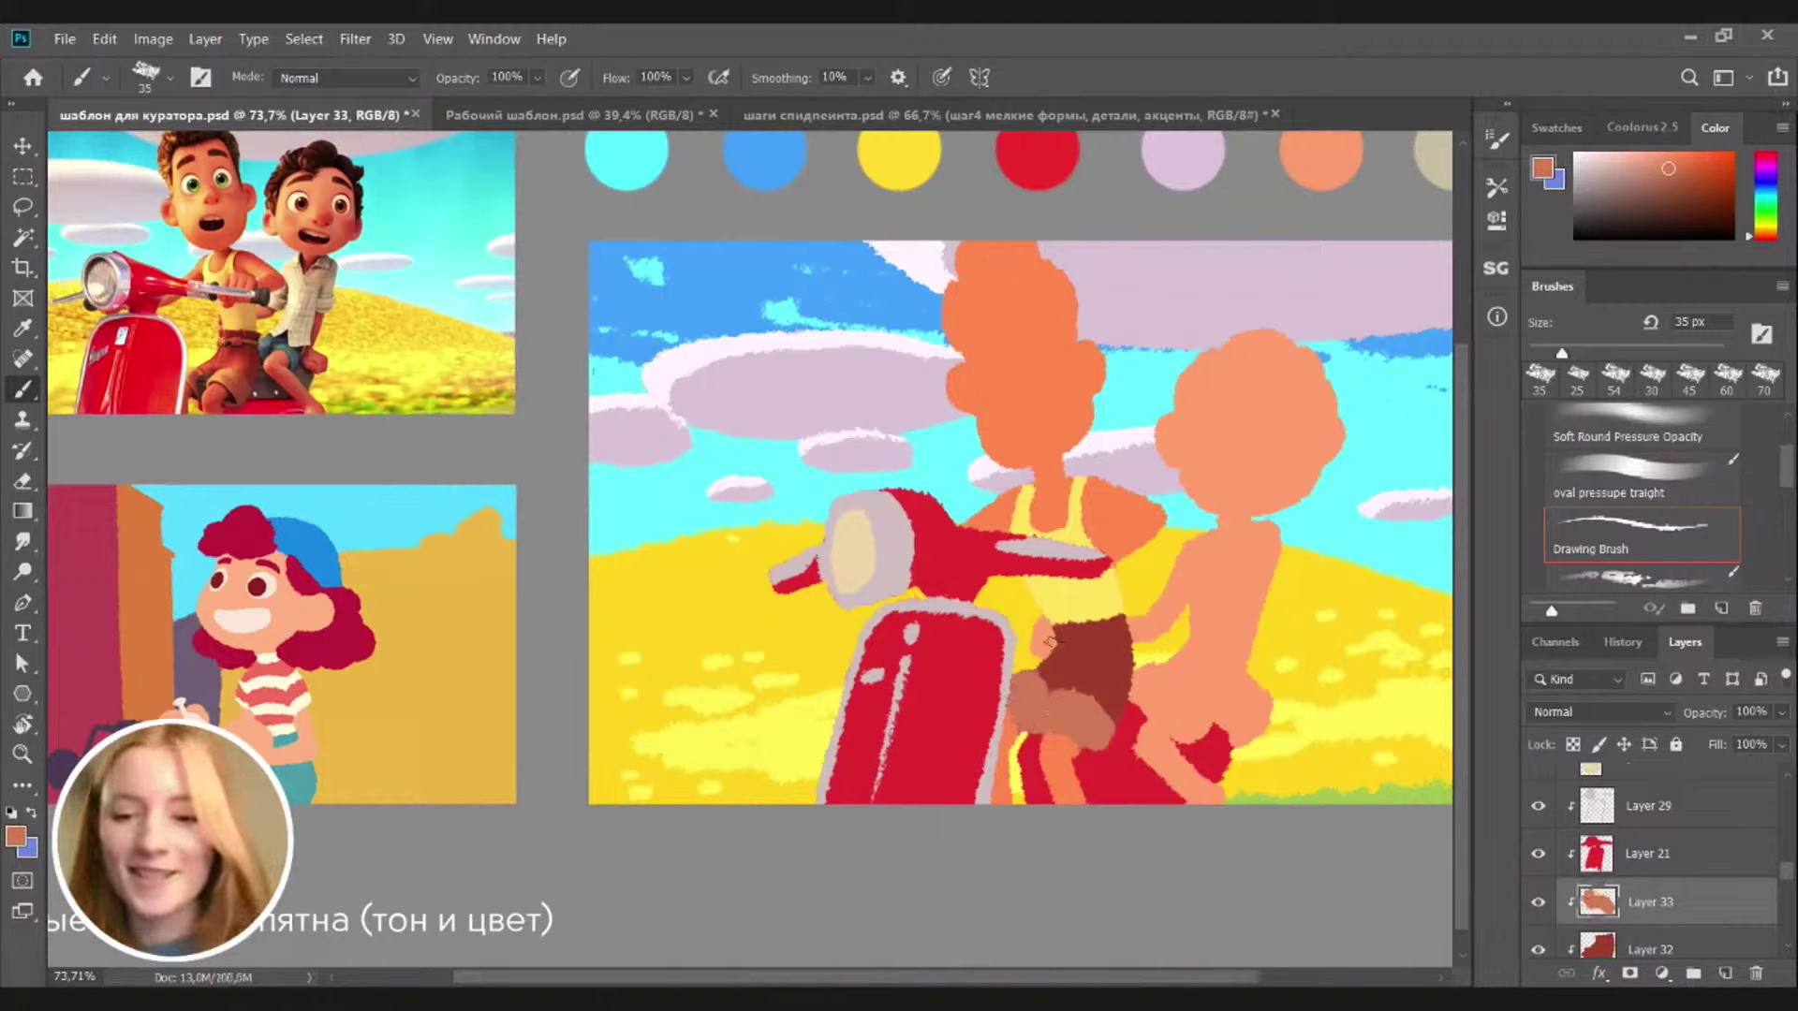
# Reduce the brush to 20 px and paint a thin lighter waistband across the top of the shorts
pyautogui.press('[')
pyautogui.press('[')
pyautogui.moveTo(1058, 642); pyautogui.dragTo(1132, 635)
pyautogui.hotkey('ctrl', 'z')
pyautogui.press('[')
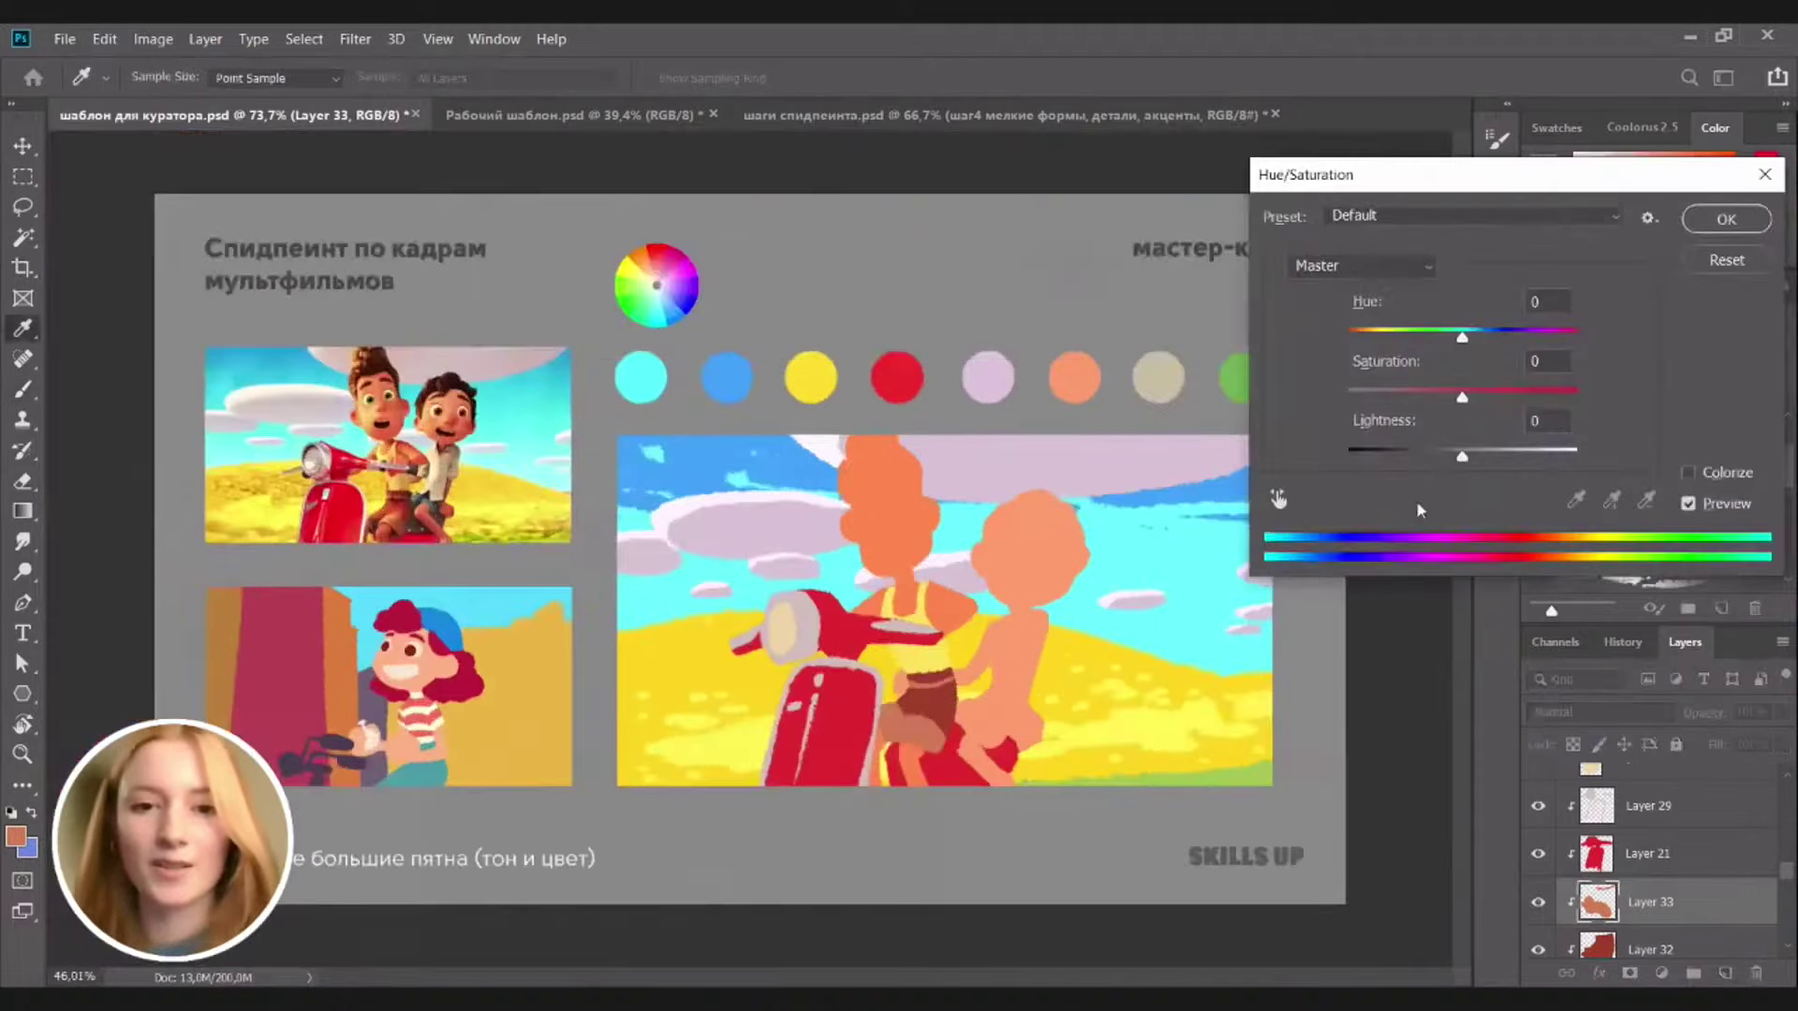
# Adjust the cuffs and waistband on Layer 33 with Hue/Saturation: Saturation +26 and Lightness -16
pyautogui.moveTo(1462, 457); pyautogui.dragTo(1447, 458)
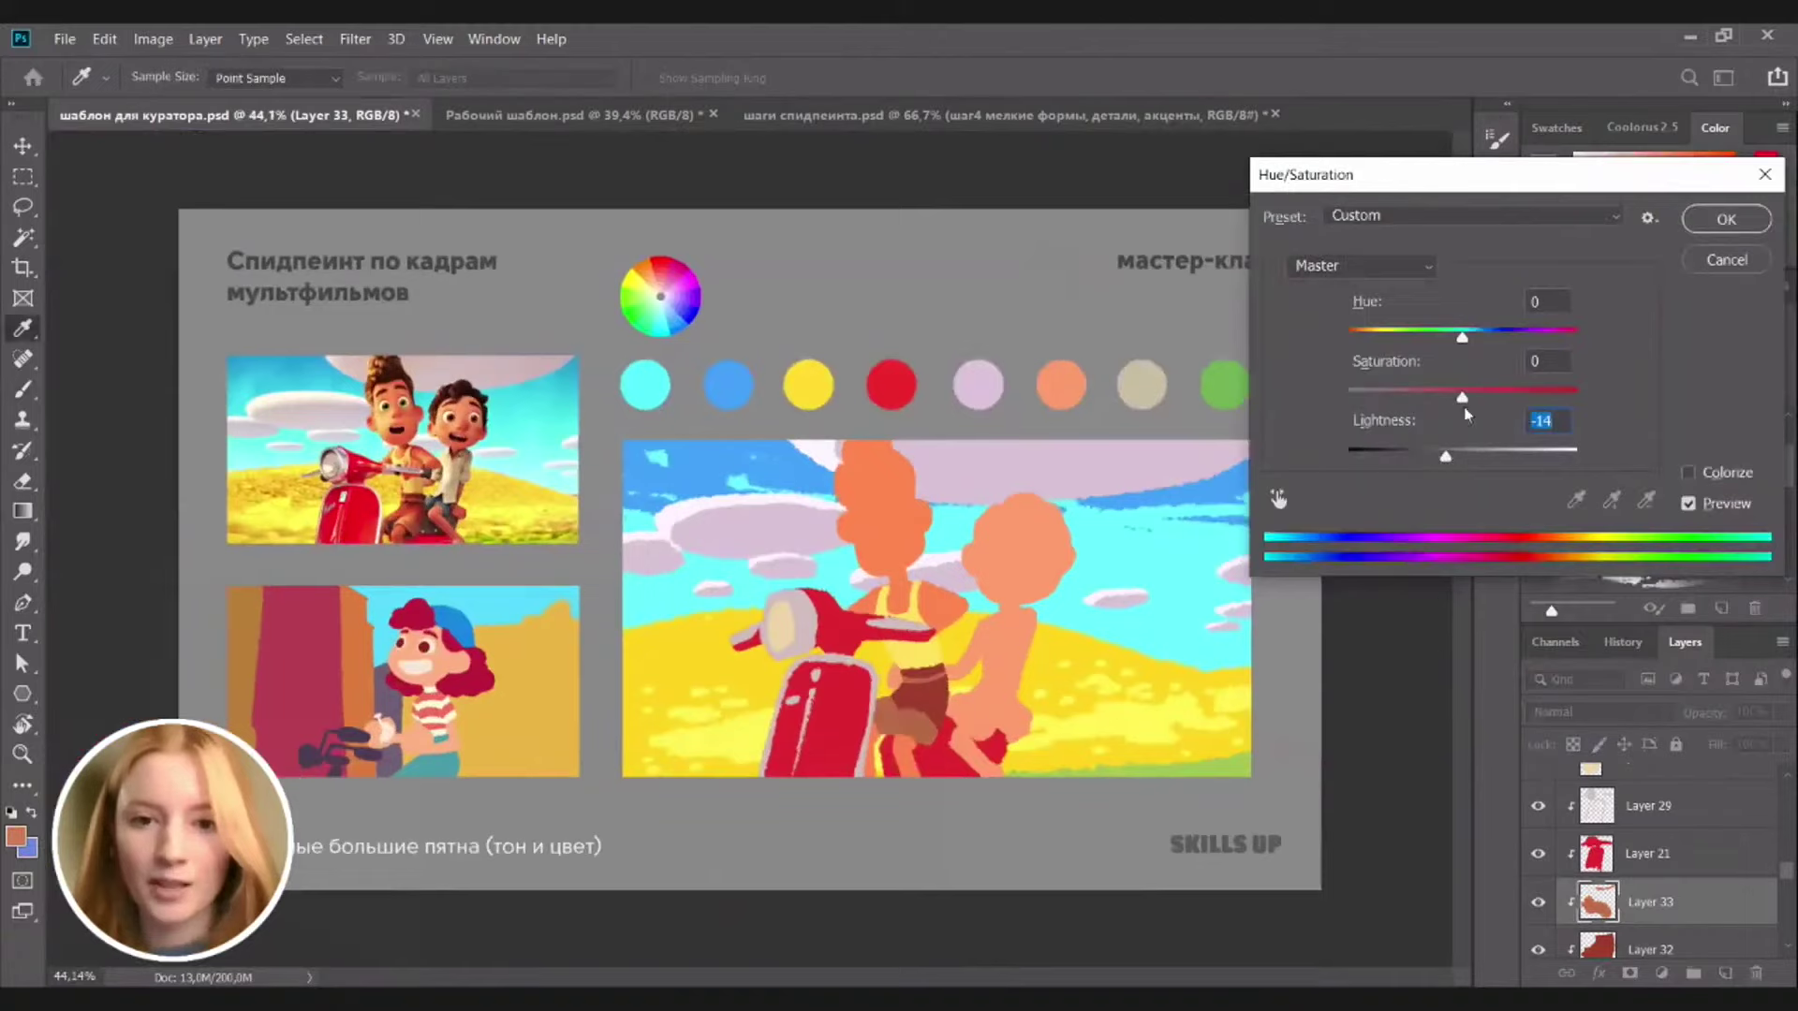
pyautogui.moveTo(1461, 398); pyautogui.dragTo(1492, 399)
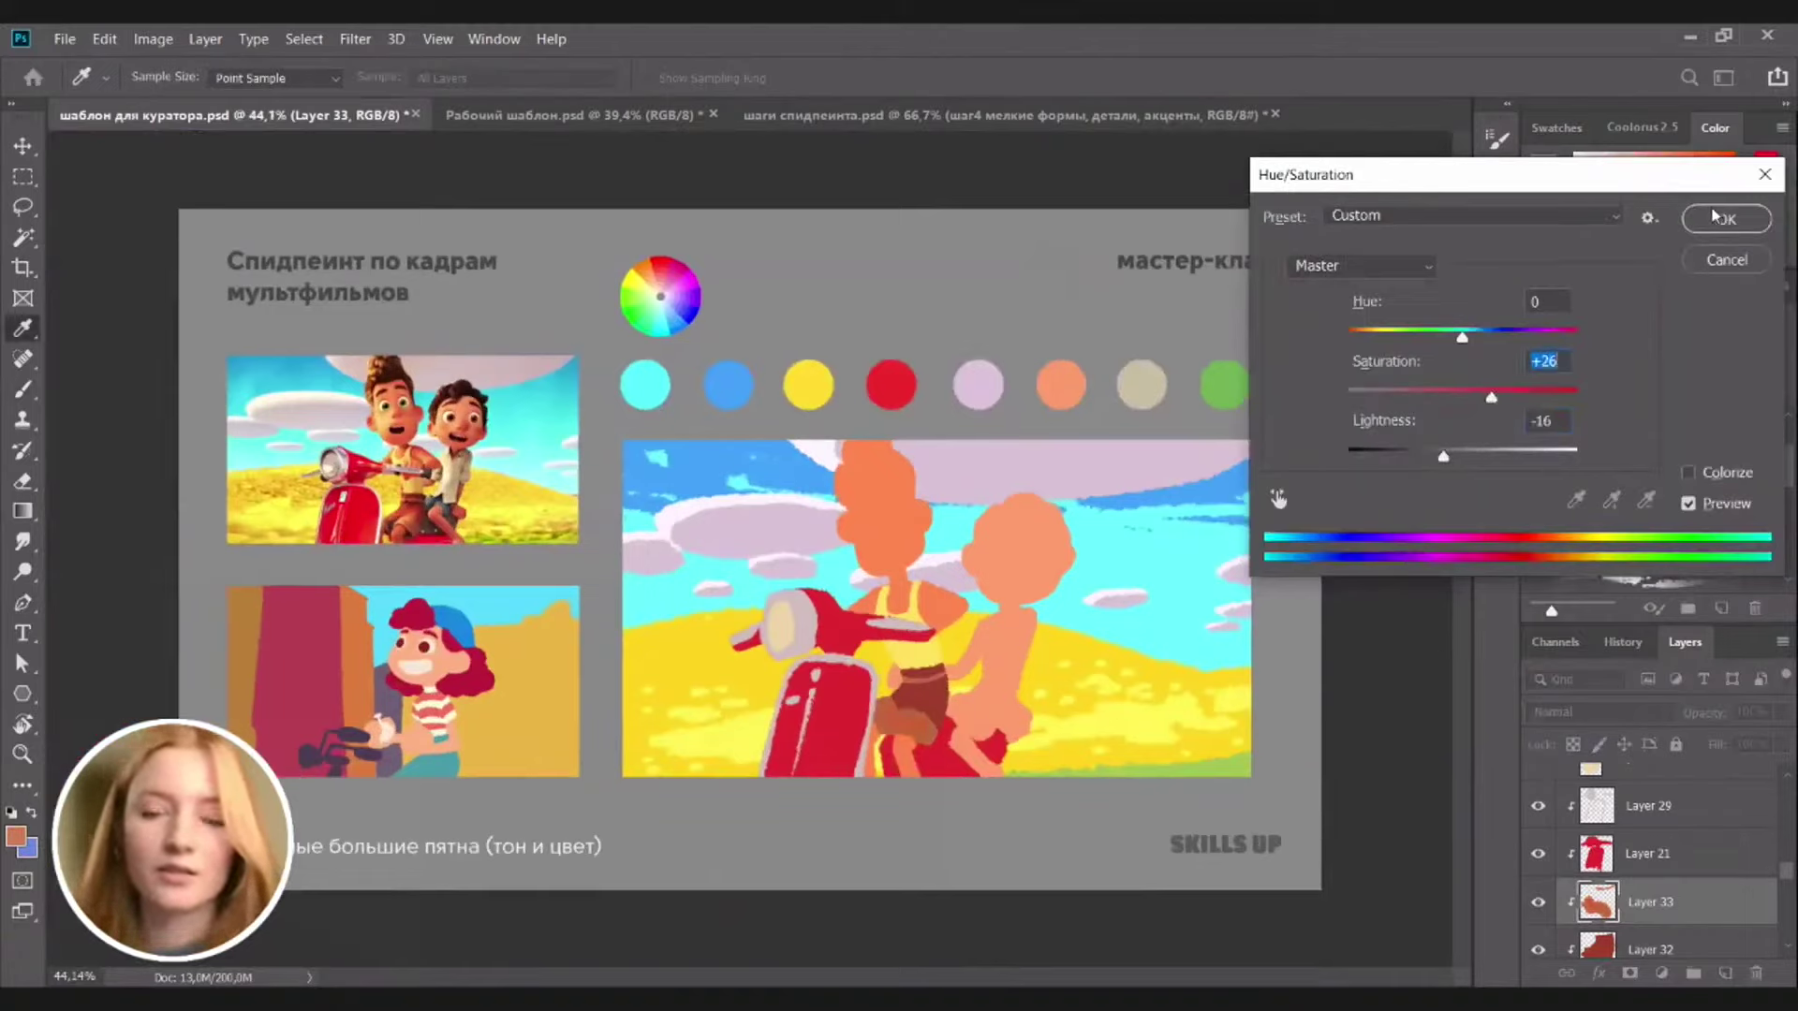
pyautogui.press('Return')
pyautogui.press('b')
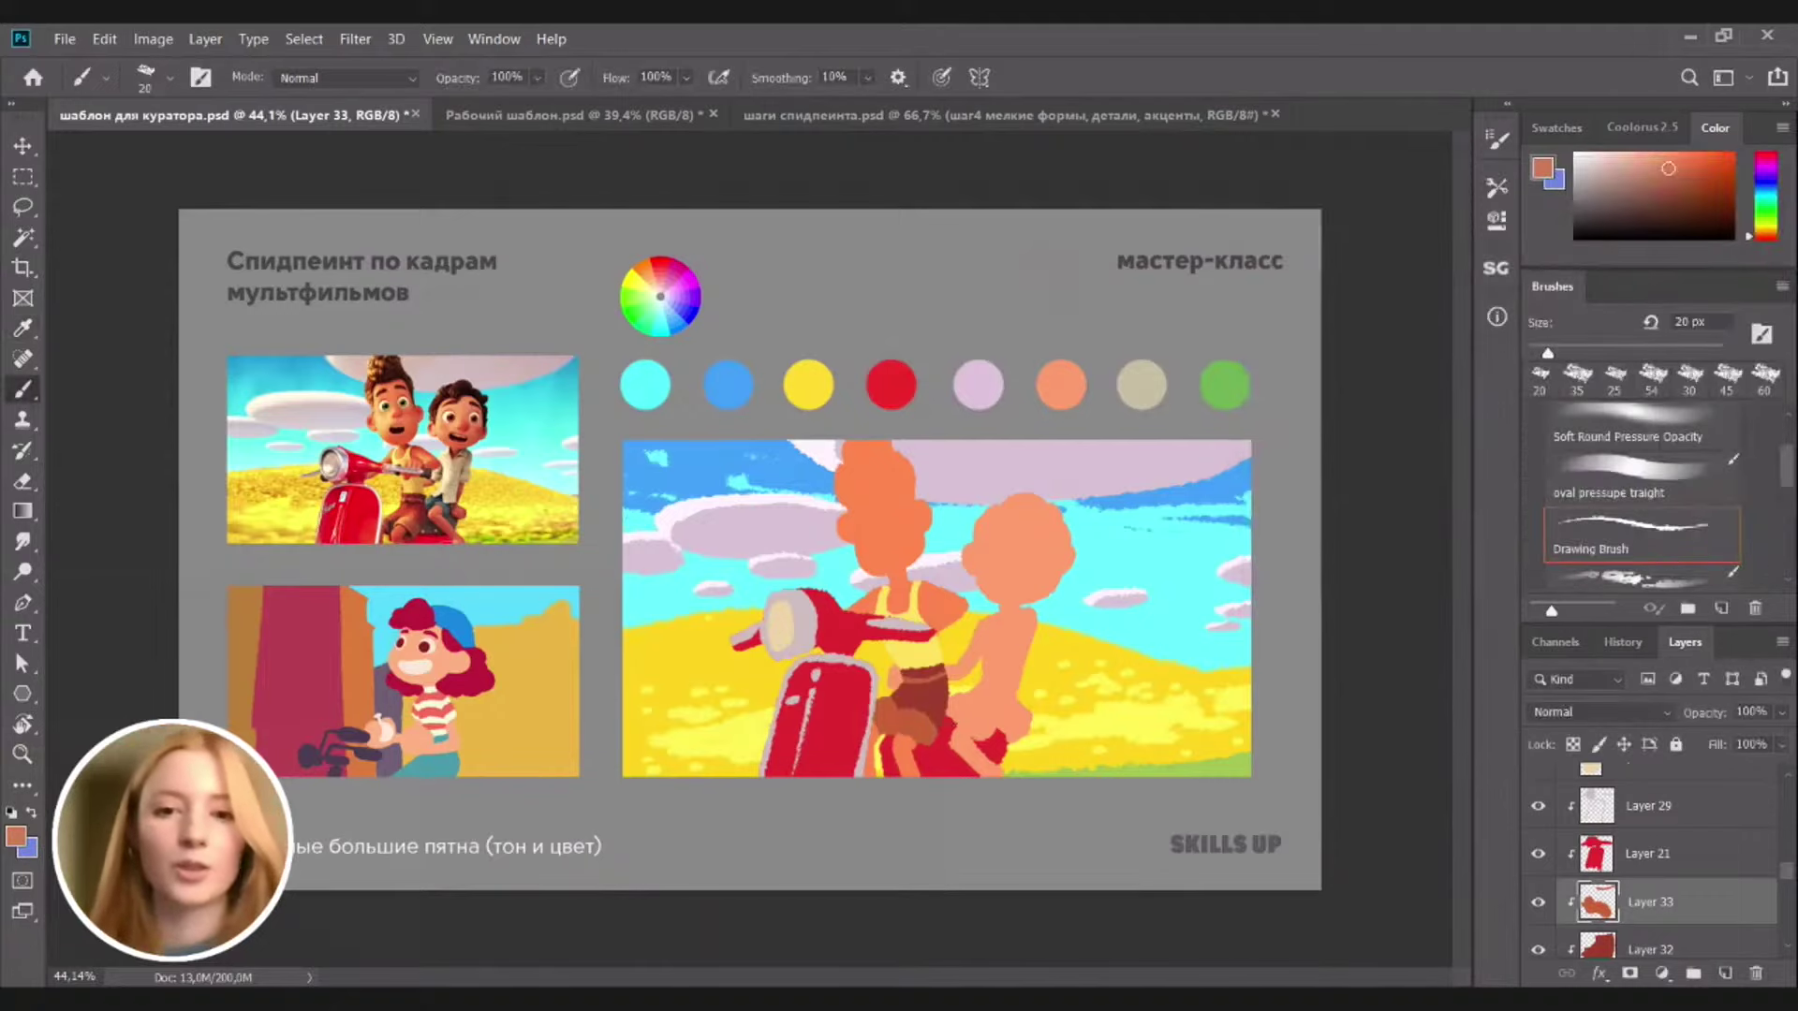
# Select the taller figure's base layer (Layer 22) by picking his head on the canvas, and return to the Brush
pyautogui.moveTo(933, 664)
pyautogui.mouseDown()
pyautogui.moveTo(974, 665)
pyautogui.moveTo(927, 665)
pyautogui.mouseUp()
pyautogui.press('v')
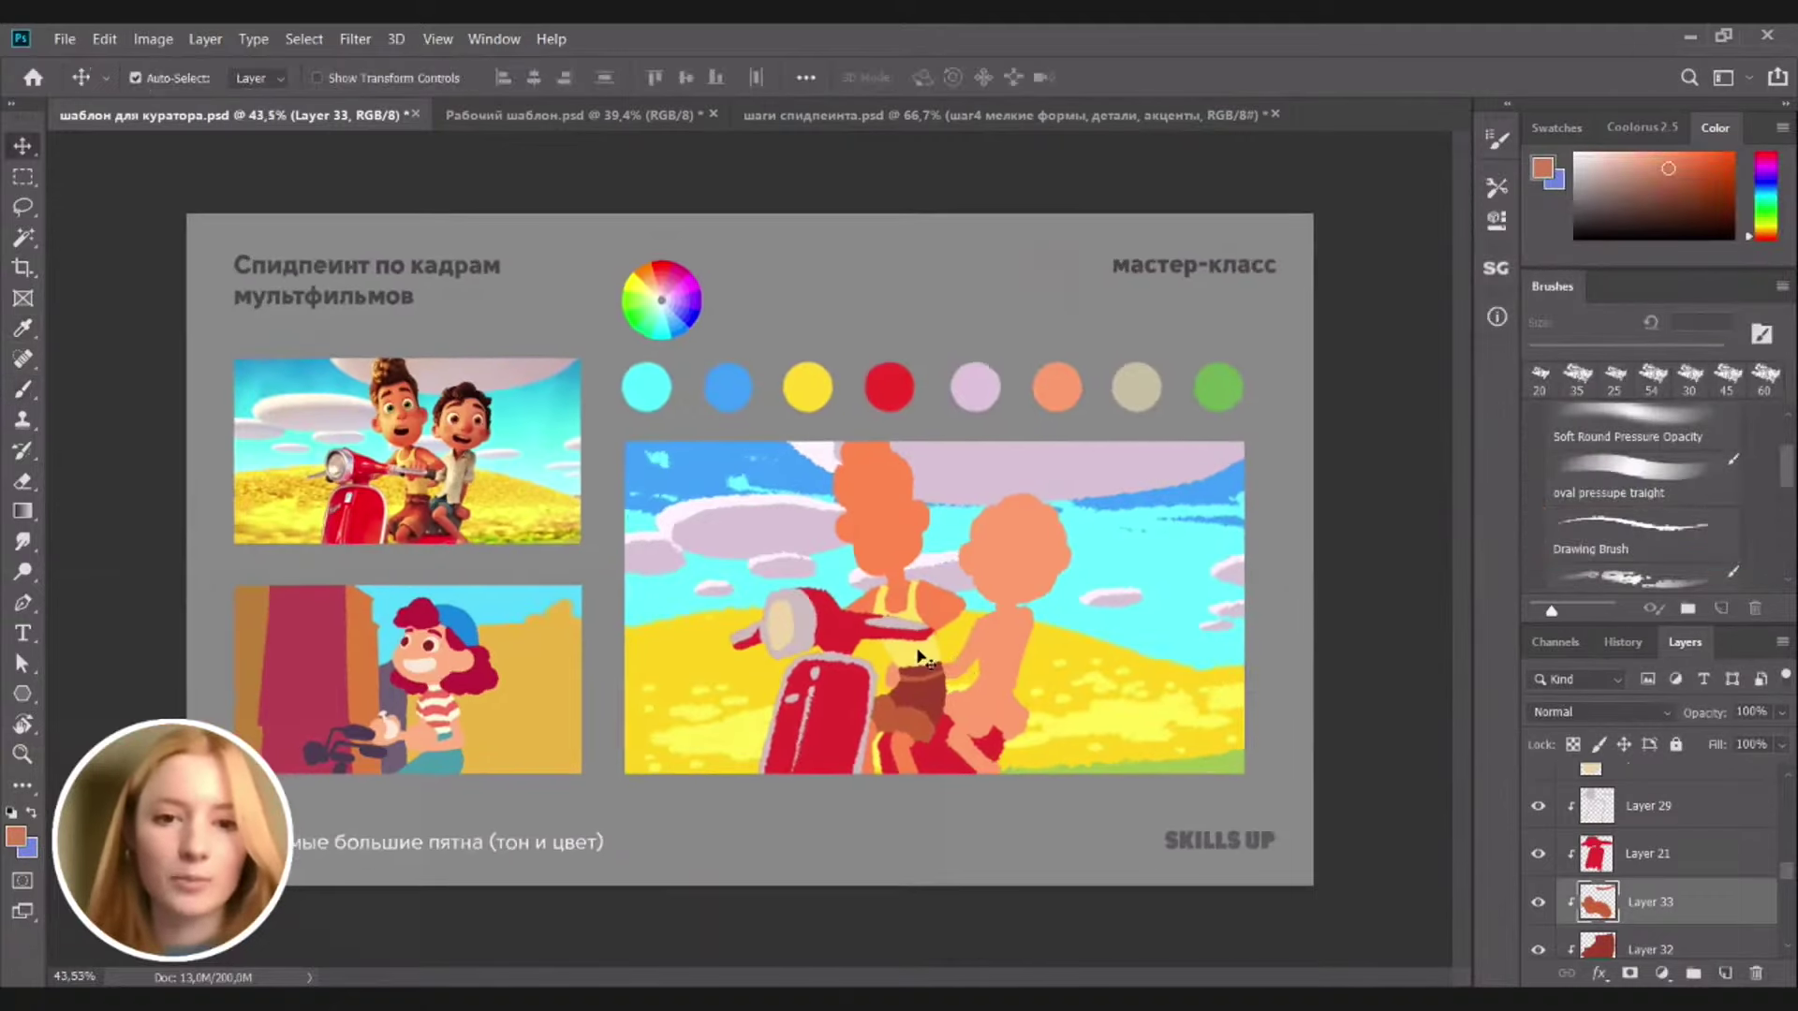
pyautogui.click(890, 656)
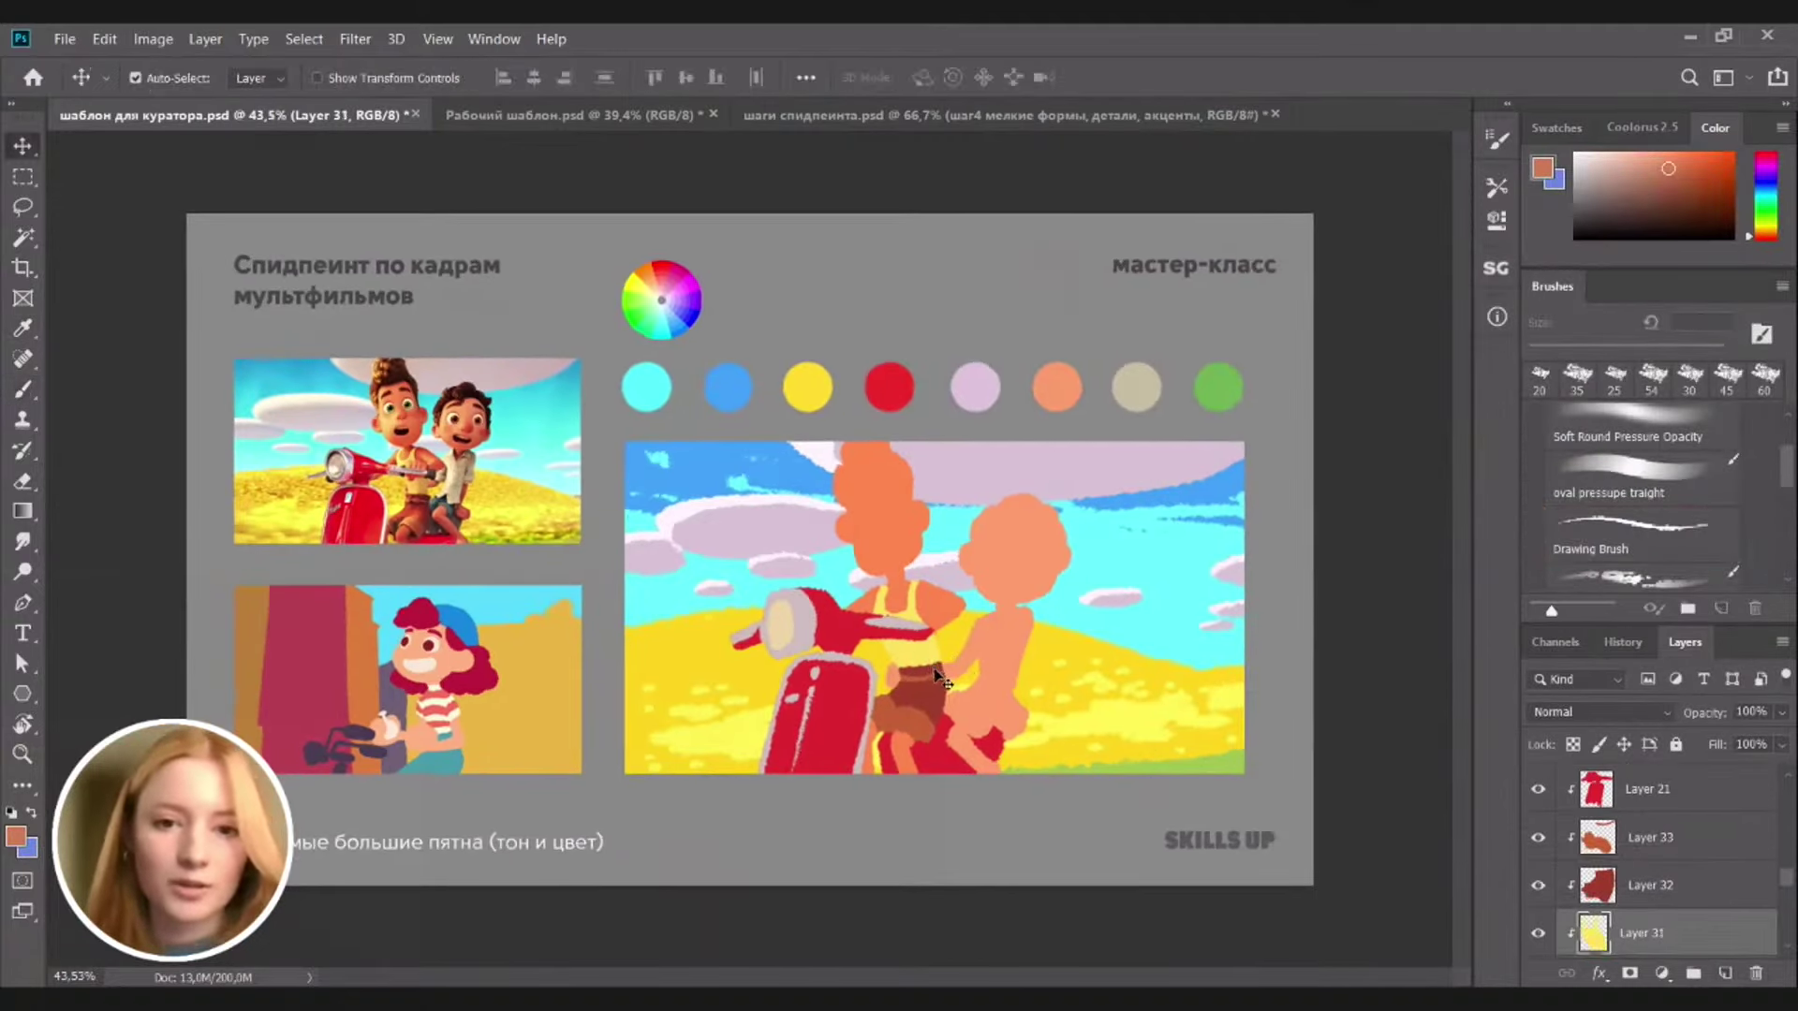
pyautogui.click(941, 619)
pyautogui.click(918, 735)
pyautogui.scroll(2, 915, 712)
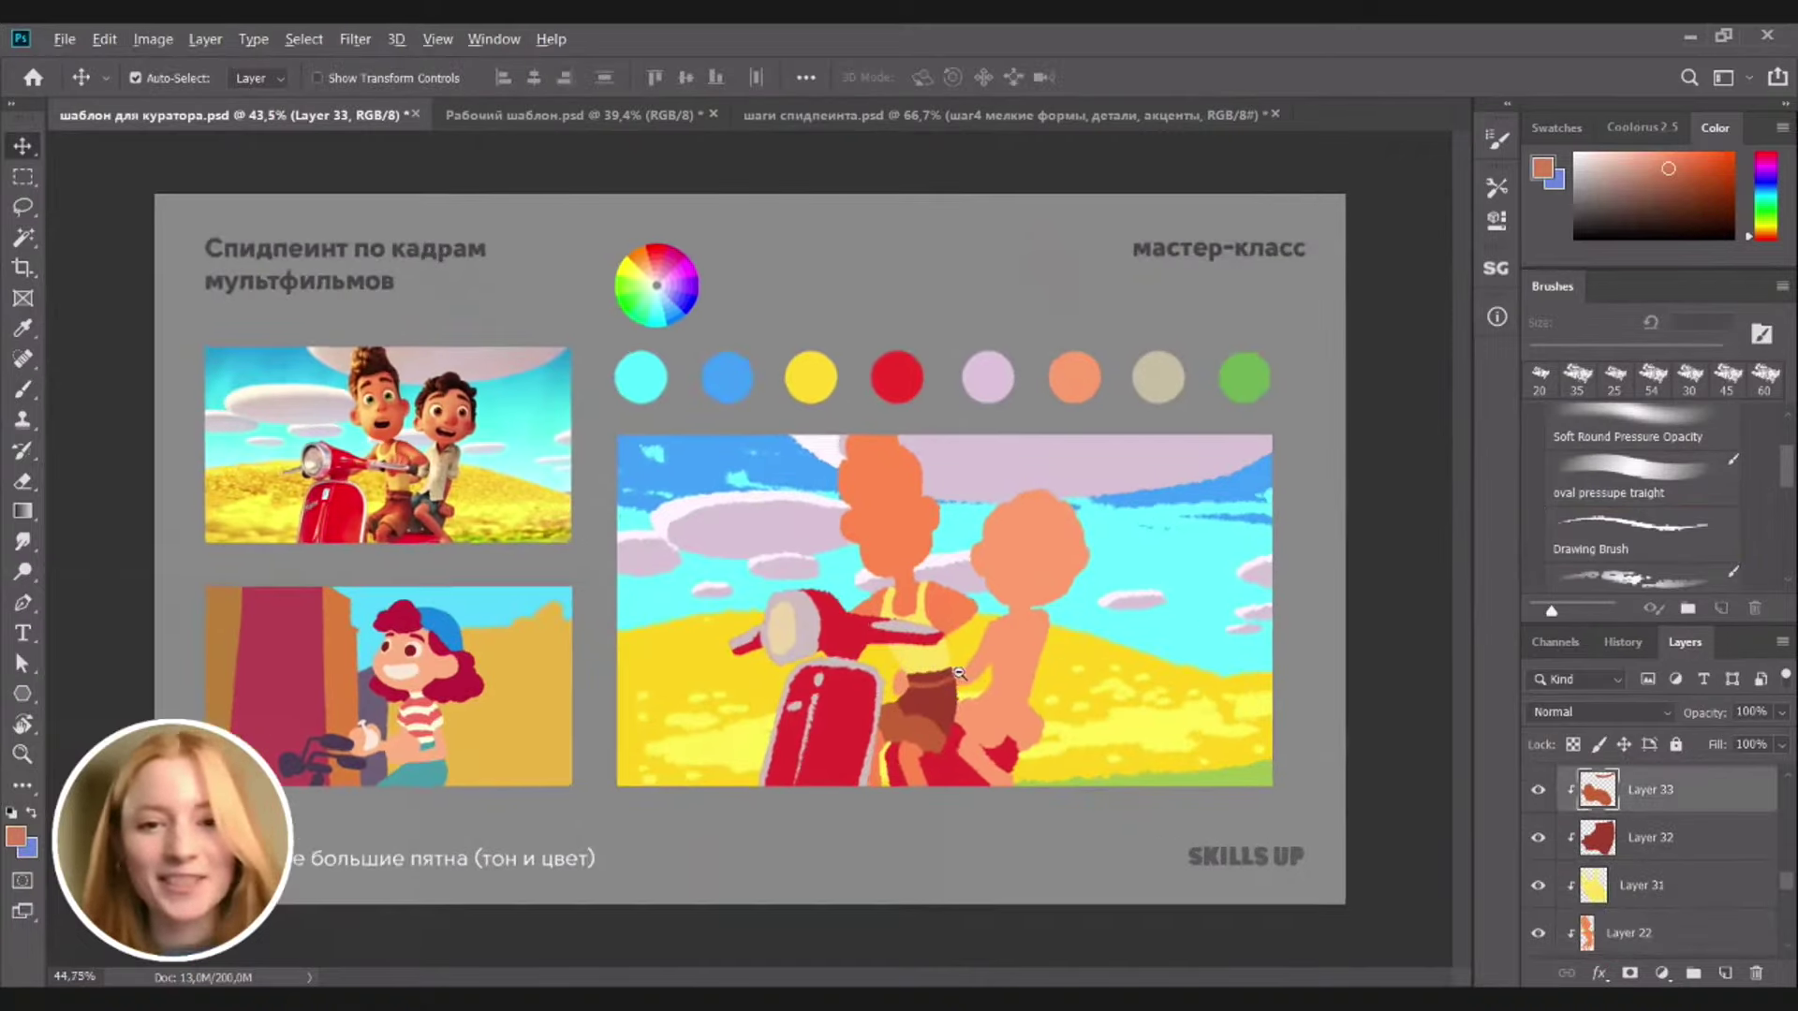
pyautogui.click(927, 562)
pyautogui.press('b')
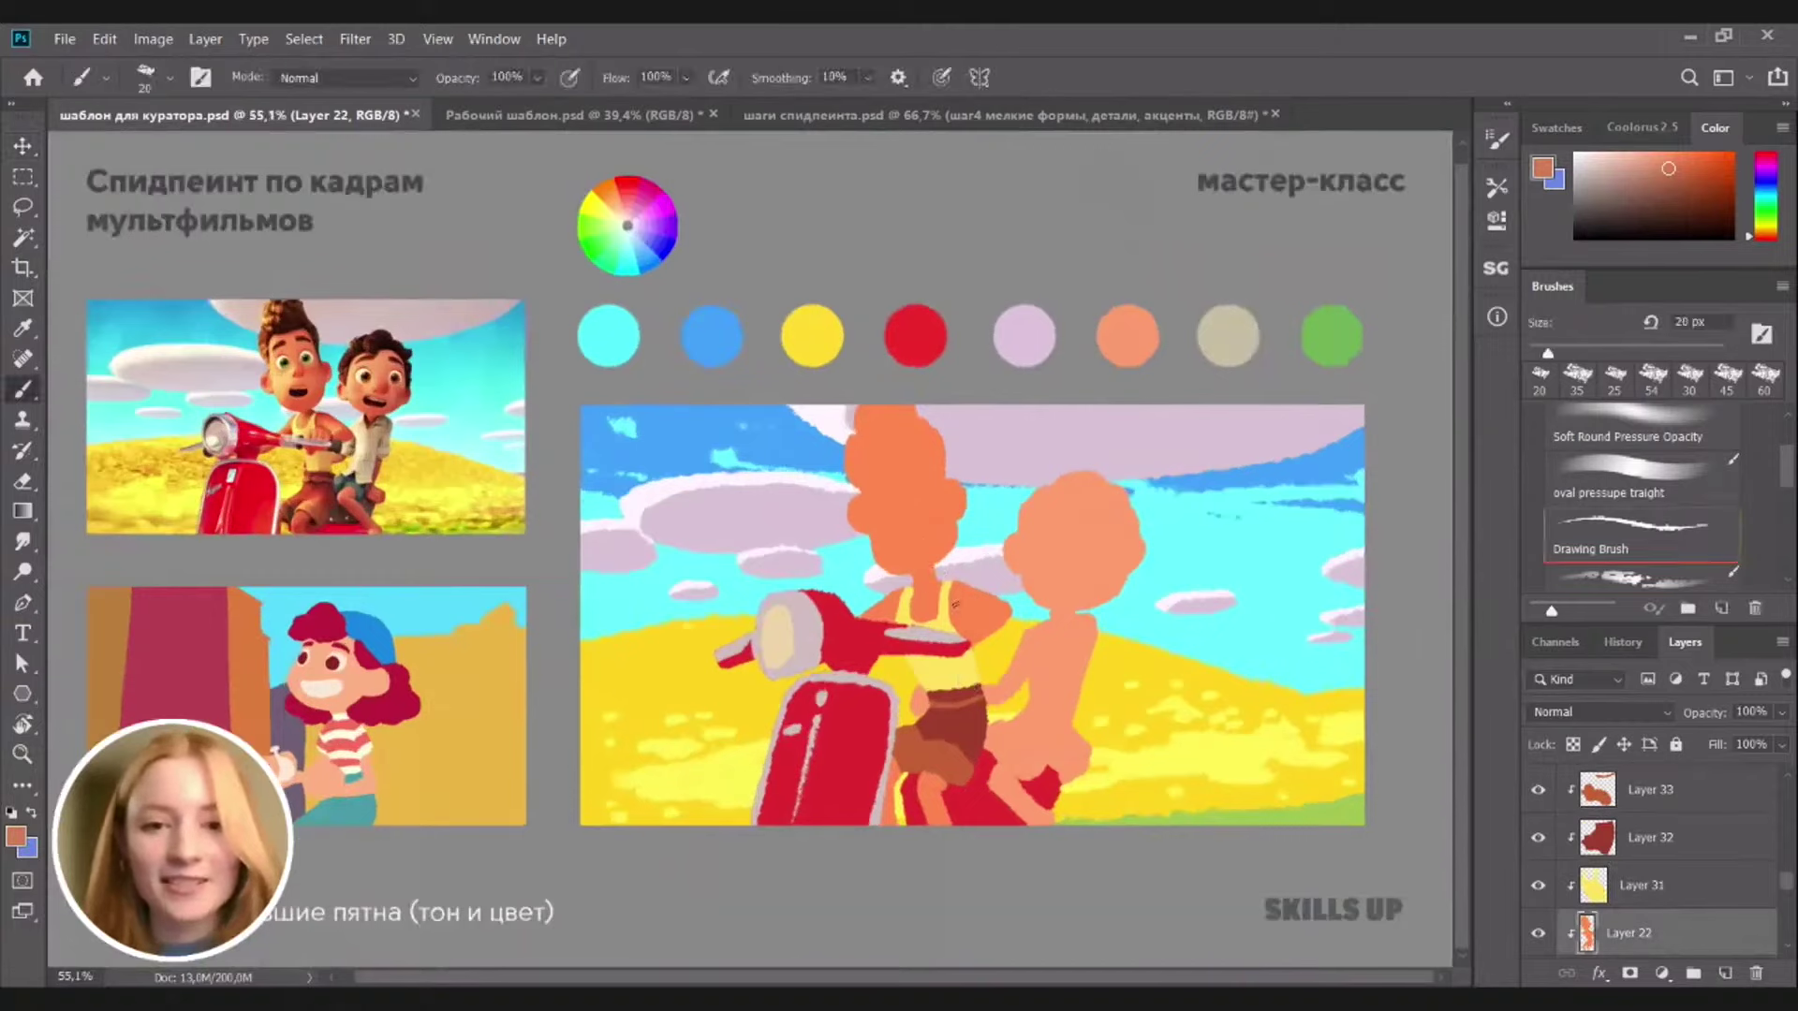
# Sample the shorts' brown, add a new layer above Layer 22 and darken the colour to a deep brown
pyautogui.keyDown('alt'); pyautogui.click(974, 727); pyautogui.keyUp('alt')
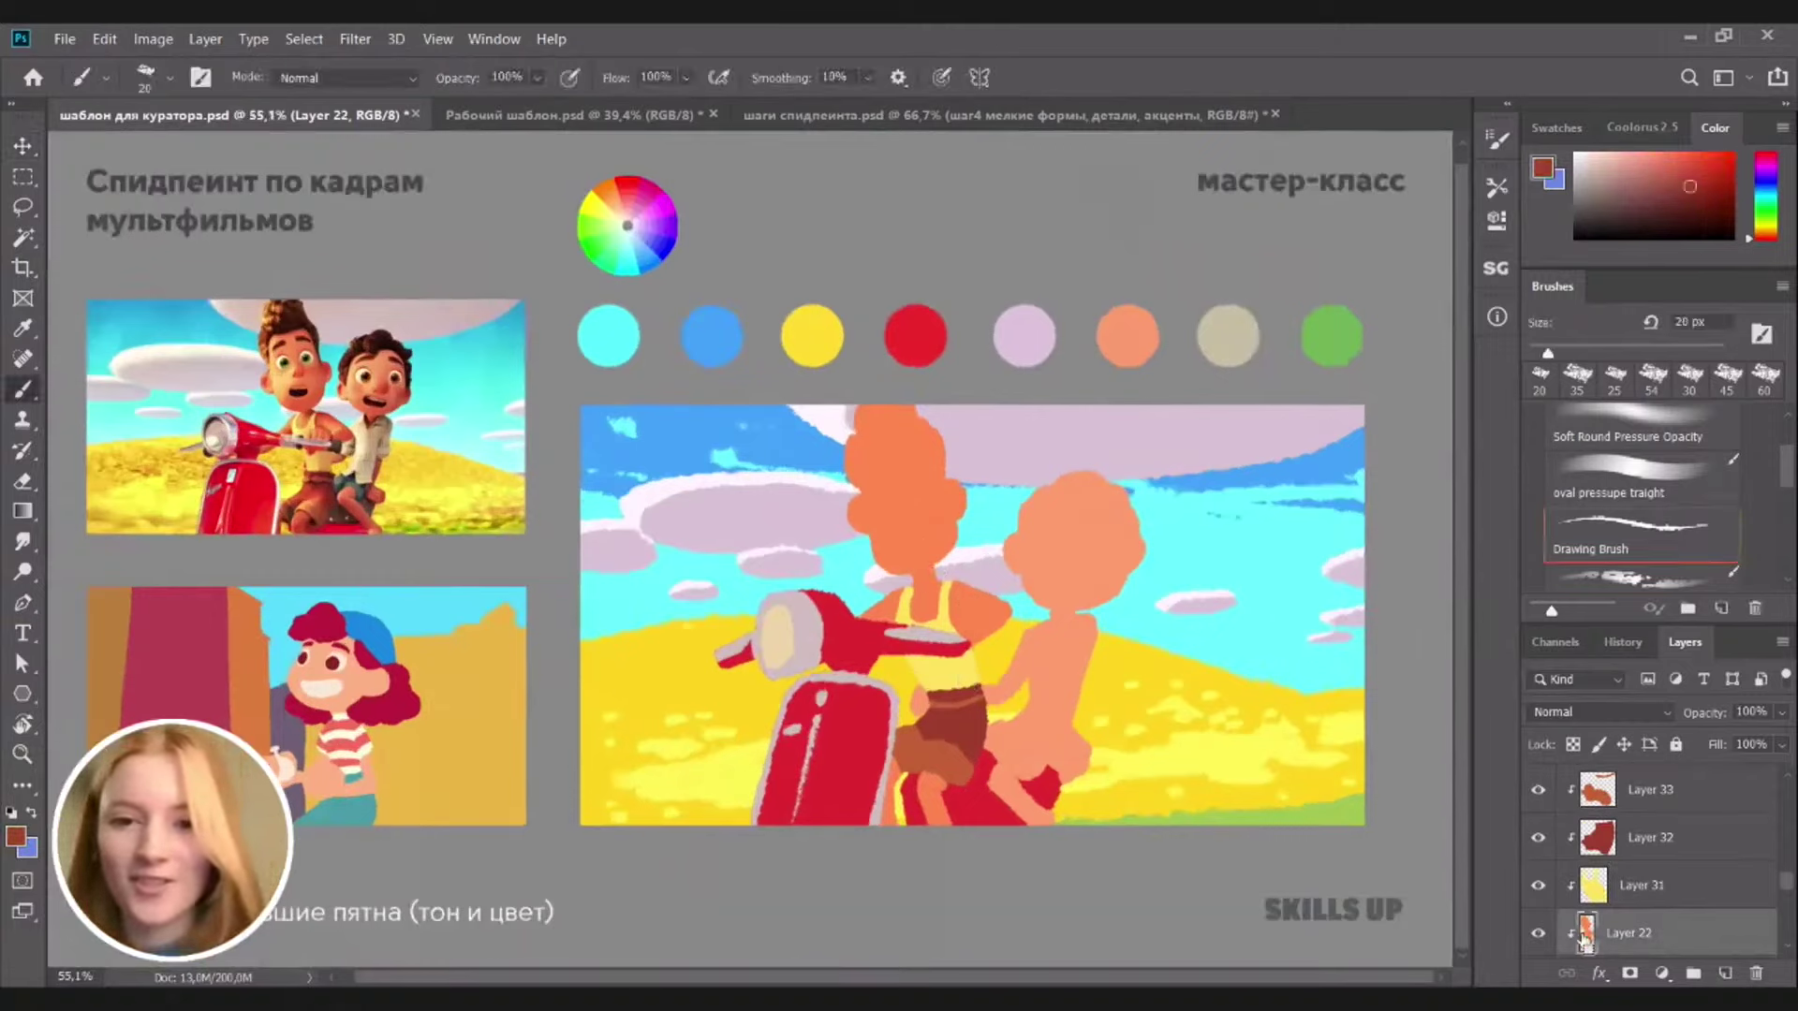
pyautogui.keyDown('ctrl'); pyautogui.click(1589, 936); pyautogui.keyUp('ctrl')
pyautogui.hotkey('ctrl', 'd')
pyautogui.click(1725, 974)
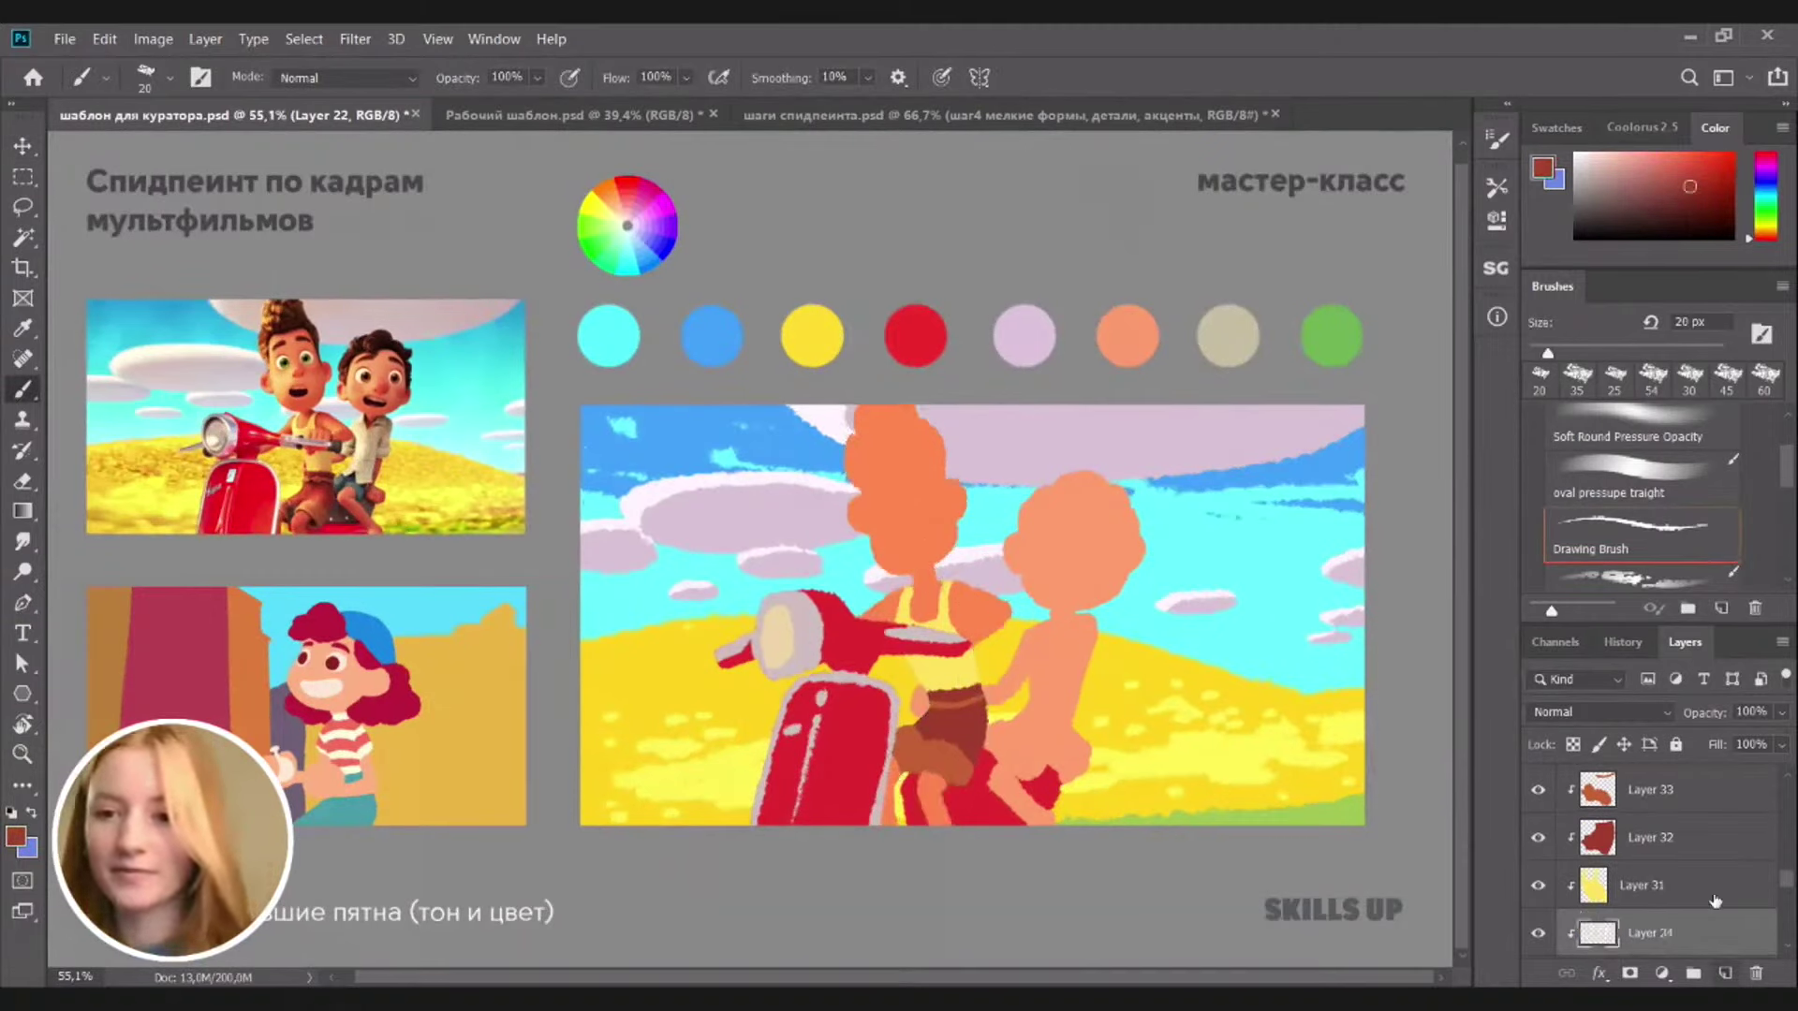
pyautogui.click(1661, 213)
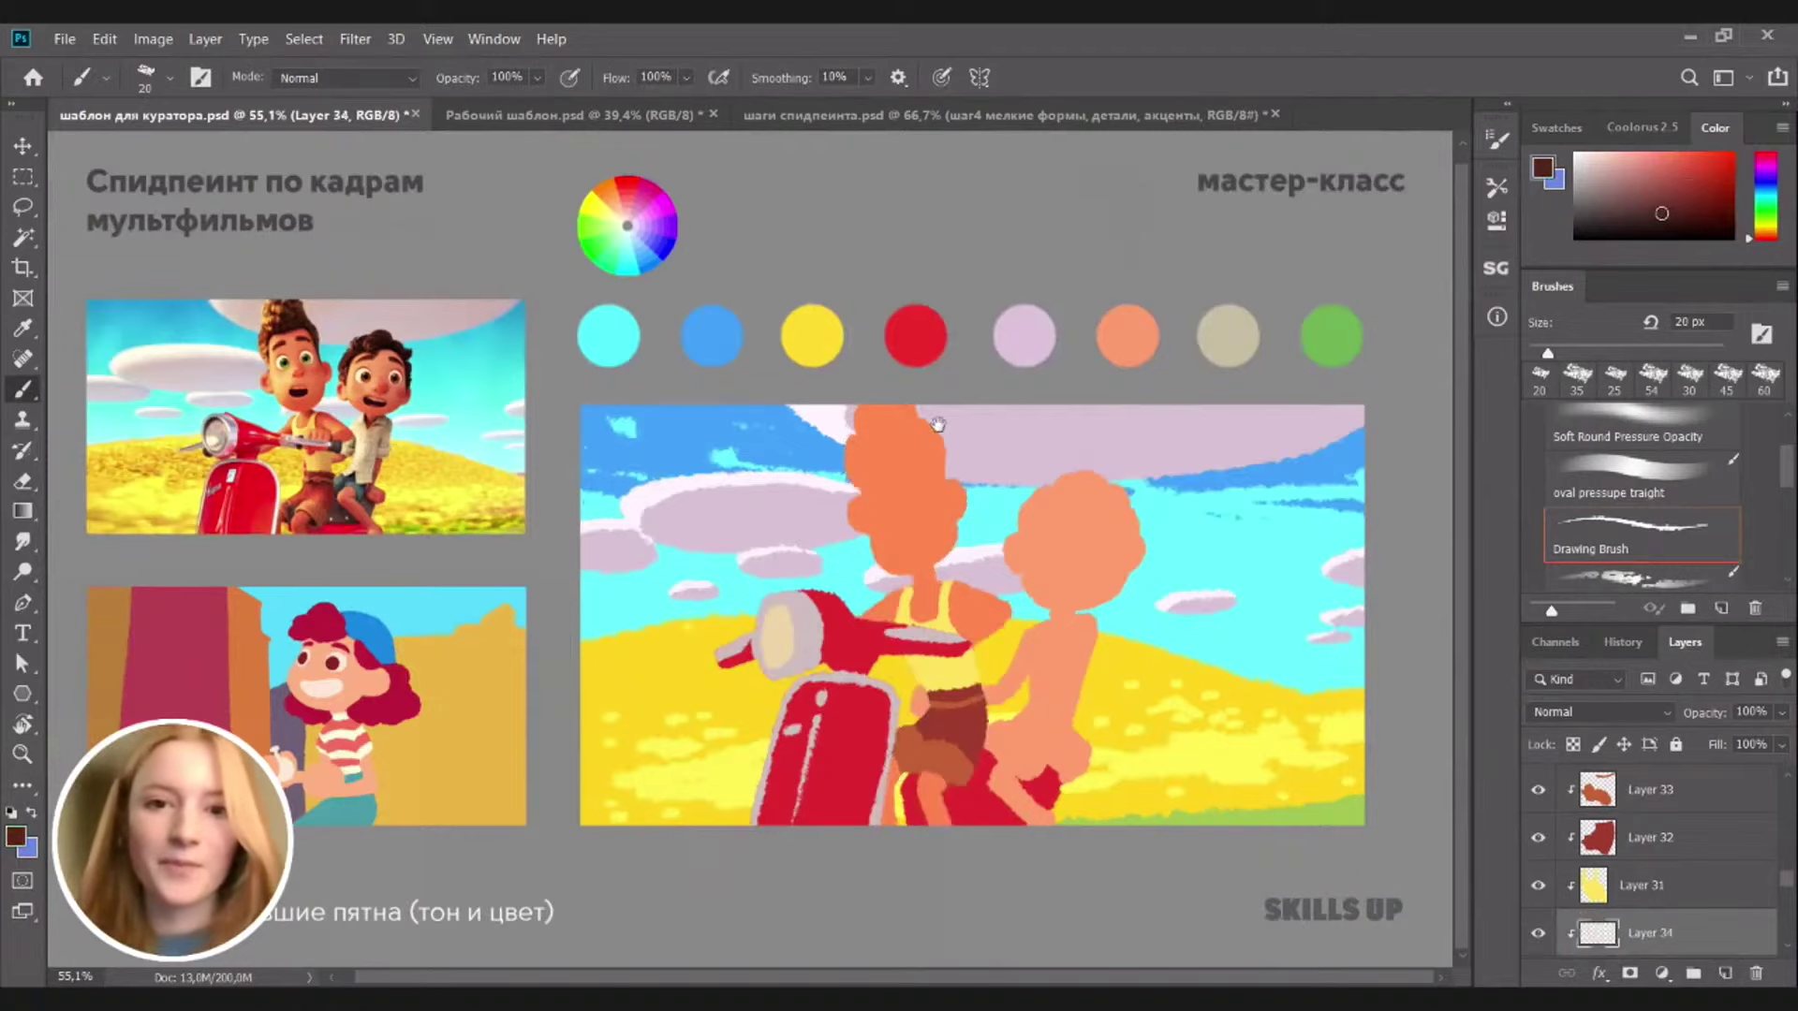
# Paint the taller figure's dark brown hair over the top and sides of his head with a 30 px brush
pyautogui.keyDown('alt'); pyautogui.scroll(3, 937, 424); pyautogui.keyUp('alt')
pyautogui.press(']')
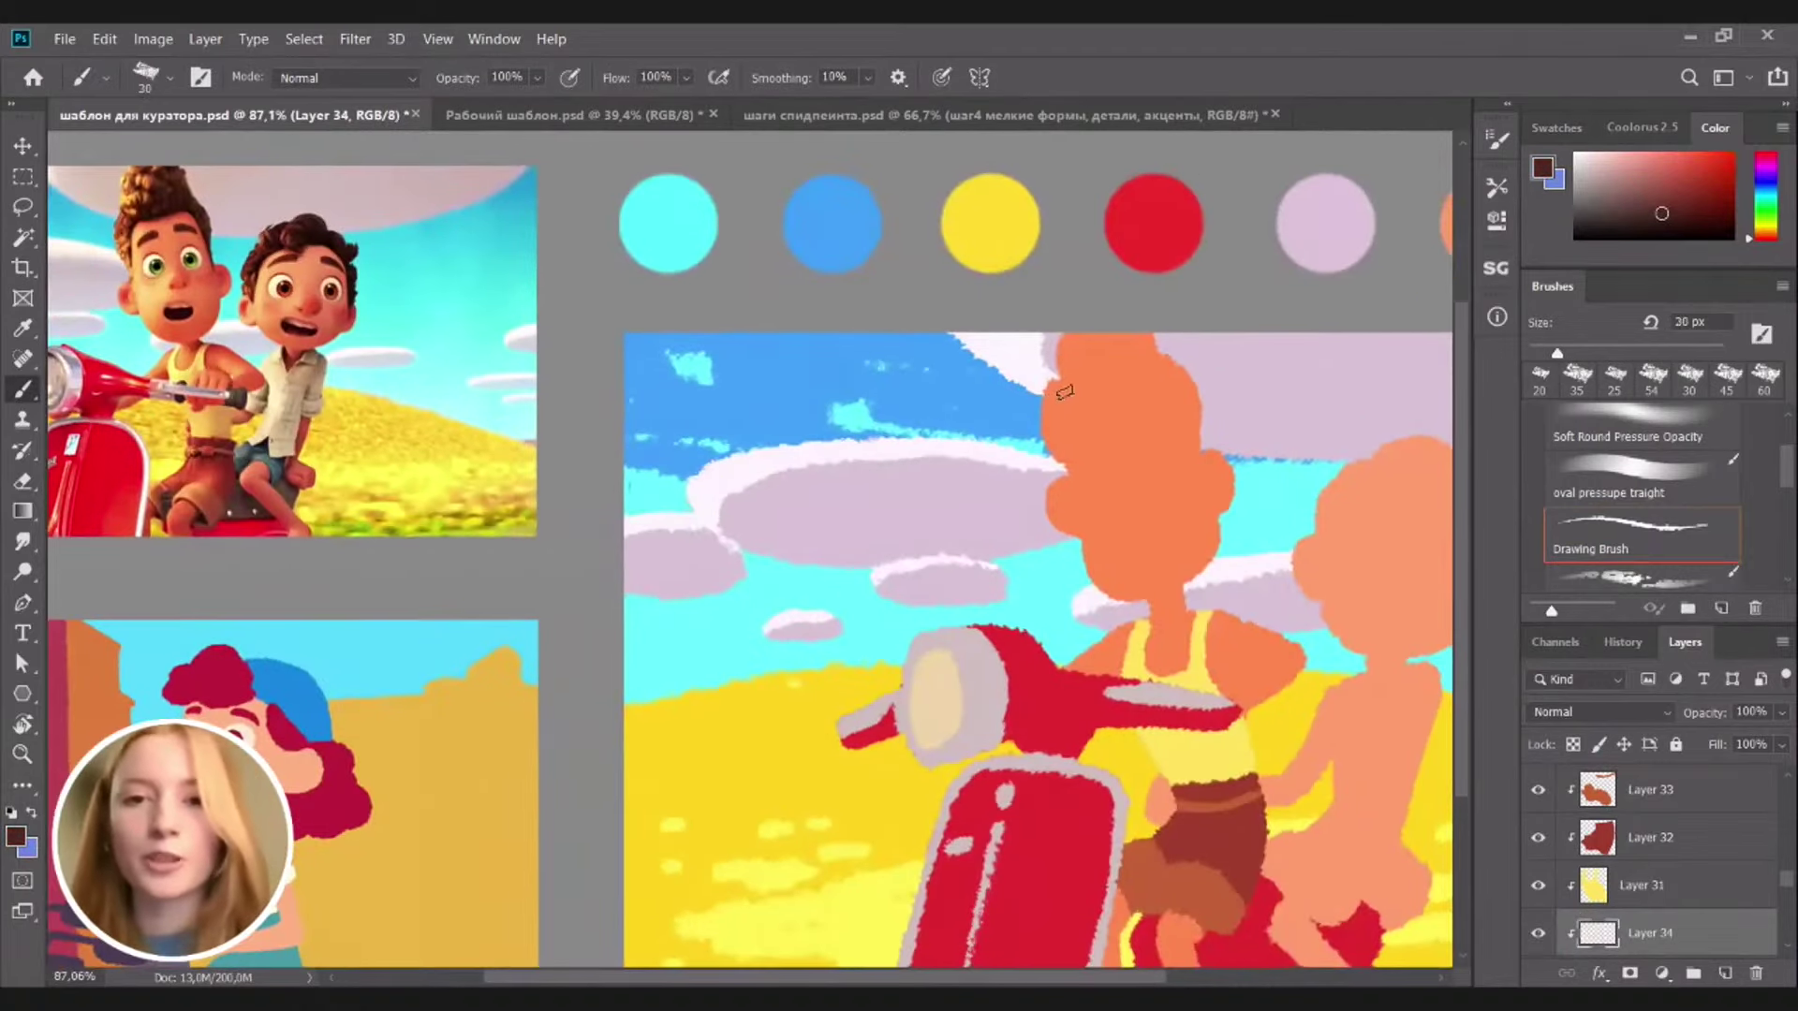
pyautogui.scroll(1, 1064, 356)
pyautogui.moveTo(1061, 393)
pyautogui.mouseDown()
pyautogui.moveTo(1124, 369)
pyautogui.moveTo(1086, 398)
pyautogui.moveTo(1067, 382)
pyautogui.moveTo(1143, 403)
pyautogui.moveTo(1048, 478)
pyautogui.moveTo(1056, 505)
pyautogui.moveTo(1058, 436)
pyautogui.moveTo(1129, 426)
pyautogui.moveTo(1153, 384)
pyautogui.moveTo(1194, 454)
pyautogui.mouseUp()
pyautogui.moveTo(1153, 386)
pyautogui.mouseDown()
pyautogui.moveTo(1195, 448)
pyautogui.moveTo(1180, 412)
pyautogui.moveTo(1204, 473)
pyautogui.mouseUp()
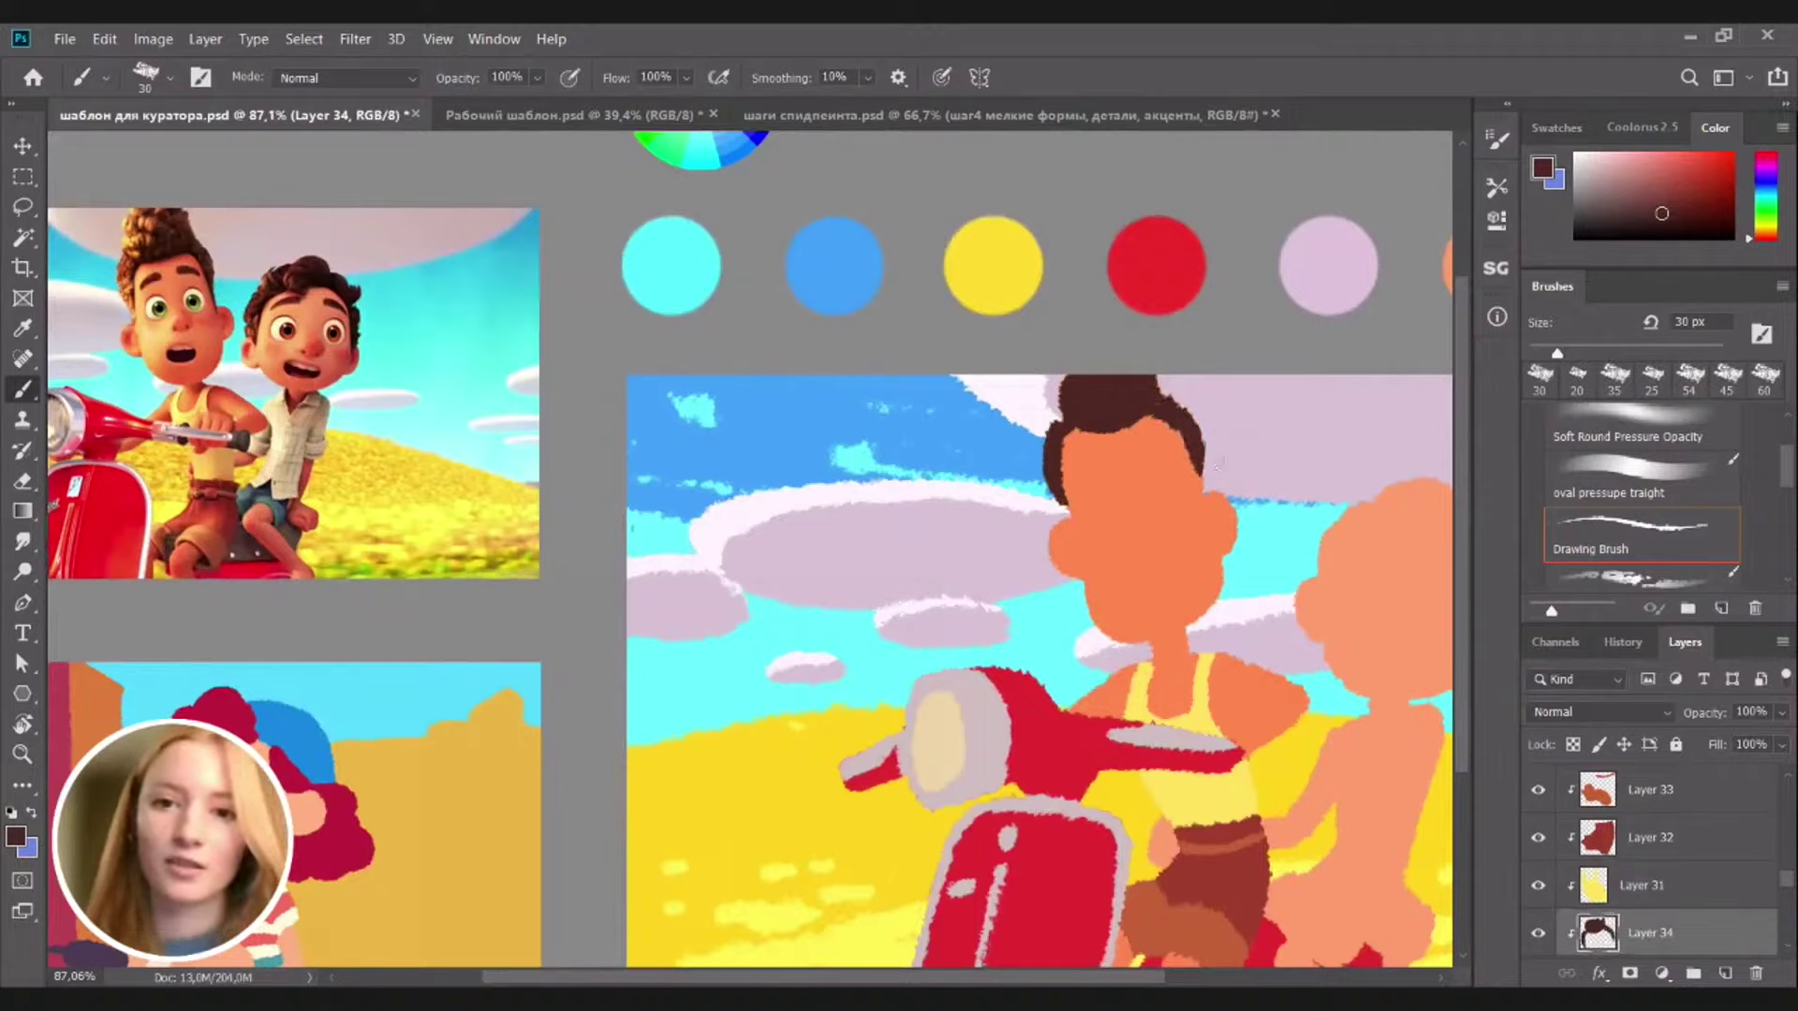
# Refine the hair's edges along the forehead, temples and sideburns in the same dark brown
pyautogui.moveTo(1068, 428); pyautogui.dragTo(1071, 496)
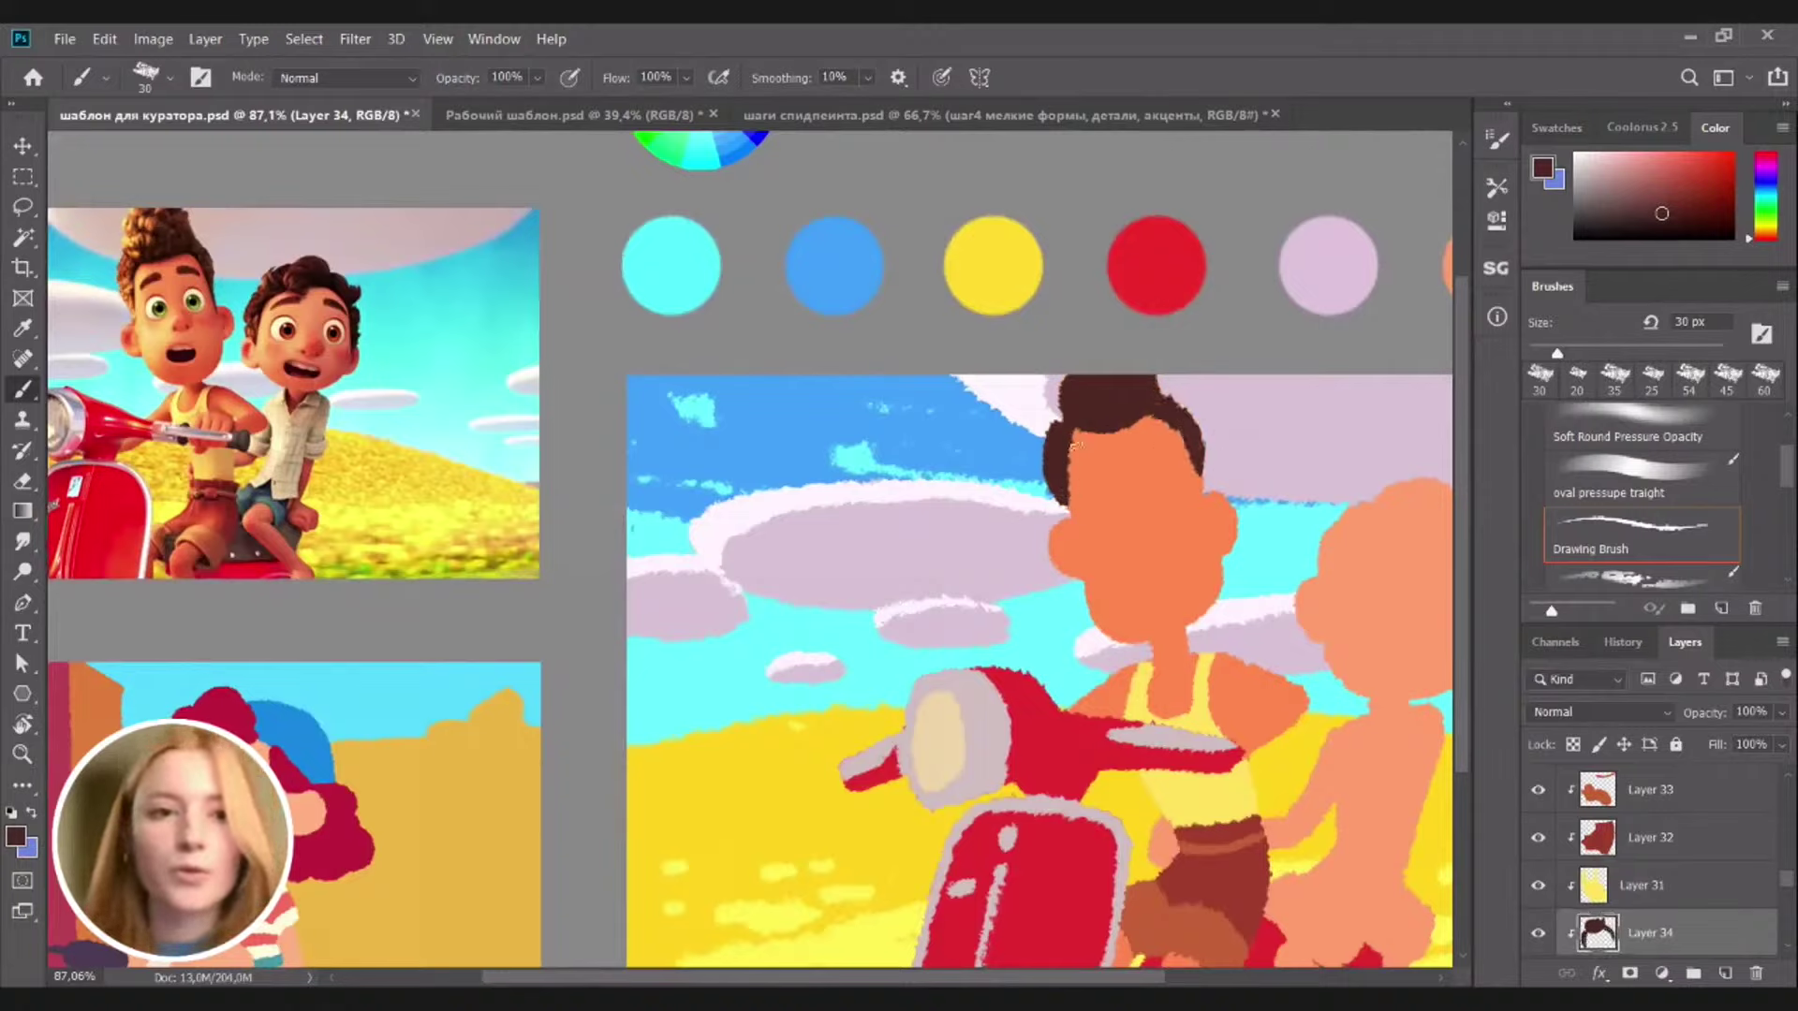
pyautogui.moveTo(1091, 412); pyautogui.dragTo(1148, 391)
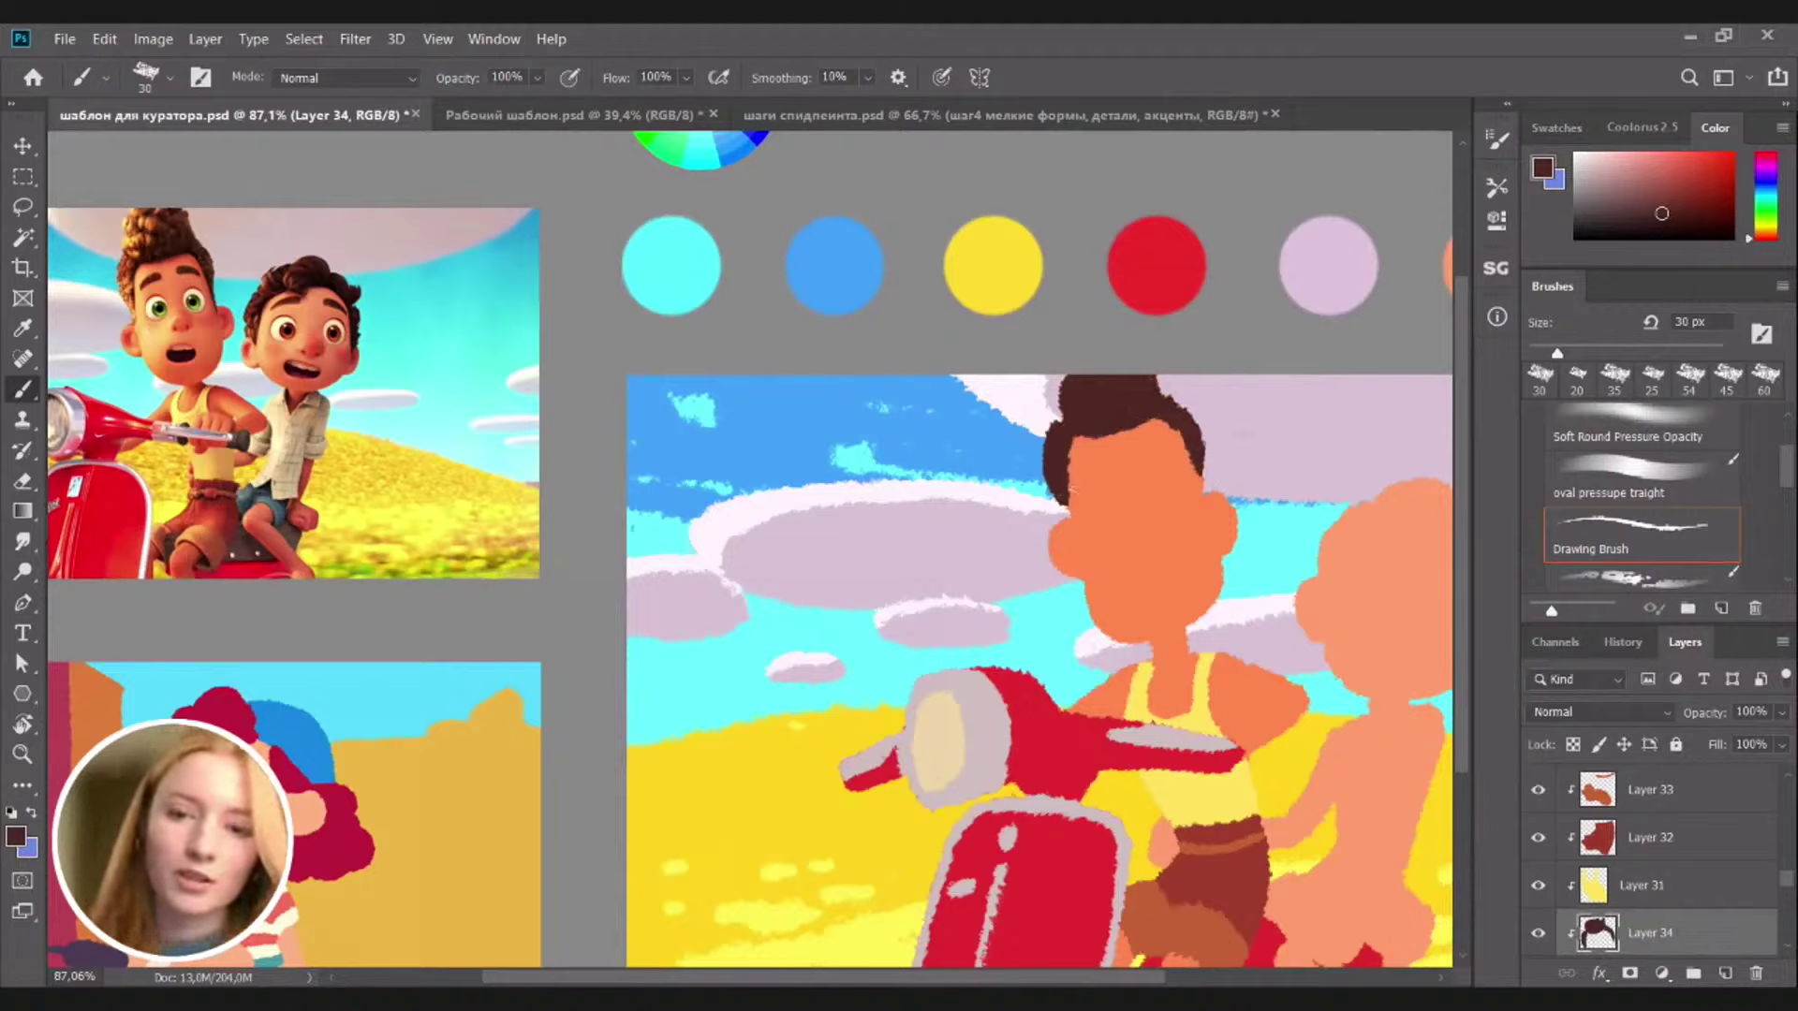
pyautogui.moveTo(1052, 461); pyautogui.dragTo(1066, 506)
pyautogui.moveTo(1194, 441)
pyautogui.mouseDown()
pyautogui.moveTo(1204, 491)
pyautogui.moveTo(1222, 483)
pyautogui.moveTo(1195, 457)
pyautogui.mouseUp()
pyautogui.press('e')
pyautogui.press('b')
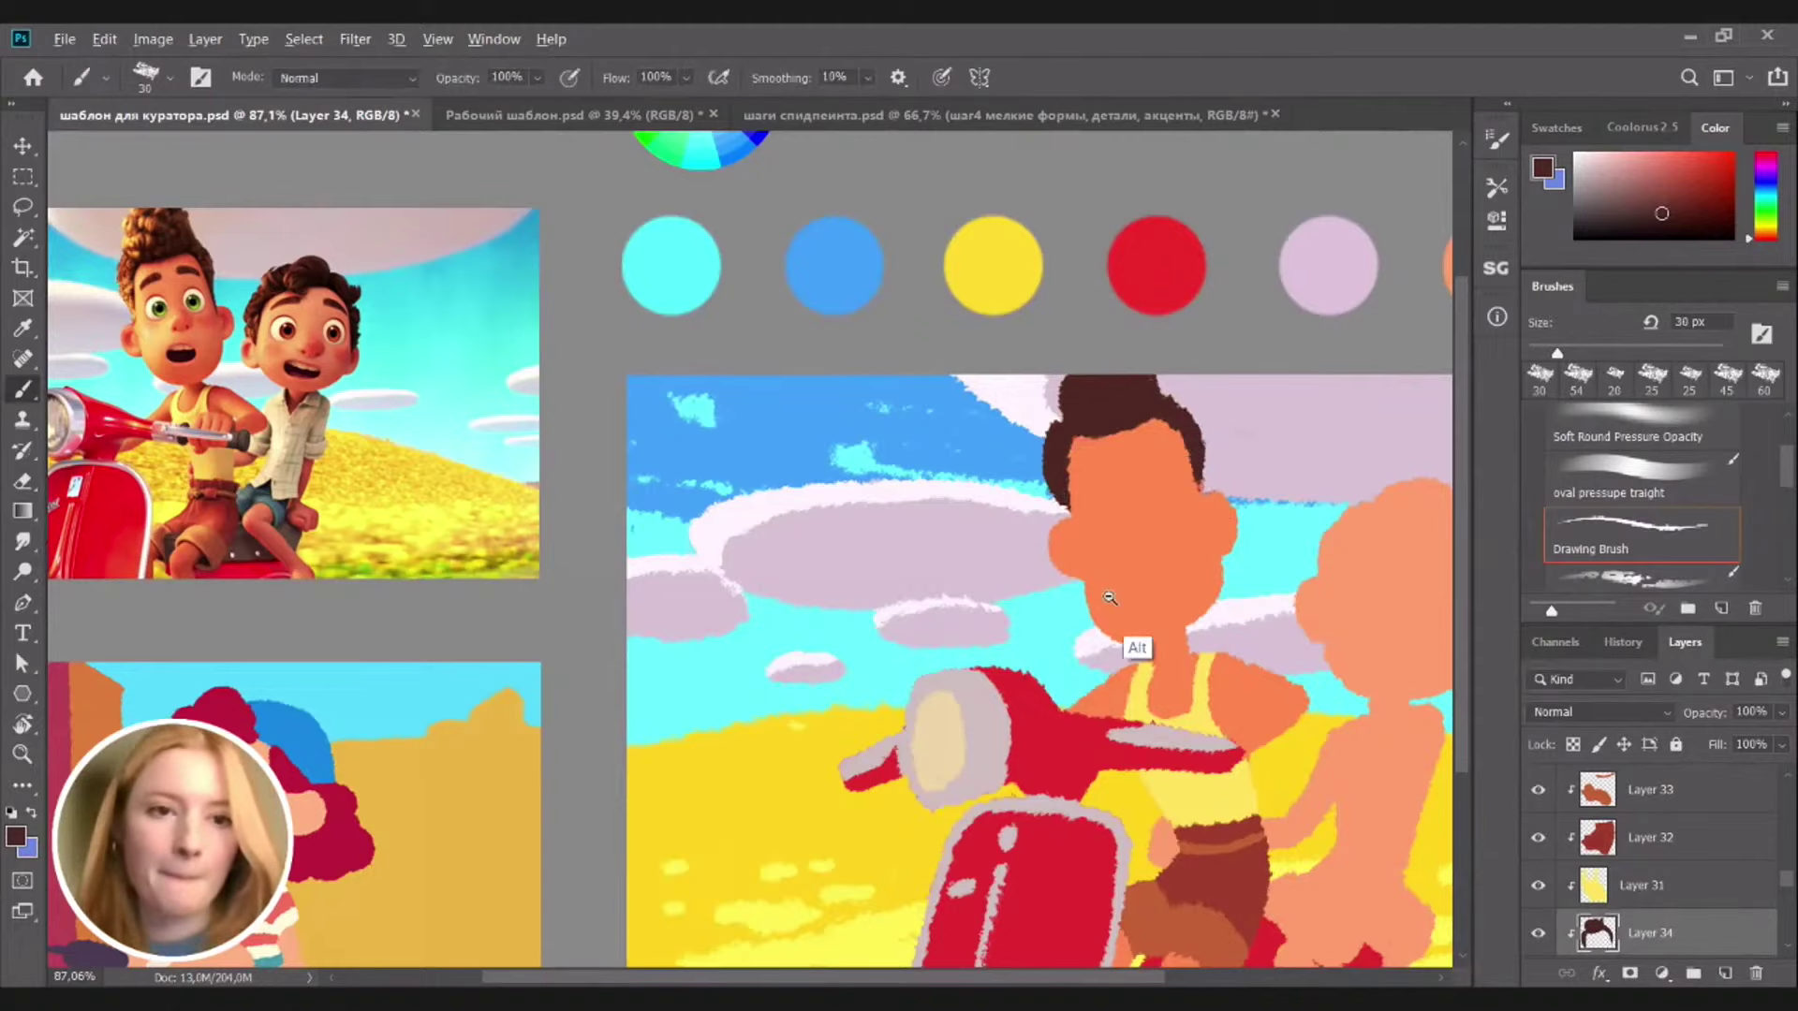
pyautogui.scroll(2, 1142, 562)
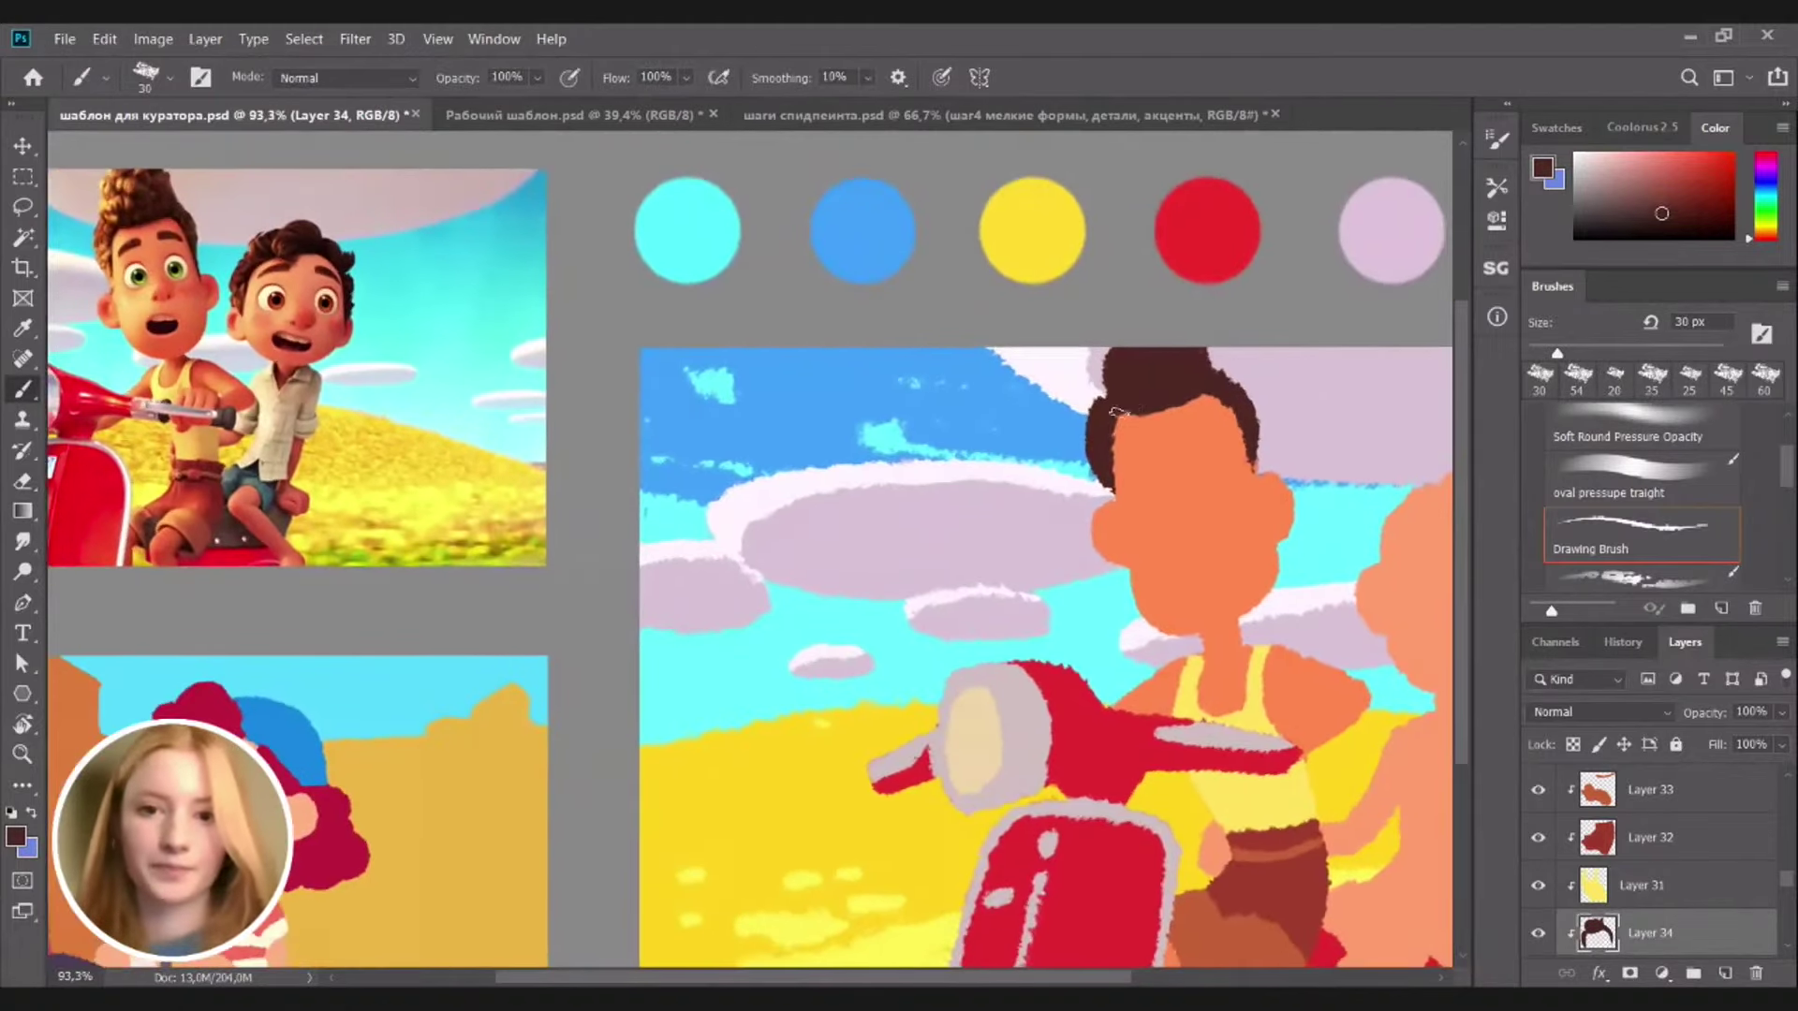
pyautogui.moveTo(1107, 495)
pyautogui.mouseDown()
pyautogui.moveTo(1119, 432)
pyautogui.moveTo(1228, 410)
pyautogui.mouseUp()
# Reduce the brush to 20 px and paint two arched eyebrows on the taller figure, redoing the strokes that miss
pyautogui.press('[')
pyautogui.press('[')
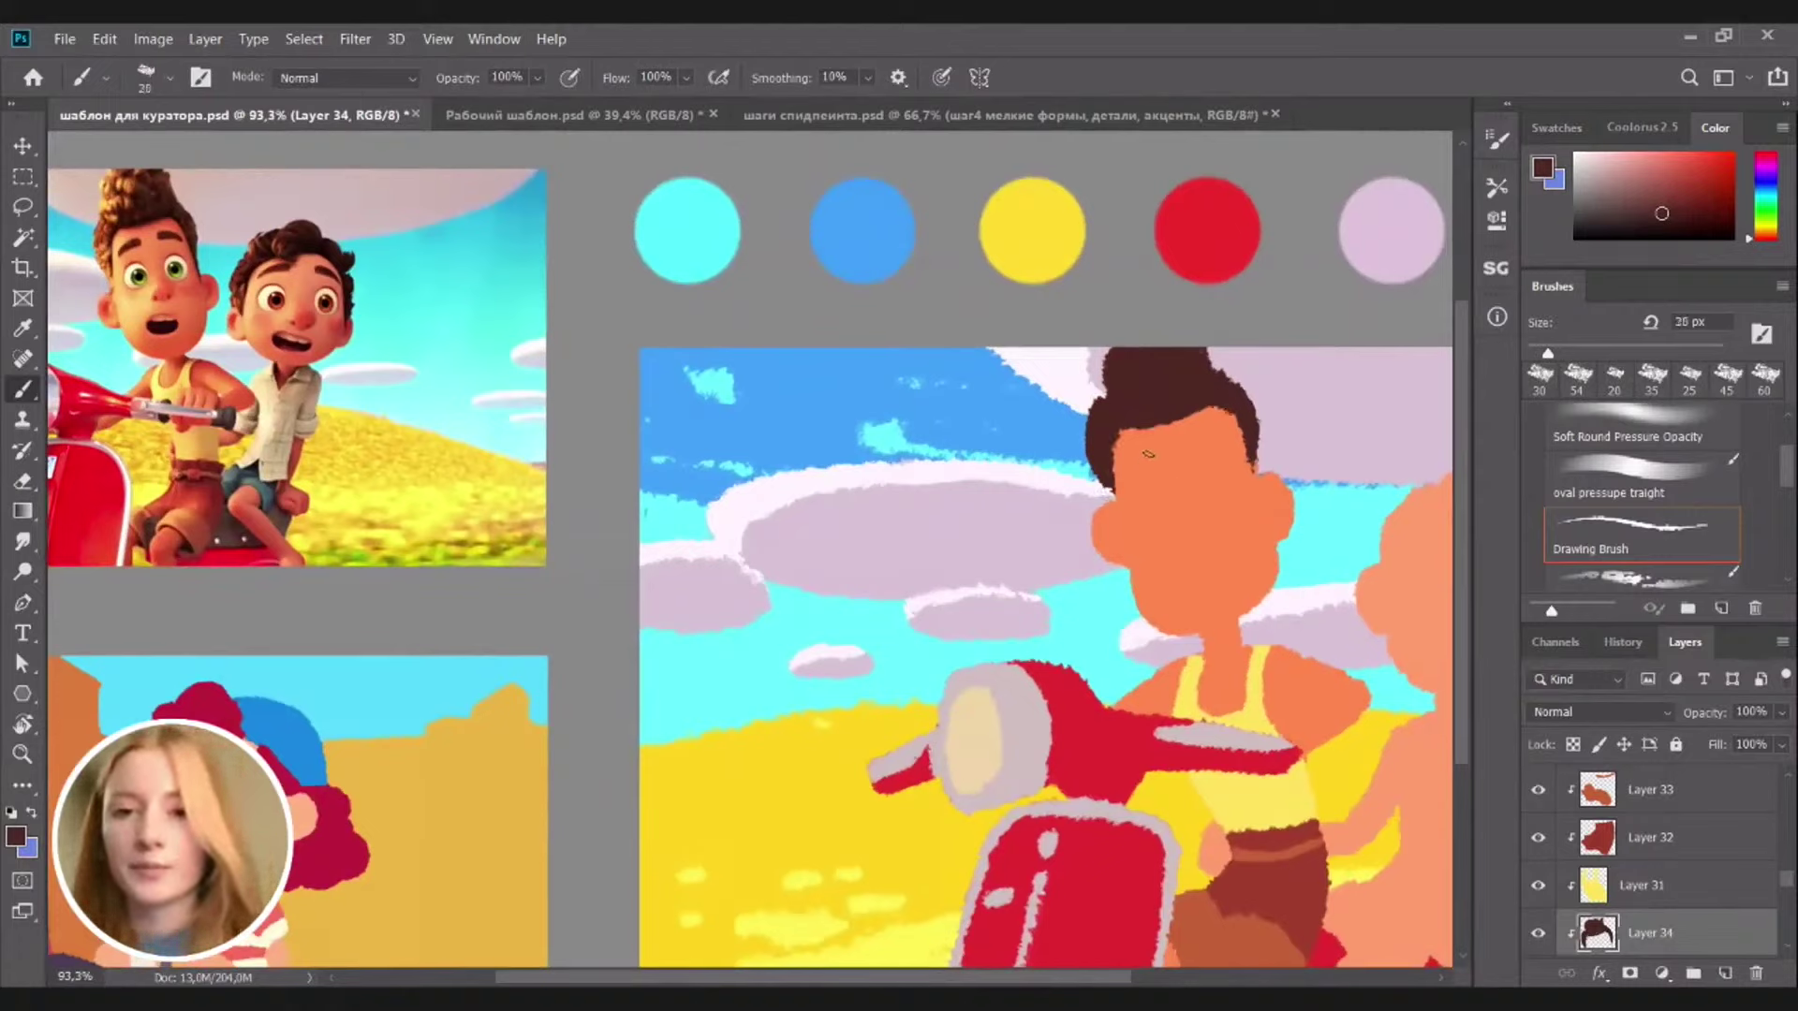
pyautogui.moveTo(1144, 462)
pyautogui.mouseDown()
pyautogui.moveTo(1126, 479)
pyautogui.moveTo(1240, 448)
pyautogui.mouseUp()
pyautogui.hotkey('ctrl', 'z')
pyautogui.hotkey('ctrl', 'z')
pyautogui.moveTo(1221, 441); pyautogui.dragTo(1202, 442)
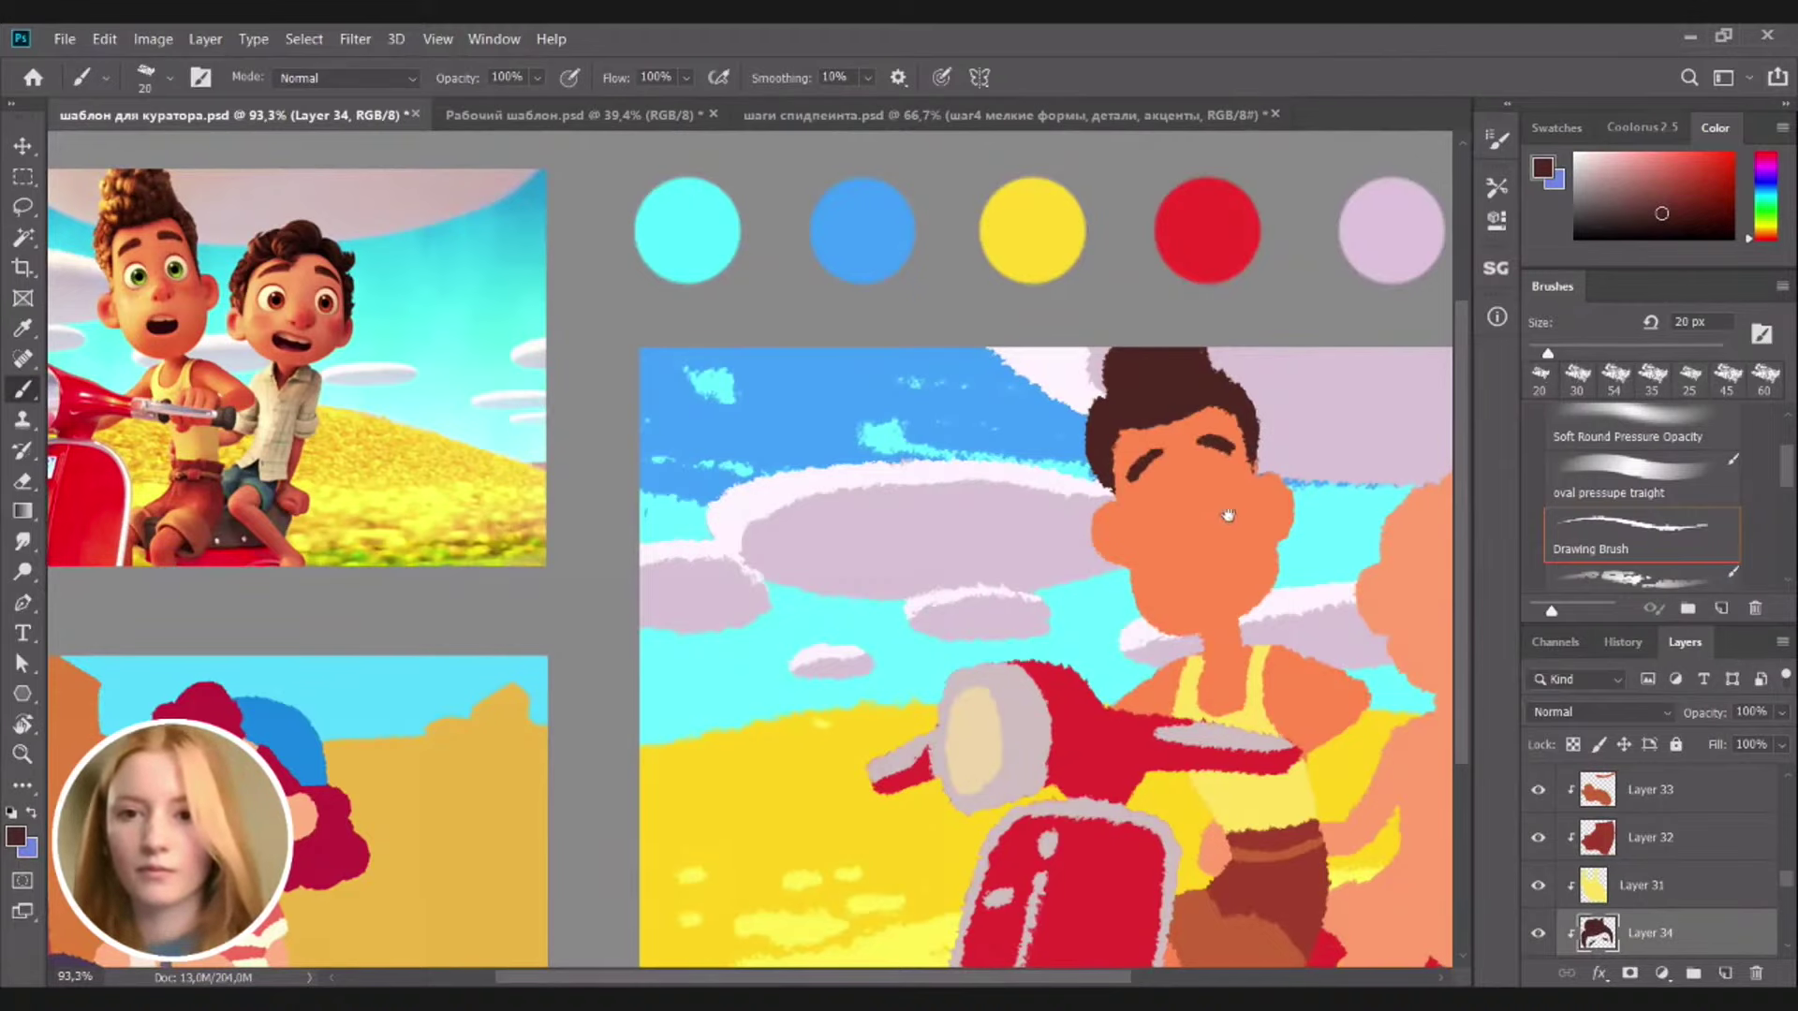
pyautogui.moveTo(1227, 516)
pyautogui.mouseDown()
pyautogui.moveTo(1113, 488)
pyautogui.moveTo(1148, 527)
pyautogui.mouseUp()
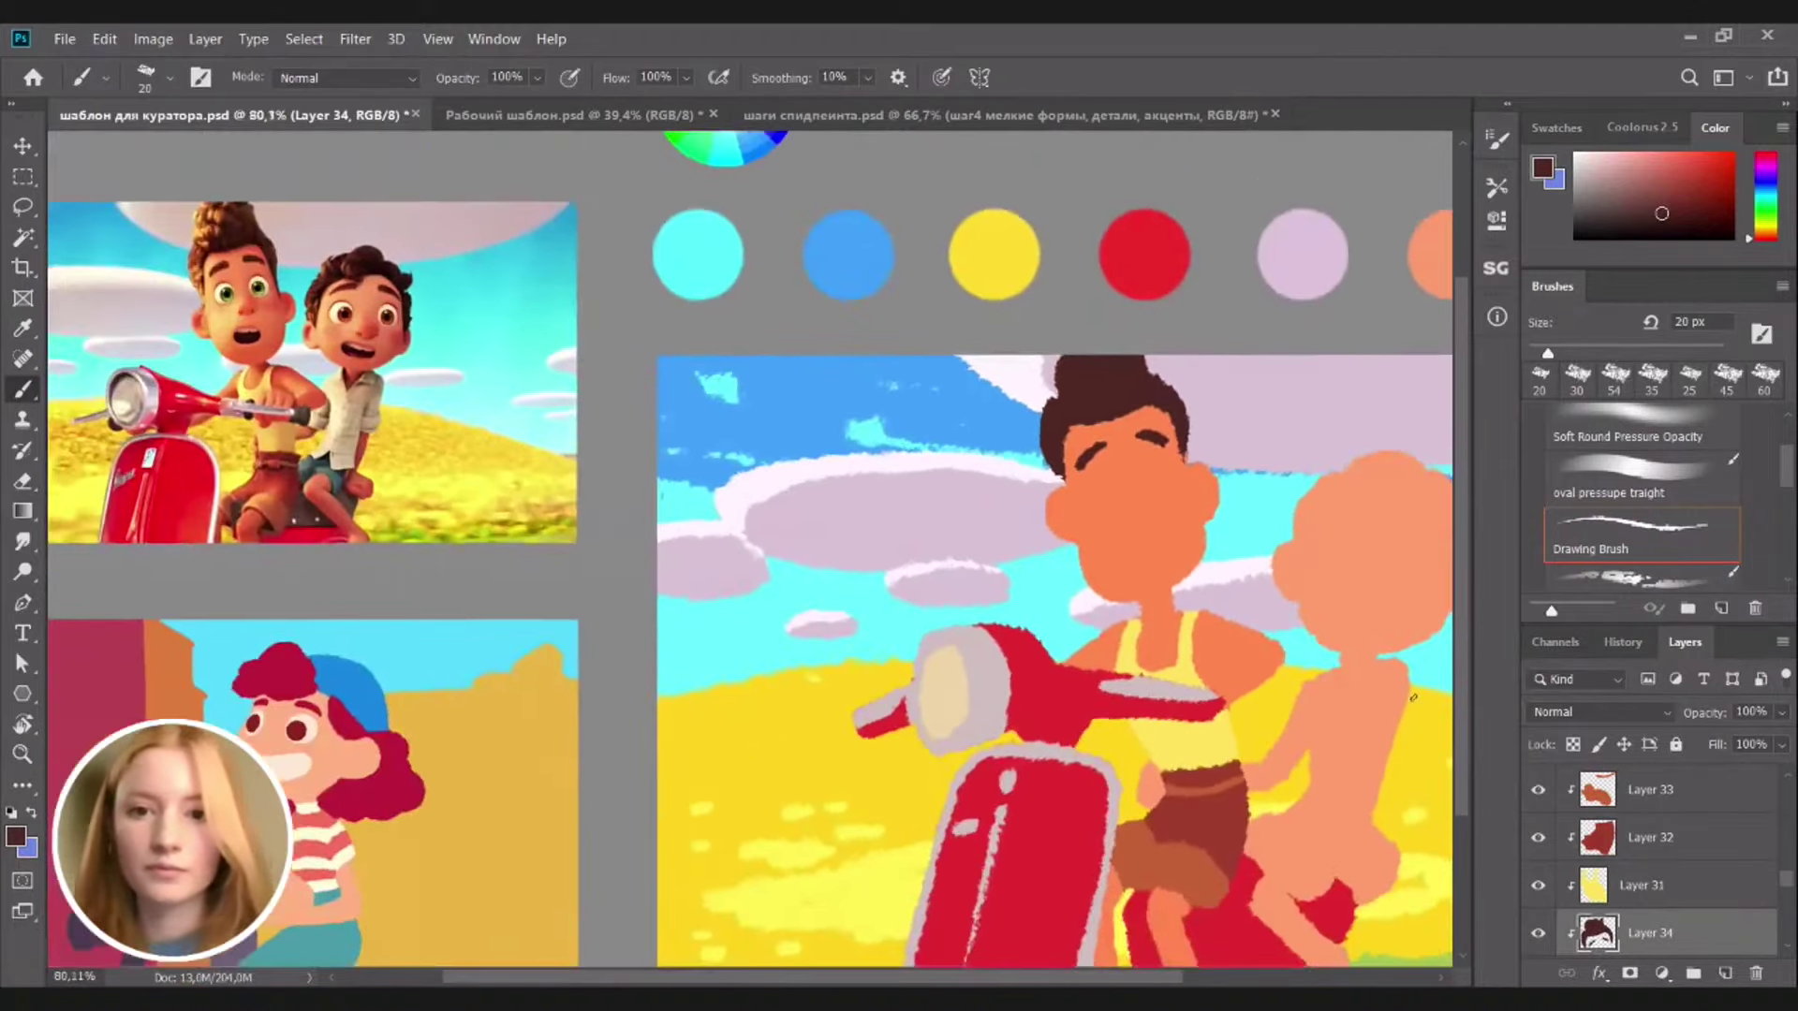
# Add a new layer above Layer 34, sample the shorts' reddish brown for the mouth and show the Layer 17 sketch as a guide
pyautogui.click(1721, 975)
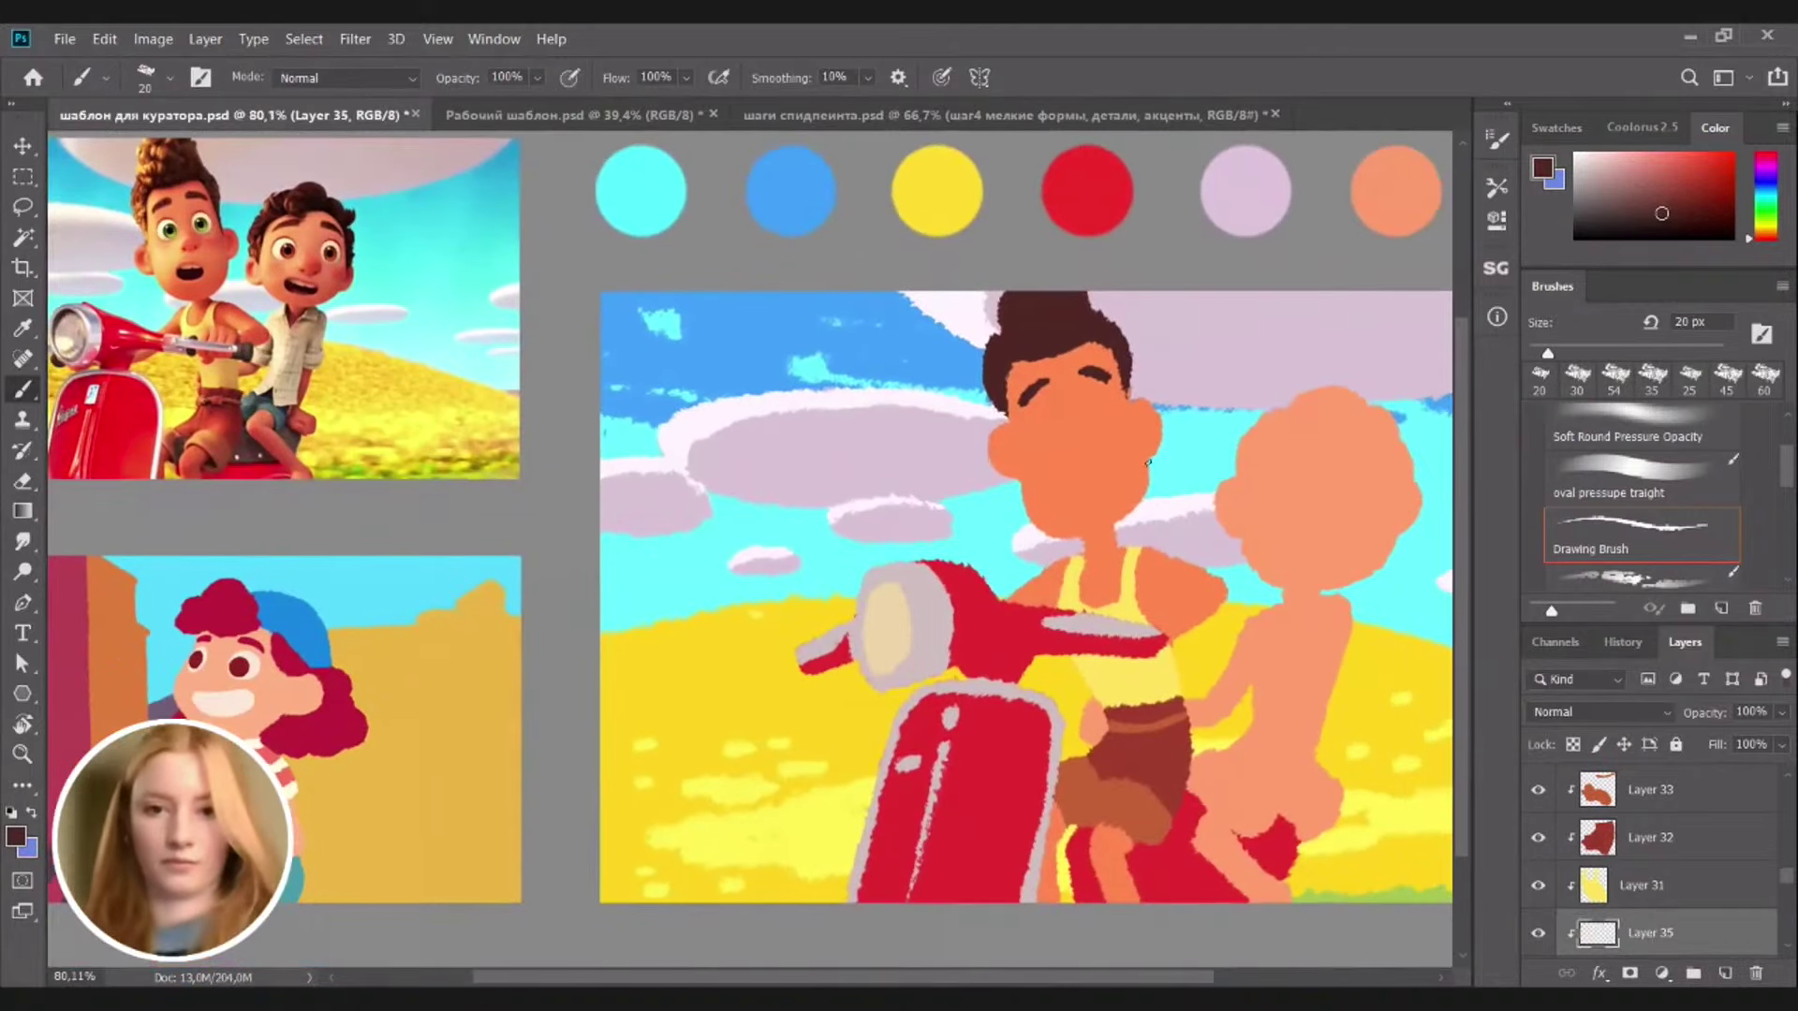
pyautogui.keyDown('alt'); pyautogui.click(1165, 746); pyautogui.keyUp('alt')
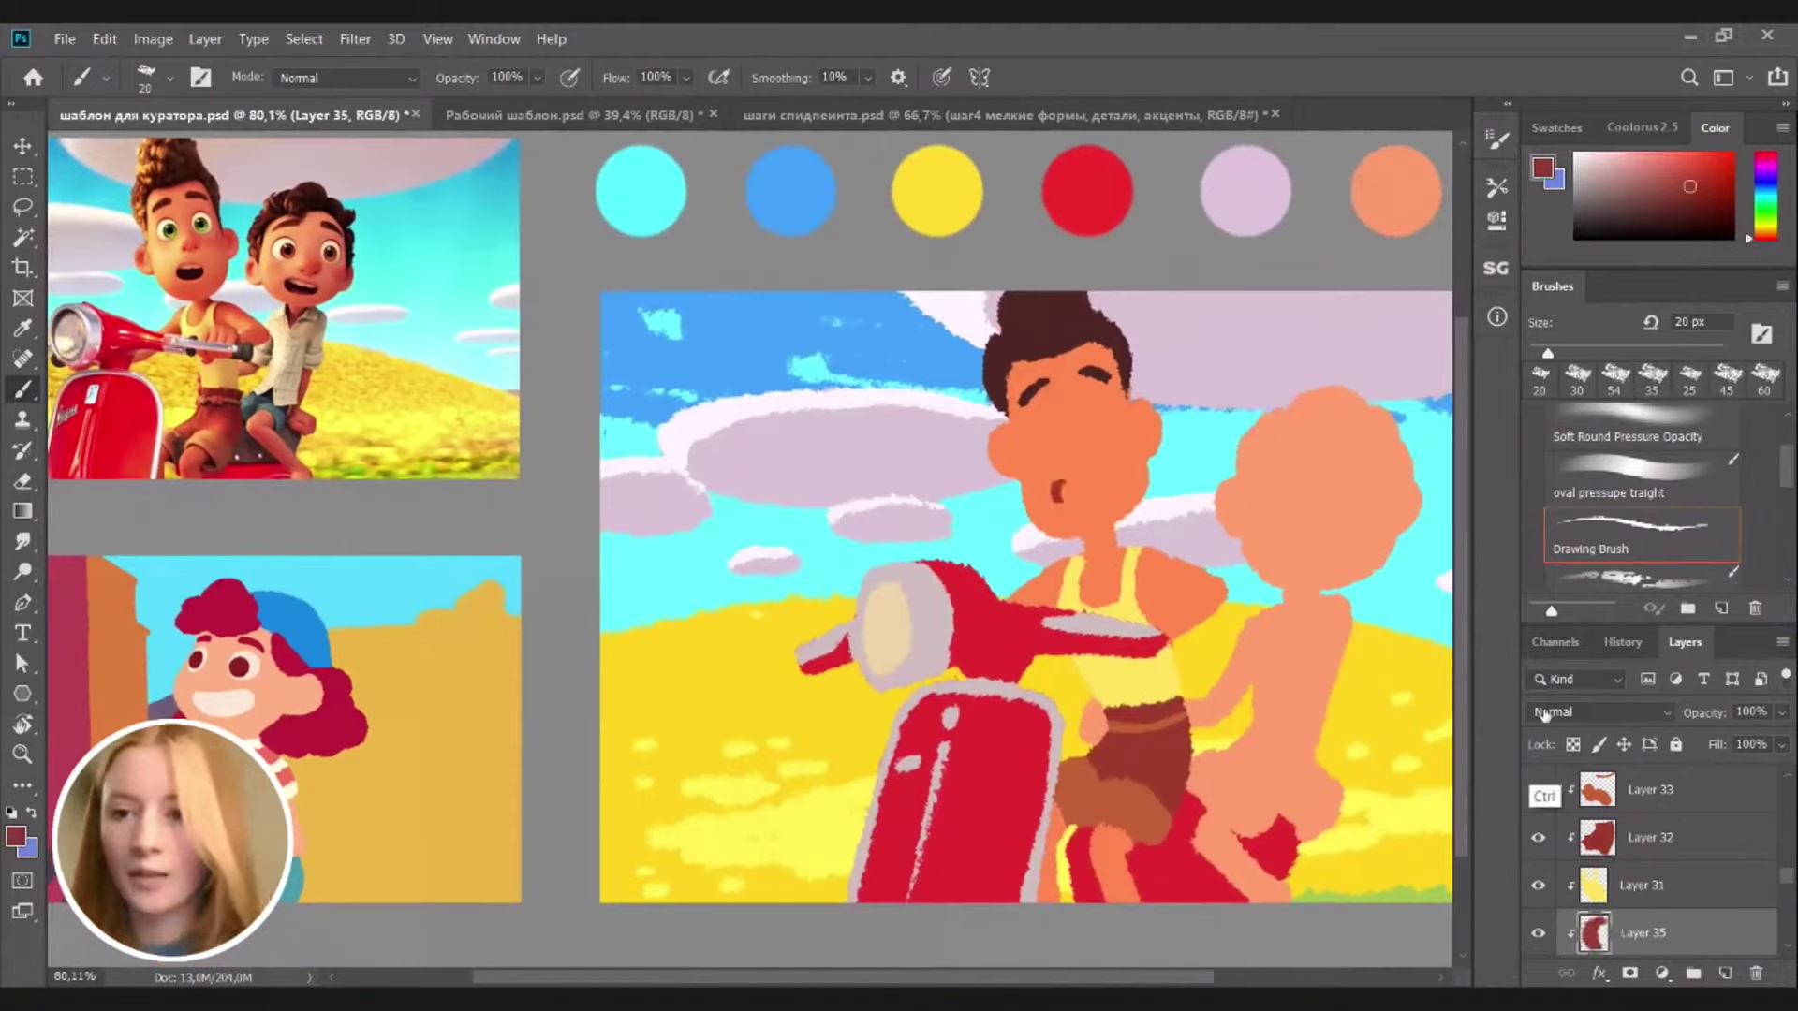
pyautogui.scroll(3, 1774, 791)
pyautogui.scroll(2, 1783, 787)
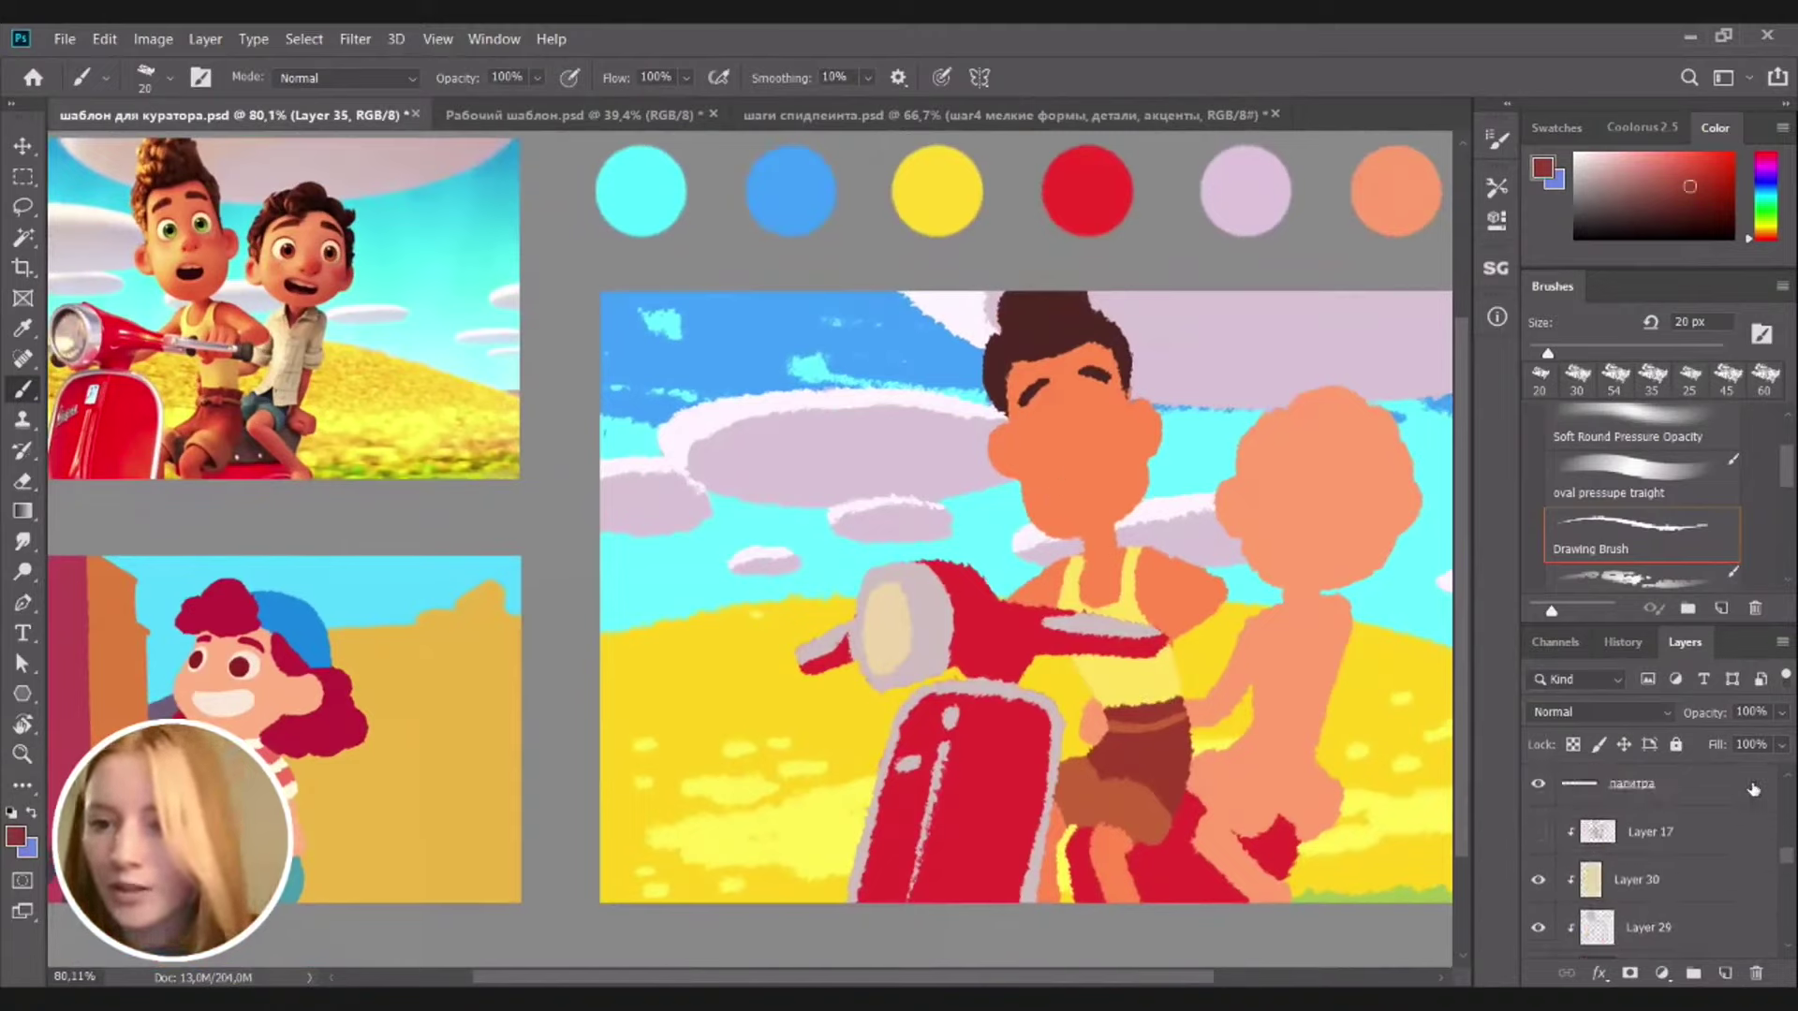
pyautogui.click(1538, 832)
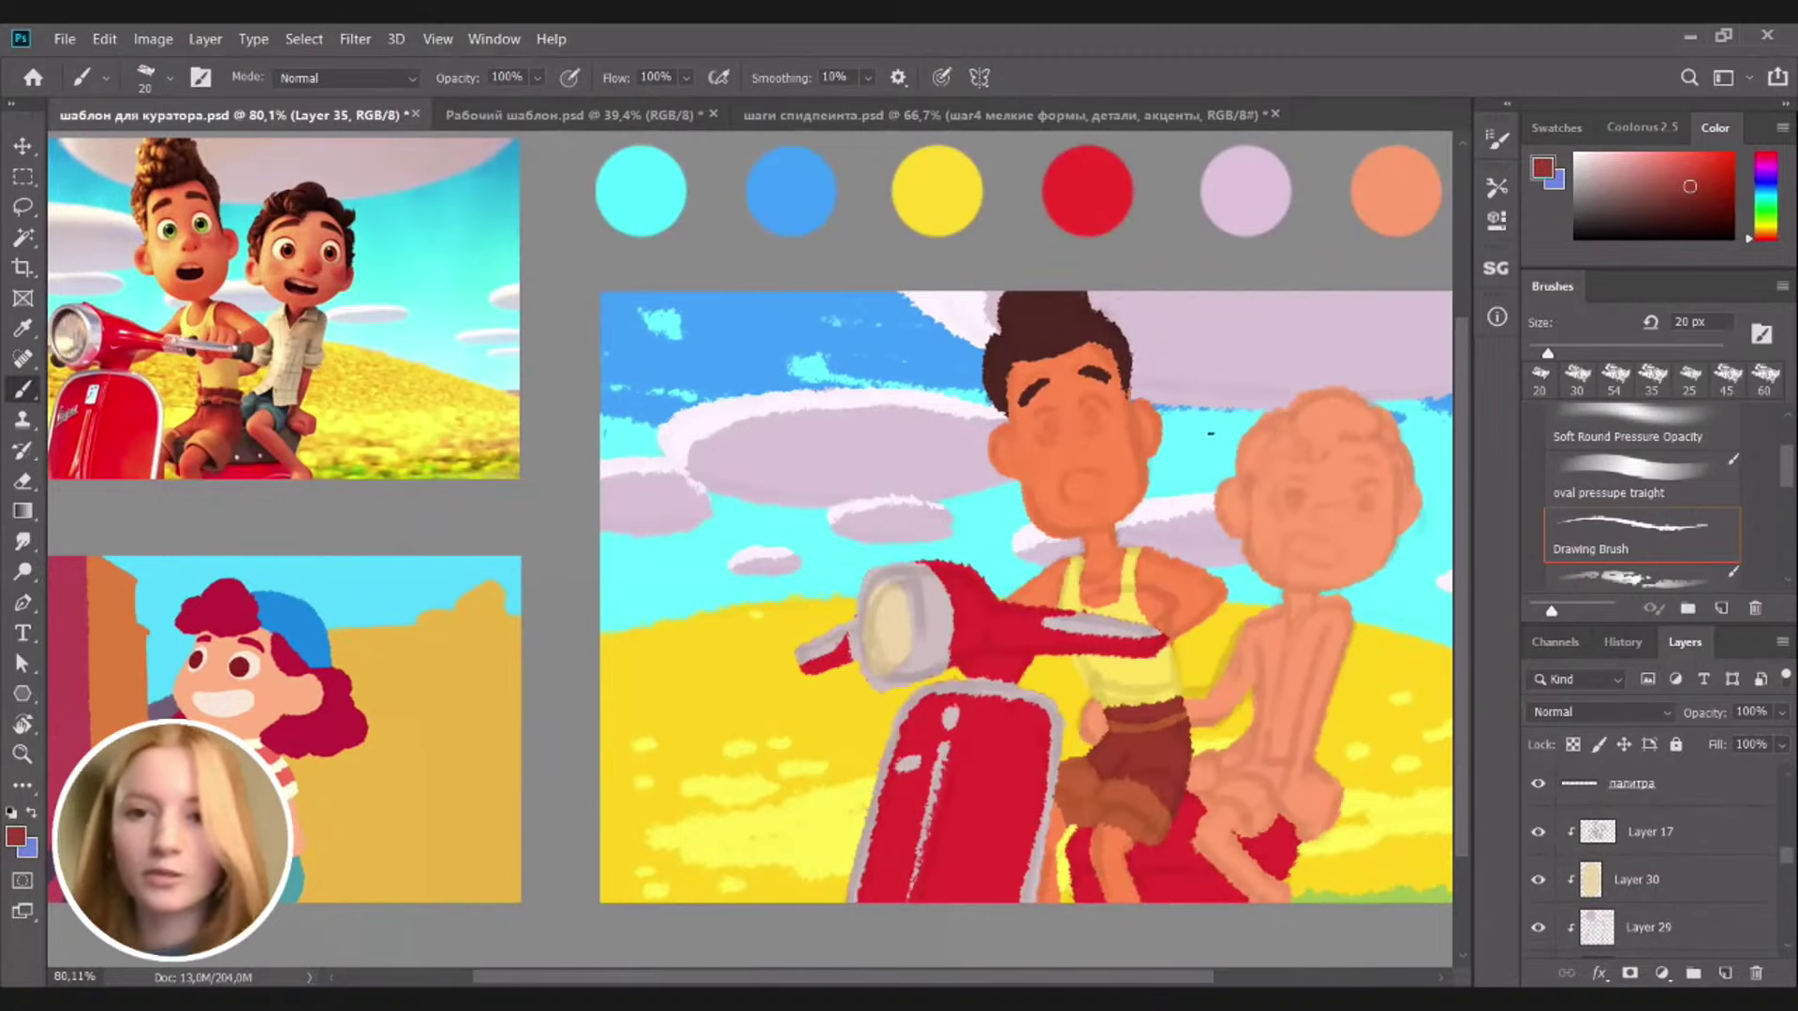
# Paint the taller figure's open mouth as a reddish-brown oval over the sketch, undoing the strokes that miss
pyautogui.moveTo(1037, 505)
pyautogui.mouseDown()
pyautogui.moveTo(1152, 512)
pyautogui.moveTo(1185, 468)
pyautogui.moveTo(1139, 449)
pyautogui.moveTo(1144, 485)
pyautogui.mouseUp()
pyautogui.scroll(3, 1147, 480)
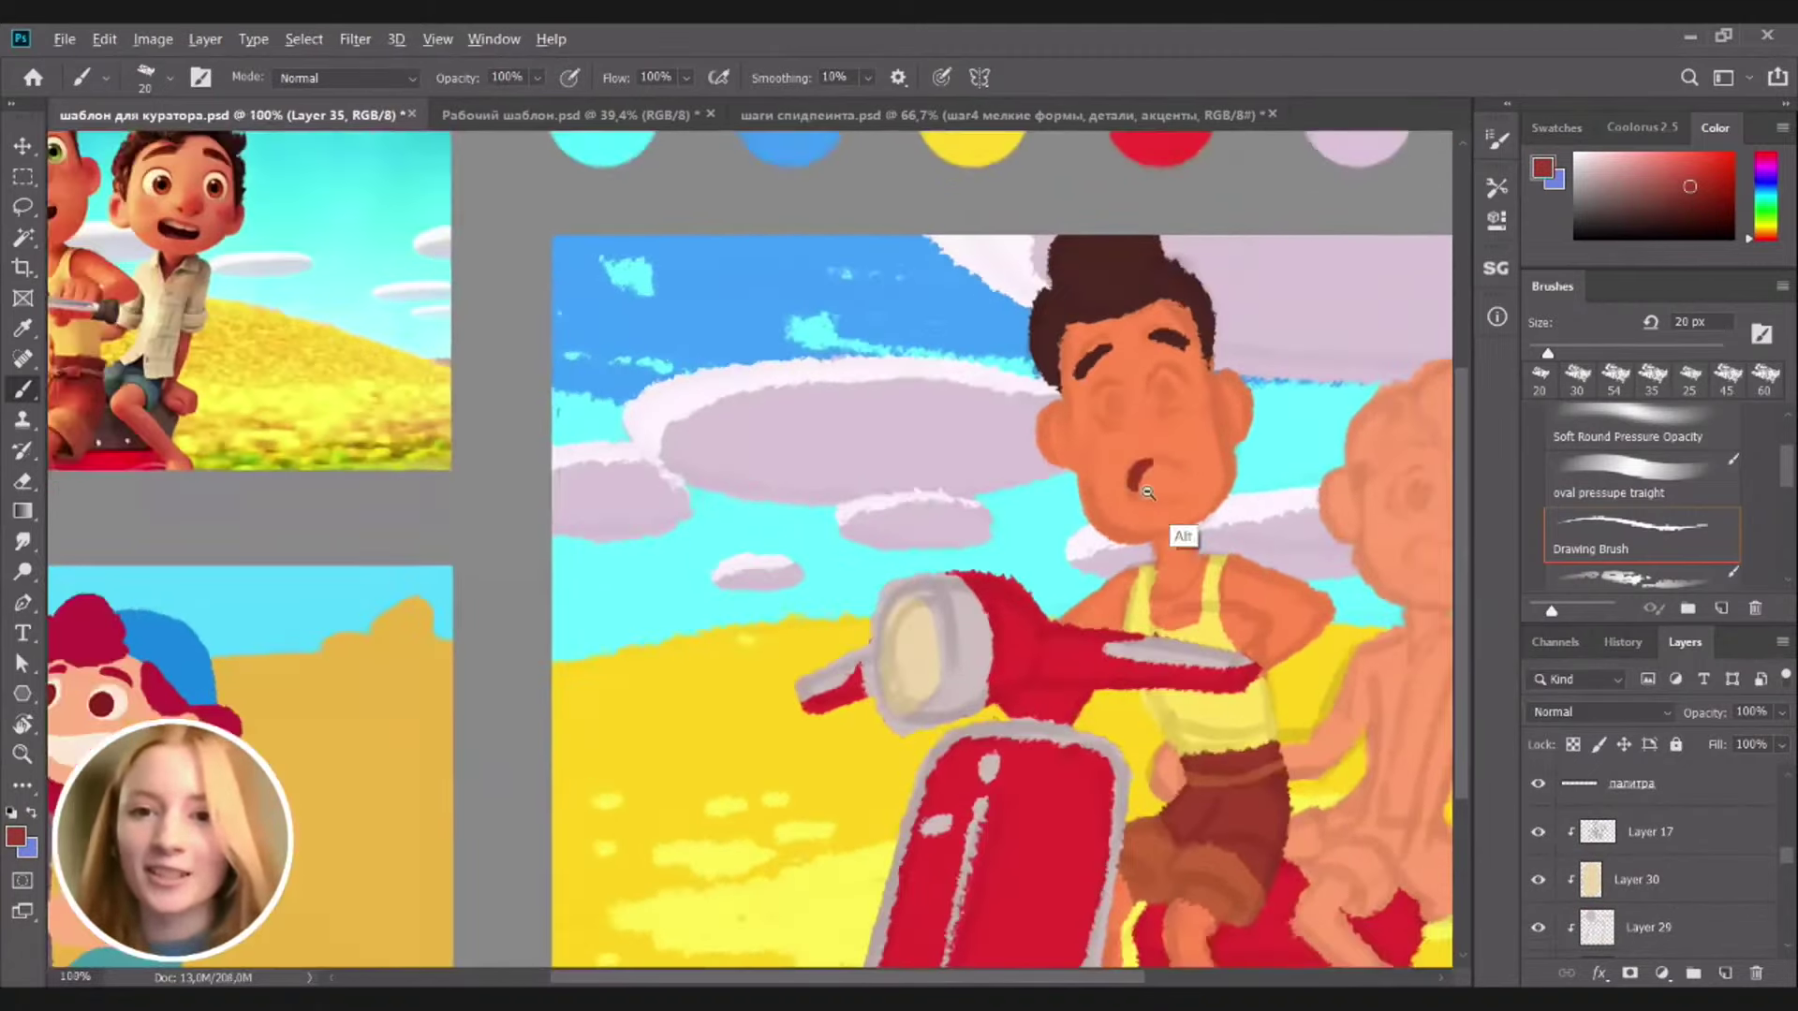
pyautogui.scroll(-1, 1146, 492)
pyautogui.moveTo(1150, 468)
pyautogui.mouseDown()
pyautogui.moveTo(1191, 490)
pyautogui.moveTo(1160, 471)
pyautogui.moveTo(1186, 499)
pyautogui.moveTo(1169, 471)
pyautogui.moveTo(1188, 487)
pyautogui.moveTo(1160, 484)
pyautogui.moveTo(1196, 455)
pyautogui.moveTo(1208, 496)
pyautogui.mouseUp()
pyautogui.hotkey('ctrl', 'z')
pyautogui.hotkey('ctrl', 'z')
# Clean up the mouth's edges, alternating a 15 px eraser with touch-ups from the 20 px brush
pyautogui.press('e')
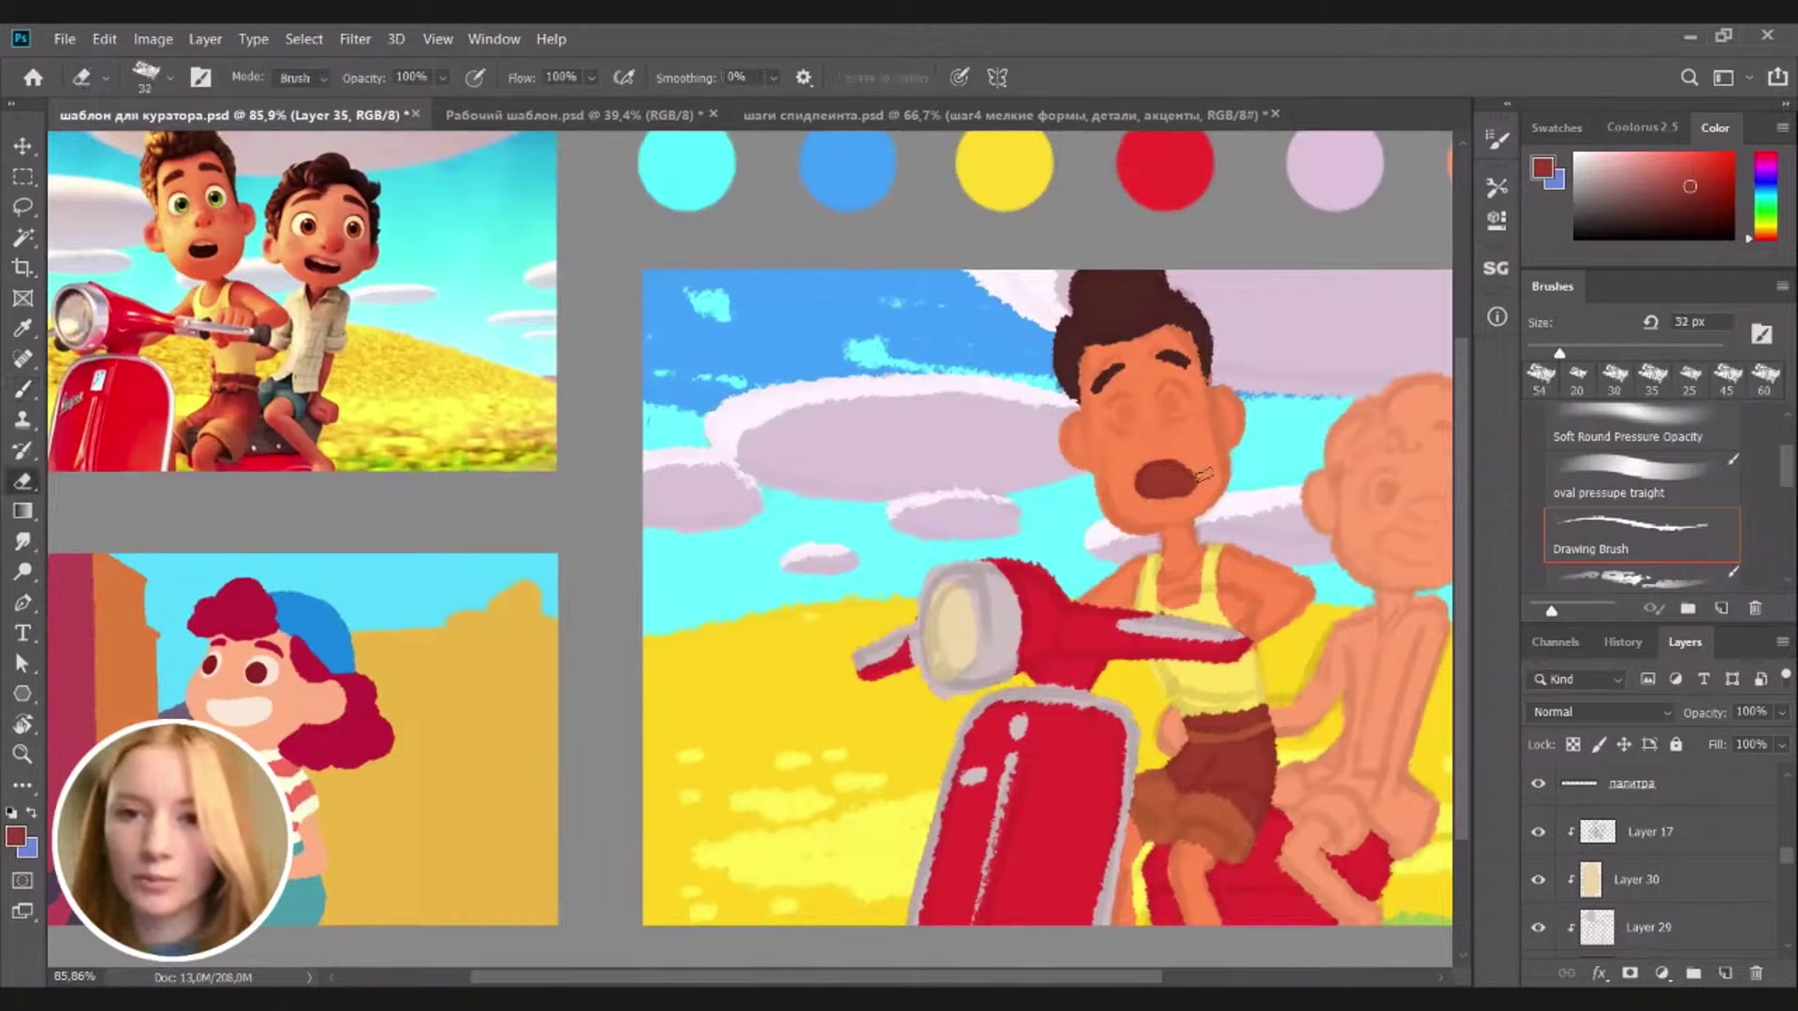
pyautogui.click(1543, 352)
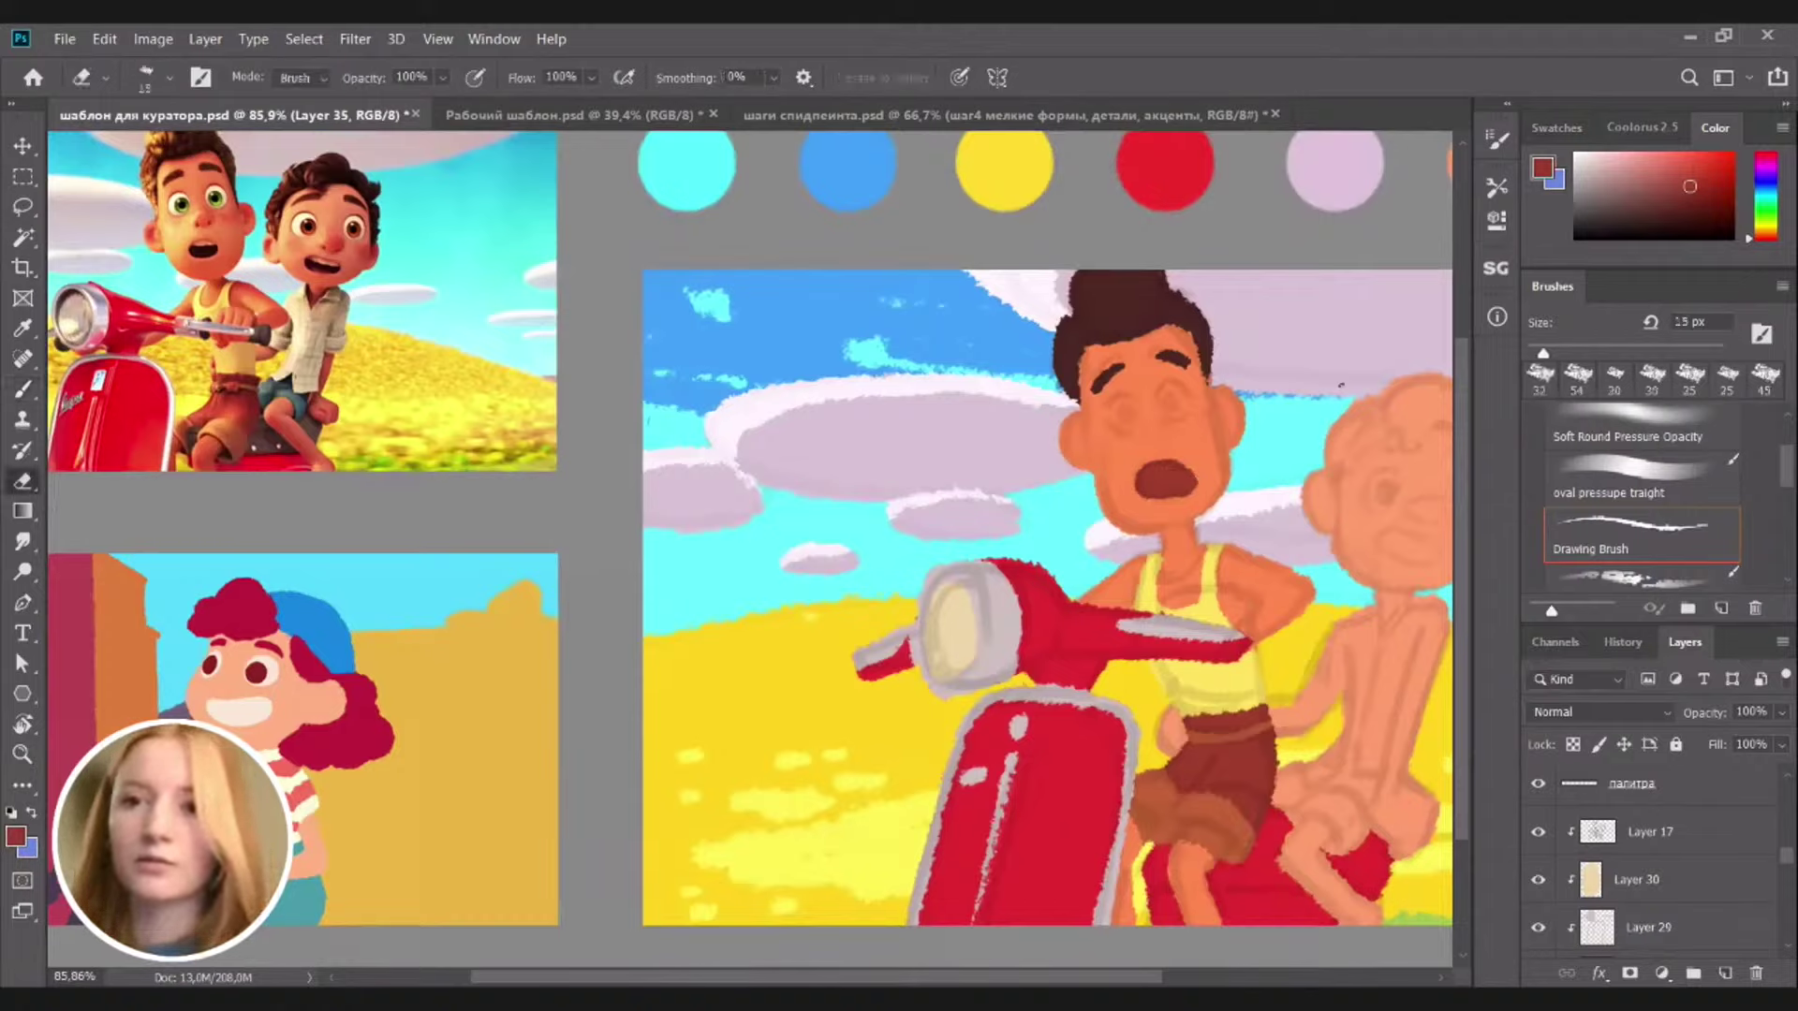
pyautogui.moveTo(1200, 494); pyautogui.dragTo(1194, 500)
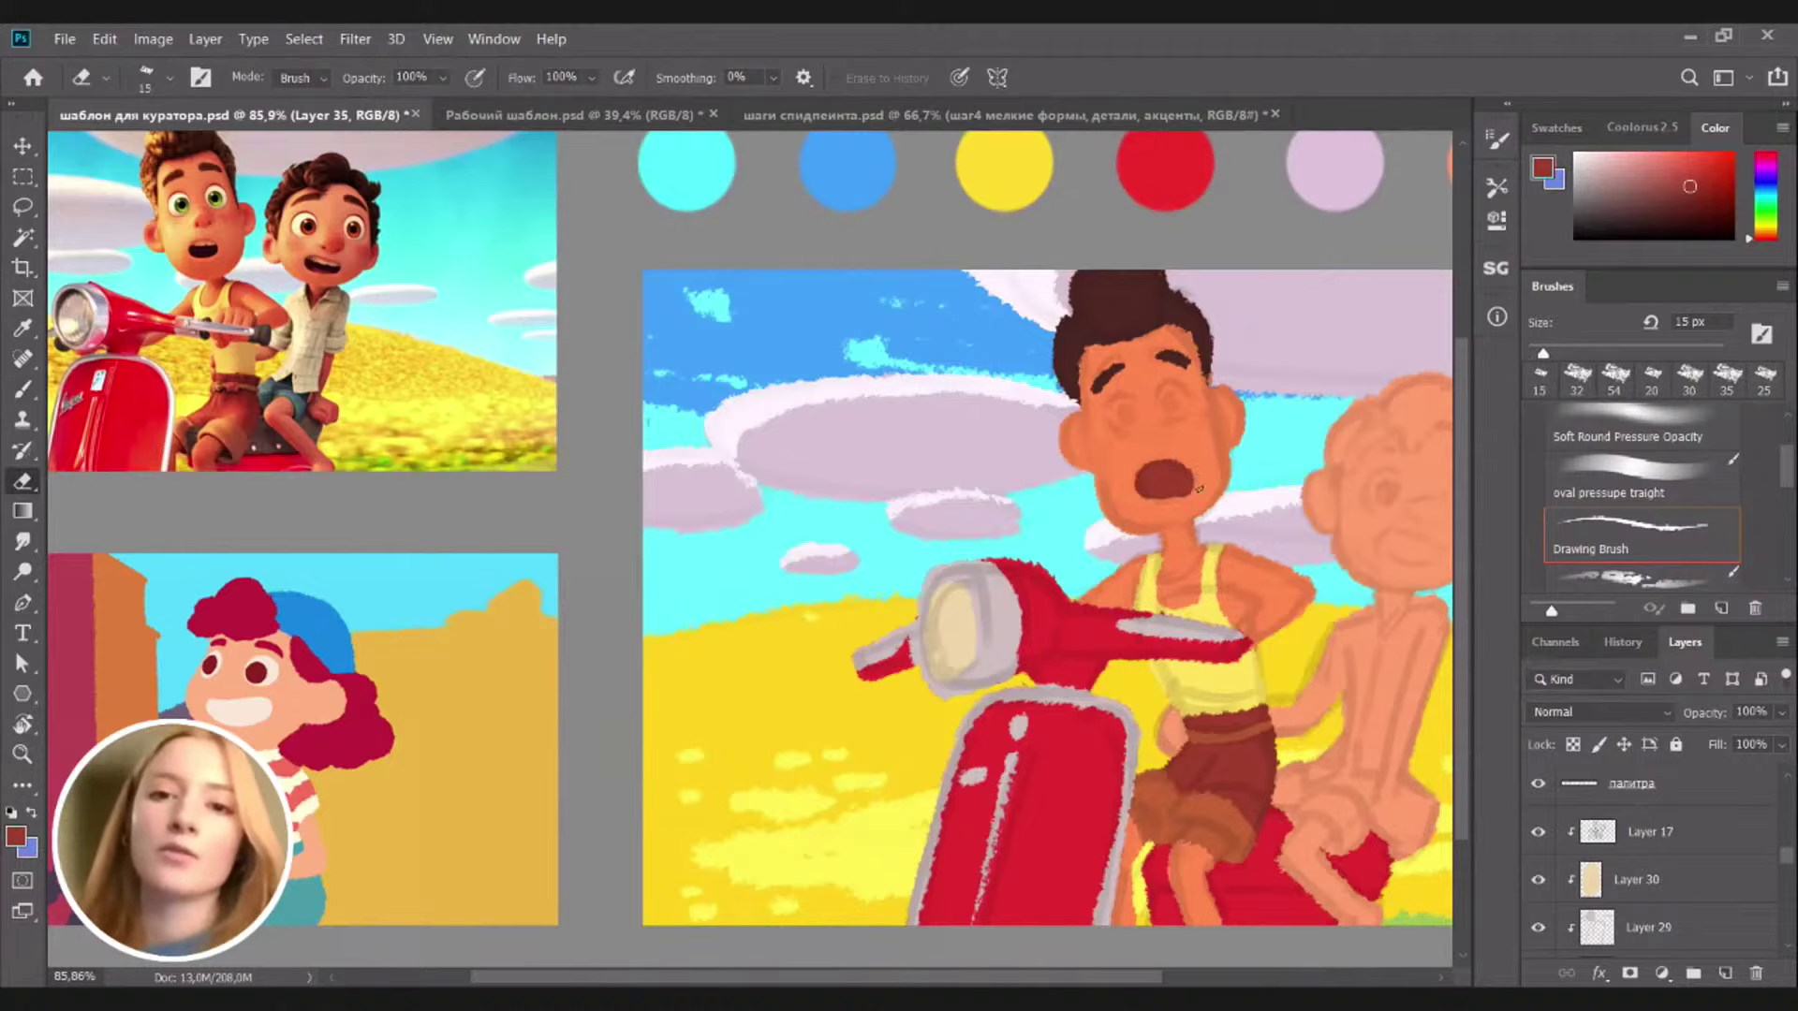
pyautogui.press('b')
pyautogui.moveTo(1072, 566); pyautogui.dragTo(1163, 570)
pyautogui.press('e')
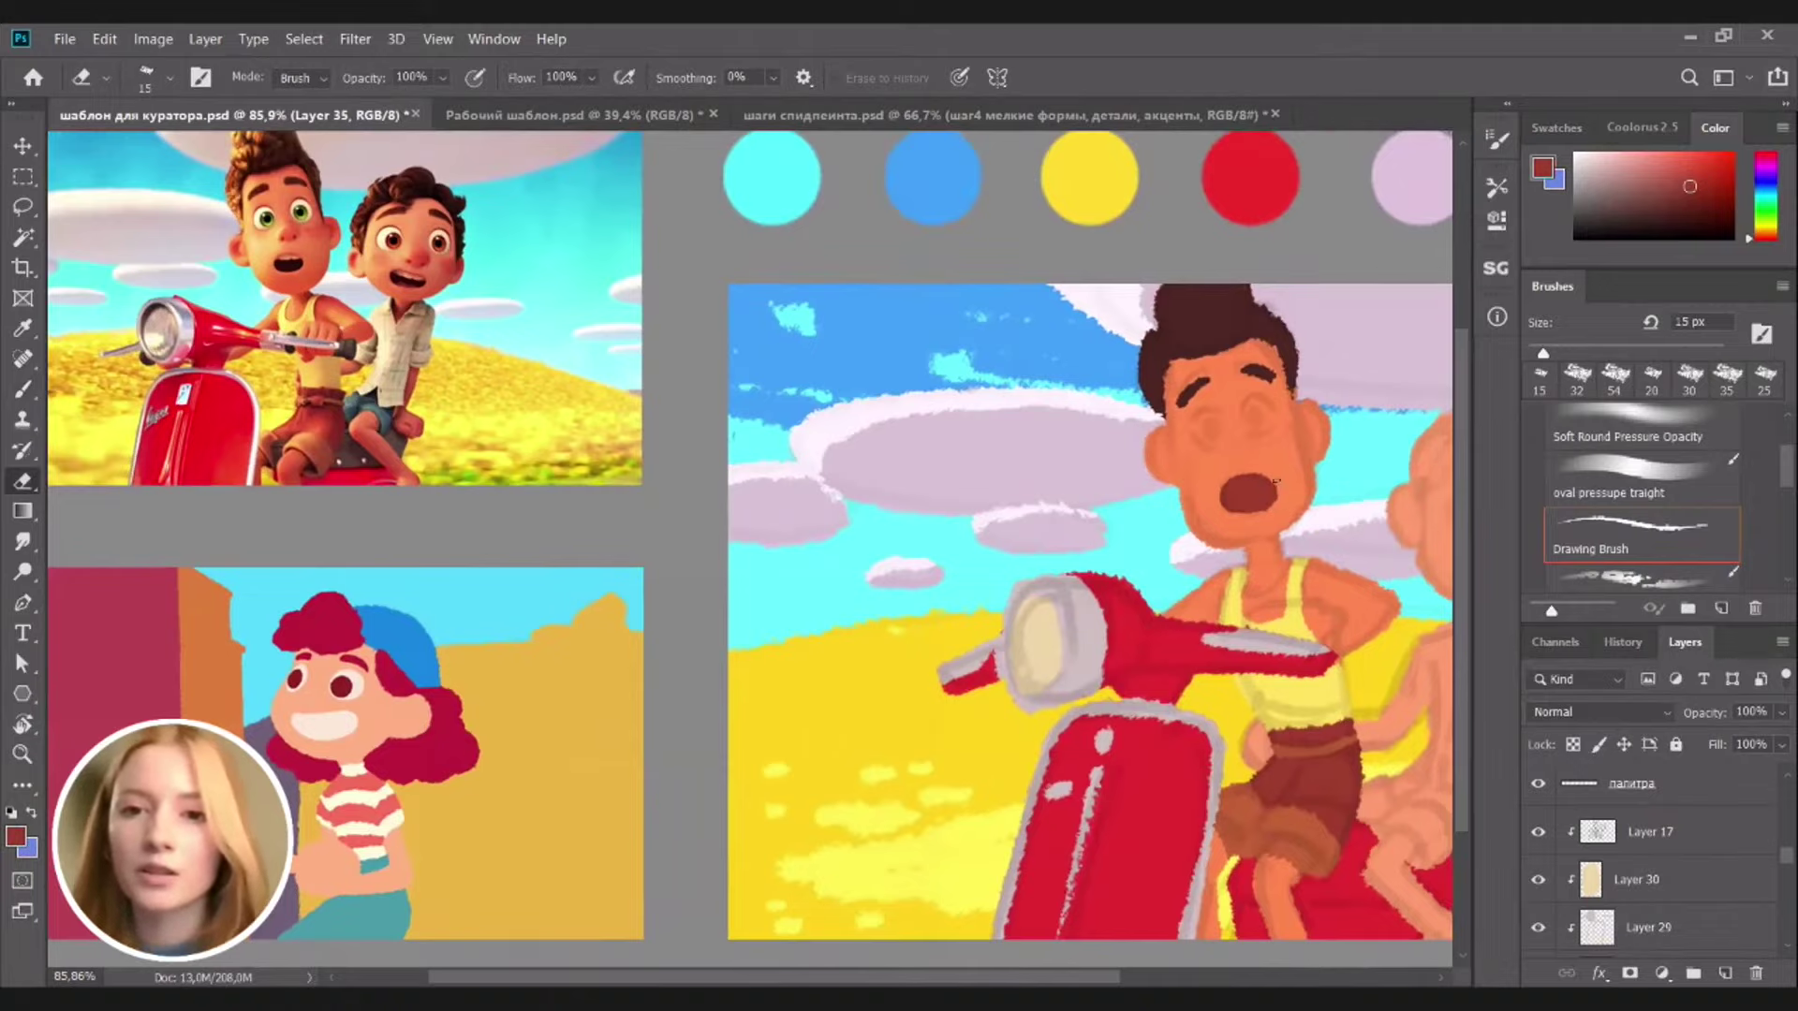
pyautogui.press('b')
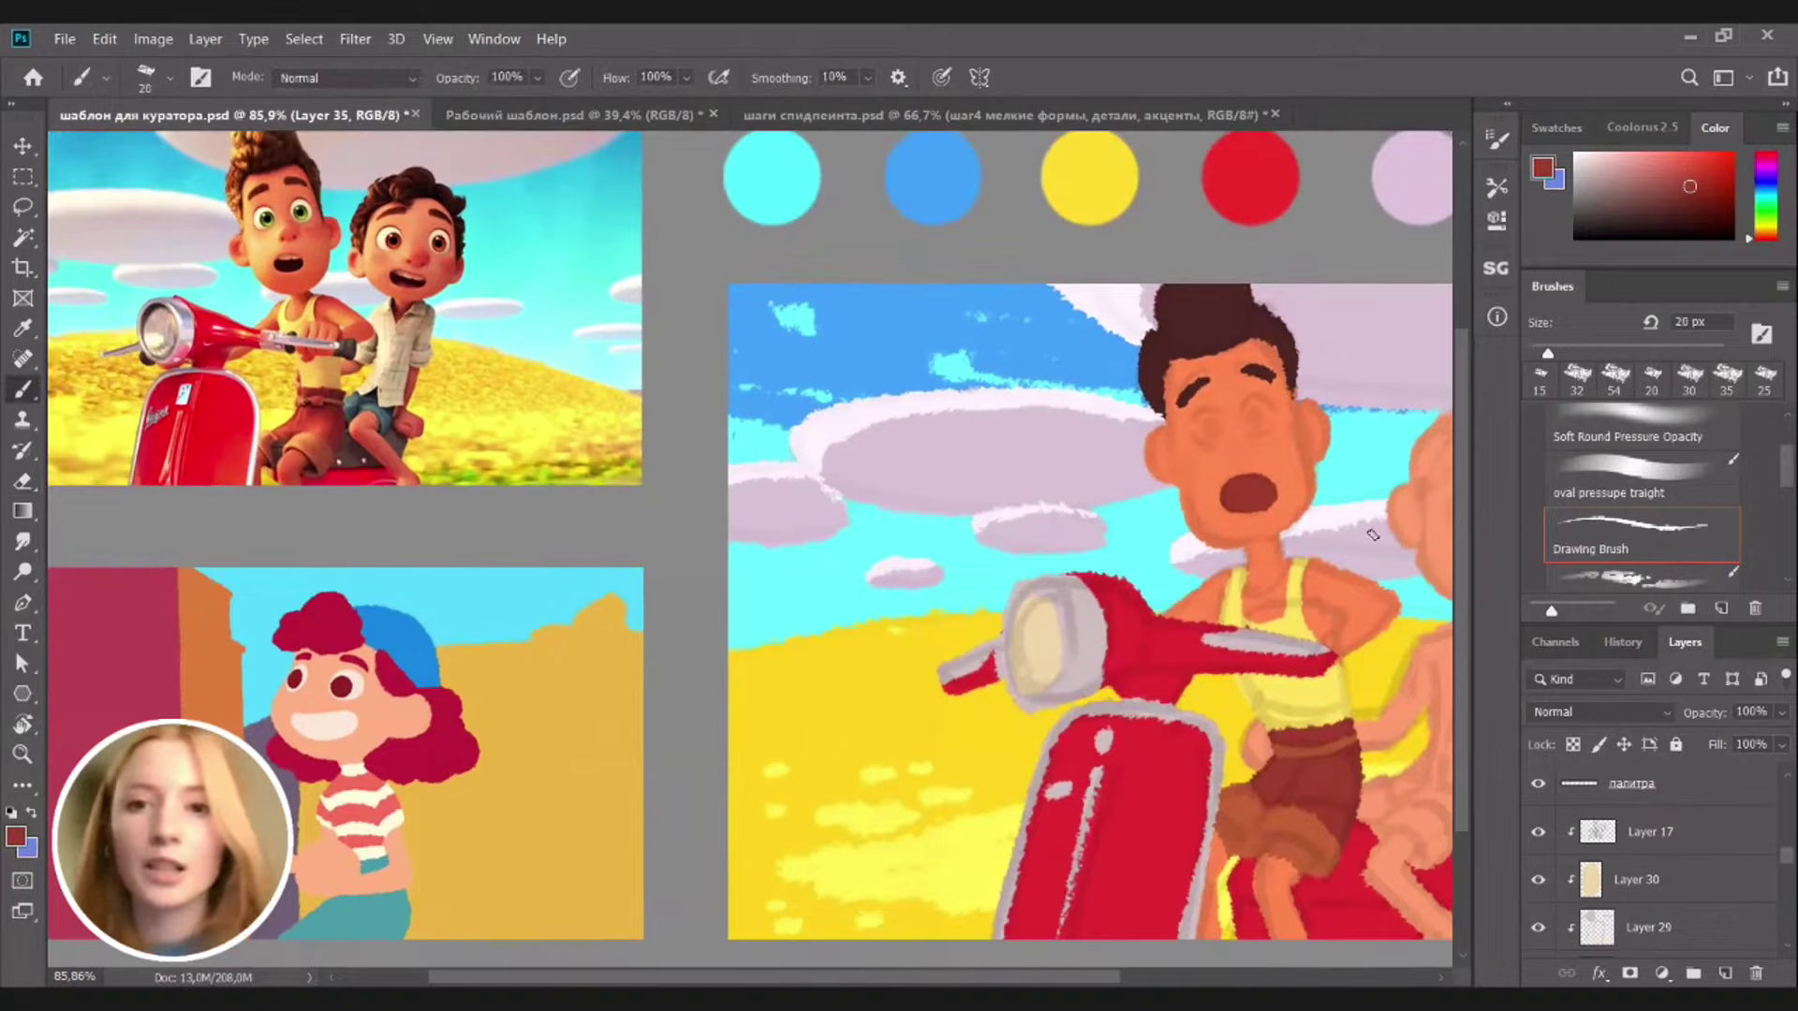
pyautogui.moveTo(1209, 596); pyautogui.dragTo(1162, 597)
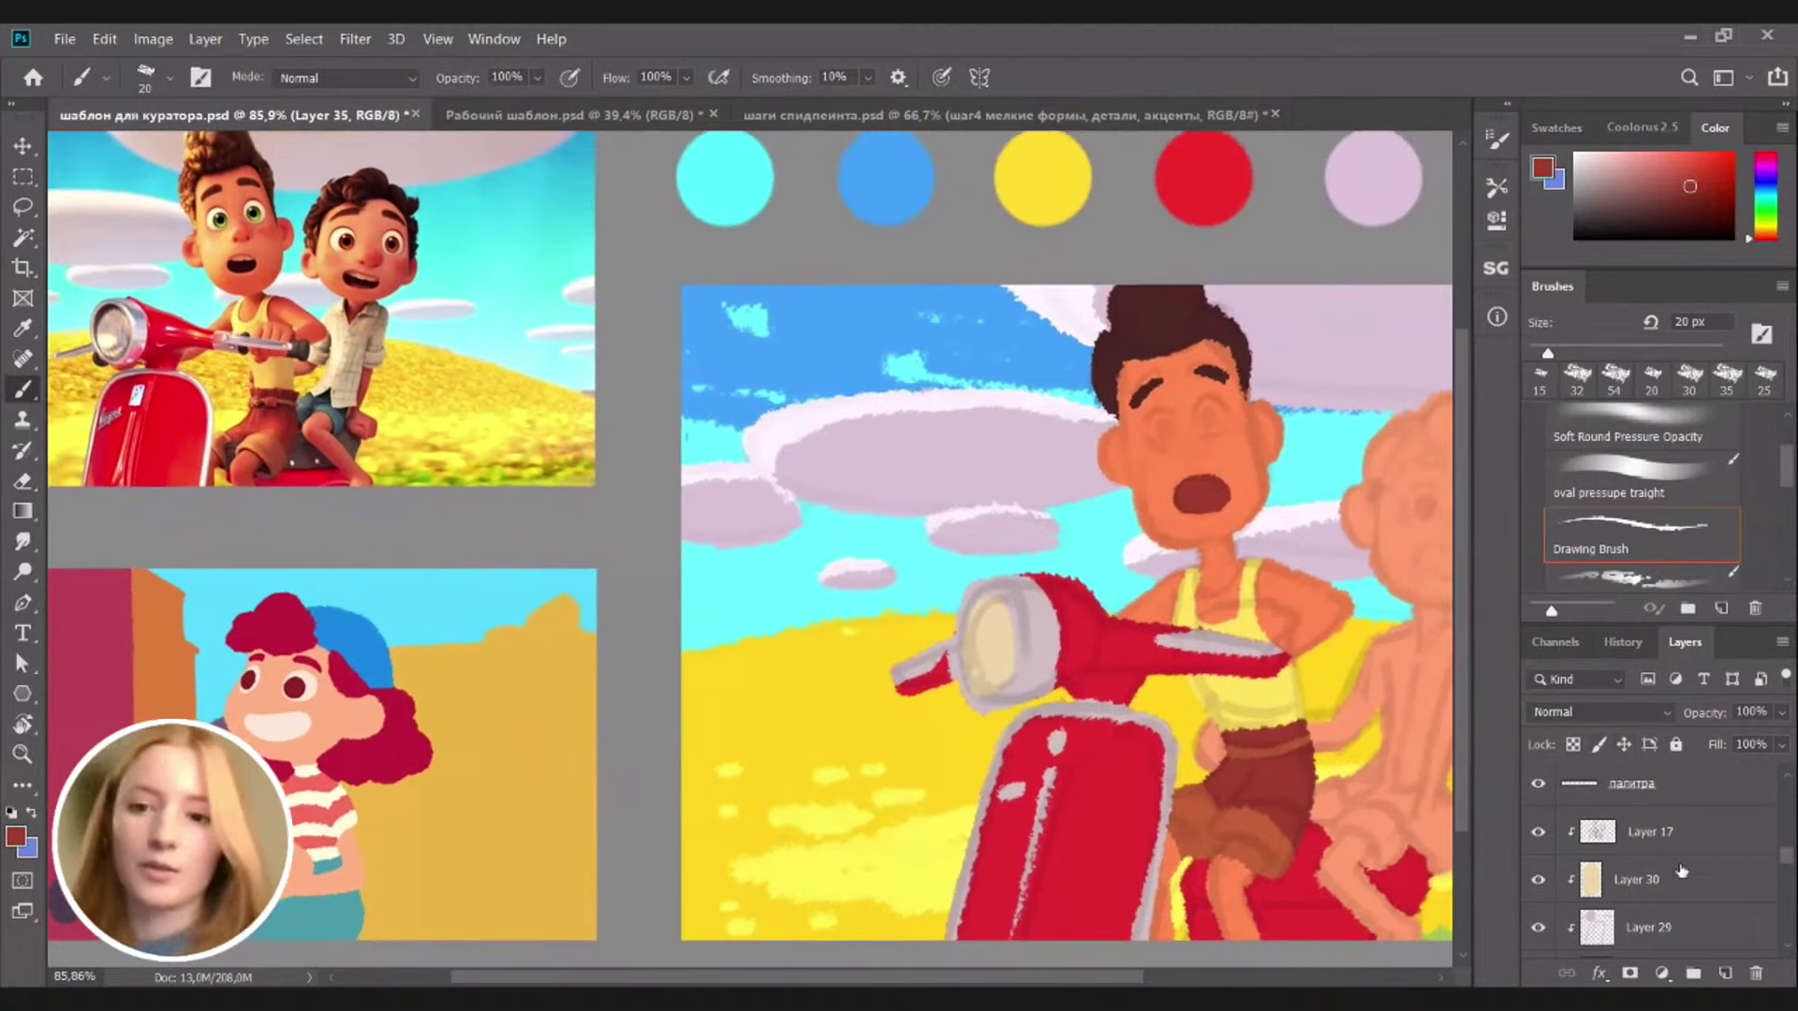
# Fade the Layer 17 sketch to 7% opacity
pyautogui.click(1685, 832)
pyautogui.click(1785, 719)
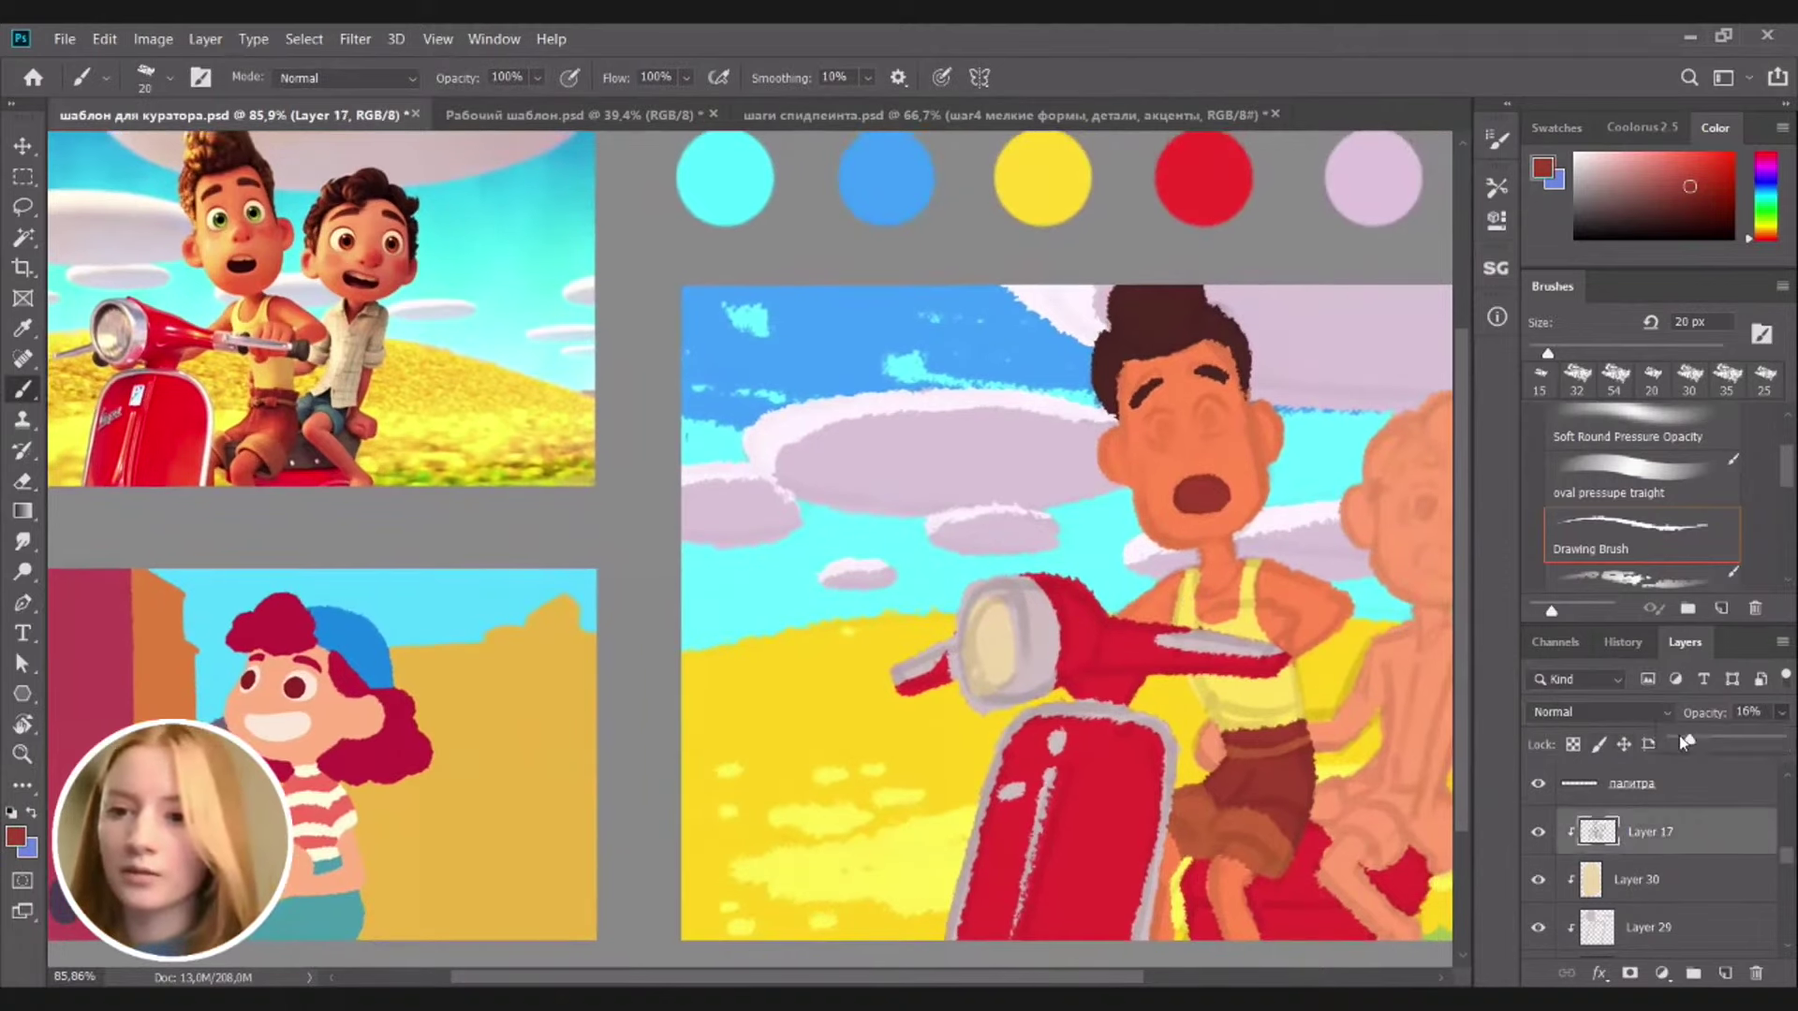
pyautogui.moveTo(1690, 744); pyautogui.dragTo(1679, 744)
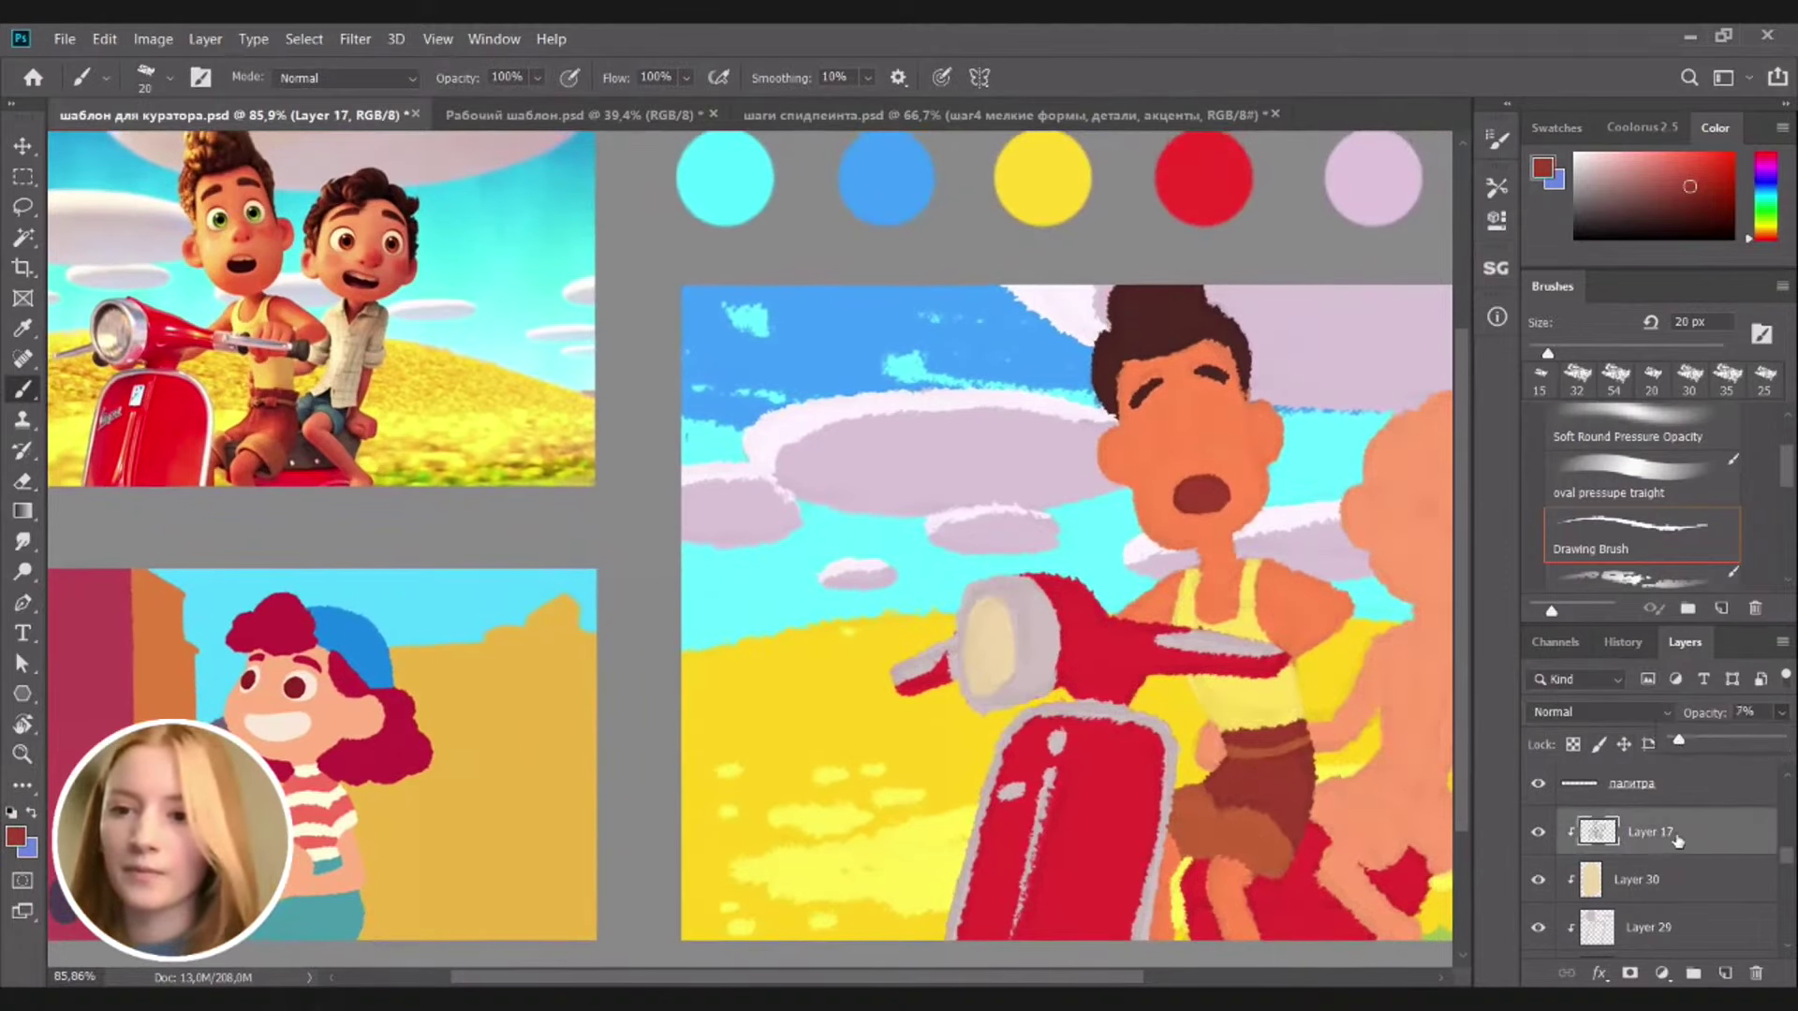
# Sample the taller figure's skin colour, lighten it to a pale peach and add a new layer above Layer 22
pyautogui.press('v')
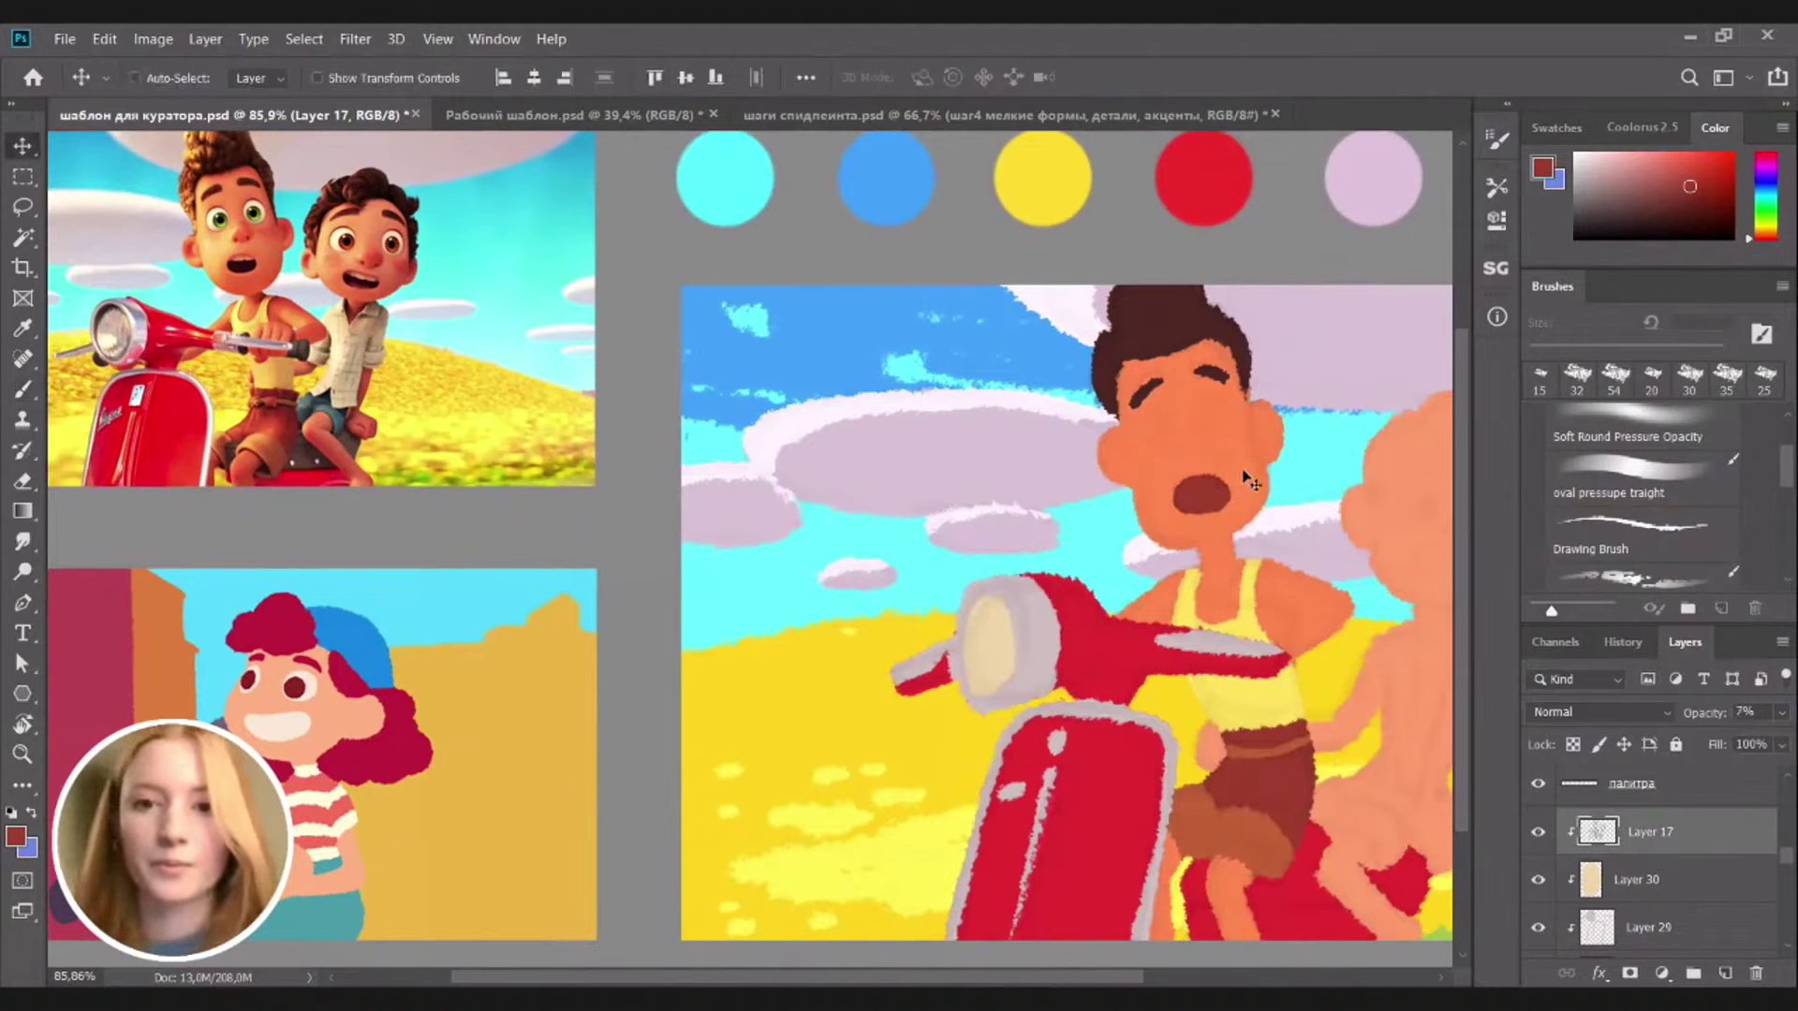
pyautogui.click(1250, 468)
pyautogui.press('b')
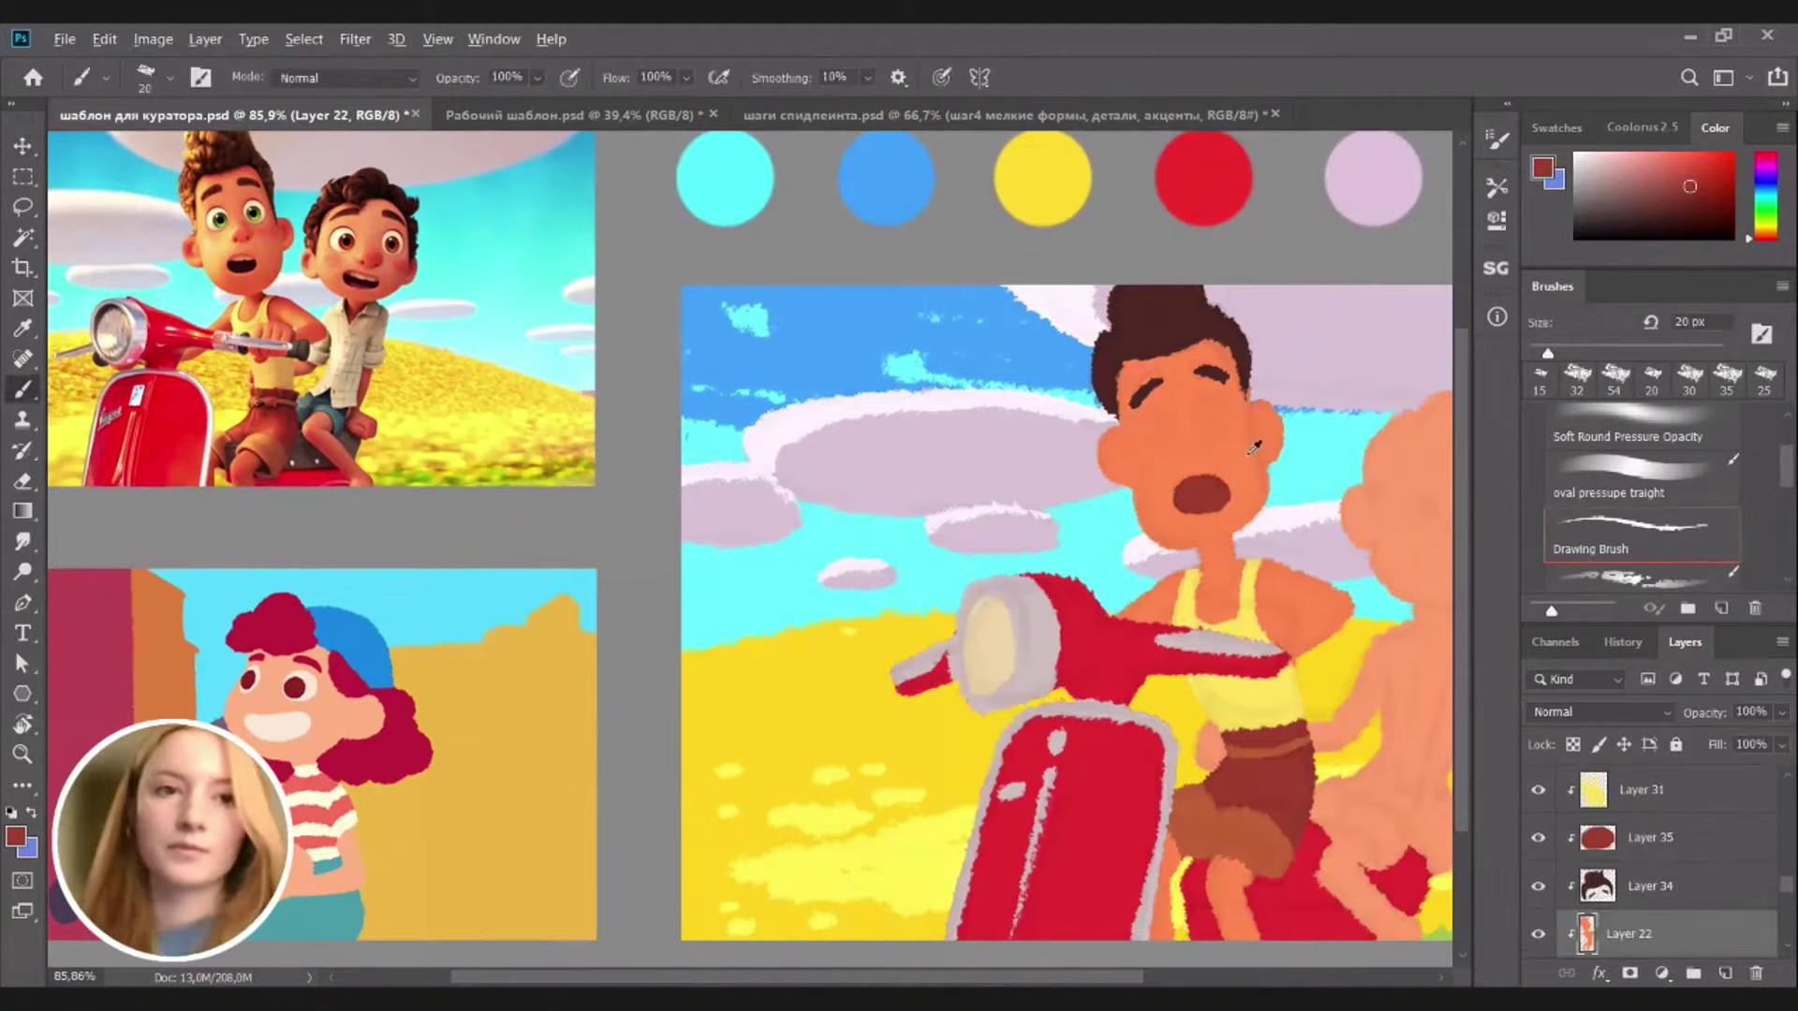
pyautogui.keyDown('alt'); pyautogui.click(1254, 447); pyautogui.keyUp('alt')
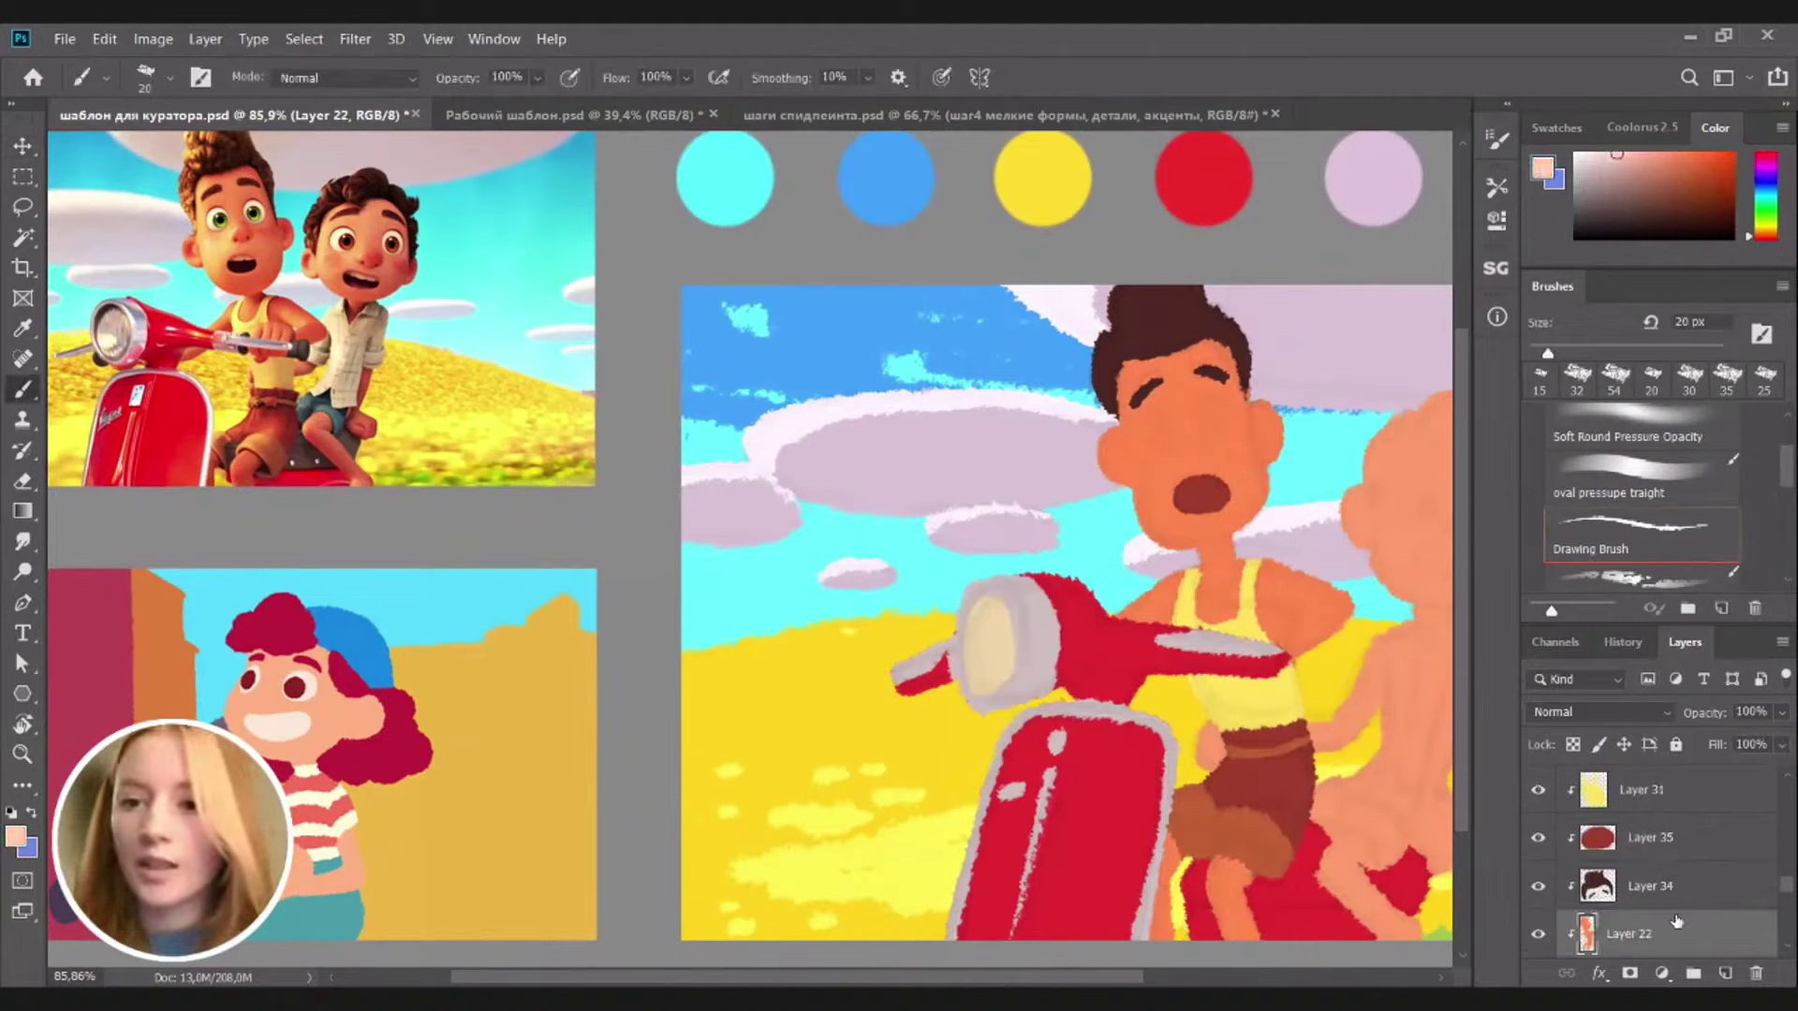
pyautogui.click(1723, 974)
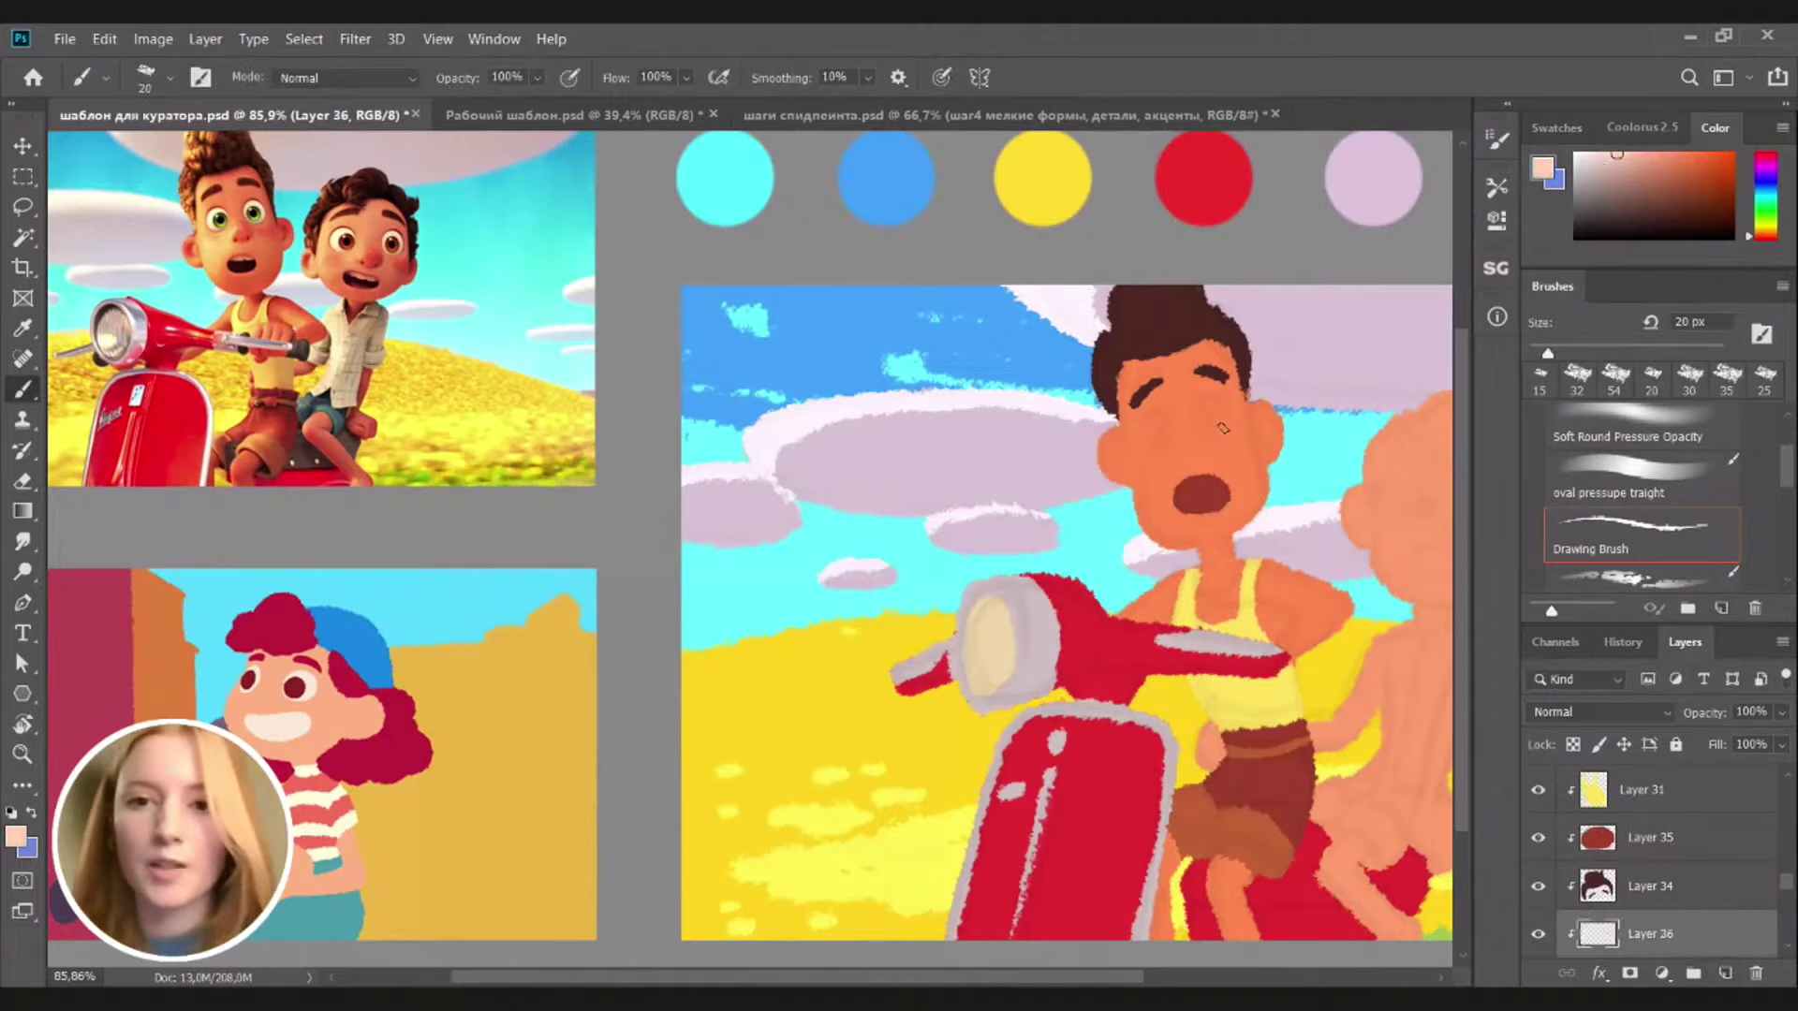
# Paint two round pale peach eyes on the taller figure's face, reducing the brush to 15 px
pyautogui.moveTo(1217, 405); pyautogui.dragTo(1214, 424)
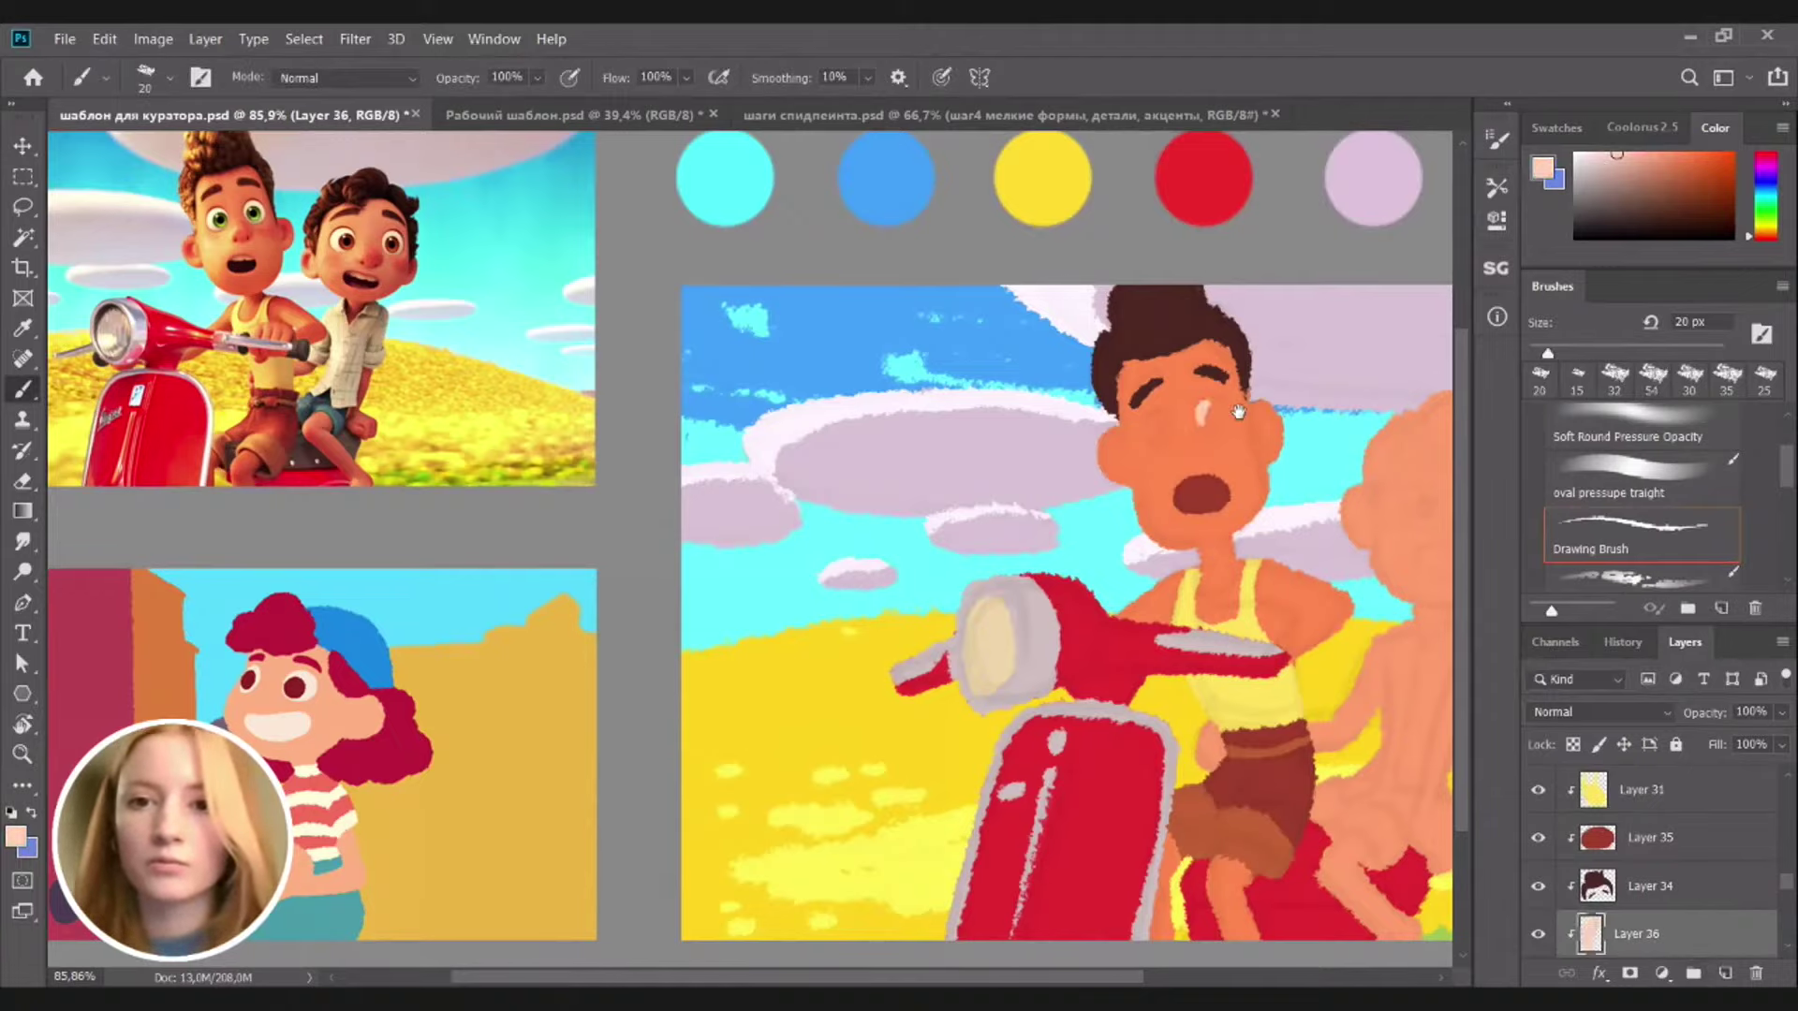
pyautogui.scroll(4, 1238, 411)
pyautogui.press('[')
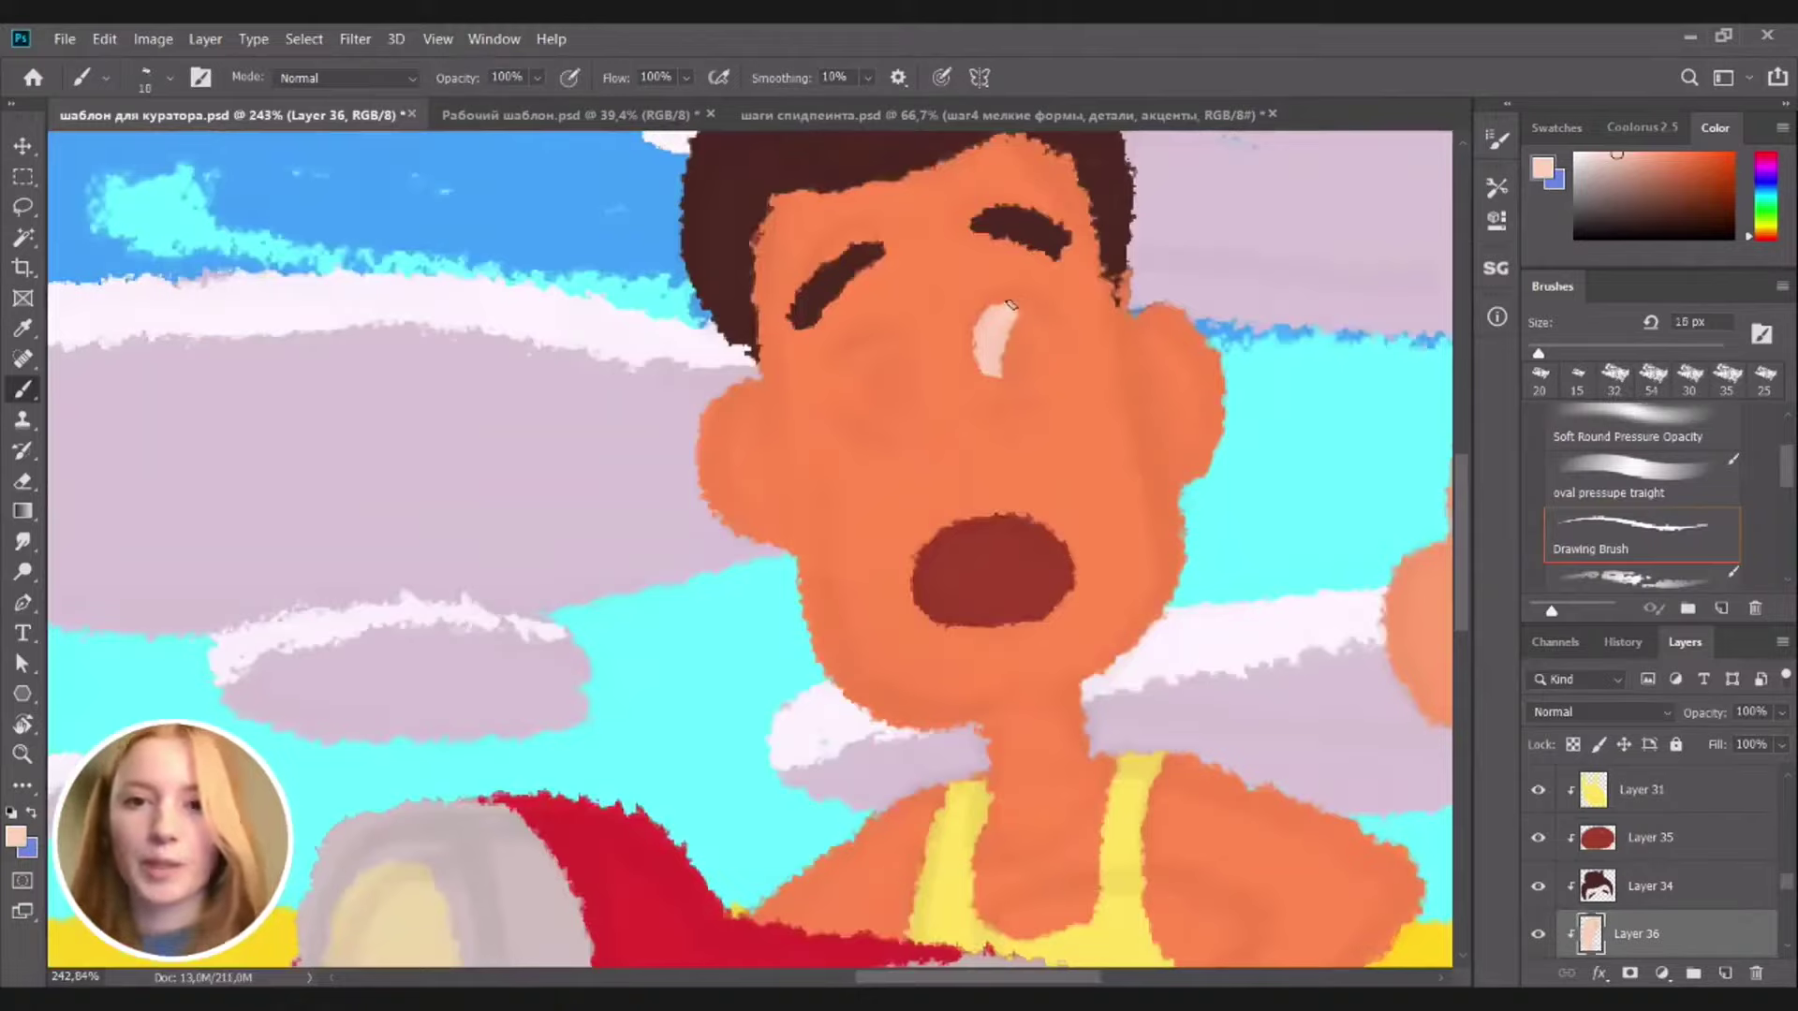
pyautogui.moveTo(1011, 305)
pyautogui.mouseDown()
pyautogui.moveTo(1071, 370)
pyautogui.moveTo(987, 343)
pyautogui.moveTo(1047, 365)
pyautogui.moveTo(1011, 316)
pyautogui.moveTo(1013, 364)
pyautogui.moveTo(1039, 363)
pyautogui.moveTo(1041, 338)
pyautogui.moveTo(1044, 382)
pyautogui.mouseUp()
pyautogui.hotkey('ctrl', 'z')
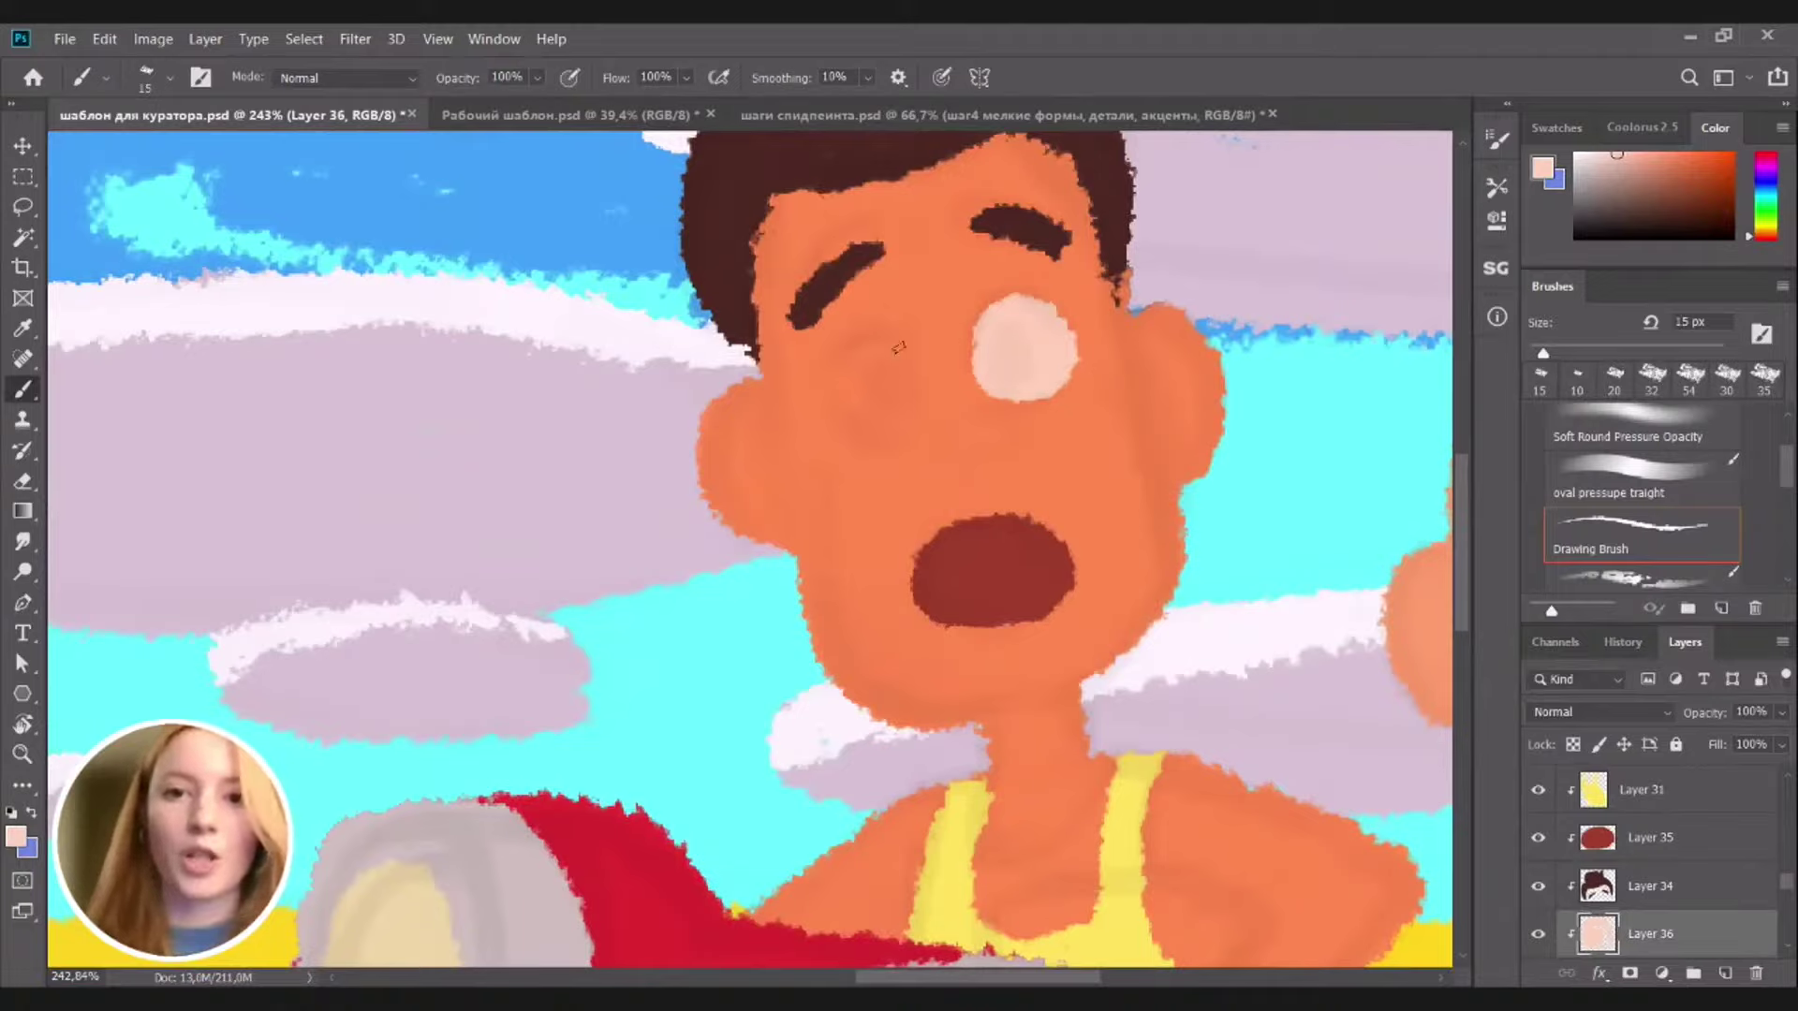
pyautogui.moveTo(848, 358)
pyautogui.mouseDown()
pyautogui.moveTo(891, 431)
pyautogui.moveTo(837, 367)
pyautogui.moveTo(903, 358)
pyautogui.moveTo(844, 359)
pyautogui.moveTo(918, 400)
pyautogui.moveTo(875, 363)
pyautogui.moveTo(856, 405)
pyautogui.moveTo(895, 413)
pyautogui.moveTo(860, 384)
pyautogui.moveTo(843, 404)
pyautogui.moveTo(896, 423)
pyautogui.moveTo(854, 352)
pyautogui.moveTo(895, 423)
pyautogui.moveTo(900, 359)
pyautogui.moveTo(889, 434)
pyautogui.moveTo(908, 370)
pyautogui.moveTo(895, 429)
pyautogui.moveTo(932, 401)
pyautogui.moveTo(942, 440)
pyautogui.moveTo(844, 479)
pyautogui.moveTo(1209, 452)
pyautogui.mouseUp()
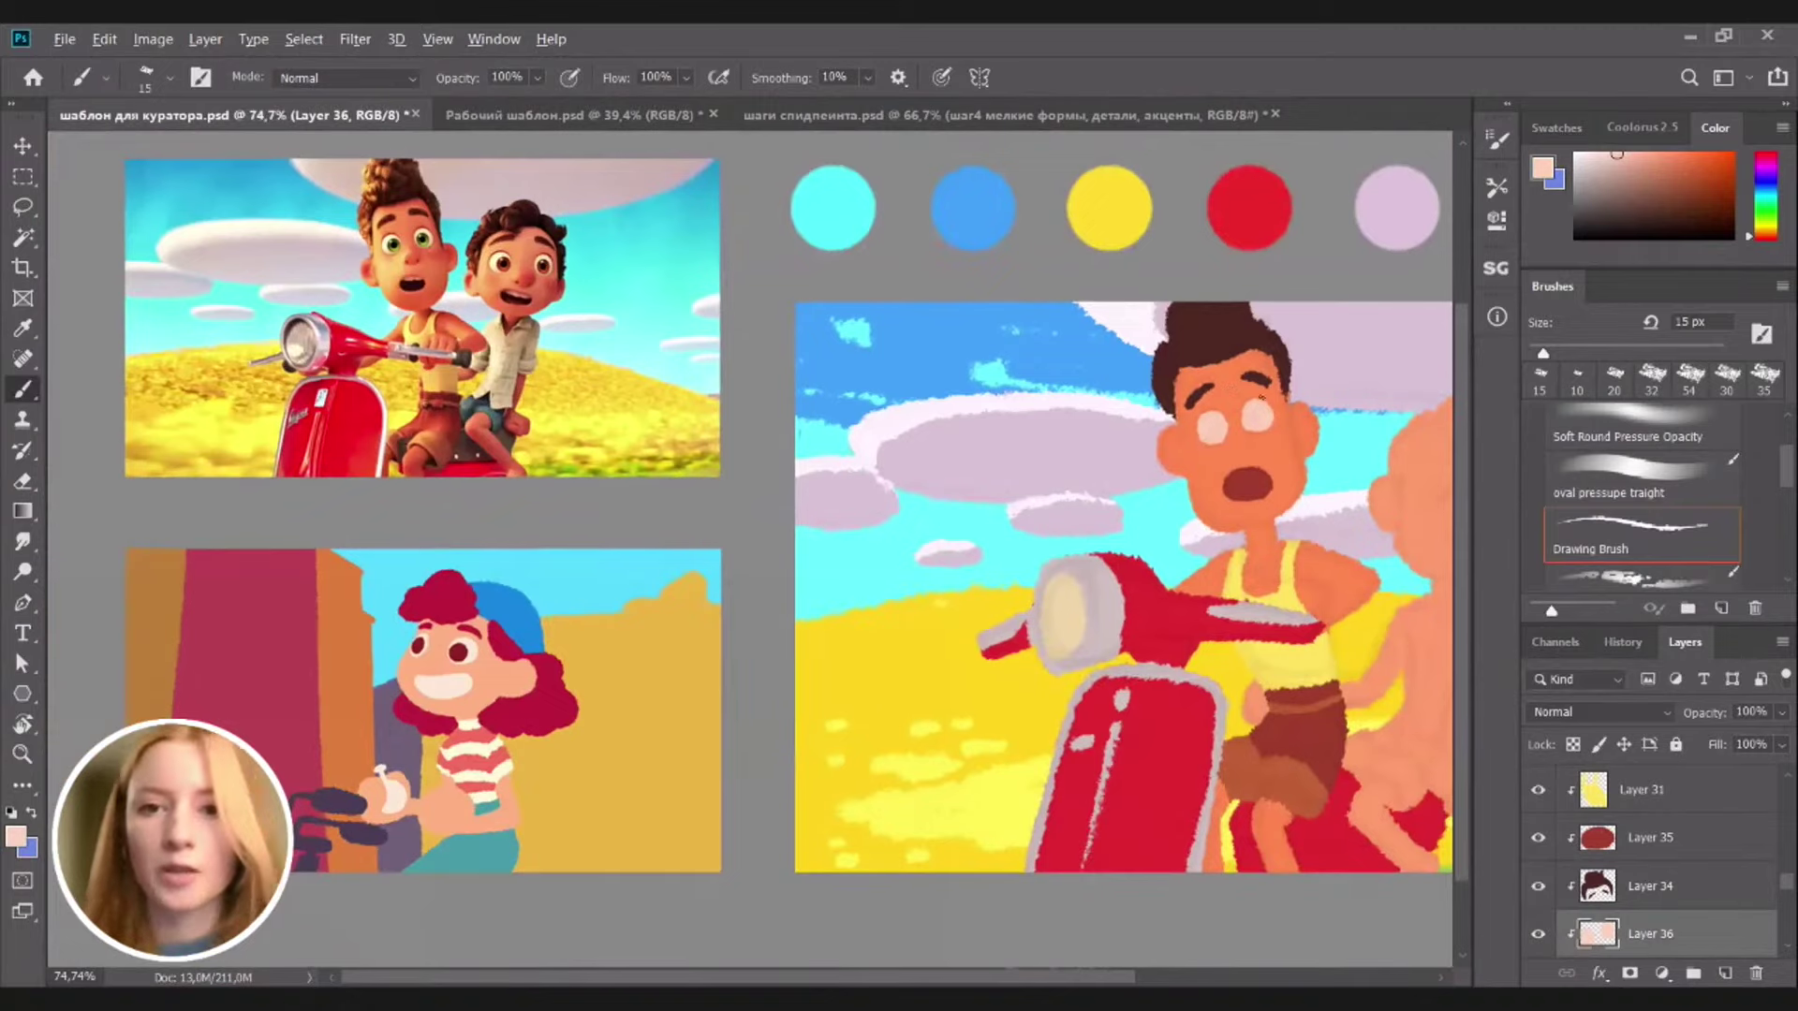
# Select the taller figure's skin layer, Layer 22, and trim the jaw and chin outline with a 15 px eraser
pyautogui.moveTo(1189, 449); pyautogui.dragTo(1122, 455)
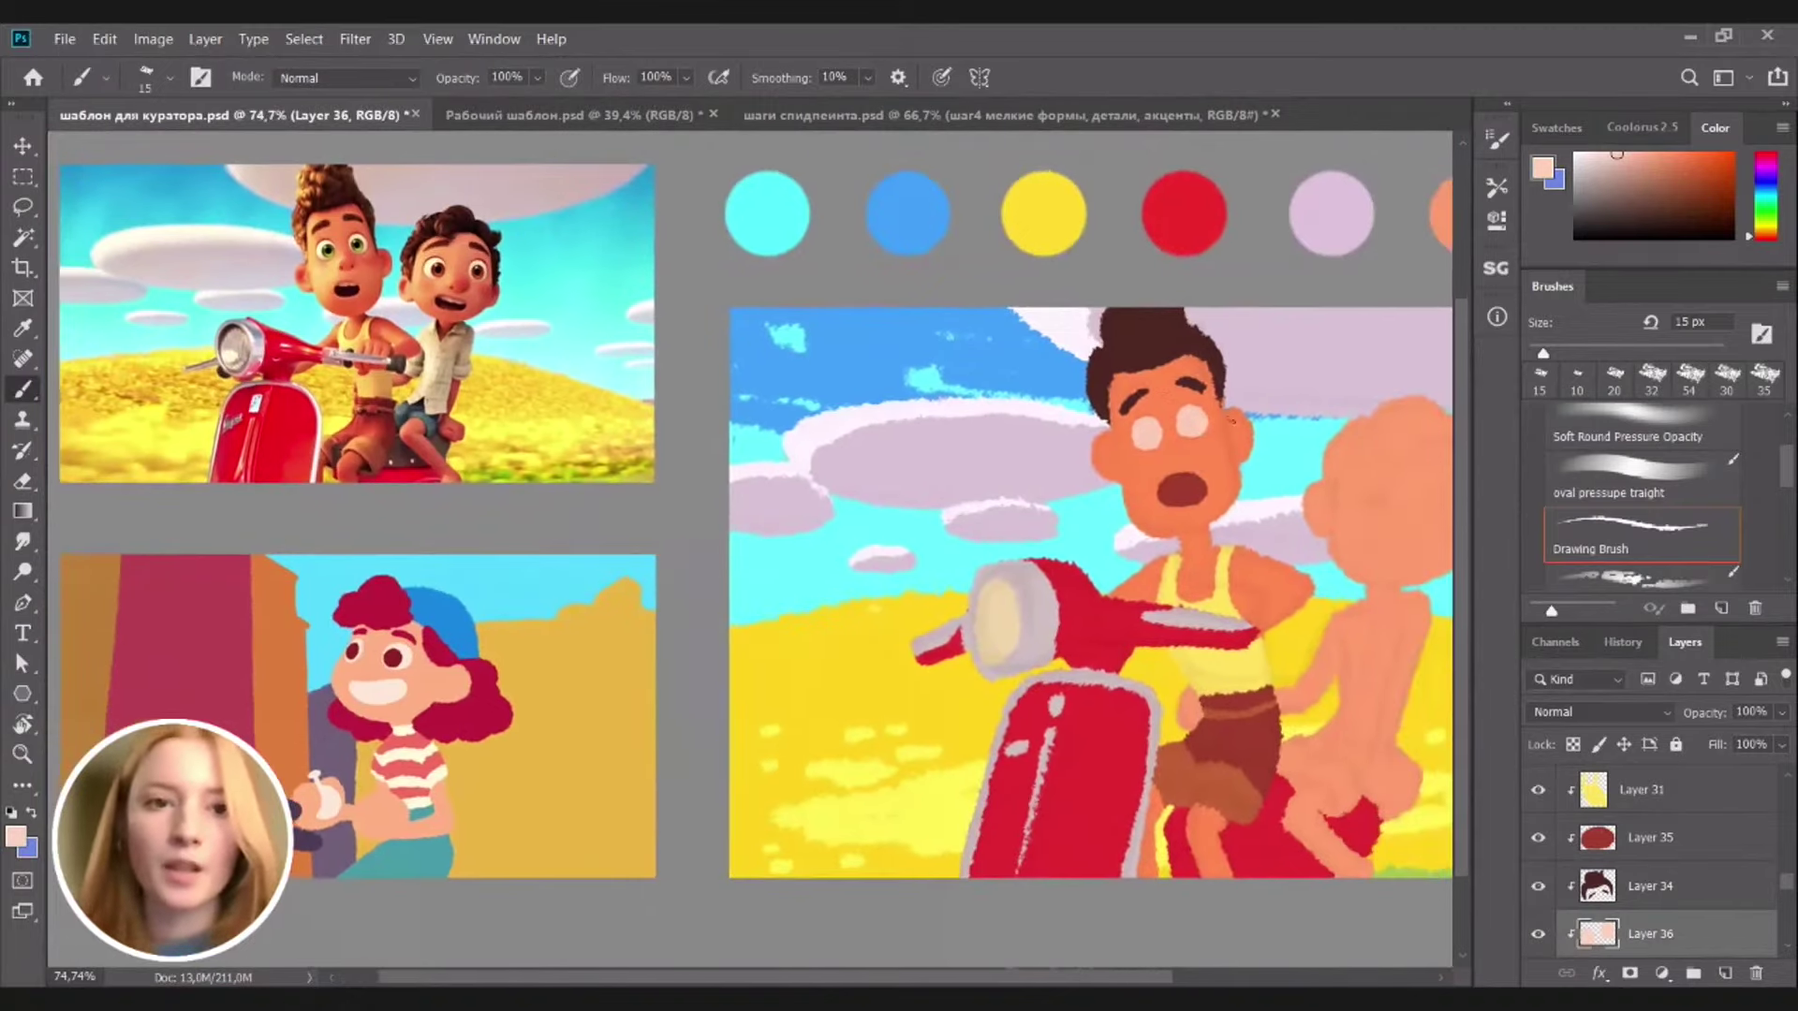
pyautogui.press('v')
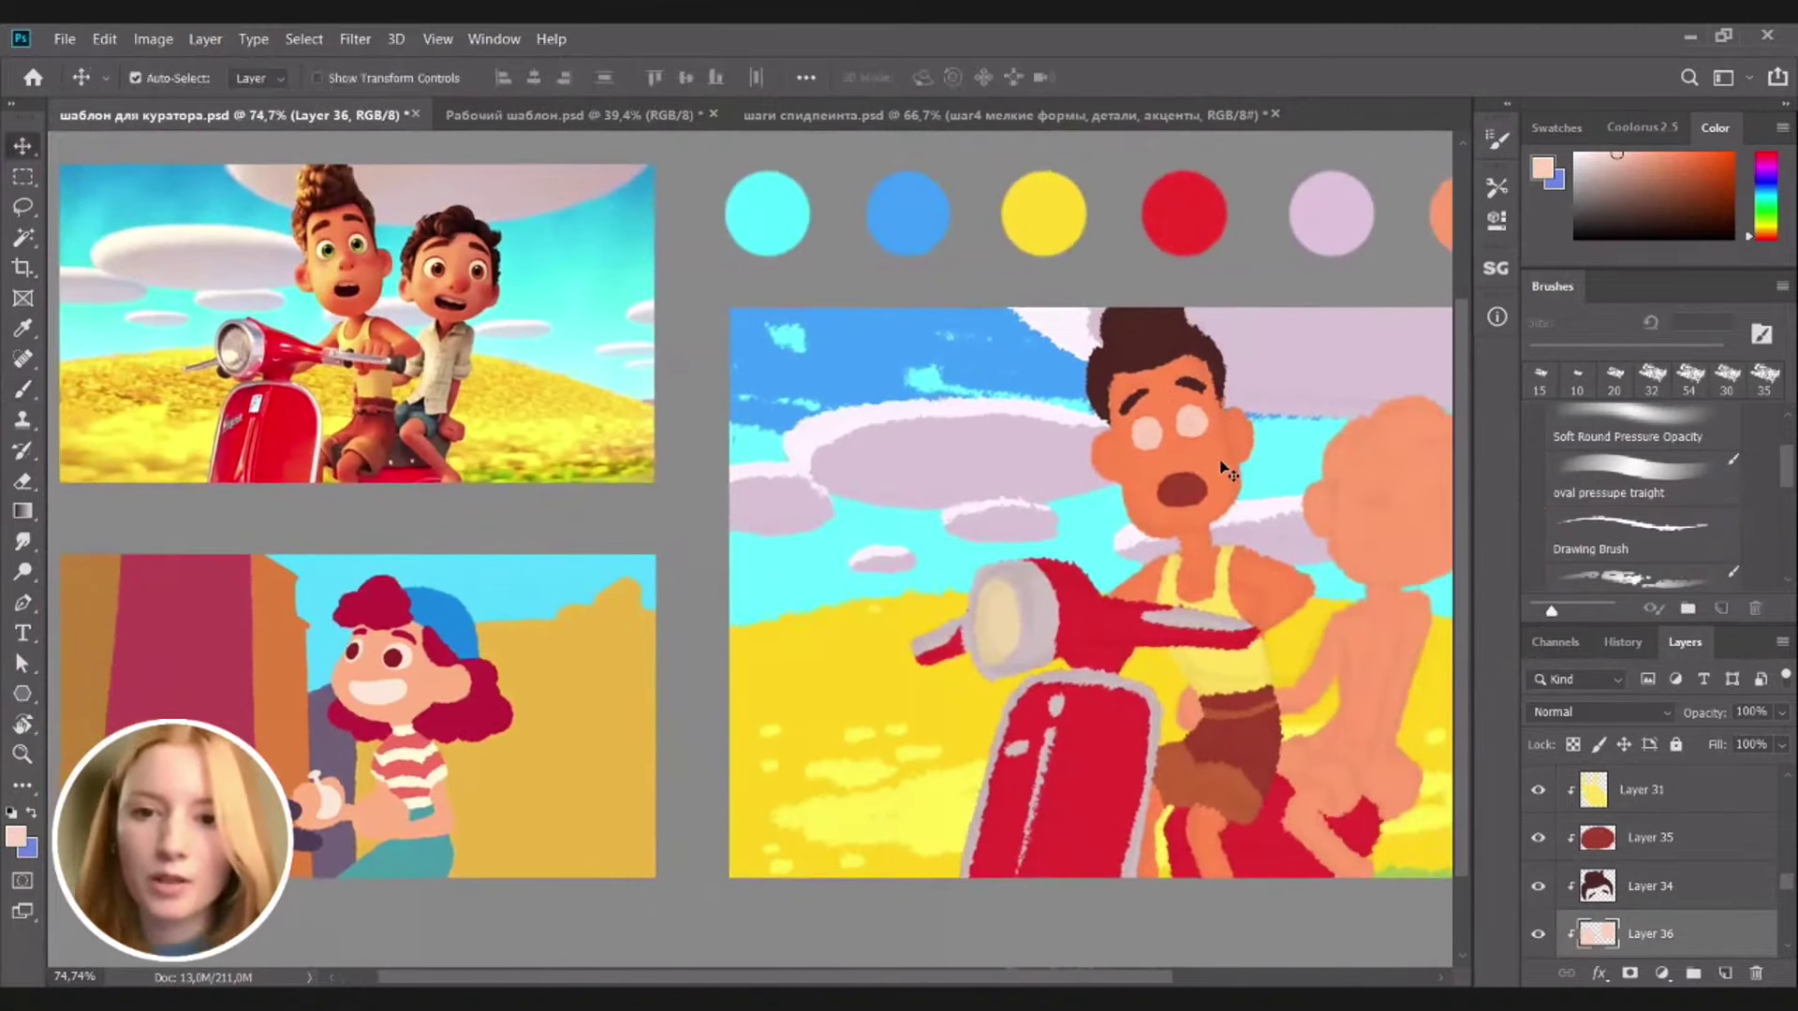
pyautogui.moveTo(1228, 472); pyautogui.dragTo(1116, 462)
pyautogui.click(1114, 460)
pyautogui.press('e')
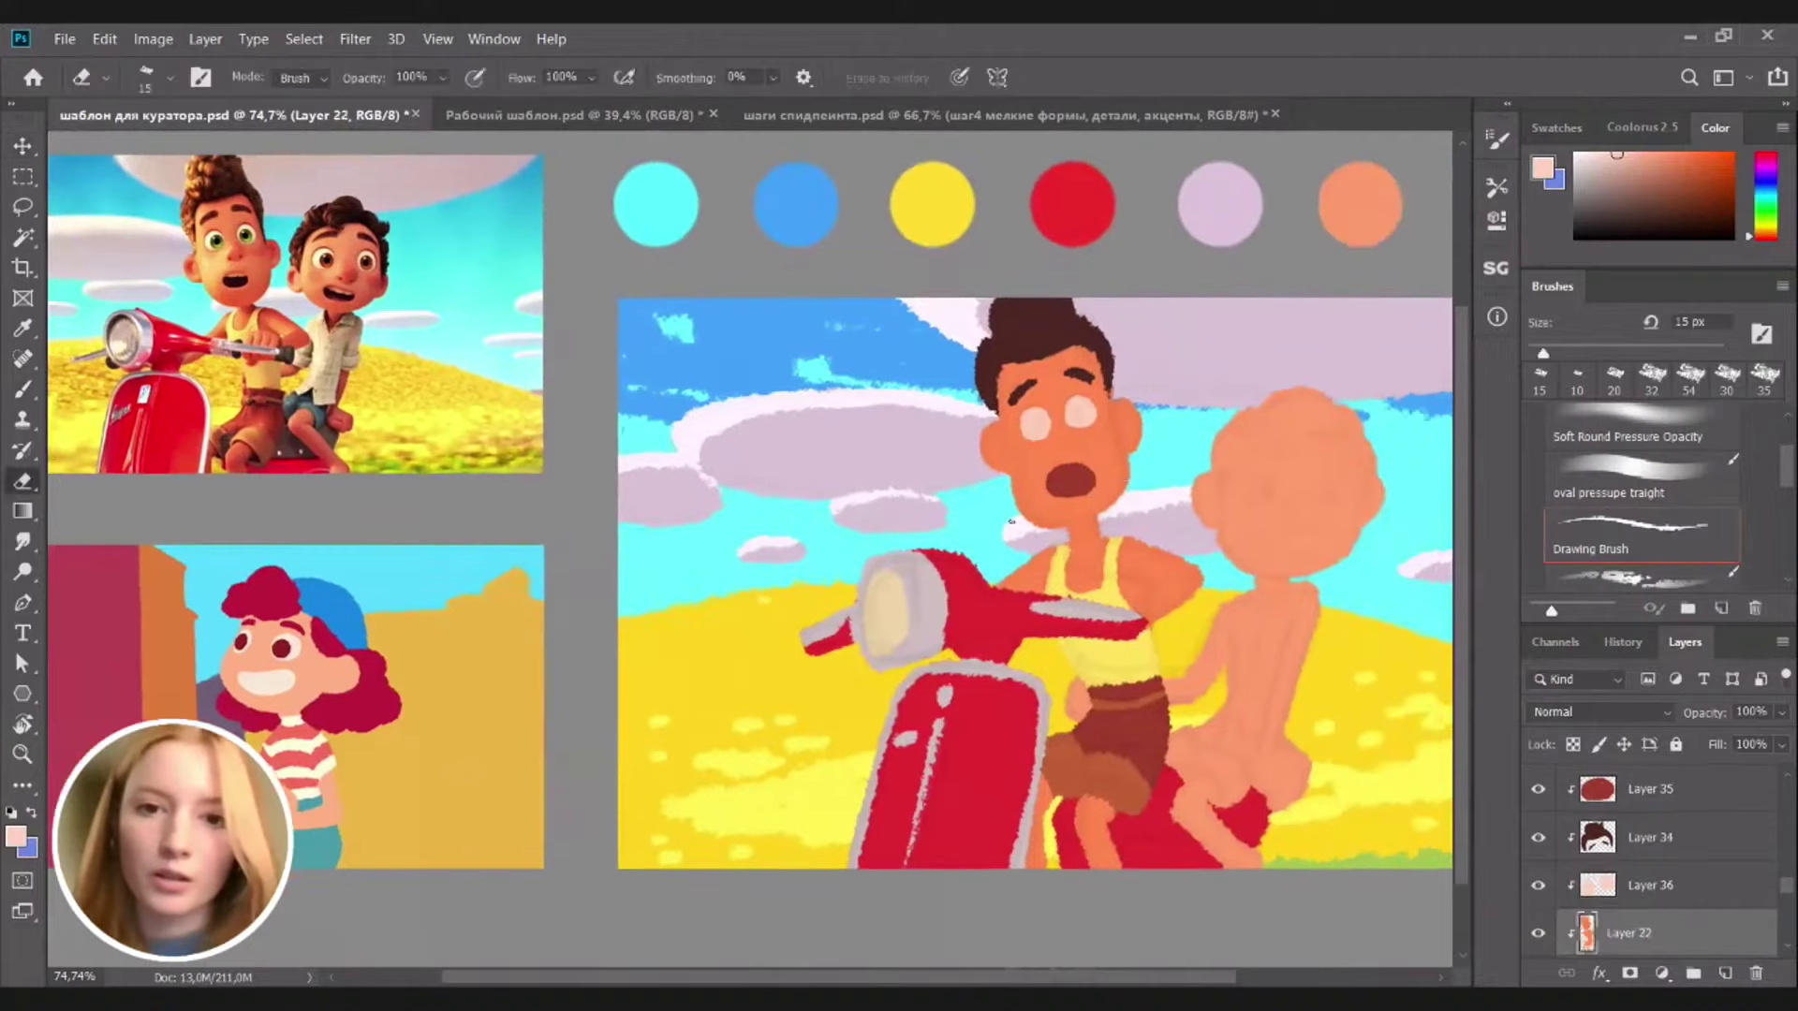
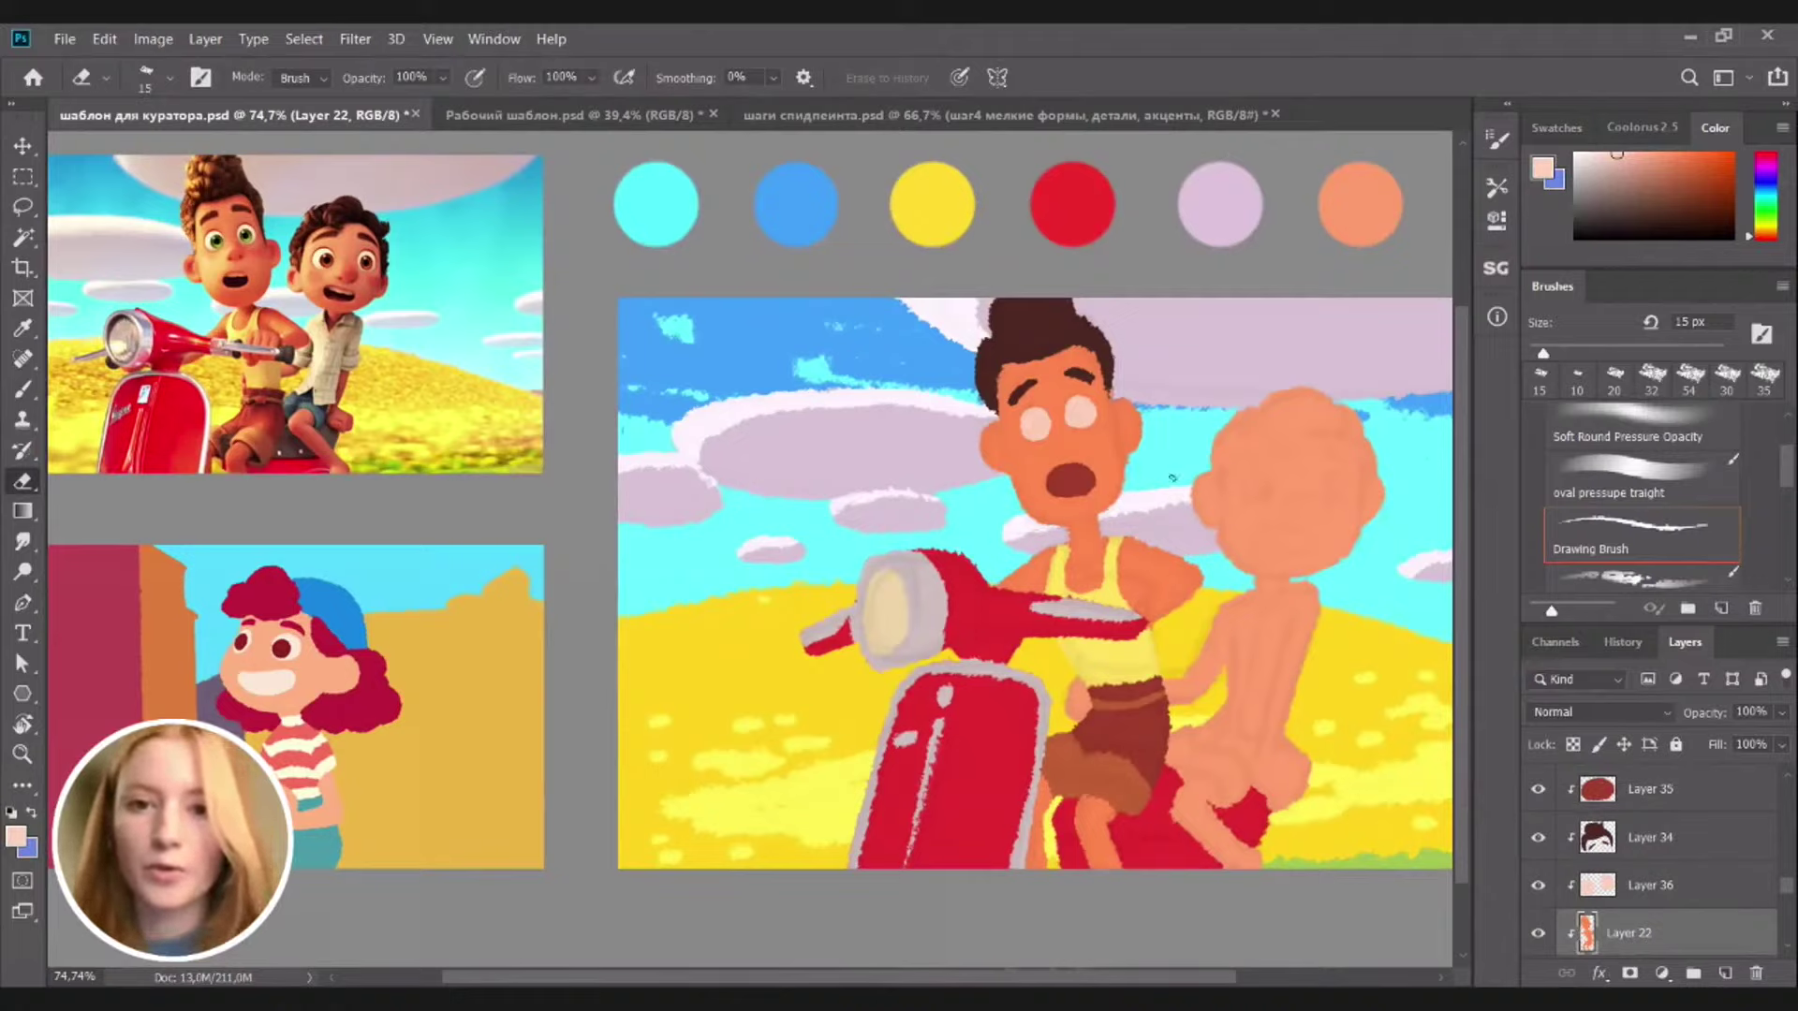
# Select the taller figure's mouth layer, Layer 35, and scale the mouth down with Free Transform
pyautogui.press('v')
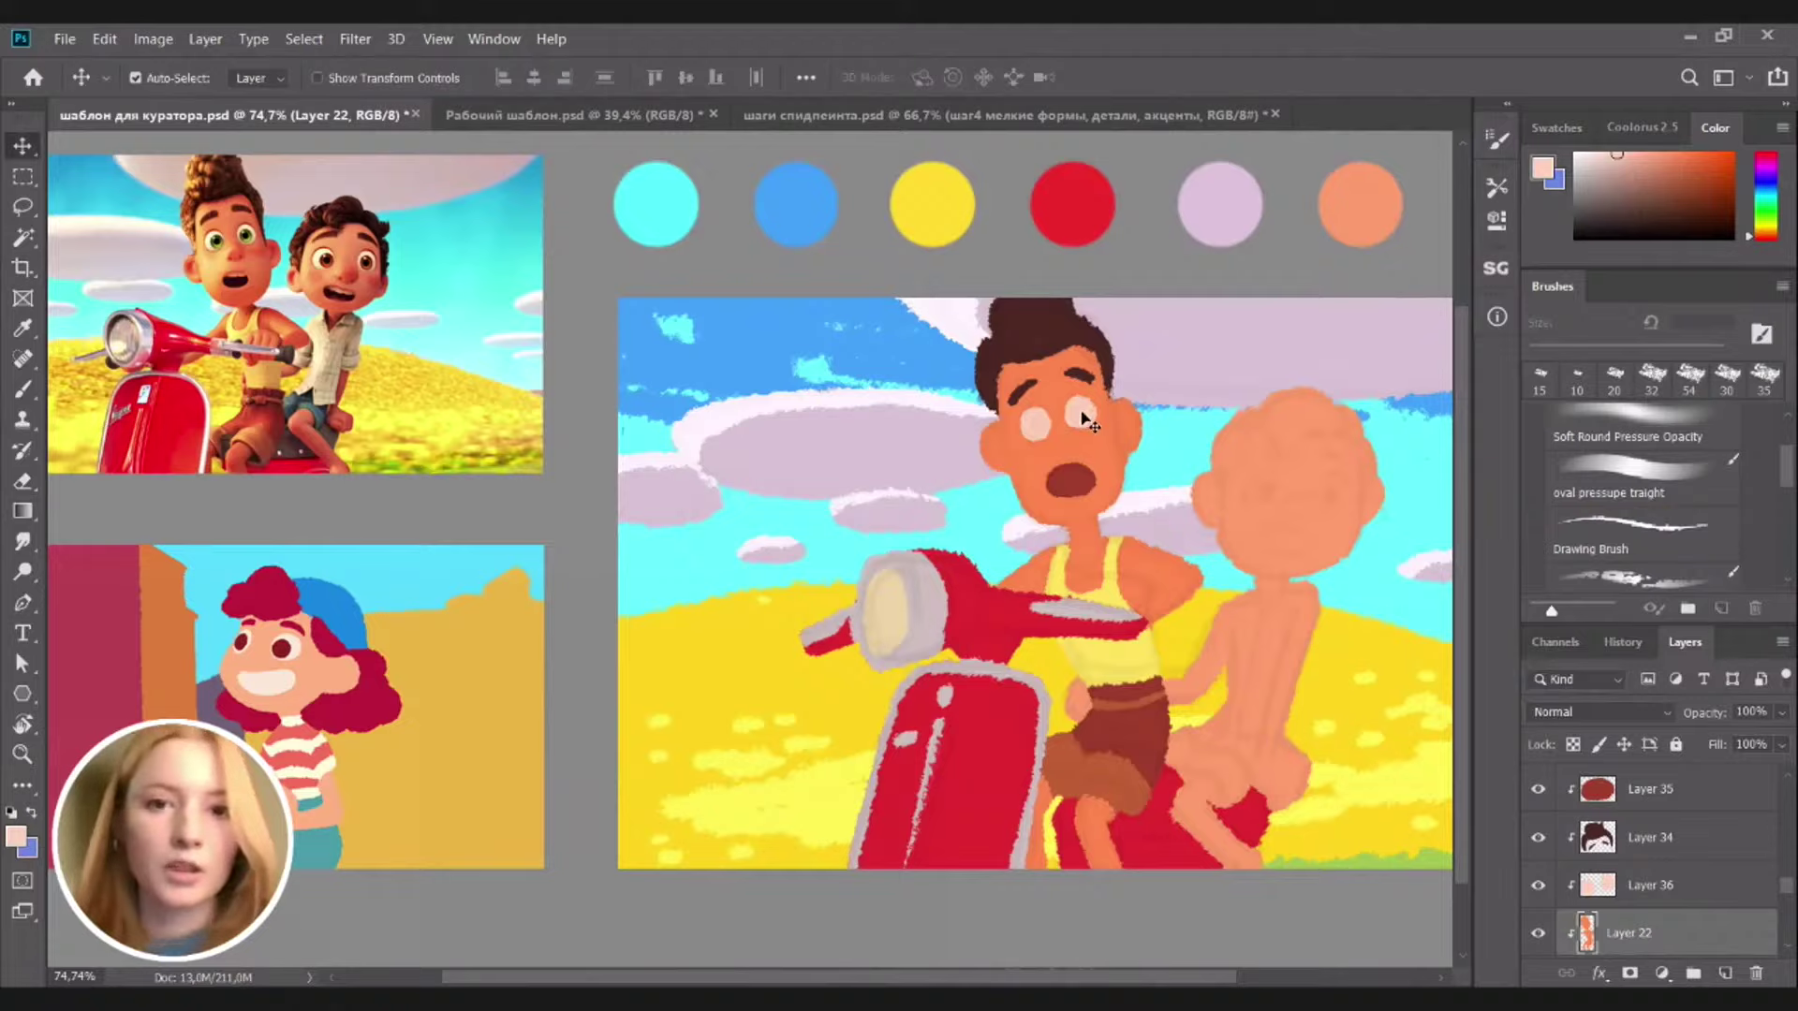
pyautogui.click(1084, 418)
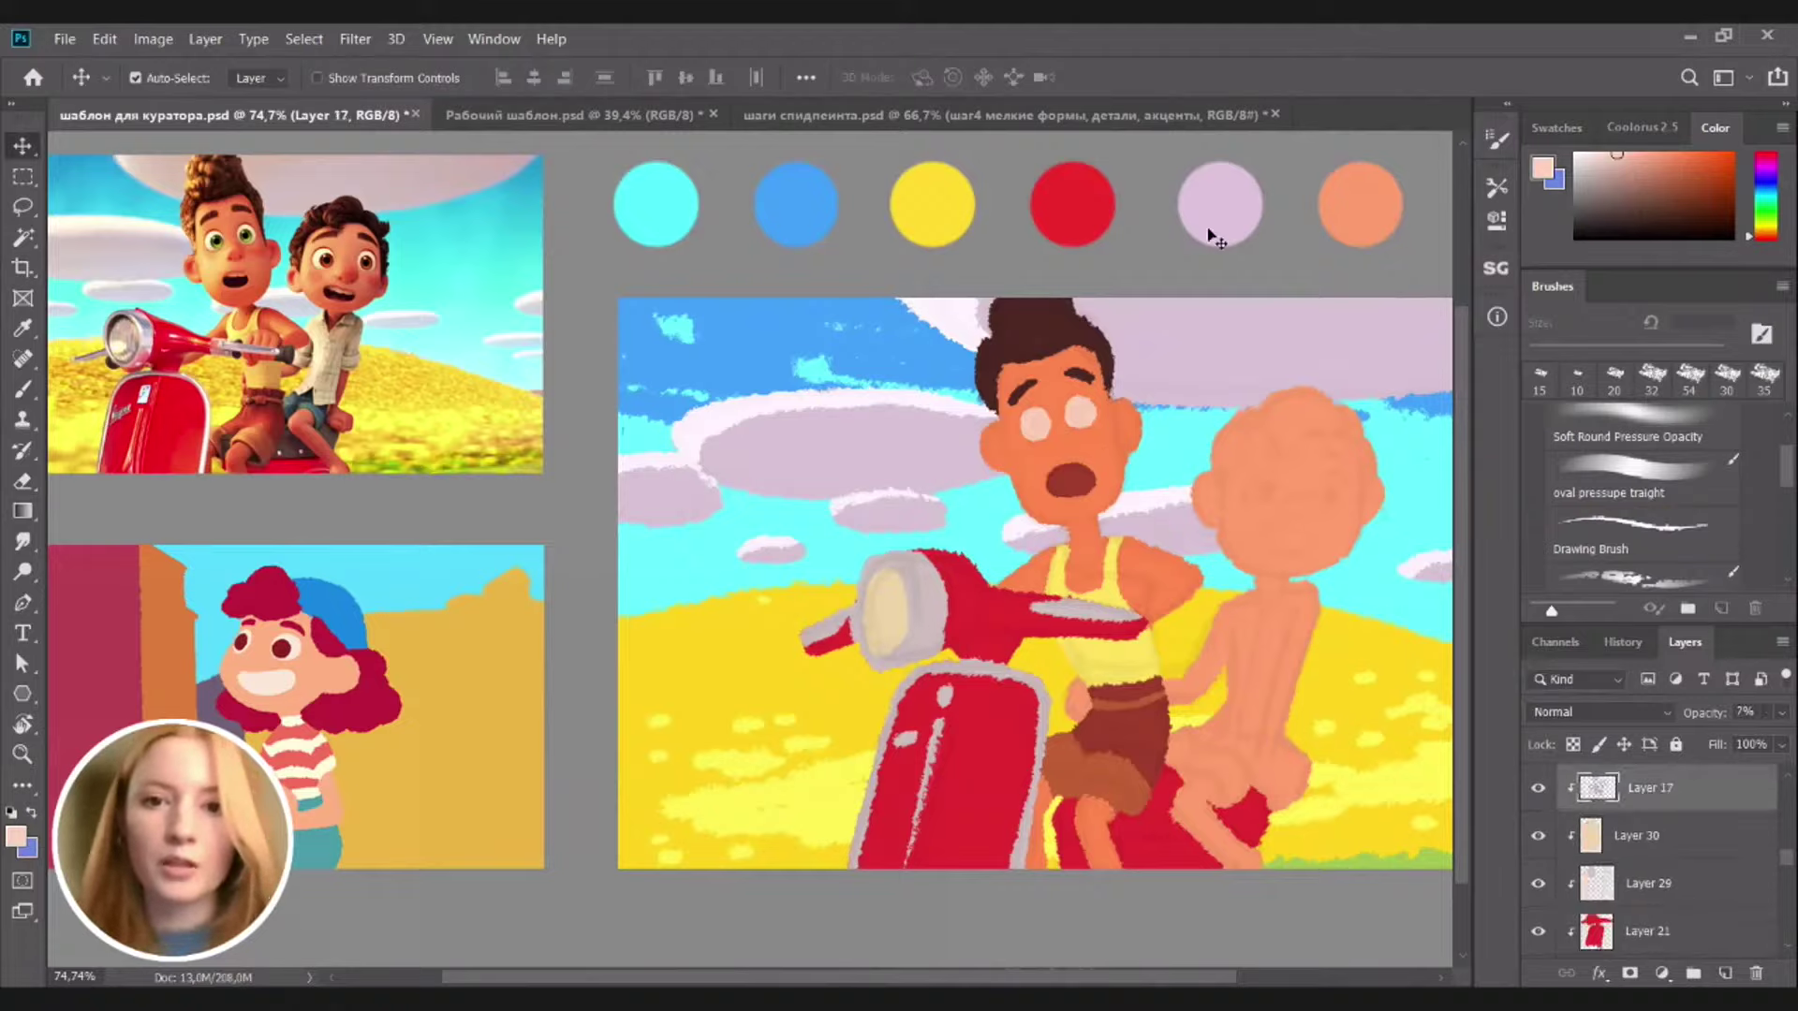
pyautogui.click(1336, 529)
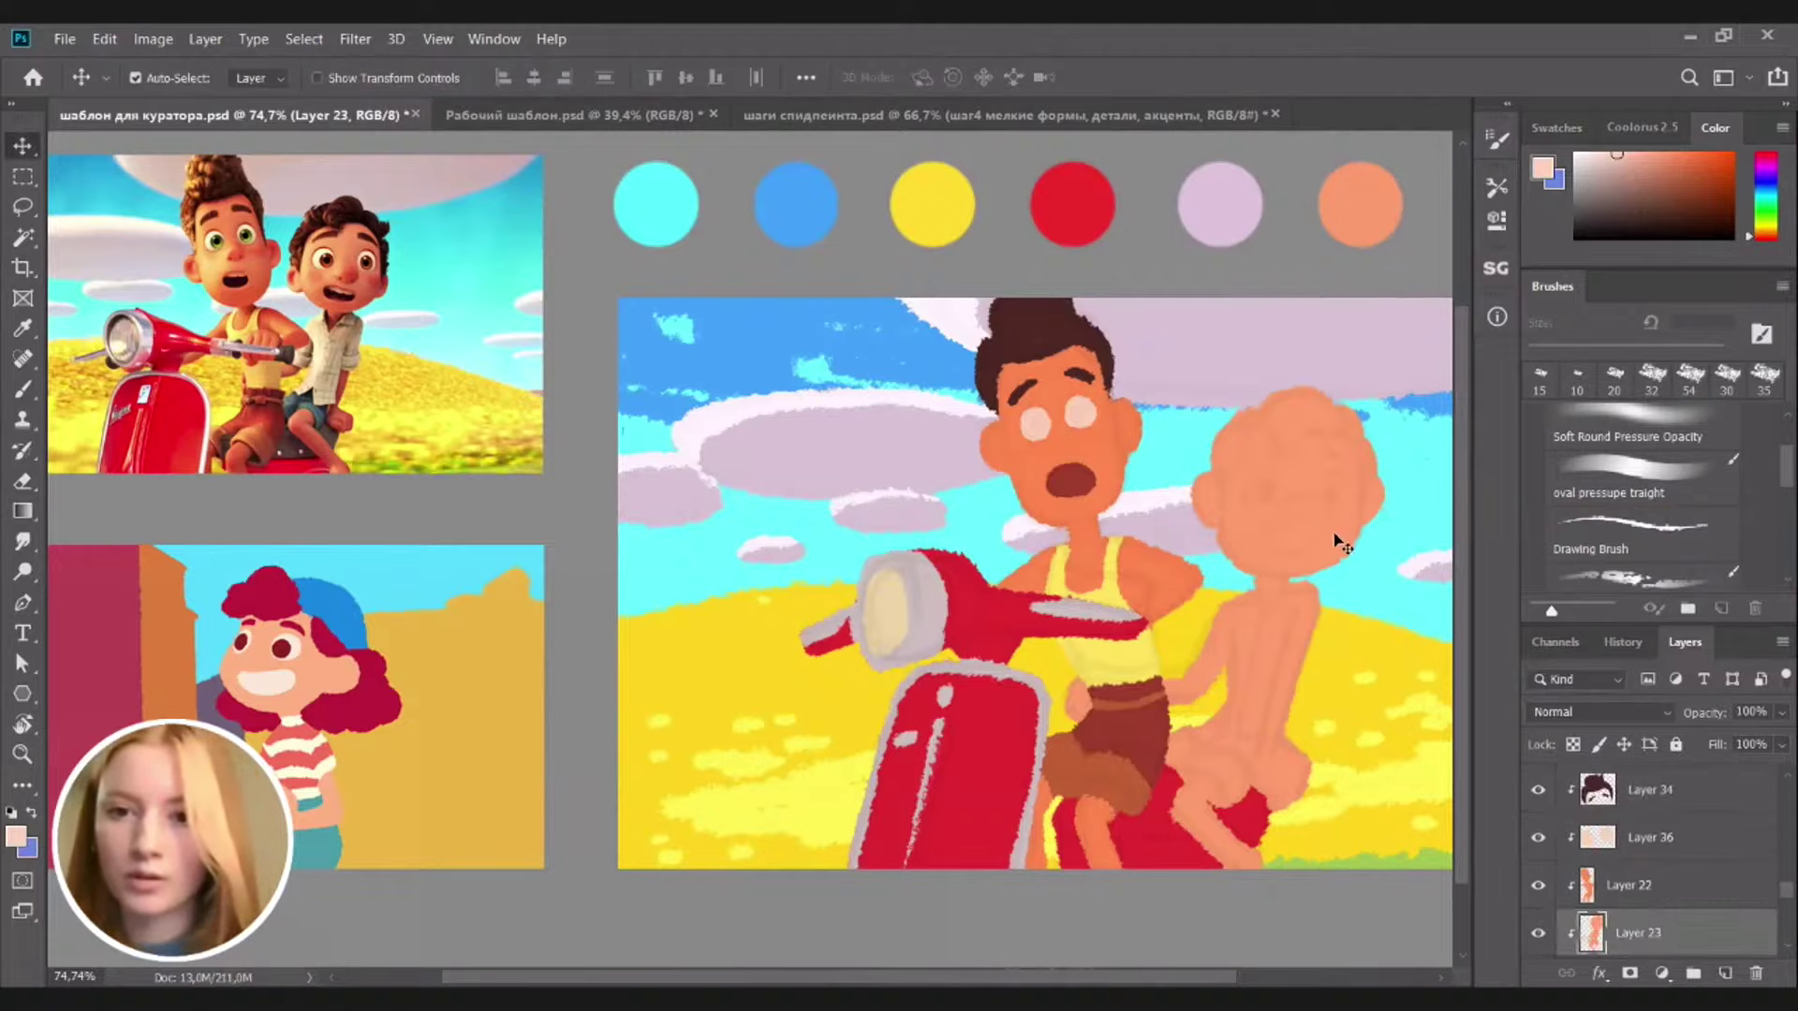
pyautogui.press('b')
pyautogui.moveTo(1196, 501); pyautogui.dragTo(1140, 450)
pyautogui.press('v')
pyautogui.click(1020, 438)
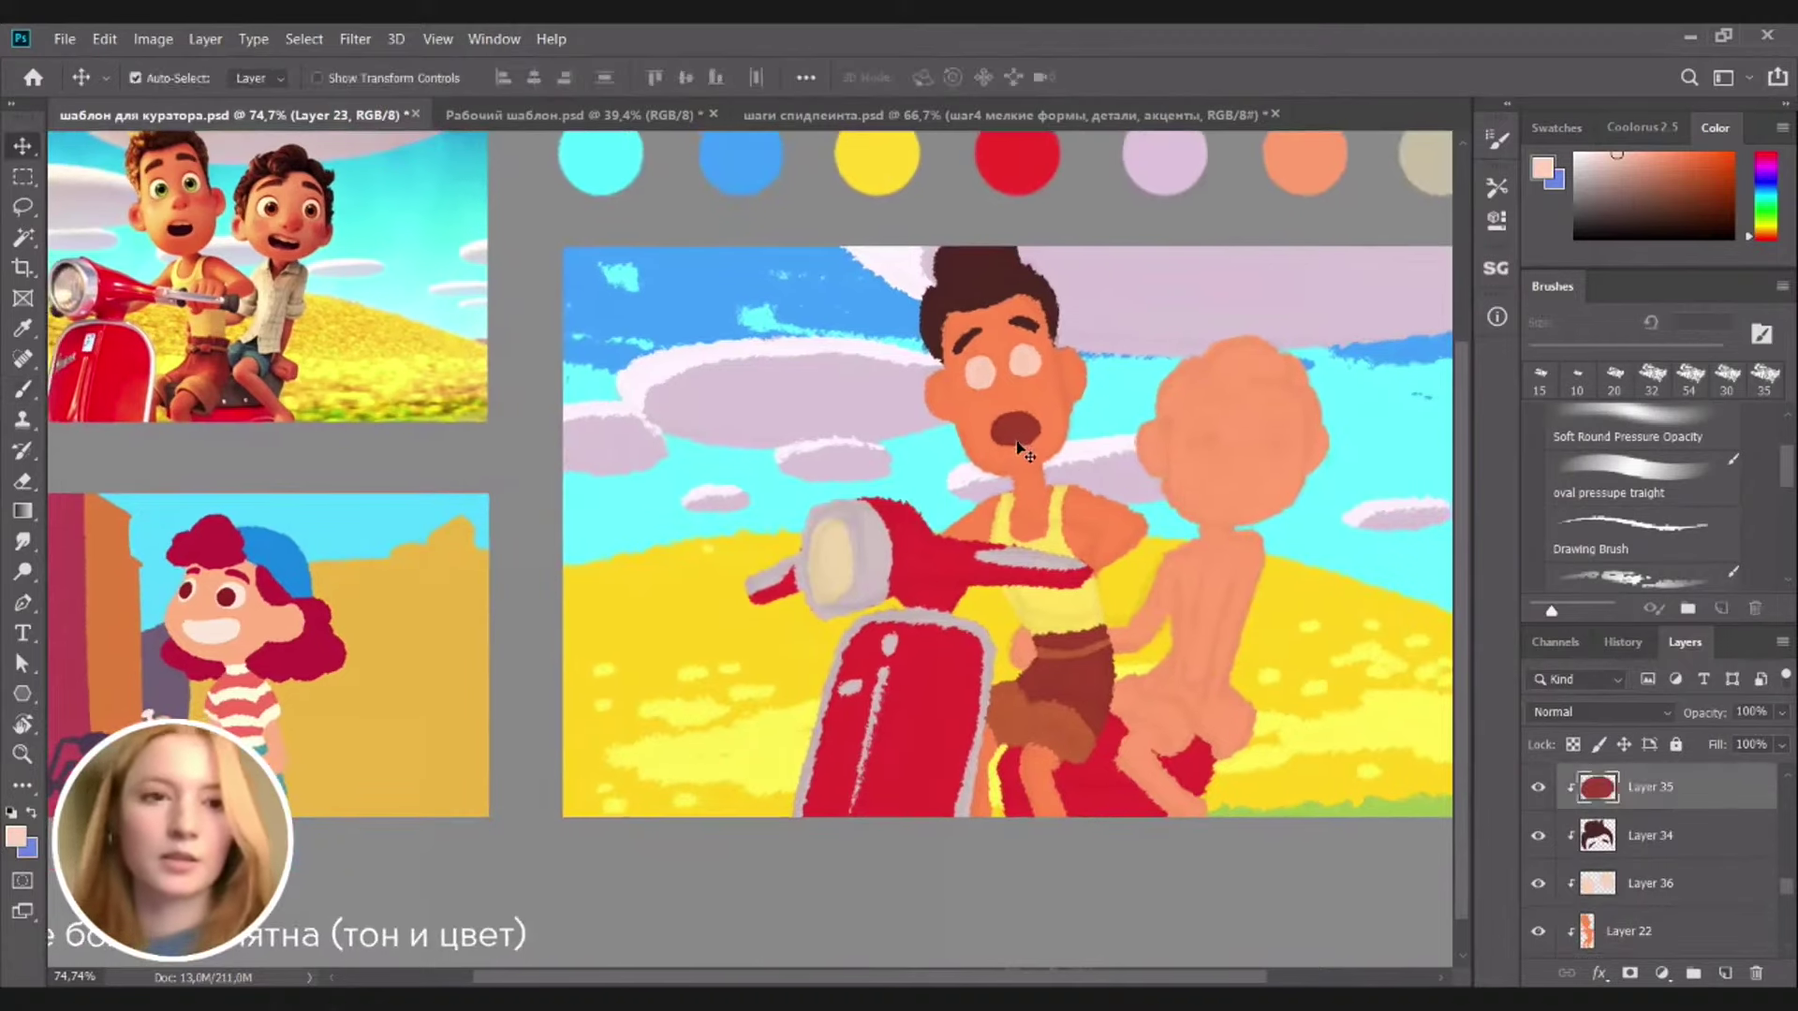
pyautogui.moveTo(1040, 479); pyautogui.dragTo(1097, 474)
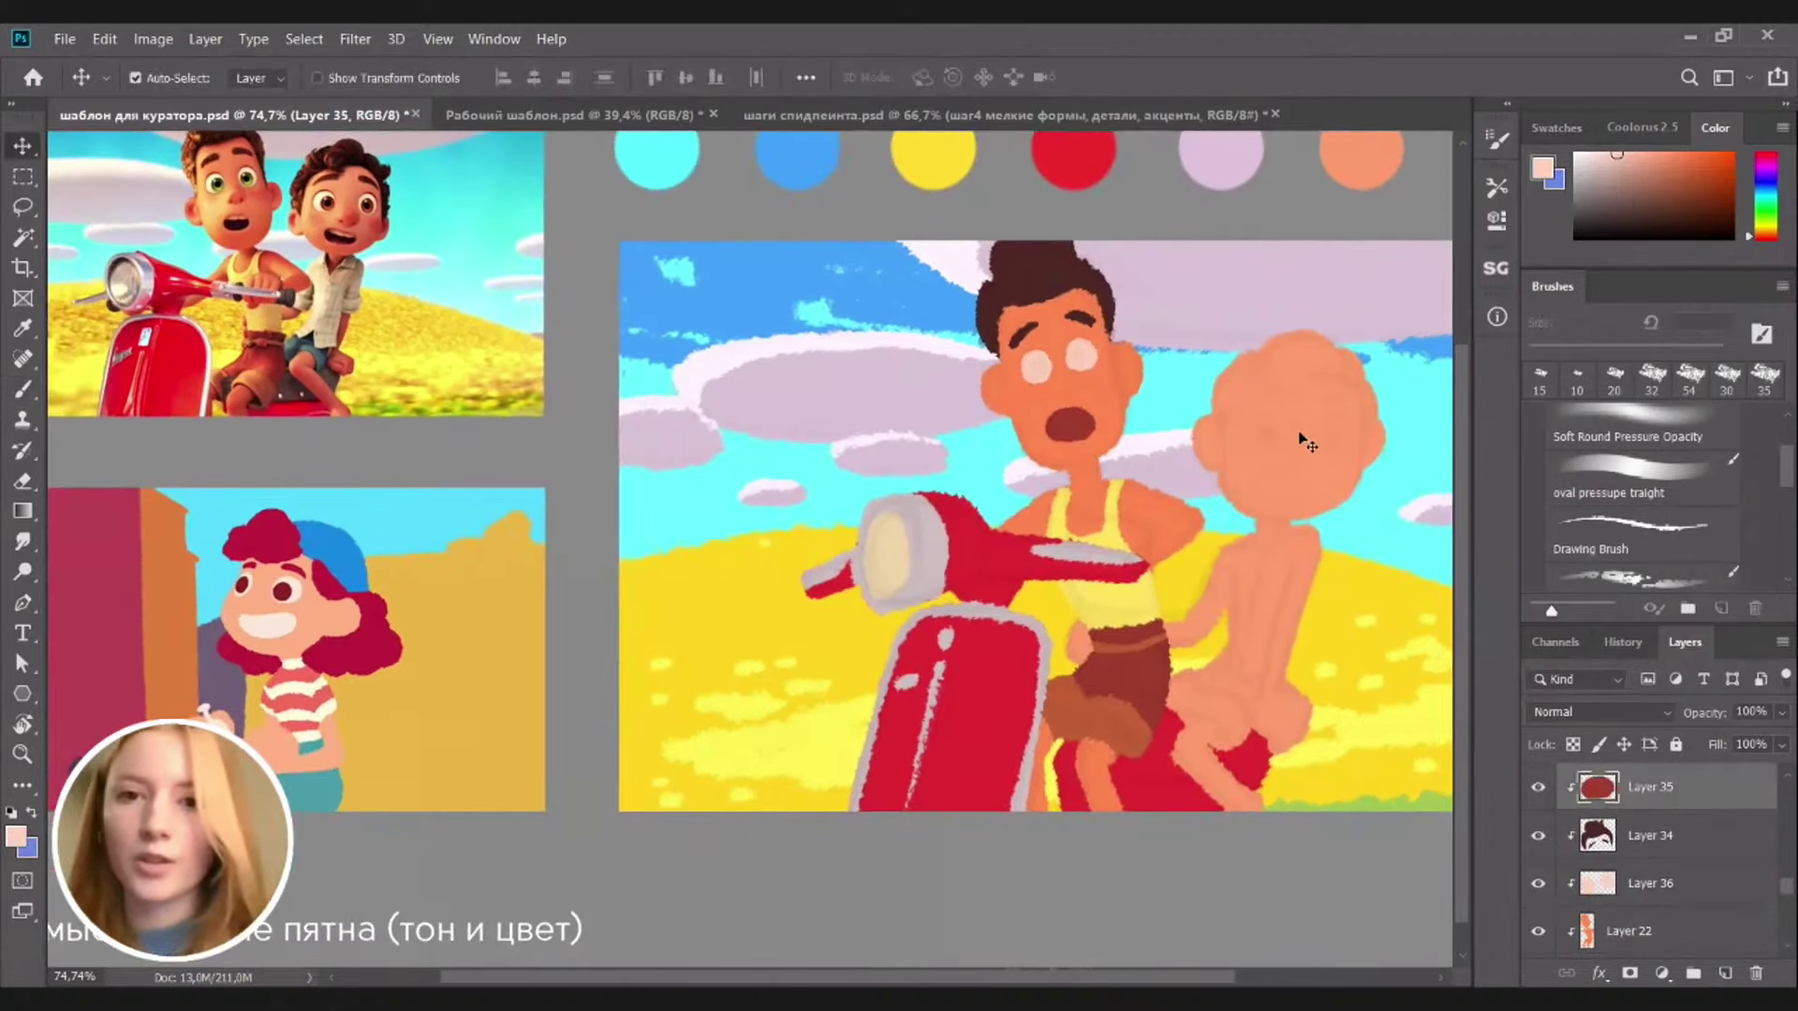
pyautogui.hotkey('ctrl', 't')
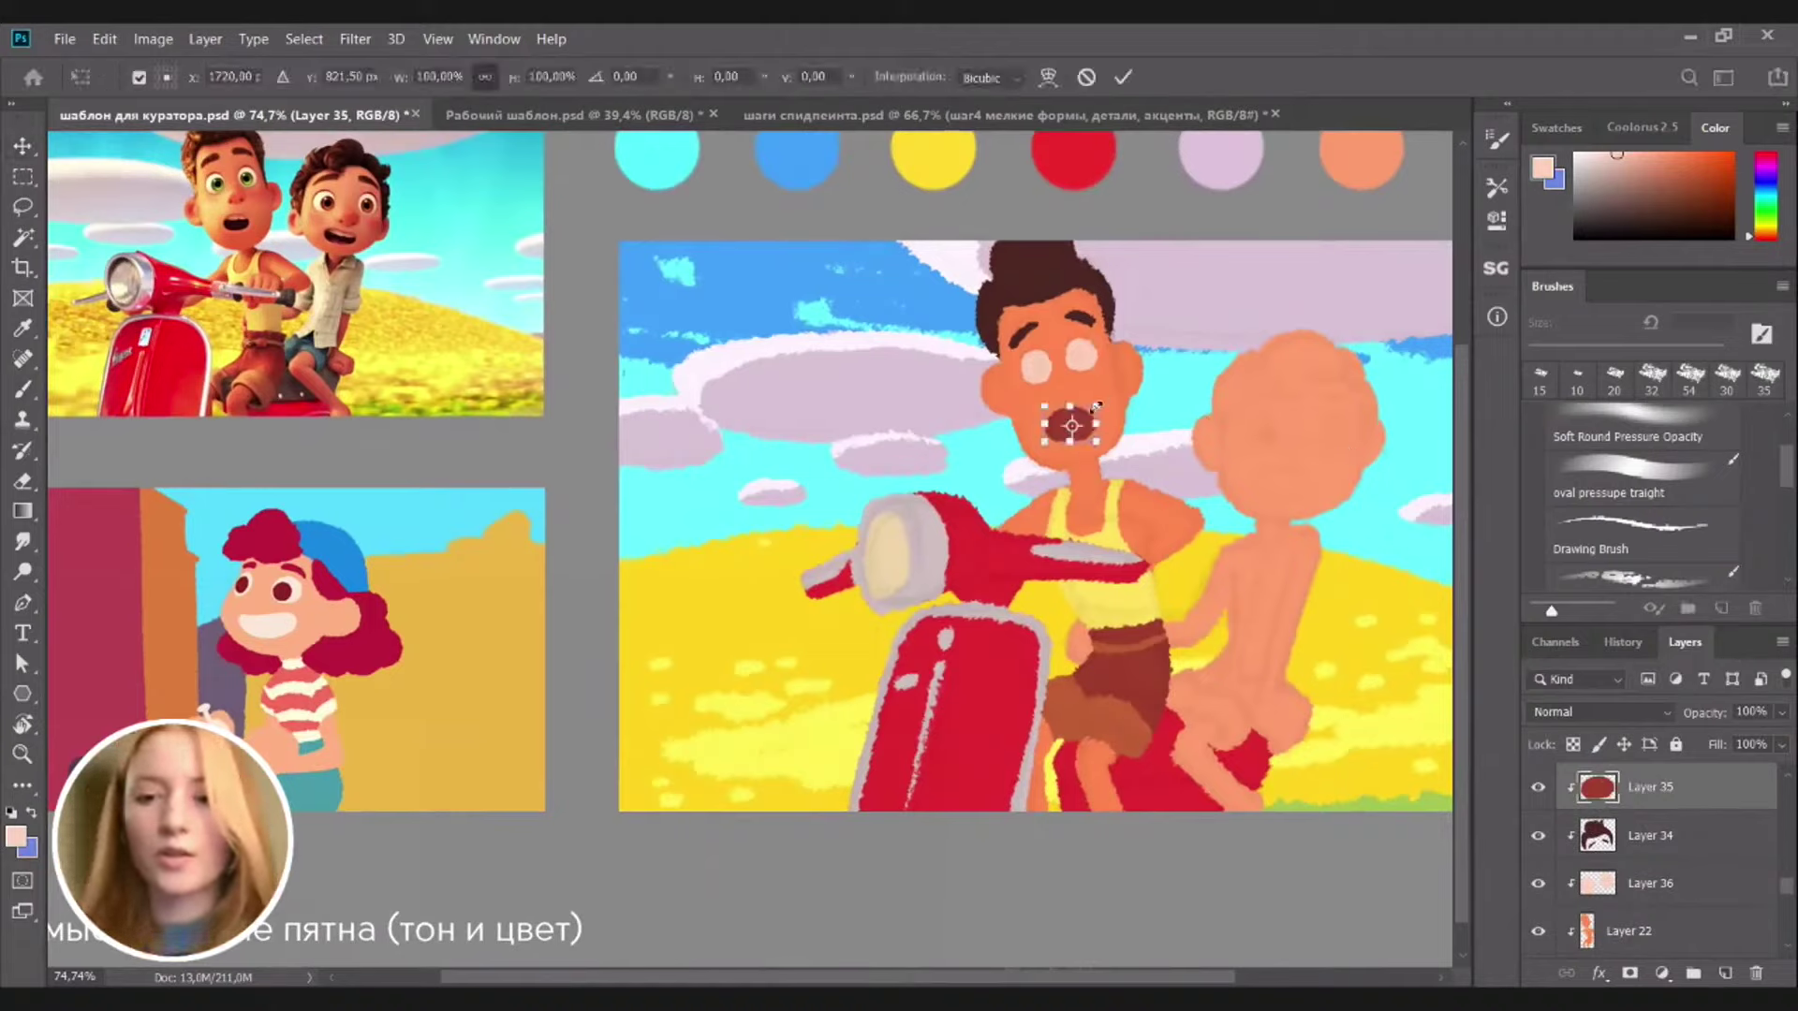
pyautogui.press('Return')
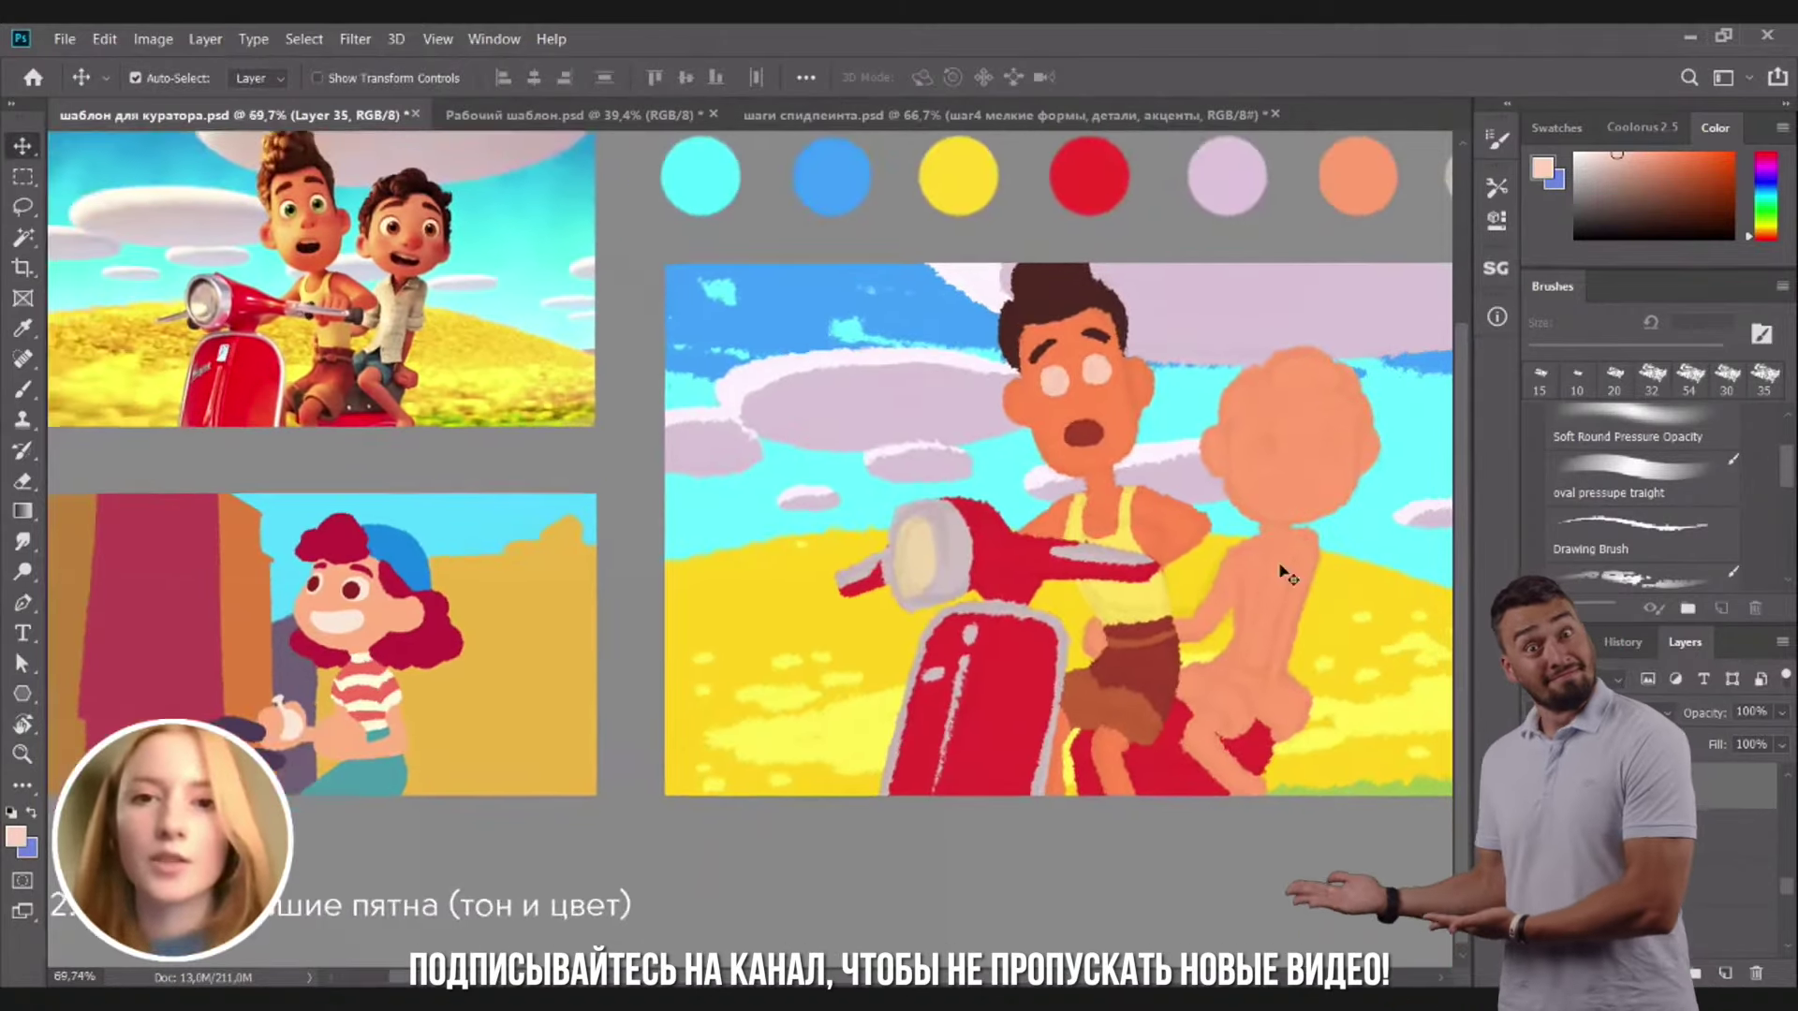
# Select the taller figure's hair layer, Layer 34, and adjust its Hue/Saturation to hue +6, saturation +43 and lightness +9
pyautogui.click(1279, 566)
pyautogui.scroll(-2, 1280, 567)
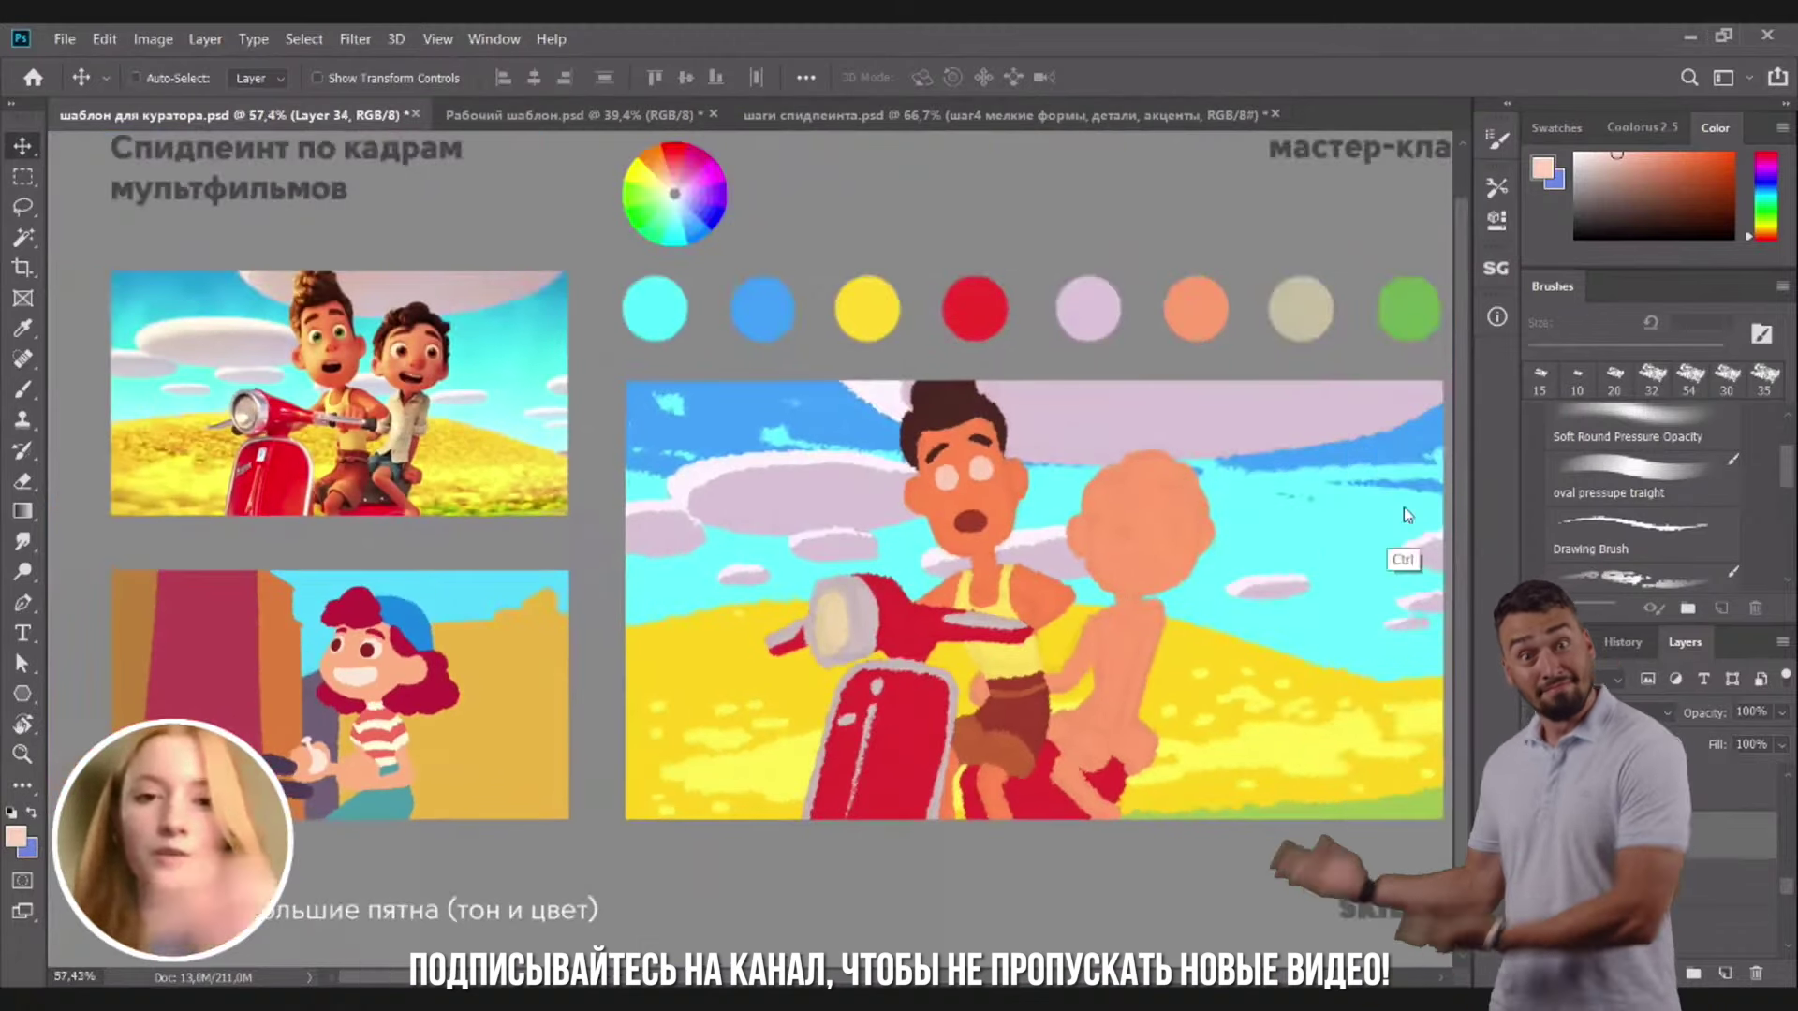
pyautogui.hotkey('ctrl', 'u')
pyautogui.moveTo(1477, 385); pyautogui.dragTo(1469, 339)
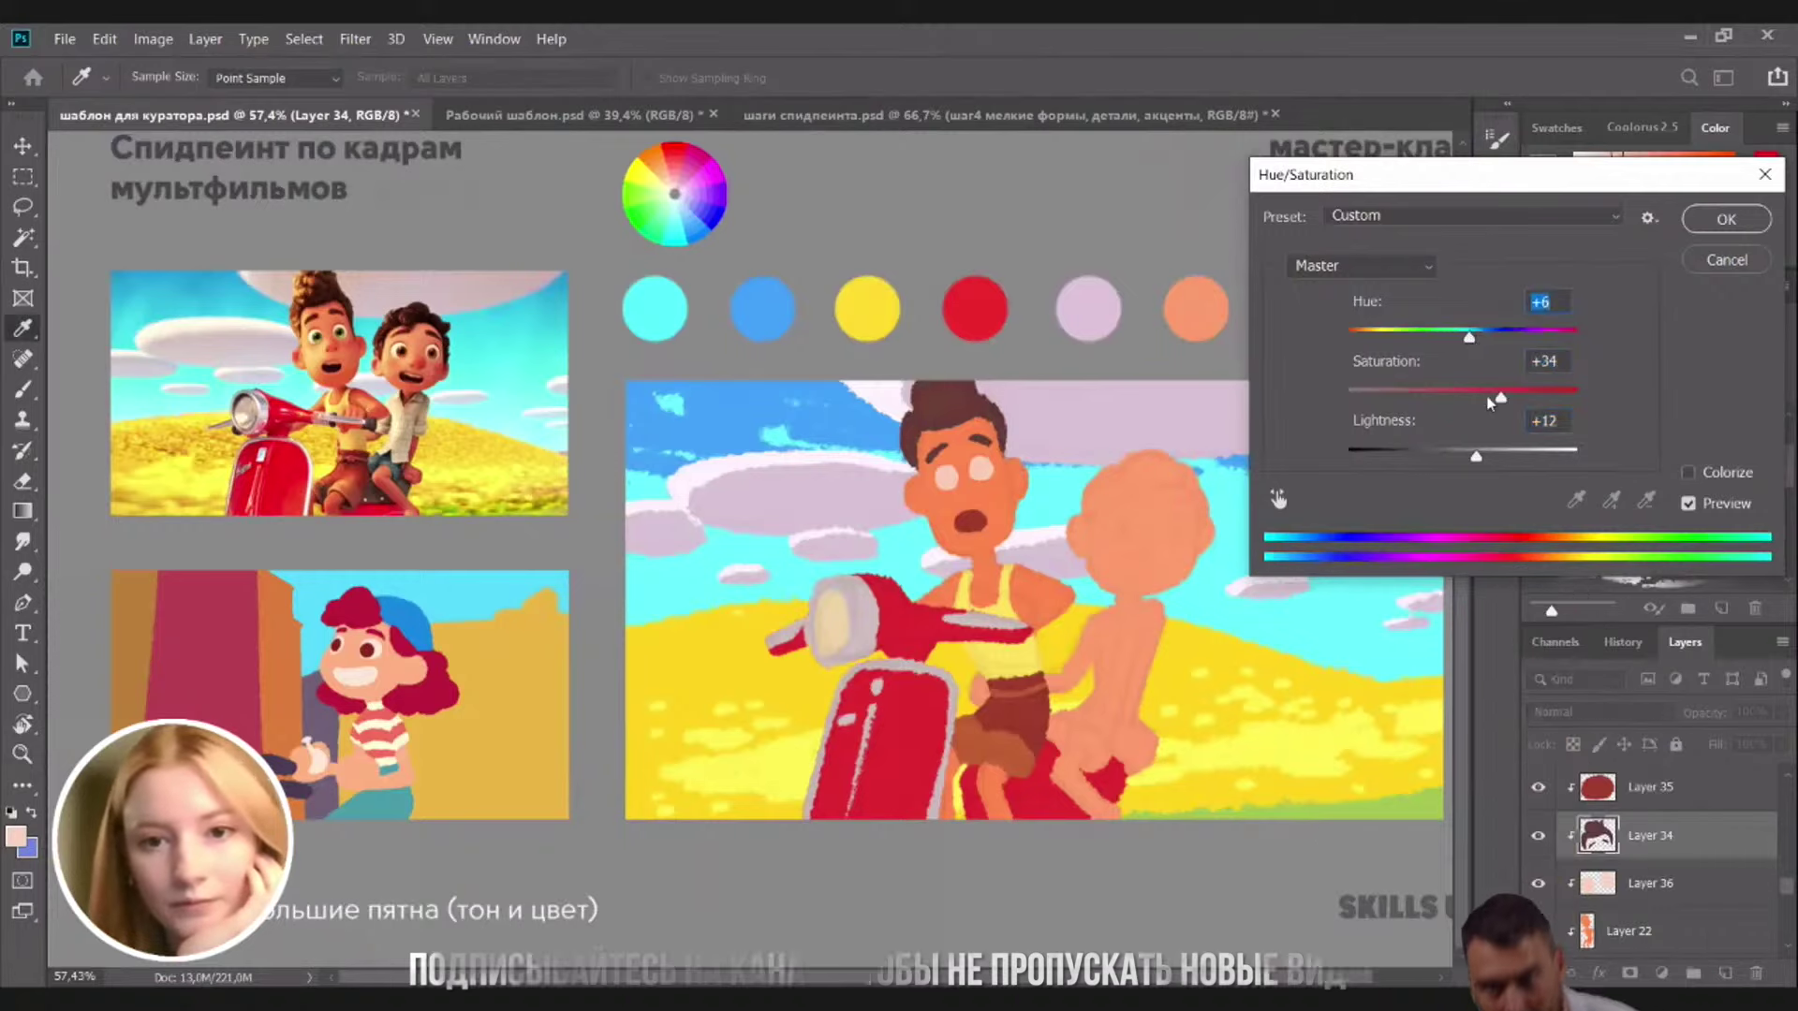
pyautogui.moveTo(1490, 403); pyautogui.dragTo(1512, 397)
pyautogui.moveTo(1475, 462); pyautogui.dragTo(1473, 459)
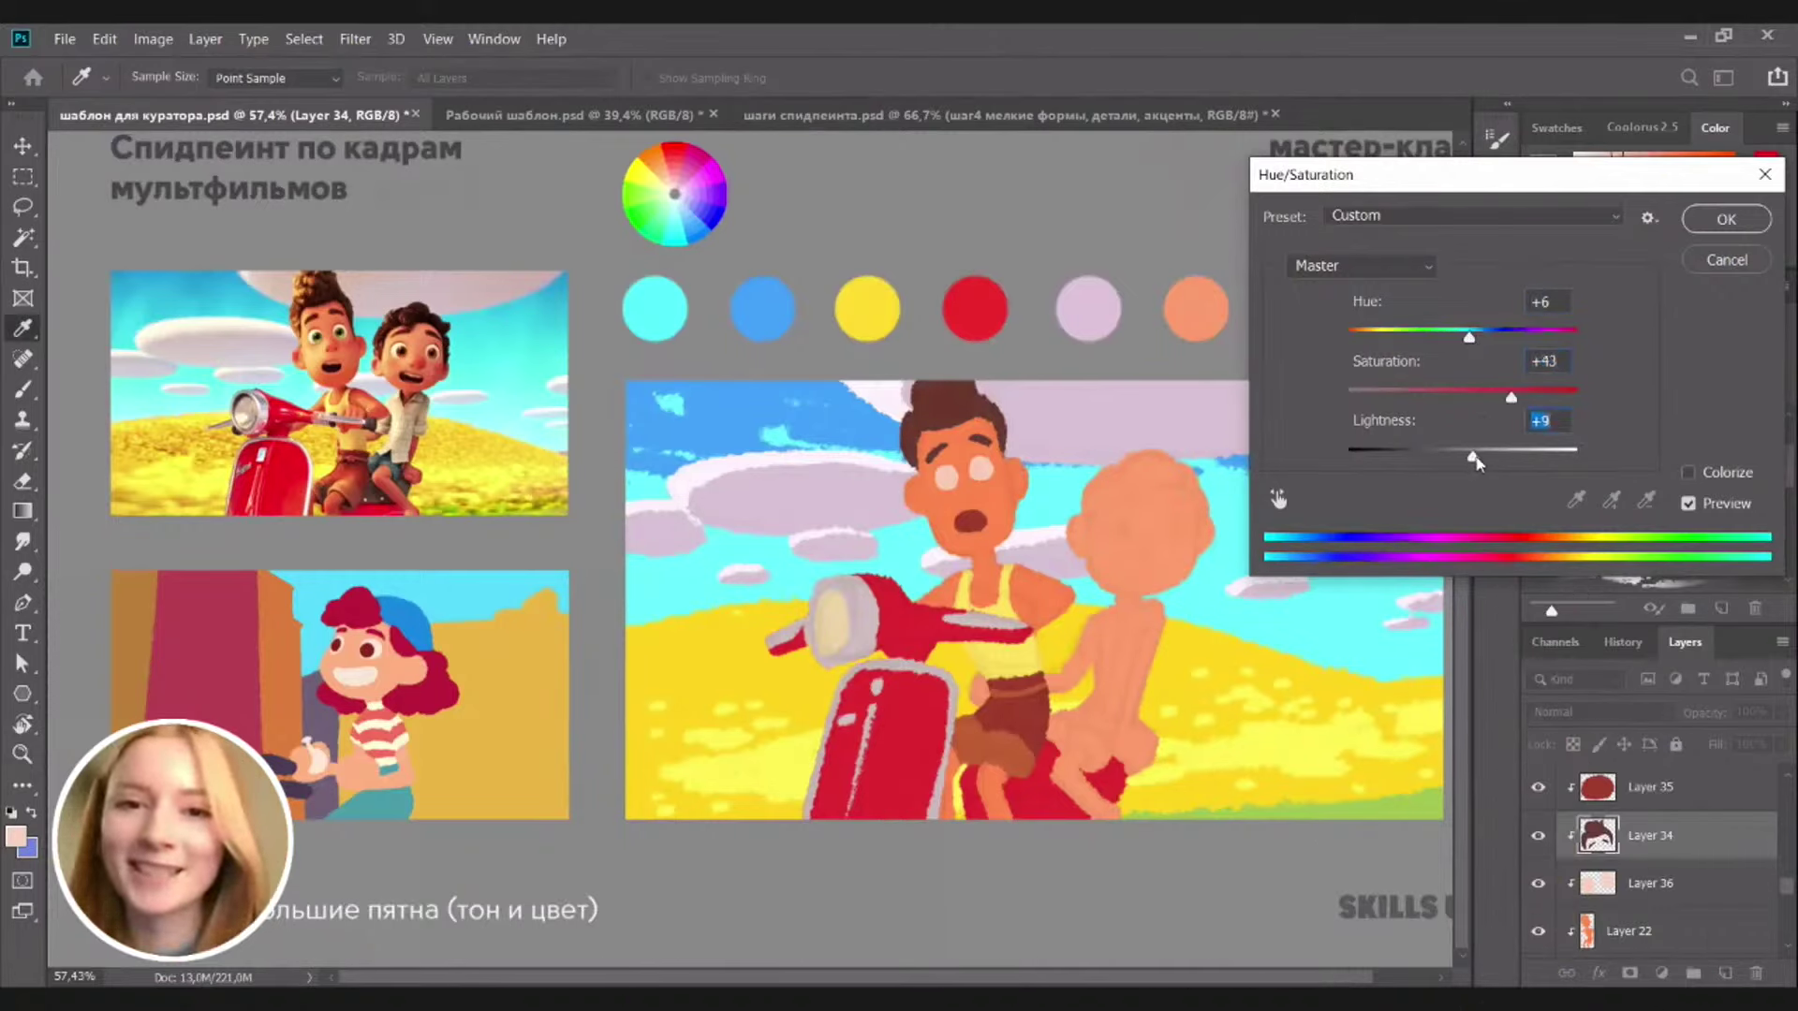
pyautogui.click(1732, 227)
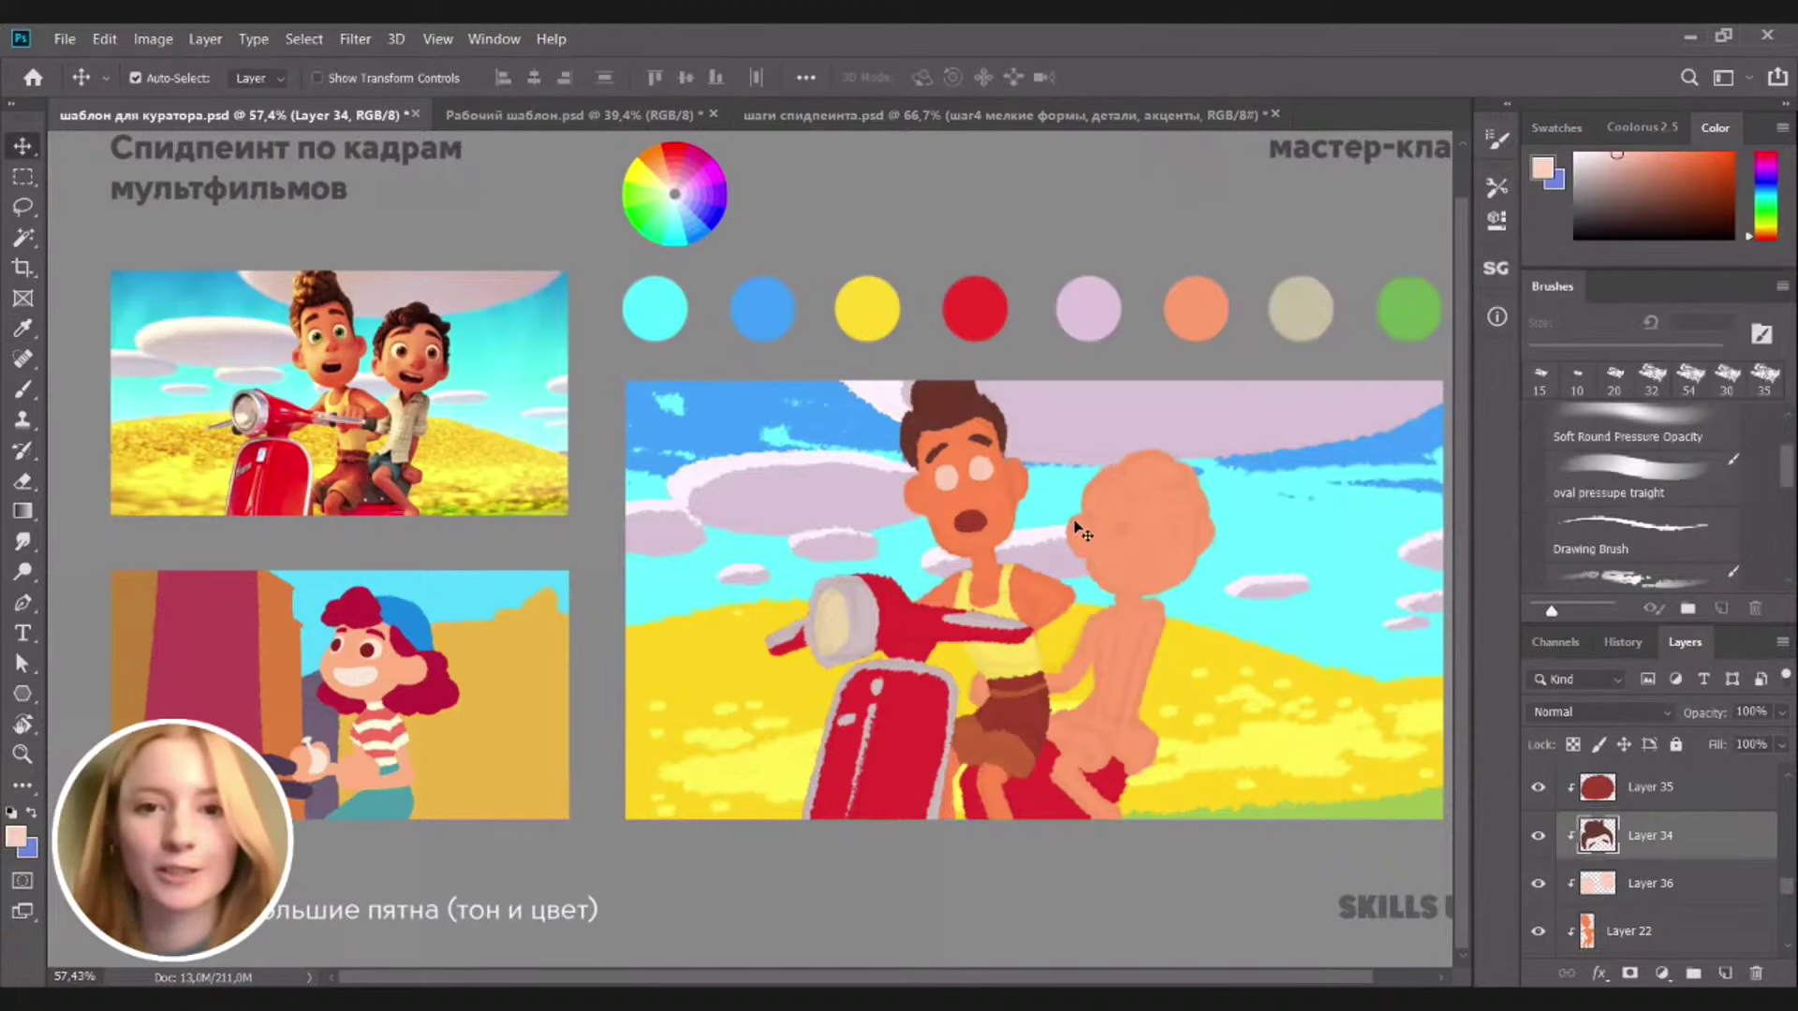
# Select the taller figure's eye layer, Layer 36, and adjust its Hue/Saturation to saturation -2 and lightness +23
pyautogui.click(983, 474)
pyautogui.scroll(2, 1029, 480)
pyautogui.scroll(10, 955, 478)
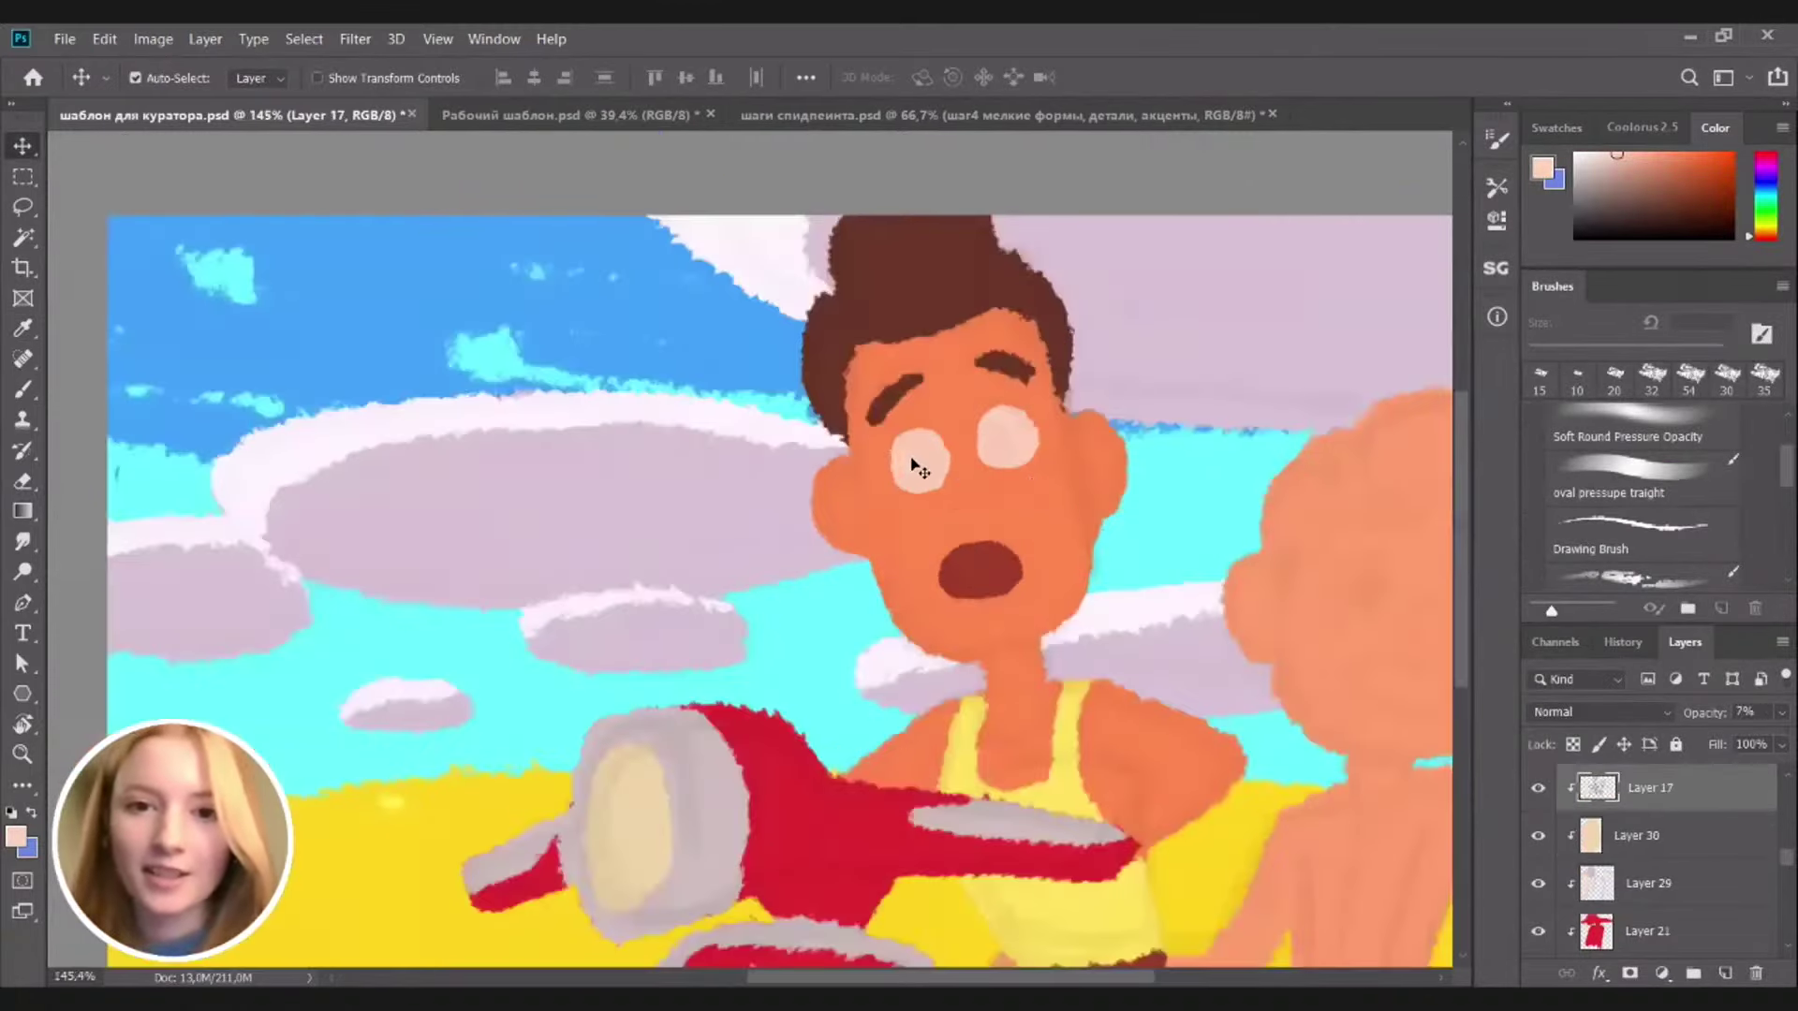
pyautogui.click(918, 463)
pyautogui.scroll(-10, 920, 466)
pyautogui.scroll(2, 920, 465)
pyautogui.hotkey('ctrl', 'u')
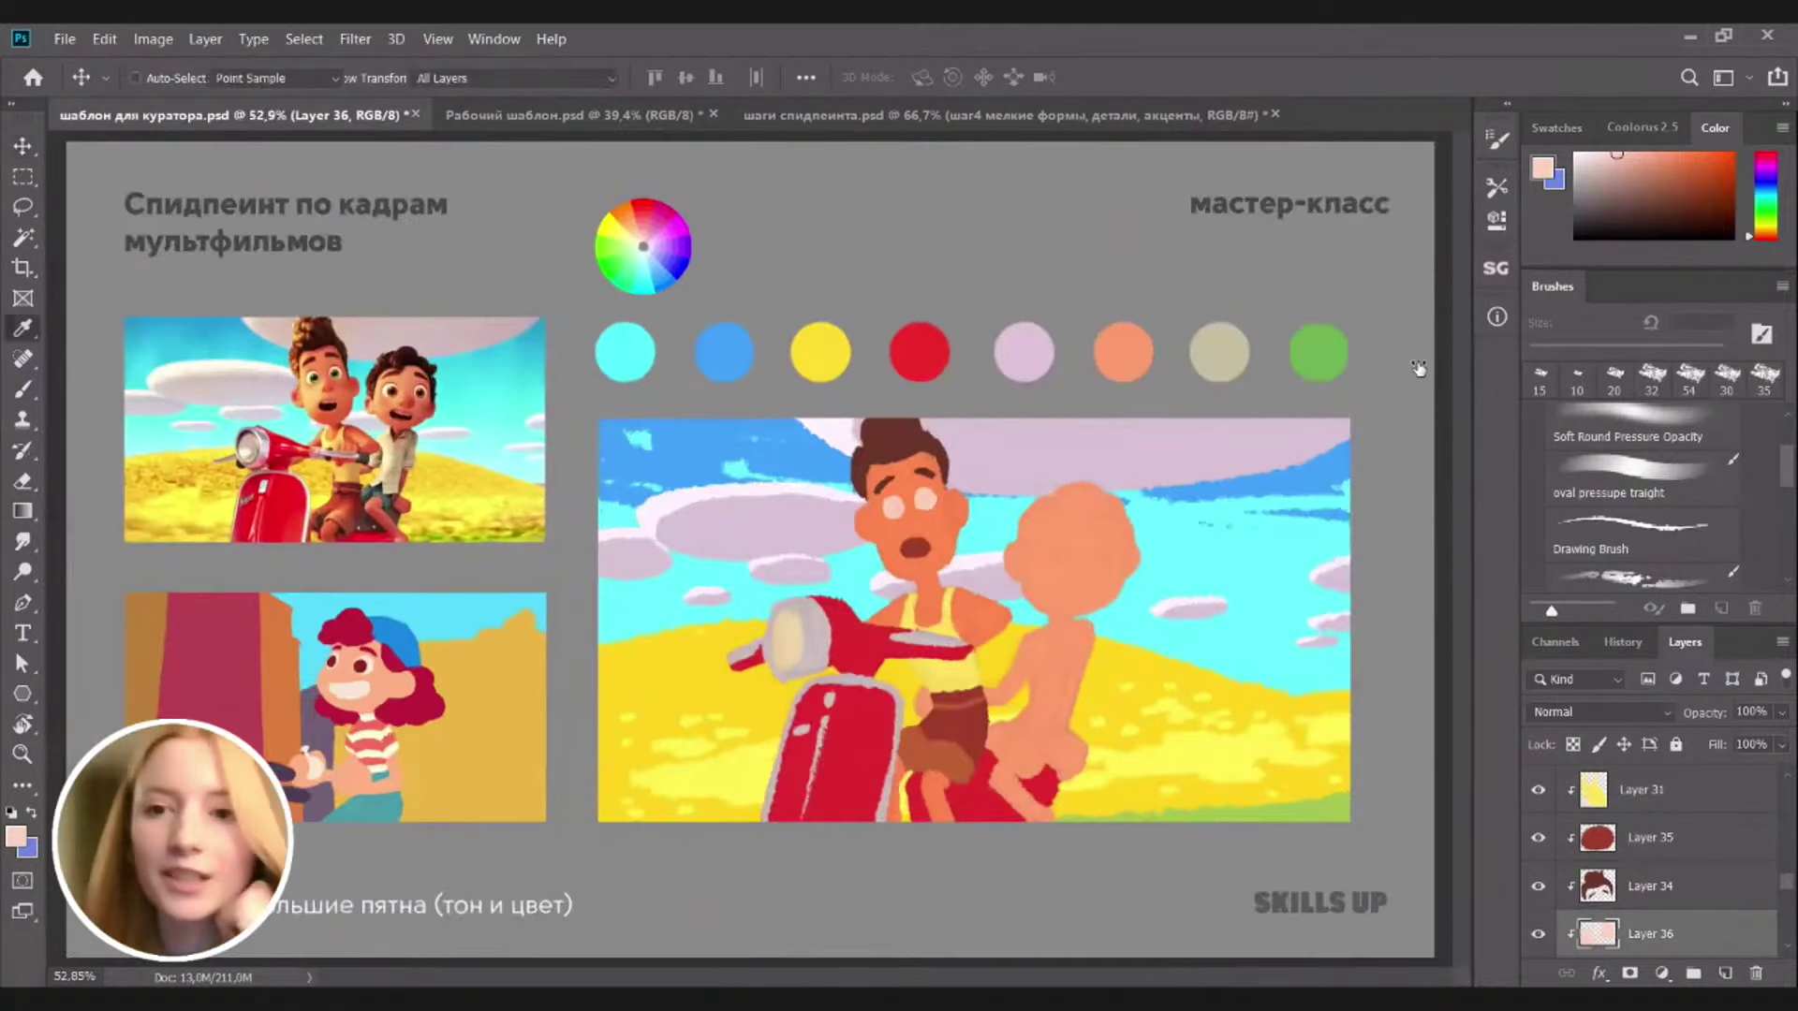
pyautogui.moveTo(1462, 457); pyautogui.dragTo(1499, 463)
pyautogui.moveTo(1472, 397); pyautogui.dragTo(1465, 403)
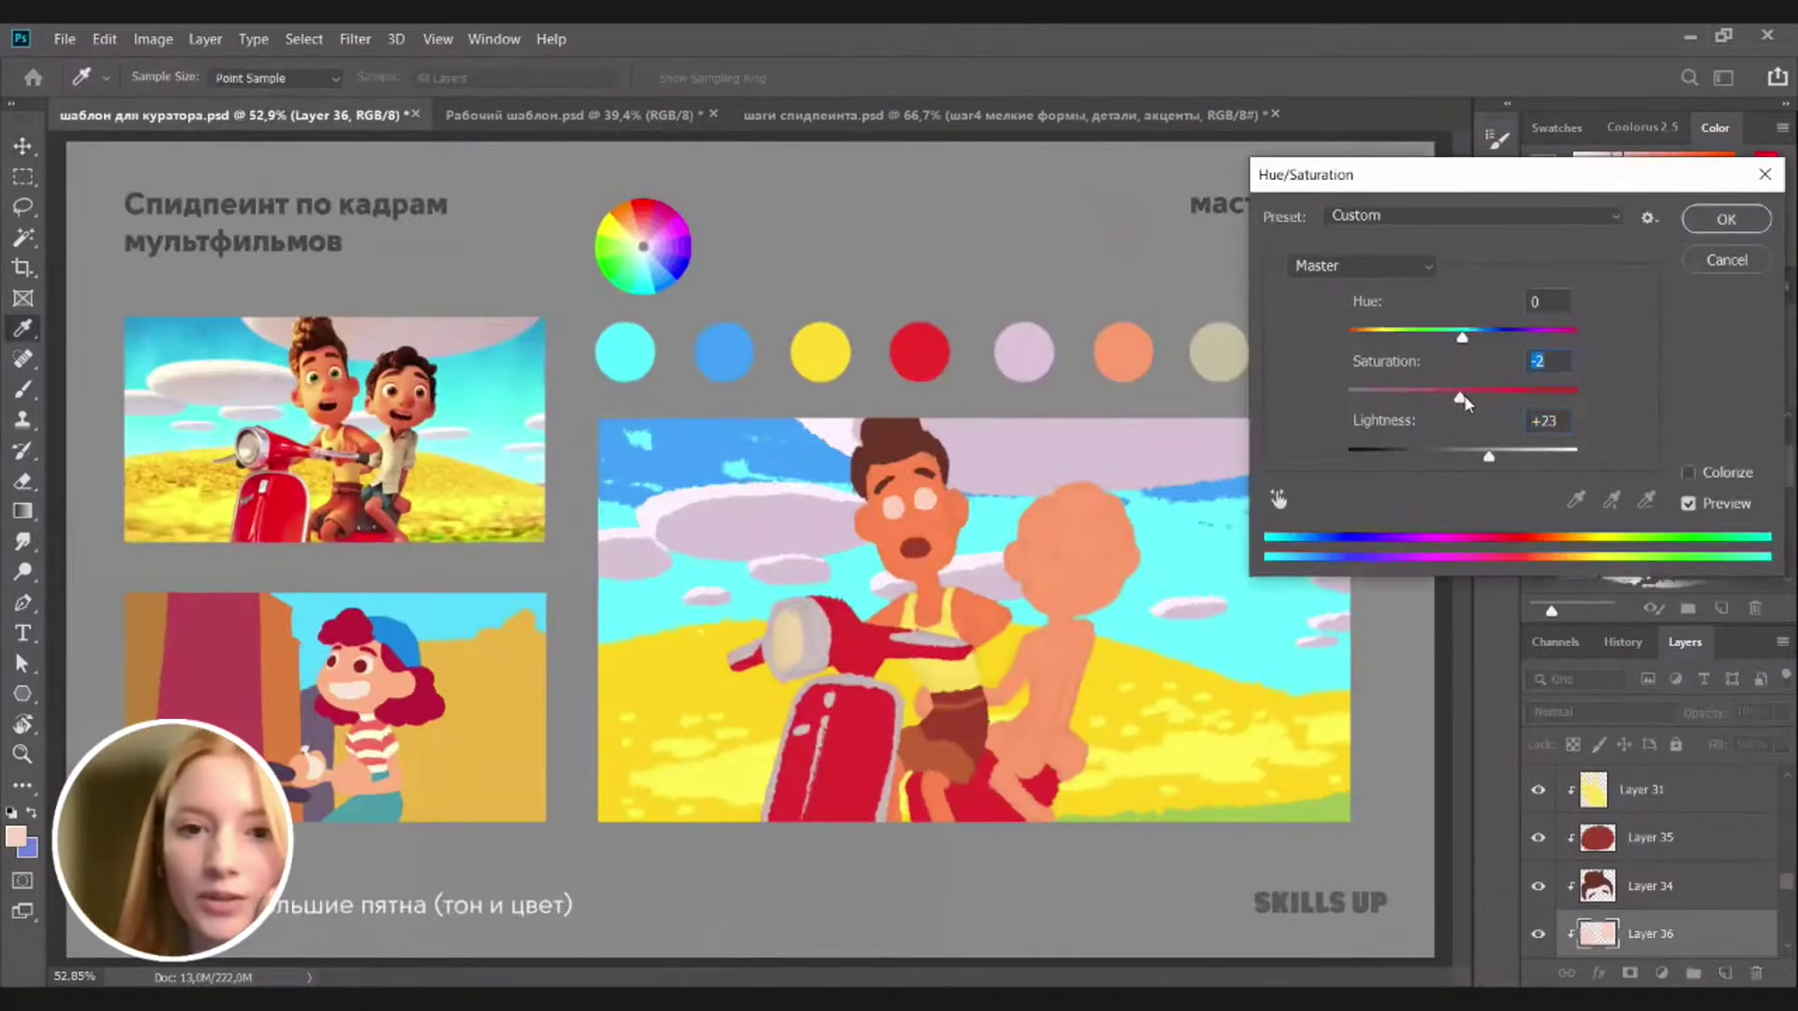
pyautogui.click(1723, 221)
# Sample the shorter figure's skin colour, add a new layer above the skin layer, Layer 23, and set the brush to 27 px
pyautogui.press('b')
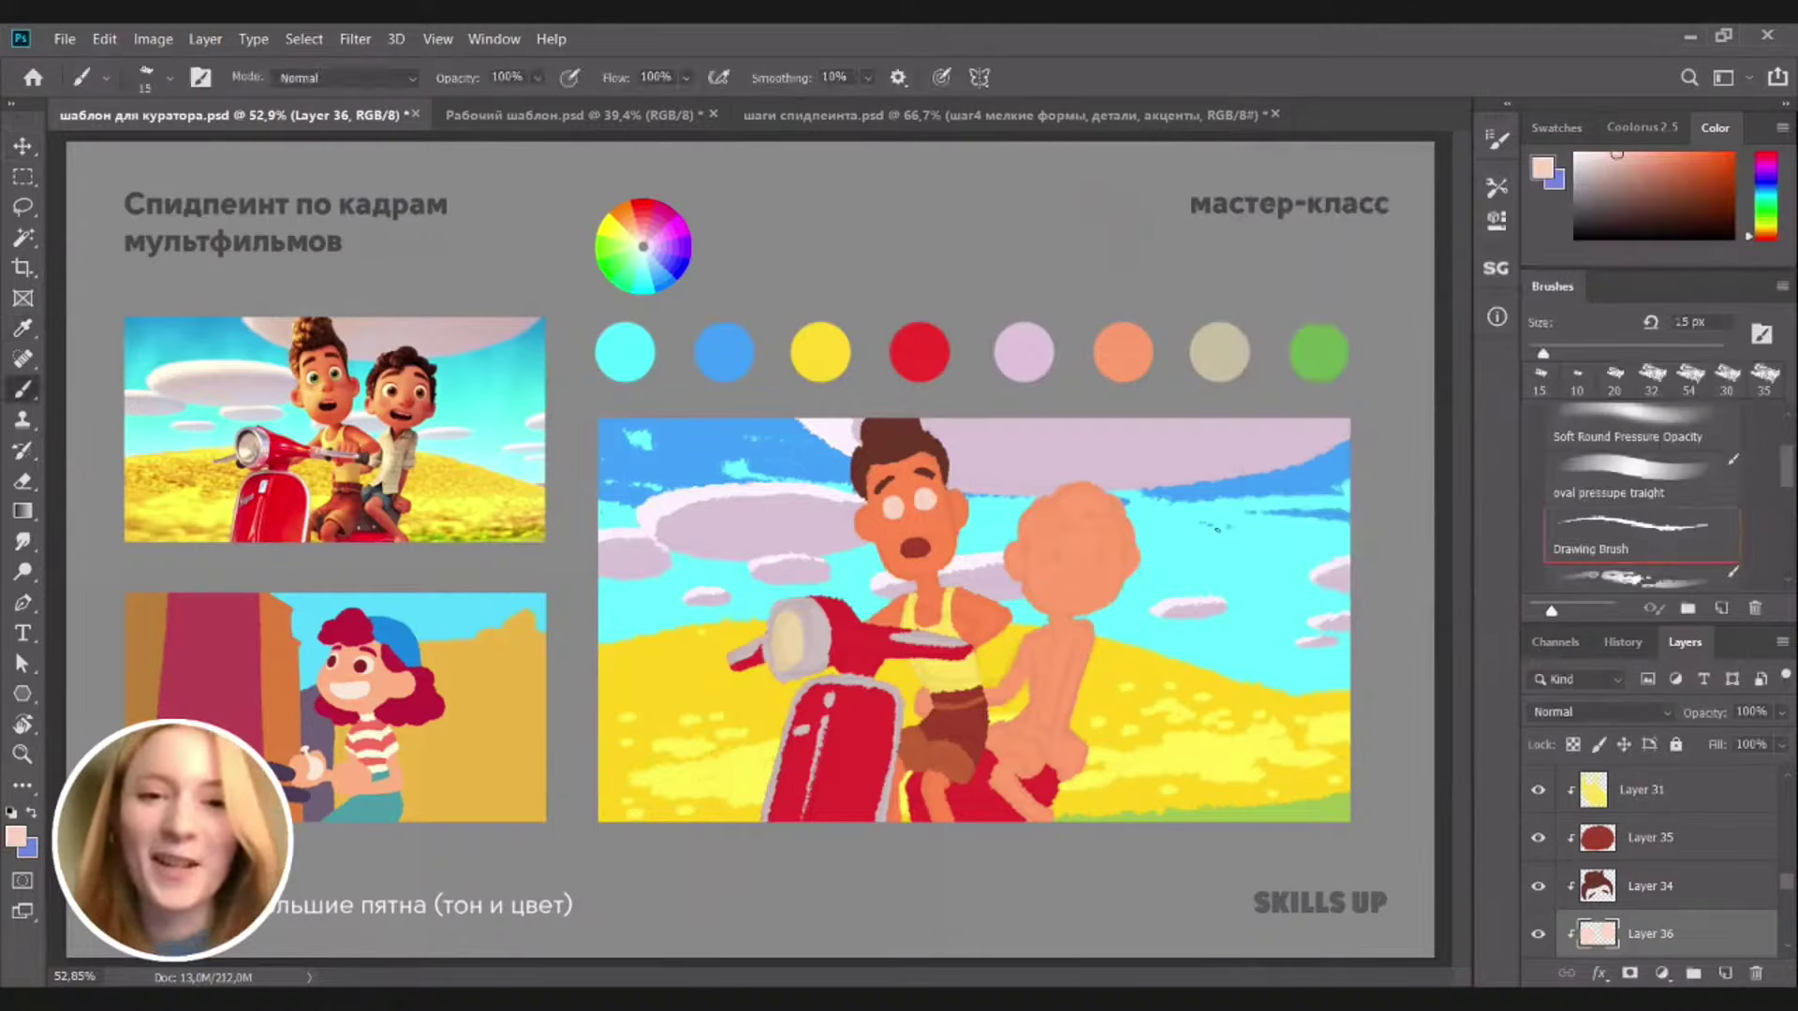
pyautogui.keyDown('ctrl'); pyautogui.click(1087, 545); pyautogui.keyUp('ctrl')
pyautogui.keyDown('alt'); pyautogui.click(1087, 545); pyautogui.keyUp('alt')
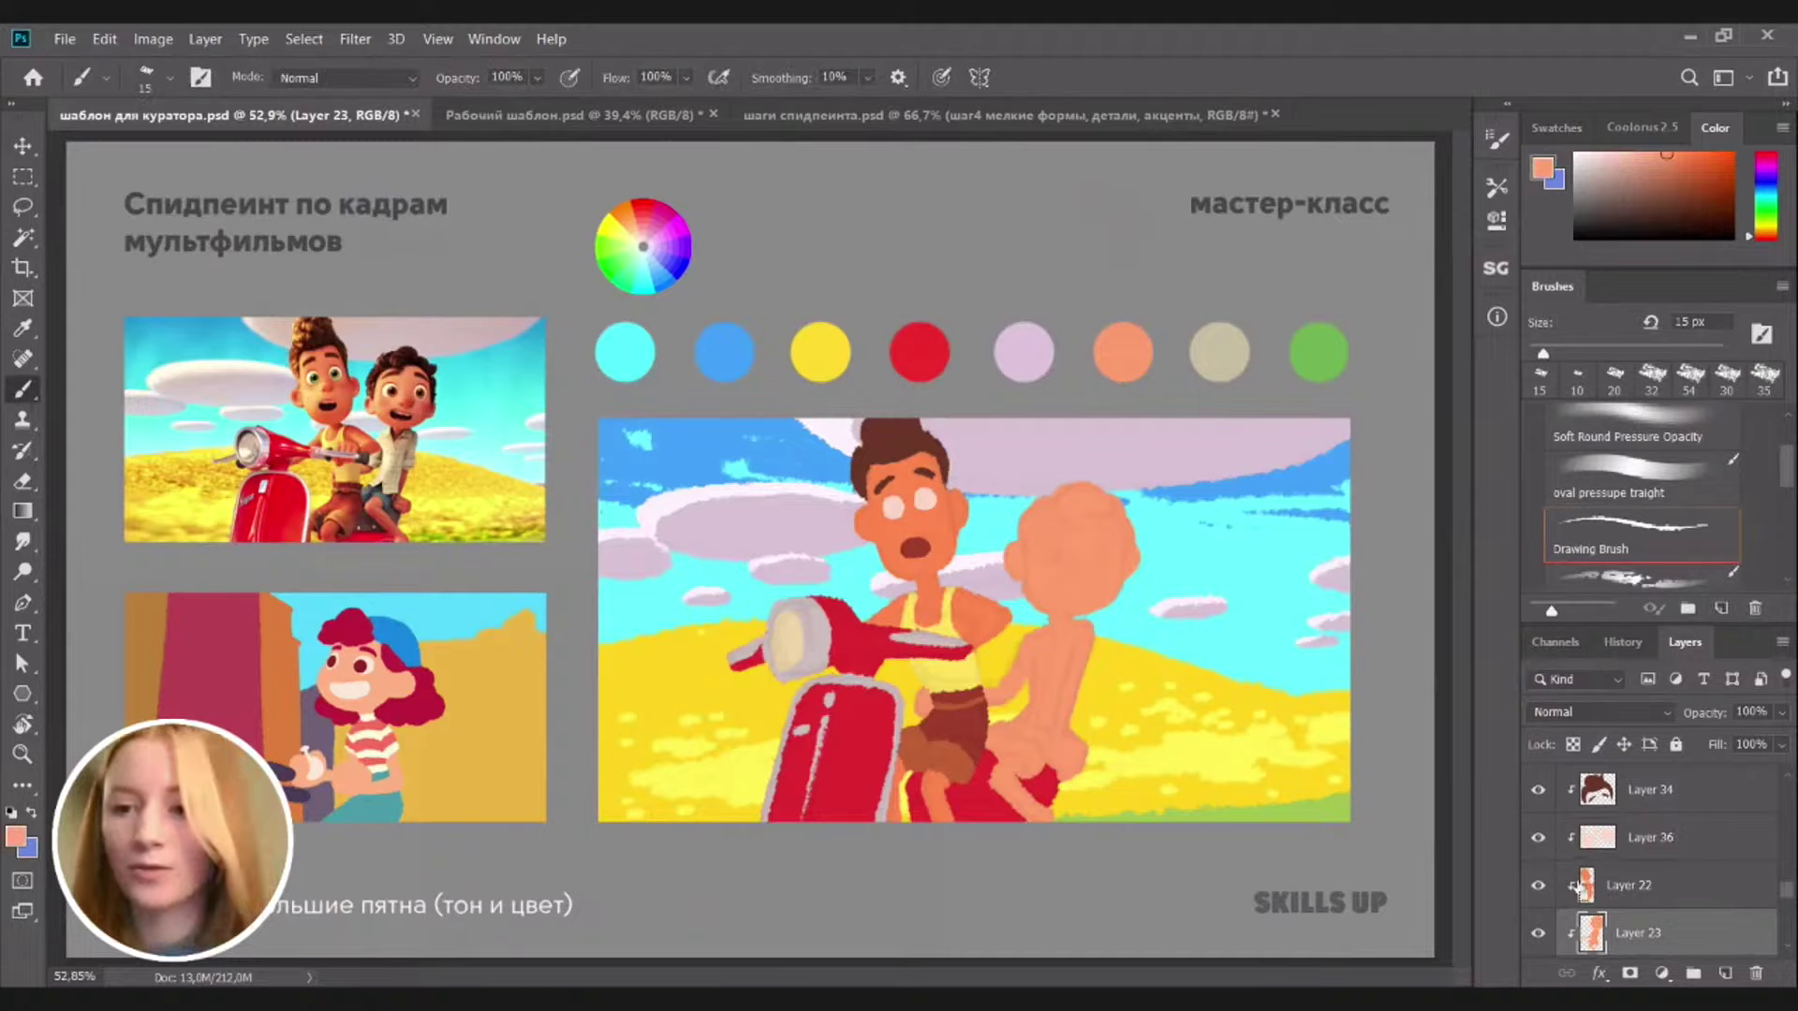
pyautogui.keyDown('ctrl'); pyautogui.click(1593, 926); pyautogui.keyUp('ctrl')
pyautogui.hotkey('ctrl', 'd')
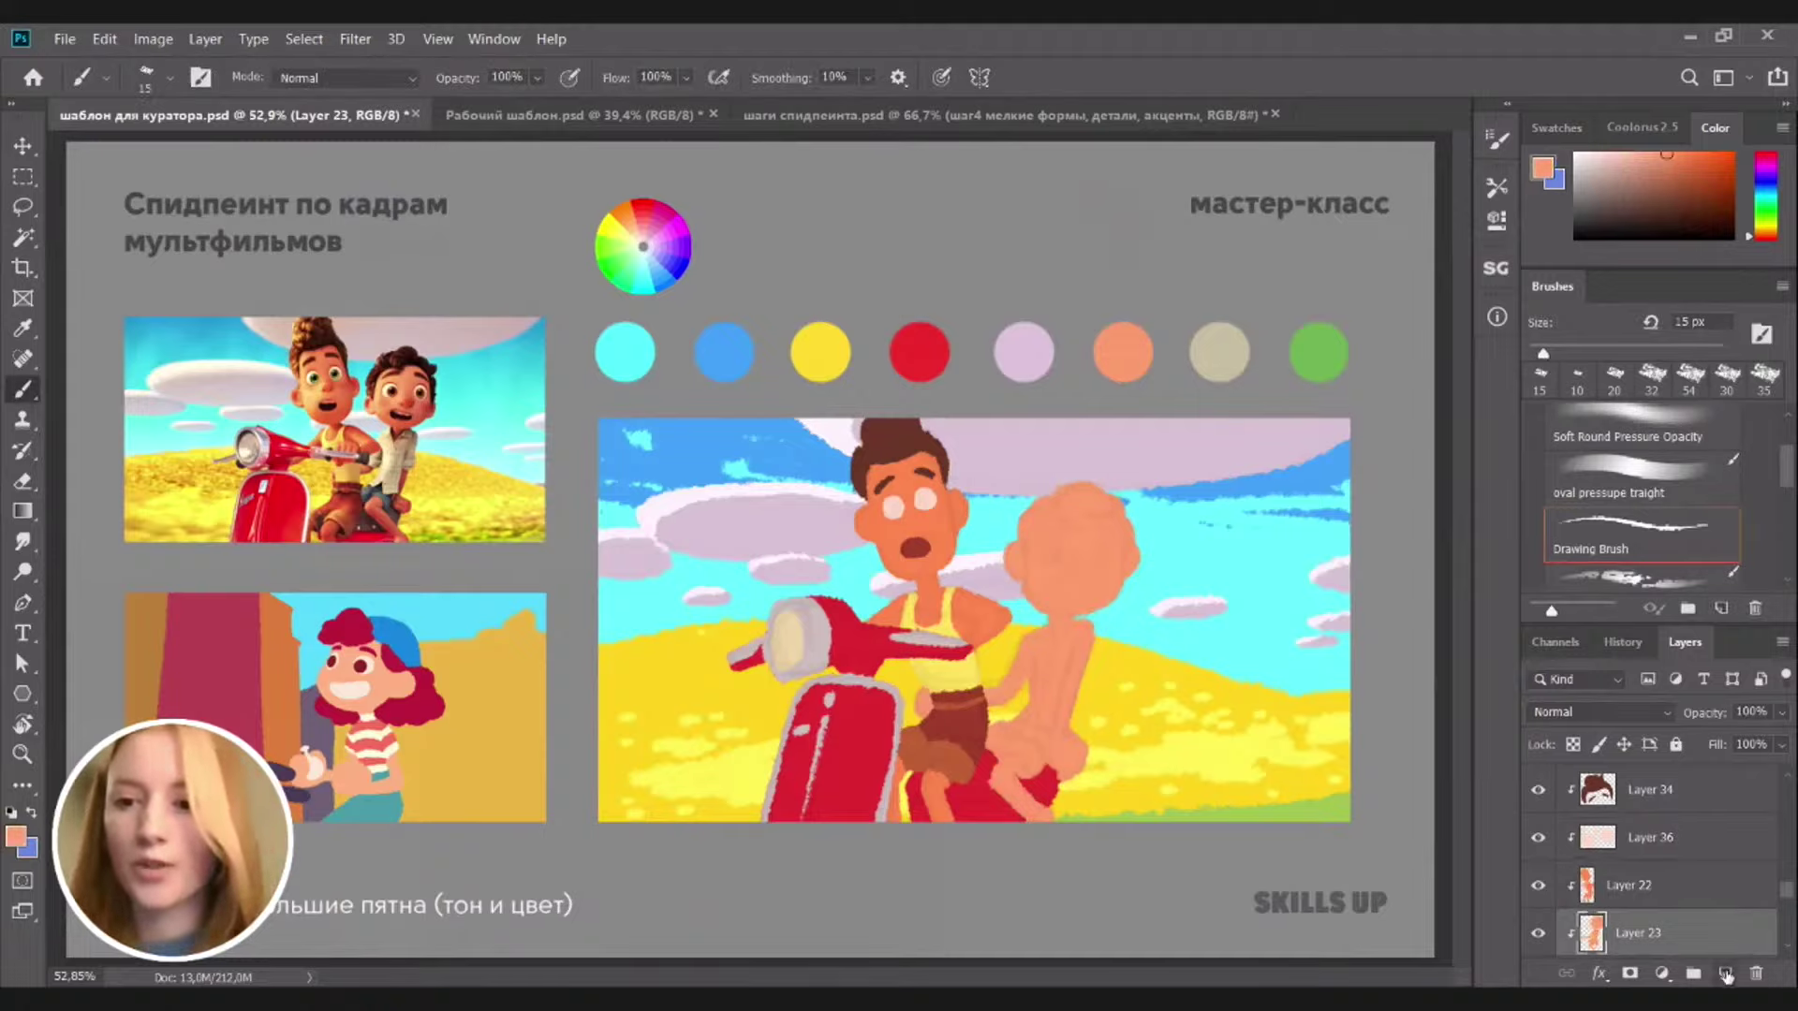
pyautogui.click(1726, 973)
pyautogui.moveTo(1549, 353); pyautogui.dragTo(1555, 353)
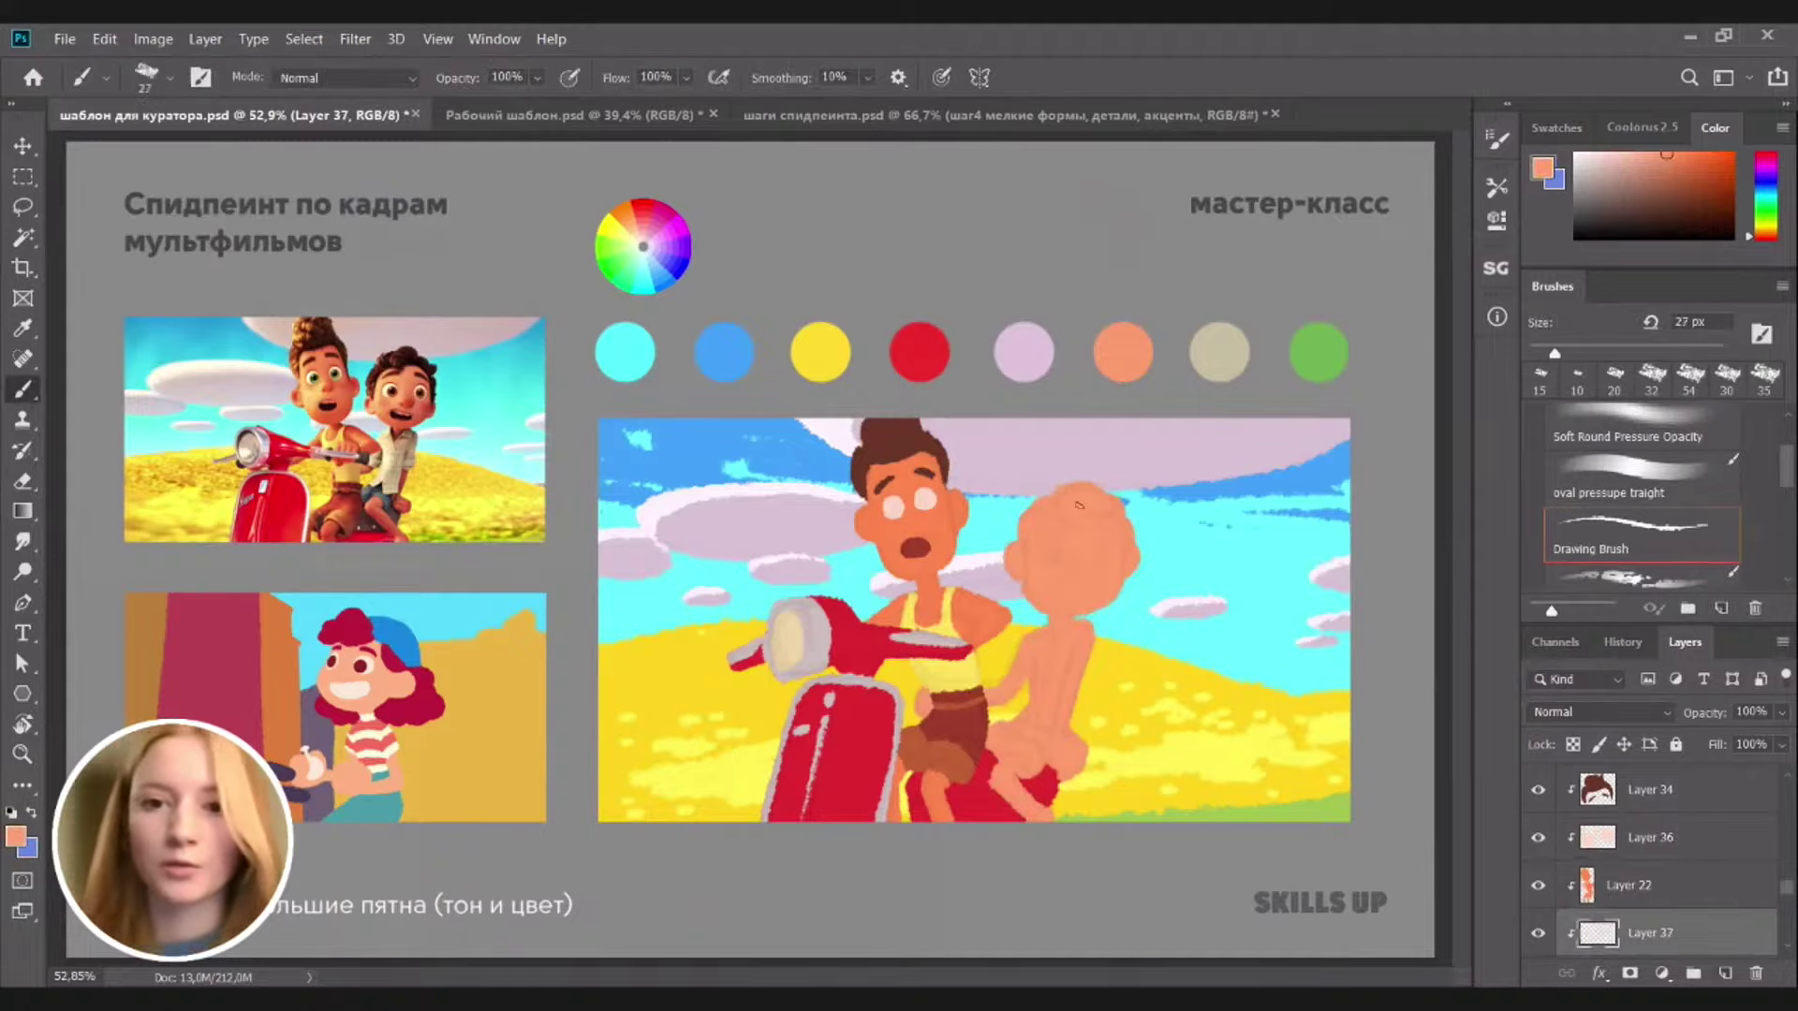
# Darken the sampled skin colour to a deep brown and paint the shorter figure's hair across the top of the head
pyautogui.moveTo(1057, 497); pyautogui.dragTo(1131, 518)
pyautogui.moveTo(986, 568)
pyautogui.mouseDown()
pyautogui.moveTo(1259, 489)
pyautogui.moveTo(1230, 527)
pyautogui.moveTo(974, 557)
pyautogui.mouseUp()
pyautogui.moveTo(1276, 486); pyautogui.dragTo(1332, 466)
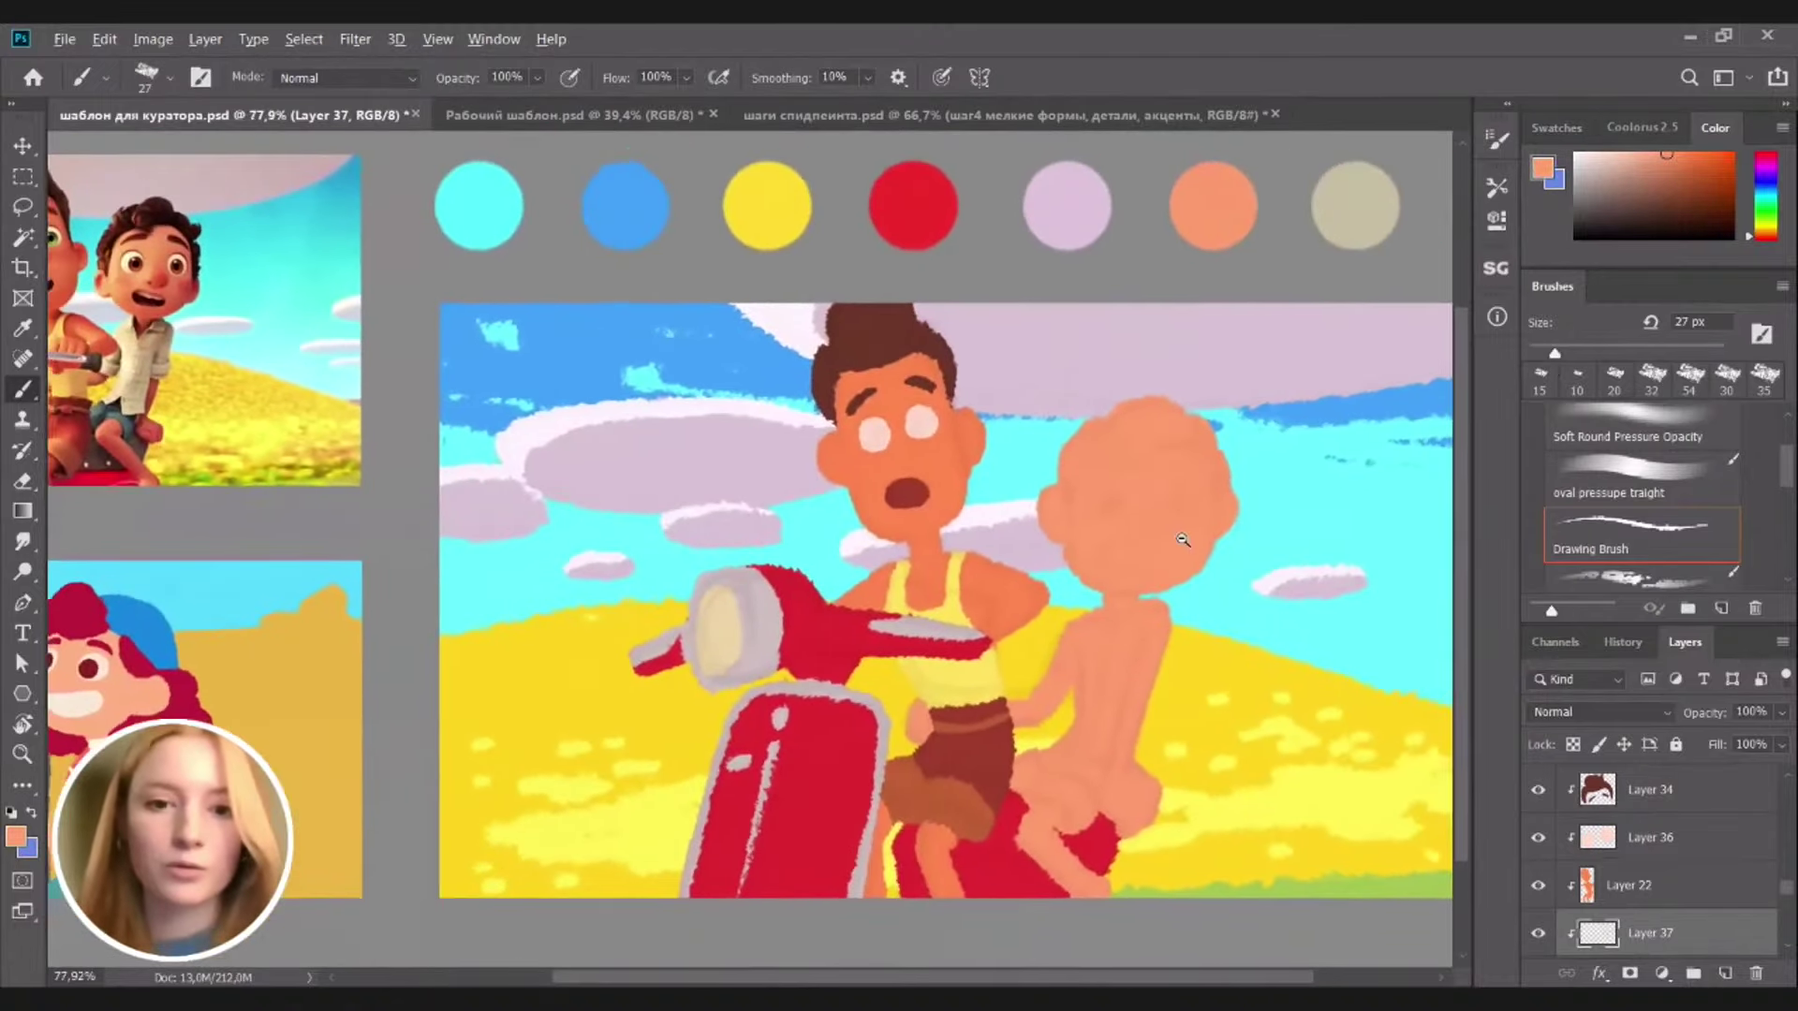
pyautogui.moveTo(1181, 541); pyautogui.dragTo(1126, 563)
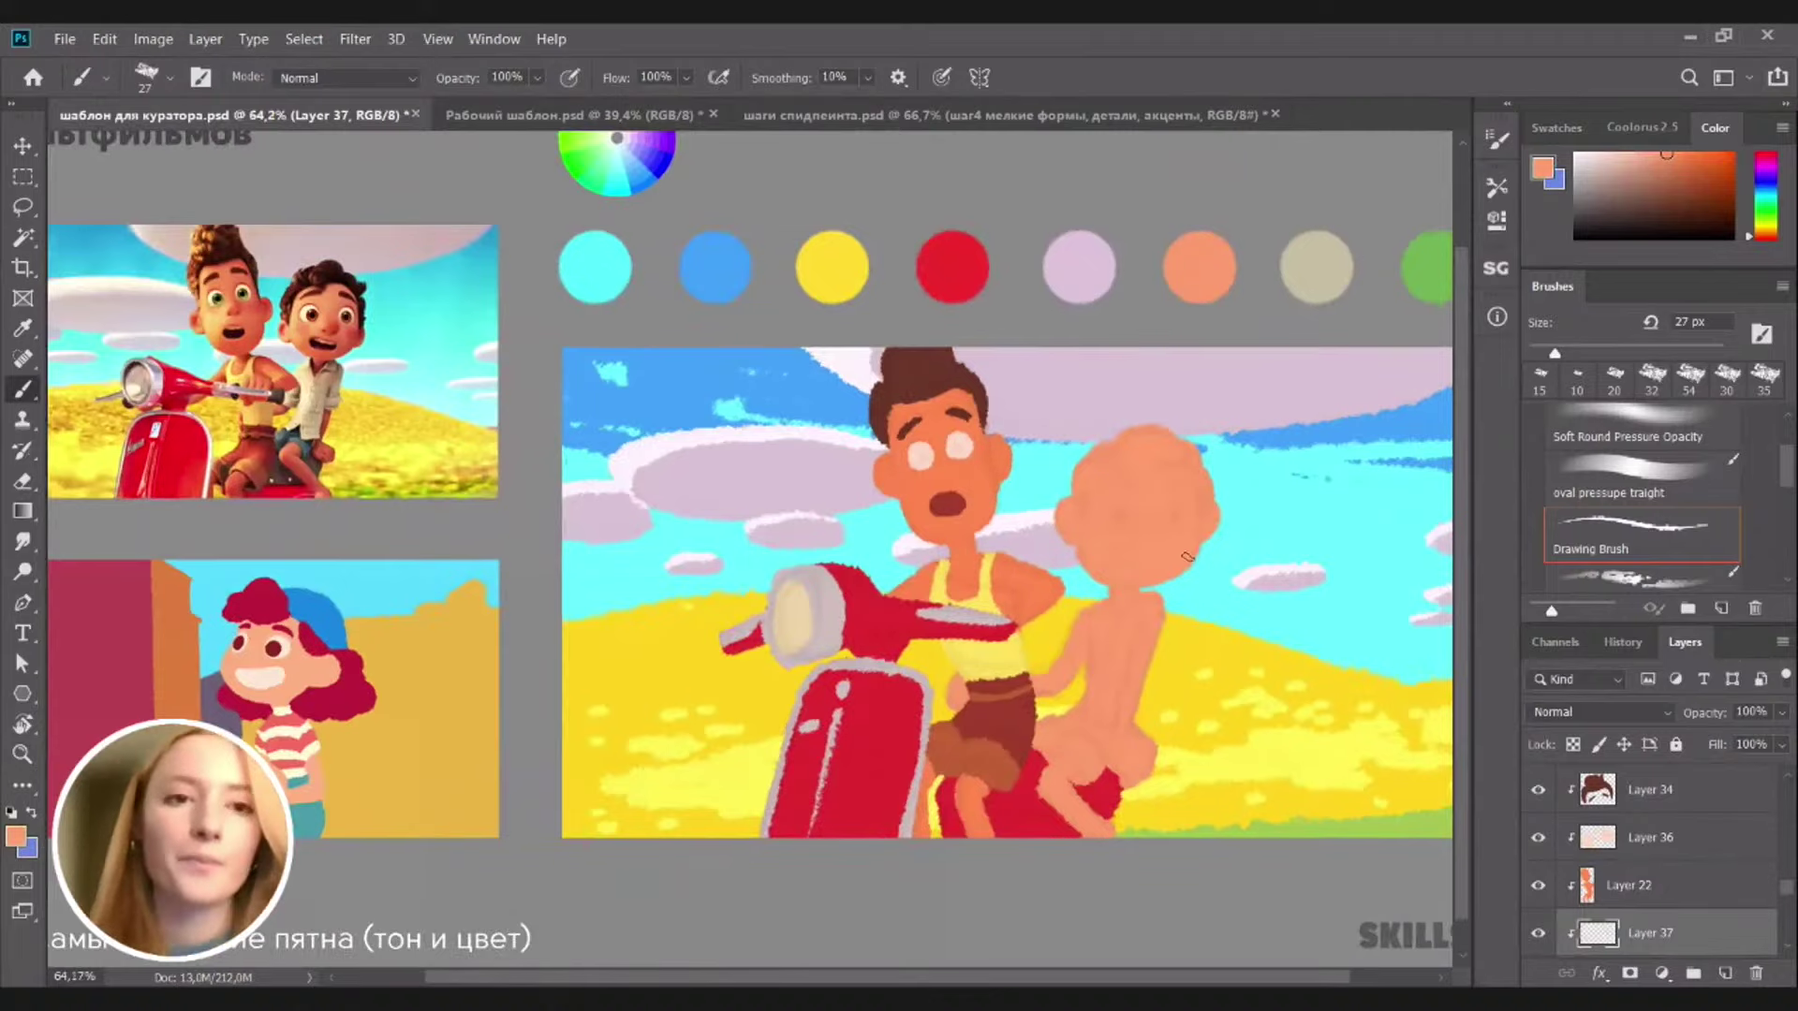
pyautogui.moveTo(1200, 482); pyautogui.dragTo(1221, 451)
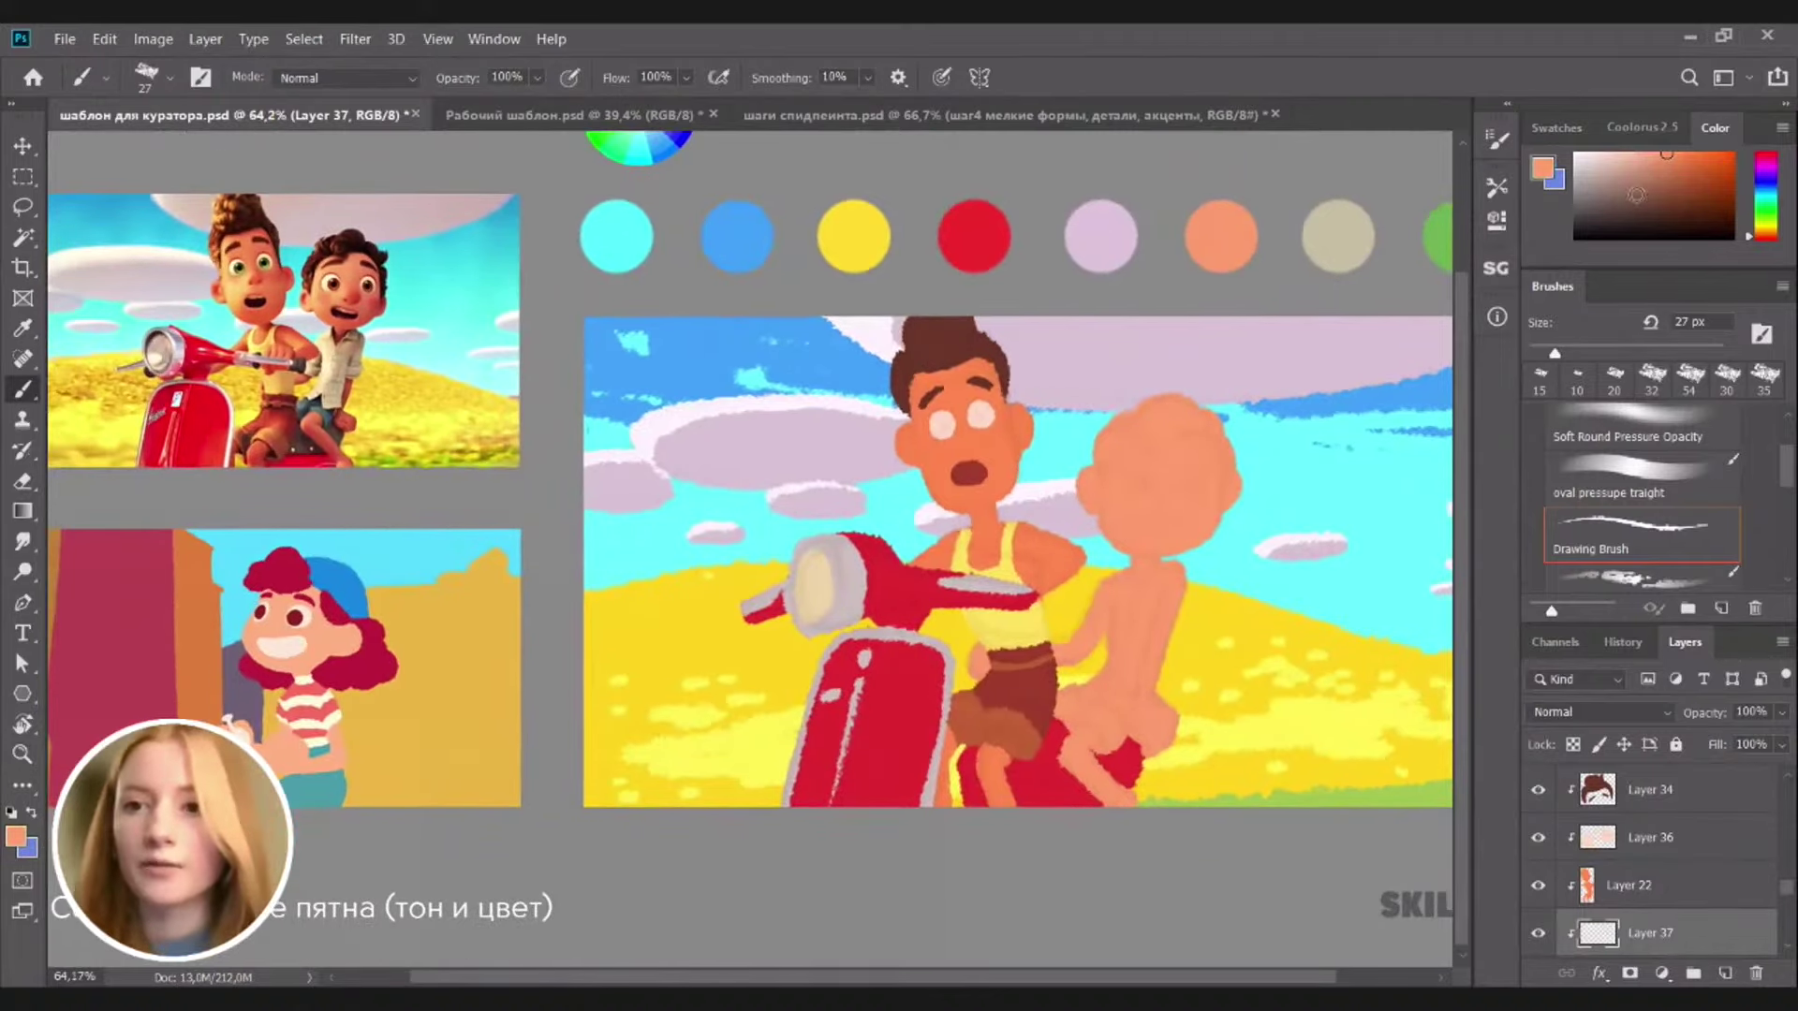
pyautogui.click(1676, 217)
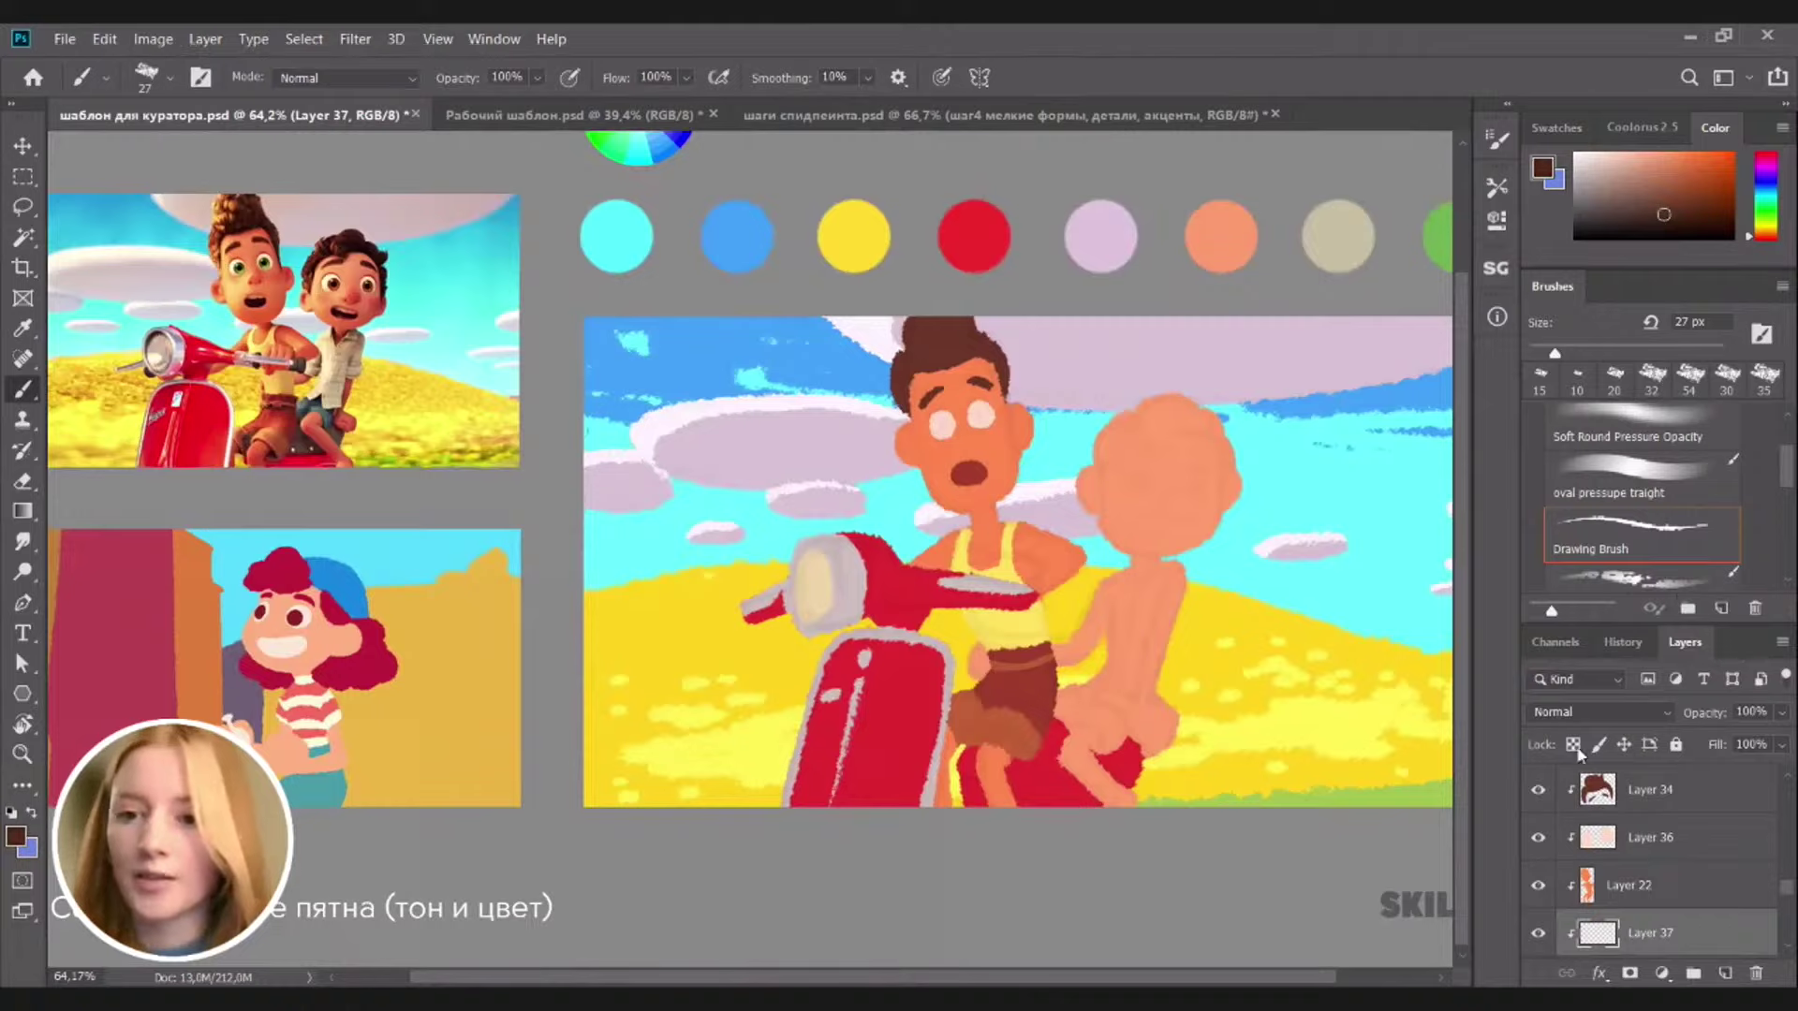
pyautogui.moveTo(1162, 433)
pyautogui.mouseDown()
pyautogui.moveTo(1213, 416)
pyautogui.moveTo(1226, 451)
pyautogui.moveTo(1223, 417)
pyautogui.moveTo(1223, 474)
pyautogui.mouseUp()
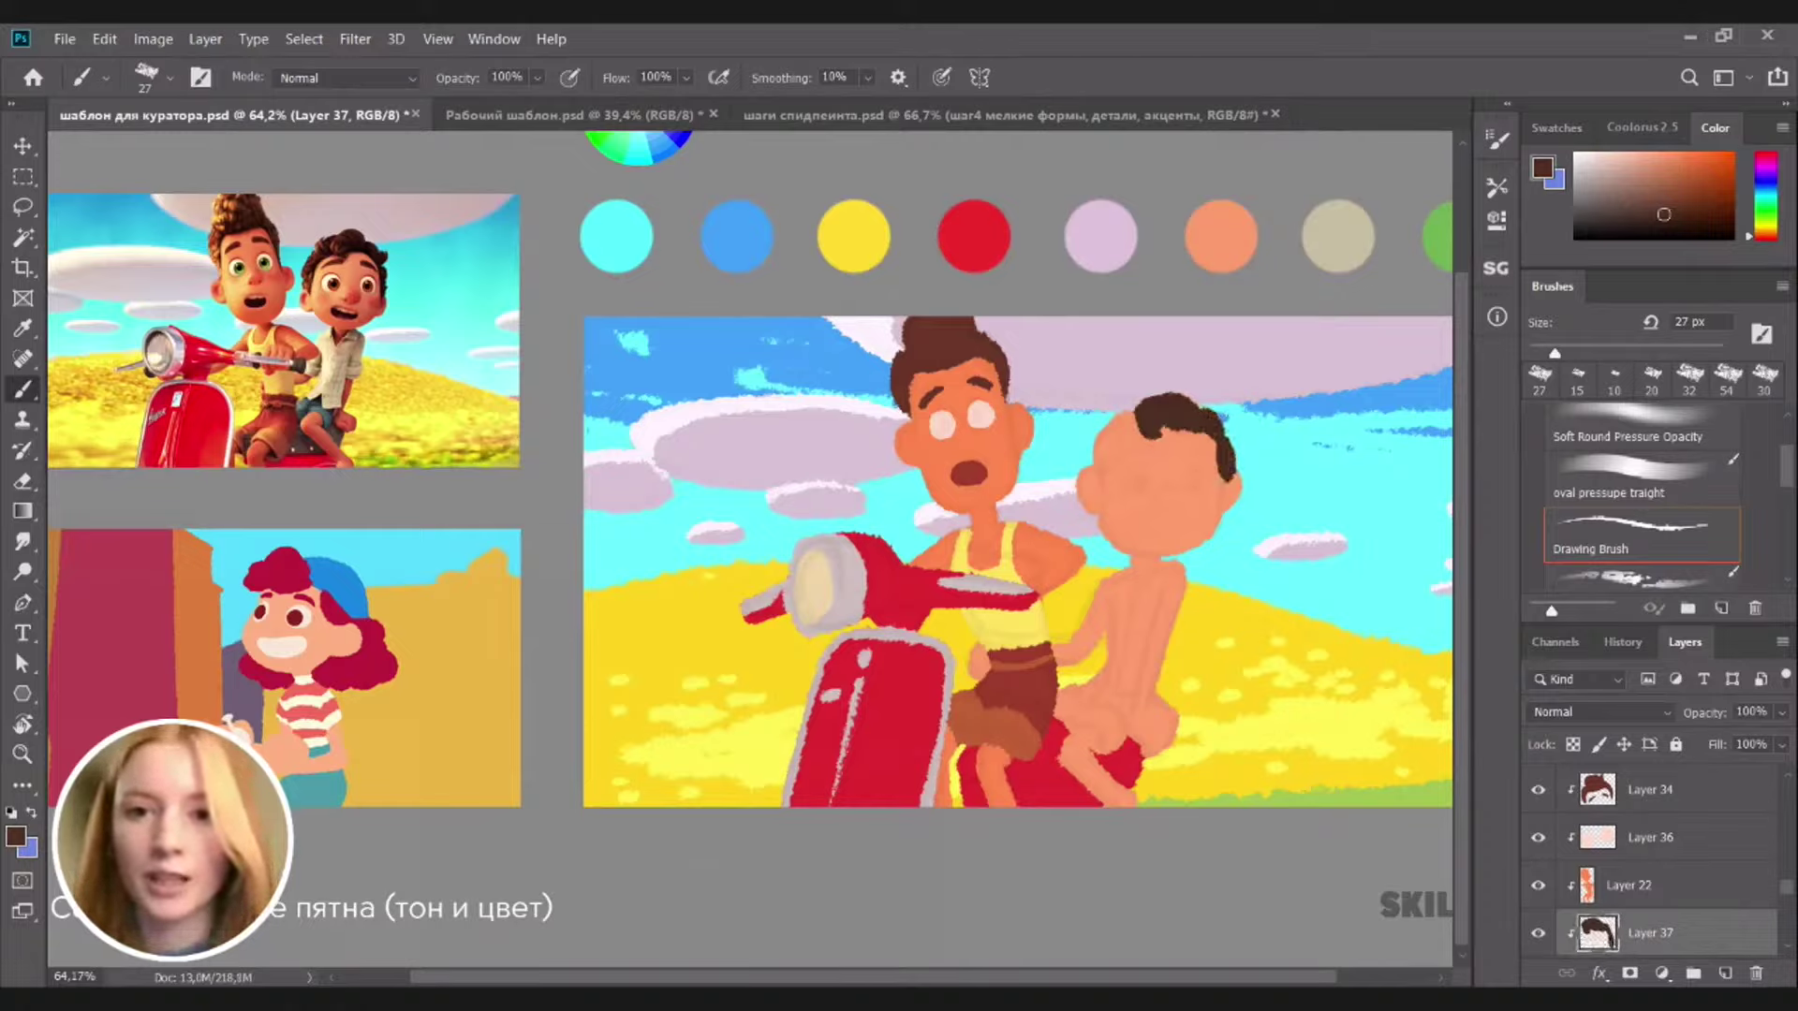
pyautogui.moveTo(1137, 412)
pyautogui.mouseDown()
pyautogui.moveTo(1097, 438)
pyautogui.moveTo(1095, 465)
pyautogui.moveTo(1203, 421)
pyautogui.mouseUp()
# Extend the shorter figure's hair down the temple with a 30 px brush and refine the hairline with a 15 px eraser
pyautogui.press(']')
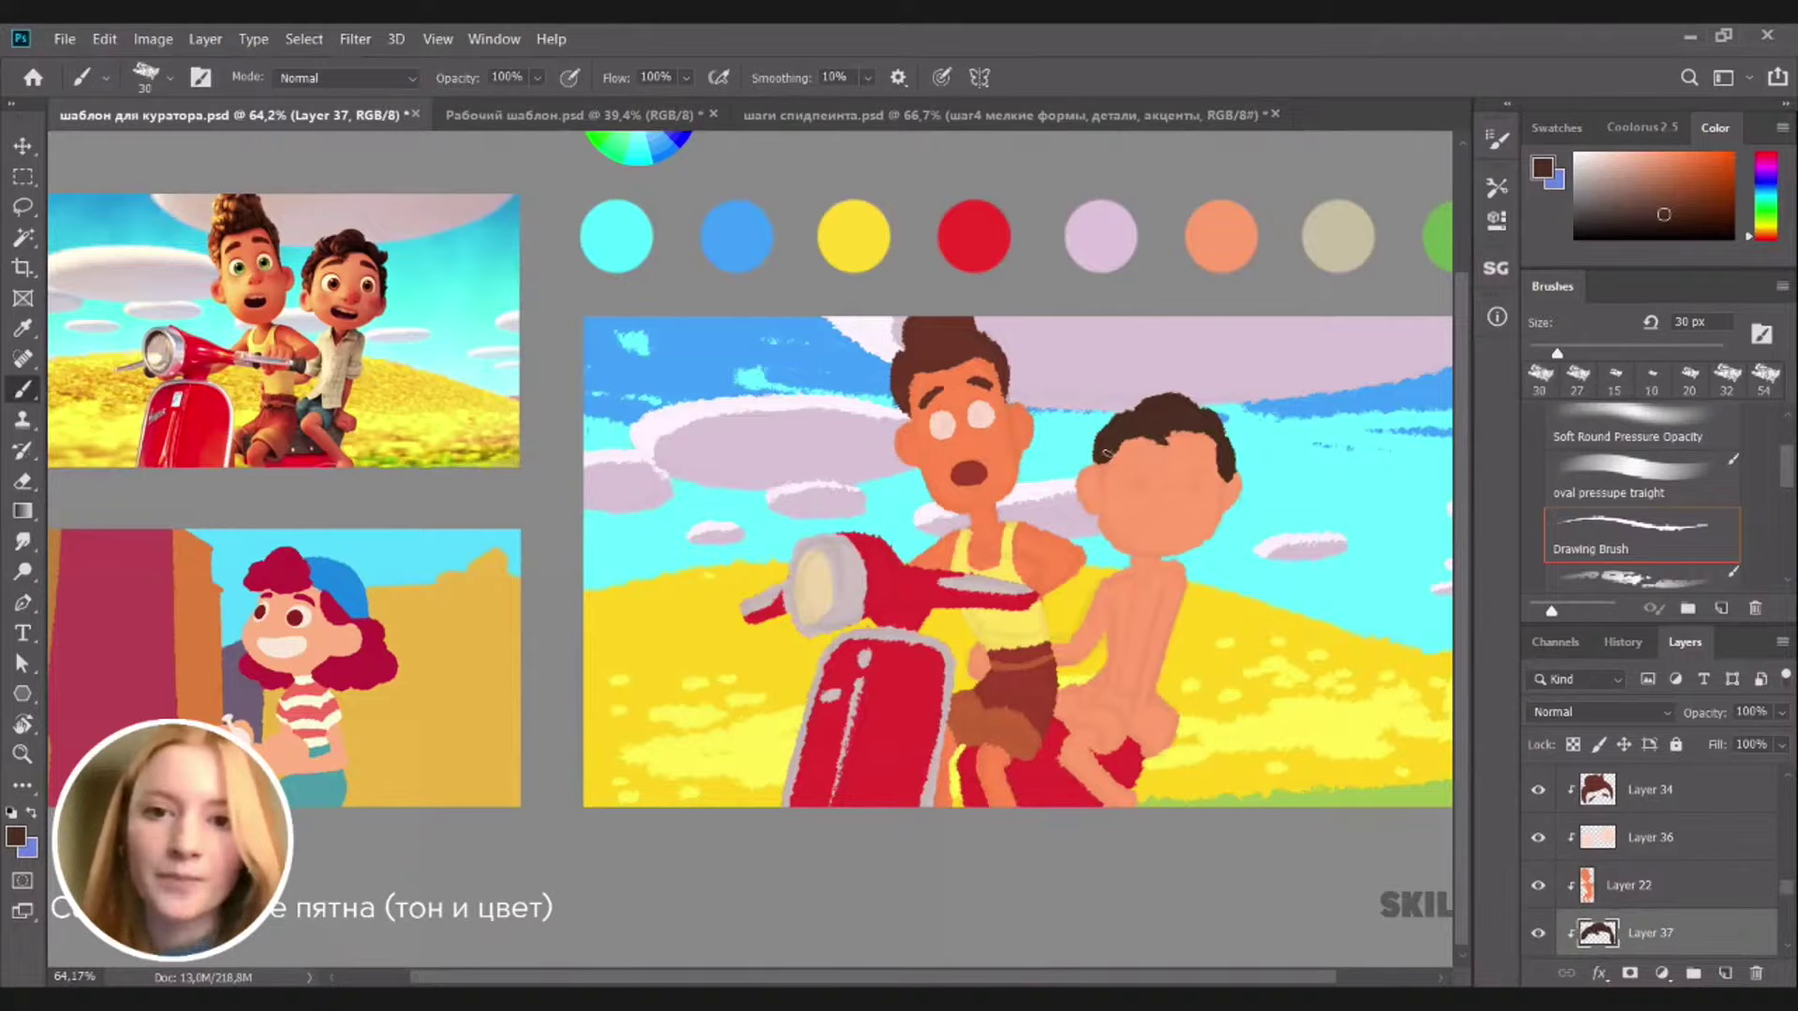
pyautogui.moveTo(1102, 457); pyautogui.dragTo(1098, 496)
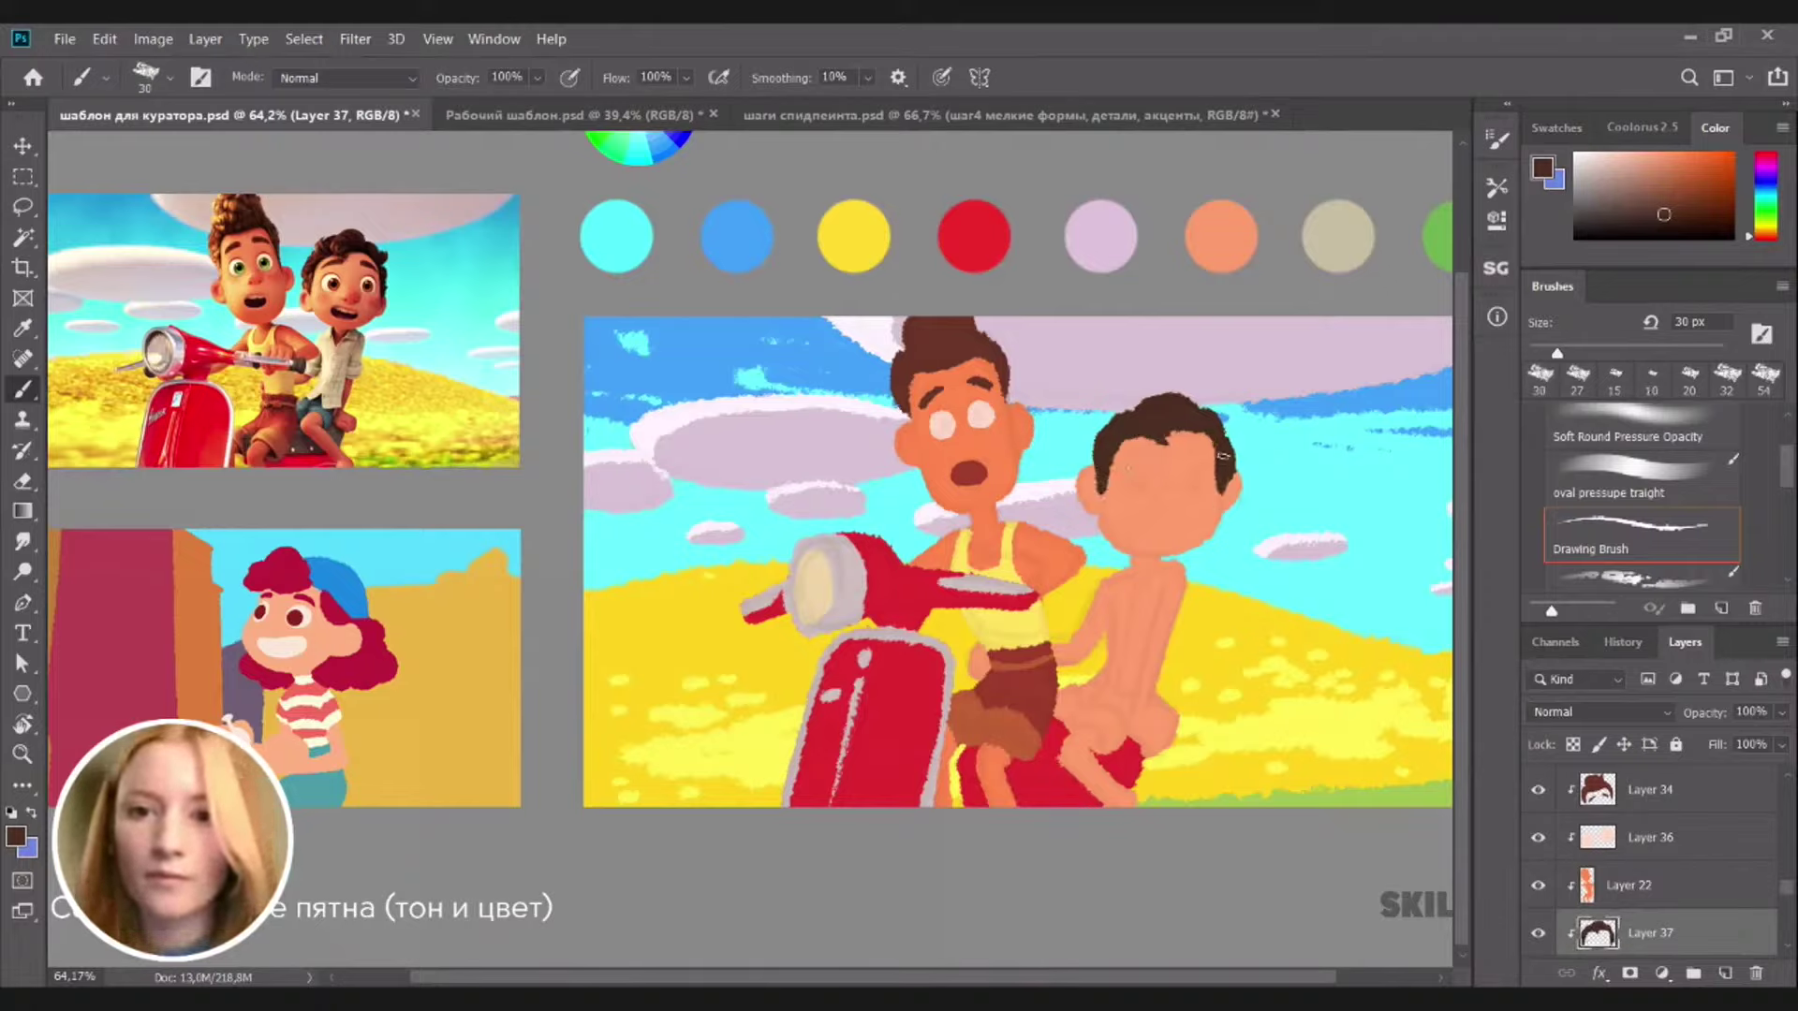
pyautogui.press('e')
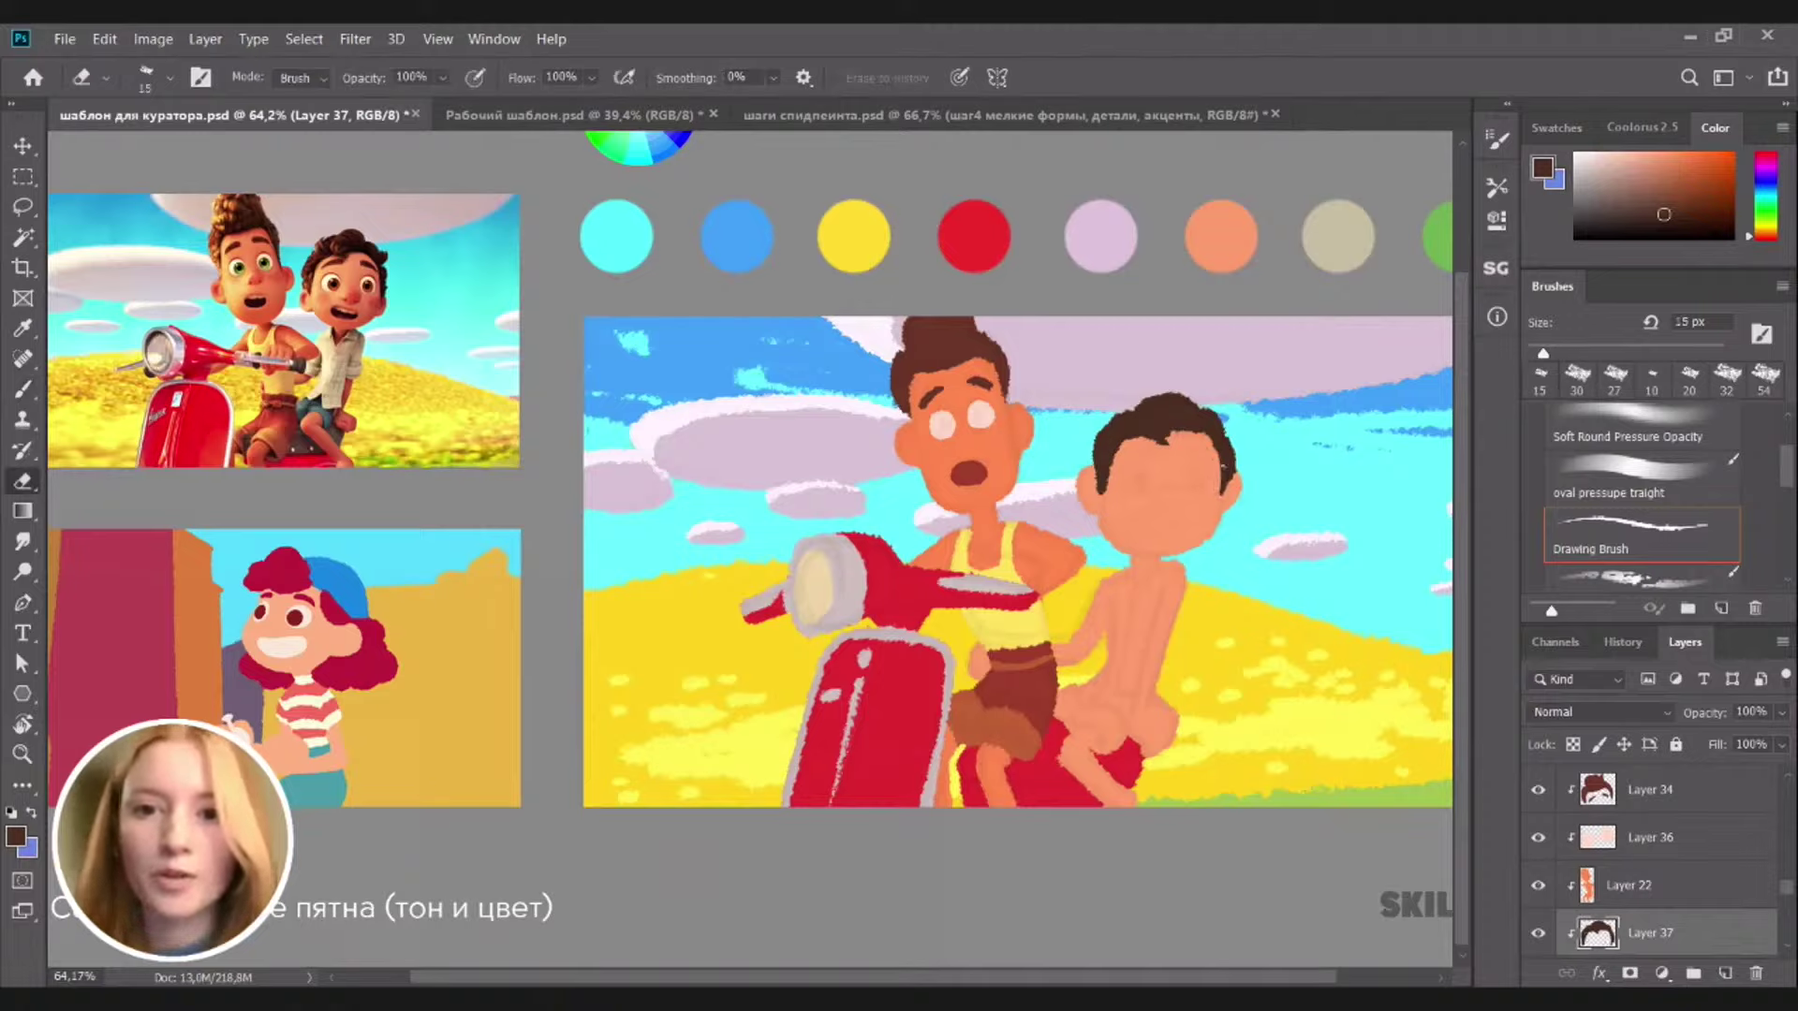
pyautogui.press('b')
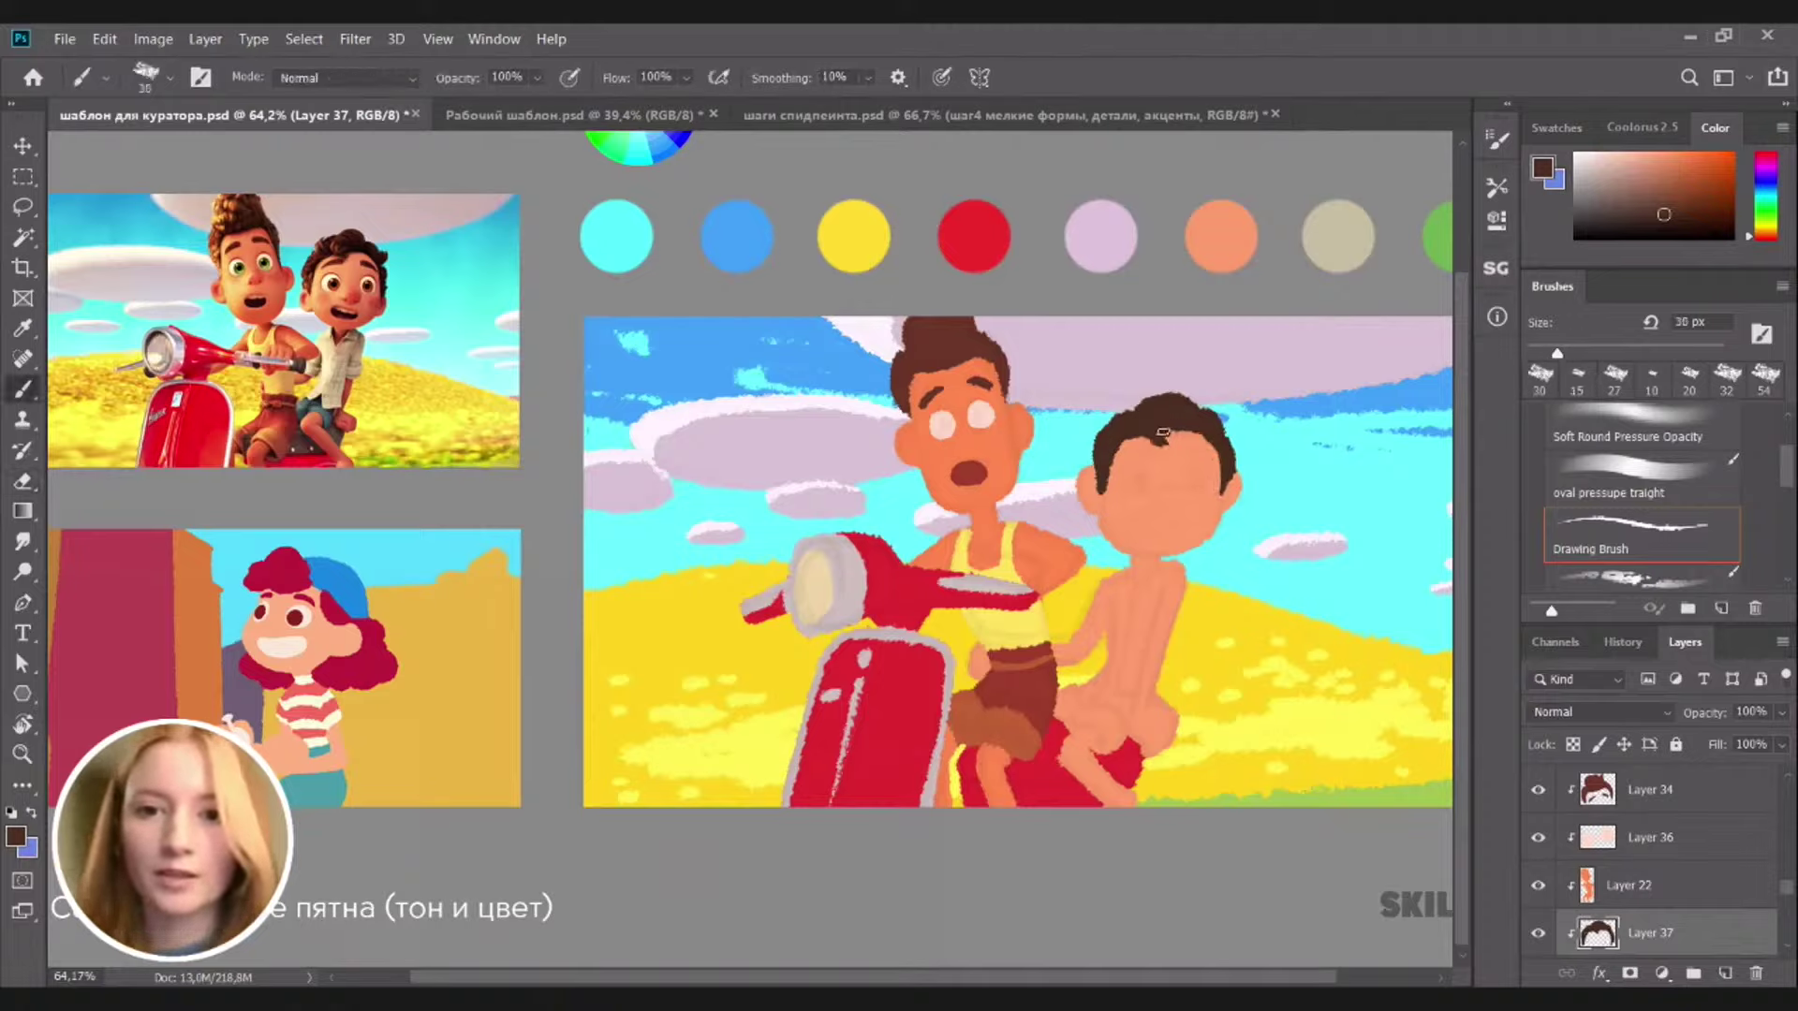
pyautogui.moveTo(1131, 435); pyautogui.dragTo(1135, 435)
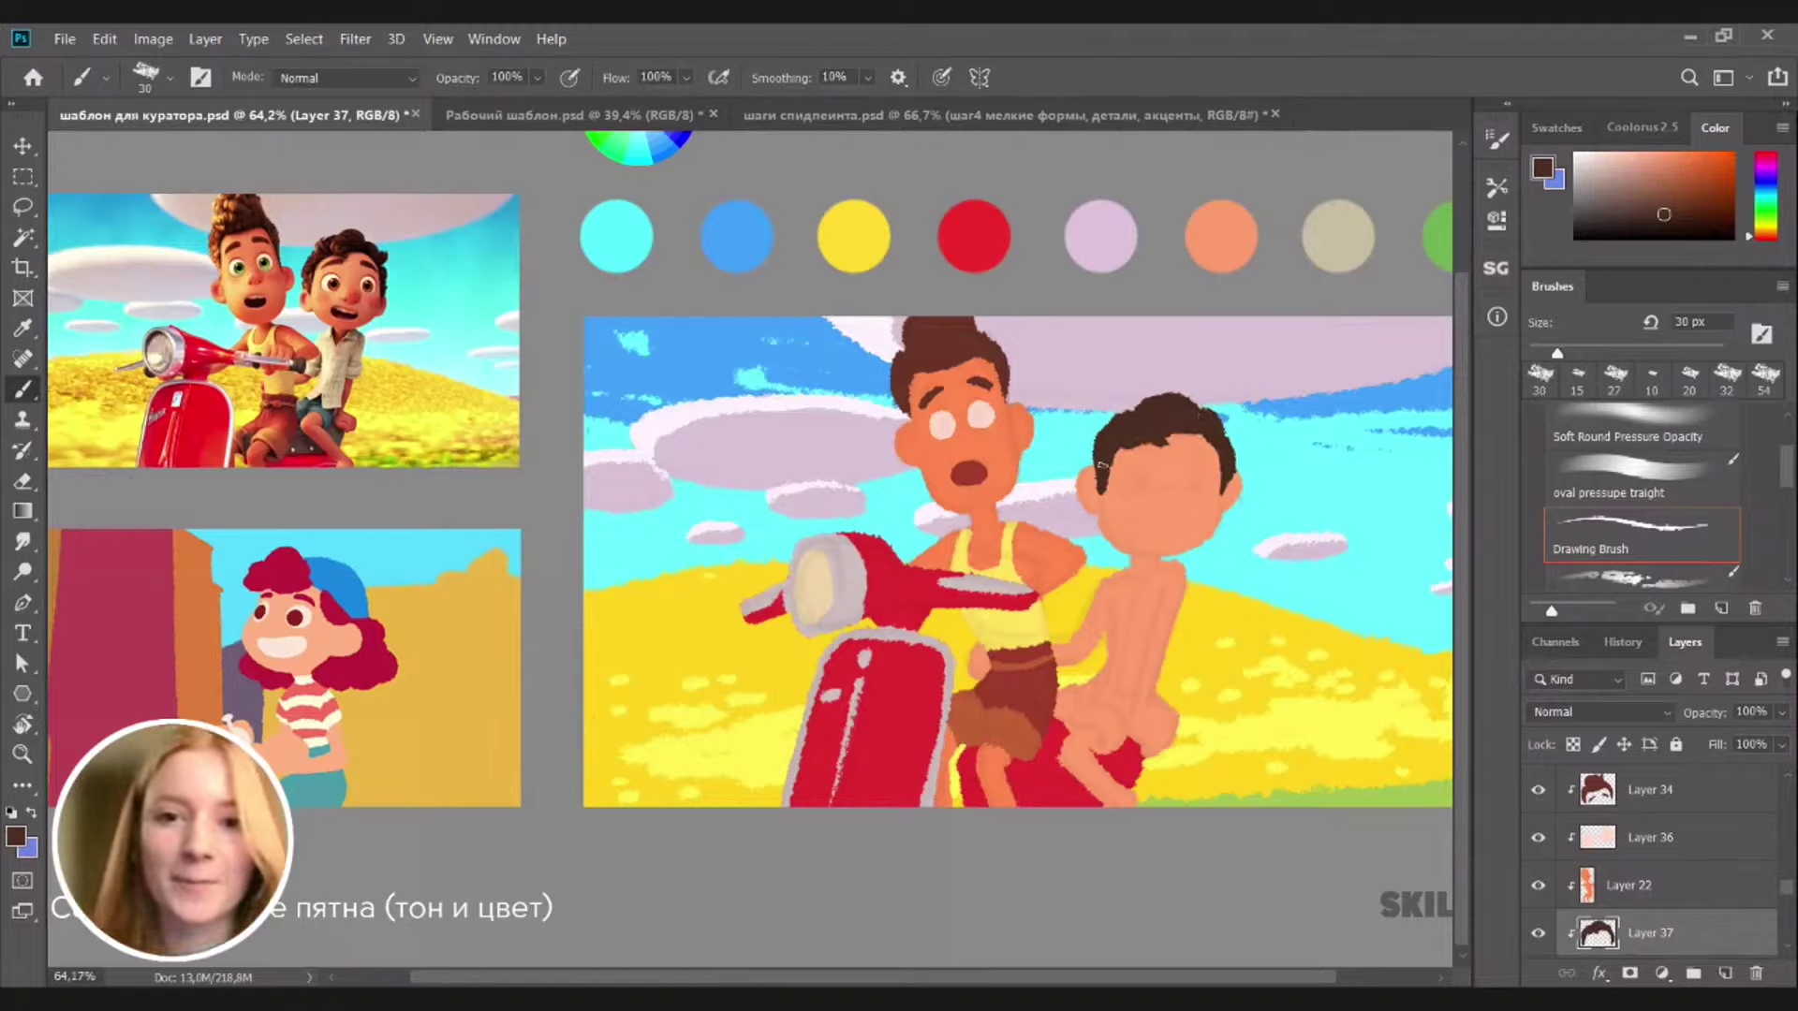
pyautogui.press('e')
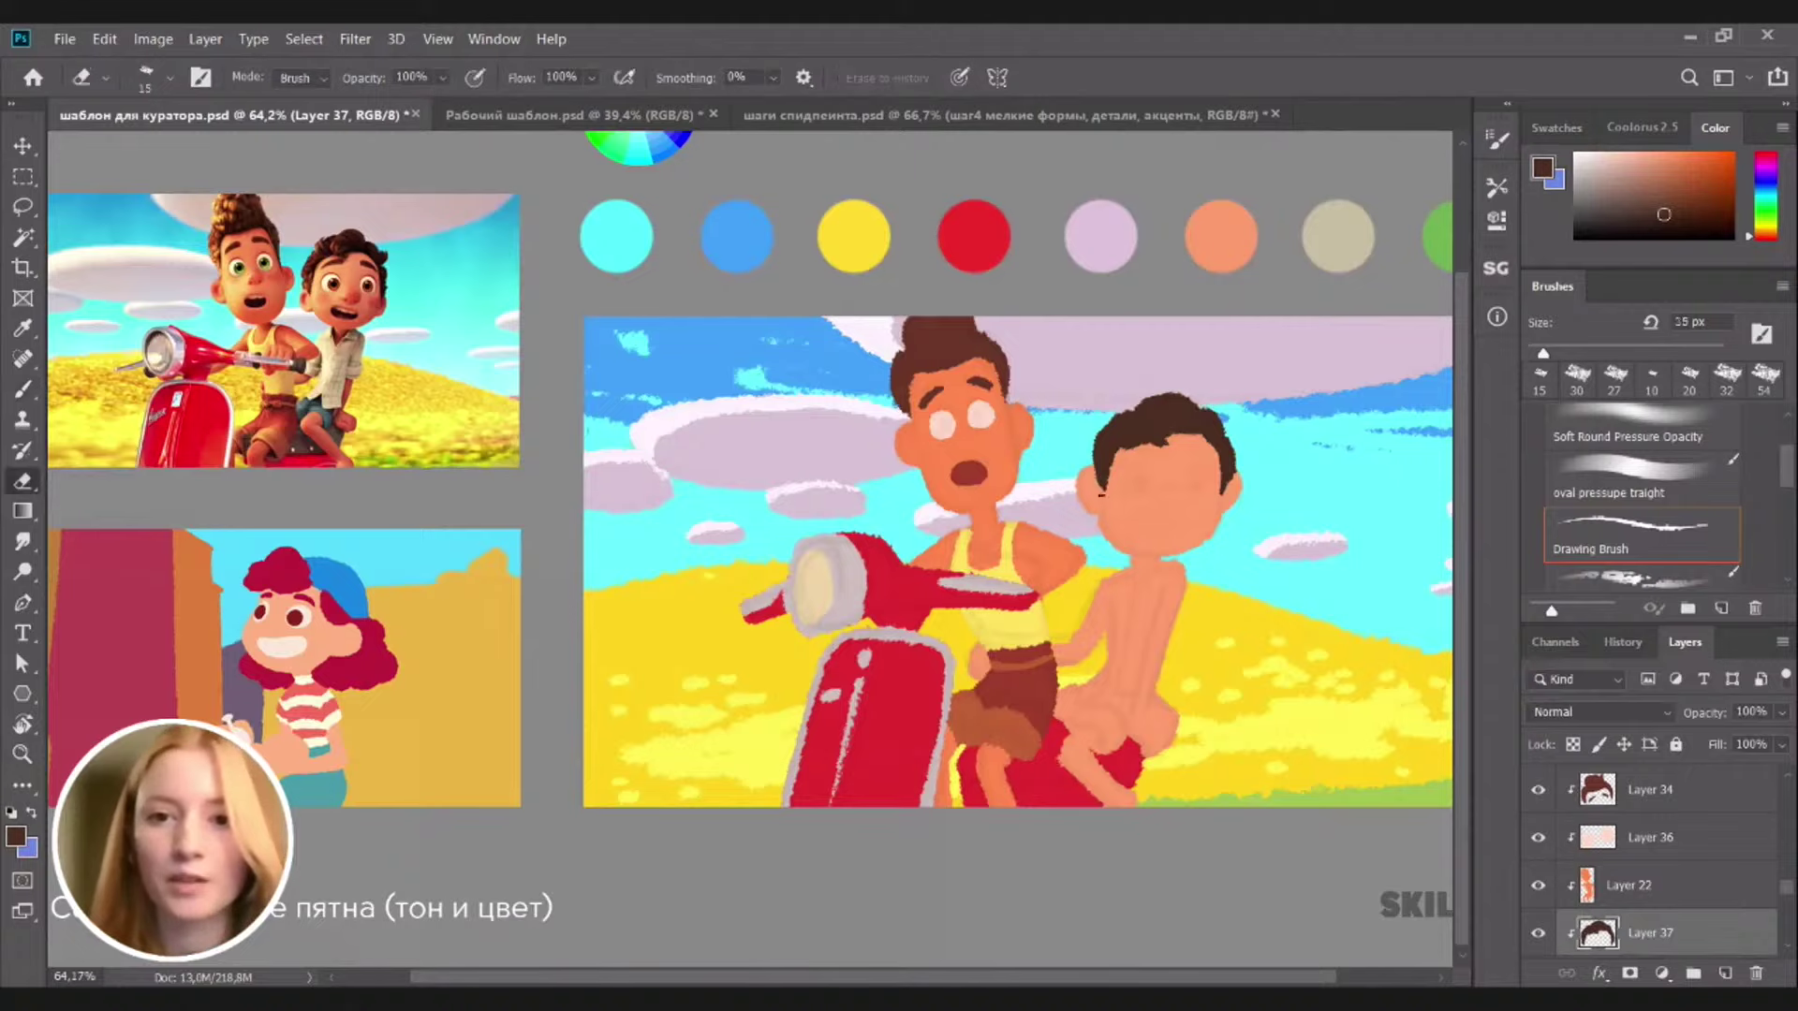
pyautogui.press('b')
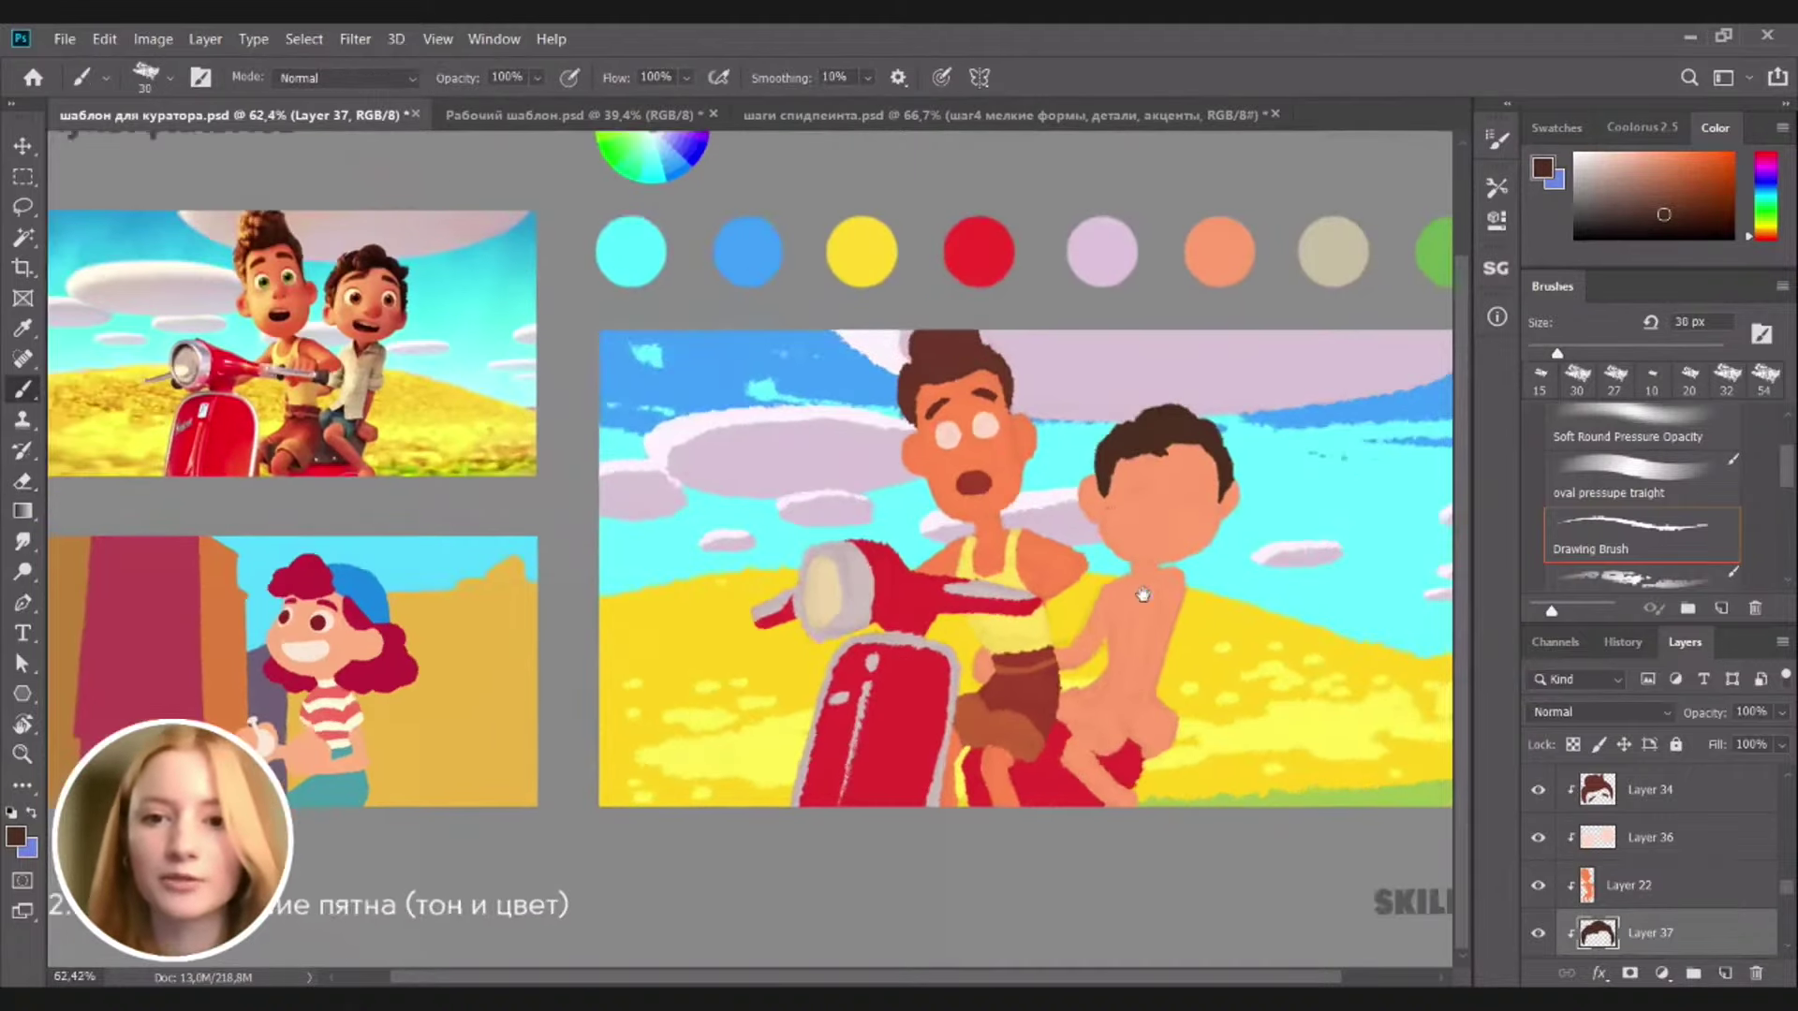
# Sample the beige palette swatch, add a new layer above the hair layer, Layer 37, and load Layer 23's outline as a selection
pyautogui.hscroll(1, 1140, 510)
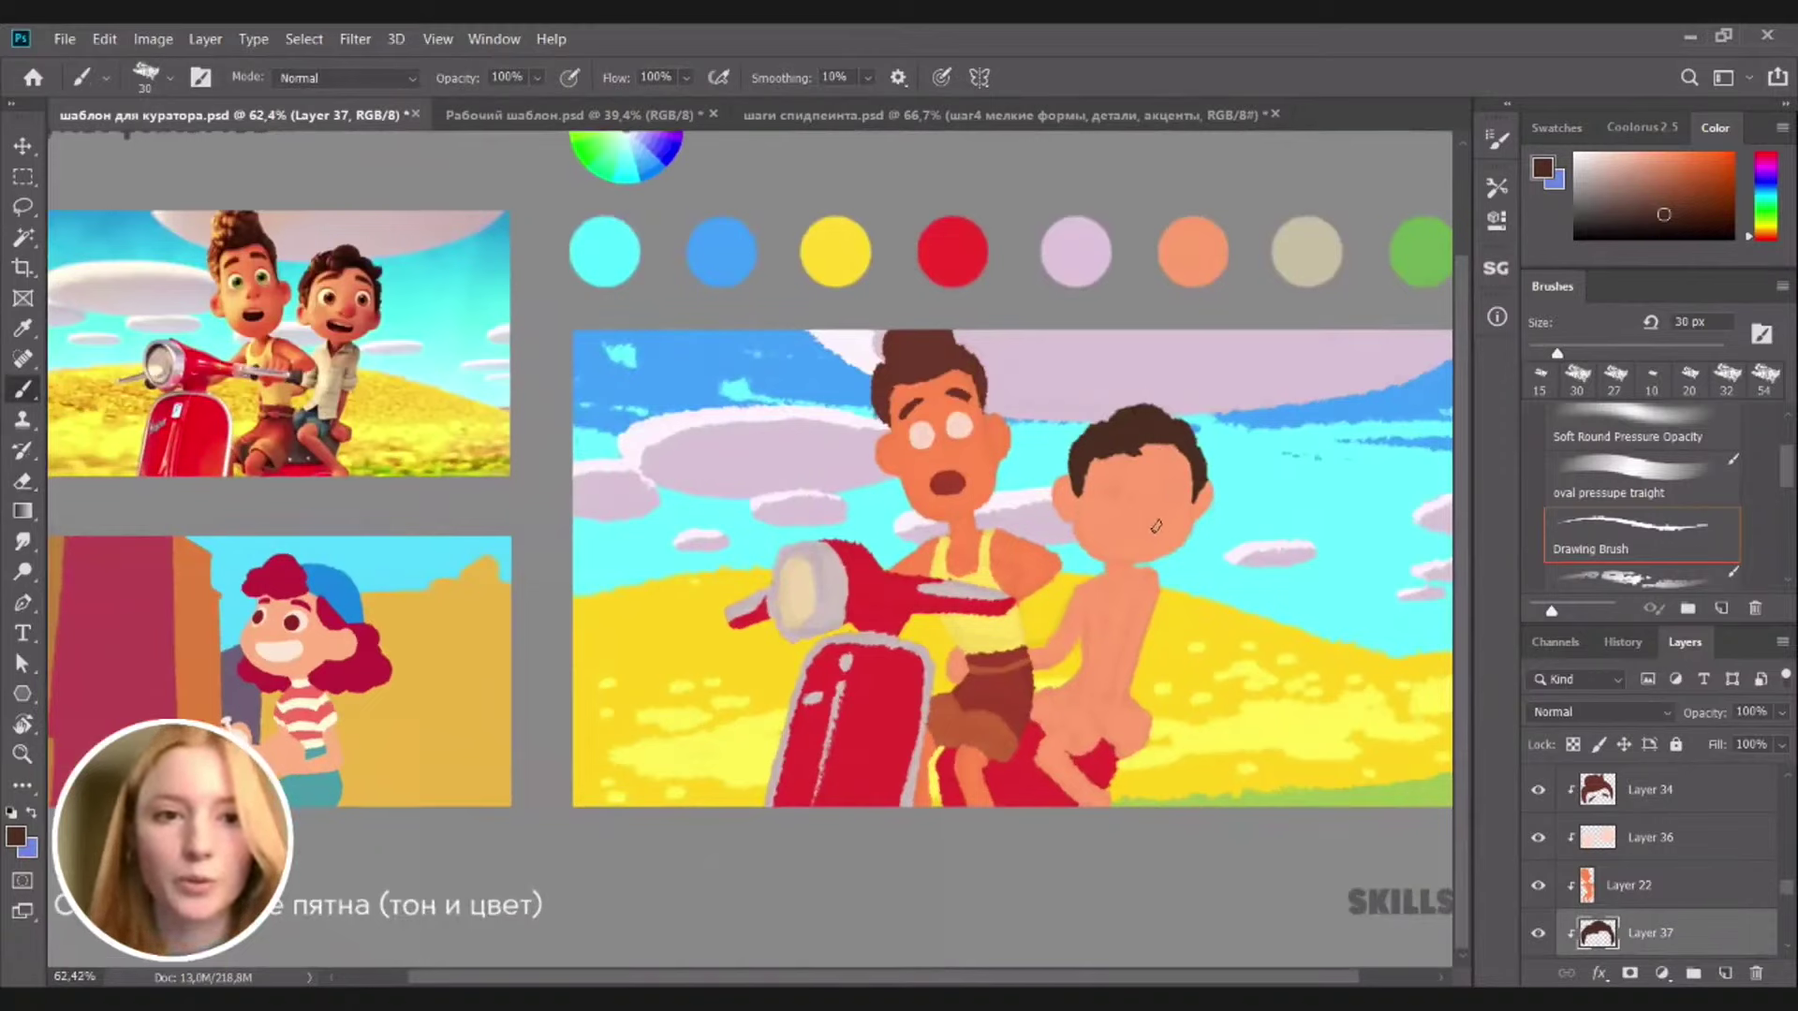
pyautogui.keyDown('alt'); pyautogui.click(1320, 249); pyautogui.keyUp('alt')
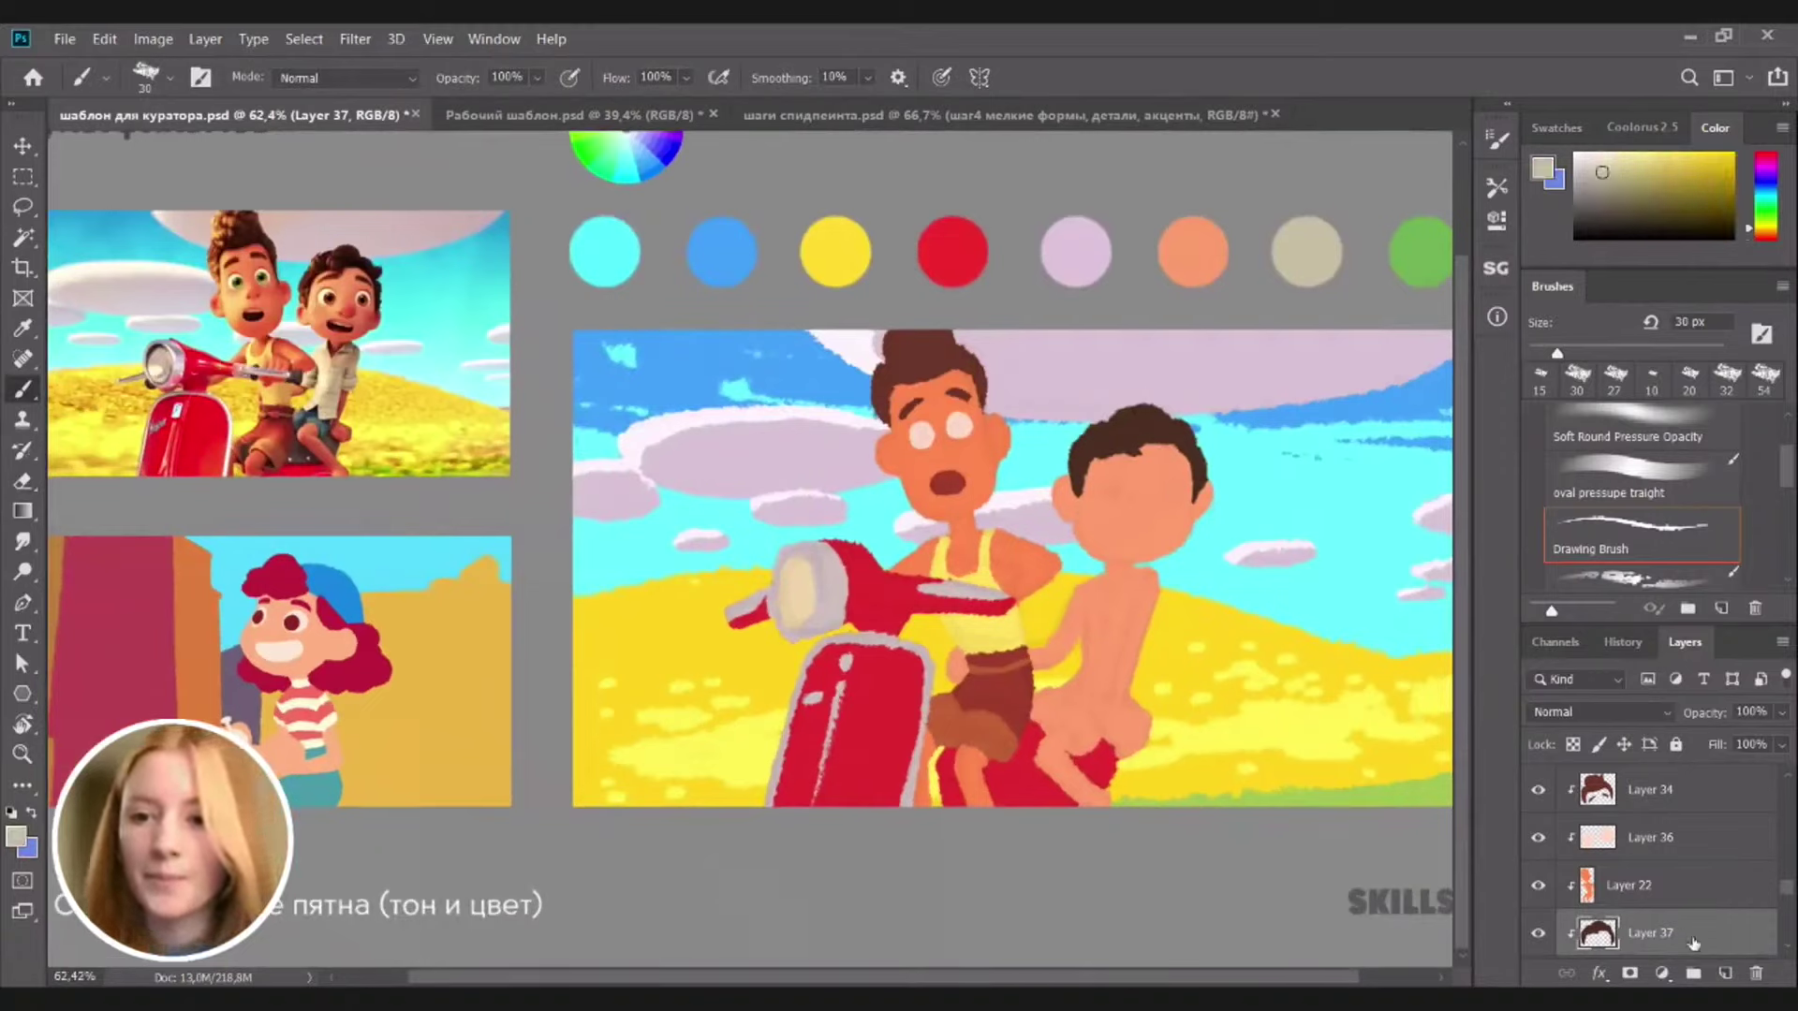
pyautogui.click(1725, 979)
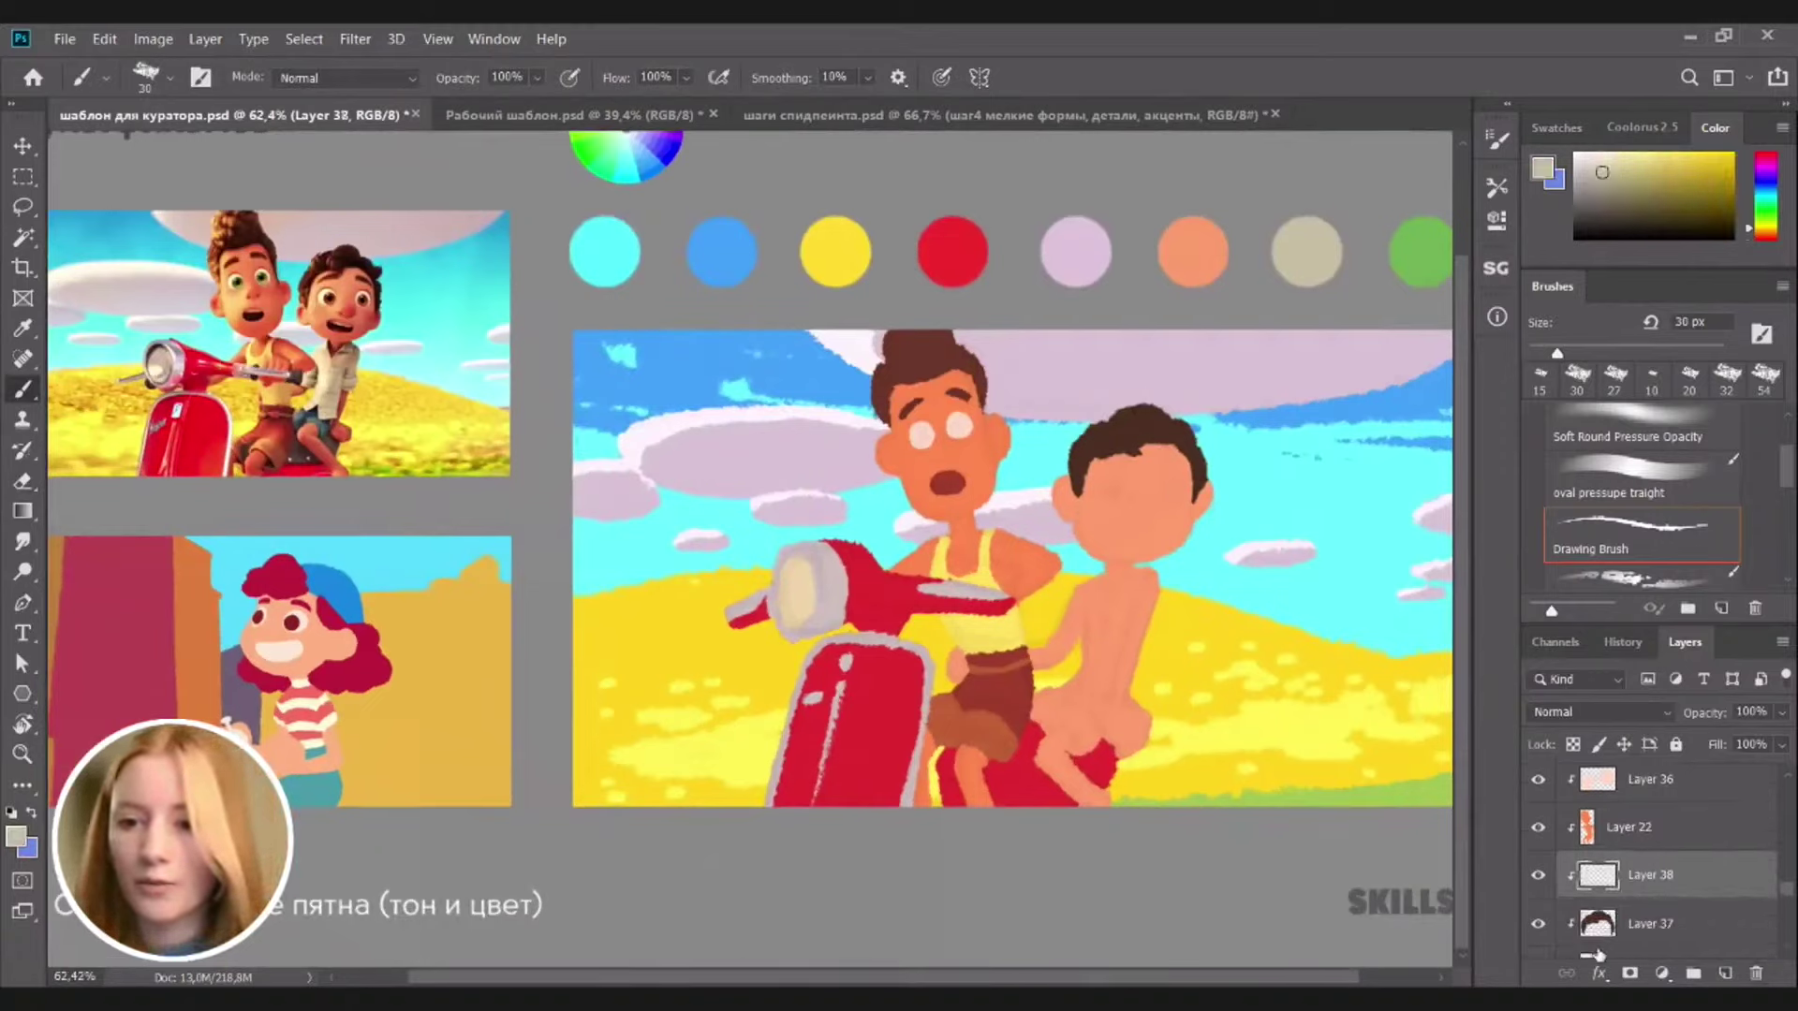
pyautogui.scroll(-1, 1780, 948)
pyautogui.keyDown('ctrl'); pyautogui.click(1591, 942); pyautogui.keyUp('ctrl')
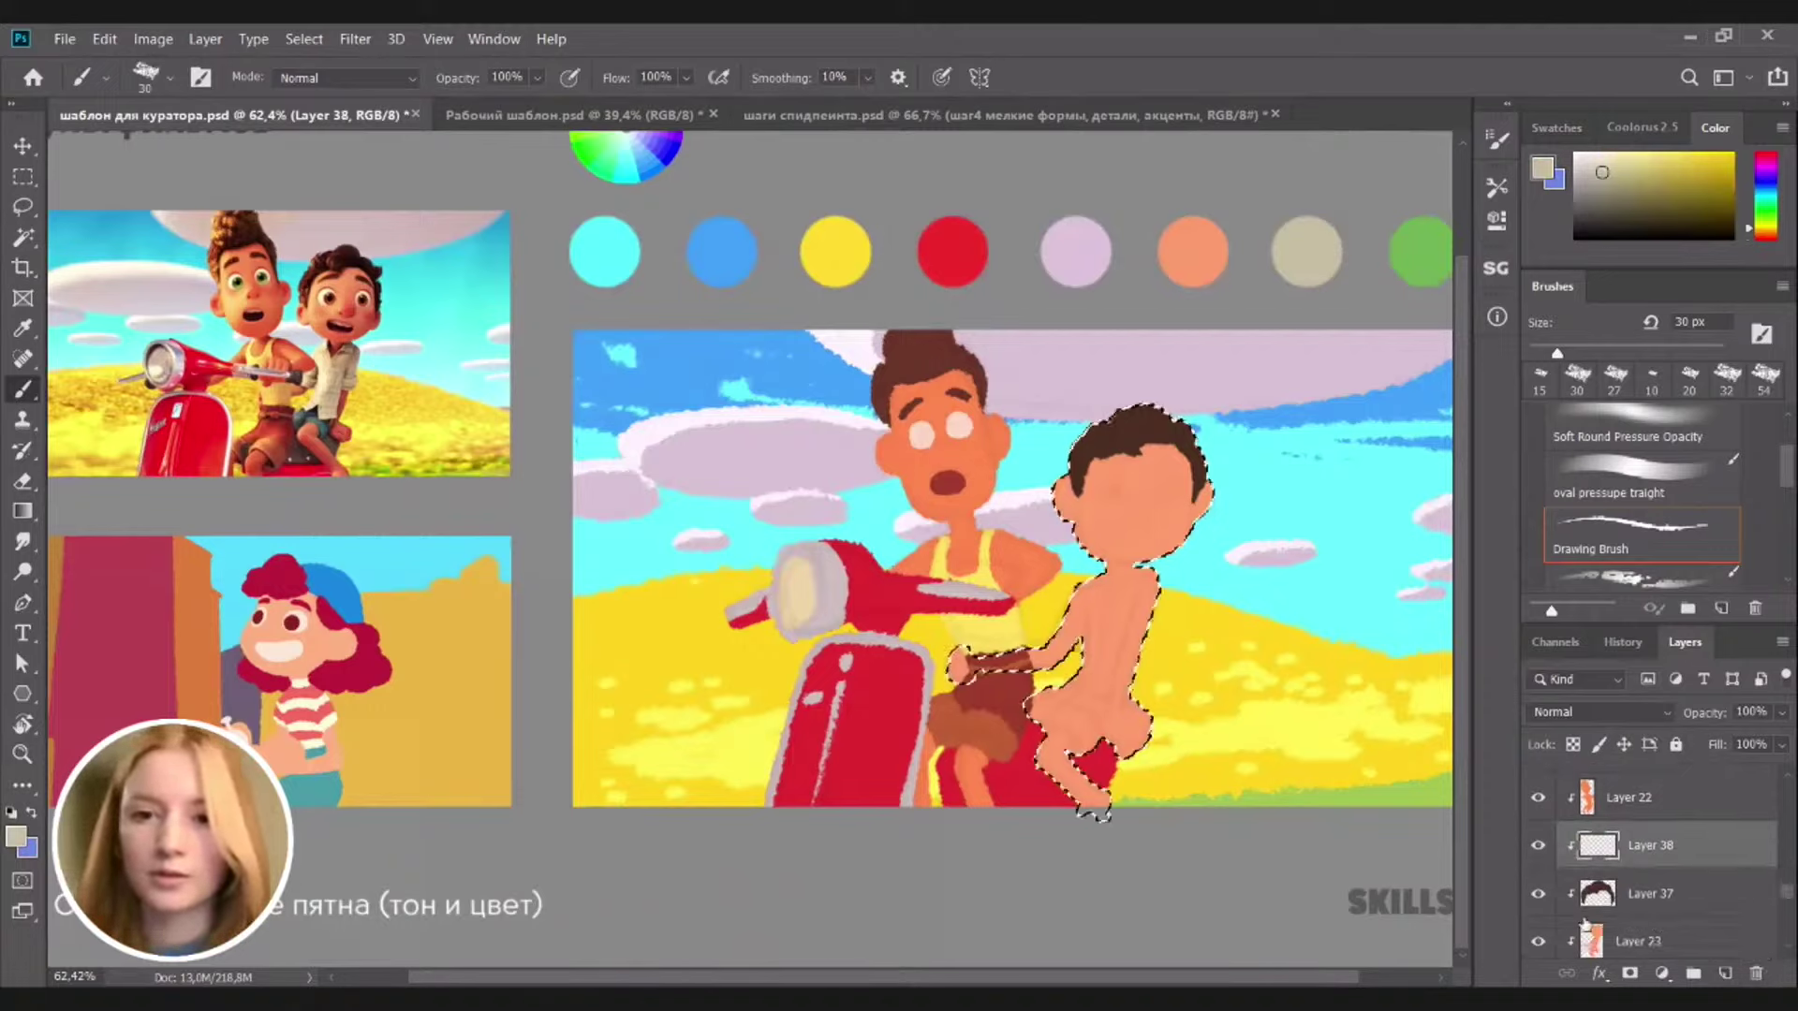
# Hide the selection outline and paint a beige short-sleeved shirt on the dark-haired boy's torso with the 30 px Drawing Brush
pyautogui.hotkey('ctrl', 'h')
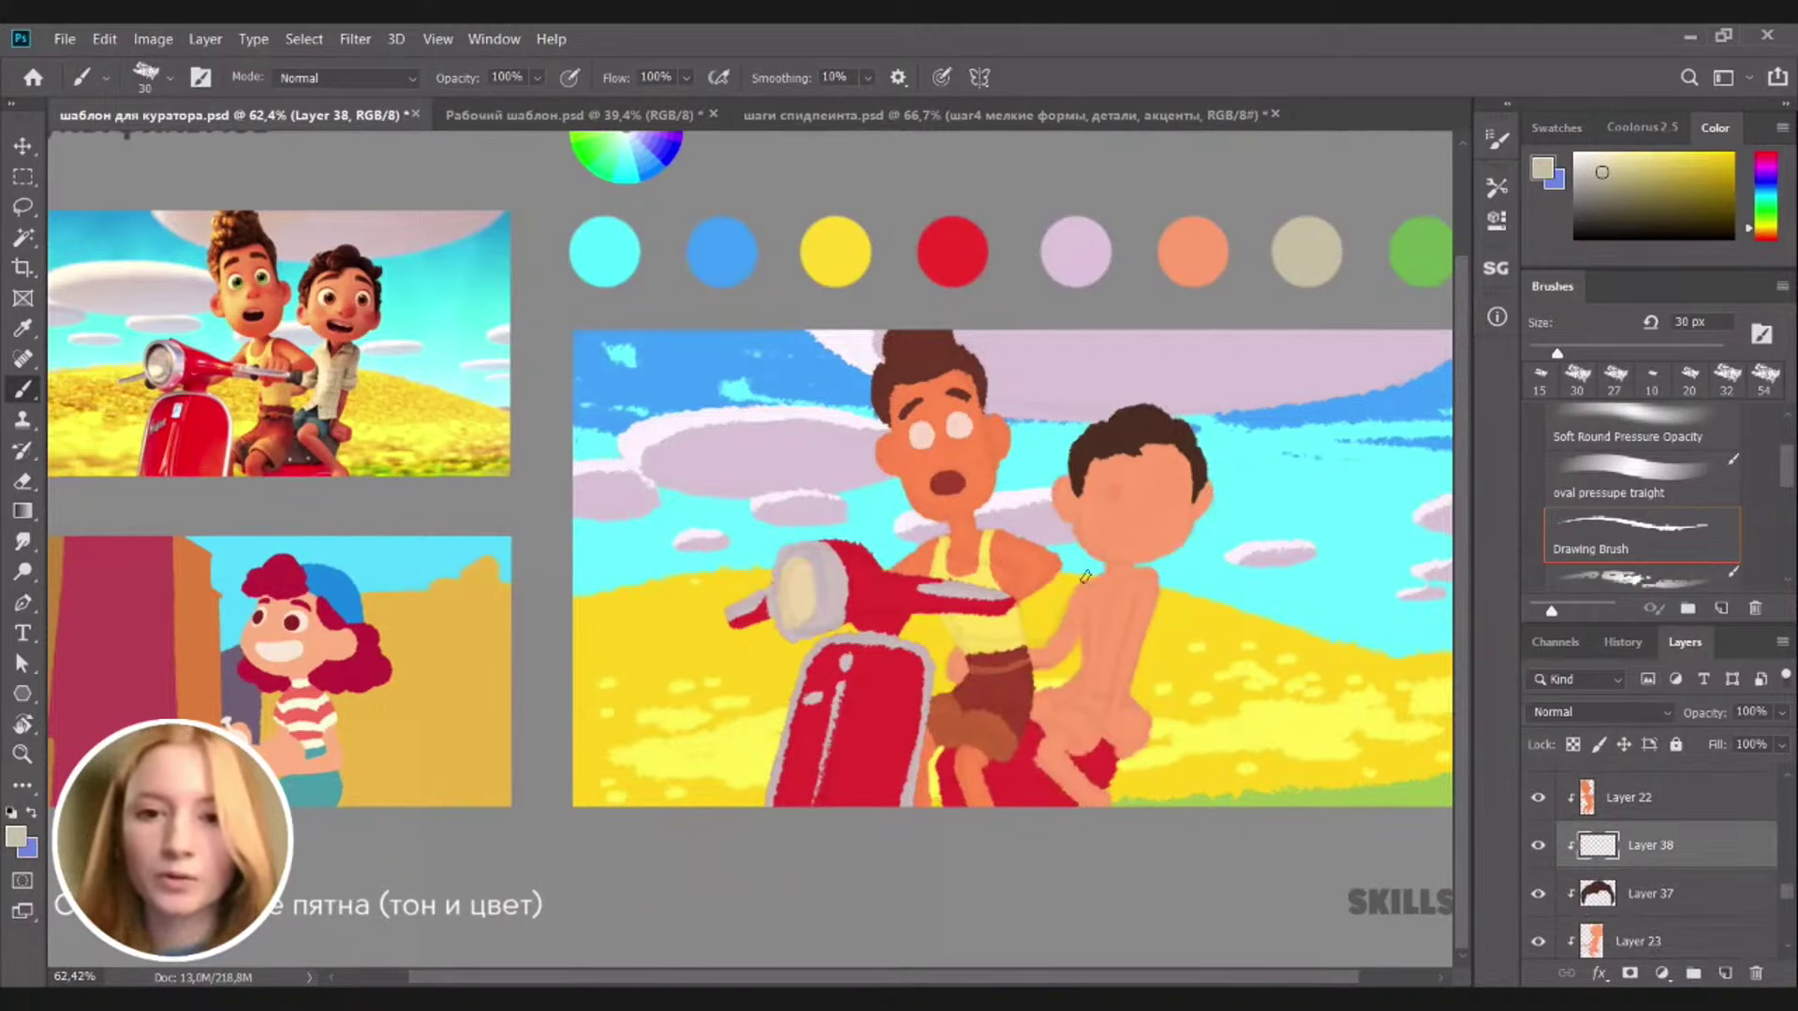
pyautogui.moveTo(1084, 576); pyautogui.dragTo(1086, 627)
pyautogui.moveTo(1076, 642)
pyautogui.mouseDown()
pyautogui.moveTo(1029, 605)
pyautogui.moveTo(1052, 644)
pyautogui.moveTo(1093, 652)
pyautogui.moveTo(1067, 660)
pyautogui.moveTo(1058, 627)
pyautogui.moveTo(1095, 613)
pyautogui.moveTo(1107, 636)
pyautogui.moveTo(1096, 587)
pyautogui.moveTo(1160, 576)
pyautogui.moveTo(1114, 623)
pyautogui.moveTo(1156, 596)
pyautogui.moveTo(1121, 629)
pyautogui.moveTo(1151, 630)
pyautogui.moveTo(1114, 616)
pyautogui.moveTo(1089, 689)
pyautogui.mouseUp()
pyautogui.scroll(2, 1089, 689)
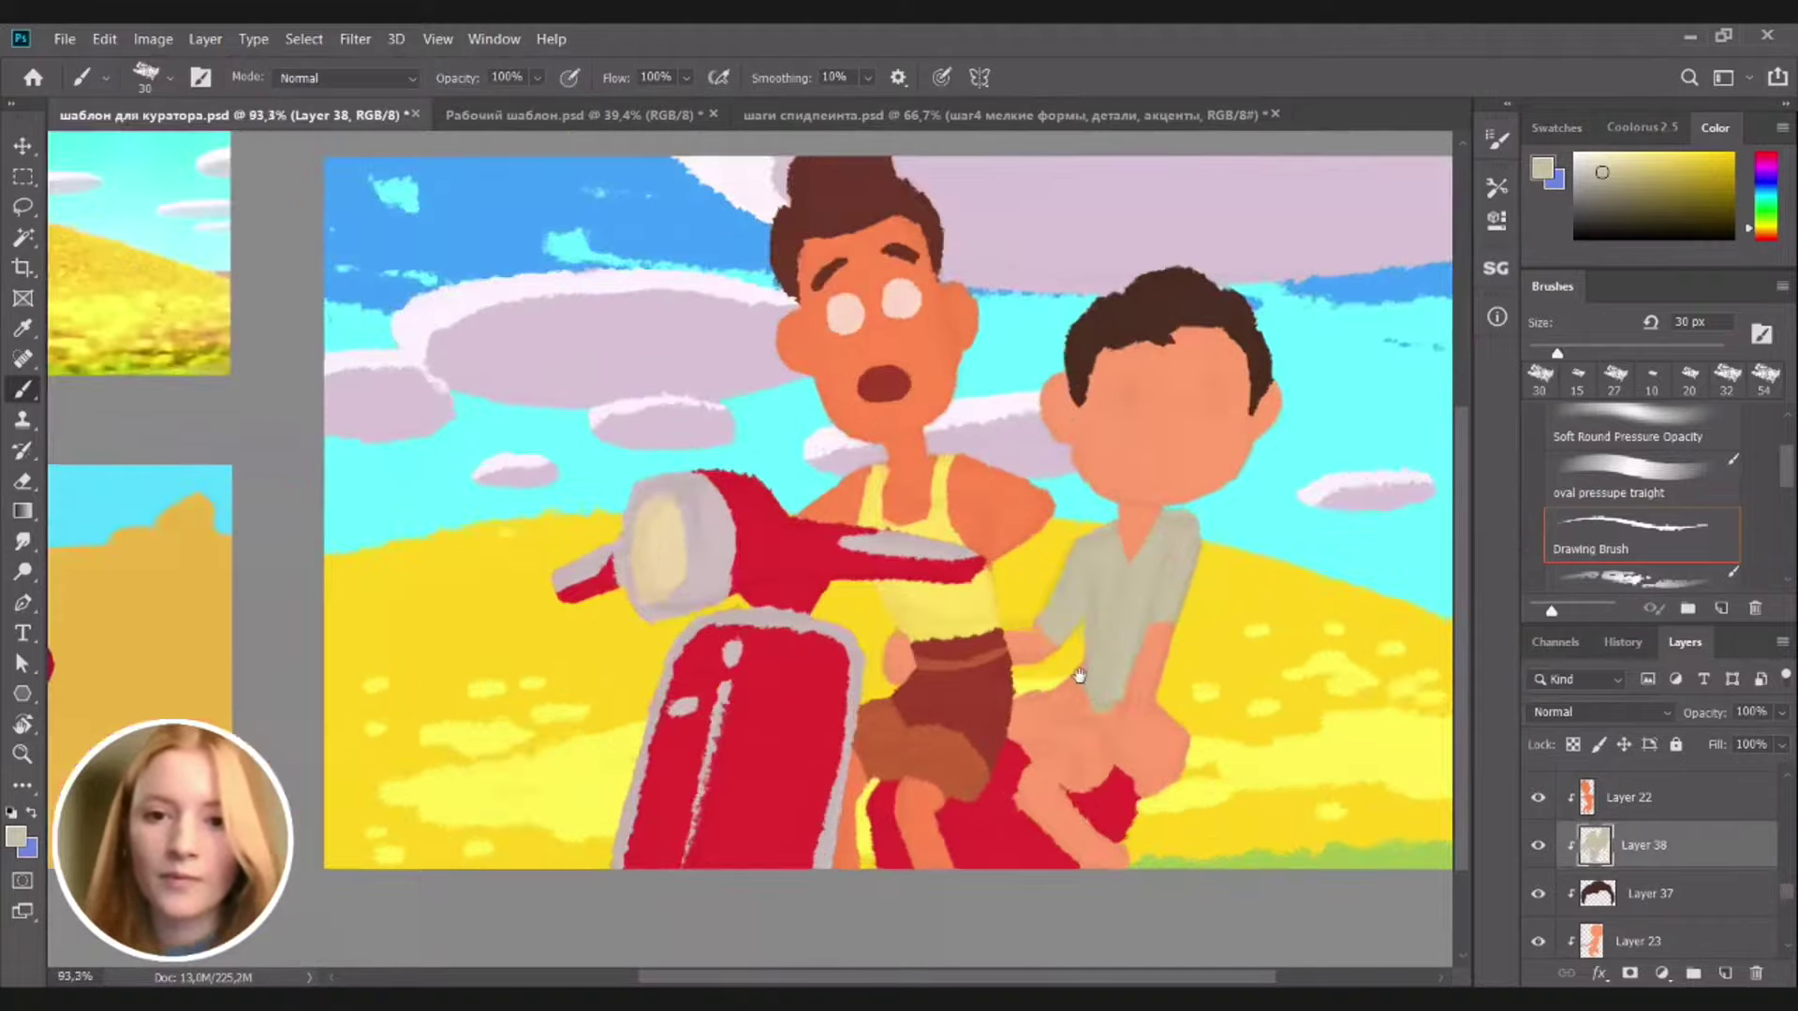
# Erase the excess shirt paint along the dark-haired boy's forearm and the shirt's lower edge
pyautogui.press('e')
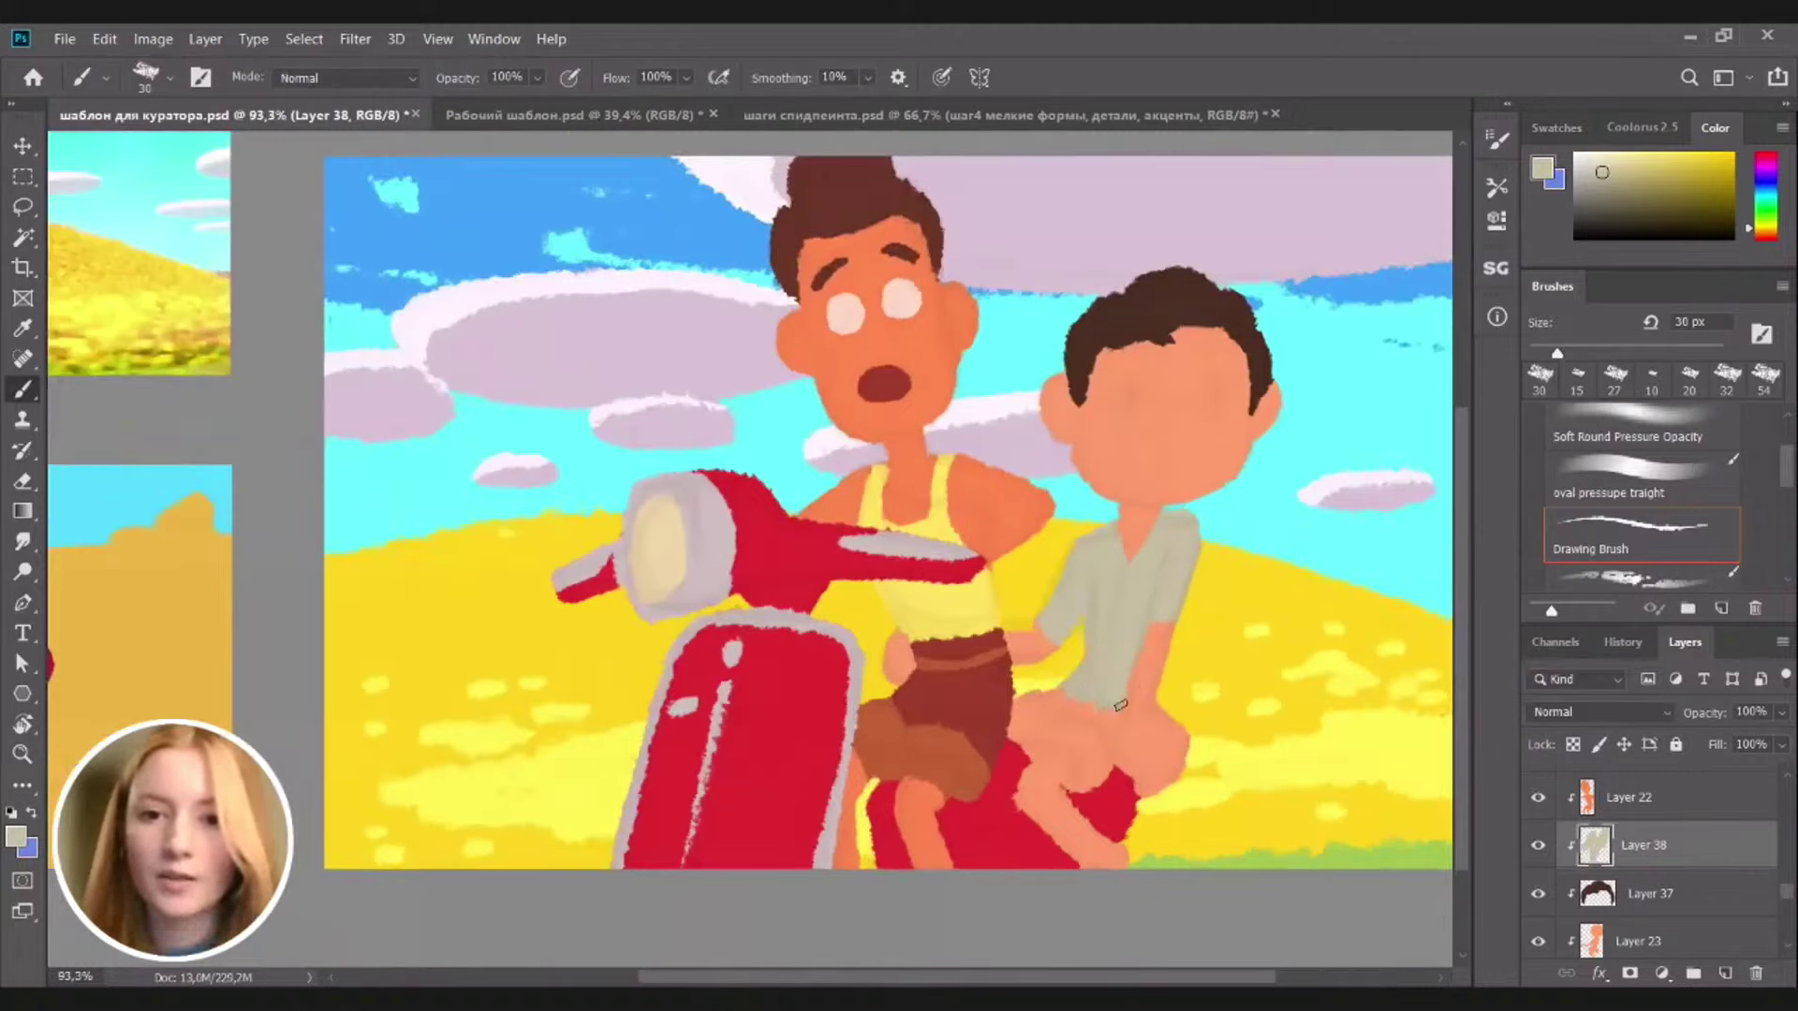
pyautogui.moveTo(1150, 639); pyautogui.dragTo(1148, 668)
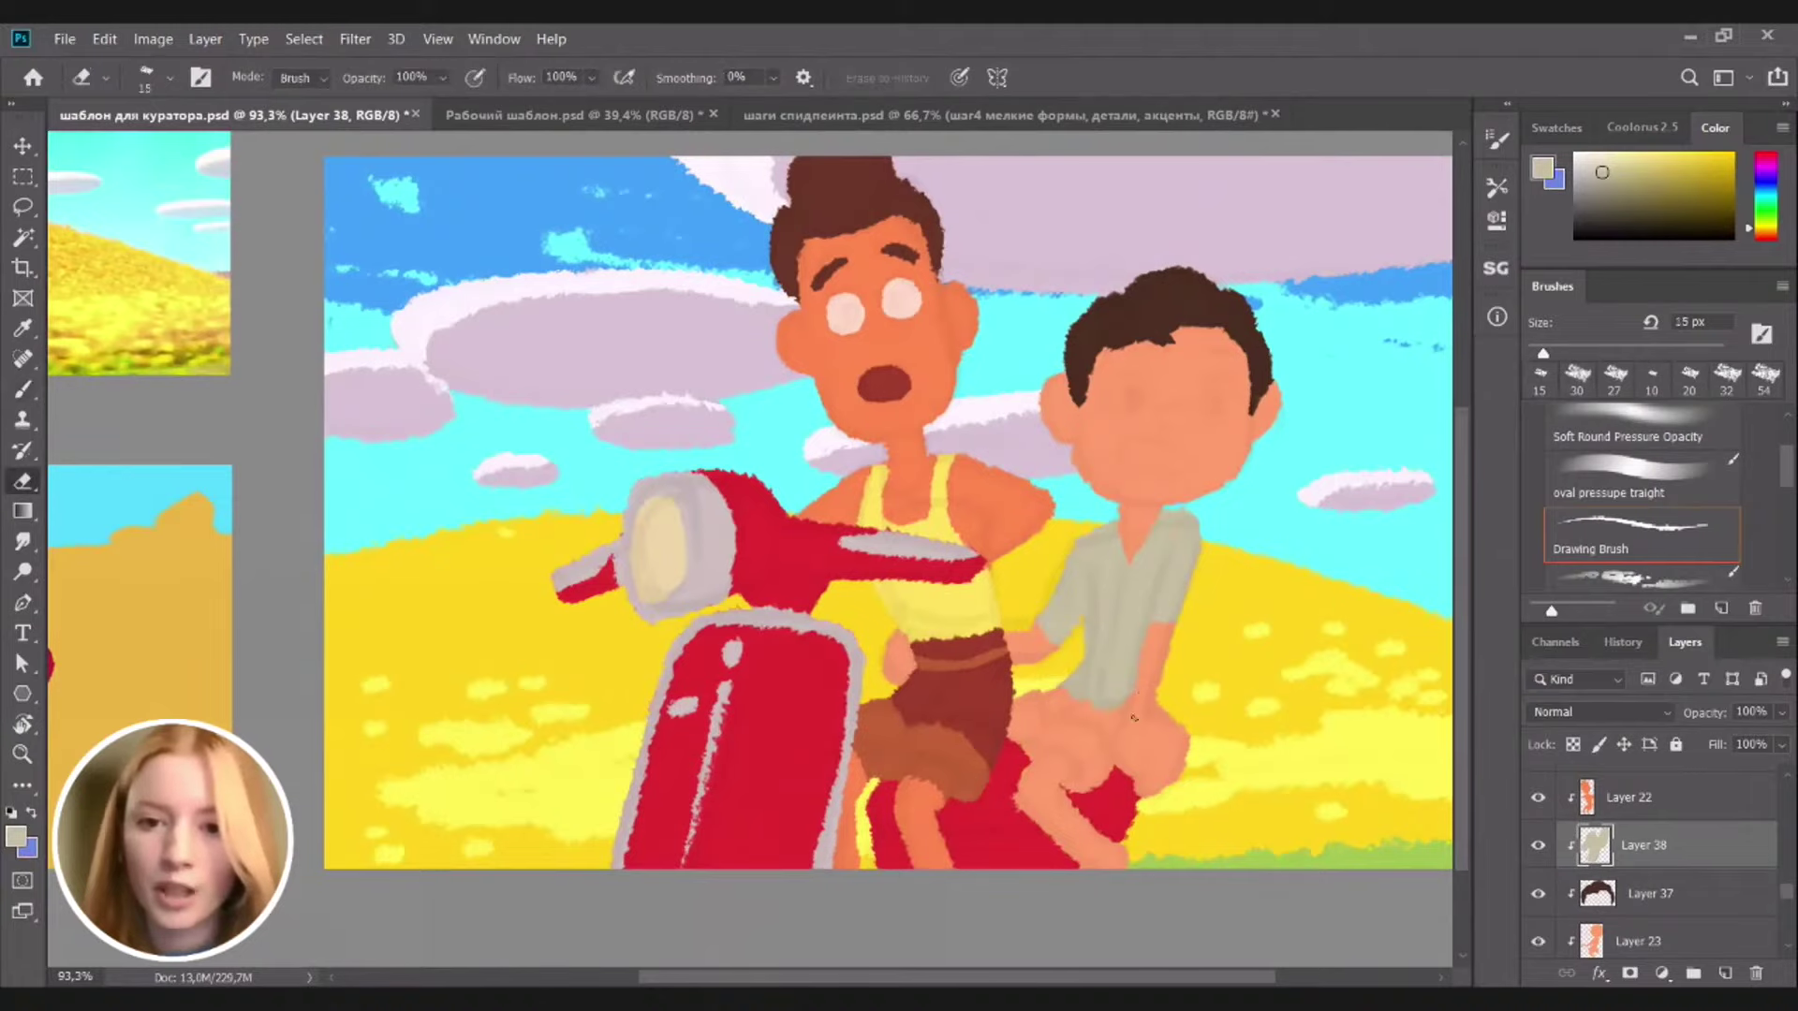
pyautogui.press('b')
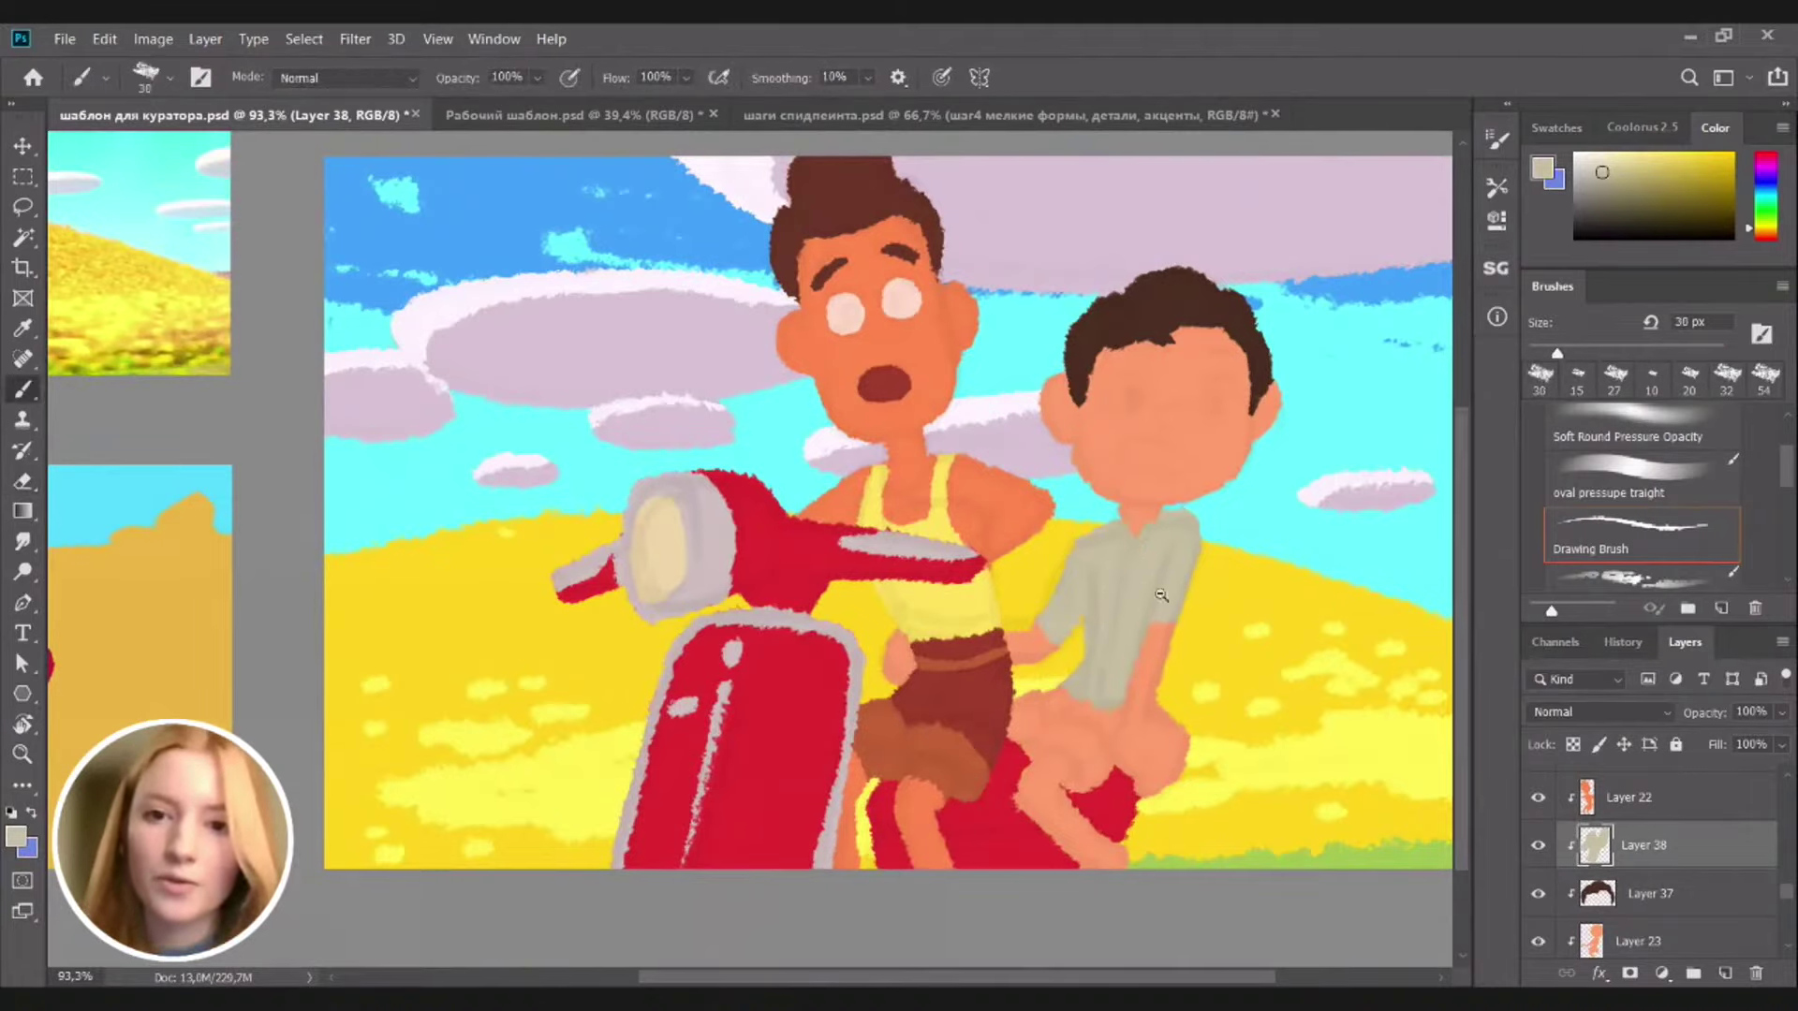
pyautogui.keyDown('alt'); pyautogui.click(1074, 651); pyautogui.keyUp('alt')
pyautogui.scroll(3, 1074, 651)
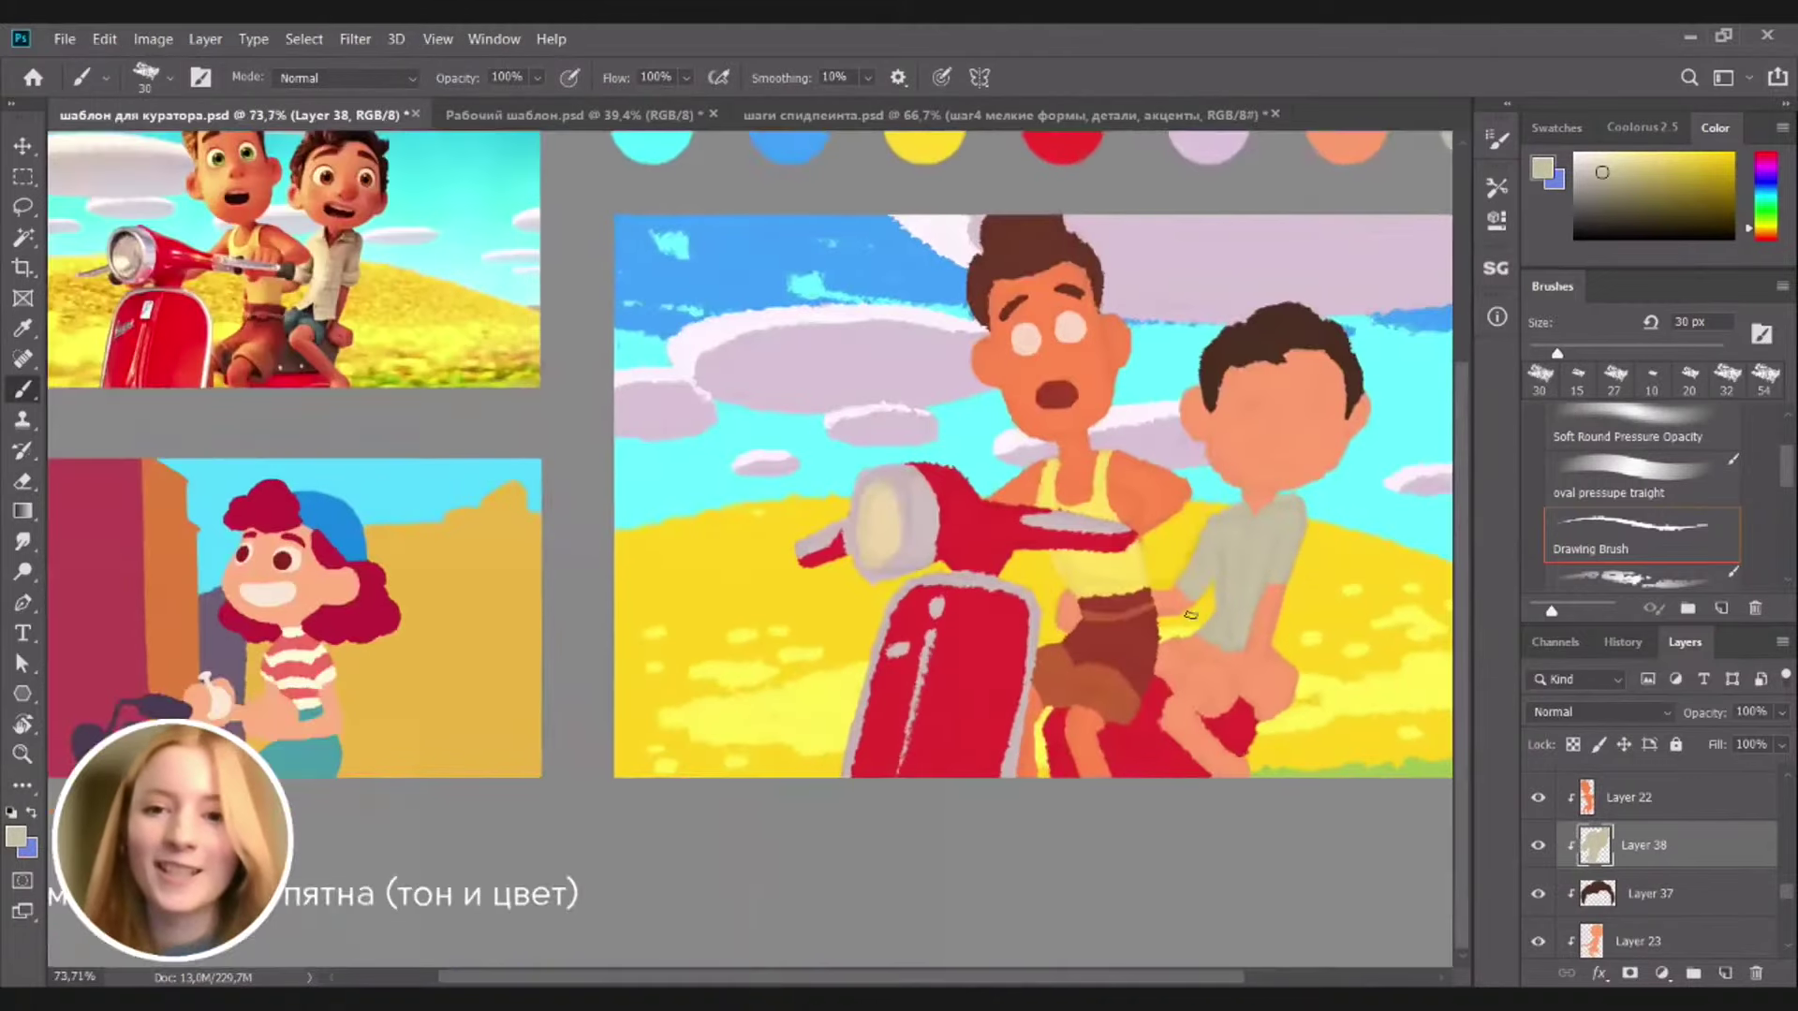
pyautogui.scroll(-2, 1217, 634)
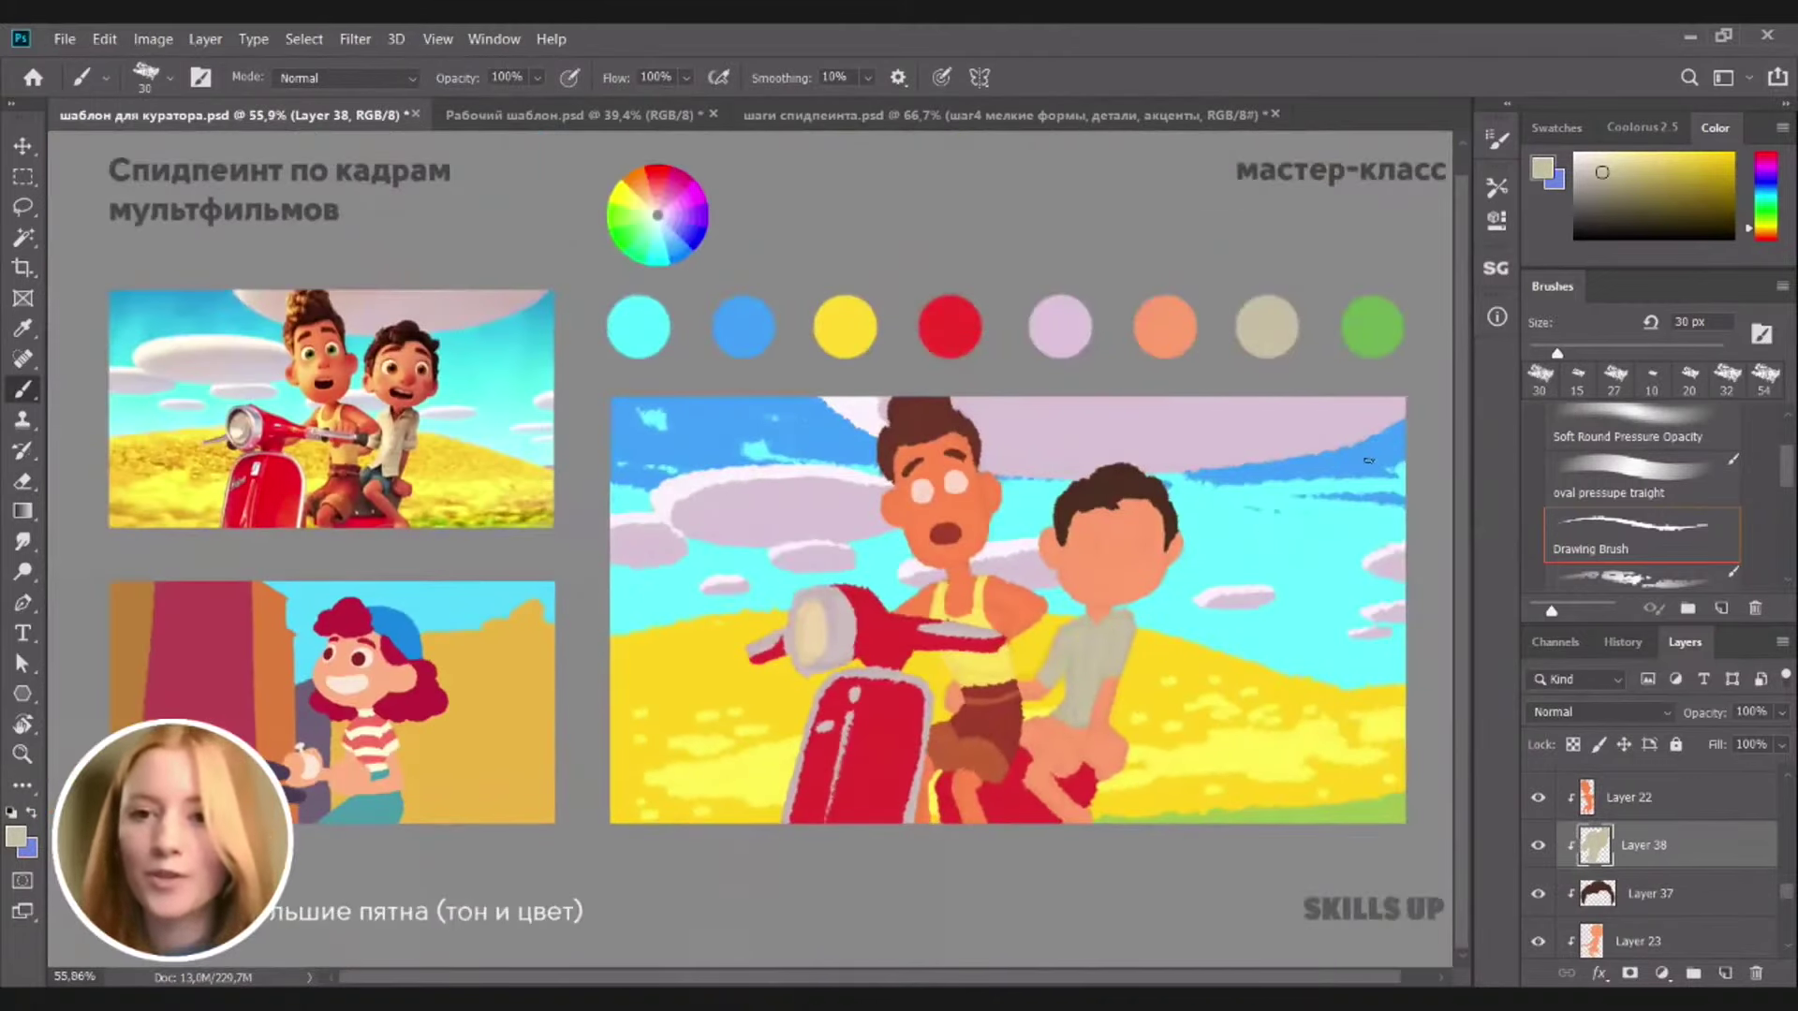
# Sample the sky blue and paint the dark-haired boy's shorts on a new layer beneath the shirt
pyautogui.keyDown('alt'); pyautogui.click(1369, 459); pyautogui.keyUp('alt')
pyautogui.click(1681, 897)
pyautogui.click(1725, 972)
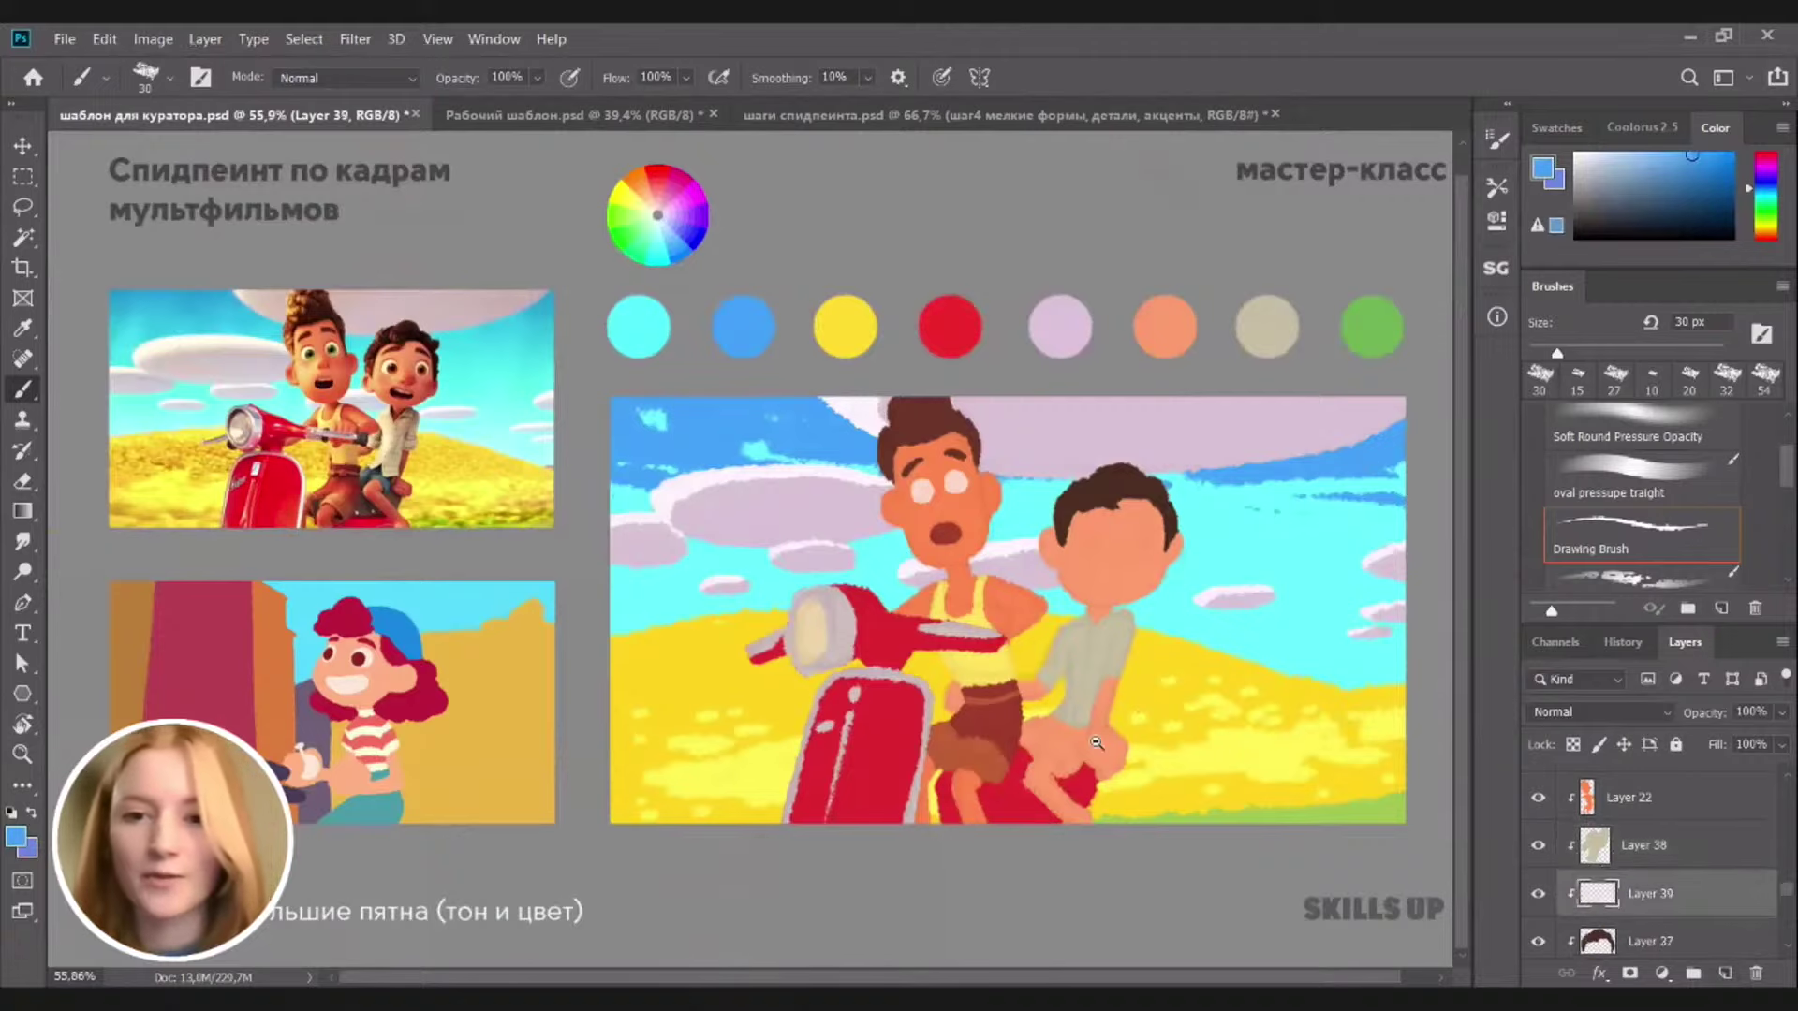
pyautogui.scroll(2, 1095, 742)
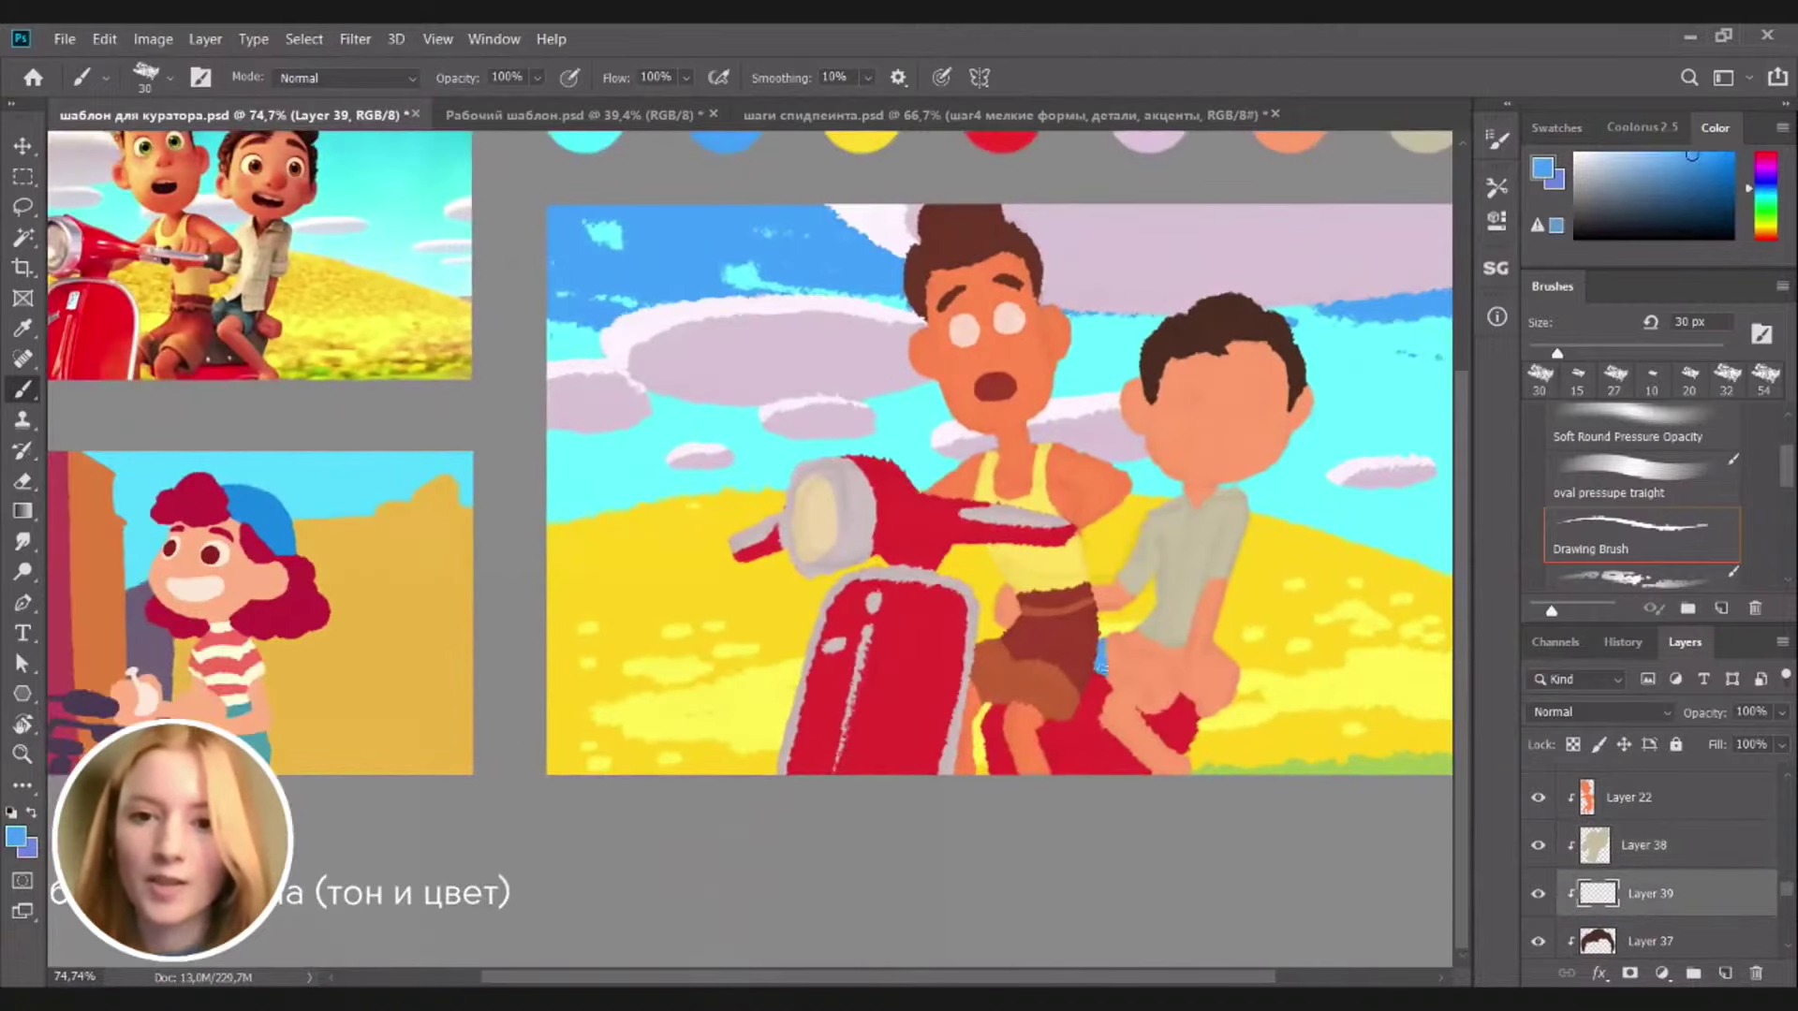
pyautogui.moveTo(1102, 656)
pyautogui.mouseDown()
pyautogui.moveTo(1152, 705)
pyautogui.moveTo(1143, 676)
pyautogui.moveTo(1116, 678)
pyautogui.moveTo(1150, 711)
pyautogui.moveTo(1142, 654)
pyautogui.moveTo(1169, 693)
pyautogui.moveTo(1182, 674)
pyautogui.moveTo(1129, 629)
pyautogui.moveTo(1153, 631)
pyautogui.moveTo(1167, 643)
pyautogui.moveTo(1103, 642)
pyautogui.moveTo(1136, 642)
pyautogui.moveTo(1104, 625)
pyautogui.moveTo(1166, 633)
pyautogui.moveTo(1166, 674)
pyautogui.moveTo(1191, 635)
pyautogui.mouseUp()
pyautogui.scroll(2, 1179, 658)
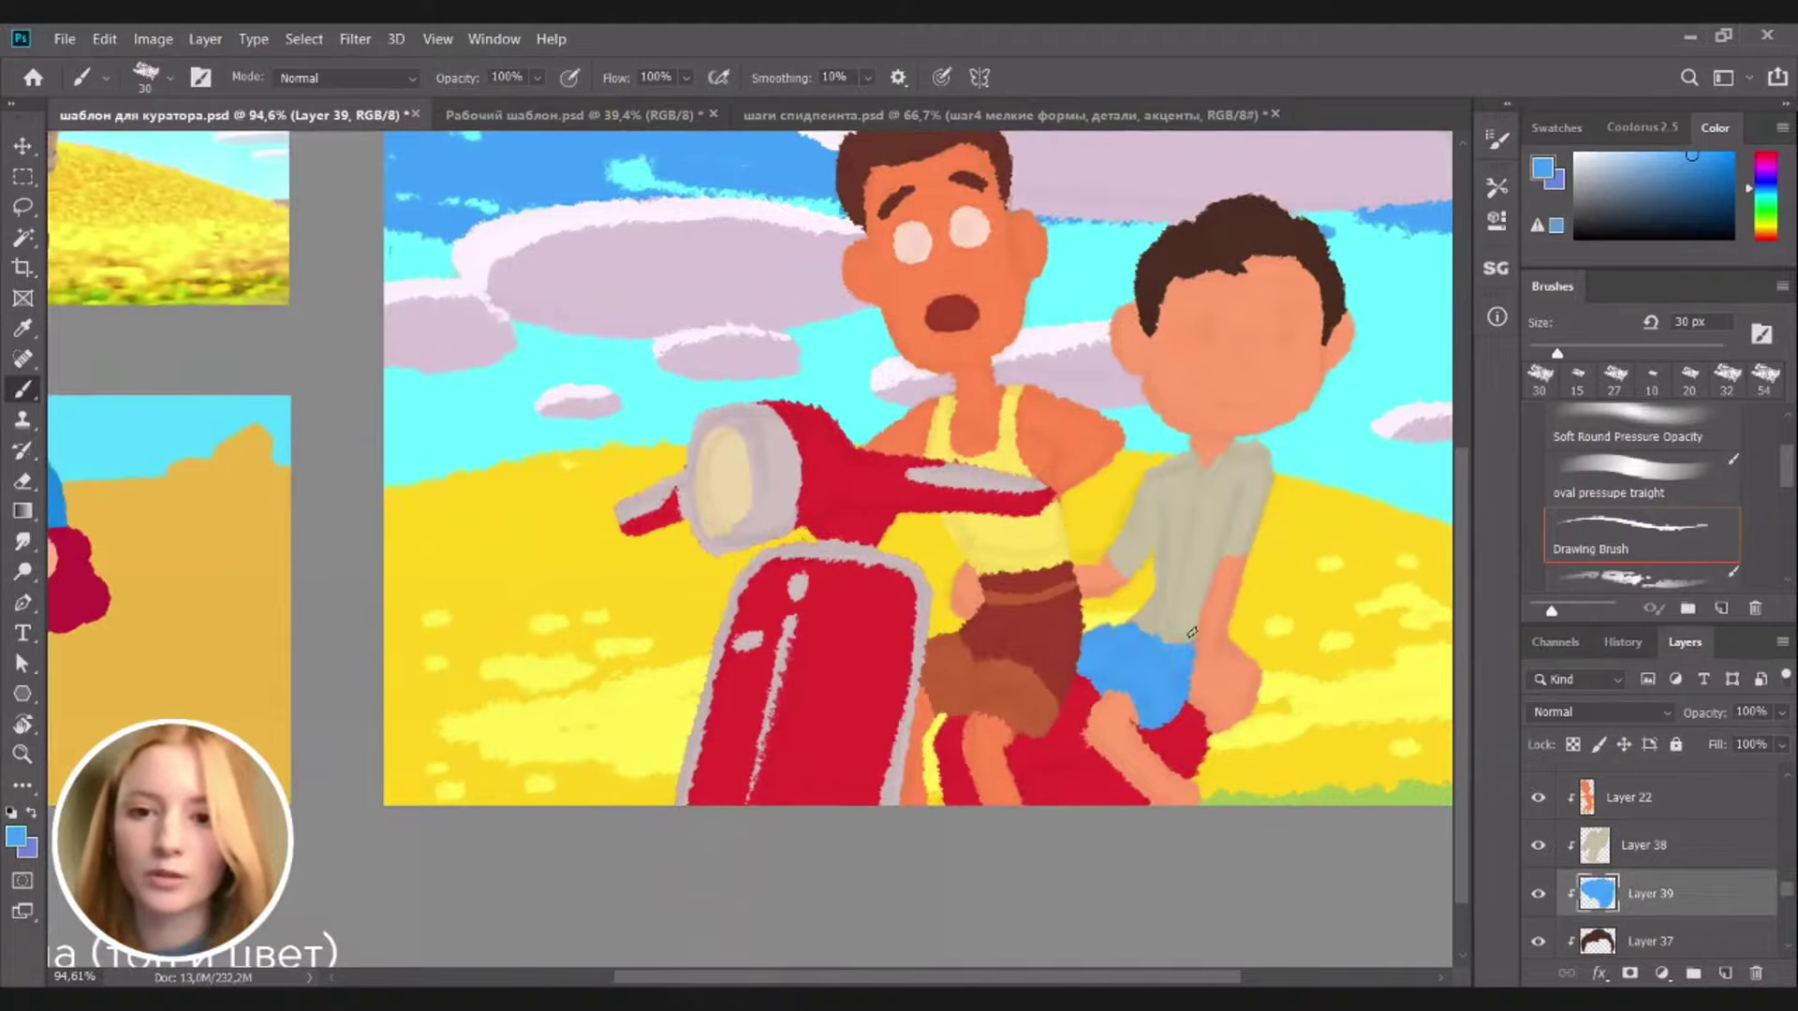
# Mute and darken the blue shorts with Hue/Saturation, using saturation -44 and lightness -31
pyautogui.scroll(-5, 1151, 646)
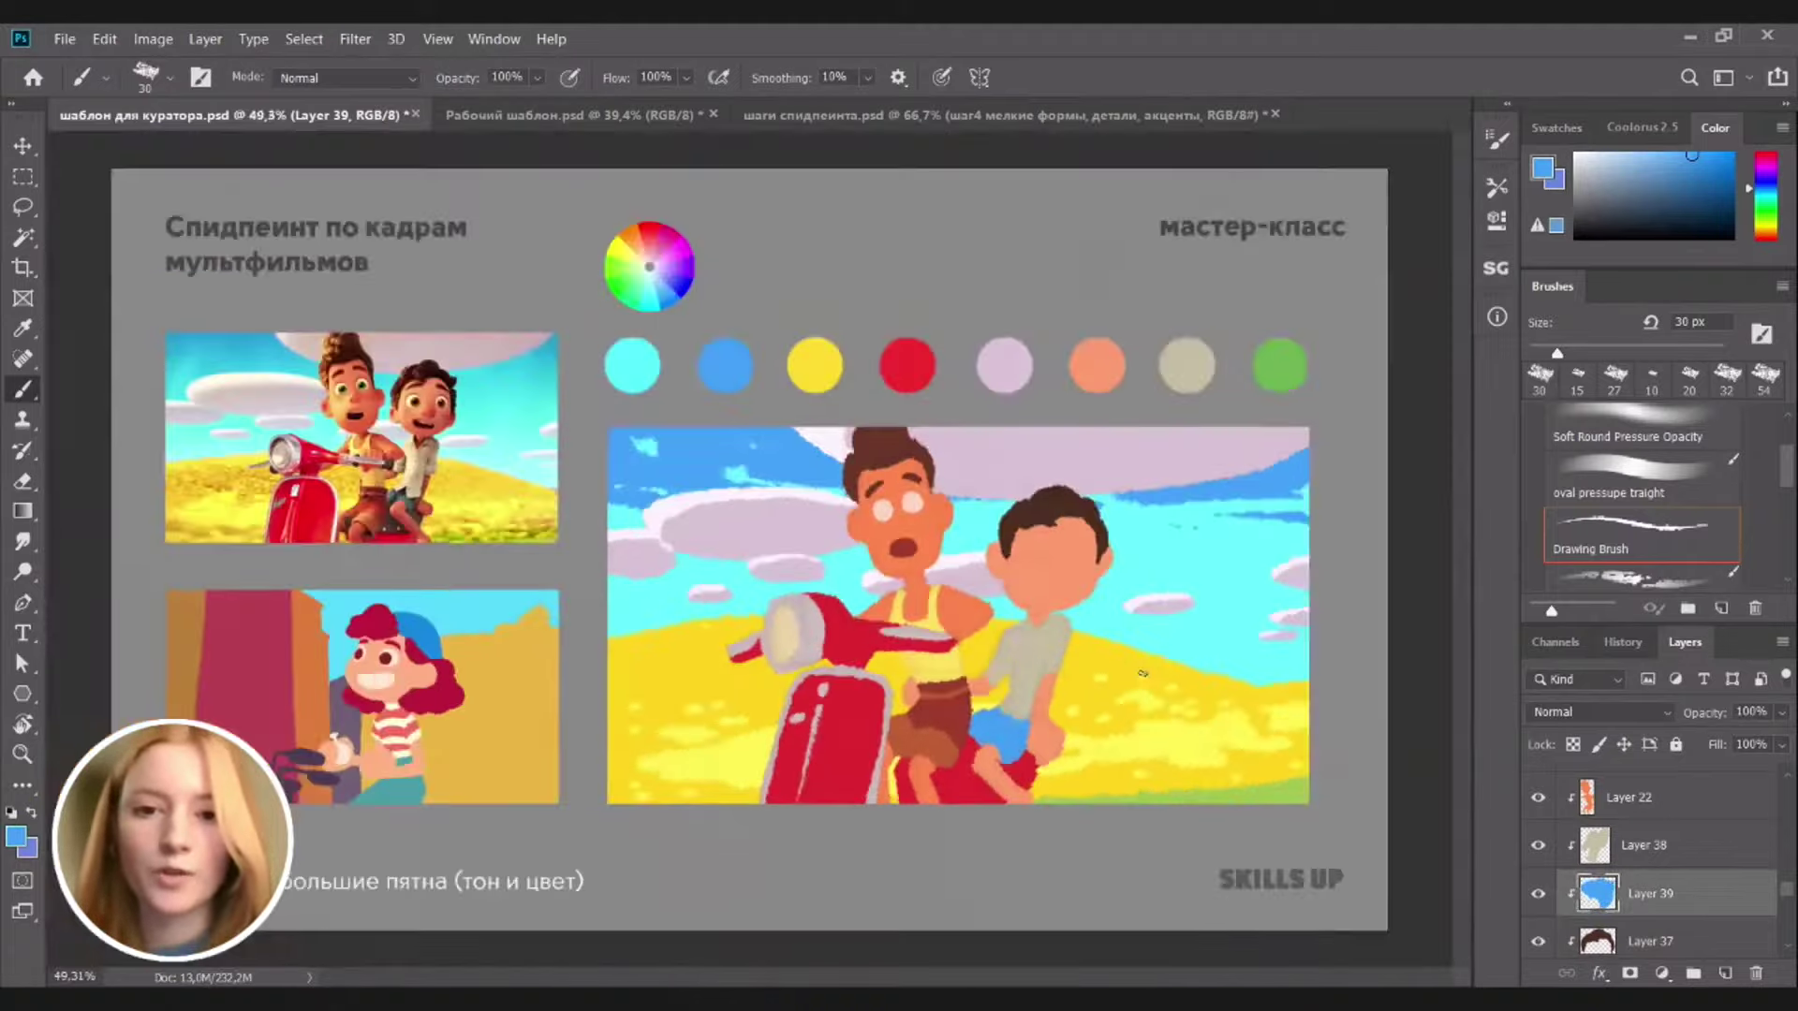
pyautogui.hotkey('ctrl', 'u')
pyautogui.moveTo(1462, 389)
pyautogui.mouseDown()
pyautogui.moveTo(1444, 399)
pyautogui.moveTo(1471, 456)
pyautogui.moveTo(1432, 397)
pyautogui.mouseUp()
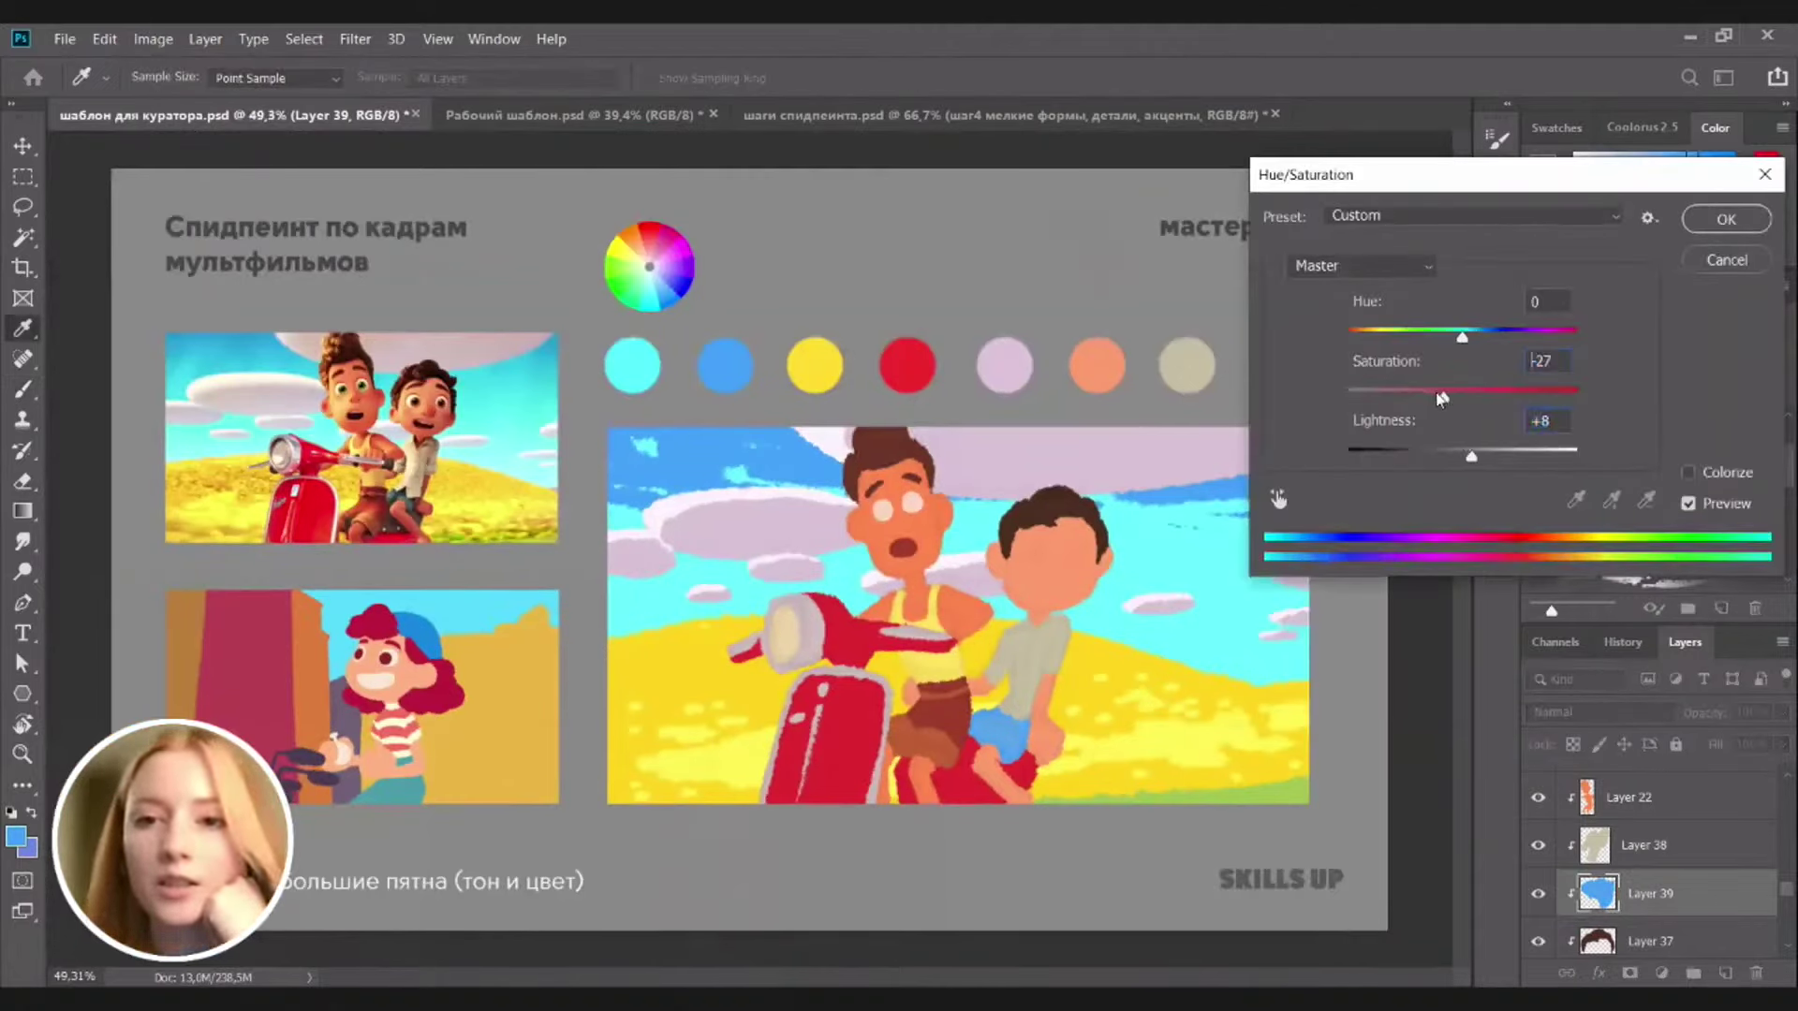
pyautogui.moveTo(1468, 461); pyautogui.dragTo(1419, 398)
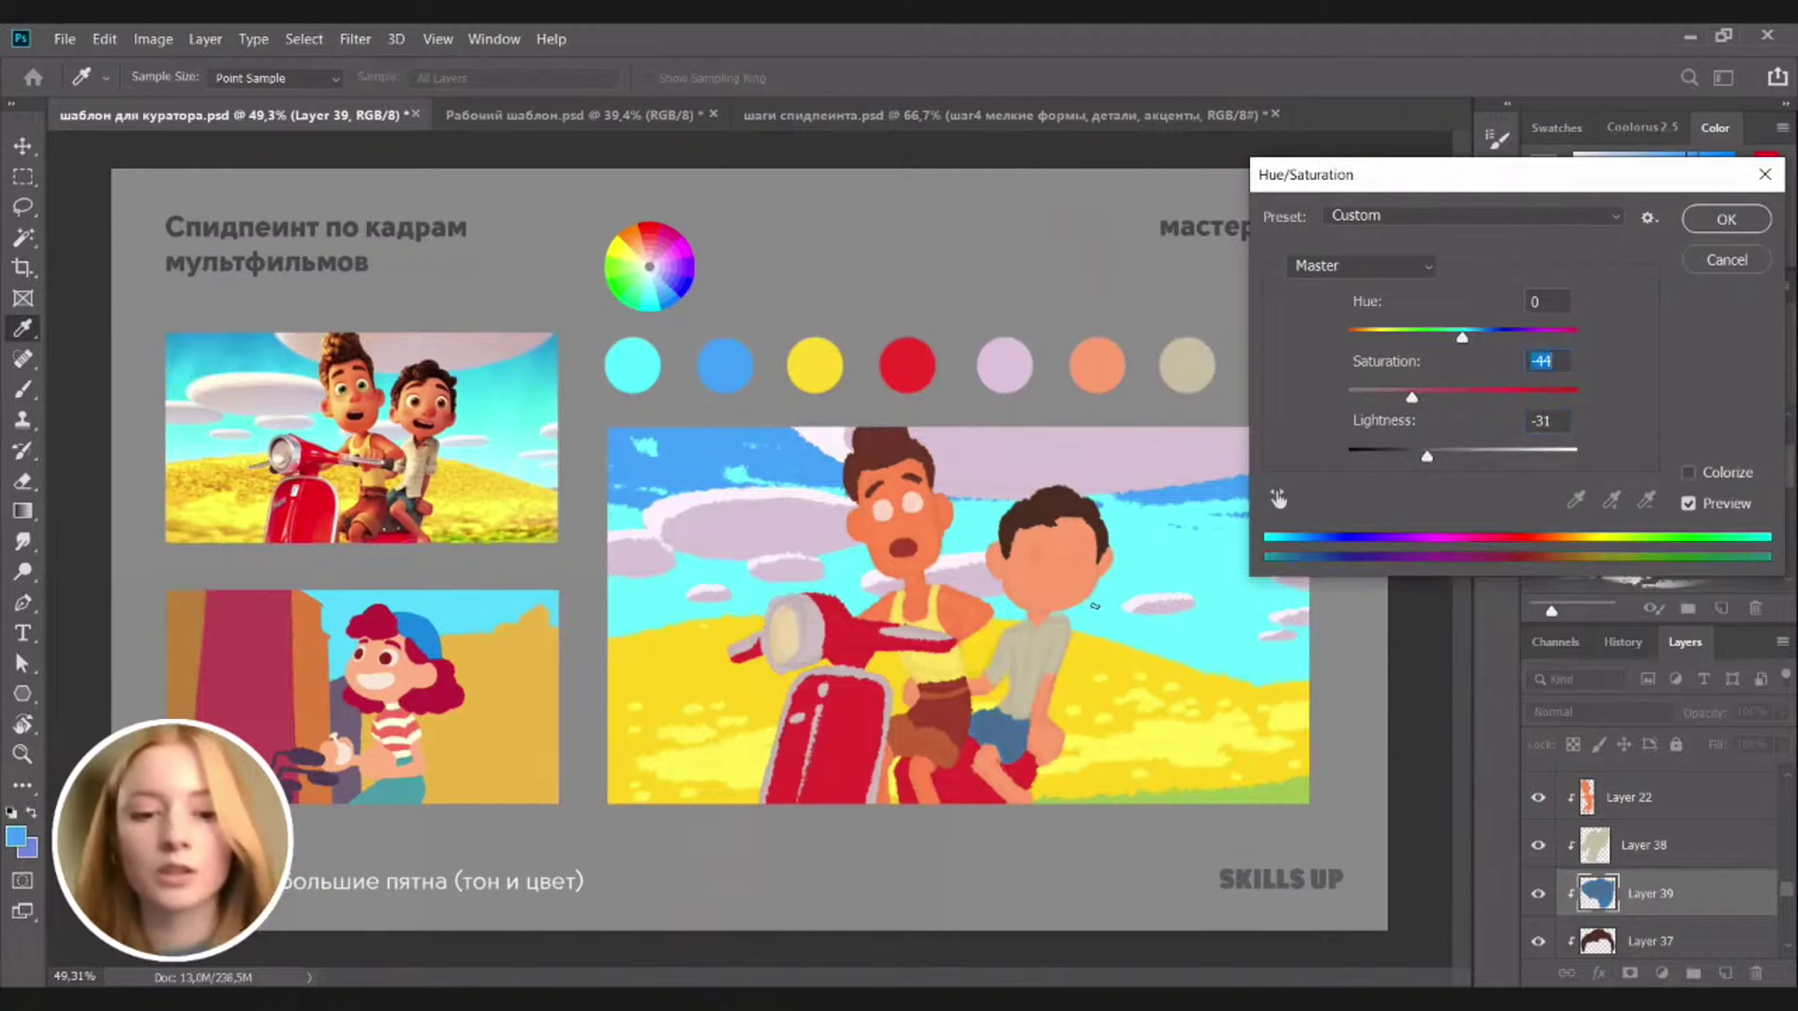
pyautogui.press('Return')
# Adjust the beige shirt layer with Hue/Saturation to hue -2, saturation +51 and lightness +18
pyautogui.press('v')
pyautogui.keyDown('ctrl'); pyautogui.click(1034, 652); pyautogui.keyUp('ctrl')
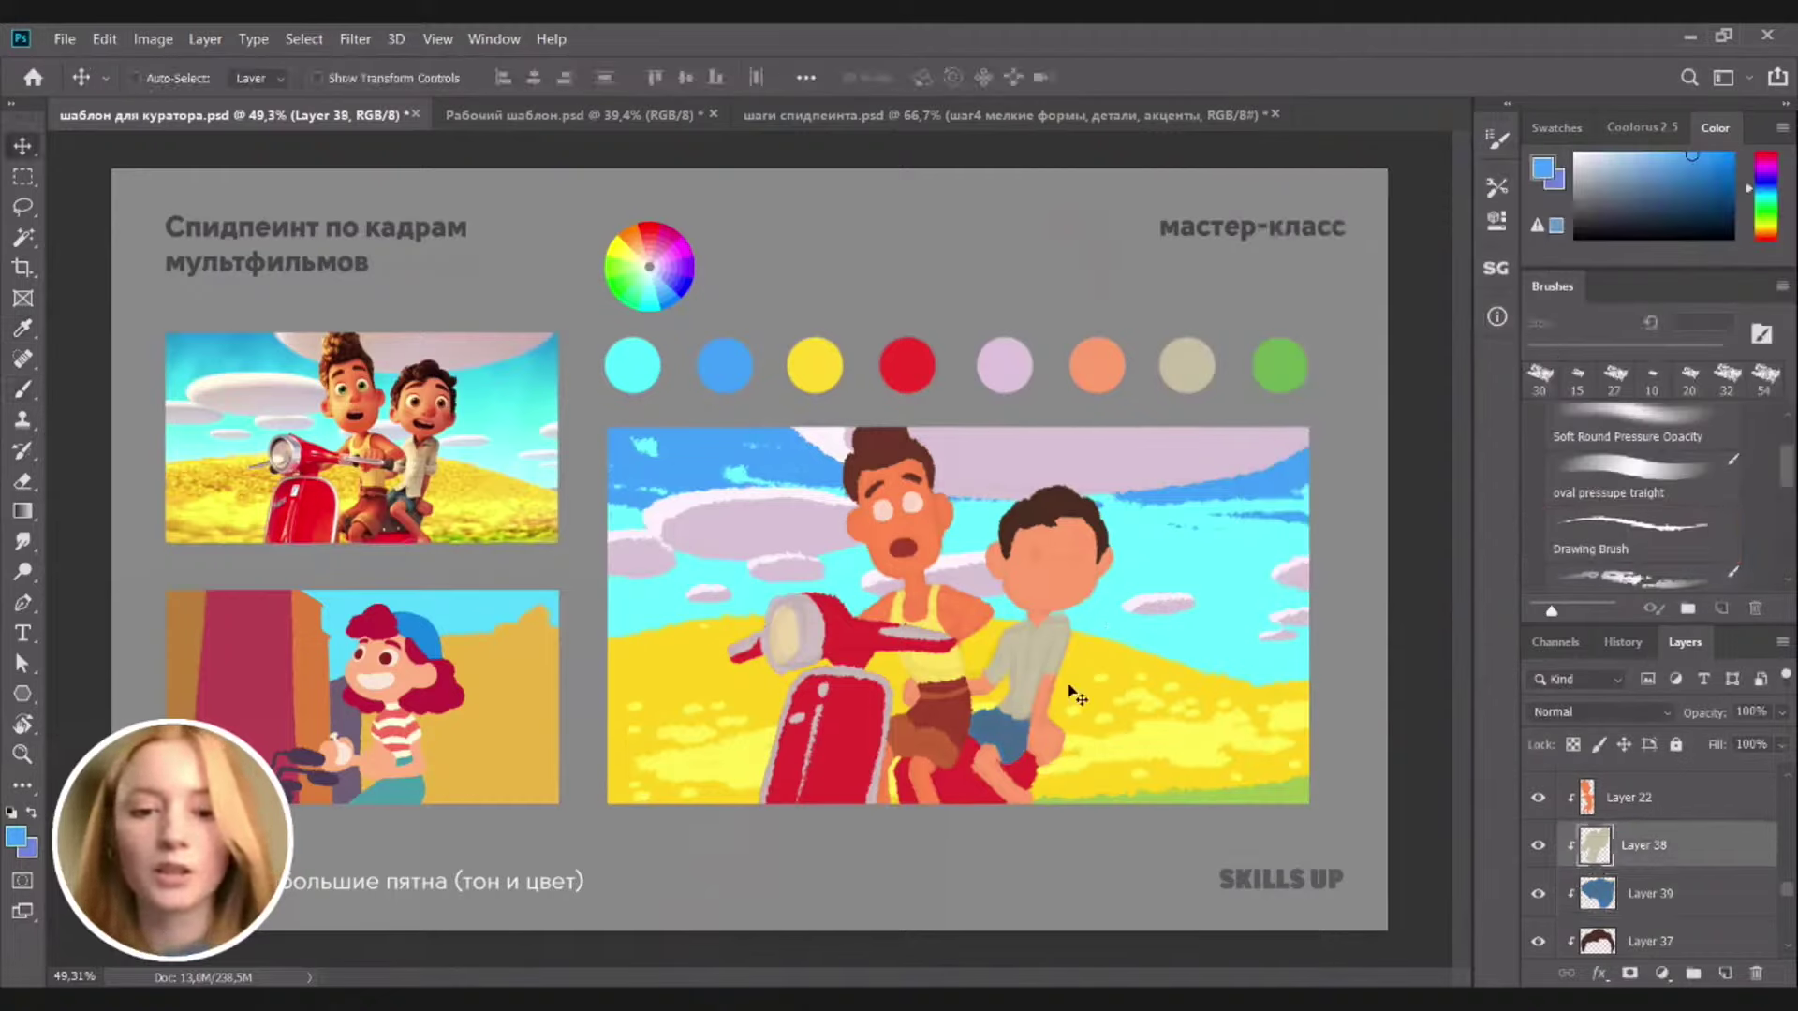
pyautogui.hotkey('ctrl', 'u')
pyautogui.moveTo(1462, 397); pyautogui.dragTo(1476, 462)
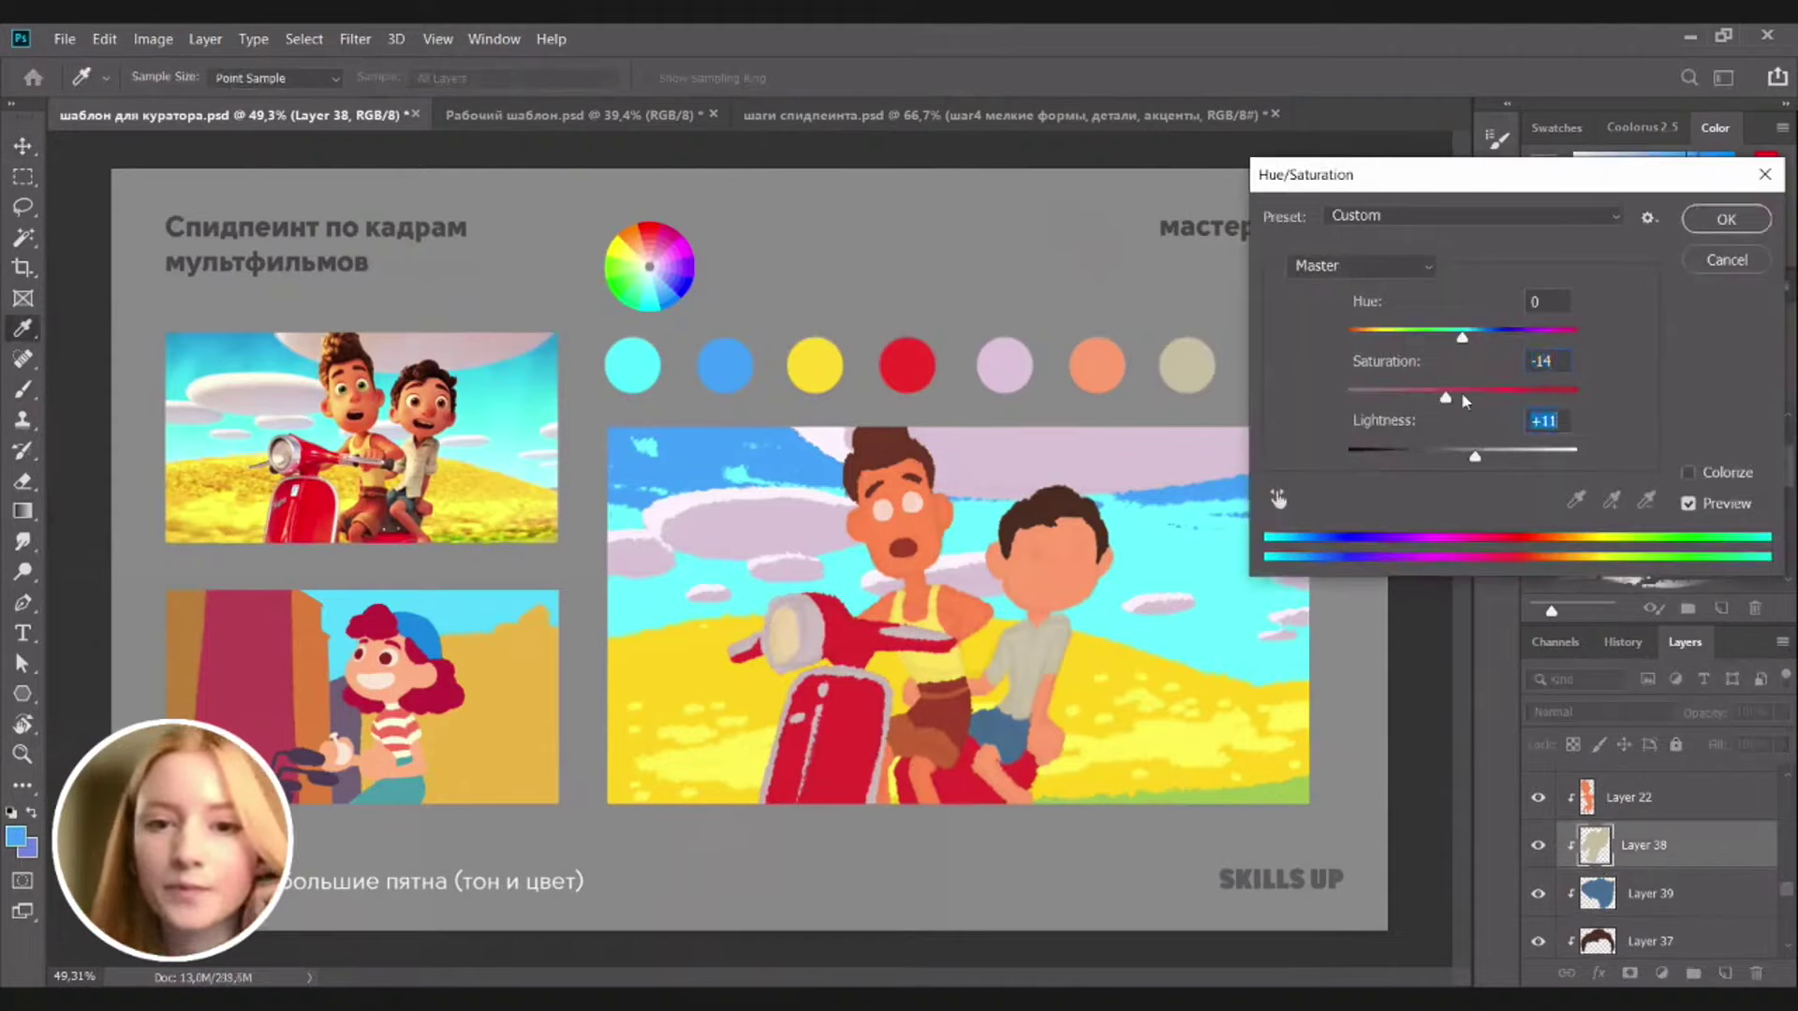
pyautogui.moveTo(1458, 391); pyautogui.dragTo(1475, 334)
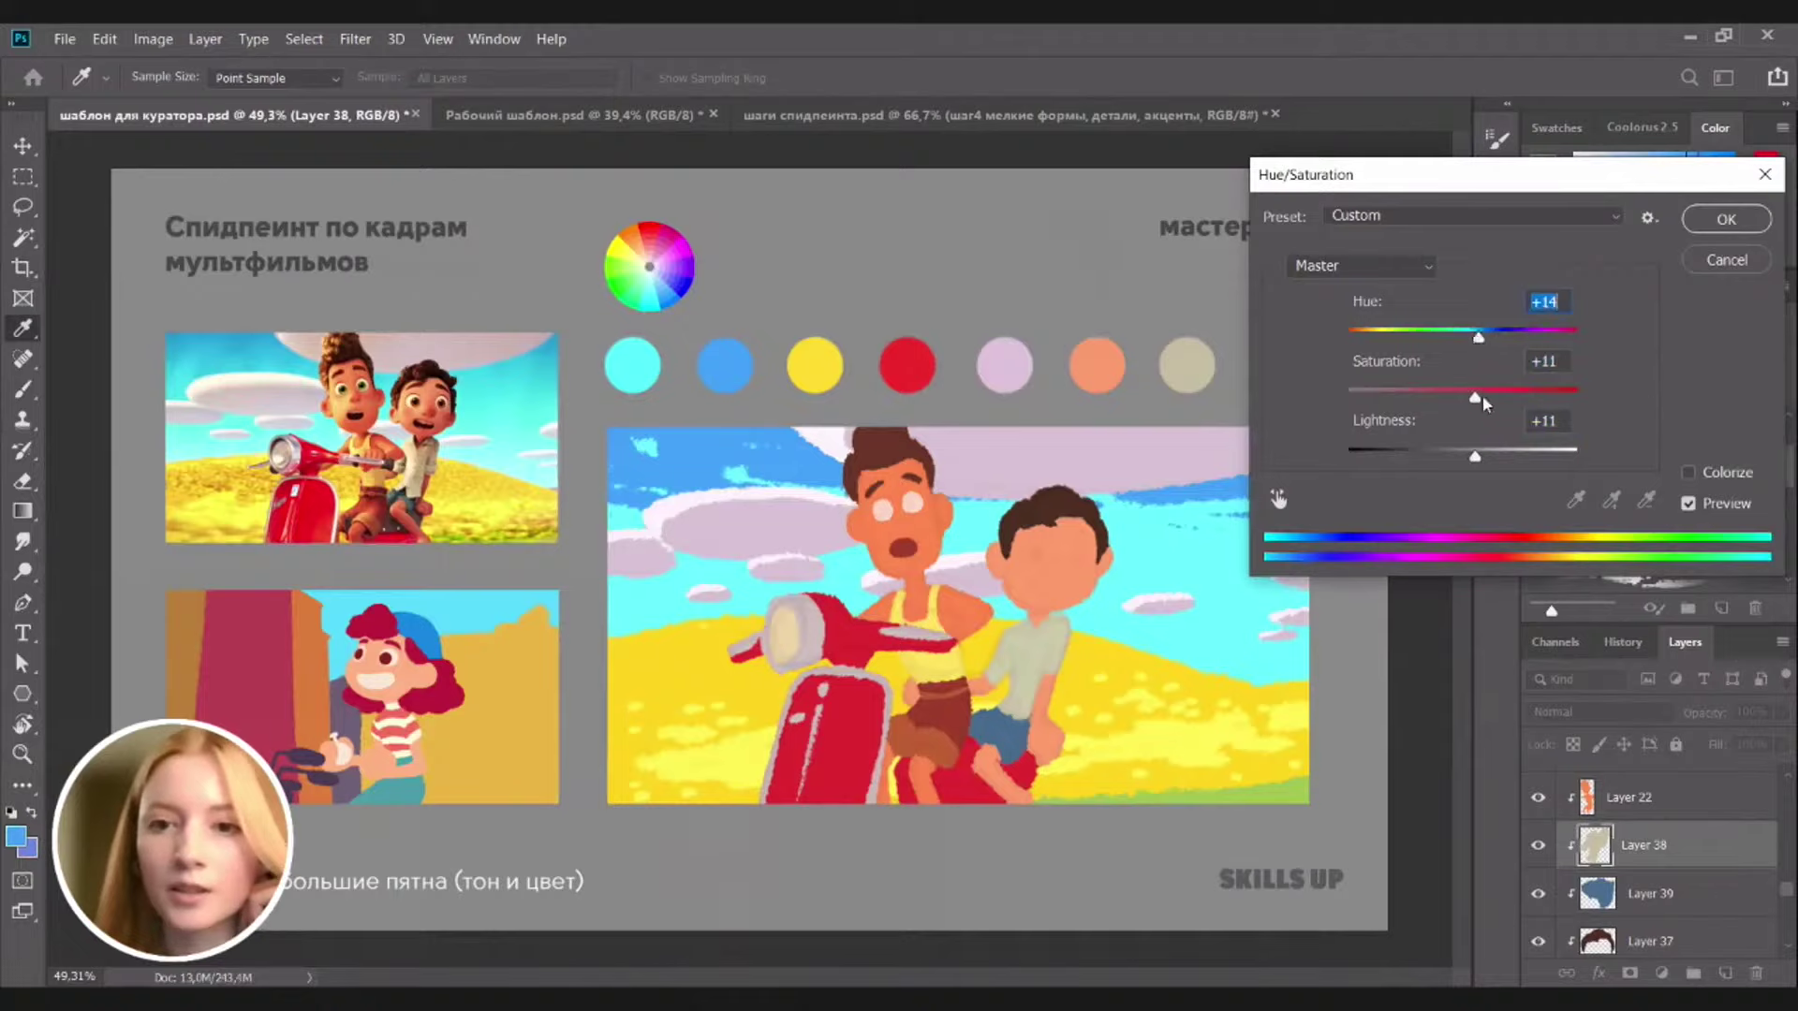
pyautogui.moveTo(1482, 397); pyautogui.dragTo(1483, 459)
pyautogui.moveTo(1478, 341); pyautogui.dragTo(1468, 343)
pyautogui.click(1517, 399)
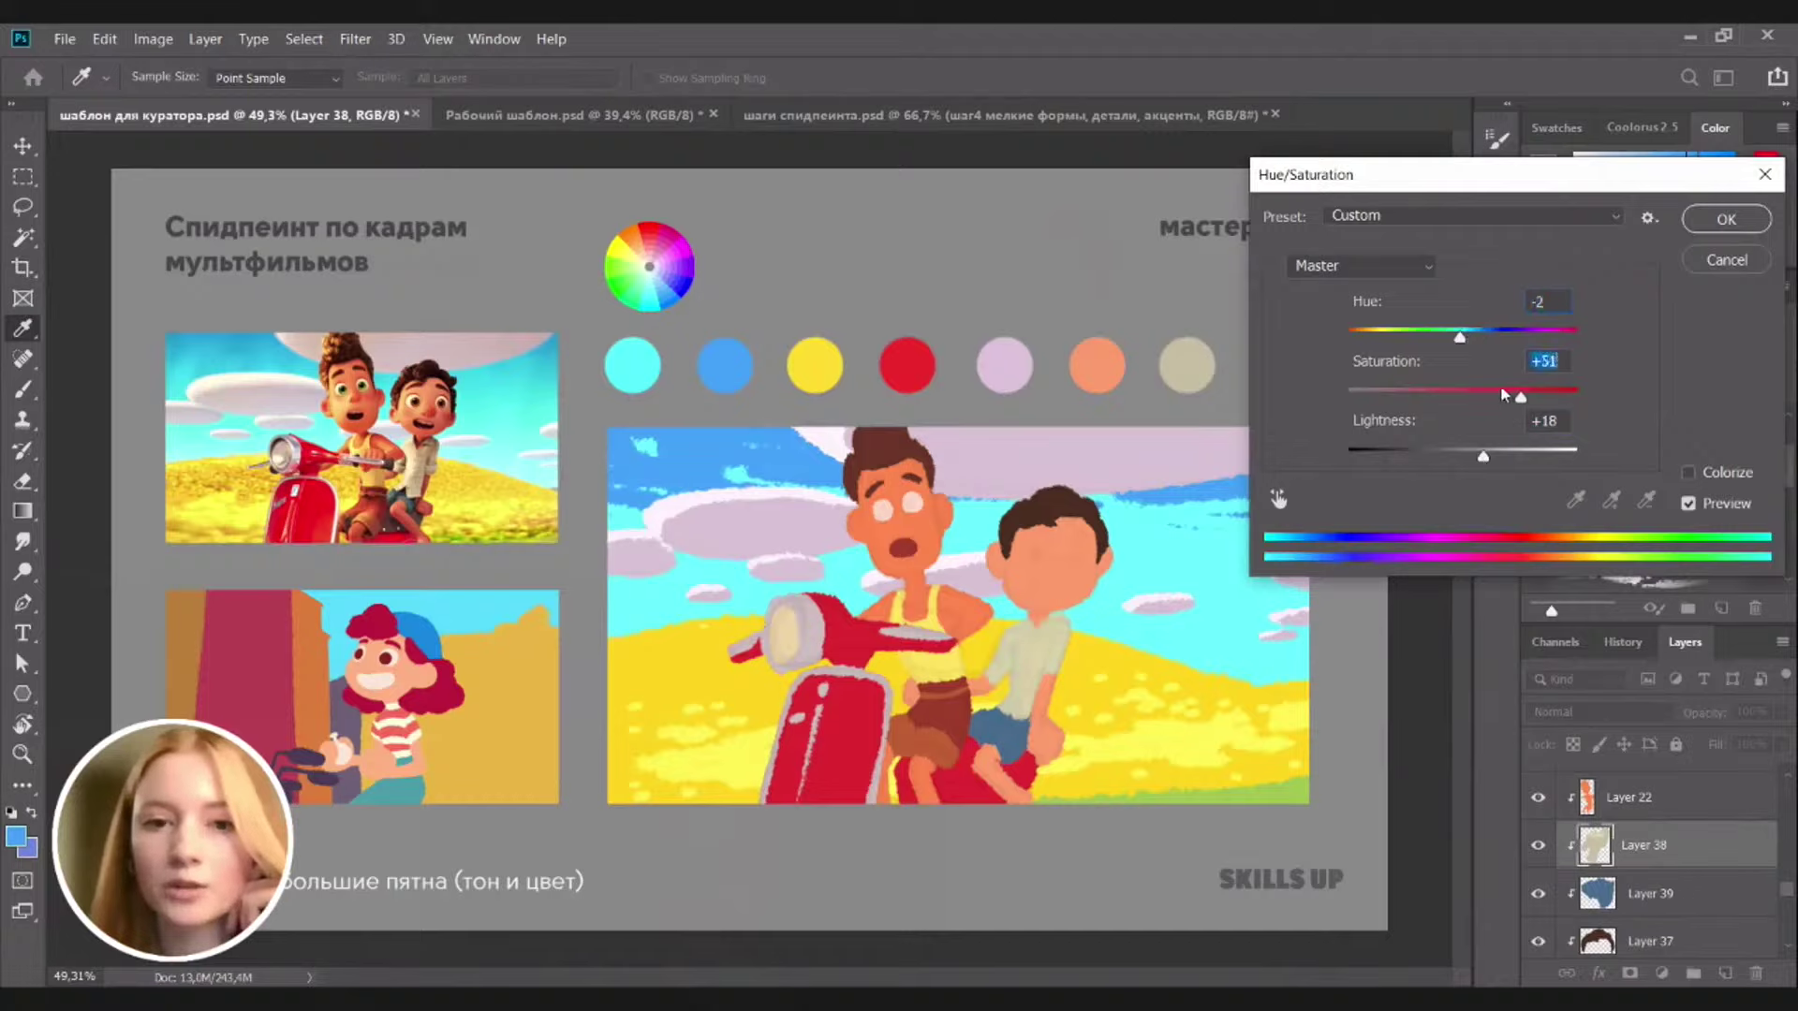
pyautogui.click(1727, 223)
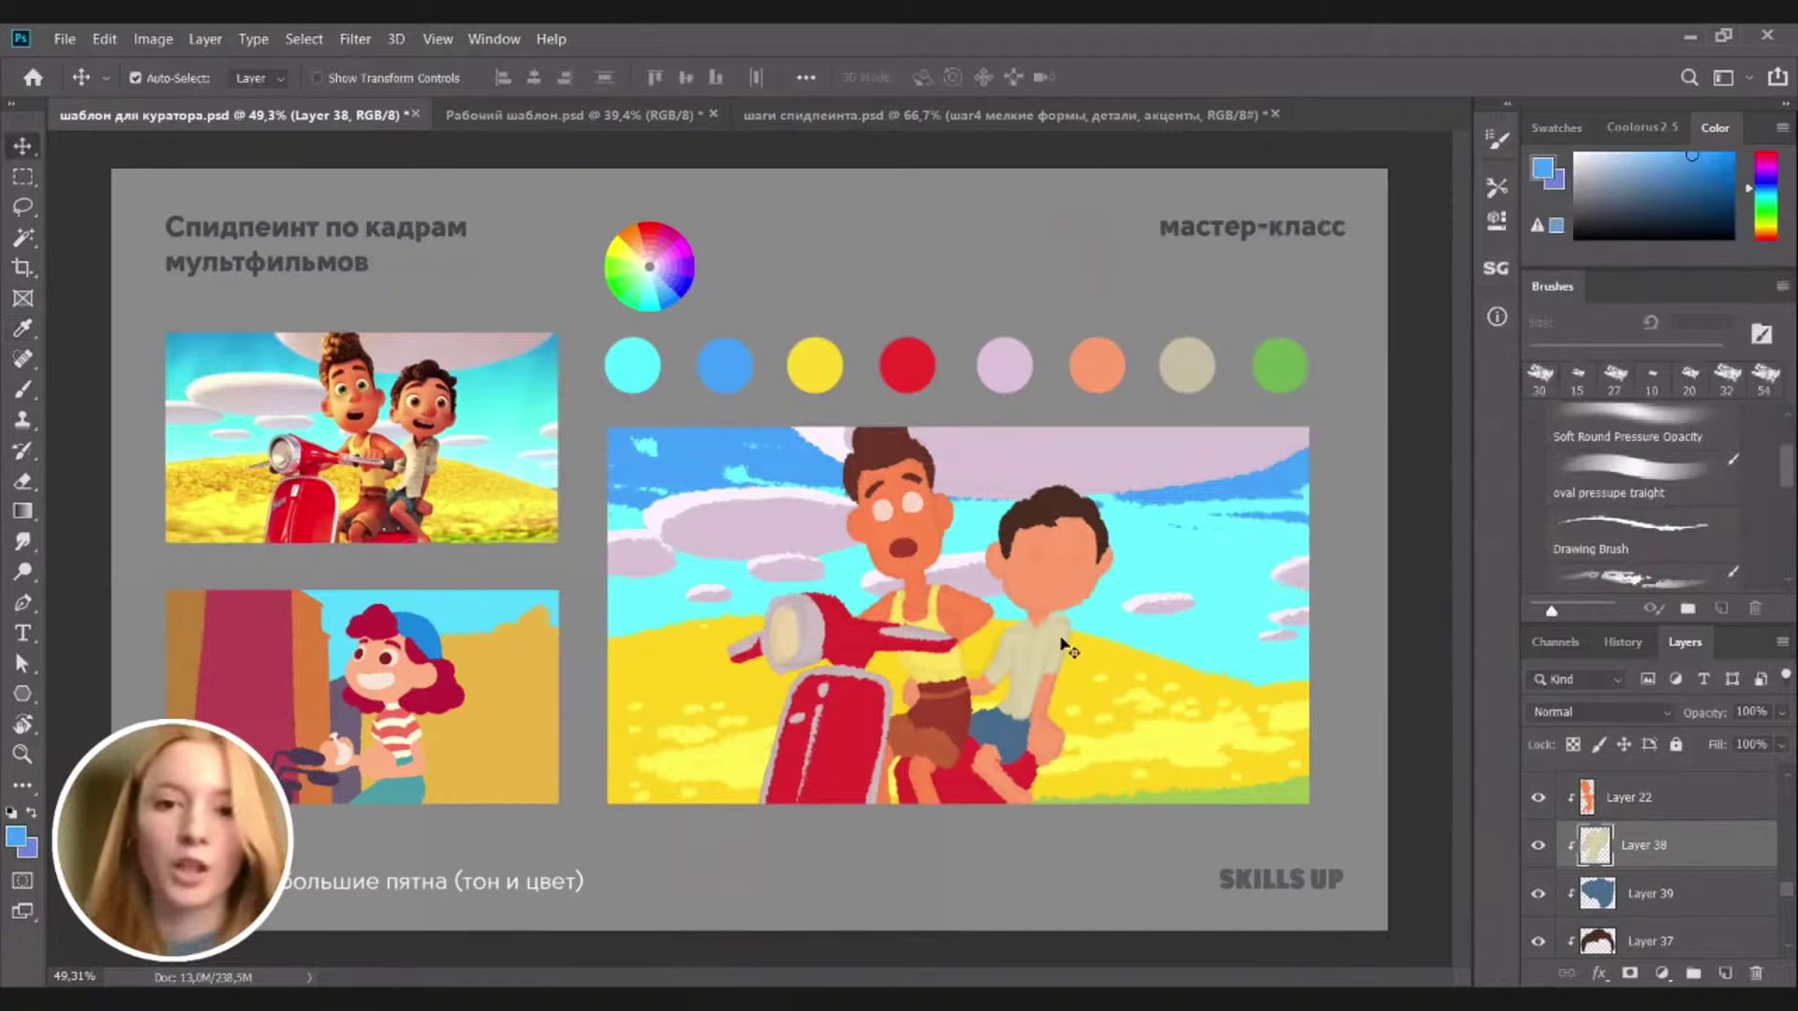
# Adjust the dark-haired boy's skin layer with Hue/Saturation to hue -2, saturation +28 and lightness -6
pyautogui.keyDown('ctrl'); pyautogui.click(996, 786); pyautogui.keyUp('ctrl')
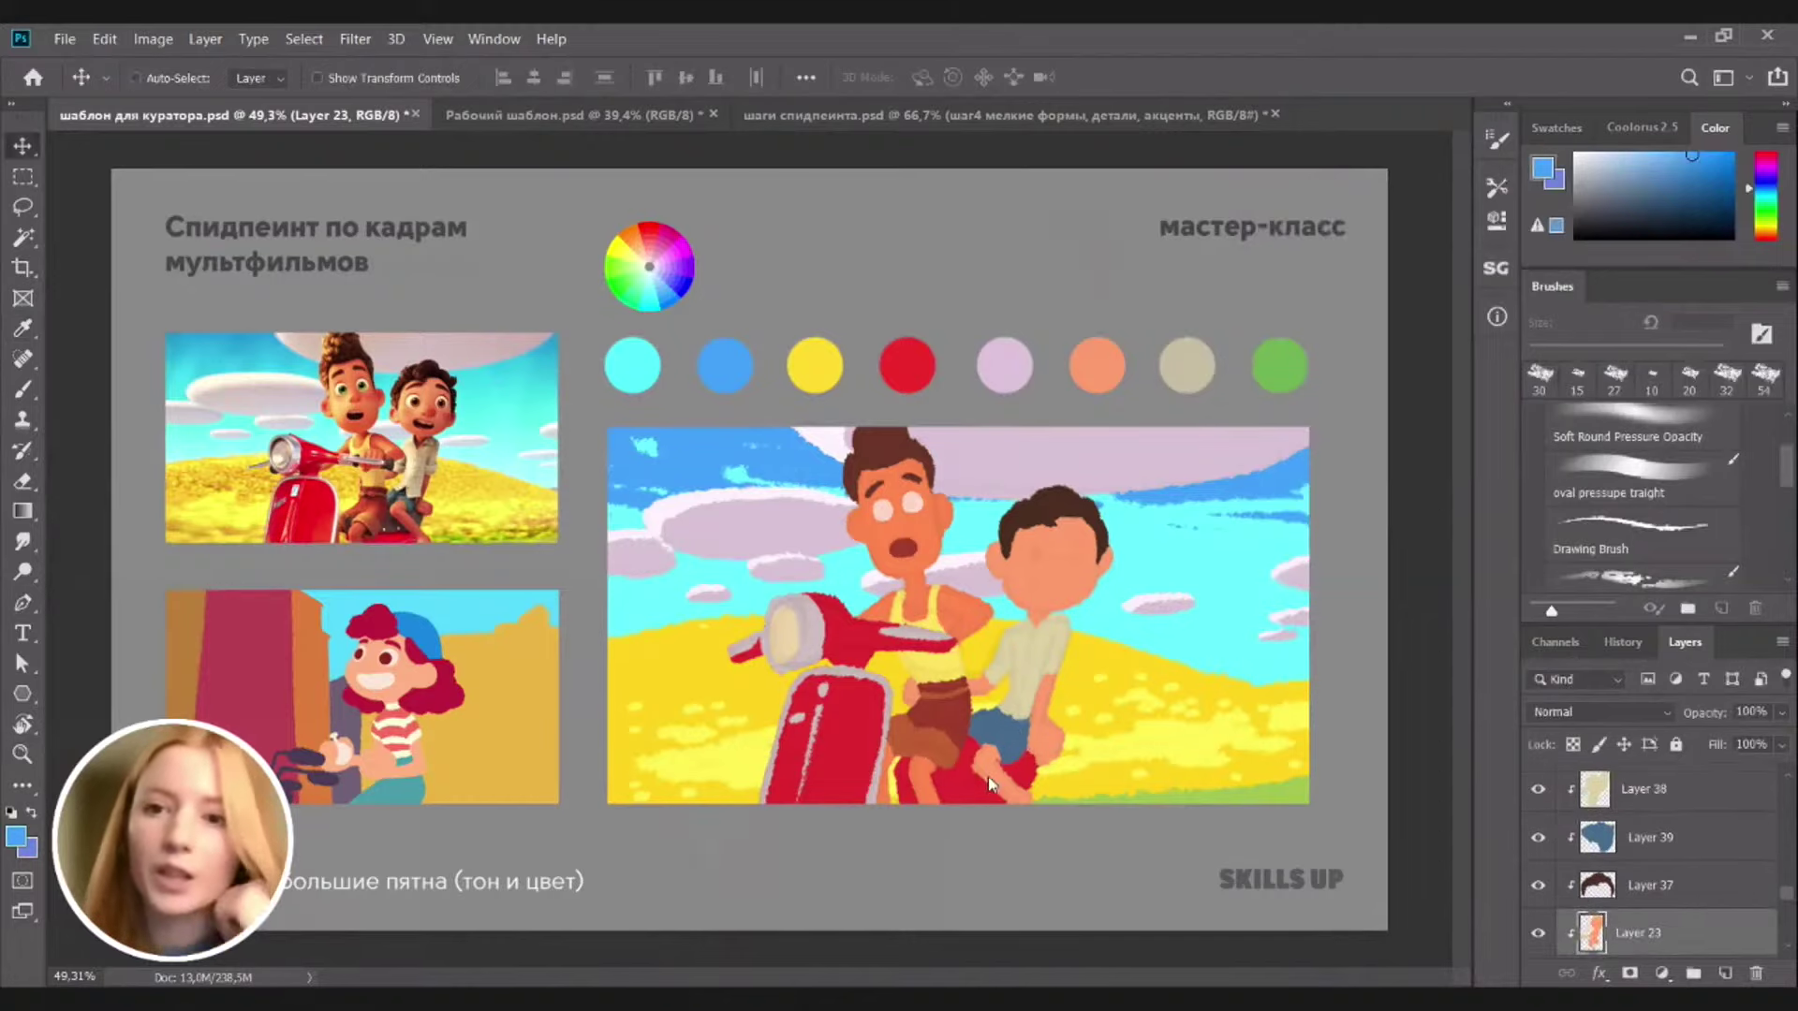
pyautogui.hotkey('ctrl', 'u')
pyautogui.moveTo(1463, 453); pyautogui.dragTo(1458, 461)
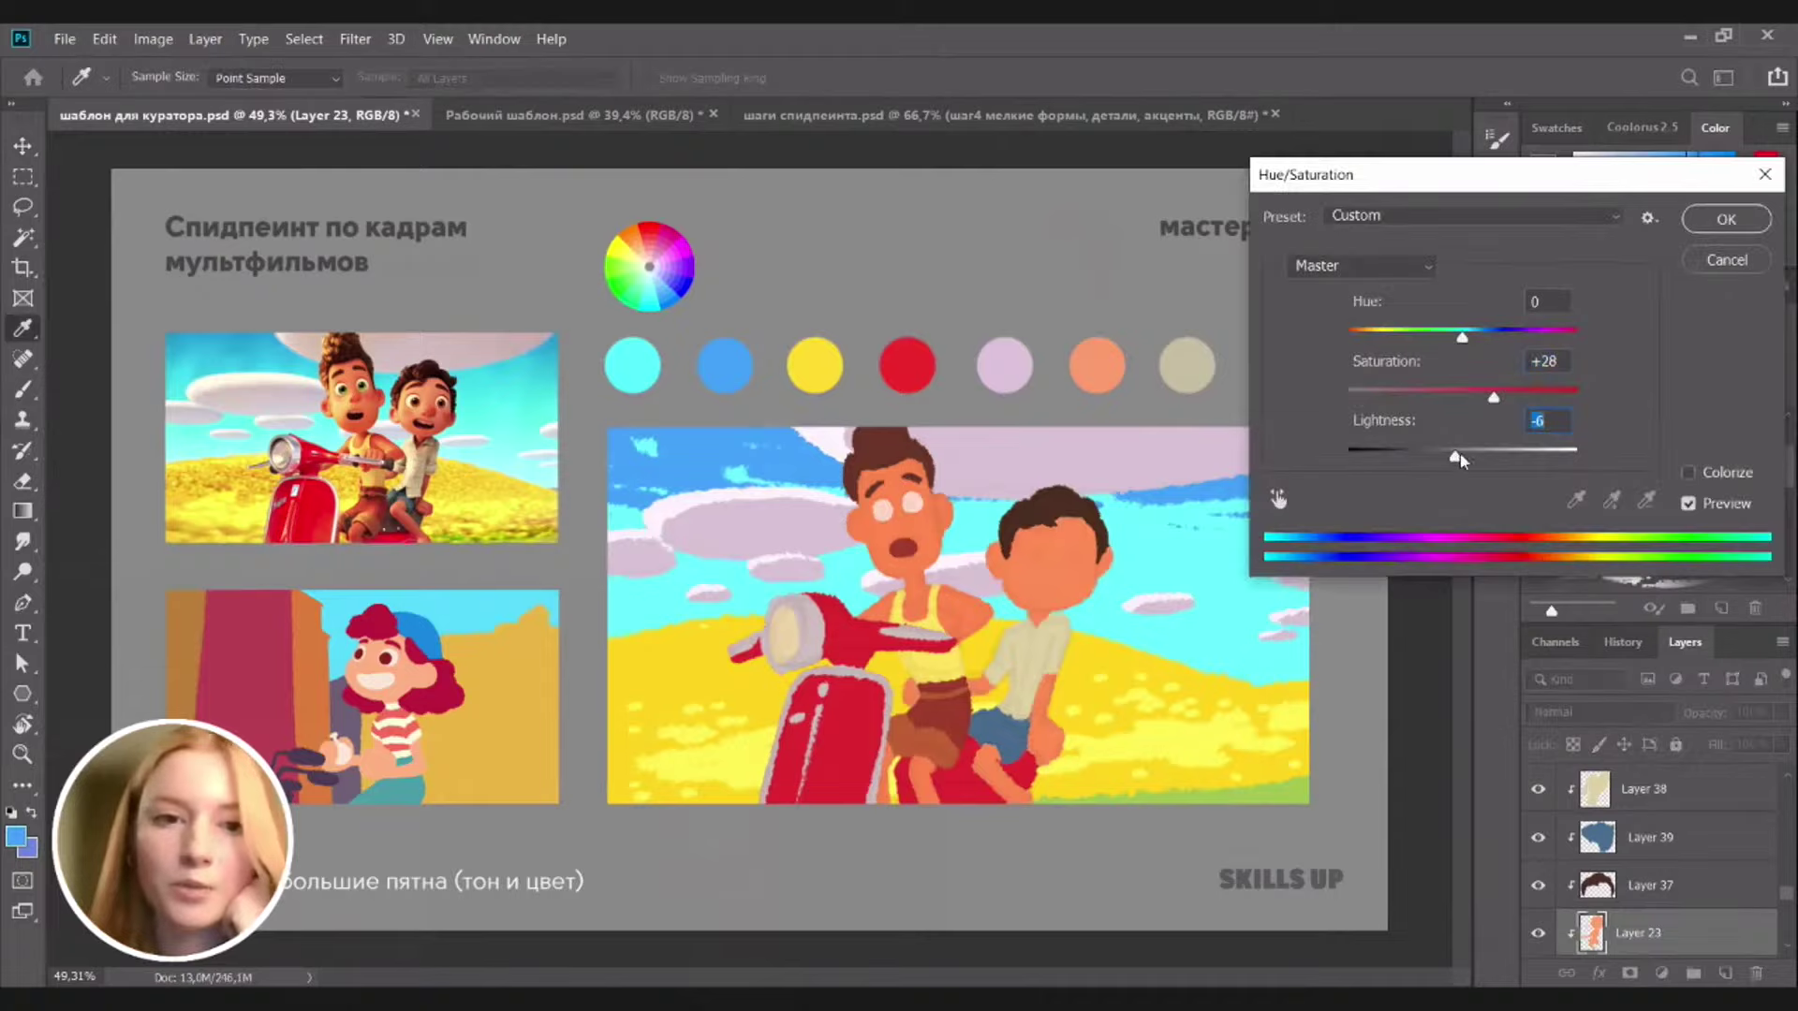
pyautogui.moveTo(1462, 337); pyautogui.dragTo(1457, 340)
pyautogui.click(1460, 339)
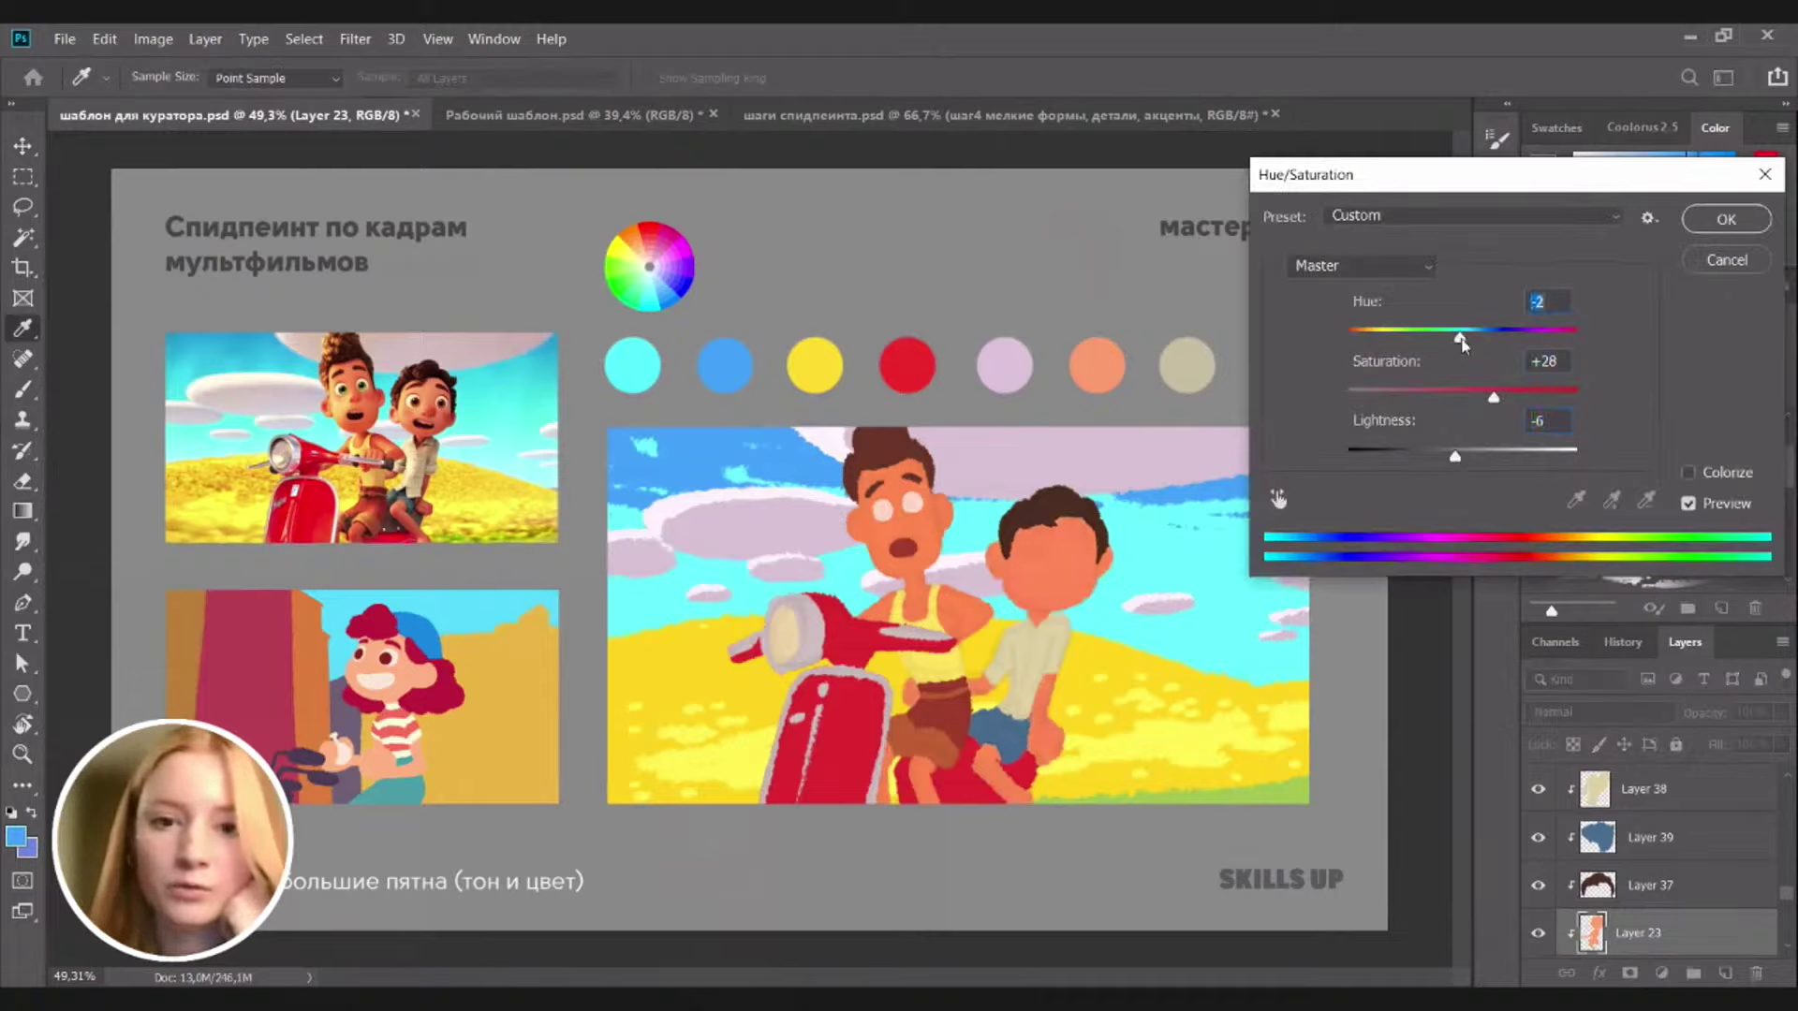
pyautogui.click(1727, 219)
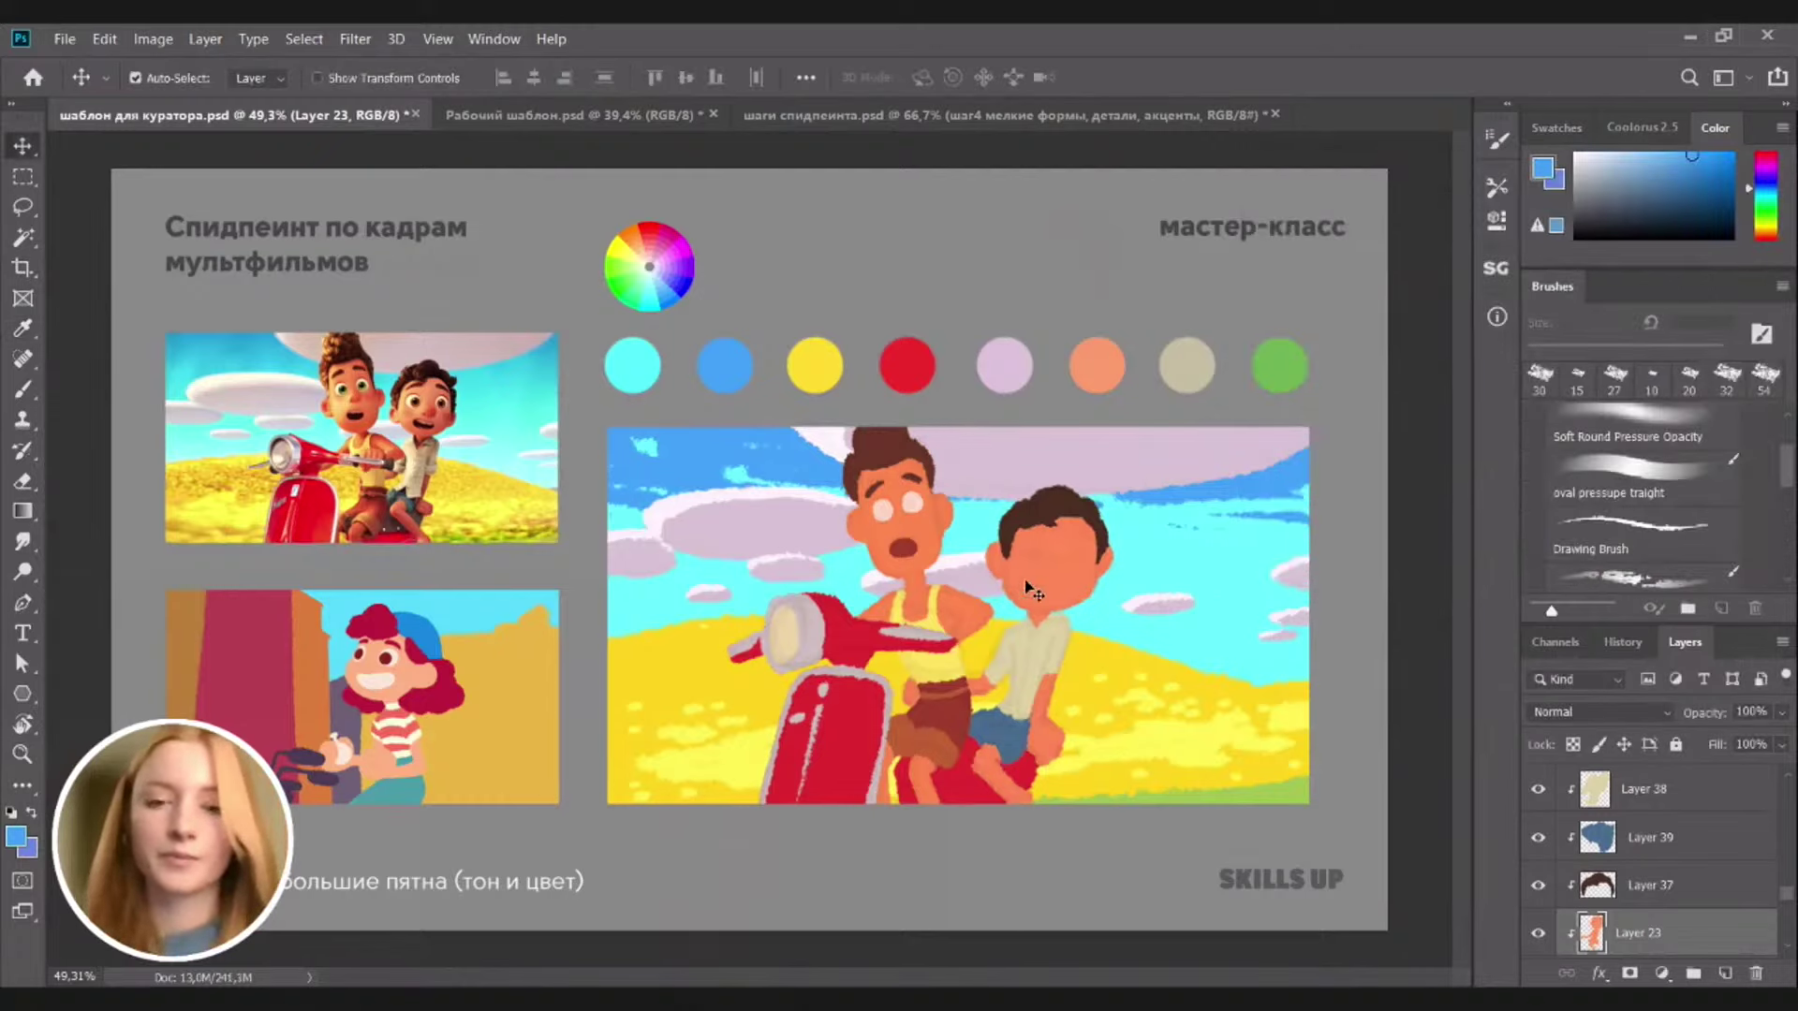
# Sample the dark red of the taller boy's mouth and add a new layer above the other boy's skin layer
pyautogui.press('b')
pyautogui.keyDown('alt'); pyautogui.click(899, 547); pyautogui.keyUp('alt')
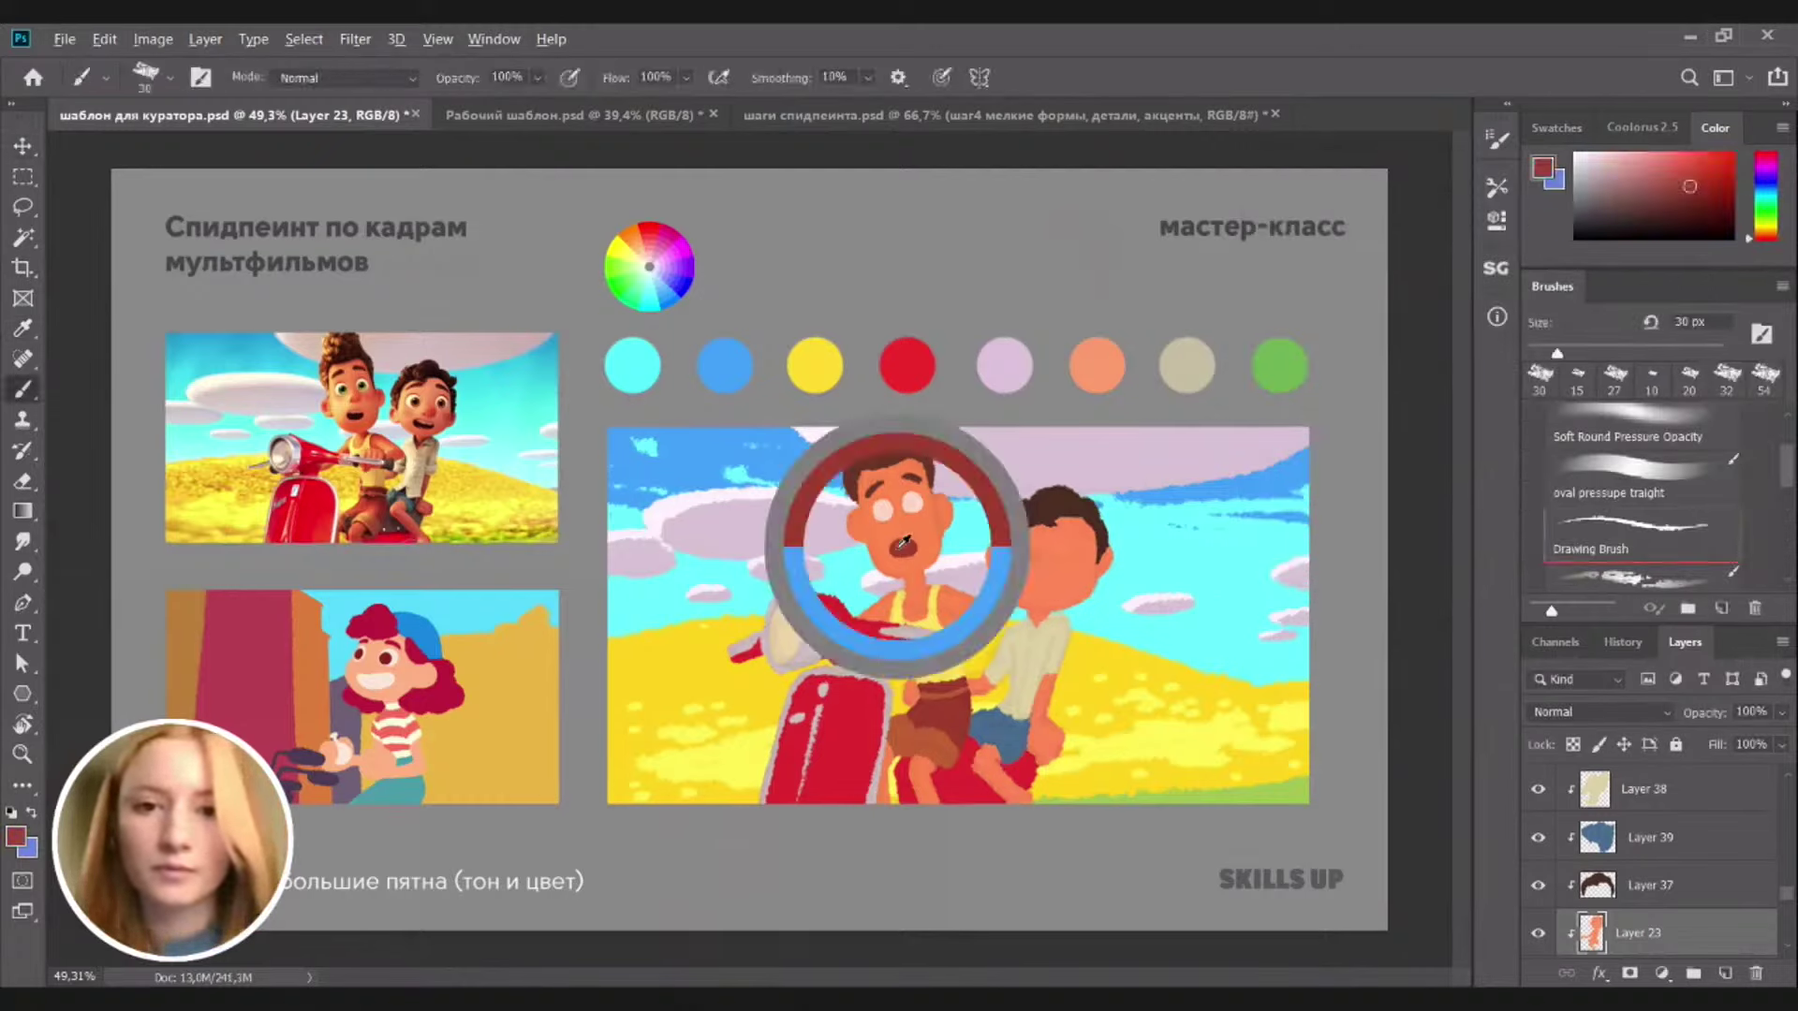
pyautogui.click(1726, 971)
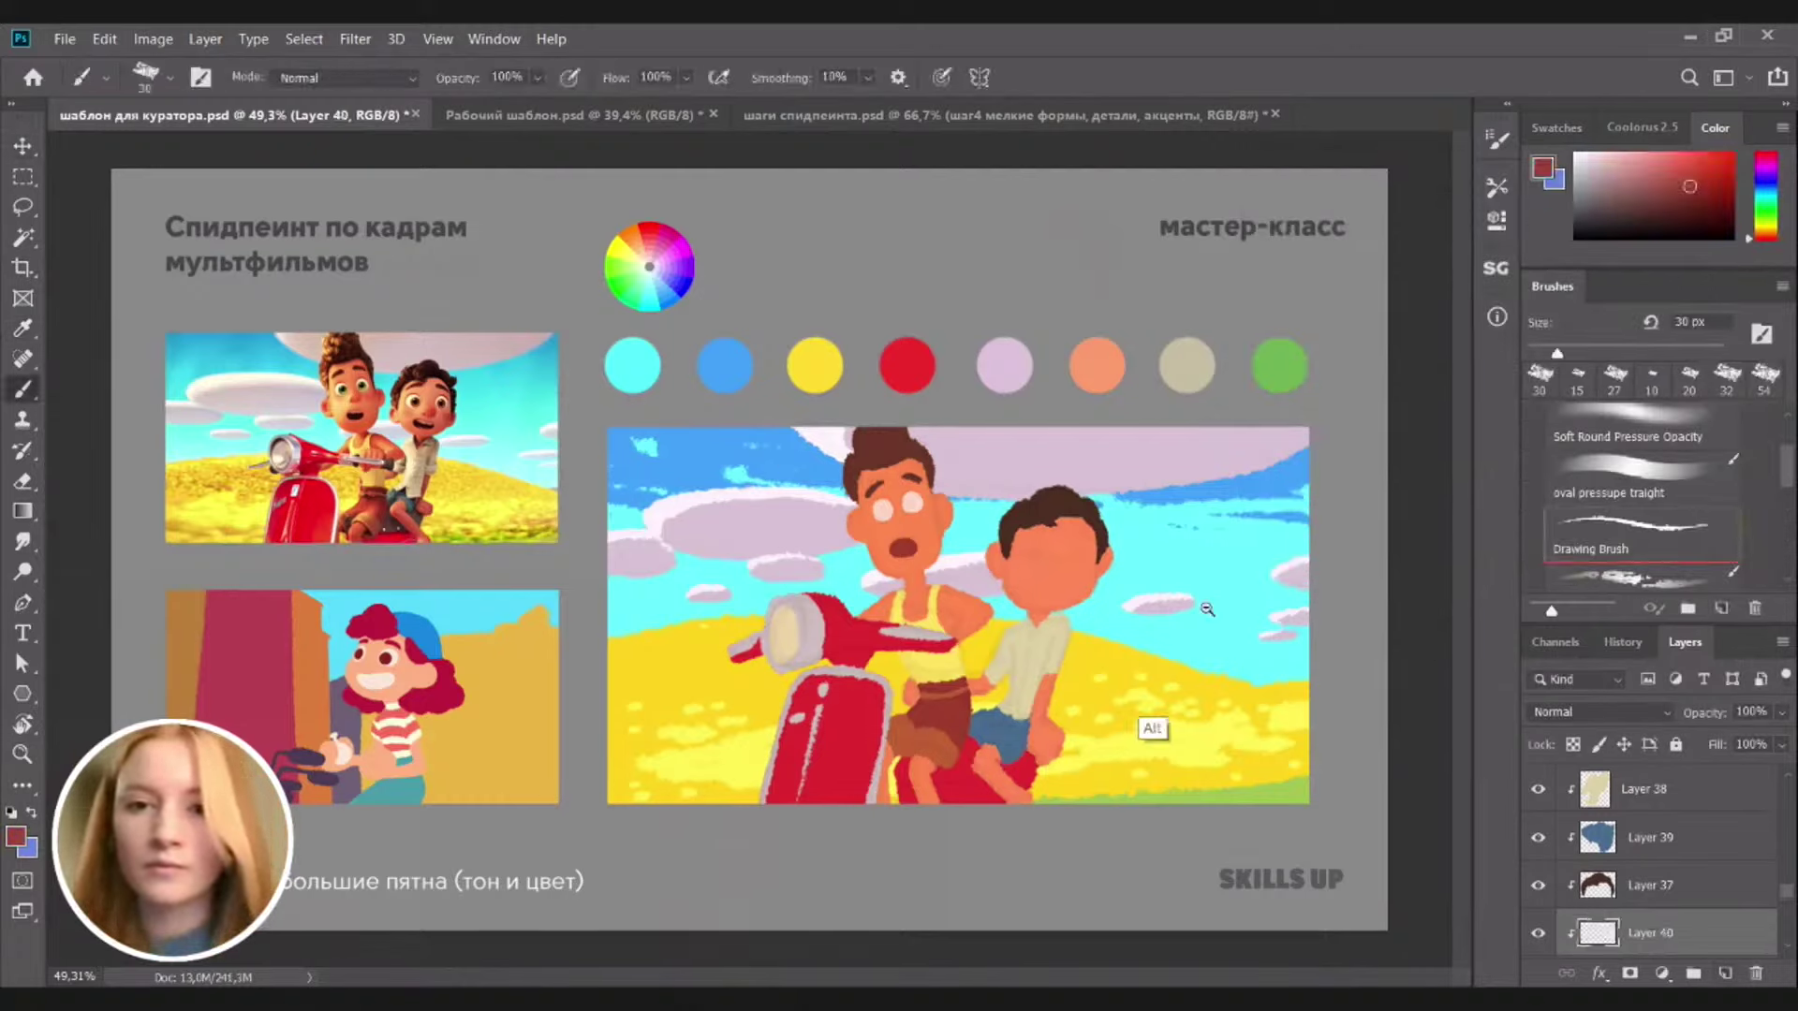
pyautogui.scroll(3, 1151, 730)
pyautogui.hscroll(-3, 1249, 591)
pyautogui.hotkey('alt', '[')
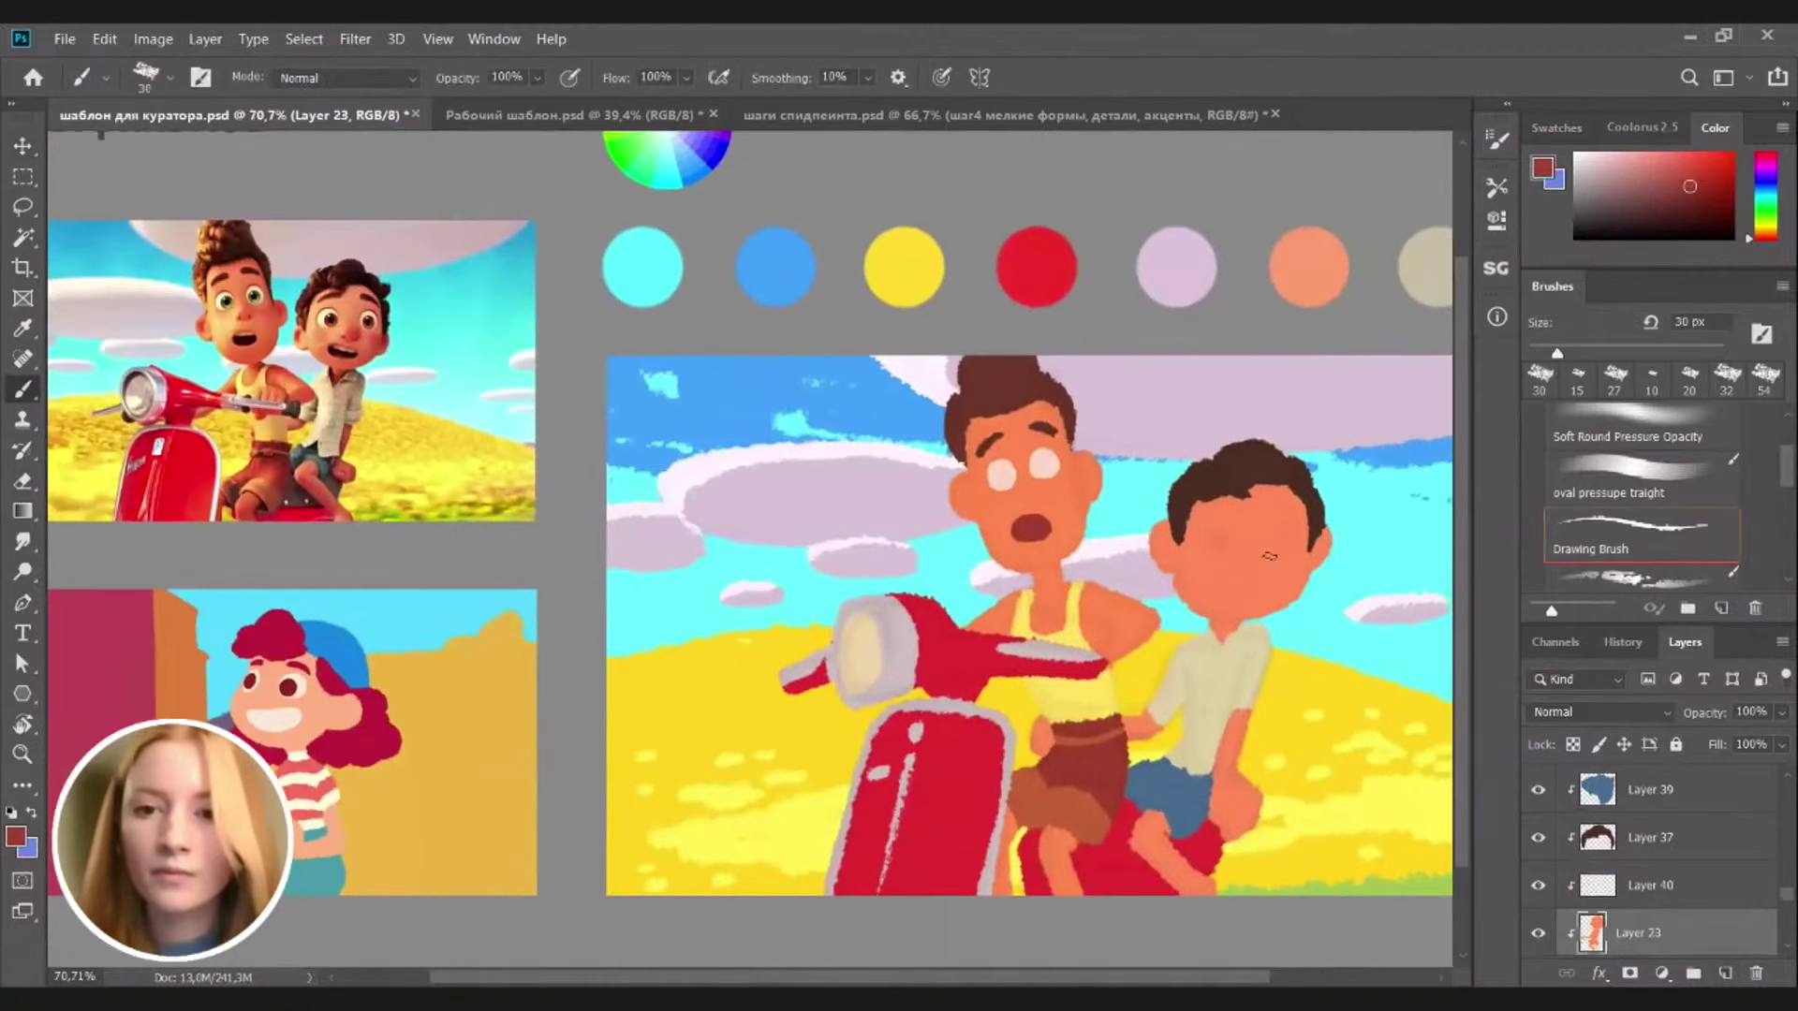
pyautogui.press('[')
pyautogui.scroll(1, 1229, 595)
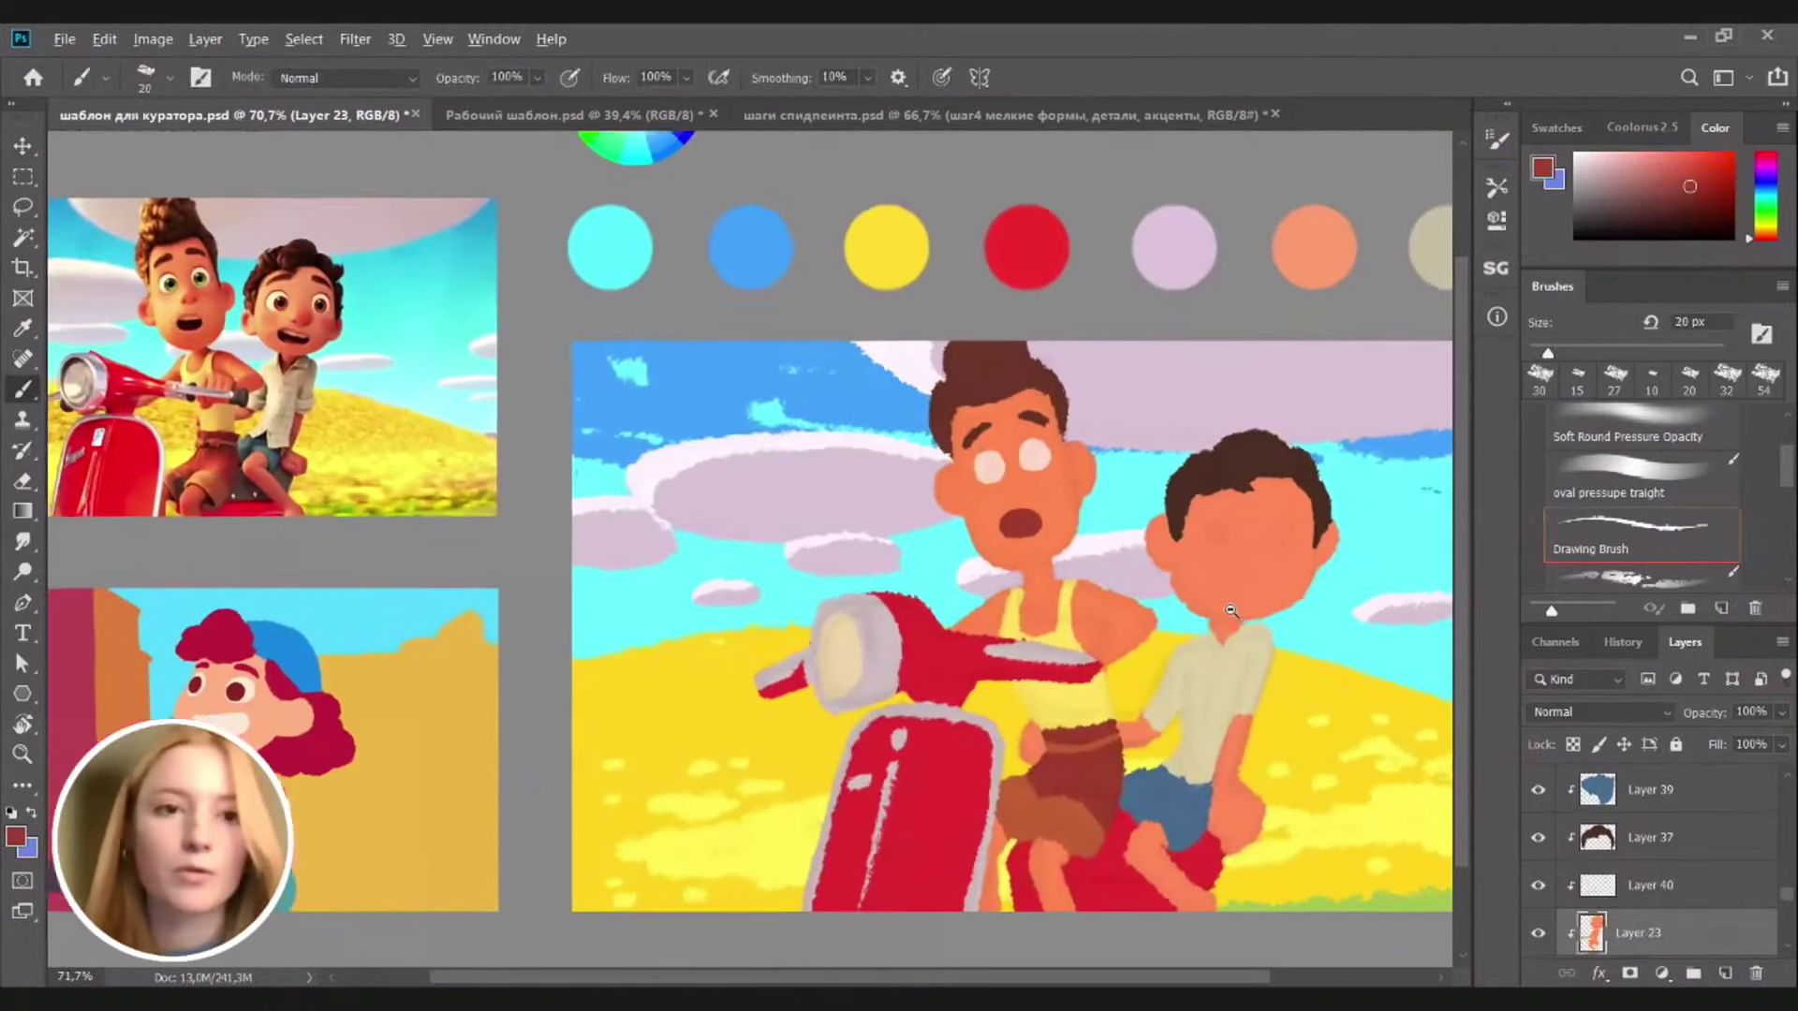
pyautogui.moveTo(1228, 566)
pyautogui.mouseDown()
pyautogui.moveTo(1219, 589)
pyautogui.moveTo(1251, 578)
pyautogui.mouseUp()
pyautogui.hotkey('ctrl', 'z')
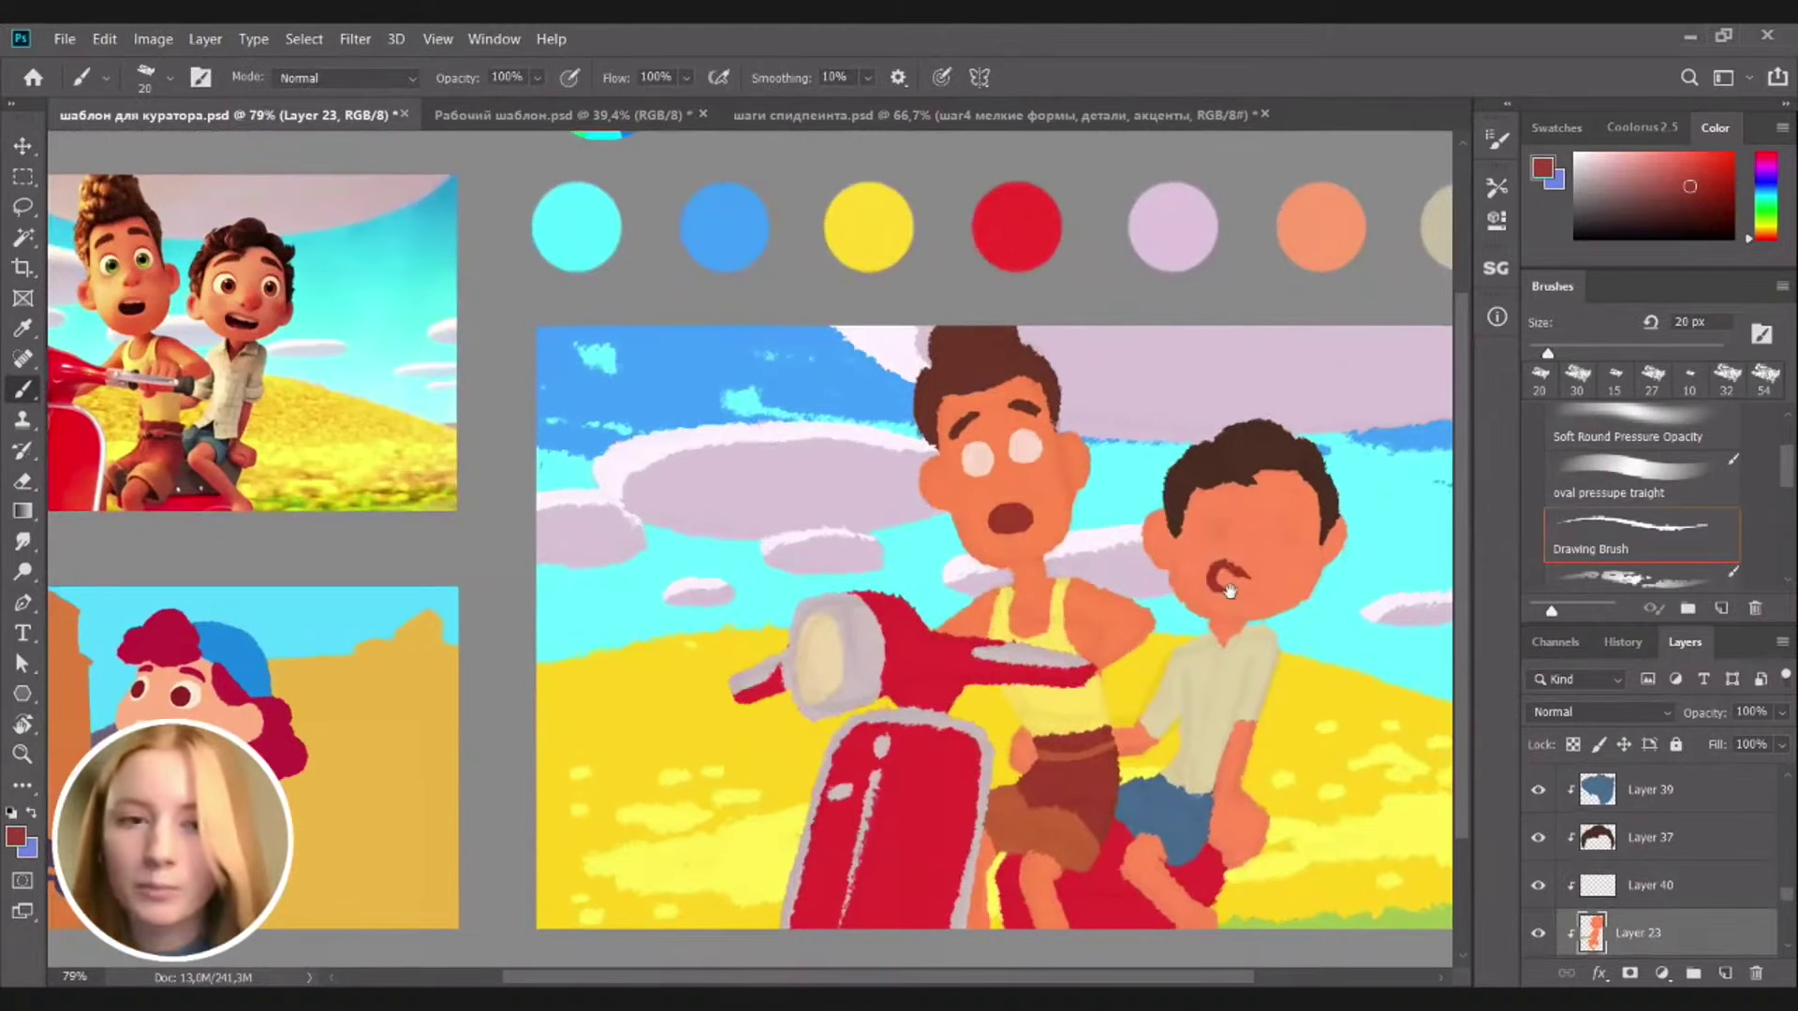
pyautogui.scroll(4, 1229, 591)
pyautogui.hotkey('ctrl', 'z')
pyautogui.hotkey('ctrl', 'z')
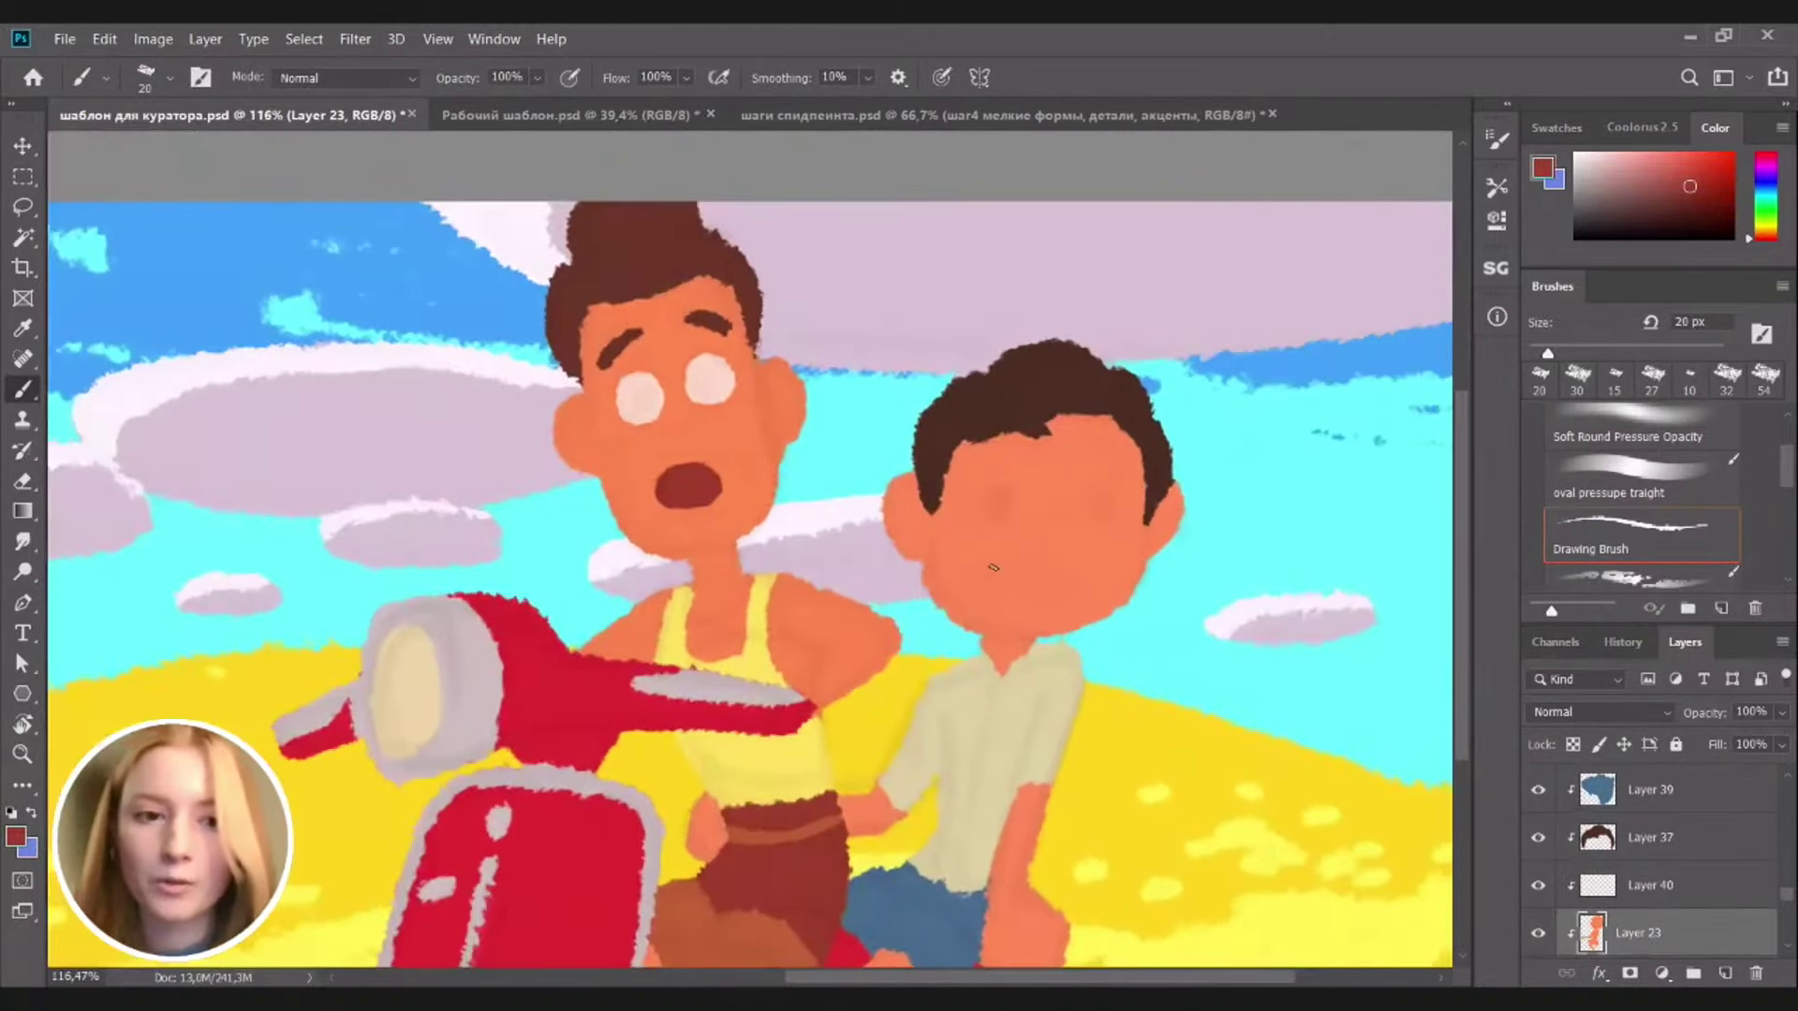
pyautogui.moveTo(985, 567)
pyautogui.mouseDown()
pyautogui.moveTo(1019, 568)
pyautogui.moveTo(1014, 590)
pyautogui.moveTo(1046, 600)
pyautogui.mouseUp()
pyautogui.moveTo(1024, 584)
pyautogui.mouseDown()
pyautogui.moveTo(1009, 594)
pyautogui.moveTo(1065, 601)
pyautogui.mouseUp()
pyautogui.hotkey('ctrl', 'z')
pyautogui.hotkey('ctrl', 'z')
# Outline and fill the dark-haired boy's open mouth in dark red on the skin layer with a 15 px brush
pyautogui.moveTo(1007, 564); pyautogui.dragTo(1074, 591)
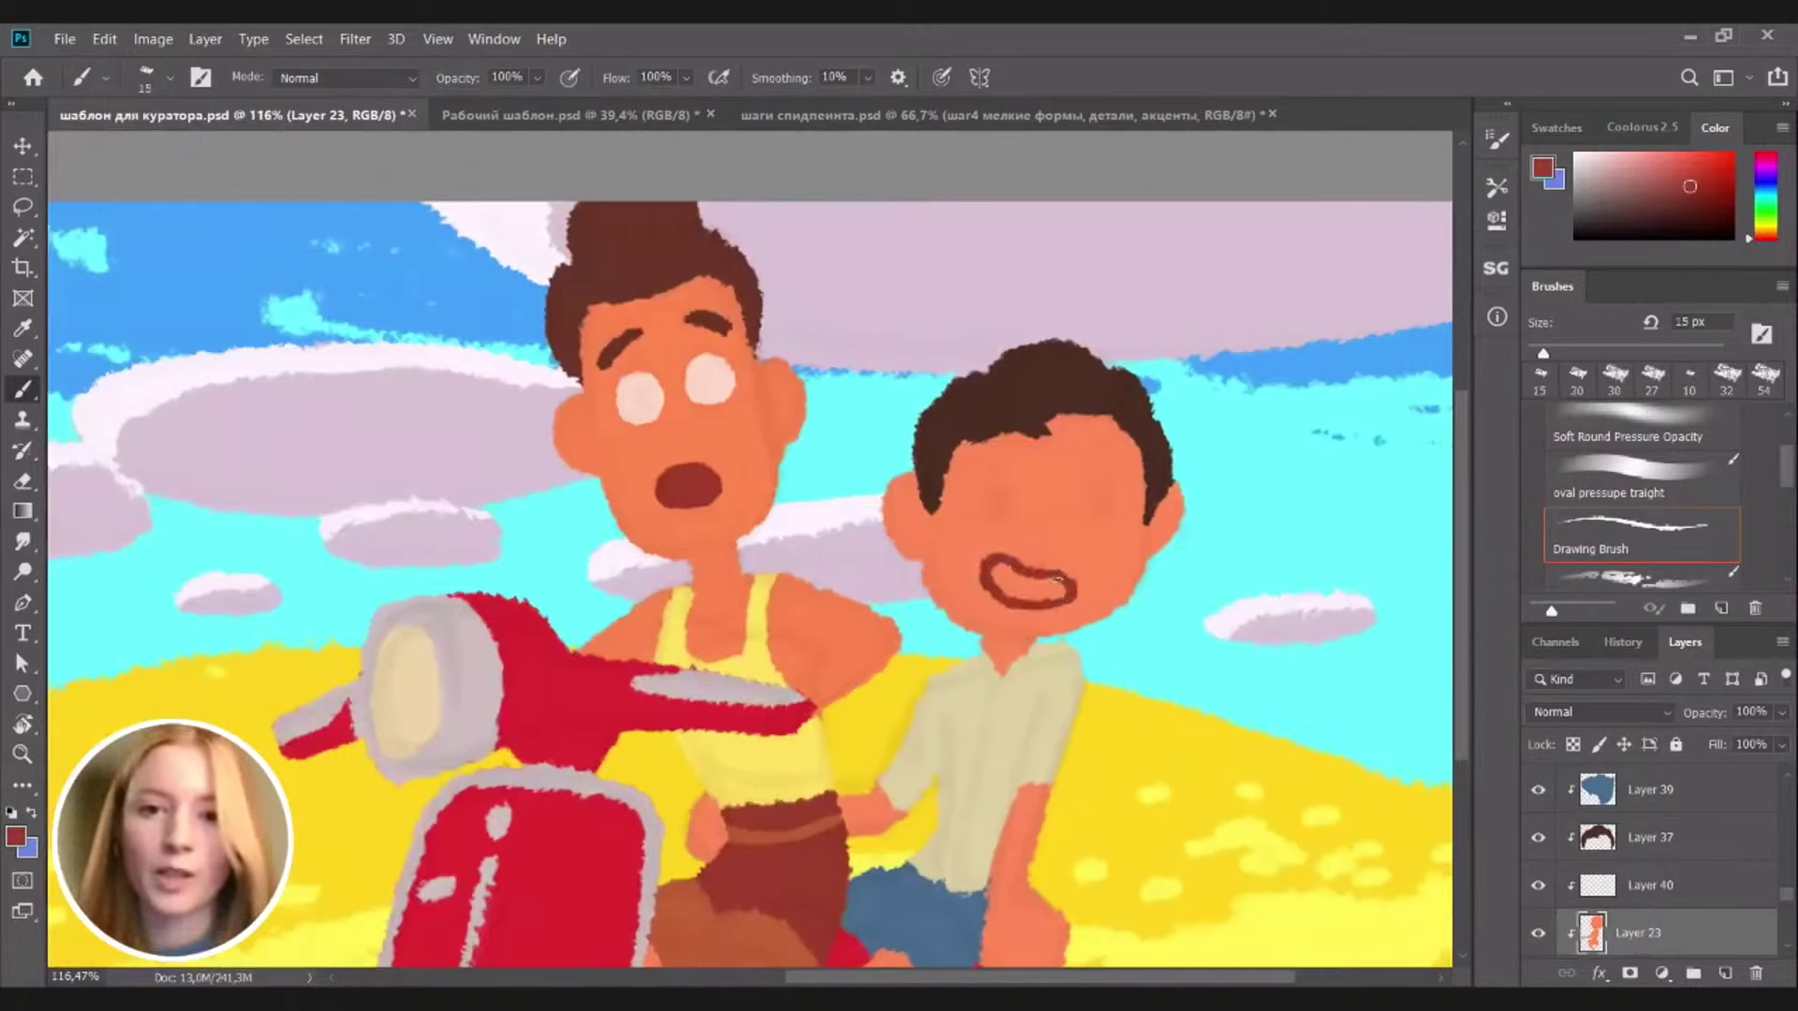
pyautogui.scroll(1, 1028, 615)
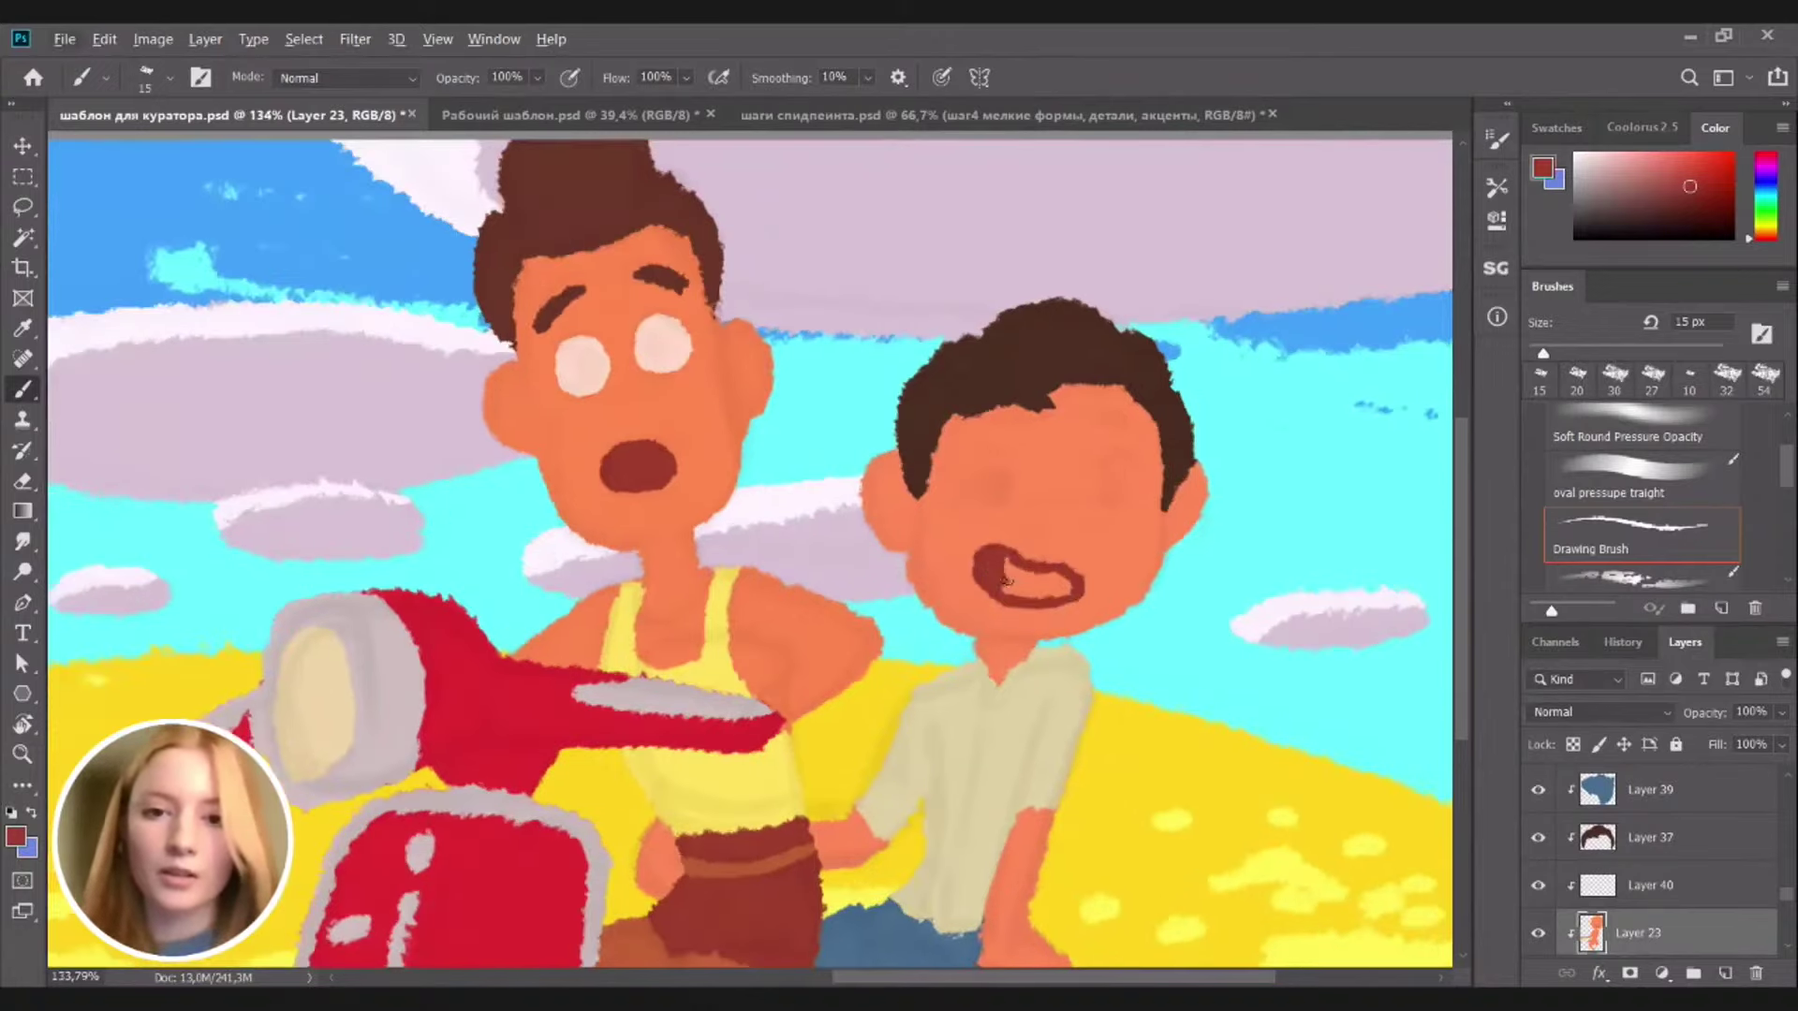
pyautogui.moveTo(1005, 581); pyautogui.dragTo(1053, 581)
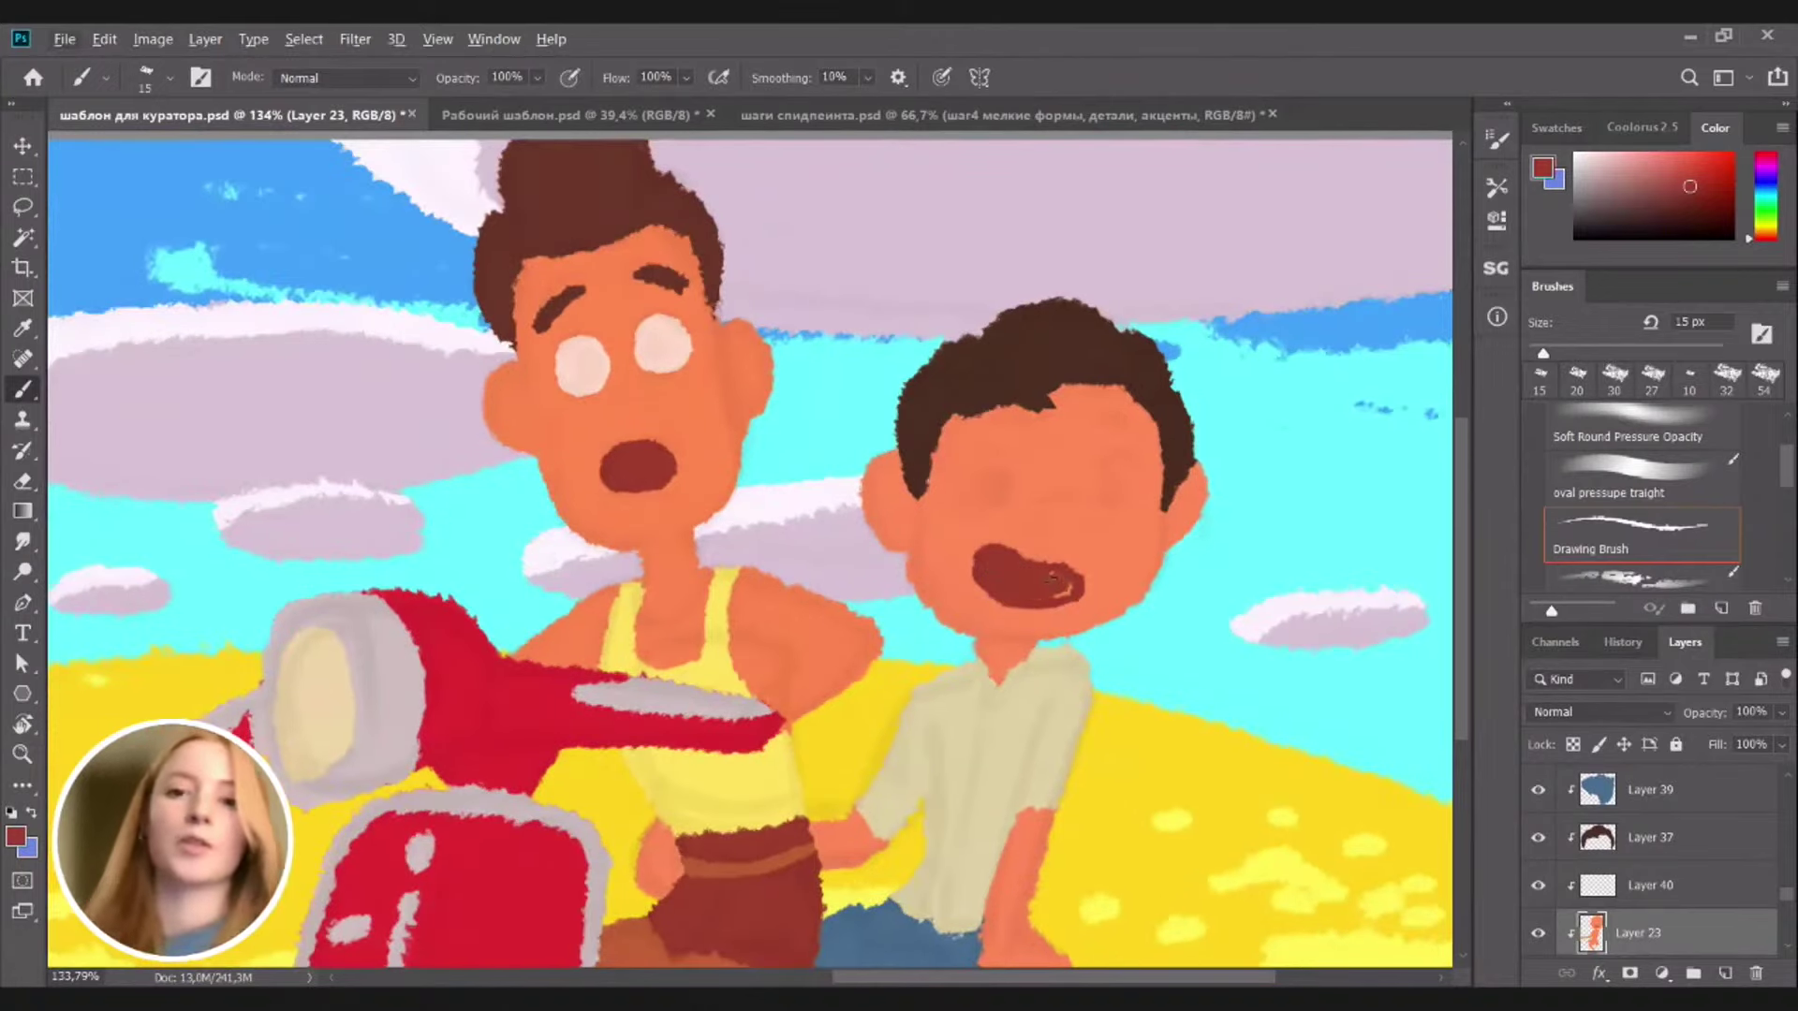
# Paint over the dark-haired boy's mouth with the sampled face colour using a 30 px brush
pyautogui.press('e')
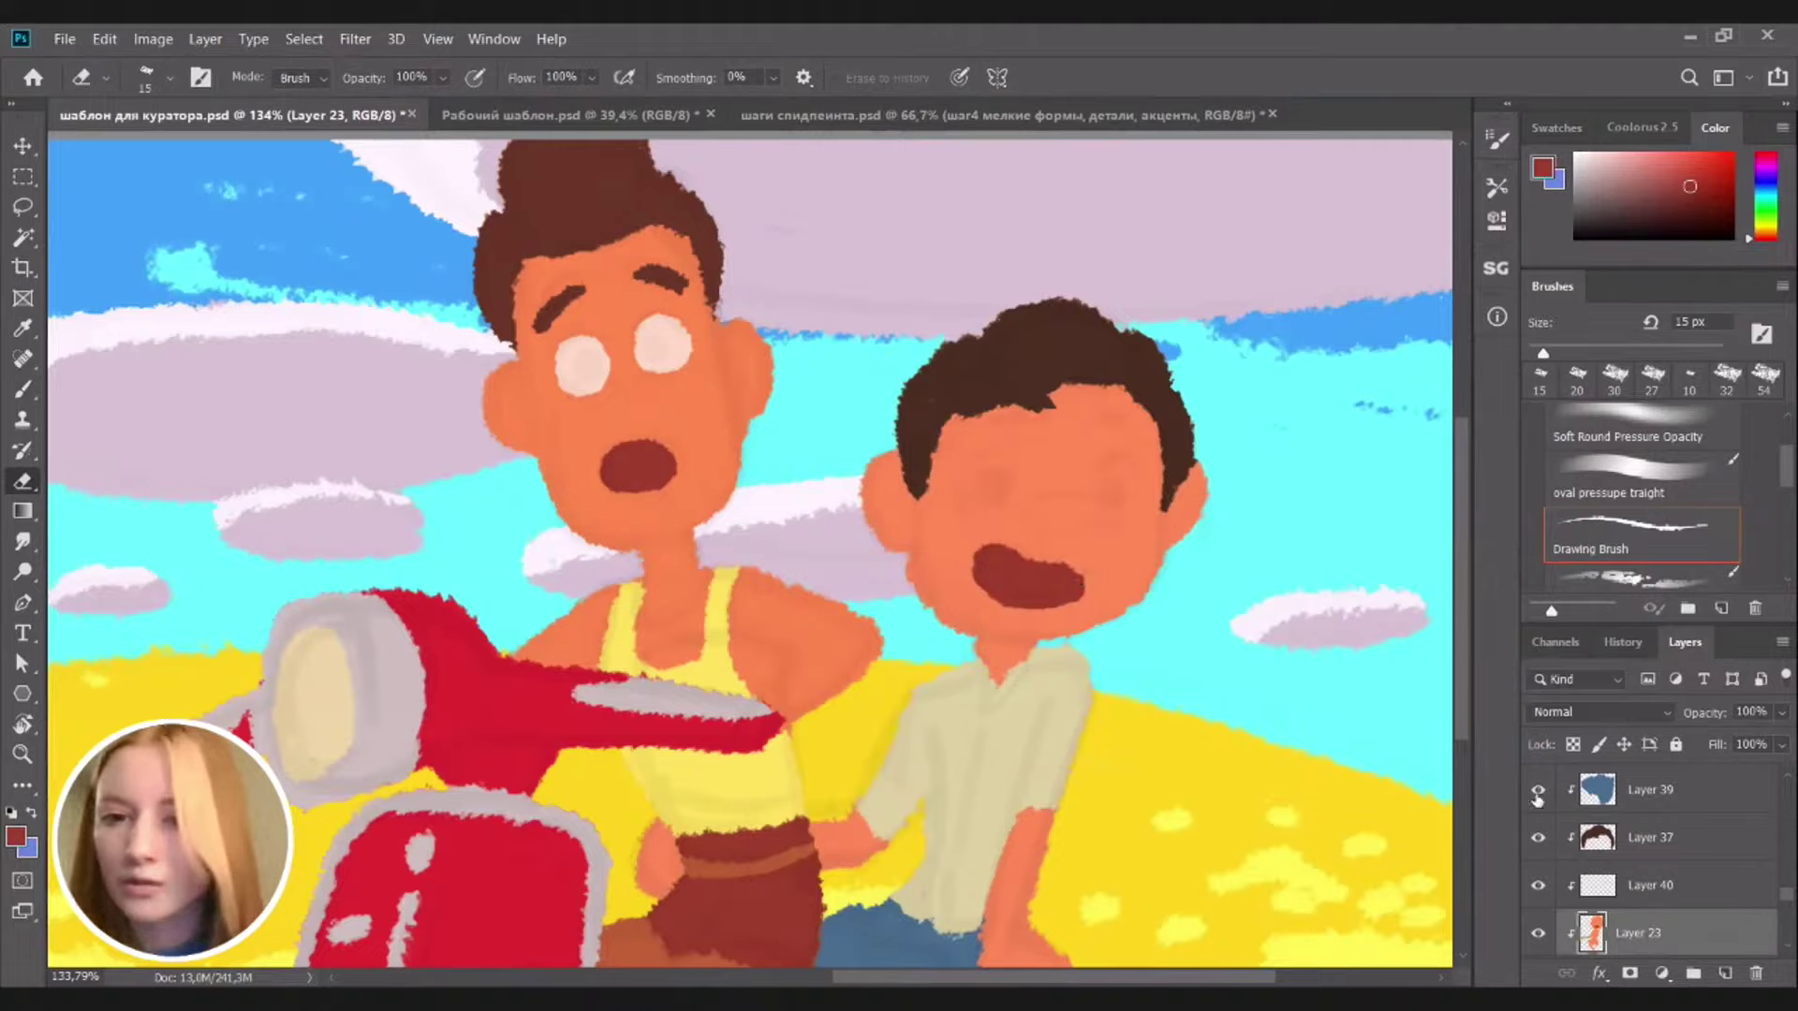
pyautogui.press('b')
pyautogui.keyDown('alt'); pyautogui.click(1103, 561); pyautogui.keyUp('alt')
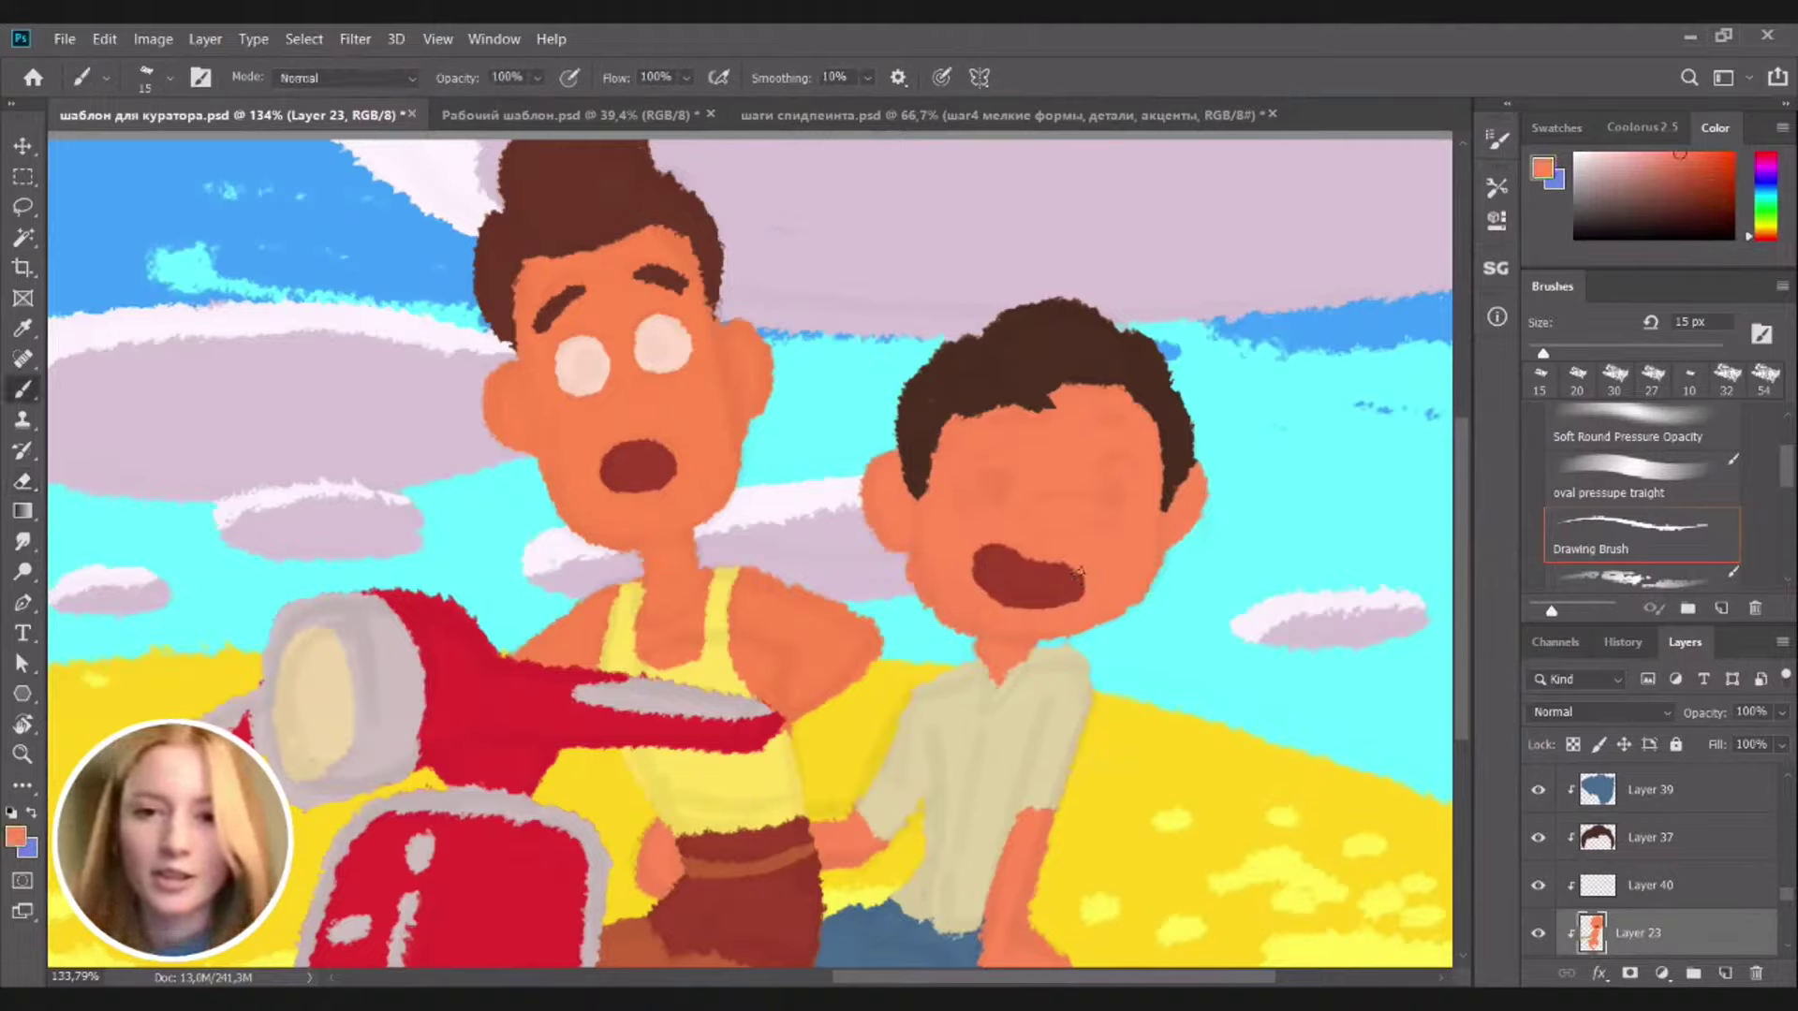
pyautogui.press(']')
pyautogui.press(']')
pyautogui.press(']')
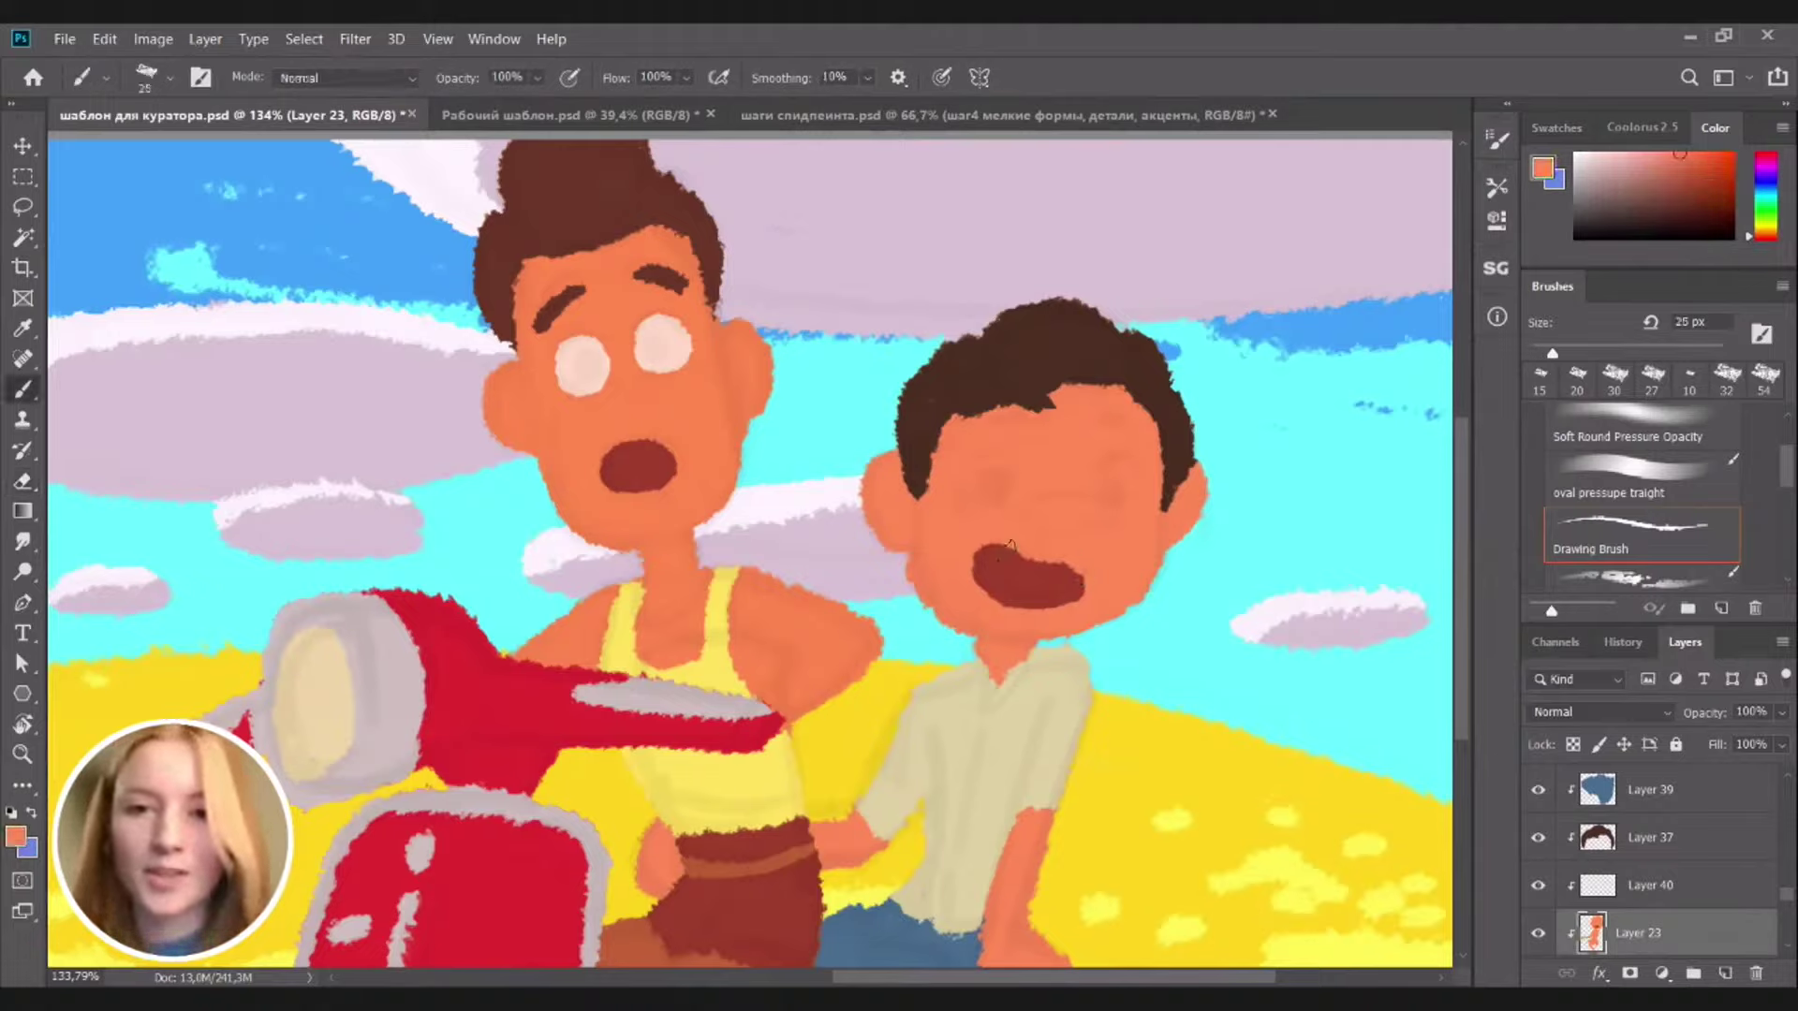
pyautogui.moveTo(981, 554)
pyautogui.mouseDown()
pyautogui.moveTo(1000, 596)
pyautogui.moveTo(983, 591)
pyautogui.moveTo(1037, 604)
pyautogui.mouseUp()
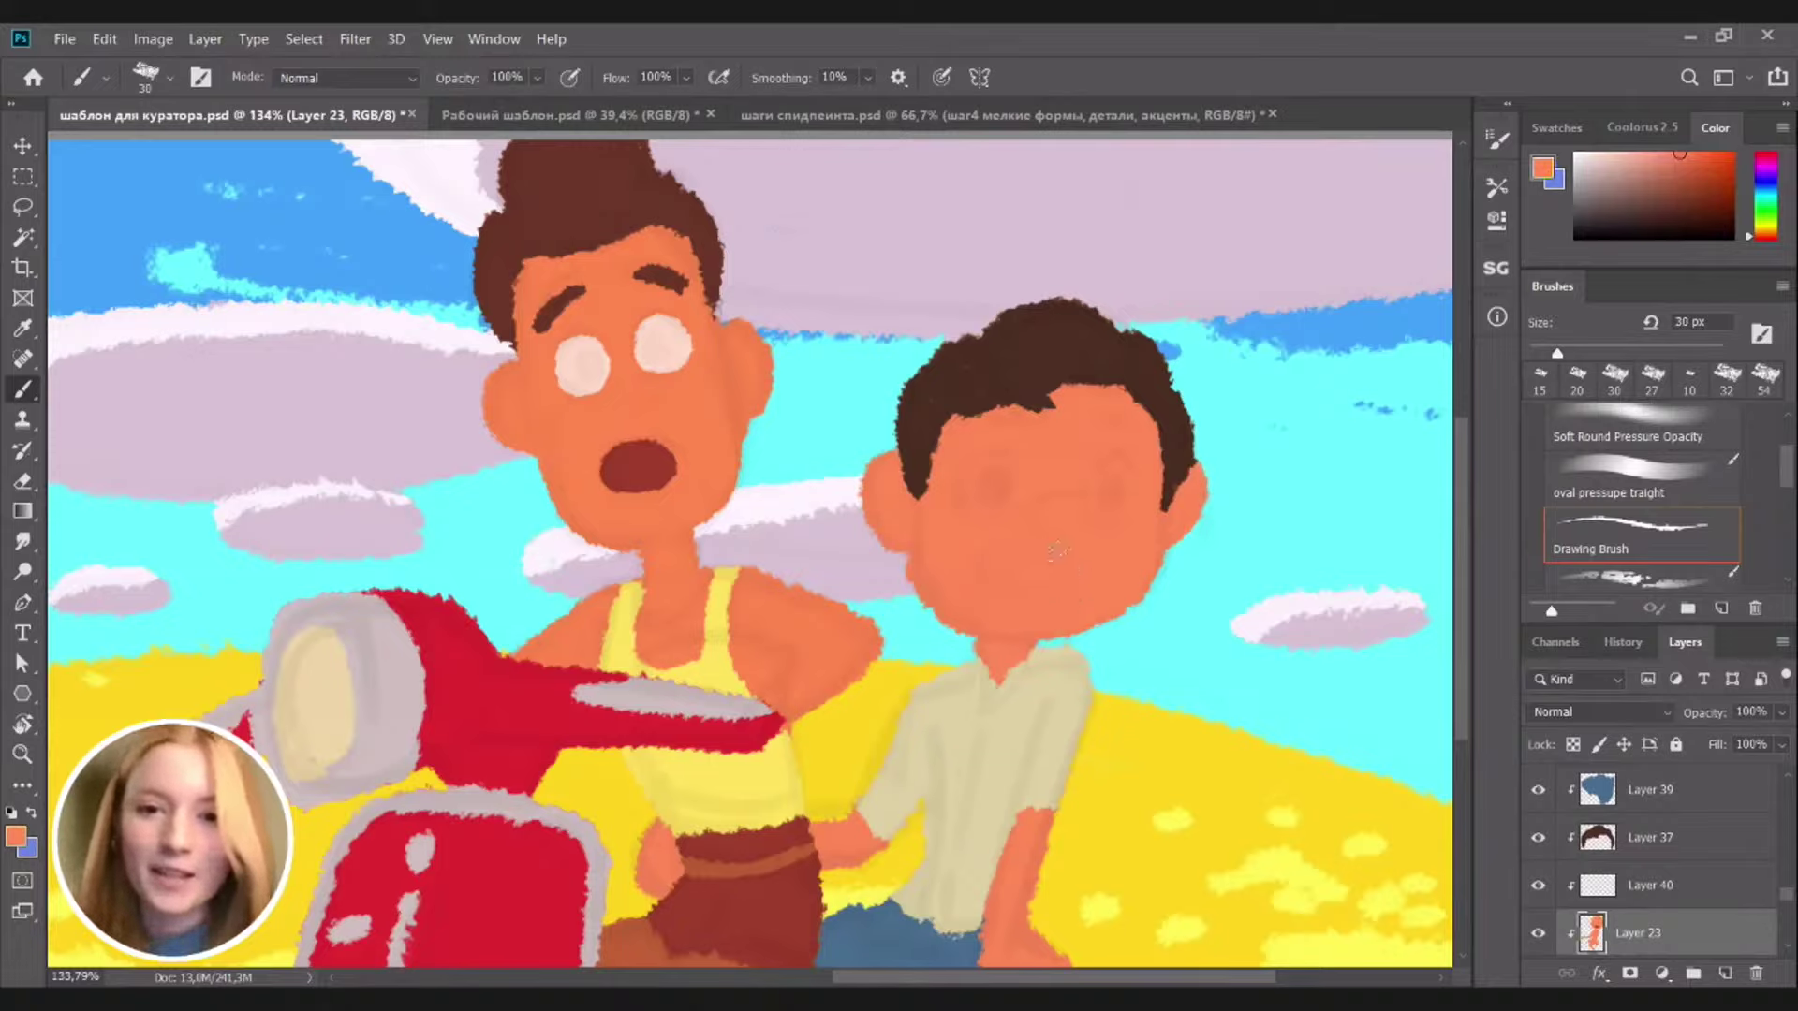
# Sample the dark red of the taller boy's mouth, add a new layer above the dark-haired boy's skin and set the brush to 15 px
pyautogui.keyDown('alt'); pyautogui.click(657, 458); pyautogui.keyUp('alt')
pyautogui.click(1723, 963)
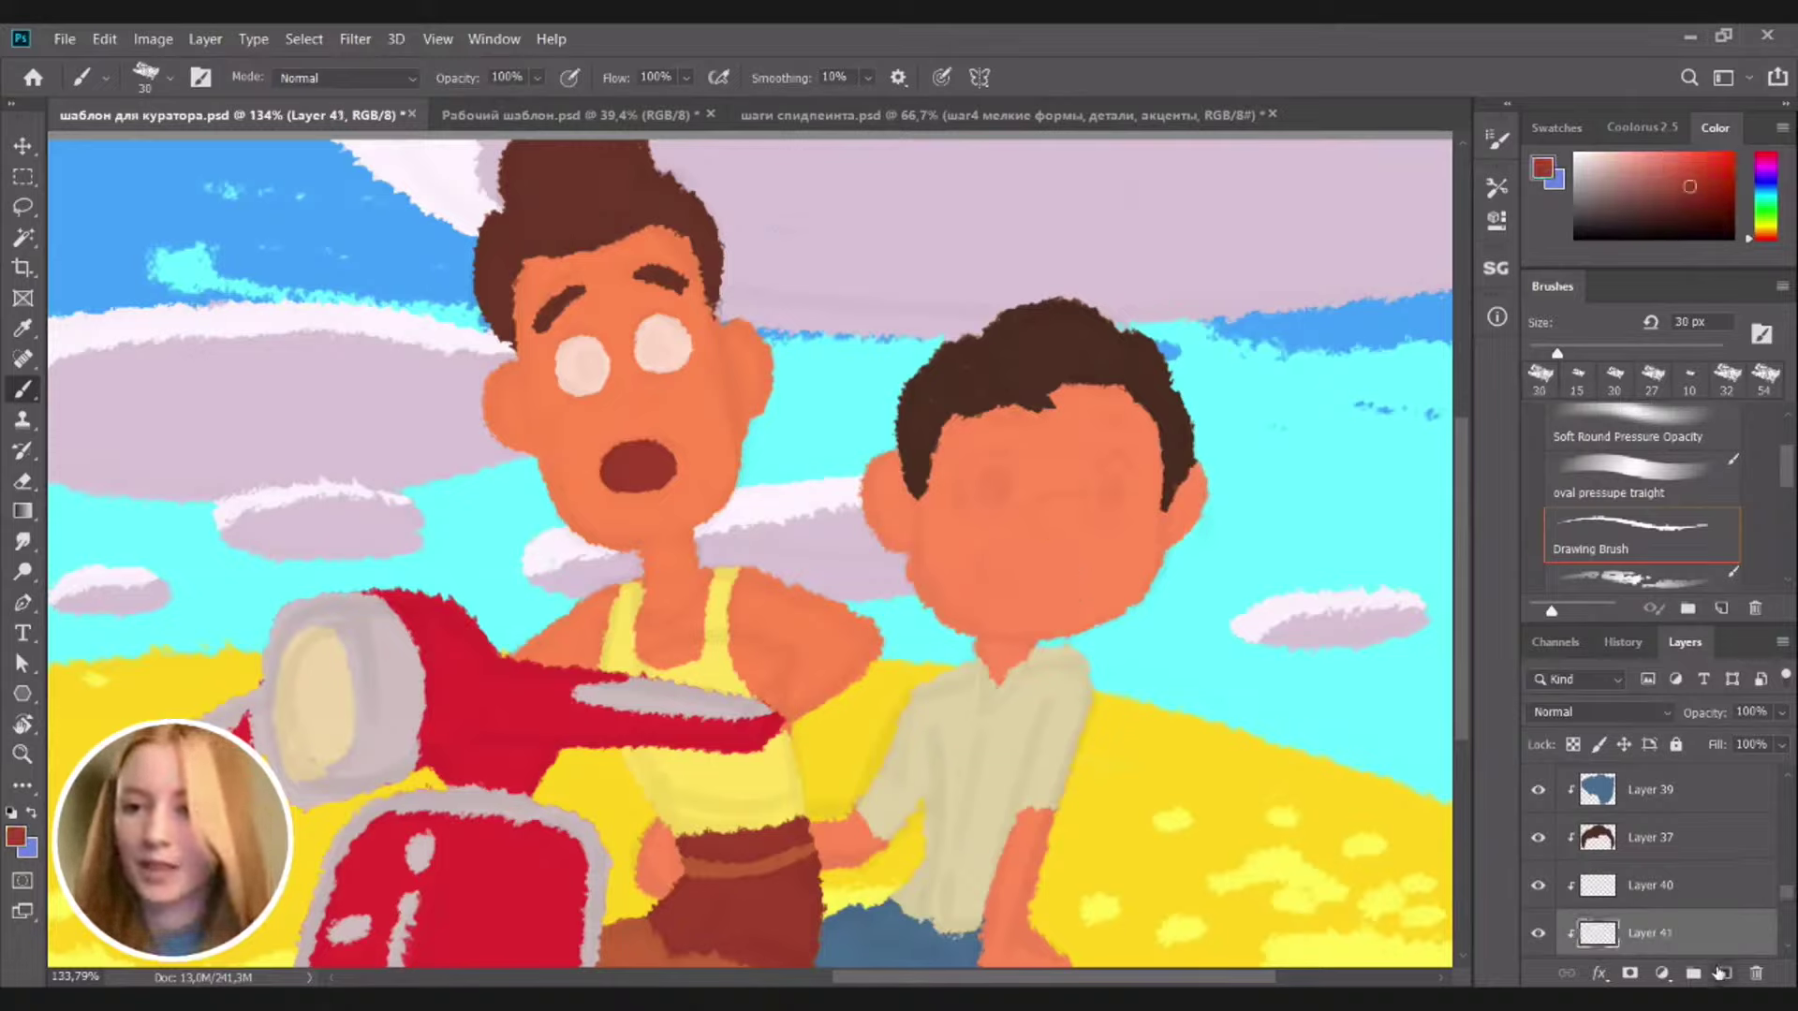
pyautogui.press('[')
pyautogui.press('[')
pyautogui.press('[')
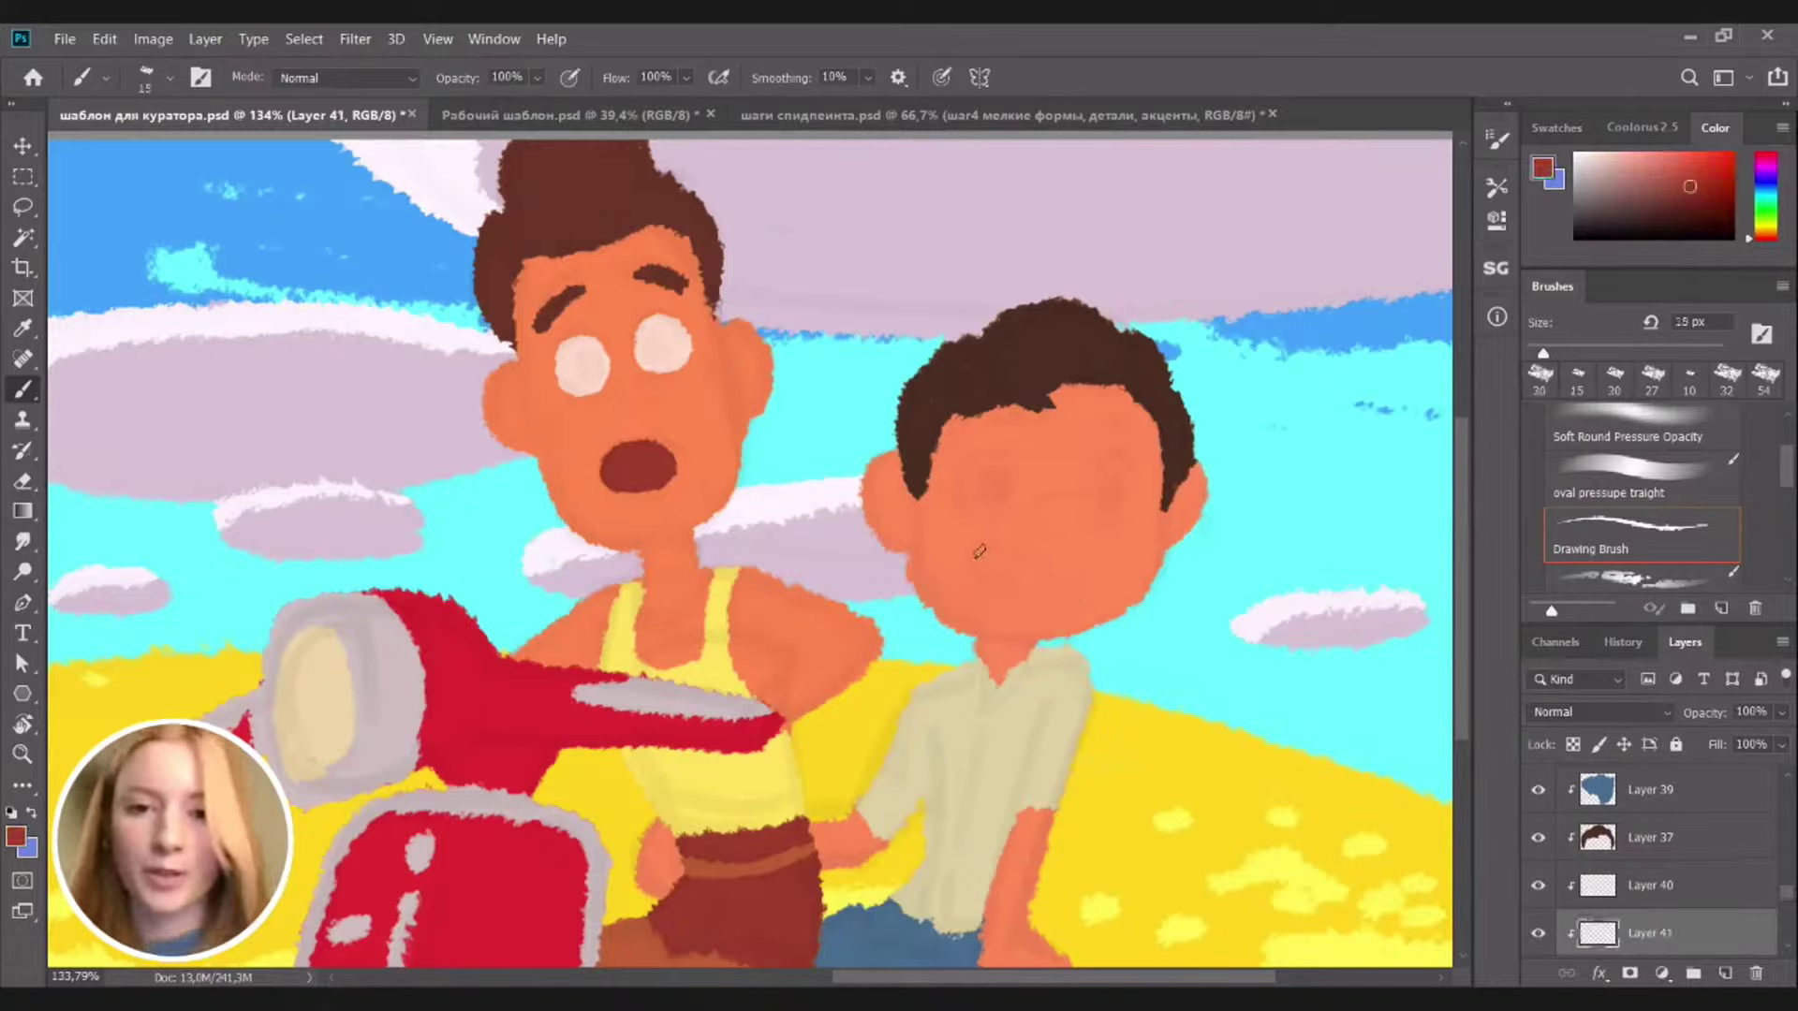
# Outline and fill the dark-haired boy's slanted open mouth in dark red on the new layer, then tidy its edge with the Eraser
pyautogui.moveTo(986, 549)
pyautogui.mouseDown()
pyautogui.moveTo(1016, 589)
pyautogui.moveTo(998, 546)
pyautogui.moveTo(1084, 581)
pyautogui.moveTo(1076, 618)
pyautogui.mouseUp()
pyautogui.hotkey('ctrl', 'z')
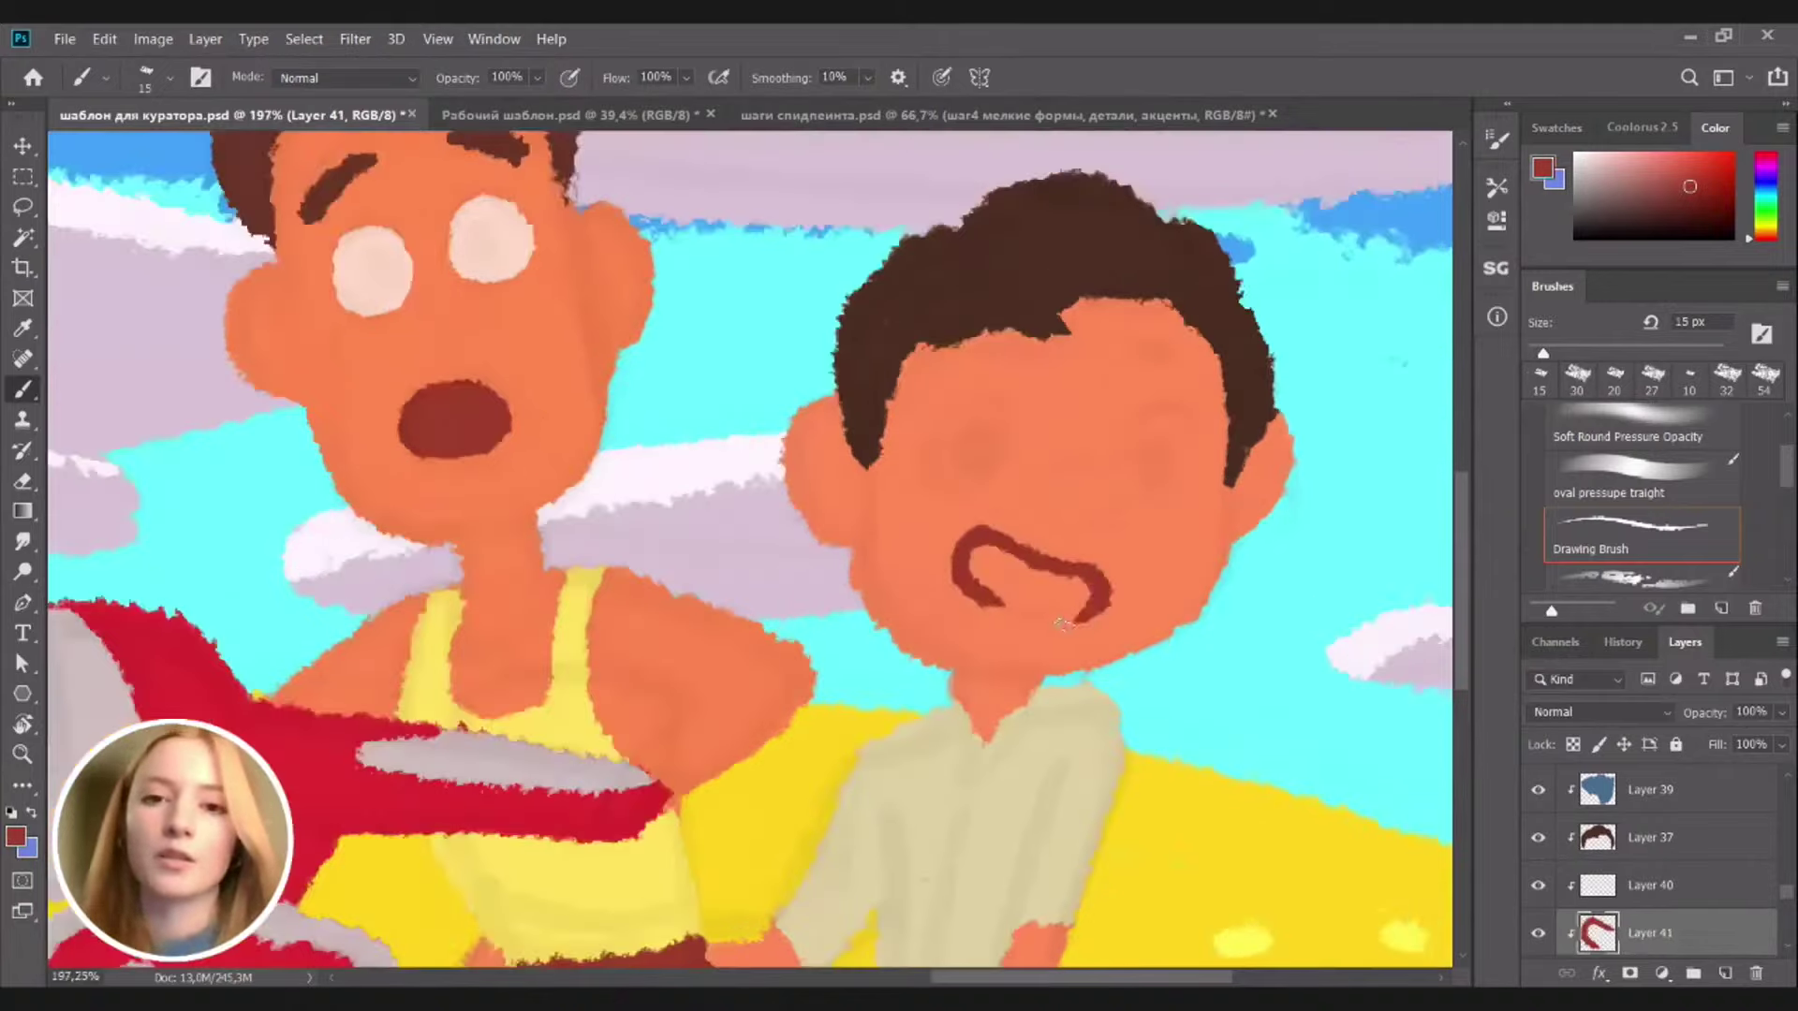
pyautogui.hotkey('ctrl', 'z')
pyautogui.moveTo(1033, 562)
pyautogui.mouseDown()
pyautogui.moveTo(1081, 572)
pyautogui.moveTo(1047, 614)
pyautogui.moveTo(1030, 588)
pyautogui.moveTo(990, 595)
pyautogui.moveTo(1065, 610)
pyautogui.mouseUp()
pyautogui.moveTo(978, 553)
pyautogui.mouseDown()
pyautogui.moveTo(979, 574)
pyautogui.moveTo(1030, 590)
pyautogui.moveTo(1064, 570)
pyautogui.mouseUp()
pyautogui.press('e')
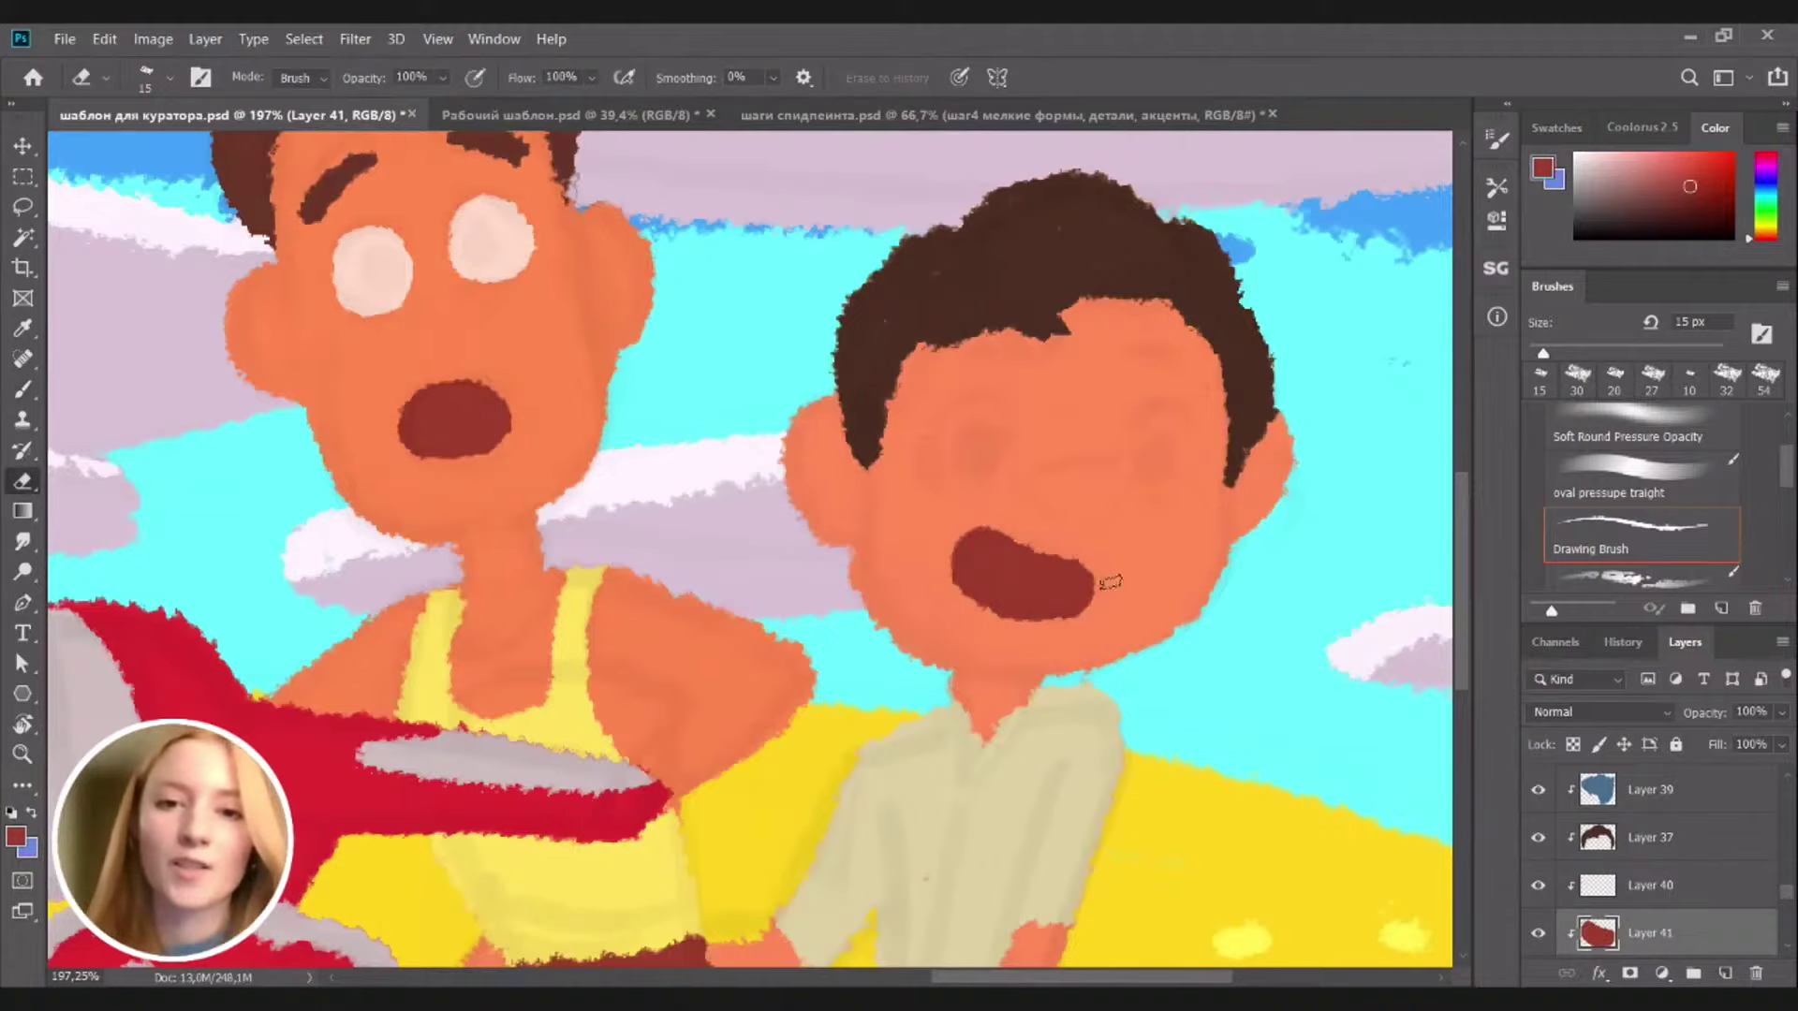
pyautogui.press('b')
pyautogui.moveTo(1139, 600); pyautogui.dragTo(1025, 681)
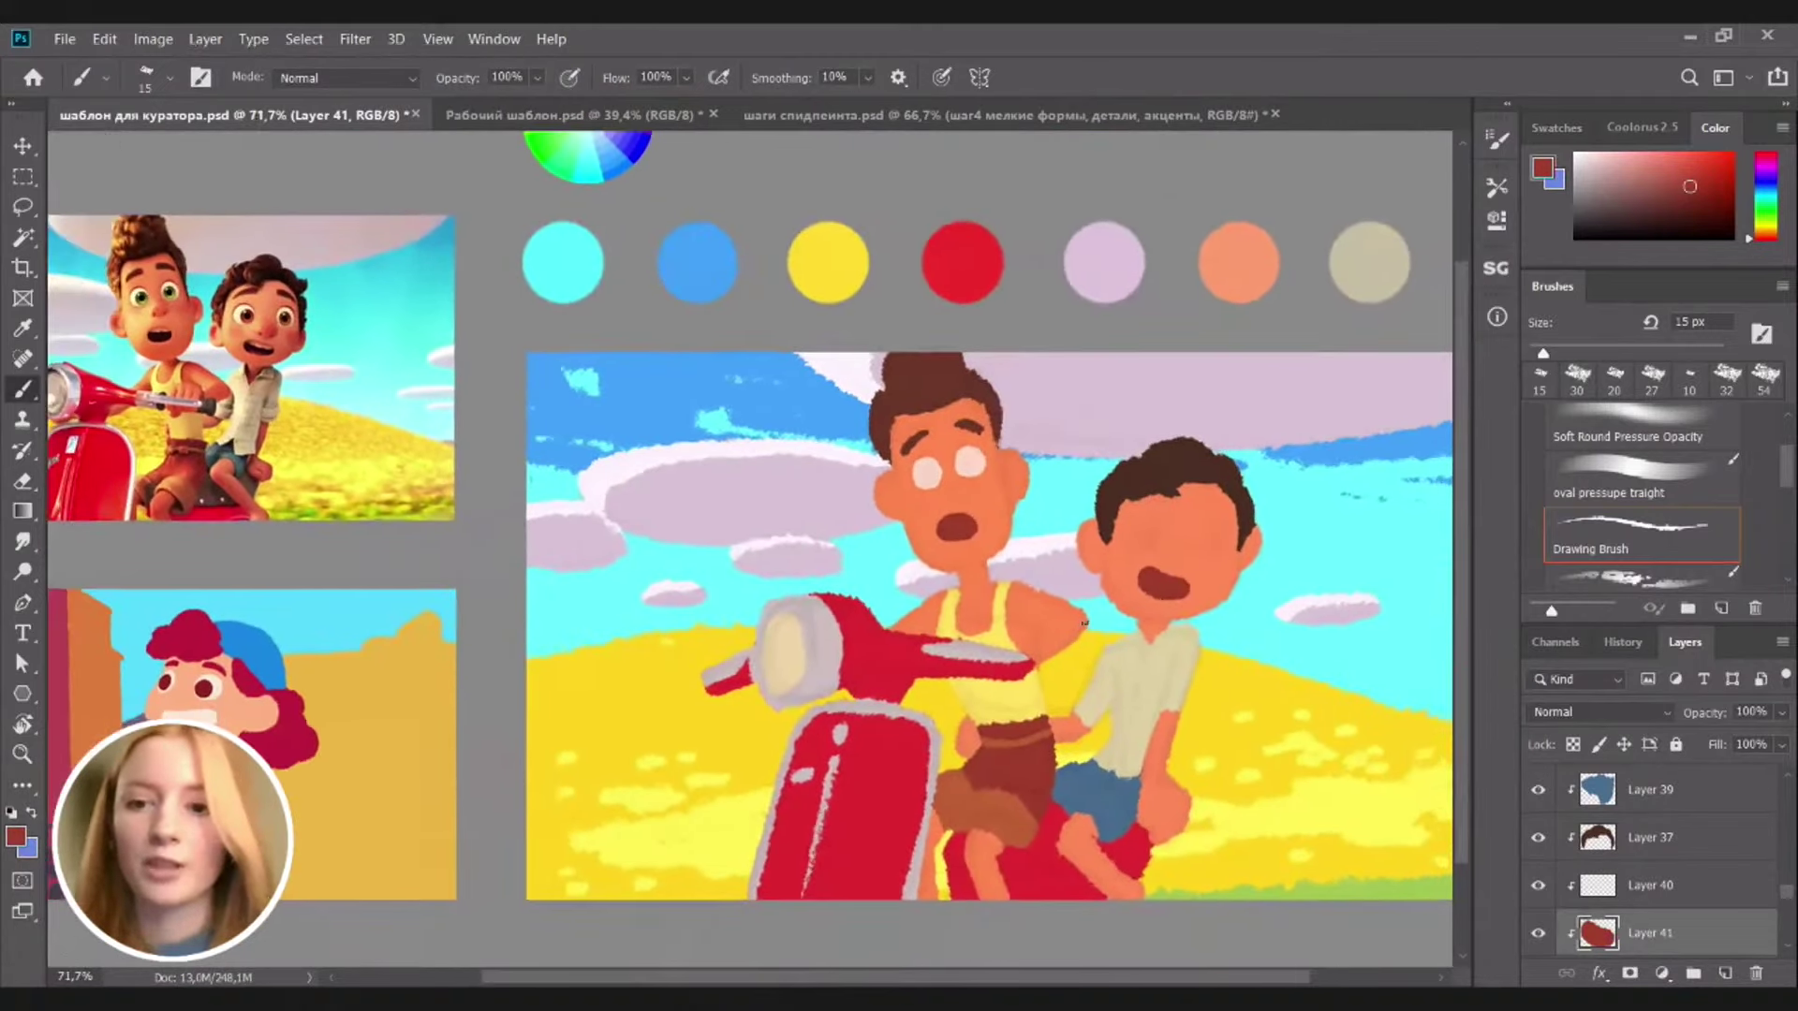
# Paint both oval eyes of the dark-haired boy on a new layer with the pale colour sampled from the taller boy's eyes
pyautogui.click(1723, 971)
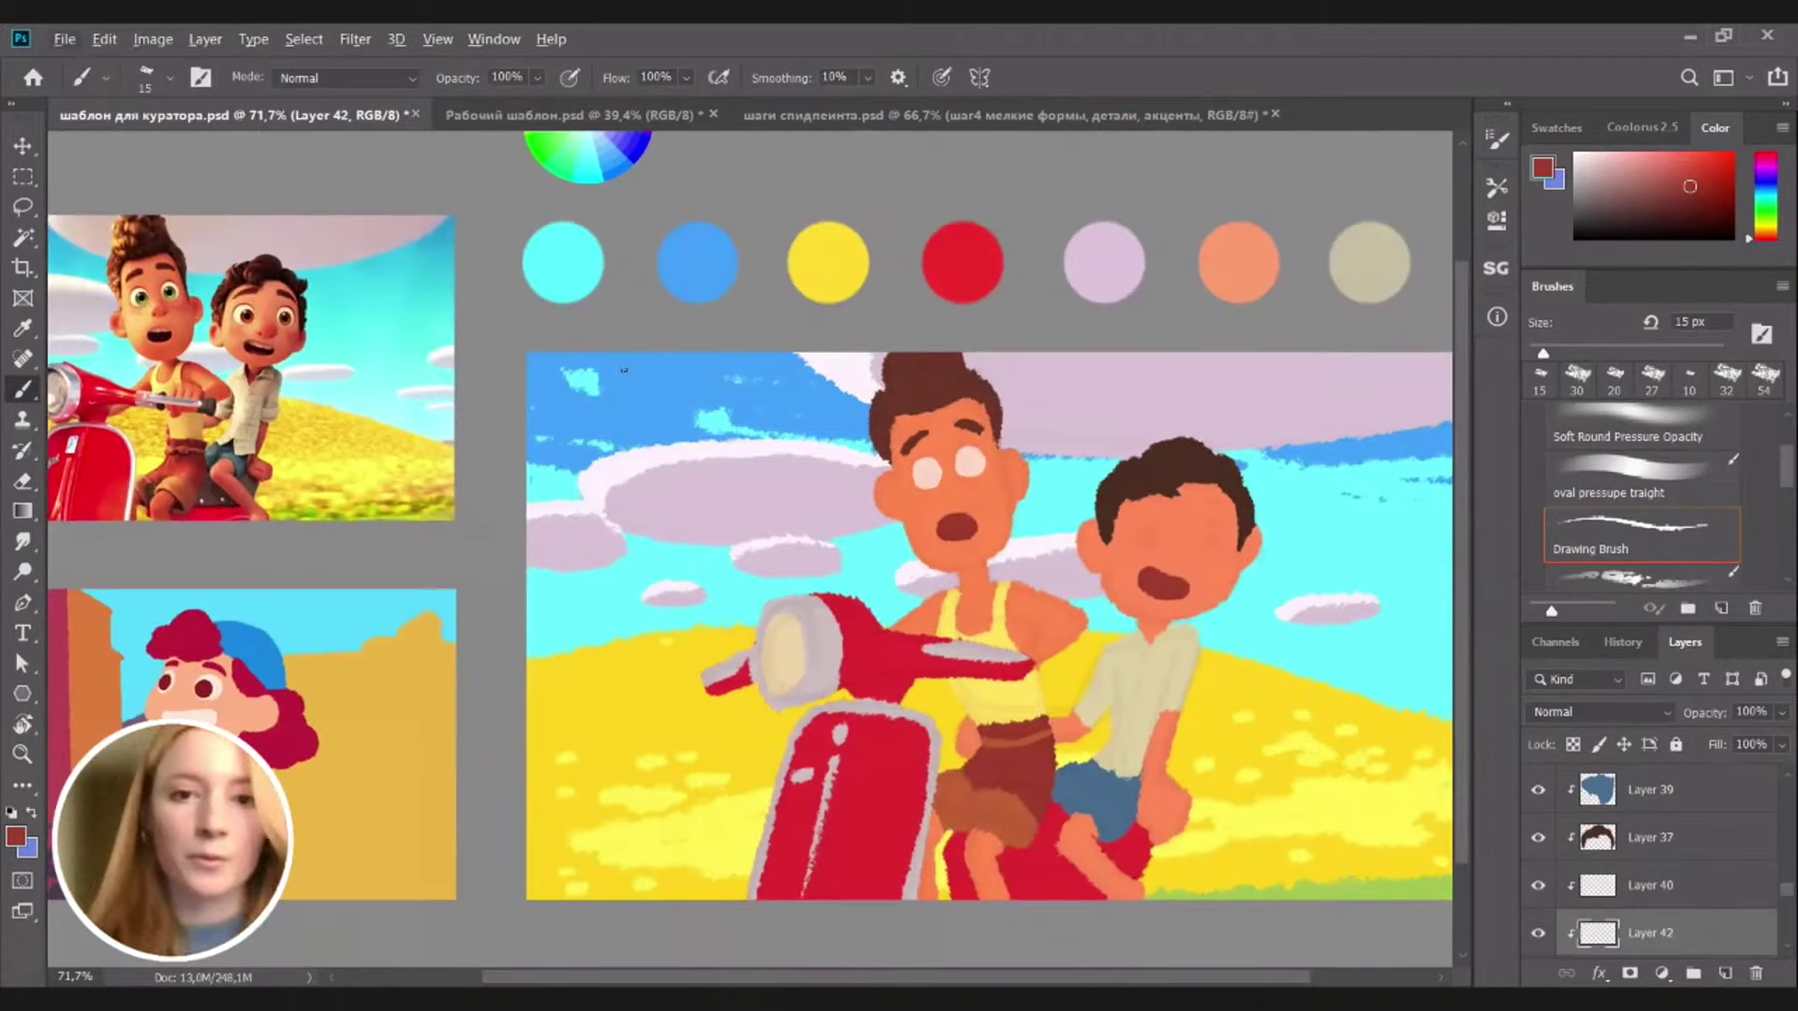
pyautogui.keyDown('alt'); pyautogui.click(979, 464); pyautogui.keyUp('alt')
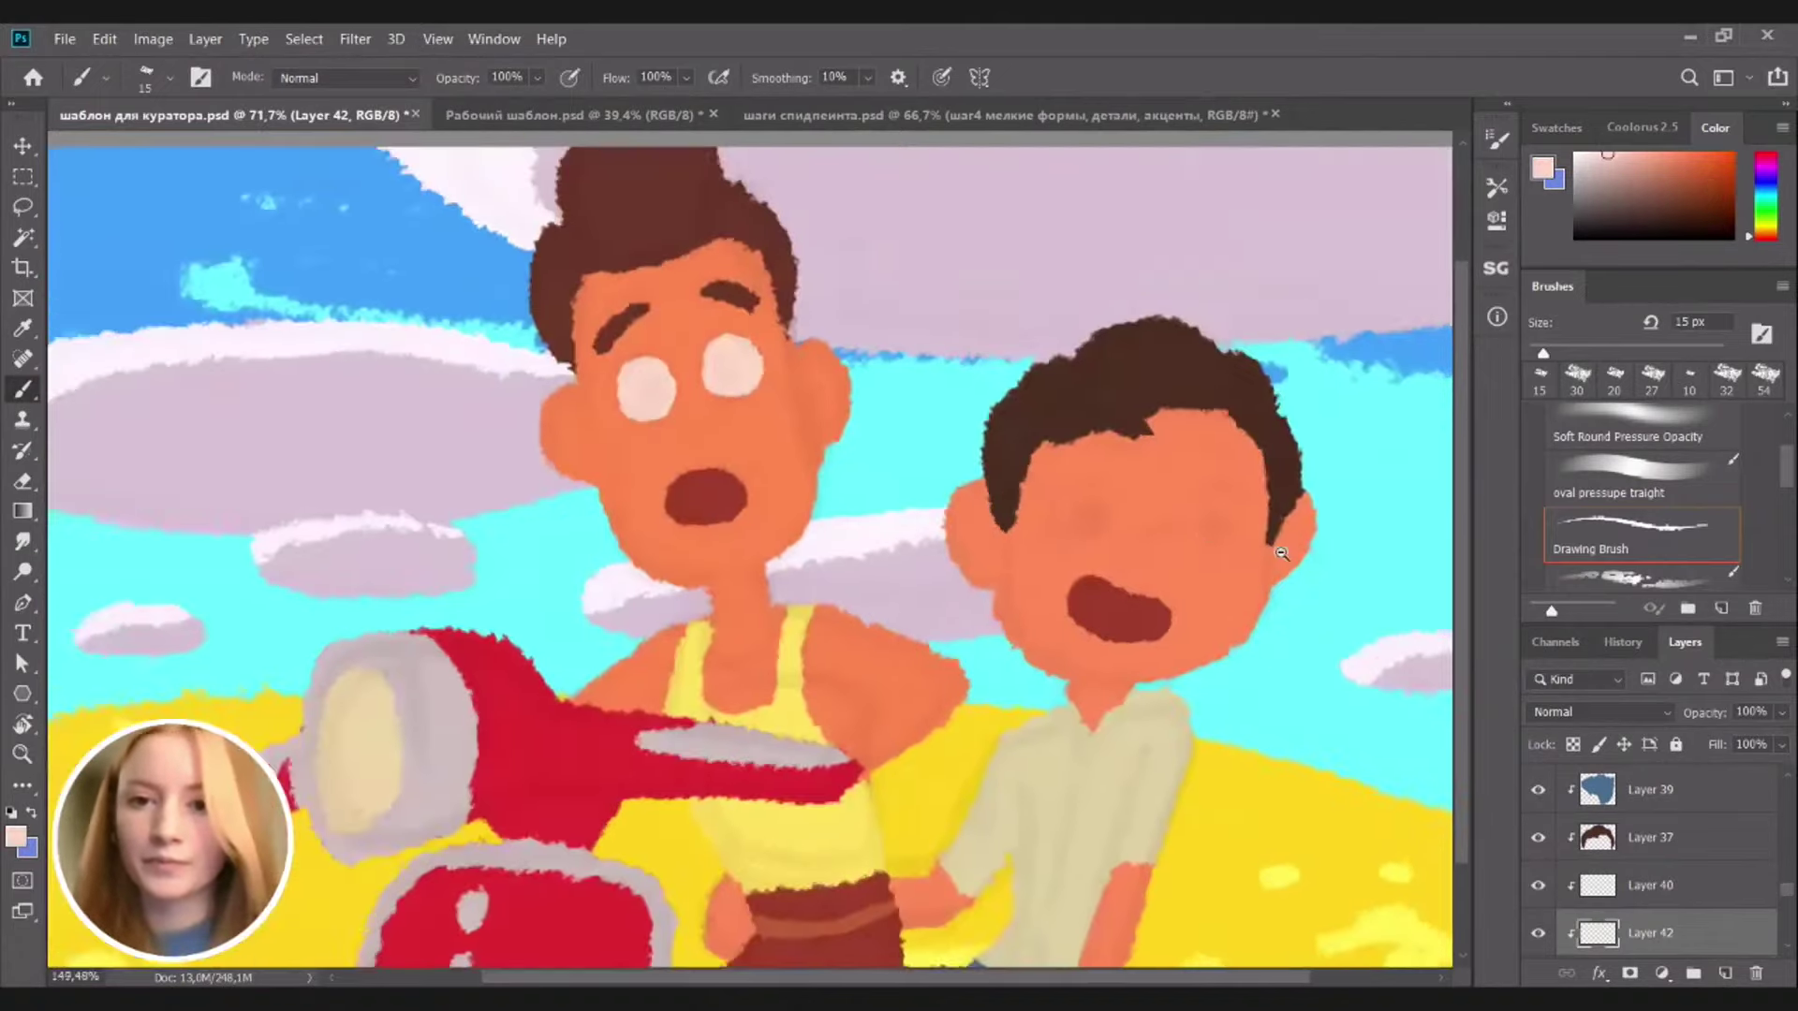
pyautogui.scroll(3, 1203, 594)
pyautogui.moveTo(1105, 464)
pyautogui.mouseDown()
pyautogui.moveTo(1056, 439)
pyautogui.moveTo(1099, 485)
pyautogui.moveTo(1103, 450)
pyautogui.moveTo(1135, 493)
pyautogui.moveTo(1104, 486)
pyautogui.moveTo(1123, 461)
pyautogui.mouseUp()
pyautogui.hotkey('ctrl', 'z')
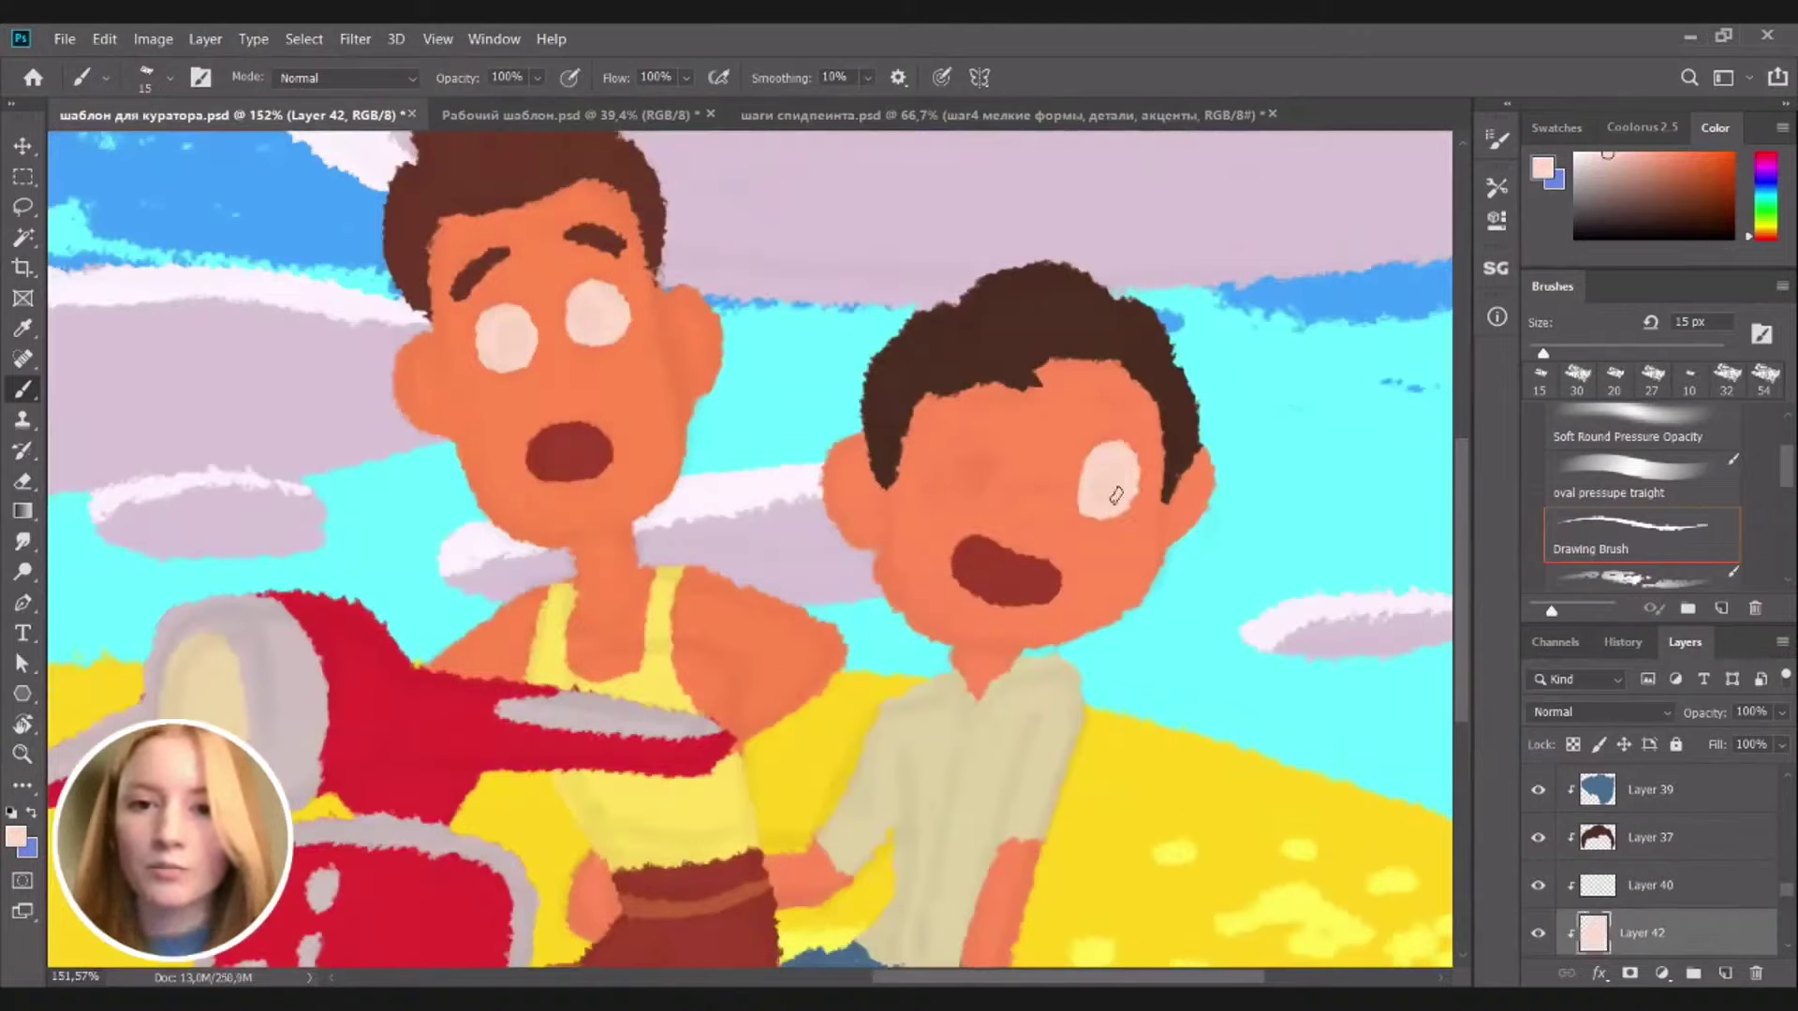
pyautogui.press('e')
pyautogui.press('b')
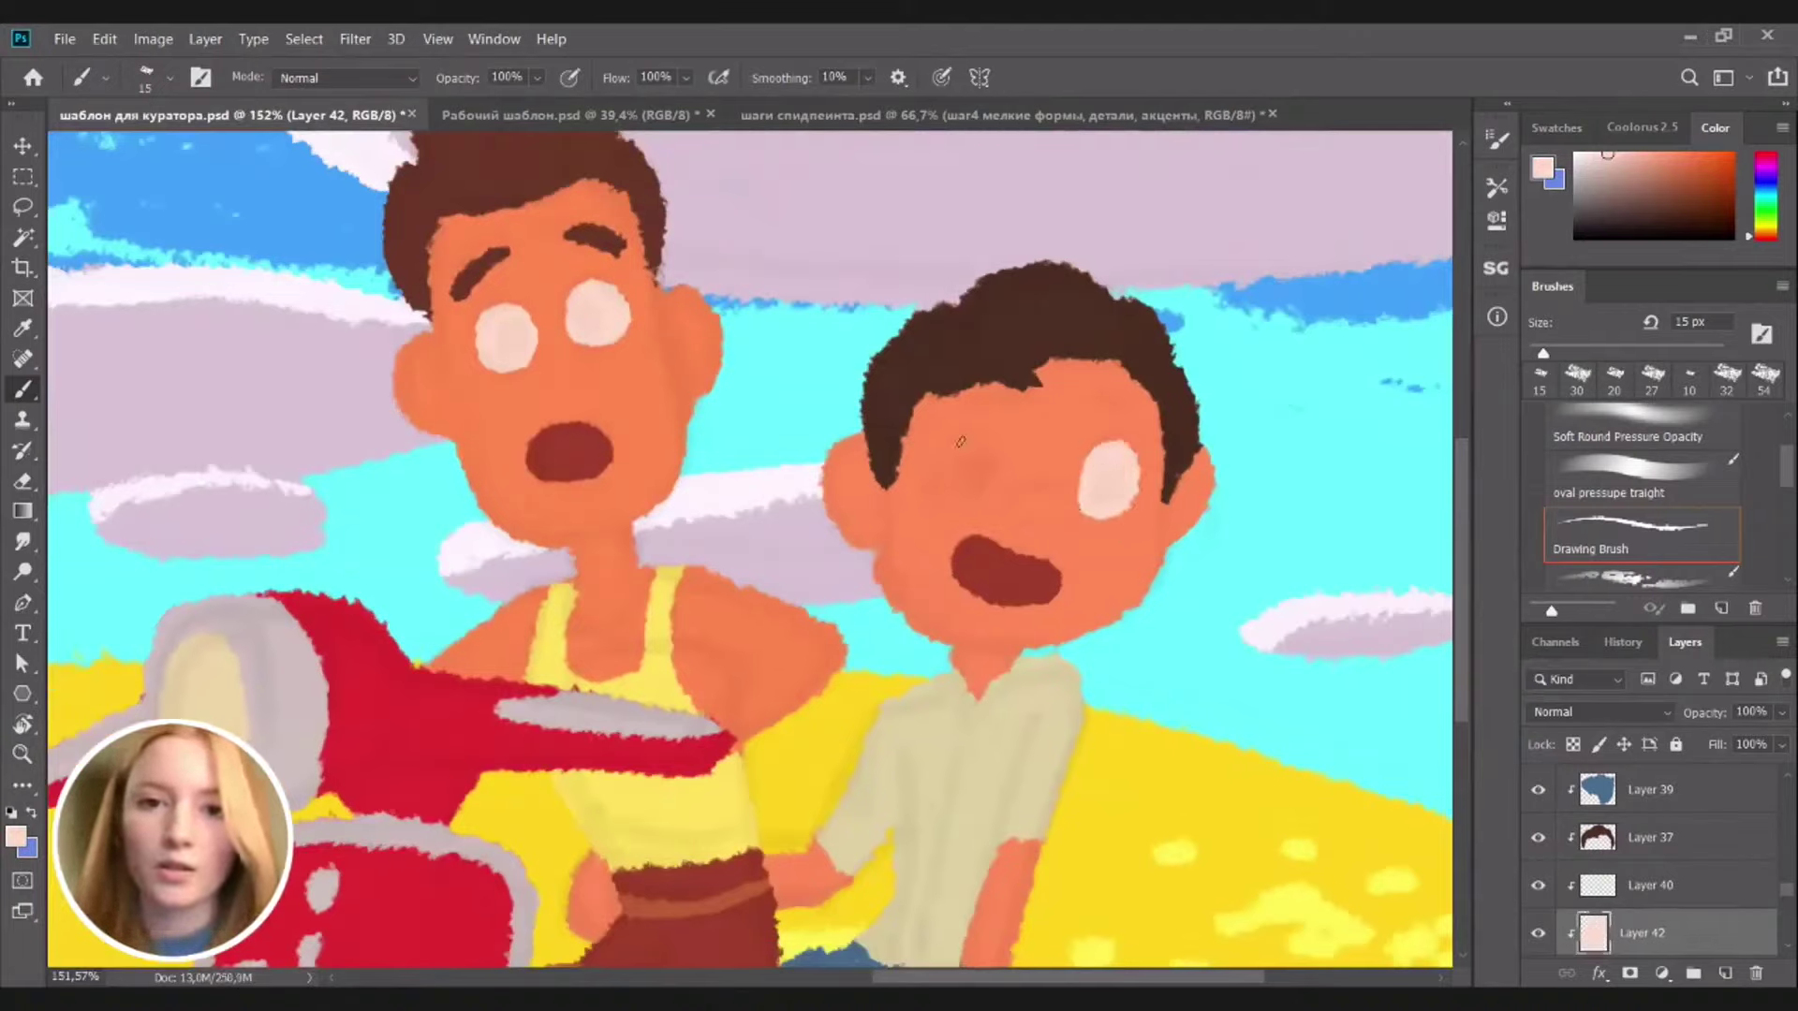
pyautogui.moveTo(960, 444)
pyautogui.mouseDown()
pyautogui.moveTo(942, 498)
pyautogui.moveTo(996, 490)
pyautogui.moveTo(955, 458)
pyautogui.moveTo(979, 454)
pyautogui.moveTo(985, 499)
pyautogui.mouseUp()
pyautogui.hotkey('ctrl', 'z')
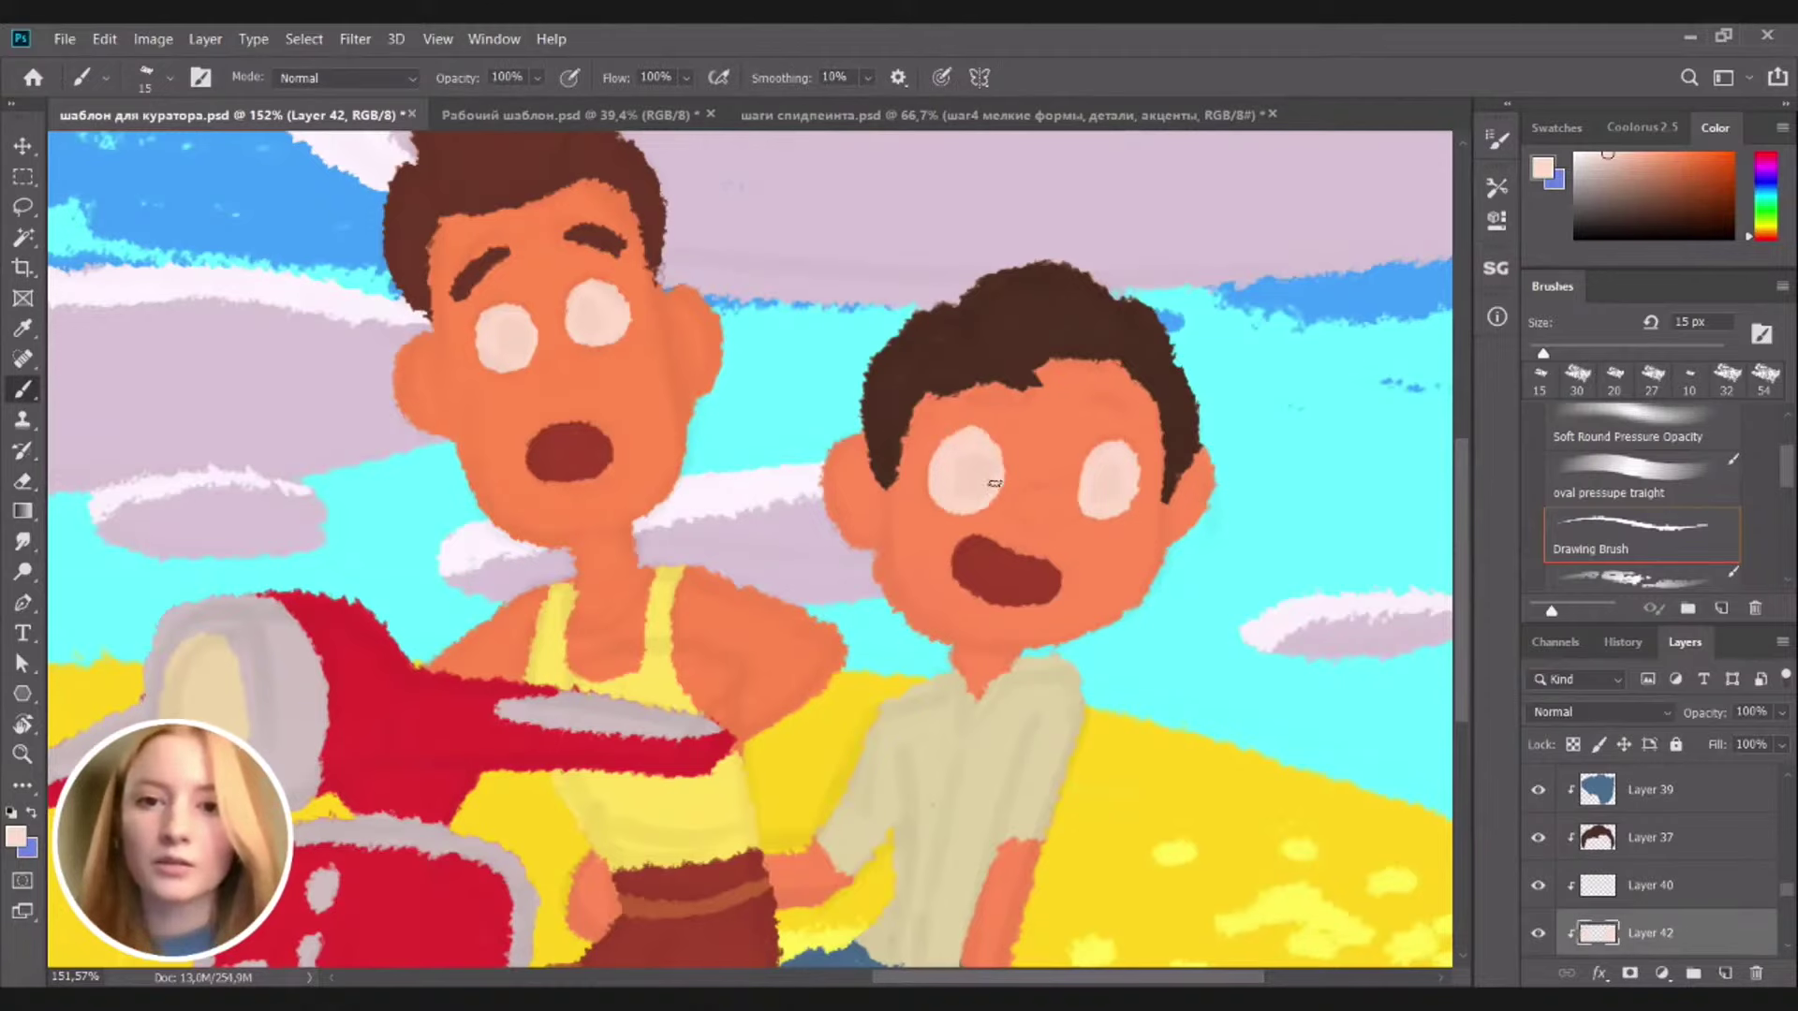
pyautogui.scroll(-2, 994, 483)
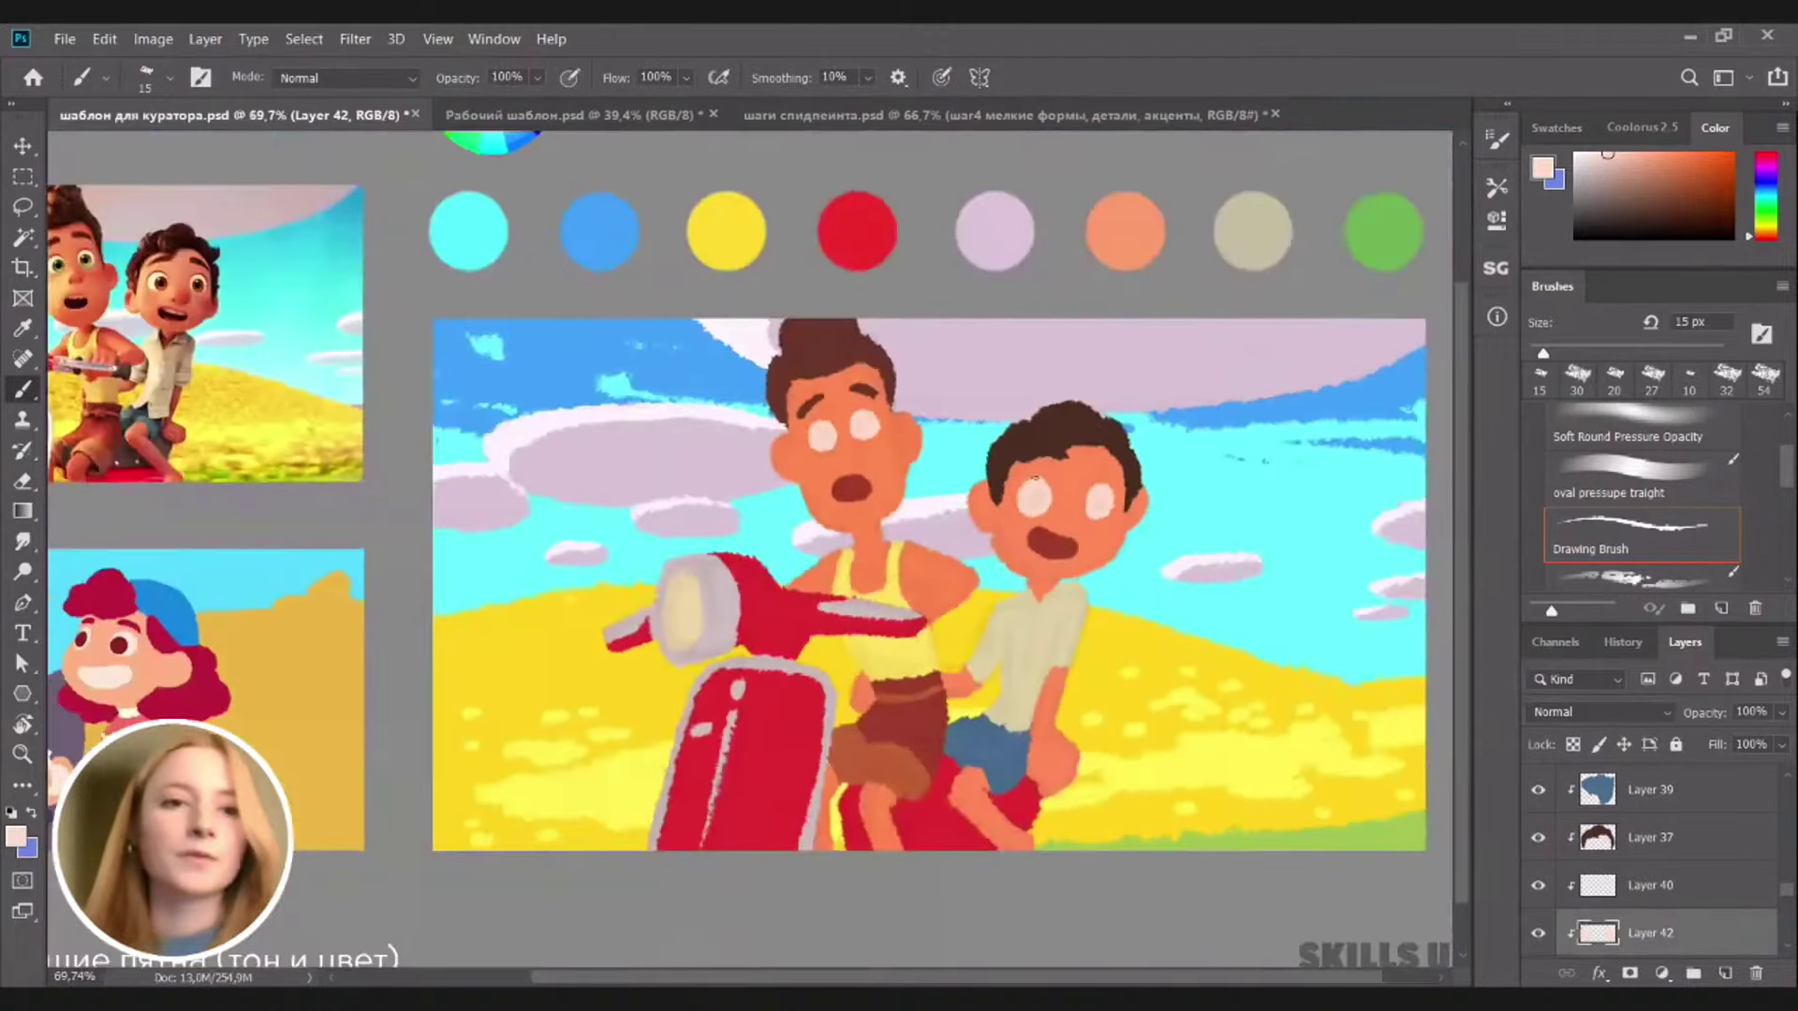
# Paint the dark-haired boy's two eyebrows on his hair layer with the dark brown sampled from his hair
pyautogui.keyDown('ctrl'); pyautogui.click(1044, 430); pyautogui.keyUp('ctrl')
pyautogui.scroll(6, 1044, 433)
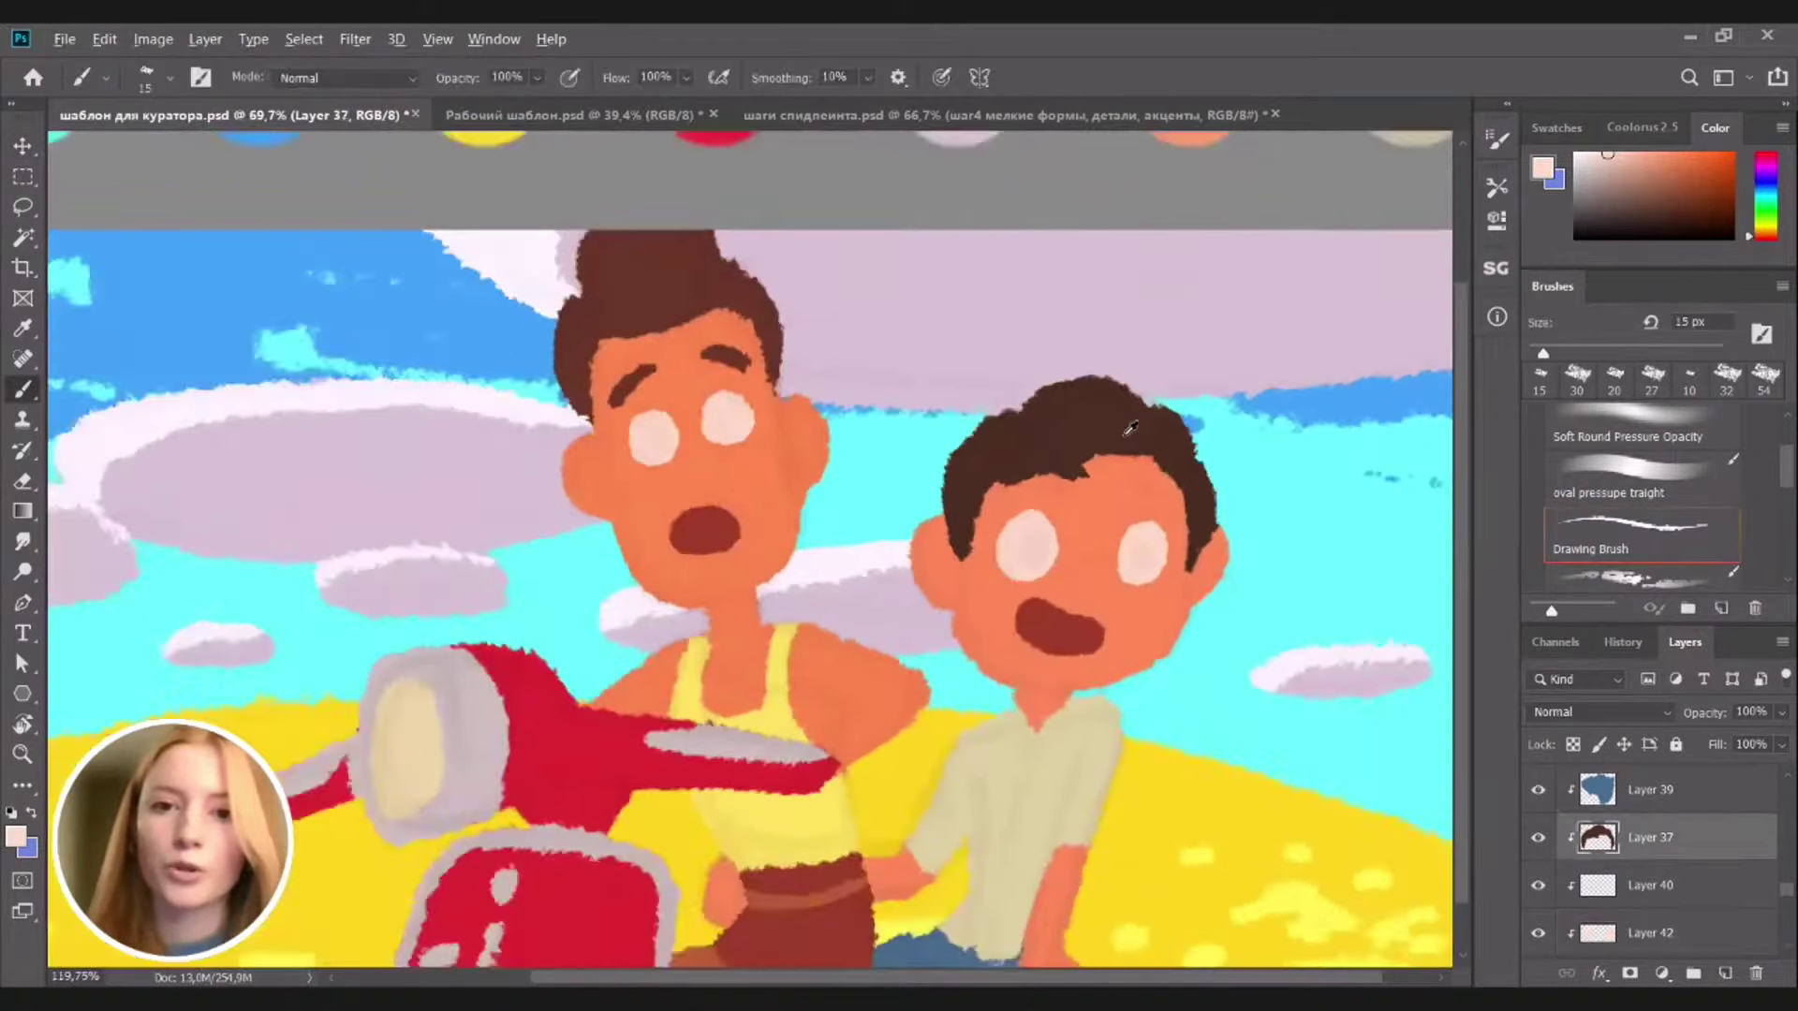
pyautogui.scroll(1, 1130, 427)
pyautogui.keyDown('alt'); pyautogui.click(1128, 428); pyautogui.keyUp('alt')
pyautogui.scroll(1, 1077, 432)
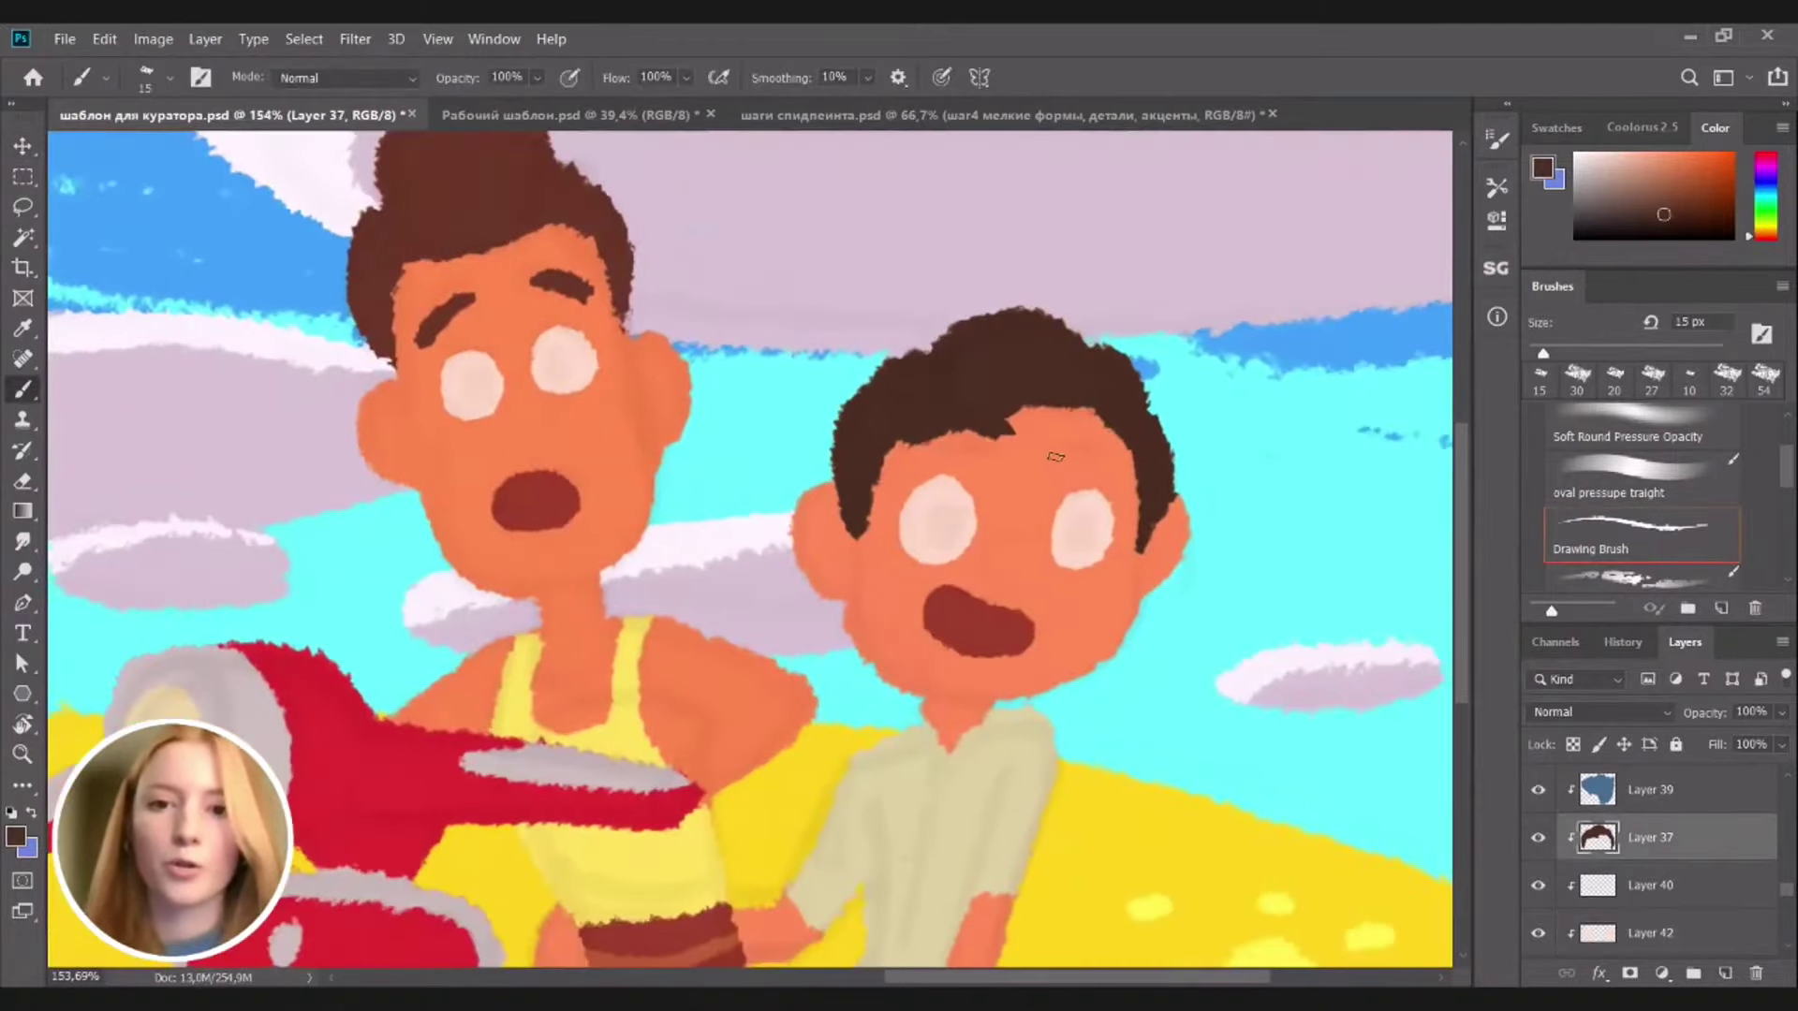
pyautogui.moveTo(1056, 457); pyautogui.dragTo(1112, 473)
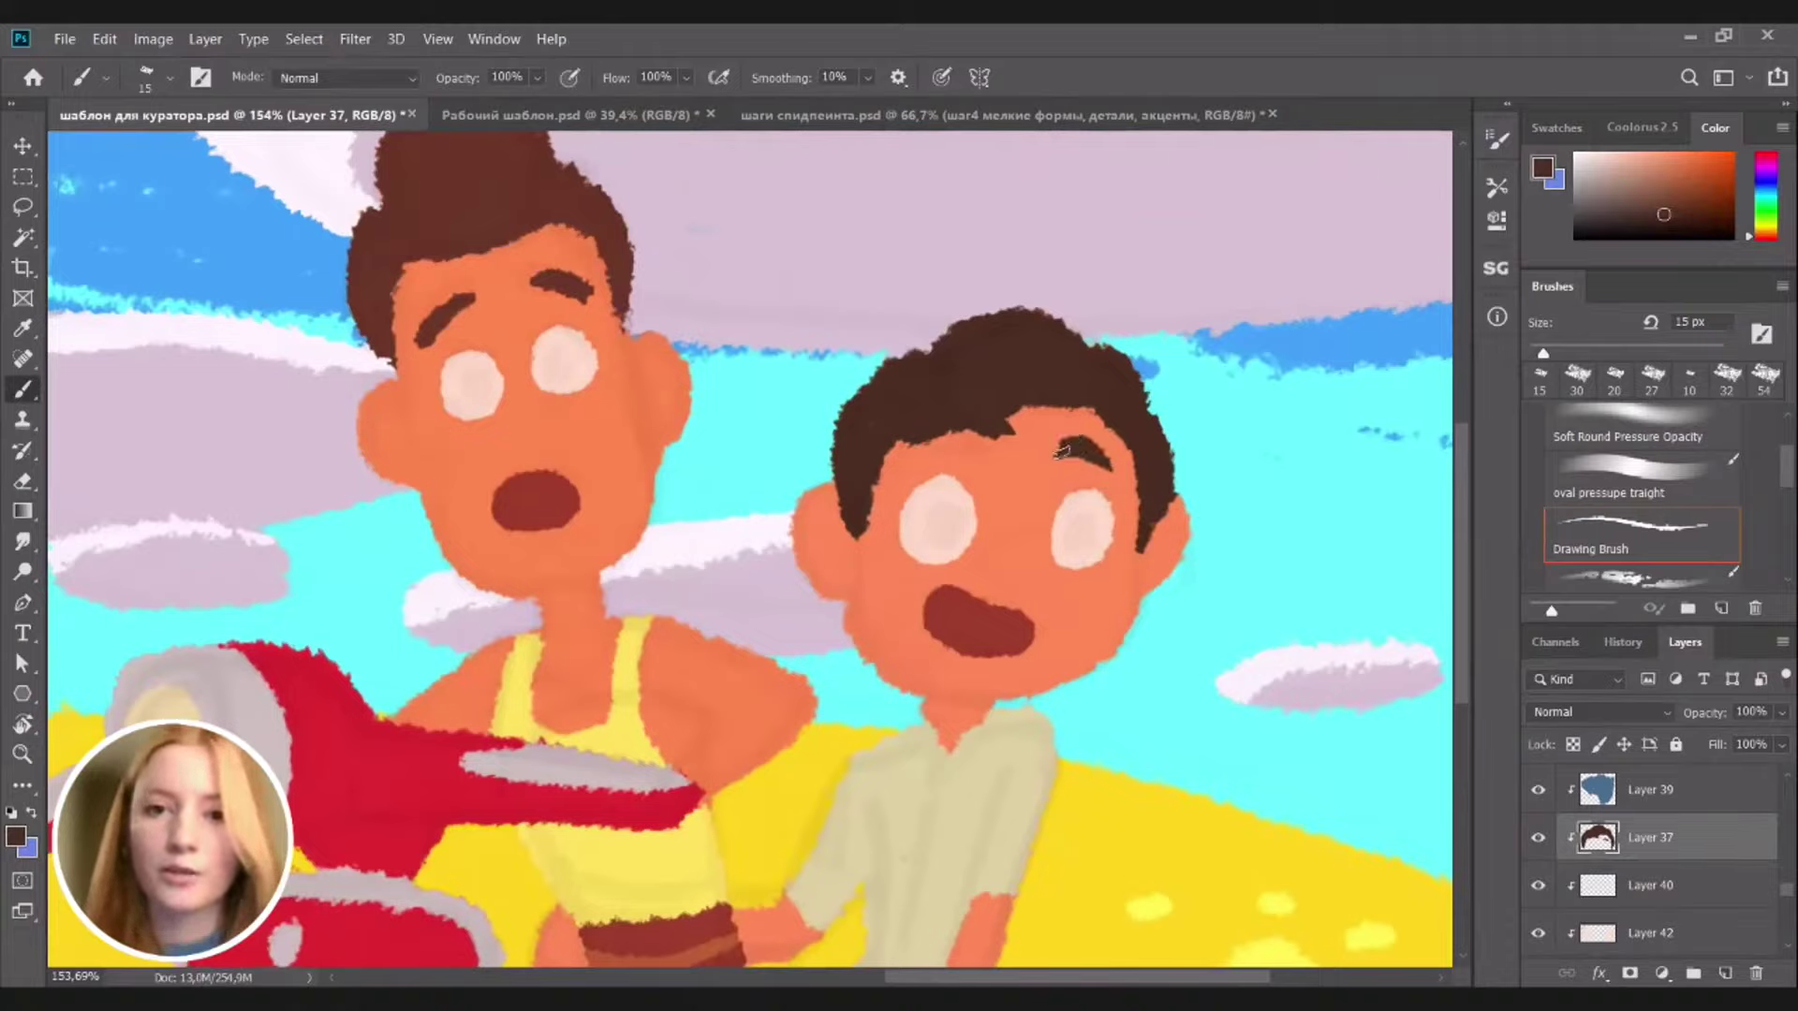
pyautogui.moveTo(918, 456)
pyautogui.mouseDown()
pyautogui.moveTo(974, 440)
pyautogui.moveTo(940, 453)
pyautogui.mouseUp()
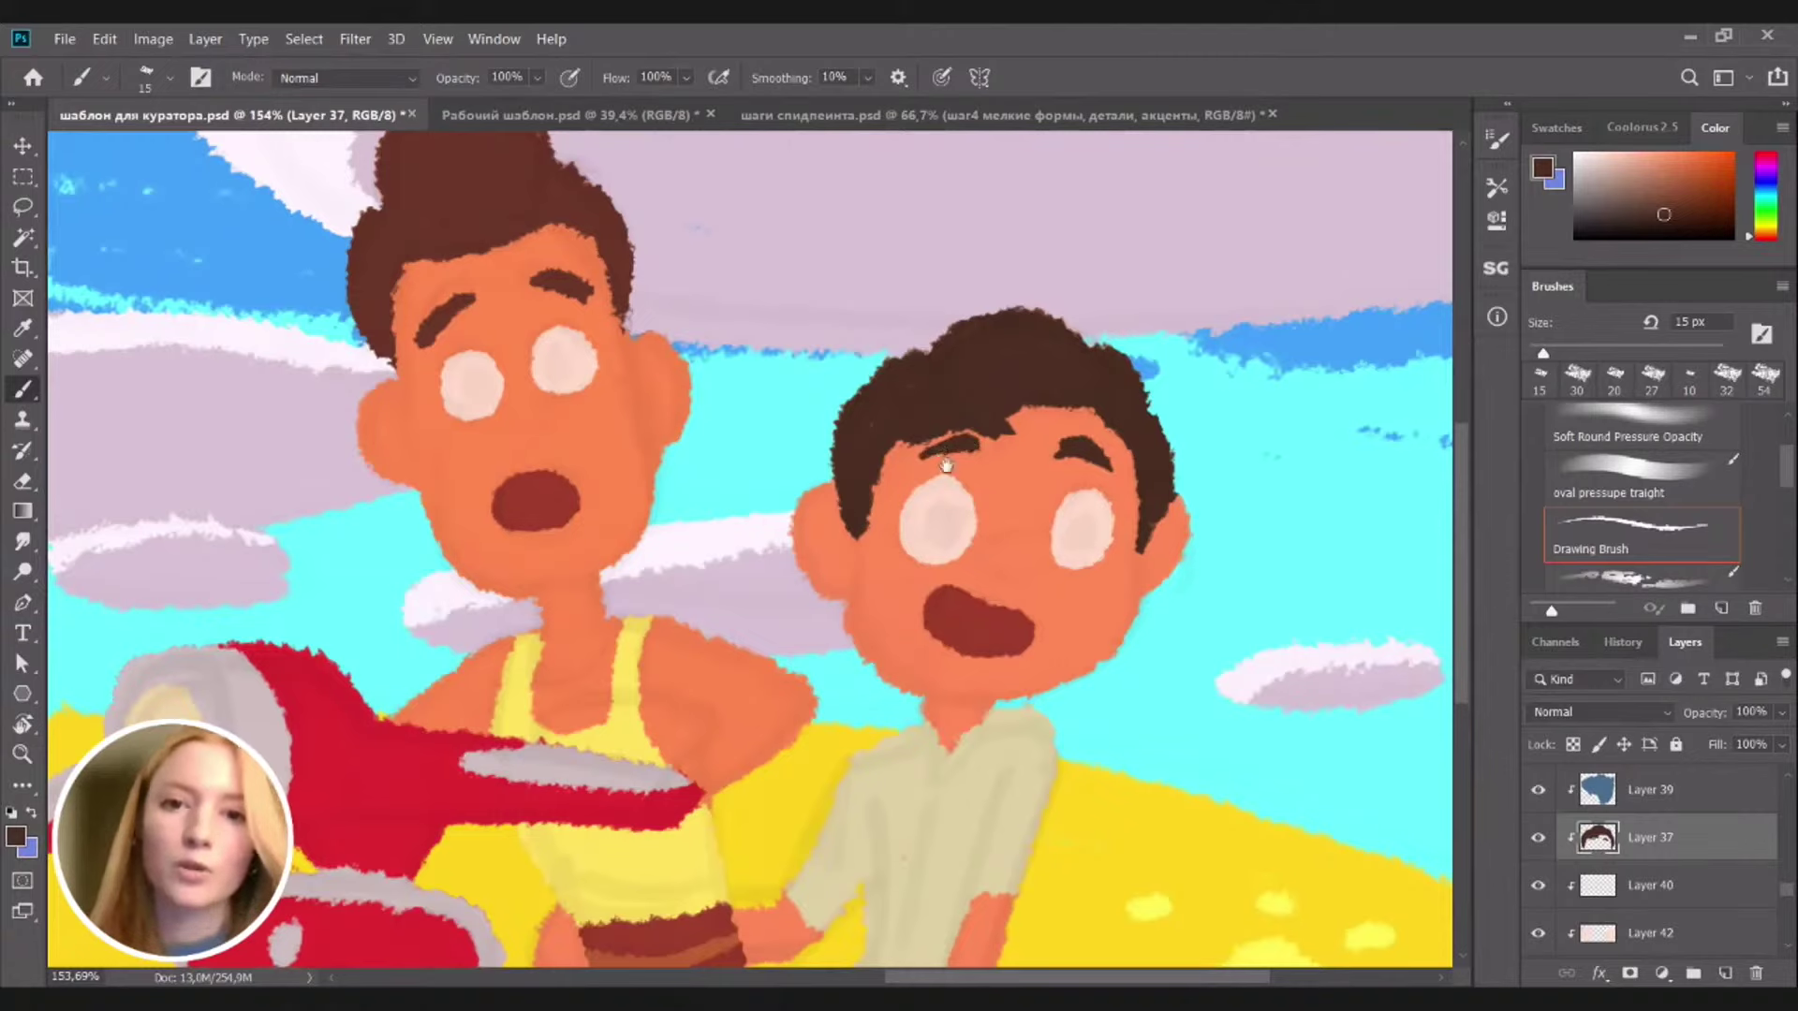
pyautogui.moveTo(1132, 589)
pyautogui.mouseDown()
pyautogui.moveTo(961, 632)
pyautogui.moveTo(1078, 639)
pyautogui.mouseUp()
# Trim the dark-haired boy's fringe and eyebrows with the Eraser and retouch their shapes in the hair colour
pyautogui.press('e')
pyautogui.moveTo(1009, 459)
pyautogui.mouseDown()
pyautogui.moveTo(1057, 483)
pyautogui.moveTo(1030, 481)
pyautogui.moveTo(1047, 452)
pyautogui.moveTo(1081, 452)
pyautogui.mouseUp()
pyautogui.press('b')
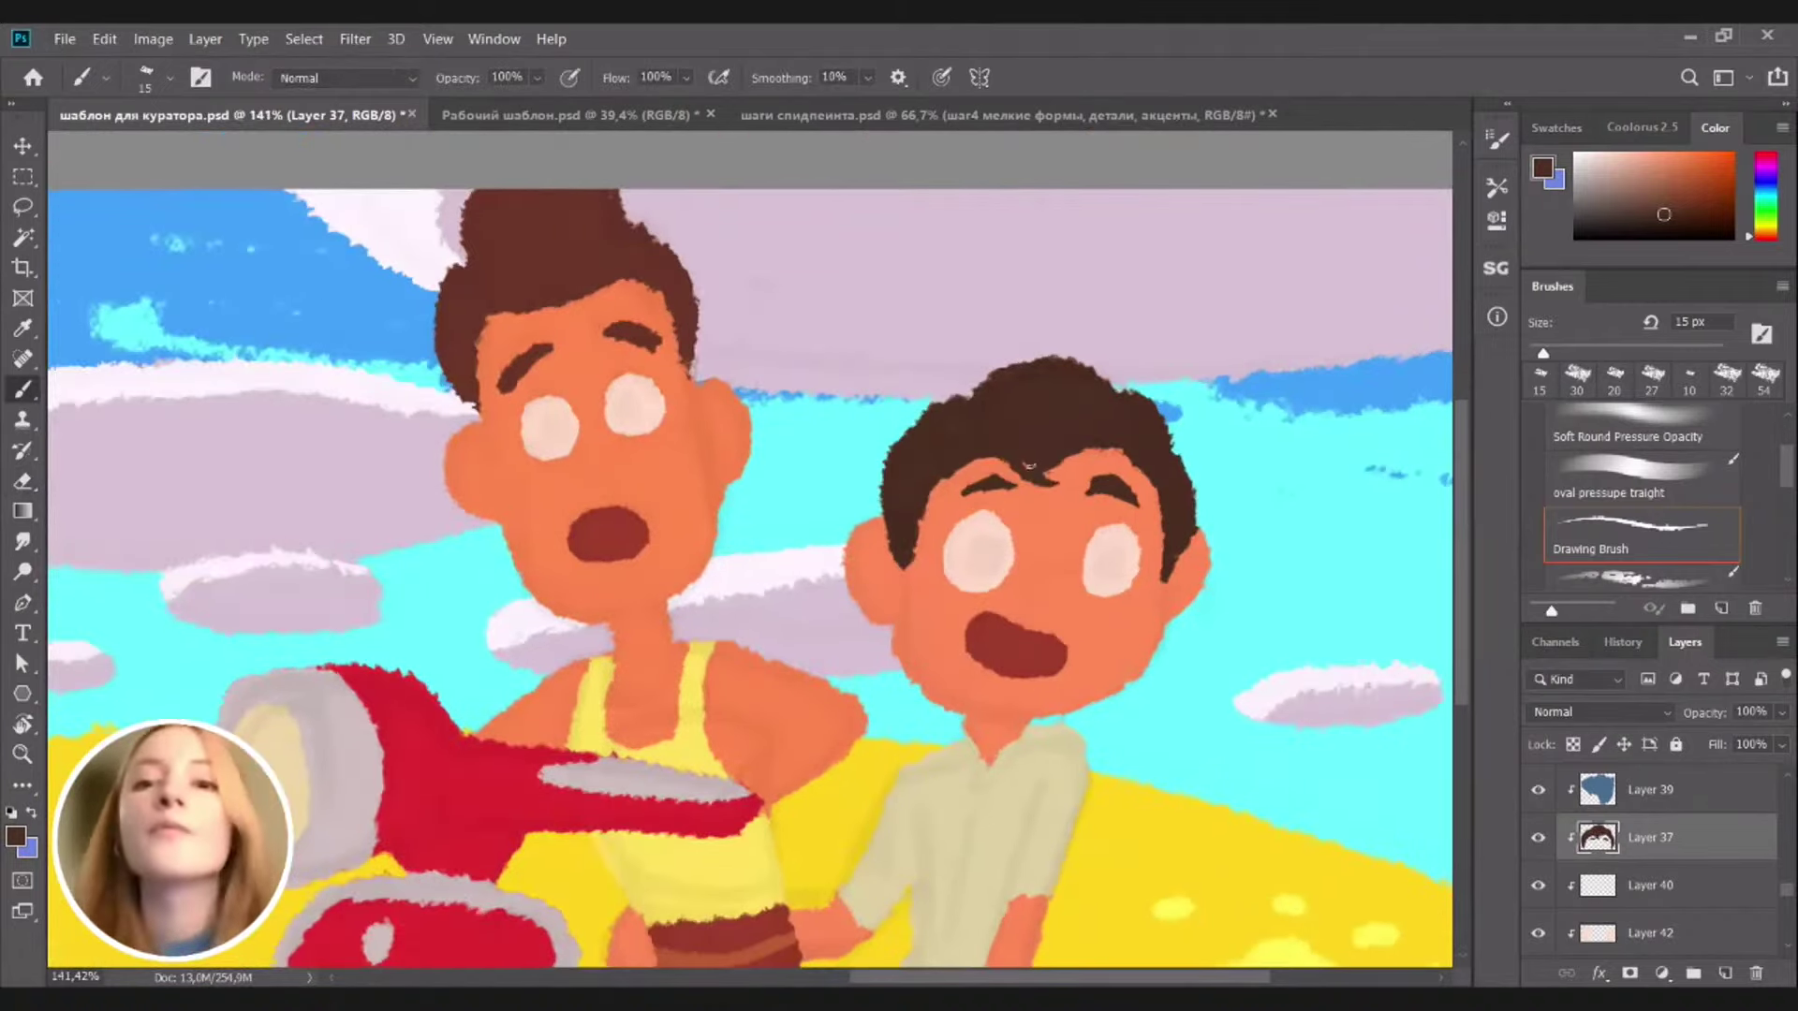
pyautogui.moveTo(983, 486); pyautogui.dragTo(1005, 481)
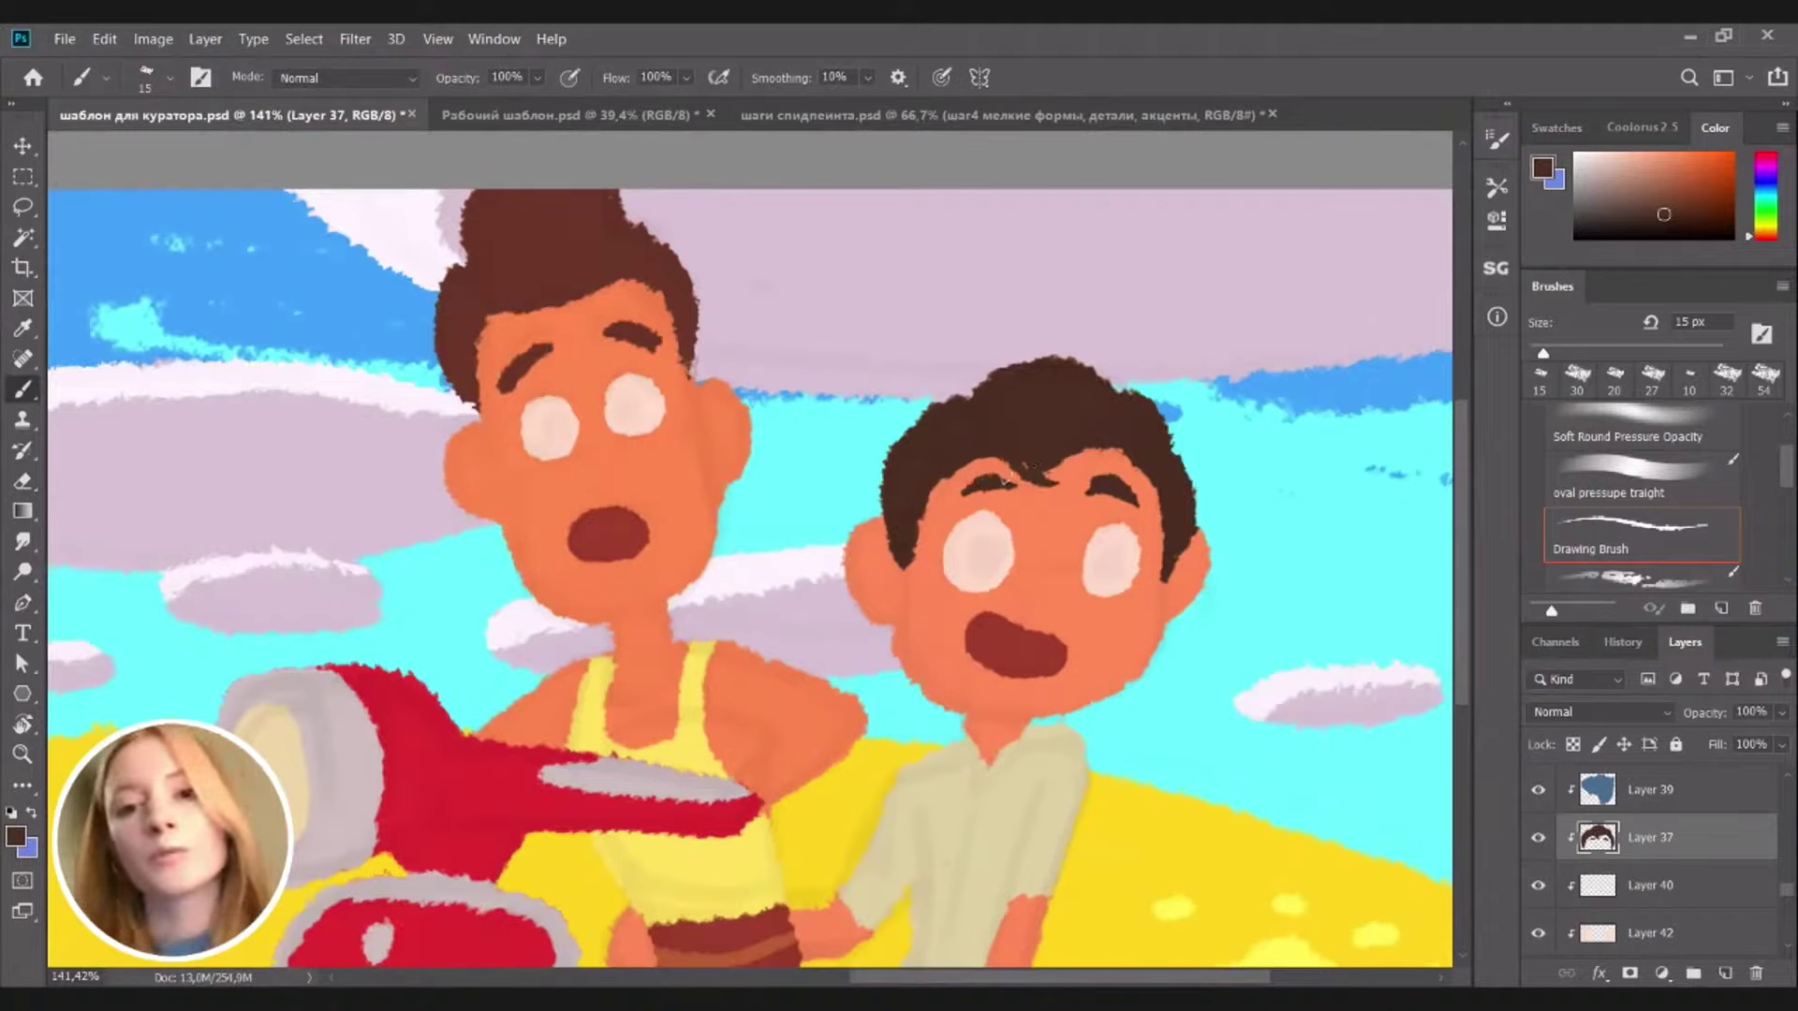
pyautogui.press('e')
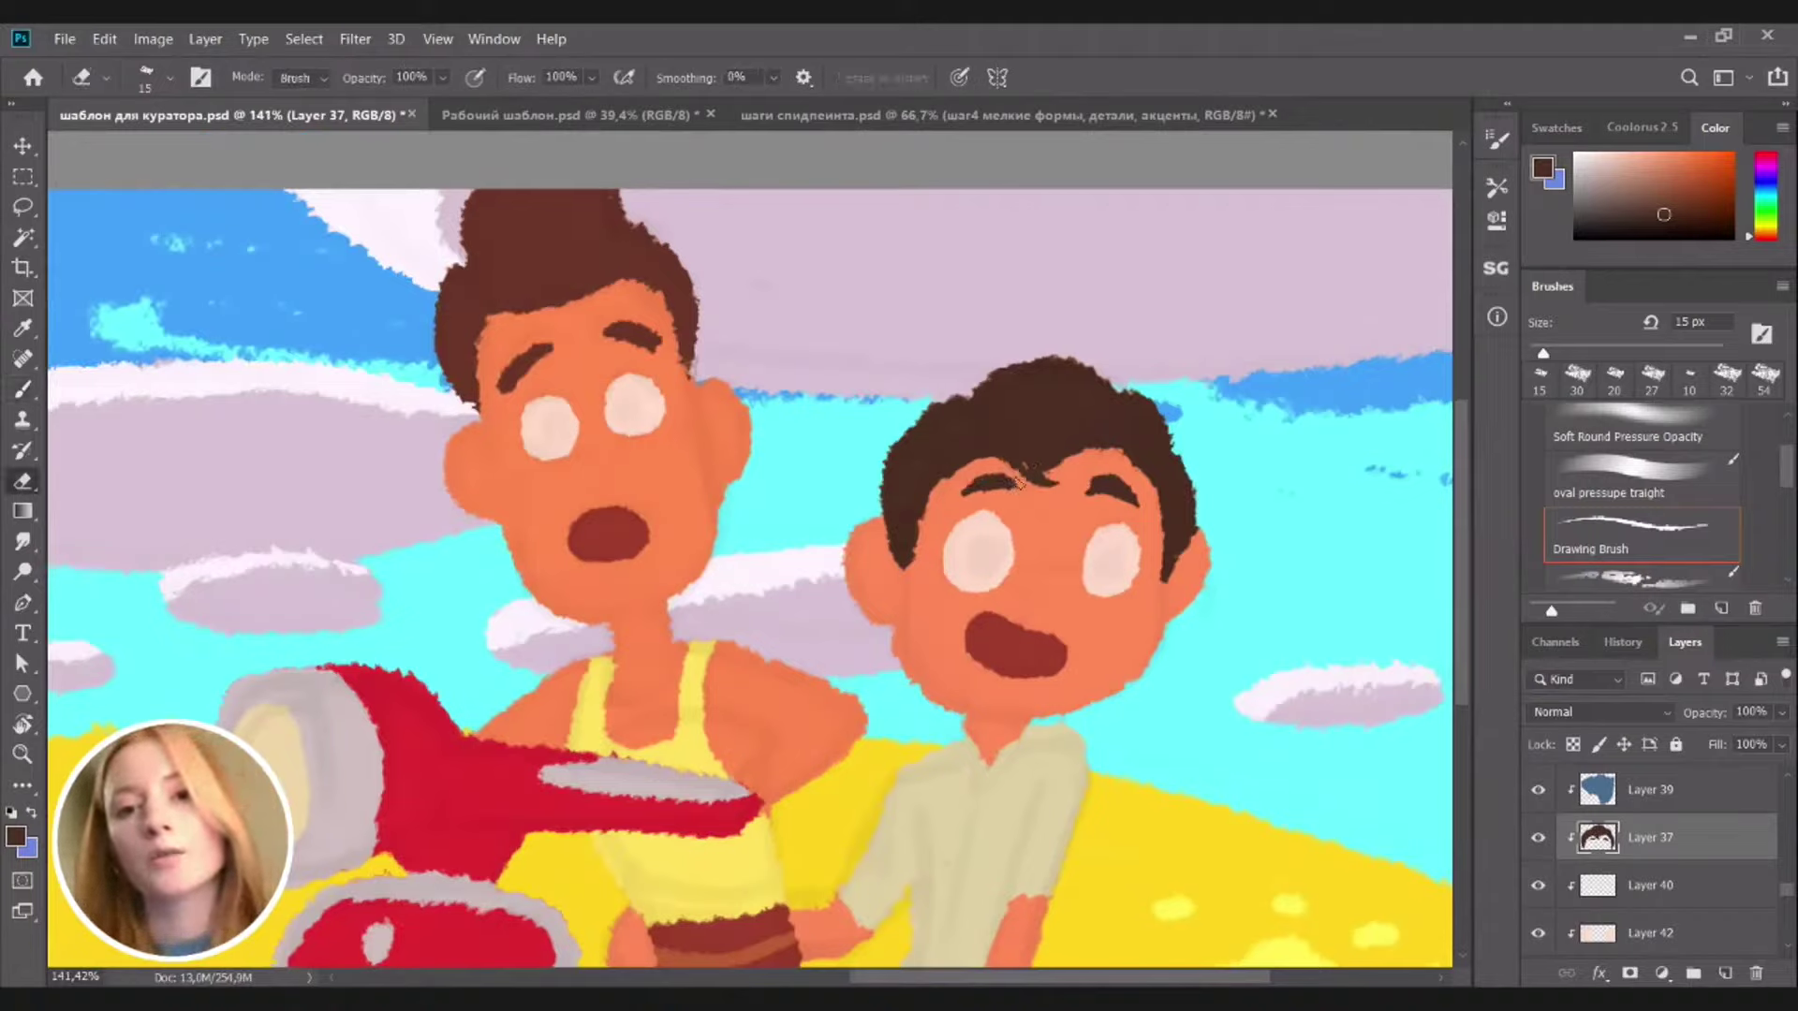
pyautogui.moveTo(1086, 489); pyautogui.dragTo(1095, 498)
pyautogui.press('b')
pyautogui.moveTo(974, 623); pyautogui.dragTo(951, 625)
pyautogui.scroll(4, 951, 625)
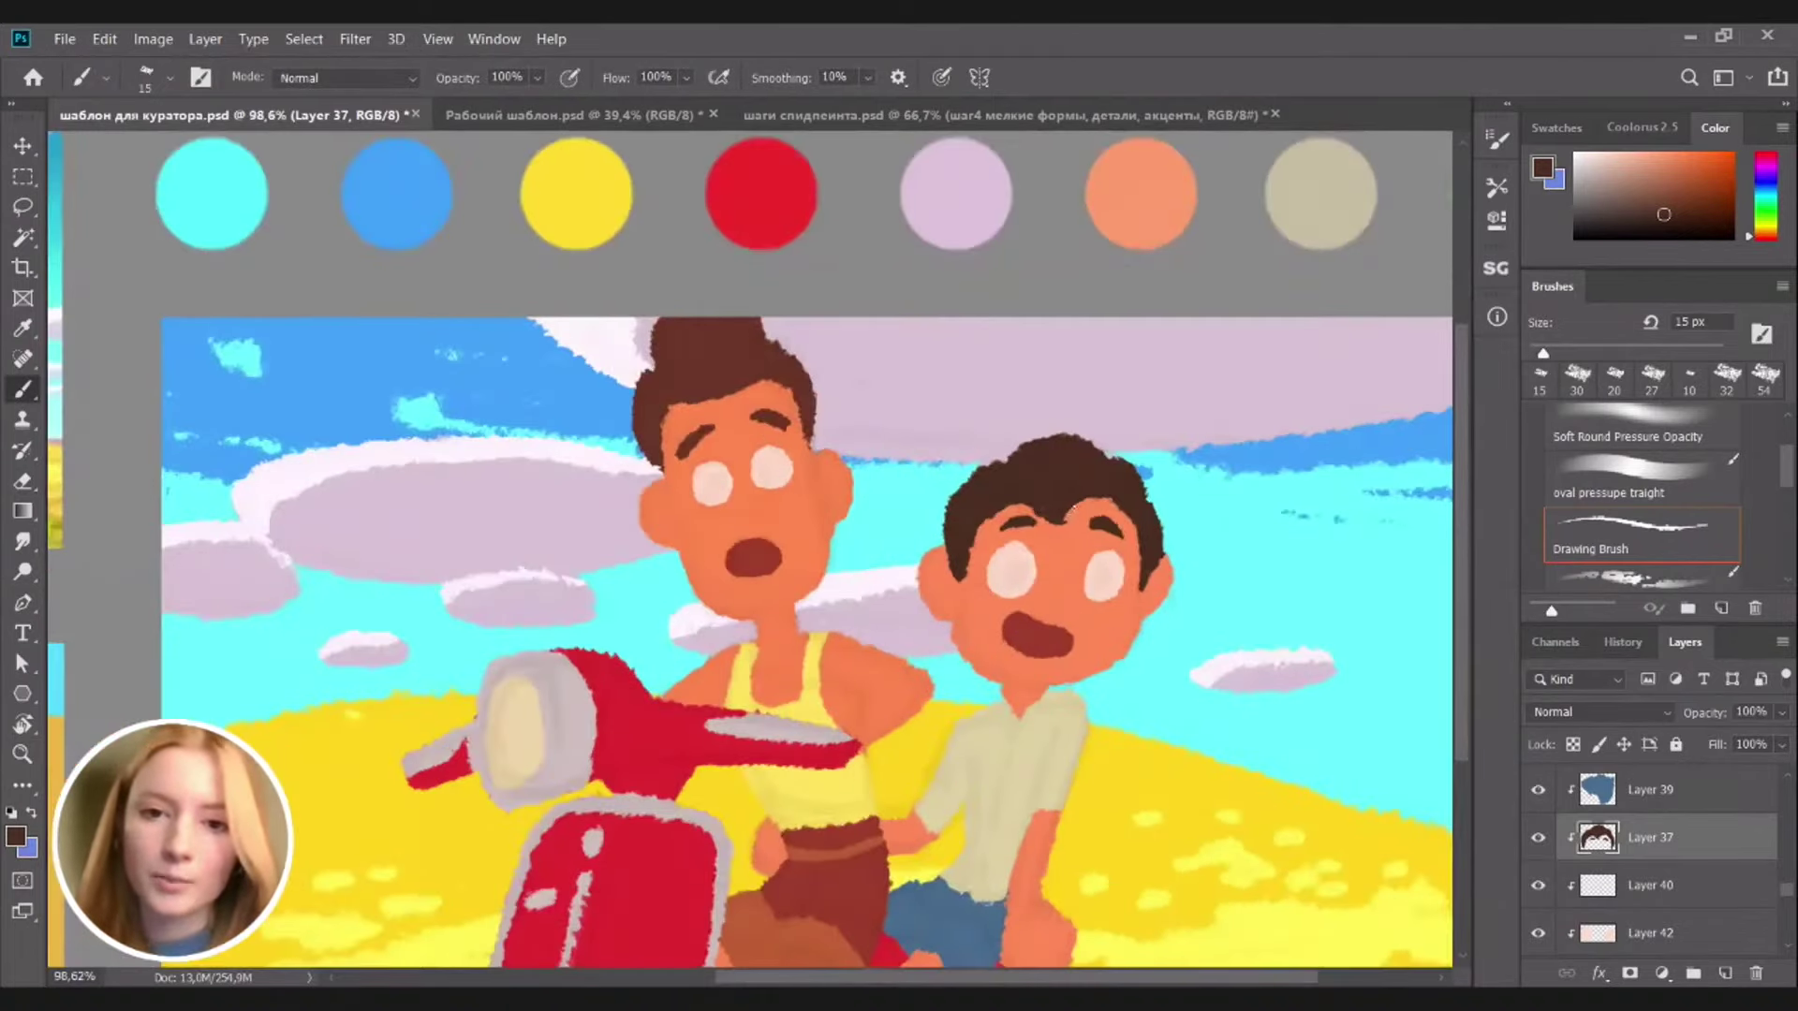
# Select the layer with the dark-haired boy's eyes and scale them down slightly with Free Transform
pyautogui.press('v')
pyautogui.scroll(-3, 1089, 596)
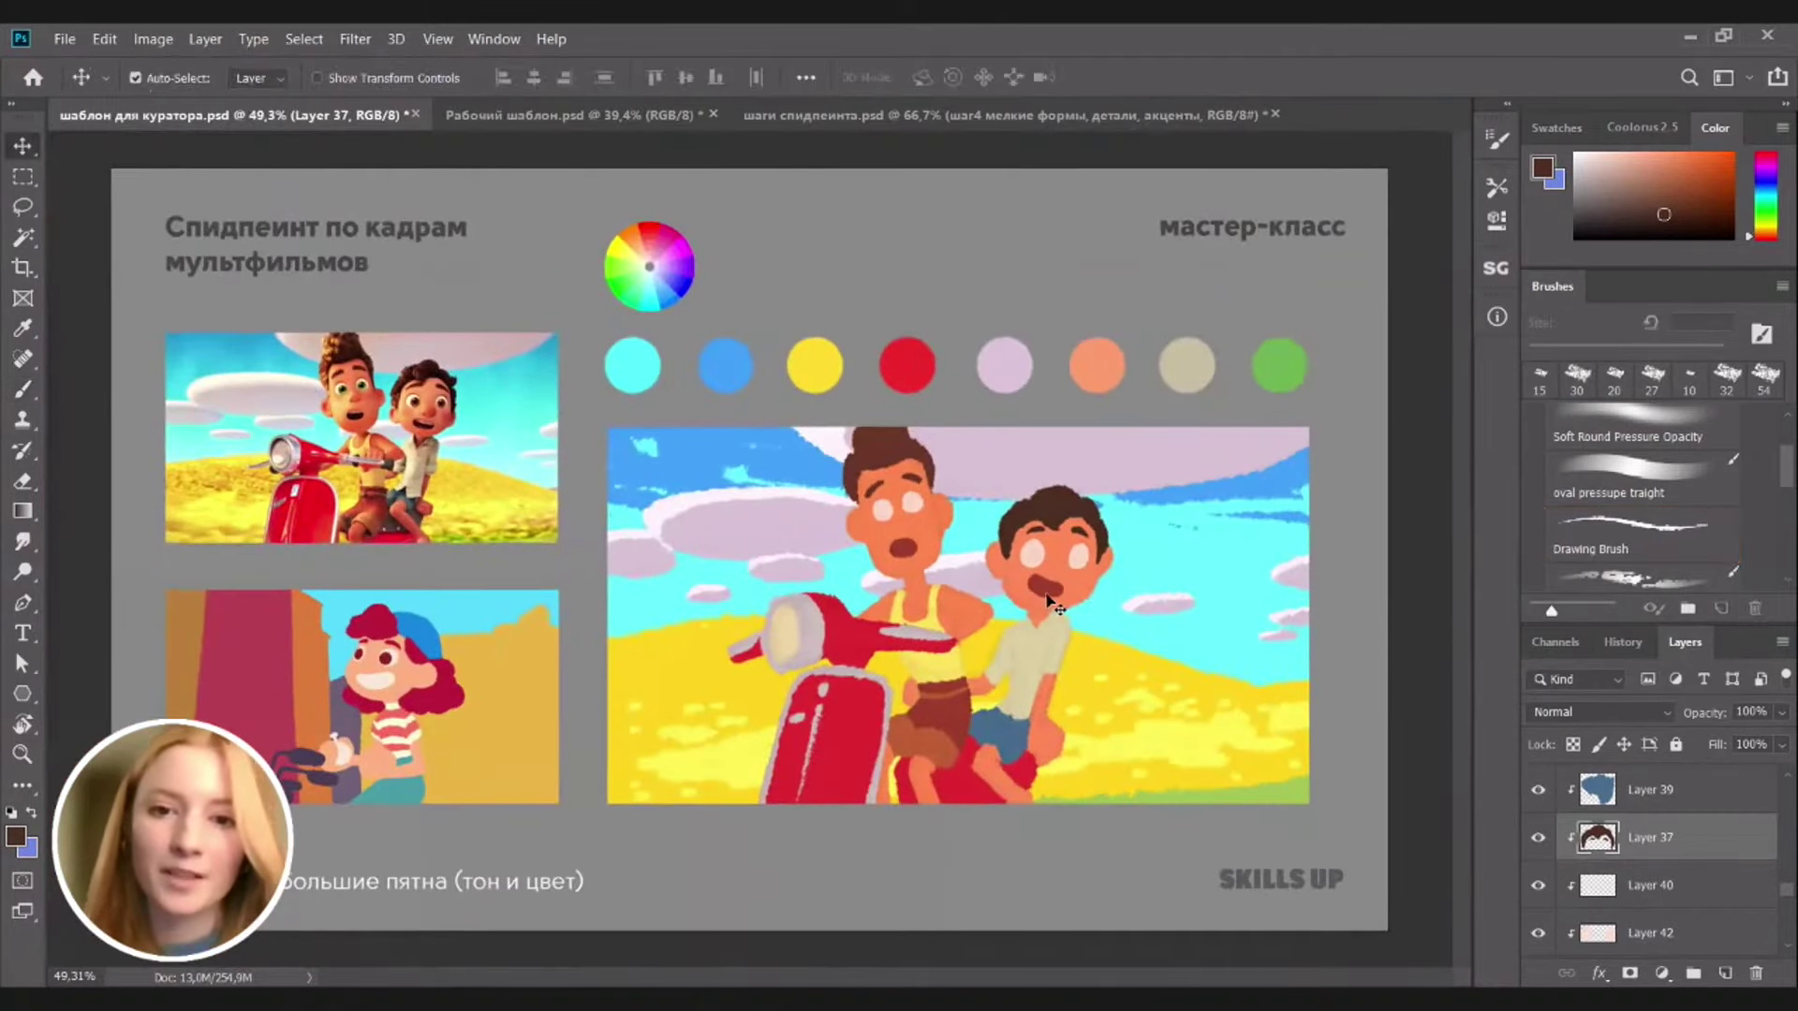
pyautogui.click(1055, 606)
pyautogui.scroll(1, 1128, 594)
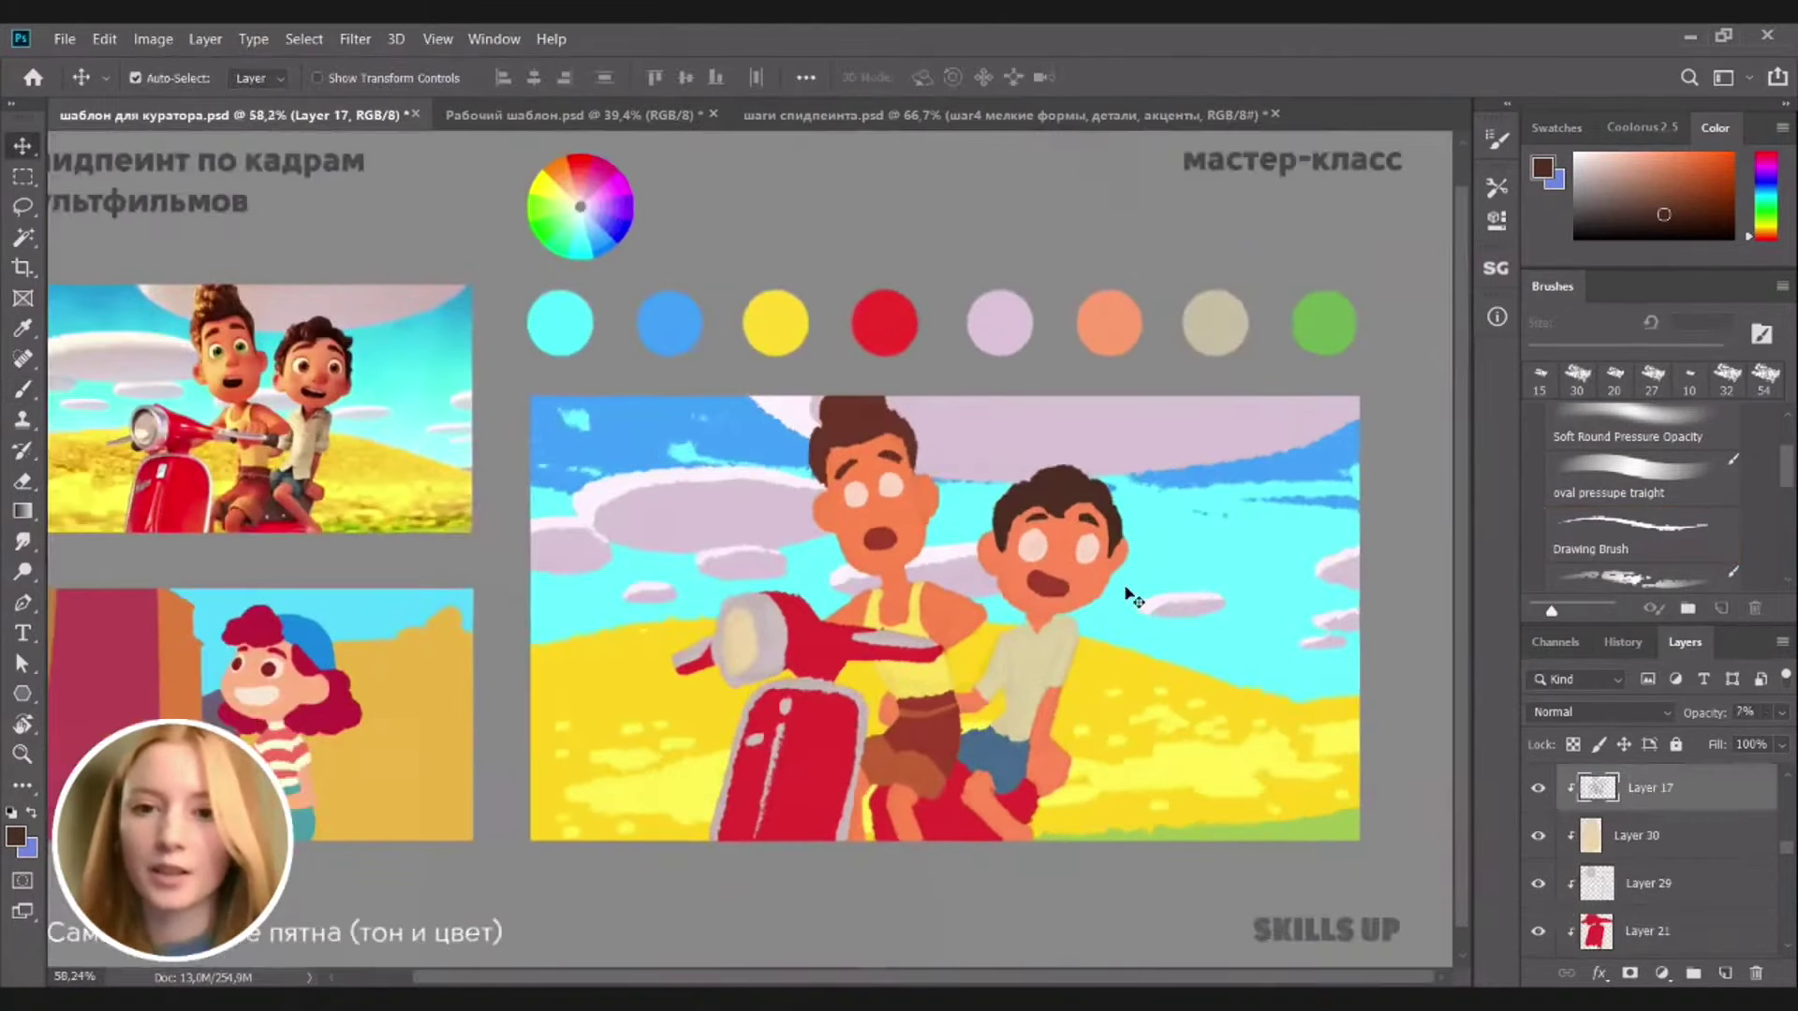
pyautogui.click(1042, 550)
pyautogui.scroll(2, 1105, 552)
pyautogui.scroll(1, 1108, 552)
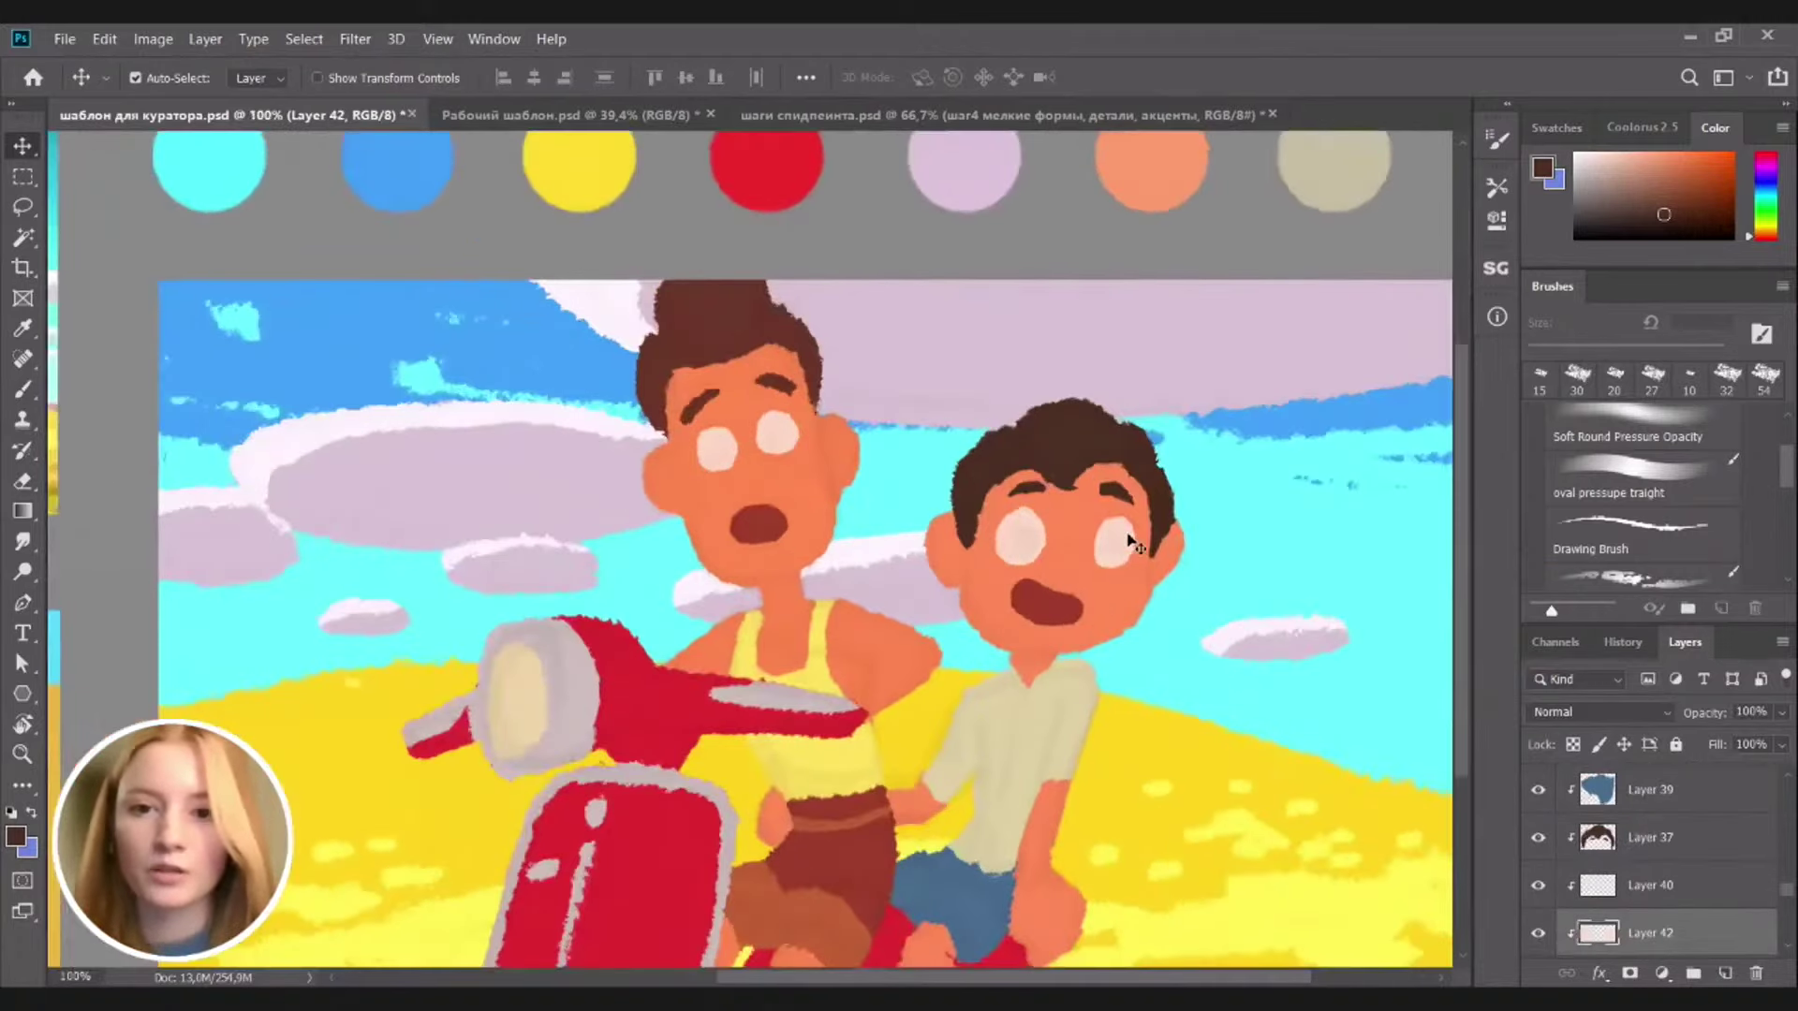
pyautogui.hotkey('ctrl', 't')
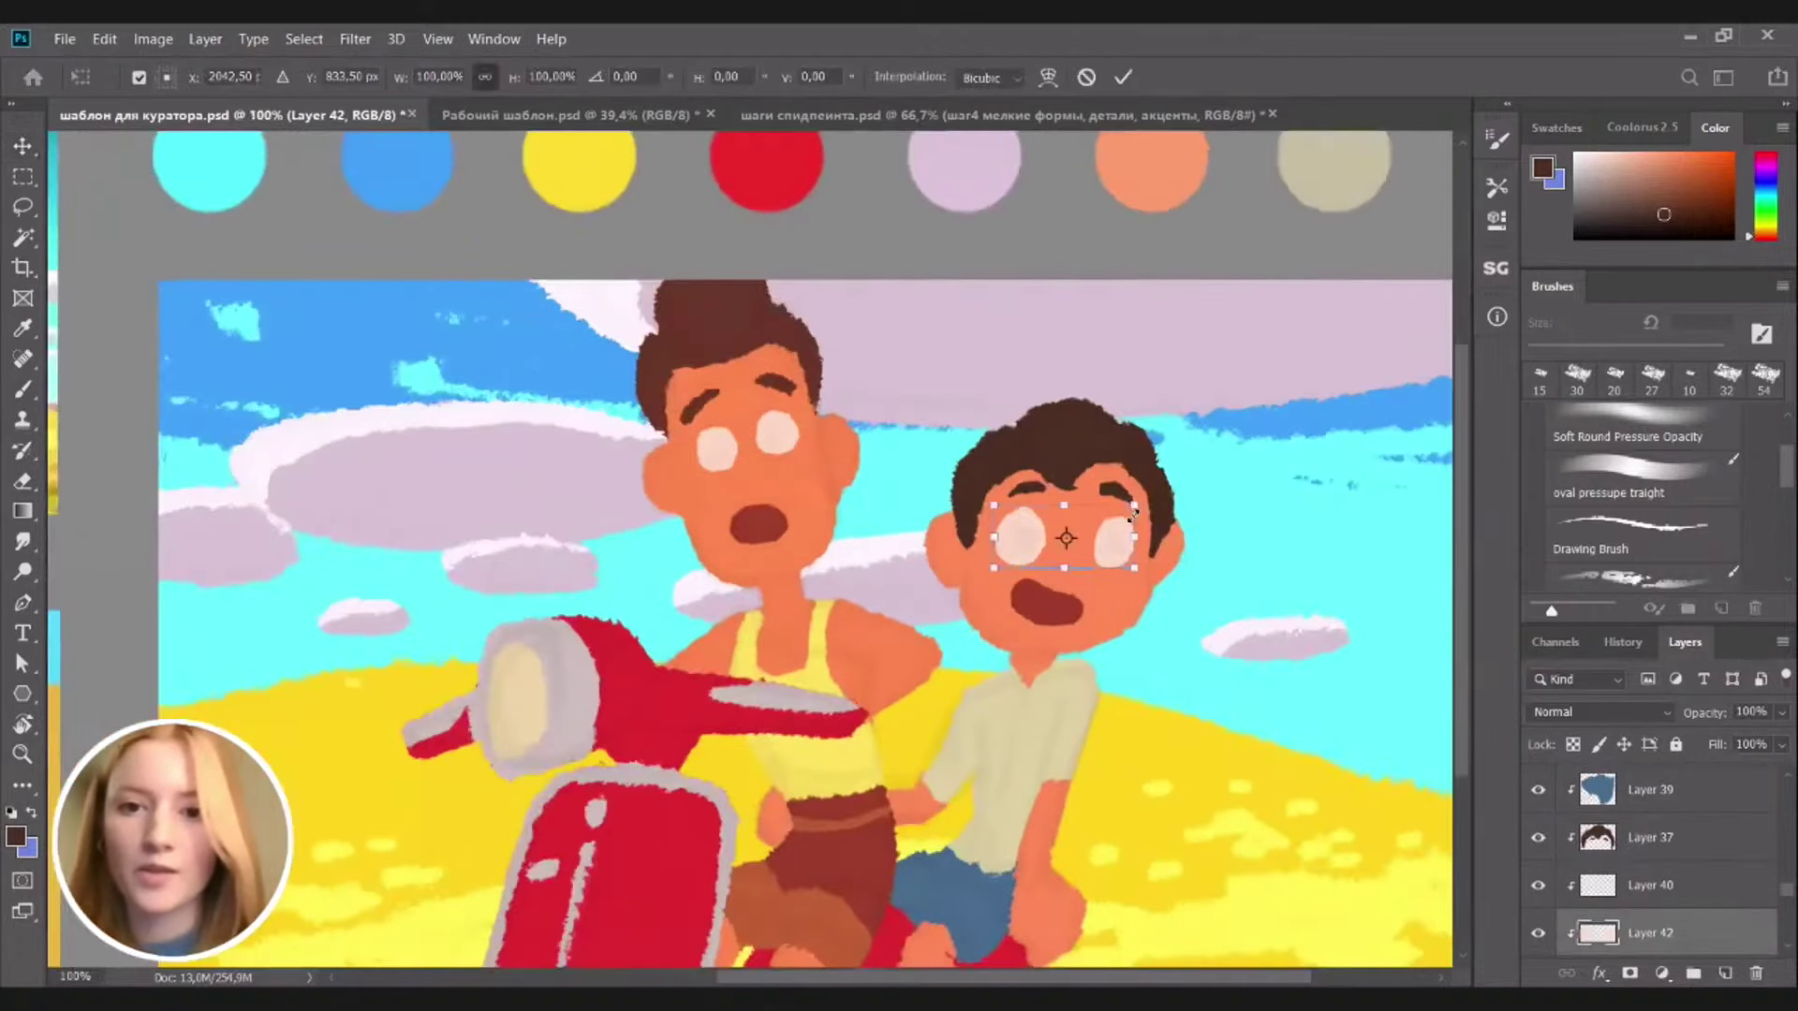
pyautogui.press('Return')
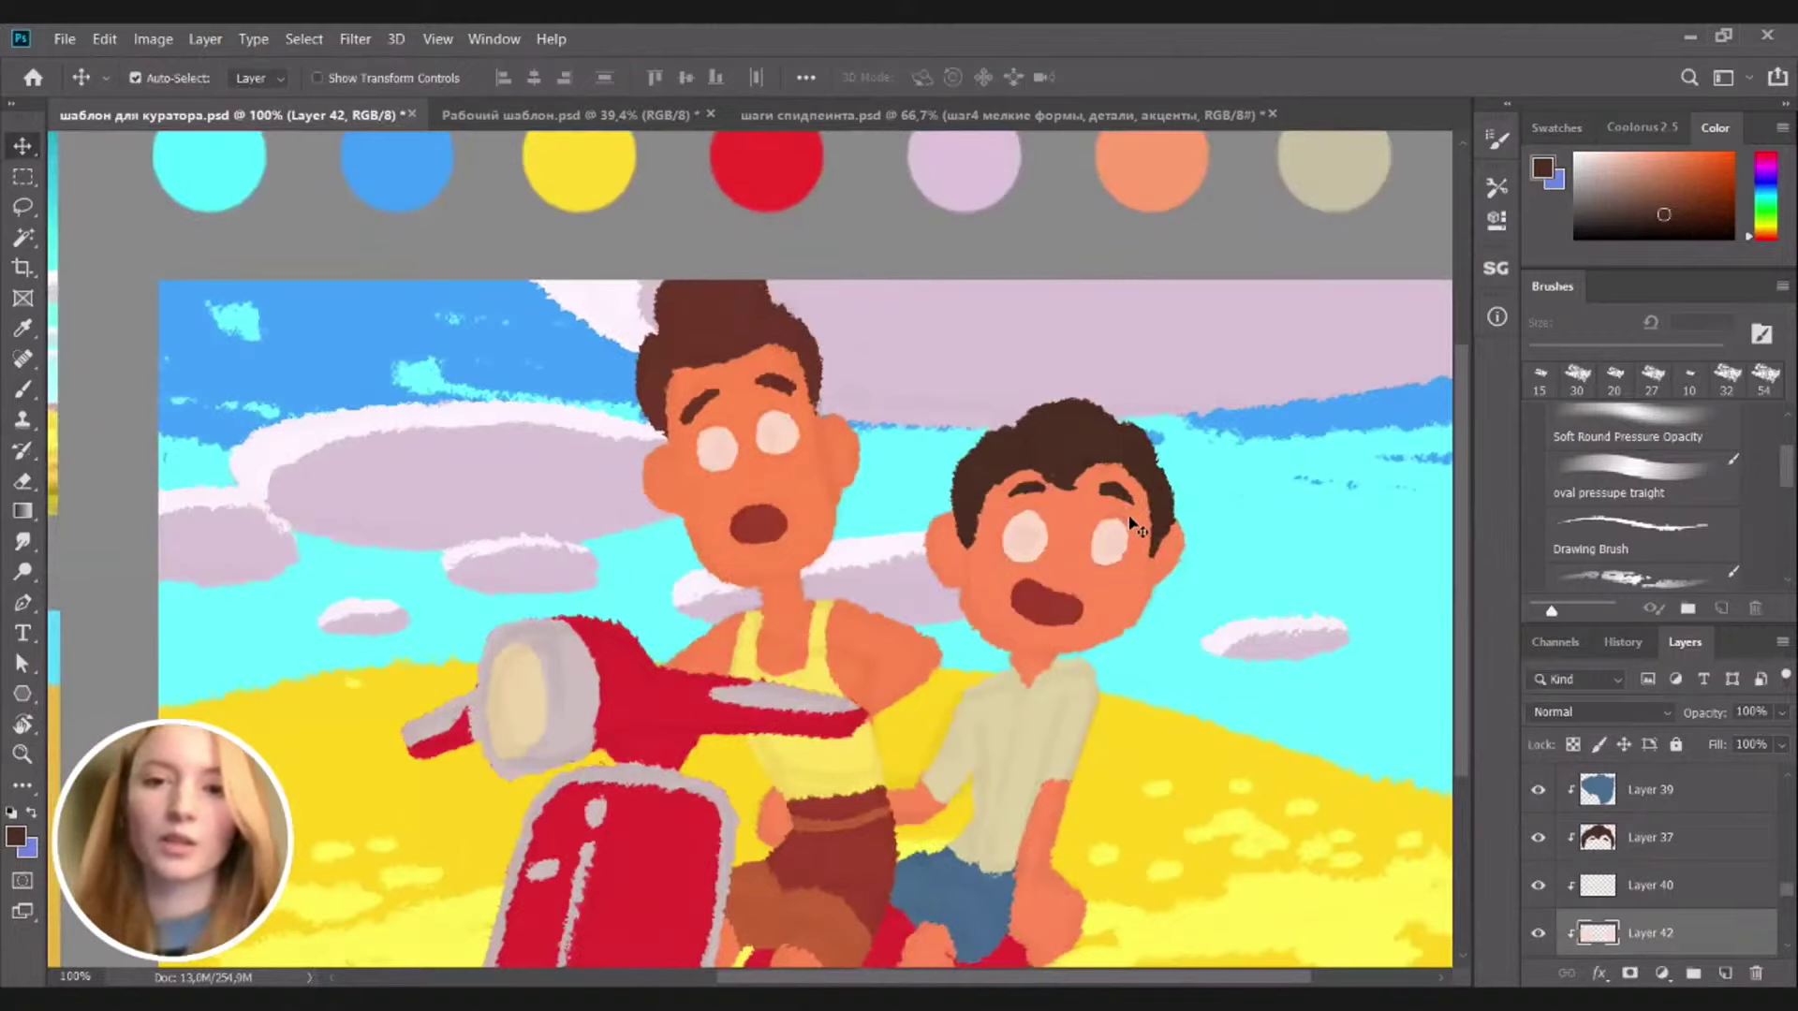
# Examine the whole painting at a reduced size beside the reference still
pyautogui.scroll(-3, 1133, 615)
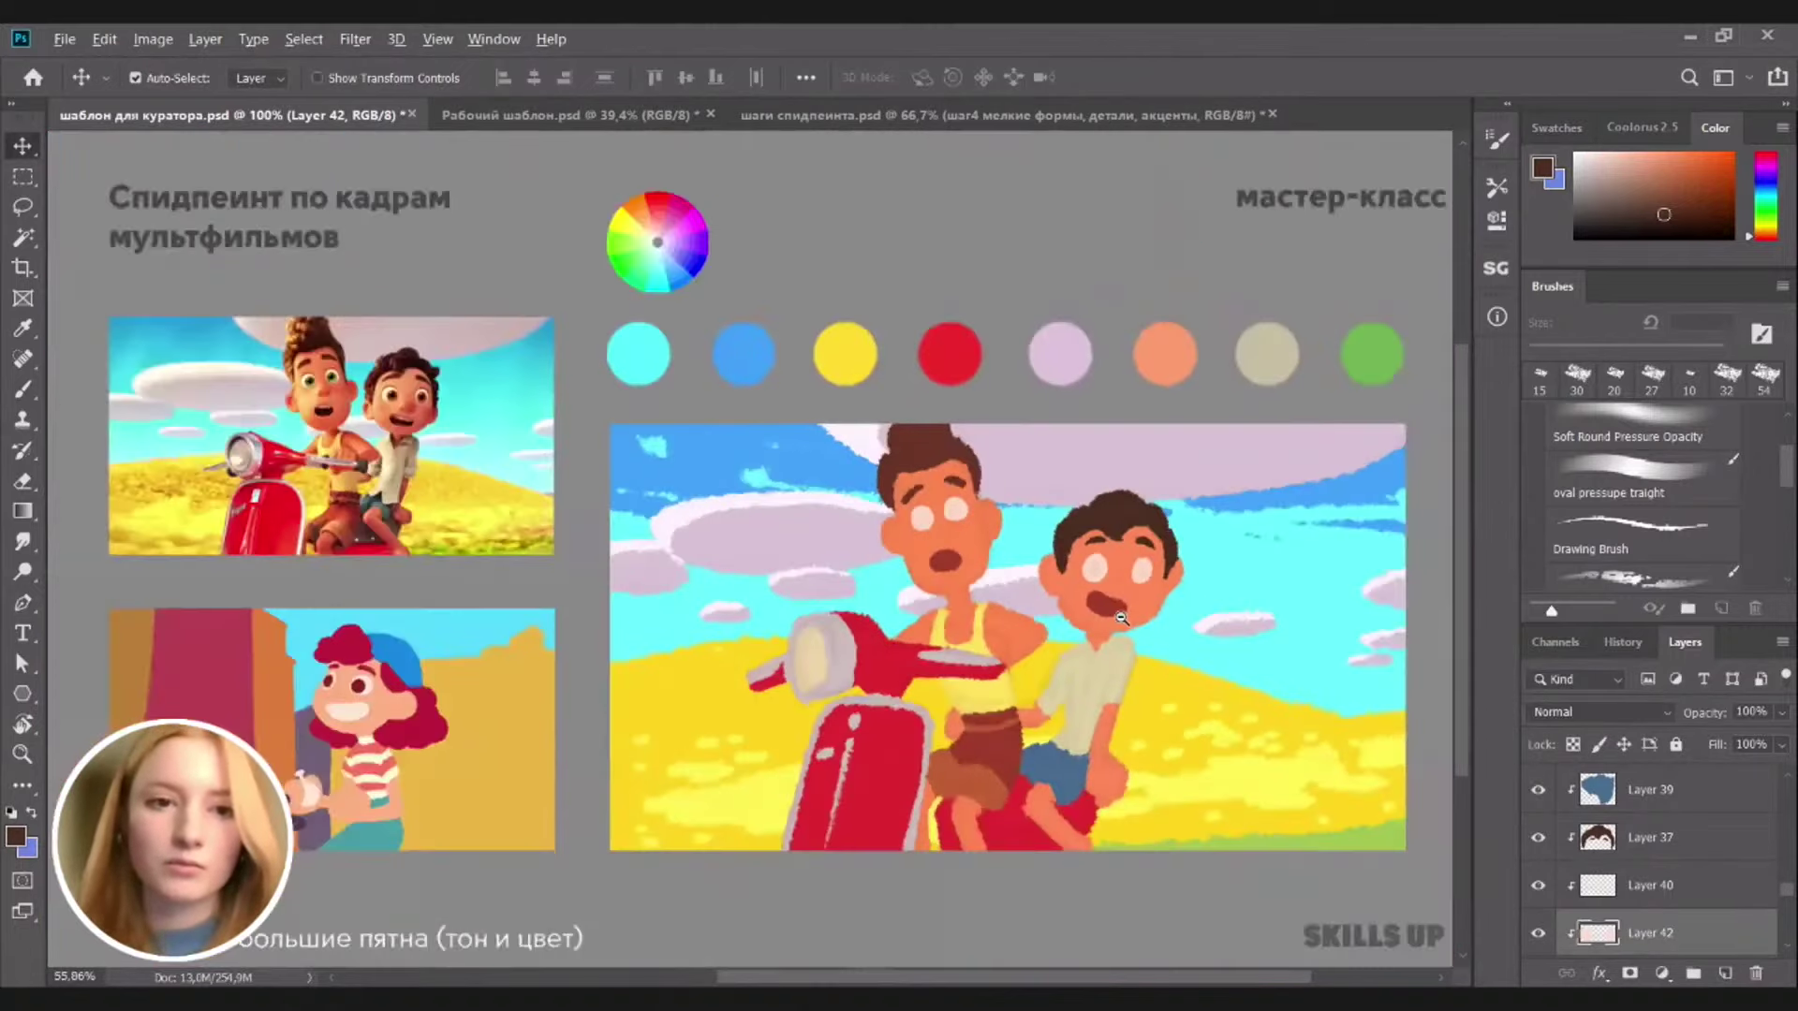
pyautogui.scroll(-1, 1121, 618)
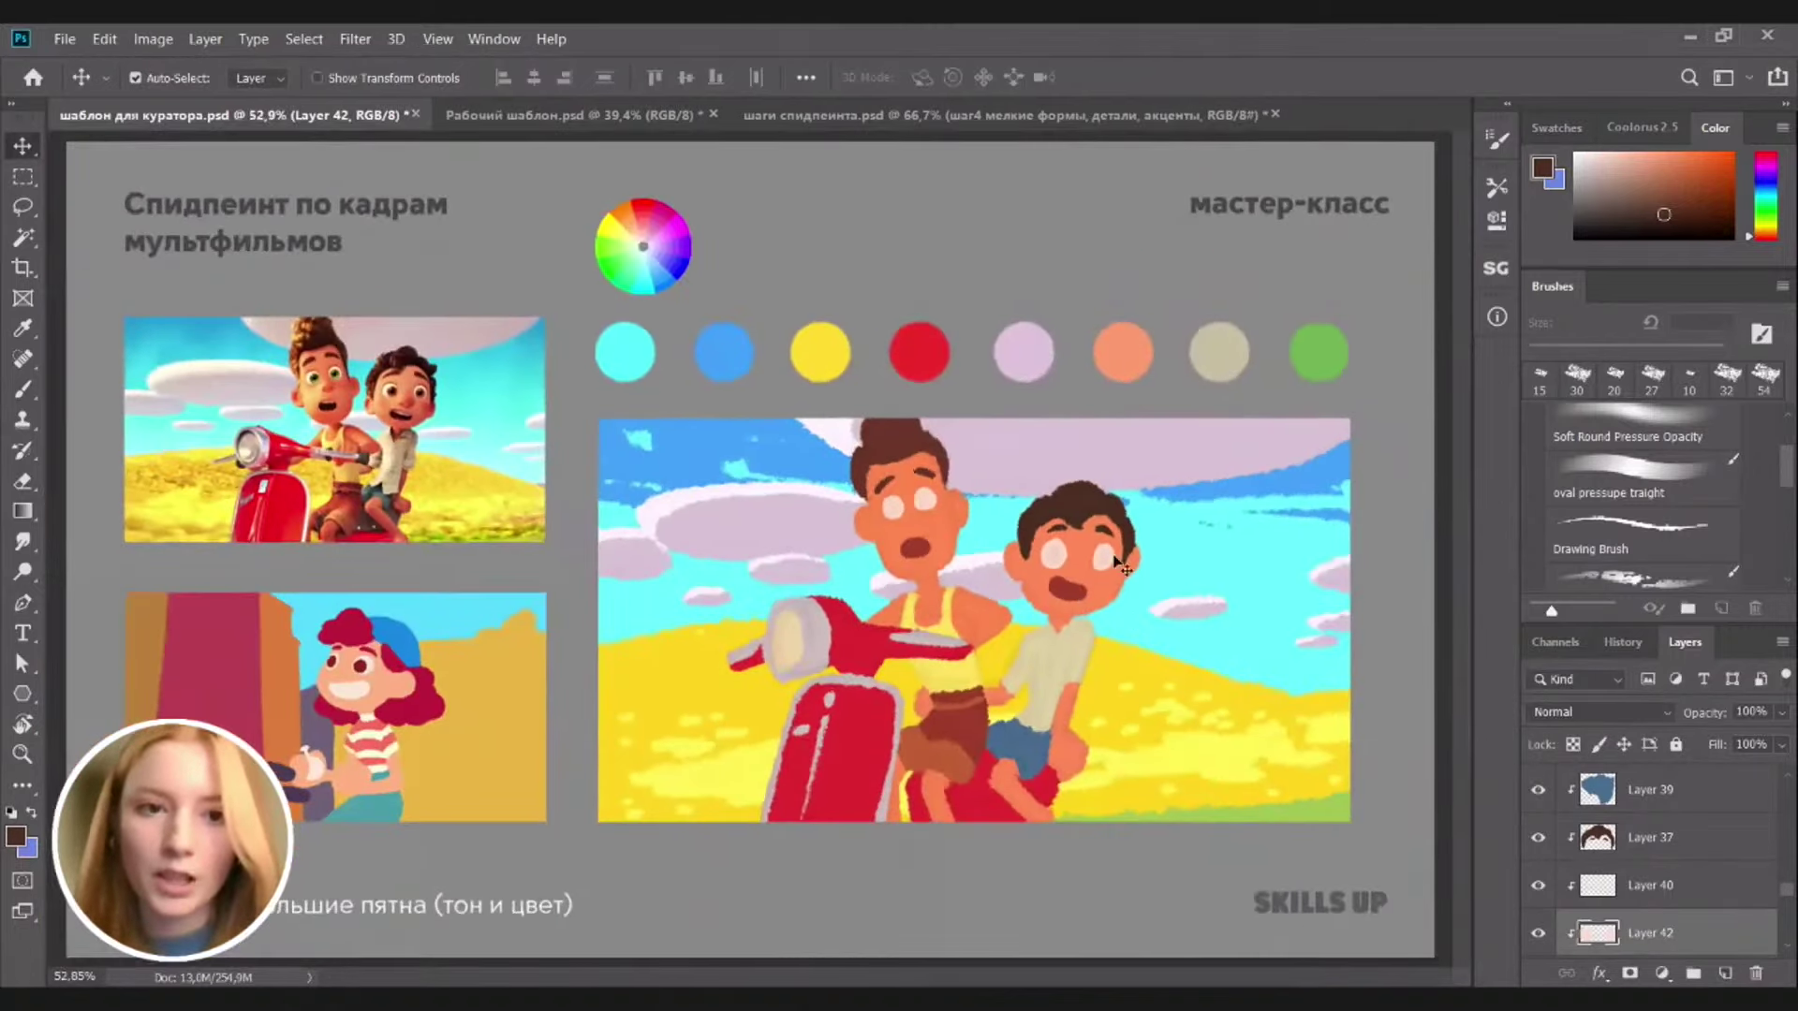
pyautogui.scroll(-2, 1136, 645)
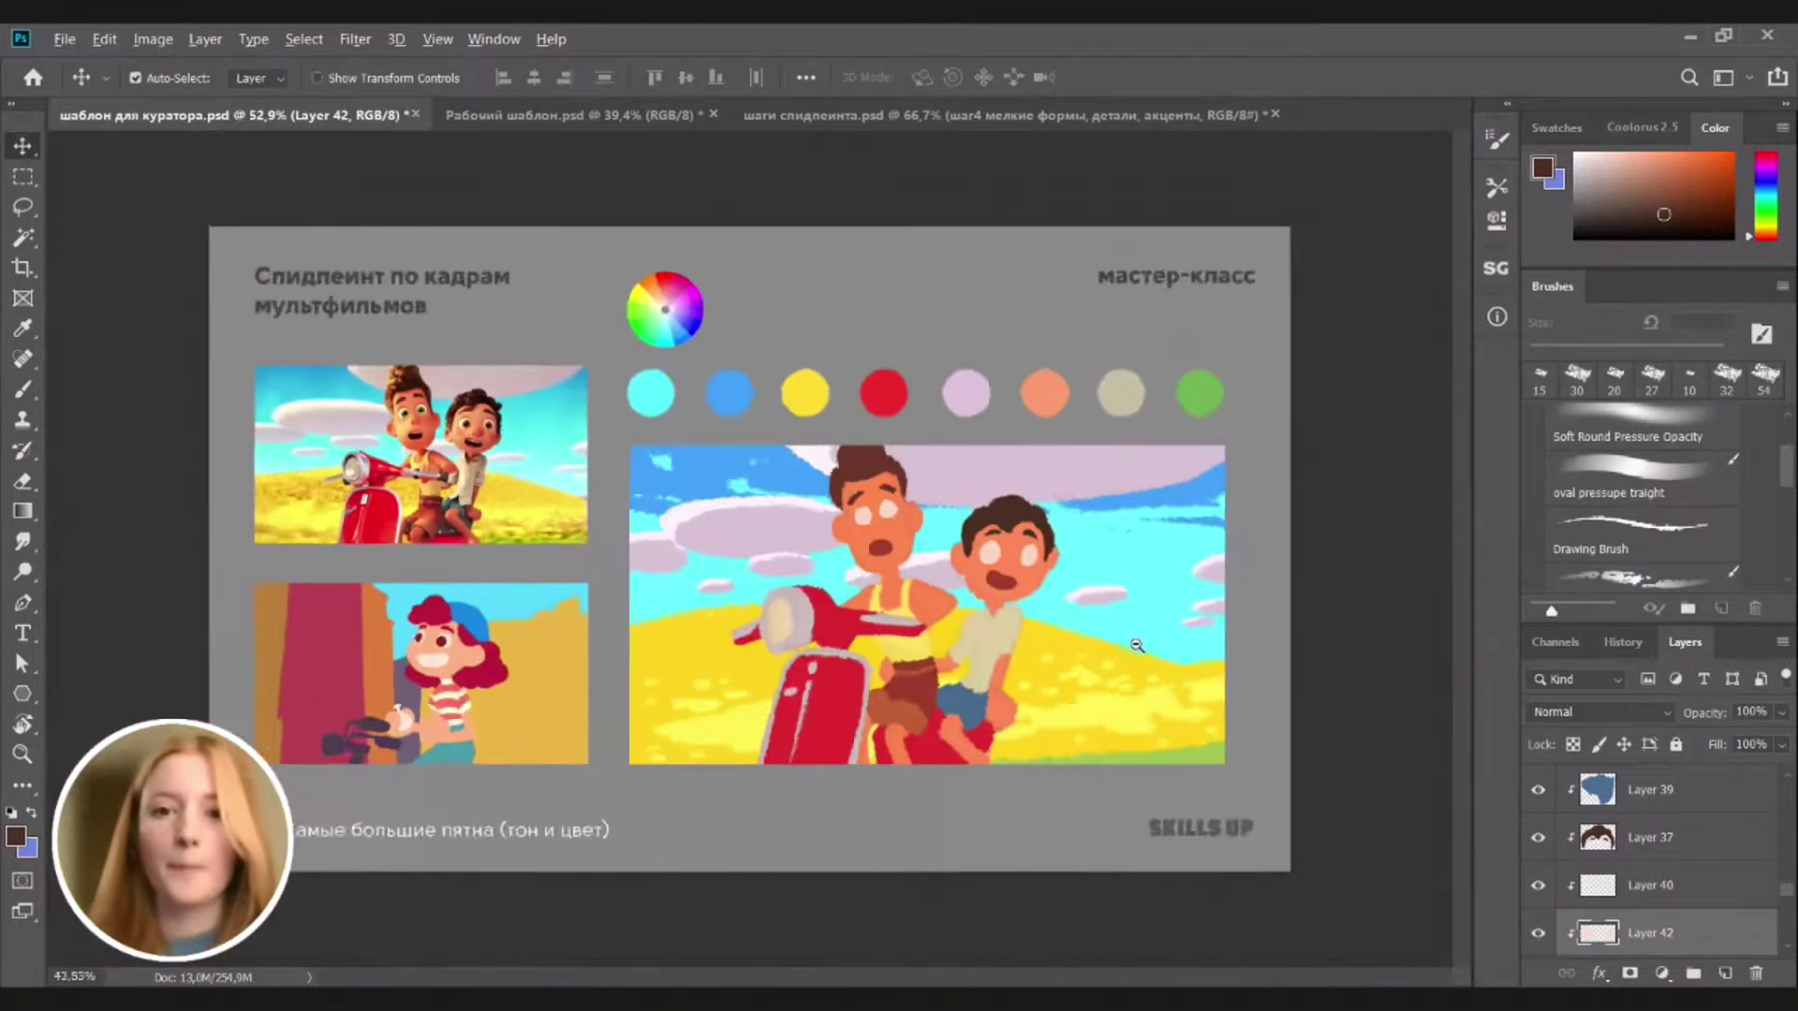
pyautogui.scroll(-3, 1136, 645)
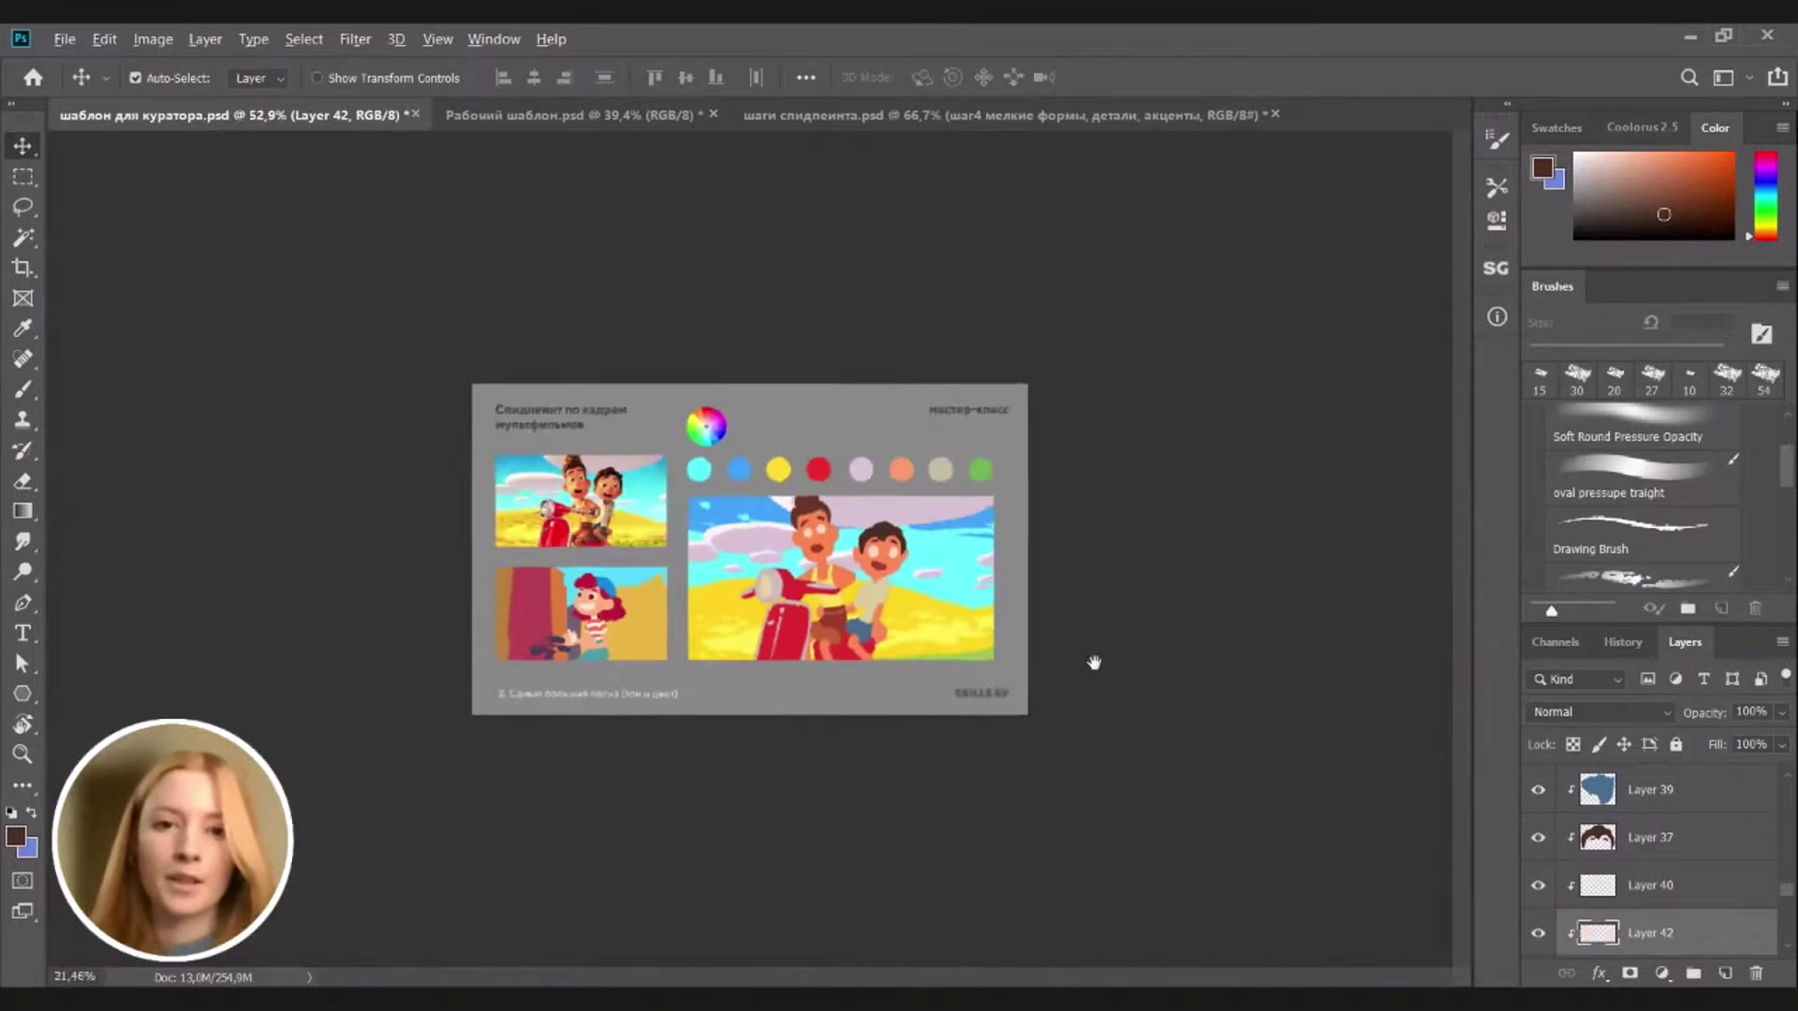
pyautogui.scroll(1, 1091, 662)
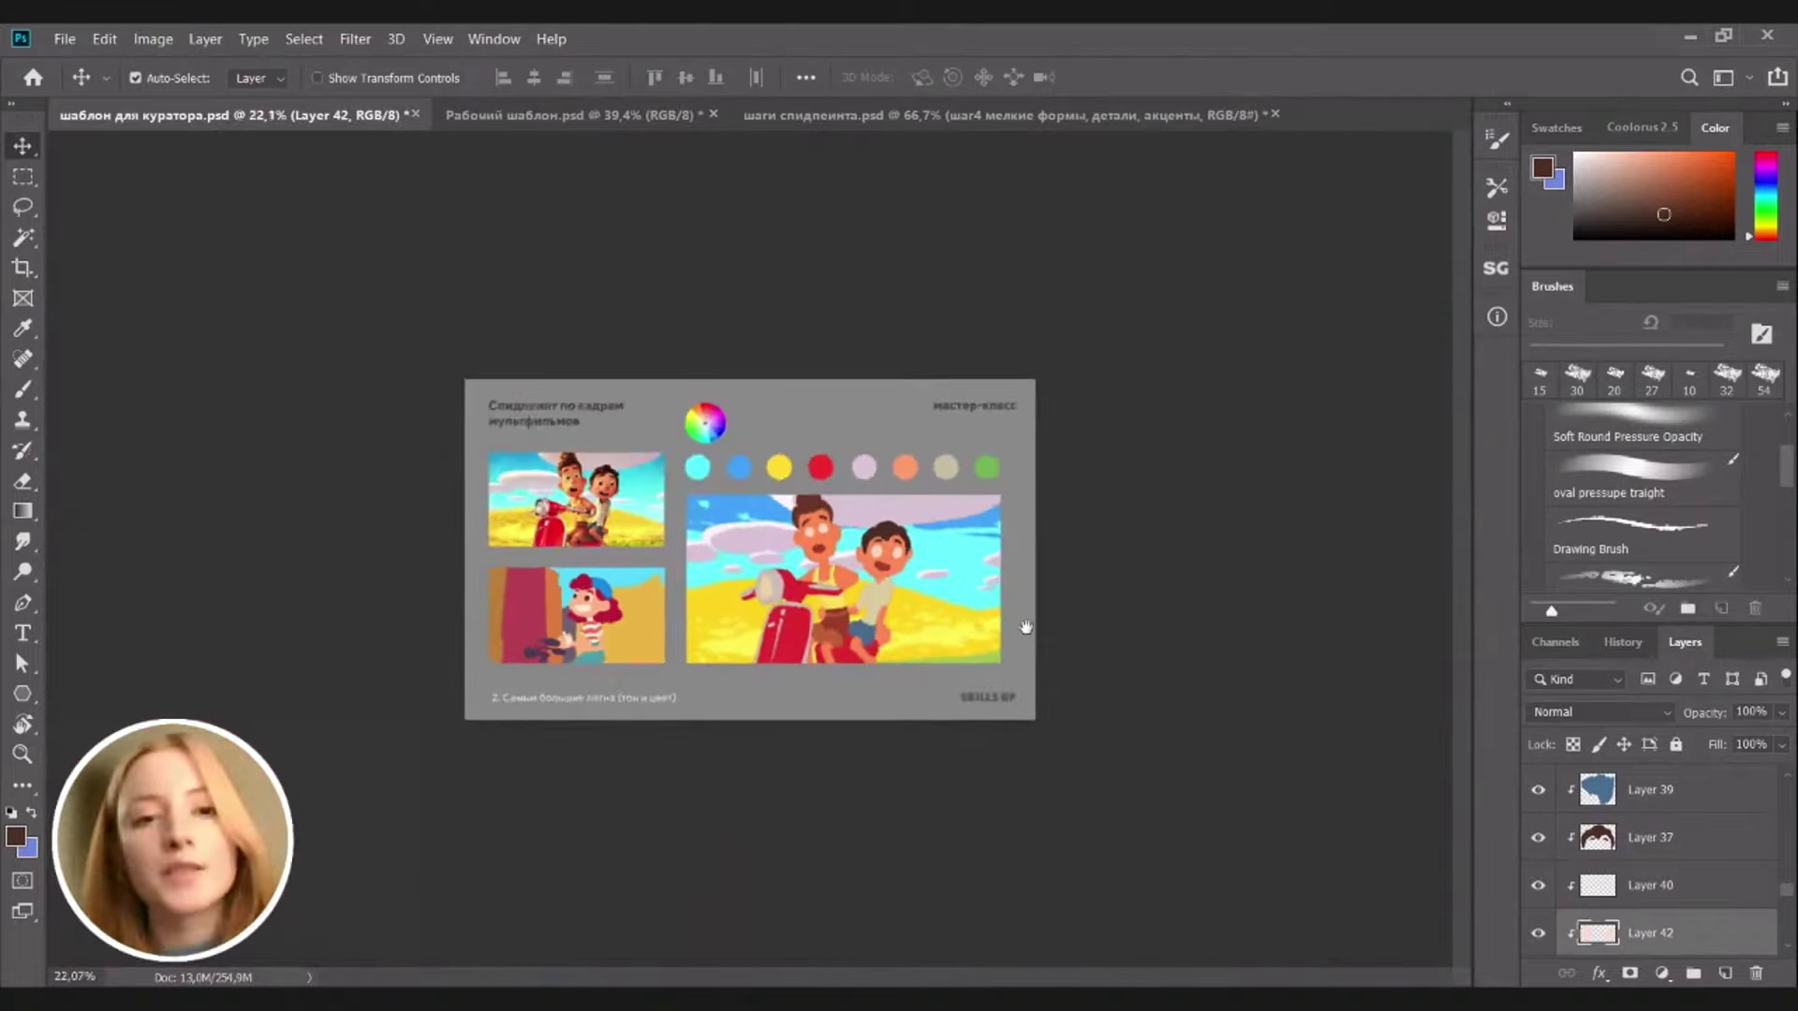
pyautogui.scroll(1, 974, 660)
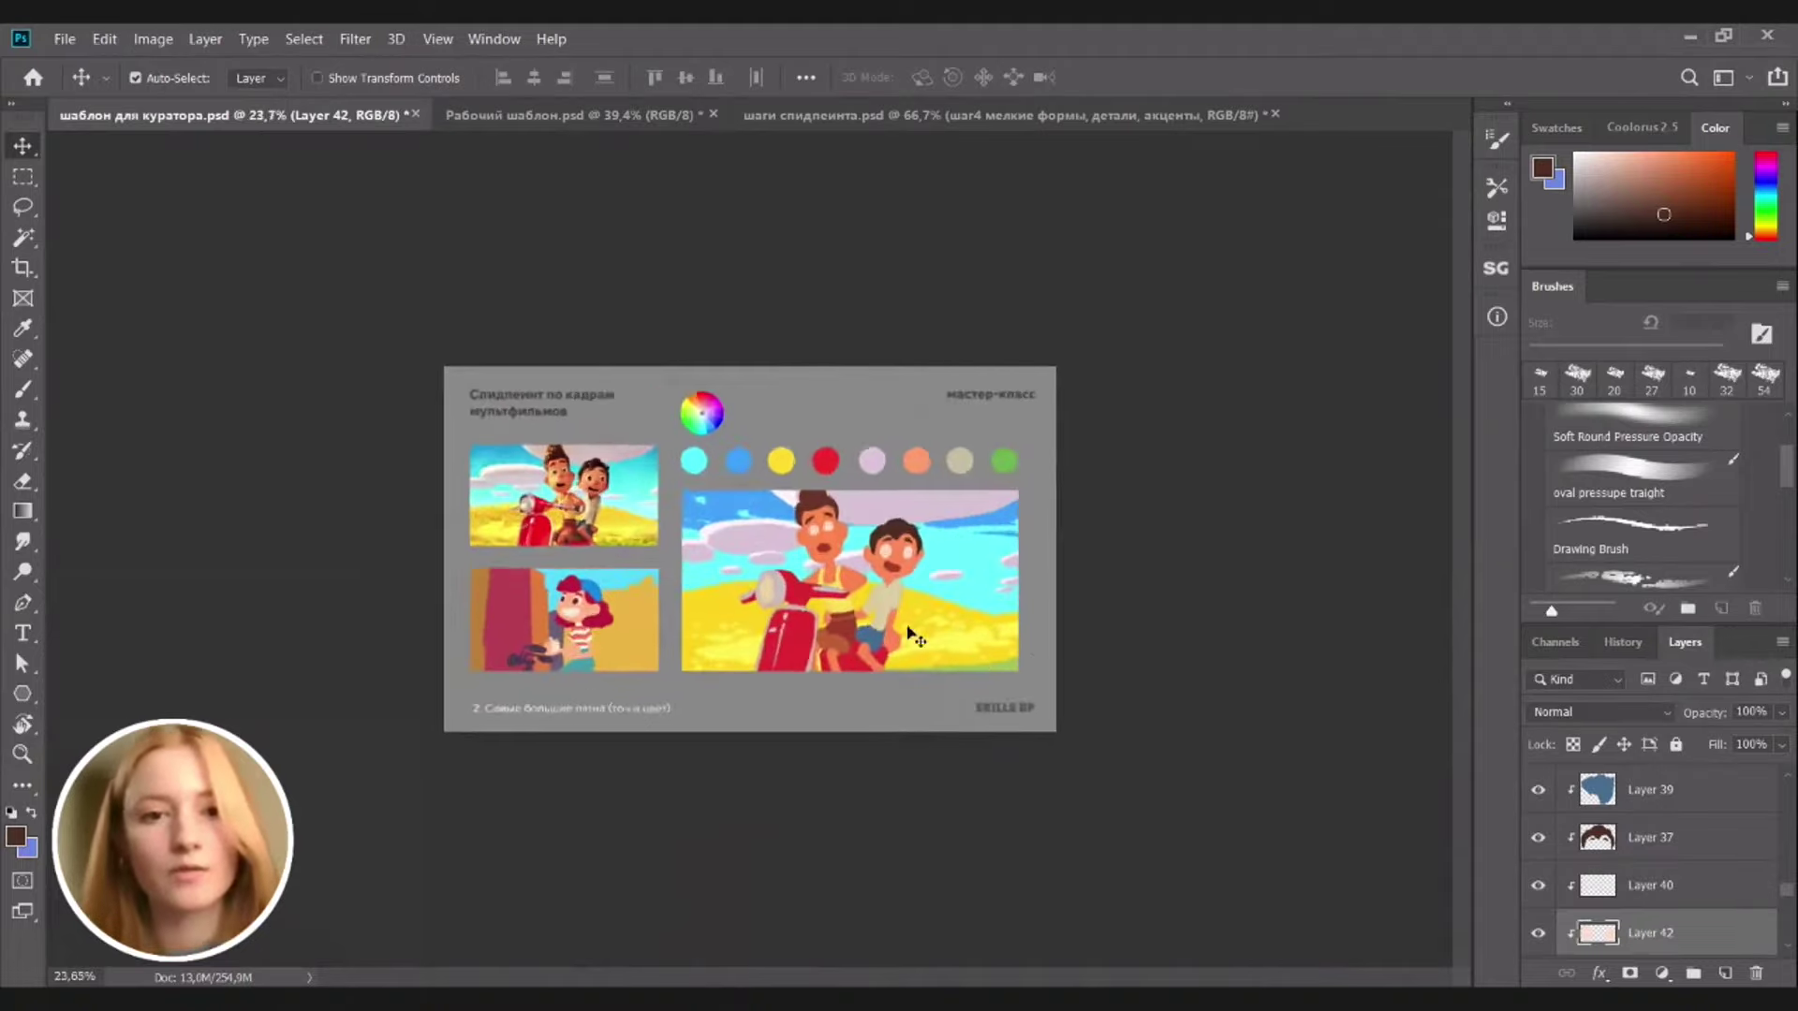
# Add a layer above the scooter's Layer 26 and paint the seat beneath the boys dark brown with a 42 px Drawing Brush
pyautogui.click(857, 668)
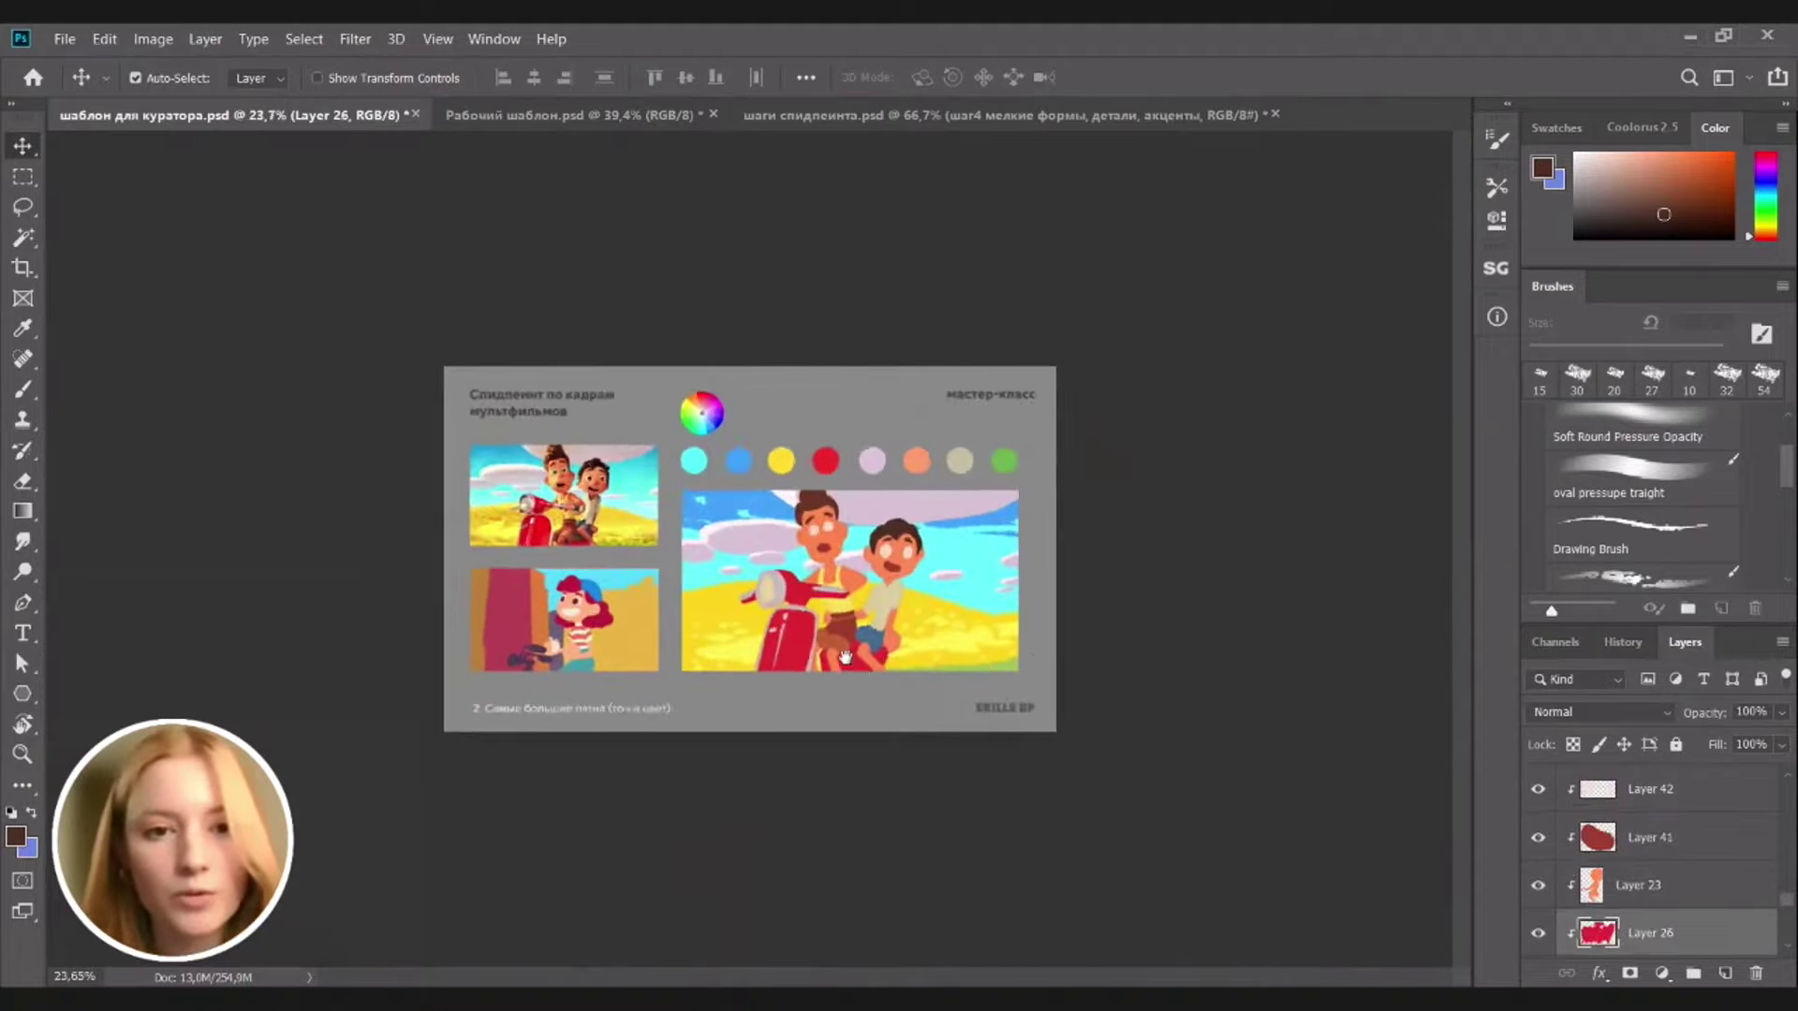
pyautogui.hotkey('ctrl', '+')
pyautogui.moveTo(845, 657); pyautogui.dragTo(914, 663)
pyautogui.moveTo(1006, 648); pyautogui.dragTo(1094, 646)
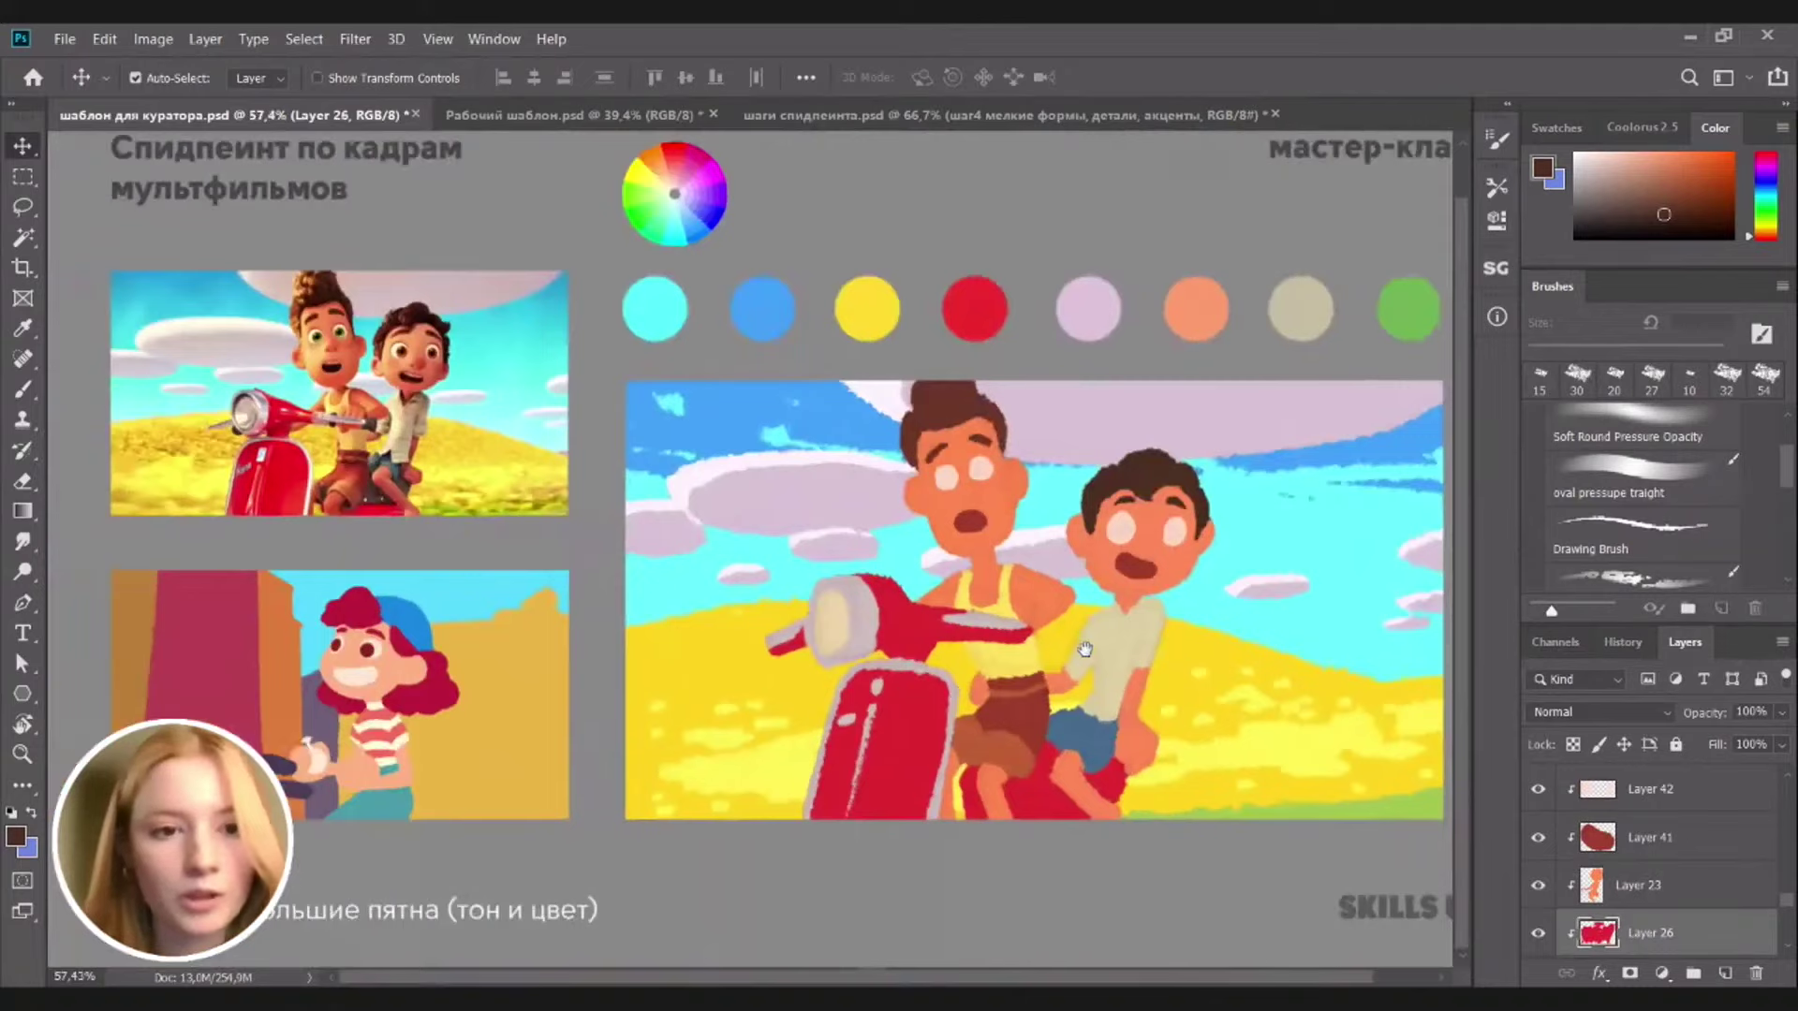
pyautogui.press('b')
pyautogui.keyDown('alt'); pyautogui.click(1035, 803); pyautogui.keyUp('alt')
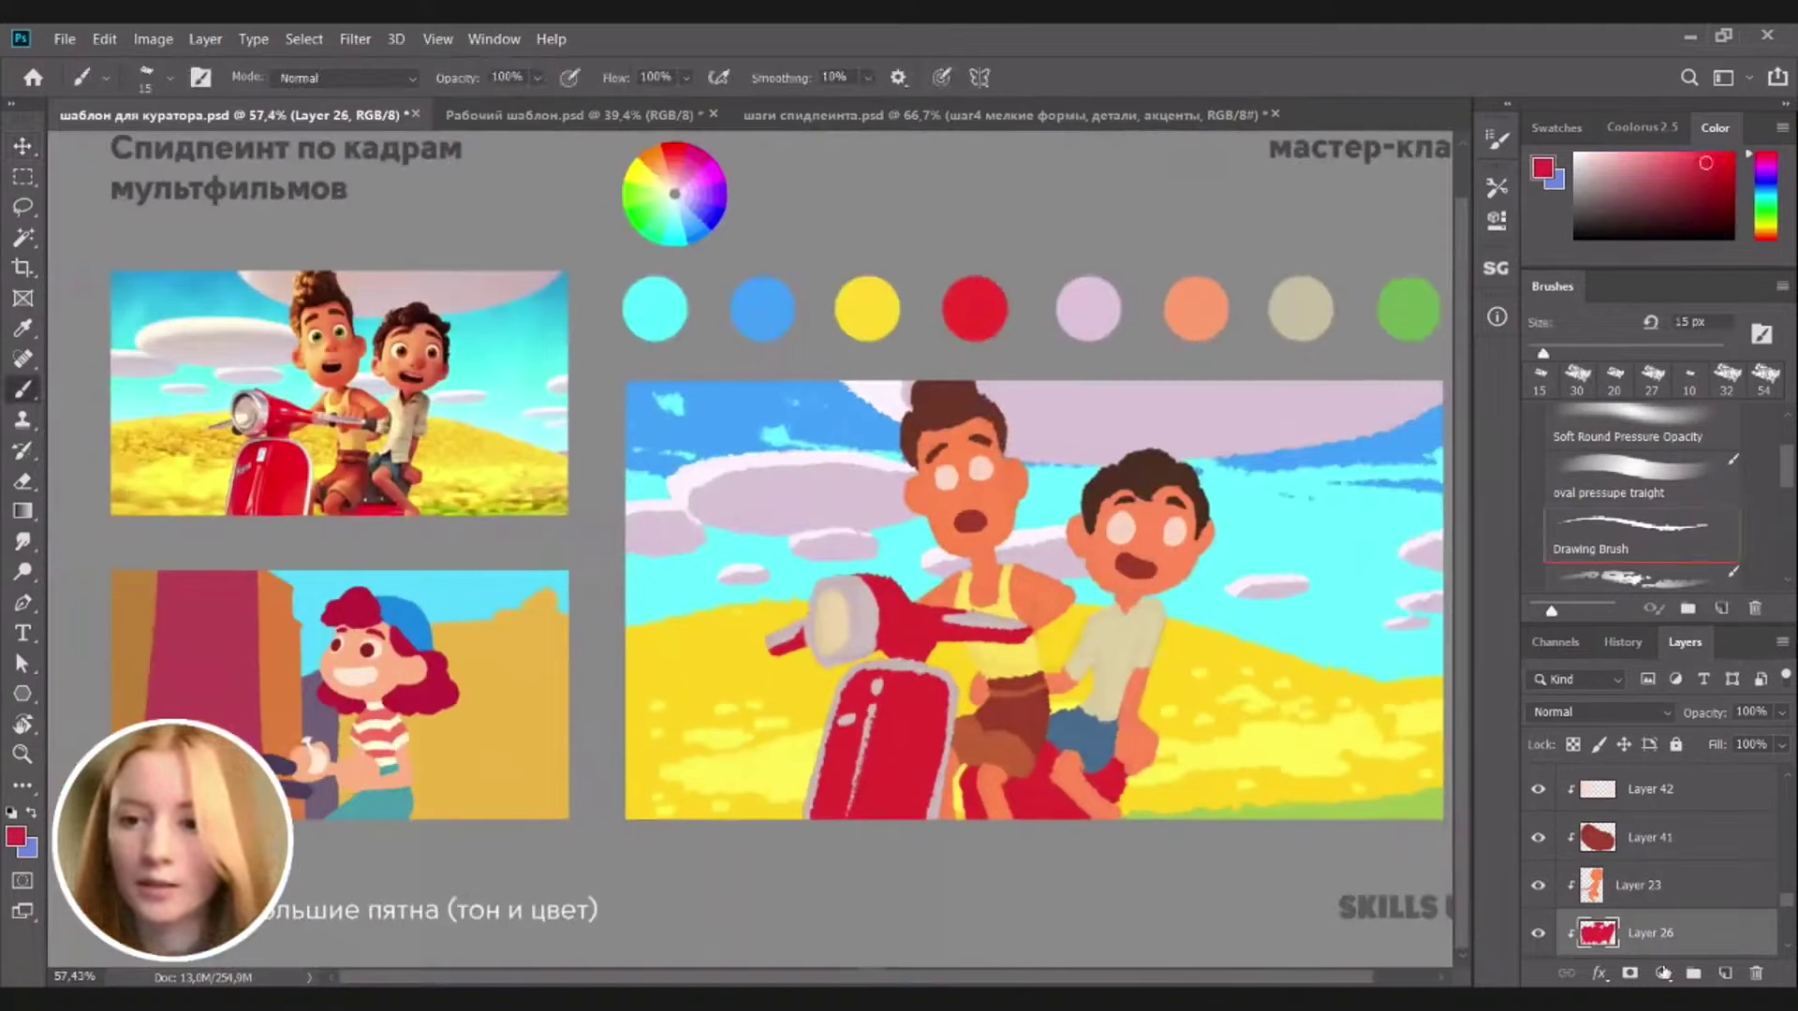
pyautogui.keyDown('ctrl'); pyautogui.click(1602, 934); pyautogui.keyUp('ctrl')
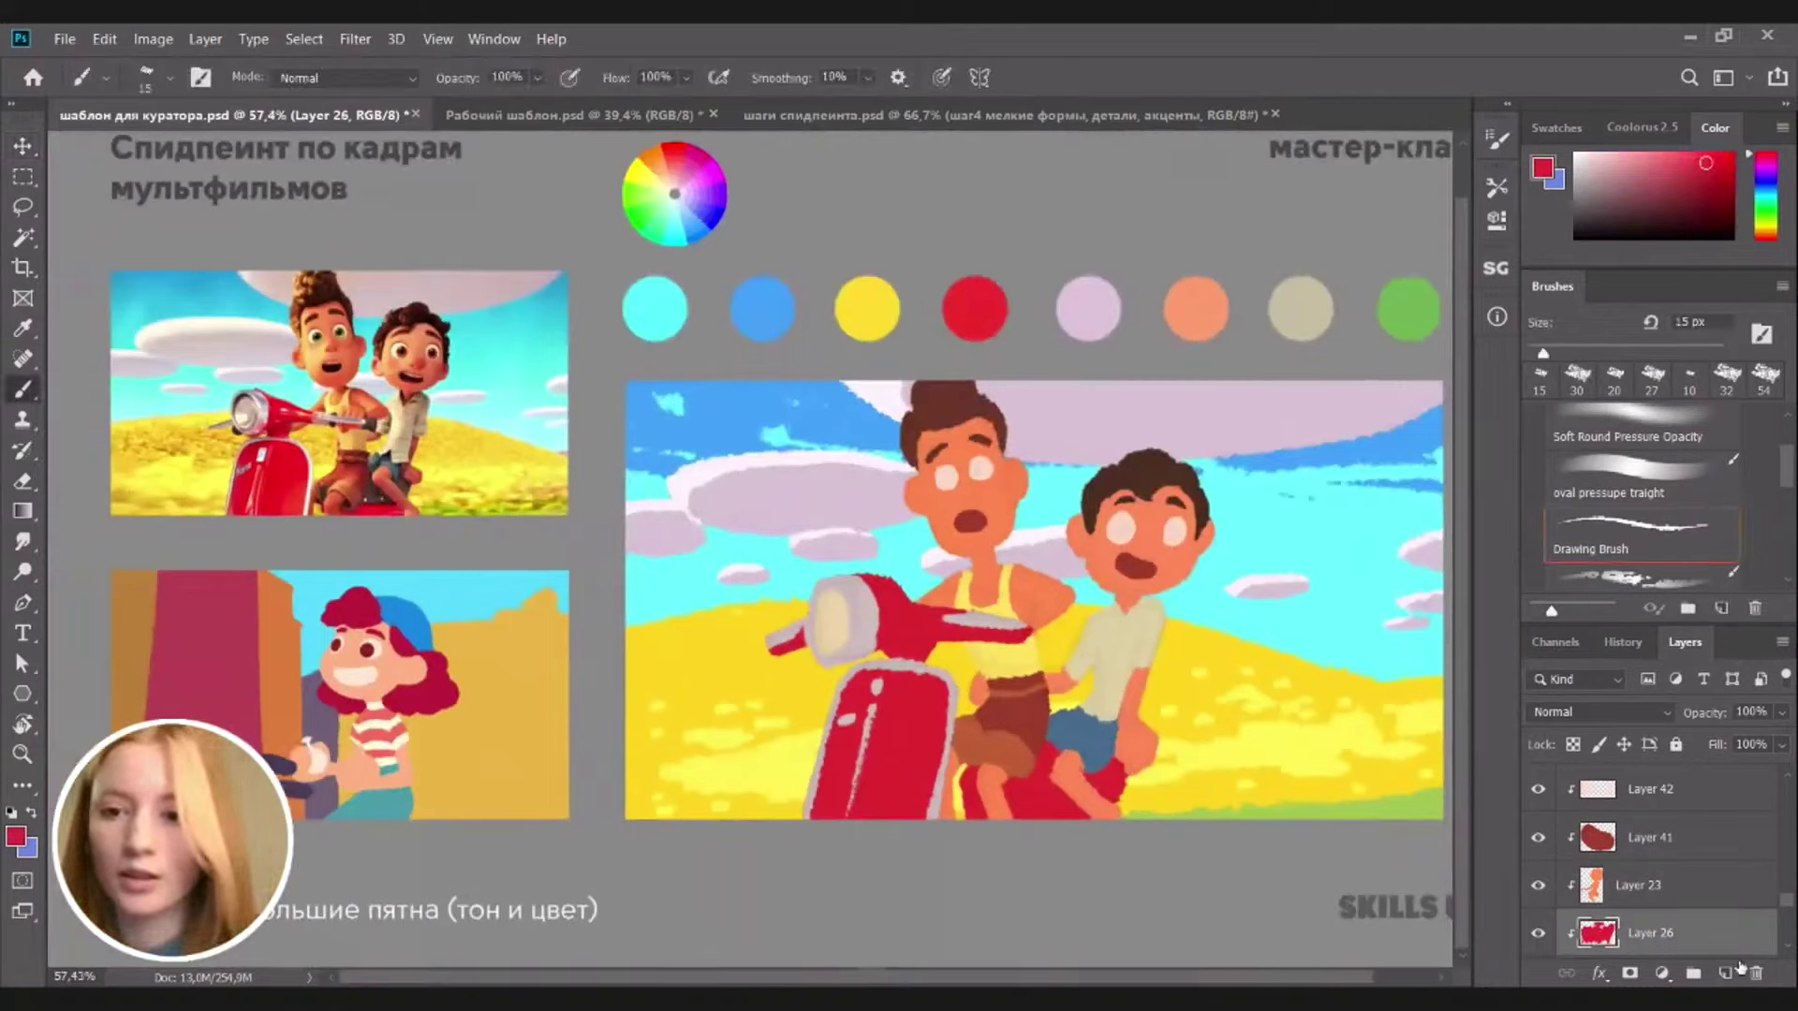
pyautogui.click(1725, 975)
pyautogui.moveTo(1649, 189); pyautogui.dragTo(1610, 213)
pyautogui.moveTo(1543, 353); pyautogui.dragTo(1568, 353)
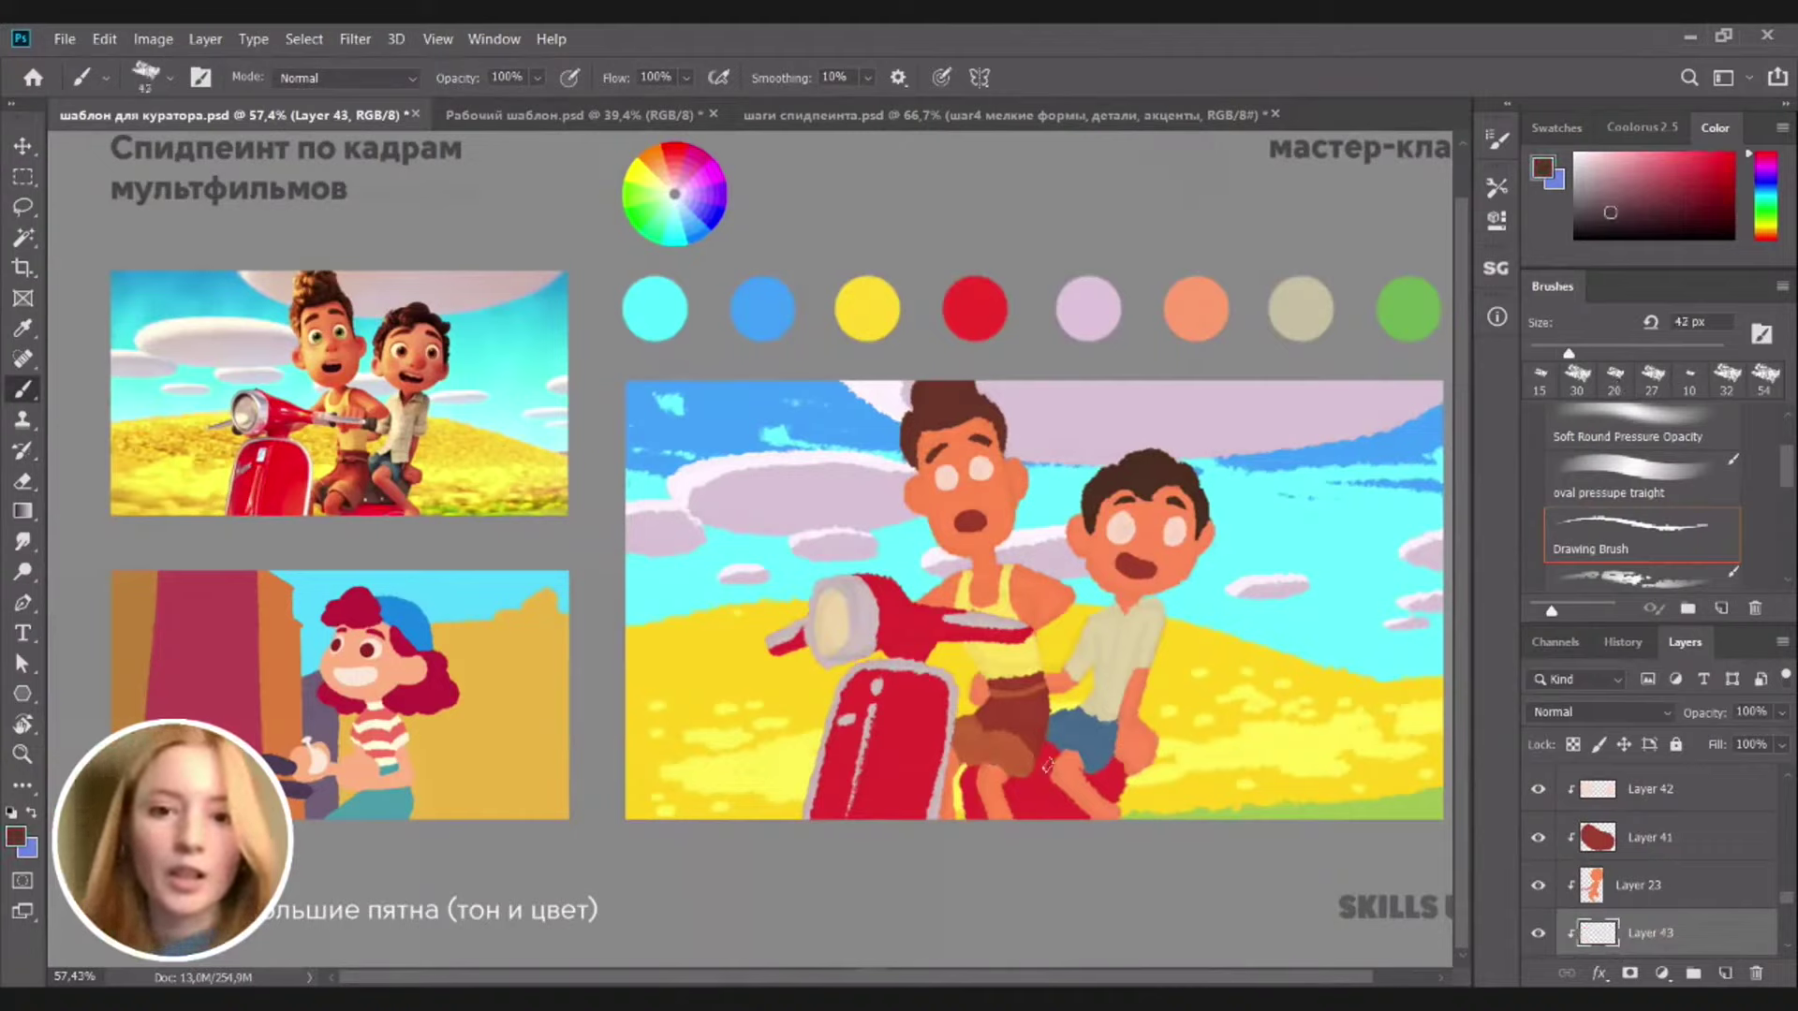
pyautogui.moveTo(1140, 762)
pyautogui.mouseDown()
pyautogui.moveTo(1012, 777)
pyautogui.moveTo(955, 752)
pyautogui.moveTo(1001, 784)
pyautogui.moveTo(965, 791)
pyautogui.moveTo(1123, 774)
pyautogui.moveTo(1029, 788)
pyautogui.moveTo(1112, 801)
pyautogui.mouseUp()
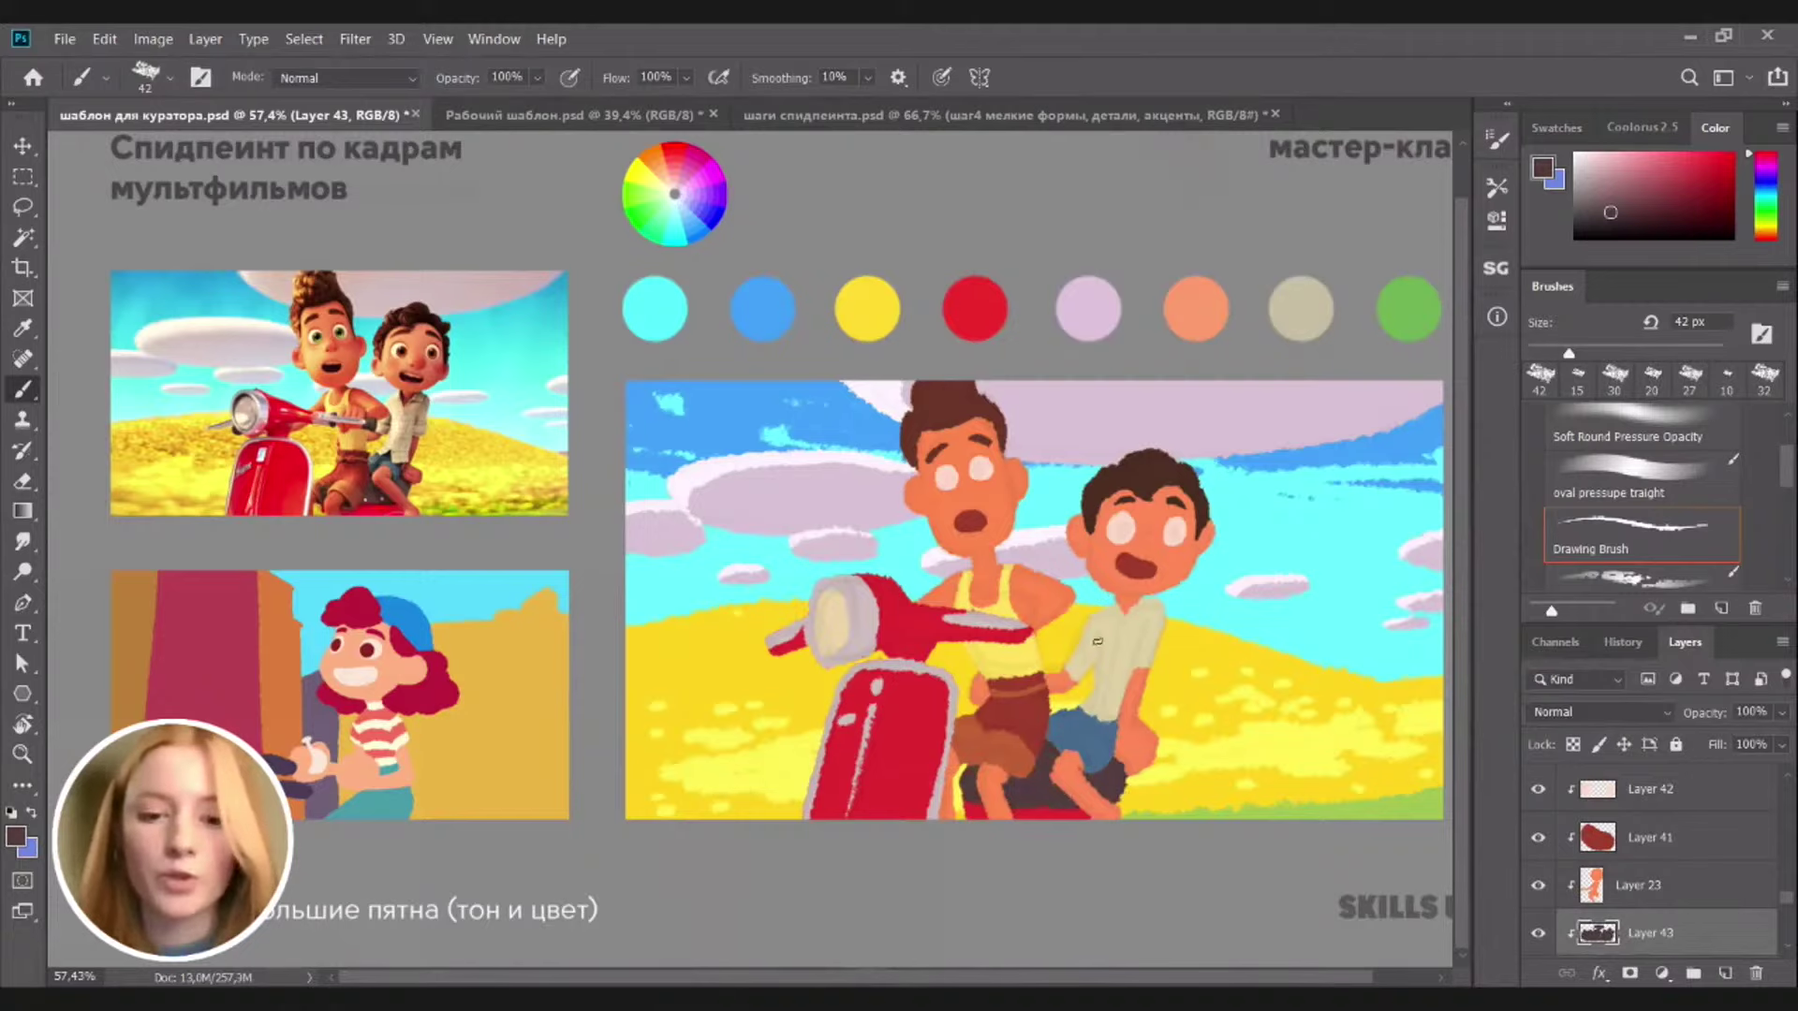
# Turn on the шаг3 layer over the sample speedpaint of the red-haired girl
pyautogui.press('v')
pyautogui.scroll(-2, 629, 644)
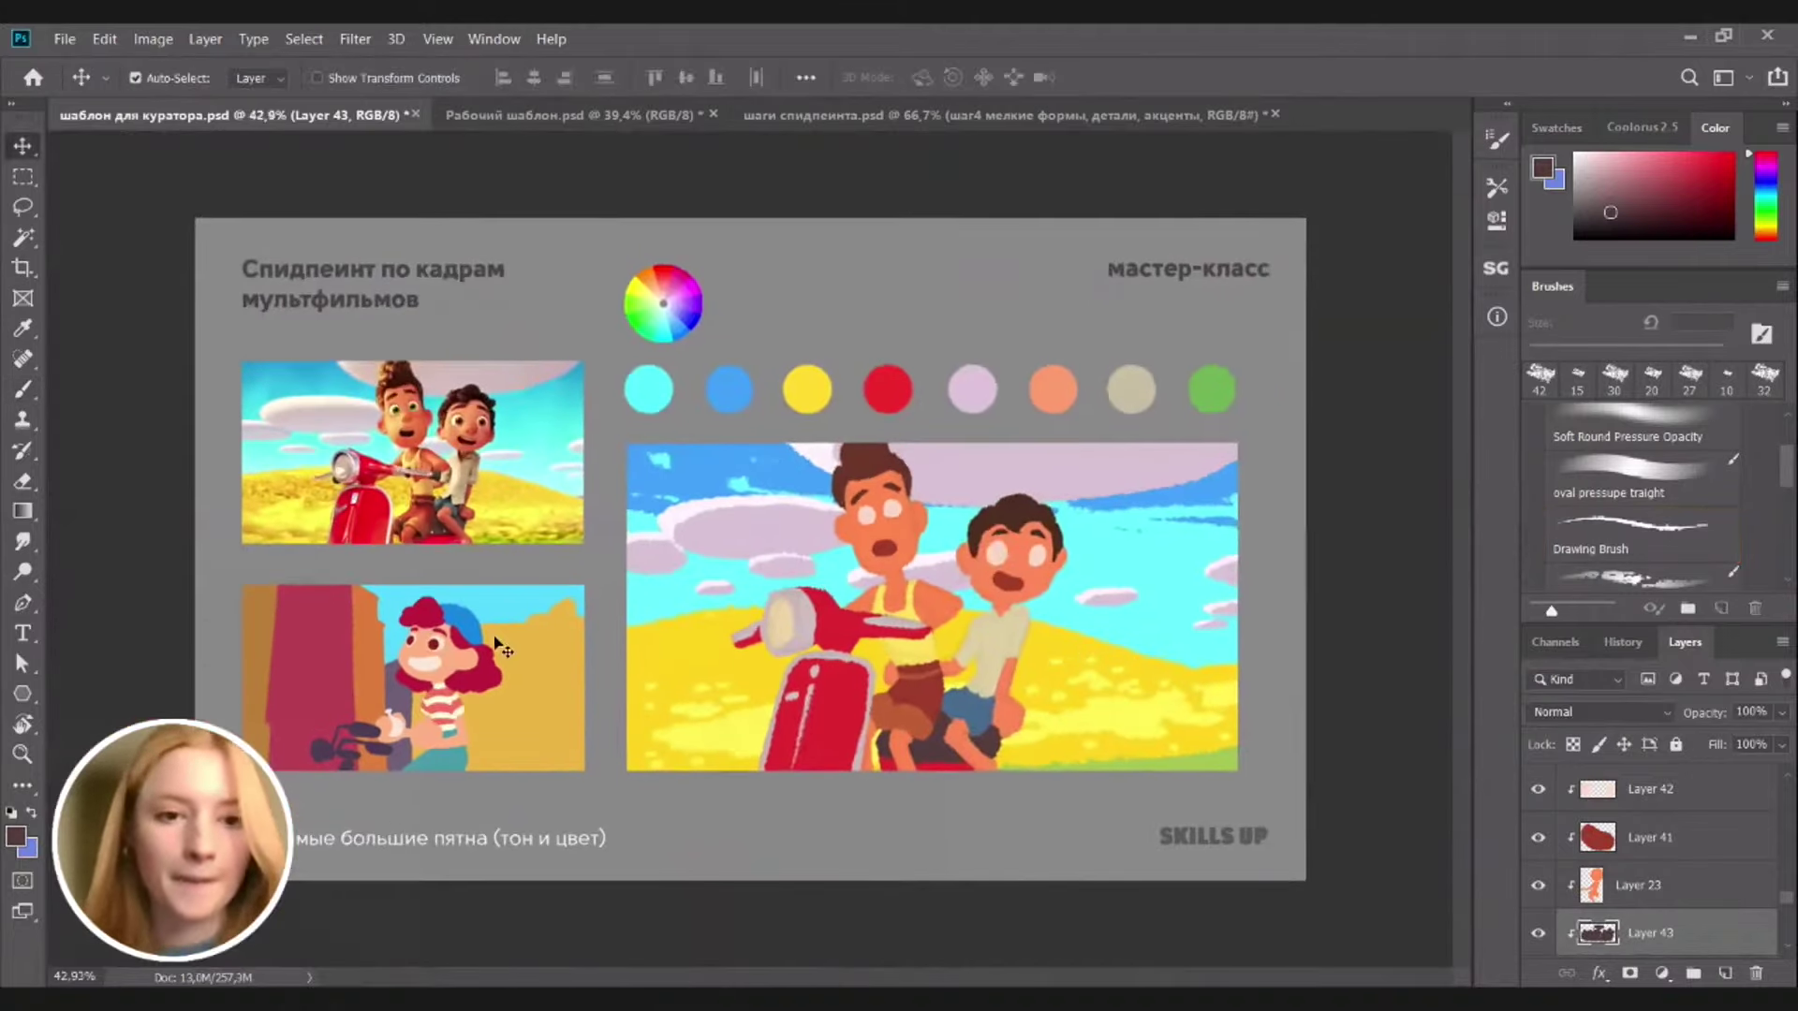
pyautogui.click(496, 644)
pyautogui.click(1784, 776)
pyautogui.click(1540, 798)
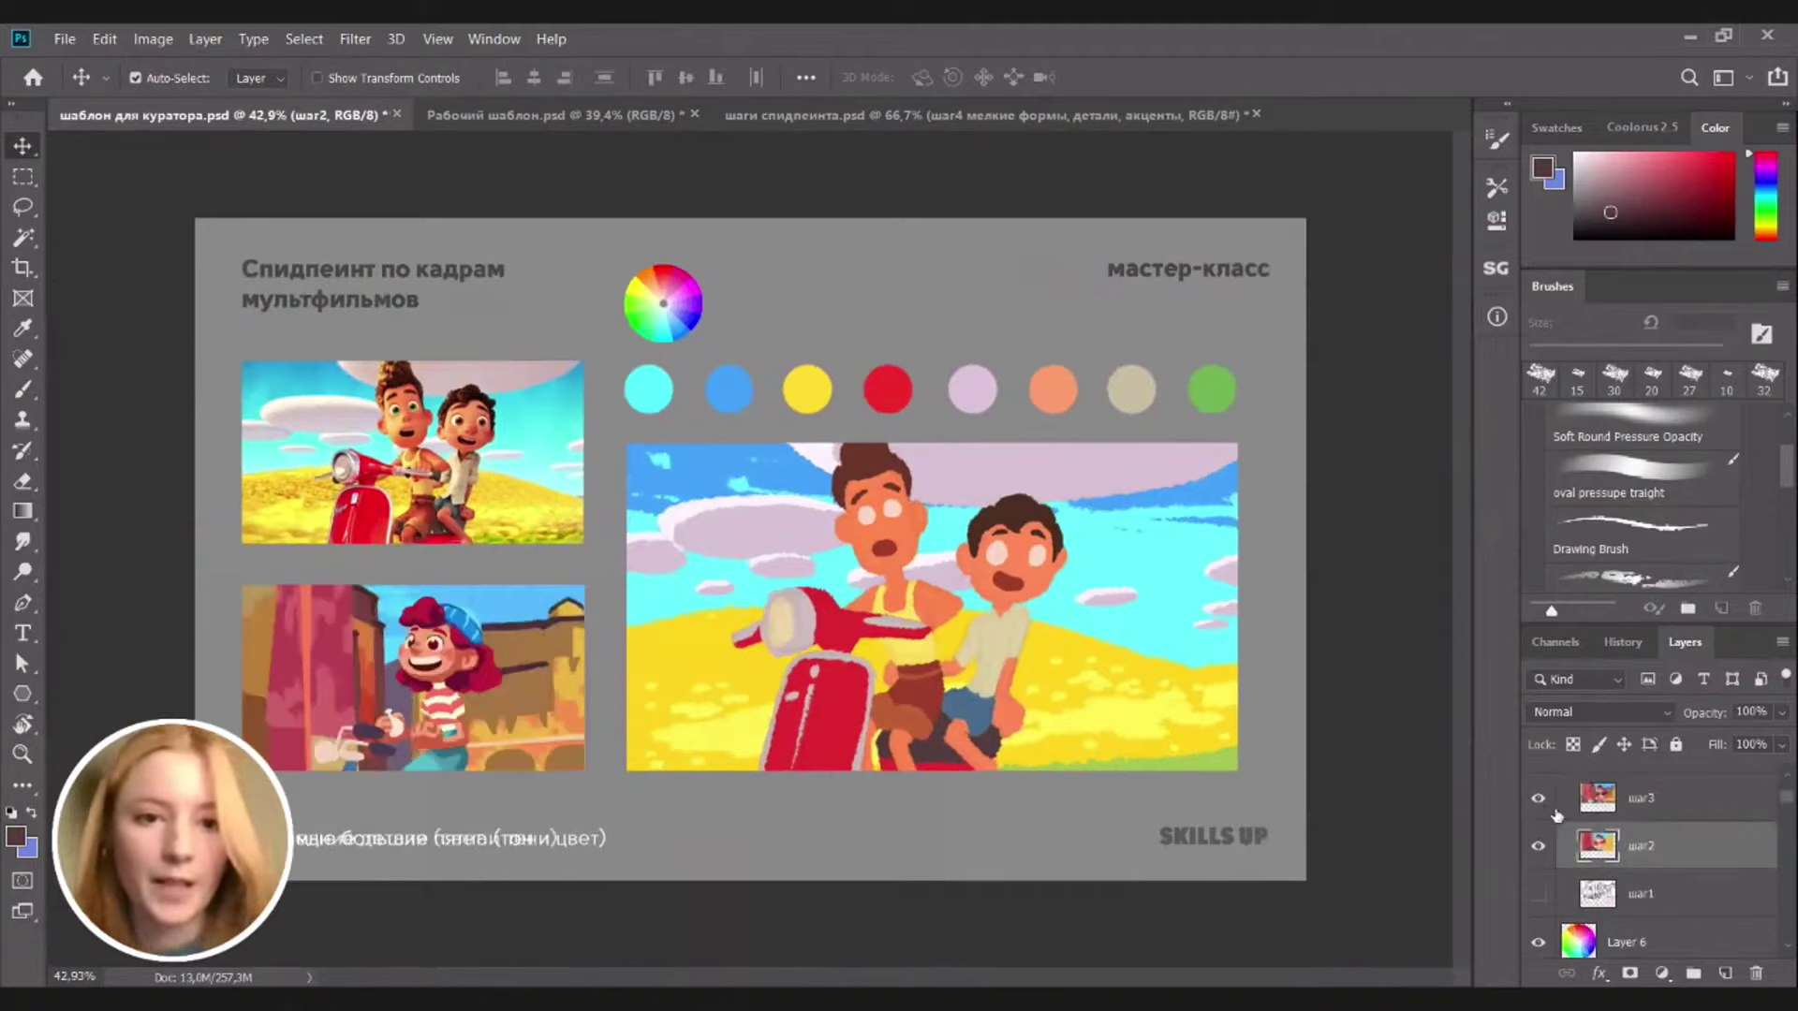
# Hide Layer 17, the layer directly beneath палитра
pyautogui.click(912, 541)
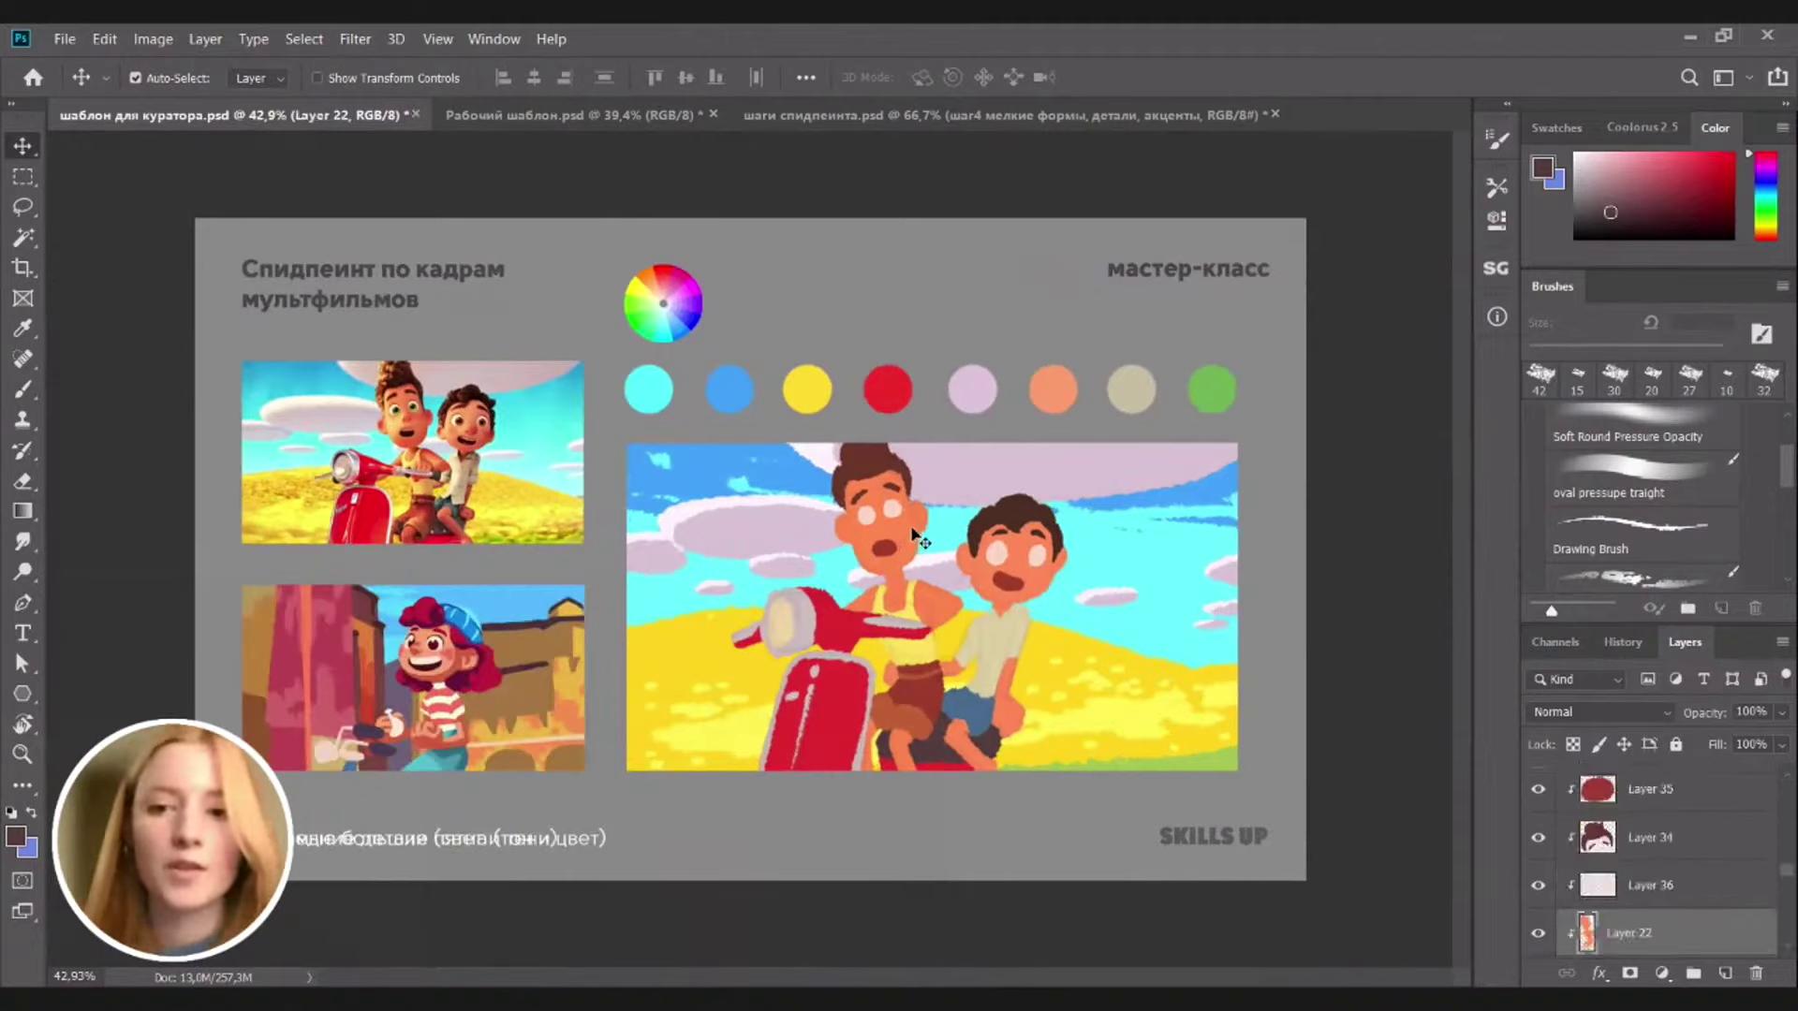
pyautogui.scroll(8, 1589, 833)
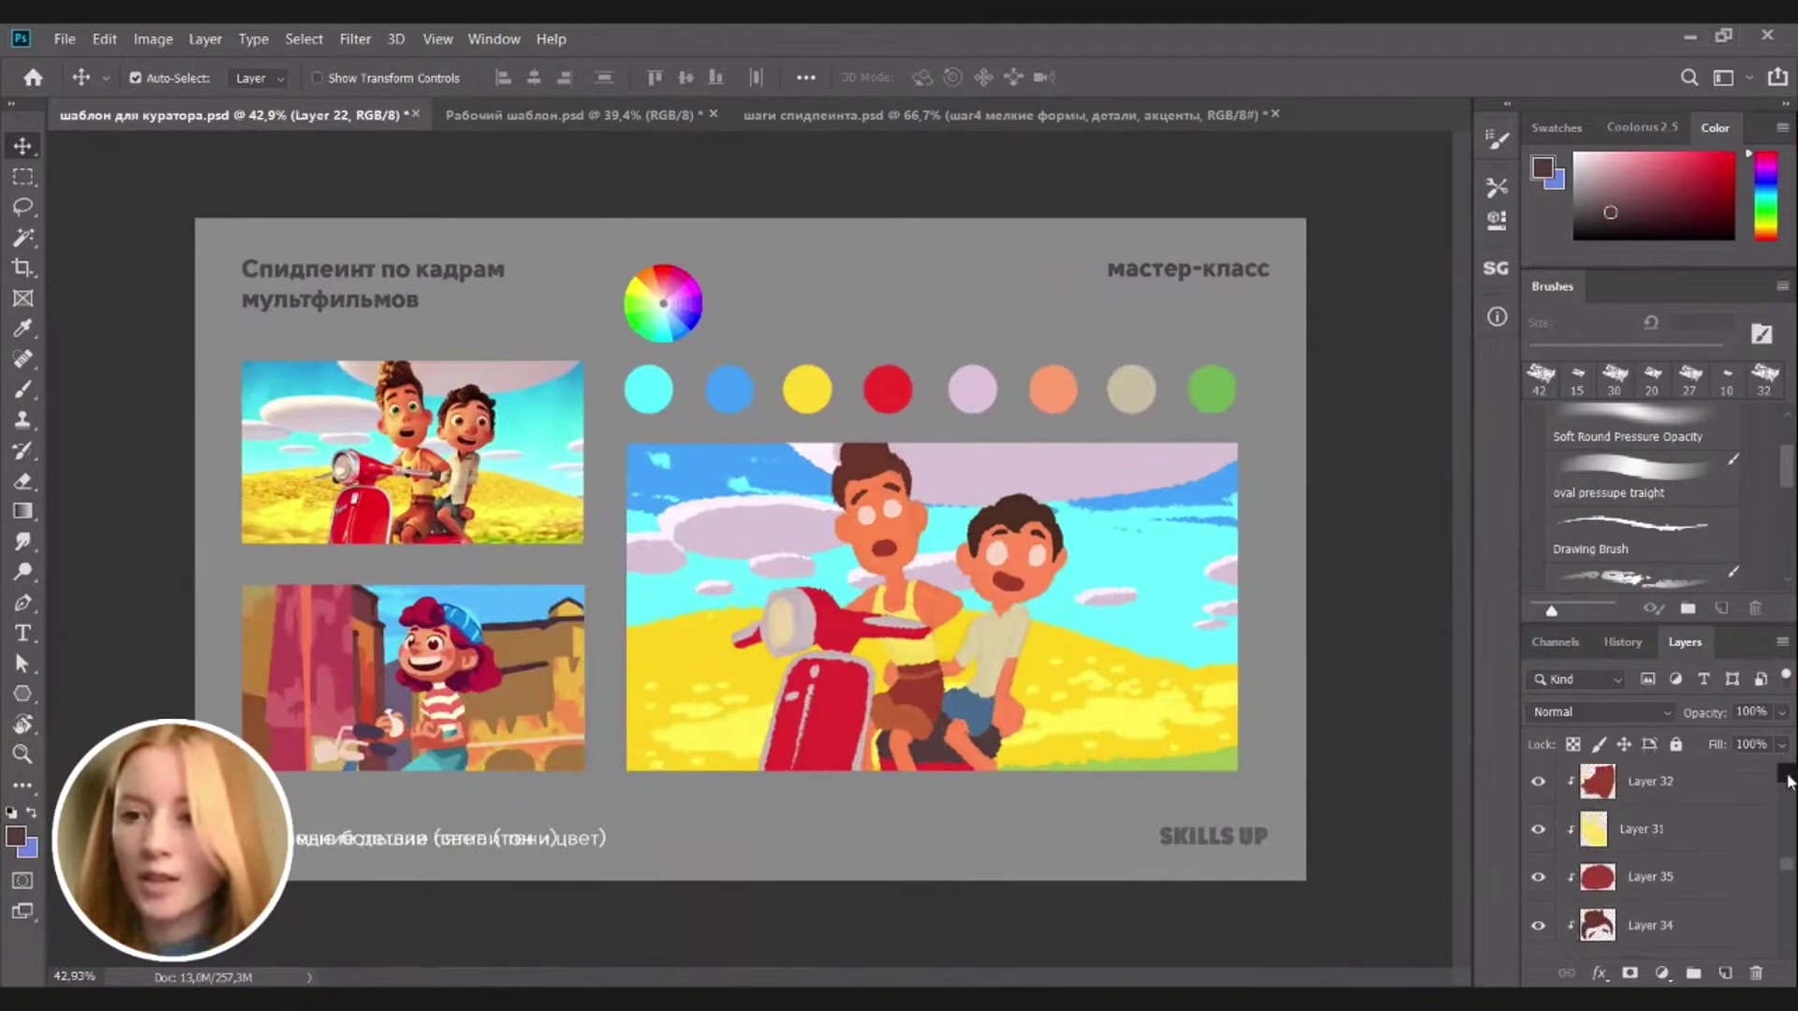
pyautogui.click(1537, 834)
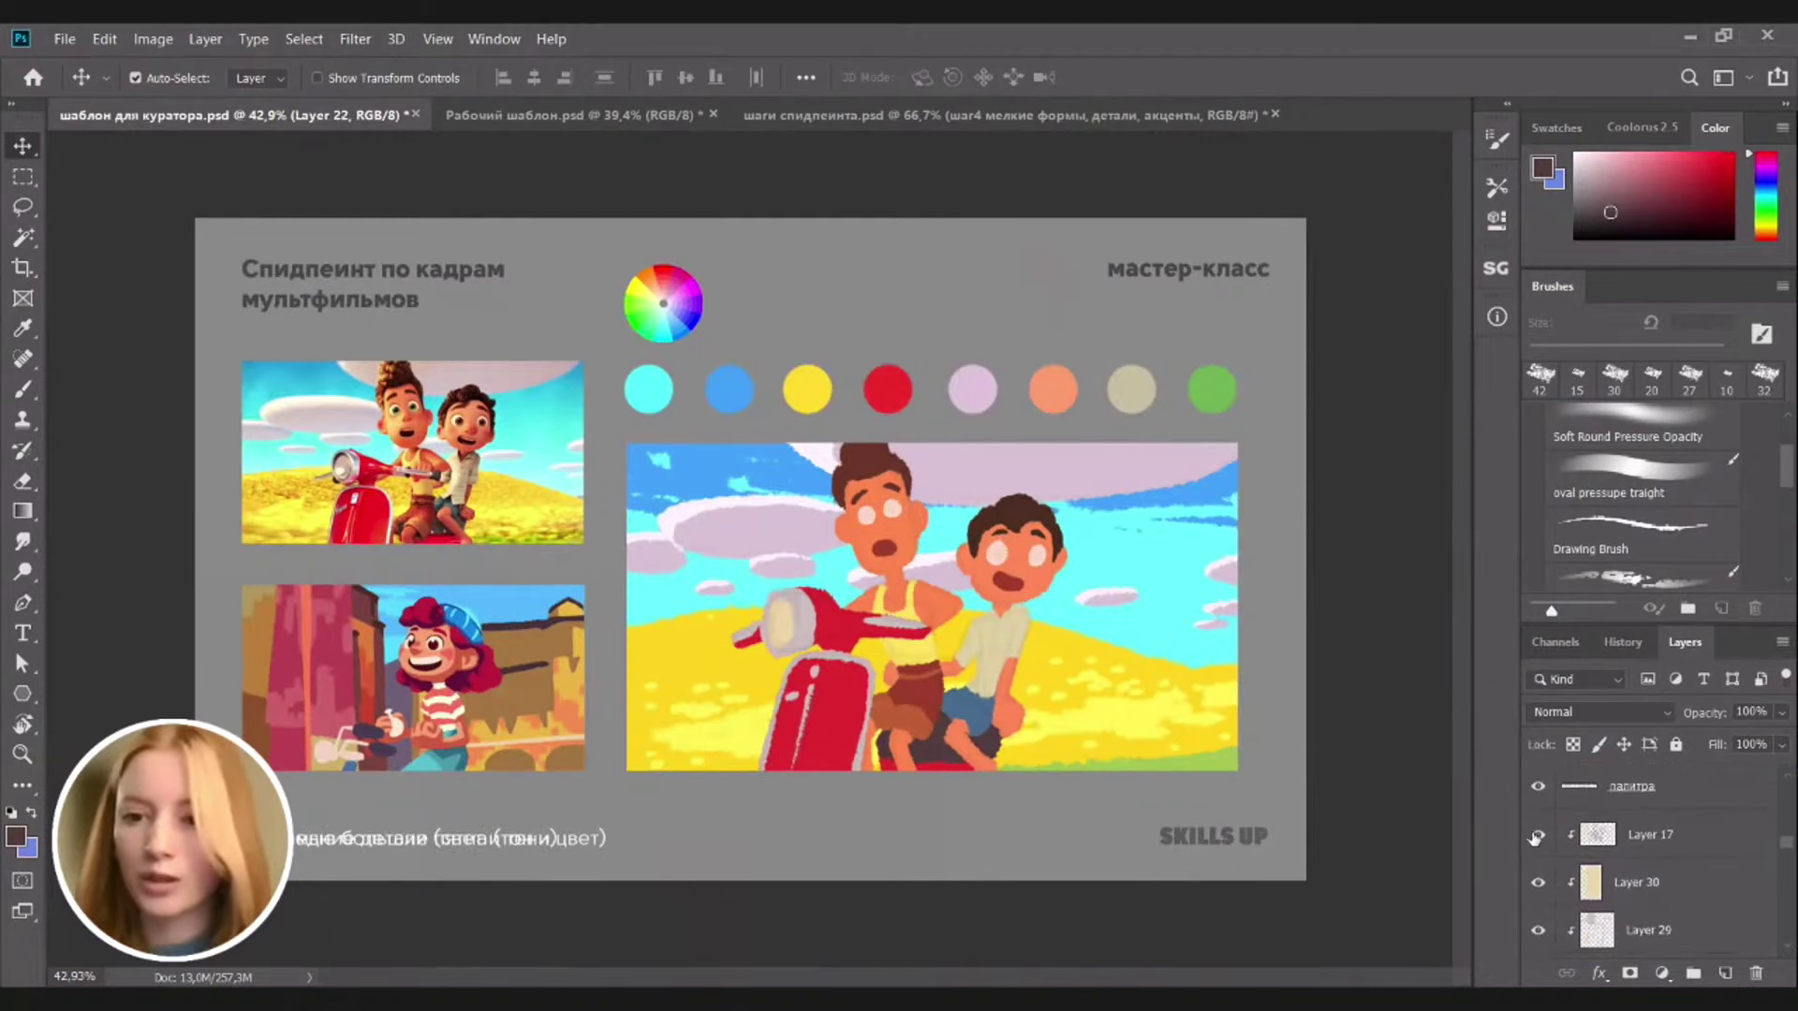
# Sample the taller boy's skin orange and create a new layer for his hands, placed between Layer 30 and Layer 29
pyautogui.scroll(2, 942, 520)
pyautogui.moveTo(942, 520); pyautogui.dragTo(970, 519)
pyautogui.moveTo(922, 526); pyautogui.dragTo(1130, 485)
pyautogui.click(1120, 476)
pyautogui.click(1208, 671)
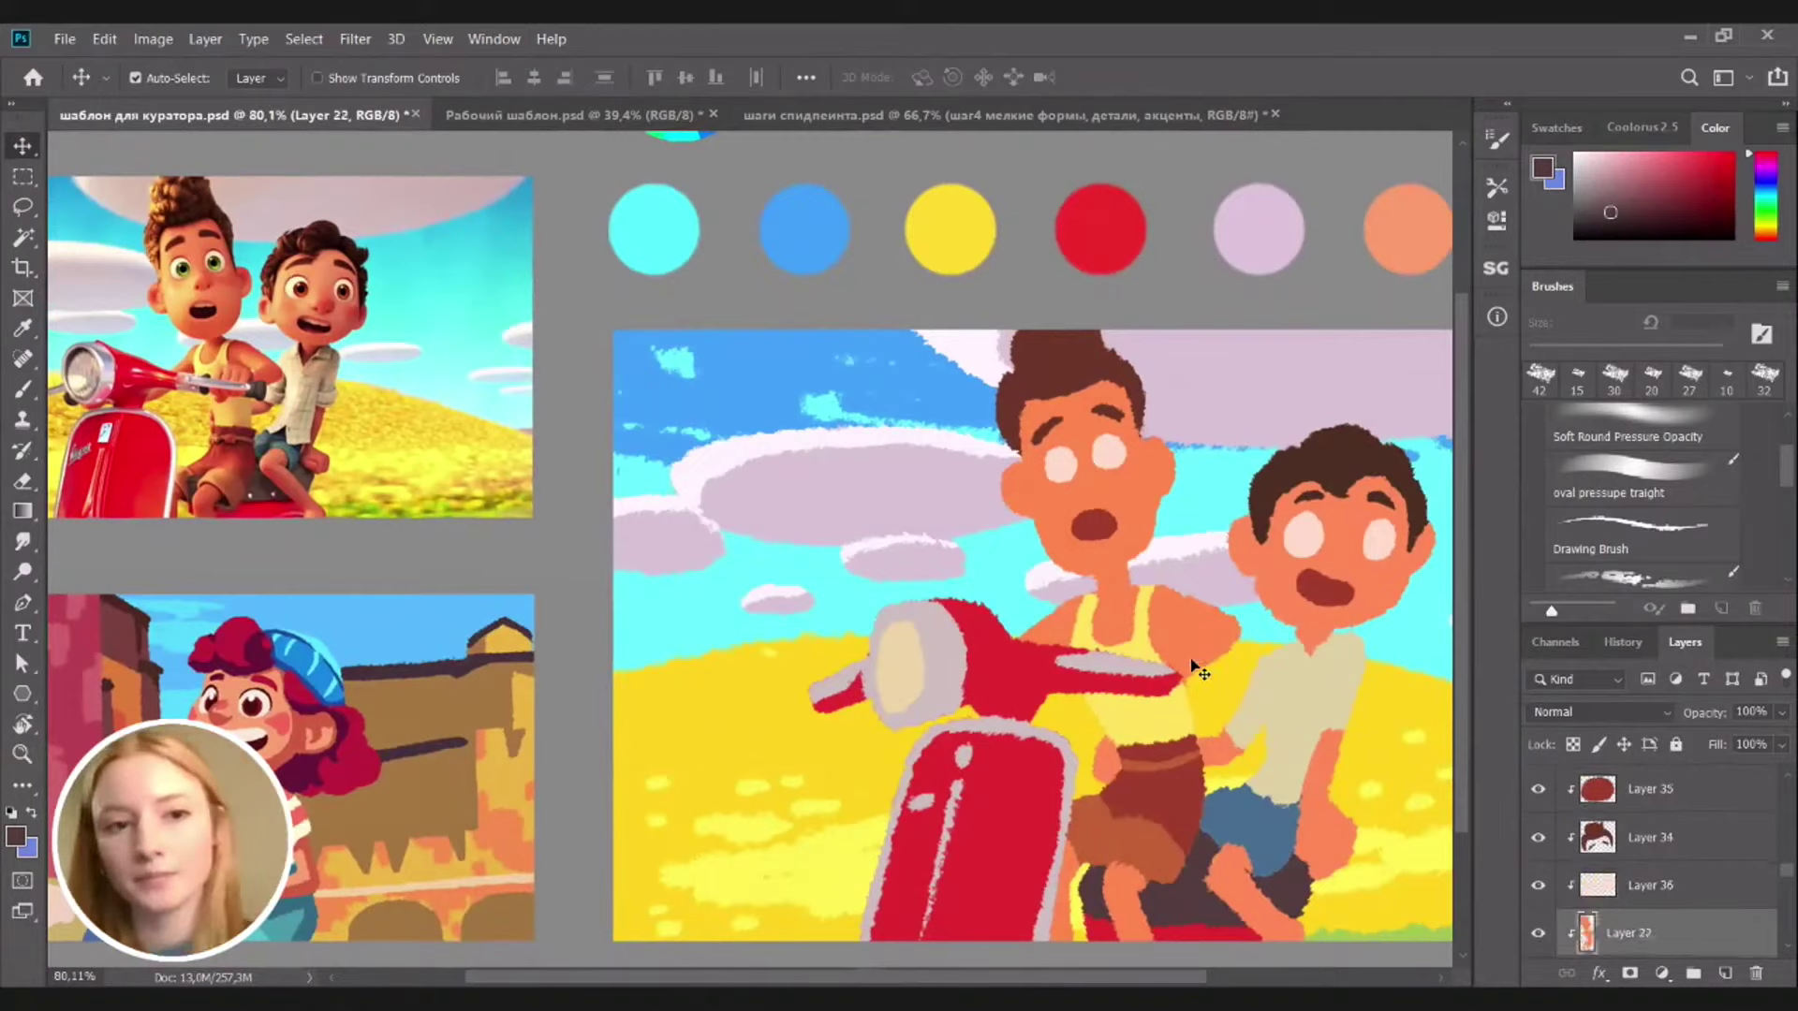
pyautogui.press('b')
pyautogui.keyDown('alt'); pyautogui.click(1197, 644); pyautogui.keyUp('alt')
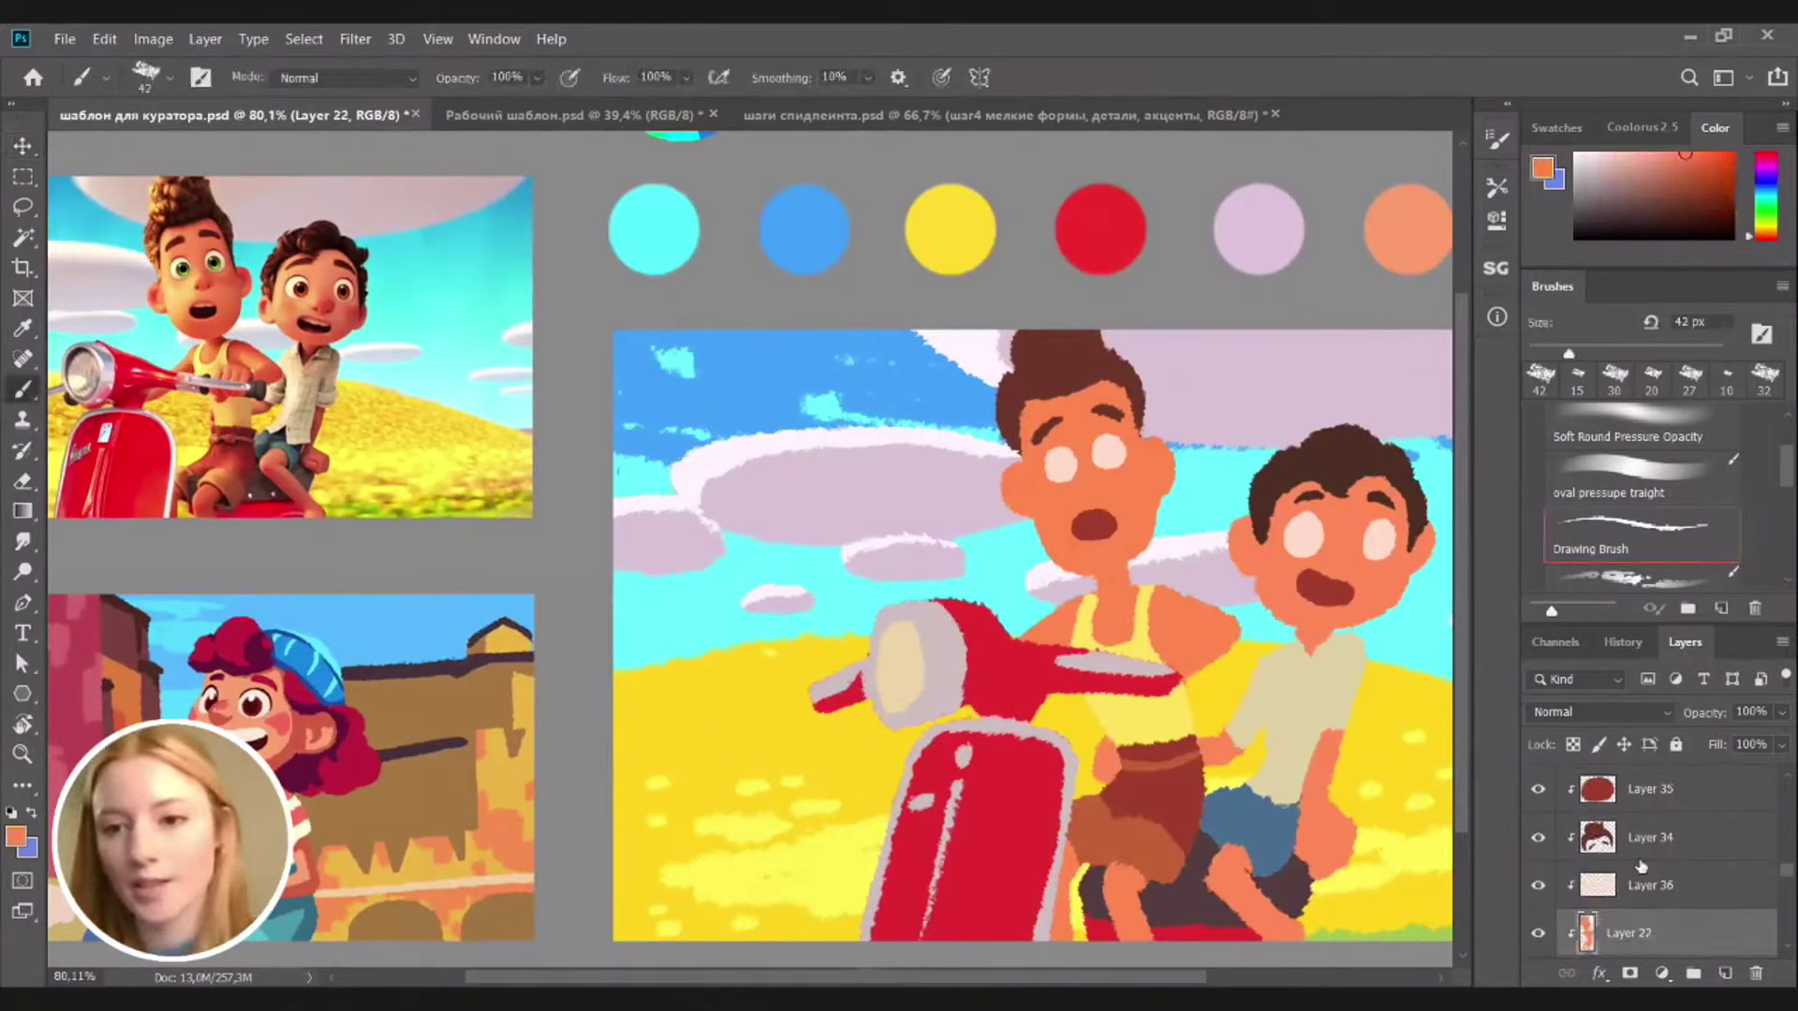
pyautogui.click(1726, 974)
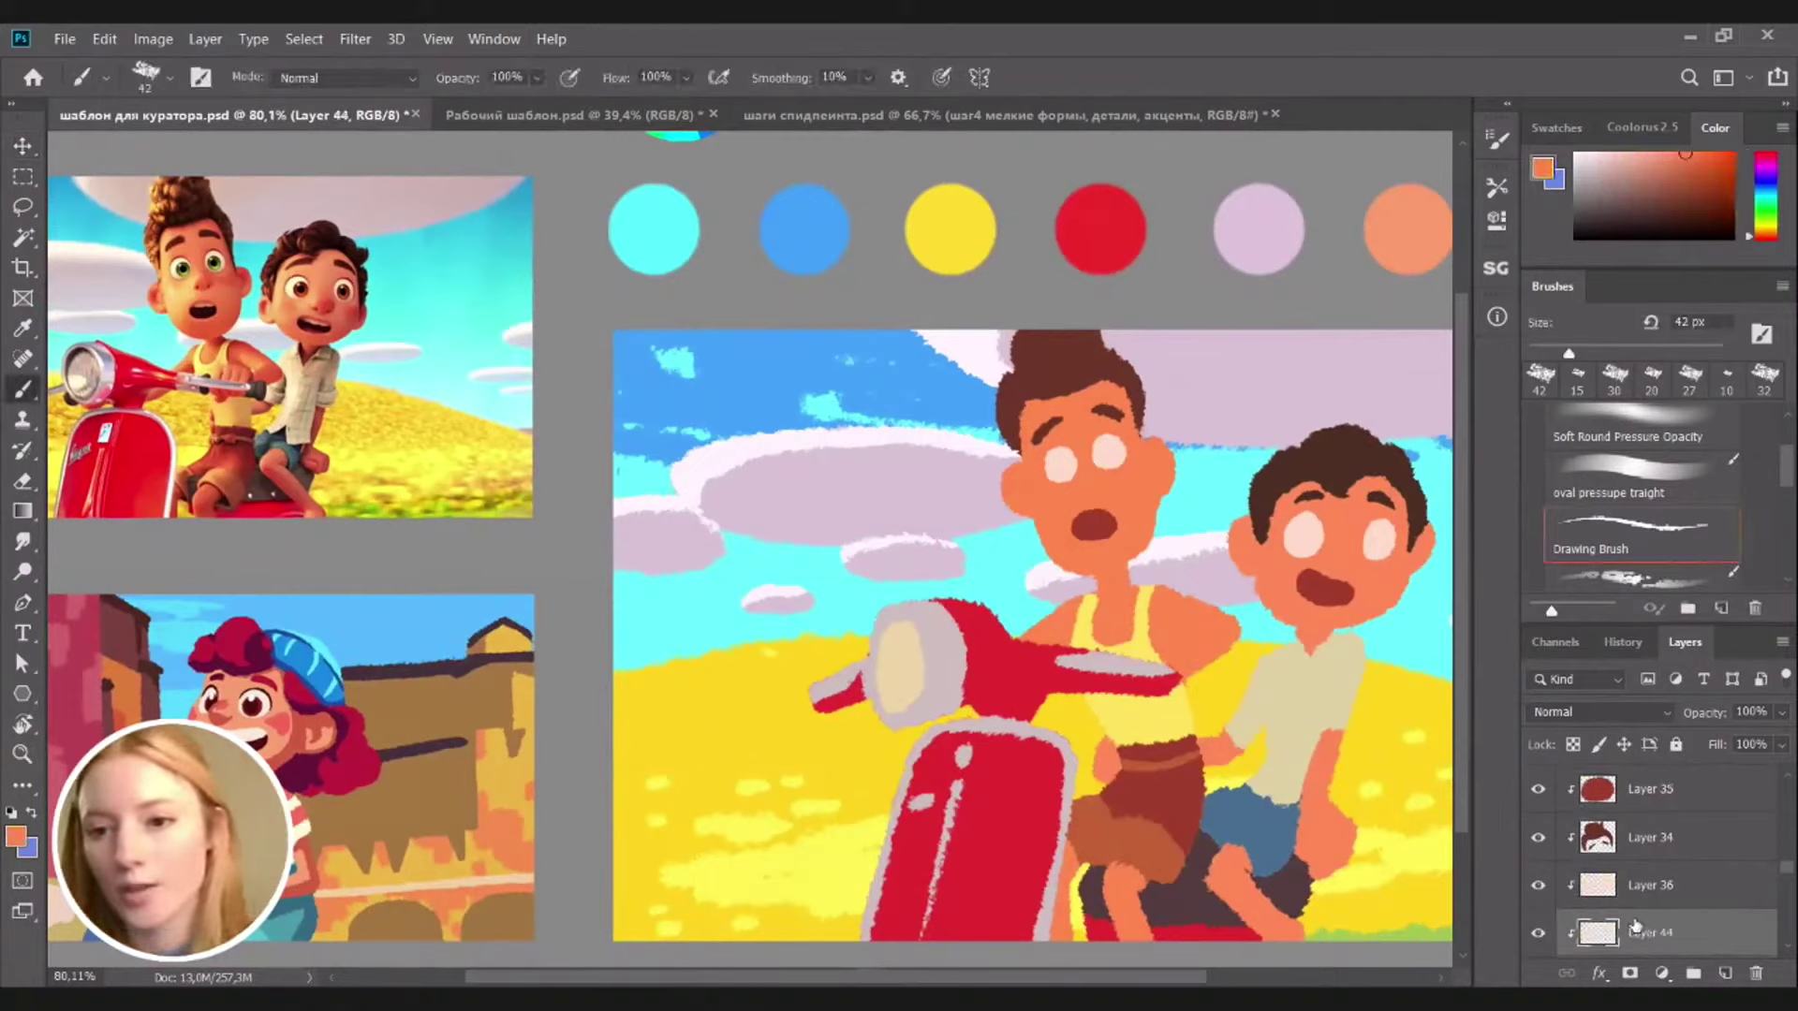
pyautogui.scroll(-5, 1640, 913)
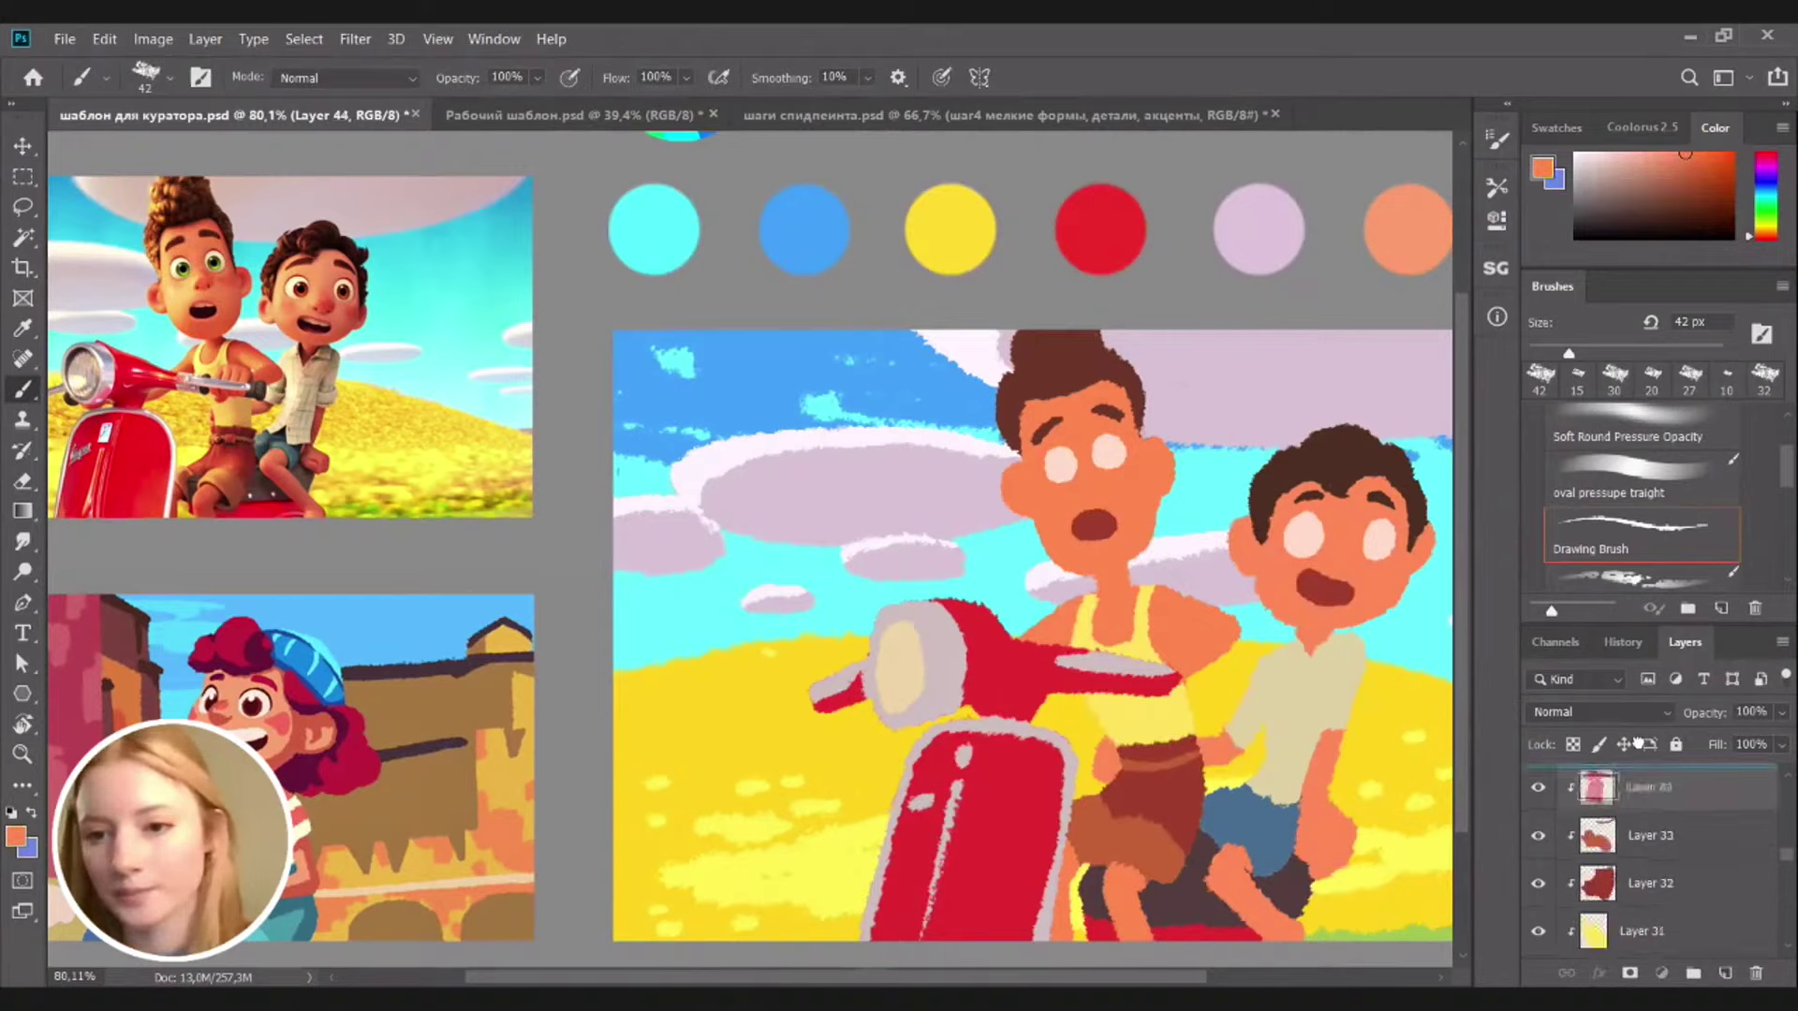
pyautogui.moveTo(1643, 924); pyautogui.dragTo(1611, 845)
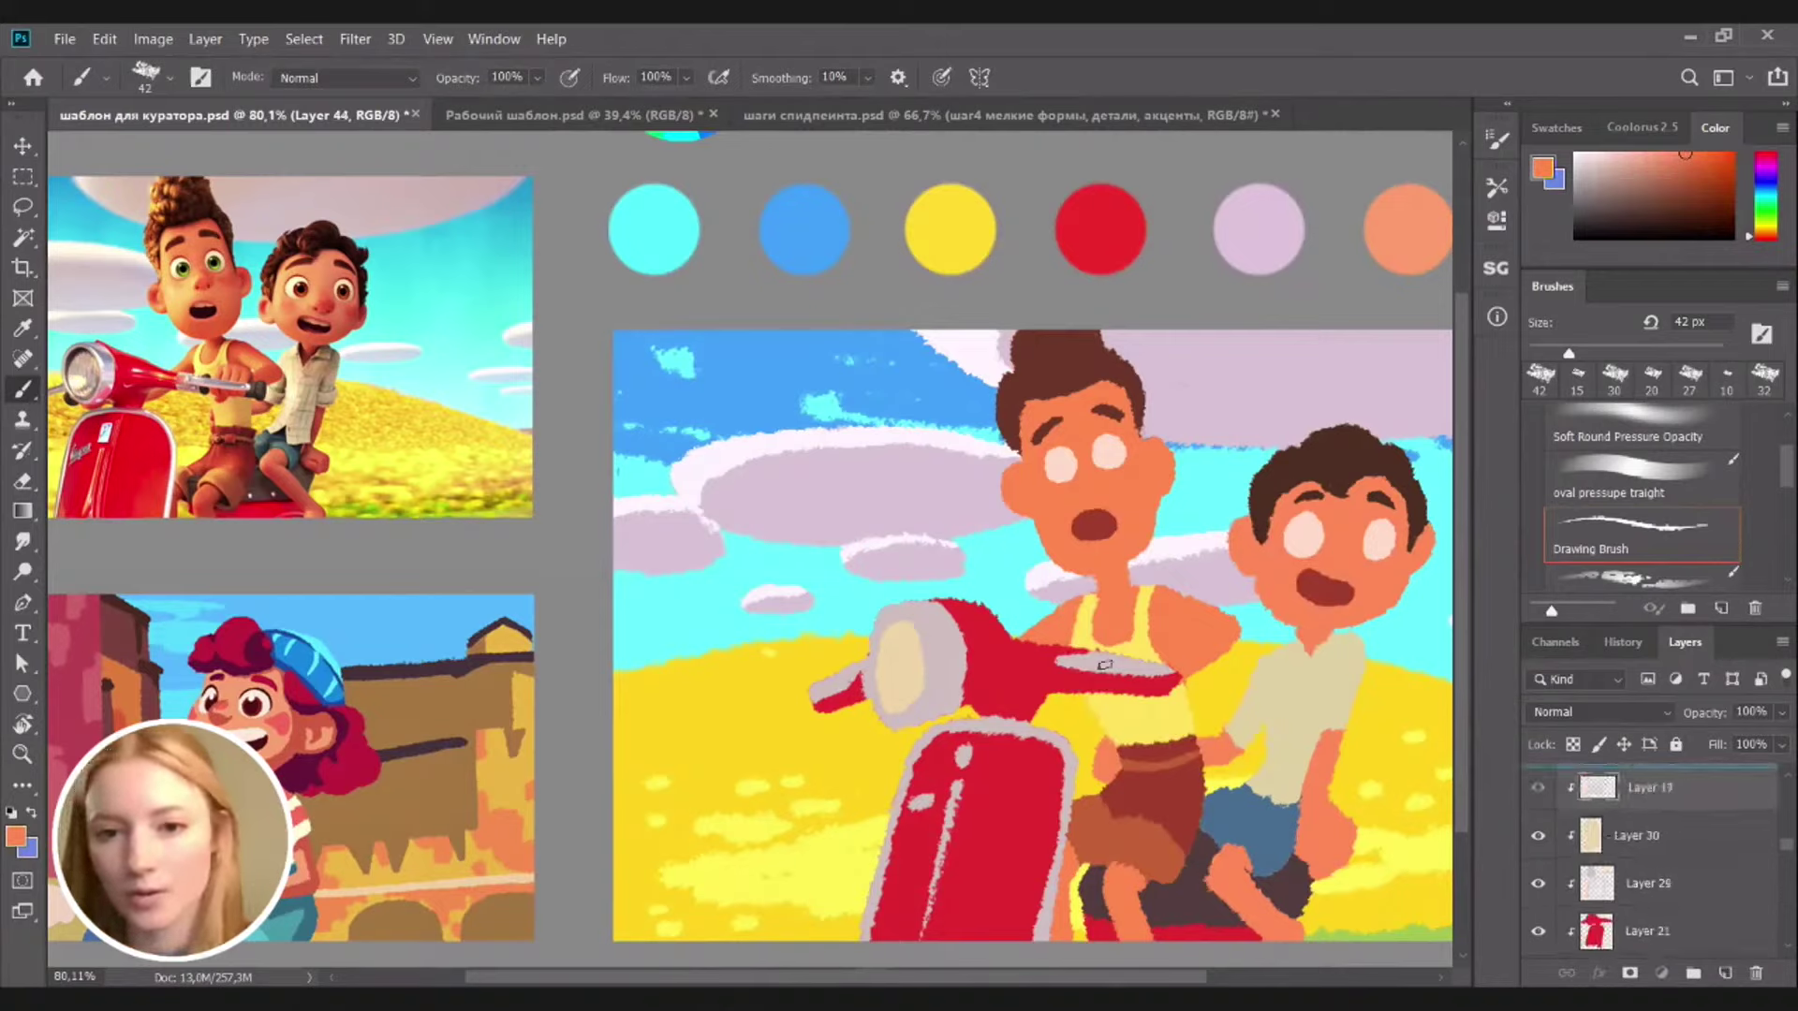
# Paint the taller boy's hands gripping both ends of the scooter handlebar in his skin orange, using a 40 px brush
pyautogui.moveTo(1130, 652)
pyautogui.mouseDown()
pyautogui.moveTo(1140, 689)
pyautogui.moveTo(1148, 657)
pyautogui.moveTo(1120, 664)
pyautogui.moveTo(1133, 699)
pyautogui.mouseUp()
pyautogui.hotkey('ctrl', 'z')
pyautogui.moveTo(1050, 761); pyautogui.dragTo(1126, 742)
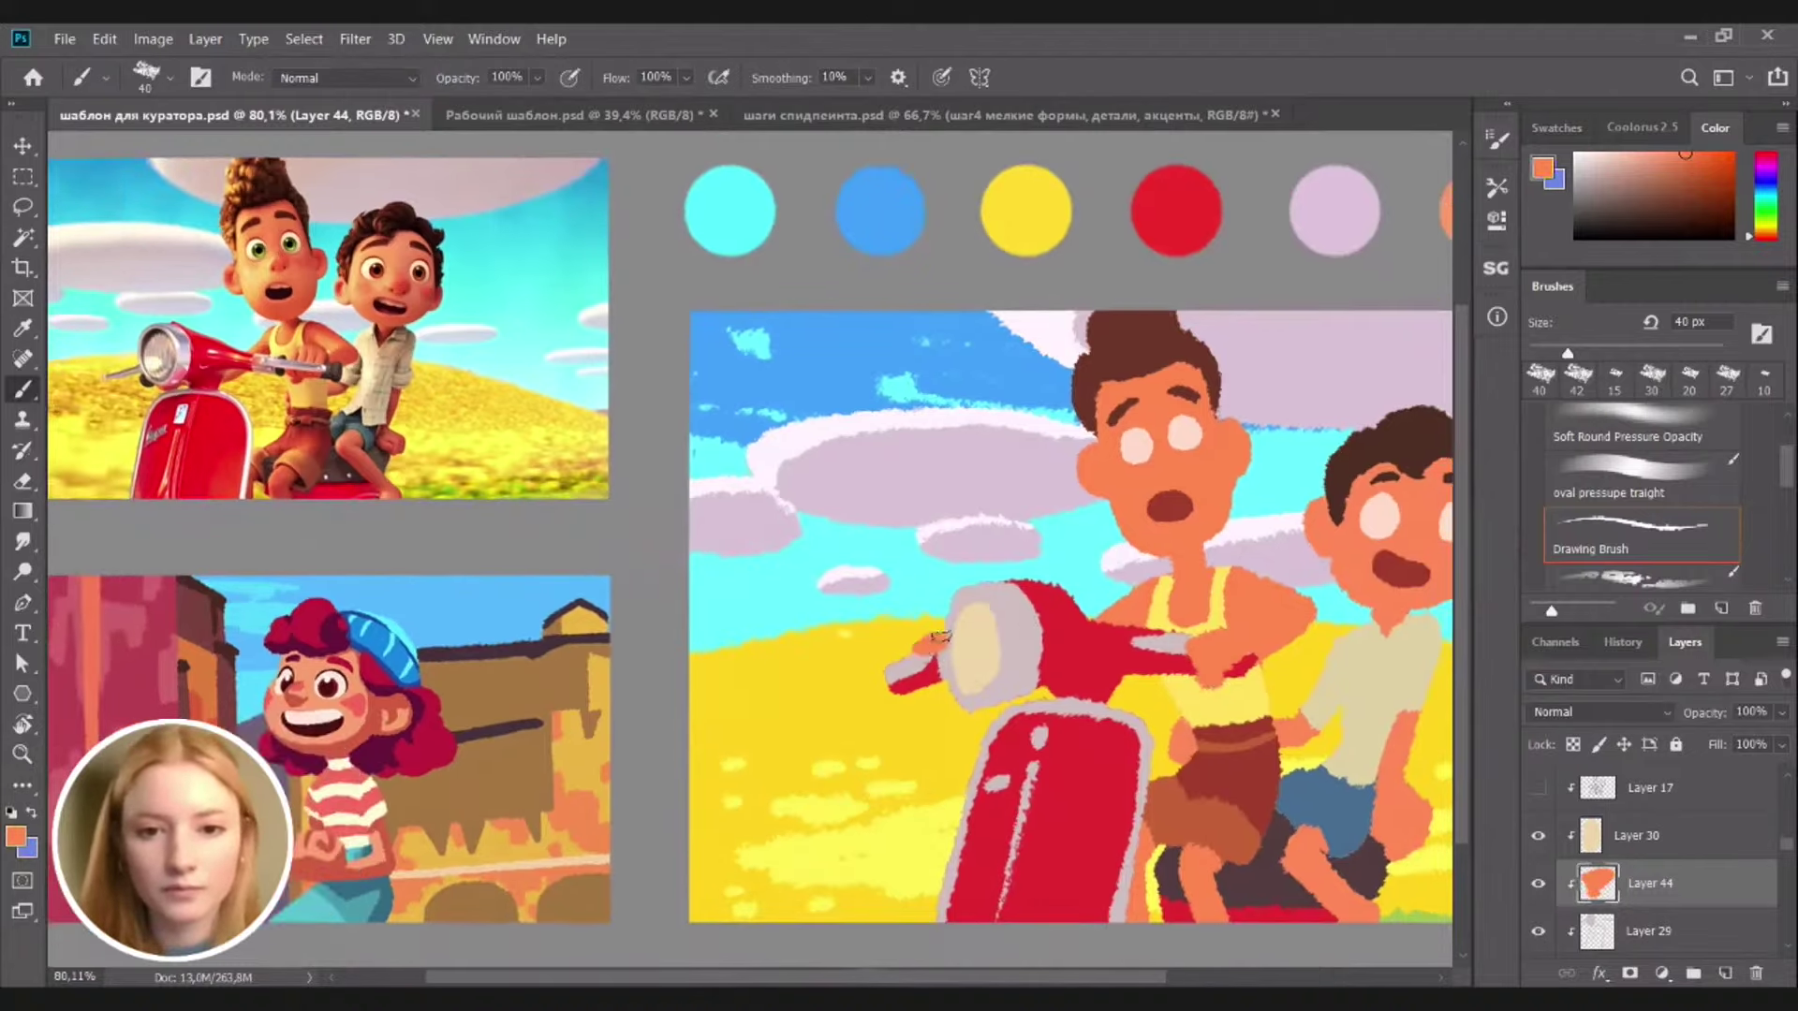
pyautogui.moveTo(913, 646)
pyautogui.mouseDown()
pyautogui.moveTo(934, 636)
pyautogui.moveTo(933, 674)
pyautogui.mouseUp()
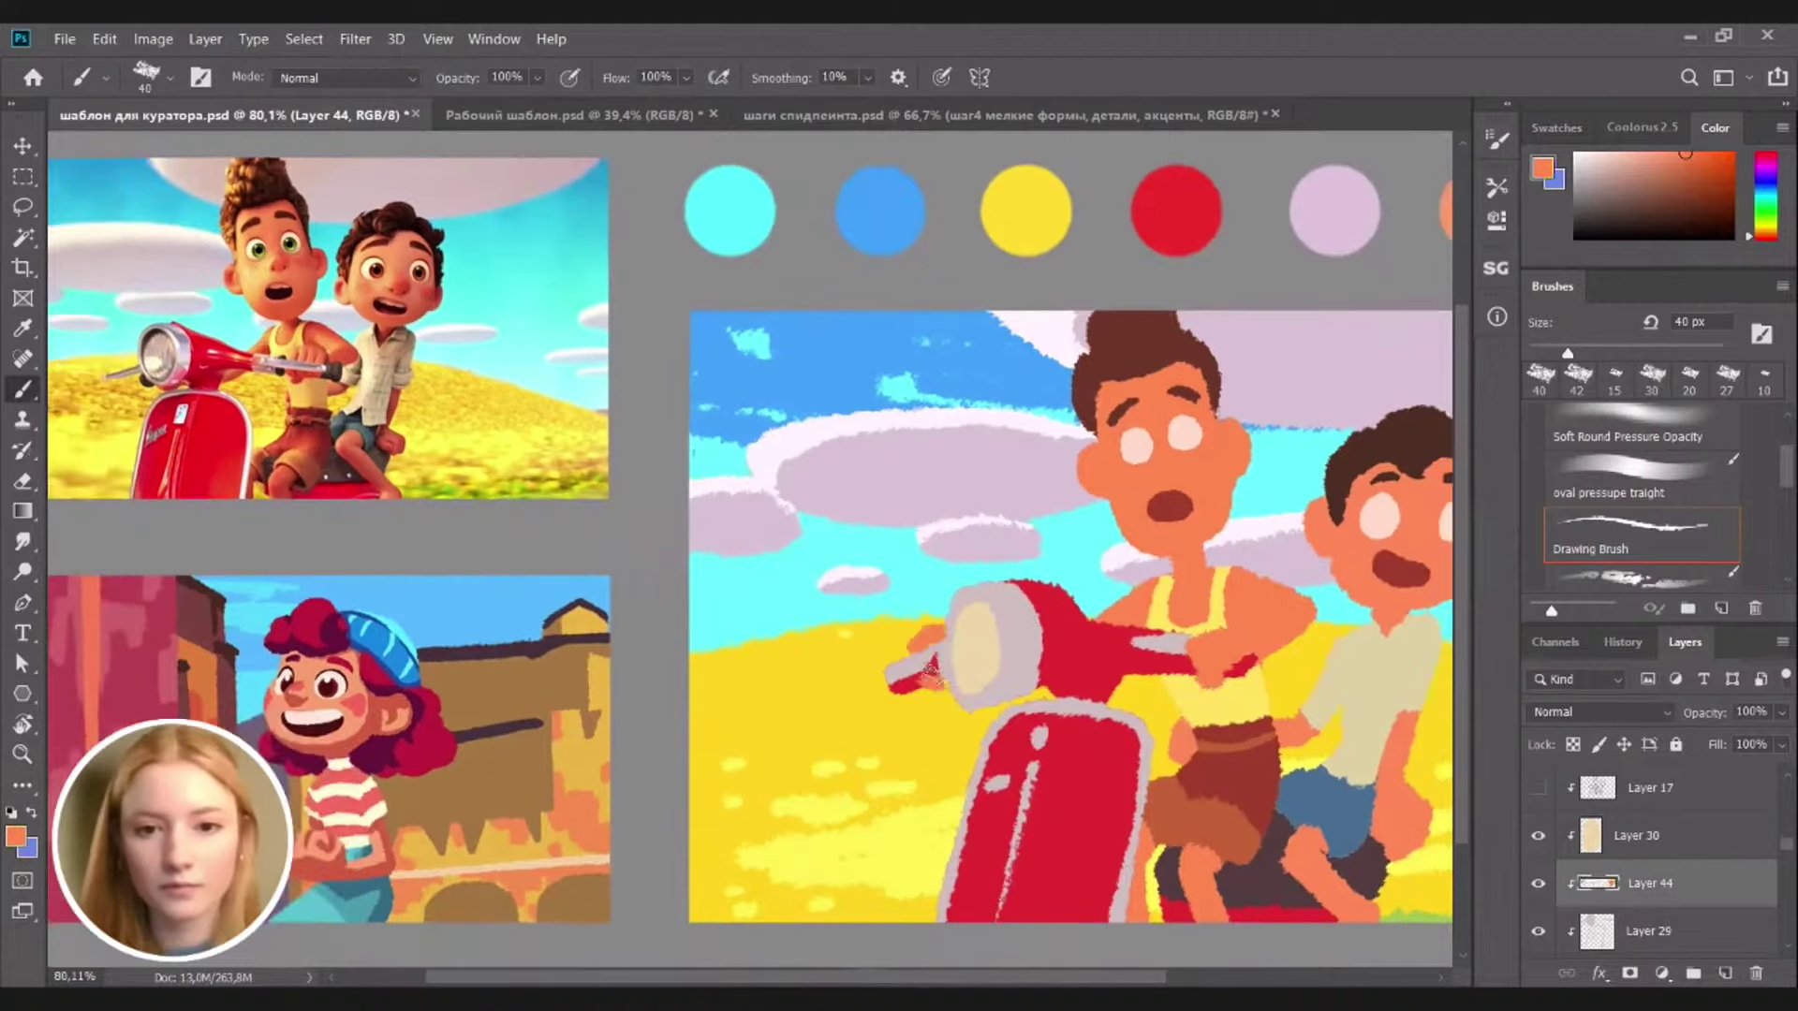
pyautogui.moveTo(1131, 723); pyautogui.dragTo(1132, 724)
# Retouch the dark-haired boy's shirt on Layer 38 in its sampled beige and make the taller boy's Layer 22 active
pyautogui.press('v')
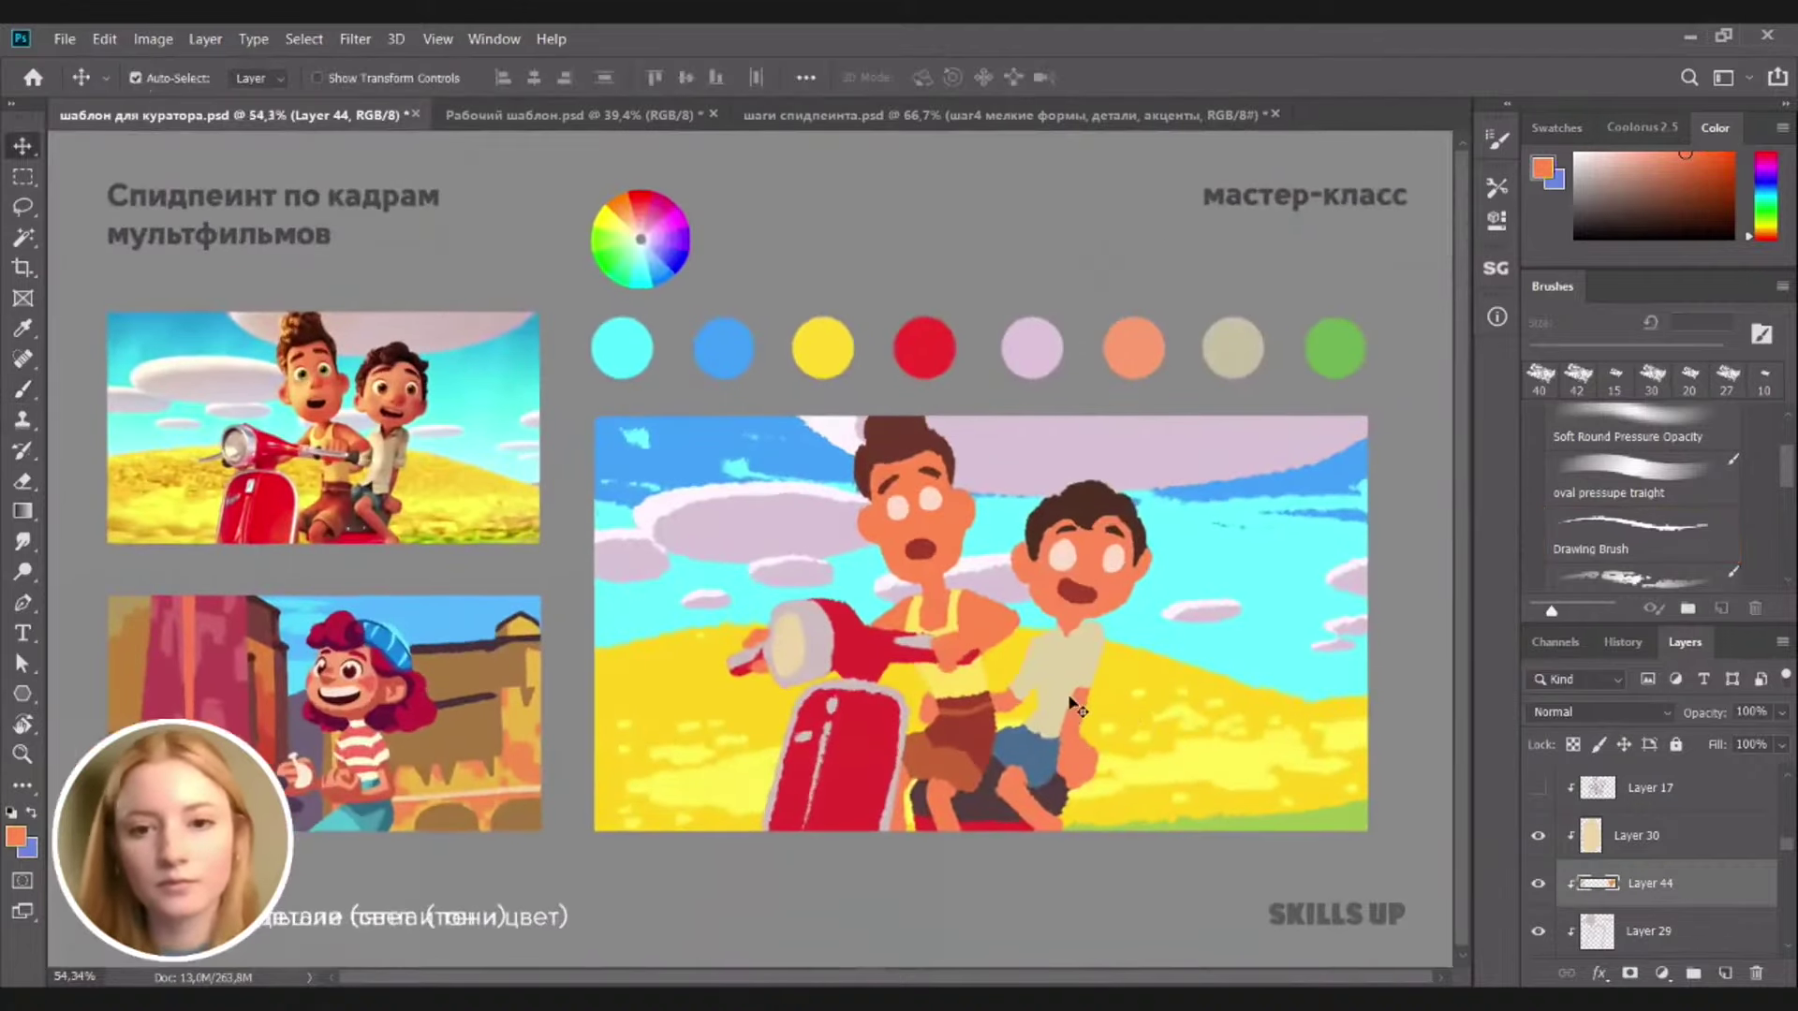
pyautogui.click(1069, 700)
pyautogui.press('b')
pyautogui.keyDown('alt'); pyautogui.click(1058, 688); pyautogui.keyUp('alt')
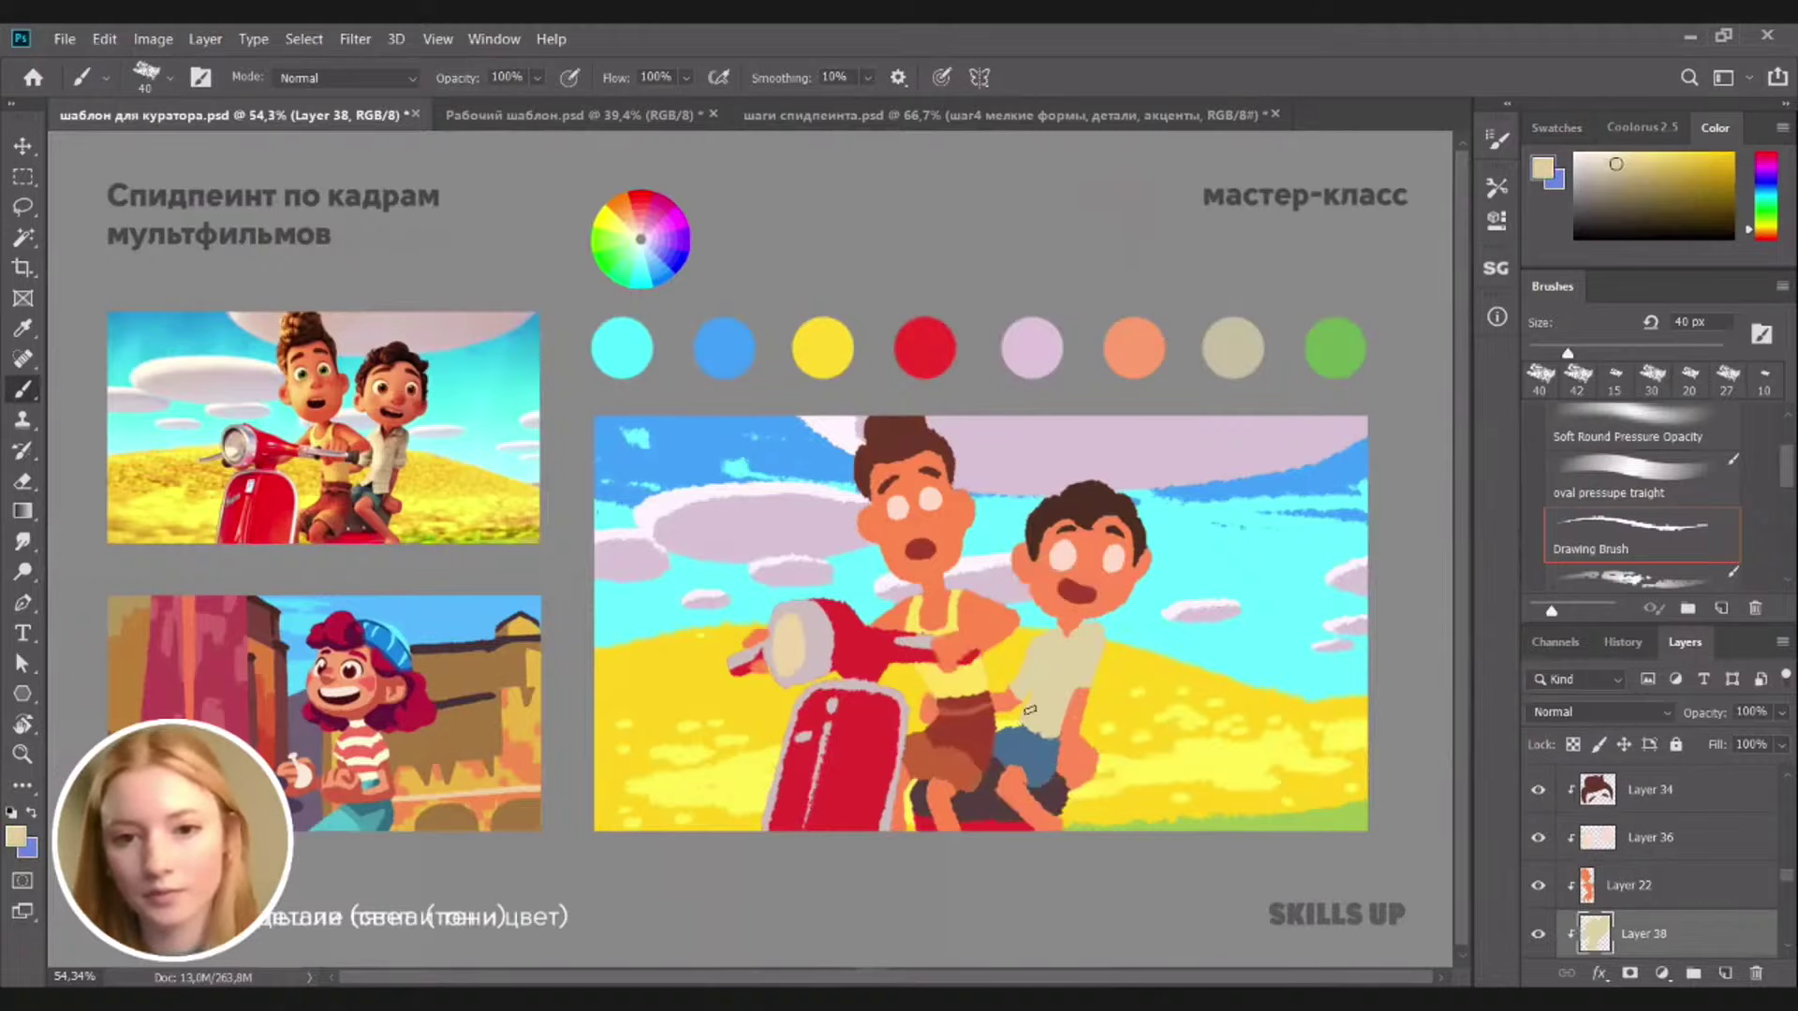
pyautogui.moveTo(1112, 682); pyautogui.dragTo(1110, 685)
pyautogui.keyDown('ctrl'); pyautogui.click(936, 543); pyautogui.keyUp('ctrl')
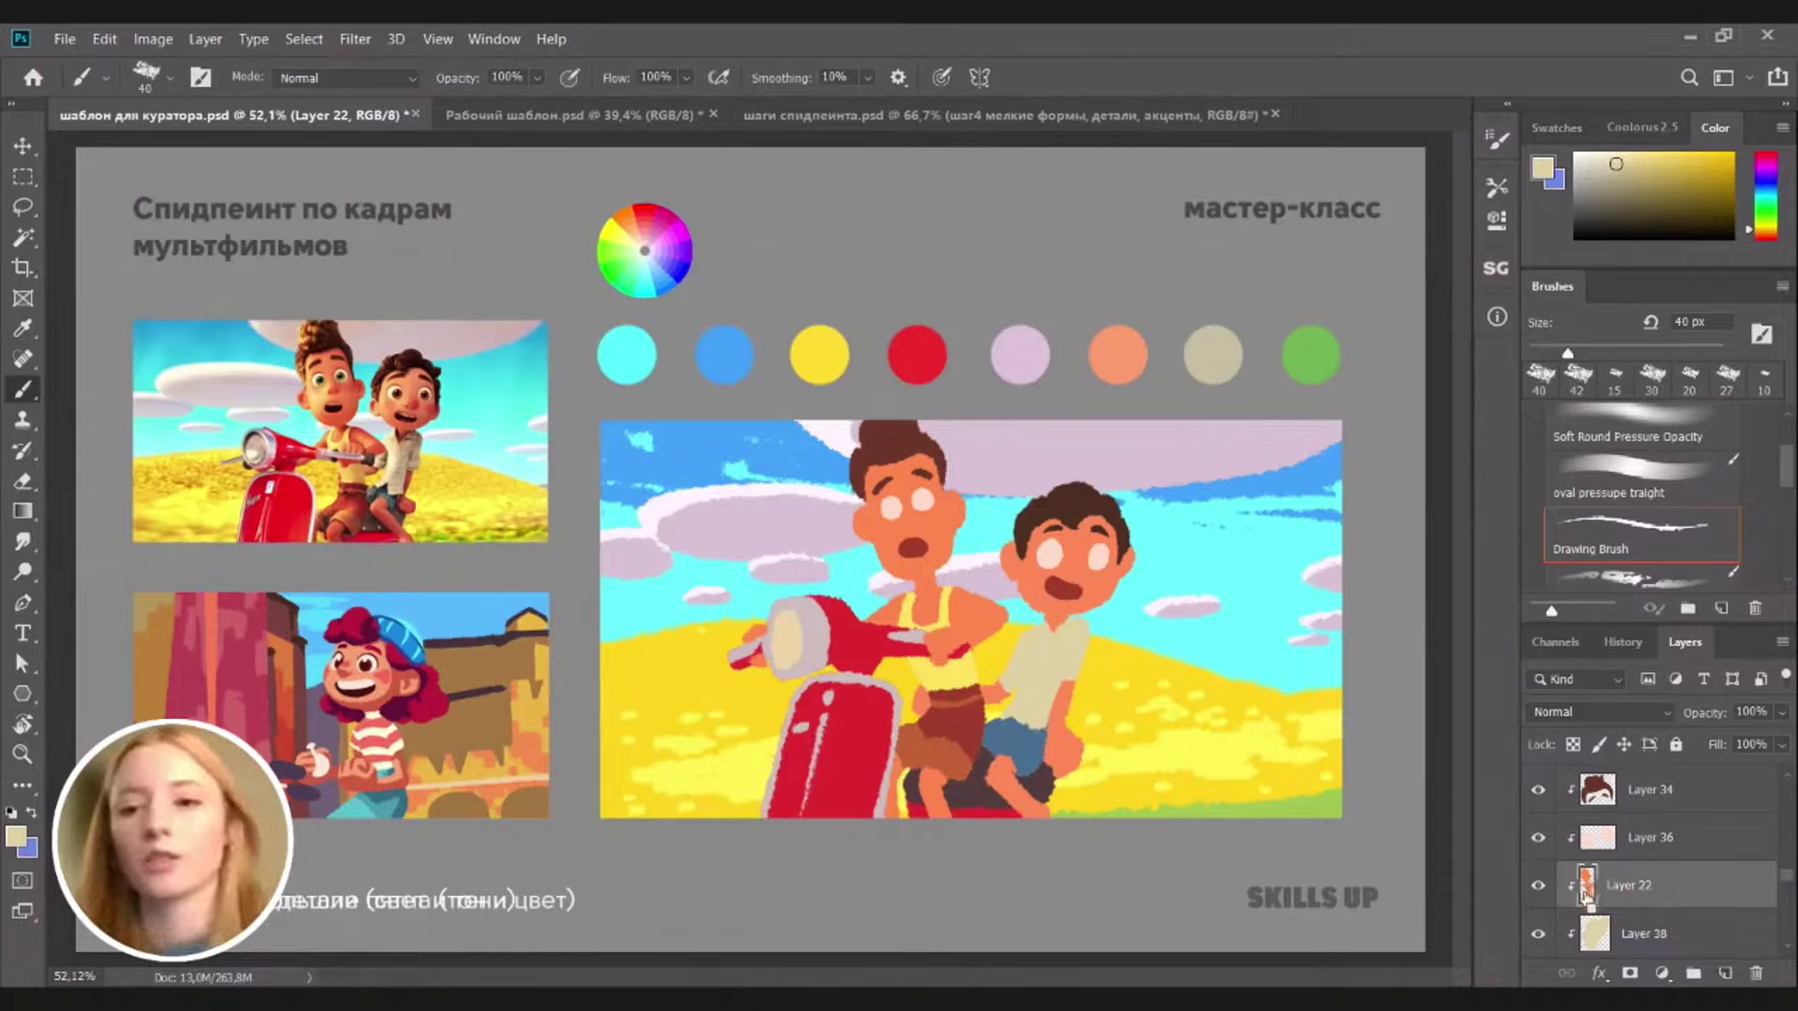
pyautogui.press('w')
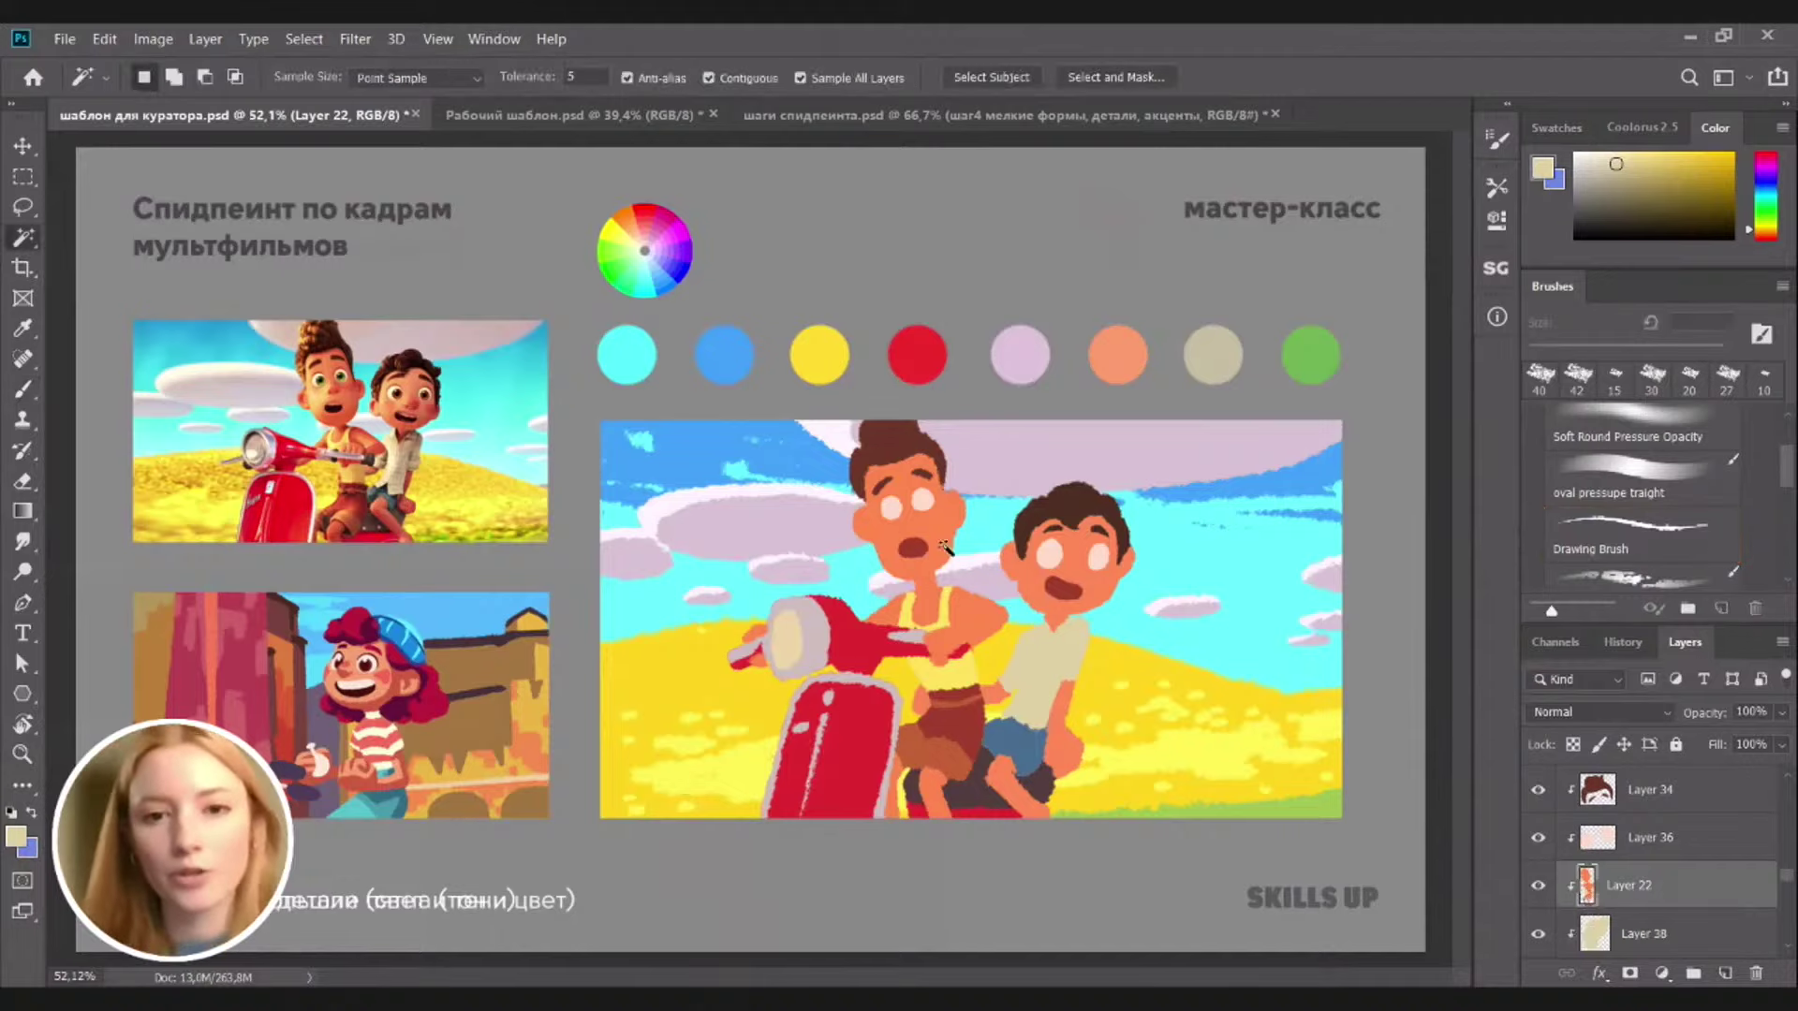
pyautogui.click(957, 579)
pyautogui.scroll(3, 957, 578)
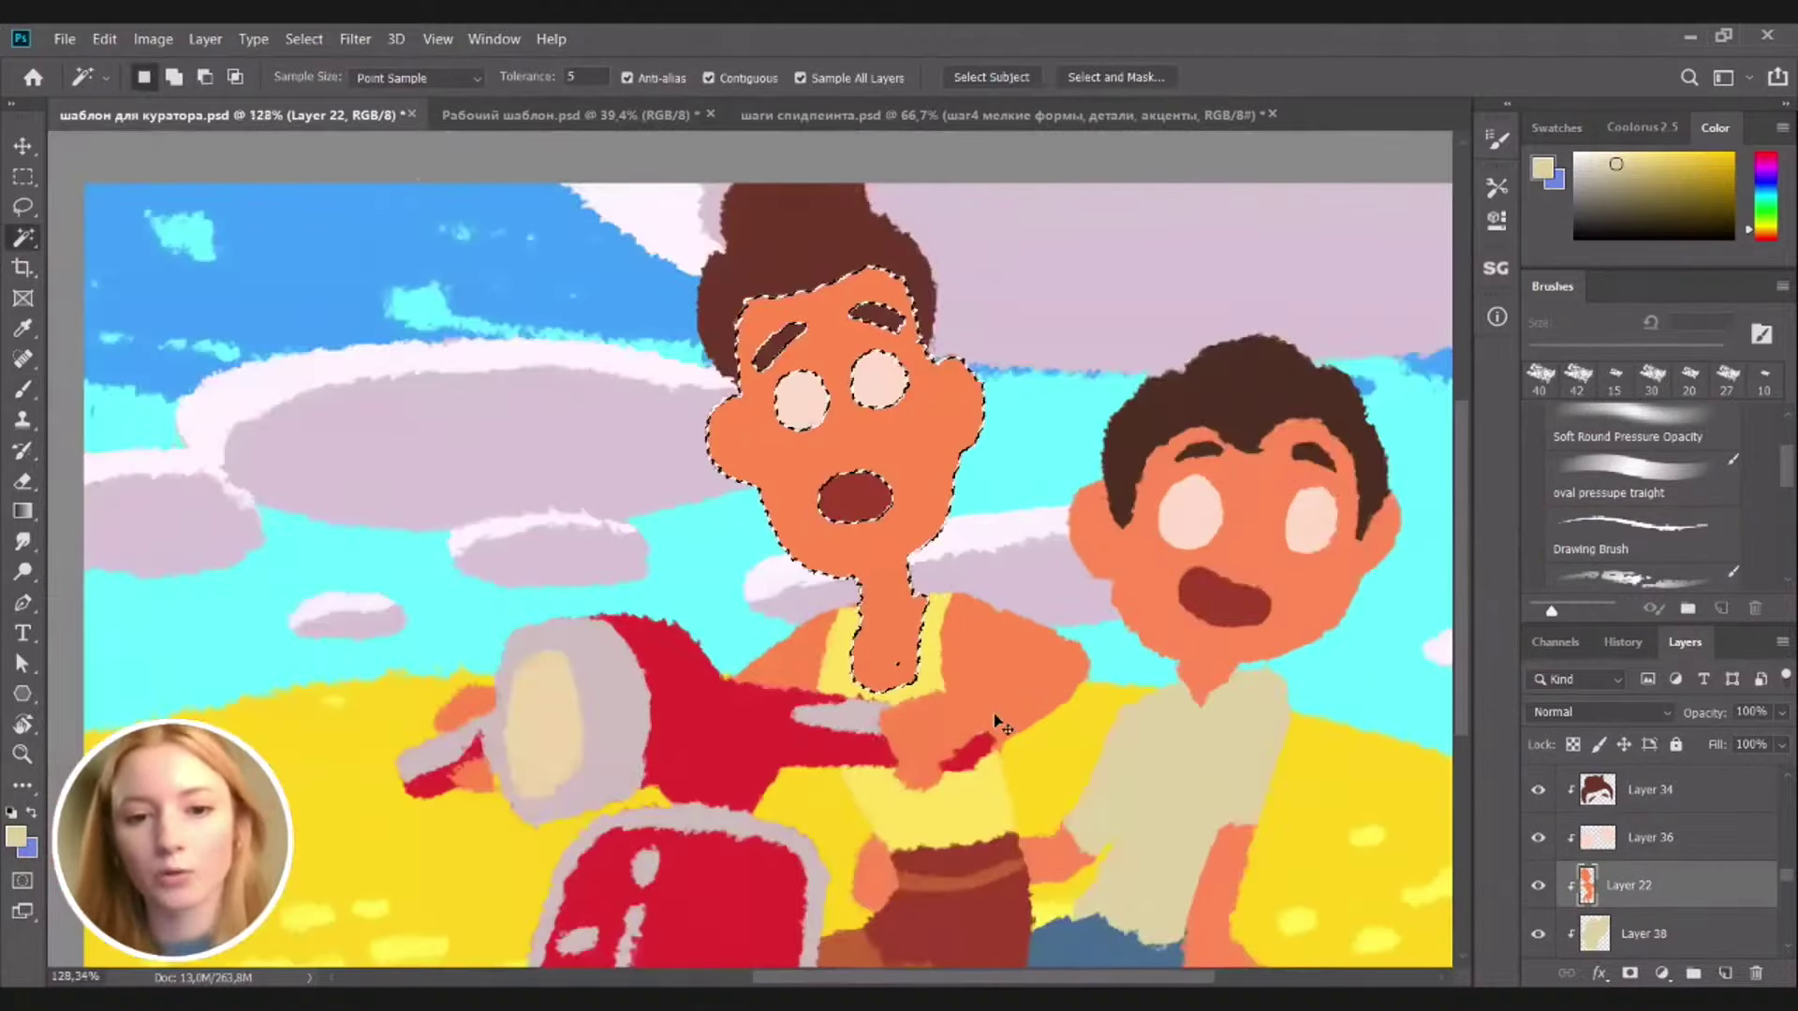
pyautogui.hotkey('ctrl', 'd')
pyautogui.scroll(-3, 983, 738)
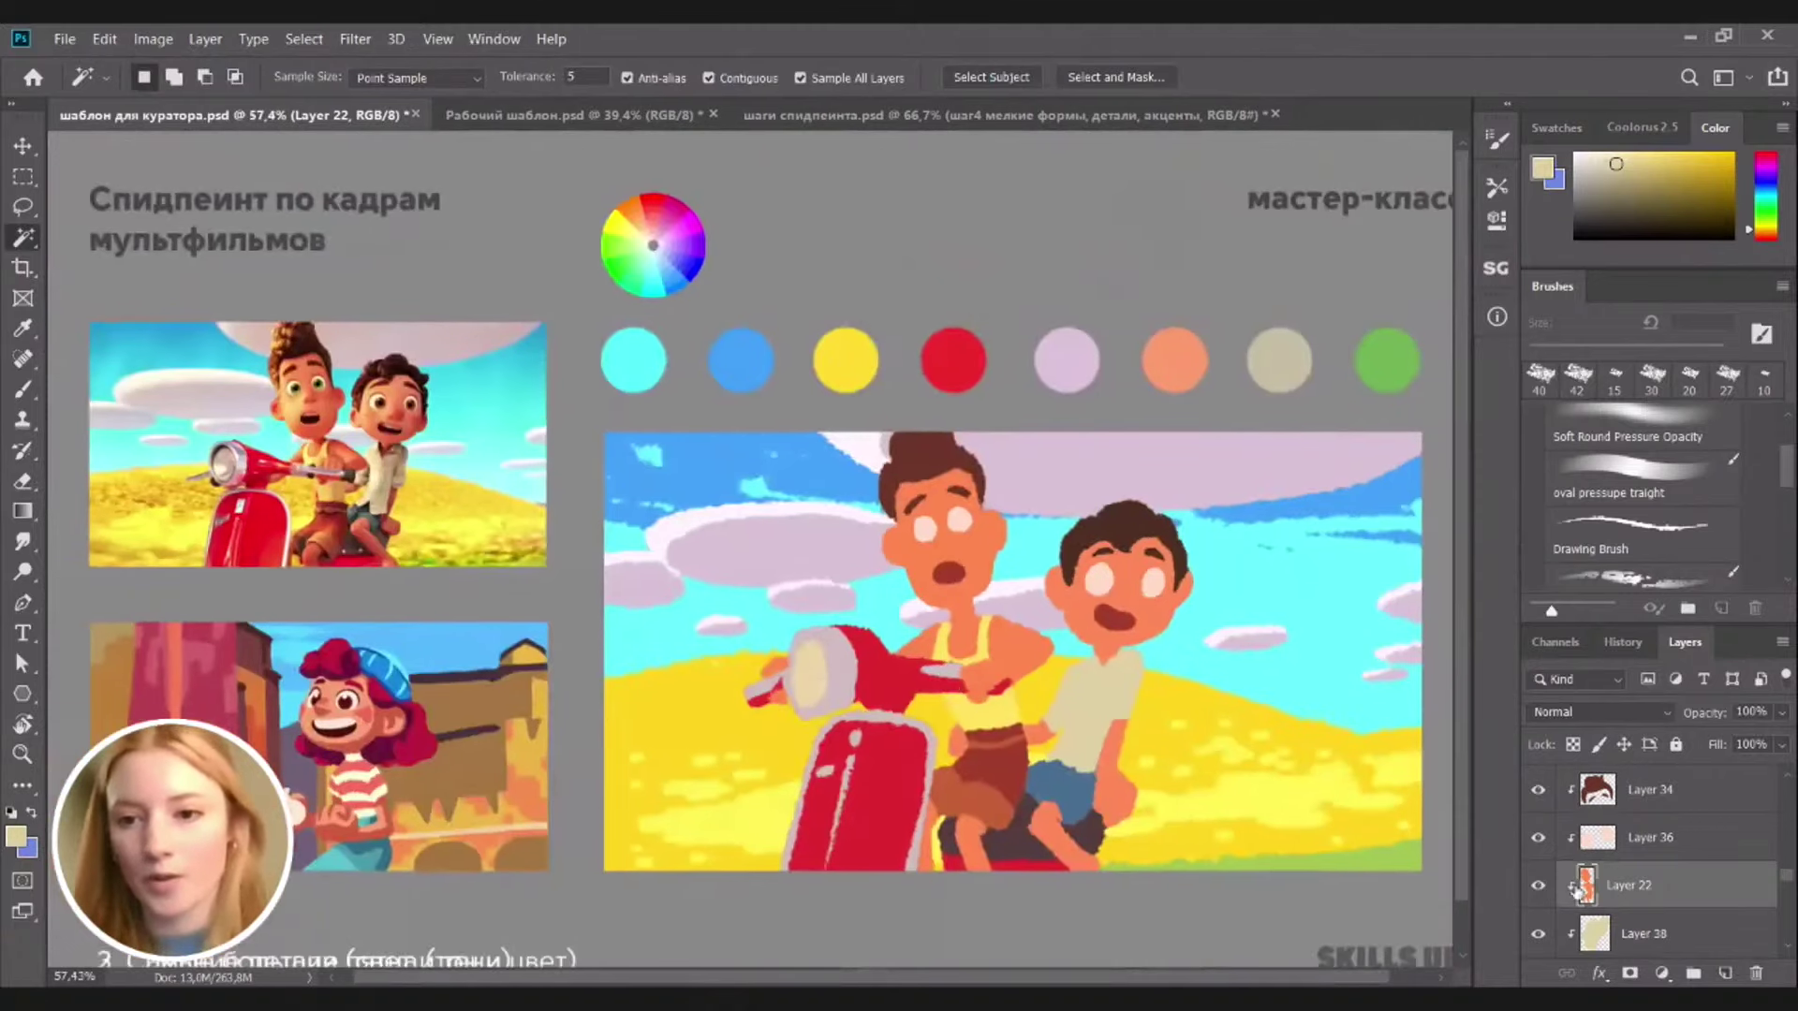
# Create a shading layer directly above Layer 22 without keeping a selection and sample the taller boy's skin orange for the brush
pyautogui.keyDown('ctrl'); pyautogui.click(1577, 894); pyautogui.keyUp('ctrl')
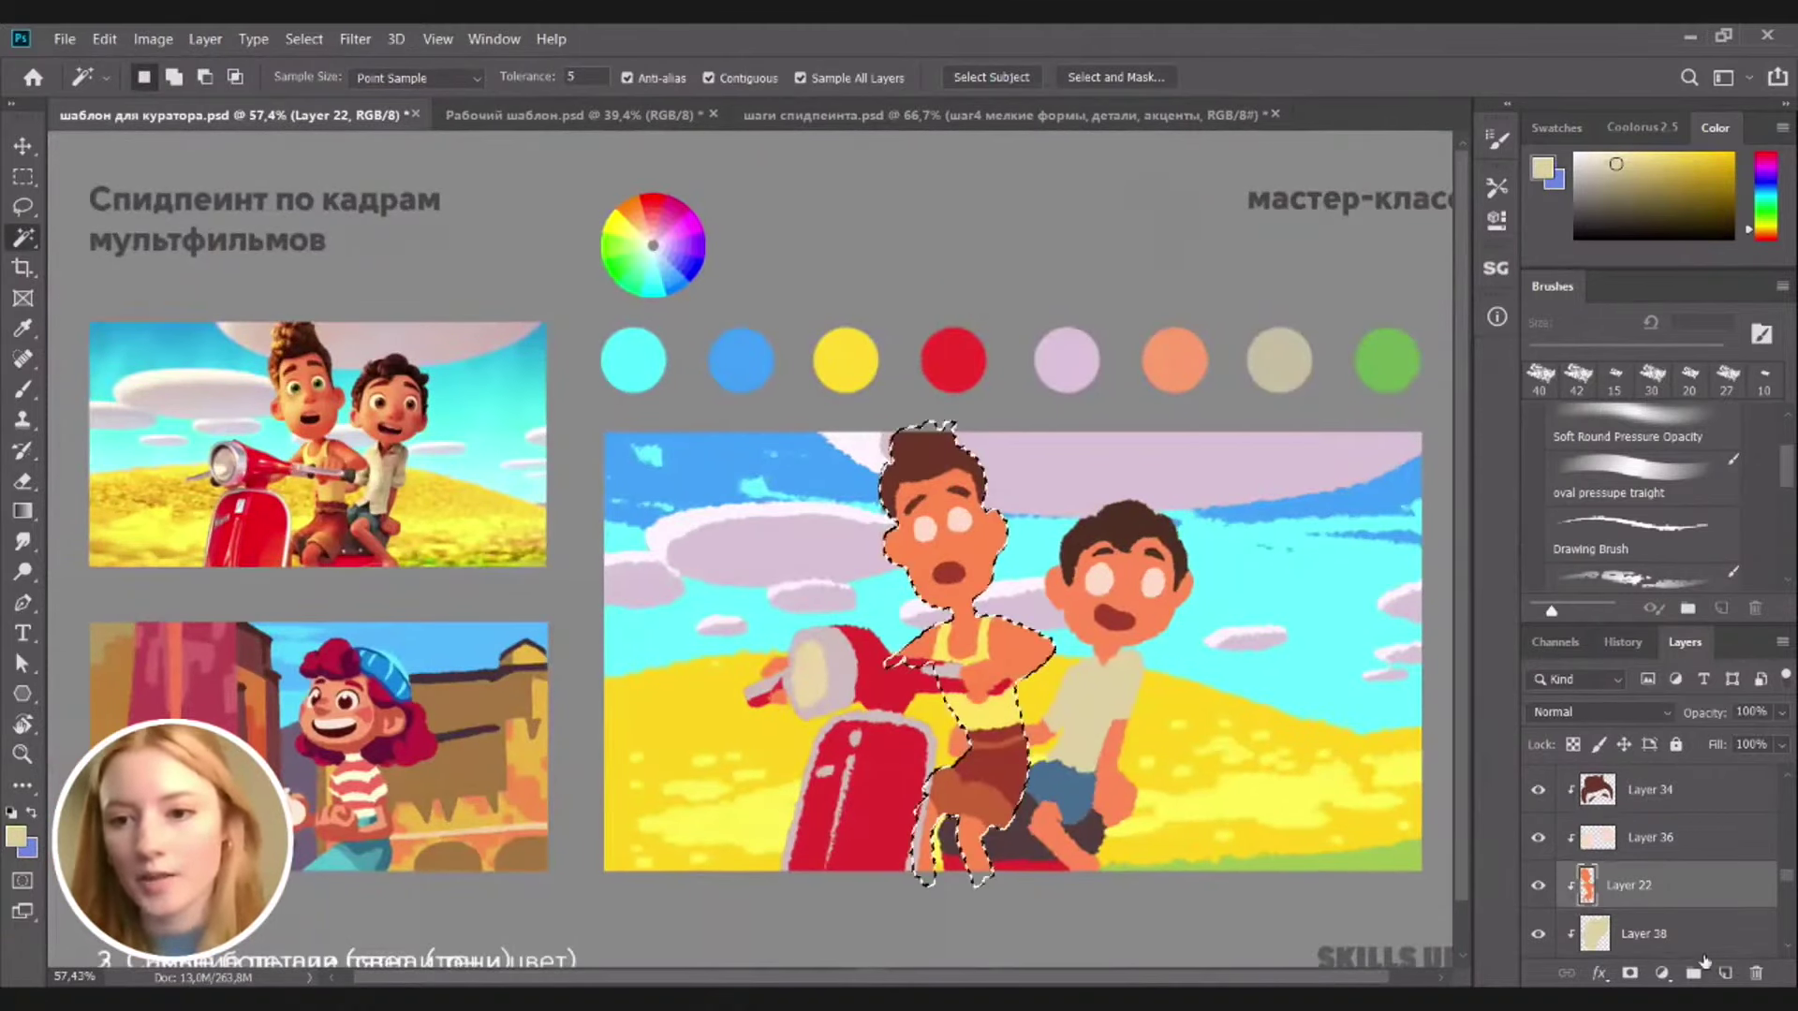
pyautogui.click(1724, 973)
pyautogui.hotkey('ctrl', 'd')
pyautogui.press('b')
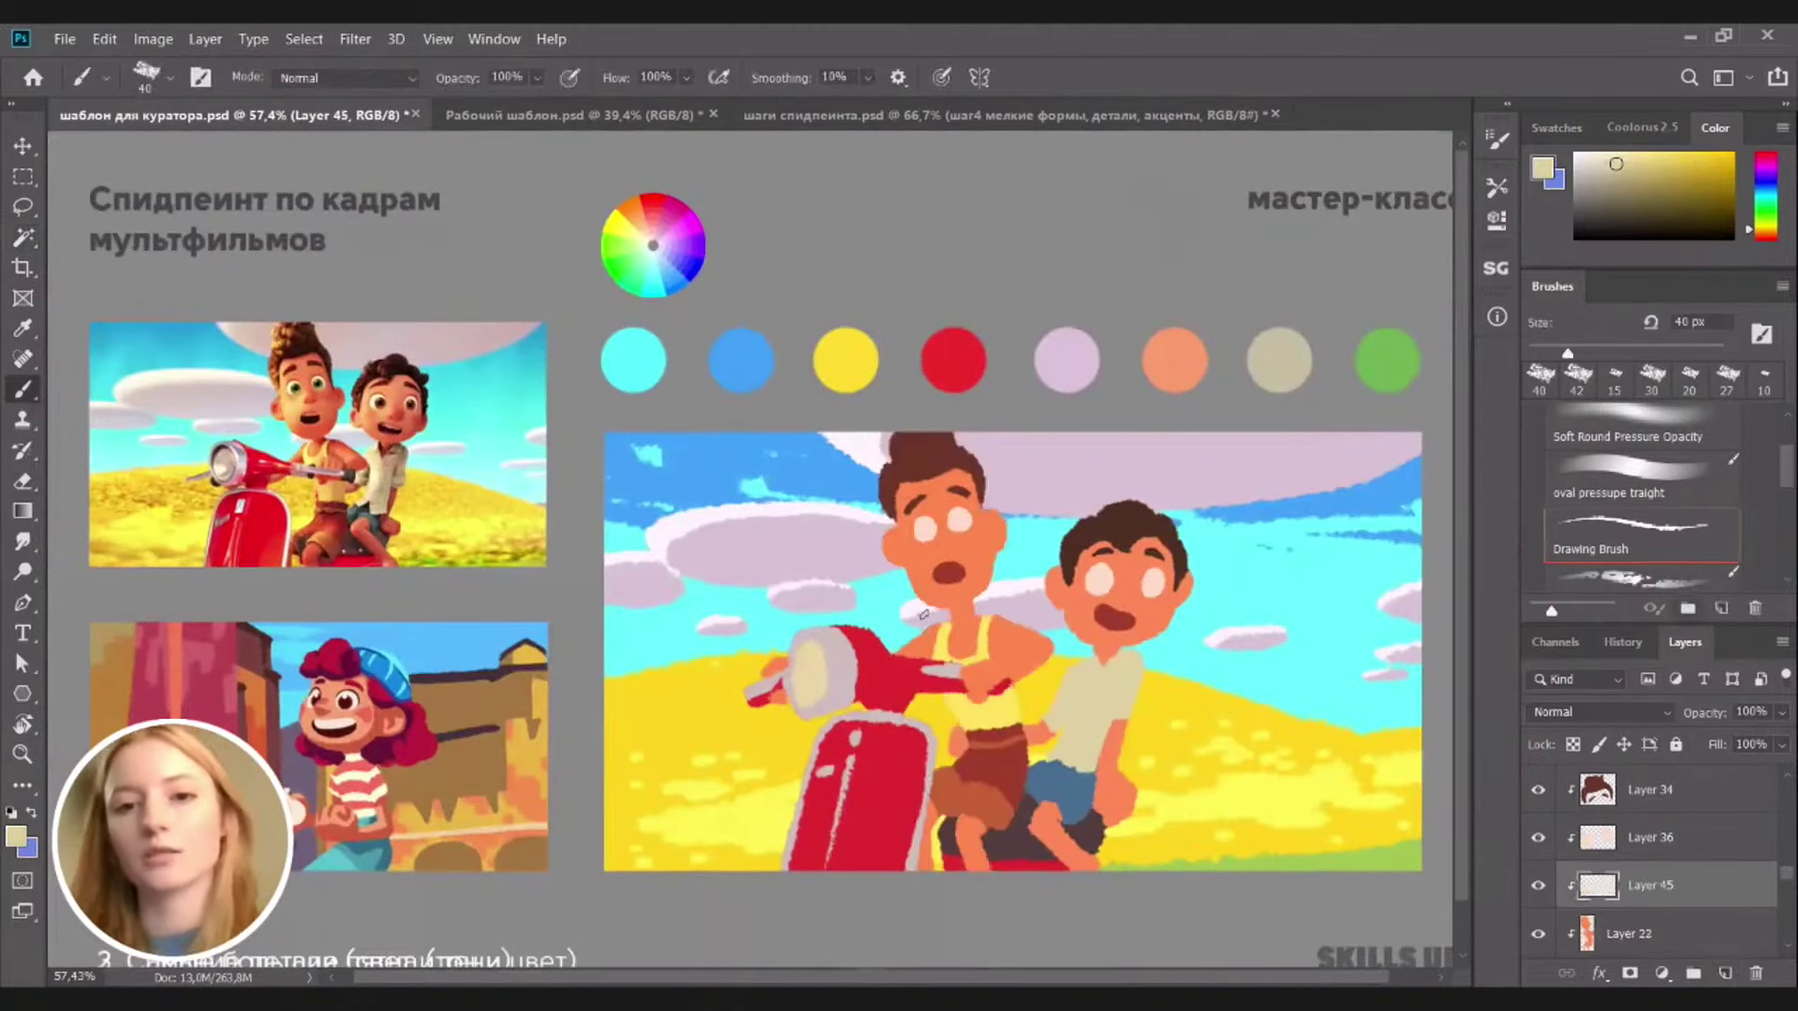
pyautogui.moveTo(1059, 631); pyautogui.dragTo(997, 581)
pyautogui.keyDown('alt'); pyautogui.click(912, 499); pyautogui.keyUp('alt')
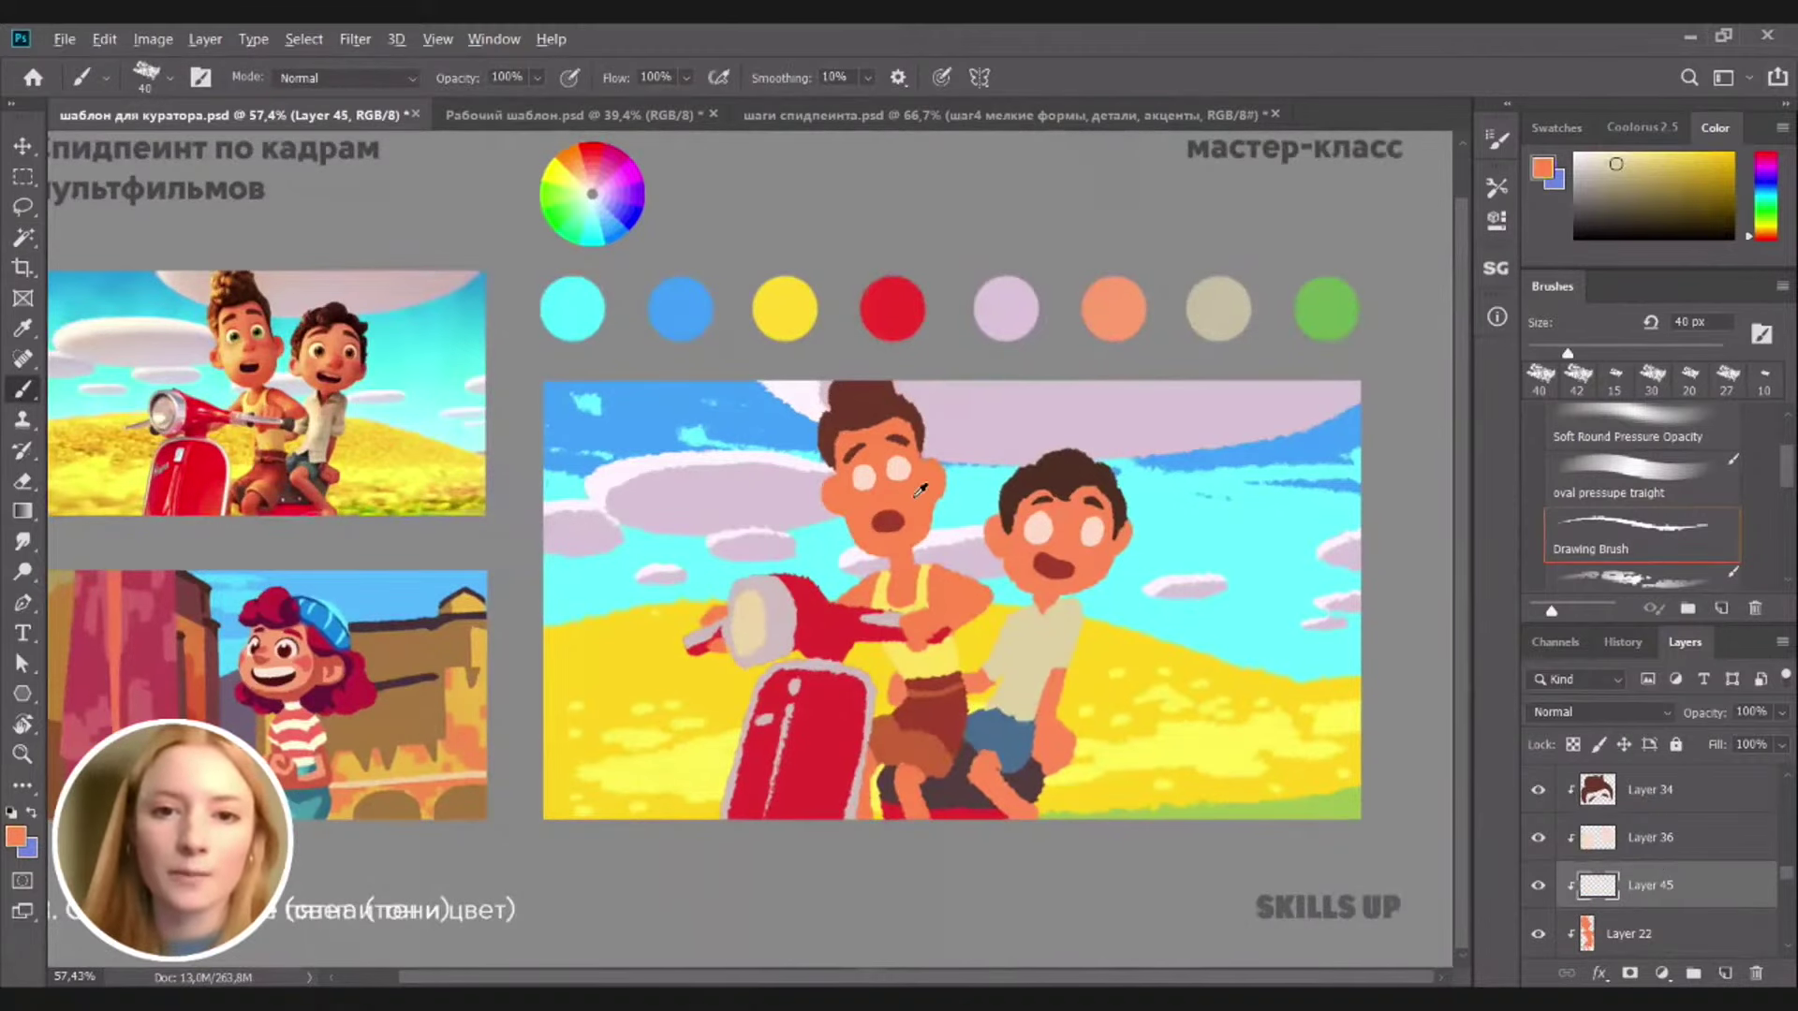
pyautogui.moveTo(902, 506); pyautogui.dragTo(990, 510)
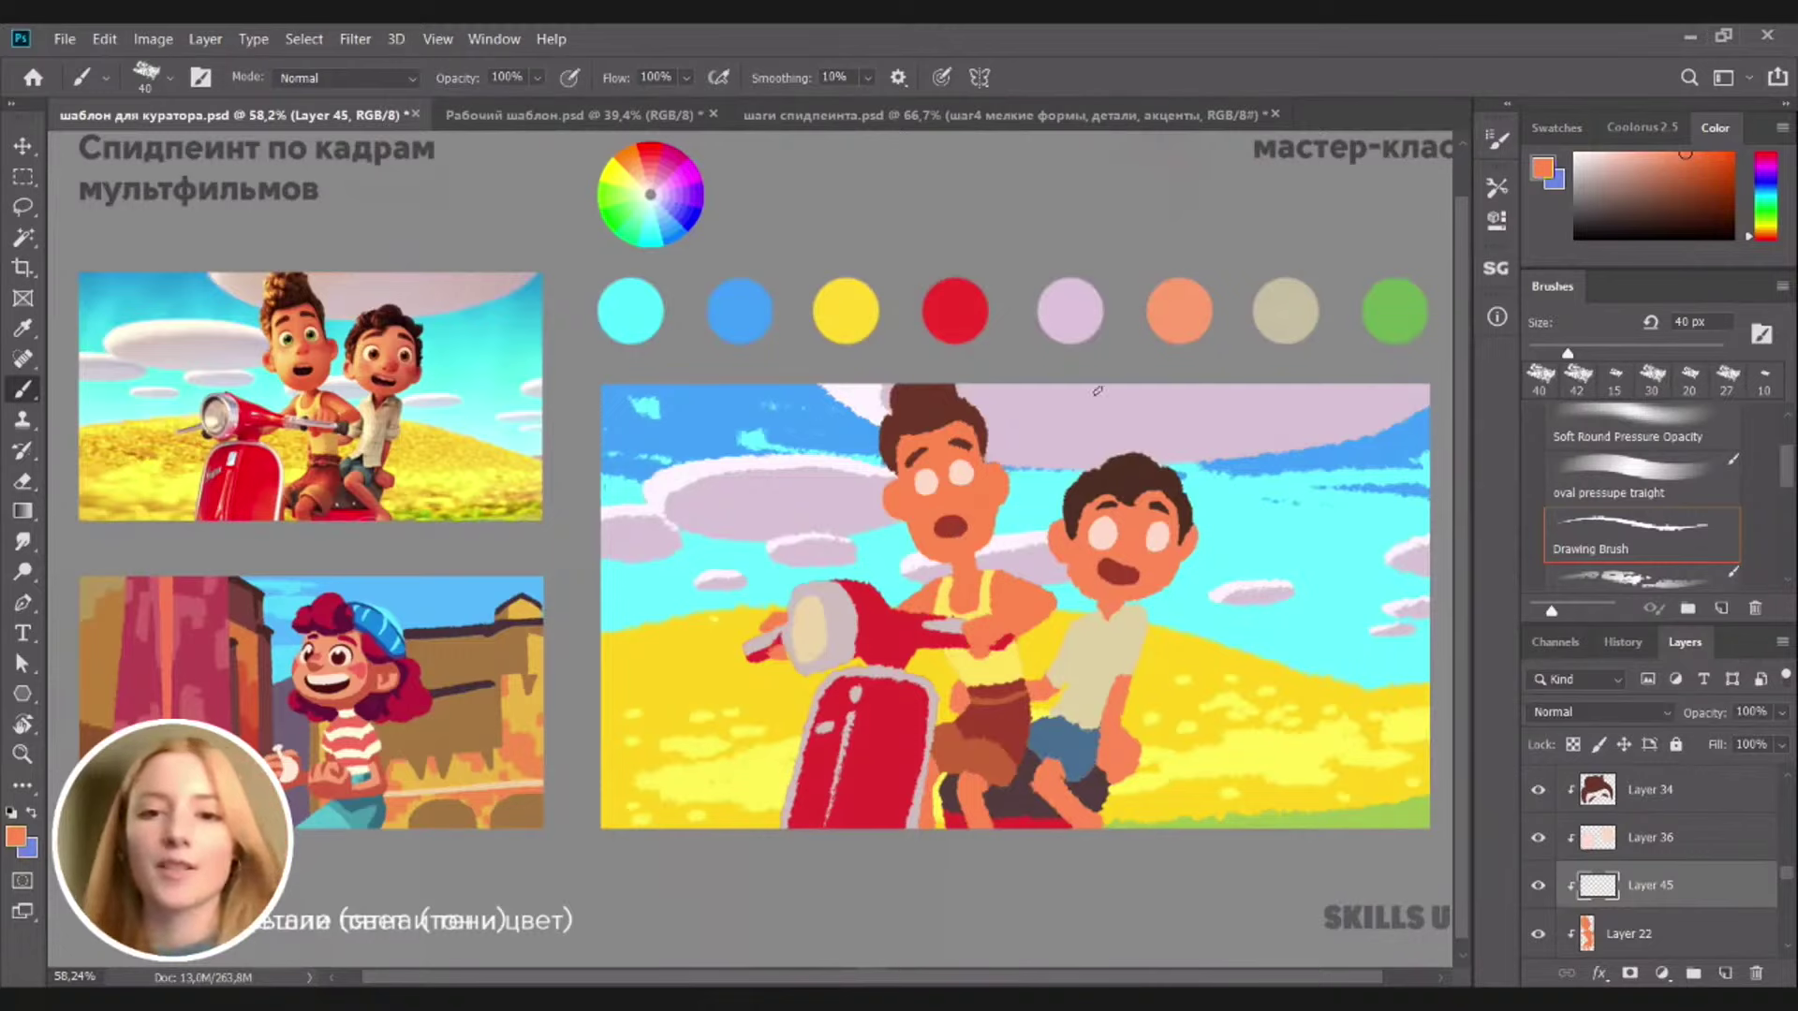
# Darken the skin orange for shadows, try a stroke along the taller boy's jaw, and reduce the brush to 20 px
pyautogui.scroll(3, 1025, 496)
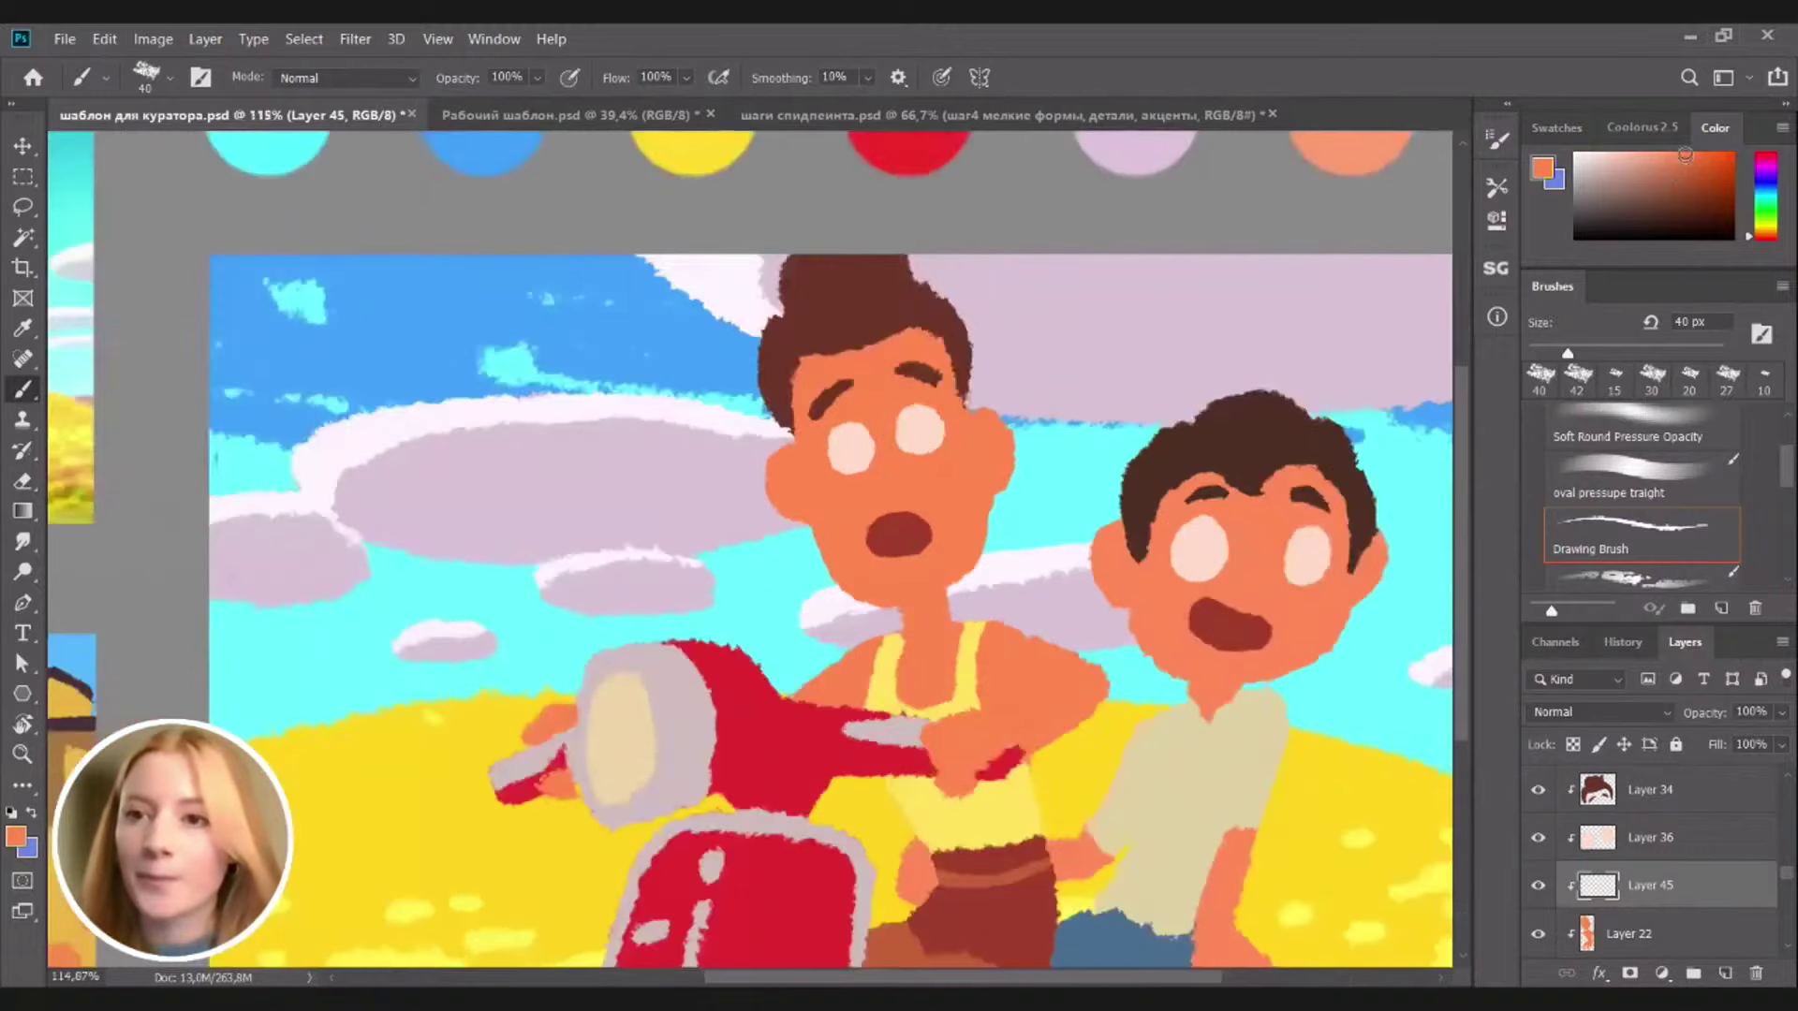
pyautogui.moveTo(1685, 154); pyautogui.dragTo(1694, 166)
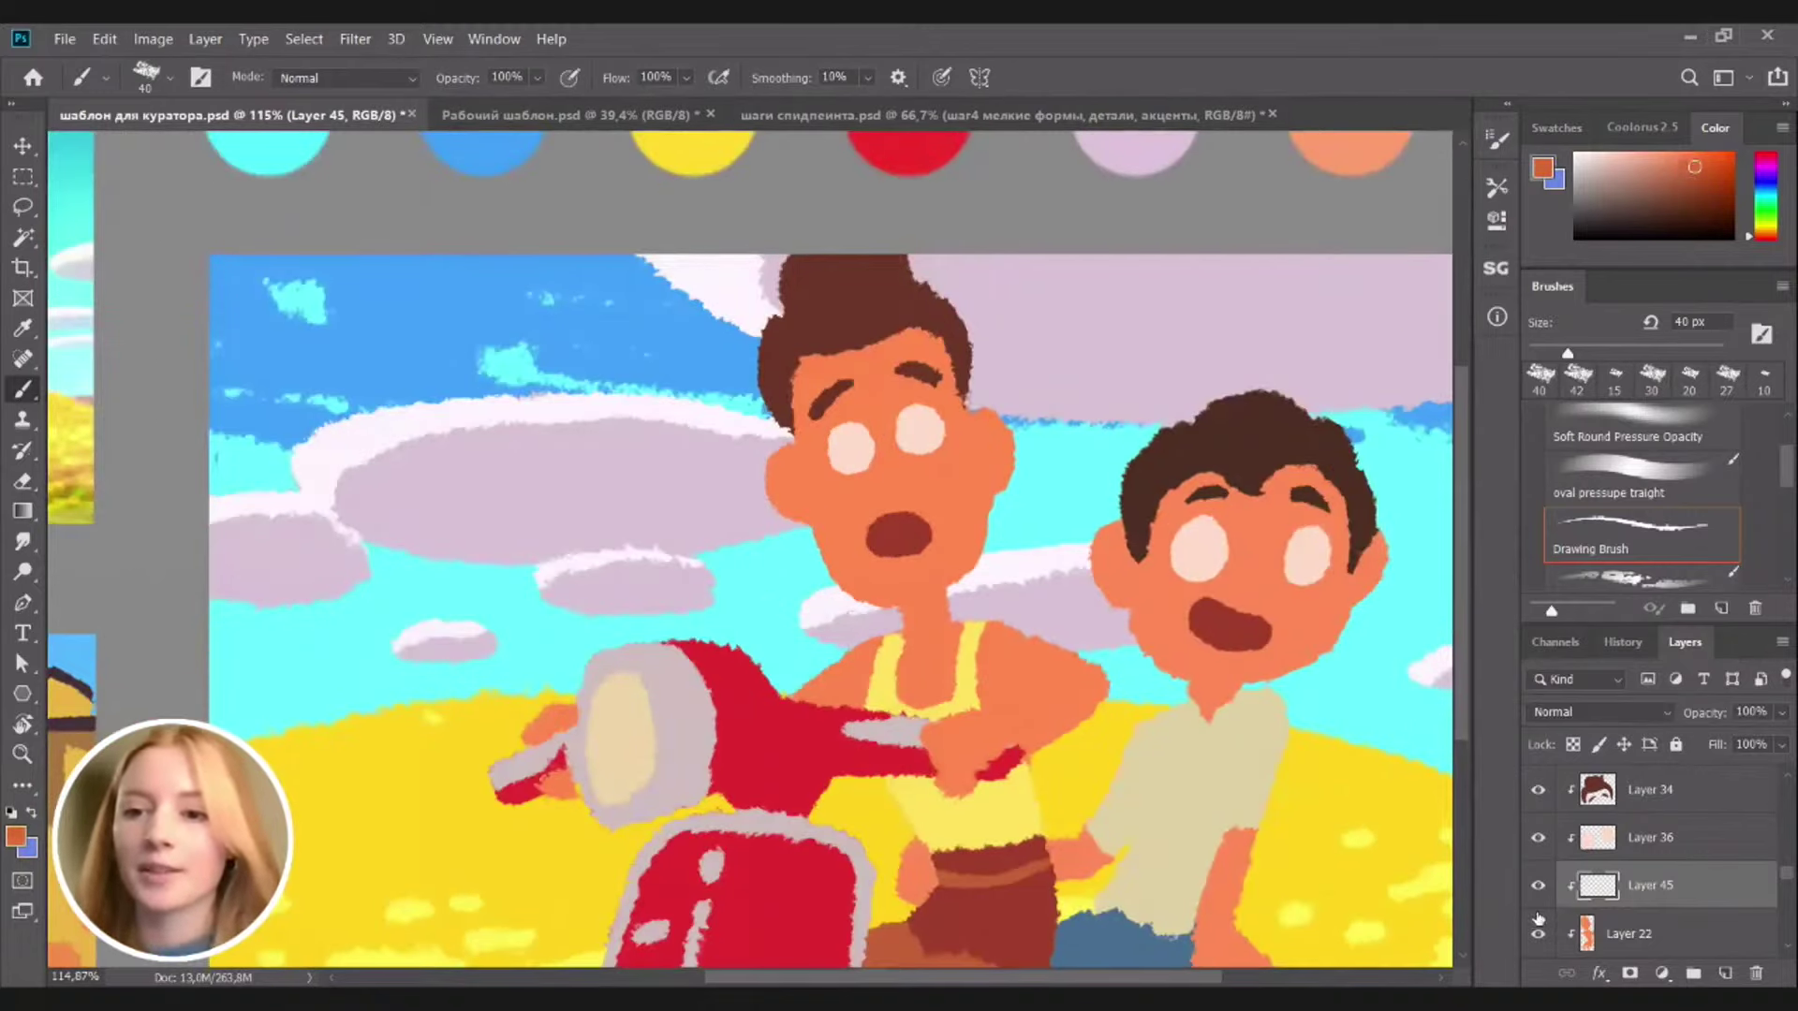
pyautogui.moveTo(983, 513); pyautogui.dragTo(953, 576)
pyautogui.hotkey('ctrl', 'z')
pyautogui.moveTo(1568, 353); pyautogui.dragTo(1549, 353)
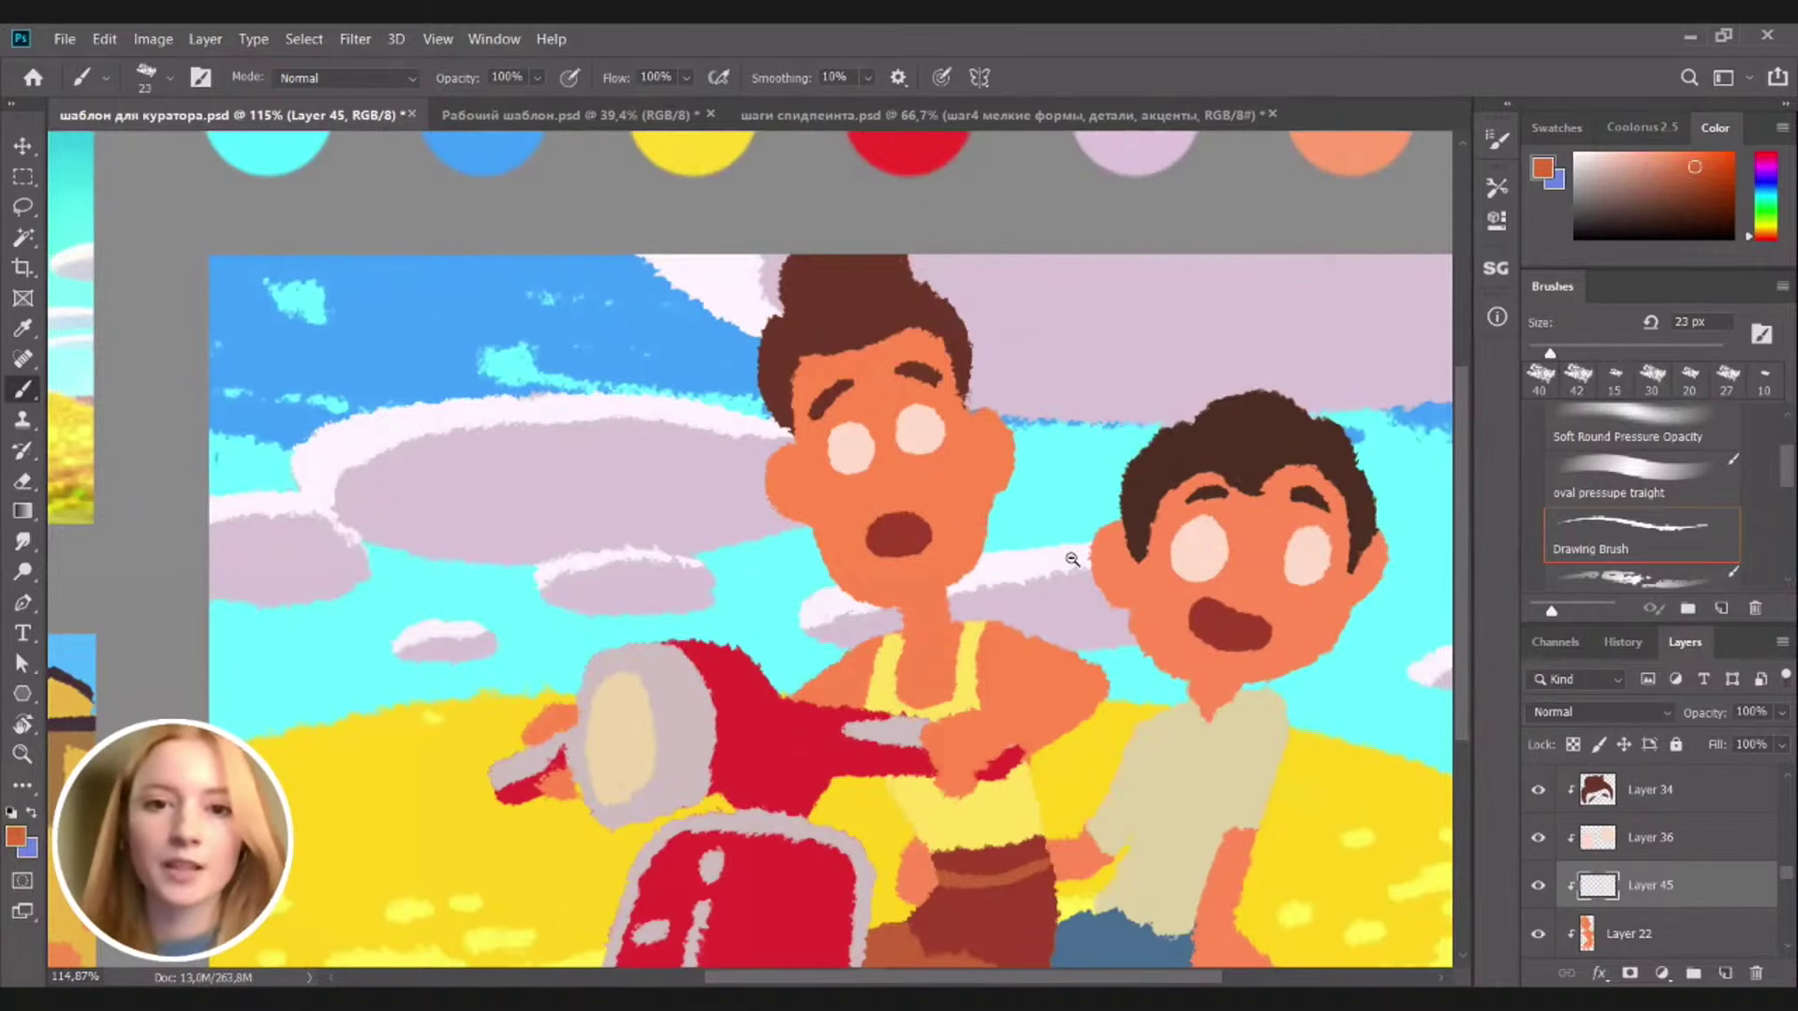
pyautogui.moveTo(1072, 559); pyautogui.dragTo(1144, 554)
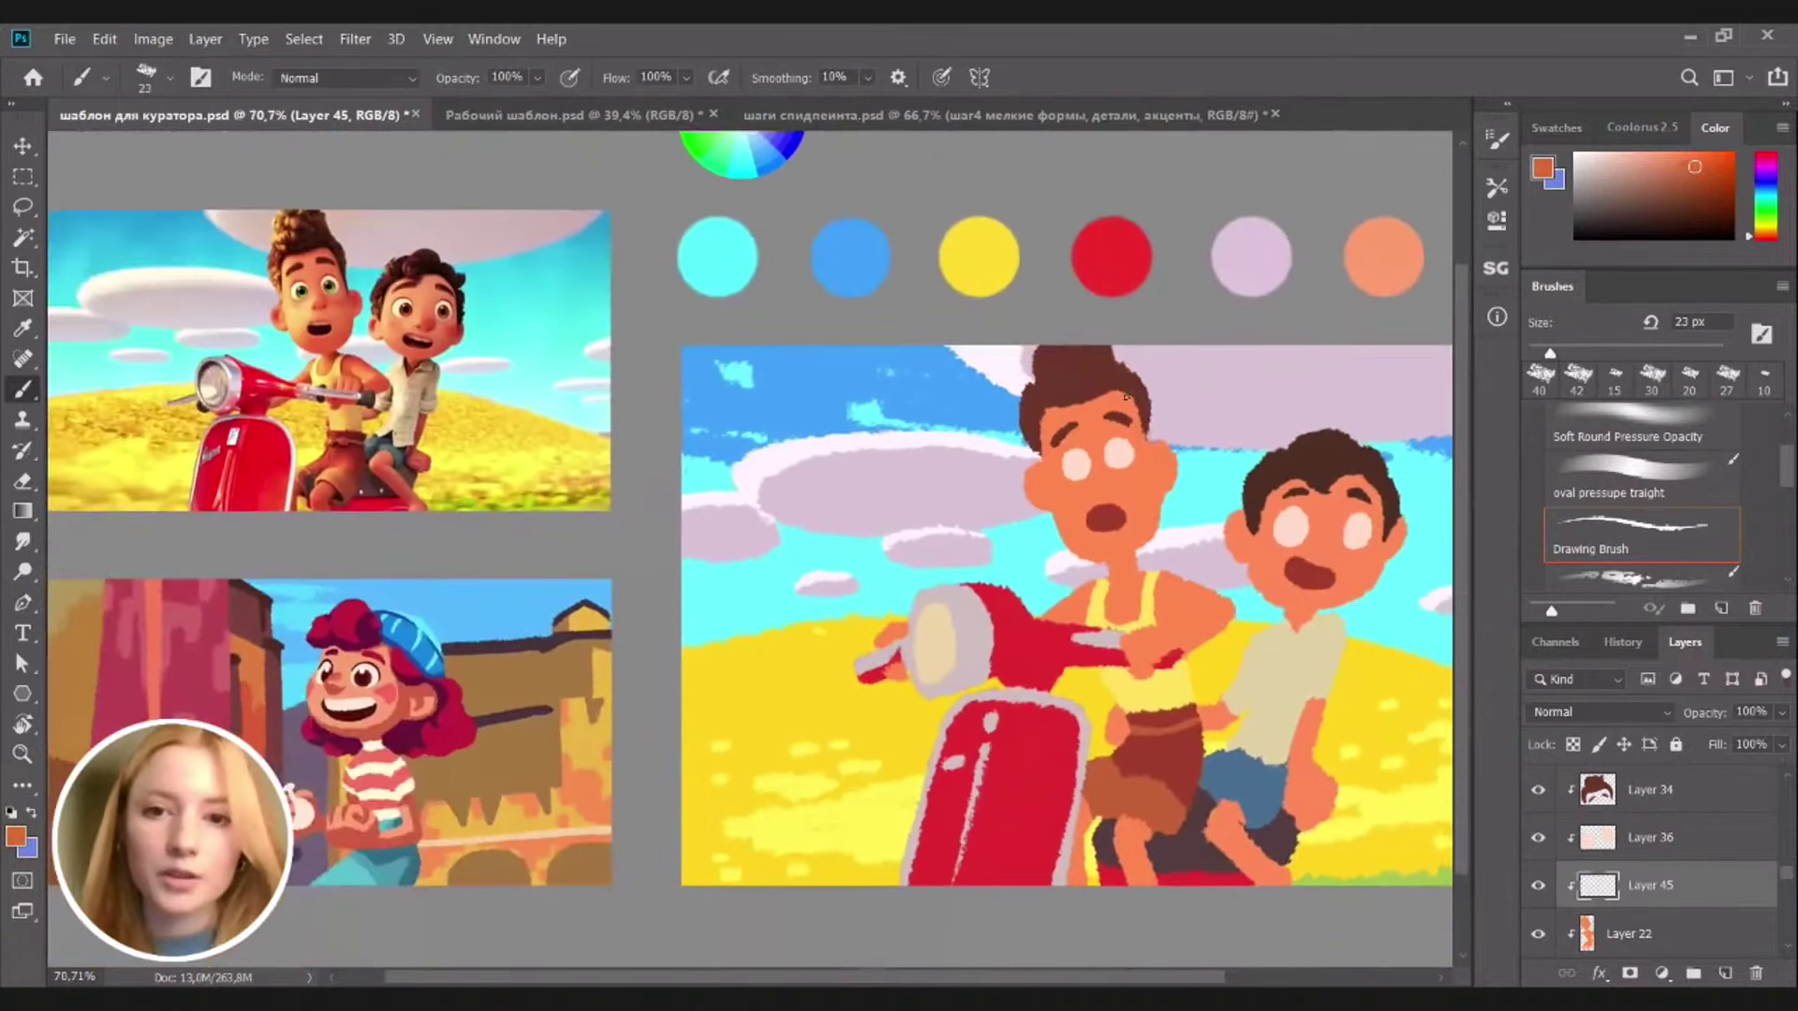
pyautogui.press('[')
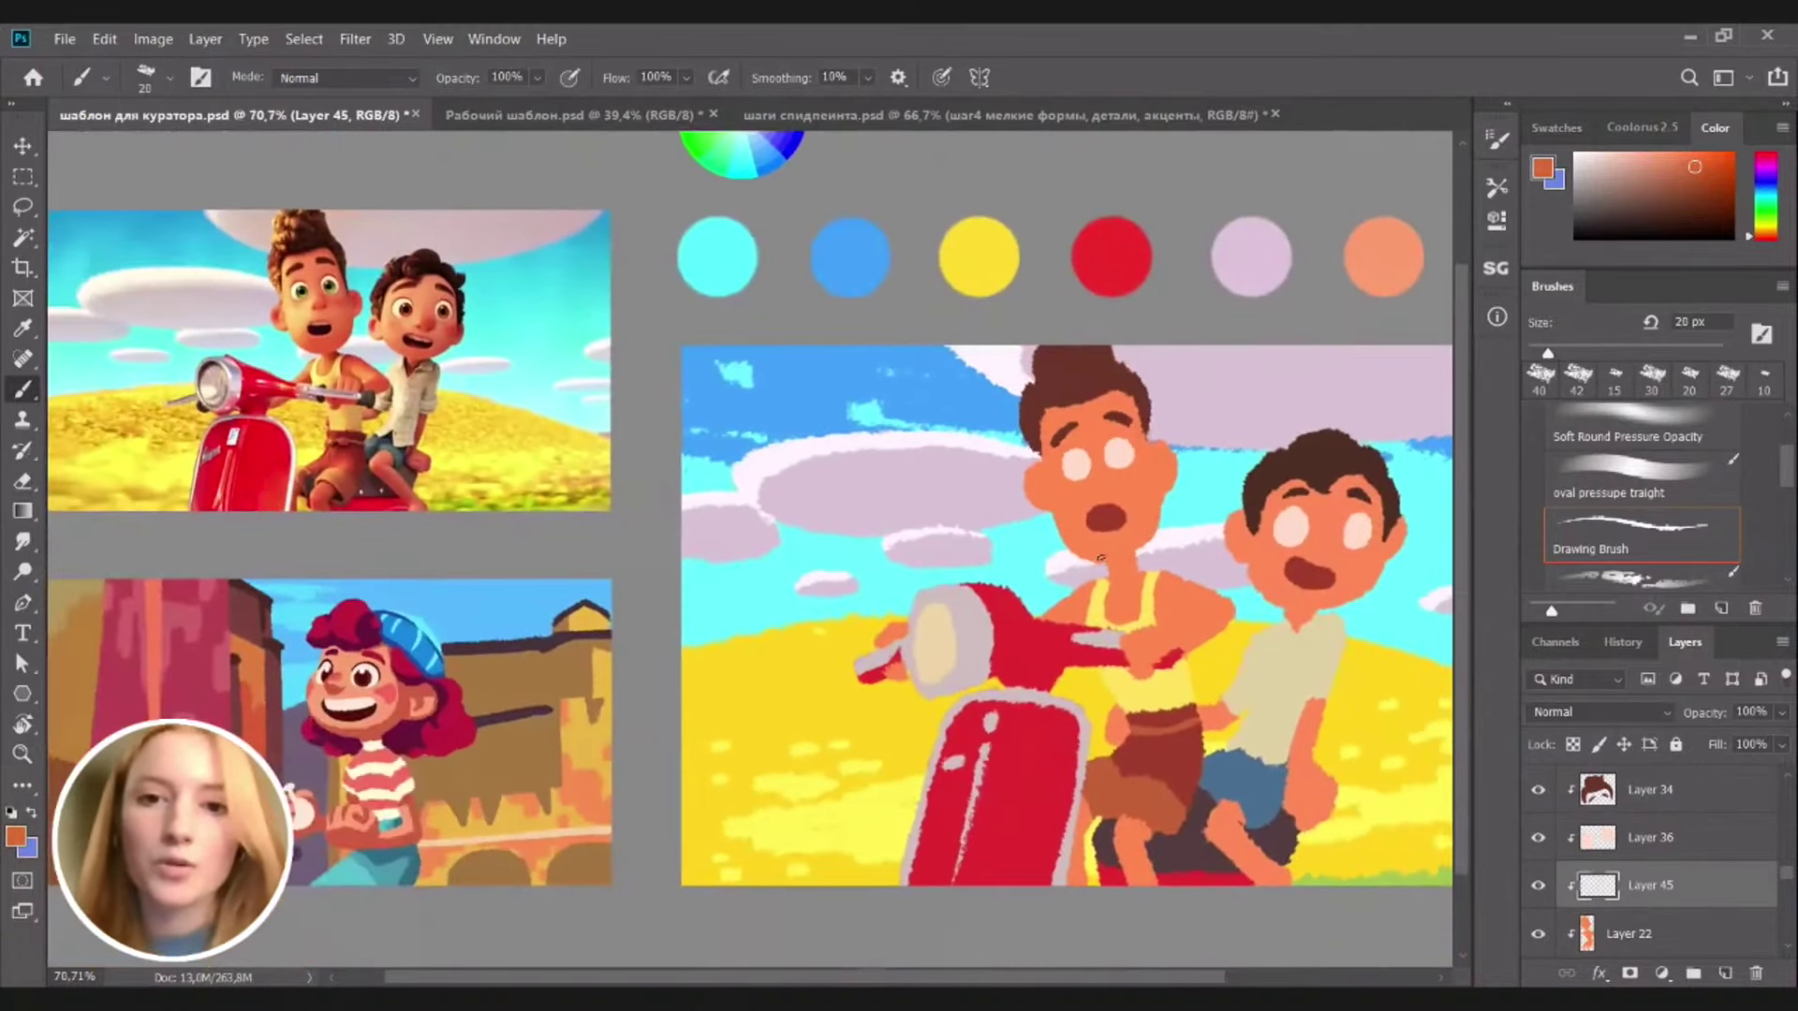
# Paint darker orange shadows on the taller boy's neck under the chin and along the edge of his jaw on the shading layer
pyautogui.moveTo(1097, 561)
pyautogui.mouseDown()
pyautogui.moveTo(1144, 555)
pyautogui.moveTo(1082, 570)
pyautogui.moveTo(1151, 546)
pyautogui.moveTo(1109, 560)
pyautogui.moveTo(1072, 534)
pyautogui.moveTo(1082, 563)
pyautogui.moveTo(1161, 536)
pyautogui.moveTo(1076, 567)
pyautogui.moveTo(1135, 562)
pyautogui.mouseUp()
pyautogui.hotkey('ctrl', 'z')
pyautogui.hotkey('ctrl', 'z')
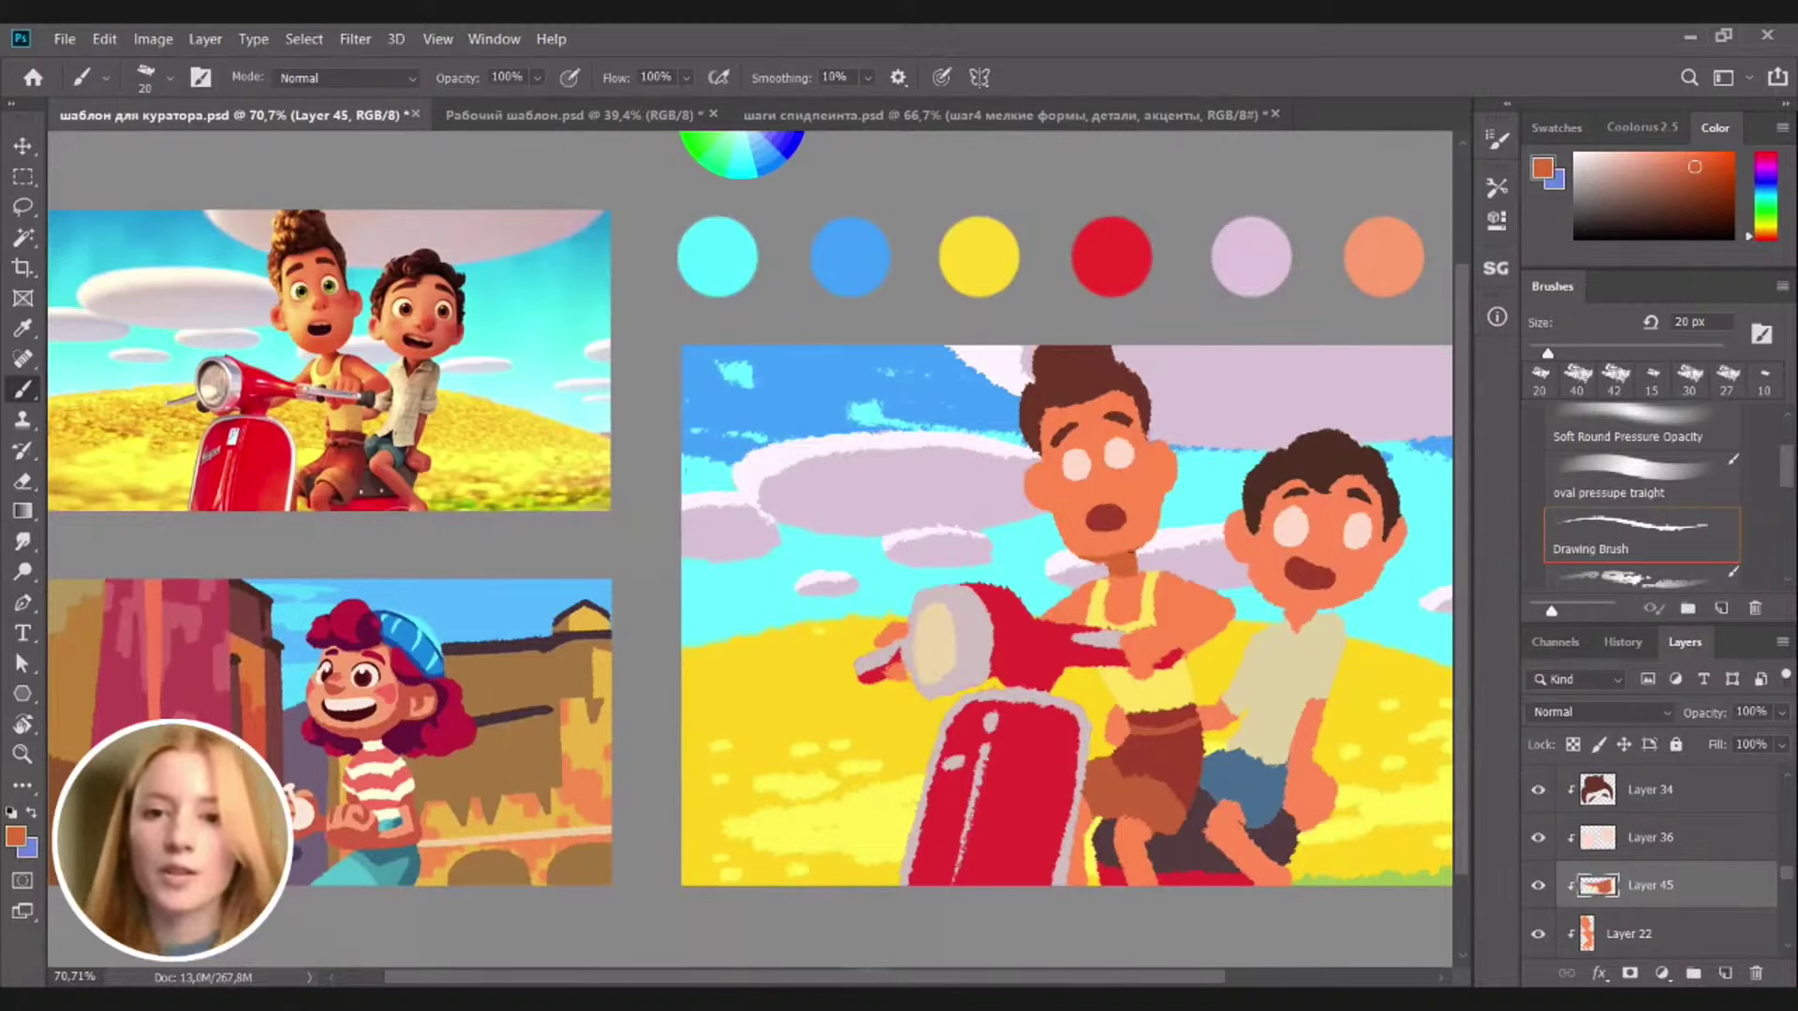
pyautogui.moveTo(1144, 545); pyautogui.dragTo(1159, 513)
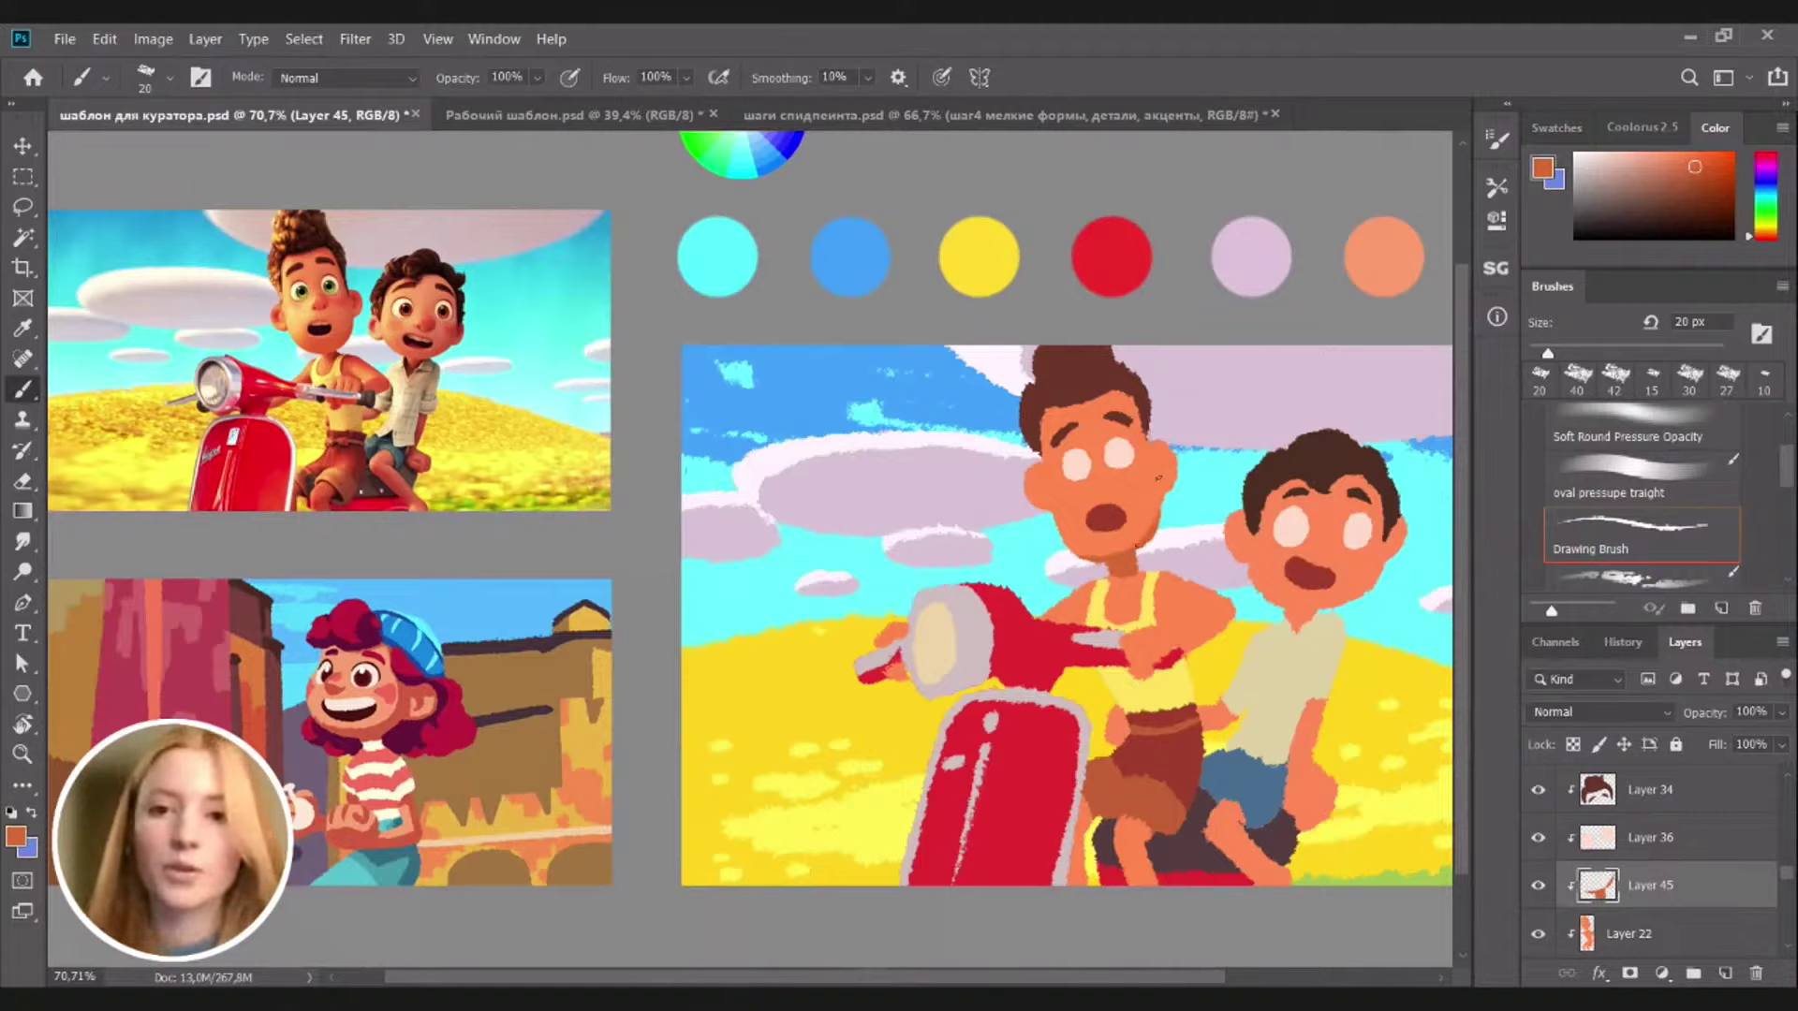
# Paint darker orange shadows on both of the taller boy's ears and where his upper arm meets the tank top
pyautogui.moveTo(1159, 479)
pyautogui.mouseDown()
pyautogui.moveTo(1162, 460)
pyautogui.moveTo(1158, 507)
pyautogui.mouseUp()
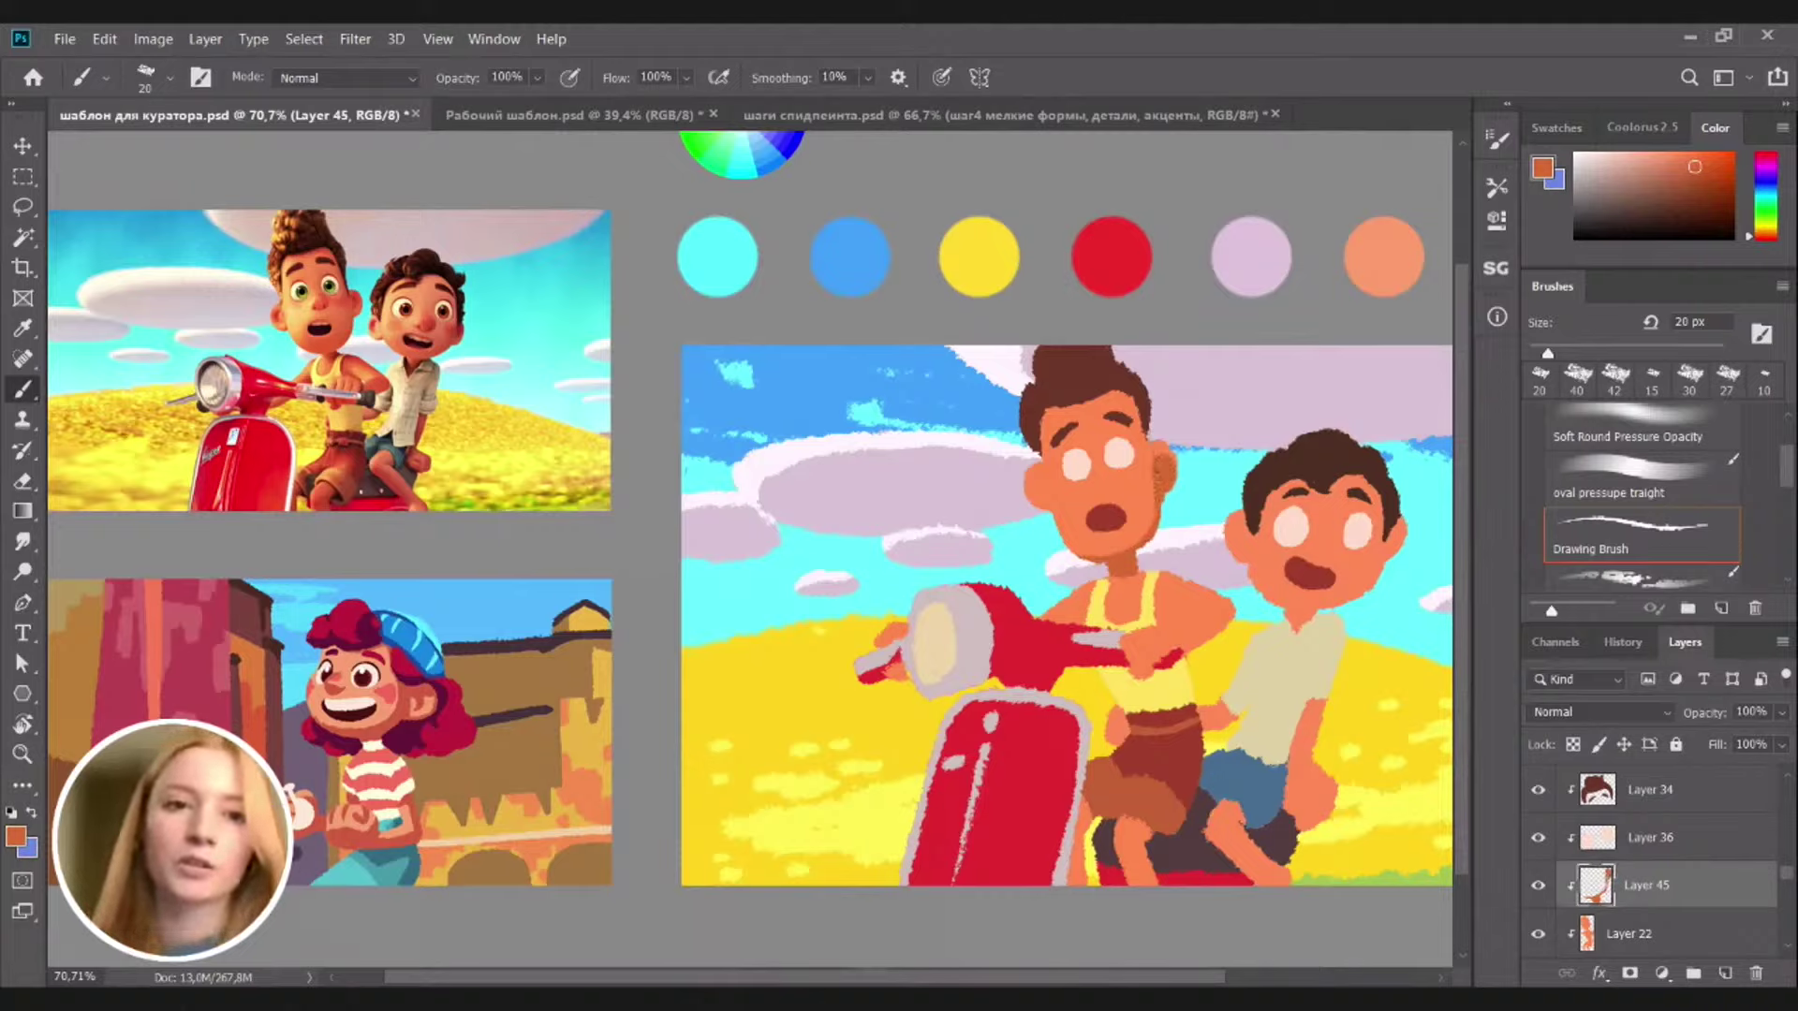
pyautogui.moveTo(1158, 470); pyautogui.dragTo(1145, 432)
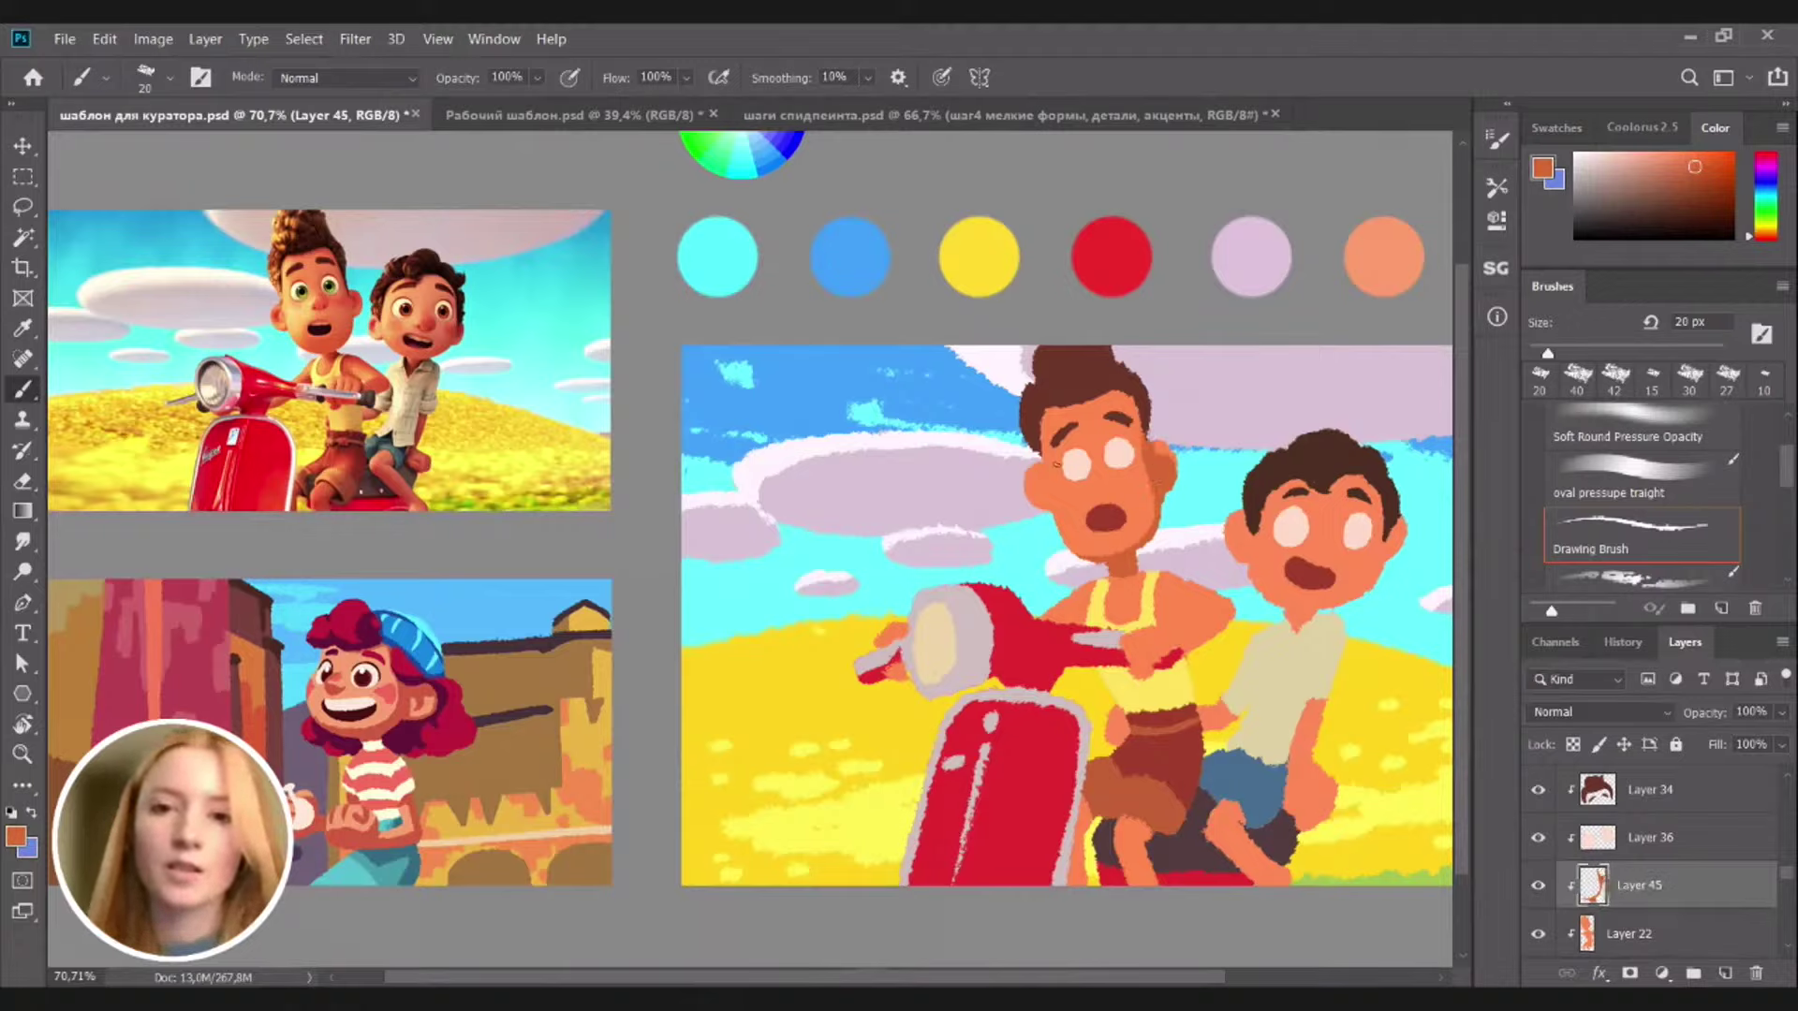
pyautogui.moveTo(1037, 483); pyautogui.dragTo(1039, 496)
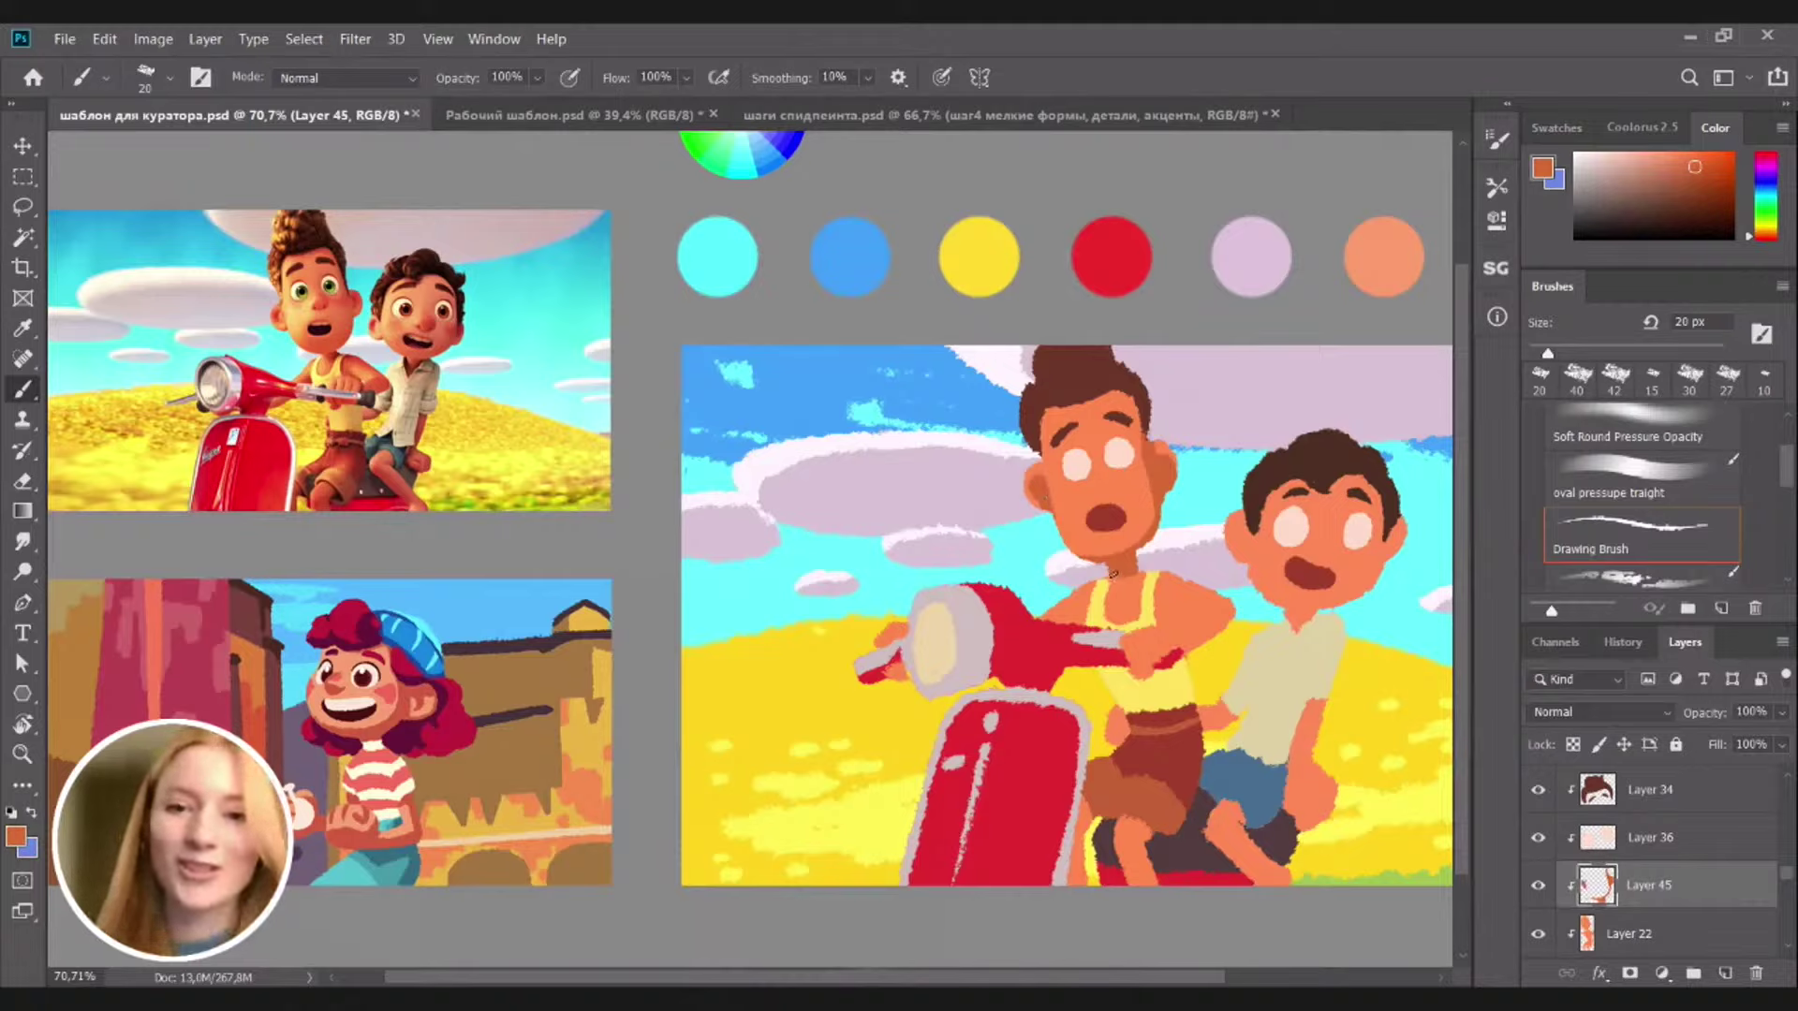
pyautogui.moveTo(1112, 573)
pyautogui.mouseDown()
pyautogui.moveTo(1162, 571)
pyautogui.moveTo(1165, 614)
pyautogui.mouseUp()
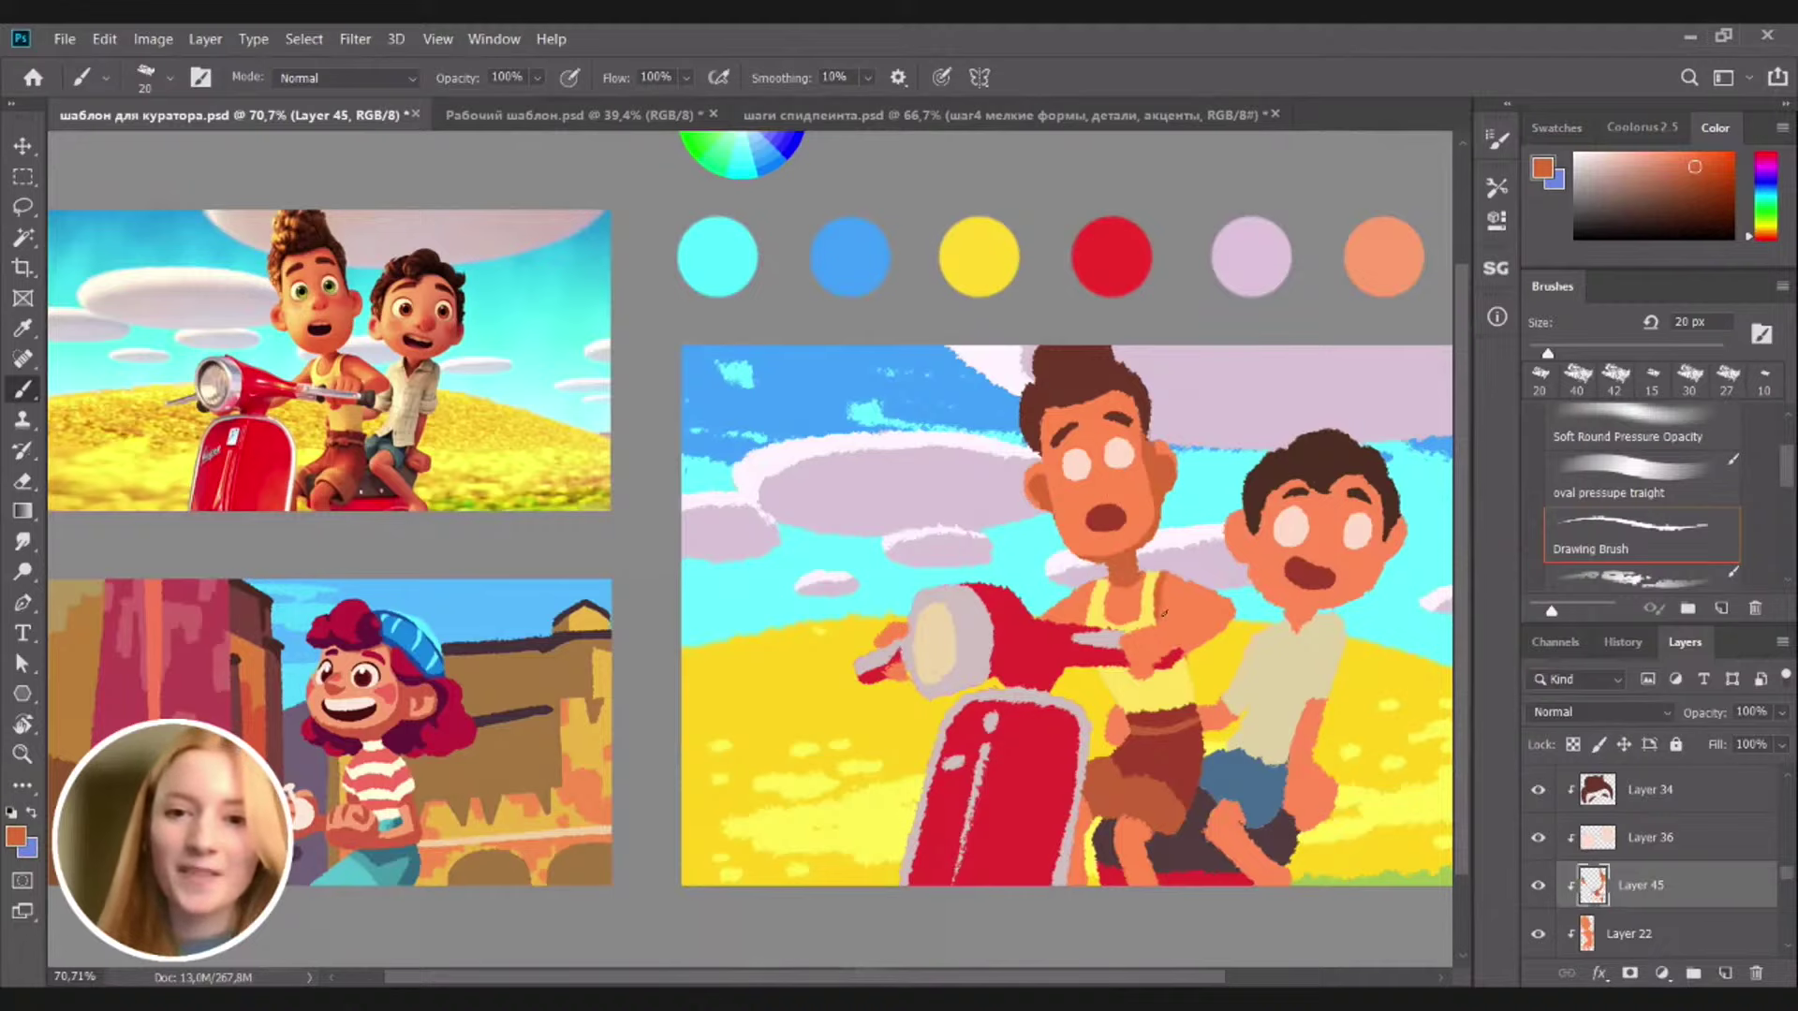
# Shade the taller boy's bent arm in the darker orange at the inner elbow, along the forearm's underside and on the hand
pyautogui.scroll(2, 1186, 649)
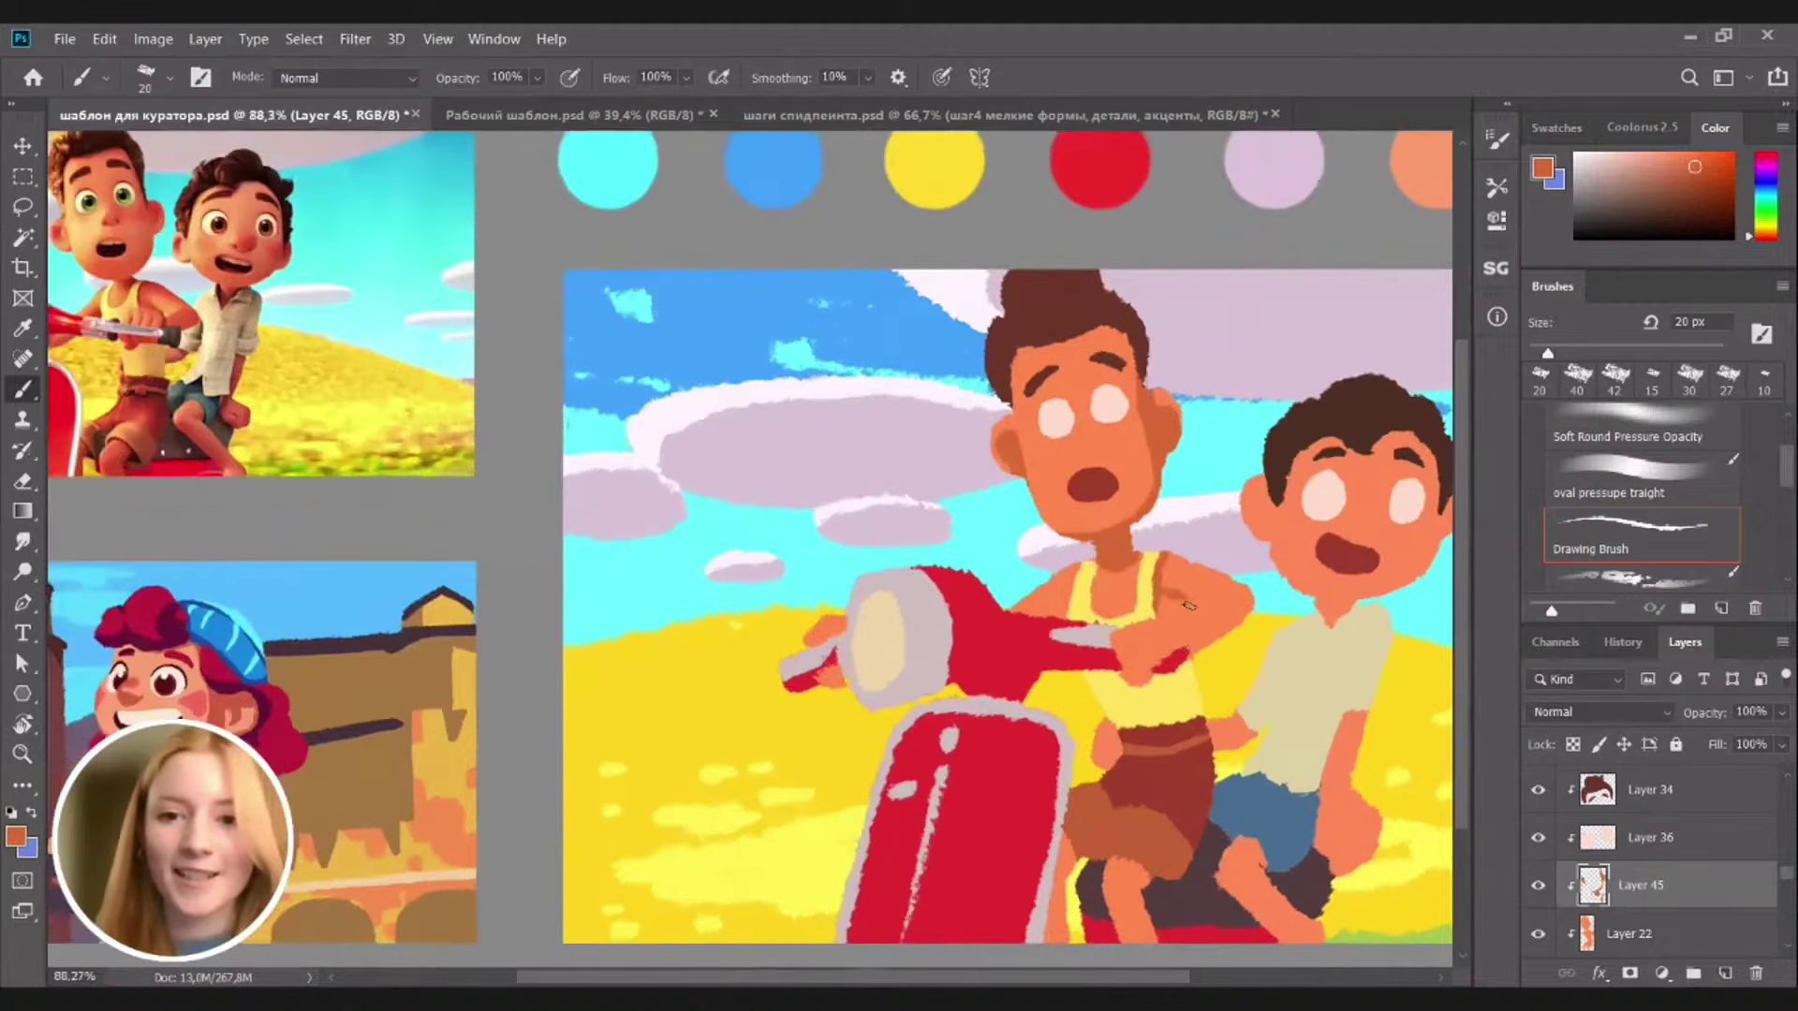
pyautogui.moveTo(1182, 608); pyautogui.dragTo(1219, 574)
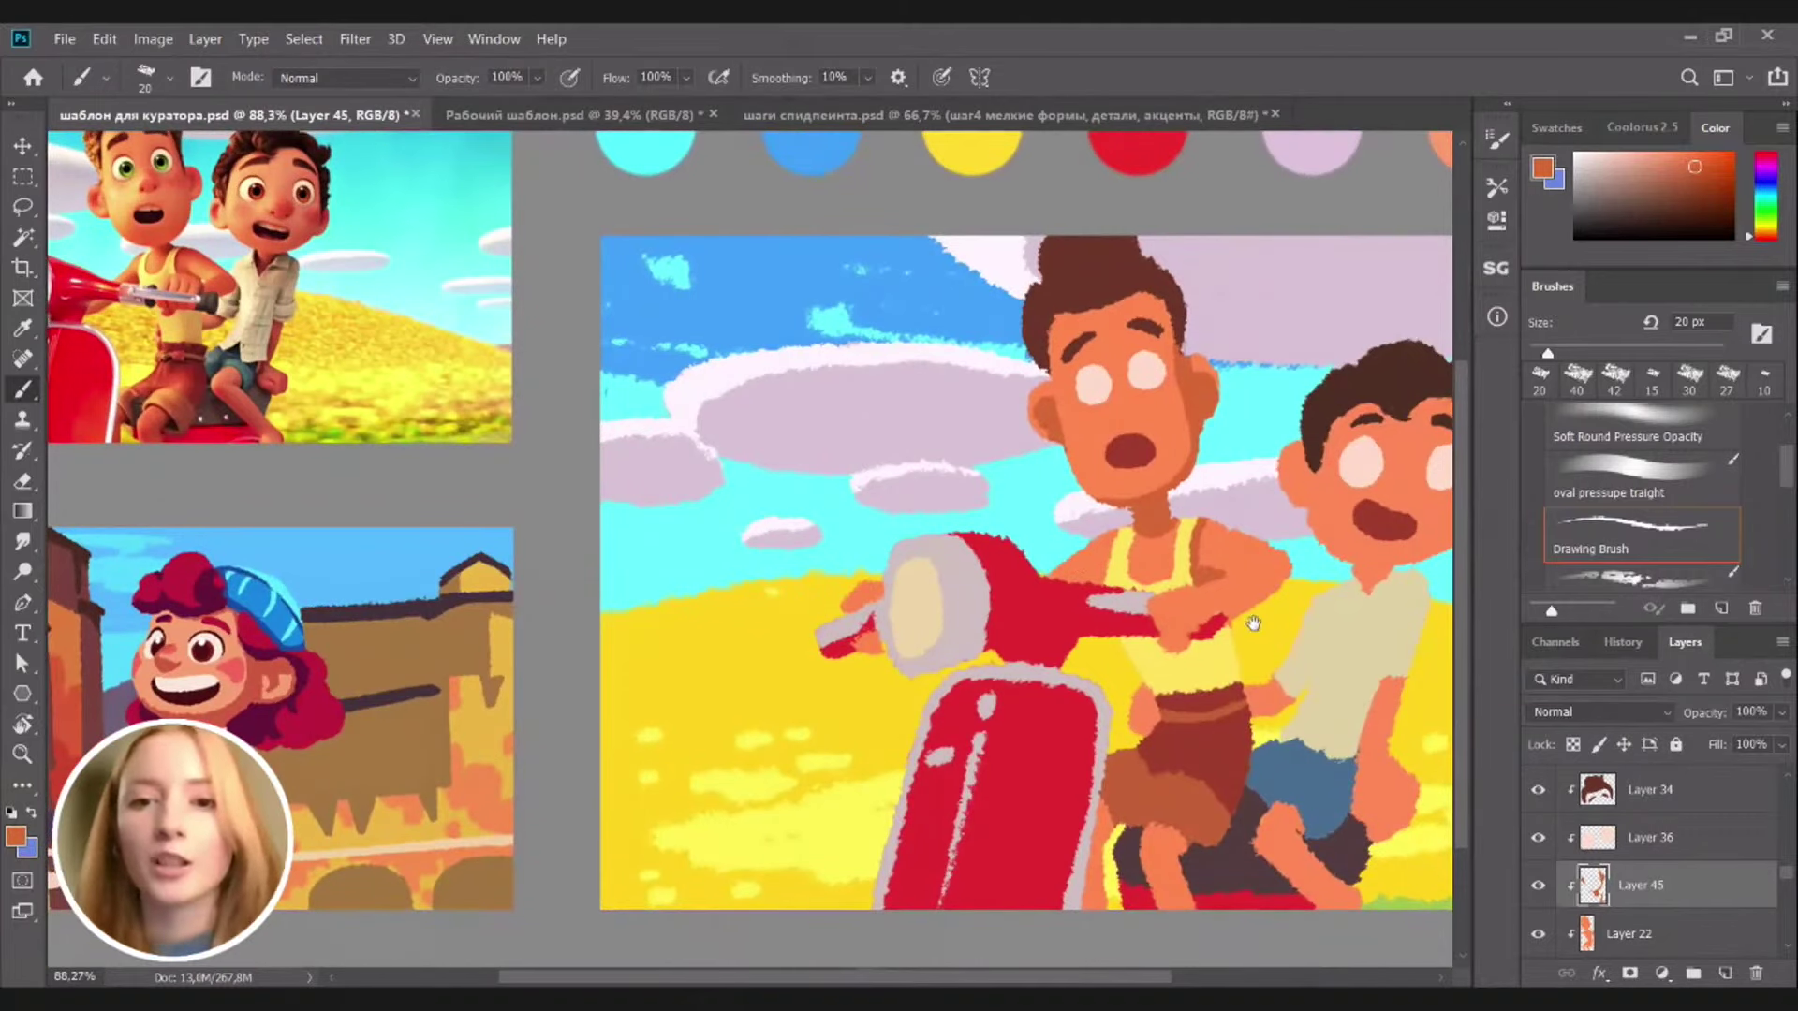
pyautogui.scroll(-1, 1253, 622)
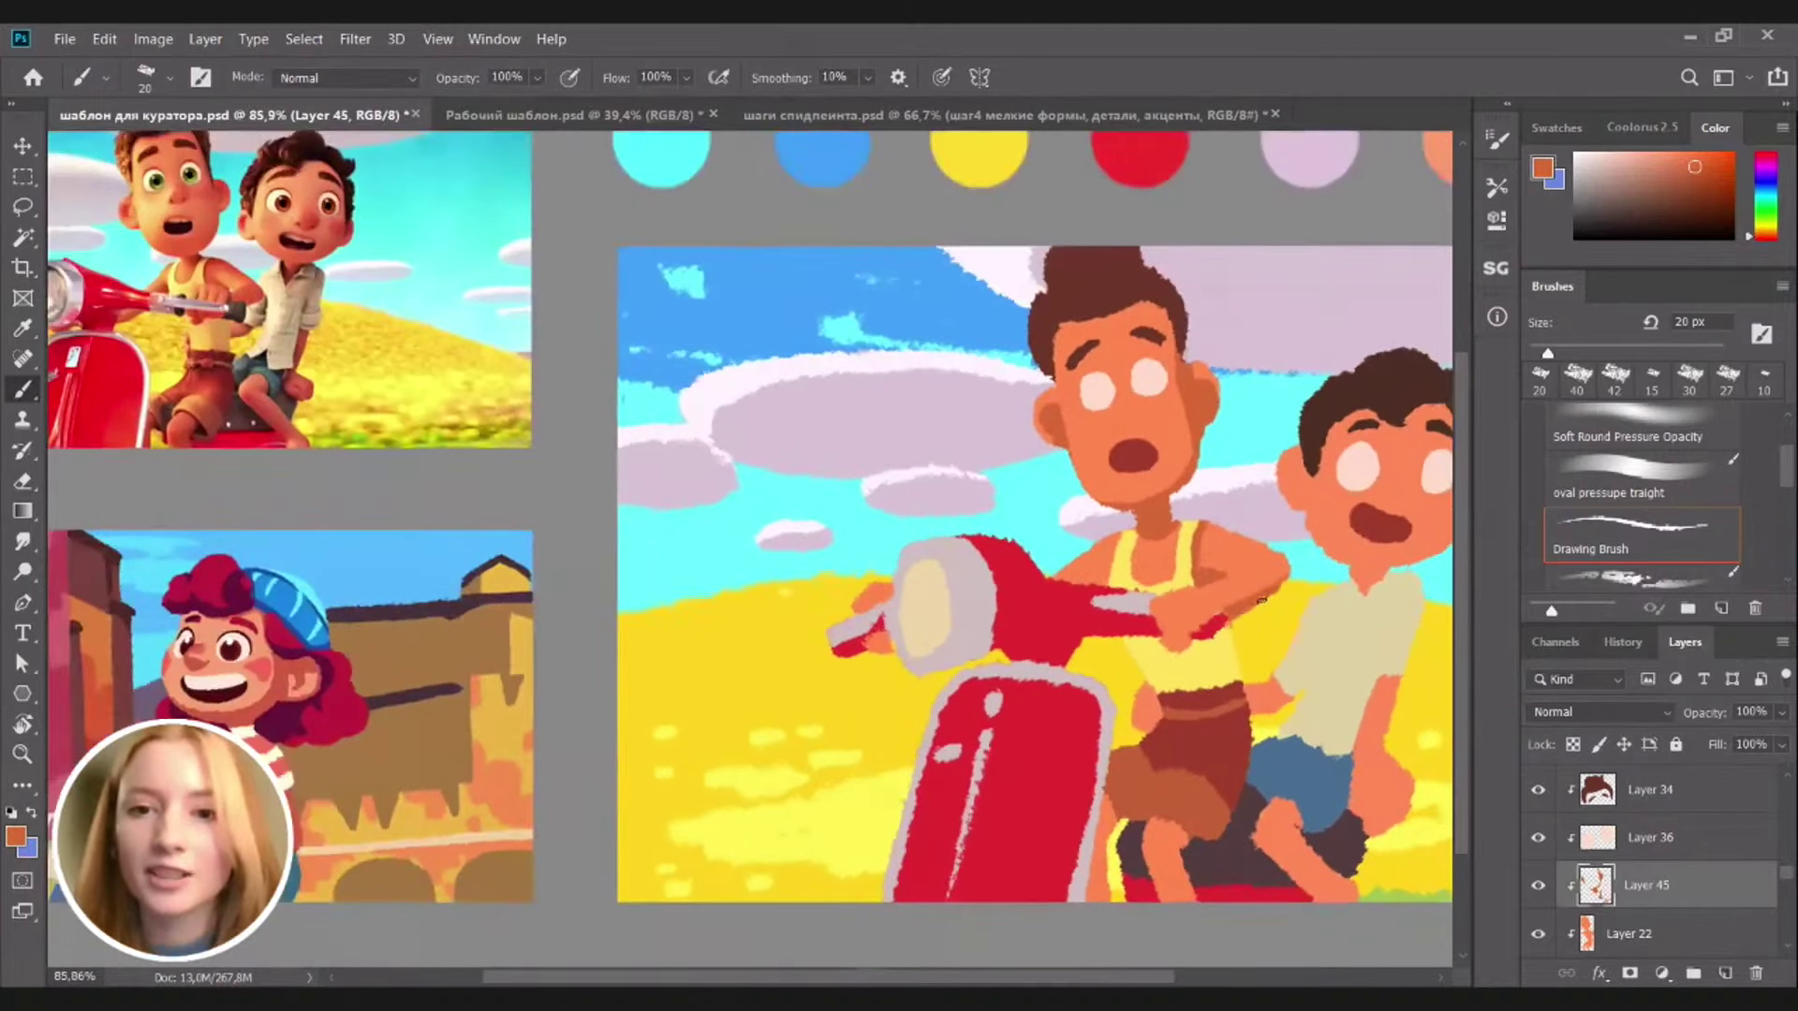
pyautogui.hscroll(-2, 1261, 600)
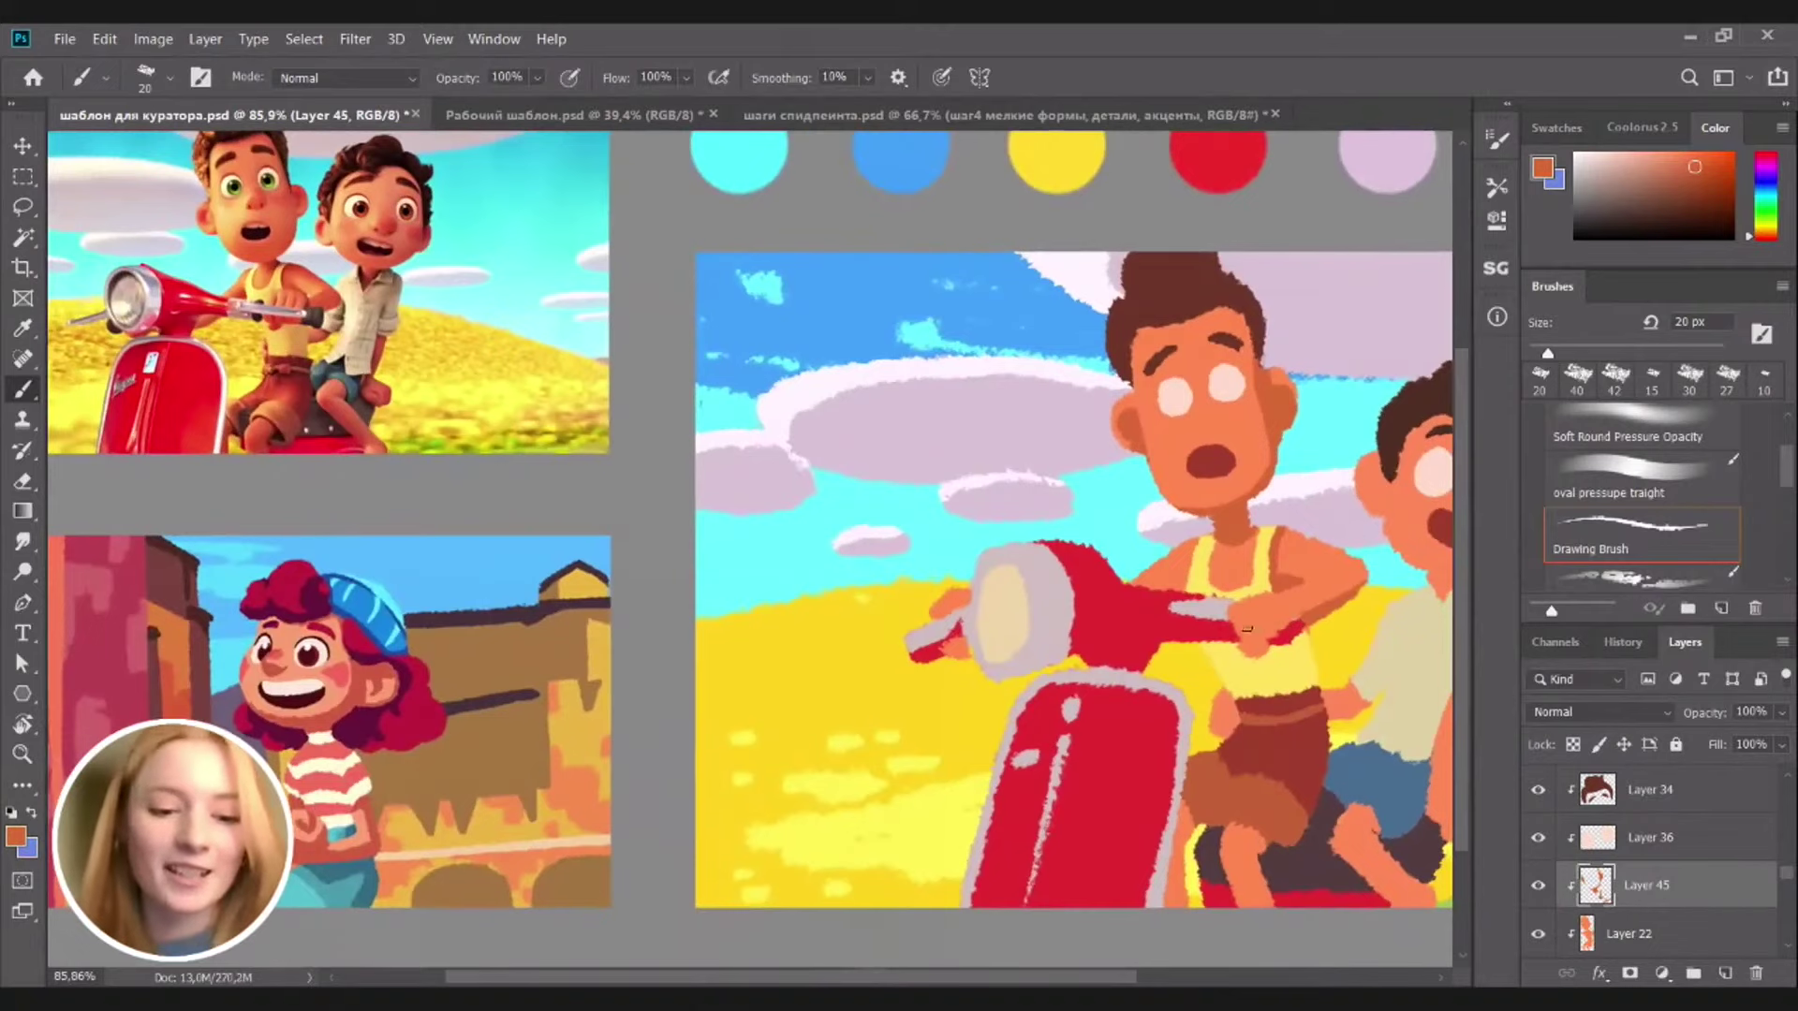
pyautogui.scroll(-3, 1217, 611)
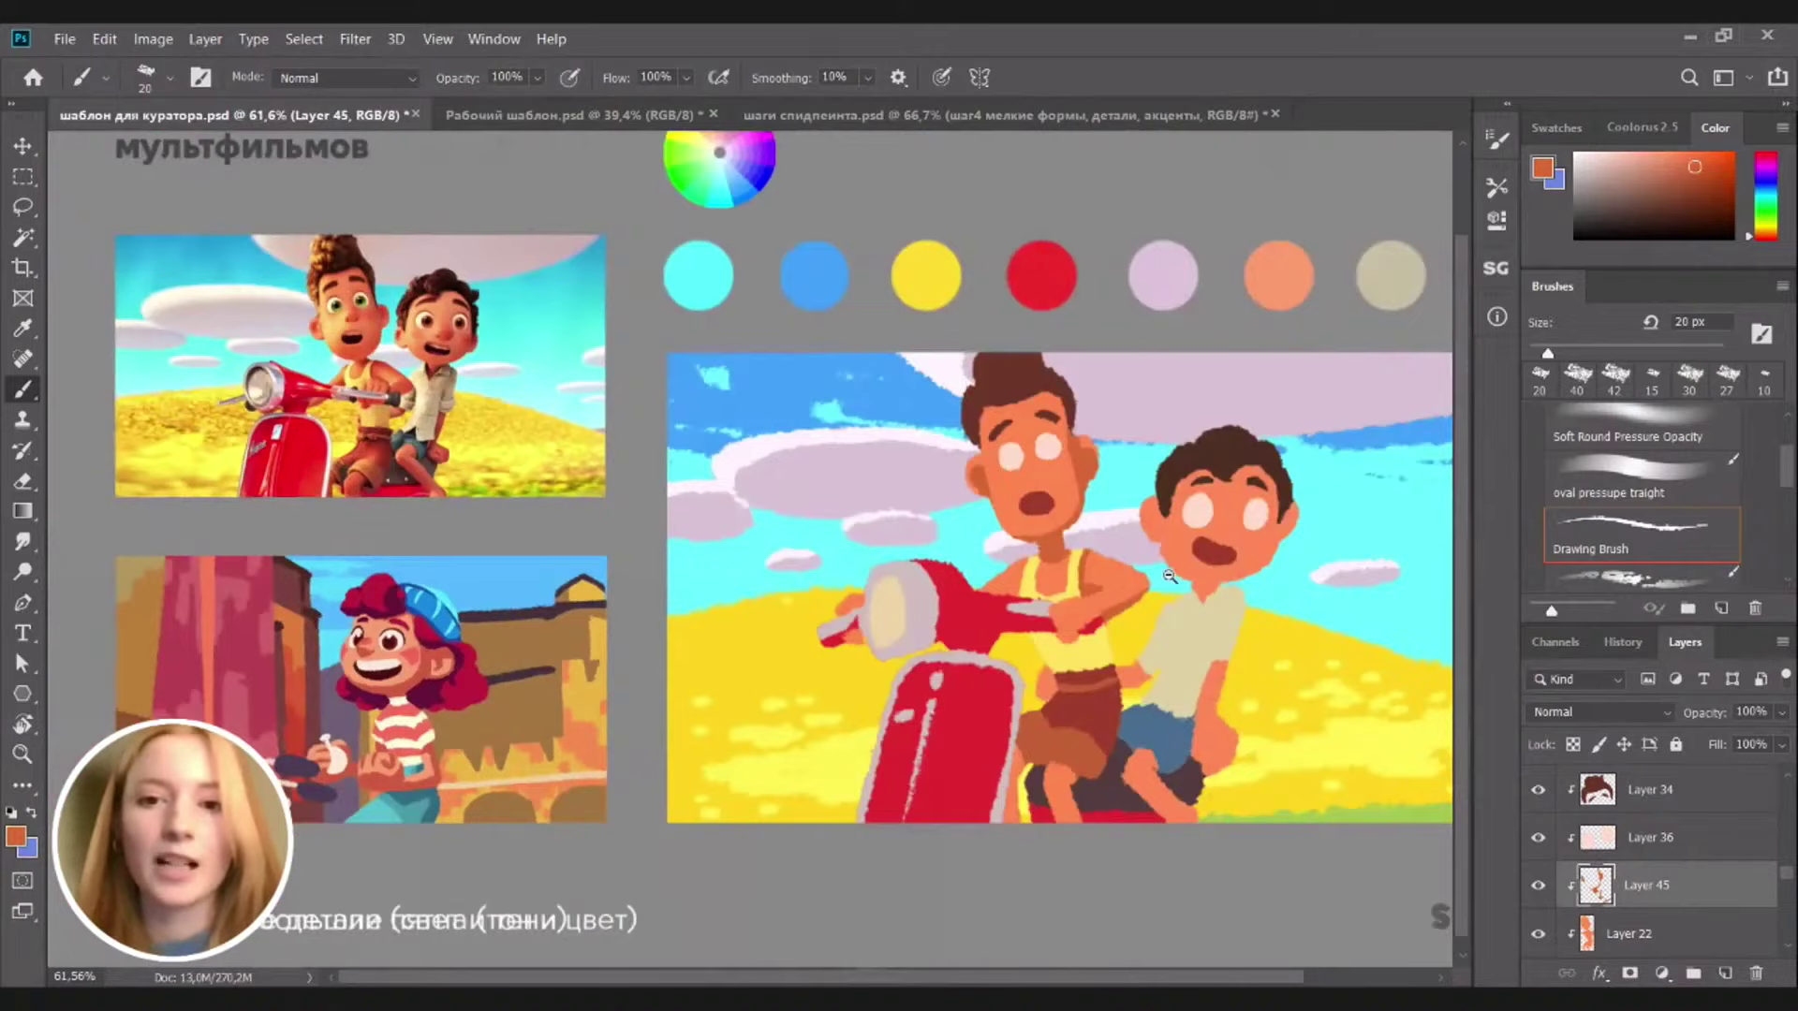
pyautogui.moveTo(1217, 604)
pyautogui.mouseDown()
pyautogui.moveTo(1164, 604)
pyautogui.moveTo(1209, 605)
pyautogui.mouseUp()
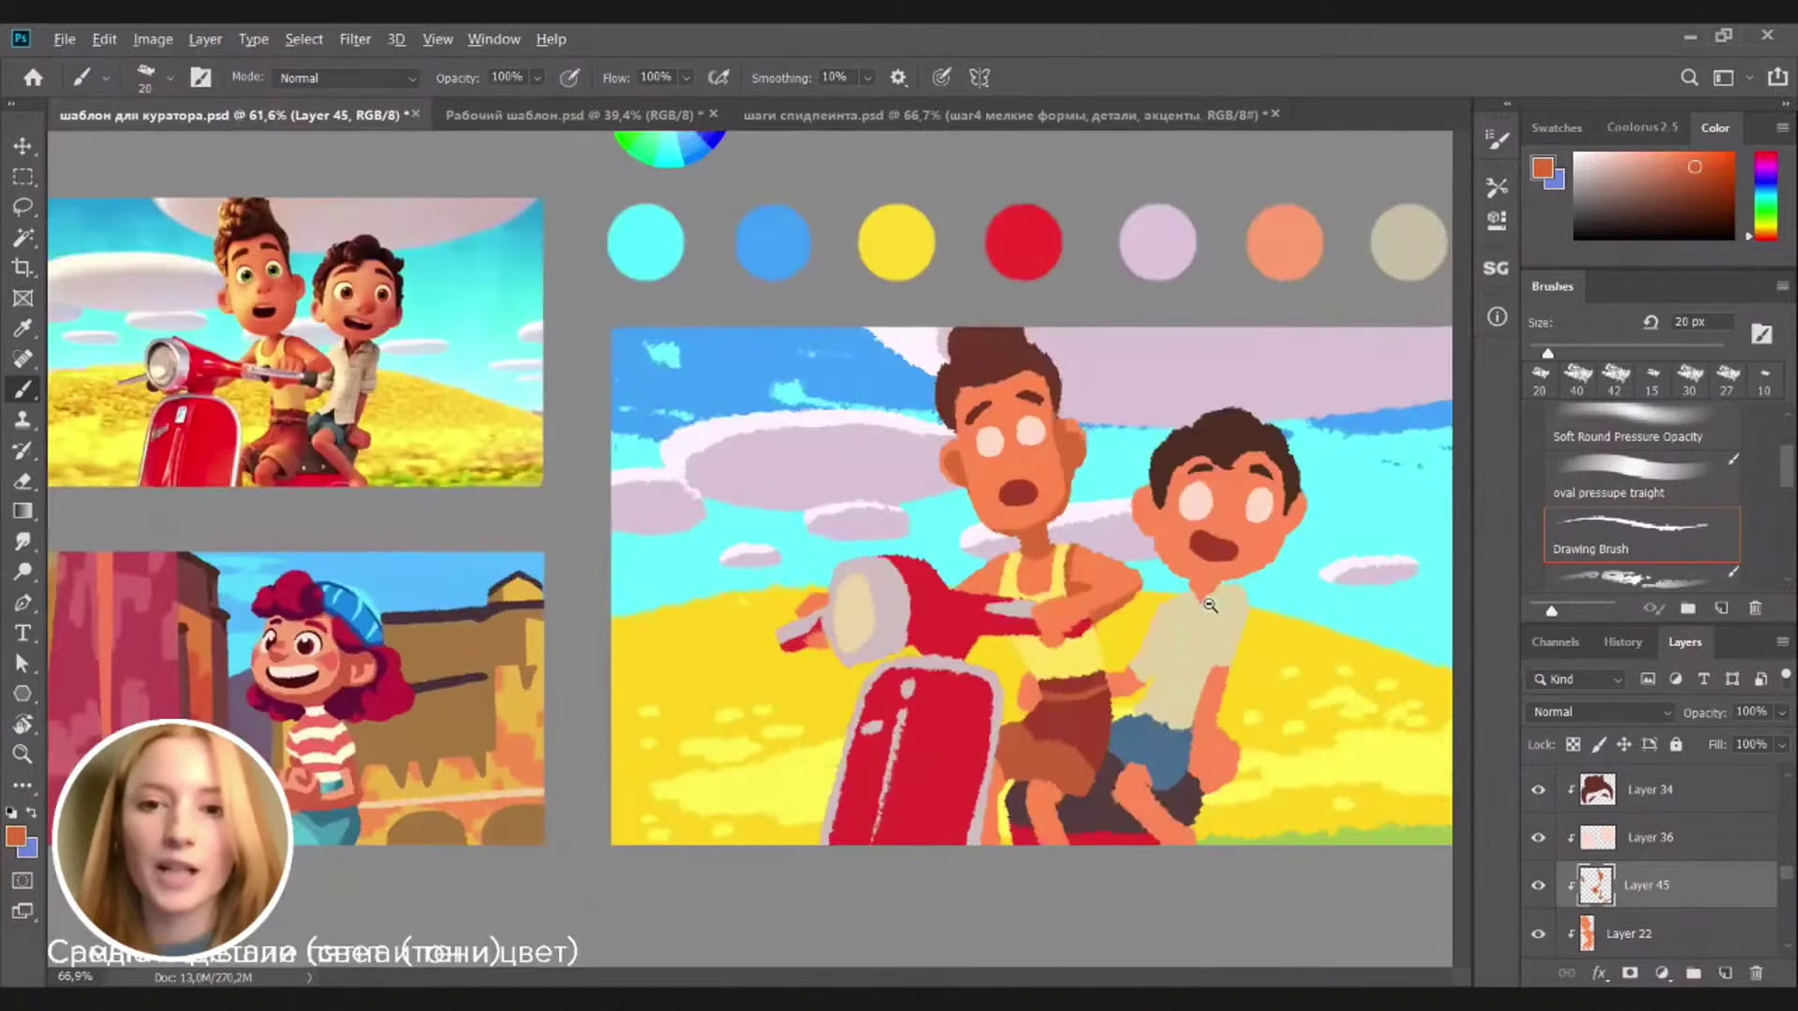
pyautogui.scroll(-3, 1209, 606)
pyautogui.scroll(5, 1217, 618)
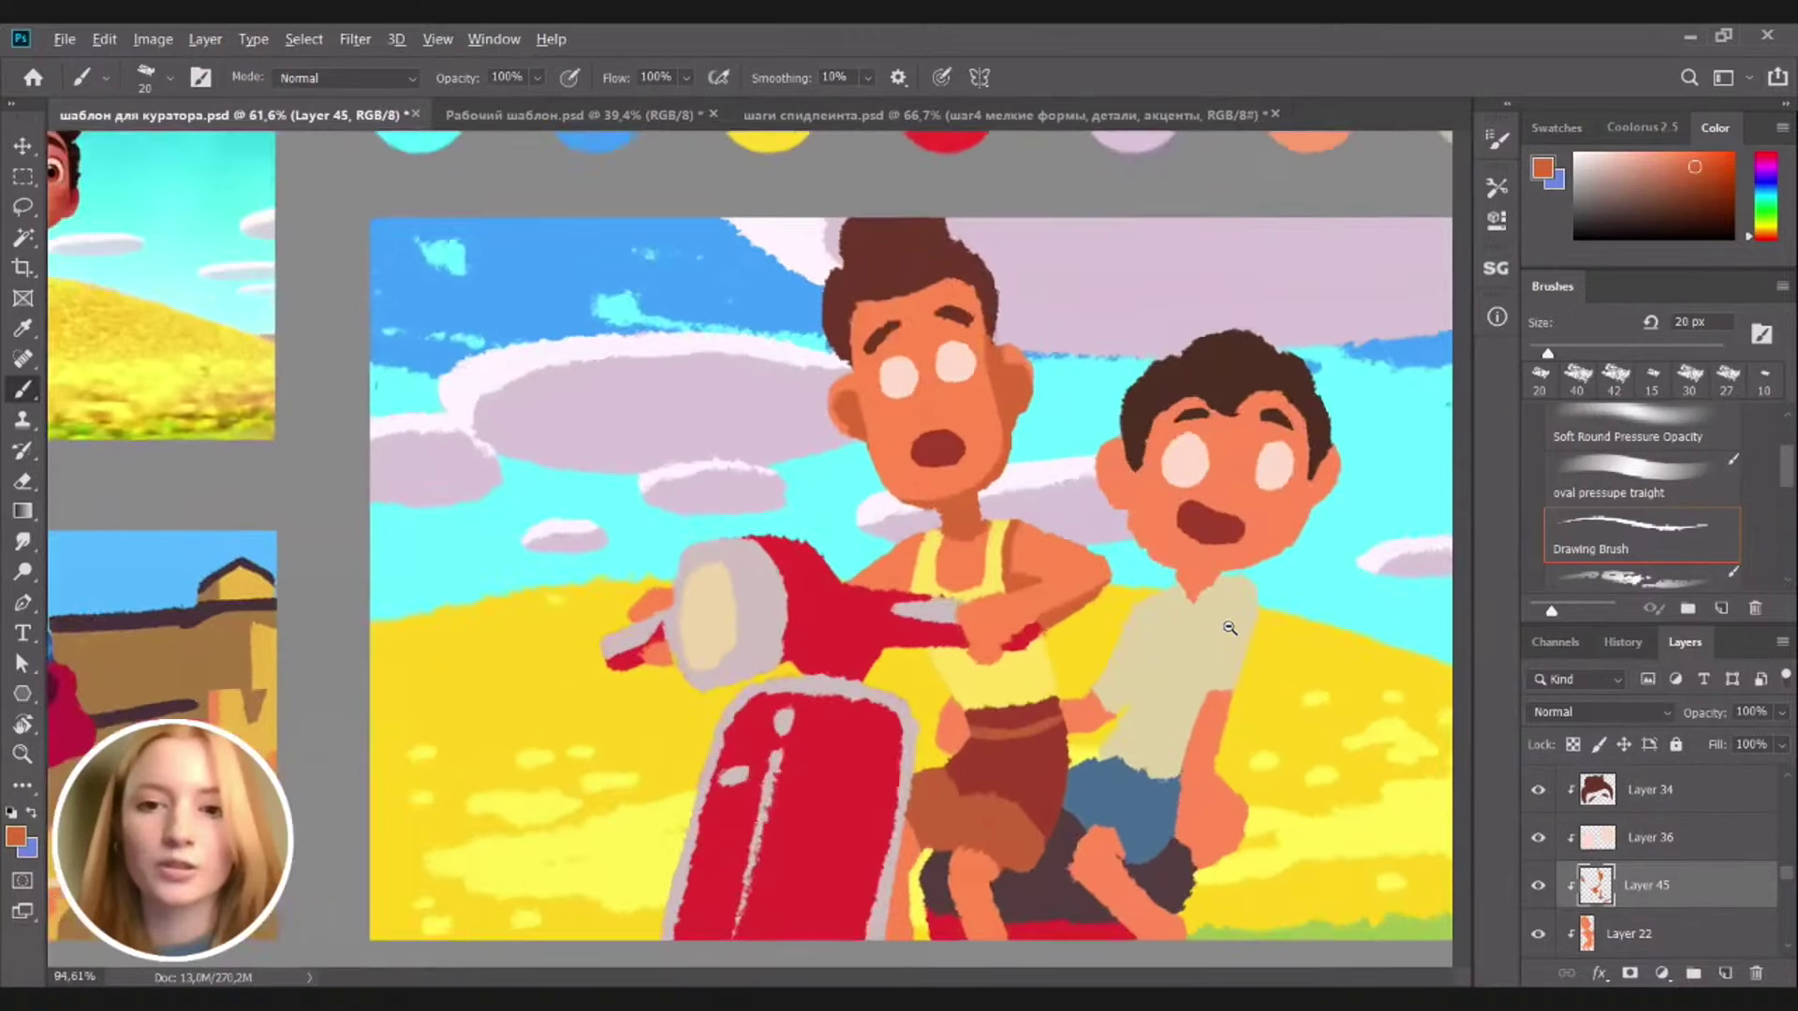
pyautogui.moveTo(1229, 628); pyautogui.dragTo(1235, 629)
pyautogui.moveTo(1019, 608)
pyautogui.mouseDown()
pyautogui.moveTo(1110, 592)
pyautogui.moveTo(1092, 633)
pyautogui.moveTo(1186, 556)
pyautogui.mouseUp()
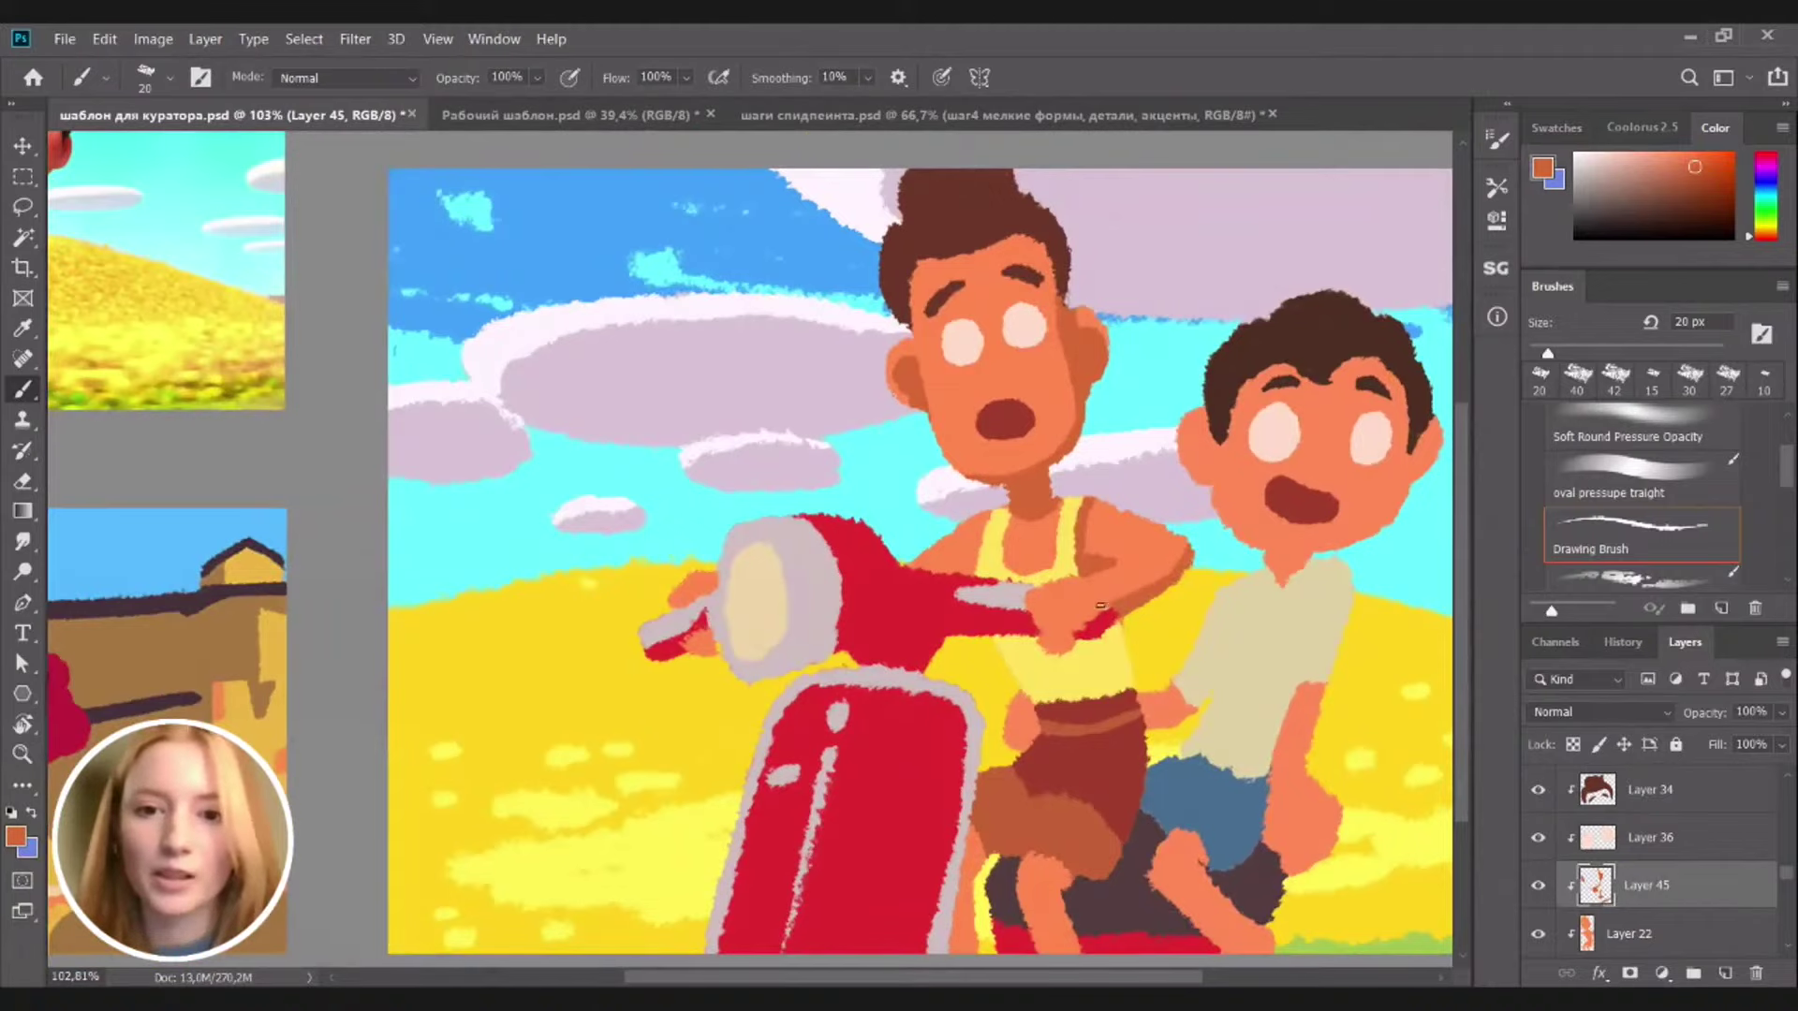
pyautogui.moveTo(1071, 649)
pyautogui.mouseDown()
pyautogui.moveTo(1104, 613)
pyautogui.moveTo(885, 648)
pyautogui.mouseUp()
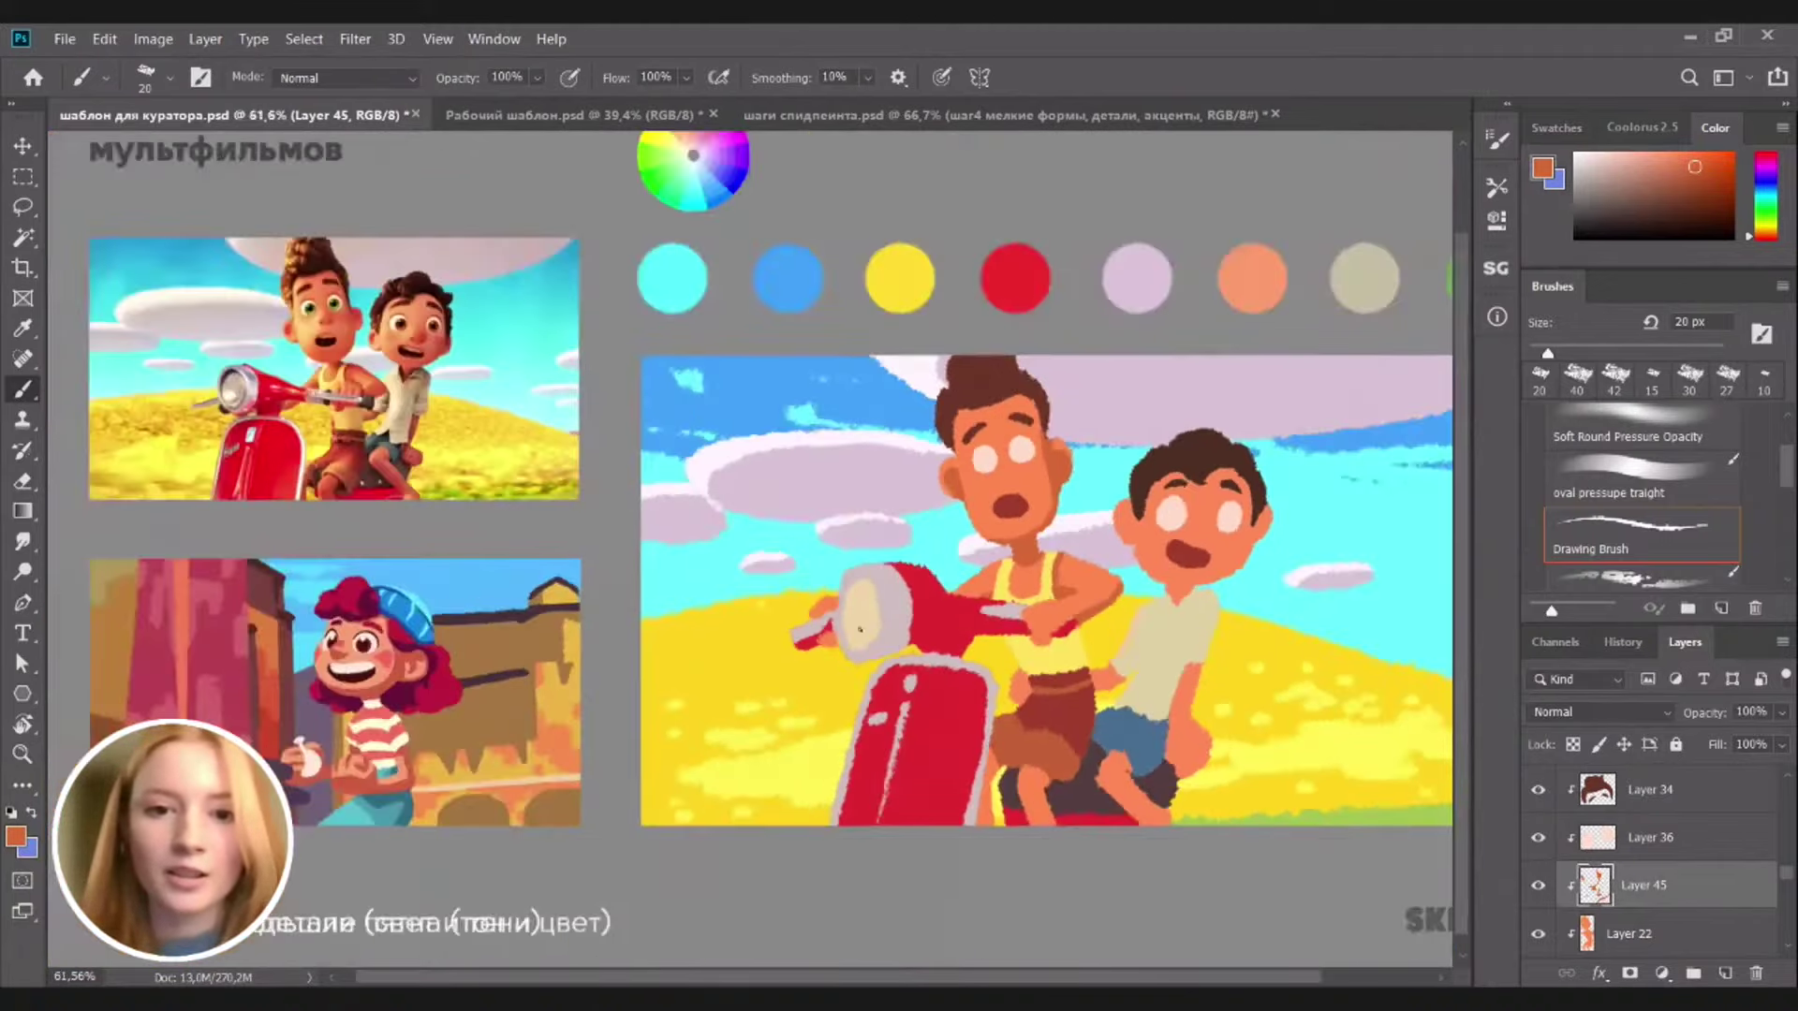
# Paint the taller boy's nose and the shaded side of his face from temple to cheek in the darker orange
pyautogui.scroll(3, 1047, 398)
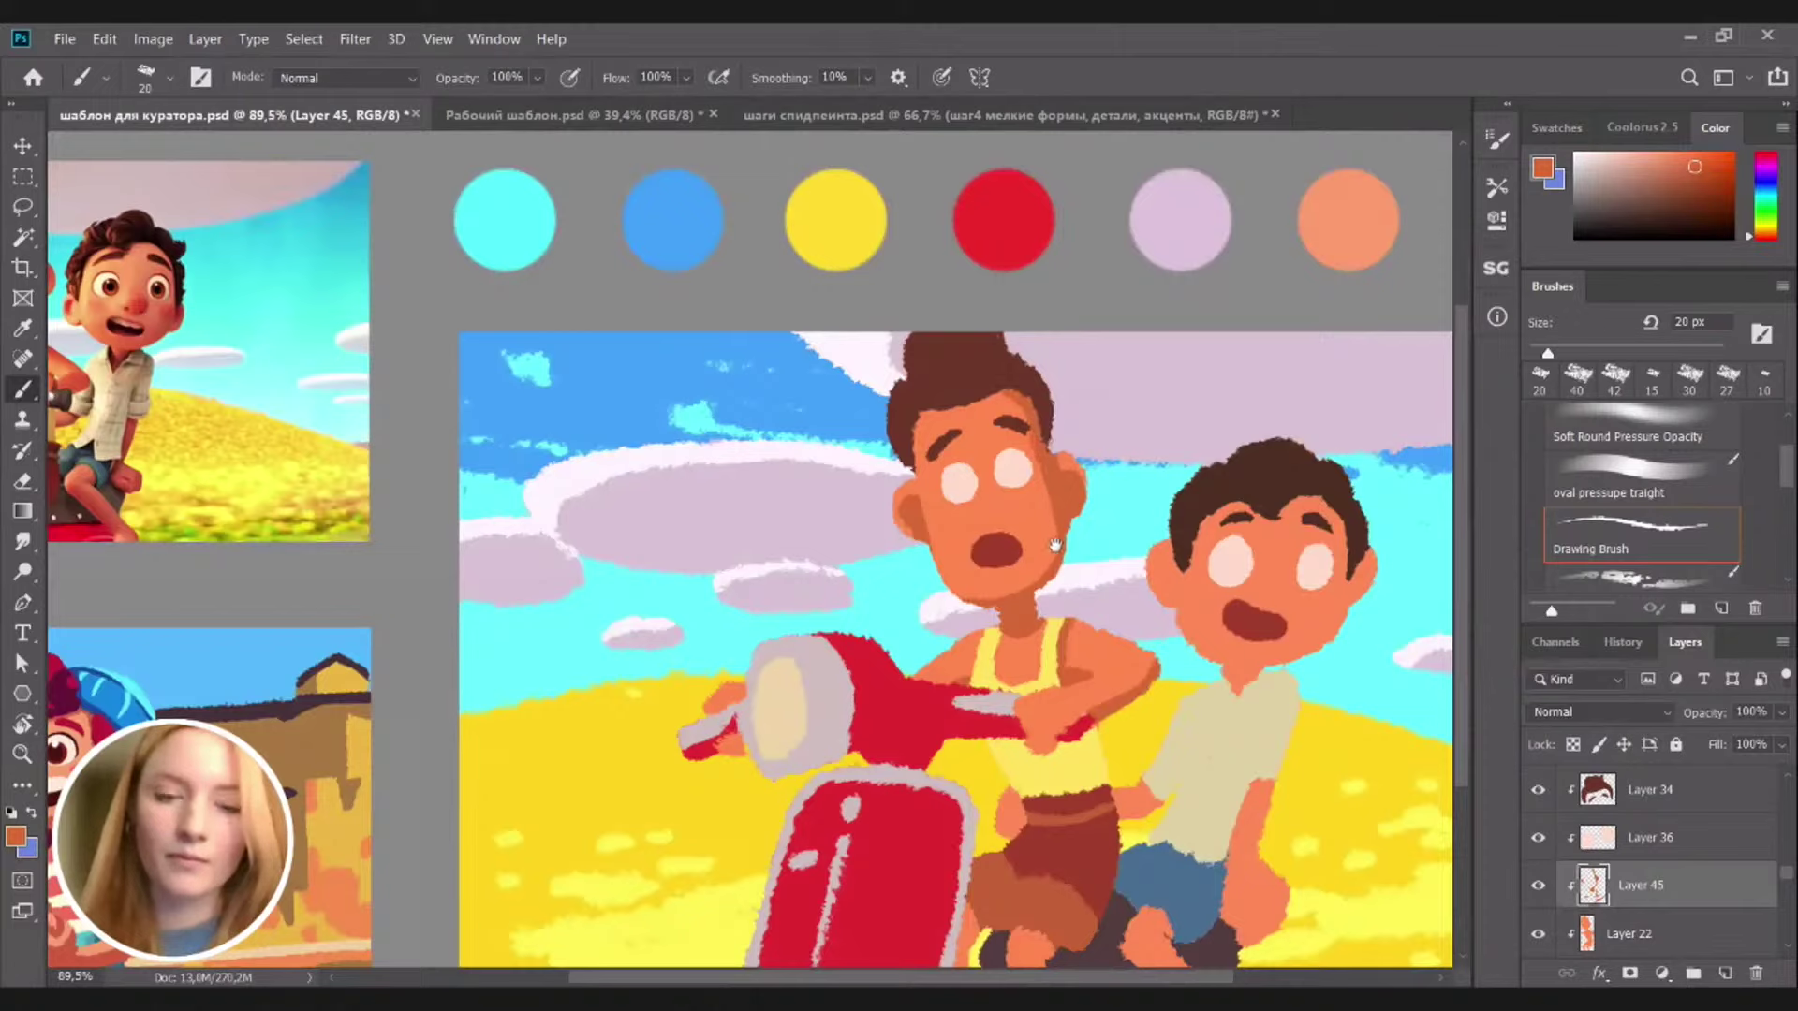
pyautogui.scroll(-4, 1030, 550)
pyautogui.scroll(5, 1011, 551)
pyautogui.moveTo(1010, 546); pyautogui.dragTo(1265, 552)
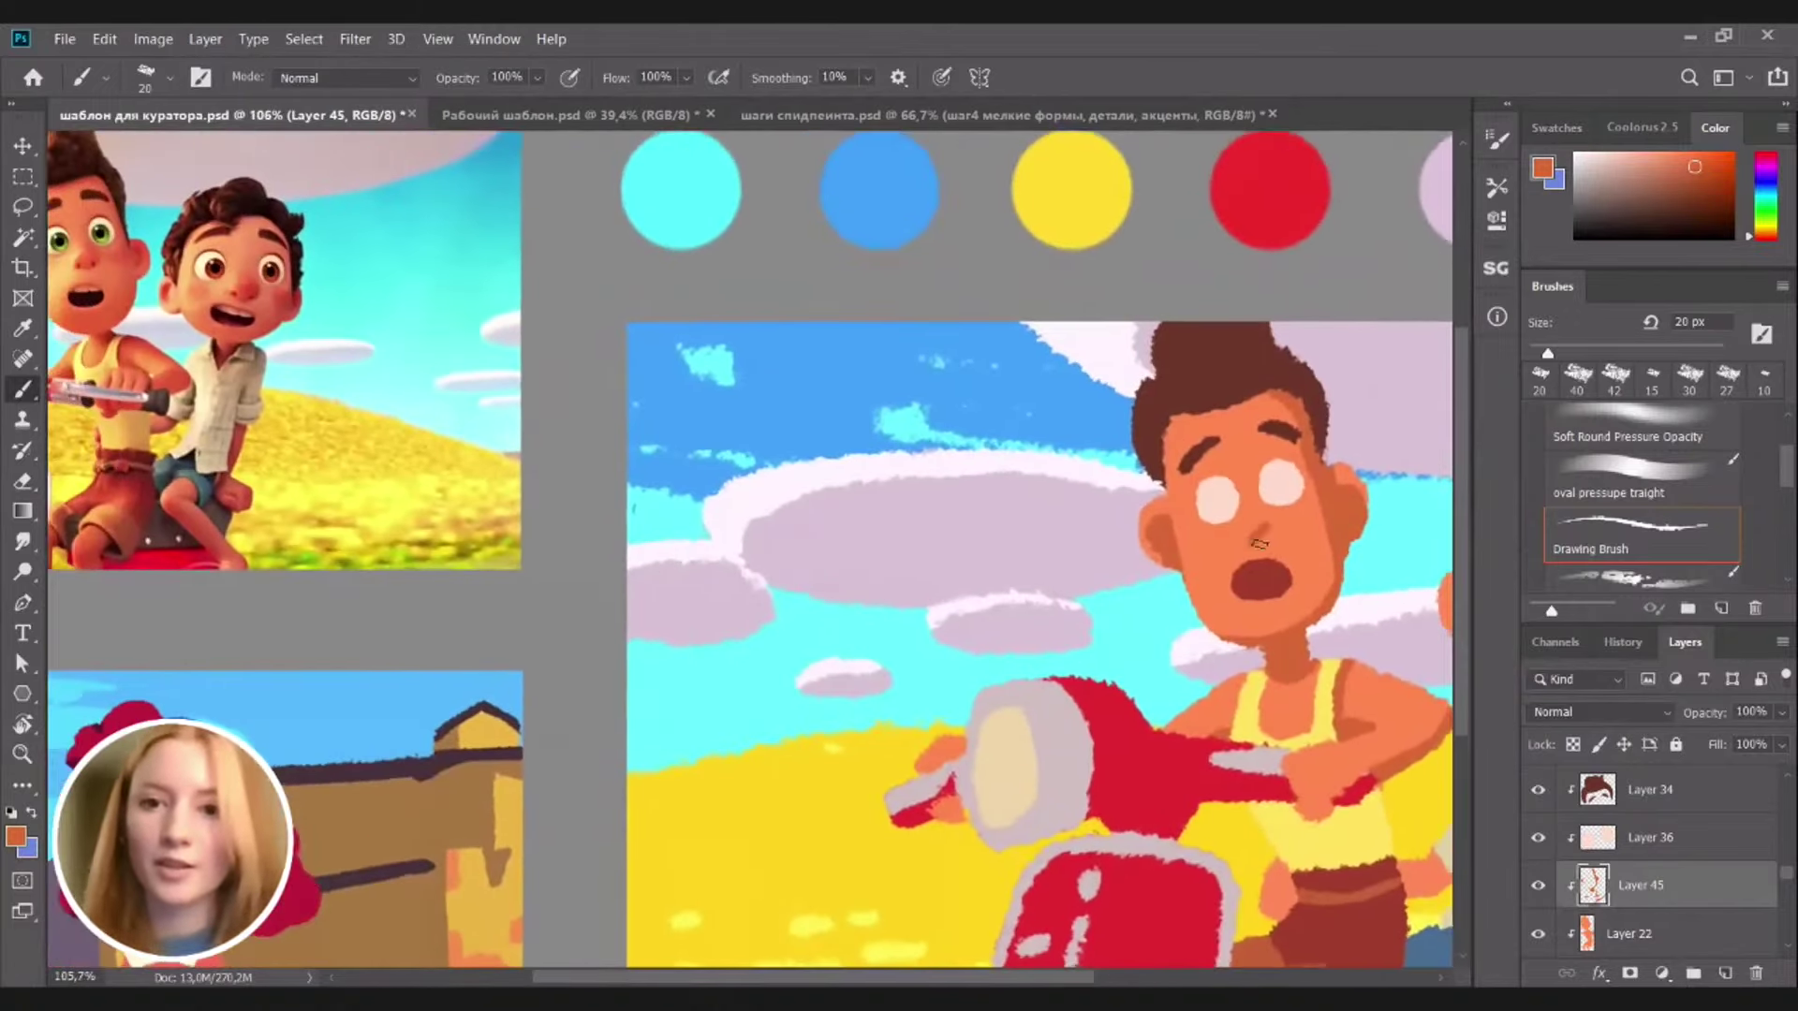
pyautogui.moveTo(1263, 543)
pyautogui.mouseDown()
pyautogui.moveTo(1301, 515)
pyautogui.moveTo(1333, 534)
pyautogui.moveTo(1307, 528)
pyautogui.mouseUp()
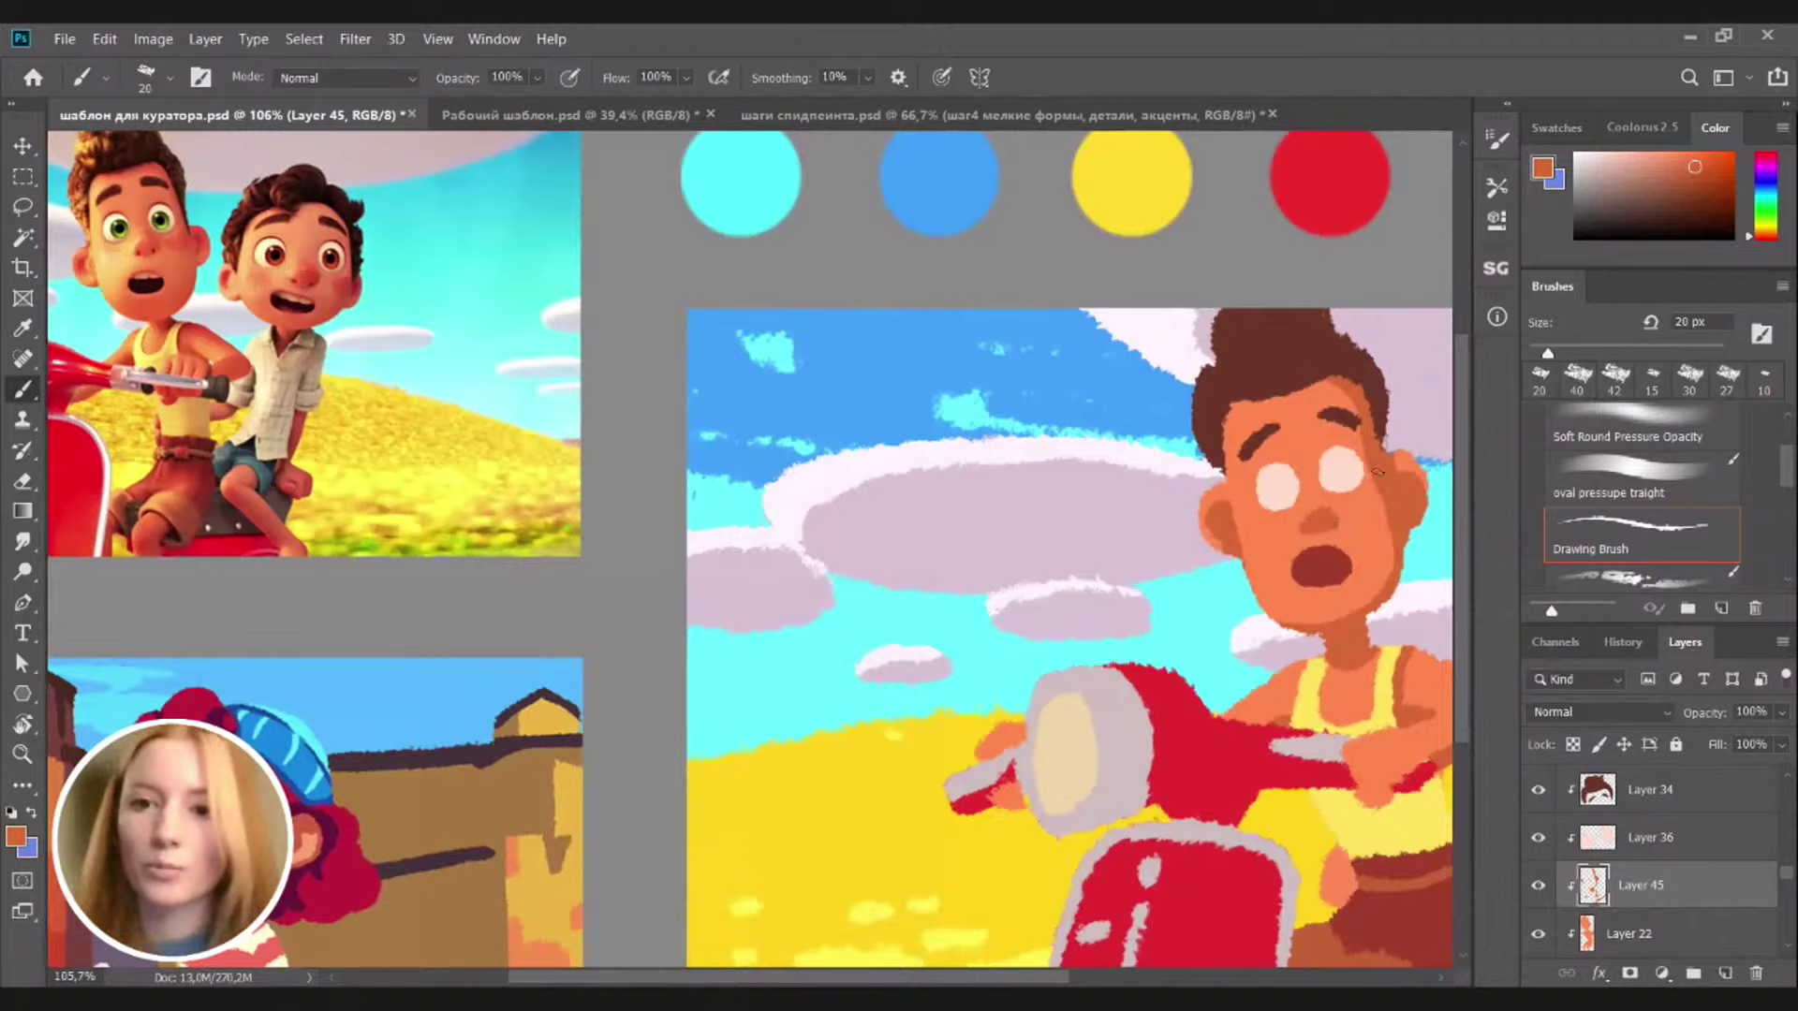
pyautogui.moveTo(1373, 468); pyautogui.dragTo(1383, 522)
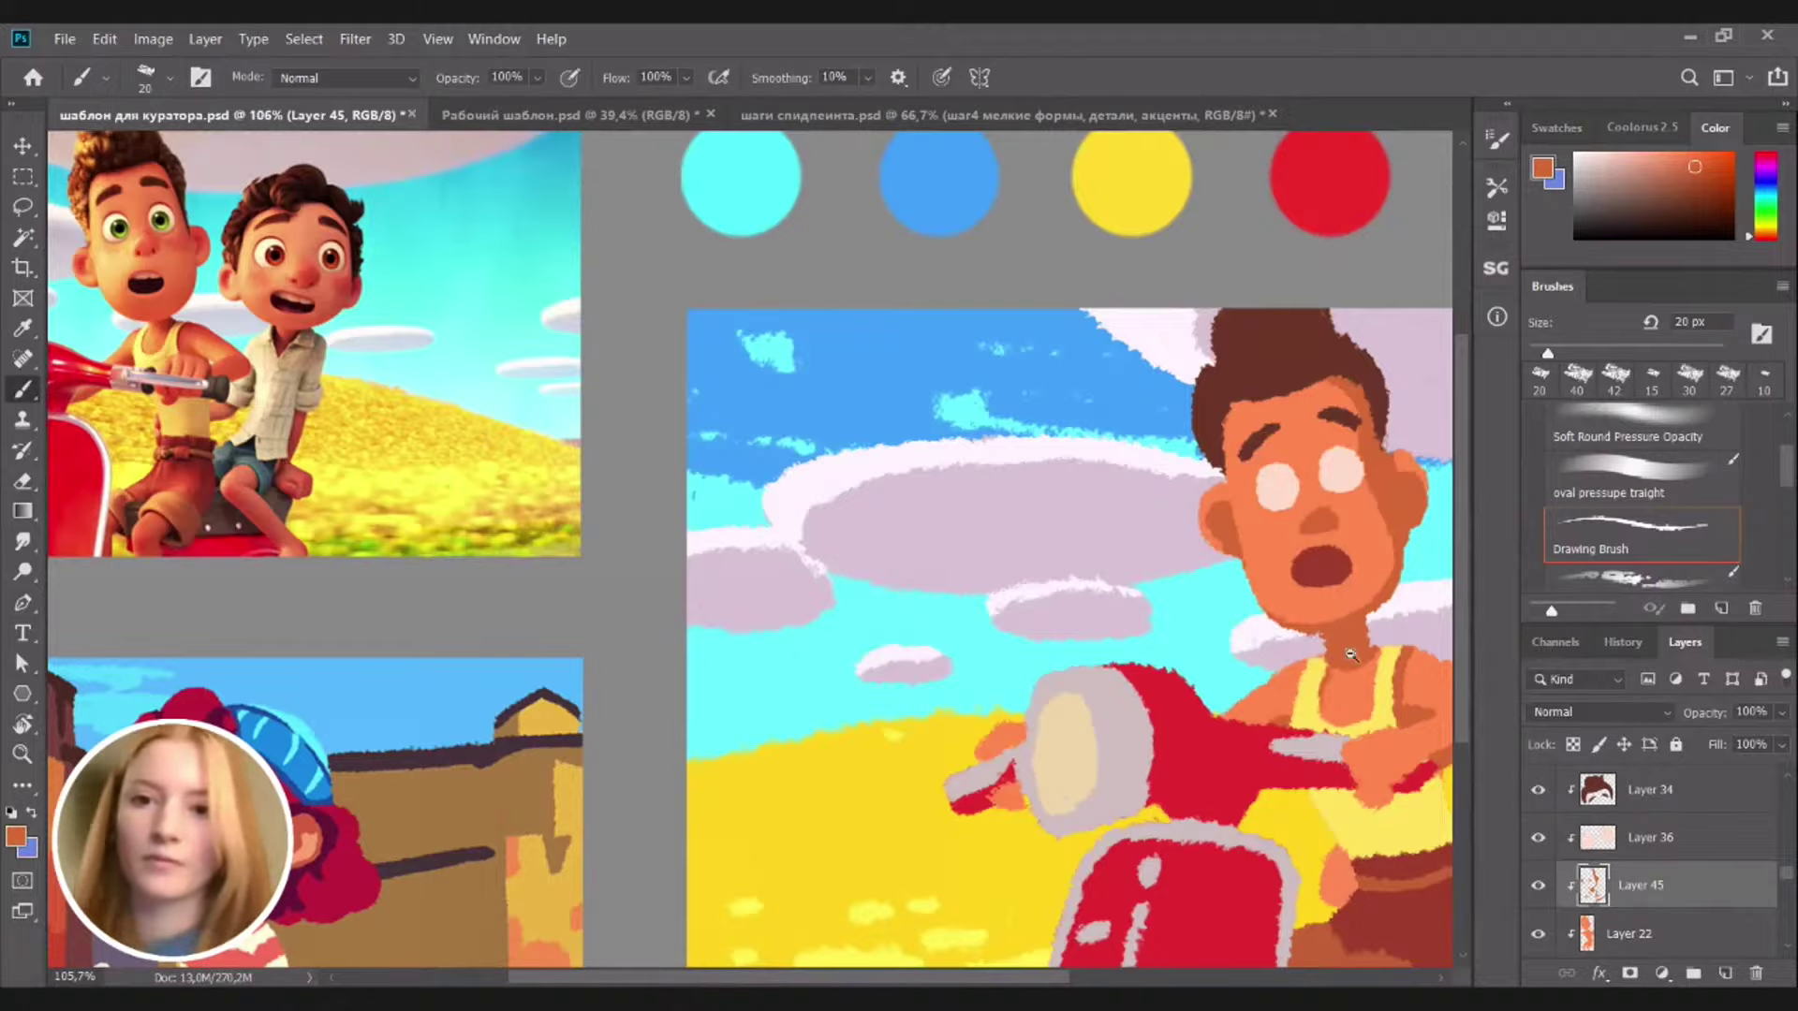
pyautogui.scroll(-2, 1353, 656)
pyautogui.scroll(1, 1352, 656)
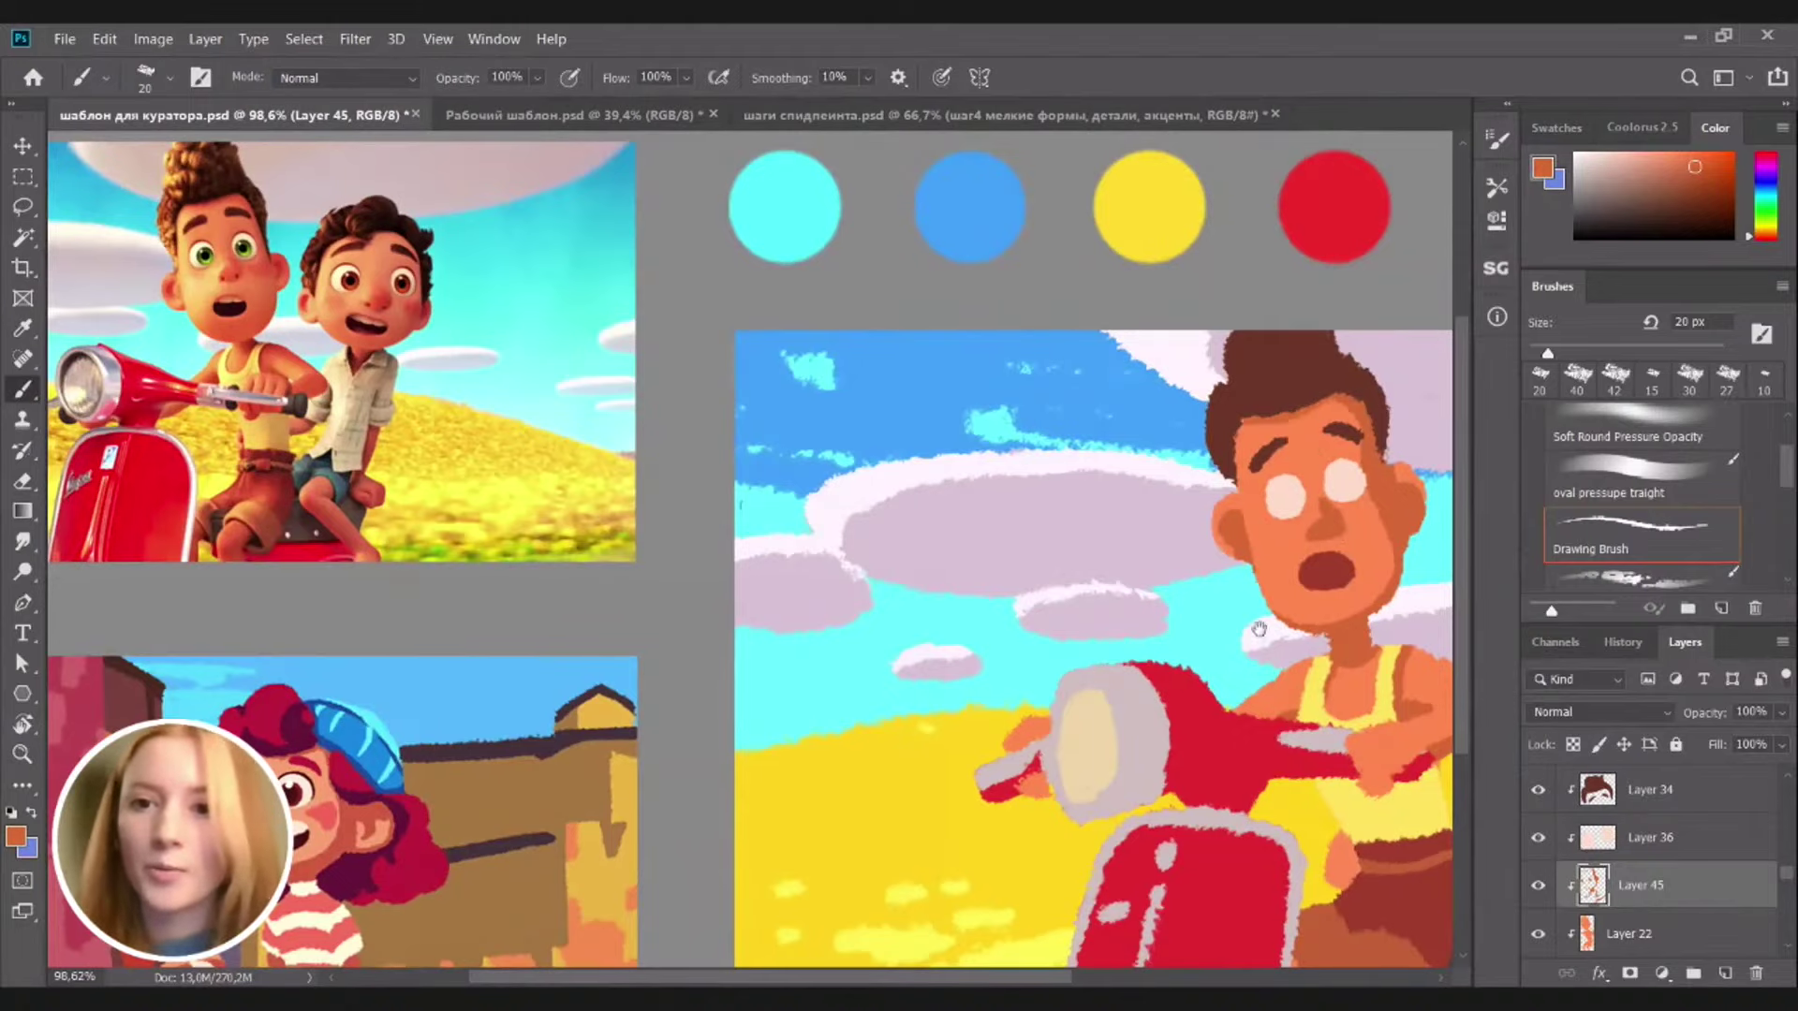
pyautogui.moveTo(1196, 646); pyautogui.dragTo(1139, 629)
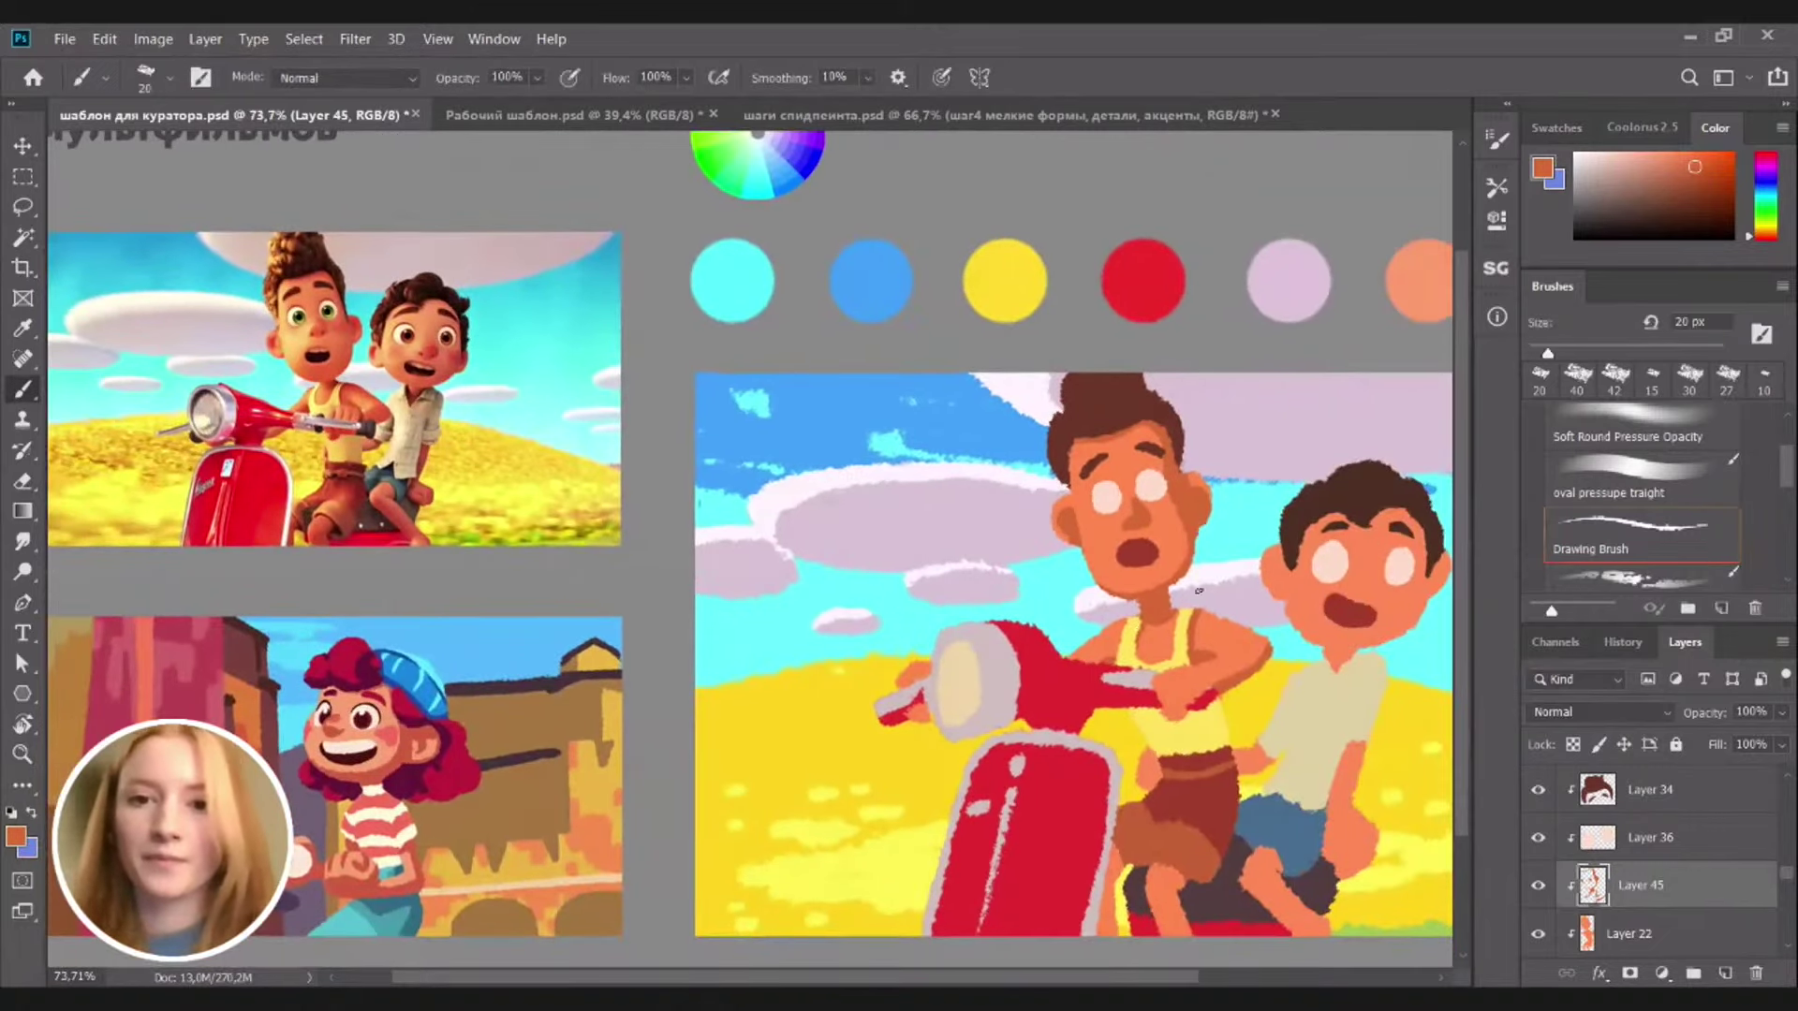
# Add darker orange shadows to the taller boy's leg below the brown shorts on Layer 45
pyautogui.moveTo(1211, 653); pyautogui.dragTo(1213, 590)
pyautogui.scroll(2, 1213, 590)
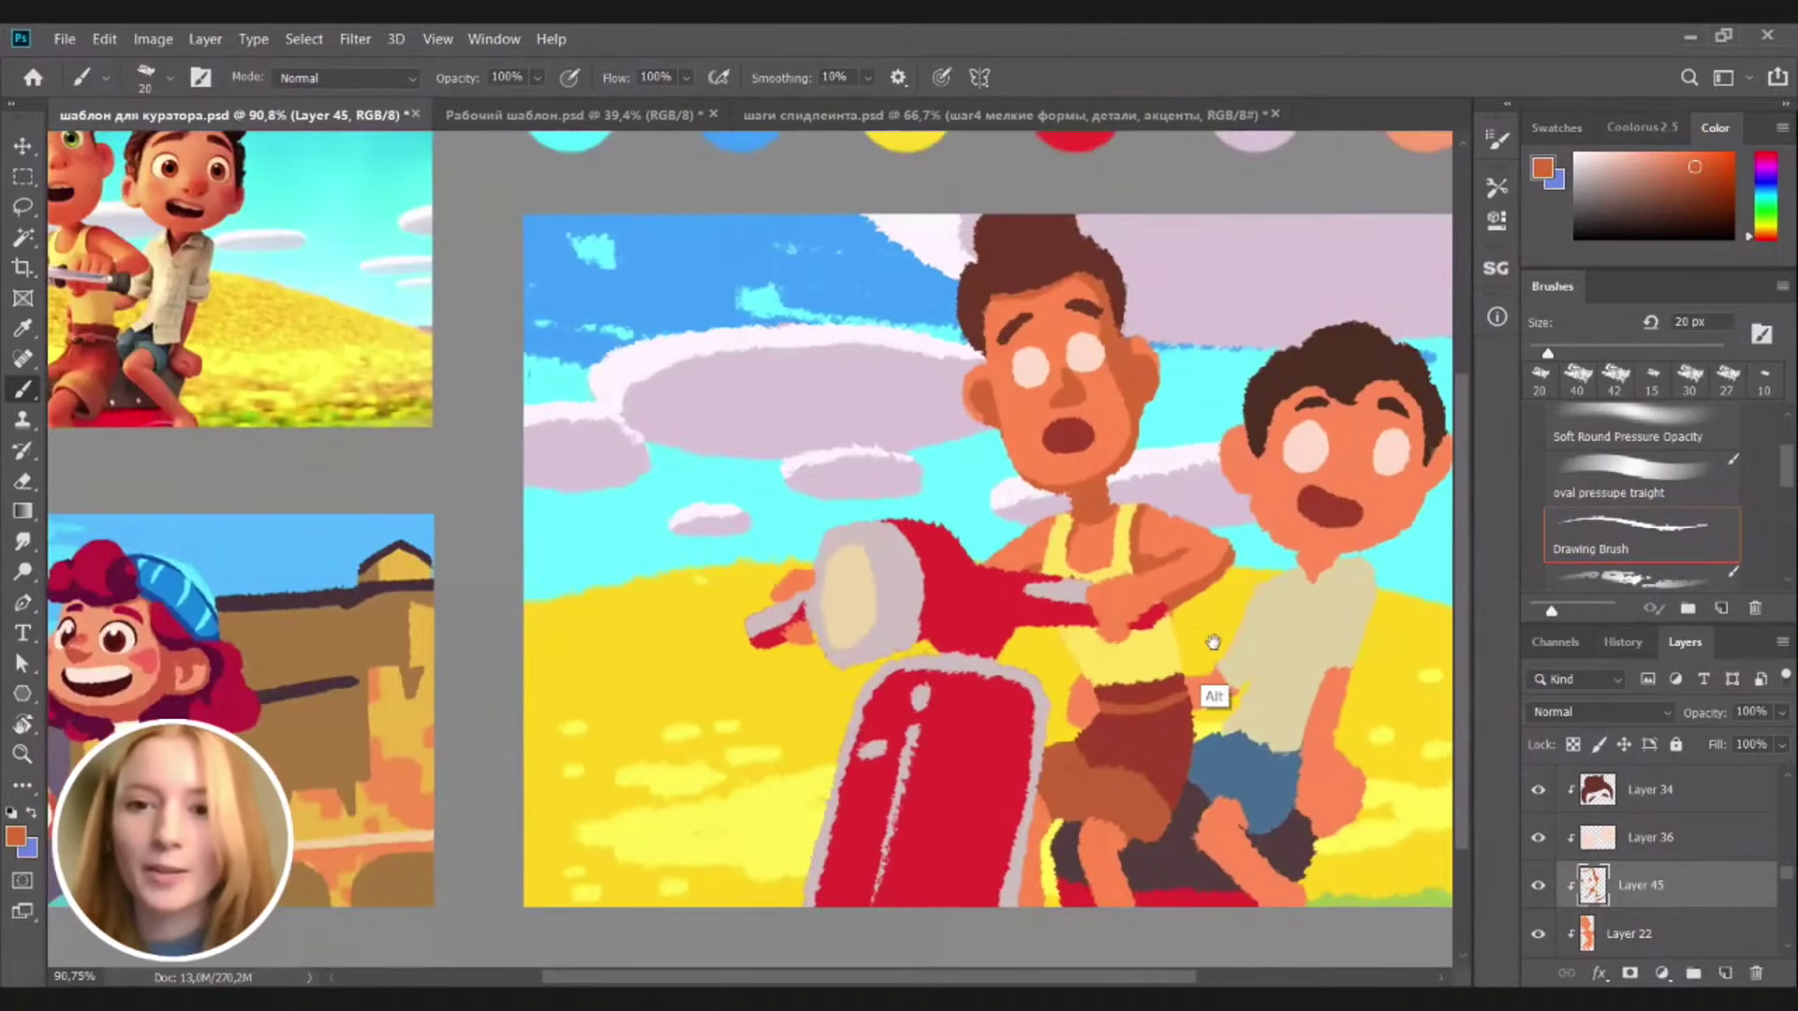
pyautogui.scroll(-3, 1131, 627)
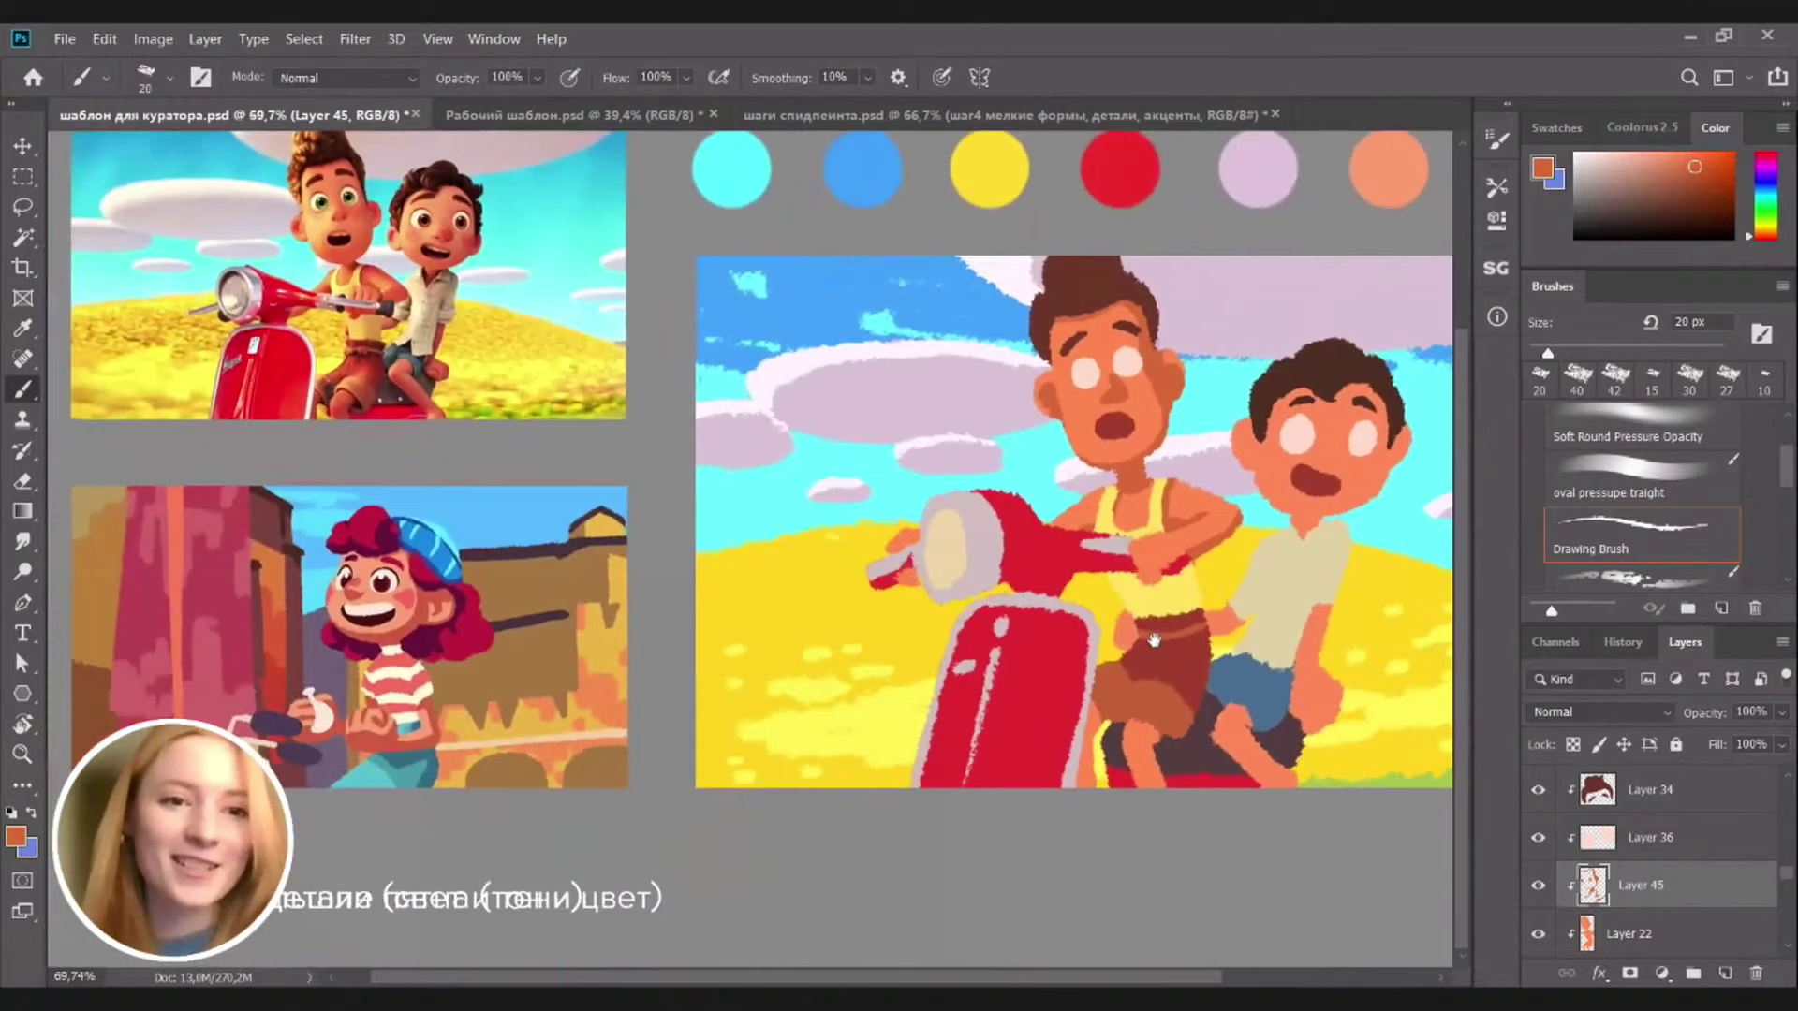
pyautogui.moveTo(1153, 640); pyautogui.dragTo(1158, 640)
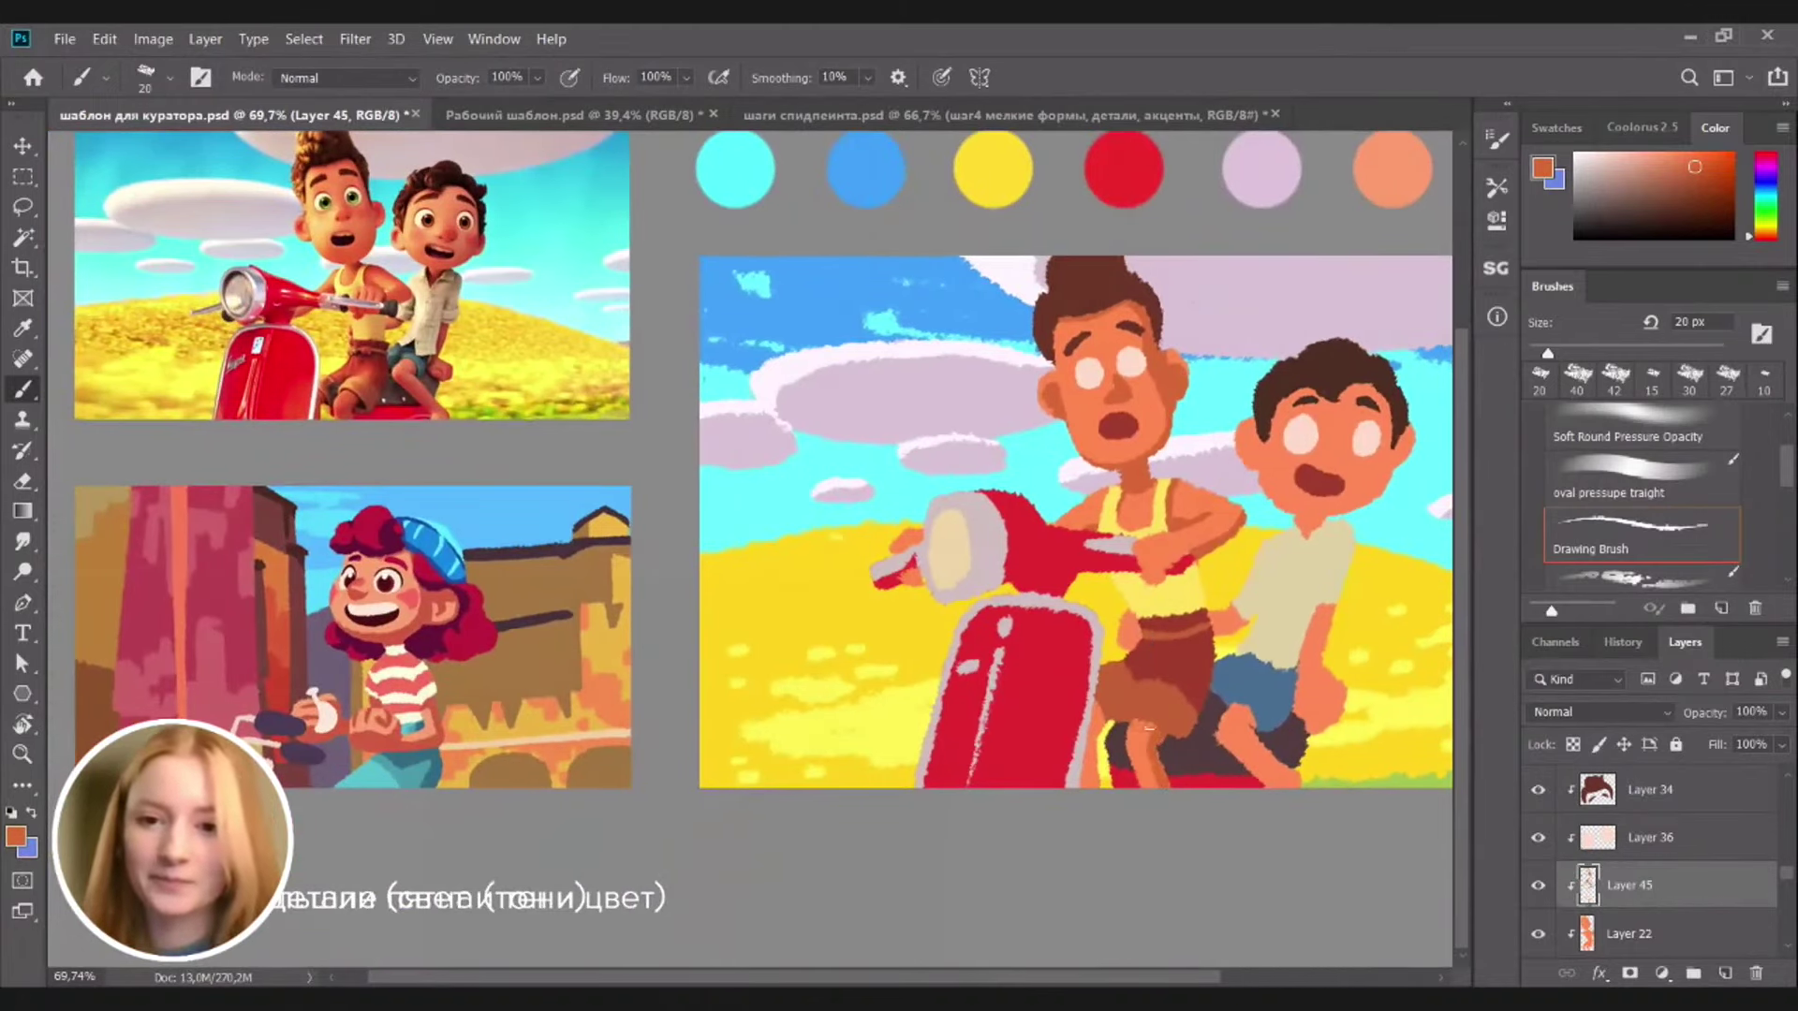
pyautogui.moveTo(1334, 689); pyautogui.dragTo(1248, 719)
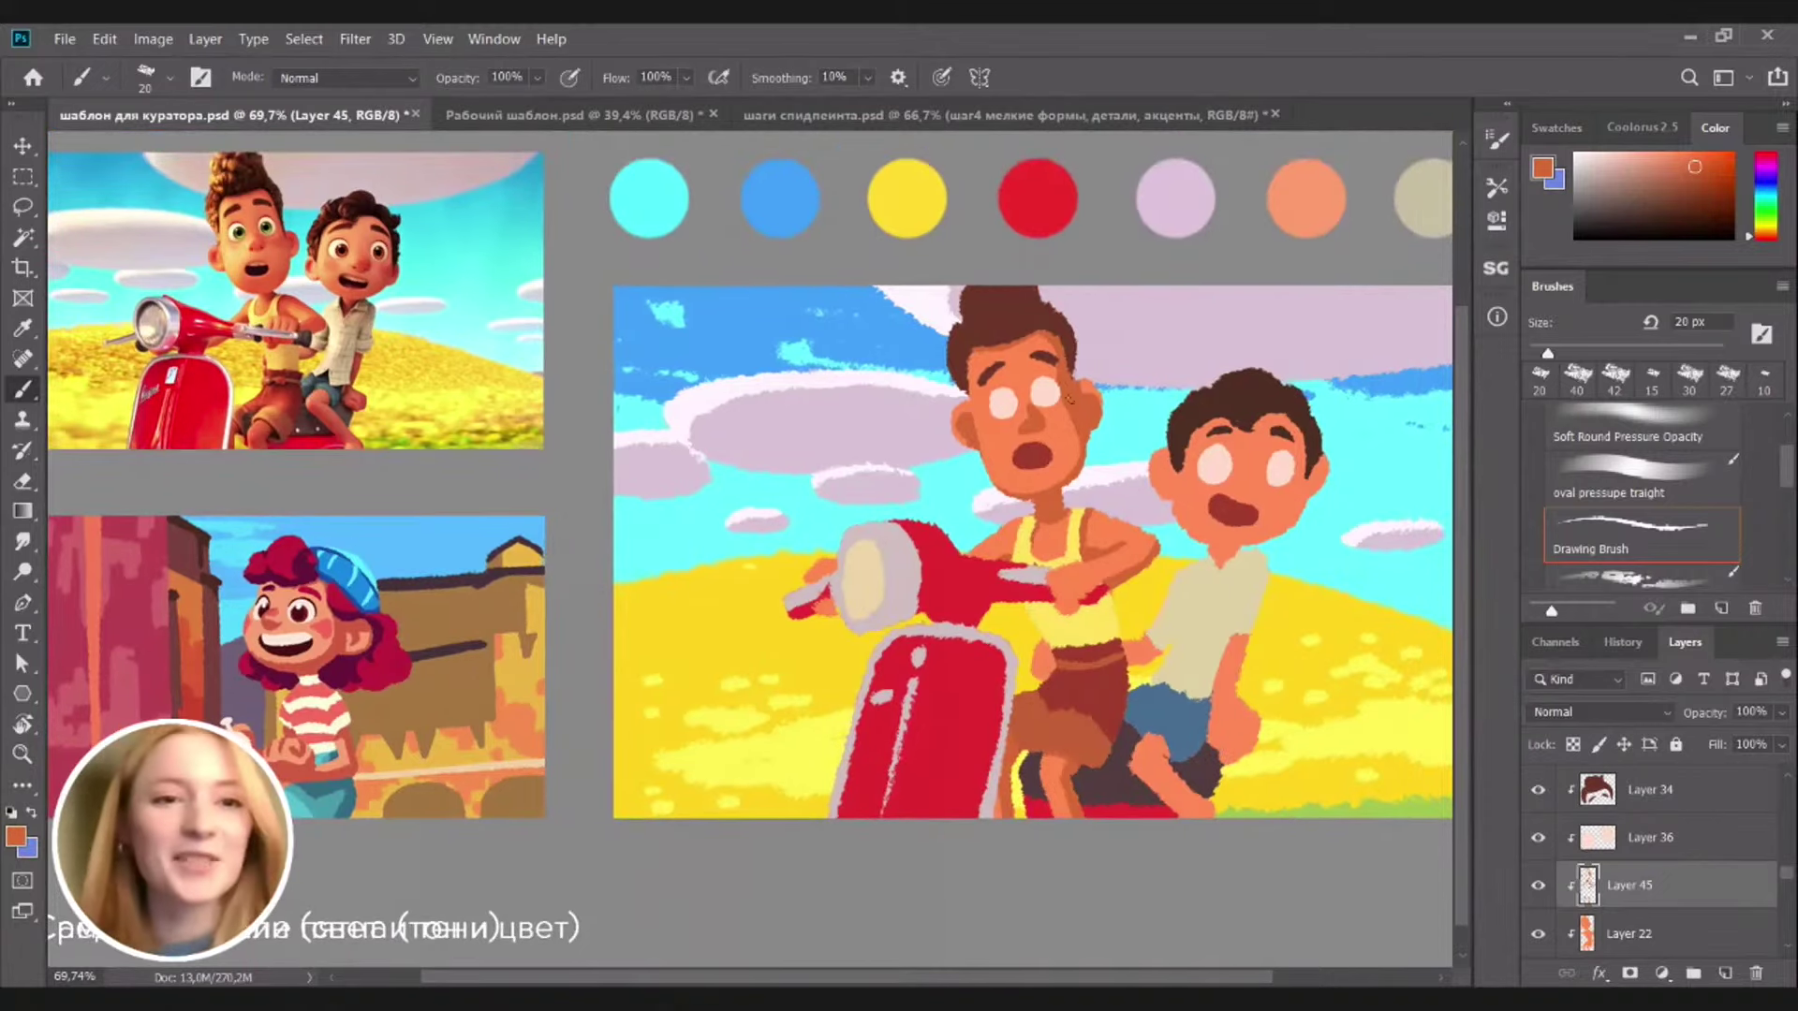
# Adjust the shadow colour on Layer 45 with Hue/Saturation: hue -6, saturation +5 and lightness +2
pyautogui.press('v')
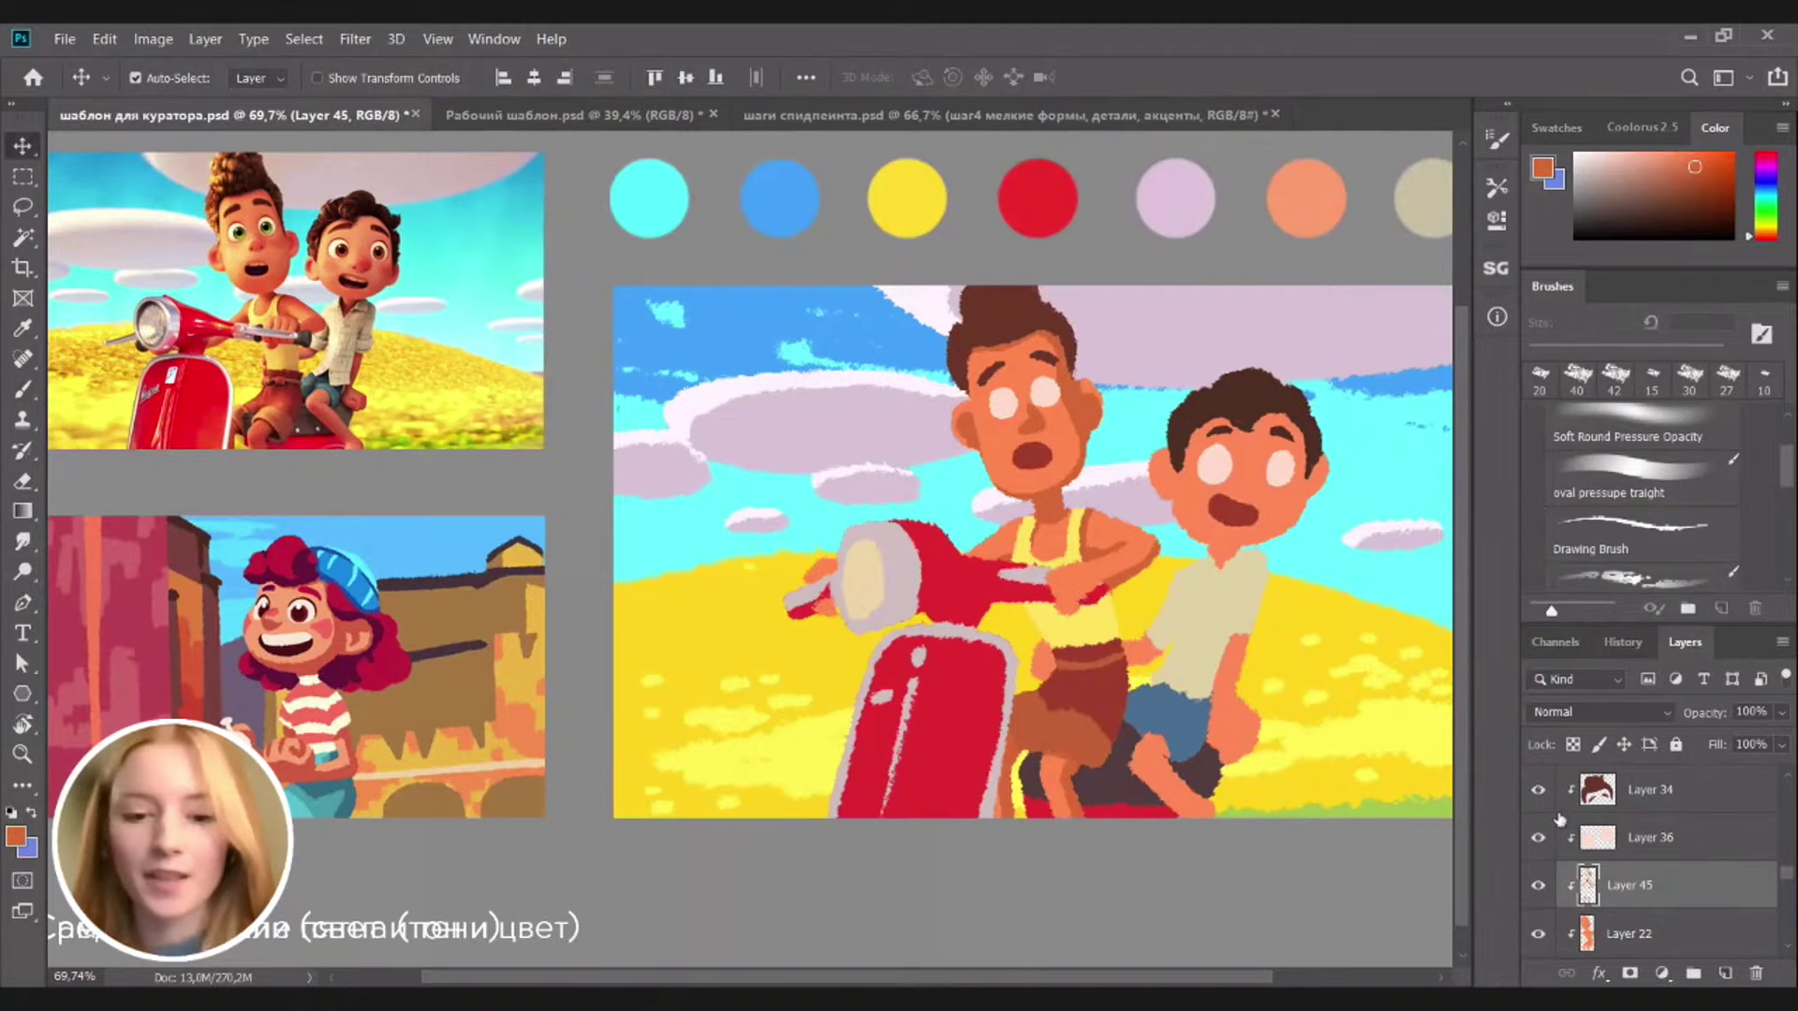
pyautogui.keyDown('ctrl'); pyautogui.click(1587, 880); pyautogui.keyUp('ctrl')
pyautogui.hotkey('ctrl', 'd')
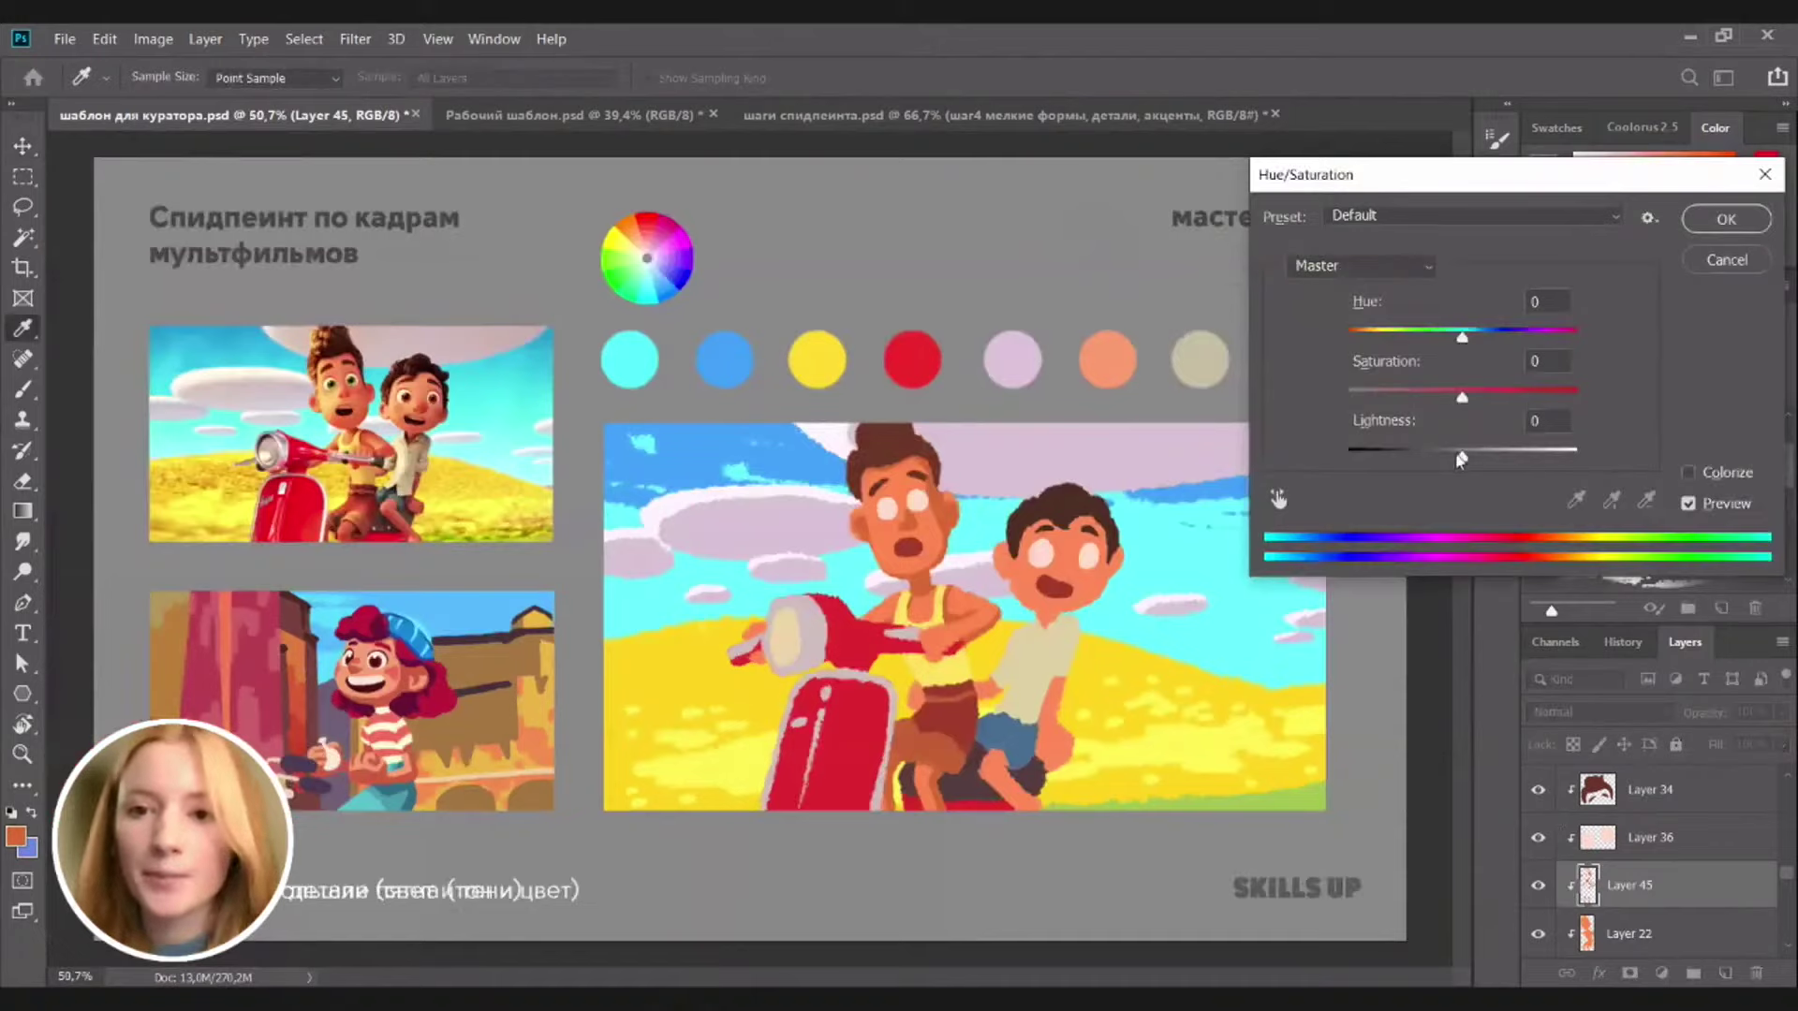
pyautogui.moveTo(1460, 459); pyautogui.dragTo(1451, 456)
pyautogui.moveTo(1453, 340); pyautogui.dragTo(1444, 337)
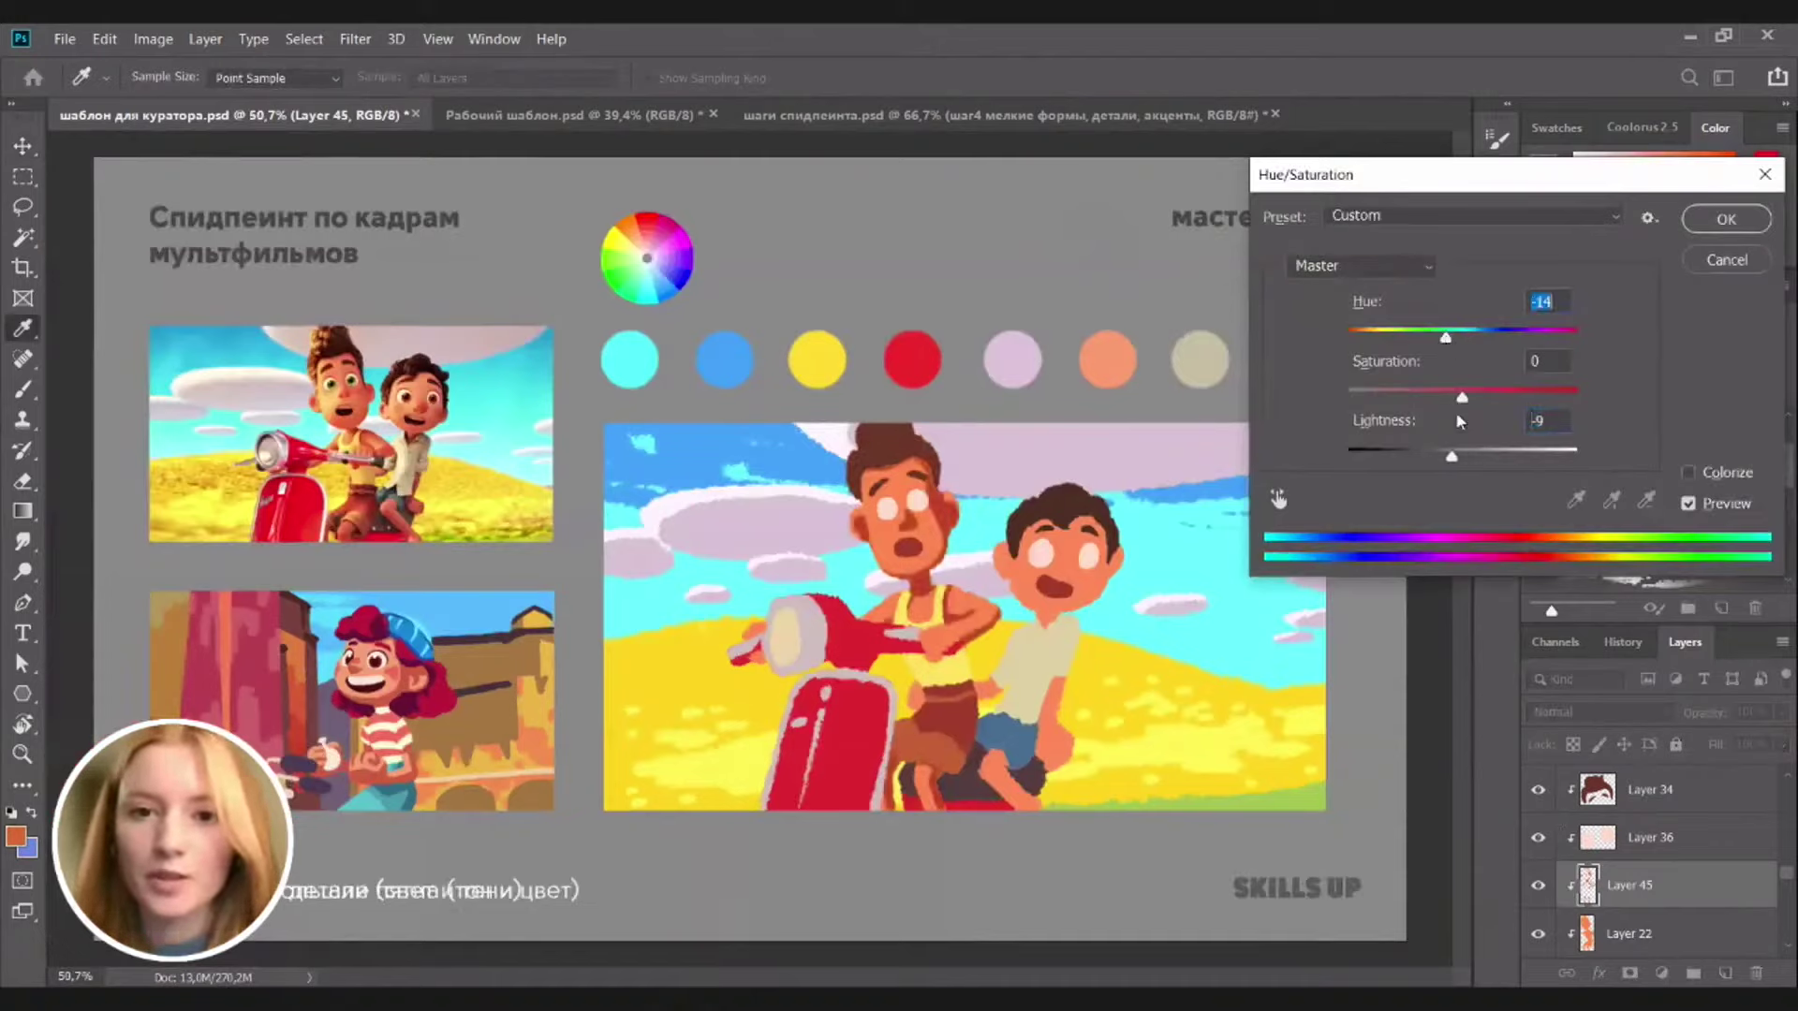
pyautogui.moveTo(1462, 398); pyautogui.dragTo(1441, 398)
pyautogui.moveTo(1451, 456); pyautogui.dragTo(1475, 456)
pyautogui.moveTo(1450, 341); pyautogui.dragTo(1467, 395)
pyautogui.moveTo(1469, 456); pyautogui.dragTo(1467, 461)
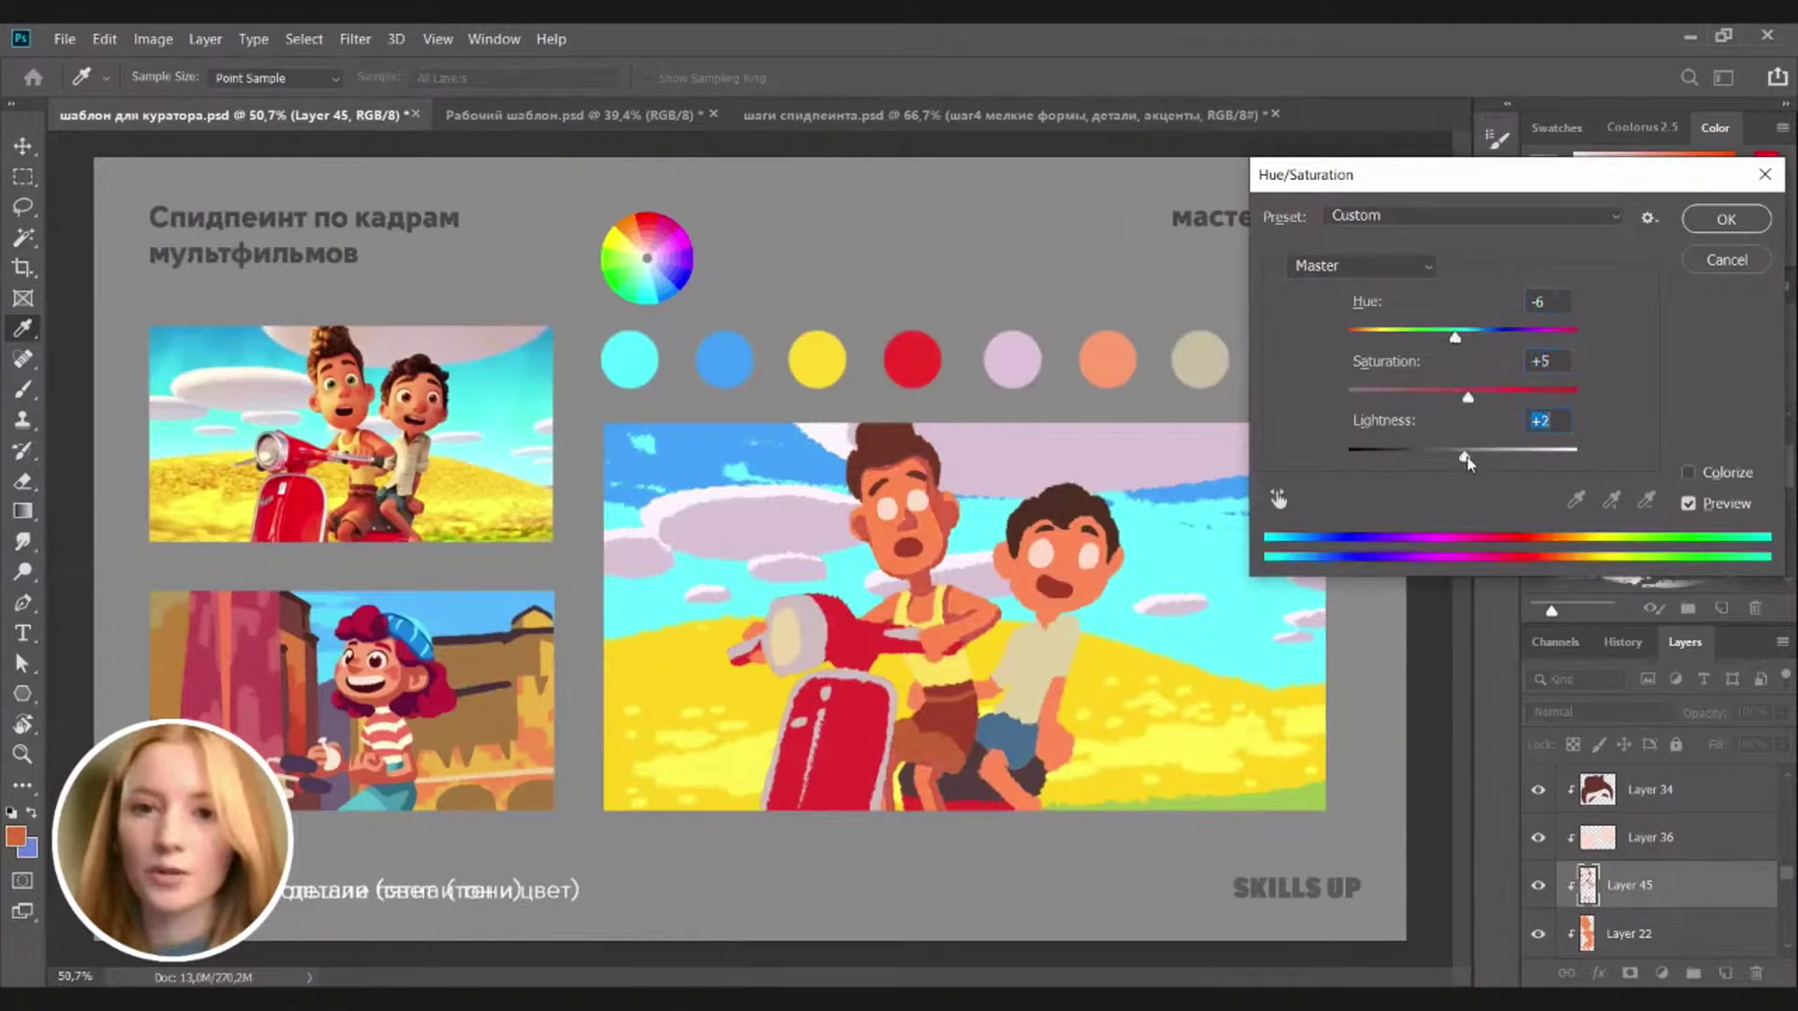
pyautogui.click(1726, 219)
# Refine the shadow around the taller boy's chin on Layer 45 with the brush and eraser
pyautogui.press('b')
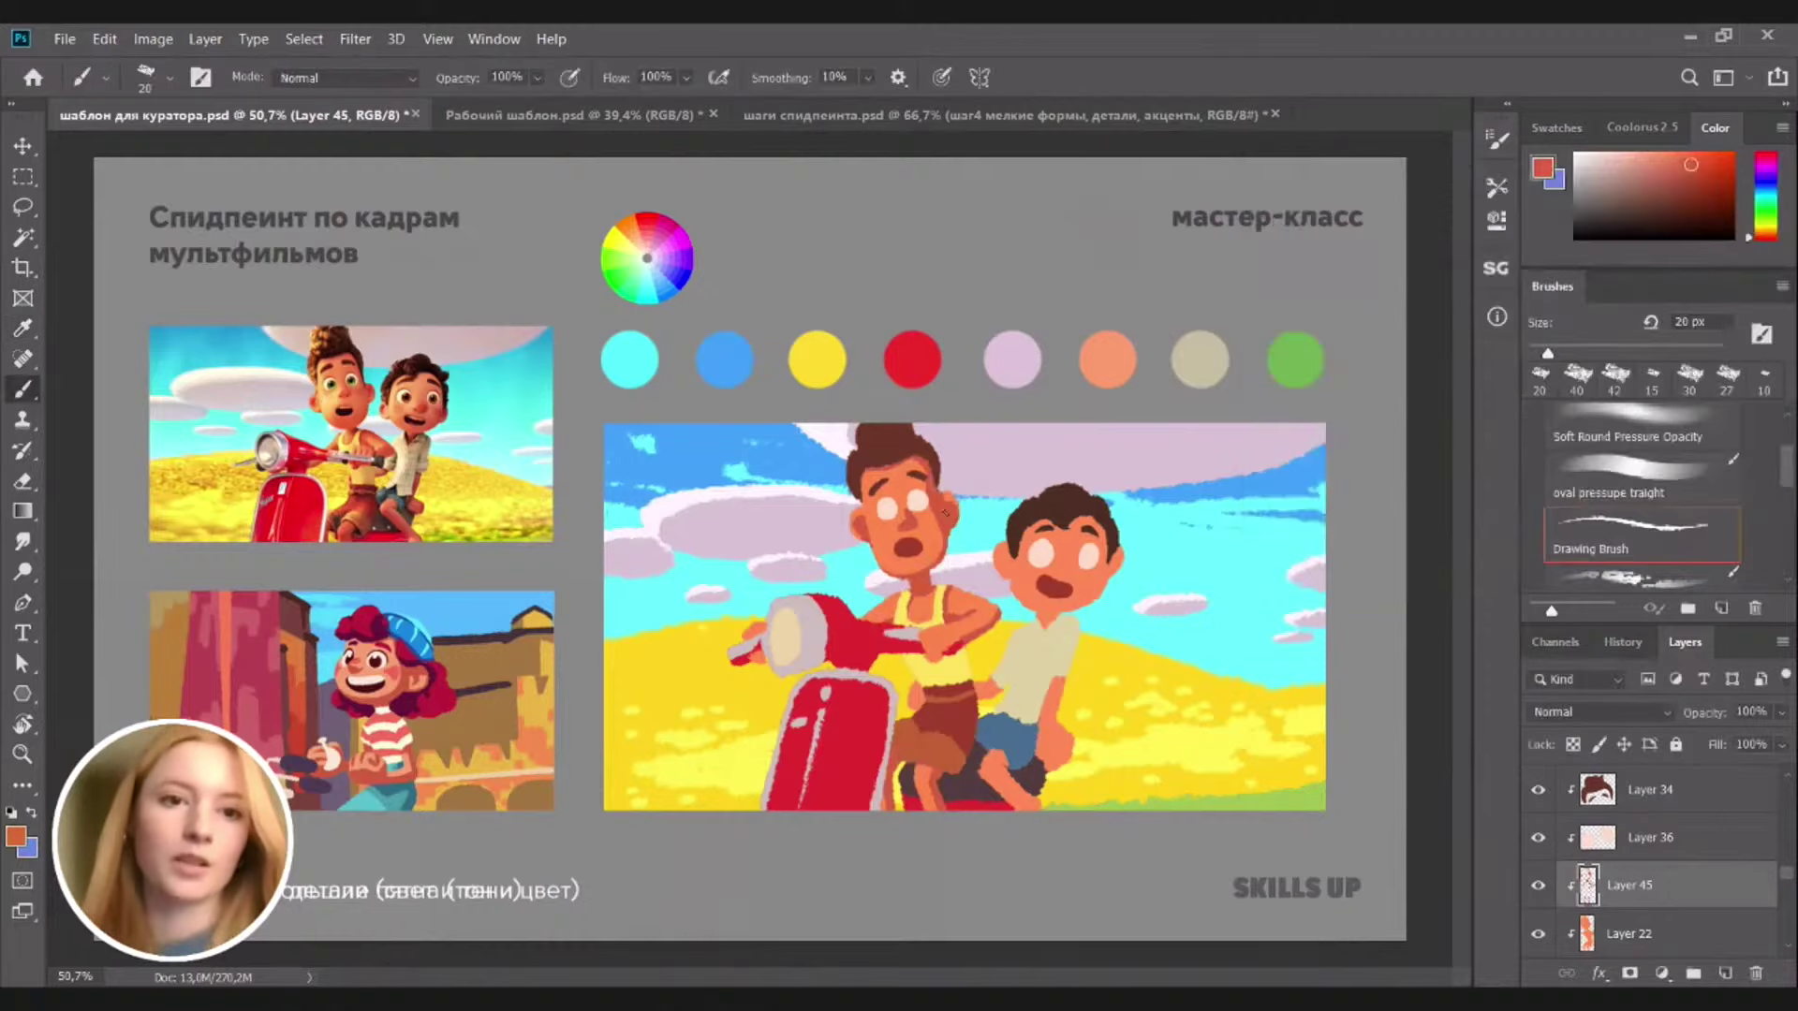
pyautogui.moveTo(887, 576); pyautogui.dragTo(1070, 545)
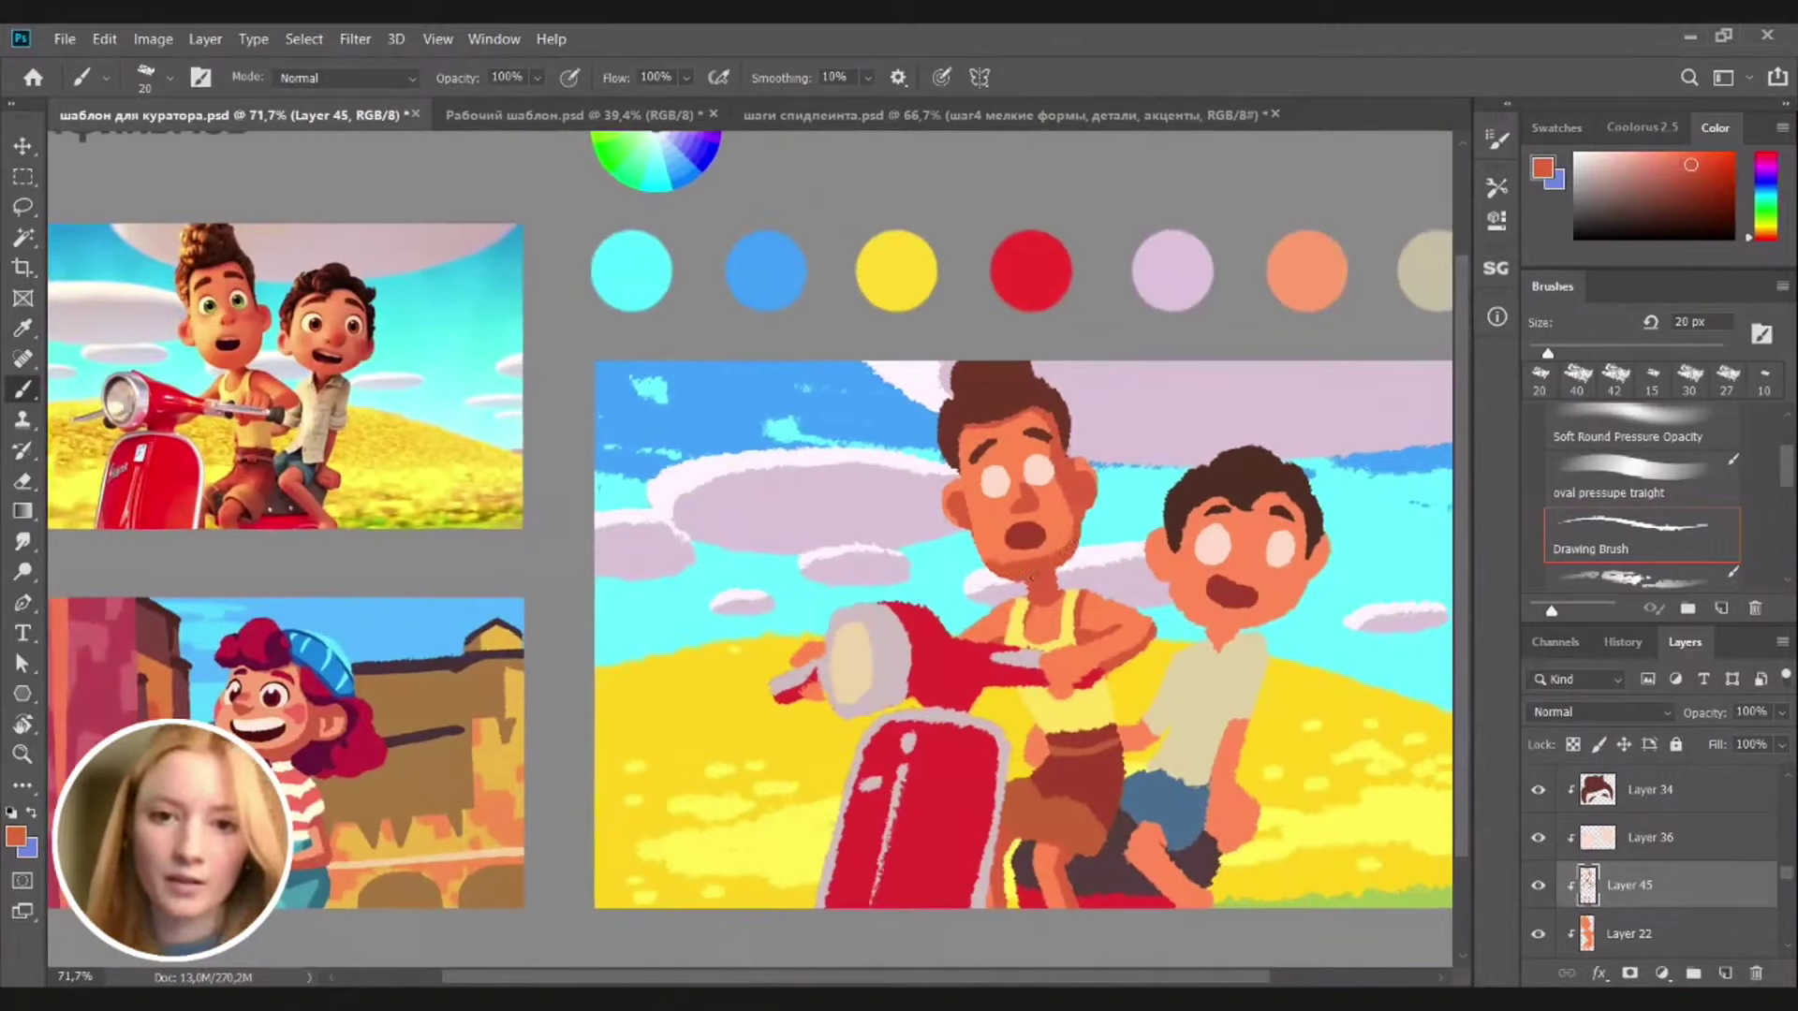
pyautogui.press('e')
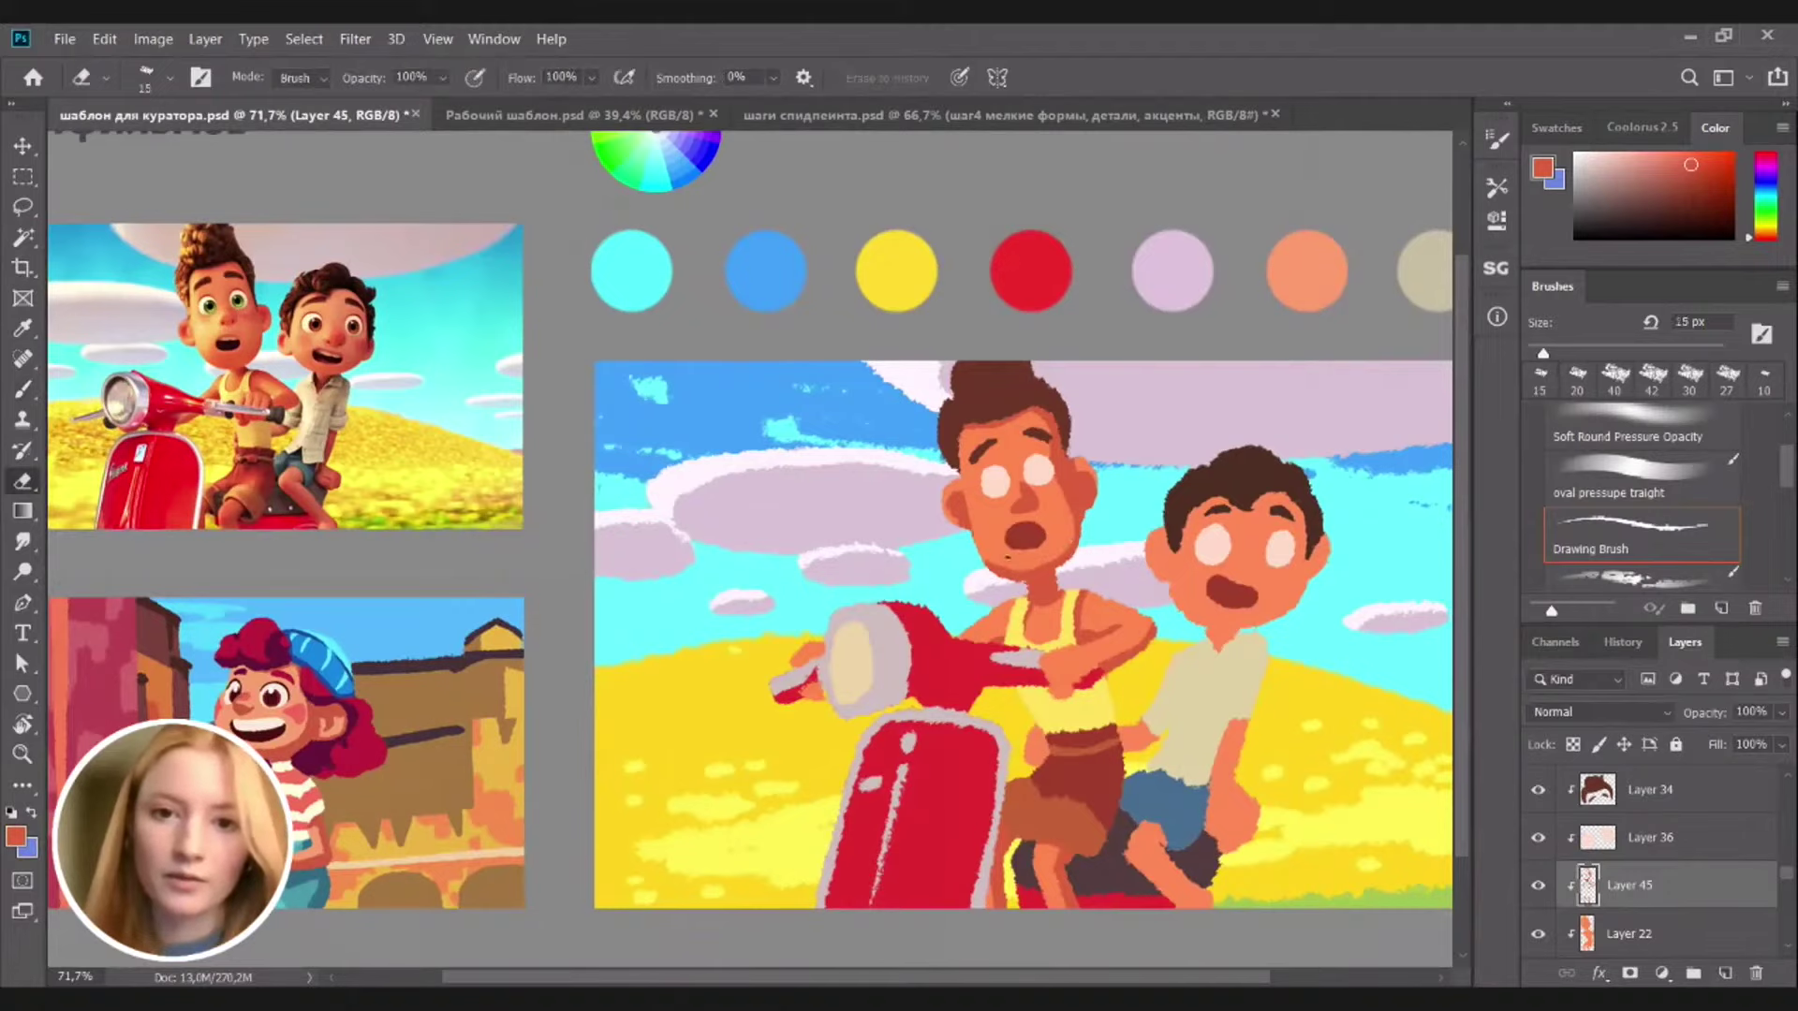
pyautogui.press('b')
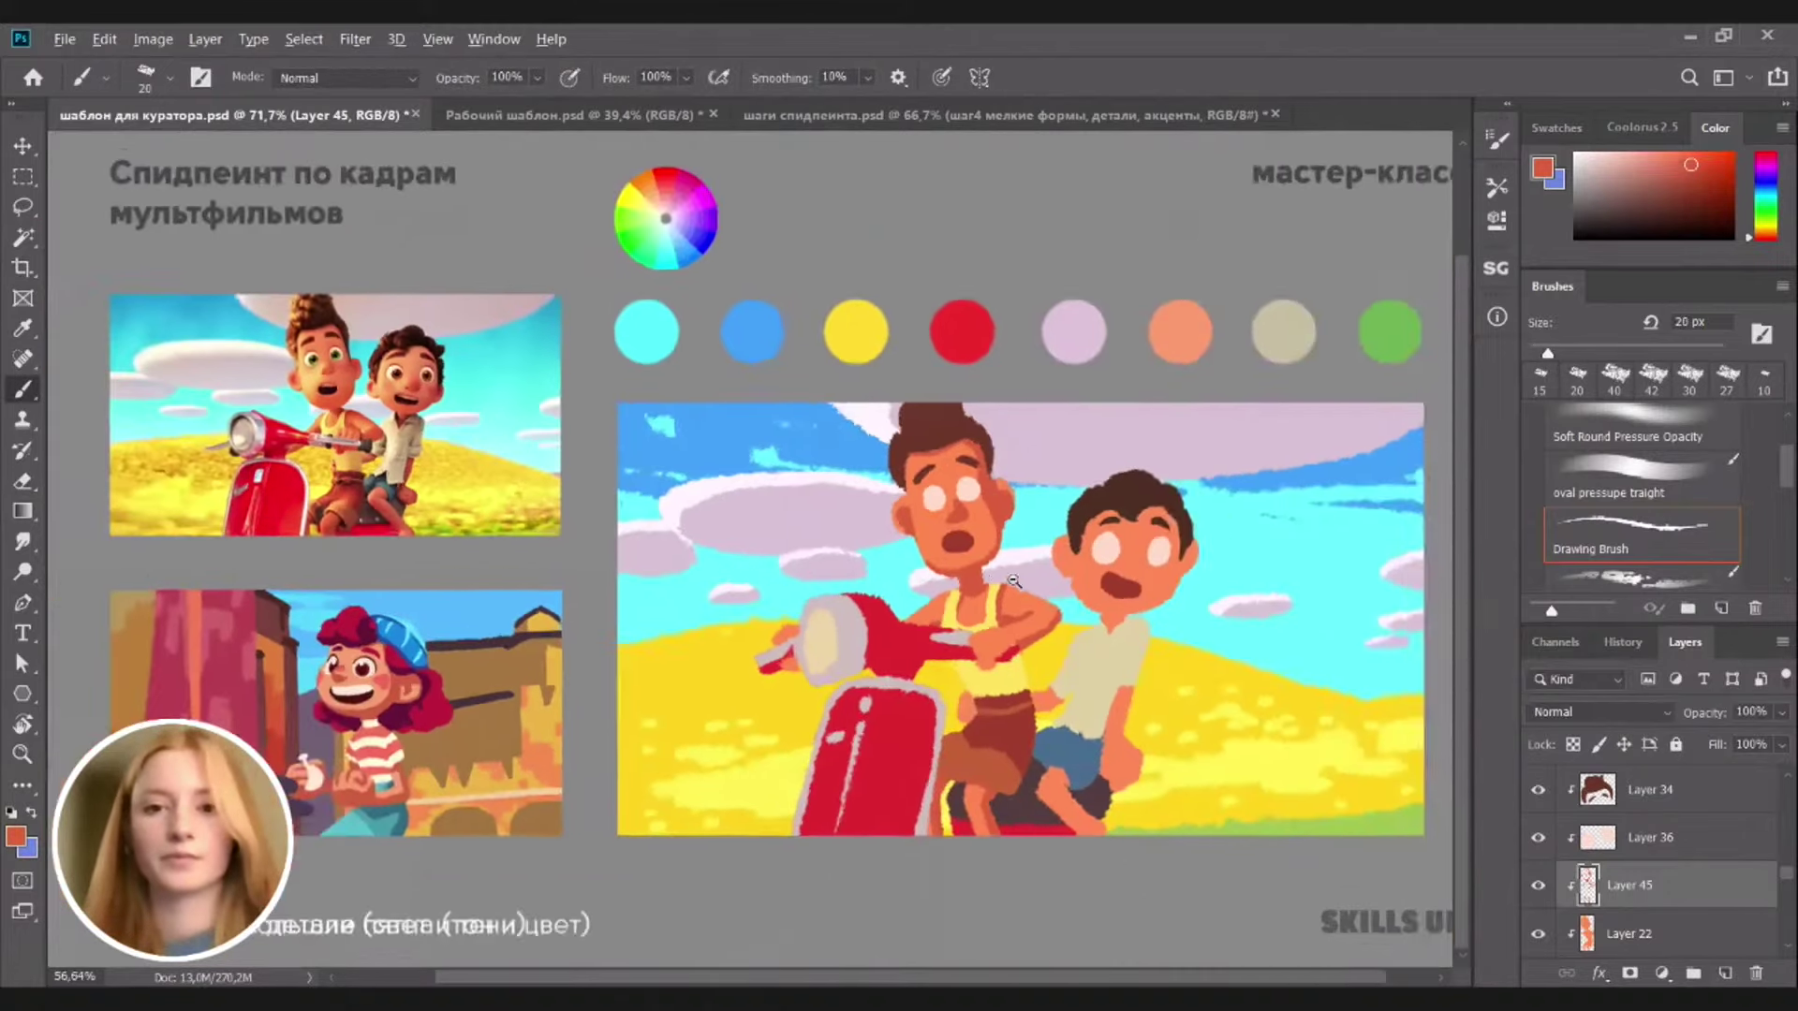
pyautogui.scroll(-2, 1004, 555)
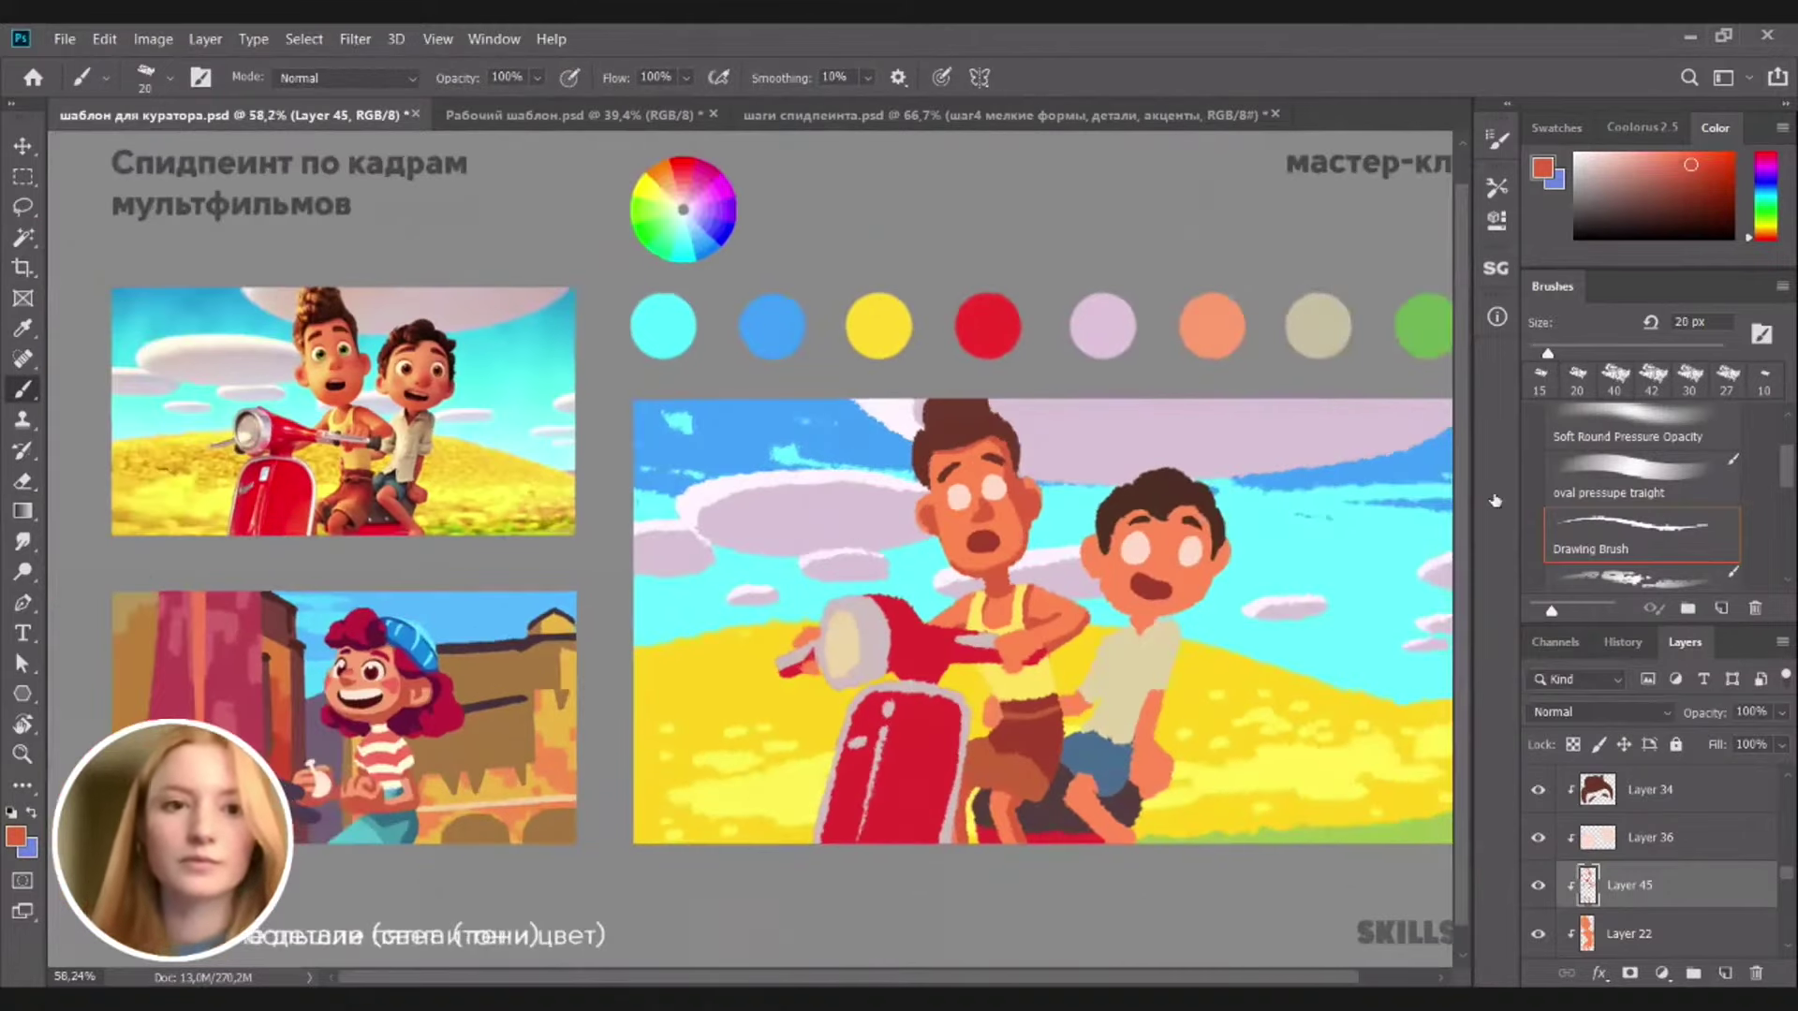
# Sample the taller boy's base skin orange and make Layer 22 active
pyautogui.keyDown('alt'); pyautogui.click(996, 519); pyautogui.keyUp('alt')
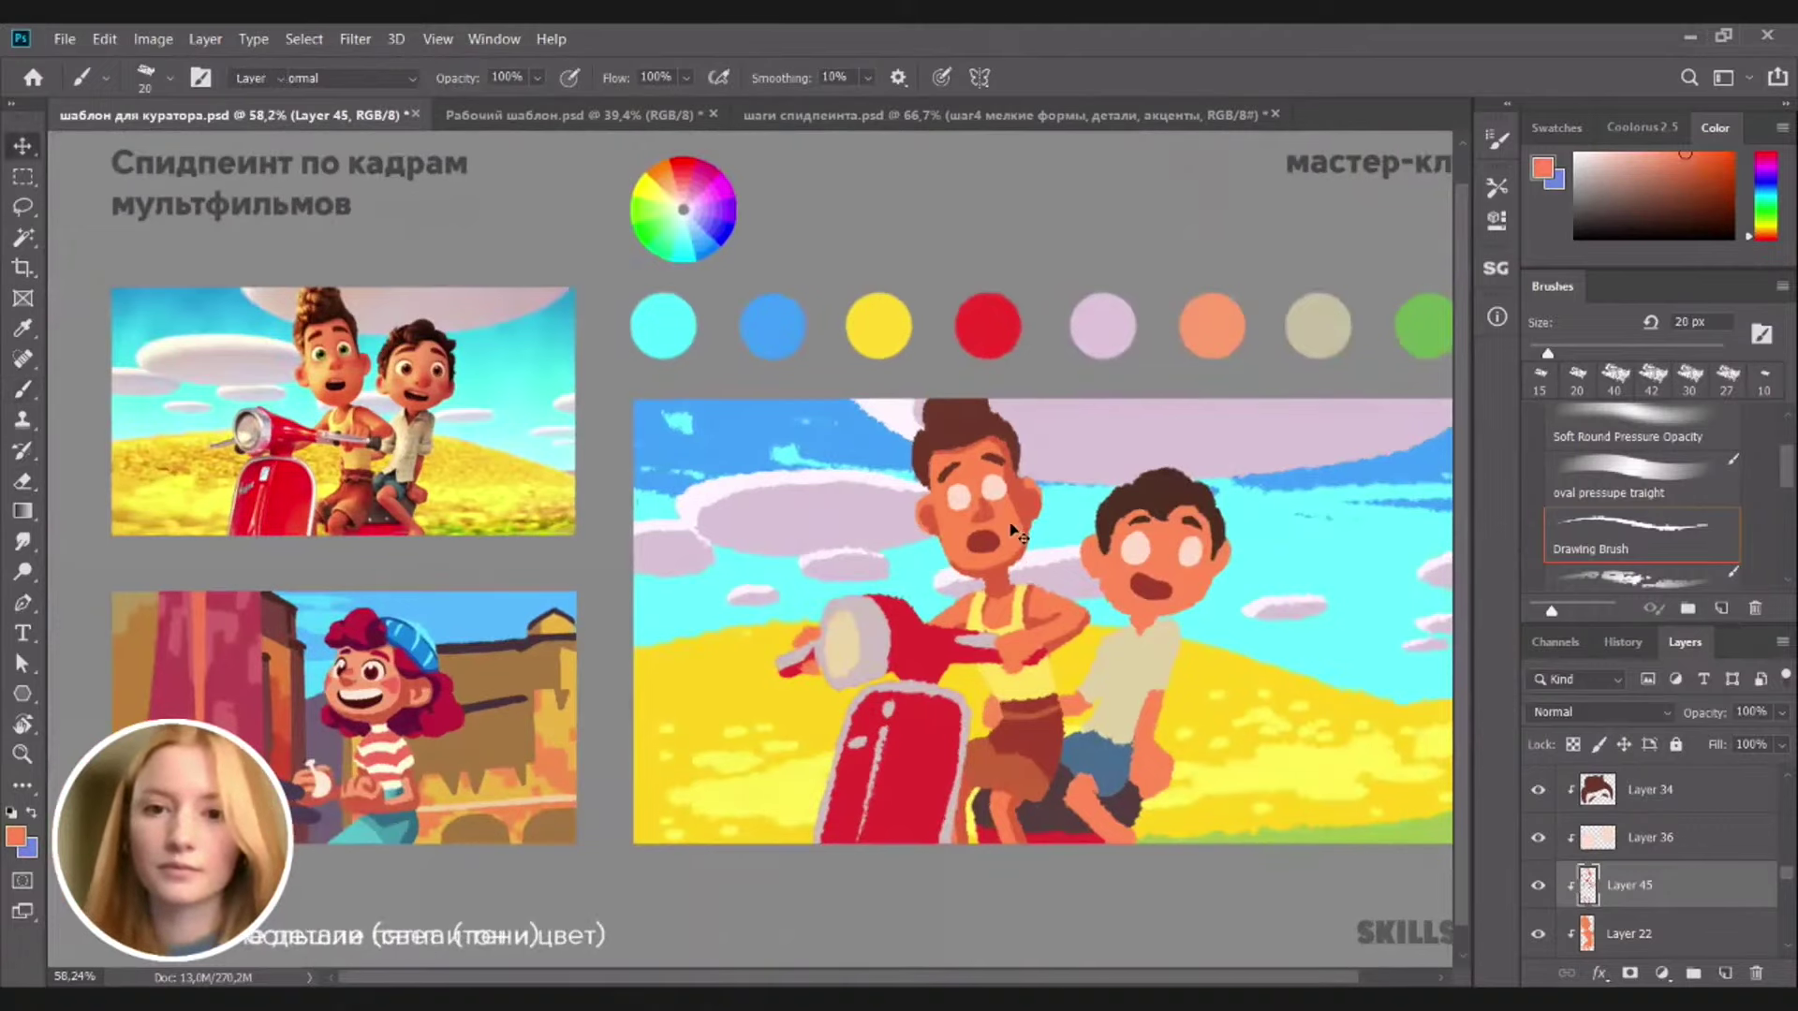
pyautogui.keyDown('ctrl'); pyautogui.click(1010, 524); pyautogui.keyUp('ctrl')
pyautogui.scroll(-4, 1128, 689)
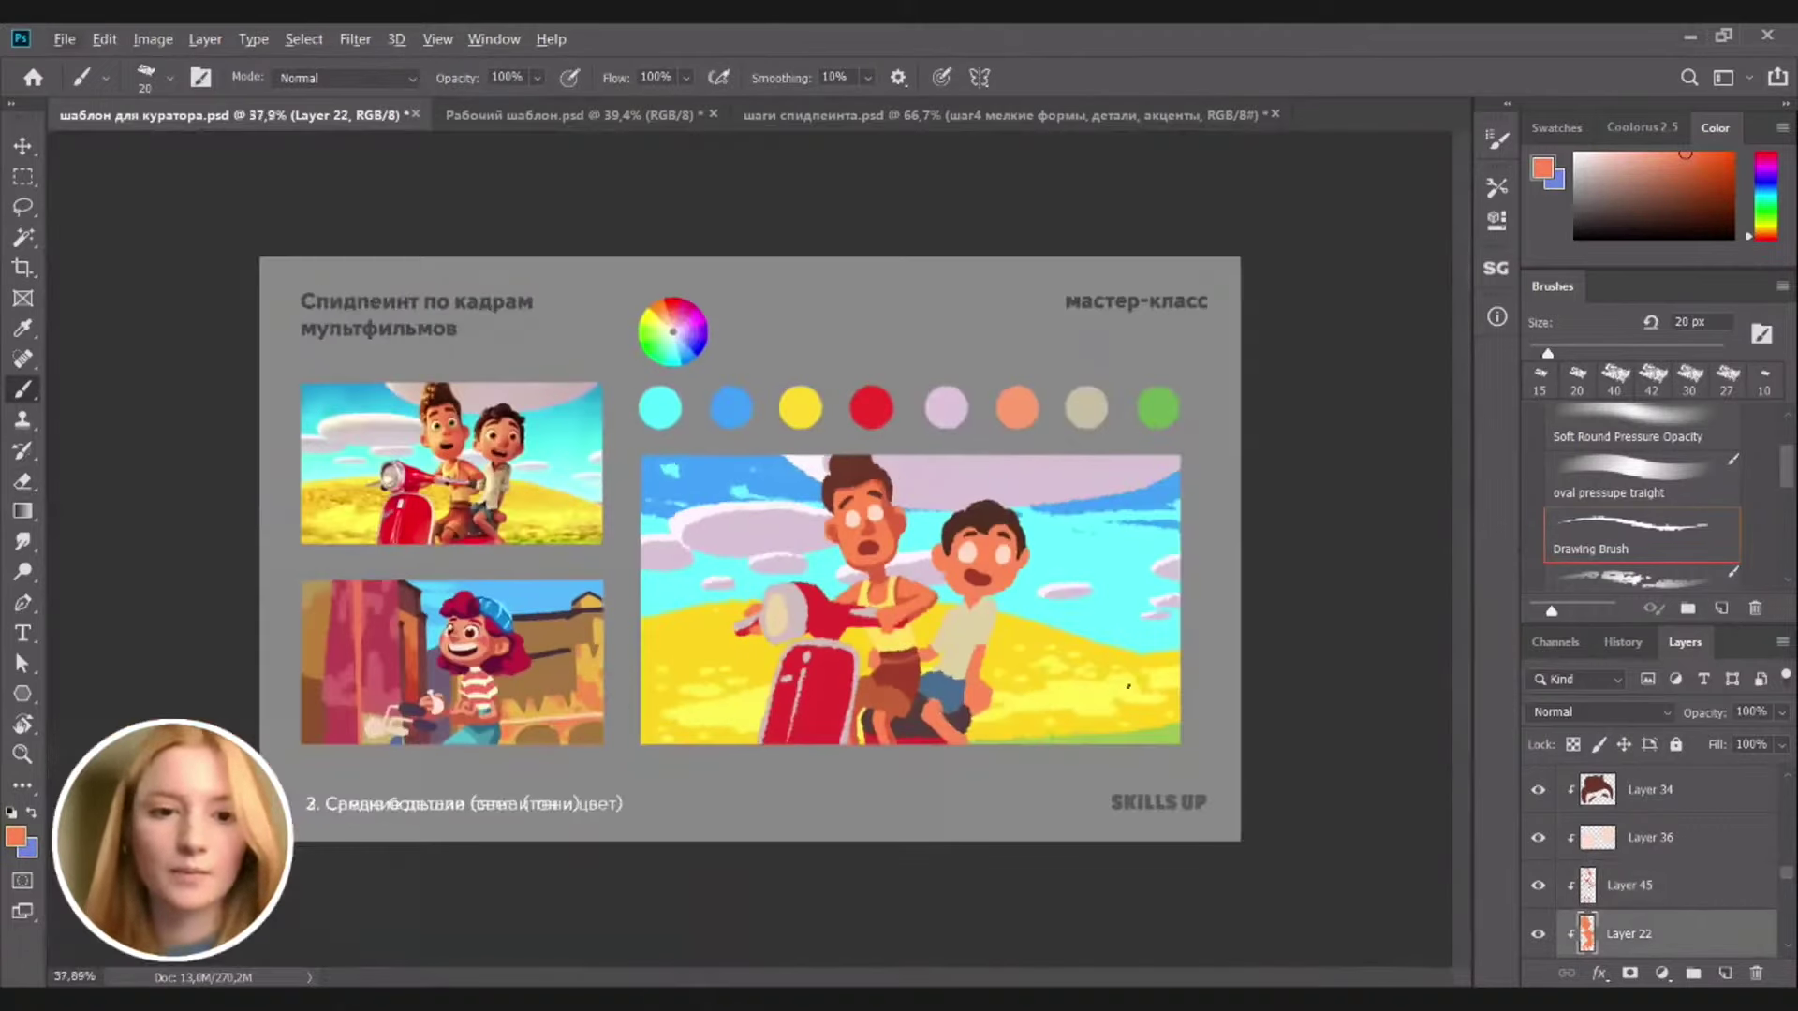
# Select the шаг3 example layer and hide the шаг2 layer so their captions no longer overlap
pyautogui.press('v')
pyautogui.click(569, 658)
pyautogui.click(1538, 836)
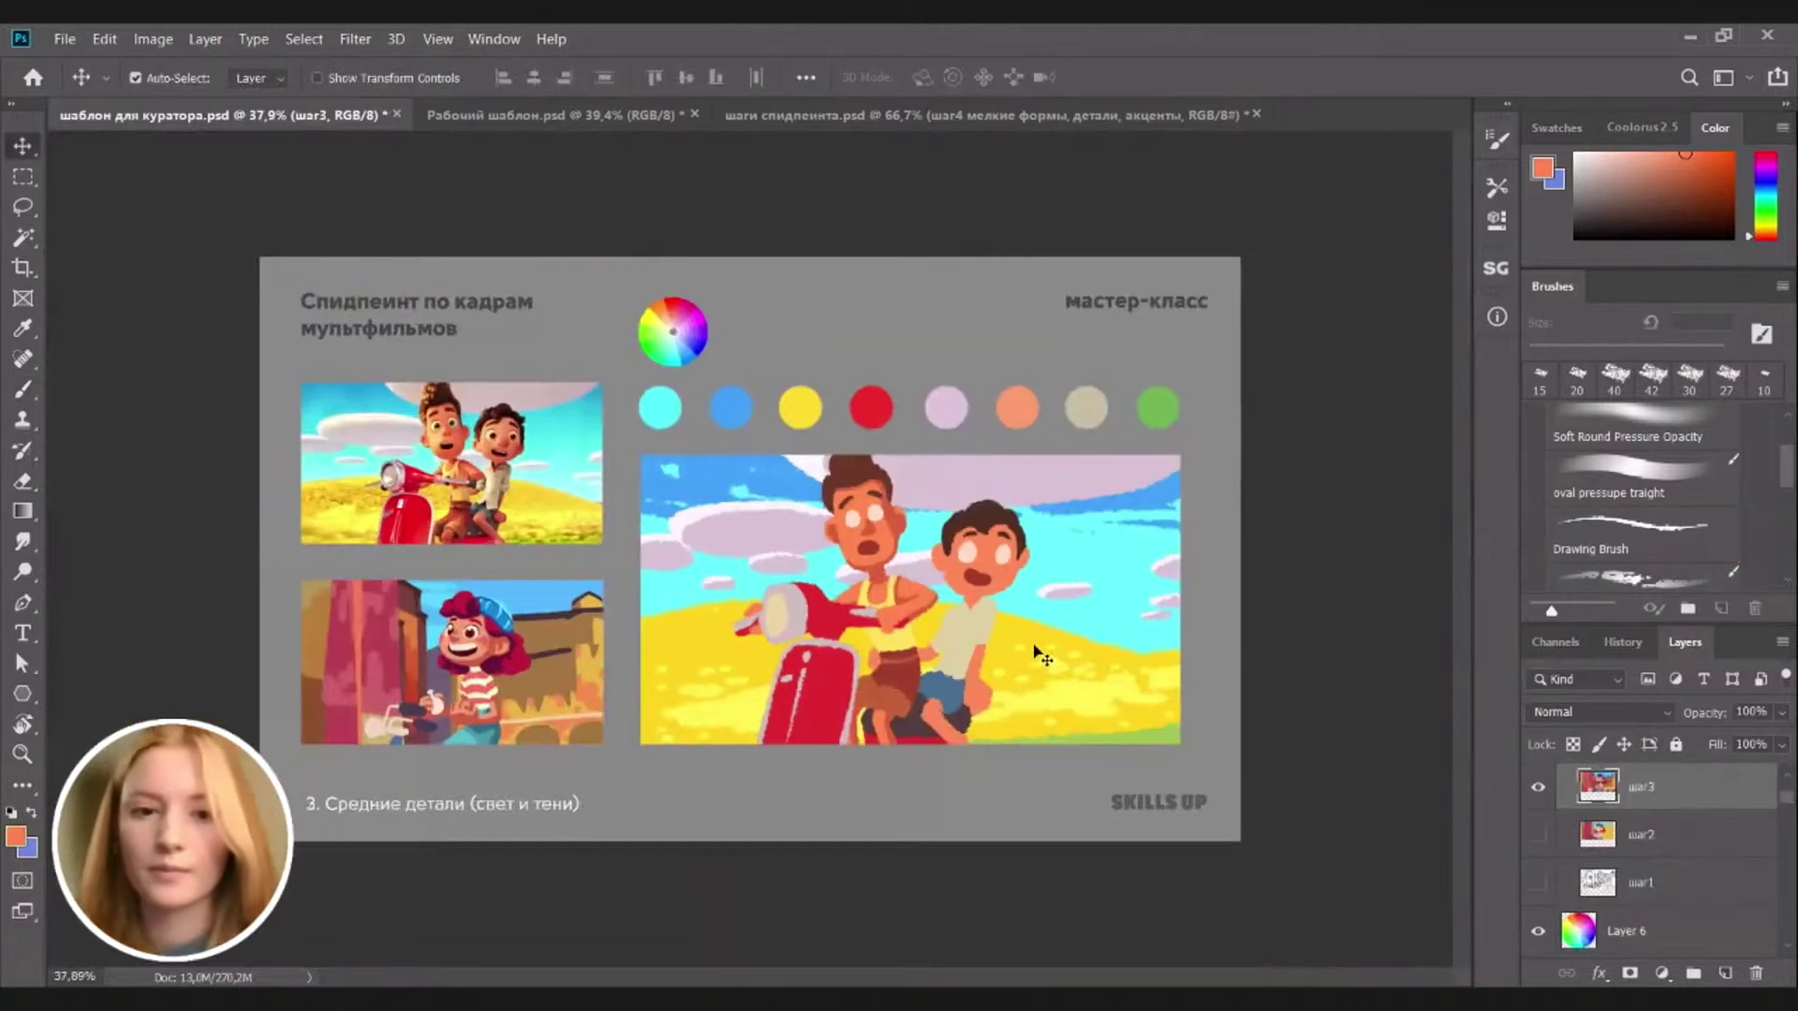
# Add a new clipped layer directly above the taller boy's base skin layer, Layer 22, ready for brushwork
pyautogui.keyDown('ctrl'); pyautogui.click(880, 534); pyautogui.keyUp('ctrl')
pyautogui.scroll(2, 885, 538)
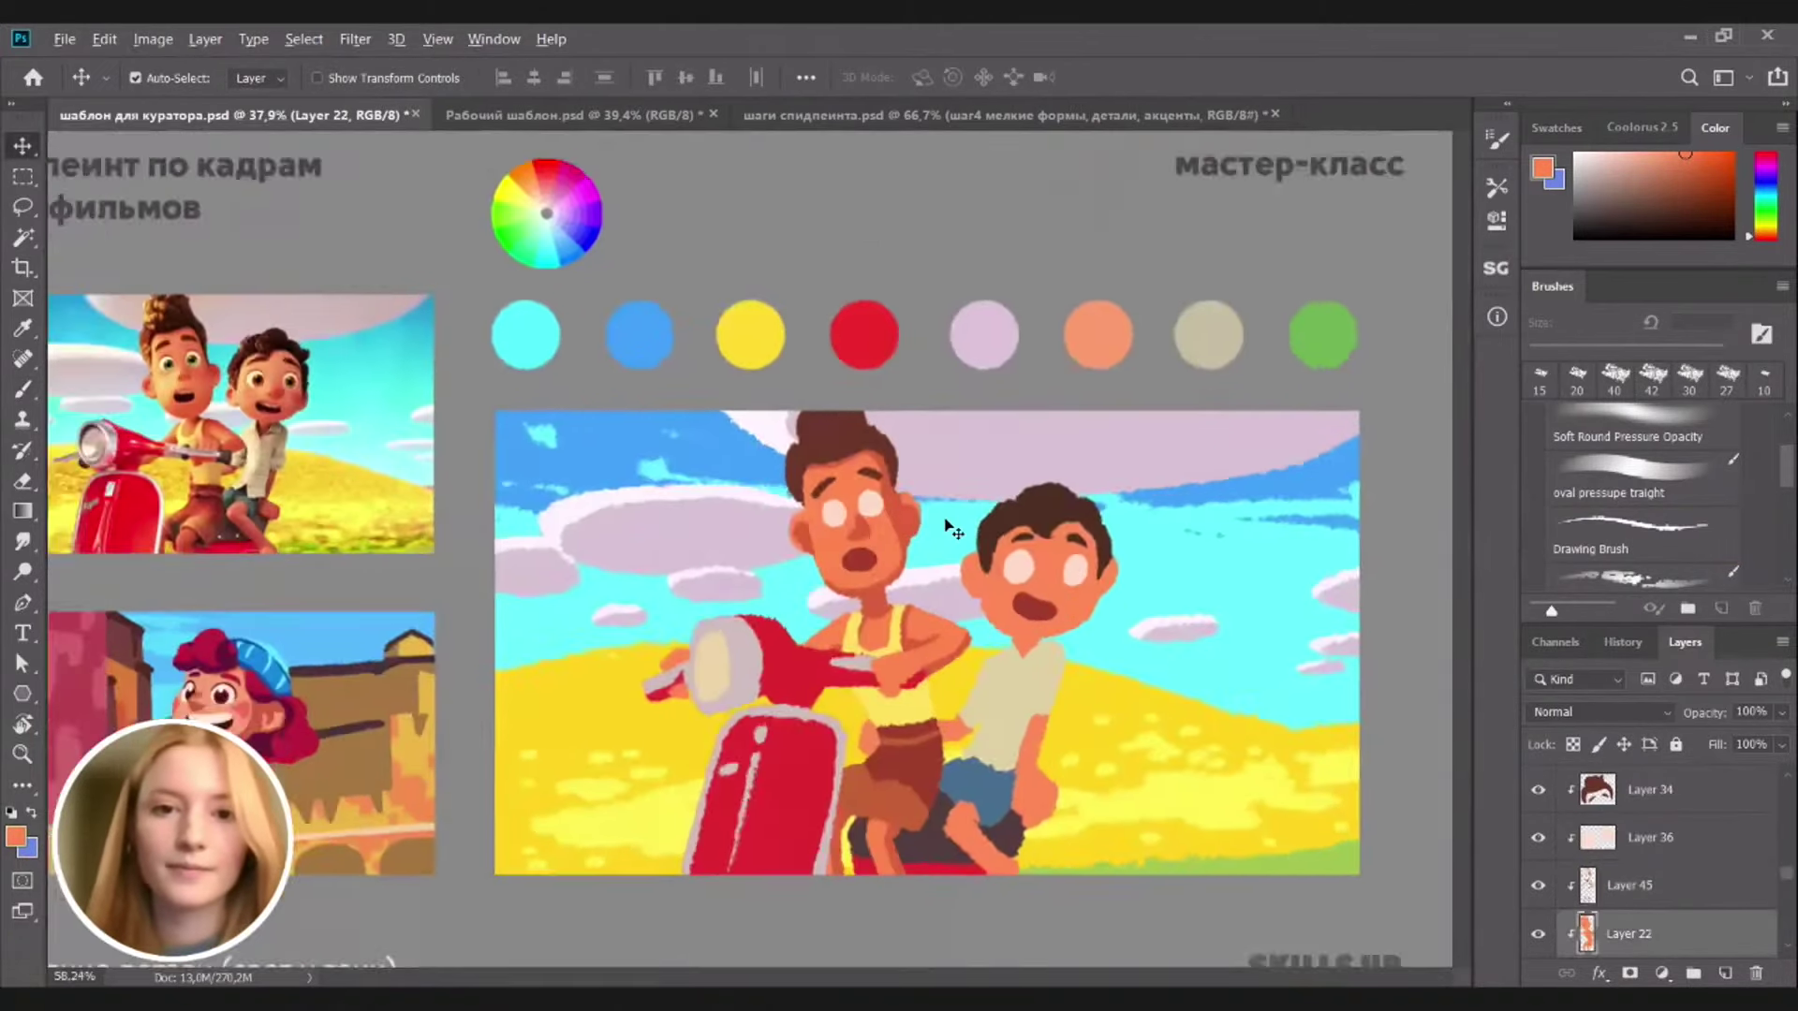
pyautogui.press('b')
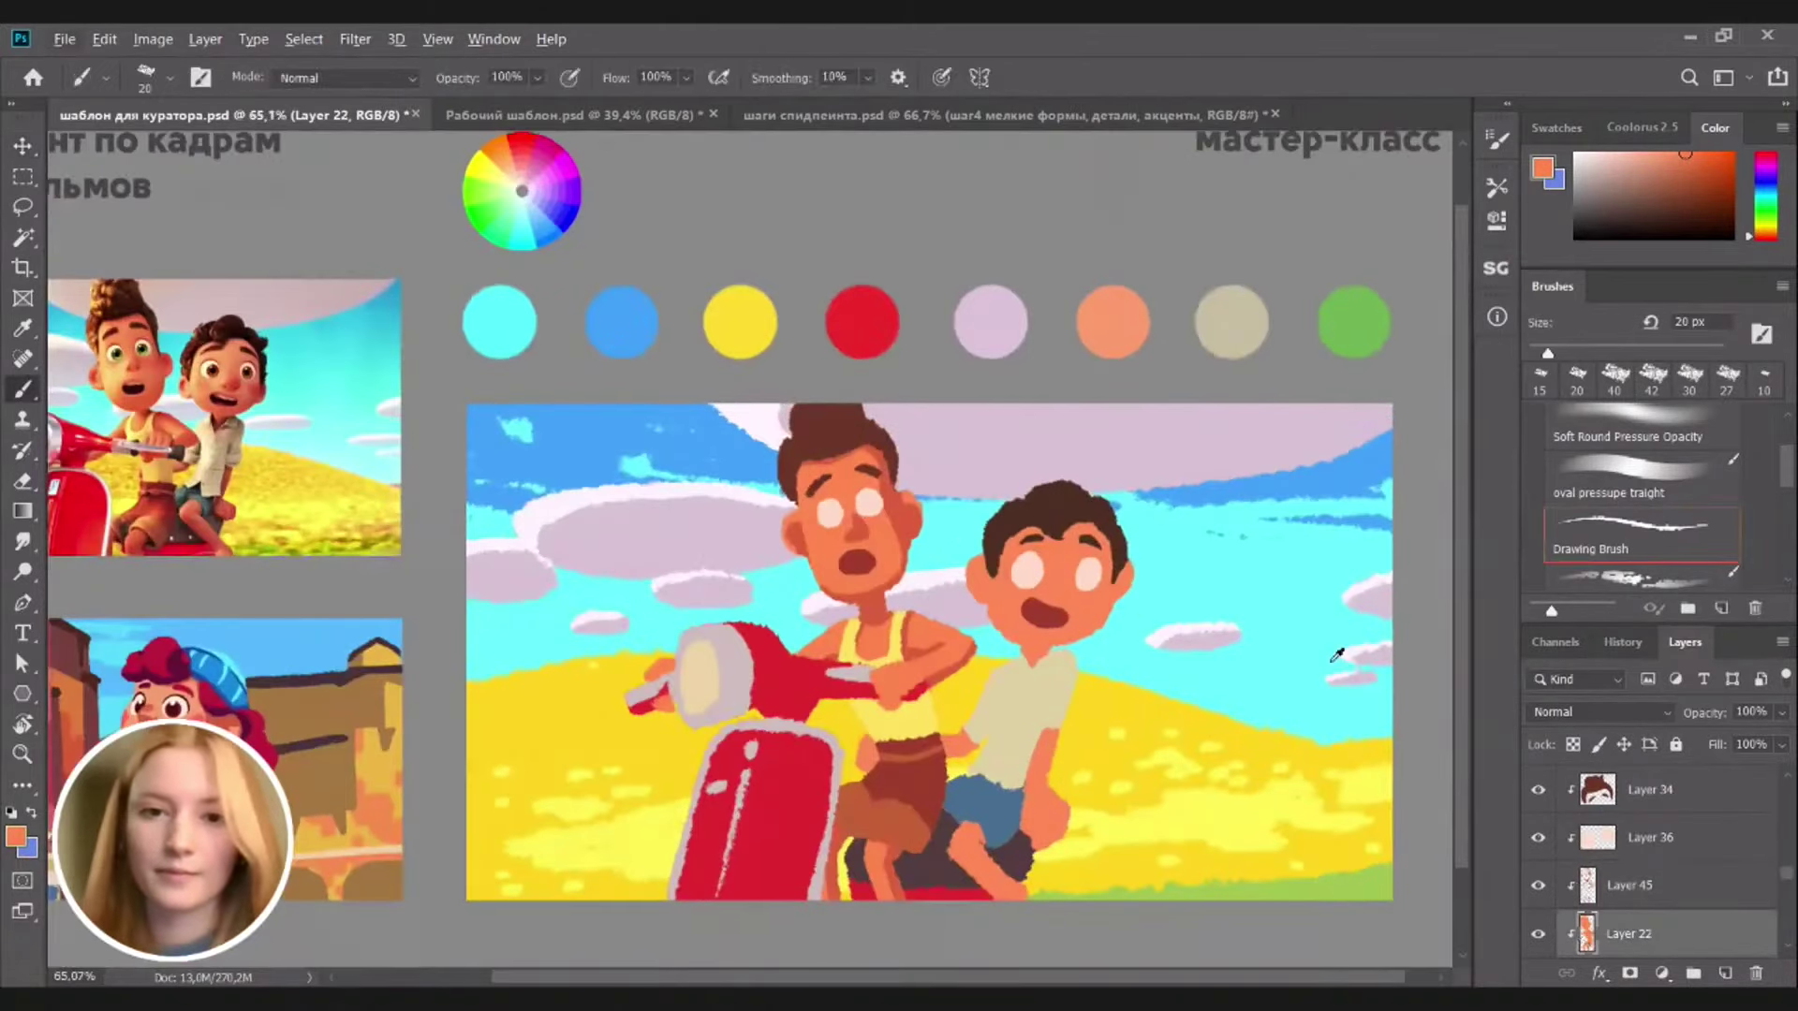
pyautogui.hotkey('ctrl', 'shift', 'alt', 'n')
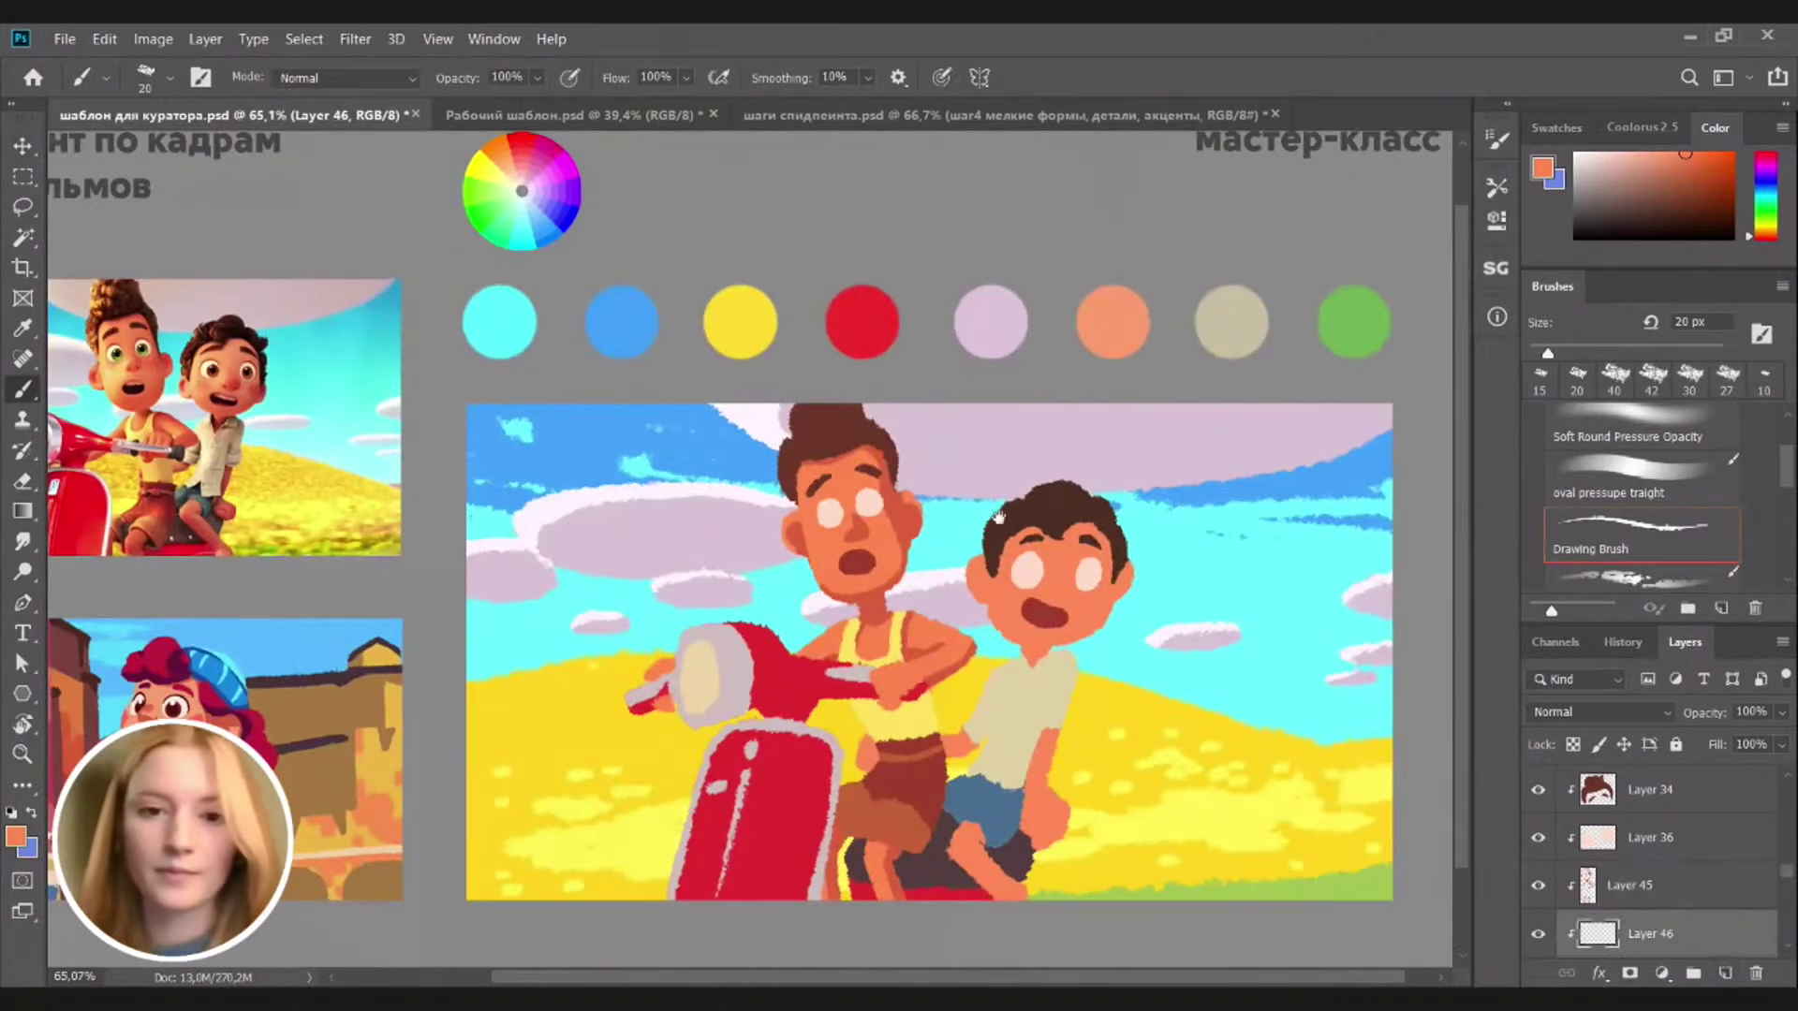
pyautogui.moveTo(882, 514); pyautogui.dragTo(1038, 491)
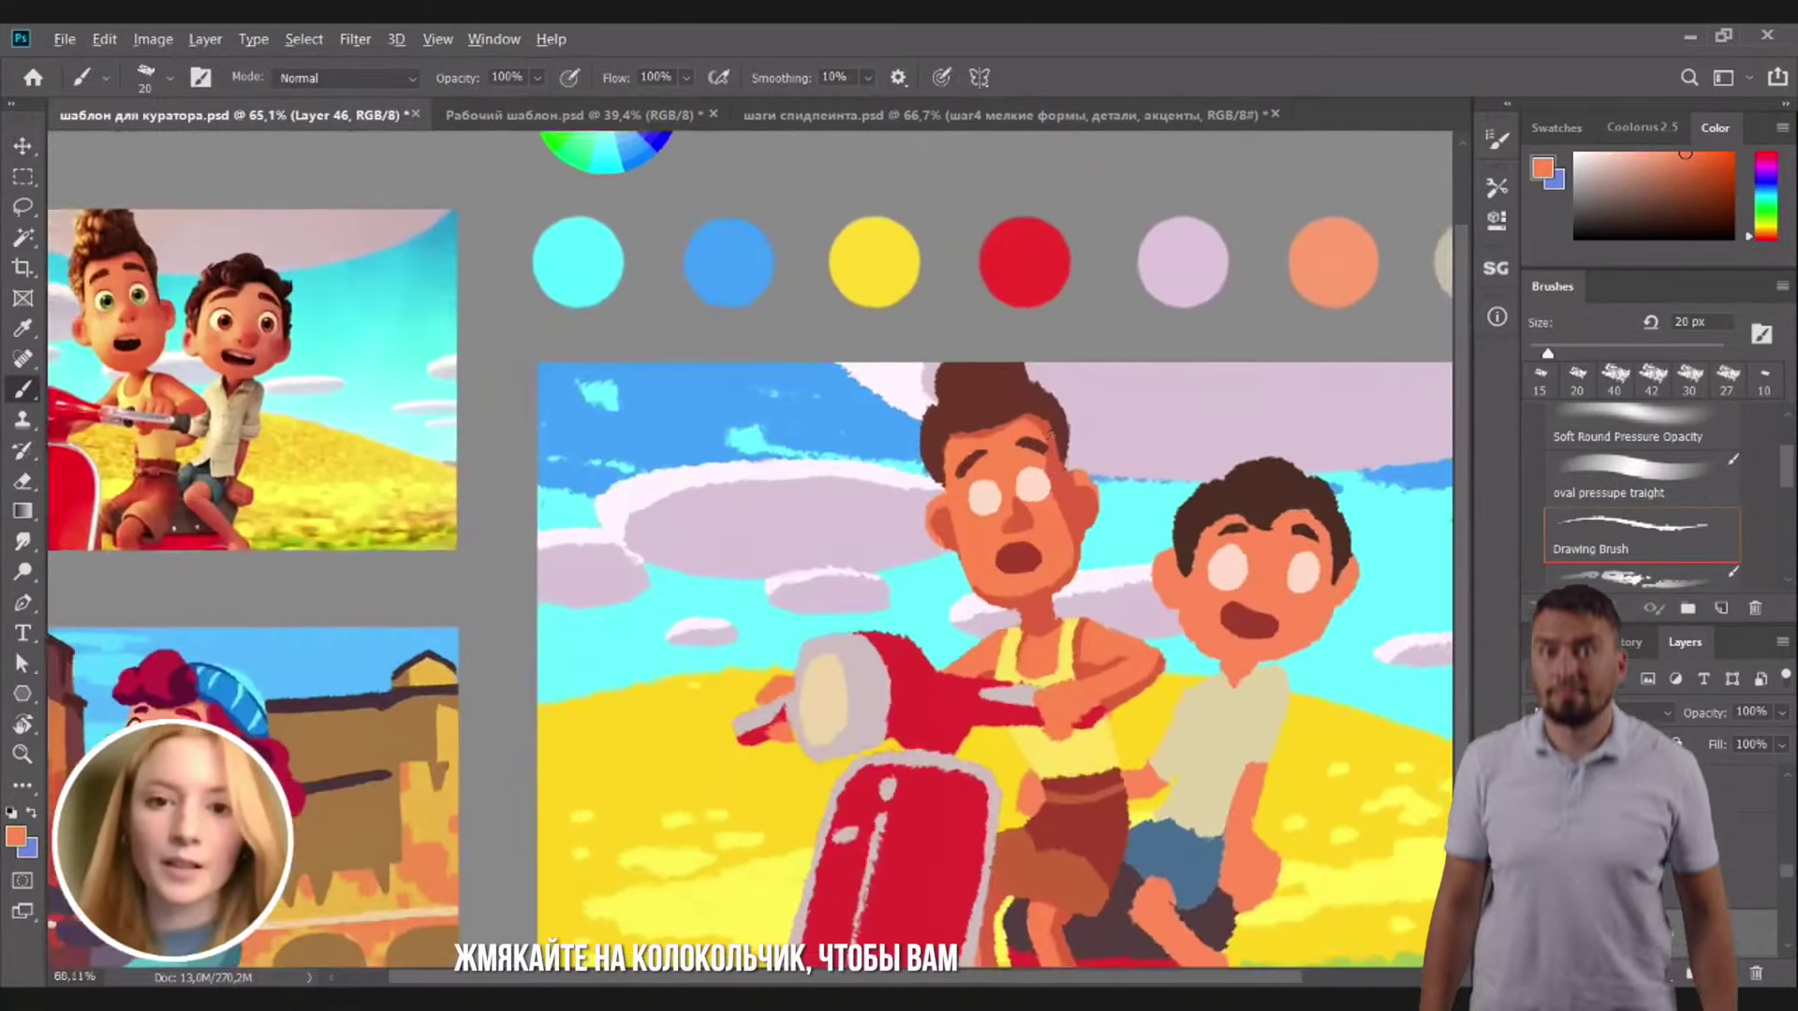
pyautogui.scroll(1, 1039, 491)
pyautogui.click(957, 505)
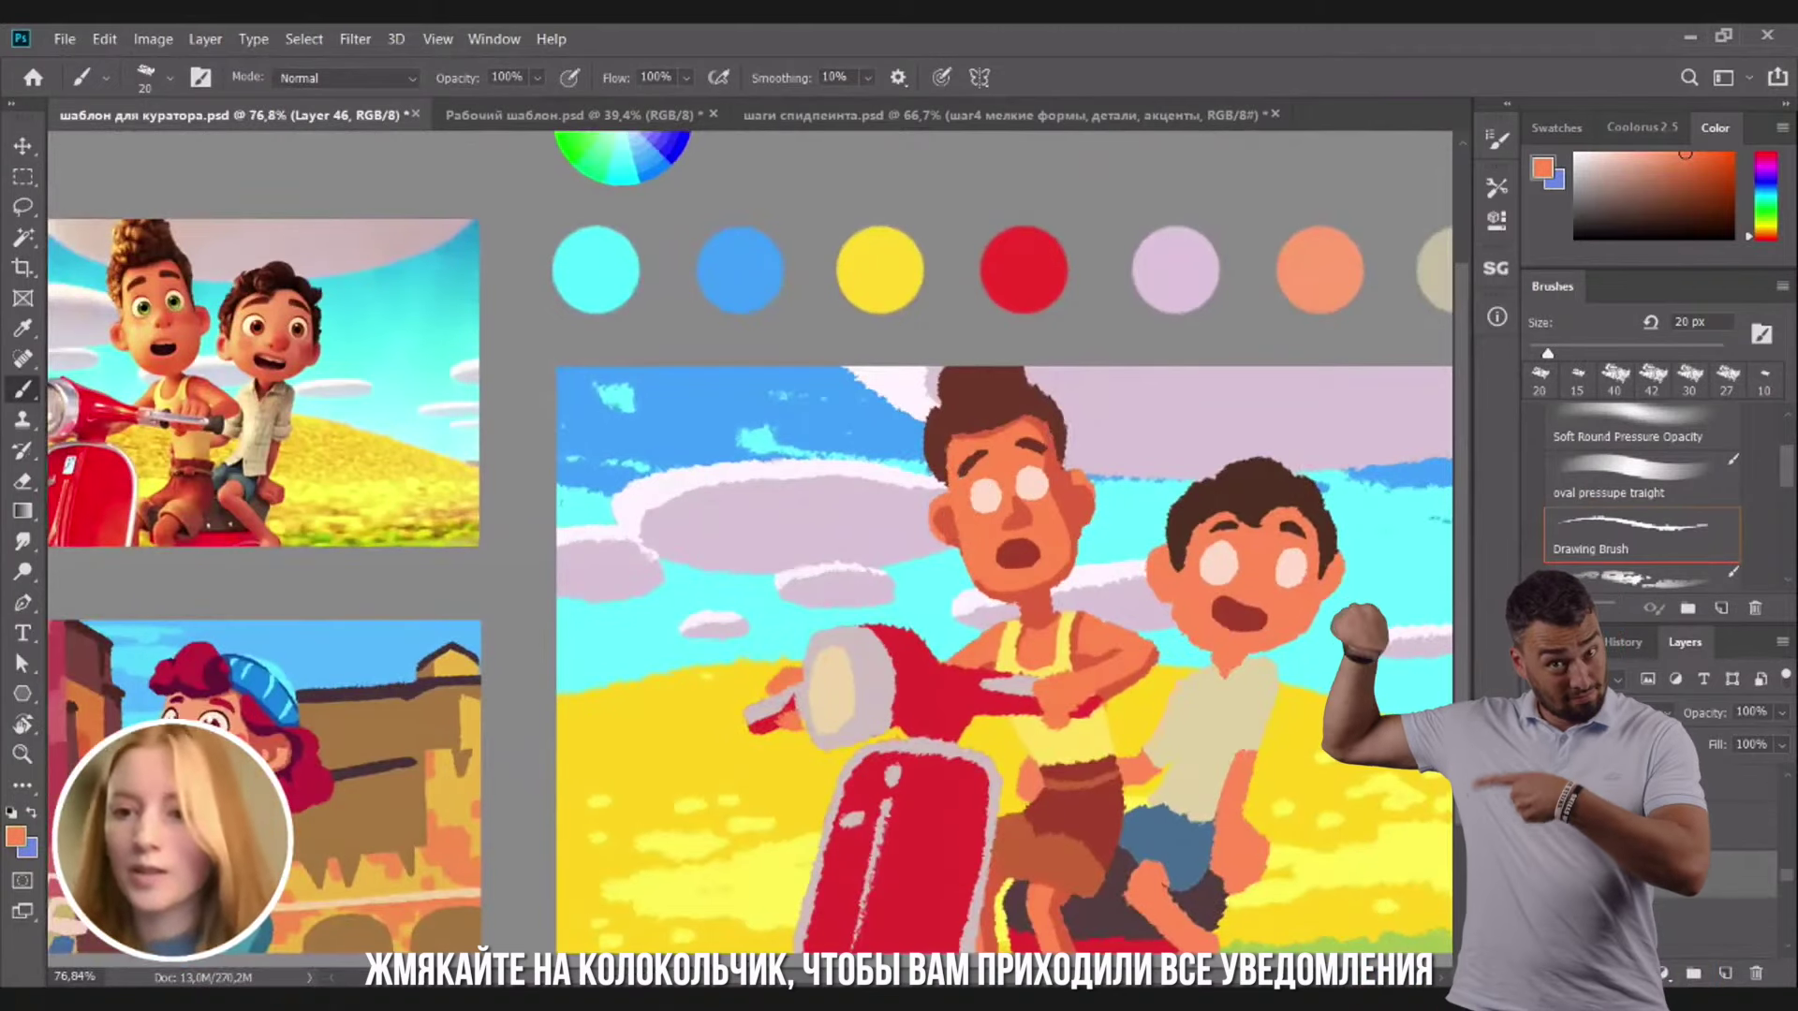
pyautogui.hotkey('ctrl', 'z')
pyautogui.hotkey('ctrl', 'd')
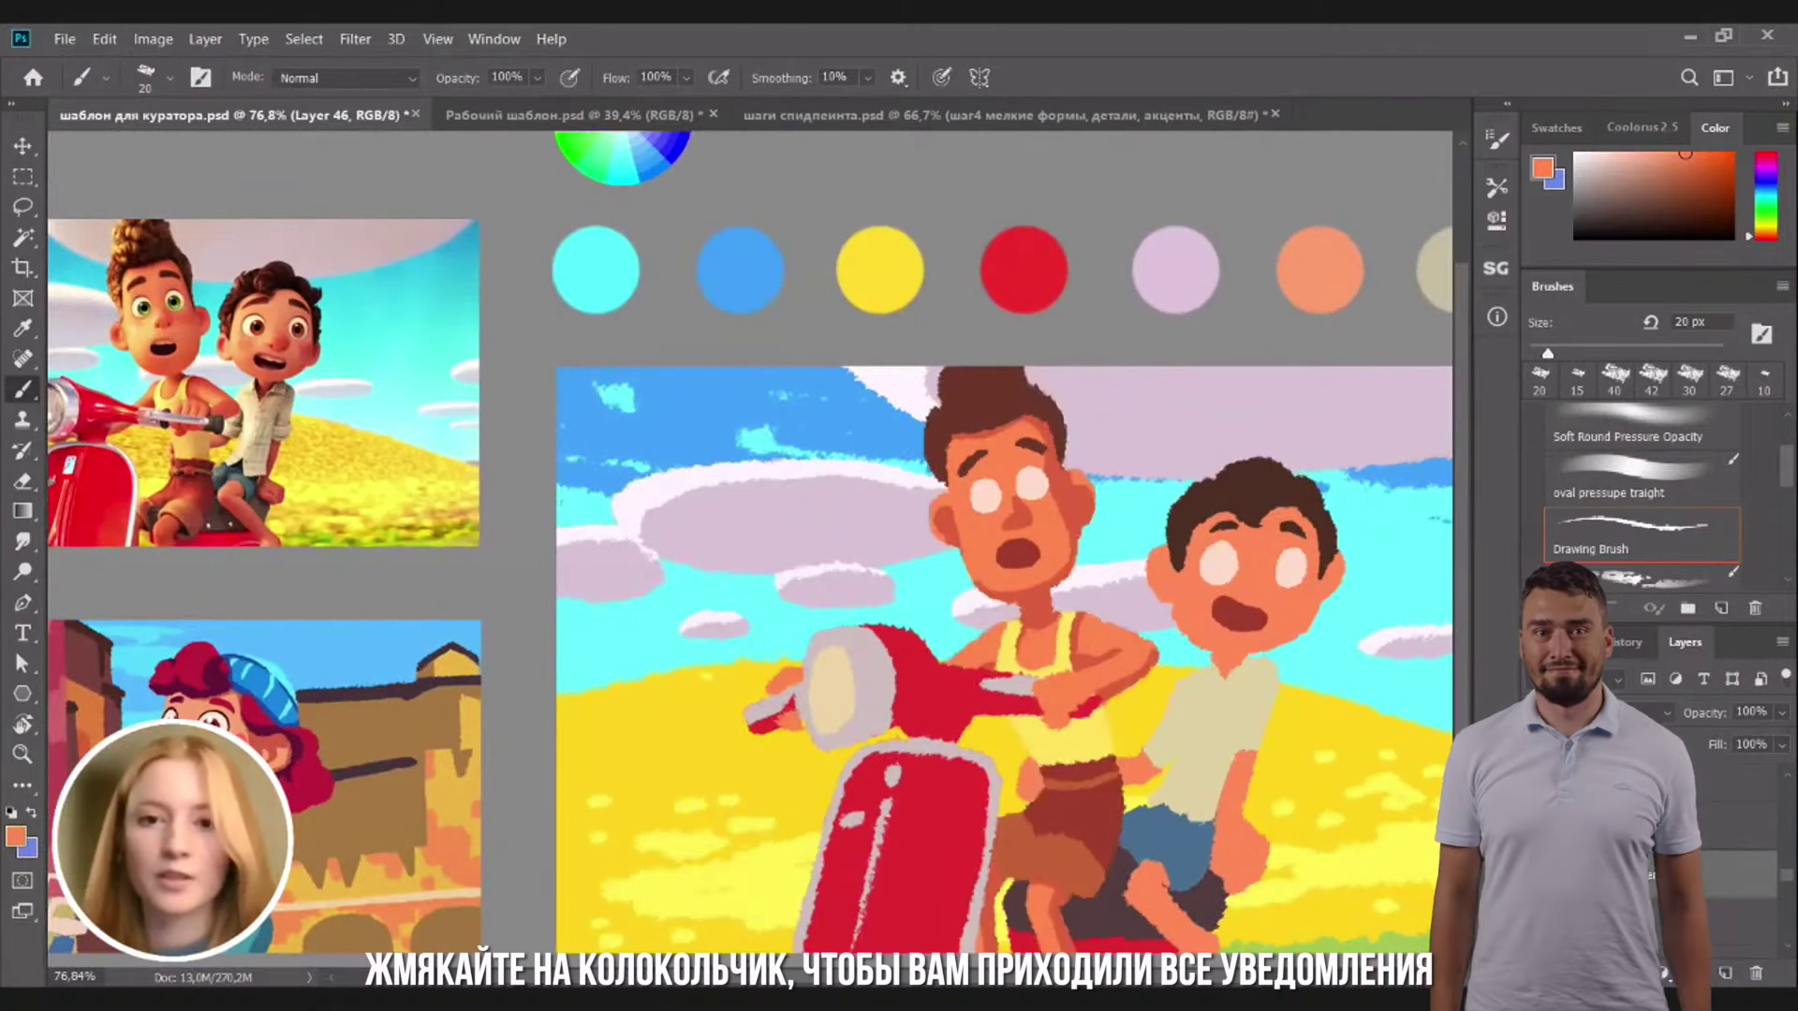
pyautogui.scroll(-2, 983, 454)
pyautogui.scroll(3, 1165, 441)
pyautogui.moveTo(983, 454)
pyautogui.mouseDown()
pyautogui.moveTo(1164, 441)
pyautogui.moveTo(1140, 447)
pyautogui.mouseUp()
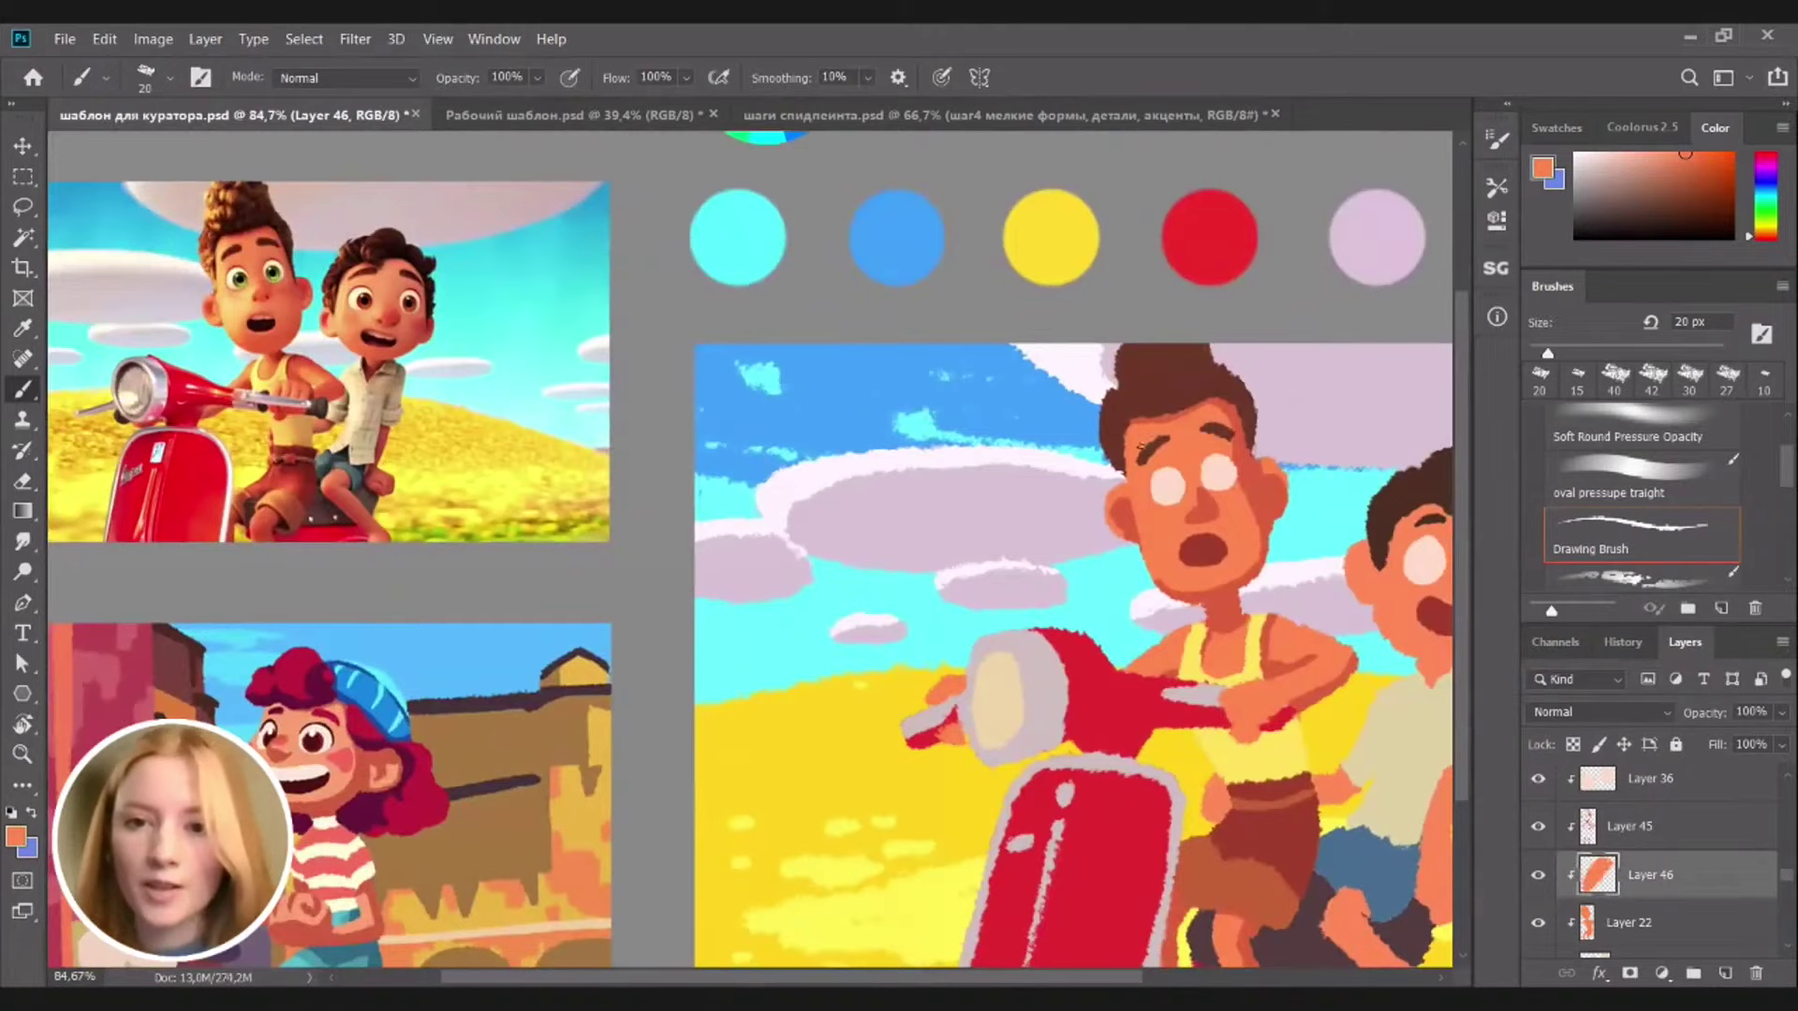
pyautogui.hotkey('ctrl', 'z')
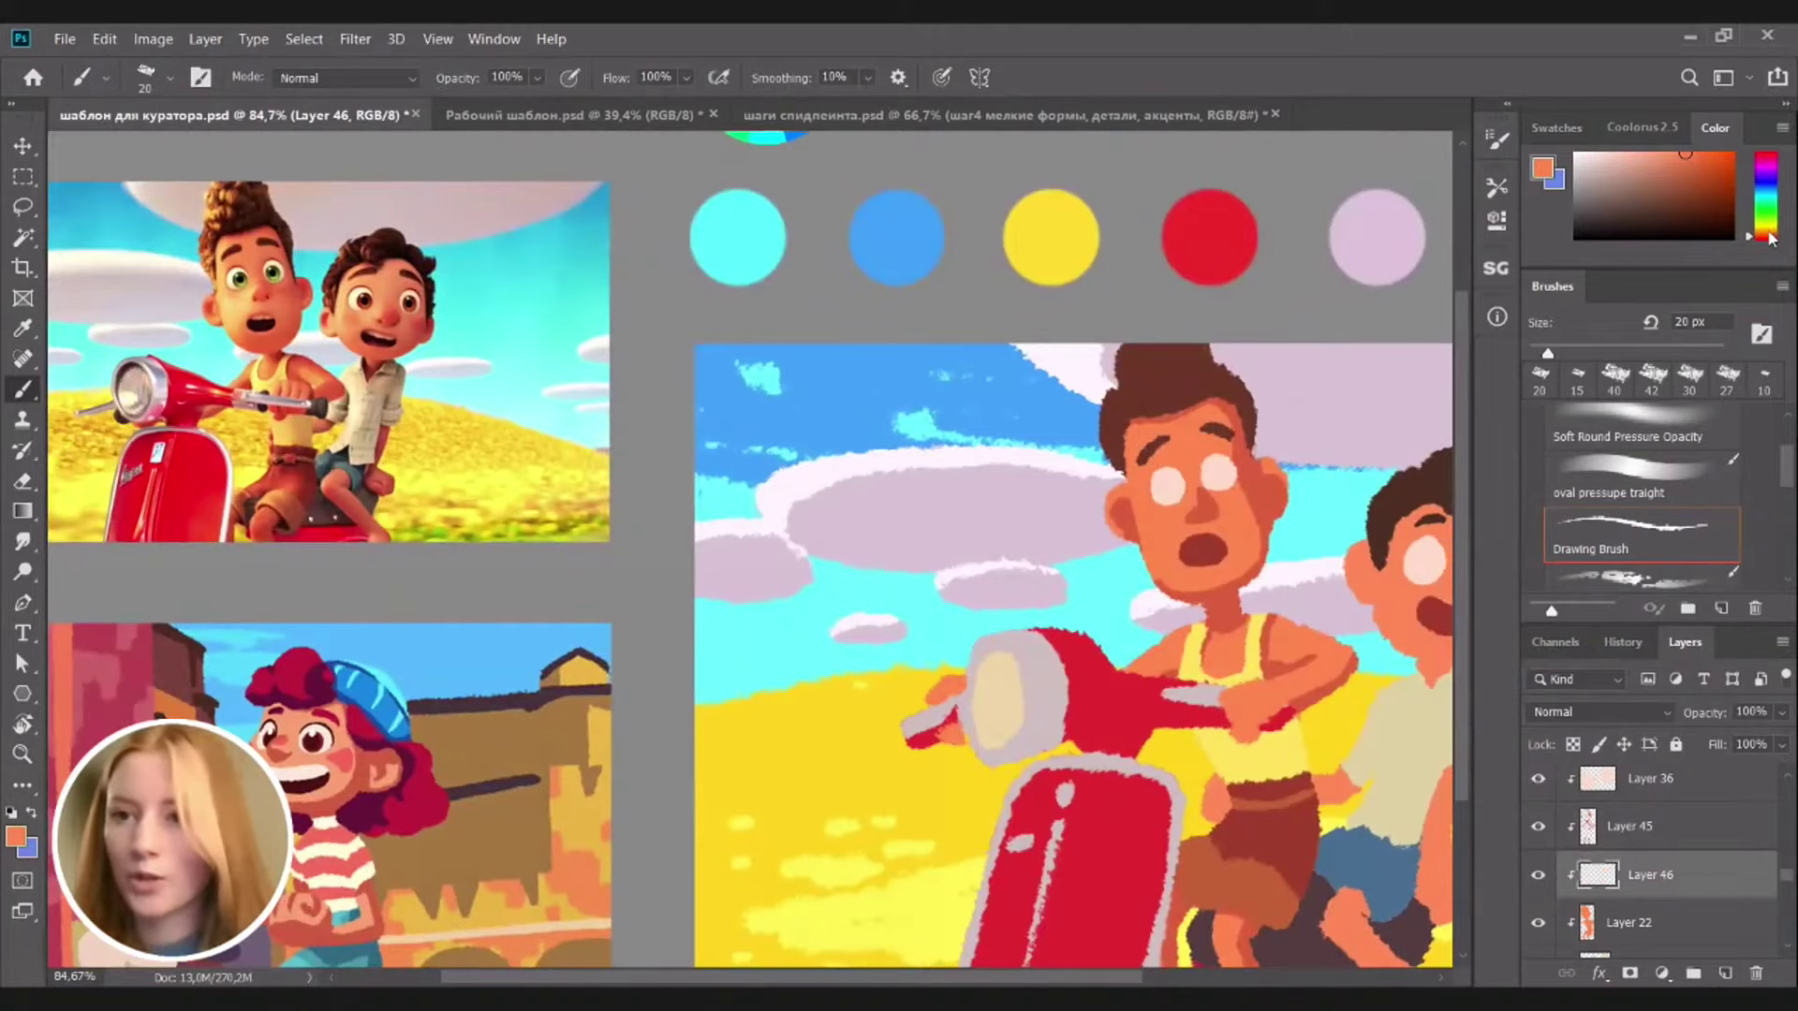
# Choose a yellower orange and paint highlights along the sunlit edge of the taller boy's face, ear and shoulder on Layer 46
pyautogui.click(1766, 232)
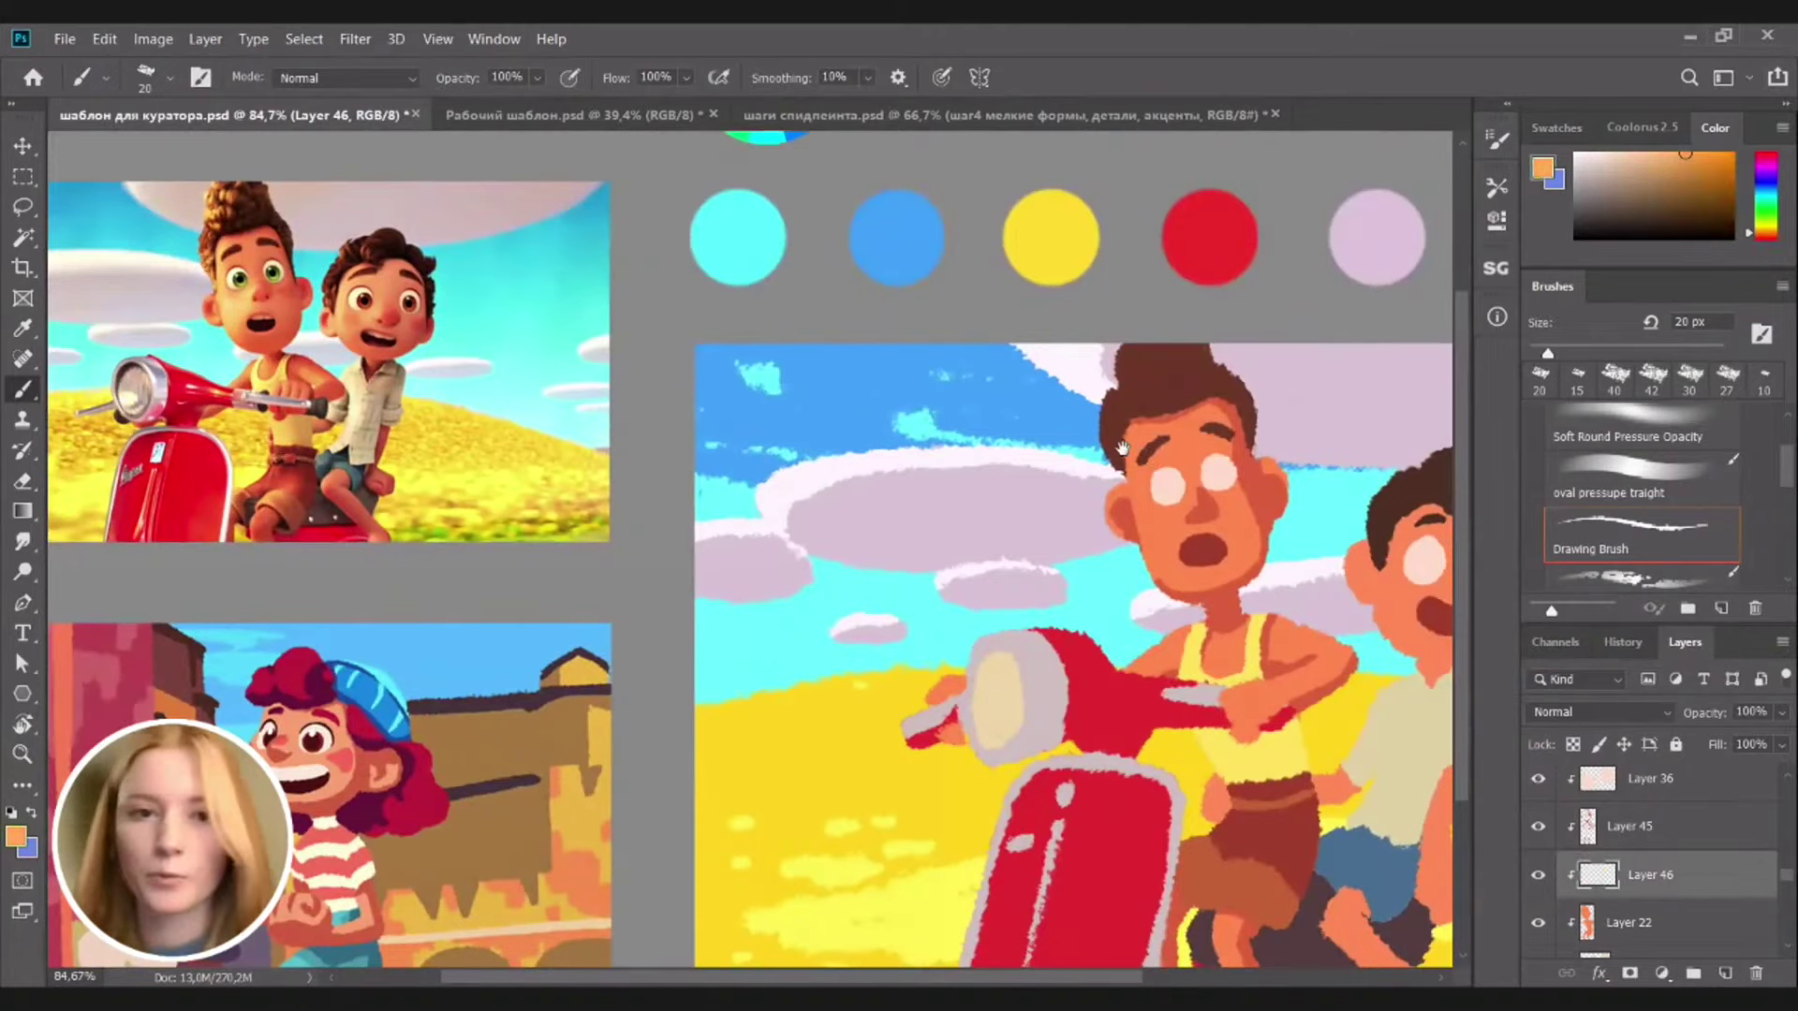
pyautogui.moveTo(1122, 448)
pyautogui.mouseDown()
pyautogui.moveTo(1114, 423)
pyautogui.moveTo(1125, 526)
pyautogui.mouseUp()
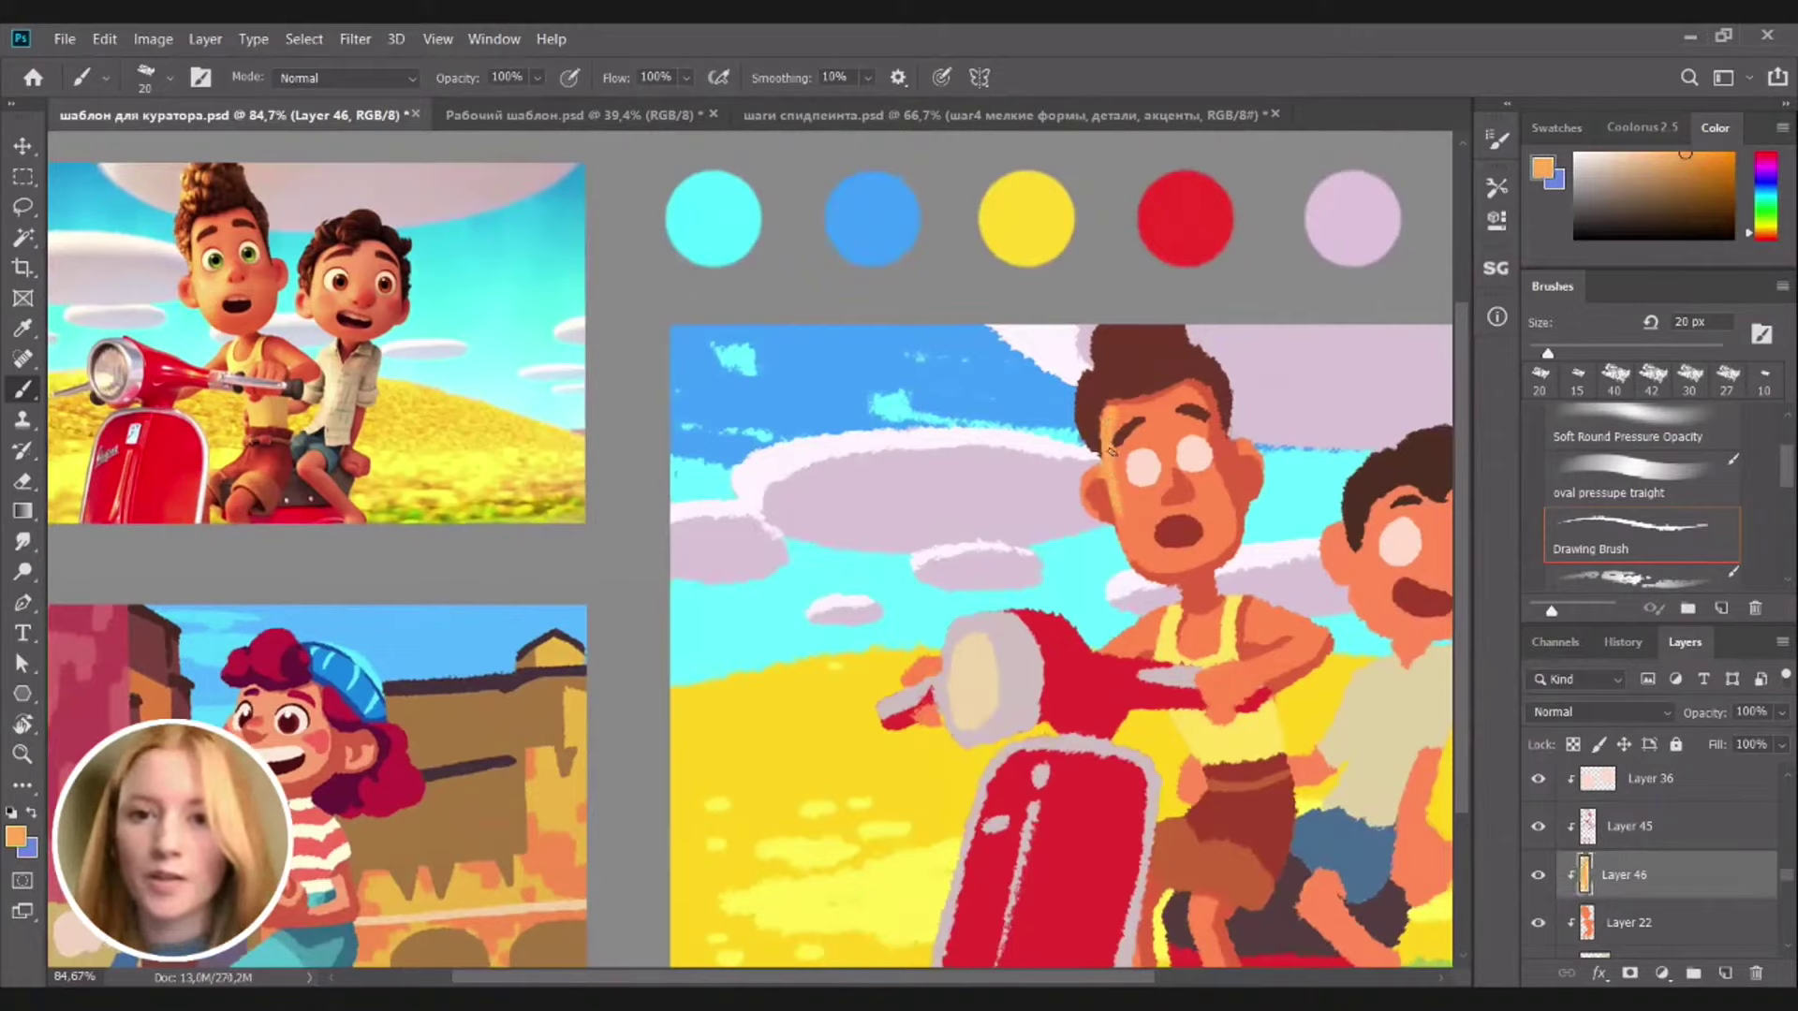
pyautogui.moveTo(1098, 459)
pyautogui.mouseDown()
pyautogui.moveTo(1146, 519)
pyautogui.moveTo(1116, 518)
pyautogui.moveTo(1128, 536)
pyautogui.moveTo(1118, 513)
pyautogui.moveTo(1191, 561)
pyautogui.moveTo(1146, 555)
pyautogui.mouseUp()
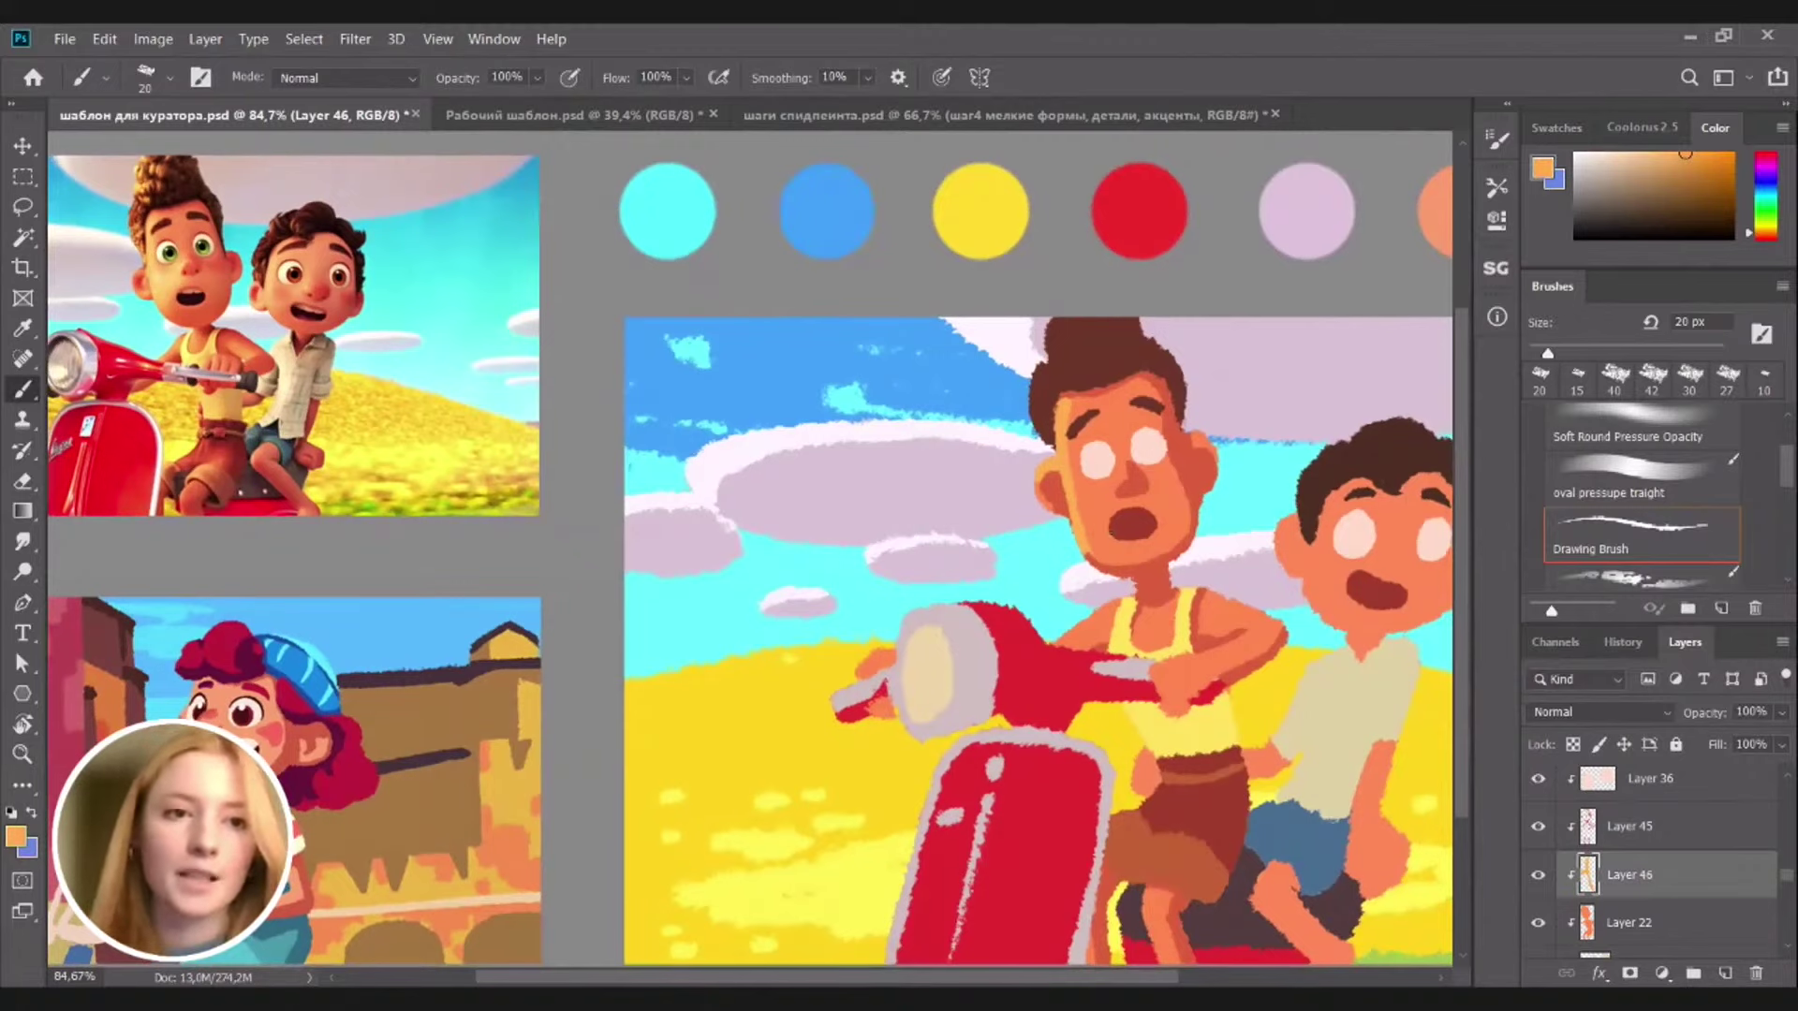
pyautogui.moveTo(1100, 531); pyautogui.dragTo(1160, 543)
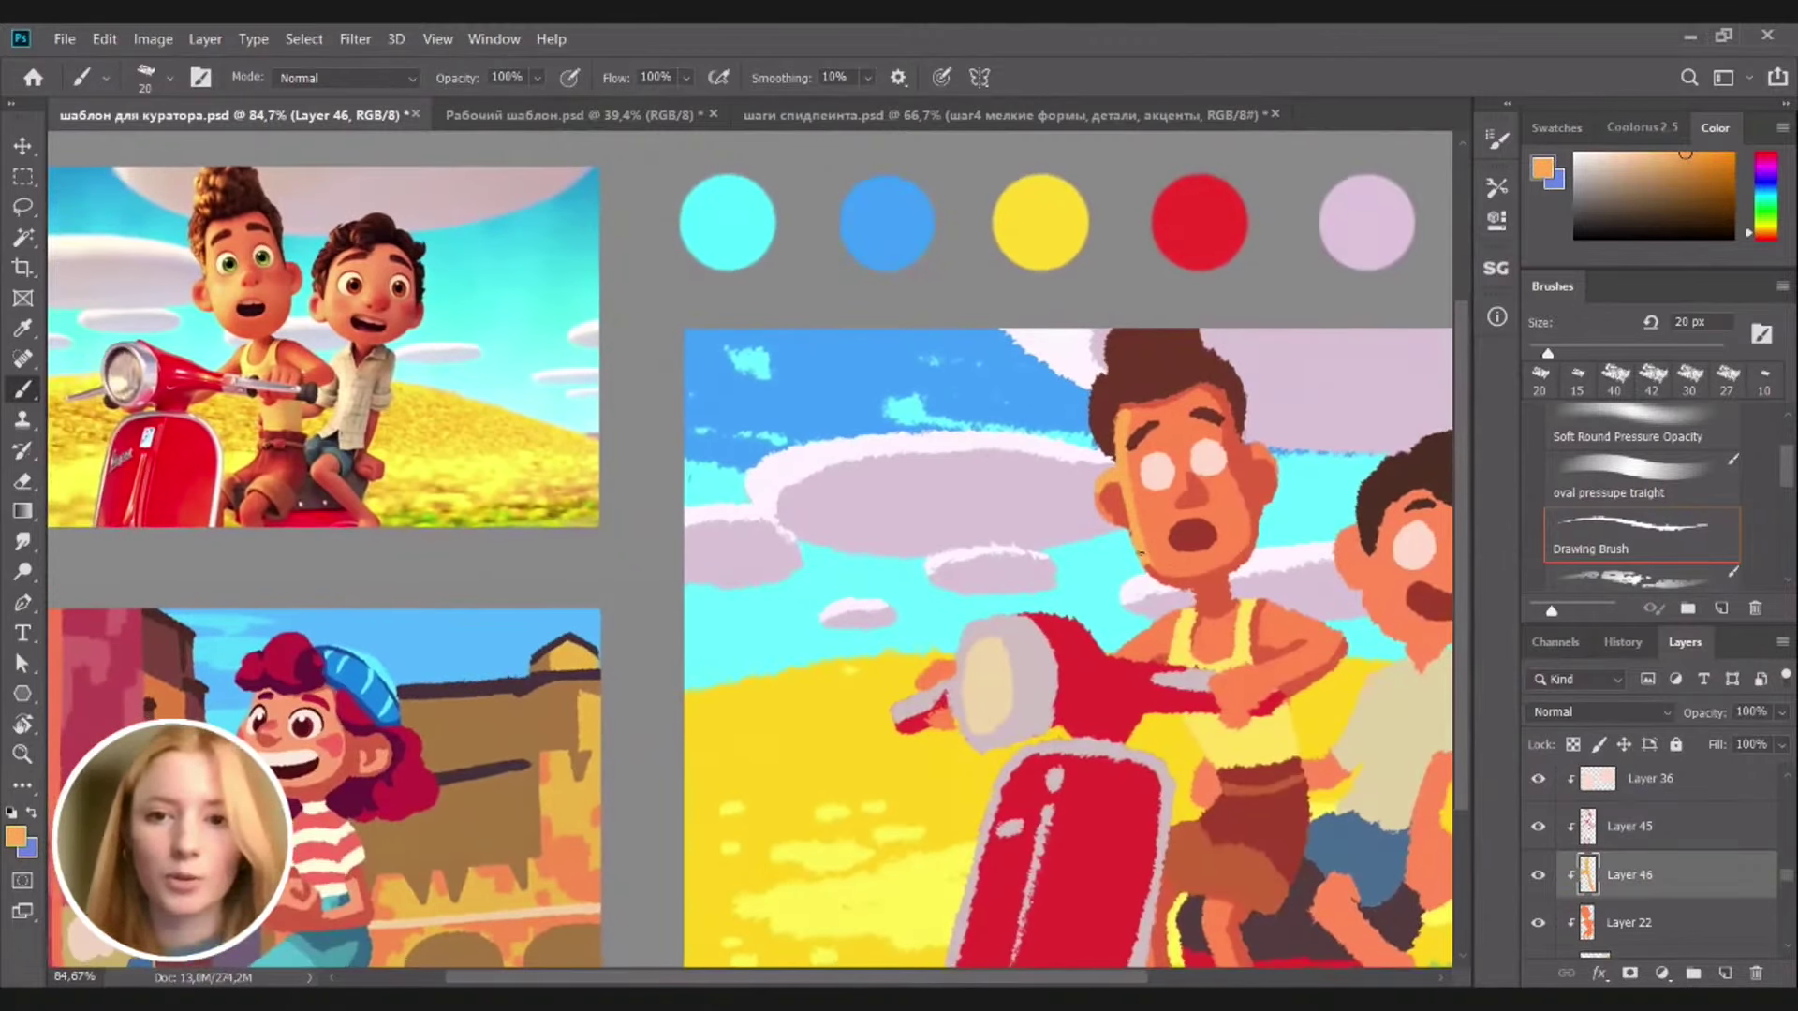
pyautogui.press('e')
pyautogui.press('b')
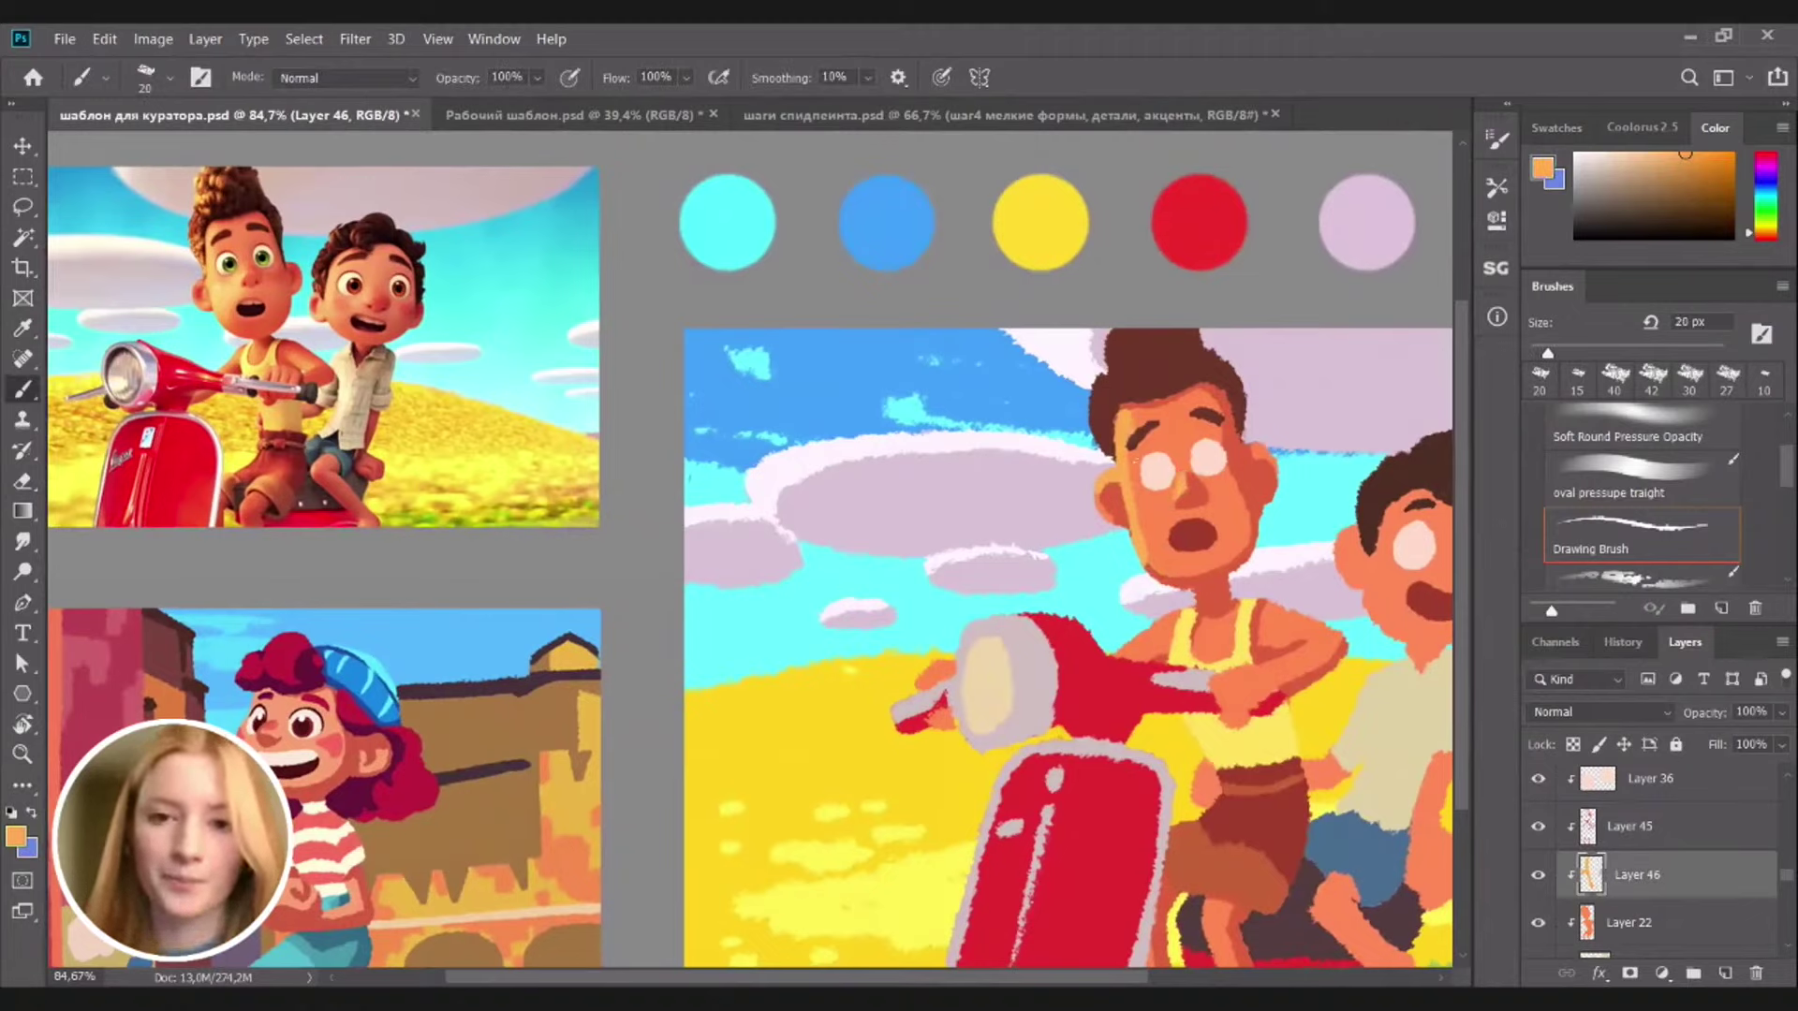
pyautogui.moveTo(1131, 645); pyautogui.dragTo(1167, 621)
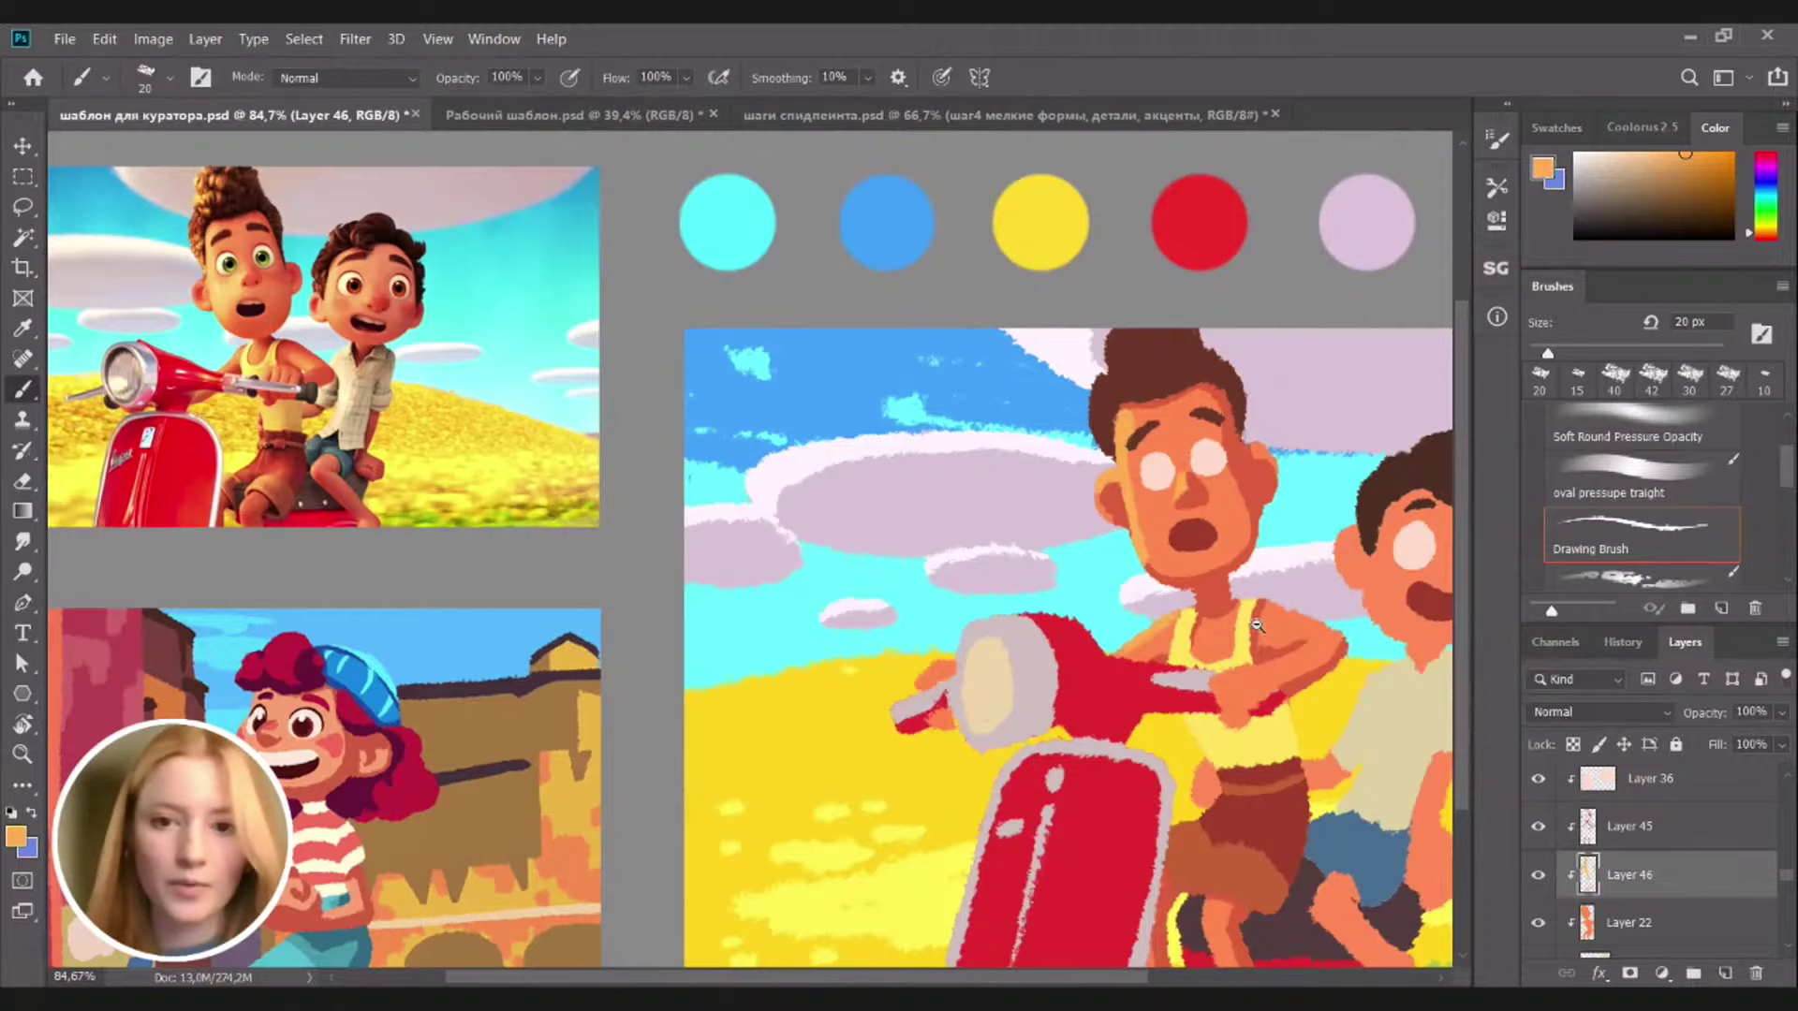
# Shift the highlight hue on Layer 46 with Hue/Saturation and set its saturation to +21
pyautogui.scroll(-2, 1257, 625)
pyautogui.press('v')
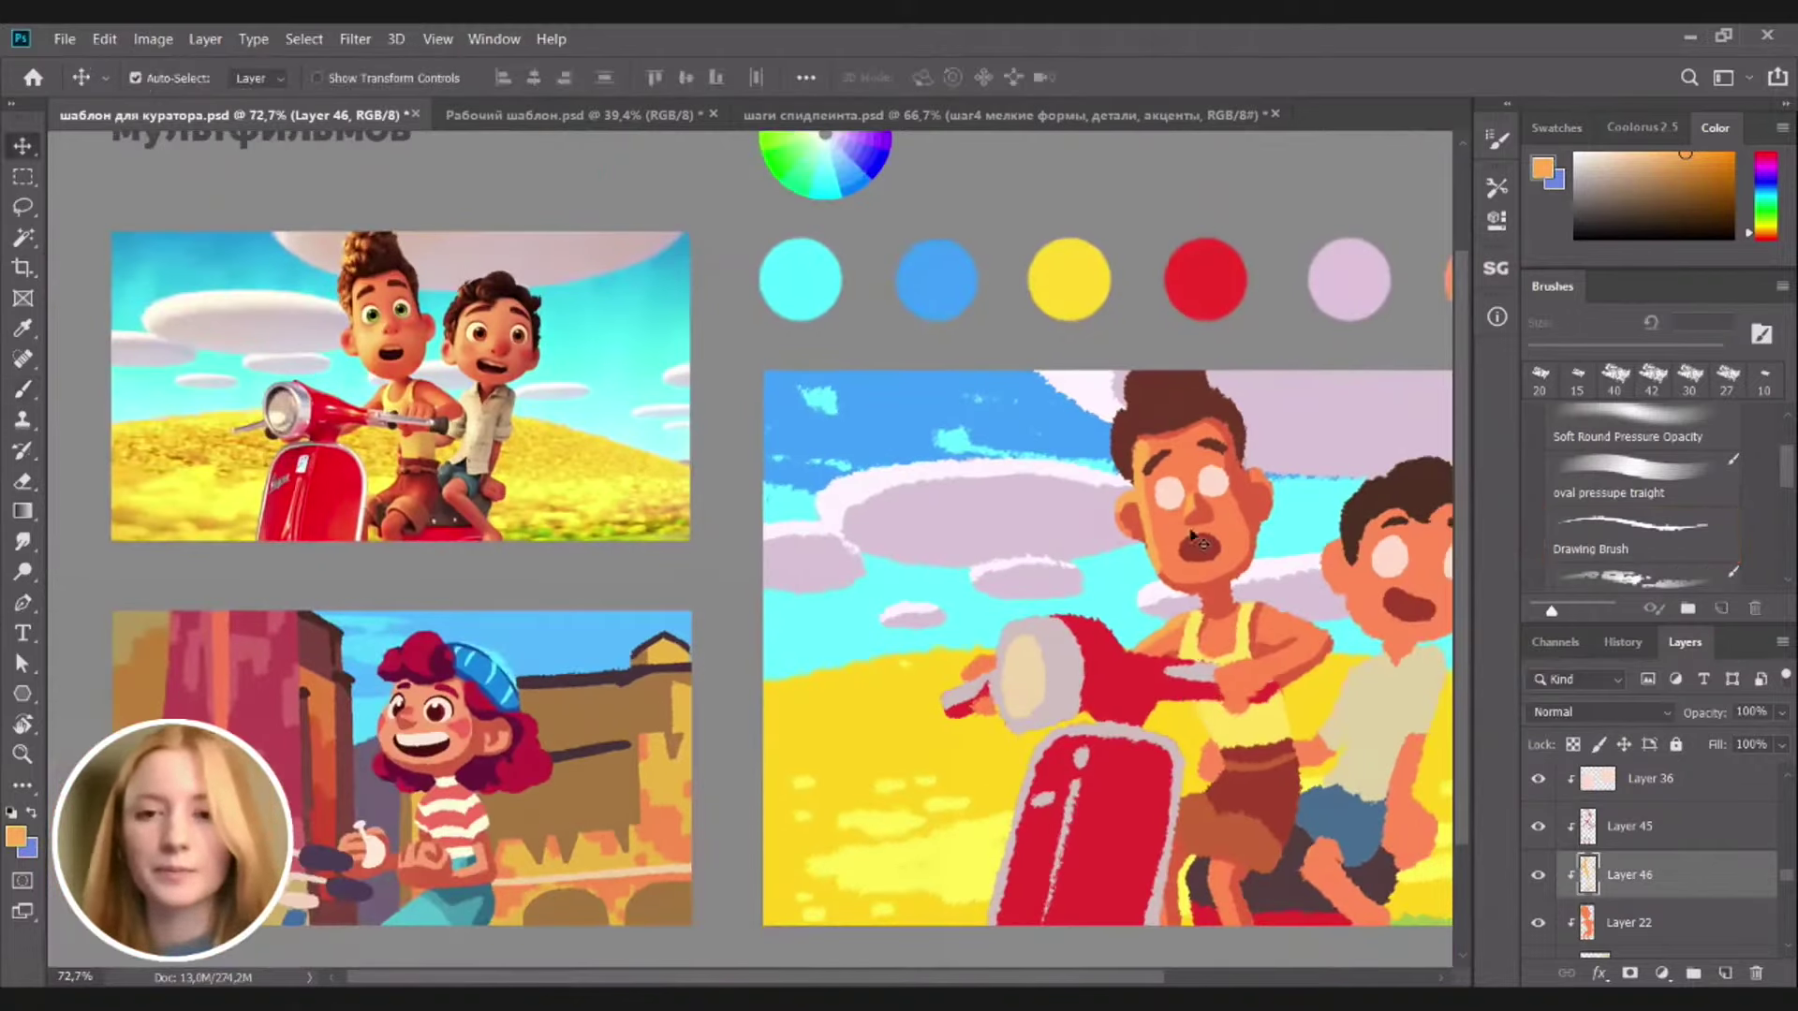
pyautogui.hscroll(3, 1027, 489)
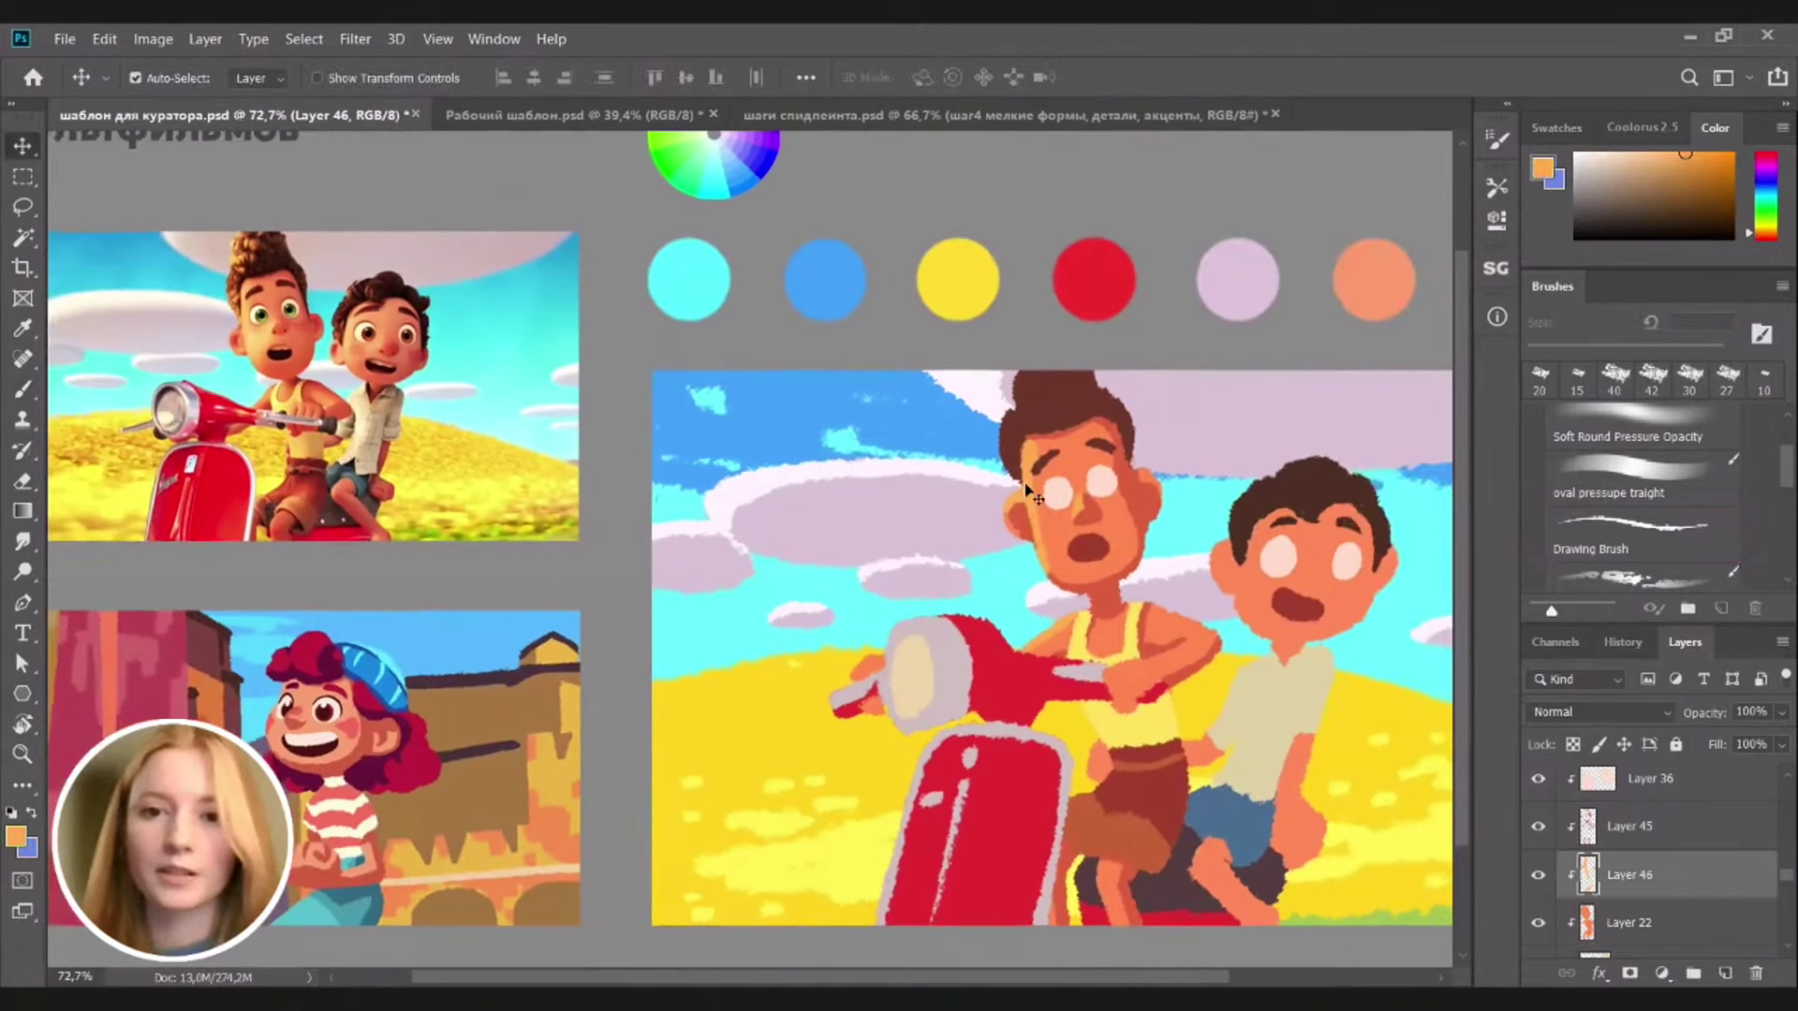
pyautogui.hotkey('ctrl', 'u')
pyautogui.moveTo(1460, 338); pyautogui.dragTo(1459, 339)
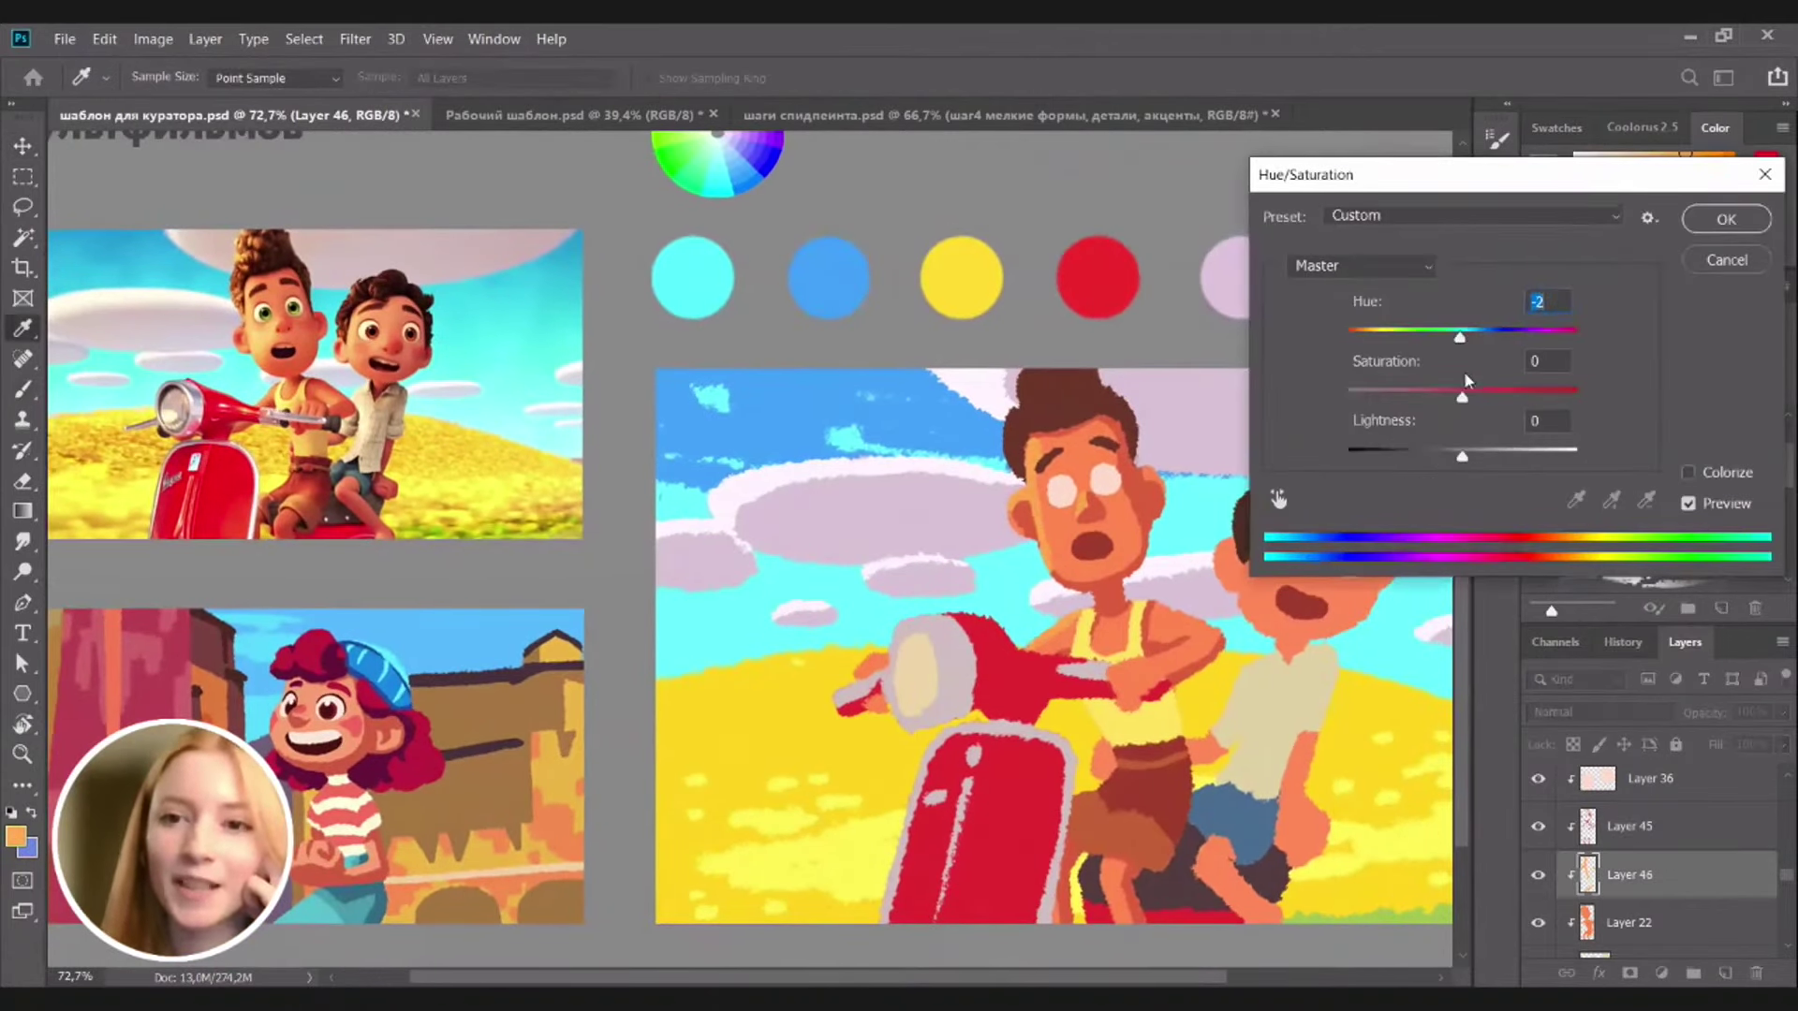
pyautogui.moveTo(1459, 400); pyautogui.dragTo(1477, 399)
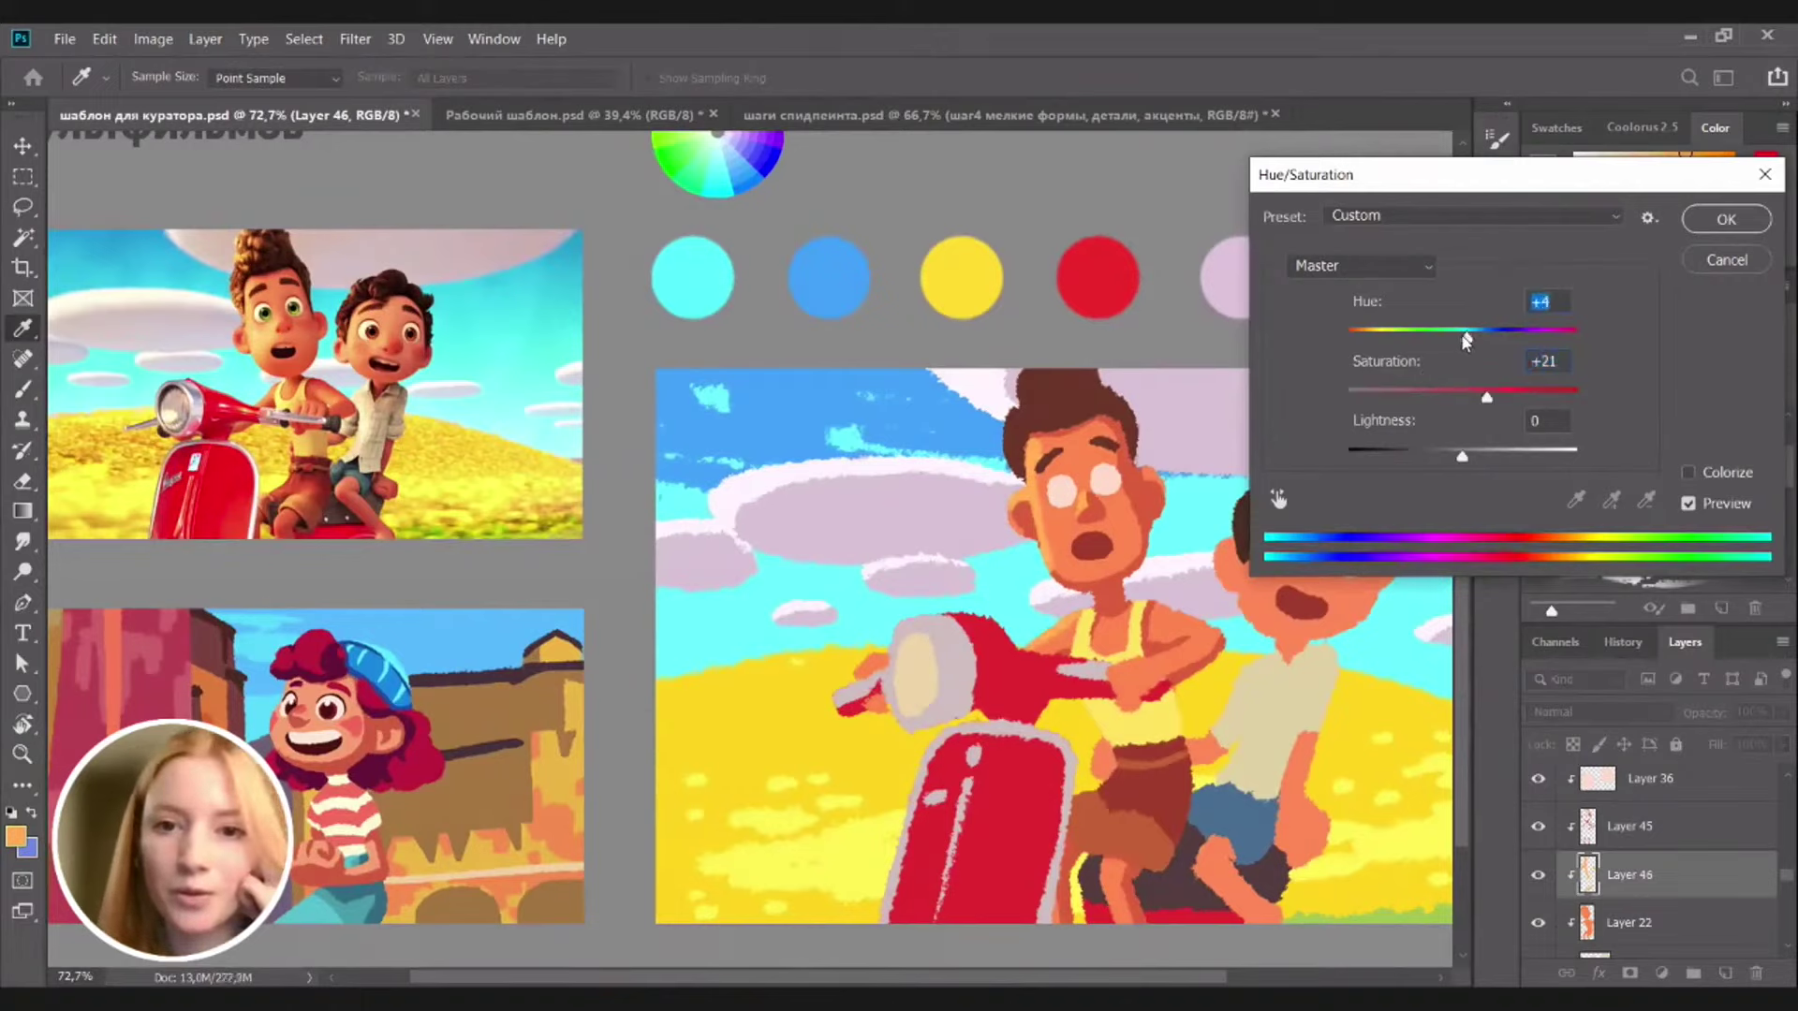
pyautogui.moveTo(1459, 339); pyautogui.dragTo(1458, 341)
pyautogui.click(1725, 219)
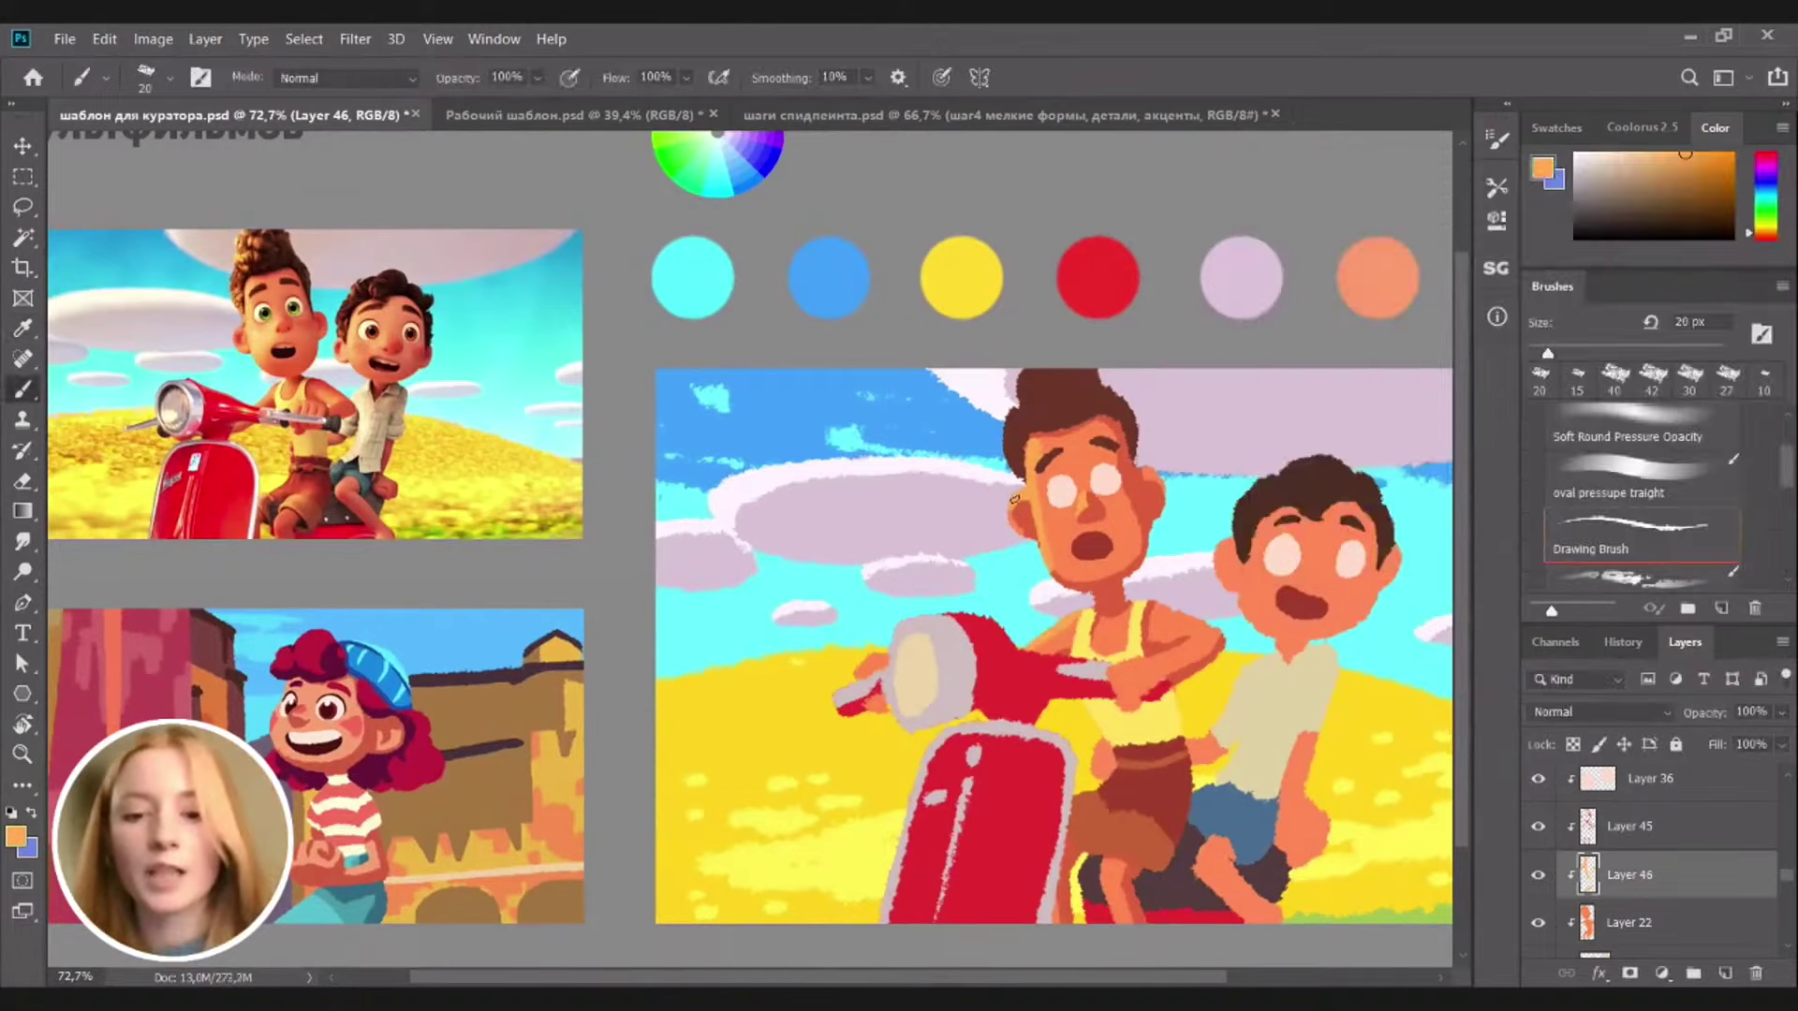
# Sample the shadow and light skin tones of the taller boy in the reference still to compare them
pyautogui.click(321, 347)
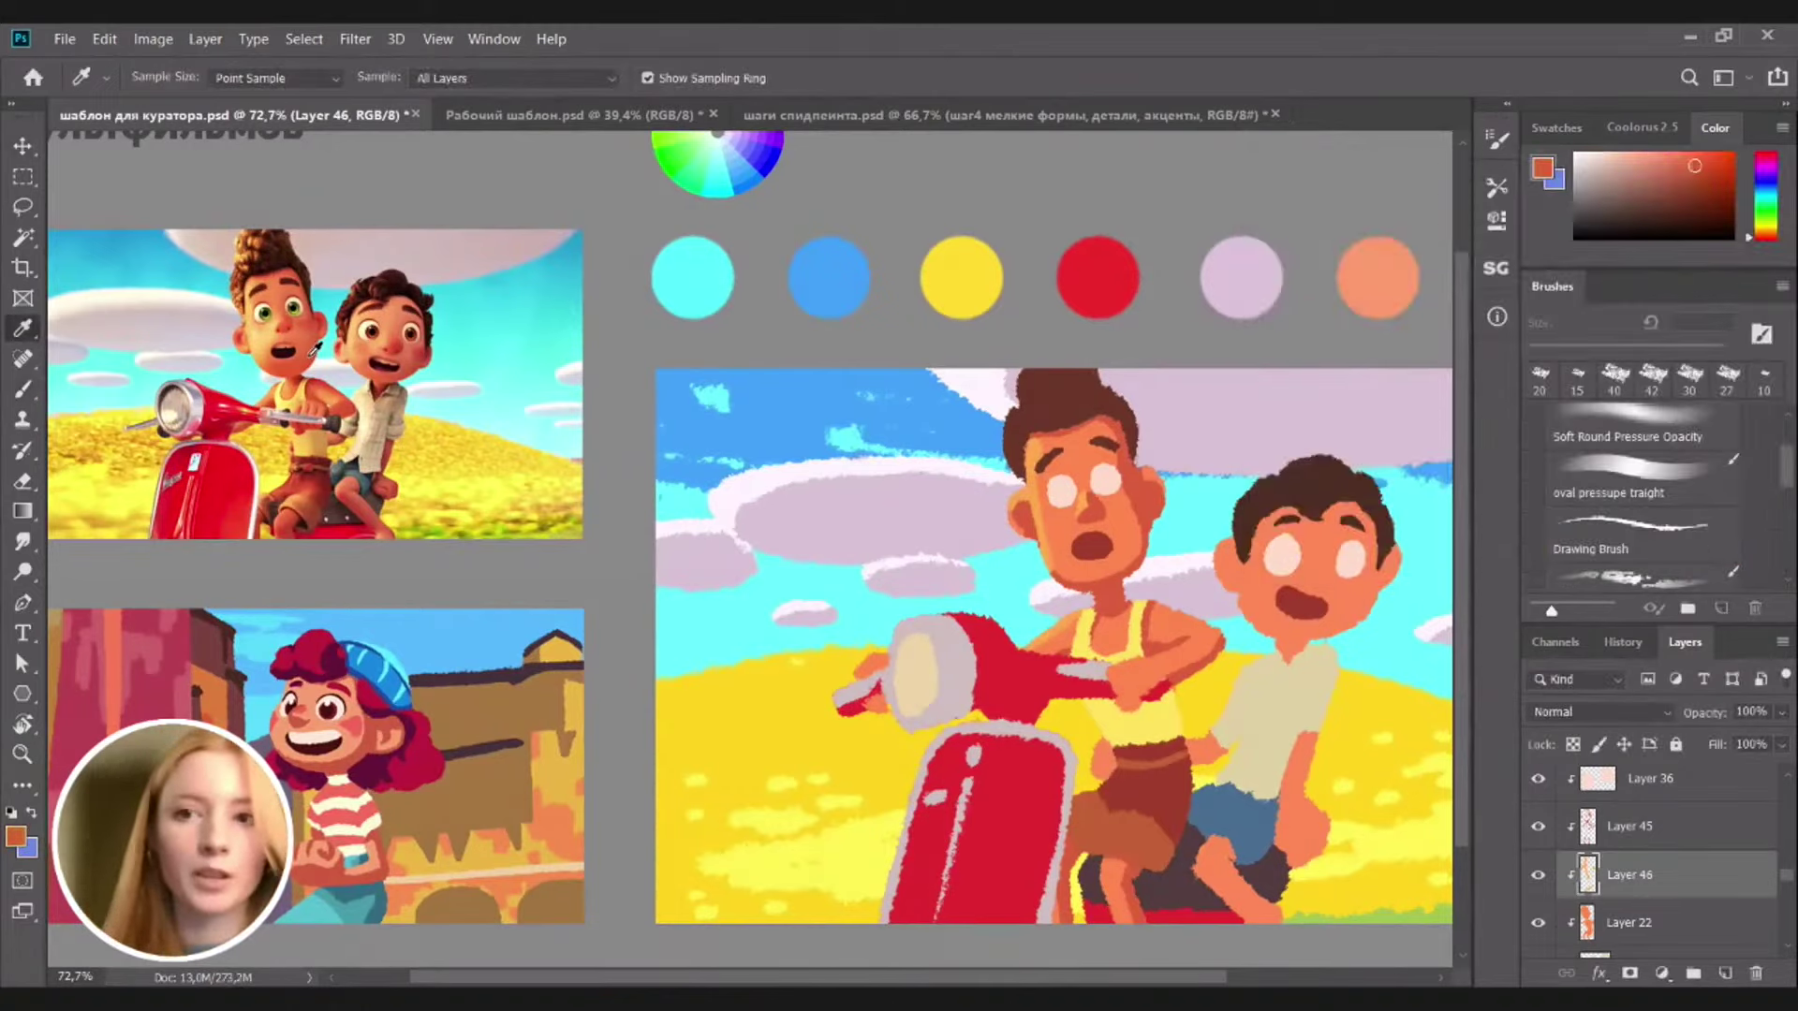
pyautogui.click(258, 337)
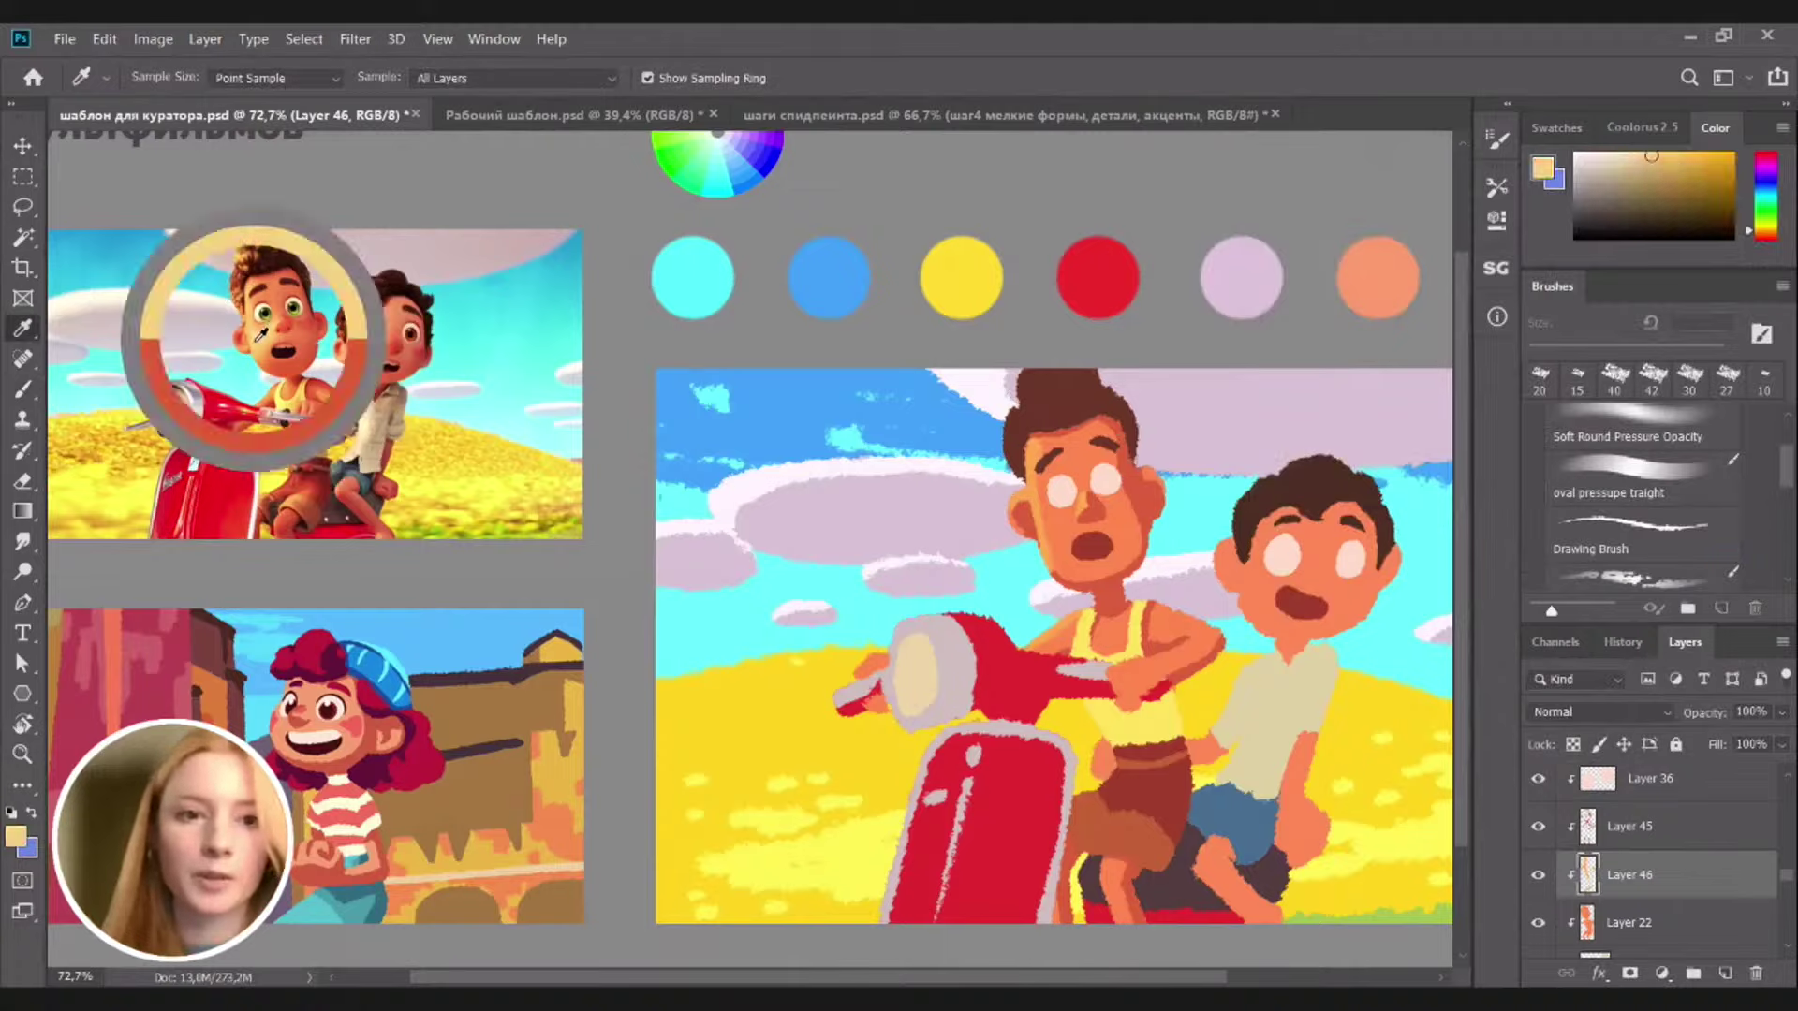
pyautogui.click(325, 339)
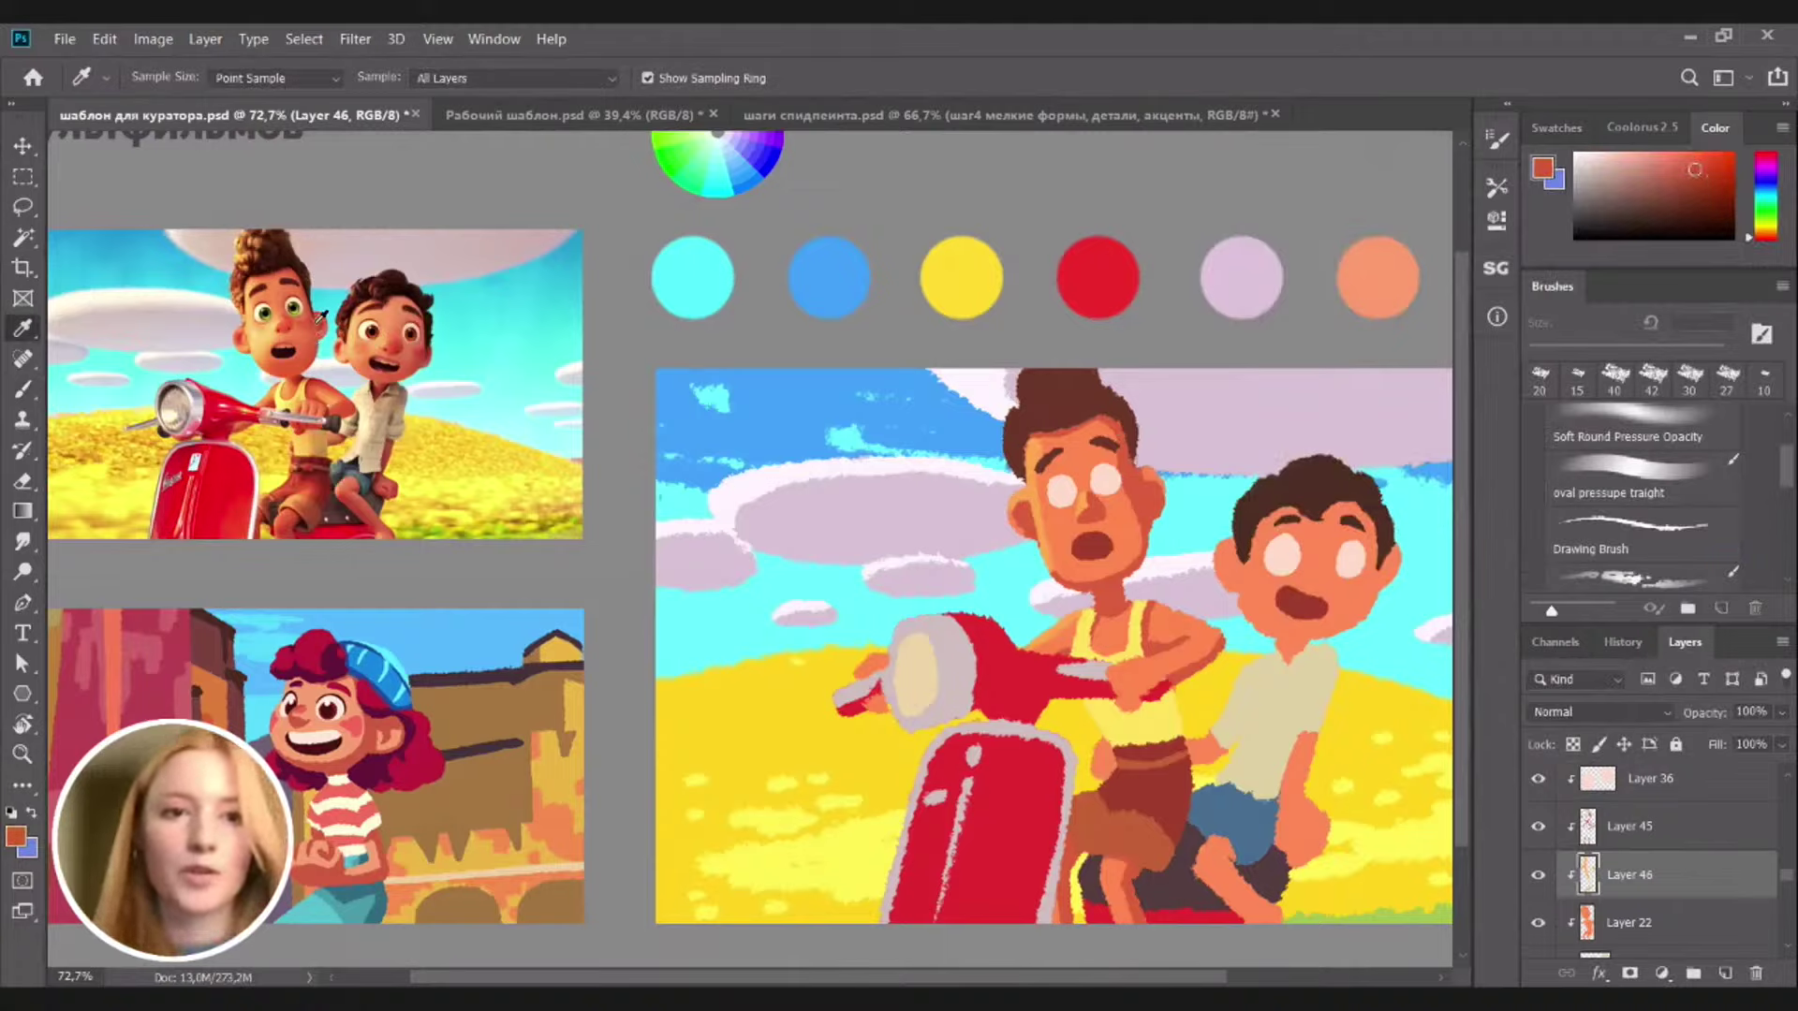
# Adjust the skin shadow colour on Layer 45 with Hue/Saturation: hue +1, saturation +6 and lightness -2
pyautogui.press('v')
pyautogui.click(1154, 529)
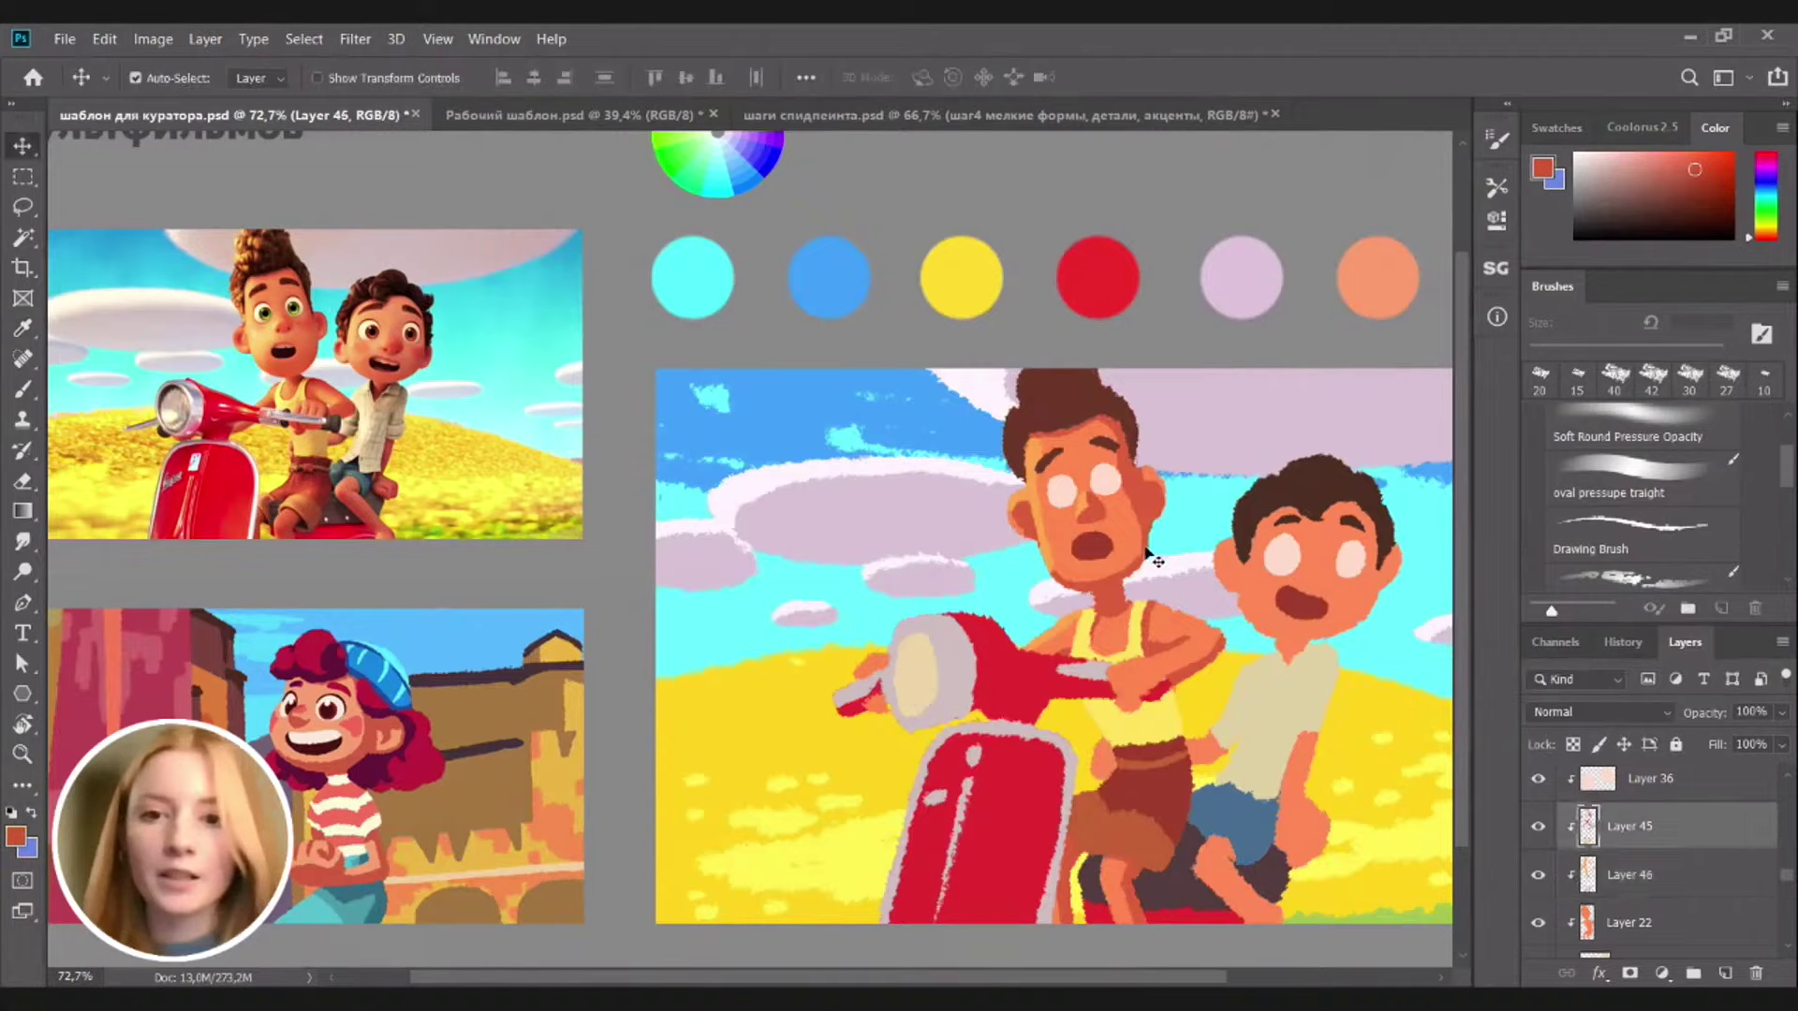
pyautogui.press('ctrl')
pyautogui.hotkey('ctrl', 'u')
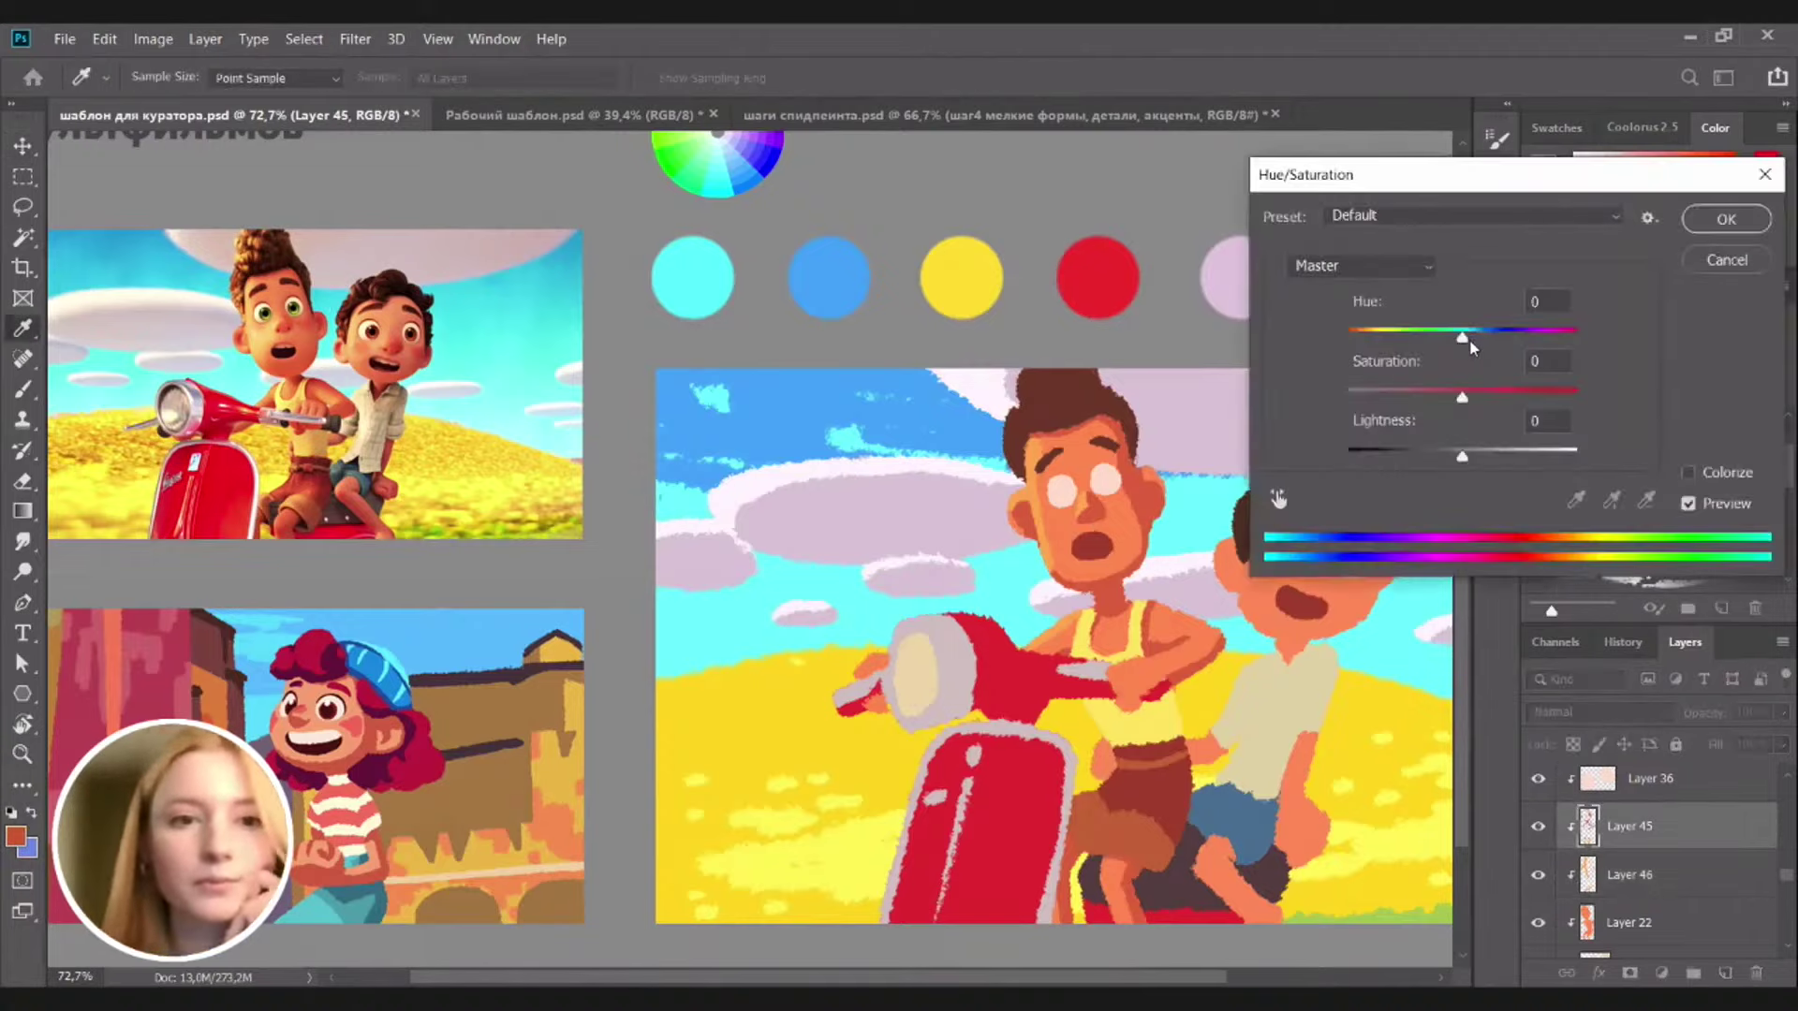
pyautogui.moveTo(1461, 338); pyautogui.dragTo(1461, 340)
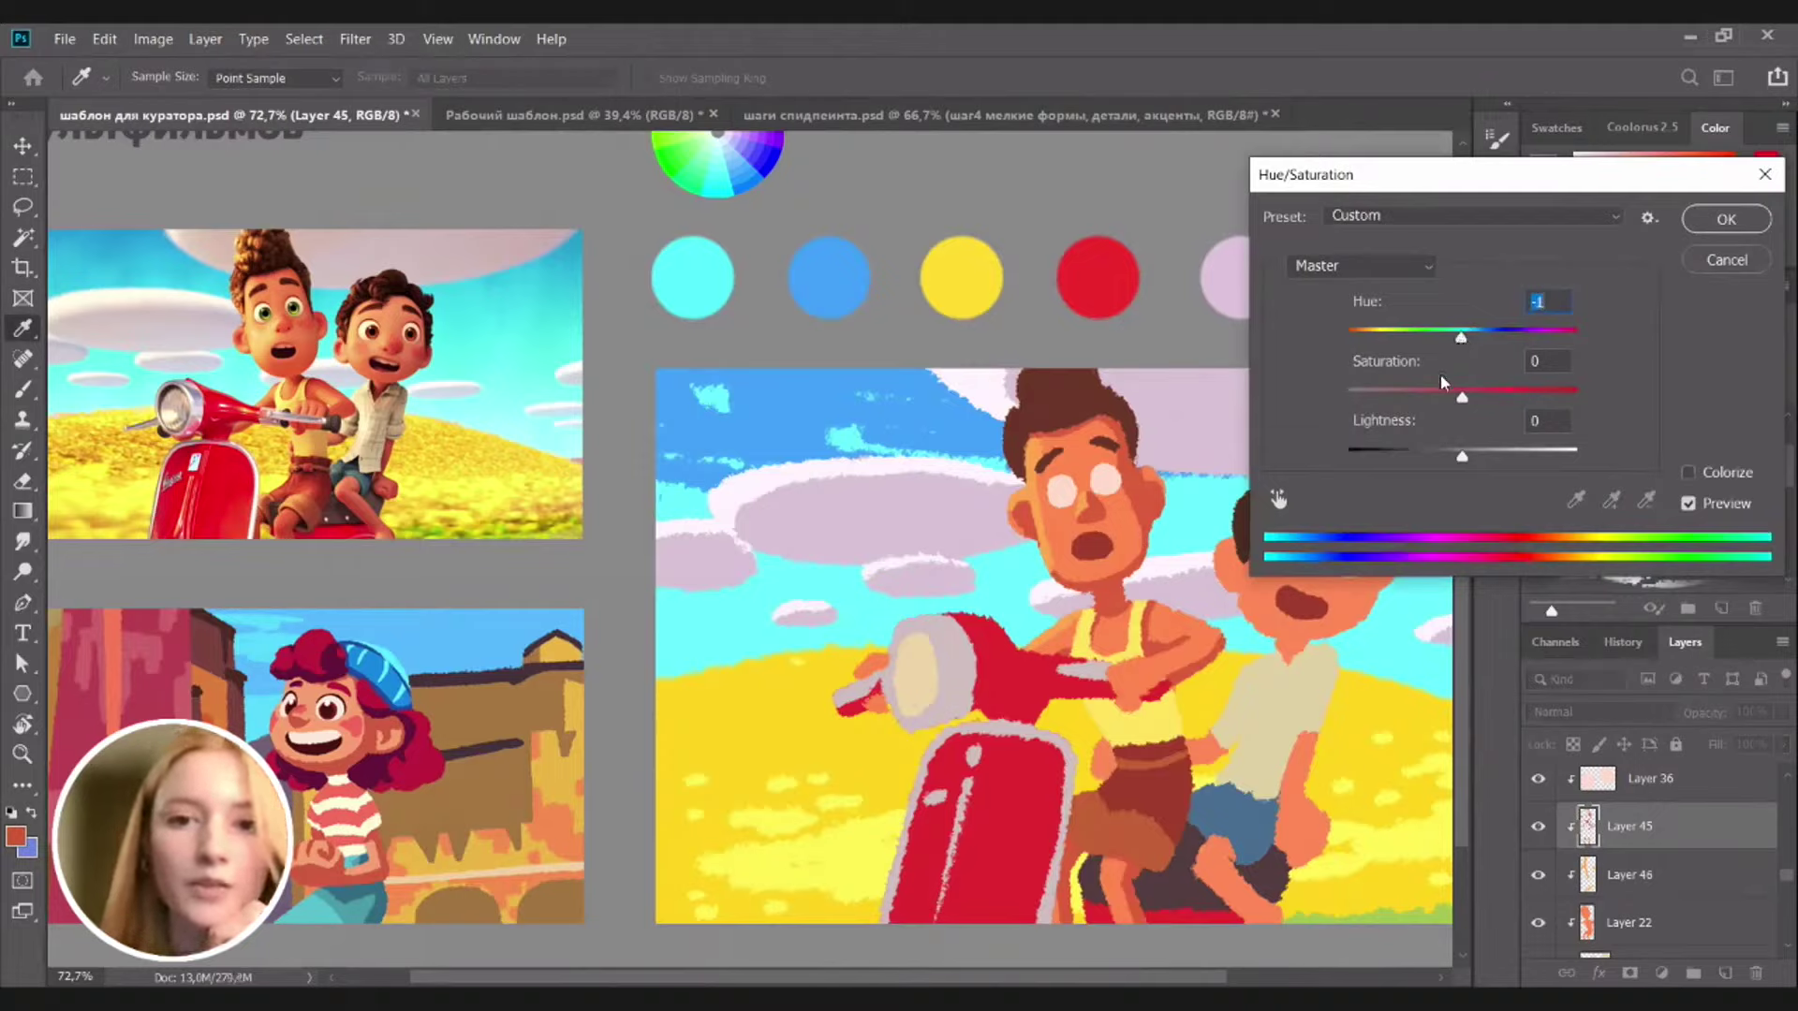
pyautogui.moveTo(1465, 455); pyautogui.dragTo(1464, 463)
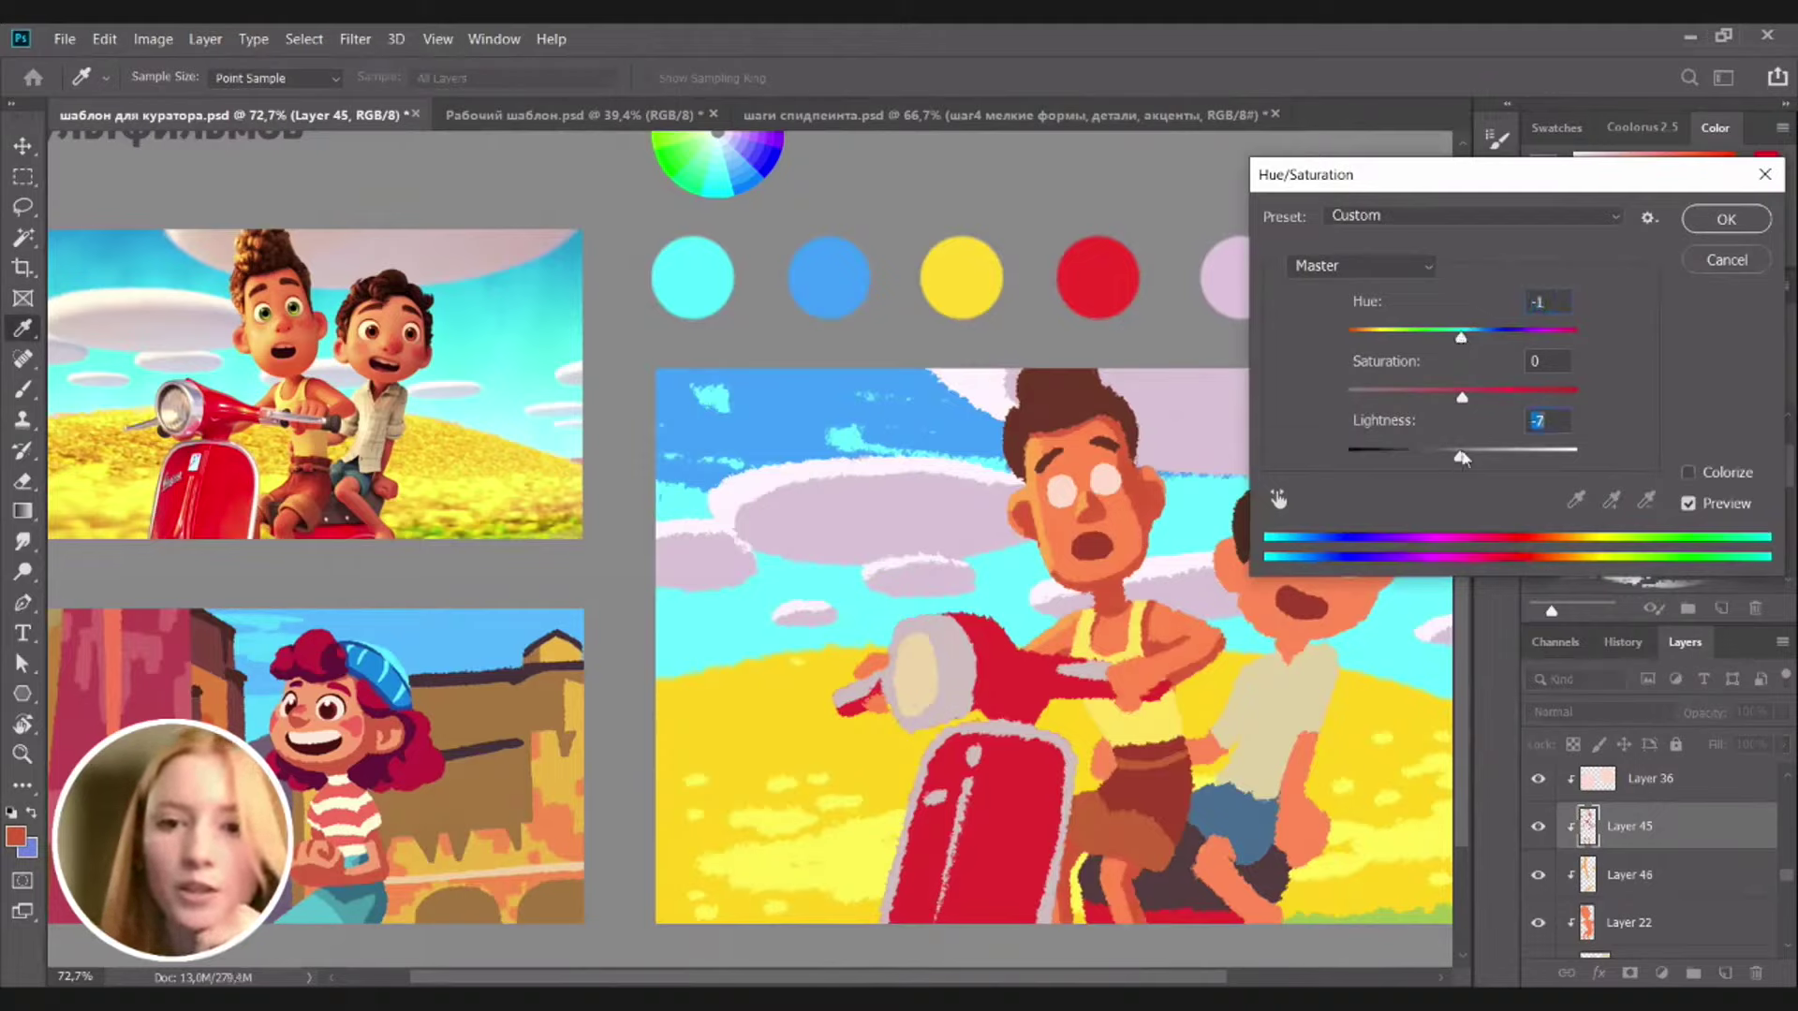
pyautogui.moveTo(1480, 395); pyautogui.dragTo(1472, 402)
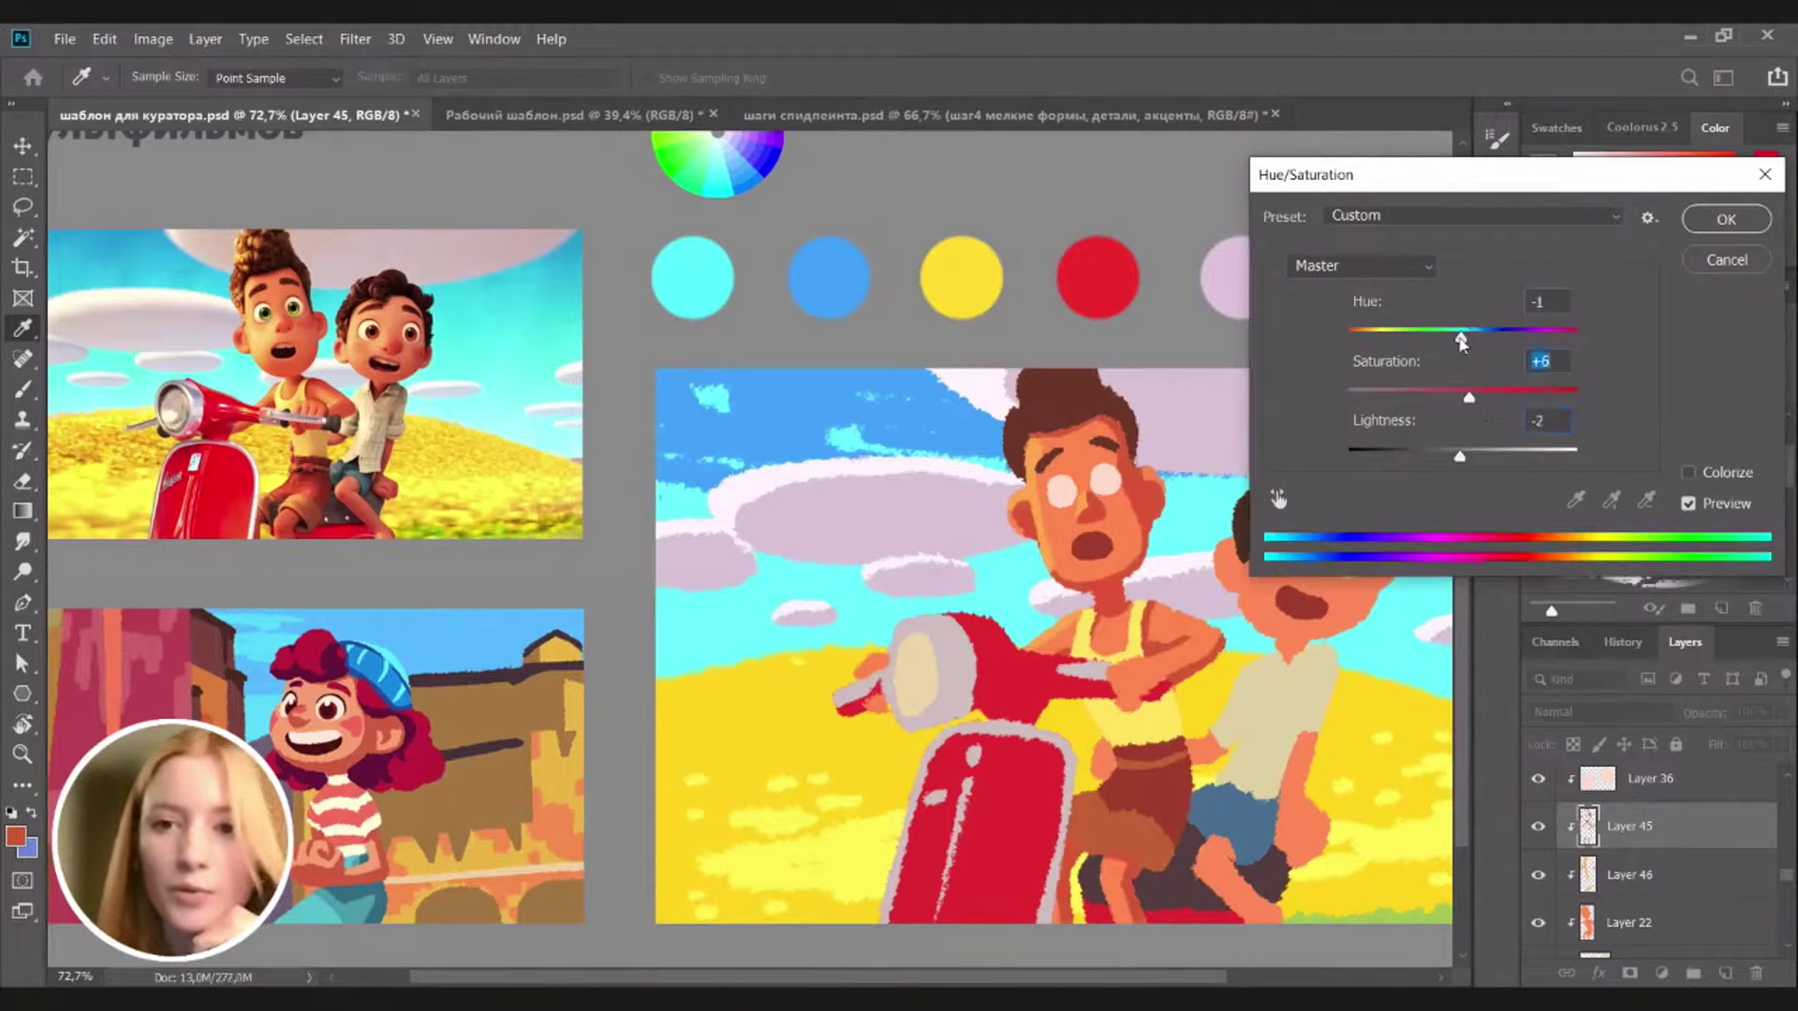
pyautogui.moveTo(1460, 337); pyautogui.dragTo(1464, 337)
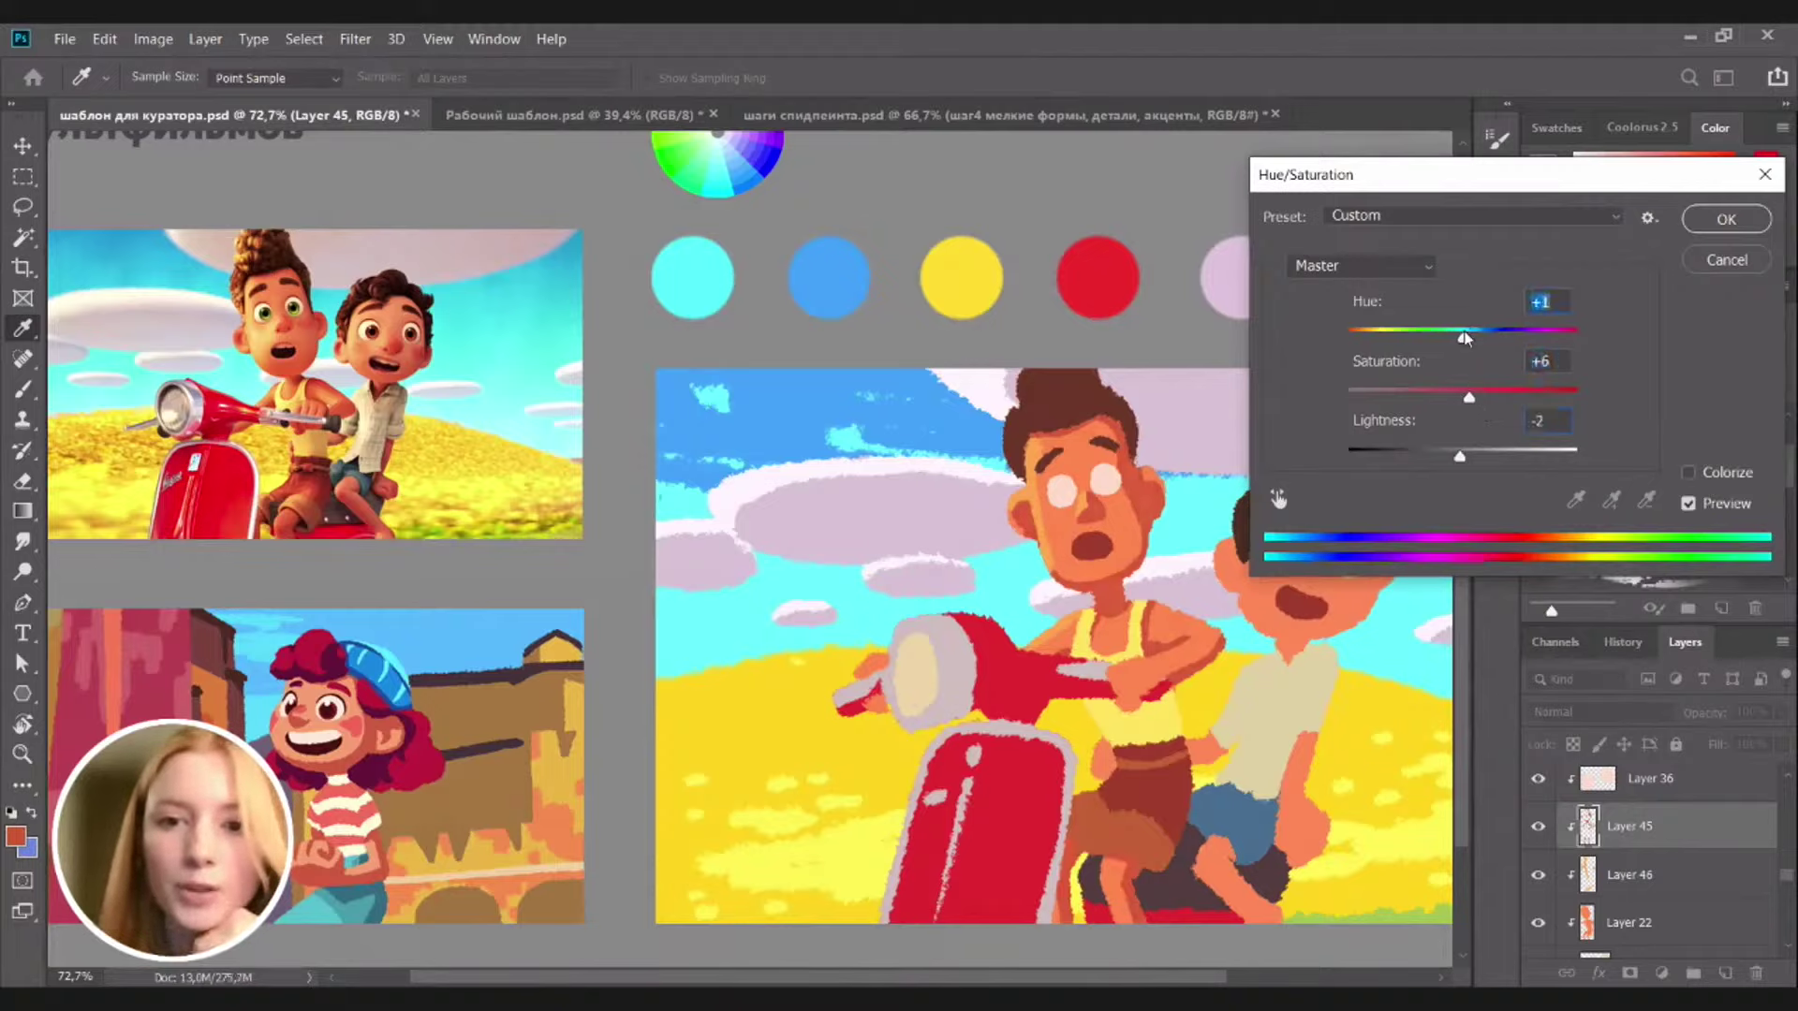
pyautogui.click(1725, 219)
# Shift the taller boy's base skin colour on Layer 22 to hue -2 with Hue/Saturation
pyautogui.click(1118, 562)
pyautogui.hotkey('ctrl', 'u')
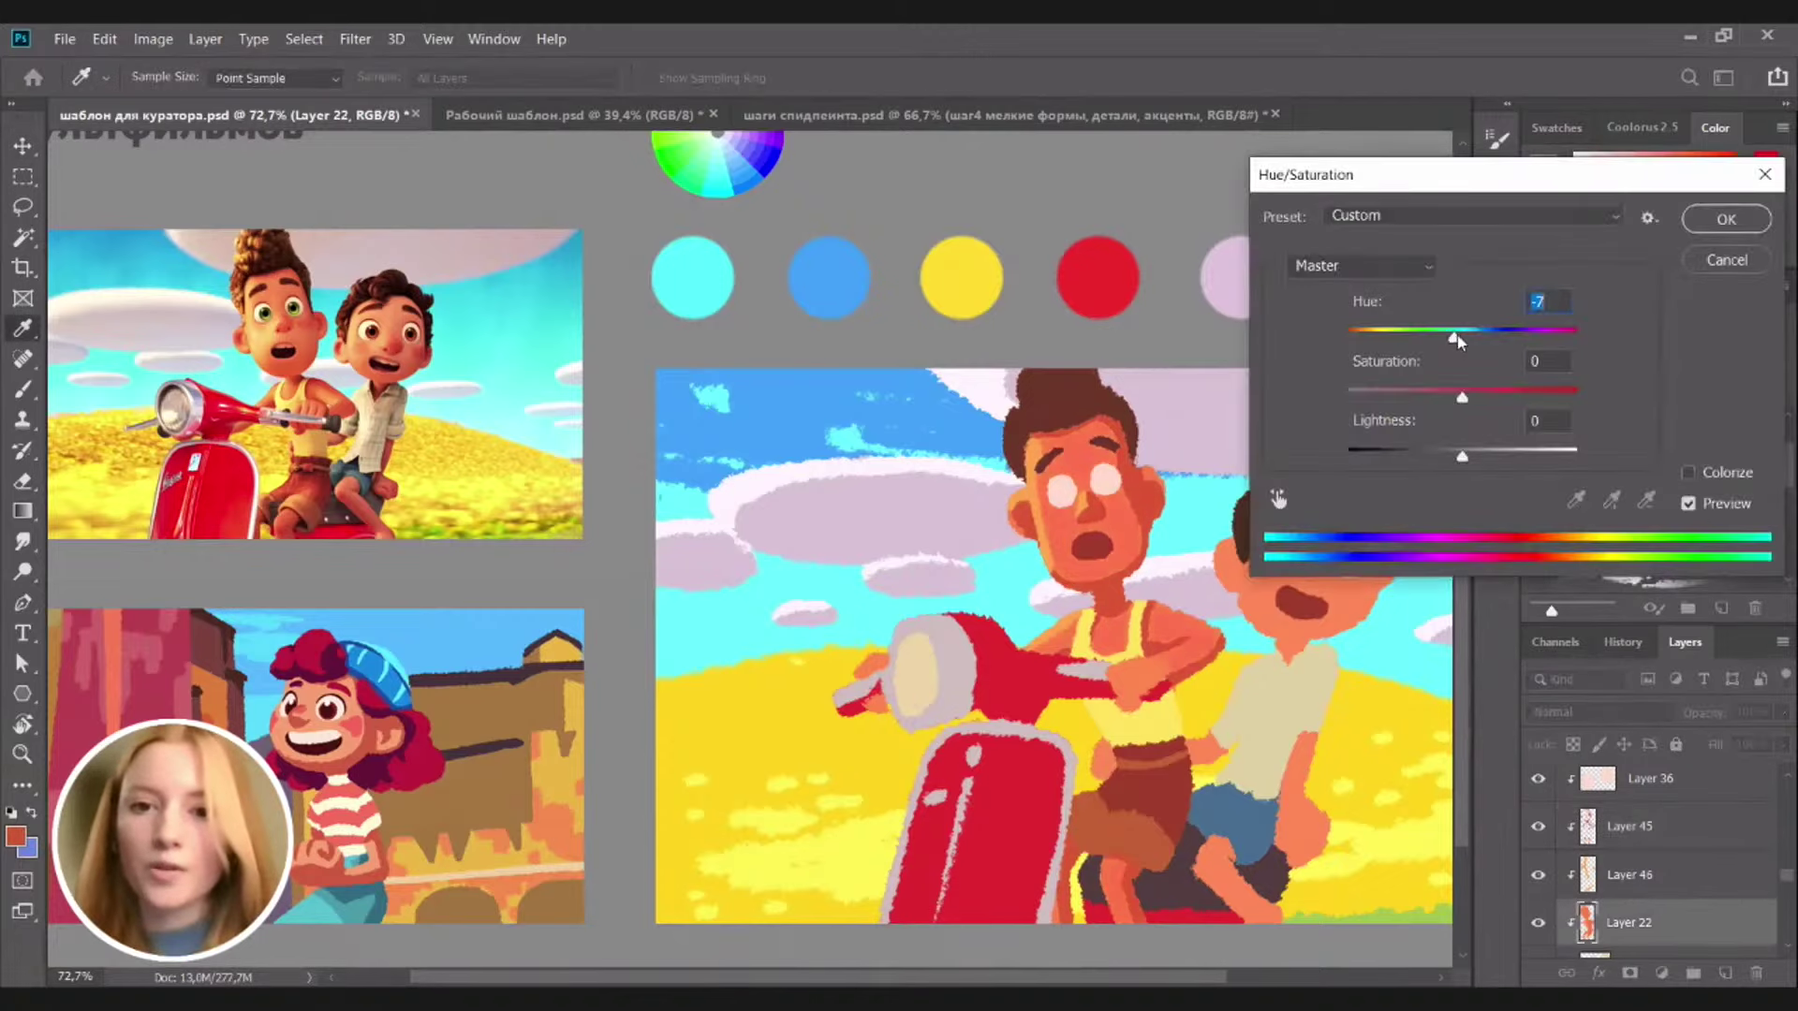
pyautogui.moveTo(1463, 337); pyautogui.dragTo(1460, 337)
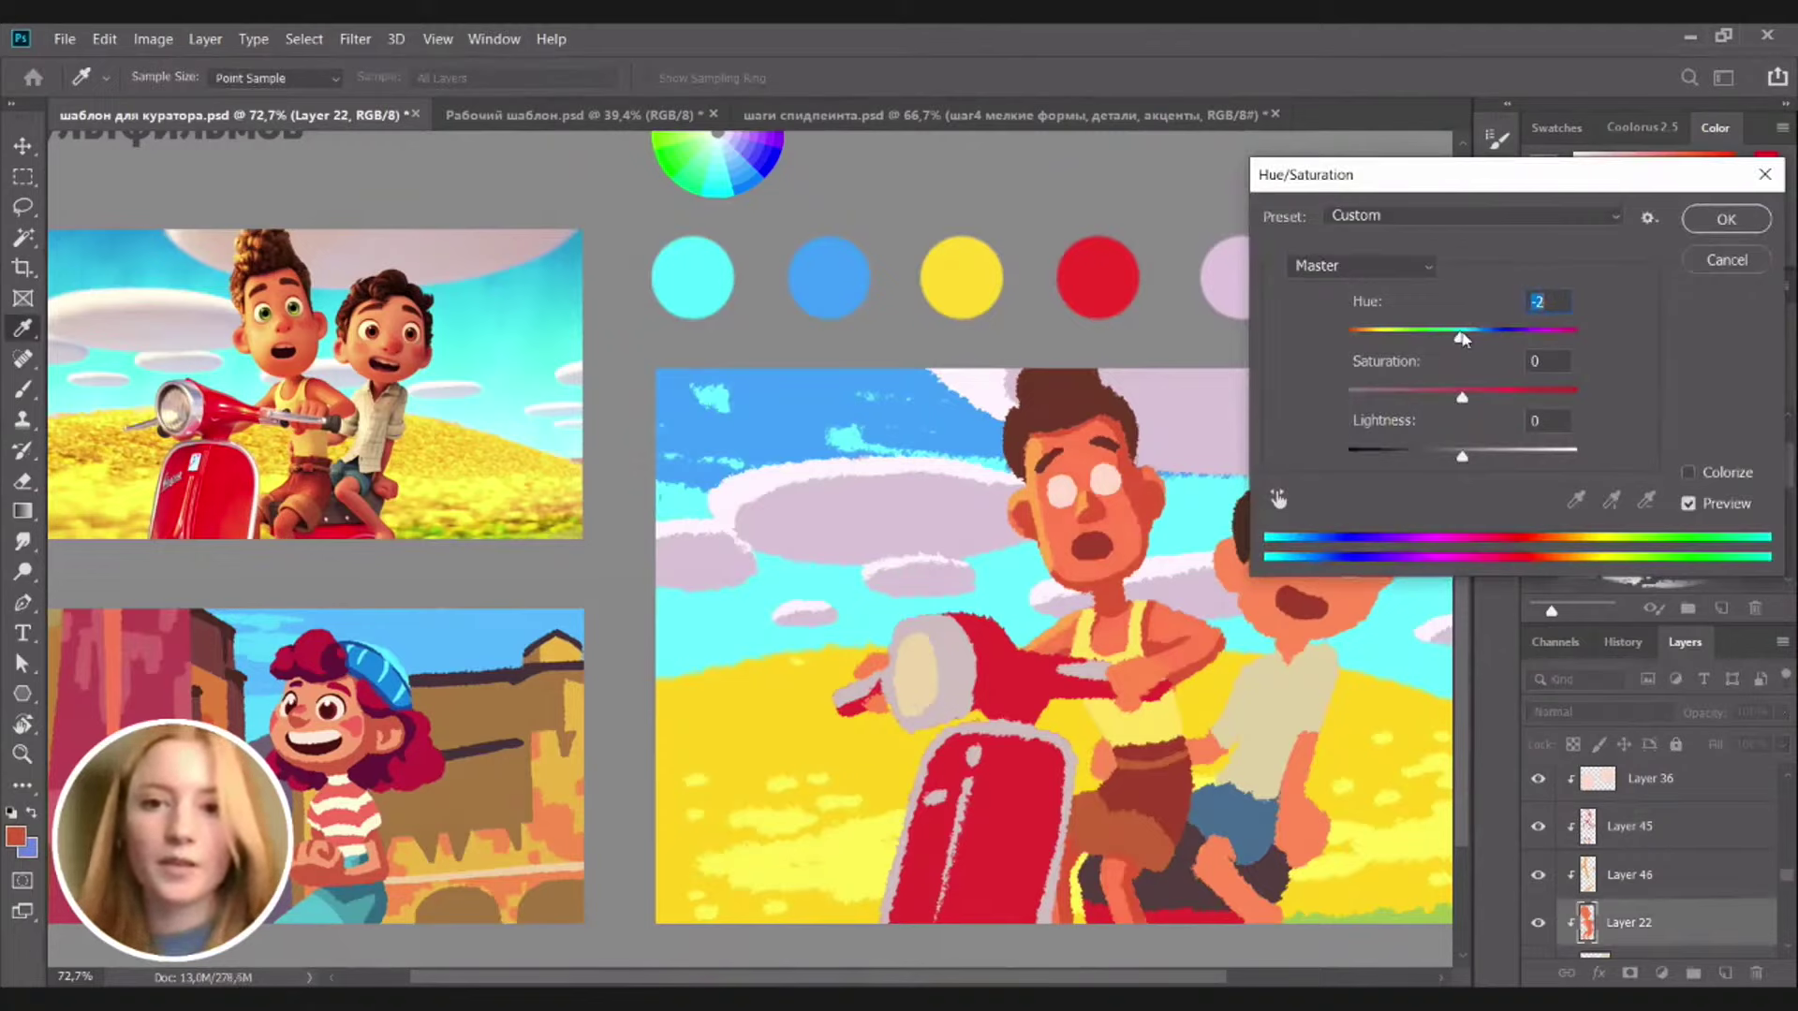
pyautogui.click(1727, 220)
# Adjust the skin highlight colour on Layer 46 with Hue/Saturation: hue +2, saturation +33 and lightness -1
pyautogui.press('b')
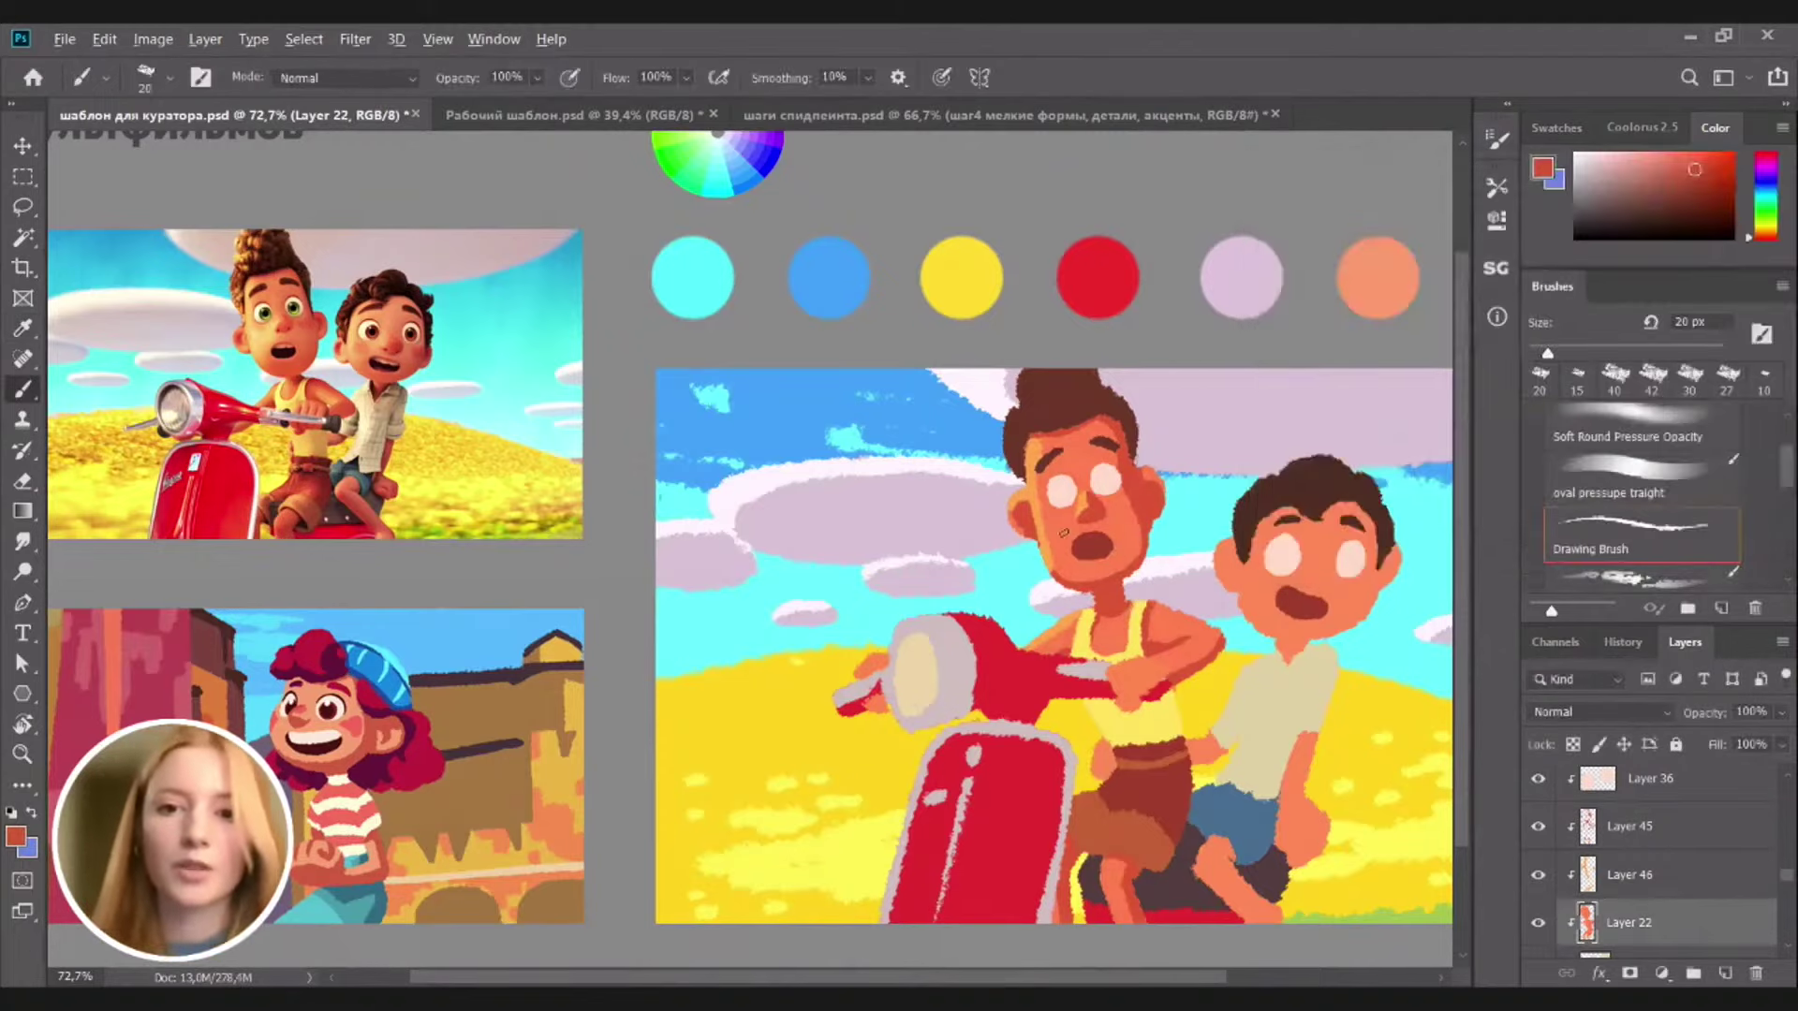
pyautogui.press('v')
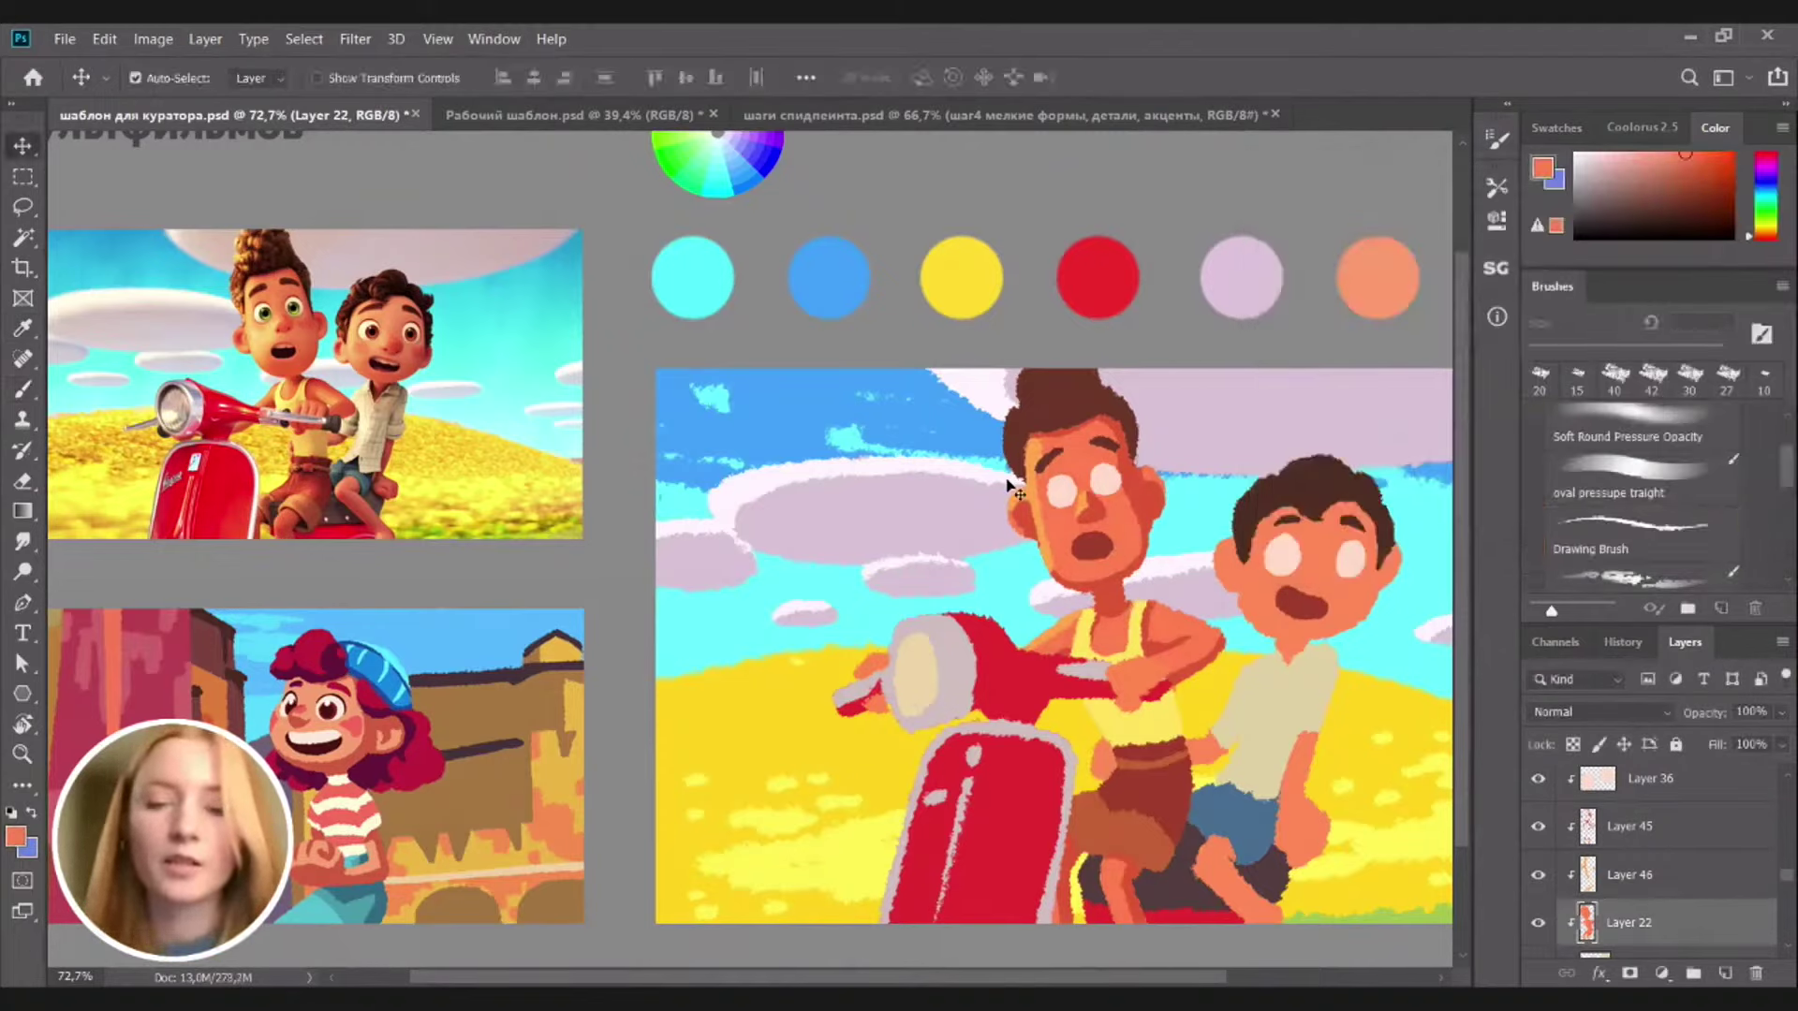
pyautogui.click(1037, 503)
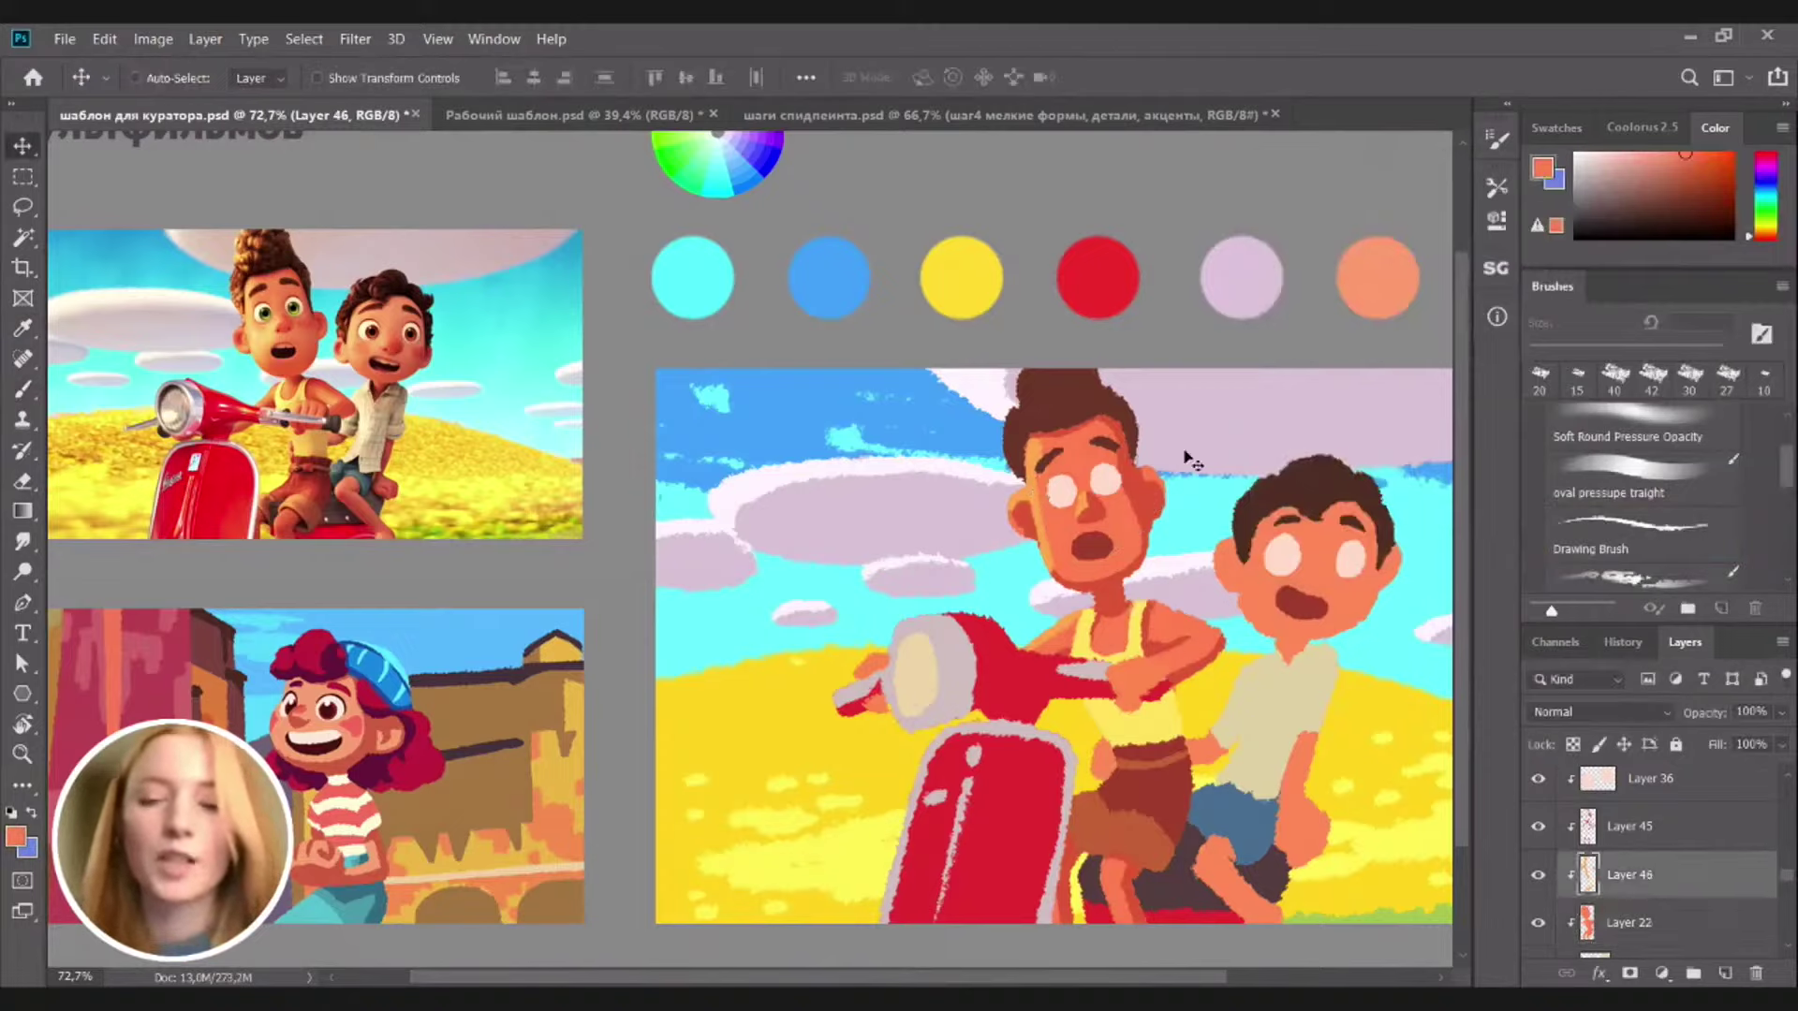
pyautogui.hotkey('ctrl', 'u')
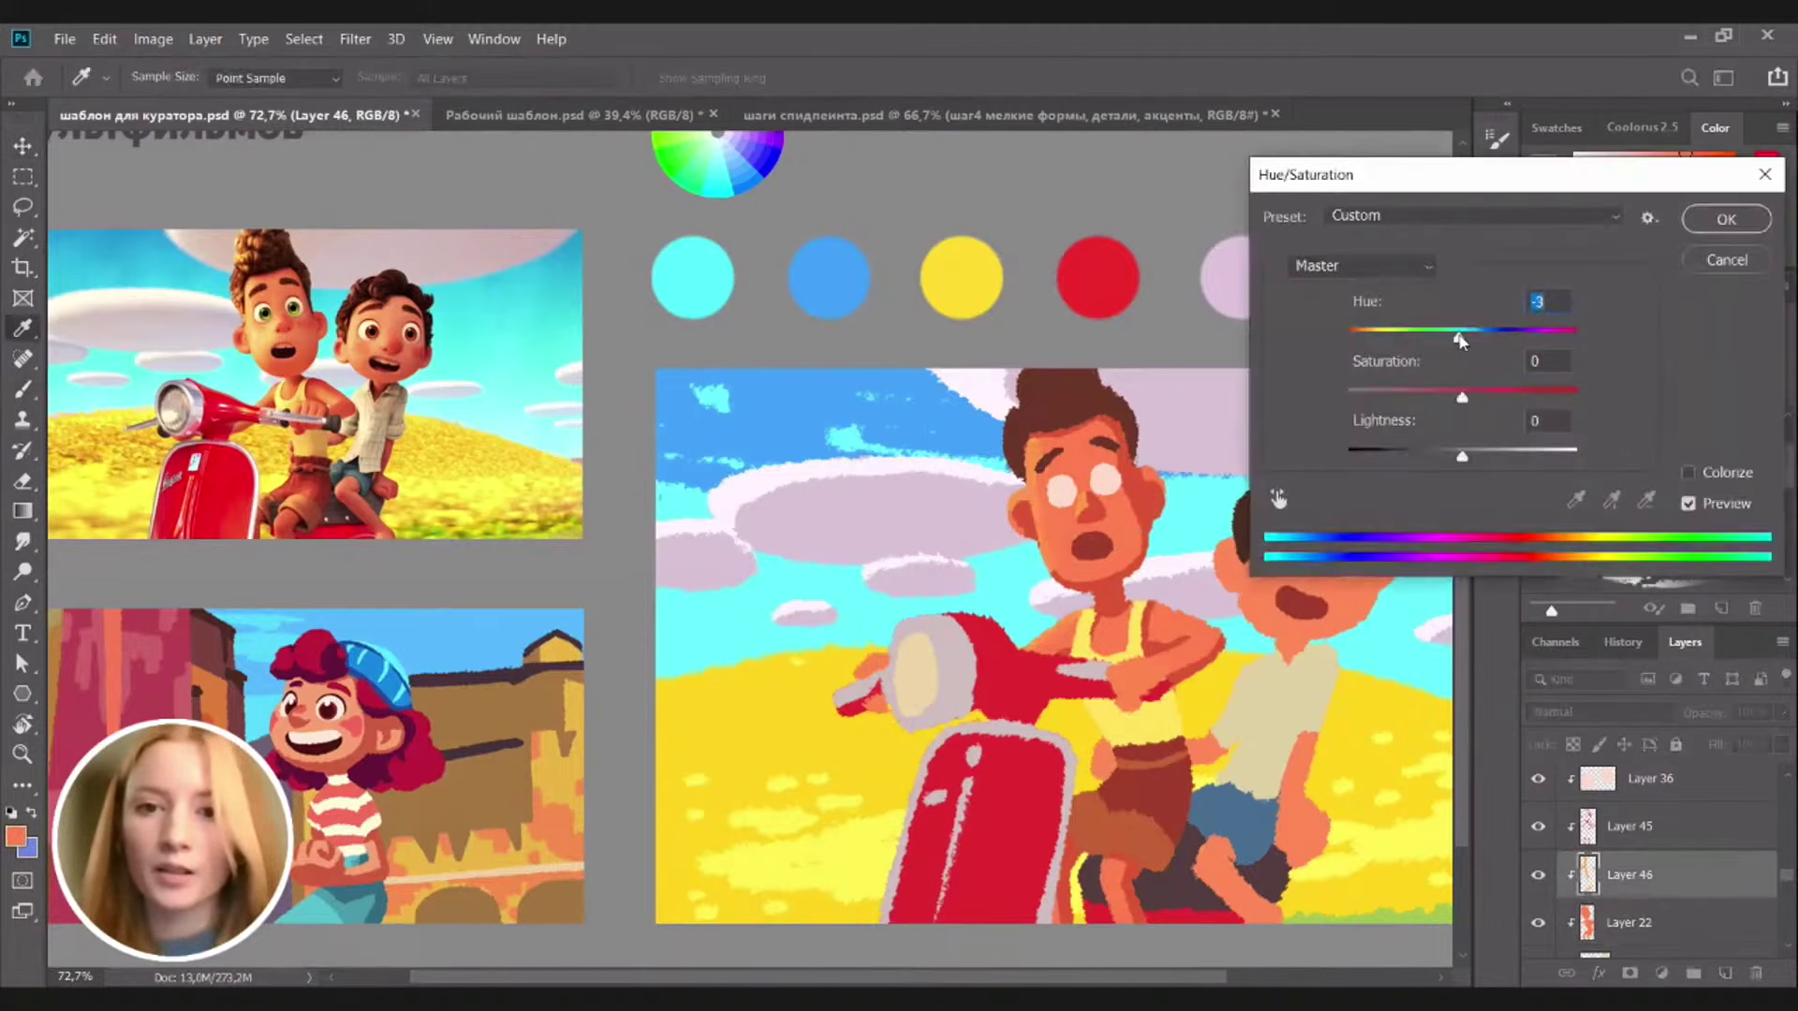
pyautogui.moveTo(1463, 337); pyautogui.dragTo(1464, 457)
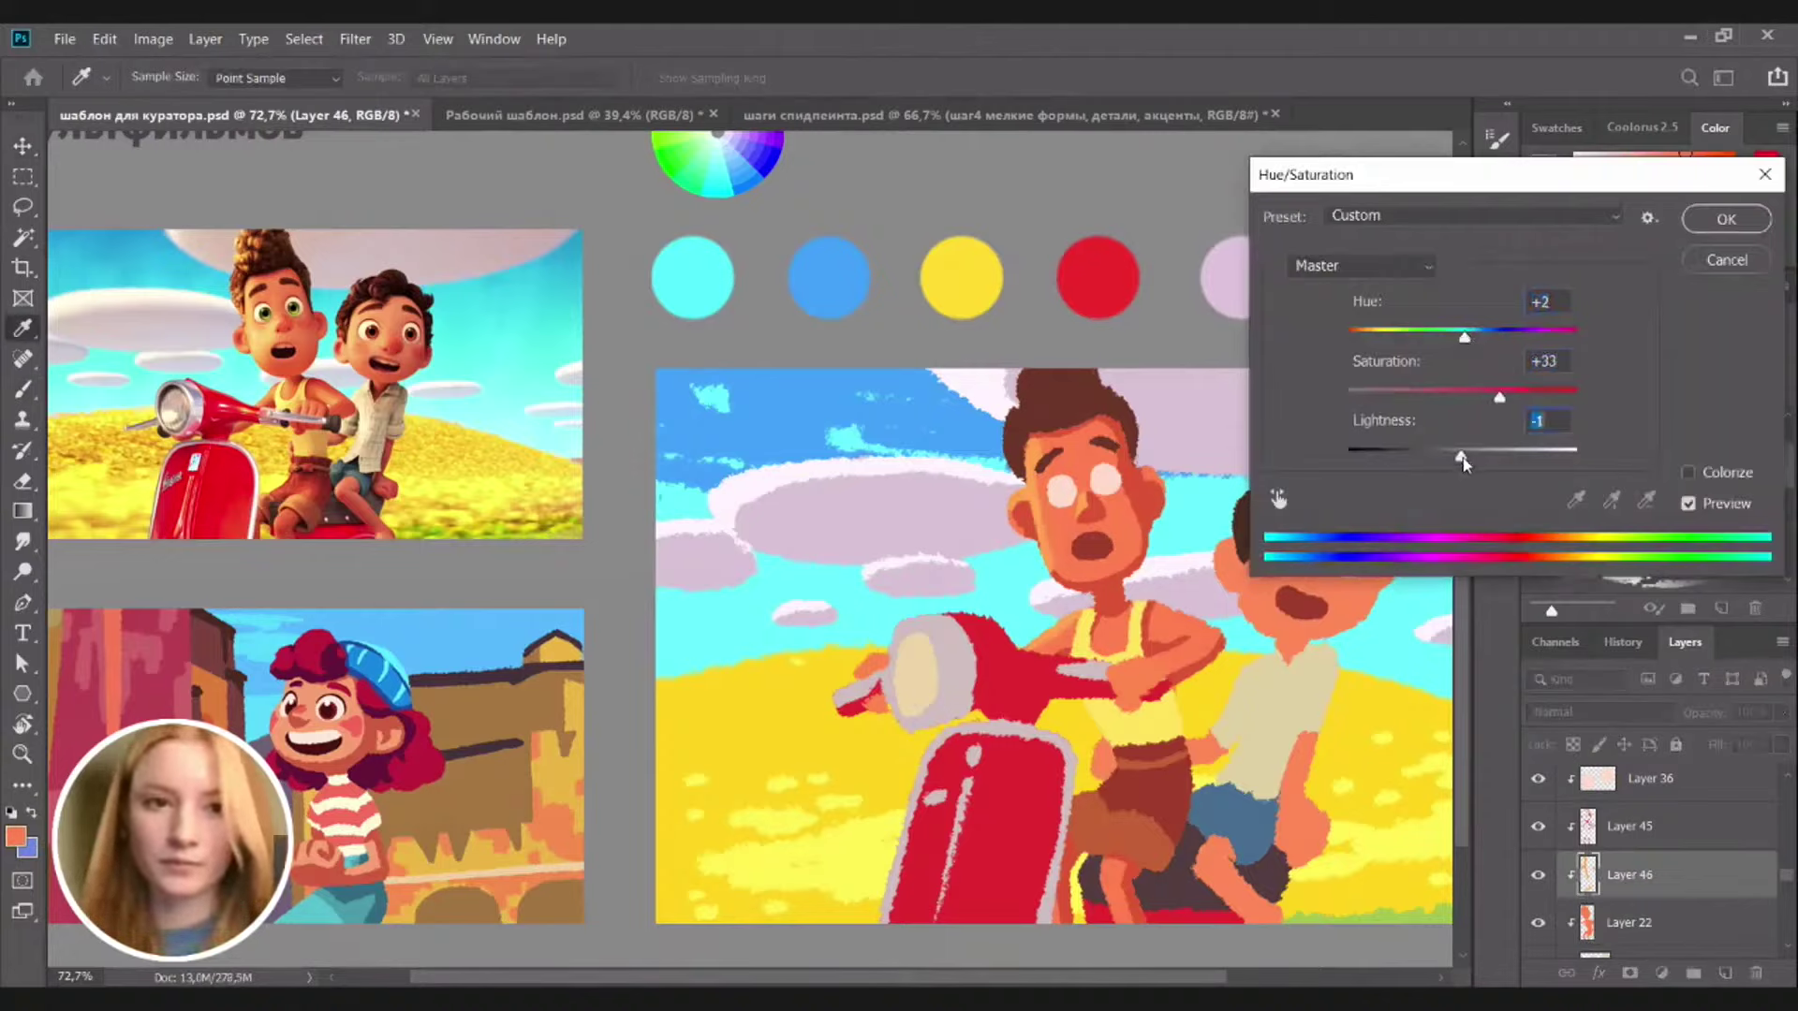
pyautogui.click(1725, 223)
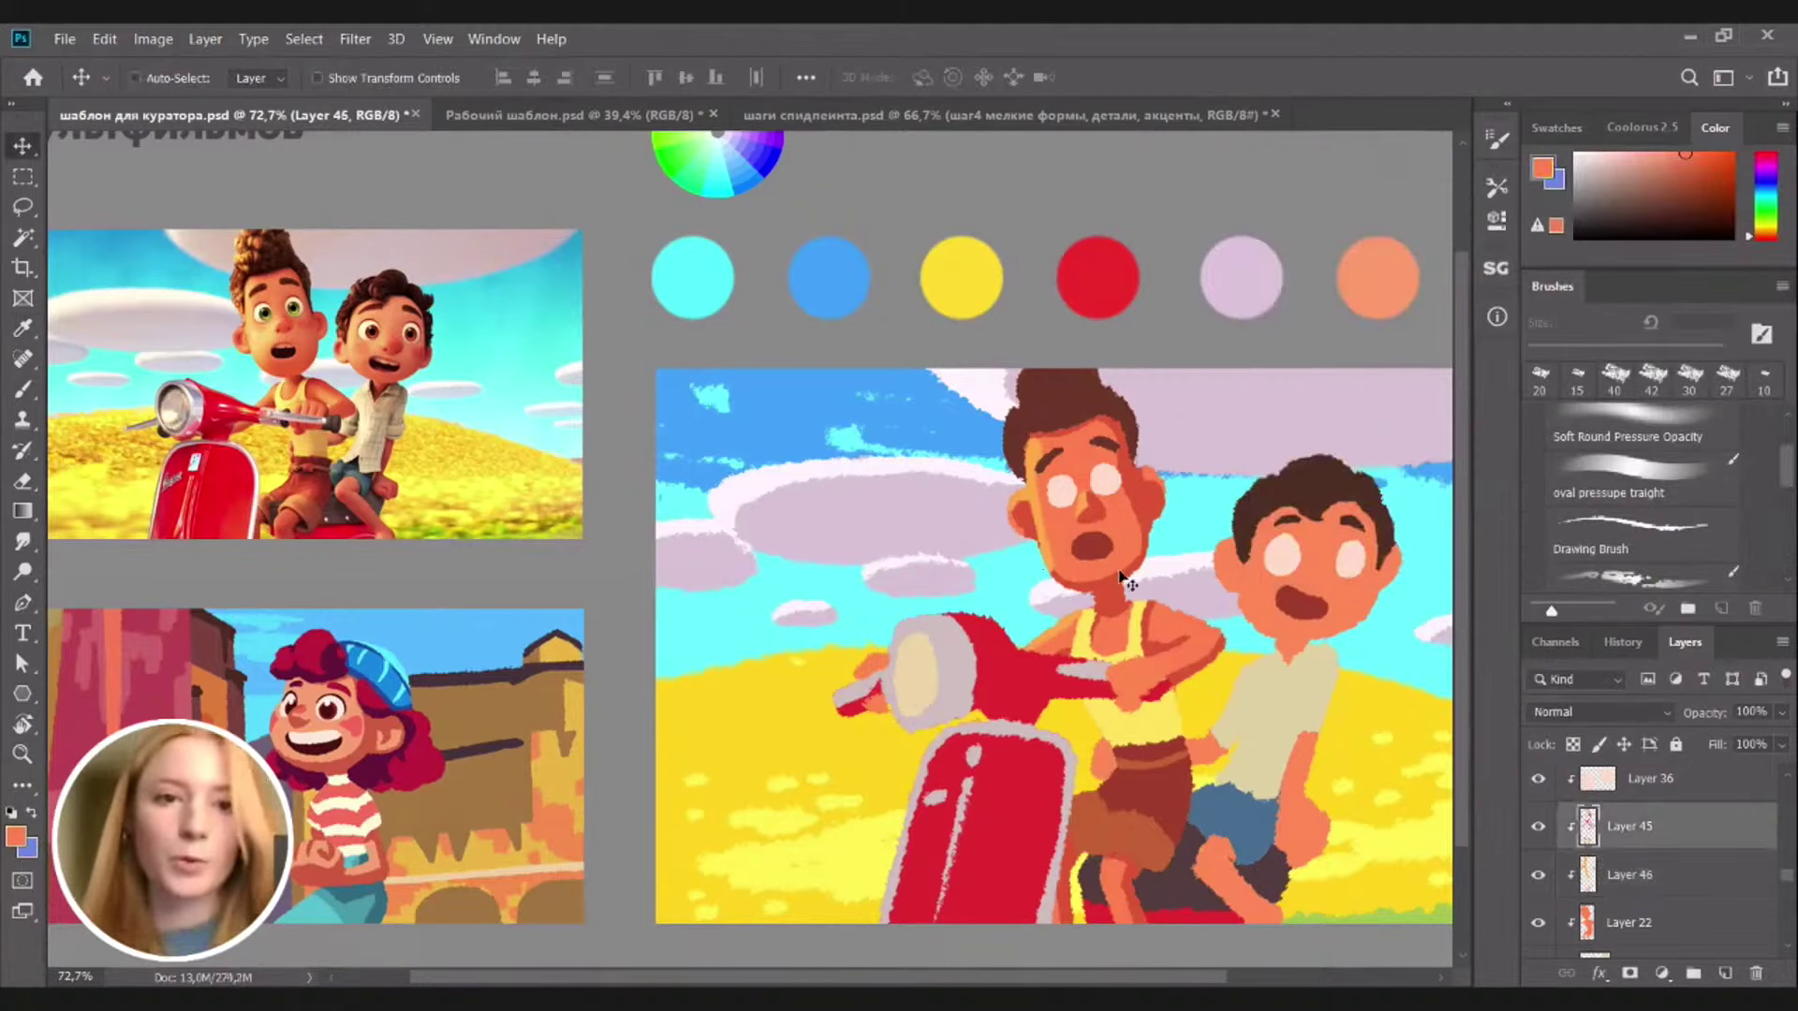
# Shift the skin shadow colour on Layer 45 to hue -2 with Hue/Saturation
pyautogui.press('i')
pyautogui.hotkey('ctrl', 'u')
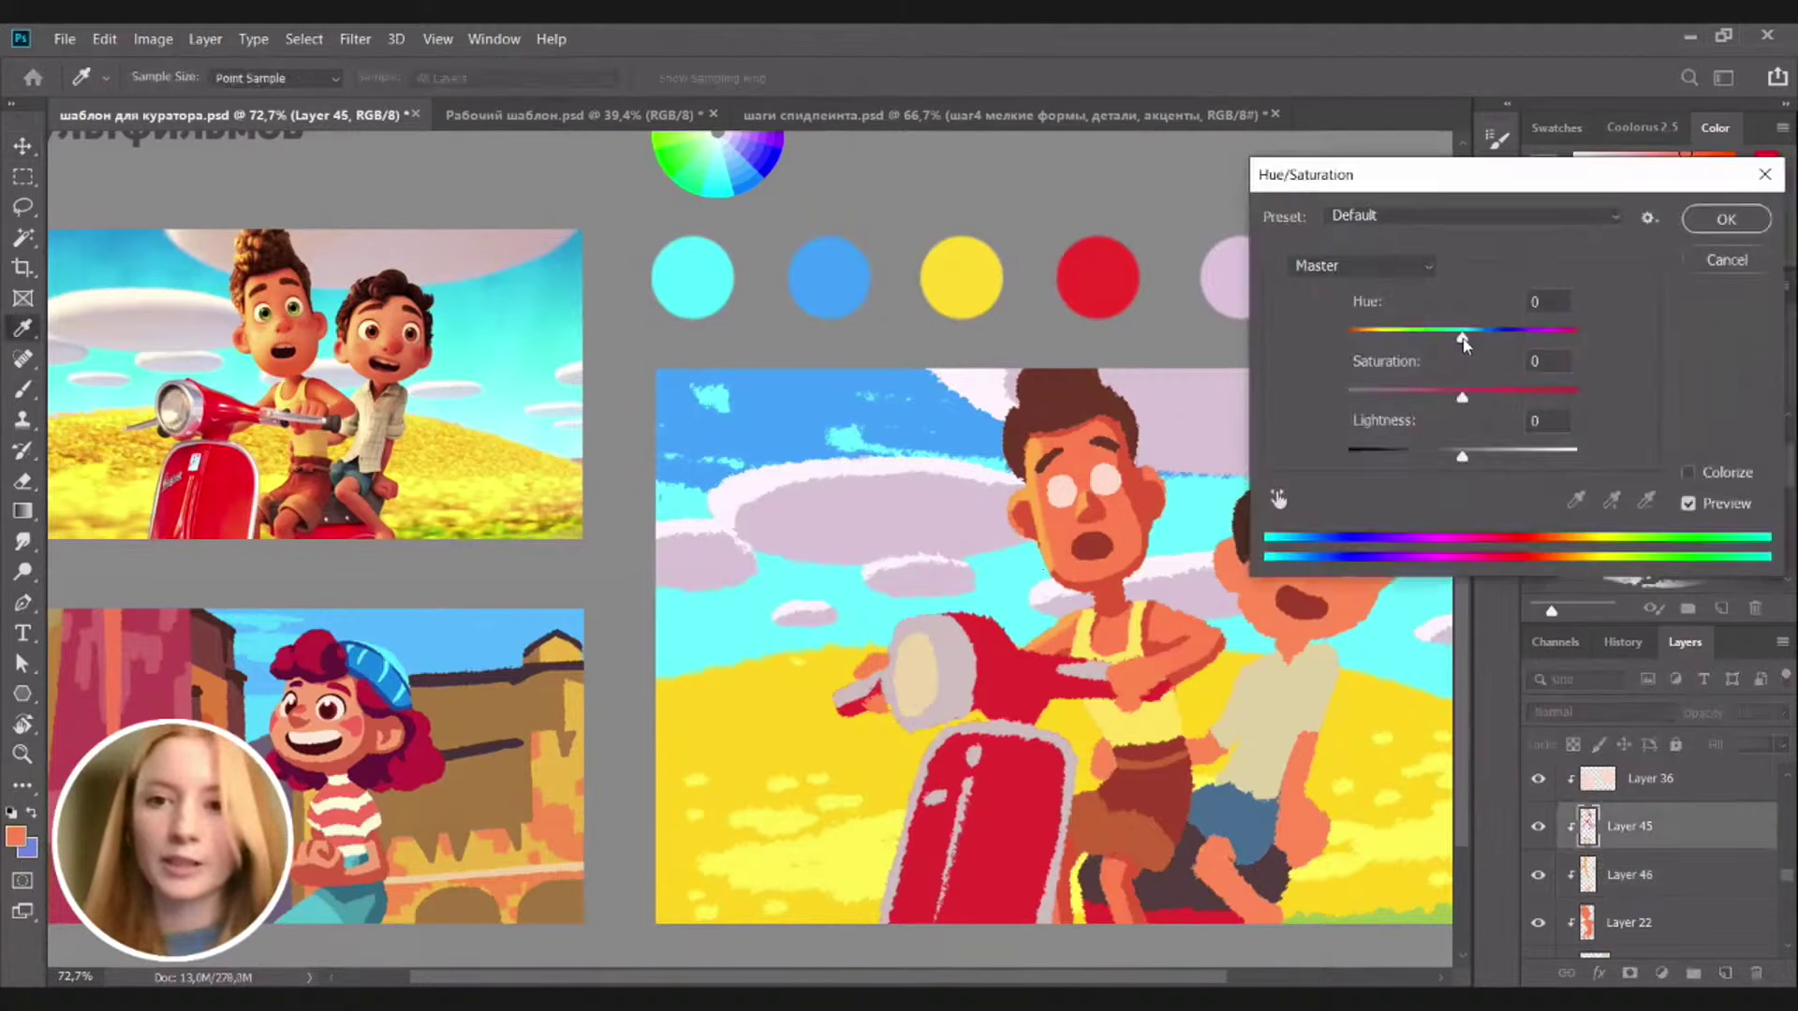
pyautogui.moveTo(1462, 339); pyautogui.dragTo(1459, 338)
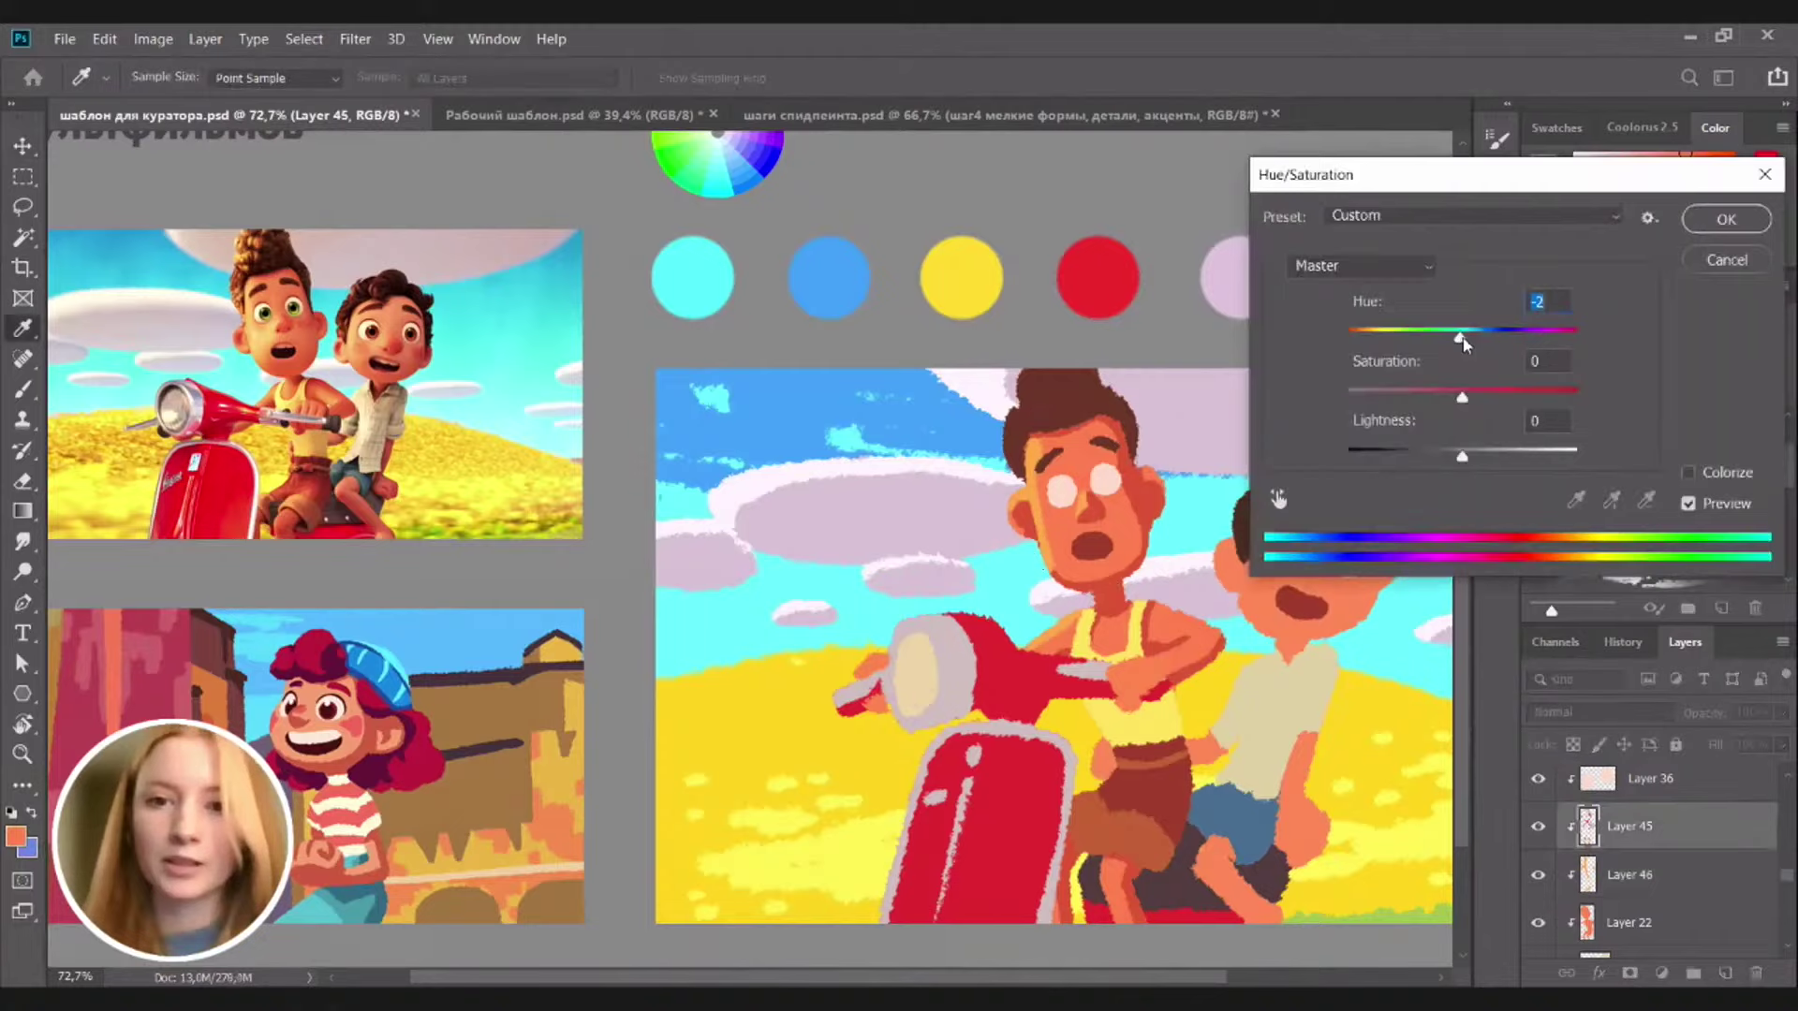
pyautogui.click(1760, 229)
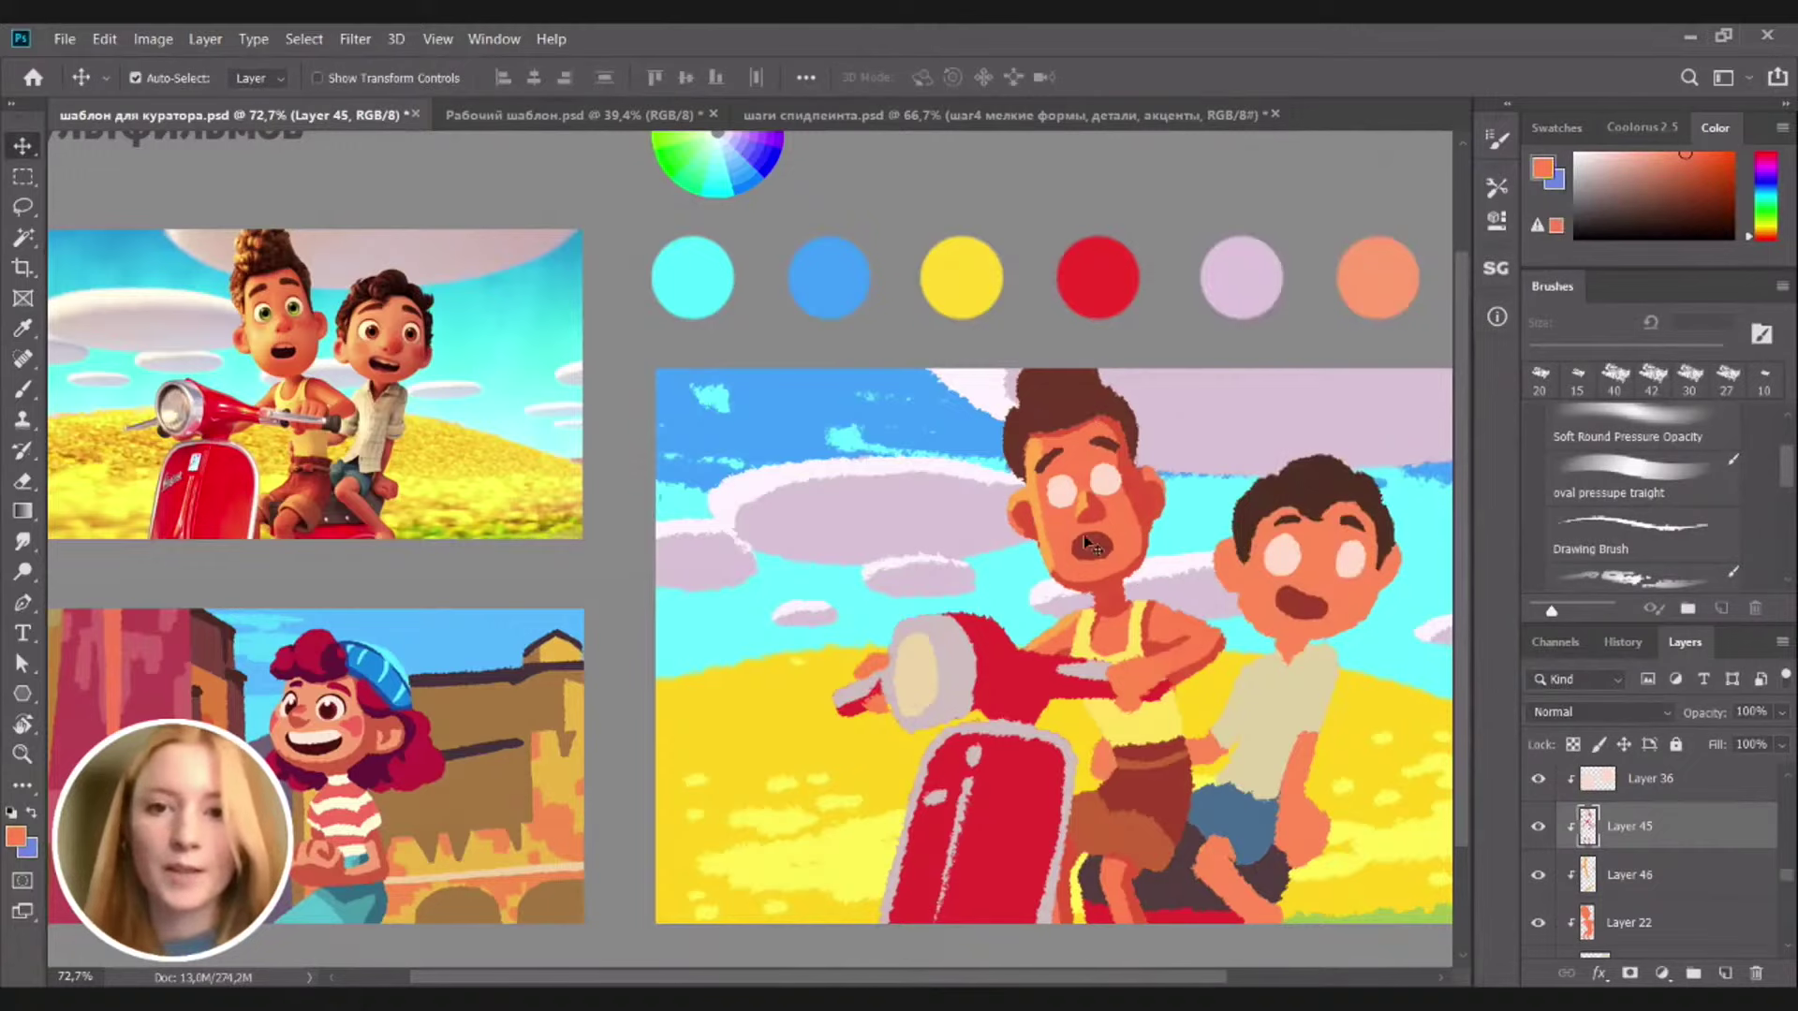
# Add a new layer above the eye whites on Layer 36 and pick the taller boy's dark brown eyebrow colour for a smaller brush
pyautogui.click(1119, 477)
pyautogui.scroll(4, 1119, 463)
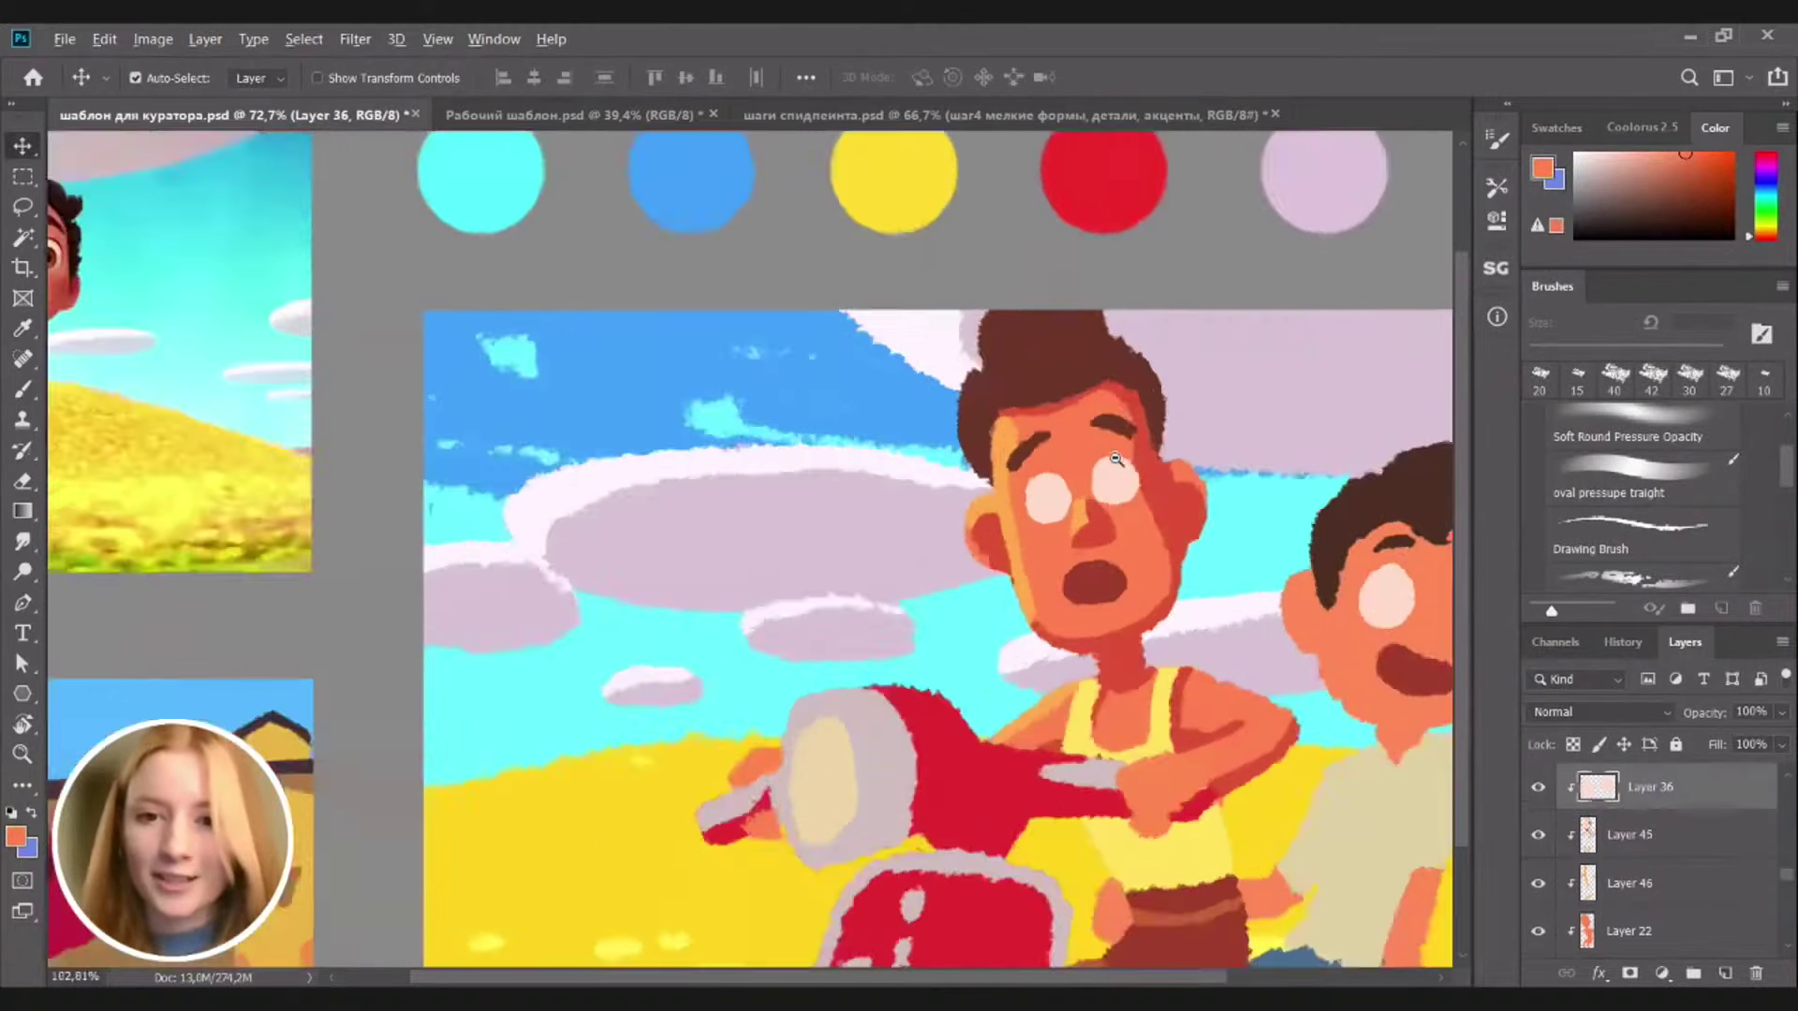
pyautogui.press('b')
pyautogui.keyDown('alt'); pyautogui.click(1124, 396); pyautogui.keyUp('alt')
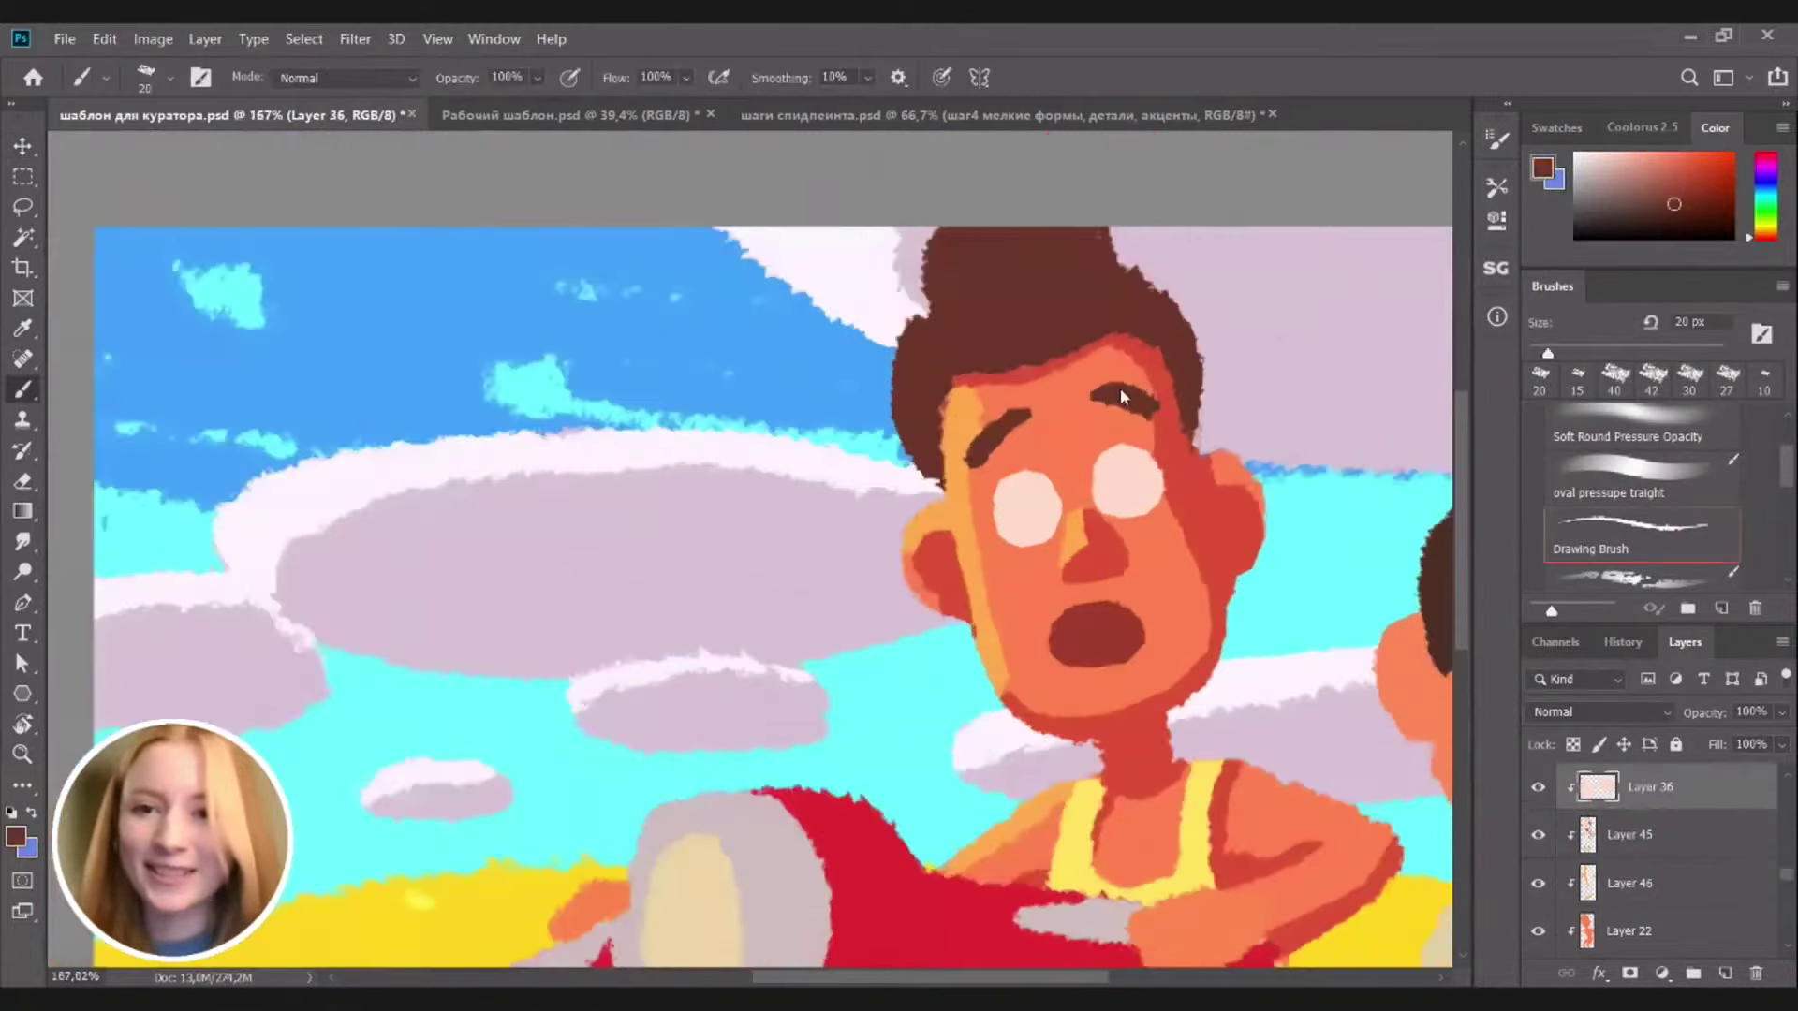
pyautogui.click(1725, 973)
pyautogui.press('[')
pyautogui.press('[')
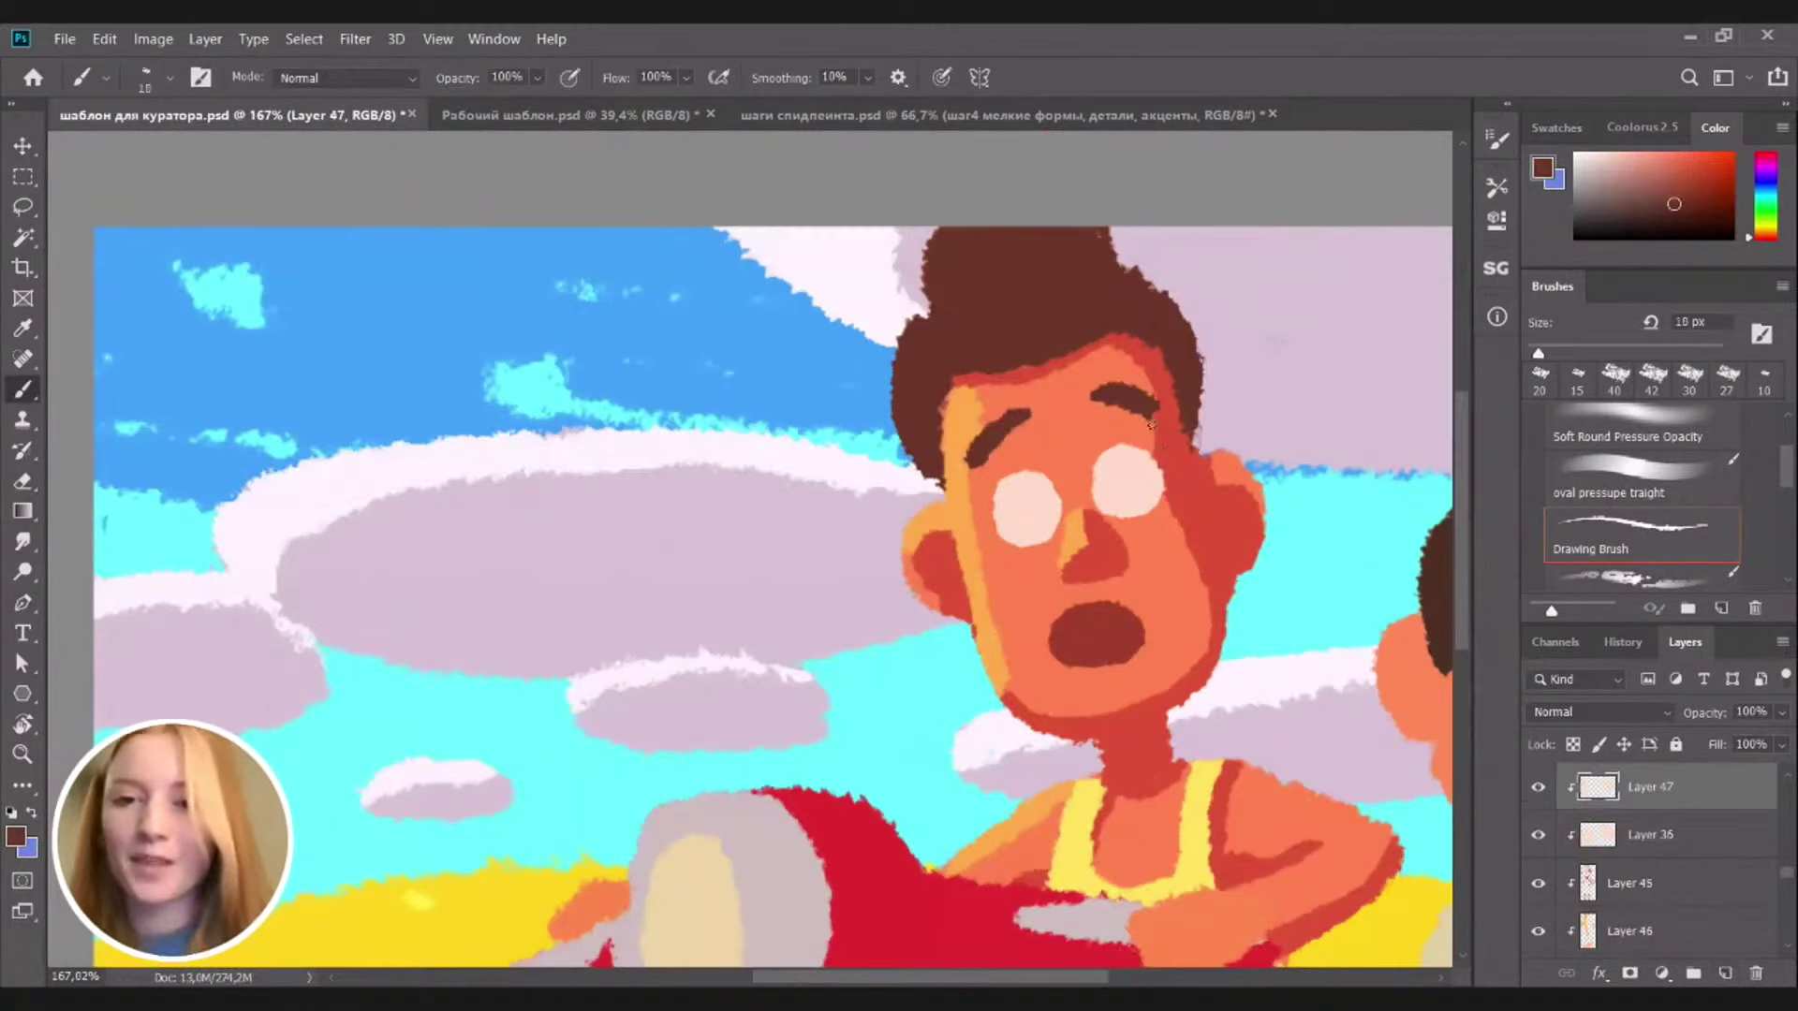
# Paint thin dark brown upper eyelid lines around both of the taller boy's eyes with a 9 px Drawing Brush
pyautogui.moveTo(1099, 462)
pyautogui.mouseDown()
pyautogui.moveTo(1163, 468)
pyautogui.moveTo(1123, 448)
pyautogui.moveTo(1161, 479)
pyautogui.mouseUp()
pyautogui.hotkey('ctrl', 'z')
pyautogui.hotkey('ctrl', 'z')
pyautogui.moveTo(1033, 472)
pyautogui.mouseDown()
pyautogui.moveTo(995, 515)
pyautogui.moveTo(1037, 473)
pyautogui.moveTo(1055, 485)
pyautogui.mouseUp()
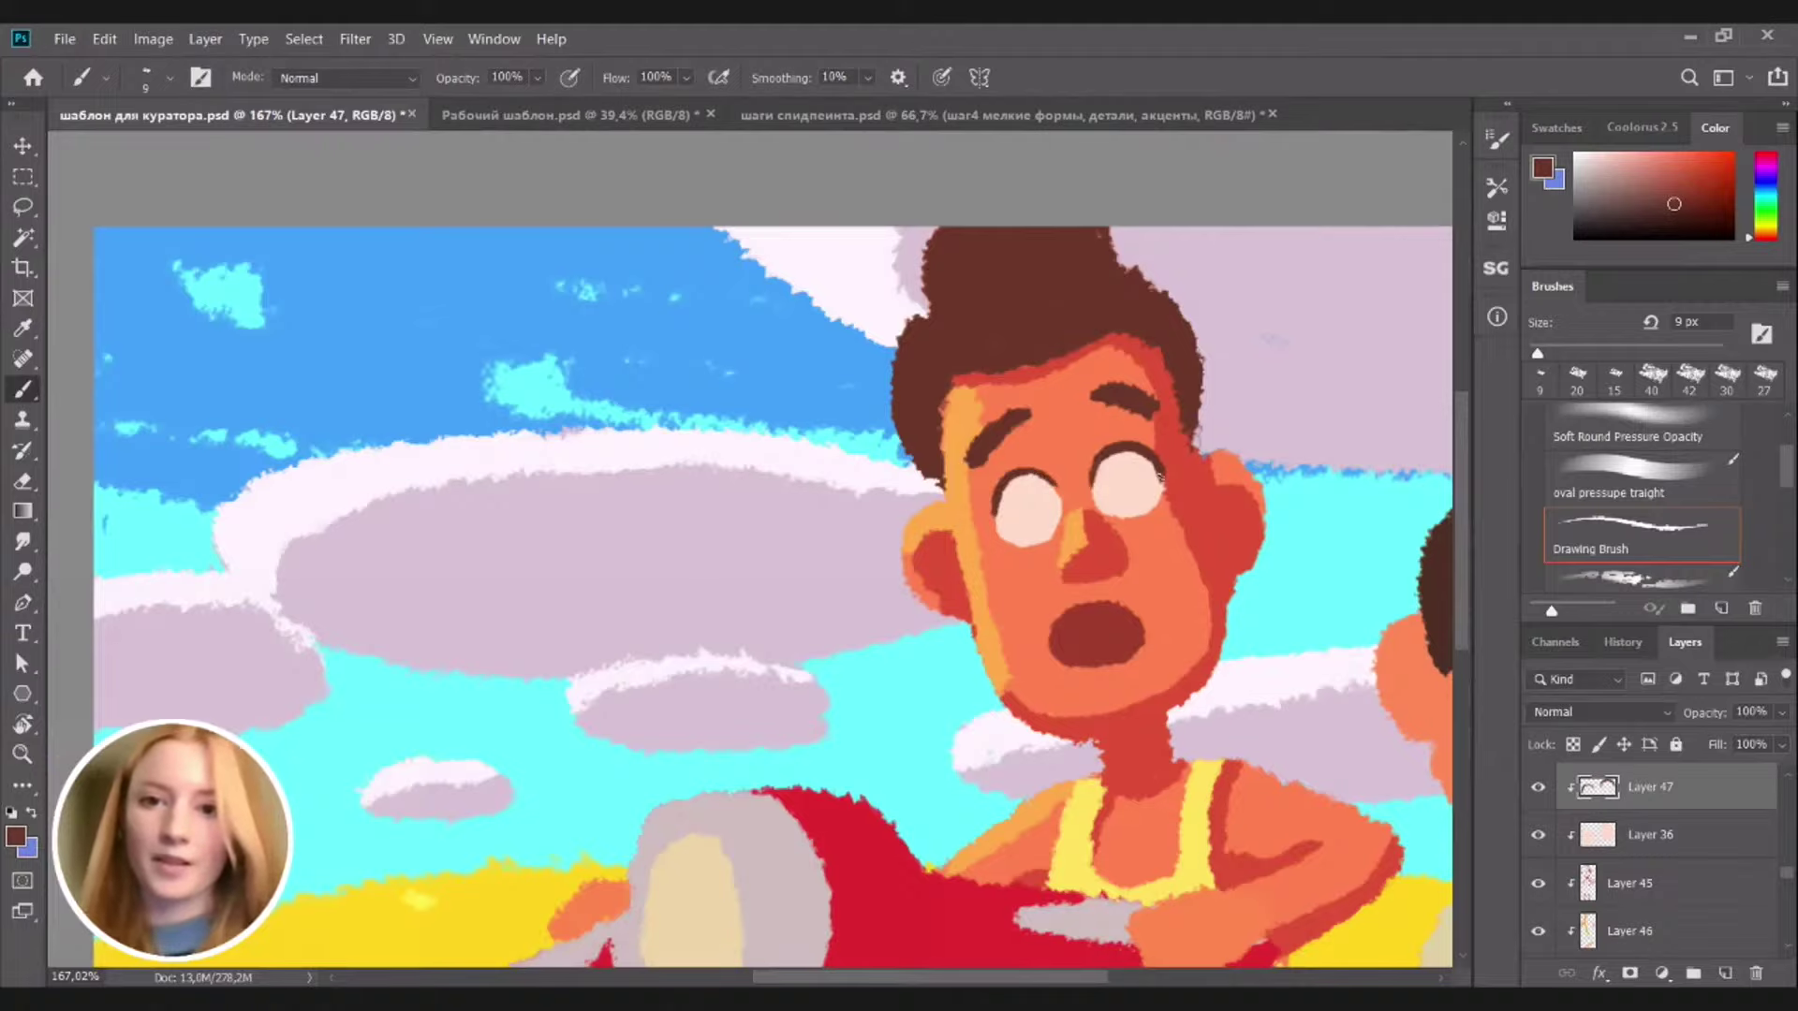
pyautogui.moveTo(1161, 476); pyautogui.dragTo(1154, 503)
pyautogui.moveTo(1113, 563)
pyautogui.mouseDown()
pyautogui.moveTo(1010, 634)
pyautogui.moveTo(1045, 633)
pyautogui.mouseUp()
pyautogui.moveTo(1171, 539); pyautogui.dragTo(1292, 495)
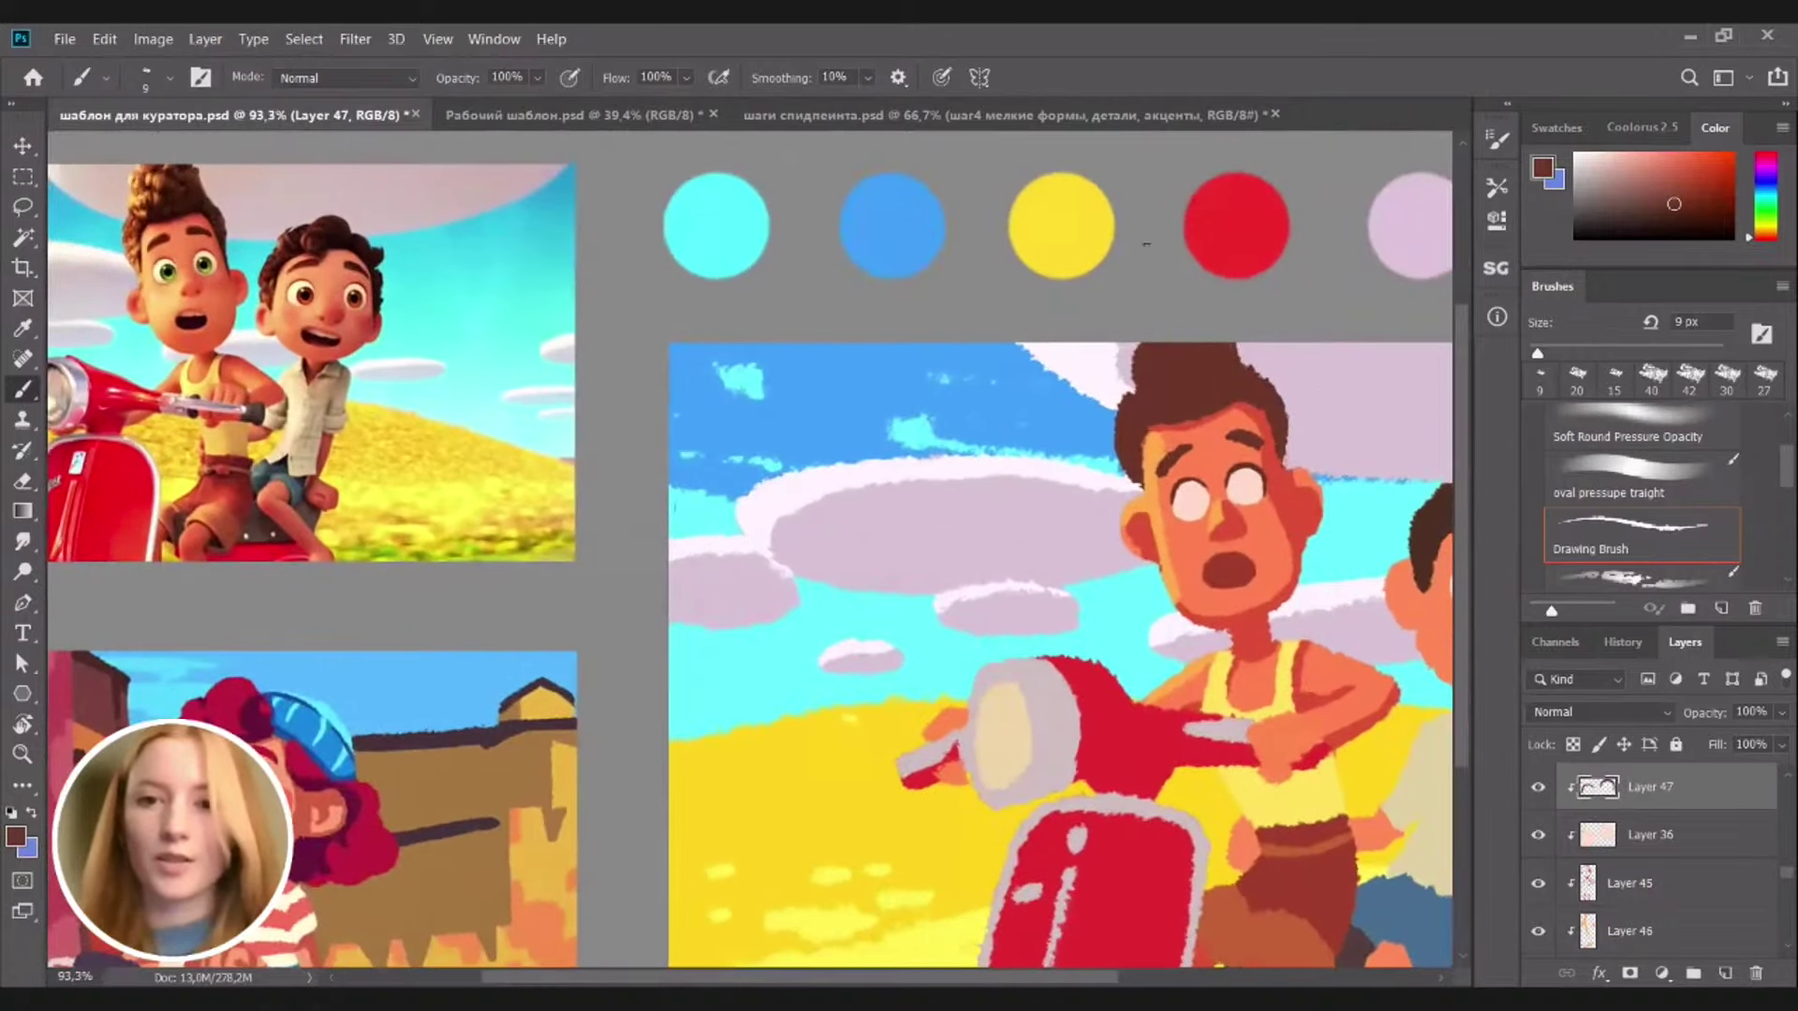
# Sample the green of the grass and paint round green irises in the taller boy's eyes on a new layer
pyautogui.press('alt')
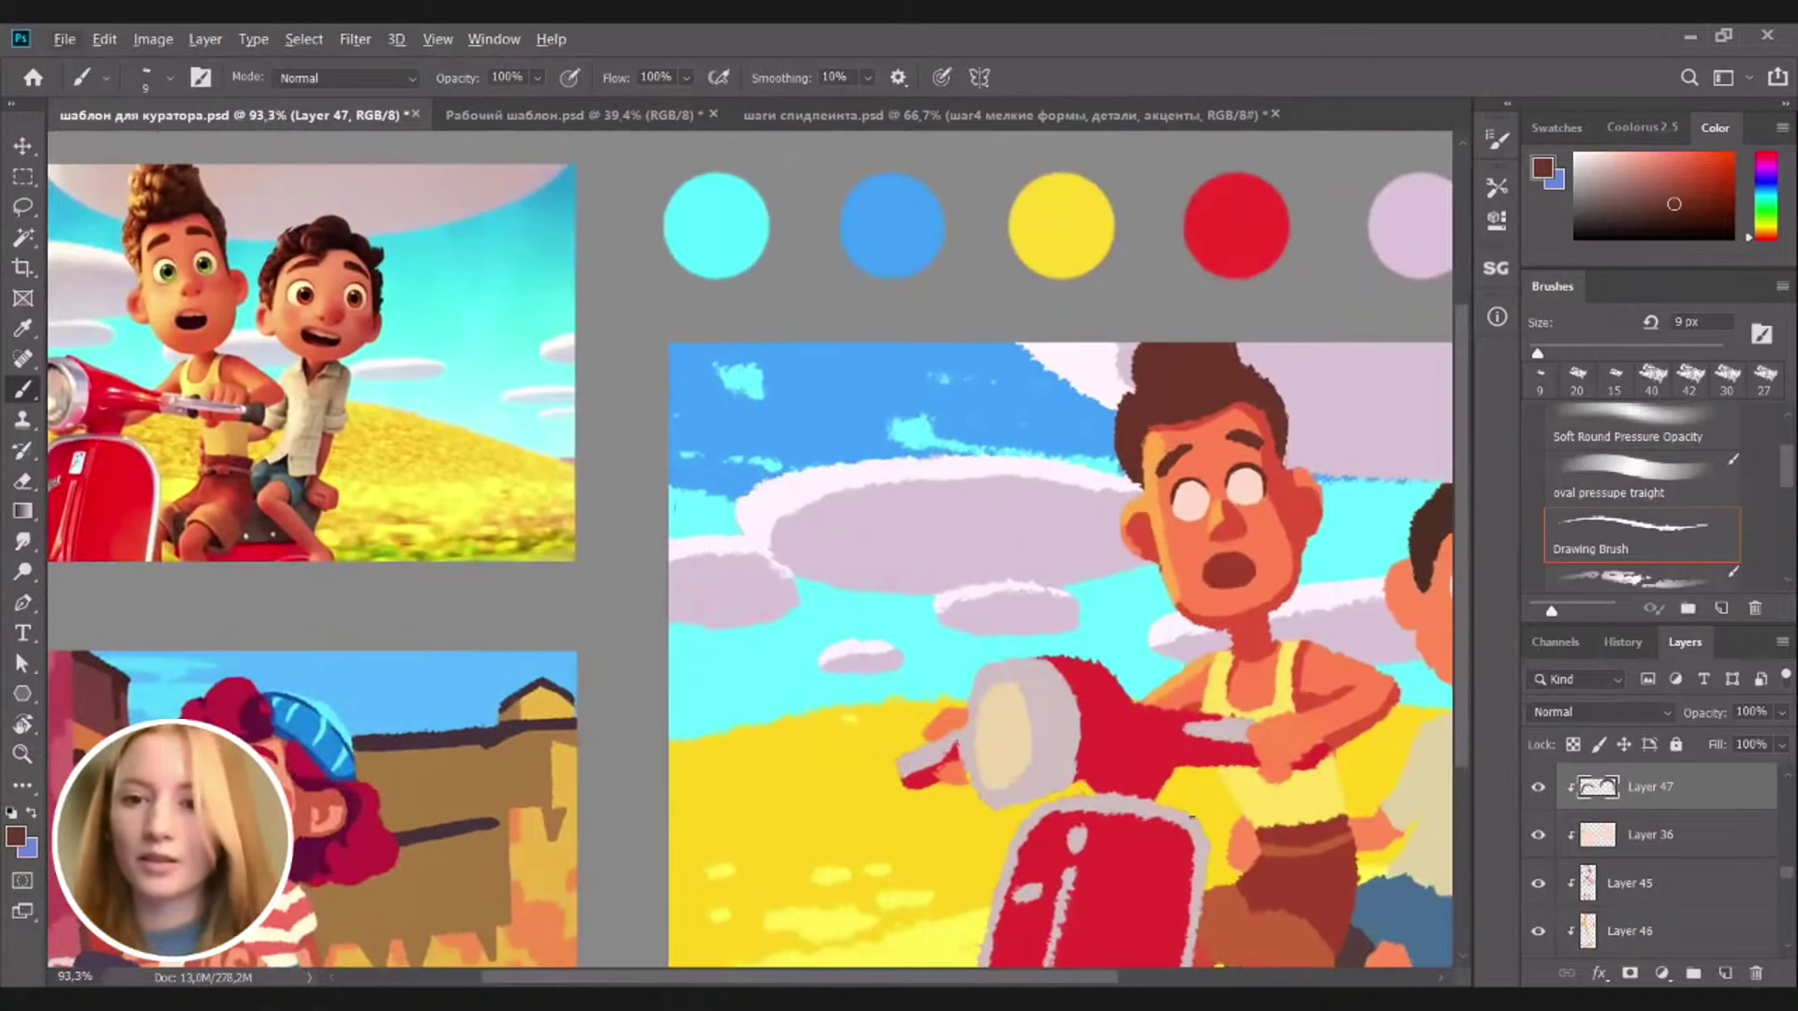
pyautogui.moveTo(1446, 854); pyautogui.dragTo(999, 562)
pyautogui.keyDown('alt'); pyautogui.click(1387, 750); pyautogui.keyUp('alt')
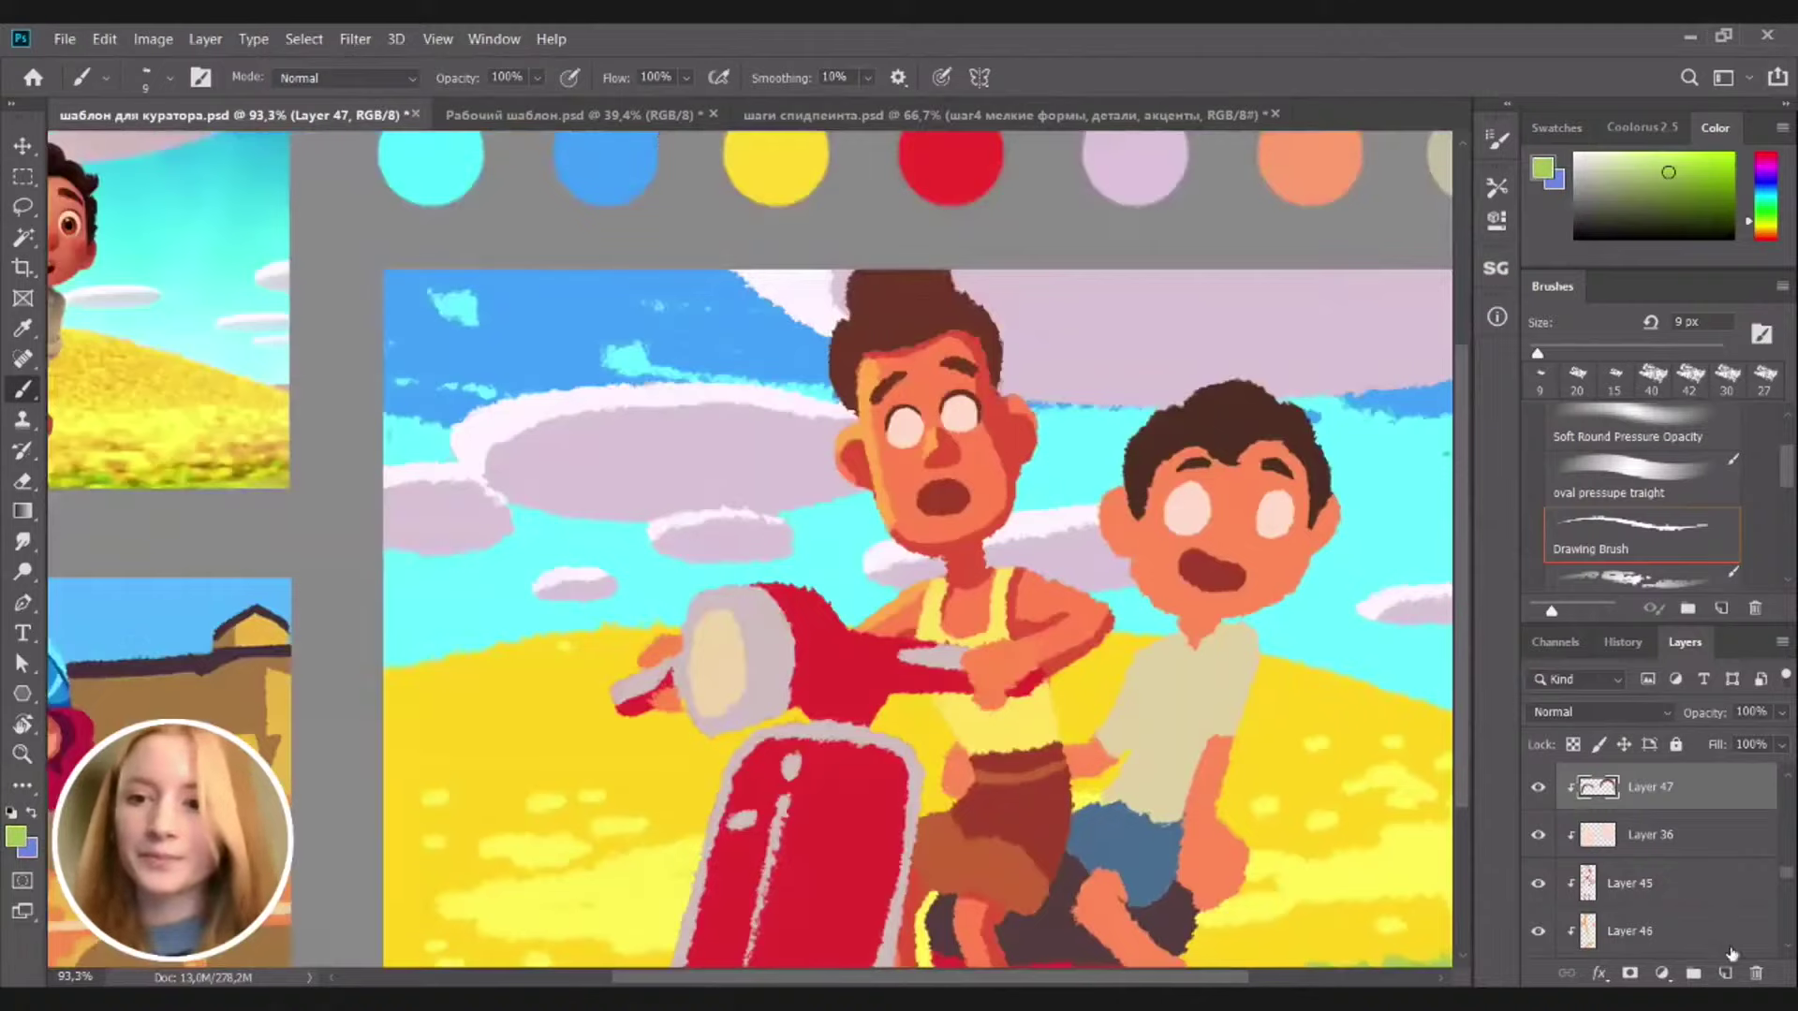
pyautogui.click(1724, 973)
pyautogui.moveTo(972, 448); pyautogui.dragTo(1006, 438)
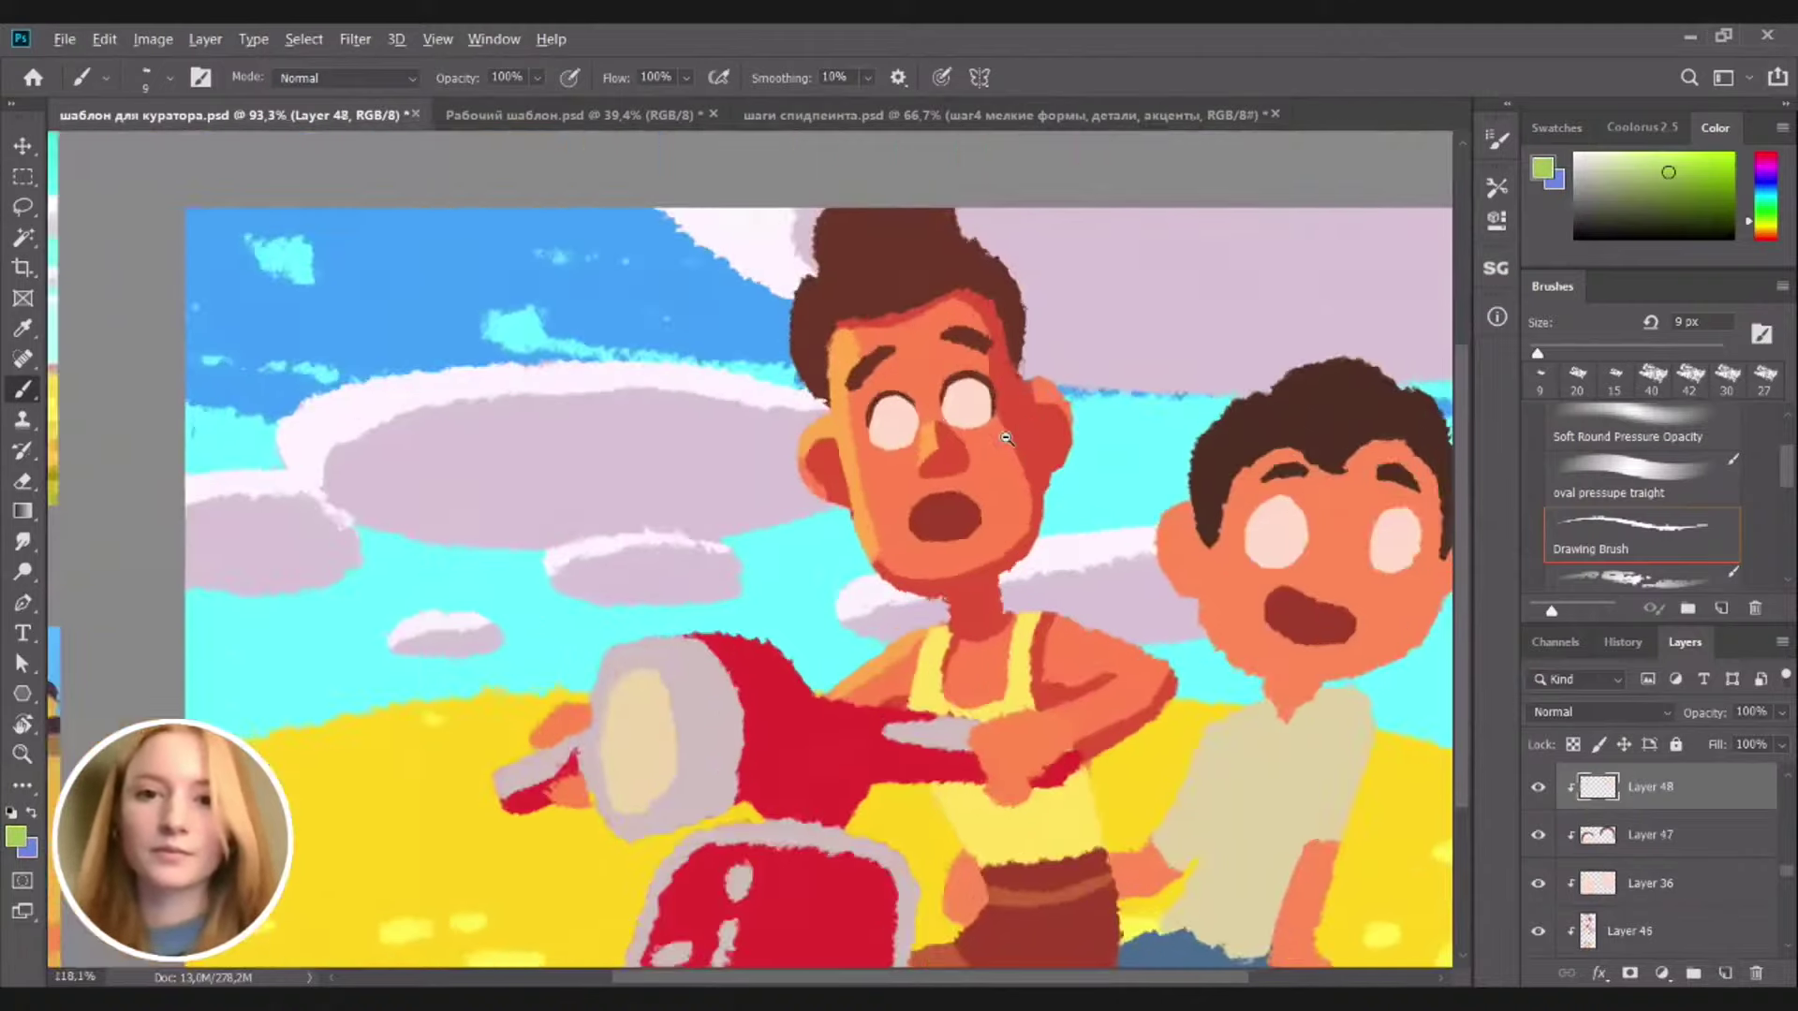
pyautogui.scroll(3, 1005, 438)
pyautogui.moveTo(979, 379)
pyautogui.mouseDown()
pyautogui.moveTo(892, 401)
pyautogui.moveTo(863, 435)
pyautogui.moveTo(882, 406)
pyautogui.moveTo(889, 431)
pyautogui.moveTo(865, 427)
pyautogui.moveTo(876, 401)
pyautogui.moveTo(898, 425)
pyautogui.moveTo(981, 393)
pyautogui.mouseUp()
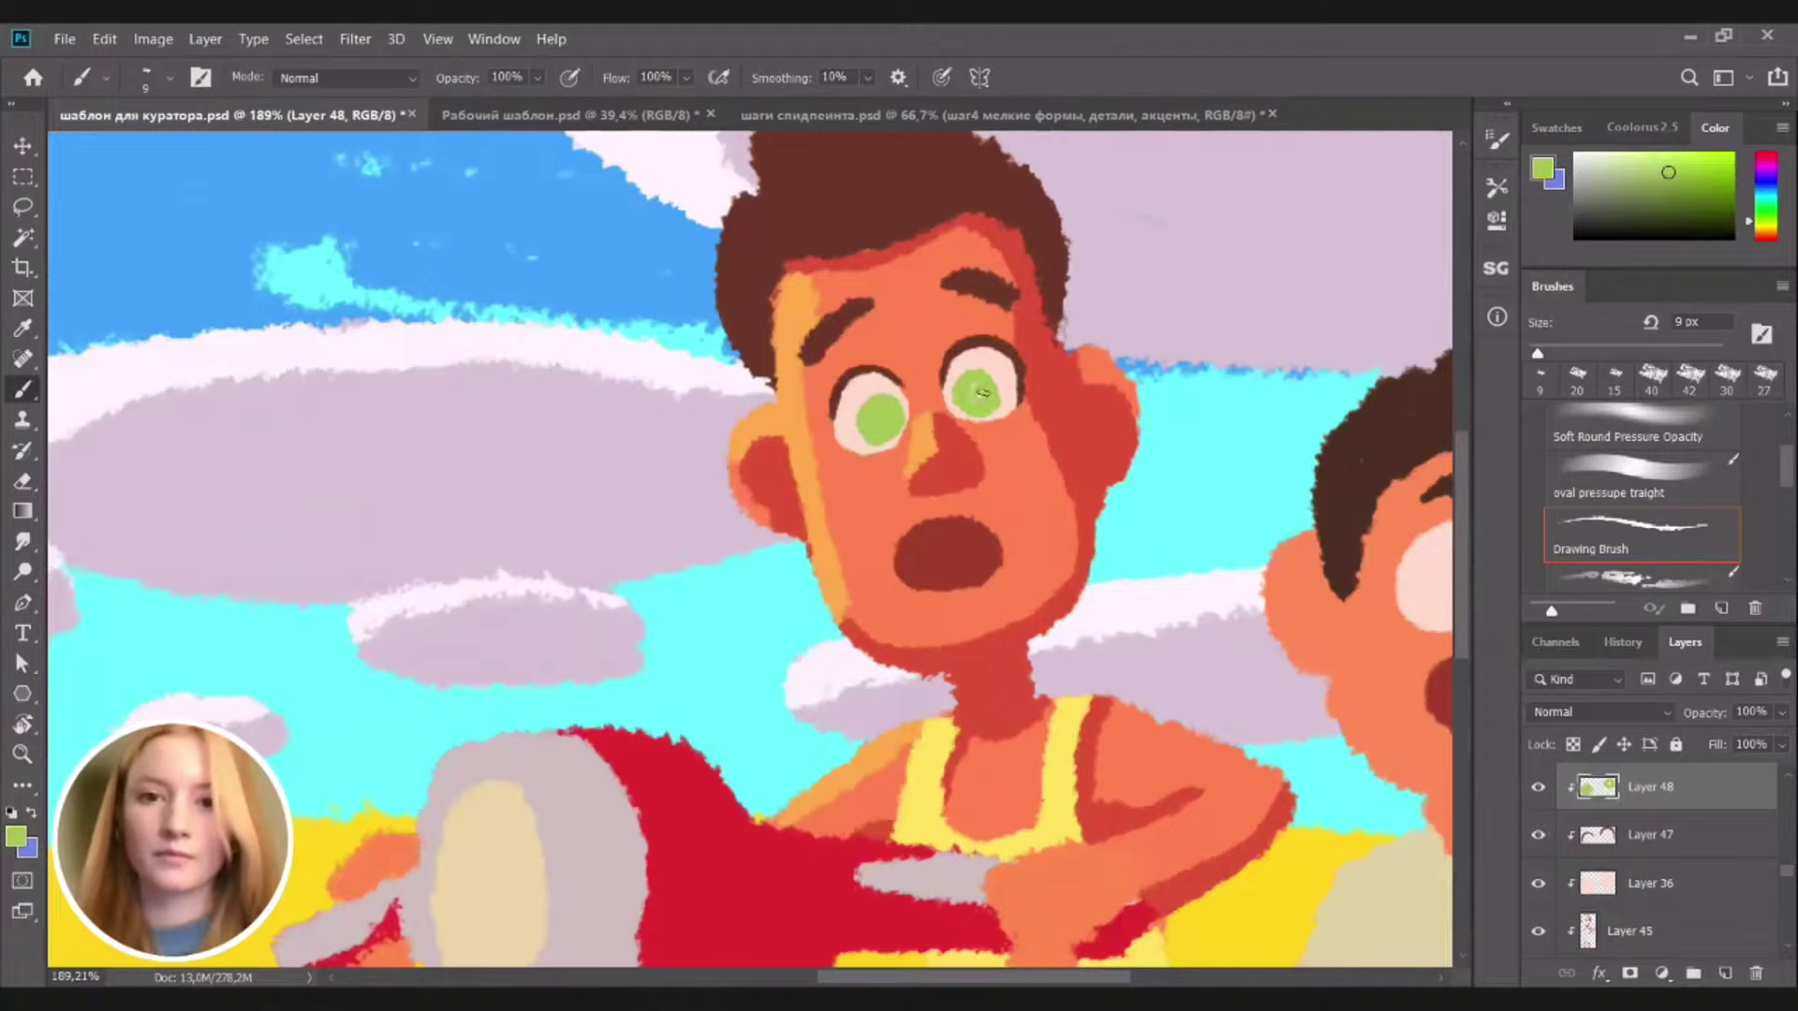
# Paint the taller boy's upper teeth in the eye-white colour on a new layer above the mouth, and trim their lower edge with the Eraser
pyautogui.scroll(-2, 889, 529)
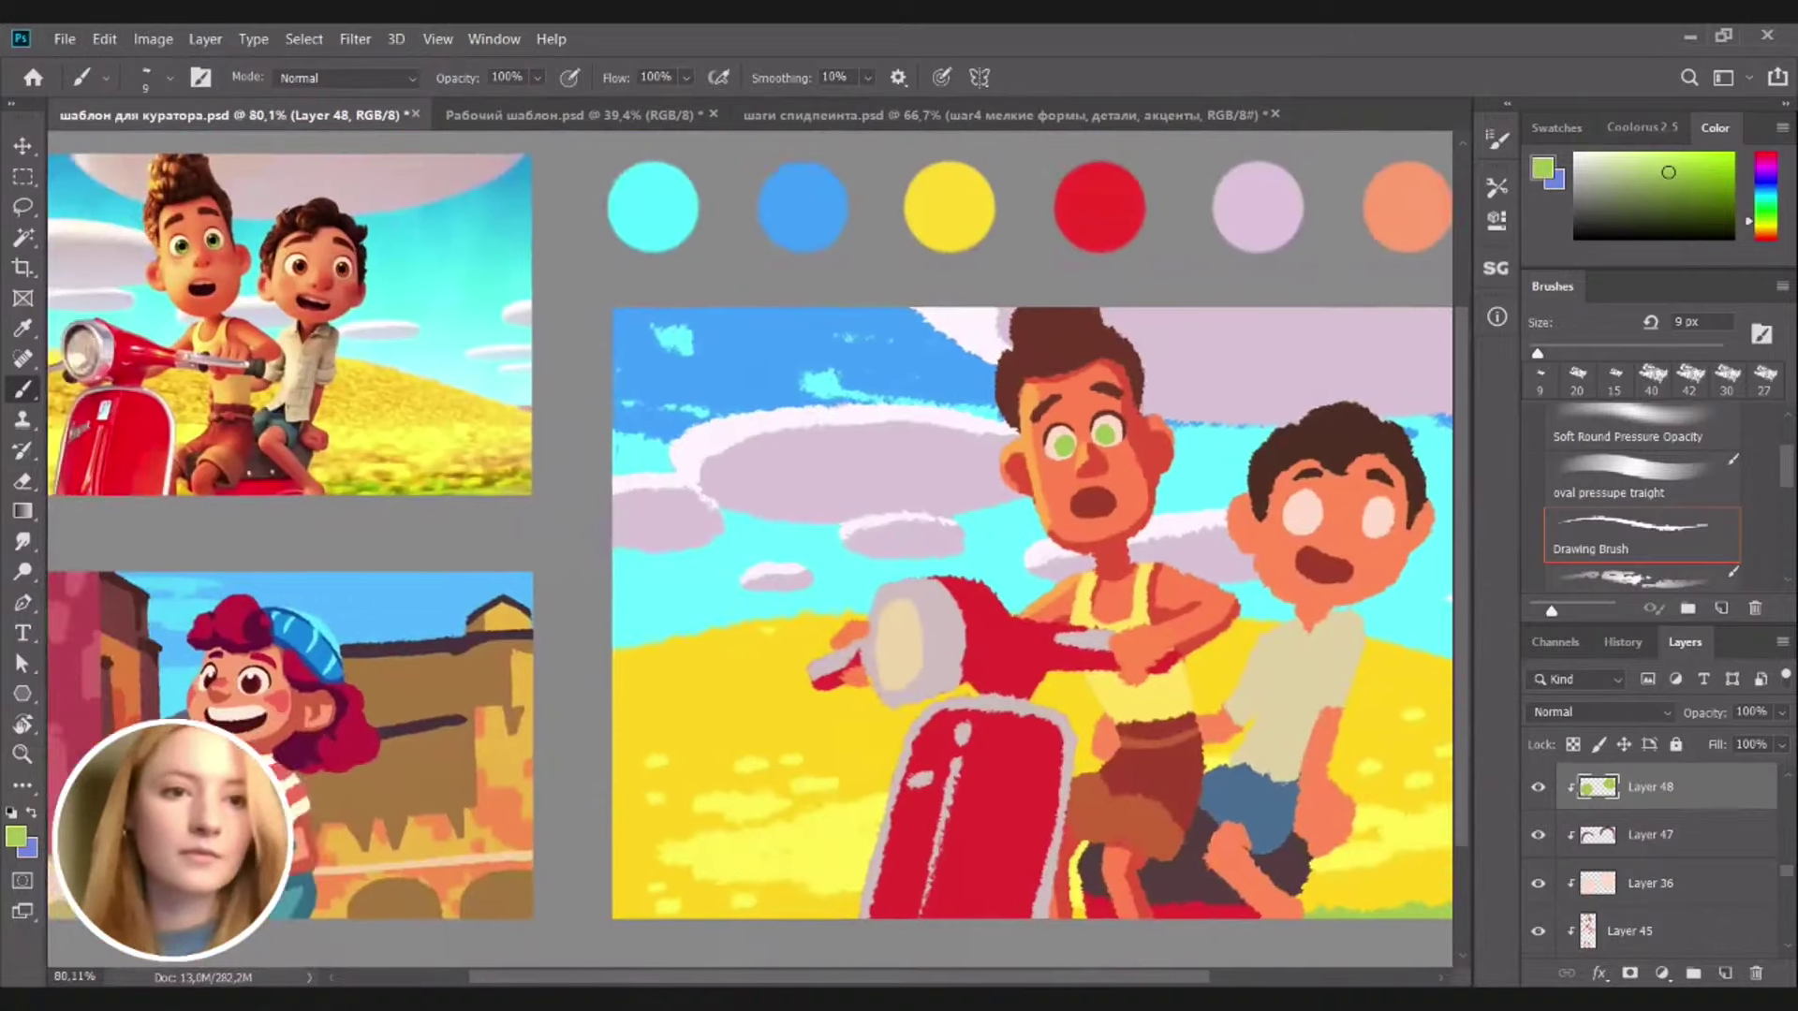
pyautogui.moveTo(890, 529); pyautogui.dragTo(985, 528)
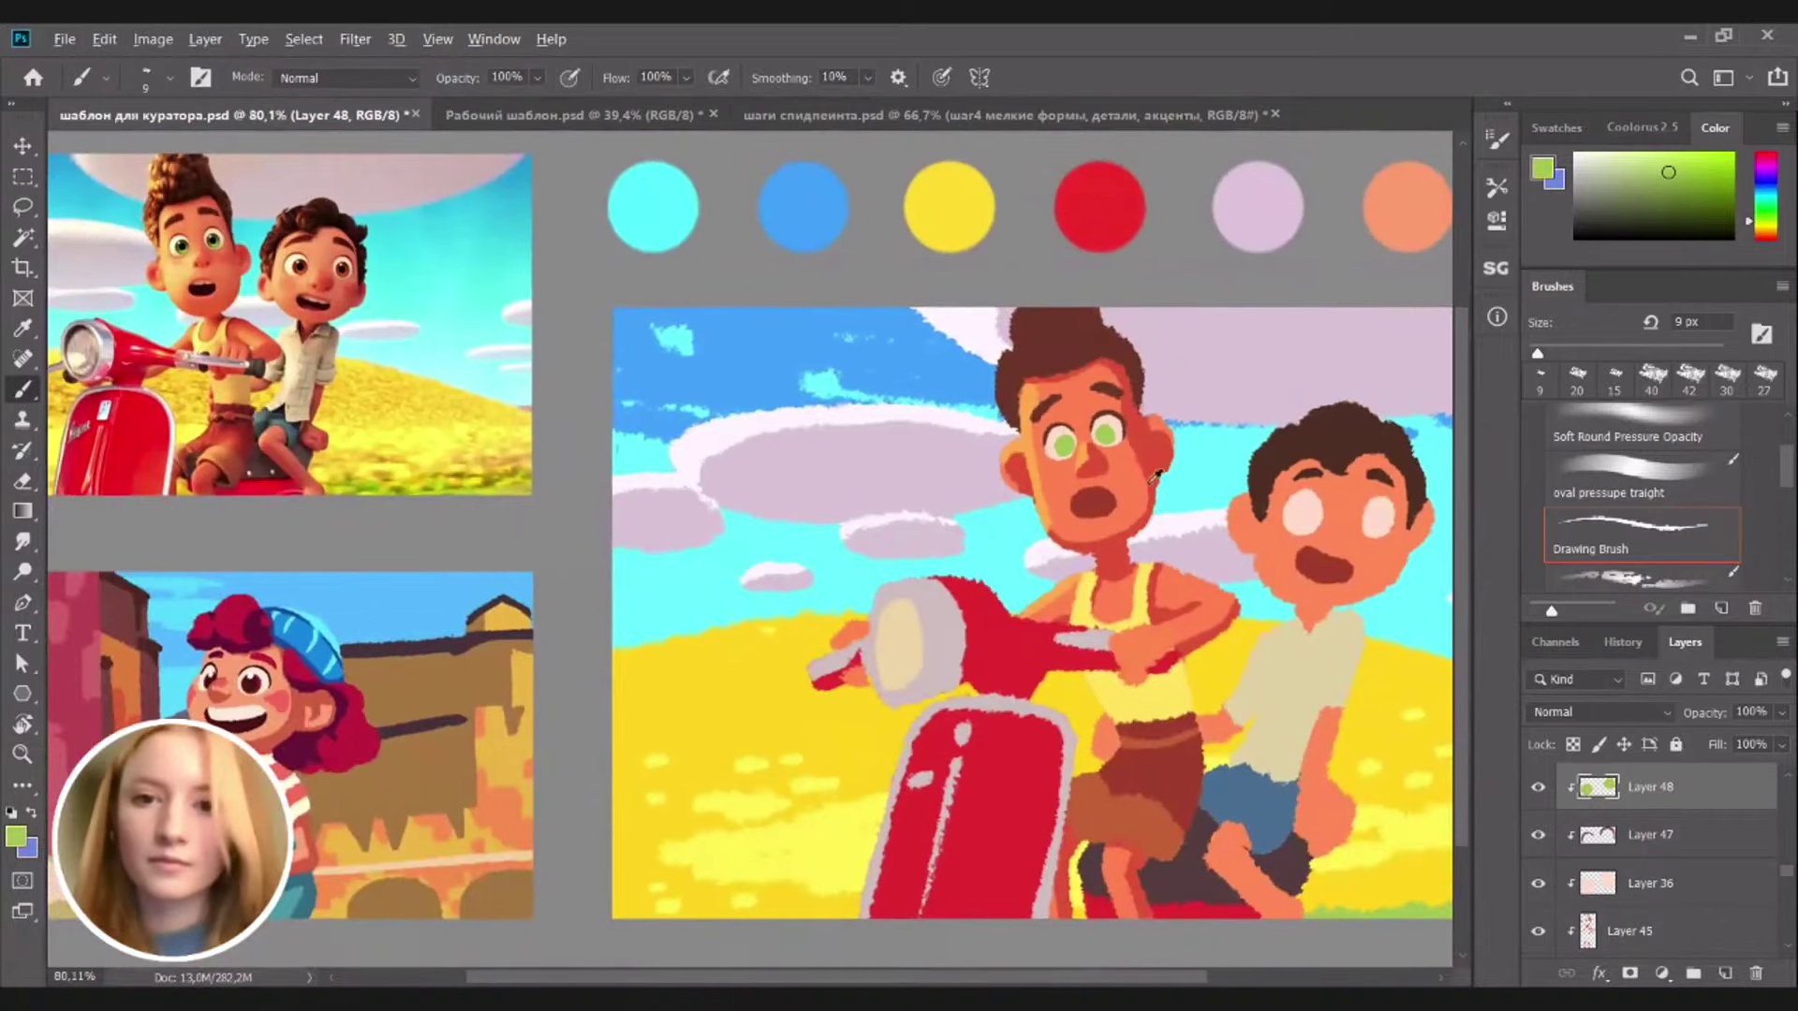
pyautogui.keyDown('alt'); pyautogui.click(1112, 475); pyautogui.keyUp('alt')
pyautogui.keyDown('alt'); pyautogui.click(1114, 419); pyautogui.keyUp('alt')
pyautogui.keyDown('ctrl'); pyautogui.click(1093, 500); pyautogui.keyUp('ctrl')
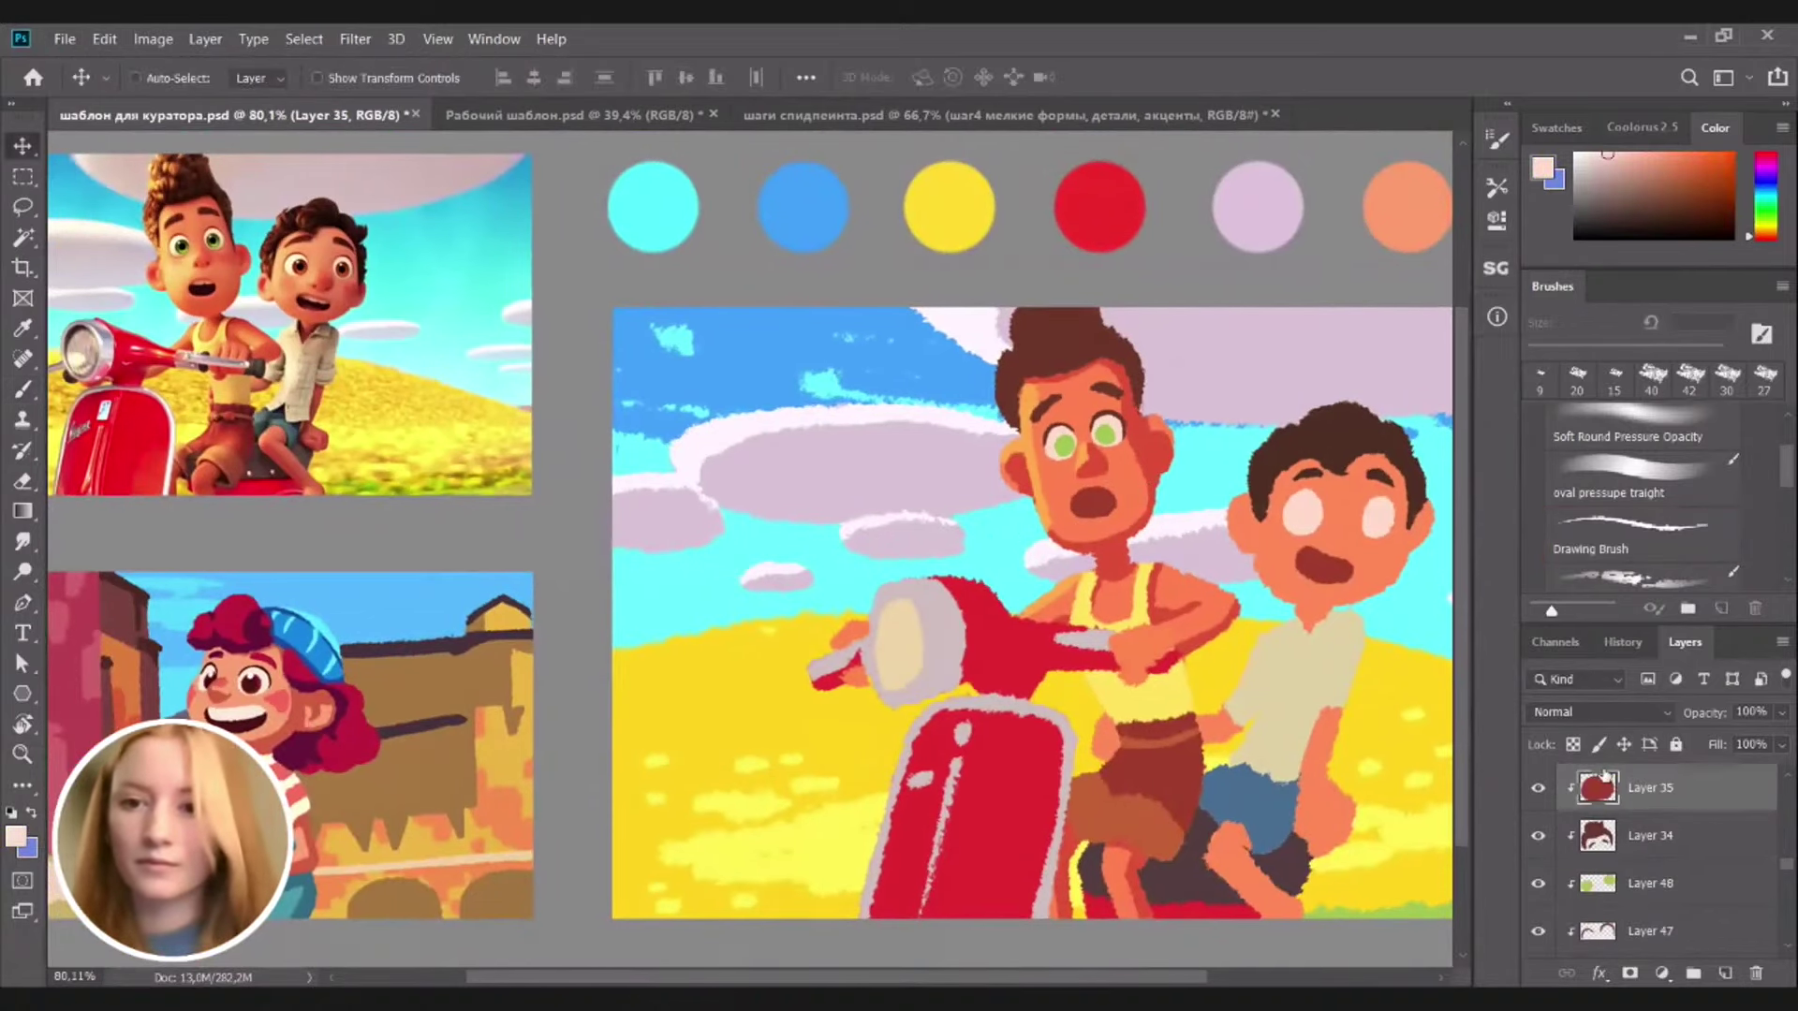
pyautogui.click(1723, 974)
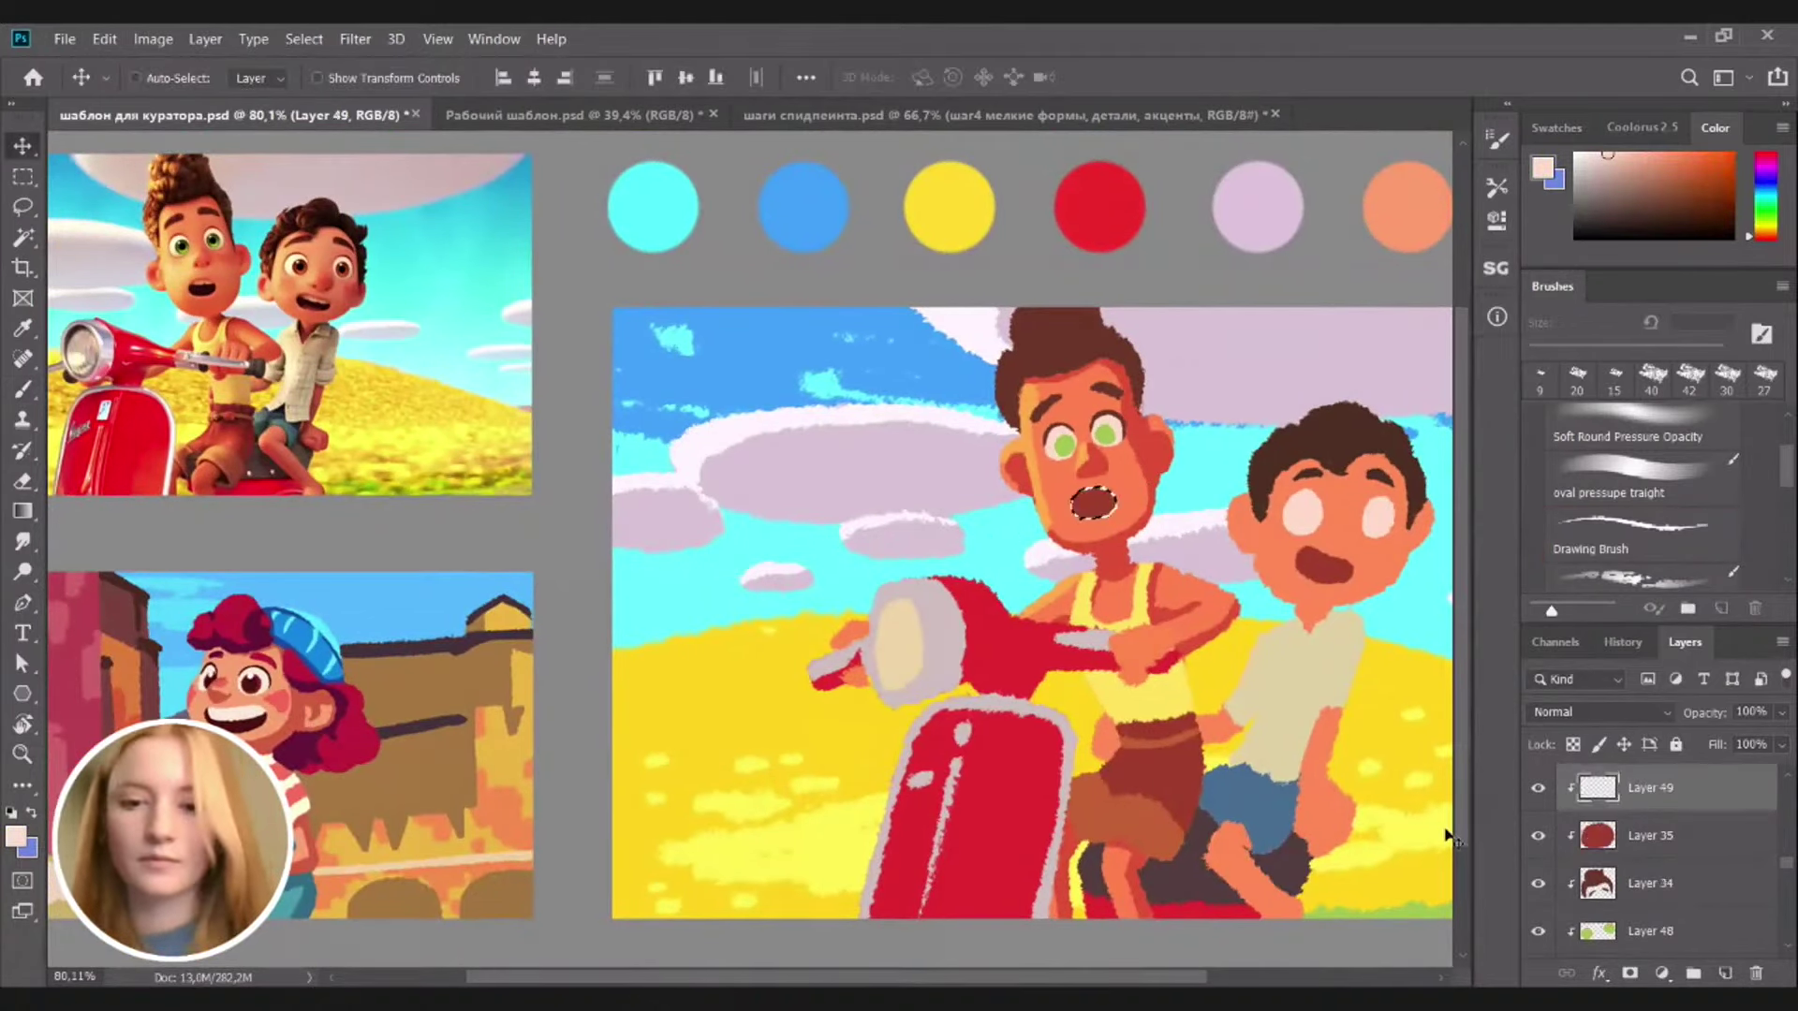
pyautogui.press('b')
pyautogui.scroll(3, 1074, 506)
pyautogui.moveTo(1071, 477)
pyautogui.mouseDown()
pyautogui.moveTo(1142, 475)
pyautogui.moveTo(1072, 485)
pyautogui.moveTo(1107, 491)
pyautogui.mouseUp()
pyautogui.press('e')
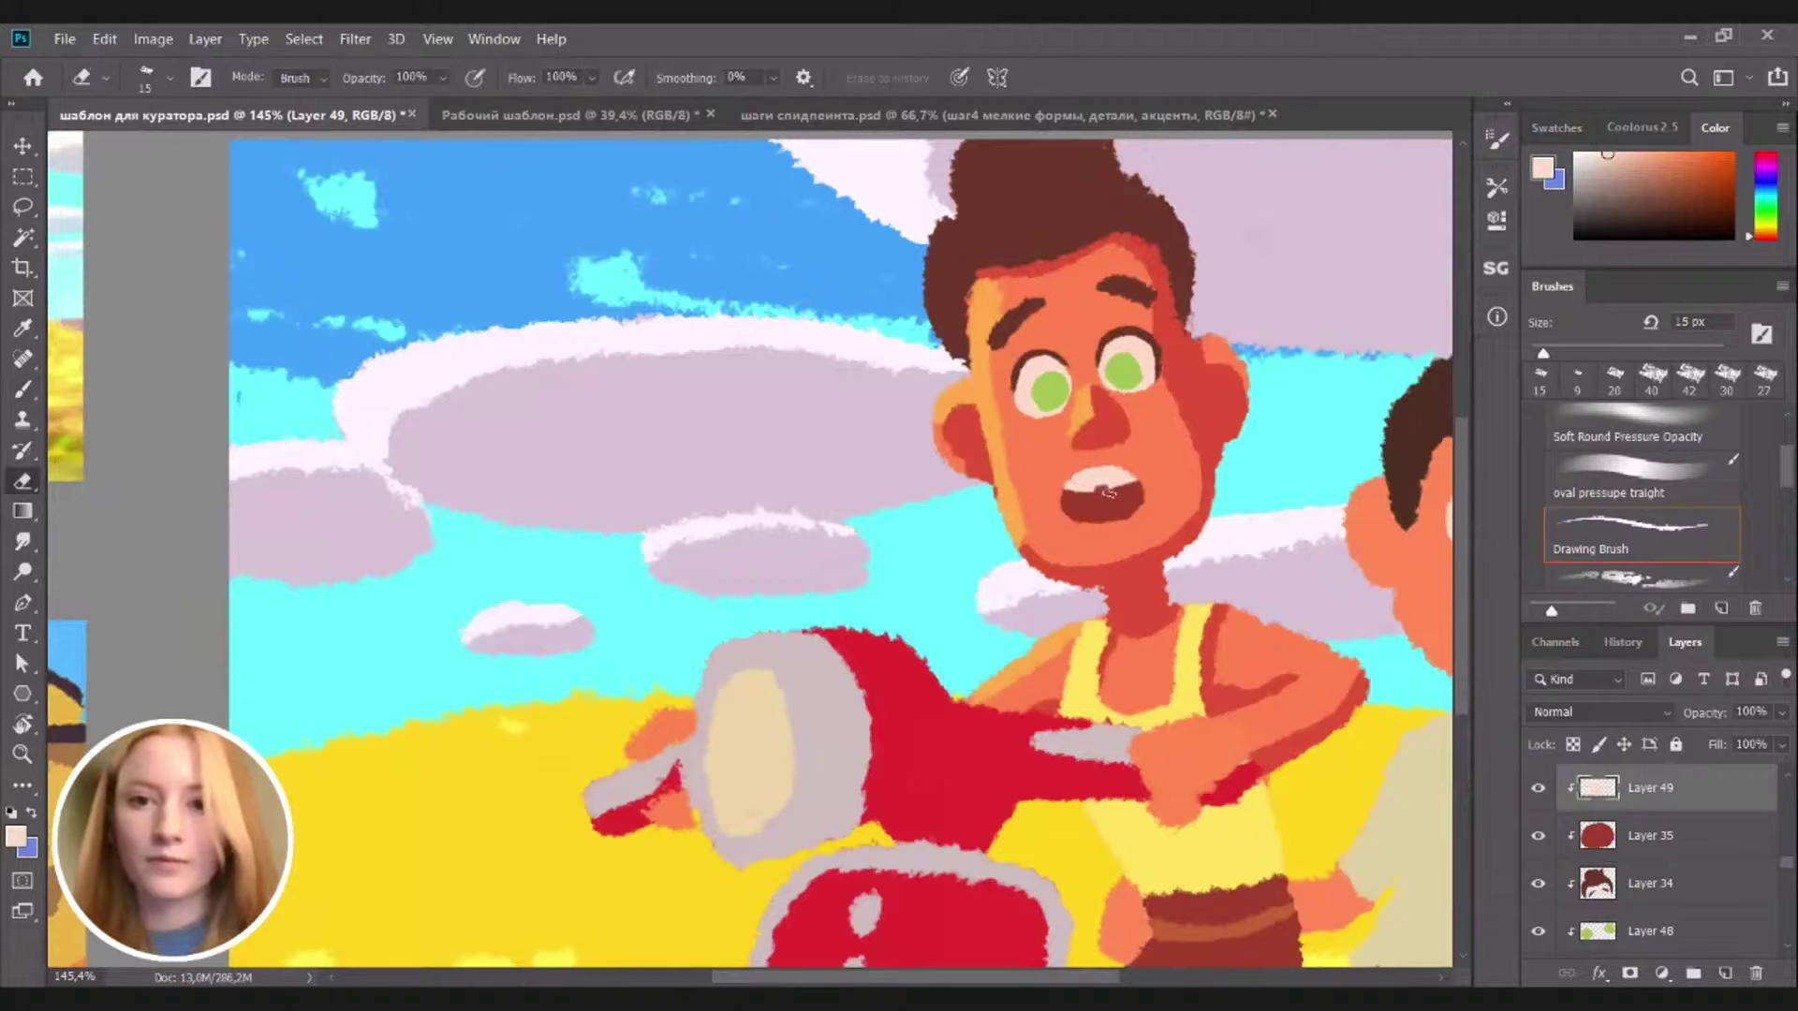
pyautogui.press('b')
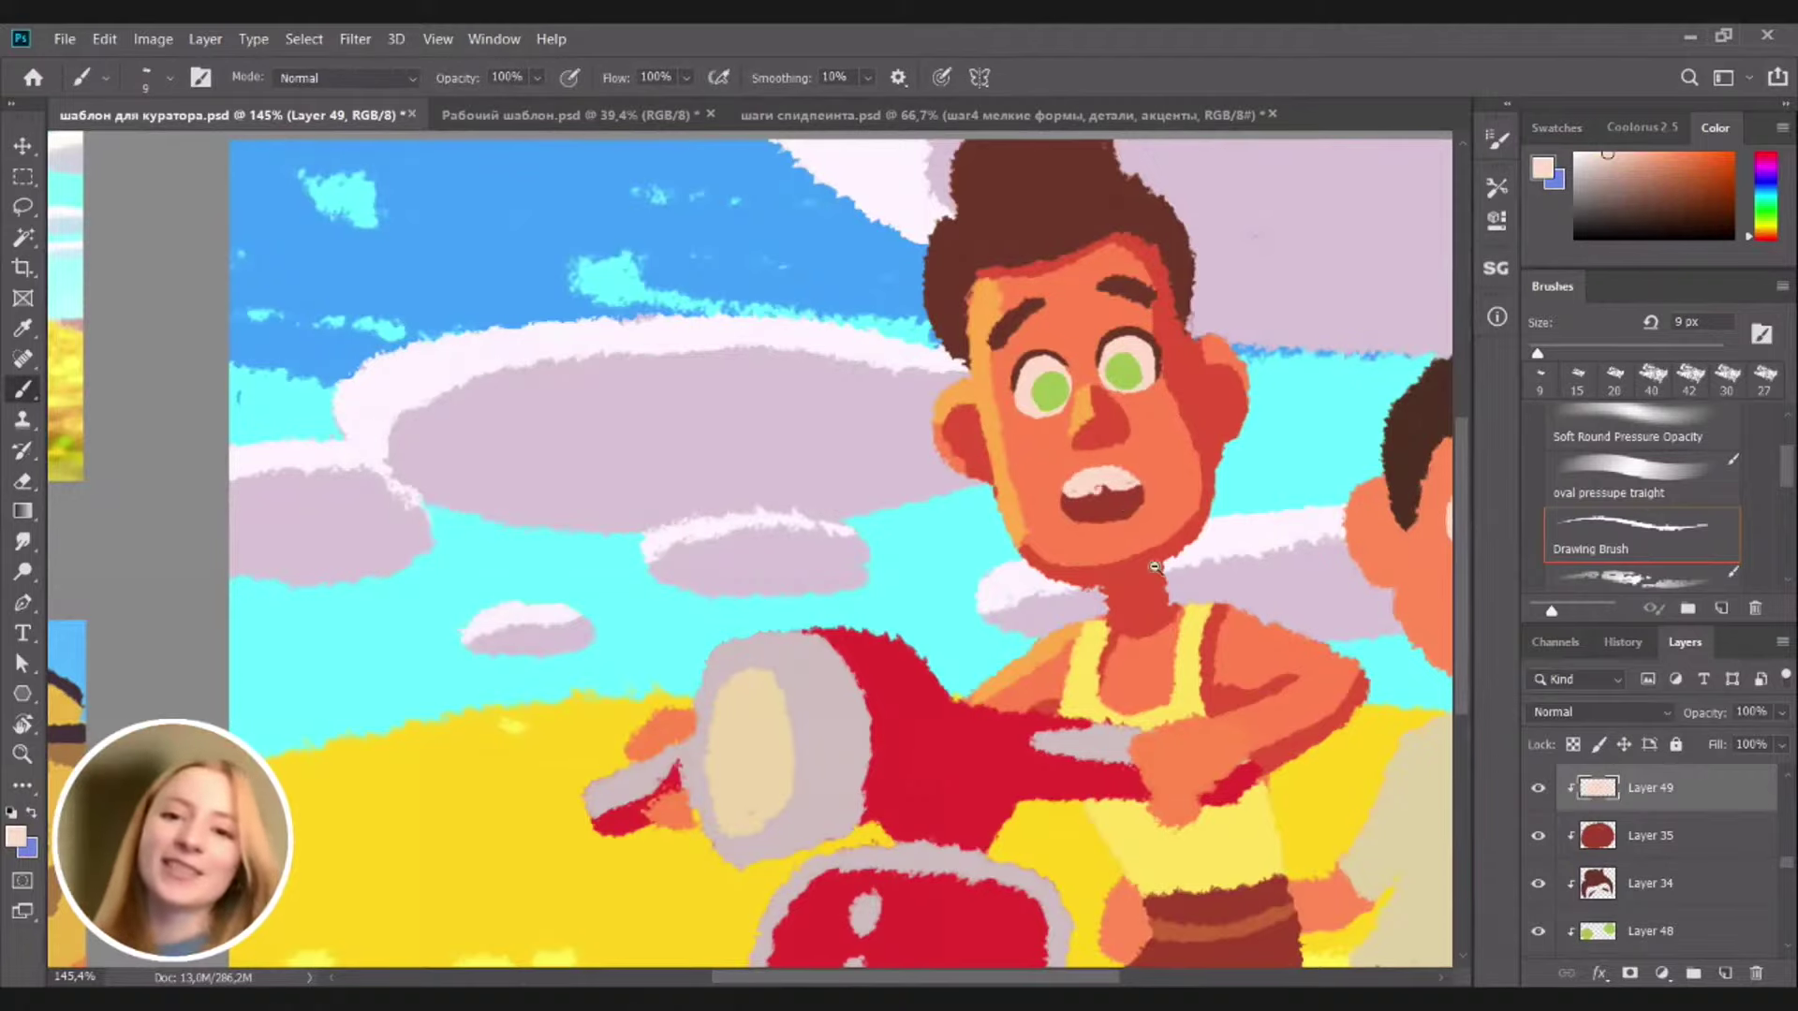
# Paint dark brown pupils inside the taller boy's green irises on a new layer above Layer 48, using the sampled eyebrow colour
pyautogui.scroll(-3, 1154, 566)
pyautogui.scroll(-1, 1066, 596)
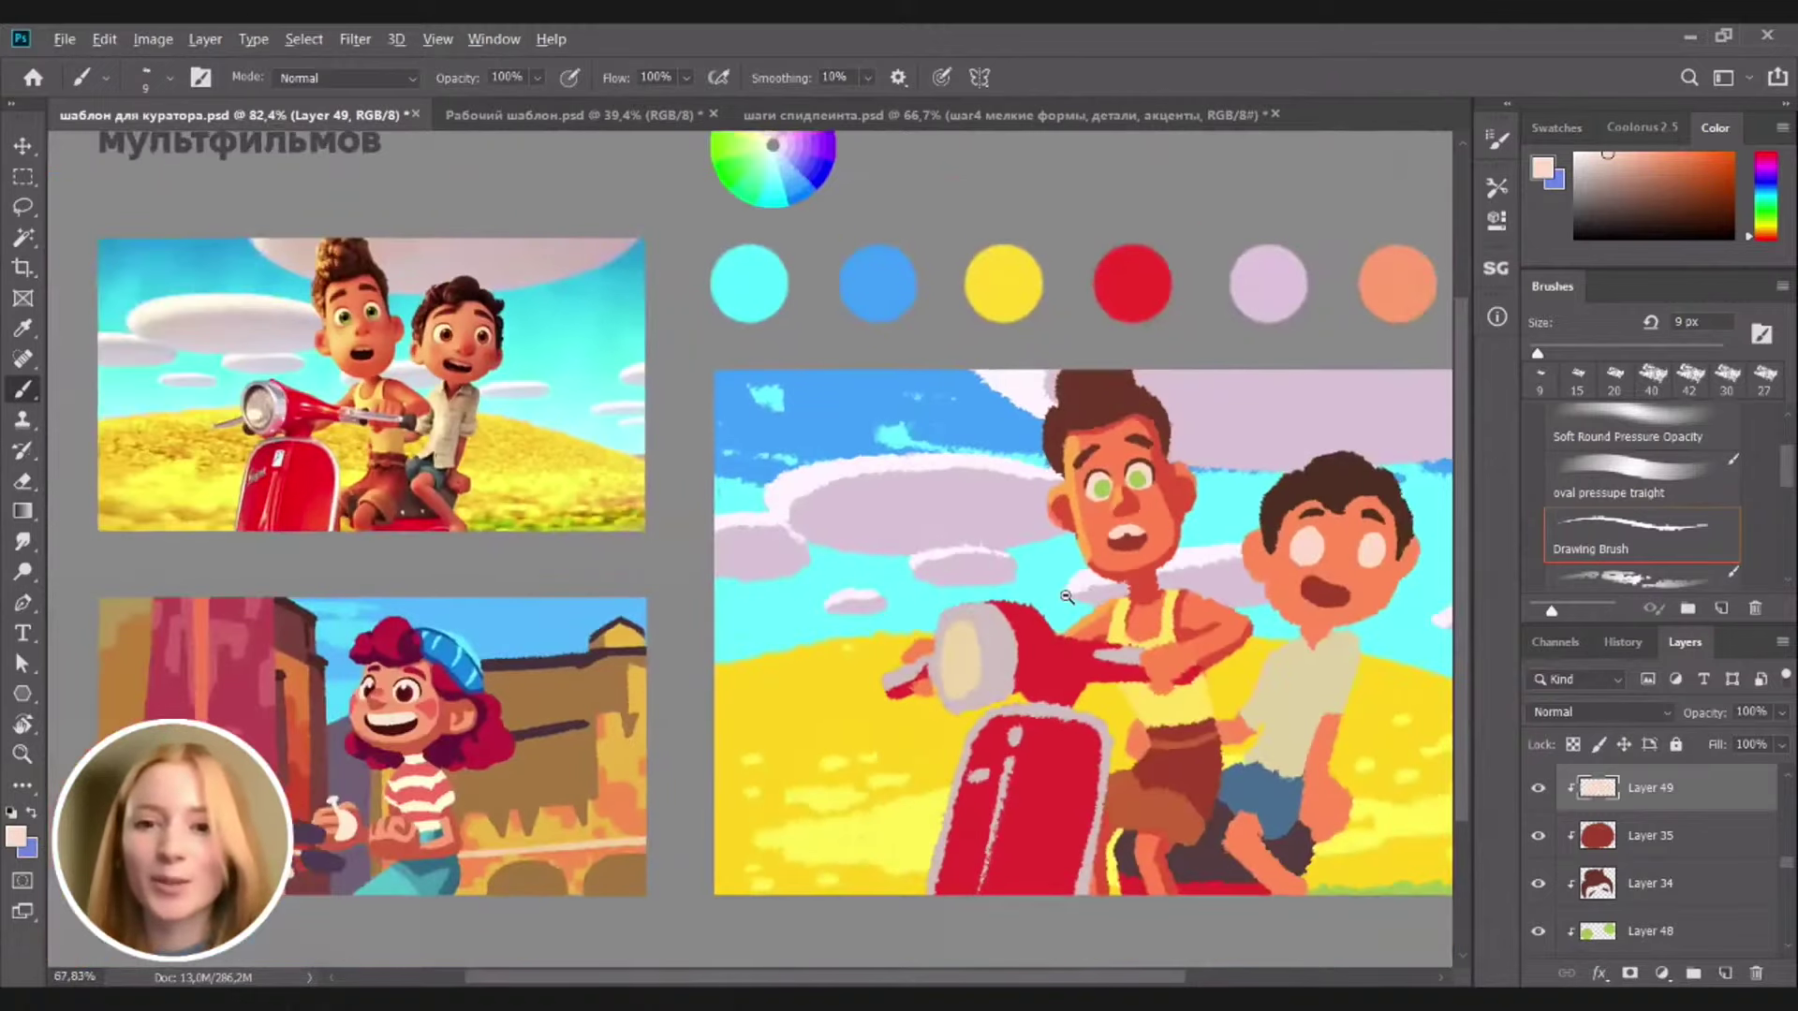
pyautogui.scroll(1, 1067, 596)
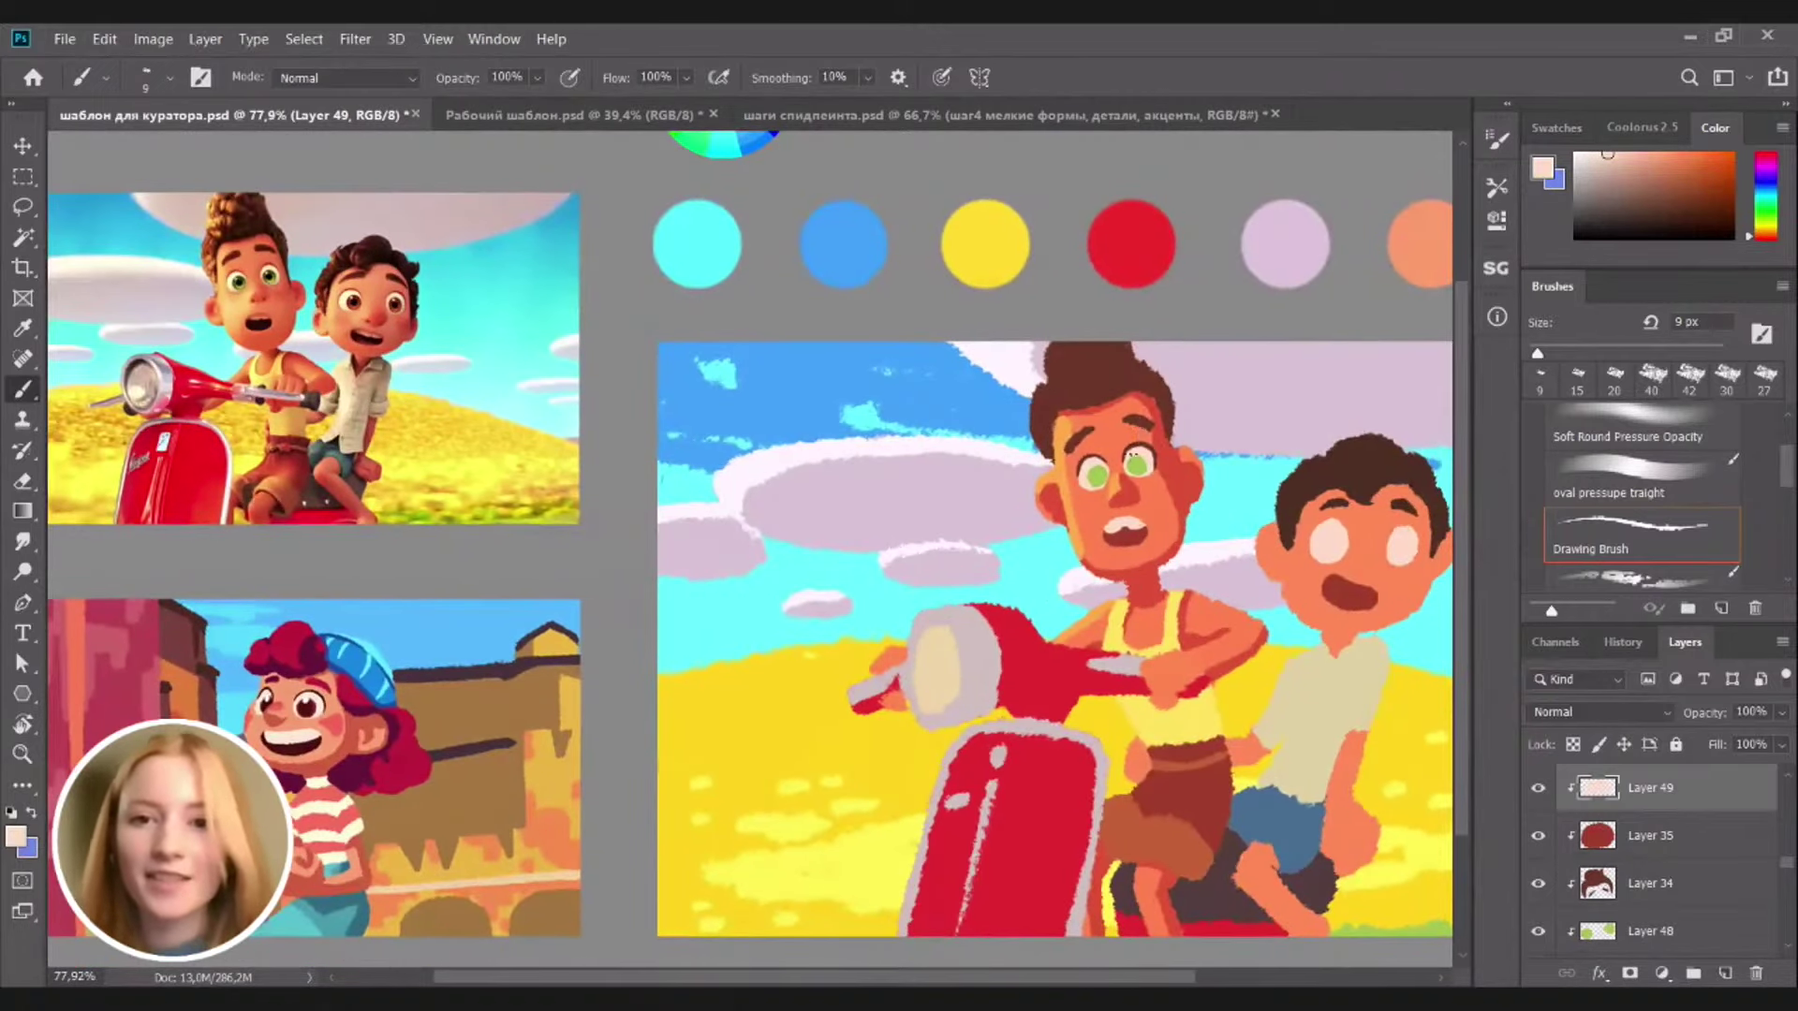
pyautogui.scroll(3, 1119, 449)
pyautogui.keyDown('alt'); pyautogui.click(1062, 418); pyautogui.keyUp('alt')
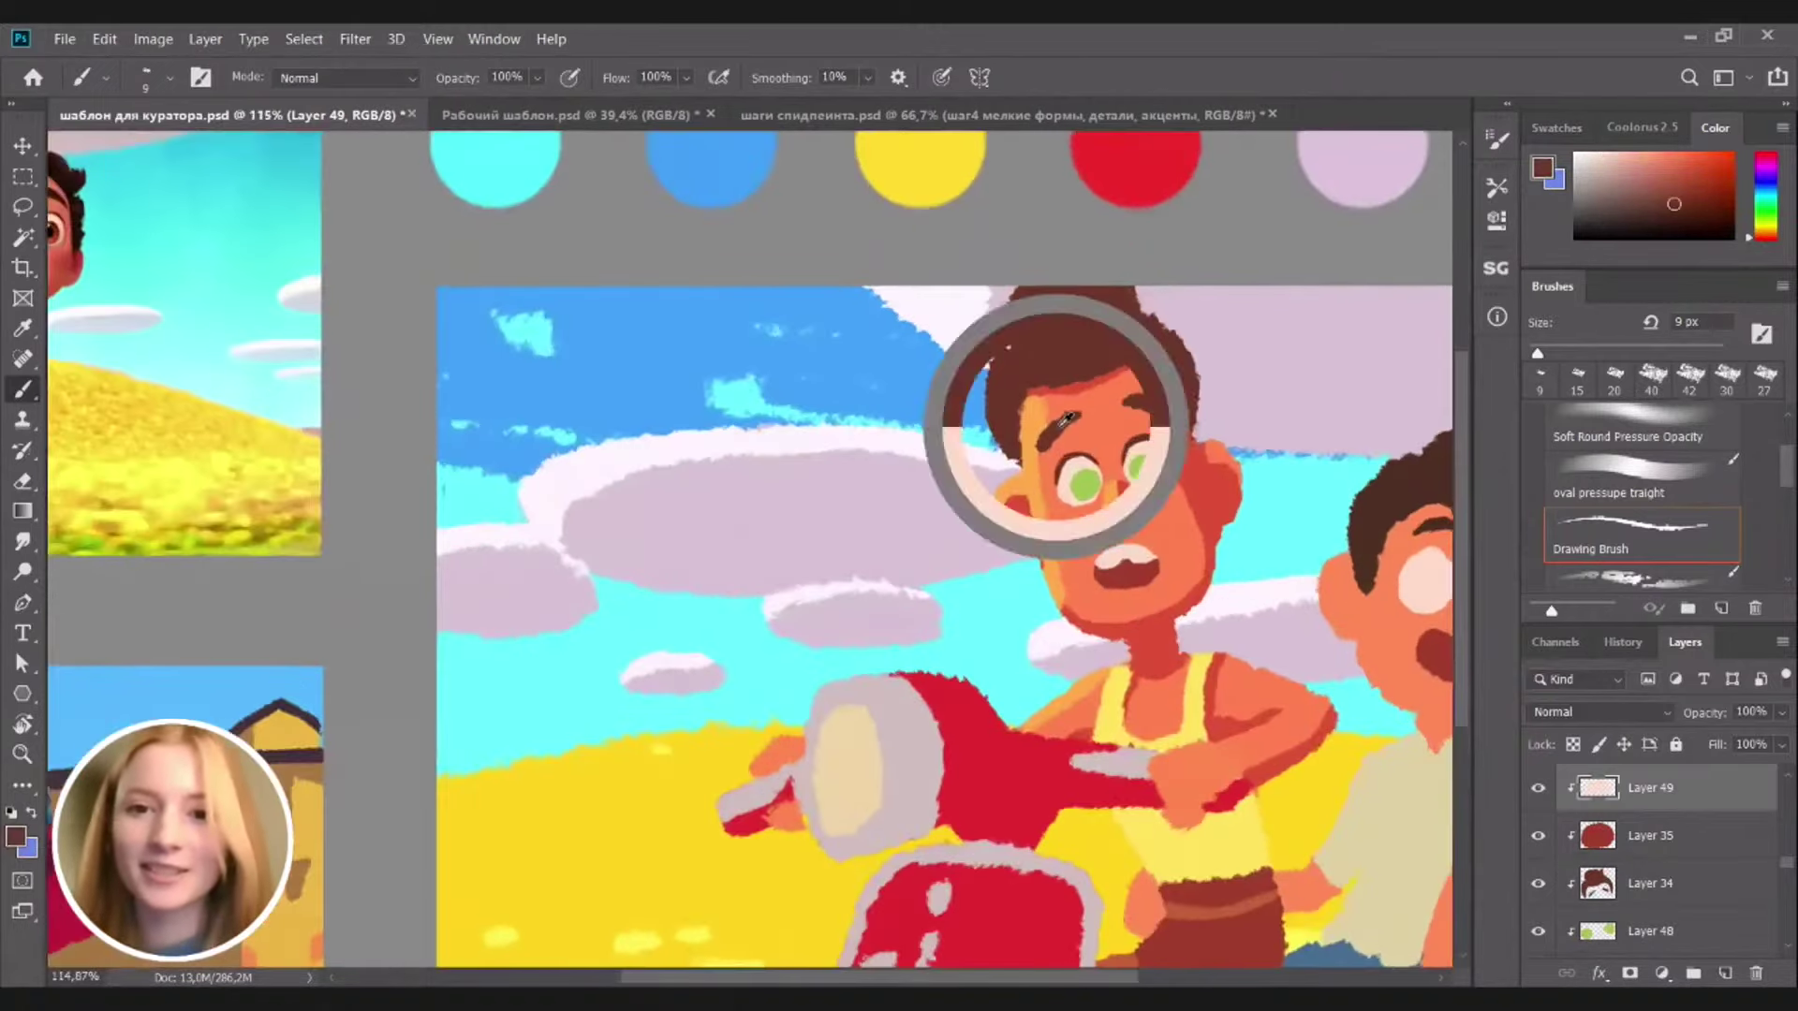
pyautogui.click(1724, 974)
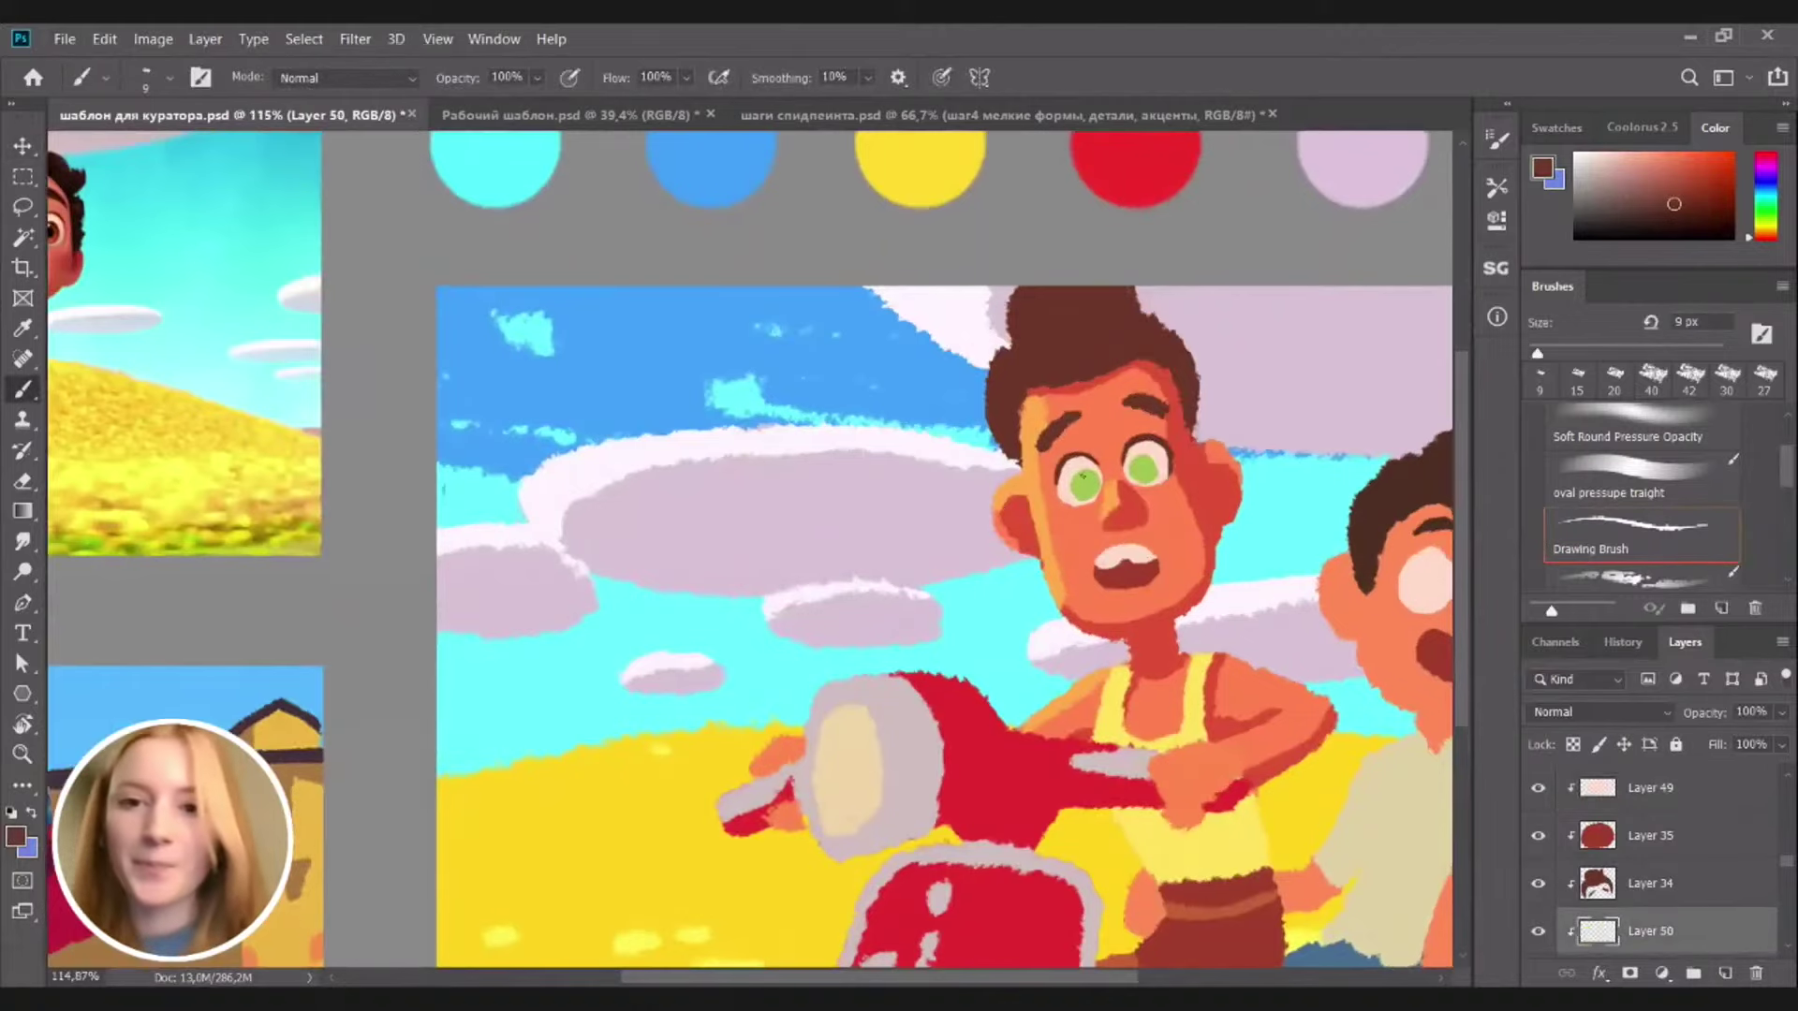
pyautogui.scroll(3, 1077, 486)
pyautogui.moveTo(1084, 476); pyautogui.dragTo(1182, 448)
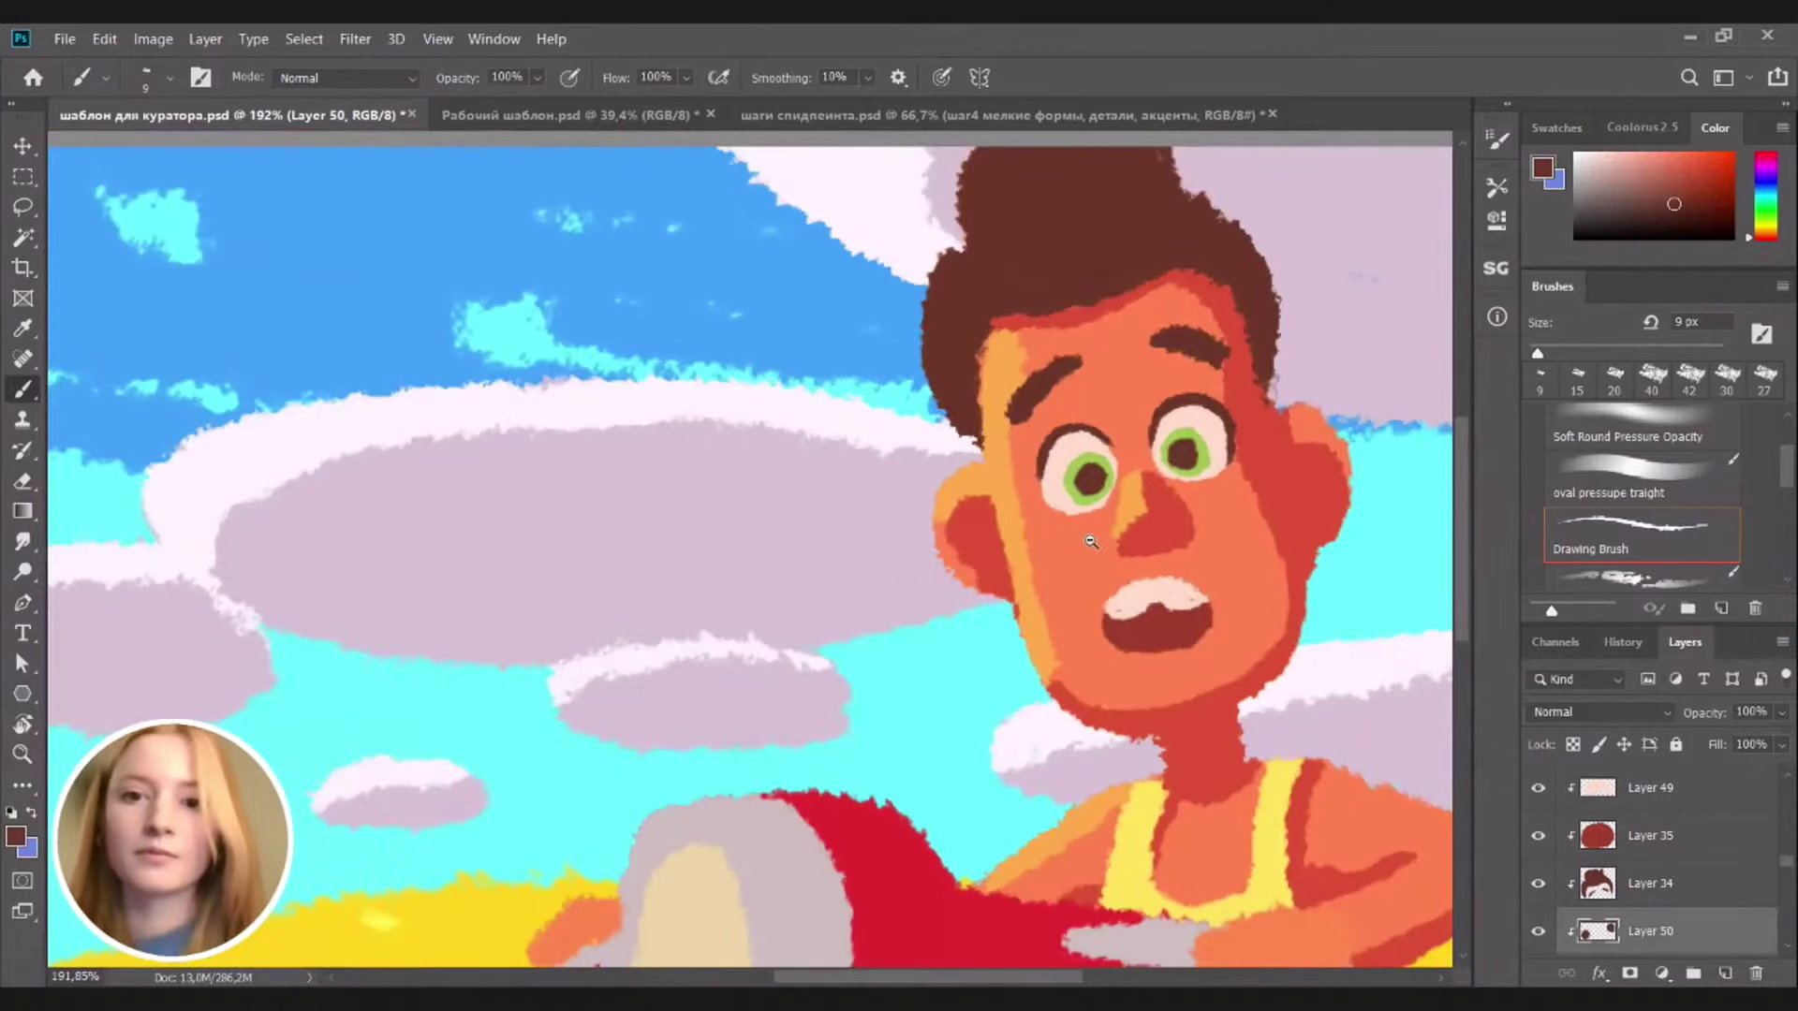
# Darken the green irises on Layer 48 with Hue/Saturation: saturation +14 and lightness -31
pyautogui.scroll(-4, 1091, 541)
pyautogui.press('v')
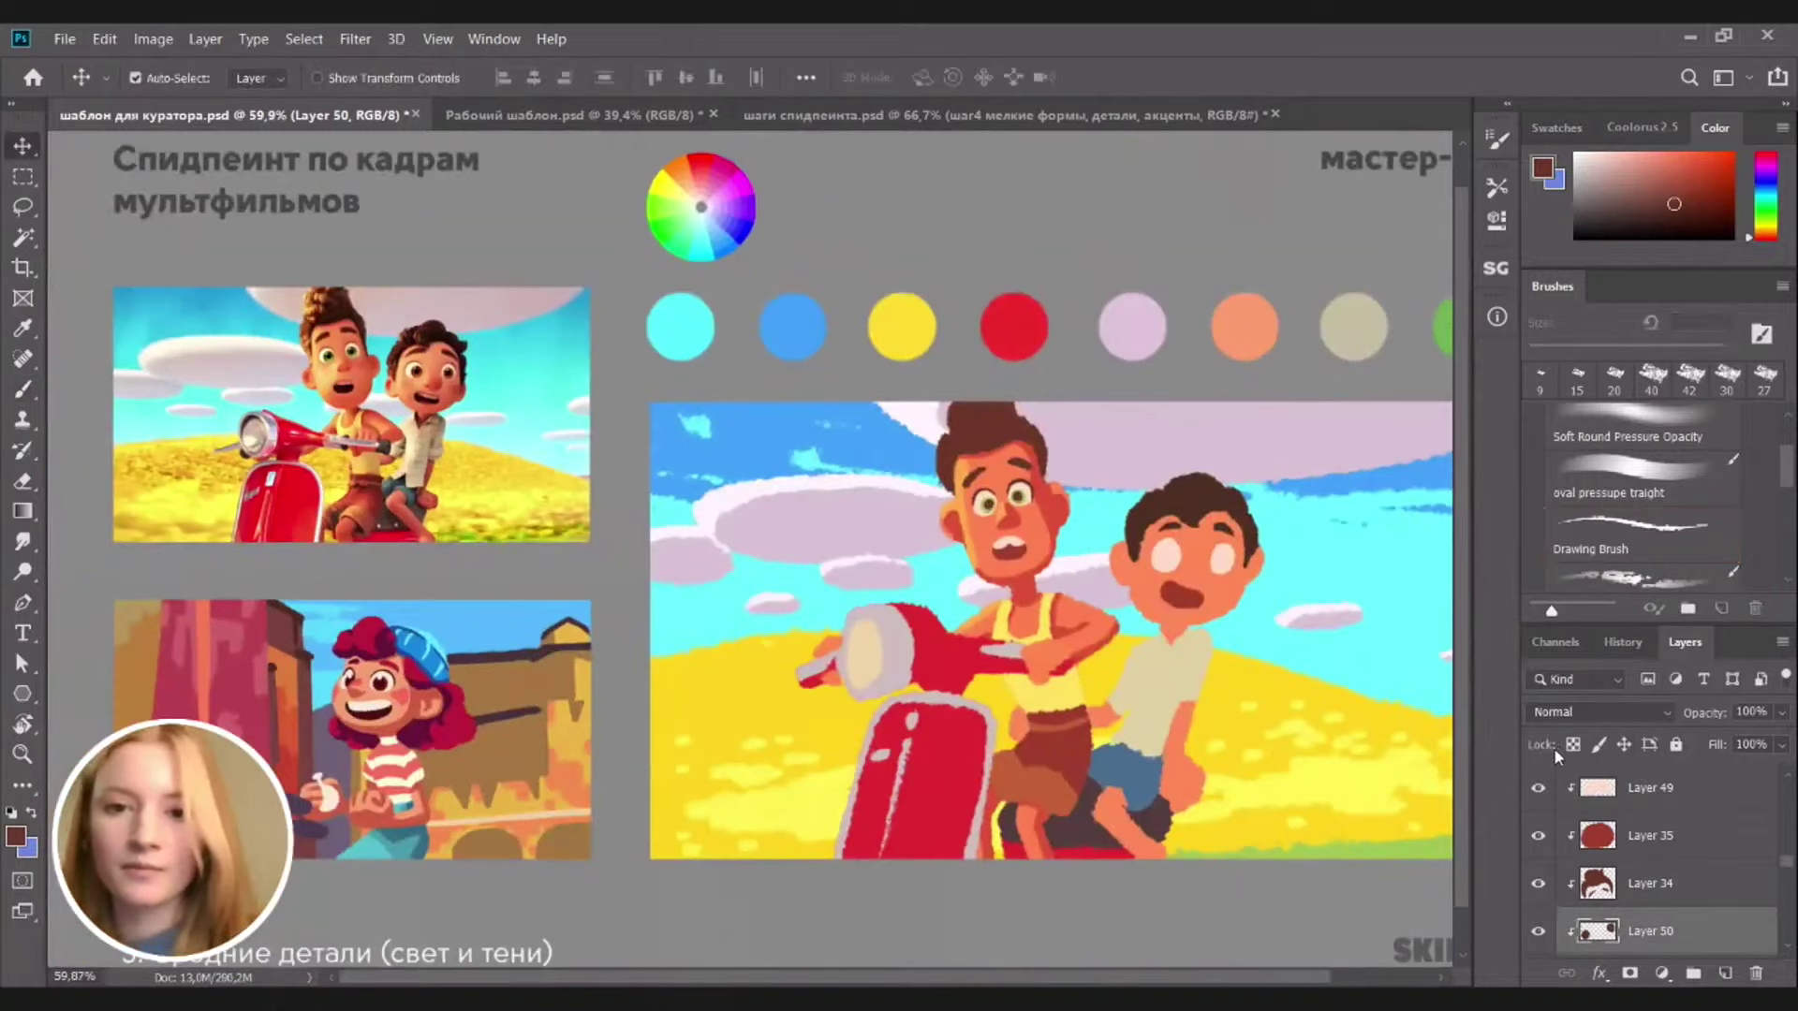
pyautogui.scroll(-1, 1657, 950)
pyautogui.click(1652, 947)
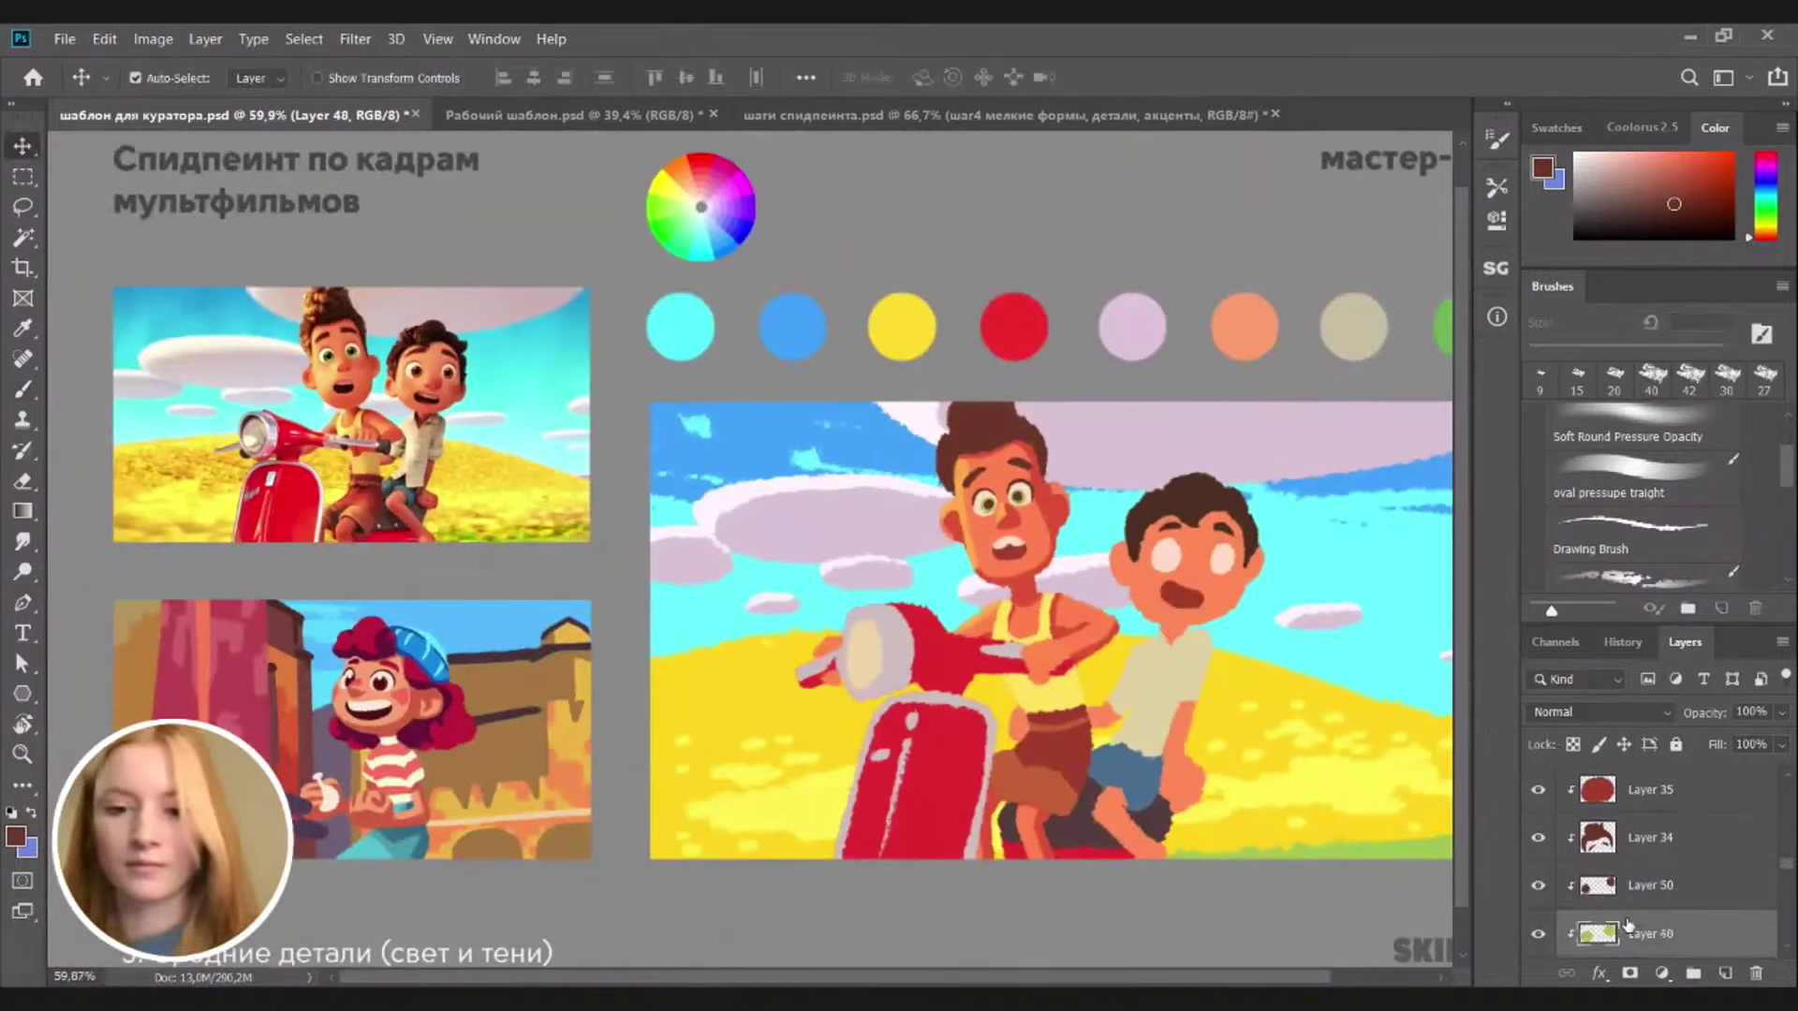
pyautogui.hotkey('ctrl', 'u')
pyautogui.moveTo(1461, 456); pyautogui.dragTo(1433, 456)
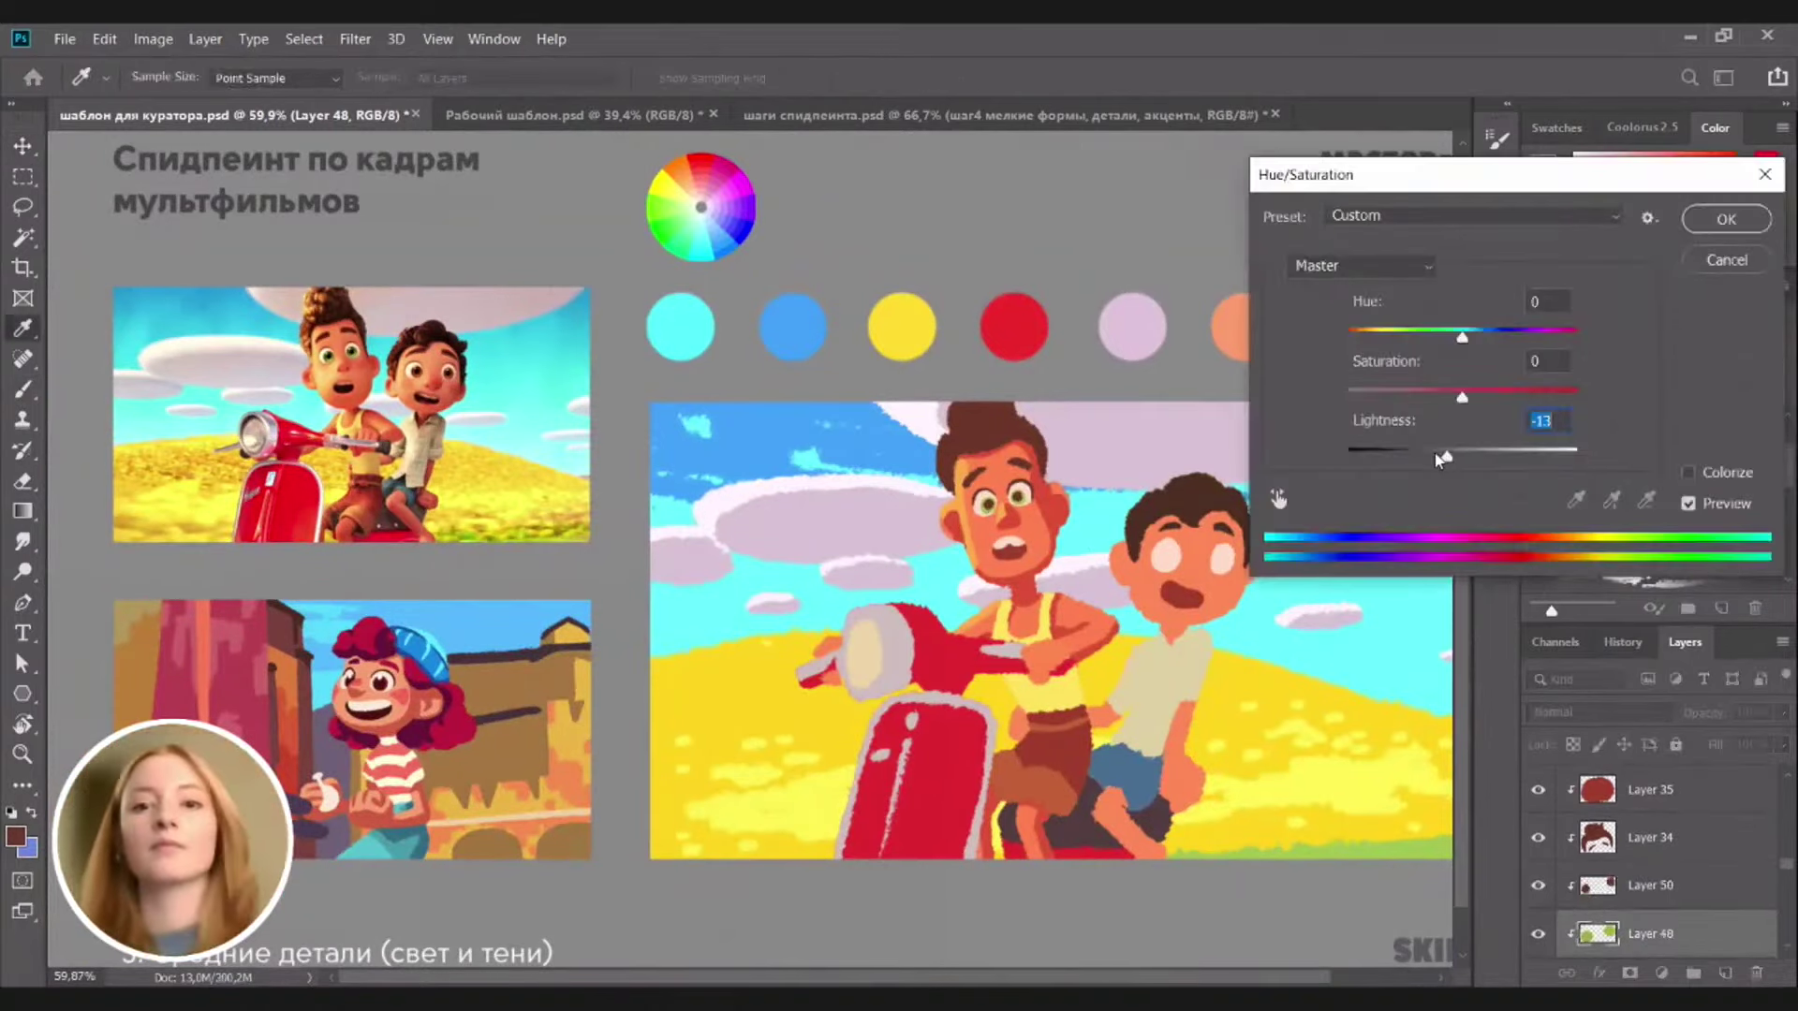
pyautogui.click(1503, 397)
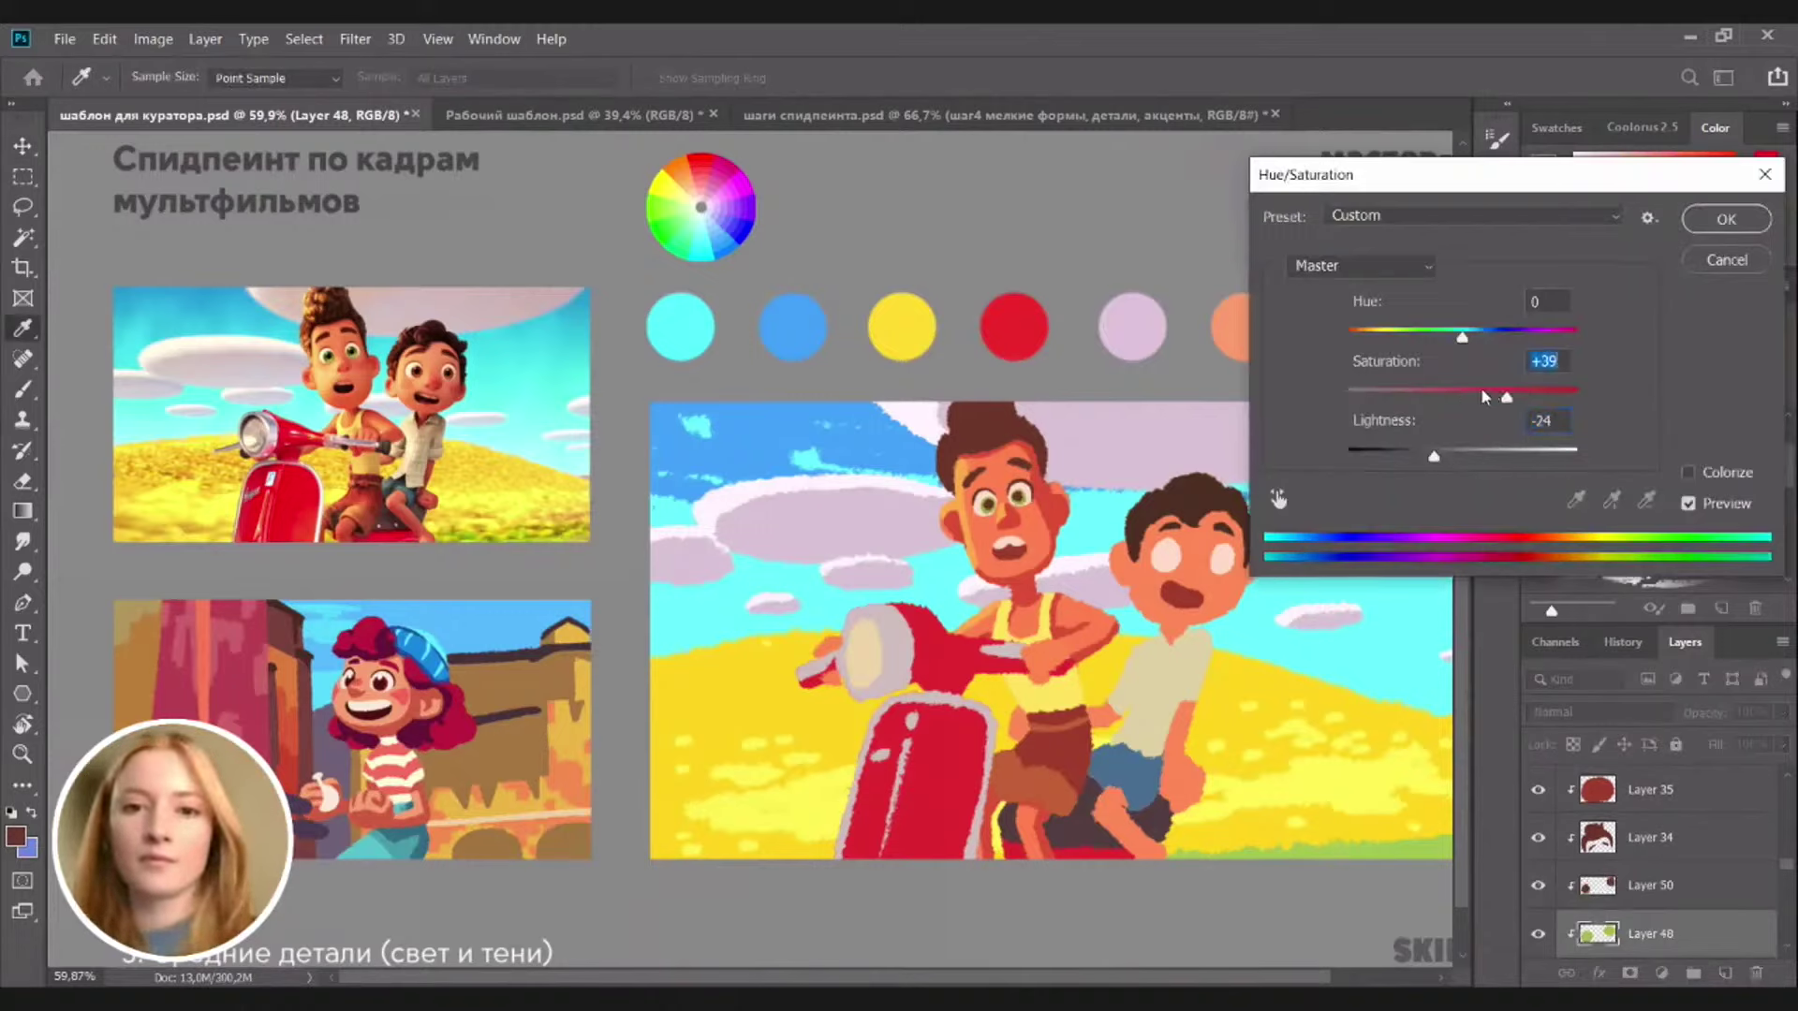
pyautogui.click(1479, 393)
pyautogui.moveTo(1432, 455); pyautogui.dragTo(1428, 458)
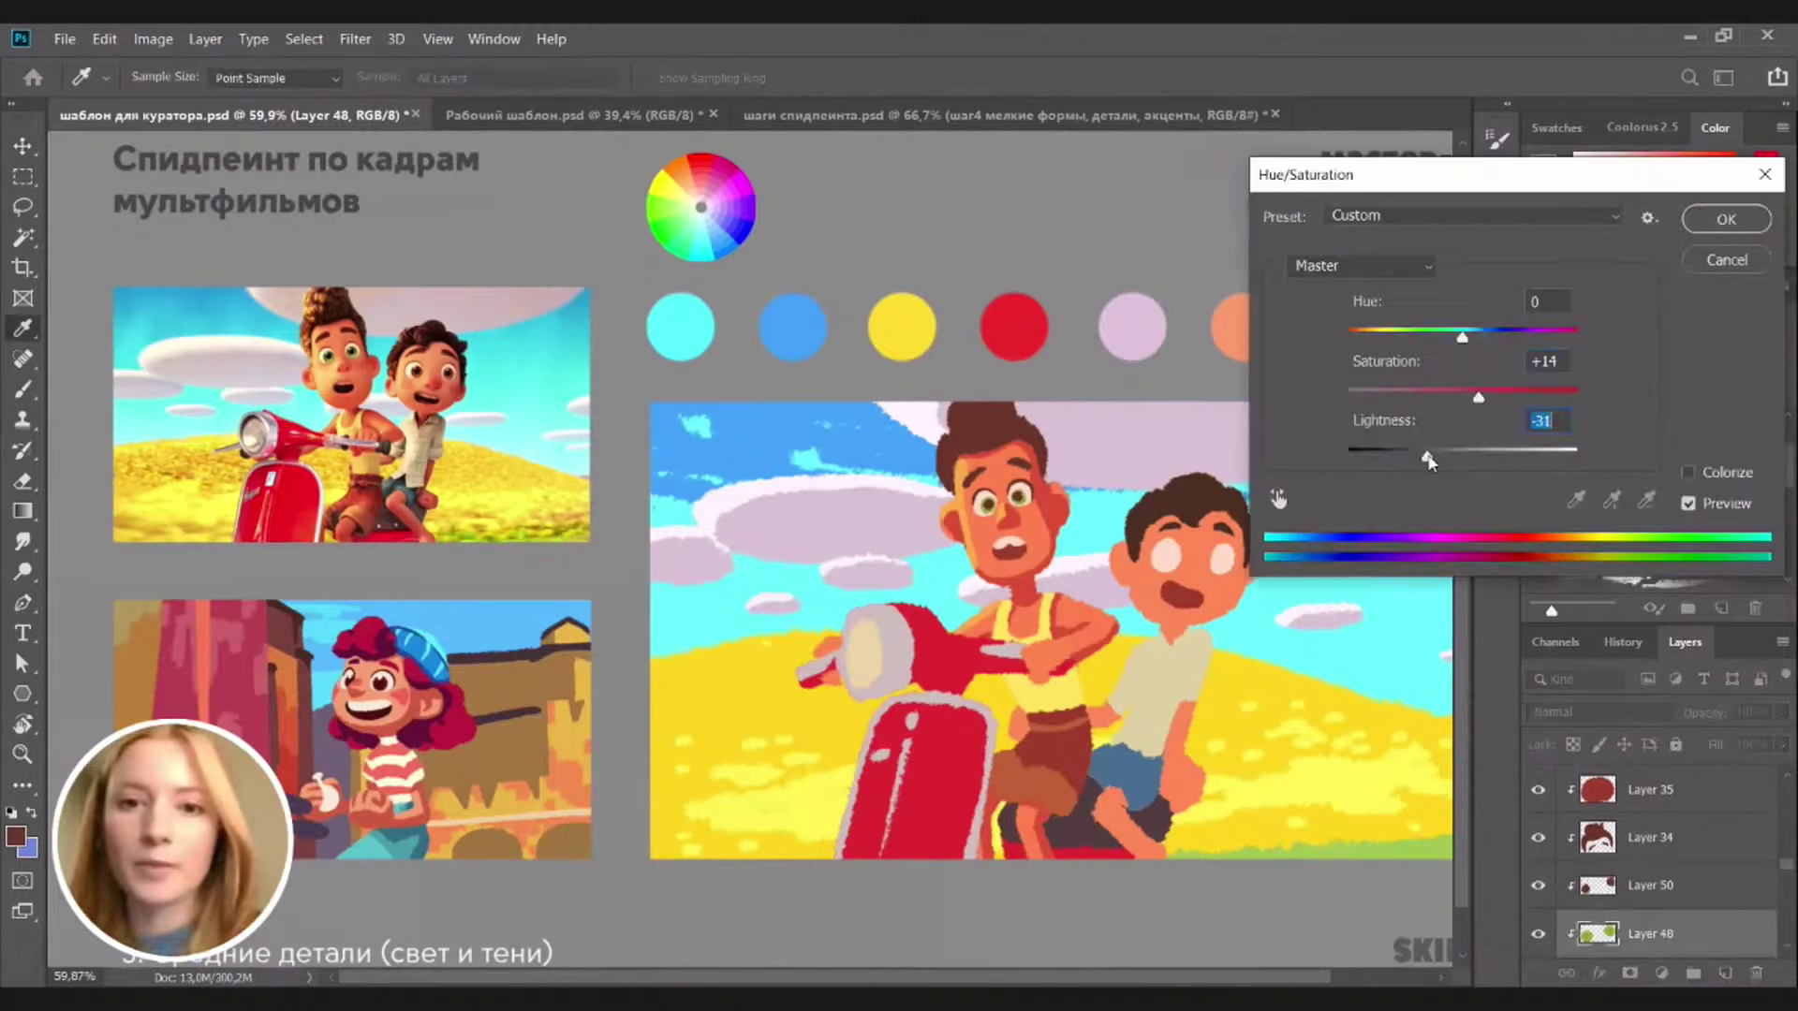
pyautogui.click(1719, 221)
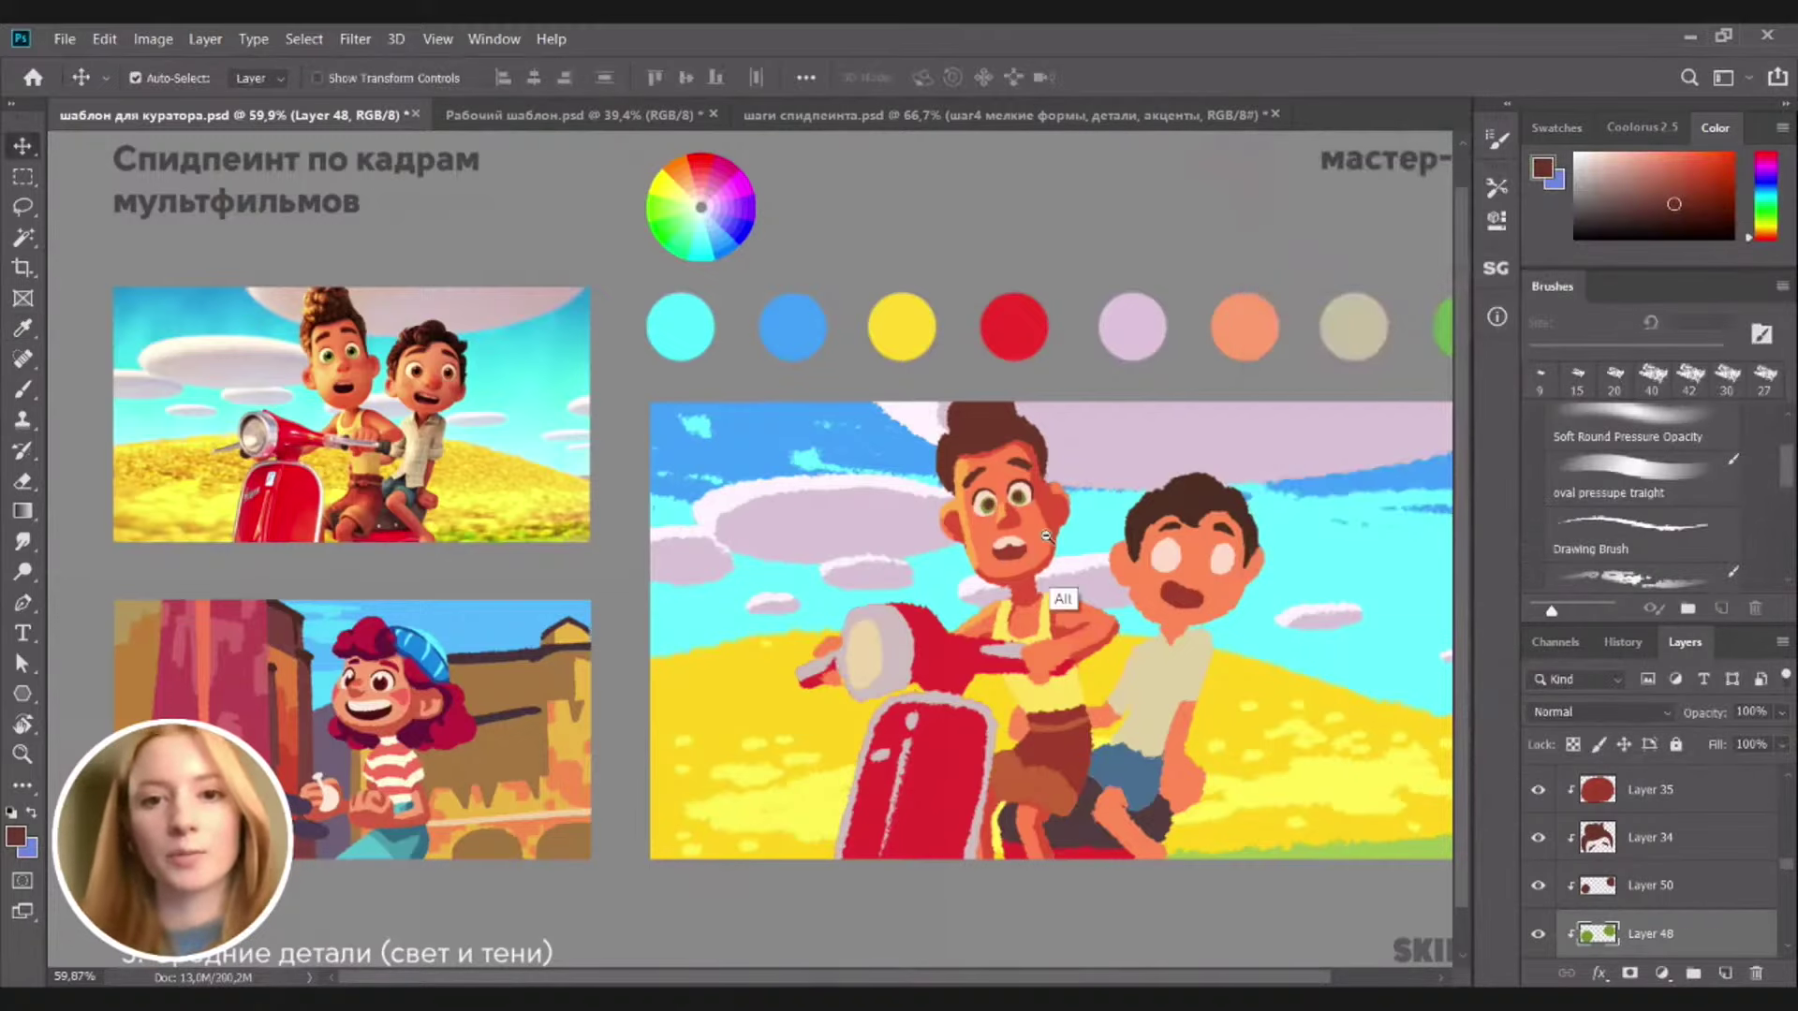
# Paint small near-white highlights in the taller boy's eyes with the 9 px Drawing Brush on a new layer above Layer 50
pyautogui.moveTo(998, 510); pyautogui.dragTo(1035, 496)
pyautogui.click(1035, 485)
pyautogui.press('b')
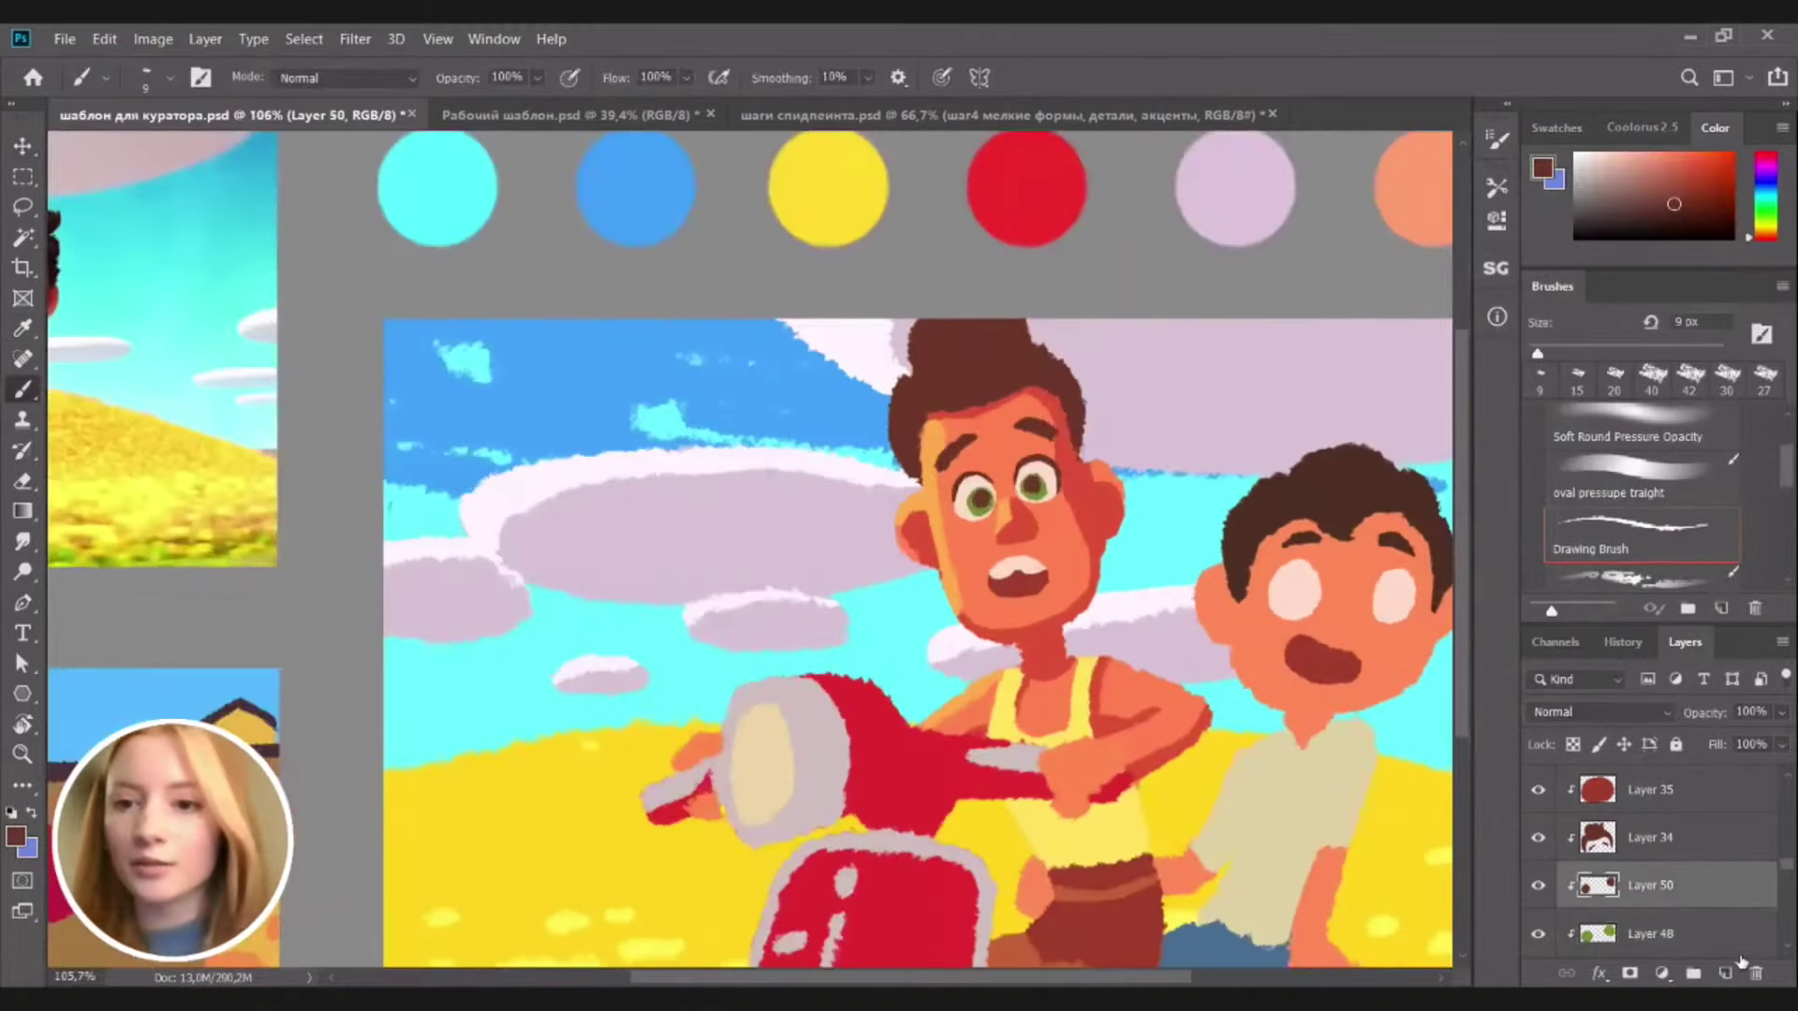
pyautogui.hotkey('ctrl', 'shift', 'alt', 'n')
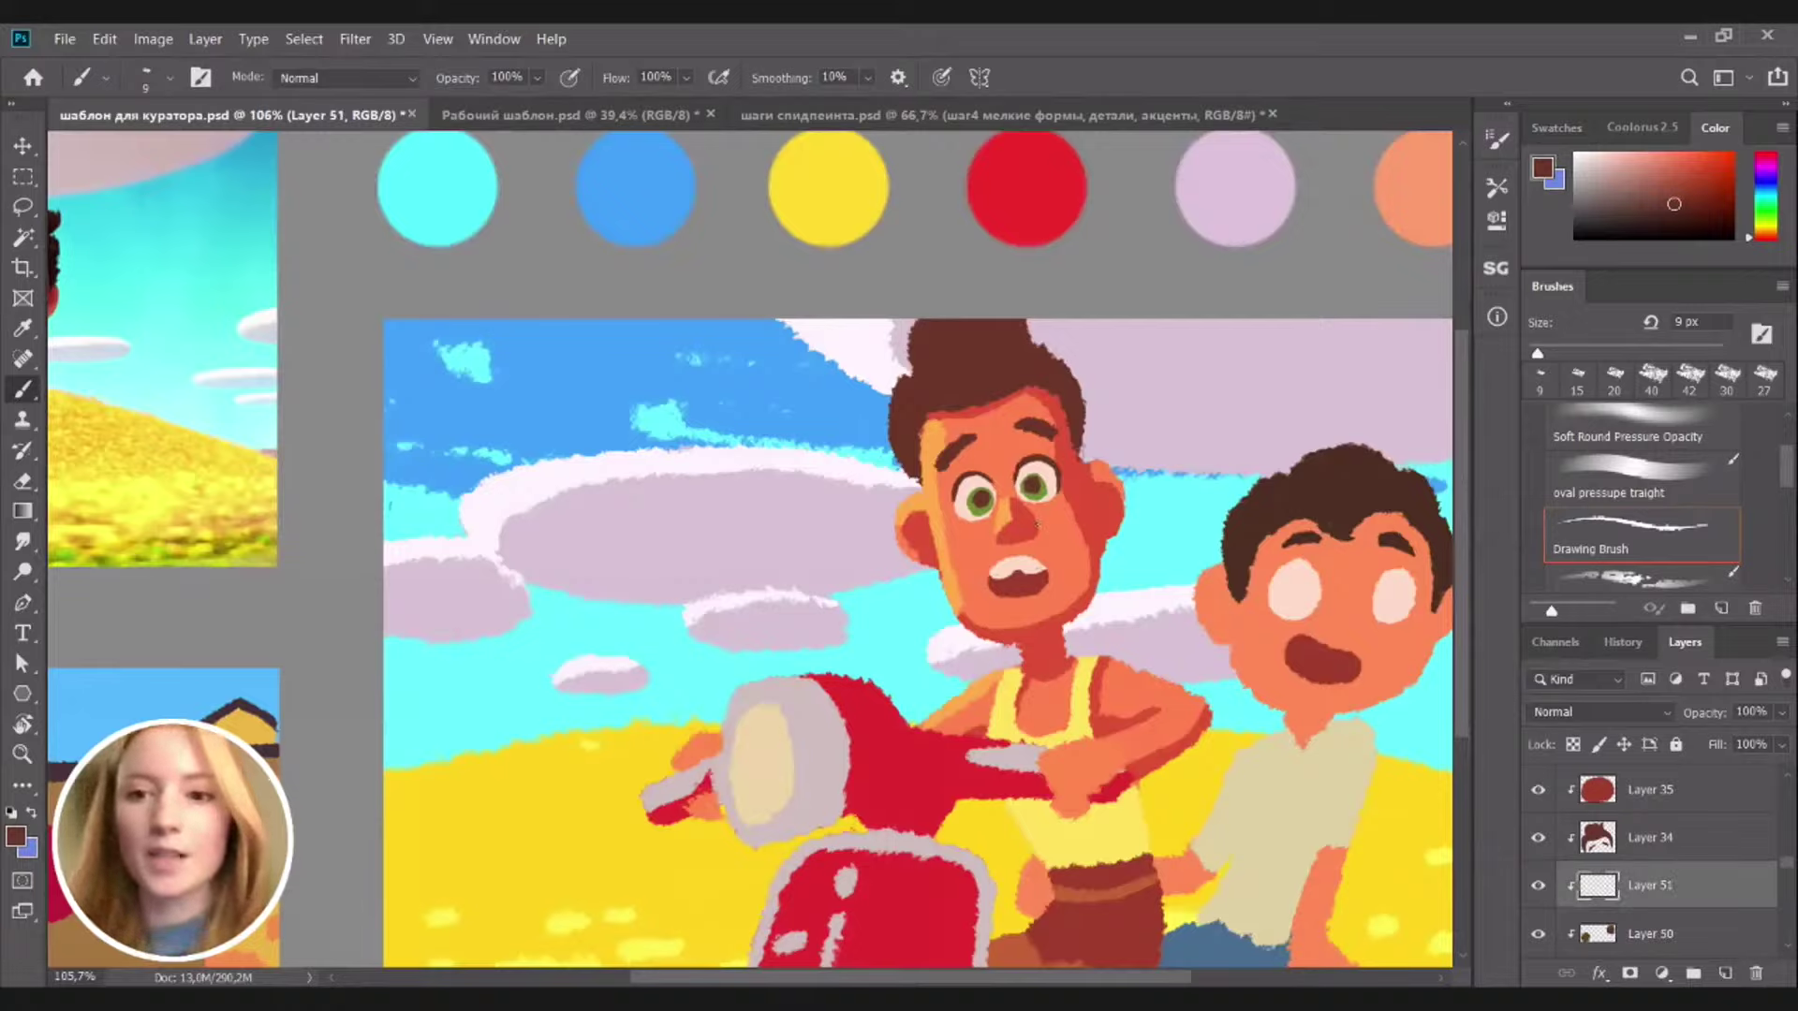
pyautogui.moveTo(1663, 201); pyautogui.dragTo(1628, 129)
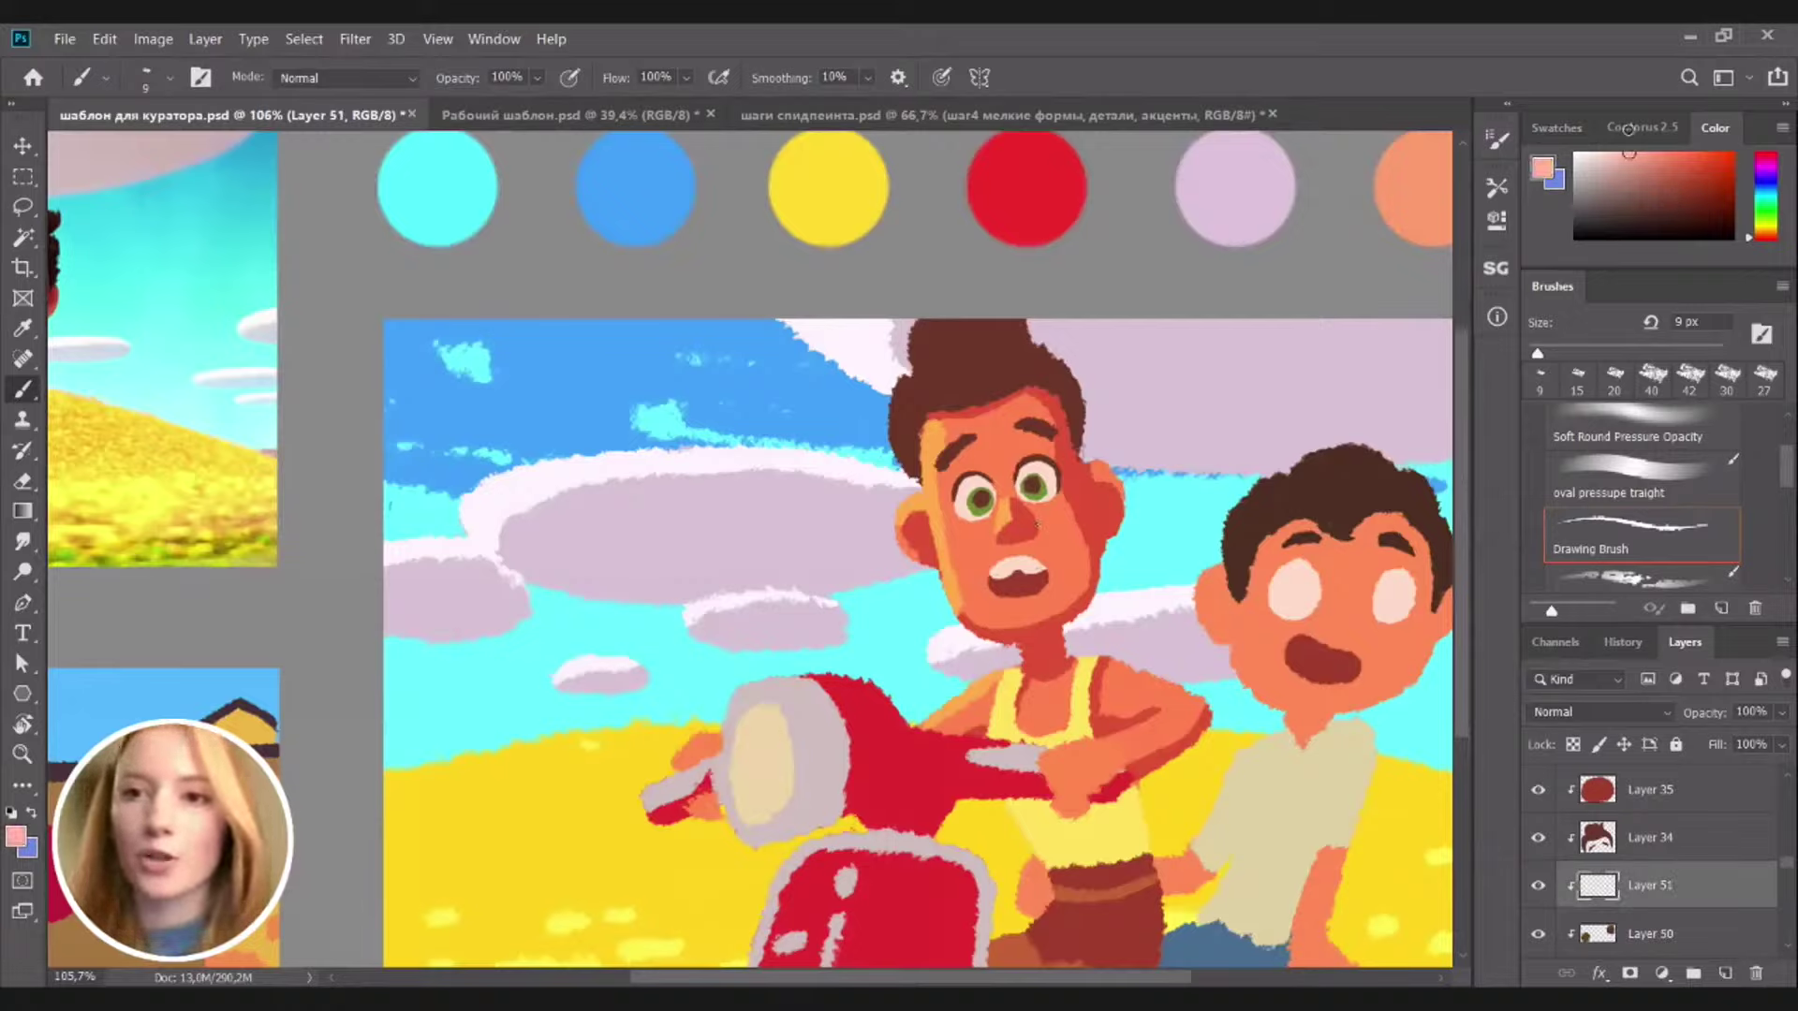
pyautogui.click(1611, 154)
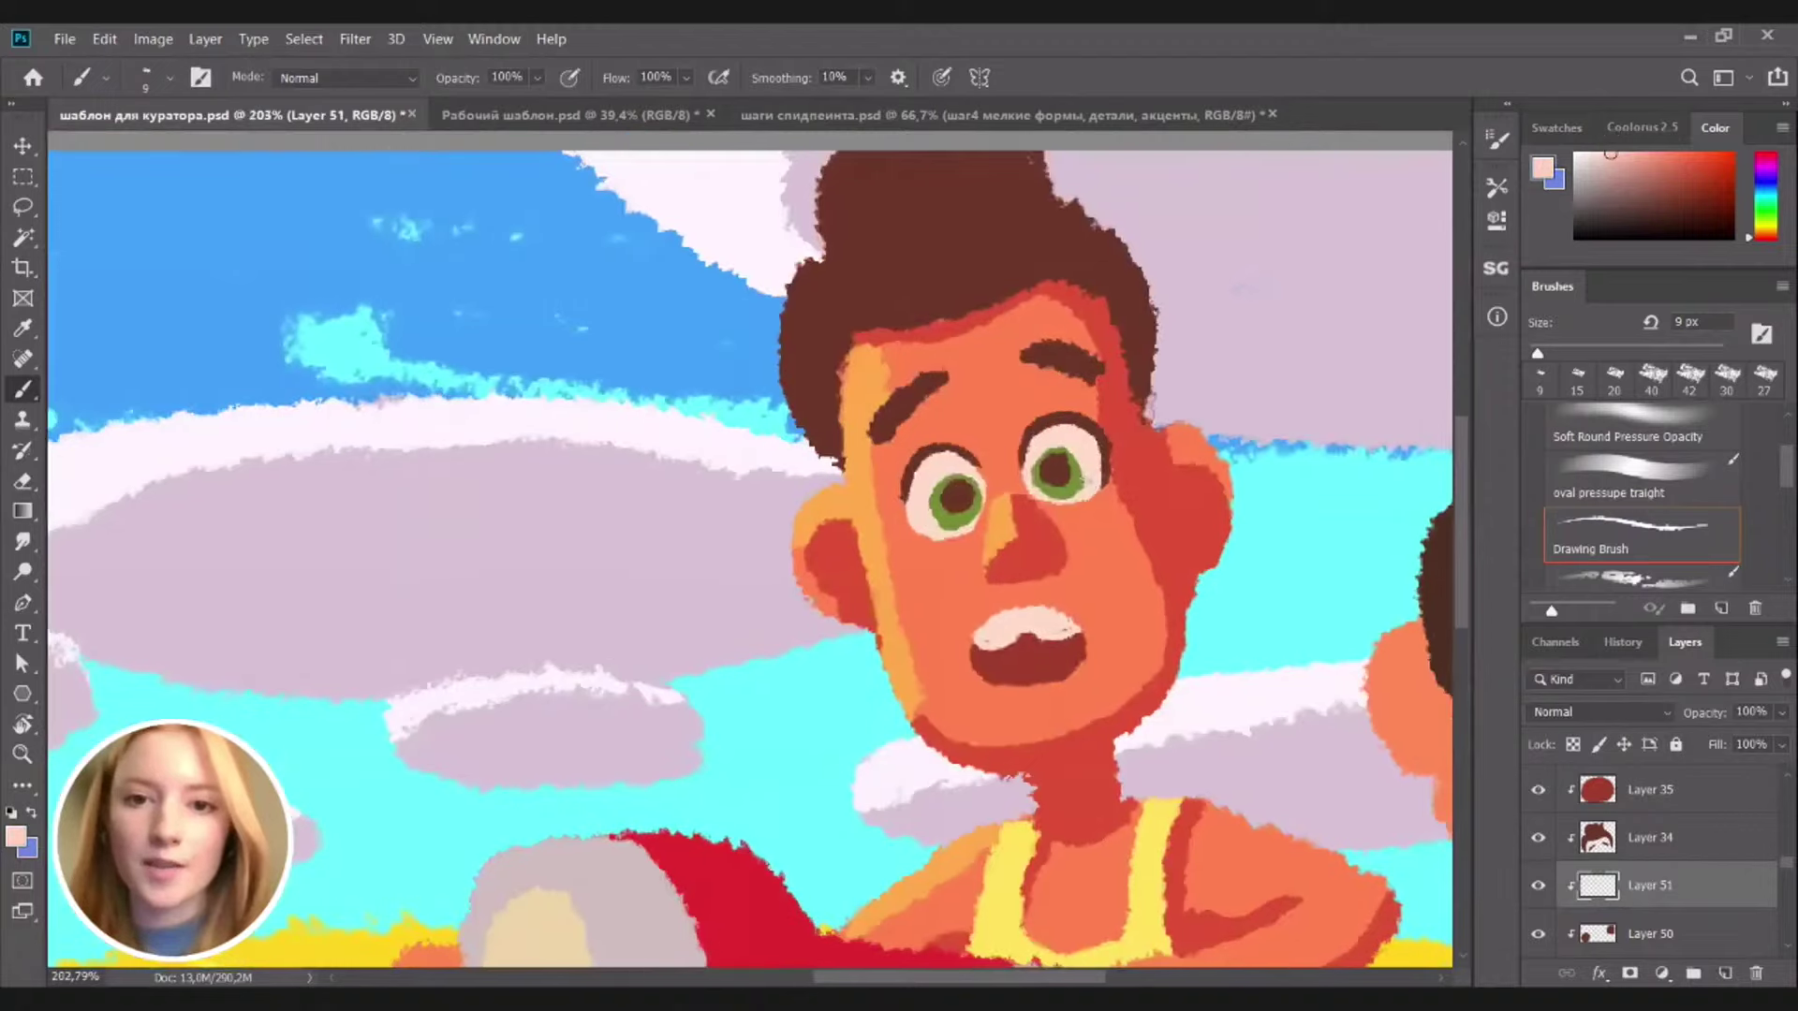
pyautogui.moveTo(1059, 465); pyautogui.dragTo(1069, 456)
pyautogui.moveTo(1085, 538); pyautogui.dragTo(933, 604)
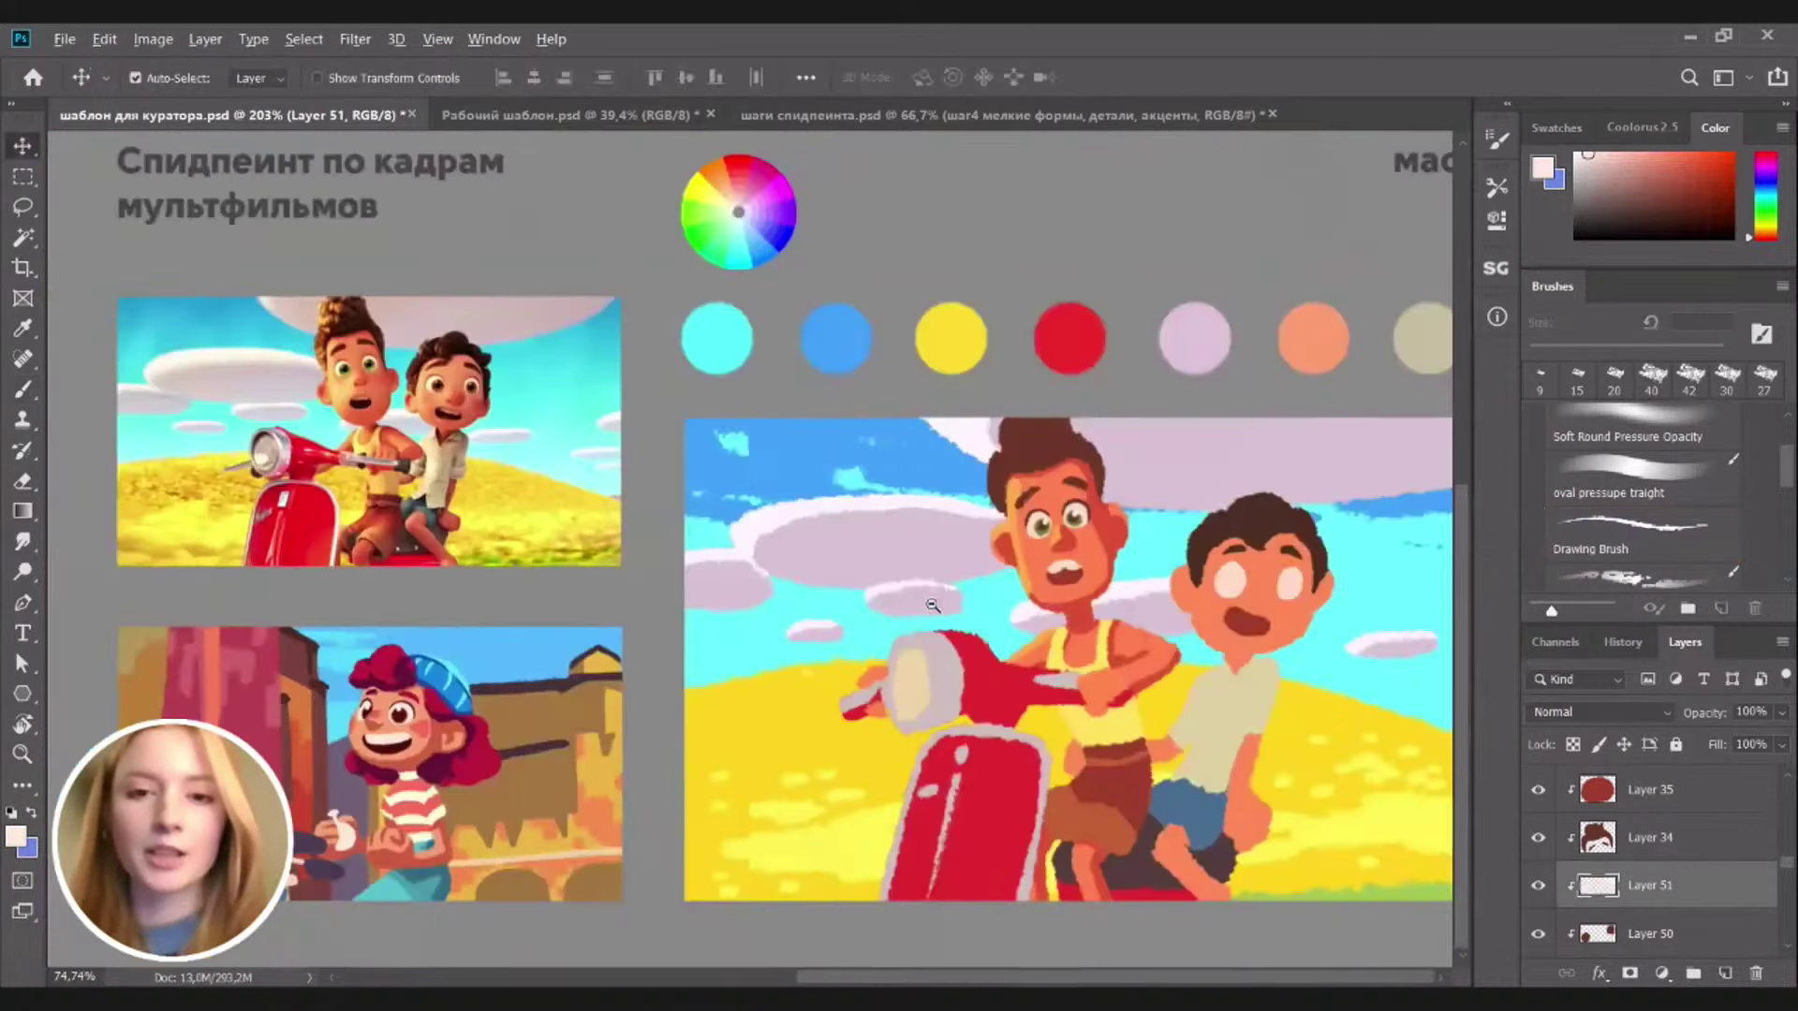
# Paint pale pink highlights on the scooter's grey fender trim, handlebar and headlight with a 20 px Drawing Brush on Layer 29
pyautogui.scroll(-3, 932, 604)
pyautogui.scroll(3, 936, 611)
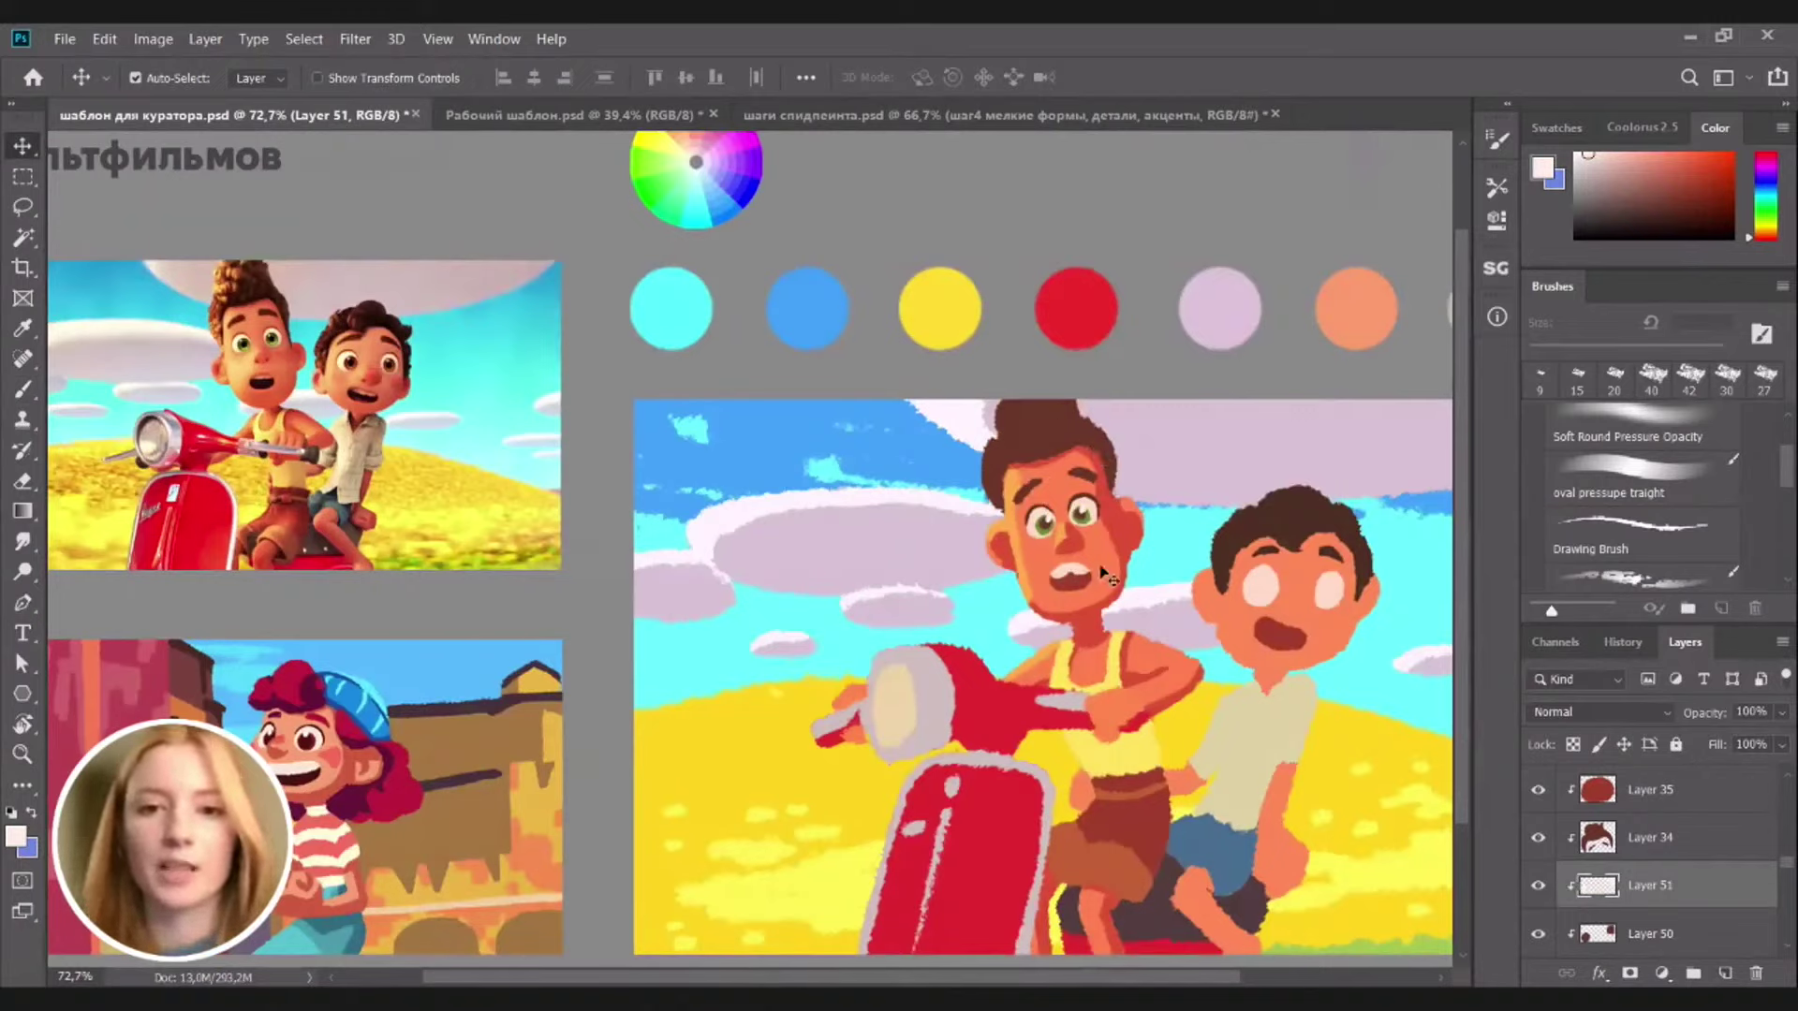
pyautogui.scroll(-1, 929, 789)
pyautogui.hscroll(1, 929, 789)
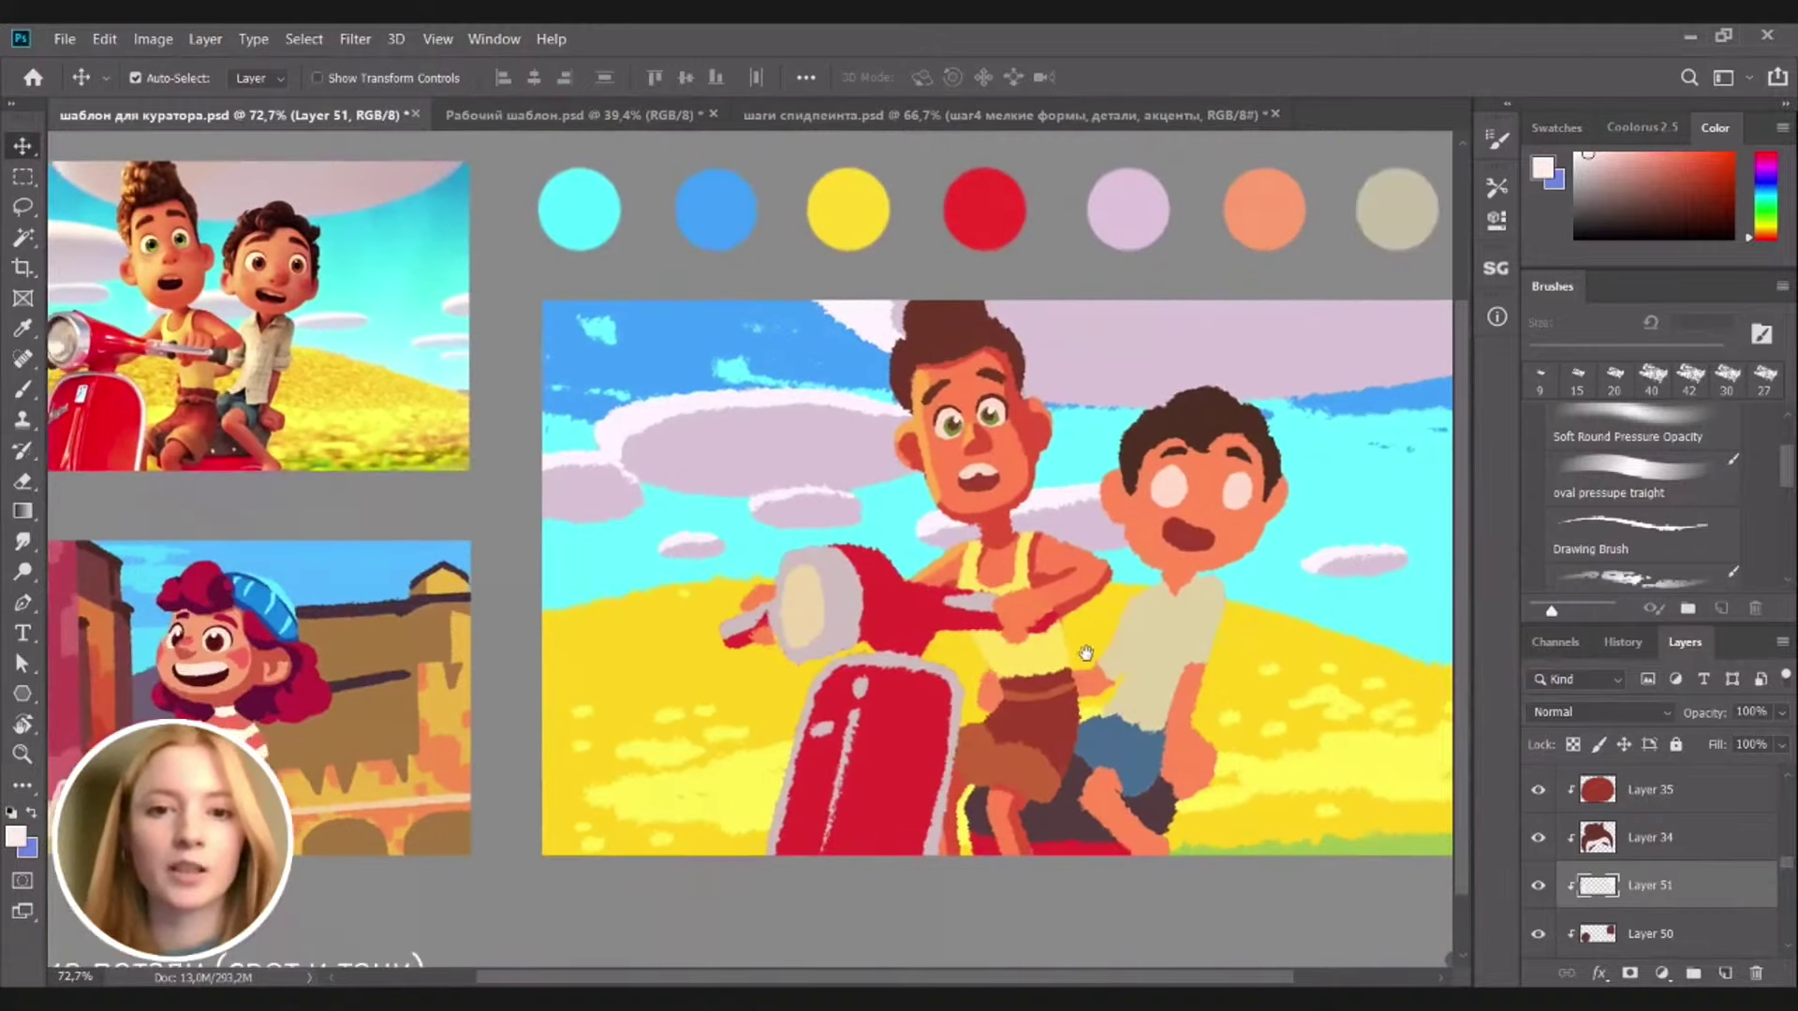
pyautogui.hscroll(-2, 1081, 651)
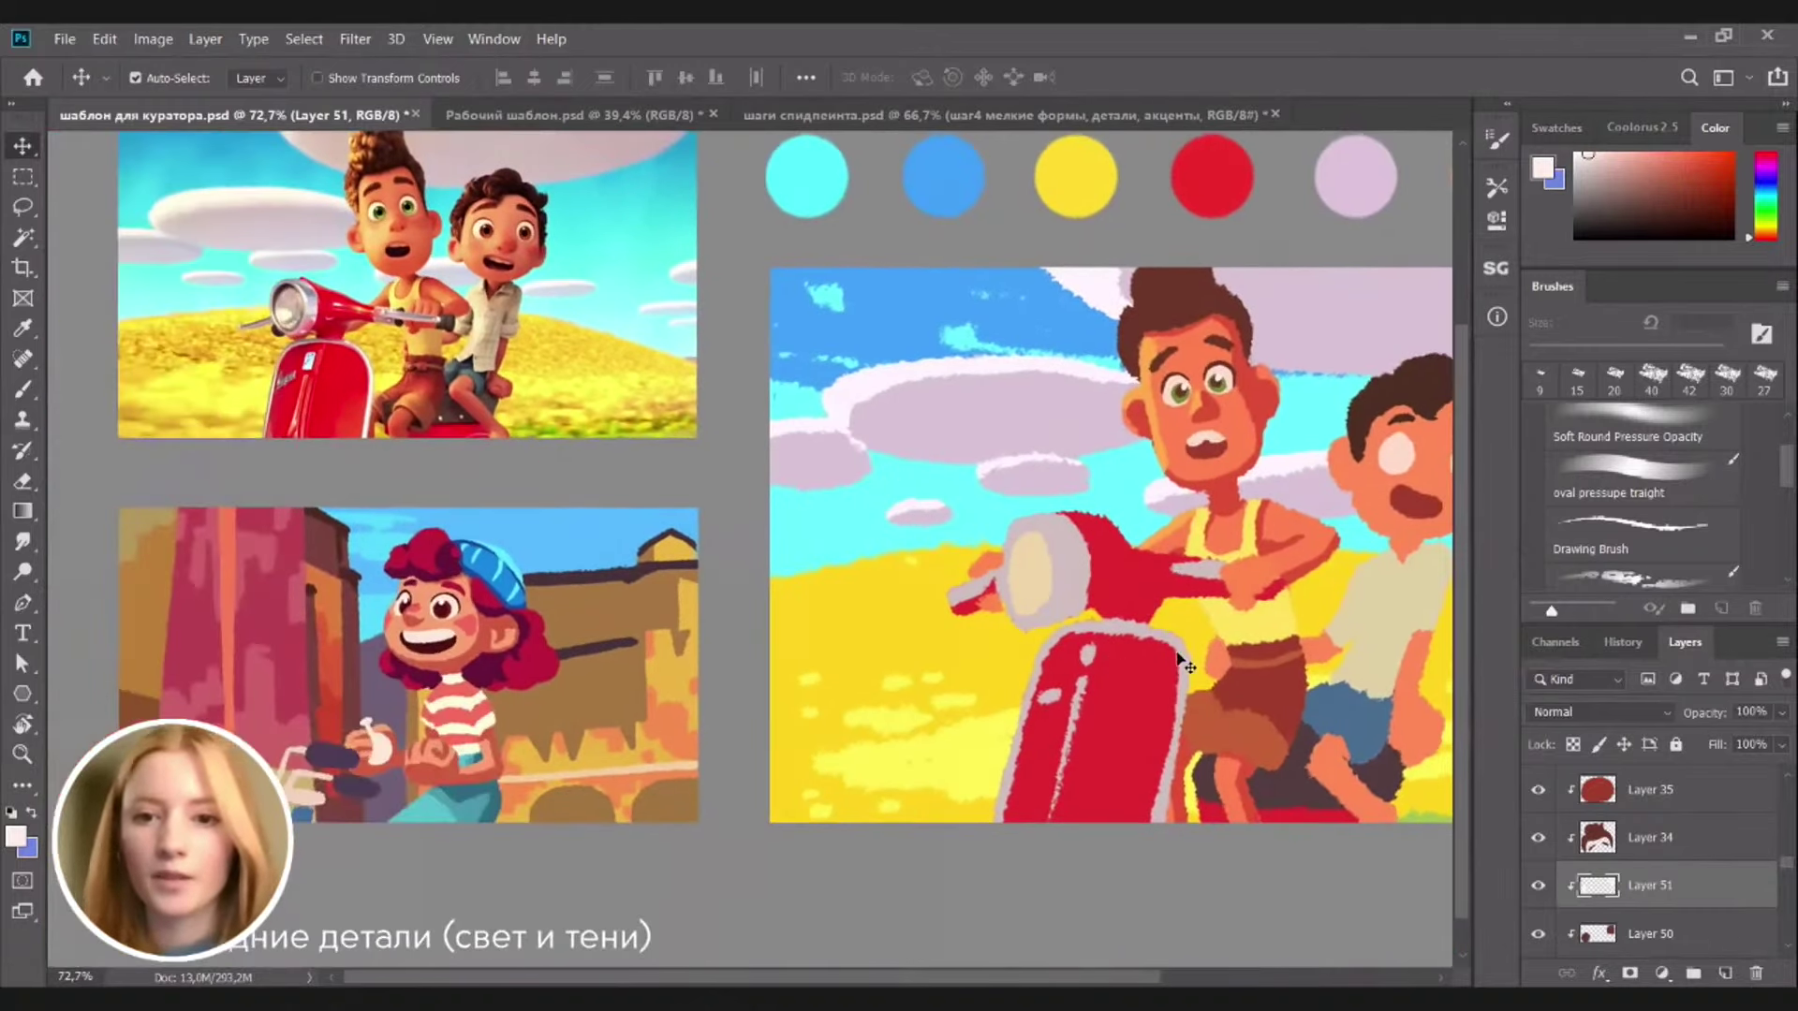
pyautogui.click(1181, 659)
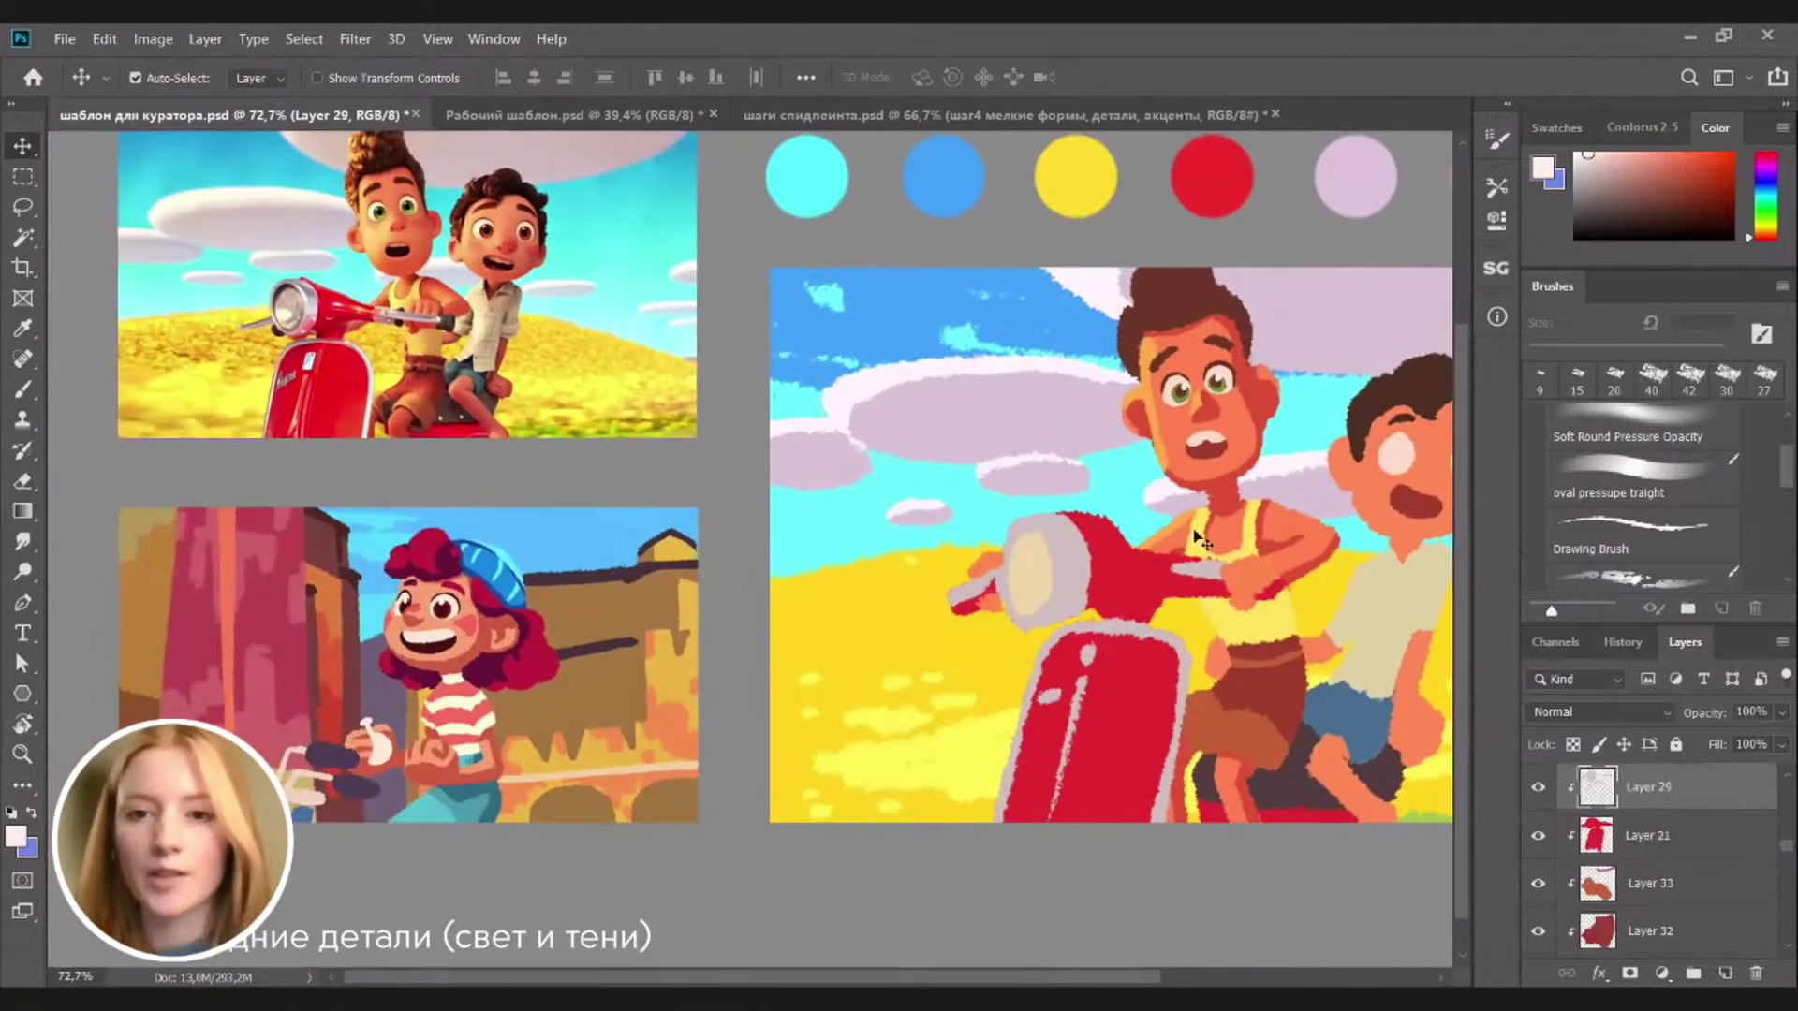
pyautogui.scroll(-1, 1116, 622)
pyautogui.hscroll(1, 1116, 623)
pyautogui.press('b')
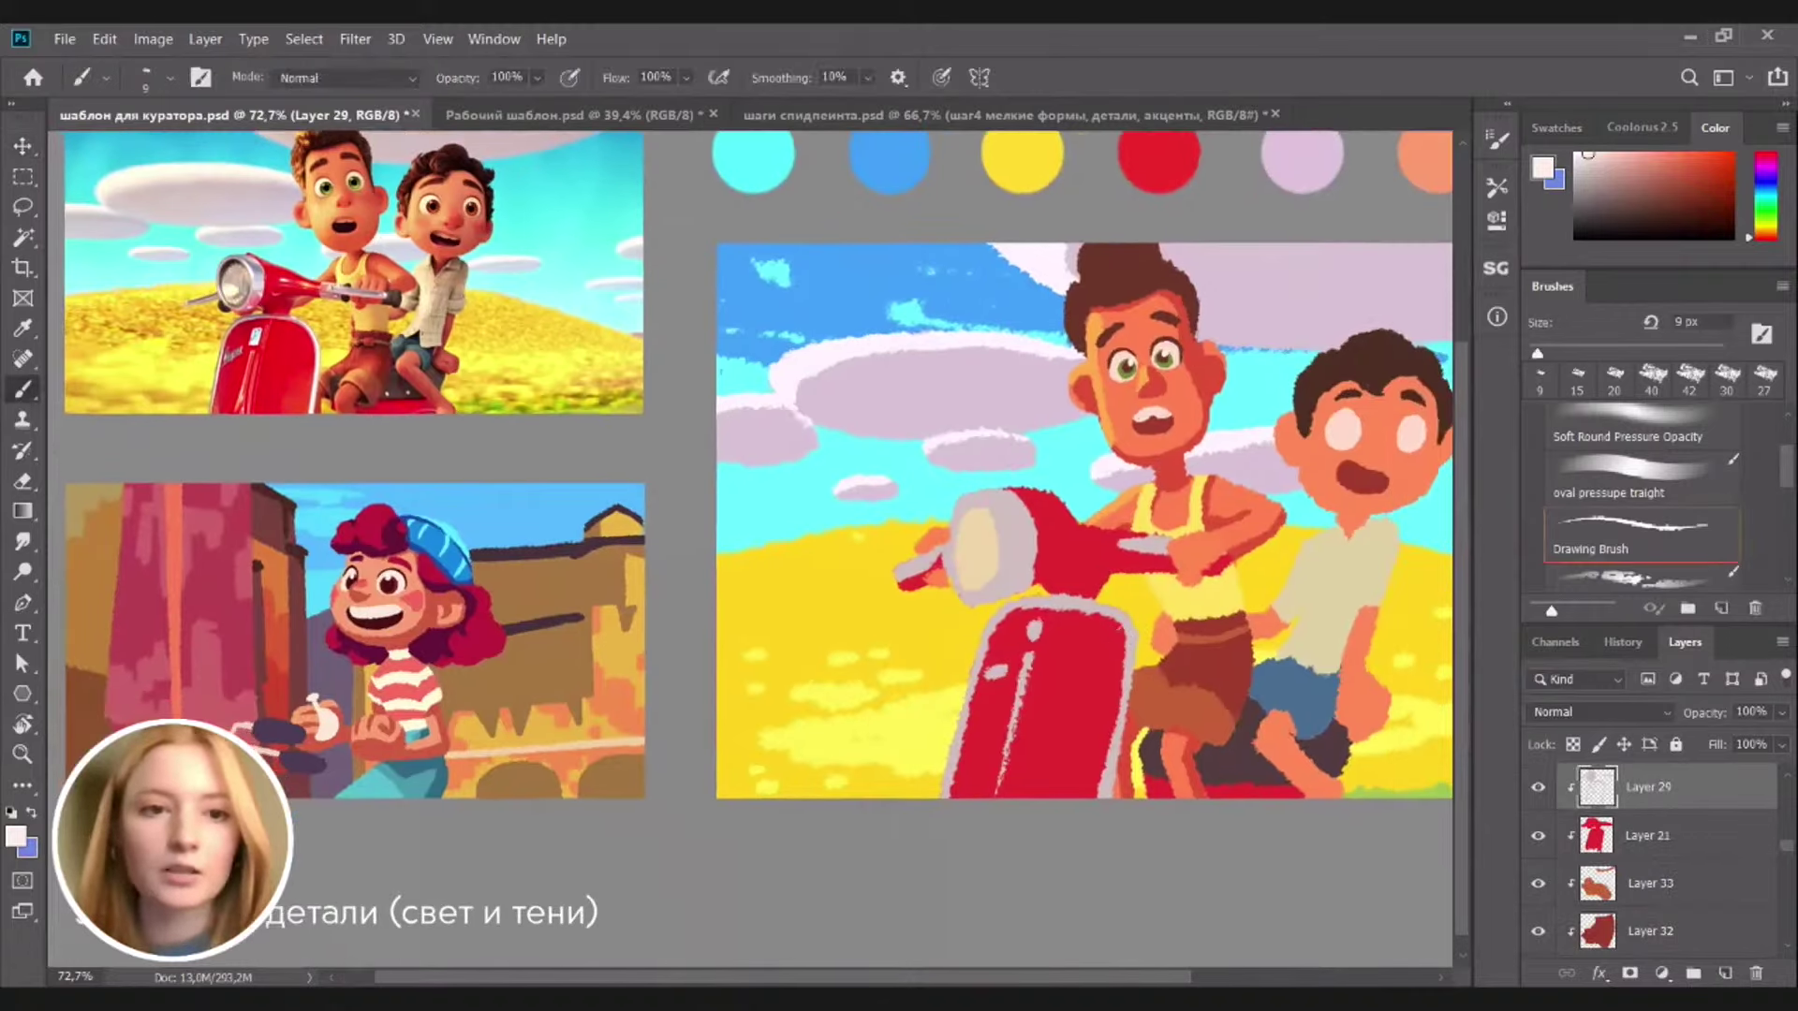
pyautogui.keyDown('alt'); pyautogui.click(1130, 629); pyautogui.keyUp('alt')
pyautogui.moveTo(1596, 163); pyautogui.dragTo(1591, 138)
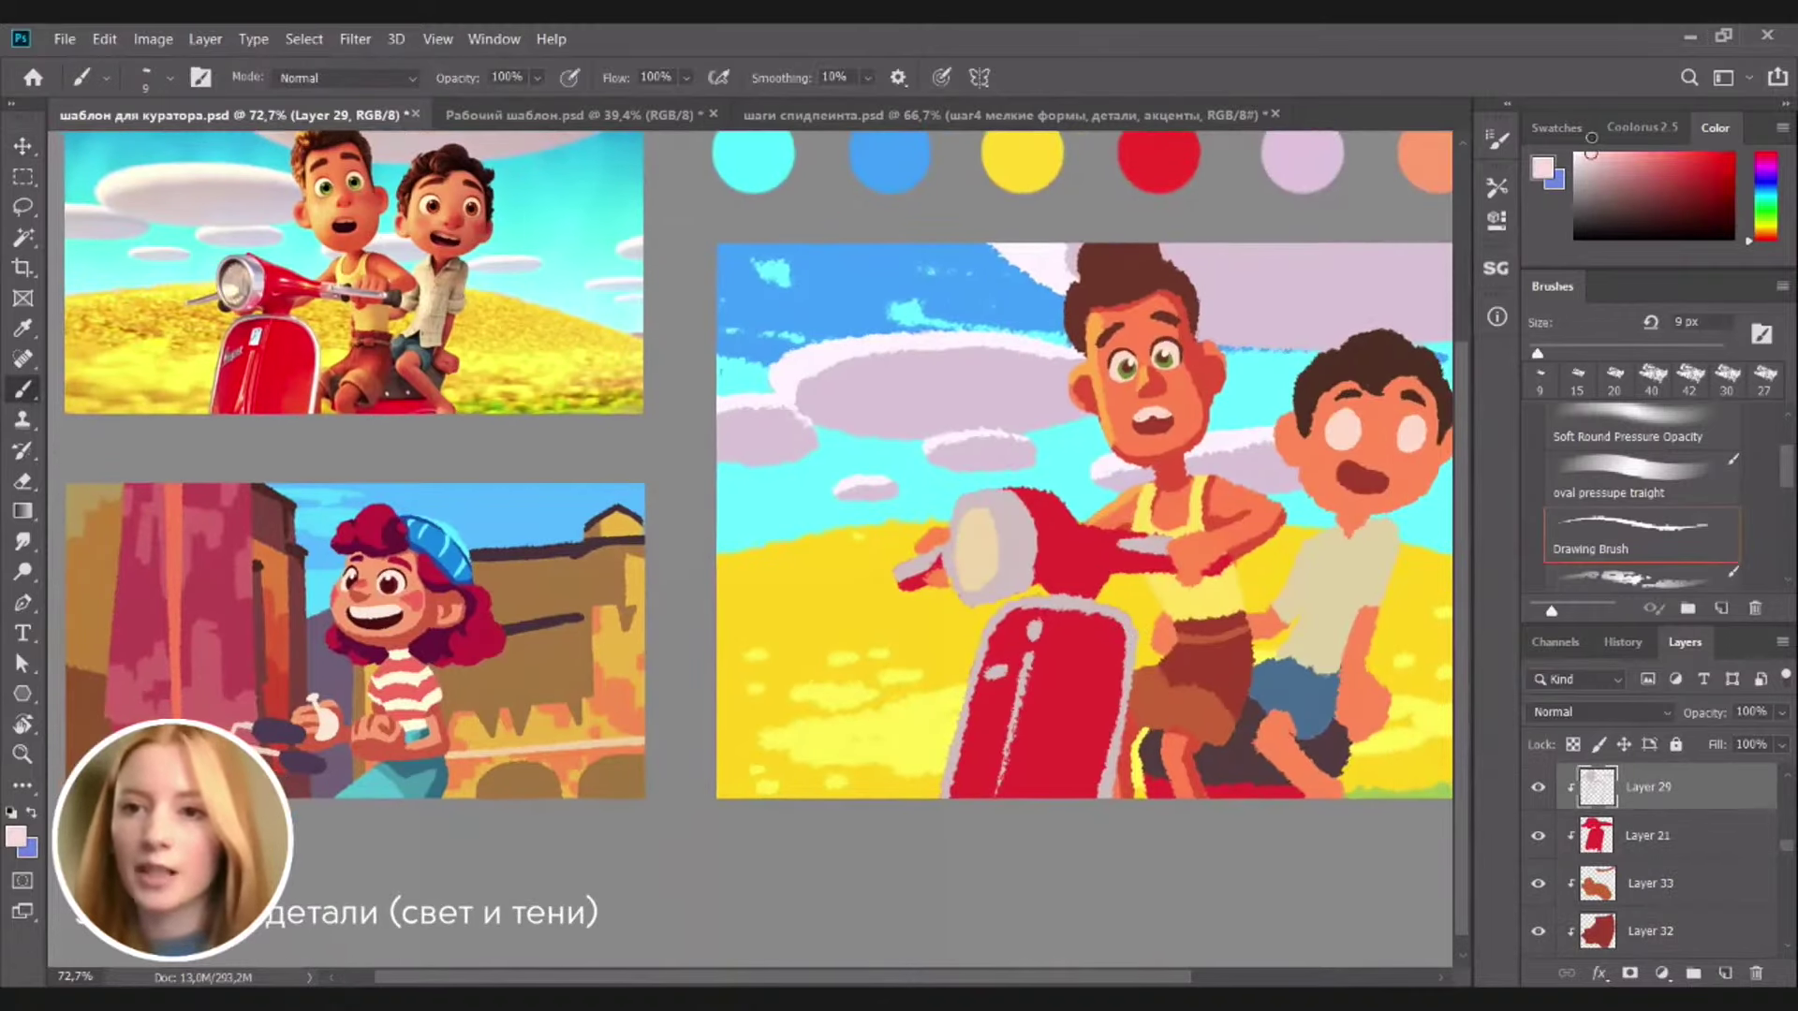
pyautogui.click(1130, 643)
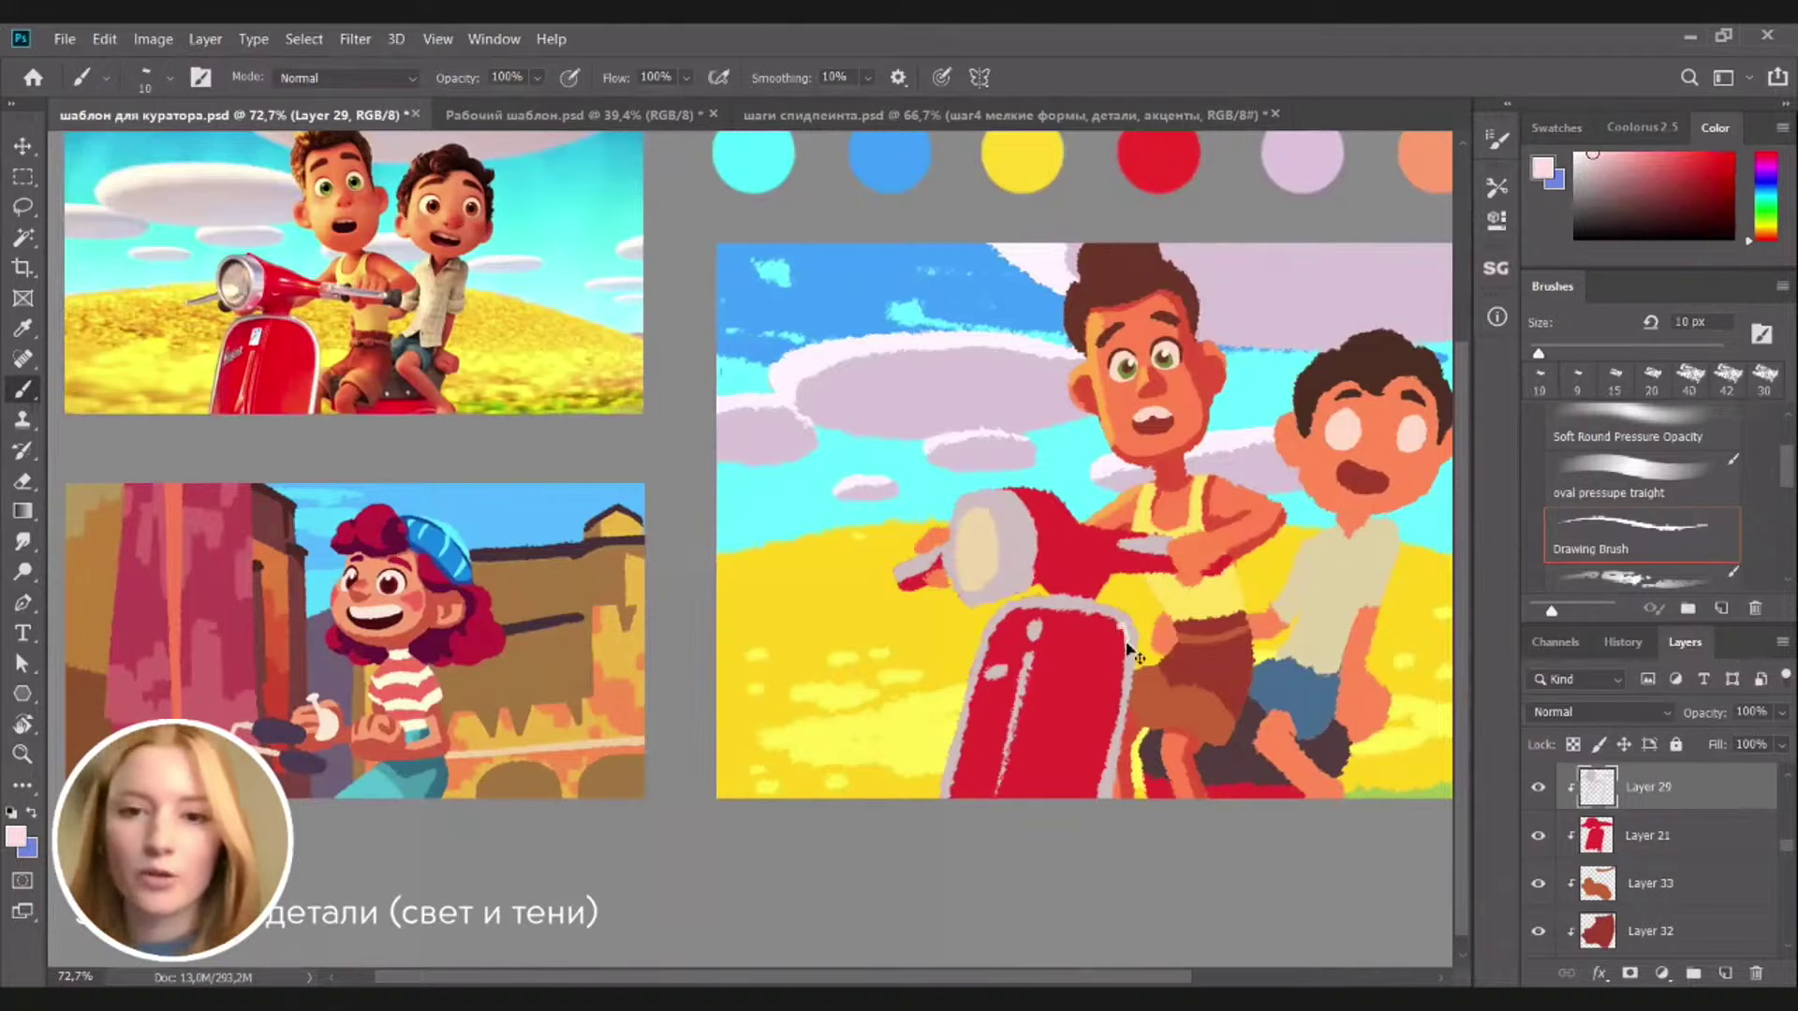
pyautogui.press(']')
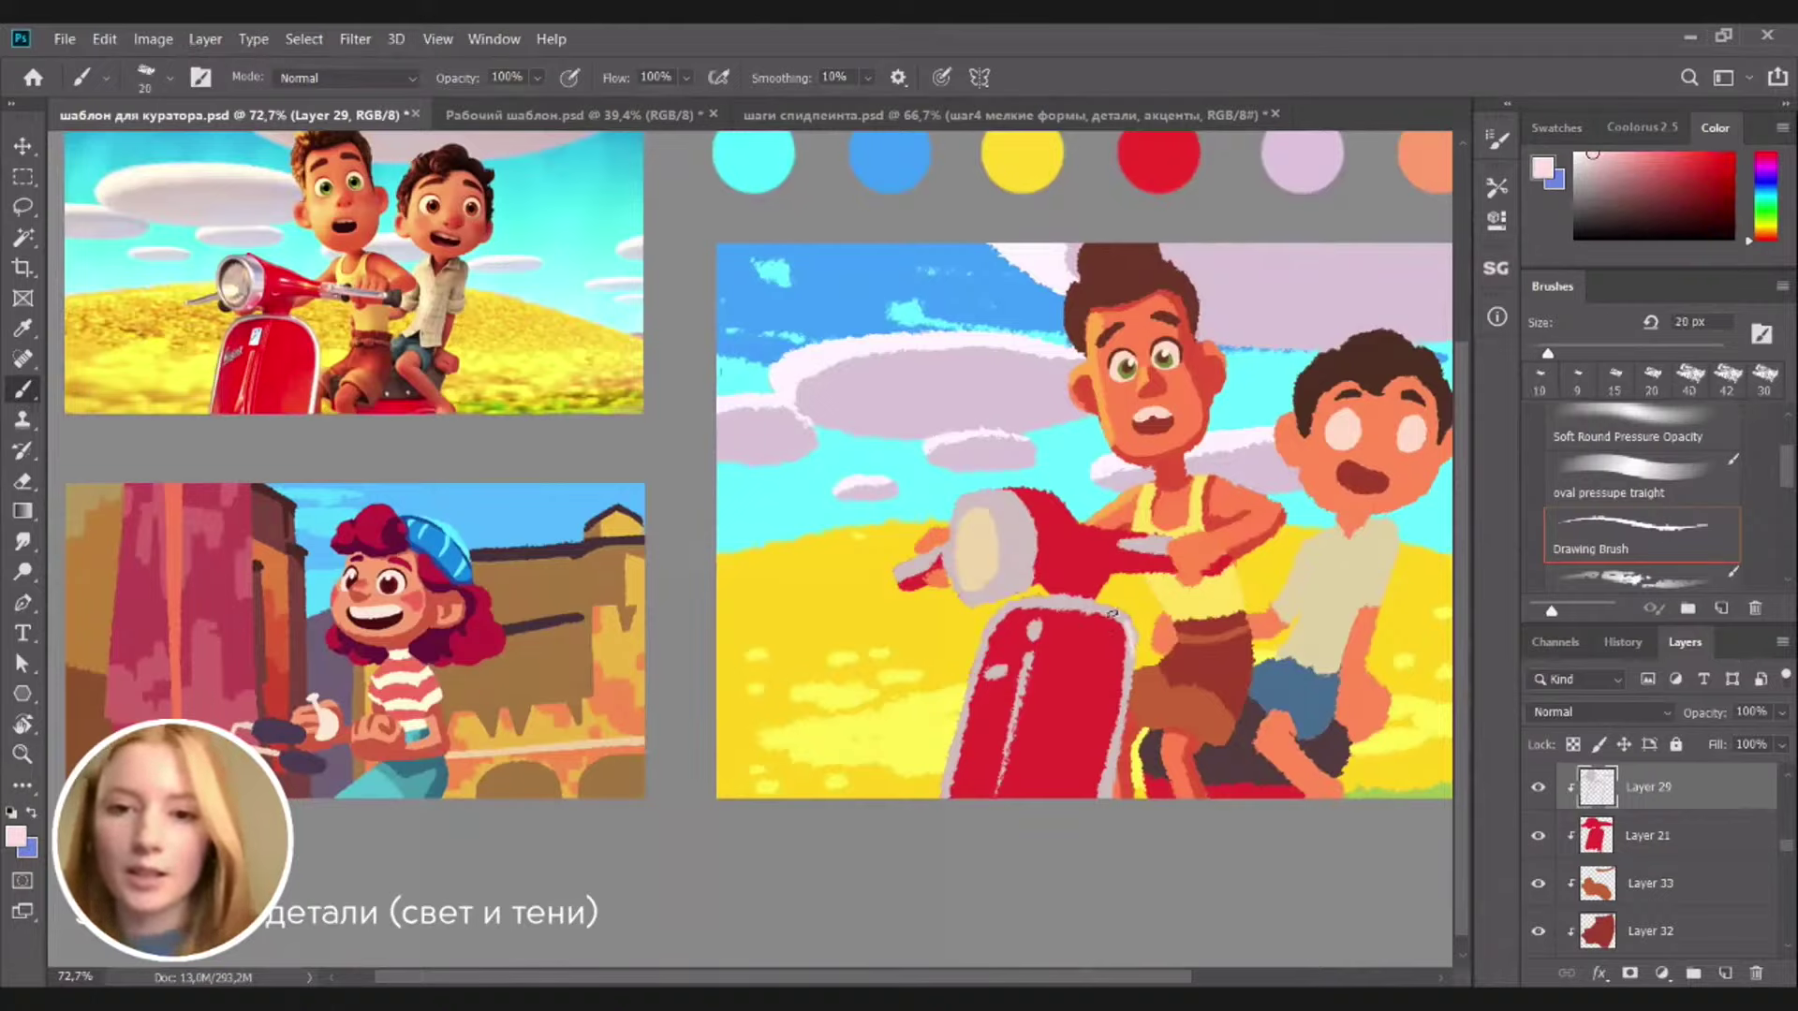
pyautogui.click(1119, 618)
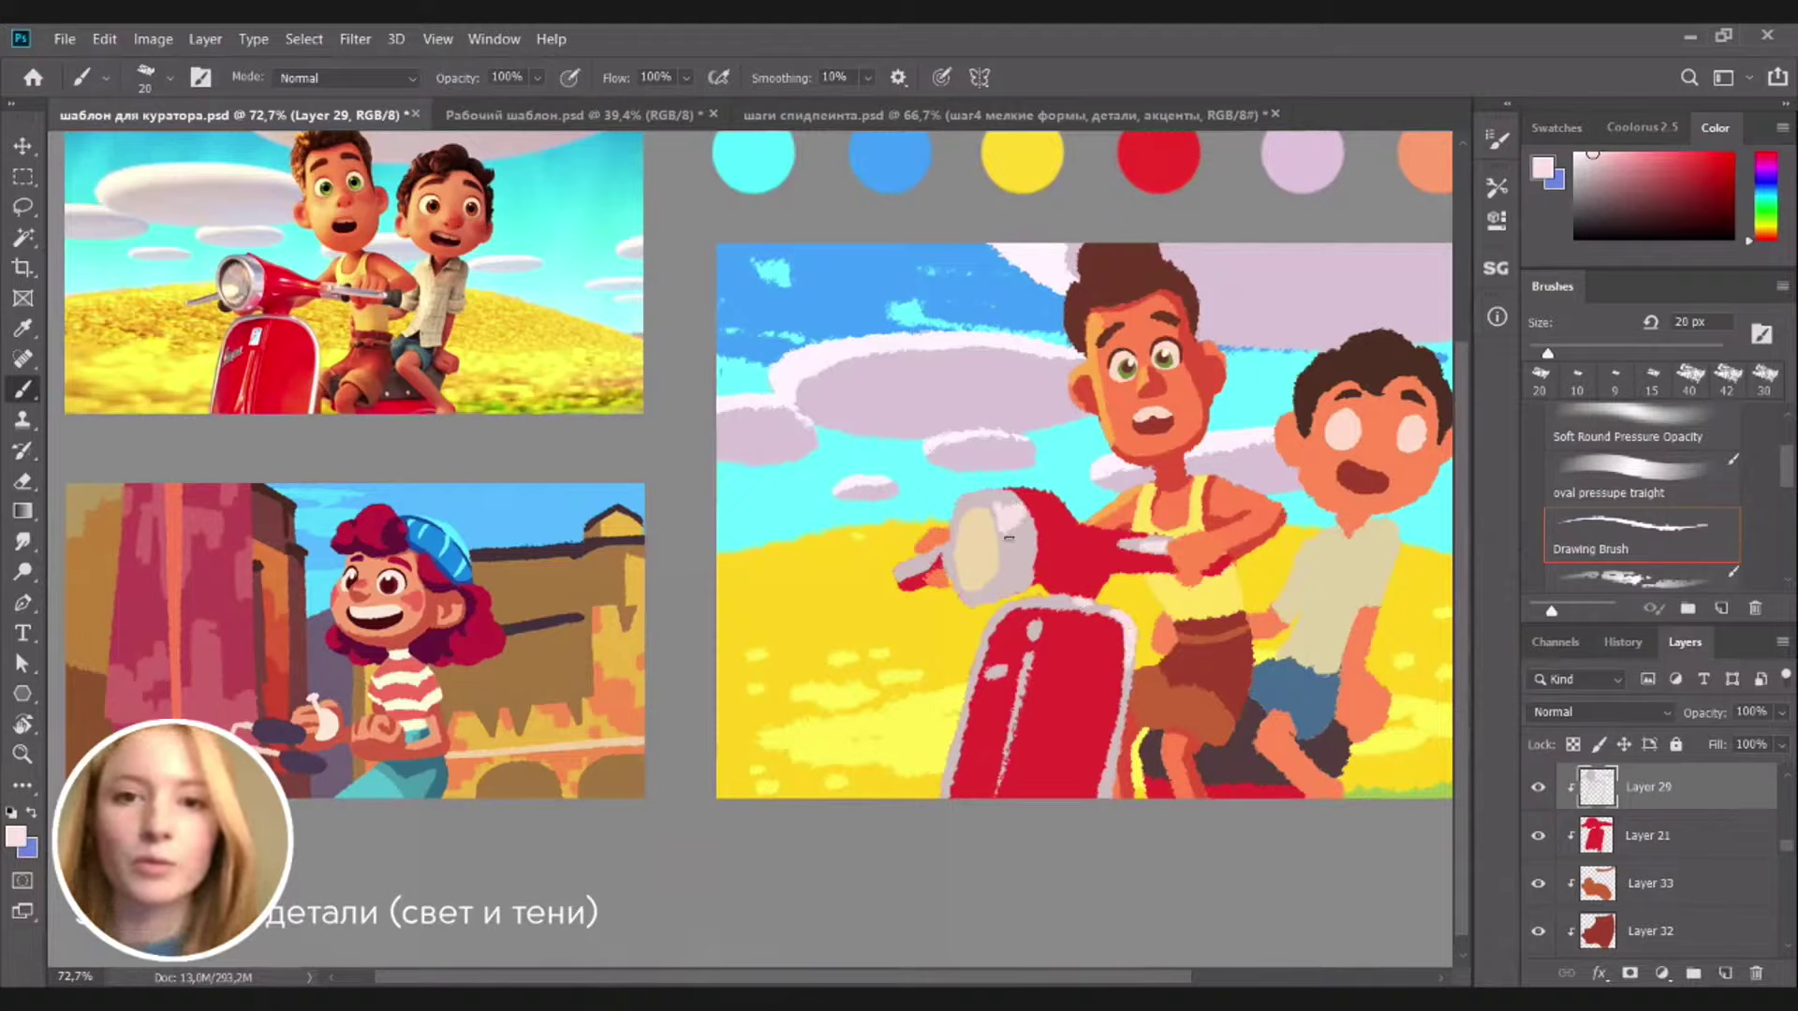
# Trim the headlight highlight with a 15 px Eraser and refine the rim's light strokes with the 20 px brush
pyautogui.press('e')
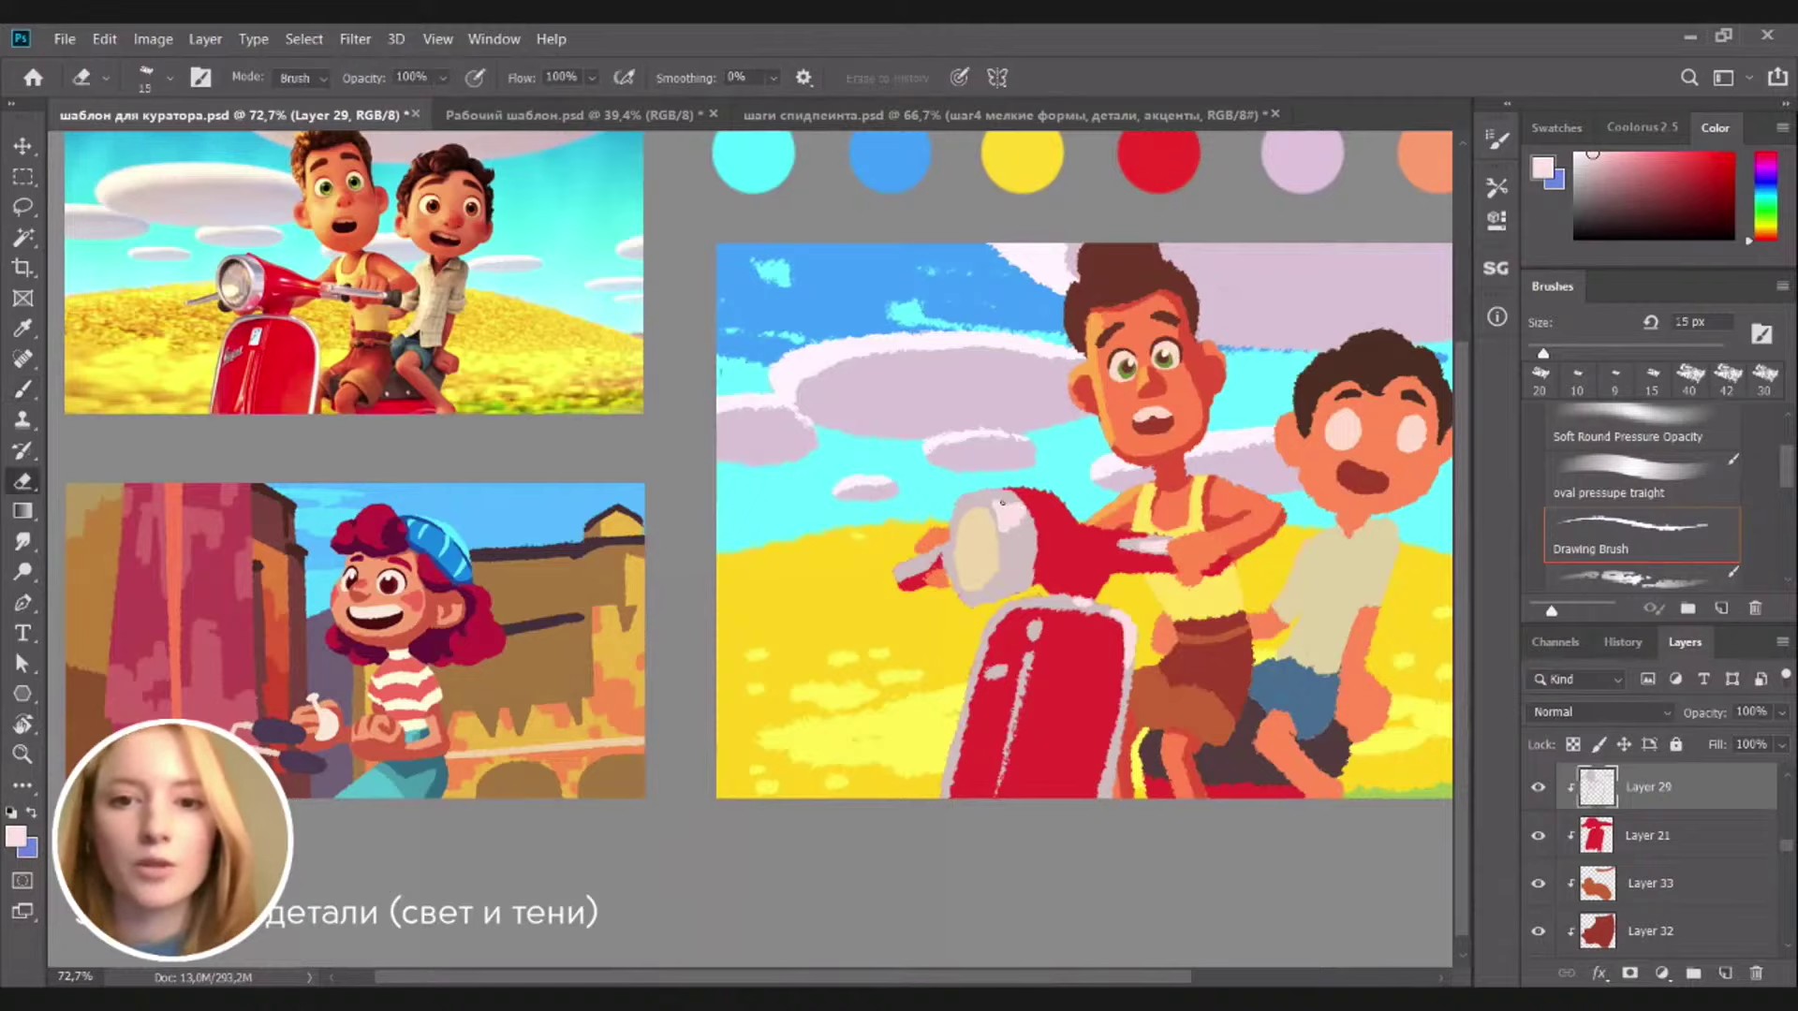
pyautogui.press('b')
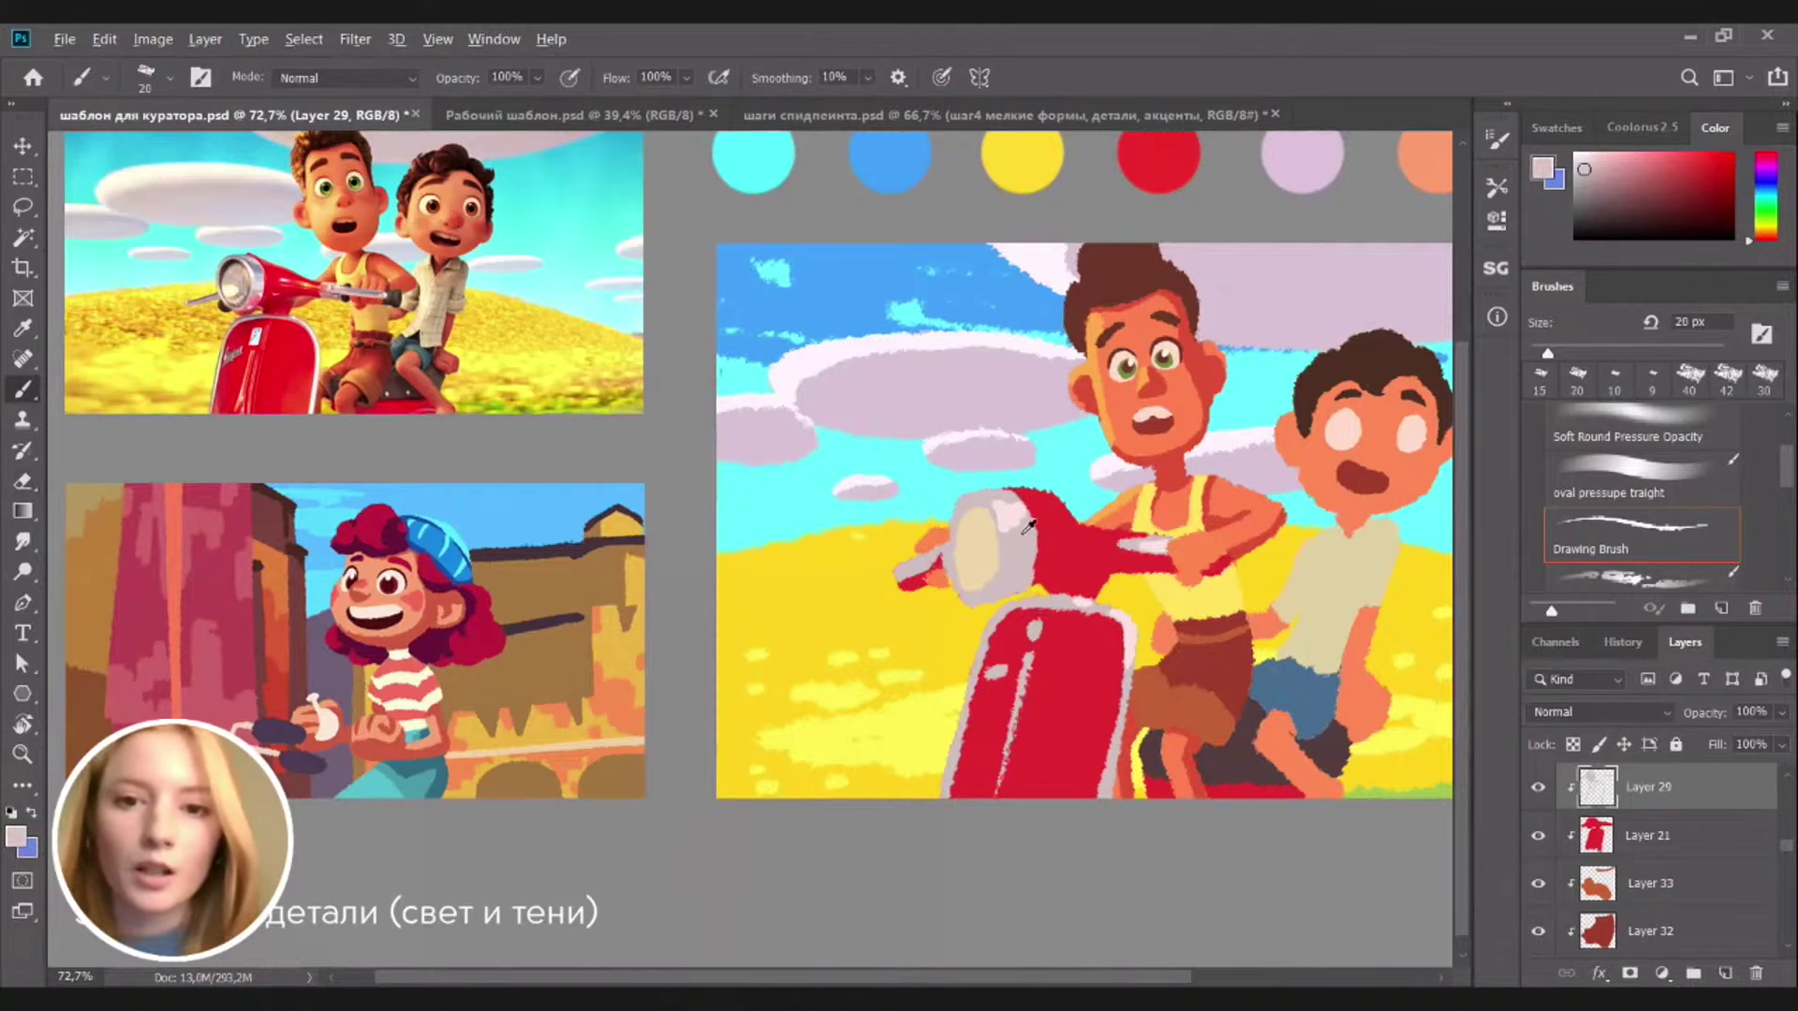
pyautogui.scroll(1, 1067, 595)
pyautogui.moveTo(959, 588)
pyautogui.mouseDown()
pyautogui.moveTo(994, 562)
pyautogui.moveTo(962, 592)
pyautogui.mouseUp()
pyautogui.hotkey('ctrl', 'z')
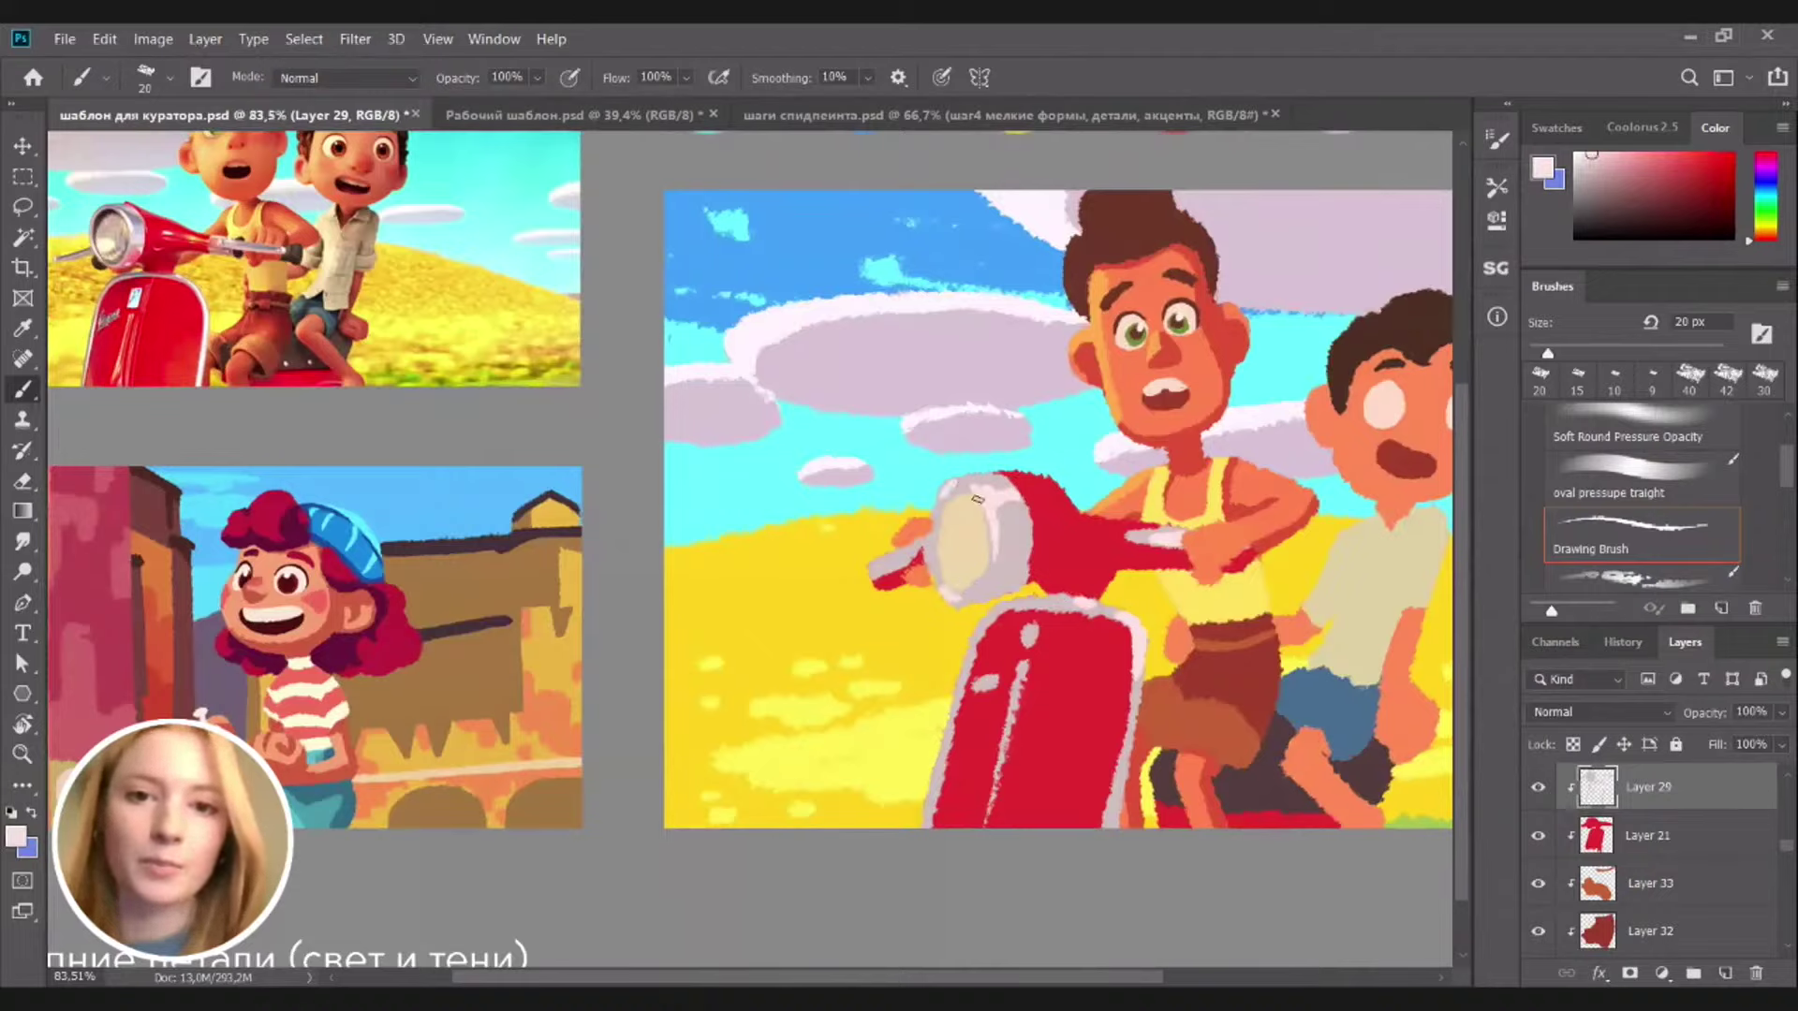
# Paint dark grey accents around the headlight glass and along the front fender's trim on Layer 29
pyautogui.keyDown('alt'); pyautogui.click(1018, 544); pyautogui.keyUp('alt')
pyautogui.moveTo(1603, 196); pyautogui.dragTo(1575, 208)
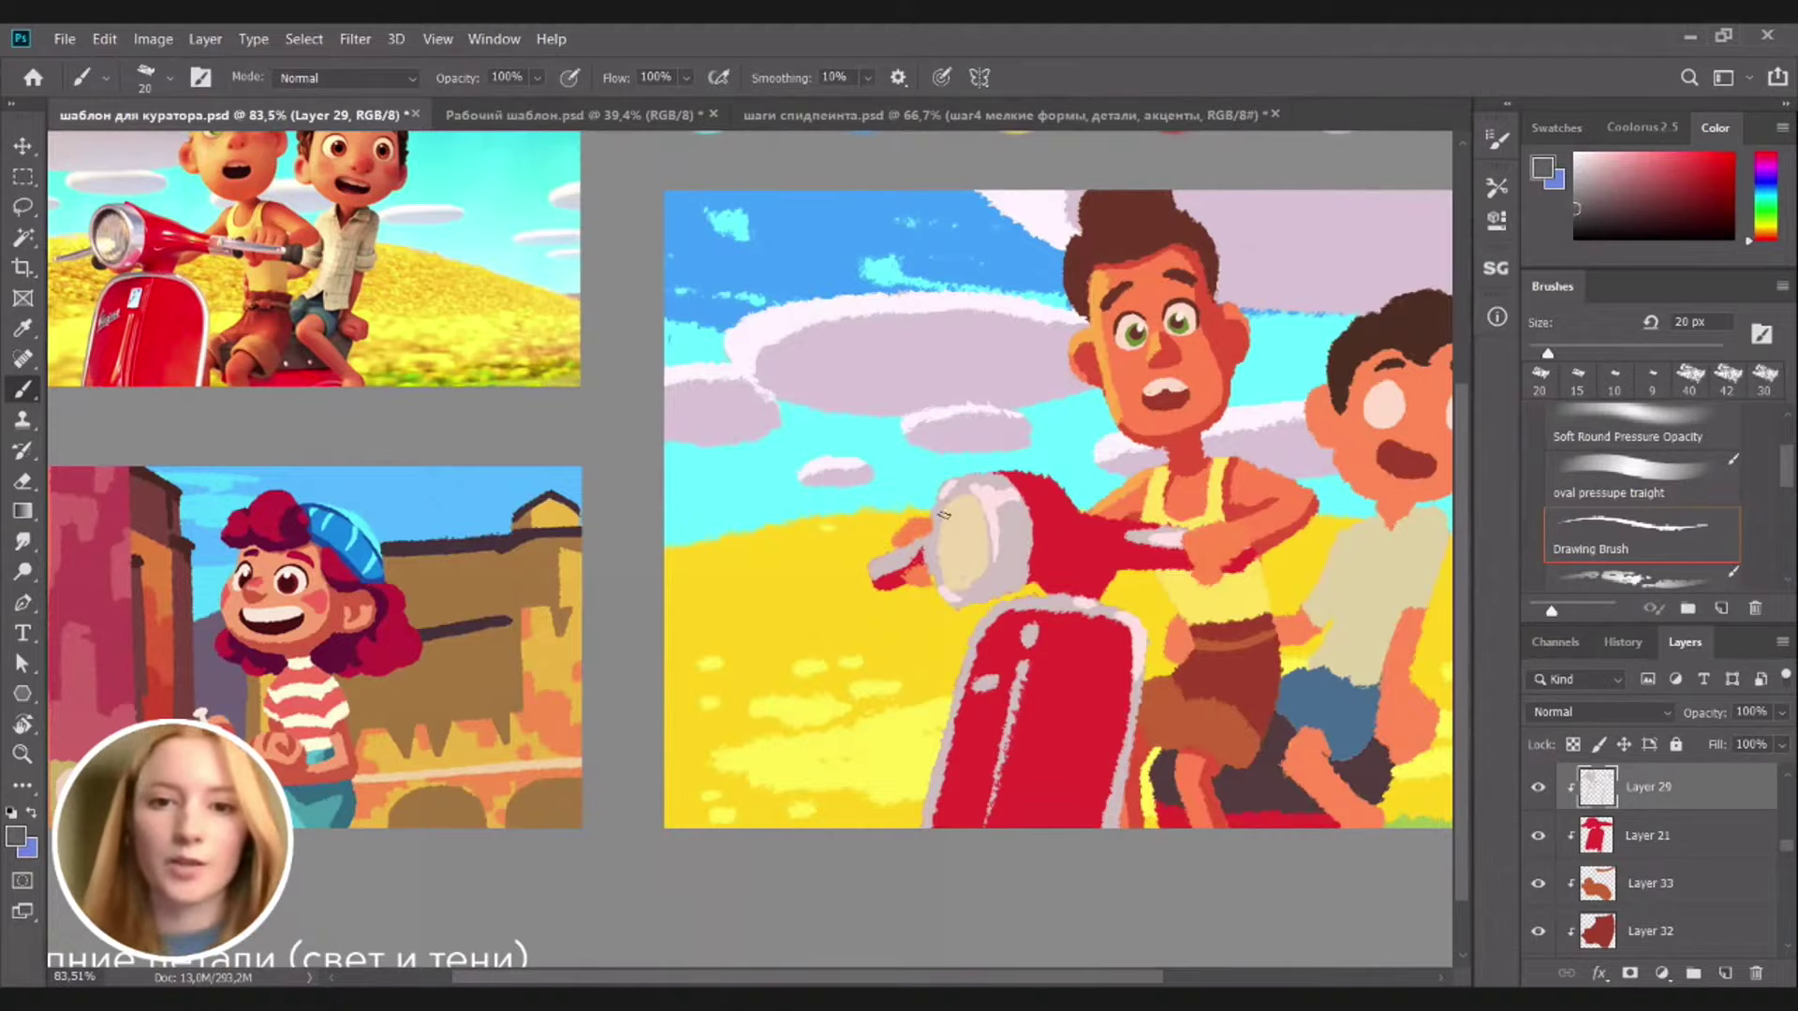
pyautogui.moveTo(945, 501)
pyautogui.mouseDown()
pyautogui.moveTo(943, 586)
pyautogui.moveTo(969, 490)
pyautogui.mouseUp()
pyautogui.moveTo(1020, 572); pyautogui.dragTo(979, 637)
pyautogui.moveTo(878, 678); pyautogui.dragTo(919, 678)
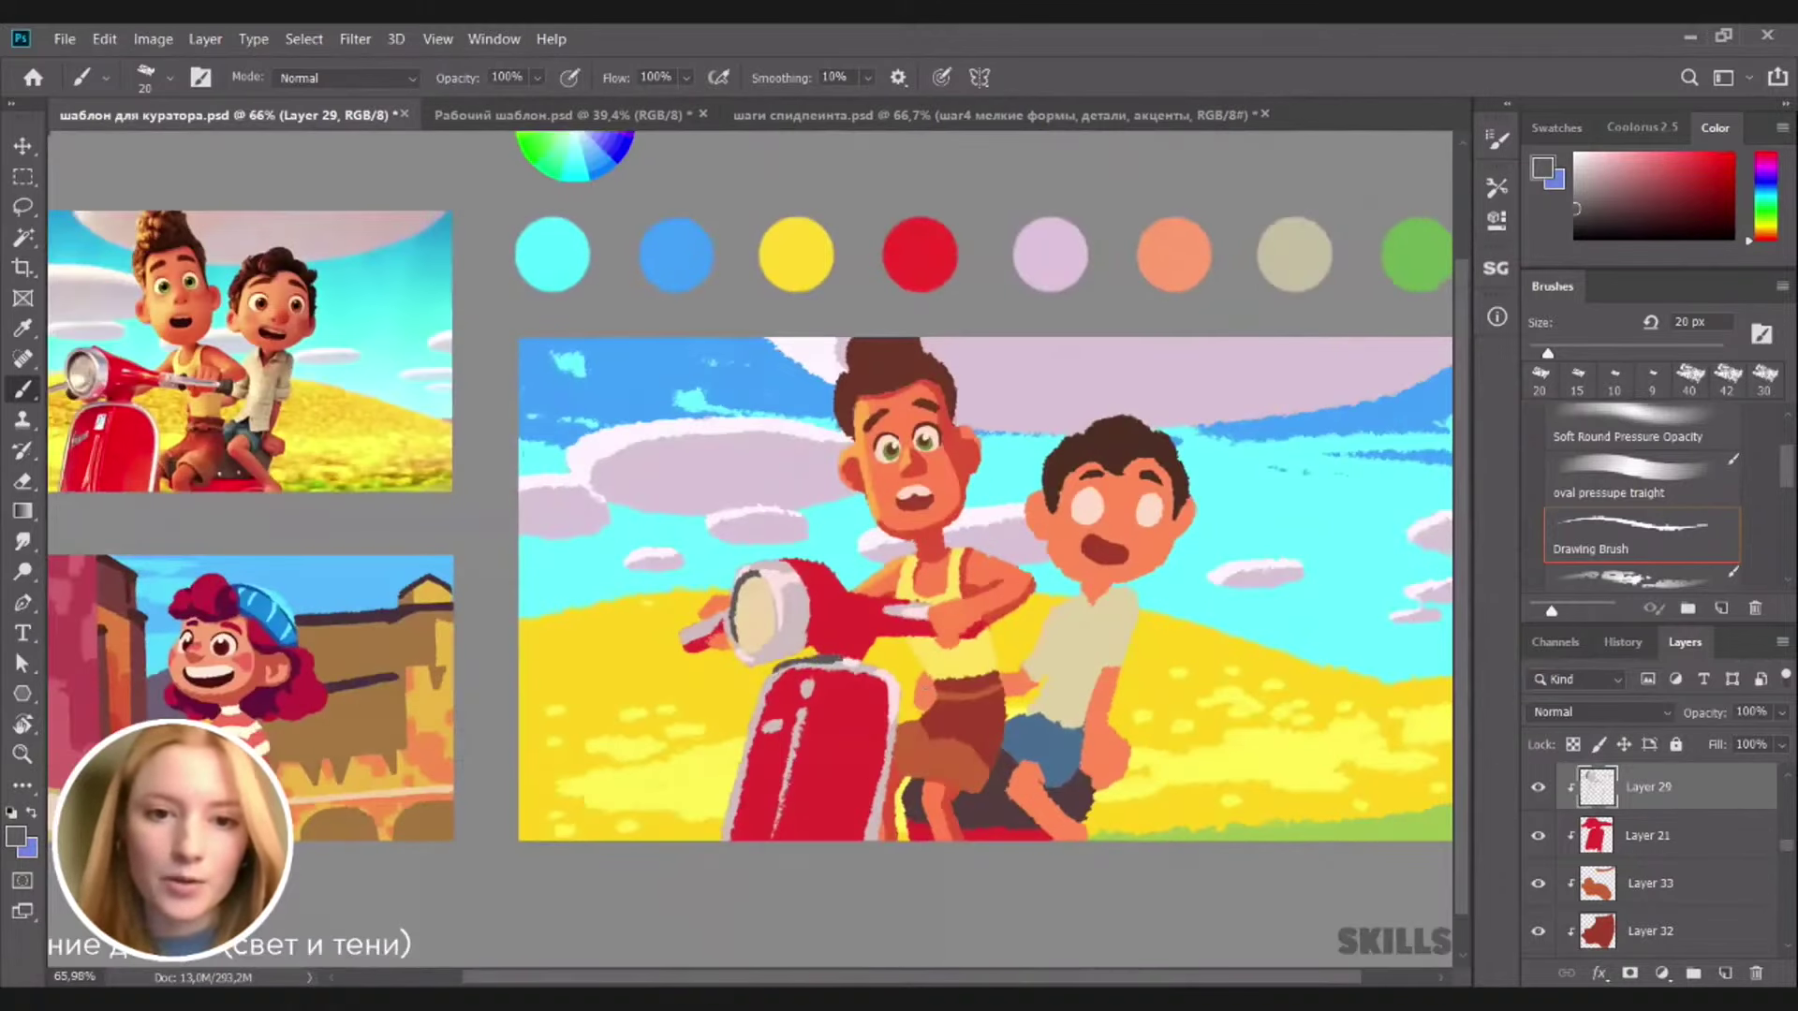
pyautogui.moveTo(776, 672)
pyautogui.mouseDown()
pyautogui.moveTo(754, 729)
pyautogui.moveTo(850, 740)
pyautogui.mouseUp()
pyautogui.press('v')
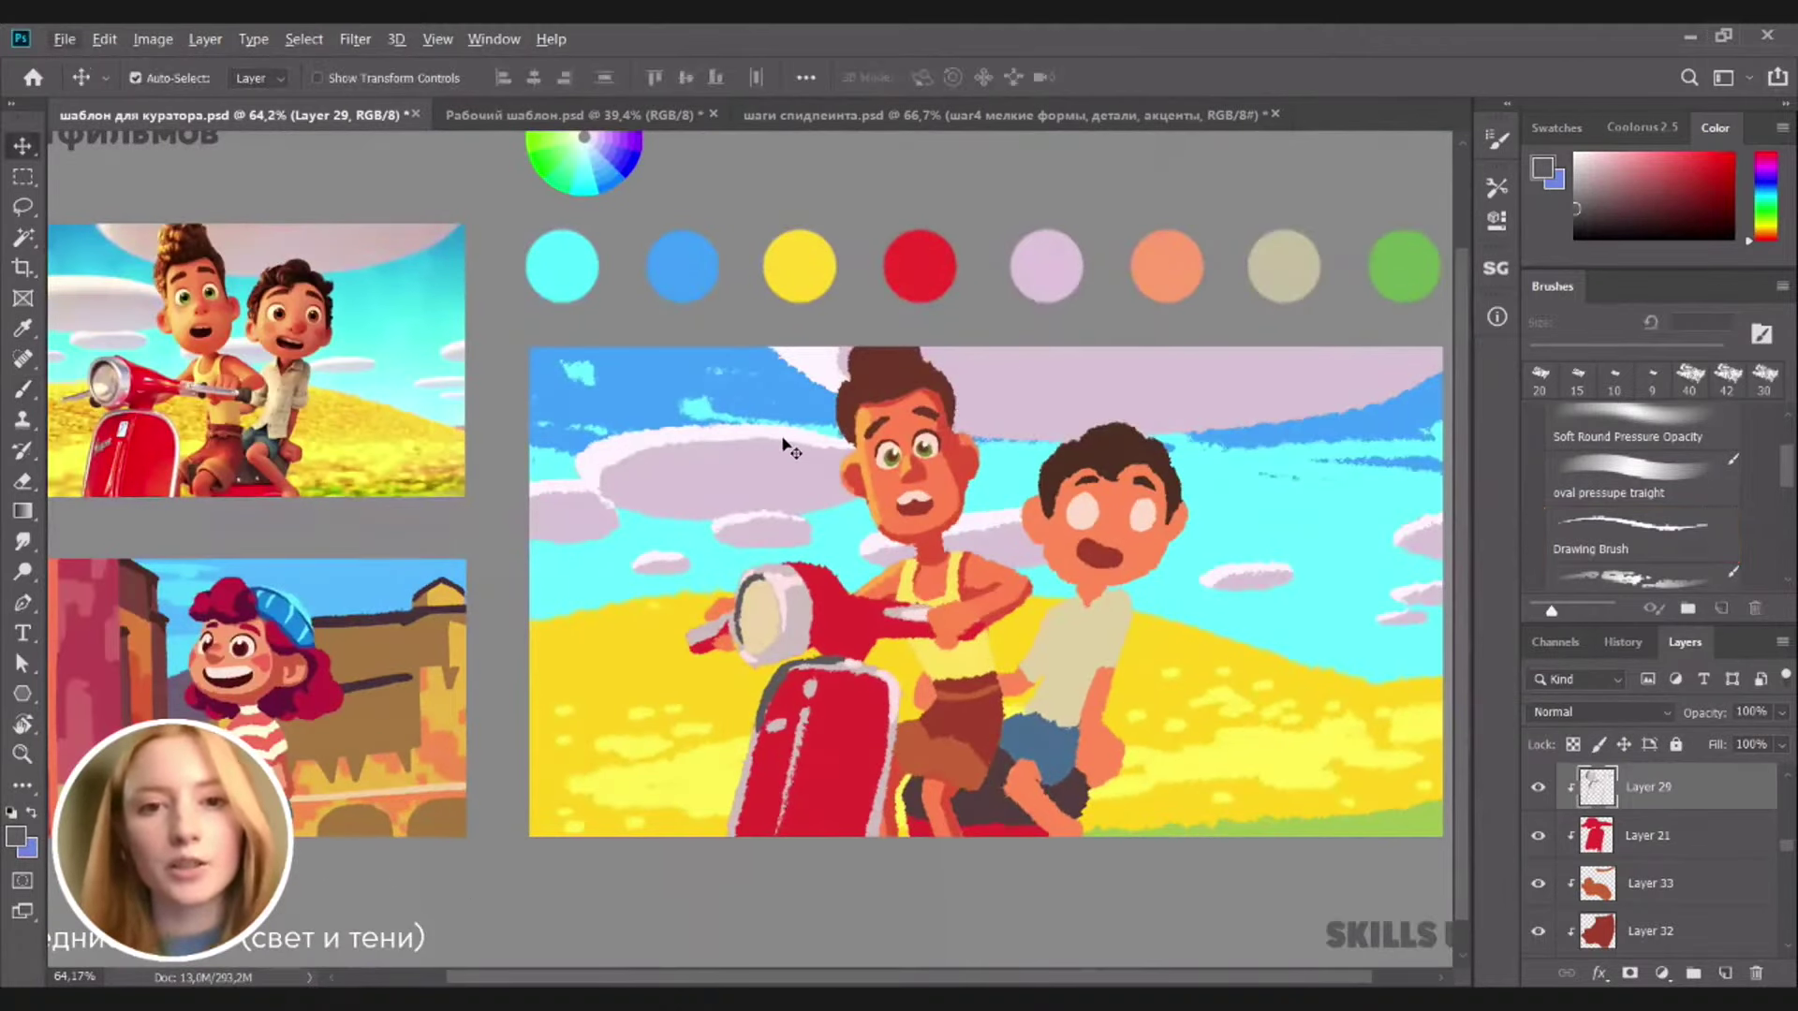
pyautogui.click(787, 447)
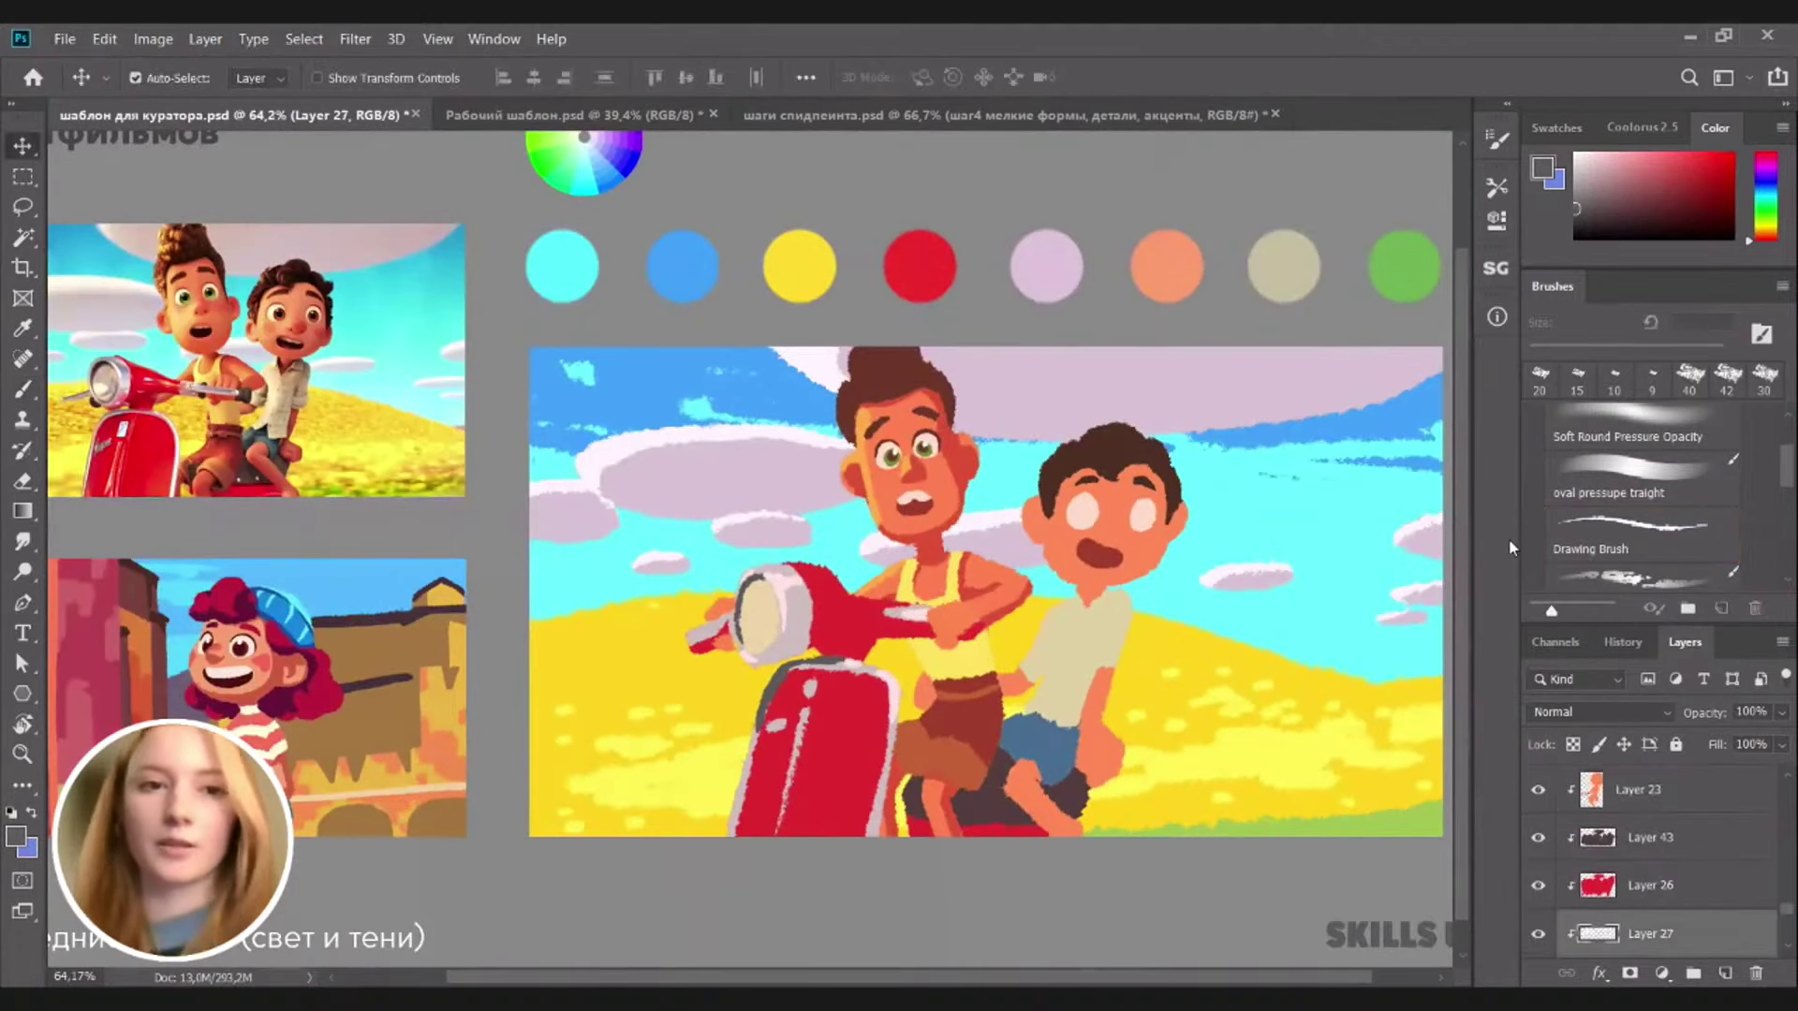
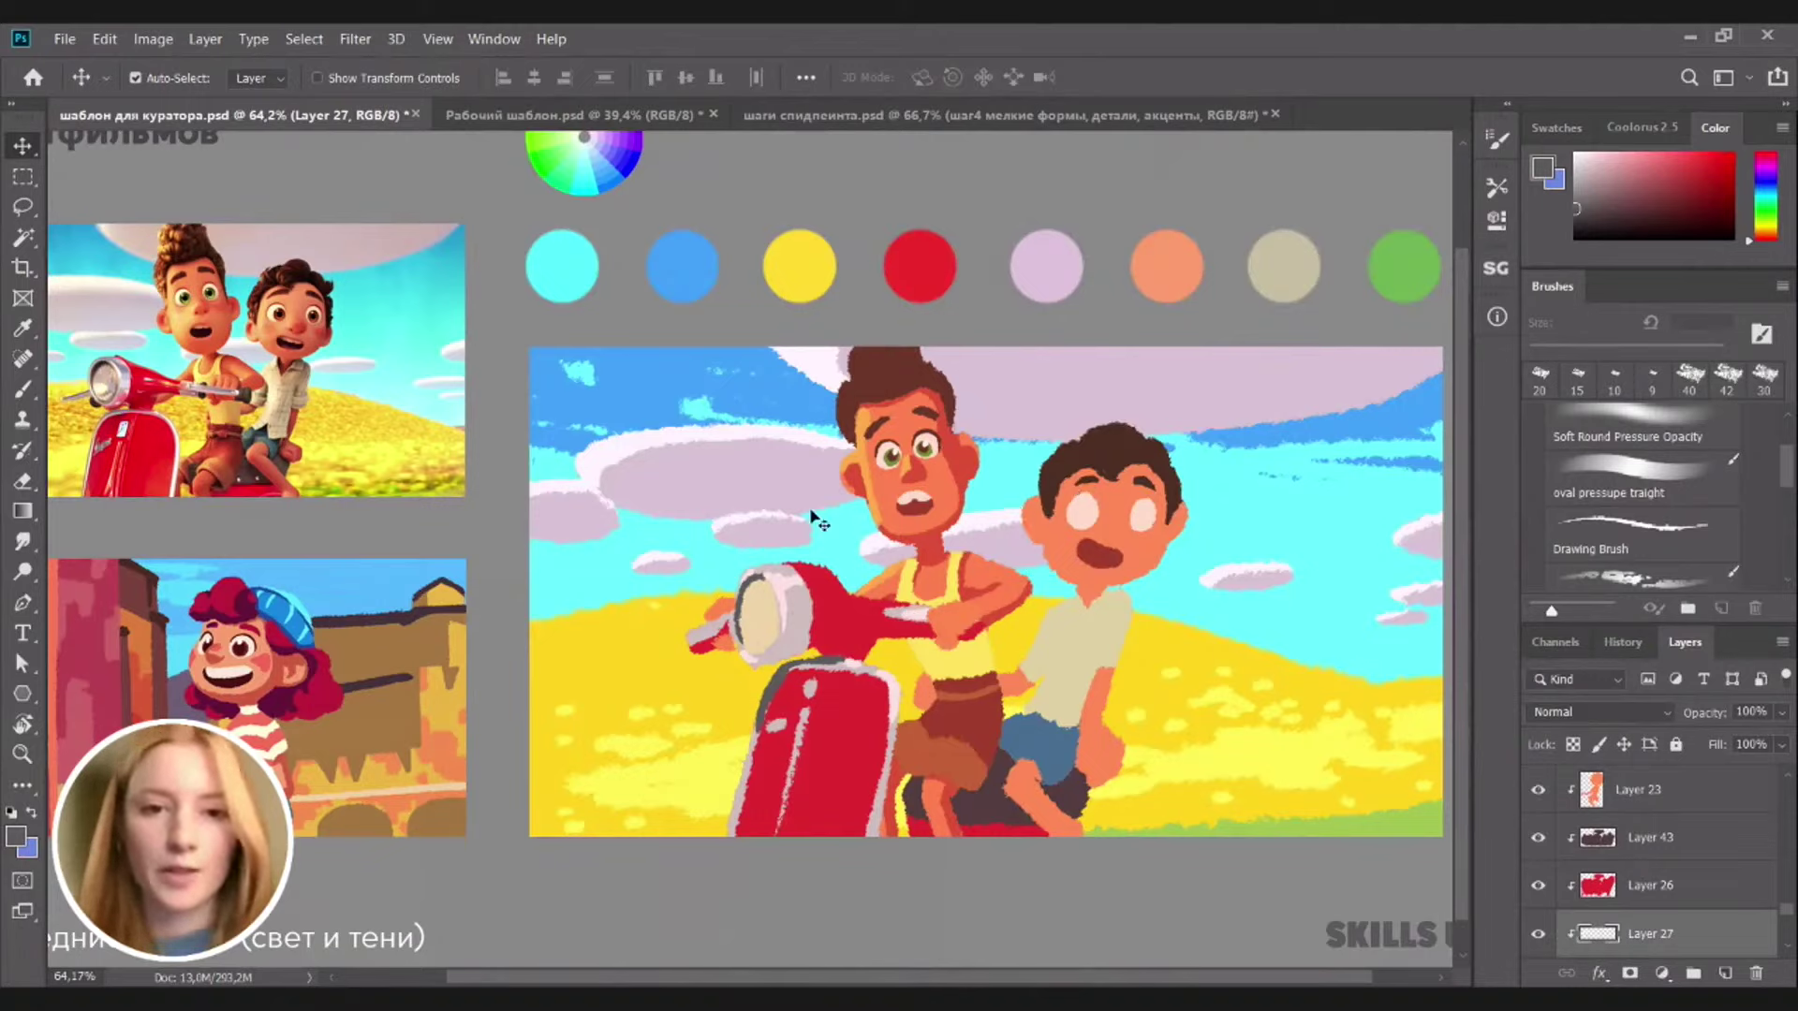
pyautogui.press('b')
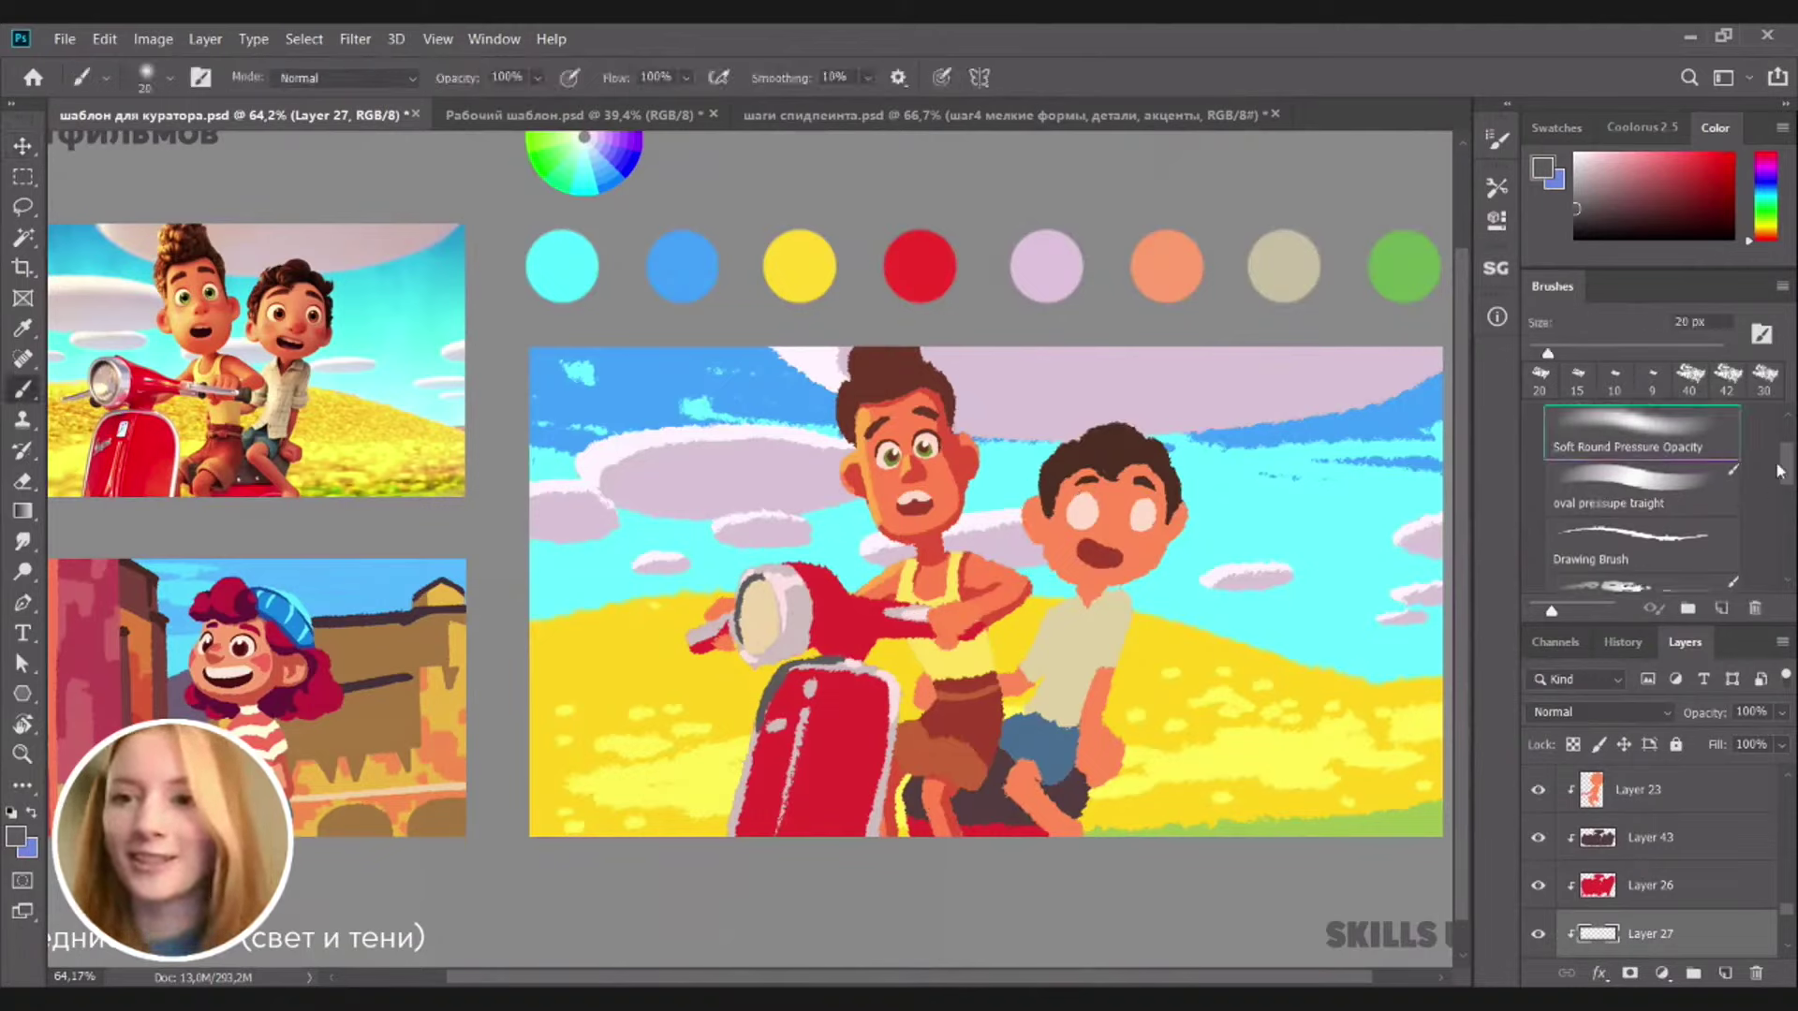
pyautogui.moveTo(1783, 475); pyautogui.dragTo(1788, 444)
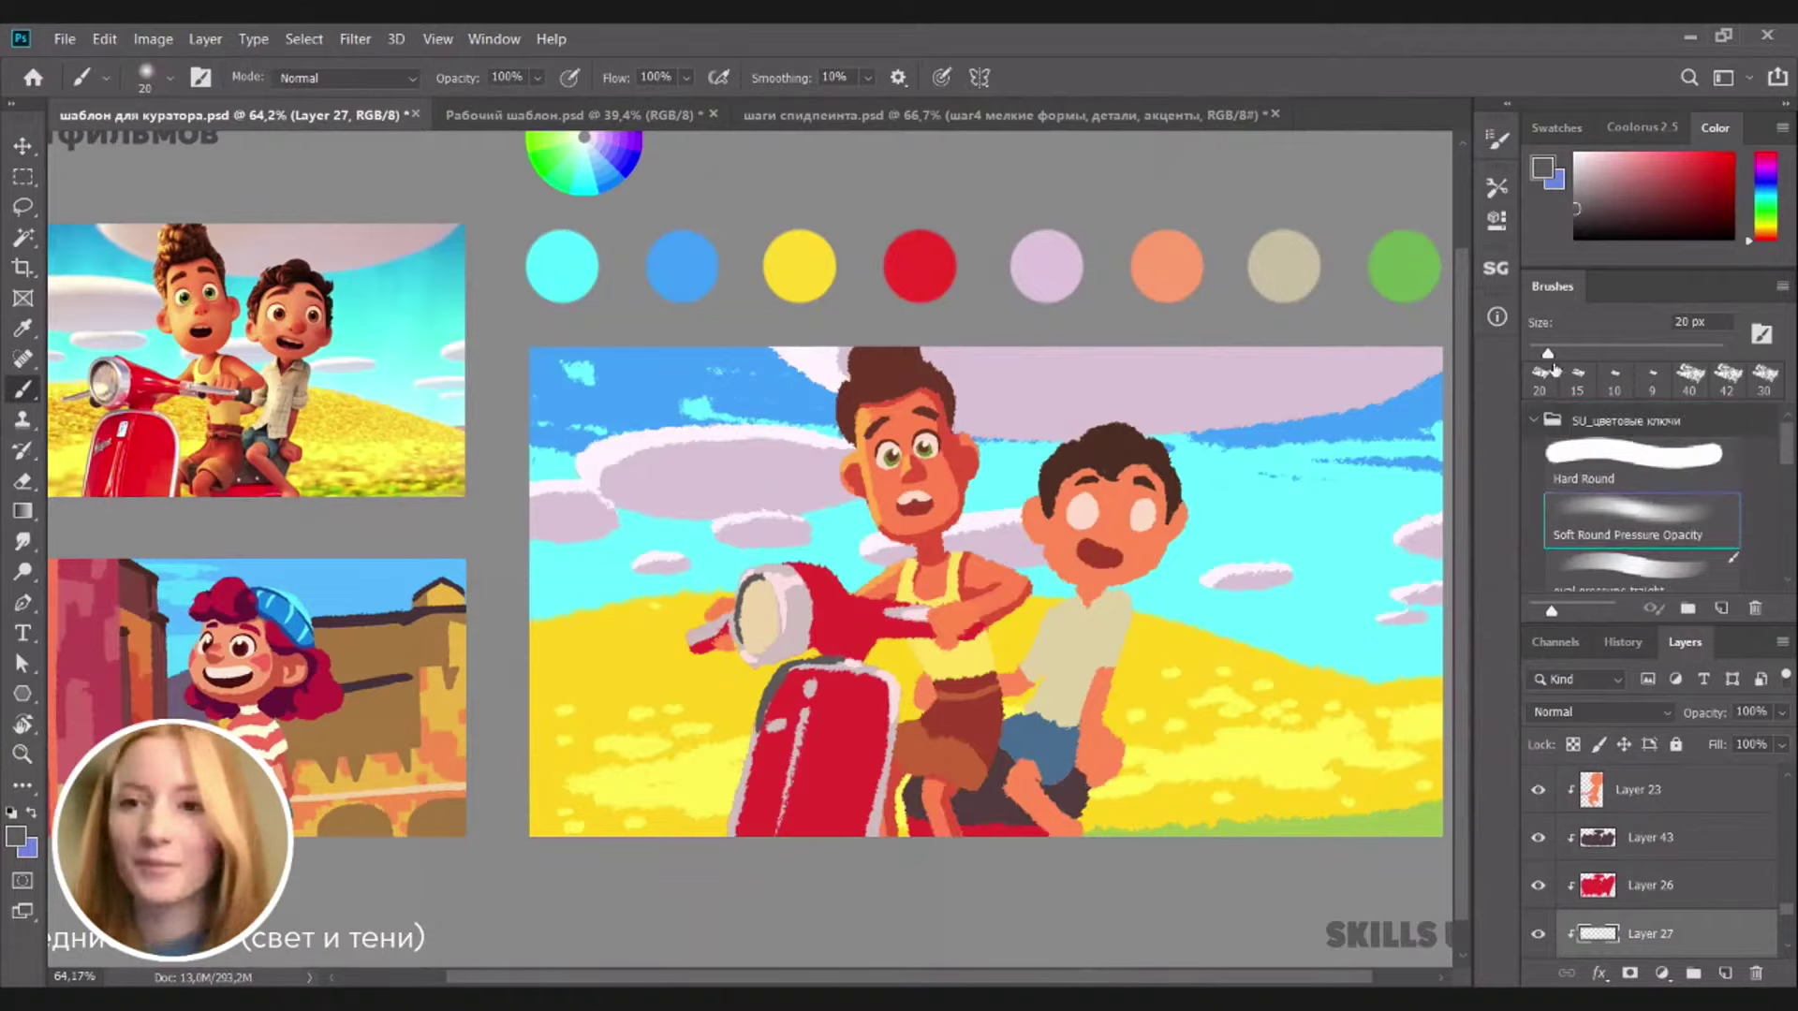
pyautogui.click(1552, 373)
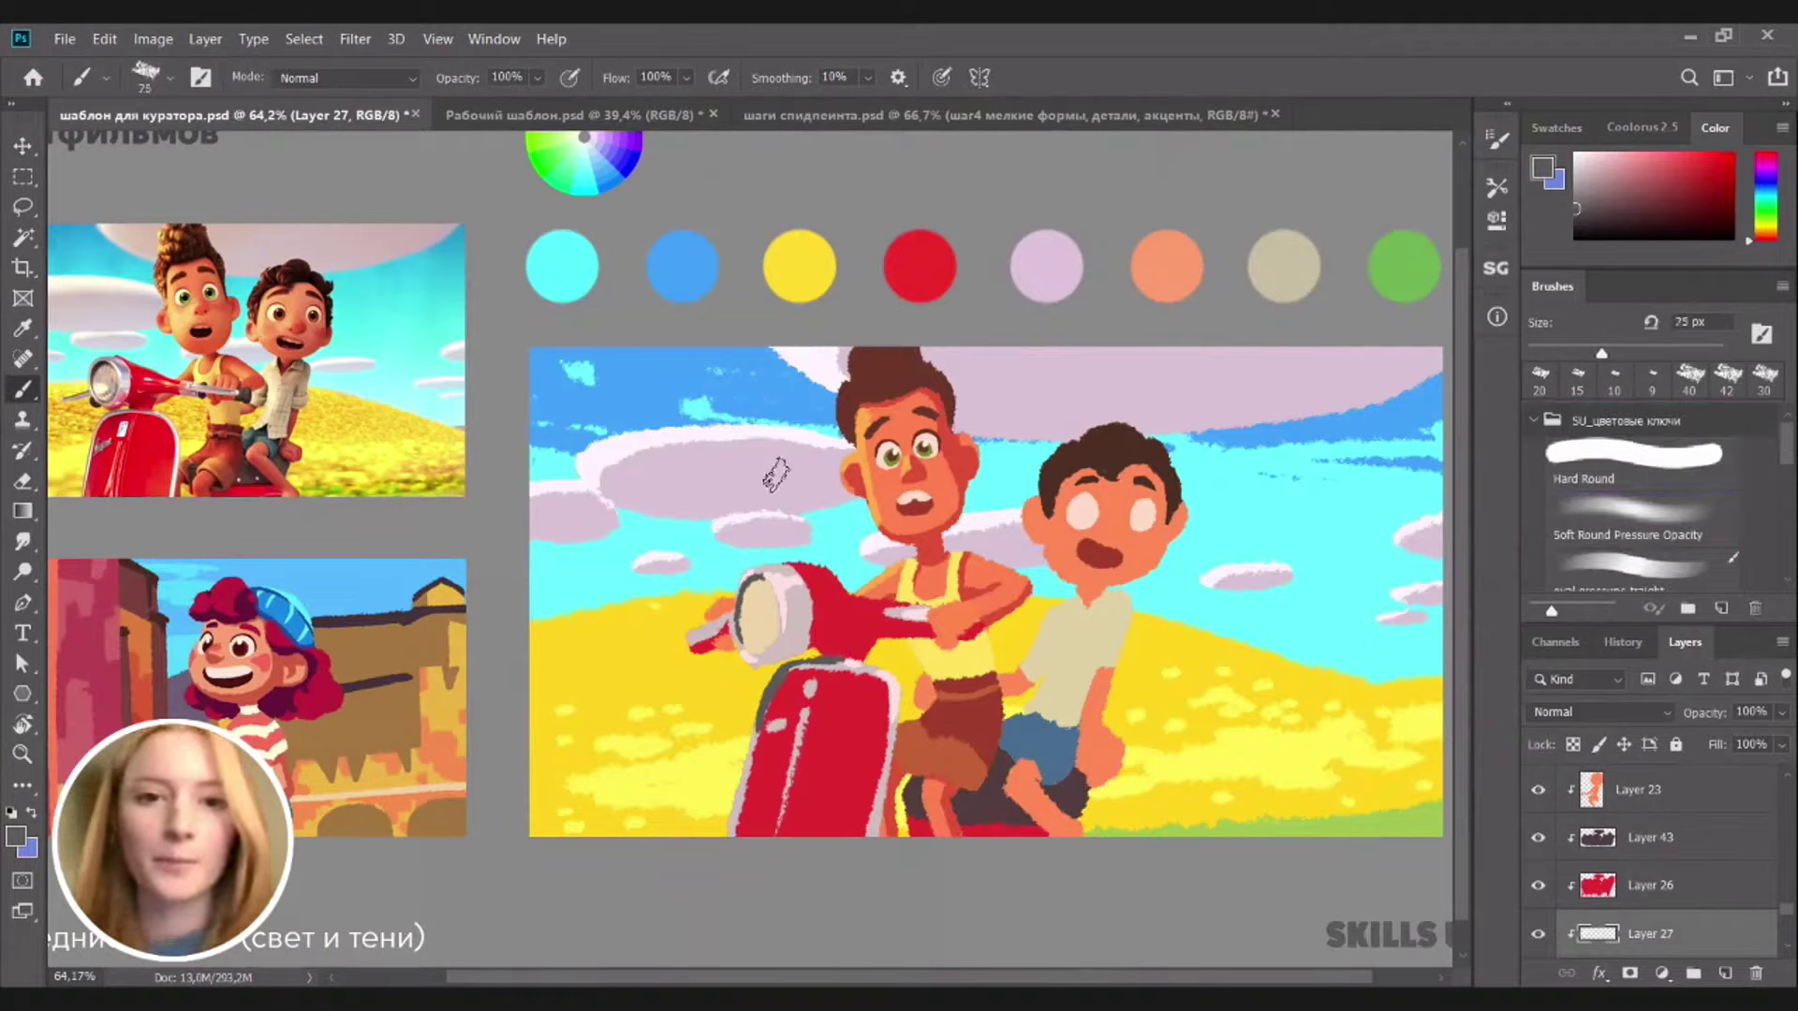
pyautogui.click(23, 541)
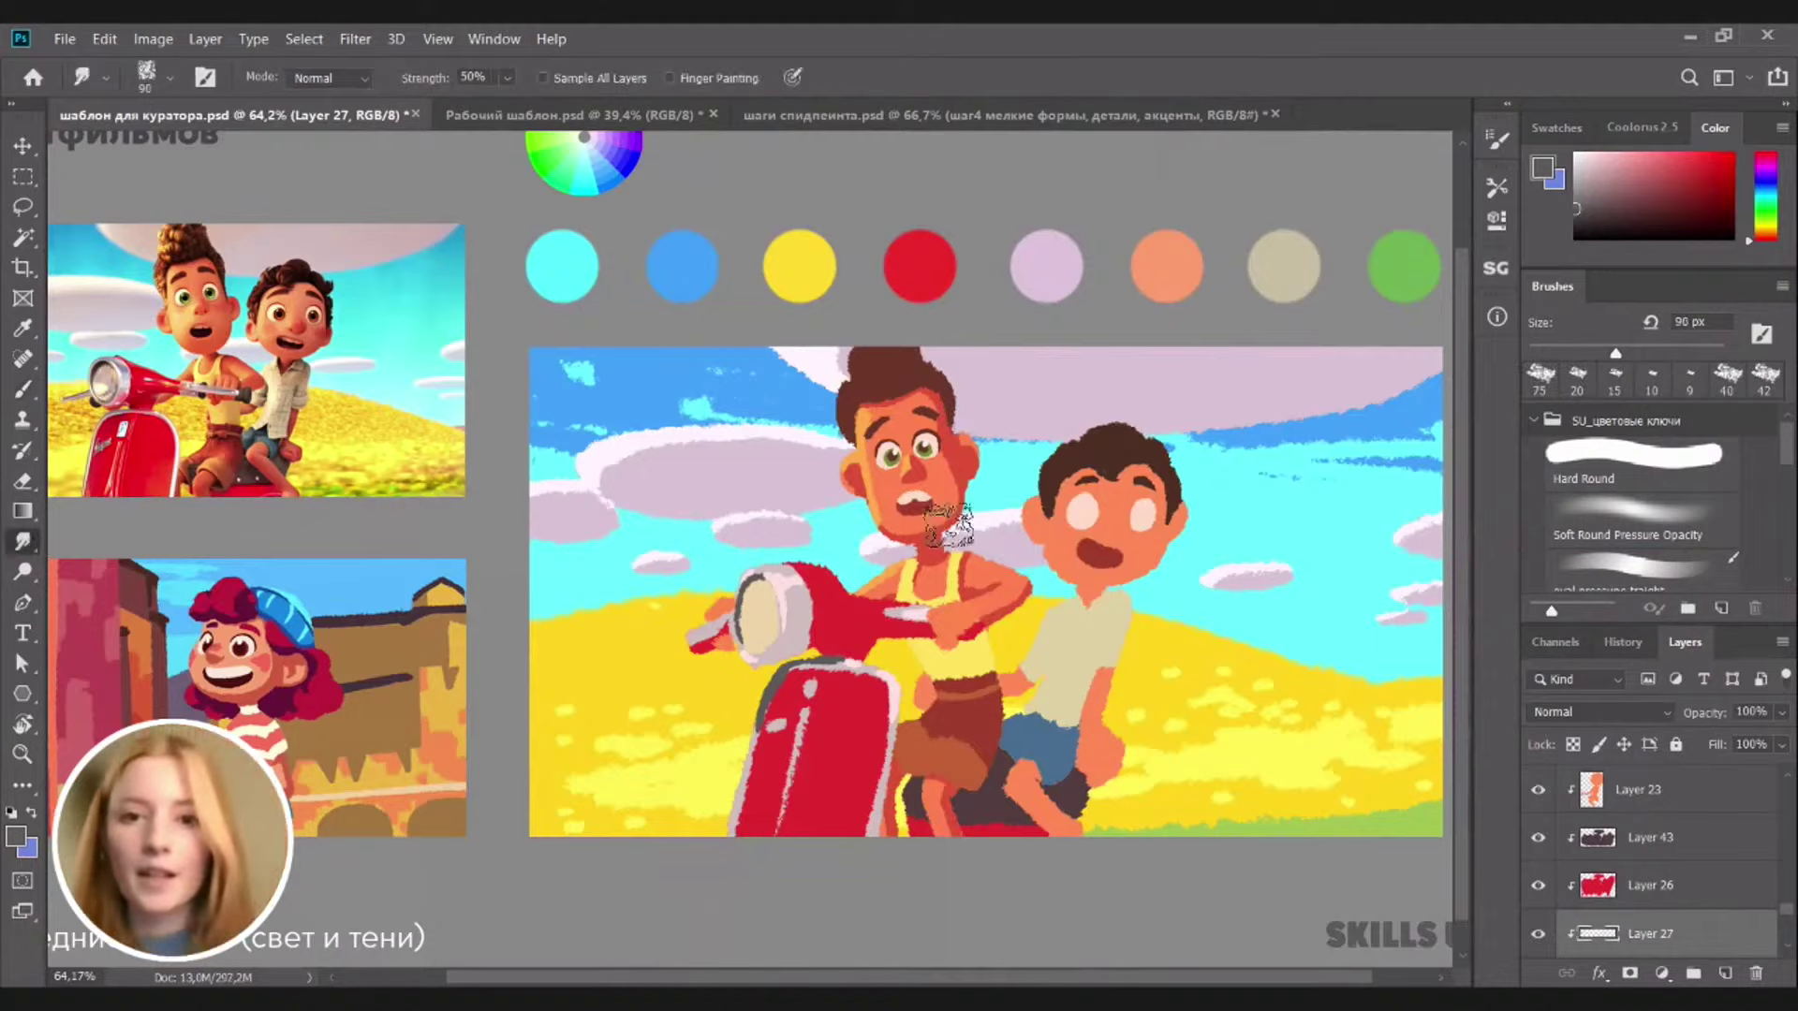
pyautogui.press('v')
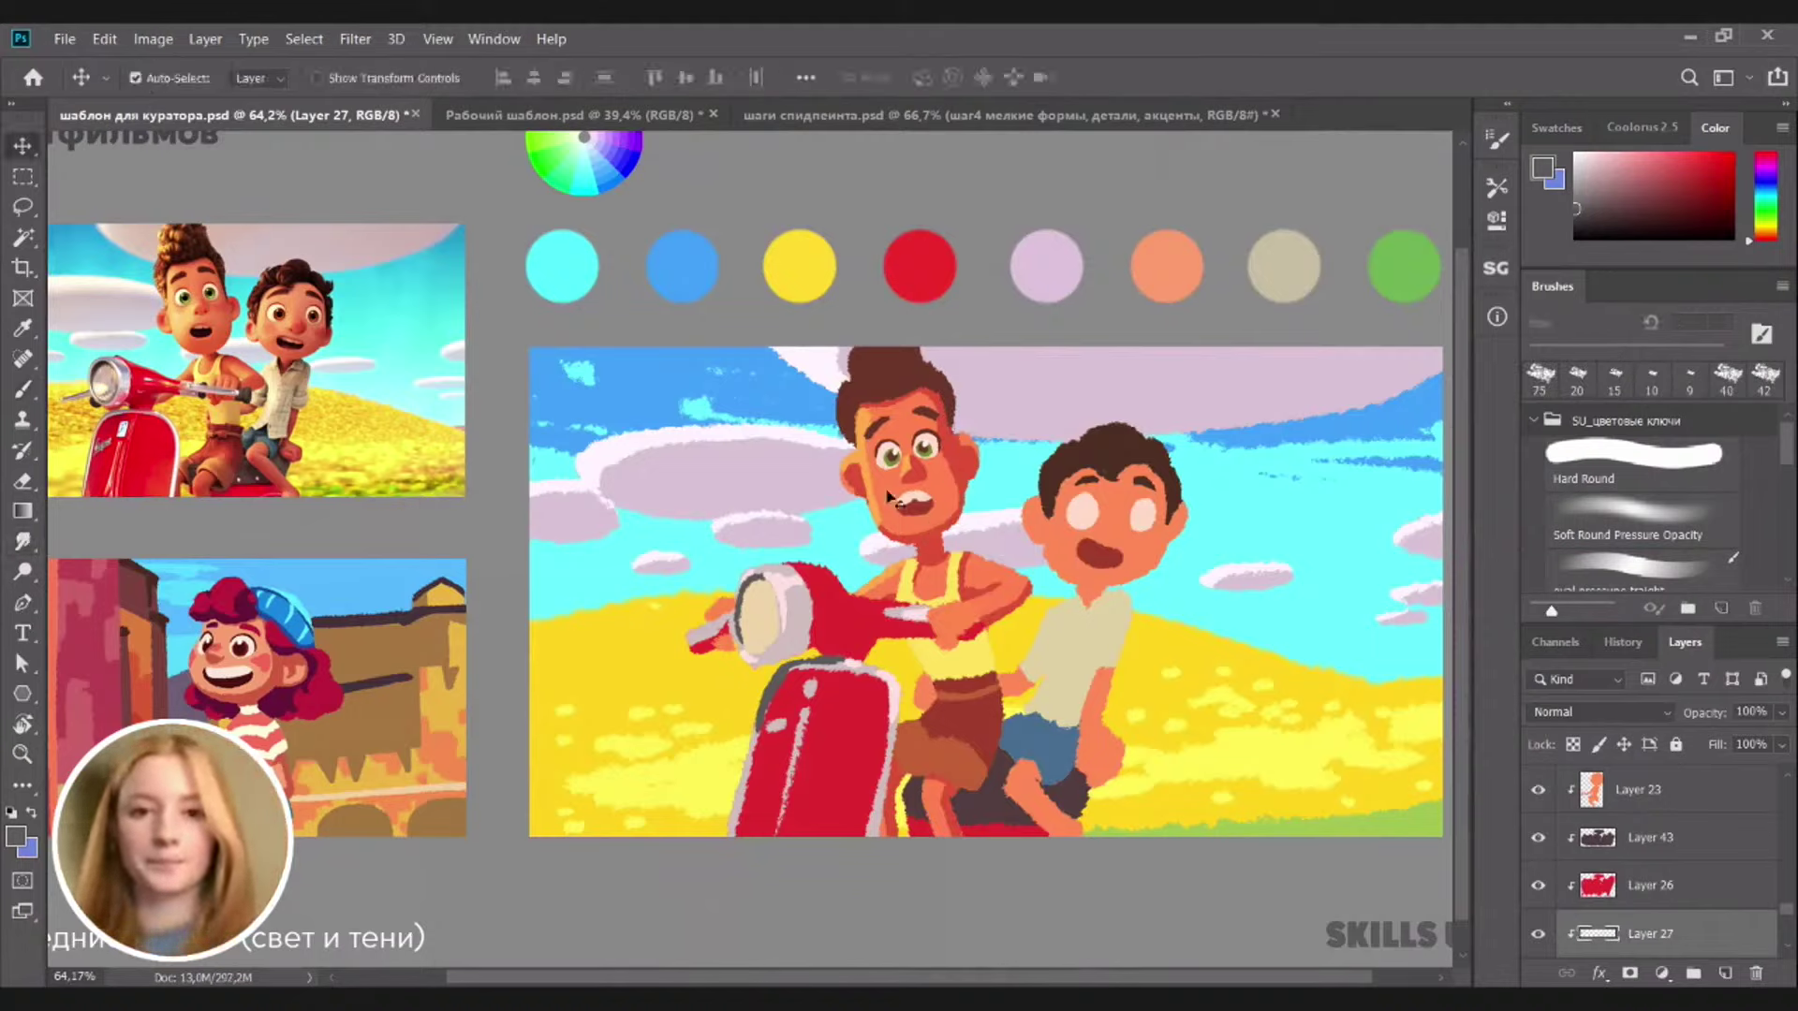
pyautogui.press('b')
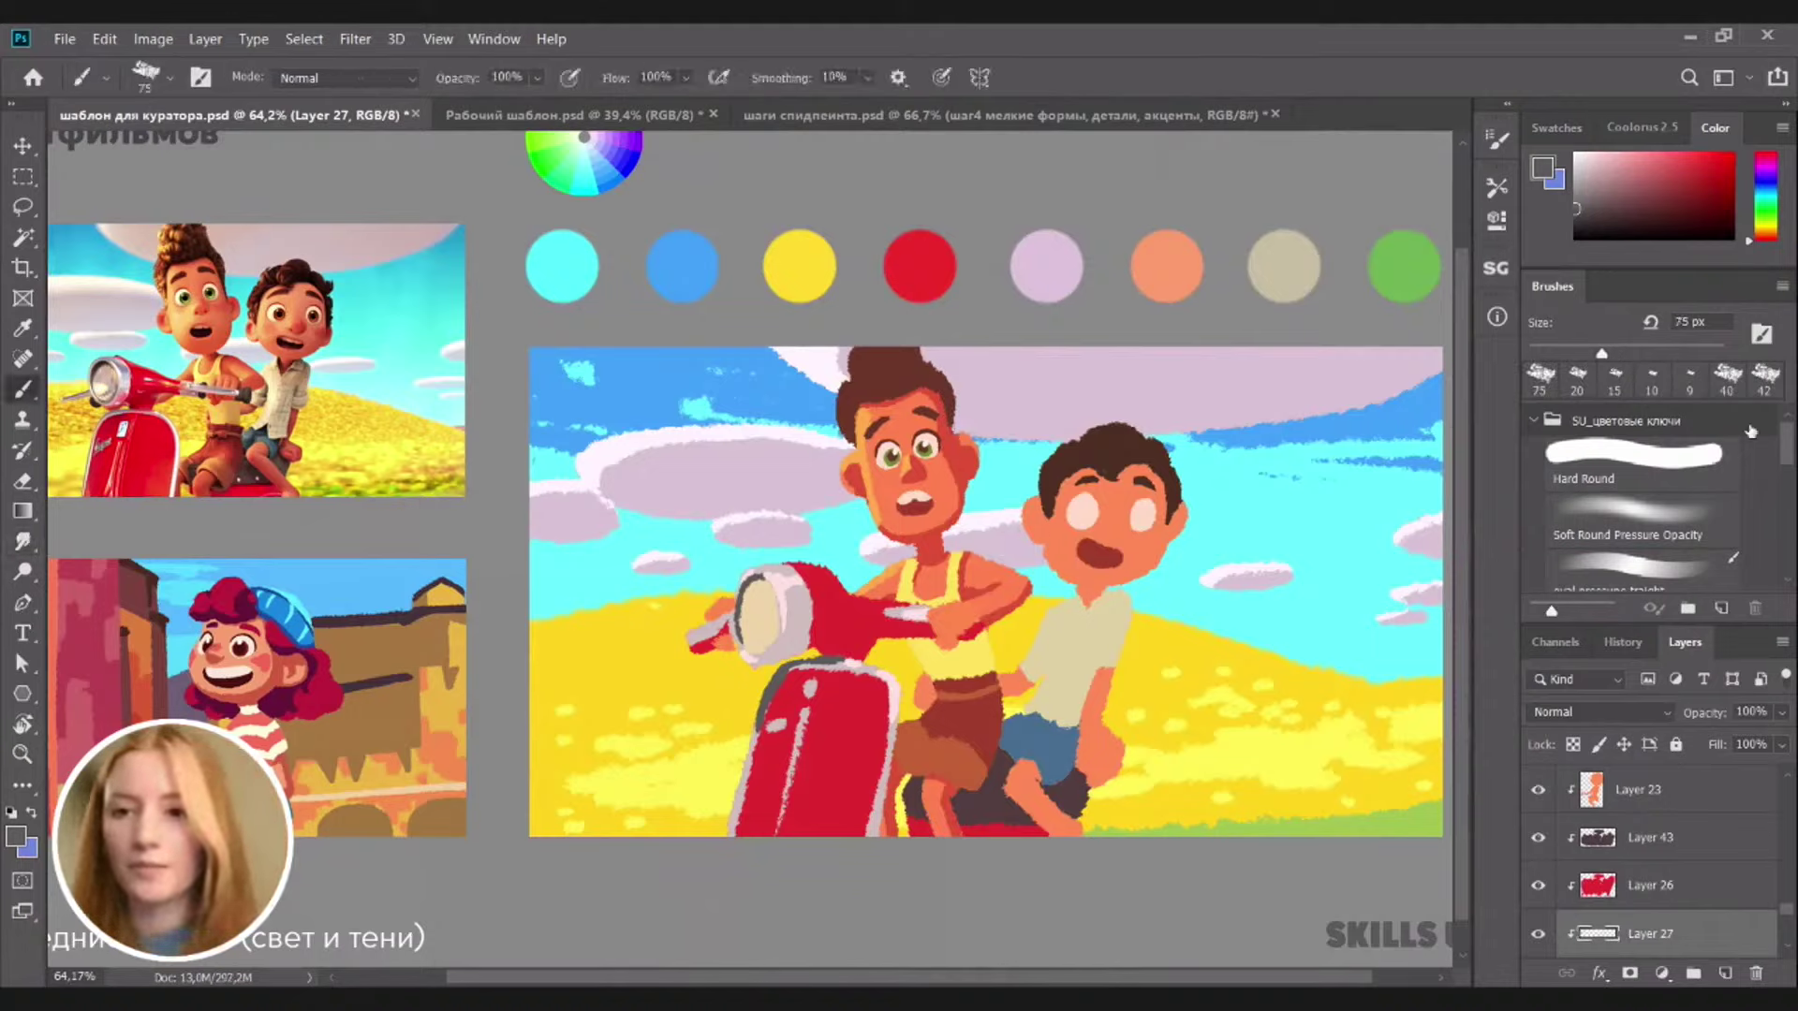
# Soften the red shadow edge on the taller boy's cheek on Layer 45 with a 29 px Soft Round Pressure Opacity brush in the sampled shadow colour
pyautogui.click(1638, 525)
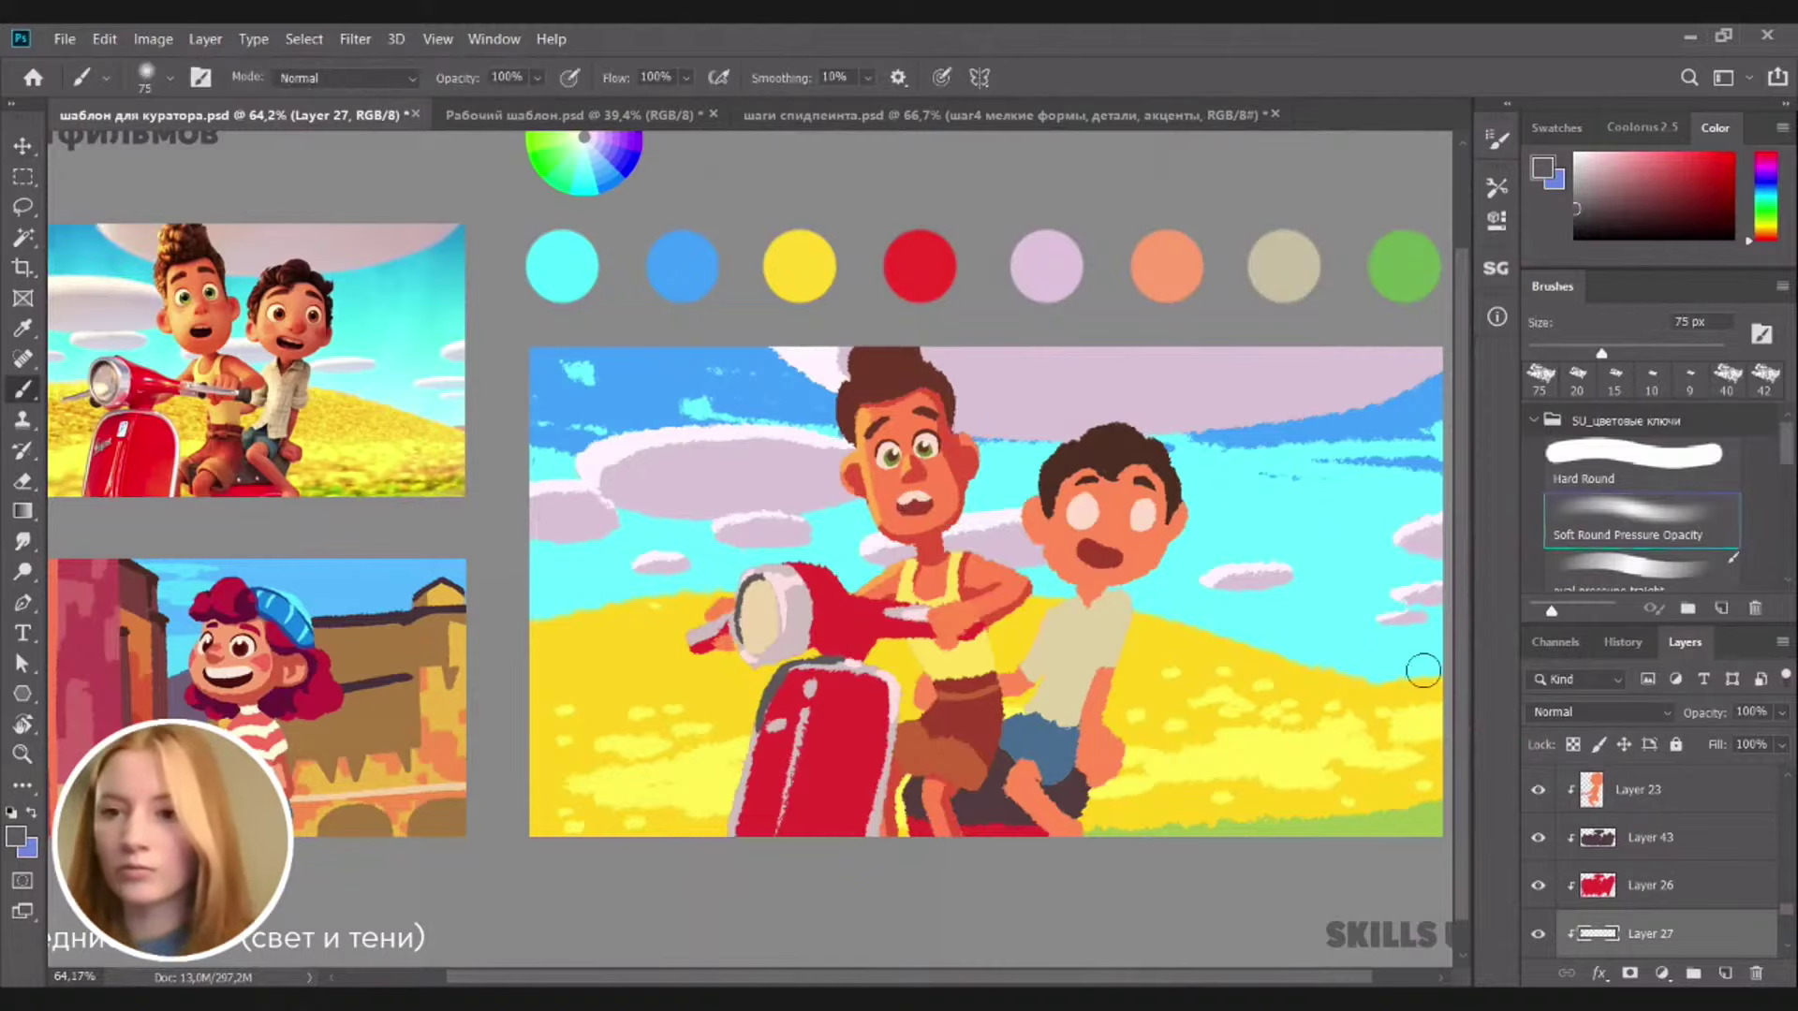
pyautogui.keyDown('ctrl'); pyautogui.click(955, 463); pyautogui.keyUp('ctrl')
pyautogui.scroll(3, 955, 464)
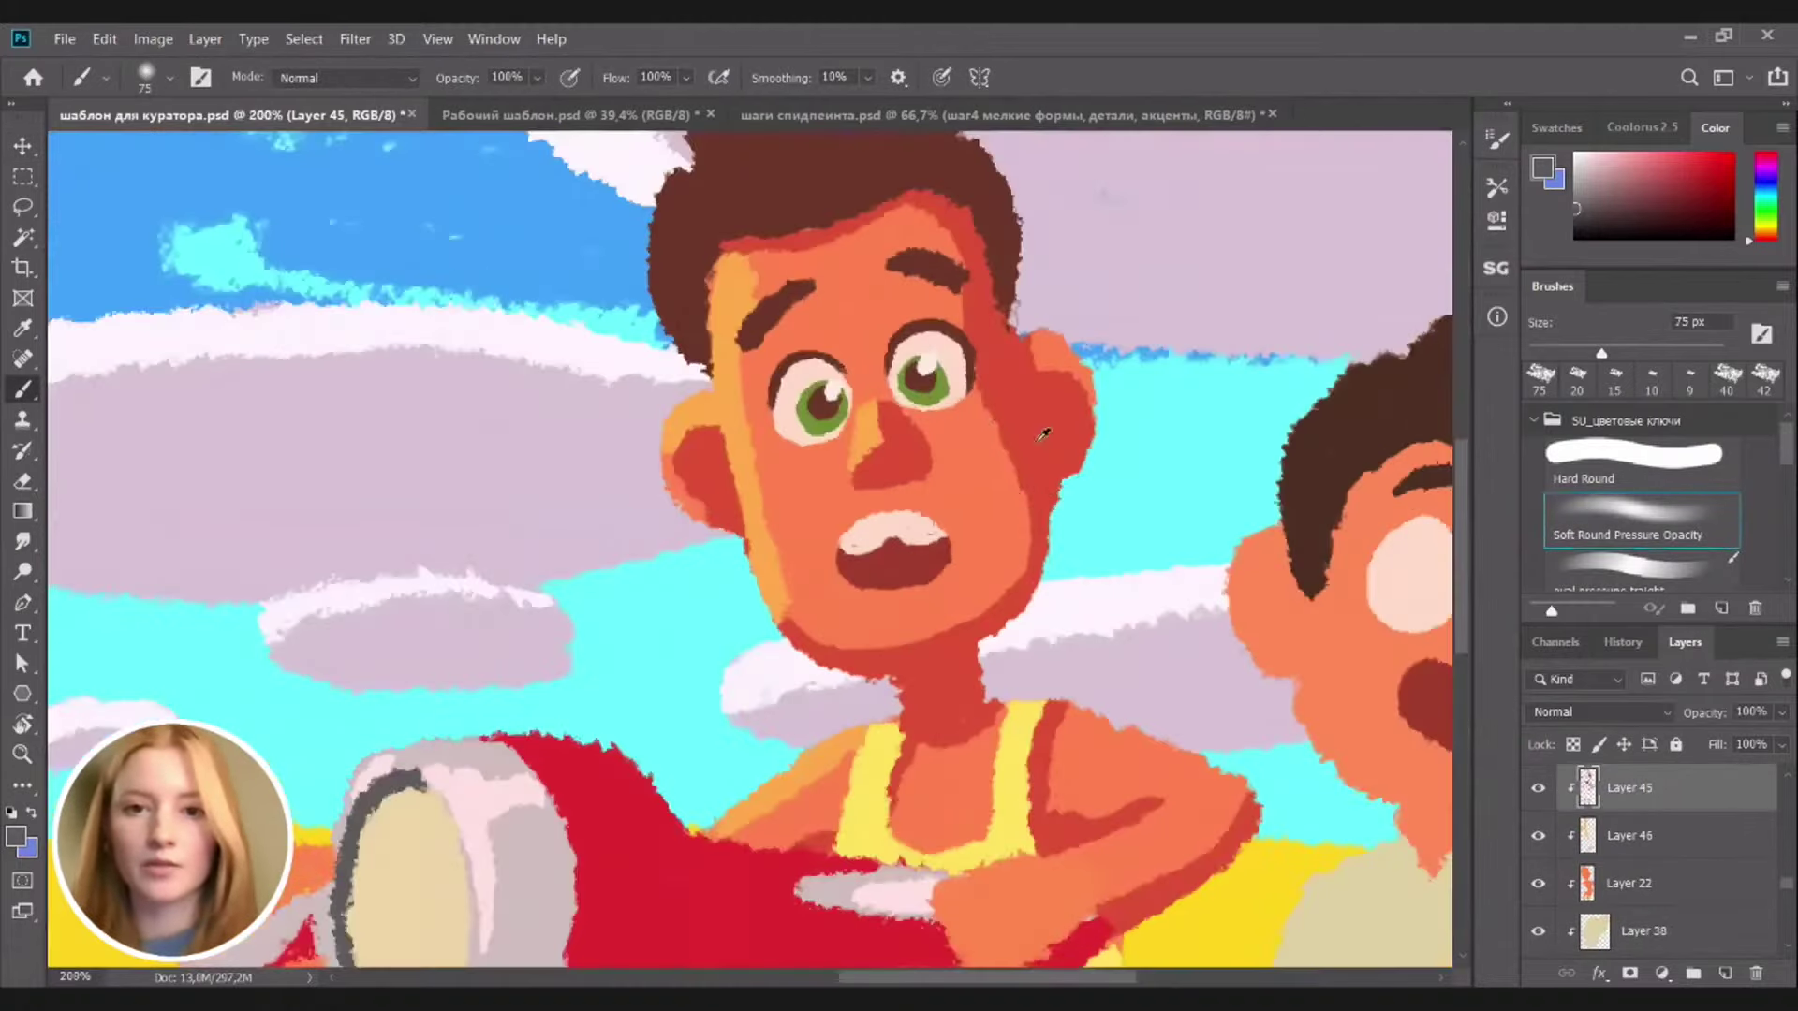
pyautogui.keyDown('alt'); pyautogui.click(1043, 421); pyautogui.keyUp('alt')
pyautogui.moveTo(1600, 353); pyautogui.dragTo(1556, 354)
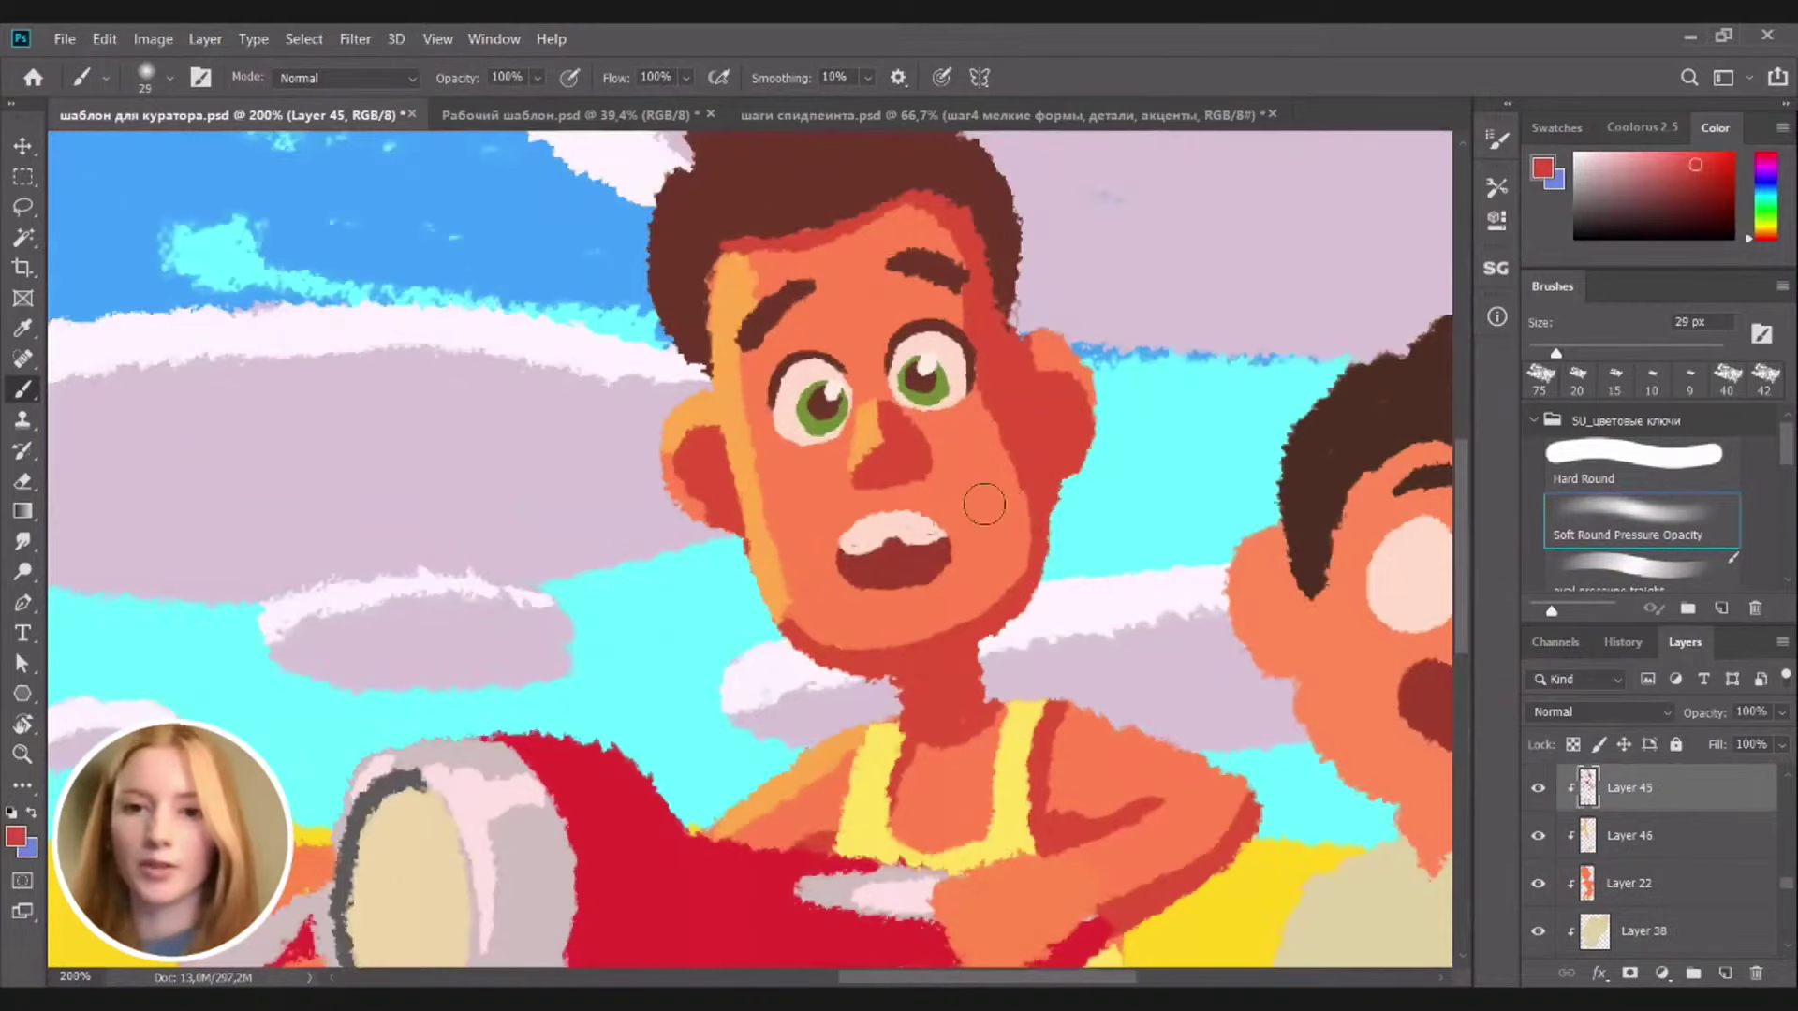
pyautogui.moveTo(983, 502); pyautogui.dragTo(1032, 560)
# Blend the shadow along the taller boy's lower cheek, jaw and chin with the soft brush at 15 px and 25 px
pyautogui.press('[')
pyautogui.press('[')
pyautogui.press('[')
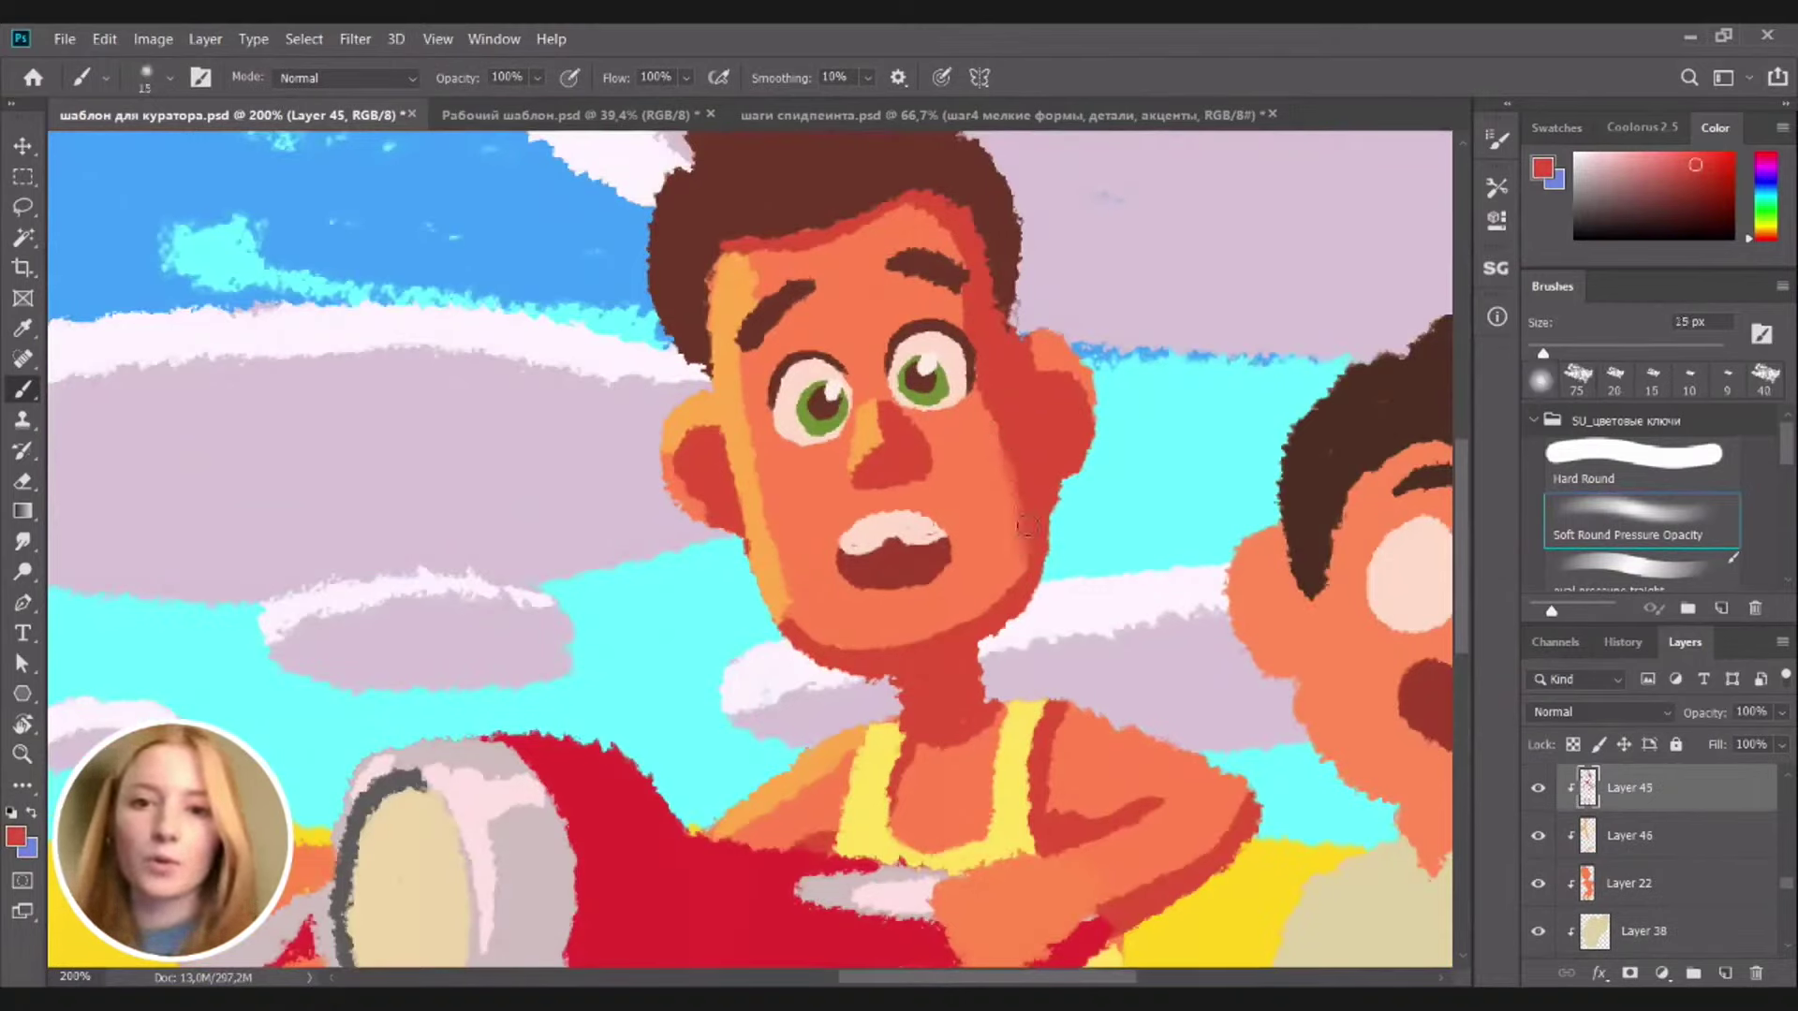
pyautogui.moveTo(1009, 590)
pyautogui.mouseDown()
pyautogui.moveTo(1023, 549)
pyautogui.moveTo(967, 626)
pyautogui.moveTo(1035, 505)
pyautogui.moveTo(1028, 543)
pyautogui.moveTo(946, 626)
pyautogui.moveTo(858, 654)
pyautogui.moveTo(814, 636)
pyautogui.moveTo(973, 590)
pyautogui.moveTo(934, 620)
pyautogui.moveTo(807, 651)
pyautogui.moveTo(993, 608)
pyautogui.moveTo(1020, 573)
pyautogui.moveTo(943, 642)
pyautogui.moveTo(1037, 561)
pyautogui.mouseUp()
pyautogui.press(']')
pyautogui.press(']')
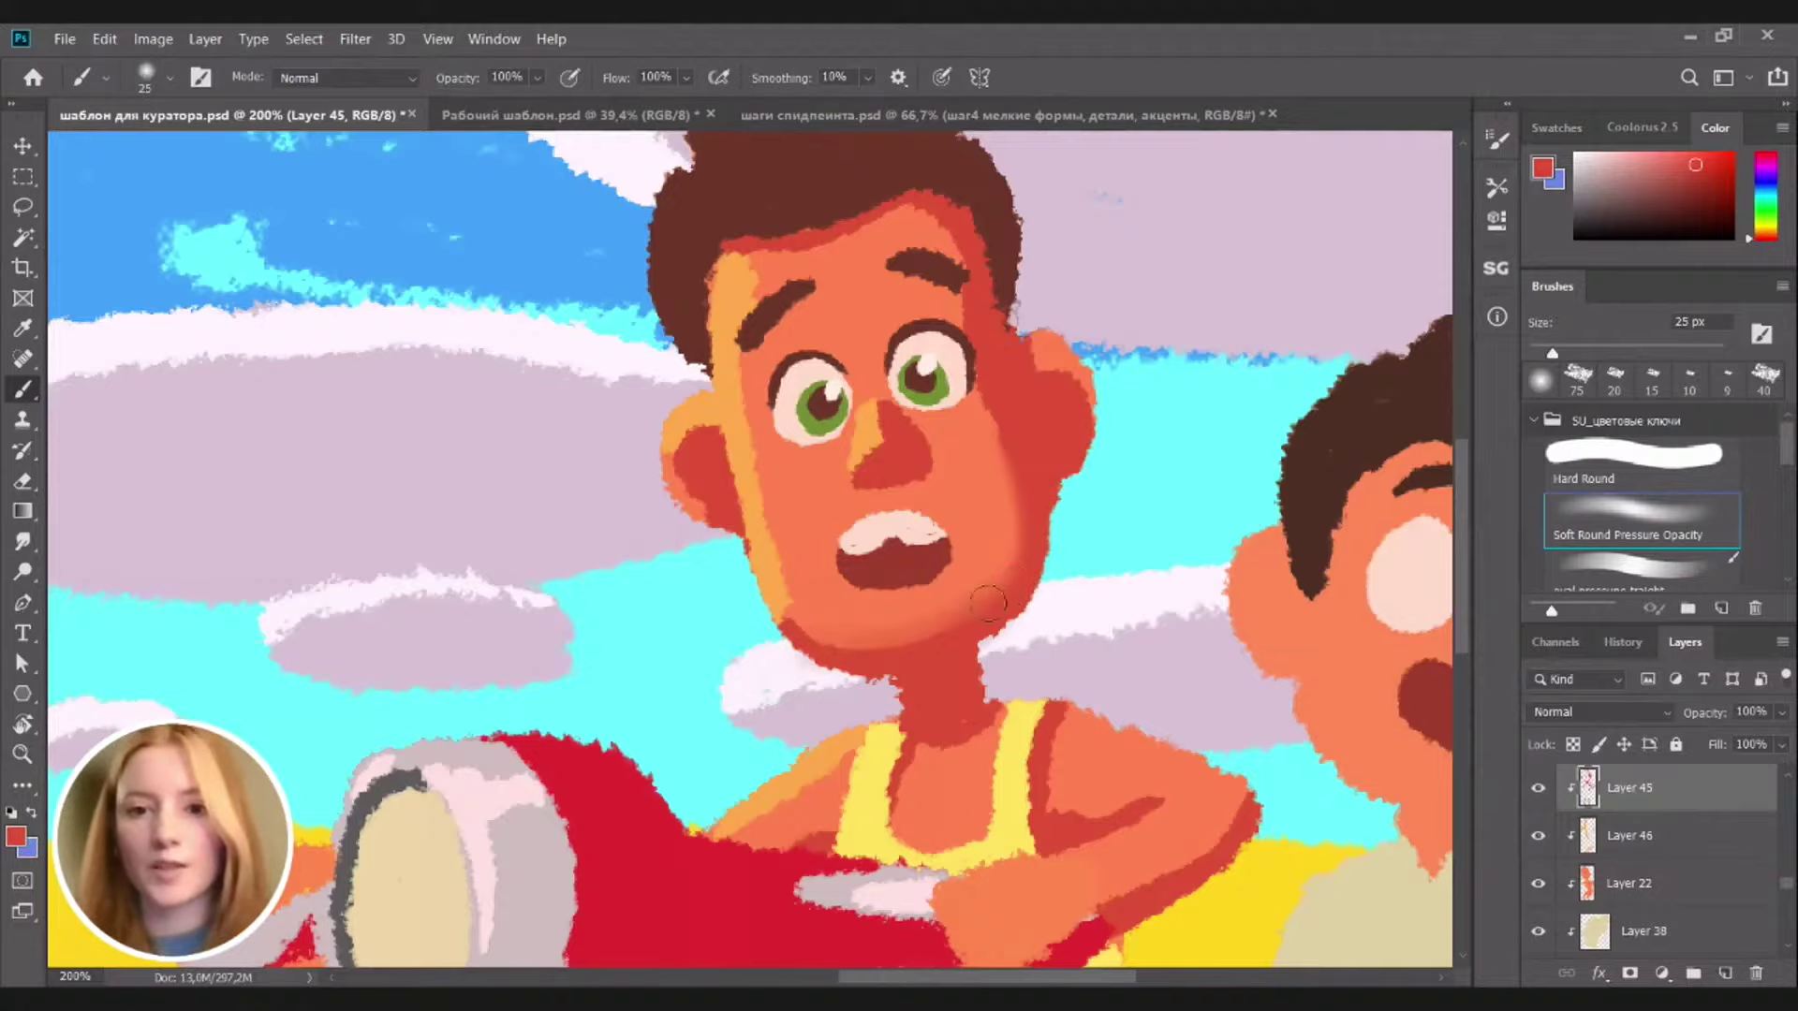
pyautogui.moveTo(1019, 655)
pyautogui.mouseDown()
pyautogui.moveTo(889, 681)
pyautogui.moveTo(1007, 676)
pyautogui.mouseUp()
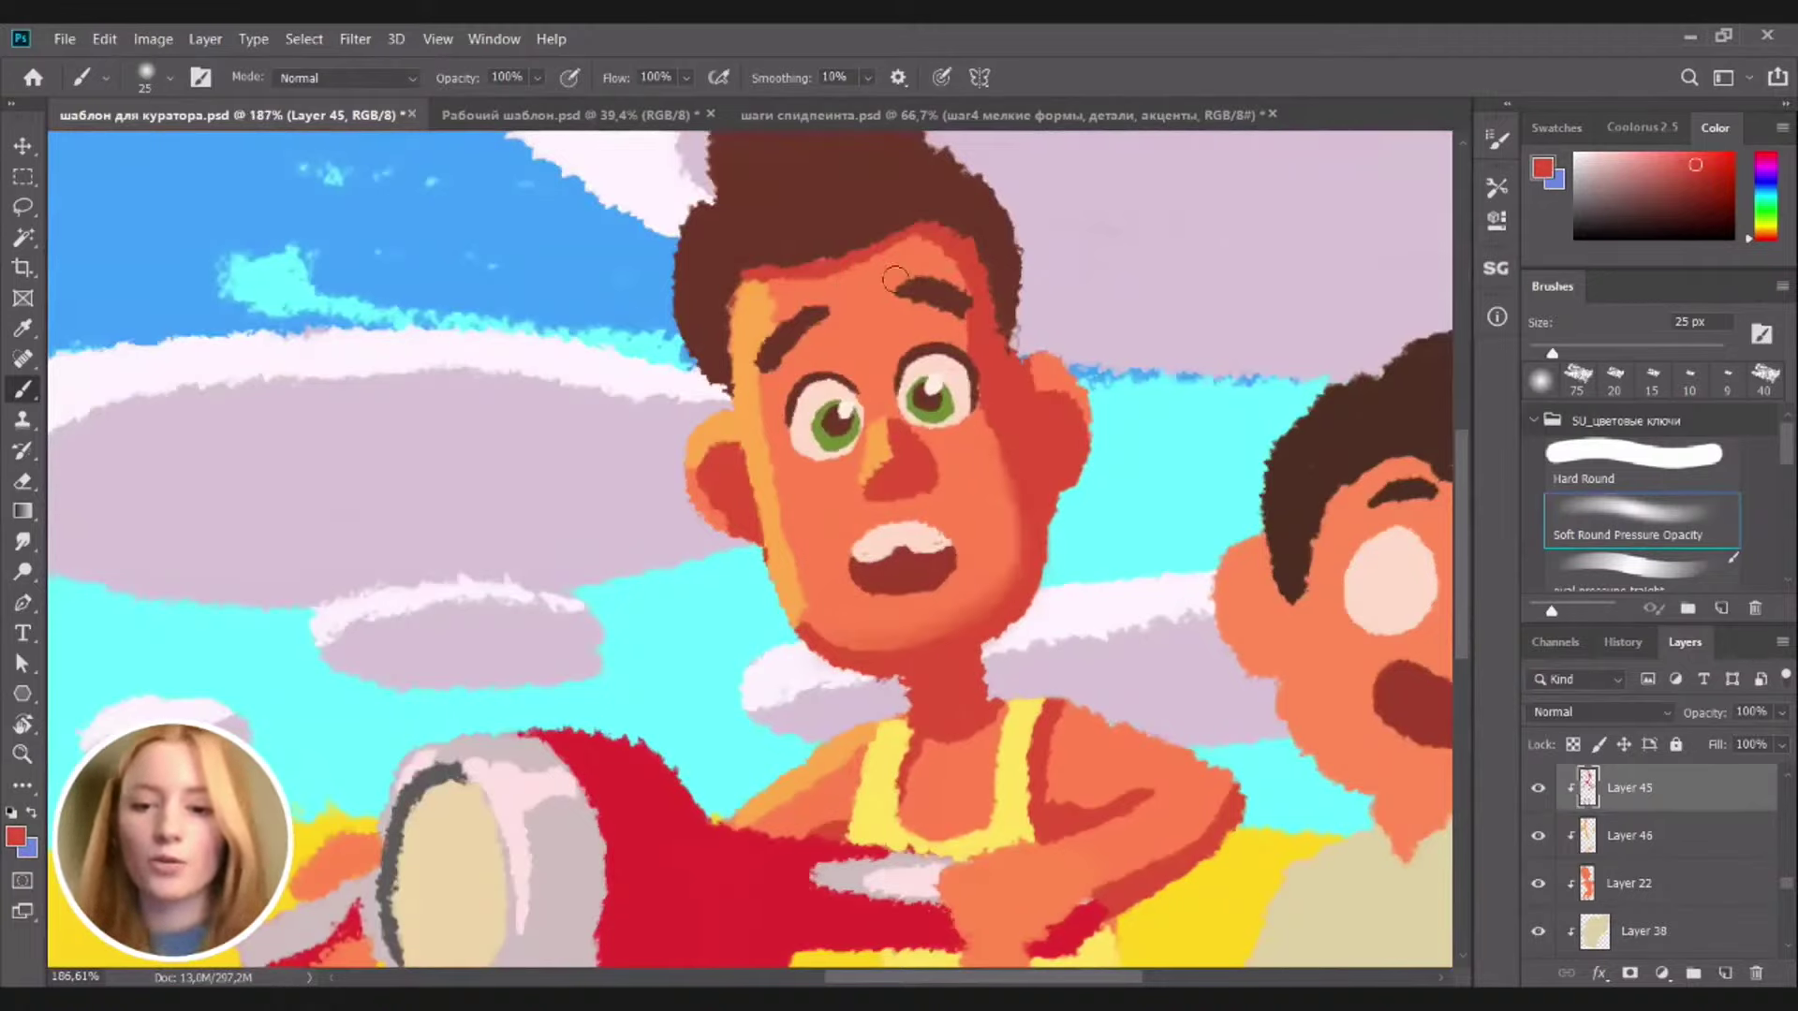
# Soften the red shadow under the taller boy's hairline, reducing the soft brush to 9 px for the finer areas
pyautogui.press('[')
pyautogui.press('[')
pyautogui.press('[')
pyautogui.press('[')
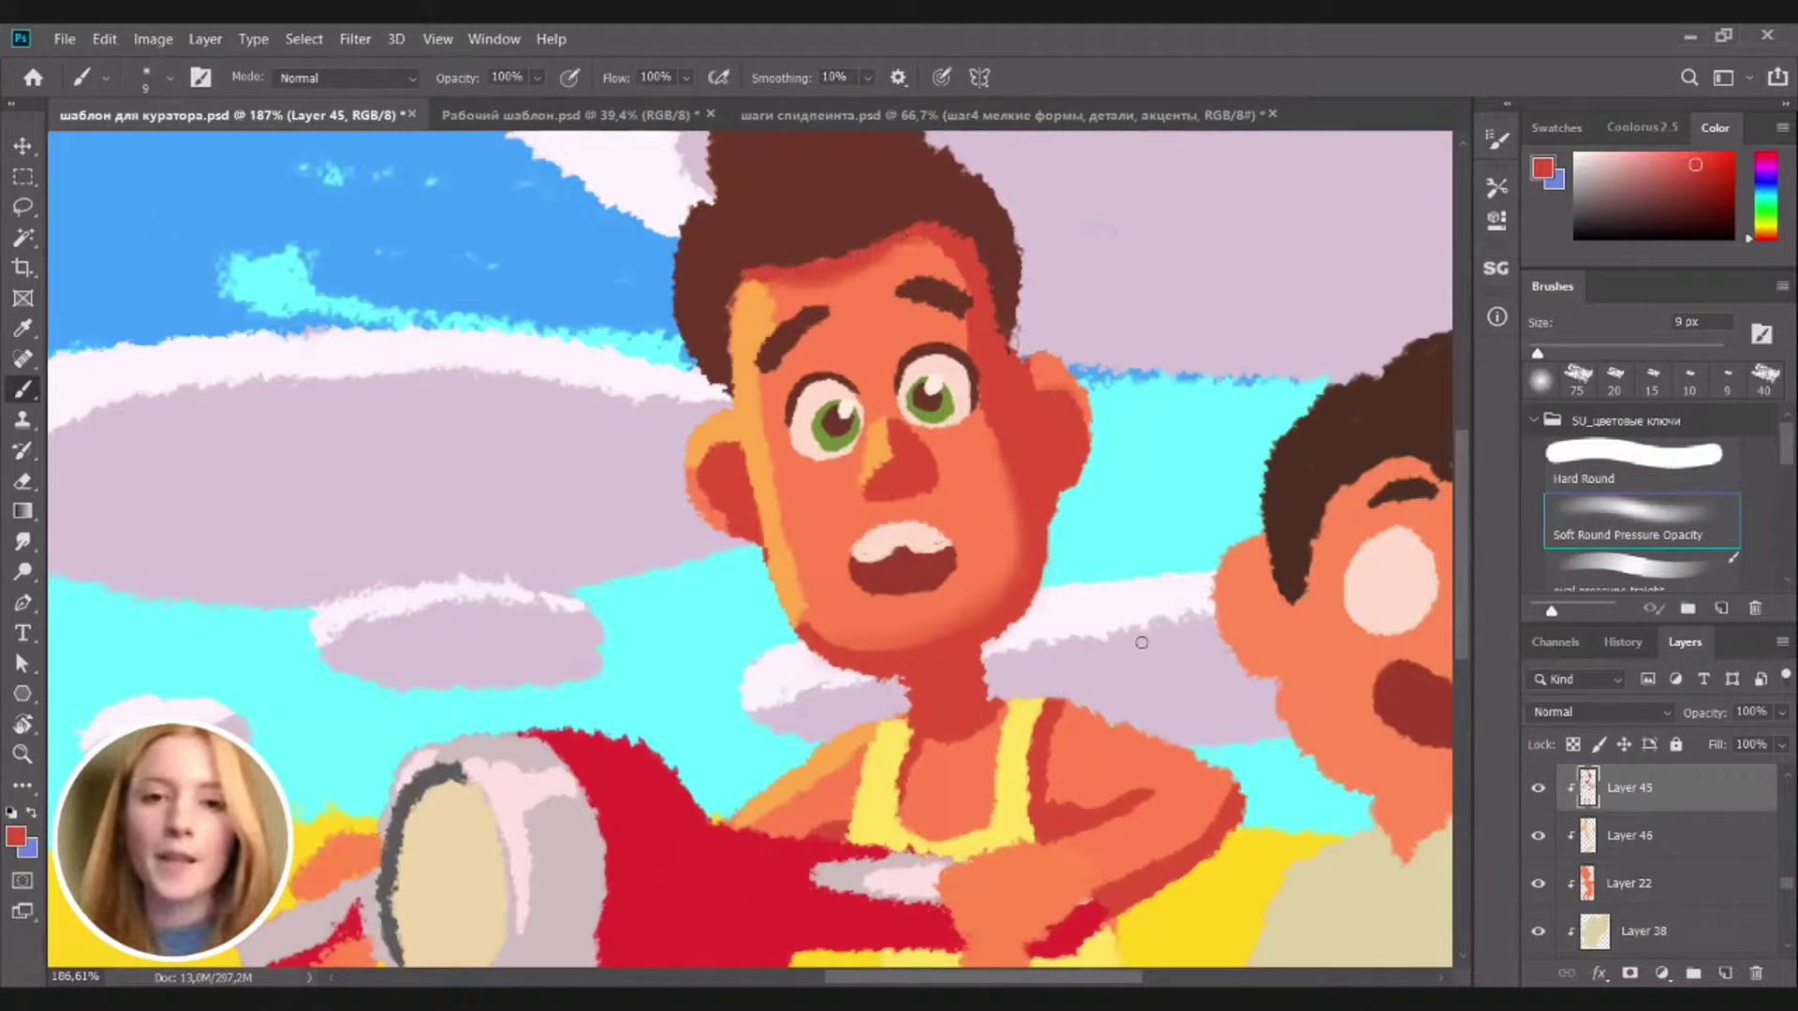
# Compare the taller boy's face with and without the Layer 45 shadows
pyautogui.click(1537, 789)
pyautogui.click(1537, 789)
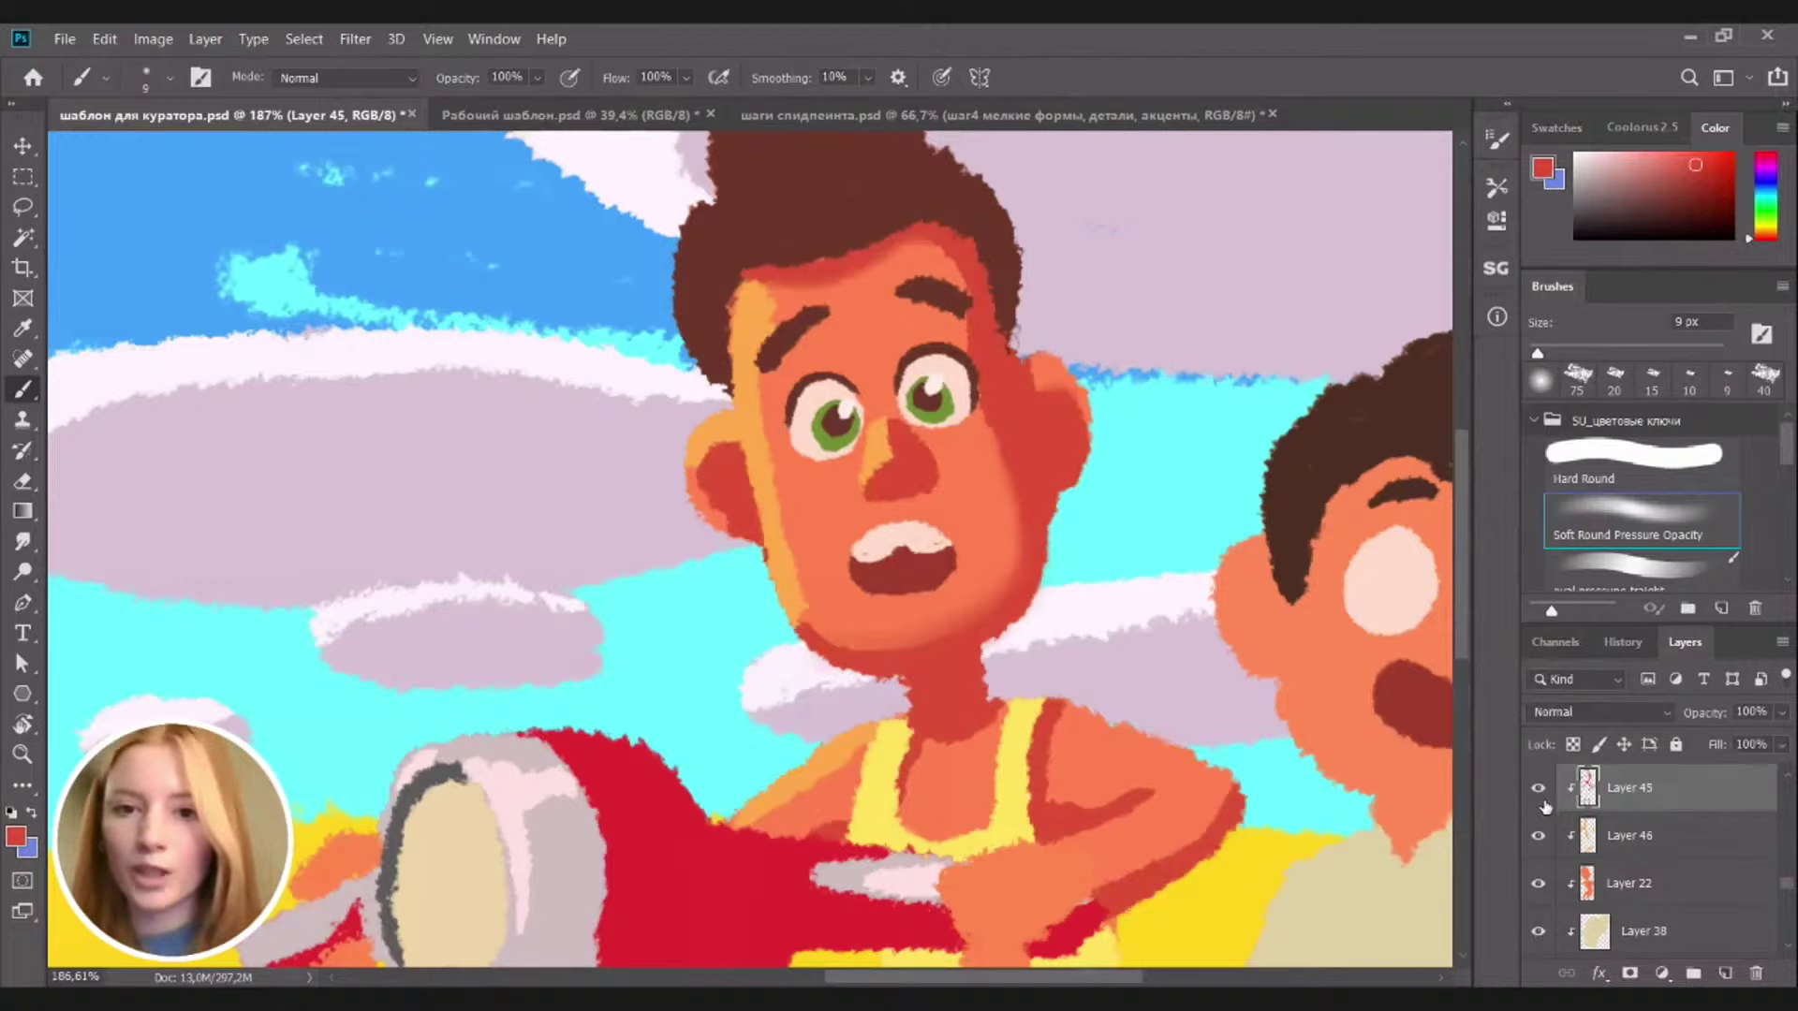
pyautogui.click(1537, 789)
pyautogui.click(1538, 789)
# Soften the orange highlight edge along the taller boy's cheek on Layer 46 with the soft brush at 20 px in the sampled highlight colour
pyautogui.press('v')
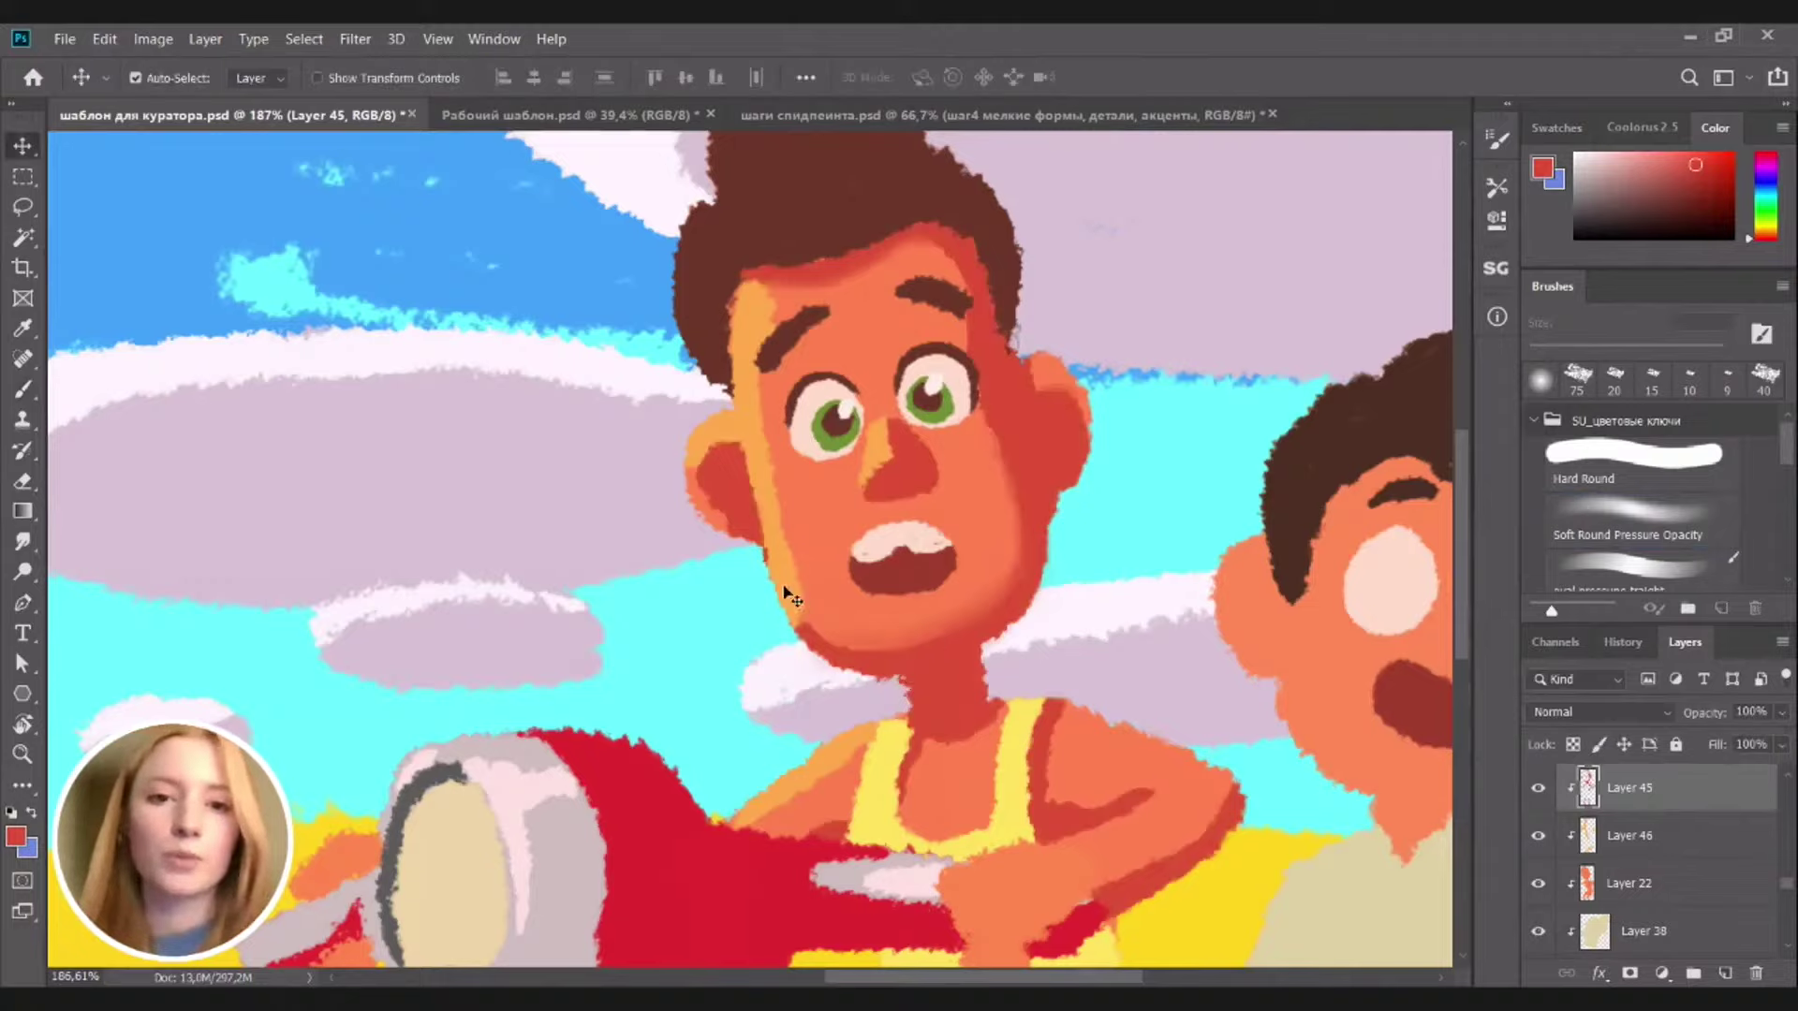
pyautogui.click(791, 596)
pyautogui.press('b')
pyautogui.keyDown('alt'); pyautogui.click(805, 565); pyautogui.keyUp('alt')
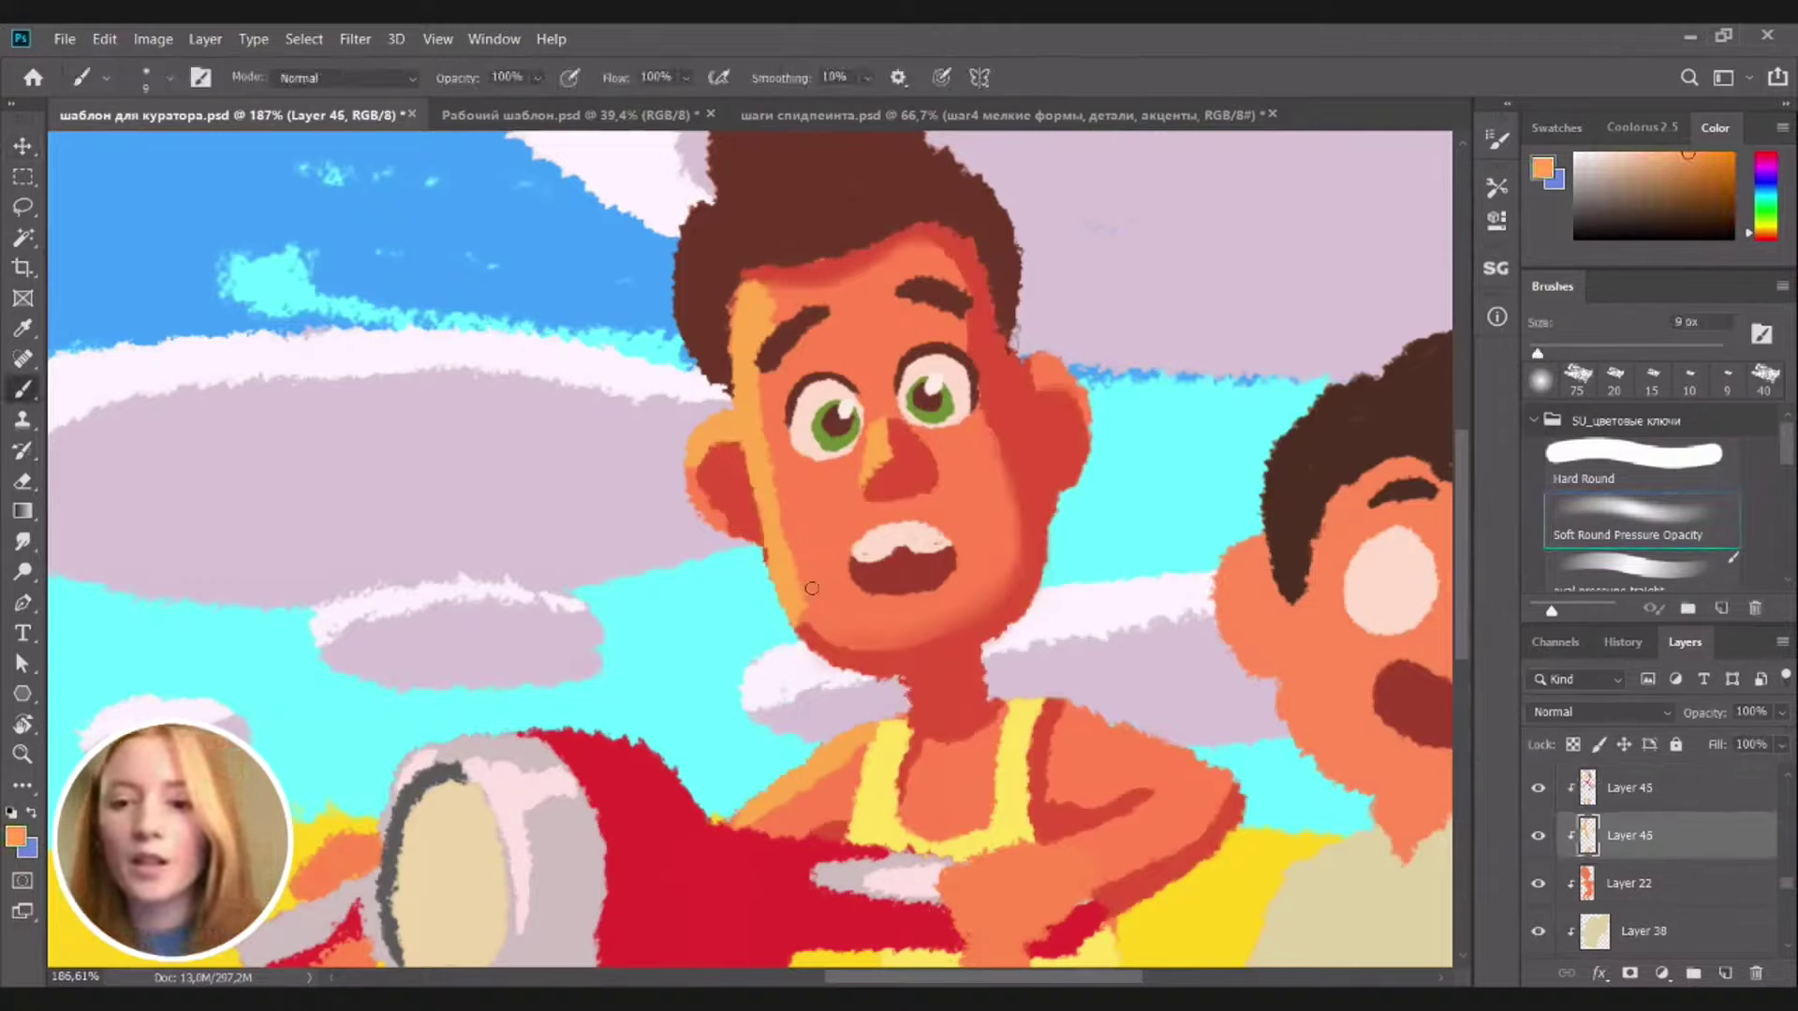
pyautogui.press(']')
pyautogui.press(']')
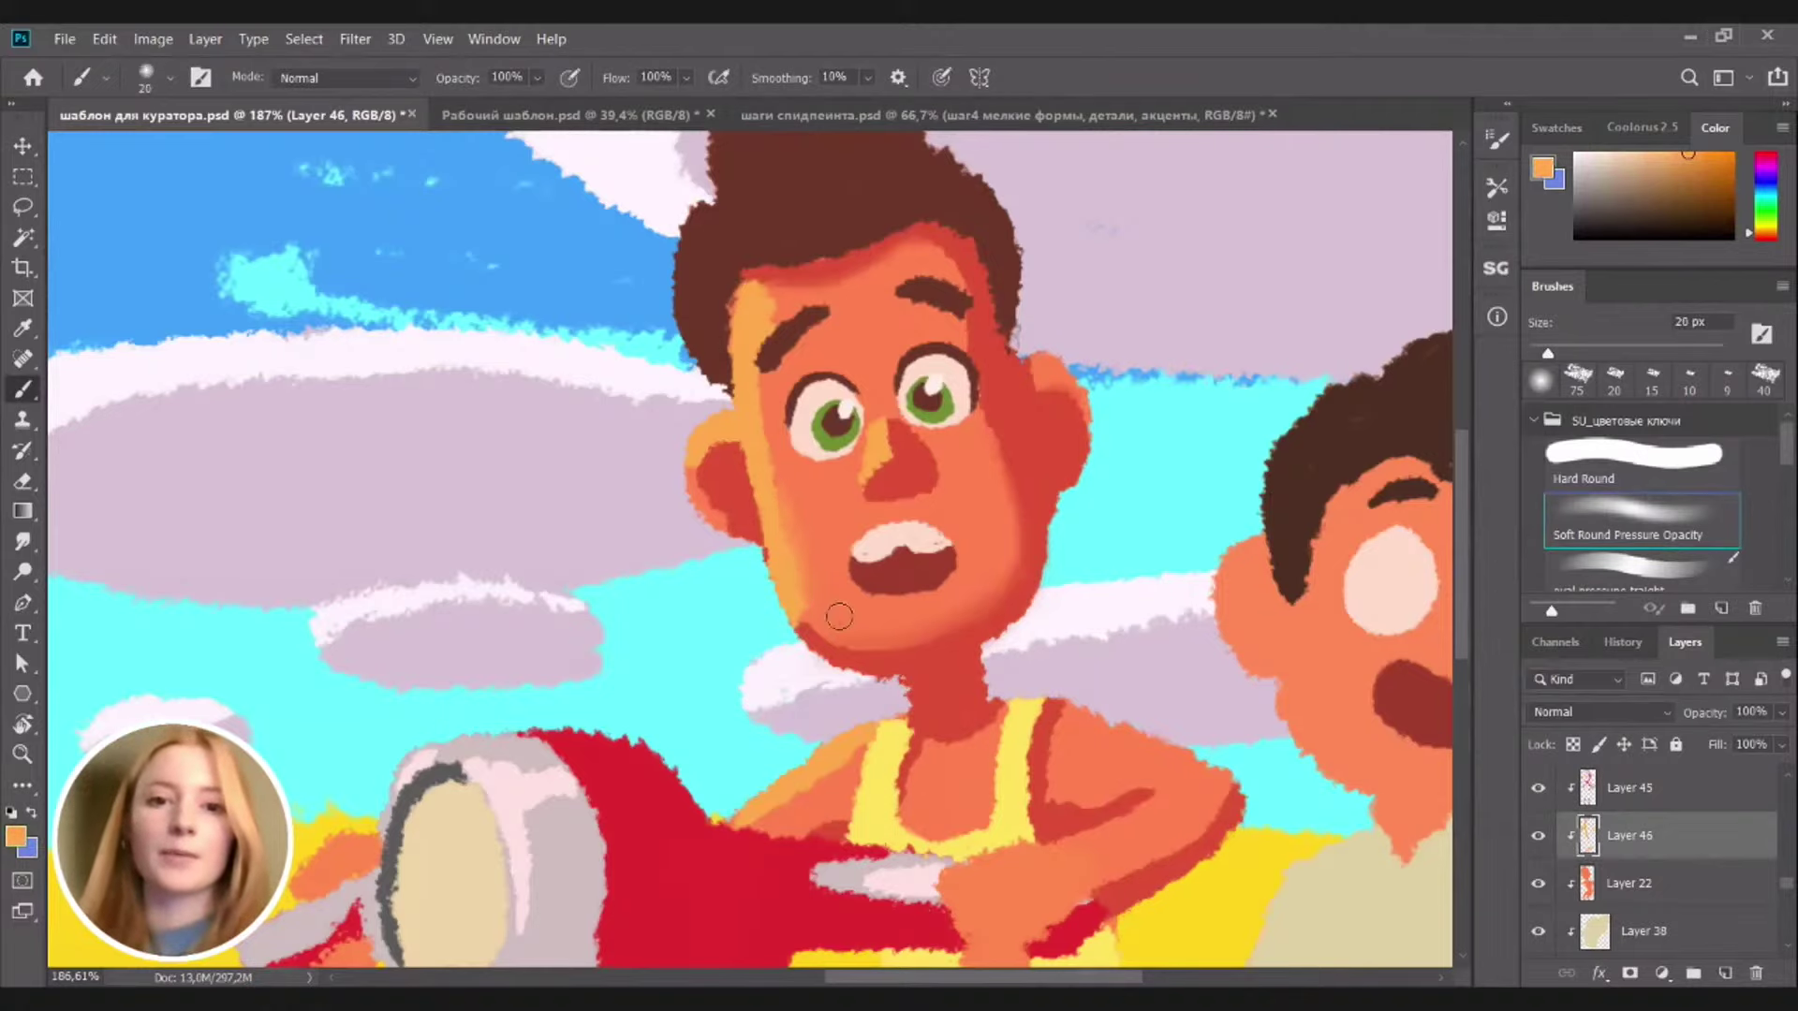
pyautogui.moveTo(879, 617); pyautogui.dragTo(846, 627)
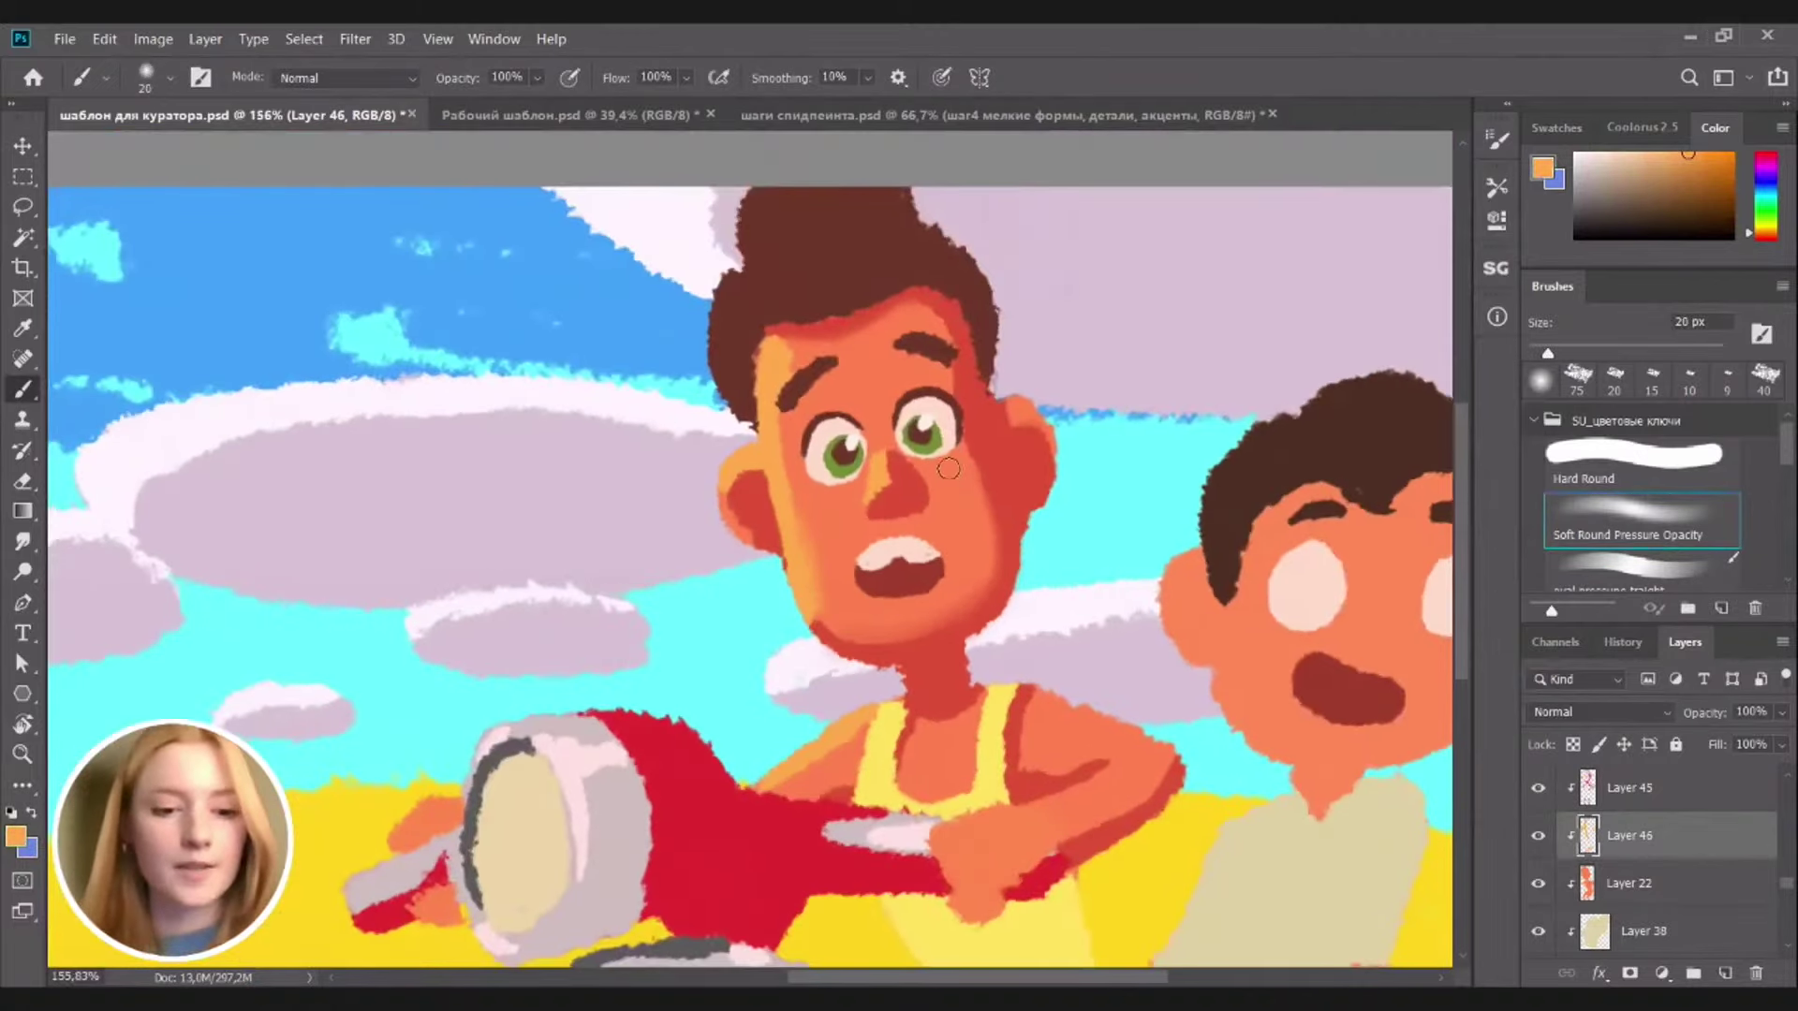
# Smudge the red shadow edge beside the taller boy's eye and temple on Layer 45 with a 15 px Smudge tool at 50% strength
pyautogui.click(22, 541)
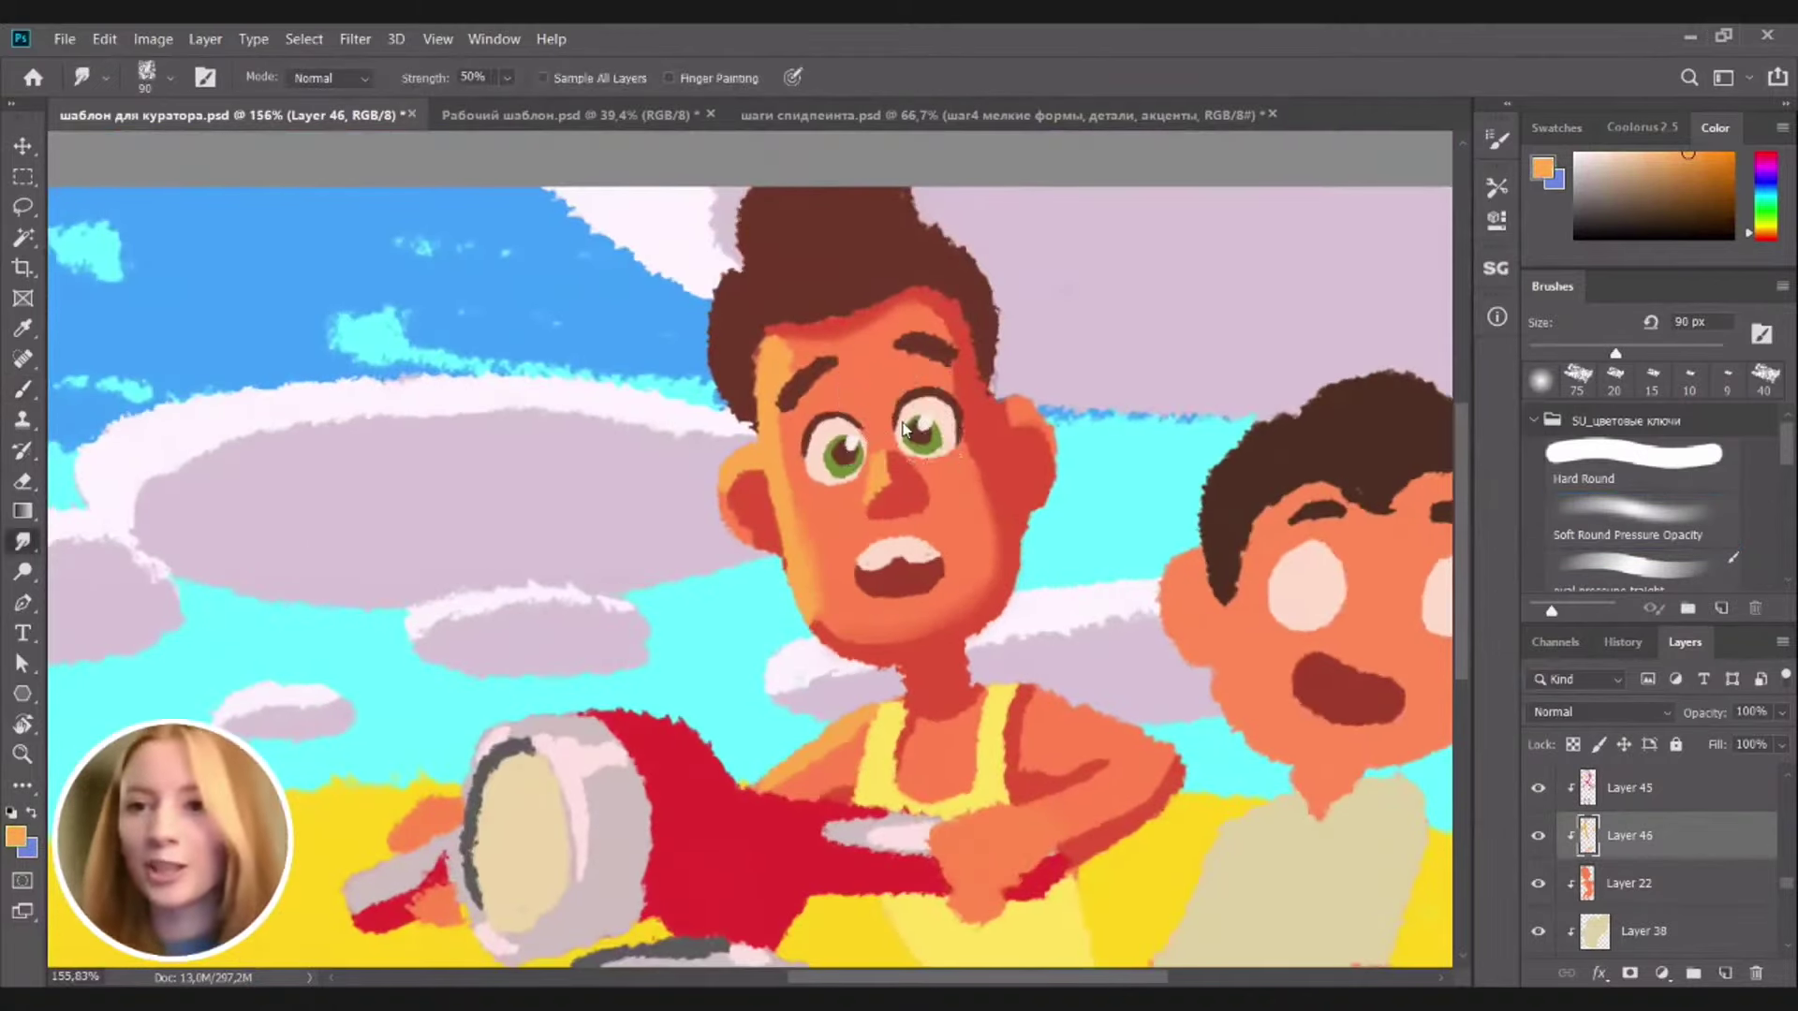
pyautogui.press('v')
pyautogui.press('r')
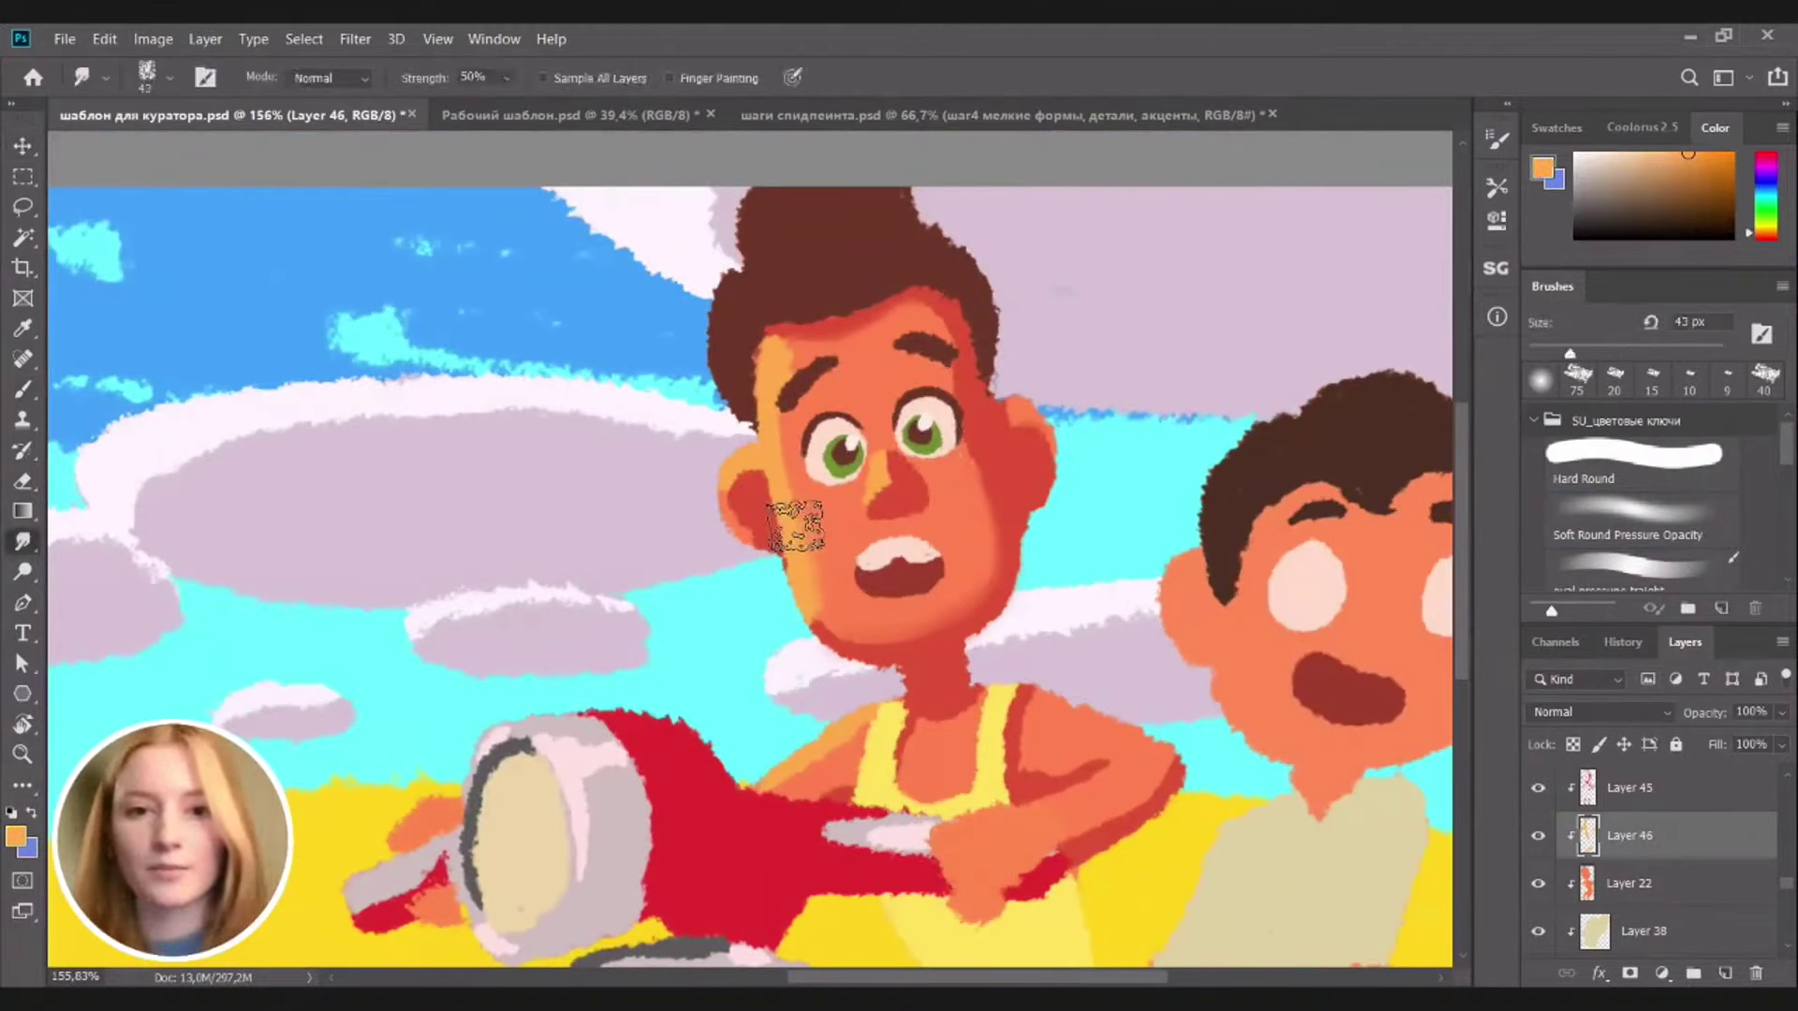
pyautogui.press('[')
pyautogui.press('[')
pyautogui.press('[')
pyautogui.press('[')
pyautogui.press('[')
pyautogui.press('[')
pyautogui.press('[')
pyautogui.press('[')
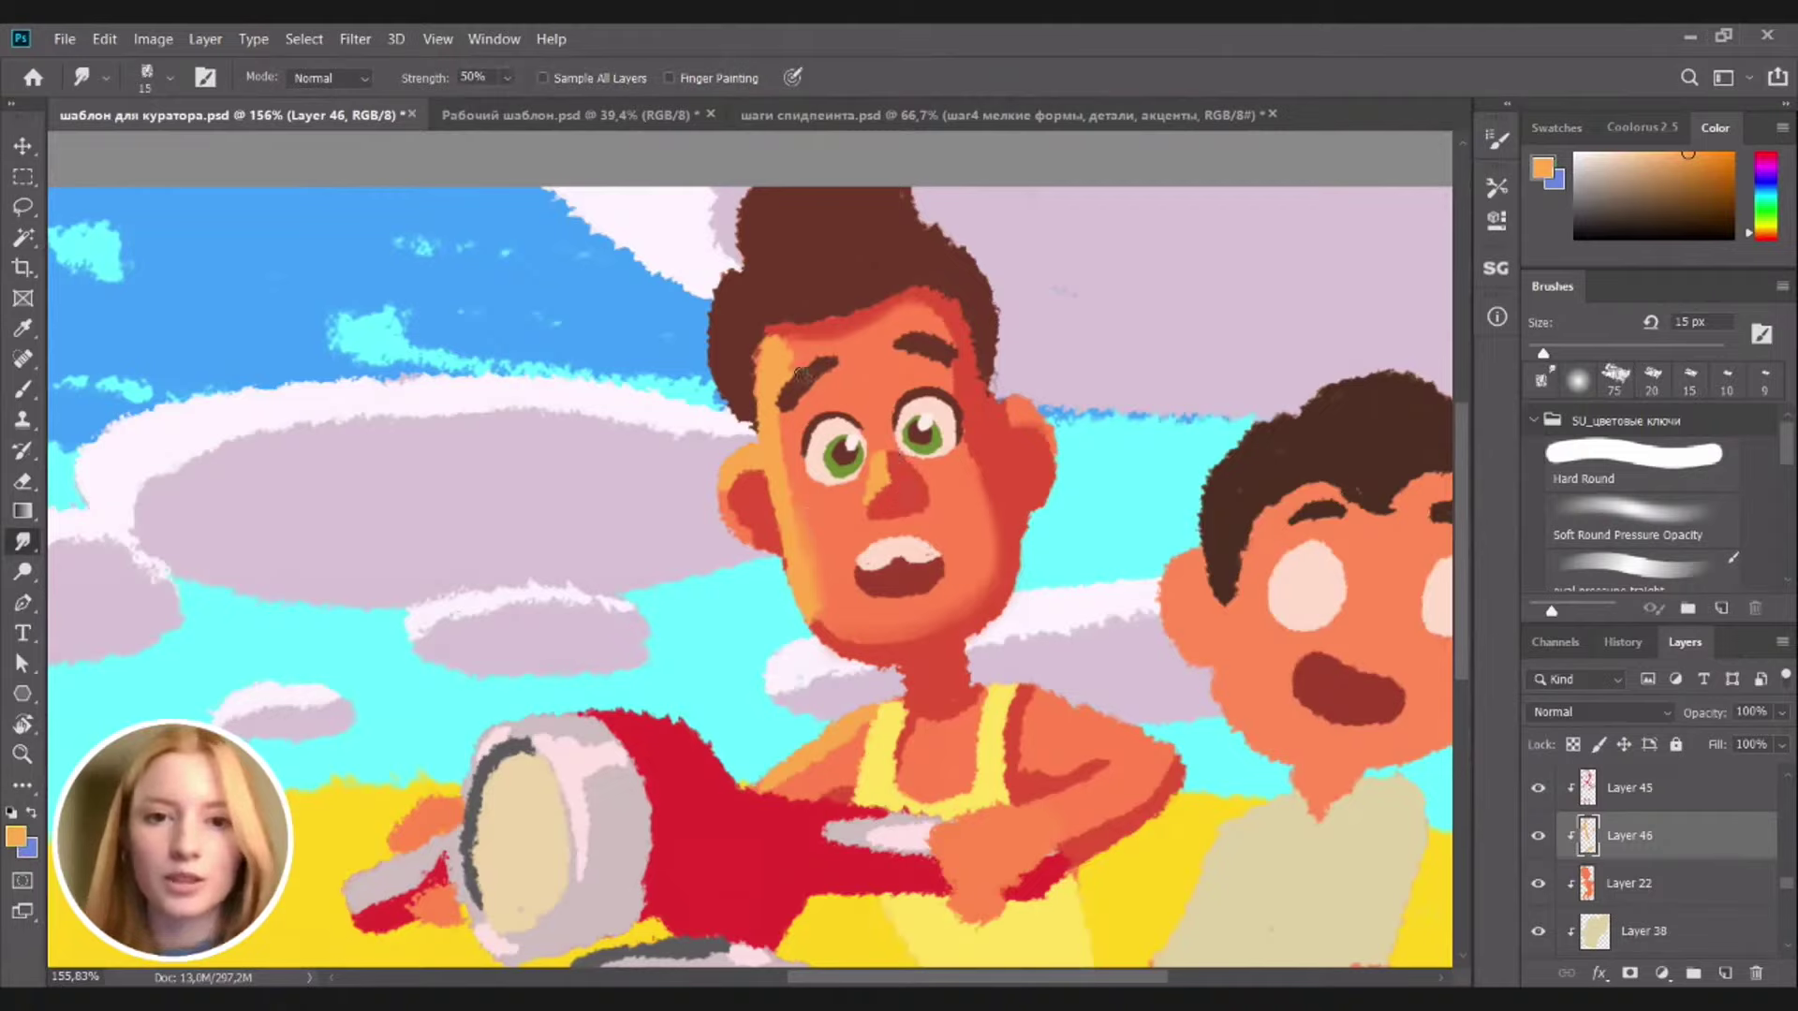
pyautogui.press('v')
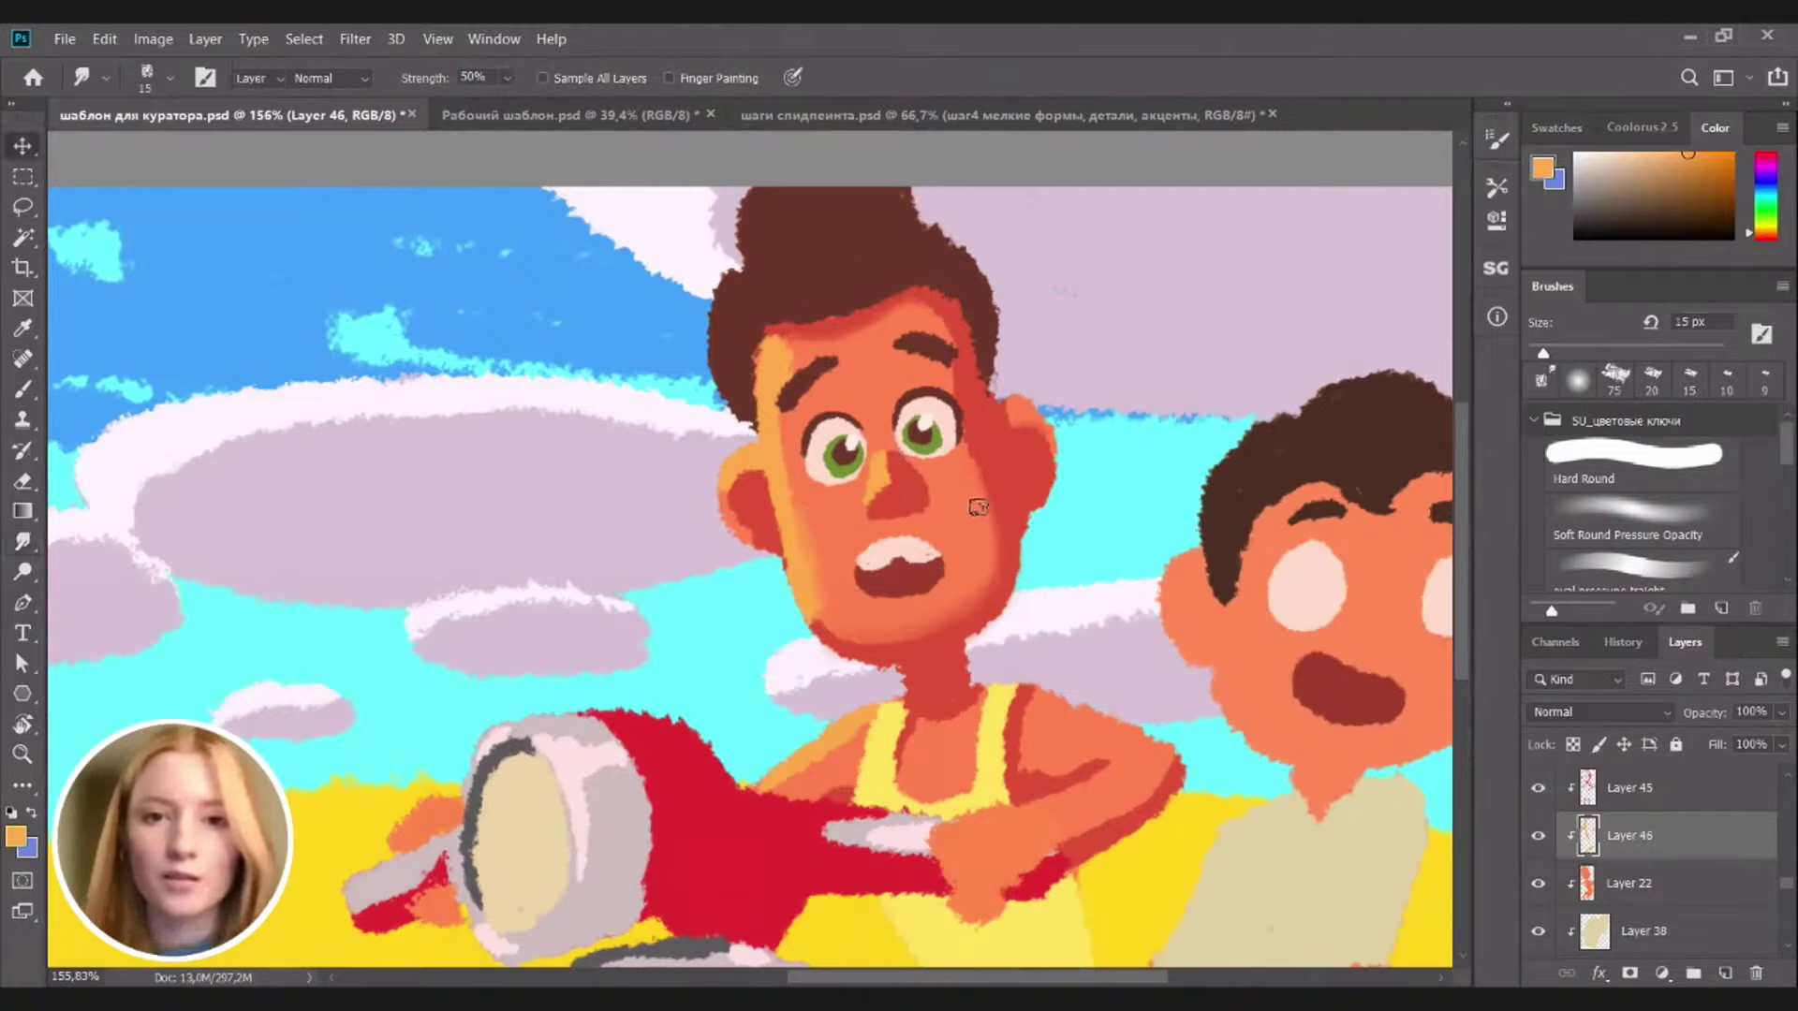
pyautogui.click(985, 485)
pyautogui.press('r')
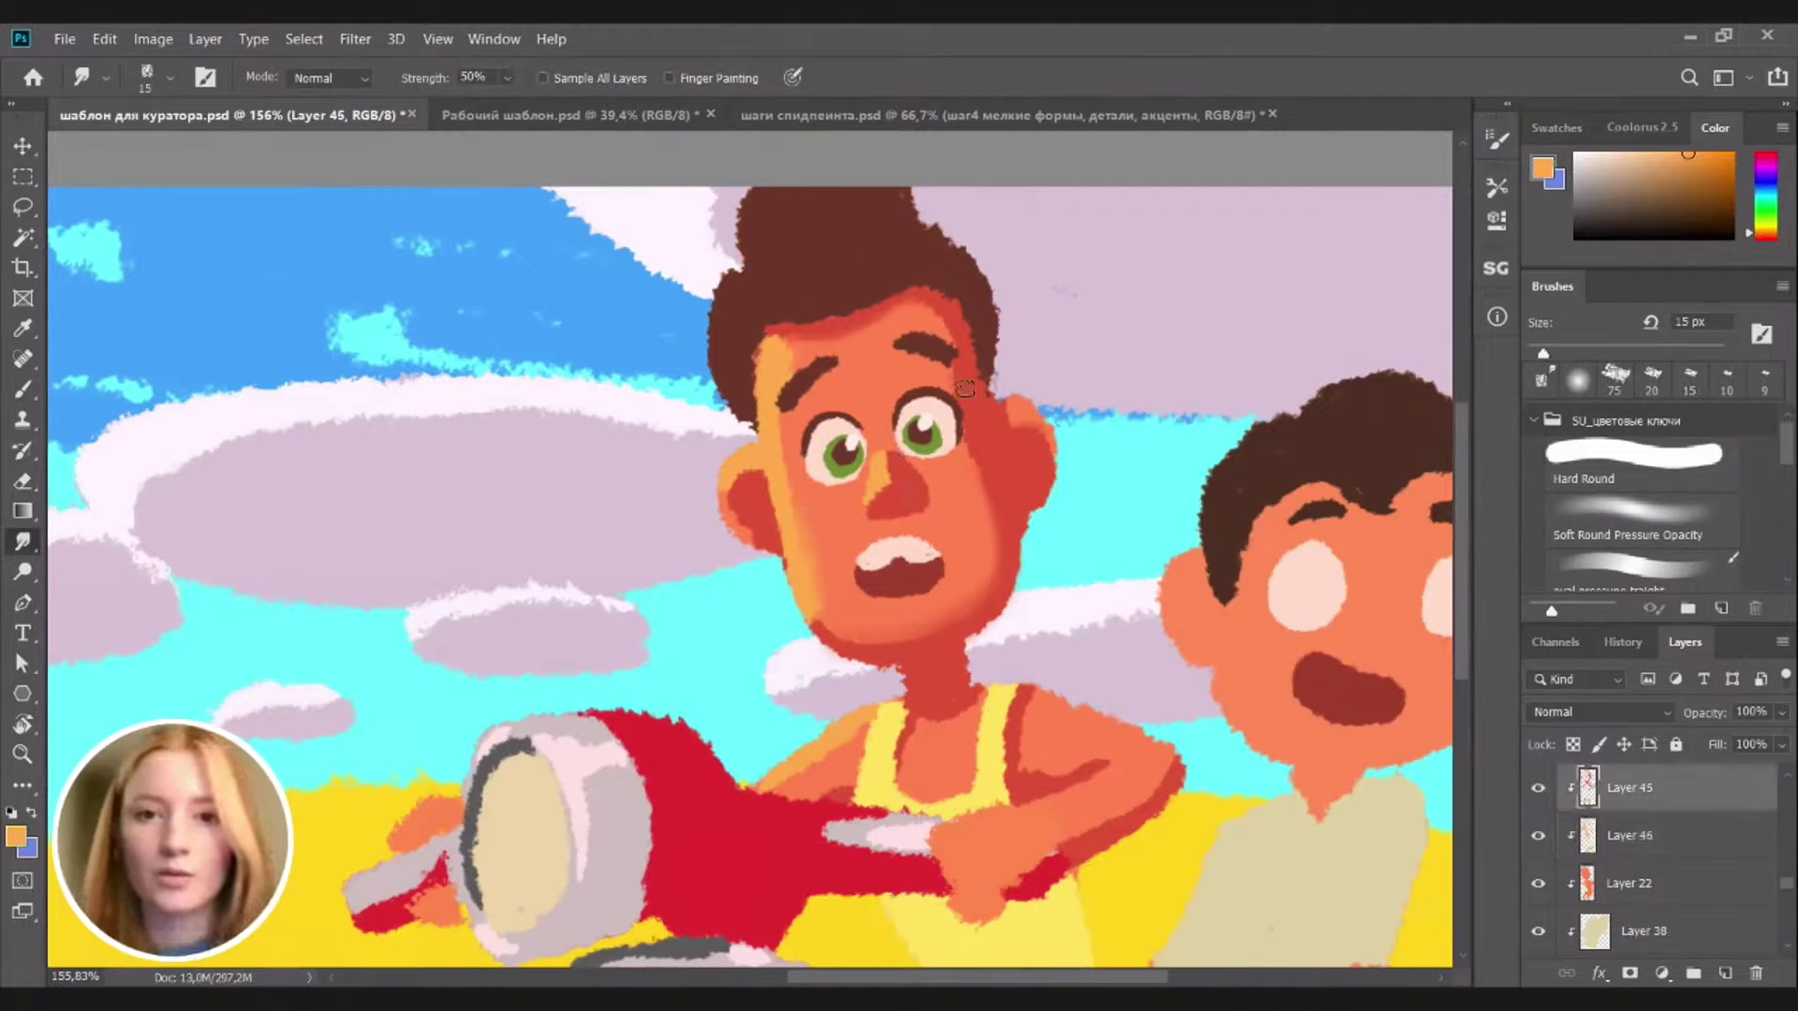
pyautogui.moveTo(948, 377); pyautogui.dragTo(1003, 376)
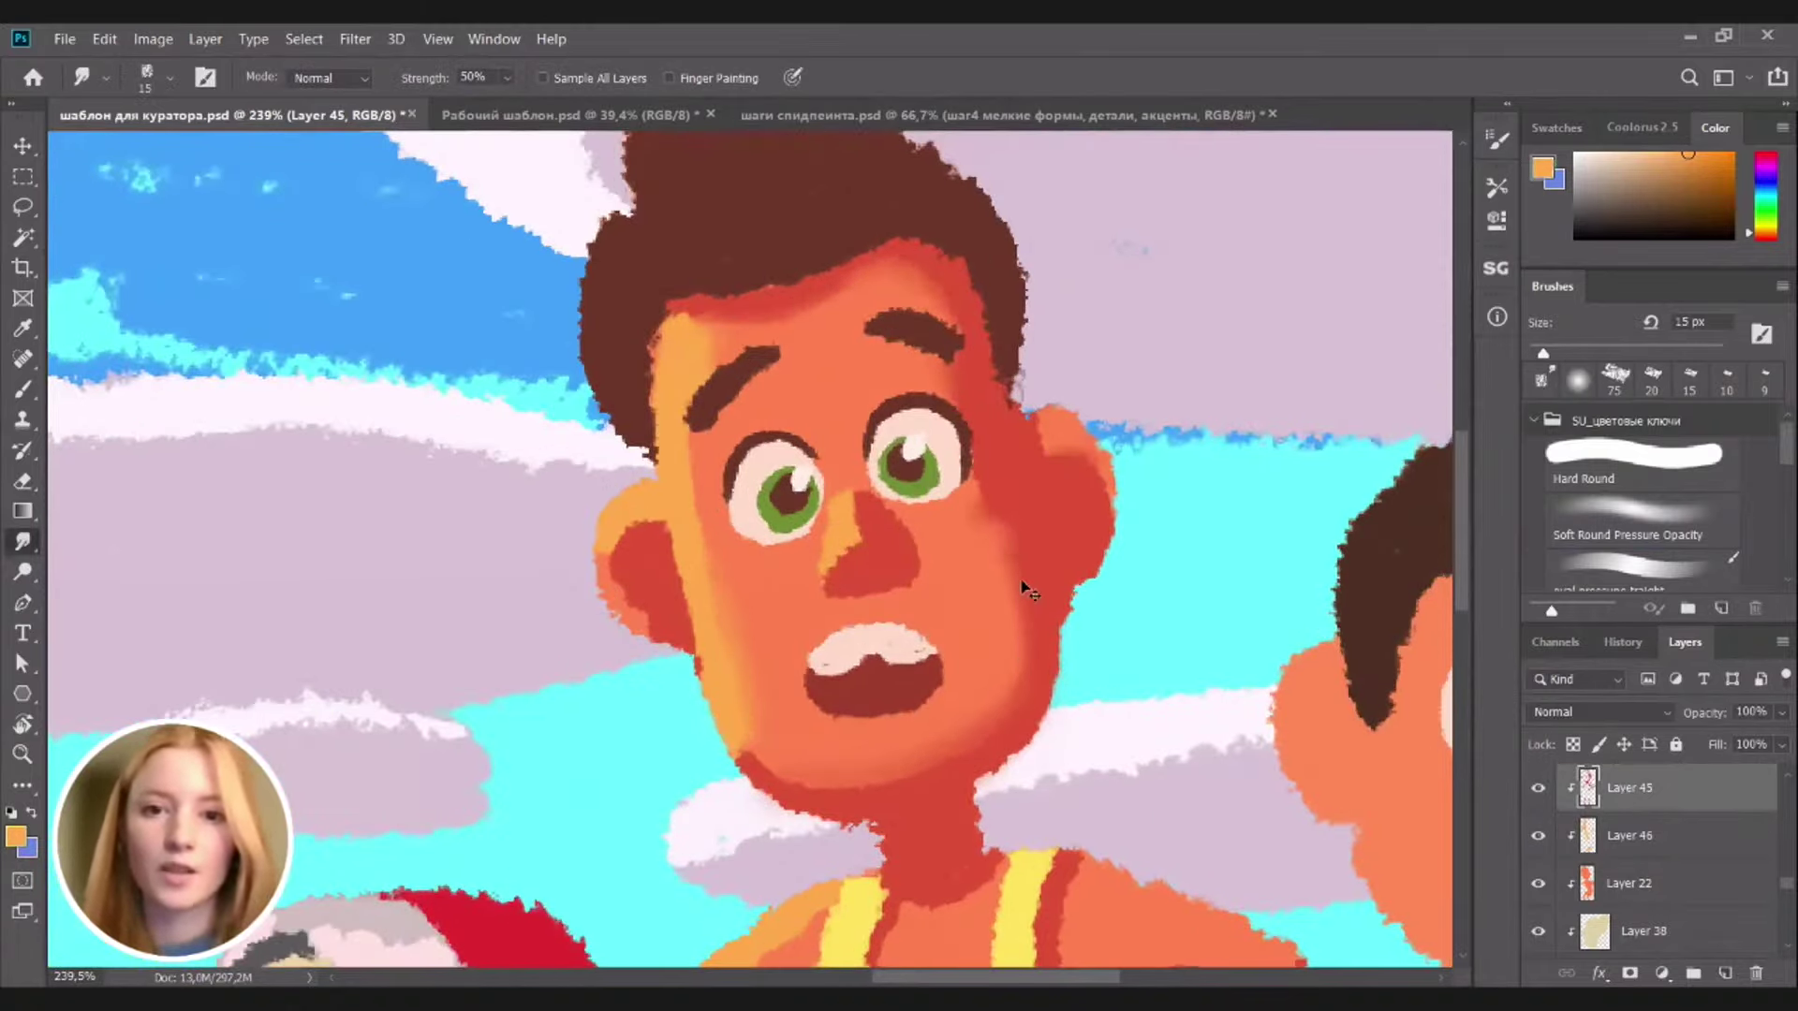
# Smudge the shadow edges on the taller boy's shoulder and bent arm on Layer 45 at 15 px
pyautogui.press('alt')
pyautogui.scroll(-5, 1027, 676)
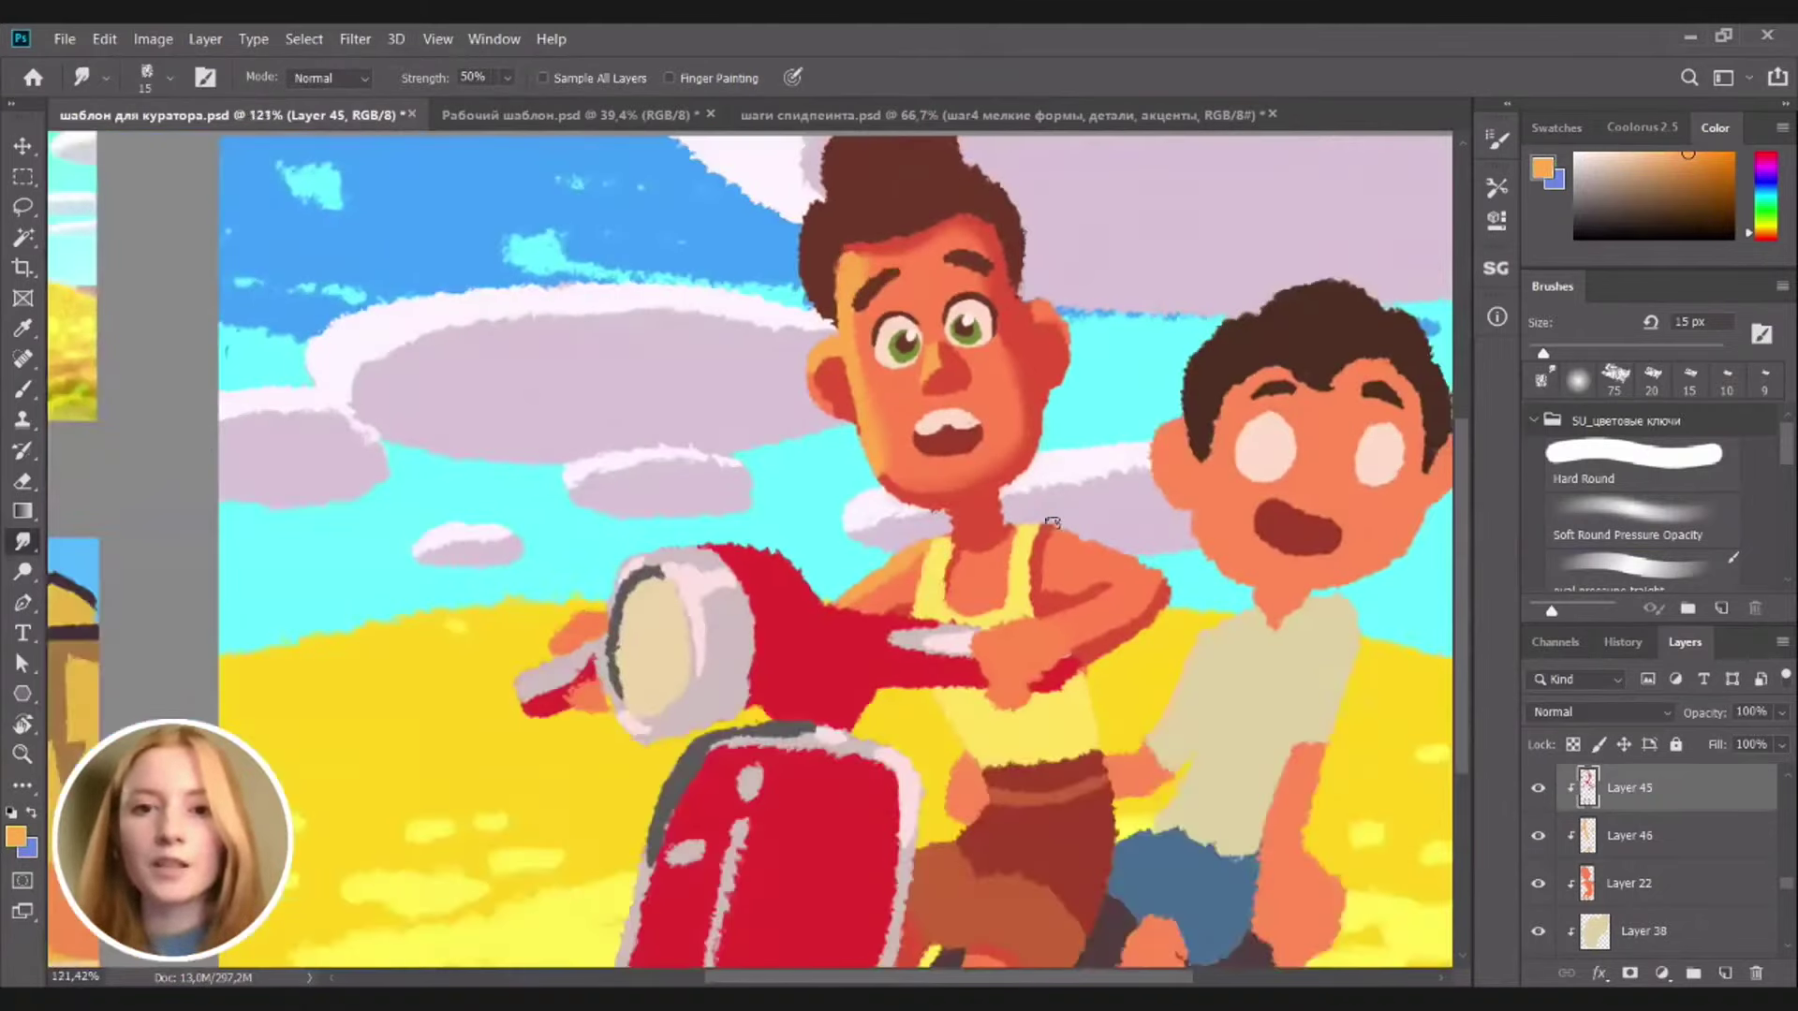
pyautogui.press('v')
pyautogui.press('r')
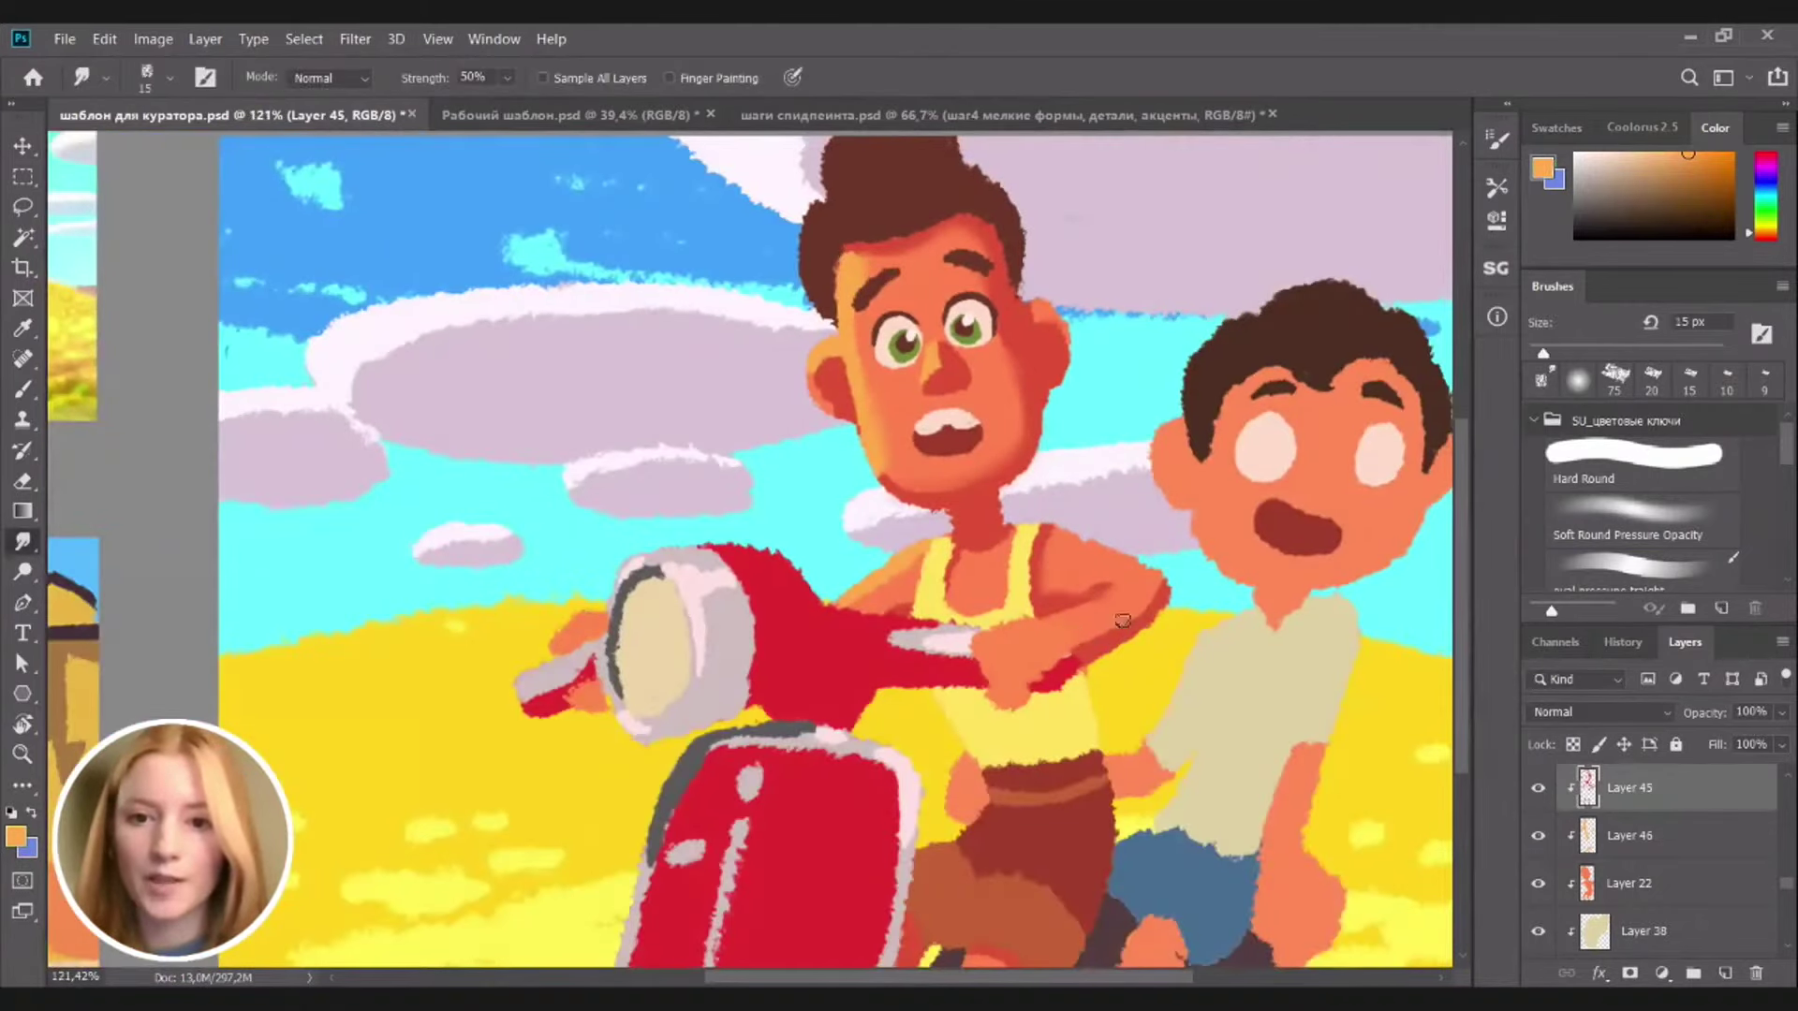
pyautogui.scroll(-2, 1115, 633)
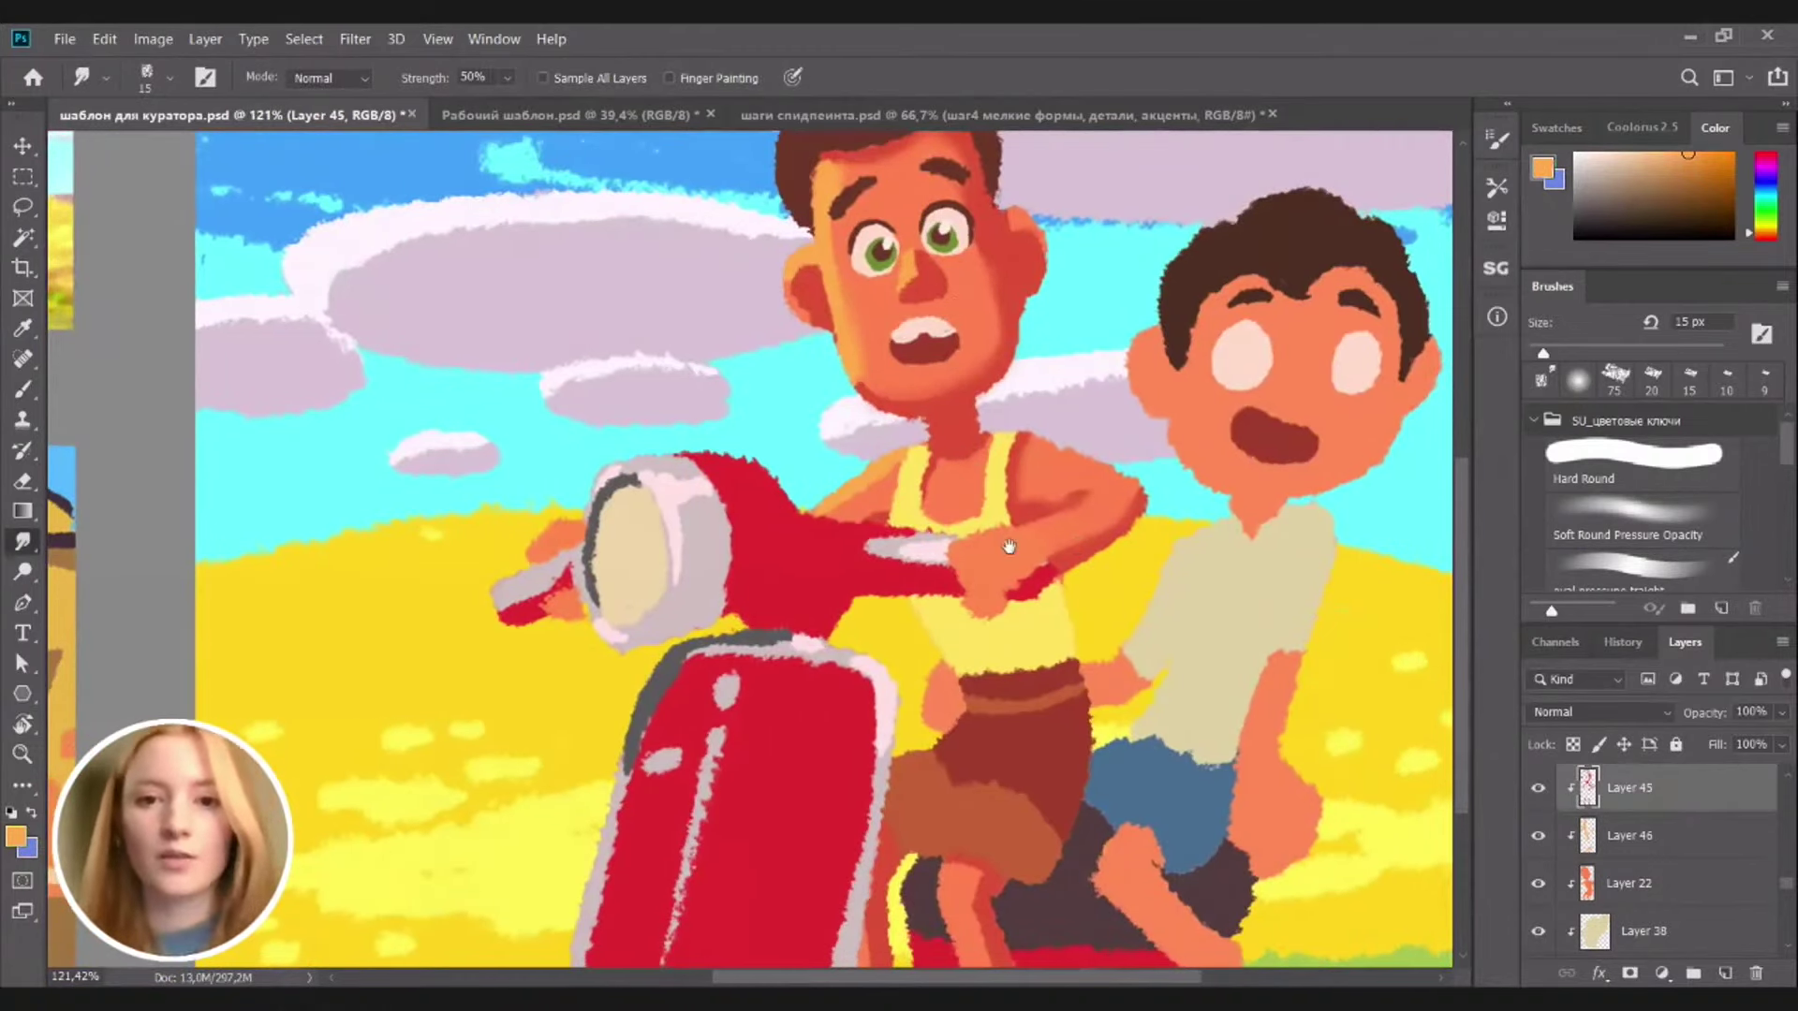
# Smudge the white rims of the clouds on Layer 27 at 50 px, reducing to 40 px for the smaller clouds
pyautogui.scroll(-3, 1008, 546)
pyautogui.keyDown('ctrl'); pyautogui.click(690, 381); pyautogui.keyUp('ctrl')
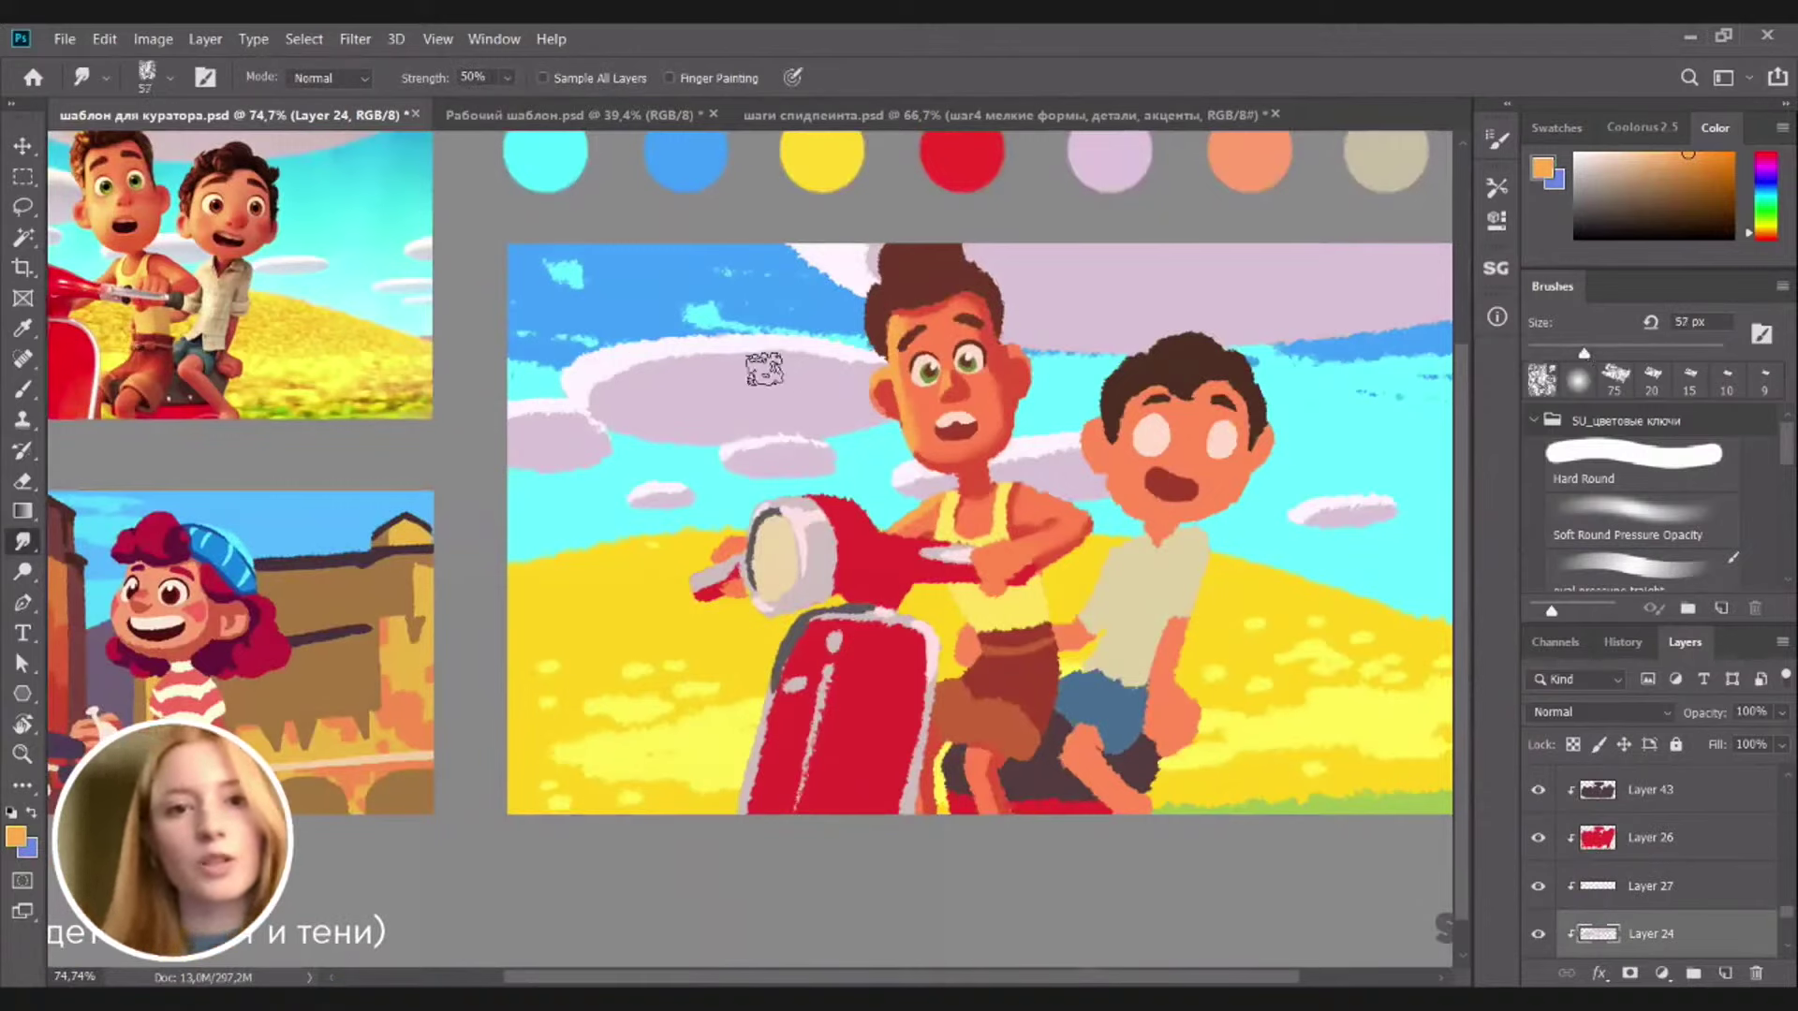
pyautogui.press('v')
pyautogui.keyDown('ctrl'); pyautogui.click(728, 356); pyautogui.keyUp('ctrl')
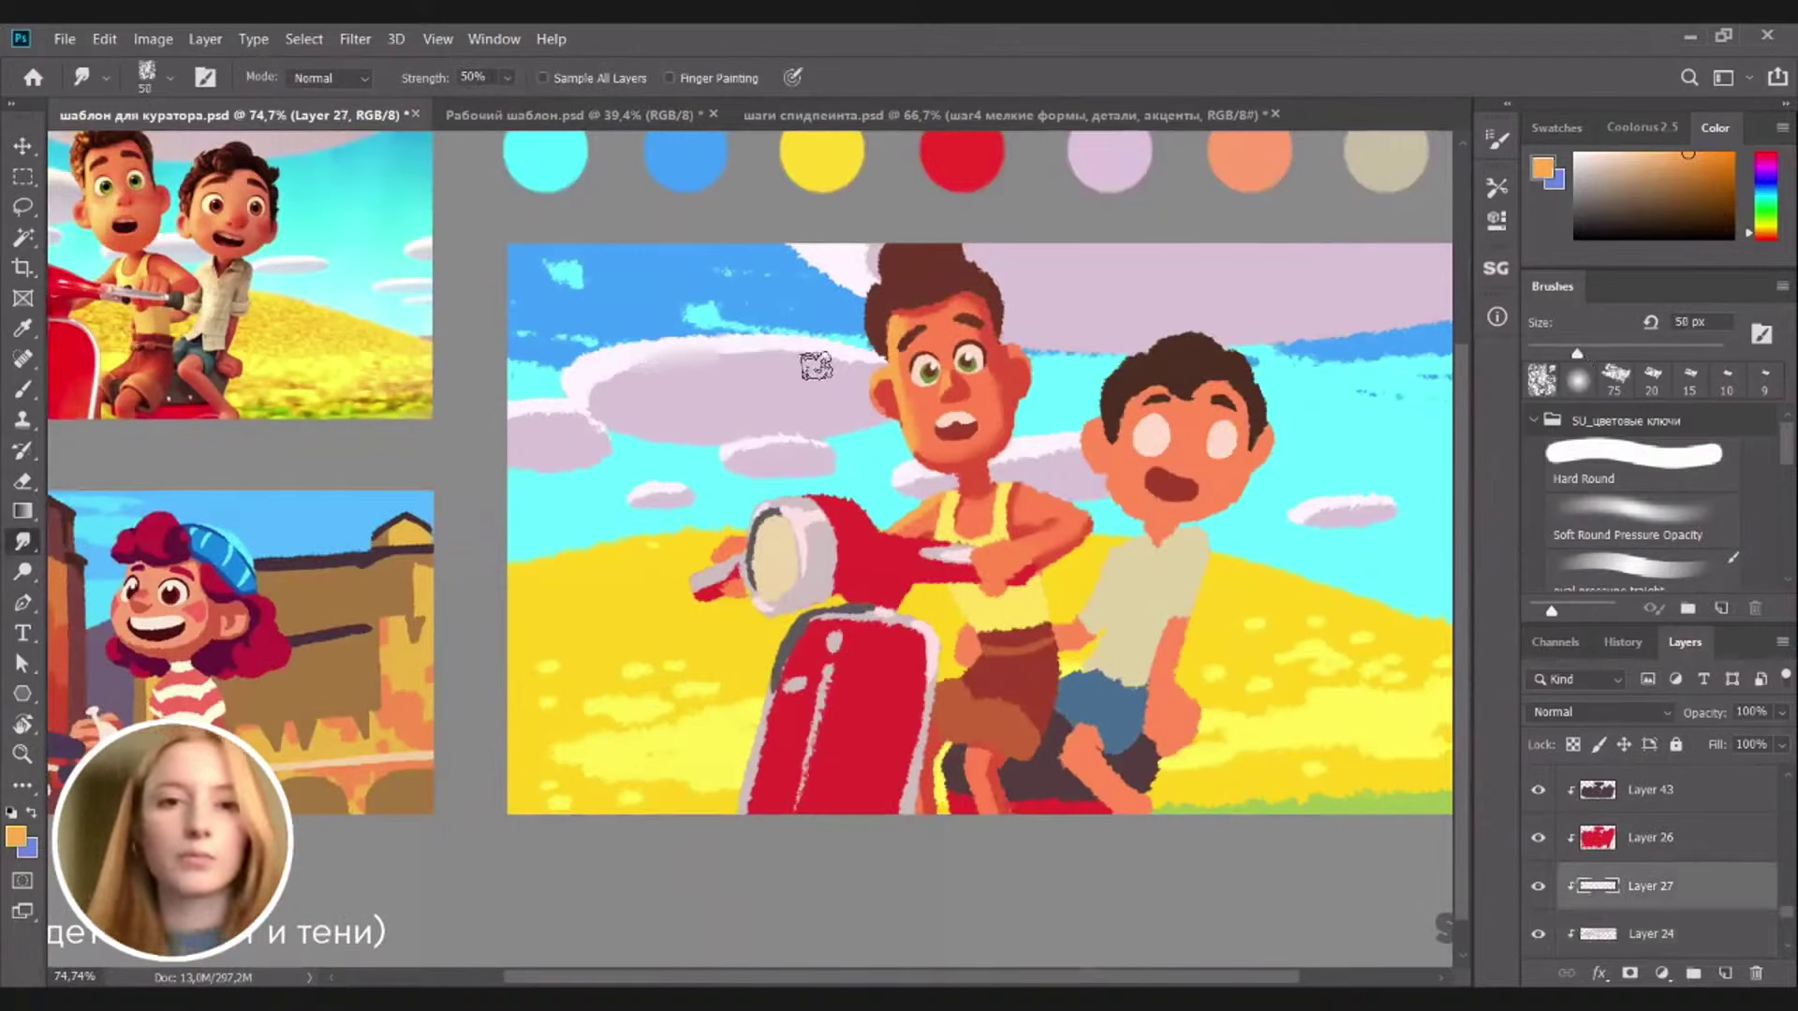
pyautogui.hotkey('ctrl', 'z')
pyautogui.hotkey('ctrl', 'z')
pyautogui.hotkey('ctrl', 'z')
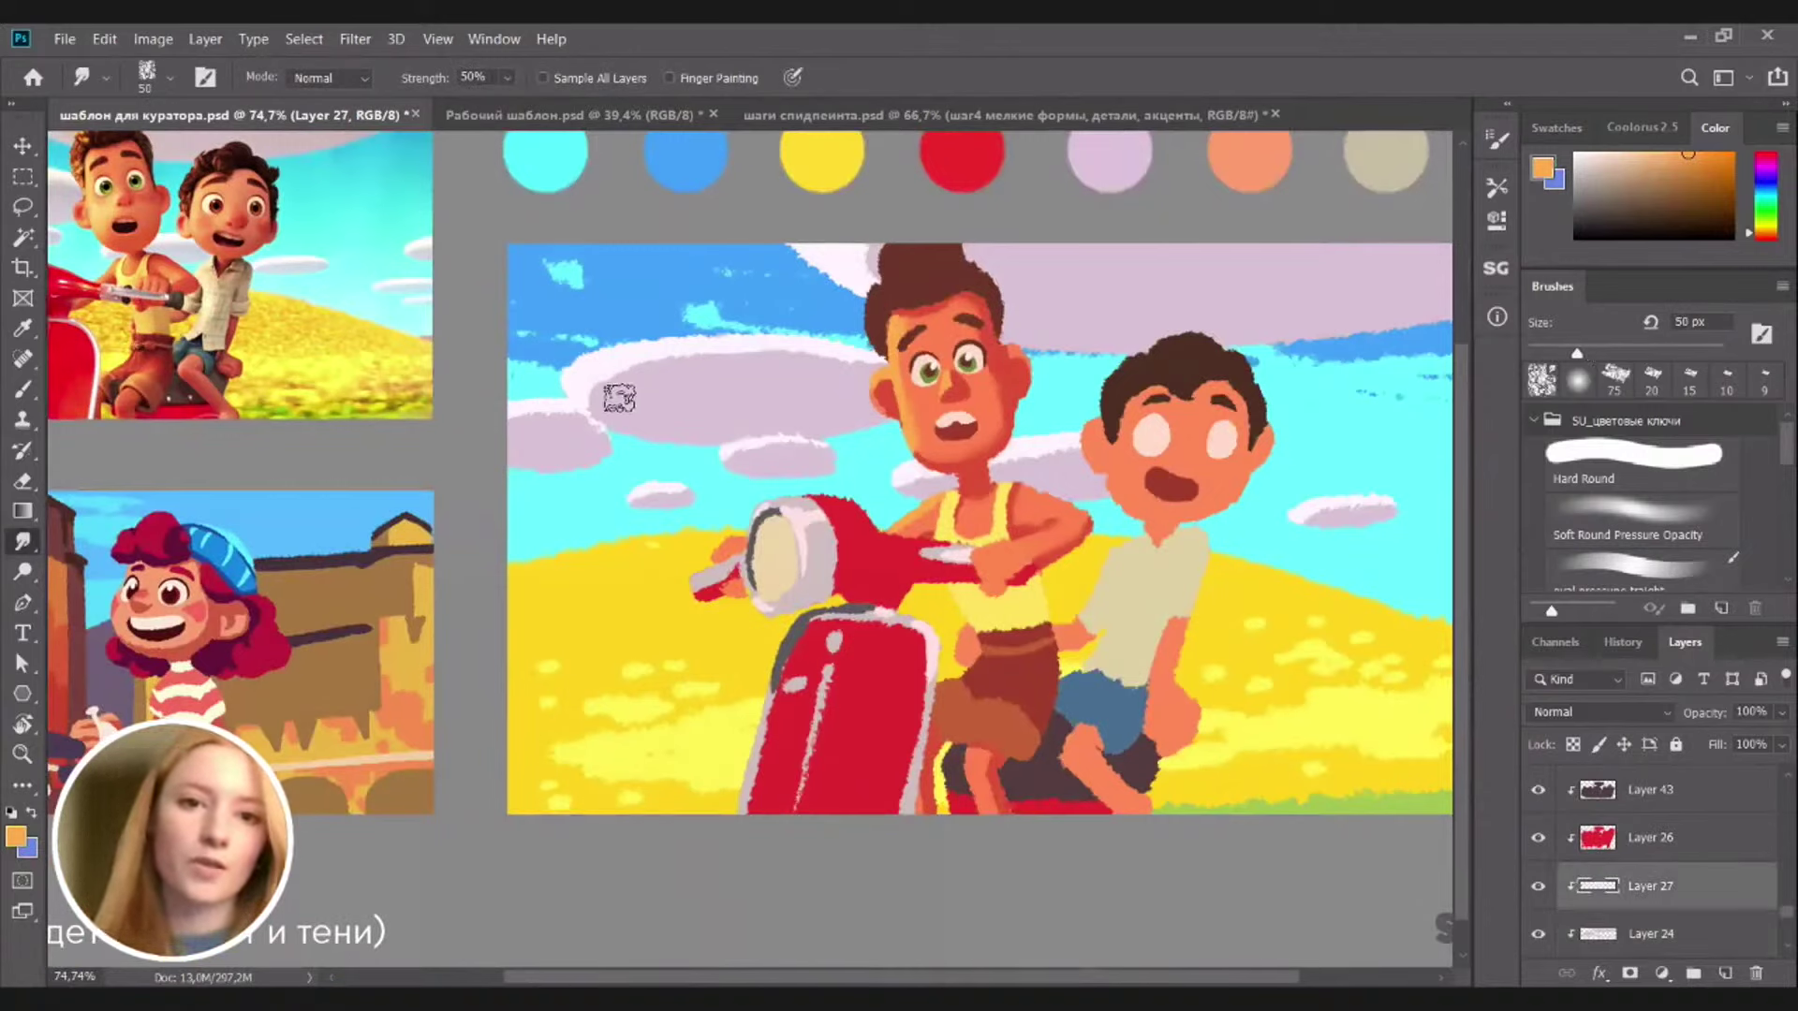
pyautogui.moveTo(601, 385)
pyautogui.mouseDown()
pyautogui.moveTo(798, 367)
pyautogui.moveTo(648, 375)
pyautogui.mouseUp()
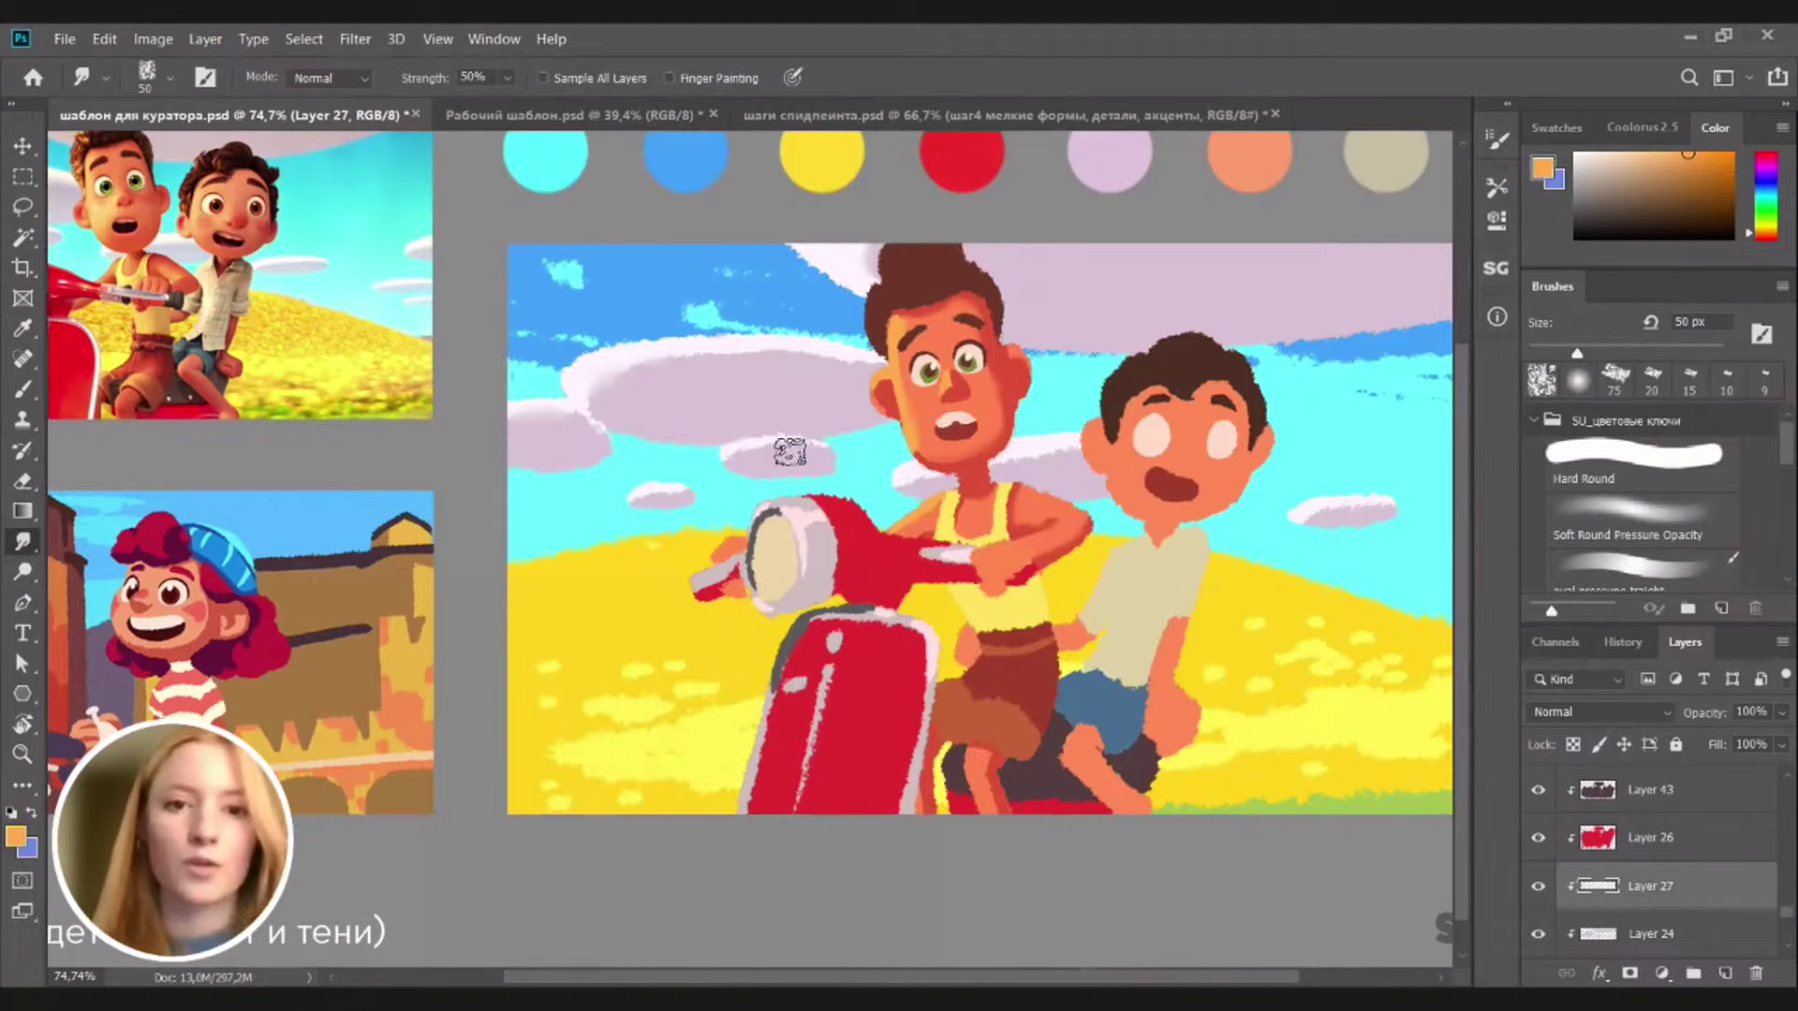
pyautogui.press('[')
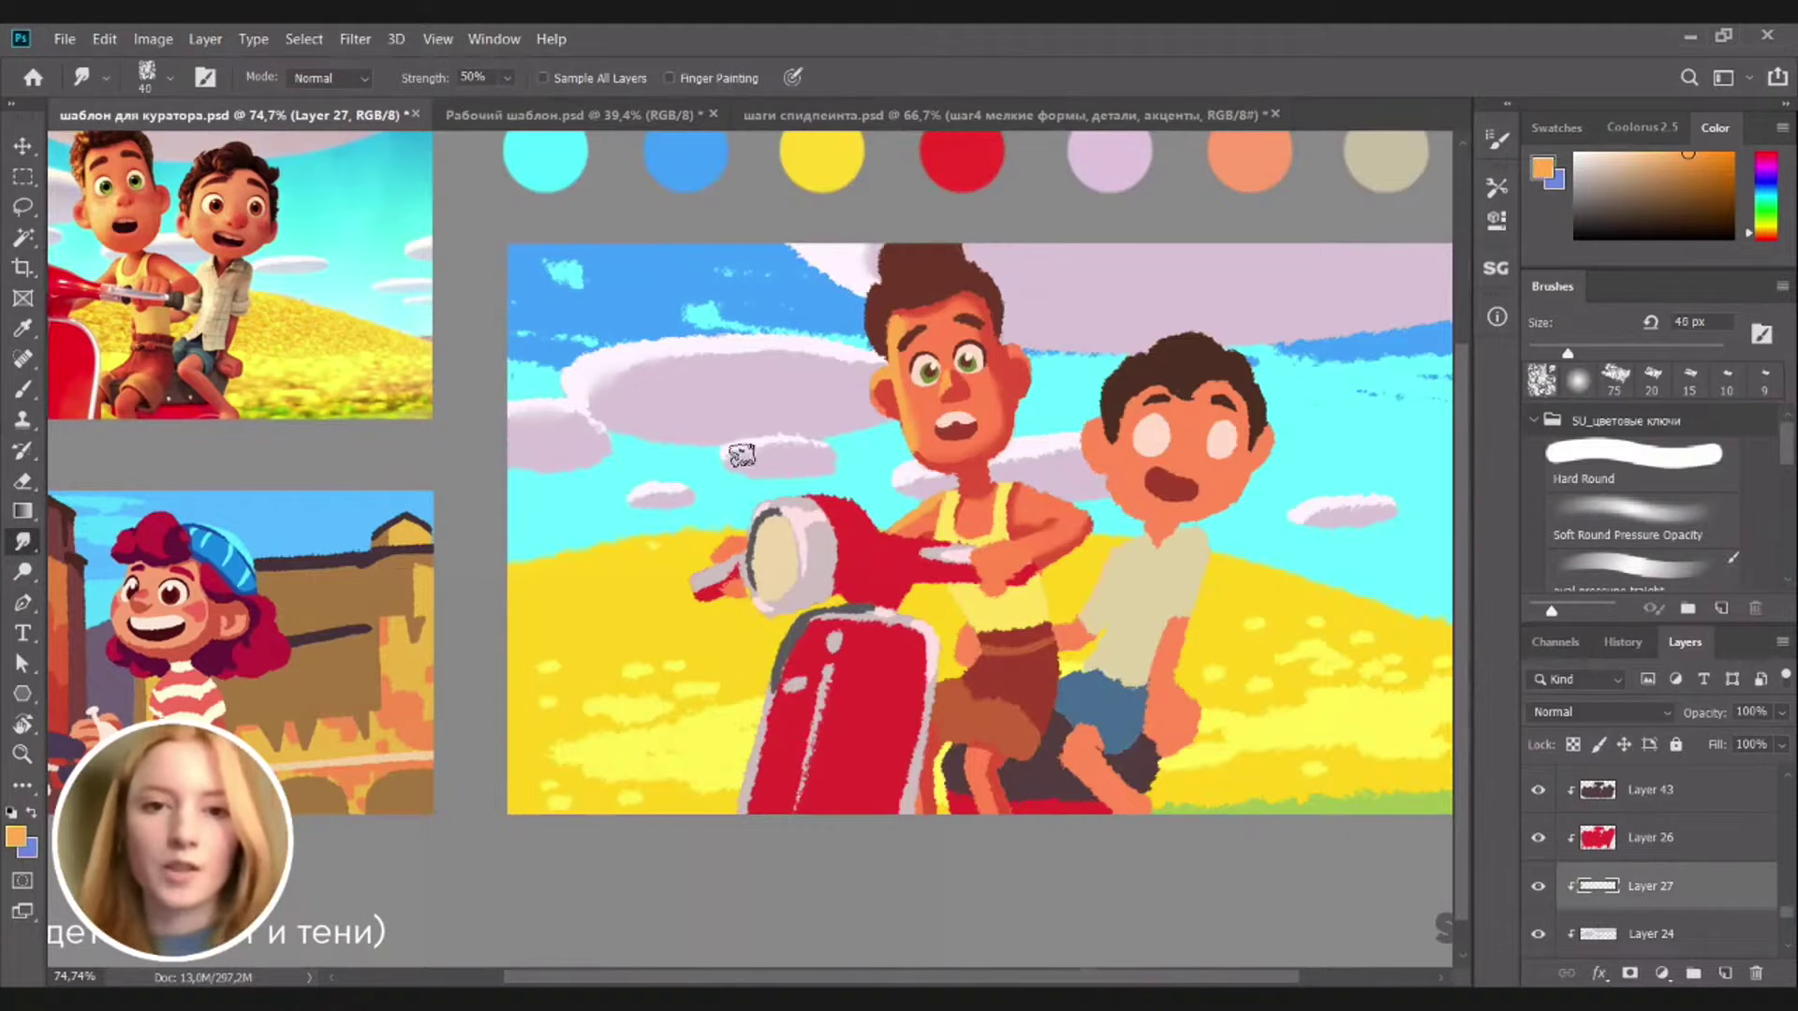
pyautogui.moveTo(1222, 497); pyautogui.dragTo(1074, 472)
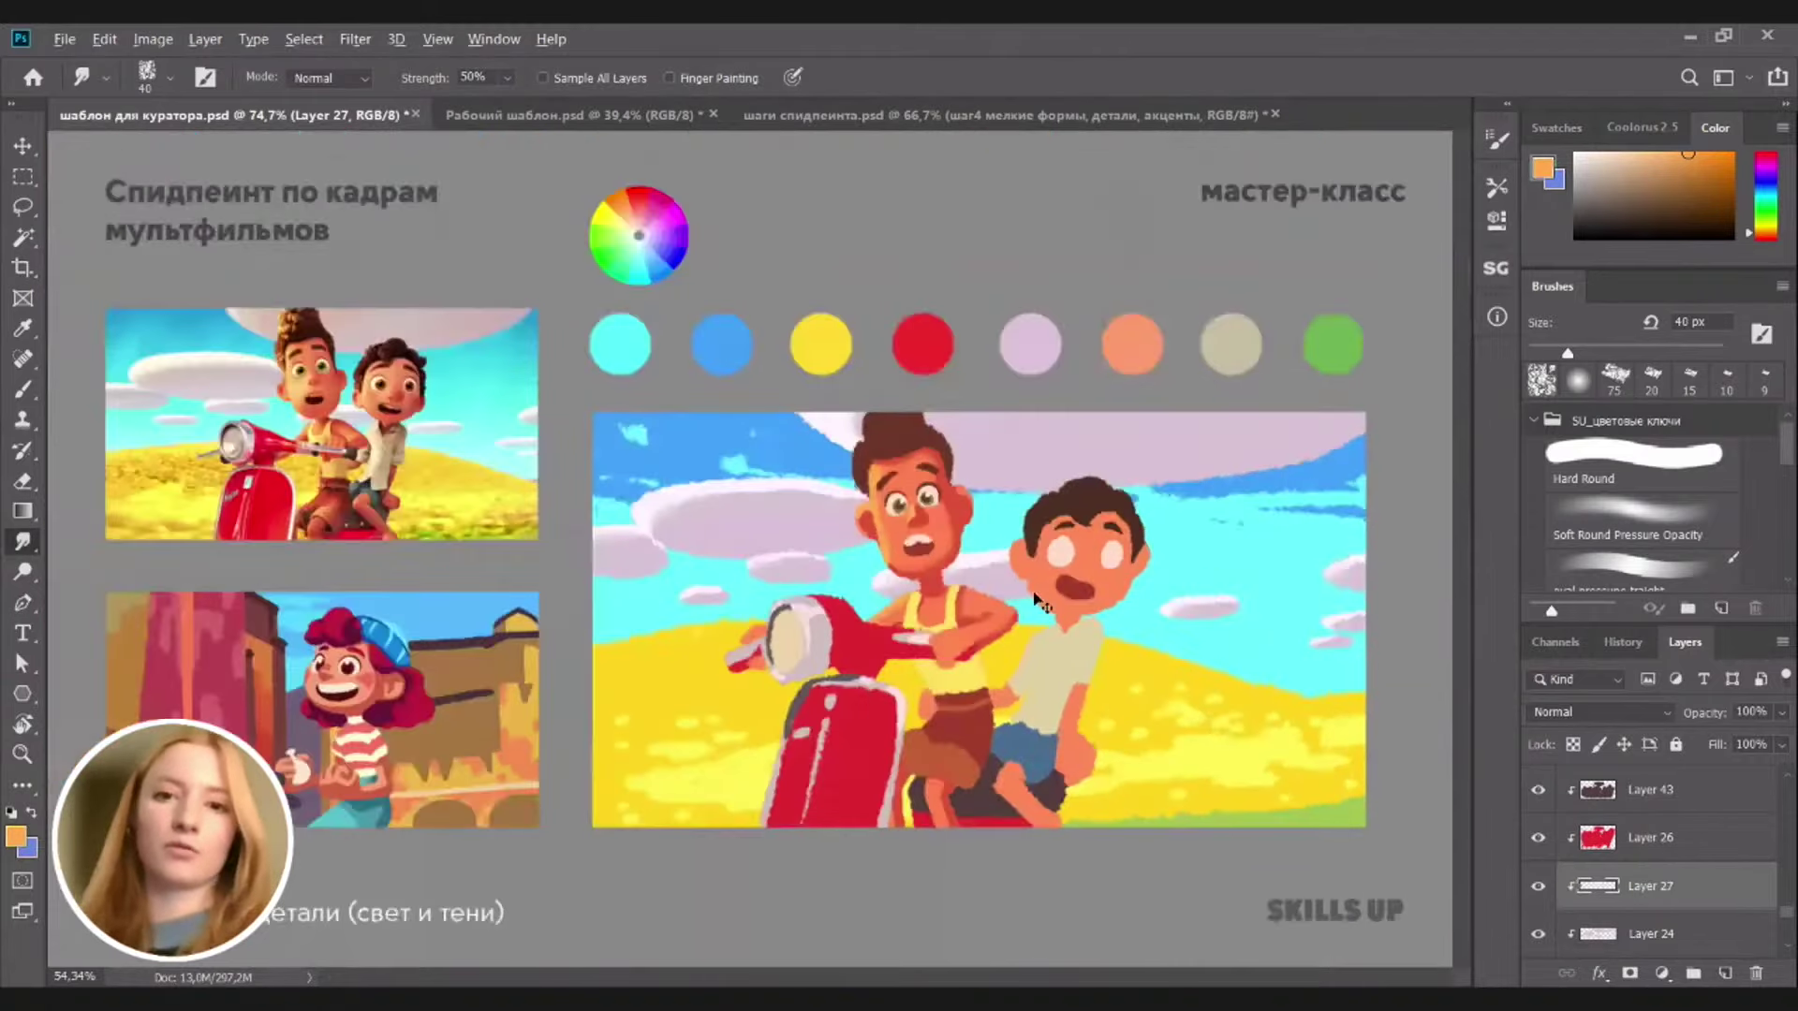
# Smudge the blue and cyan transitions of the sky on Layer 20 at about 60 px, undoing the last strokes beside the large cloud
pyautogui.scroll(2, 1305, 412)
pyautogui.moveTo(1217, 441); pyautogui.dragTo(1138, 437)
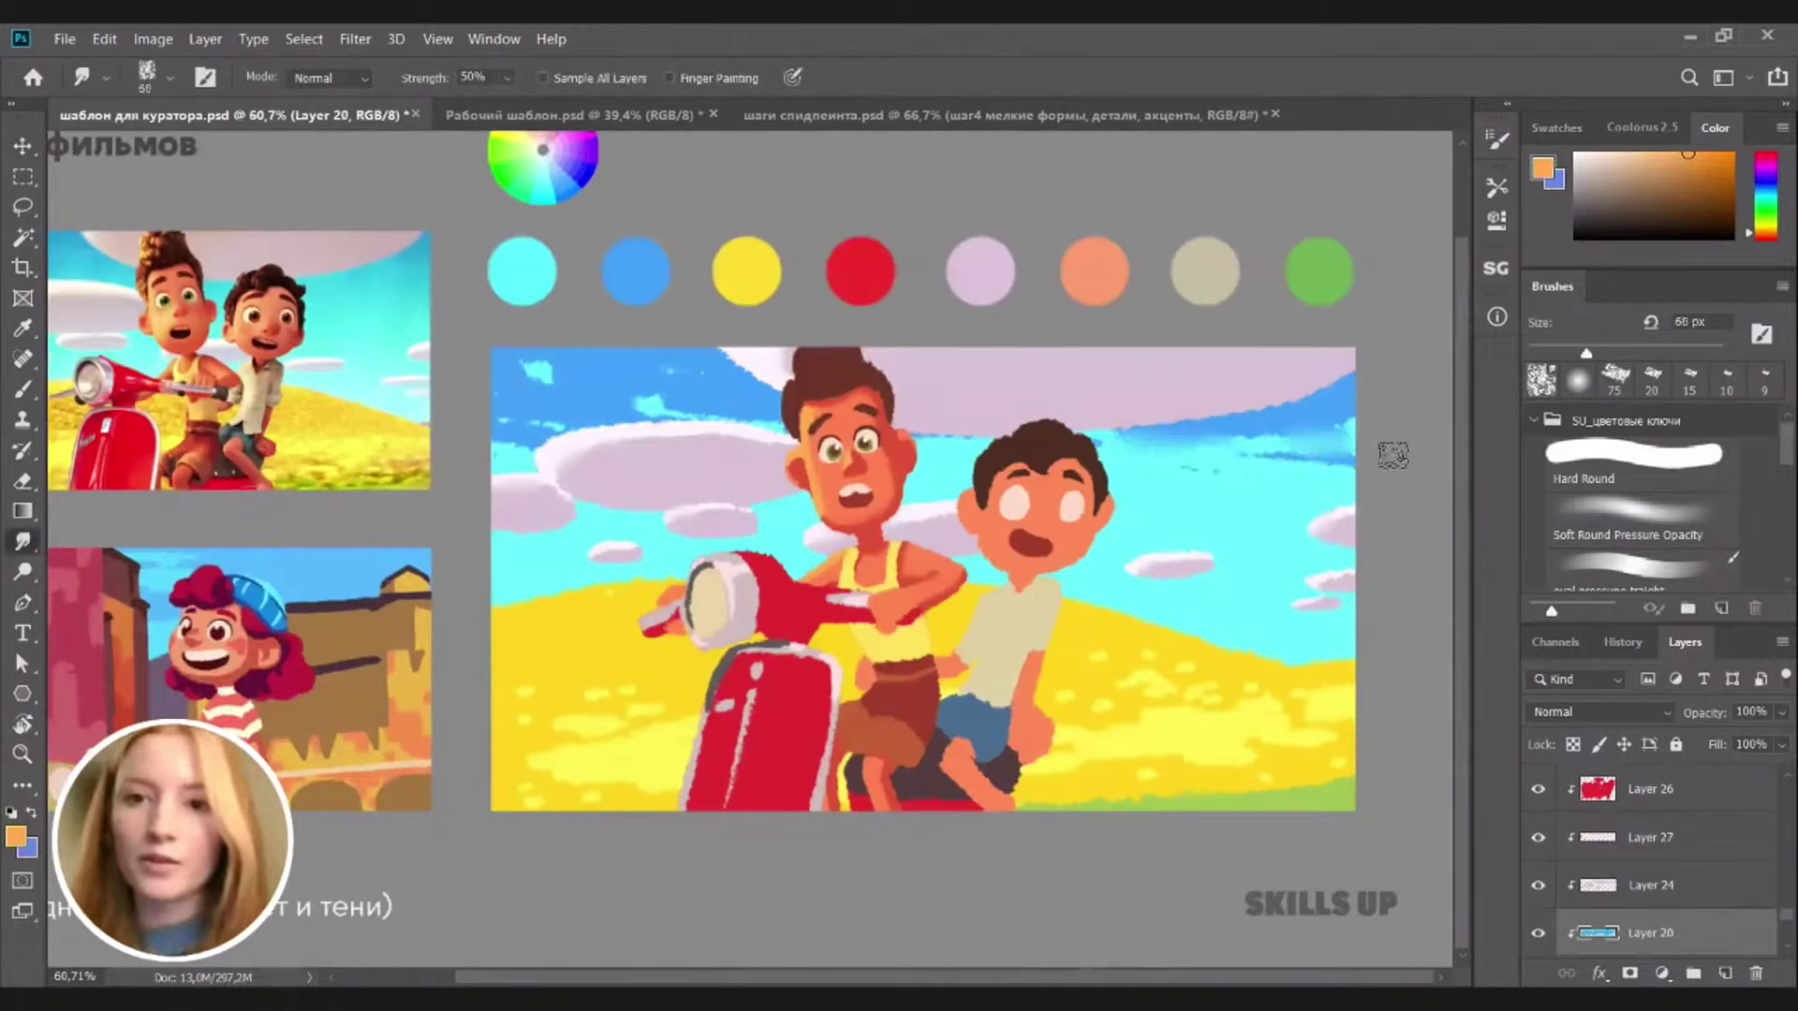
pyautogui.moveTo(646, 409); pyautogui.dragTo(687, 397)
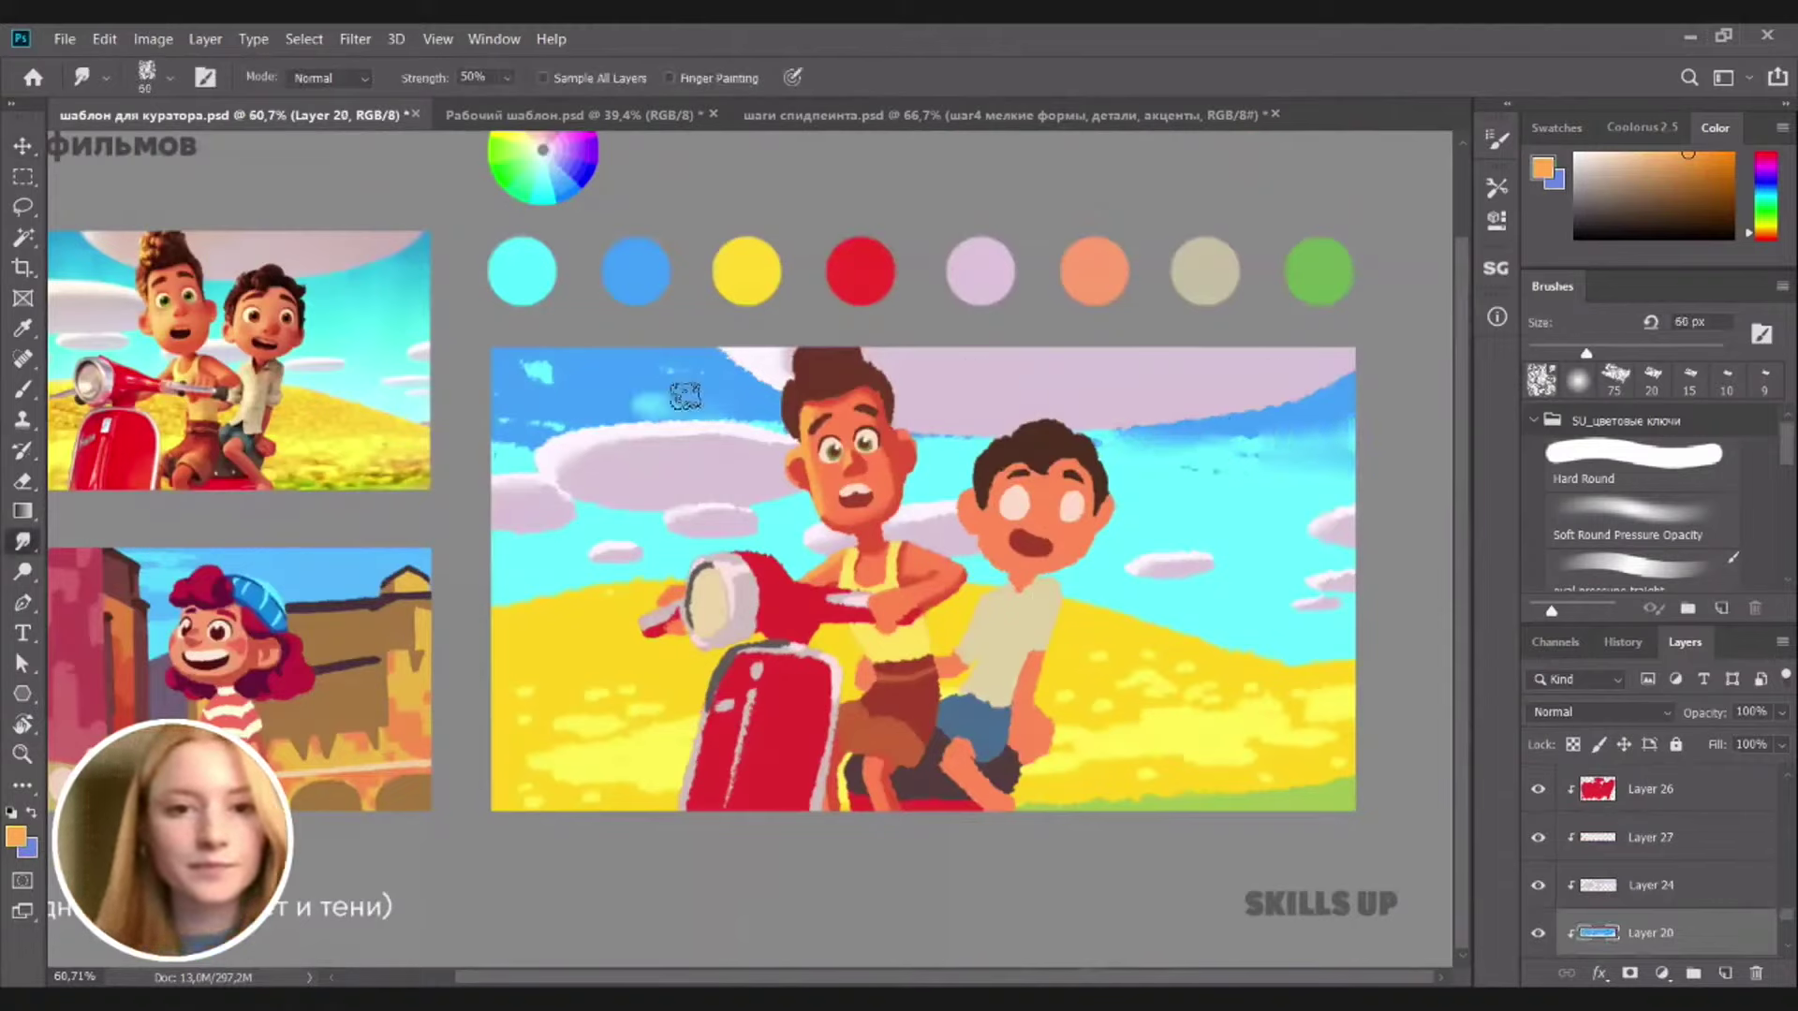
pyautogui.moveTo(510, 376)
pyautogui.mouseDown()
pyautogui.moveTo(578, 416)
pyautogui.moveTo(503, 433)
pyautogui.moveTo(631, 446)
pyautogui.moveTo(488, 442)
pyautogui.moveTo(684, 456)
pyautogui.mouseUp()
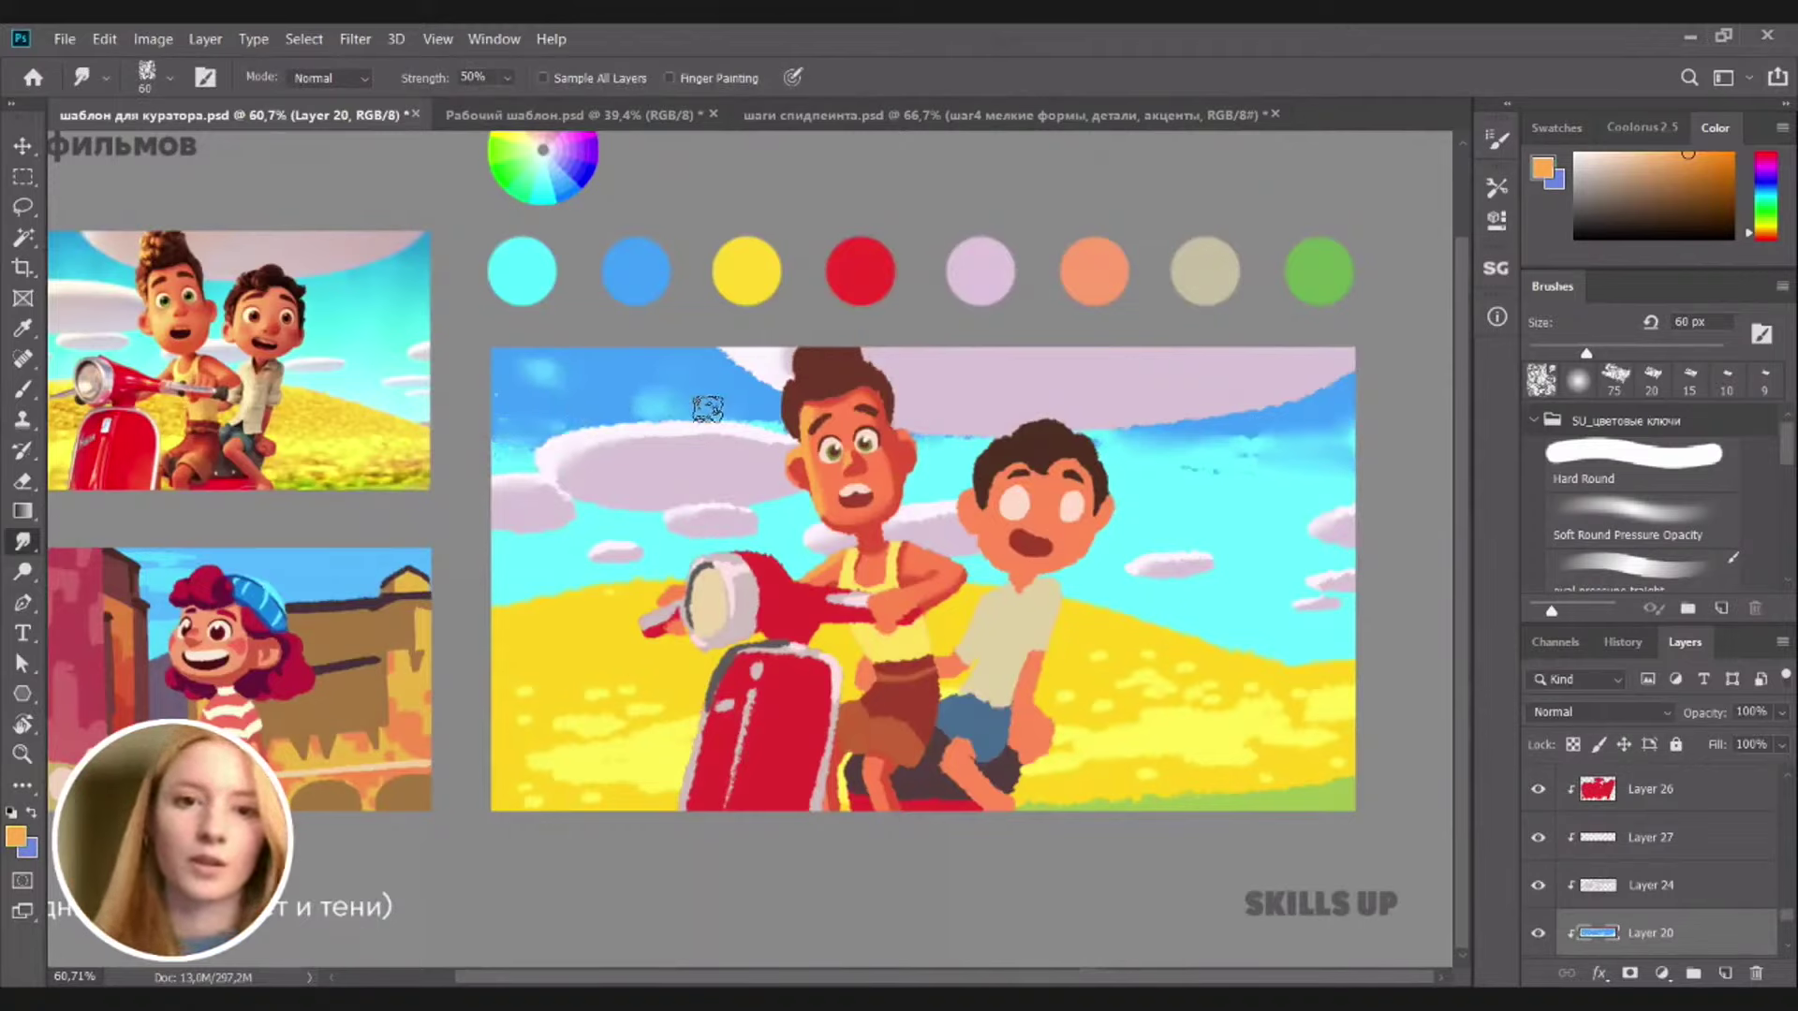
pyautogui.hotkey('ctrl', 'z')
pyautogui.hotkey('ctrl', 'z')
pyautogui.hotkey('ctrl', 'z')
pyautogui.hotkey('ctrl', 'z')
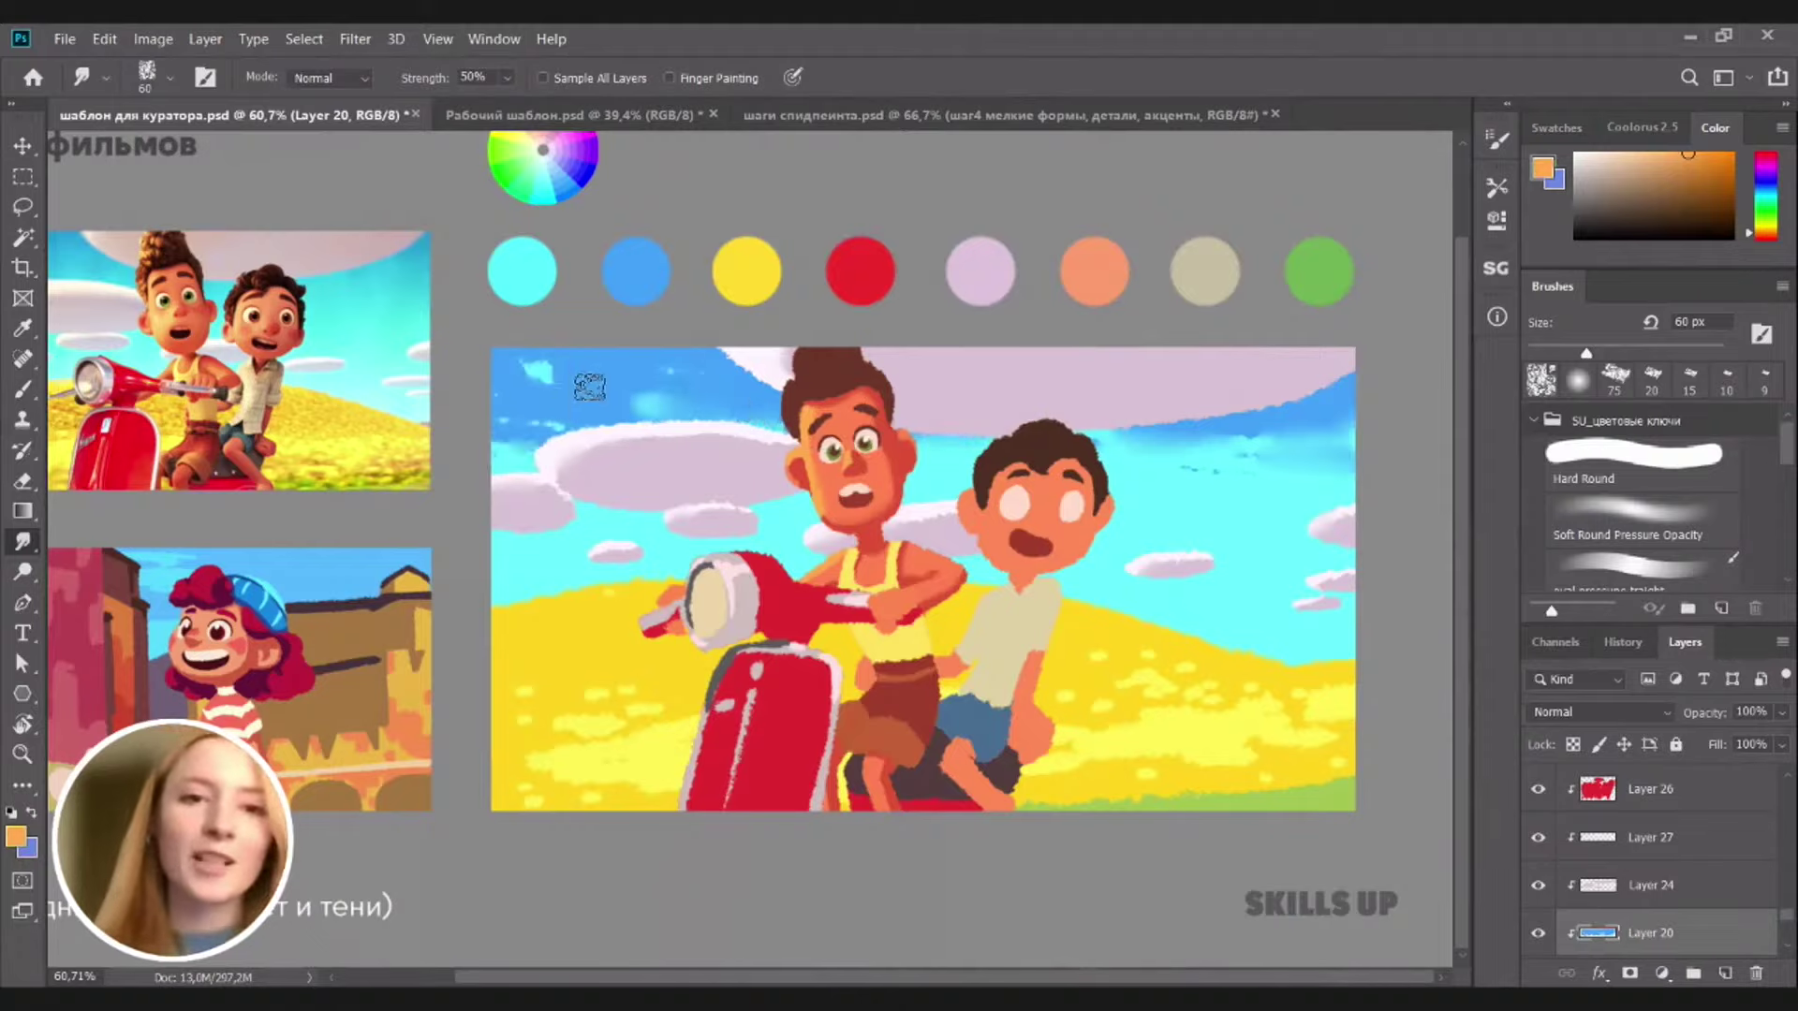
# Smudge the edge of the green grass at the foot of the yellow field on Layer 25 at 60 px
pyautogui.moveTo(1059, 652); pyautogui.dragTo(1078, 652)
pyautogui.press('v')
pyautogui.click(1199, 760)
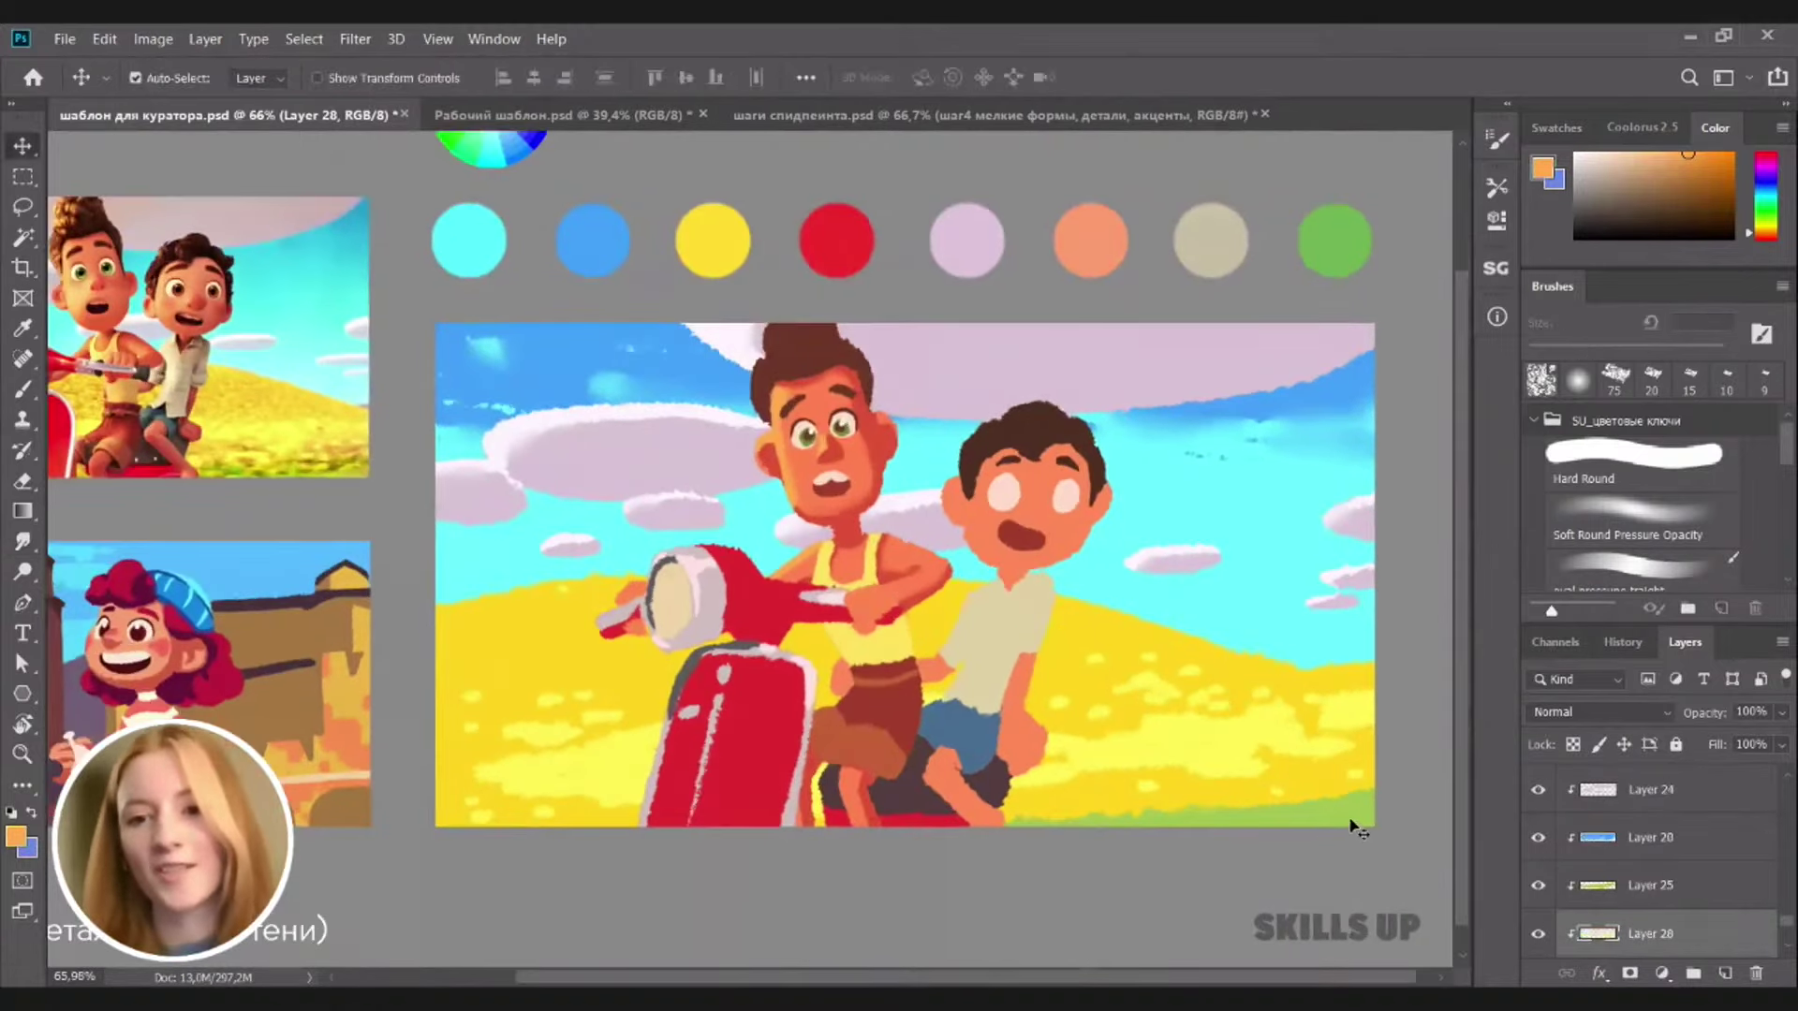
pyautogui.click(1318, 788)
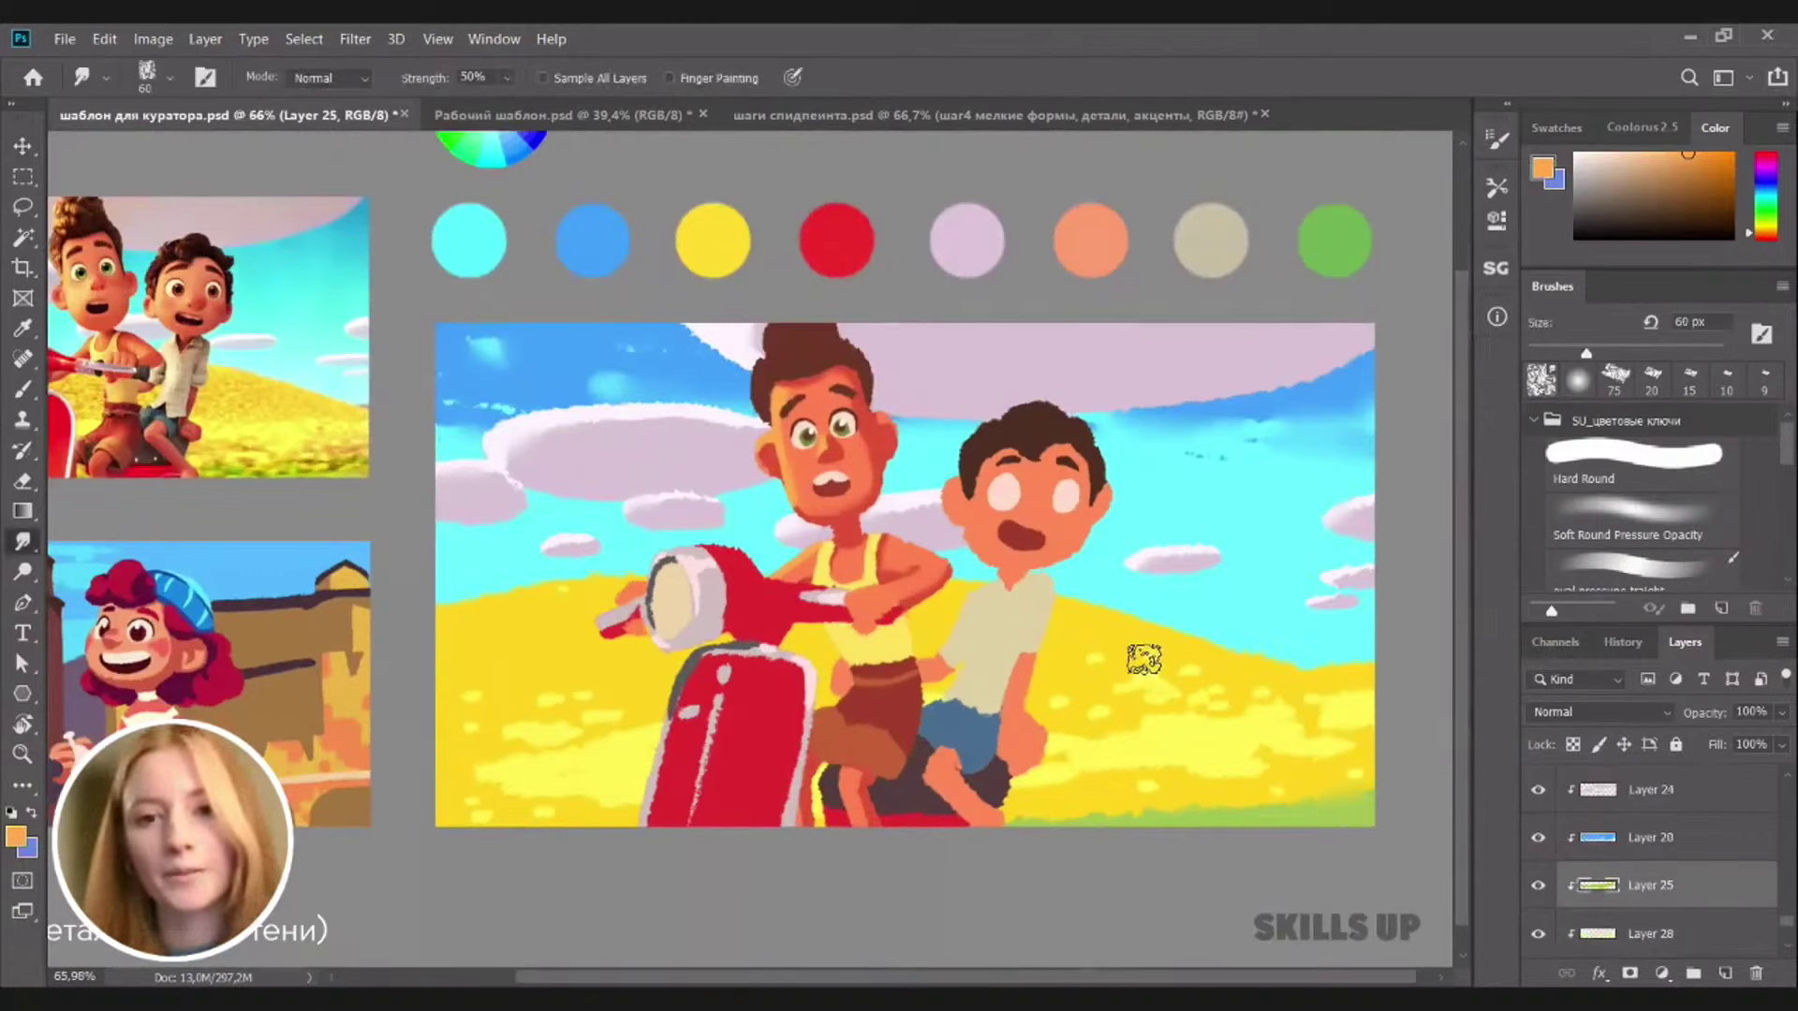
# Paint a pink highlight on the scooter's front shield on a new layer above Layer 21 with the 75 px textured brush
pyautogui.press('v')
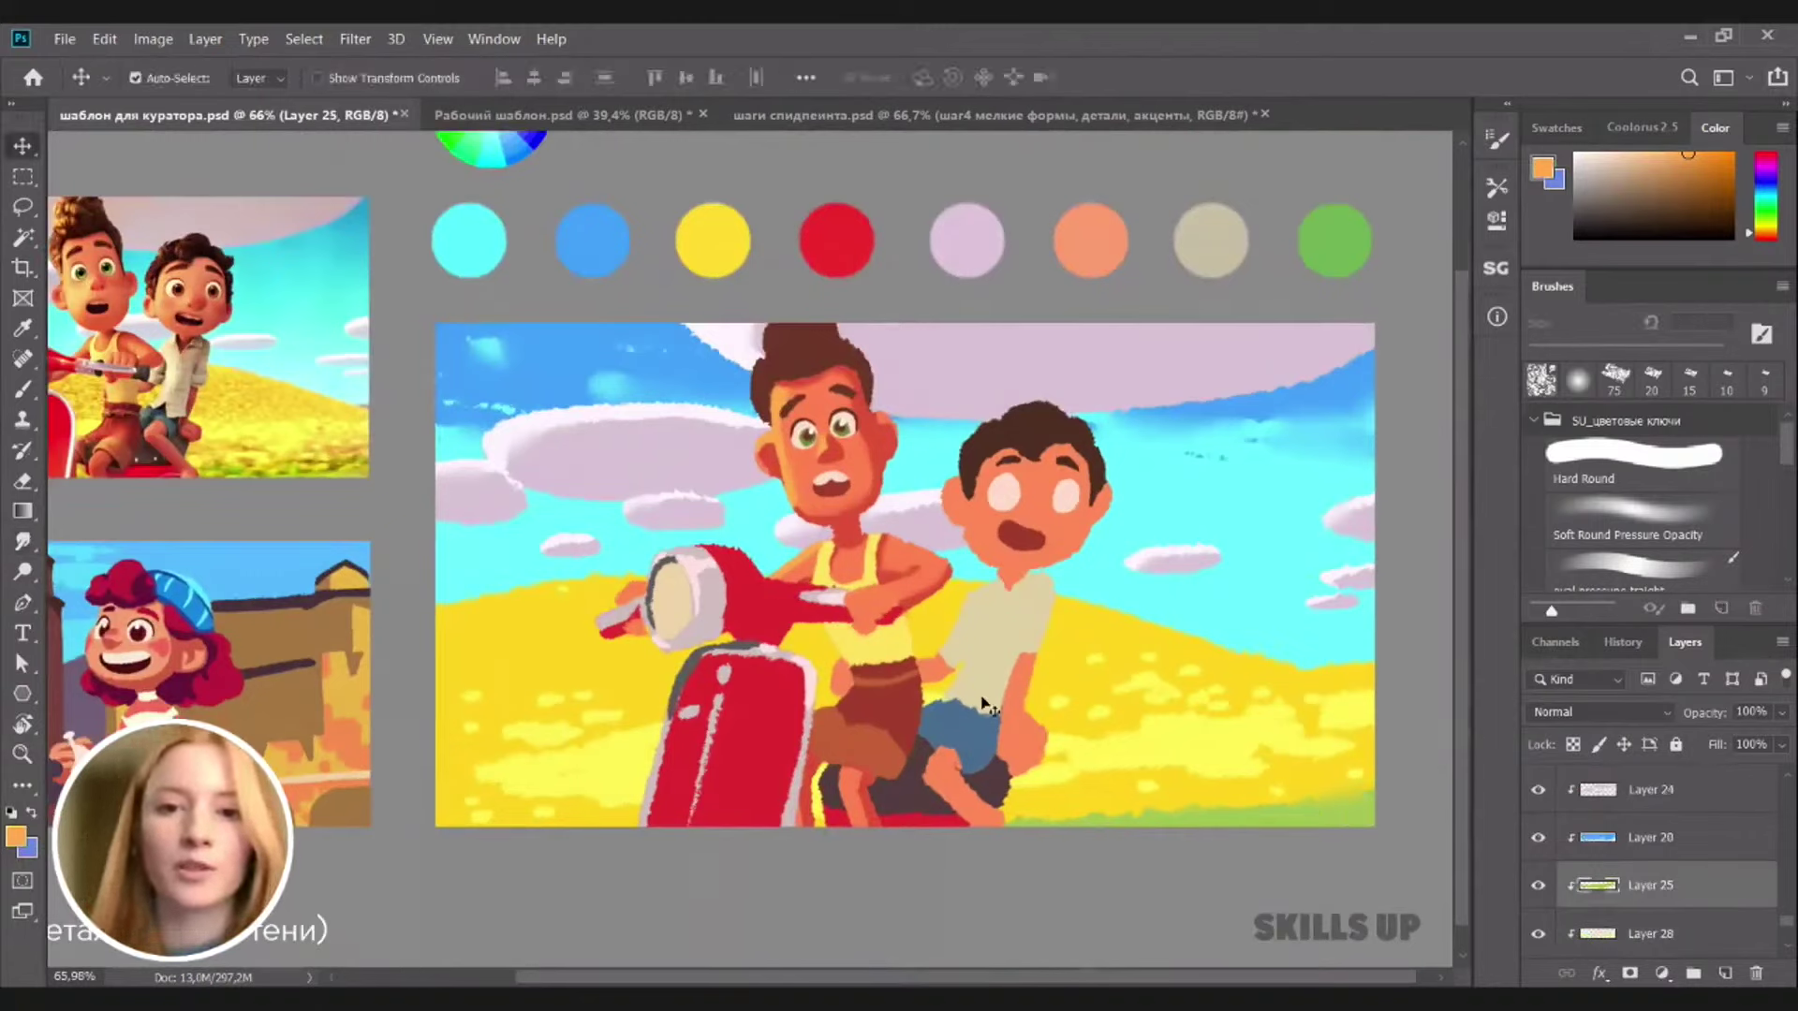
pyautogui.moveTo(849, 693); pyautogui.dragTo(894, 656)
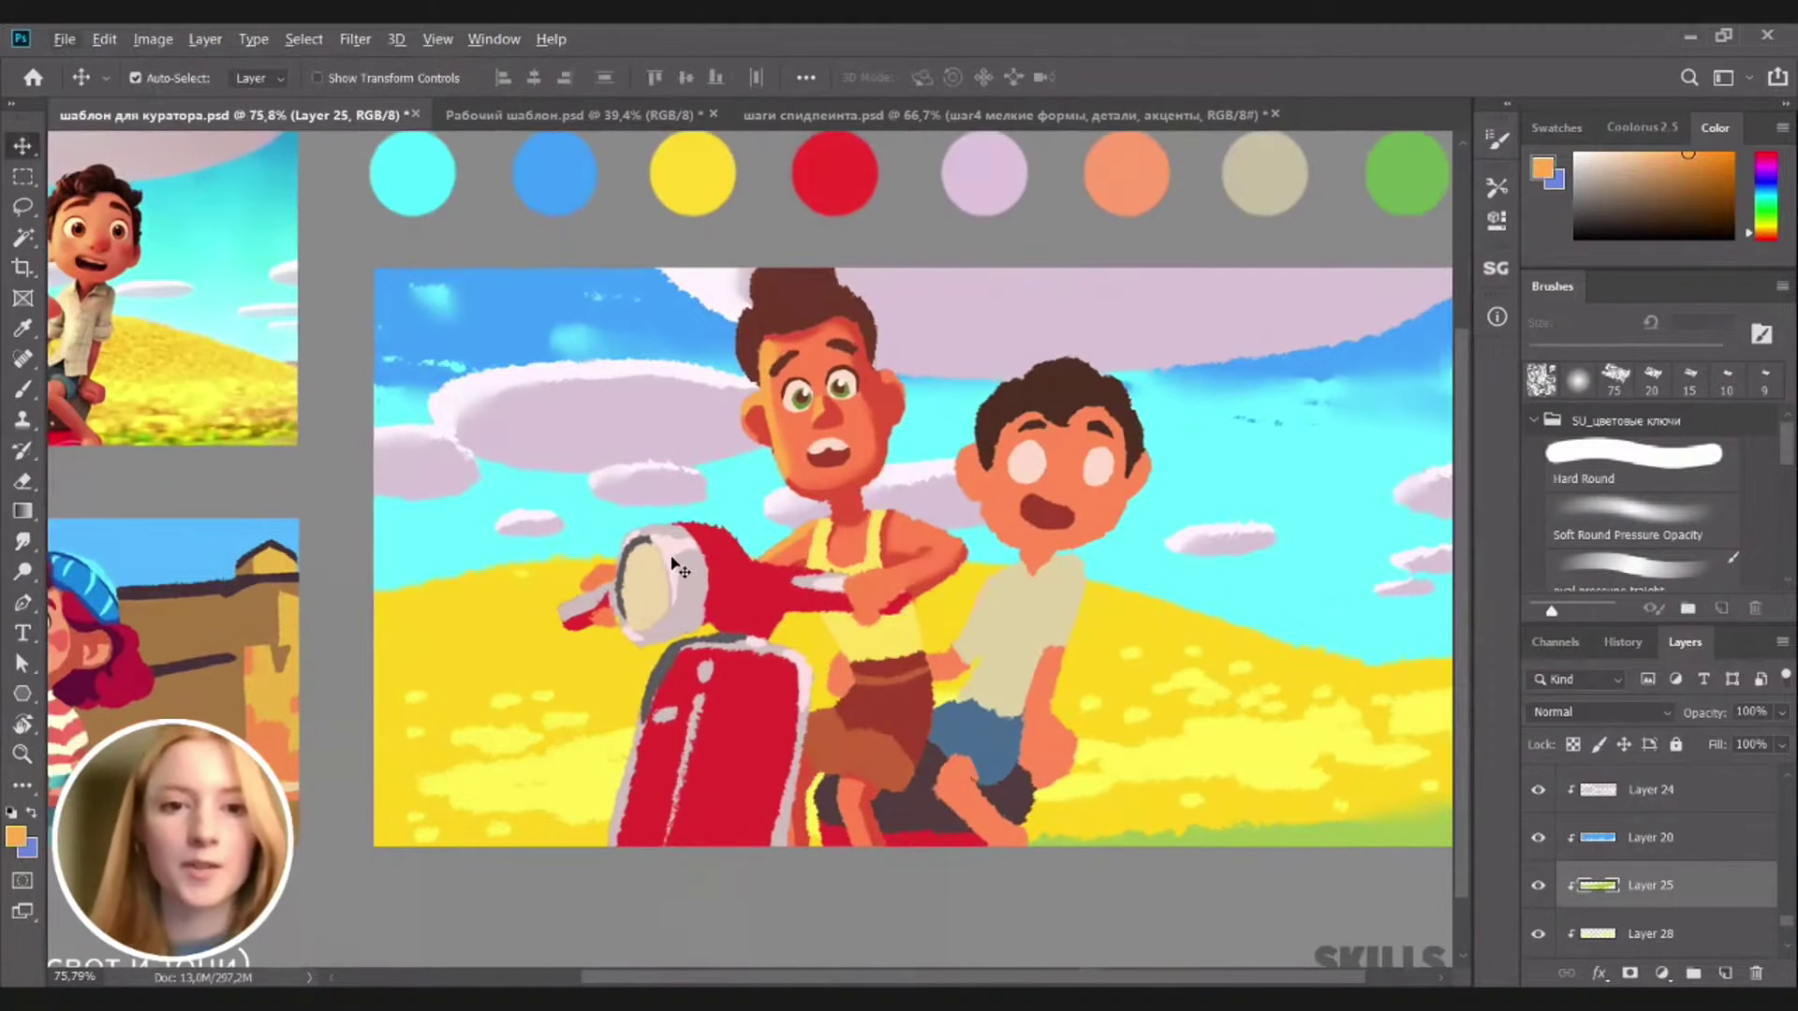
pyautogui.hotkey('ctrl', '0')
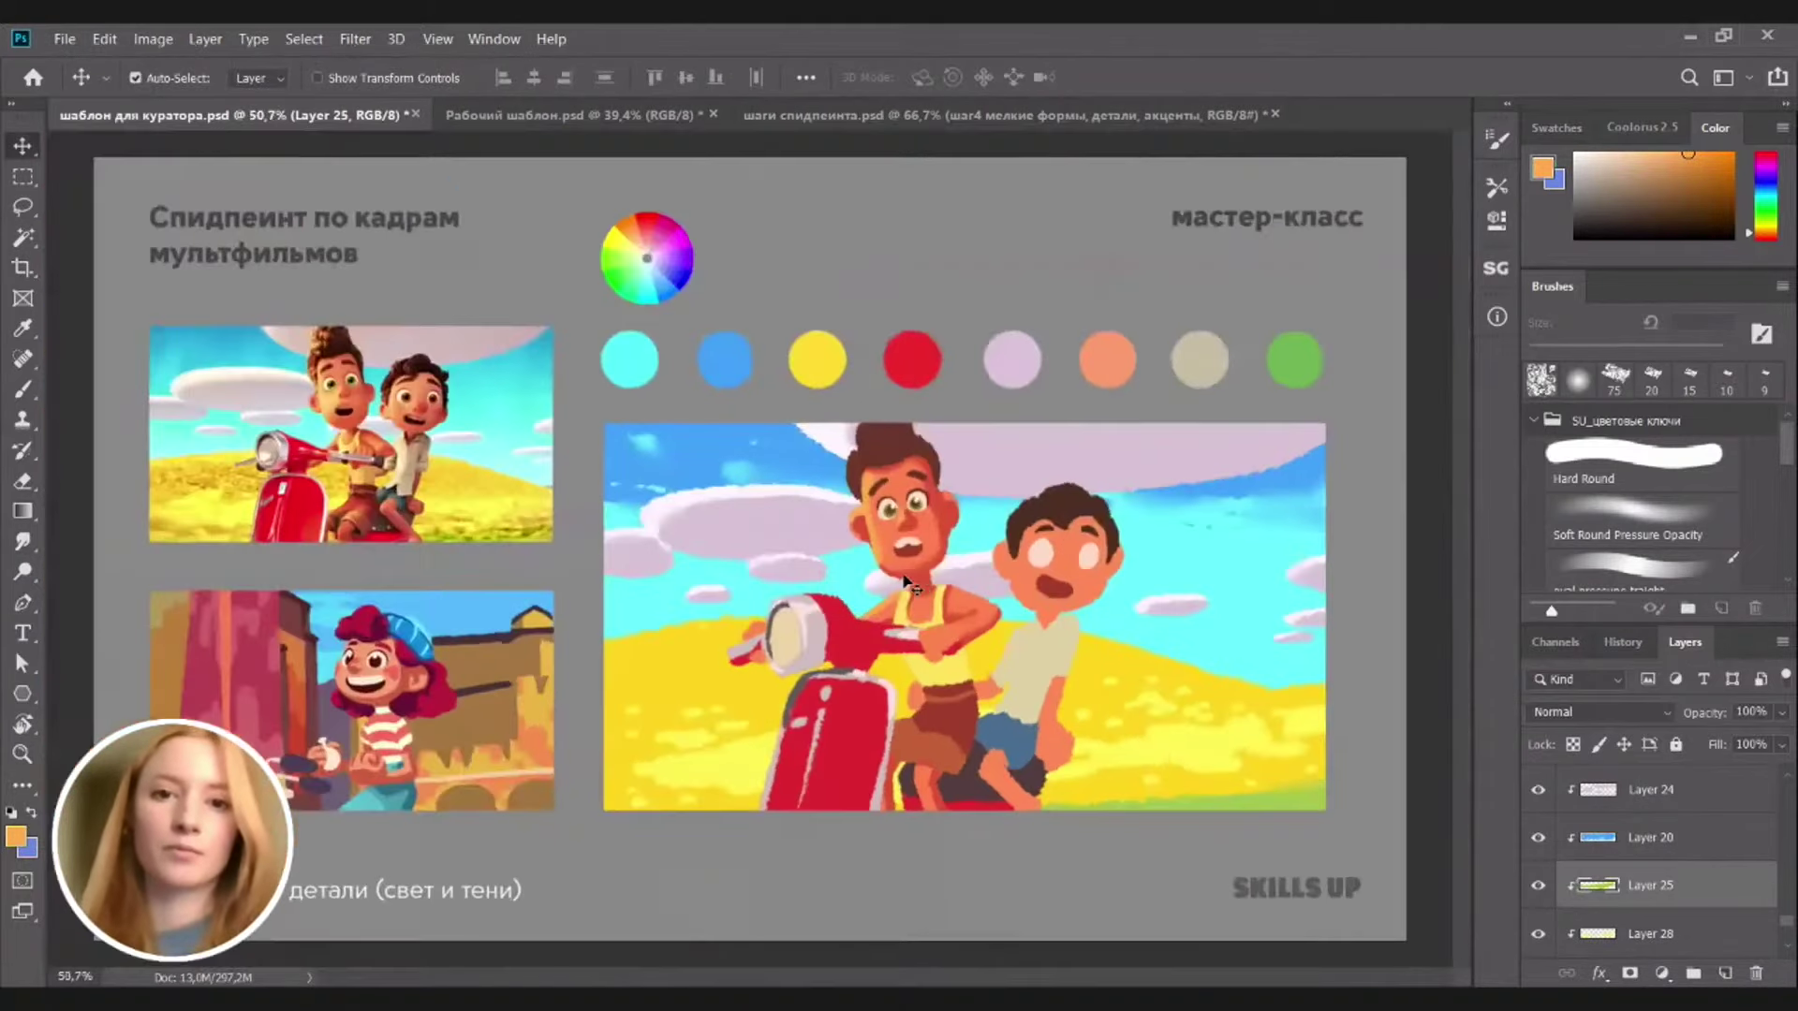
pyautogui.click(847, 636)
pyautogui.press('b')
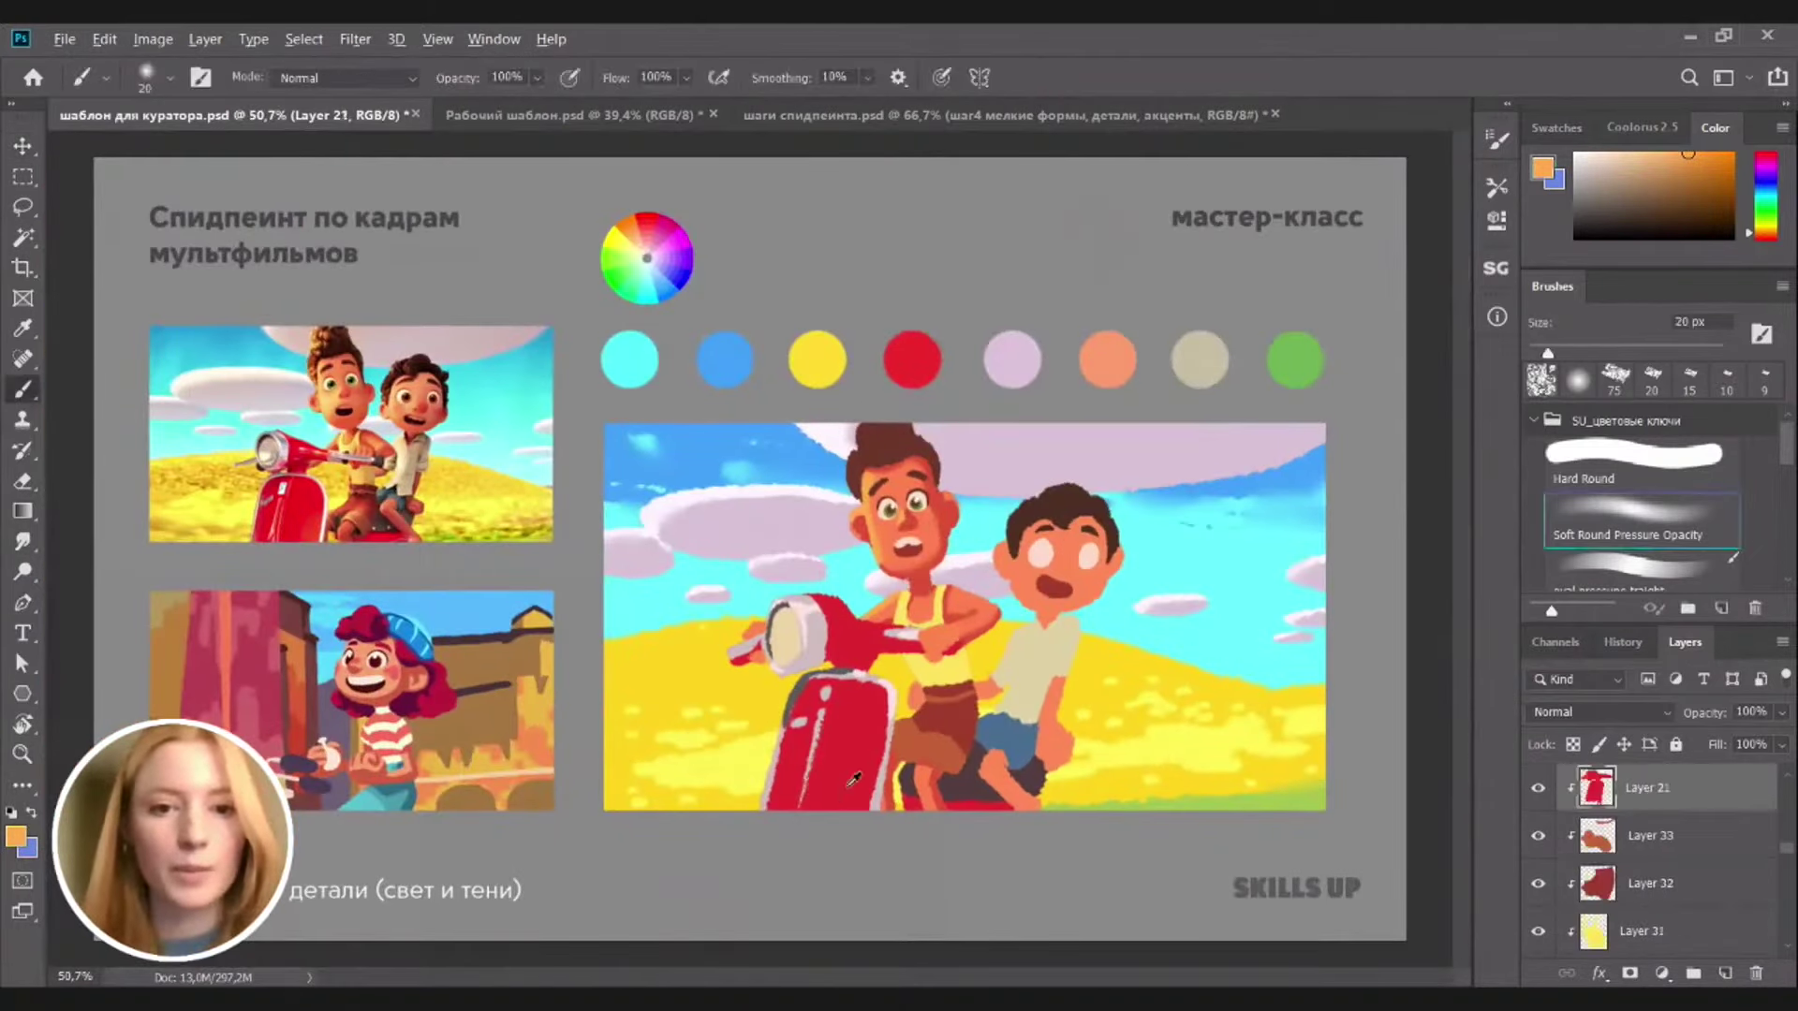
pyautogui.keyDown('alt'); pyautogui.click(852, 781); pyautogui.keyUp('alt')
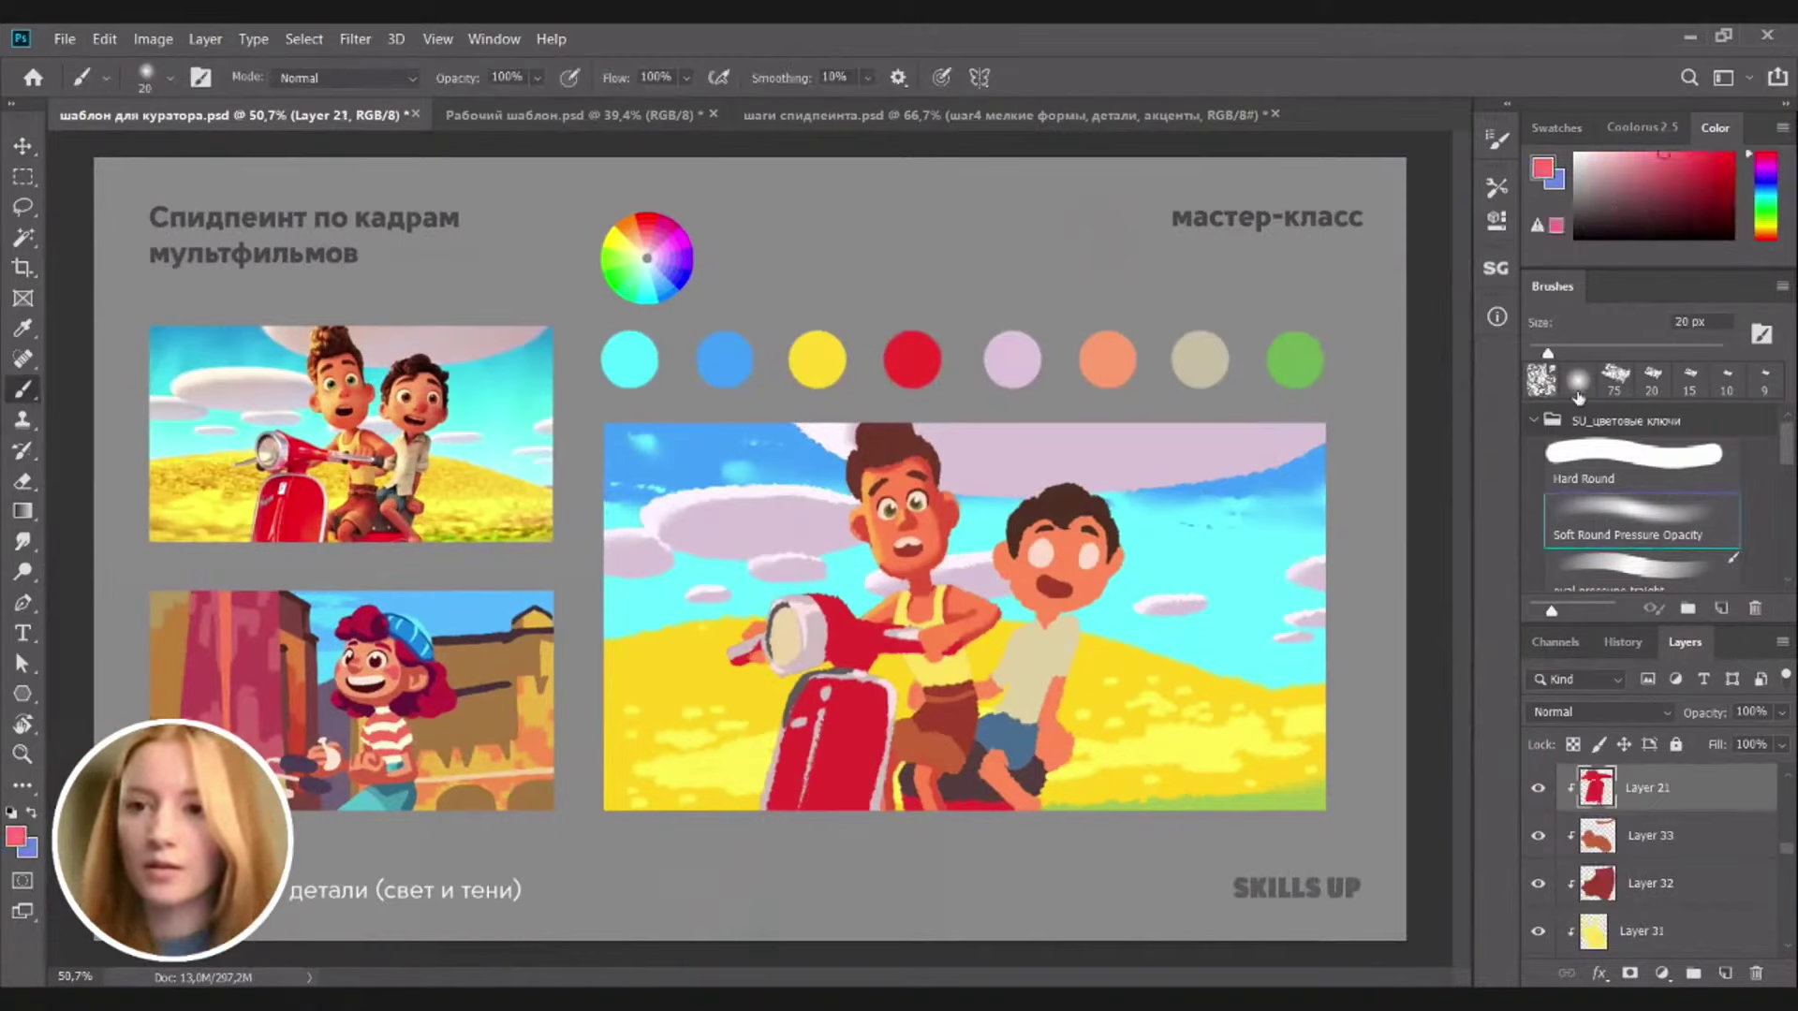
pyautogui.click(1612, 379)
pyautogui.click(1725, 974)
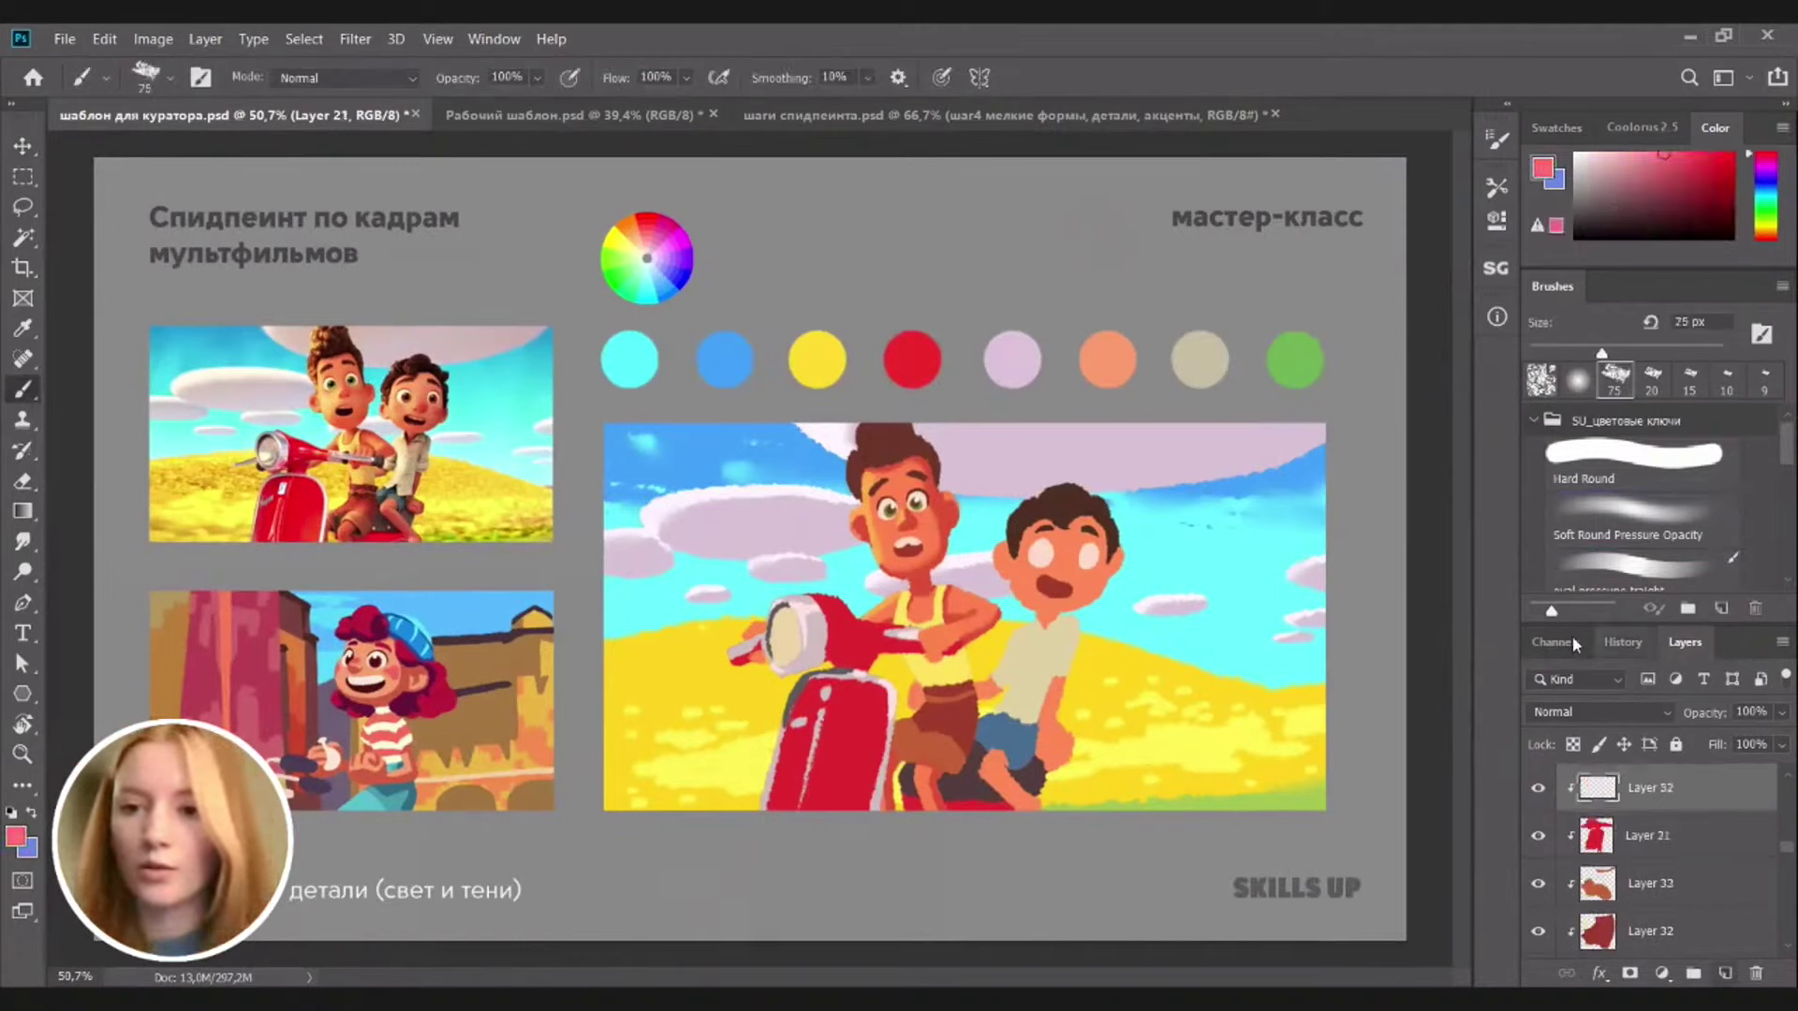
pyautogui.moveTo(847, 728); pyautogui.dragTo(861, 737)
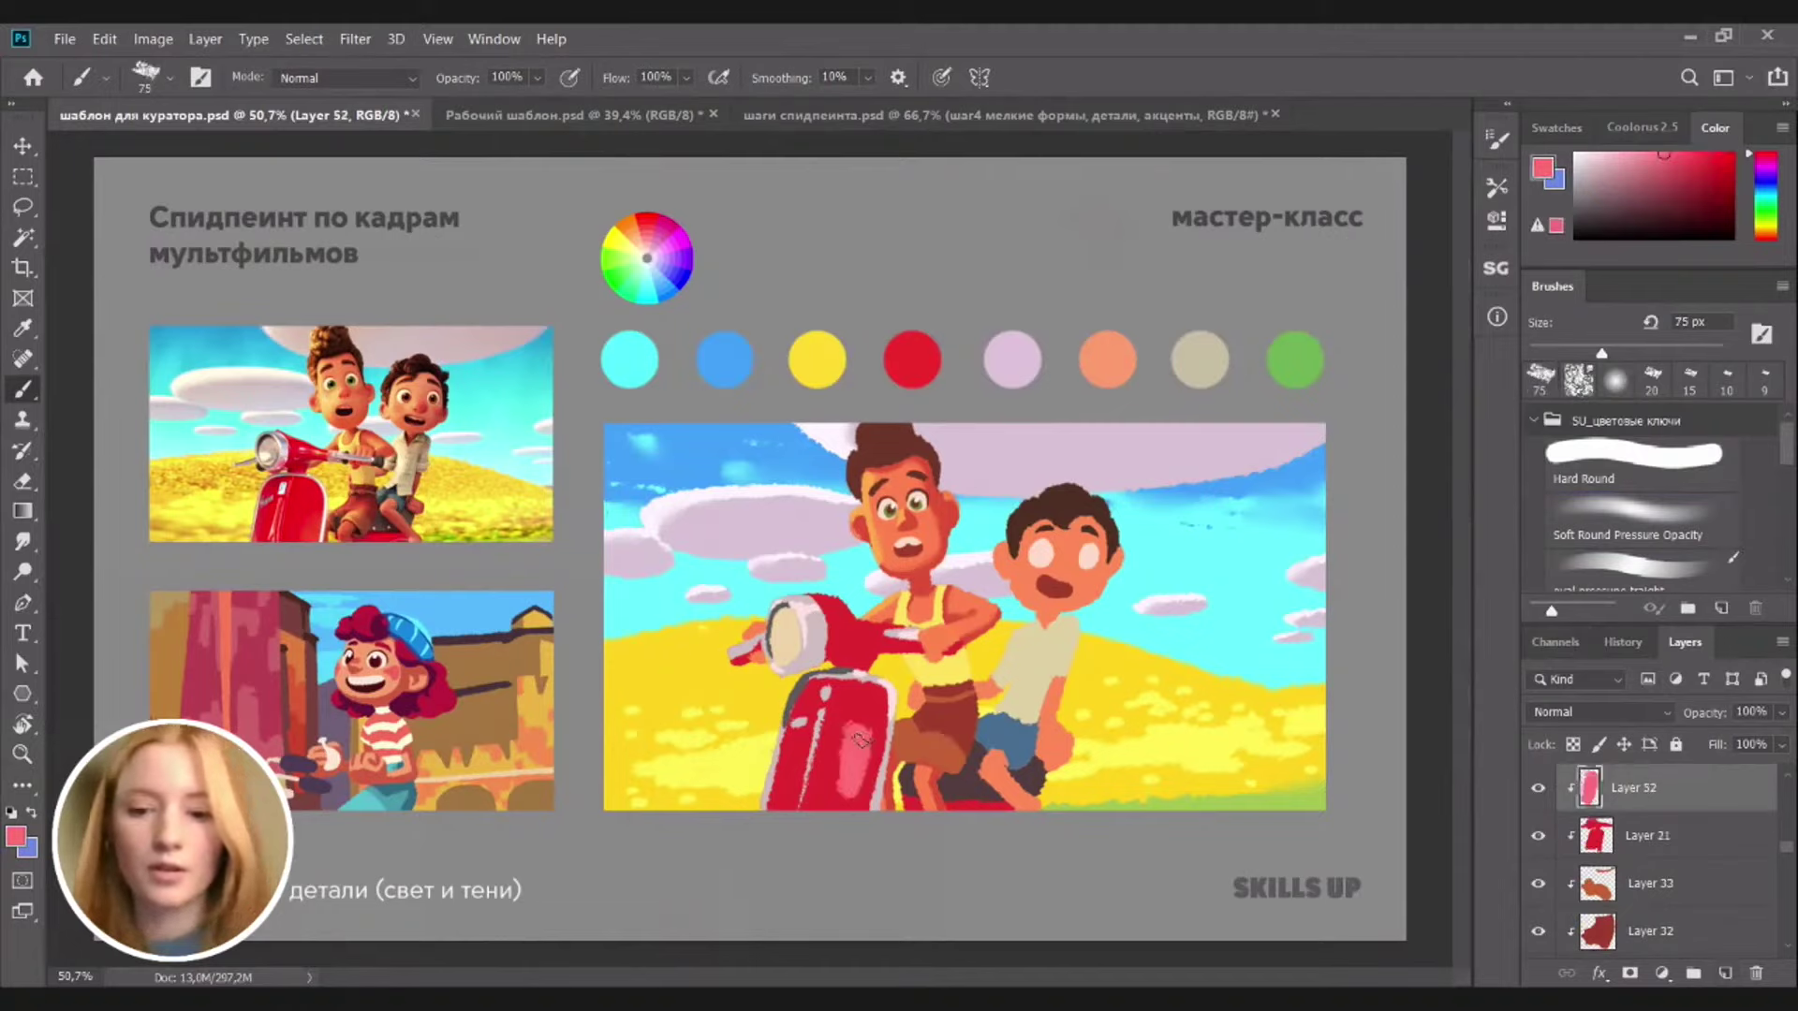
# Paint pink highlights on the red housing behind the scooter's headlight on Layer 52, reducing the textured brush to 50 px and 40 px
pyautogui.press('[')
pyautogui.press('[')
pyautogui.press('[')
pyautogui.moveTo(834, 619); pyautogui.dragTo(833, 613)
pyautogui.hotkey('ctrl', 'z')
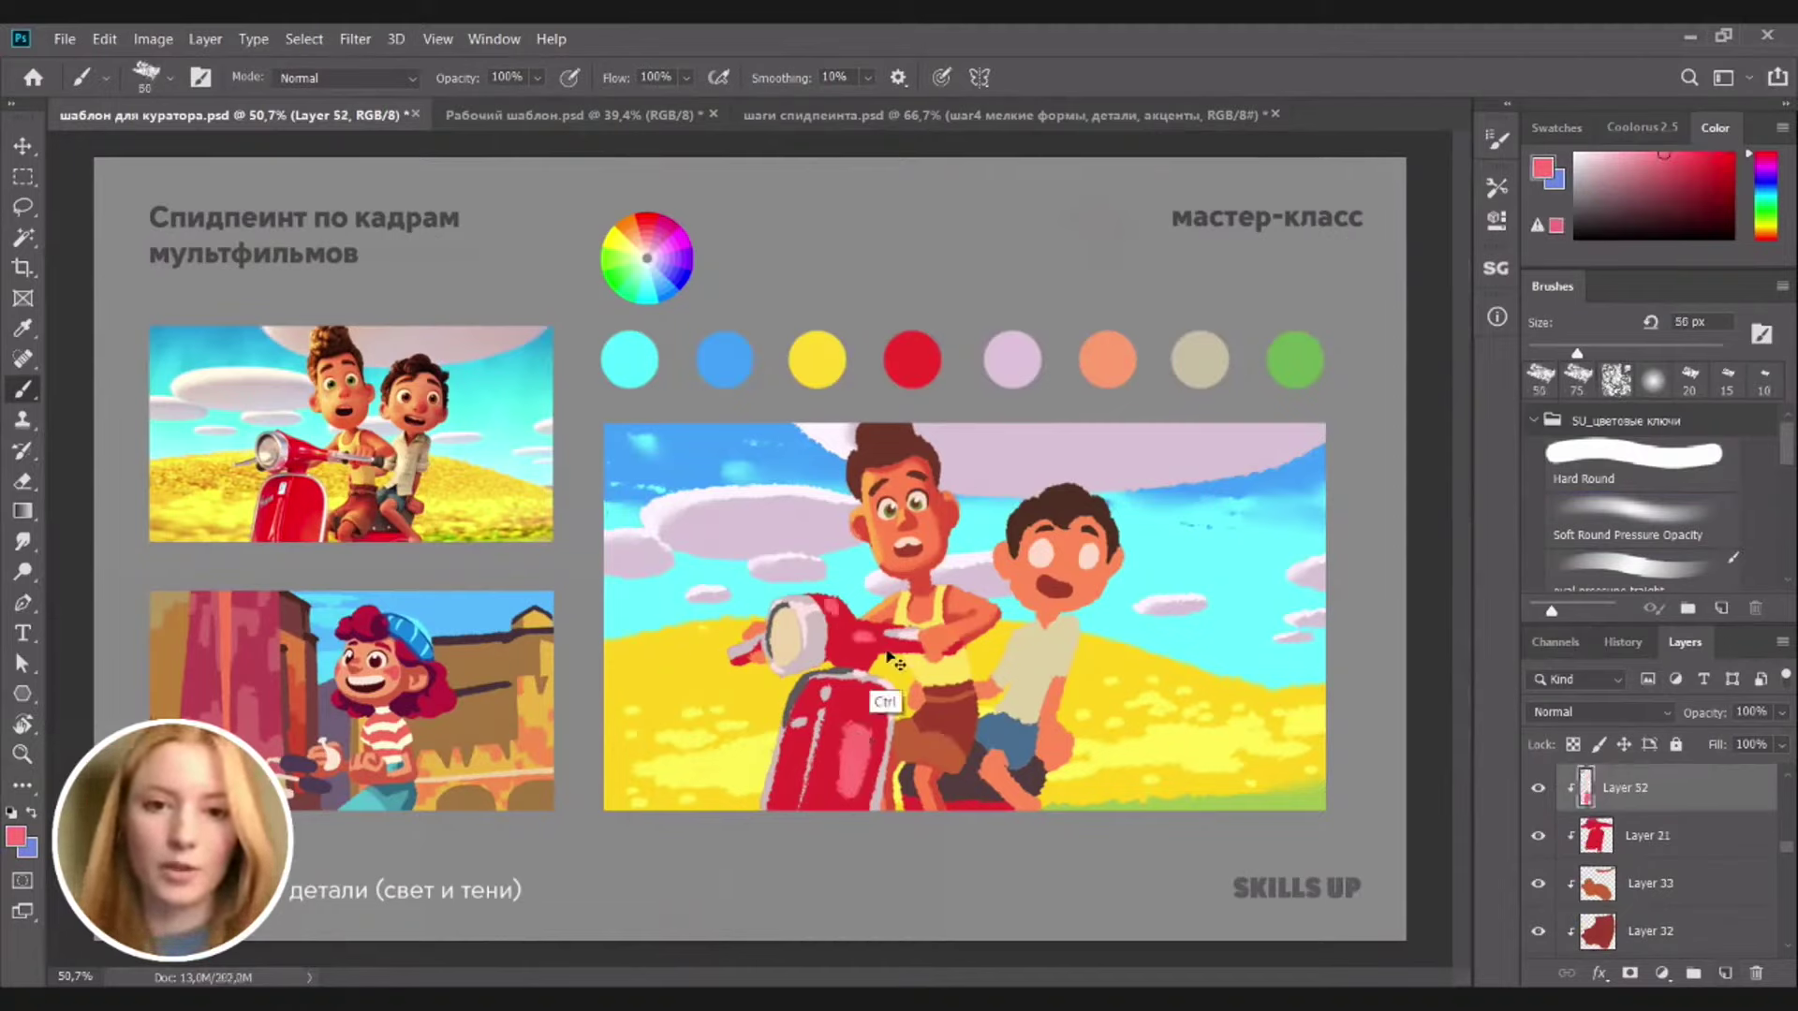
pyautogui.press('[')
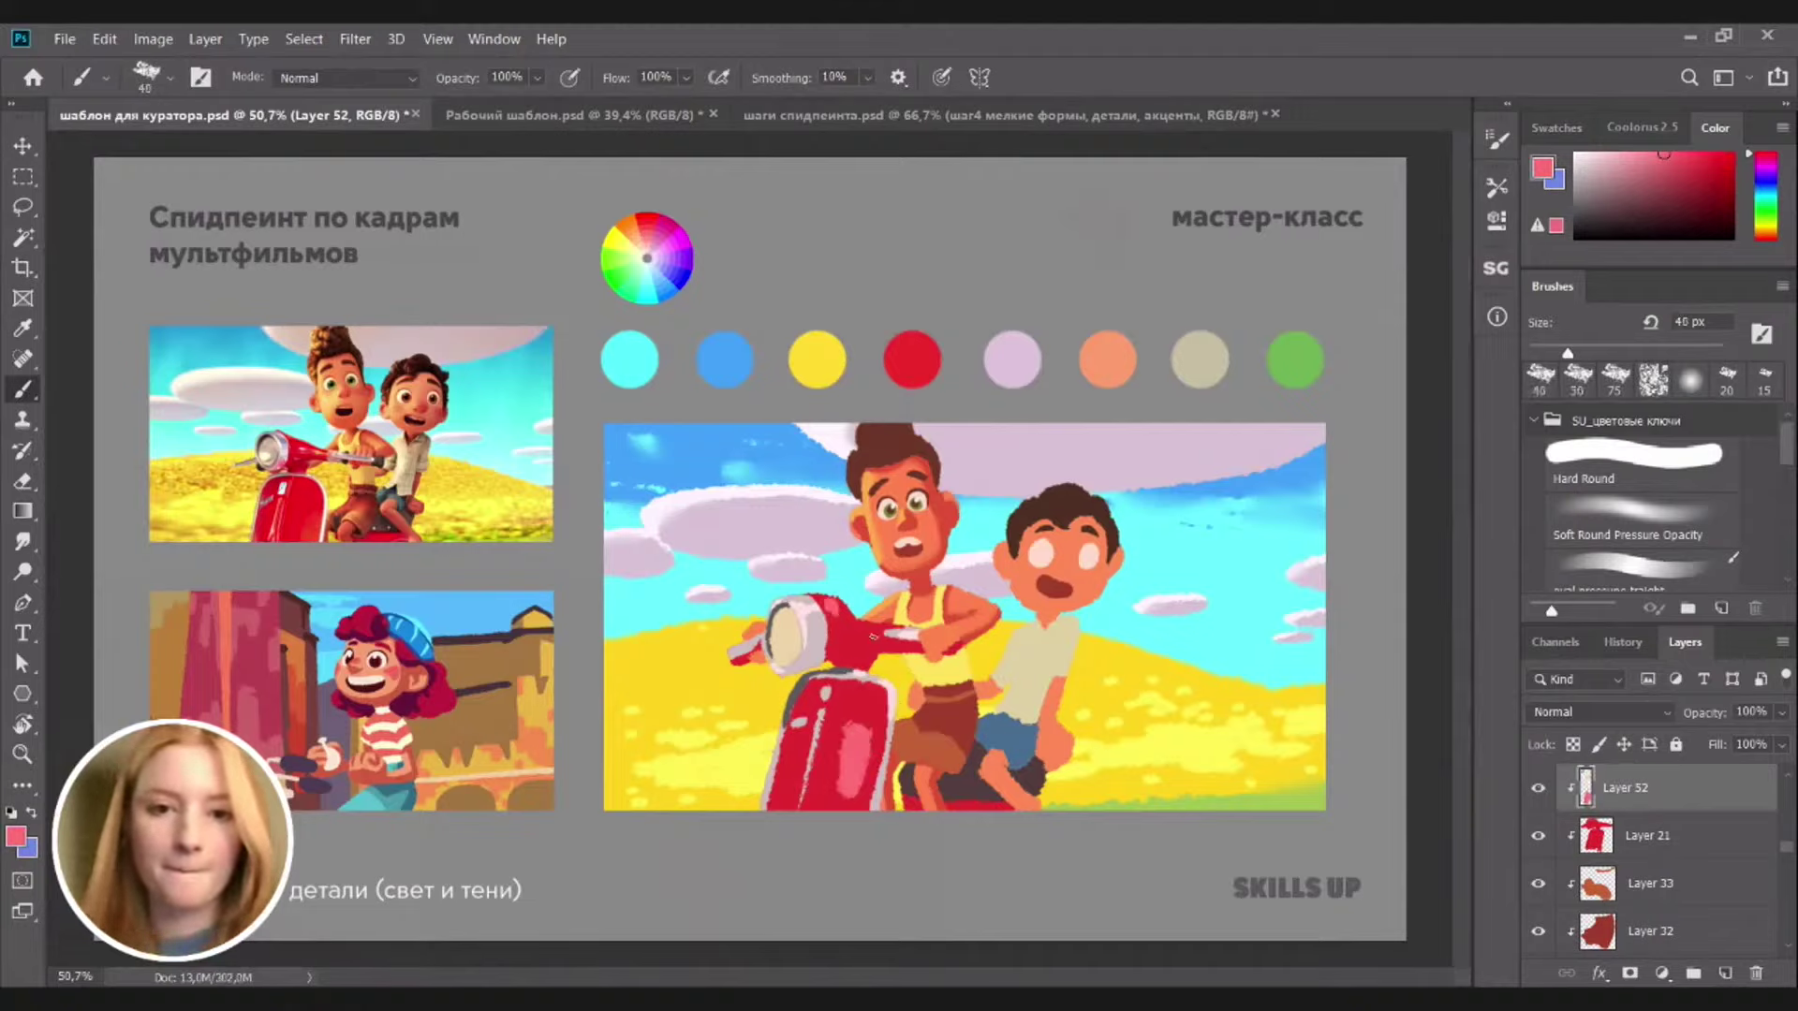
# Smudge the pink highlights on the scooter's front shield and behind its headlight, reducing the smudge size to 45 px
pyautogui.press('r')
pyautogui.moveTo(847, 728)
pyautogui.mouseDown()
pyautogui.moveTo(829, 829)
pyautogui.moveTo(845, 796)
pyautogui.moveTo(844, 831)
pyautogui.moveTo(852, 752)
pyautogui.moveTo(876, 769)
pyautogui.moveTo(847, 787)
pyautogui.moveTo(852, 721)
pyautogui.moveTo(840, 784)
pyautogui.mouseUp()
pyautogui.hotkey('ctrl', 'z')
pyautogui.press('[')
pyautogui.press('[')
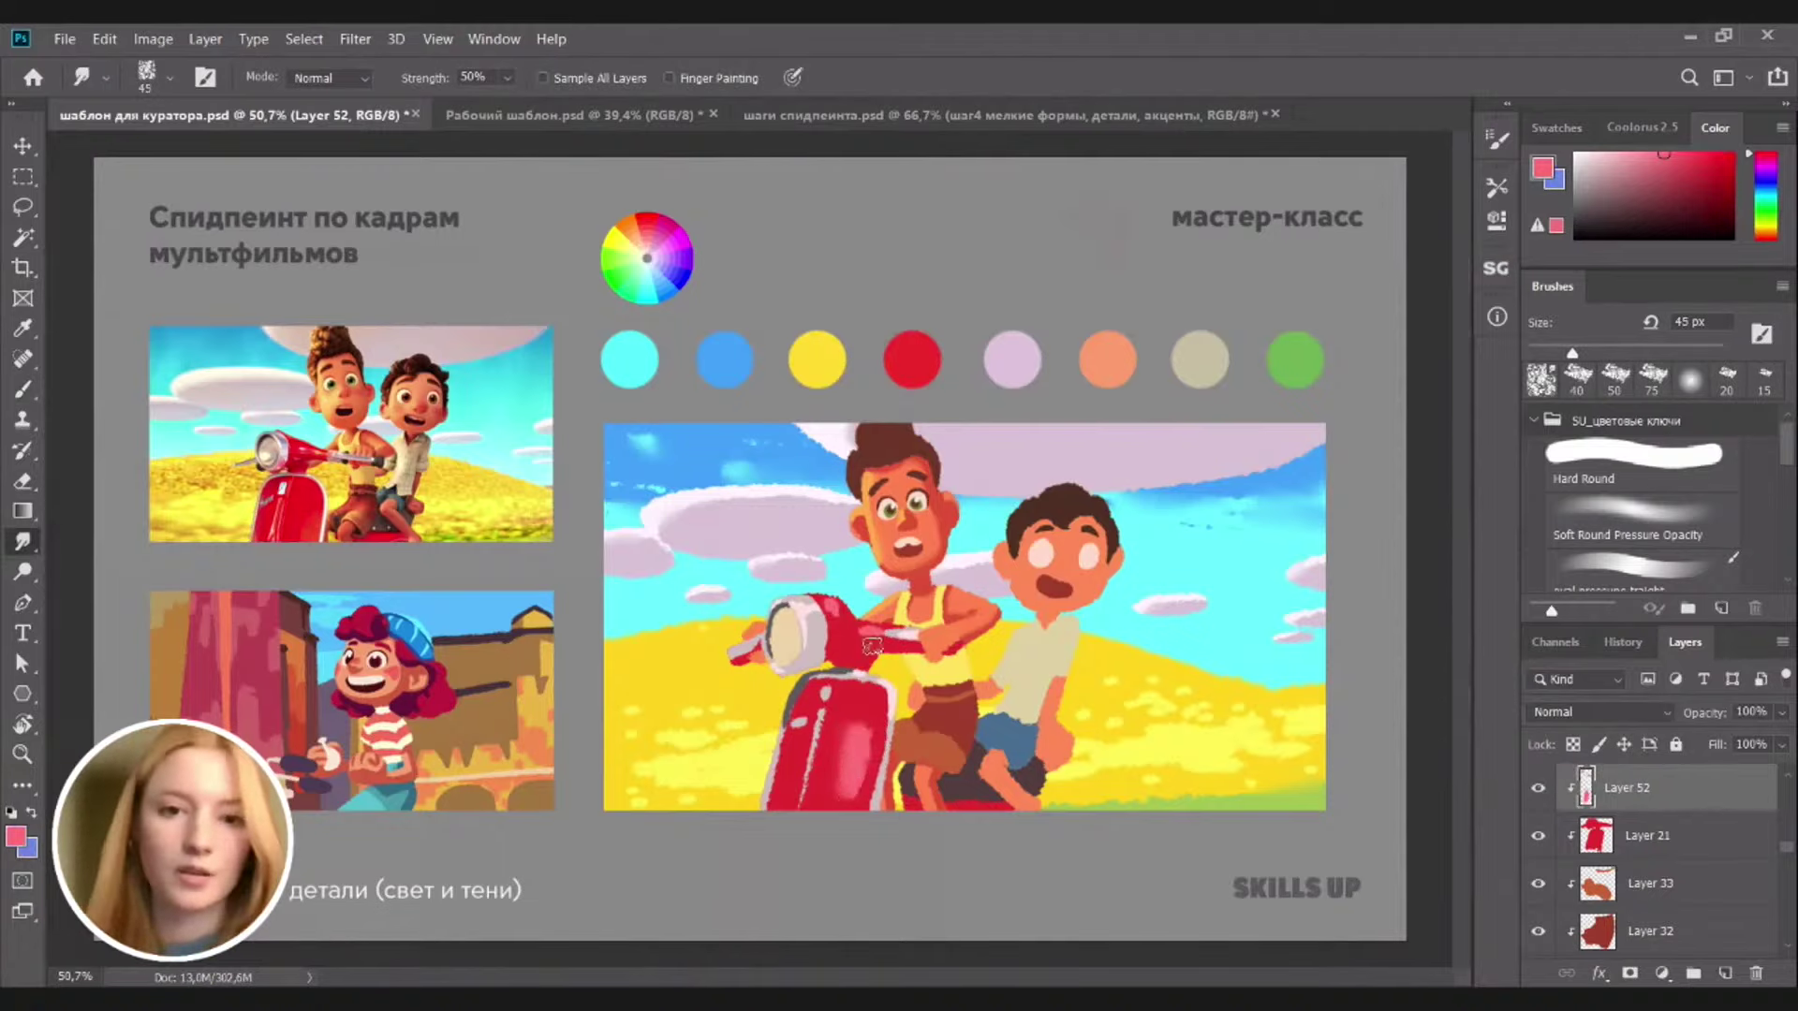
pyautogui.scroll(2, 833, 670)
pyautogui.scroll(1, 887, 652)
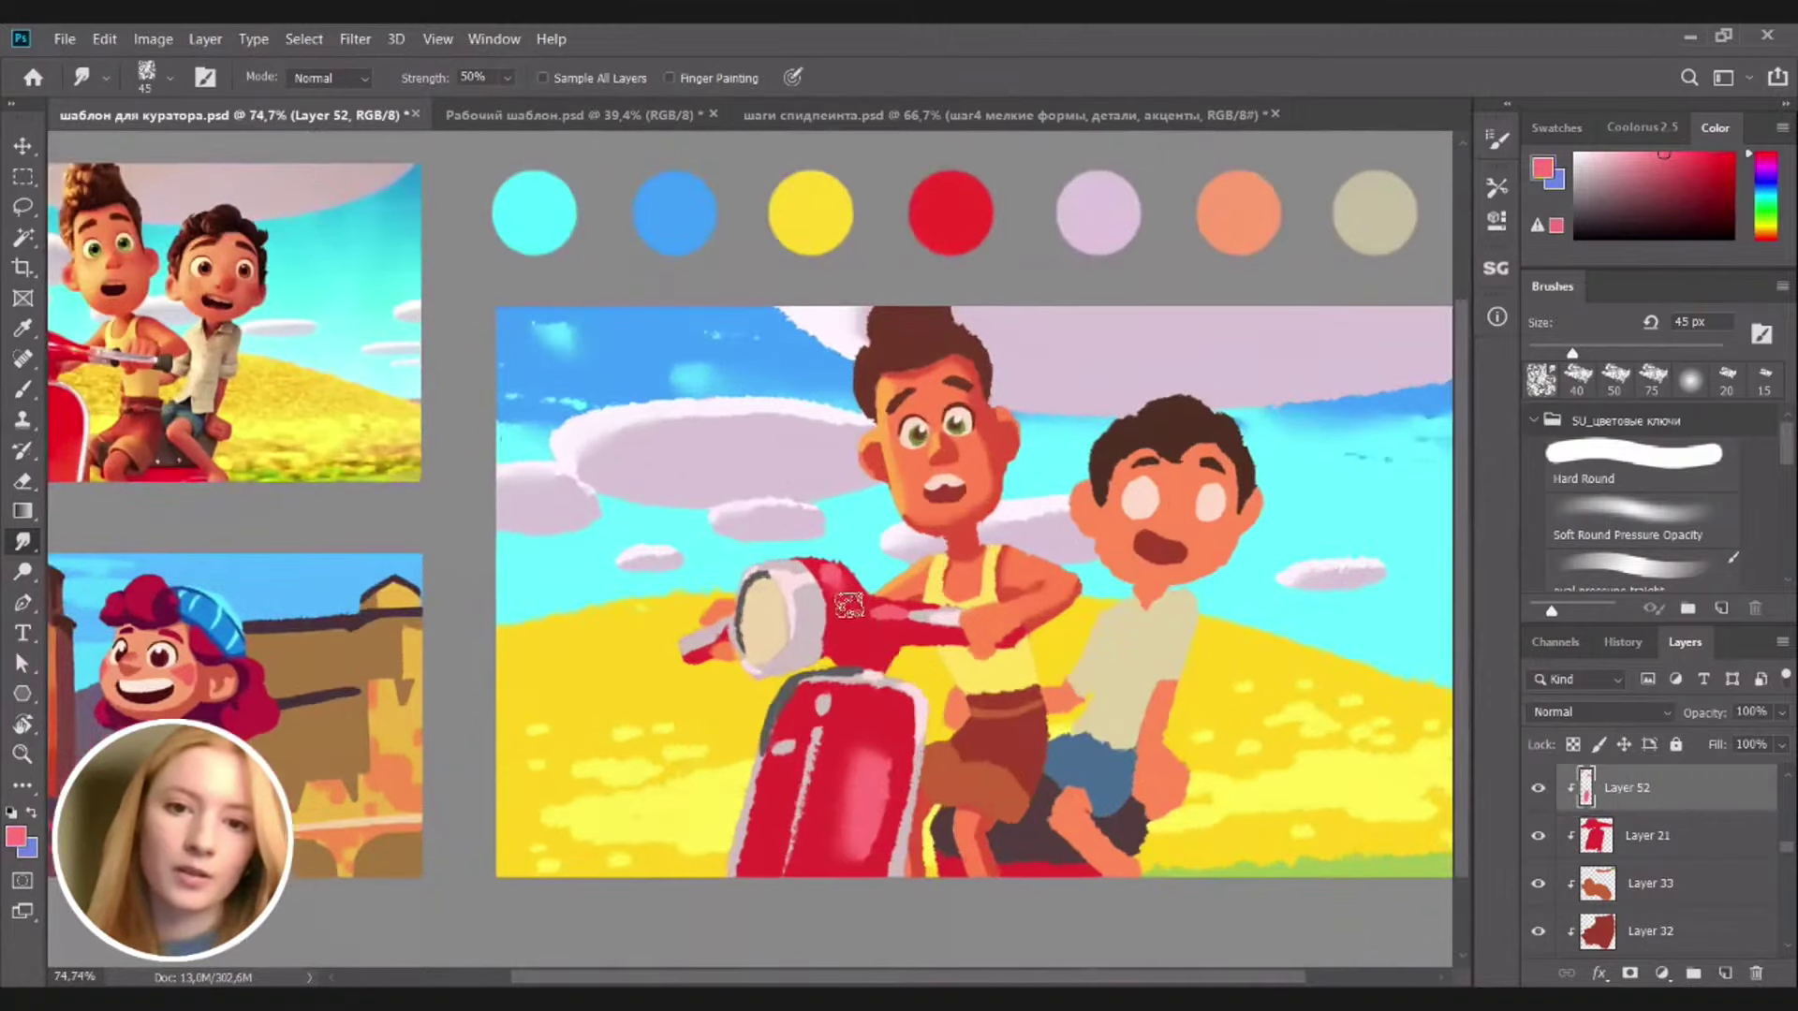
# Paint pink accents along the upper edge and left part of the scooter's front shield with the 40 px brush, comparing with undo and redo
pyautogui.press('b')
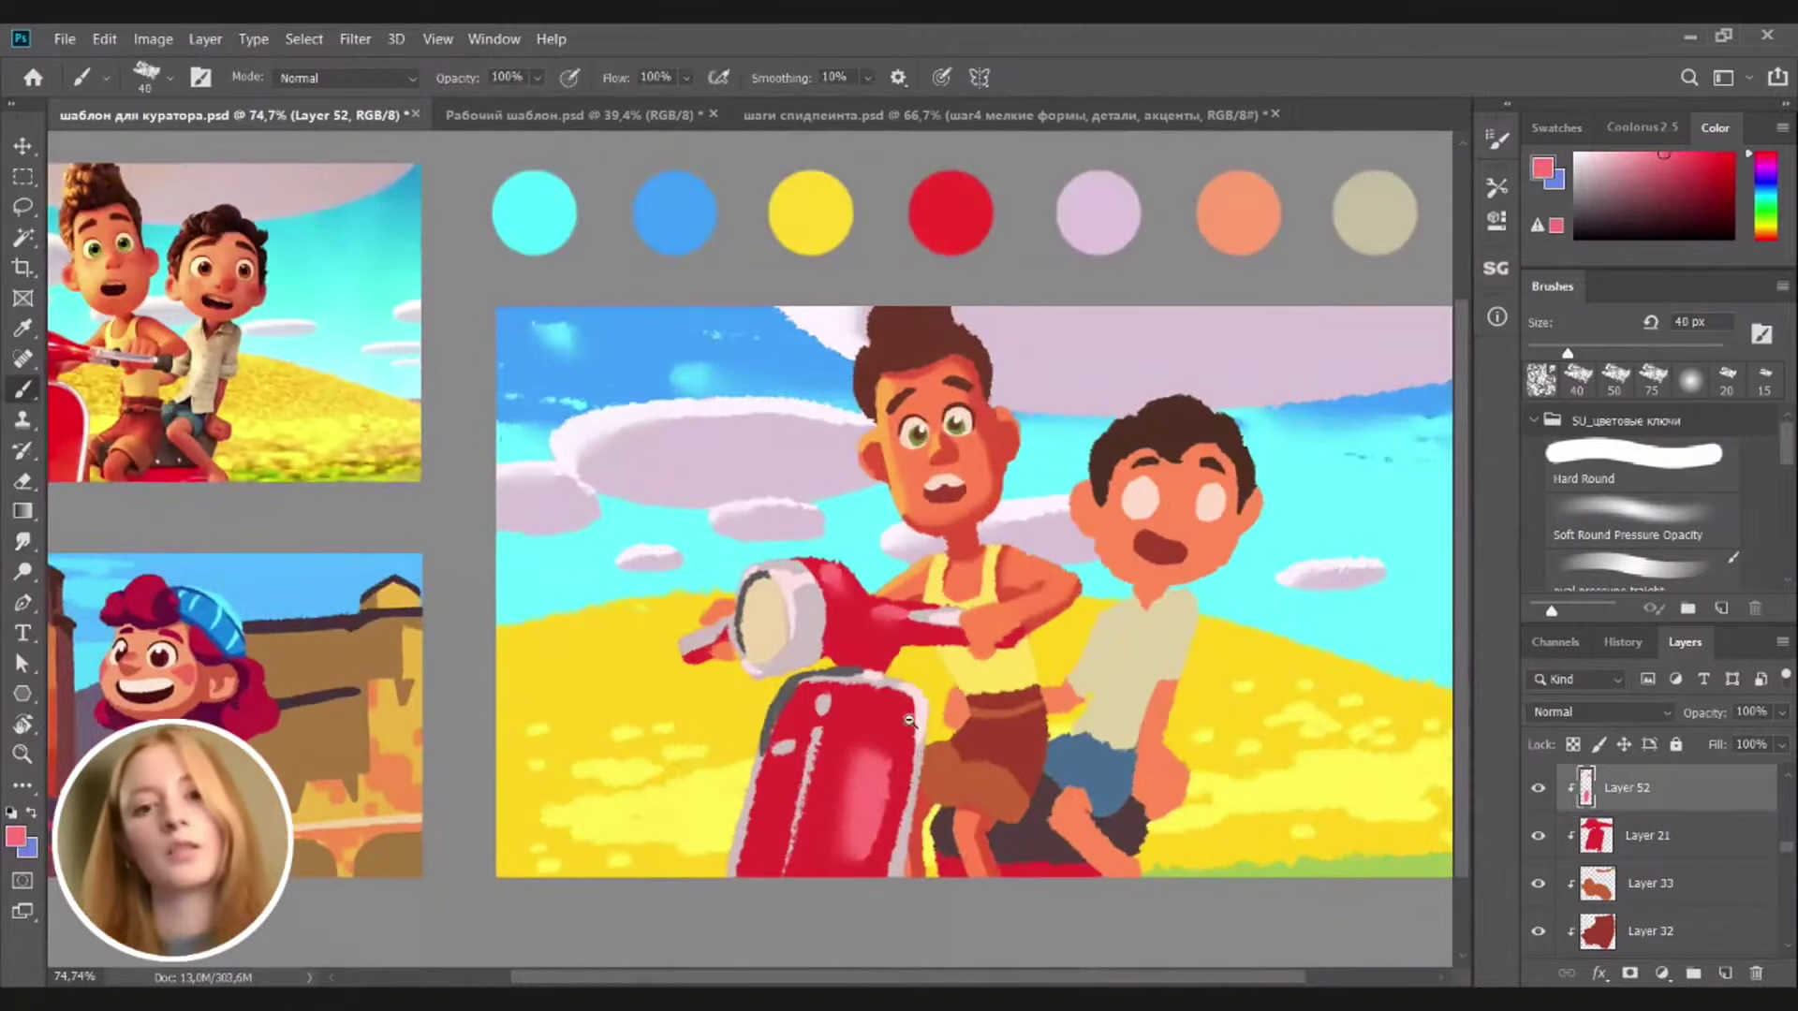
pyautogui.moveTo(913, 720); pyautogui.dragTo(813, 713)
pyautogui.scroll(-1, 917, 686)
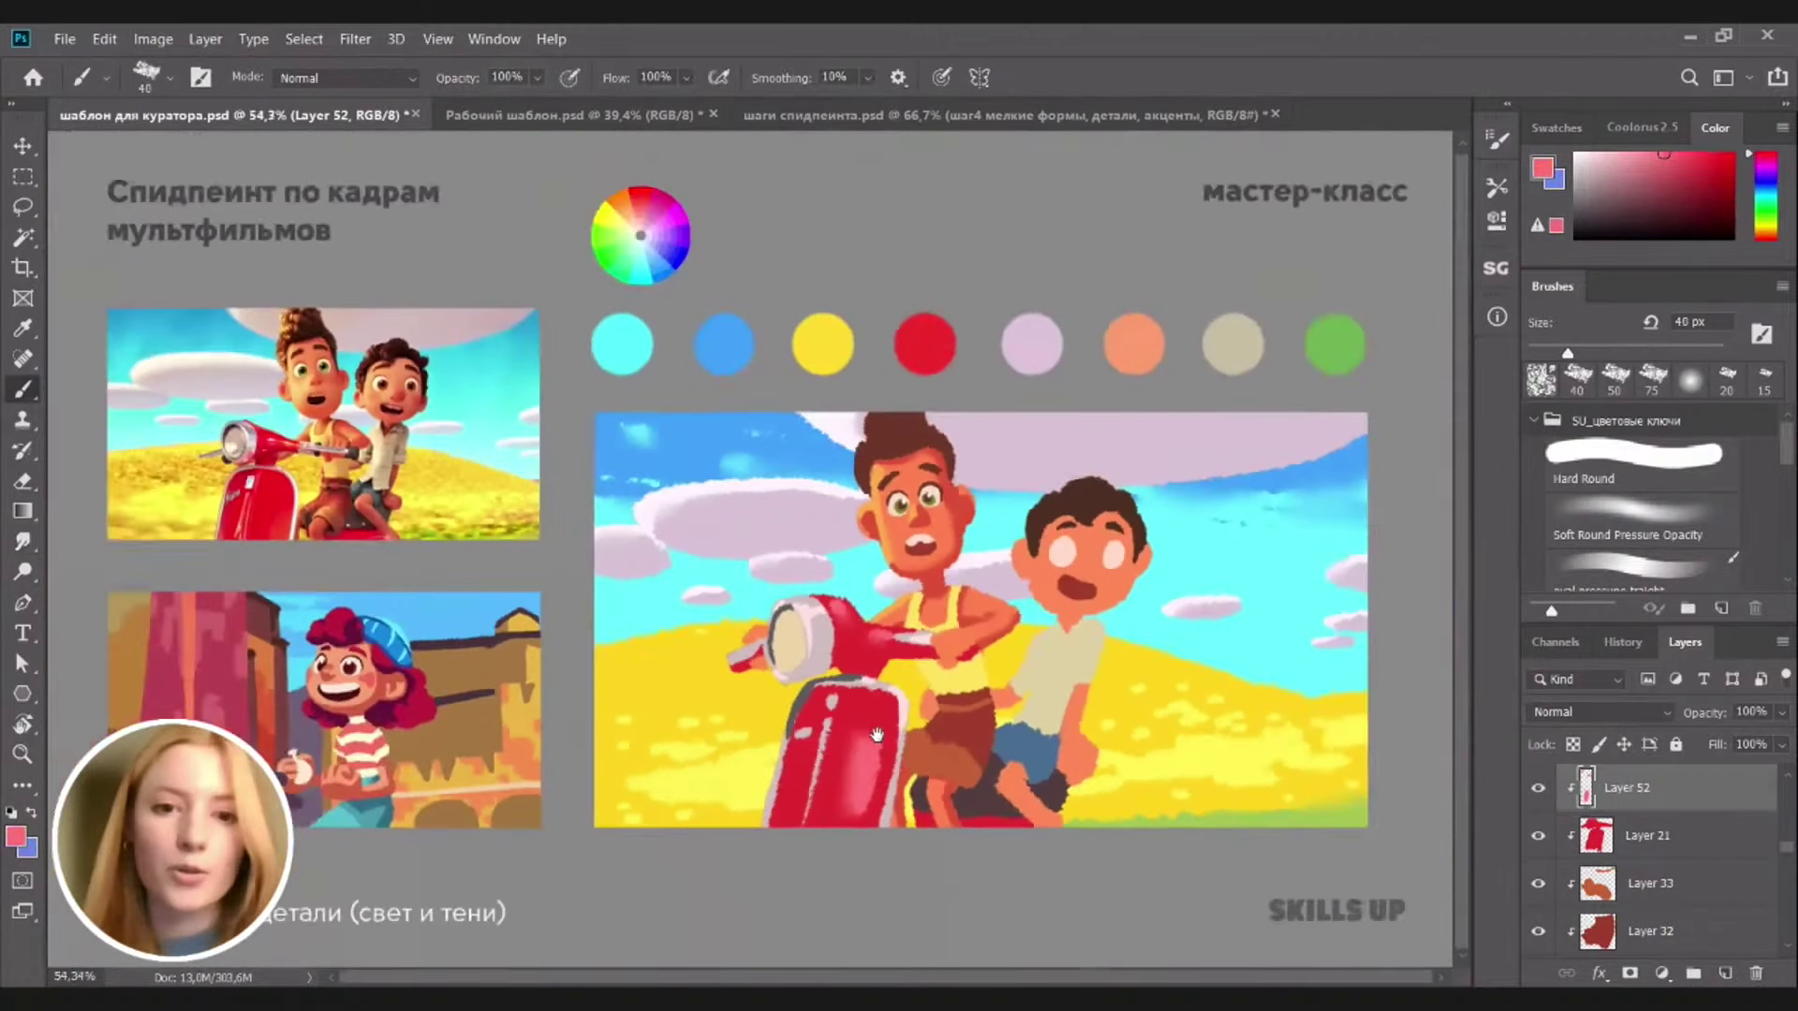
pyautogui.hotkey('ctrl', 'z')
pyautogui.hotkey('ctrl', 'shift', 'z')
pyautogui.hotkey('ctrl', 'z')
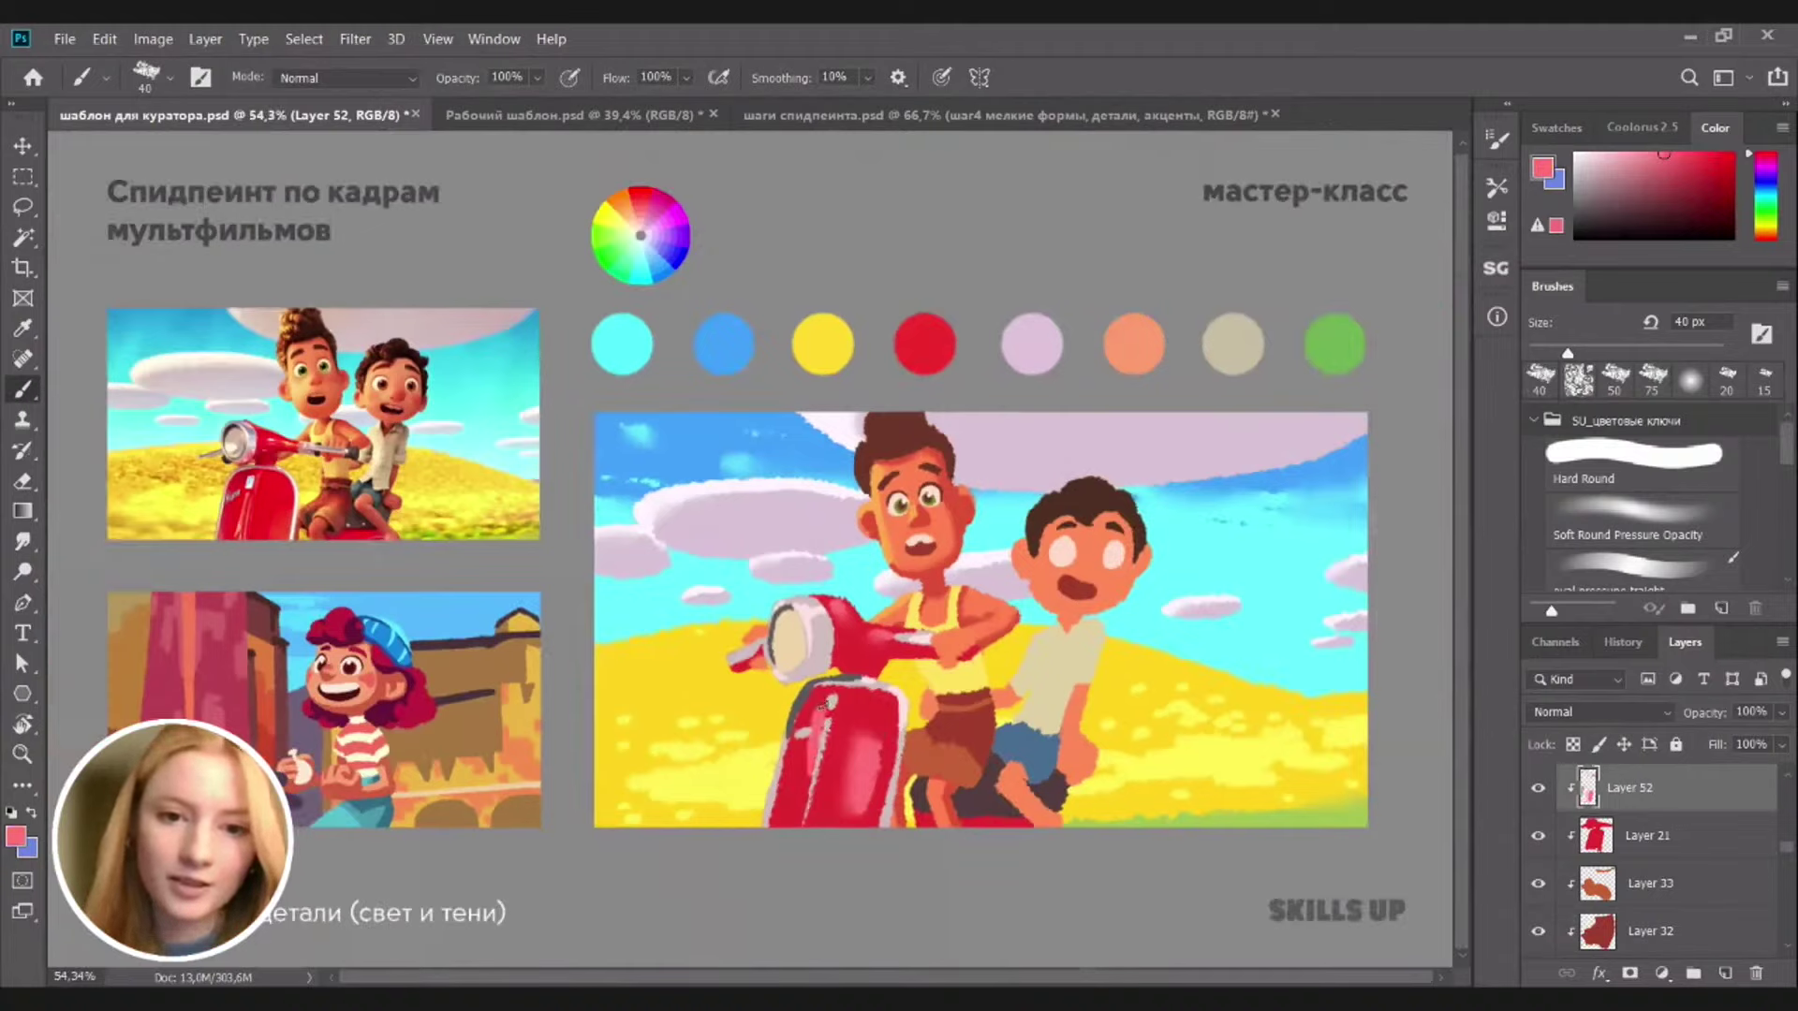
pyautogui.hotkey('ctrl', 'shift', 'z')
pyautogui.moveTo(829, 716); pyautogui.dragTo(817, 698)
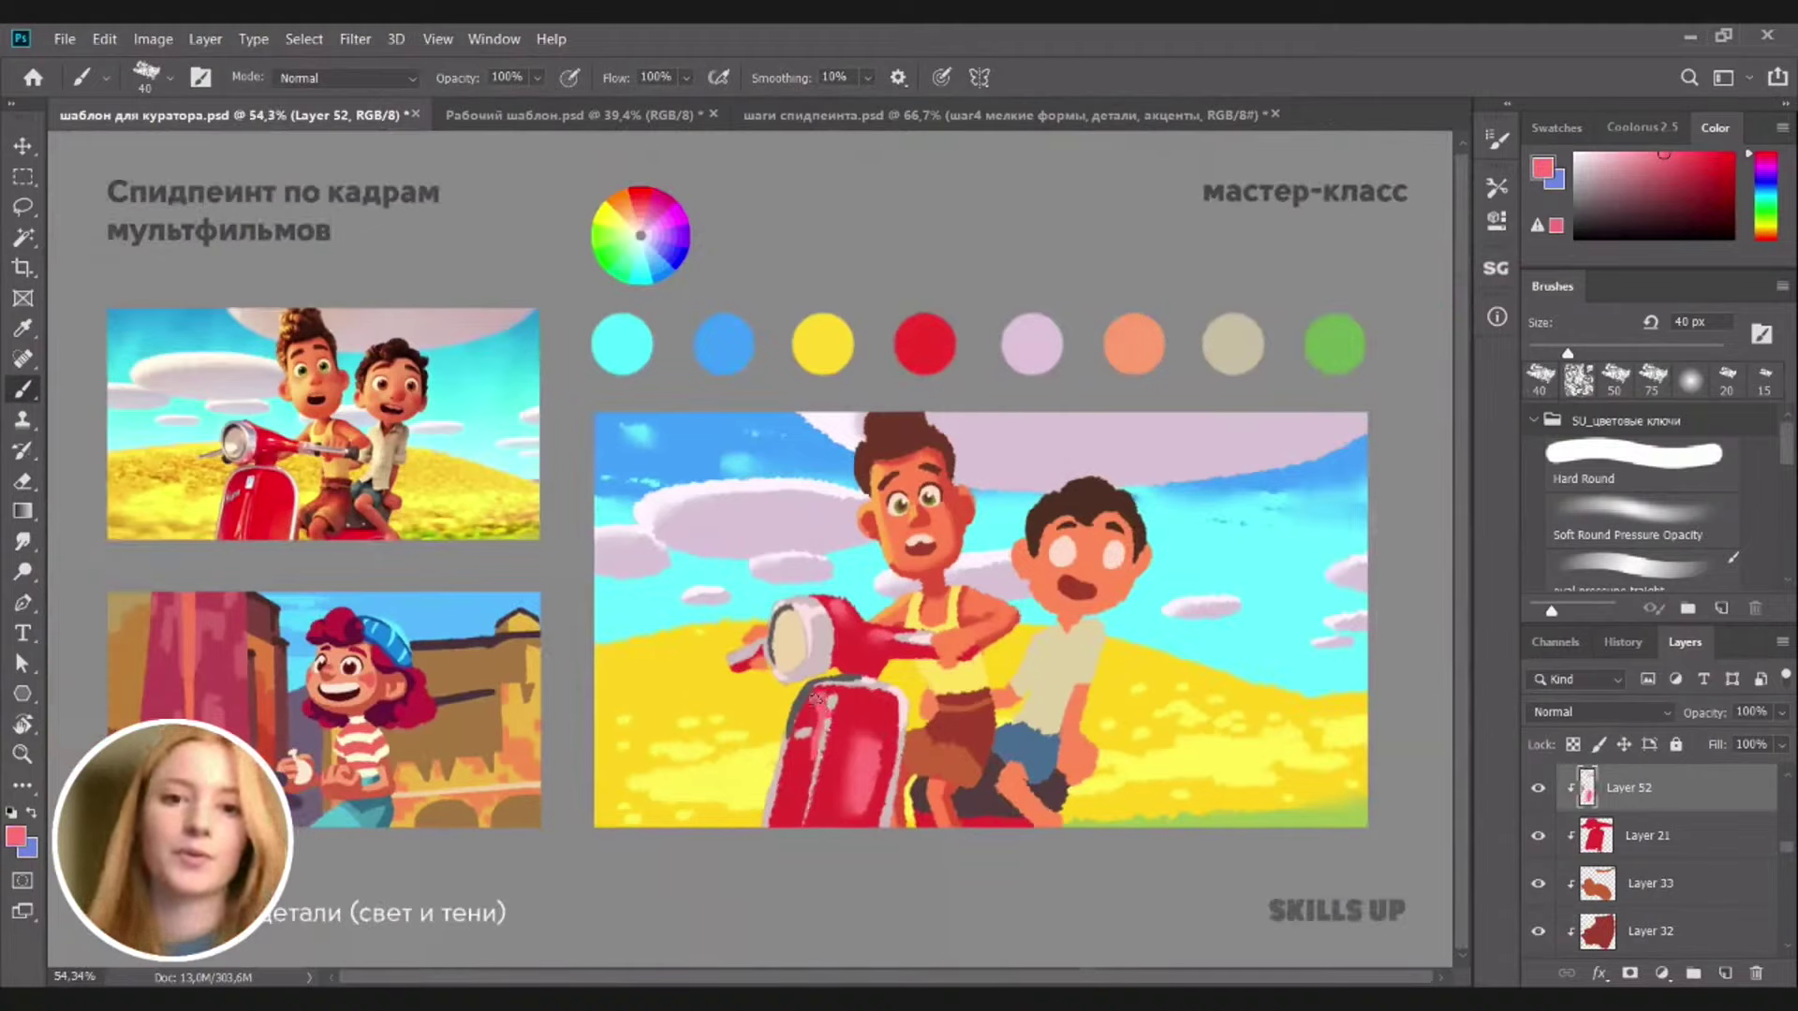
# Adjust the pink highlights on Layer 52 with Hue/Saturation, setting saturation to +24 and lightness to -11
pyautogui.hotkey('ctrl', 'u')
pyautogui.click(1439, 454)
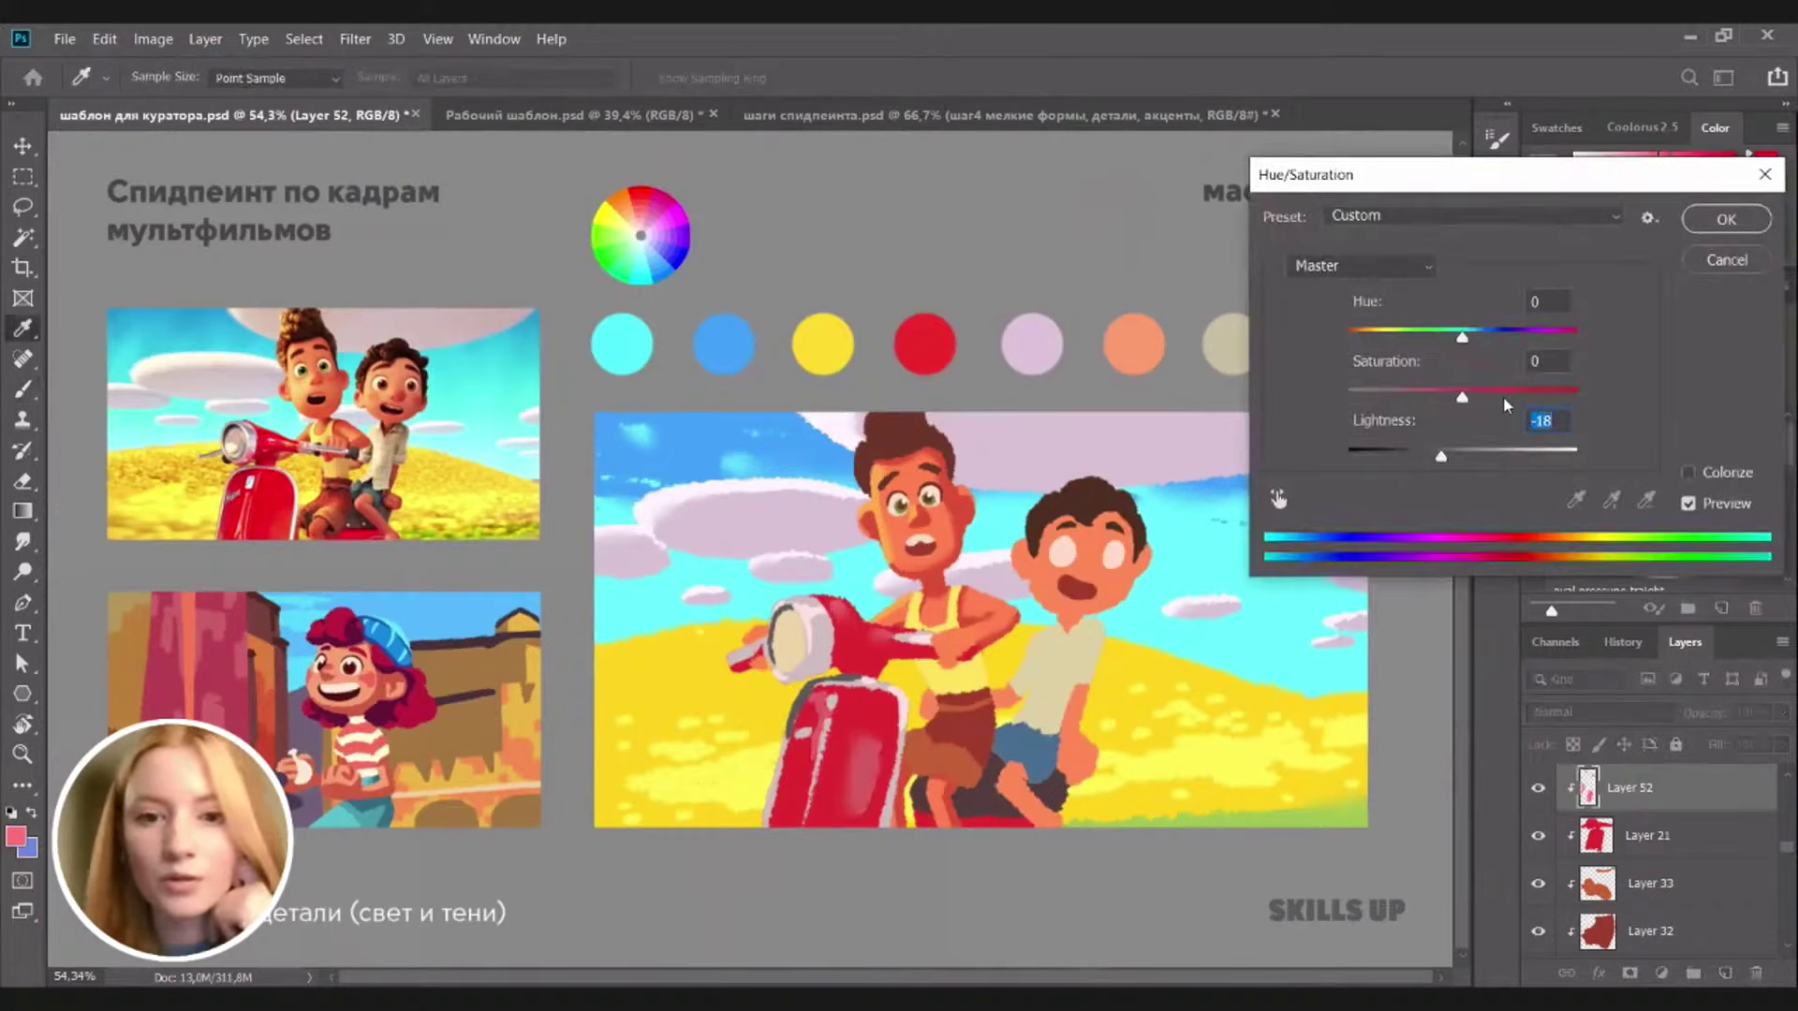
pyautogui.moveTo(1503, 396); pyautogui.dragTo(1512, 399)
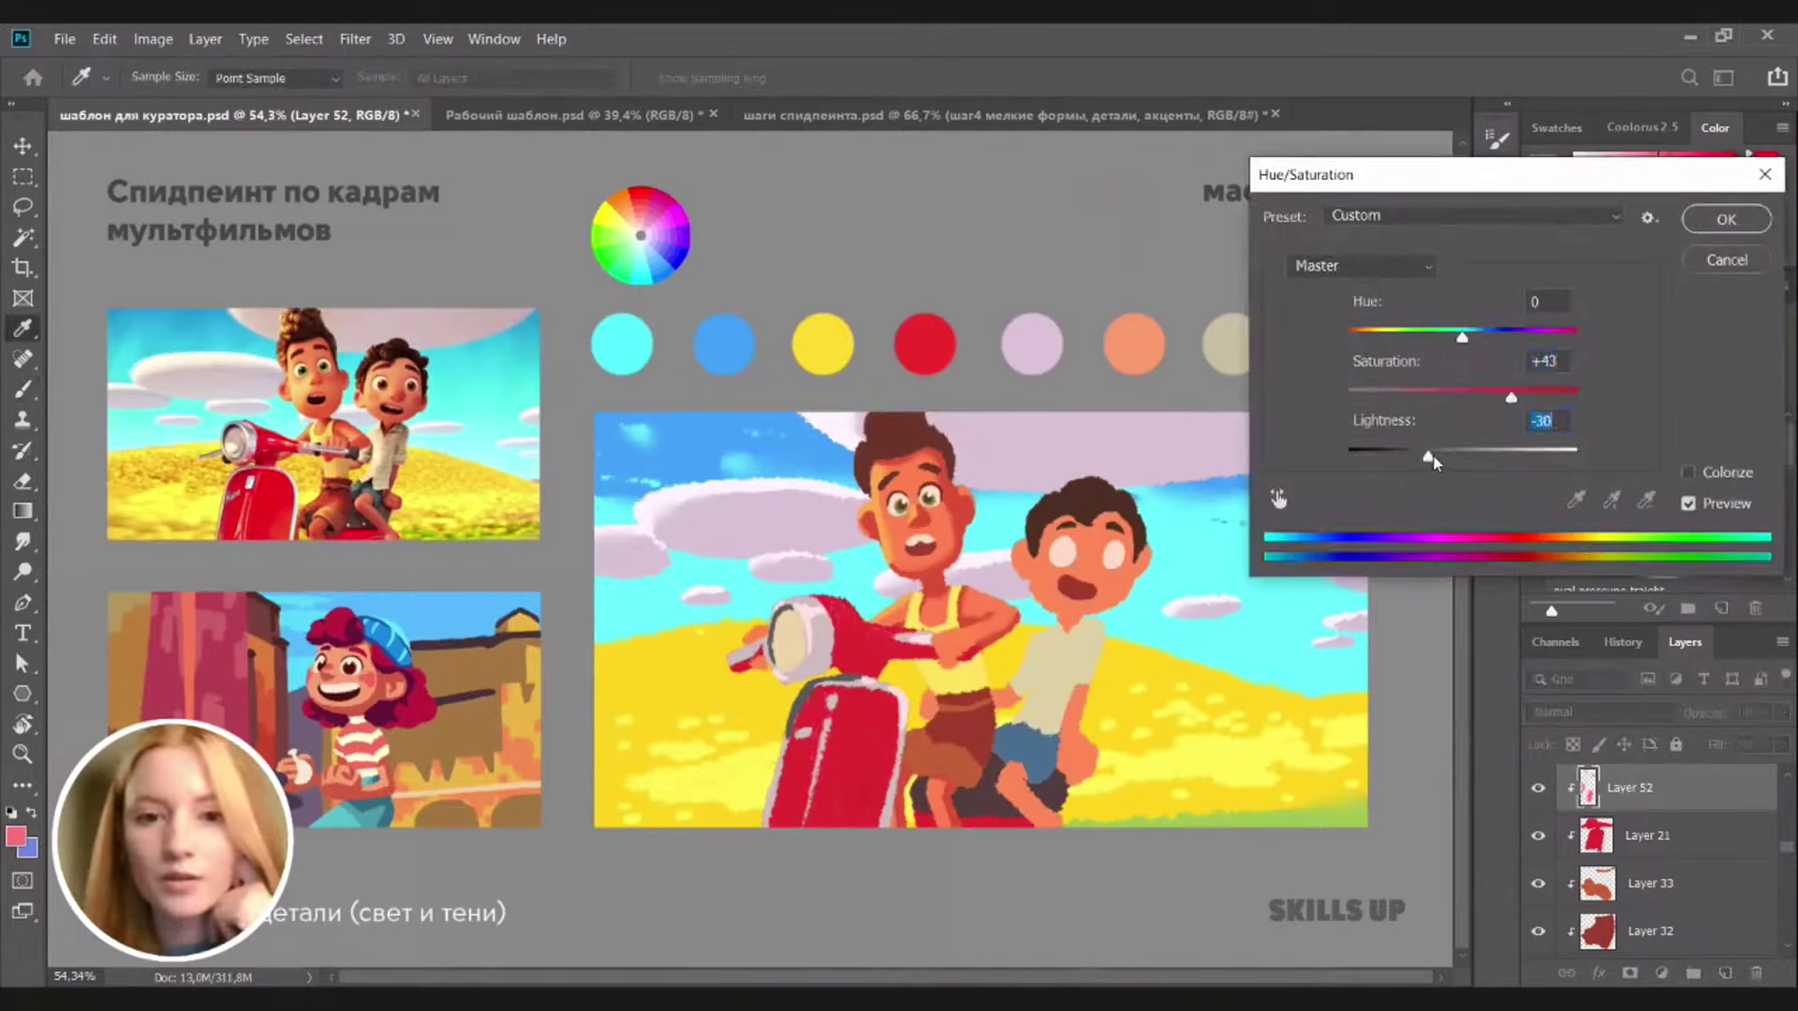
pyautogui.moveTo(1440, 457); pyautogui.dragTo(1449, 459)
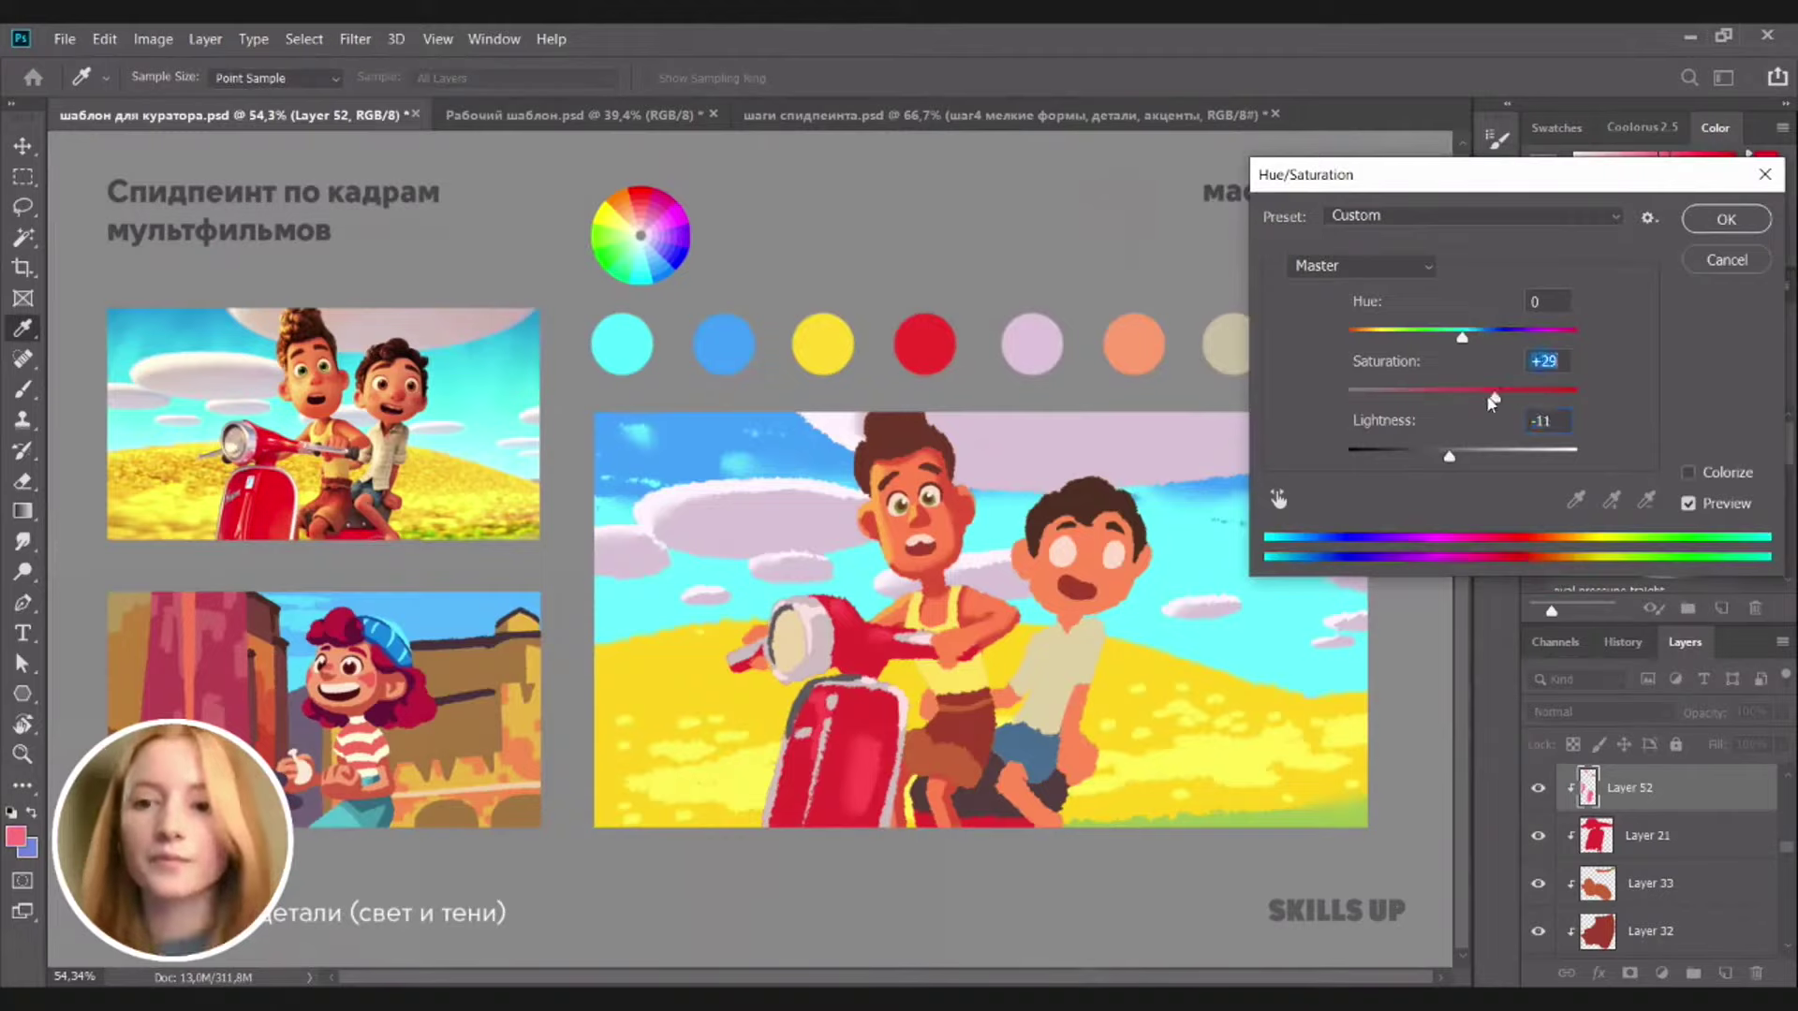
pyautogui.moveTo(1492, 401); pyautogui.dragTo(1486, 402)
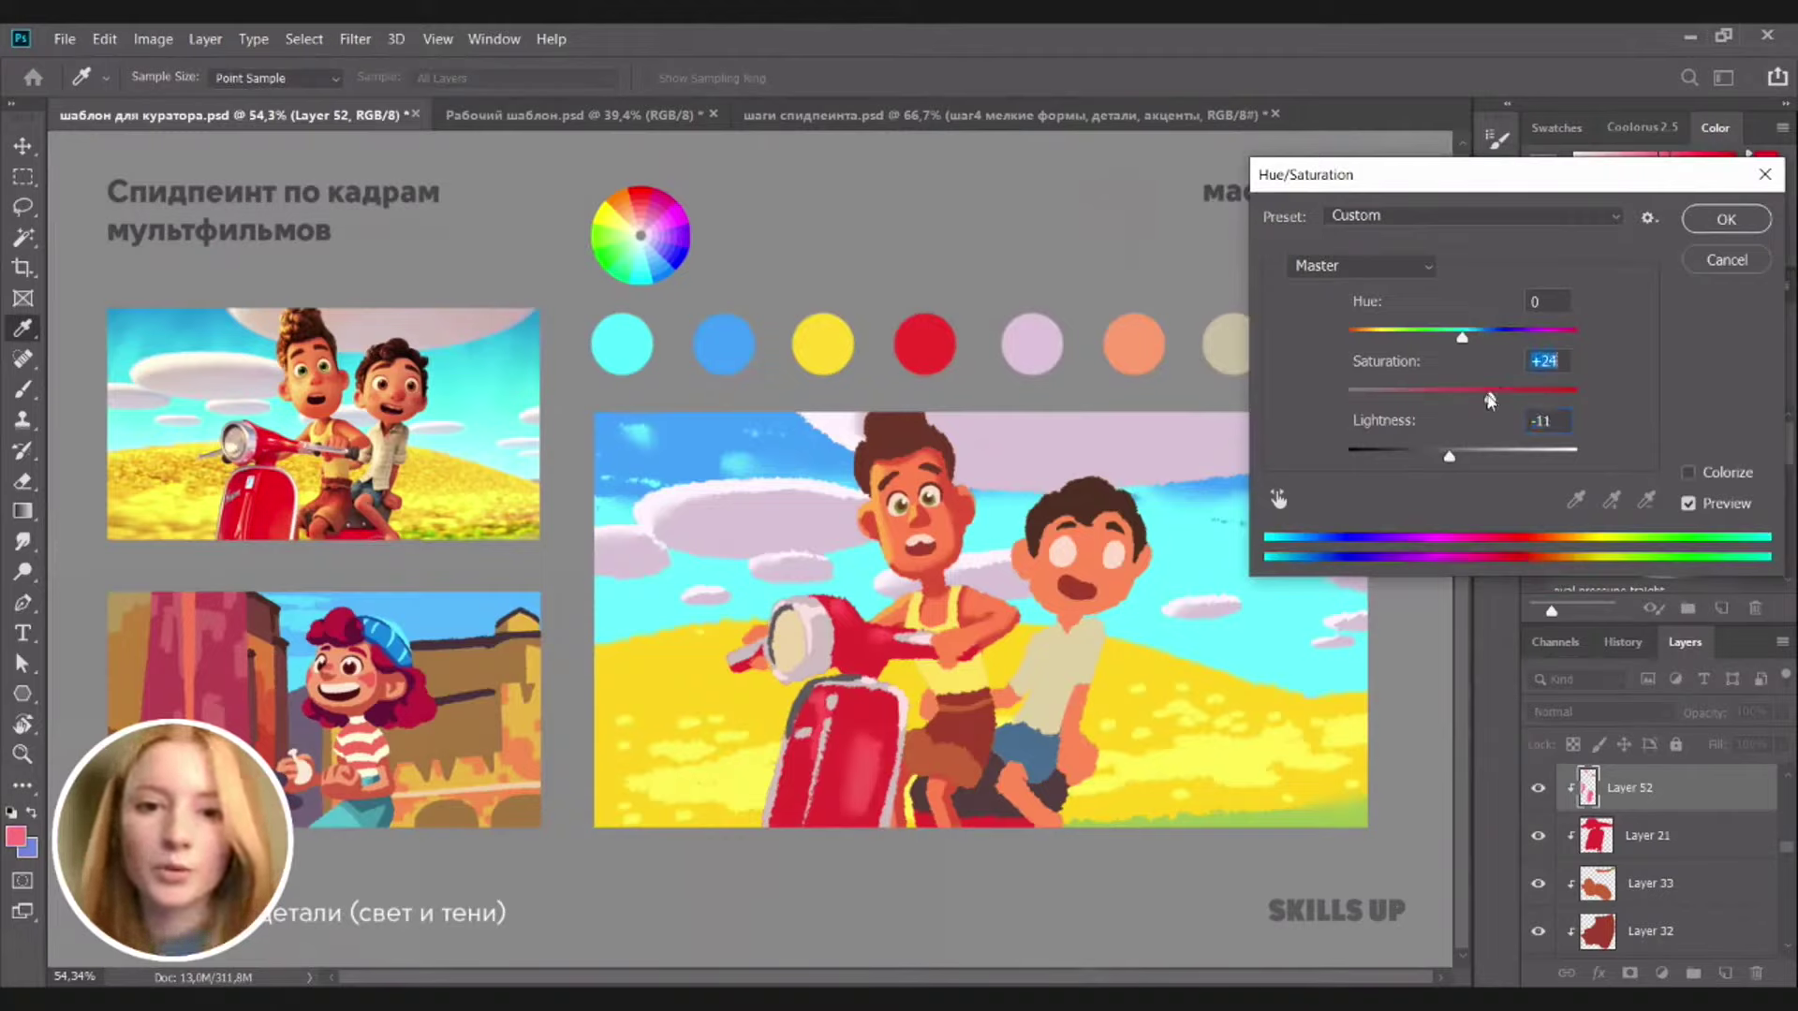
pyautogui.click(1725, 219)
# Paint darker beige shading on the headlight glass on a new layer above Layer 30, reducing the brush to 25 px
pyautogui.click(778, 647)
pyautogui.press('b')
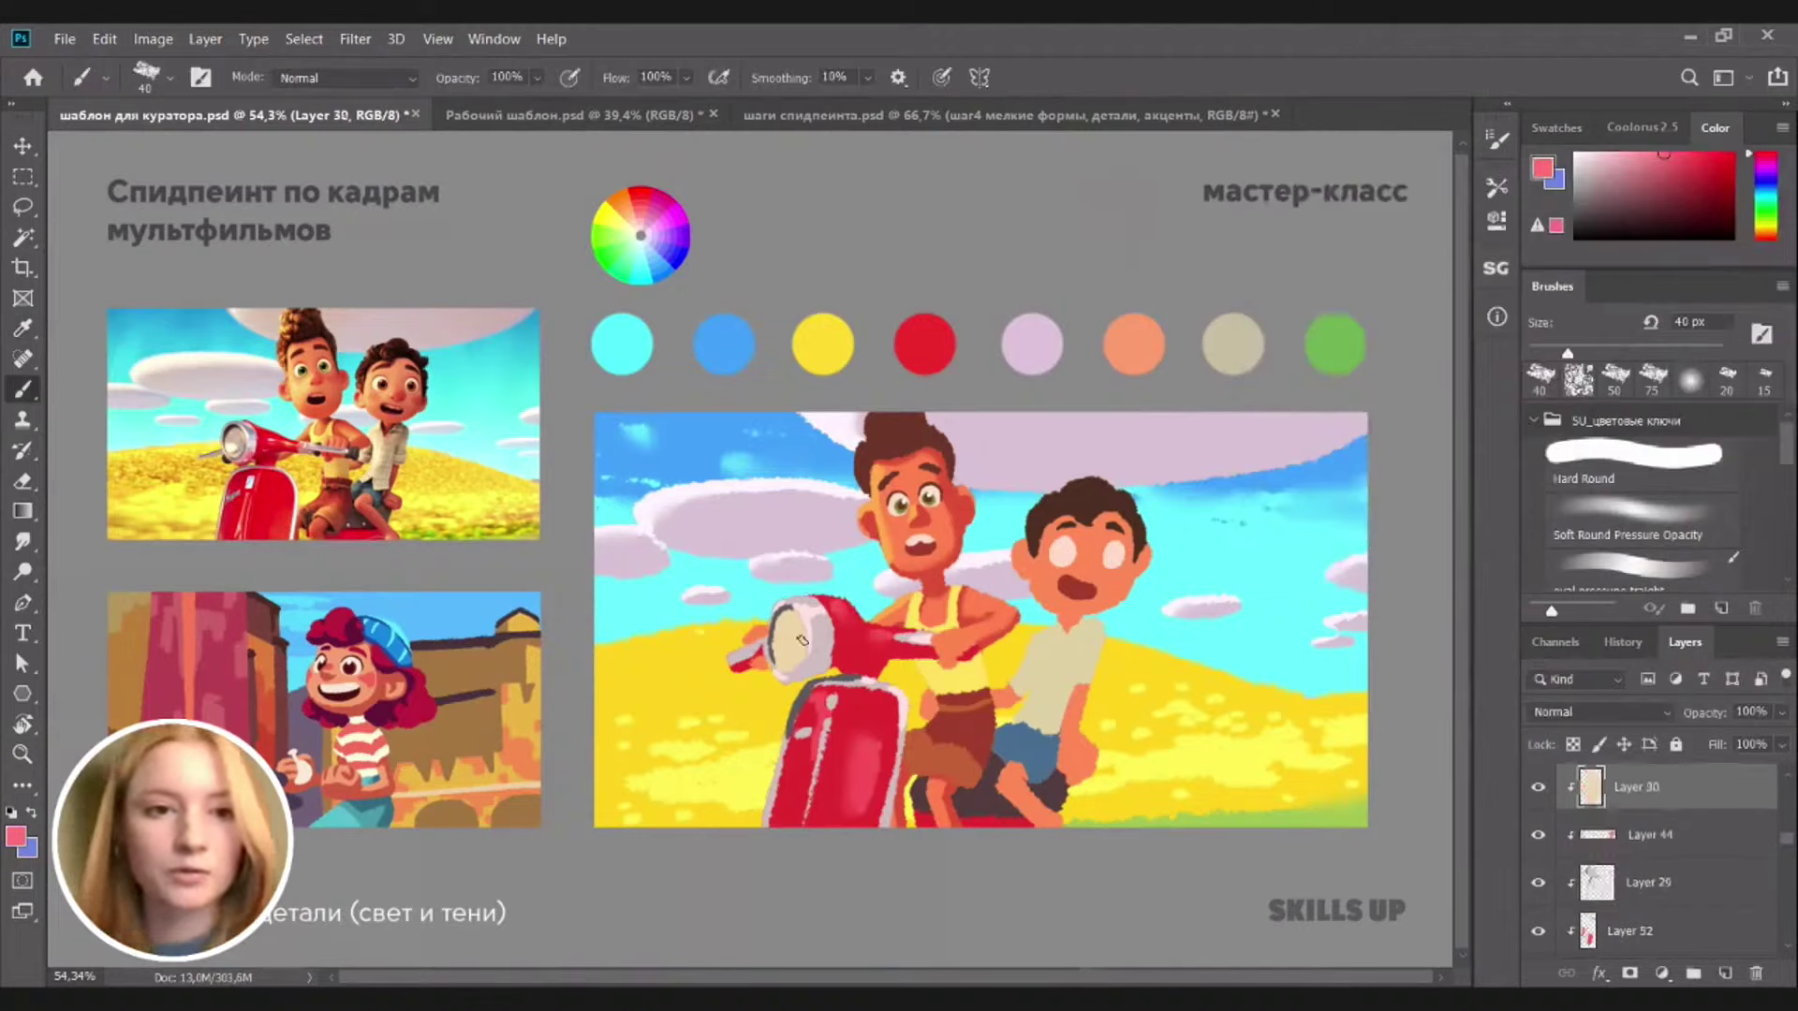
pyautogui.keyDown('alt'); pyautogui.click(792, 644); pyautogui.keyUp('alt')
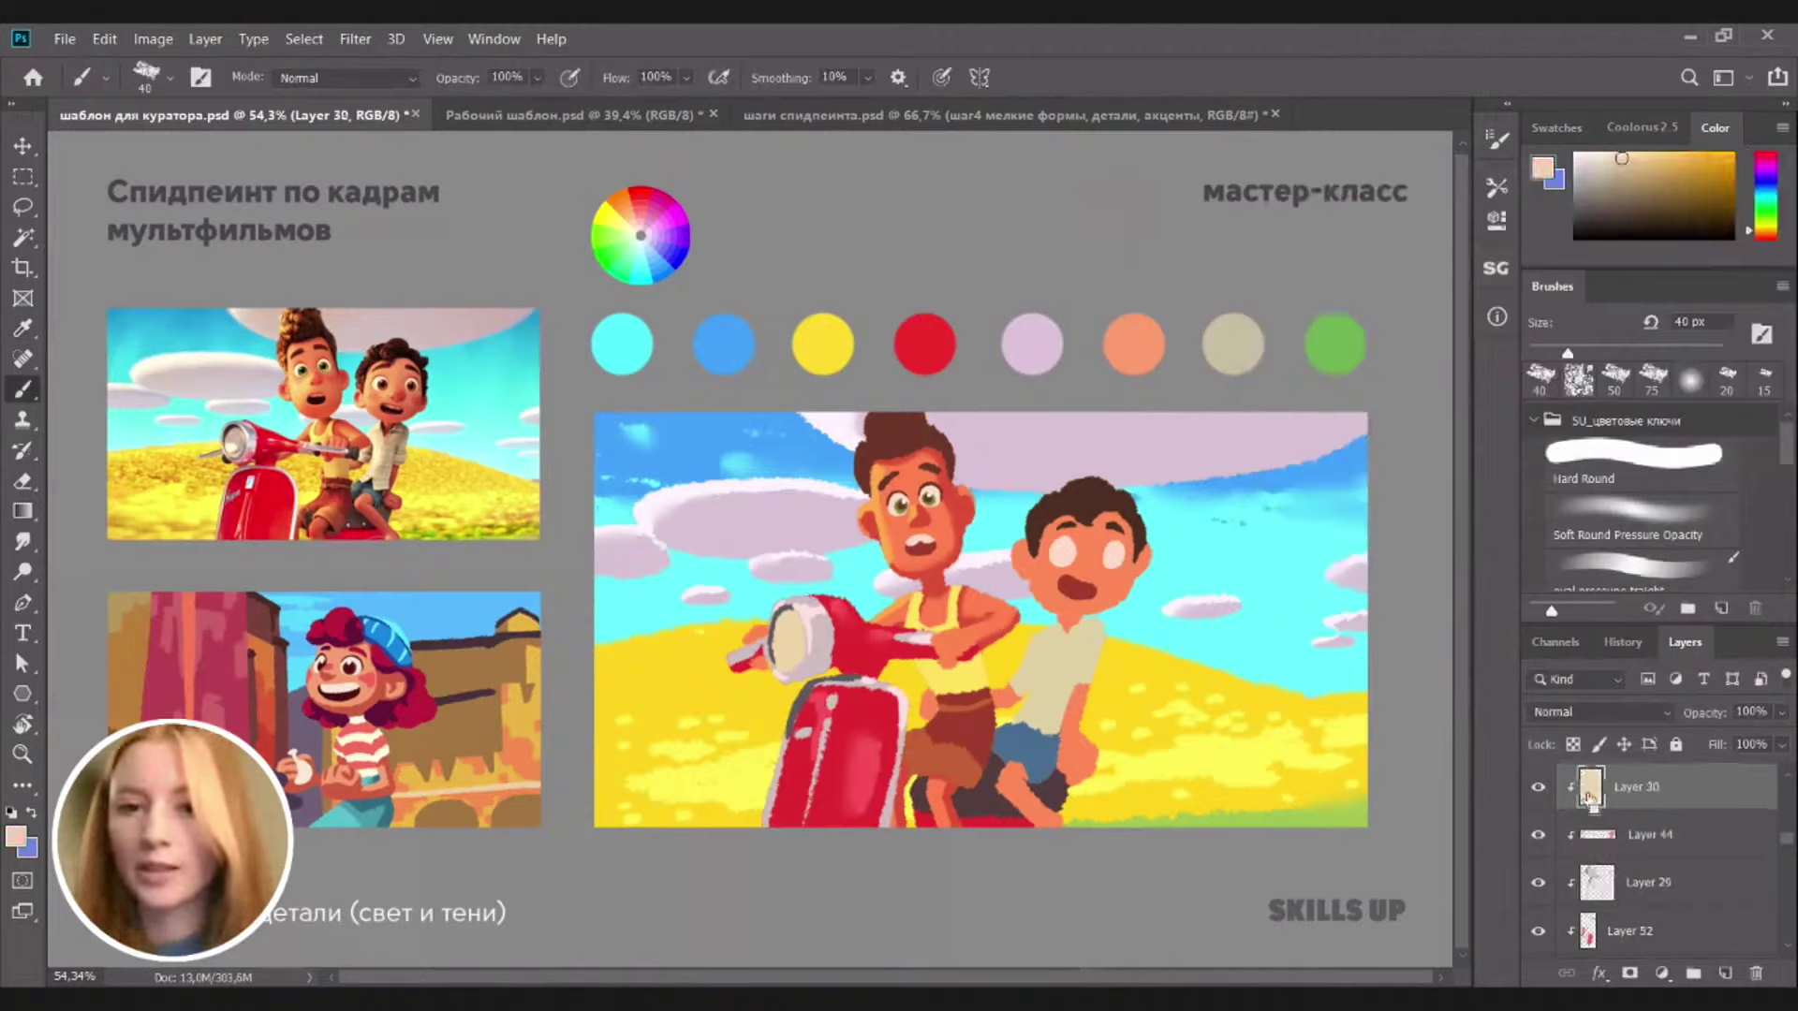
pyautogui.click(1724, 972)
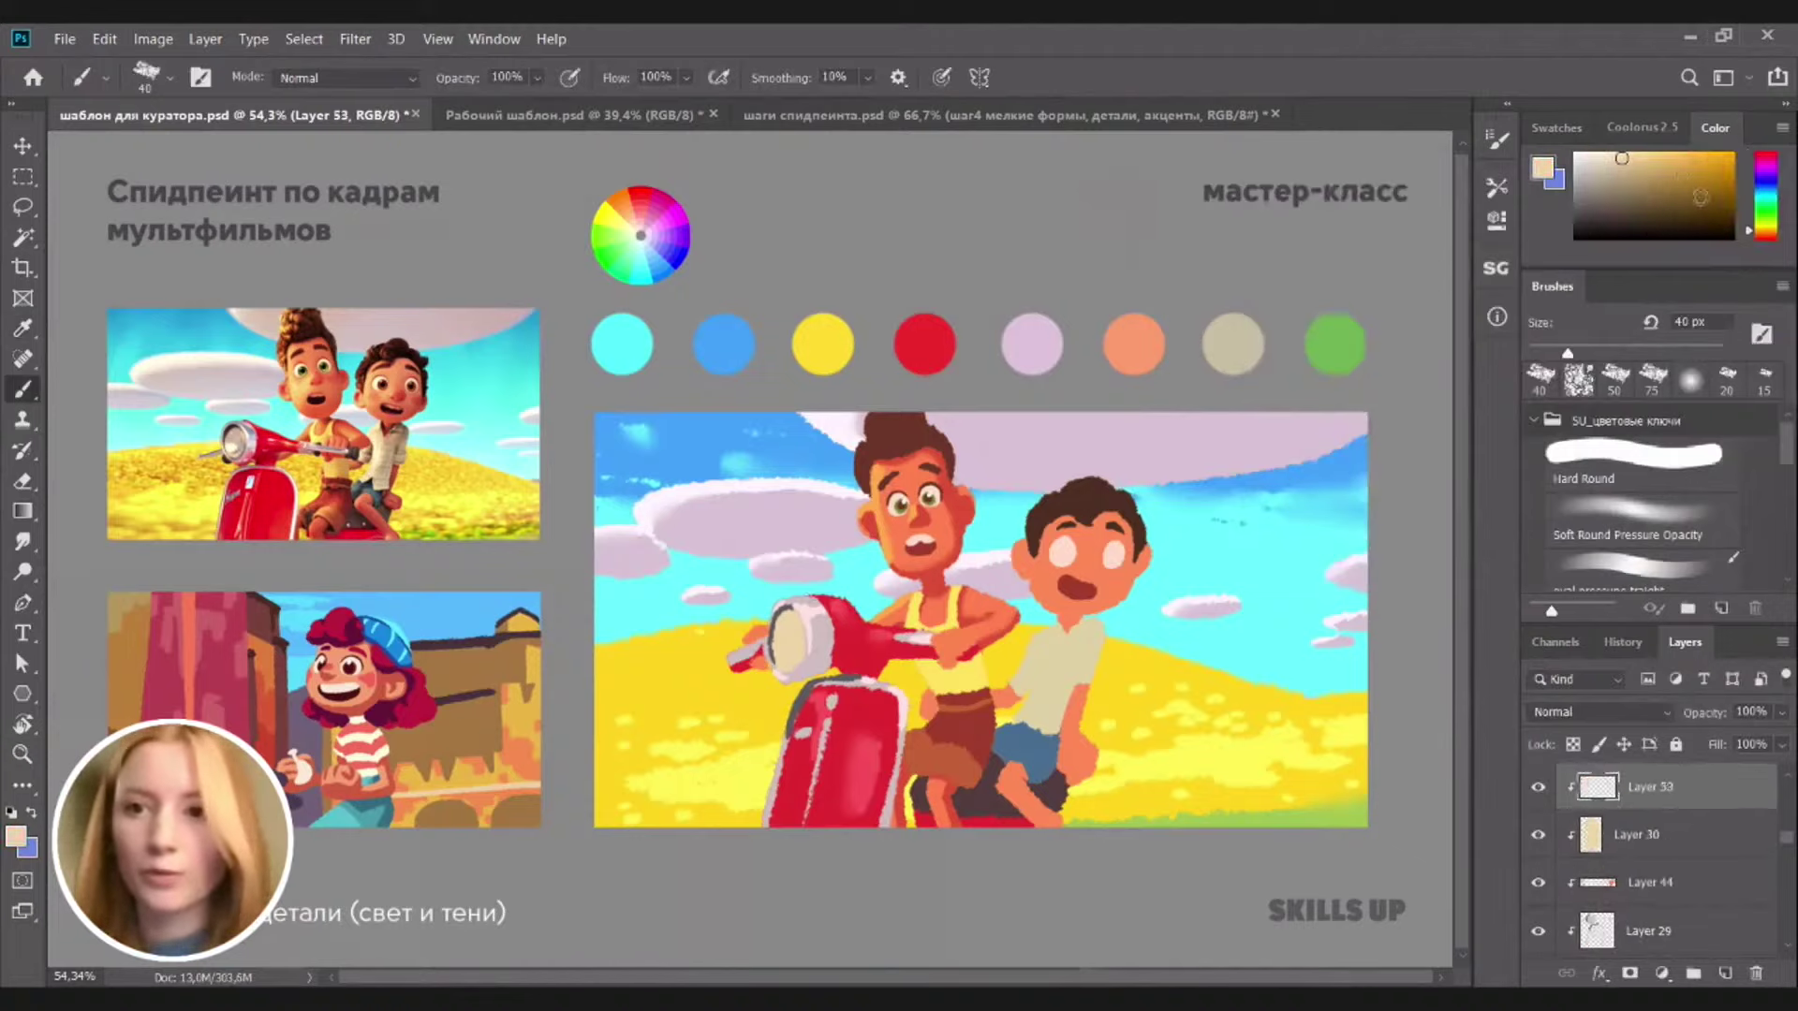
pyautogui.click(1655, 174)
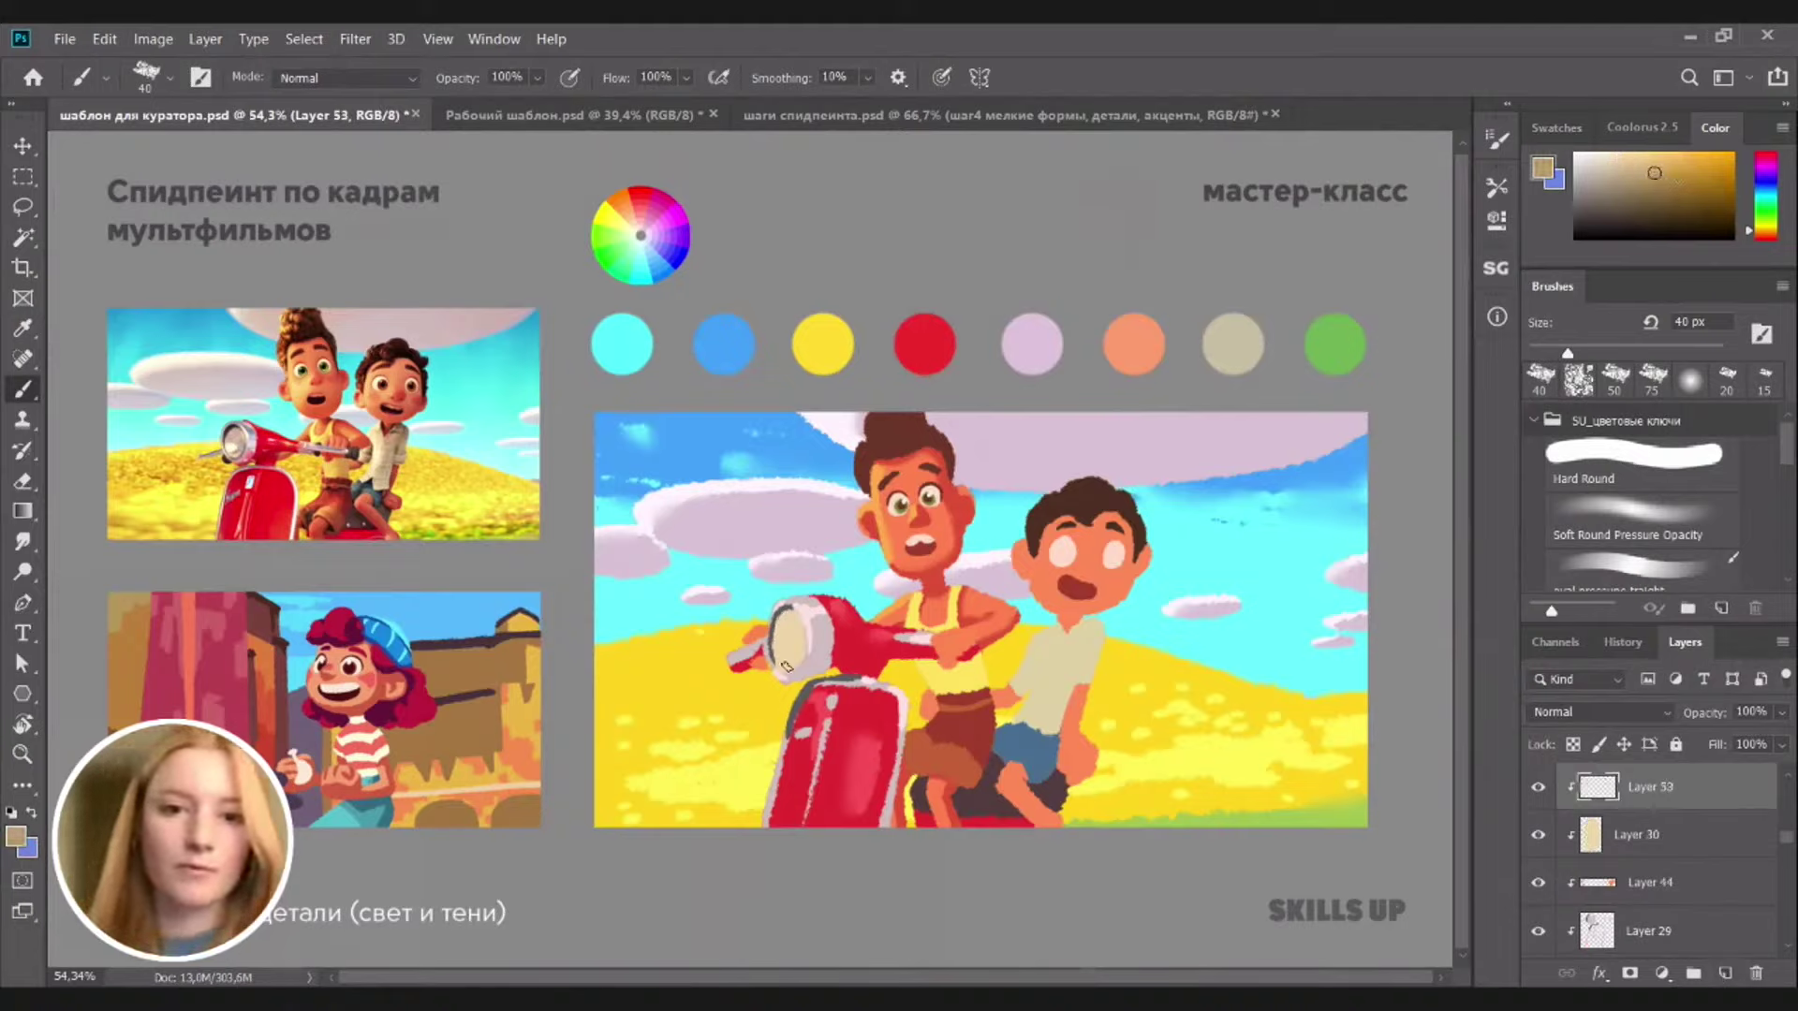
pyautogui.moveTo(786, 666)
pyautogui.mouseDown()
pyautogui.moveTo(807, 656)
pyautogui.moveTo(775, 666)
pyautogui.moveTo(798, 608)
pyautogui.moveTo(797, 643)
pyautogui.mouseUp()
pyautogui.hotkey('ctrl', 'z')
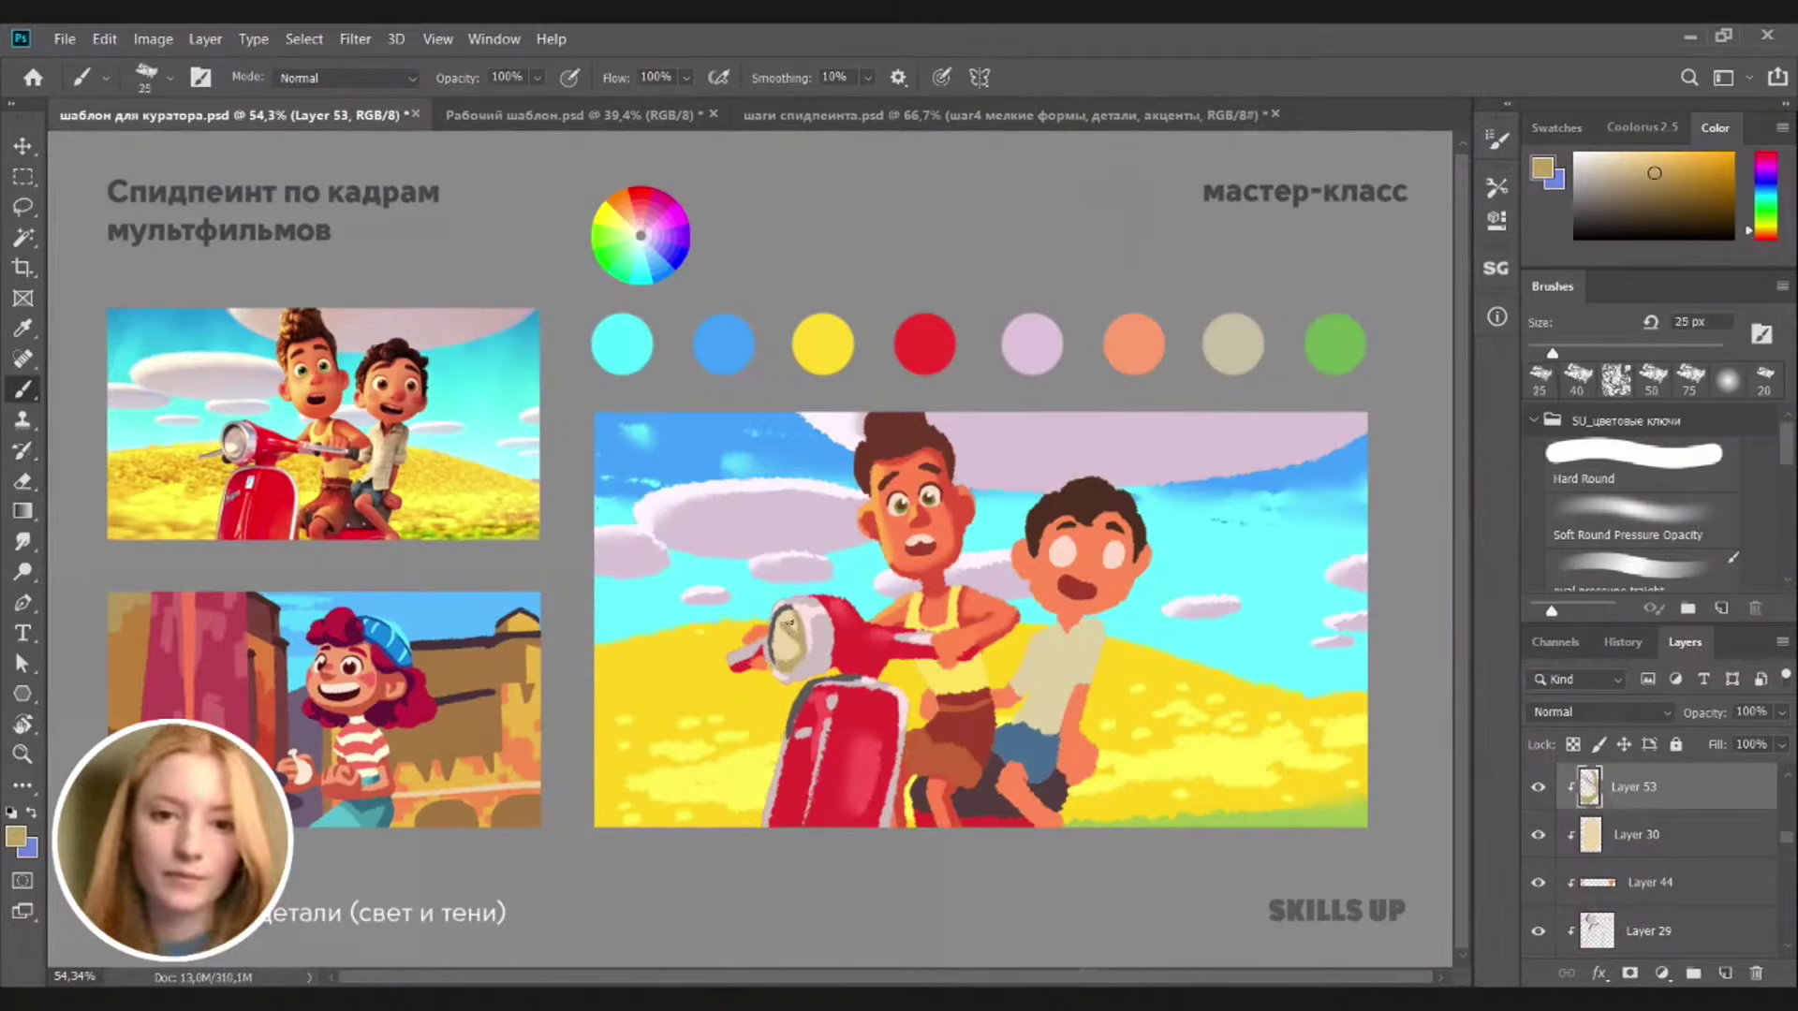
# Add a pale cream highlight to the headlight glass on a new layer above Layer 53
pyautogui.keyDown('alt'); pyautogui.click(780, 646); pyautogui.keyUp('alt')
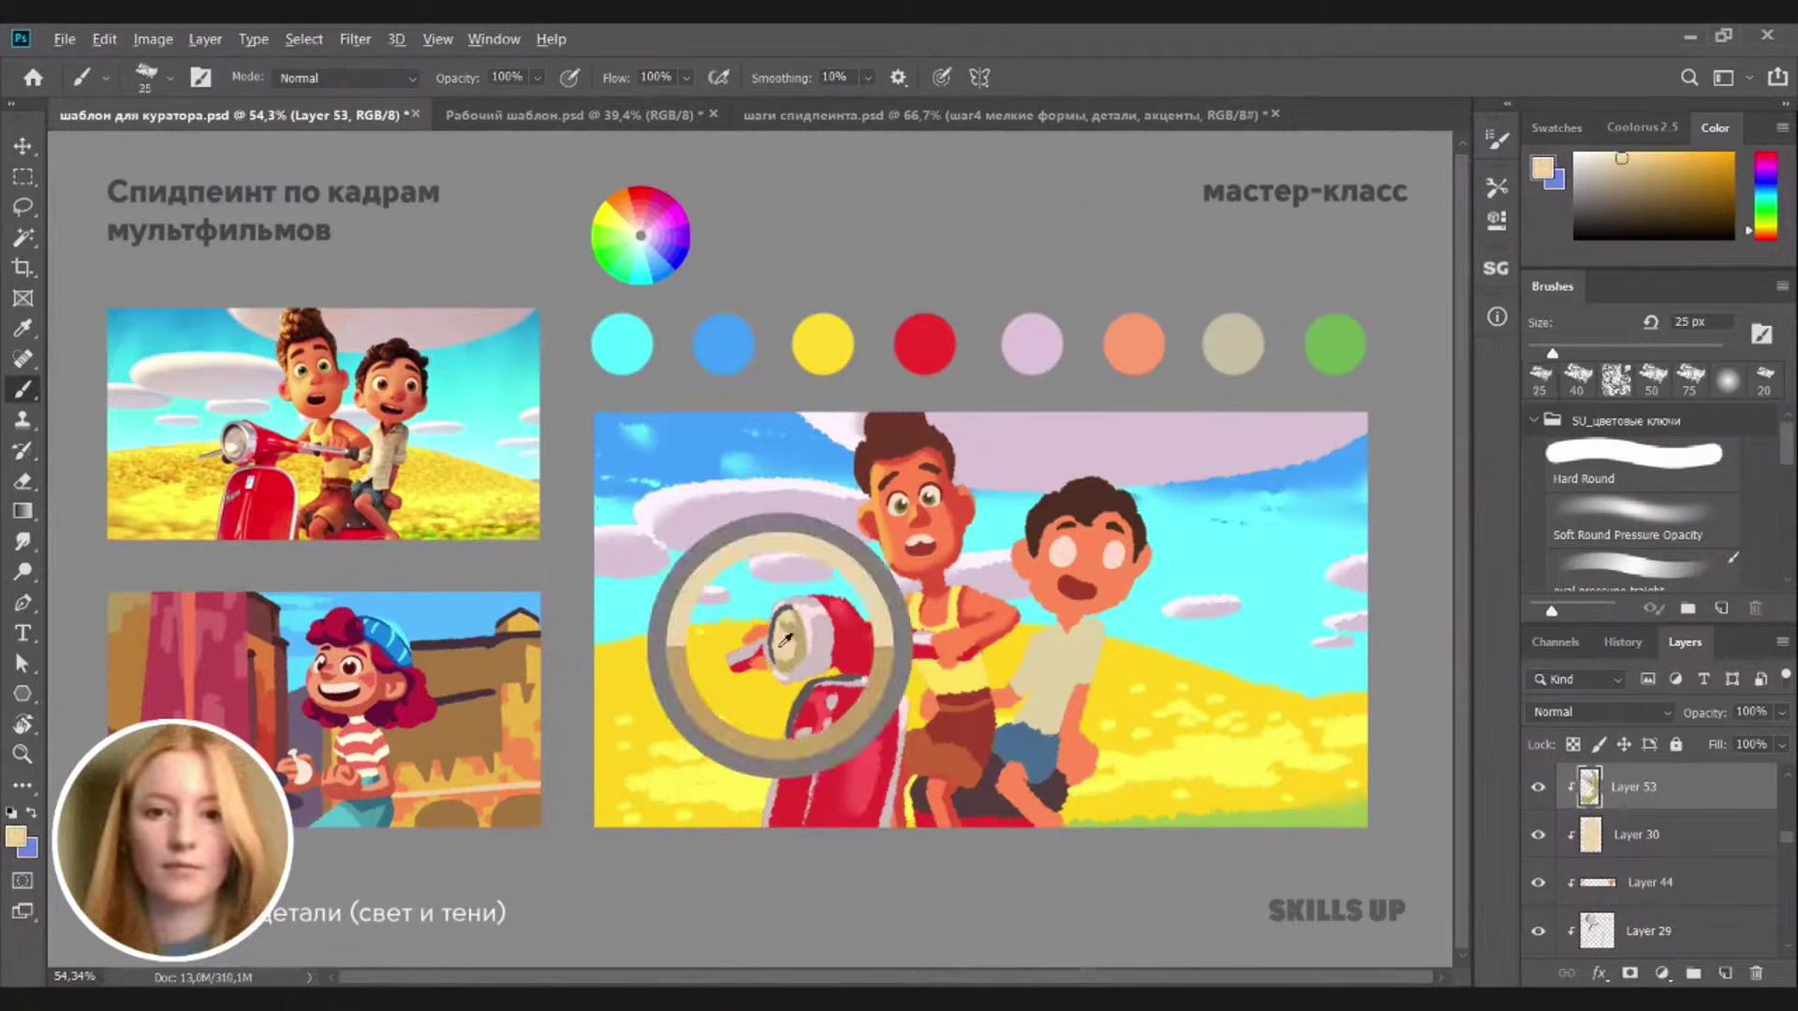
pyautogui.click(1724, 975)
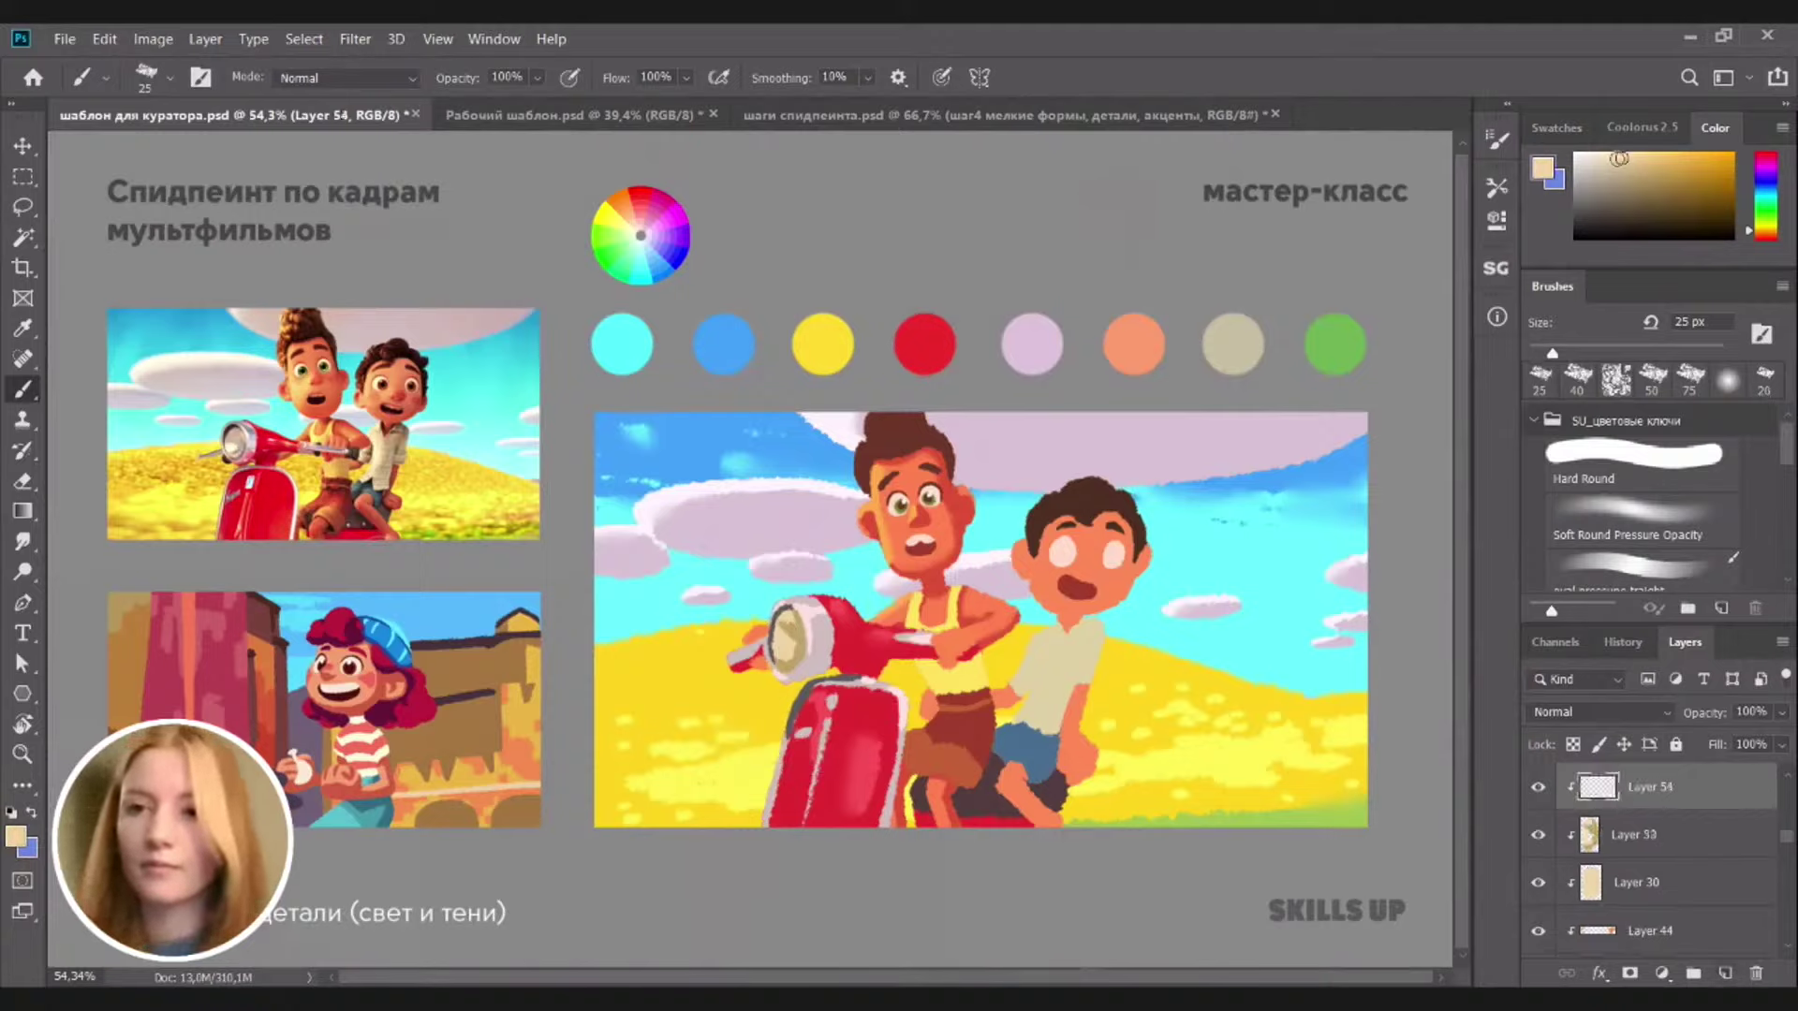
pyautogui.click(1598, 153)
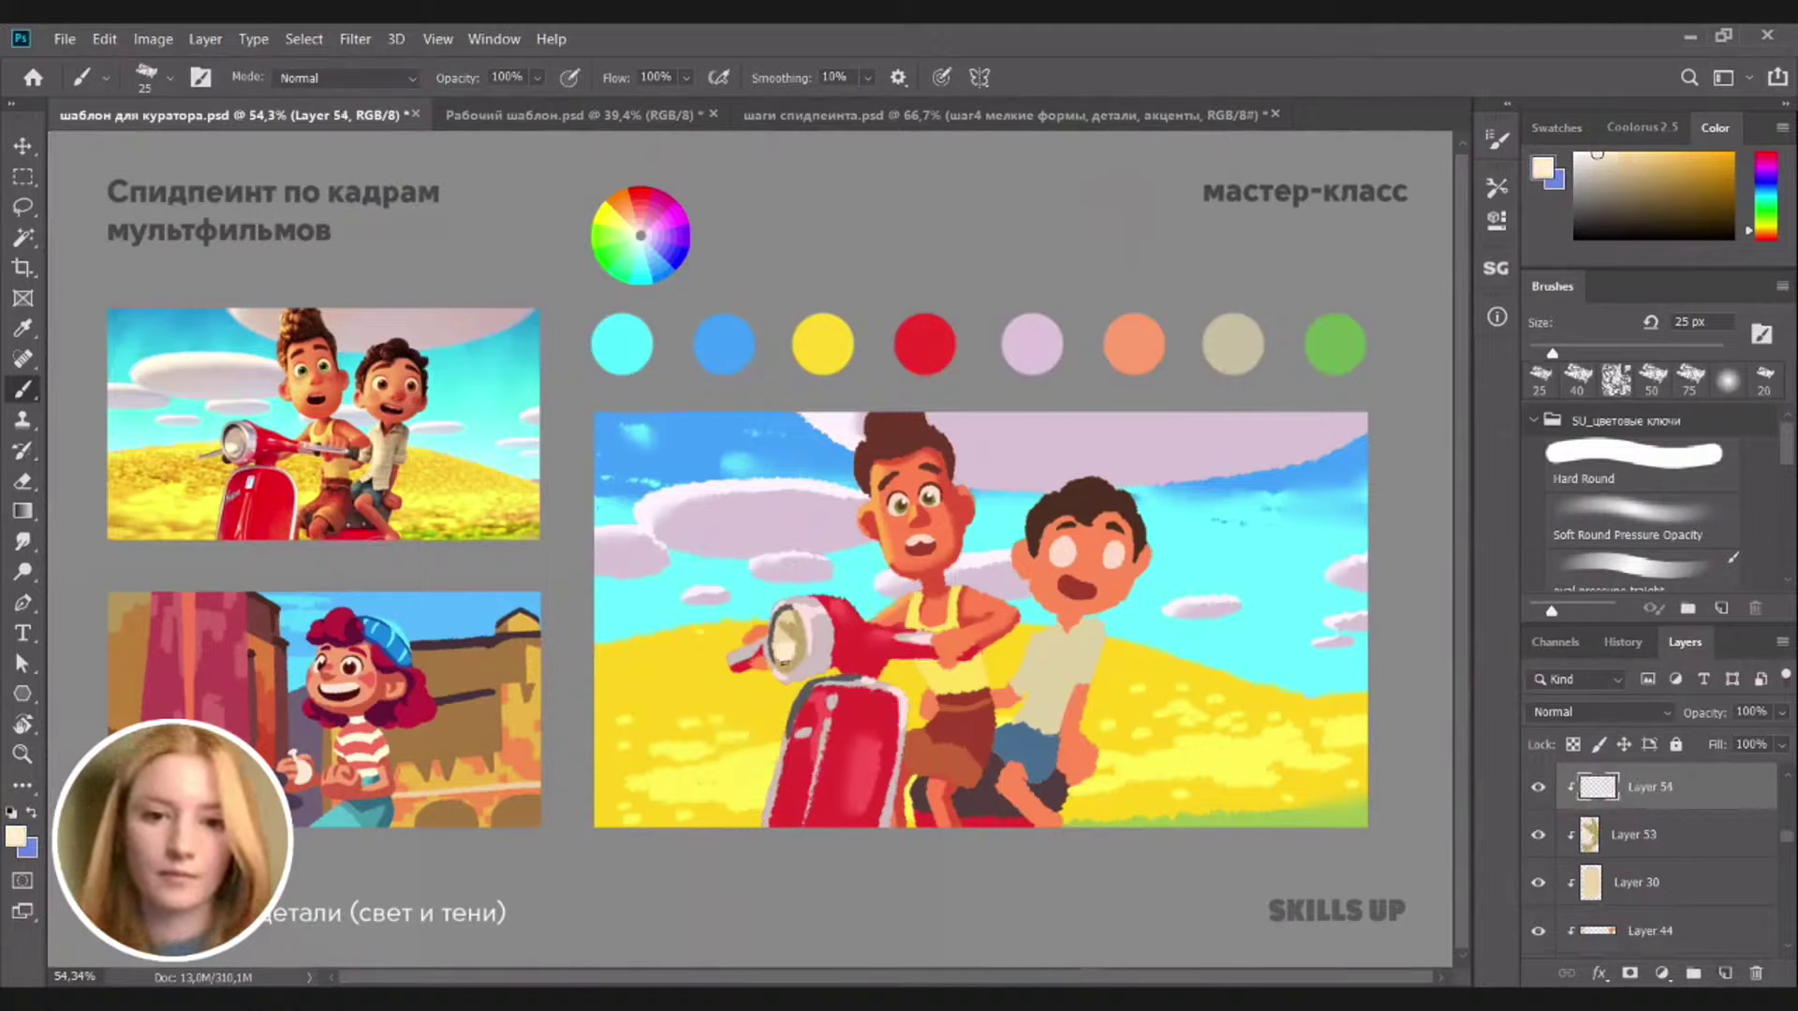
pyautogui.hotkey('alt', 'BackSpace')
pyautogui.press('v')
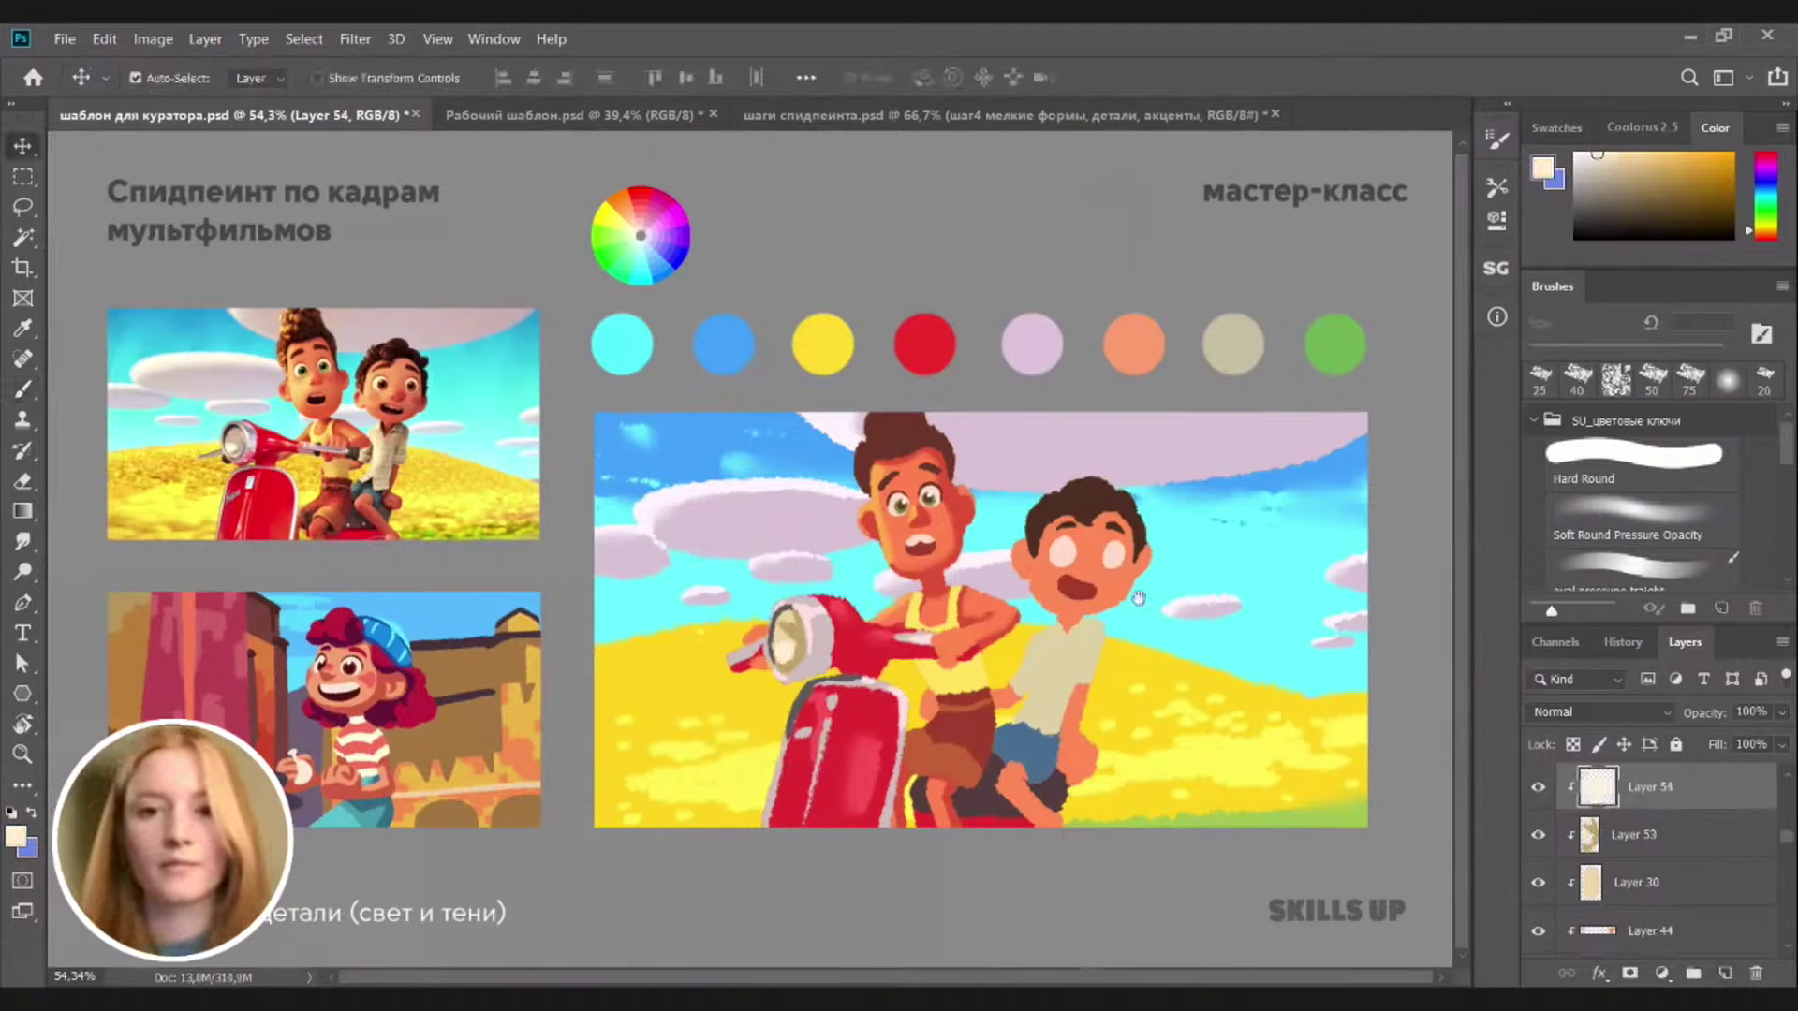
# Paint light orange sampled from the older boy's face along its left side on Layer 46, with the brush at about 25 px
pyautogui.scroll(-3, 1109, 622)
pyautogui.scroll(4, 1115, 625)
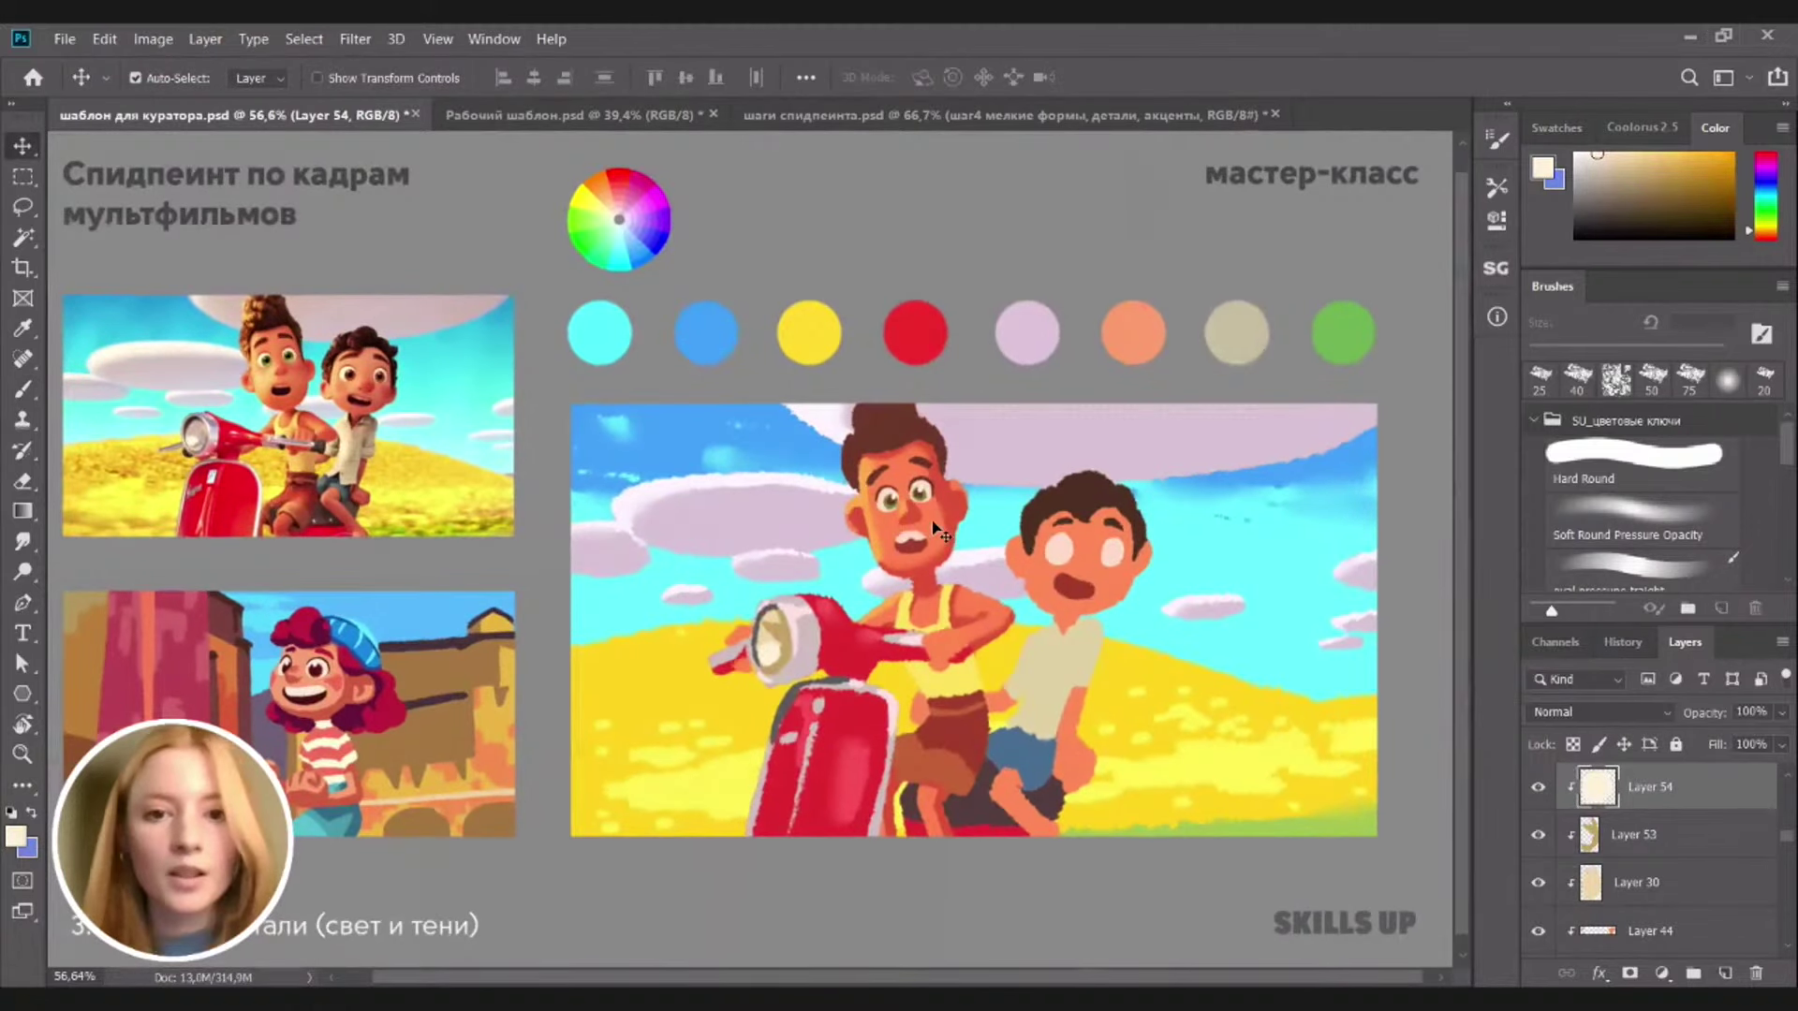
pyautogui.click(941, 532)
pyautogui.press('b')
pyautogui.keyDown('alt'); pyautogui.click(873, 535); pyautogui.keyUp('alt')
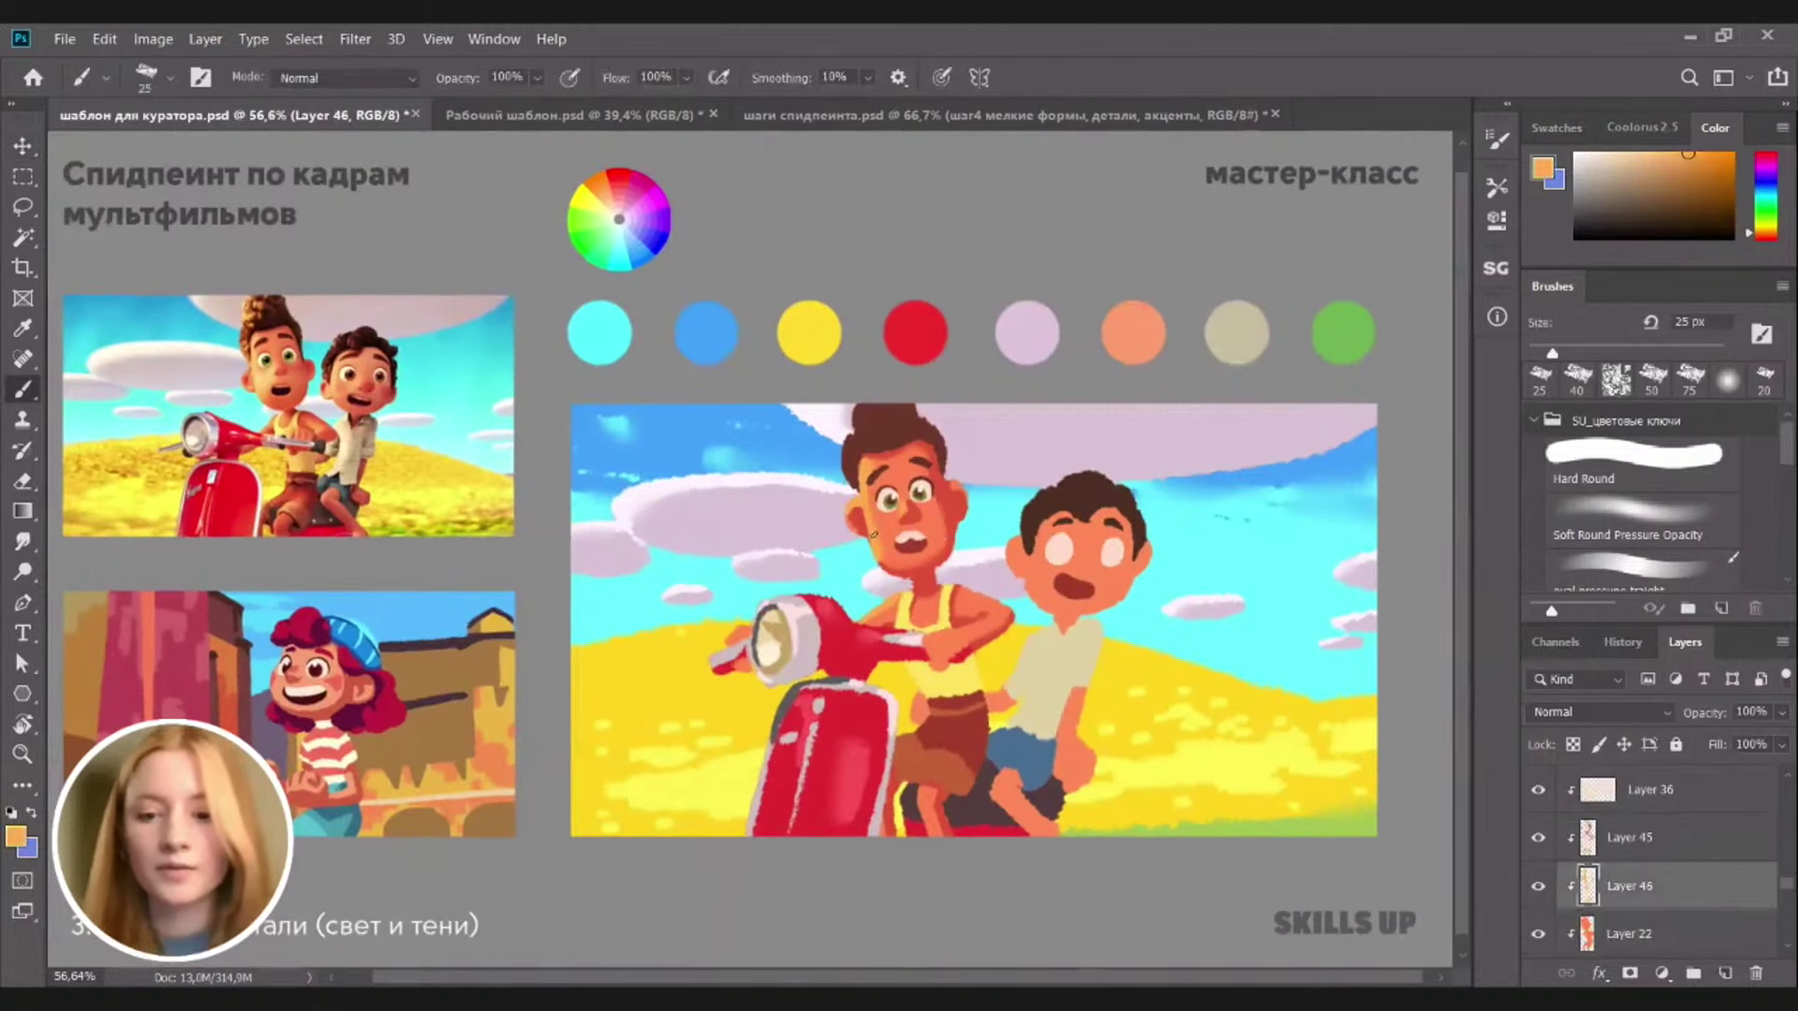
pyautogui.press(']')
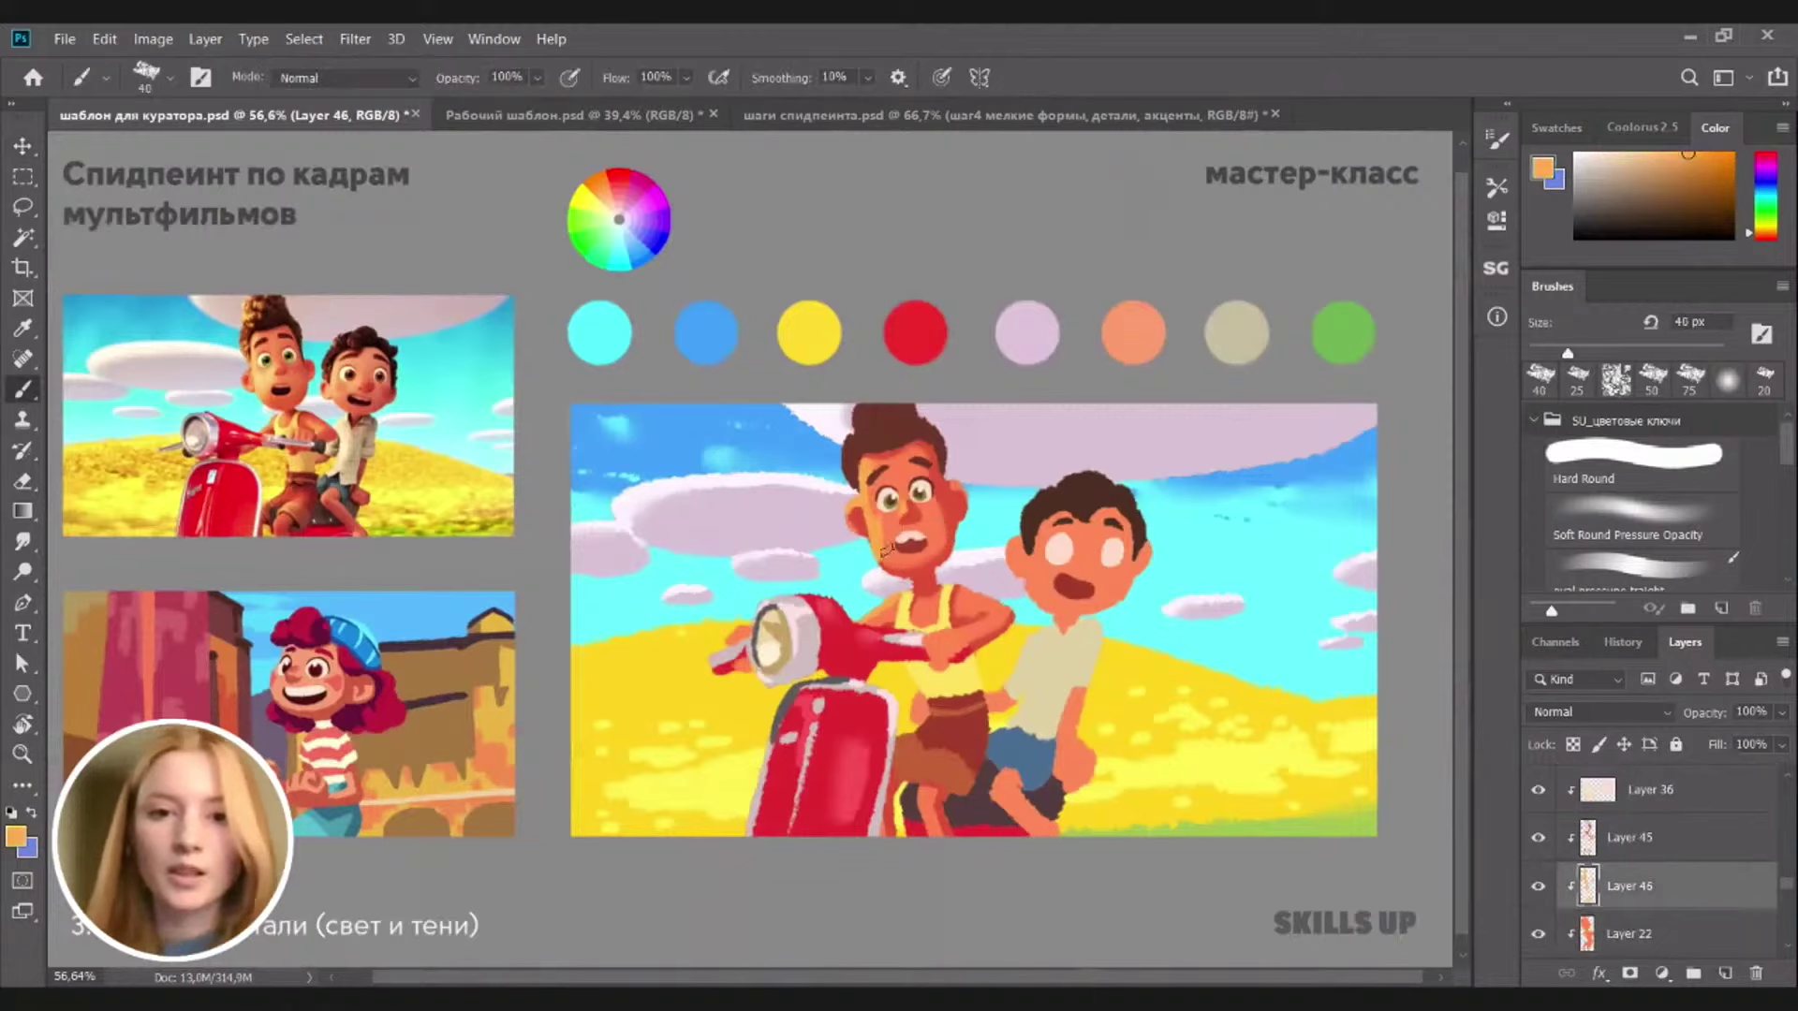
pyautogui.scroll(1, 885, 524)
pyautogui.press('[')
pyautogui.press('[')
pyautogui.press('[')
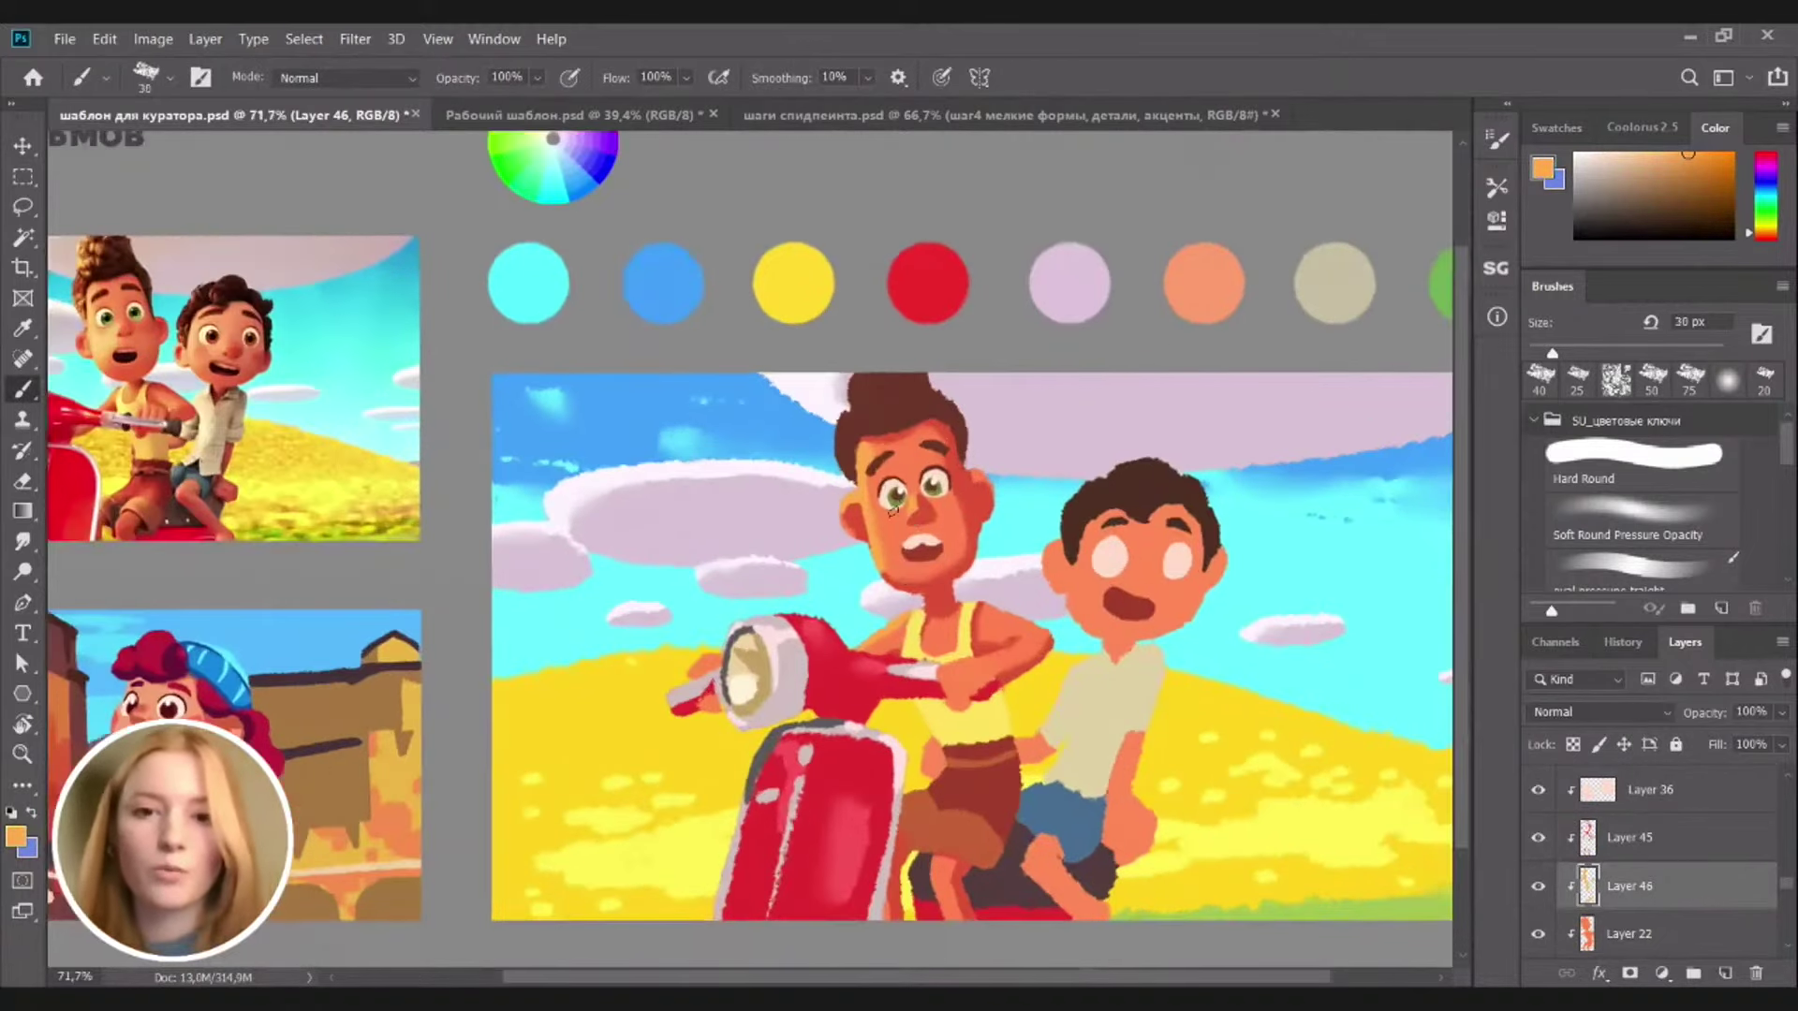
pyautogui.moveTo(923, 459); pyautogui.dragTo(1123, 426)
pyautogui.moveTo(1073, 489); pyautogui.dragTo(1079, 476)
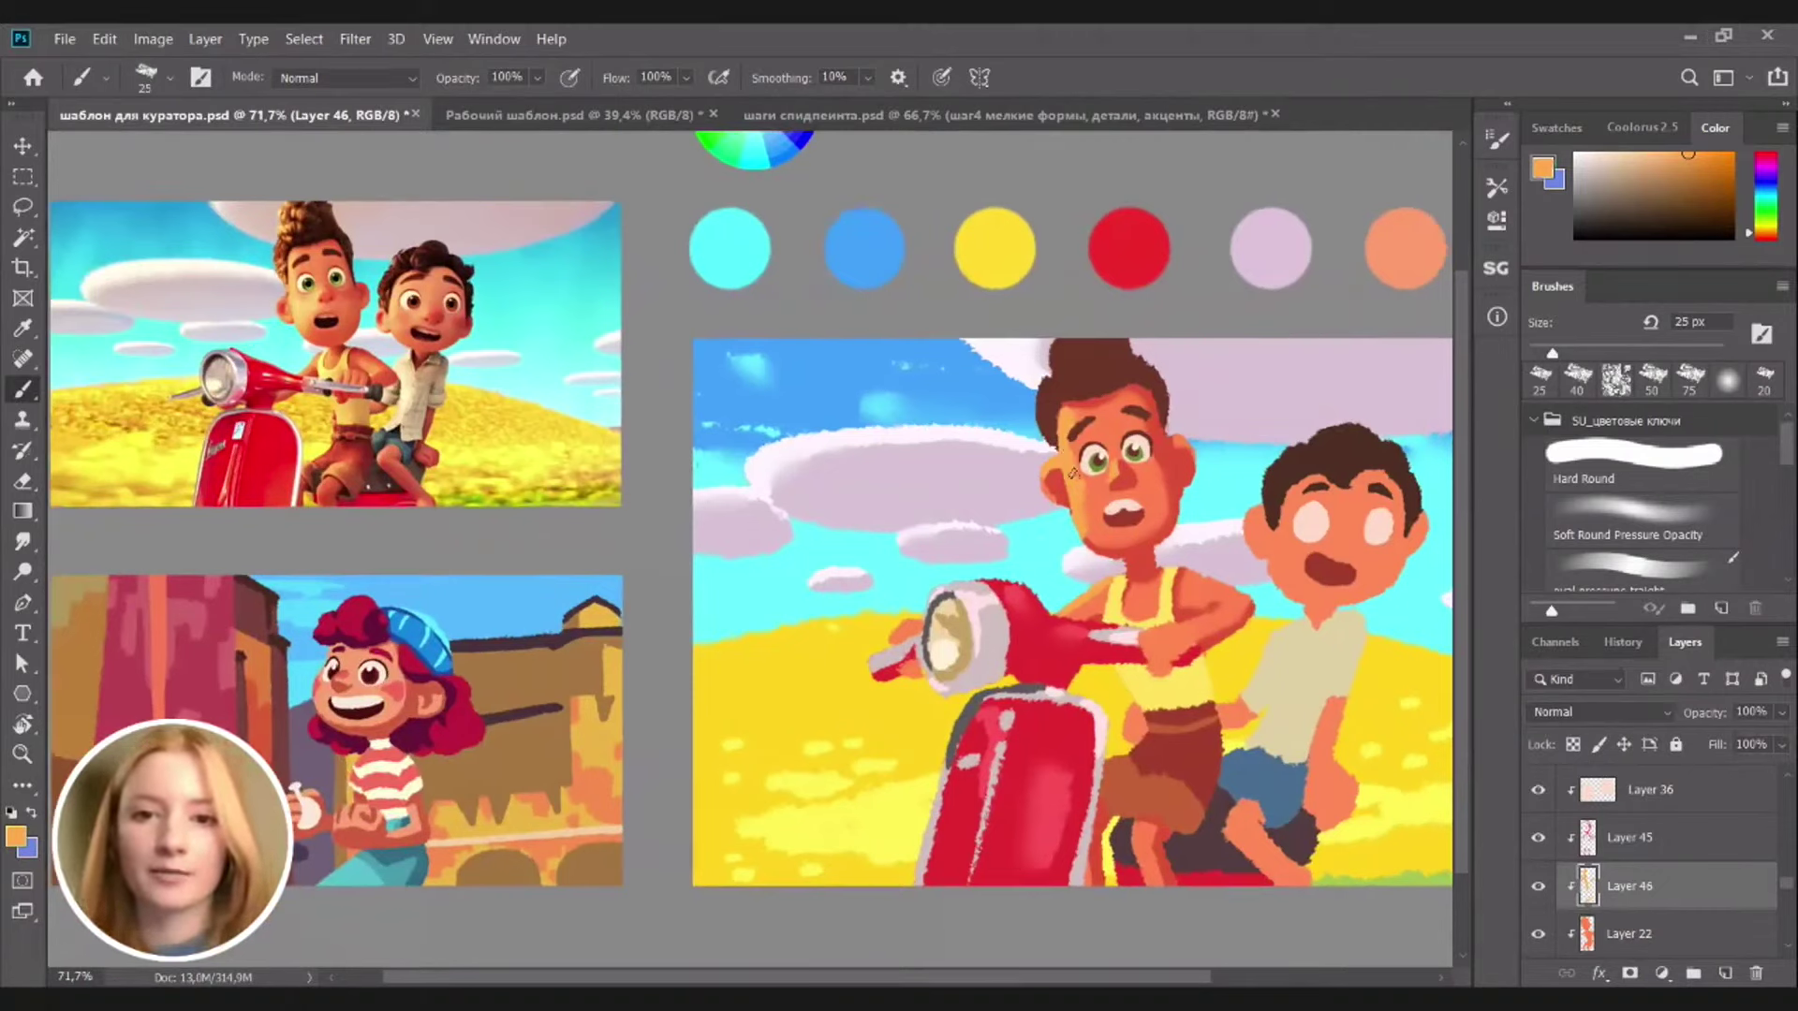
# Smudge the orange light on the left side of the older boy's face at 17 px, increasing to 20 px
pyautogui.press('r')
pyautogui.moveTo(1552, 348); pyautogui.dragTo(1544, 351)
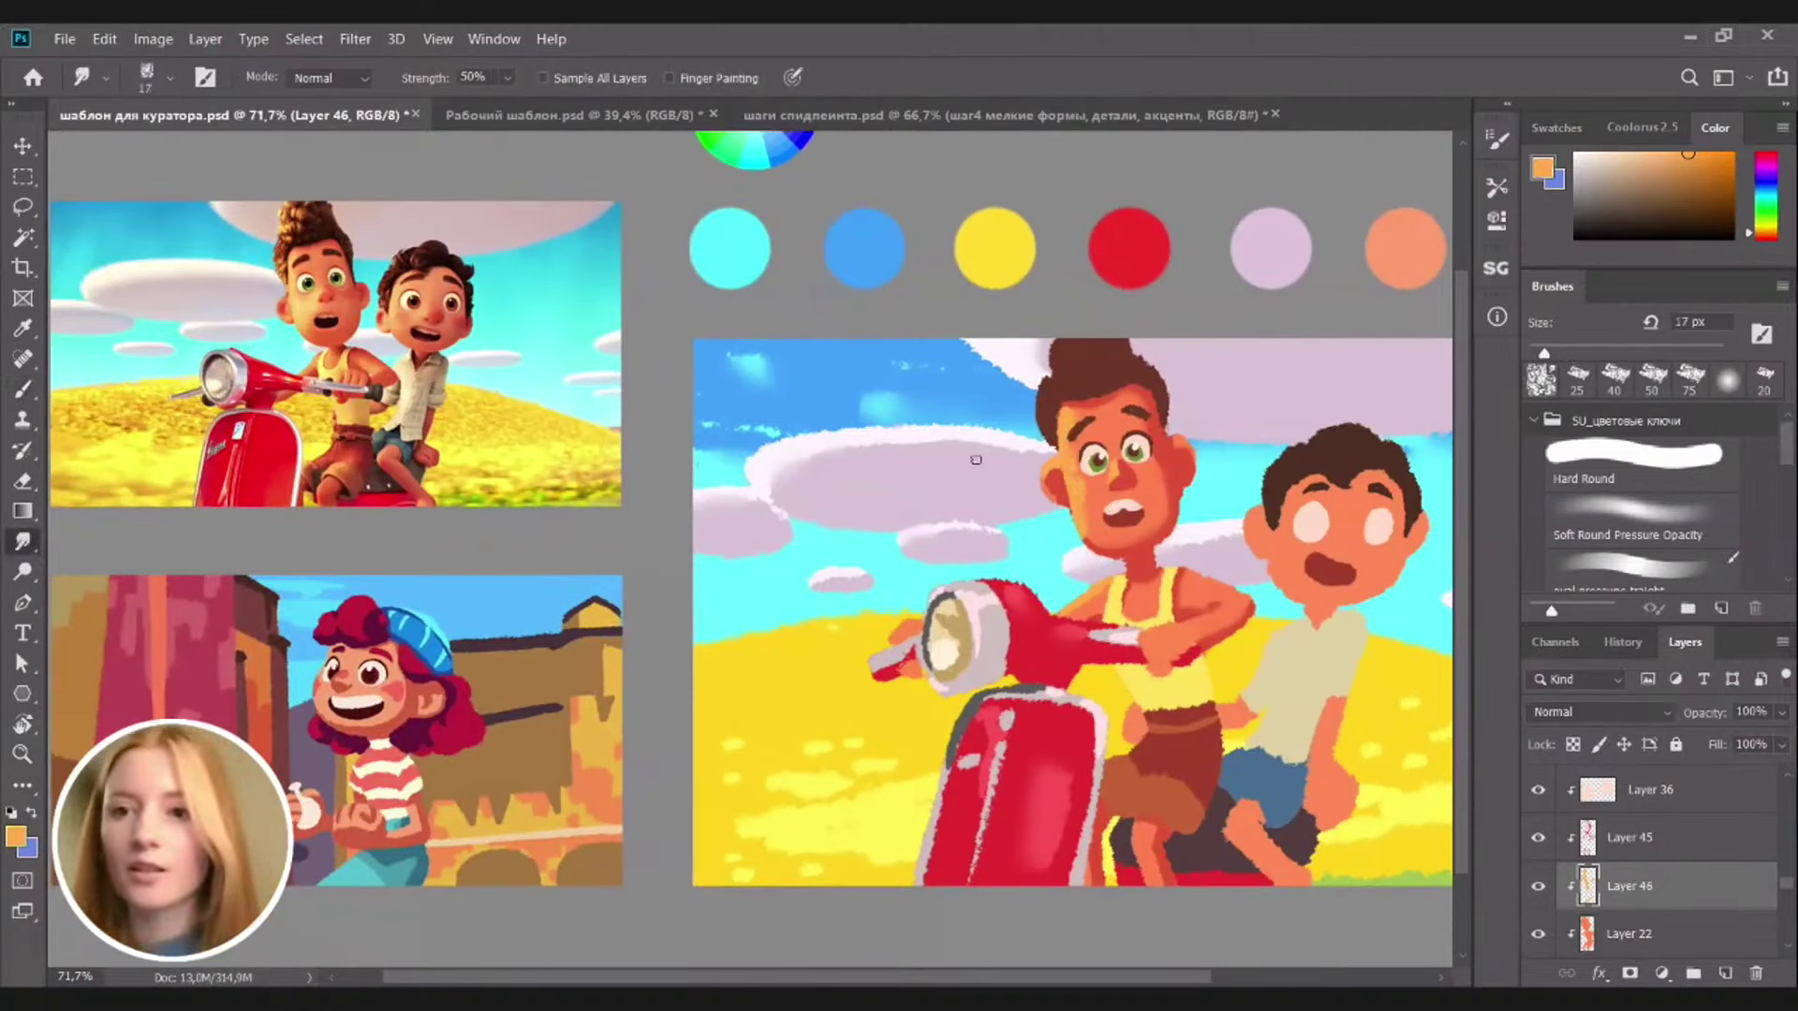
pyautogui.moveTo(1082, 483); pyautogui.dragTo(1102, 491)
pyautogui.press(']')
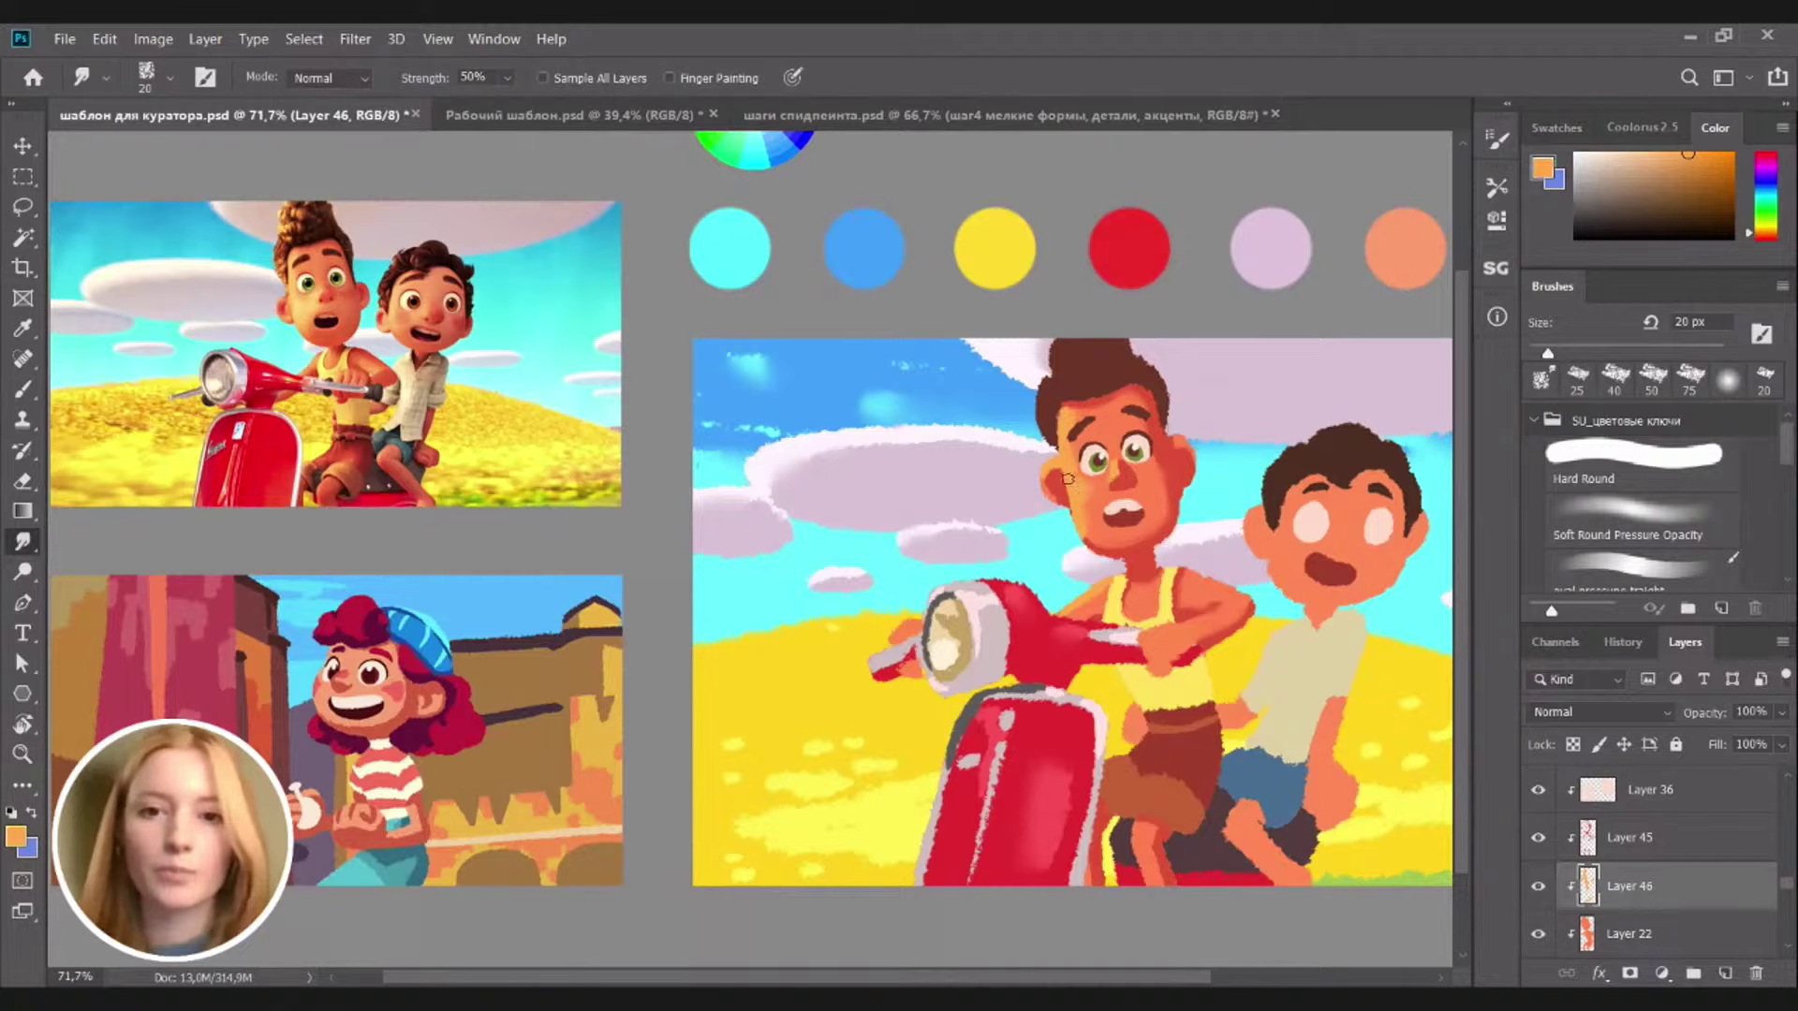
# Extend the orange light on the older boy's cheek beside the mouth at 25 px and smudge it at 20 px
pyautogui.press('b')
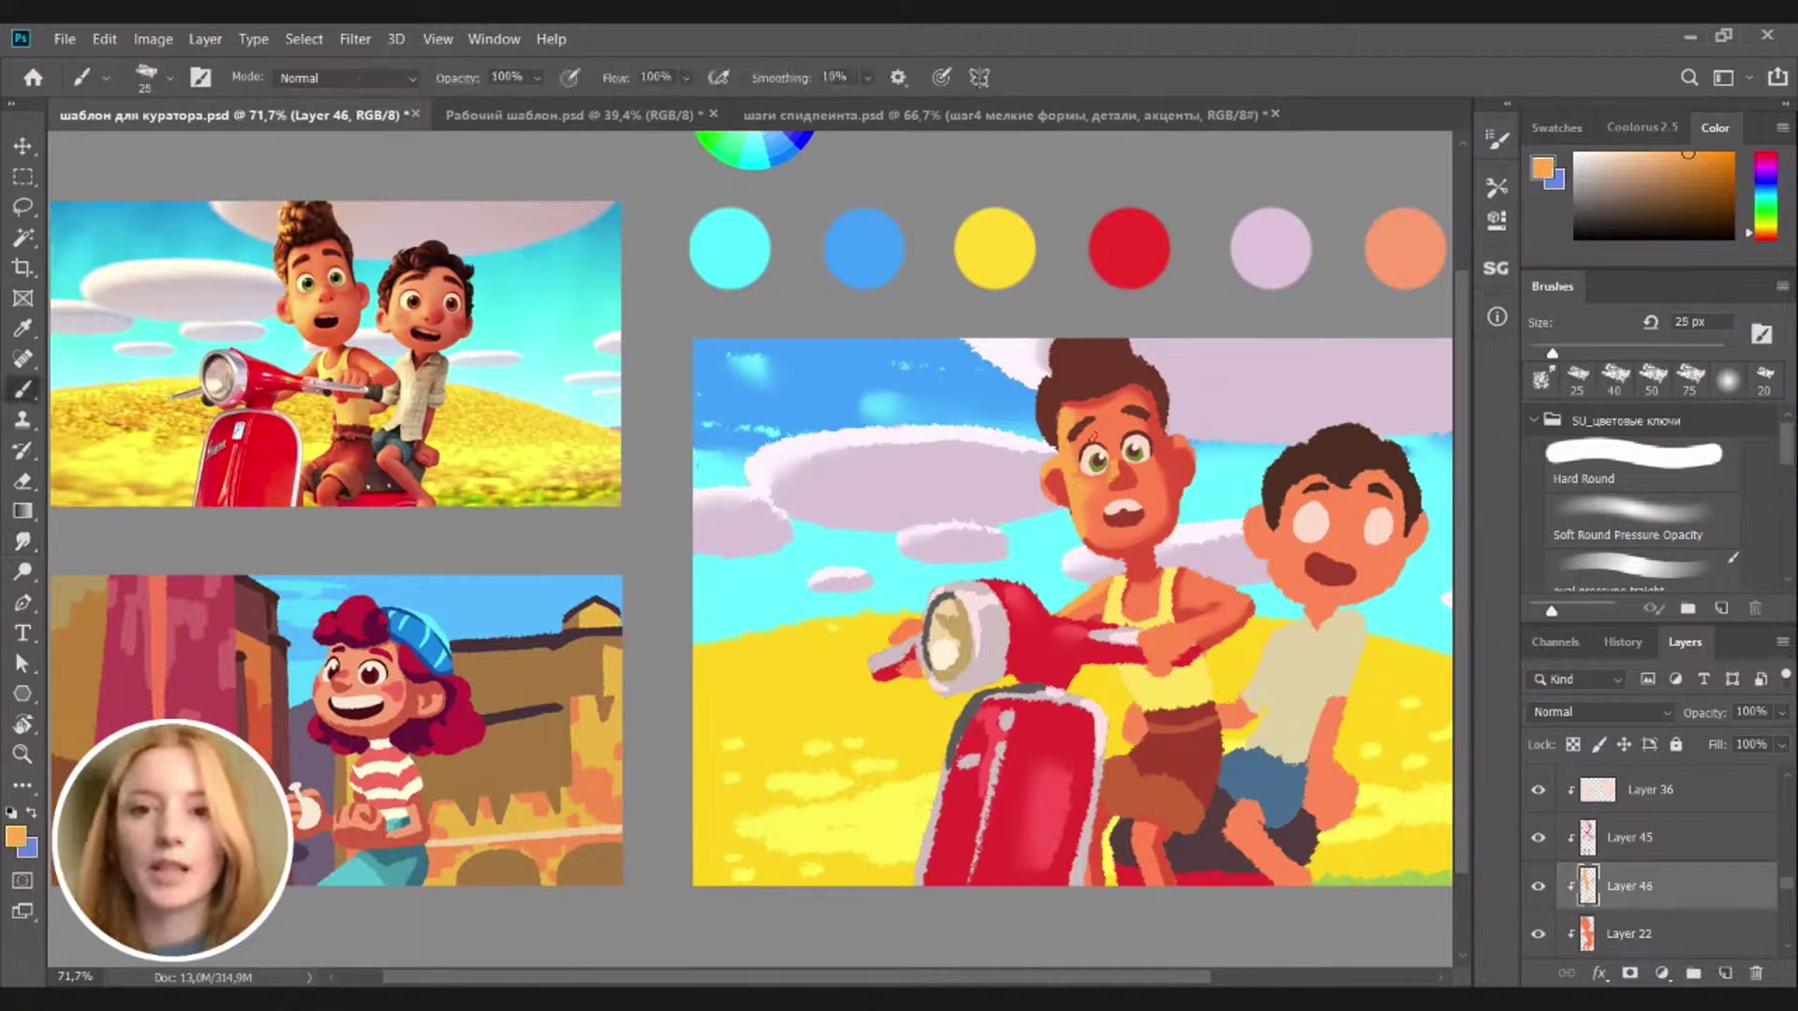
pyautogui.click(1092, 511)
pyautogui.moveTo(1093, 510)
pyautogui.mouseDown()
pyautogui.moveTo(1121, 505)
pyautogui.moveTo(1096, 508)
pyautogui.mouseUp()
pyautogui.press('[')
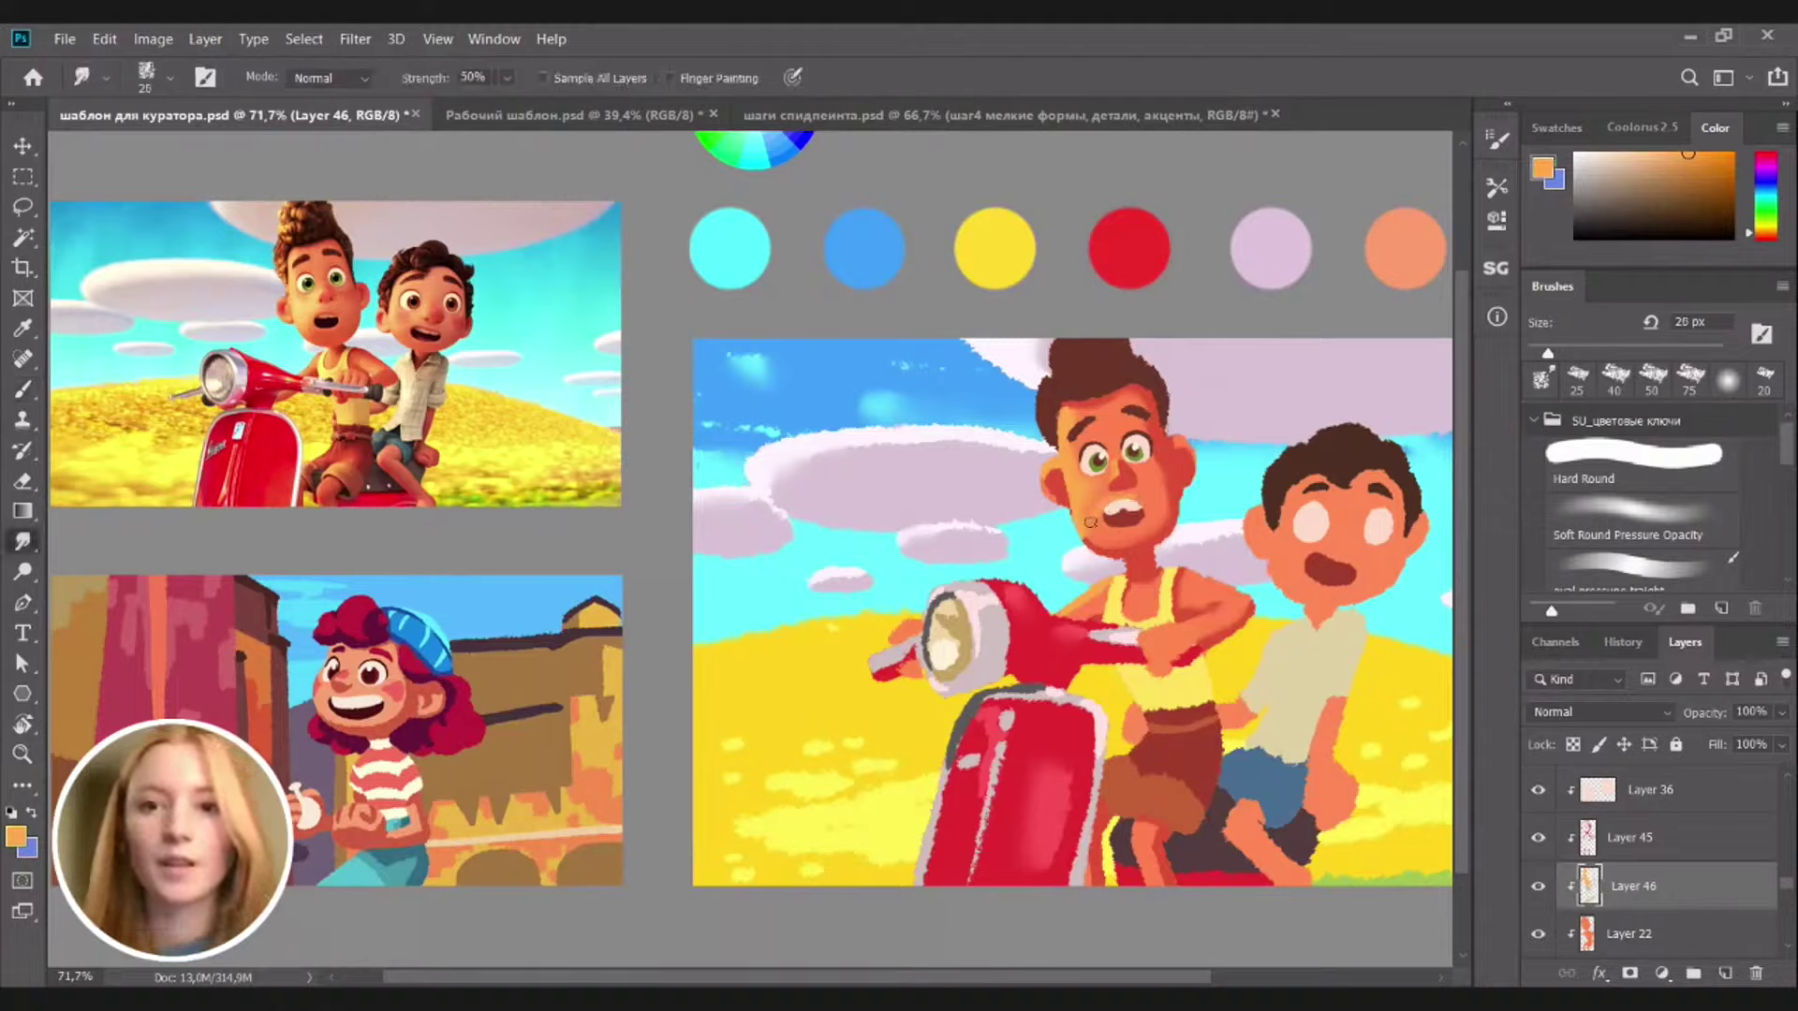
# Trim the orange light around the older boy's mouth and cheek with the eraser at 64 px
pyautogui.press('e')
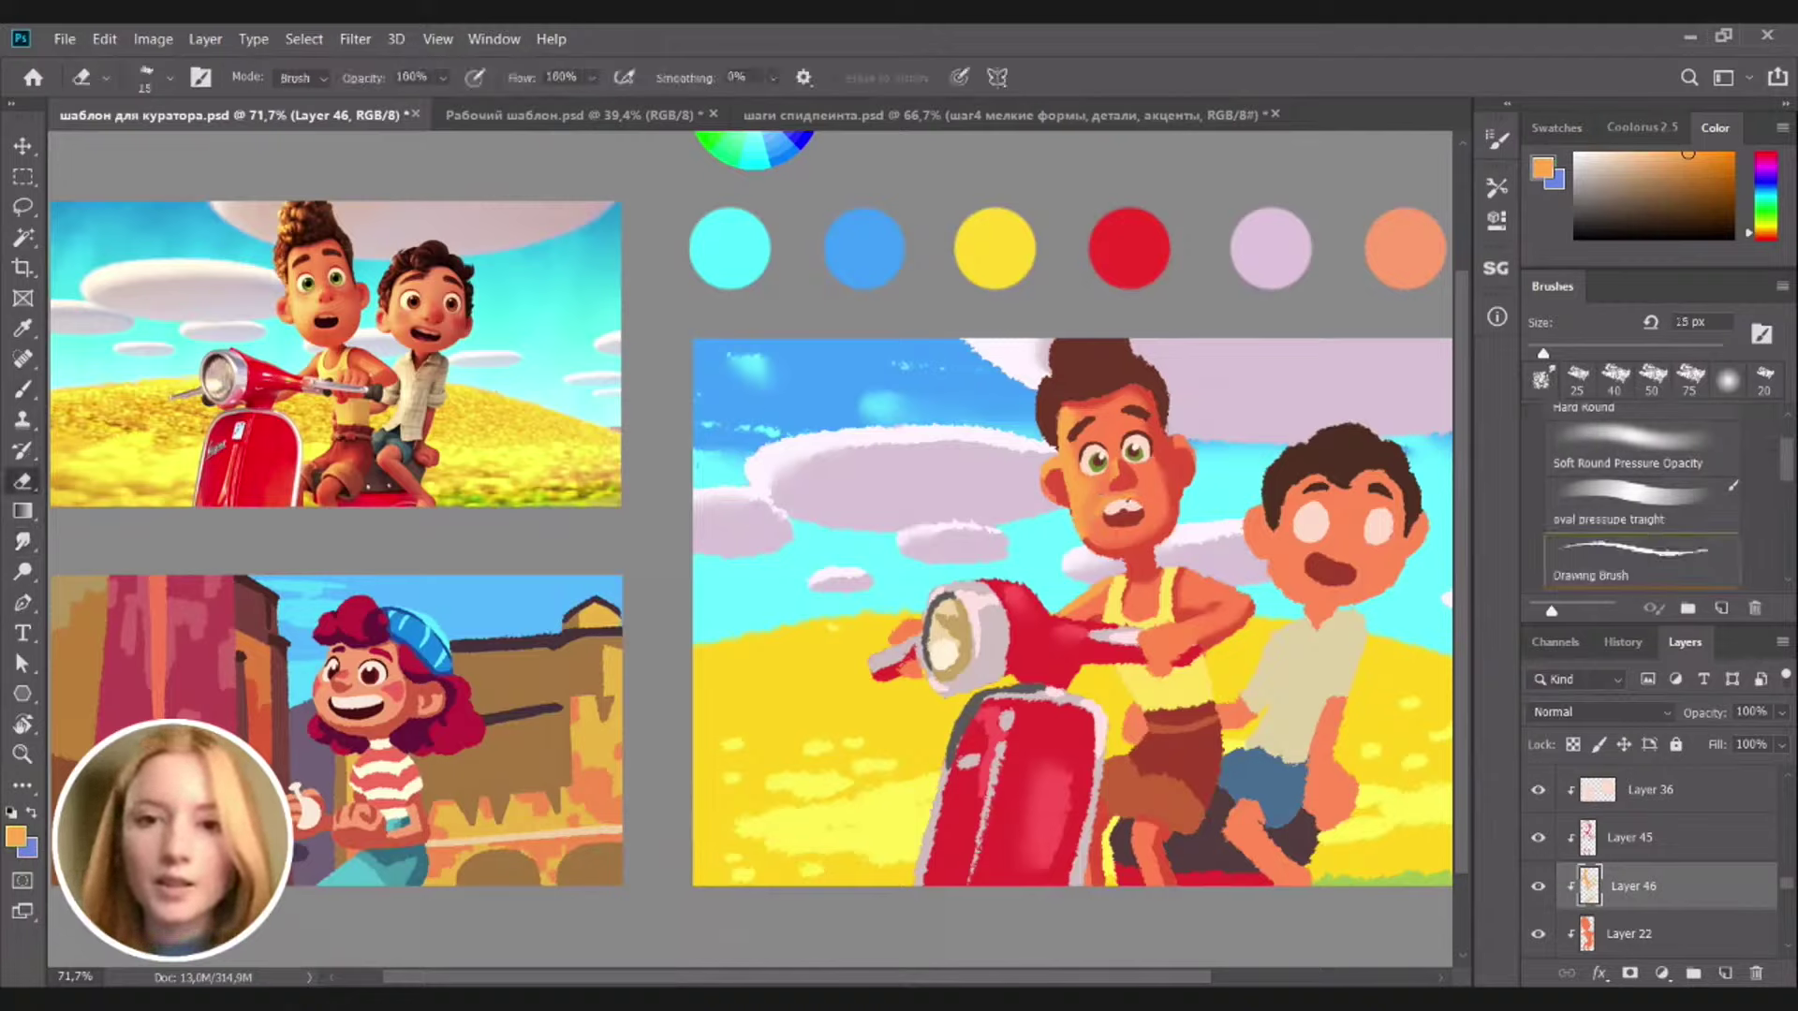
pyautogui.moveTo(1542, 354); pyautogui.dragTo(1591, 354)
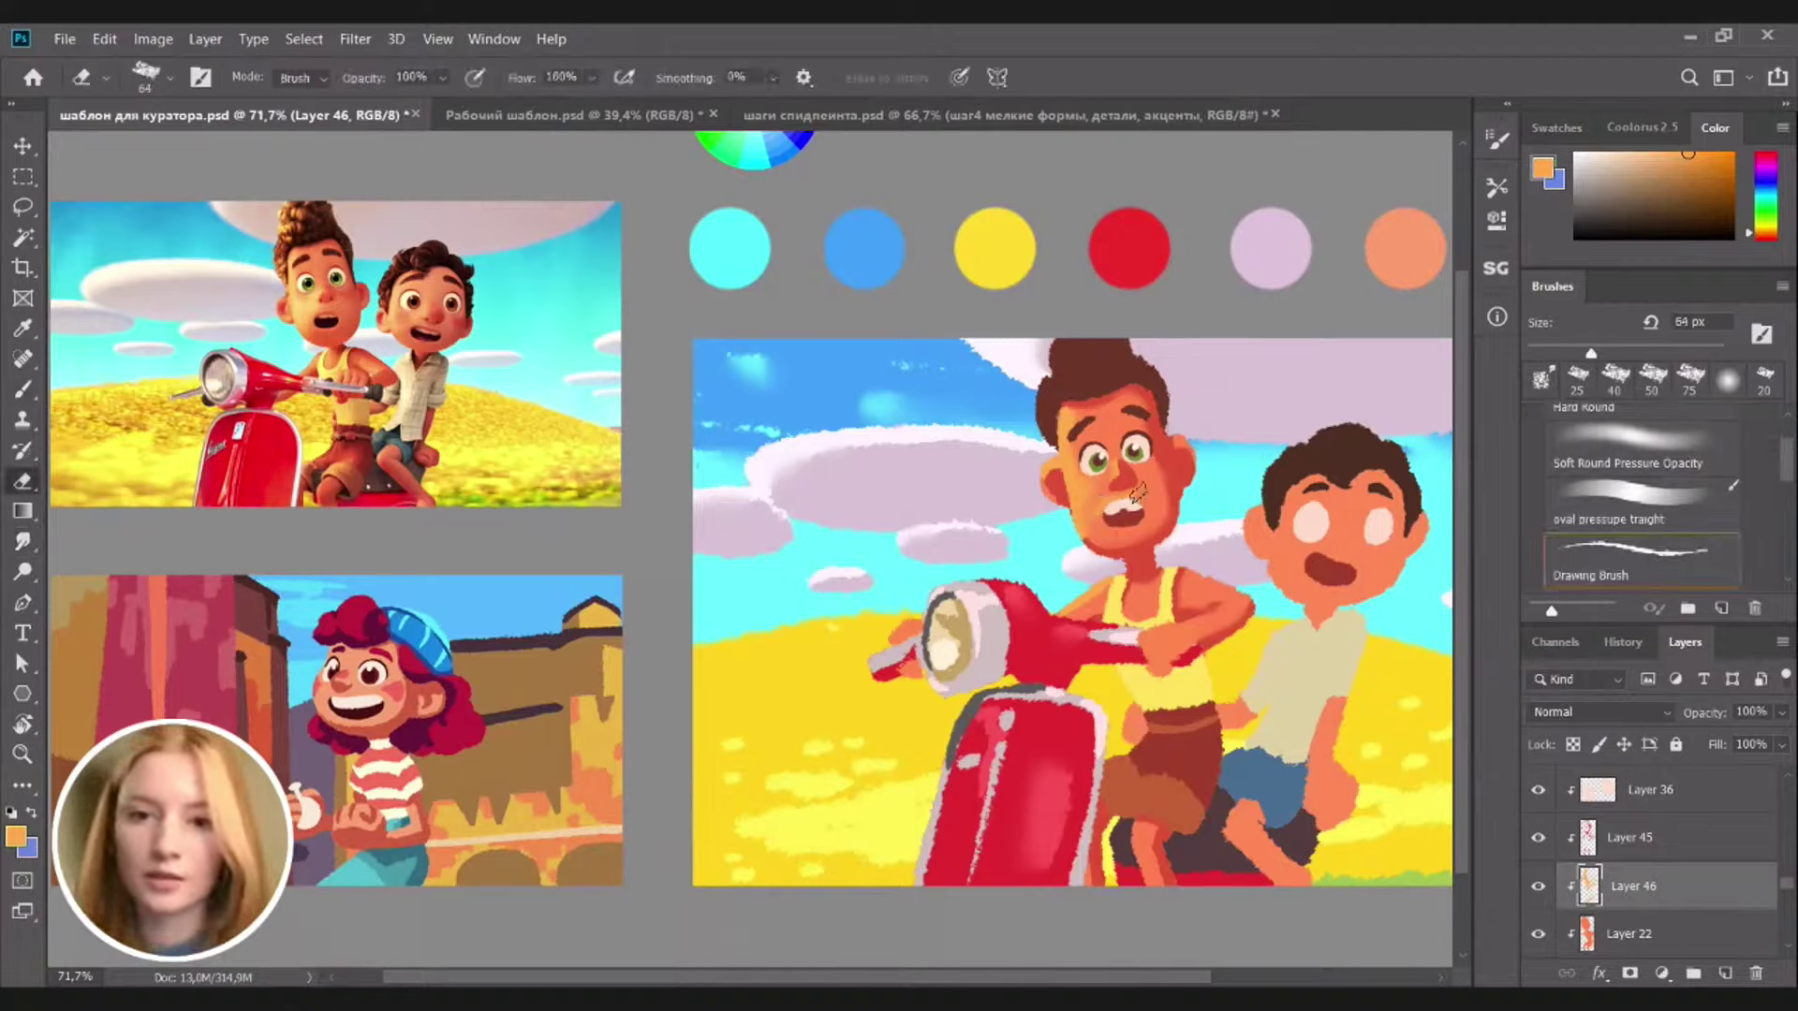
pyautogui.press('b')
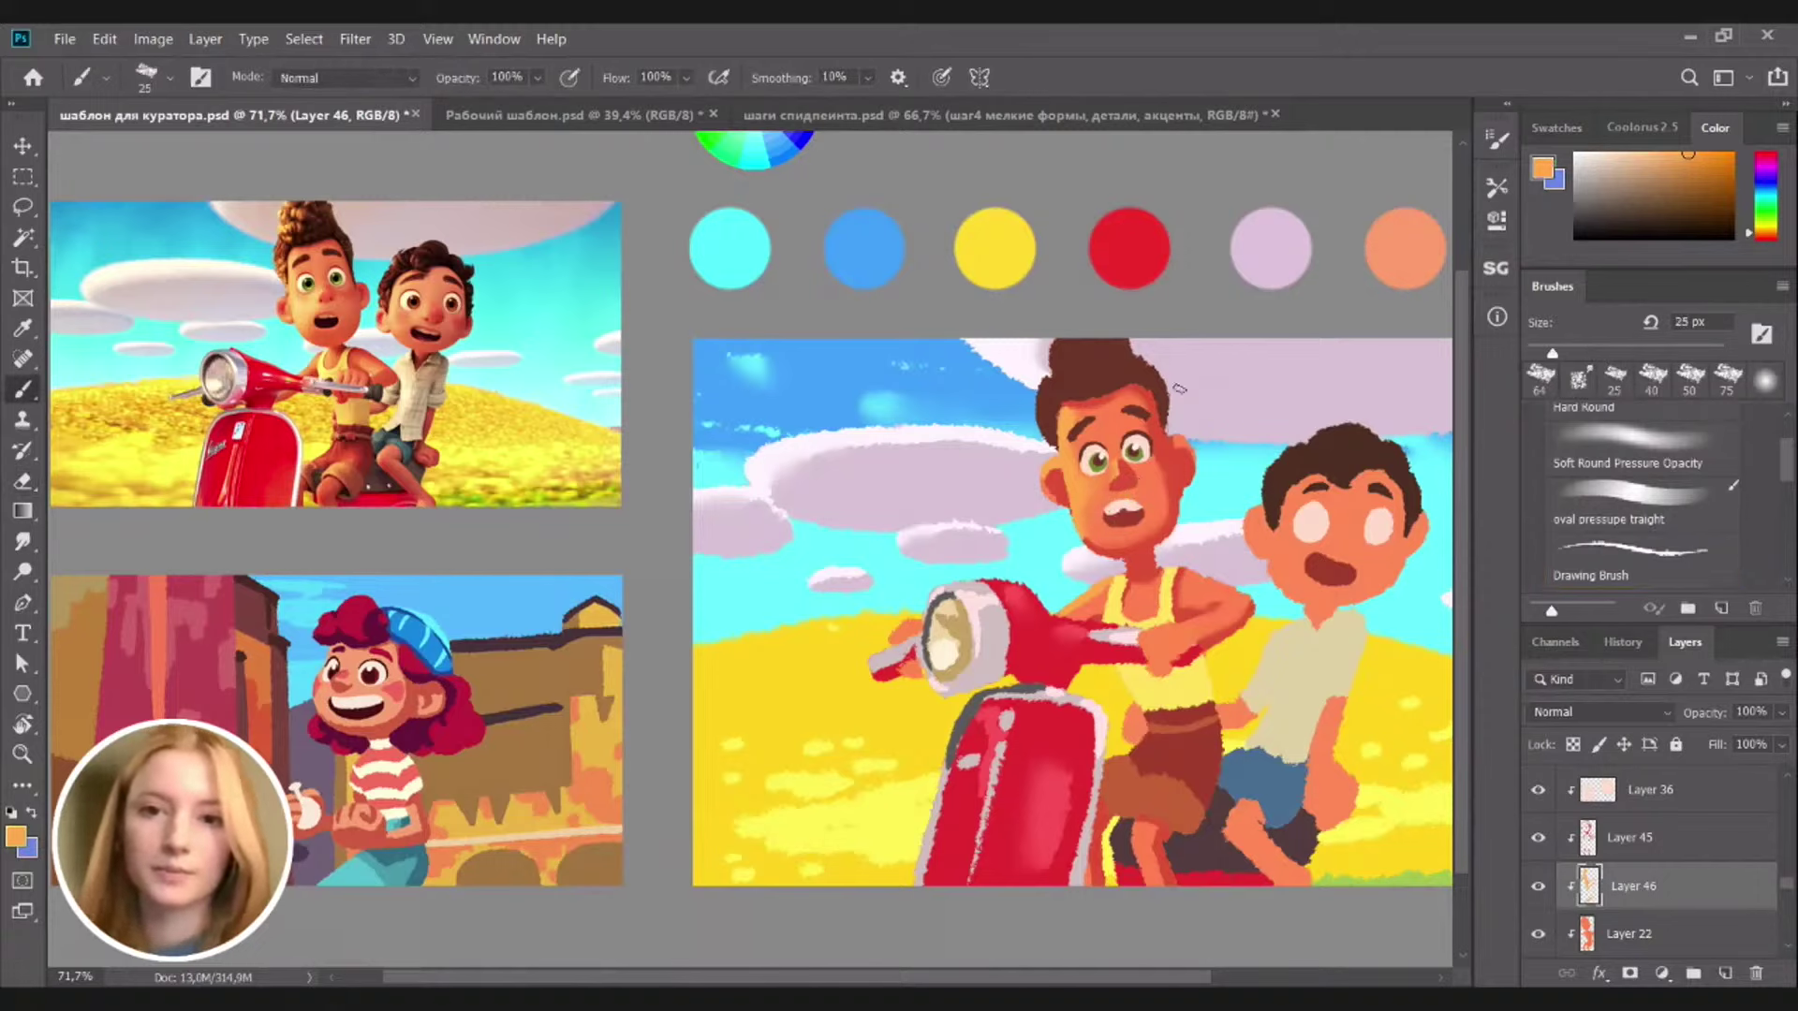
# Paint pinkish-red blush on both of the older boy's cheeks on a new layer above Layer 45 and smudge it at 20 px
pyautogui.press('ctrl')
pyautogui.scroll(2, 1189, 452)
pyautogui.press('b')
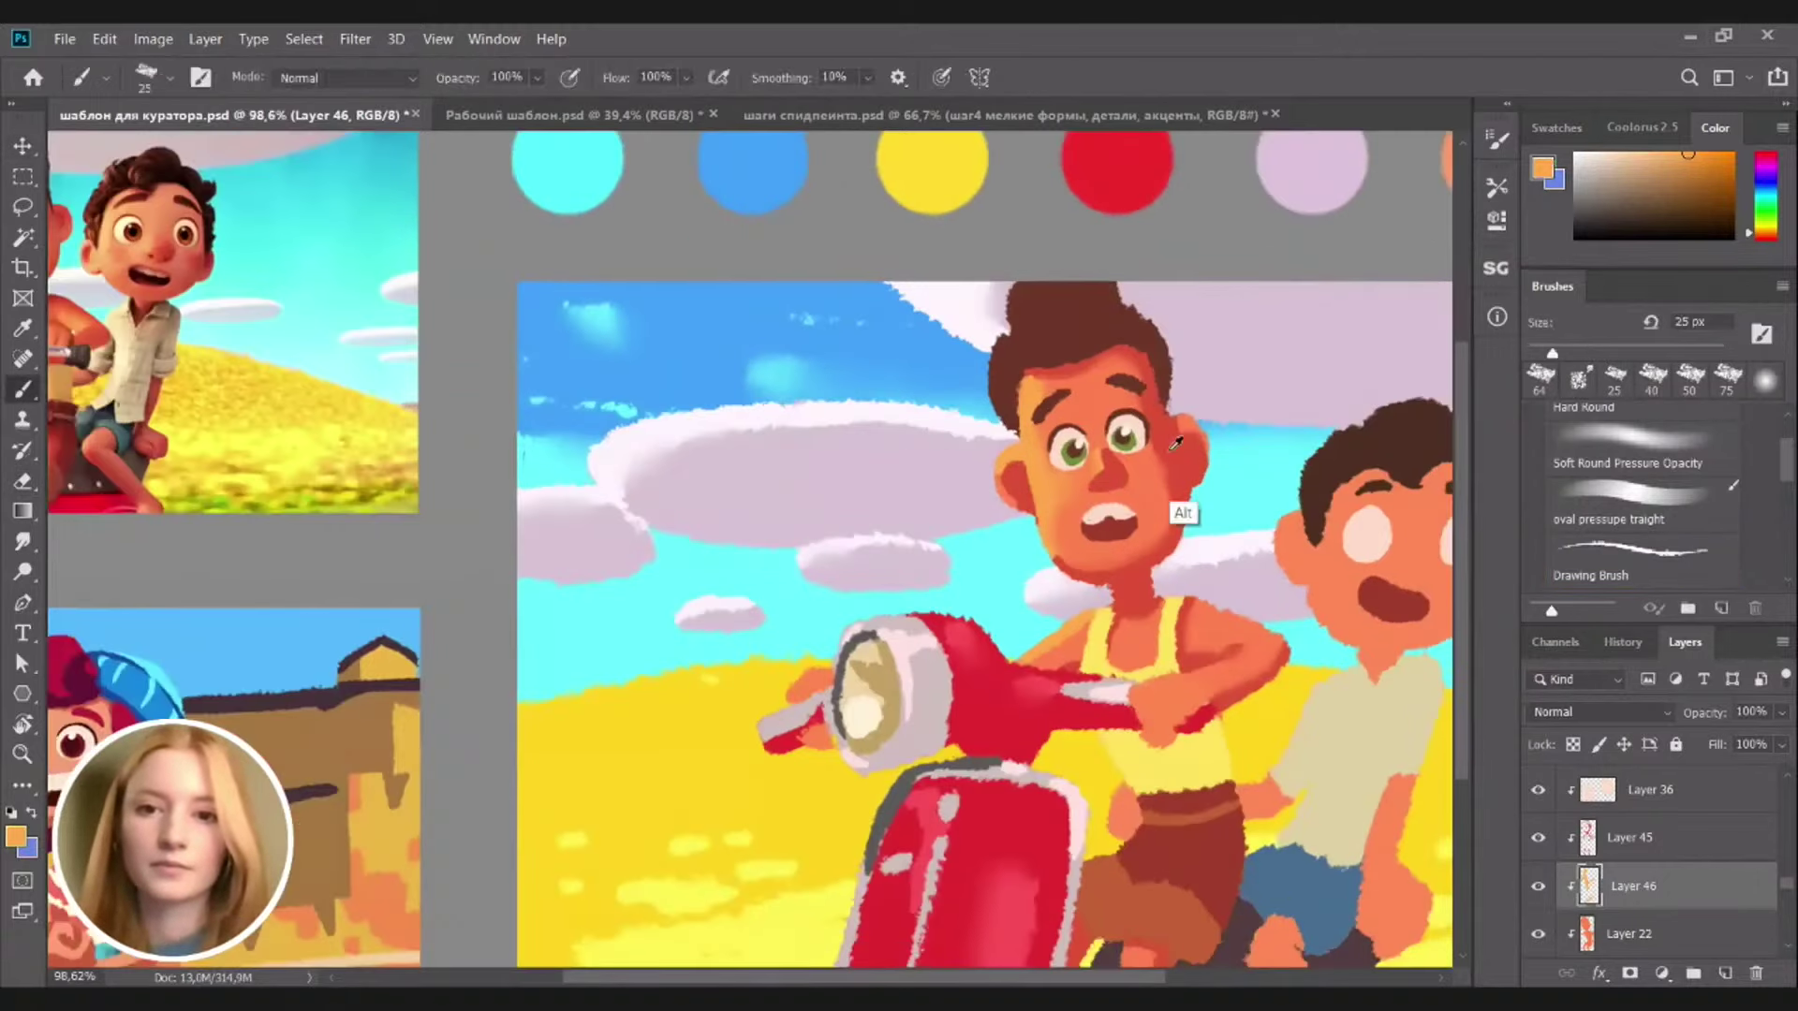
pyautogui.keyDown('alt'); pyautogui.click(1184, 437); pyautogui.keyUp('alt')
pyautogui.click(1723, 973)
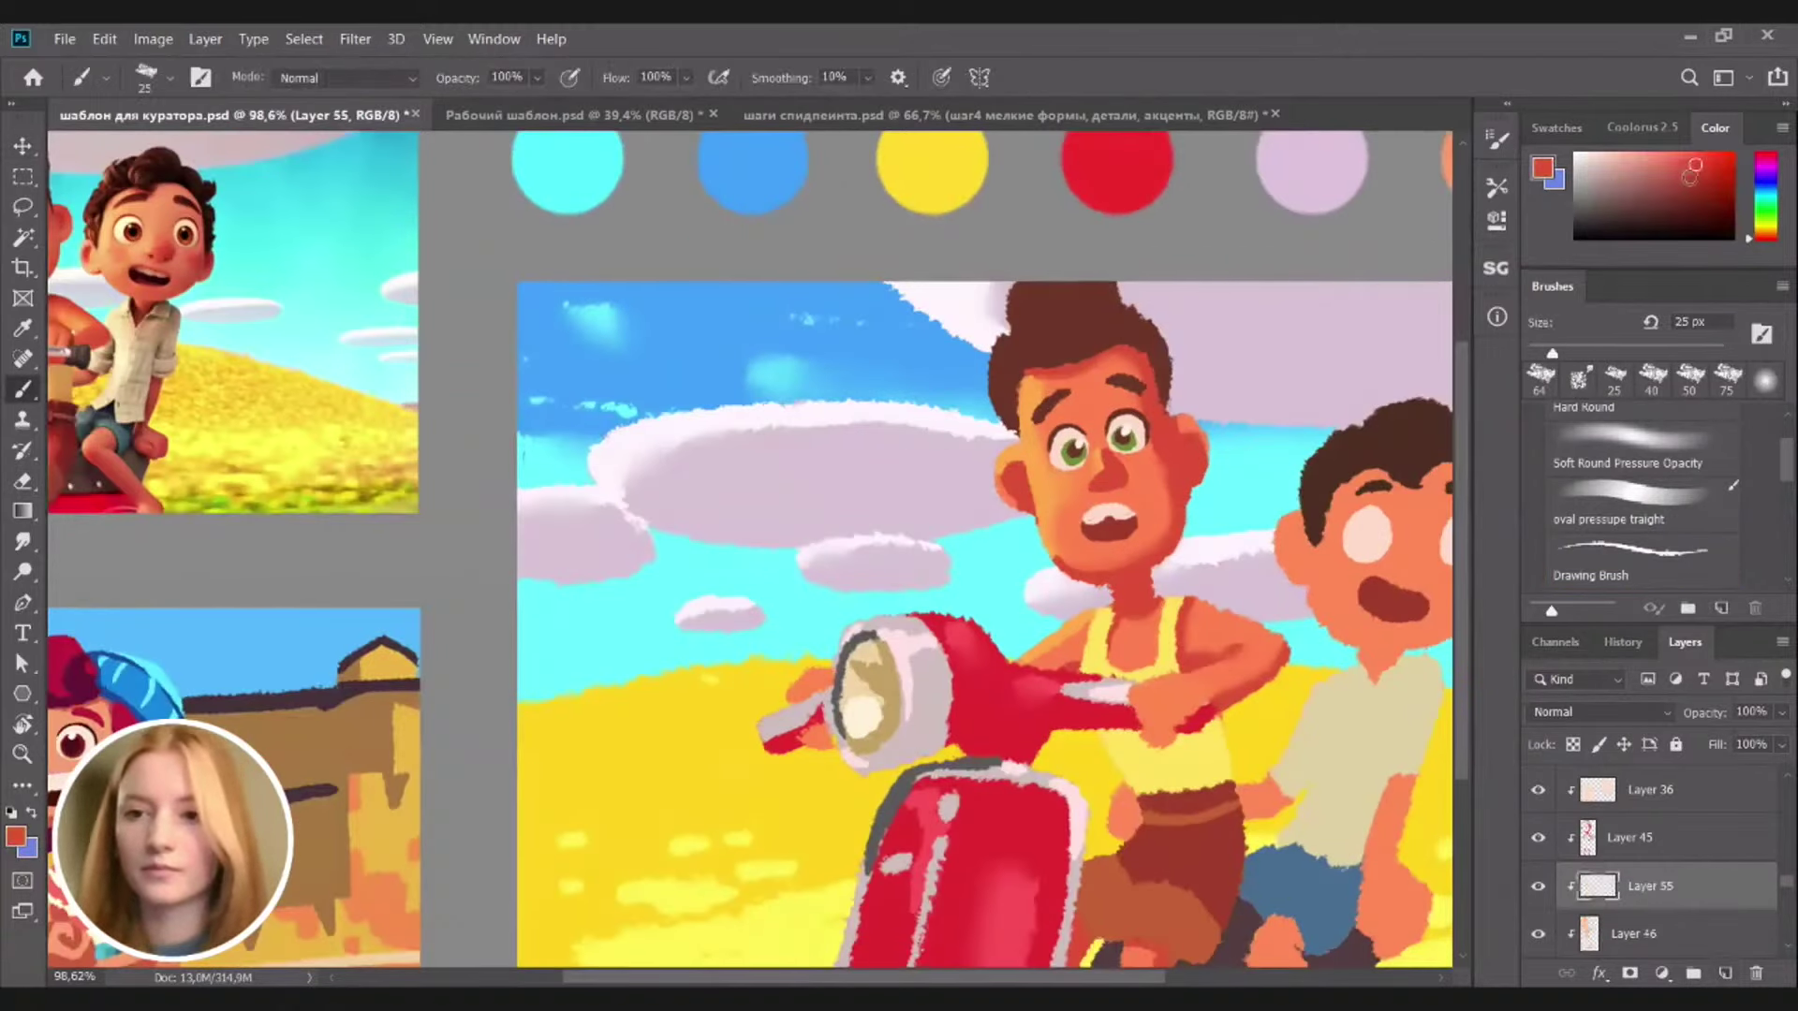
pyautogui.moveTo(1727, 169); pyautogui.dragTo(1659, 183)
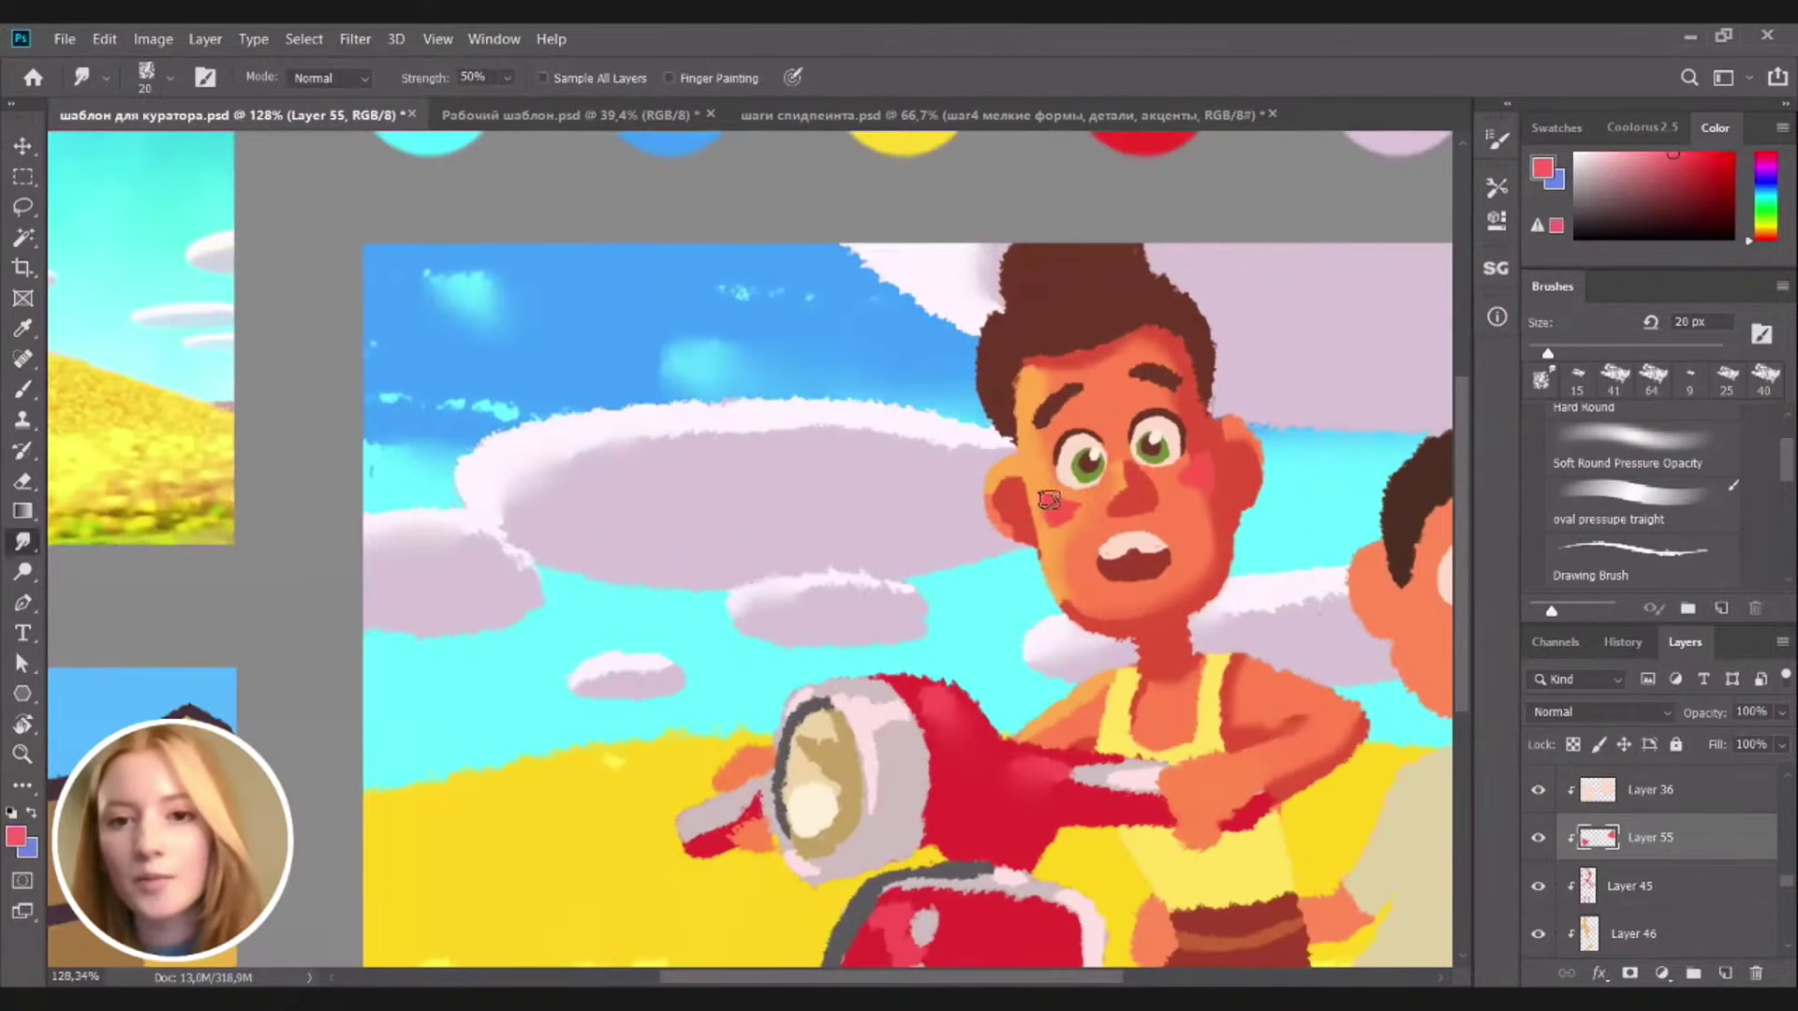
pyautogui.moveTo(1074, 517); pyautogui.dragTo(1100, 545)
pyautogui.moveTo(1198, 475)
pyautogui.mouseDown()
pyautogui.moveTo(1209, 504)
pyautogui.moveTo(1197, 458)
pyautogui.mouseUp()
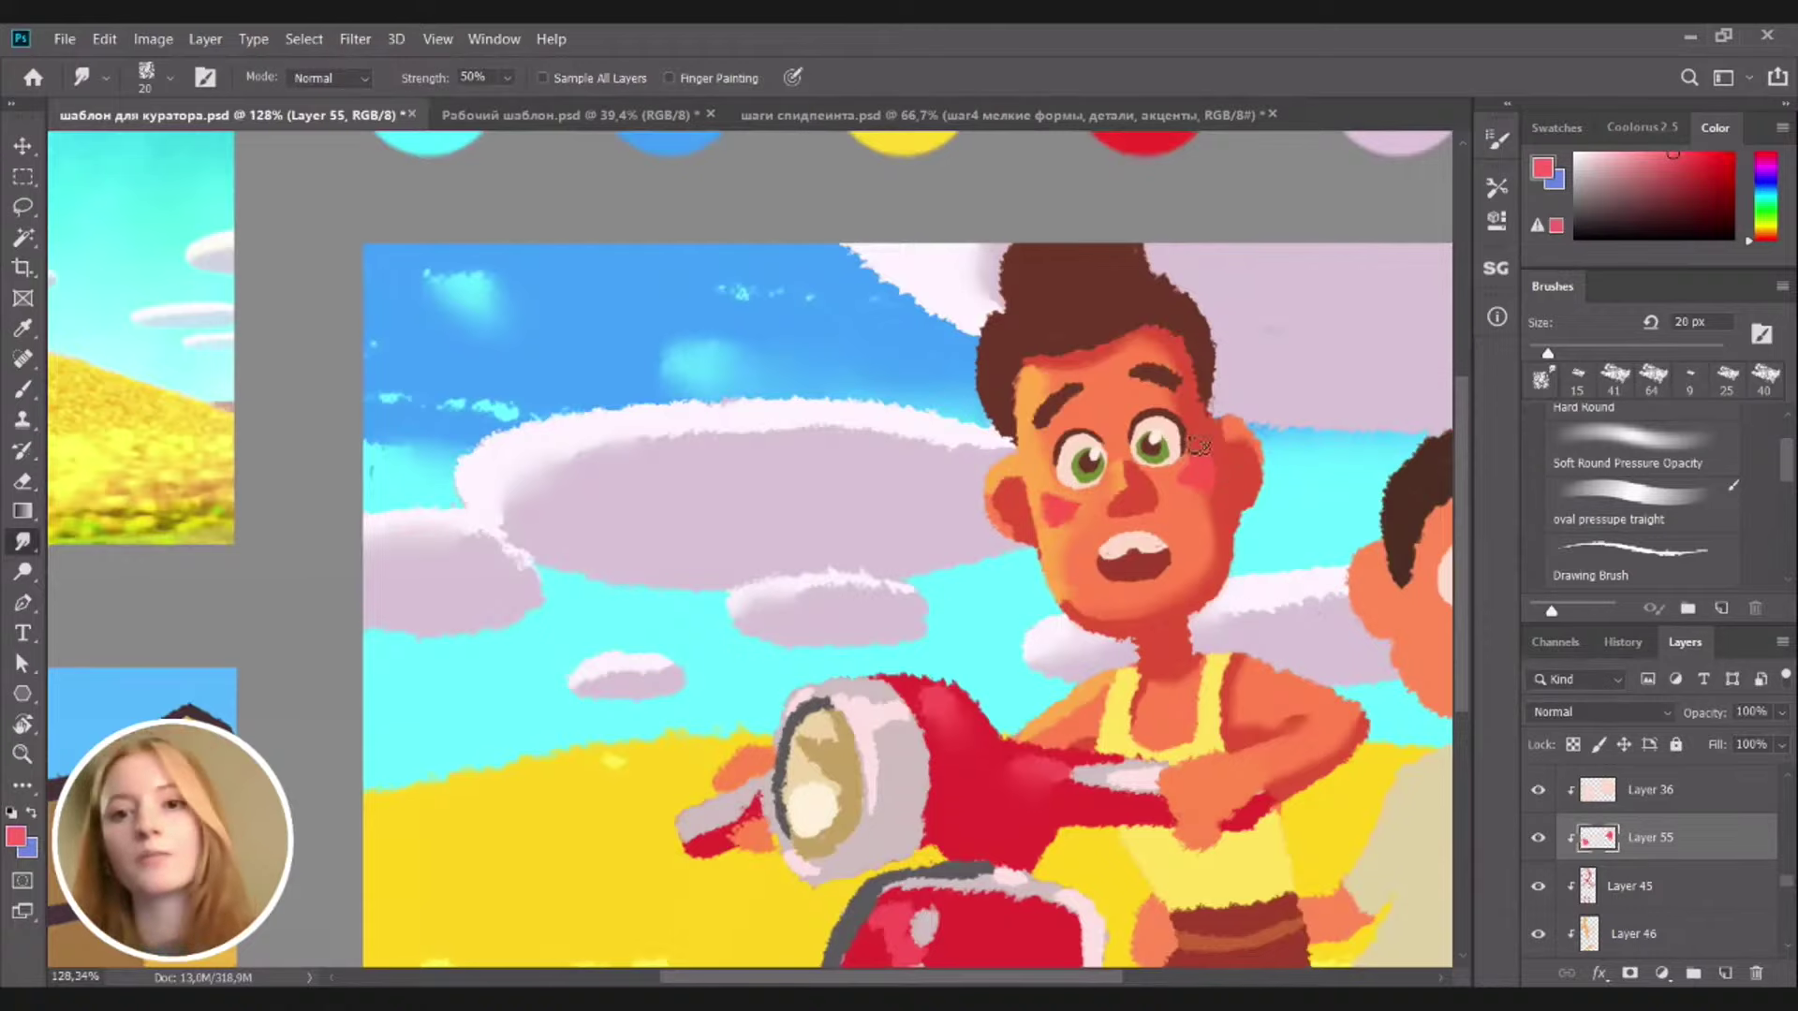
pyautogui.press('b')
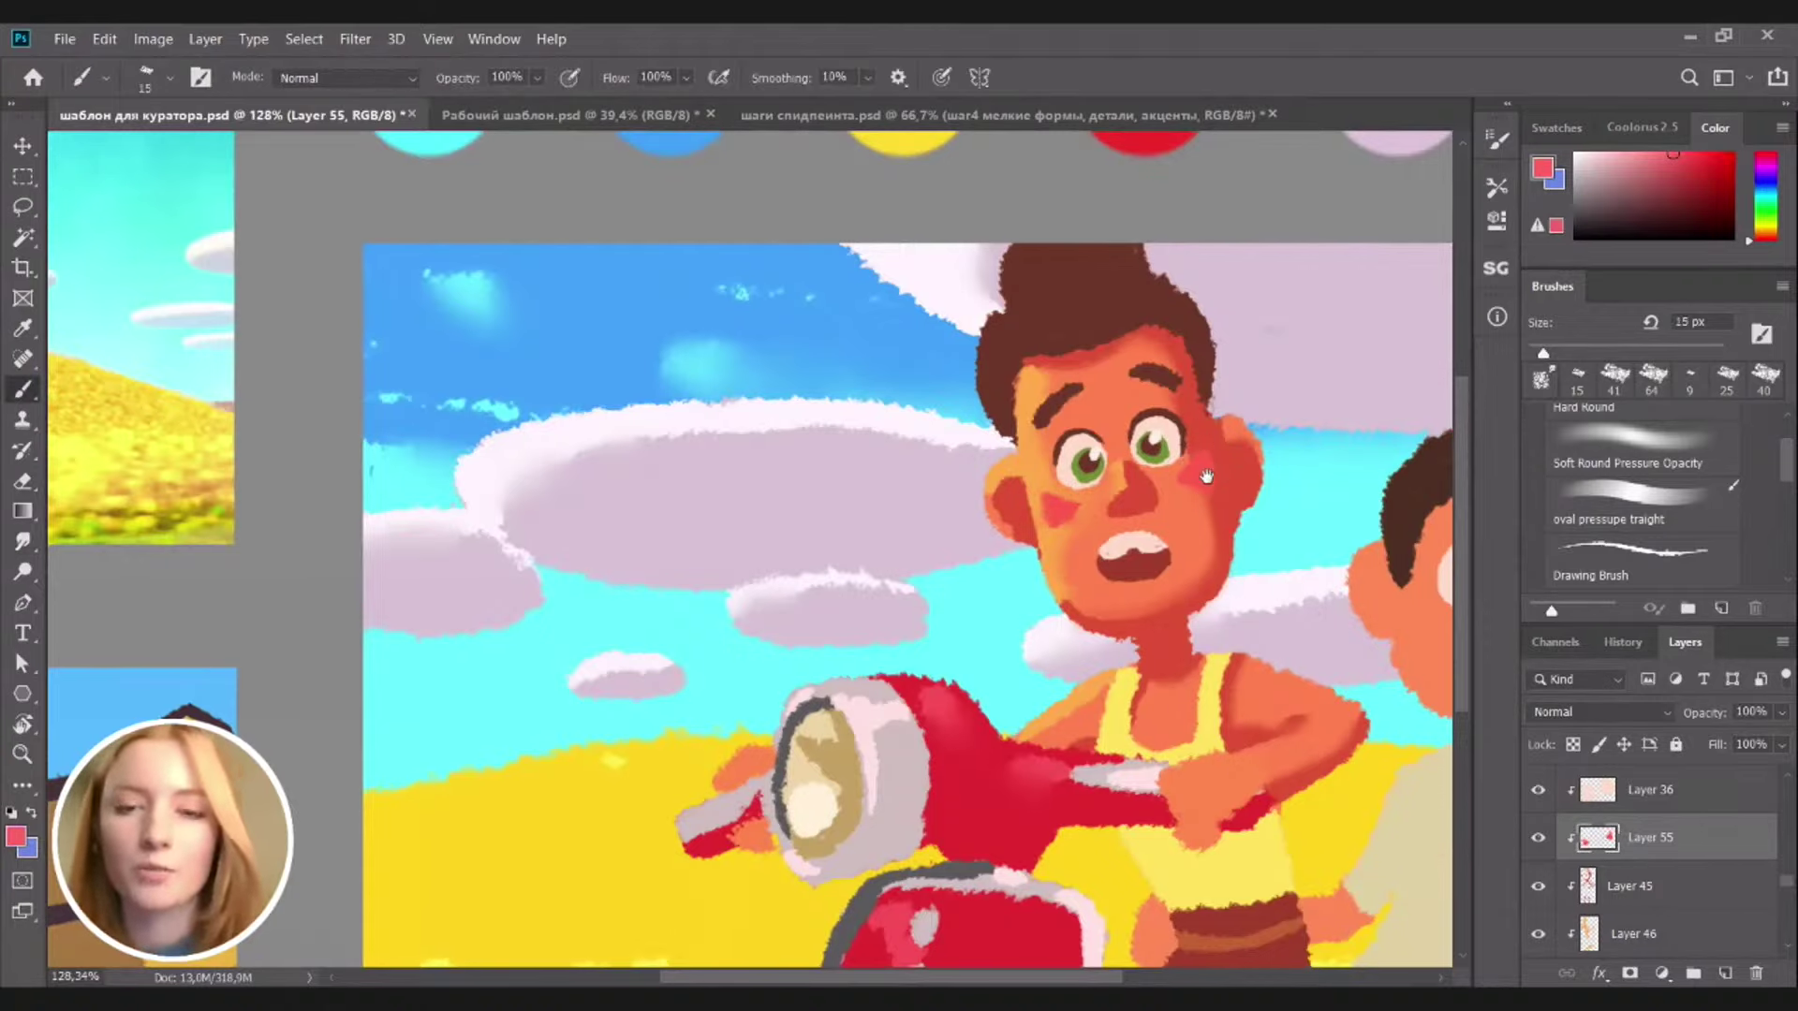
# Sample the green of the older boy's irises on Layer 48, brighten it to a lighter green and add a new layer above
pyautogui.scroll(-2, 1170, 487)
pyautogui.scroll(3, 1171, 487)
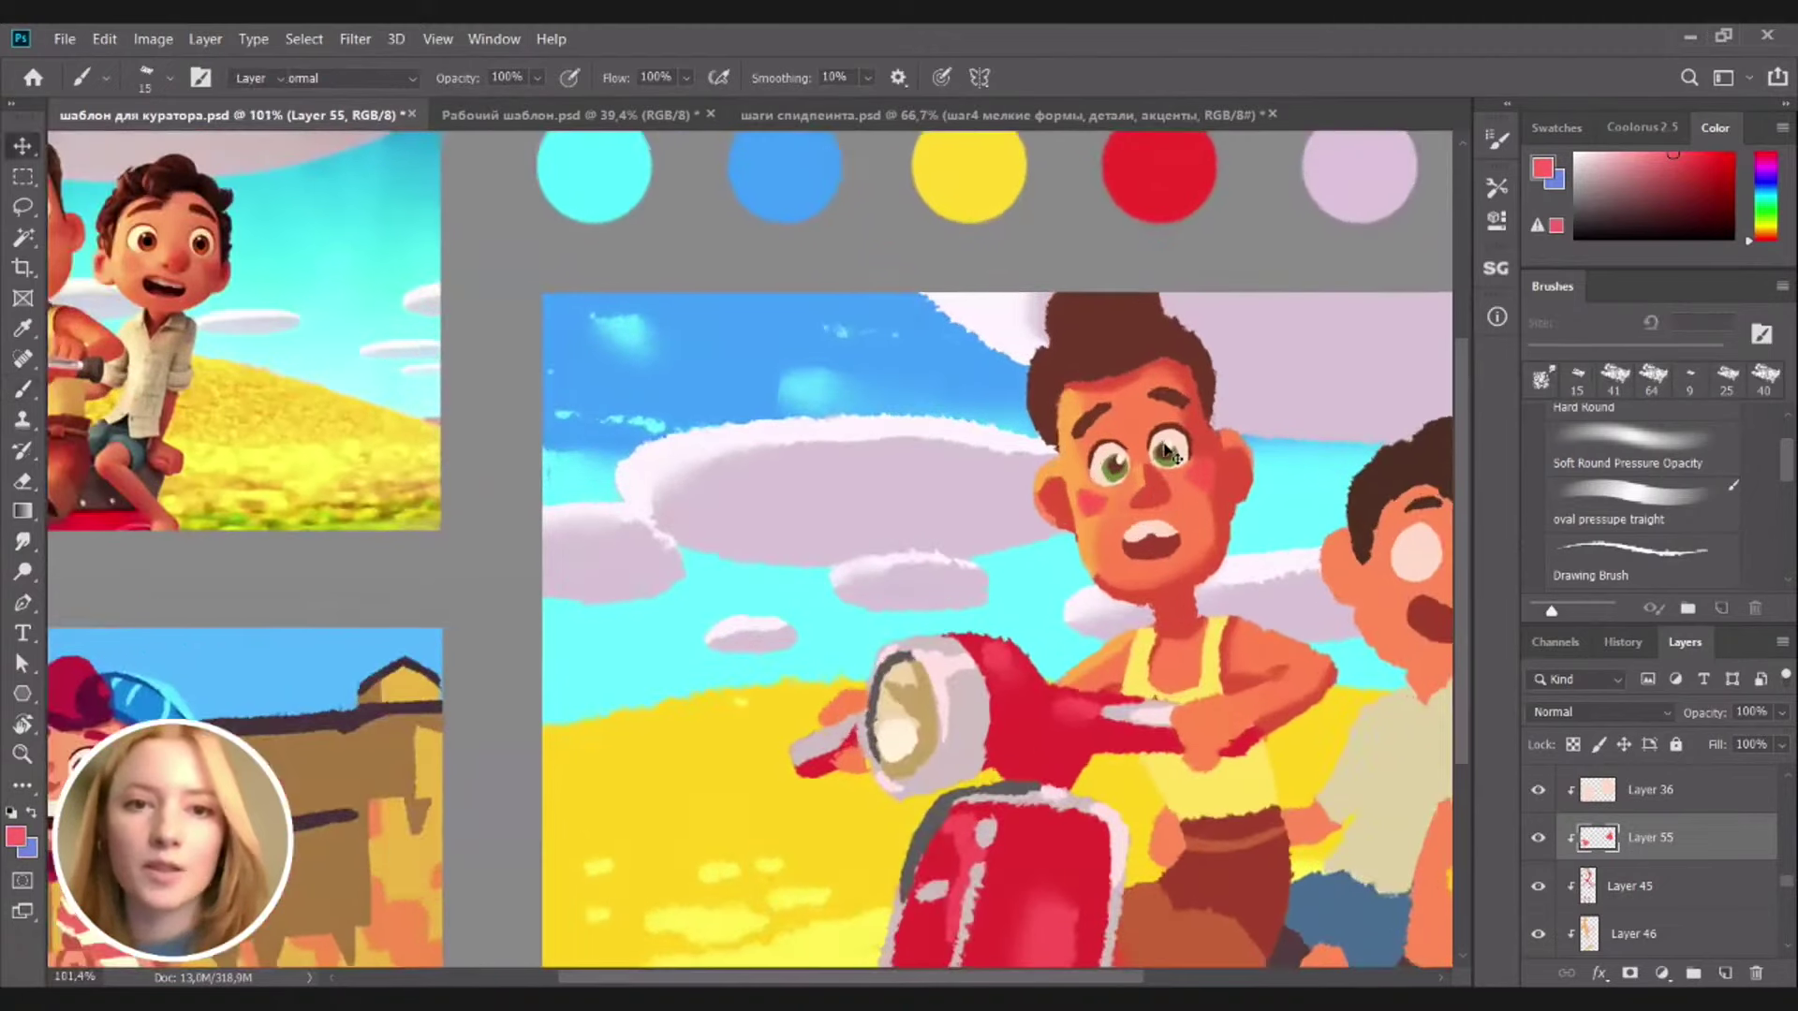
pyautogui.press('v')
pyautogui.click(1177, 471)
pyautogui.press('b')
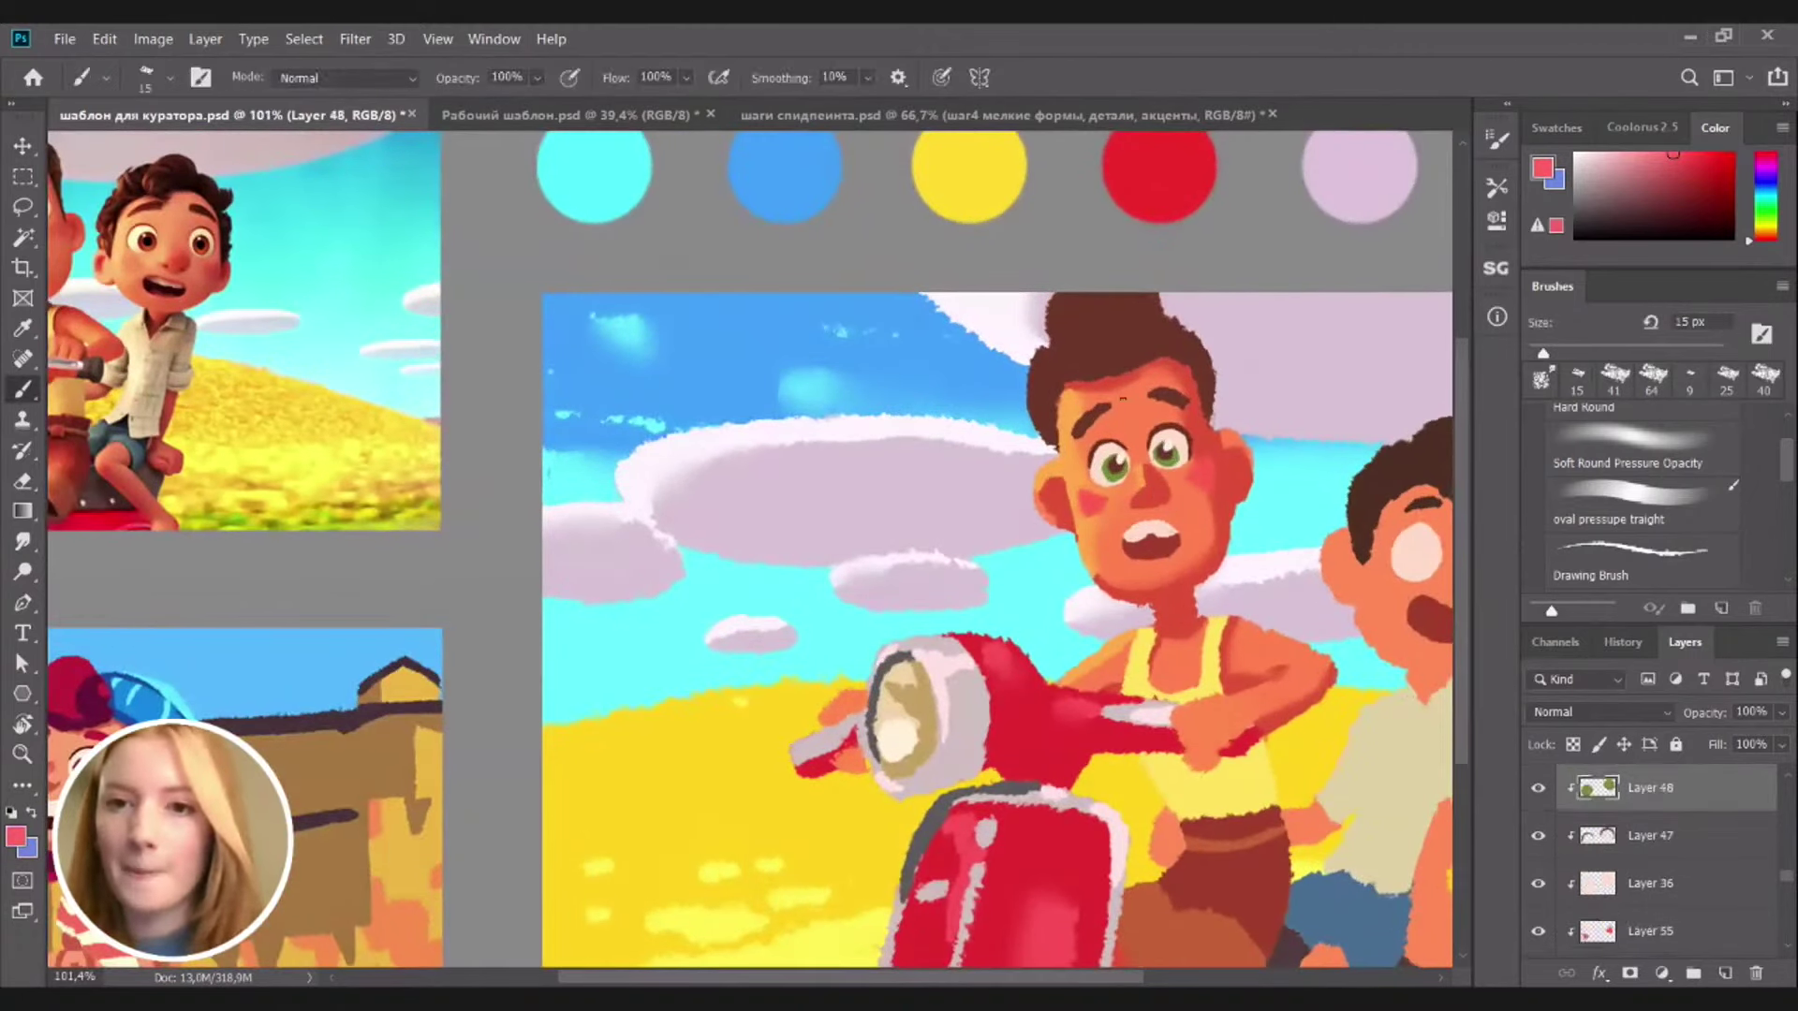
pyautogui.scroll(5, 1142, 437)
pyautogui.keyDown('alt'); pyautogui.click(1184, 458); pyautogui.keyUp('alt')
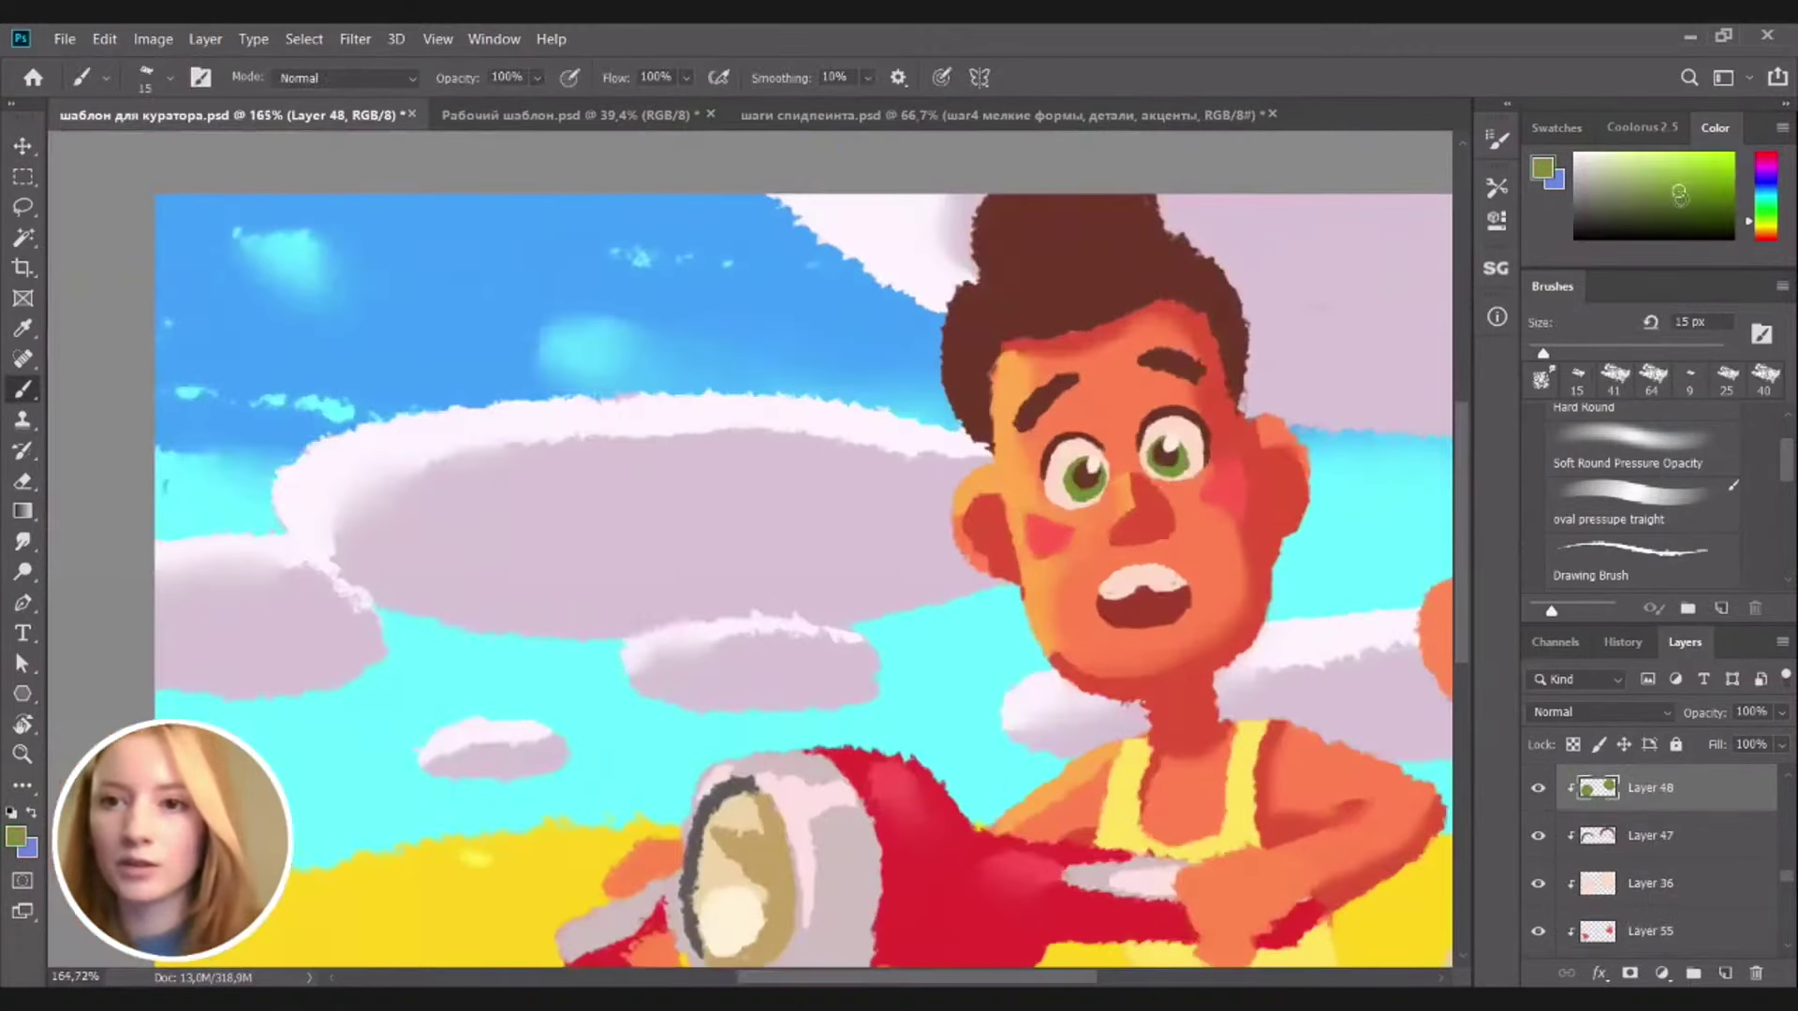
pyautogui.click(1659, 177)
pyautogui.click(1723, 973)
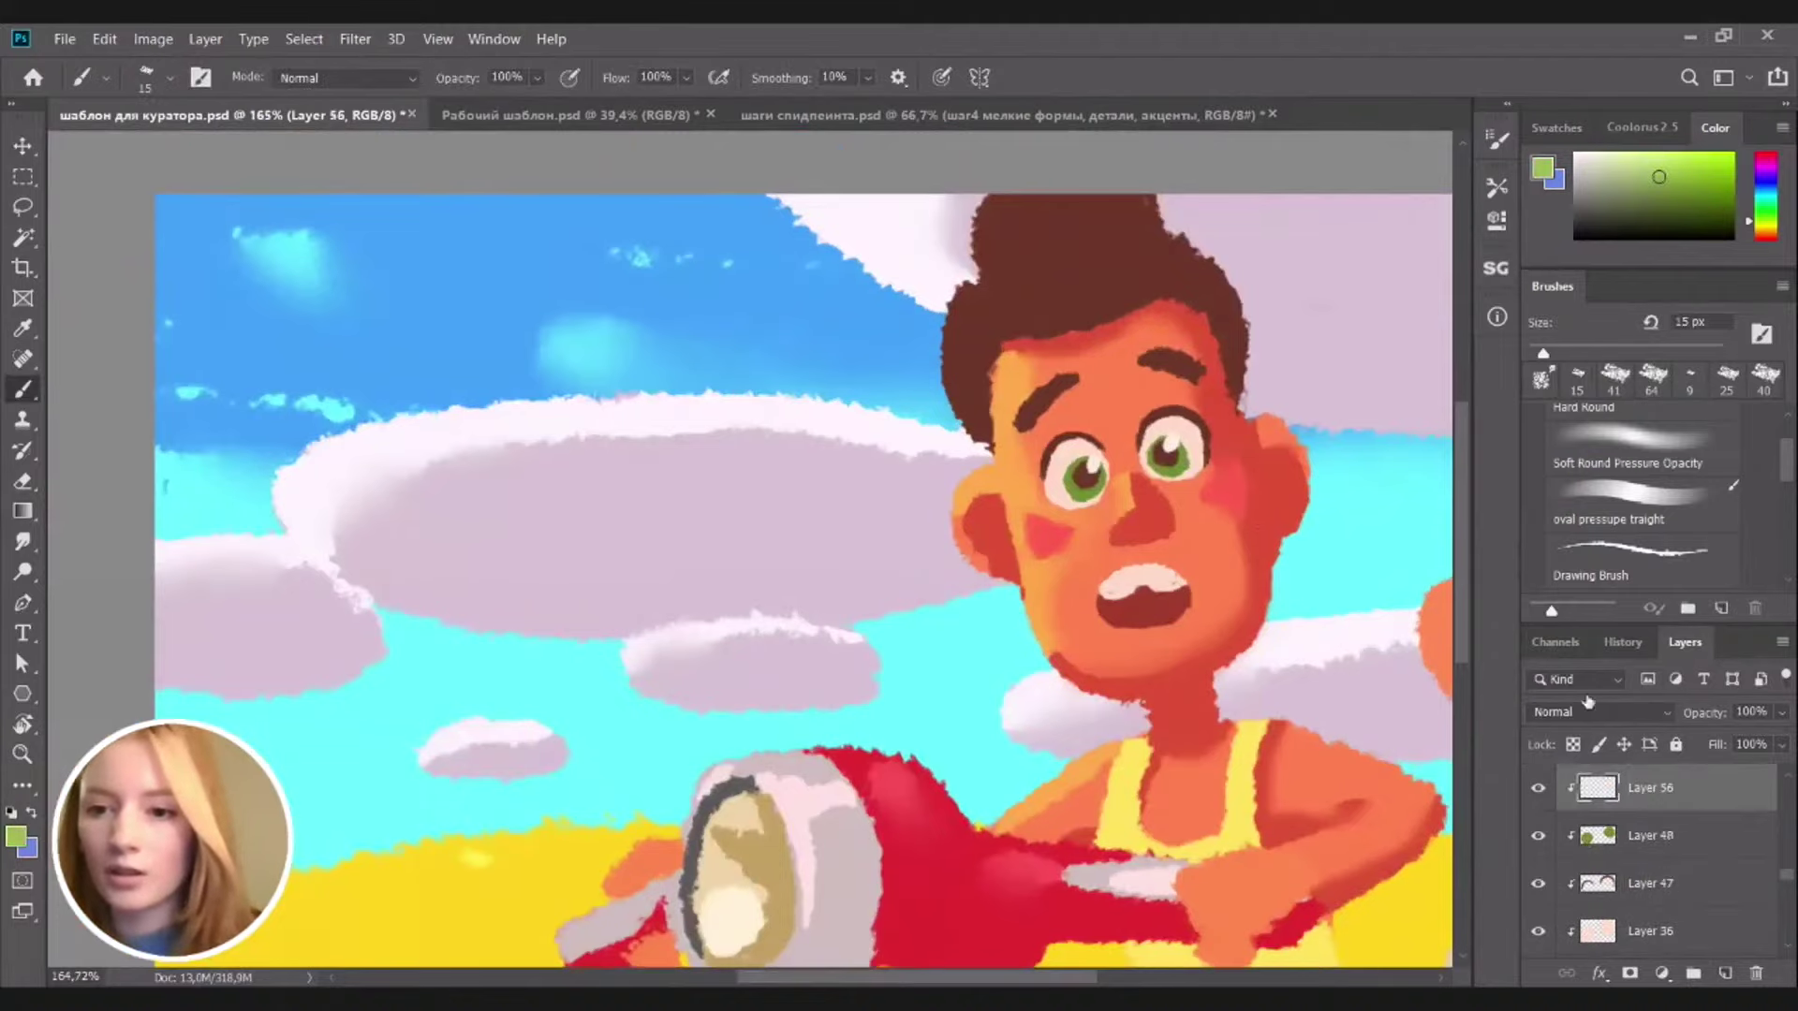
# Paint light green highlights in the lower part of both irises on Layer 56 with the brush at 9 px
pyautogui.press('[')
pyautogui.press('[')
pyautogui.press('[')
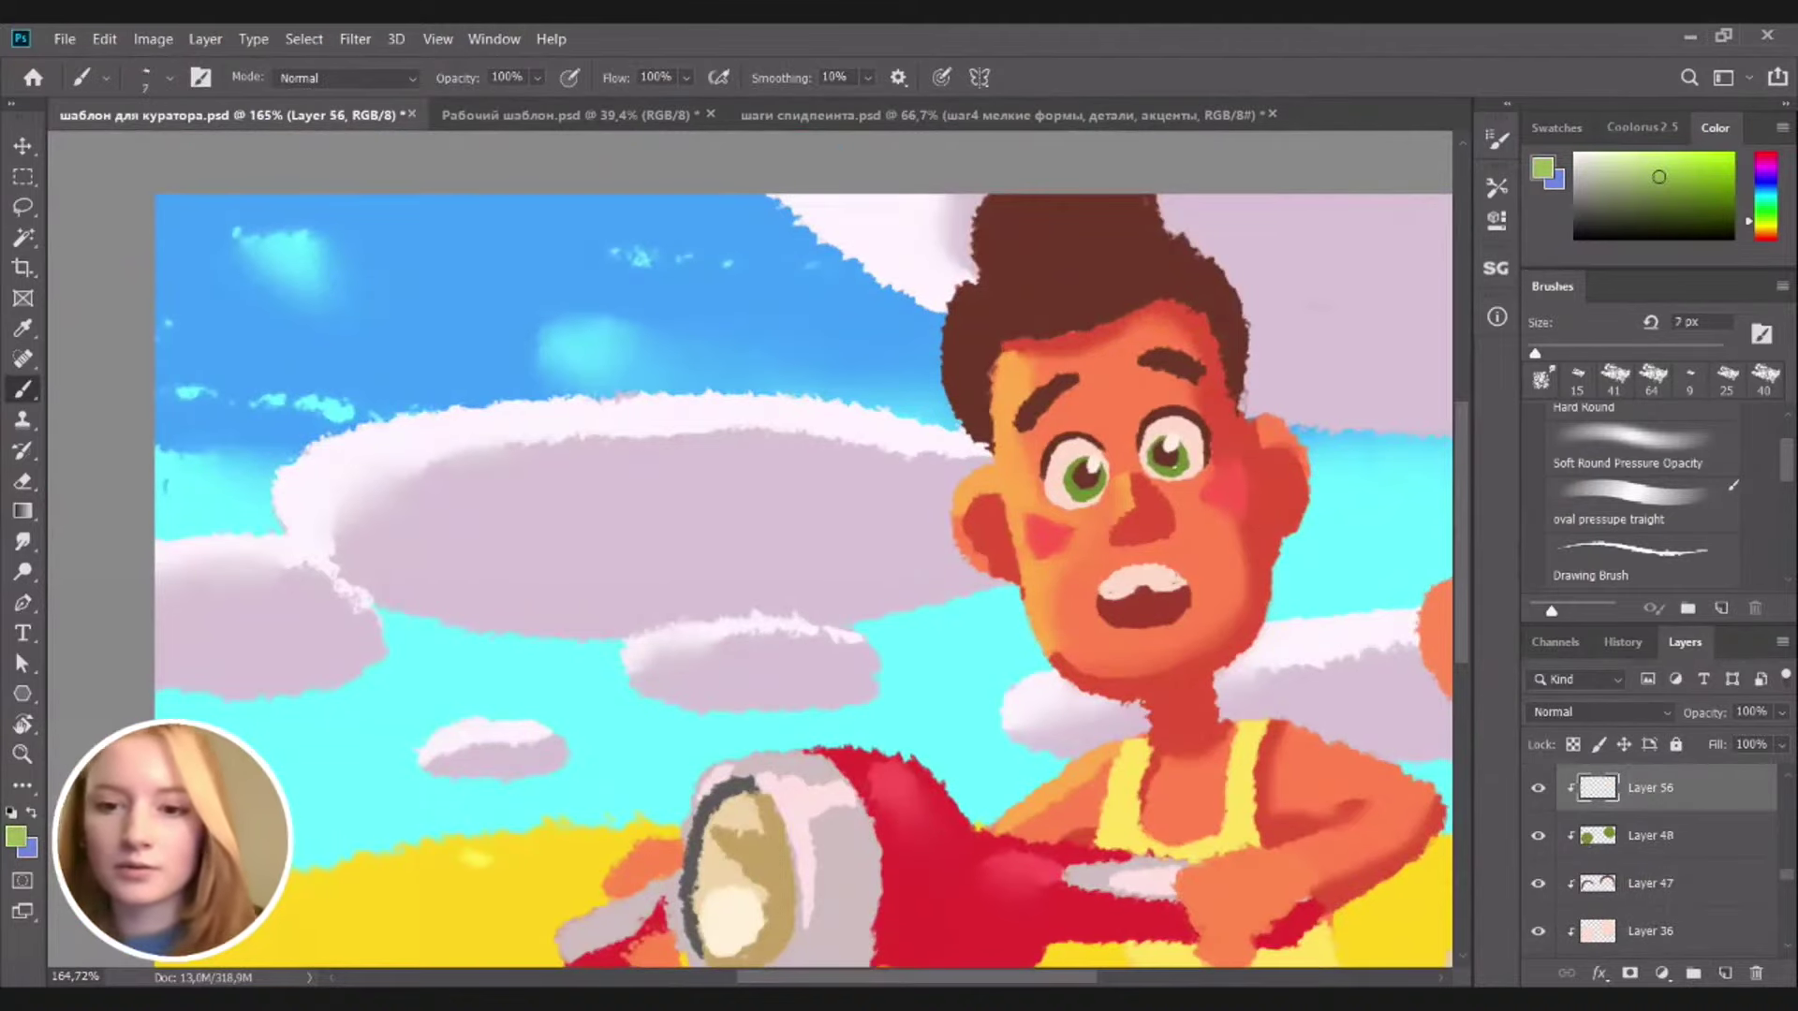
pyautogui.scroll(3, 1159, 453)
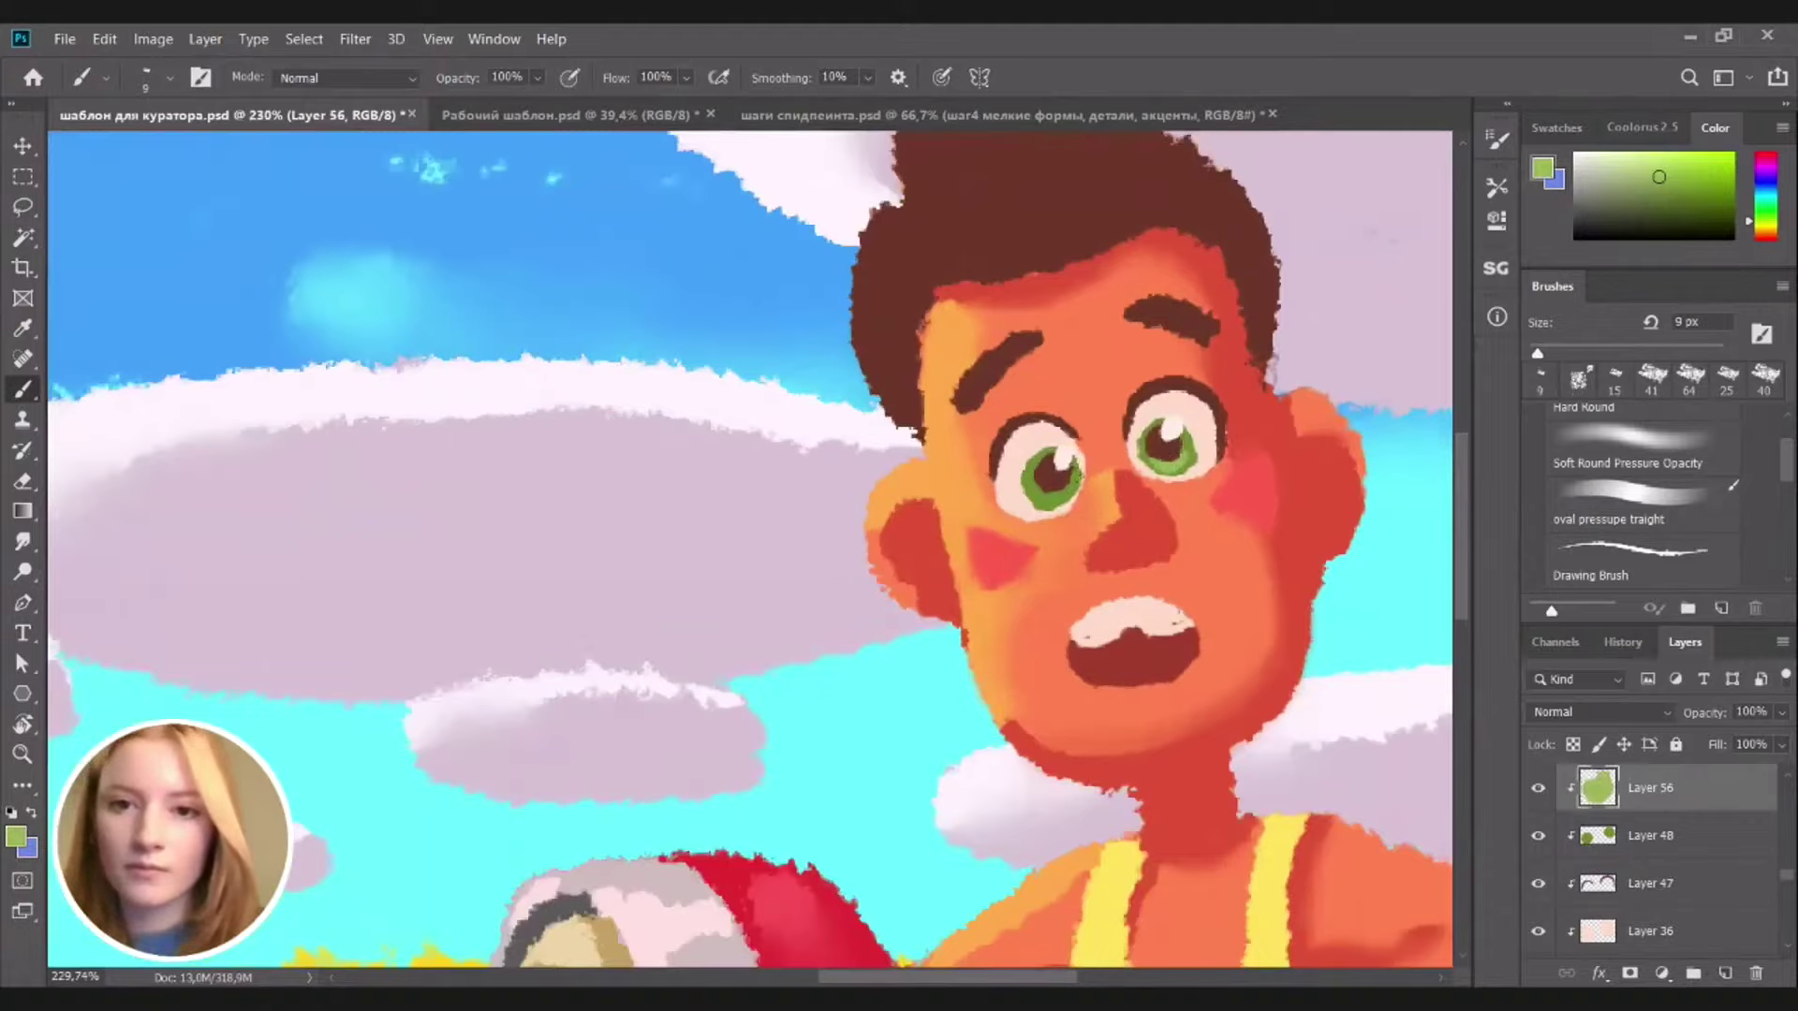
pyautogui.moveTo(1039, 479); pyautogui.dragTo(1054, 494)
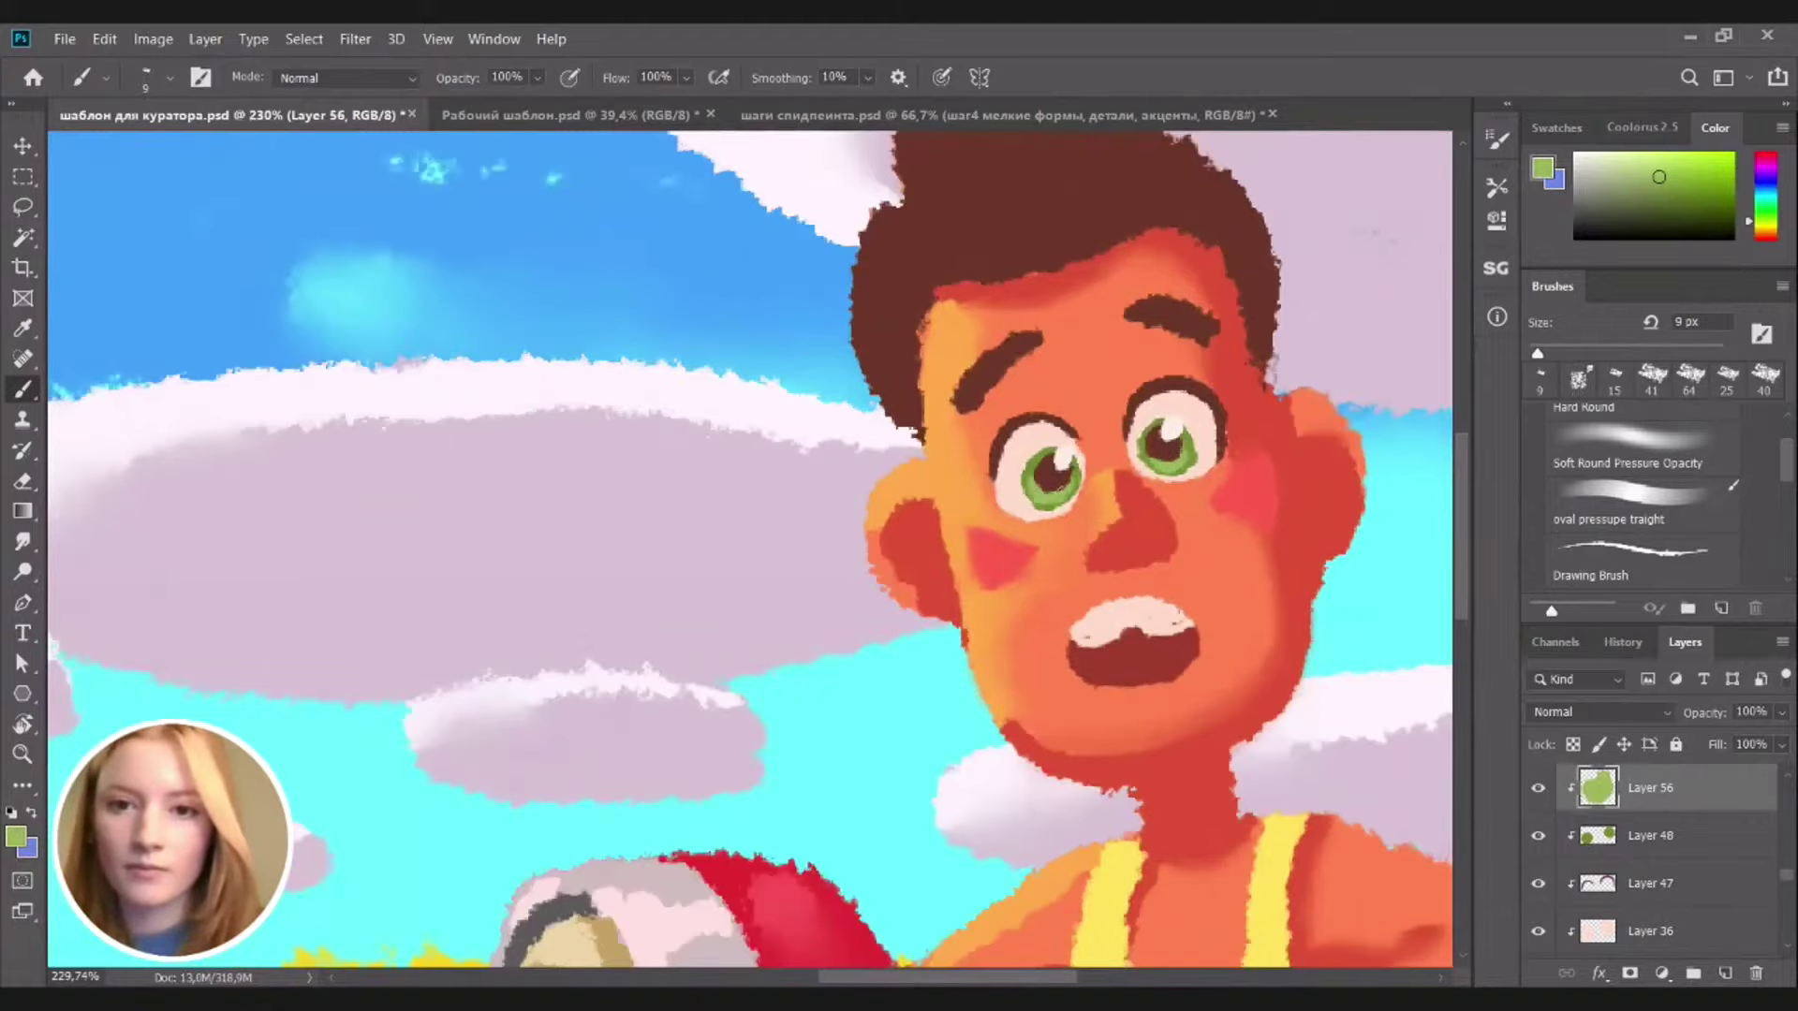
# Select the older boy's mouth layer, Layer 35, sample its dark red and darken the colour to a deep brown
pyautogui.scroll(-5, 1183, 521)
pyautogui.moveTo(1142, 545); pyautogui.dragTo(1120, 461)
pyautogui.press('v')
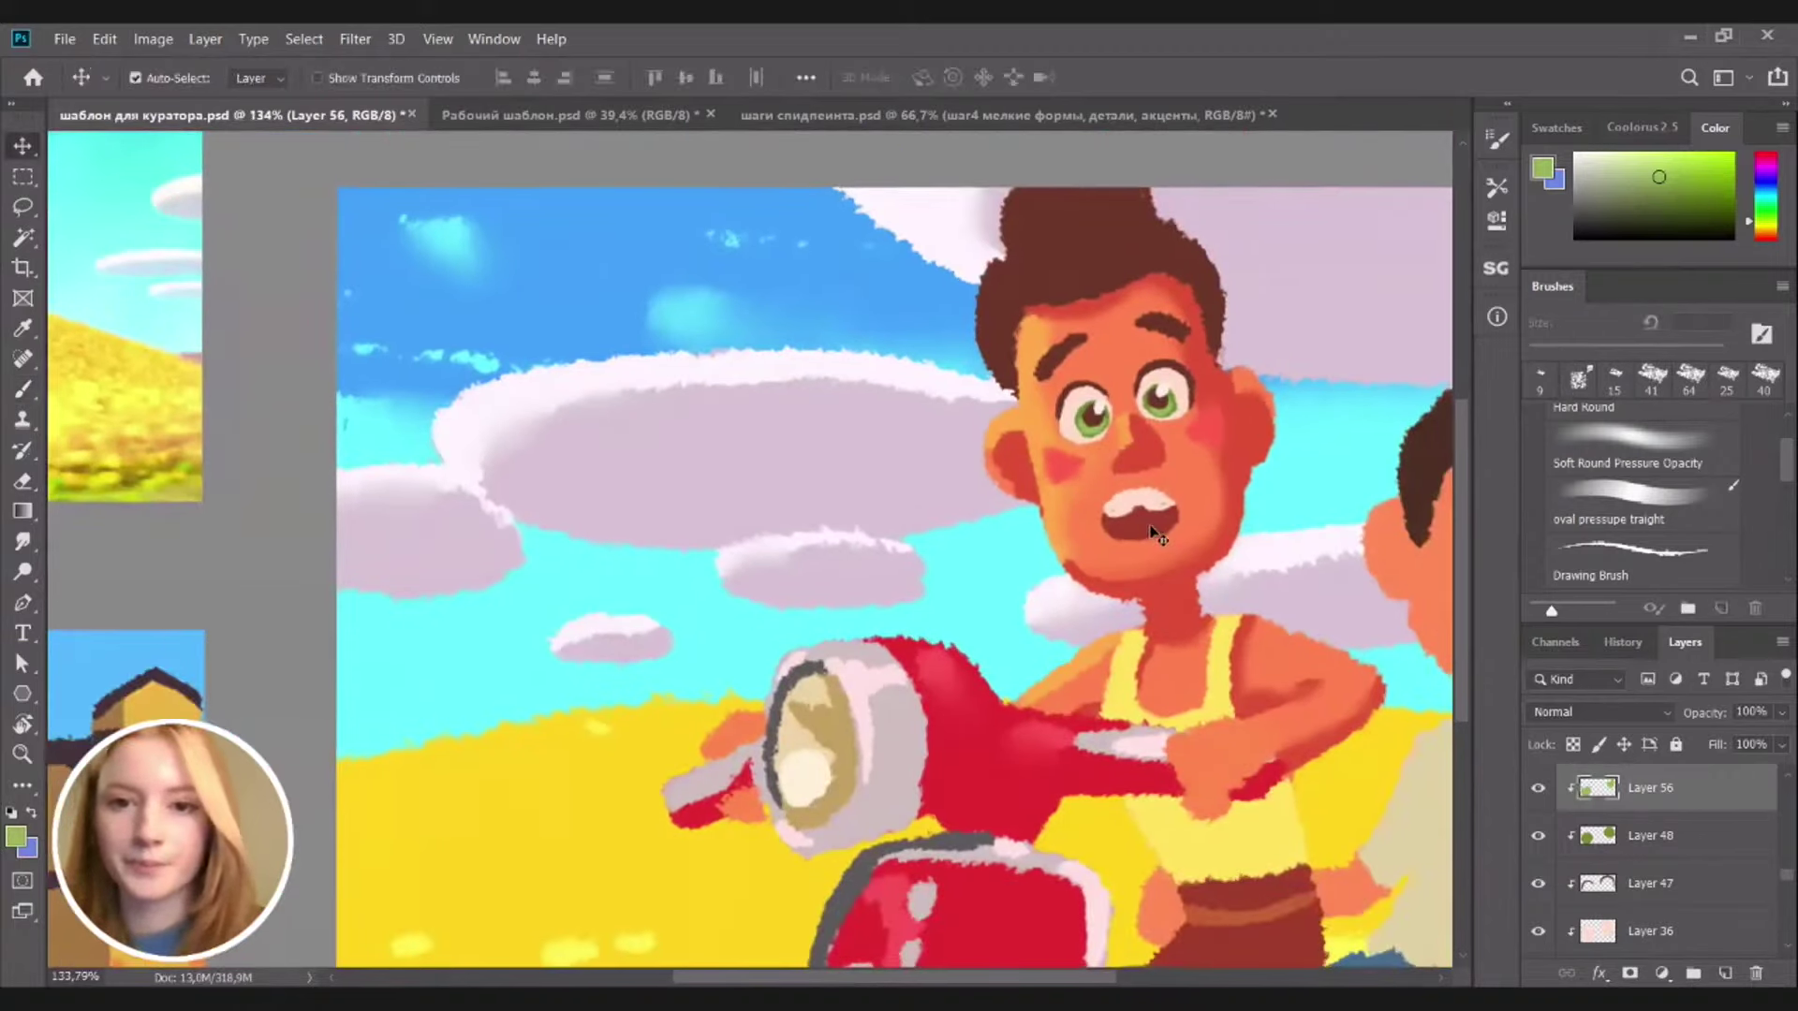
pyautogui.click(1159, 534)
pyautogui.press('b')
pyautogui.keyDown('alt'); pyautogui.click(1151, 522); pyautogui.keyUp('alt')
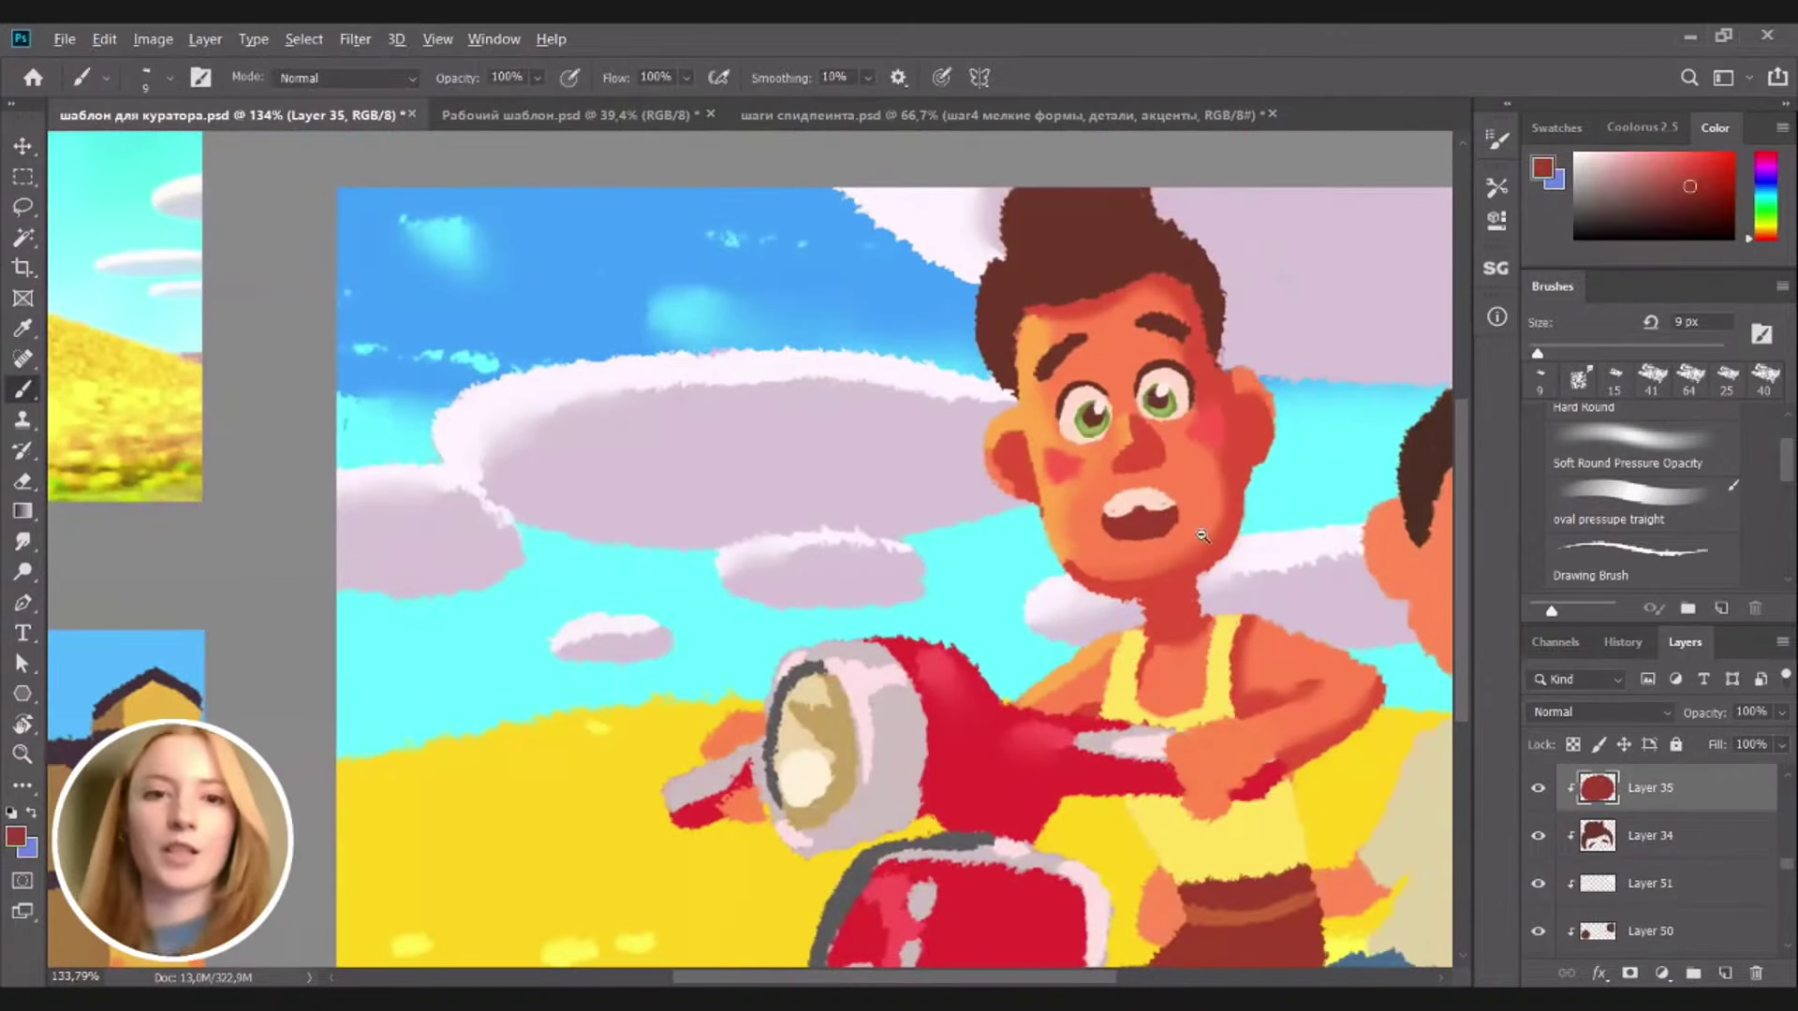
pyautogui.moveTo(1201, 534); pyautogui.dragTo(1158, 534)
pyautogui.click(1663, 217)
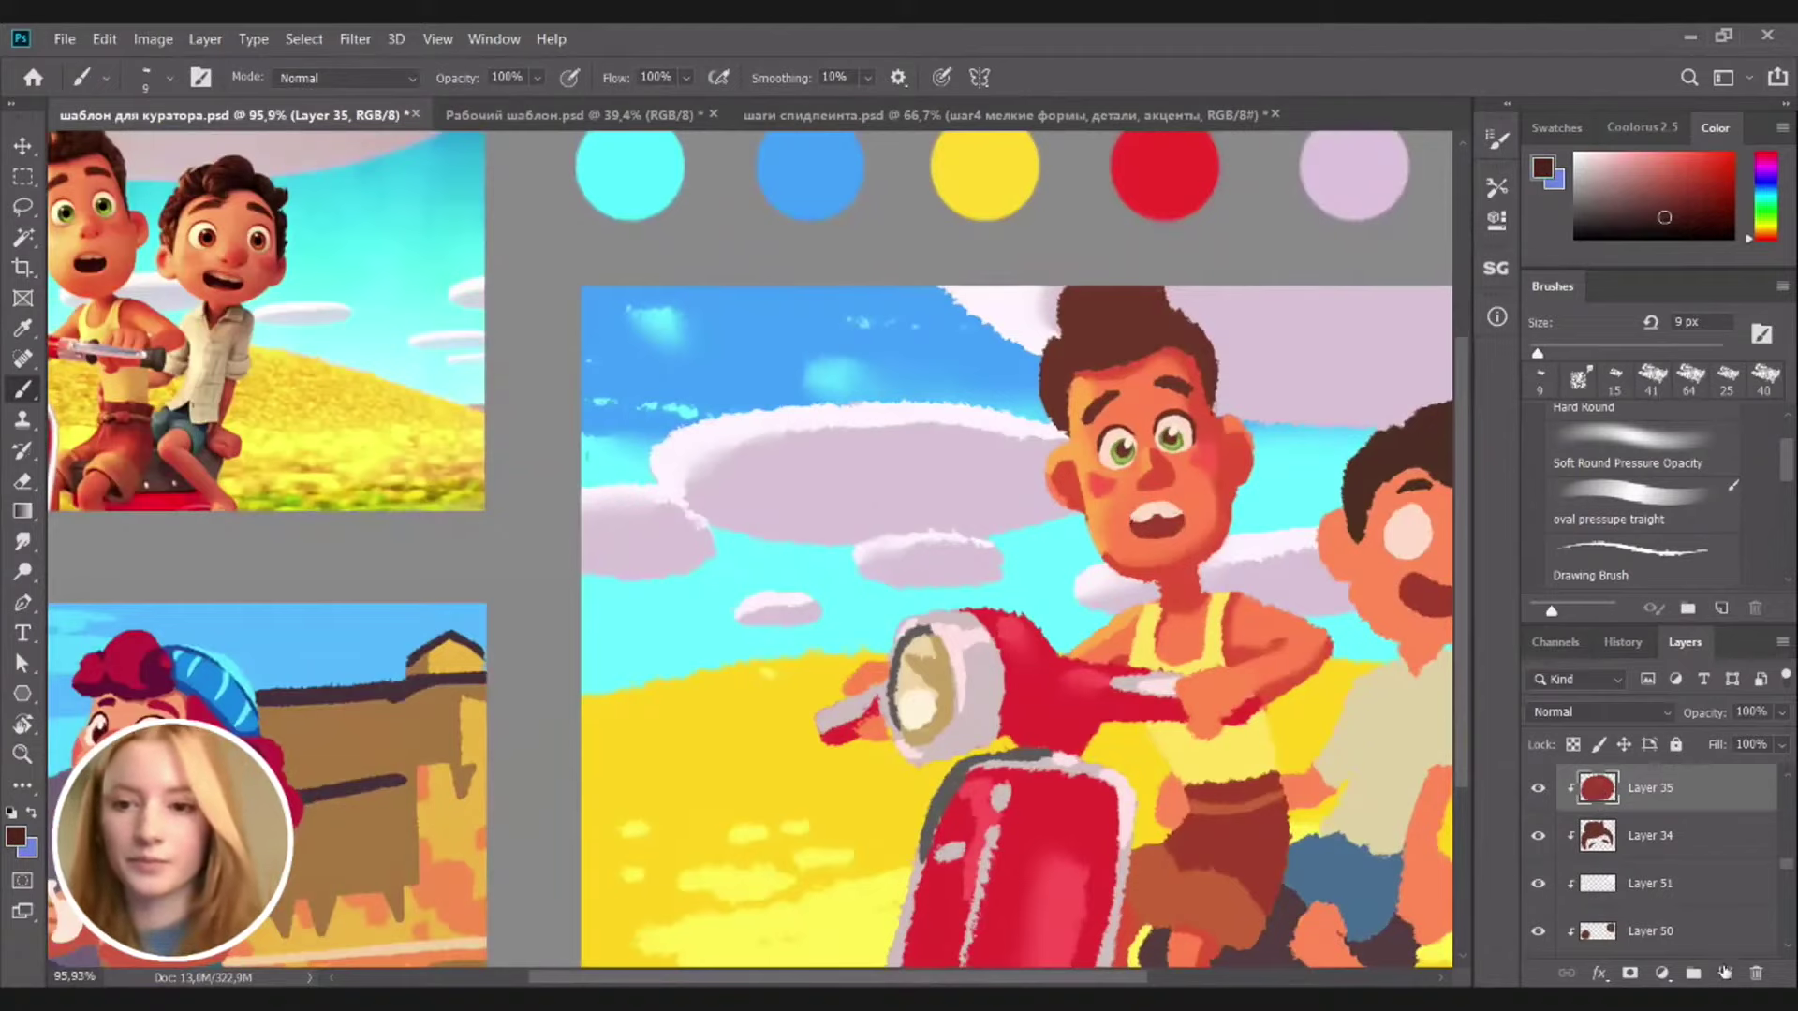
# Paint deep brown shading inside the older boy's mouth on a new layer at 33 px and smudge it at 20 px
pyautogui.click(1724, 972)
pyautogui.moveTo(1540, 353); pyautogui.dragTo(1559, 353)
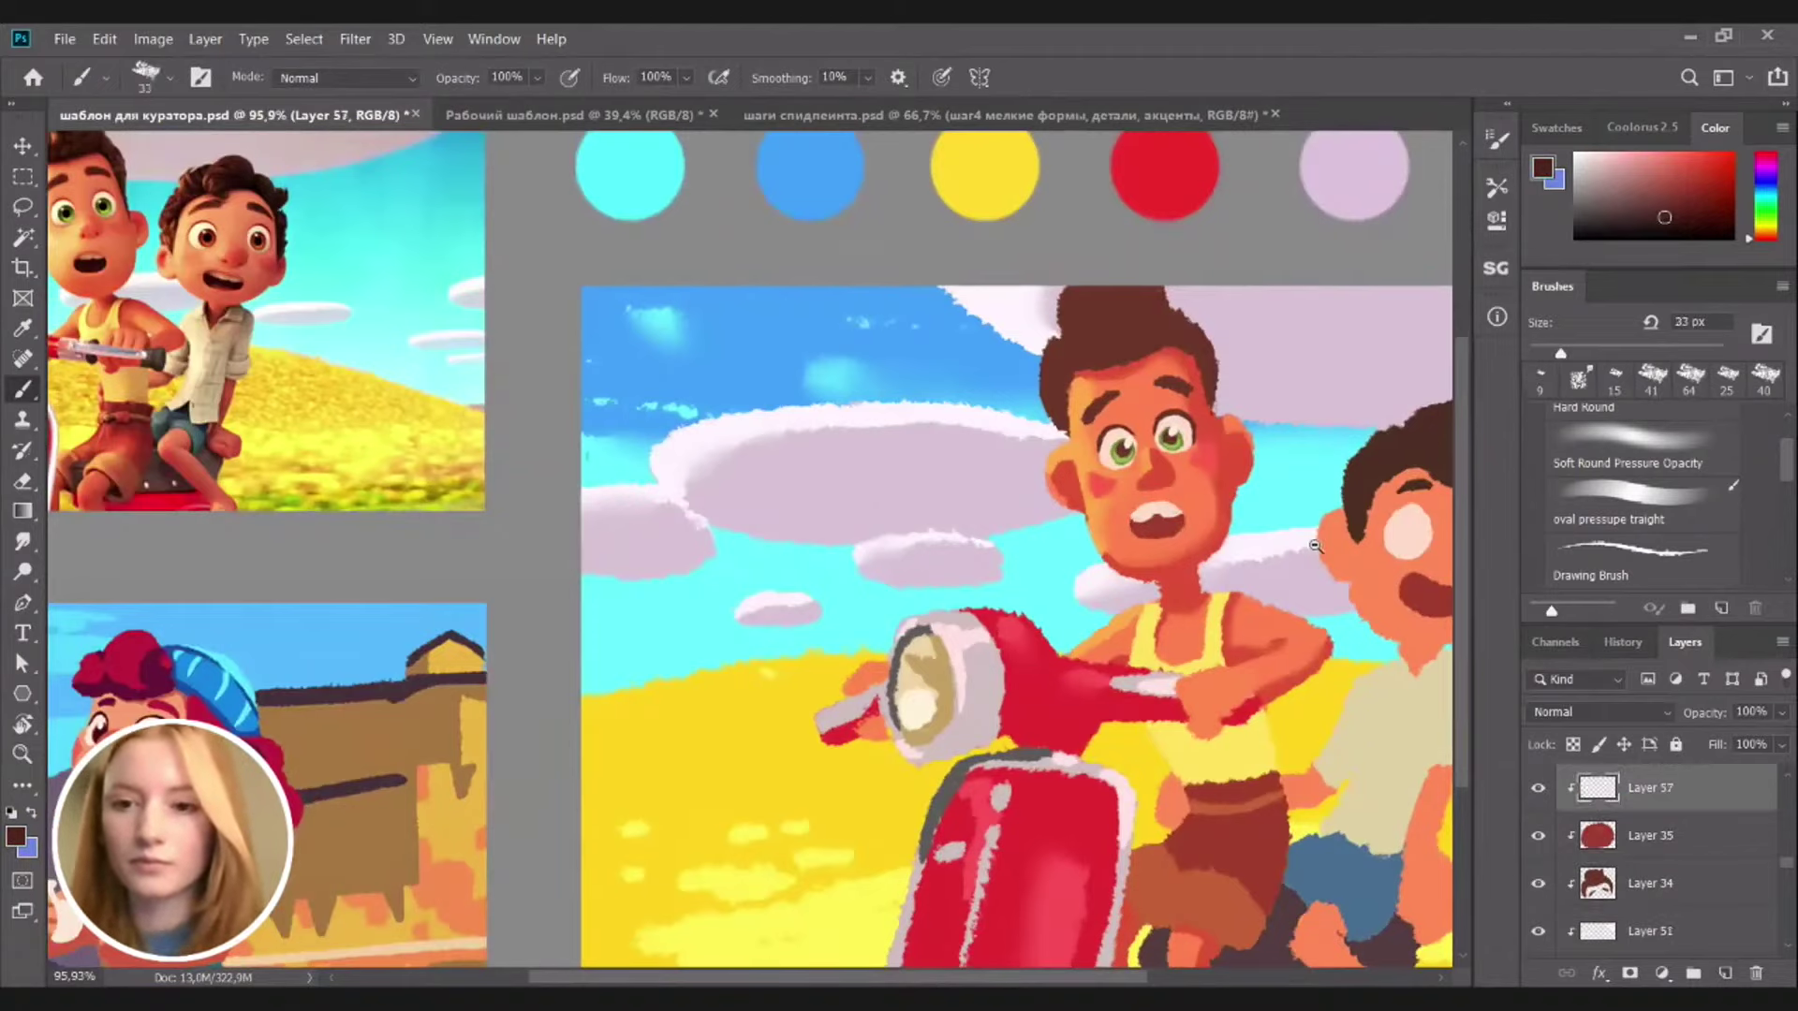
pyautogui.scroll(3, 1315, 545)
pyautogui.moveTo(1086, 458)
pyautogui.mouseDown()
pyautogui.moveTo(1044, 471)
pyautogui.moveTo(1102, 455)
pyautogui.moveTo(1008, 490)
pyautogui.moveTo(1077, 500)
pyautogui.moveTo(1064, 486)
pyautogui.moveTo(1109, 473)
pyautogui.moveTo(1038, 503)
pyautogui.mouseUp()
pyautogui.press('r')
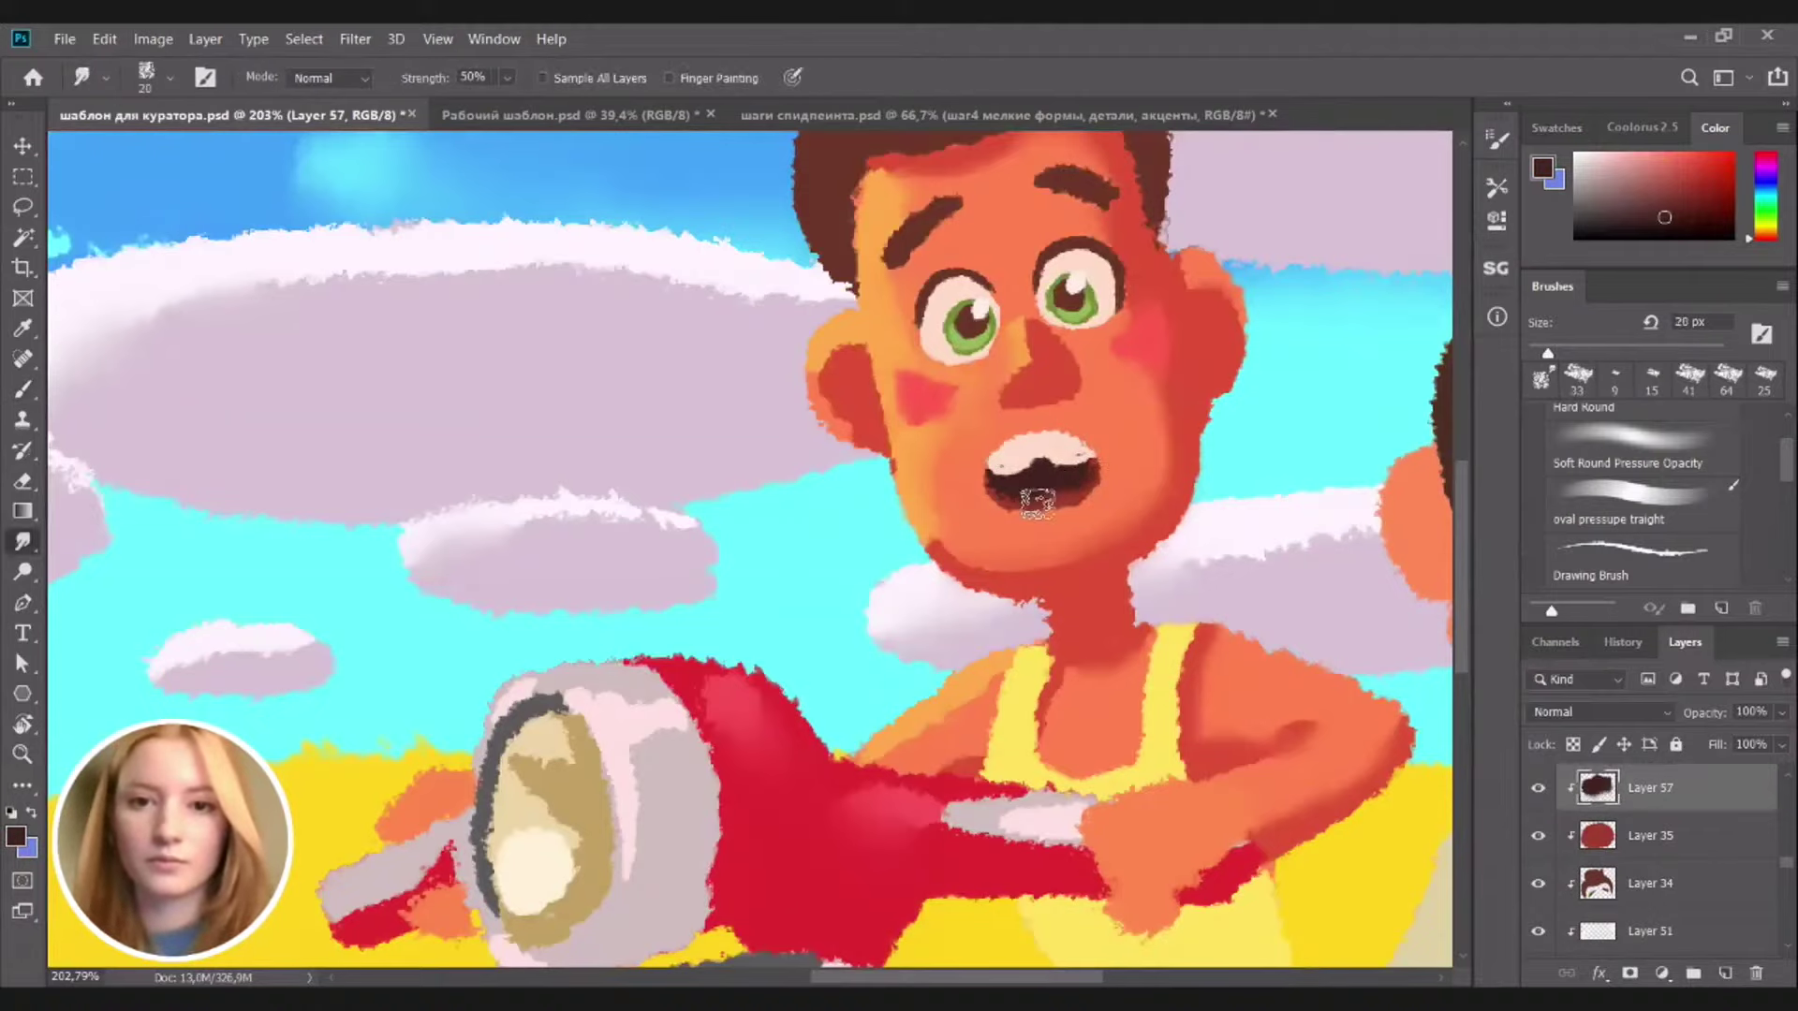
pyautogui.scroll(-2, 1075, 513)
pyautogui.press('e')
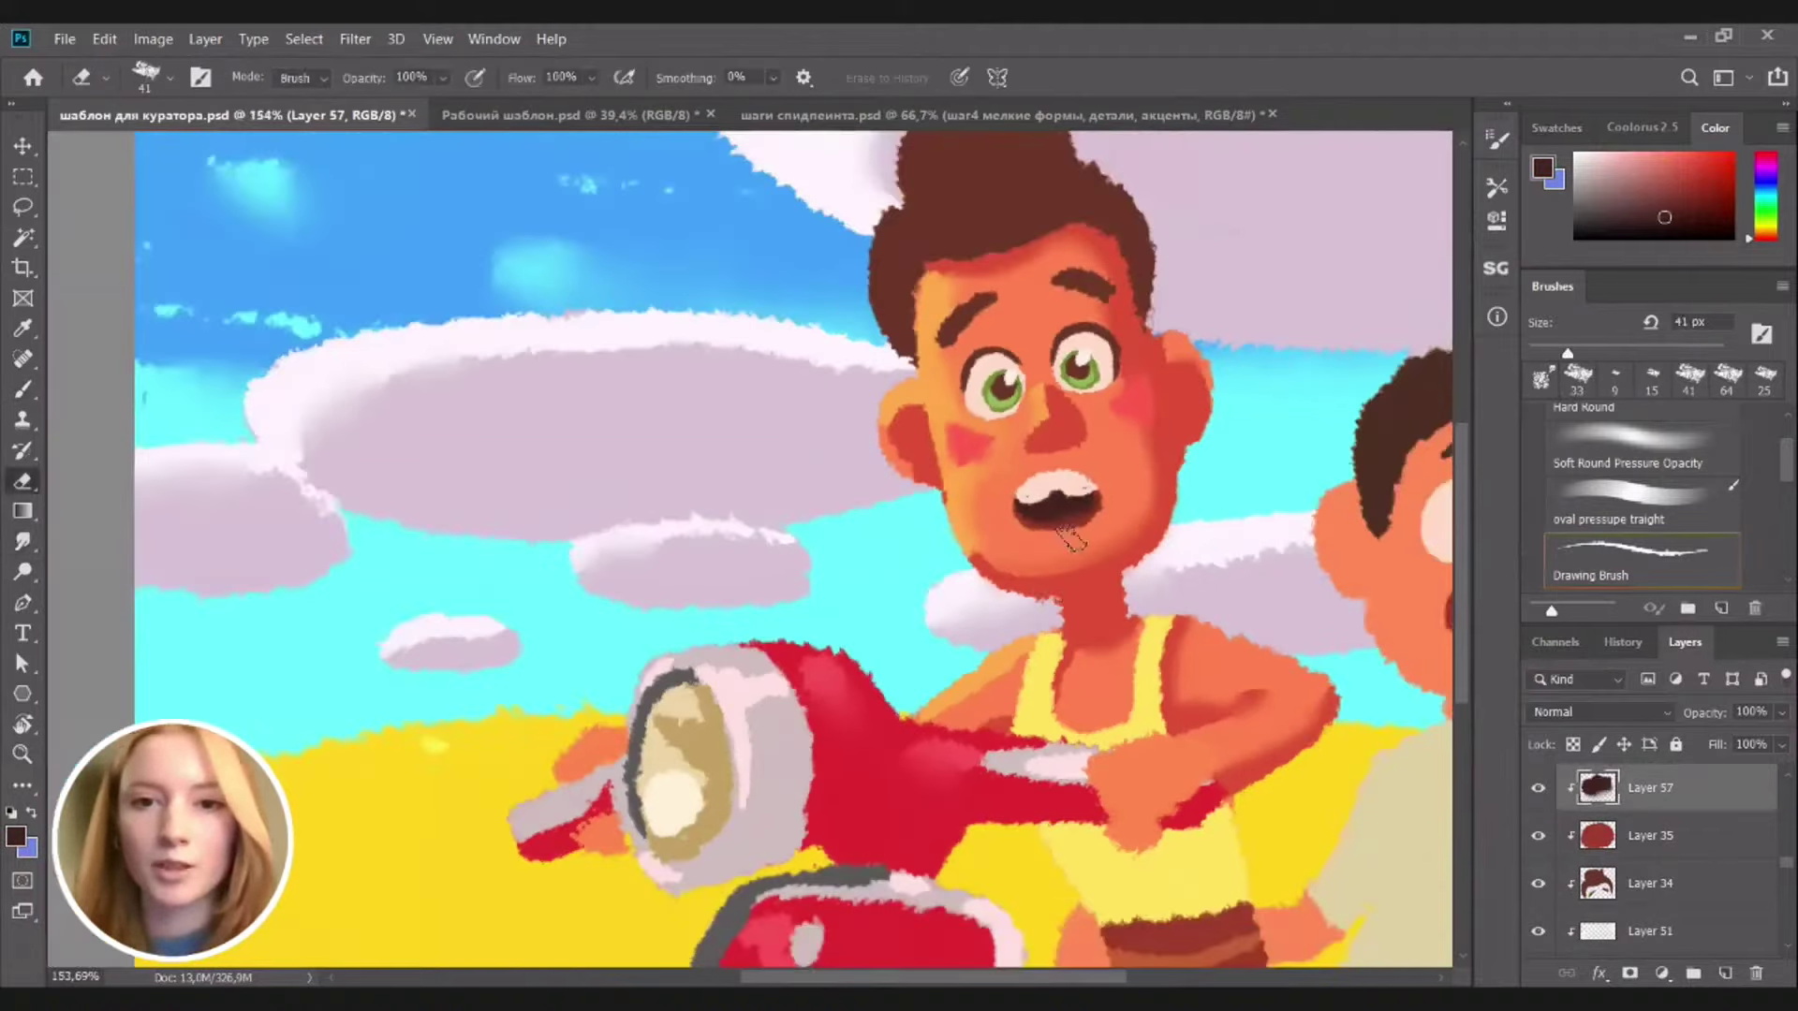
# Adjust the mouth shading with Hue/Saturation to hue -6, saturation +43 and lightness +14
pyautogui.press('i')
pyautogui.hotkey('ctrl', 'u')
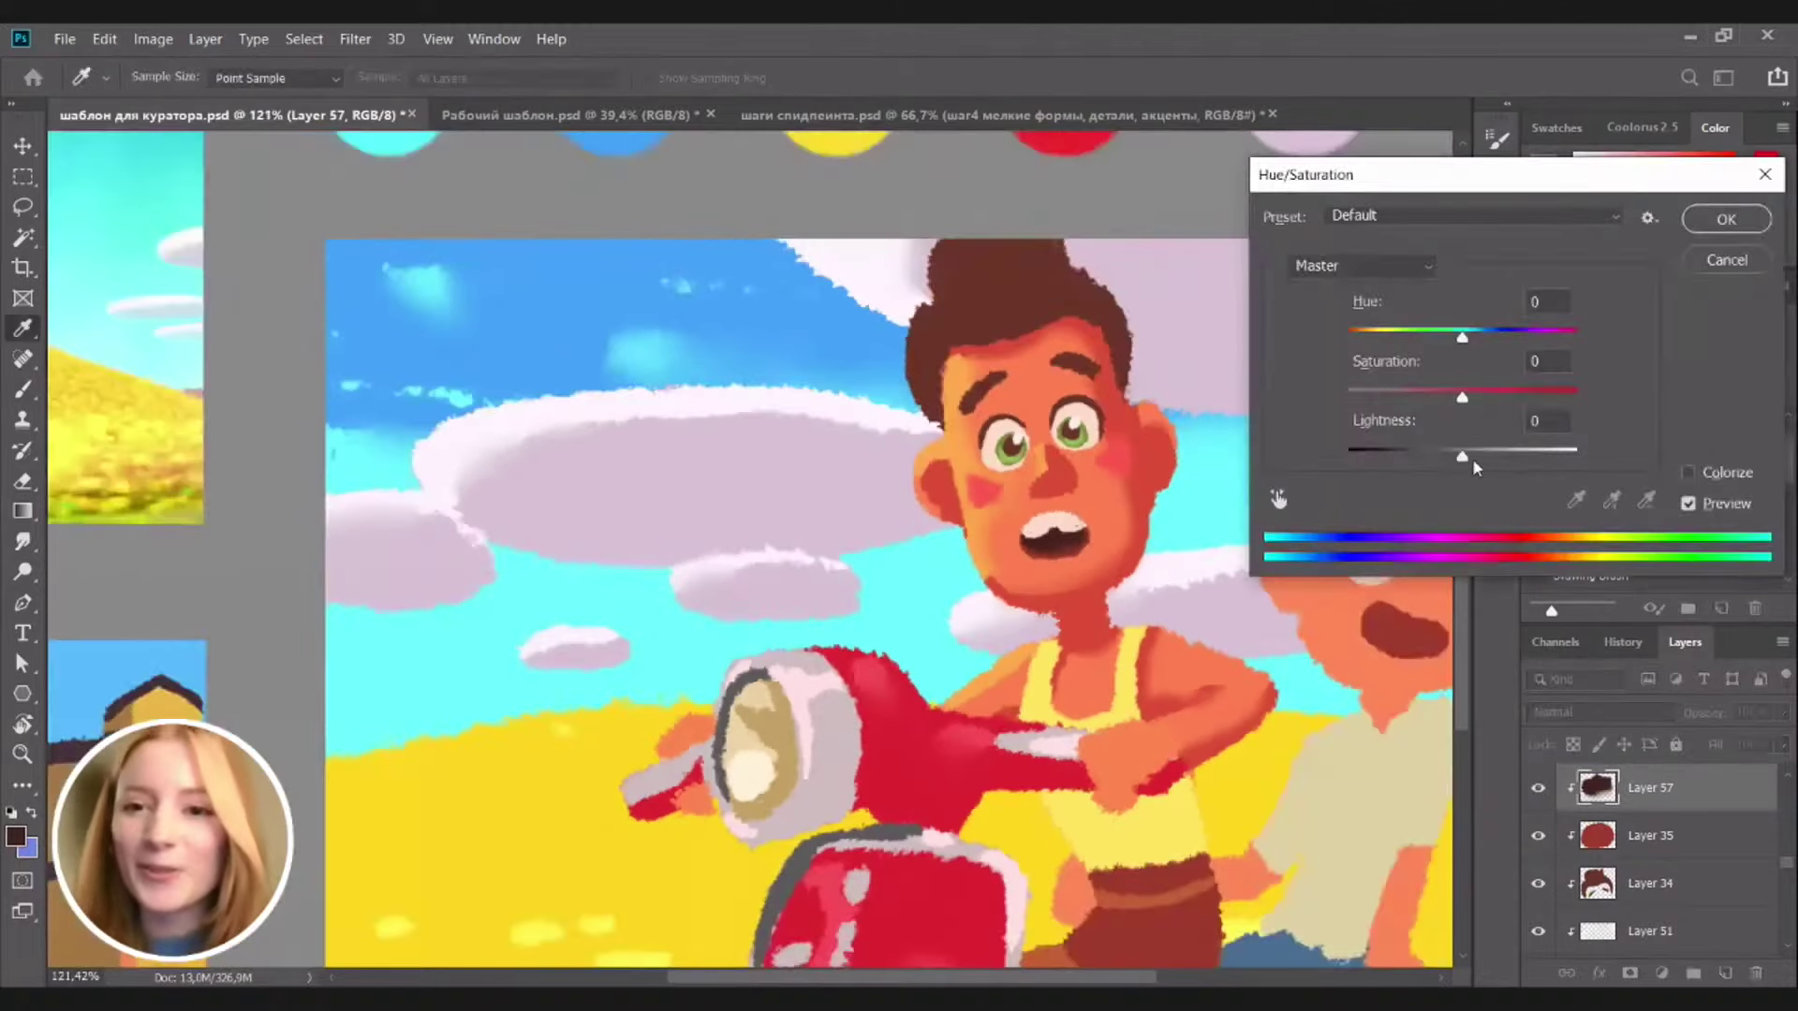
pyautogui.click(1474, 455)
pyautogui.click(1491, 395)
pyautogui.click(1481, 456)
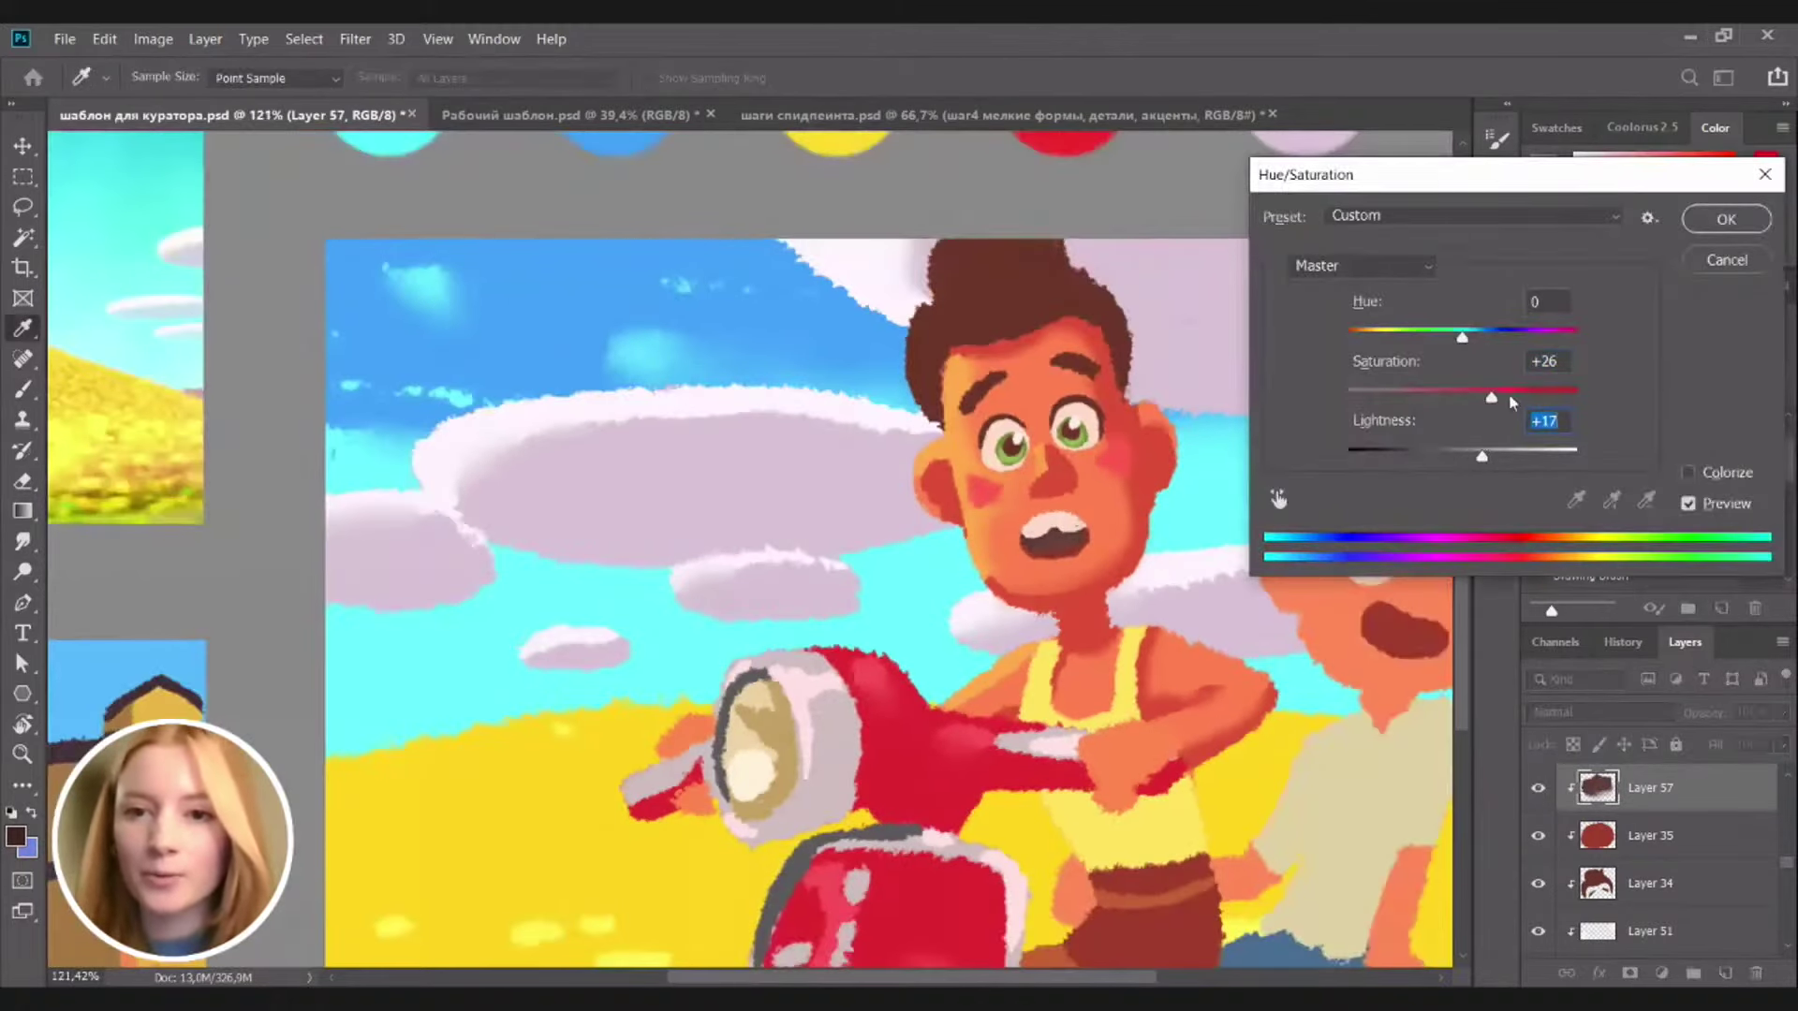
pyautogui.moveTo(1458, 340); pyautogui.dragTo(1477, 337)
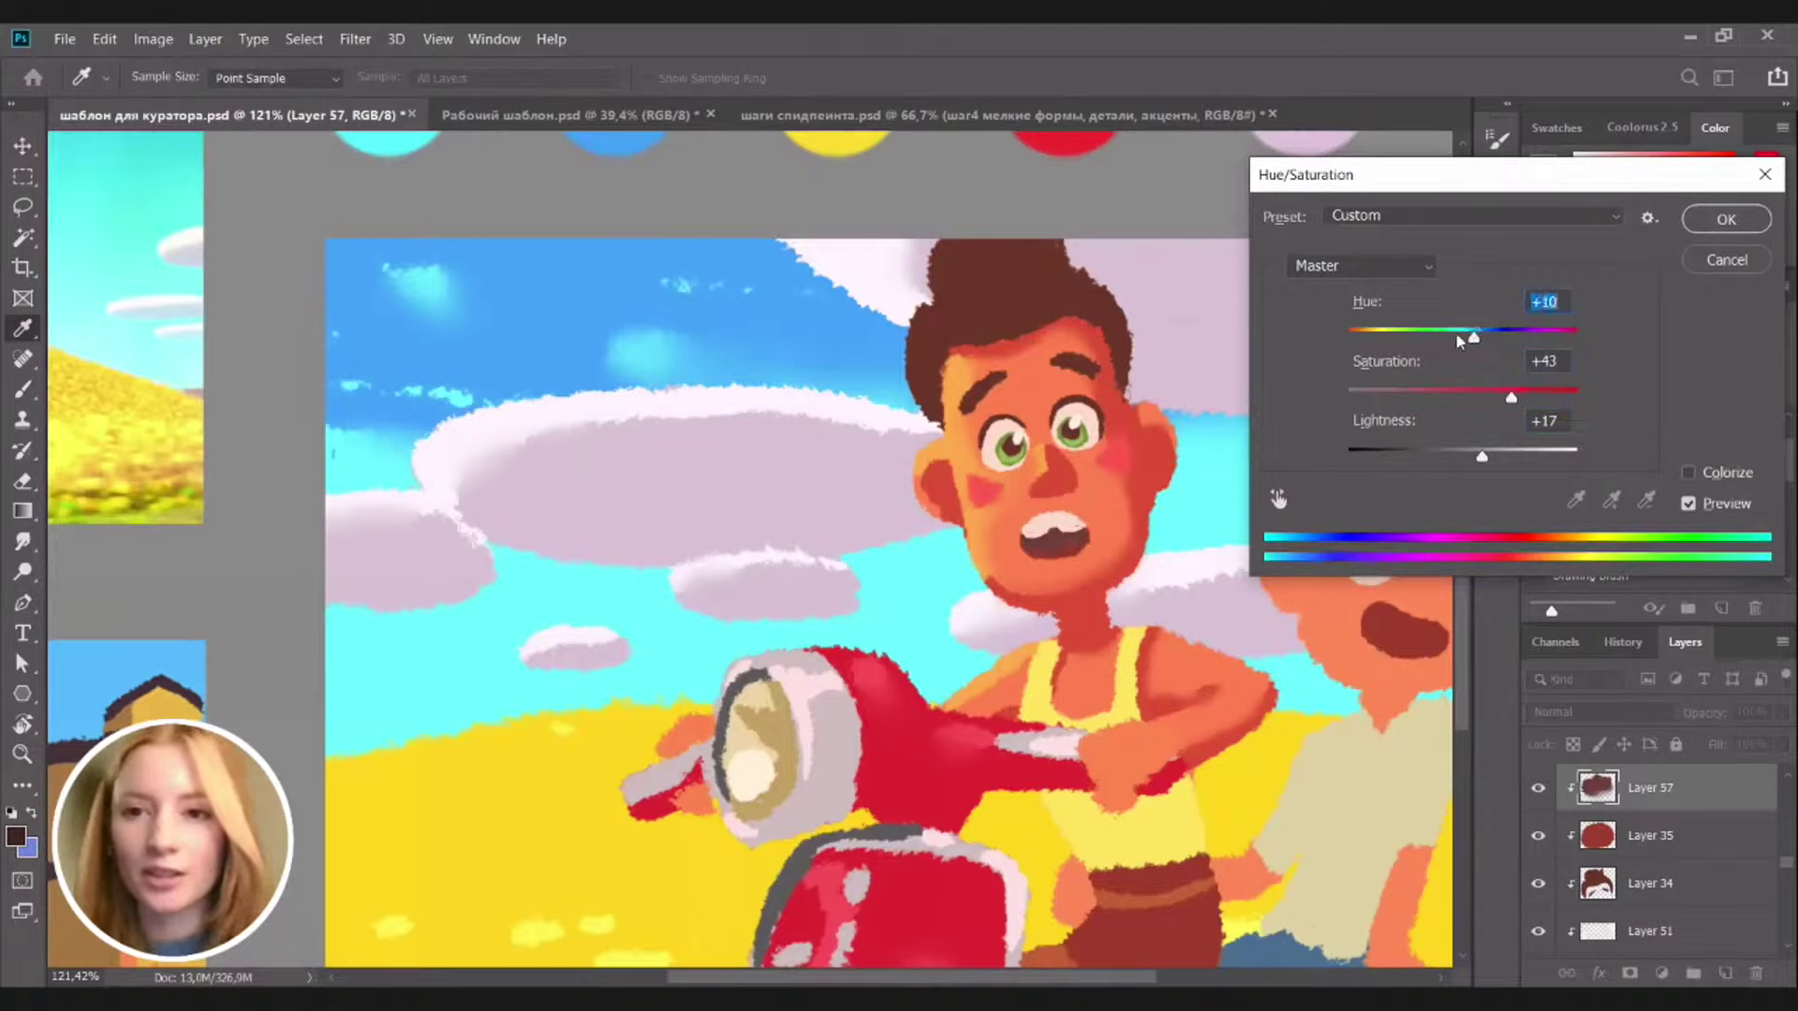
pyautogui.click(1458, 339)
pyautogui.click(1476, 459)
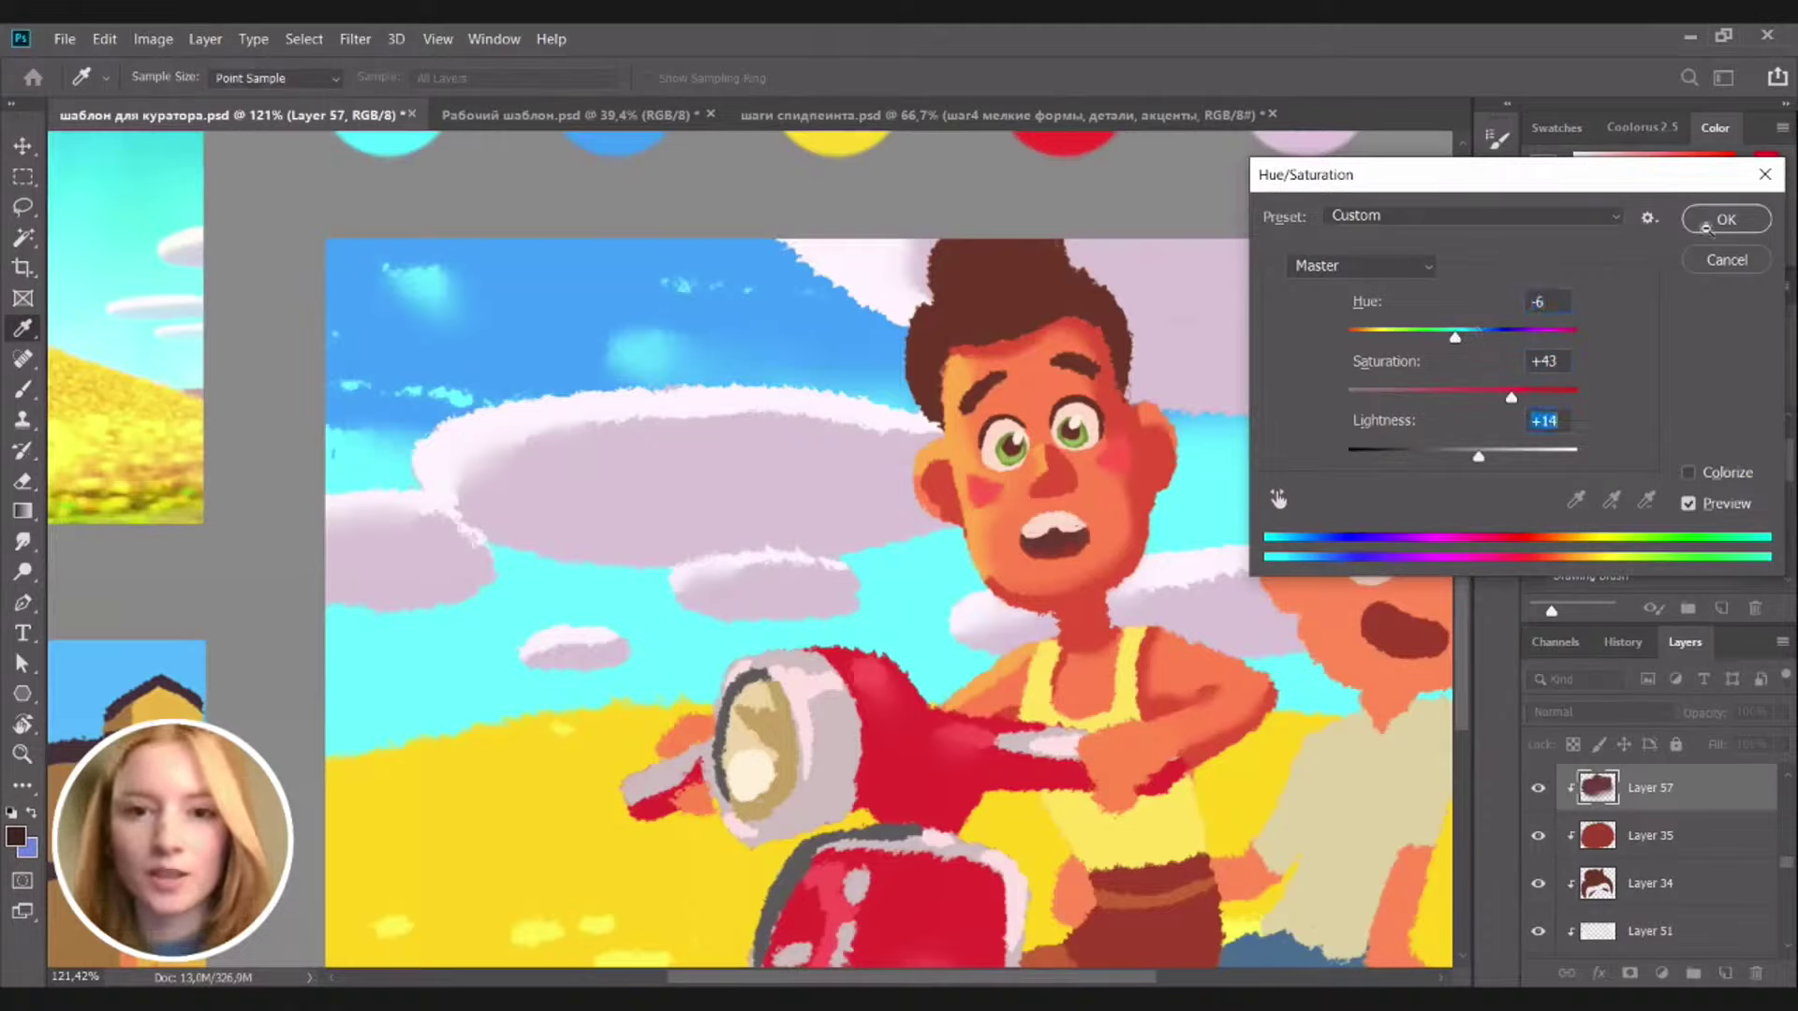
# Refine the red shading around the older boy's mouth on Layer 45 with red sampled from the face, at 9 px
pyautogui.moveTo(1149, 598)
pyautogui.mouseDown()
pyautogui.moveTo(1086, 590)
pyautogui.moveTo(1144, 547)
pyautogui.moveTo(1095, 518)
pyautogui.mouseUp()
pyautogui.press('b')
pyautogui.keyDown('alt'); pyautogui.click(1182, 566); pyautogui.keyUp('alt')
pyautogui.keyDown('ctrl'); pyautogui.click(1186, 526); pyautogui.keyUp('ctrl')
pyautogui.press('[')
pyautogui.press('[')
pyautogui.press('[')
pyautogui.press('[')
pyautogui.press('[')
pyautogui.press('[')
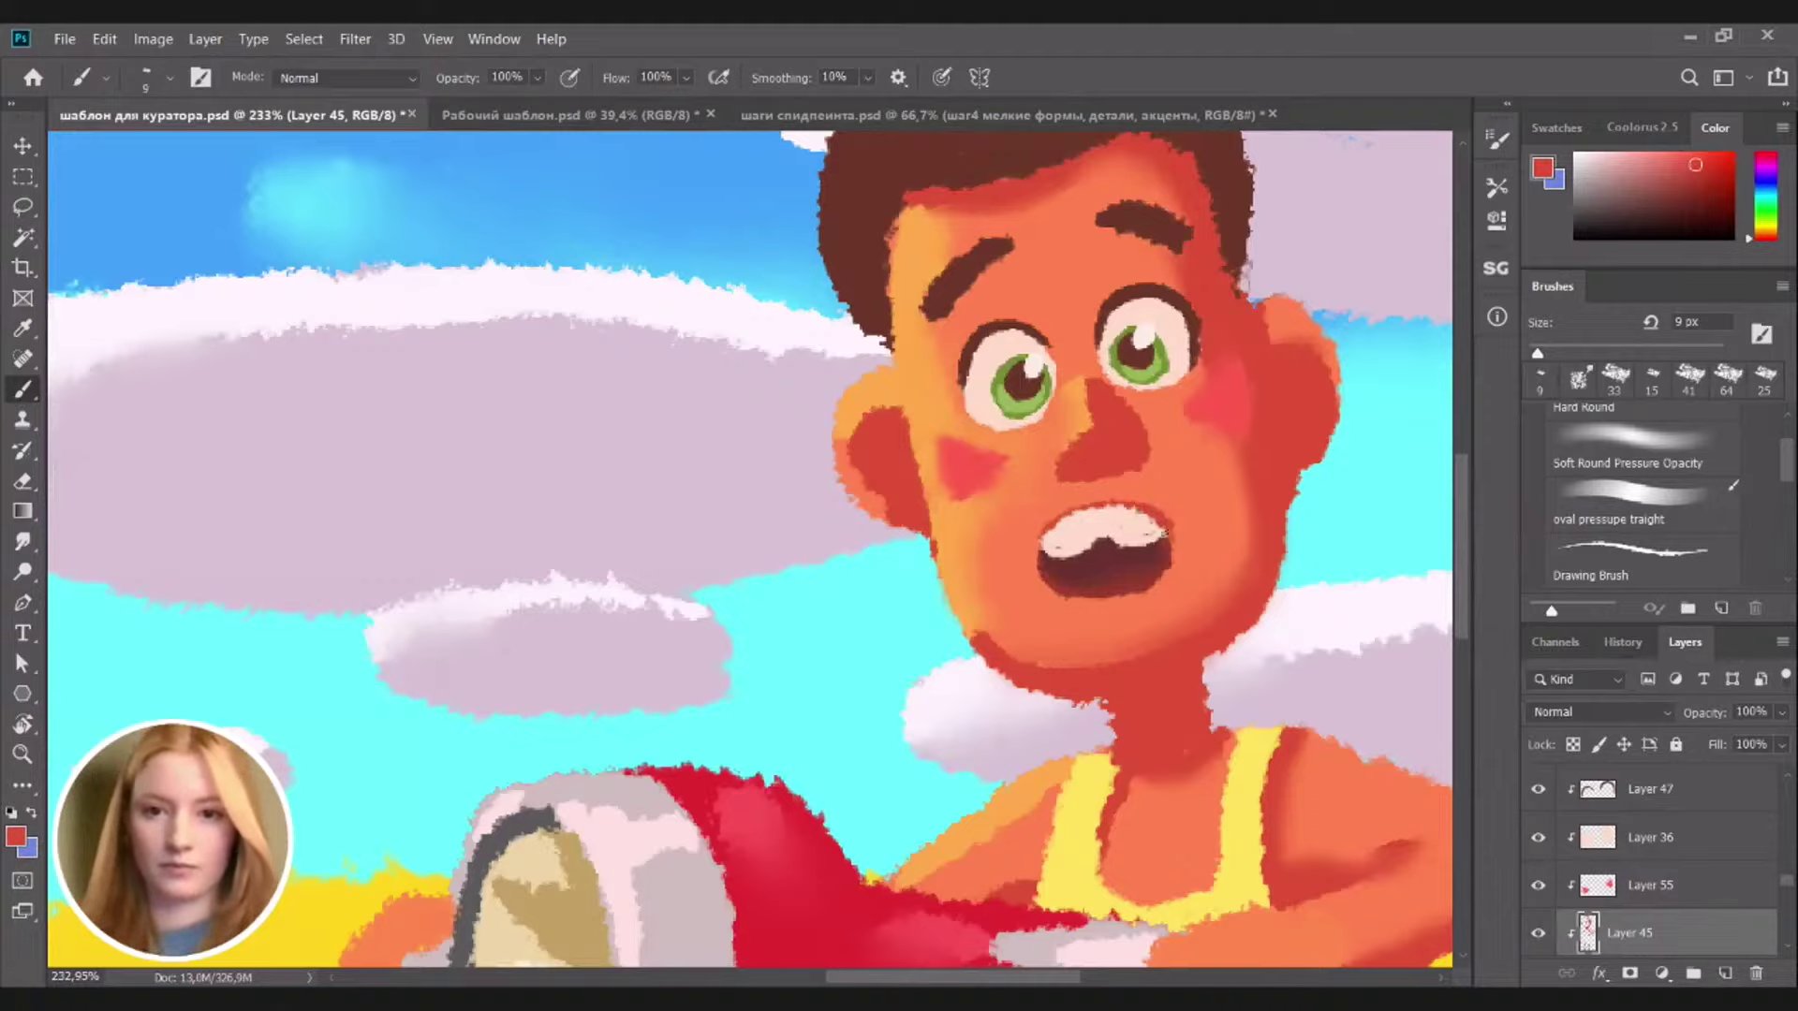
# Paint a greyish-brown shadow along the upper edge of the older boy's teeth on a new layer above Layer 49, at 20 px
pyautogui.scroll(-2, 1142, 581)
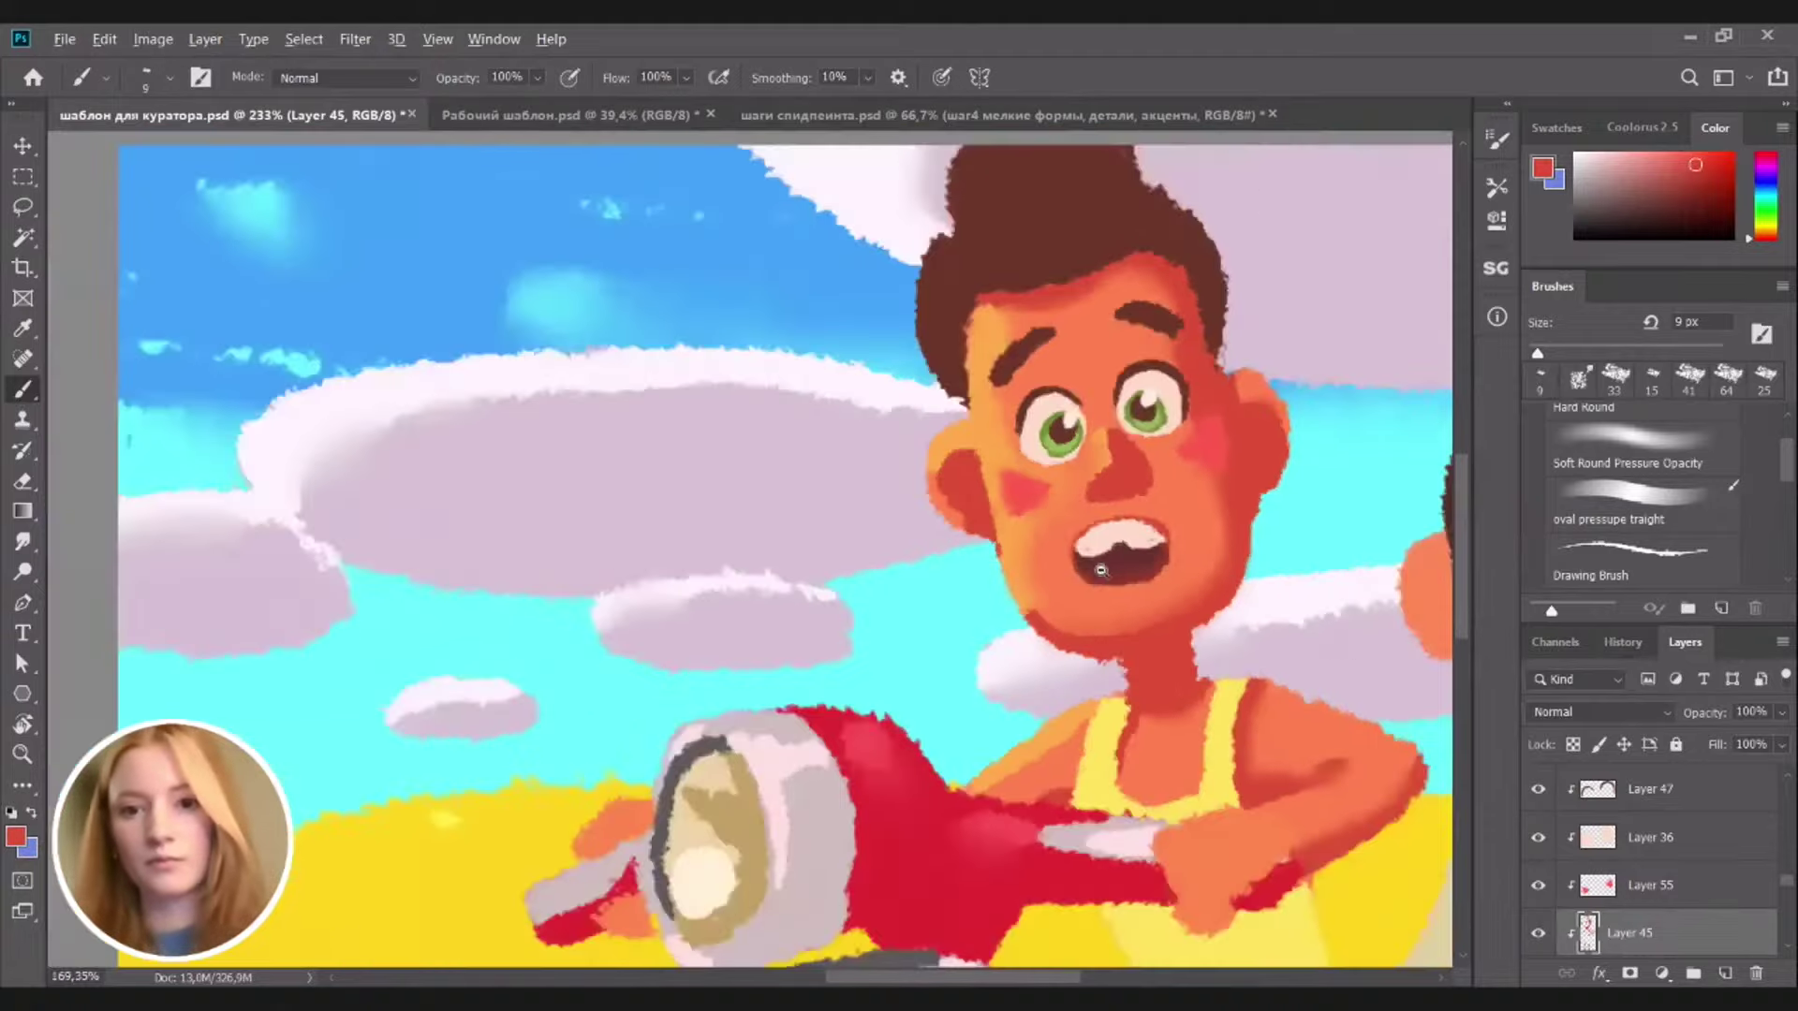
pyautogui.keyDown('ctrl'); pyautogui.click(1134, 533); pyautogui.keyUp('ctrl')
pyautogui.keyDown('alt'); pyautogui.click(1135, 532); pyautogui.keyUp('alt')
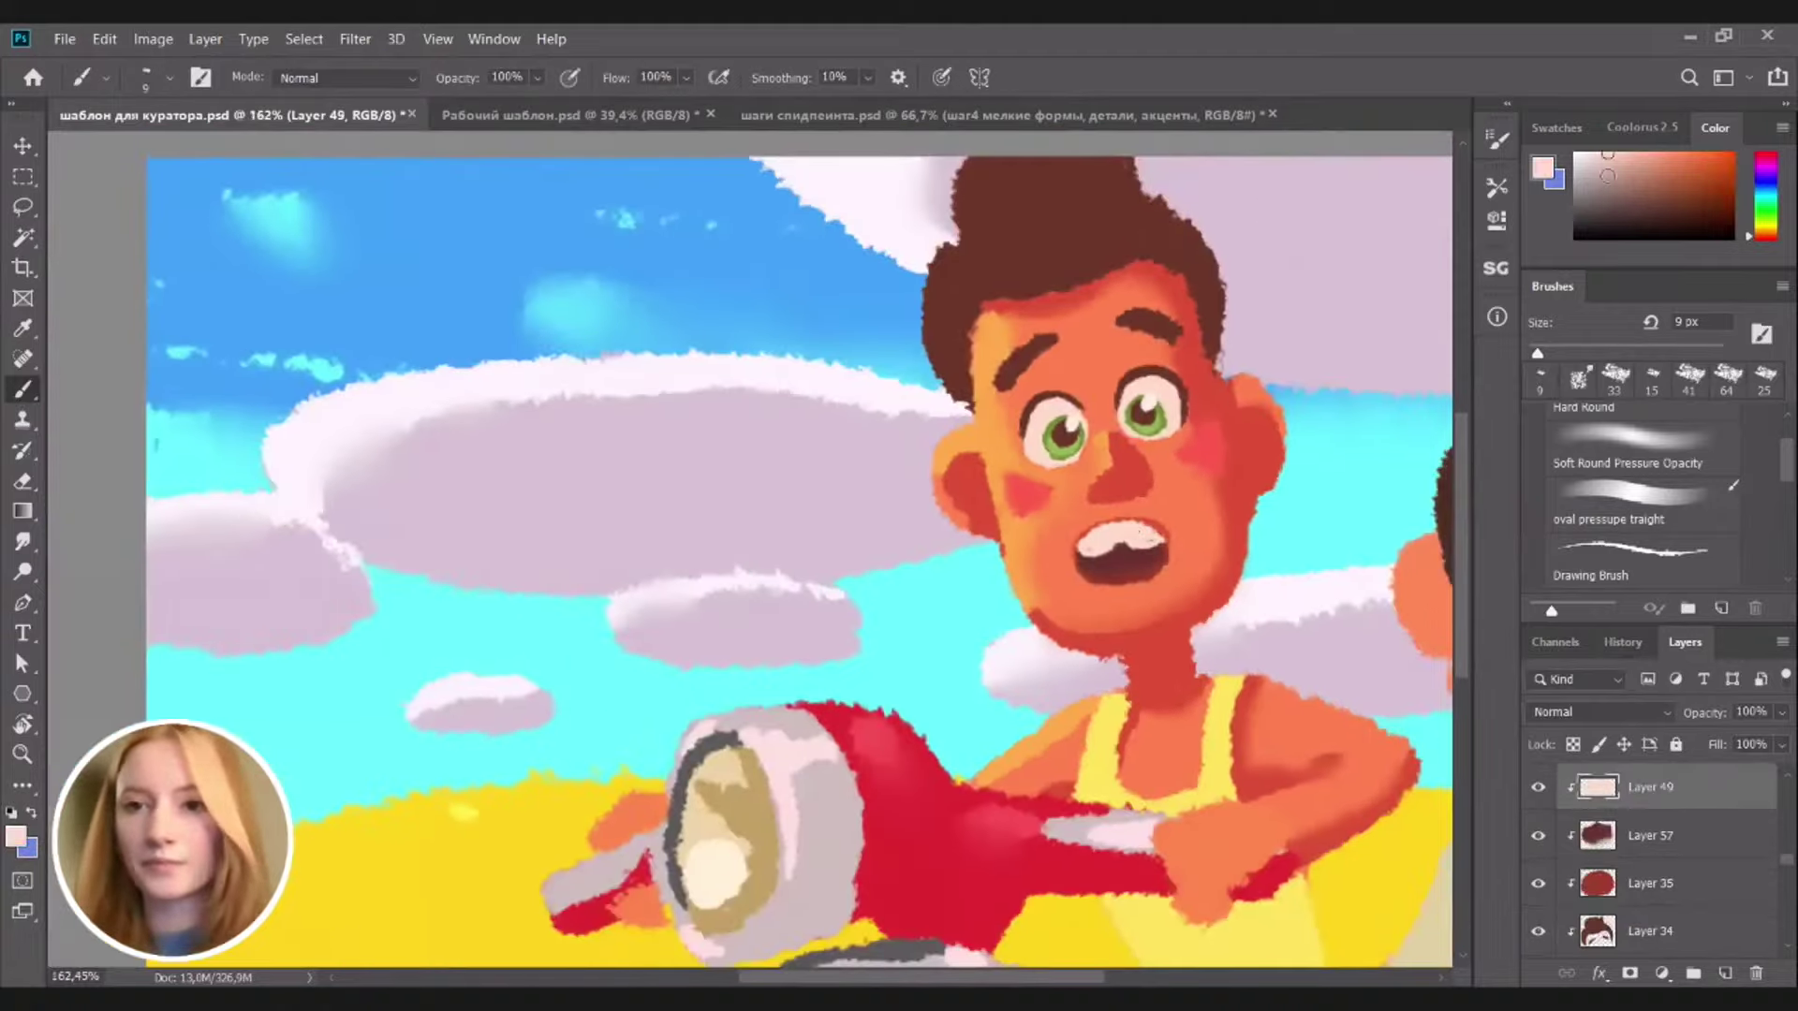
pyautogui.keyDown('ctrl'); pyautogui.click(1598, 791); pyautogui.keyUp('ctrl')
pyautogui.click(1723, 973)
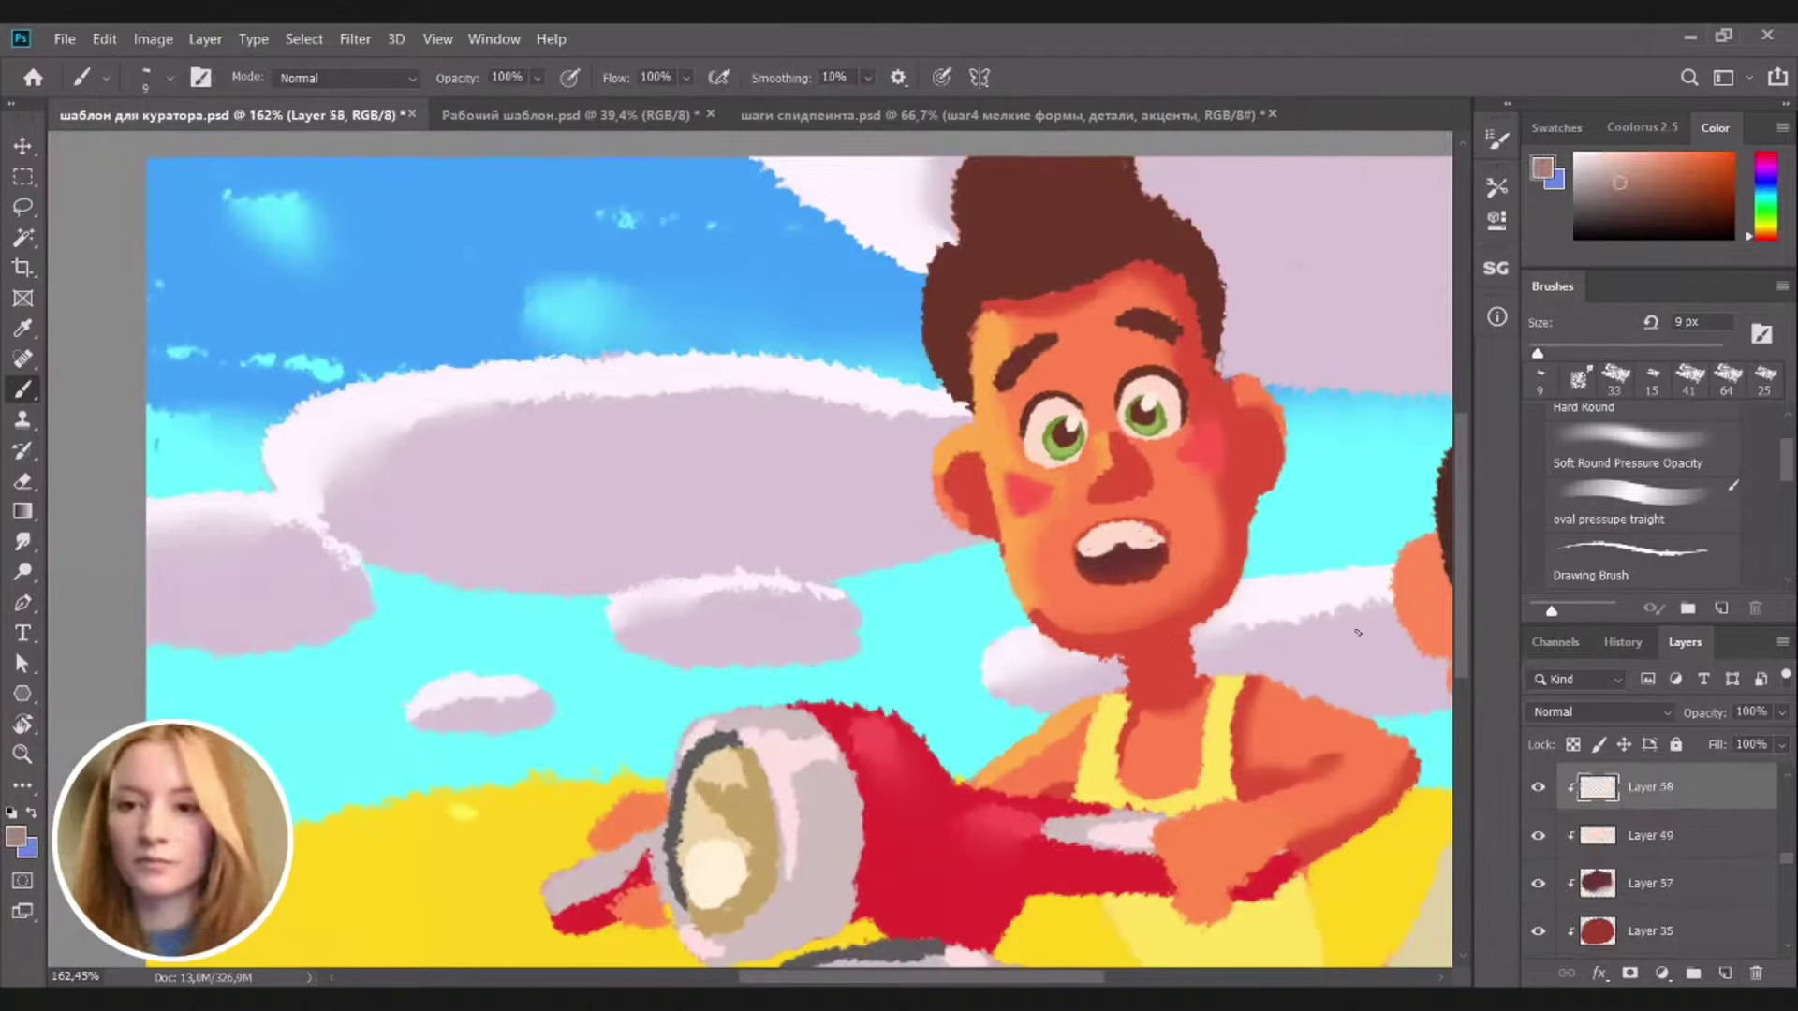
pyautogui.press(']')
pyautogui.press(']')
pyautogui.moveTo(1083, 552)
pyautogui.mouseDown()
pyautogui.moveTo(1143, 512)
pyautogui.moveTo(1120, 517)
pyautogui.moveTo(1170, 537)
pyautogui.moveTo(1081, 554)
pyautogui.mouseUp()
pyautogui.hotkey('ctrl', 'z')
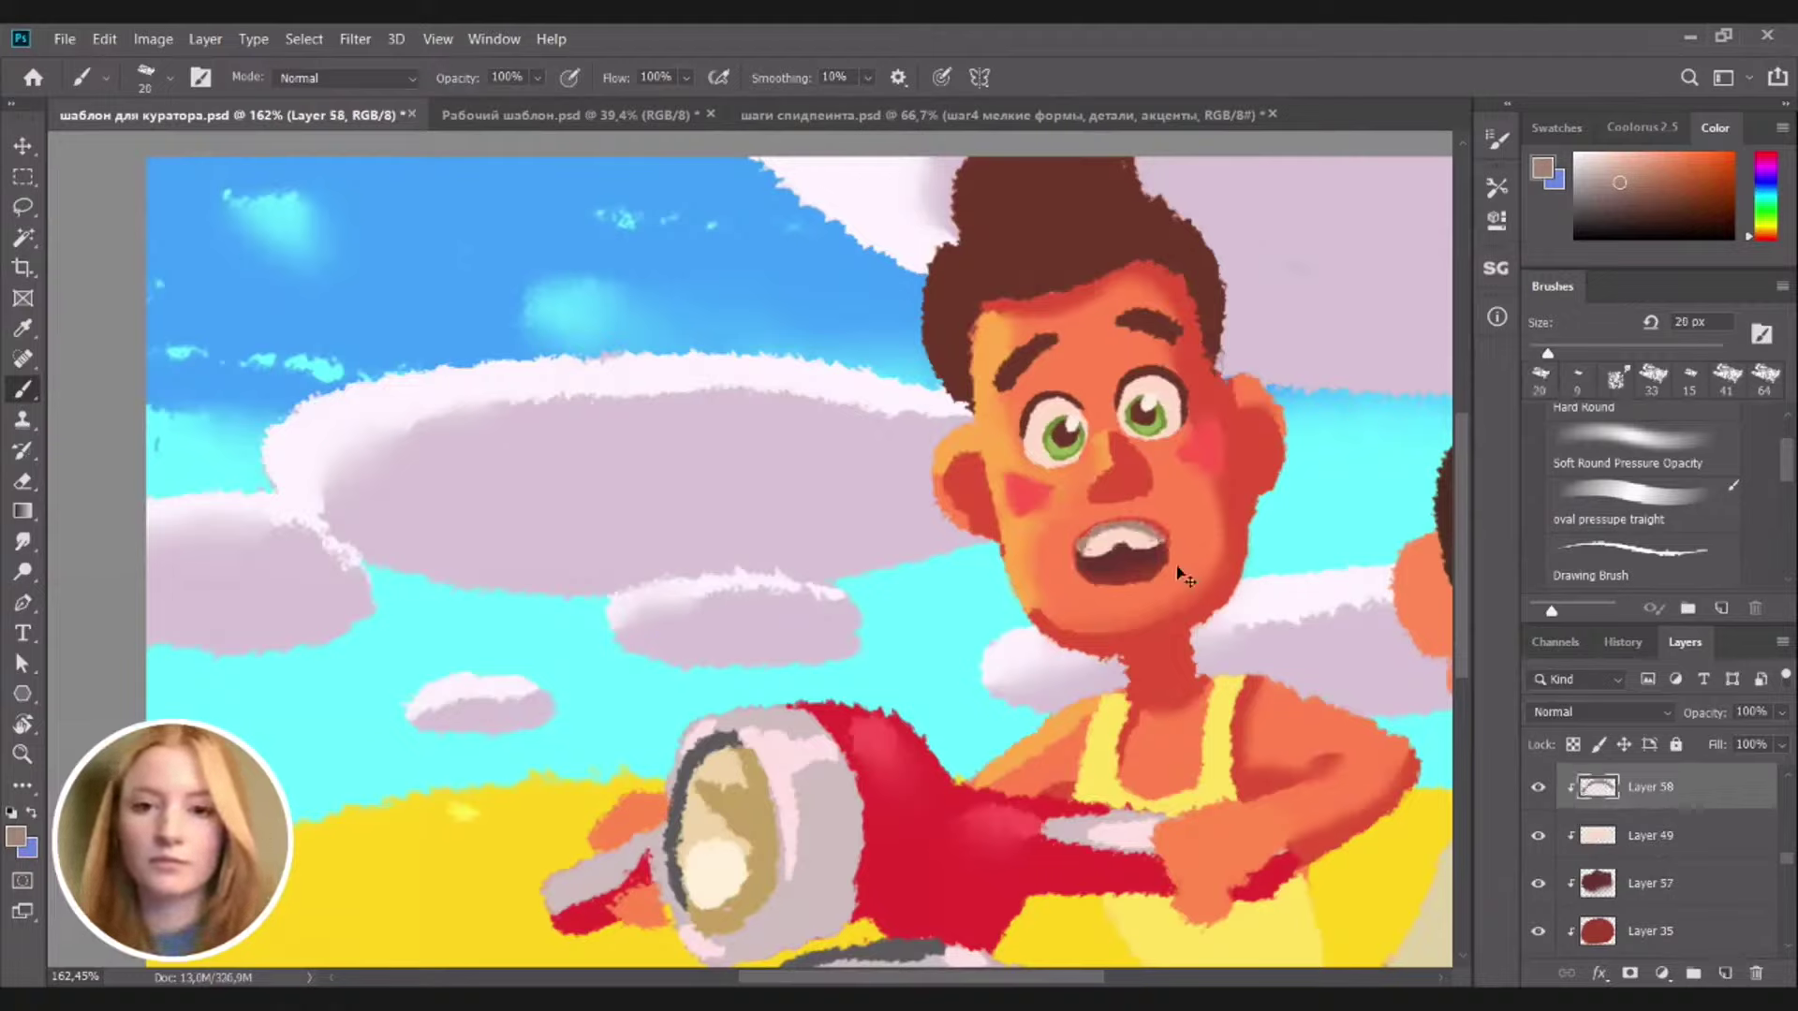
# Adjust the teeth shadow with Hue/Saturation to hue -14, saturation -34 and lightness +6
pyautogui.hotkey('ctrl', 'u')
pyautogui.hscroll(3, 936, 561)
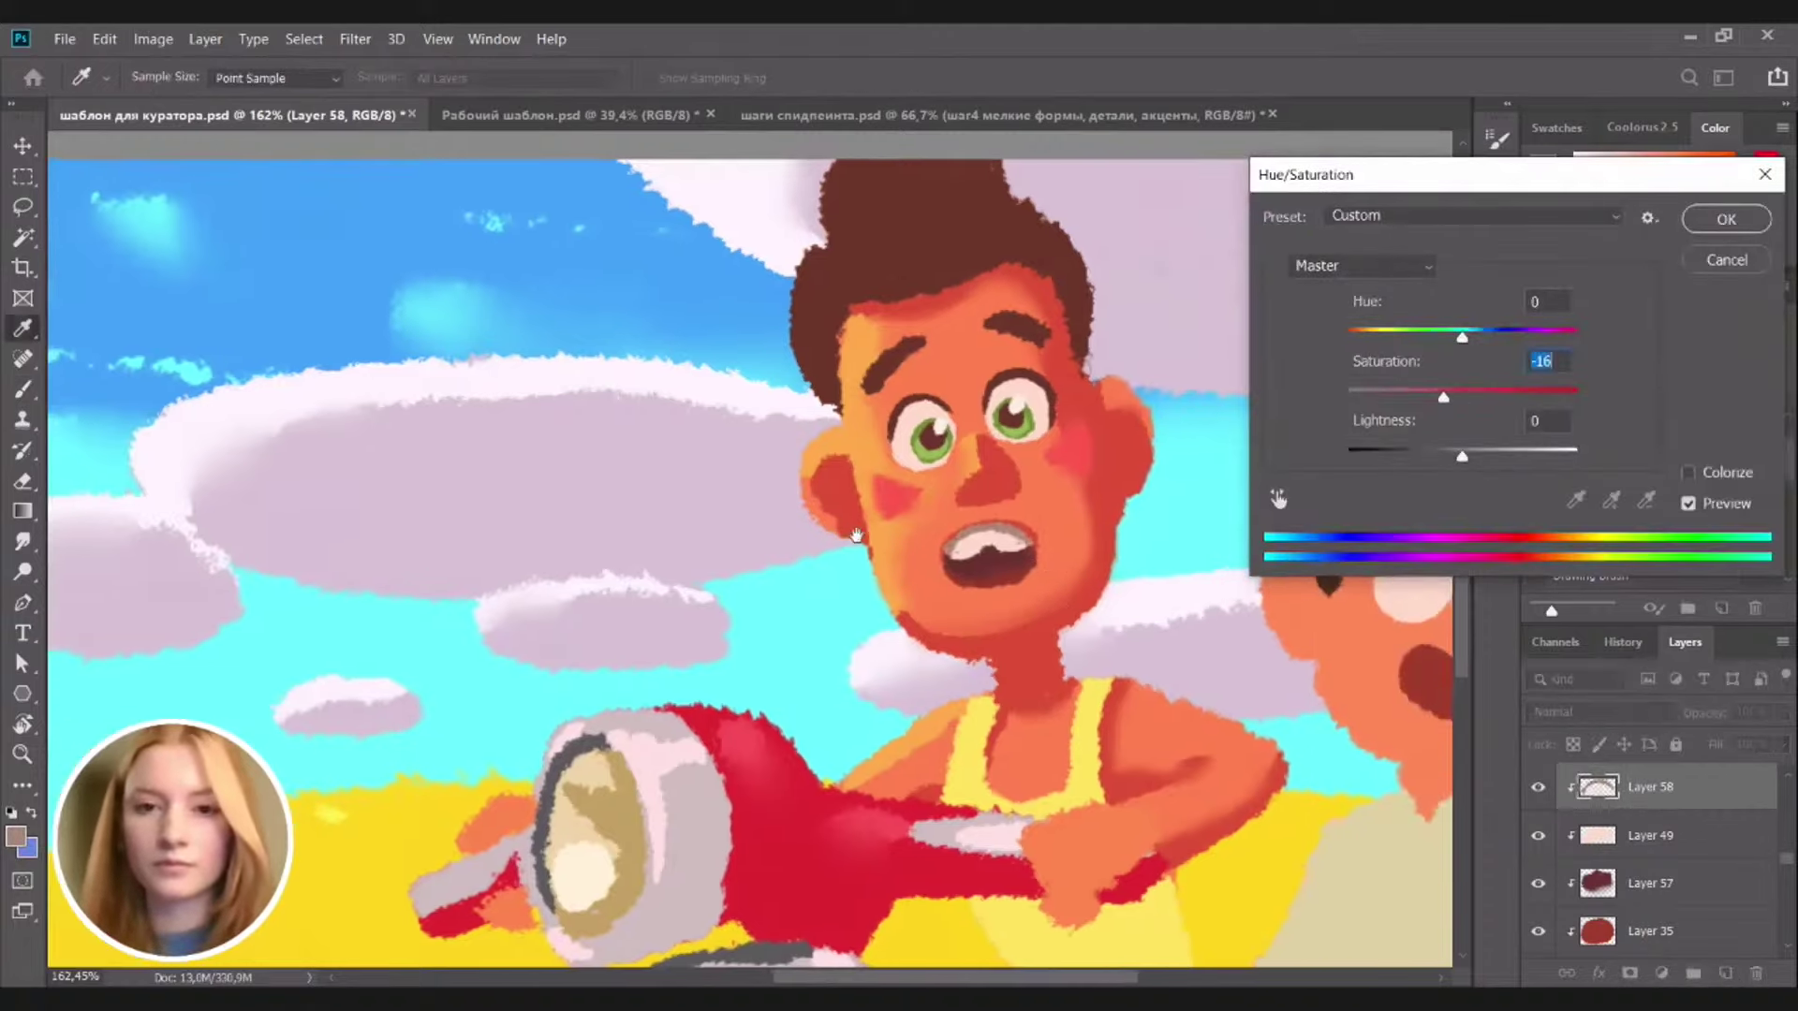
pyautogui.moveTo(1462, 337); pyautogui.dragTo(1423, 397)
pyautogui.moveTo(1469, 459); pyautogui.dragTo(1469, 459)
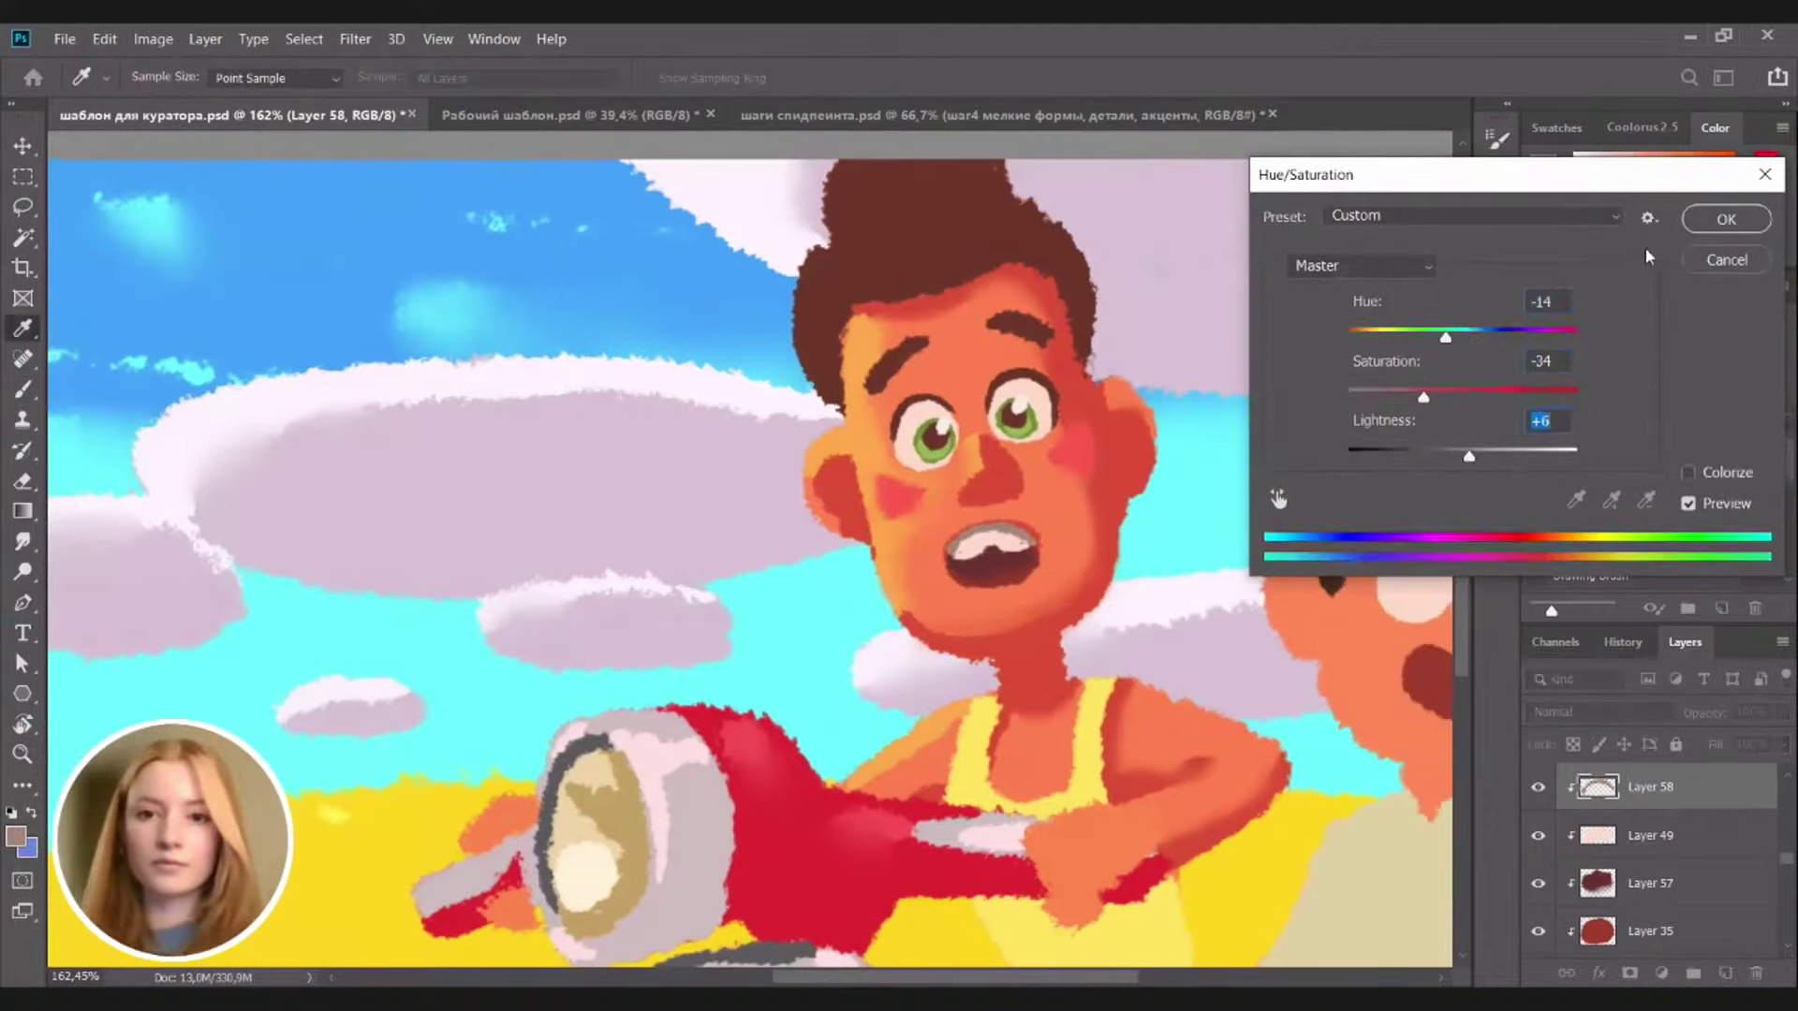
pyautogui.press('Return')
# Sample the teeth shadow colour and smudge the shadow's edge across the older boy's teeth at 20 px
pyautogui.press('b')
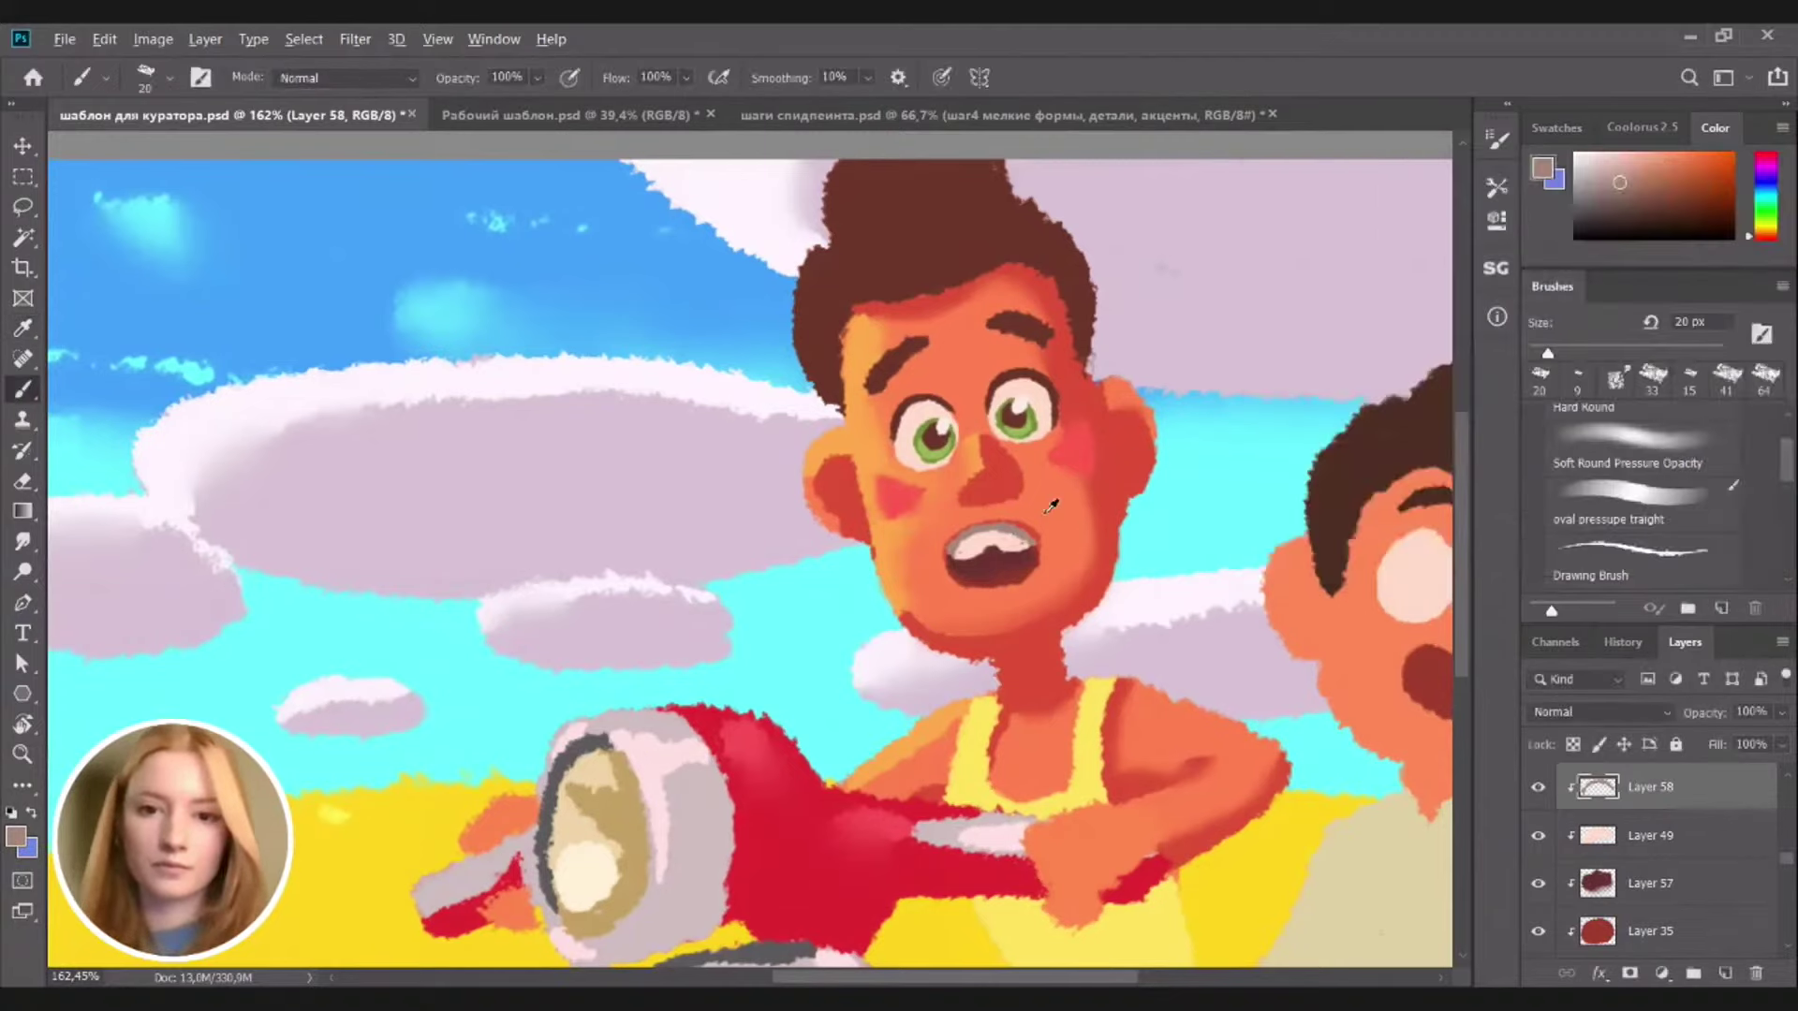
pyautogui.keyDown('alt'); pyautogui.click(1013, 525); pyautogui.keyUp('alt')
pyautogui.press('[')
pyautogui.press('[')
pyautogui.press('r')
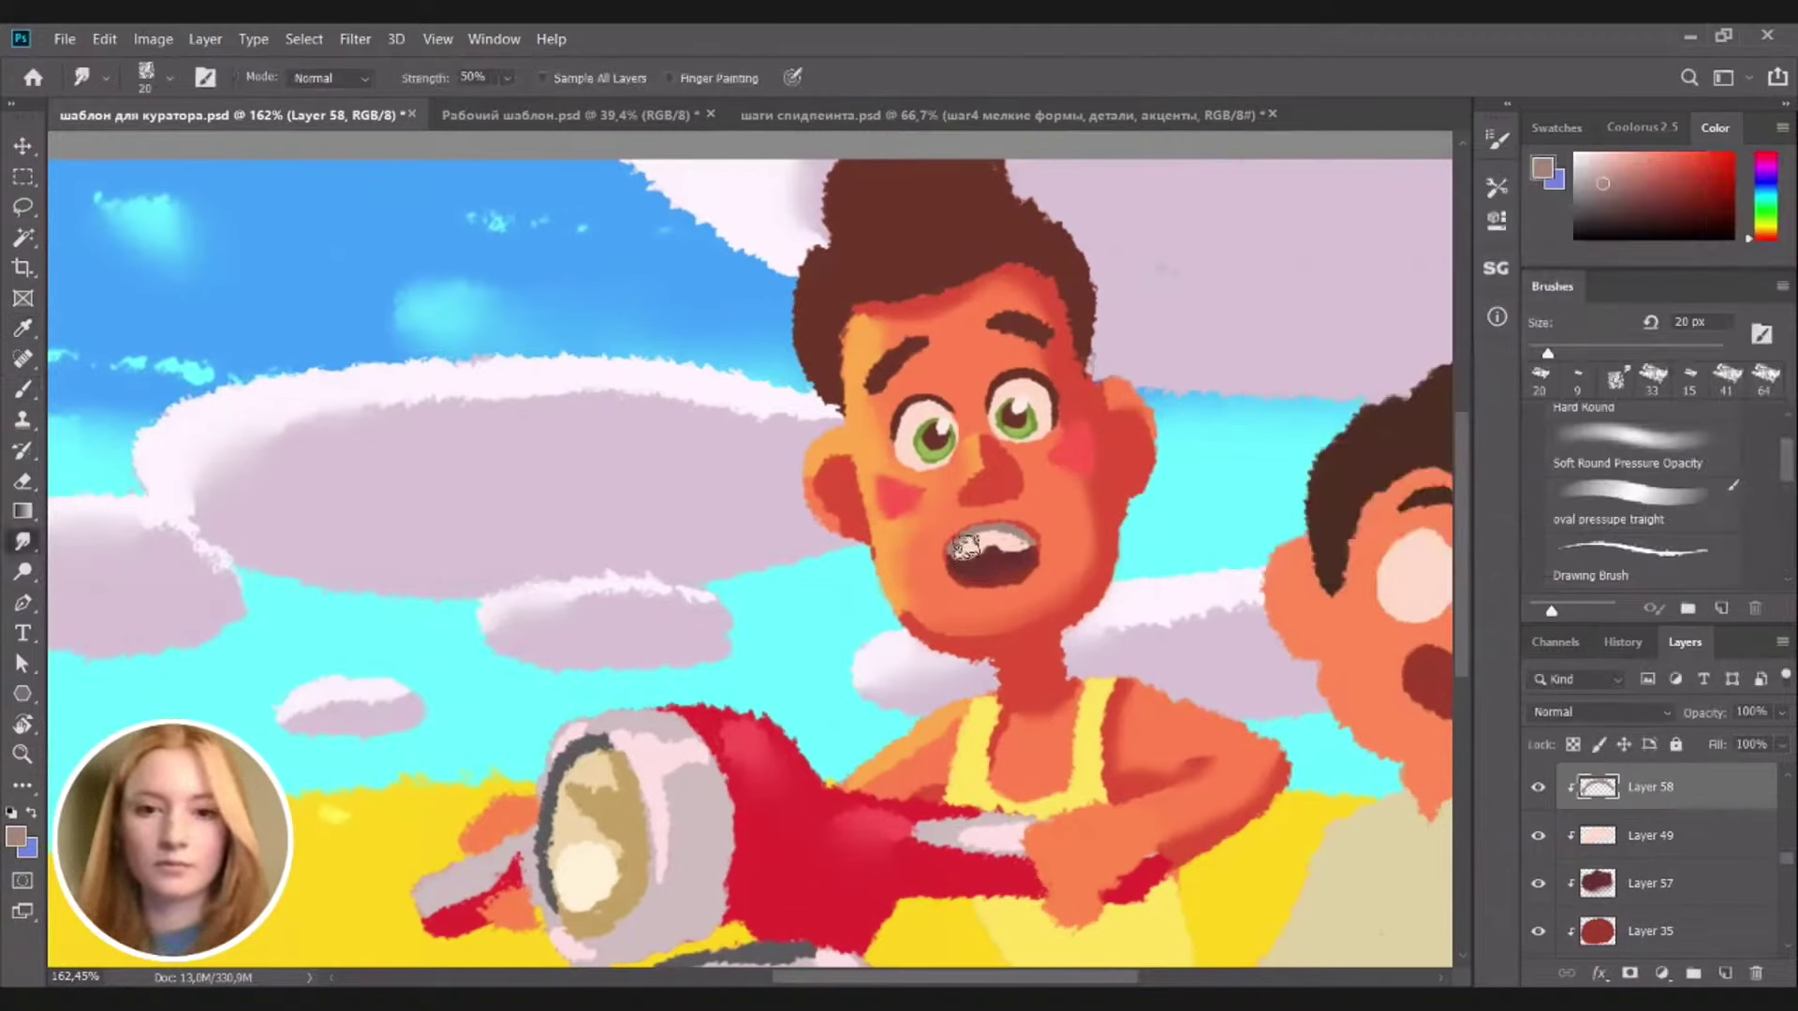
pyautogui.moveTo(960, 549)
pyautogui.mouseDown()
pyautogui.moveTo(1052, 555)
pyautogui.moveTo(964, 614)
pyautogui.mouseUp()
# Adjust the older boy's teeth on Layer 49 with Hue/Saturation to hue -13, saturation +41 and lightness -19
pyautogui.press('b')
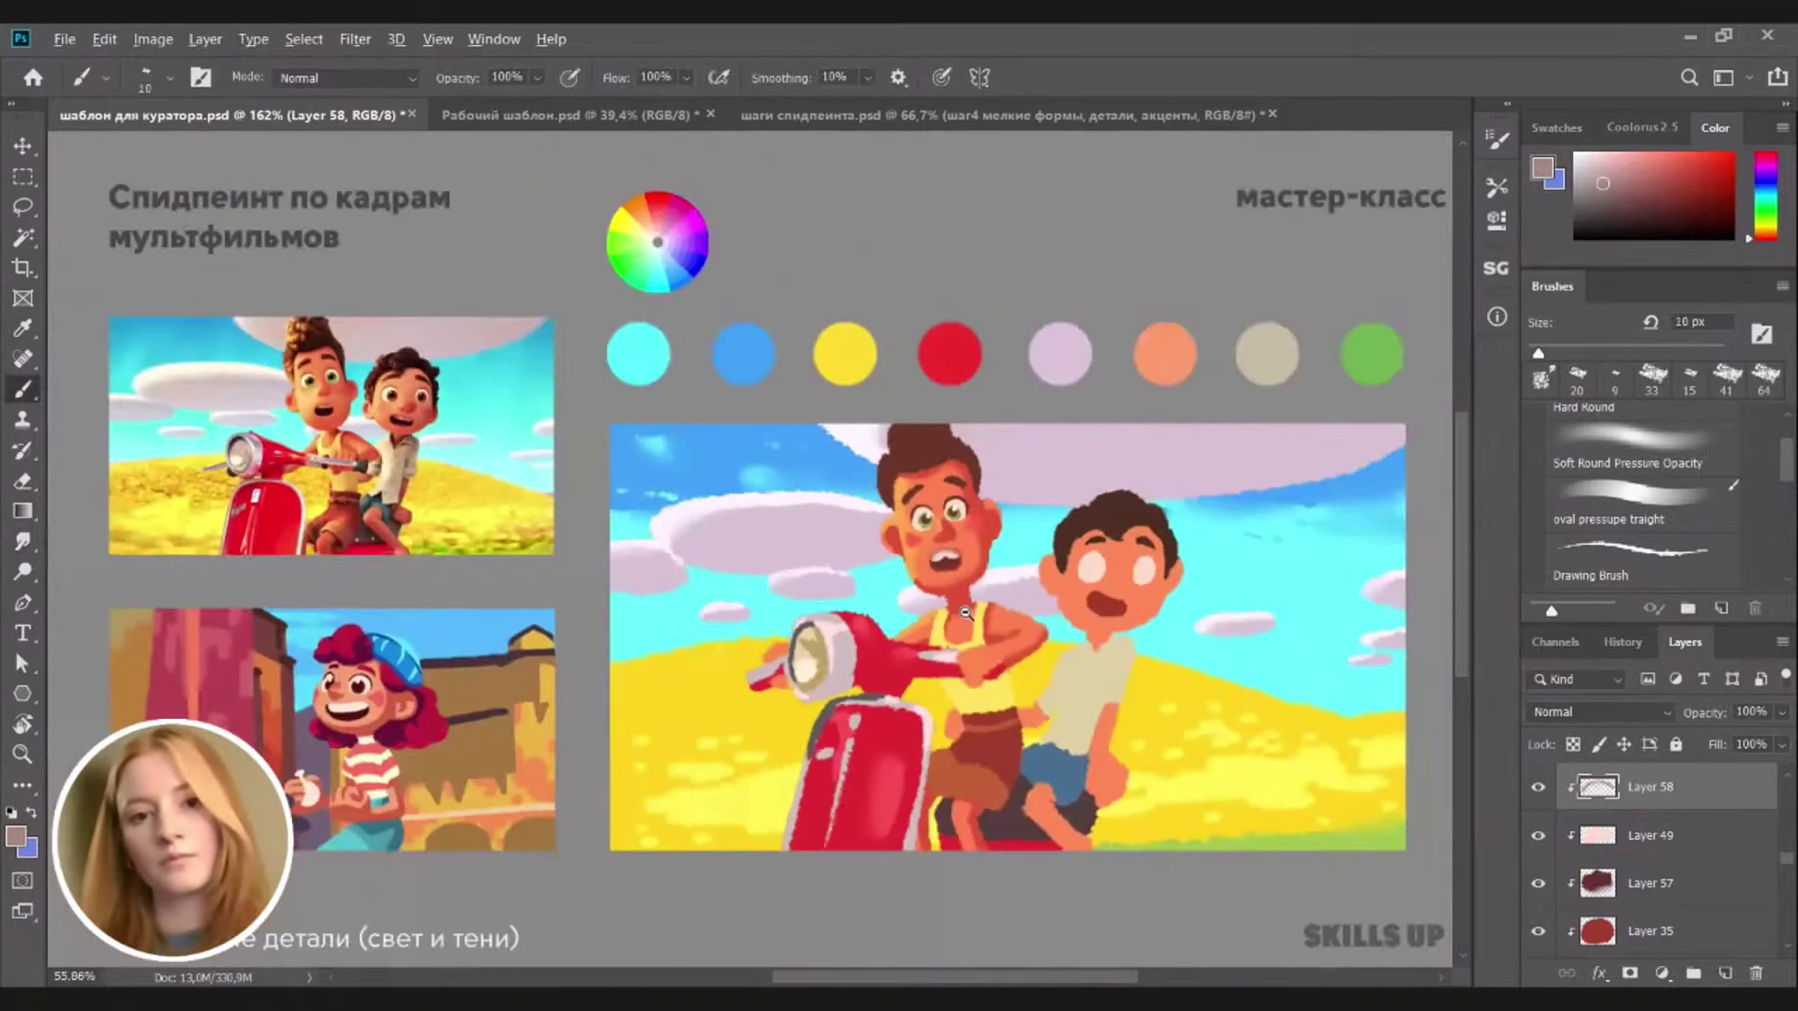
pyautogui.scroll(4, 966, 613)
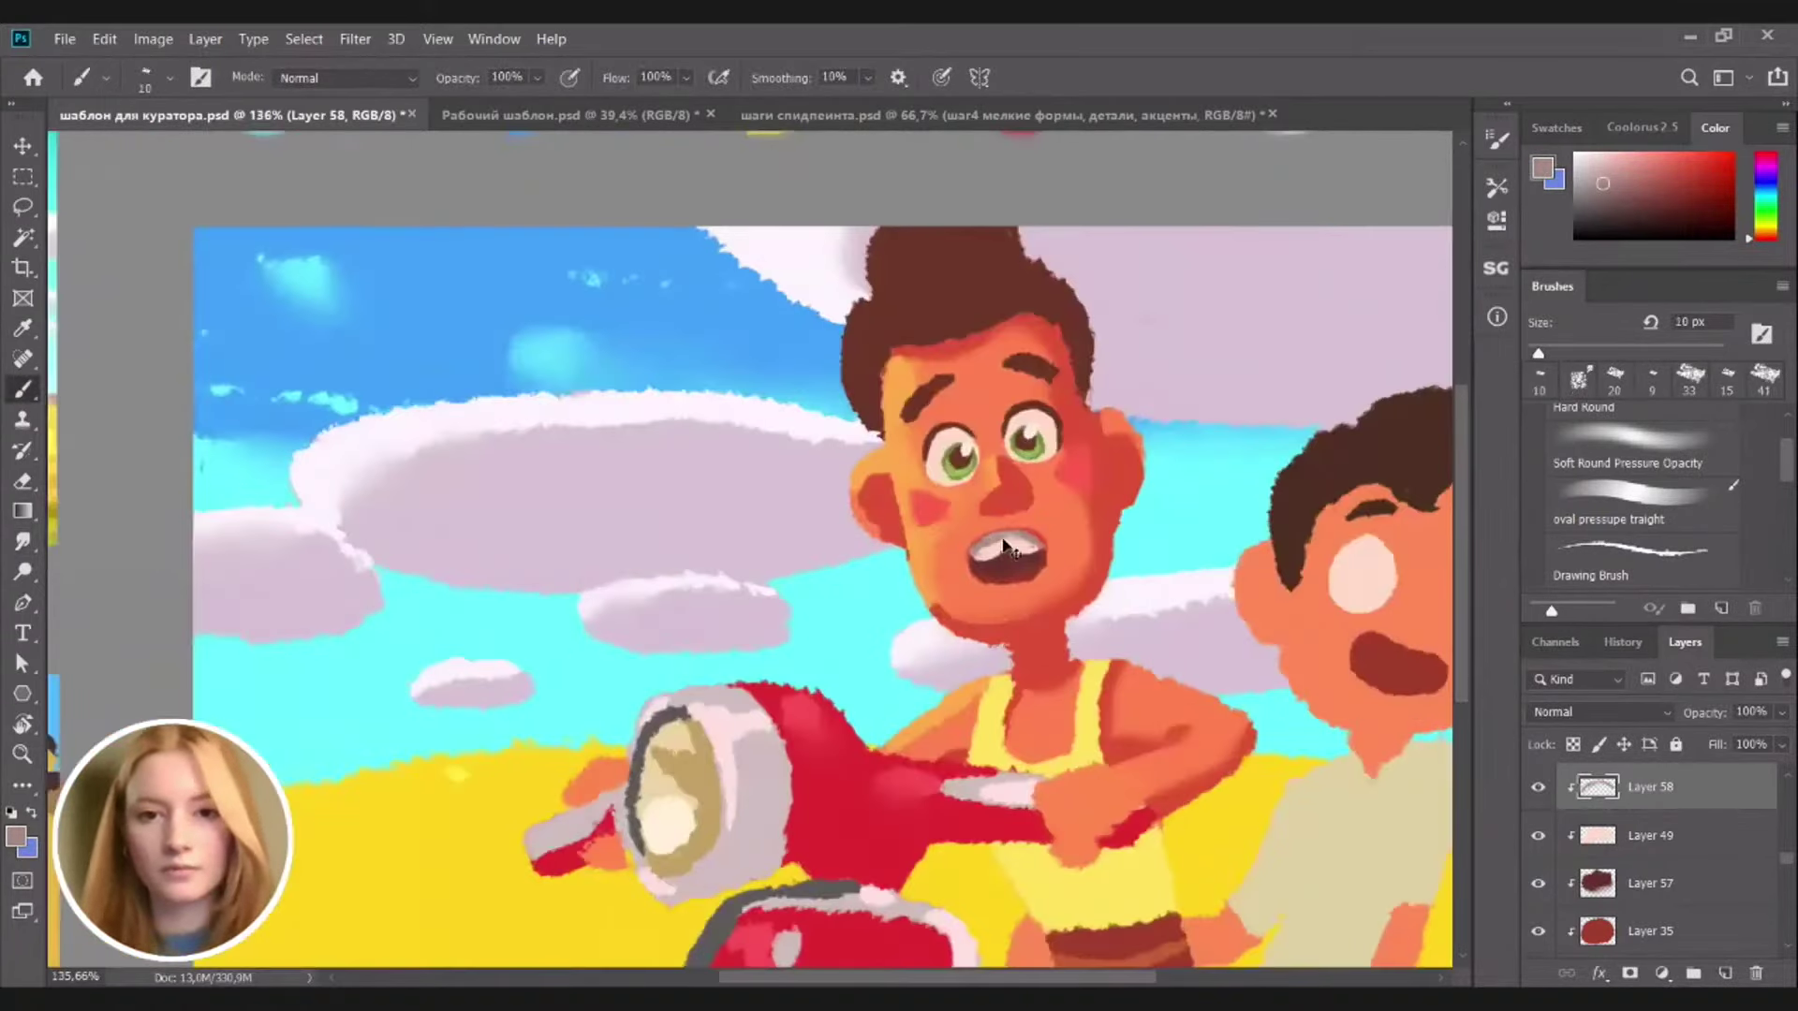
pyautogui.keyDown('alt'); pyautogui.click(1027, 533); pyautogui.keyUp('alt')
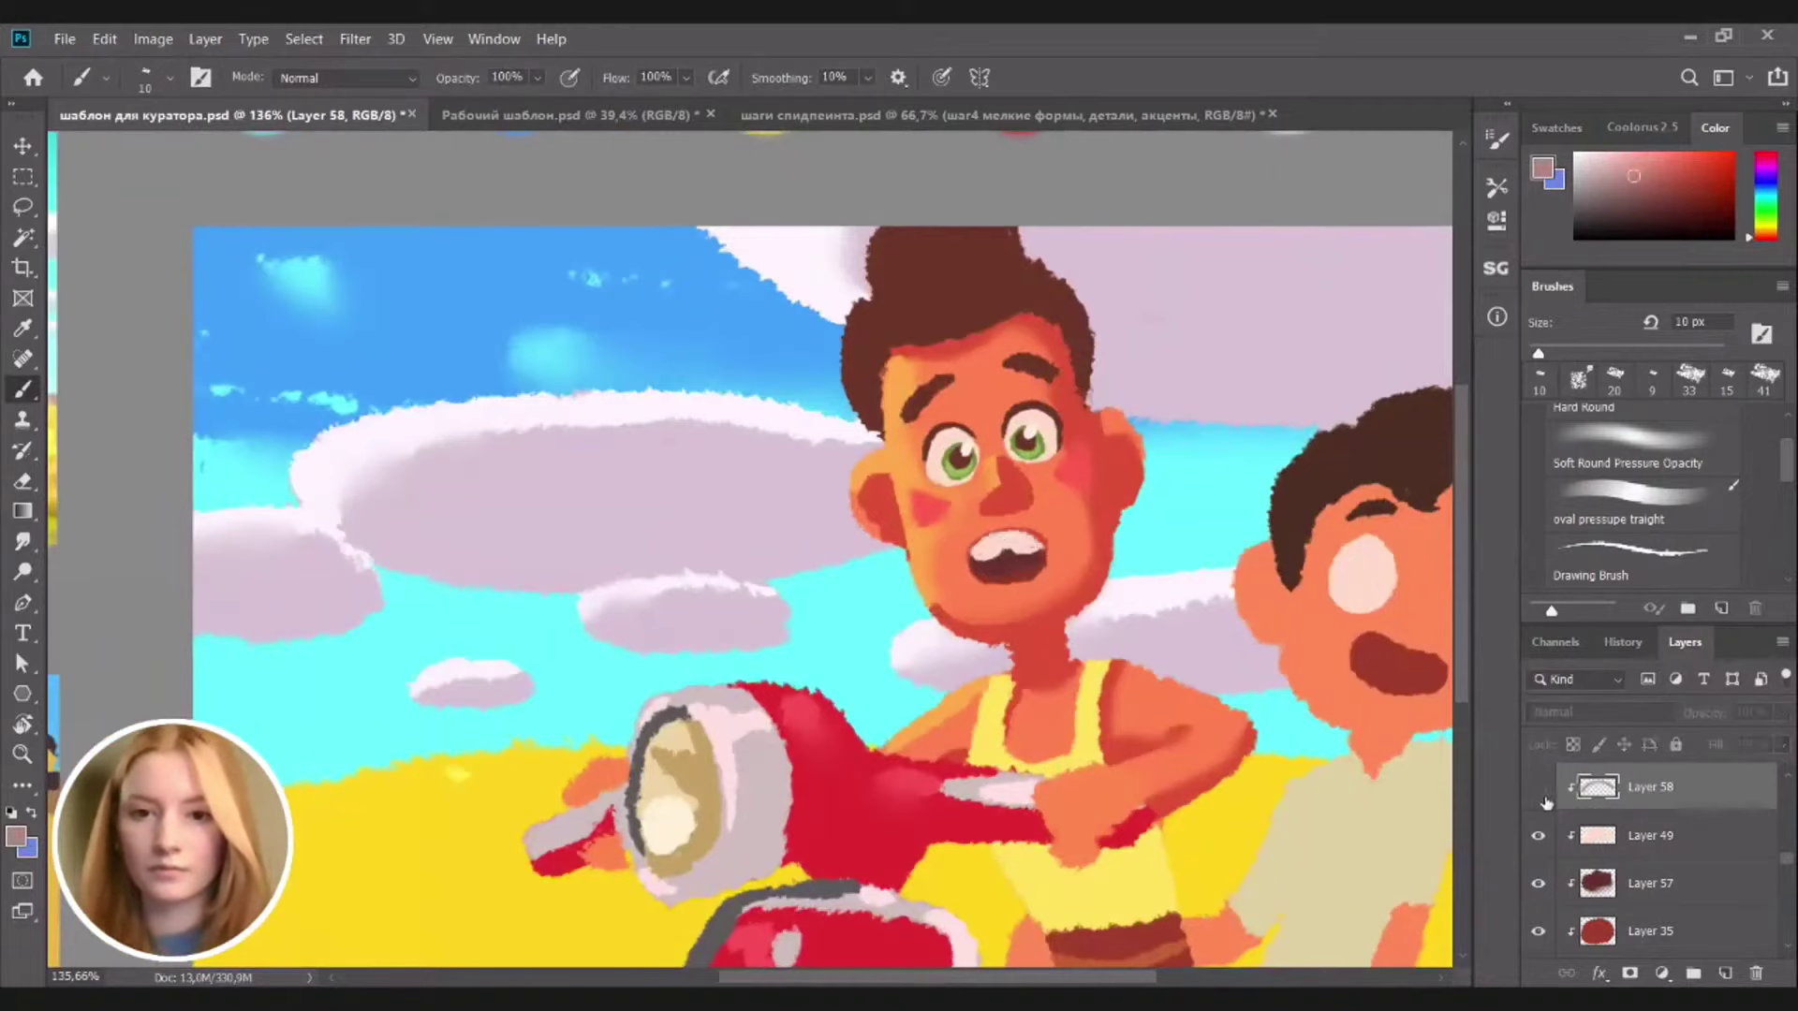
pyautogui.scroll(-3, 1018, 582)
pyautogui.press('v')
pyautogui.click(1019, 583)
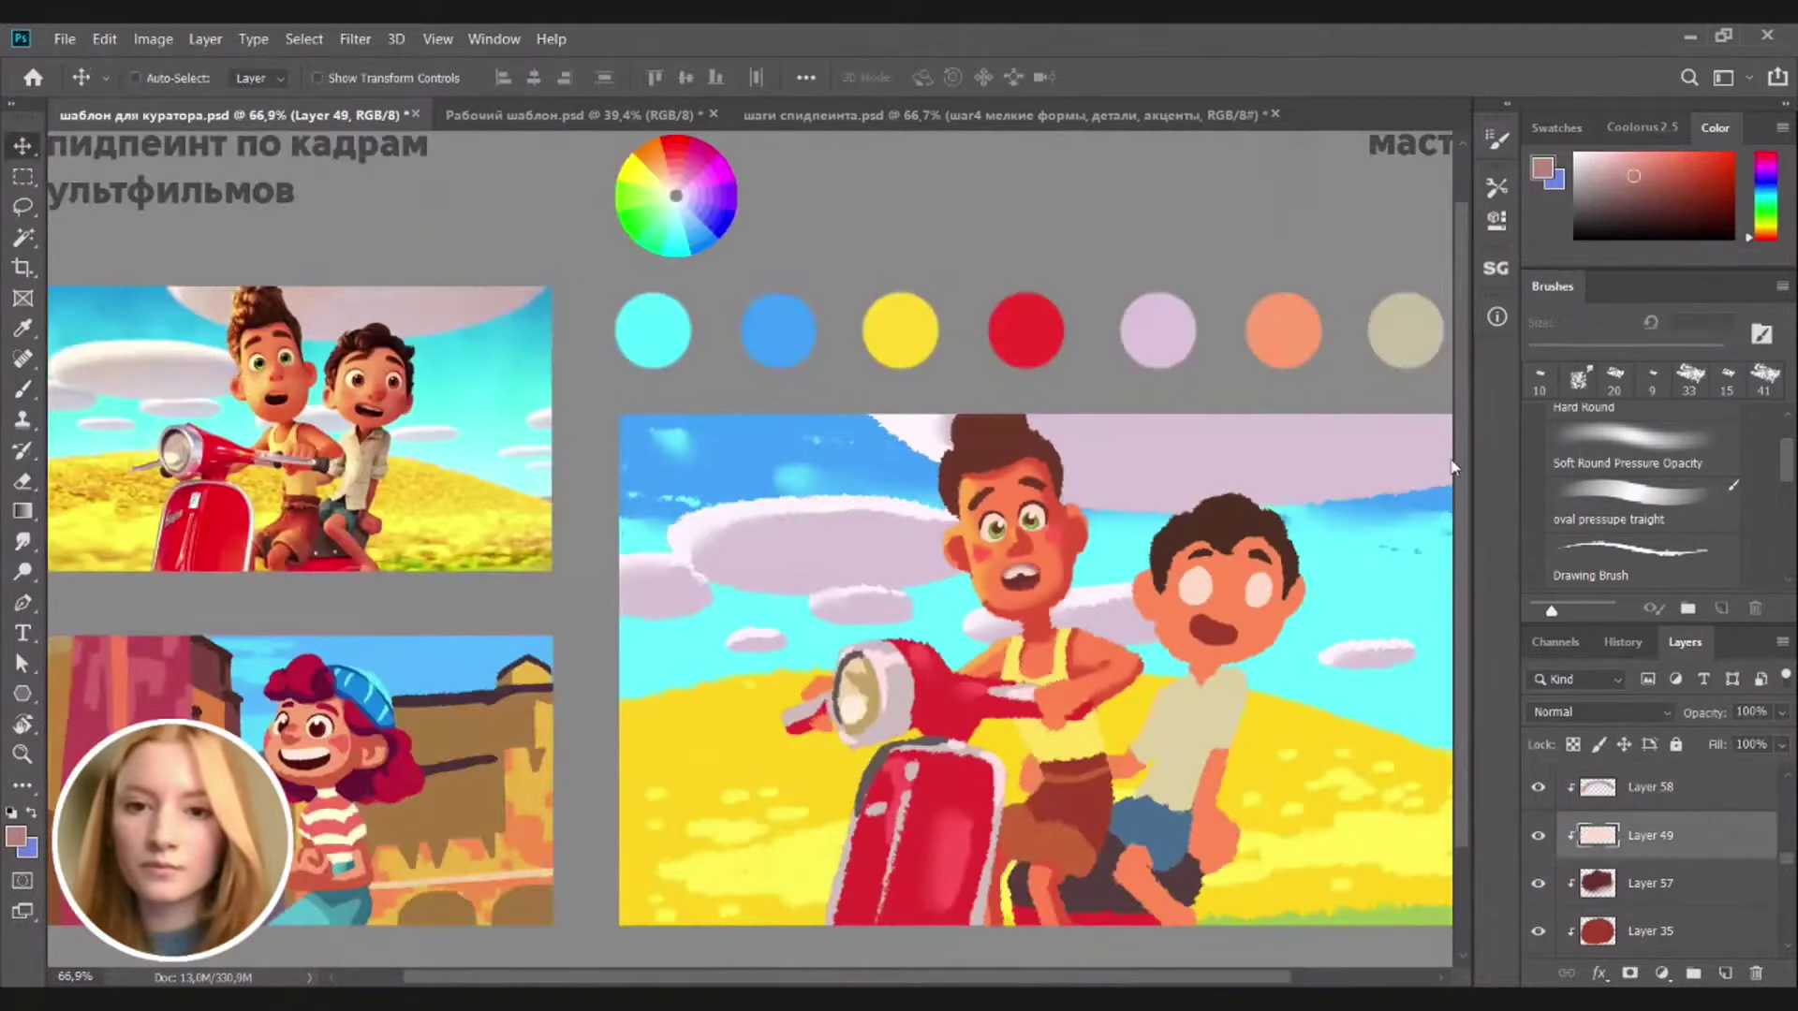
pyautogui.hotkey('ctrl', 'u')
pyautogui.moveTo(1461, 456); pyautogui.dragTo(1445, 456)
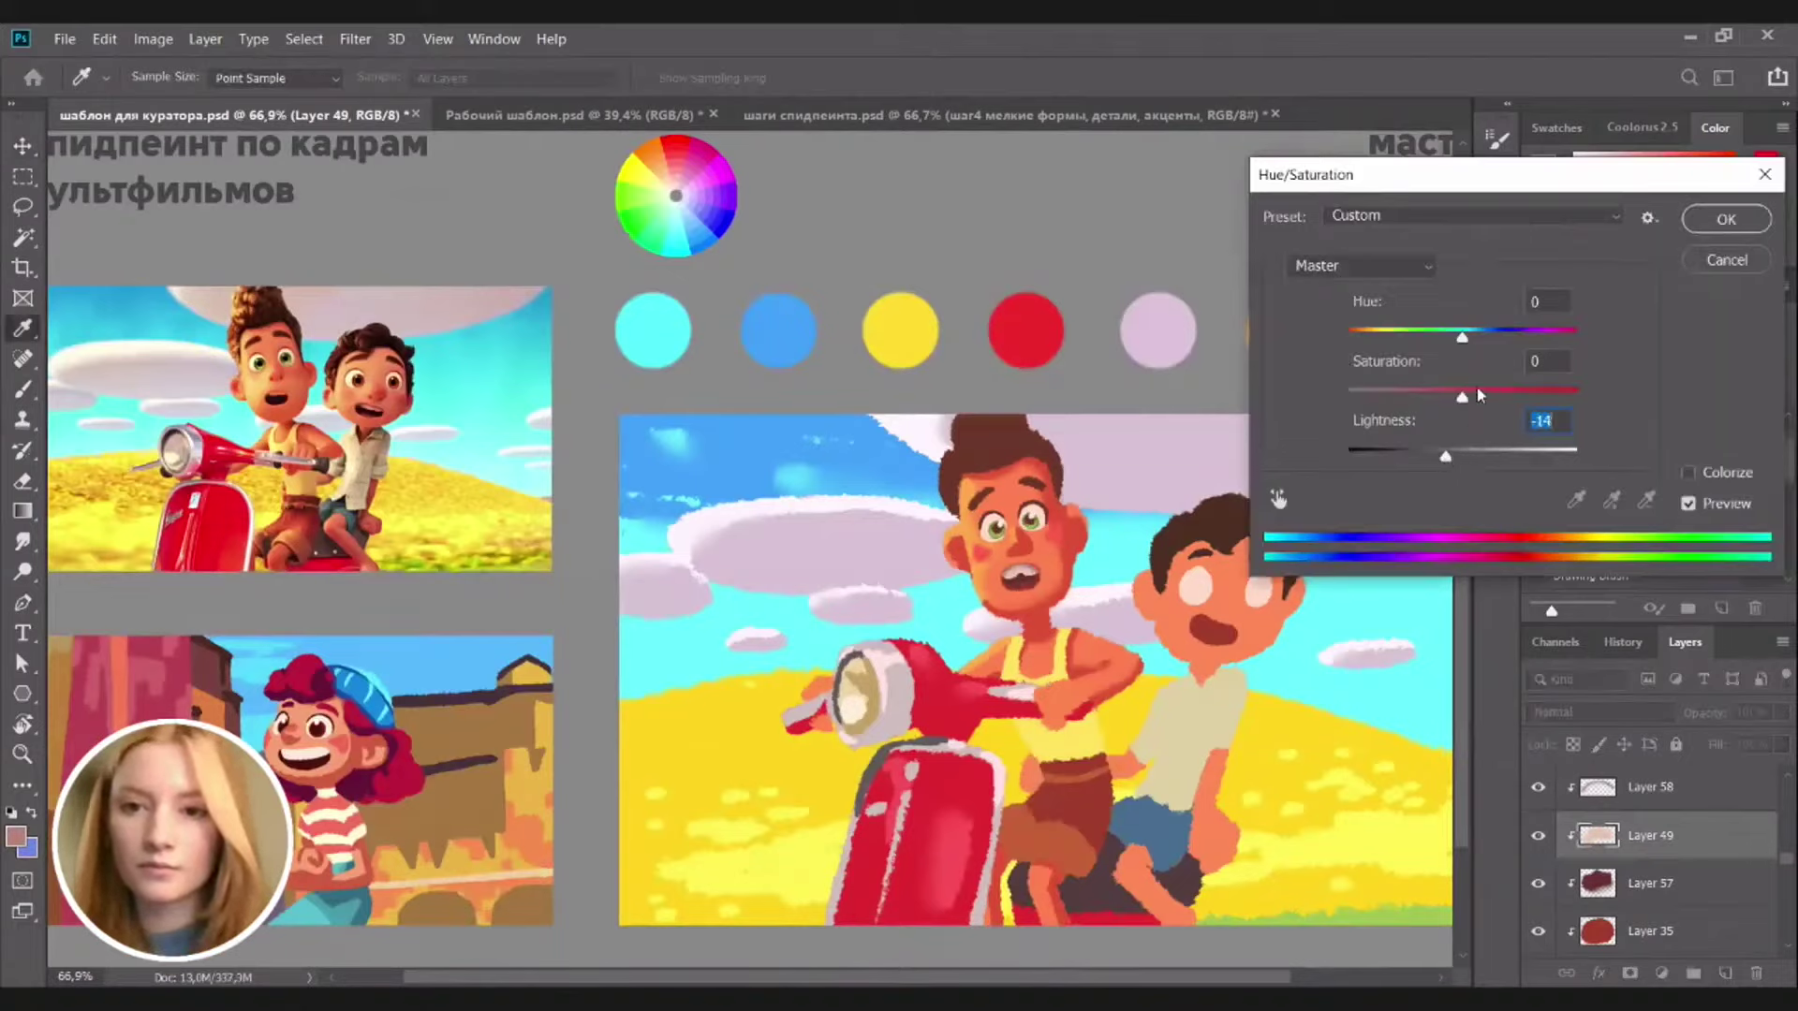
pyautogui.moveTo(1477, 395); pyautogui.dragTo(1440, 456)
pyautogui.click(1489, 397)
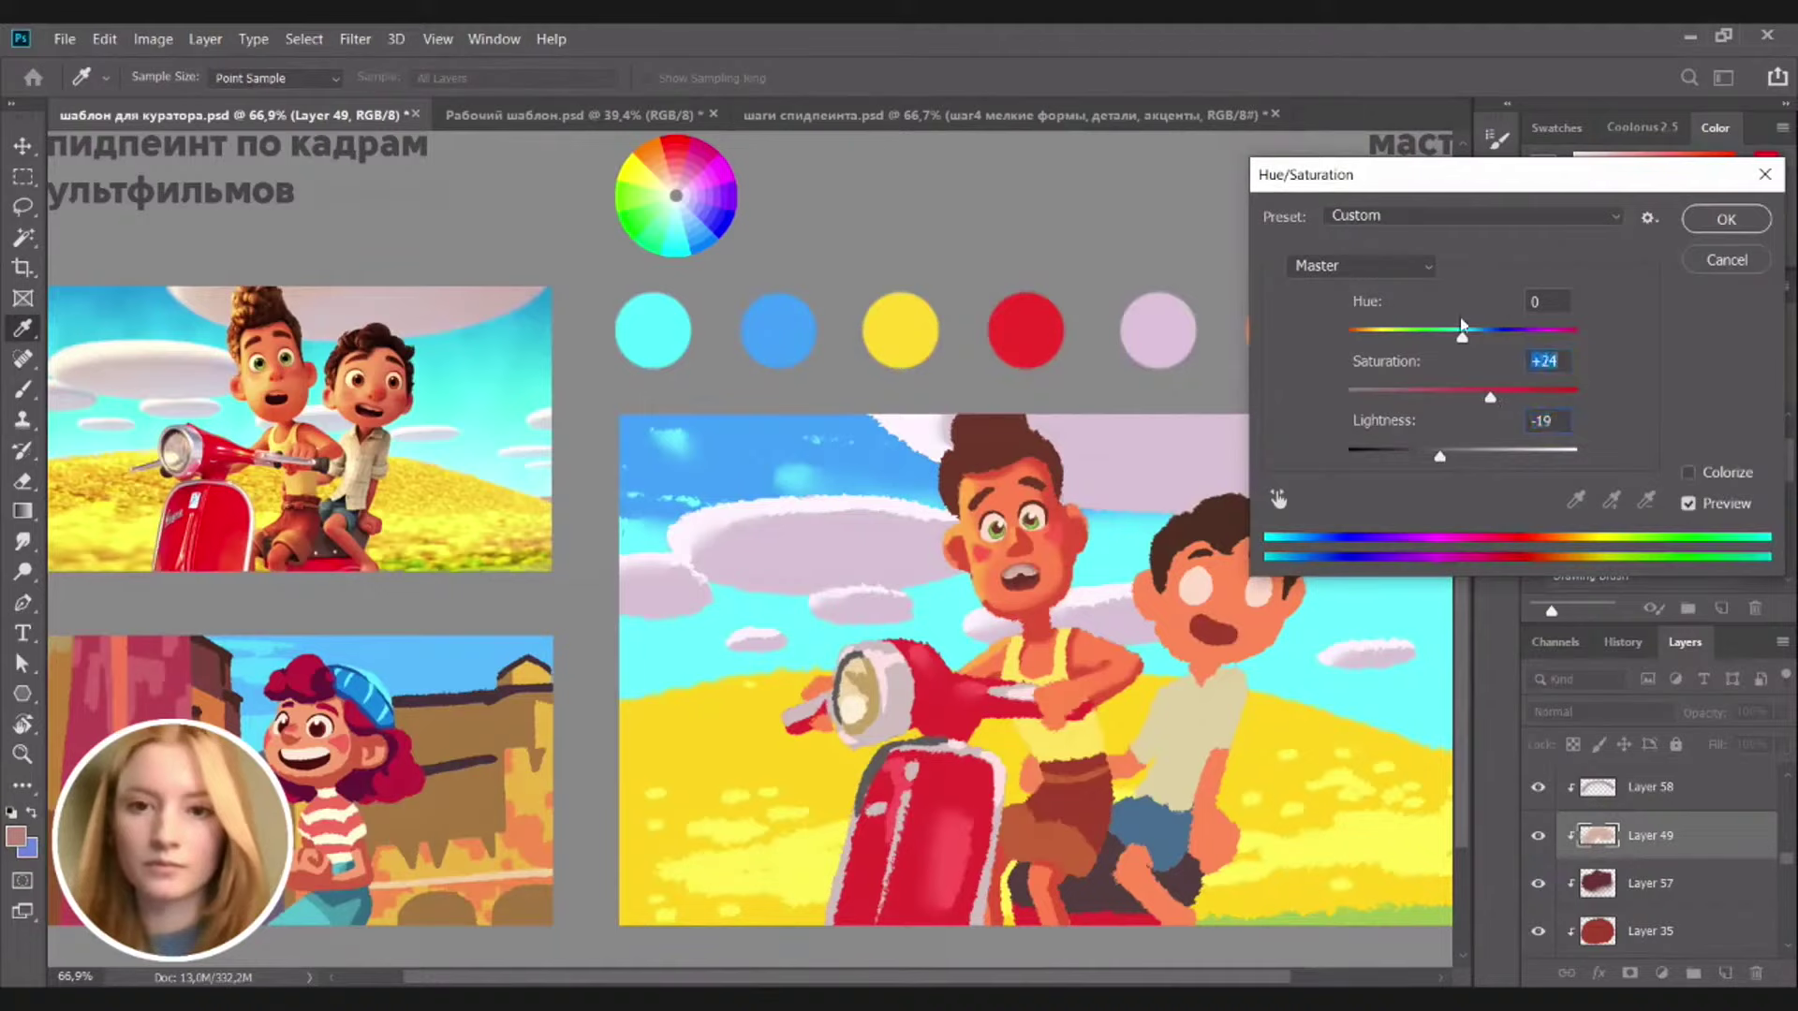
pyautogui.moveTo(1462, 335); pyautogui.dragTo(1509, 407)
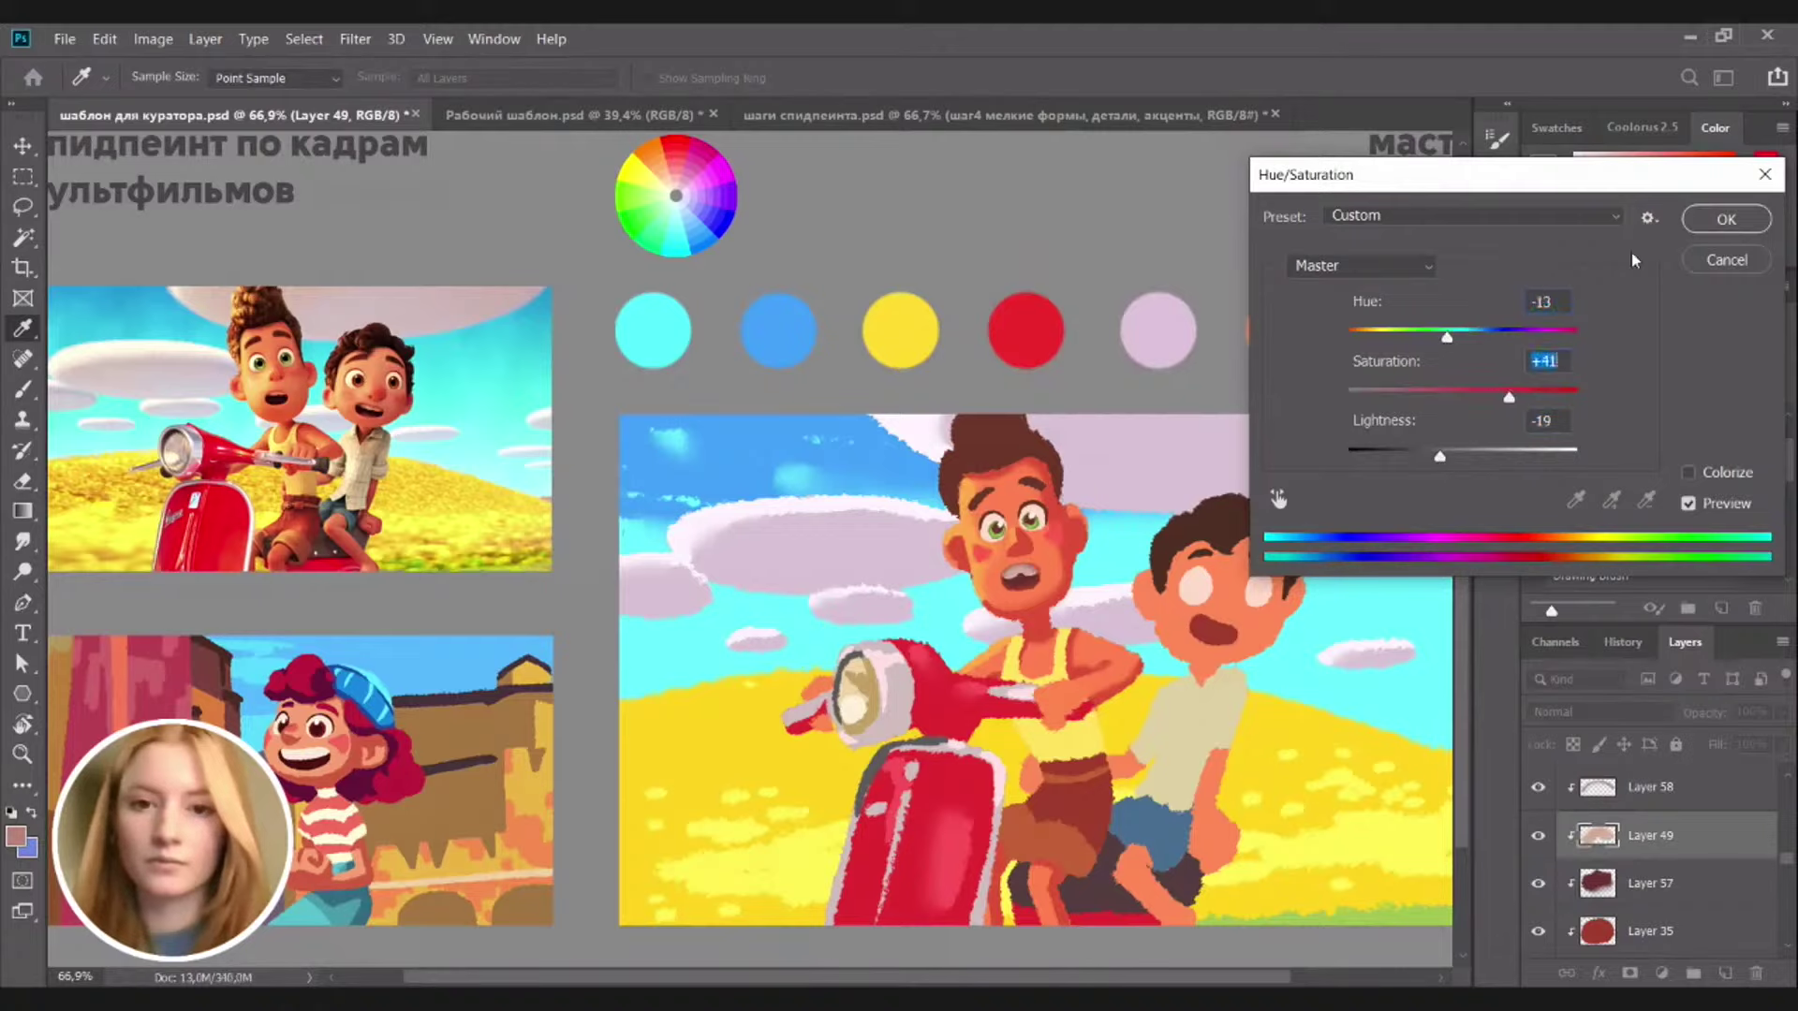
pyautogui.click(1705, 217)
# Adjust the teeth shadow on Layer 58 with Hue/Saturation to saturation +31 and lightness -29
pyautogui.click(1659, 805)
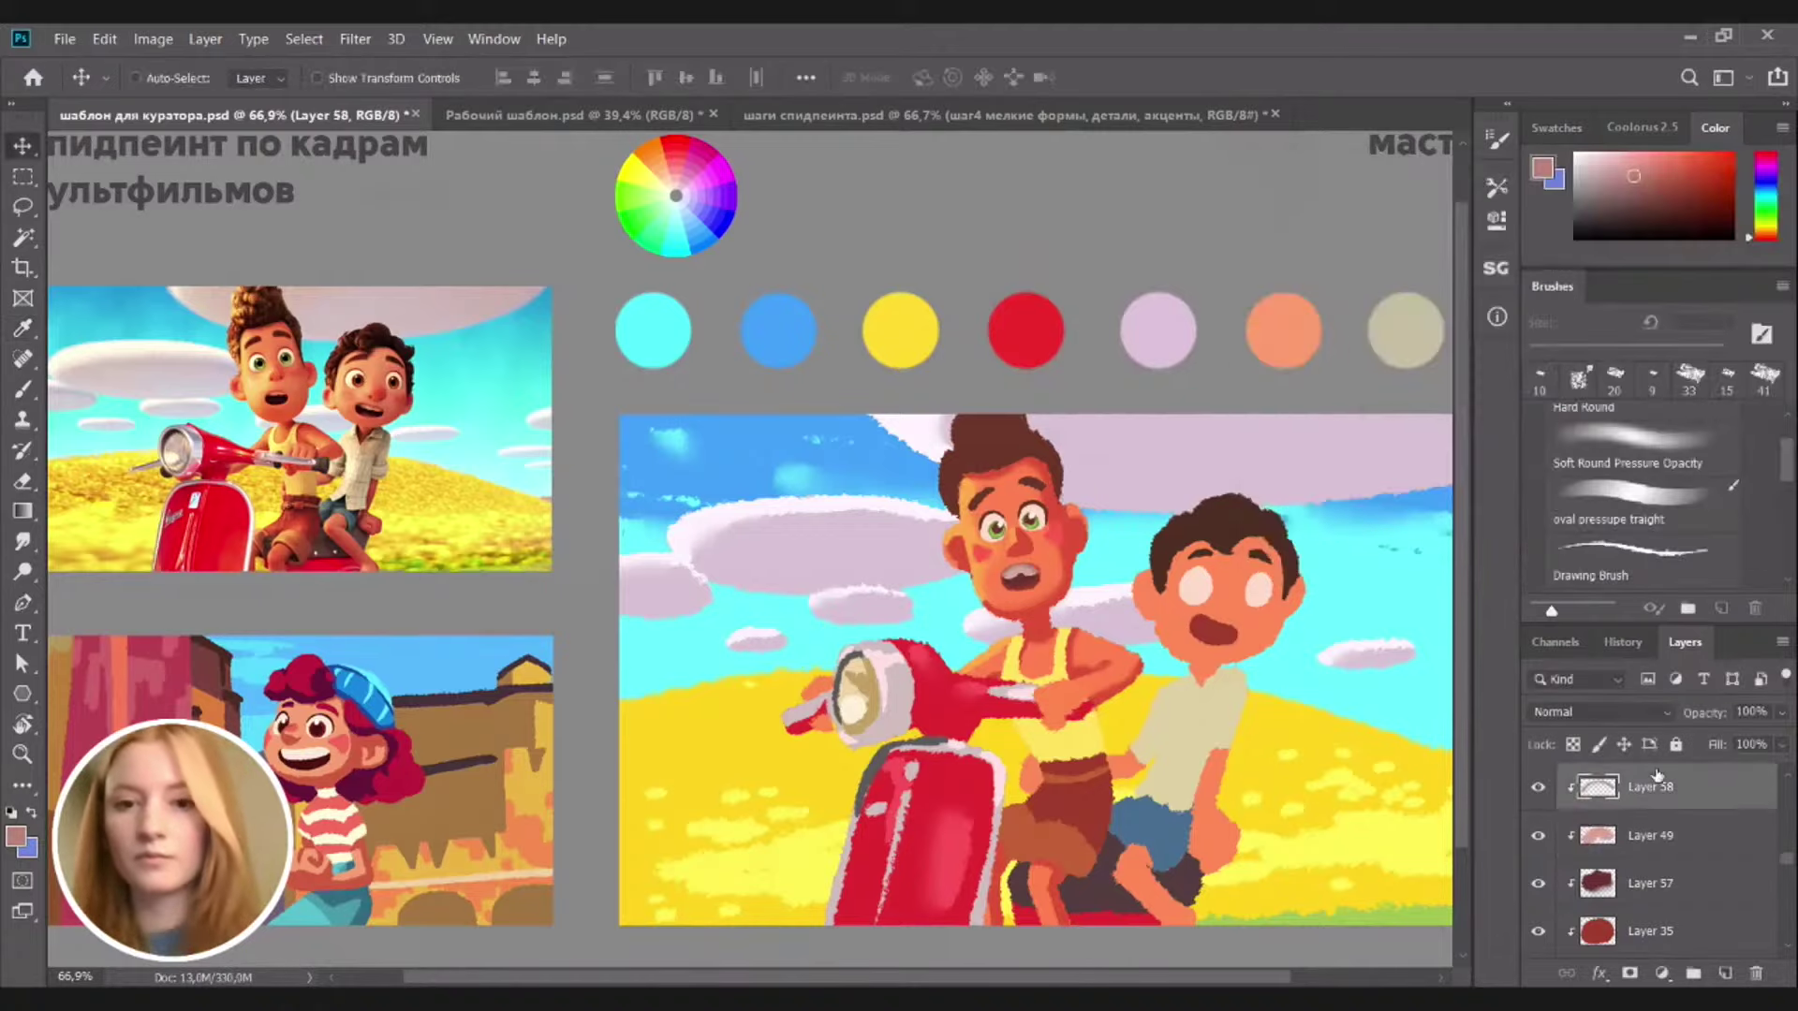
pyautogui.hotkey('ctrl', 'u')
pyautogui.click(1446, 459)
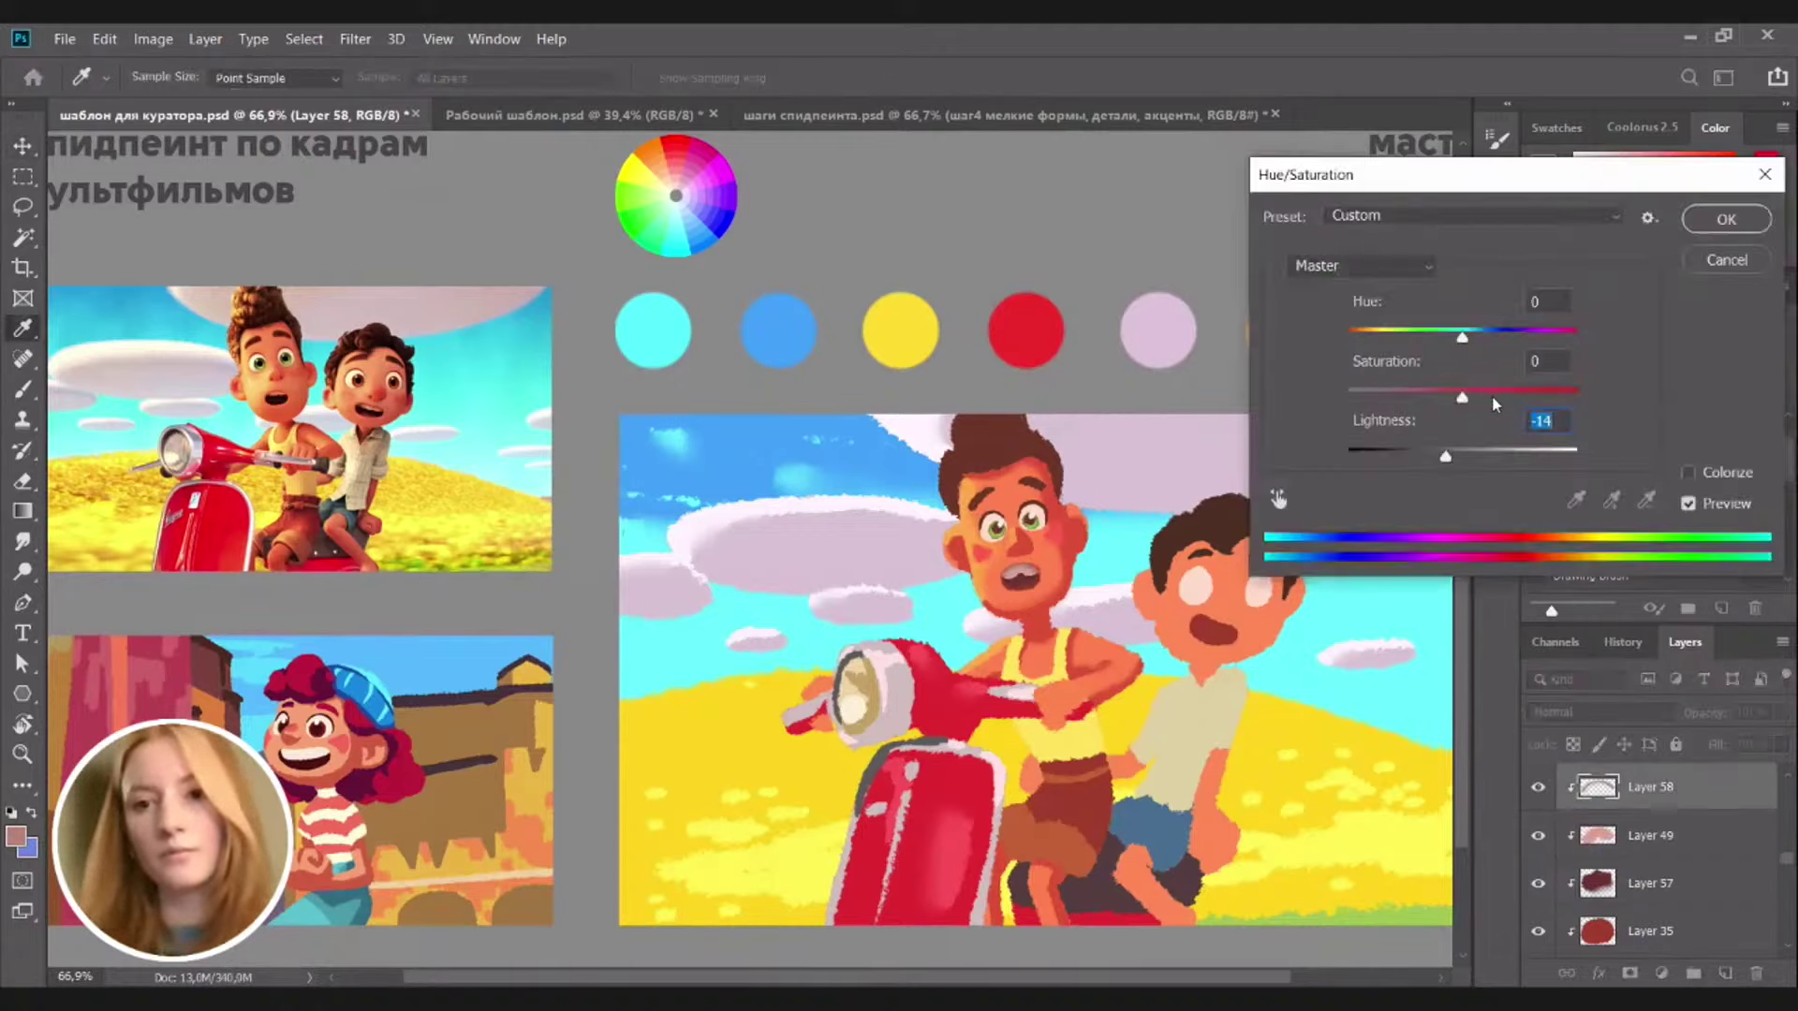
pyautogui.moveTo(1433, 459); pyautogui.dragTo(1434, 460)
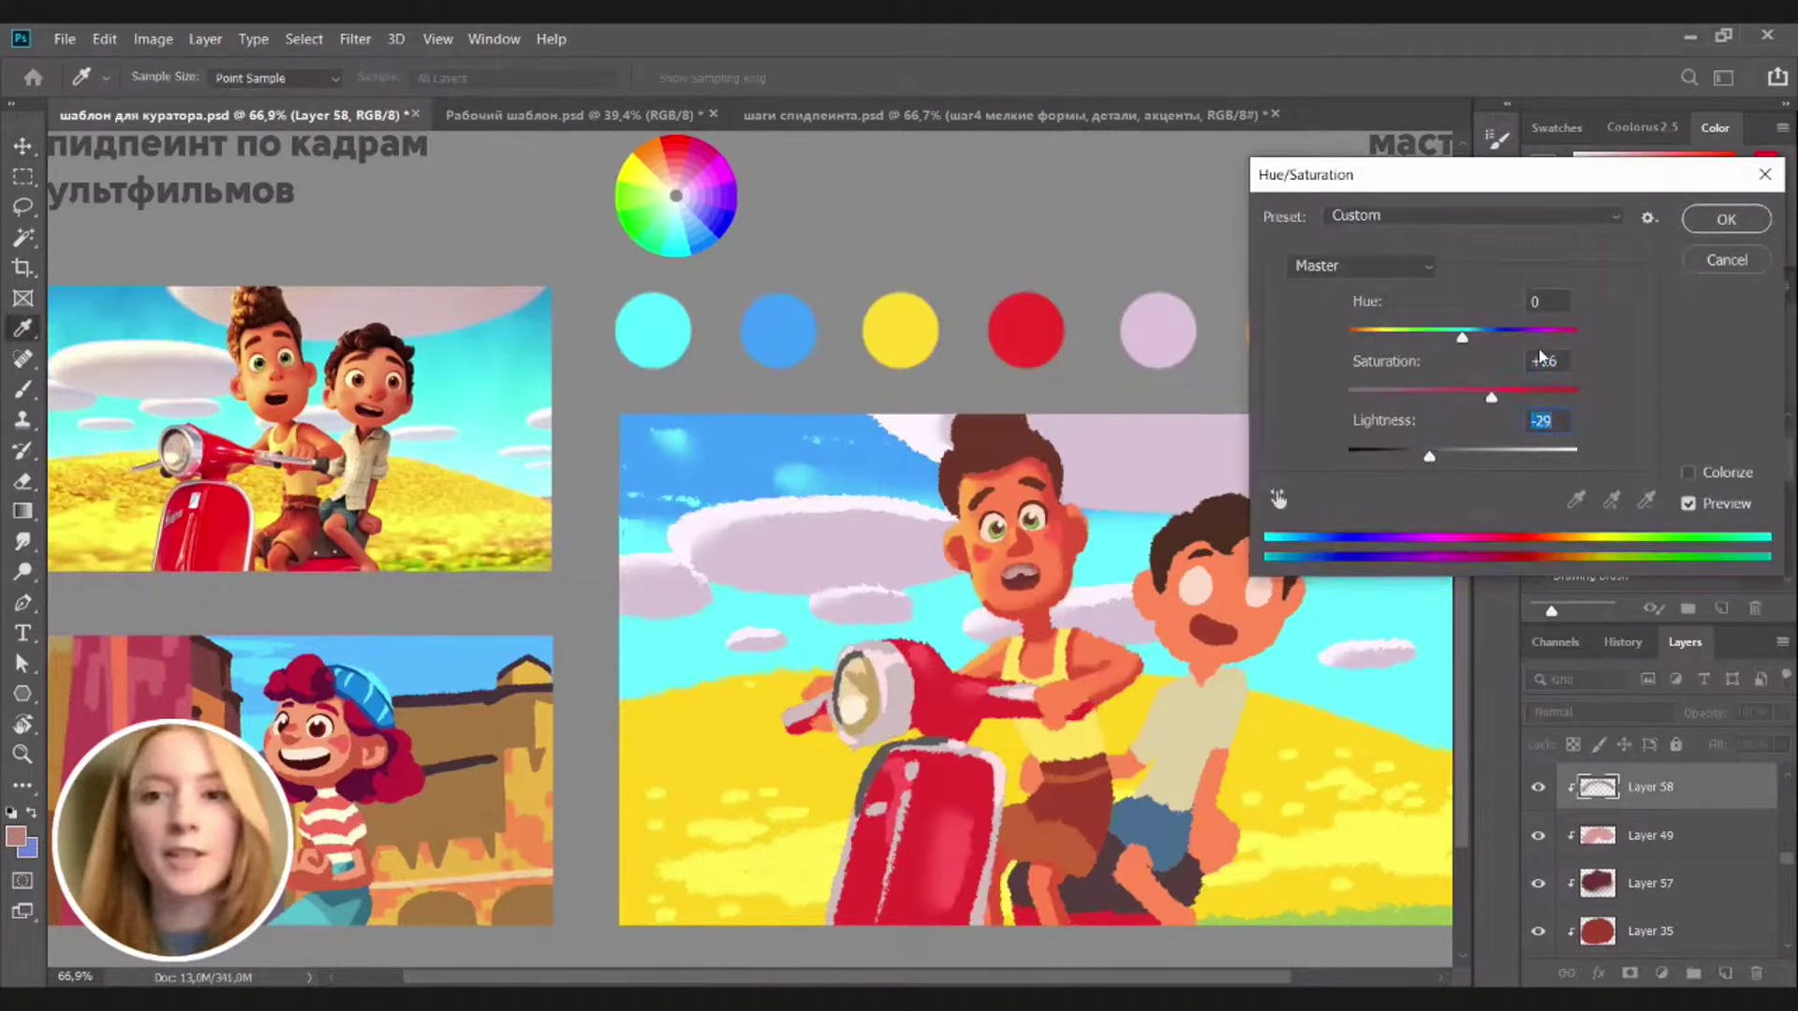
pyautogui.moveTo(1490, 397); pyautogui.dragTo(1511, 396)
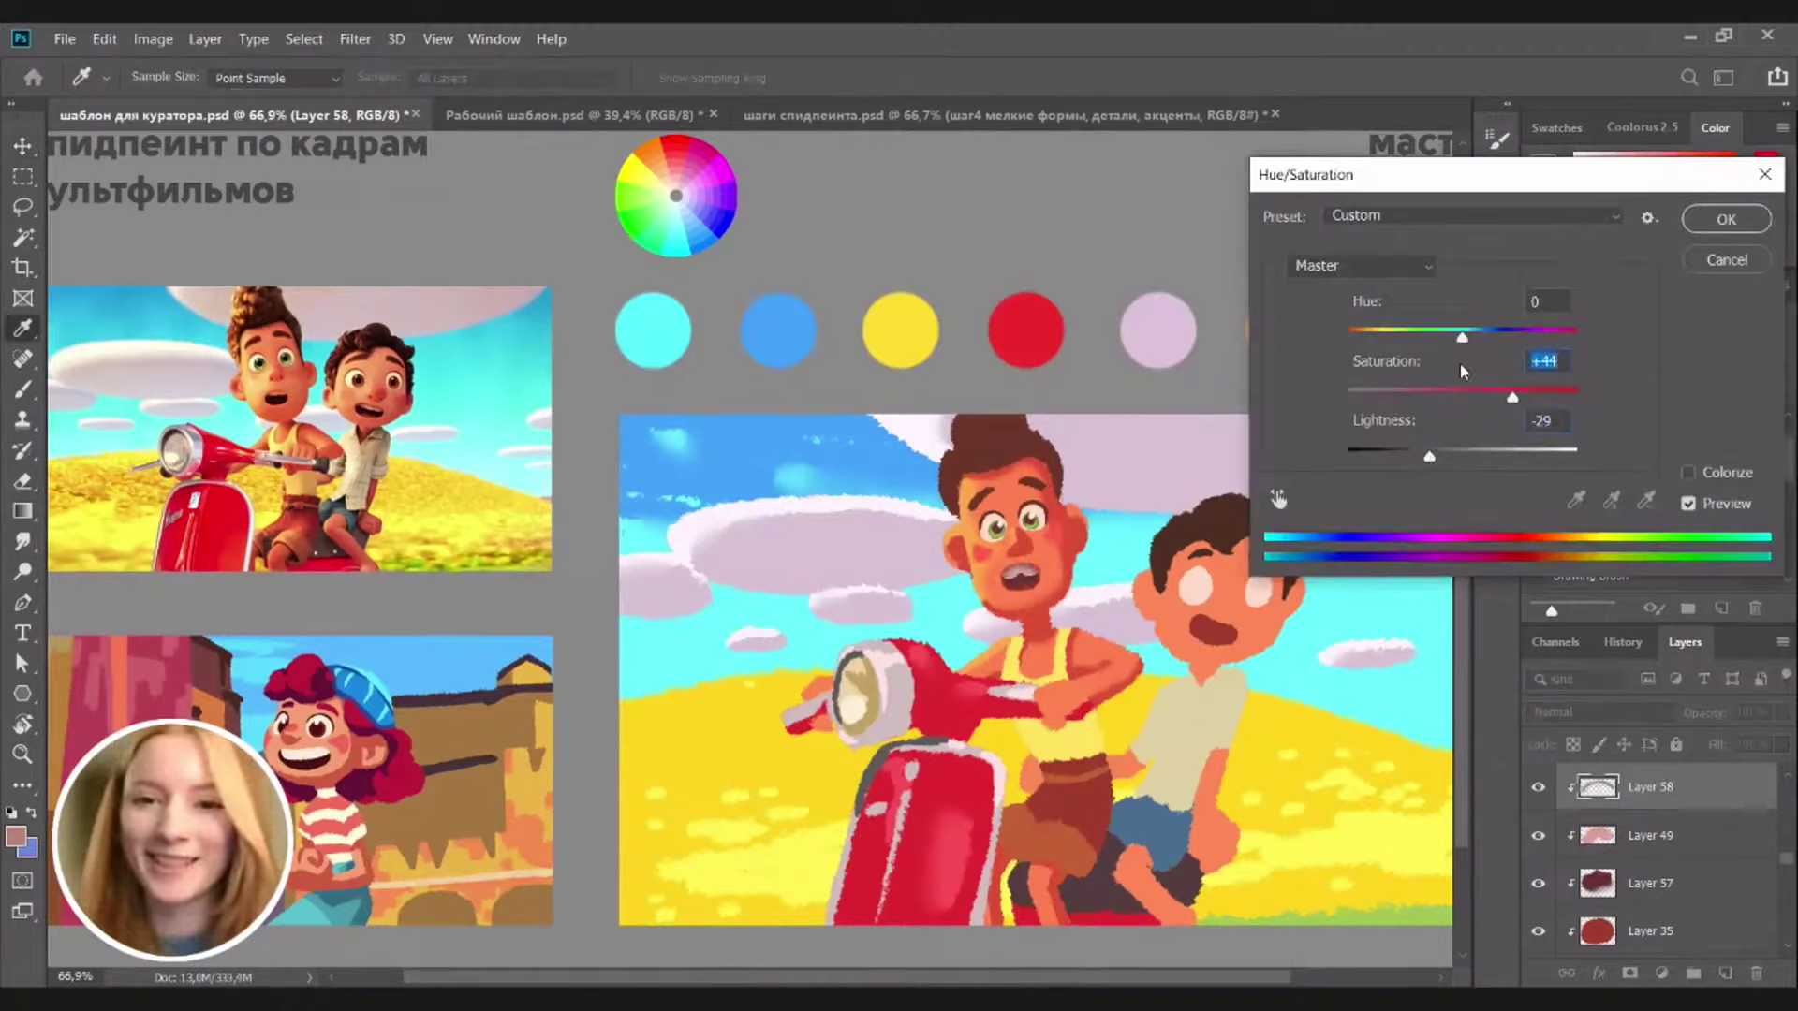
pyautogui.moveTo(1503, 405); pyautogui.dragTo(1494, 404)
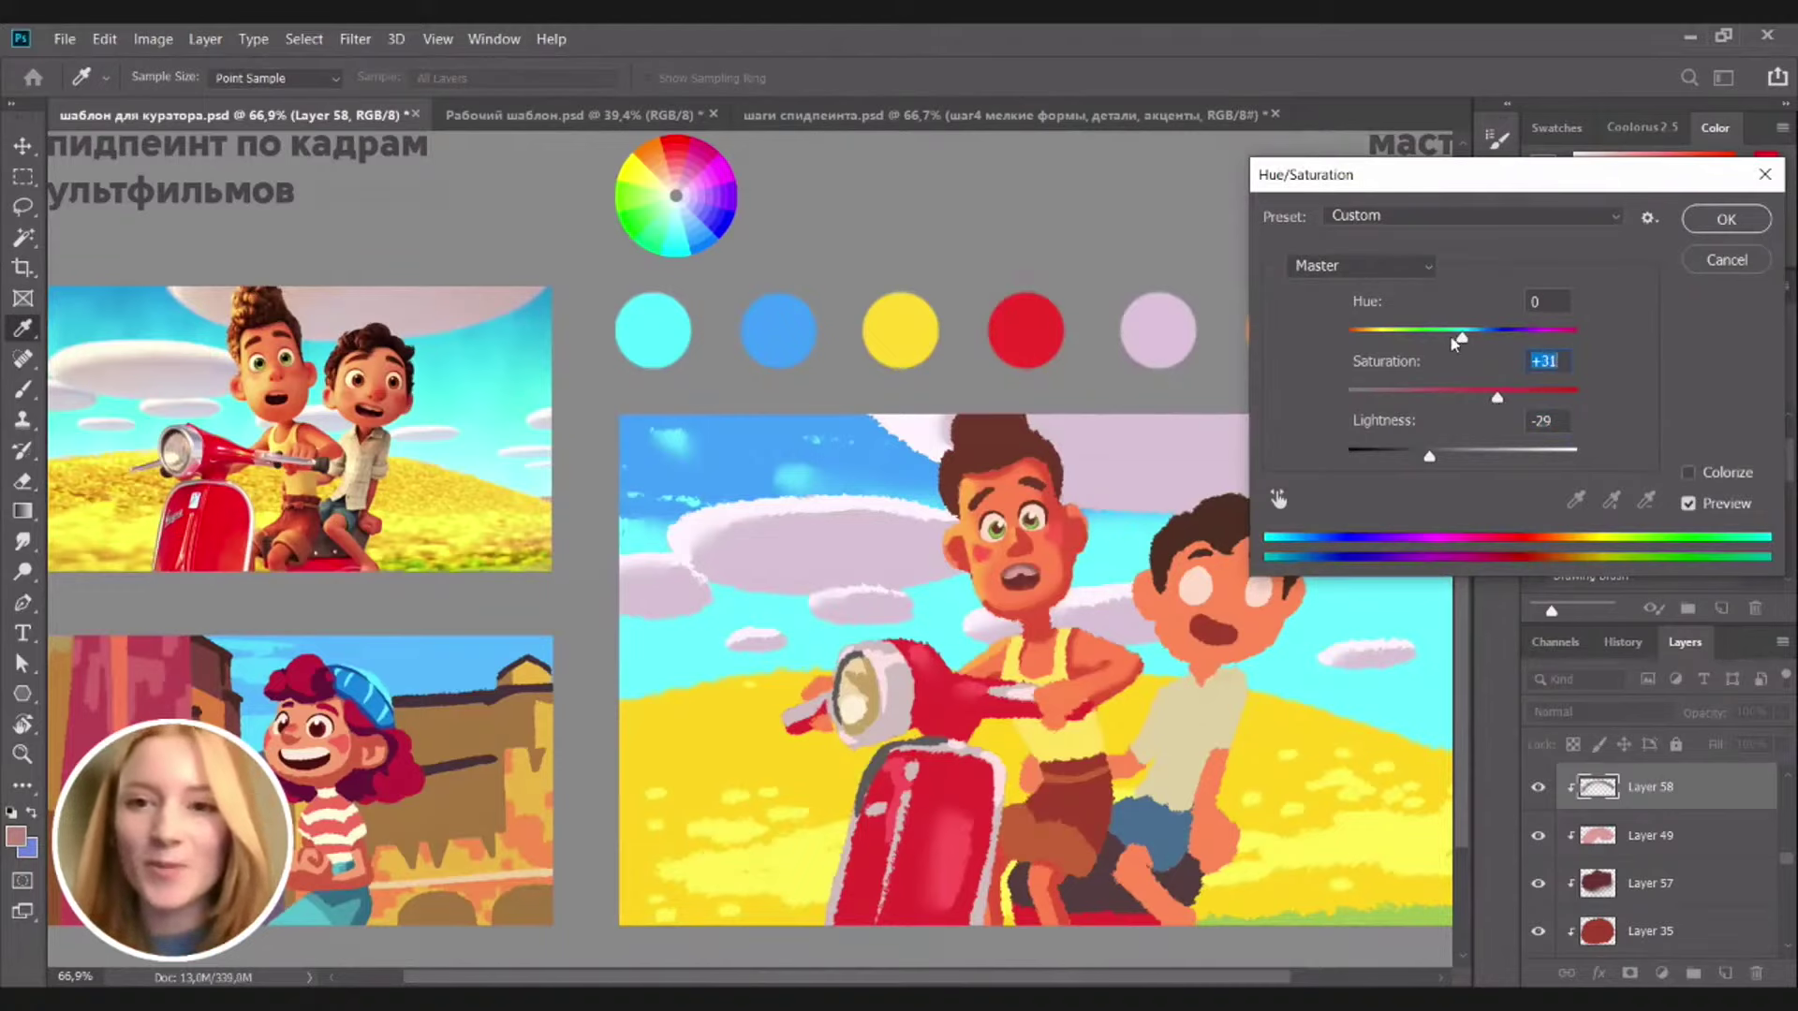
pyautogui.moveTo(1454, 342); pyautogui.dragTo(1462, 333)
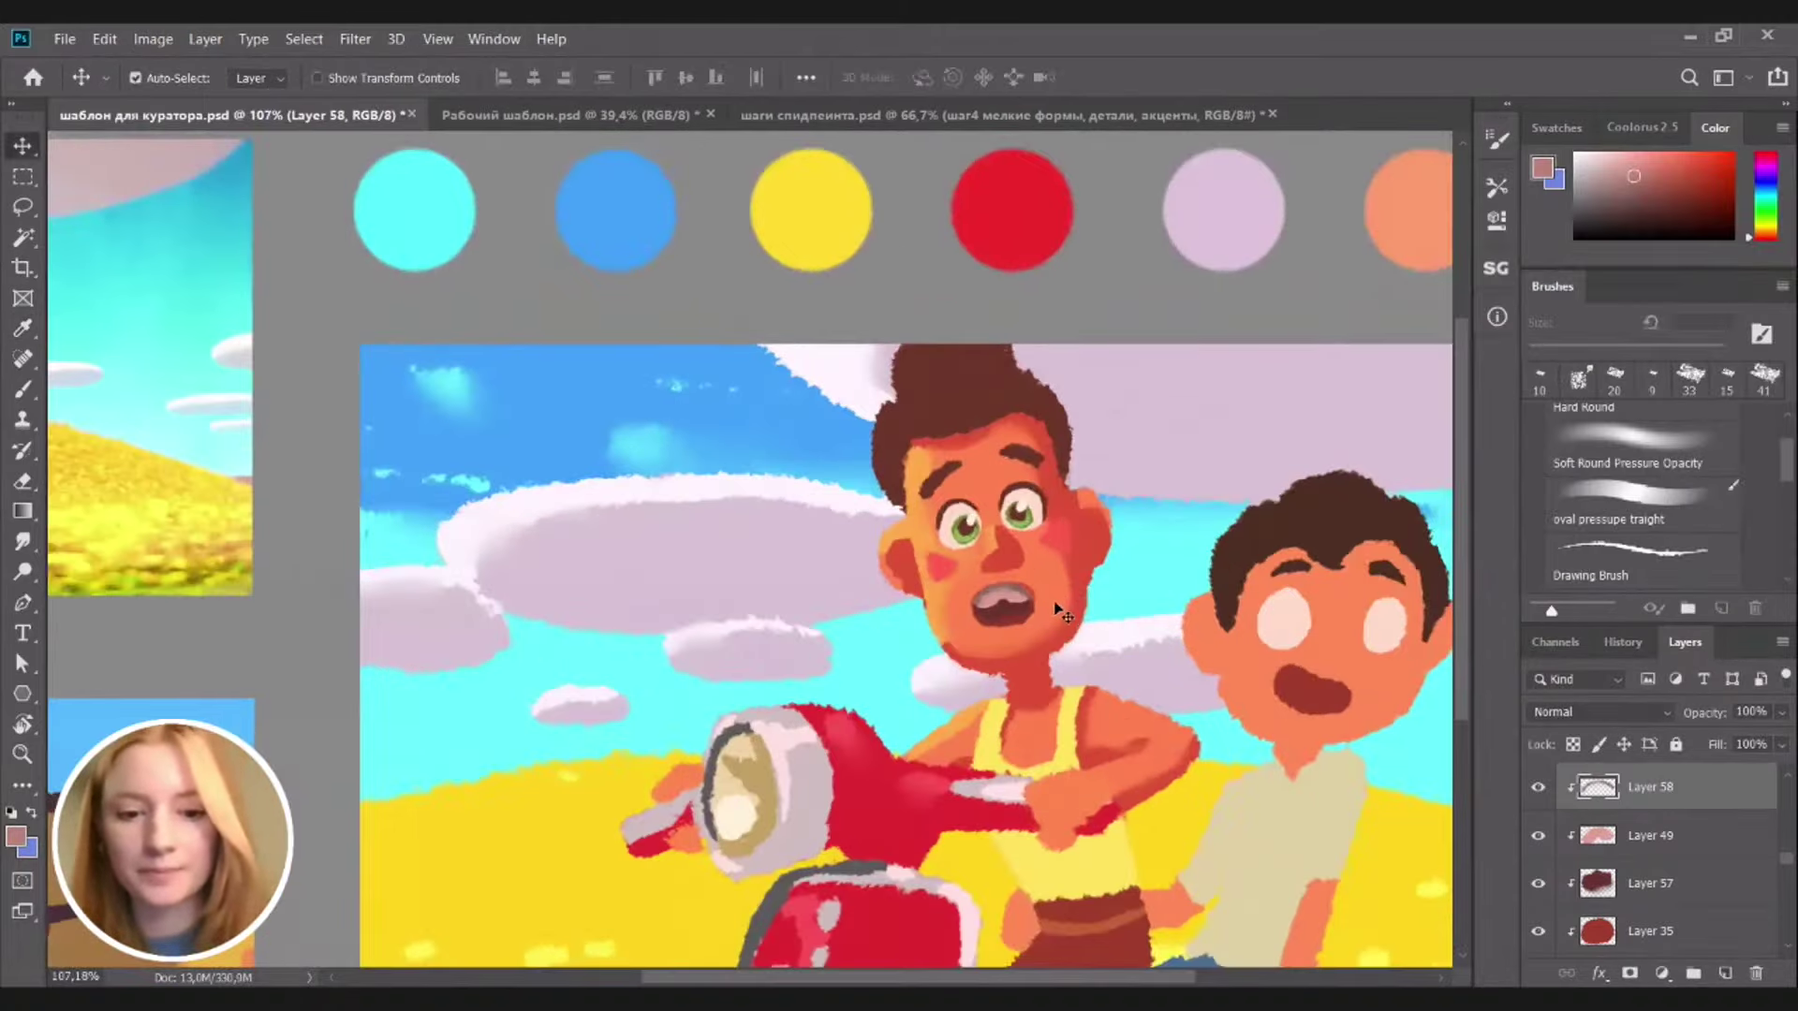
# Erase the excess shadow across the older boy's teeth on Layer 58 with a smaller eraser
pyautogui.press('e')
pyautogui.scroll(5, 1034, 609)
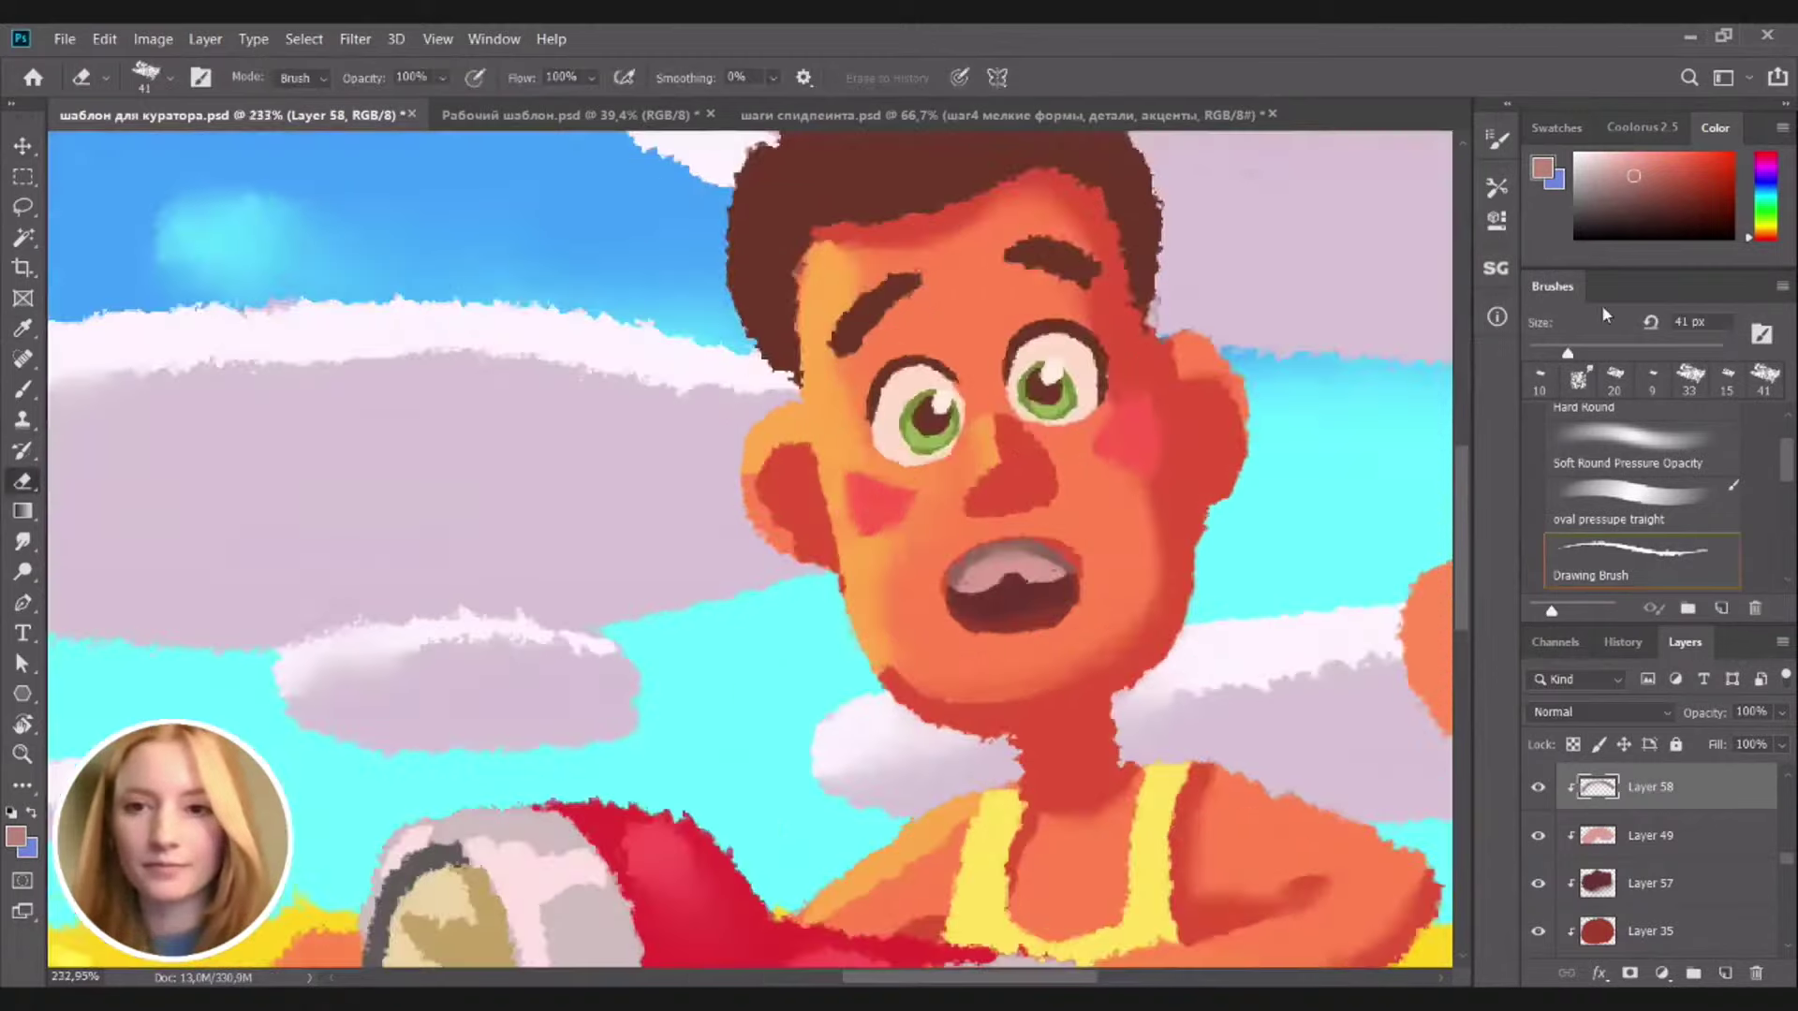
pyautogui.click(1550, 354)
pyautogui.moveTo(950, 590)
pyautogui.mouseDown()
pyautogui.moveTo(1006, 581)
pyautogui.moveTo(1100, 585)
pyautogui.moveTo(1018, 576)
pyautogui.moveTo(1091, 598)
pyautogui.moveTo(990, 554)
pyautogui.moveTo(1043, 570)
pyautogui.moveTo(982, 570)
pyautogui.moveTo(1050, 571)
pyautogui.moveTo(980, 572)
pyautogui.moveTo(1076, 583)
pyautogui.mouseUp()
pyautogui.press('b')
pyautogui.scroll(-5, 1068, 657)
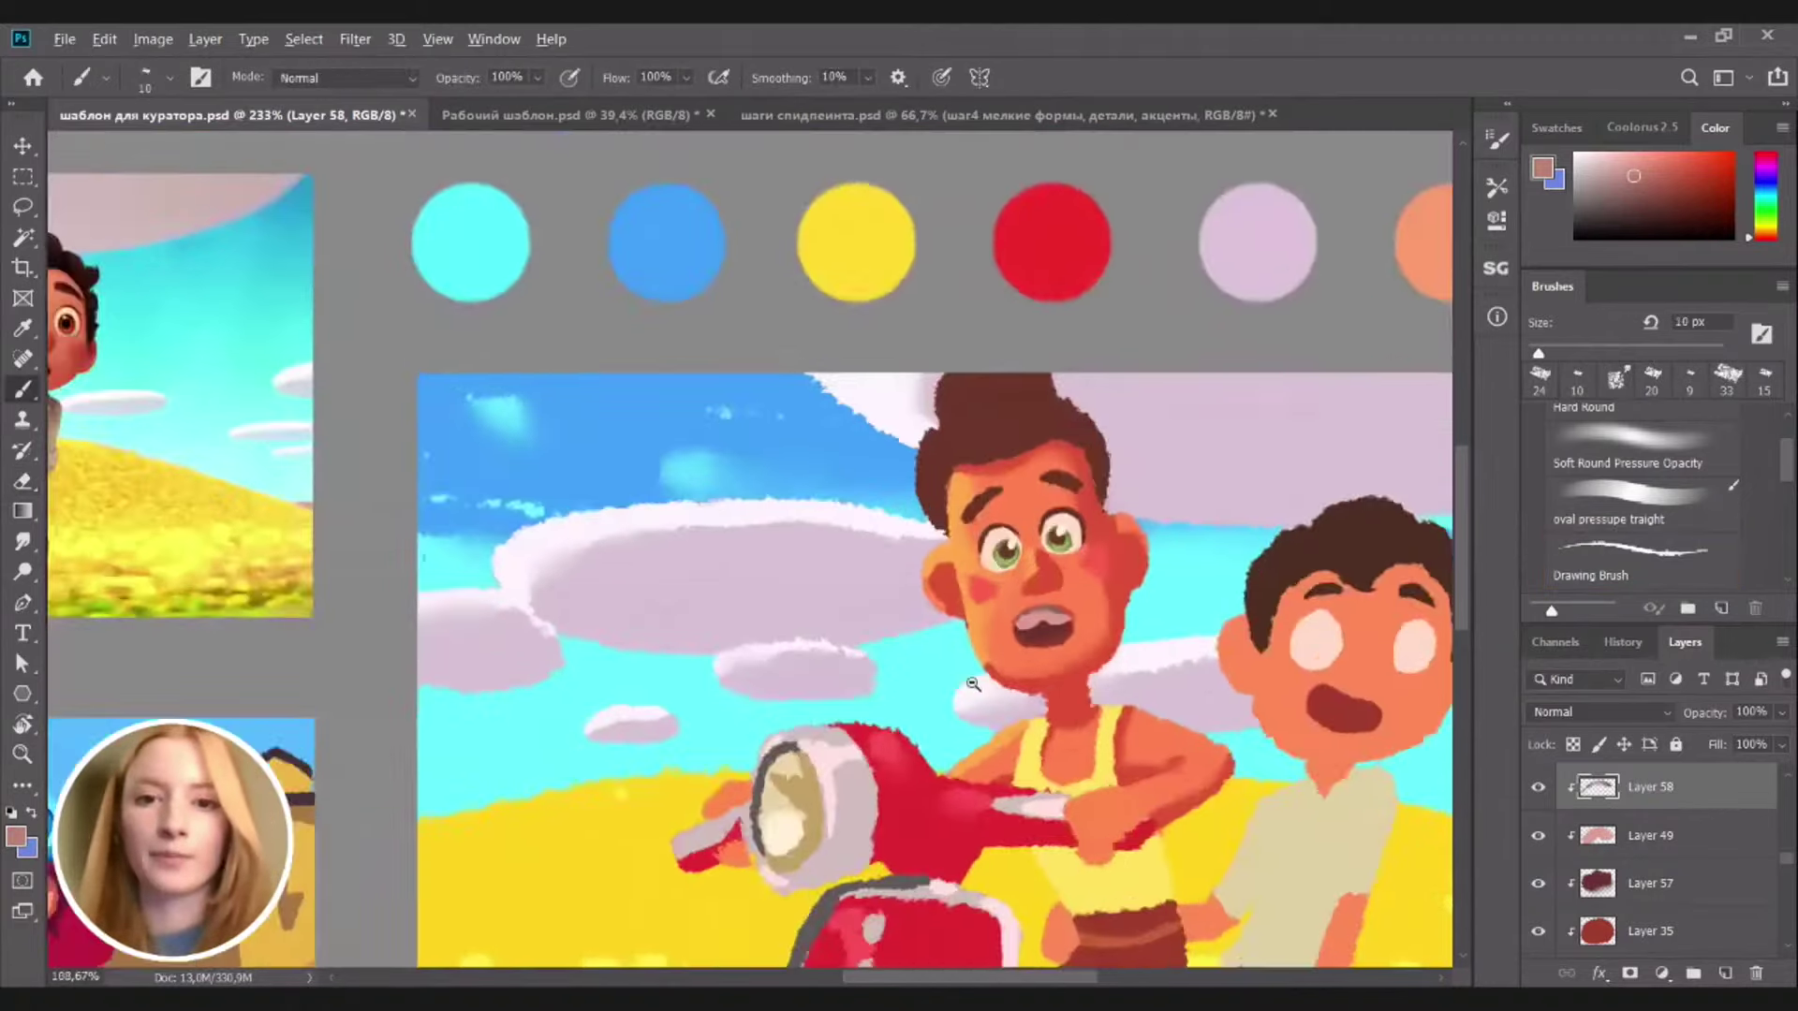
pyautogui.scroll(-2, 973, 684)
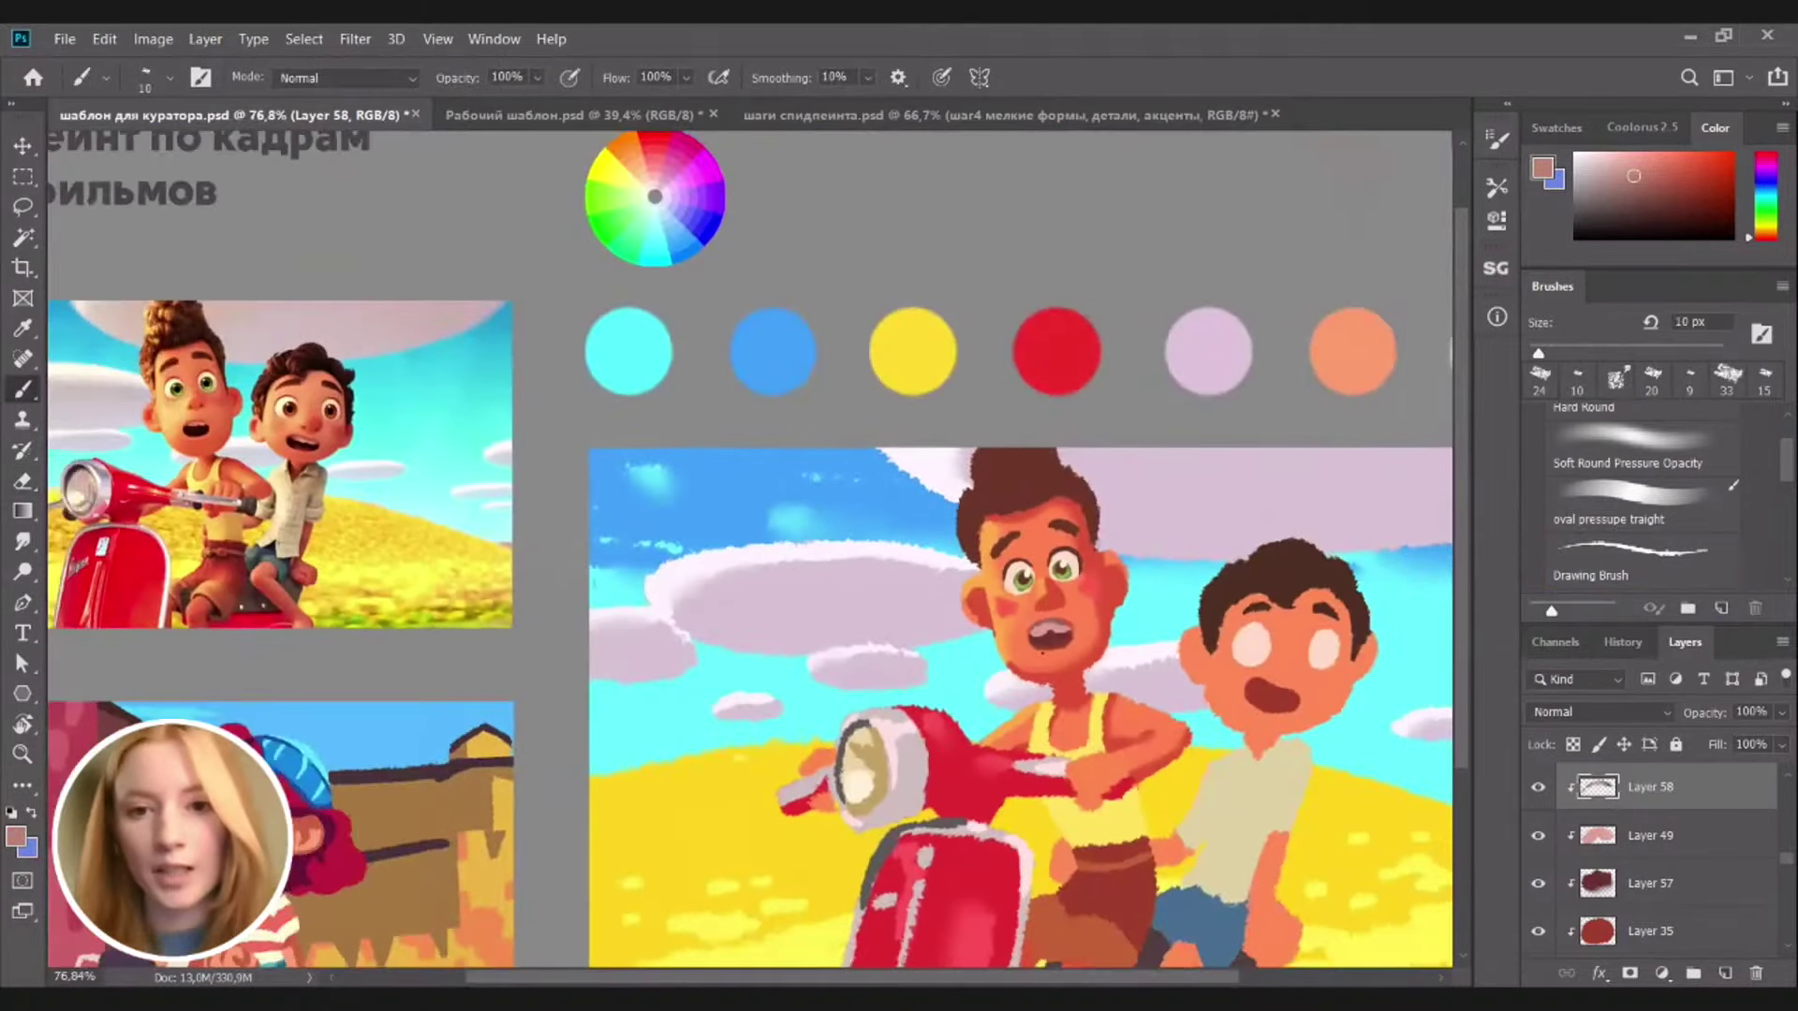
pyautogui.scroll(5, 1030, 639)
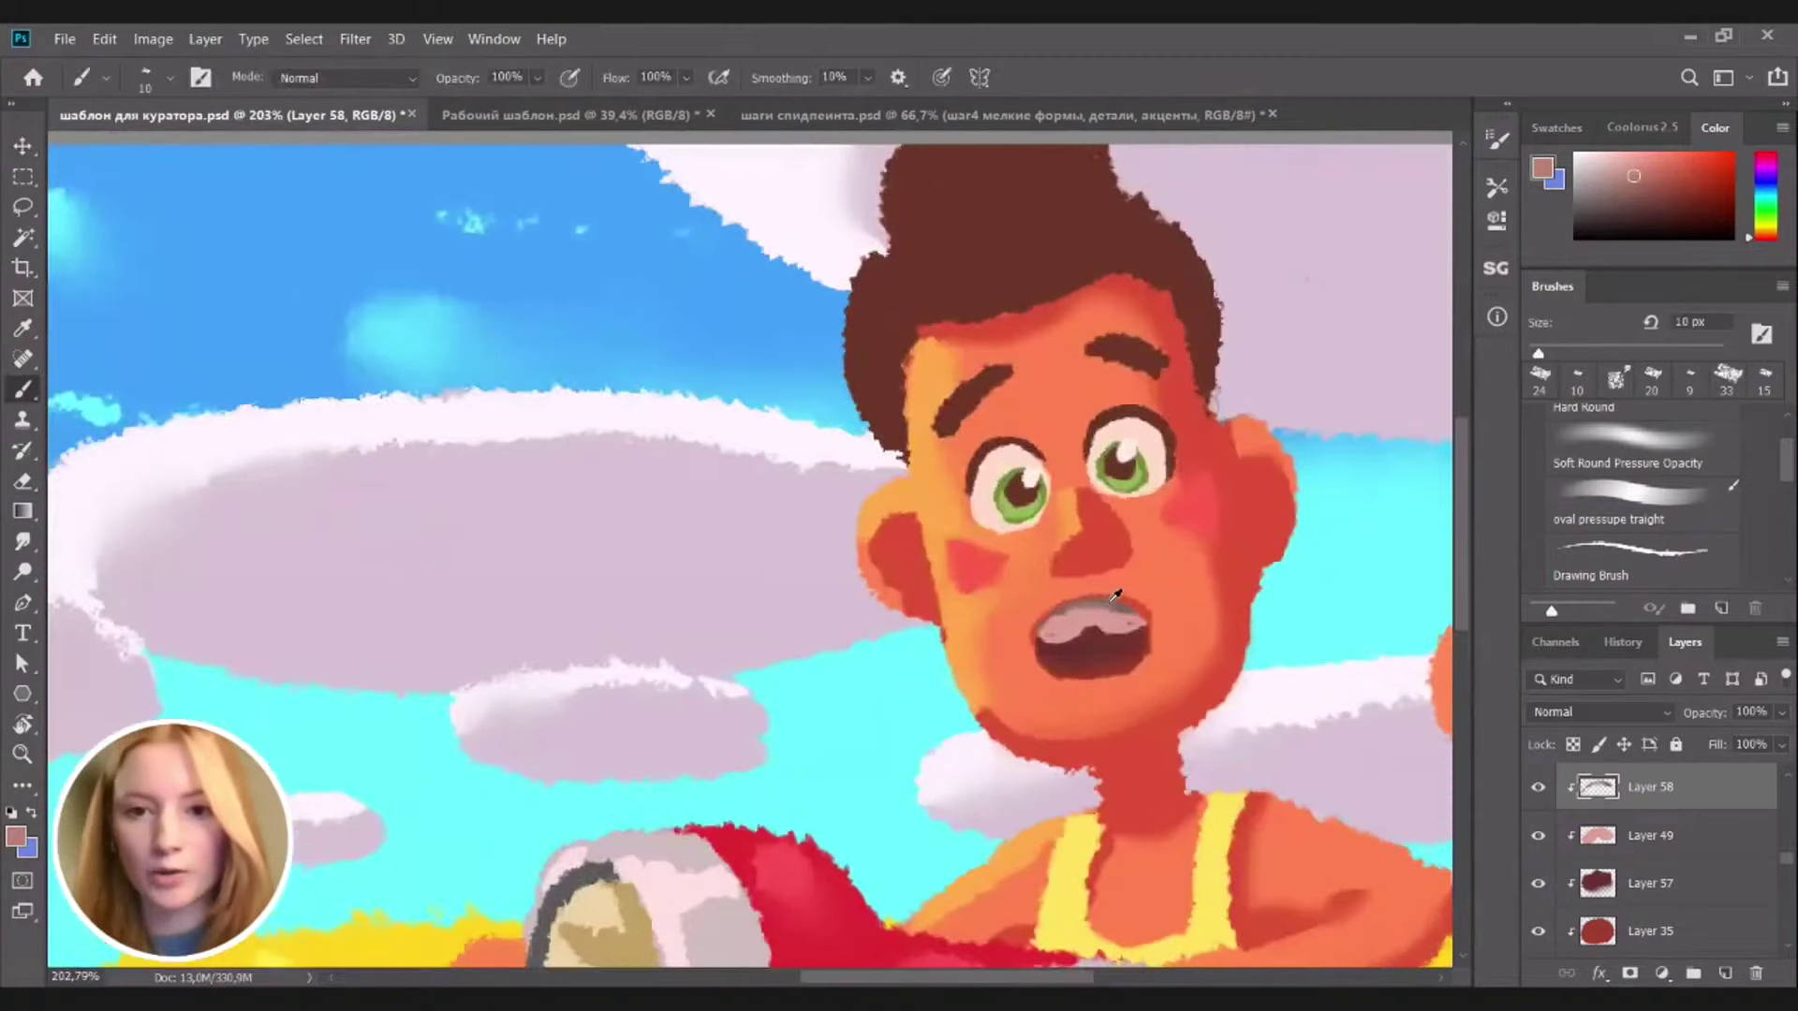
pyautogui.keyDown('alt'); pyautogui.click(1089, 611); pyautogui.keyUp('alt')
pyautogui.moveTo(1054, 619)
pyautogui.mouseDown()
pyautogui.moveTo(1041, 693)
pyautogui.moveTo(1098, 689)
pyautogui.moveTo(1096, 667)
pyautogui.mouseUp()
pyautogui.hotkey('ctrl', 'z')
# Fill the notch in the lower edge of the older boy's teeth on Layer 49 with pink sampled from the teeth, at 15 px
pyautogui.press('v')
pyautogui.click(1088, 573)
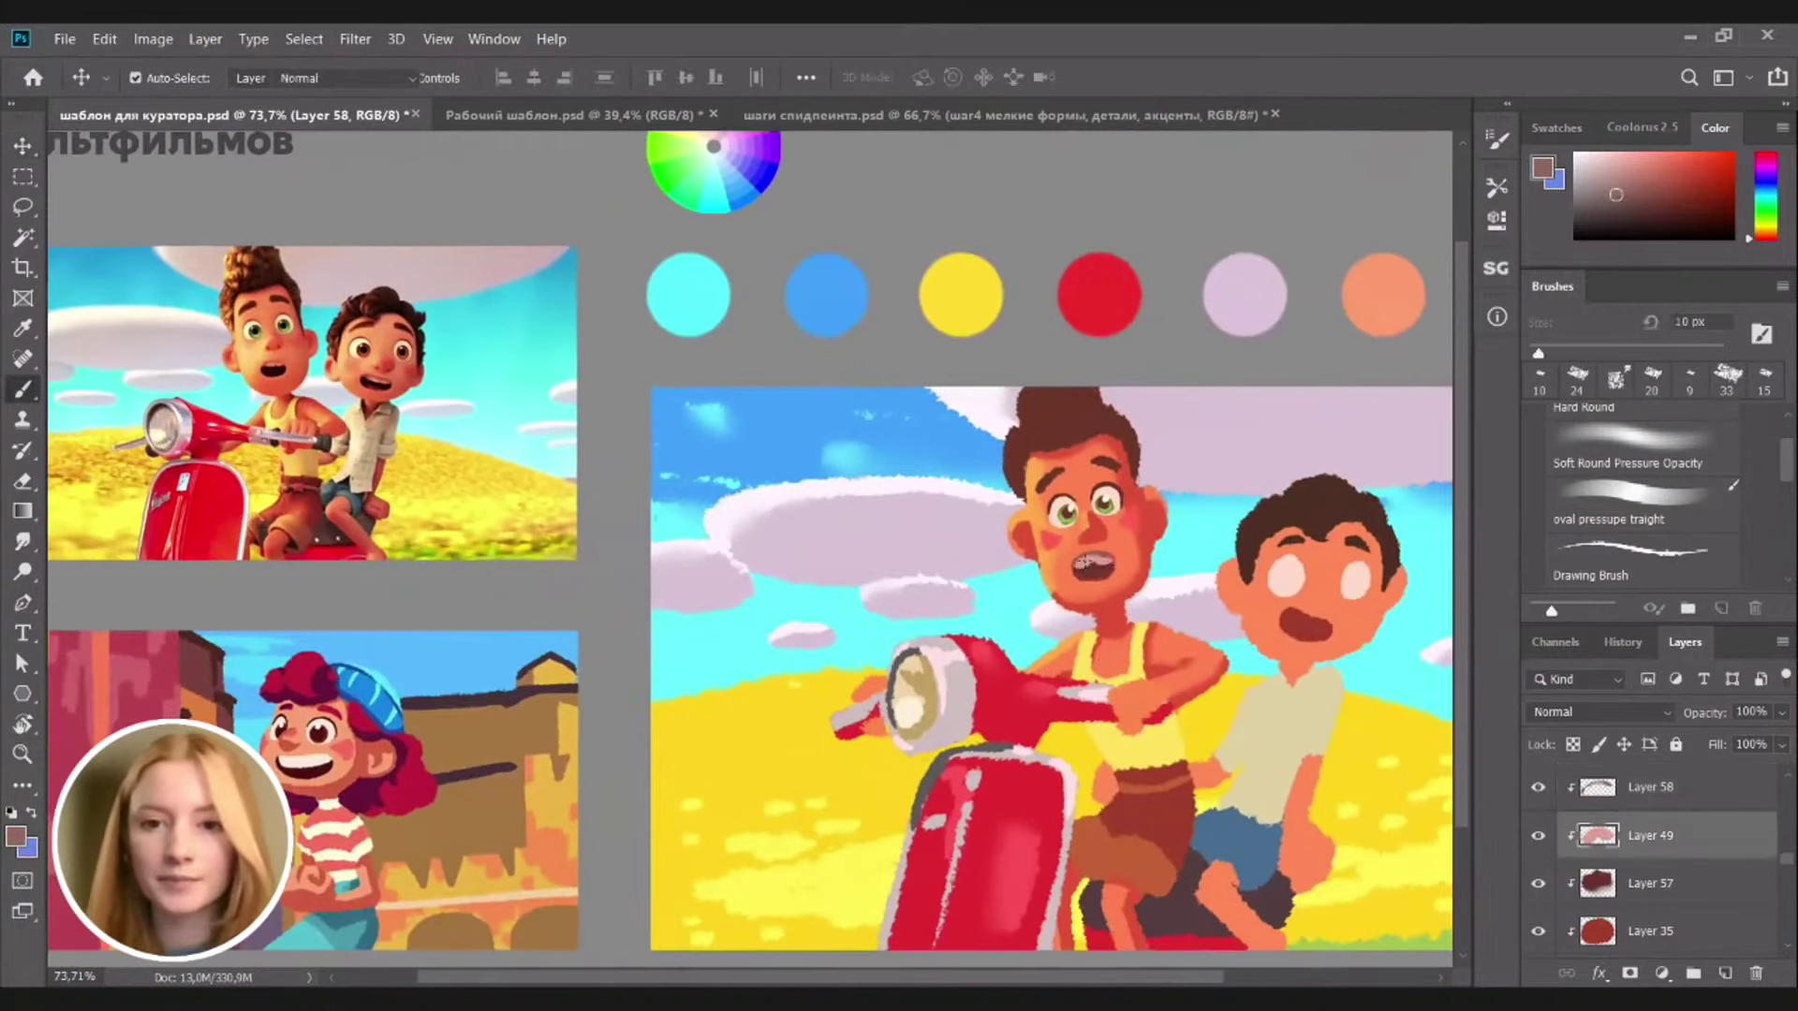
pyautogui.press('b')
pyautogui.keyDown('alt'); pyautogui.click(1084, 560); pyautogui.keyUp('alt')
pyautogui.scroll(3, 1083, 560)
pyautogui.press(']')
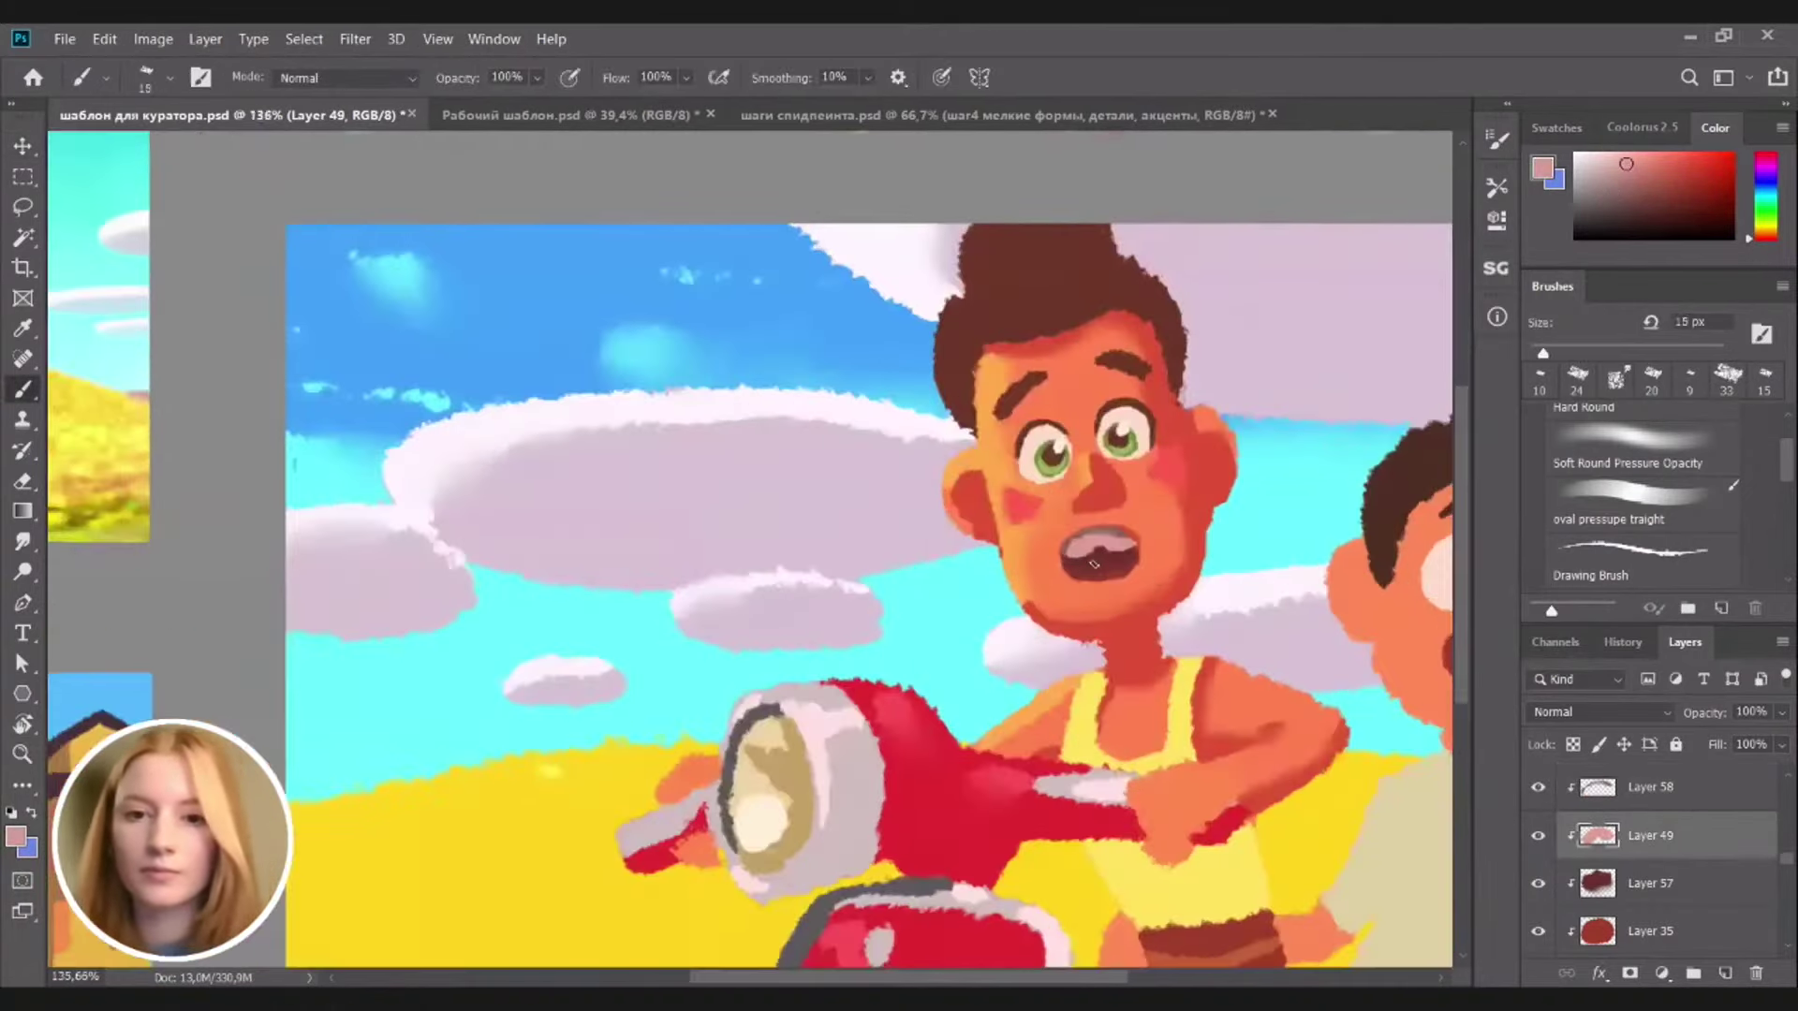
pyautogui.moveTo(1098, 542); pyautogui.dragTo(1078, 550)
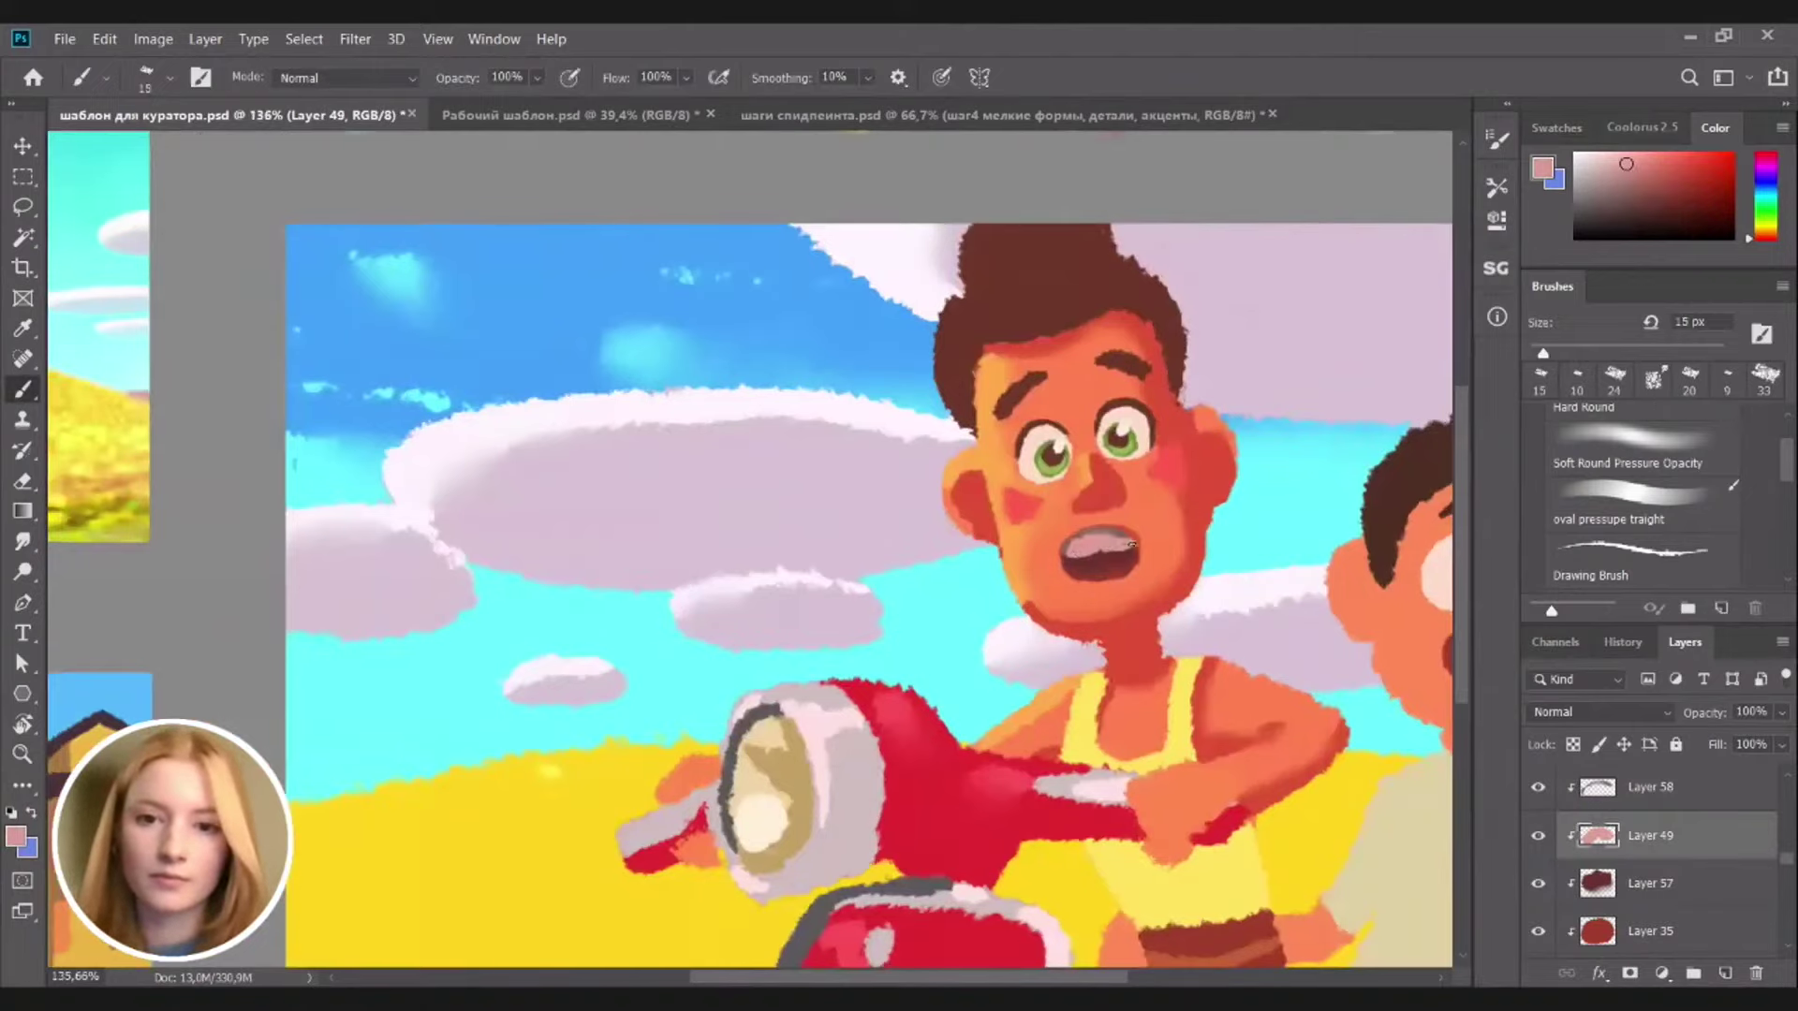
pyautogui.scroll(-4, 1106, 631)
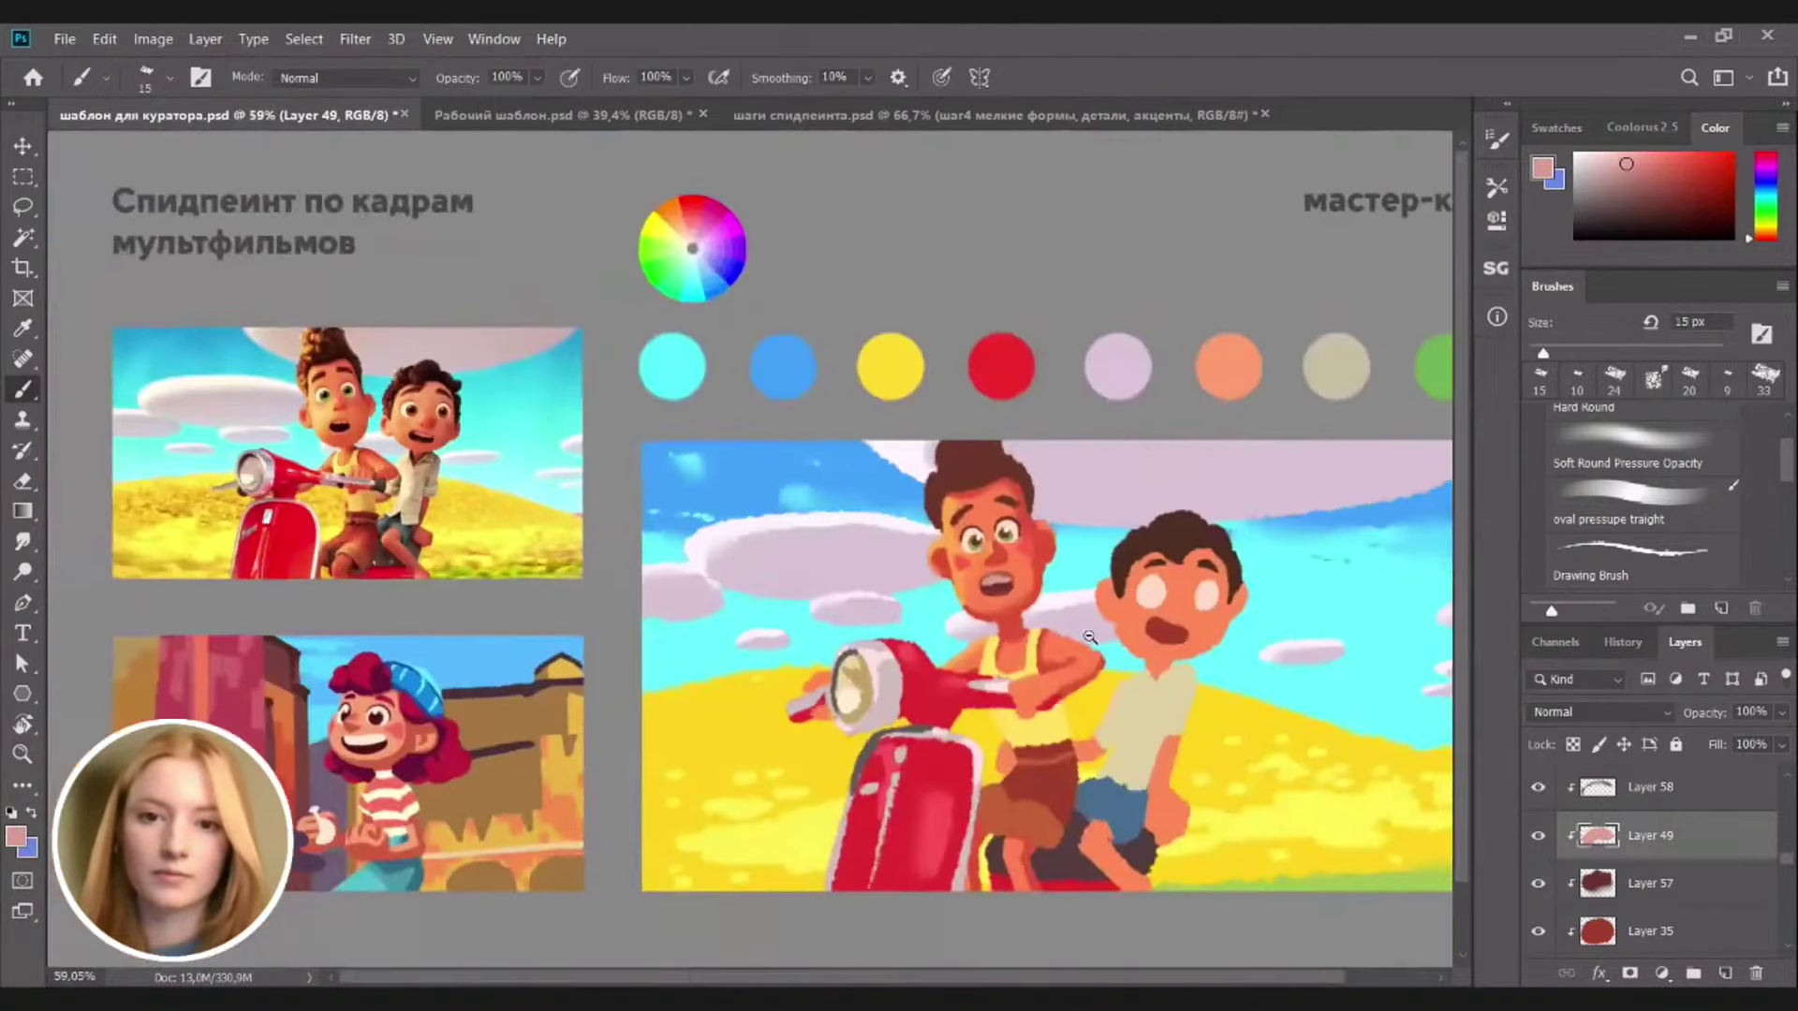
# Paint a dark brown lash line over the younger boy's right-hand eye on a new layer above Layer 37, at 15 px
pyautogui.press('v')
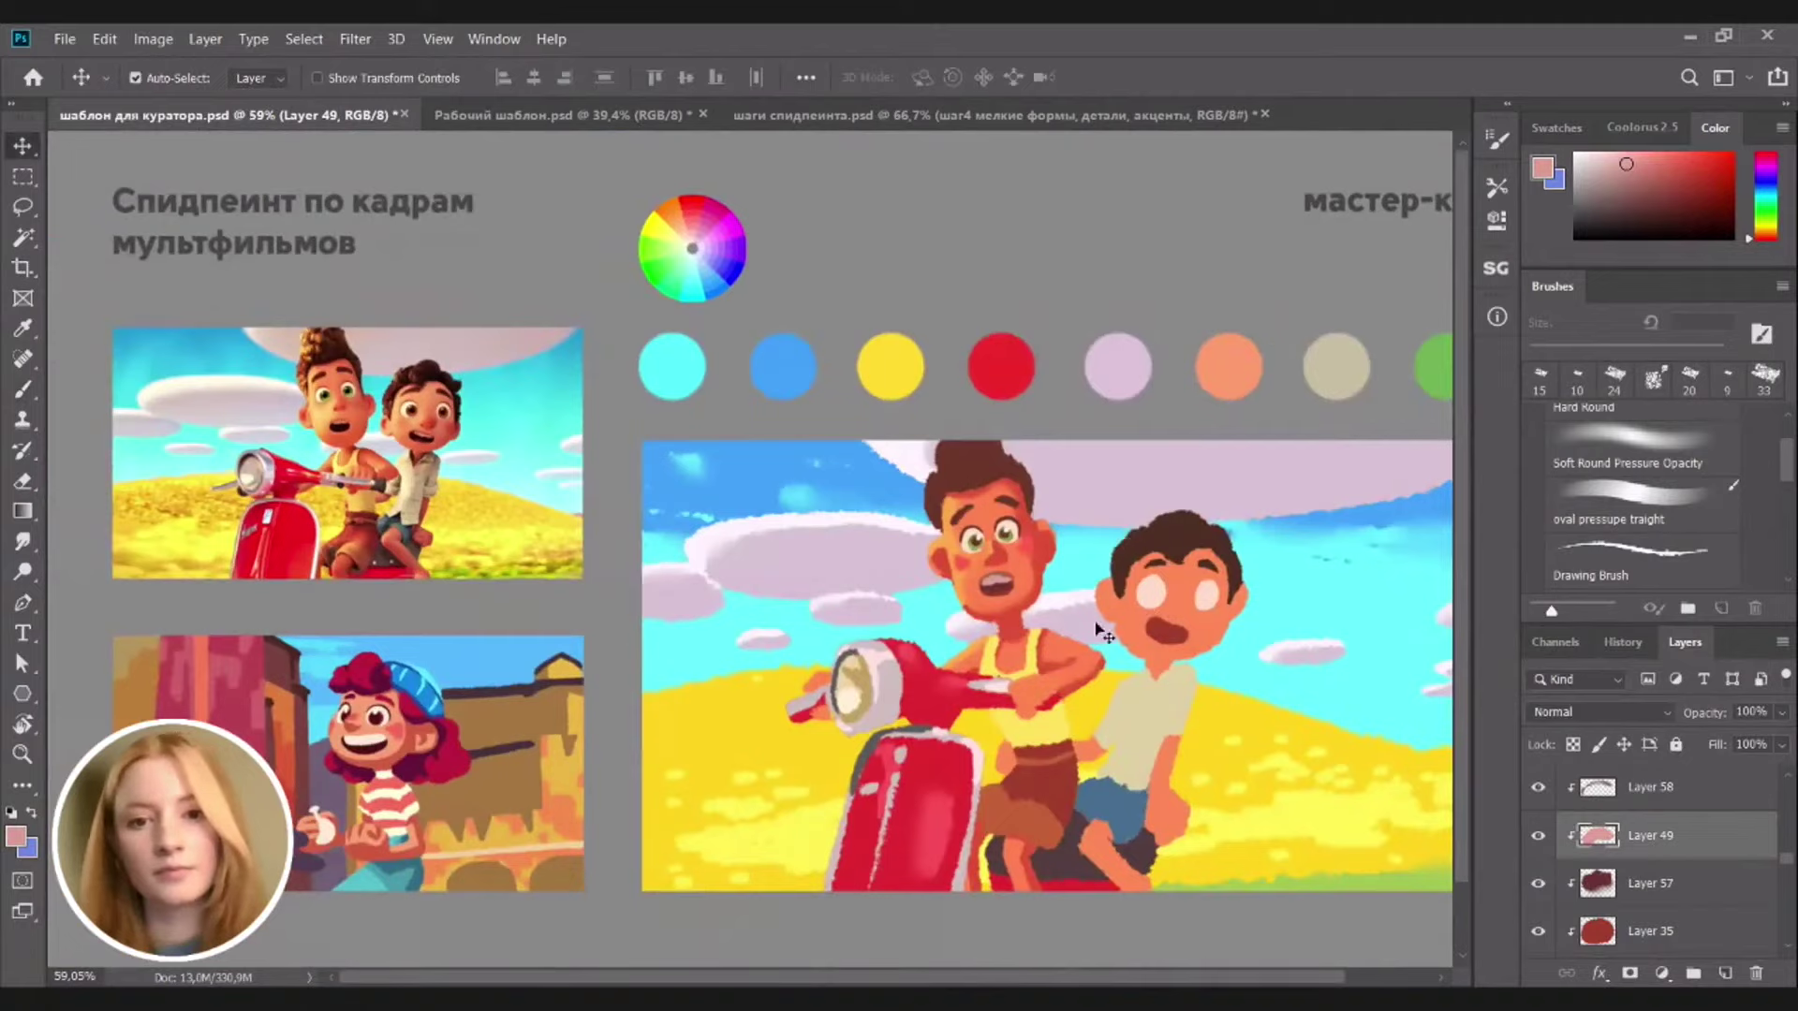
pyautogui.click(1017, 623)
pyautogui.press('b')
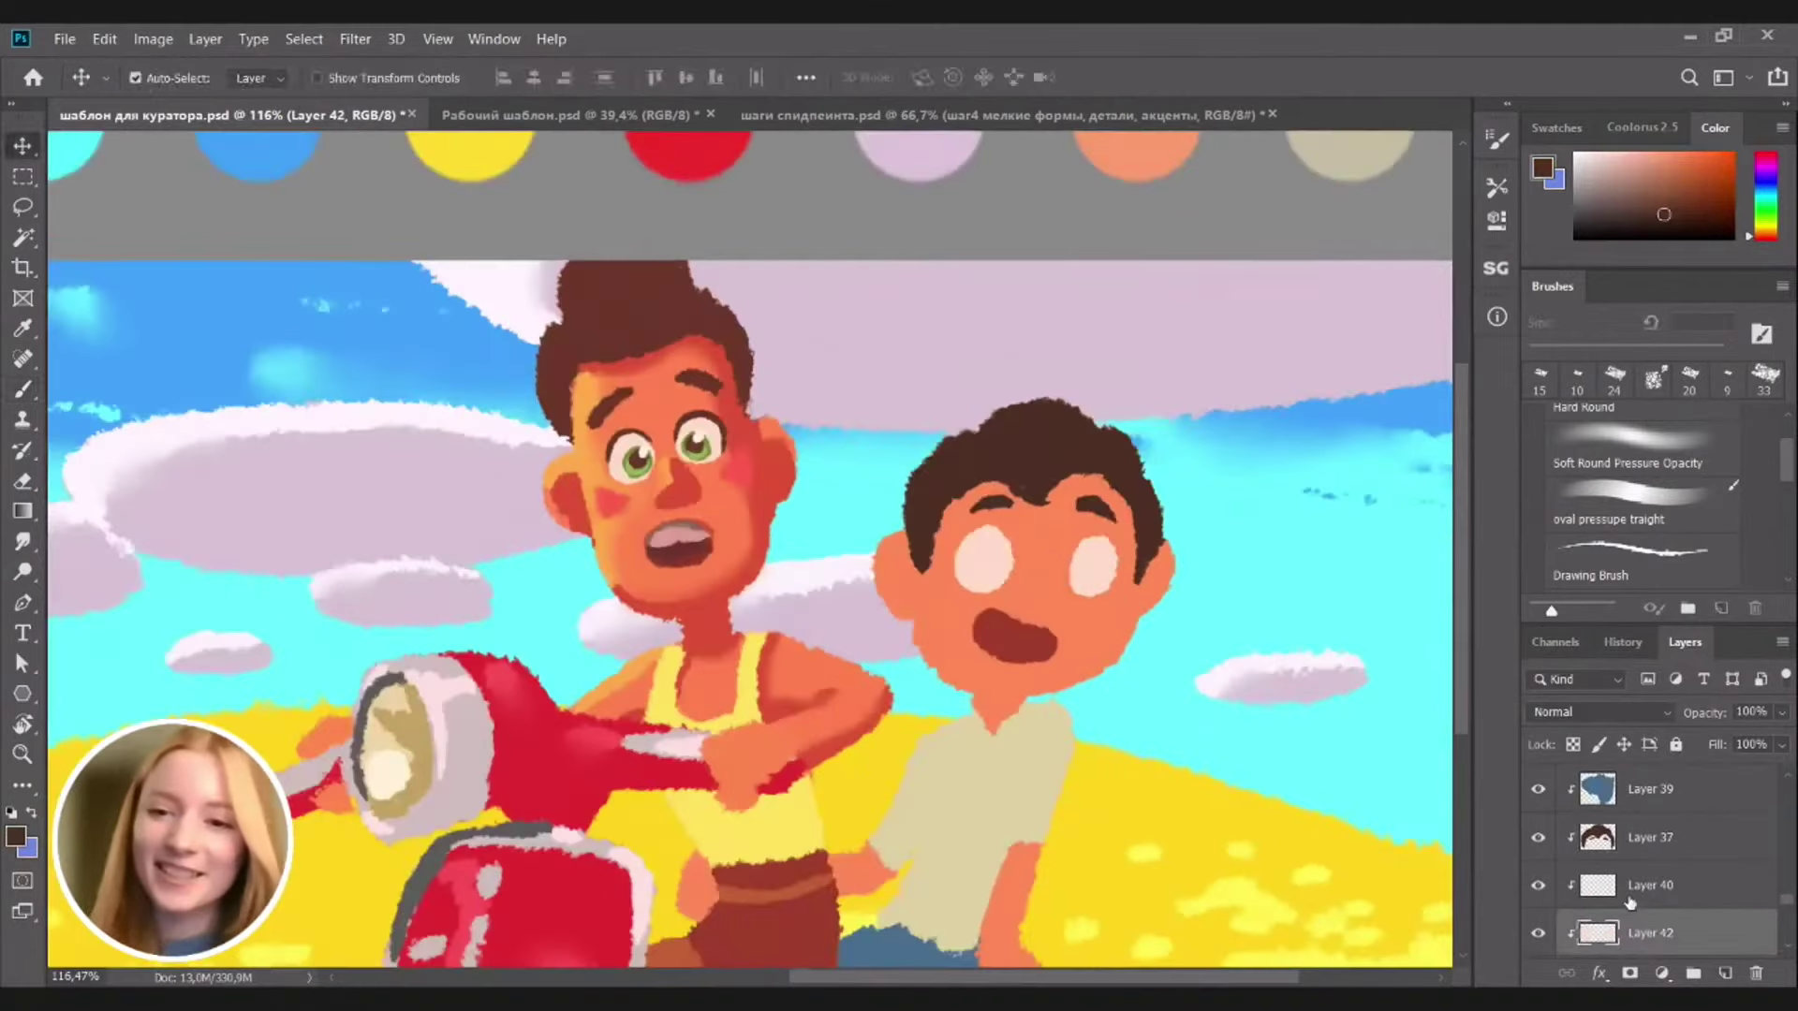
pyautogui.click(1648, 837)
pyautogui.press('b')
pyautogui.click(1724, 972)
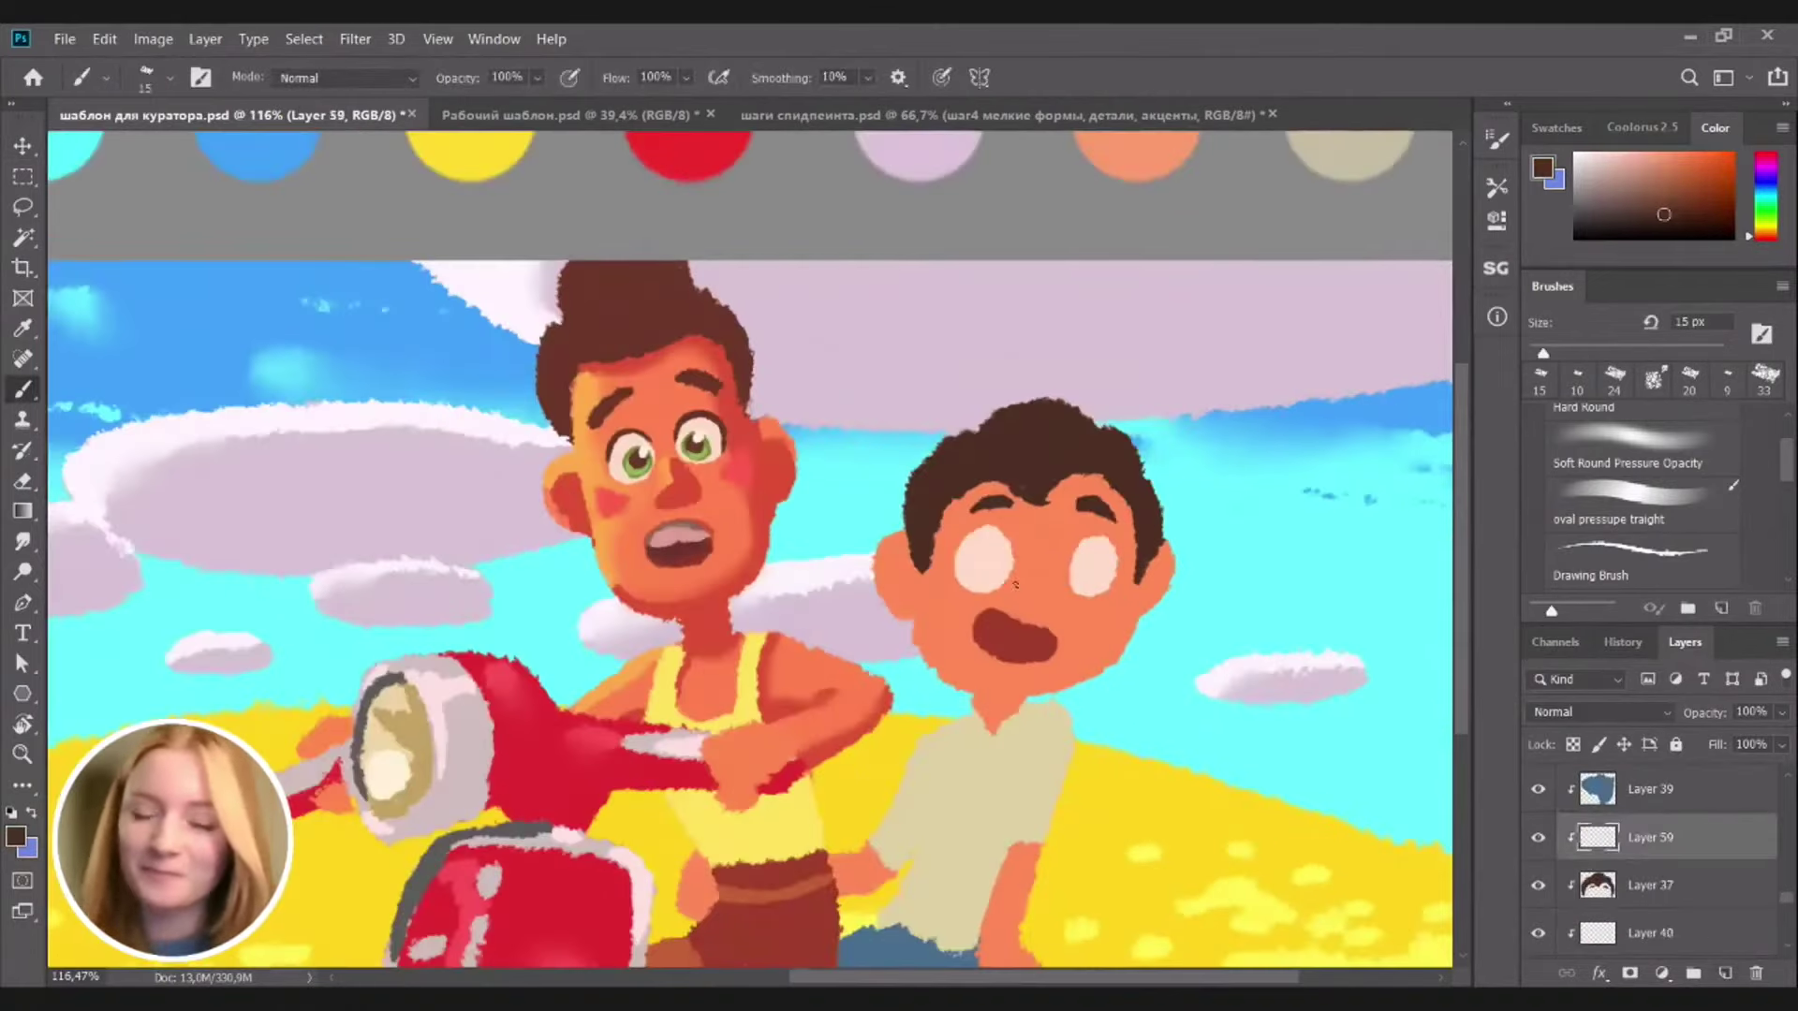
pyautogui.scroll(2, 1148, 548)
pyautogui.moveTo(1076, 548)
pyautogui.mouseDown()
pyautogui.moveTo(1134, 553)
pyautogui.moveTo(1121, 545)
pyautogui.moveTo(1133, 563)
pyautogui.mouseUp()
pyautogui.hotkey('ctrl', 'z')
pyautogui.hotkey('ctrl', 'z')
pyautogui.hotkey('ctrl', 'z')
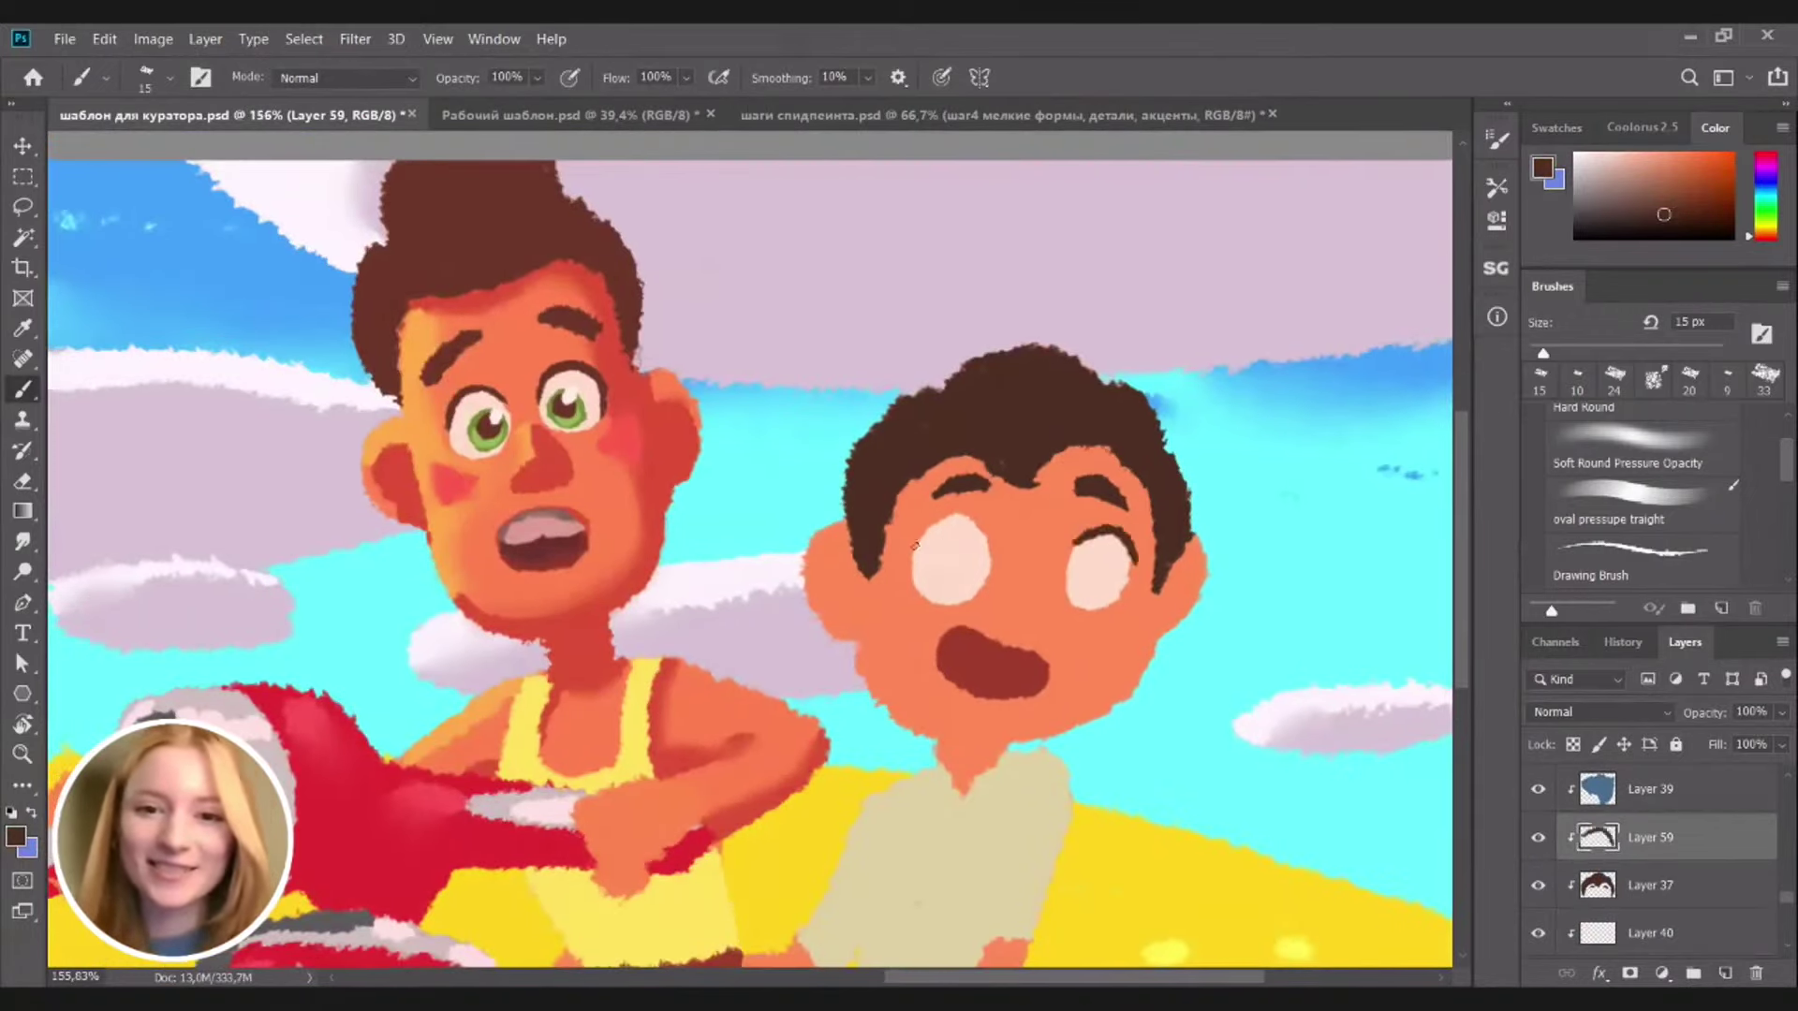
# Paint the lash line over the younger boy's other eye and extend both lines down the outer edges of the eyes
pyautogui.moveTo(912, 554)
pyautogui.mouseDown()
pyautogui.moveTo(943, 519)
pyautogui.moveTo(979, 523)
pyautogui.mouseUp()
pyautogui.hotkey('ctrl', 'z')
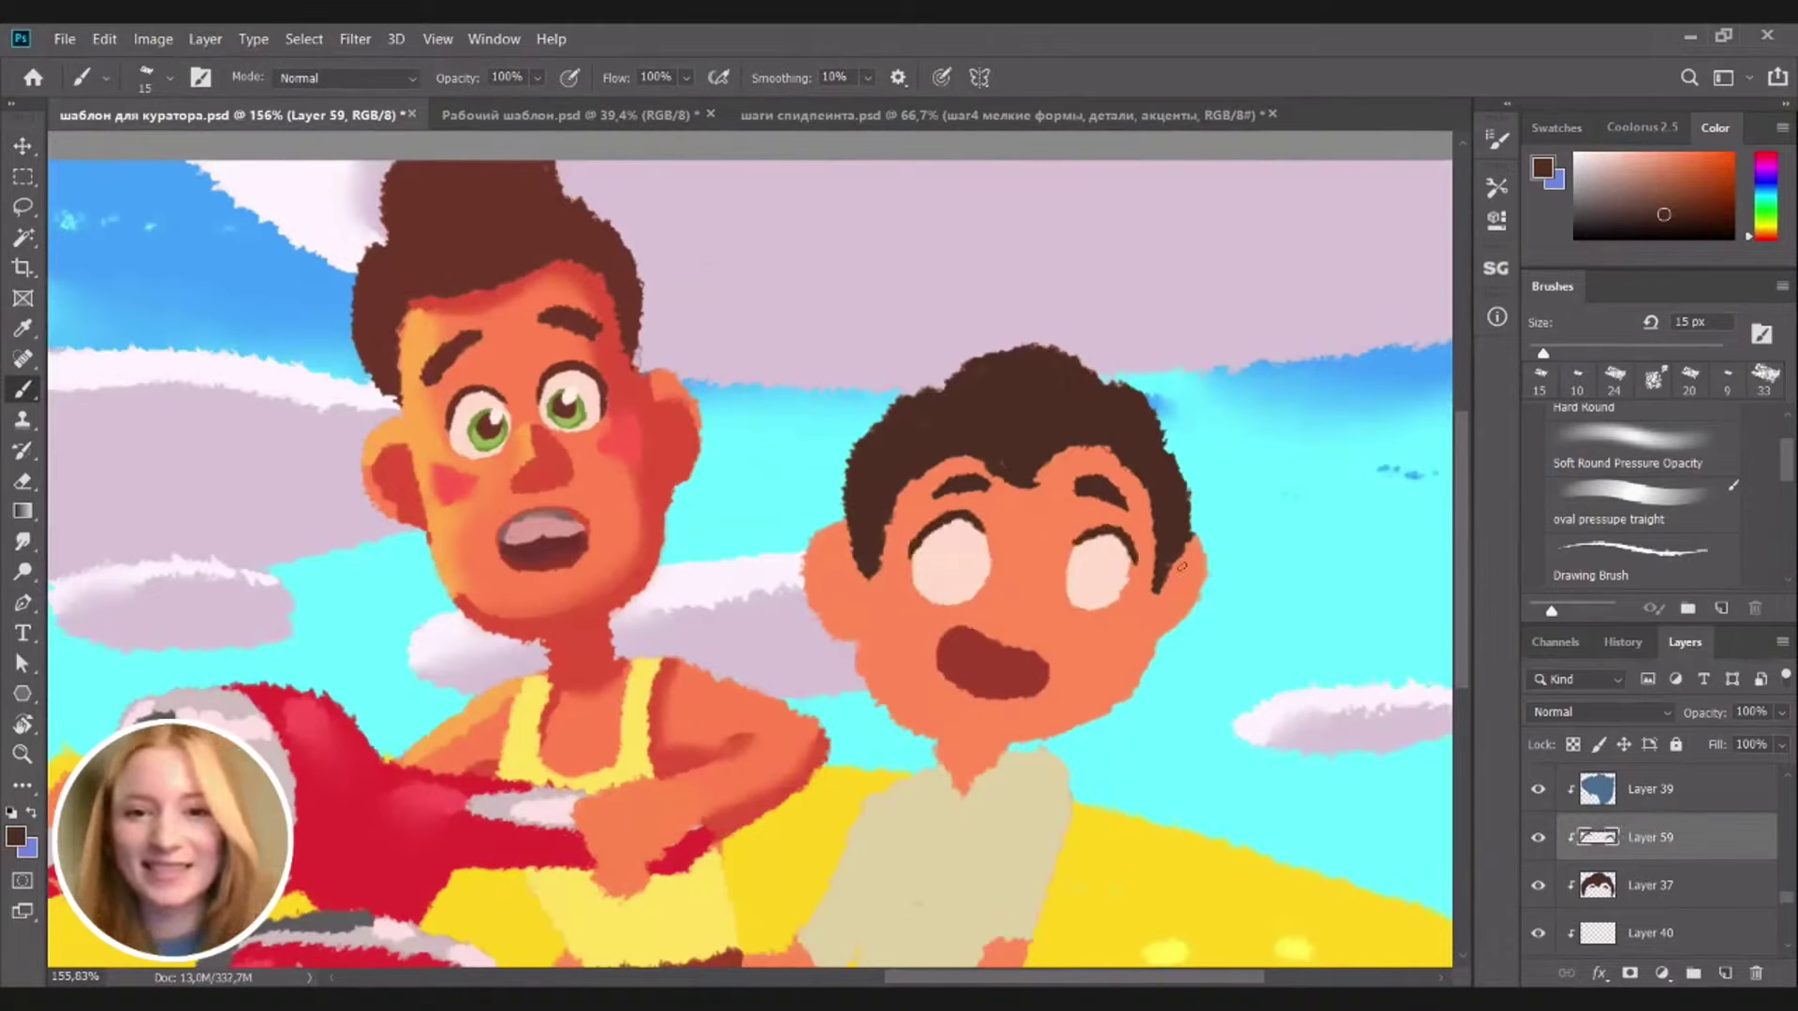
pyautogui.moveTo(1131, 556); pyautogui.dragTo(1114, 595)
pyautogui.hotkey('ctrl', 'z')
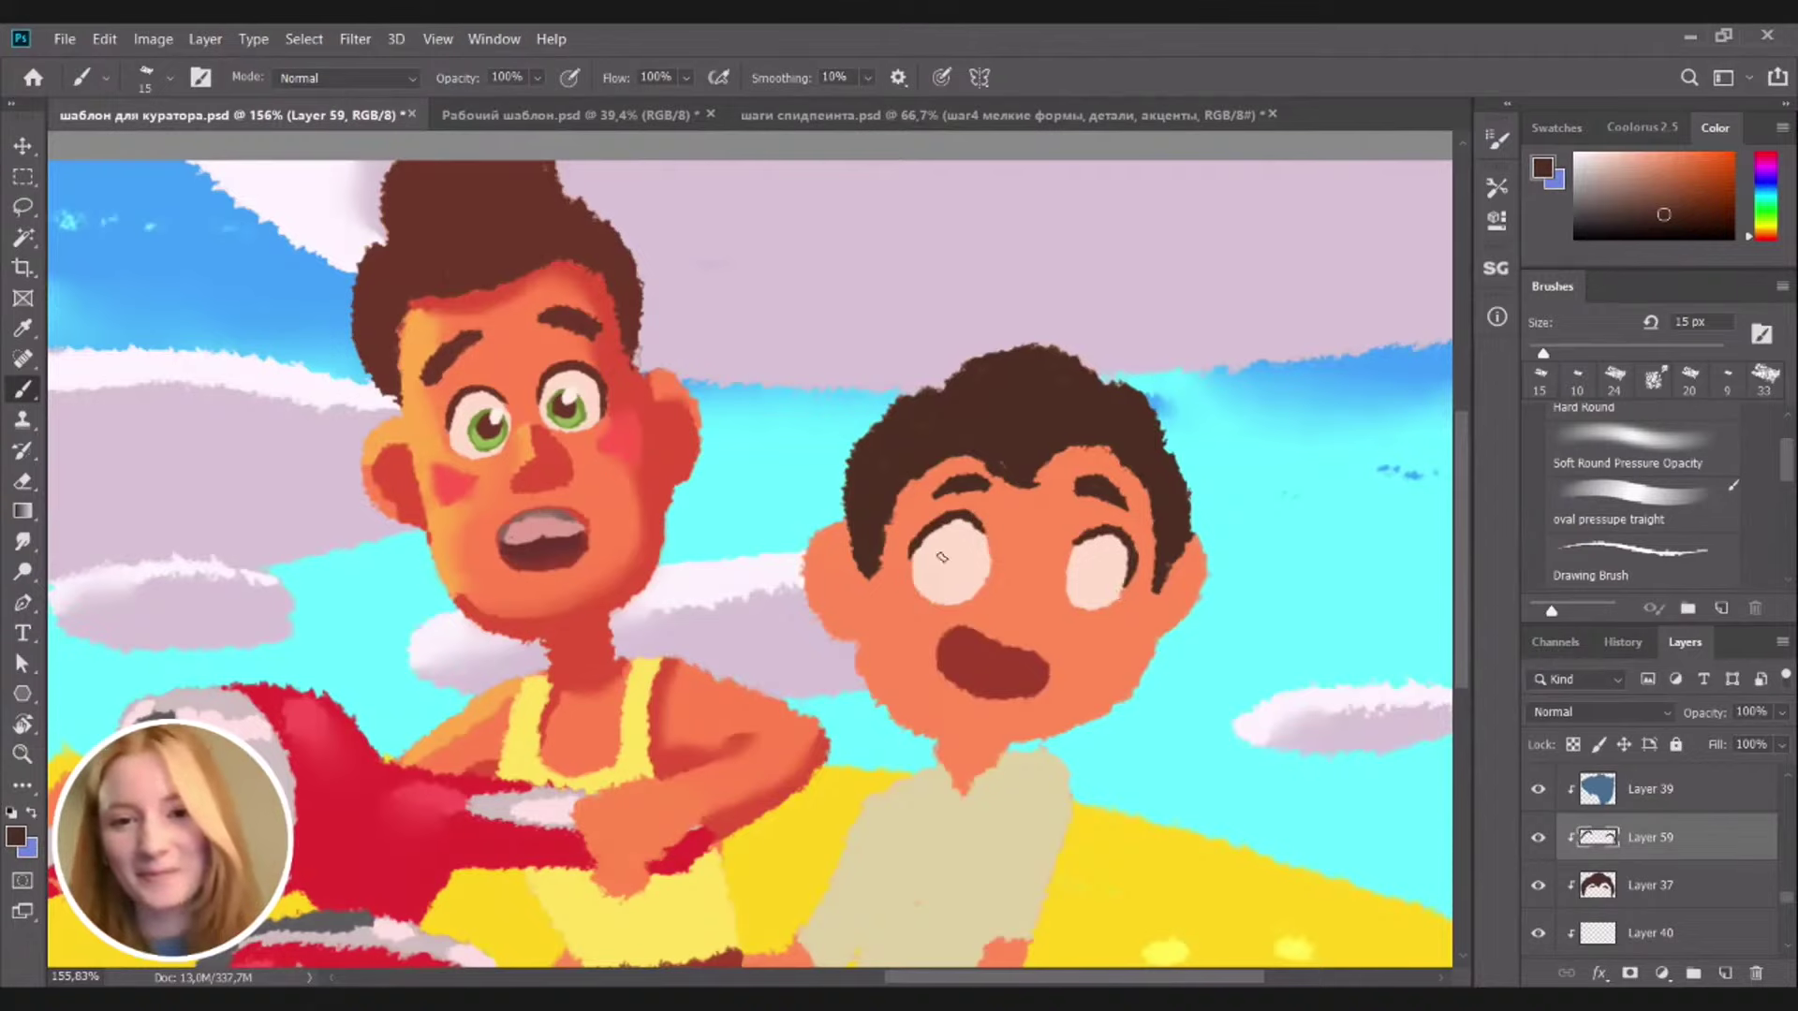
pyautogui.moveTo(913, 552); pyautogui.dragTo(908, 593)
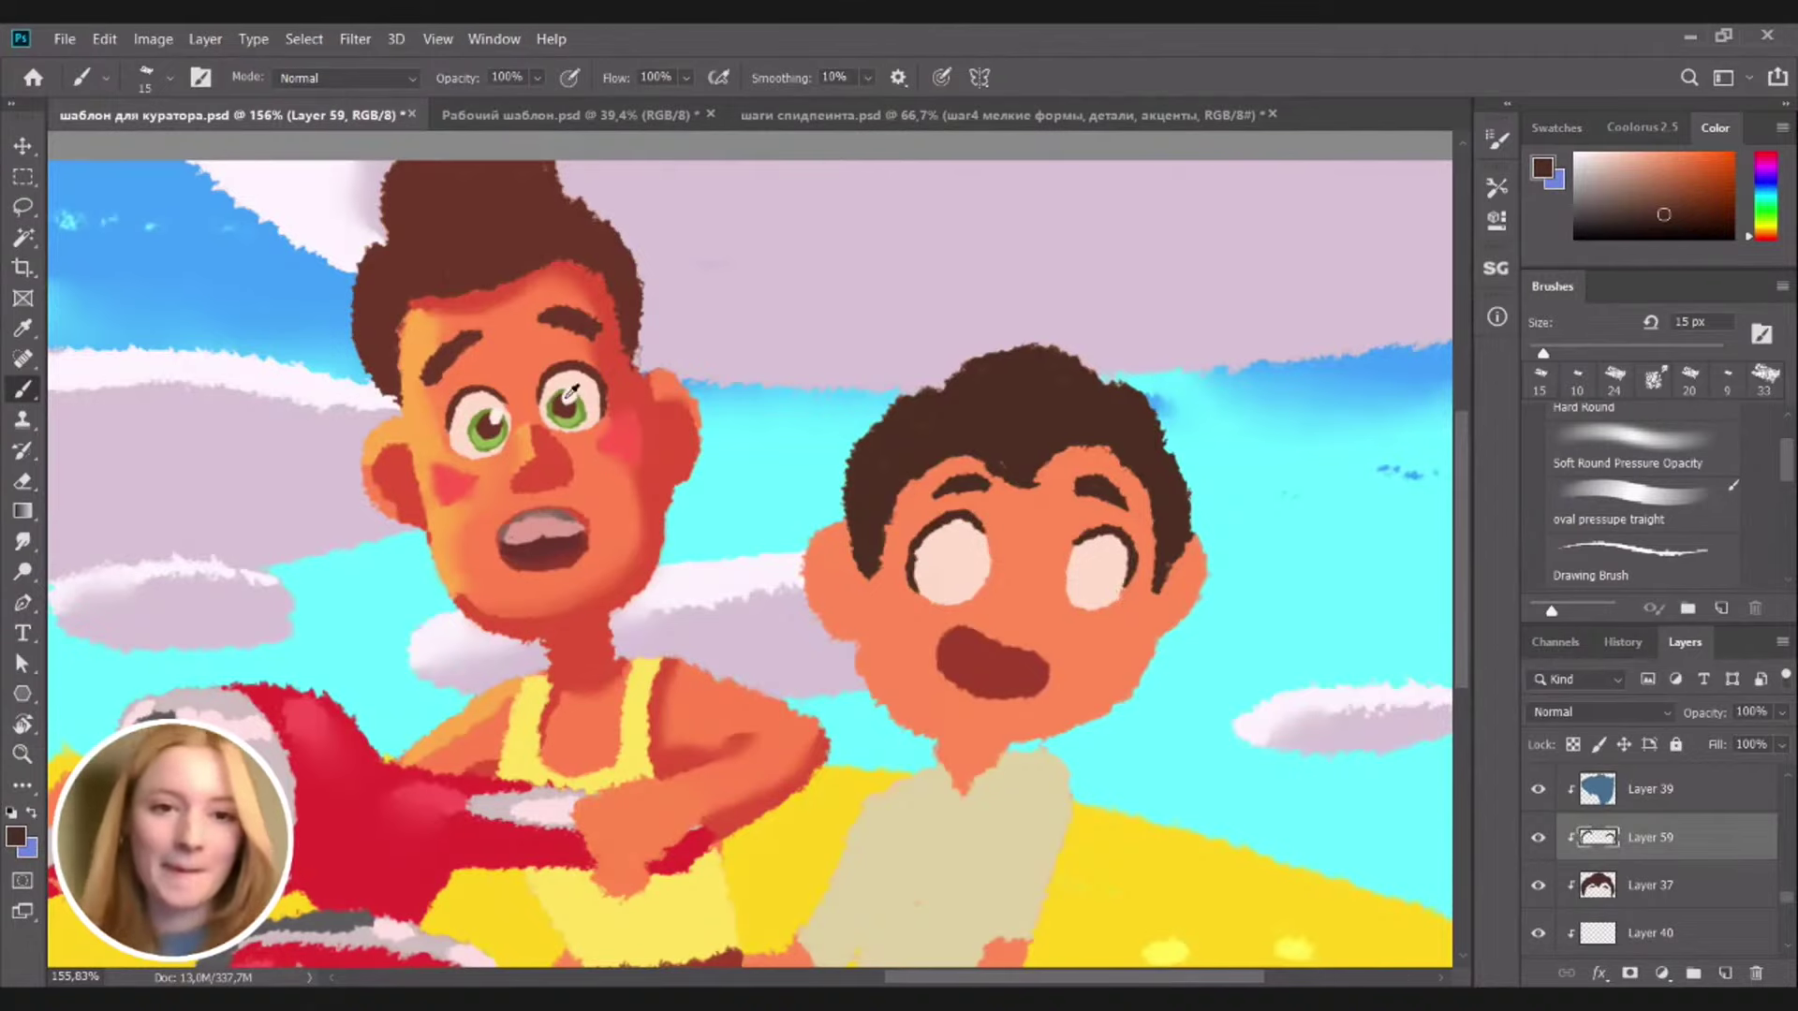
# Paint the younger boy's irises on a new layer above Layer 37 with red sampled from the older boy's nose, at 20 px
pyautogui.moveTo(711, 520); pyautogui.dragTo(1172, 665)
pyautogui.hscroll(10, 1173, 665)
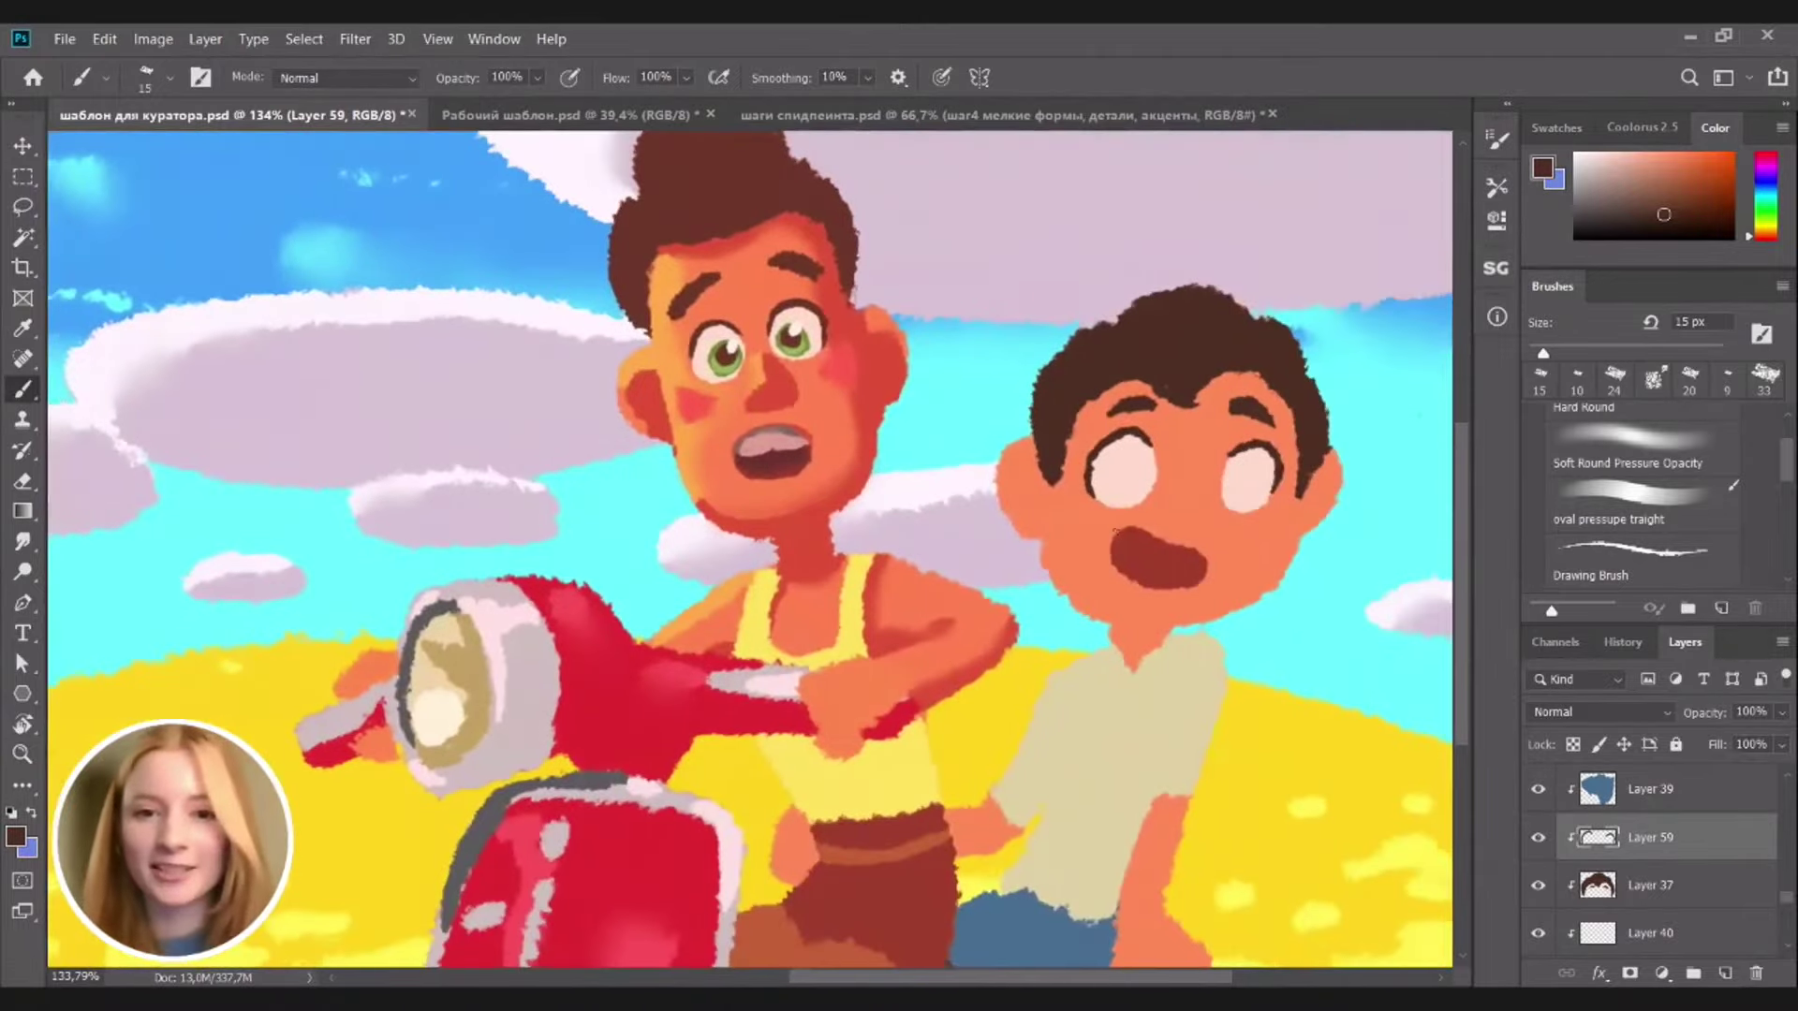
pyautogui.keyDown('alt'); pyautogui.click(773, 378); pyautogui.keyUp('alt')
pyautogui.click(1670, 897)
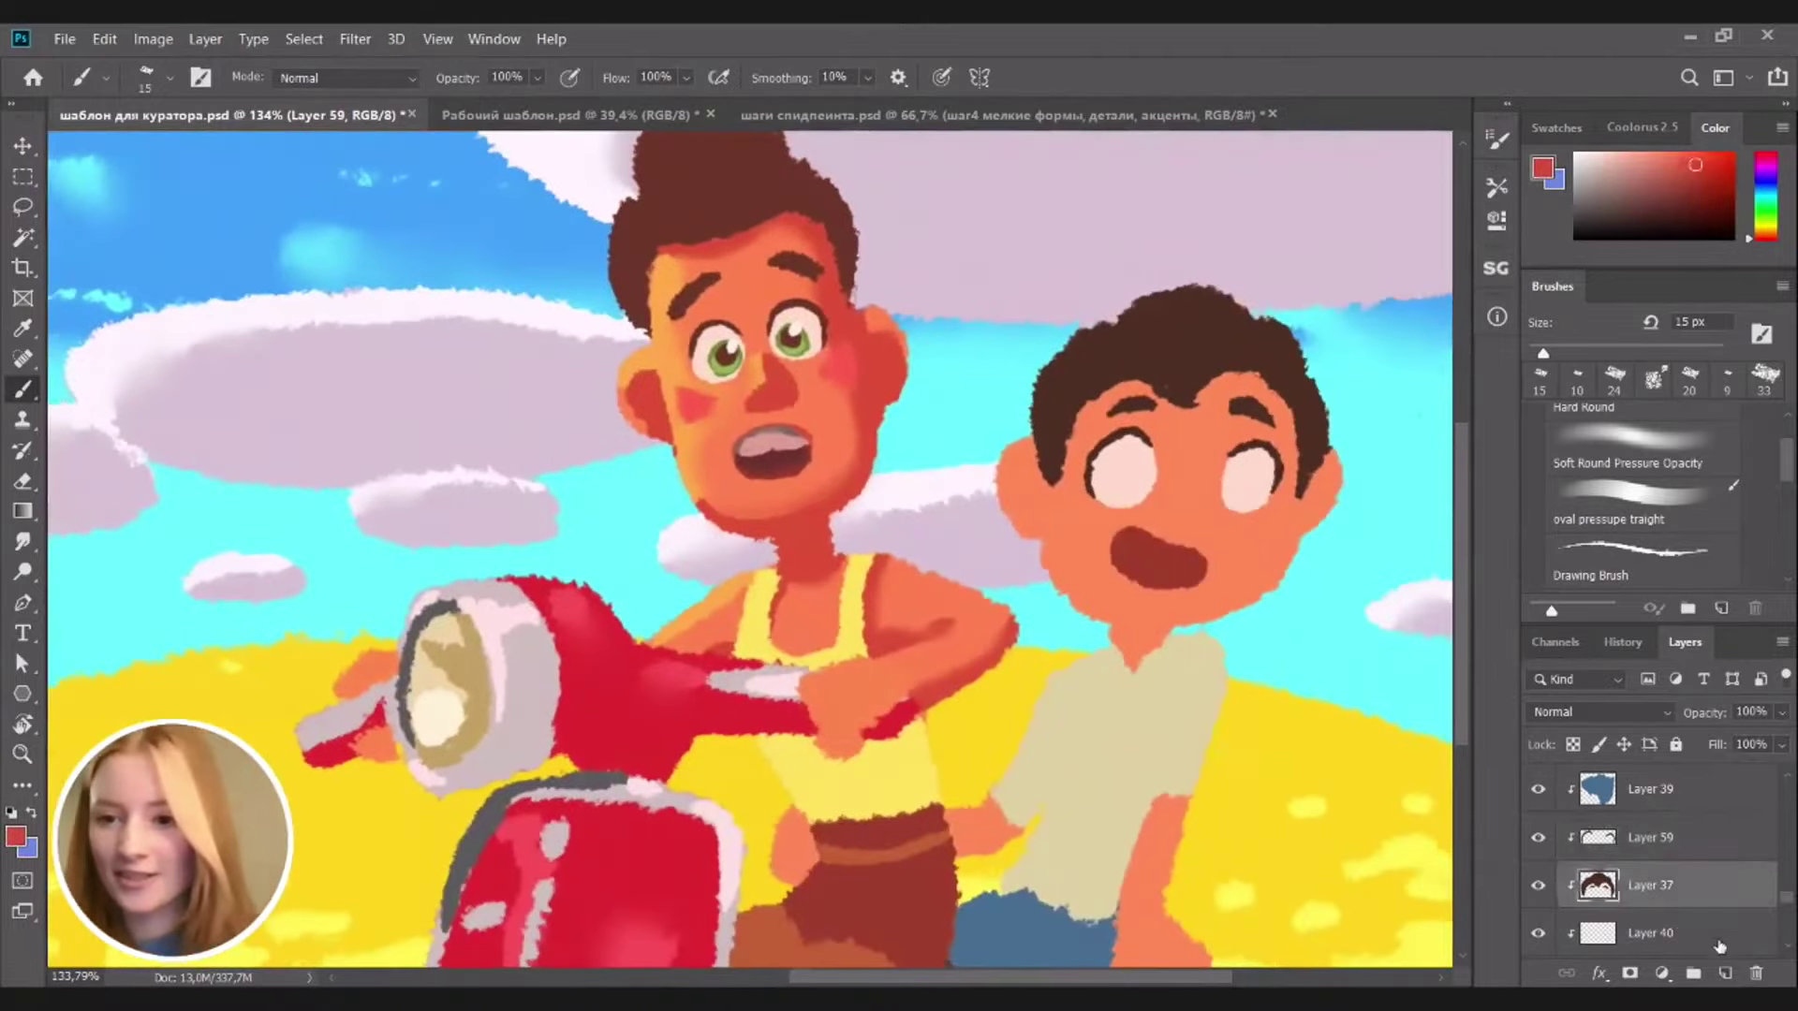
pyautogui.click(1724, 973)
pyautogui.press(']')
pyautogui.press(']')
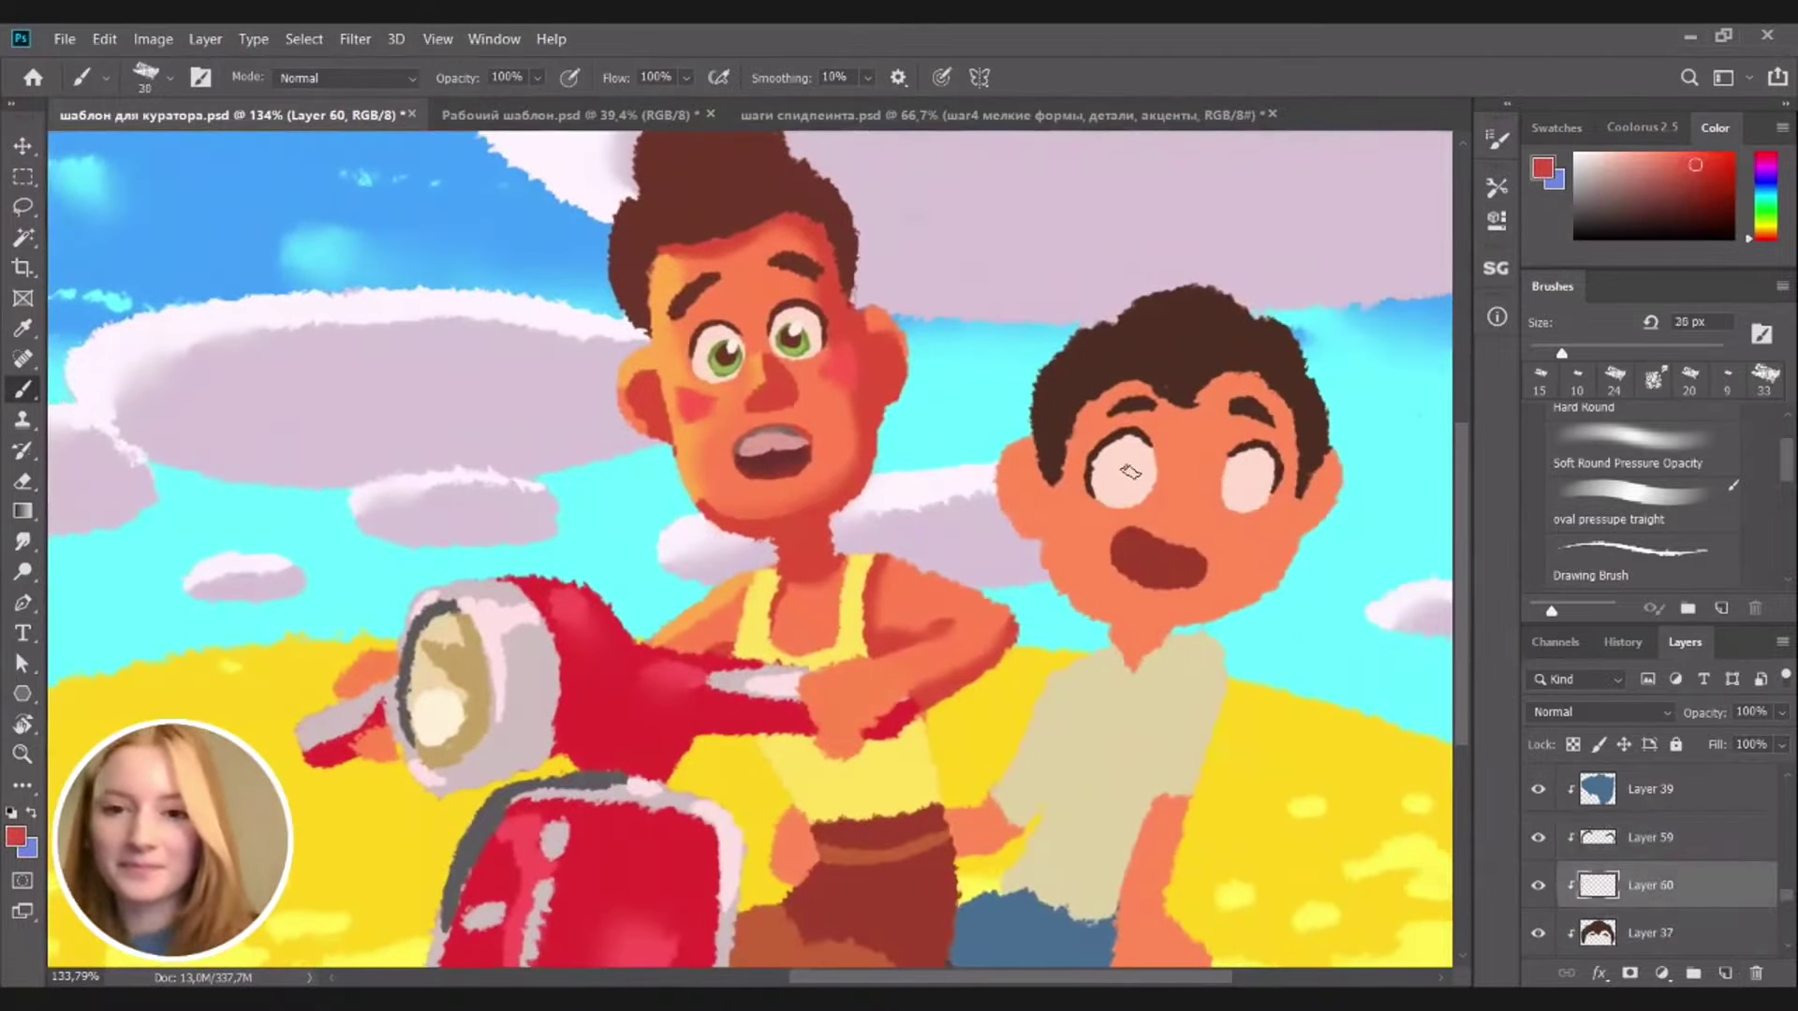
pyautogui.moveTo(1133, 478); pyautogui.dragTo(1127, 462)
pyautogui.hotkey('ctrl', 'z')
pyautogui.press('[')
pyautogui.press('[')
pyautogui.press('[')
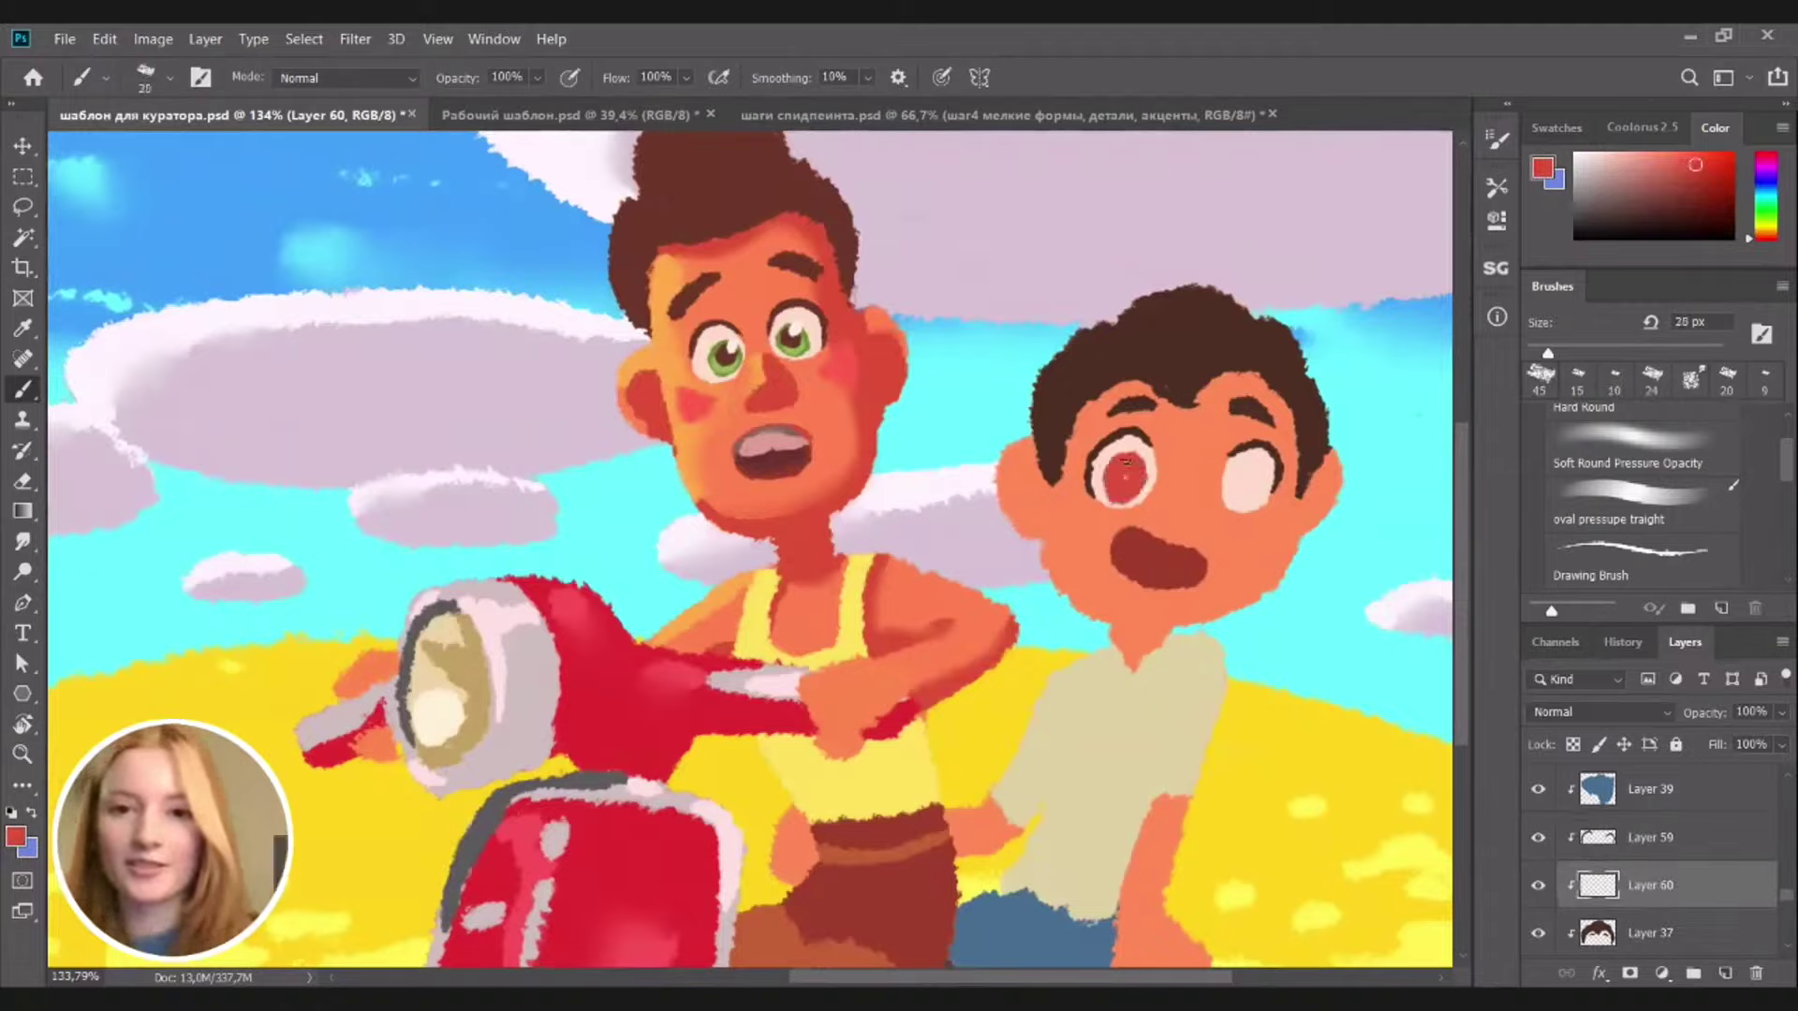
pyautogui.moveTo(1238, 492); pyautogui.dragTo(1255, 473)
# Paint the younger boy's pupils on a new layer above Layer 60 with dark brown sampled from his hair, at 20 px
pyautogui.press('alt')
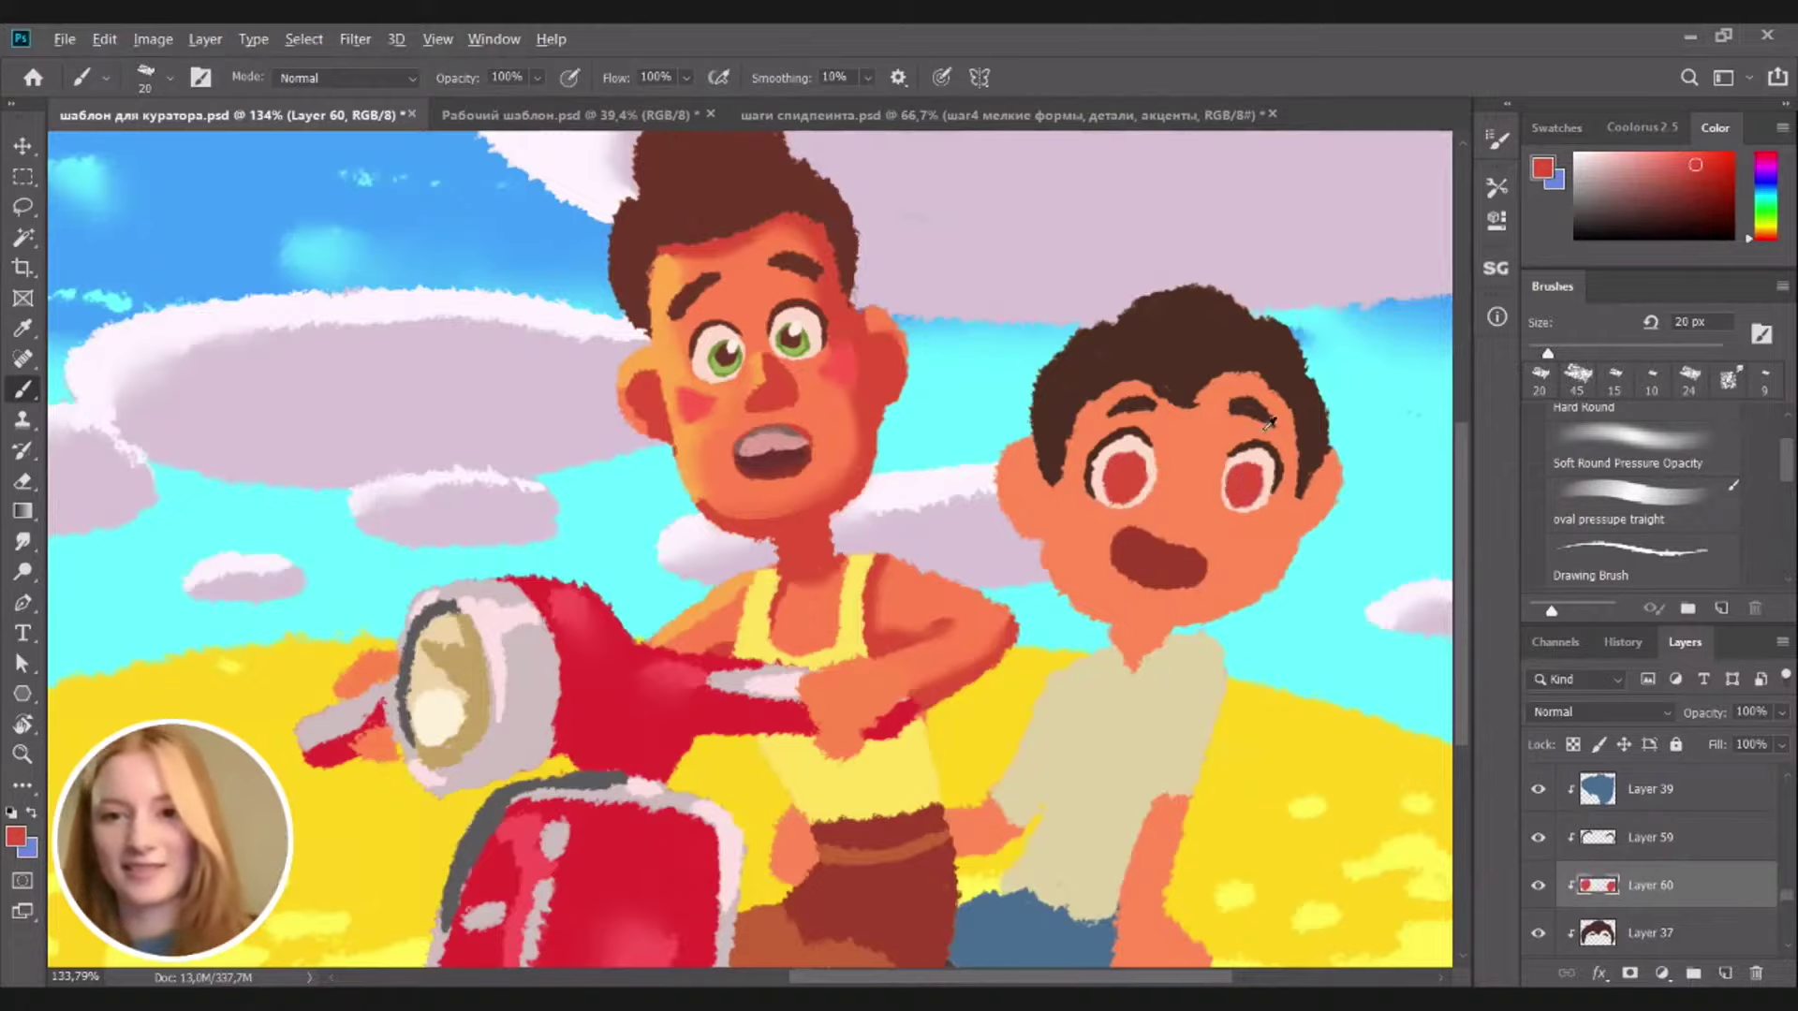
pyautogui.keyDown('alt'); pyautogui.click(1281, 385); pyautogui.keyUp('alt')
pyautogui.click(1724, 973)
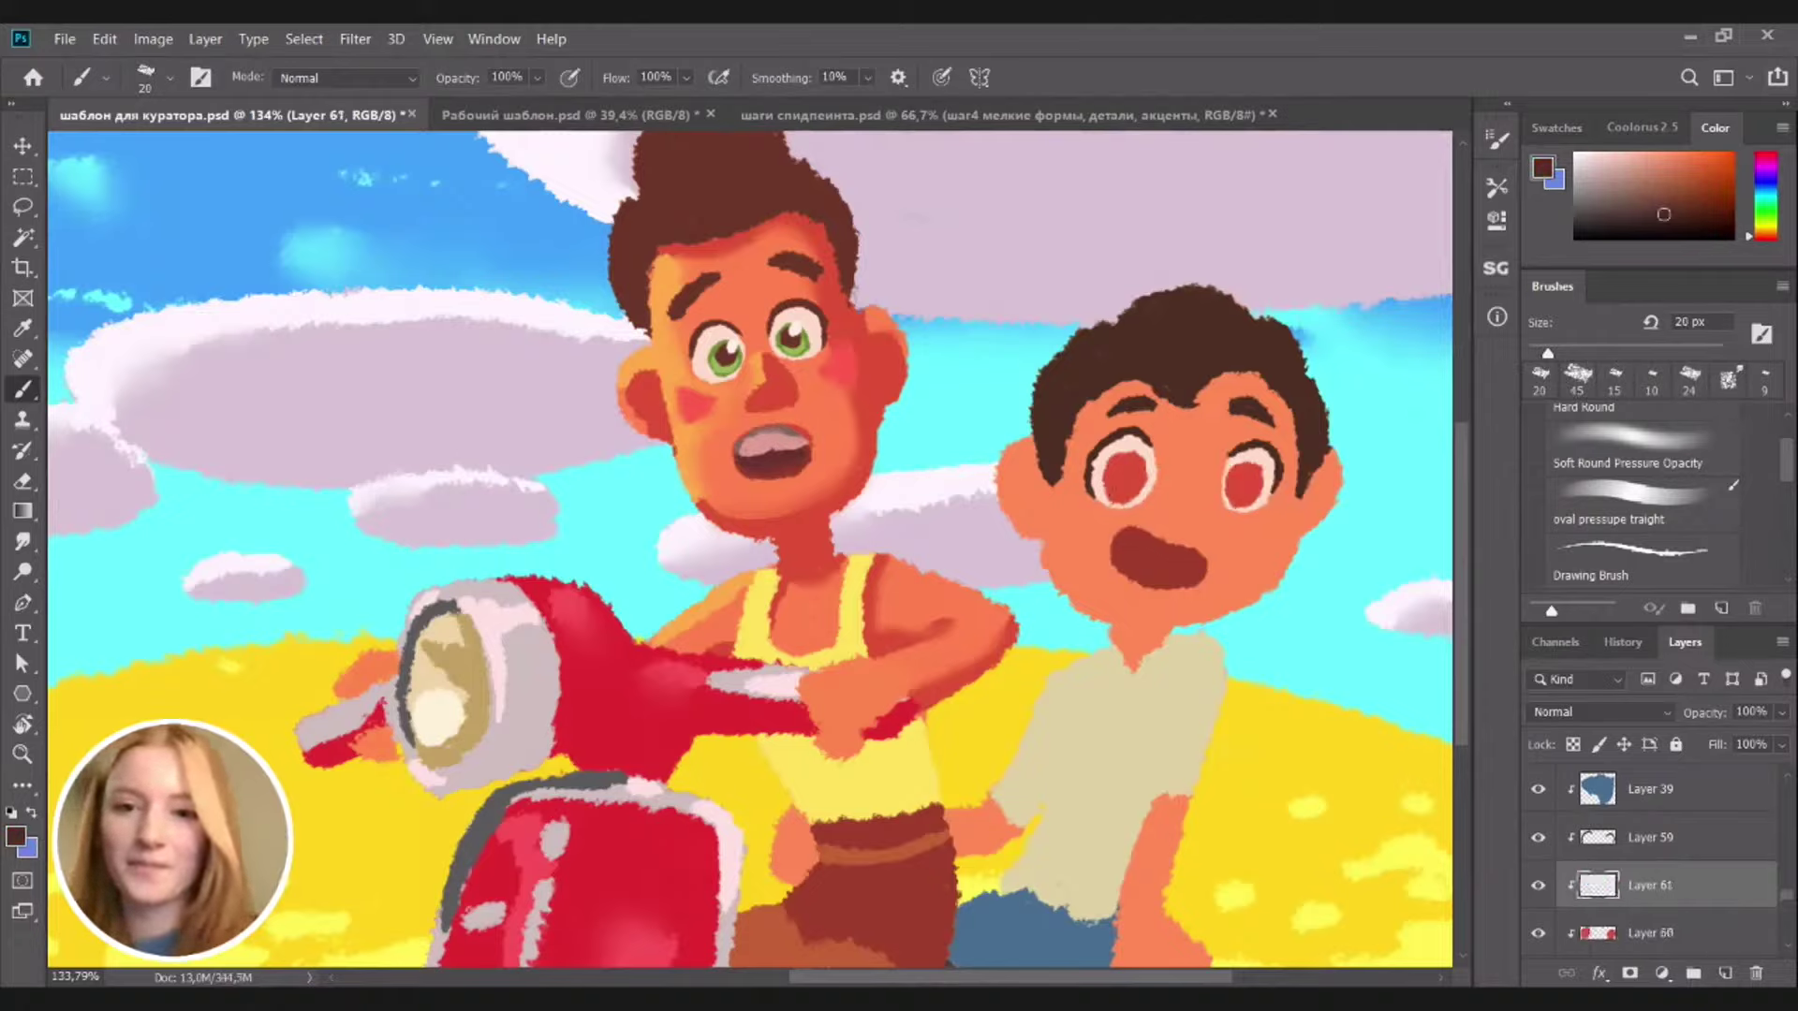
pyautogui.moveTo(1130, 464); pyautogui.dragTo(1122, 486)
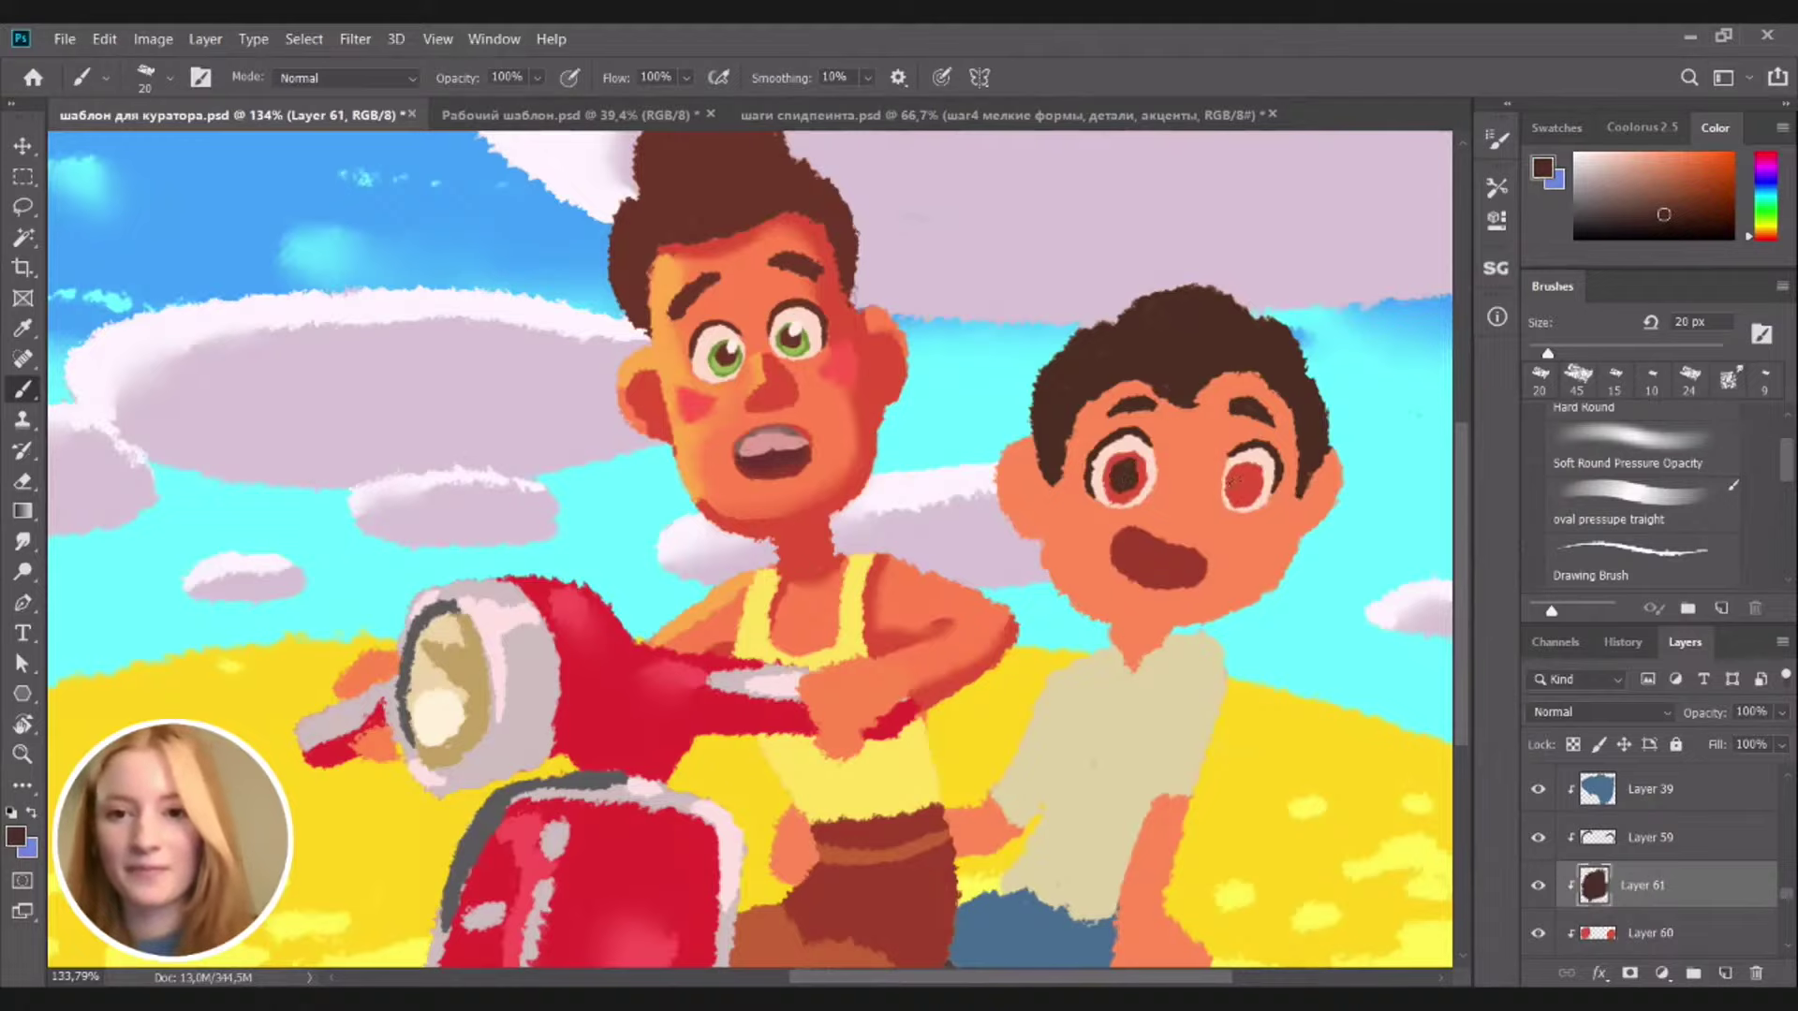
pyautogui.moveTo(1236, 472); pyautogui.dragTo(1241, 483)
# Sample pink from the older boy's teeth and add a new layer above Layer 61
pyautogui.hotkey('ctrl', 'space')
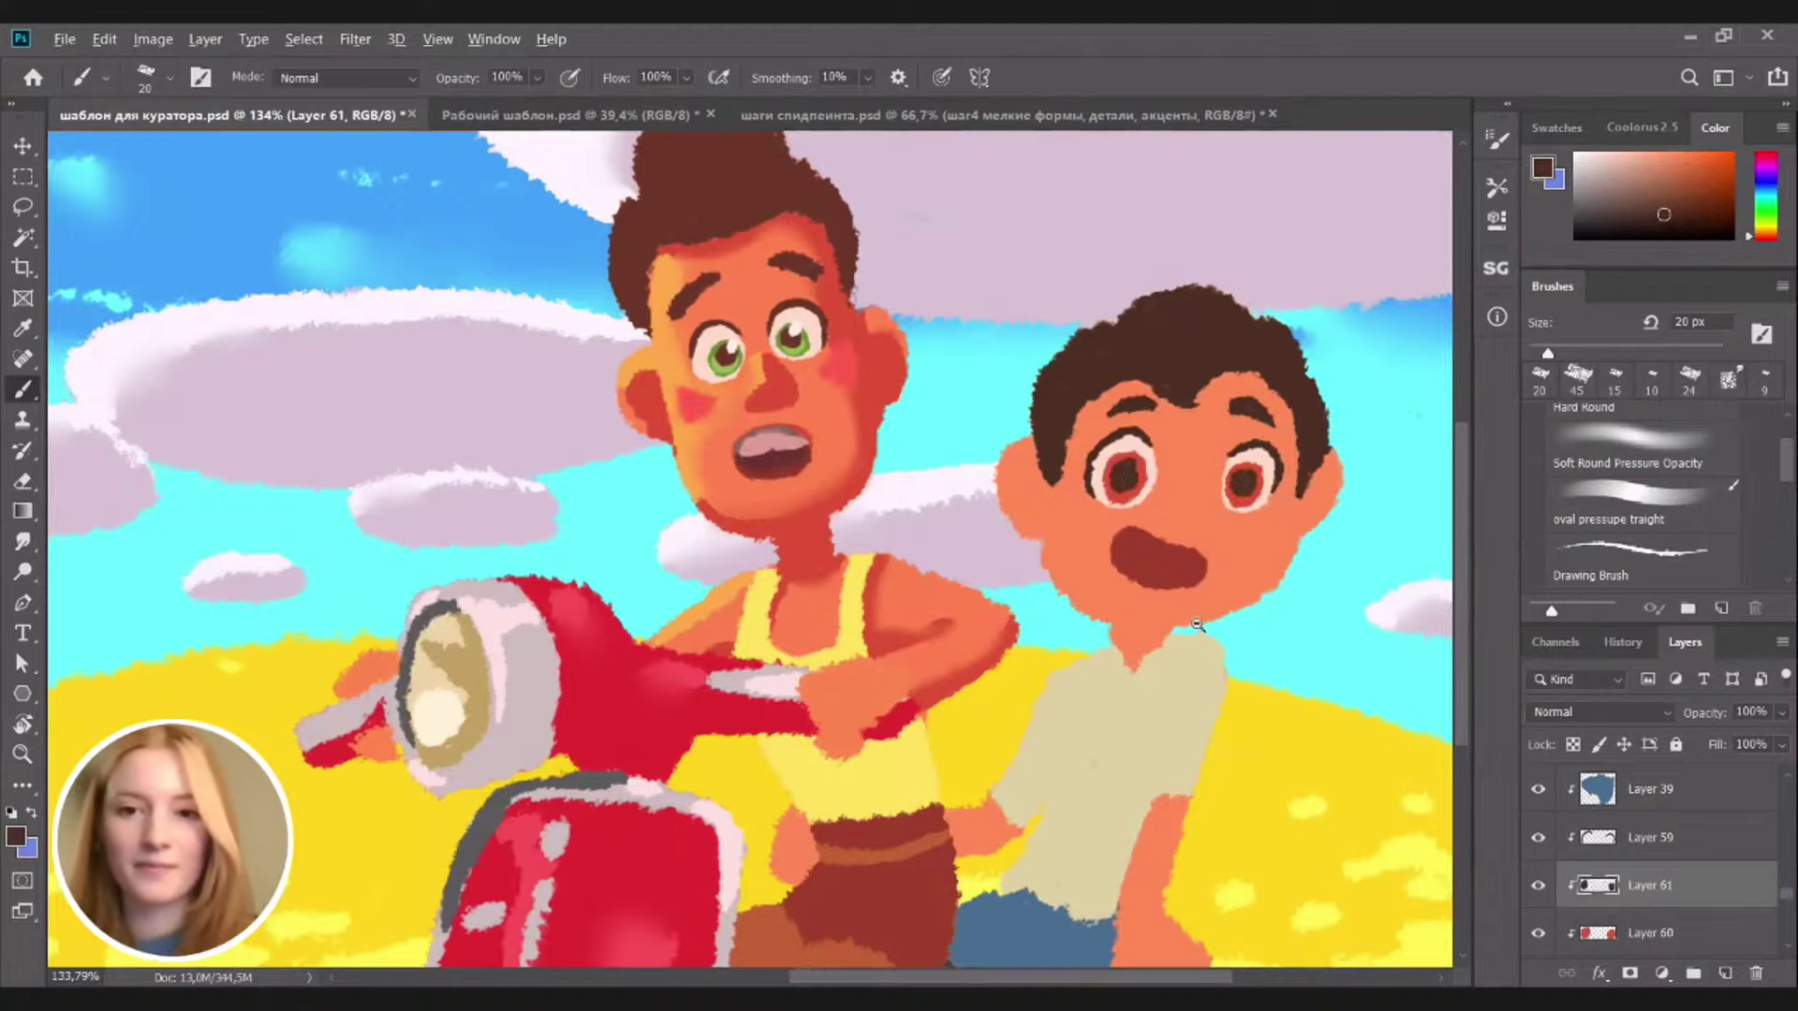
pyautogui.moveTo(1197, 624); pyautogui.dragTo(1108, 655)
pyautogui.scroll(1, 1108, 656)
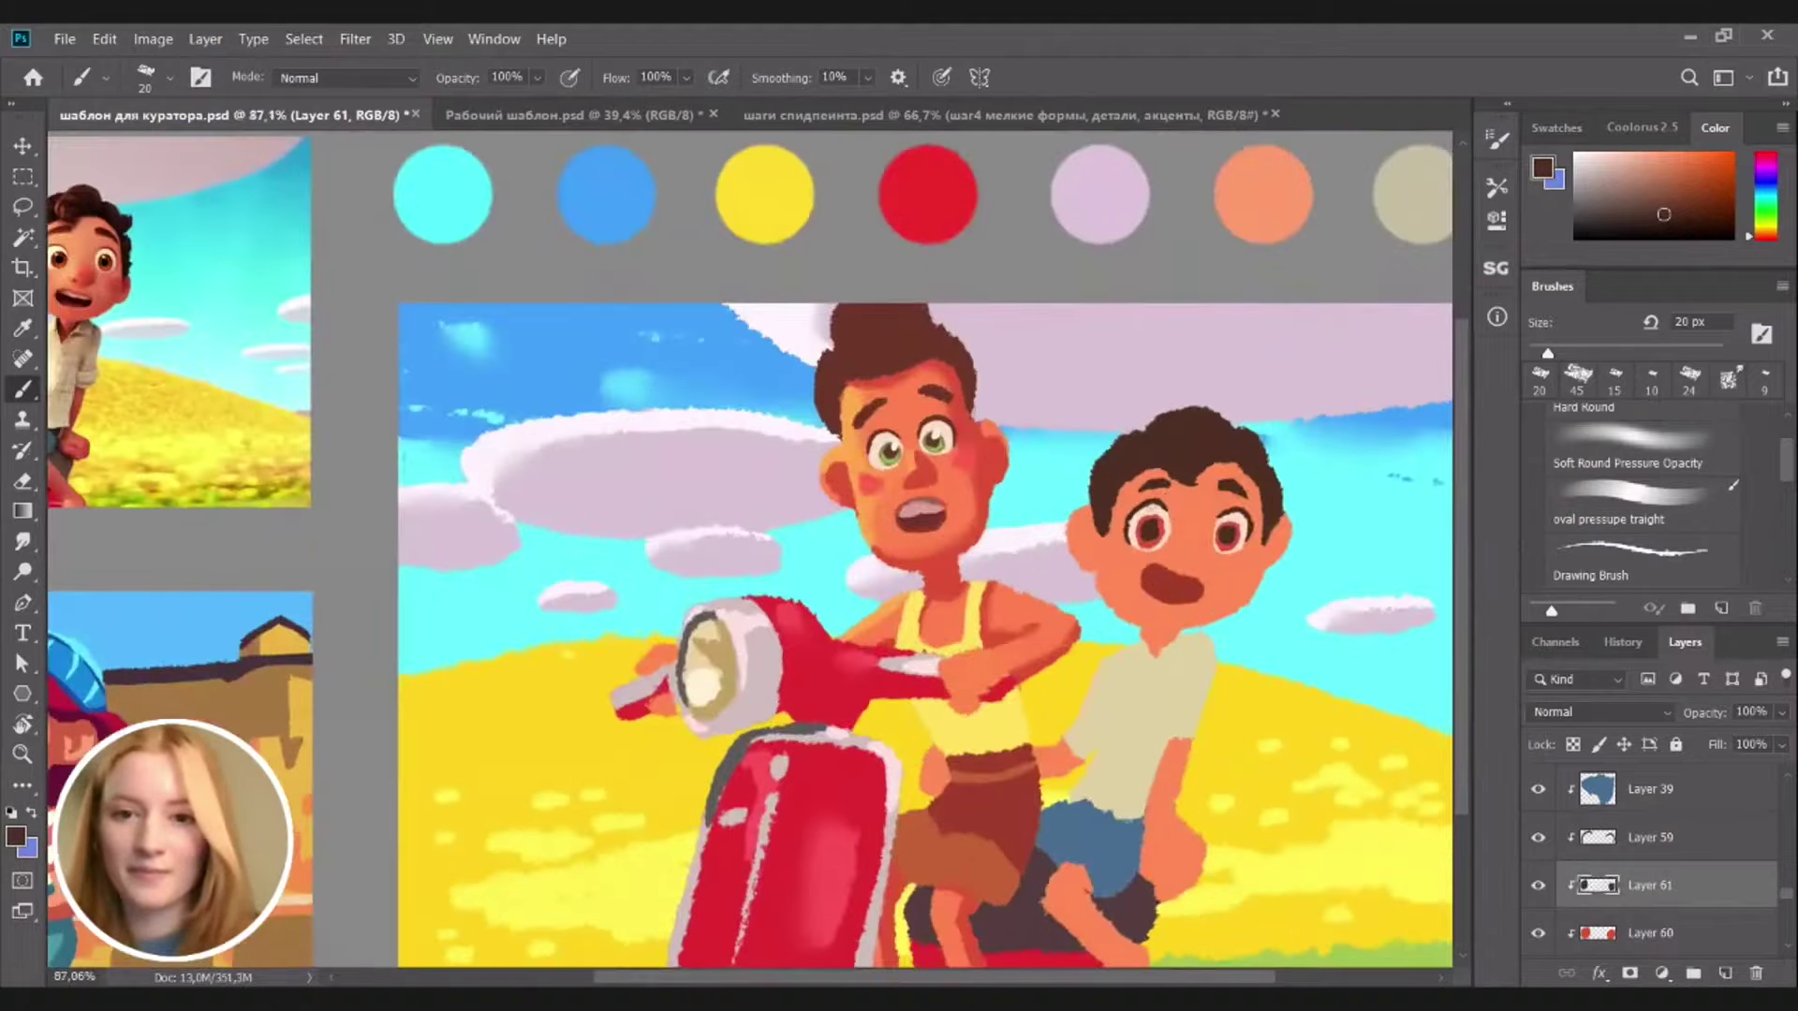
pyautogui.keyDown('alt'); pyautogui.click(1159, 520); pyautogui.keyUp('alt')
pyautogui.keyDown('alt'); pyautogui.click(918, 507); pyautogui.keyUp('alt')
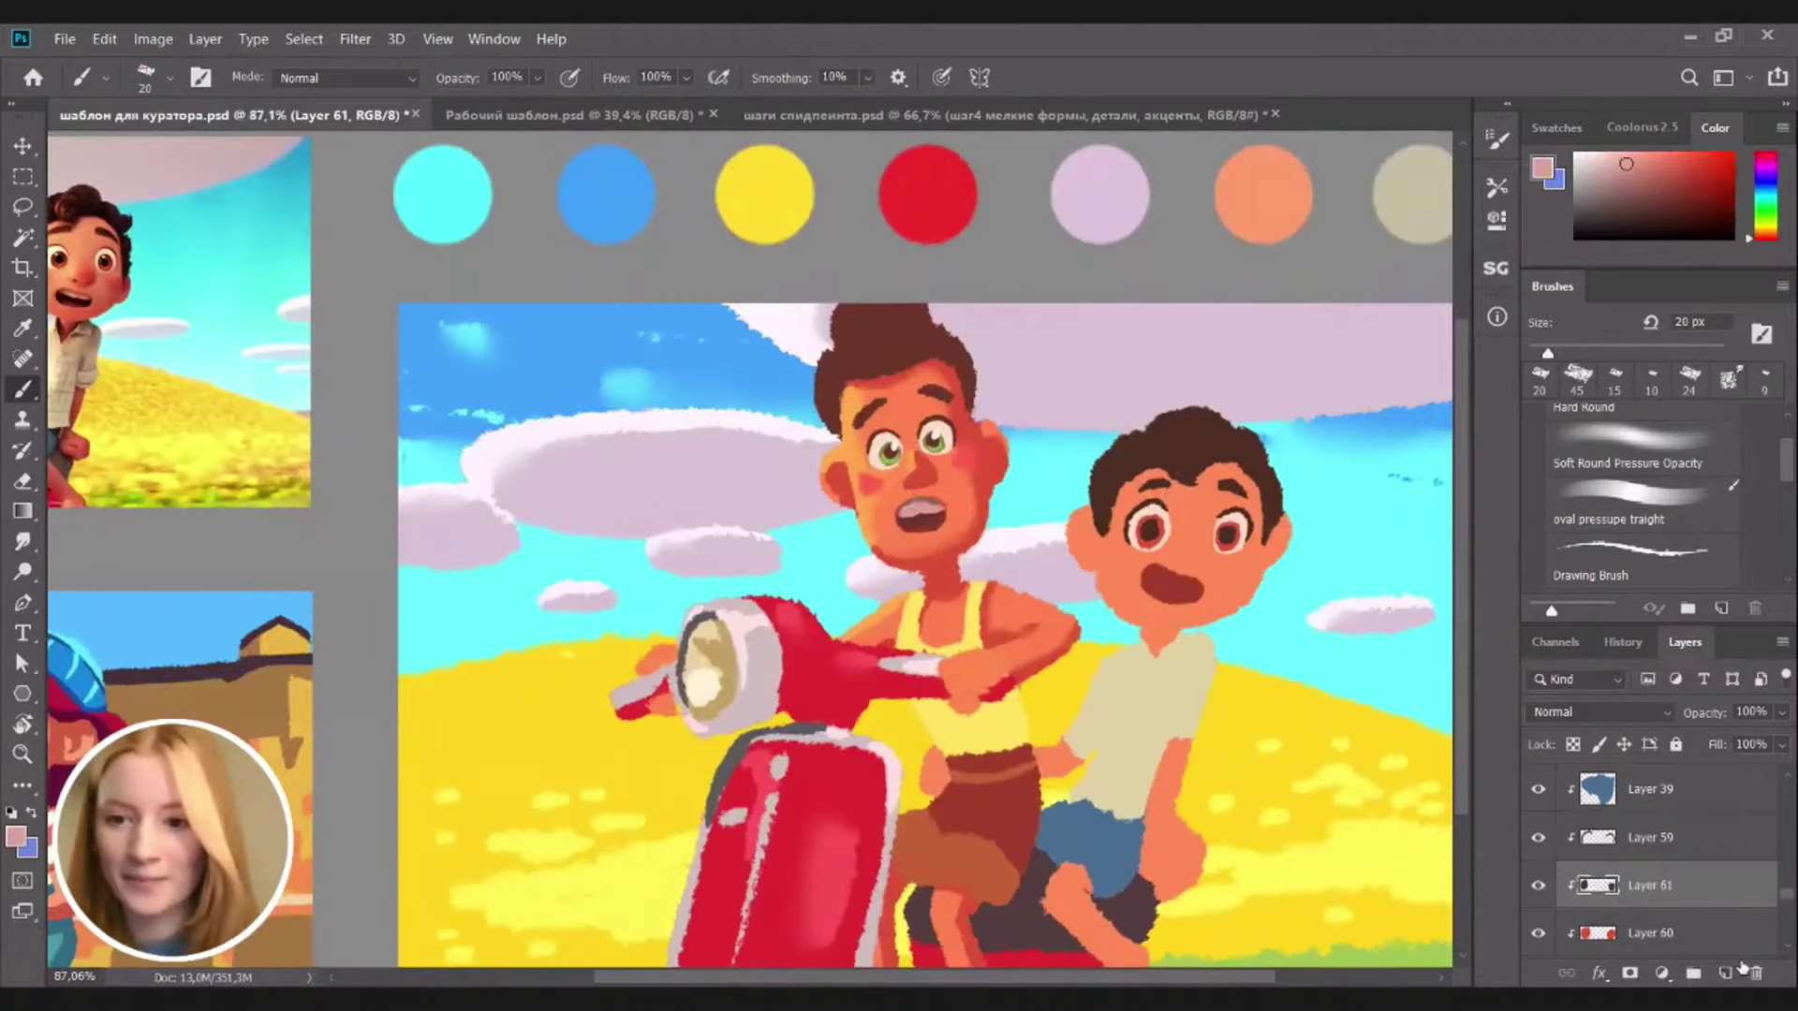
pyautogui.click(1726, 973)
# Paint a pink band of upper teeth in the younger boy's mouth on a new layer above Layer 41, at 20 px
pyautogui.scroll(4, 1166, 620)
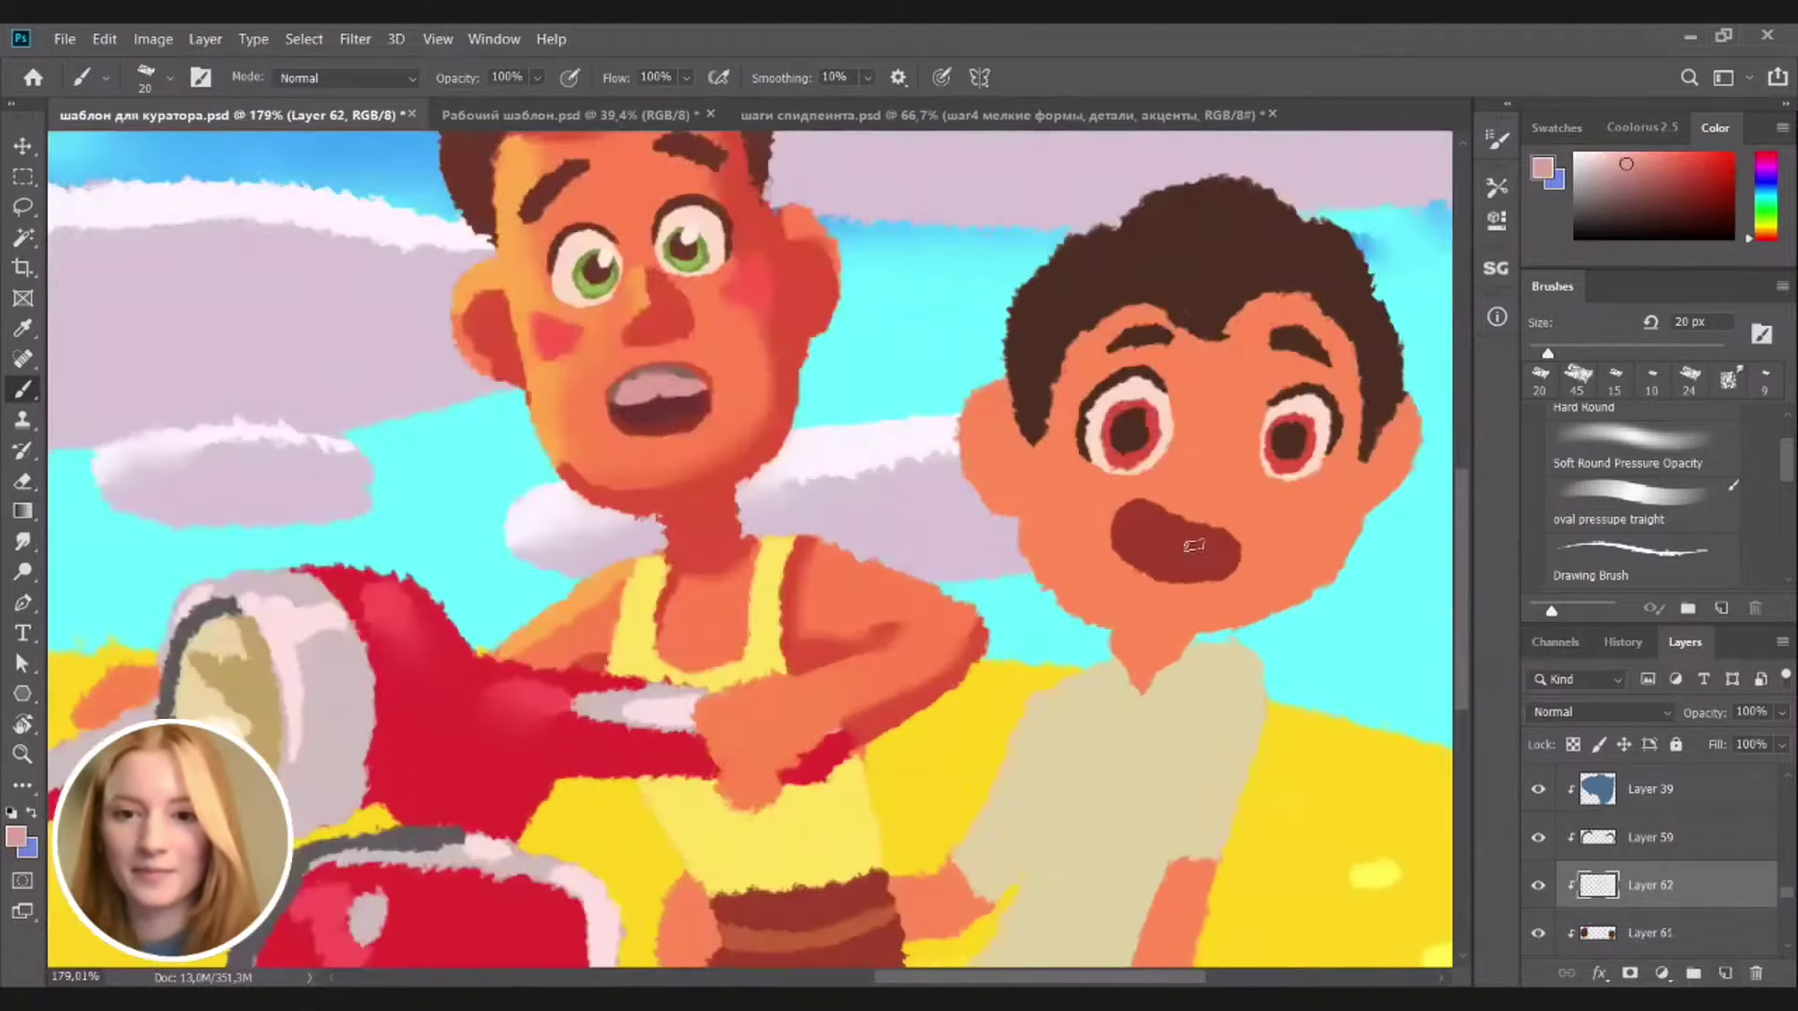
pyautogui.keyDown('ctrl'); pyautogui.click(1193, 544); pyautogui.keyUp('ctrl')
pyautogui.keyDown('ctrl'); pyautogui.click(1602, 935); pyautogui.keyUp('ctrl')
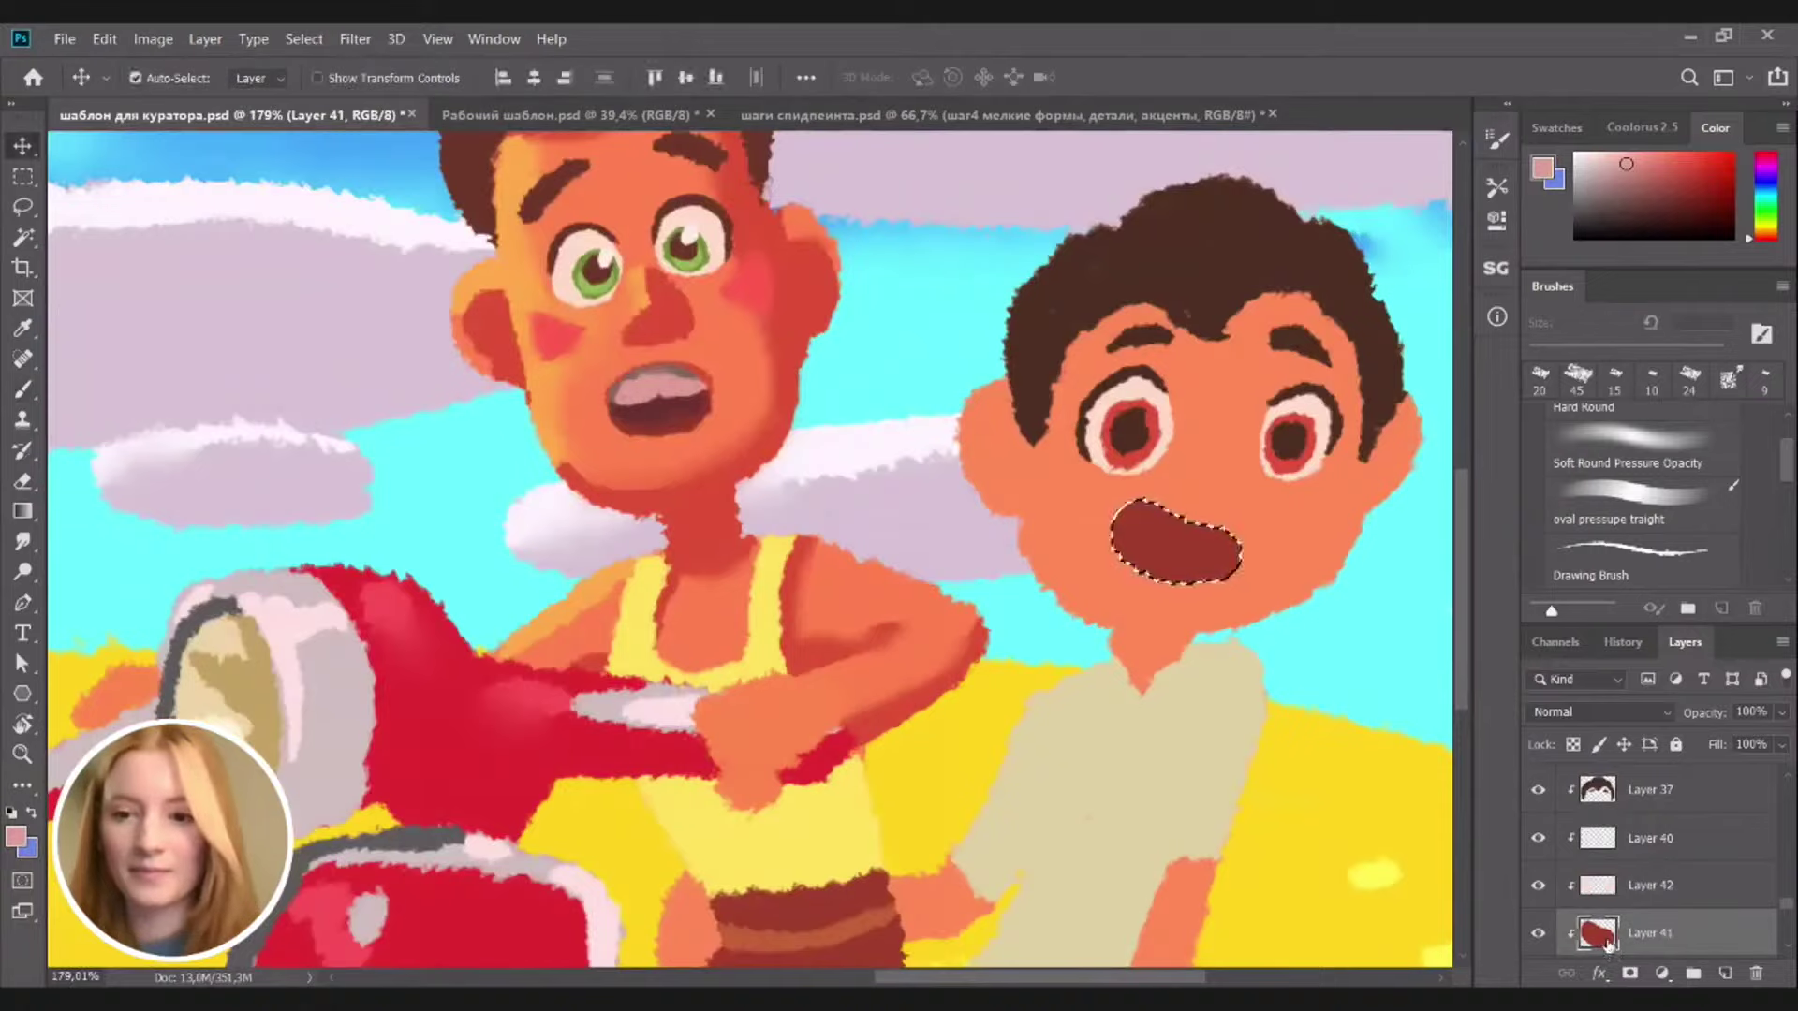
pyautogui.click(1725, 973)
pyautogui.hotkey('ctrl', 'd')
pyautogui.press('b')
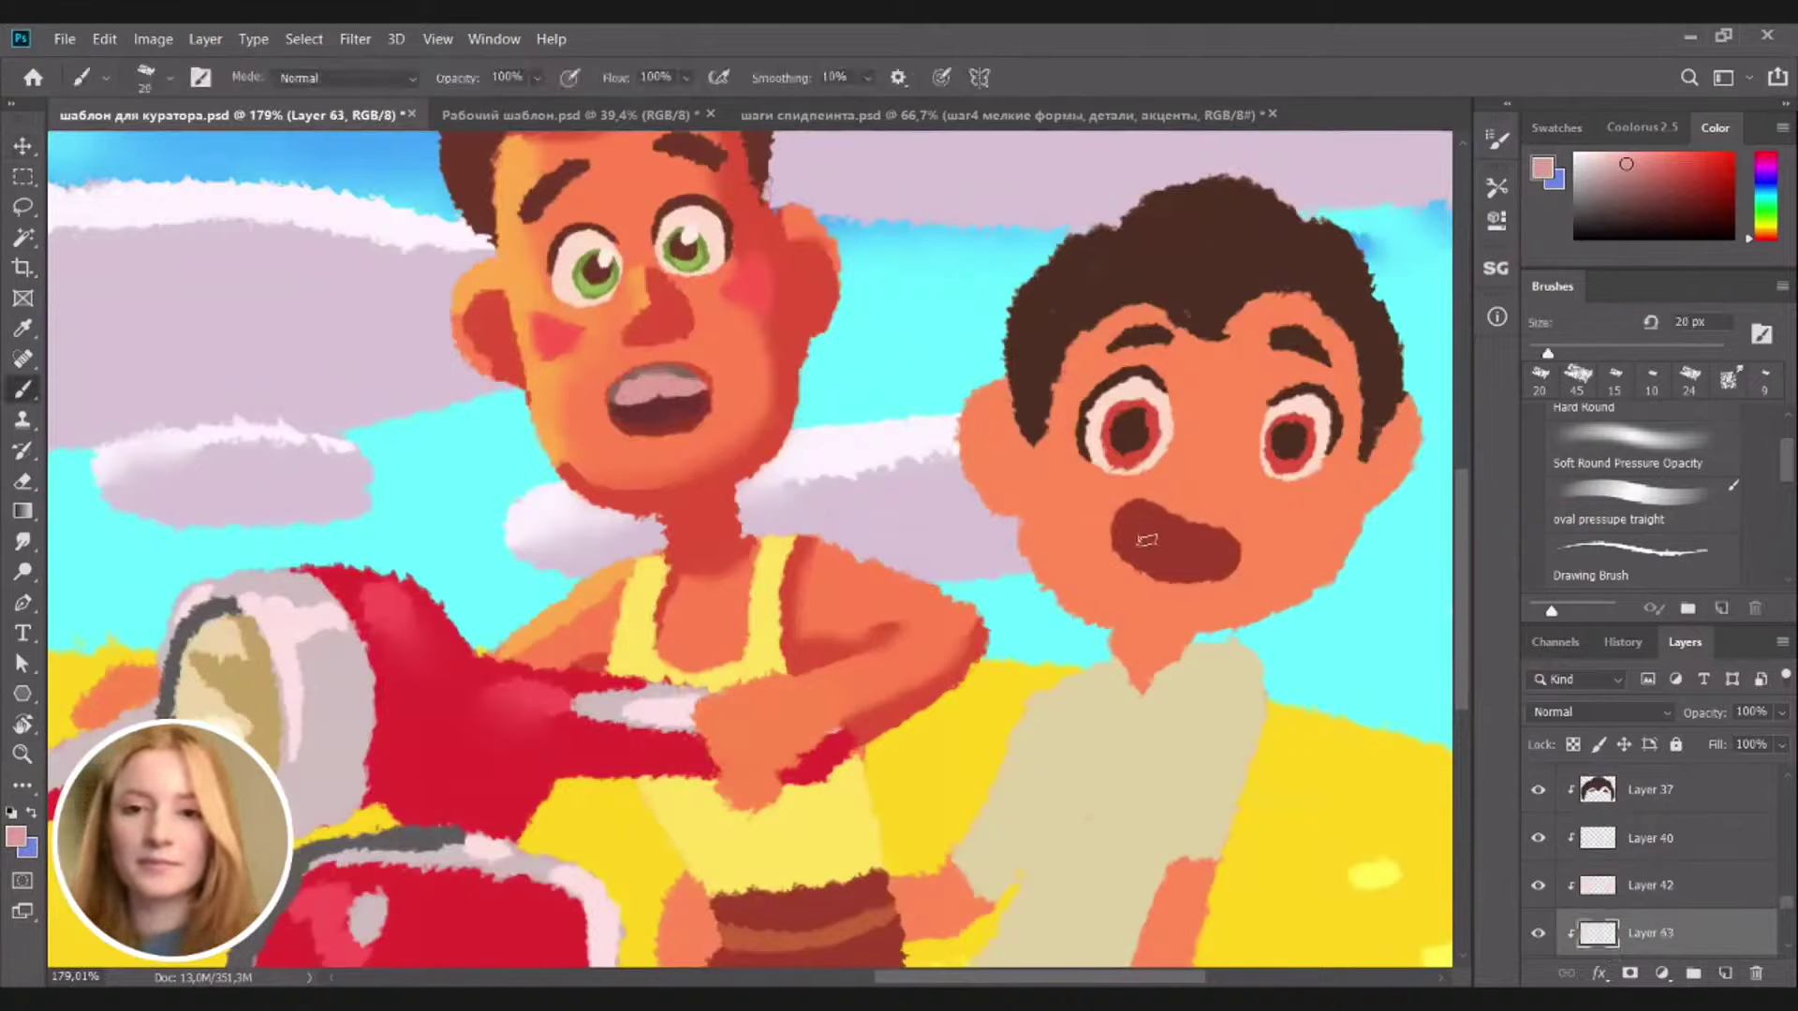
pyautogui.moveTo(1131, 504); pyautogui.dragTo(1227, 535)
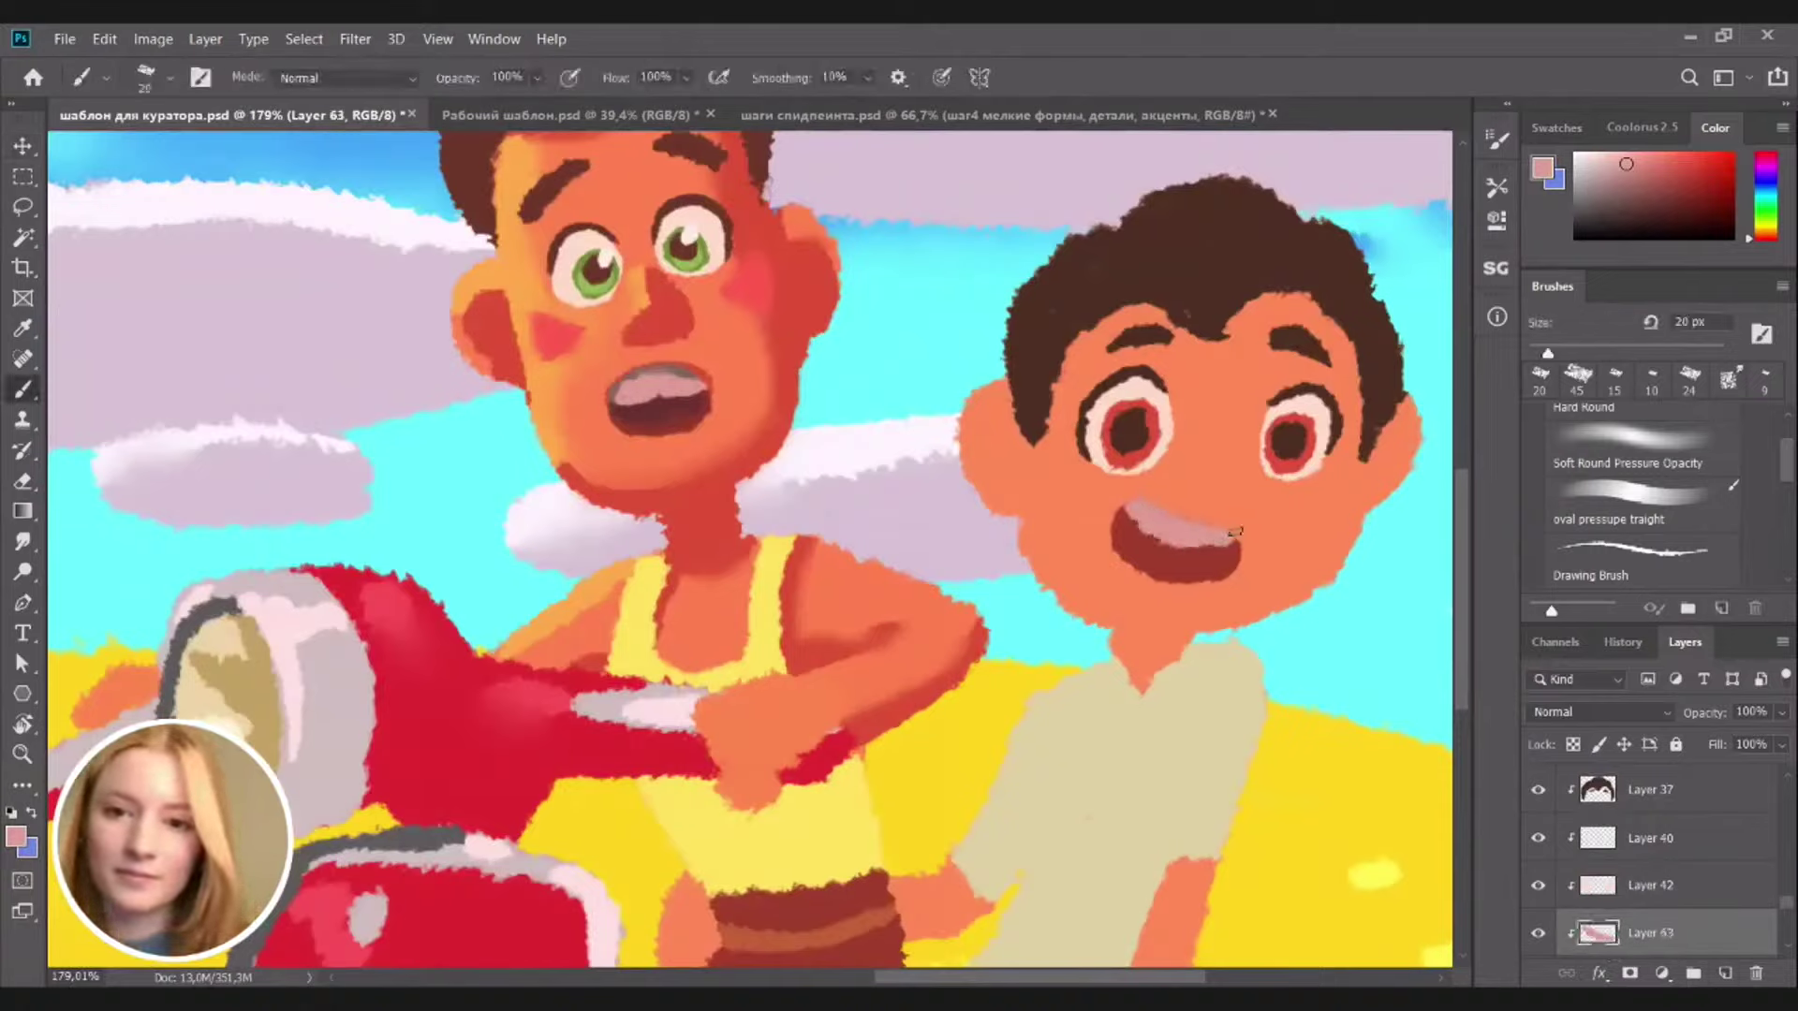
pyautogui.scroll(-1, 1021, 565)
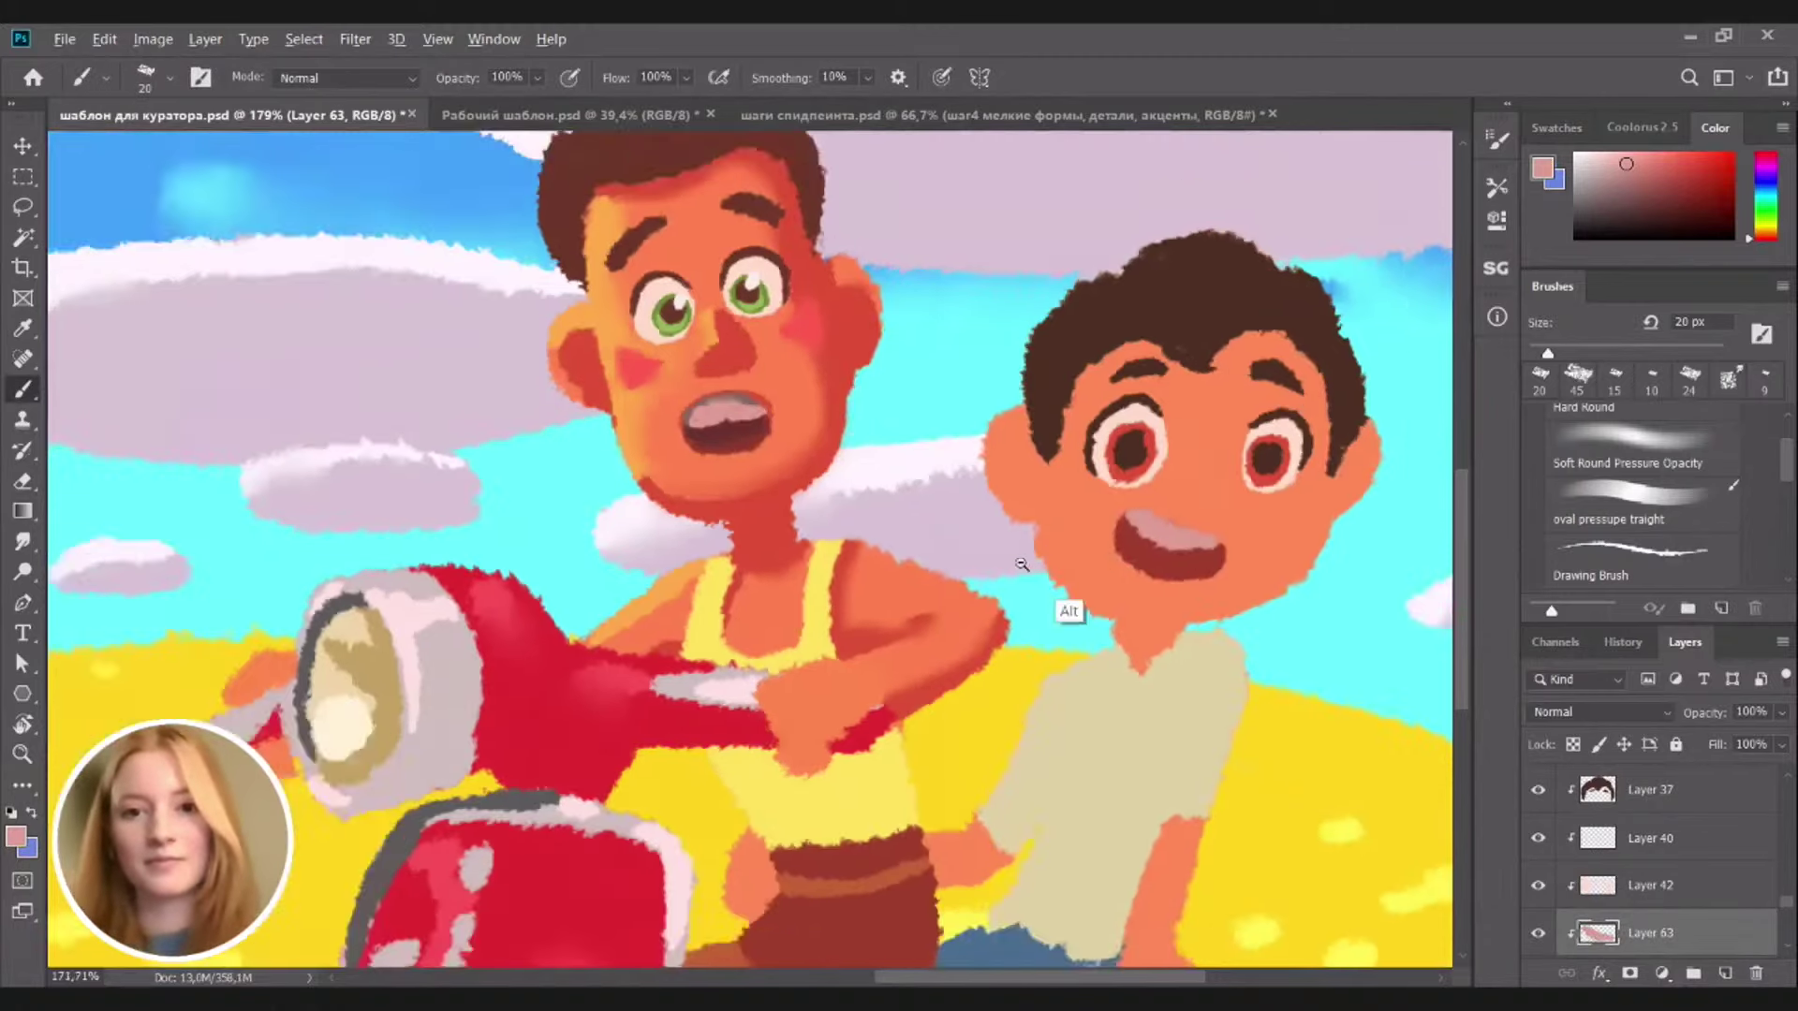
pyautogui.scroll(-5, 1021, 565)
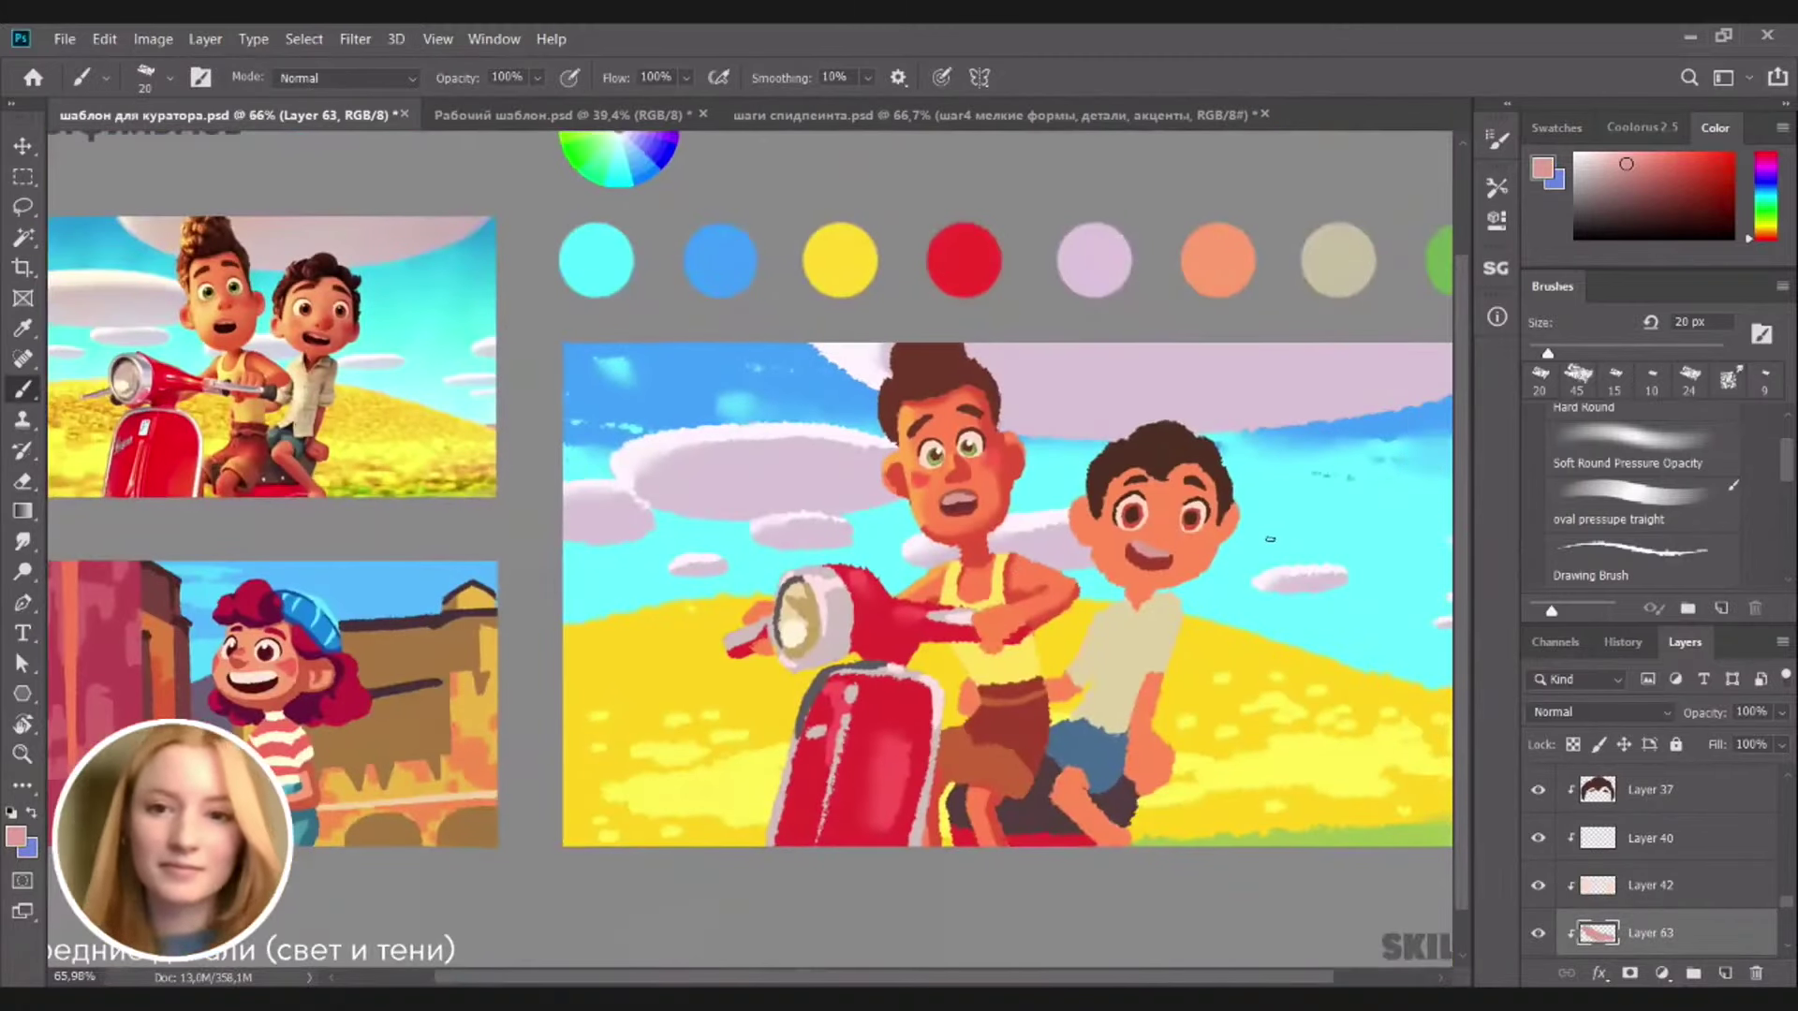
# Paint the younger boy's nose on a new layer above Layer 23 with red sampled from the older boy's face, at 20 px
pyautogui.press('v')
pyautogui.click(1198, 532)
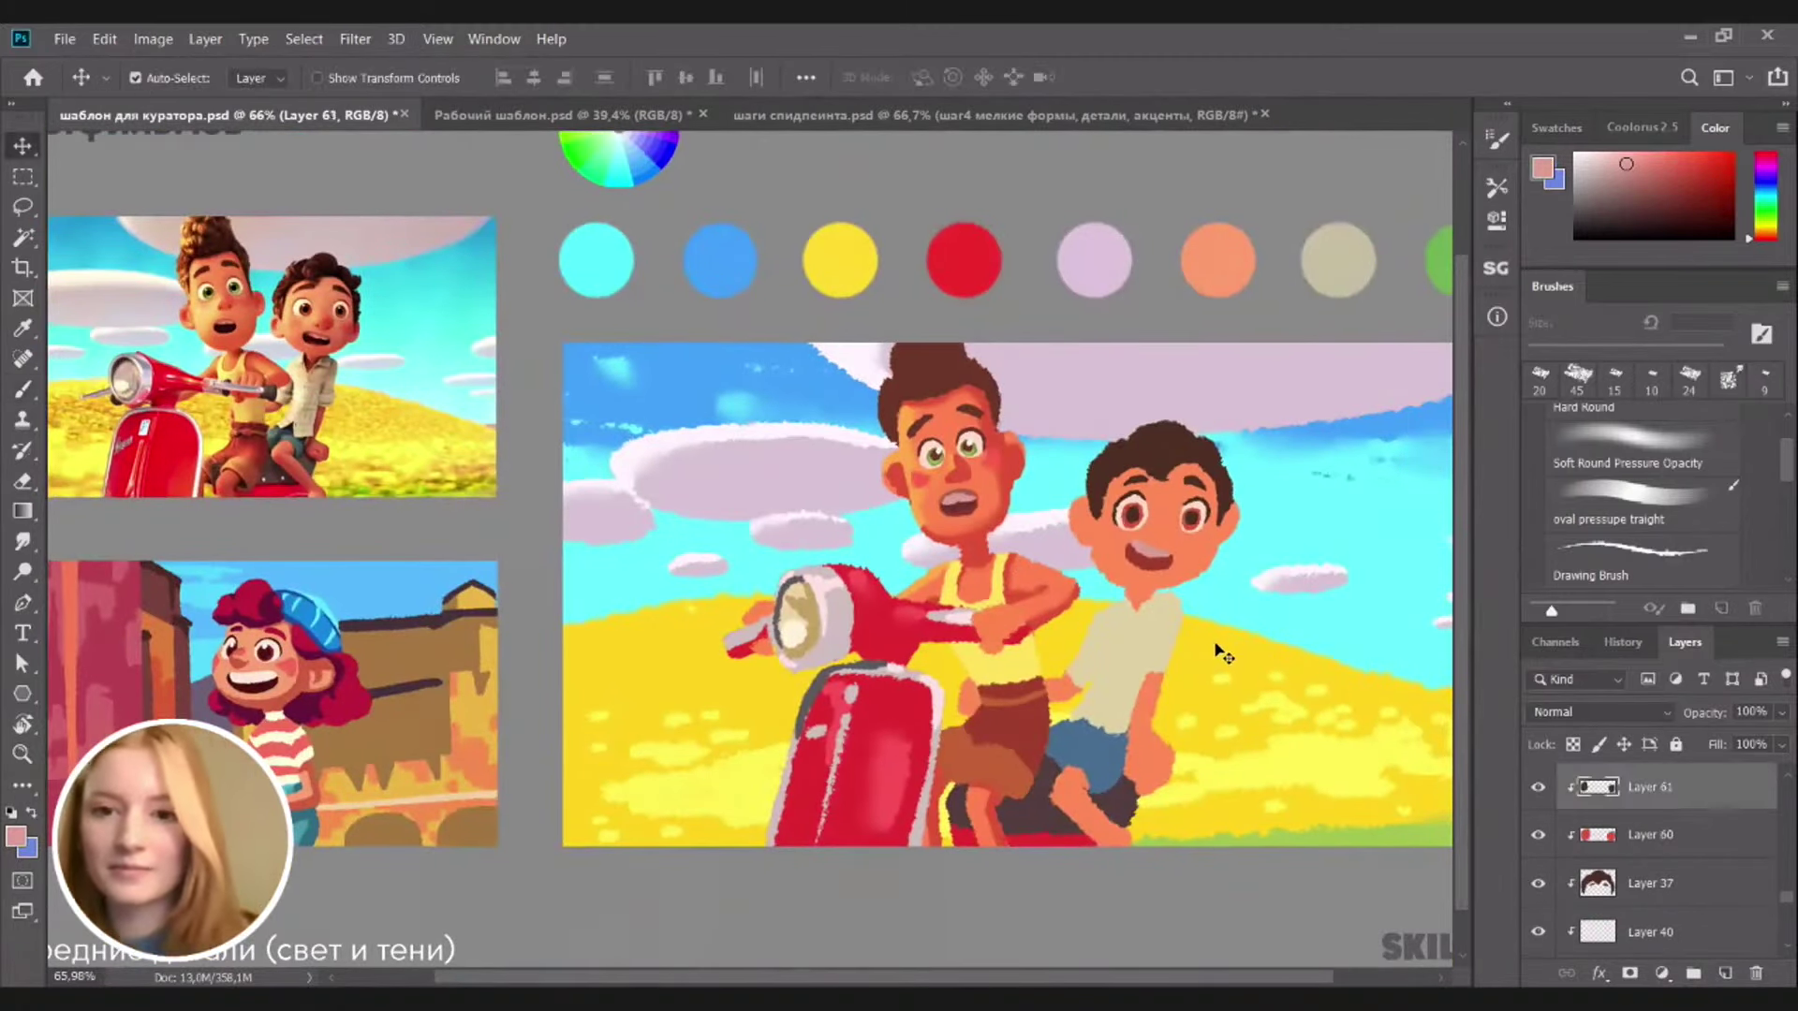
pyautogui.press('b')
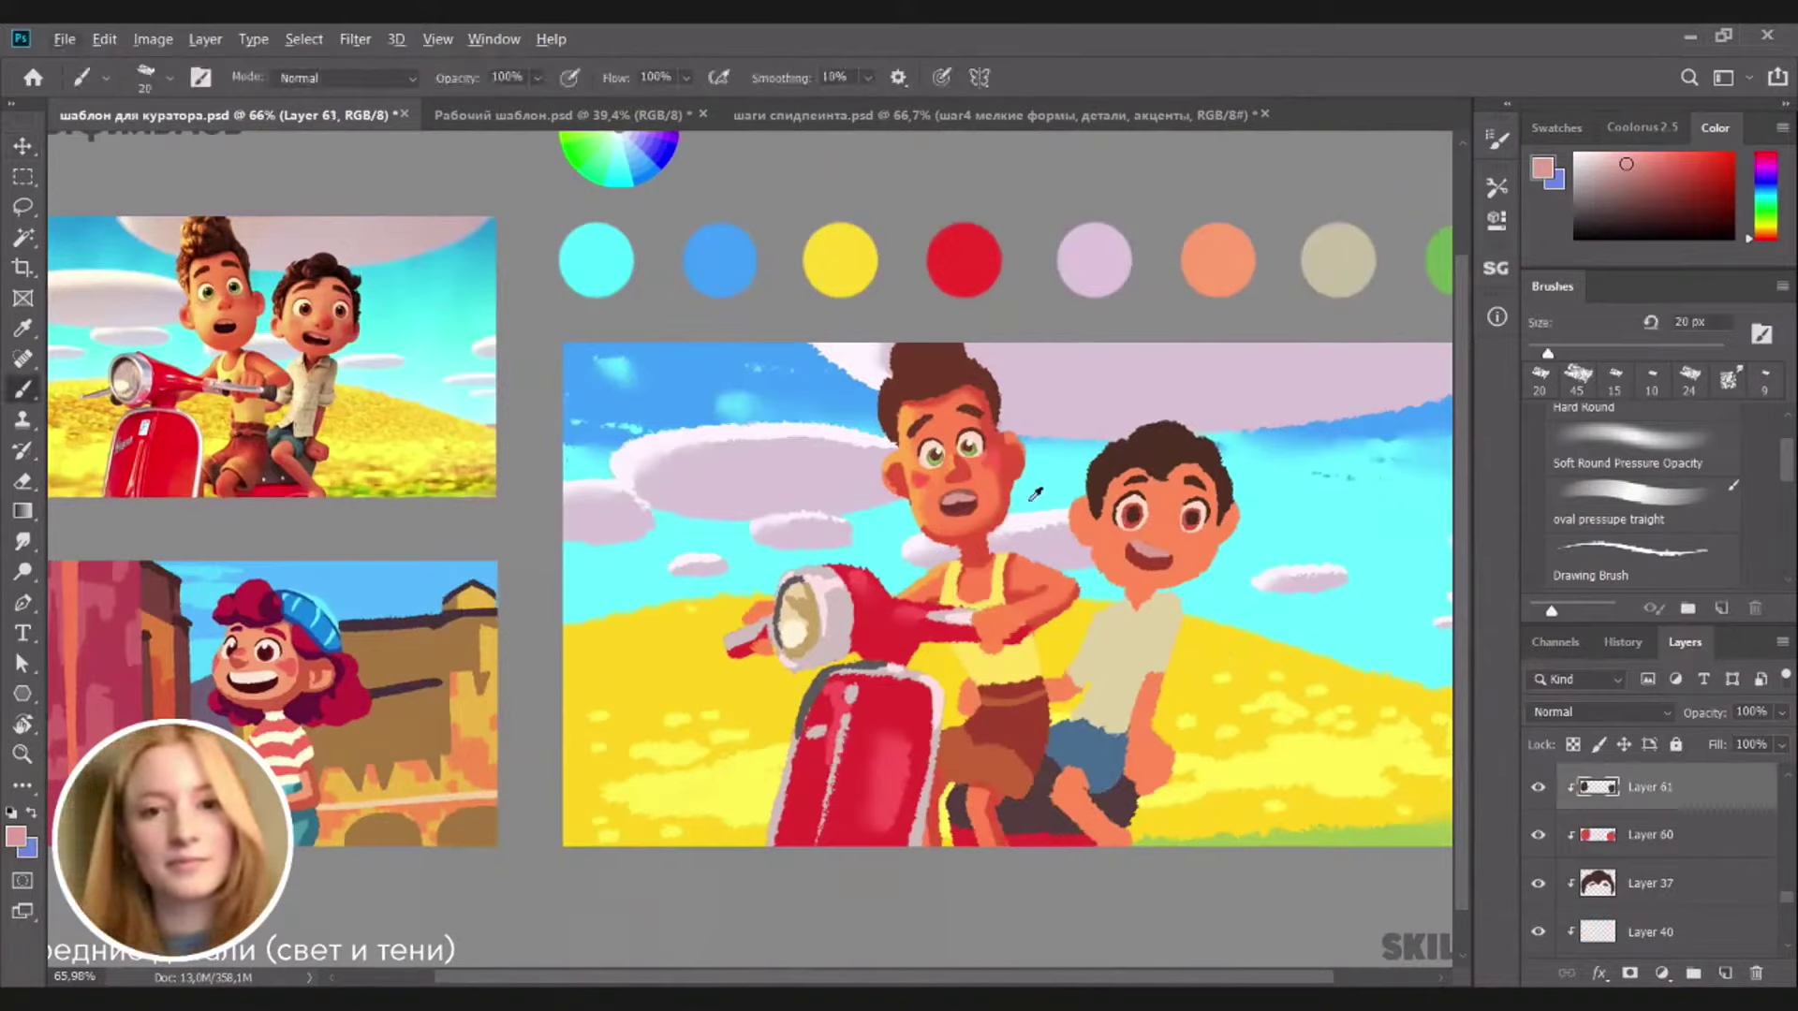
pyautogui.keyDown('alt'); pyautogui.click(936, 464); pyautogui.keyUp('alt')
pyautogui.keyDown('ctrl'); pyautogui.click(941, 468); pyautogui.keyUp('ctrl')
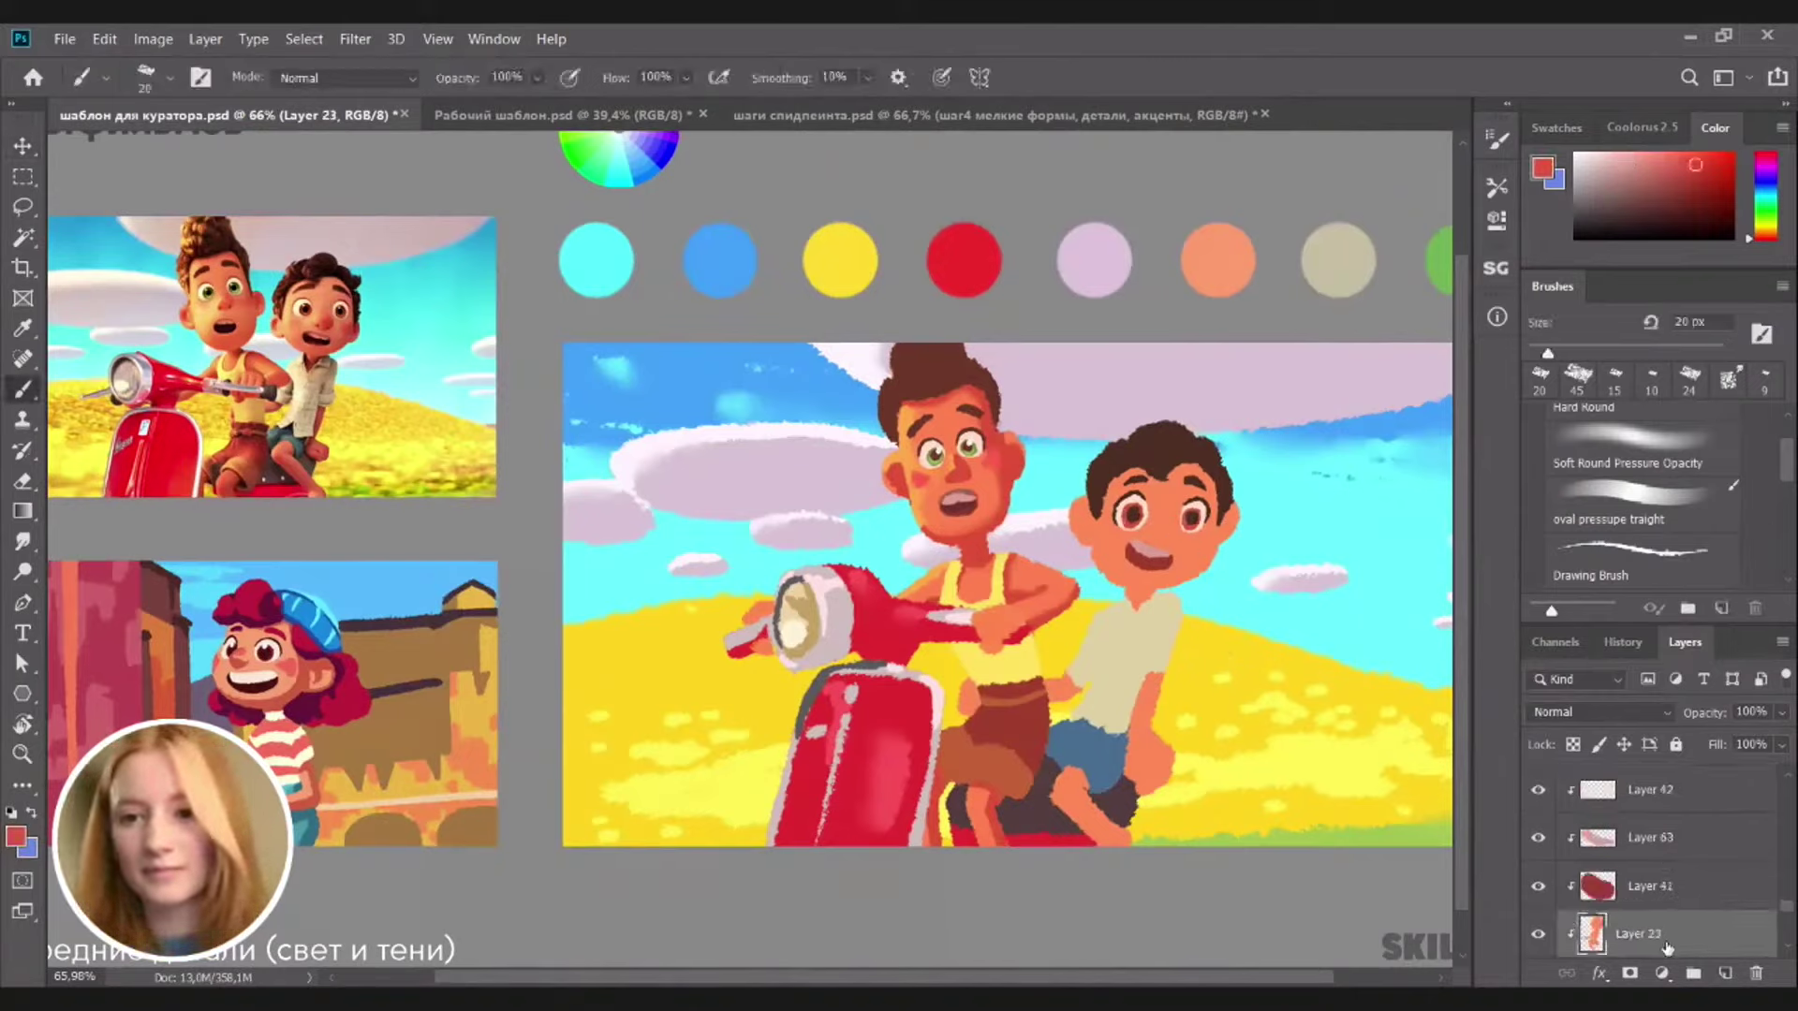
pyautogui.click(1724, 973)
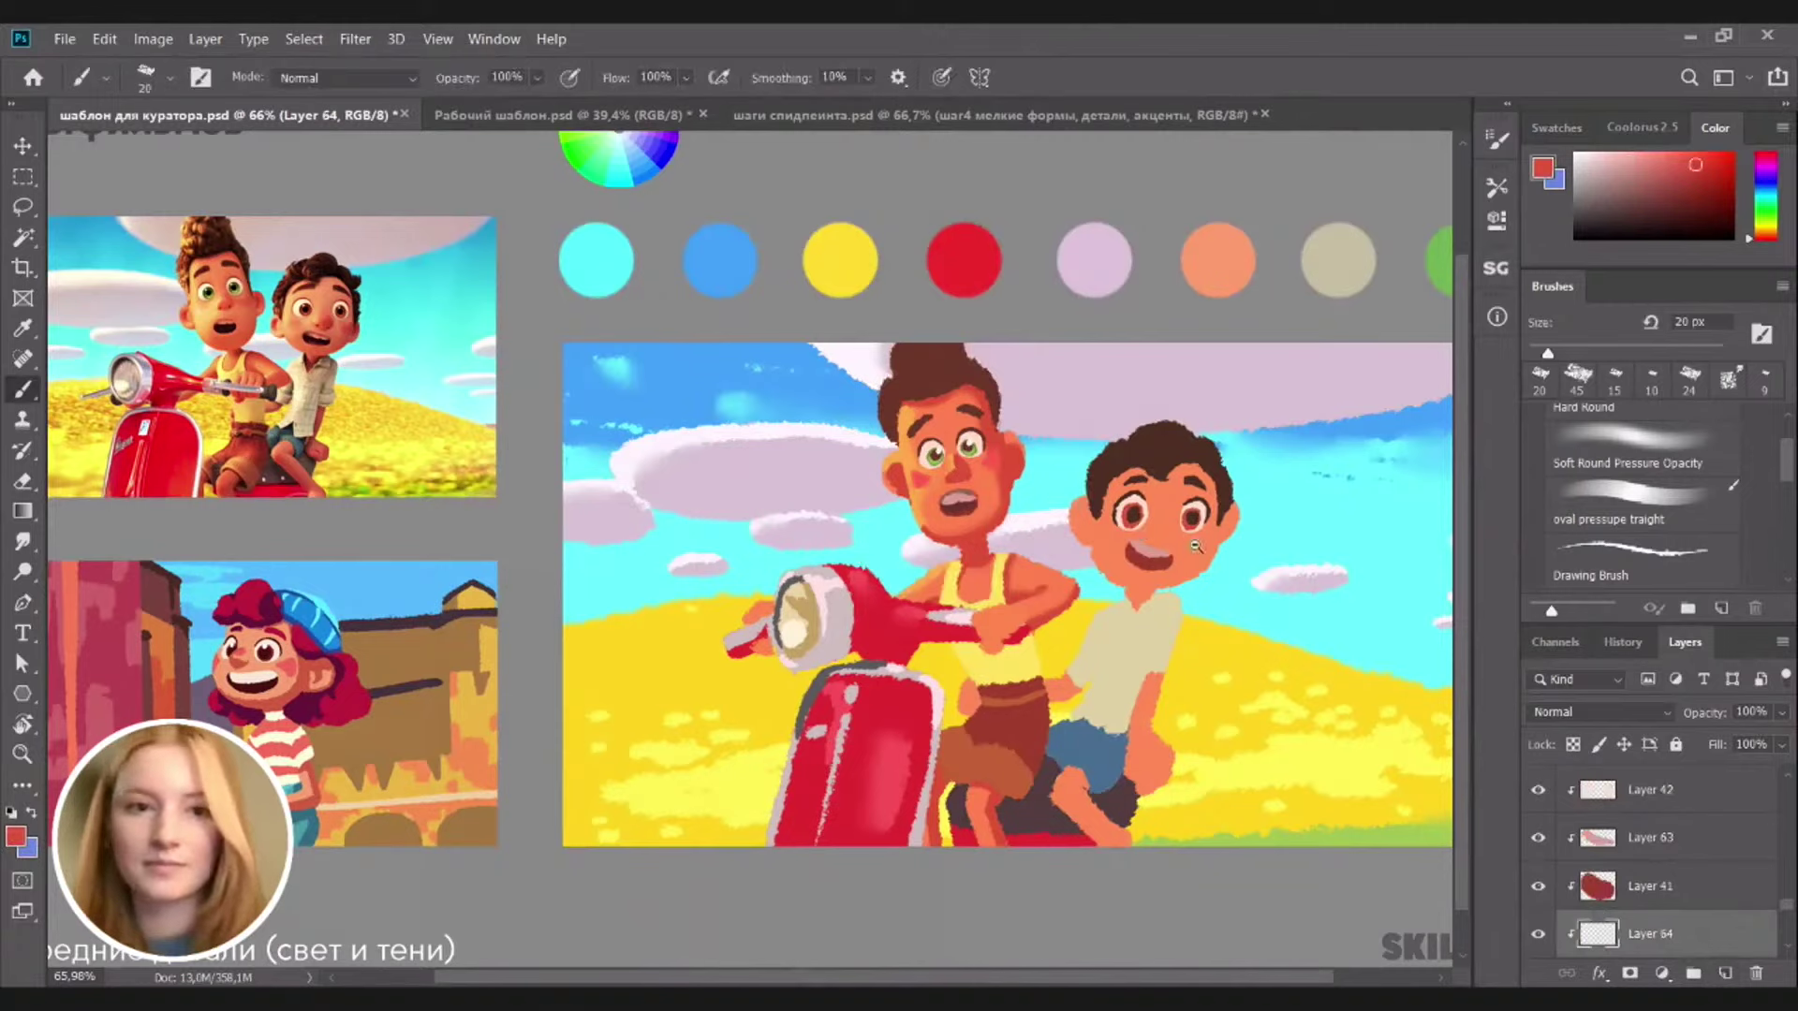
pyautogui.moveTo(1143, 545); pyautogui.dragTo(1191, 537)
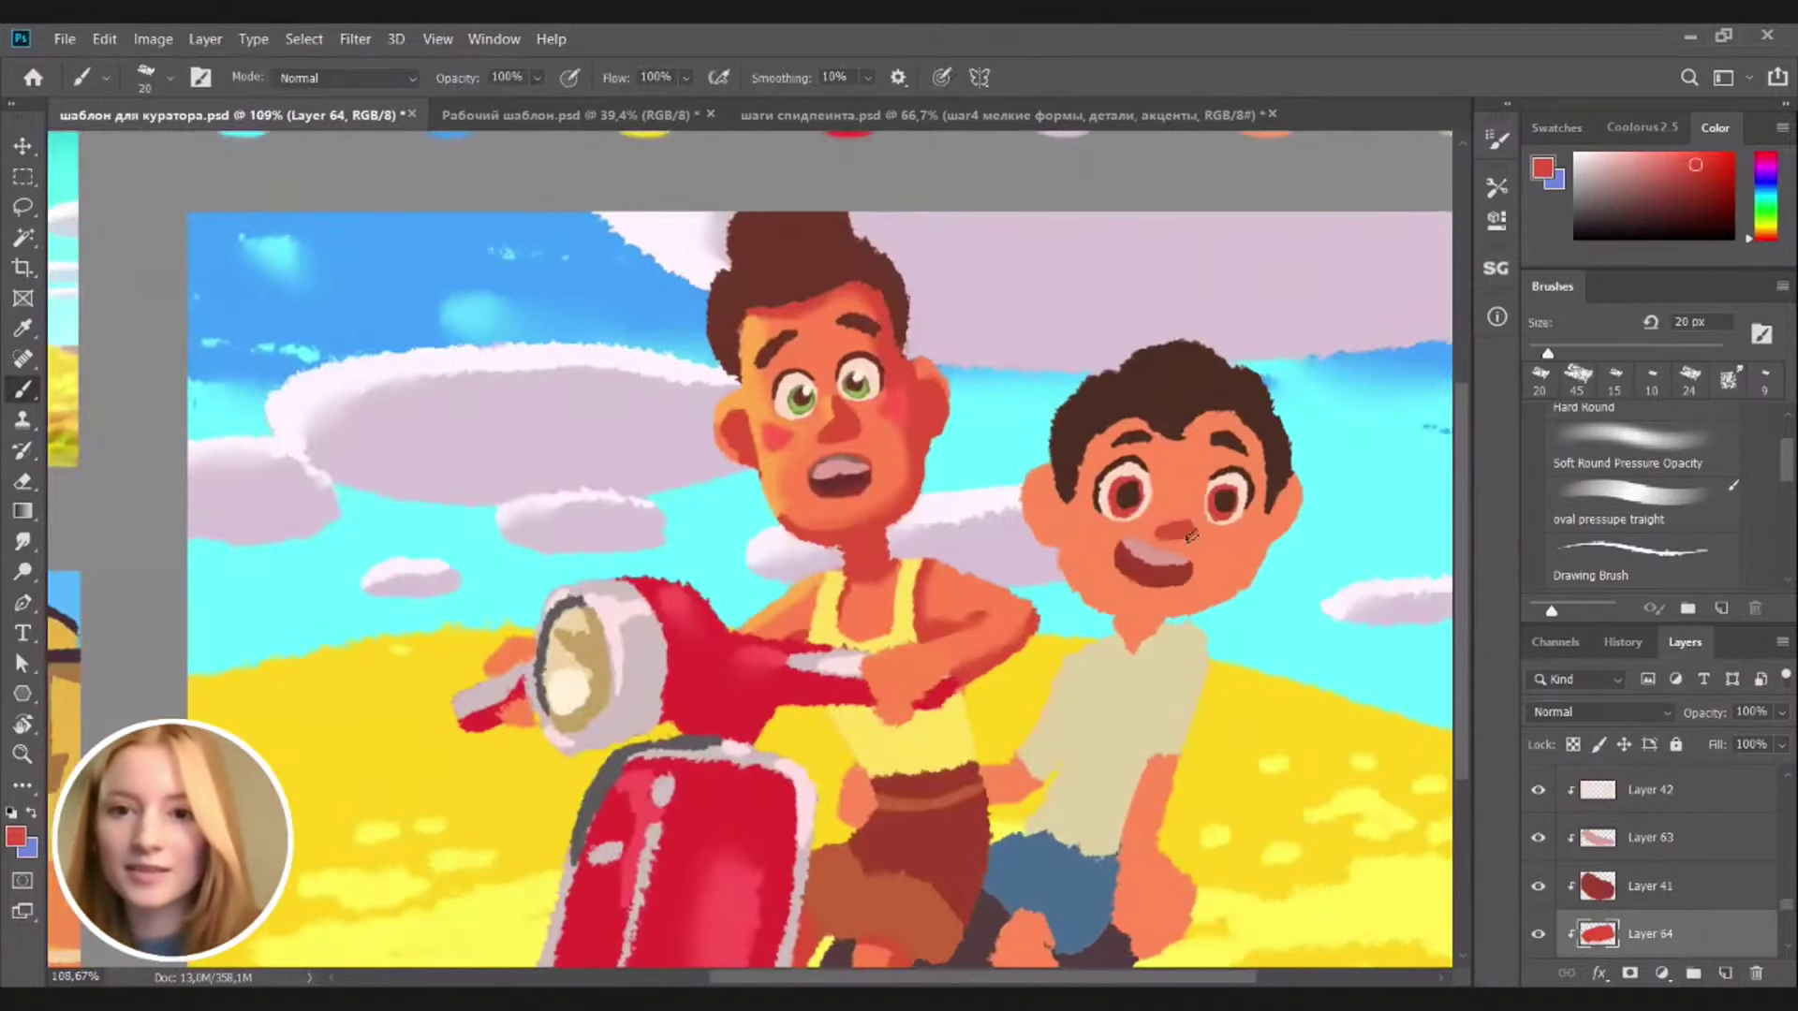
pyautogui.hotkey('ctrl', 'z')
pyautogui.hotkey('ctrl', 'z')
# Paint red shadows inside both of the younger boy's ears and under his chin on Layer 64
pyautogui.moveTo(1057, 506)
pyautogui.mouseDown()
pyautogui.moveTo(1036, 500)
pyautogui.moveTo(1045, 526)
pyautogui.mouseUp()
pyautogui.moveTo(1279, 524); pyautogui.dragTo(1291, 504)
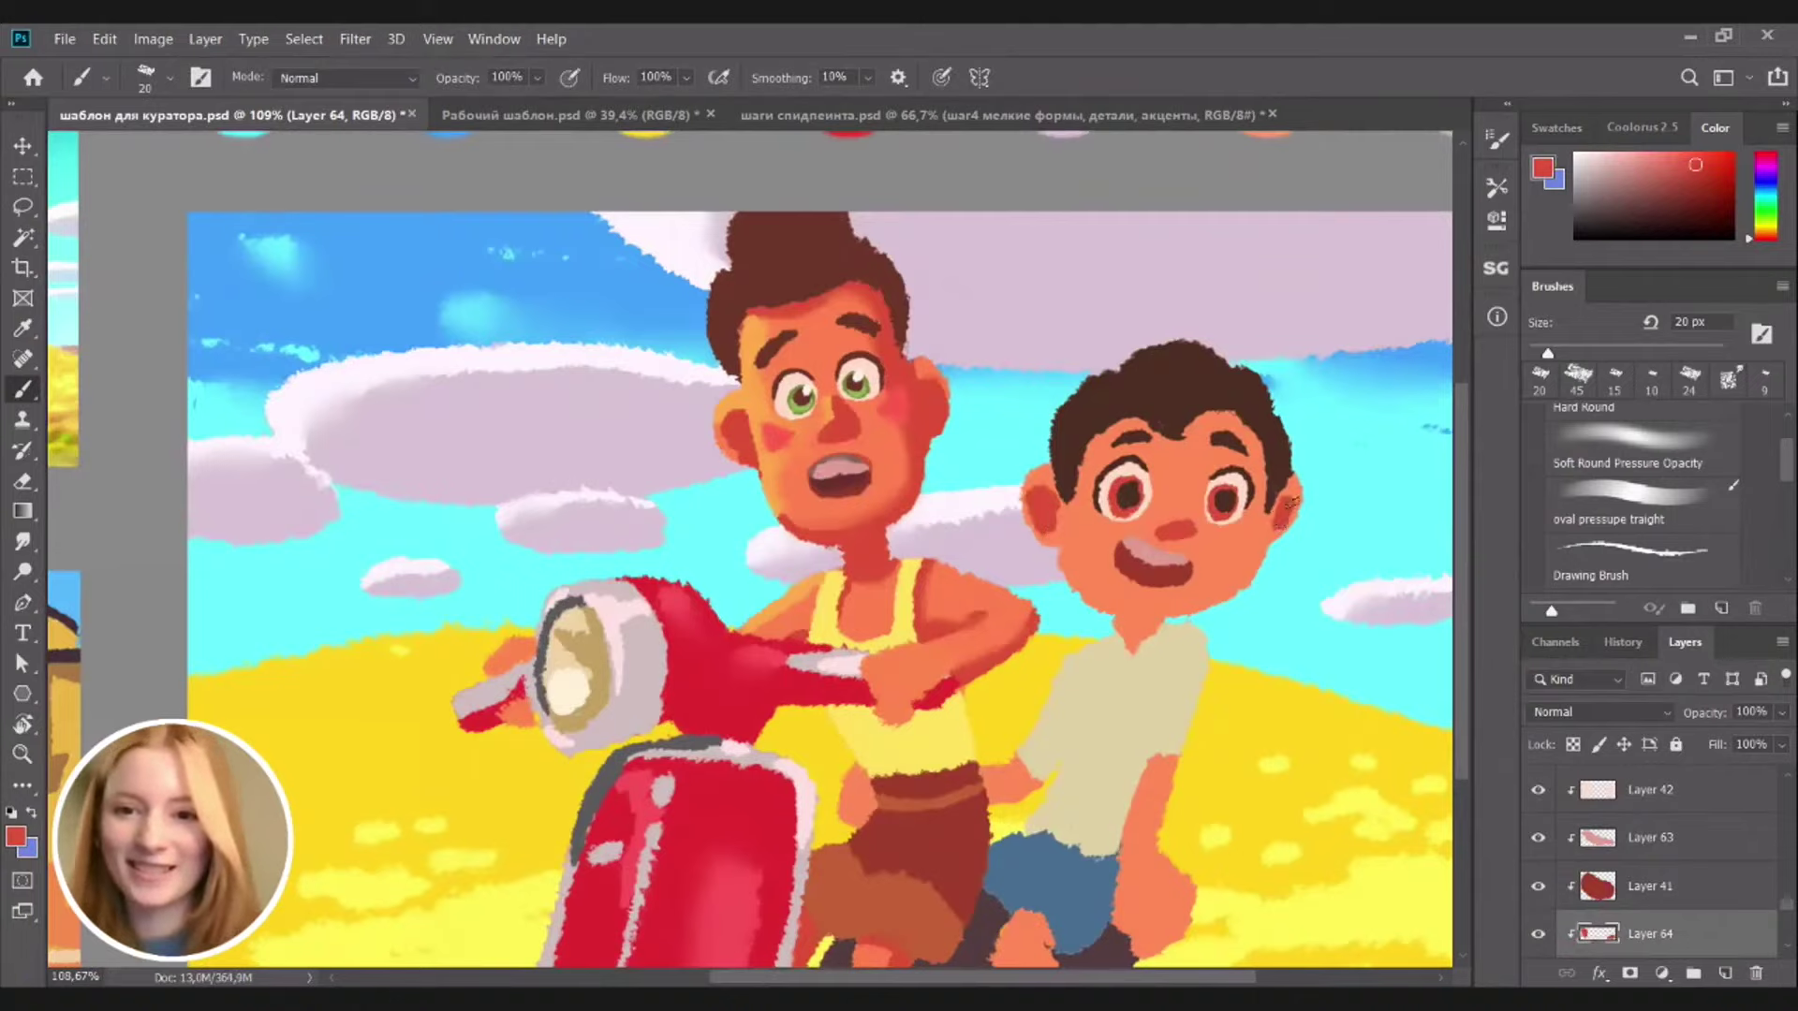
pyautogui.moveTo(1146, 620); pyautogui.dragTo(1129, 633)
pyautogui.moveTo(1126, 722); pyautogui.dragTo(1057, 722)
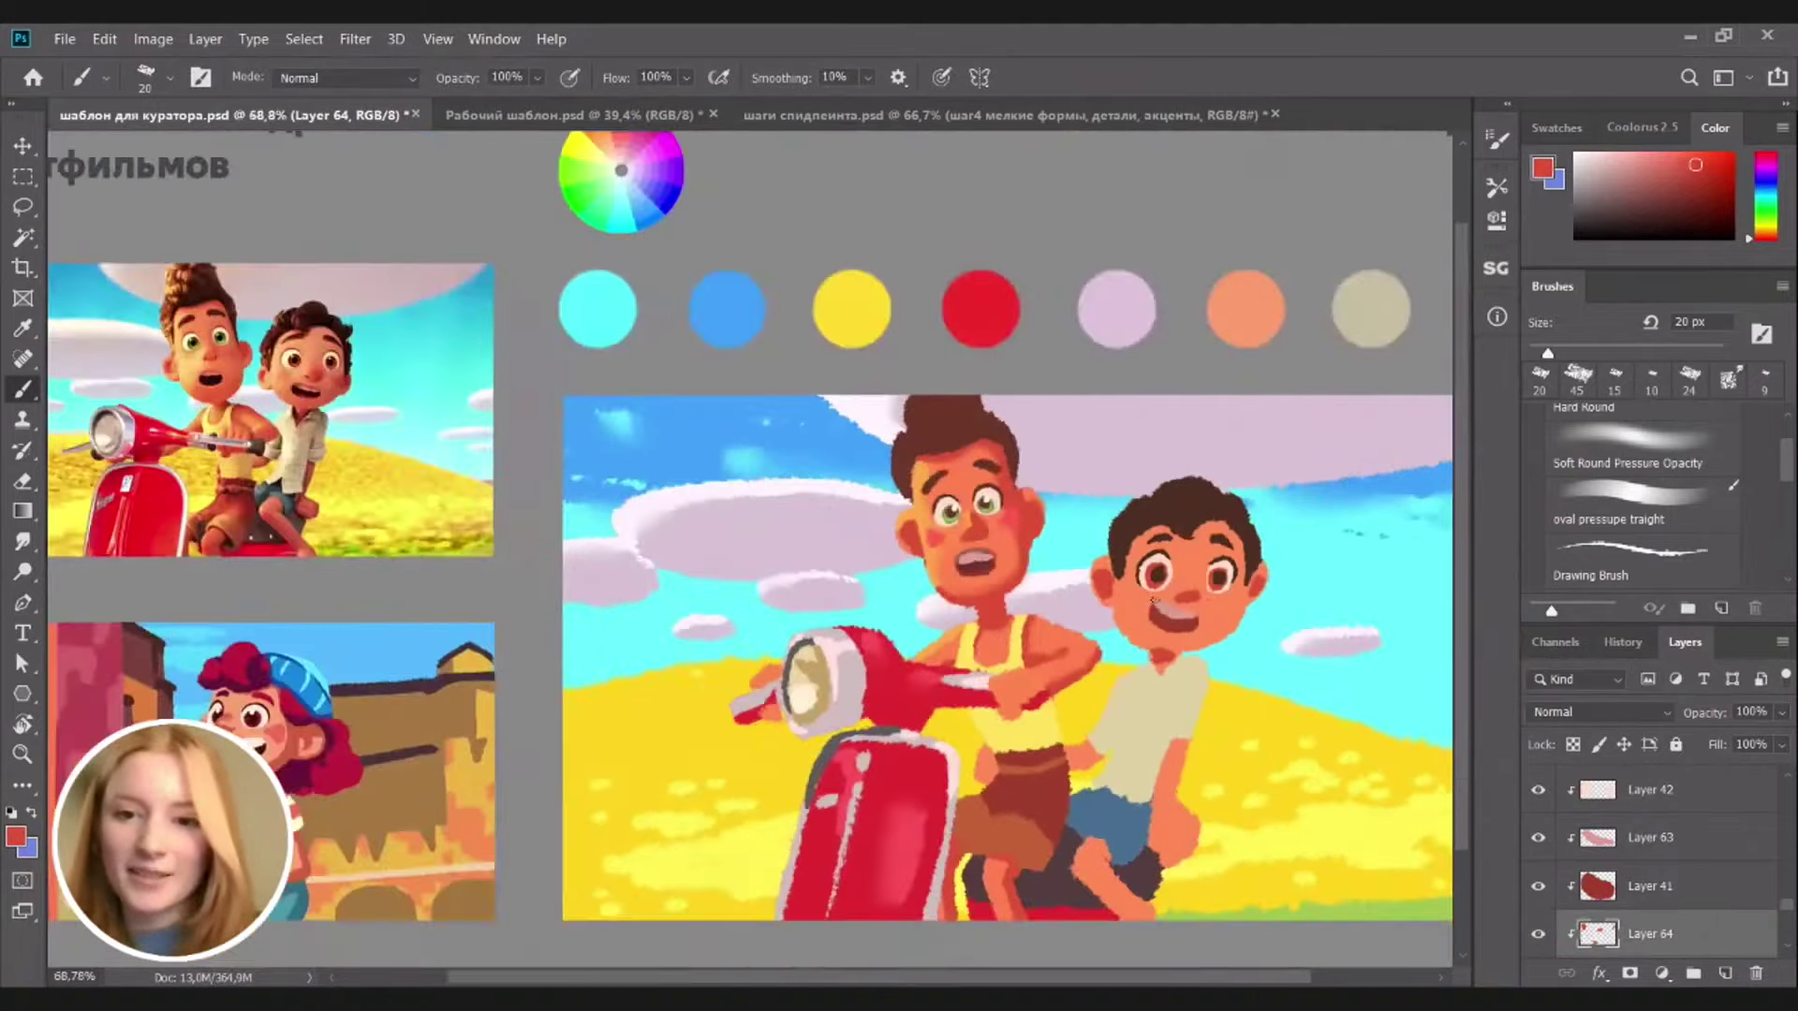
# Touch up the younger boy's right-hand pupil on Layer 61 with dark brown sampled from it, at 12 px
pyautogui.keyDown('ctrl'); pyautogui.click(1167, 587); pyautogui.keyUp('ctrl')
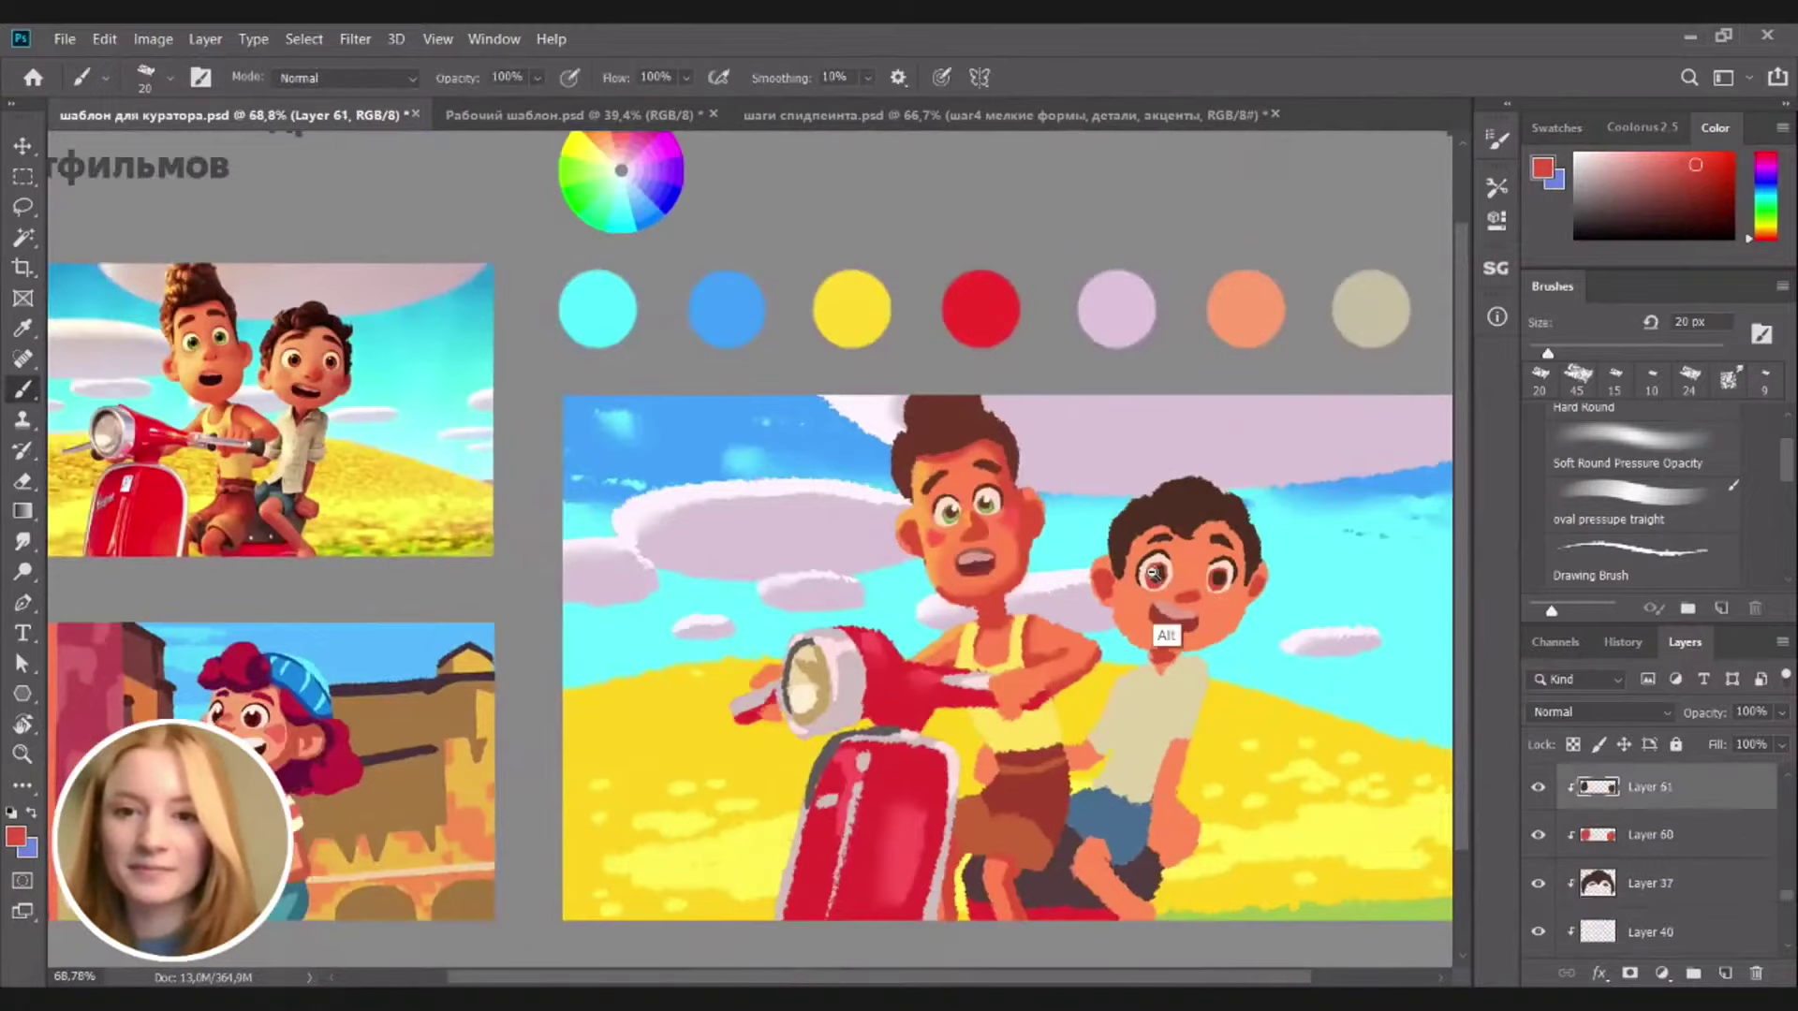
pyautogui.scroll(3, 1155, 574)
pyautogui.press('e')
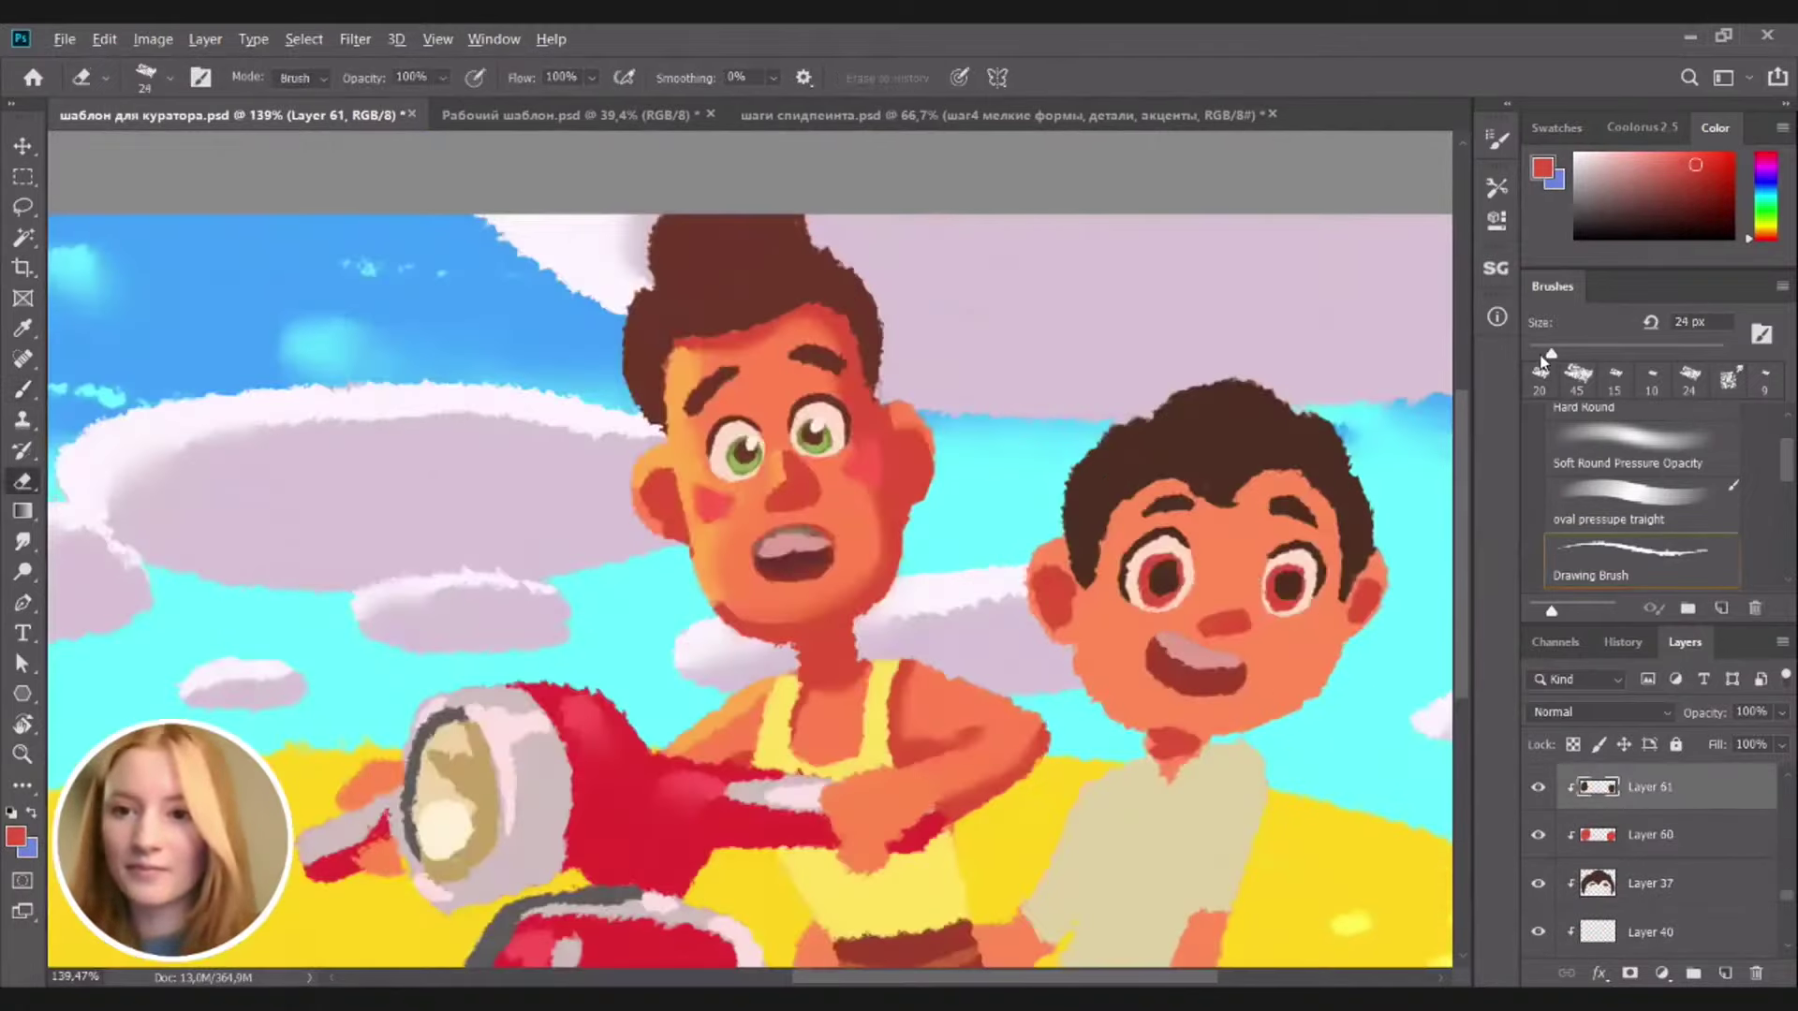
pyautogui.moveTo(1541, 360); pyautogui.dragTo(1539, 355)
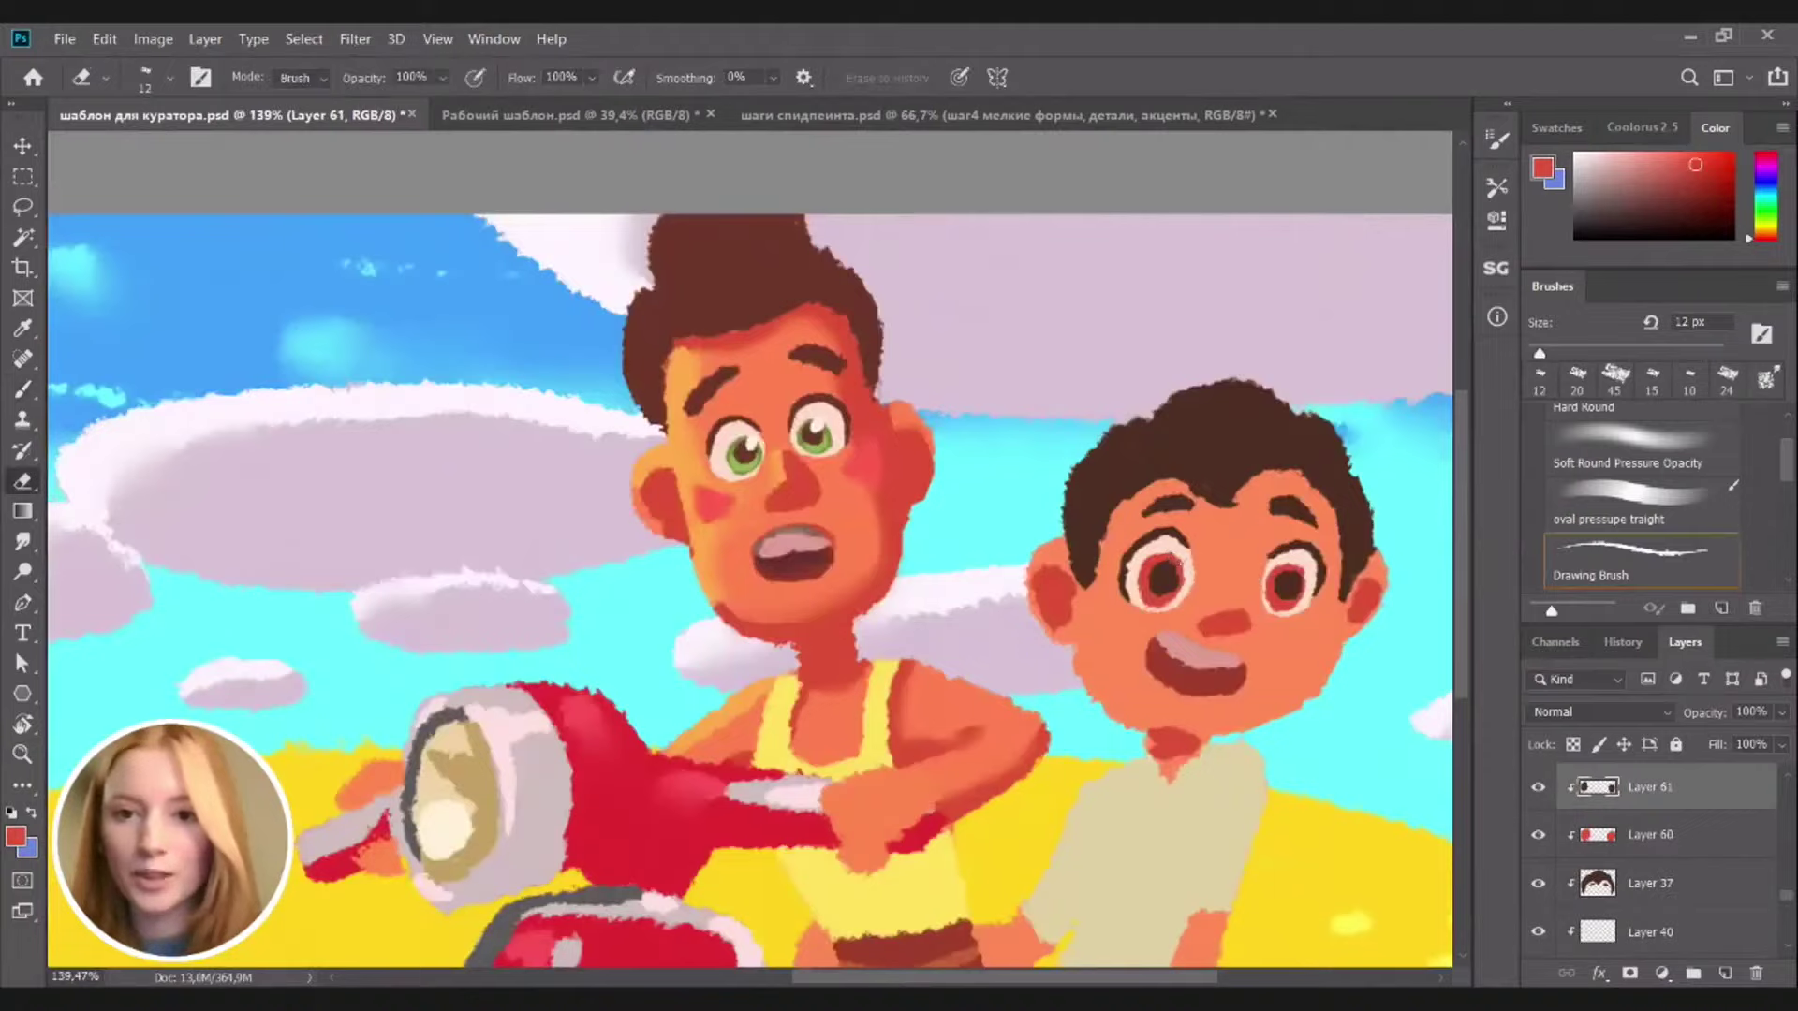
pyautogui.press('b')
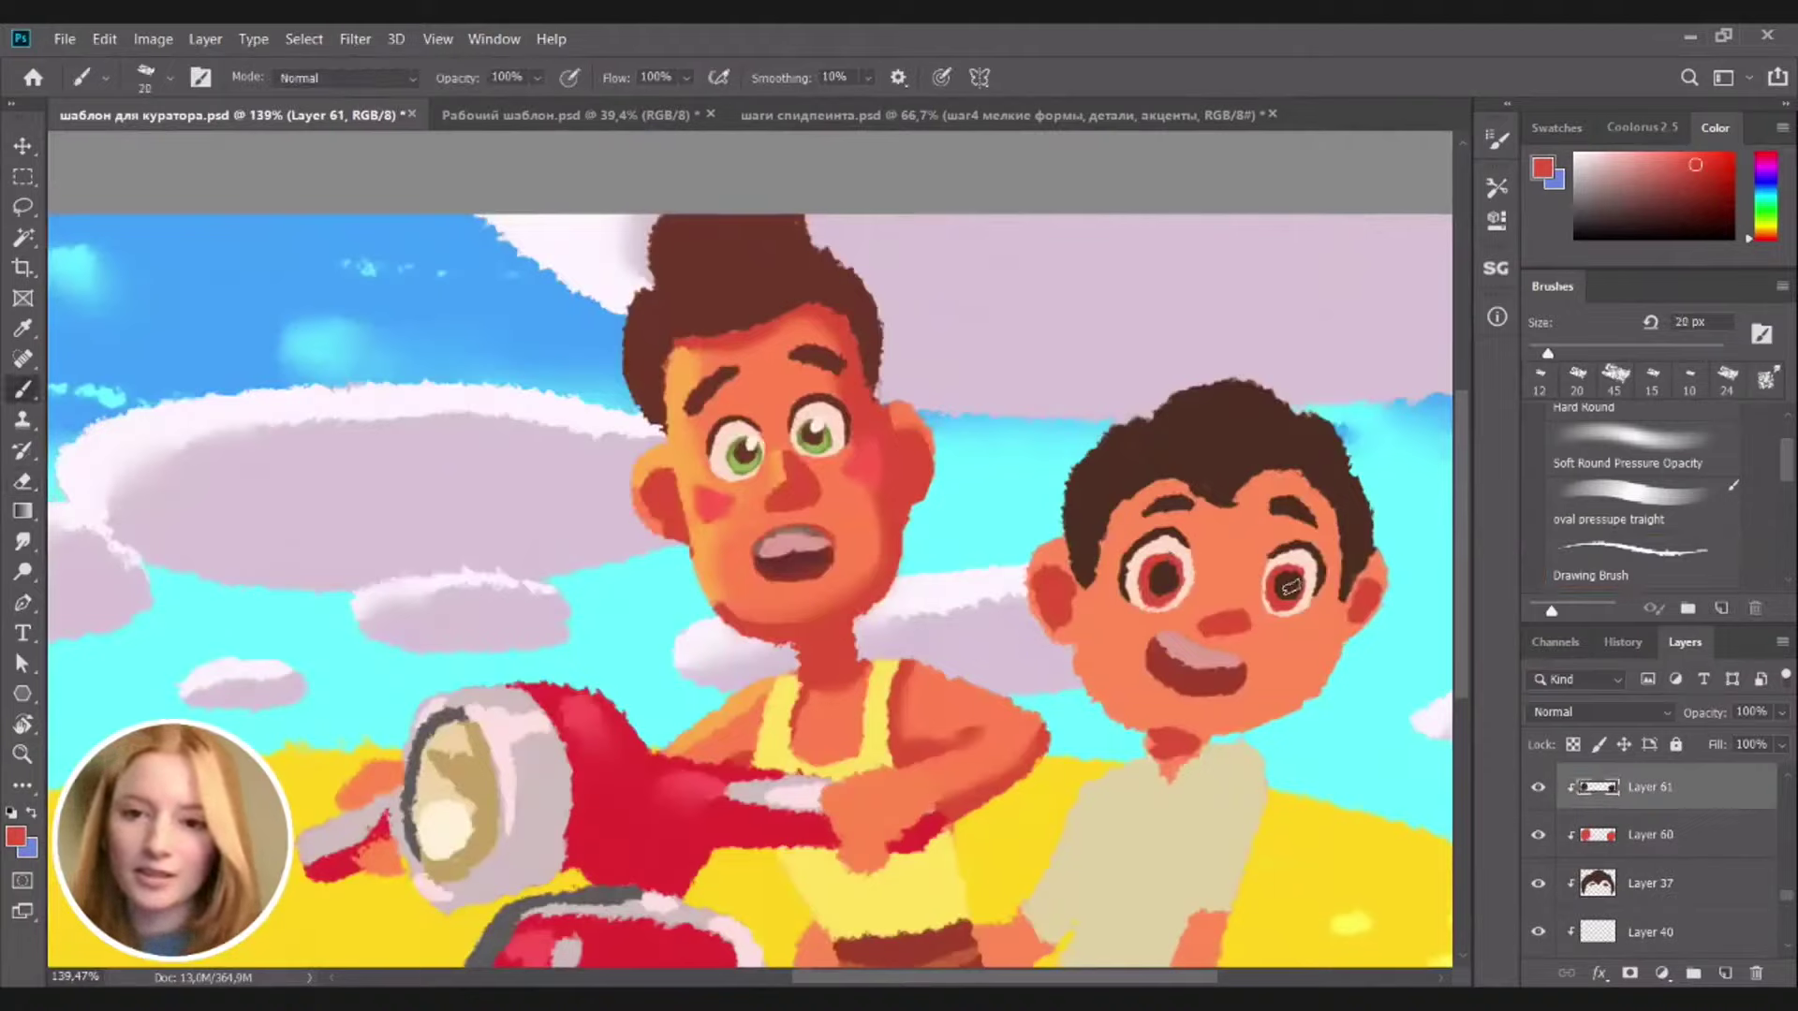
pyautogui.keyDown('alt'); pyautogui.click(1297, 578); pyautogui.keyUp('alt')
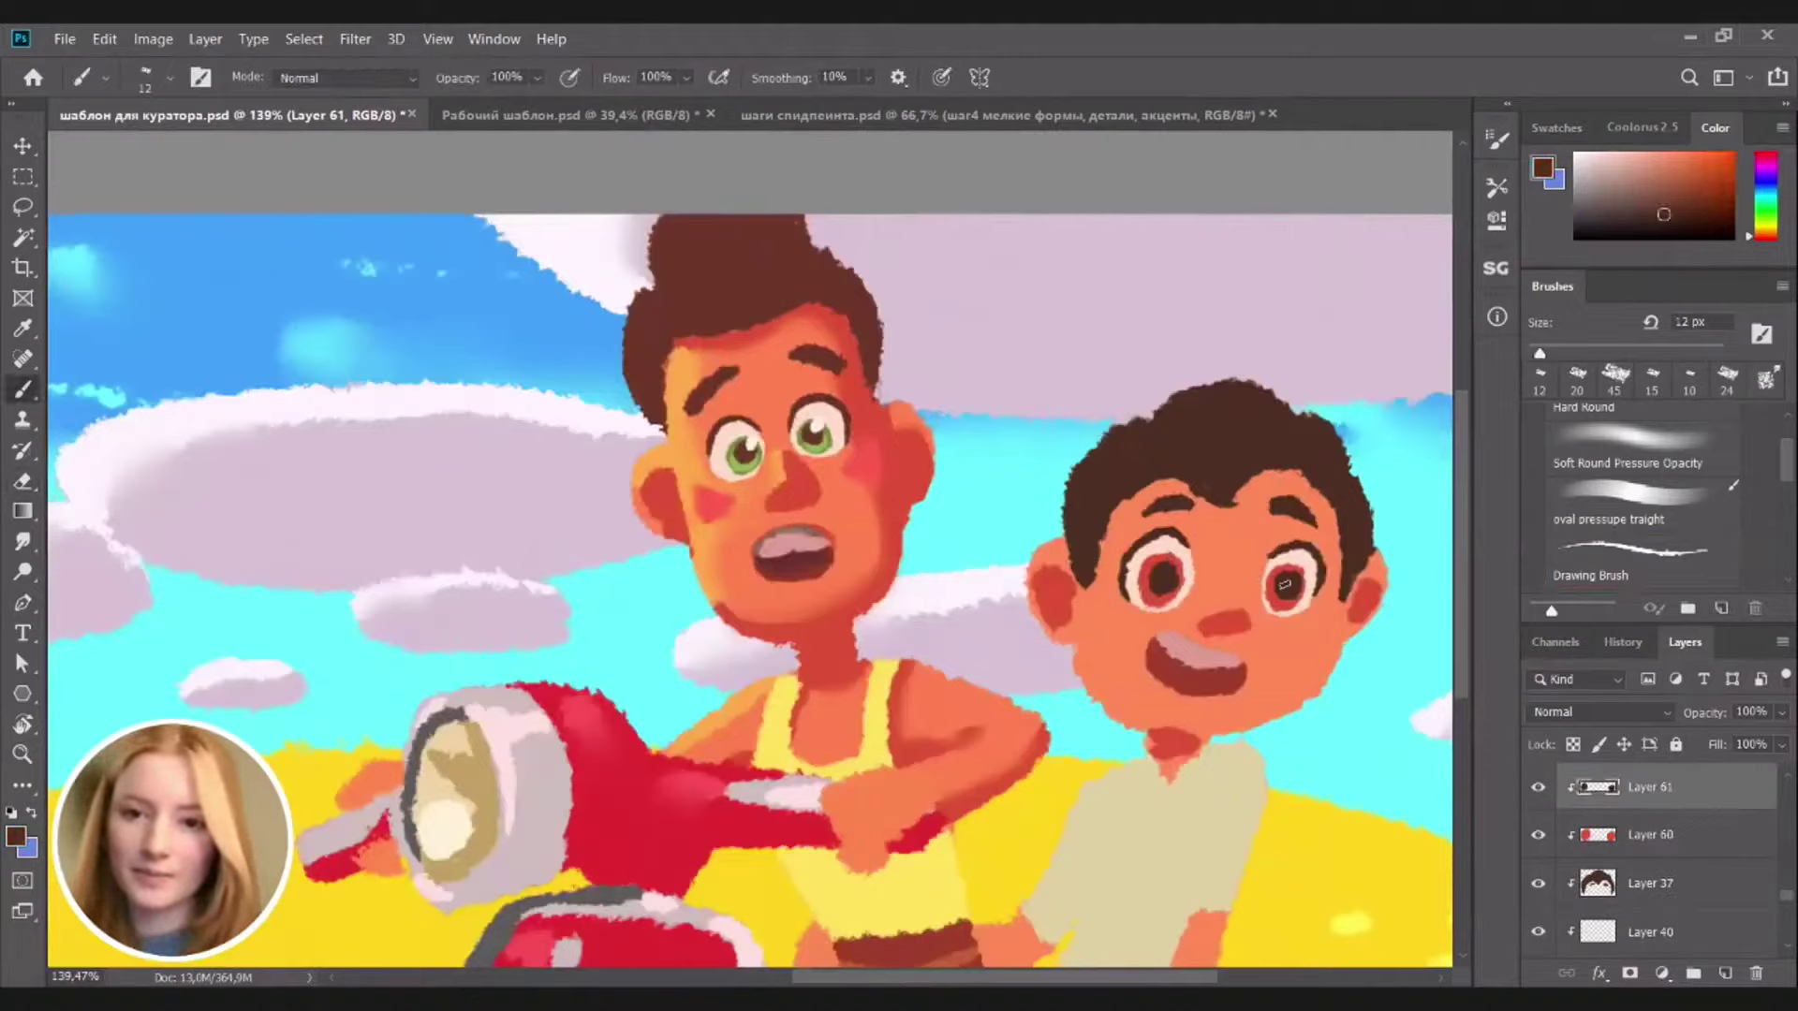
pyautogui.click(1285, 588)
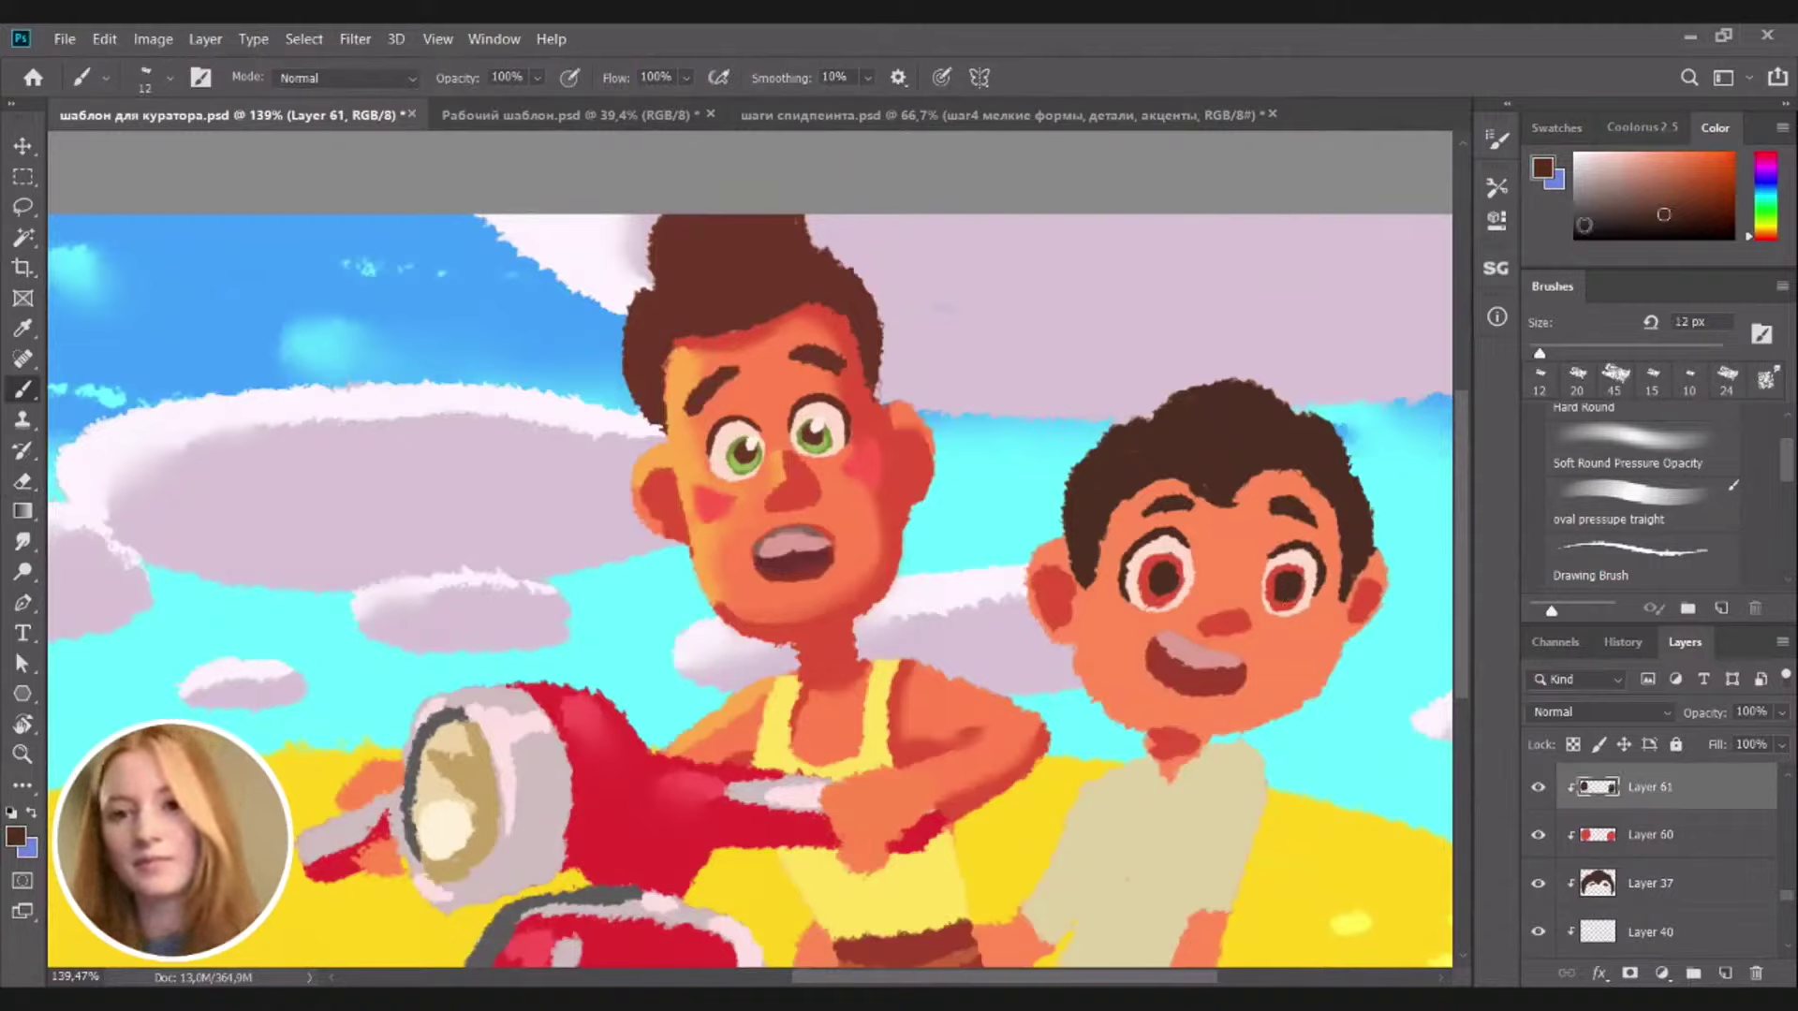
# Paint highlights in the younger boy's eyes on a new layer above Layer 61 with near-white sampled from the older boy's eye, at 12 px
pyautogui.keyDown('alt'); pyautogui.click(824, 418); pyautogui.keyUp('alt')
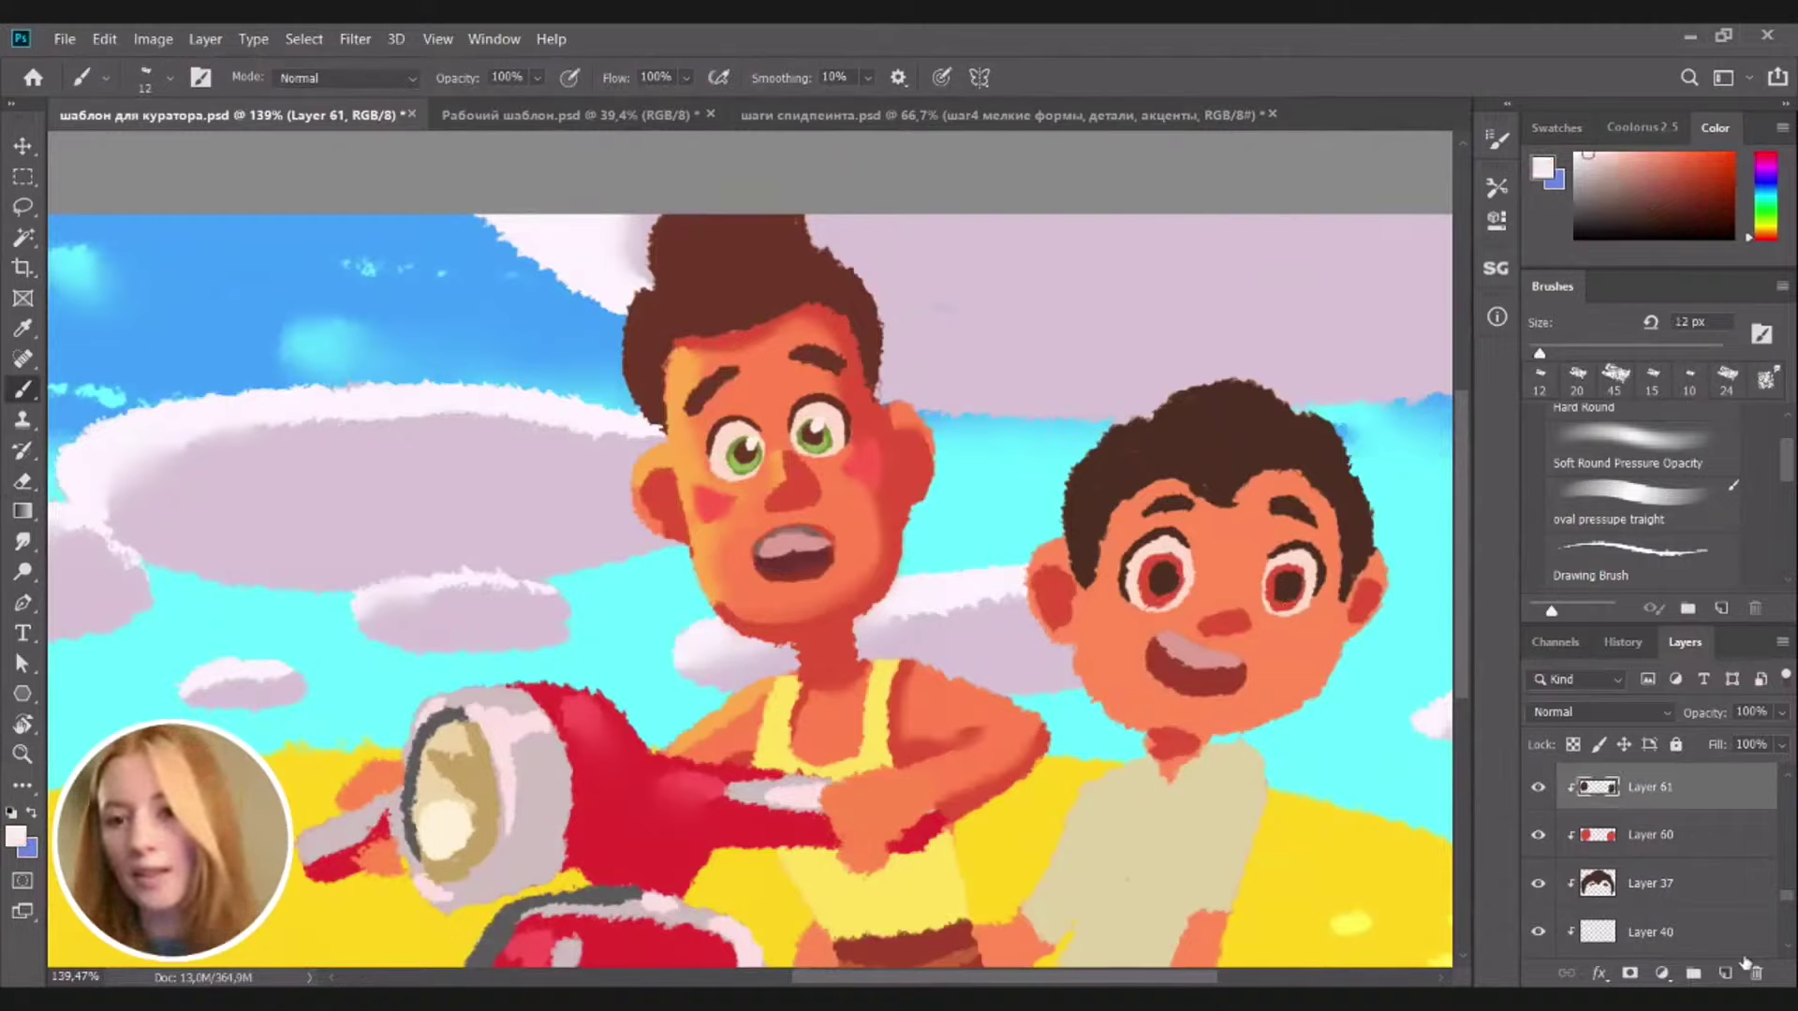
pyautogui.click(1725, 975)
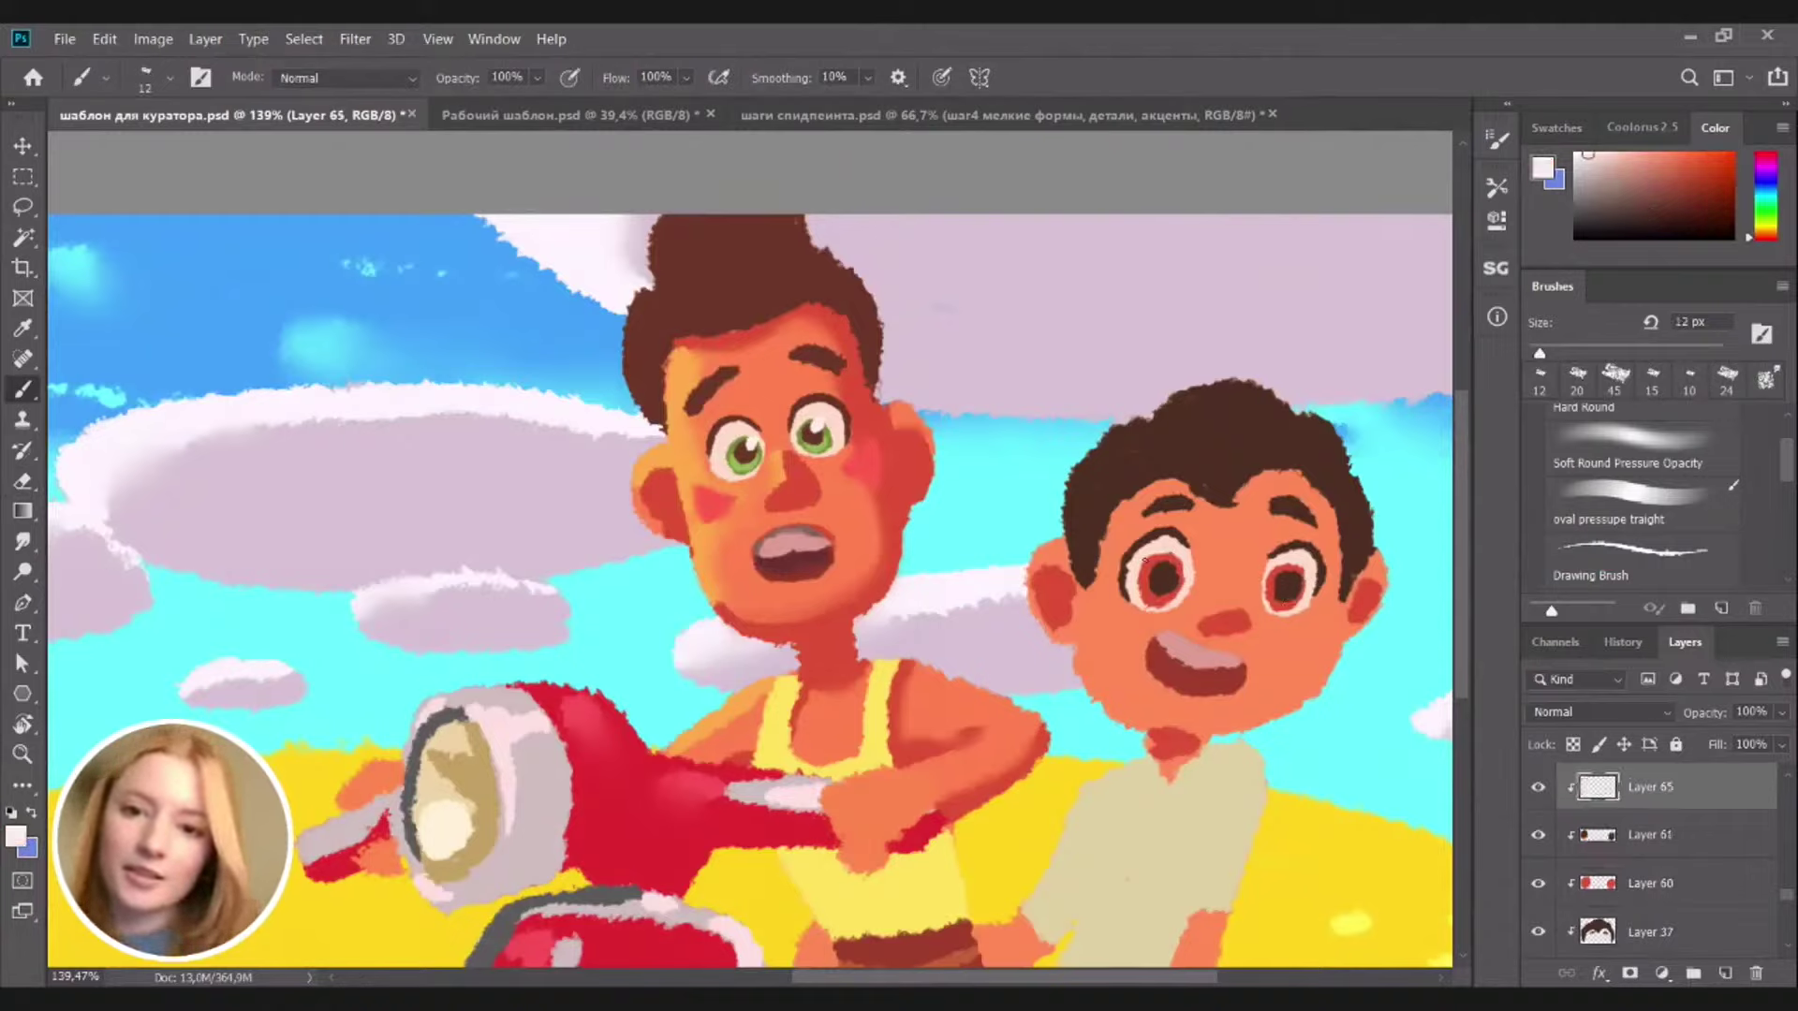
pyautogui.click(1147, 561)
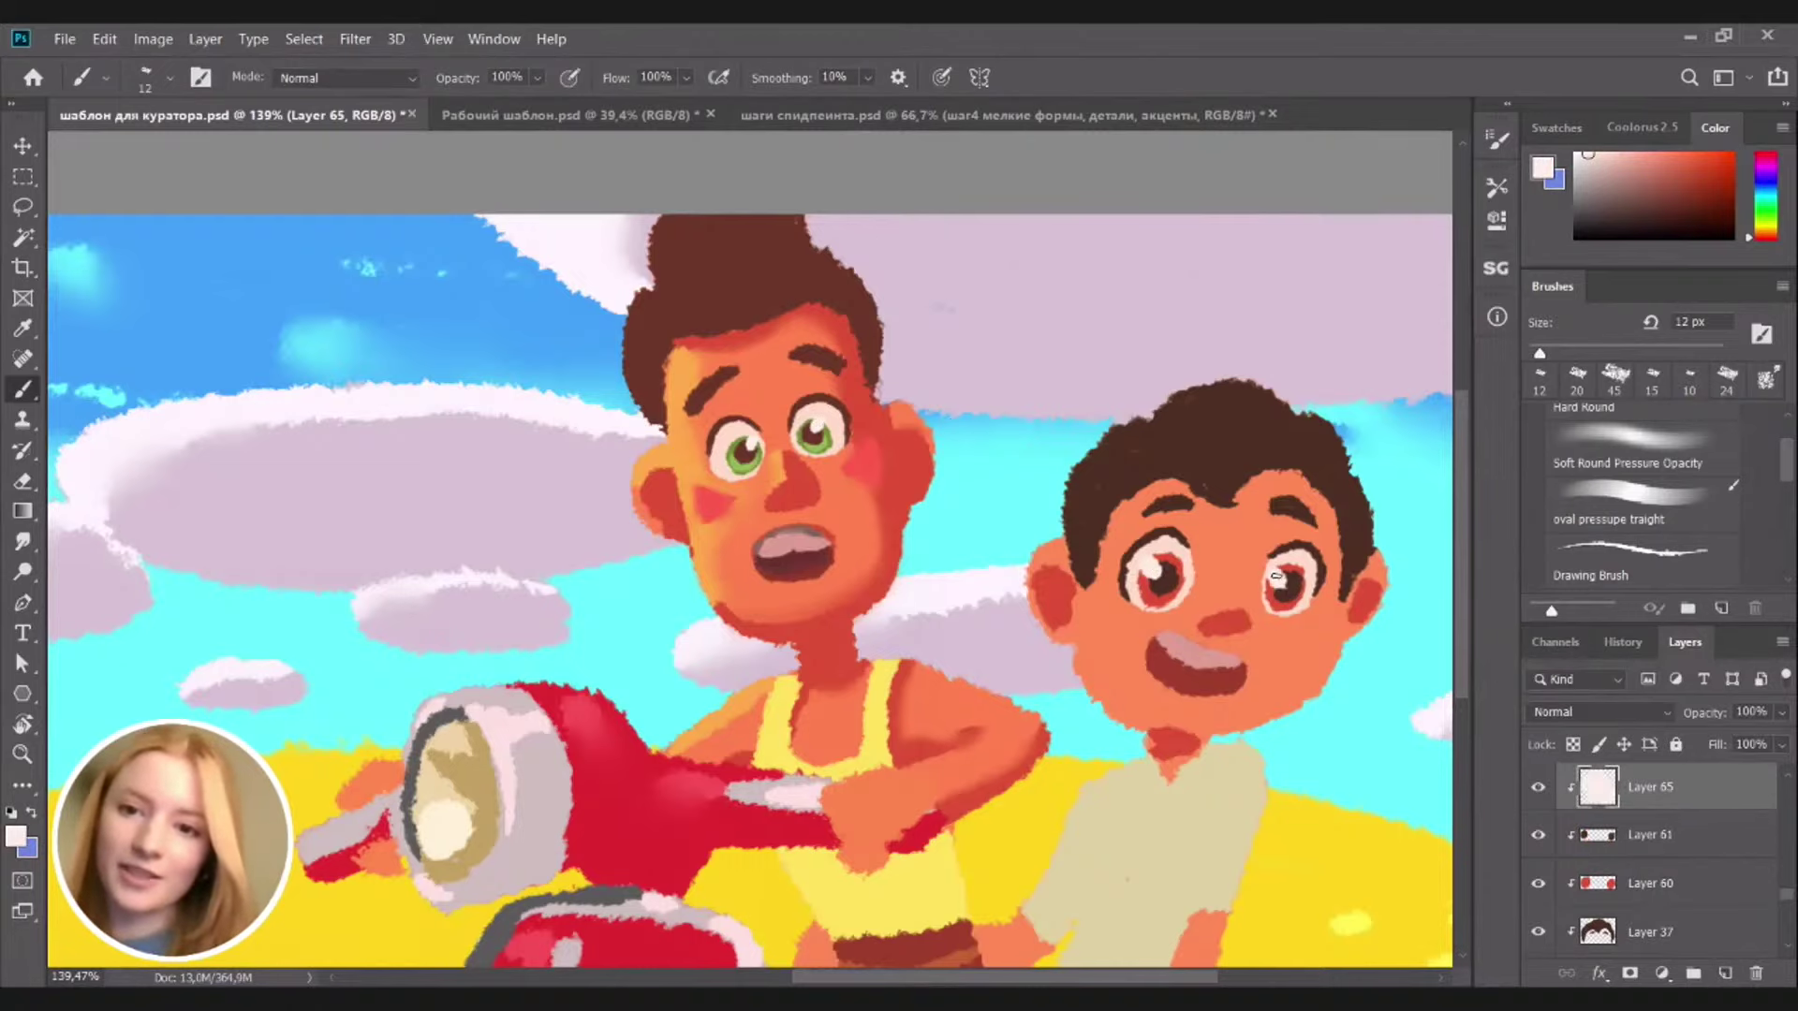
pyautogui.scroll(-3, 1275, 576)
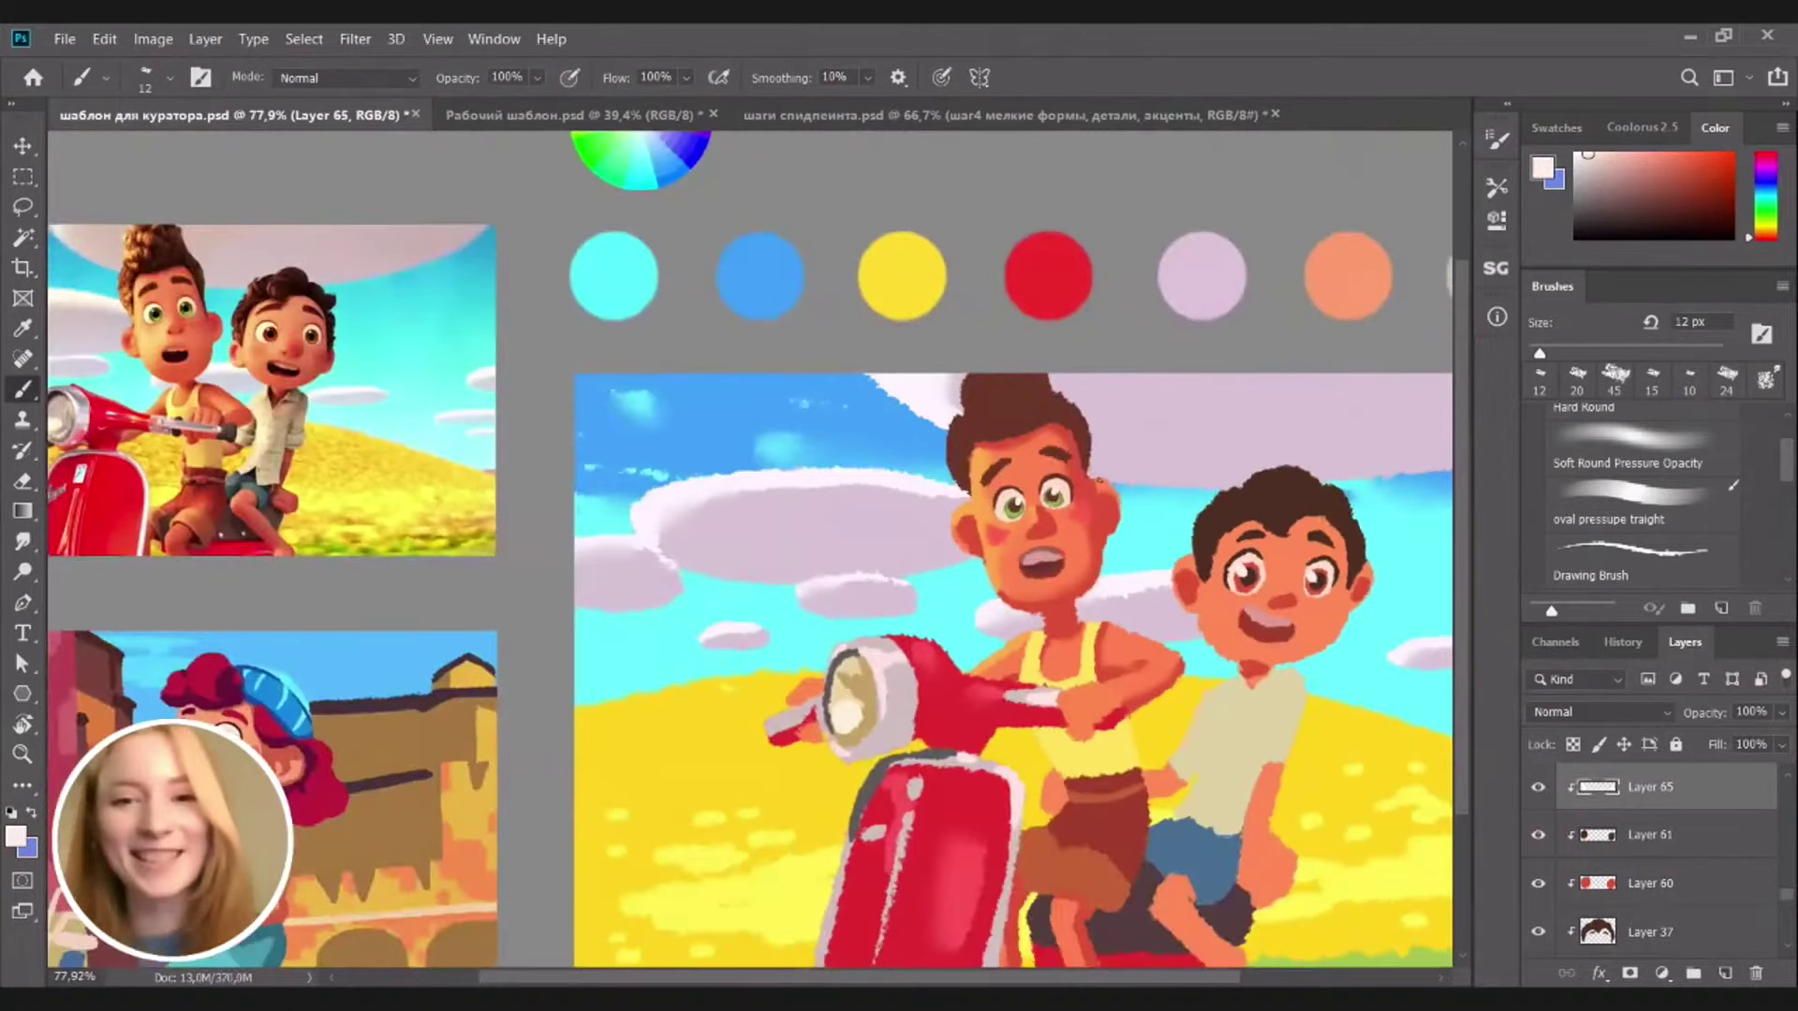
# Paint blush on both of the younger boy's cheeks on a new layer above Layer 65 with pinkish red sampled from the older boy's cheek
pyautogui.keyDown('alt'); pyautogui.click(1086, 503); pyautogui.keyUp('alt')
pyautogui.click(1724, 973)
pyautogui.scroll(3, 1275, 576)
pyautogui.moveTo(1044, 524); pyautogui.dragTo(1063, 532)
pyautogui.moveTo(1210, 532)
pyautogui.mouseDown()
pyautogui.moveTo(1222, 552)
pyautogui.moveTo(1230, 536)
pyautogui.mouseUp()
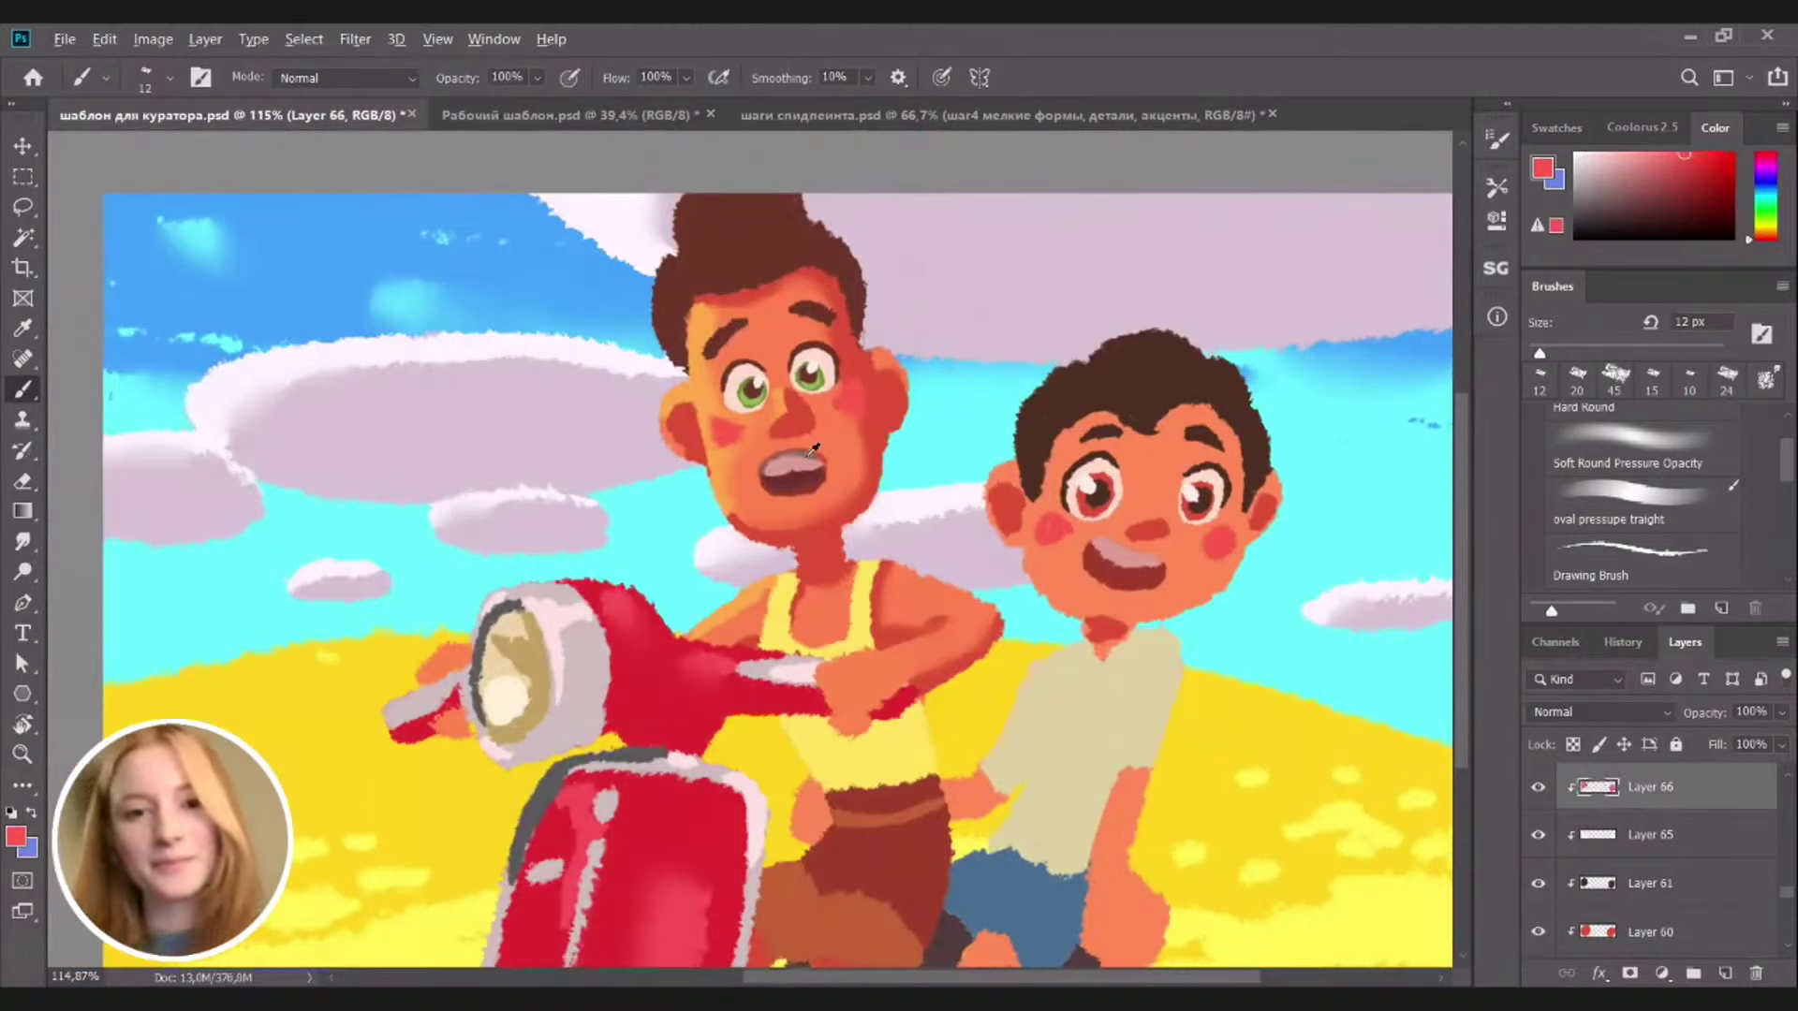
# Sample the darker red from the older boy's face and make Layer 64, holding the younger boy's nose and ear shadows, active
pyautogui.keyDown('ctrl'); pyautogui.click(1135, 545); pyautogui.keyUp('ctrl')
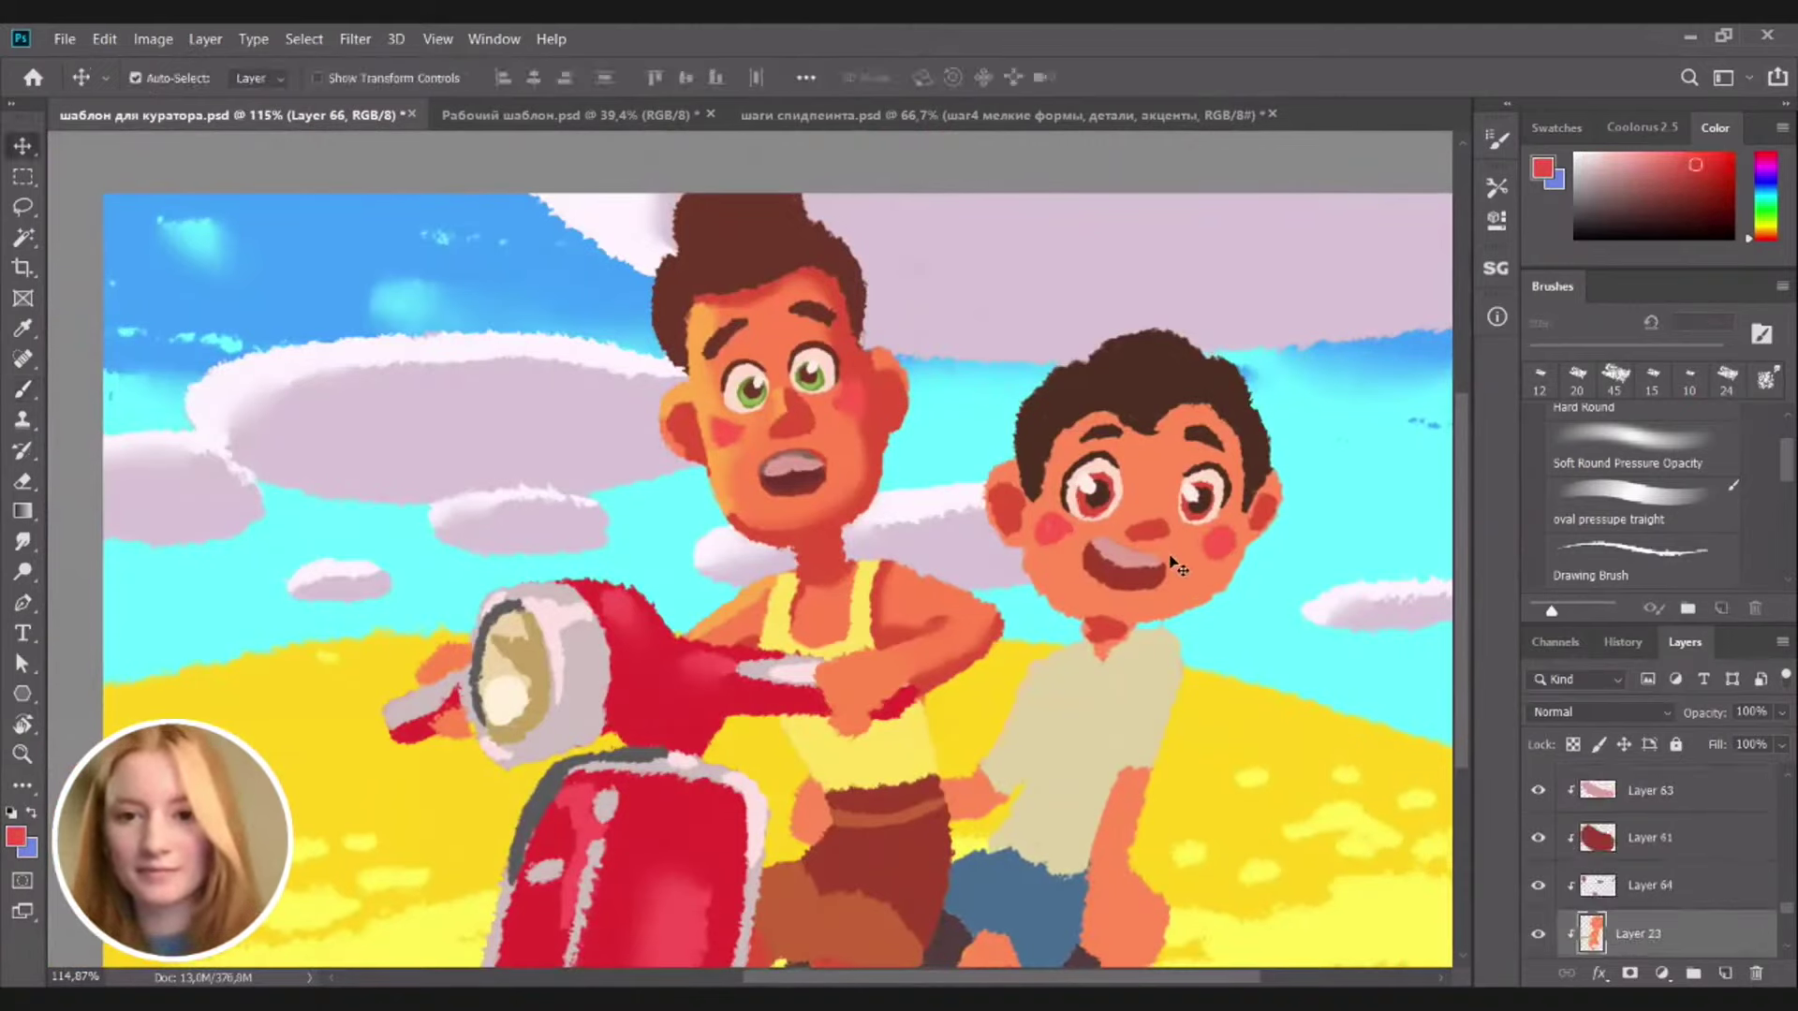
pyautogui.scroll(2, 1129, 568)
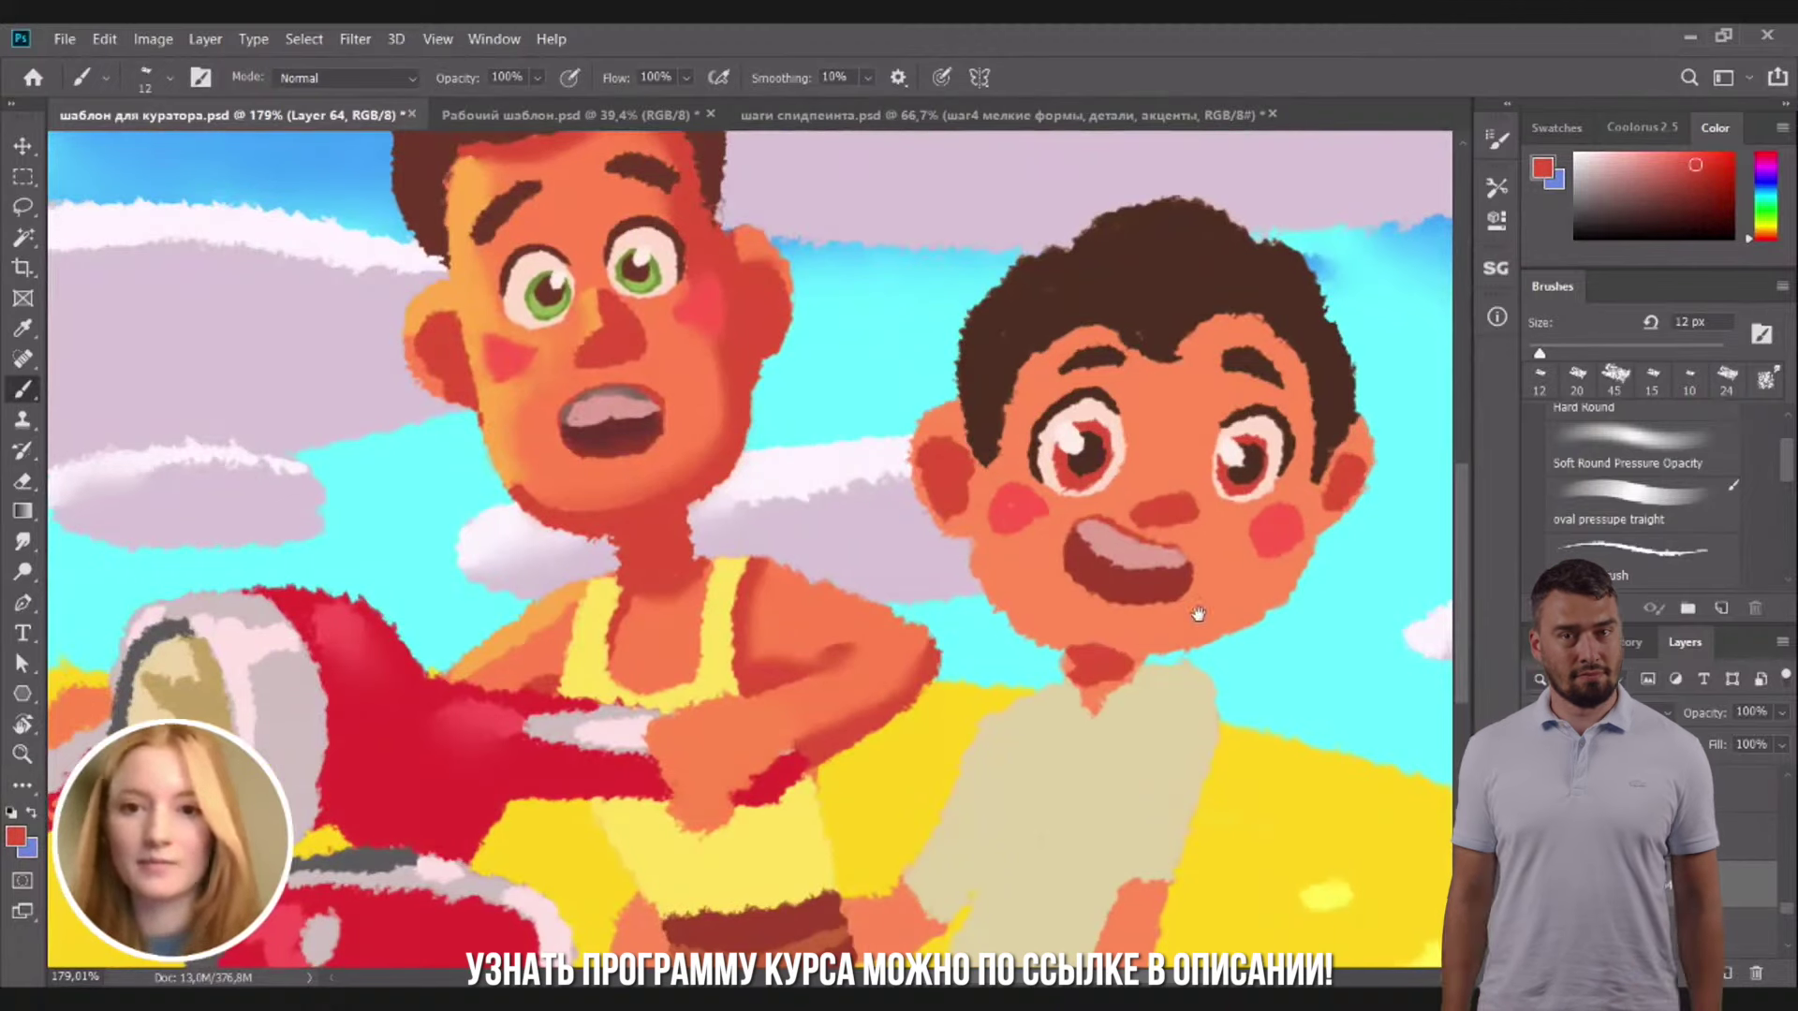
pyautogui.scroll(-2, 1078, 648)
pyautogui.scroll(-2, 1079, 648)
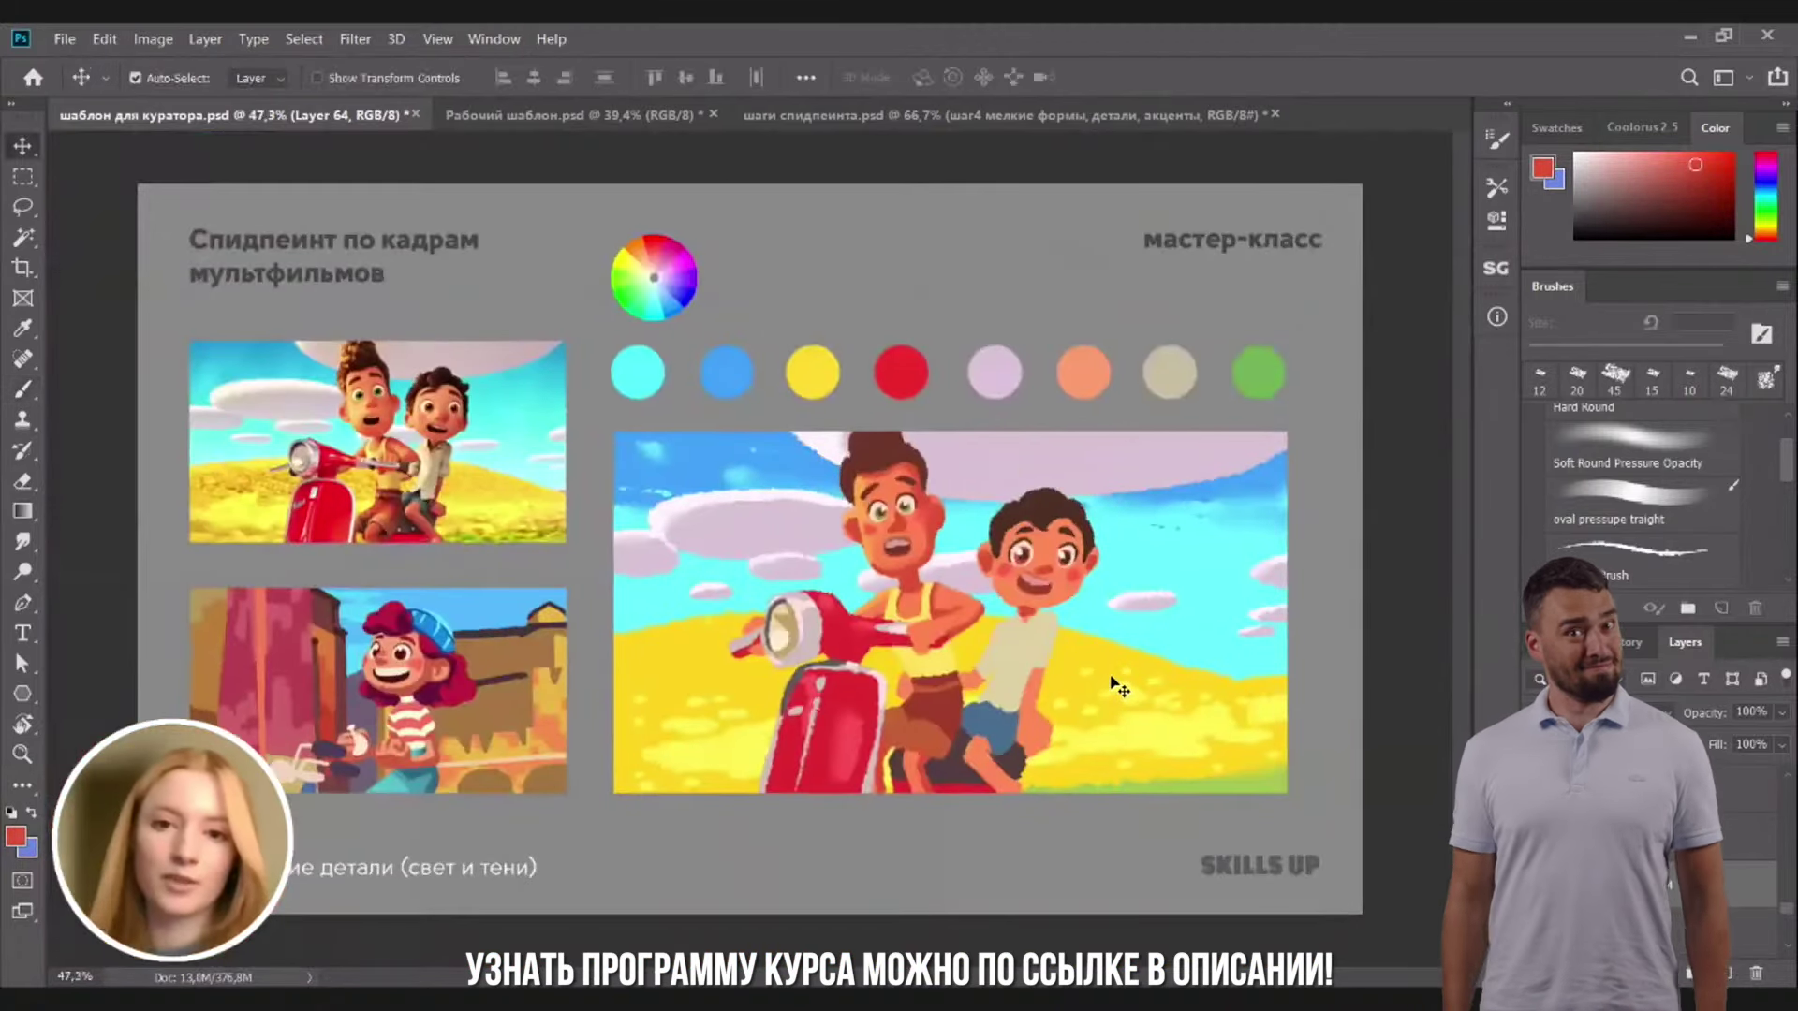